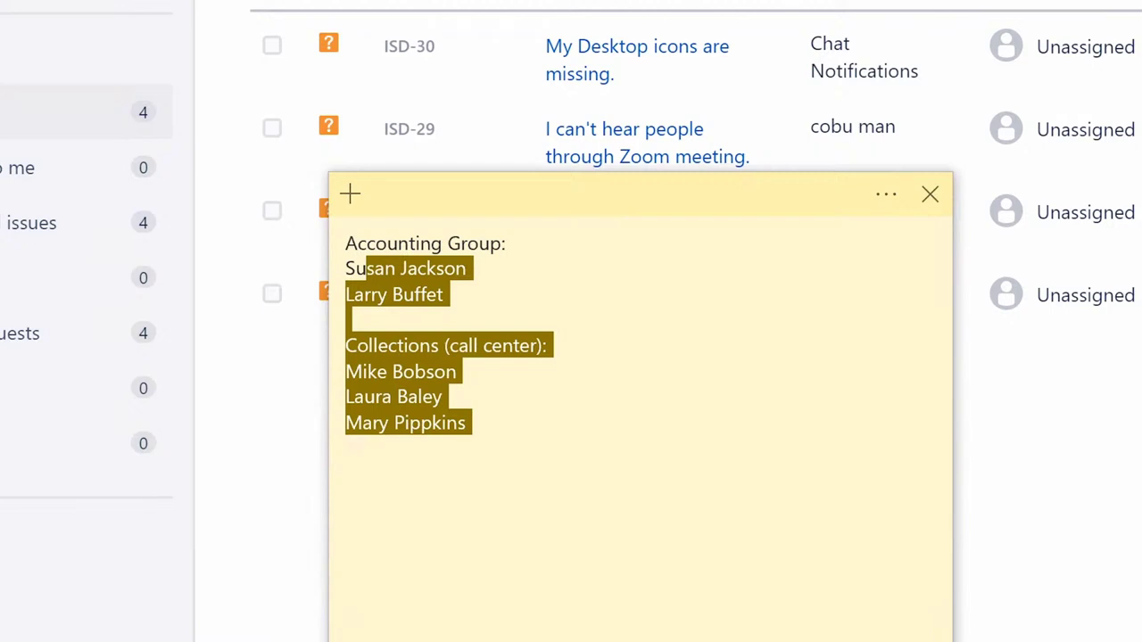
Clear the Collections selection in the group-membership note and close Sticky Notes.
{"action": "left_click", "coordinate": [348, 319]}
{"action": "left_click", "coordinate": [520, 346]}
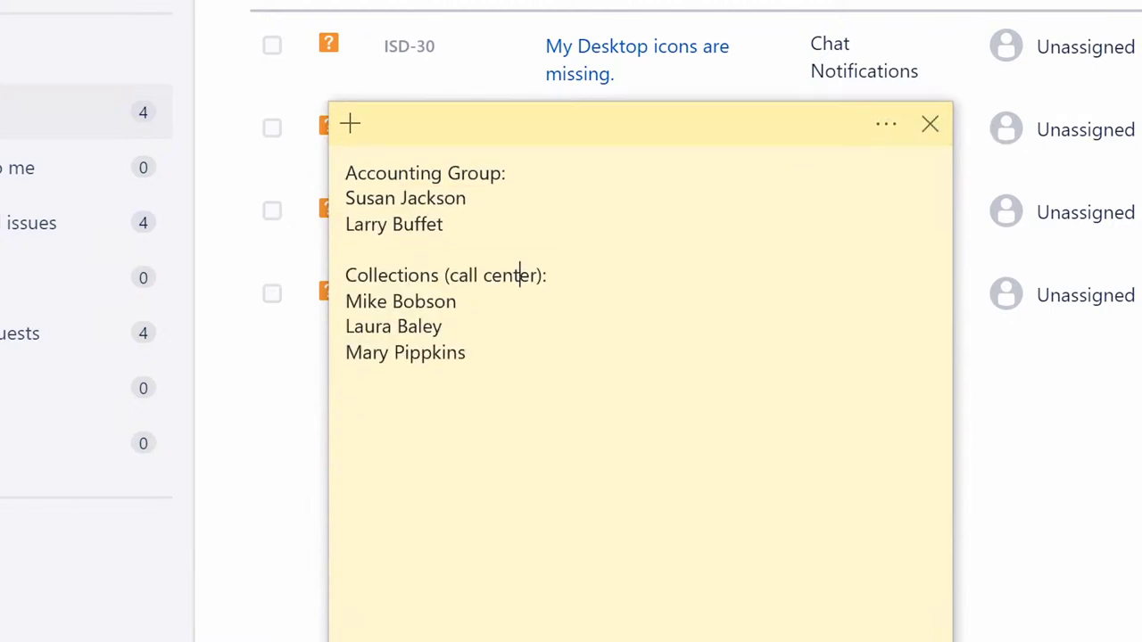
{"action": "left_click_drag", "start_coordinate": [345, 302], "coordinate": [465, 352]}
{"action": "left_click", "coordinate": [465, 352]}
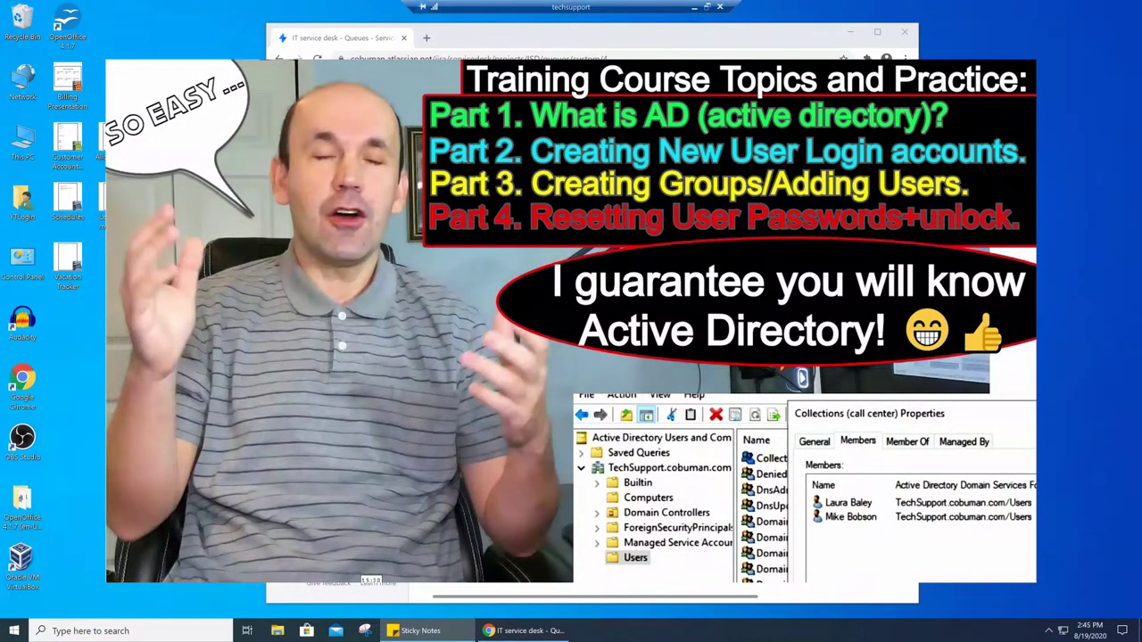
{"action": "left_click", "coordinate": [874, 485]}
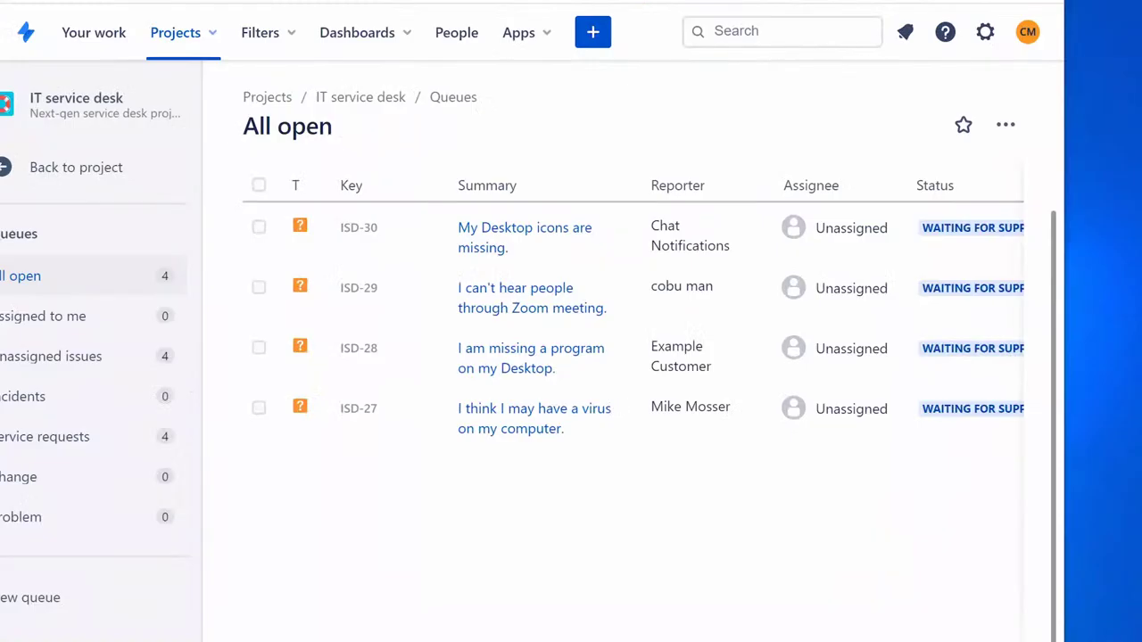
Widen the browser and scroll the queue to the Time to done column showing -85h 45m.
{"action": "left_click_drag", "start_coordinate": [918, 475], "coordinate": [1021, 474]}
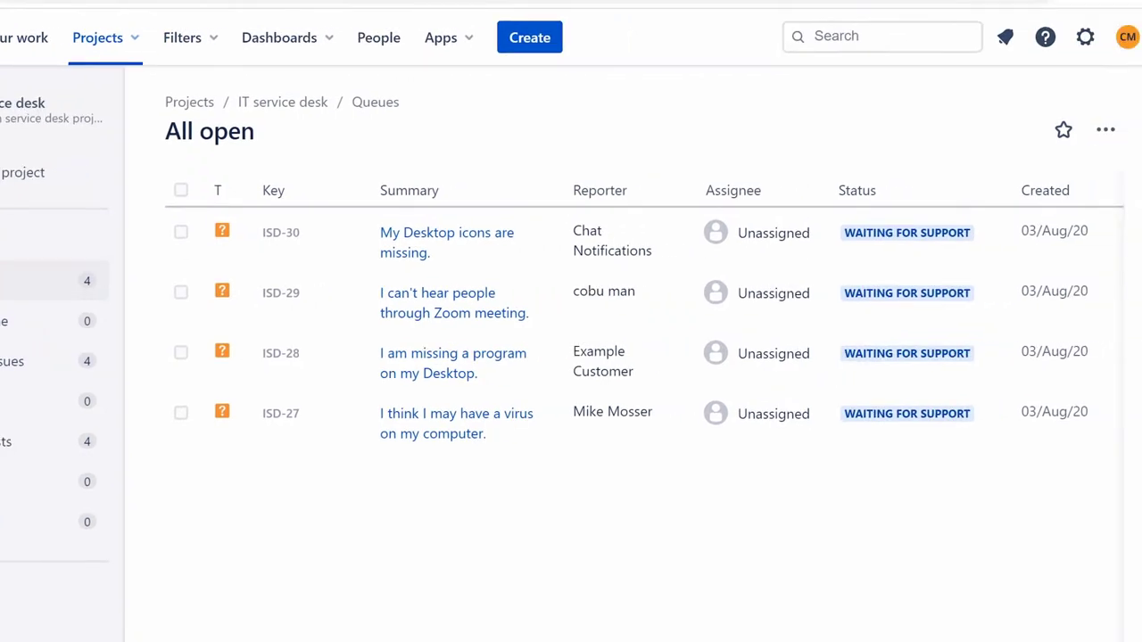
{"action": "scroll", "coordinate": [1087, 221], "scroll_direction": "right", "scroll_amount": 3}
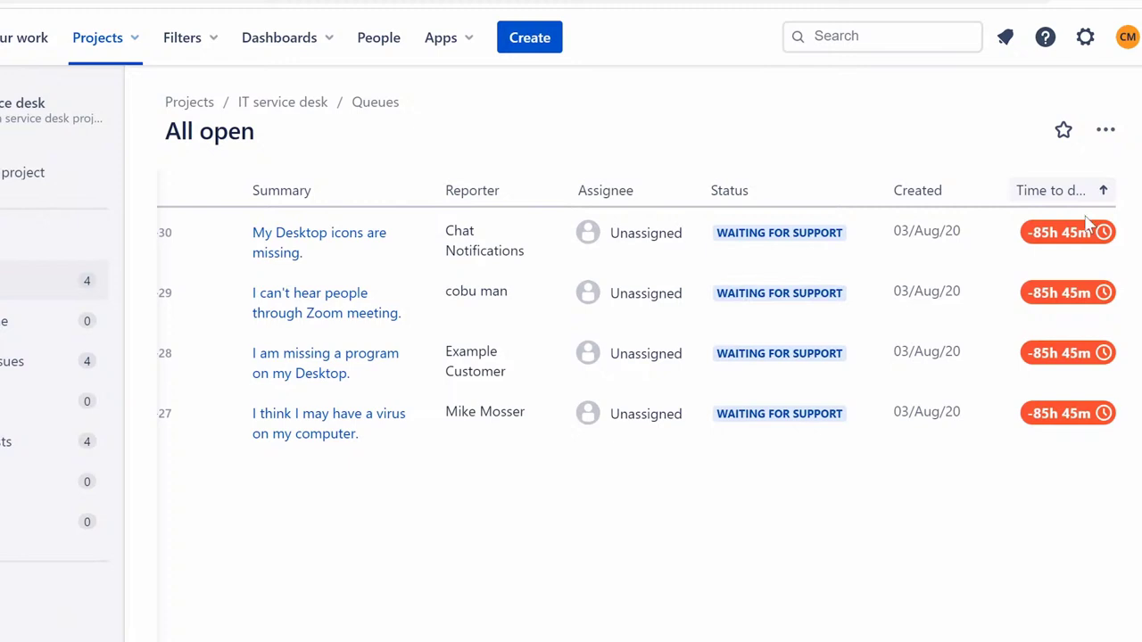
{"action": "mouse_move", "coordinate": [1066, 233]}
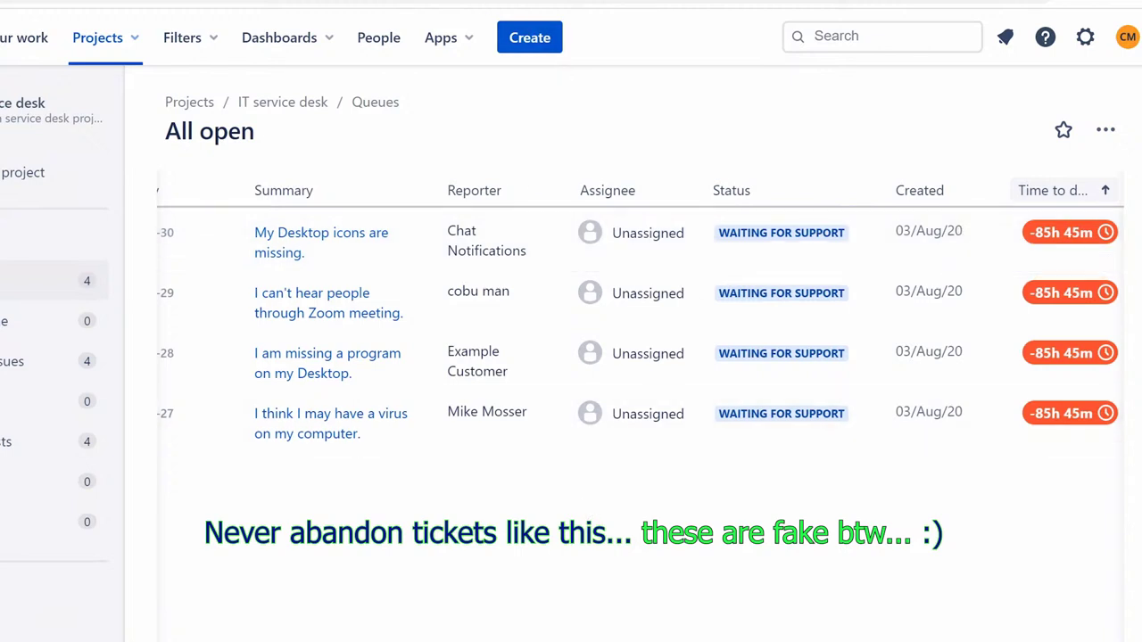
{"action": "left_click", "coordinate": [550, 42]}
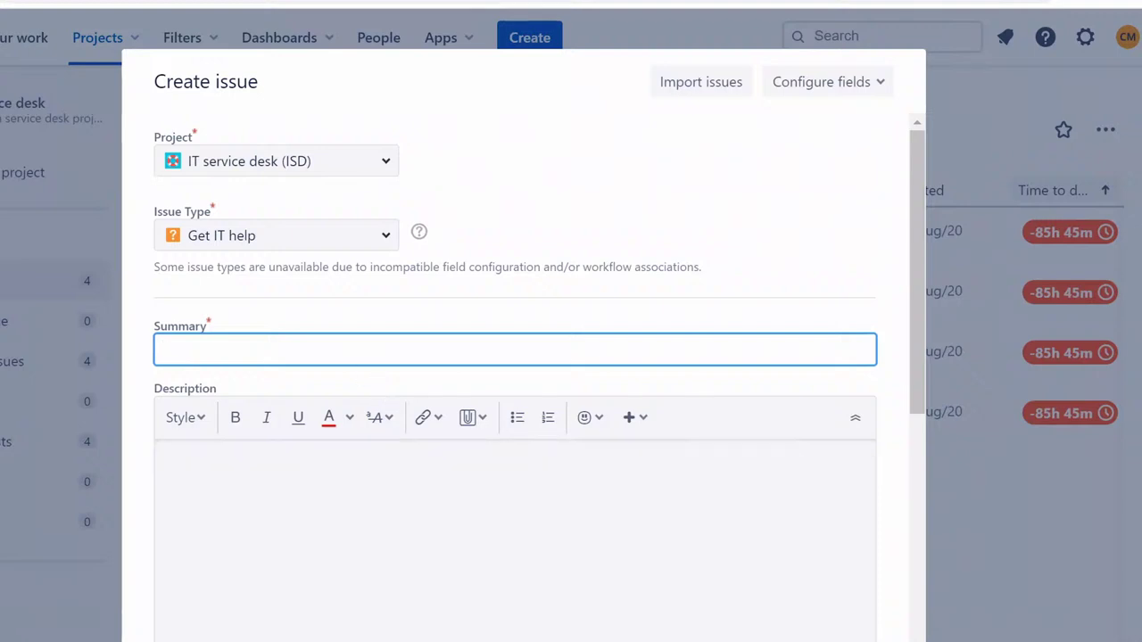
Submit a Get IT help ticket with summary and description 'fake ticket', created as ISD-31.
{"action": "type", "text": "fake tickets"}
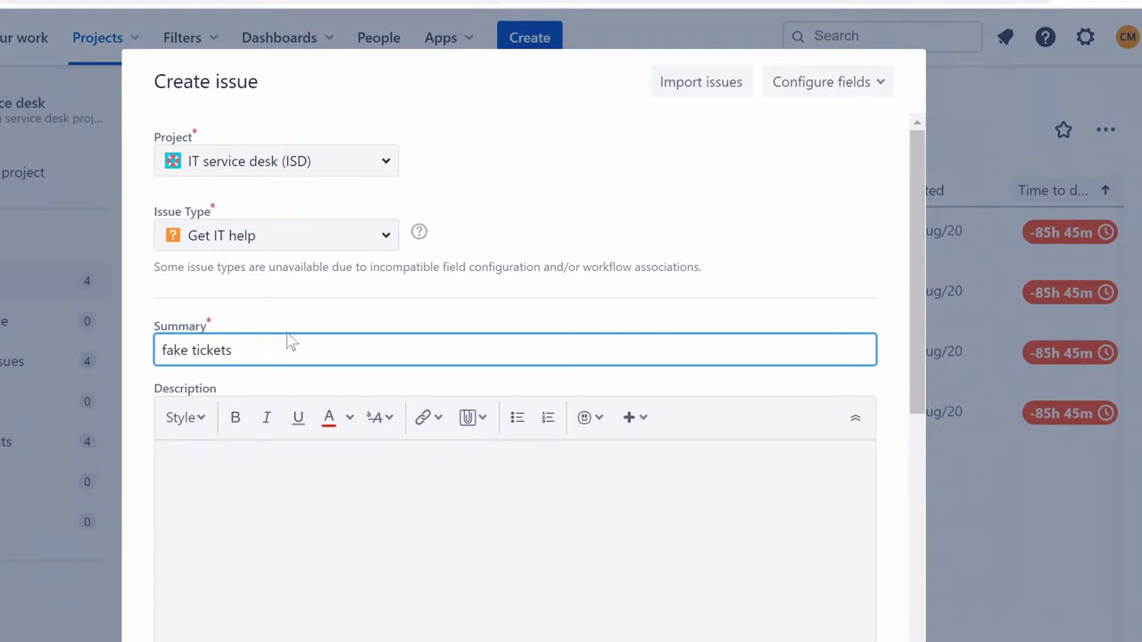
{"action": "key", "text": "BackSpace"}
{"action": "key", "text": "Tab"}
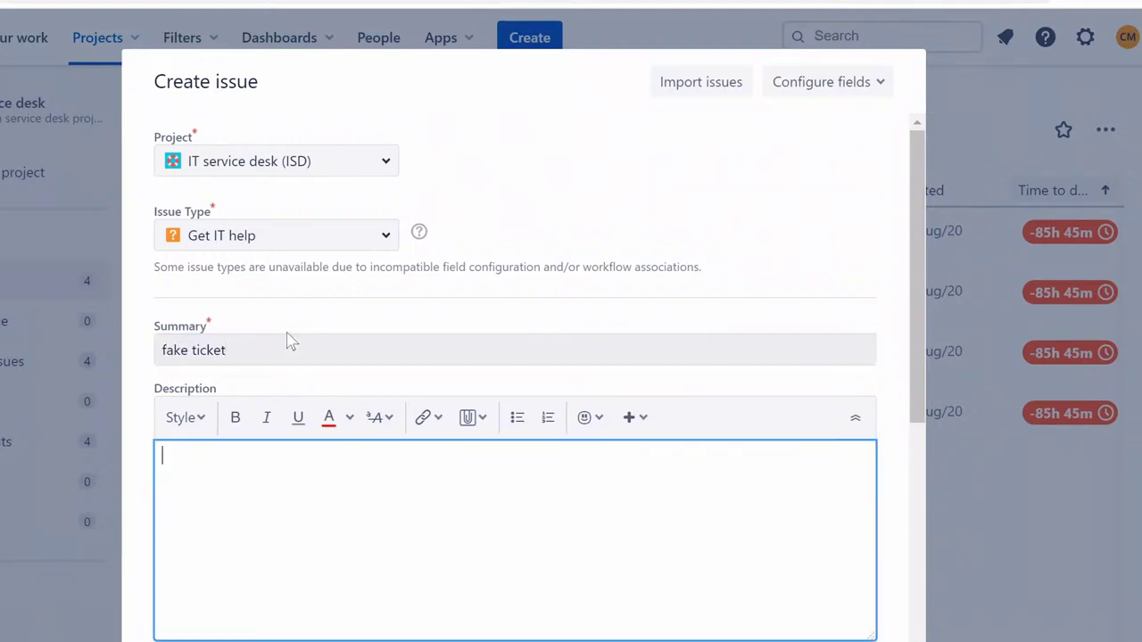
{"action": "type", "text": "fake ticket"}
{"action": "key", "text": "ctrl+Return"}
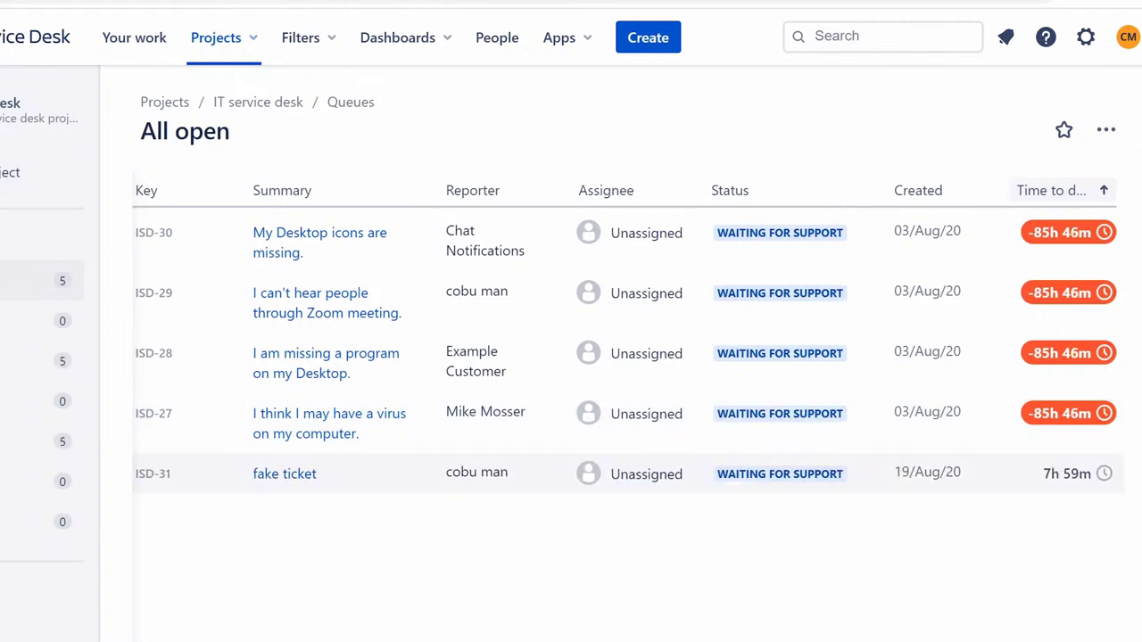
{"action": "mouse_move", "coordinate": [1063, 471]}
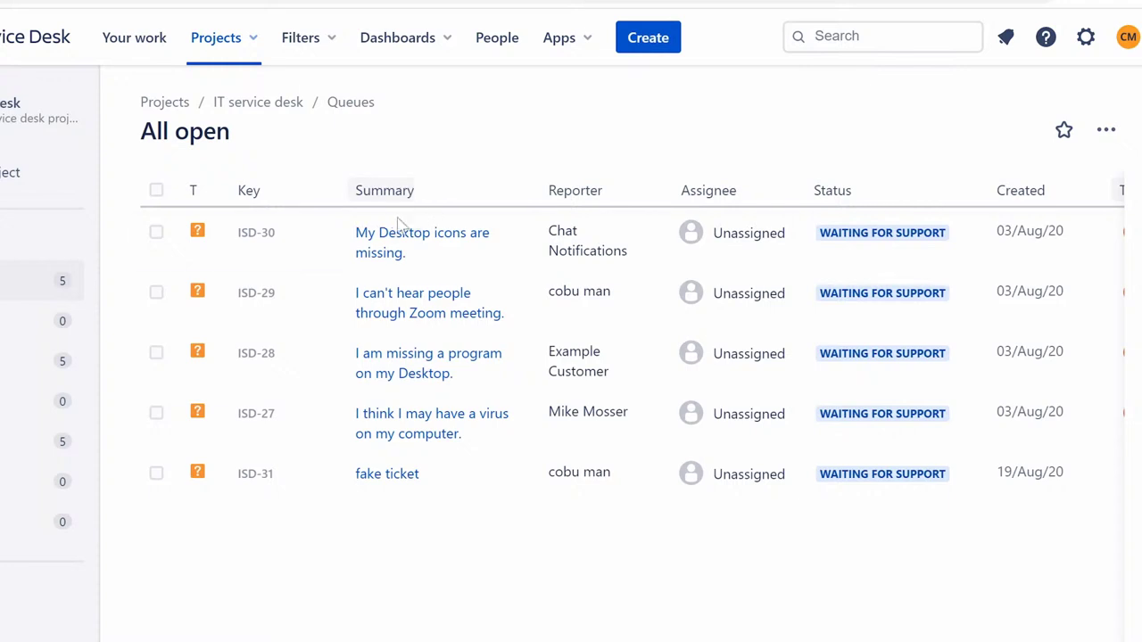
Open ticket ISD-30 'My Desktop icons are missing' and start an internal note on it.
{"action": "left_click", "coordinate": [433, 246]}
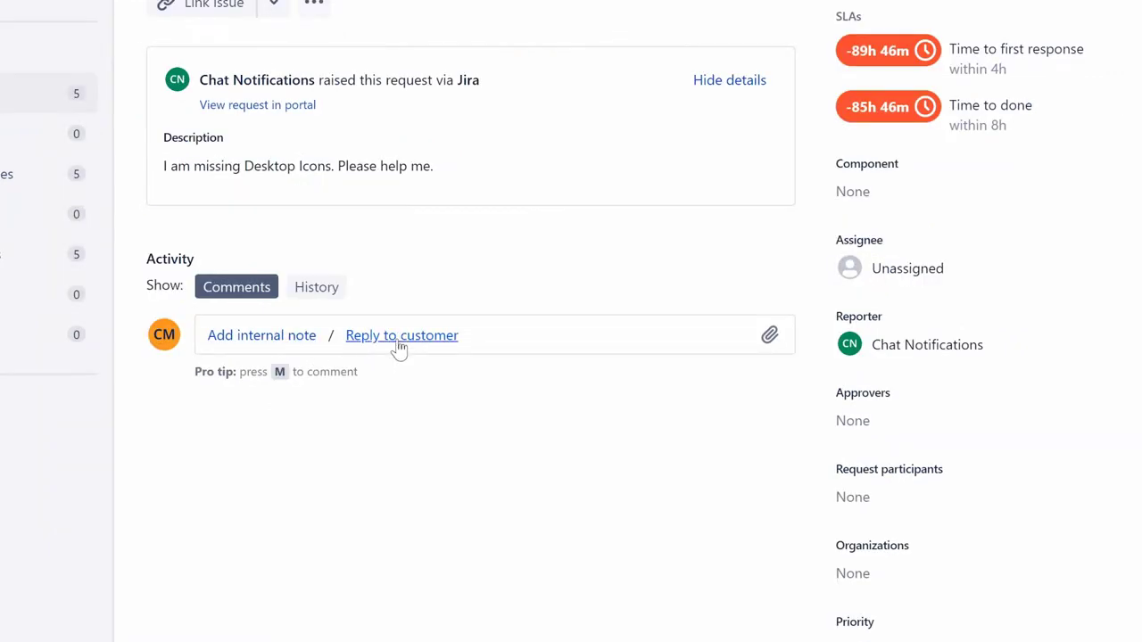
{"action": "left_click", "coordinate": [257, 343]}
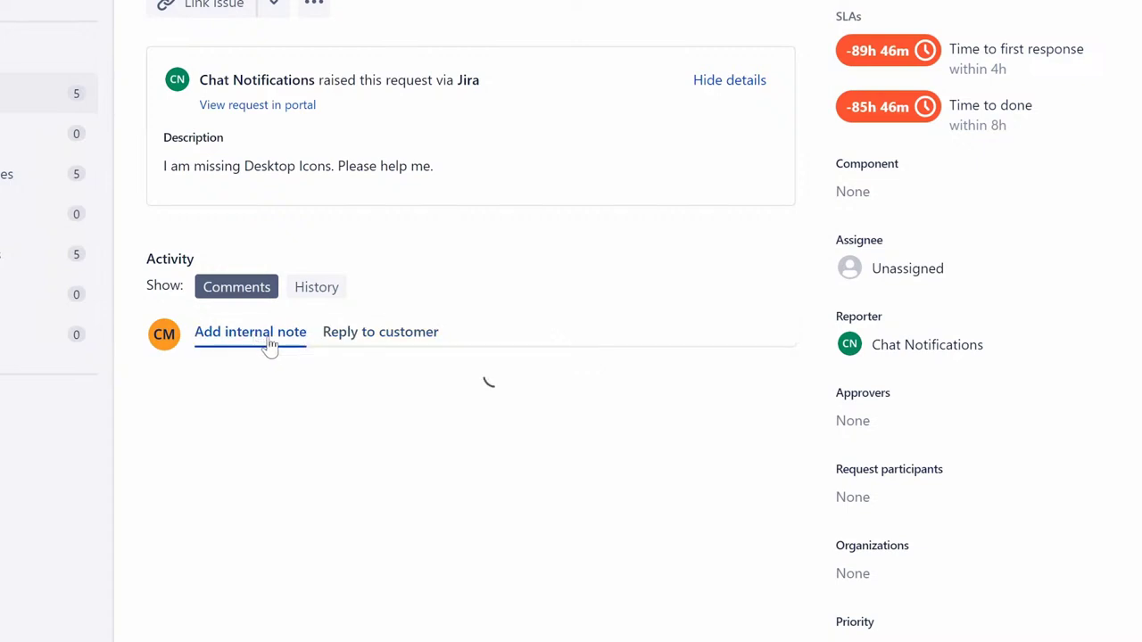
{"action": "left_click", "coordinate": [382, 340]}
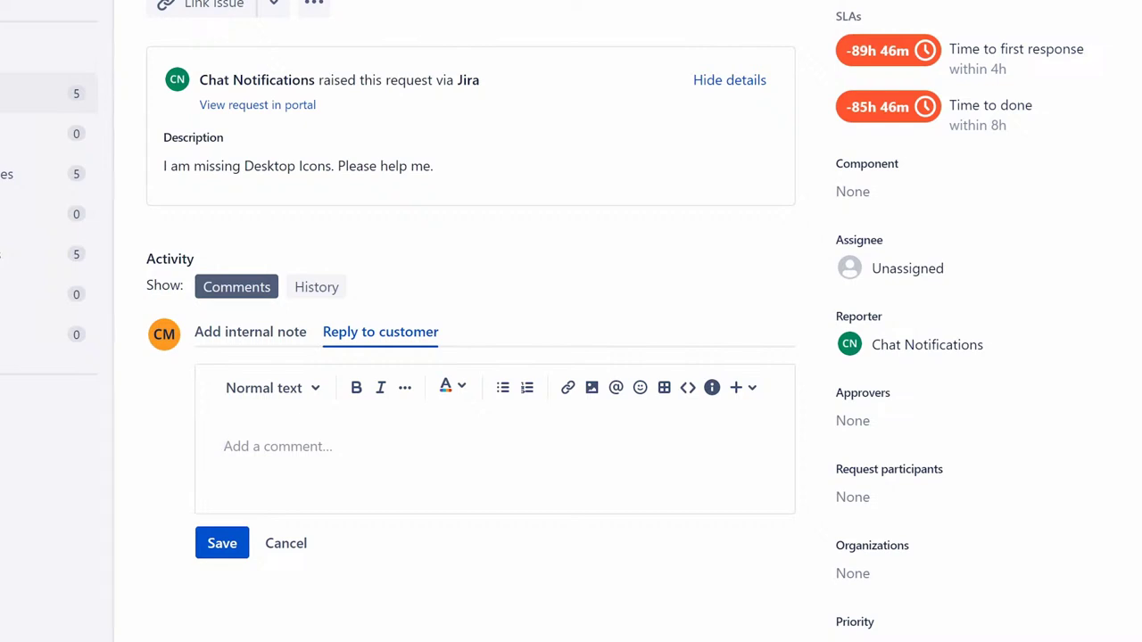
{"action": "left_click", "coordinate": [277, 335]}
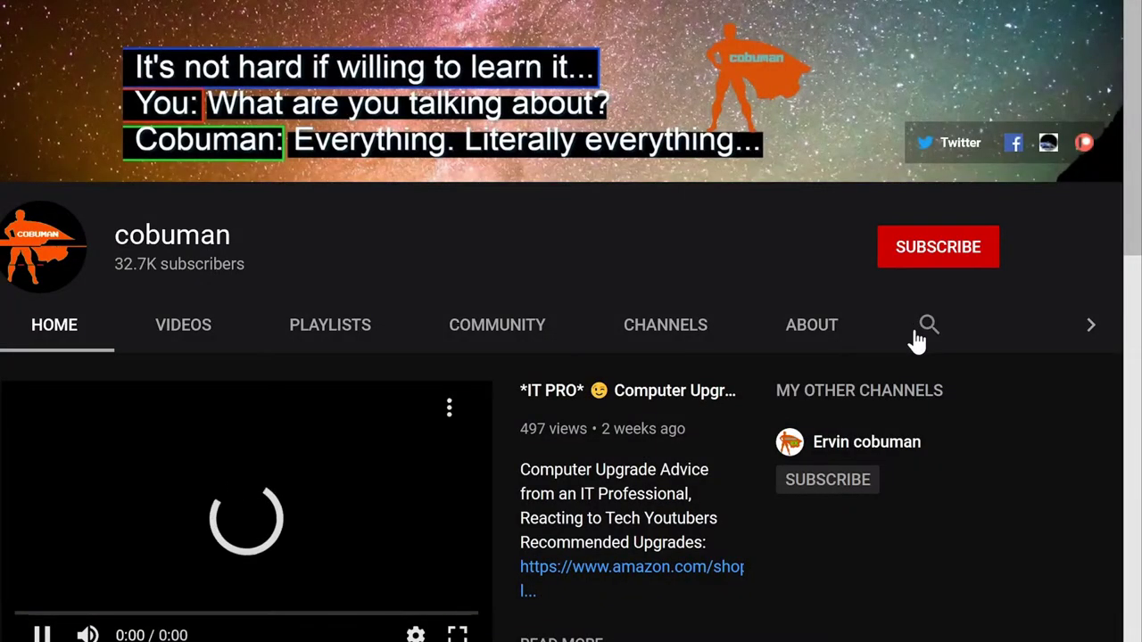
Search the YouTube channel for 'tickets' and scroll through the Help Desk training results.
{"action": "left_click", "coordinate": [929, 324]}
{"action": "type", "text": "tickets"}
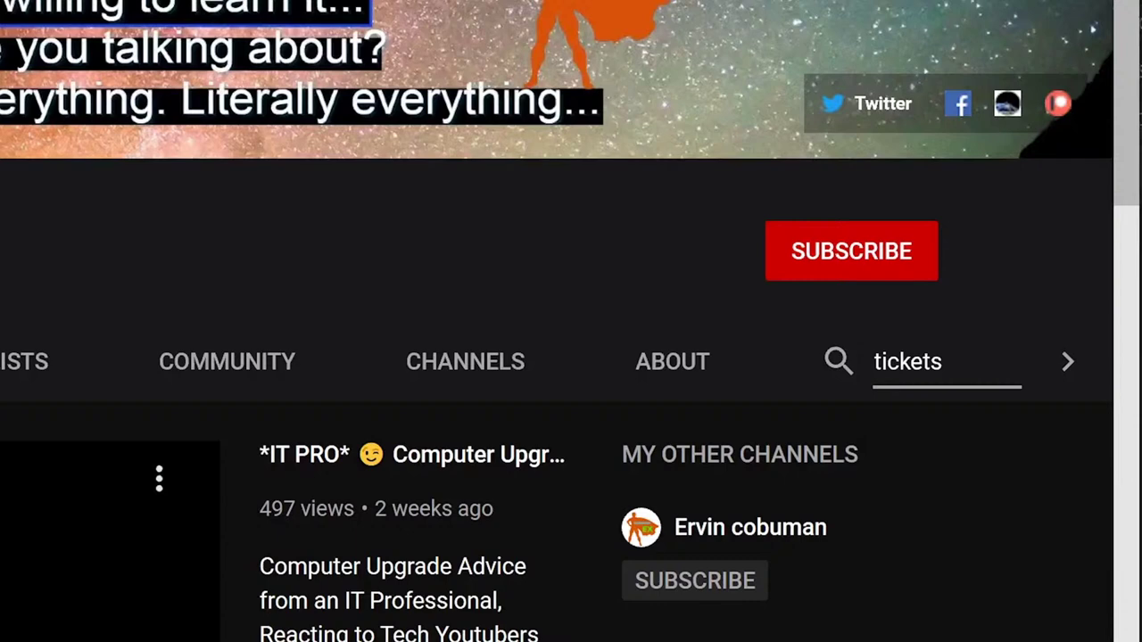
{"action": "key", "text": "Return"}
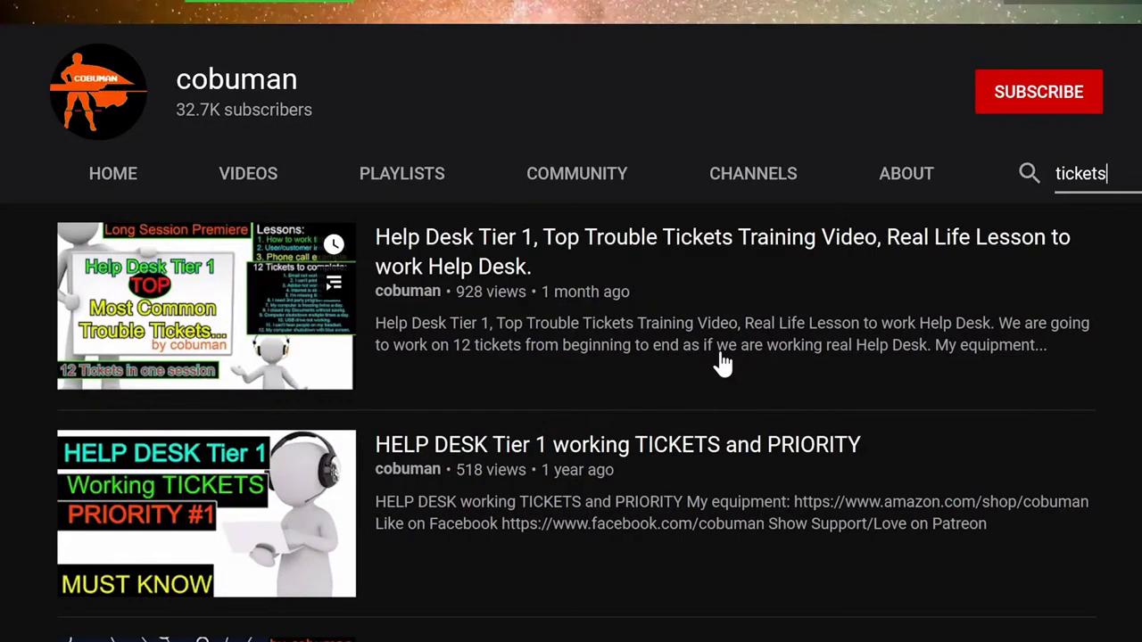
{"action": "scroll", "coordinate": [723, 361], "scroll_direction": "down", "scroll_amount": 8}
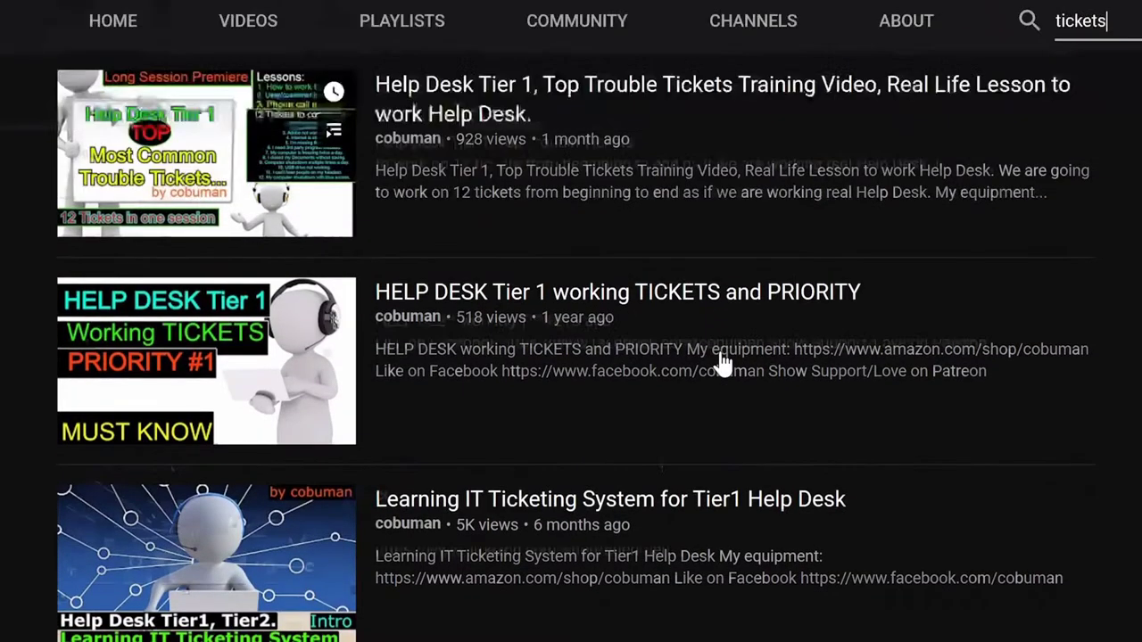
{"action": "scroll", "coordinate": [723, 361], "scroll_direction": "down", "scroll_amount": 10}
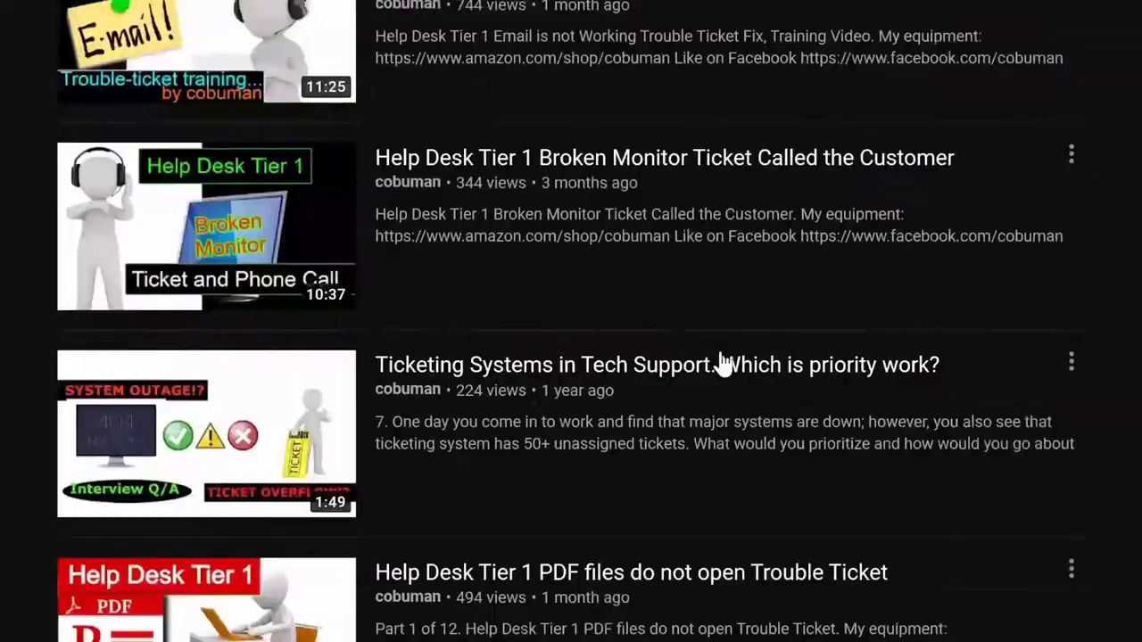
{"action": "scroll", "coordinate": [722, 364], "scroll_direction": "down", "scroll_amount": 4}
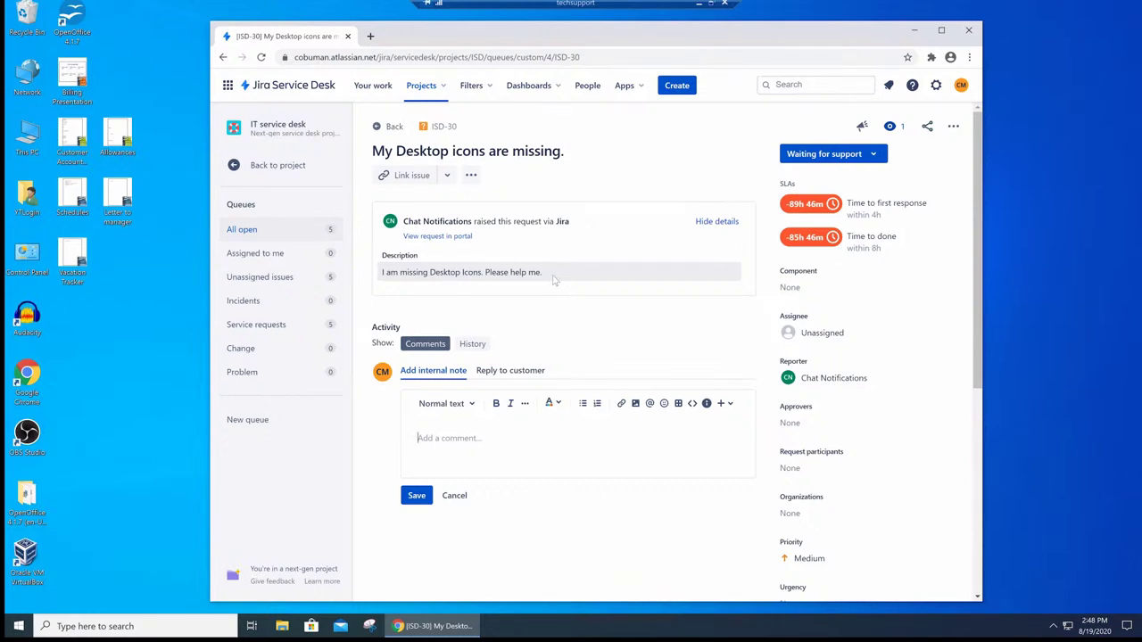
Return to the All open queue, reopen ISD-30 and start a comment on it.
{"action": "left_click", "coordinate": [223, 56]}
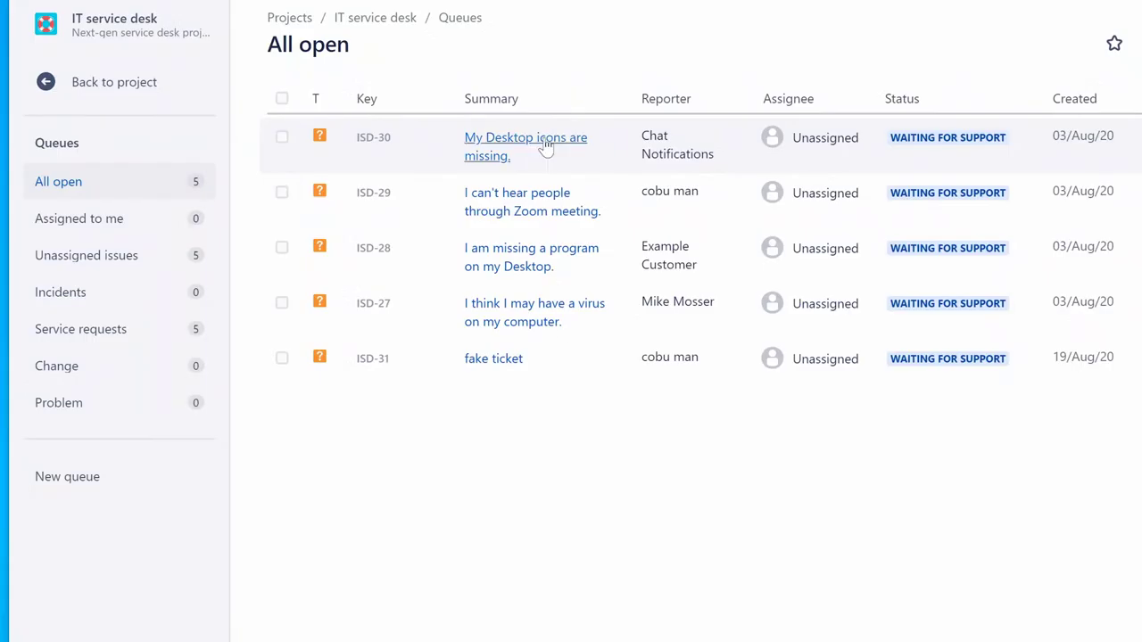
{"action": "left_click", "coordinate": [546, 147]}
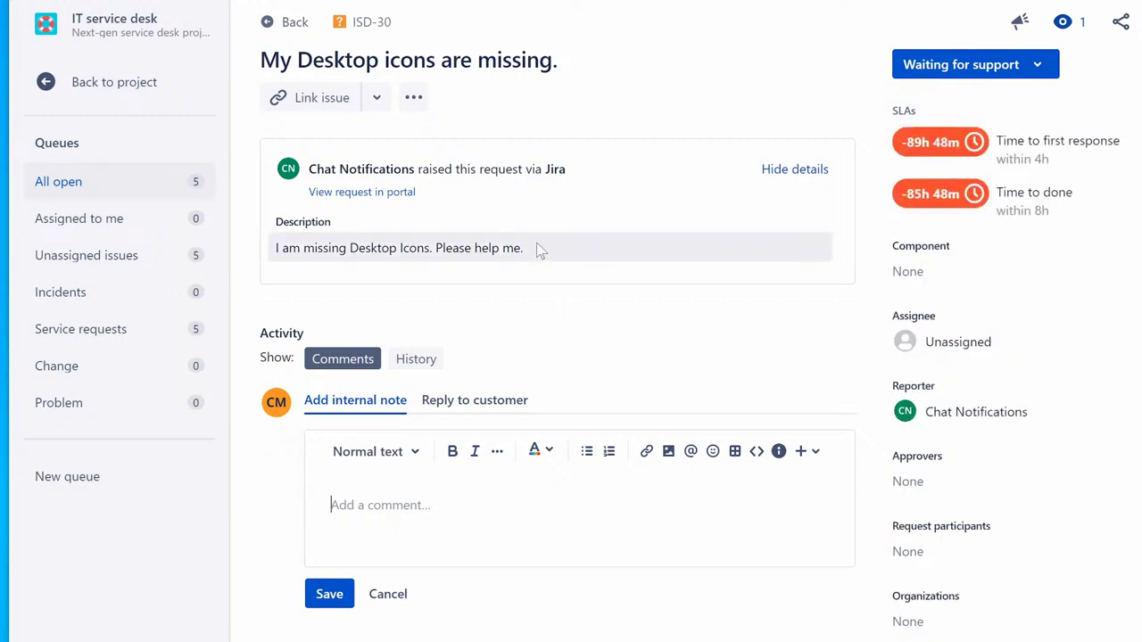
{"action": "left_click", "coordinate": [331, 505]}
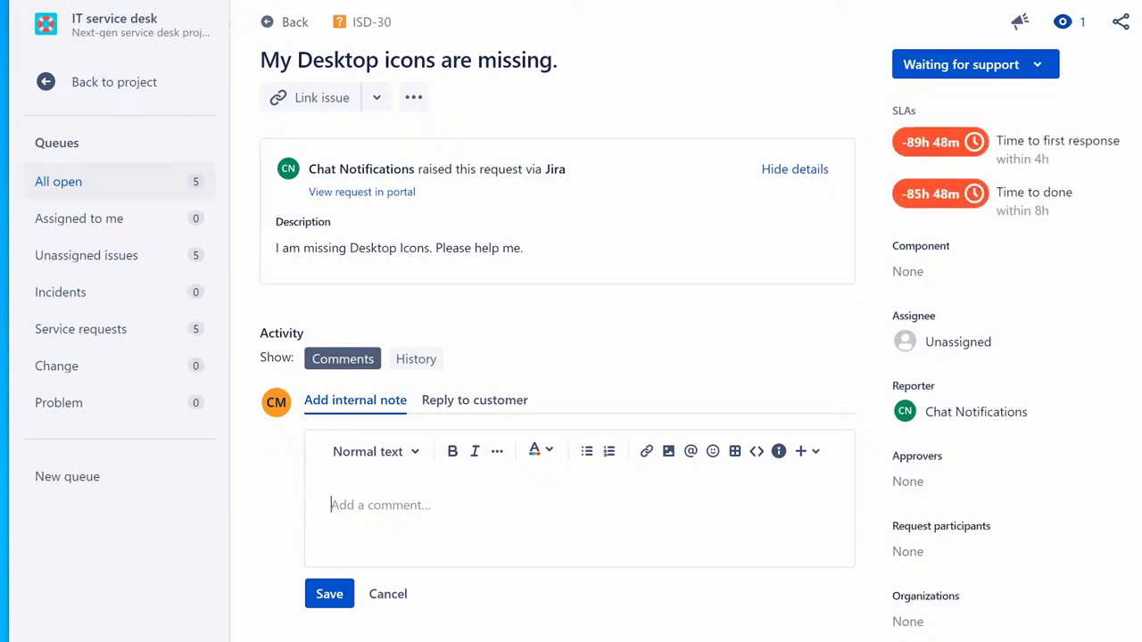
Select and move the desktop icons, positioning the browser so they show beside the ticket.
{"action": "left_click_drag", "start_coordinate": [159, 250], "coordinate": [3, 589]}
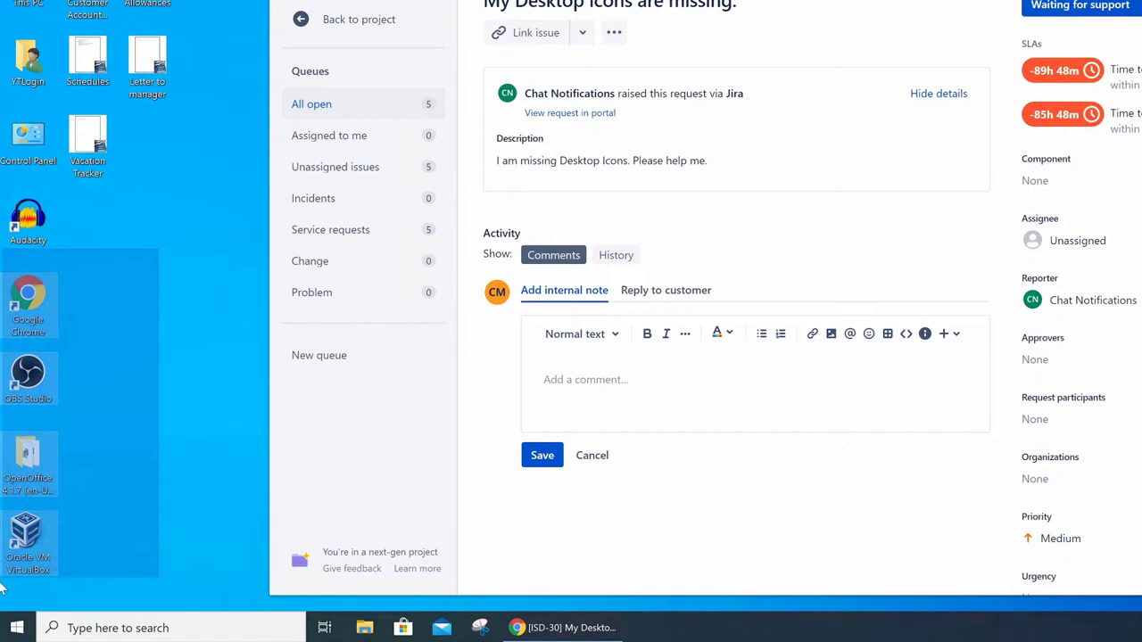
{"action": "right_click", "coordinate": [51, 309]}
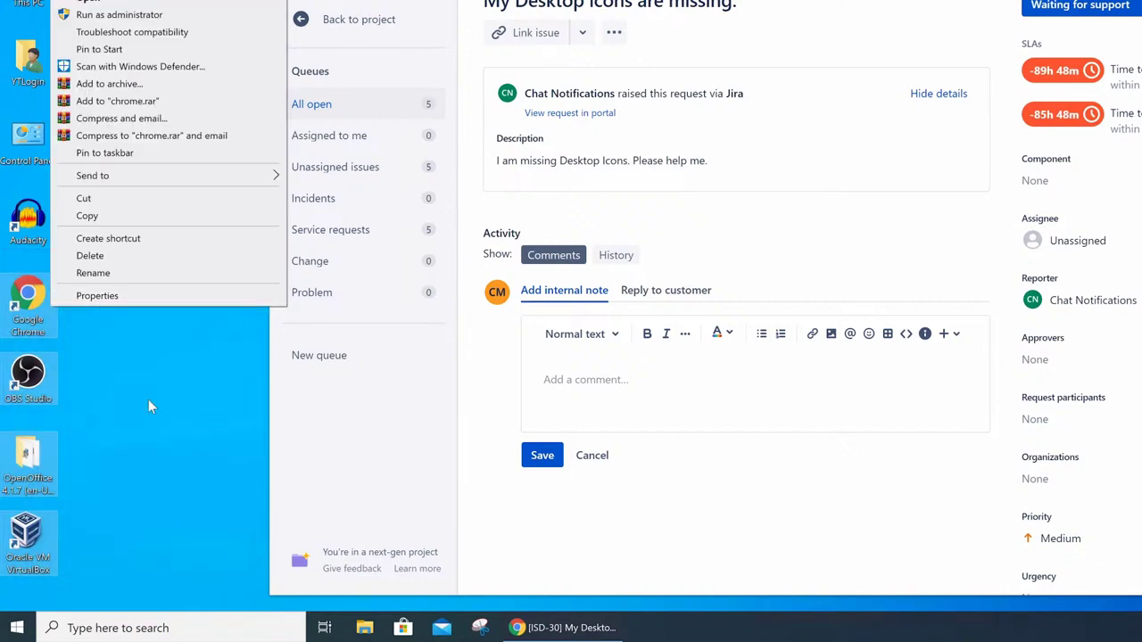
{"action": "key", "text": "Escape"}
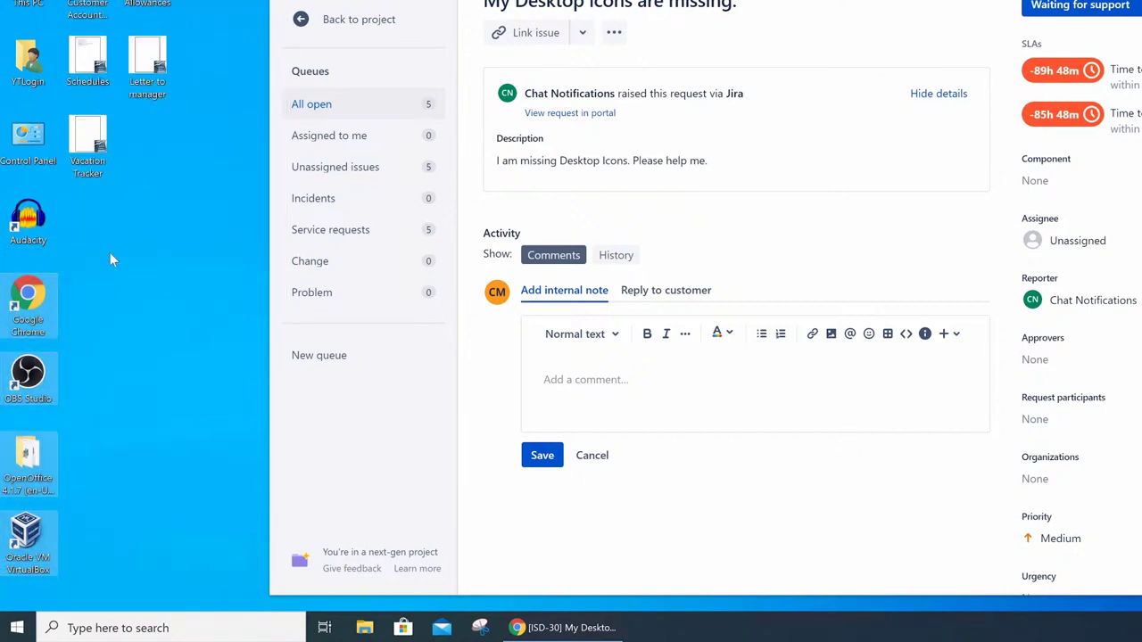
{"action": "left_click_drag", "start_coordinate": [65, 296], "coordinate": [26, 319]}
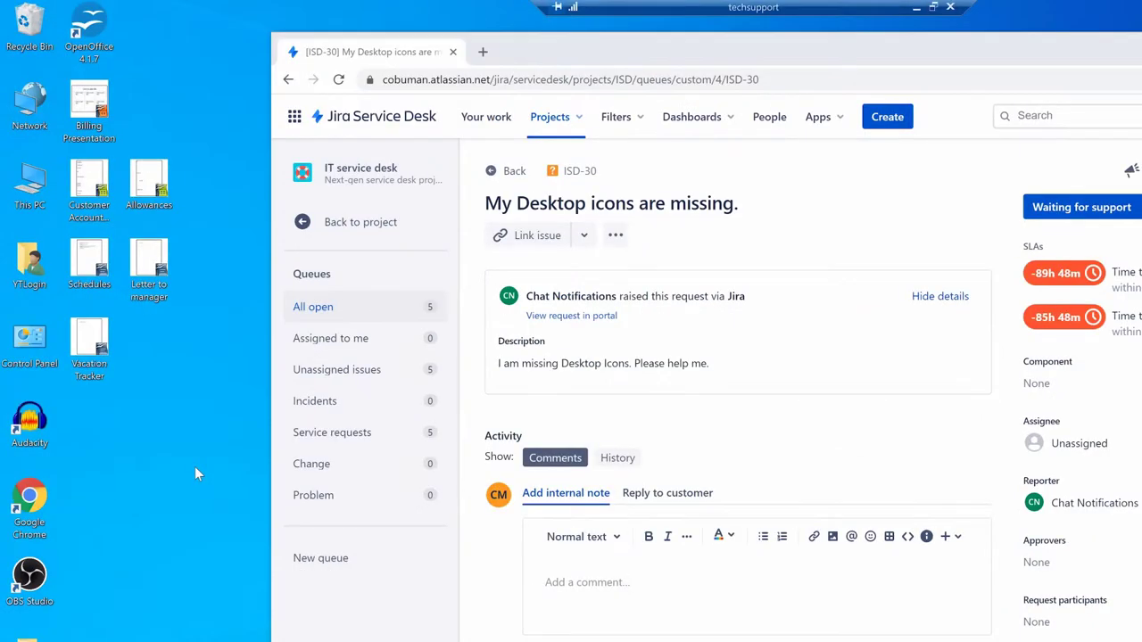
{"action": "mouse_move", "coordinate": [843, 42]}
{"action": "left_mouse_down"}
{"action": "mouse_move", "coordinate": [858, 60]}
{"action": "mouse_move", "coordinate": [844, 32]}
{"action": "left_mouse_up"}
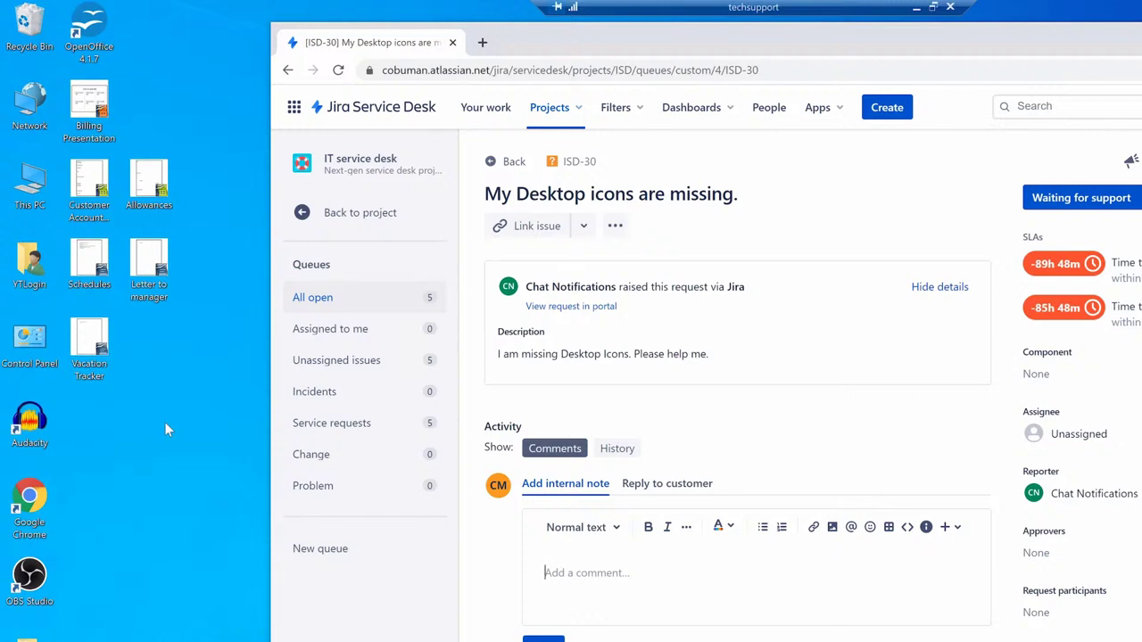
{"action": "left_click_drag", "start_coordinate": [207, 64], "coordinate": [89, 400]}
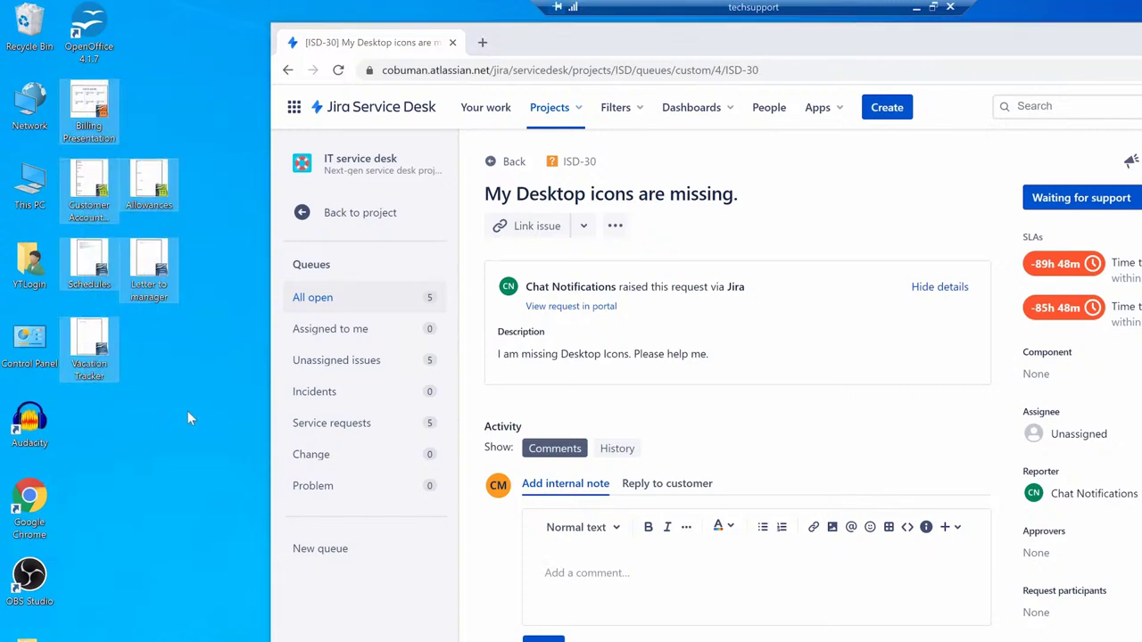
{"action": "left_click", "coordinate": [200, 410]}
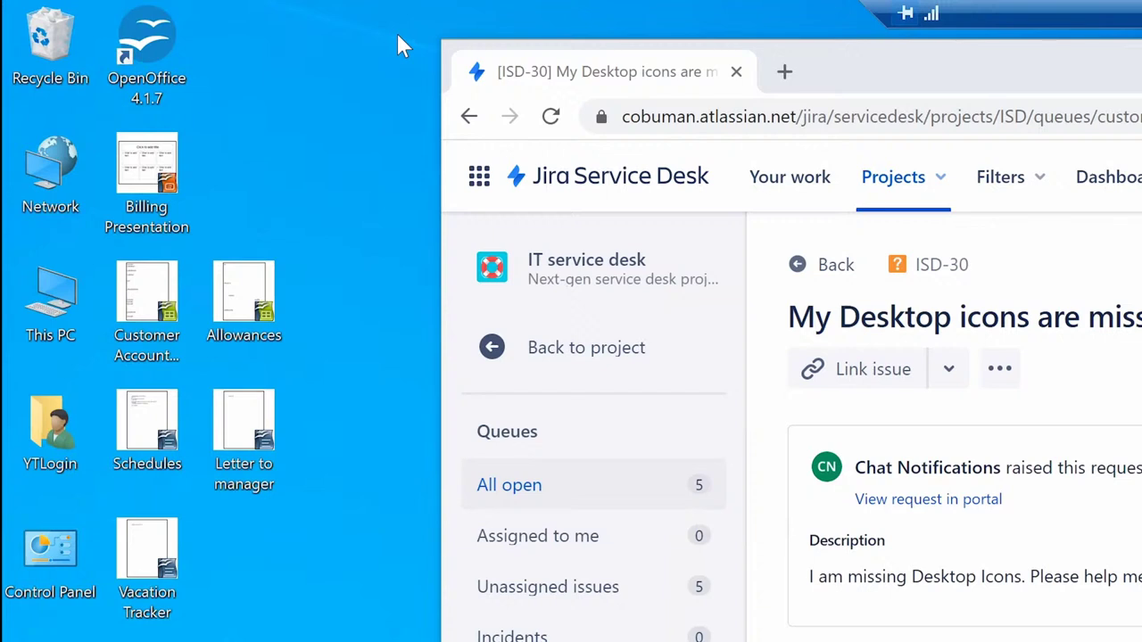
Box-select the six document icons to confirm they exist, then go back to the All open queue.
{"action": "left_click_drag", "start_coordinate": [393, 37], "coordinate": [301, 621]}
{"action": "left_click_drag", "start_coordinate": [382, 145], "coordinate": [125, 639]}
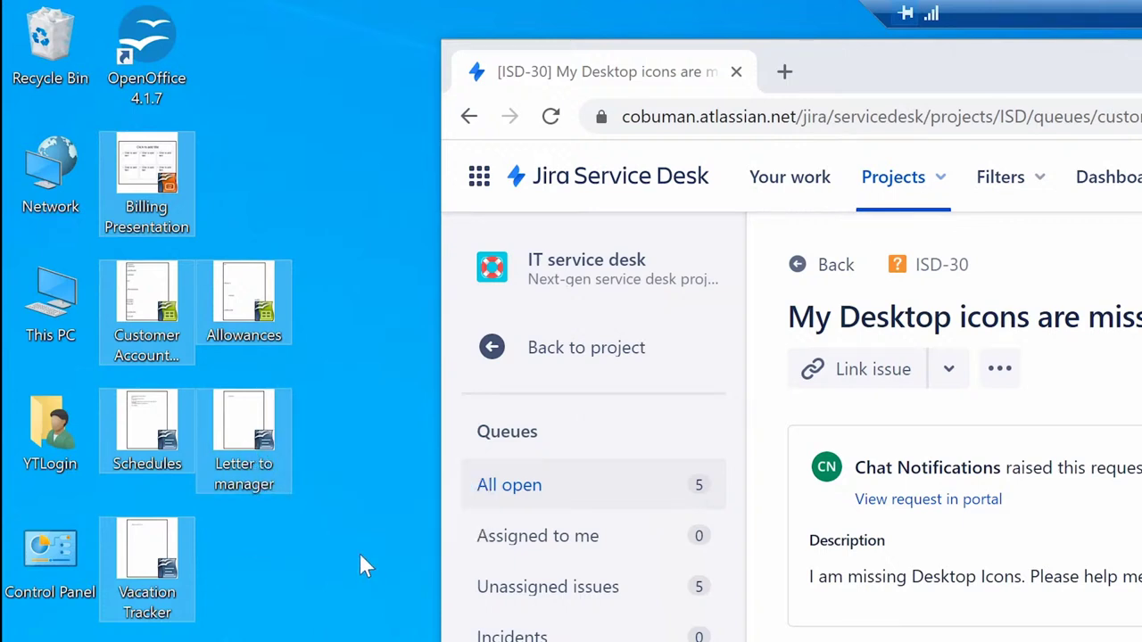
{"action": "left_click", "coordinate": [390, 328]}
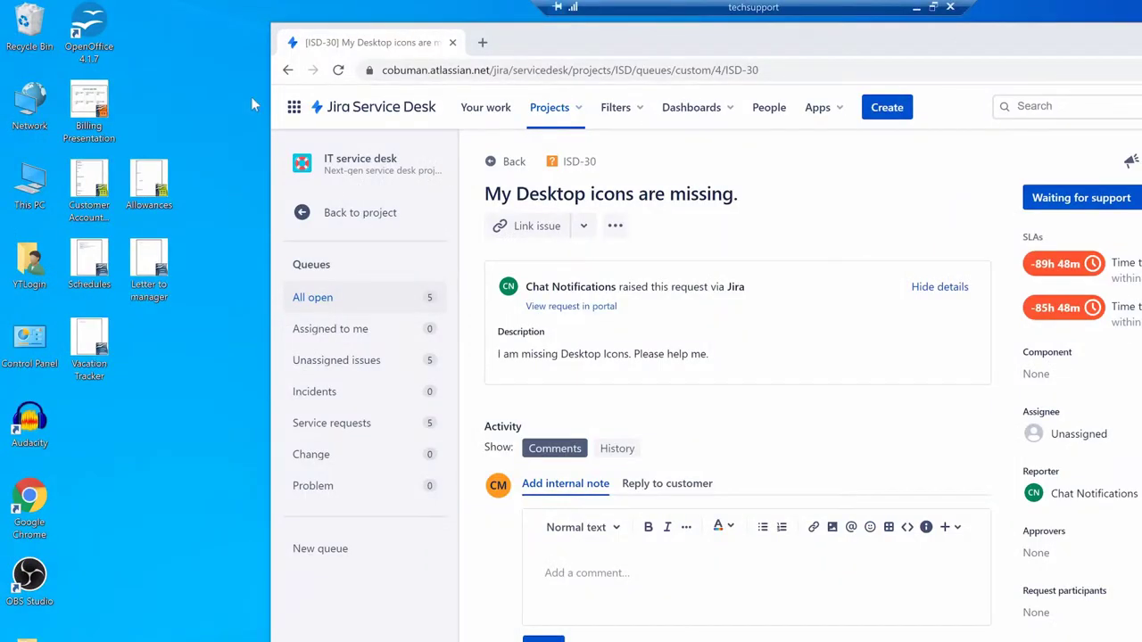
{"action": "left_click_drag", "start_coordinate": [250, 96], "coordinate": [79, 421]}
{"action": "left_click", "coordinate": [149, 460]}
{"action": "left_click", "coordinate": [289, 71]}
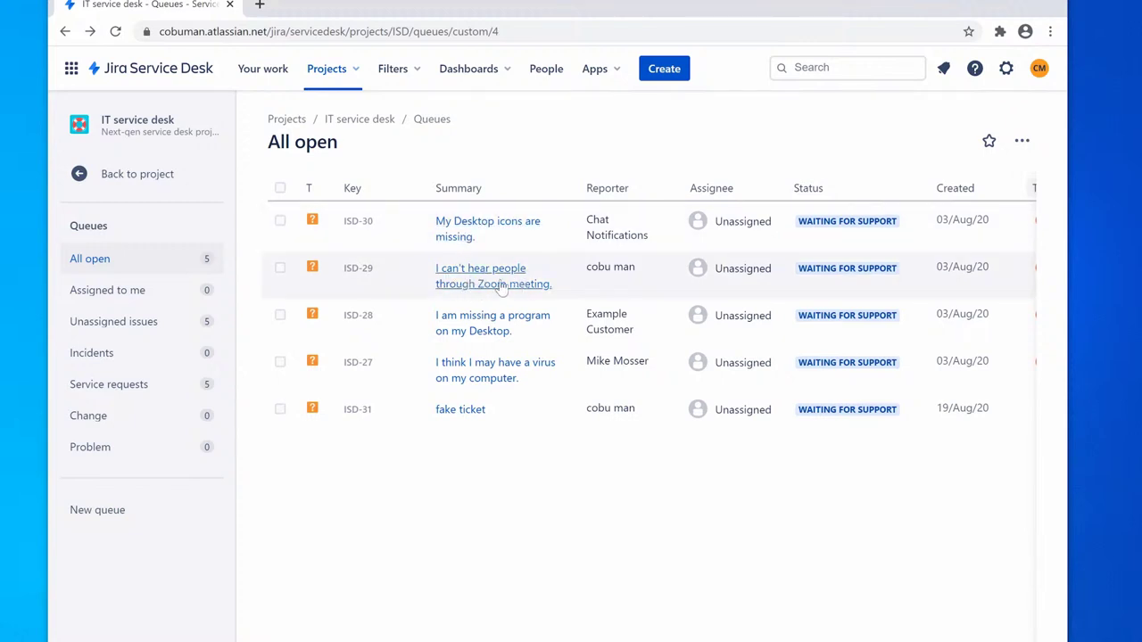
Open ISD-29 about Zoom audio and expand the hidden notification area icons.
{"action": "left_click", "coordinate": [496, 284]}
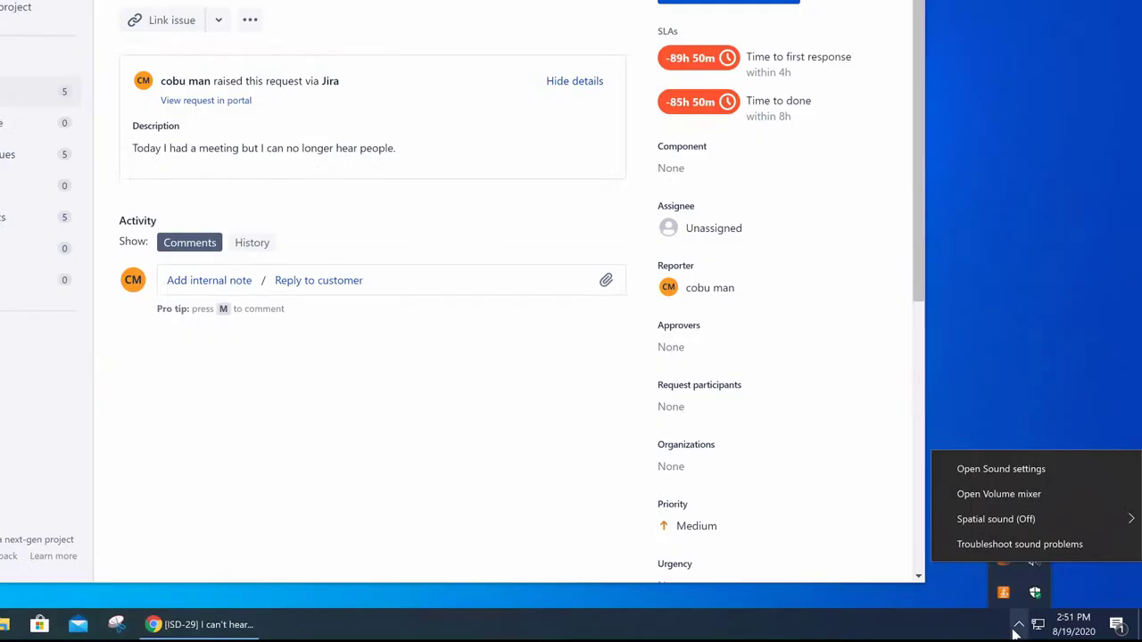
{"action": "left_click", "coordinate": [1019, 625]}
{"action": "left_click", "coordinate": [1018, 624]}
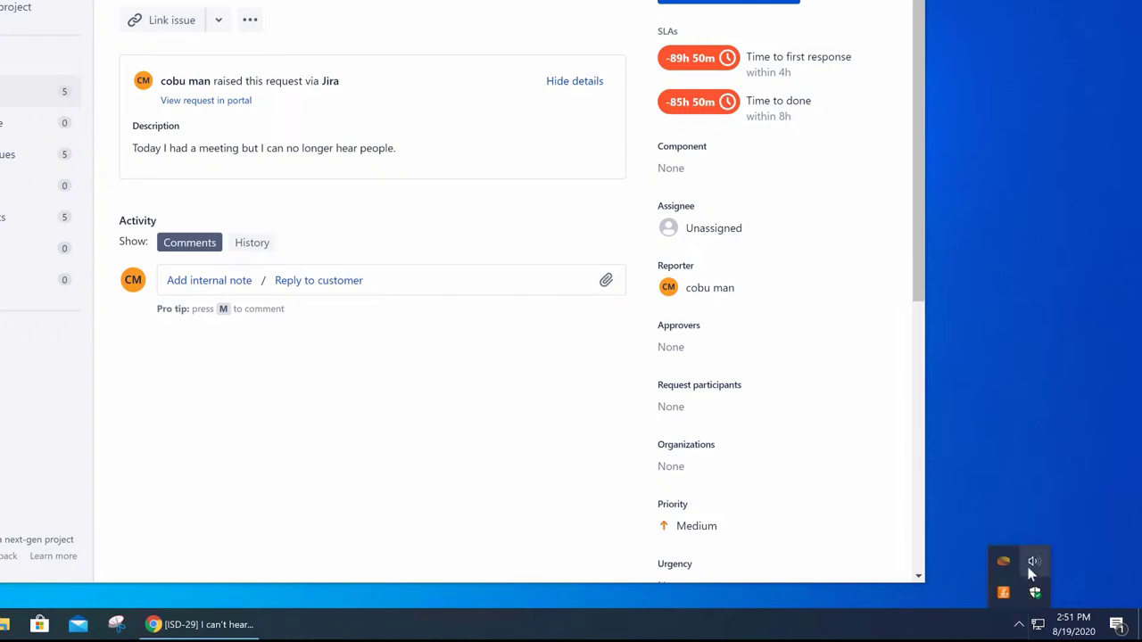
Open Sound settings and check devices: Realtek speakers at volume 10, no input device found.
{"action": "right_click", "coordinate": [1032, 562]}
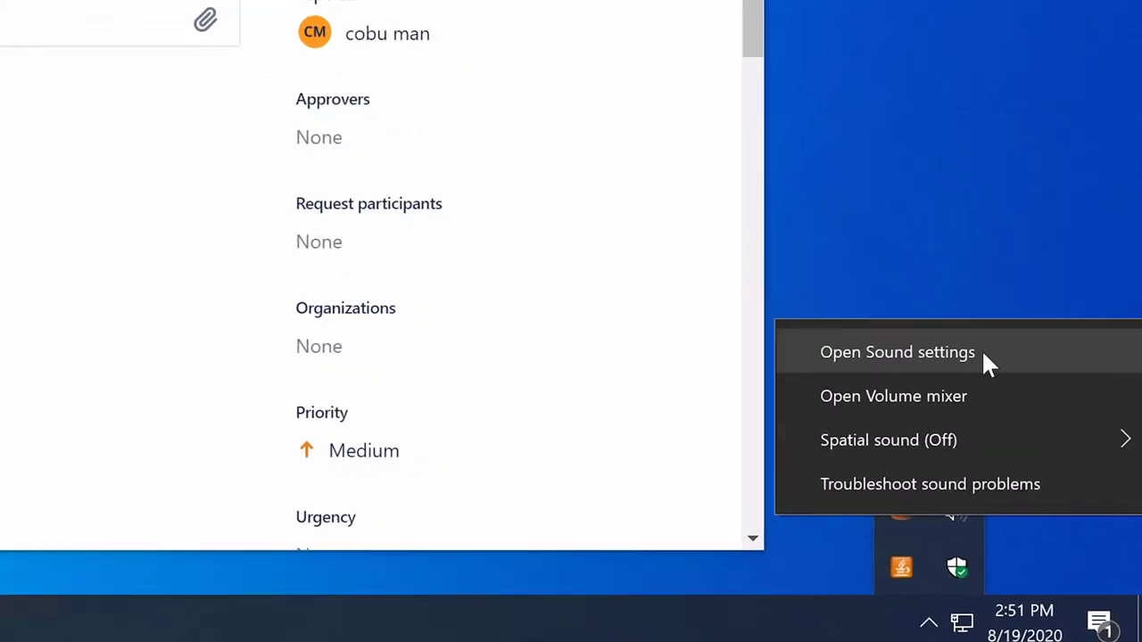
{"action": "left_click", "coordinate": [942, 336]}
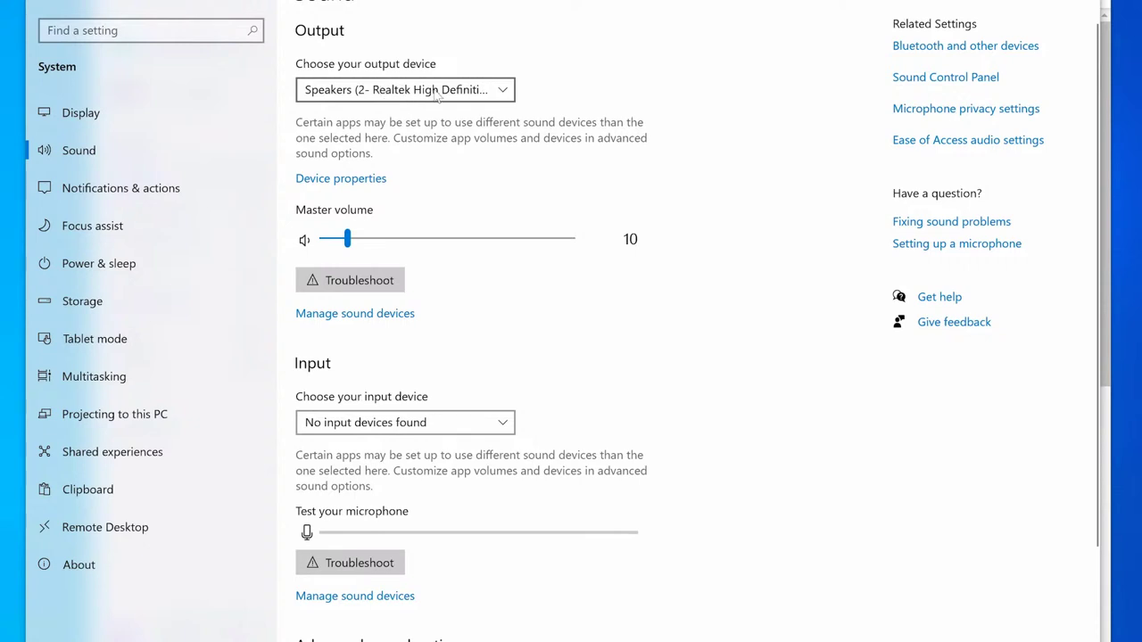
{"action": "left_click", "coordinate": [437, 98]}
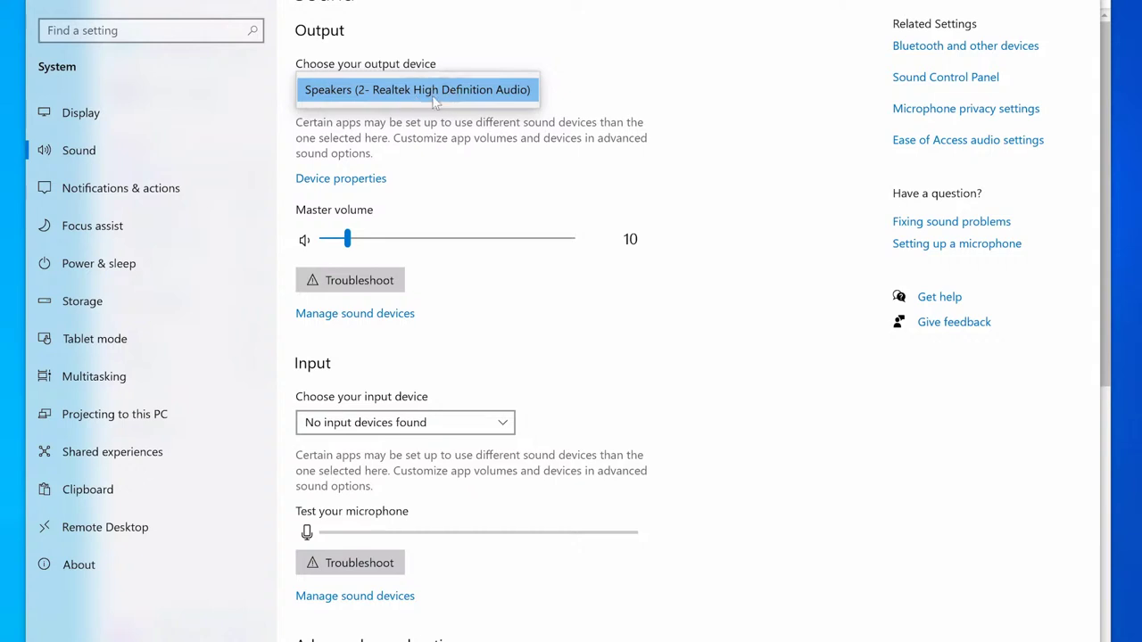
{"action": "left_click", "coordinate": [469, 130]}
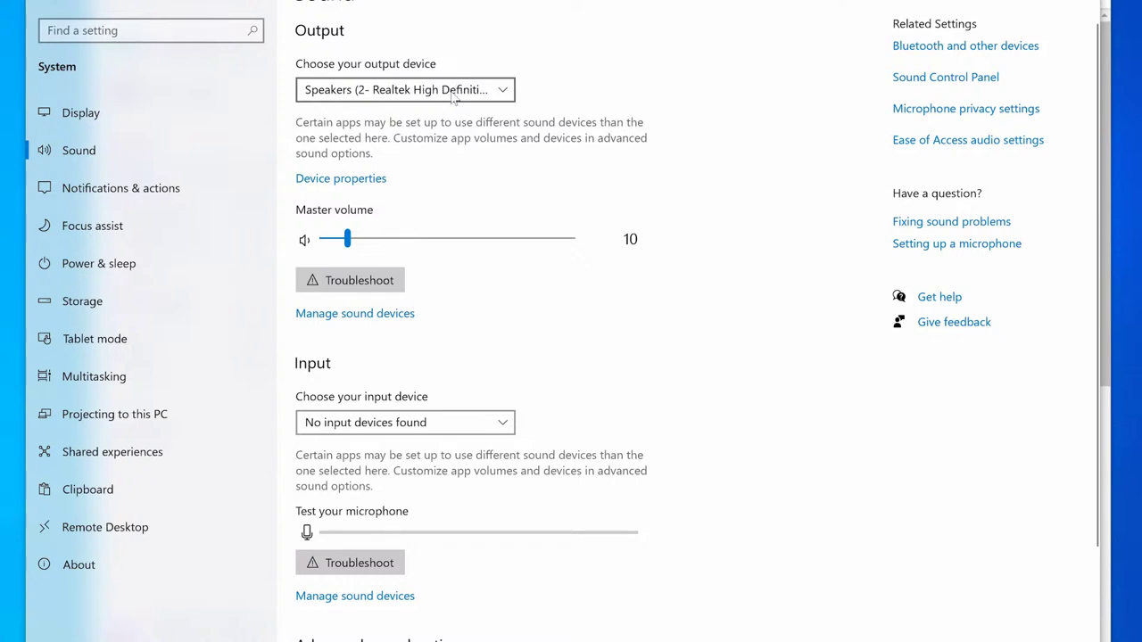
{"action": "left_click", "coordinate": [453, 94]}
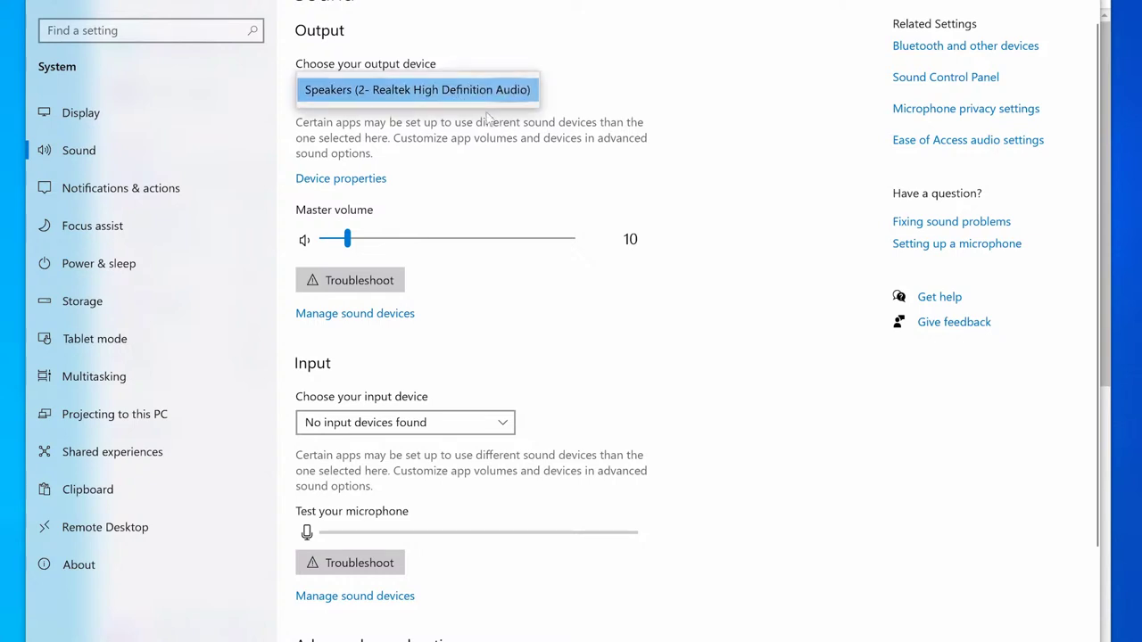
{"action": "left_click", "coordinate": [450, 140]}
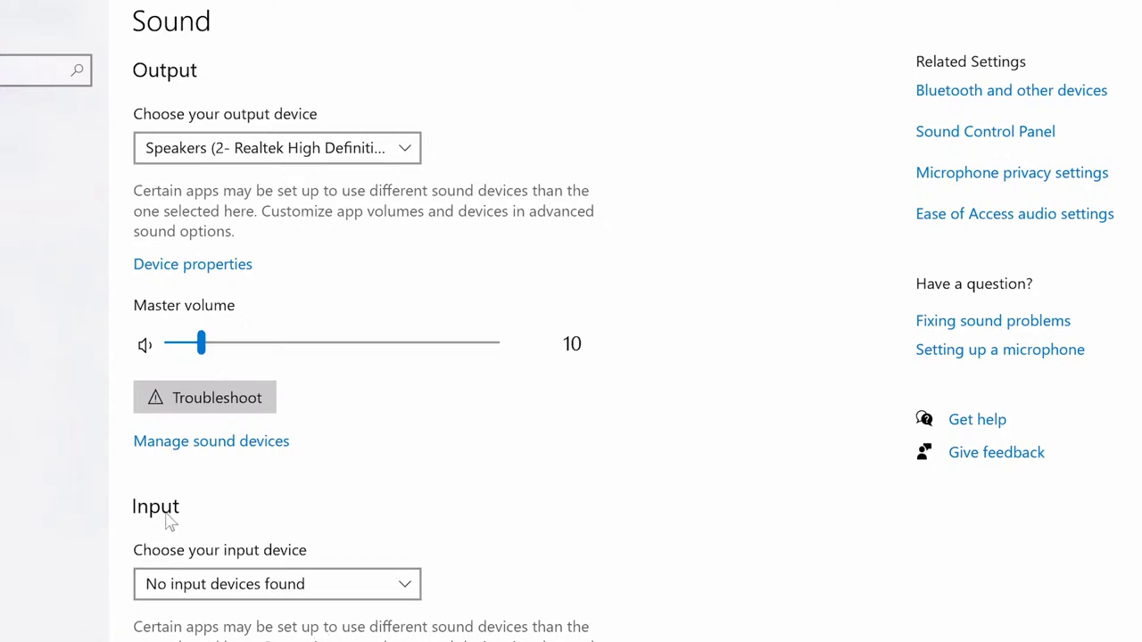
{"action": "left_click", "coordinate": [276, 595]}
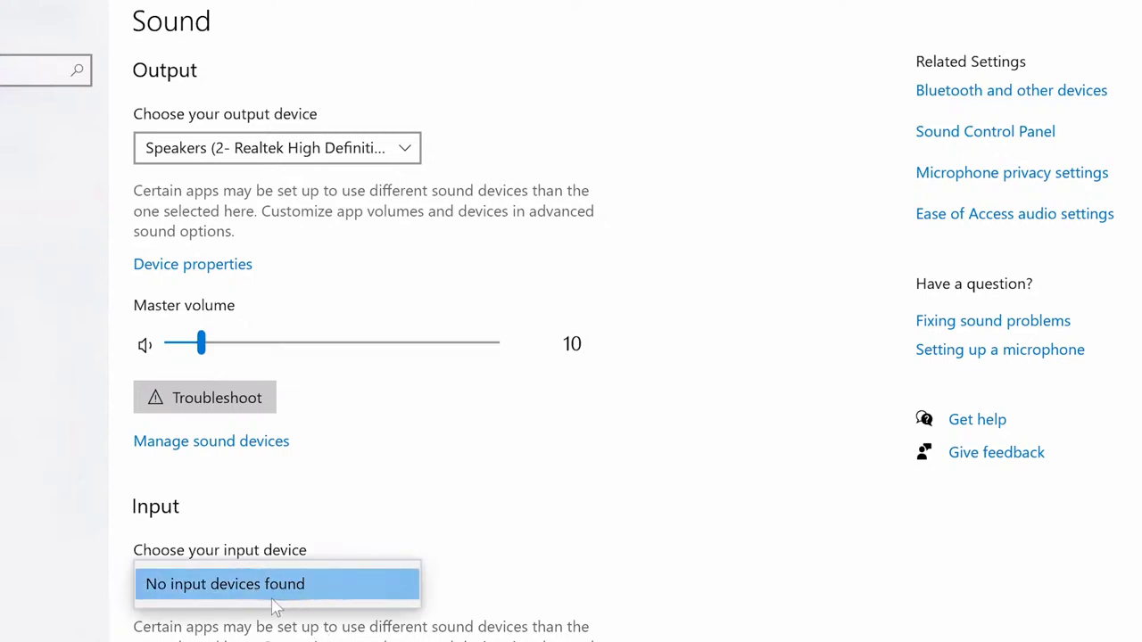
{"action": "left_click", "coordinate": [272, 631]}
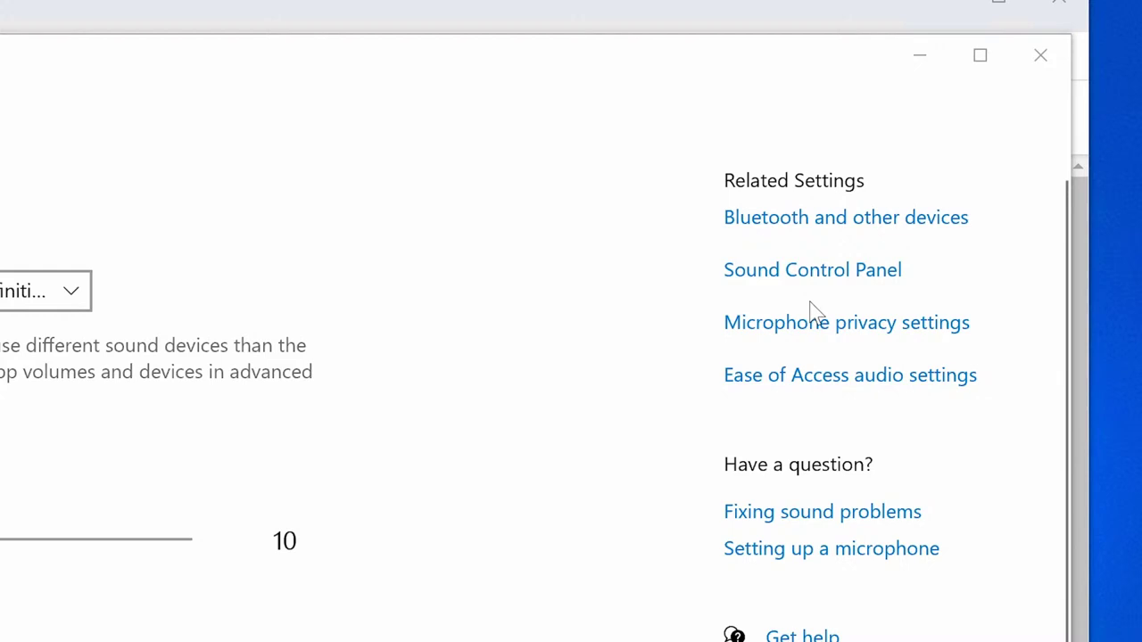
Open the Sound Control Panel Playback list, showing Plantronics C610 as the Default Device.
{"action": "left_click", "coordinate": [812, 270]}
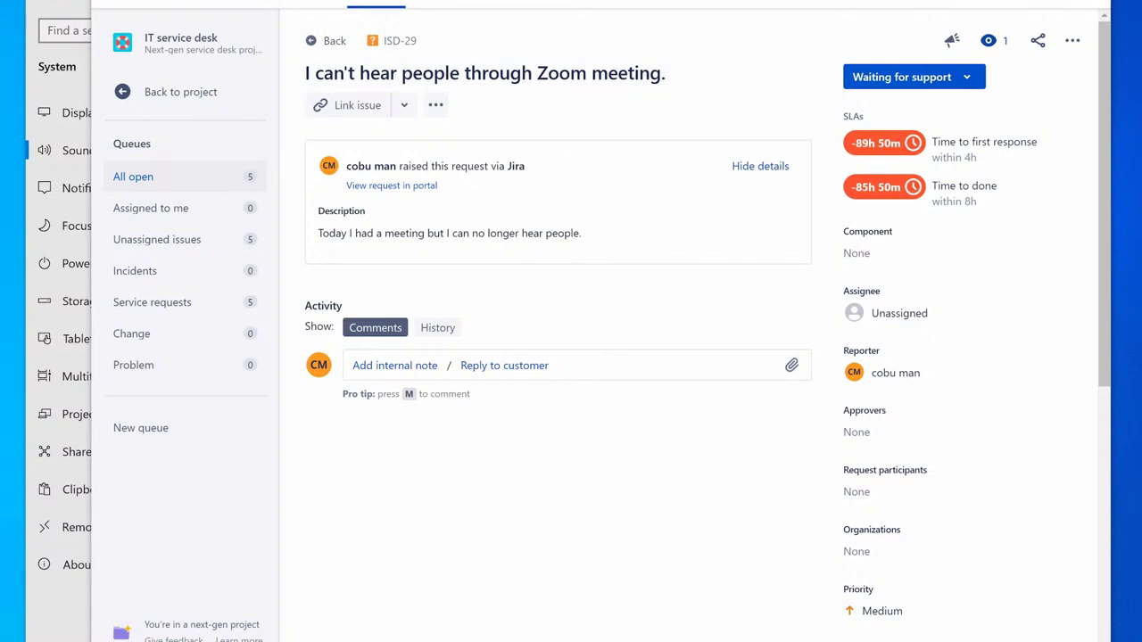
{"action": "key", "text": "alt+Tab"}
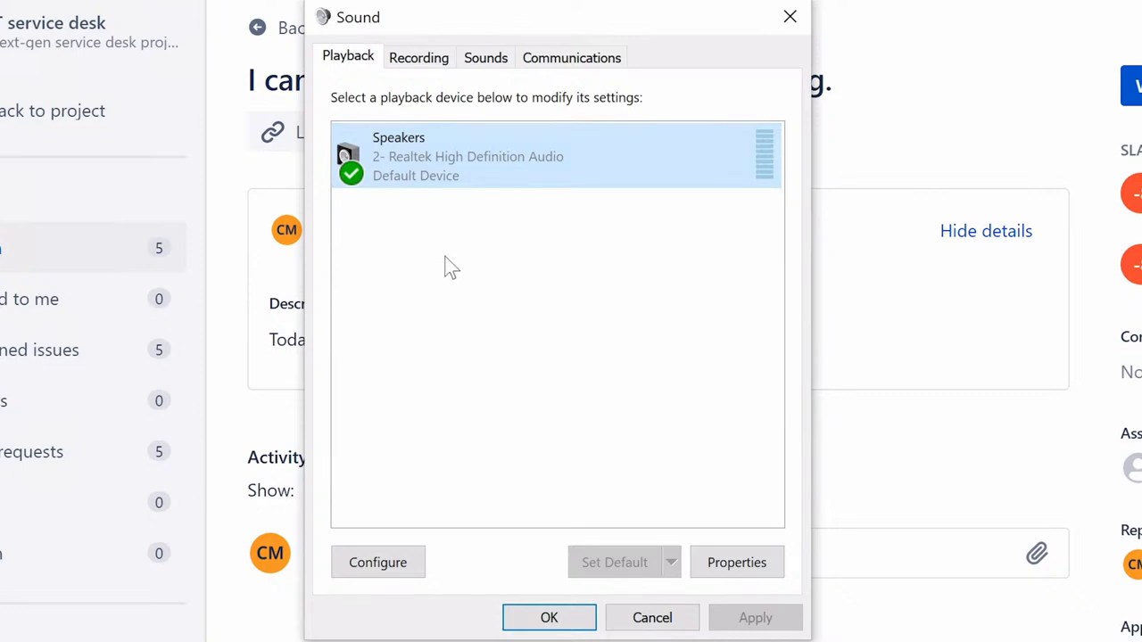
{"action": "left_click", "coordinate": [420, 202]}
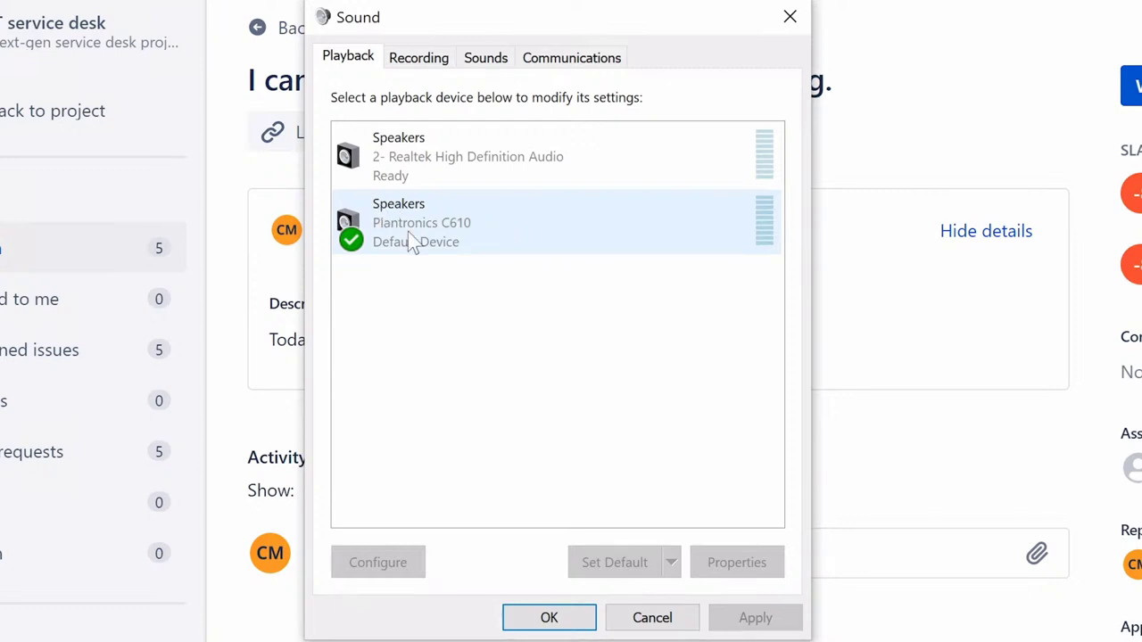
{"action": "left_click", "coordinate": [361, 249]}
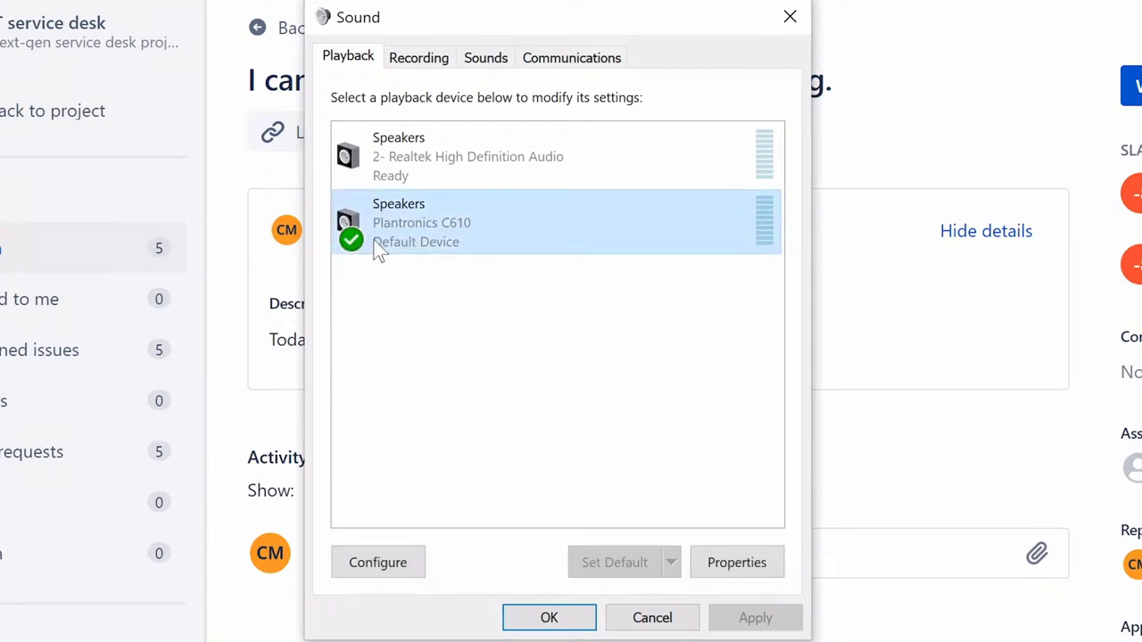
{"action": "left_click", "coordinate": [481, 175]}
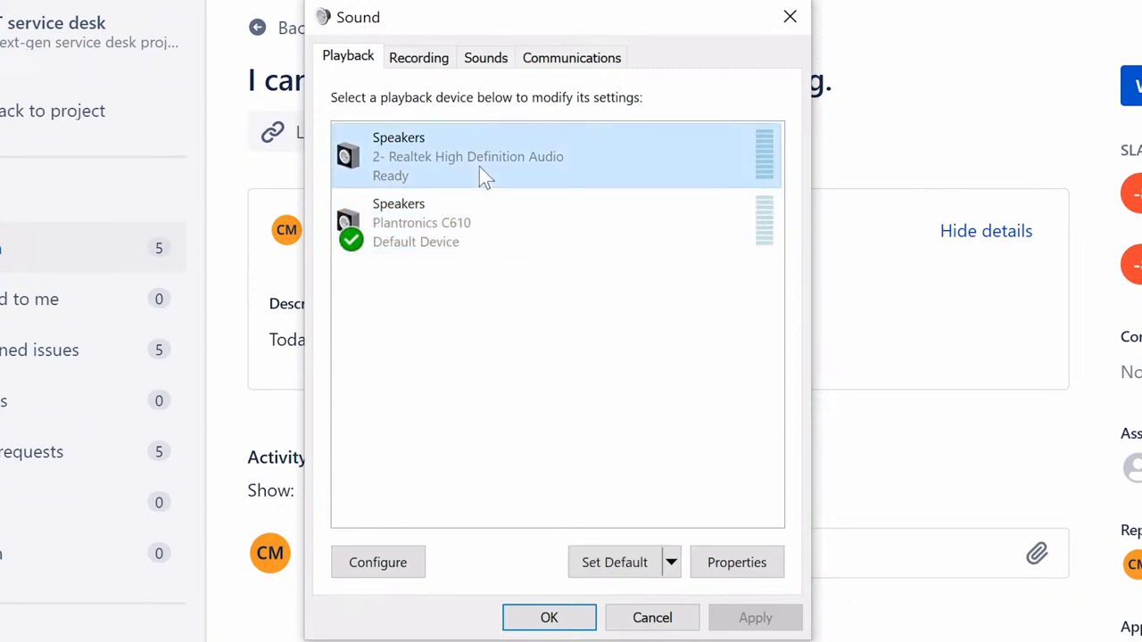
{"action": "right_click", "coordinate": [482, 158]}
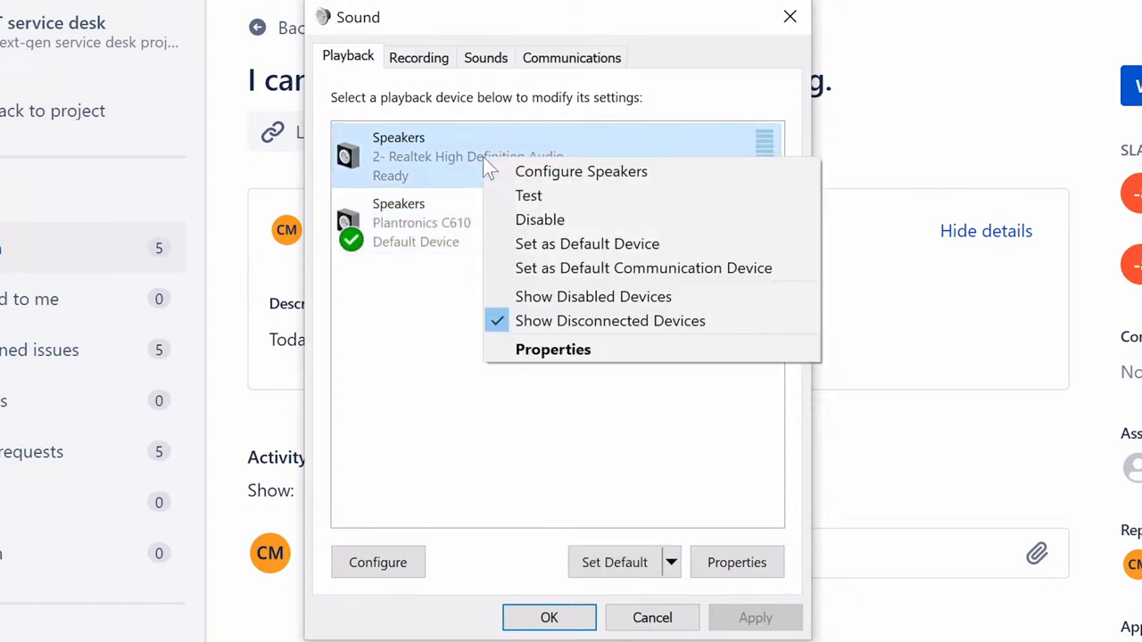
{"action": "left_click", "coordinate": [578, 246]}
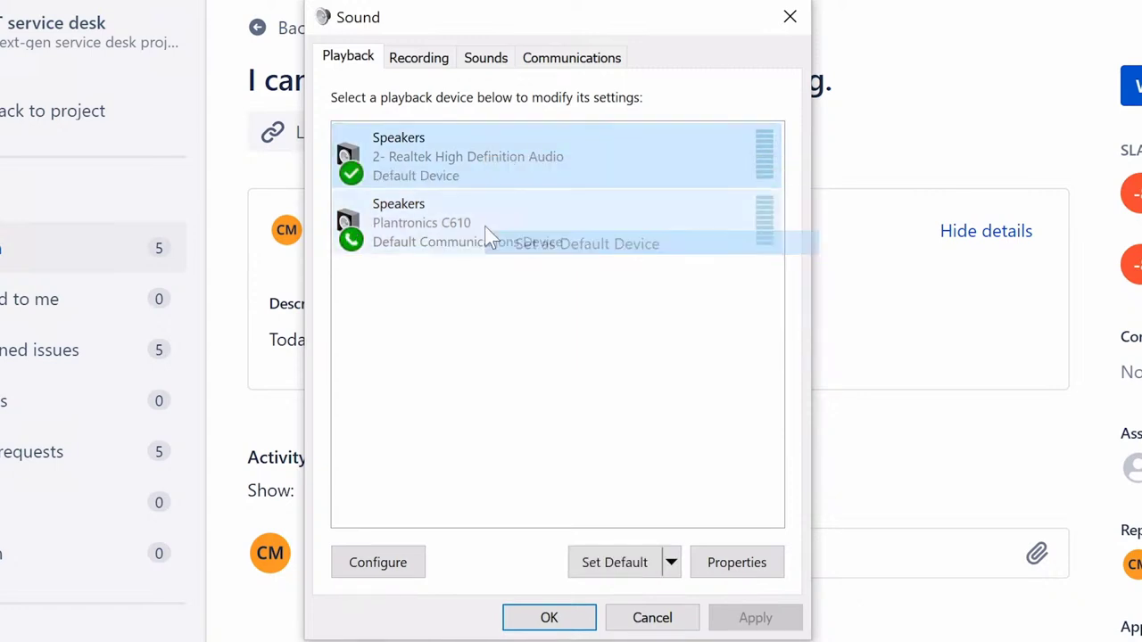
{"action": "right_click", "coordinate": [479, 171]}
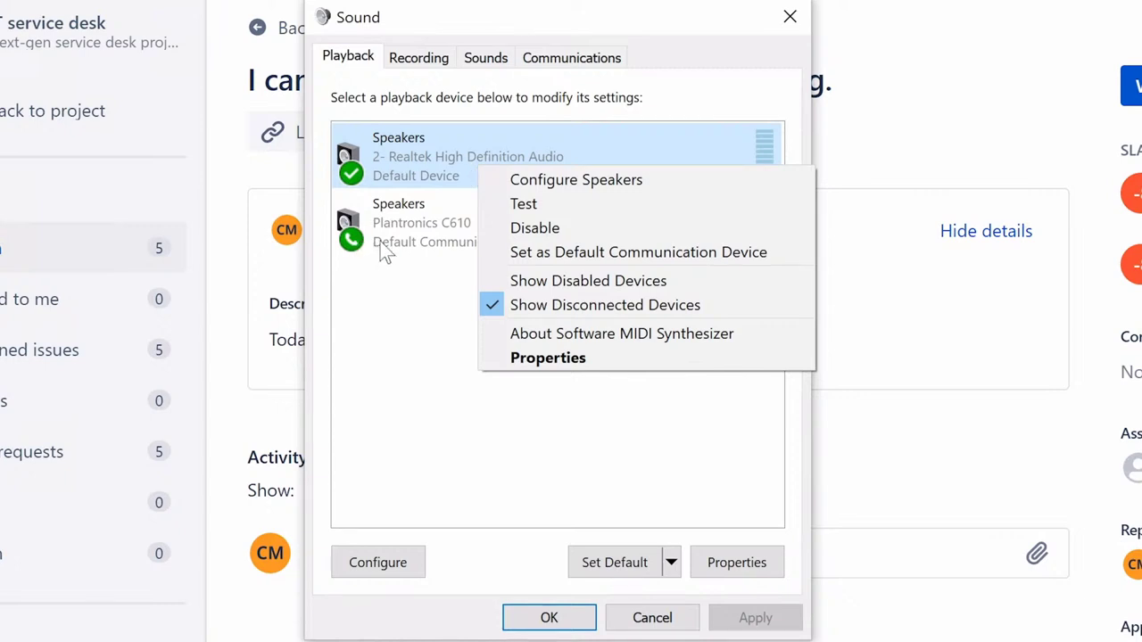
{"action": "left_click", "coordinate": [680, 255]}
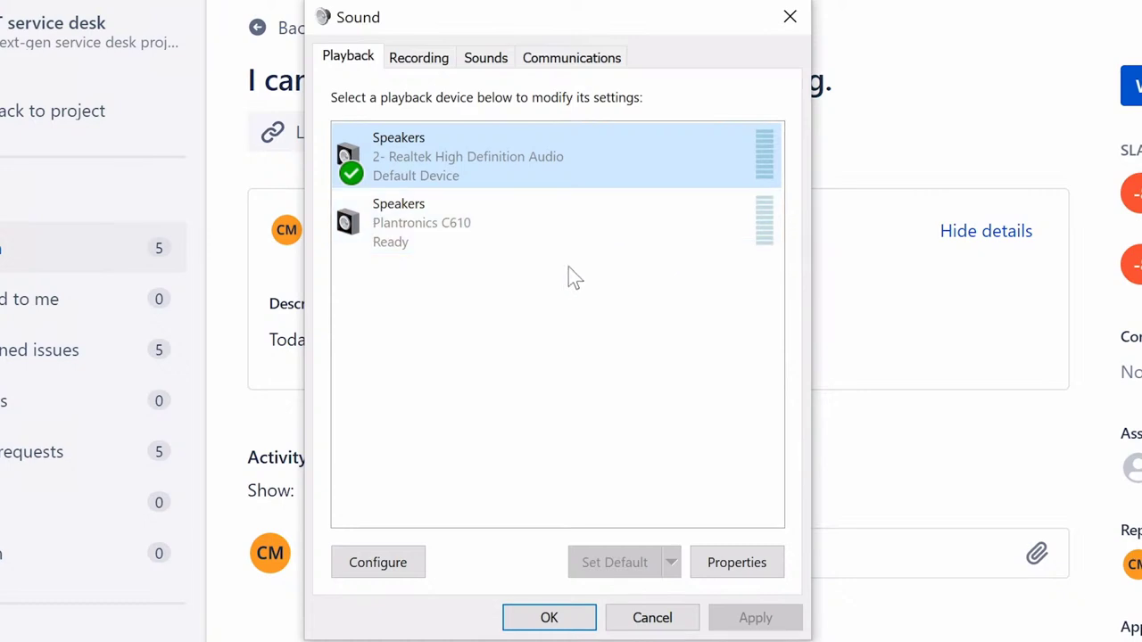
{"action": "left_click", "coordinate": [479, 245]}
{"action": "right_click", "coordinate": [486, 225]}
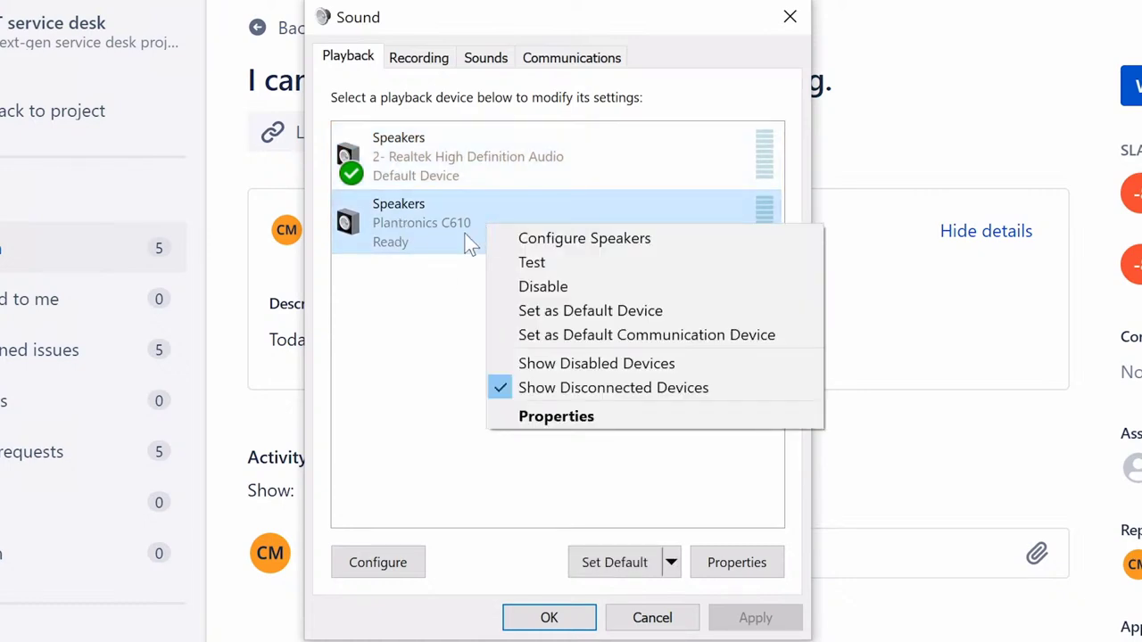
{"action": "left_click", "coordinate": [642, 312]}
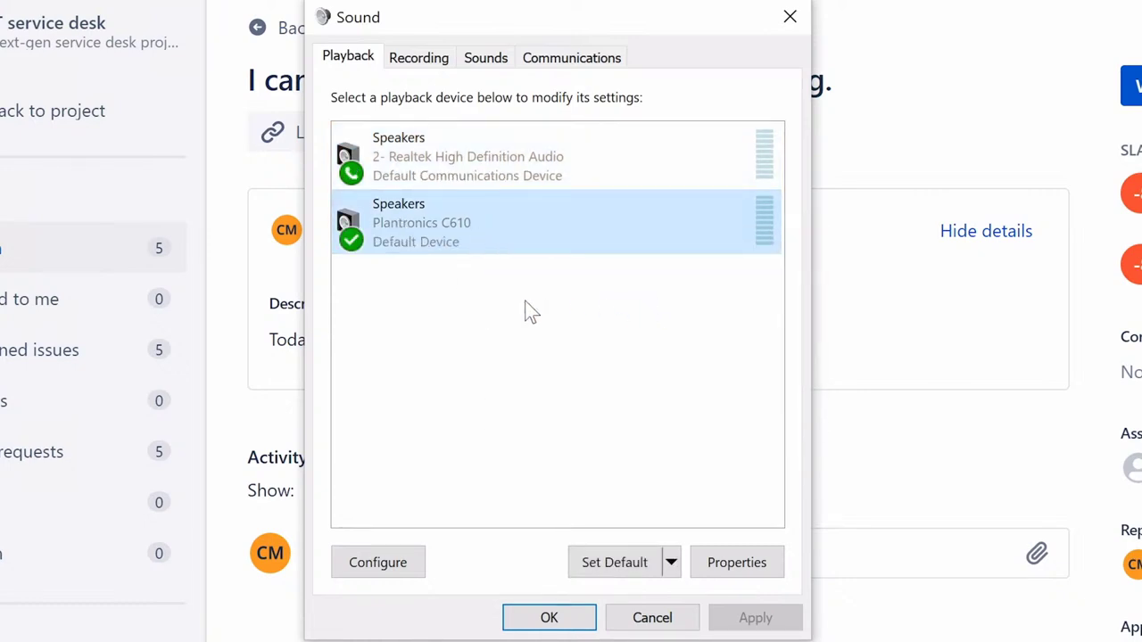
{"action": "left_click", "coordinate": [489, 174]}
{"action": "right_click", "coordinate": [419, 232]}
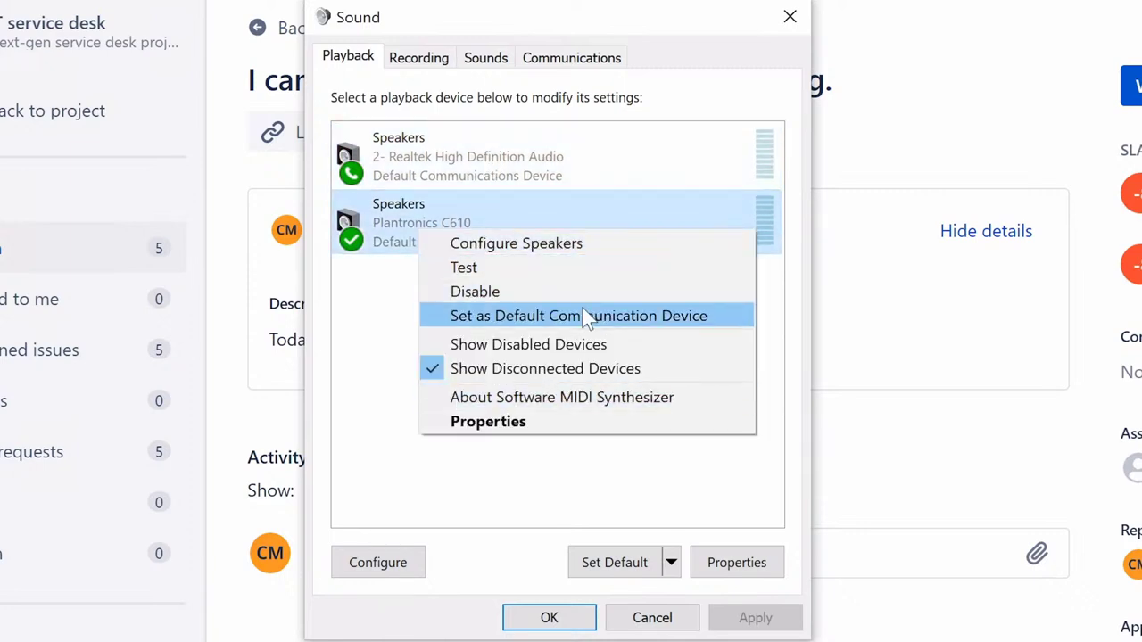
{"action": "left_click", "coordinate": [585, 316]}
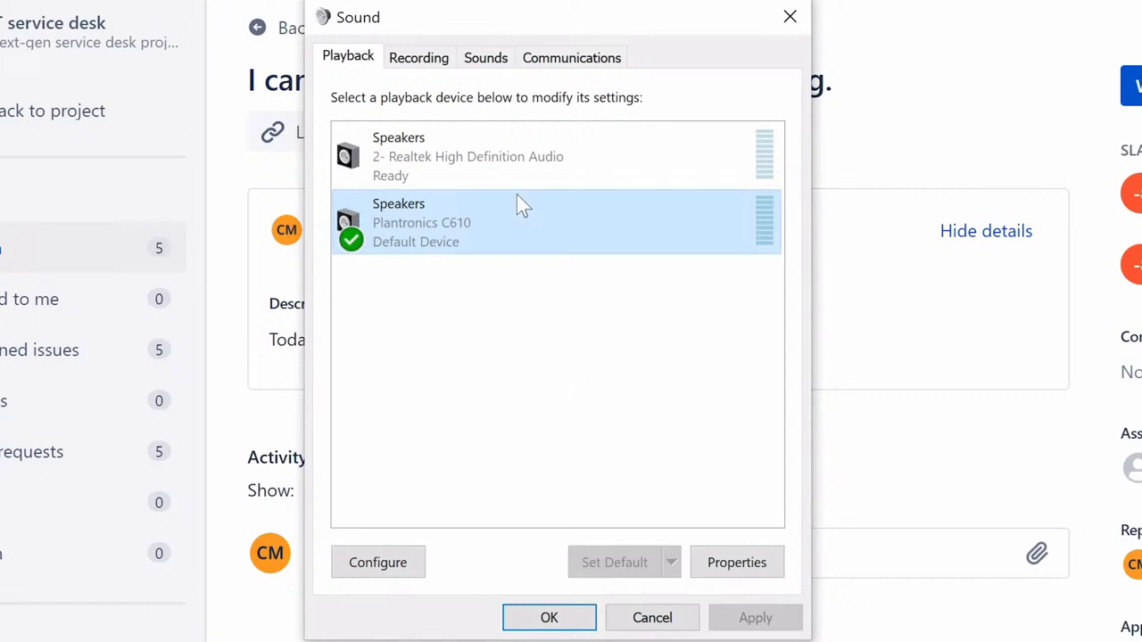
Browse the Recording devices (Plantronics C610, Line In) and the Playback list, then cancel the Sound dialog.
{"action": "left_click", "coordinate": [419, 56]}
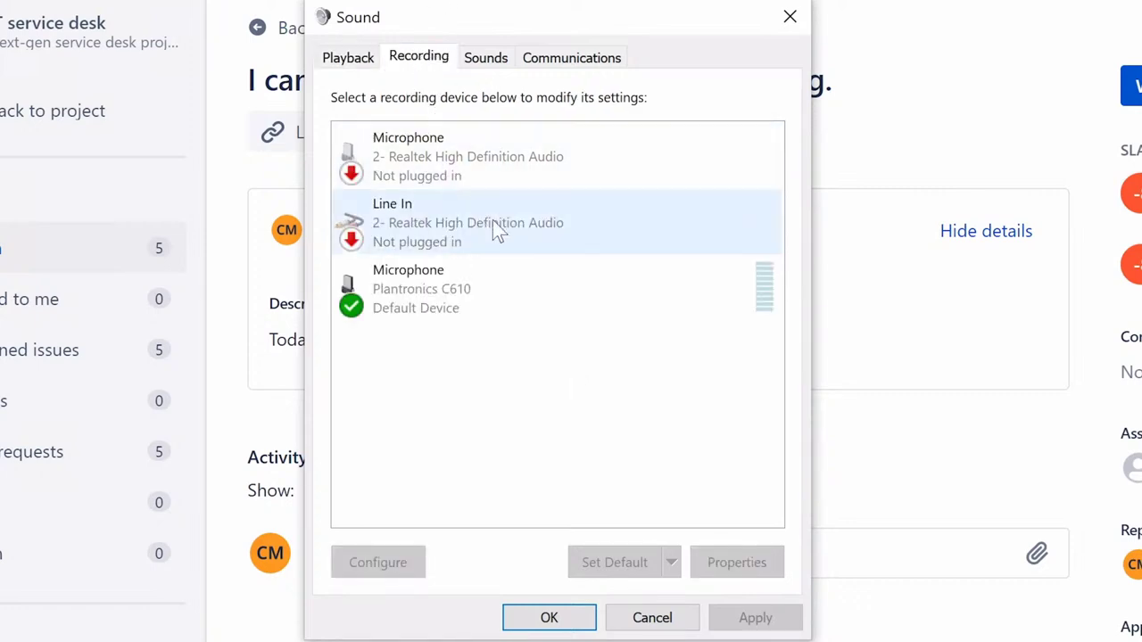
{"action": "left_click", "coordinate": [468, 304]}
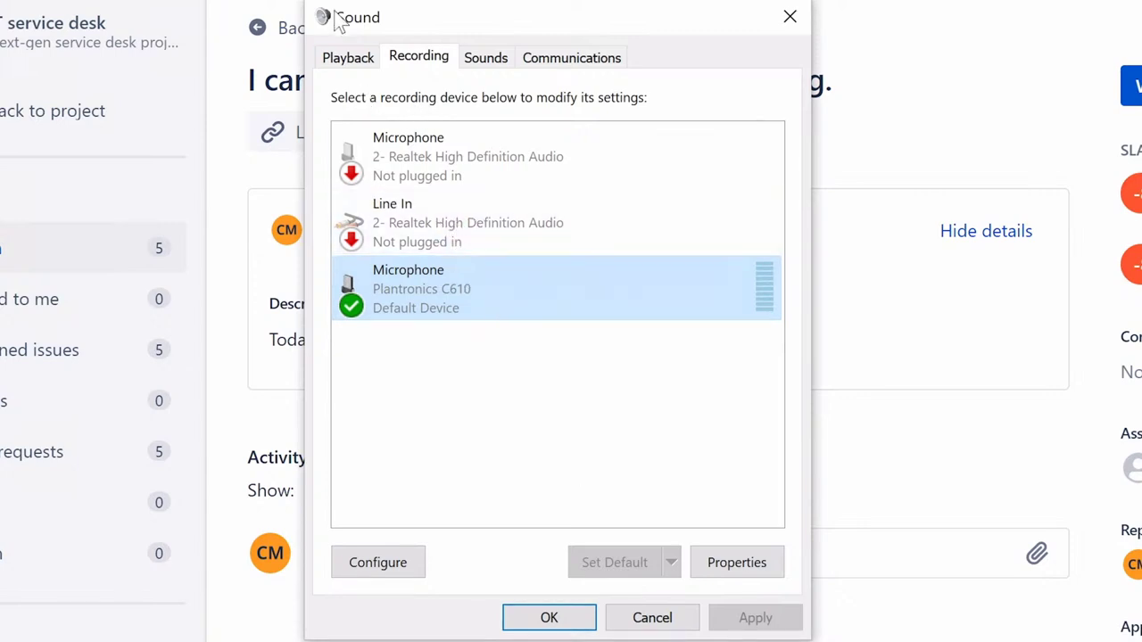
{"action": "left_click", "coordinate": [423, 218]}
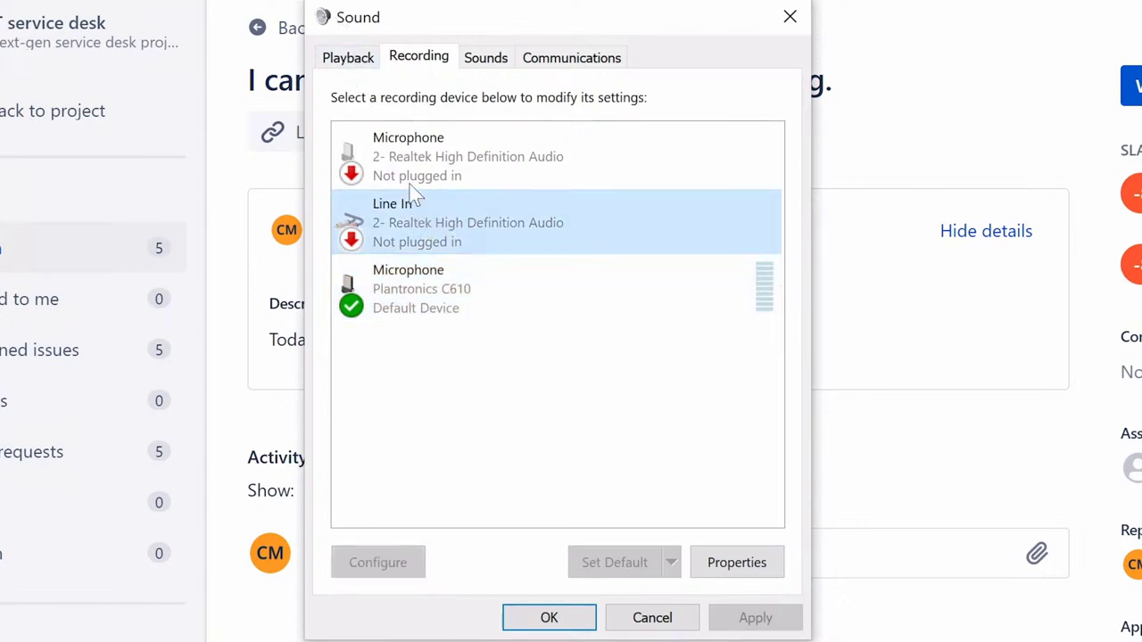
{"action": "left_click", "coordinate": [364, 63]}
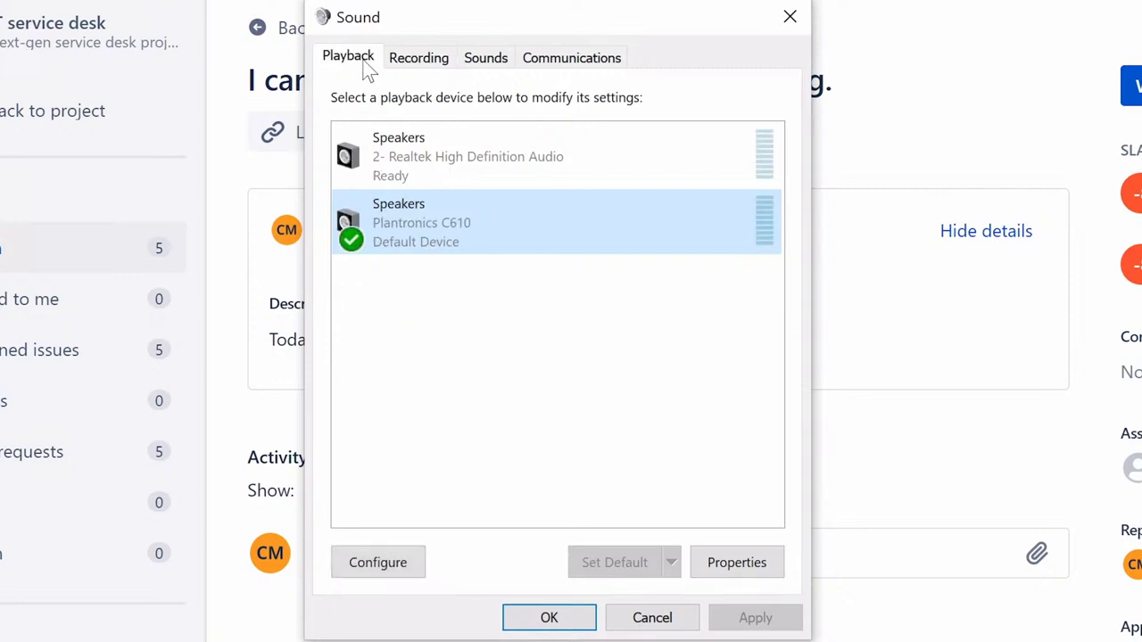
{"action": "left_click", "coordinate": [596, 411]}
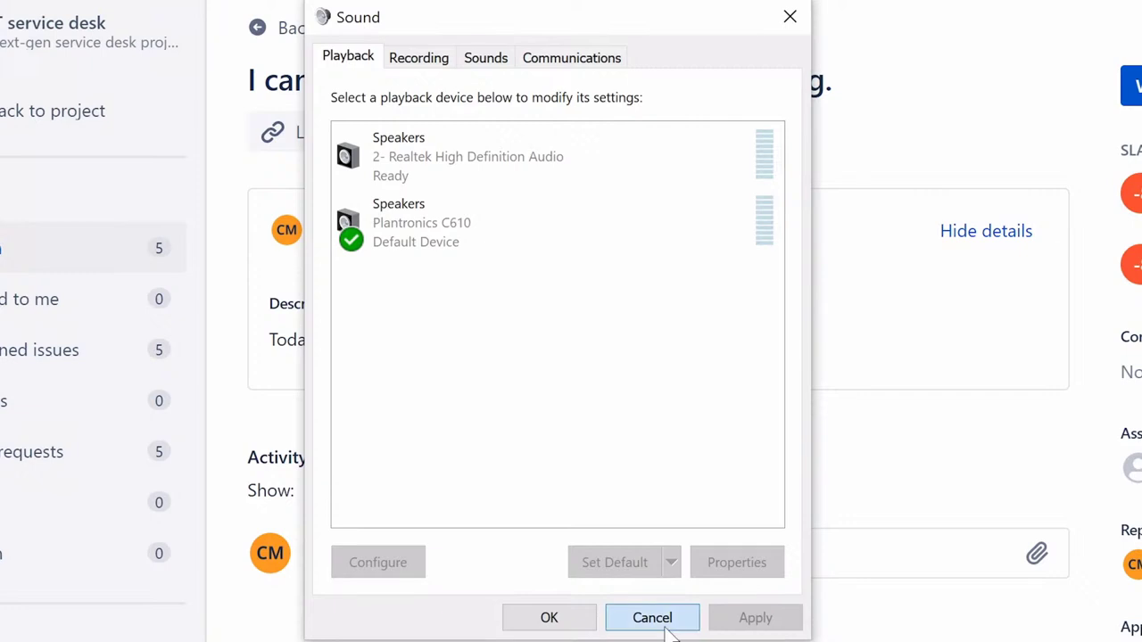
{"action": "left_click", "coordinate": [667, 624]}
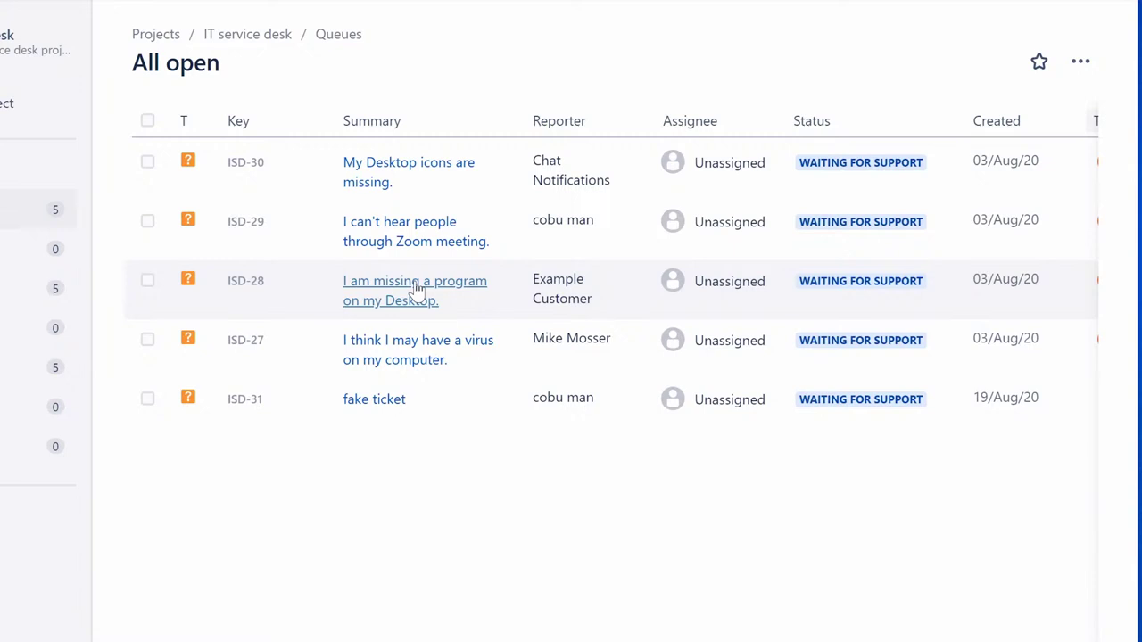
Open ticket ISD-28, move the Google Chrome shortcut beside Audacity, and open Start.
{"action": "left_click", "coordinate": [417, 287]}
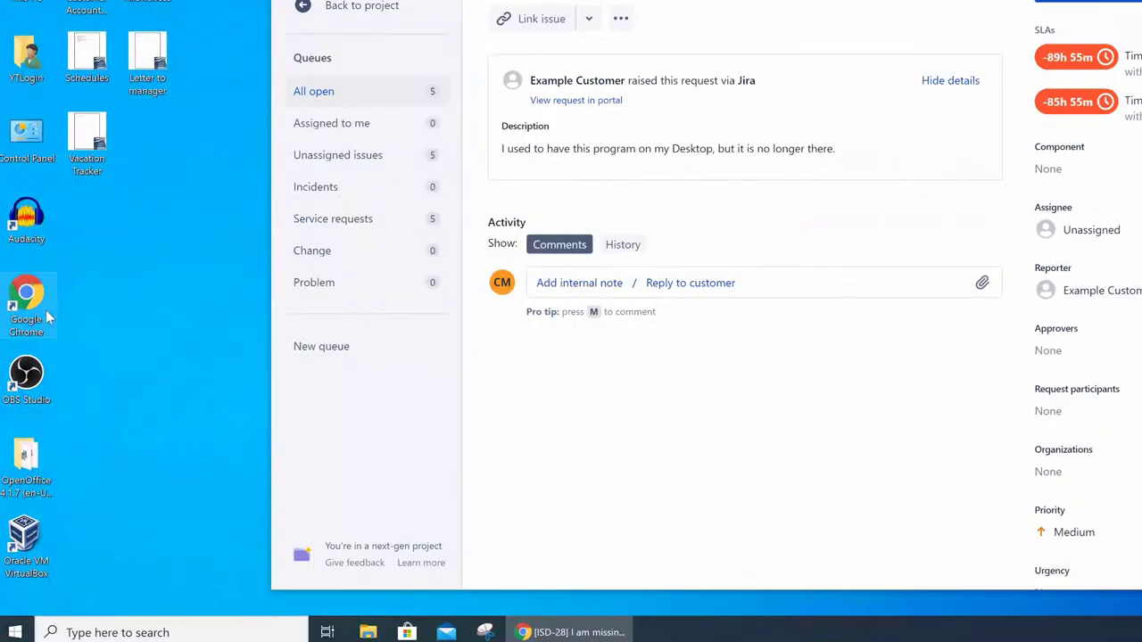
{"action": "left_click_drag", "start_coordinate": [47, 314], "coordinate": [148, 234]}
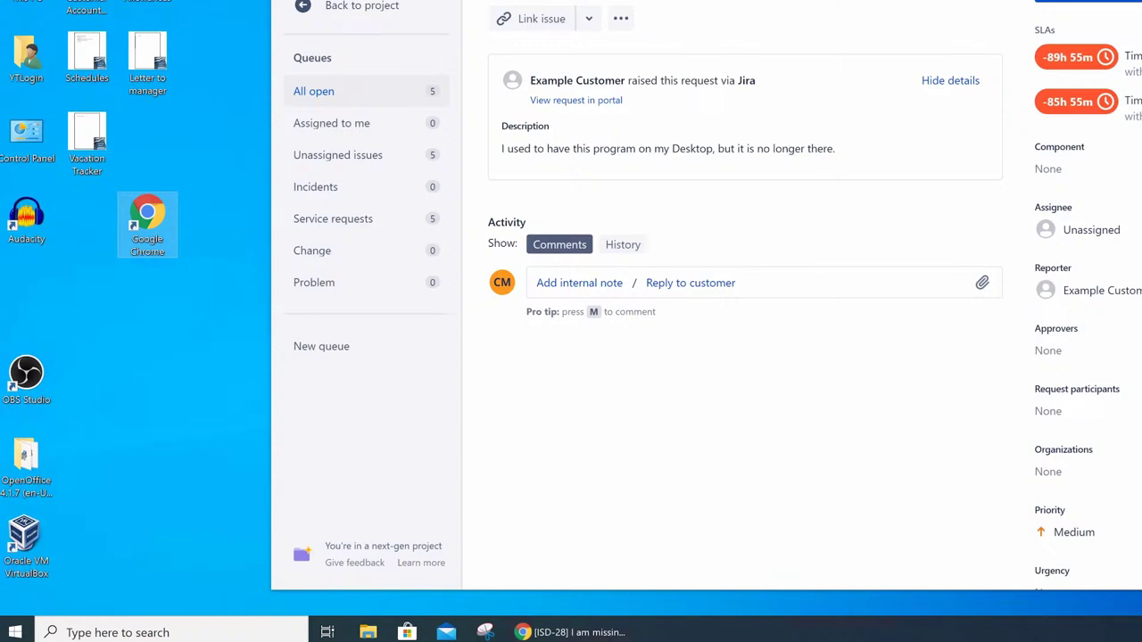
{"action": "left_click", "coordinate": [15, 631]}
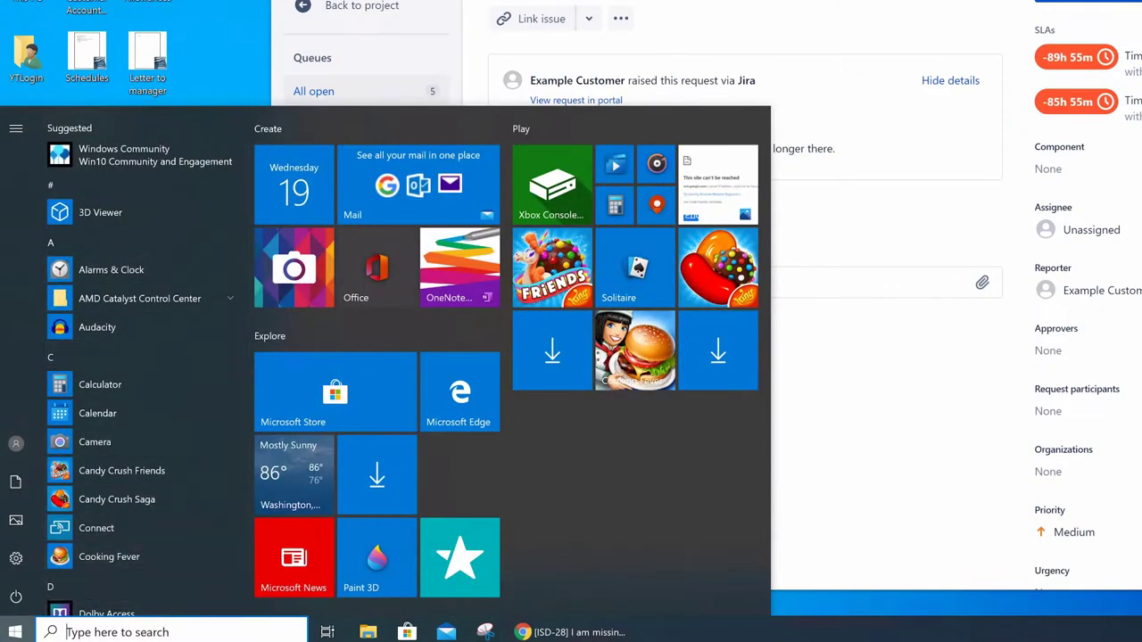
Move the Google Chrome desktop shortcut back above OBS Studio.
{"action": "left_click", "coordinate": [635, 83]}
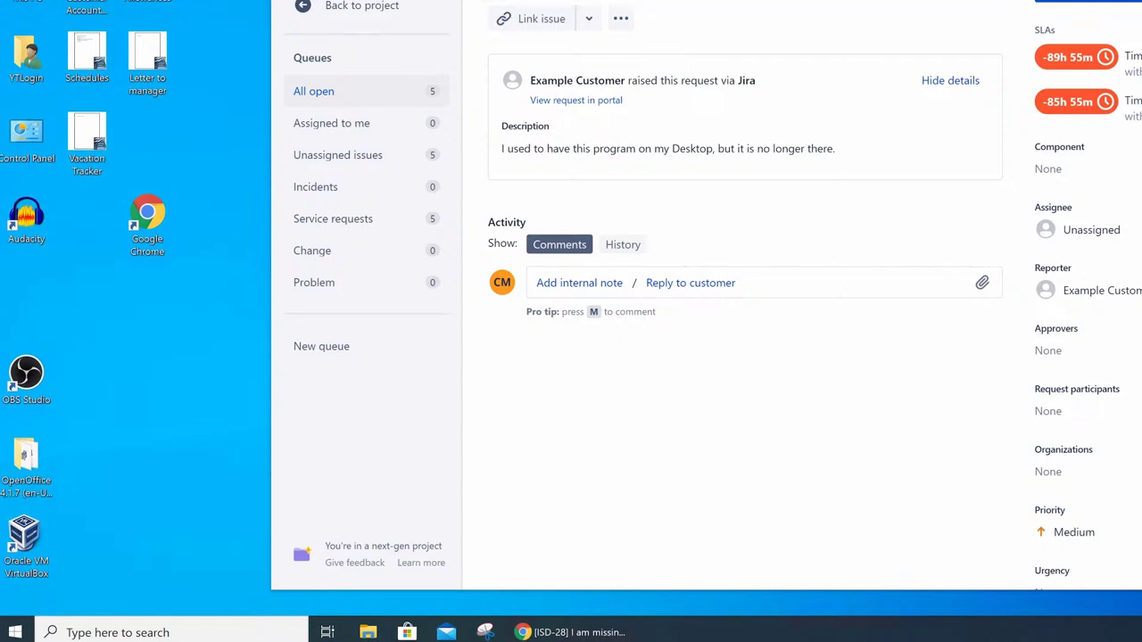
{"action": "left_click_drag", "start_coordinate": [137, 230], "coordinate": [34, 298]}
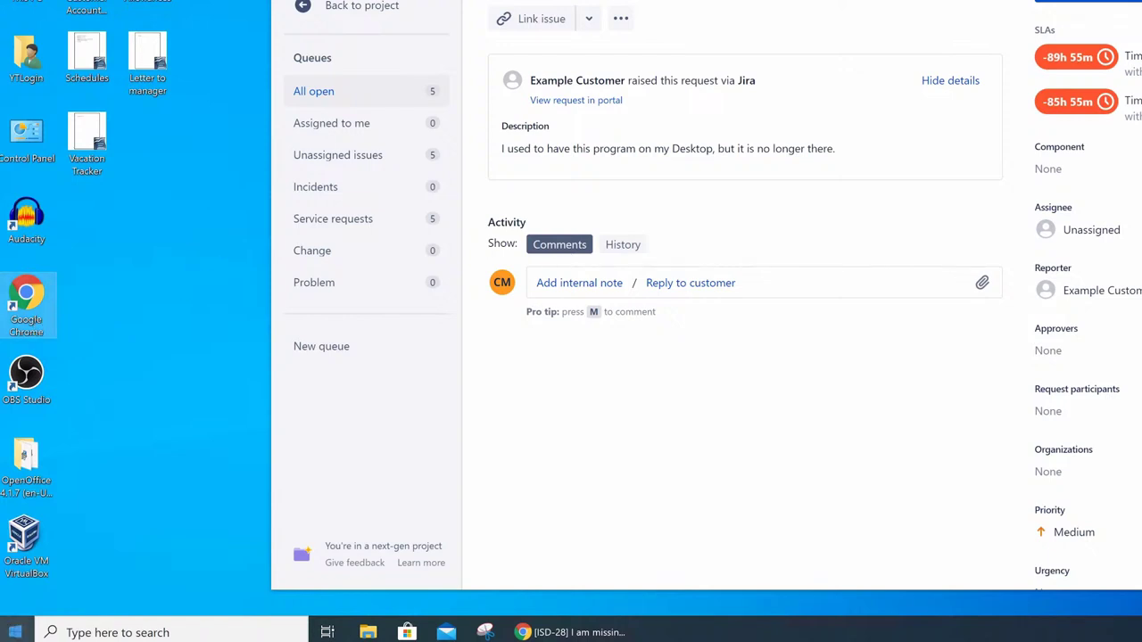
{"action": "left_click", "coordinate": [15, 633]}
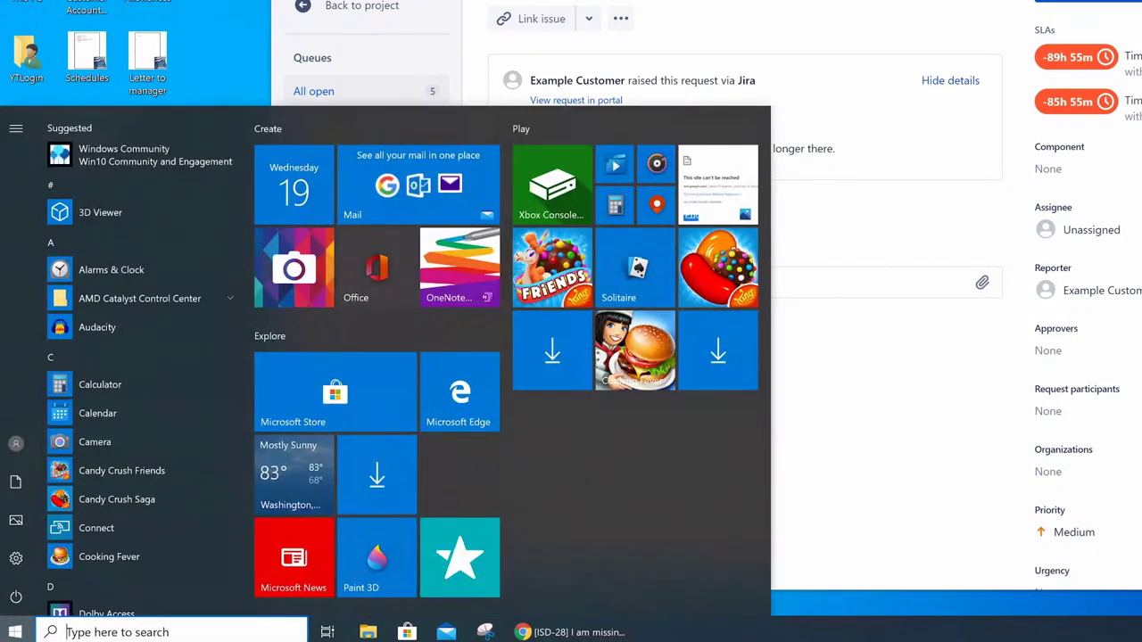
{"action": "key", "text": "Escape"}
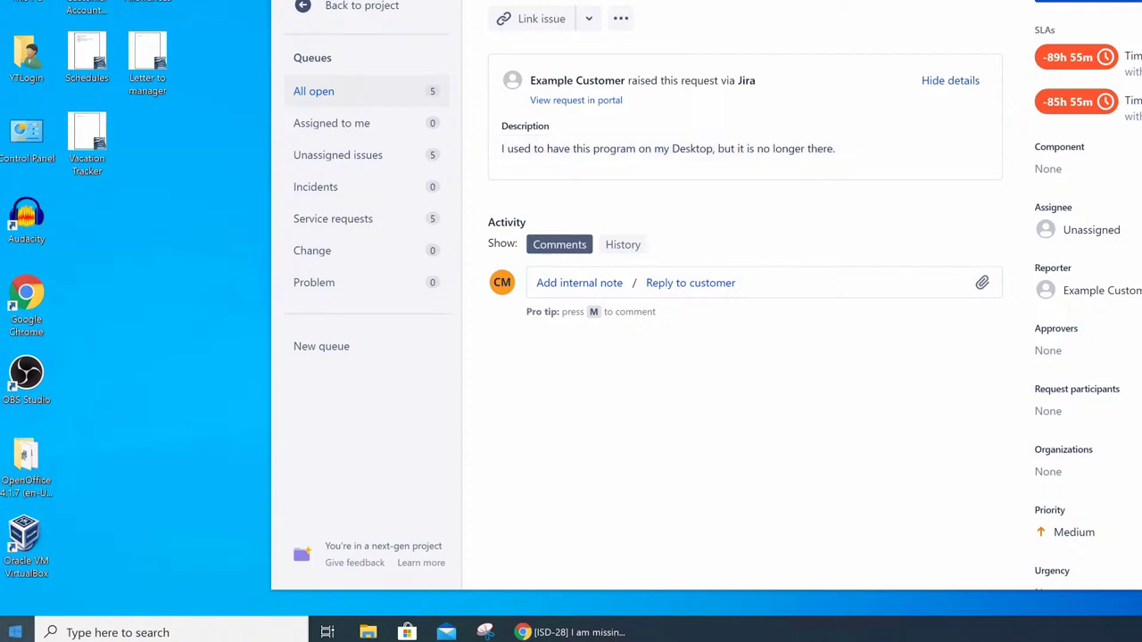
Scroll through the Start menu's installed apps list, then close it.
{"action": "left_click", "coordinate": [14, 631]}
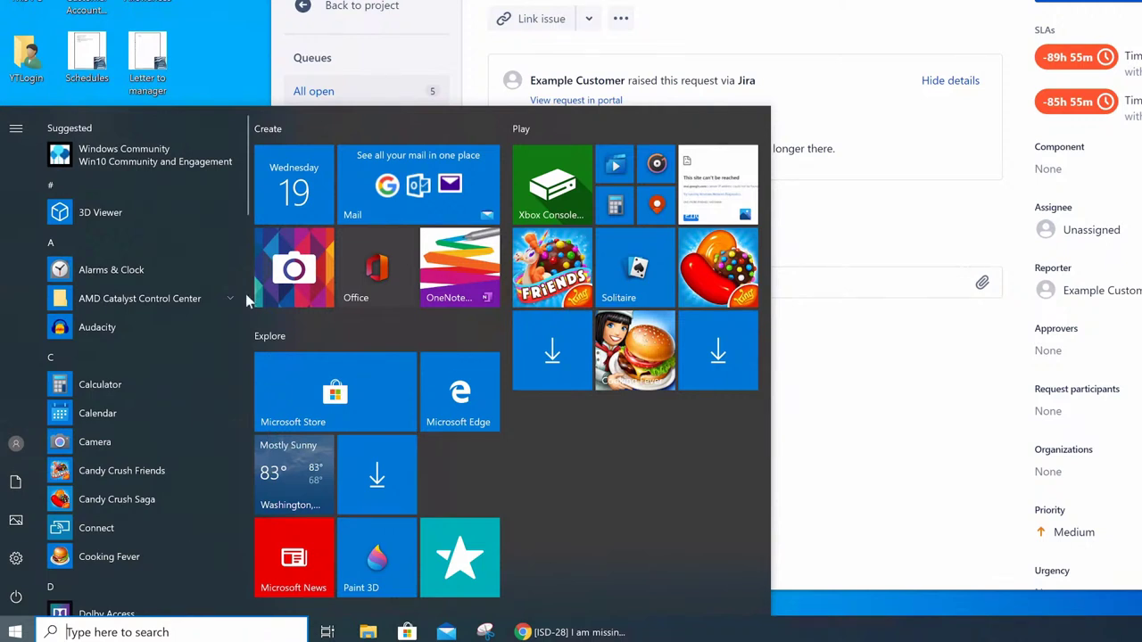
{"action": "scroll", "coordinate": [132, 453], "scroll_direction": "down", "scroll_amount": 5}
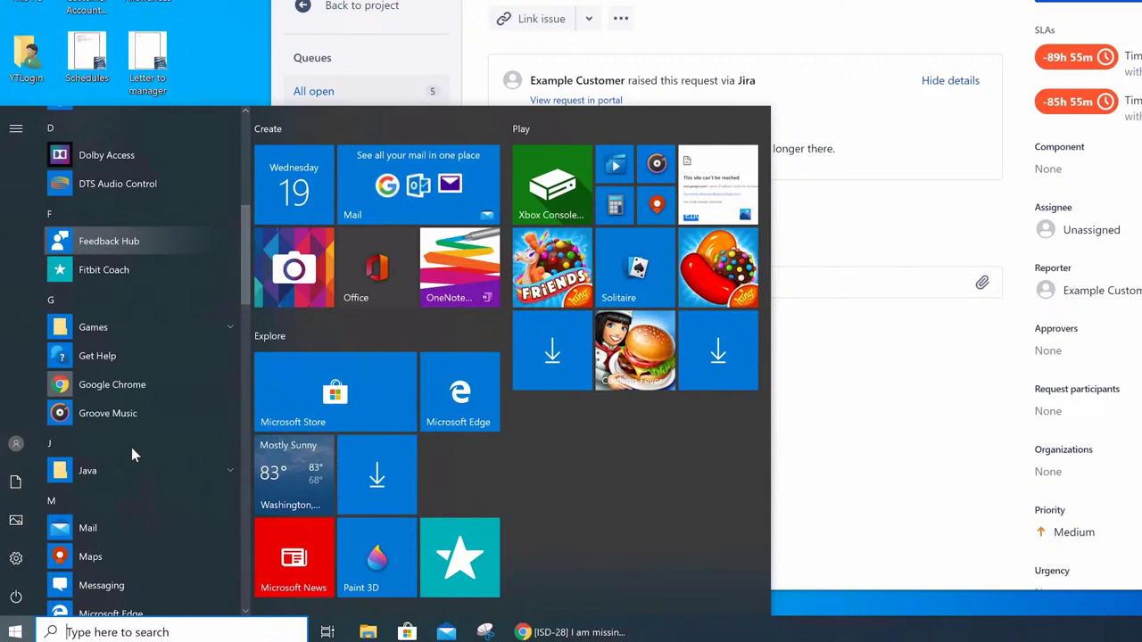
{"action": "scroll", "coordinate": [131, 447], "scroll_direction": "down", "scroll_amount": 5}
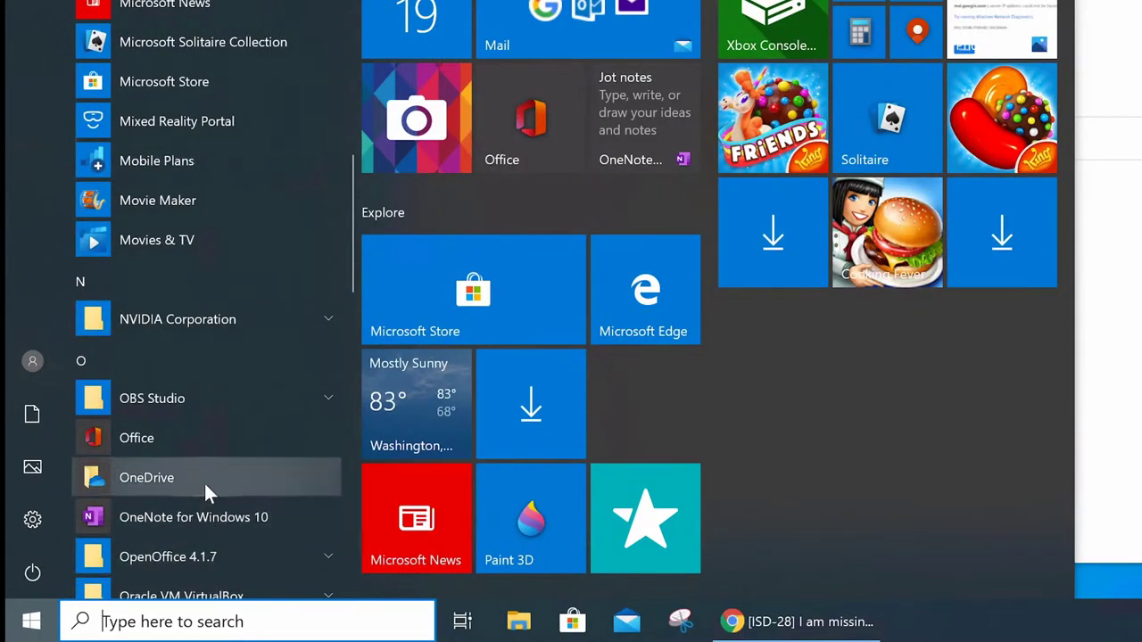
{"action": "scroll", "coordinate": [204, 486], "scroll_direction": "down", "scroll_amount": 3}
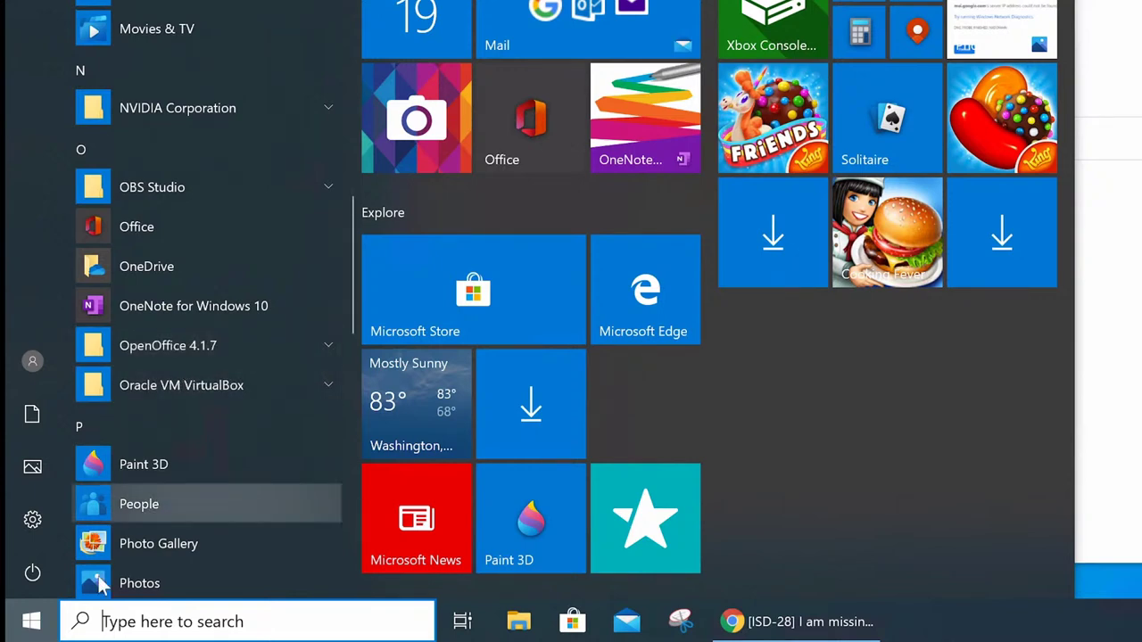
{"action": "key", "text": "Escape"}
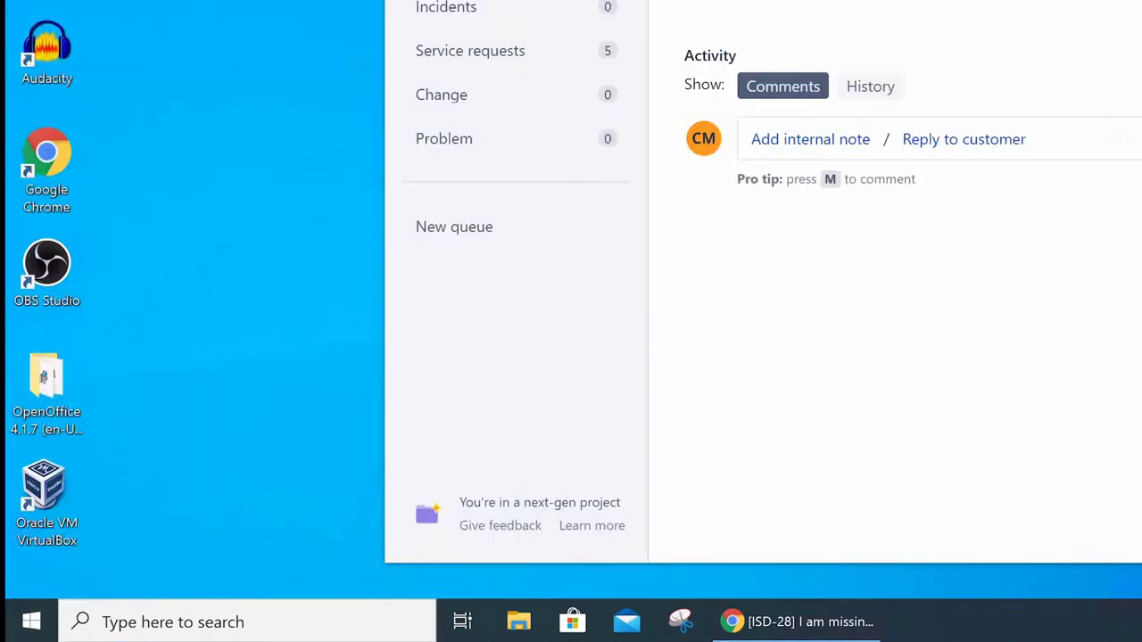
Briefly open Windows Search, then highlight 'this program on my Desktop' in the ISD-28 description.
{"action": "left_click", "coordinate": [16, 619]}
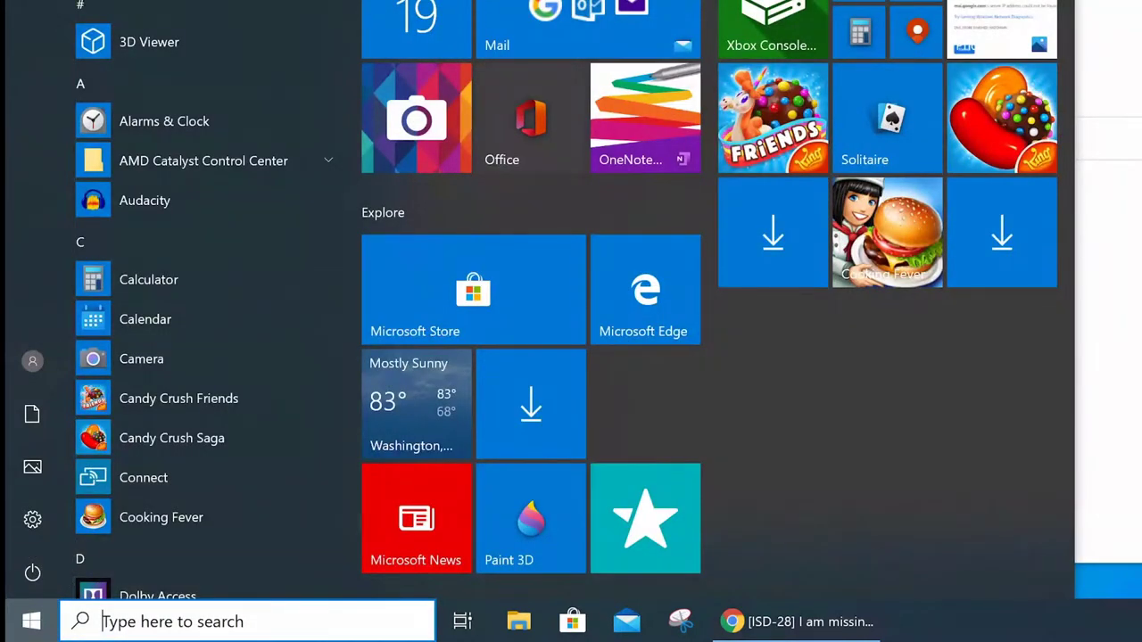
{"action": "key", "text": "super+s"}
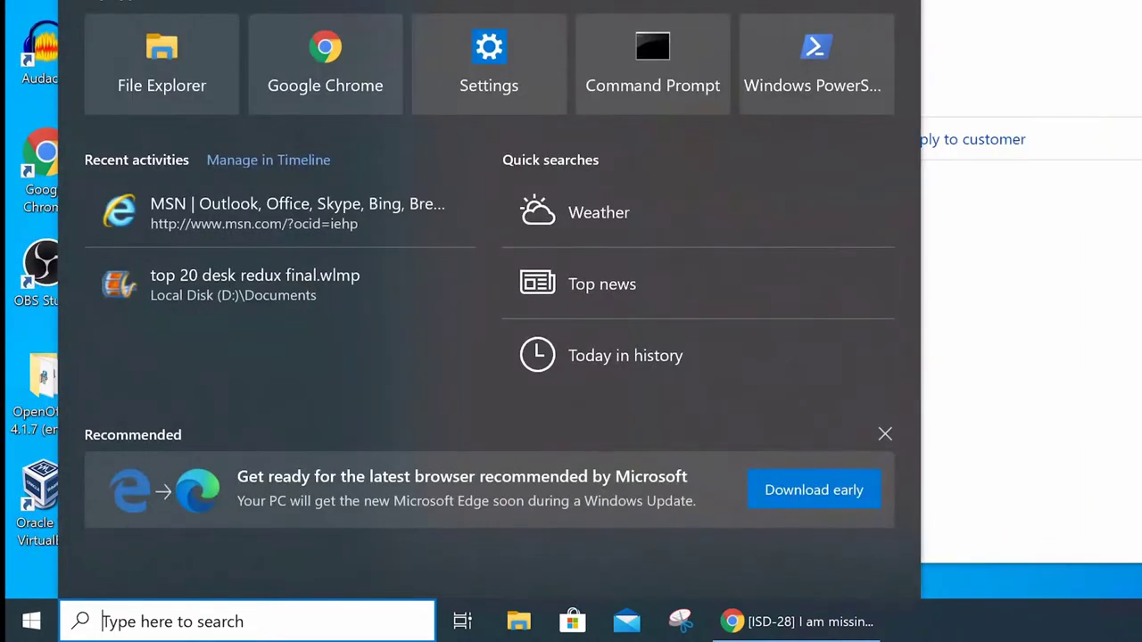
{"action": "key", "text": "Escape"}
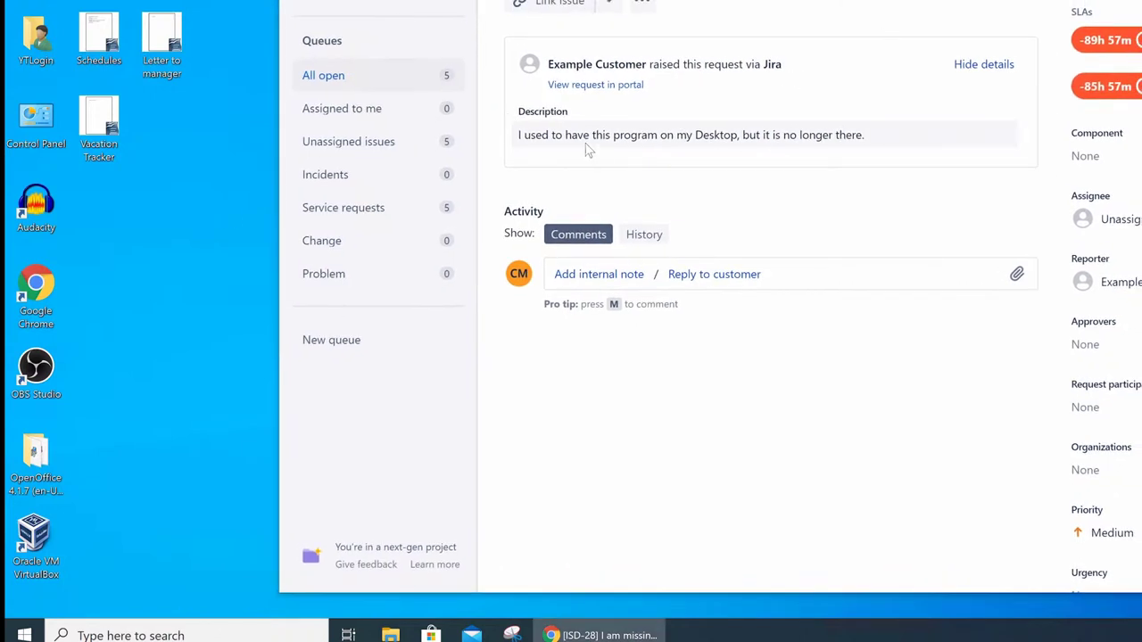
{"action": "left_click_drag", "start_coordinate": [602, 134], "coordinate": [739, 135]}
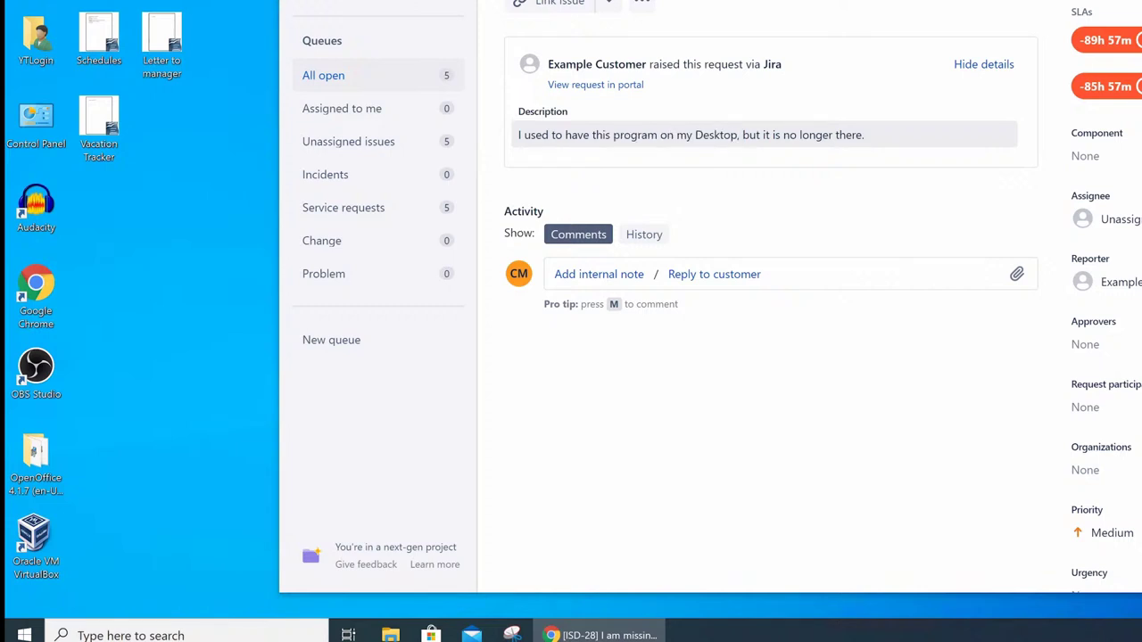
{"action": "left_click_drag", "start_coordinate": [740, 135], "coordinate": [591, 135]}
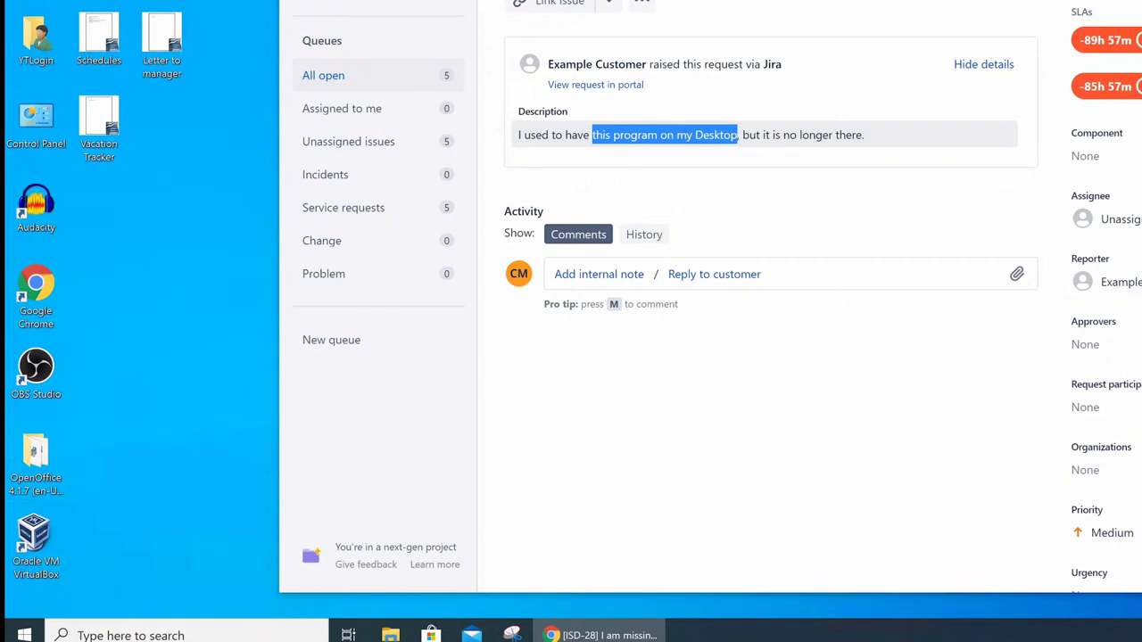
Show the System properties for This PC and move the System window lower.
{"action": "right_click", "coordinate": [24, 164]}
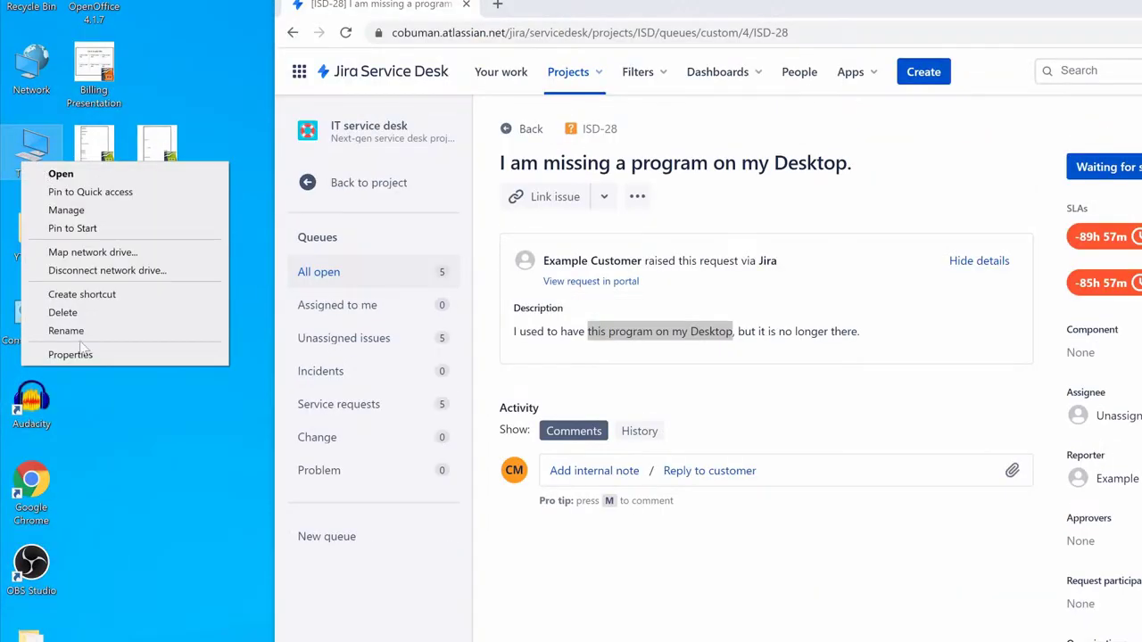
{"action": "left_click", "coordinate": [76, 354]}
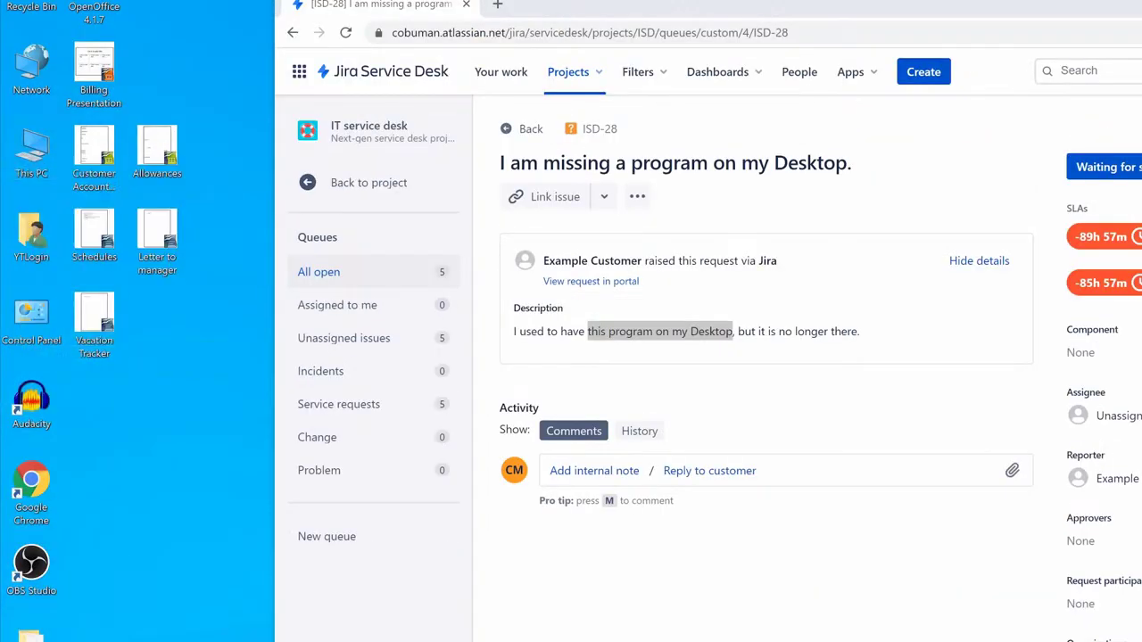
{"action": "left_click_drag", "start_coordinate": [803, 76], "coordinate": [822, 149]}
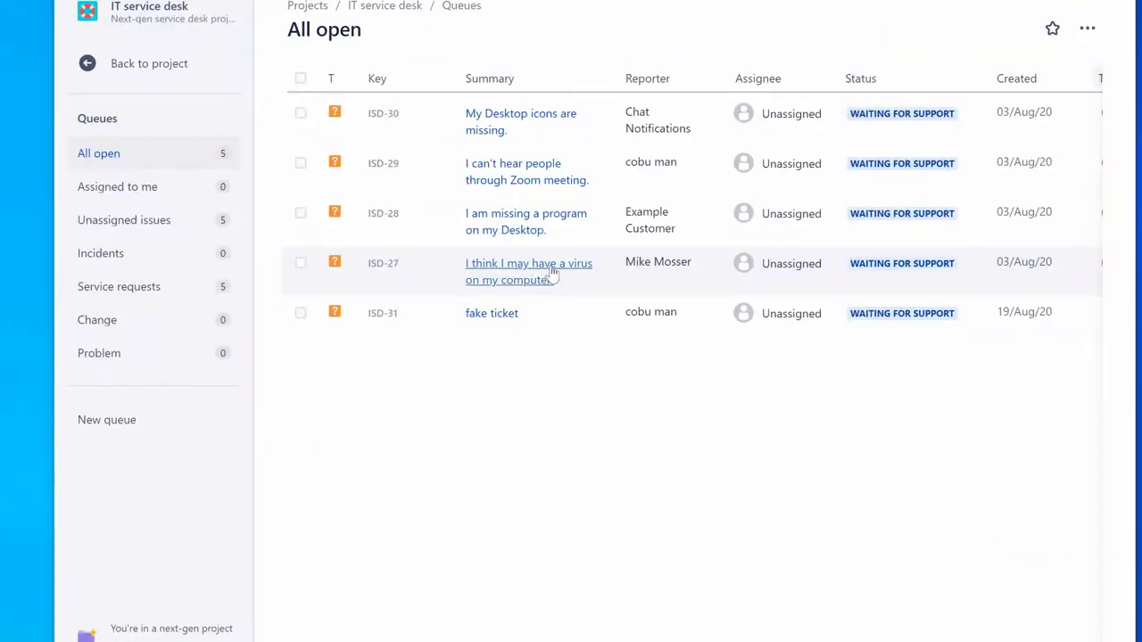
Open ticket ISD-27 about a possible virus, highlight its description, then open the description editor.
{"action": "left_click", "coordinate": [581, 267]}
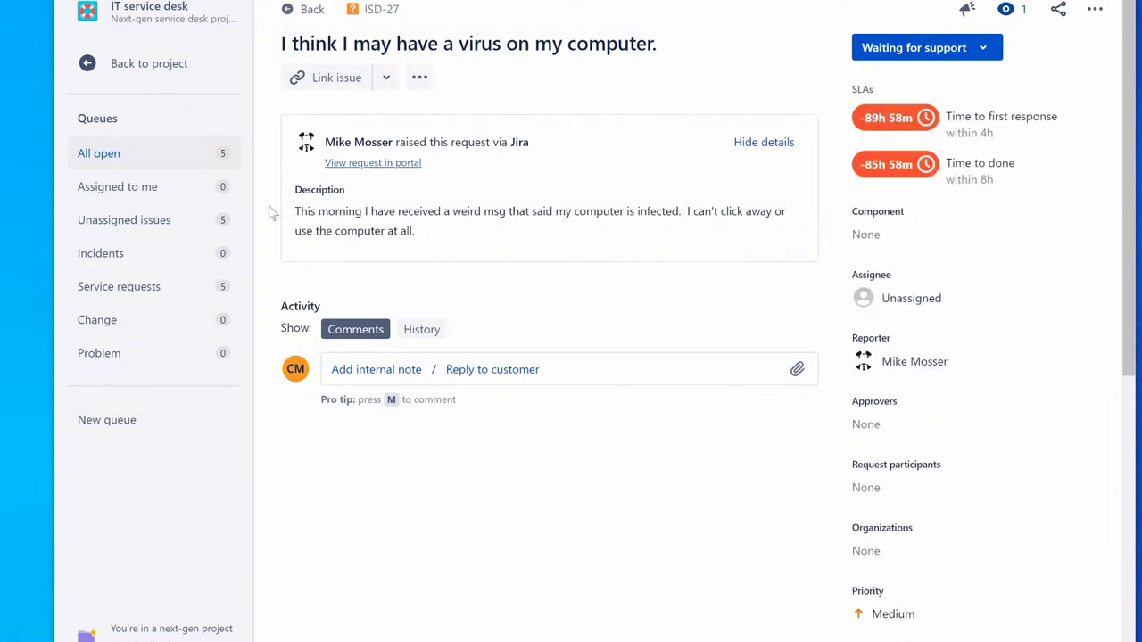
{"action": "left_click_drag", "start_coordinate": [292, 218], "coordinate": [416, 231]}
{"action": "left_click", "coordinate": [493, 234]}
{"action": "left_click_drag", "start_coordinate": [493, 234], "coordinate": [367, 200]}
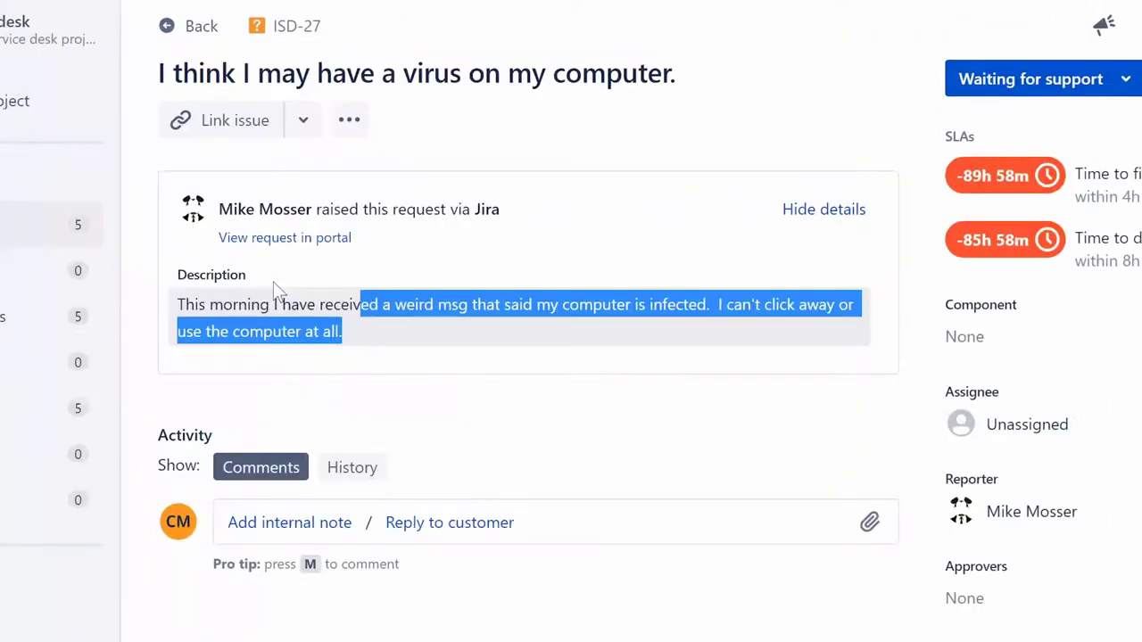
{"action": "left_click_drag", "start_coordinate": [277, 290], "coordinate": [176, 306]}
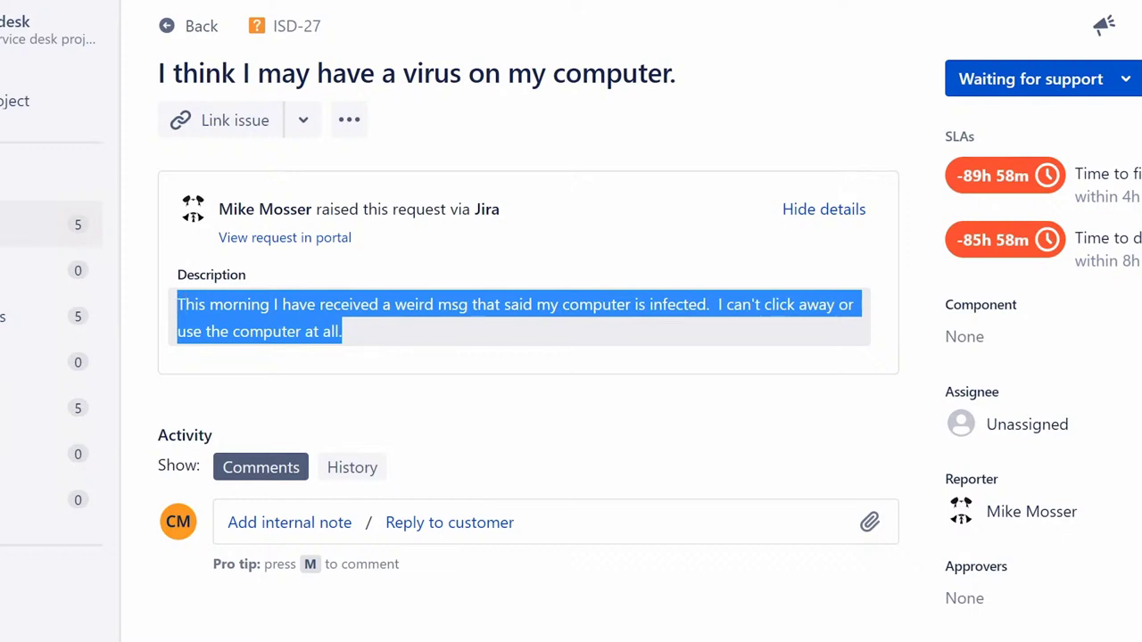
{"action": "left_click", "coordinate": [339, 324]}
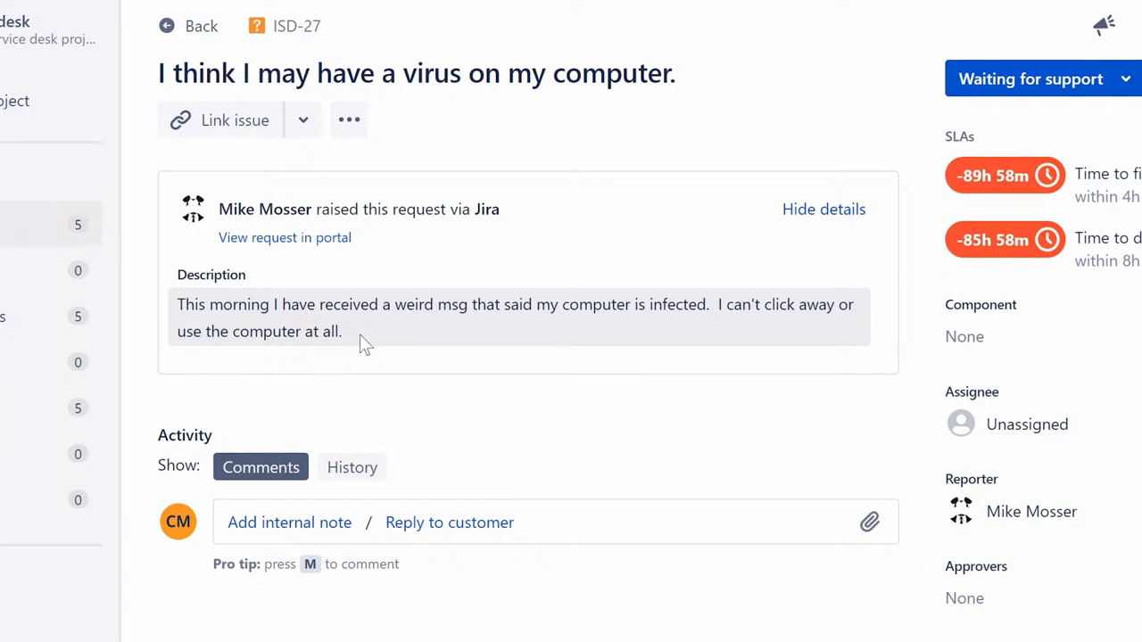
{"action": "left_click", "coordinate": [360, 335]}
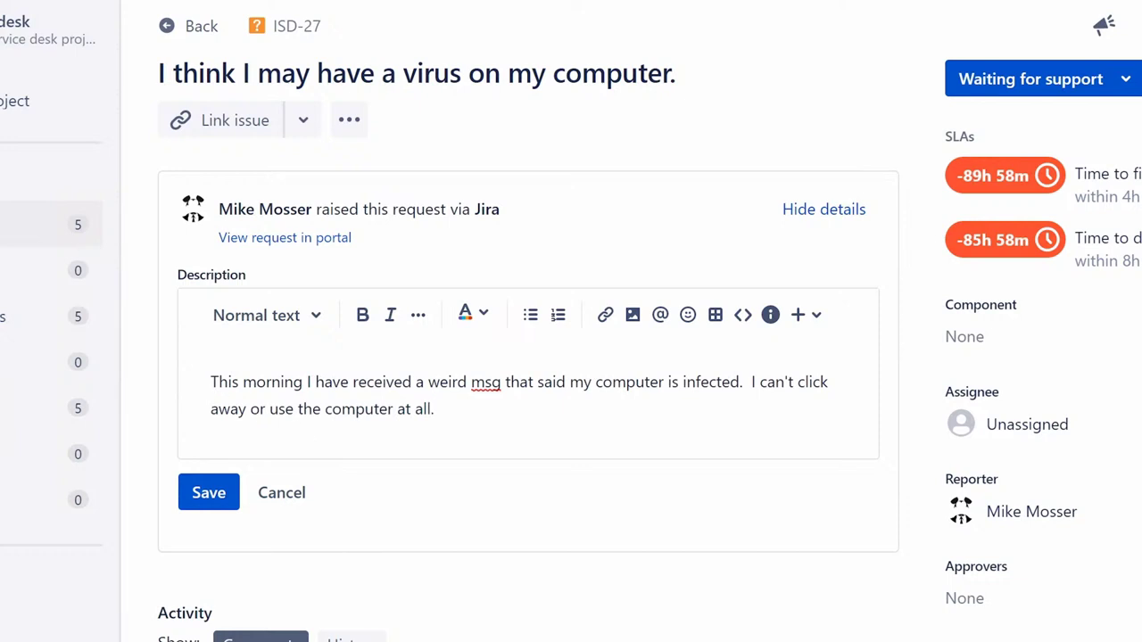
{"action": "left_click_drag", "start_coordinate": [211, 382], "coordinate": [434, 409]}
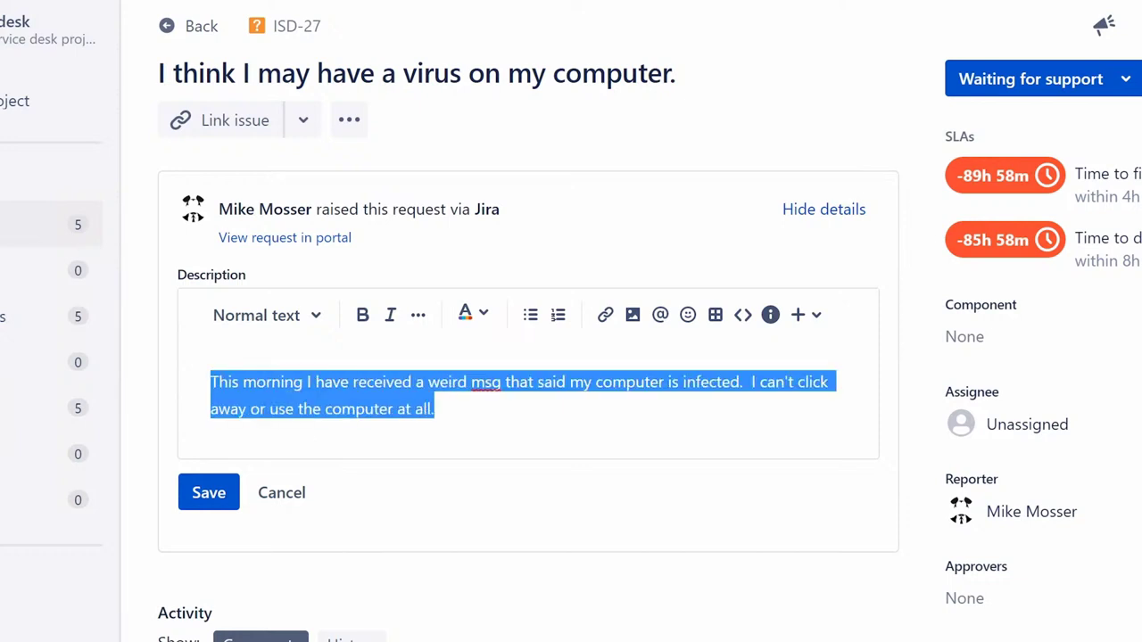
{"action": "left_click", "coordinate": [434, 409]}
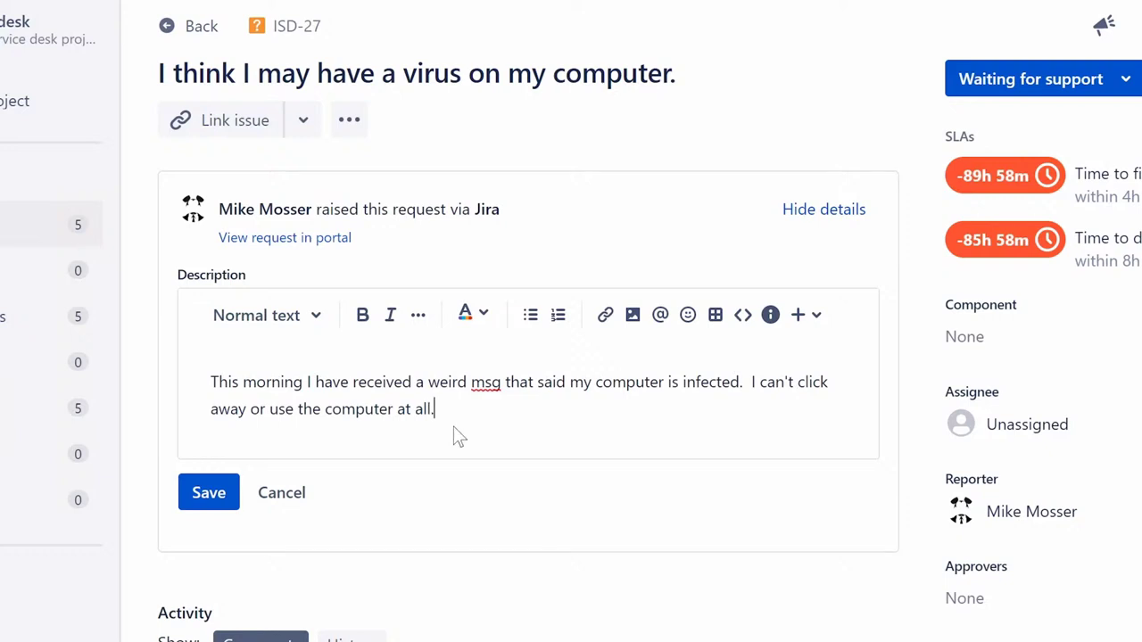
{"action": "key", "text": "ctrl+a"}
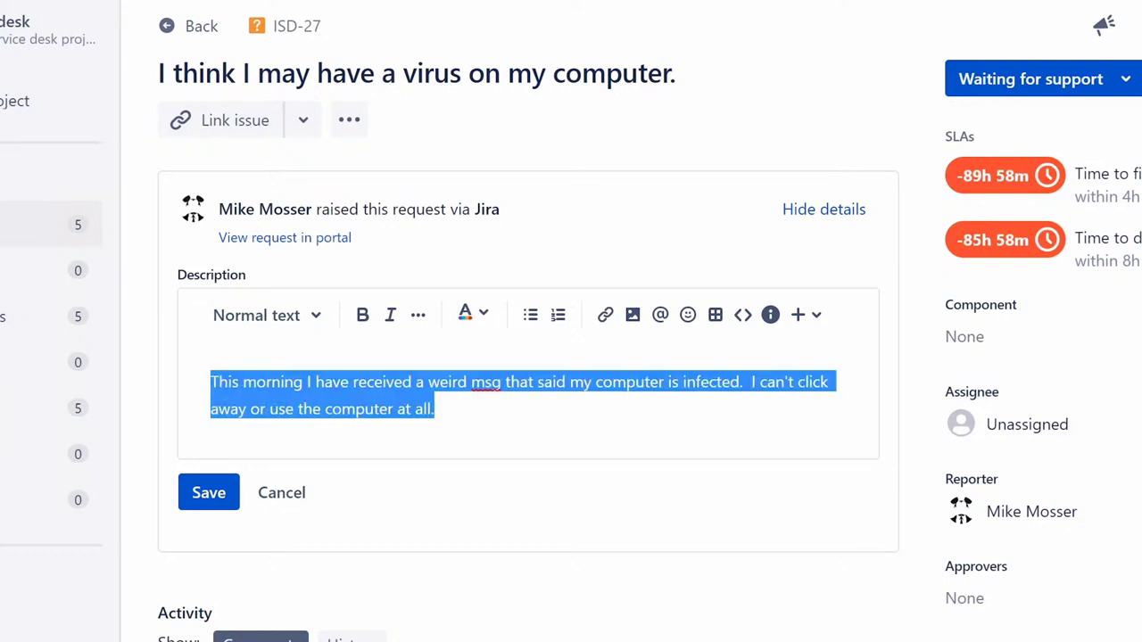
{"action": "left_click", "coordinate": [281, 382]}
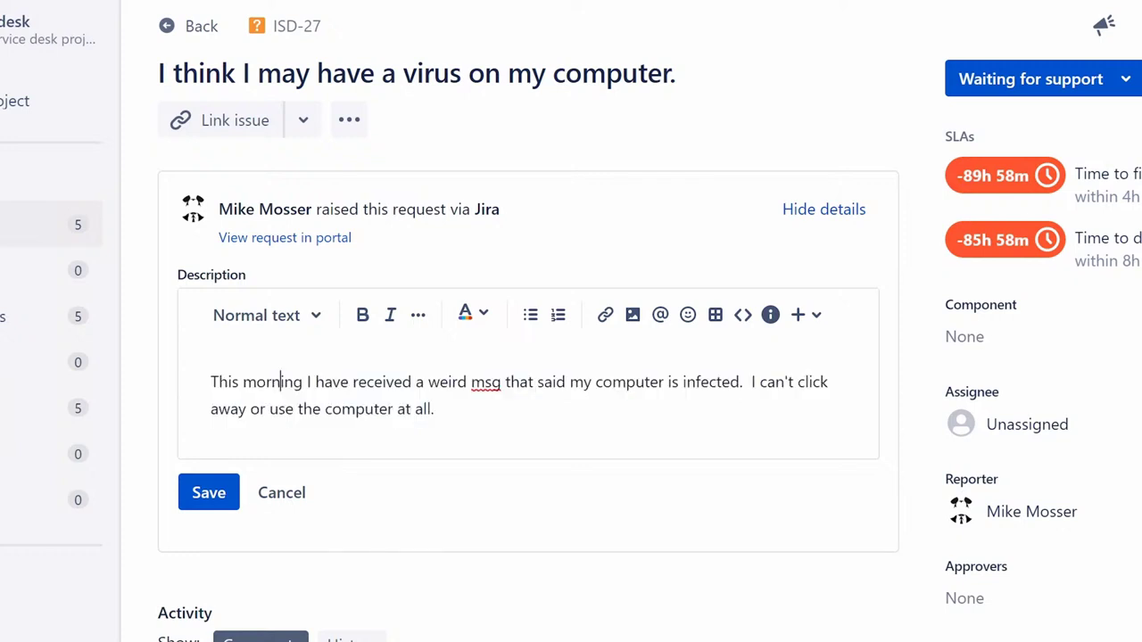
{"action": "left_click_drag", "start_coordinate": [434, 408], "coordinate": [413, 408]}
{"action": "key", "text": "ctrl+shift+Left"}
{"action": "key", "text": "ctrl+shift+Left"}
{"action": "key", "text": "ctrl+shift+Left"}
{"action": "key", "text": "ctrl+shift+Left"}
{"action": "key", "text": "ctrl+shift+Left"}
{"action": "key", "text": "ctrl+shift+Left"}
{"action": "key", "text": "ctrl+shift+Left"}
{"action": "key", "text": "ctrl+shift+Left"}
{"action": "key", "text": "ctrl+shift+Left"}
{"action": "key", "text": "ctrl+shift+Left"}
{"action": "key", "text": "ctrl+shift+Left"}
{"action": "key", "text": "ctrl+shift+Left"}
{"action": "key", "text": "ctrl+shift+Left"}
{"action": "key", "text": "ctrl+shift+Left"}
{"action": "key", "text": "ctrl+shift+Left"}
{"action": "key", "text": "ctrl+shift+Left"}
{"action": "key", "text": "ctrl+shift+Left"}
{"action": "key", "text": "ctrl+shift+Left"}
{"action": "key", "text": "ctrl+shift+Left"}
{"action": "key", "text": "ctrl+shift+Left"}
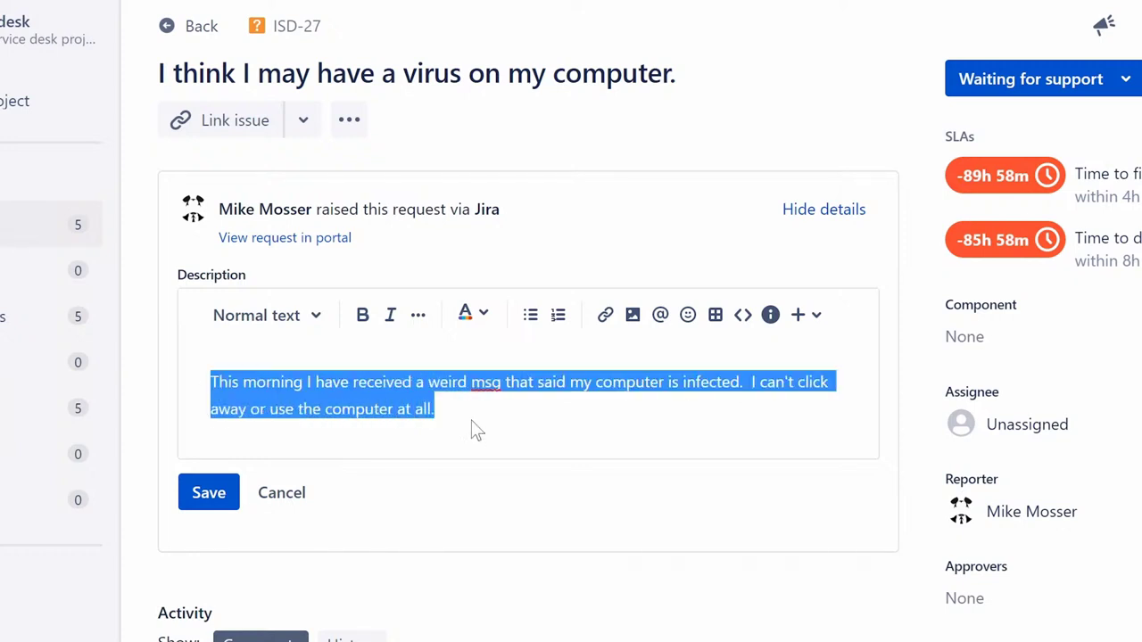
{"action": "key", "text": "Right"}
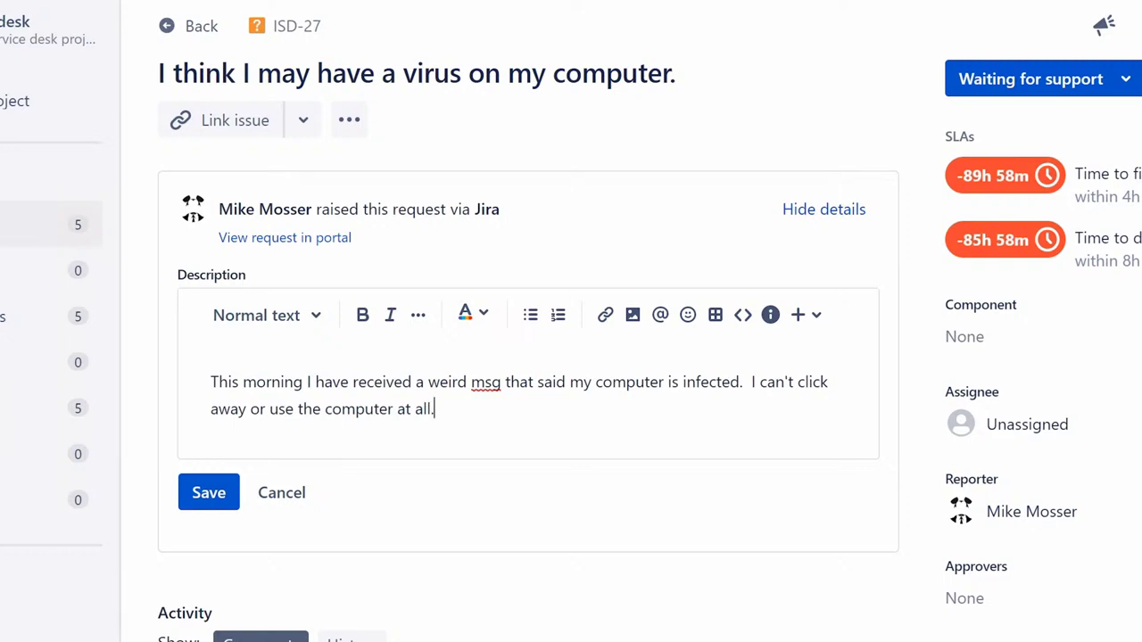
{"action": "left_click_drag", "start_coordinate": [243, 382], "coordinate": [435, 409]}
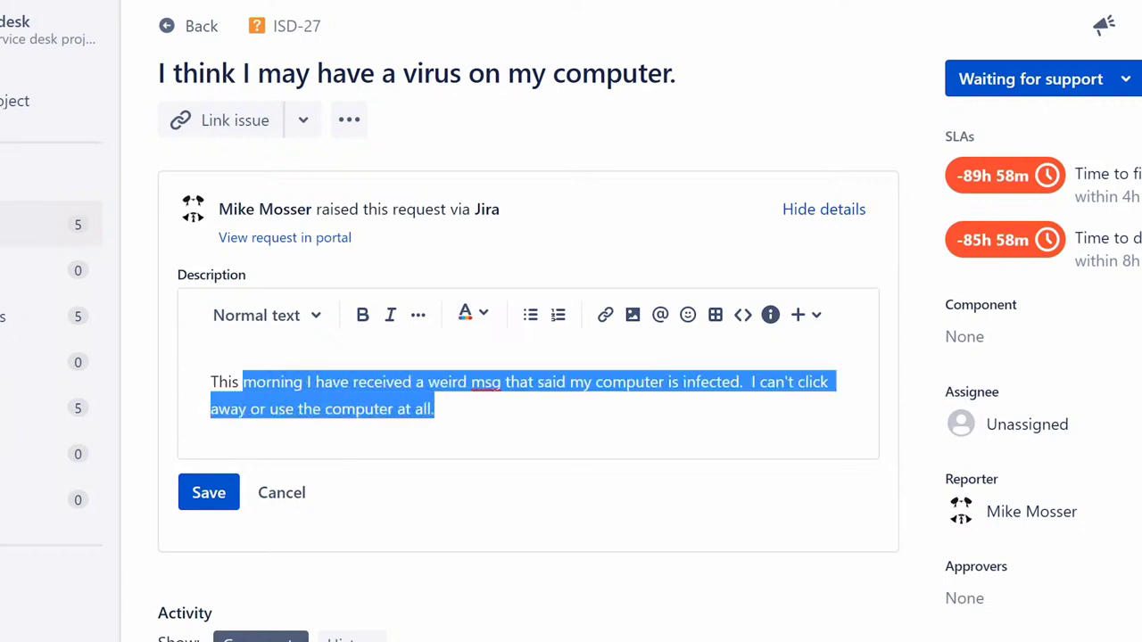
{"action": "left_click", "coordinate": [434, 408]}
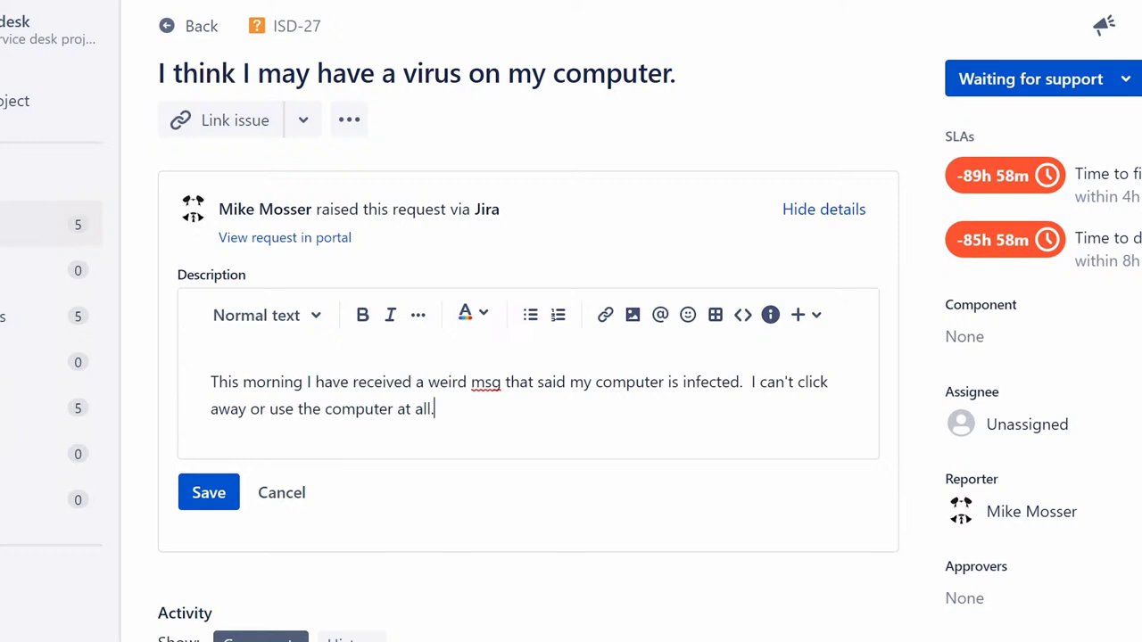
{"action": "left_click", "coordinate": [569, 382]}
{"action": "left_click", "coordinate": [434, 408]}
Select parts of the virus ticket's description, including the unable-to-click-away sentence, then clear the selection.
{"action": "left_click_drag", "start_coordinate": [742, 382], "coordinate": [434, 409]}
{"action": "left_click", "coordinate": [434, 408]}
{"action": "left_click_drag", "start_coordinate": [434, 408], "coordinate": [232, 382]}
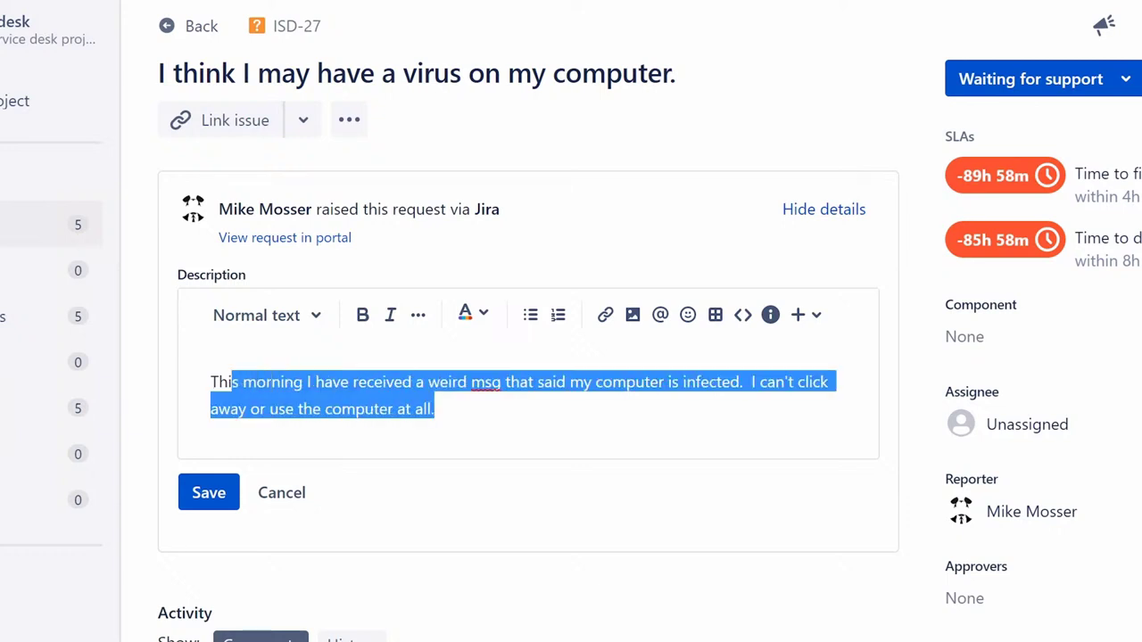
{"action": "left_click", "coordinate": [434, 409]}
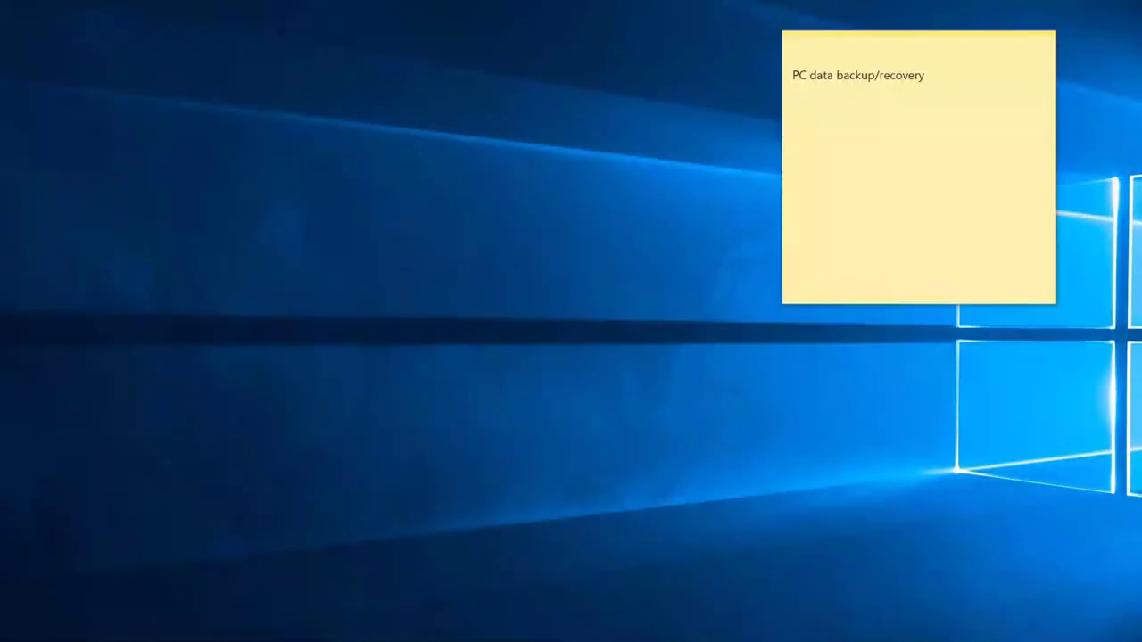
Open This PC with Win+E and select the Gateway (F:) drive: 185 GB free of 278 GB.
{"action": "key", "text": "super+e"}
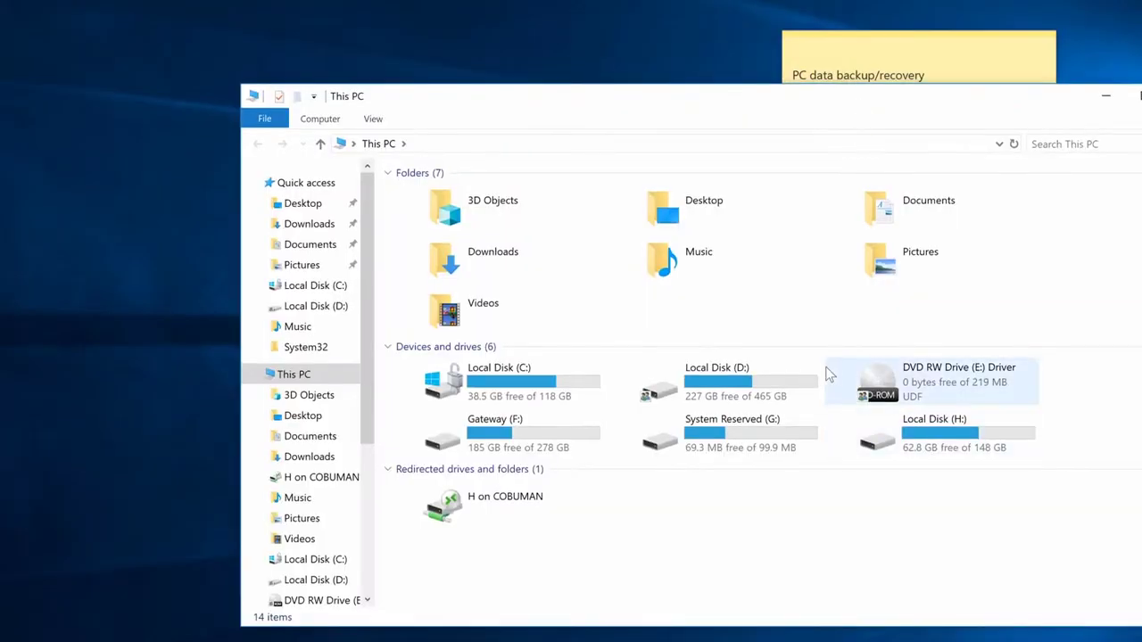
{"action": "left_click", "coordinate": [537, 433]}
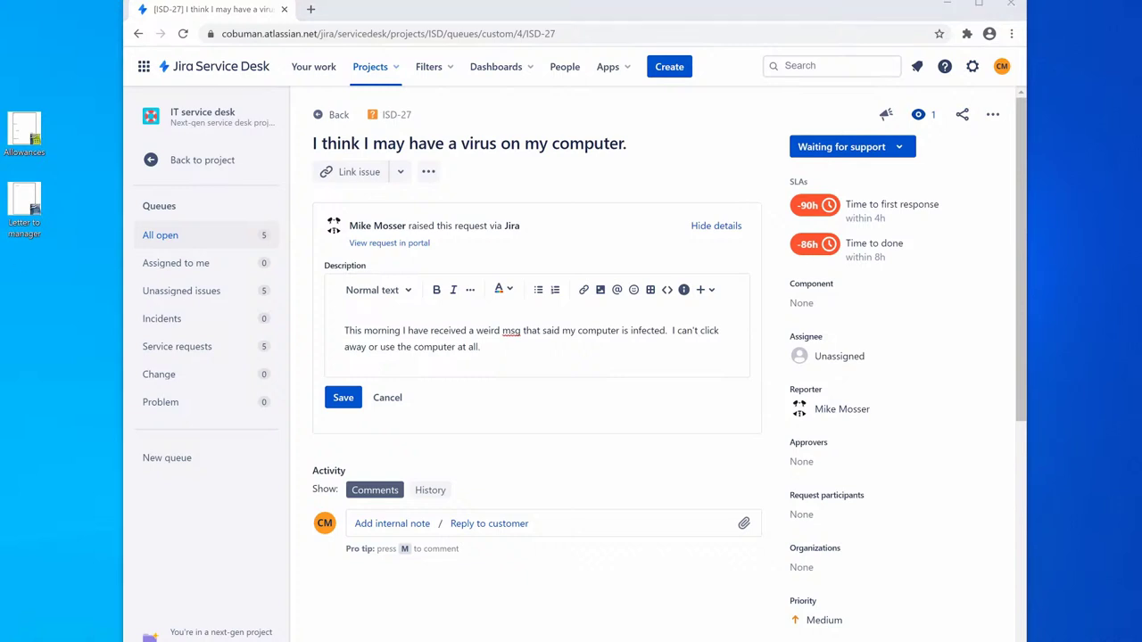
Open This PC over the ticket and select Local Disk (D:), 211 GB free of 465 GB.
{"action": "key", "text": "super+e"}
{"action": "left_click", "coordinate": [571, 360]}
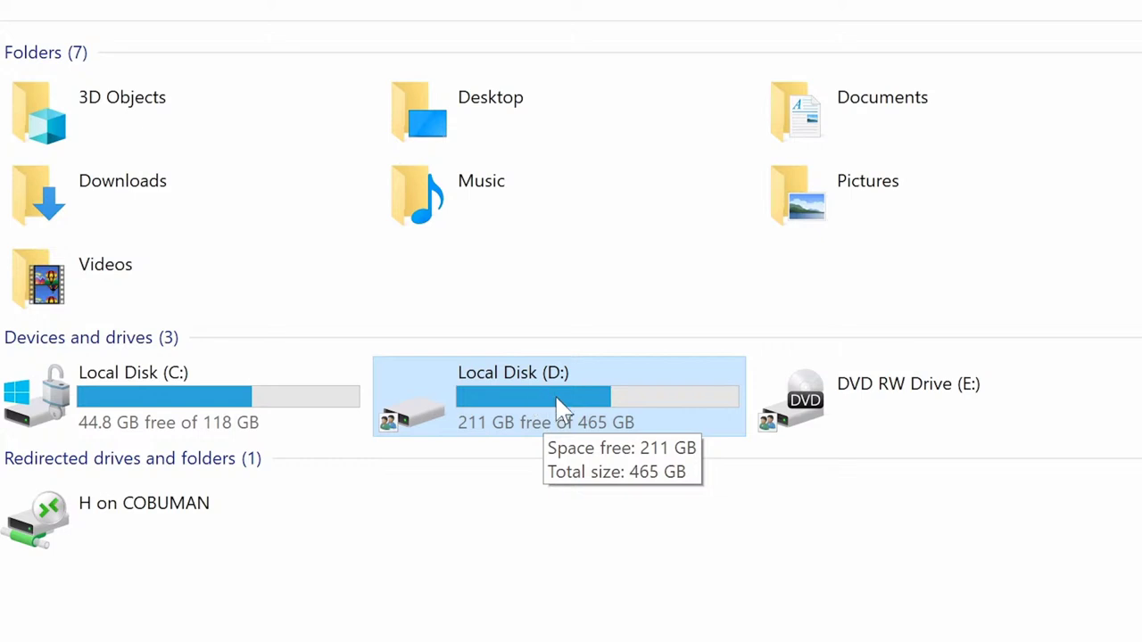
Select Local Disk (C:), review Task Manager's Processes list, then reselect Local Disk (D:).
{"action": "left_click", "coordinate": [212, 417]}
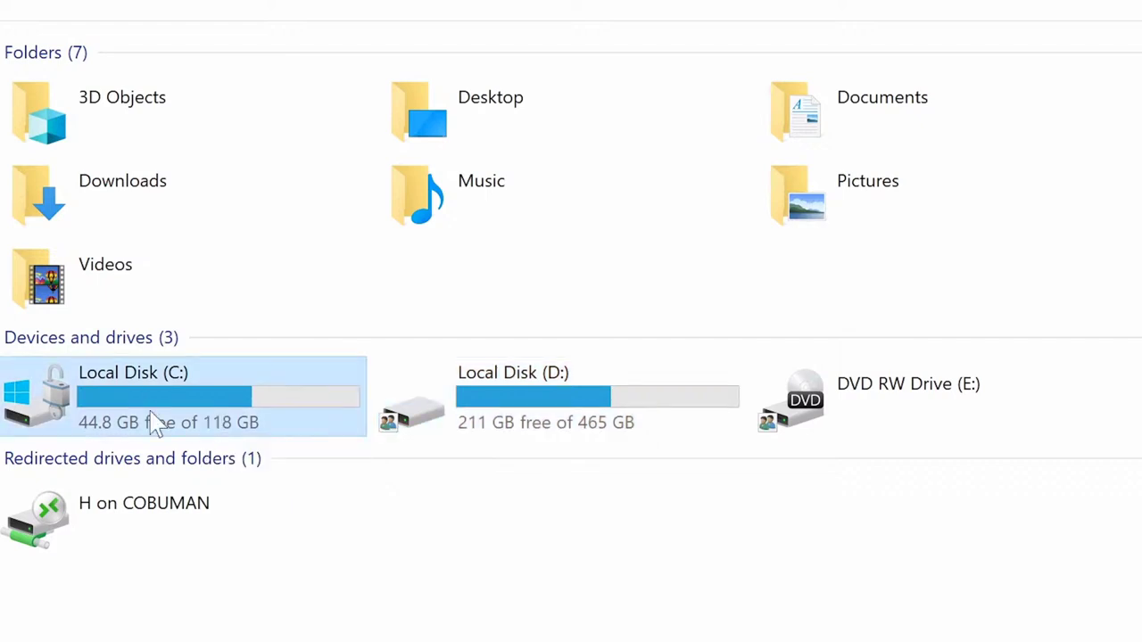
{"action": "right_click", "coordinate": [954, 640]}
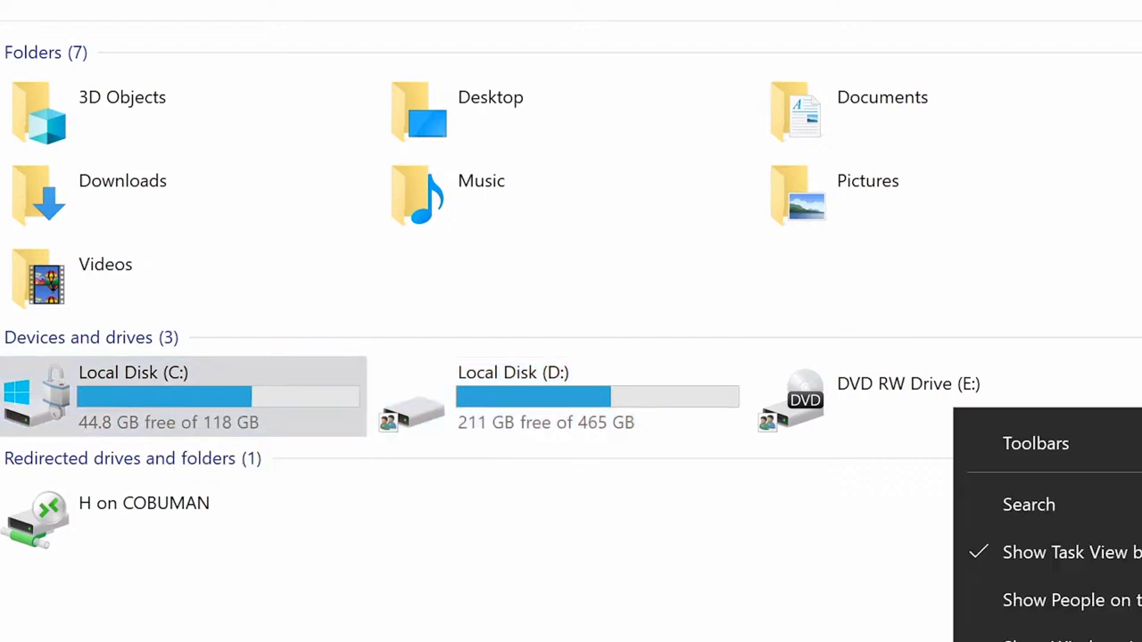
{"action": "left_click", "coordinate": [1026, 641]}
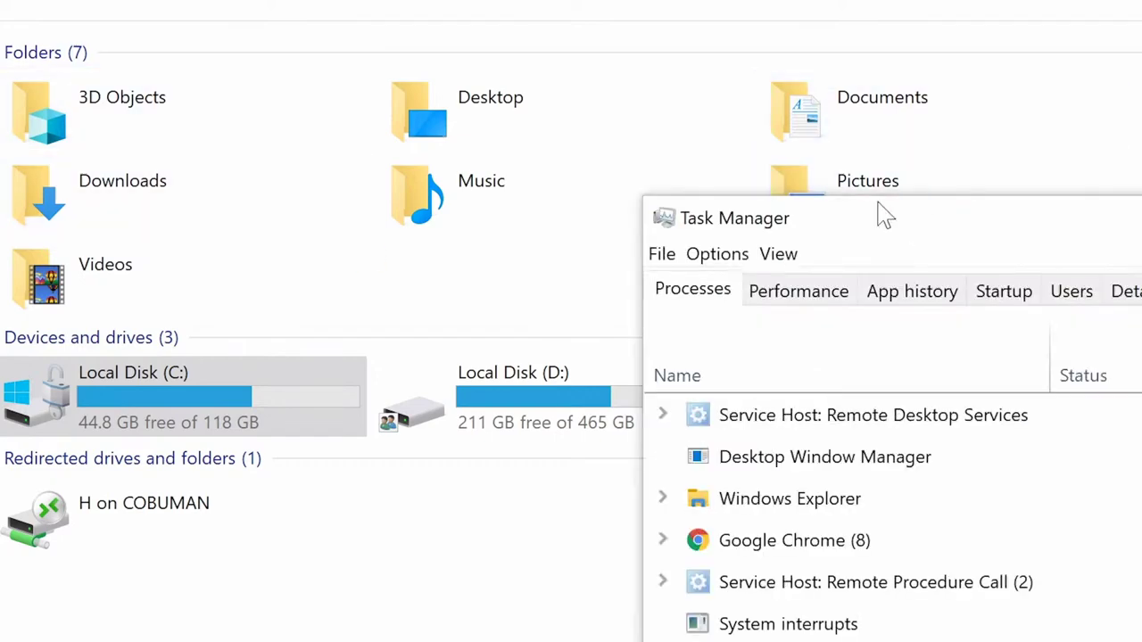
{"action": "left_click_drag", "start_coordinate": [885, 214], "coordinate": [358, 0]}
{"action": "scroll", "coordinate": [1091, 262], "scroll_direction": "down", "scroll_amount": 9}
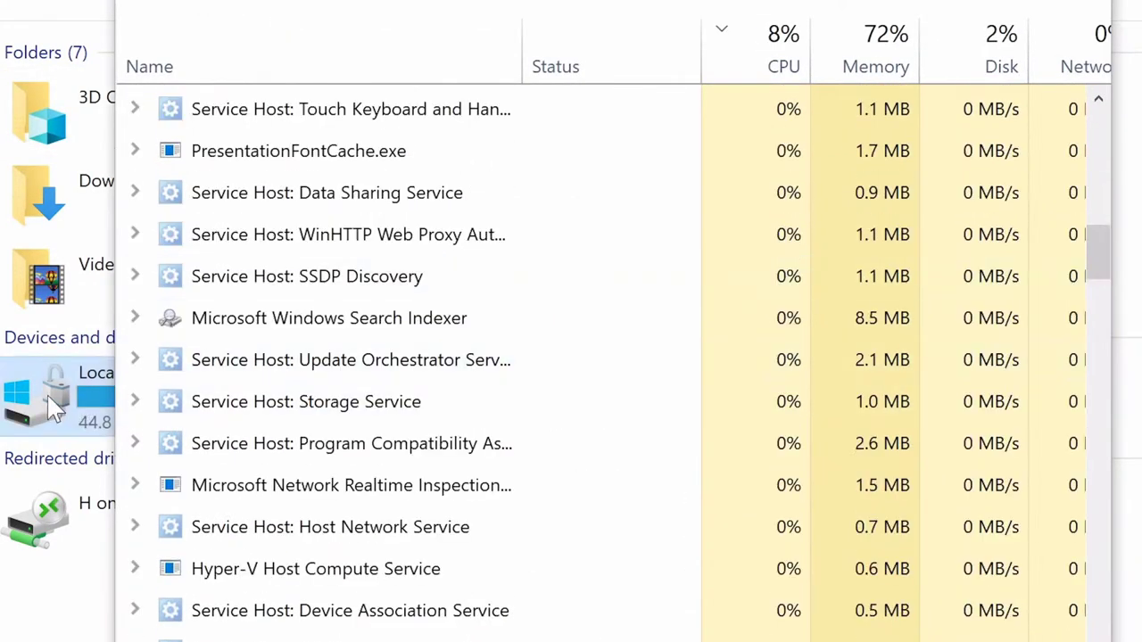
{"action": "left_click_drag", "start_coordinate": [358, 0], "coordinate": [939, 0]}
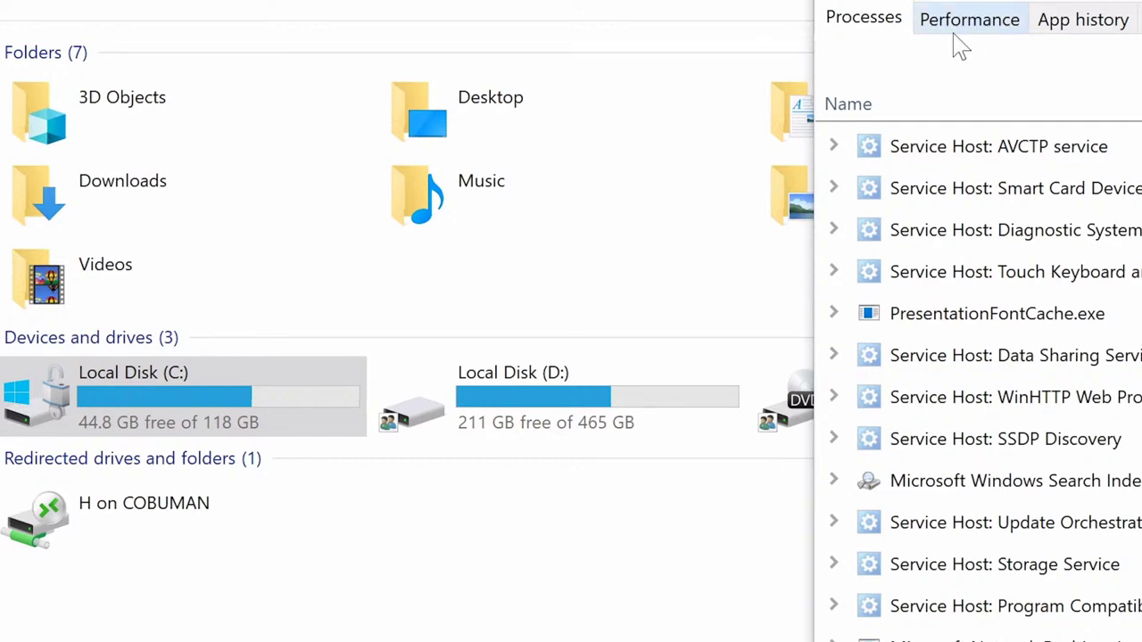
{"action": "left_click", "coordinate": [542, 408]}
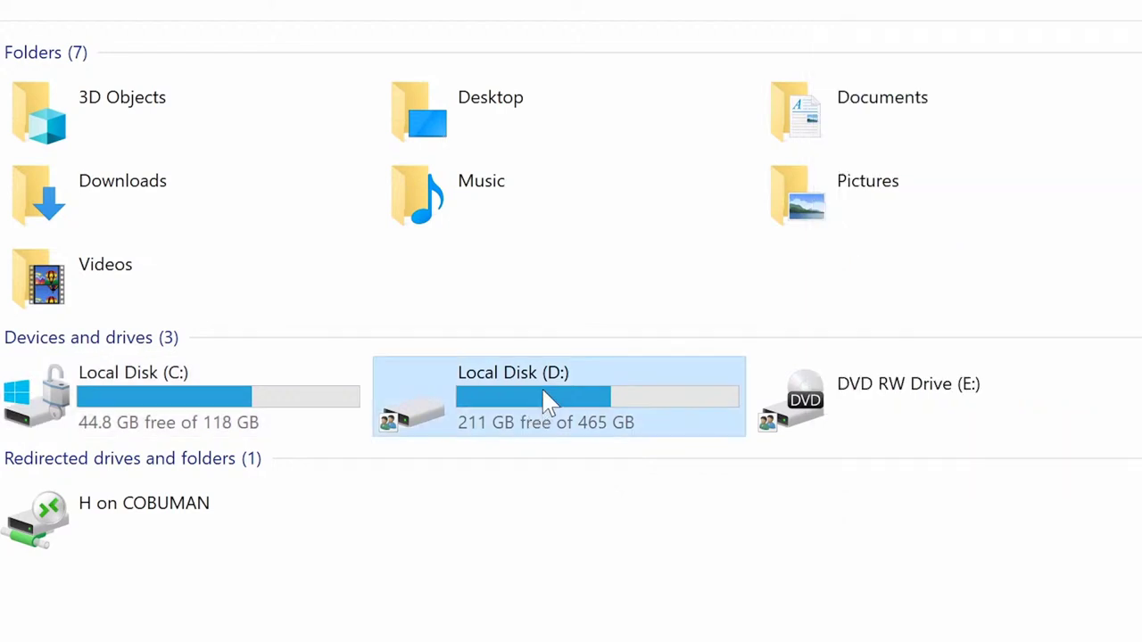
Open Local Disk (D:) to view its Backup and bitlocker keys folders, then bring up Local Disk (C:) options.
{"action": "right_click", "coordinate": [547, 403]}
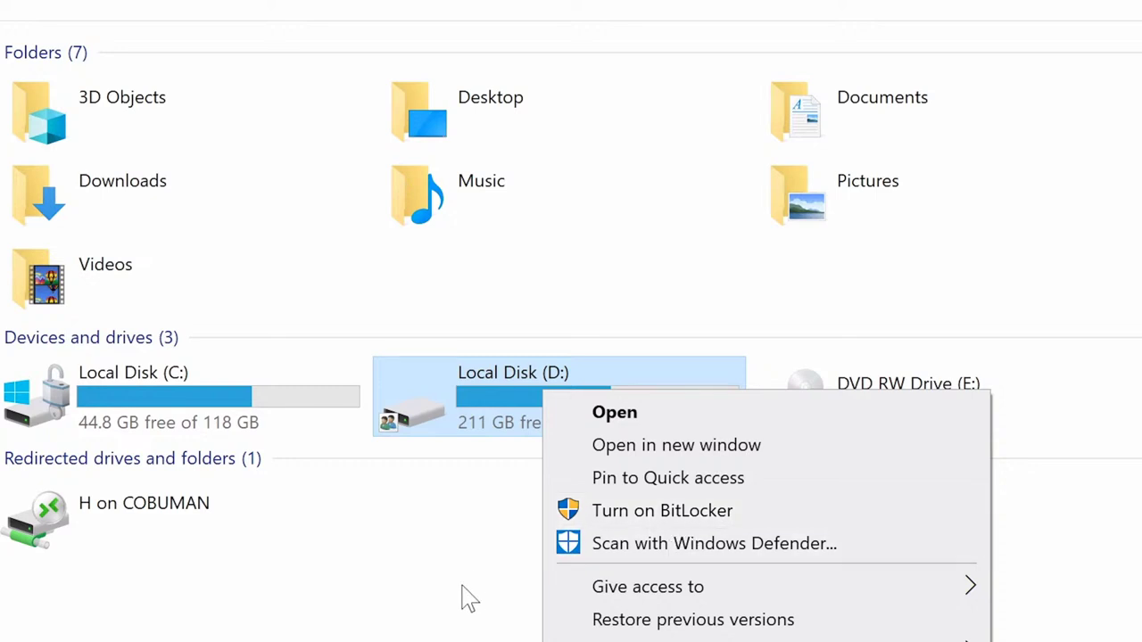
{"action": "left_click", "coordinate": [491, 406]}
{"action": "double_click", "coordinate": [491, 406]}
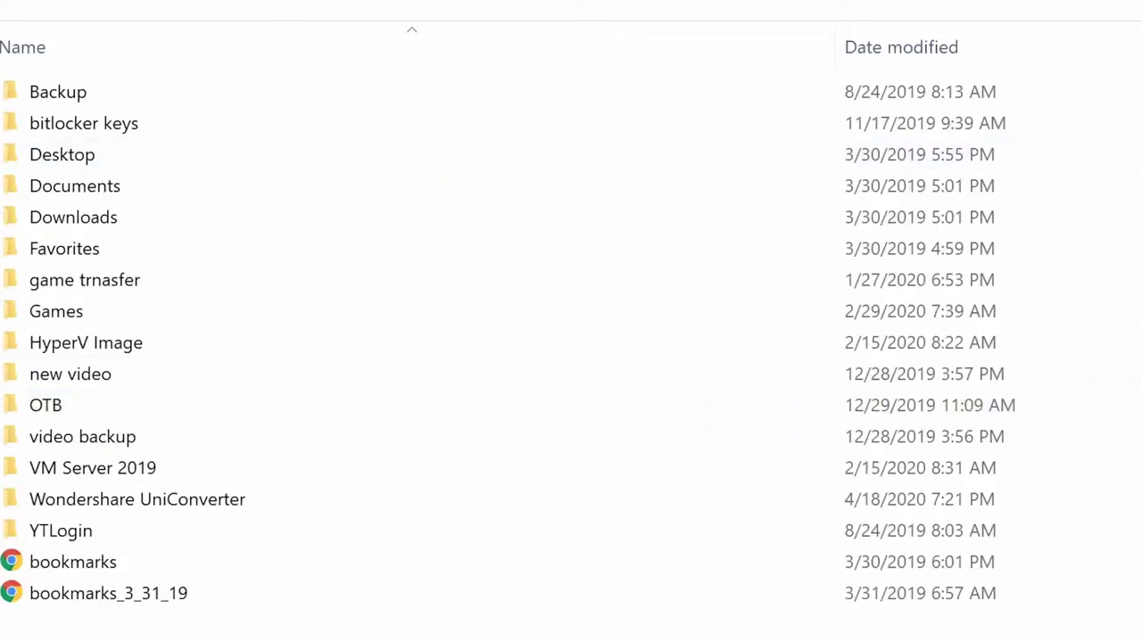
{"action": "key", "text": "alt+Left"}
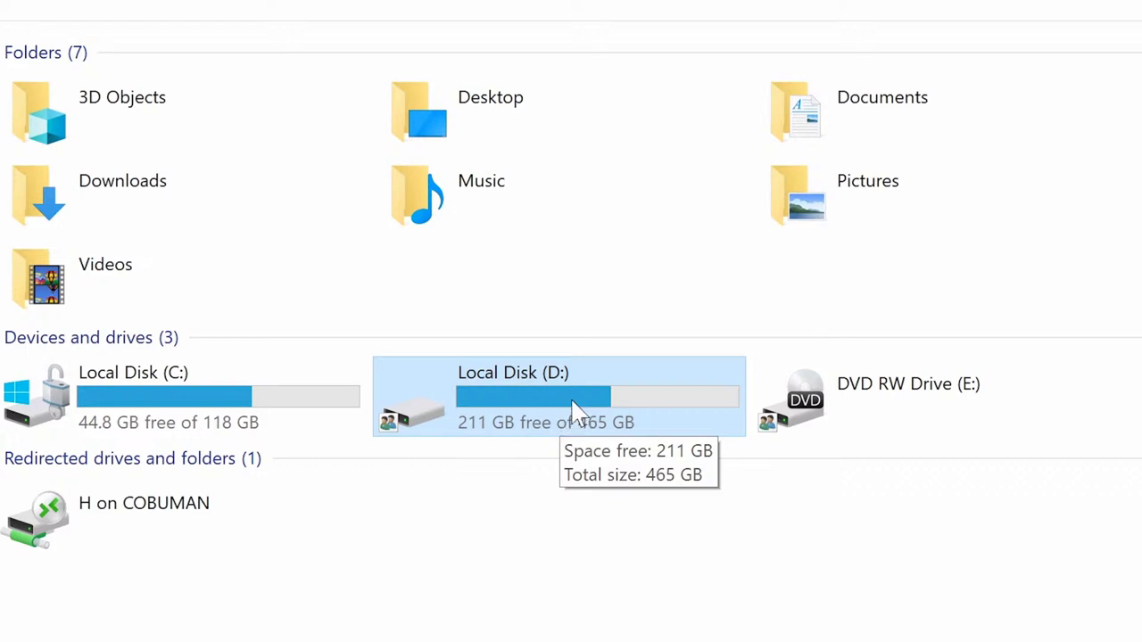
{"action": "left_click", "coordinate": [58, 397]}
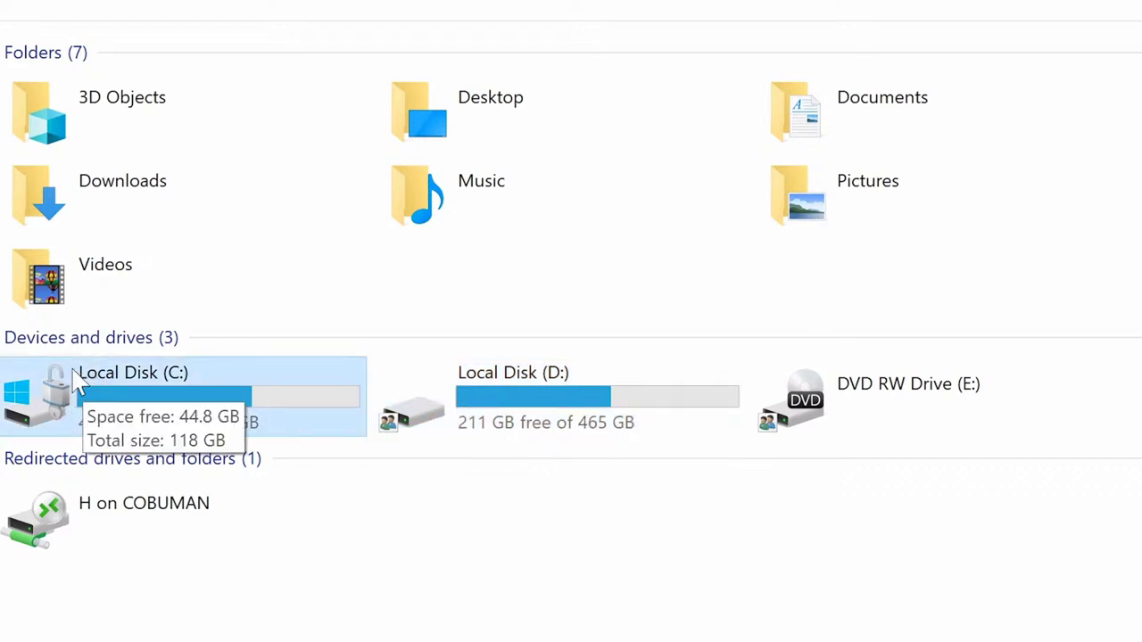
{"action": "right_click", "coordinate": [138, 383]}
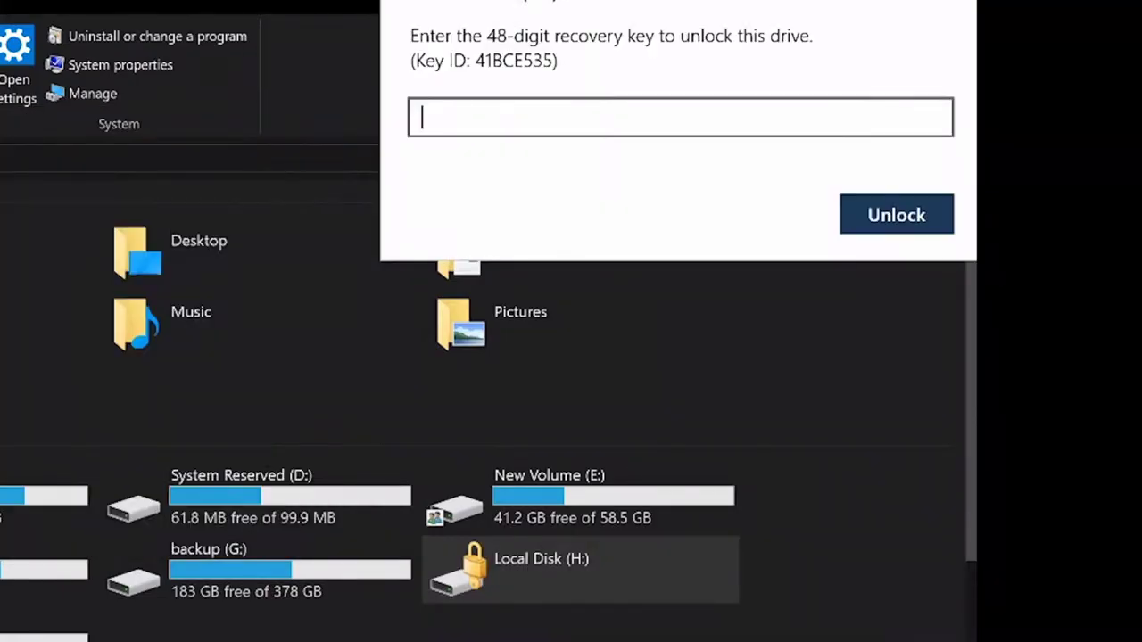
Paste the 48-digit recovery key and unlock Local Disk (H:).
{"action": "key", "text": "ctrl+v"}
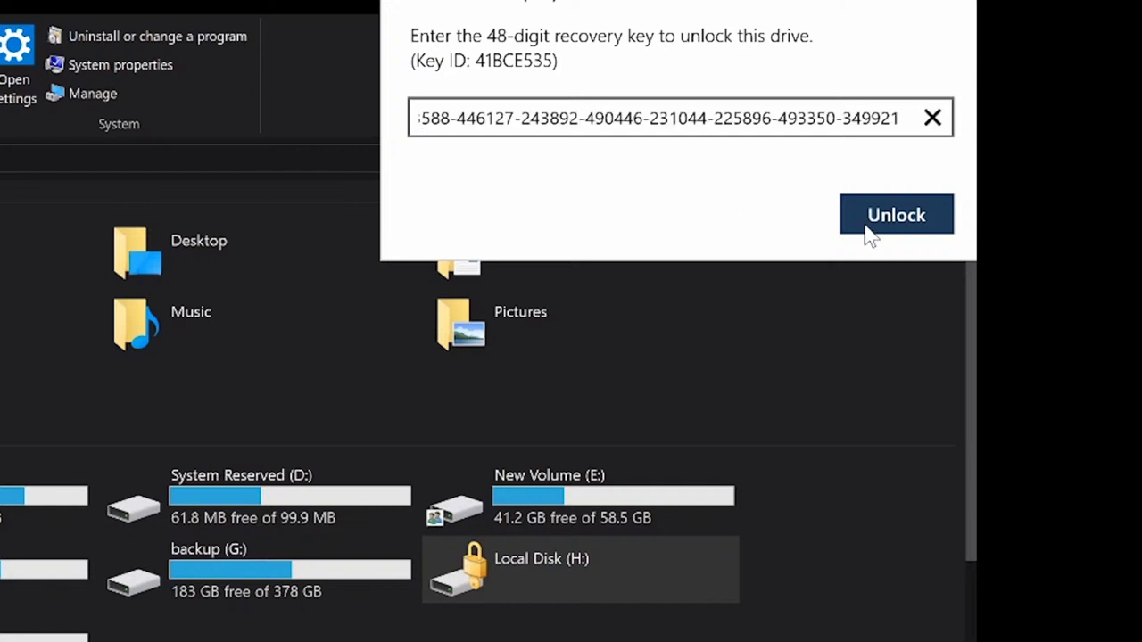
{"action": "left_click", "coordinate": [903, 235]}
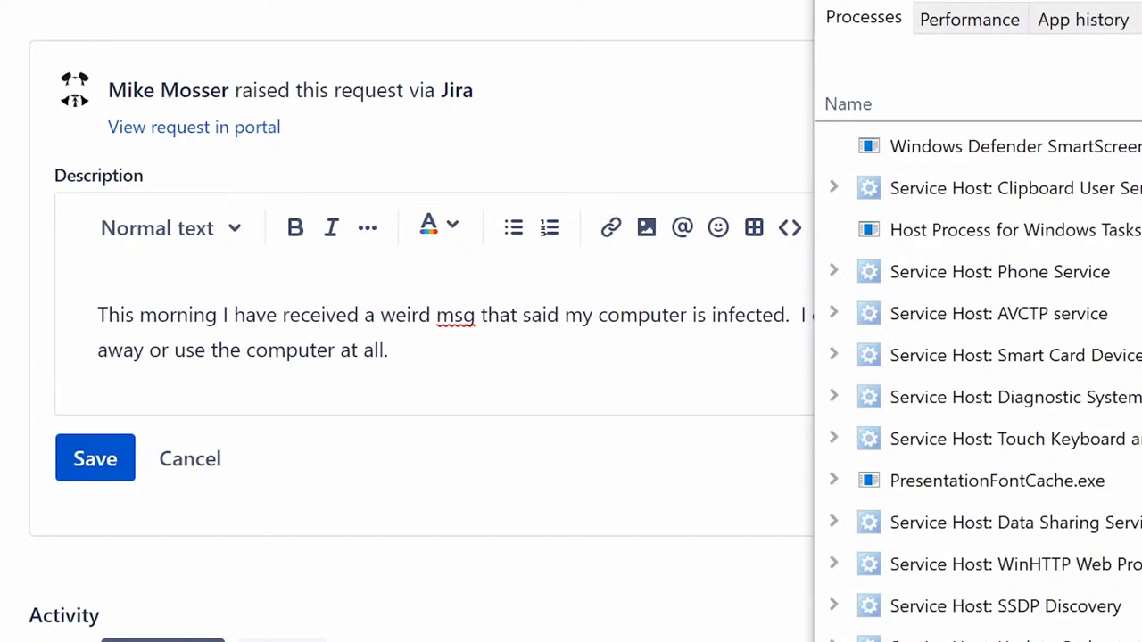
Return to Jira, view the ISD-31 'fake ticket', then go back to the All open queue.
{"action": "key", "text": "alt+F4"}
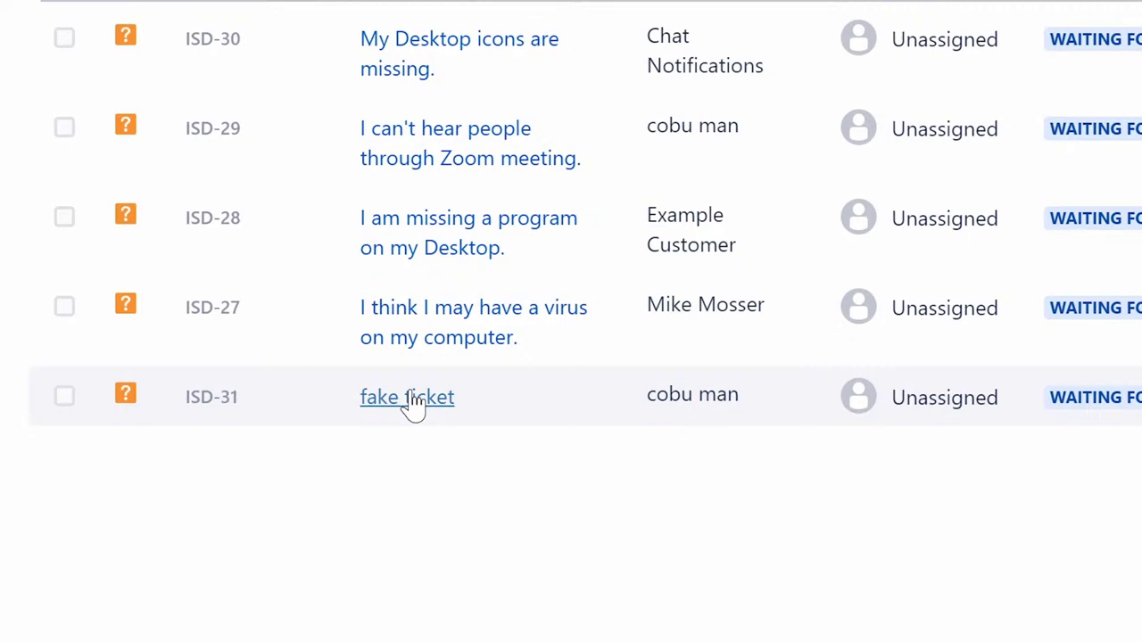
{"action": "left_click", "coordinate": [413, 401]}
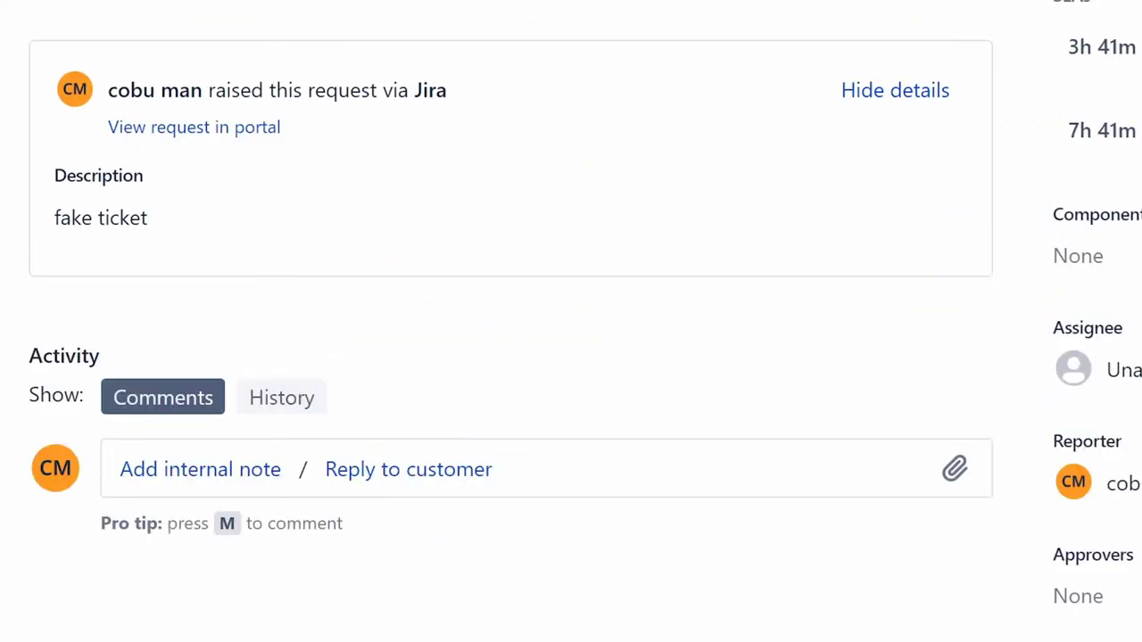
{"action": "key", "text": "alt+Left"}
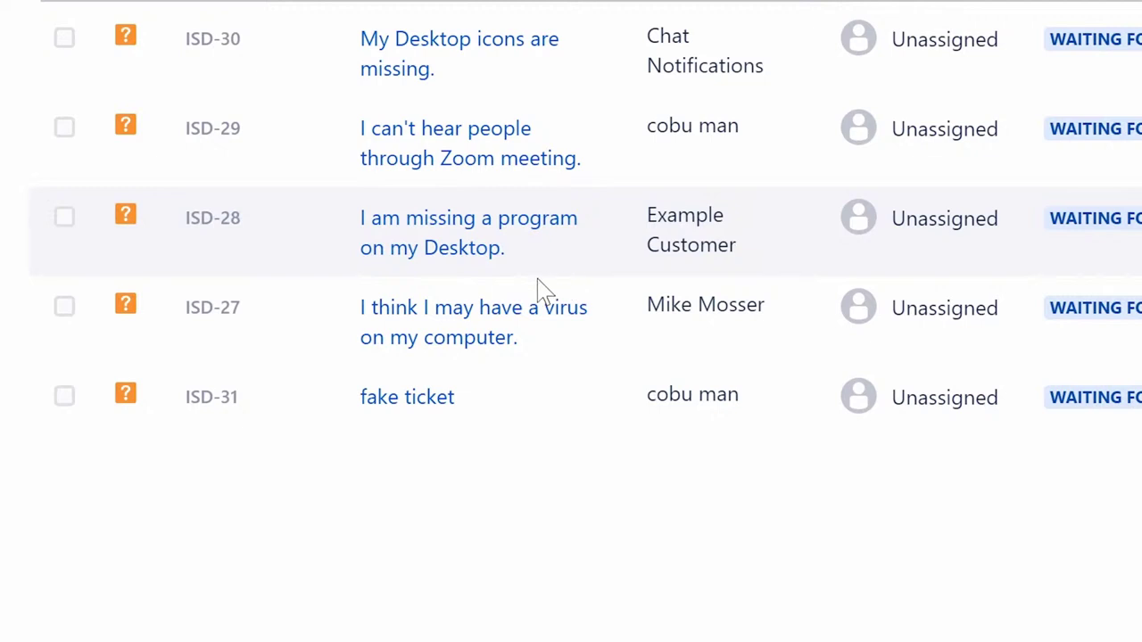
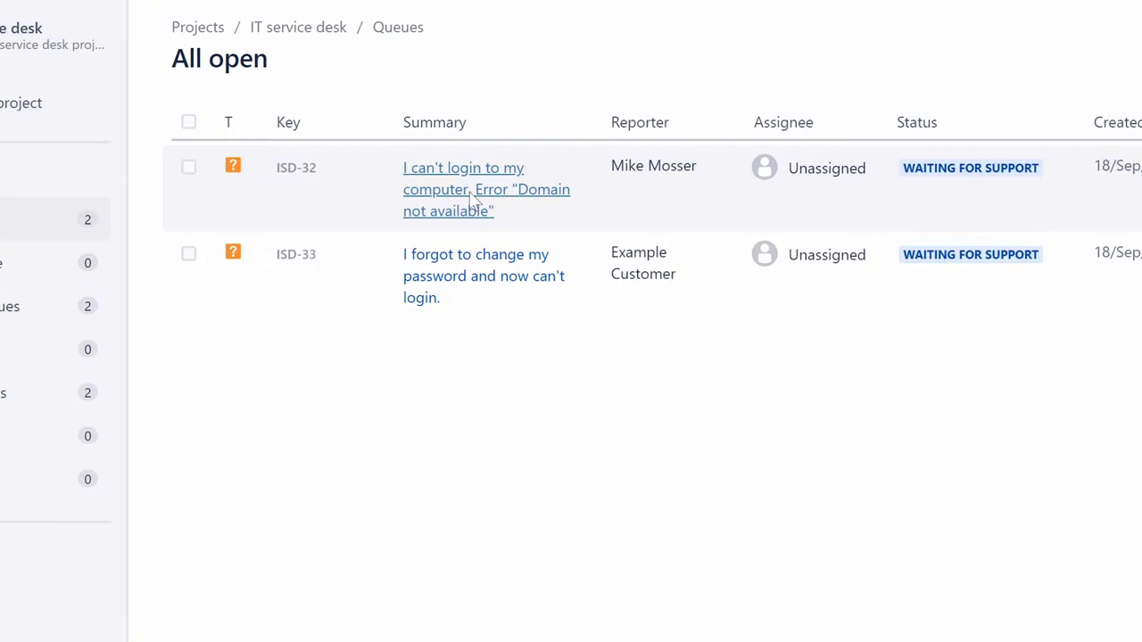
Open ISD-32 from the queue and review its title, reporter and 'Domain not available' description.
{"action": "left_click", "coordinate": [496, 257]}
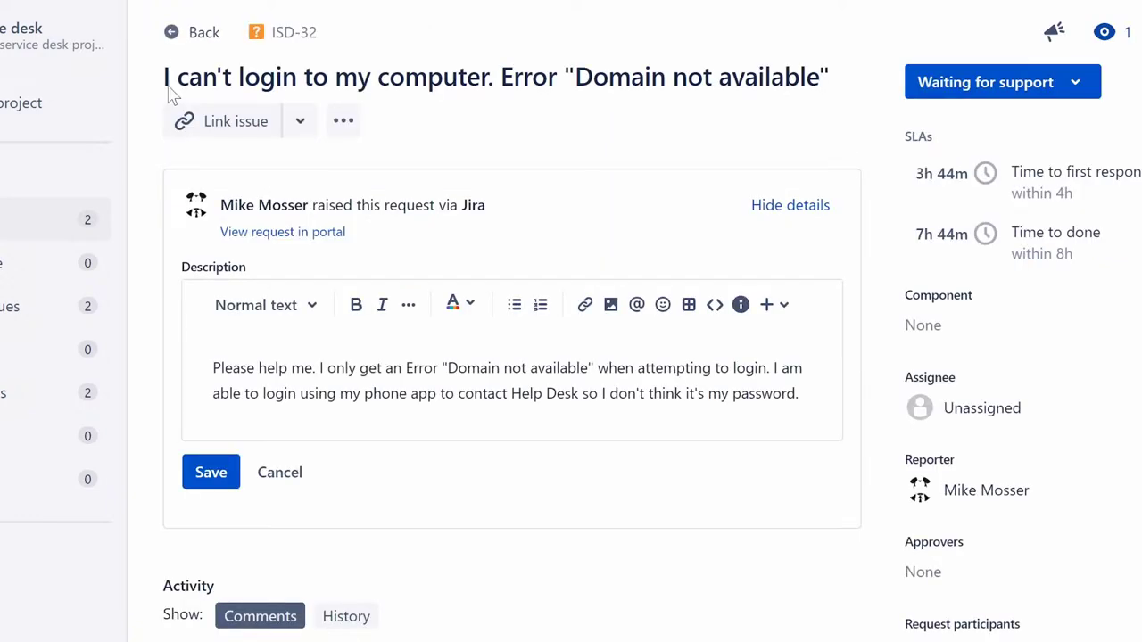
{"action": "left_click_drag", "start_coordinate": [202, 77], "coordinate": [161, 89]}
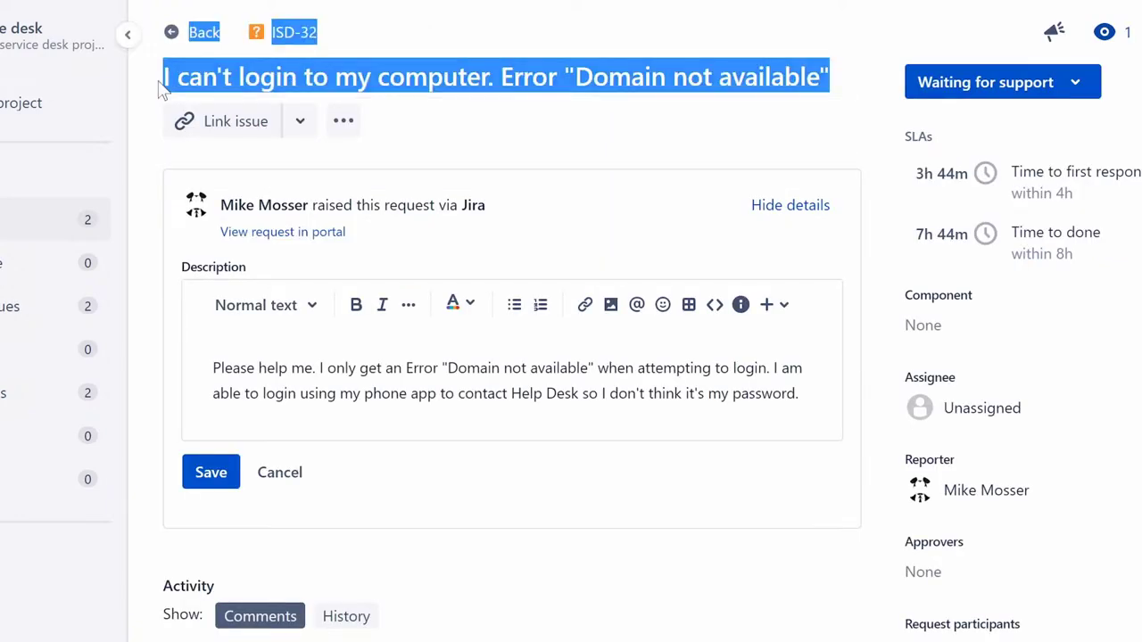
{"action": "left_click", "coordinate": [161, 89]}
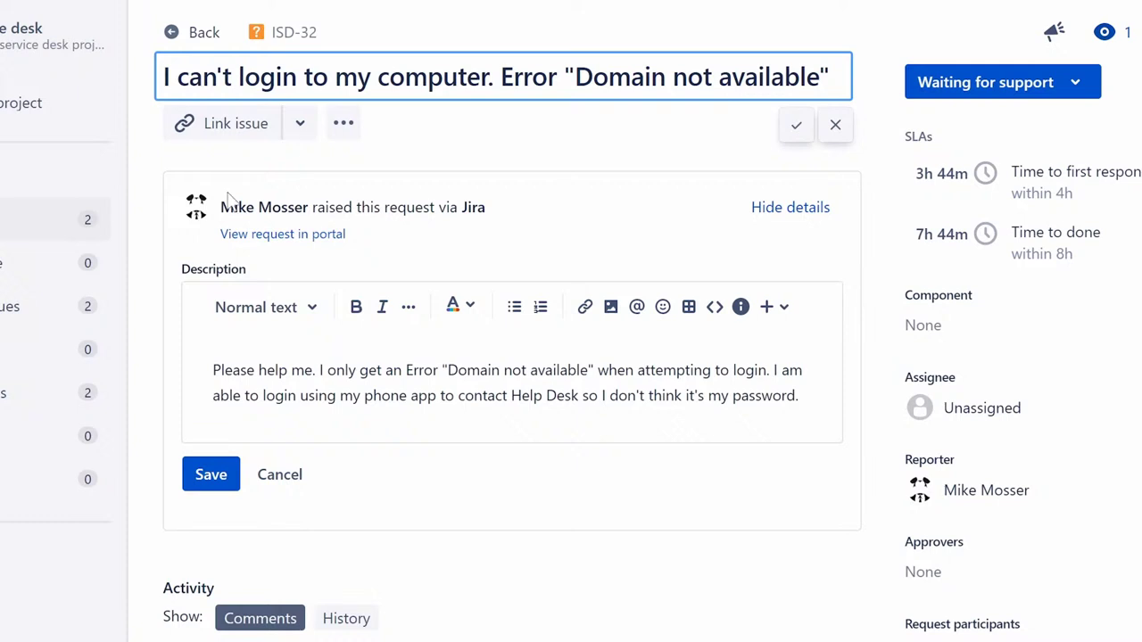
{"action": "left_click_drag", "start_coordinate": [221, 207], "coordinate": [295, 207]}
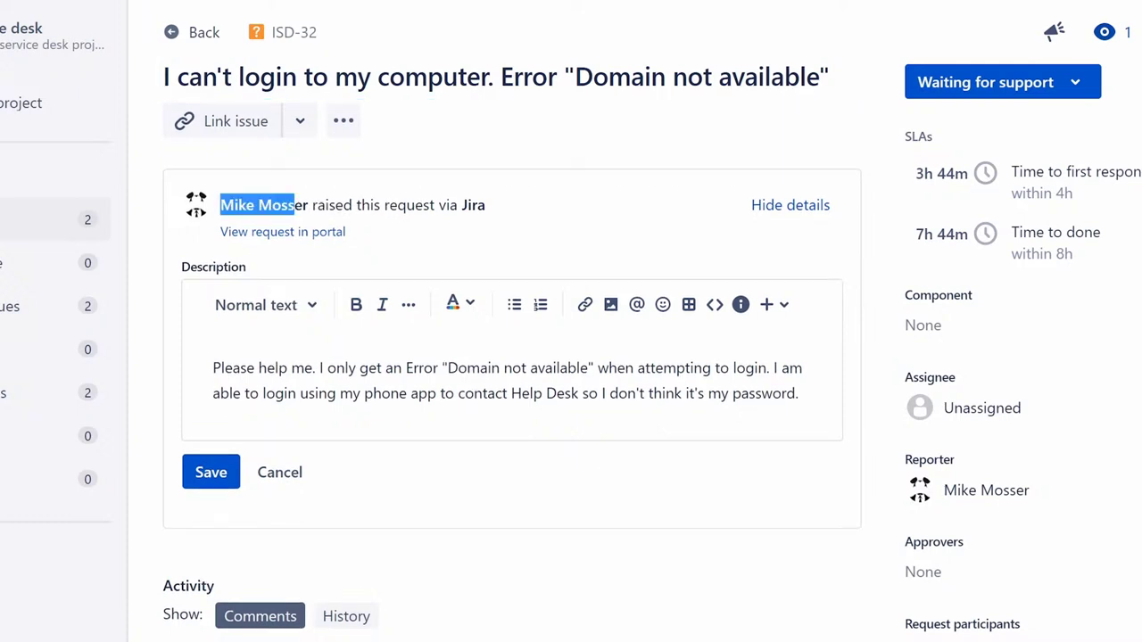
{"action": "left_click_drag", "start_coordinate": [213, 367], "coordinate": [798, 394]}
{"action": "left_click", "coordinate": [772, 368]}
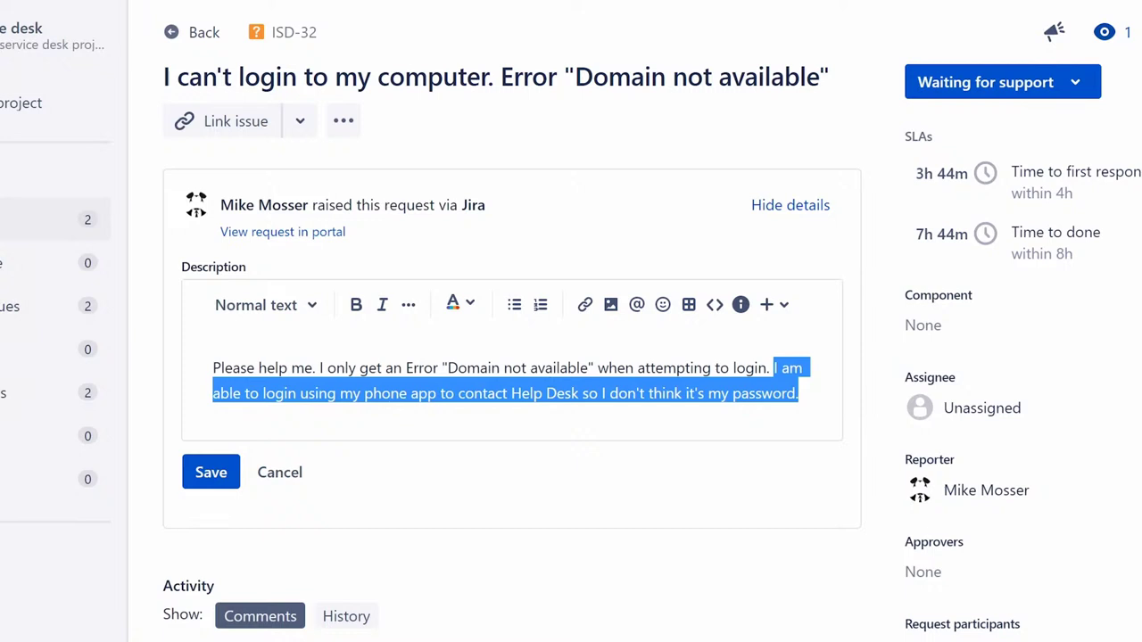
{"action": "key", "text": "Right"}
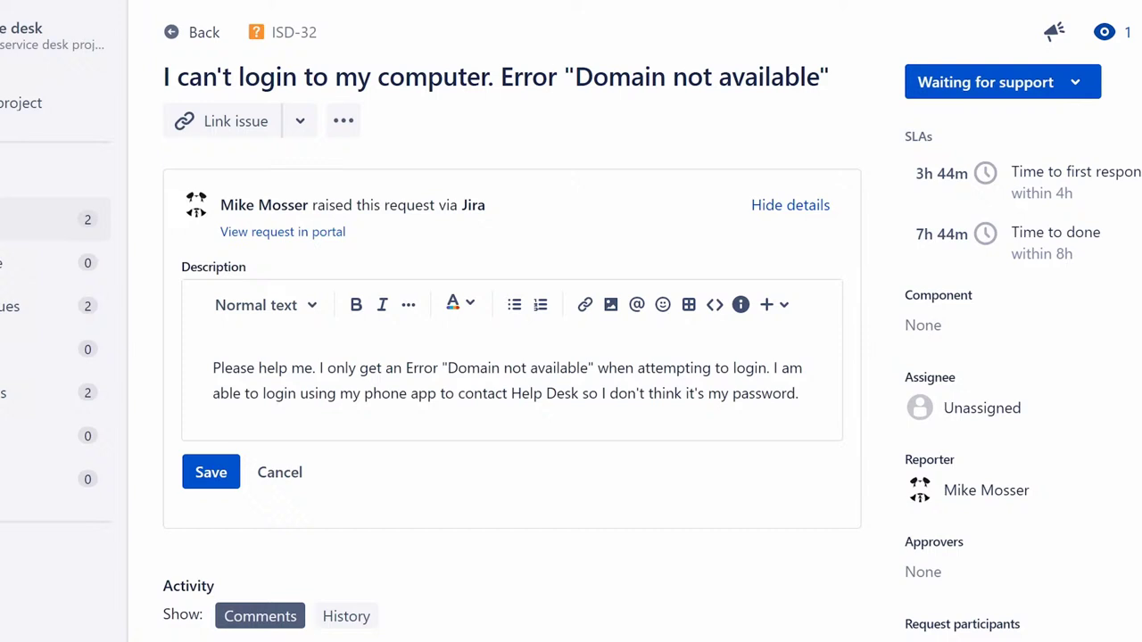
{"action": "key", "text": "shift+Right"}
{"action": "key", "text": "shift+Right"}
{"action": "key", "text": "shift+Right"}
{"action": "key", "text": "shift+Right"}
{"action": "key", "text": "shift+Right"}
{"action": "key", "text": "shift+Right"}
{"action": "key", "text": "shift+Right"}
{"action": "key", "text": "shift+Right"}
{"action": "key", "text": "shift+Right"}
{"action": "key", "text": "shift+Right"}
{"action": "key", "text": "shift+Right"}
{"action": "key", "text": "shift+Right"}
{"action": "key", "text": "shift+Right"}
{"action": "key", "text": "shift+Right"}
{"action": "key", "text": "shift+Right"}
{"action": "key", "text": "shift+Right"}
{"action": "key", "text": "shift+Right"}
{"action": "key", "text": "shift+Right"}
{"action": "key", "text": "shift+Right"}
{"action": "key", "text": "shift+Right"}
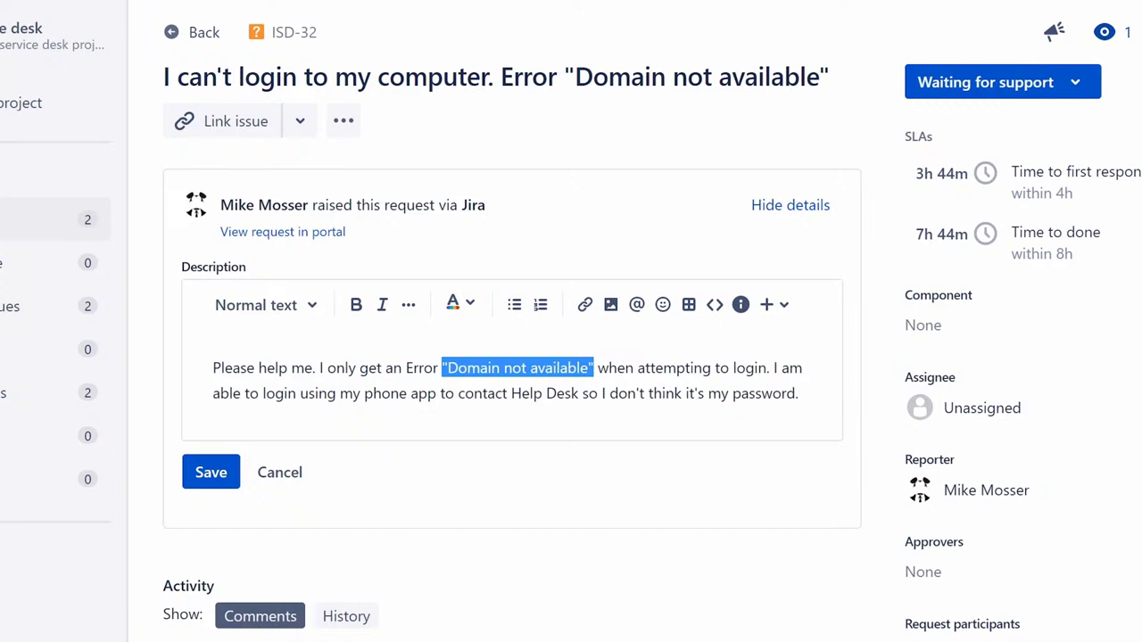
{"action": "key", "text": "Right"}
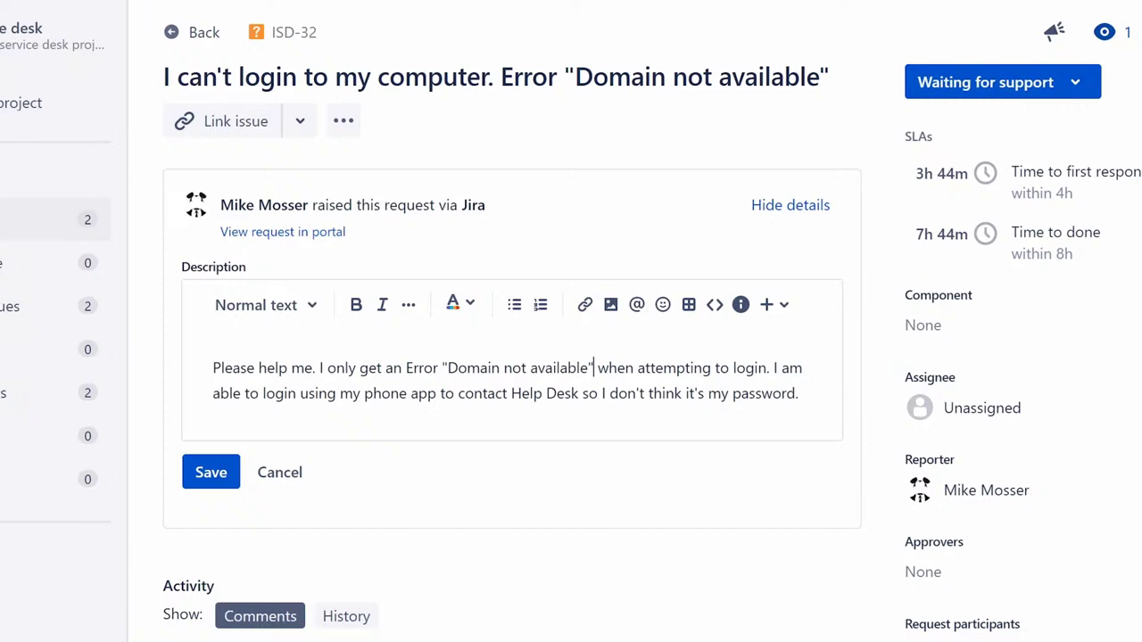
{"action": "left_click_drag", "start_coordinate": [441, 367], "coordinate": [593, 367]}
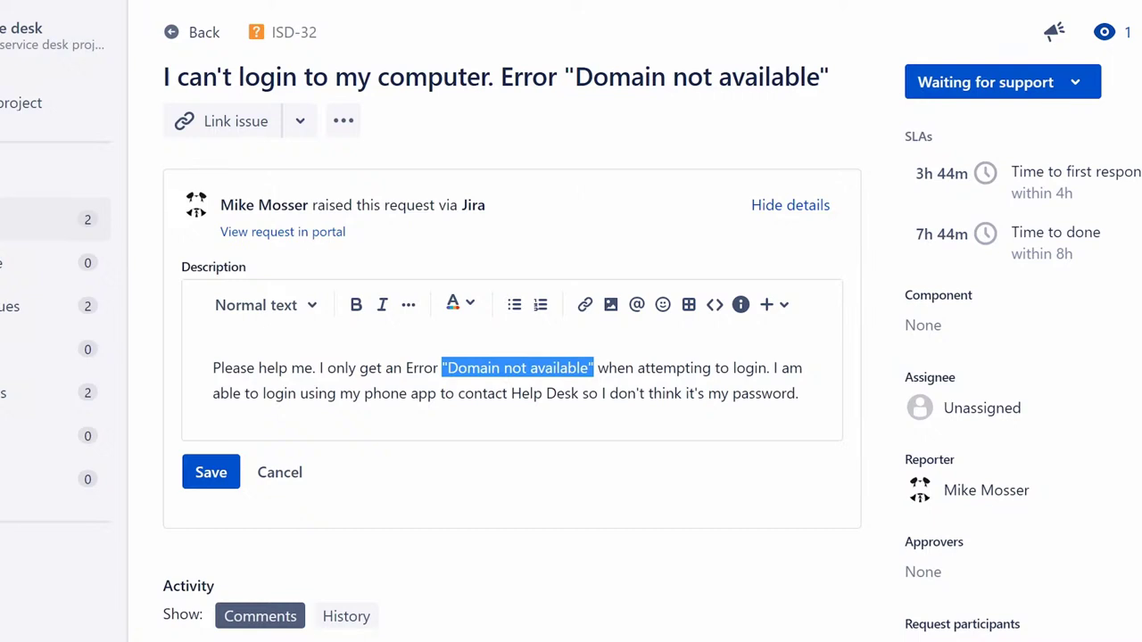
{"action": "left_click", "coordinate": [594, 367]}
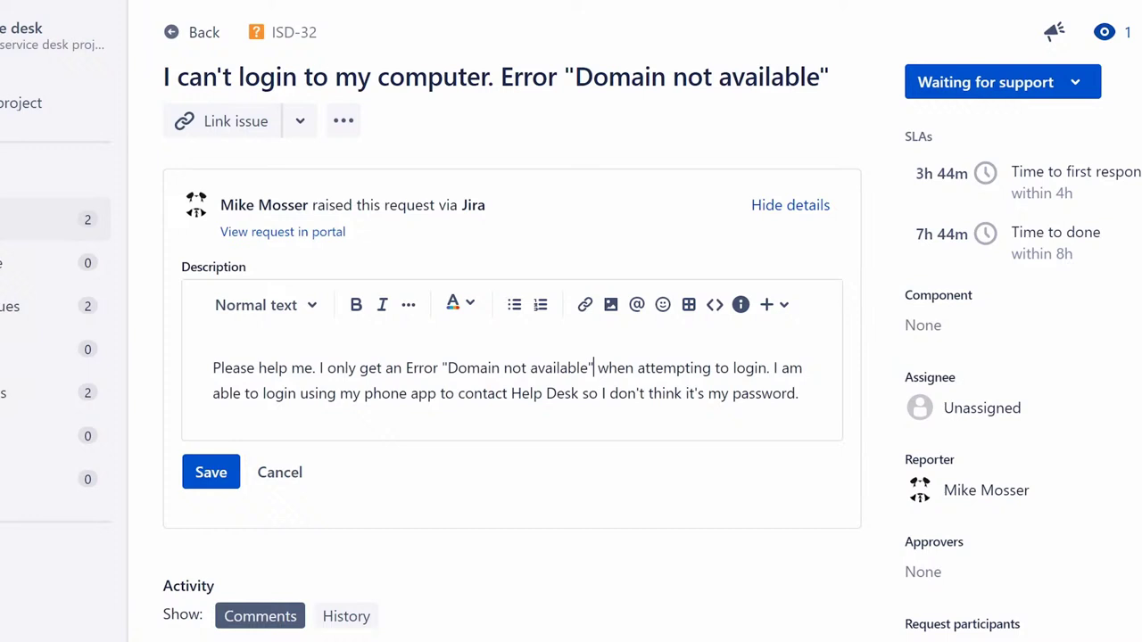
{"action": "left_click_drag", "start_coordinate": [441, 368], "coordinate": [588, 368]}
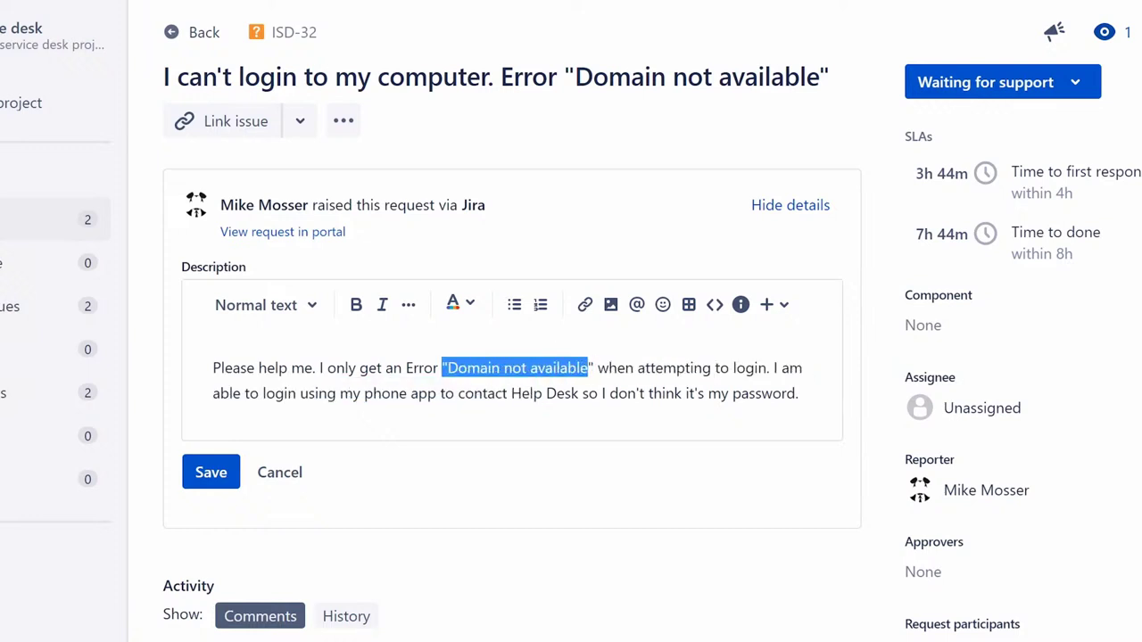
{"action": "left_click", "coordinate": [594, 368]}
{"action": "left_click_drag", "start_coordinate": [594, 367], "coordinate": [441, 367]}
{"action": "left_click", "coordinate": [442, 367]}
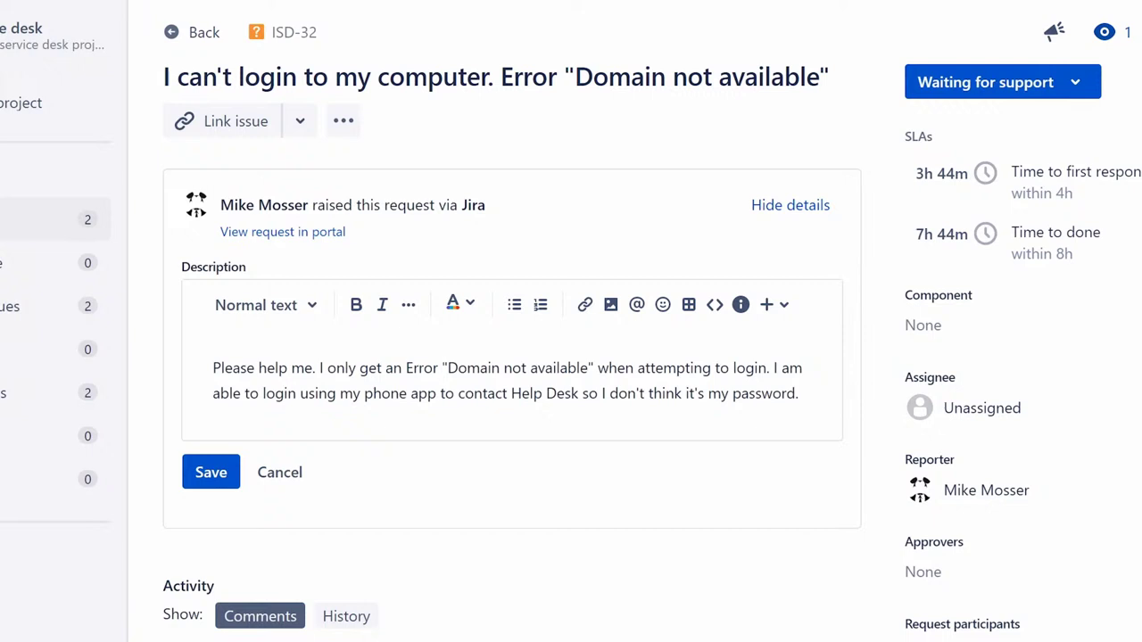
{"action": "left_click_drag", "start_coordinate": [441, 367], "coordinate": [594, 368]}
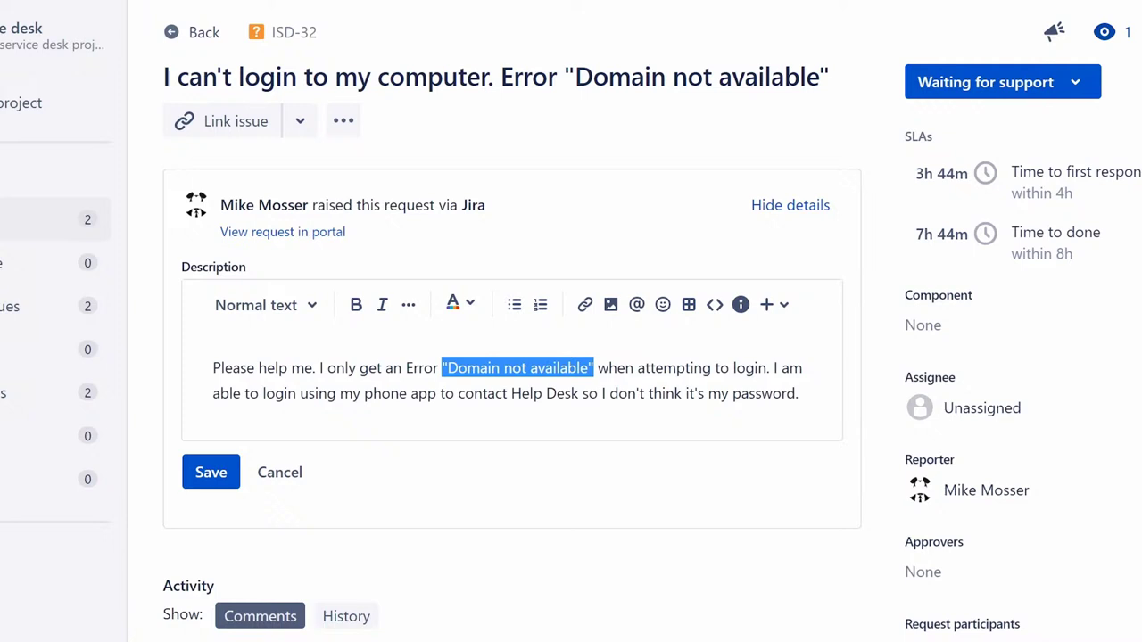
{"action": "key", "text": "shift+Left"}
{"action": "key", "text": "shift+Left"}
{"action": "key", "text": "shift+Left"}
{"action": "key", "text": "shift+Left"}
{"action": "key", "text": "shift+Right"}
{"action": "key", "text": "shift+Right"}
{"action": "key", "text": "shift+Right"}
{"action": "key", "text": "shift+Right"}
Load cosmicnovo.com in Chrome by accepting the 'cos' address-bar suggestion.
{"action": "left_click", "coordinate": [567, 368]}
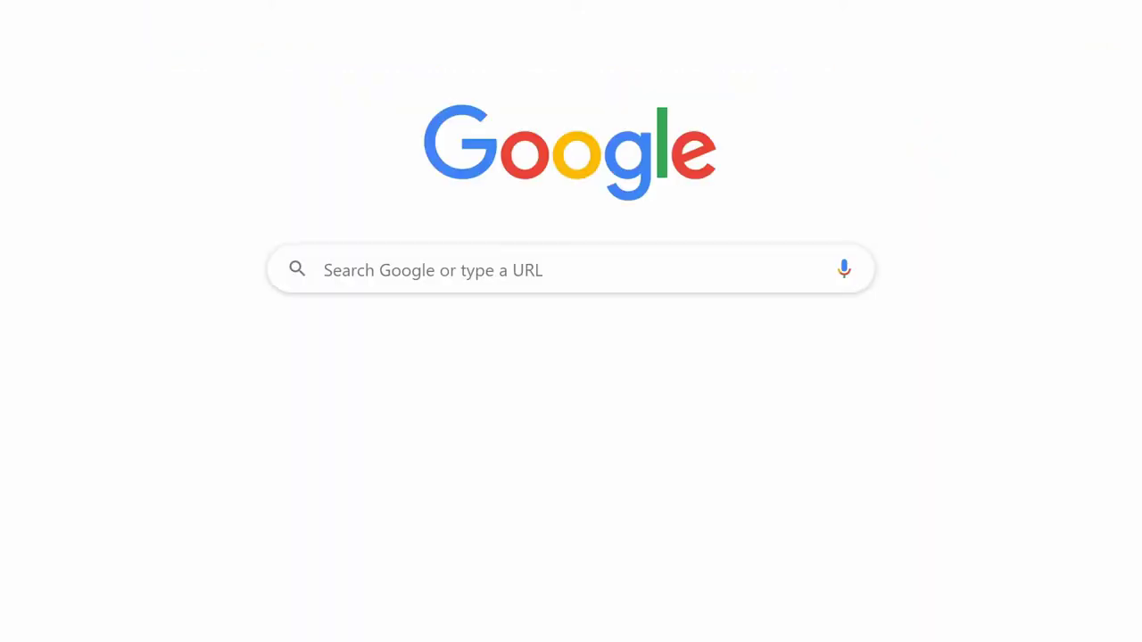
{"action": "type", "text": "cos"}
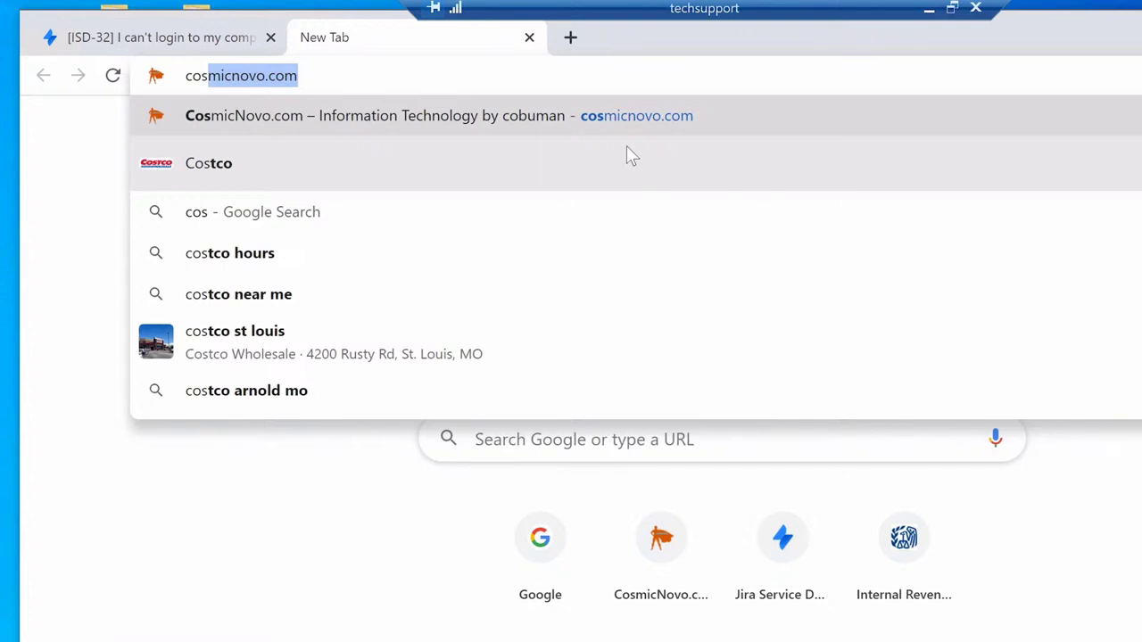
{"action": "key", "text": "Return"}
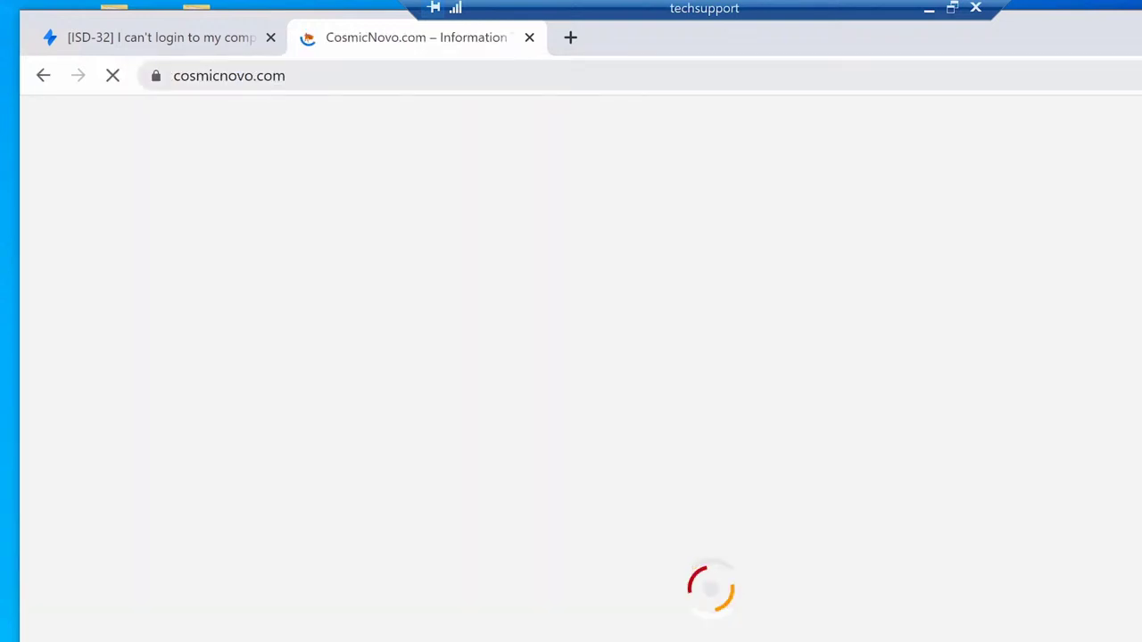
{"action": "left_click", "coordinate": [189, 79]}
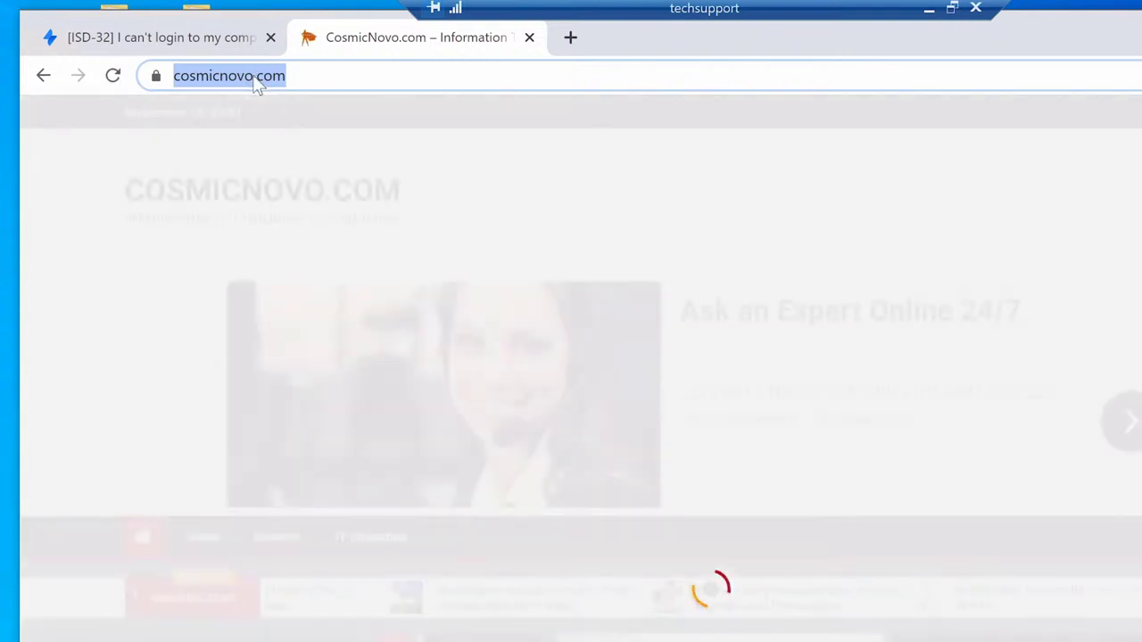
{"action": "scroll", "coordinate": [829, 401], "scroll_direction": "down", "scroll_amount": 3}
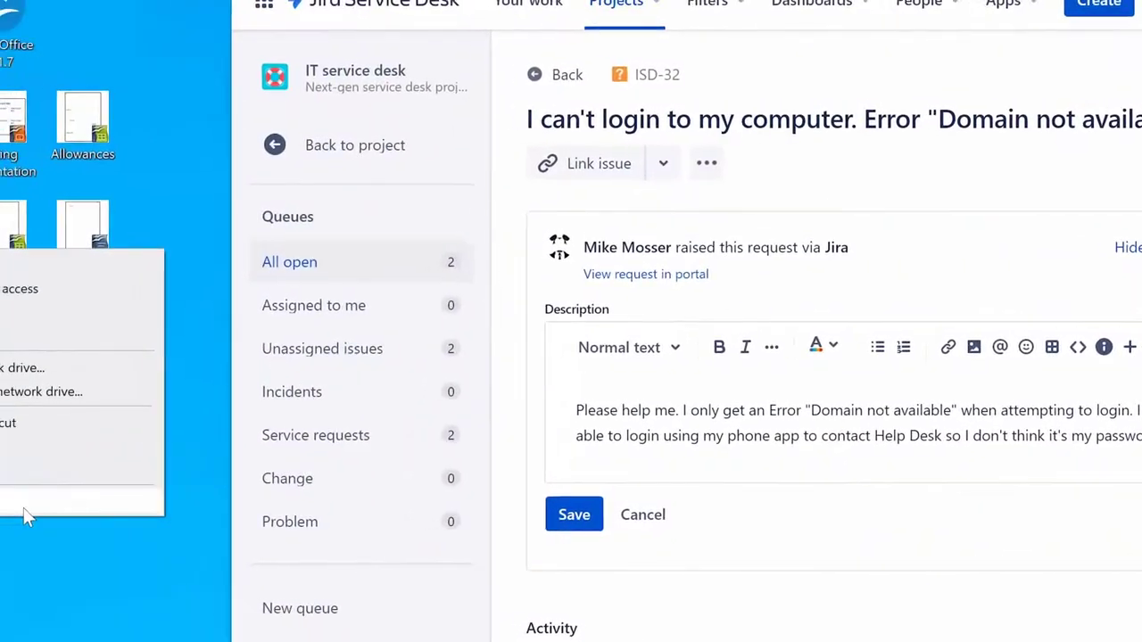
Open the computer's System page and select the 'Domain not available' error in ISD-32.
{"action": "left_click", "coordinate": [144, 524]}
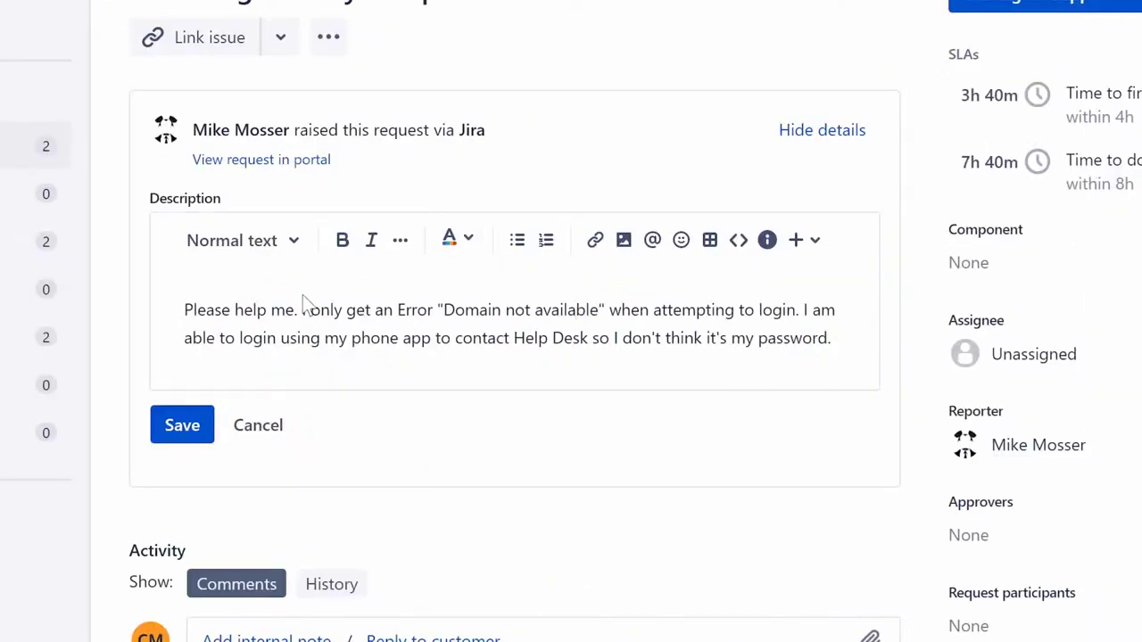
{"action": "left_click", "coordinate": [441, 309]}
{"action": "left_click_drag", "start_coordinate": [393, 434], "coordinate": [560, 435]}
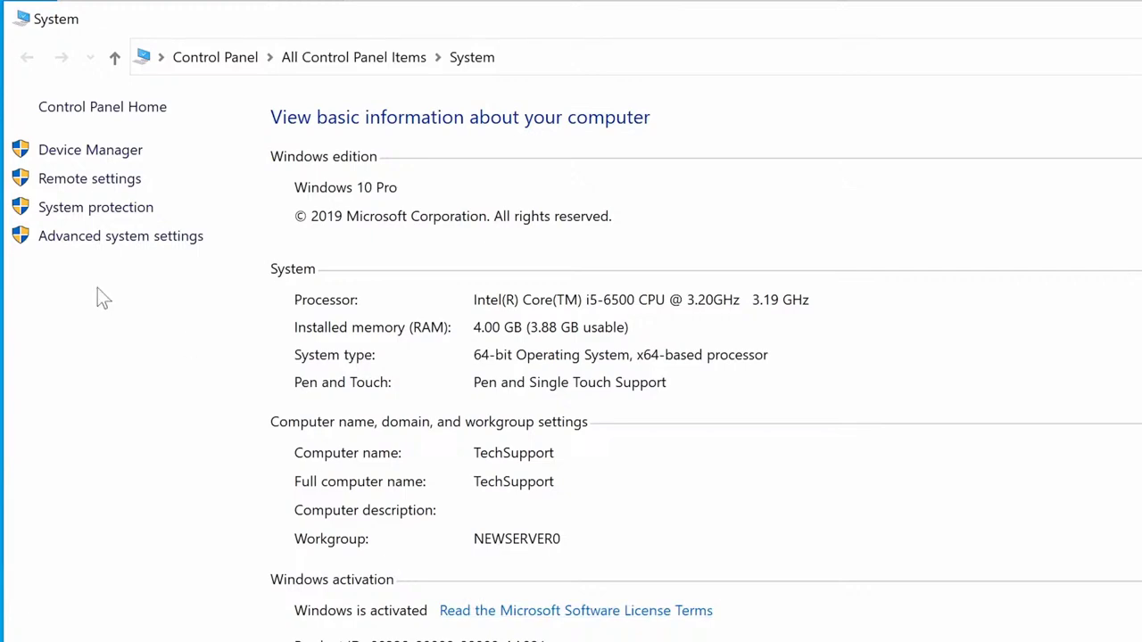
Open Computer Name/Domain Changes from the Computer Name tab of Advanced system settings.
{"action": "left_click", "coordinate": [132, 239]}
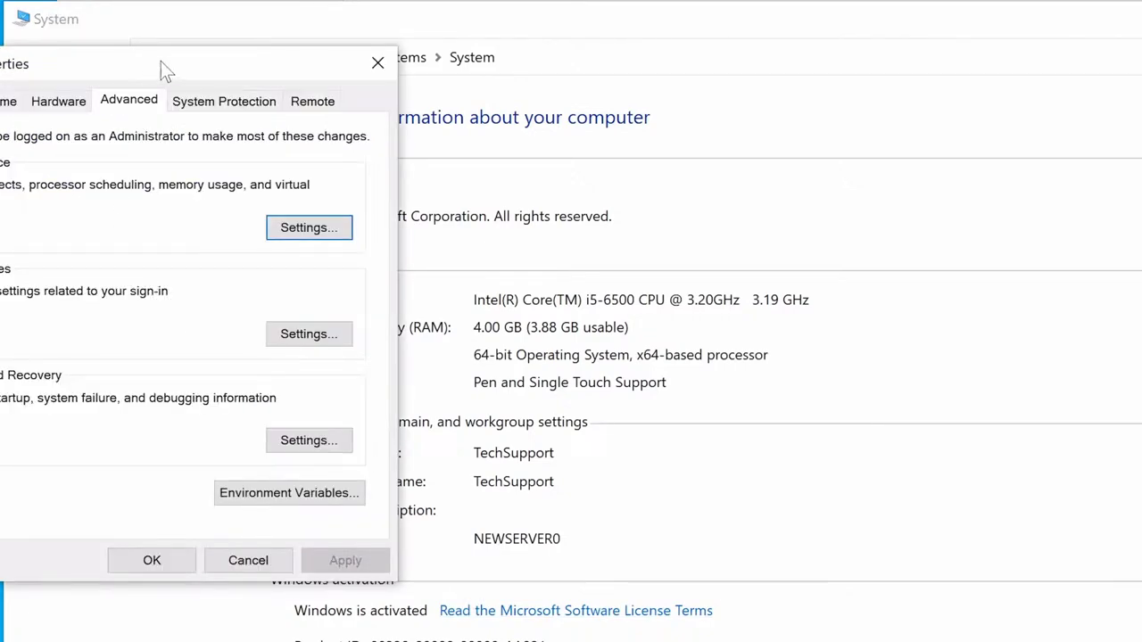
{"action": "left_click_drag", "start_coordinate": [161, 61], "coordinate": [528, 98]}
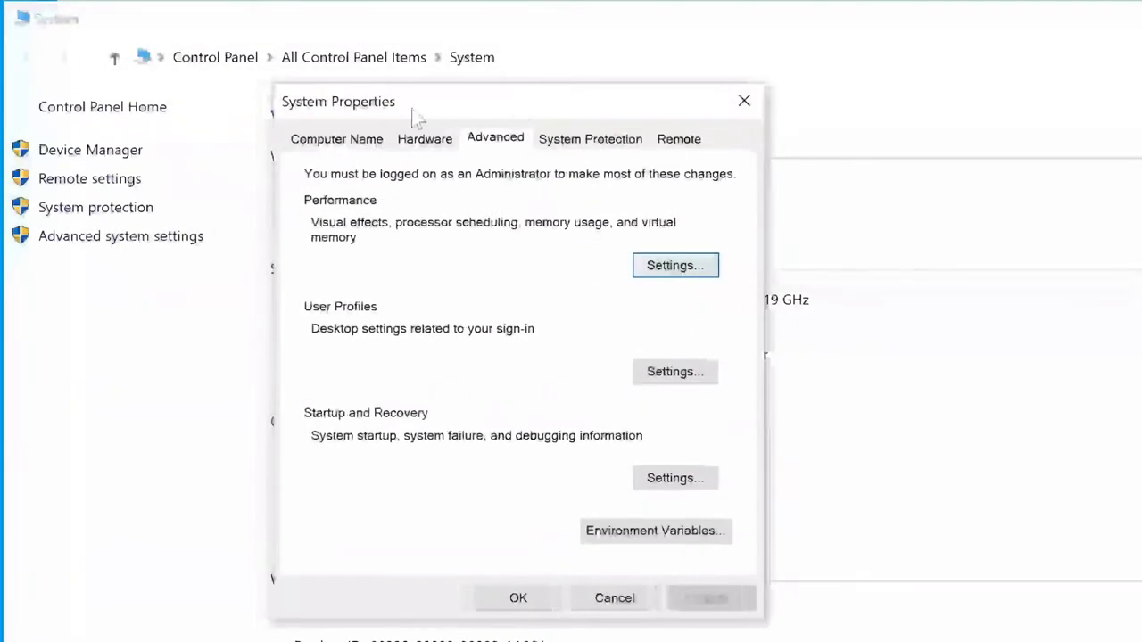
{"action": "left_click", "coordinate": [328, 139]}
{"action": "left_click_drag", "start_coordinate": [437, 107], "coordinate": [601, 99]}
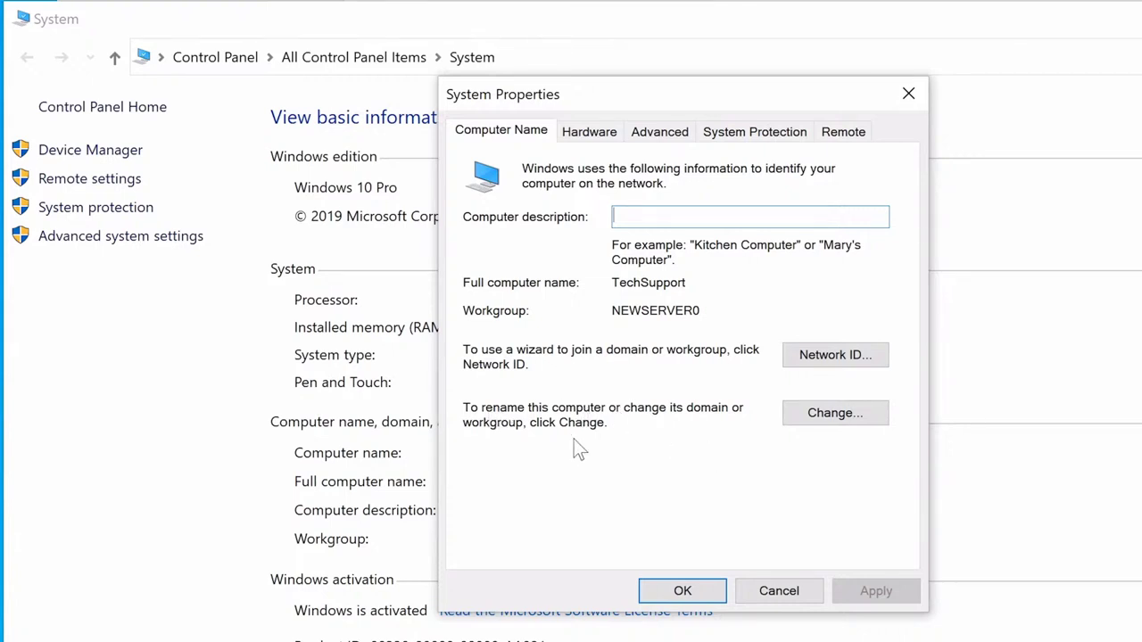
{"action": "left_click", "coordinate": [752, 416]}
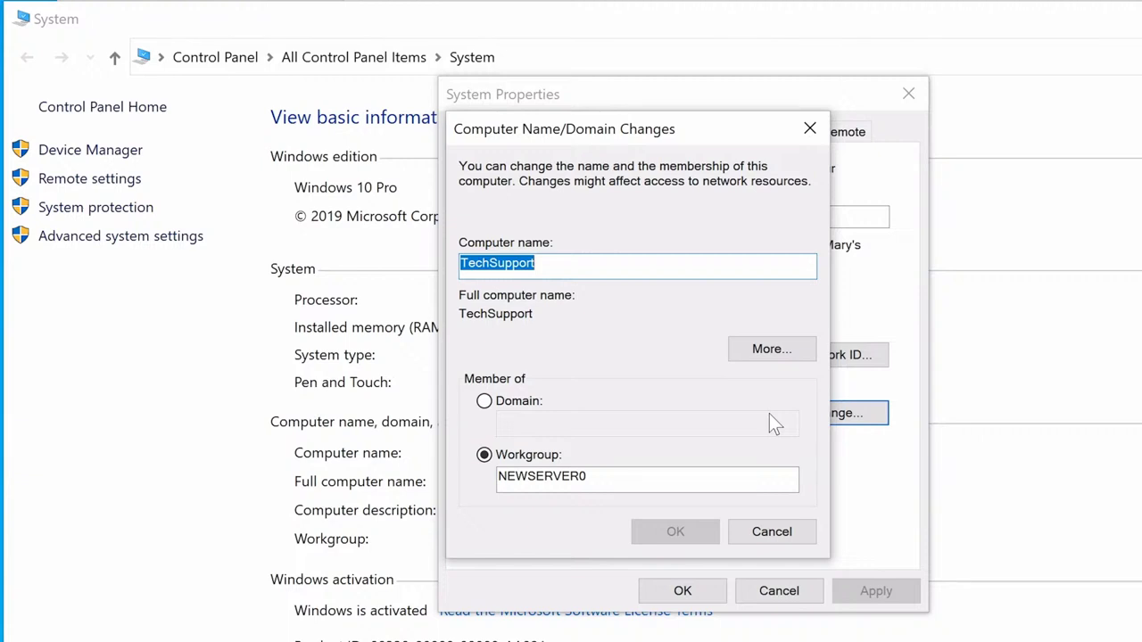
Set membership to Domain and enter techsupport.cobuman.com.
{"action": "left_click", "coordinate": [484, 402]}
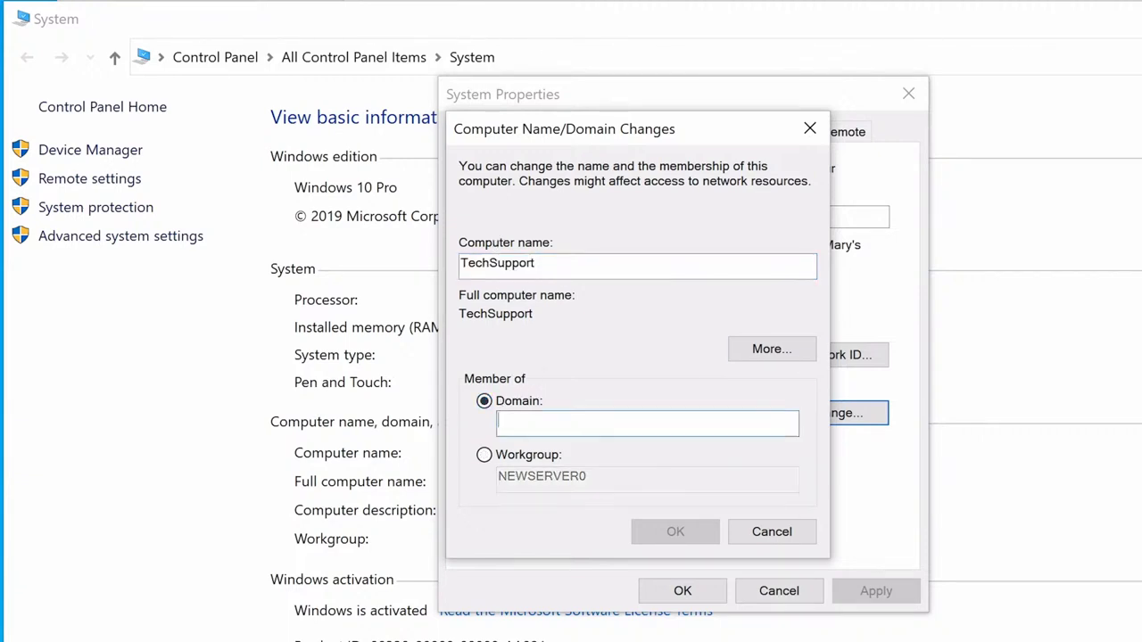
{"action": "type", "text": "techj"}
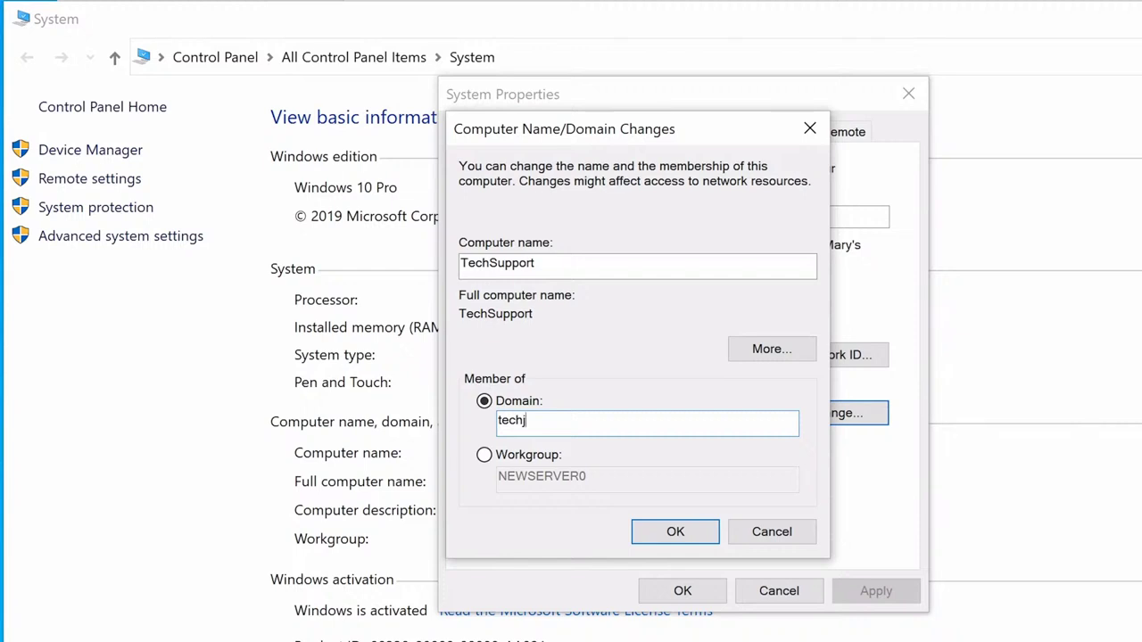
{"action": "key", "text": "BackSpace"}
{"action": "type", "text": "support.cobuman.com"}
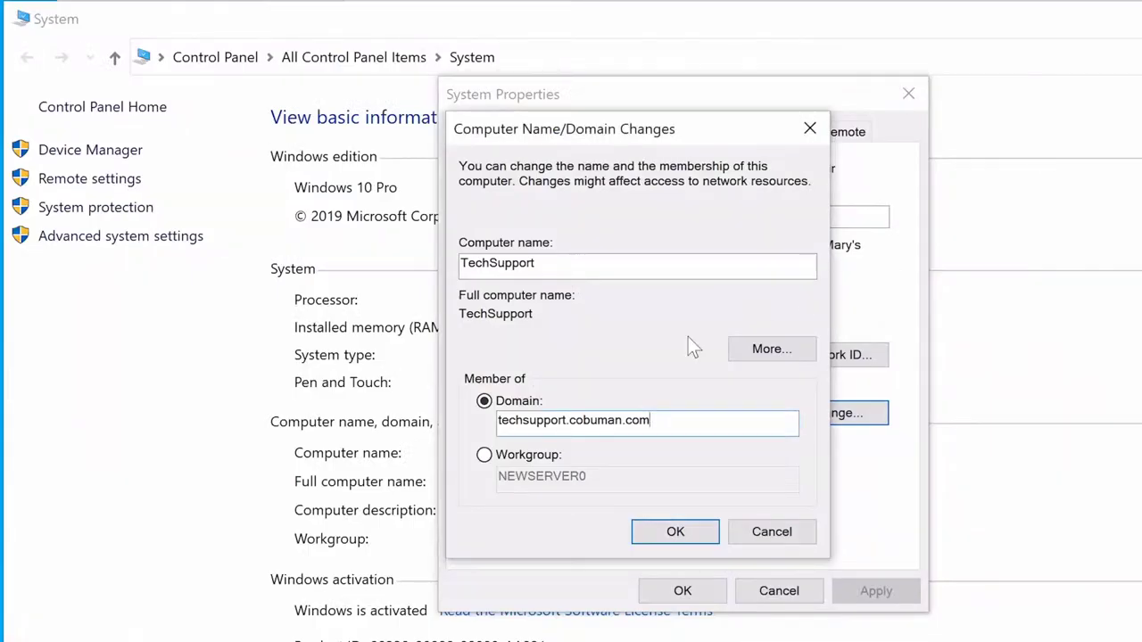
Attempt the domain join, dismiss the AD DC error, and cancel both dialogs unchanged.
{"action": "left_click", "coordinate": [678, 532]}
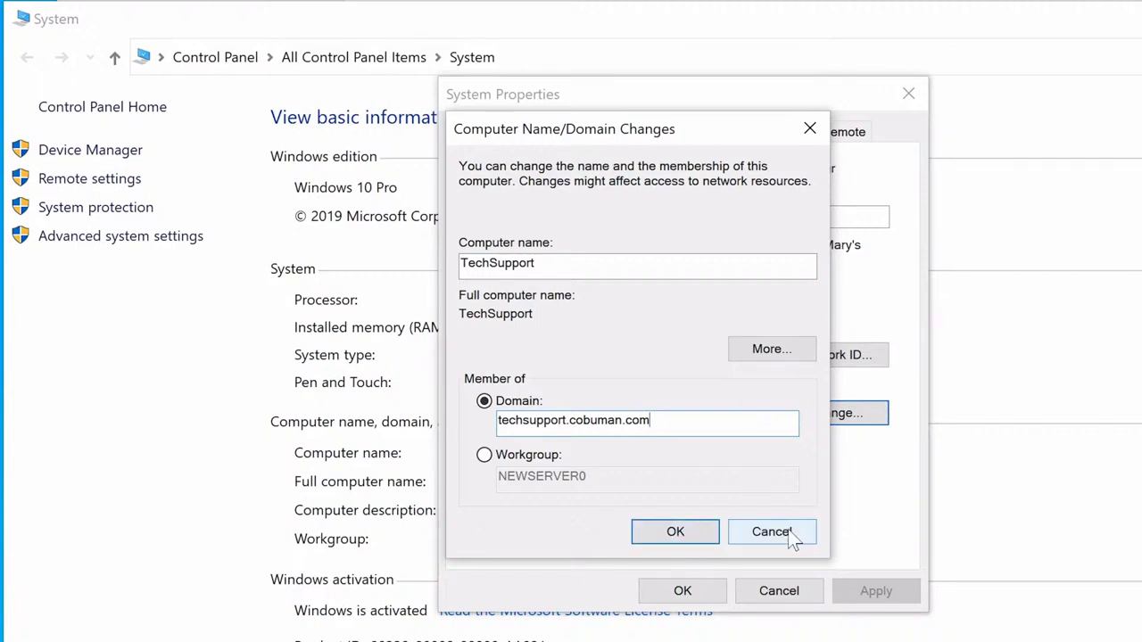
{"action": "left_click", "coordinate": [683, 534]}
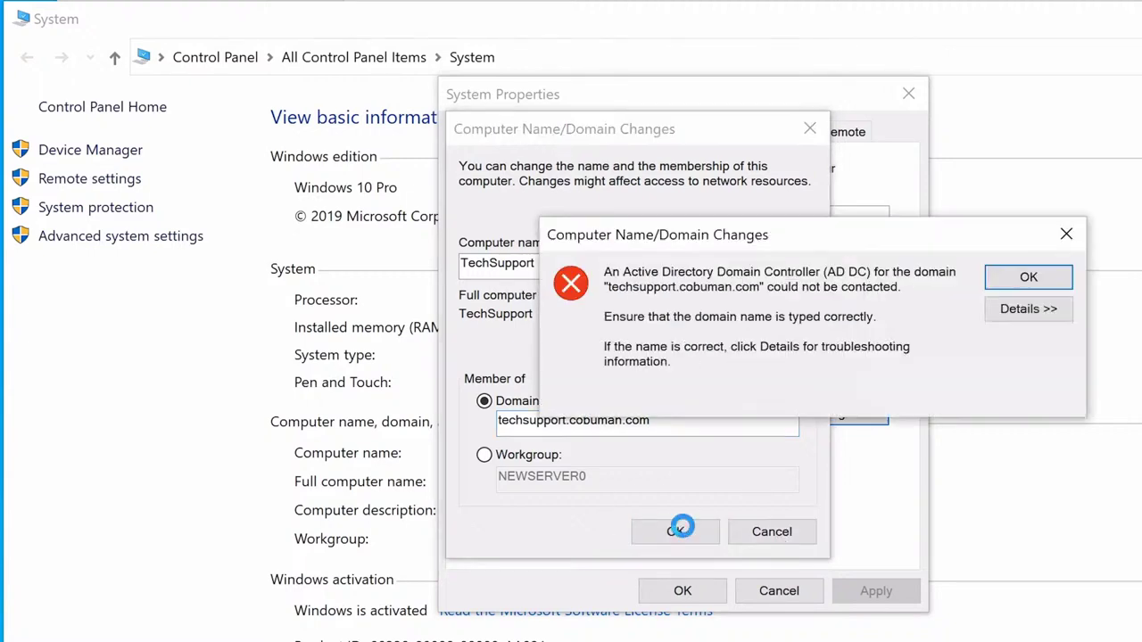
{"action": "left_click", "coordinate": [1072, 237]}
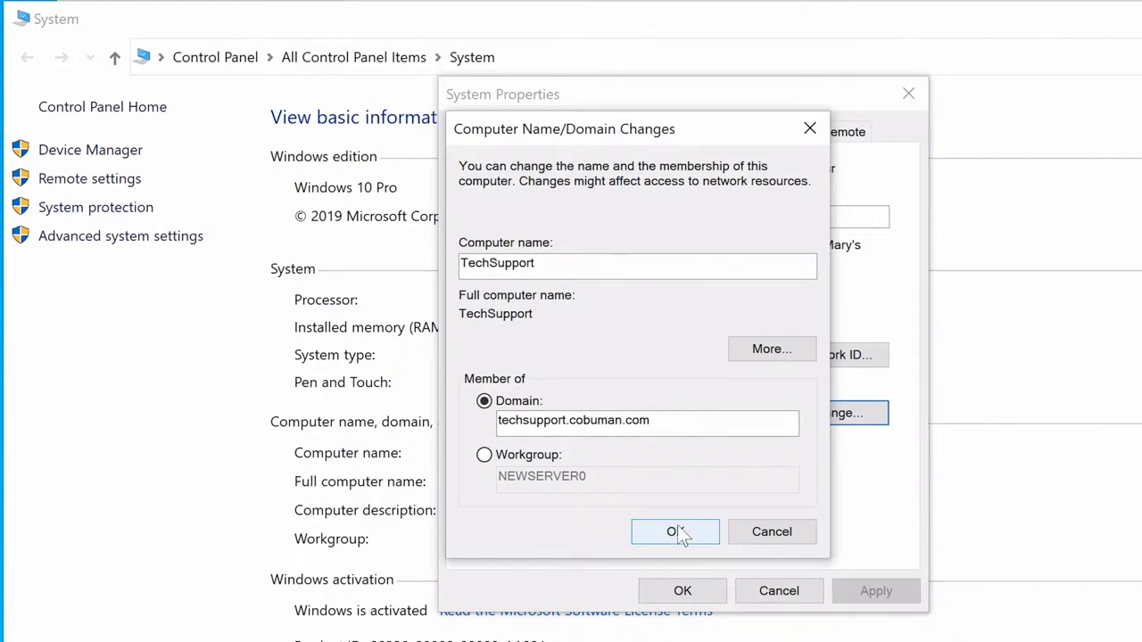
{"action": "left_click", "coordinate": [748, 536]}
{"action": "left_click", "coordinate": [770, 597]}
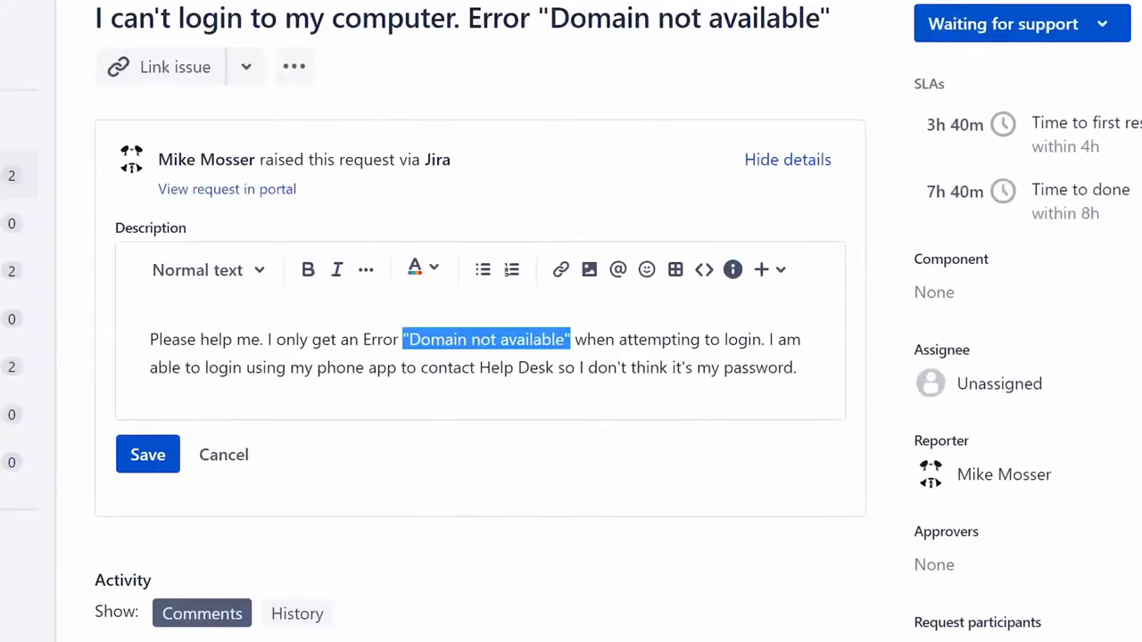
{"action": "left_click", "coordinate": [554, 339]}
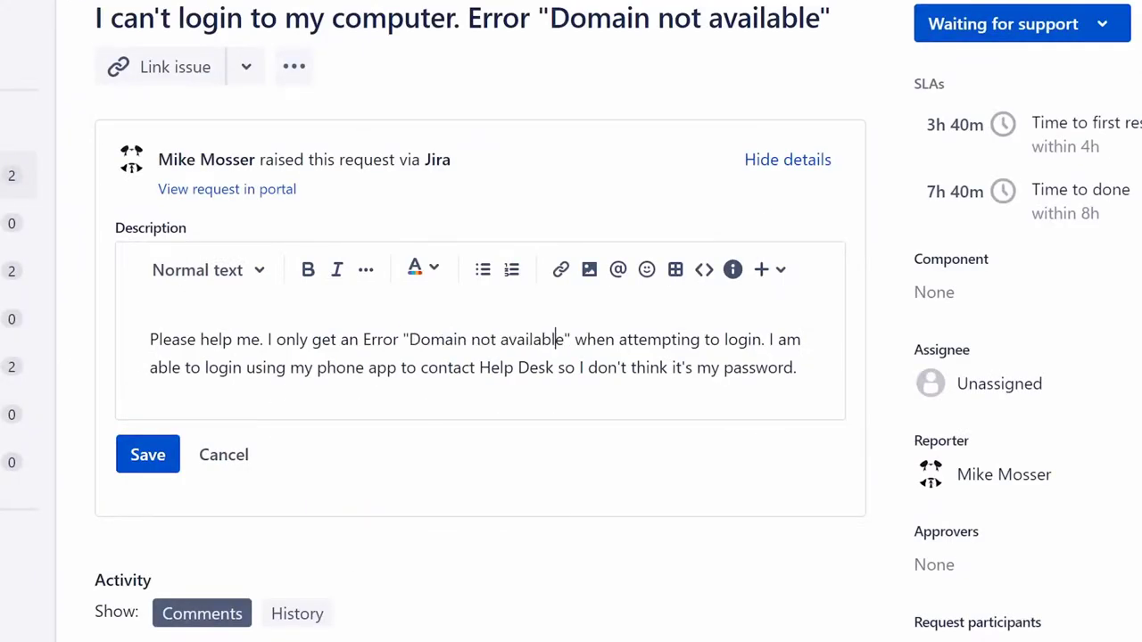
{"action": "left_click_drag", "start_coordinate": [571, 339], "coordinate": [403, 339]}
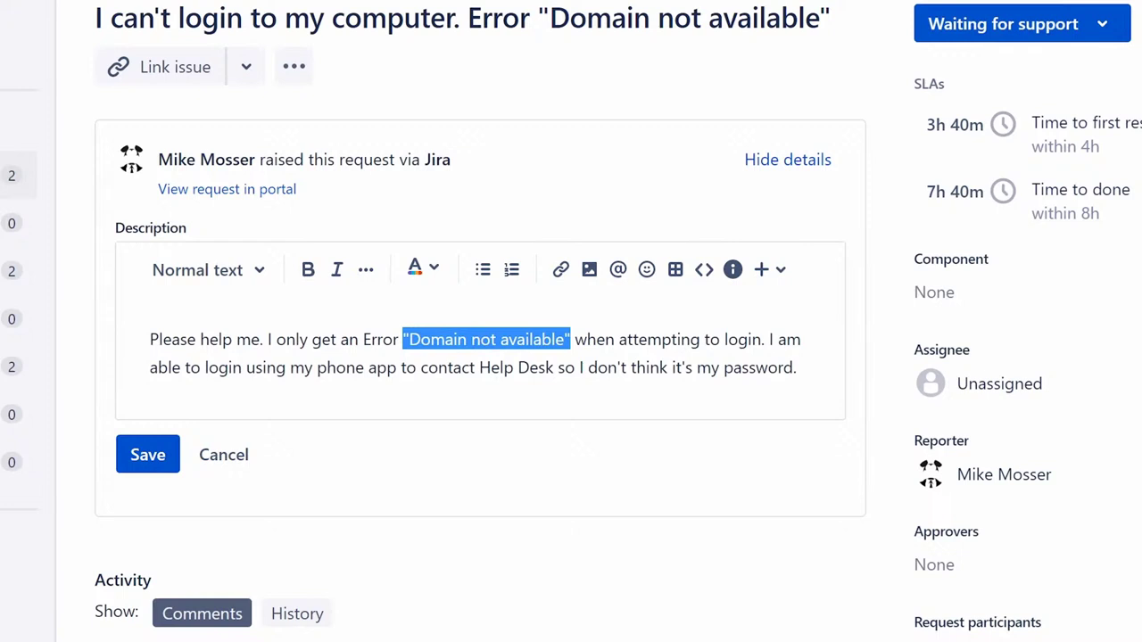
{"action": "left_click", "coordinate": [403, 339]}
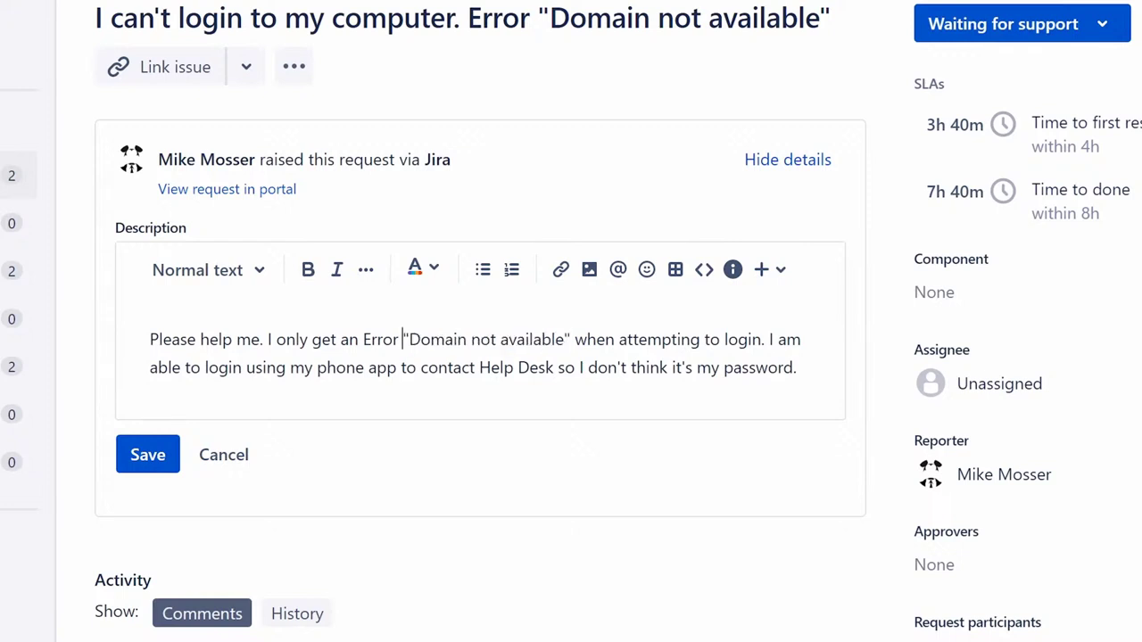
{"action": "left_click_drag", "start_coordinate": [402, 339], "coordinate": [570, 339]}
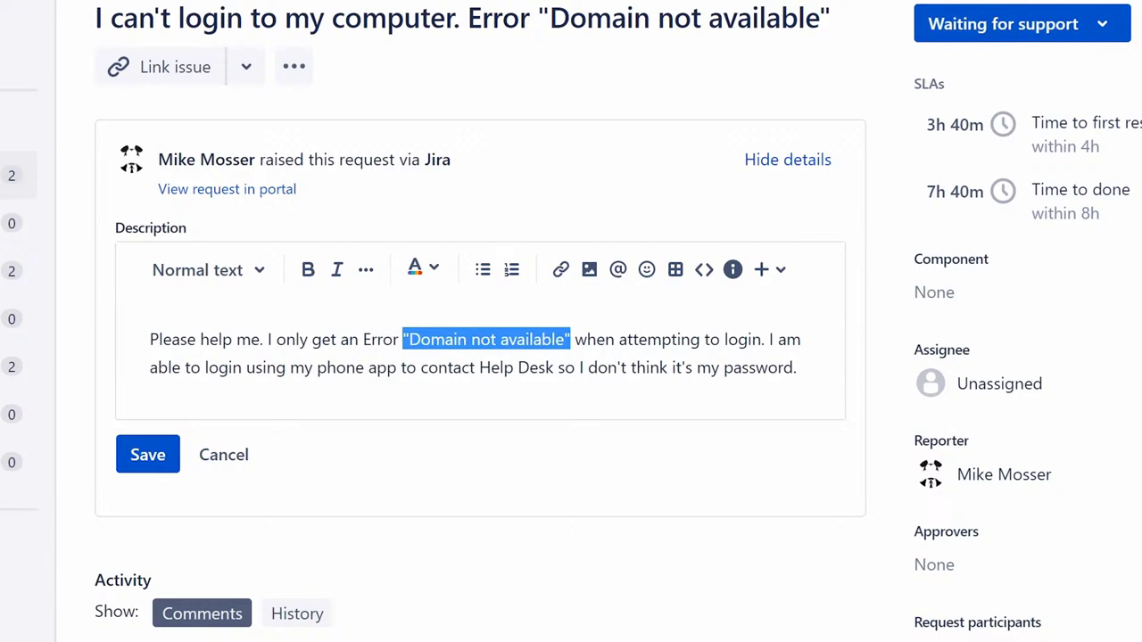
{"action": "left_click", "coordinate": [402, 339]}
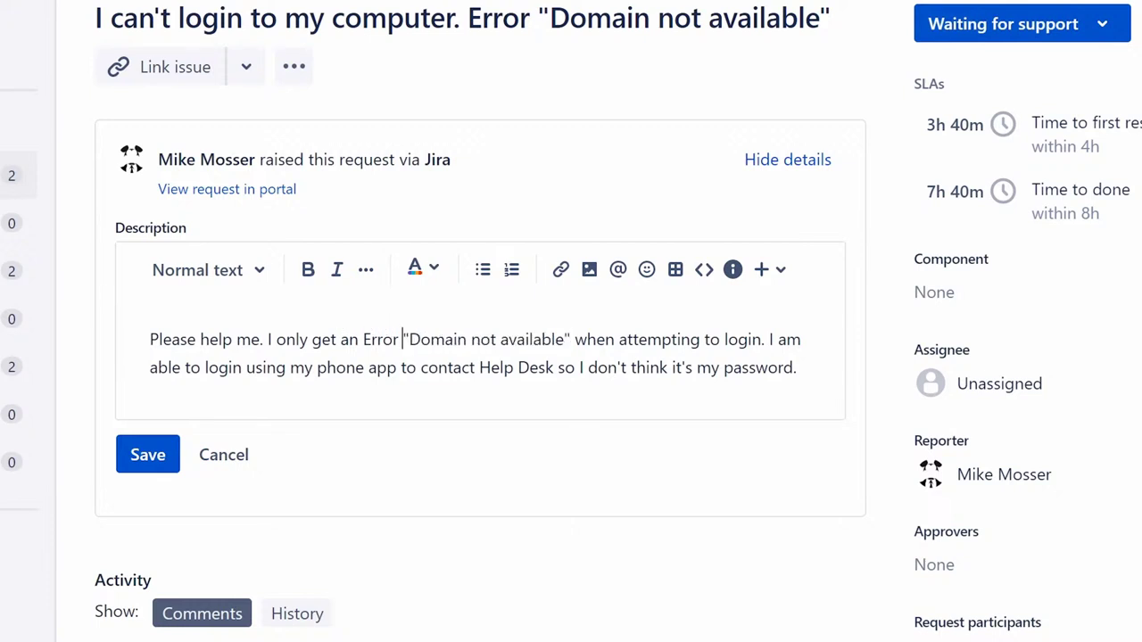
{"action": "left_click_drag", "start_coordinate": [403, 339], "coordinate": [569, 339]}
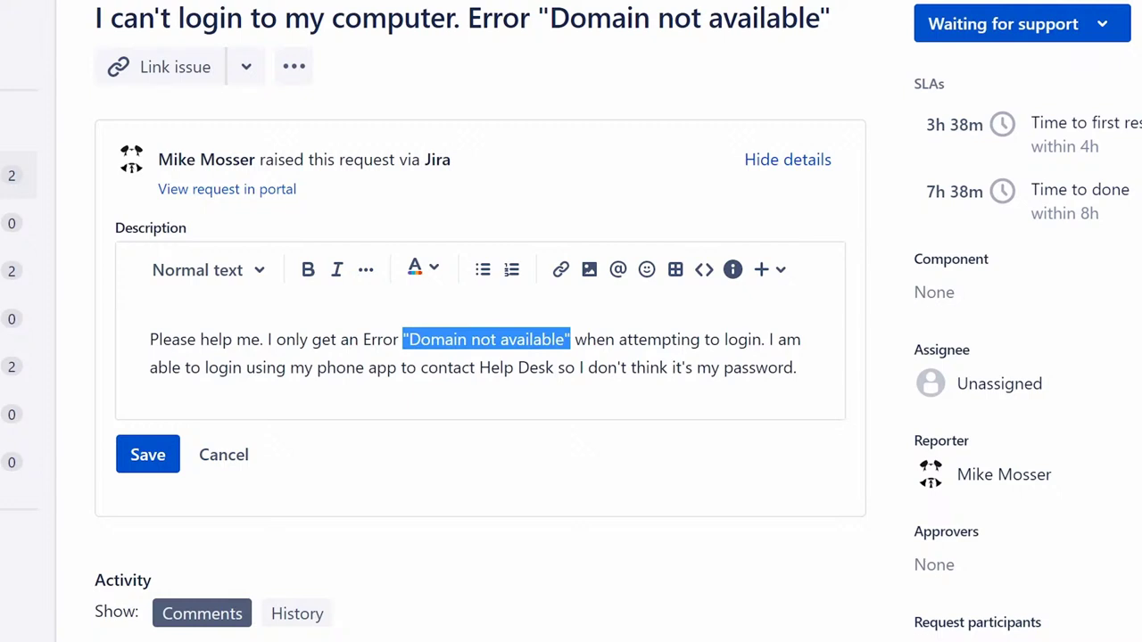
{"action": "left_click", "coordinate": [402, 339]}
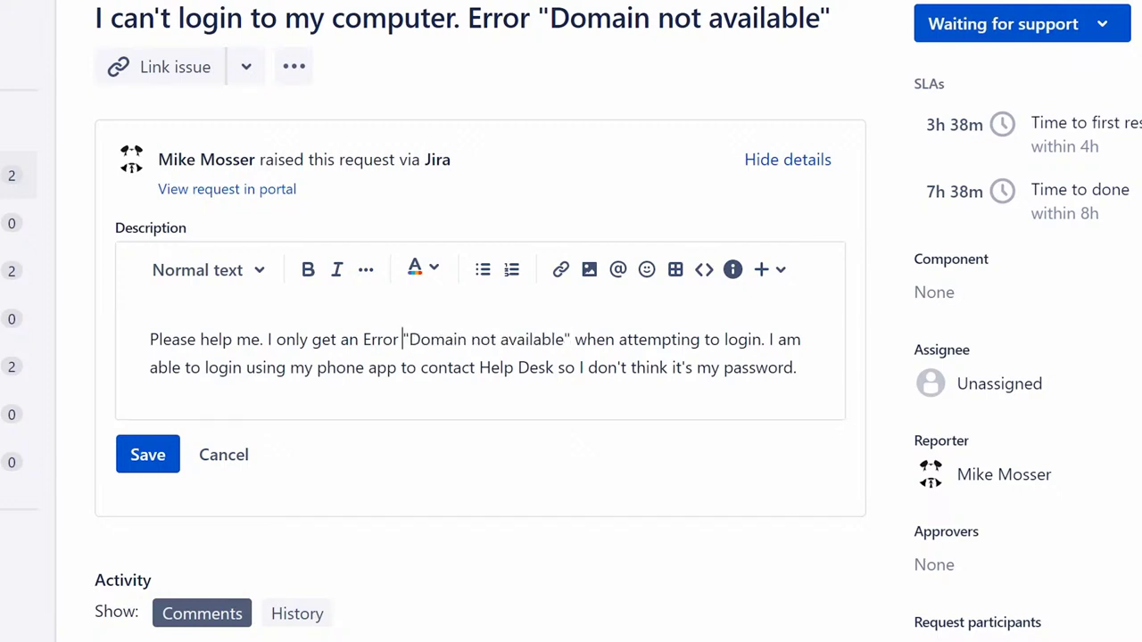
{"action": "left_click_drag", "start_coordinate": [402, 339], "coordinate": [570, 339]}
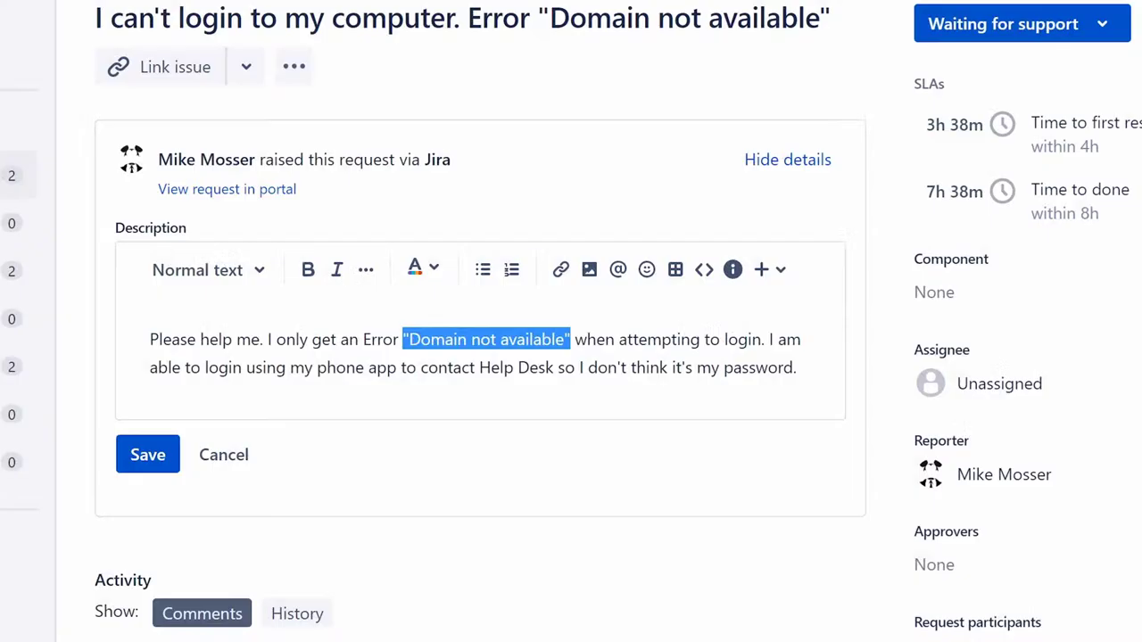
{"action": "left_click", "coordinate": [587, 339]}
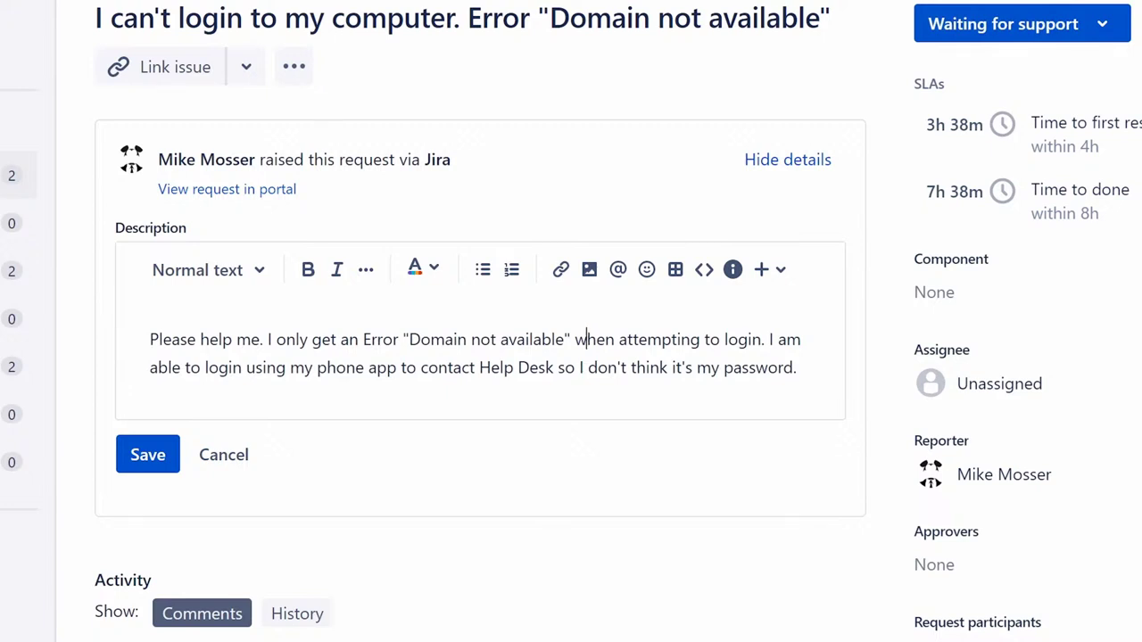
{"action": "left_click_drag", "start_coordinate": [402, 339], "coordinate": [573, 339]}
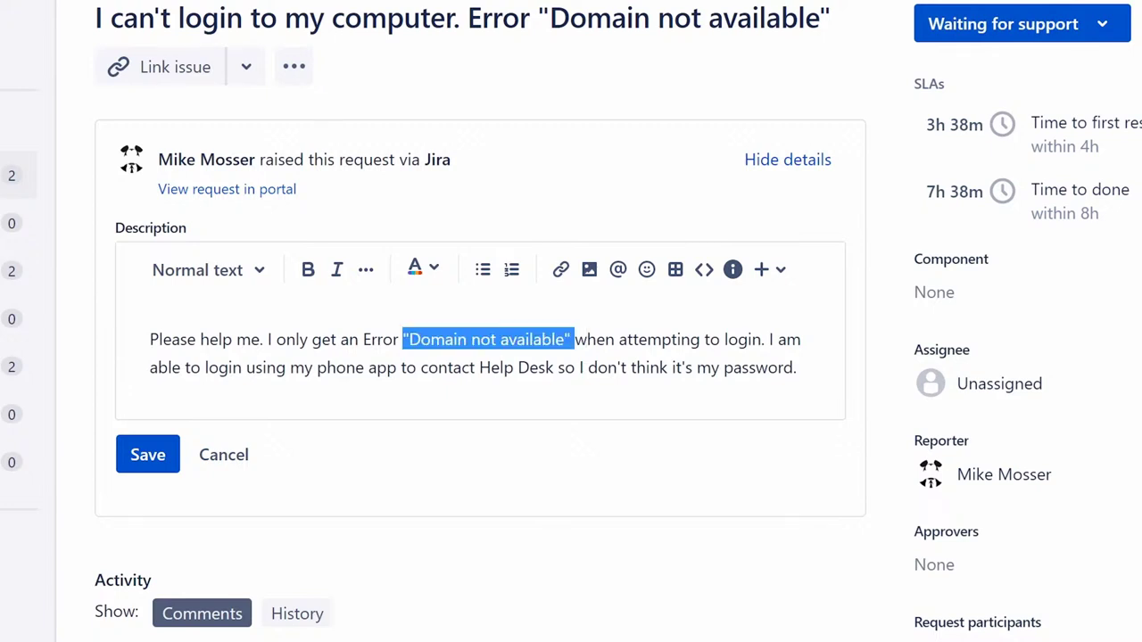
{"action": "key", "text": "shift+Left"}
{"action": "key", "text": "shift+Left"}
{"action": "left_click", "coordinate": [587, 339]}
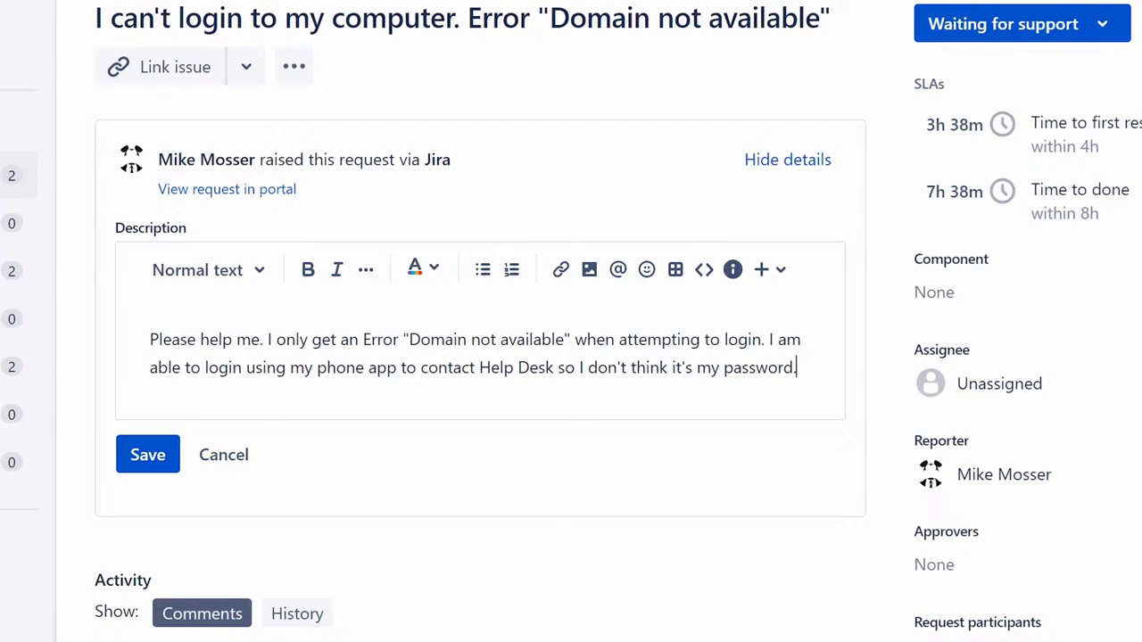
{"action": "left_click_drag", "start_coordinate": [571, 339], "coordinate": [405, 322]}
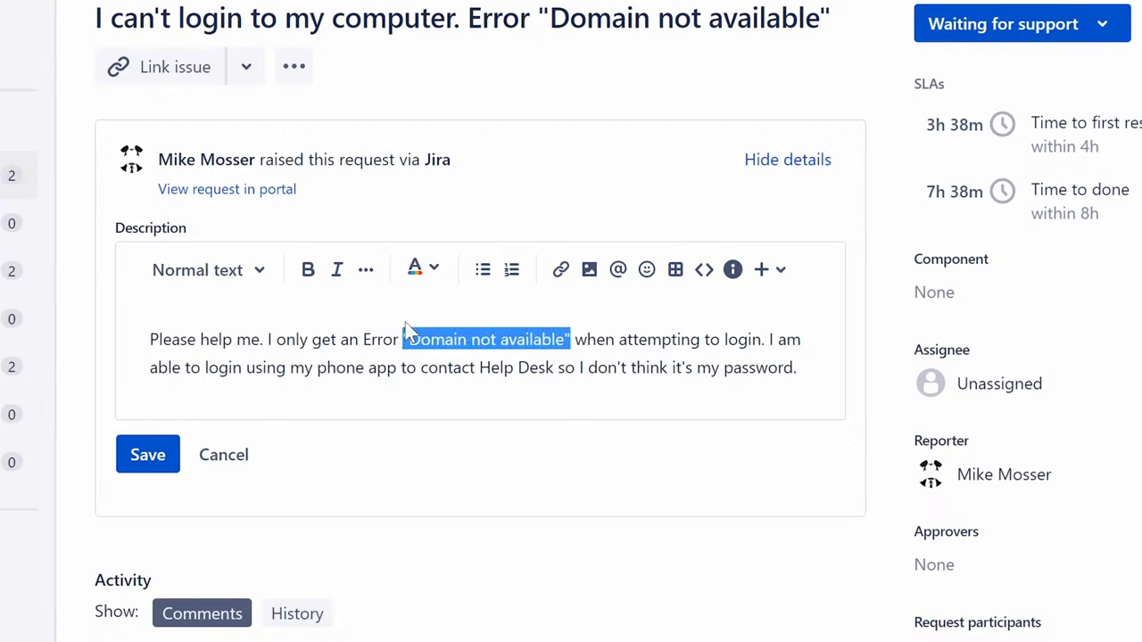
{"action": "left_click", "coordinate": [430, 339]}
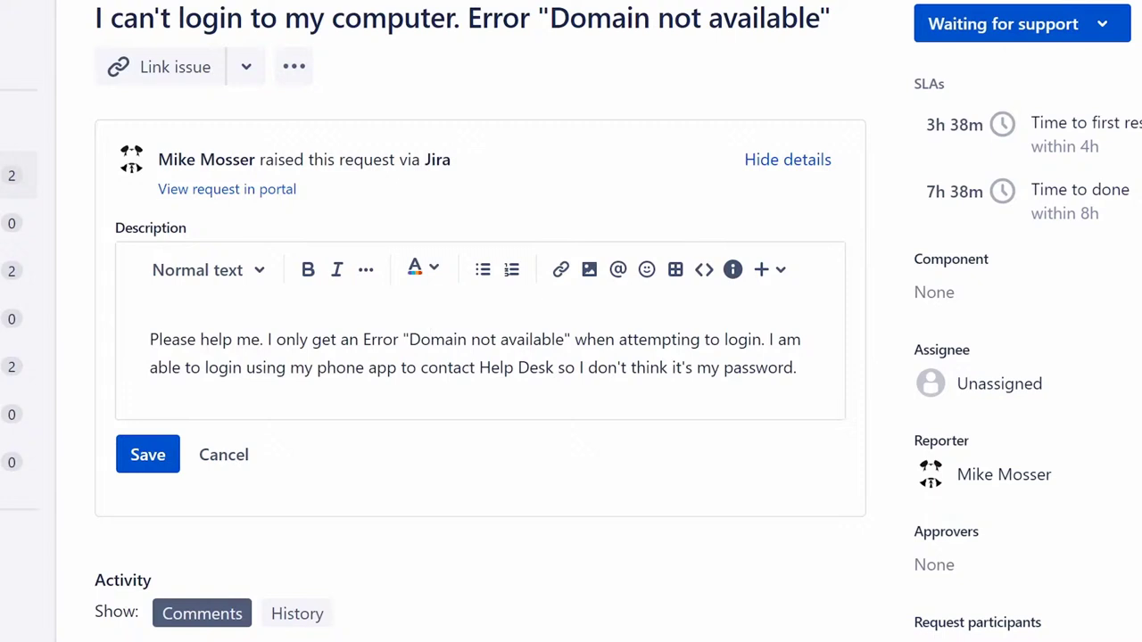
{"action": "left_click_drag", "start_coordinate": [402, 339], "coordinate": [571, 339]}
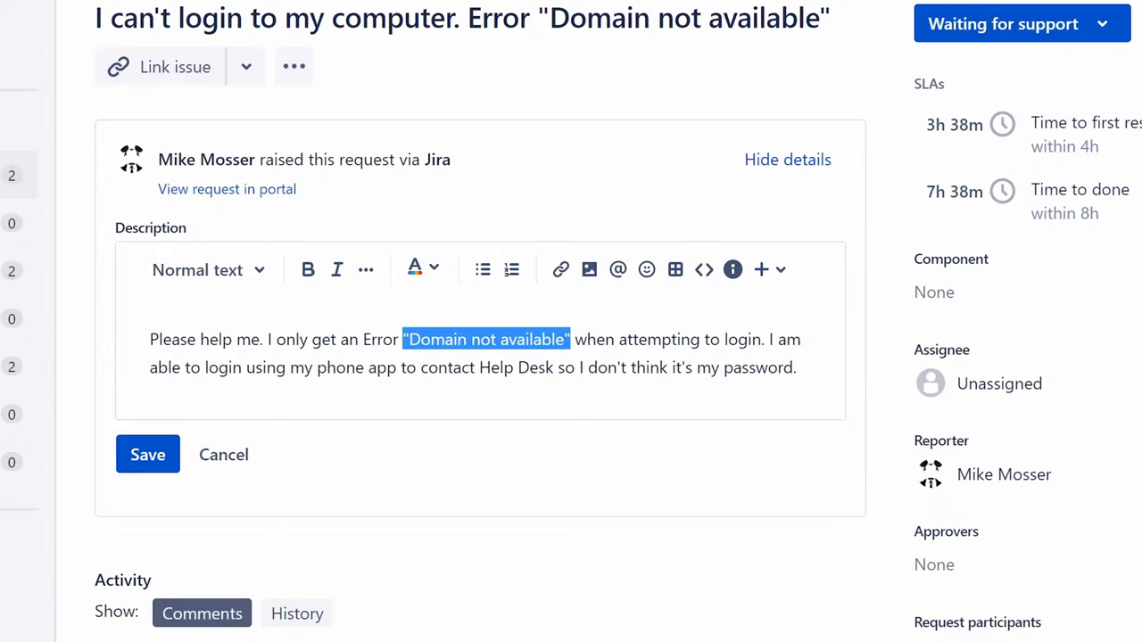
{"action": "key", "text": "Right"}
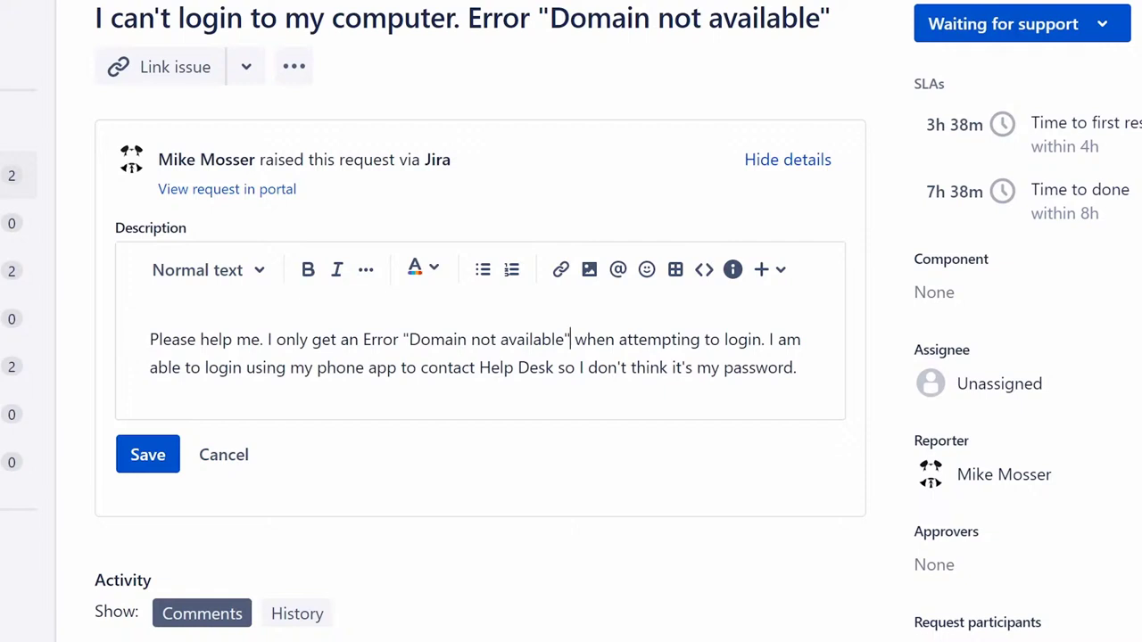
{"action": "key", "text": "shift+Left"}
{"action": "key", "text": "shift+Left"}
{"action": "key", "text": "shift+Left"}
{"action": "key", "text": "shift+Left"}
{"action": "key", "text": "shift+Left"}
{"action": "key", "text": "shift+Left"}
{"action": "key", "text": "shift+Left"}
{"action": "key", "text": "shift+Left"}
{"action": "key", "text": "shift+Left"}
{"action": "key", "text": "shift+Left"}
{"action": "key", "text": "shift+Left"}
{"action": "key", "text": "shift+Left"}
{"action": "key", "text": "shift+Left"}
{"action": "key", "text": "shift+Left"}
{"action": "key", "text": "shift+Left"}
{"action": "key", "text": "shift+Left"}
{"action": "key", "text": "shift+Left"}
{"action": "key", "text": "shift+Left"}
{"action": "key", "text": "shift+Left"}
{"action": "key", "text": "shift+Left"}
{"action": "key", "text": "shift+Left"}
{"action": "key", "text": "shift+Left"}
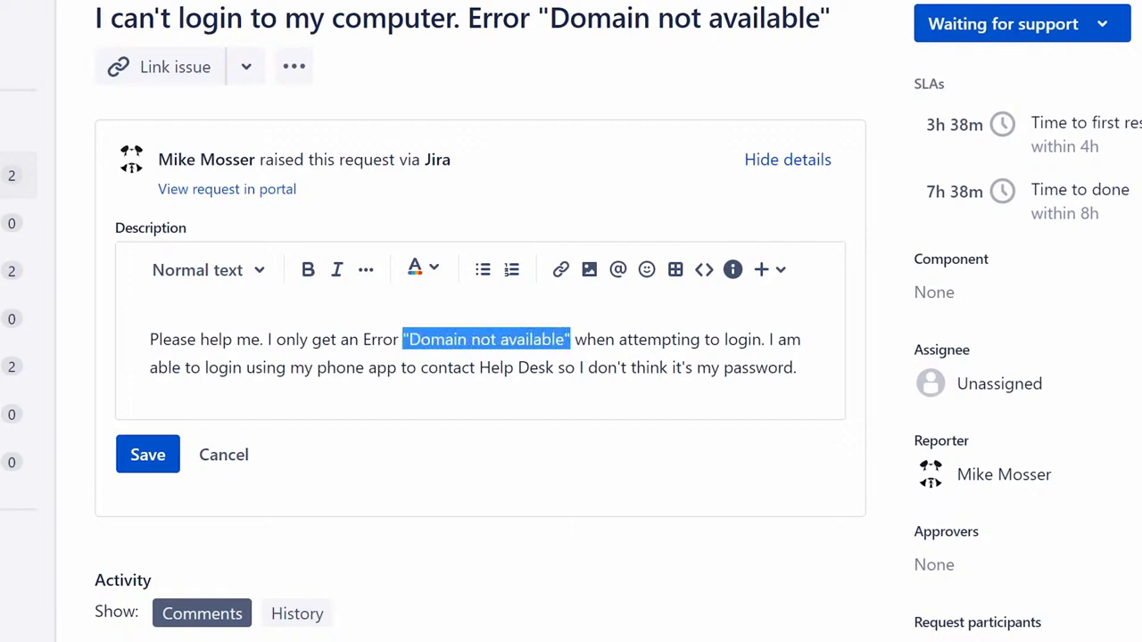
{"action": "key", "text": "Left"}
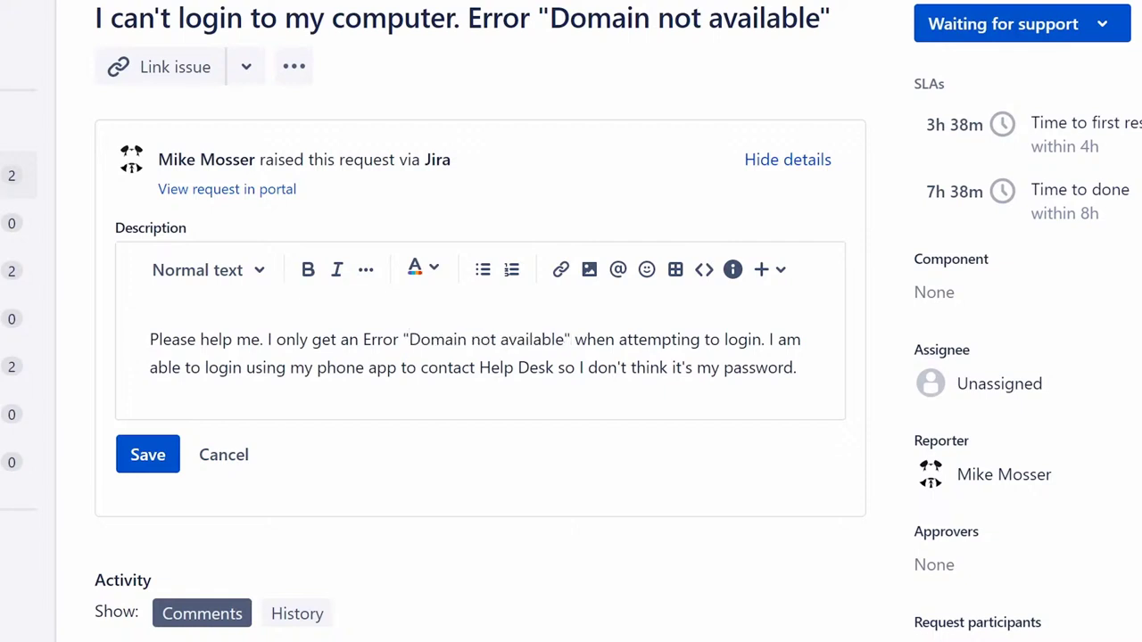
{"action": "key", "text": "shift+Right"}
{"action": "key", "text": "shift+Right"}
{"action": "key", "text": "shift+Right"}
{"action": "key", "text": "shift+Right"}
{"action": "key", "text": "shift+Right"}
{"action": "key", "text": "shift+Right"}
{"action": "key", "text": "shift+Right"}
{"action": "key", "text": "shift+Right"}
{"action": "key", "text": "shift+Right"}
{"action": "key", "text": "shift+Right"}
{"action": "key", "text": "shift+Right"}
{"action": "key", "text": "shift+Right"}
{"action": "key", "text": "shift+Right"}
{"action": "key", "text": "shift+Right"}
{"action": "key", "text": "shift+Right"}
{"action": "key", "text": "shift+Right"}
{"action": "key", "text": "shift+Right"}
{"action": "key", "text": "shift+Right"}
{"action": "key", "text": "shift+Right"}
{"action": "key", "text": "shift+Right"}
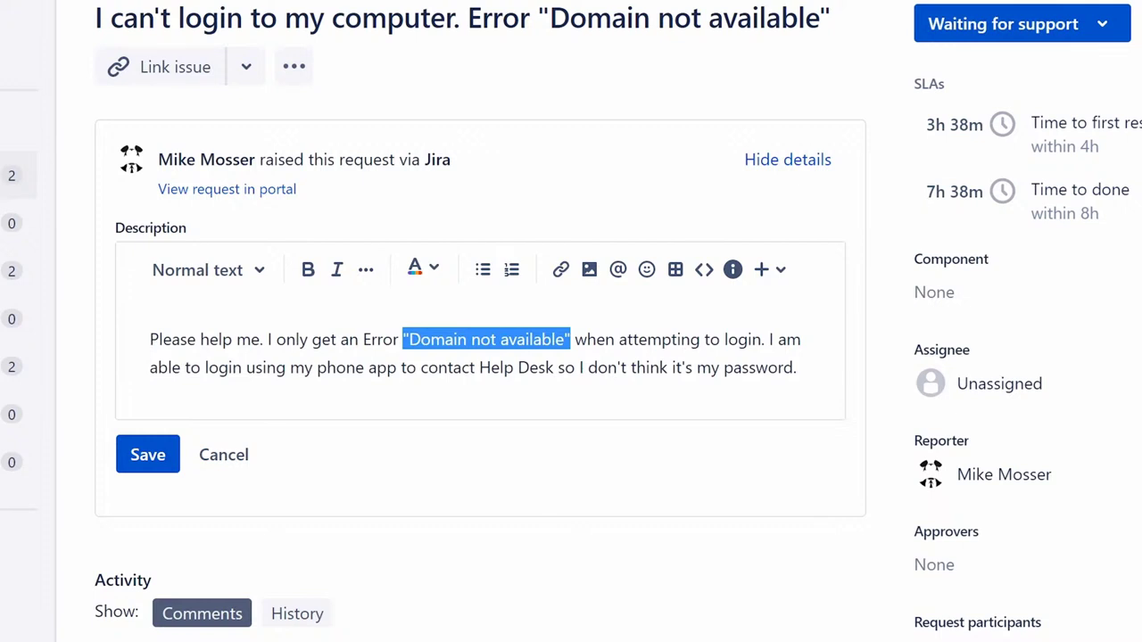
{"action": "left_click", "coordinate": [586, 339]}
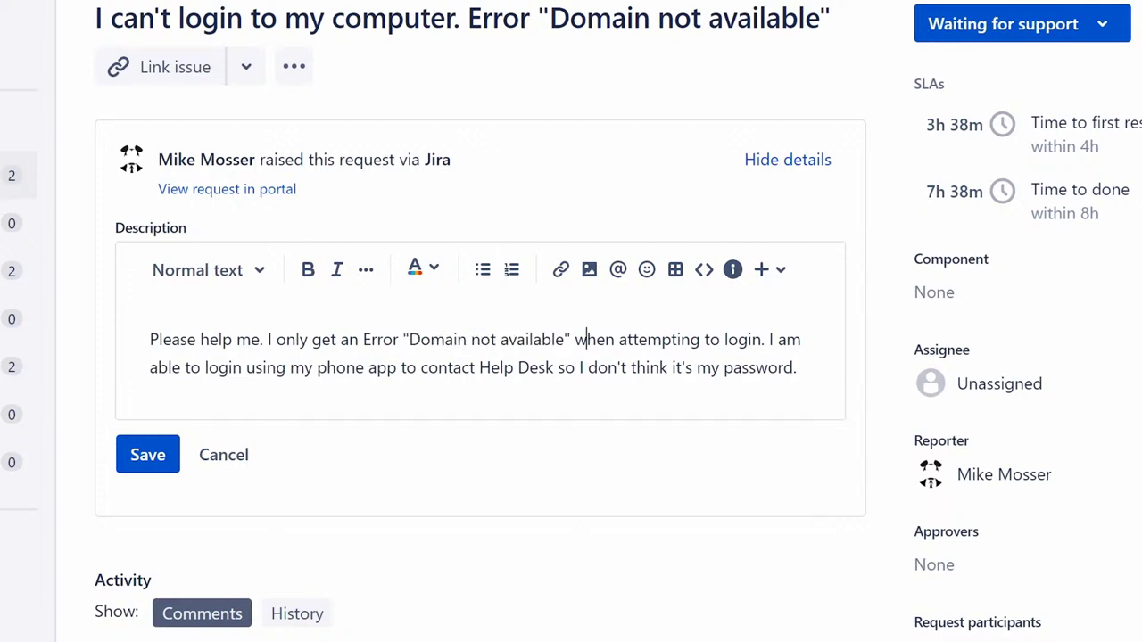
{"action": "left_click_drag", "start_coordinate": [571, 339], "coordinate": [401, 339]}
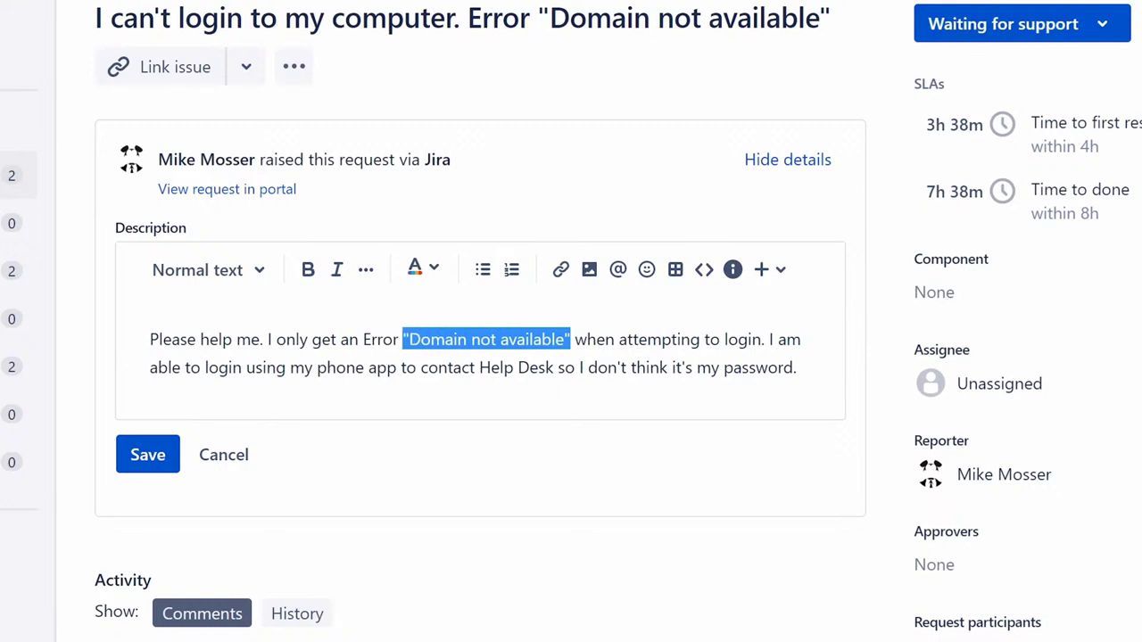
{"action": "left_click_drag", "start_coordinate": [402, 339], "coordinate": [571, 339]}
{"action": "left_click", "coordinate": [571, 339]}
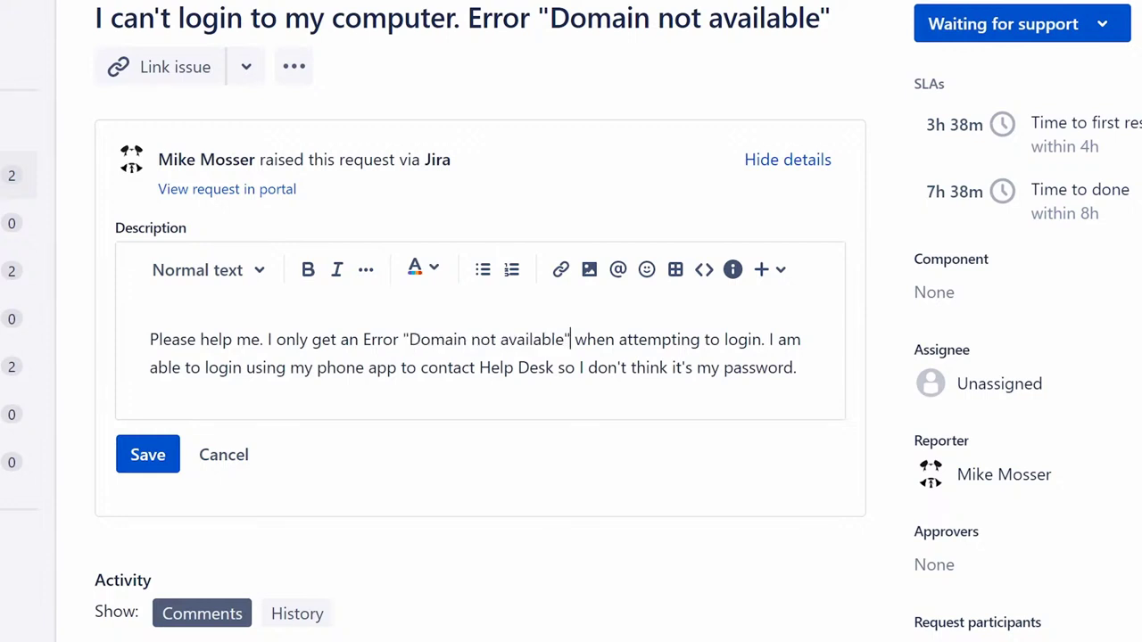
{"action": "key", "text": "ctrl+shift+Left"}
{"action": "key", "text": "ctrl+shift+Left"}
{"action": "key", "text": "ctrl+shift+Left"}
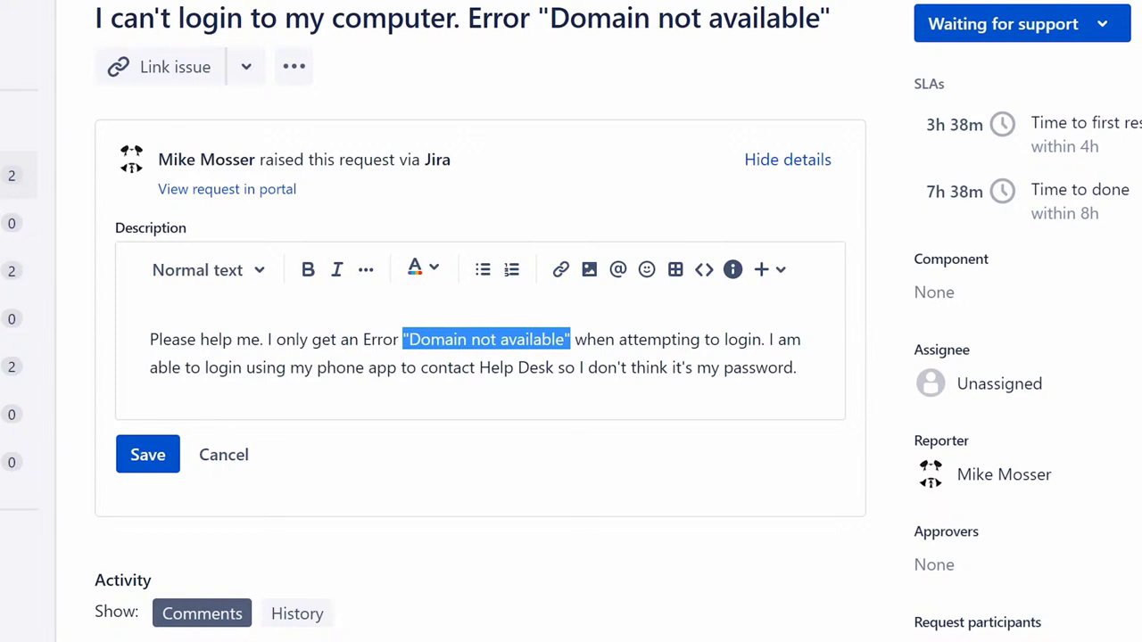
{"action": "left_click", "coordinate": [408, 339]}
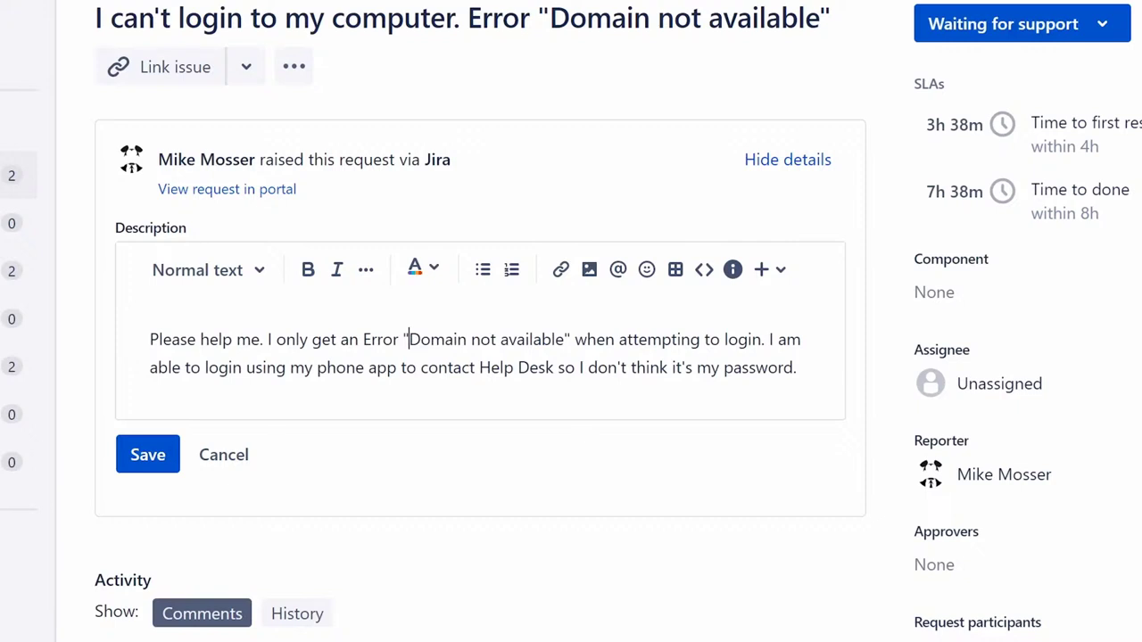
{"action": "left_click_drag", "start_coordinate": [402, 339], "coordinate": [570, 339]}
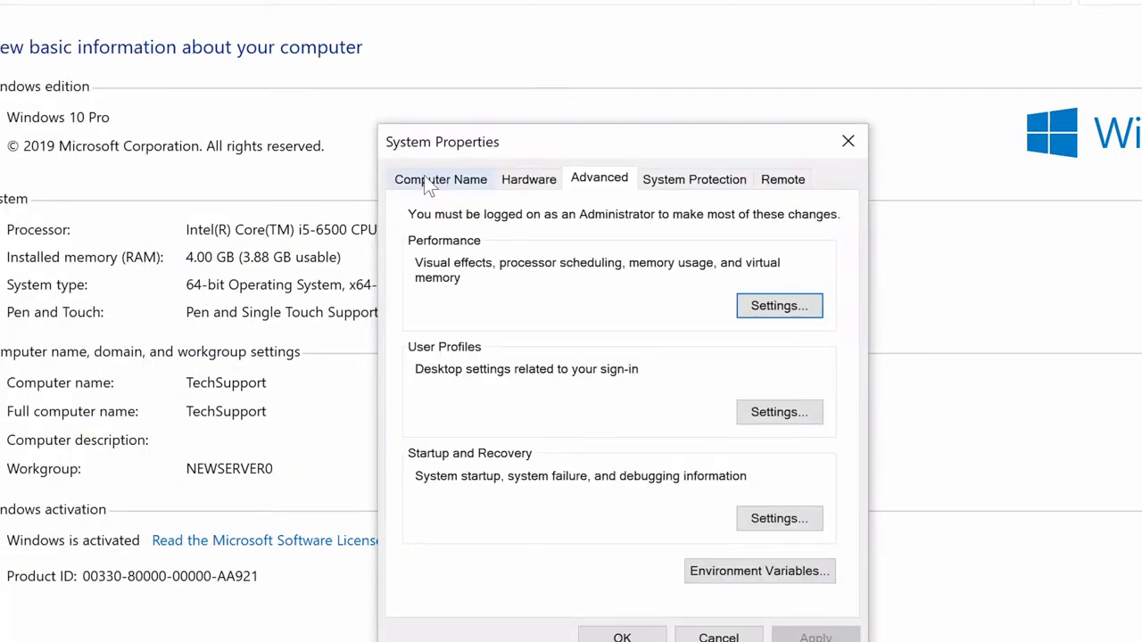
Check TechSupport's name and NEWSERVER0 workgroup in Computer Name/Domain Changes, then cancel both dialogs.
{"action": "left_click", "coordinate": [428, 182]}
{"action": "left_click_drag", "start_coordinate": [520, 149], "coordinate": [341, 38]}
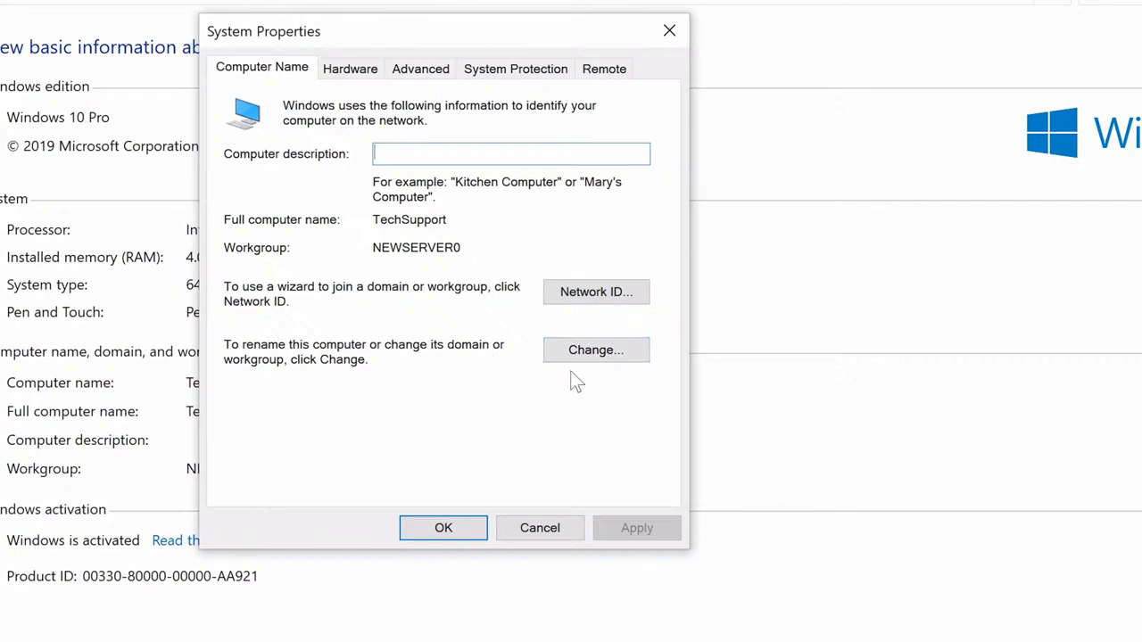
{"action": "left_click", "coordinate": [607, 360]}
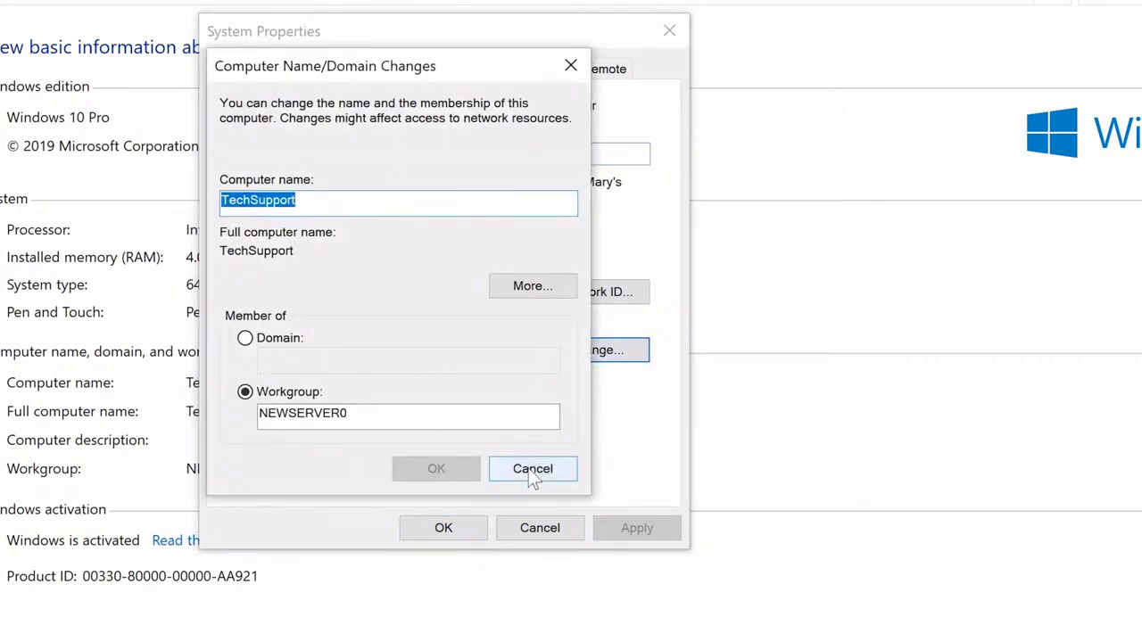
{"action": "left_click", "coordinate": [532, 467]}
{"action": "left_click", "coordinate": [533, 533]}
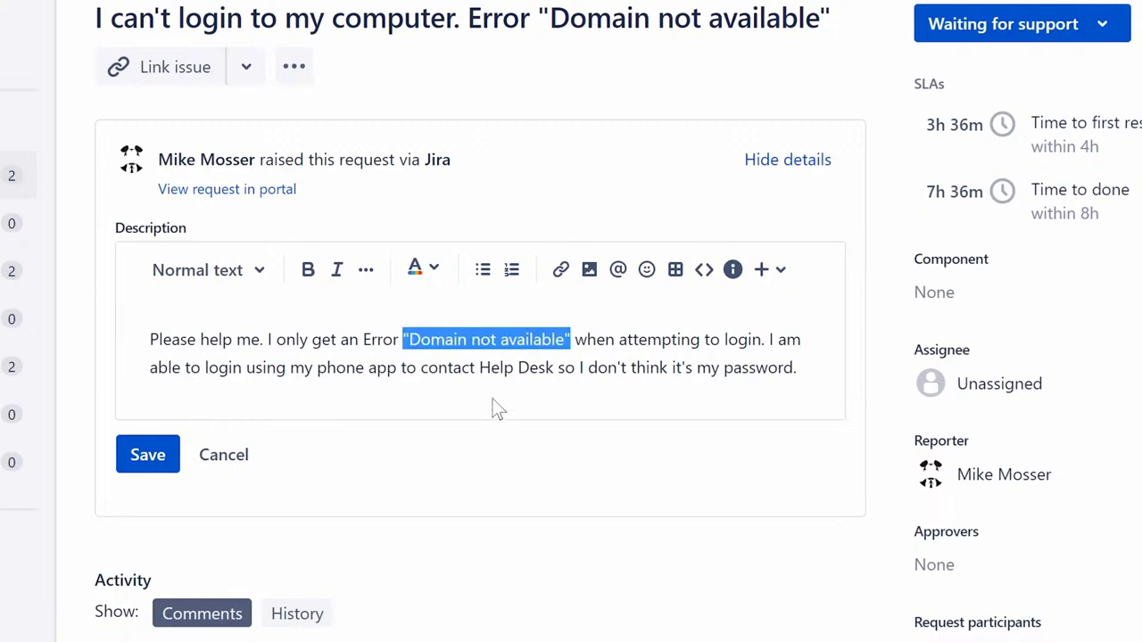
Cancel the ISD-32 description edit, keeping the 'Domain not available' text unchanged.
{"action": "left_click", "coordinate": [544, 367]}
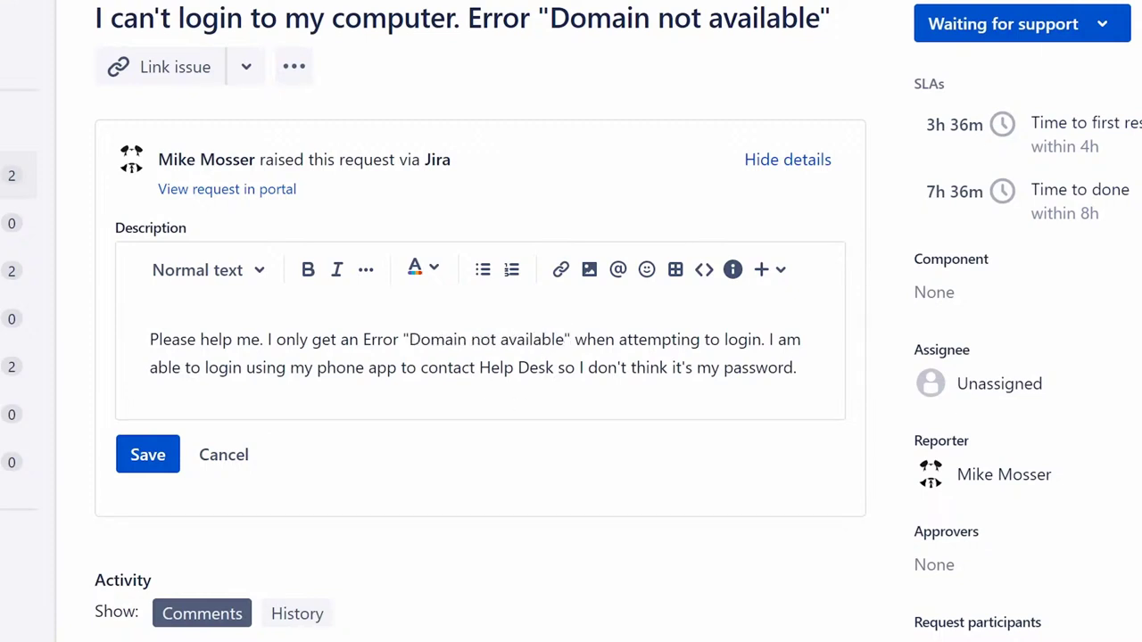
{"action": "left_click", "coordinate": [569, 339]}
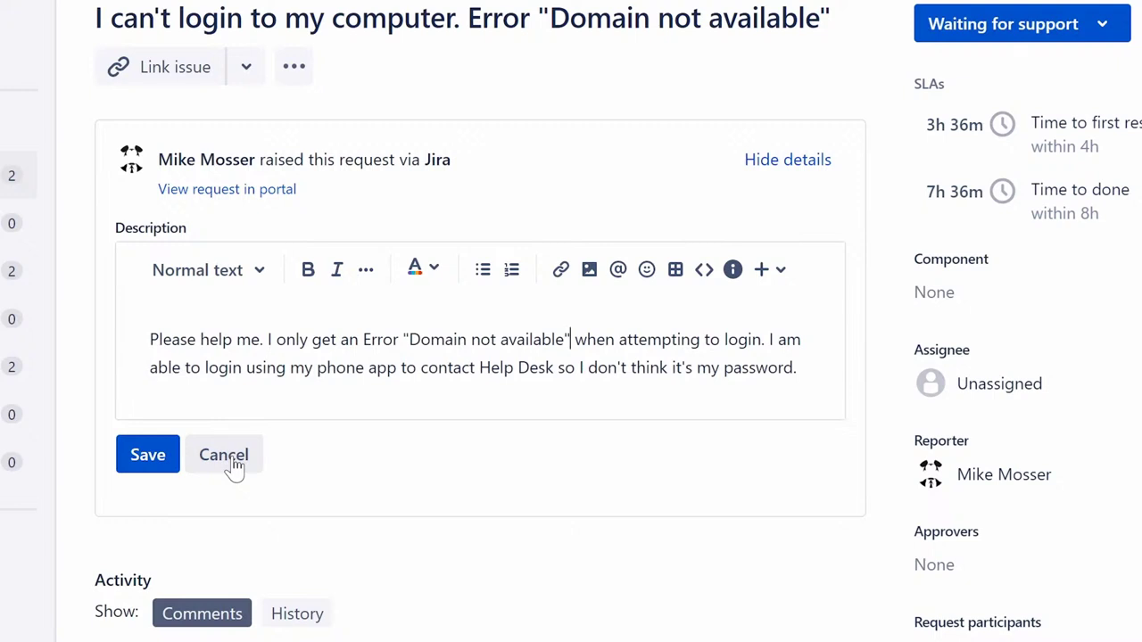
{"action": "left_click", "coordinate": [233, 462]}
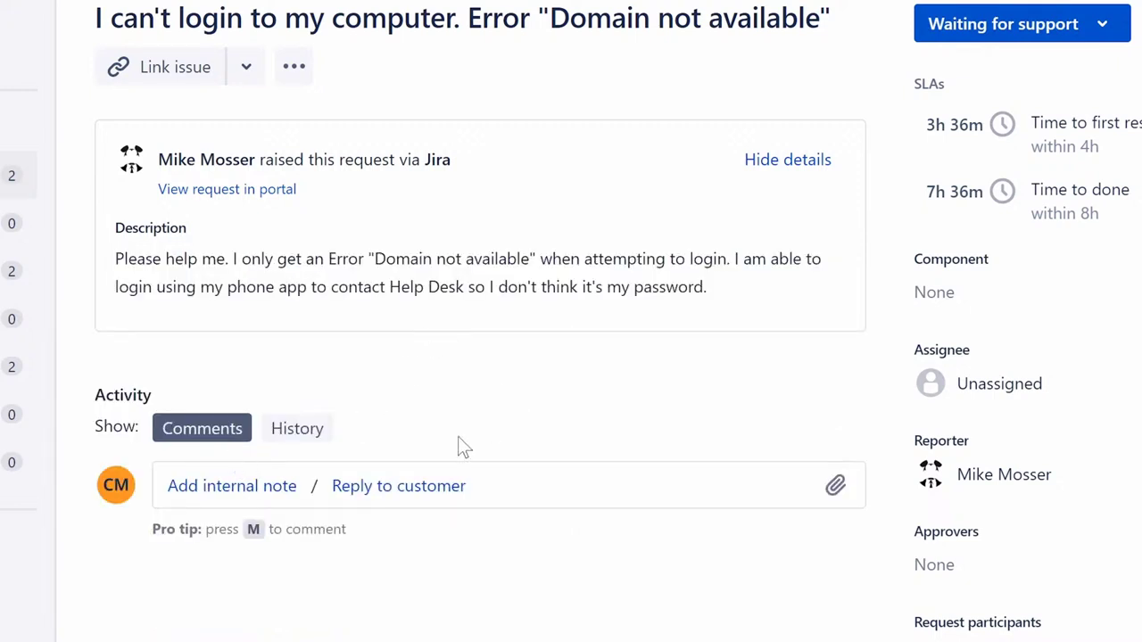
Write a customer reply asking for the computer back at the office, as it needs adding to the Domain.
{"action": "left_click", "coordinate": [402, 487]}
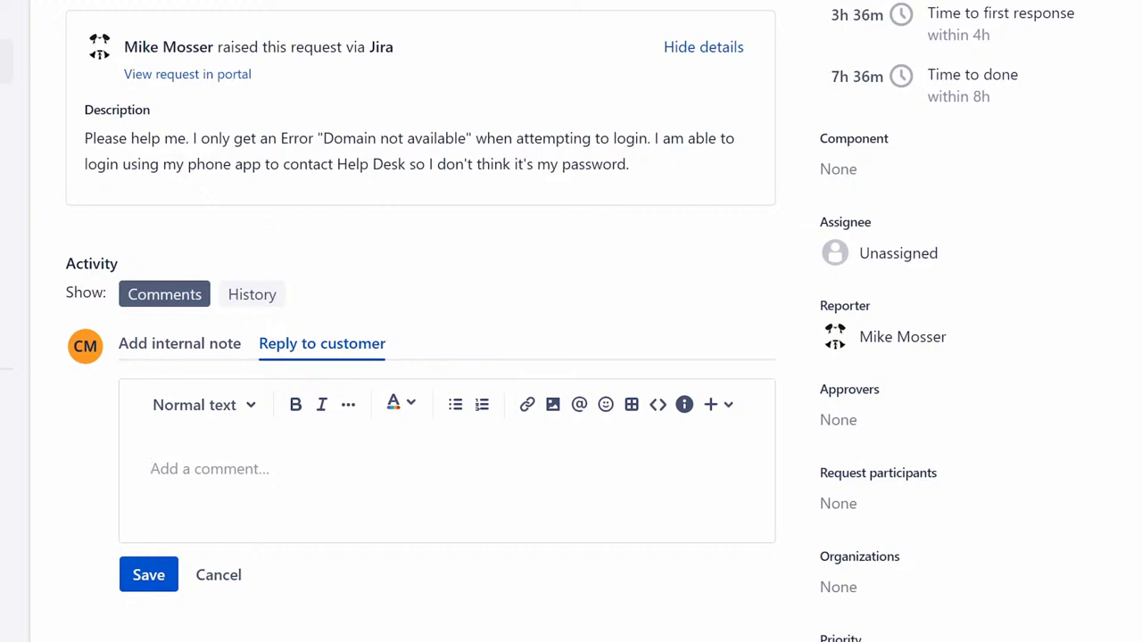
{"action": "type", "text": "Can you ple"}
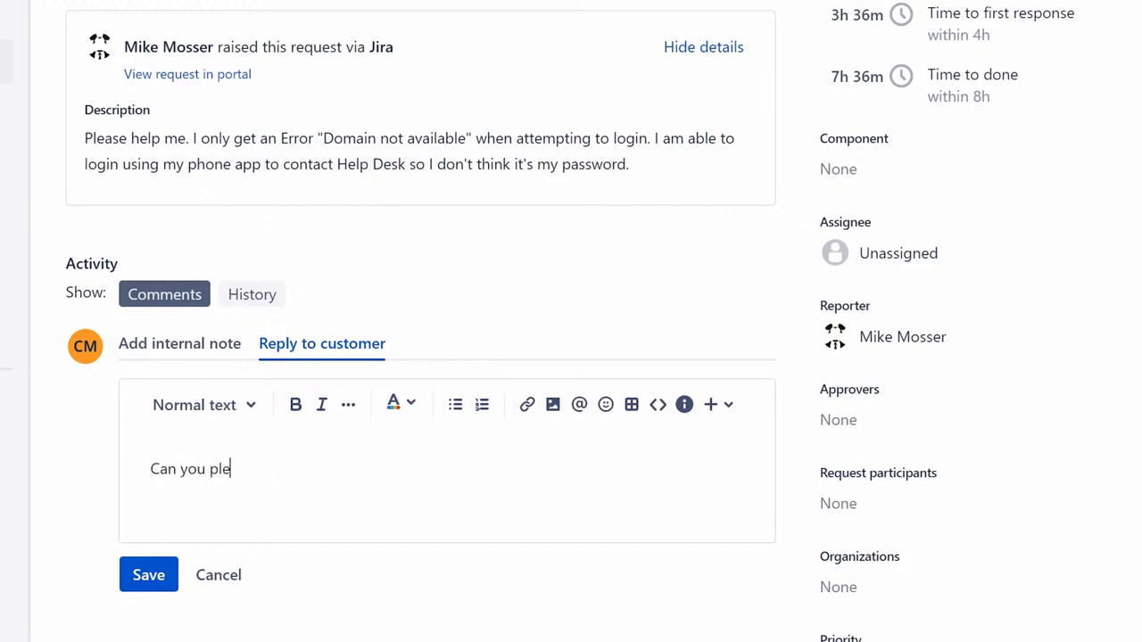
{"action": "type", "text": "ase bring bac"}
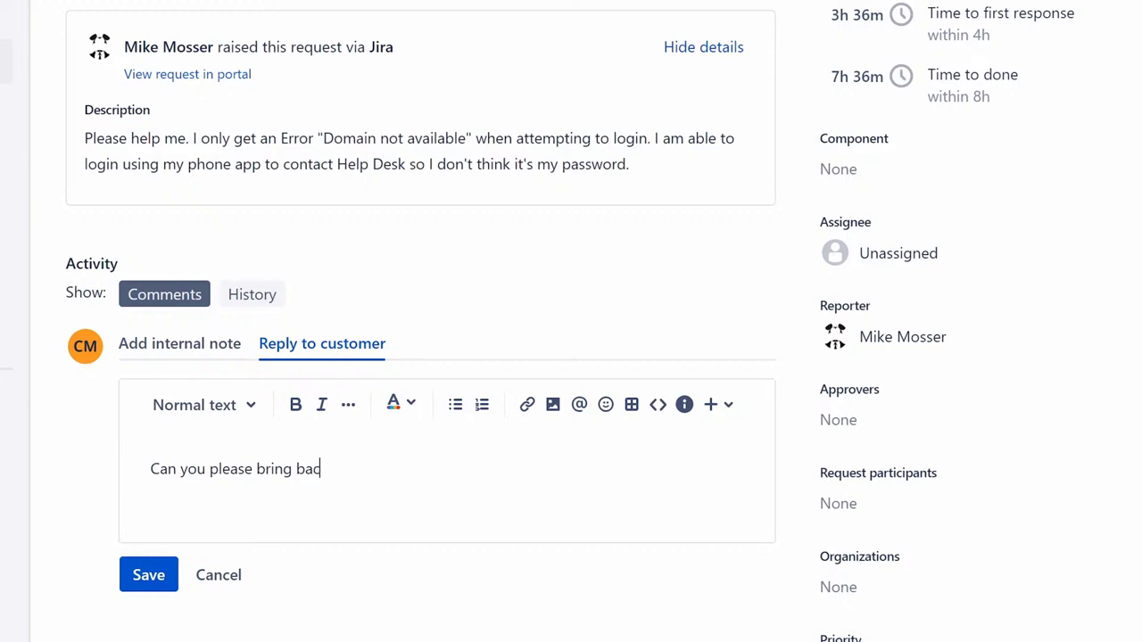
{"action": "type", "text": "k the computer t"}
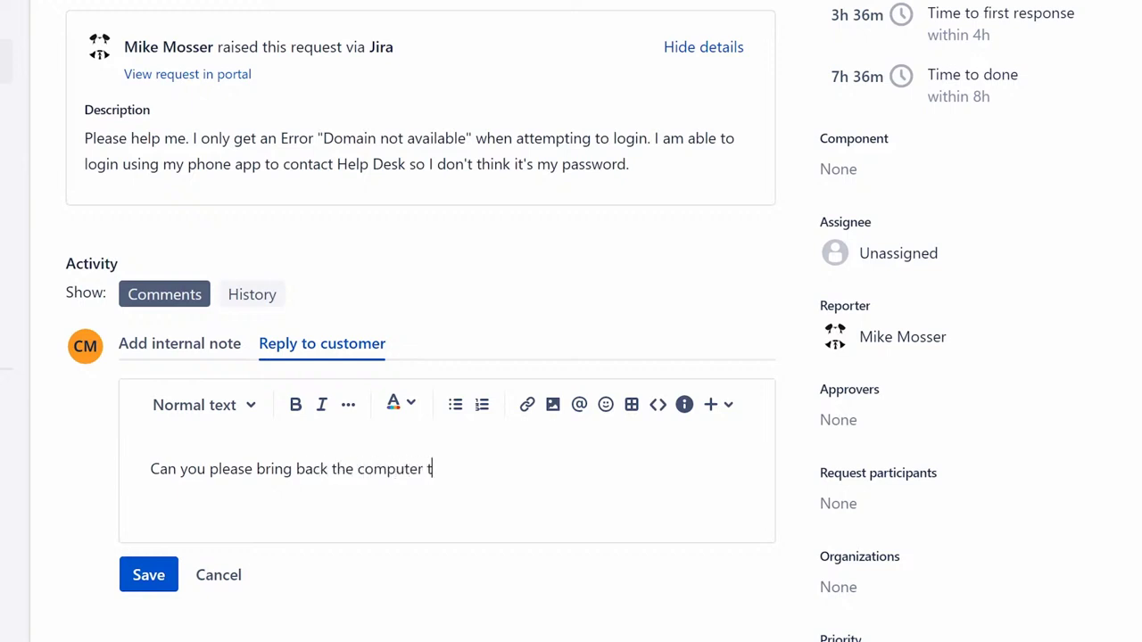
{"action": "type", "text": "o the office so we ca"}
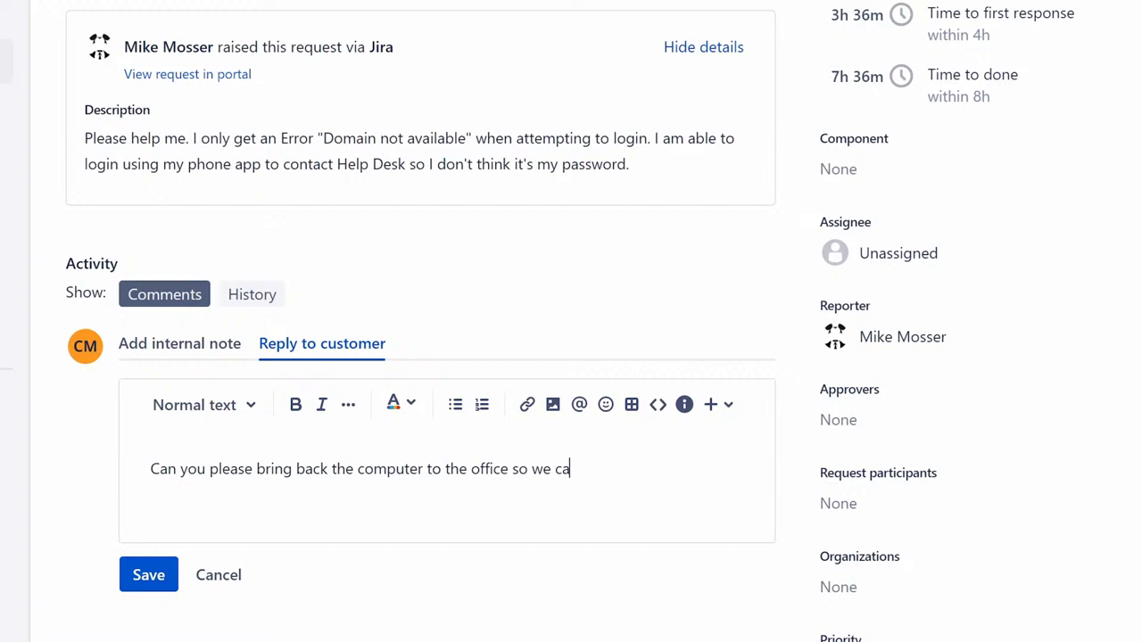
{"action": "type", "text": "n fix it. Ervin"}
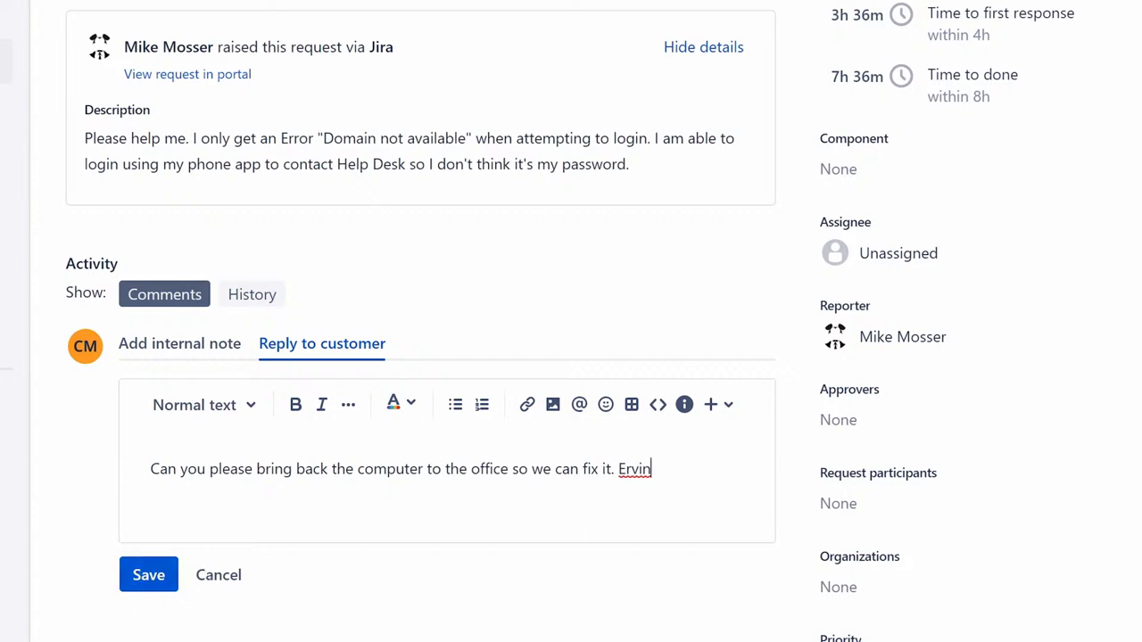
{"action": "key", "text": "ctrl+Left"}
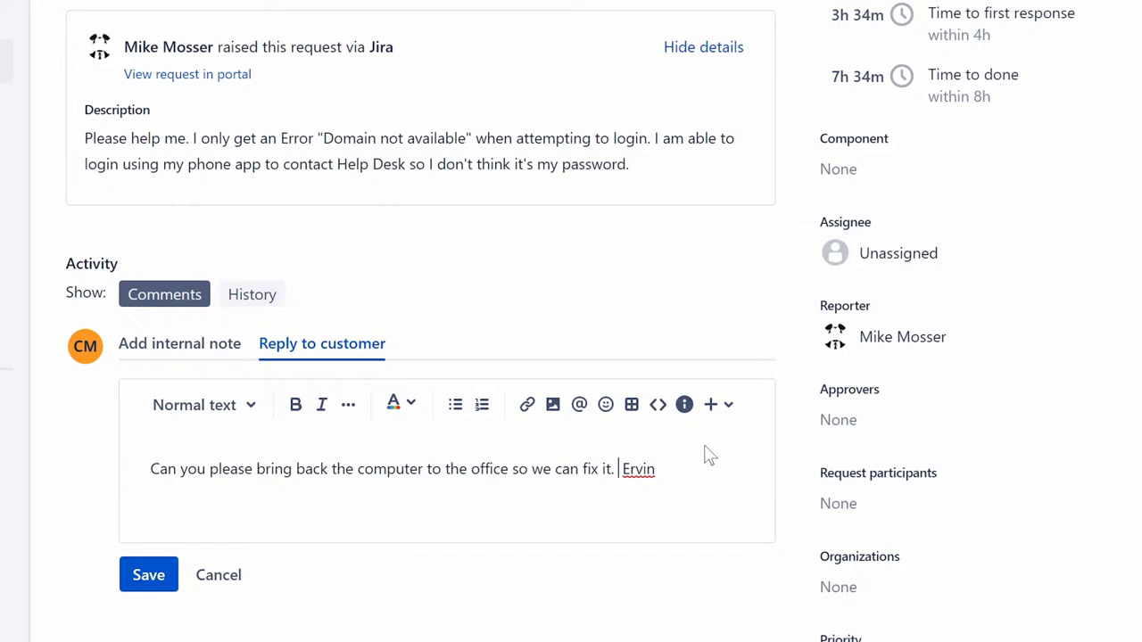
{"action": "type", "text": "Computer needs to"}
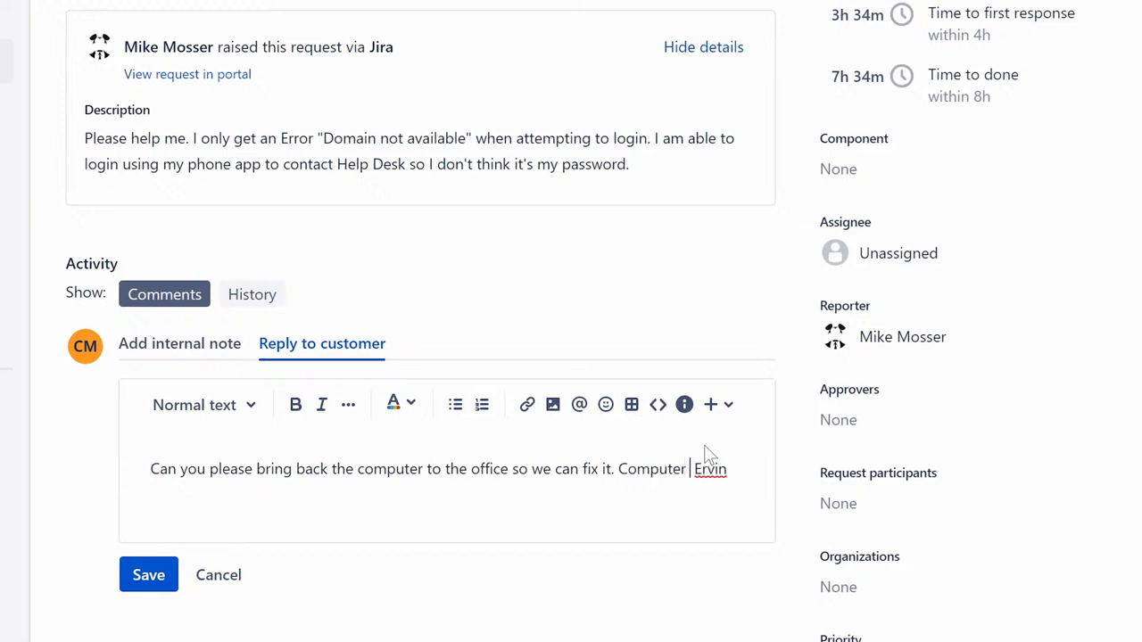
{"action": "type", "text": " be added"}
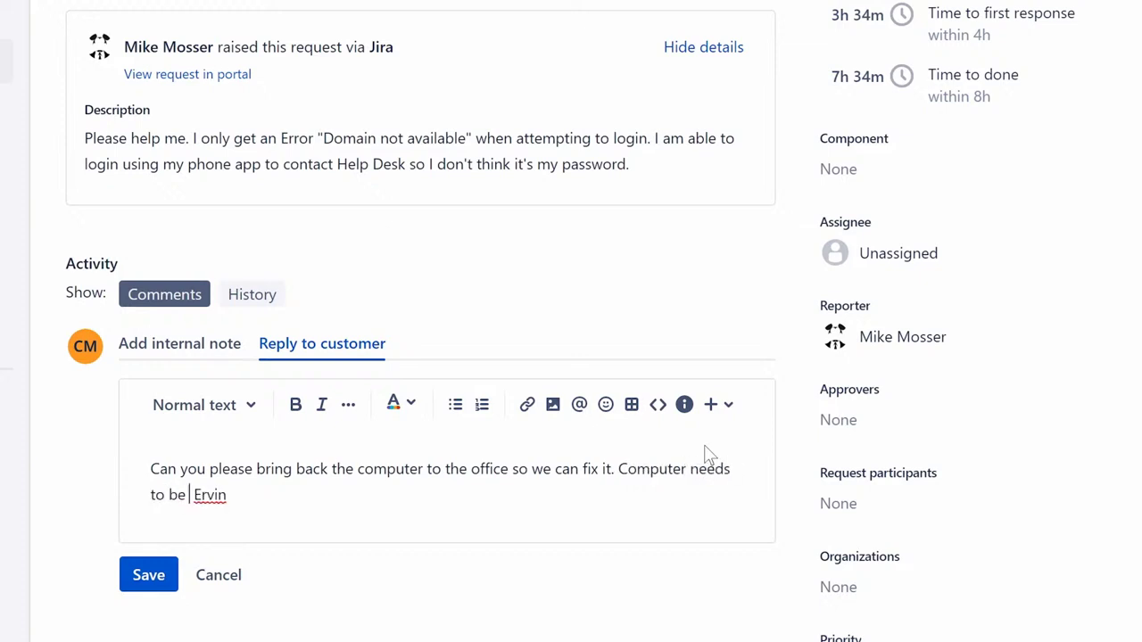
{"action": "type", "text": "Domain."}
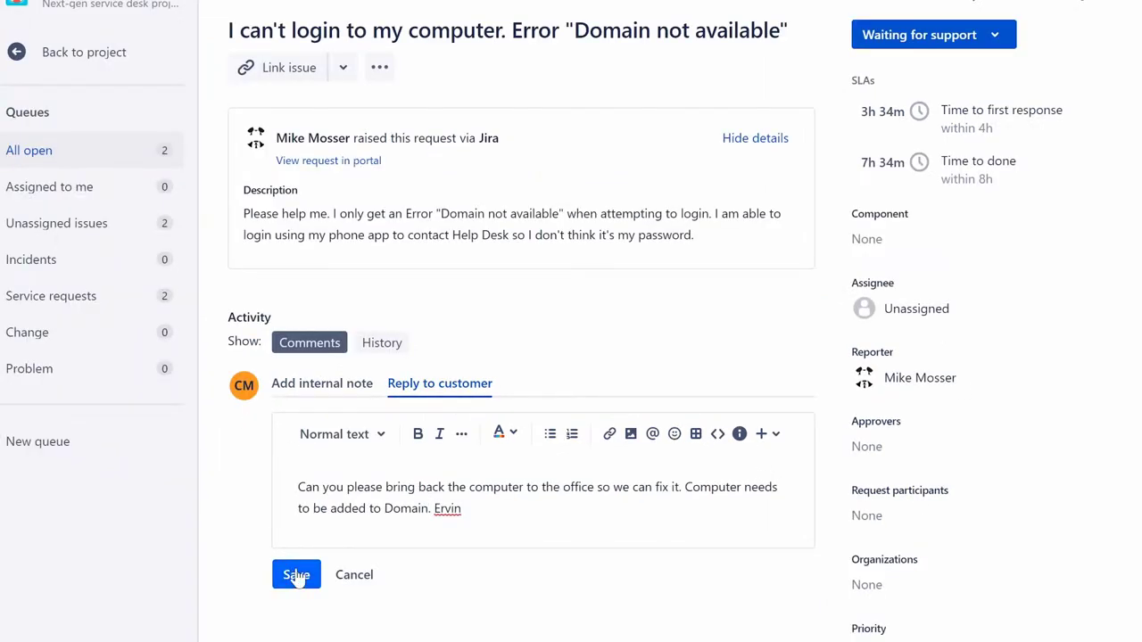
{"action": "left_click", "coordinate": [297, 576]}
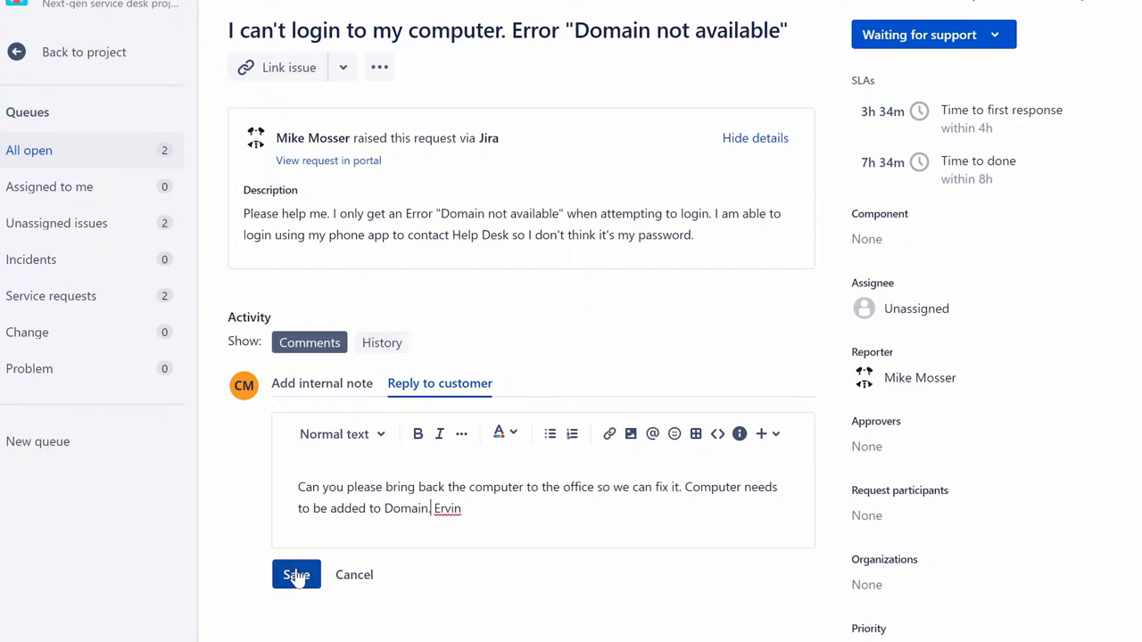
Save the reply, assign ISD-32 to yourself, and go back to the All open queue.
{"action": "left_click", "coordinate": [297, 577]}
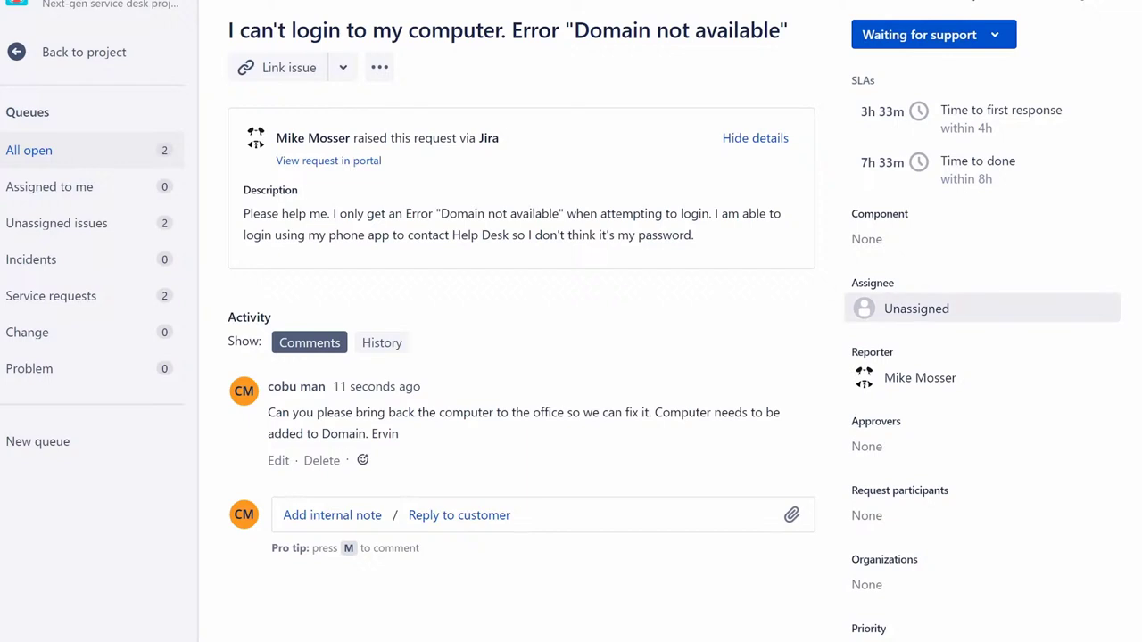
{"action": "left_click", "coordinate": [916, 309]}
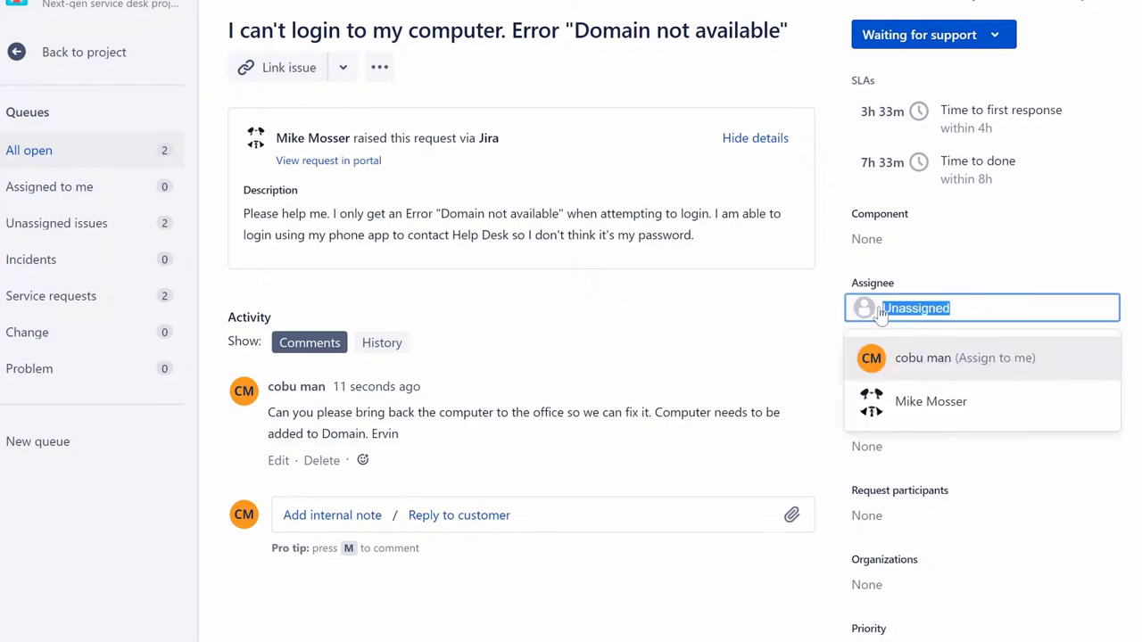
{"action": "left_click", "coordinate": [952, 368]}
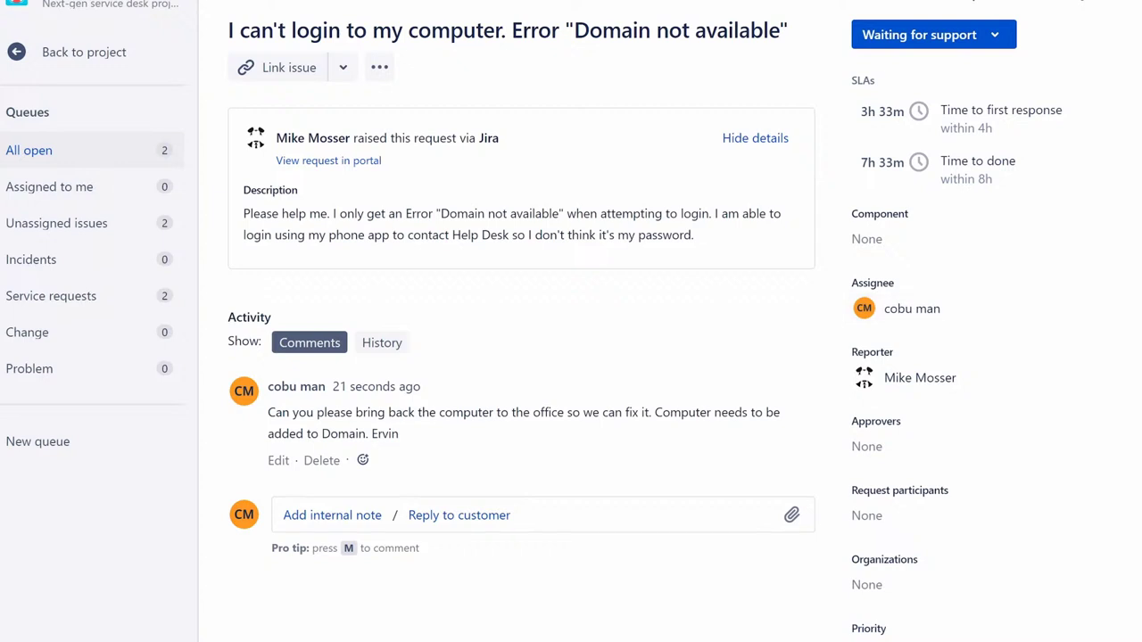
{"action": "scroll", "coordinate": [948, 294], "scroll_direction": "down", "scroll_amount": 1}
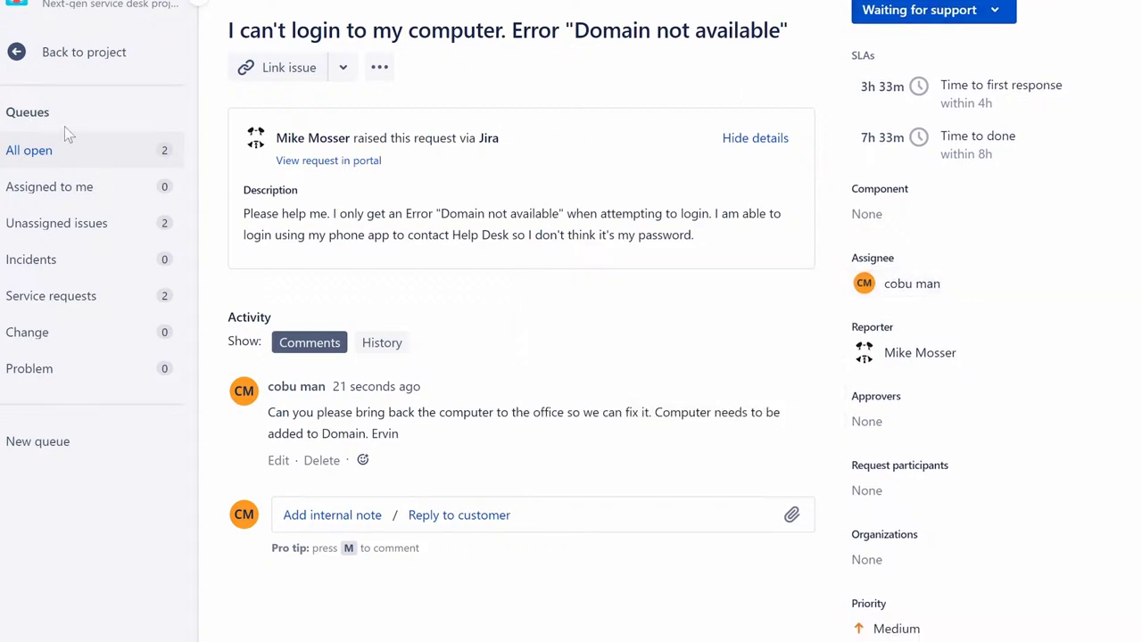
{"action": "left_click", "coordinate": [61, 157]}
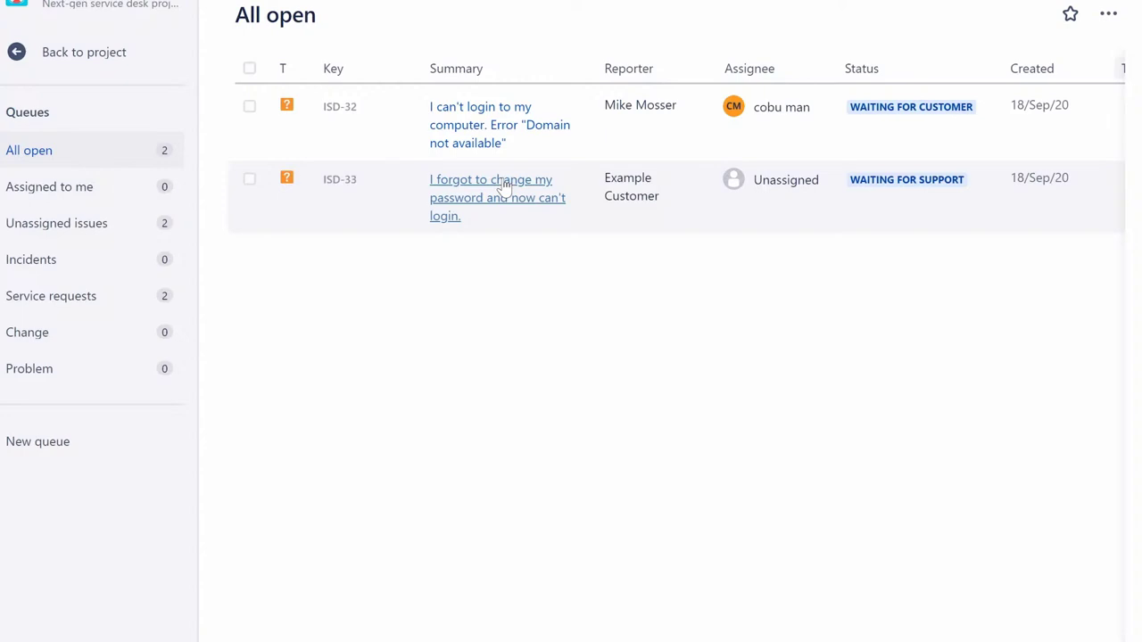
Open the ISD-33 forgotten-password ticket and read its title and description.
{"action": "left_click", "coordinate": [504, 185]}
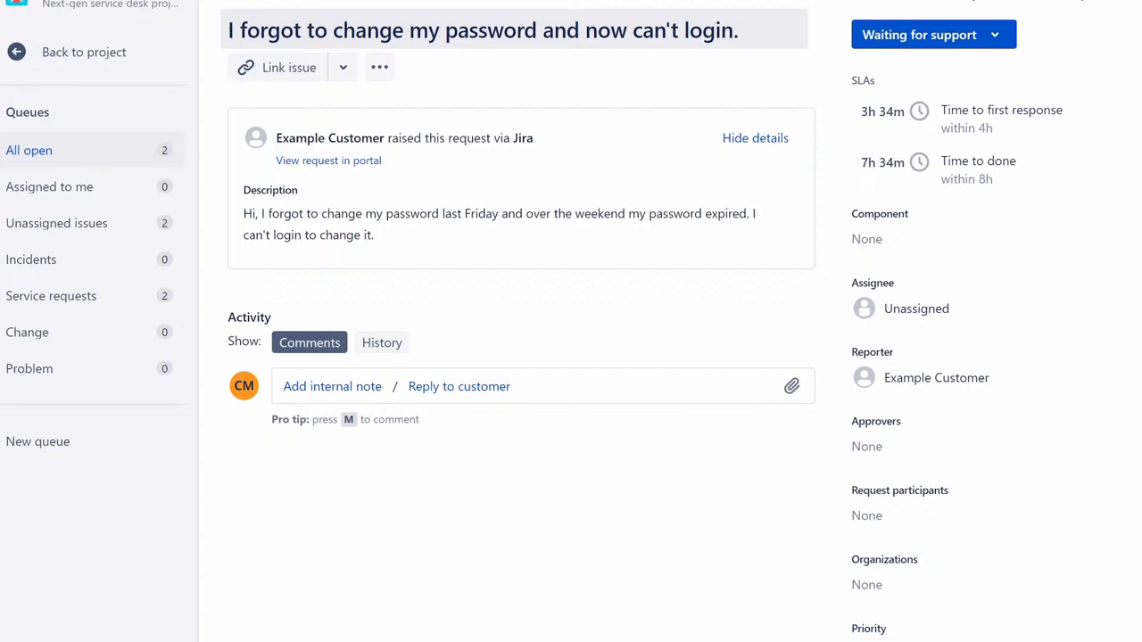
{"action": "left_click_drag", "start_coordinate": [228, 30], "coordinate": [738, 30]}
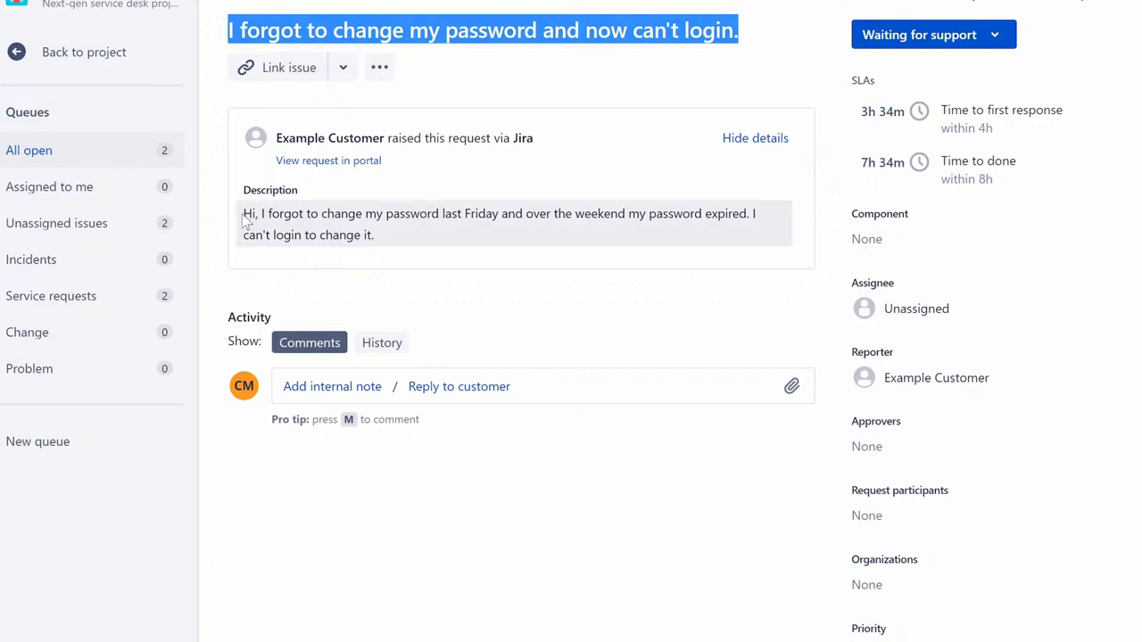
{"action": "left_click_drag", "start_coordinate": [243, 213], "coordinate": [410, 213]}
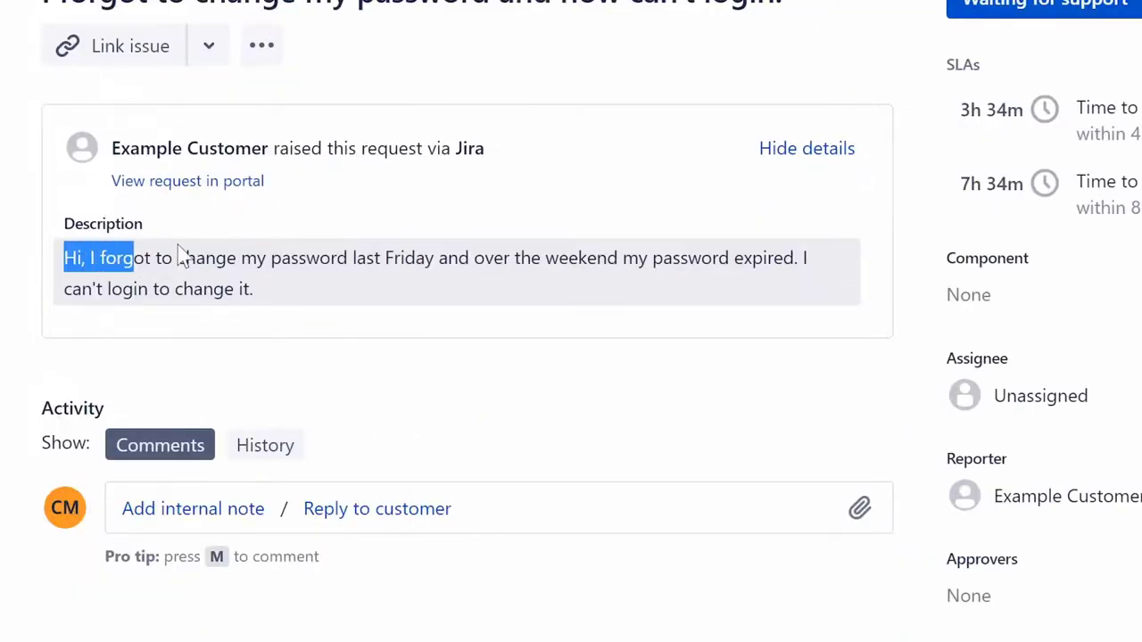
{"action": "left_click_drag", "start_coordinate": [306, 259], "coordinate": [318, 285]}
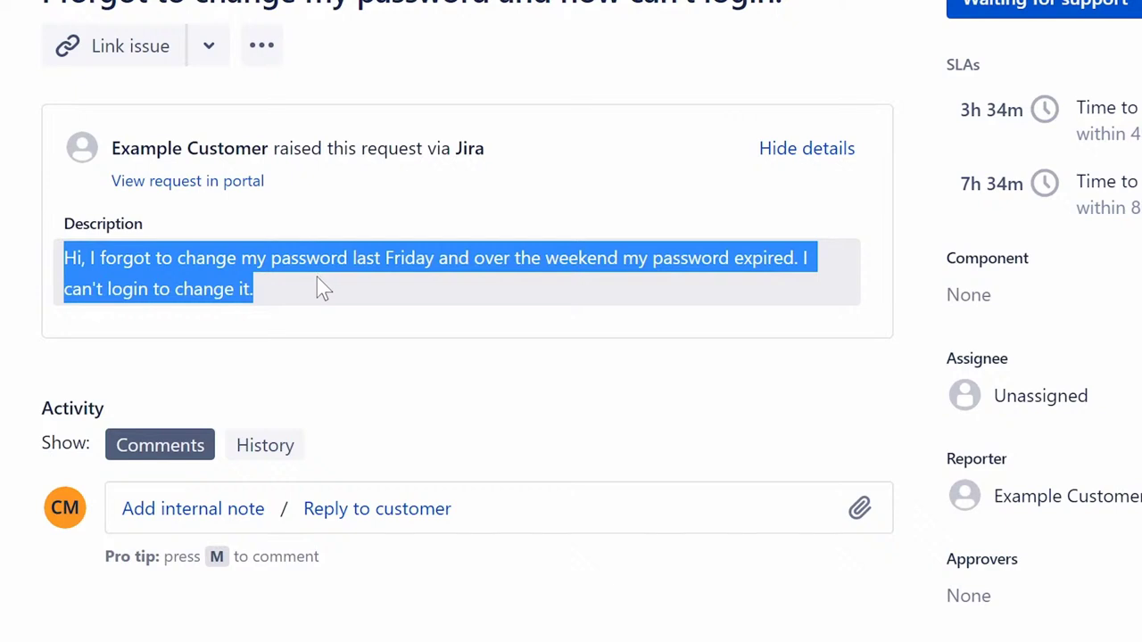
{"action": "left_click", "coordinate": [366, 293]}
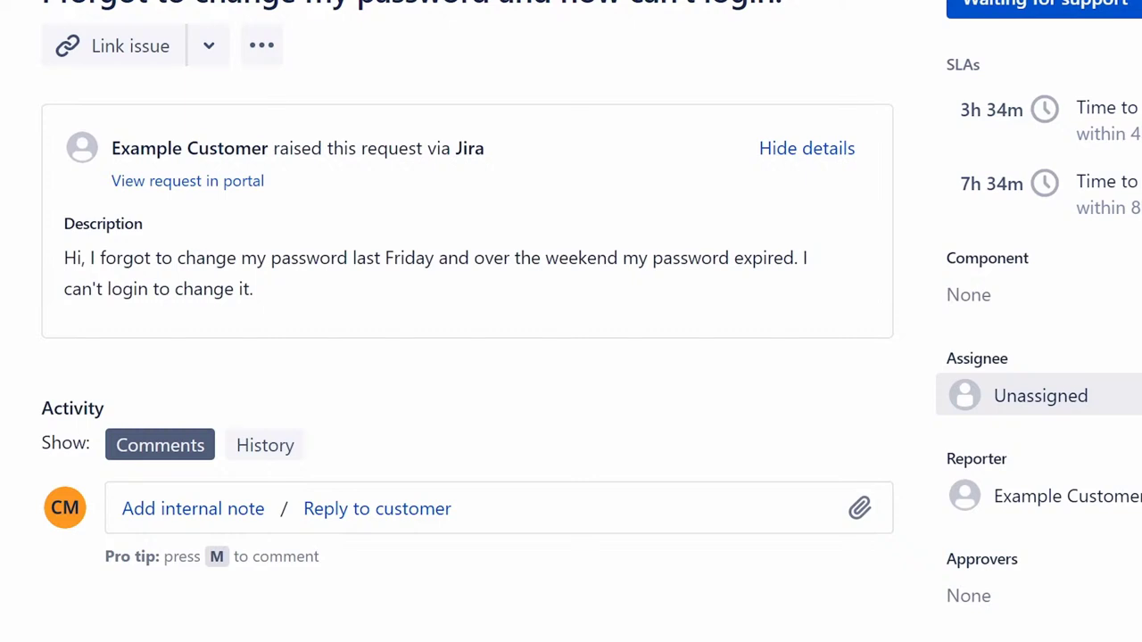
Assign ISD-33 to yourself with the 'i' shortcut and open its description for editing.
{"action": "key", "text": "i"}
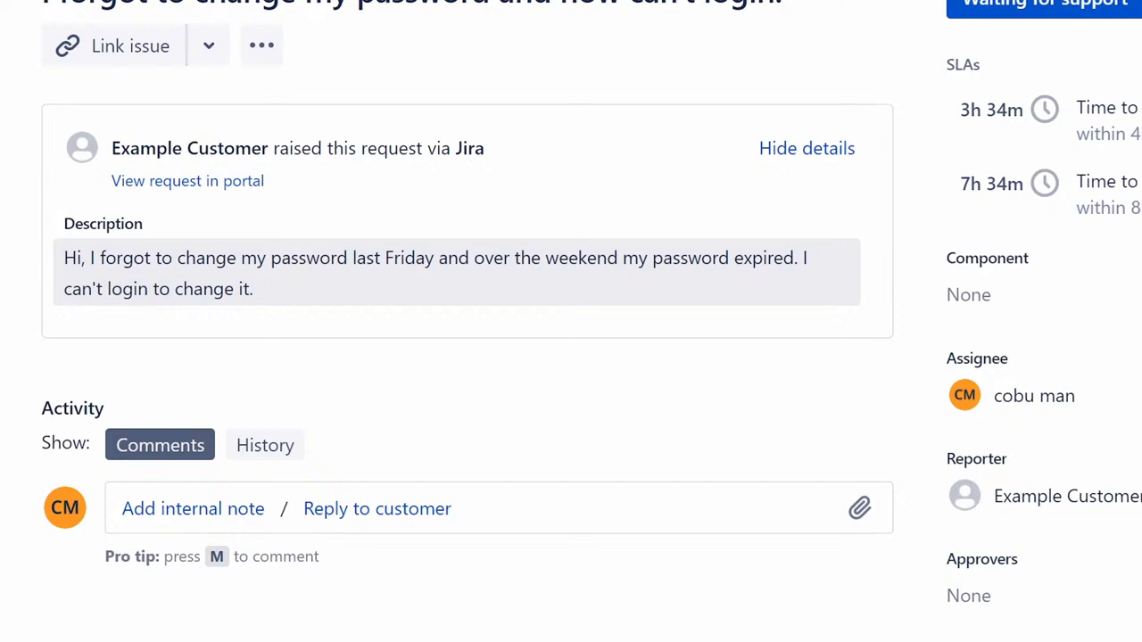
{"action": "left_click_drag", "start_coordinate": [85, 258], "coordinate": [794, 258]}
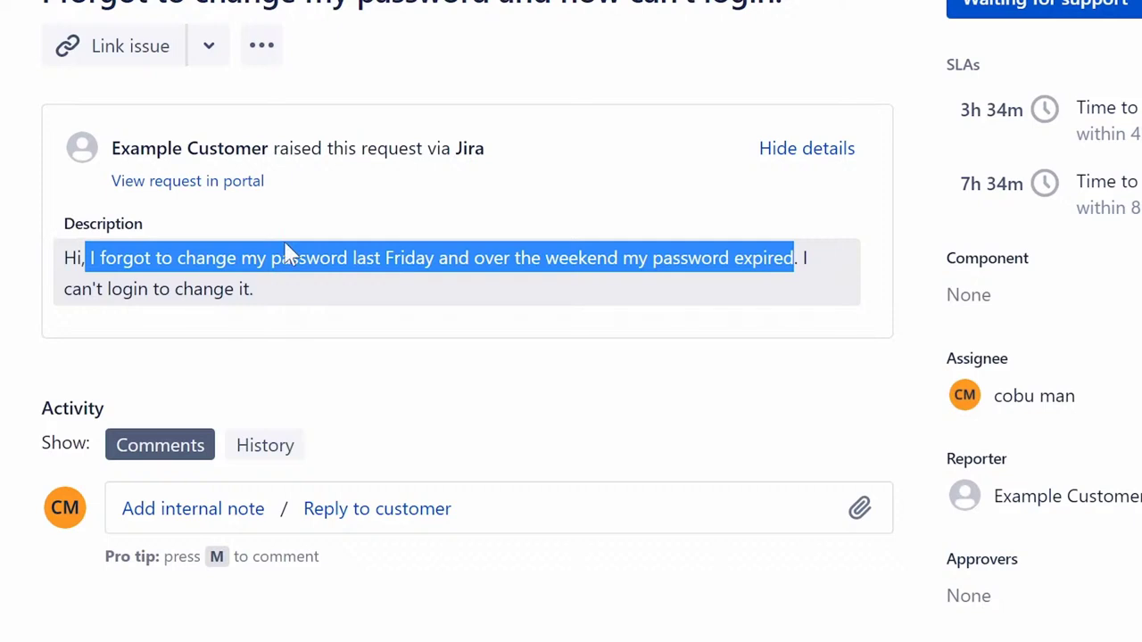
{"action": "left_click", "coordinate": [288, 295]}
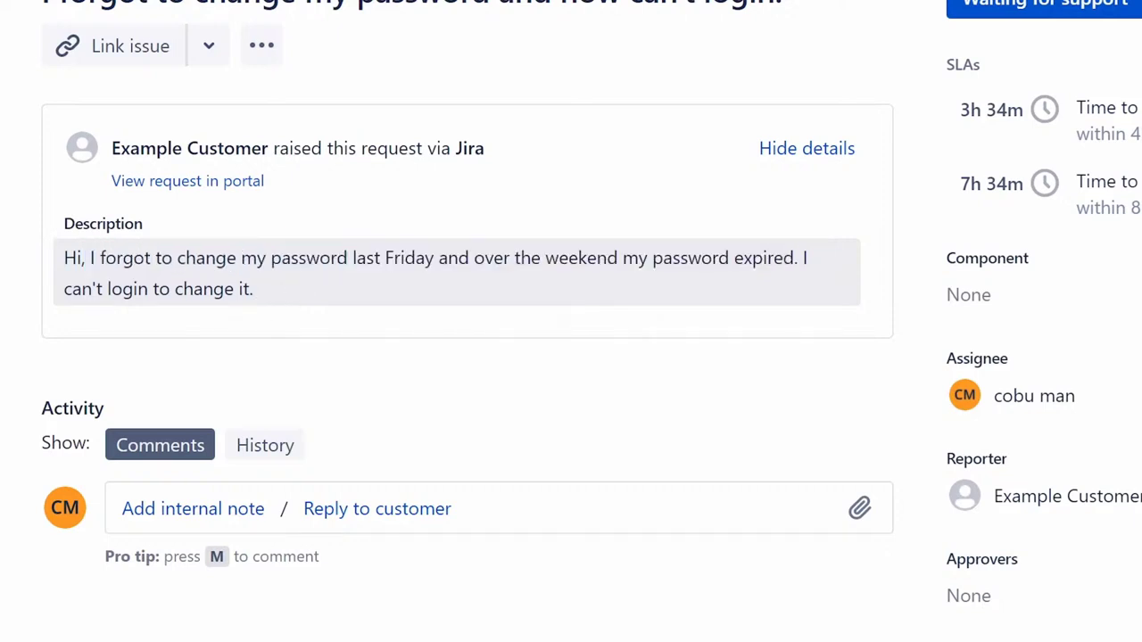
{"action": "left_click", "coordinate": [309, 267]}
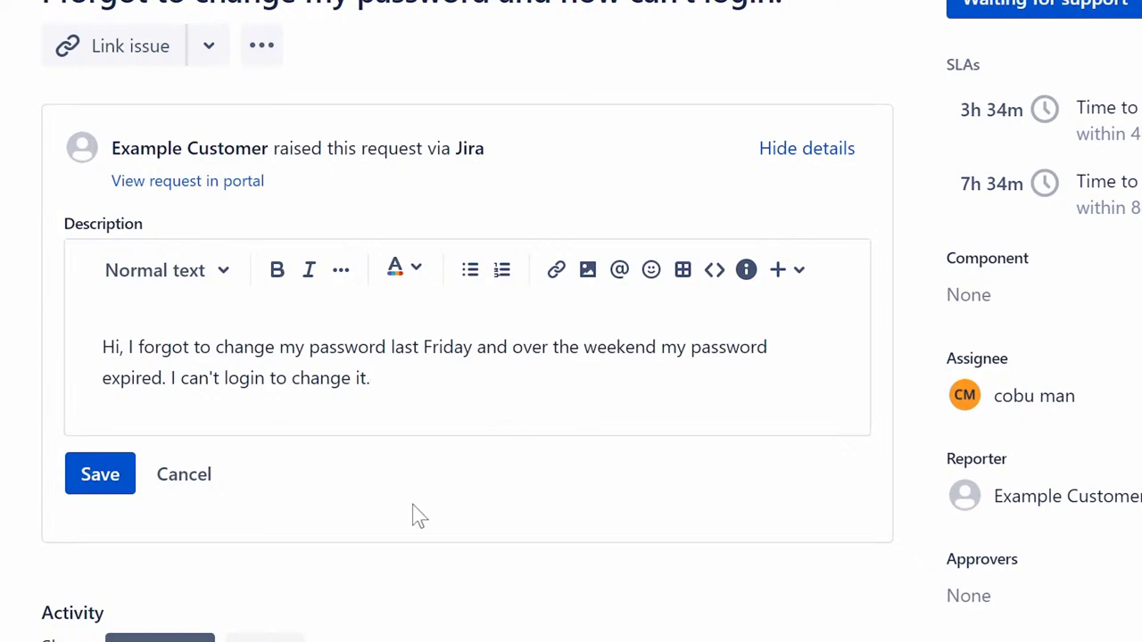
Save the edited ticket description and close the editor.
{"action": "left_click", "coordinate": [107, 475]}
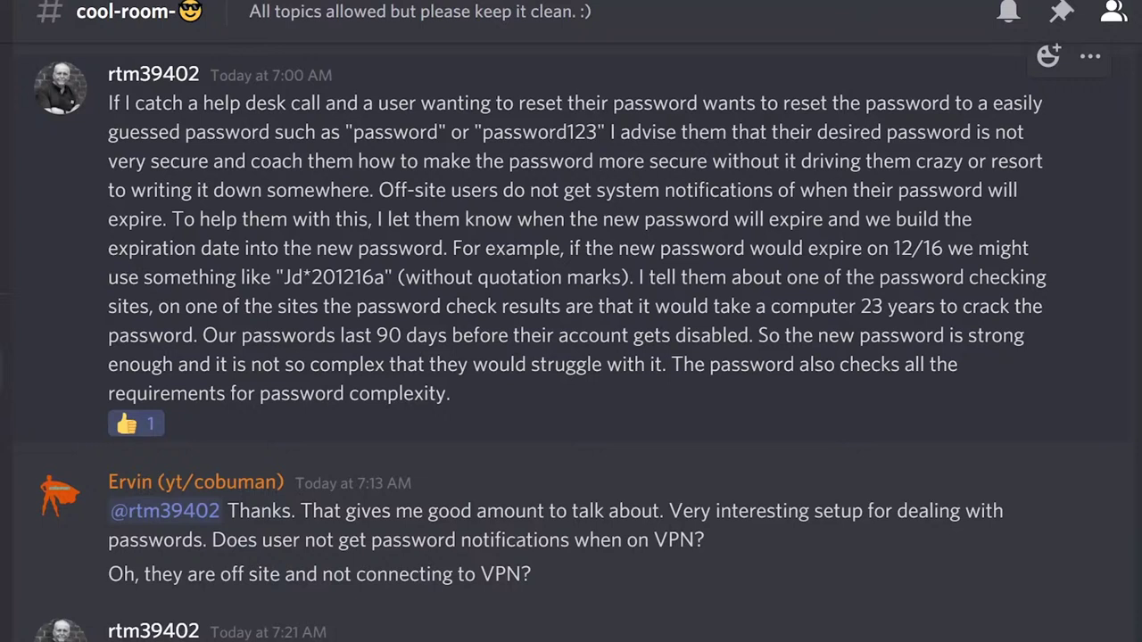
{"action": "left_click_drag", "start_coordinate": [480, 102], "coordinate": [373, 190]}
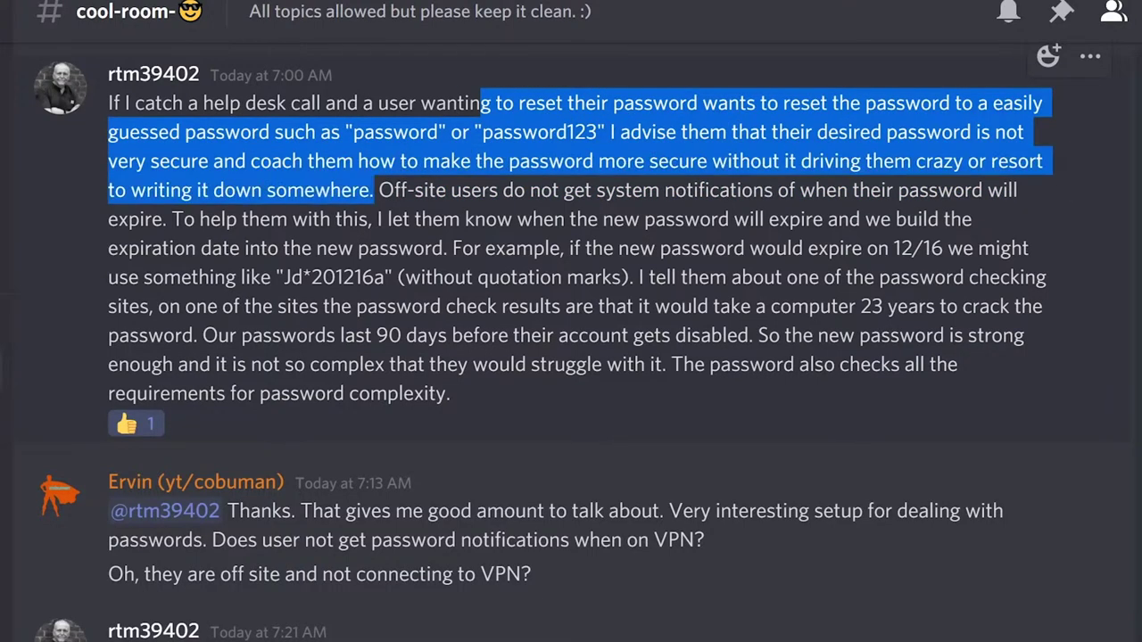
{"action": "left_click", "coordinate": [124, 409]}
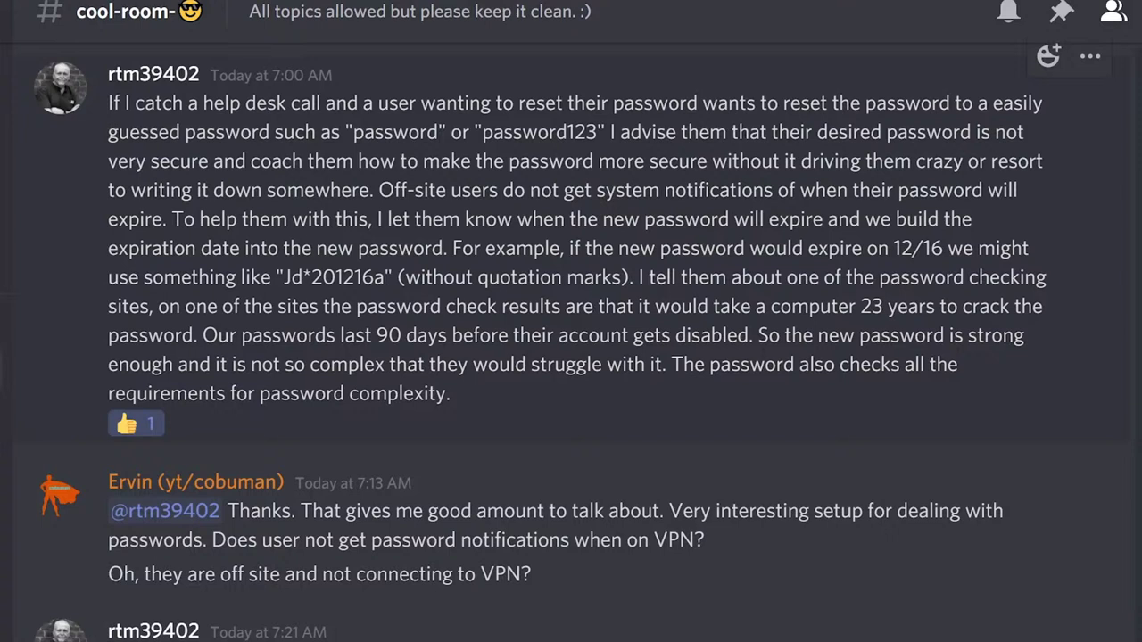
{"action": "left_click_drag", "start_coordinate": [378, 190], "coordinate": [446, 190]}
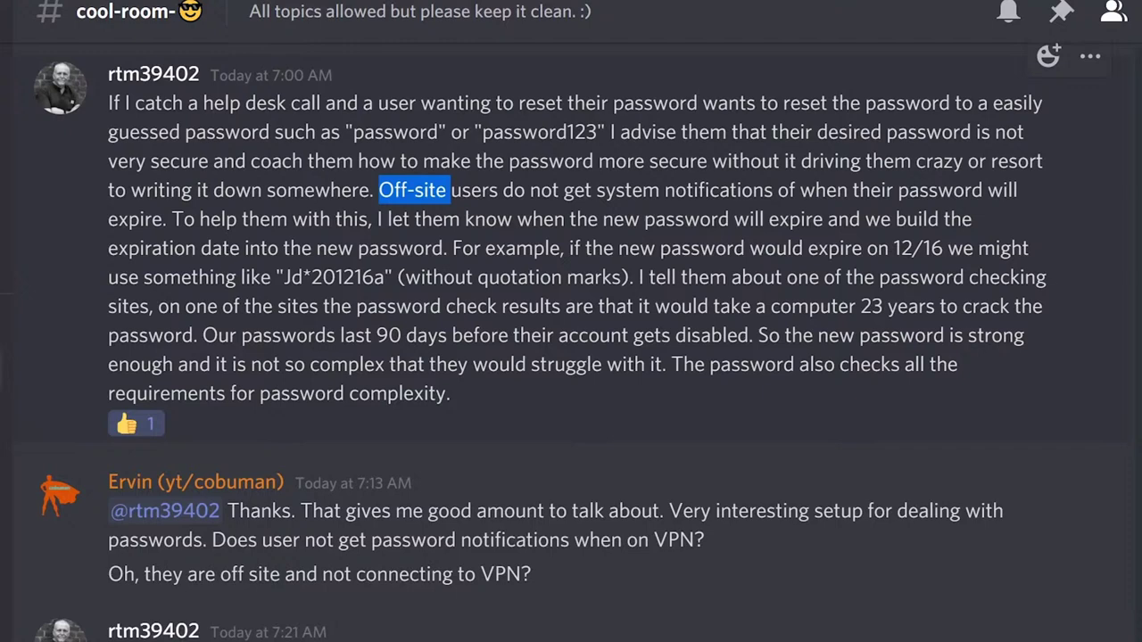
{"action": "left_click_drag", "start_coordinate": [134, 103], "coordinate": [321, 103]}
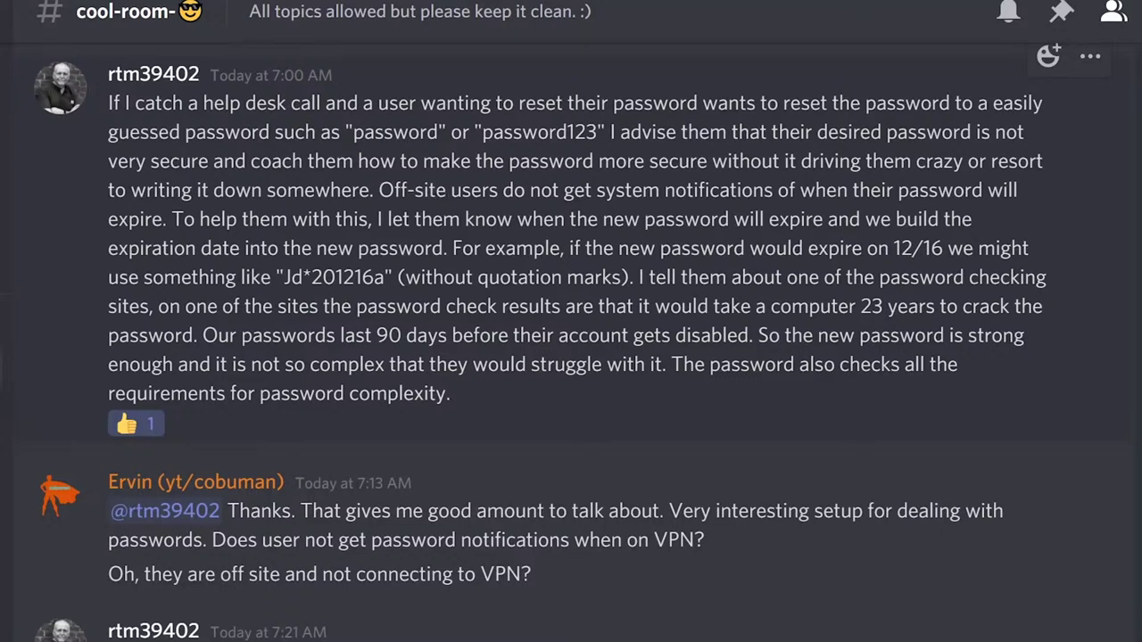
{"action": "left_click_drag", "start_coordinate": [378, 190], "coordinate": [742, 190]}
{"action": "left_click_drag", "start_coordinate": [908, 190], "coordinate": [171, 218]}
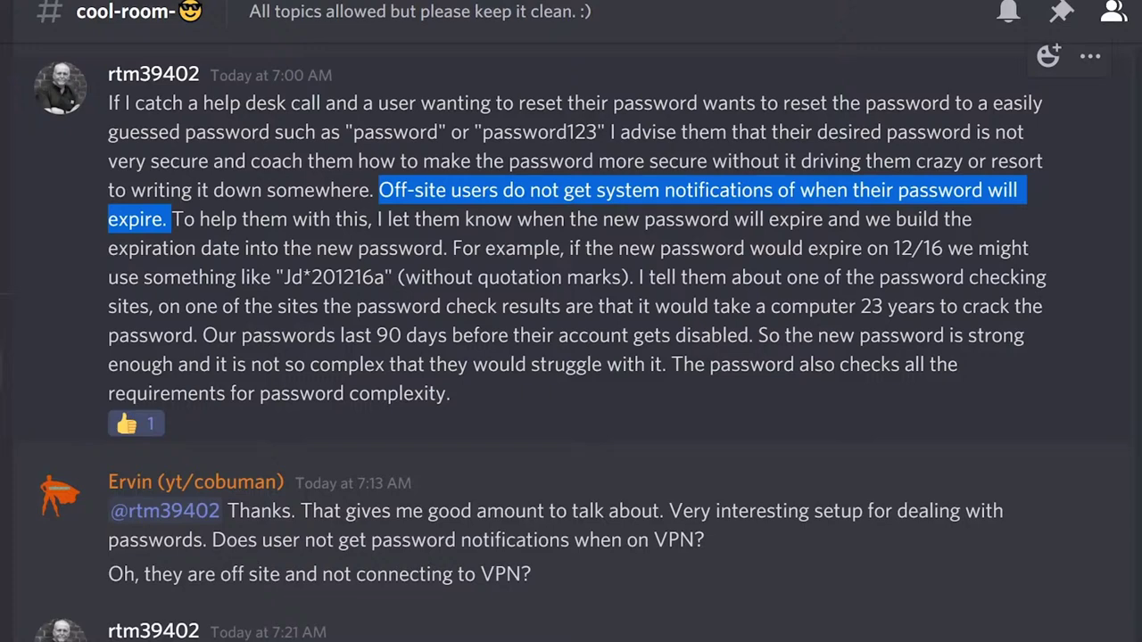
{"action": "left_click_drag", "start_coordinate": [171, 219], "coordinate": [452, 248]}
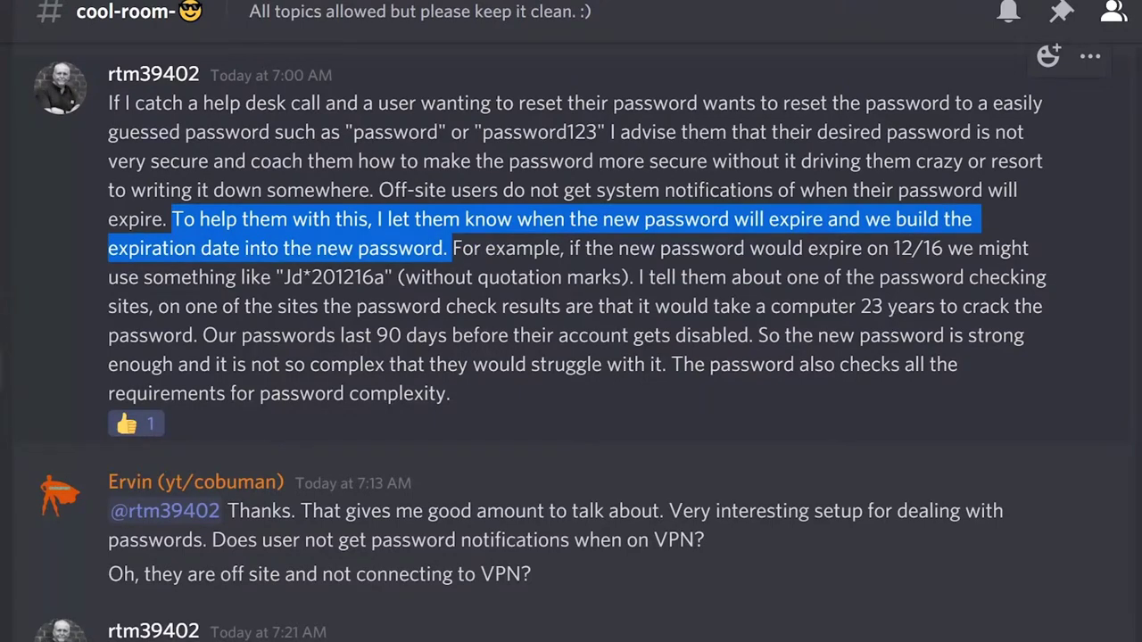
{"action": "left_click", "coordinate": [124, 409]}
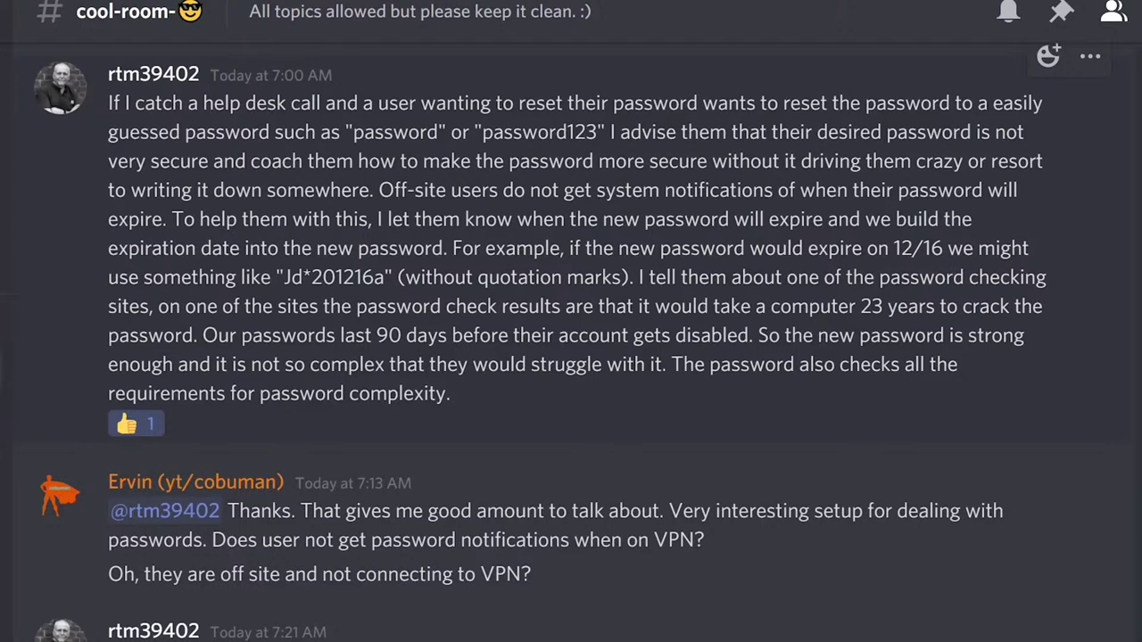
{"action": "mouse_move", "coordinate": [444, 248]}
{"action": "left_mouse_down"}
{"action": "mouse_move", "coordinate": [103, 248]}
{"action": "mouse_move", "coordinate": [464, 248]}
{"action": "left_mouse_up"}
{"action": "left_click_drag", "start_coordinate": [463, 248], "coordinate": [659, 248]}
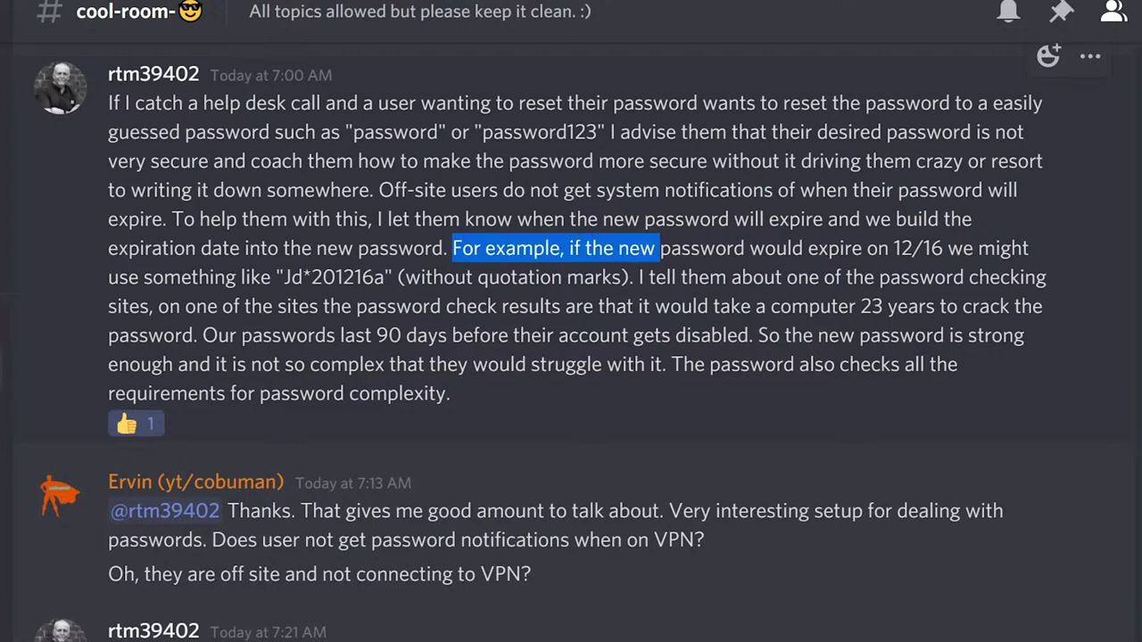
{"action": "left_click_drag", "start_coordinate": [658, 248], "coordinate": [633, 278]}
{"action": "left_click_drag", "start_coordinate": [386, 277], "coordinate": [284, 277]}
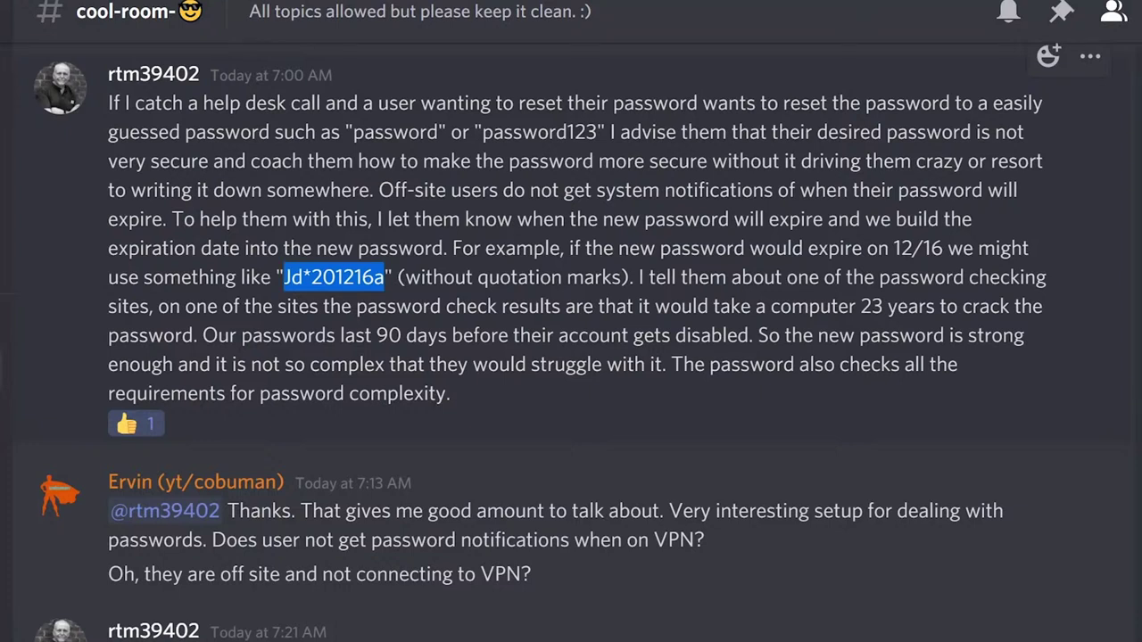
{"action": "left_click", "coordinate": [124, 409]}
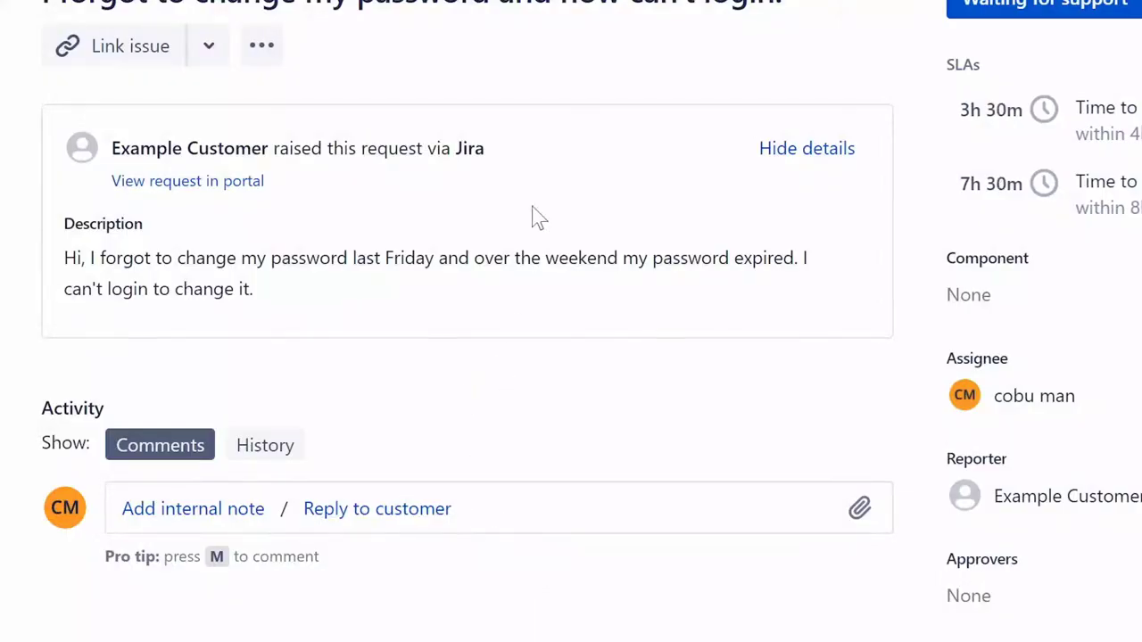
Reopen the ISD-33 description in the inline editor.
{"action": "left_click", "coordinate": [299, 292]}
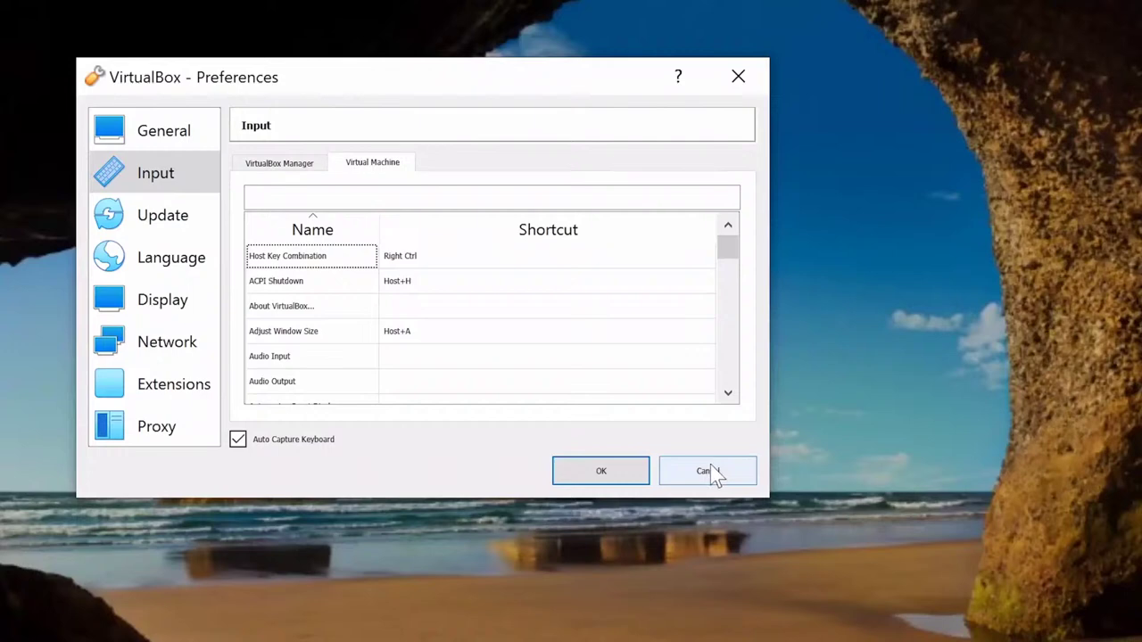
Get past the lock screen and sign in with the domain Administrator password.
{"action": "left_click", "coordinate": [707, 468]}
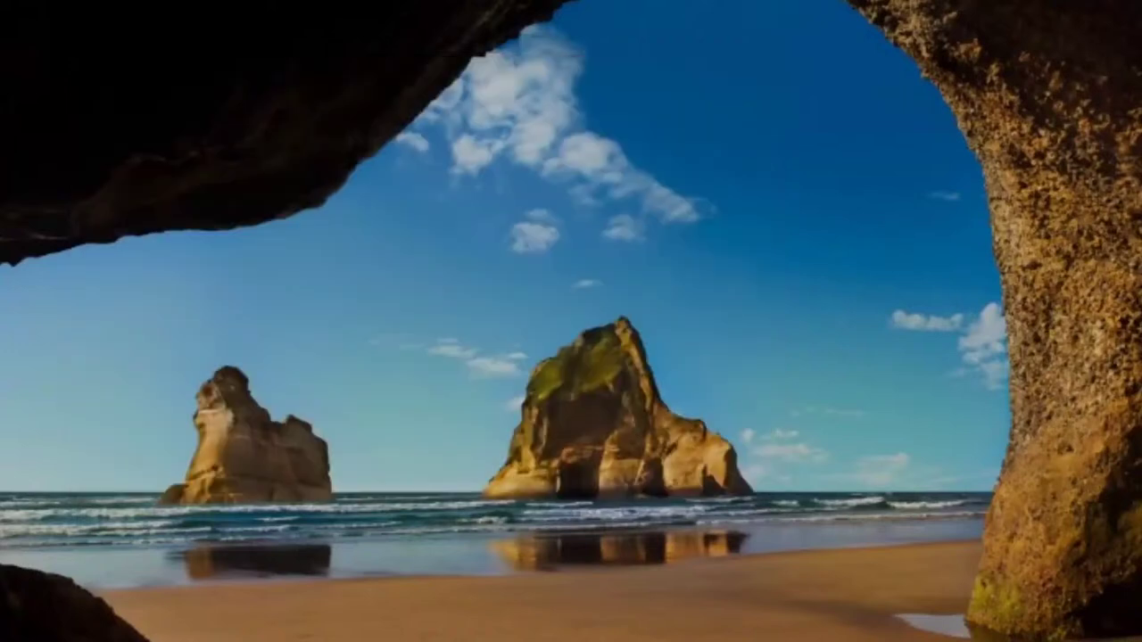
{"action": "key", "text": "Control_R+Home"}
{"action": "key", "text": "Escape"}
{"action": "key", "text": "Control_R+Delete"}
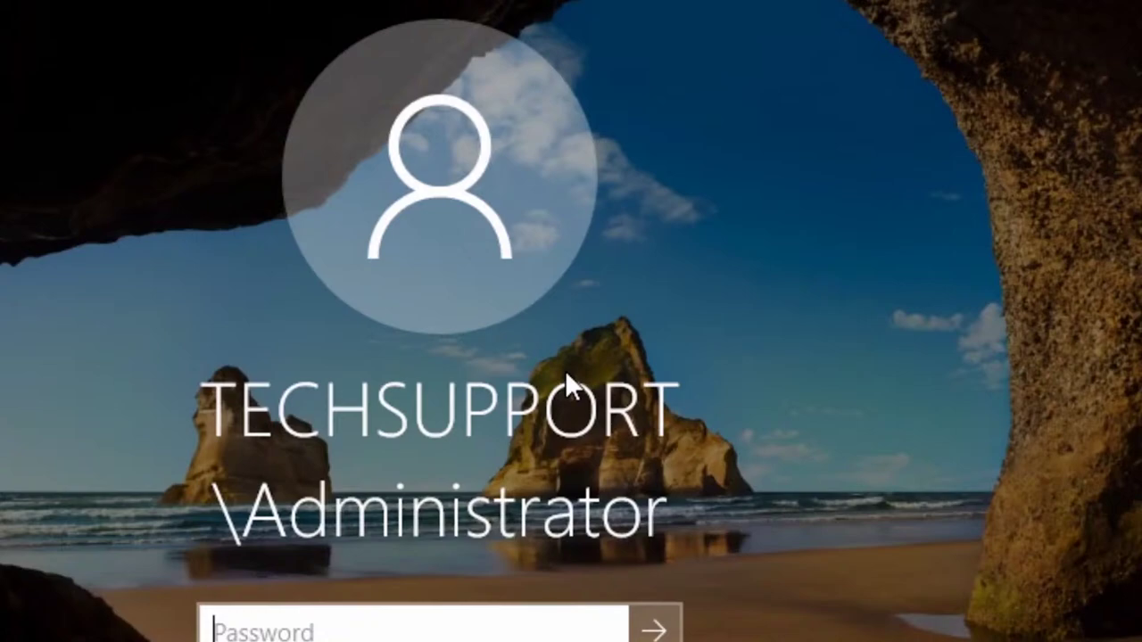
{"action": "type", "text": "*******"}
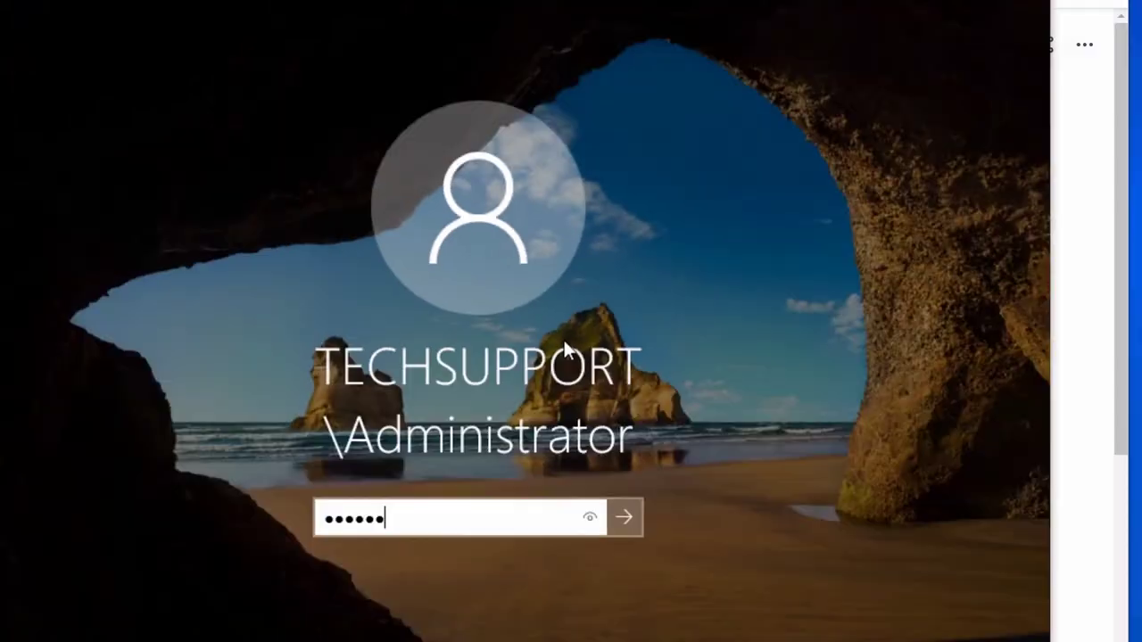
{"action": "key", "text": "Return"}
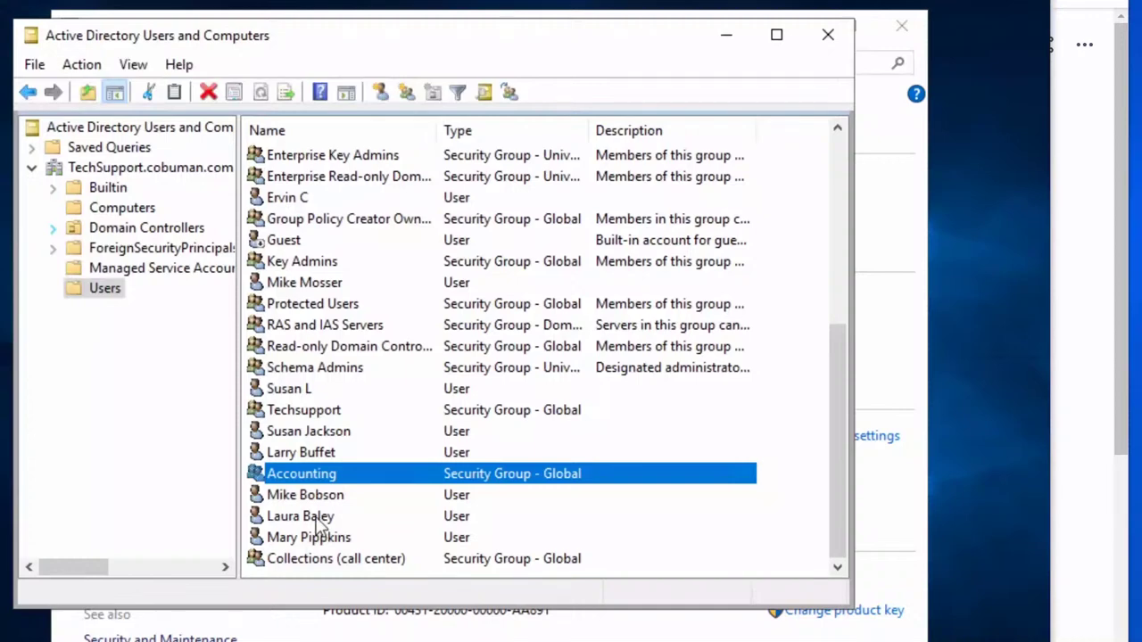
Open Find Users, Contacts, and Groups scoped to the Users folder.
{"action": "left_click", "coordinate": [409, 307]}
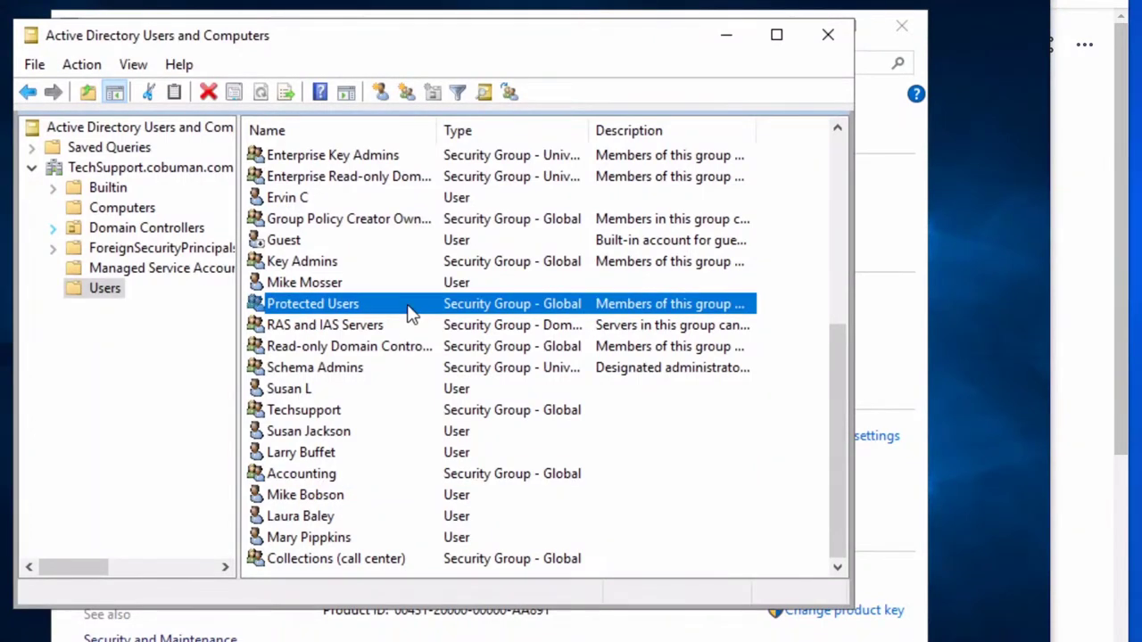
{"action": "right_click", "coordinate": [89, 288]}
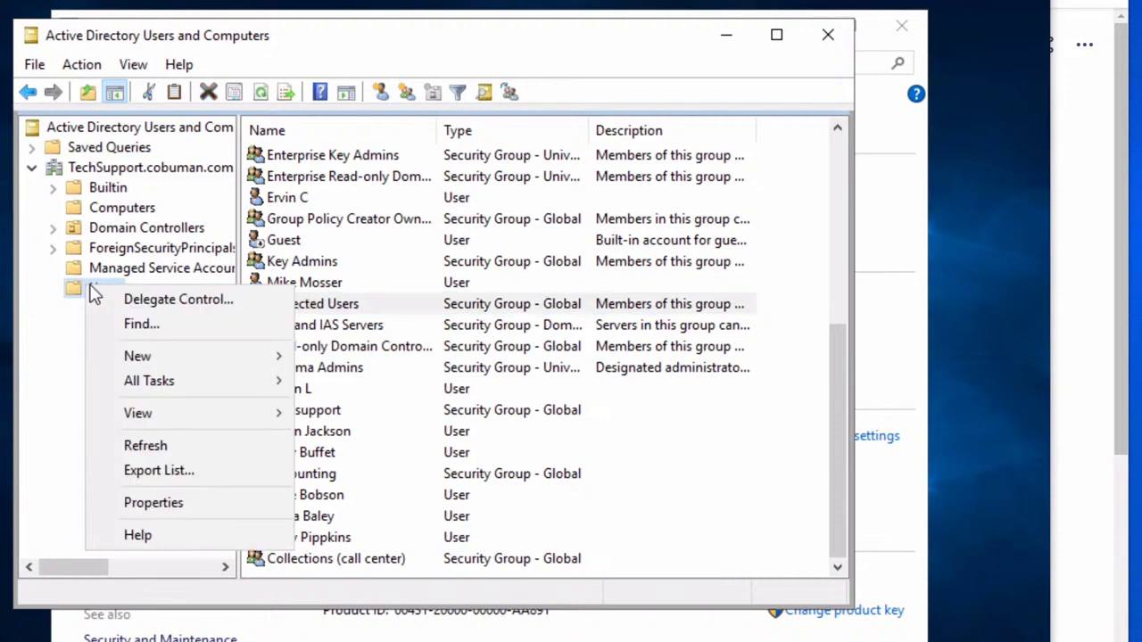
{"action": "left_click", "coordinate": [145, 326]}
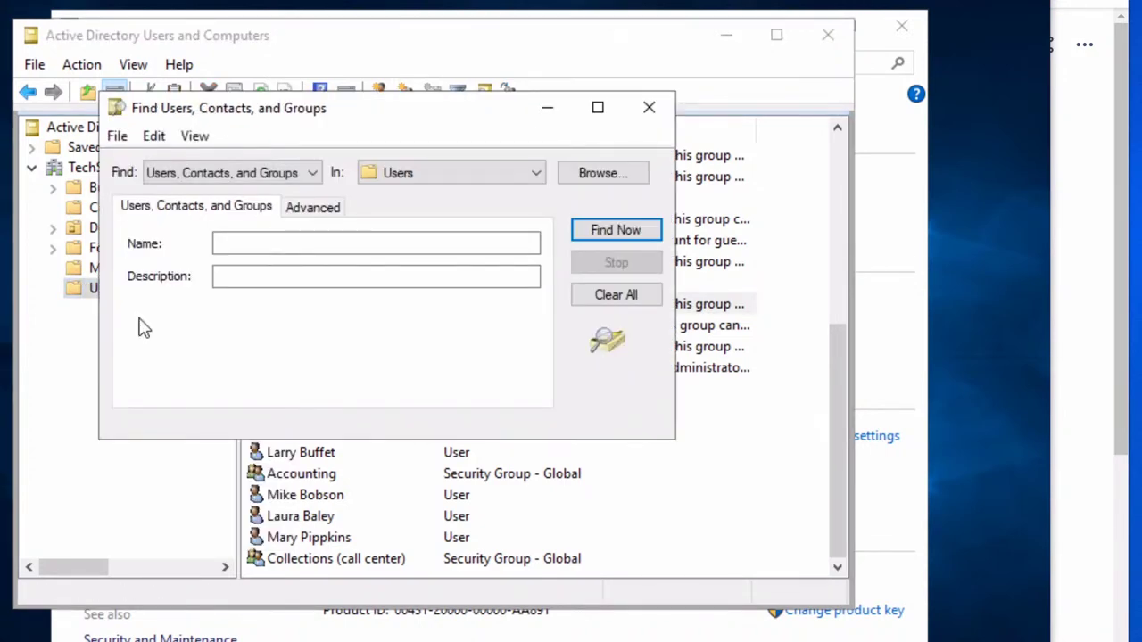
Search the Users folder for the affected user by first name.
{"action": "left_click", "coordinate": [342, 236]}
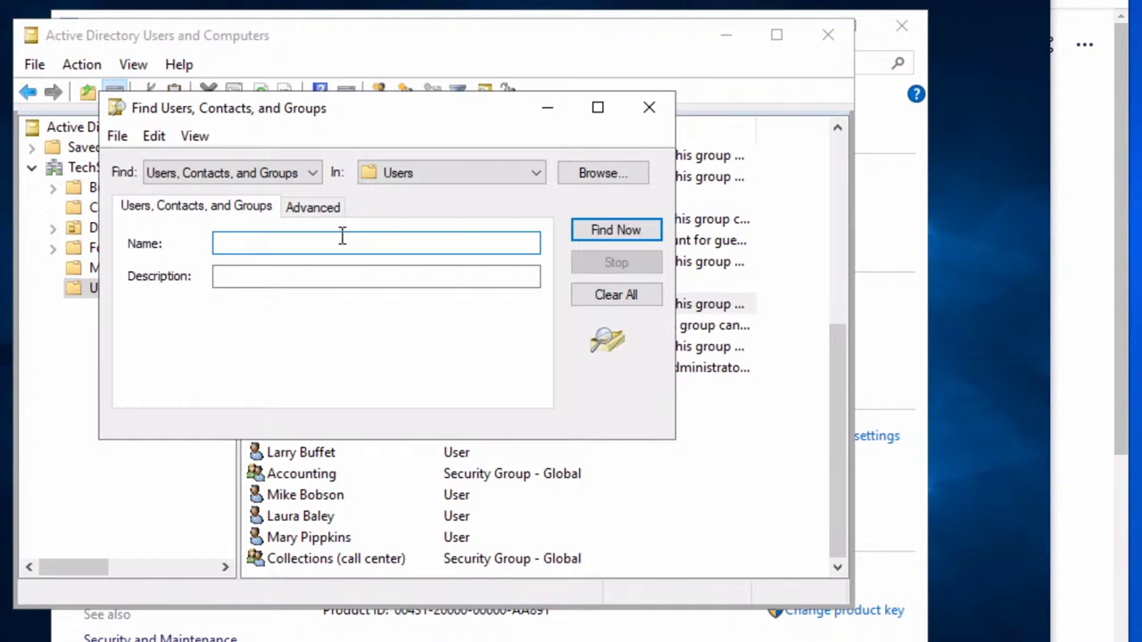
{"action": "type", "text": "mike"}
{"action": "left_click", "coordinate": [604, 235]}
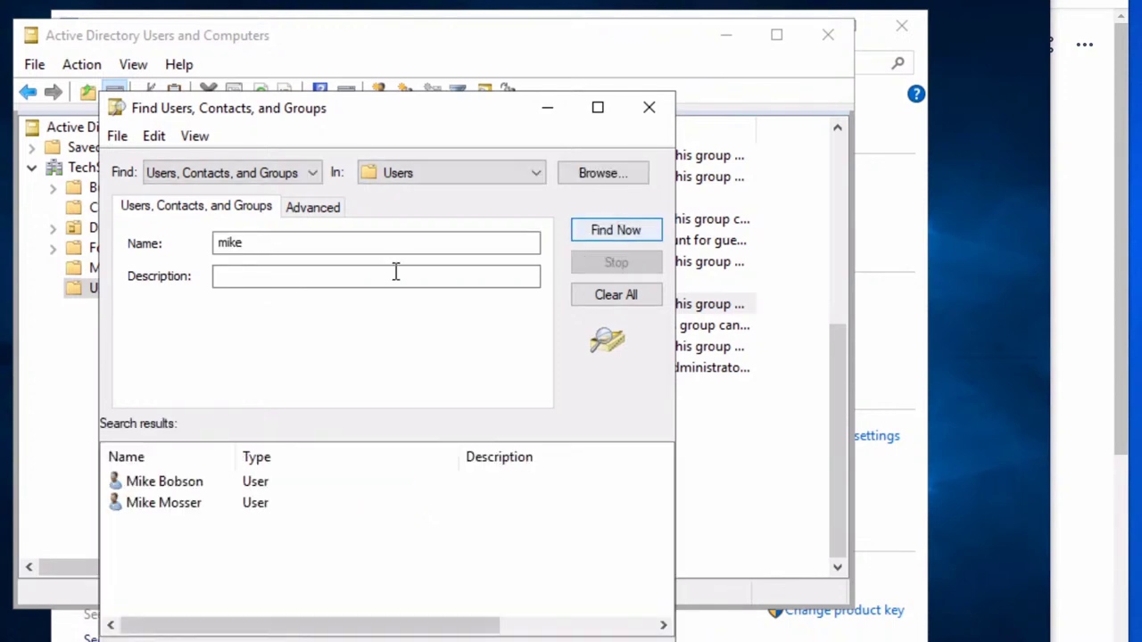
Open Reset Password for the found user and step through both password fields.
{"action": "left_click", "coordinate": [186, 503]}
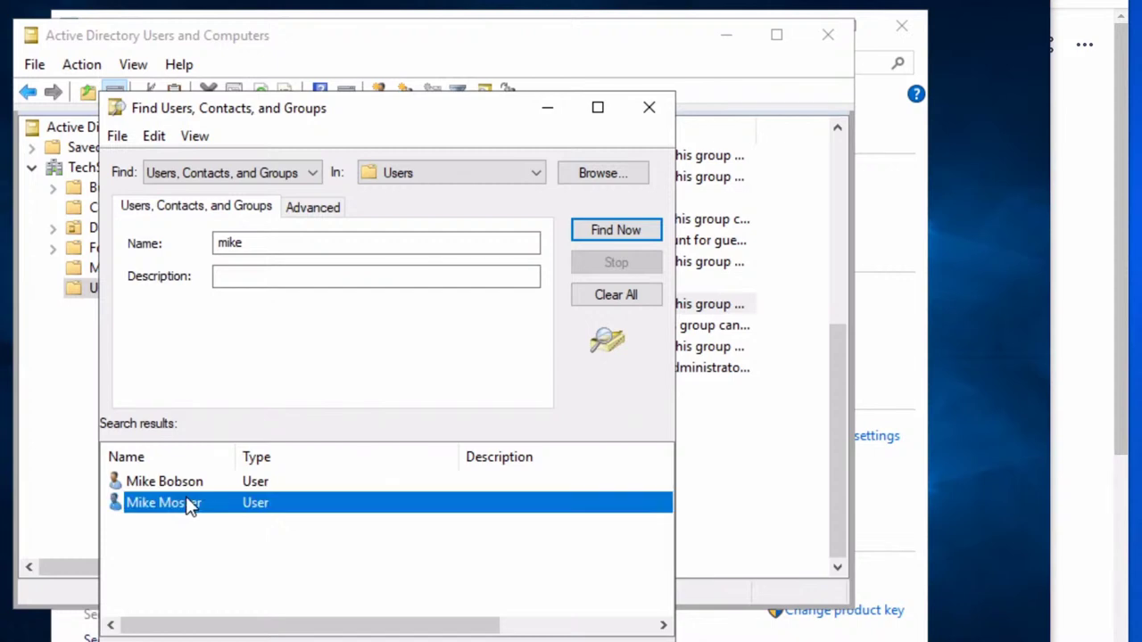
{"action": "right_click", "coordinate": [187, 501]}
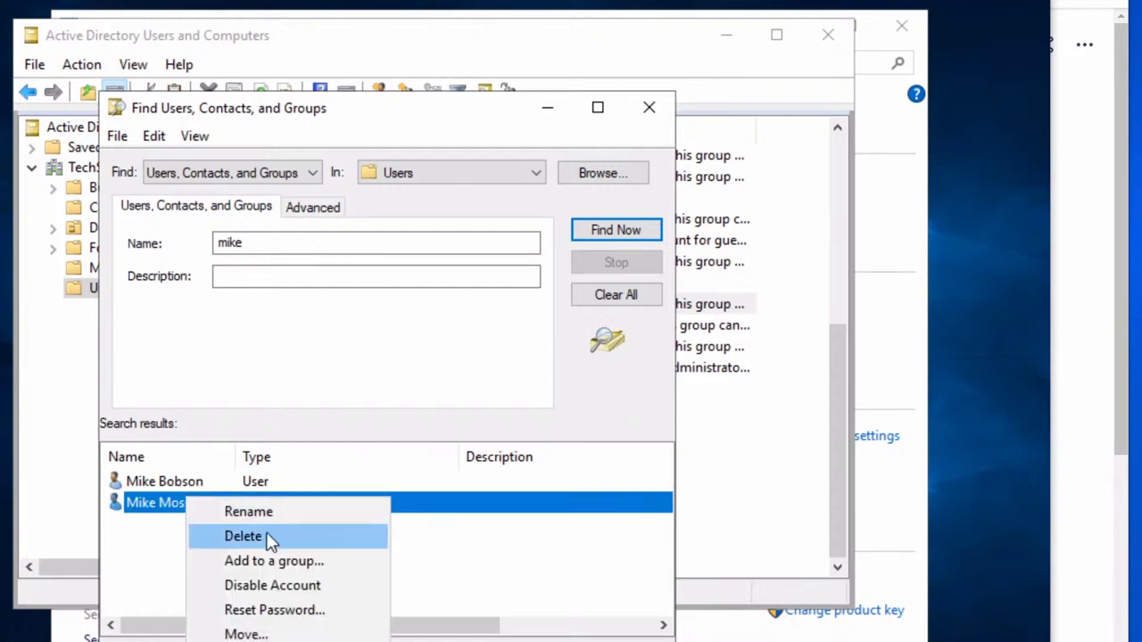
{"action": "left_click", "coordinate": [285, 612]}
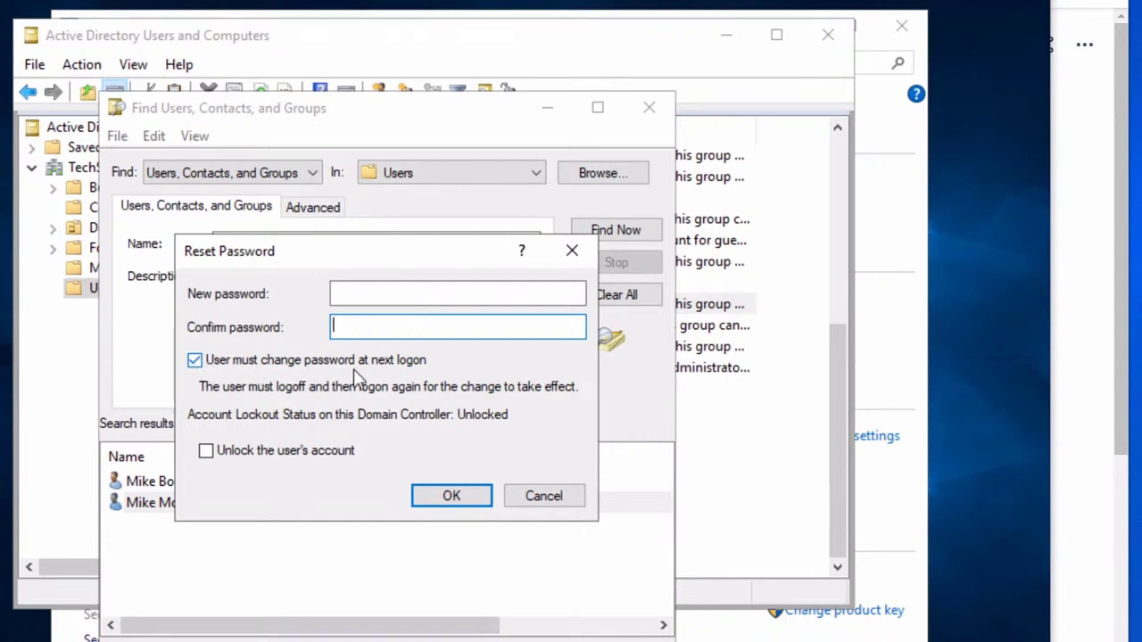
{"action": "left_click", "coordinate": [416, 295]}
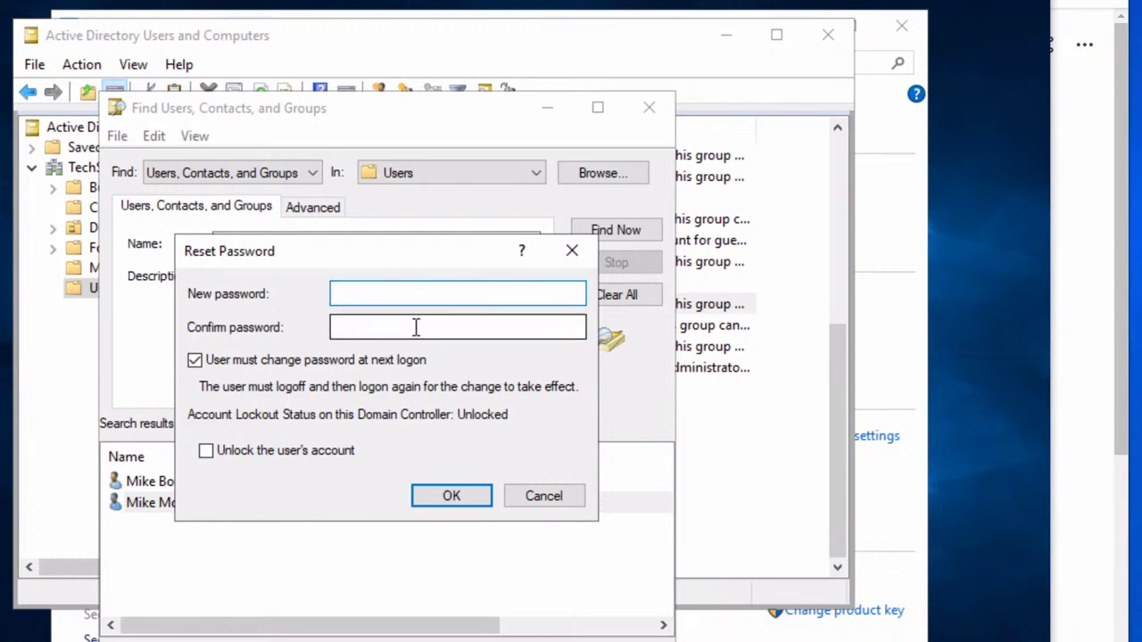
{"action": "left_click", "coordinate": [415, 326]}
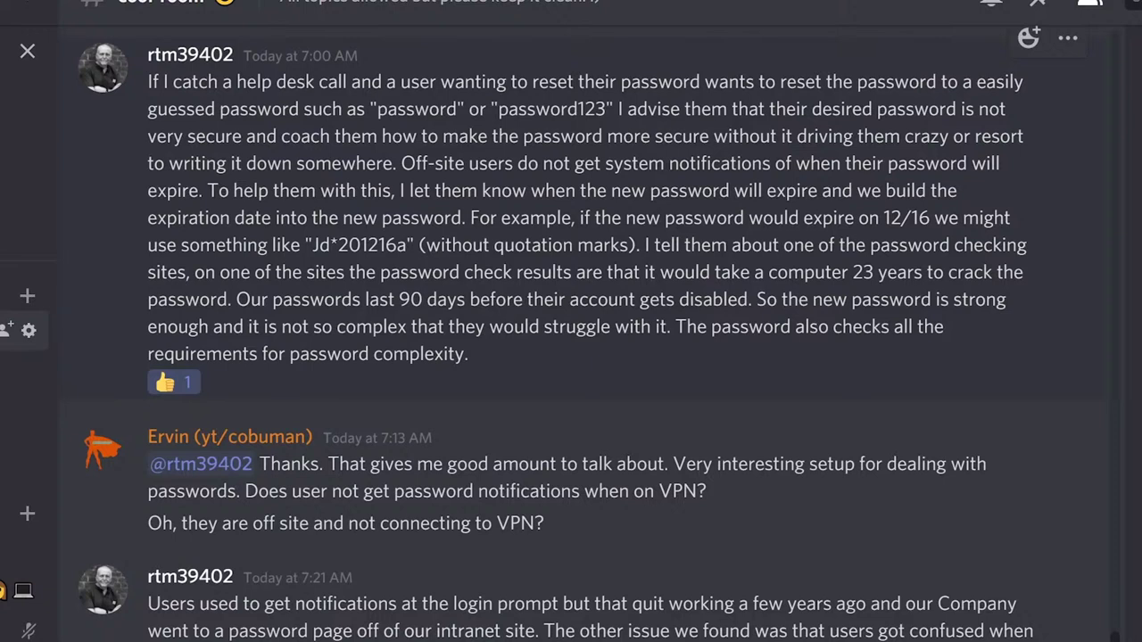
{"action": "left_click_drag", "start_coordinate": [311, 244], "coordinate": [406, 243]}
{"action": "left_click", "coordinate": [406, 242]}
{"action": "left_click_drag", "start_coordinate": [407, 244], "coordinate": [311, 244]}
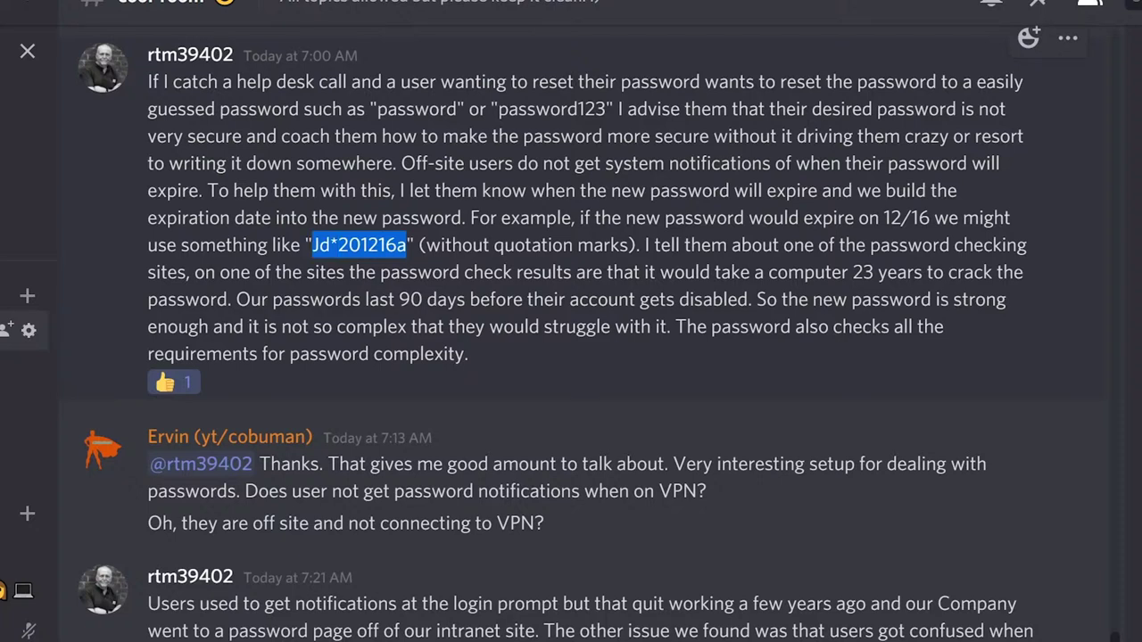
{"action": "left_click_drag", "start_coordinate": [401, 163], "coordinate": [465, 163]}
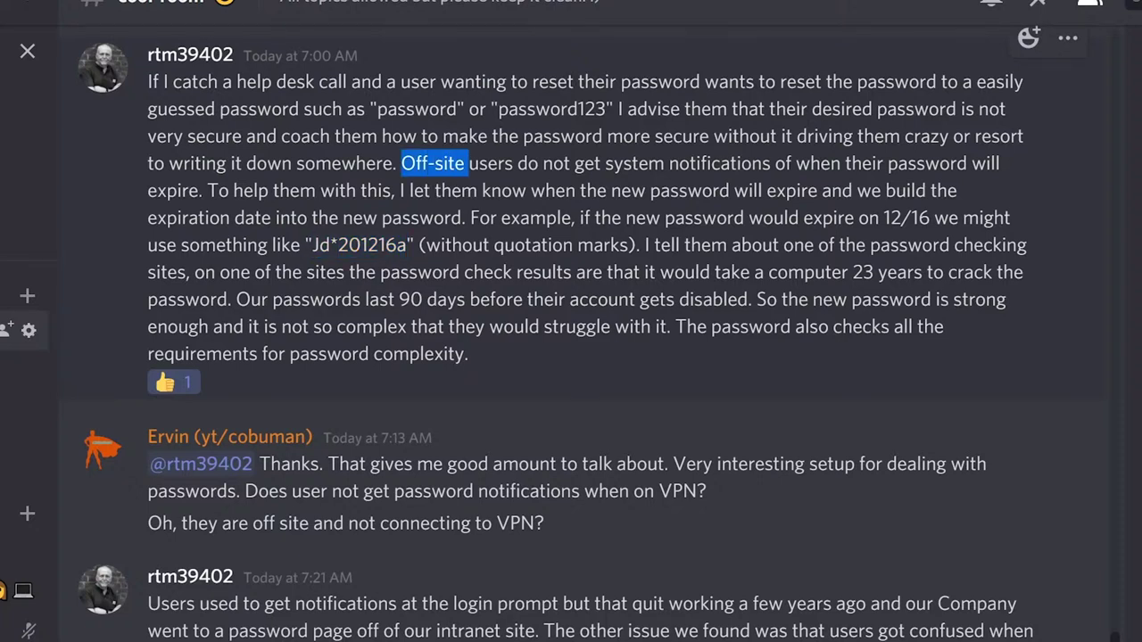
{"action": "left_click_drag", "start_coordinate": [311, 245], "coordinate": [407, 244]}
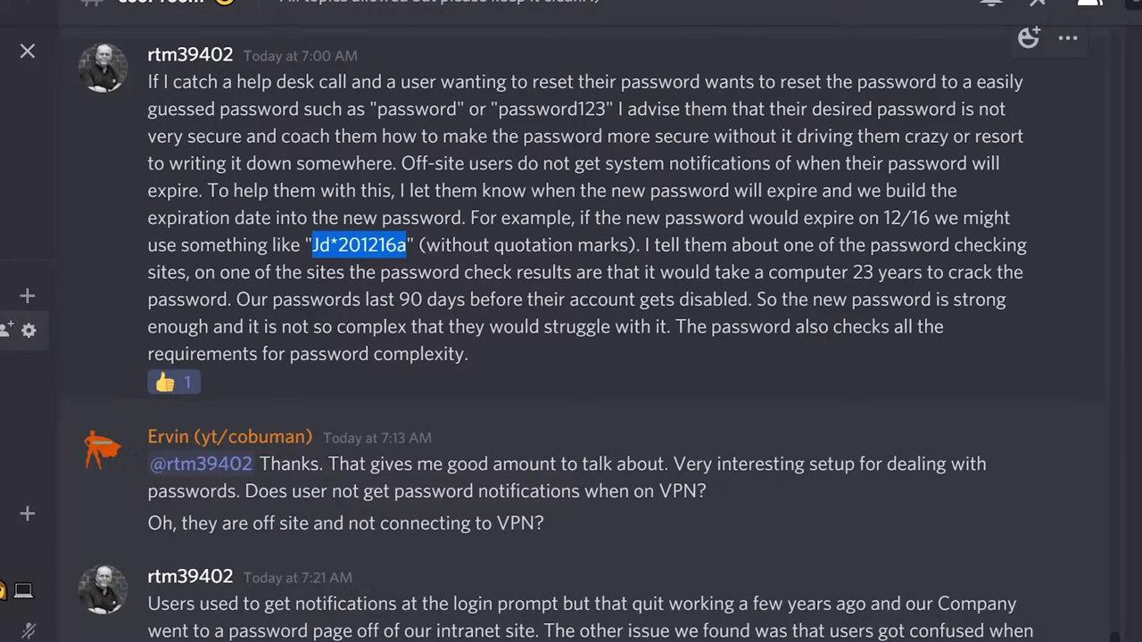
{"action": "key", "text": "Escape"}
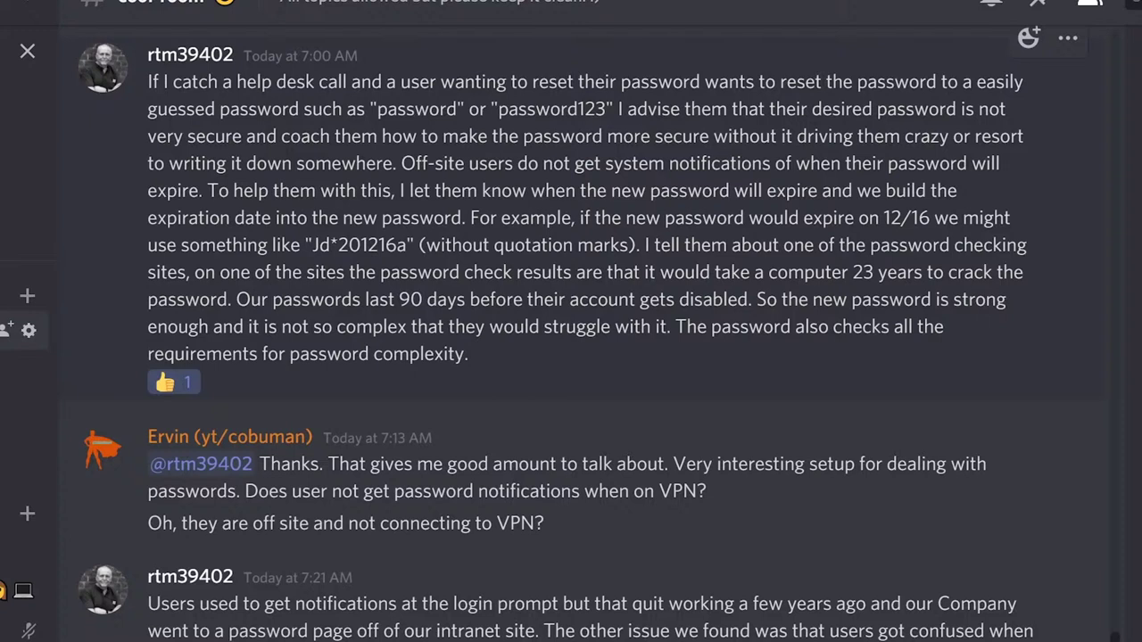
{"action": "left_click_drag", "start_coordinate": [312, 245], "coordinate": [406, 245]}
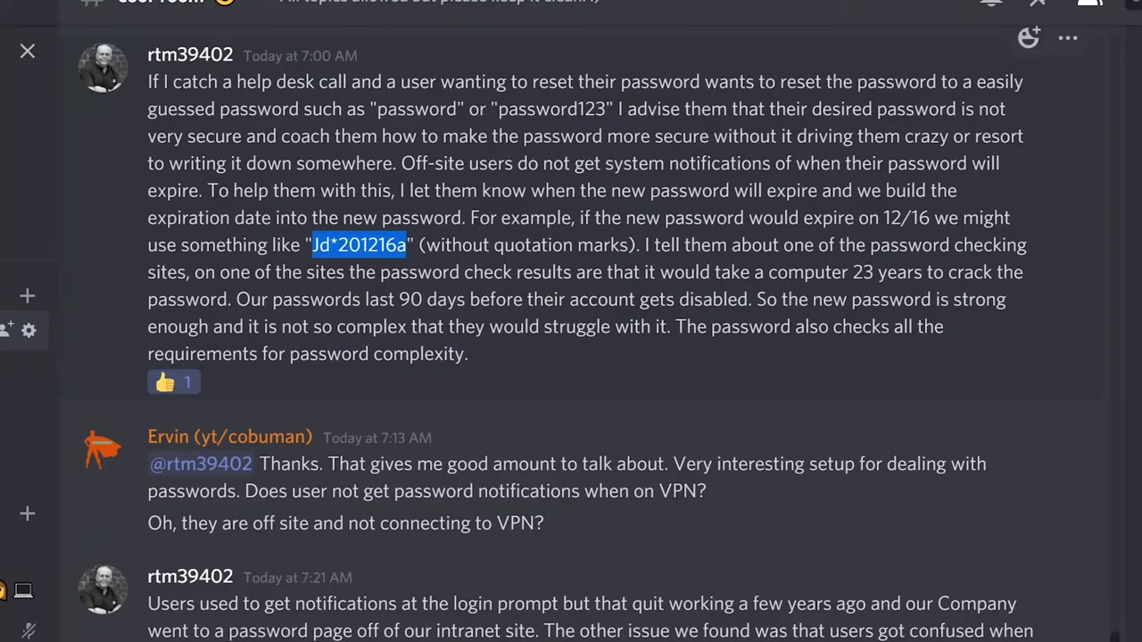
{"action": "key", "text": "Escape"}
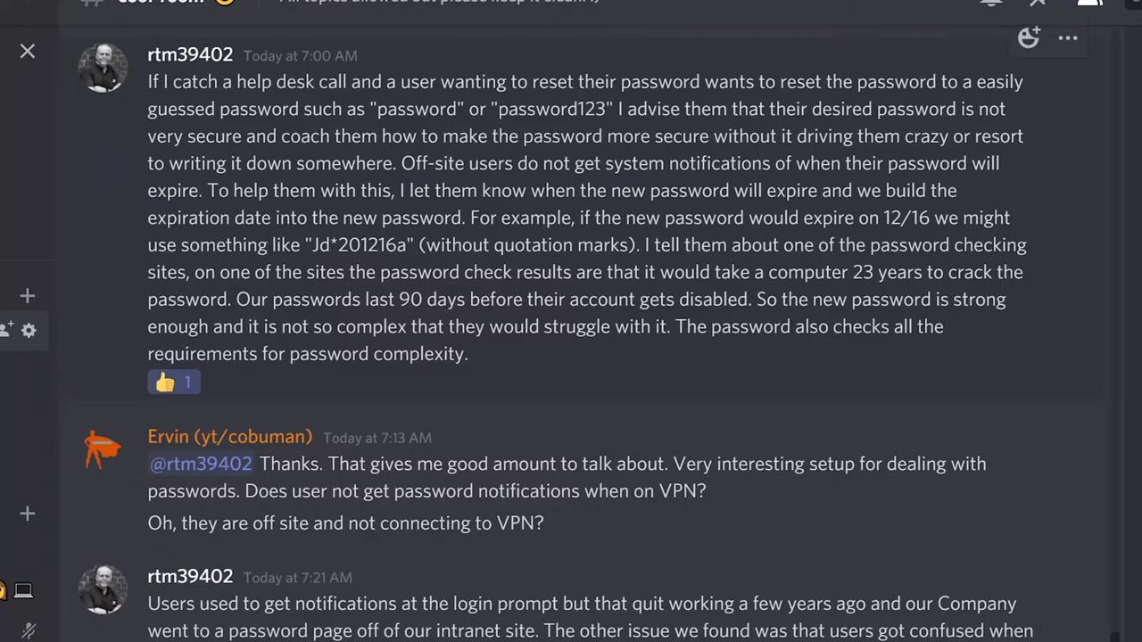
{"action": "left_click_drag", "start_coordinate": [312, 245], "coordinate": [406, 244]}
{"action": "scroll", "coordinate": [689, 268], "scroll_direction": "down", "scroll_amount": 3}
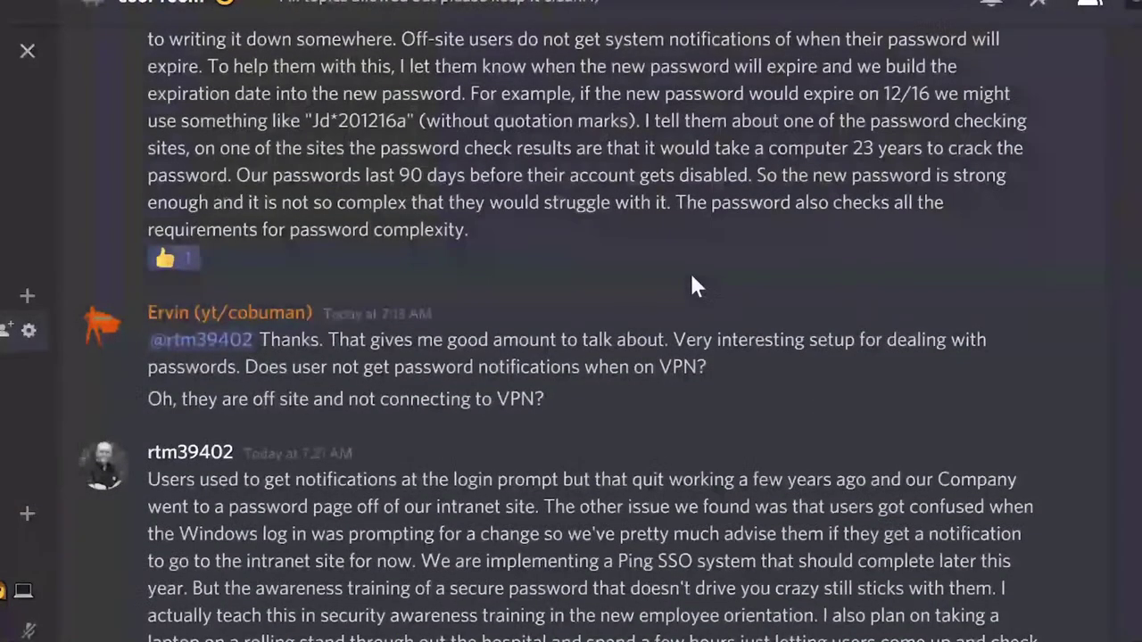
{"action": "scroll", "coordinate": [668, 293], "scroll_direction": "down", "scroll_amount": 3}
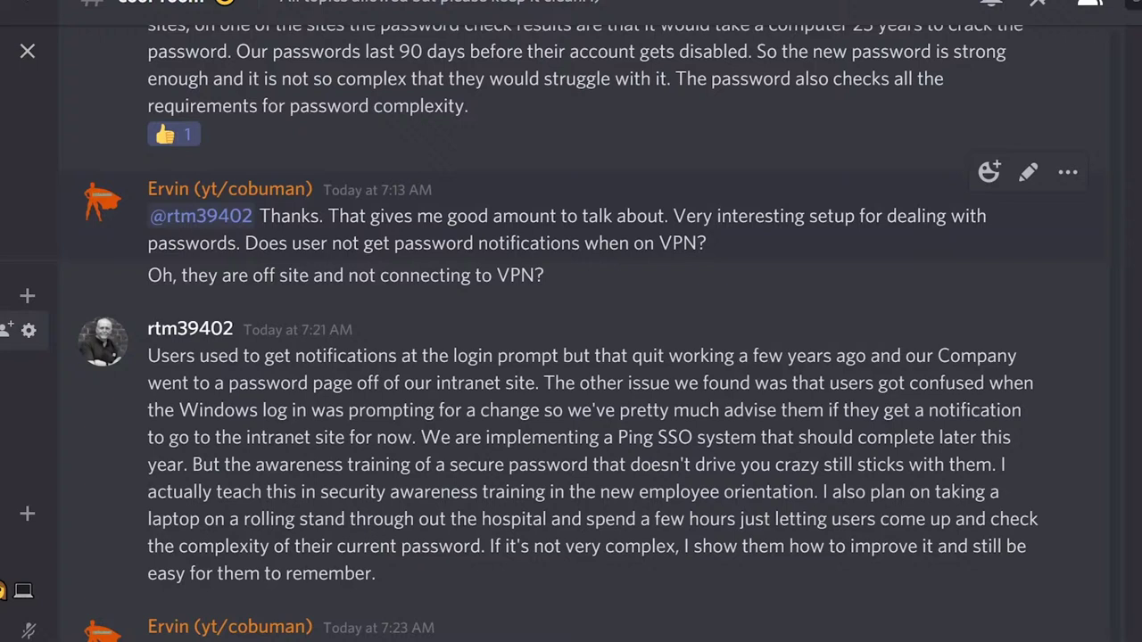
{"action": "left_click_drag", "start_coordinate": [259, 216], "coordinate": [478, 216]}
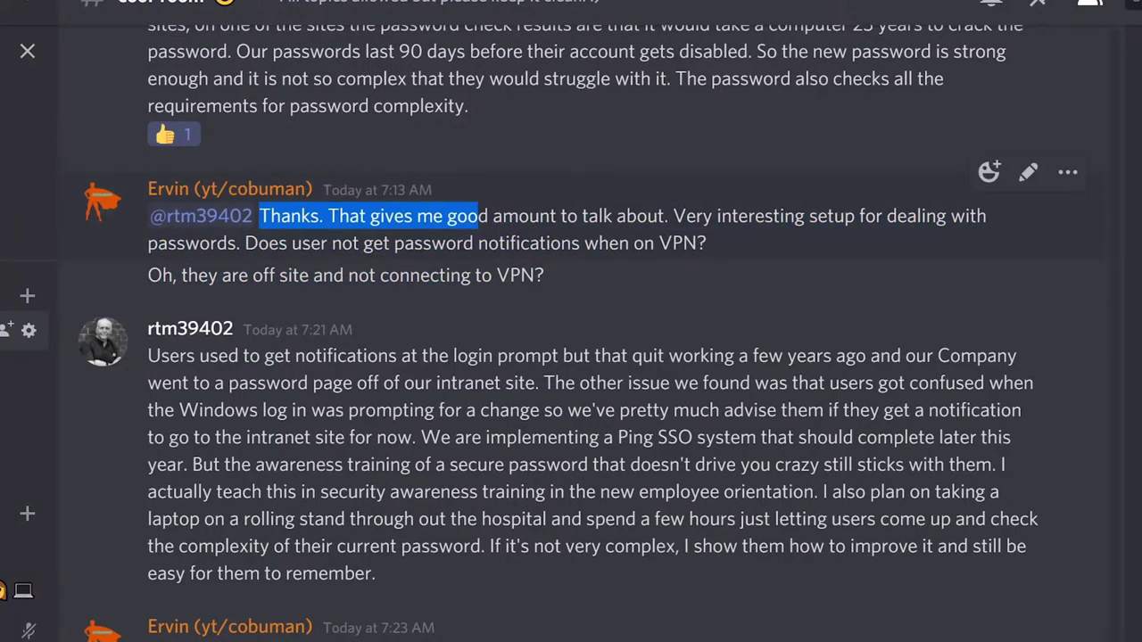
{"action": "left_click", "coordinate": [478, 216]}
{"action": "scroll", "coordinate": [475, 233], "scroll_direction": "up", "scroll_amount": 2}
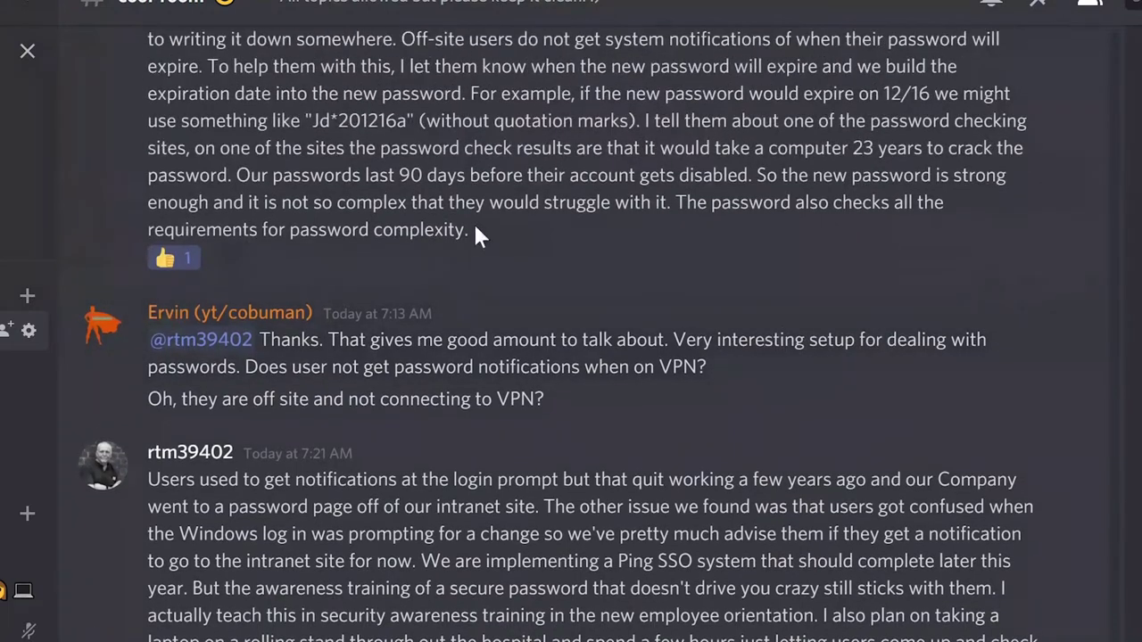
{"action": "left_click_drag", "start_coordinate": [312, 121], "coordinate": [407, 120]}
{"action": "left_click", "coordinate": [407, 120]}
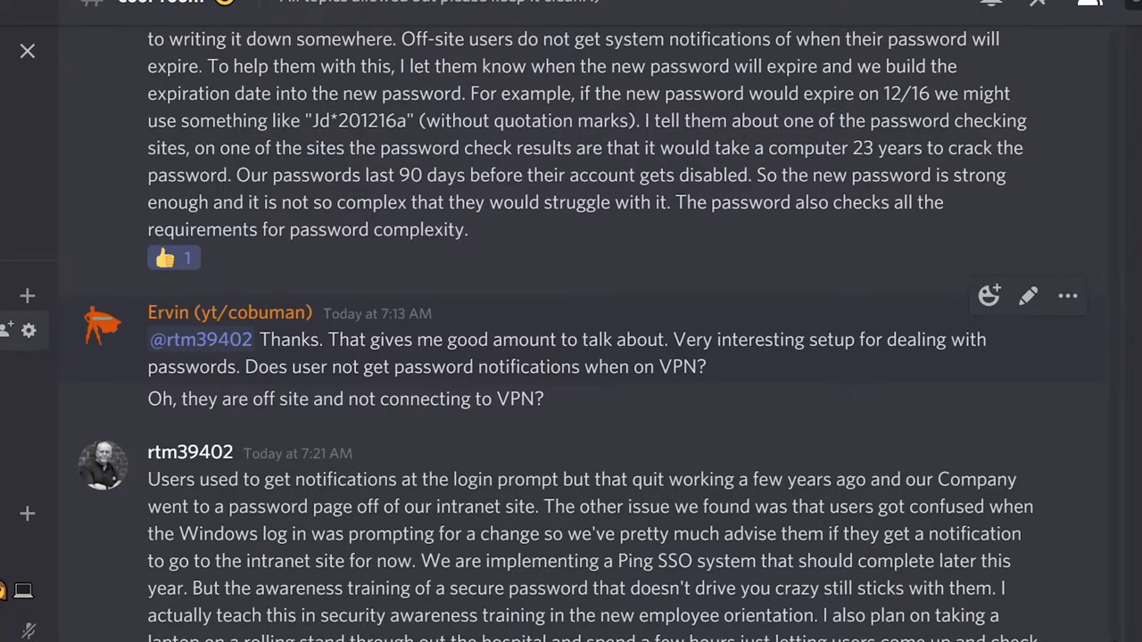
{"action": "left_click_drag", "start_coordinate": [258, 339], "coordinate": [672, 339]}
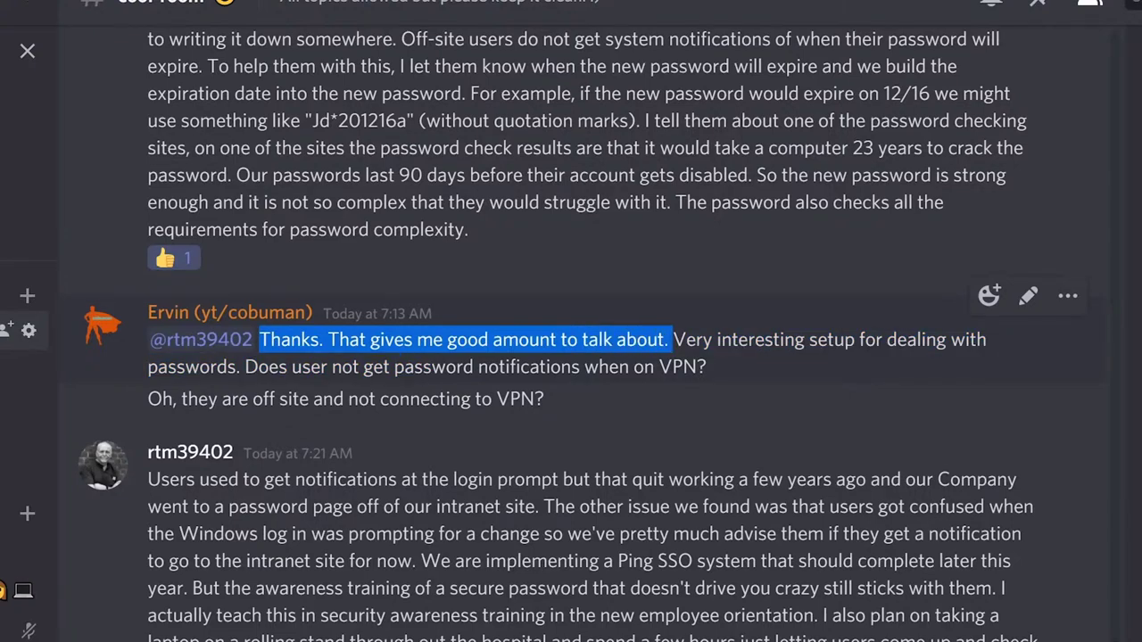
{"action": "left_click", "coordinate": [672, 339]}
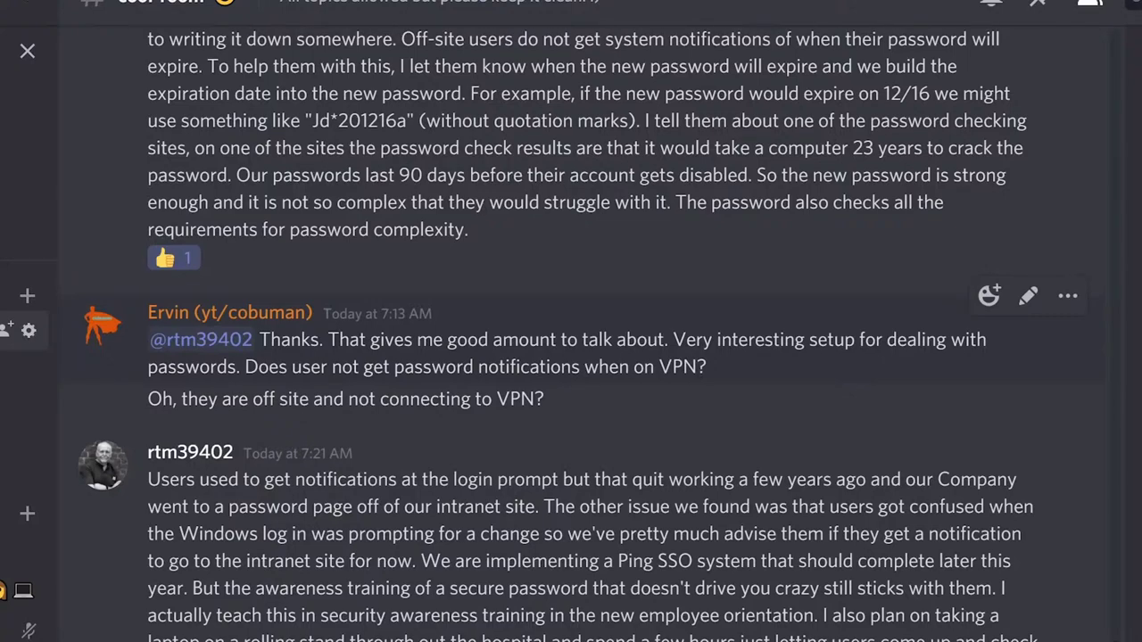
{"action": "scroll", "coordinate": [406, 364], "scroll_direction": "down", "scroll_amount": 4}
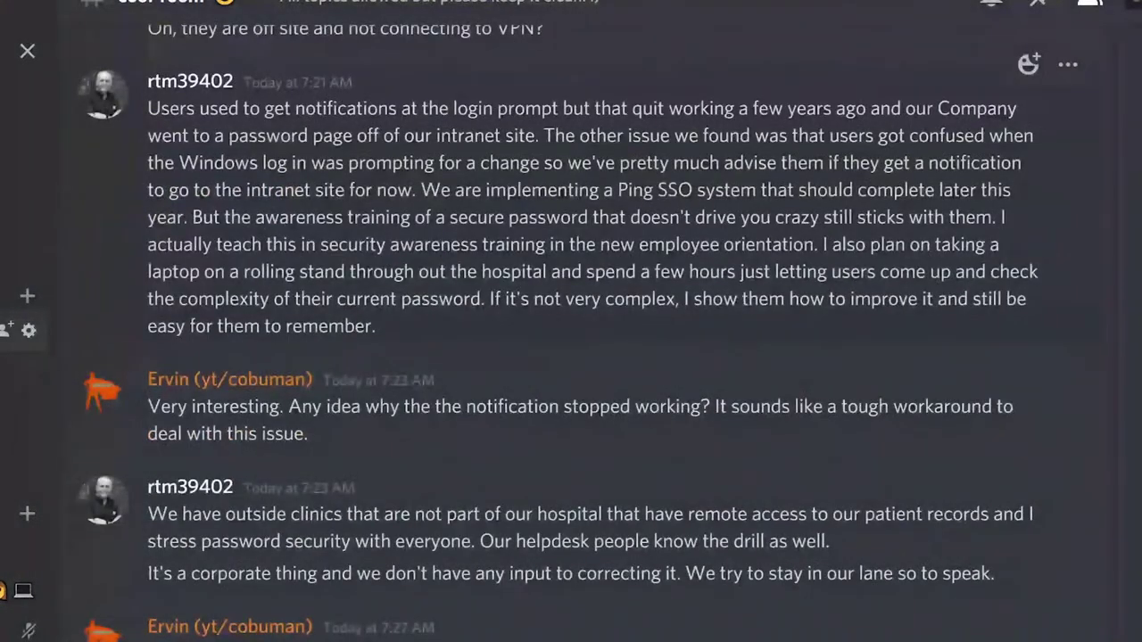
{"action": "left_click_drag", "start_coordinate": [148, 107], "coordinate": [291, 108]}
{"action": "scroll", "coordinate": [302, 103], "scroll_direction": "up", "scroll_amount": 1}
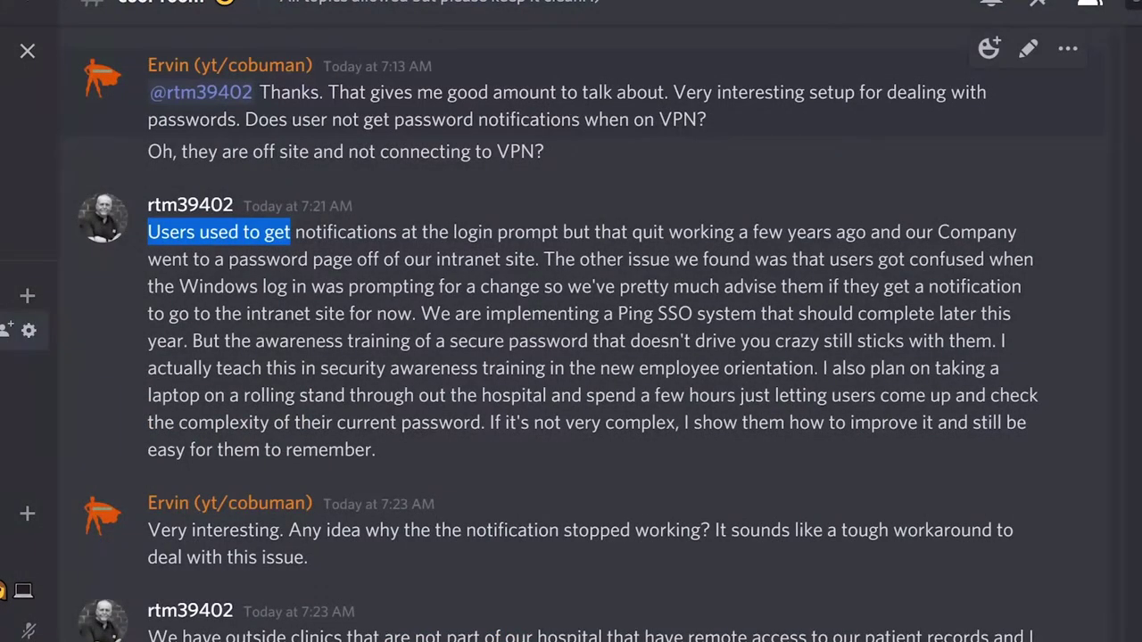
{"action": "left_click_drag", "start_coordinate": [244, 120], "coordinate": [710, 119]}
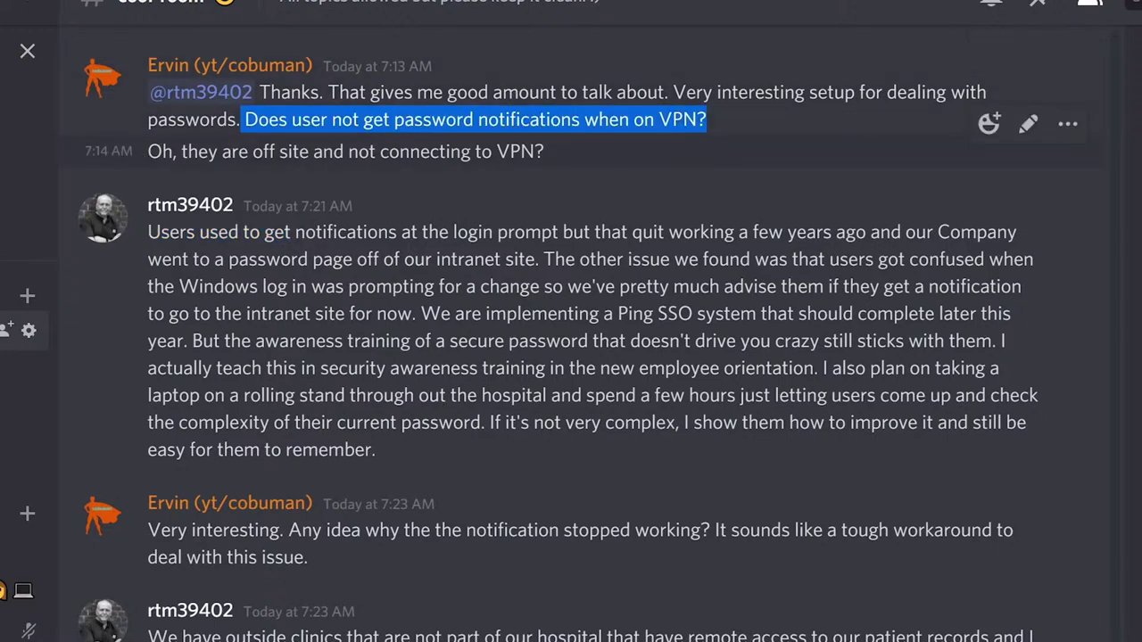
{"action": "left_click_drag", "start_coordinate": [145, 151], "coordinate": [545, 166]}
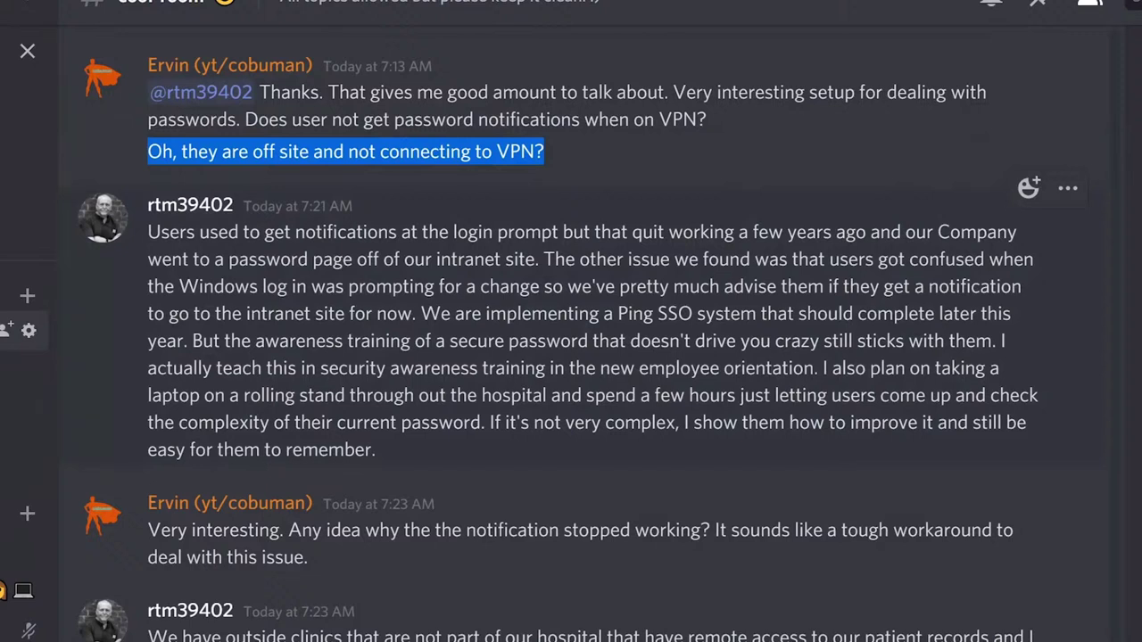
{"action": "key", "text": "Escape"}
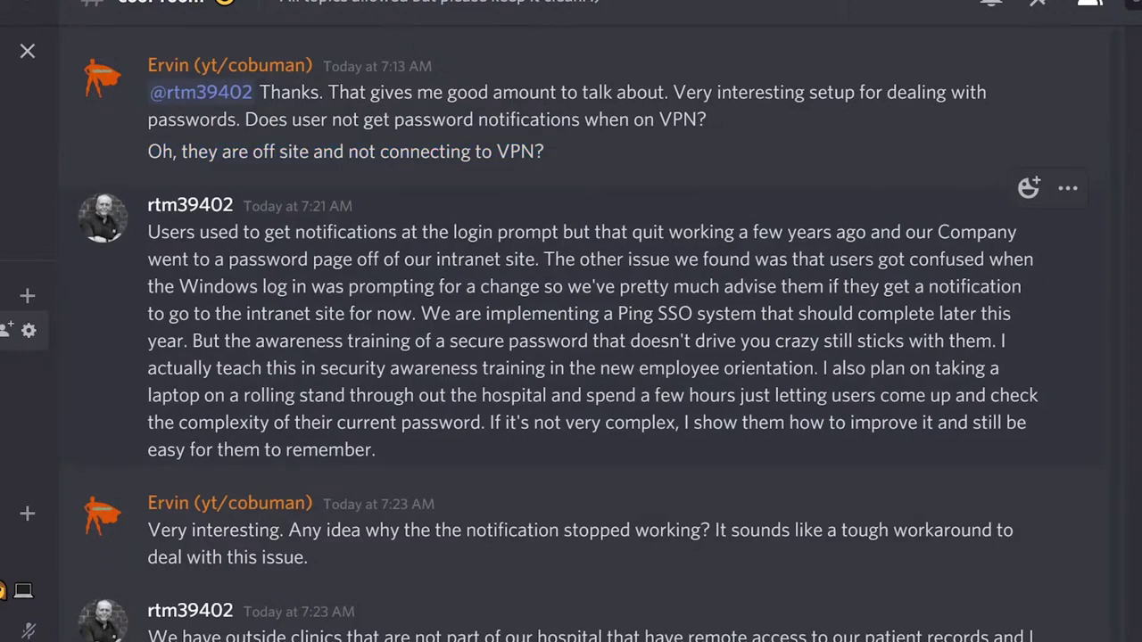
{"action": "left_click_drag", "start_coordinate": [147, 232], "coordinate": [542, 260]}
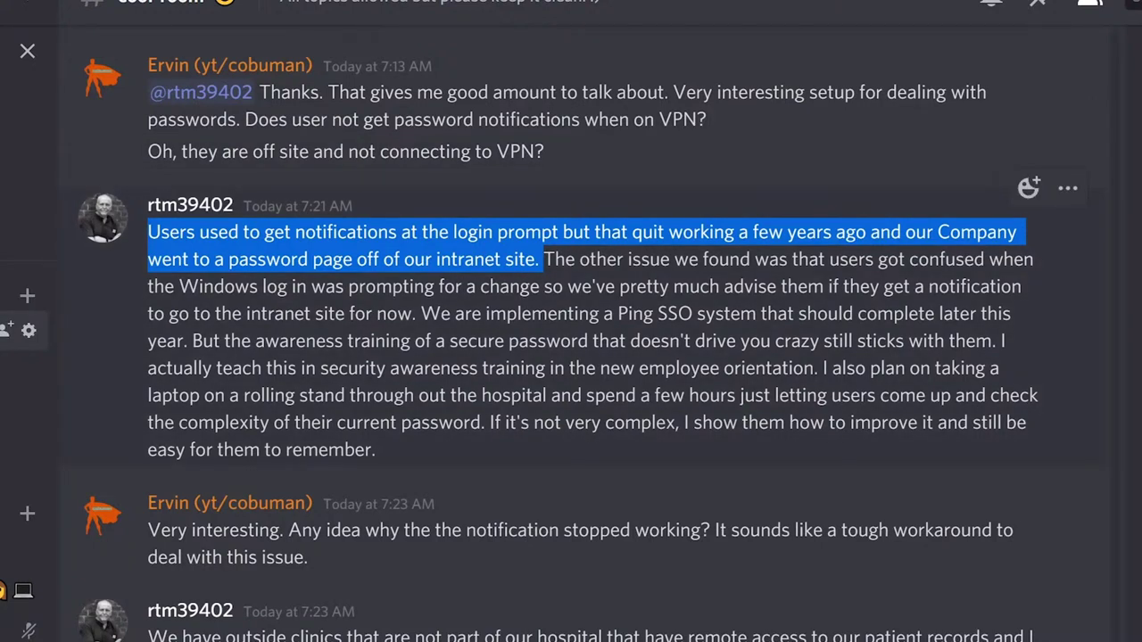
{"action": "left_click", "coordinate": [541, 259]}
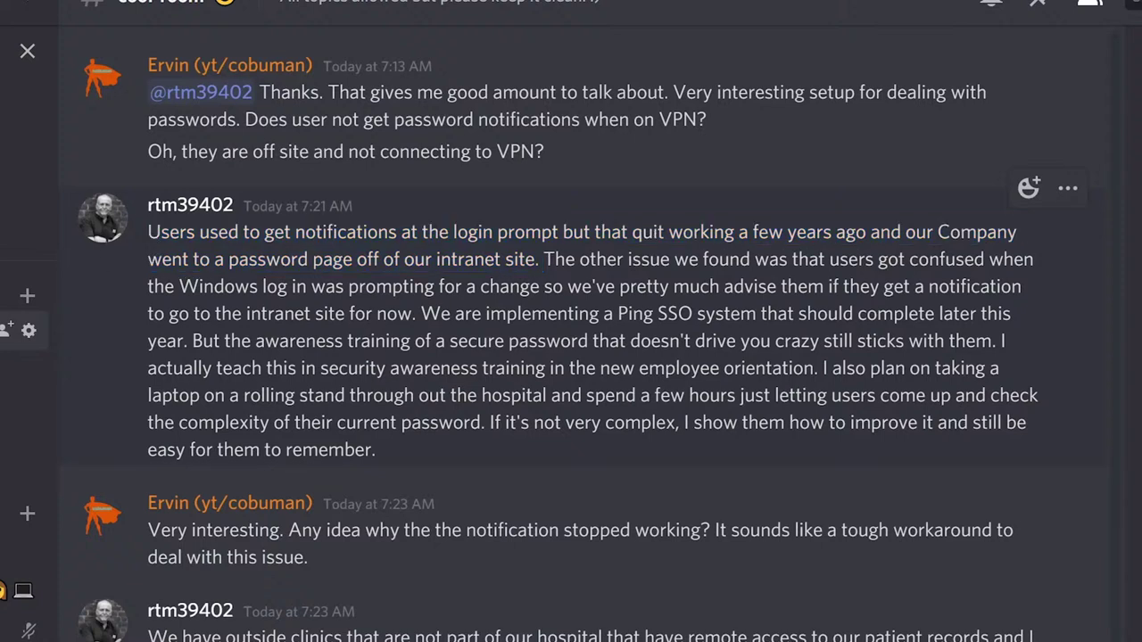
{"action": "left_click_drag", "start_coordinate": [148, 232], "coordinate": [1048, 239]}
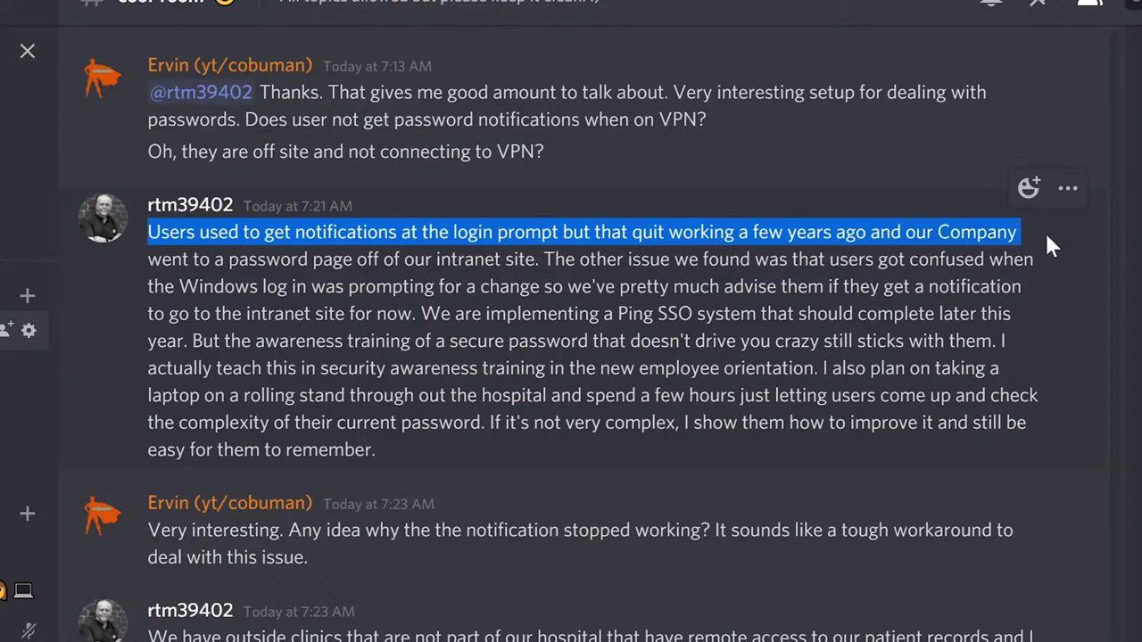
{"action": "left_click", "coordinate": [518, 225]}
{"action": "left_click_drag", "start_coordinate": [148, 232], "coordinate": [484, 258]}
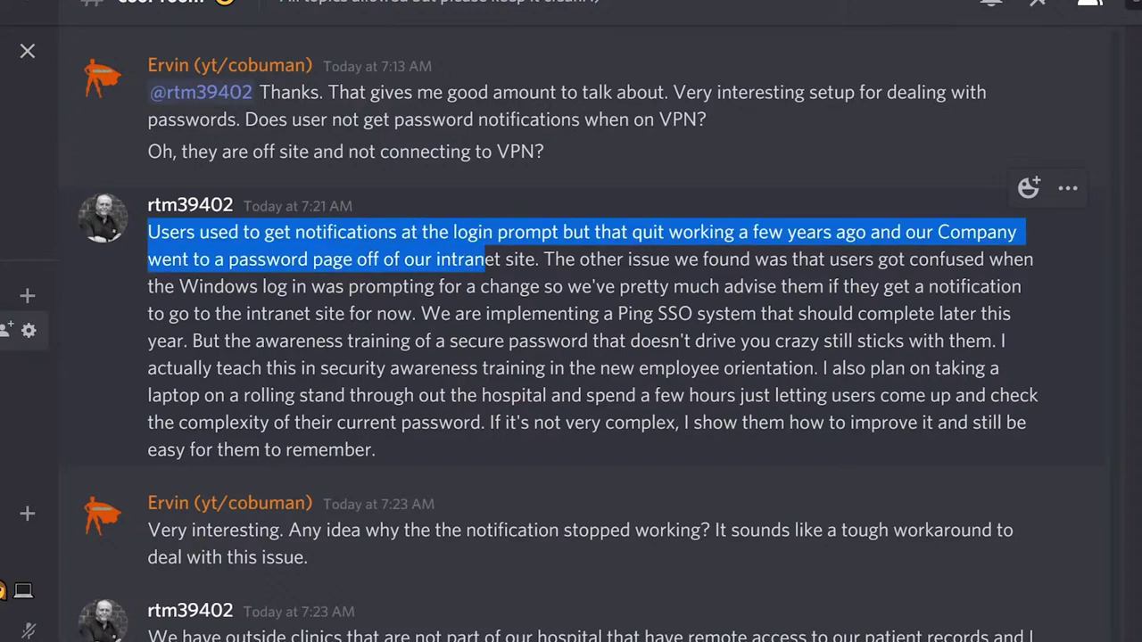
{"action": "left_click_drag", "start_coordinate": [484, 259], "coordinate": [540, 259]}
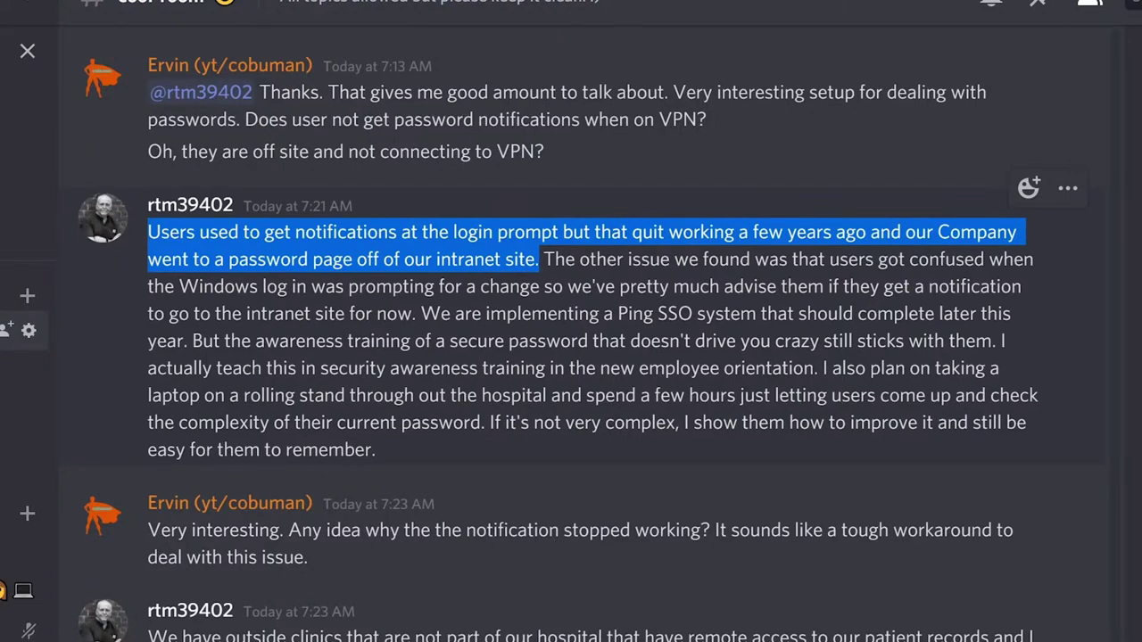
{"action": "left_click", "coordinate": [539, 258]}
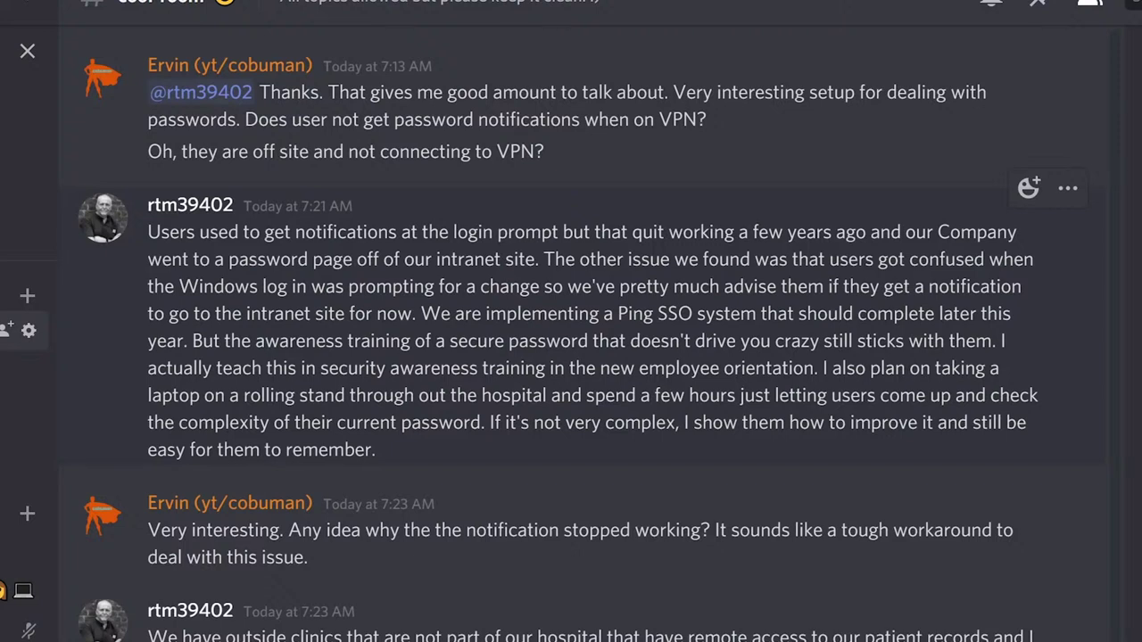
{"action": "left_click_drag", "start_coordinate": [543, 258], "coordinate": [557, 259]}
{"action": "left_click_drag", "start_coordinate": [554, 259], "coordinate": [580, 258]}
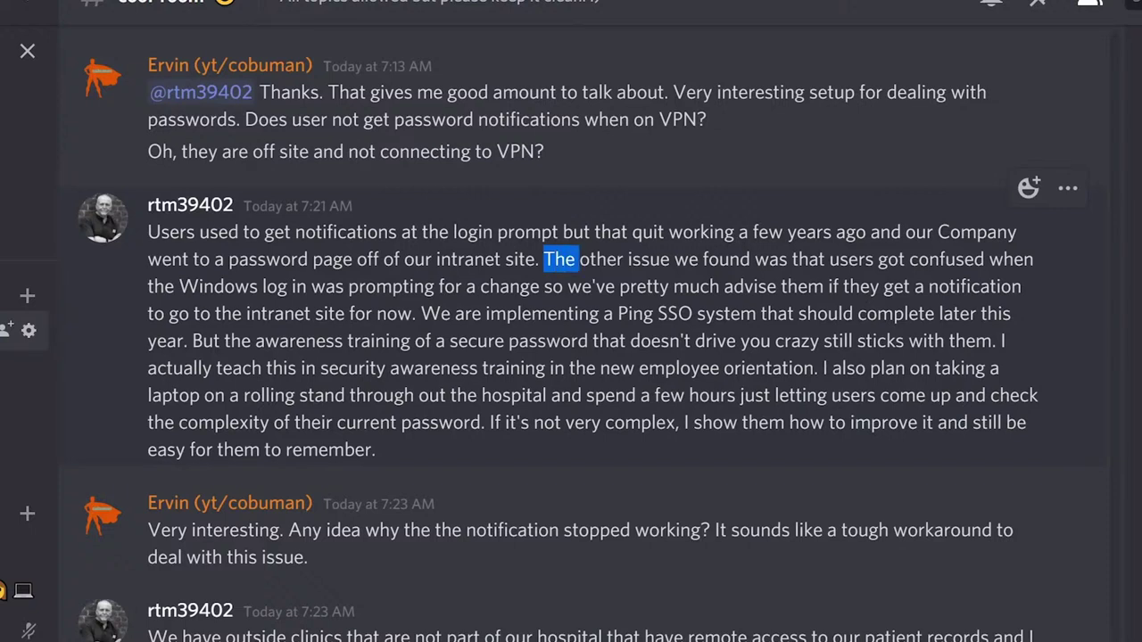
{"action": "left_click_drag", "start_coordinate": [580, 259], "coordinate": [618, 258]}
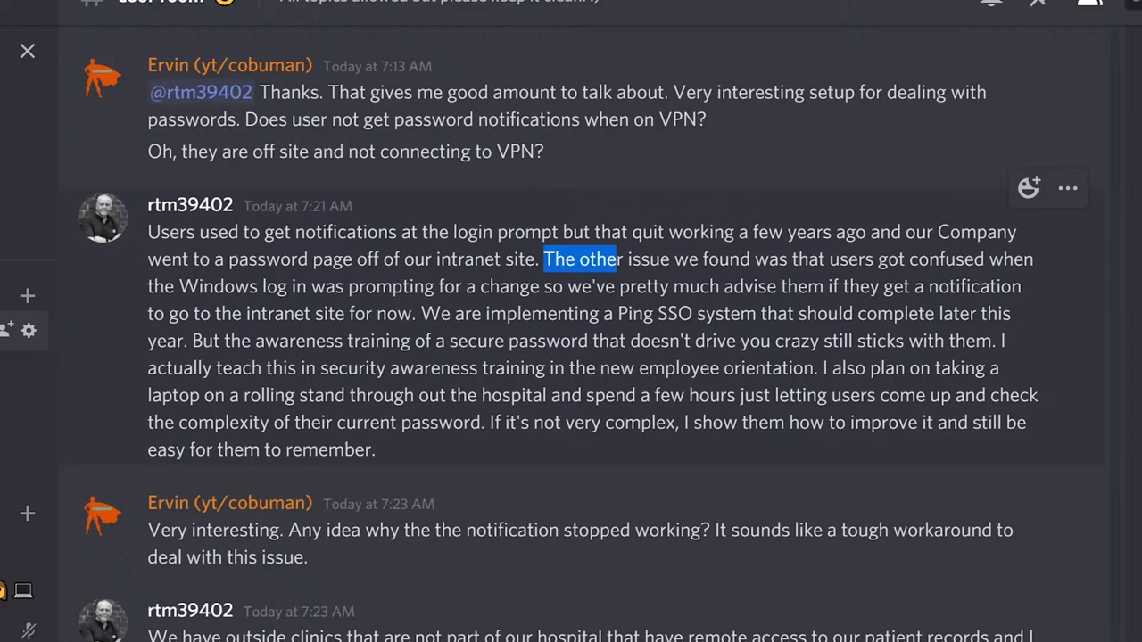
{"action": "left_click_drag", "start_coordinate": [618, 259], "coordinate": [624, 259]}
{"action": "left_click_drag", "start_coordinate": [624, 259], "coordinate": [623, 258]}
{"action": "left_click_drag", "start_coordinate": [623, 259], "coordinate": [615, 287]}
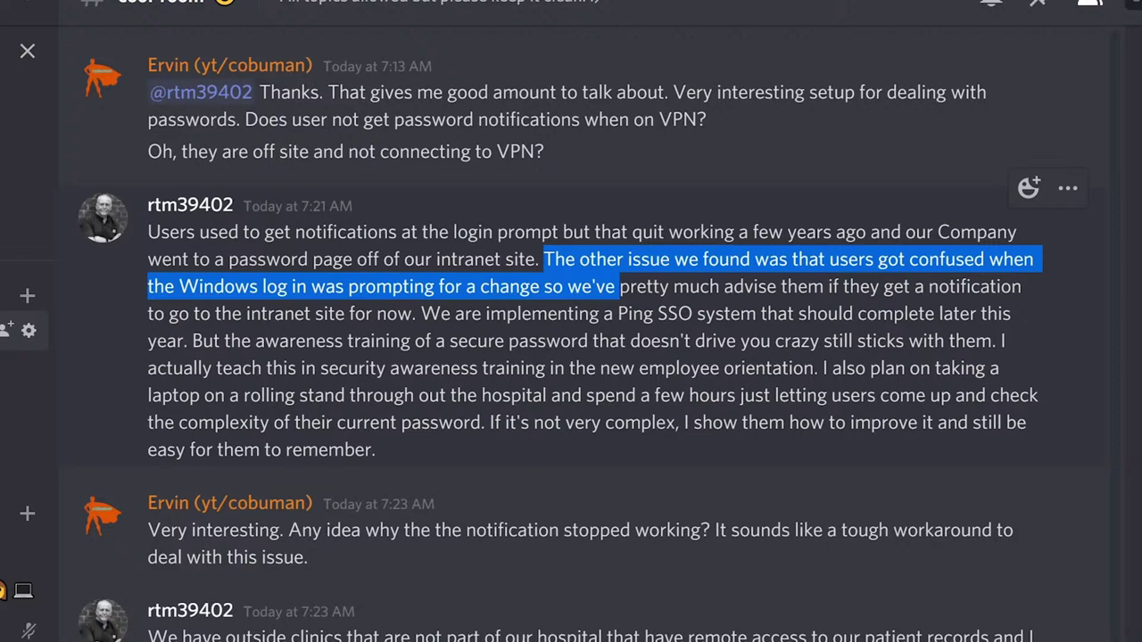
{"action": "left_click", "coordinate": [615, 286]}
{"action": "left_click_drag", "start_coordinate": [543, 259], "coordinate": [413, 313]}
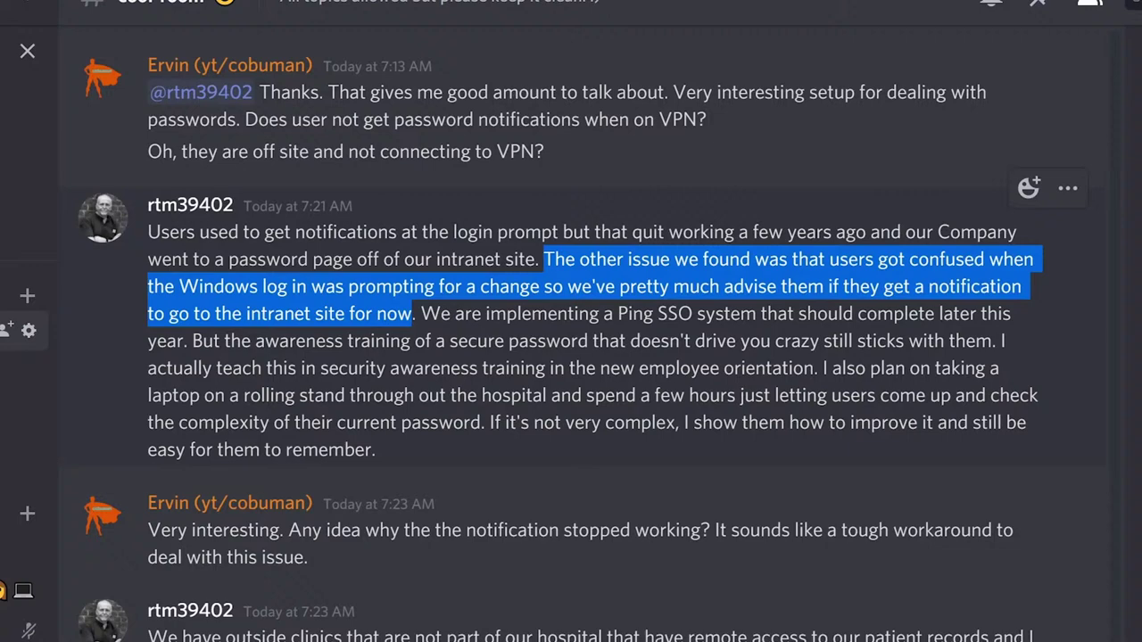
{"action": "left_click", "coordinate": [413, 313]}
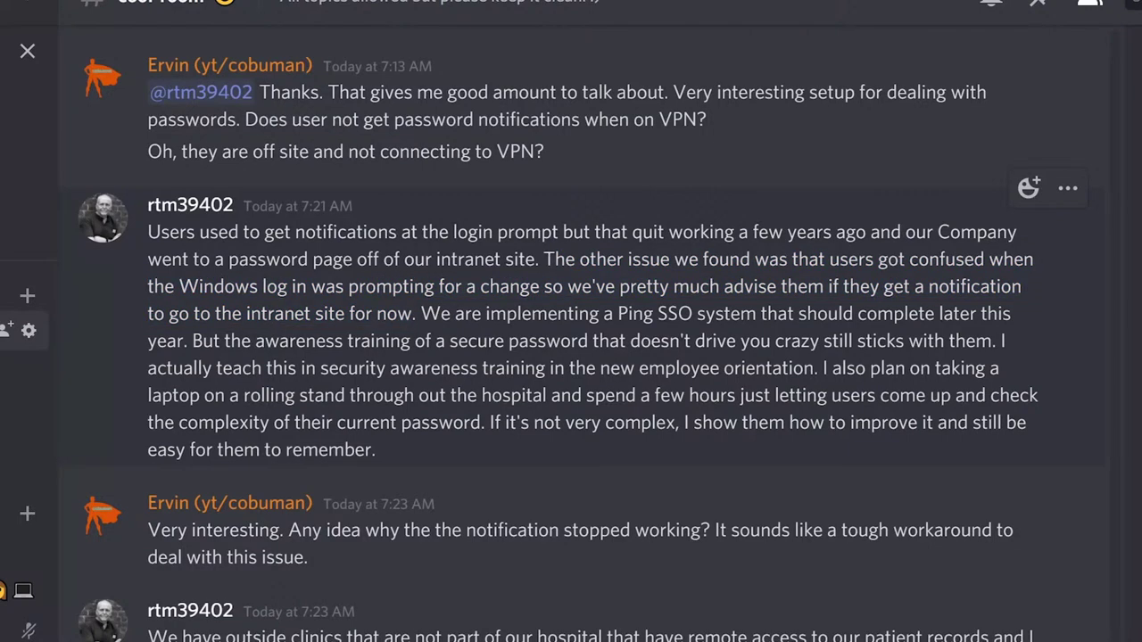
{"action": "left_click_drag", "start_coordinate": [419, 313], "coordinate": [678, 313]}
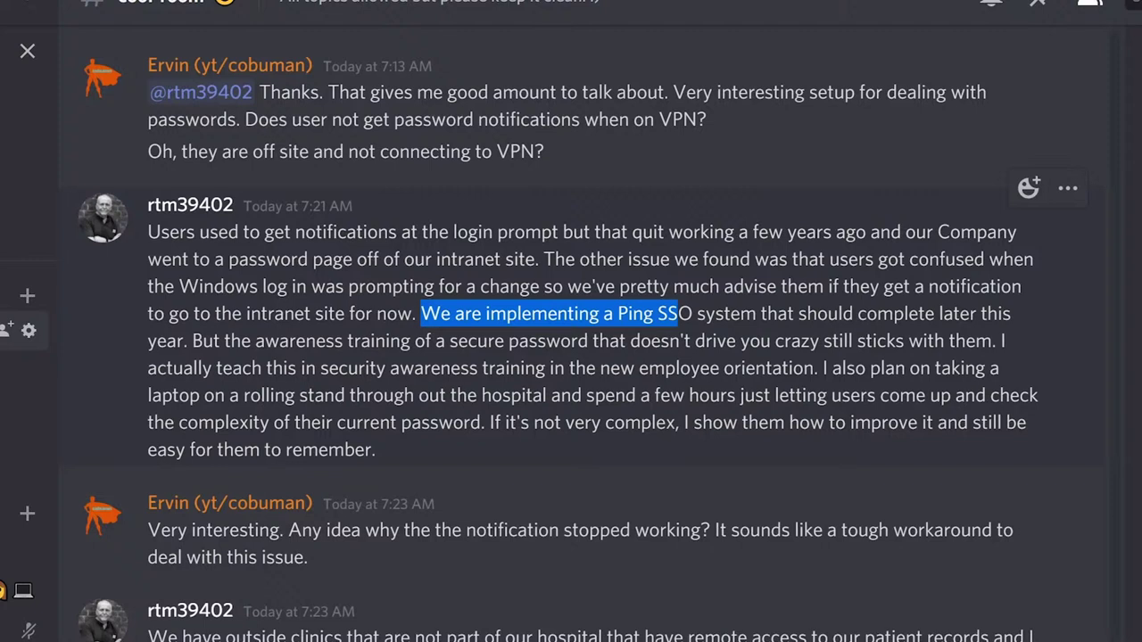
{"action": "left_click_drag", "start_coordinate": [678, 313], "coordinate": [992, 341]}
{"action": "left_click", "coordinate": [193, 340]}
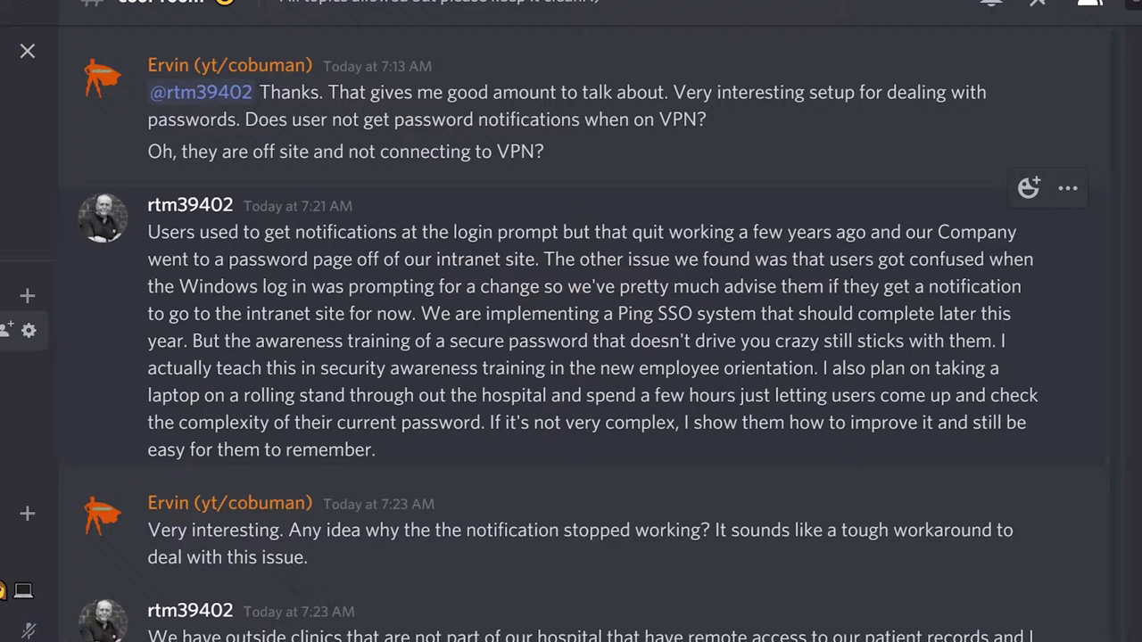
{"action": "left_click_drag", "start_coordinate": [996, 340], "coordinate": [193, 341]}
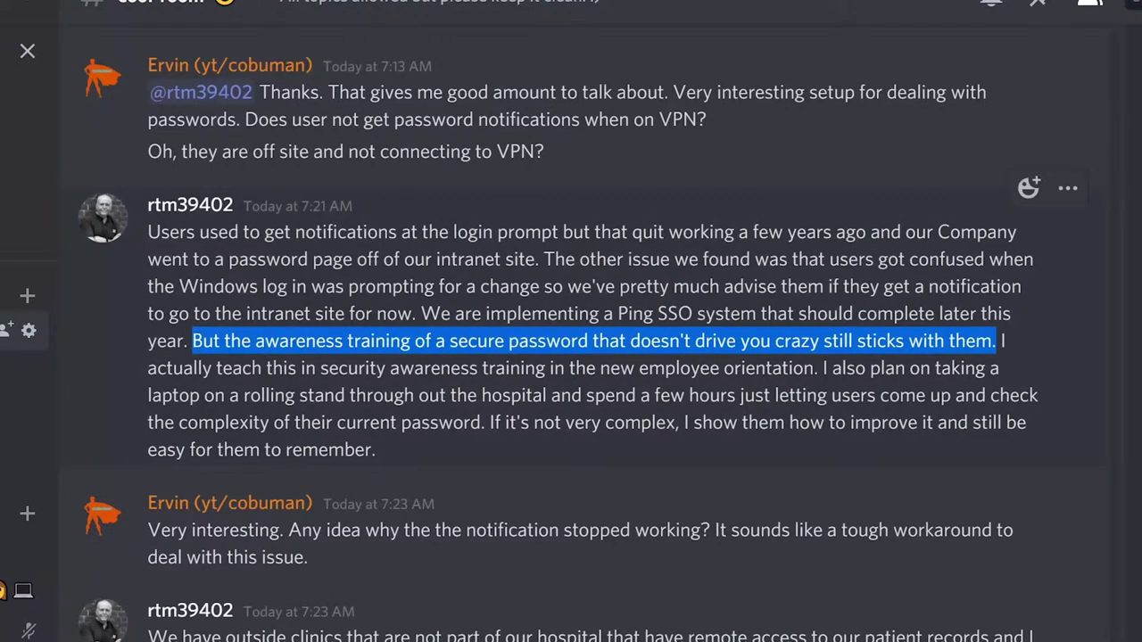
{"action": "double_click", "coordinate": [1002, 341]}
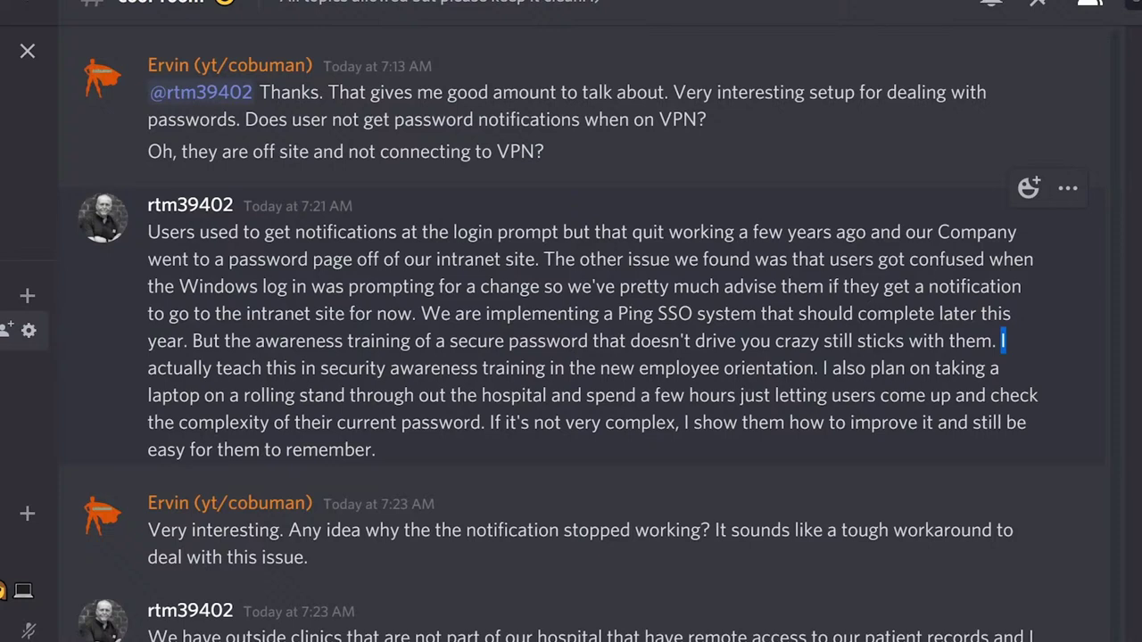
{"action": "left_click_drag", "start_coordinate": [1002, 341], "coordinate": [817, 367]}
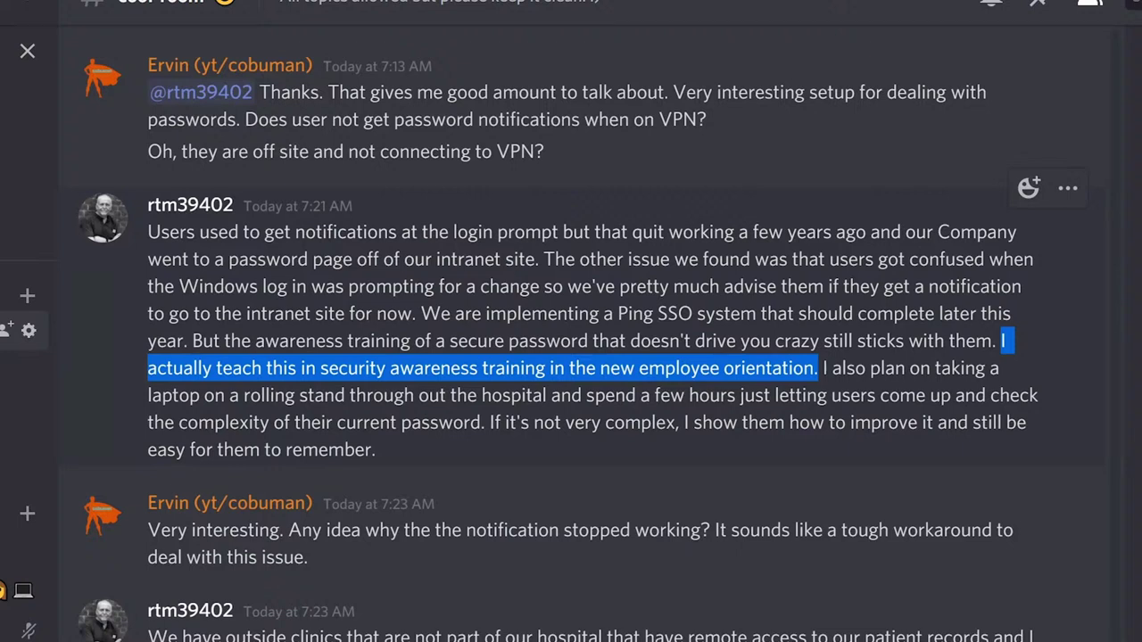
{"action": "key", "text": "Escape"}
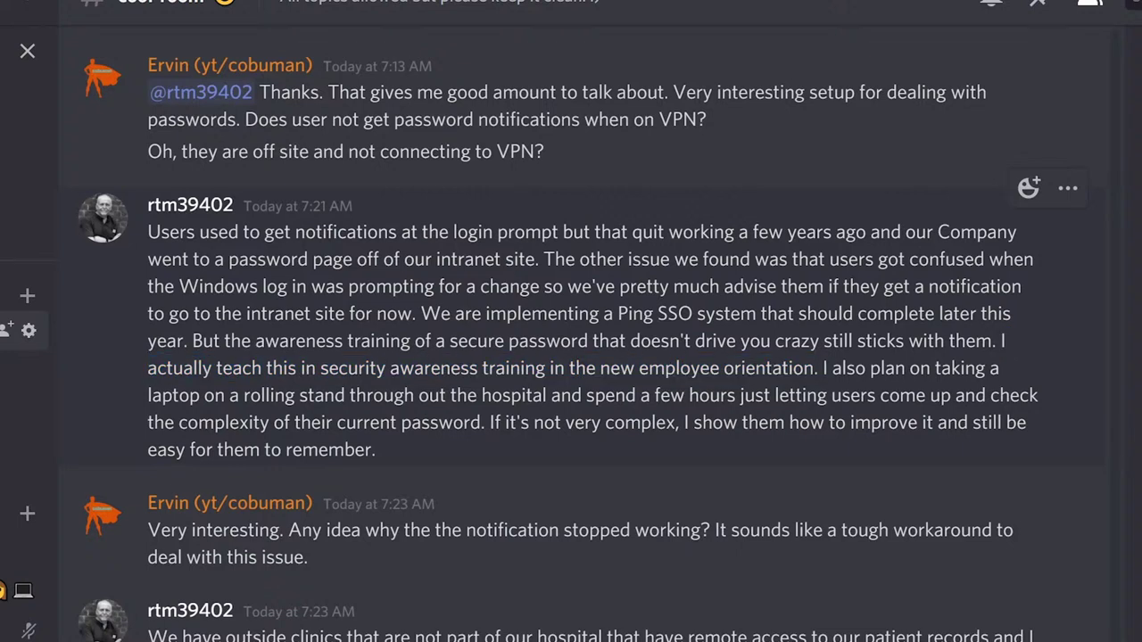
{"action": "left_click_drag", "start_coordinate": [822, 367], "coordinate": [489, 424]}
{"action": "left_click_drag", "start_coordinate": [822, 369], "coordinate": [491, 422]}
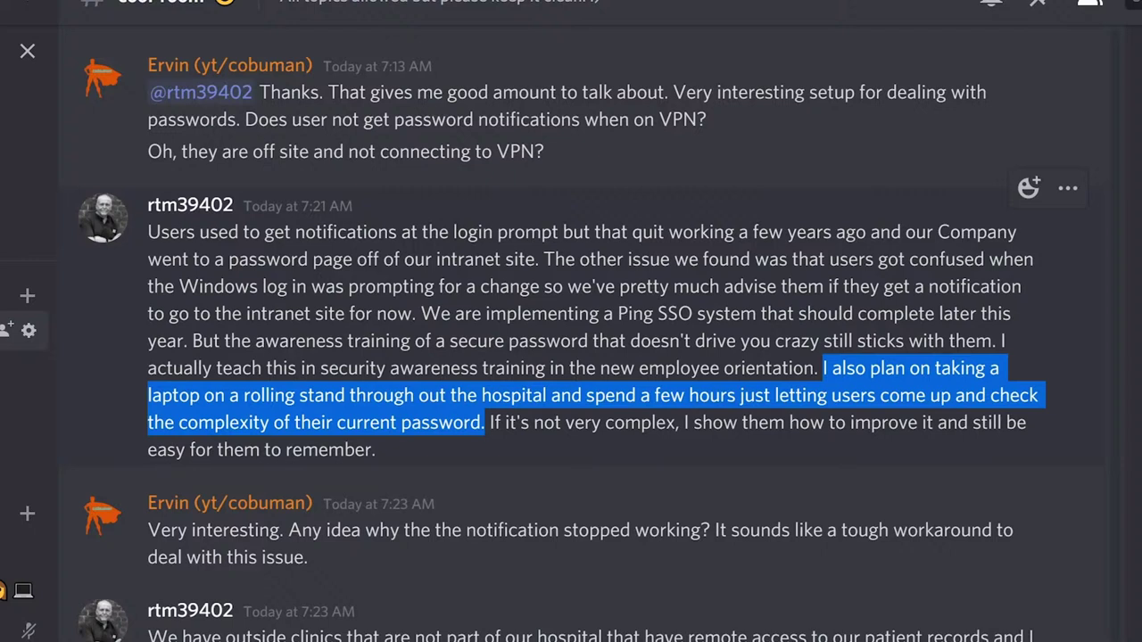
{"action": "left_click_drag", "start_coordinate": [484, 422], "coordinate": [490, 421]}
{"action": "mouse_move", "coordinate": [489, 422]}
{"action": "left_mouse_down"}
{"action": "mouse_move", "coordinate": [470, 422]}
{"action": "mouse_move", "coordinate": [490, 422]}
{"action": "left_mouse_up"}
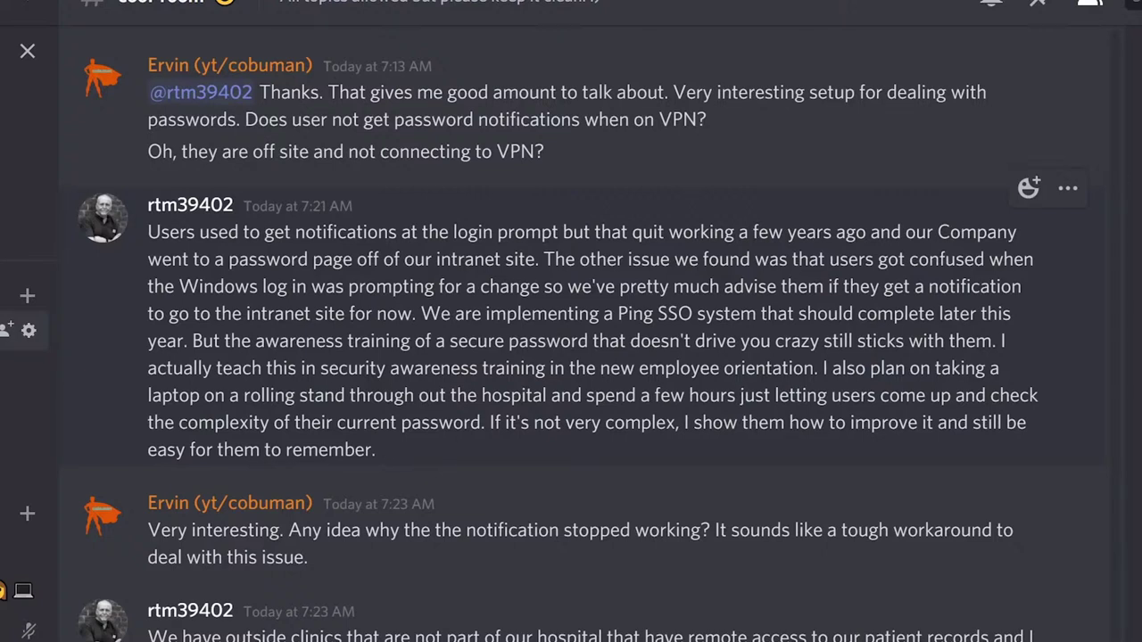
{"action": "left_click_drag", "start_coordinate": [490, 422], "coordinate": [788, 423]}
{"action": "left_click_drag", "start_coordinate": [810, 422], "coordinate": [858, 450]}
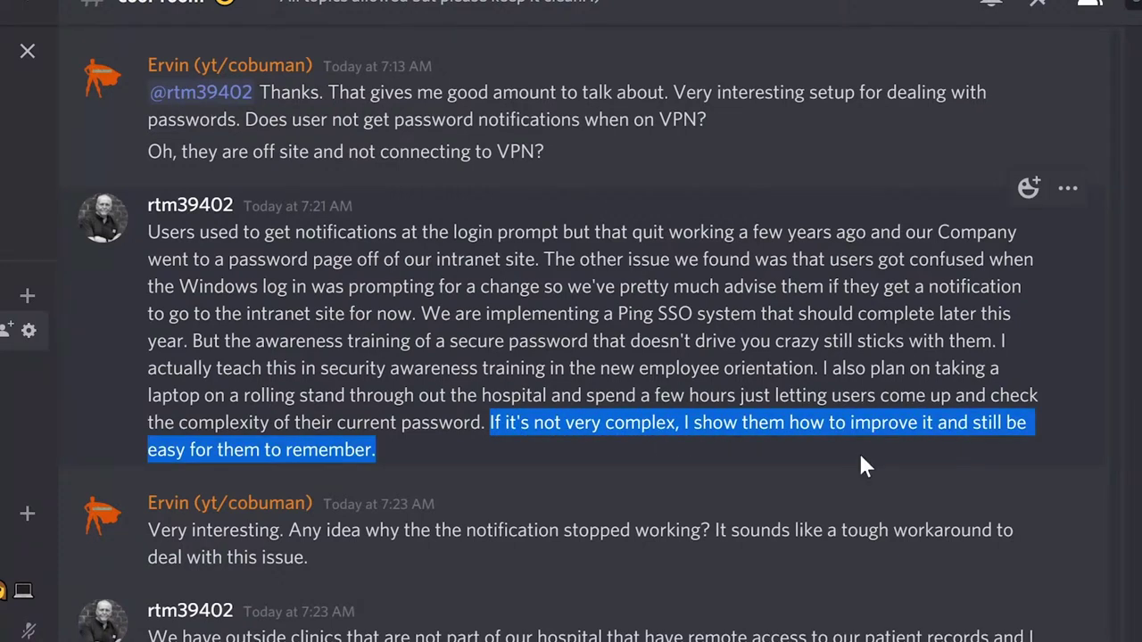
{"action": "left_click", "coordinate": [858, 451]}
Read the later Discord replies, highlighting the sentences on outside clinics and helpdesk practice.
{"action": "scroll", "coordinate": [829, 428], "scroll_direction": "down", "scroll_amount": 4}
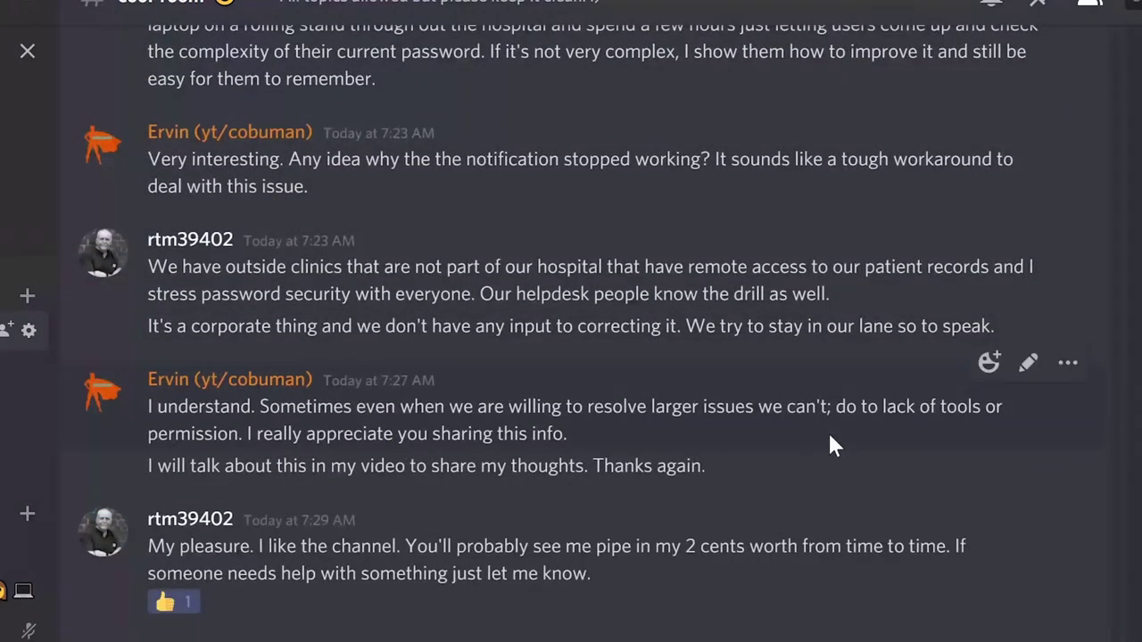
{"action": "scroll", "coordinate": [826, 436], "scroll_direction": "down", "scroll_amount": 1}
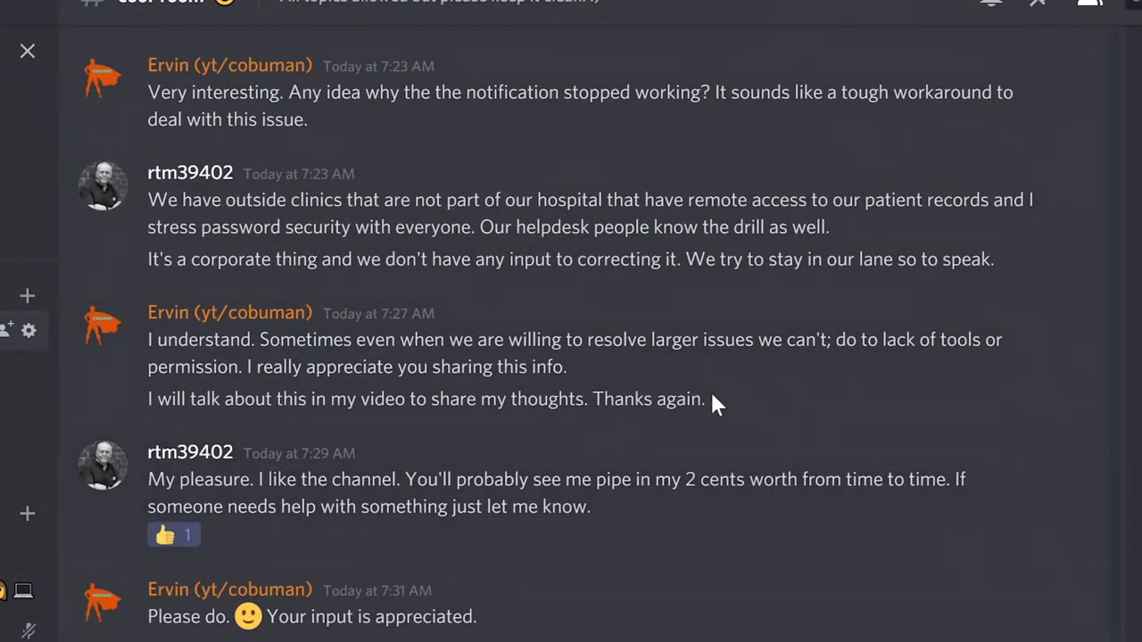
{"action": "left_click_drag", "start_coordinate": [148, 200], "coordinate": [375, 200]}
{"action": "left_click", "coordinate": [446, 190]}
{"action": "left_click_drag", "start_coordinate": [148, 199], "coordinate": [484, 200]}
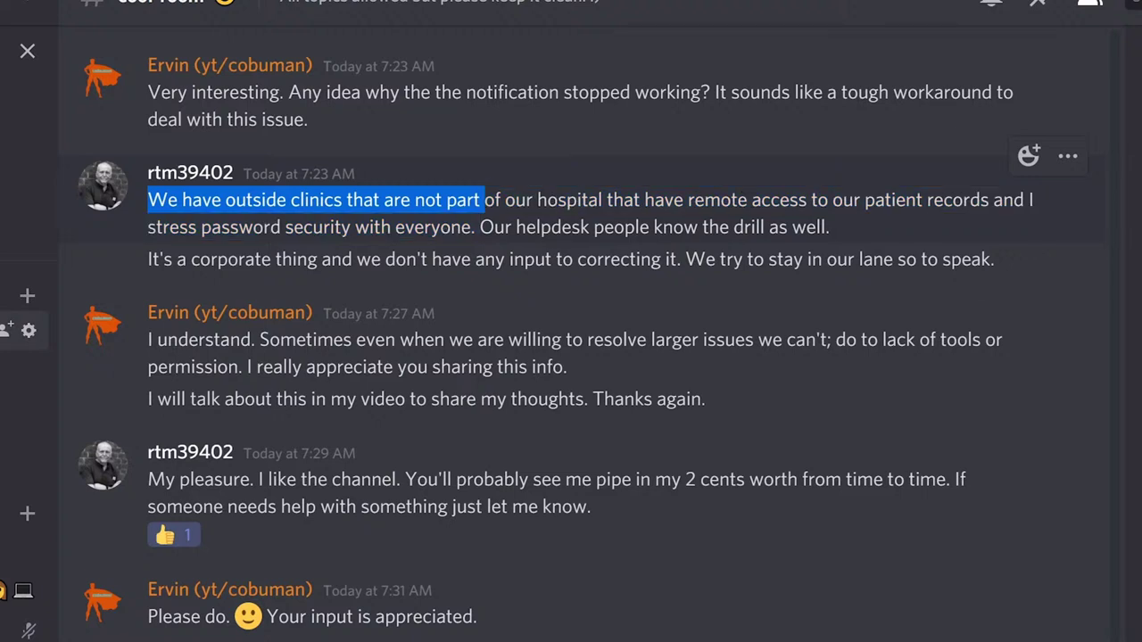
{"action": "left_click_drag", "start_coordinate": [479, 229], "coordinate": [148, 200]}
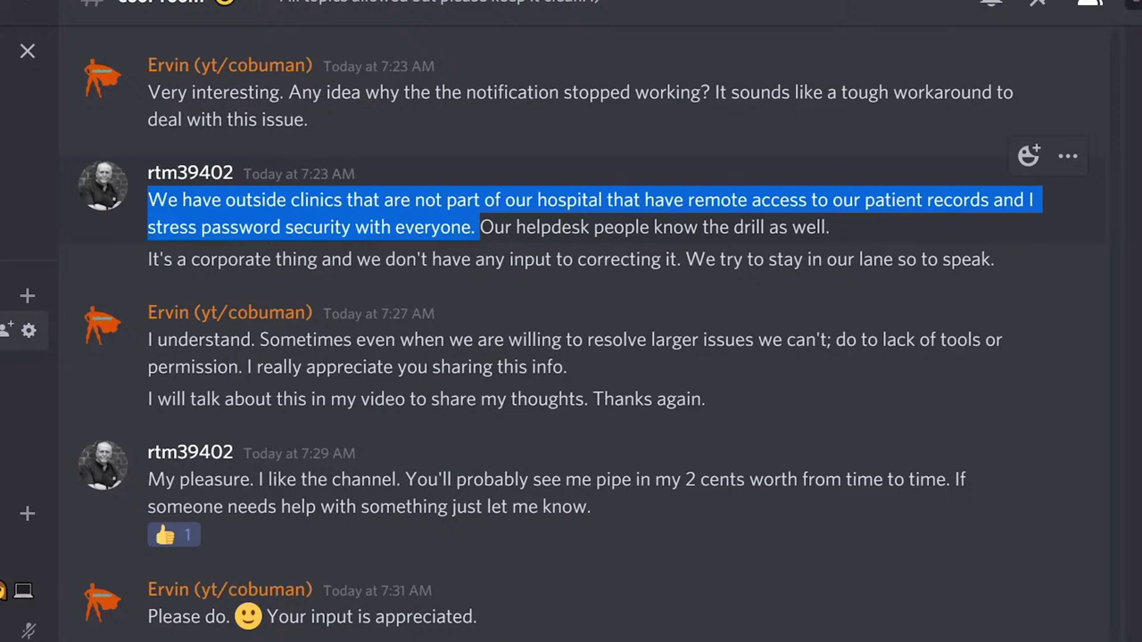
{"action": "left_click", "coordinate": [149, 199]}
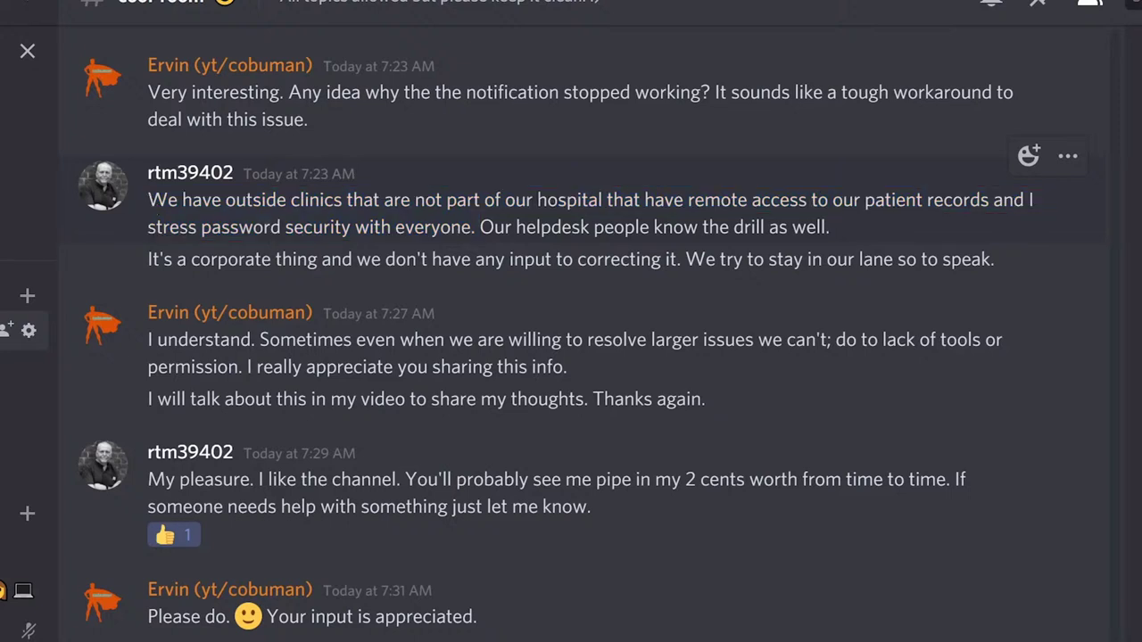
{"action": "left_click_drag", "start_coordinate": [149, 199], "coordinate": [475, 228]}
{"action": "left_click", "coordinate": [389, 194]}
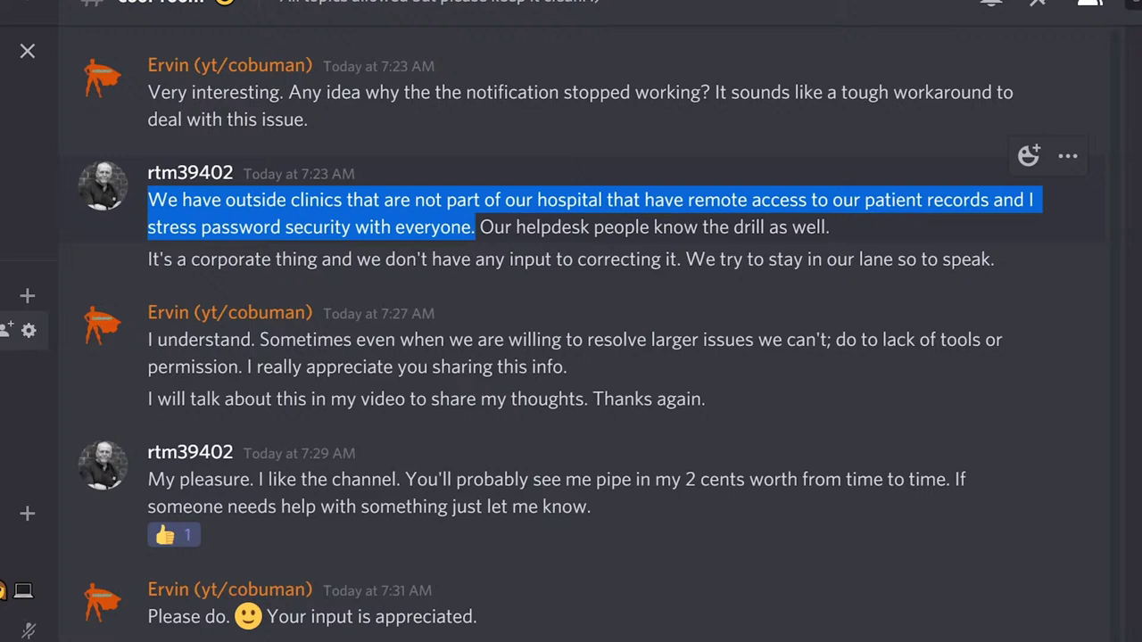
{"action": "left_click", "coordinate": [475, 229]}
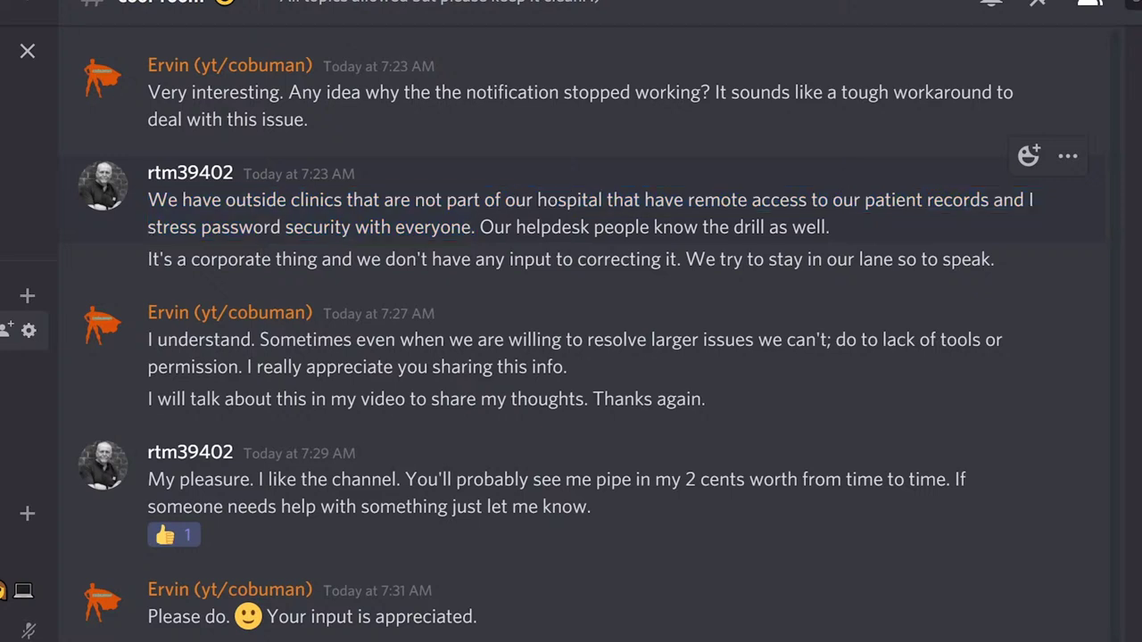
{"action": "left_click_drag", "start_coordinate": [479, 228], "coordinate": [858, 228]}
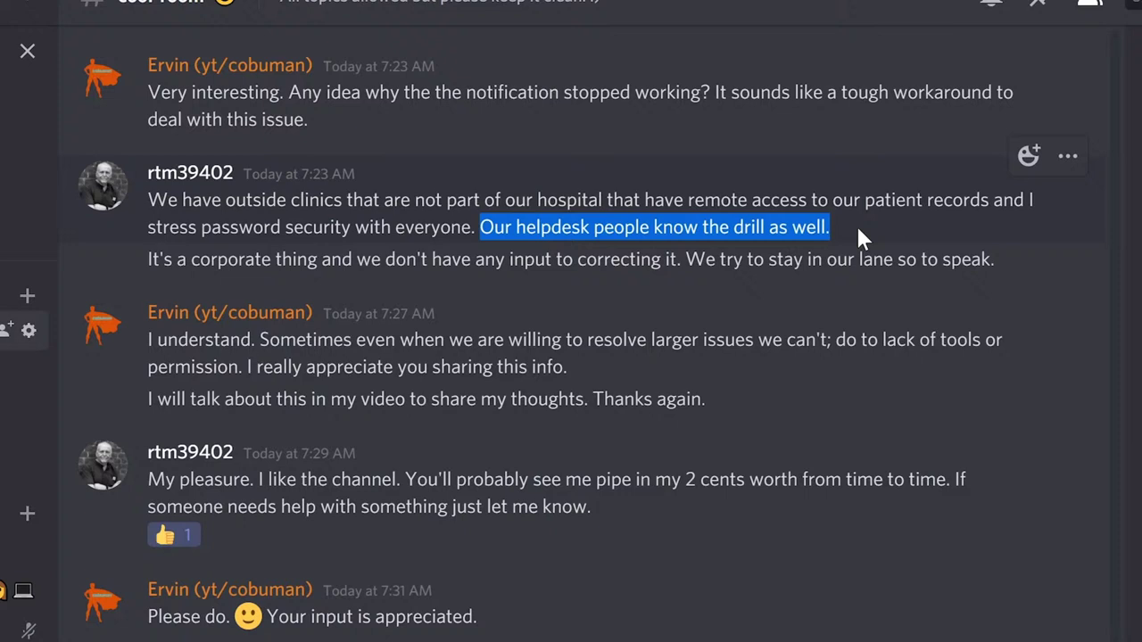
{"action": "left_click", "coordinate": [859, 236]}
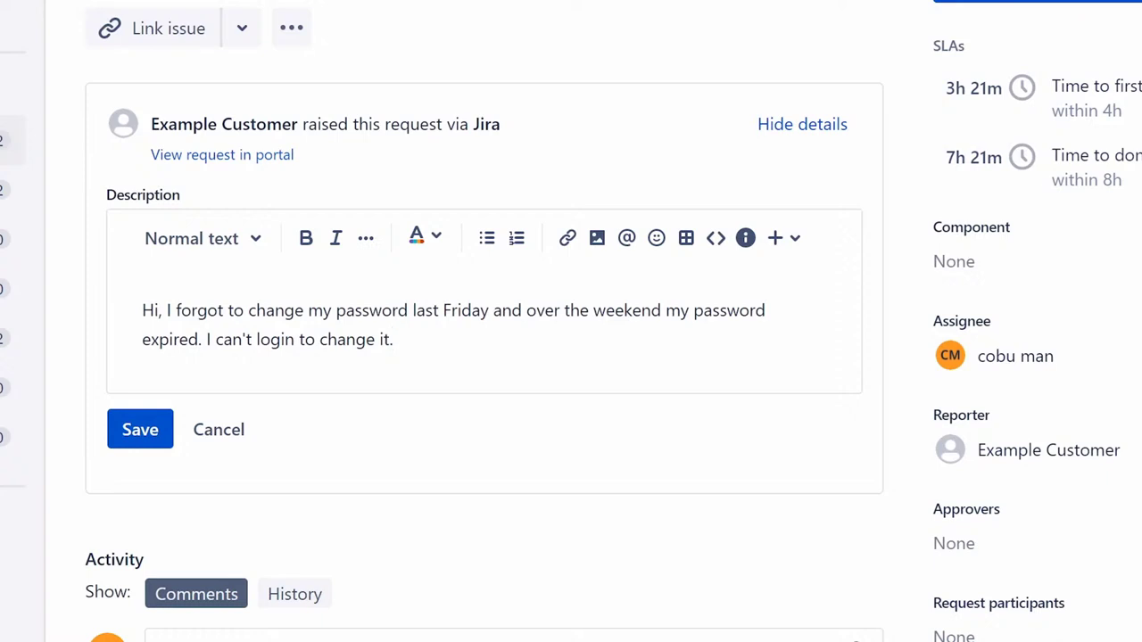
Close the ISD-33 description editor unchanged, review the description, and start a customer reply.
{"action": "key", "text": "ctrl+Return"}
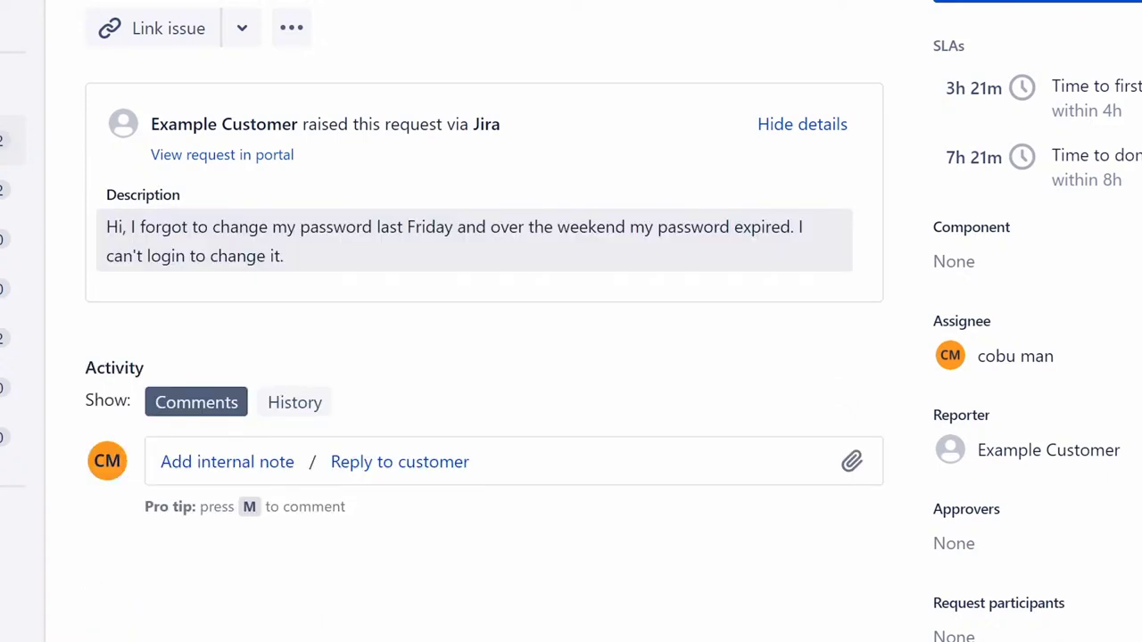
{"action": "left_click_drag", "start_coordinate": [106, 227], "coordinate": [280, 256]}
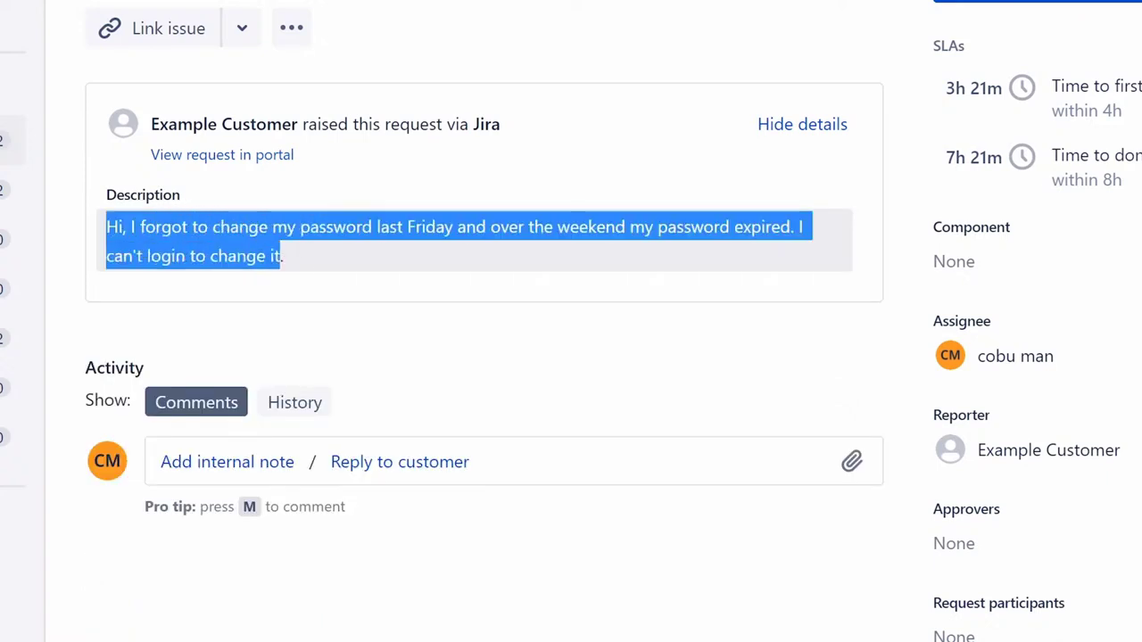
{"action": "left_click", "coordinate": [299, 256]}
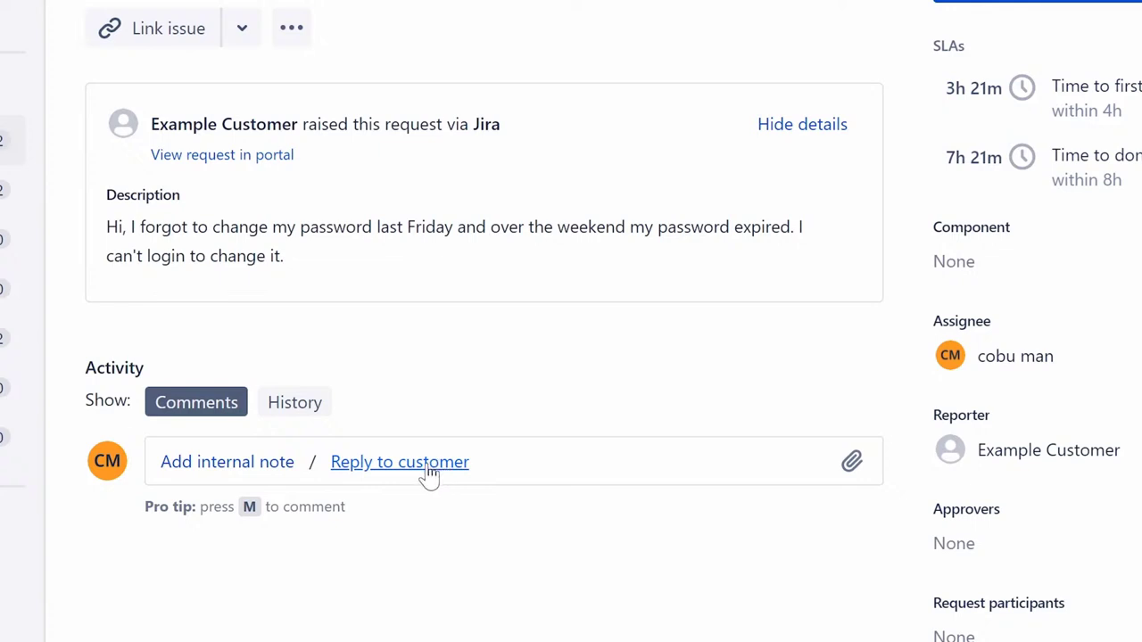
{"action": "left_click", "coordinate": [428, 474]}
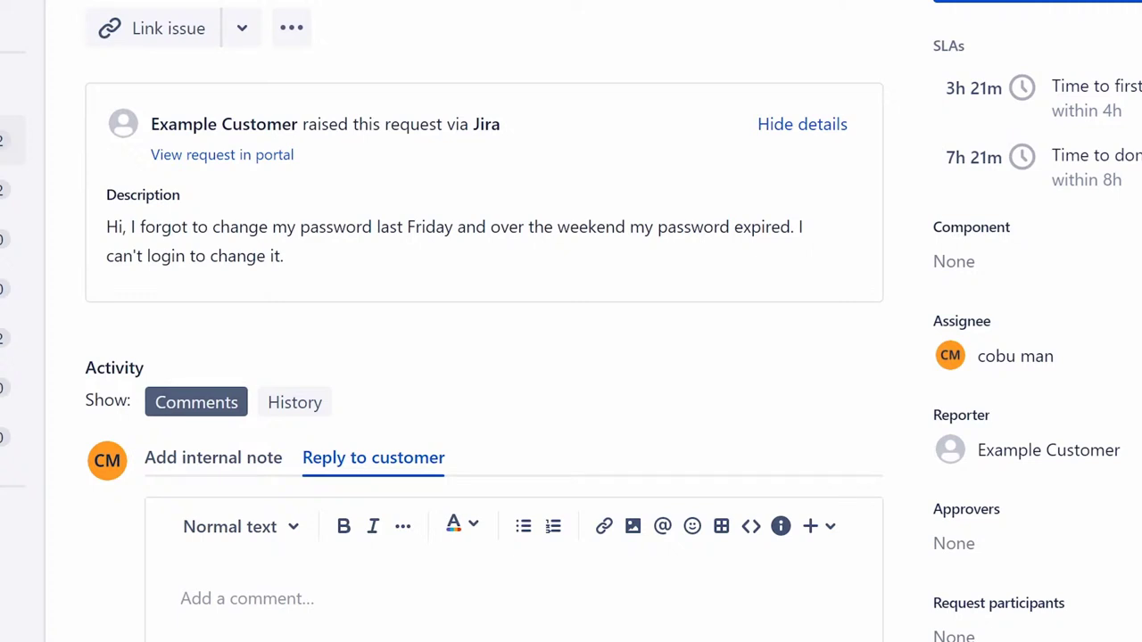
Post an internal note reading "I've reset user's password." with a sign-off name.
{"action": "left_click", "coordinate": [213, 457]}
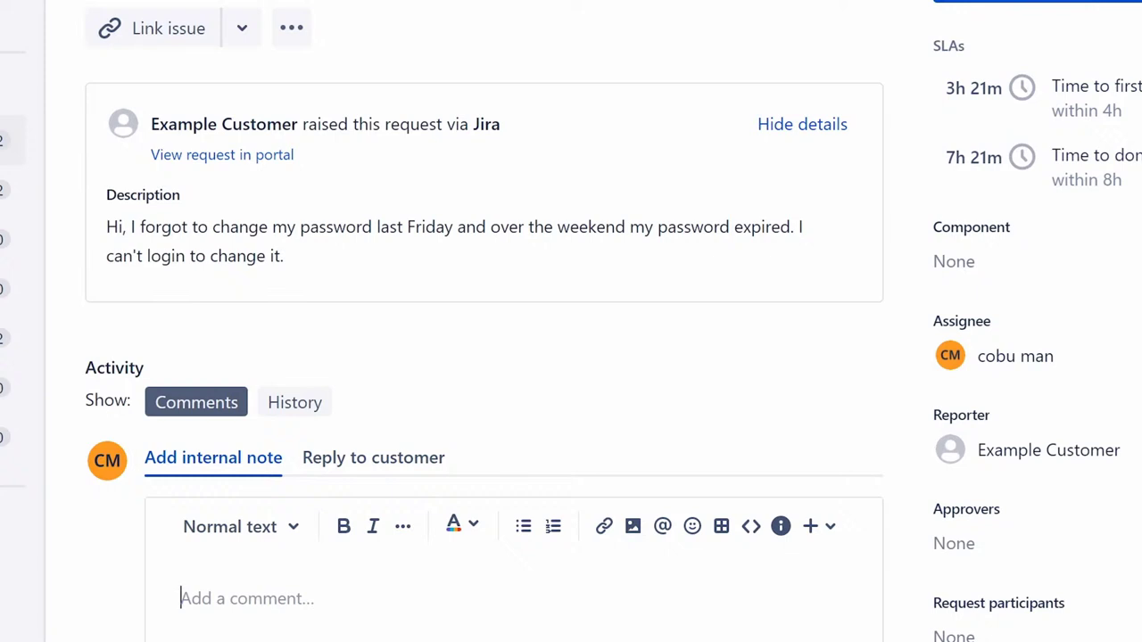
{"action": "type", "text": "I've"}
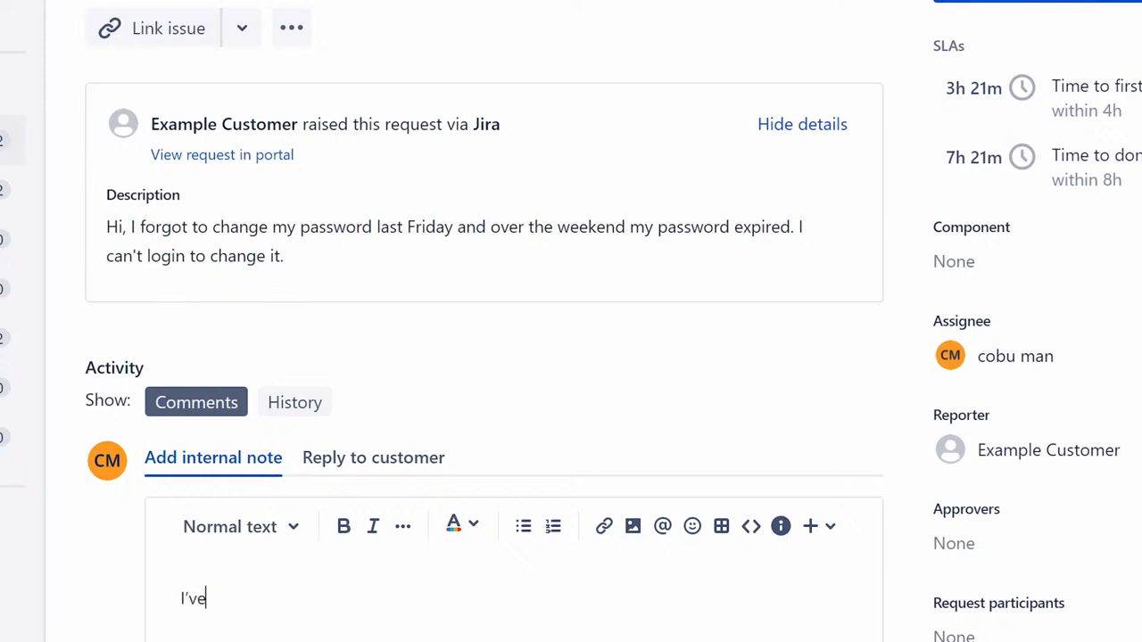
{"action": "type", "text": " reset "}
{"action": "type", "text": "user's passw"}
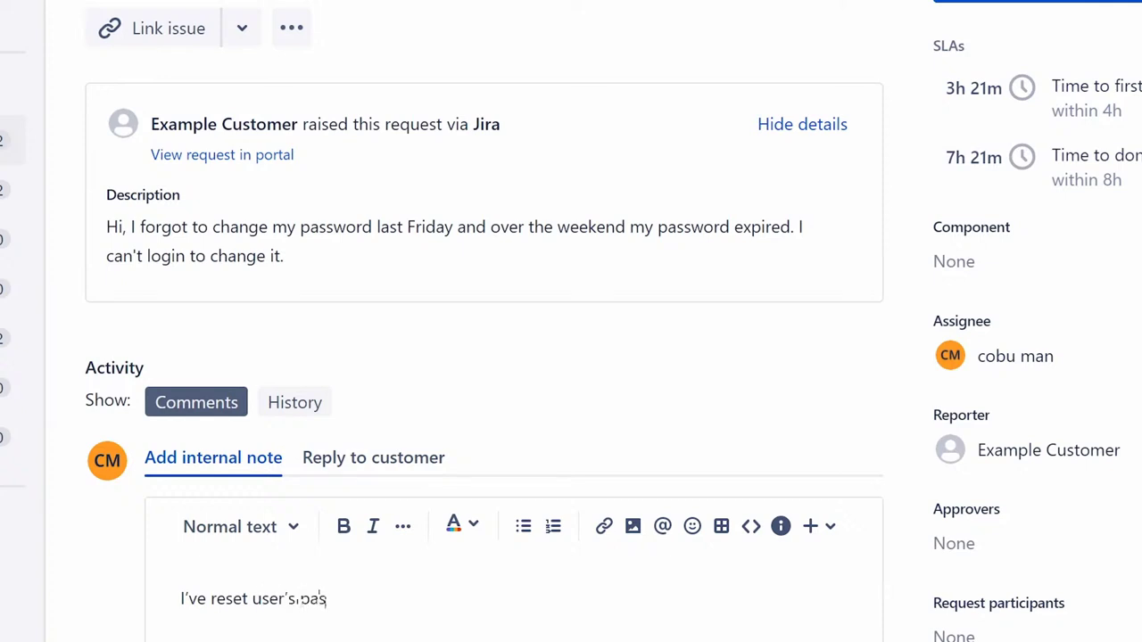
{"action": "type", "text": "ord. Ervin"}
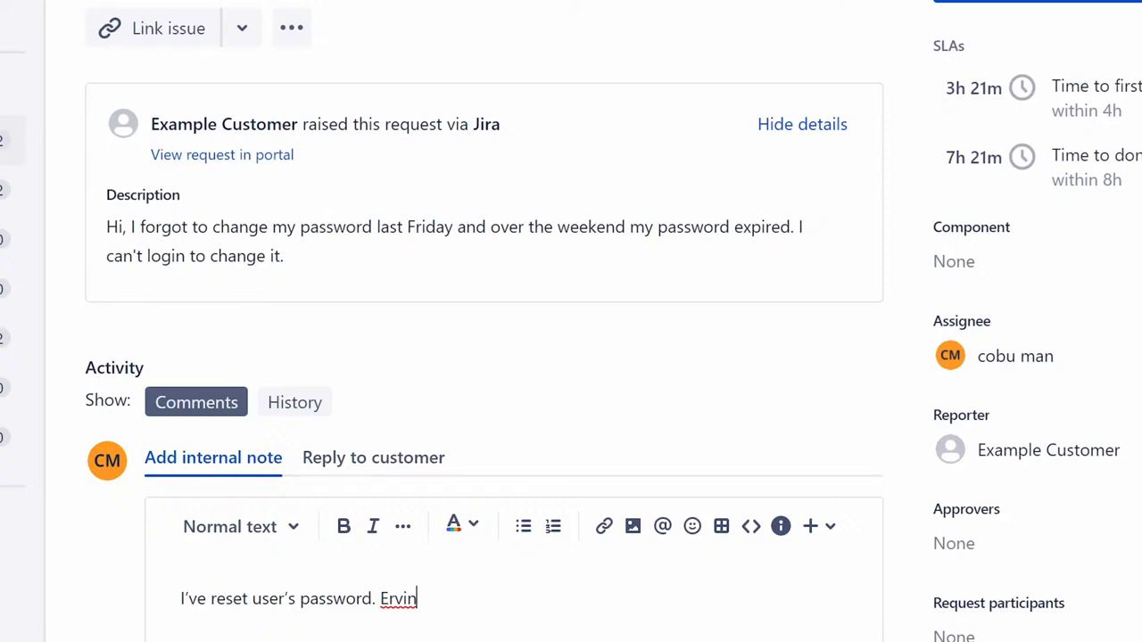
{"action": "key", "text": "ctrl+Return"}
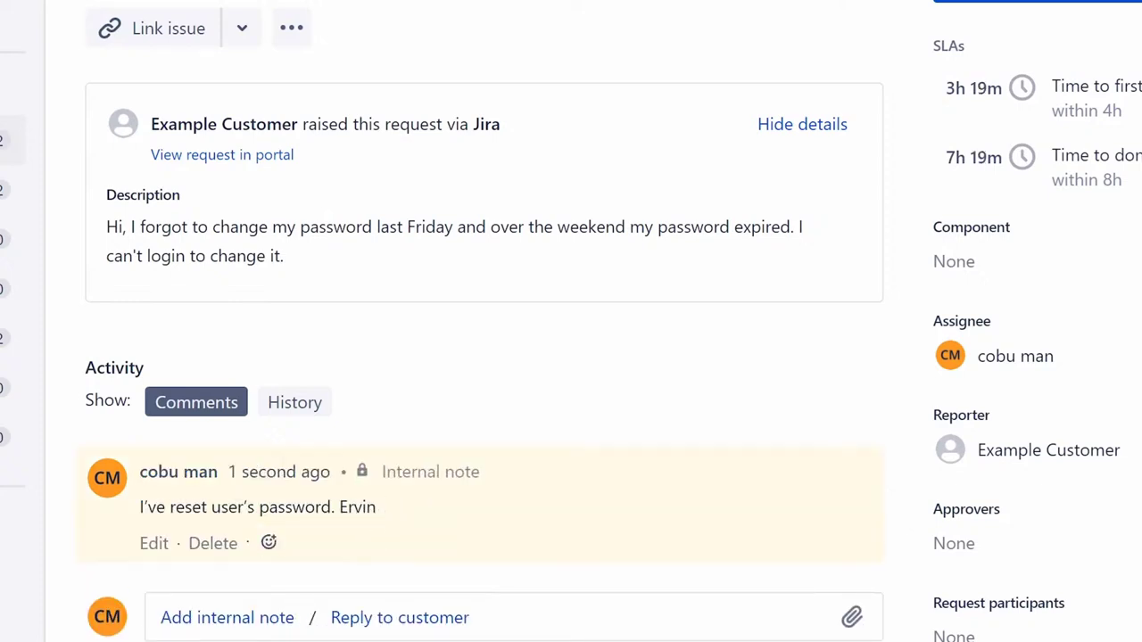
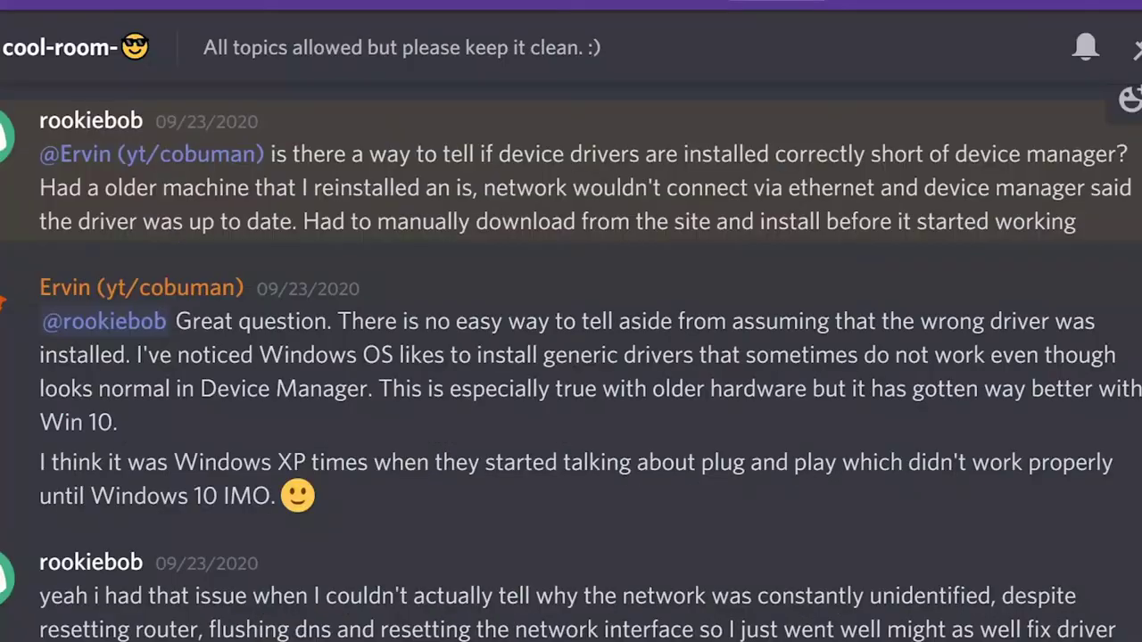
Highlight the Discord question about verifying driver installs beyond Device Manager, then clear the selection.
{"action": "left_click_drag", "start_coordinate": [335, 41], "coordinate": [741, 41]}
{"action": "left_click_drag", "start_coordinate": [798, 153], "coordinate": [1075, 221]}
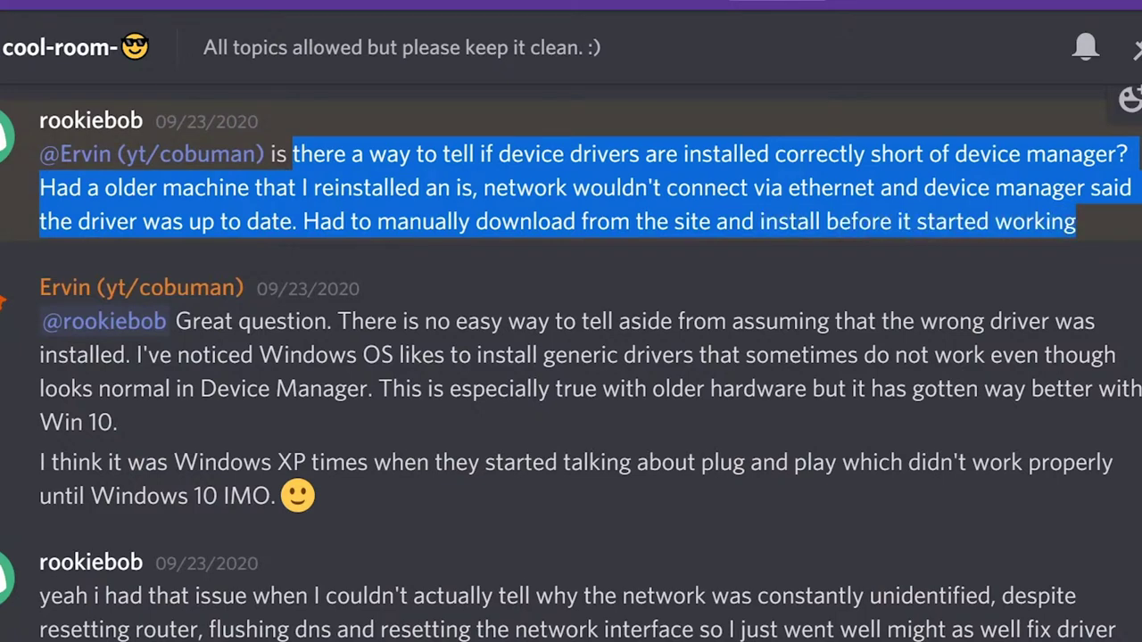
{"action": "left_click", "coordinate": [458, 226]}
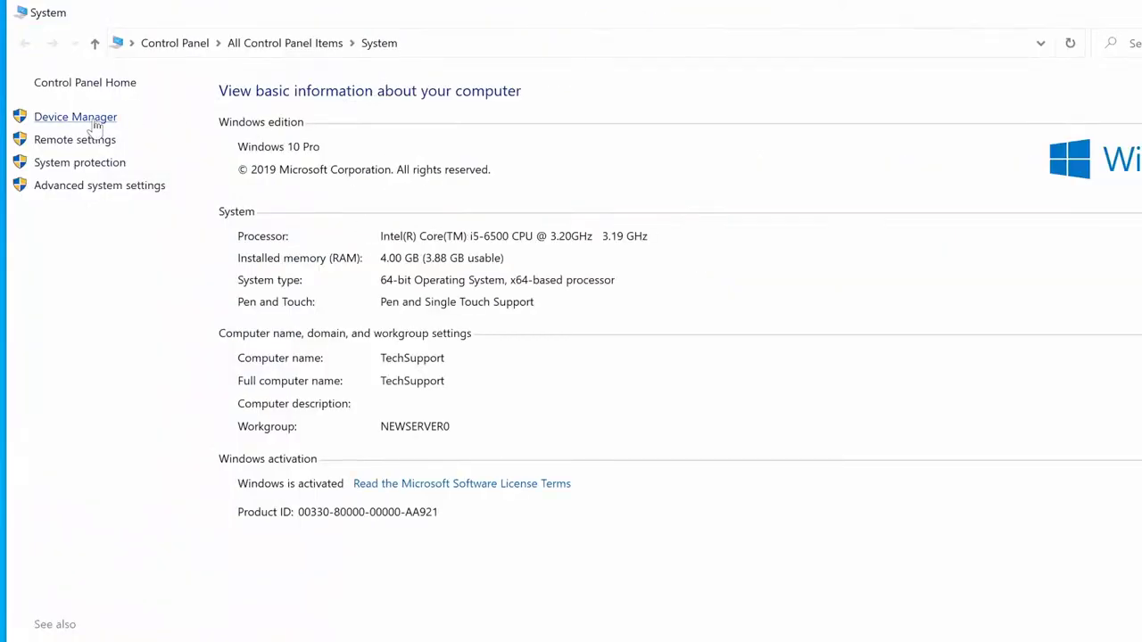
Open Device Manager and expand its Network adapters category.
{"action": "left_click", "coordinate": [92, 122]}
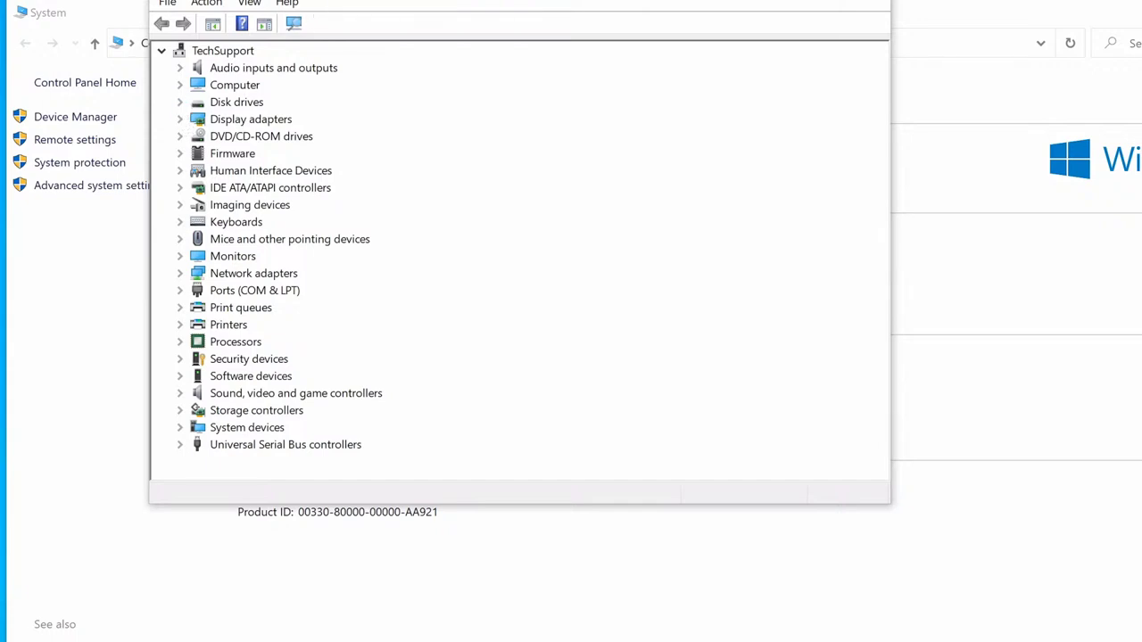
{"action": "left_click_drag", "start_coordinate": [357, 0], "coordinate": [431, 43]}
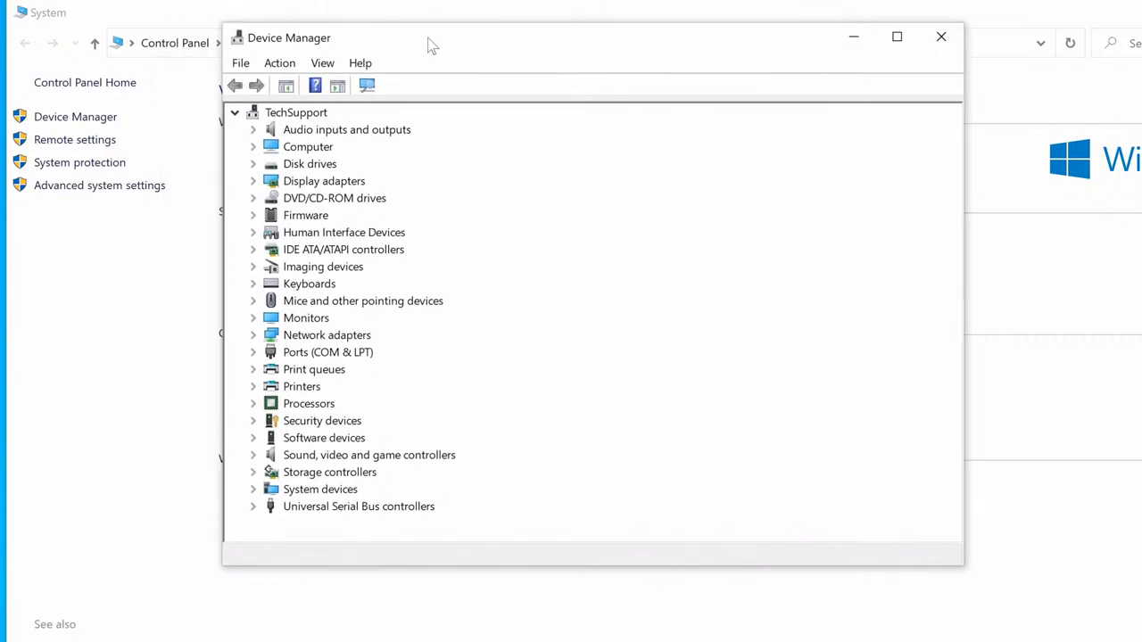
{"action": "left_click", "coordinate": [254, 336]}
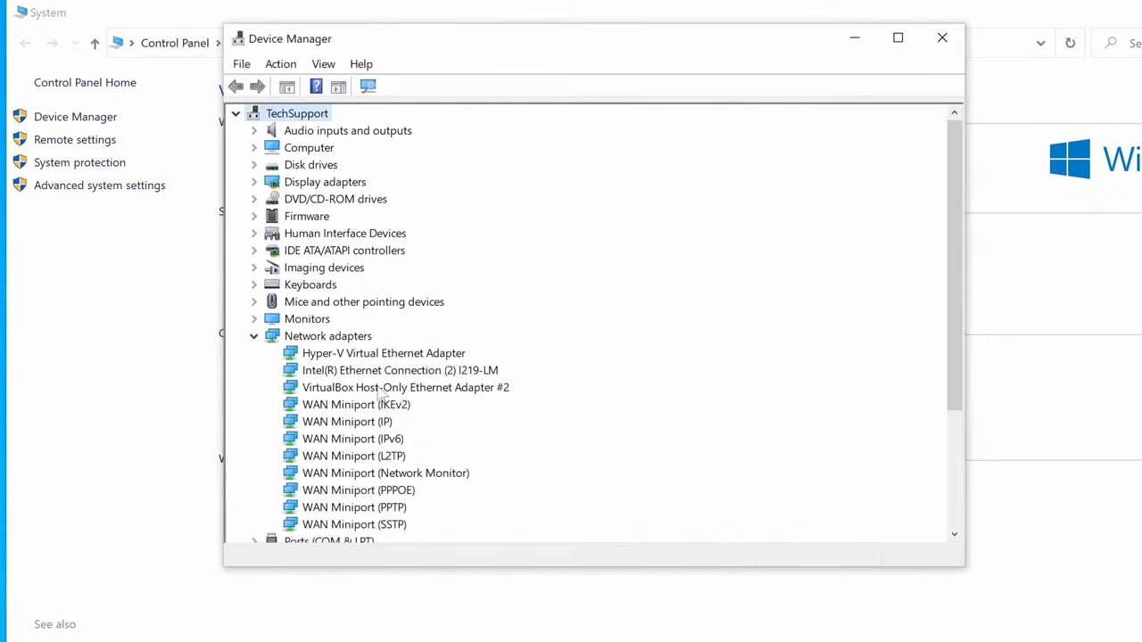
Point out the Intel I219-LM, VirtualBox Host-Only and Hyper-V adapters, ending on the Intel one.
{"action": "left_click", "coordinate": [370, 370]}
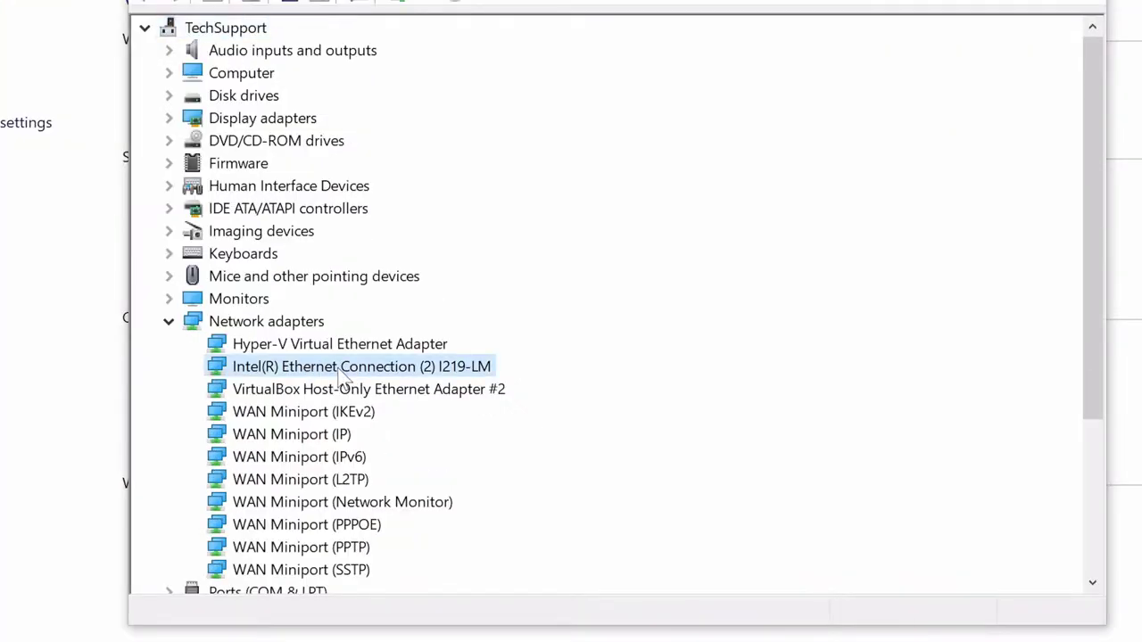
{"action": "left_click", "coordinate": [303, 393]}
{"action": "left_click", "coordinate": [334, 348]}
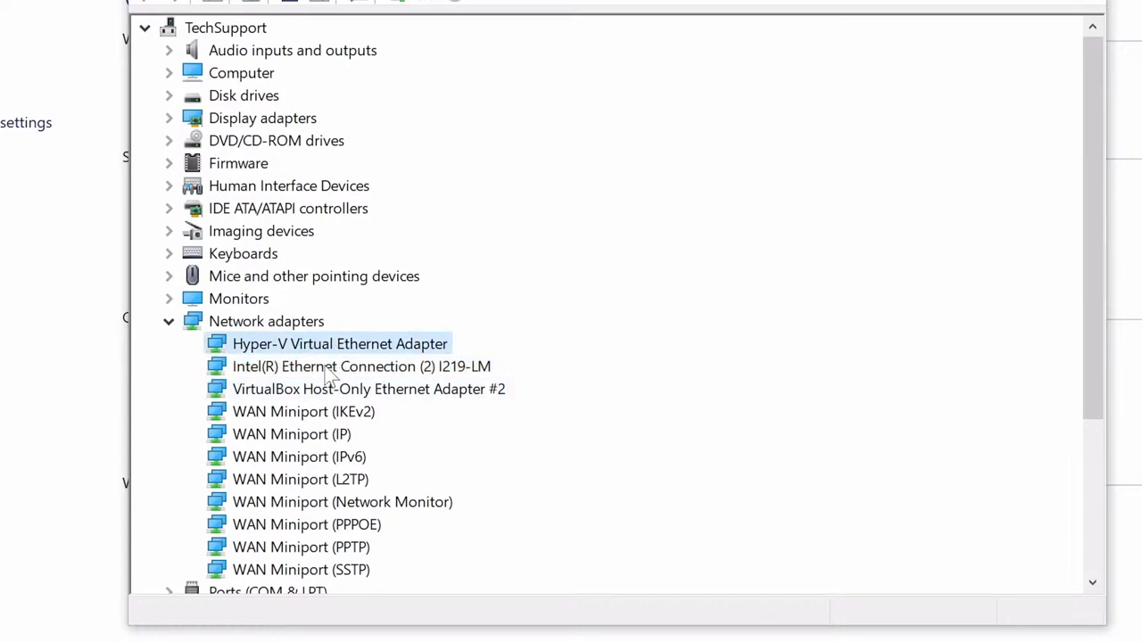
{"action": "left_click", "coordinate": [326, 370]}
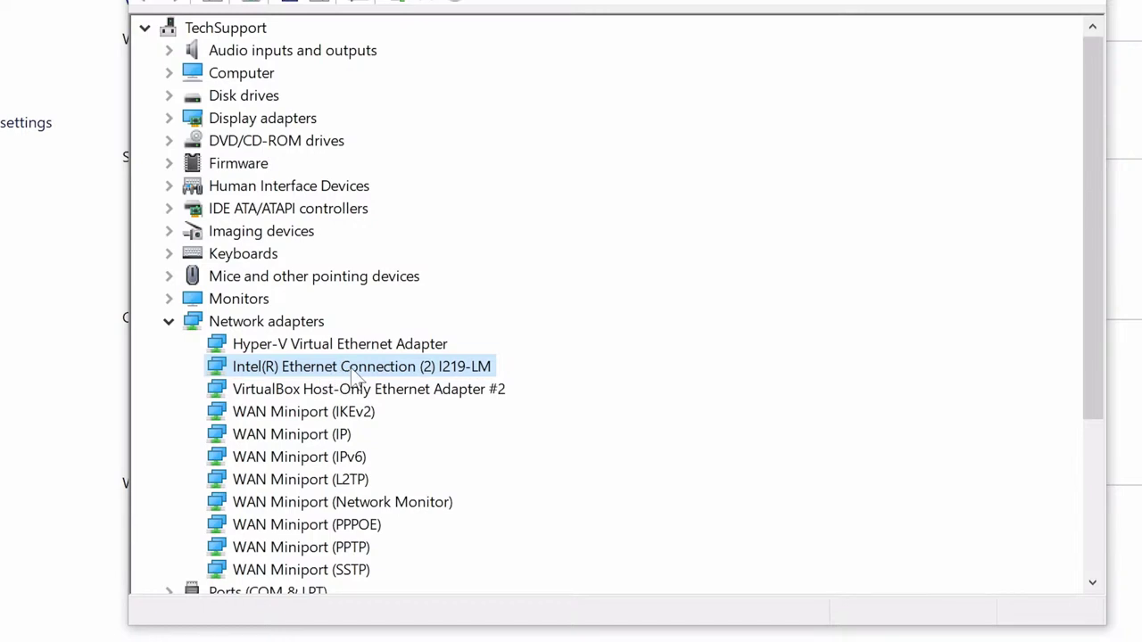
{"action": "scroll", "coordinate": [354, 376], "scroll_direction": "down", "scroll_amount": 4}
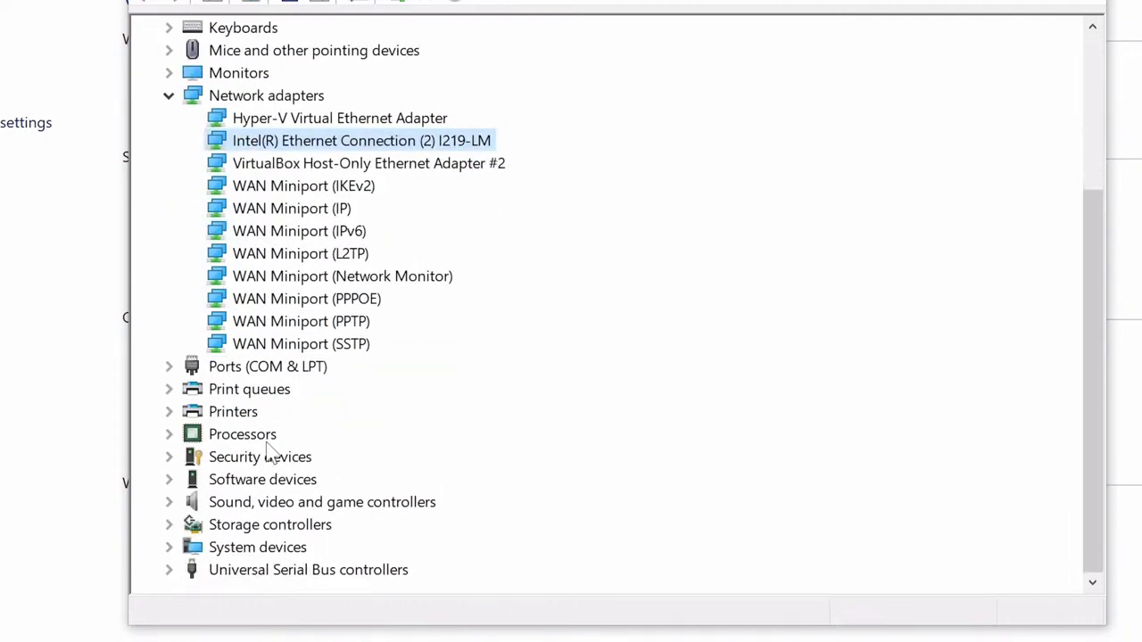
{"action": "scroll", "coordinate": [270, 459], "scroll_direction": "up", "scroll_amount": 2}
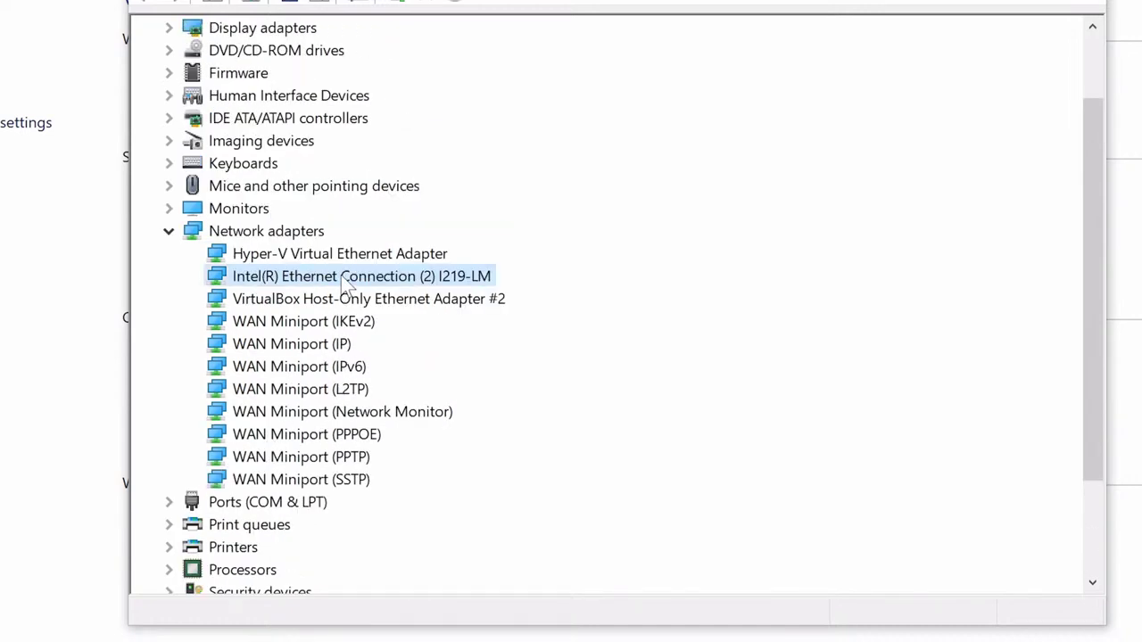
Check that the Intel Ethernet adapter's properties report it working properly, then cancel the dialog.
{"action": "right_click", "coordinate": [346, 284]}
{"action": "left_click", "coordinate": [425, 422]}
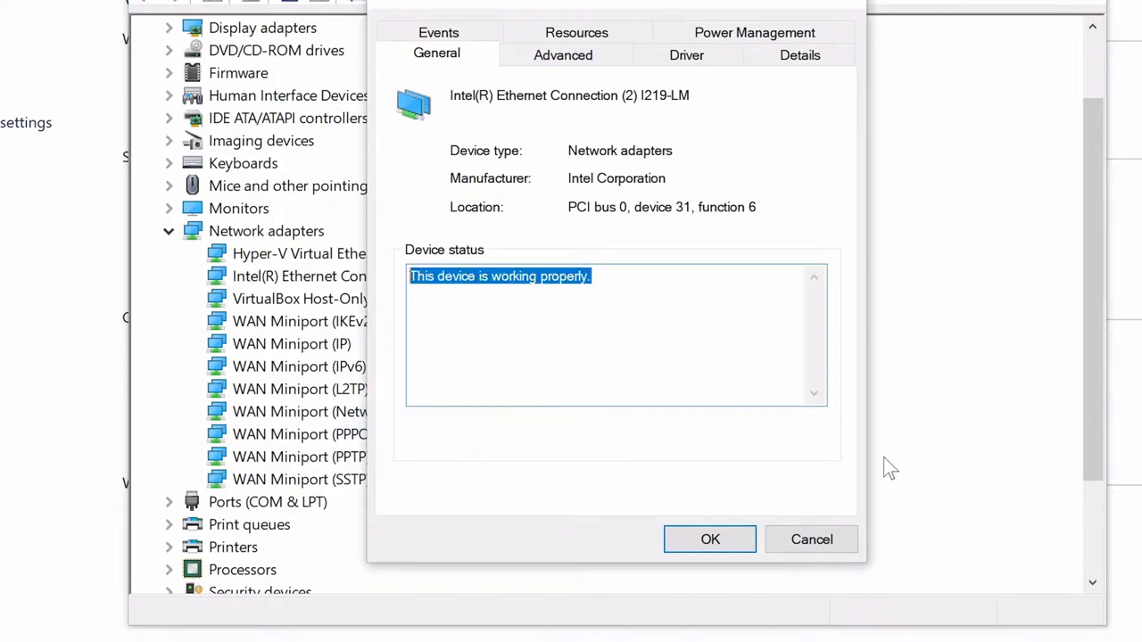
{"action": "left_click", "coordinate": [590, 276]}
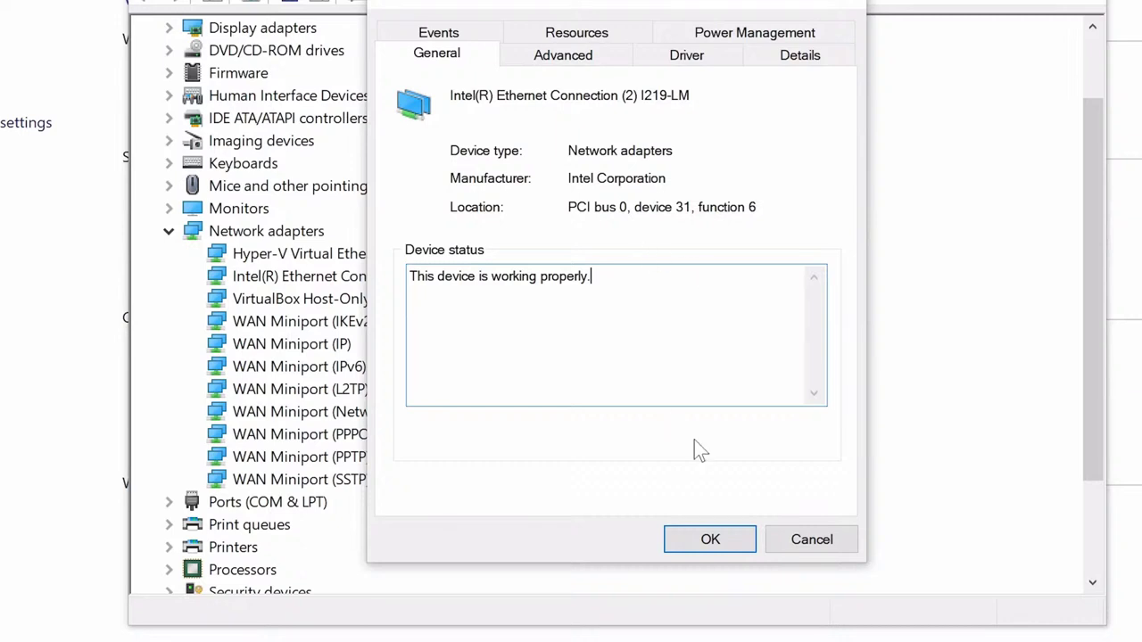
{"action": "left_click_drag", "start_coordinate": [657, 5], "coordinate": [791, 55]}
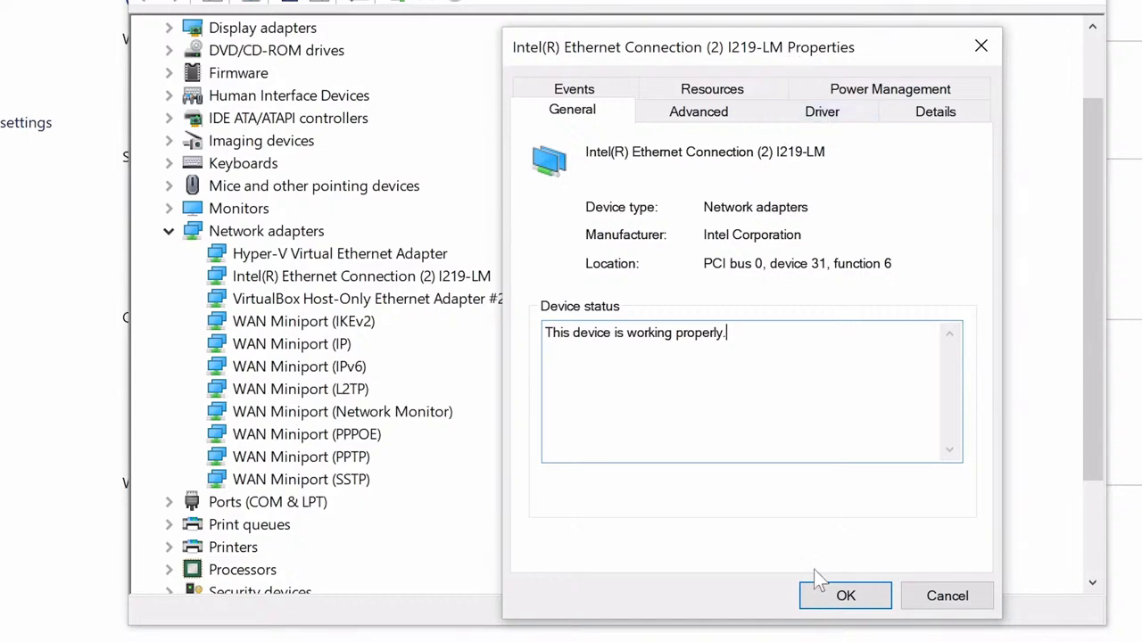
{"action": "left_click", "coordinate": [944, 601]}
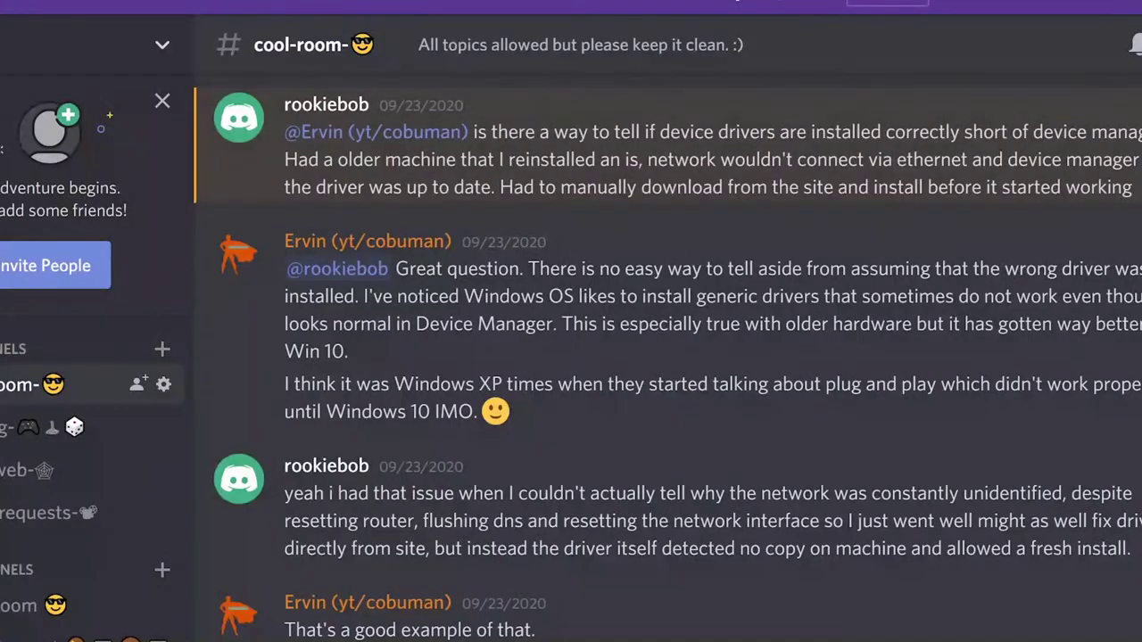
{"action": "left_click_drag", "start_coordinate": [595, 159], "coordinate": [667, 158]}
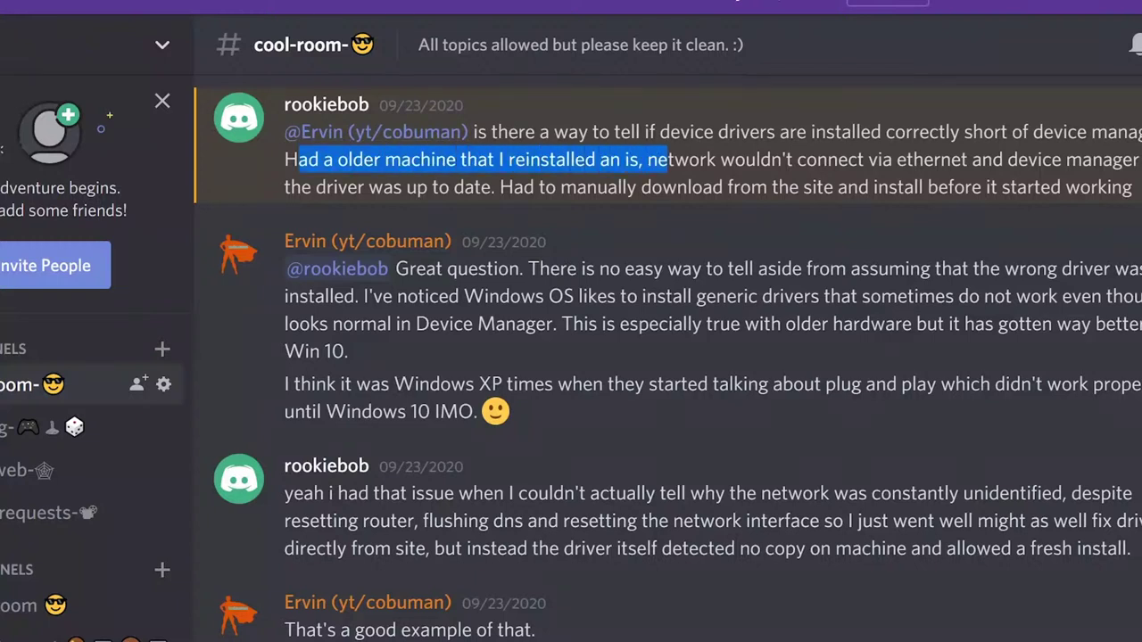
{"action": "left_click", "coordinate": [667, 159]}
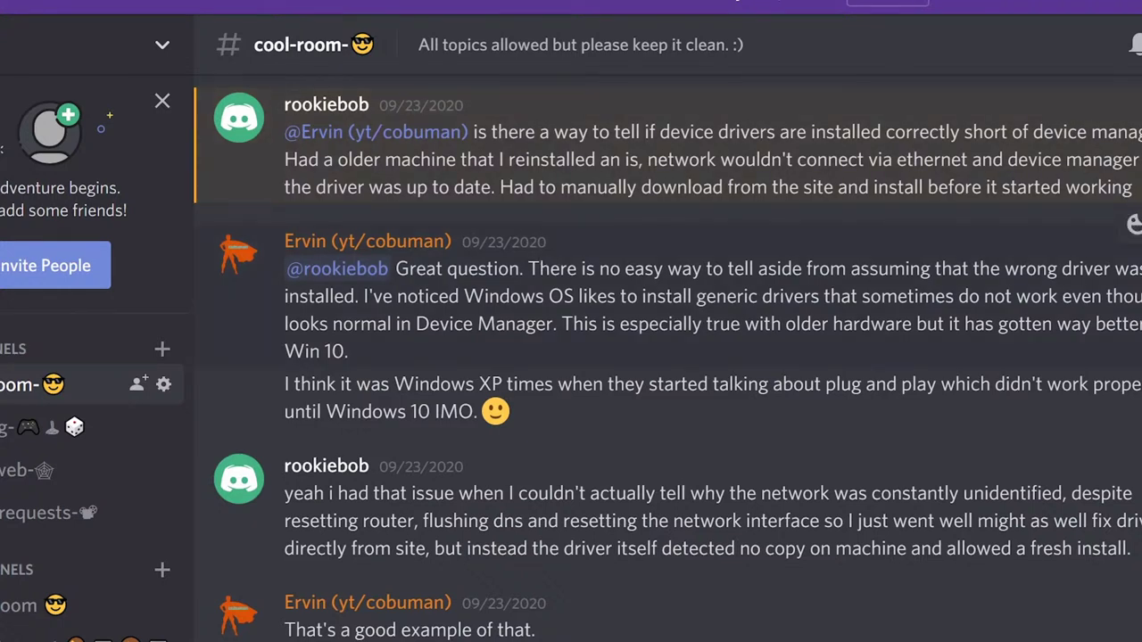
{"action": "left_click_drag", "start_coordinate": [528, 269], "coordinate": [578, 269]}
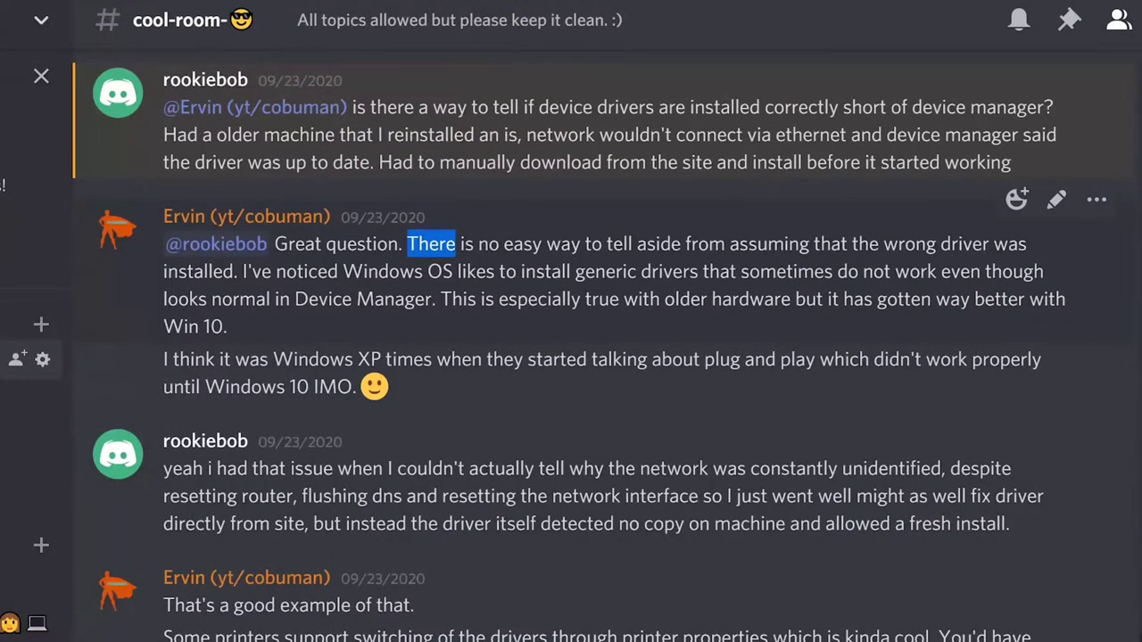
{"action": "left_click_drag", "start_coordinate": [455, 245], "coordinate": [437, 300]}
{"action": "left_click", "coordinate": [248, 272]}
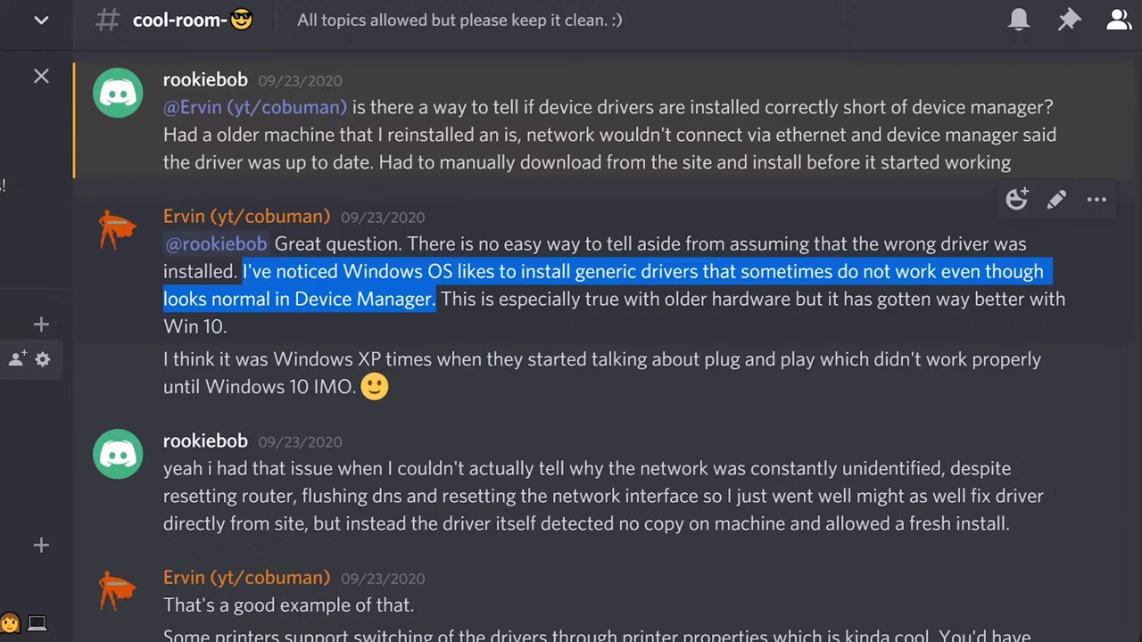
{"action": "left_click", "coordinate": [437, 299]}
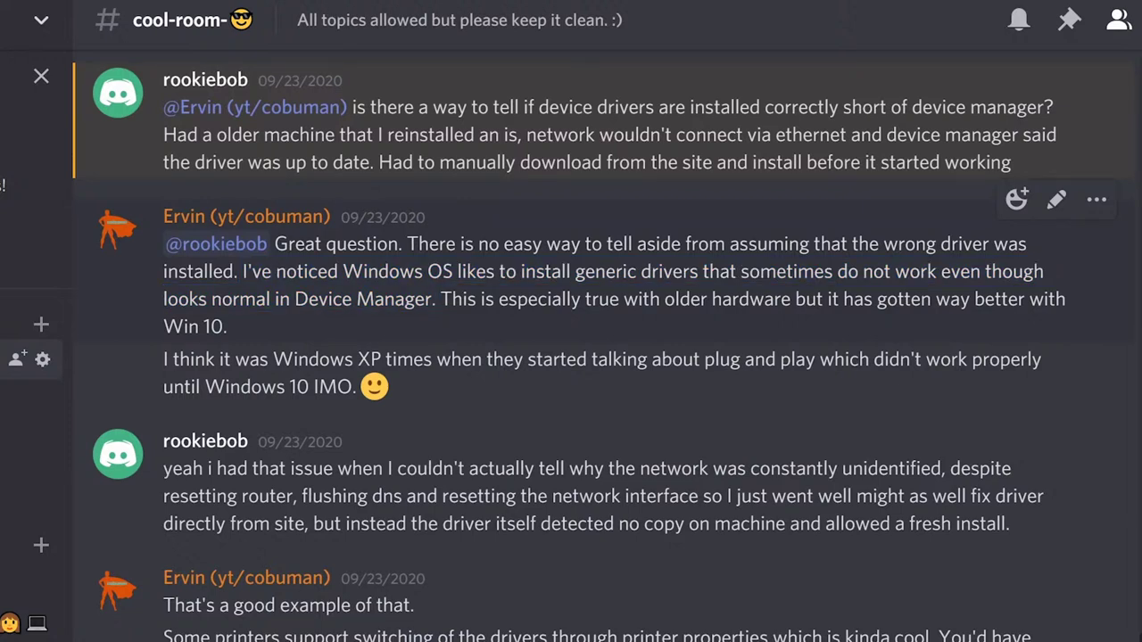
{"action": "left_click_drag", "start_coordinate": [242, 271], "coordinate": [440, 300]}
{"action": "left_click_drag", "start_coordinate": [441, 299], "coordinate": [453, 327]}
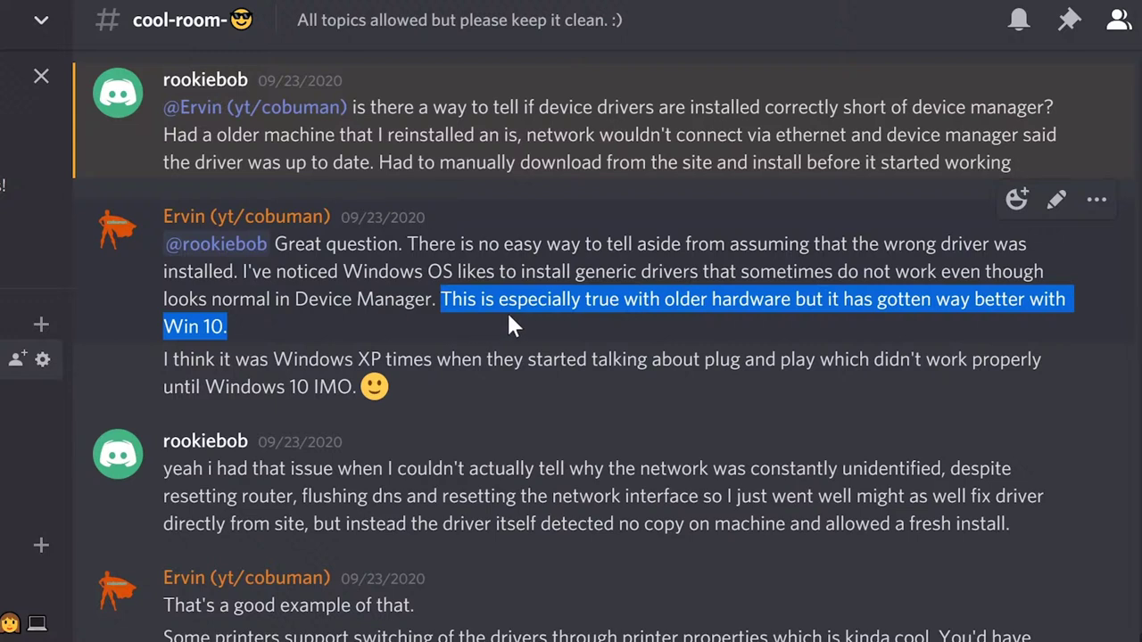
{"action": "left_click_drag", "start_coordinate": [508, 316], "coordinate": [721, 315]}
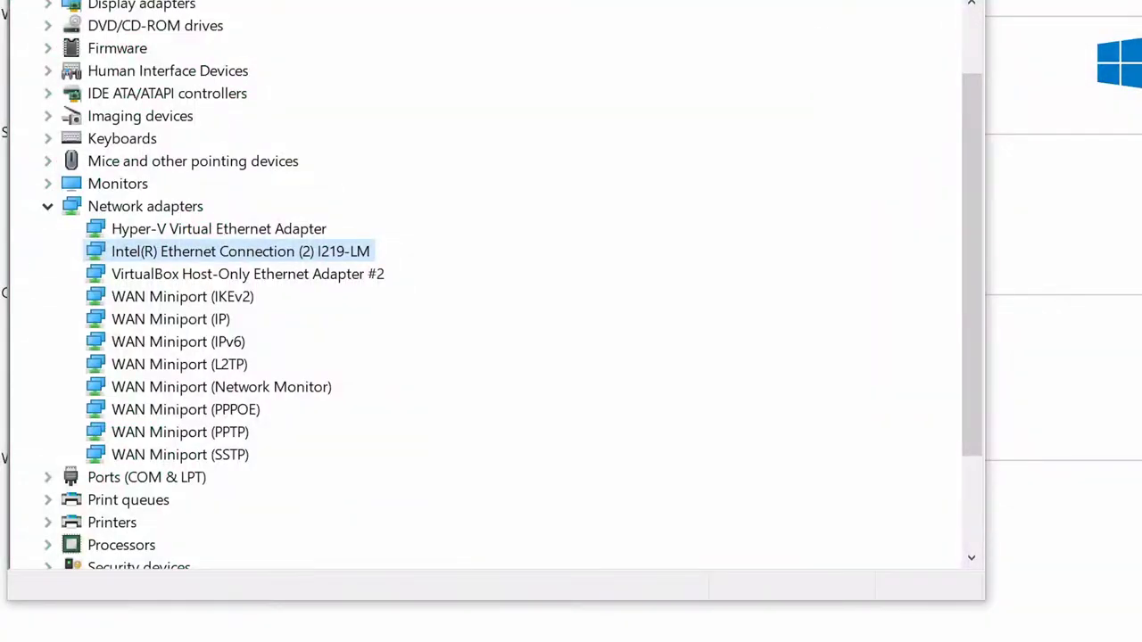
Bring up the Intel Ethernet adapter's context menu and dismiss it without choosing anything.
{"action": "right_click", "coordinate": [189, 256]}
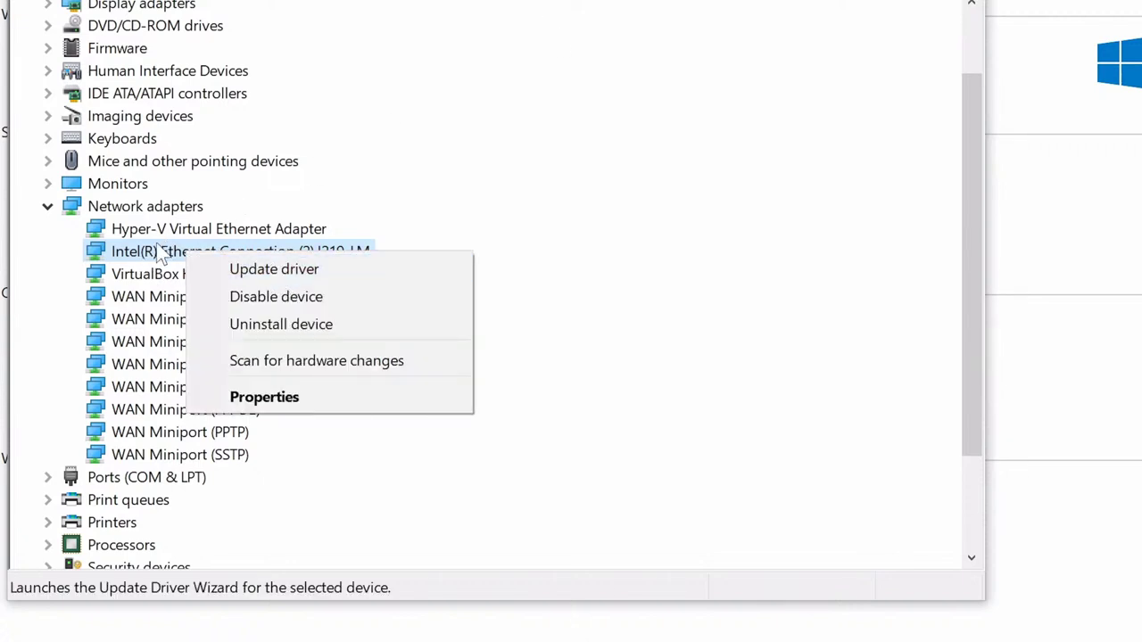
{"action": "left_click", "coordinate": [156, 248]}
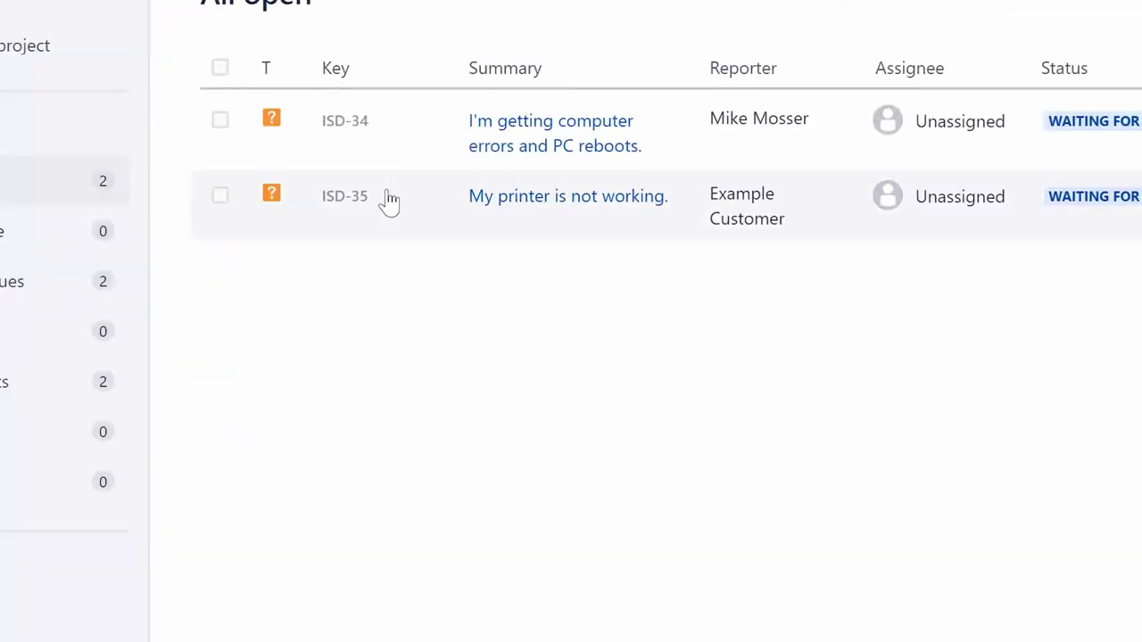
{"action": "left_click", "coordinate": [533, 203]}
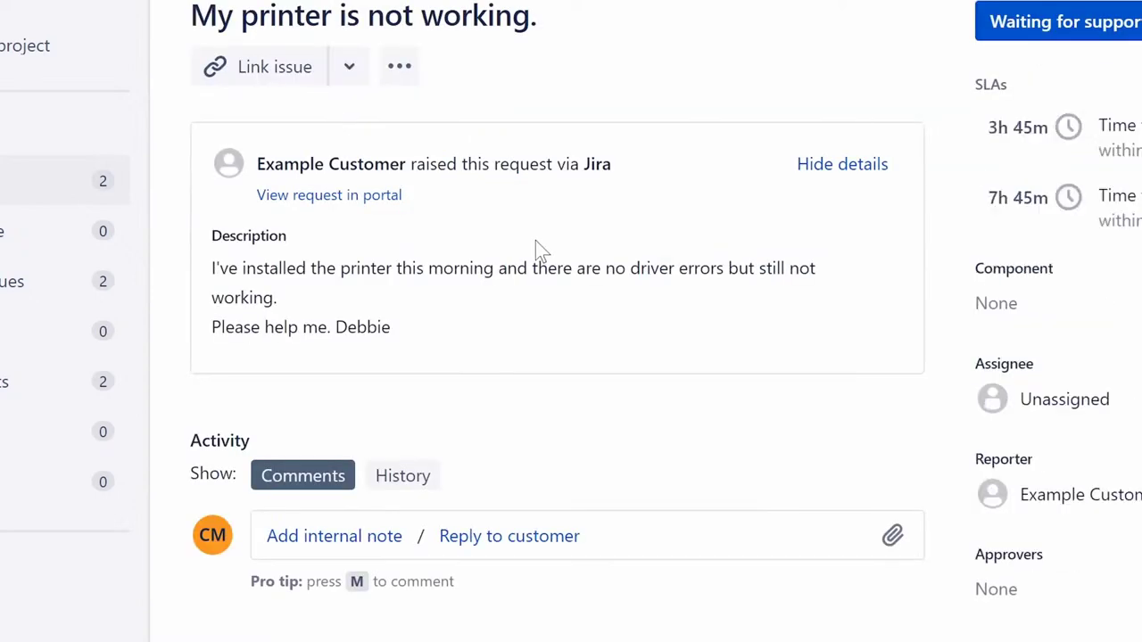
{"action": "left_click", "coordinate": [1066, 398]}
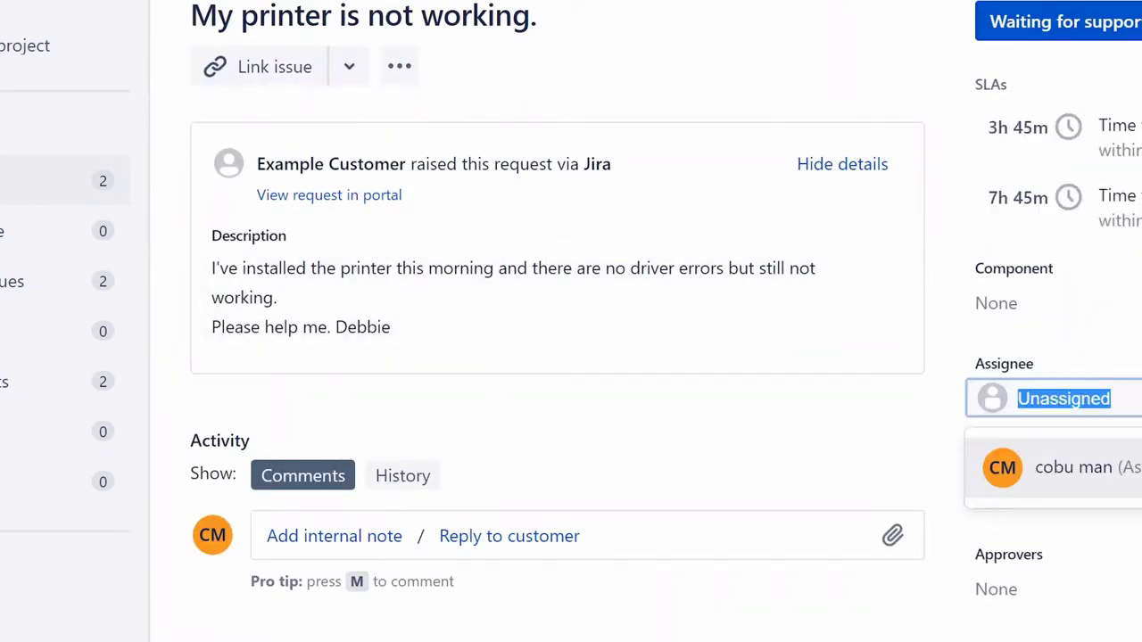
{"action": "left_click", "coordinate": [1112, 479]}
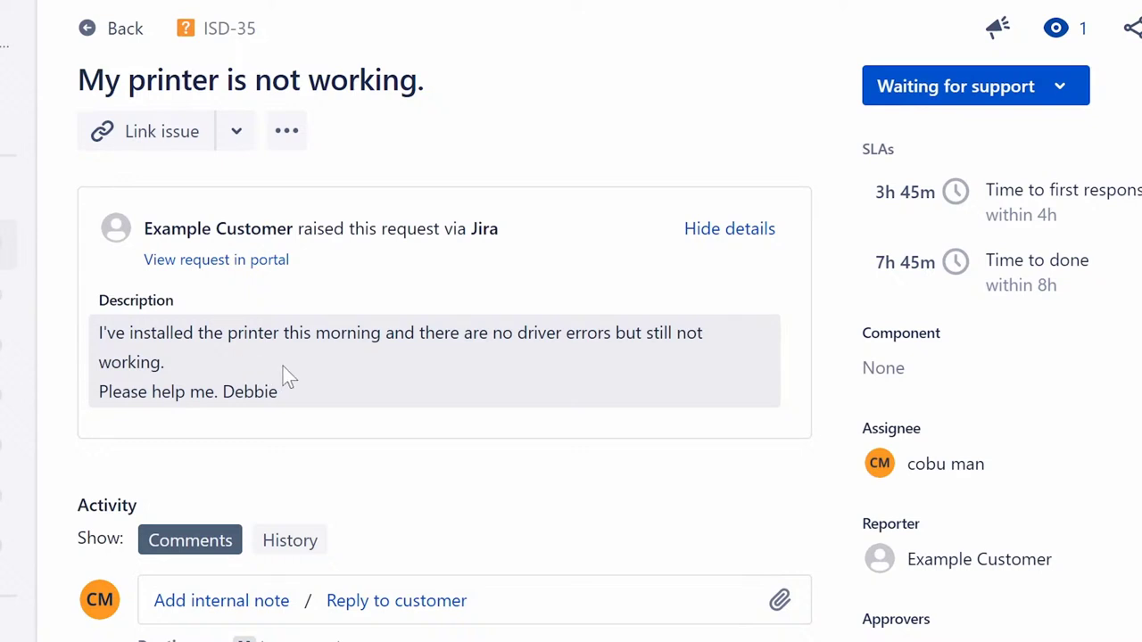
{"action": "mouse_move", "coordinate": [78, 80]}
{"action": "left_mouse_down"}
{"action": "mouse_move", "coordinate": [309, 80]}
{"action": "mouse_move", "coordinate": [481, 110]}
{"action": "left_mouse_up"}
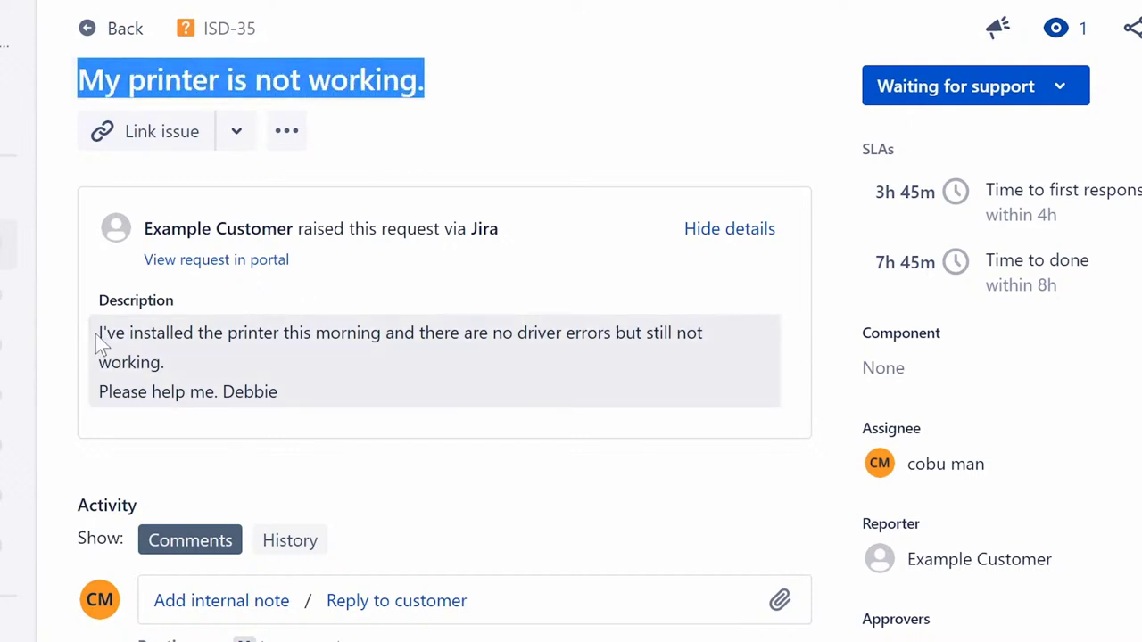
{"action": "triple_click", "coordinate": [107, 339]}
{"action": "left_click", "coordinate": [116, 333]}
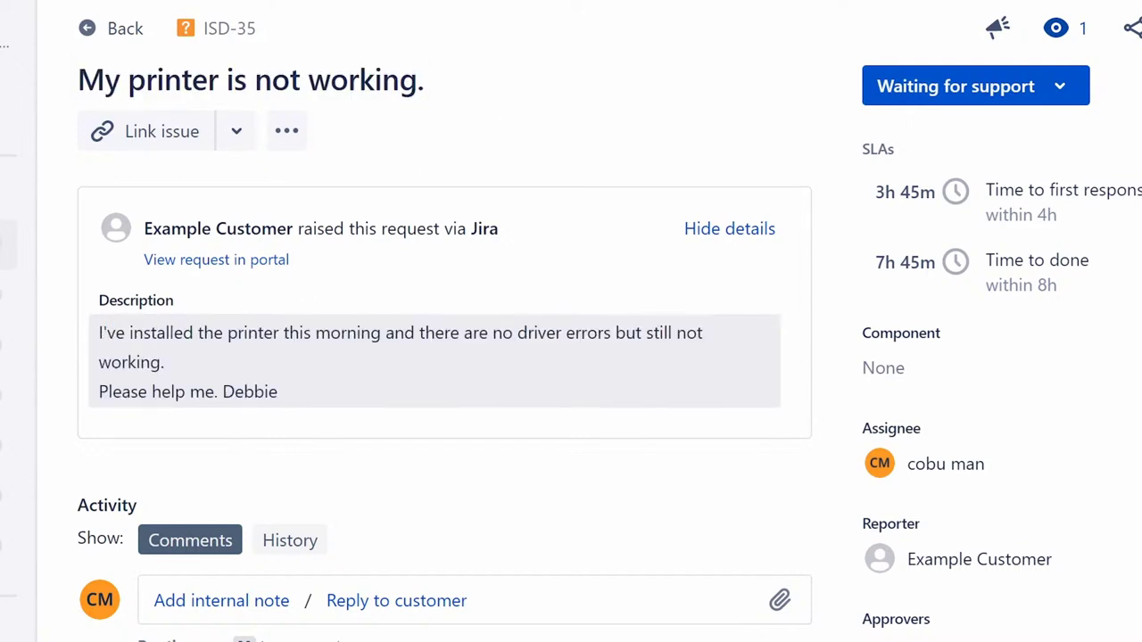
{"action": "triple_click", "coordinate": [98, 335]}
{"action": "left_click", "coordinate": [97, 339]}
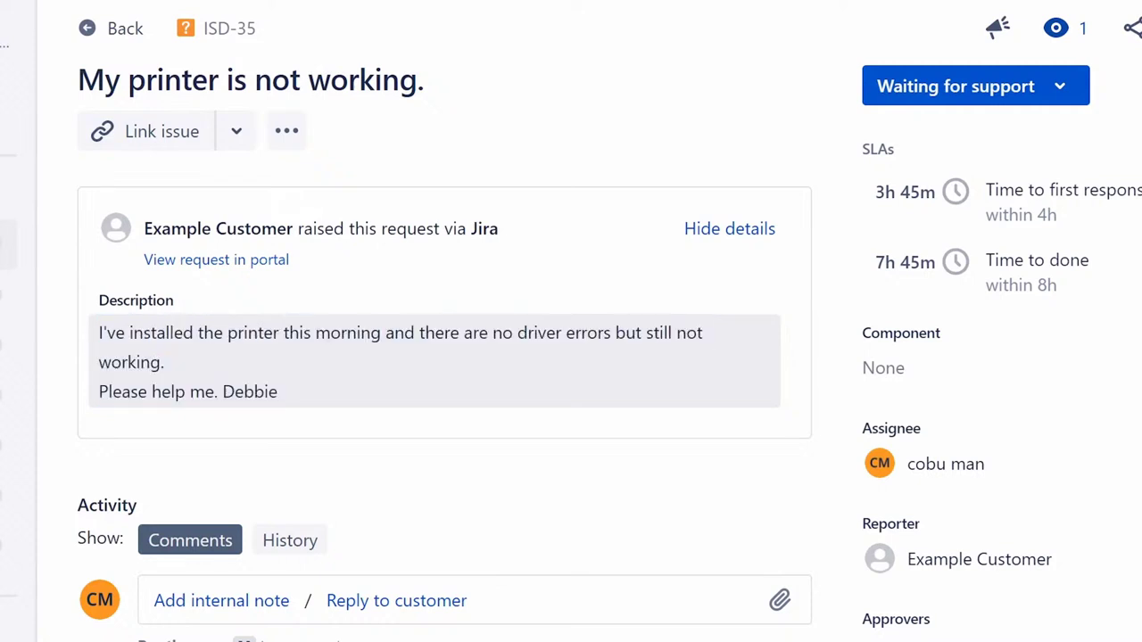
{"action": "triple_click", "coordinate": [101, 335]}
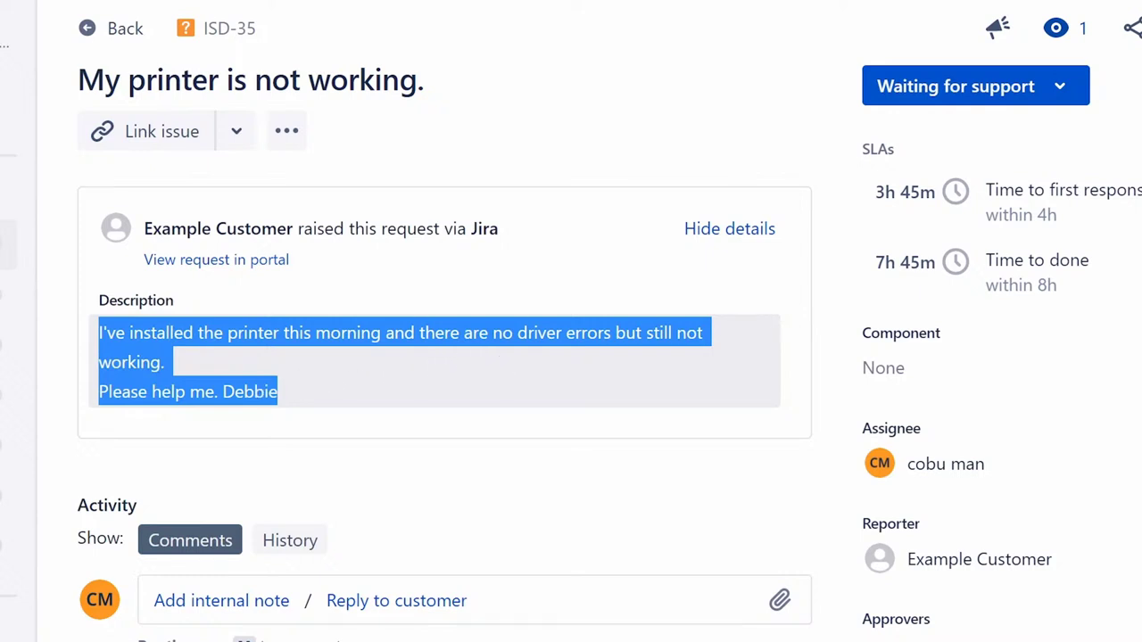
{"action": "left_click", "coordinate": [309, 395]}
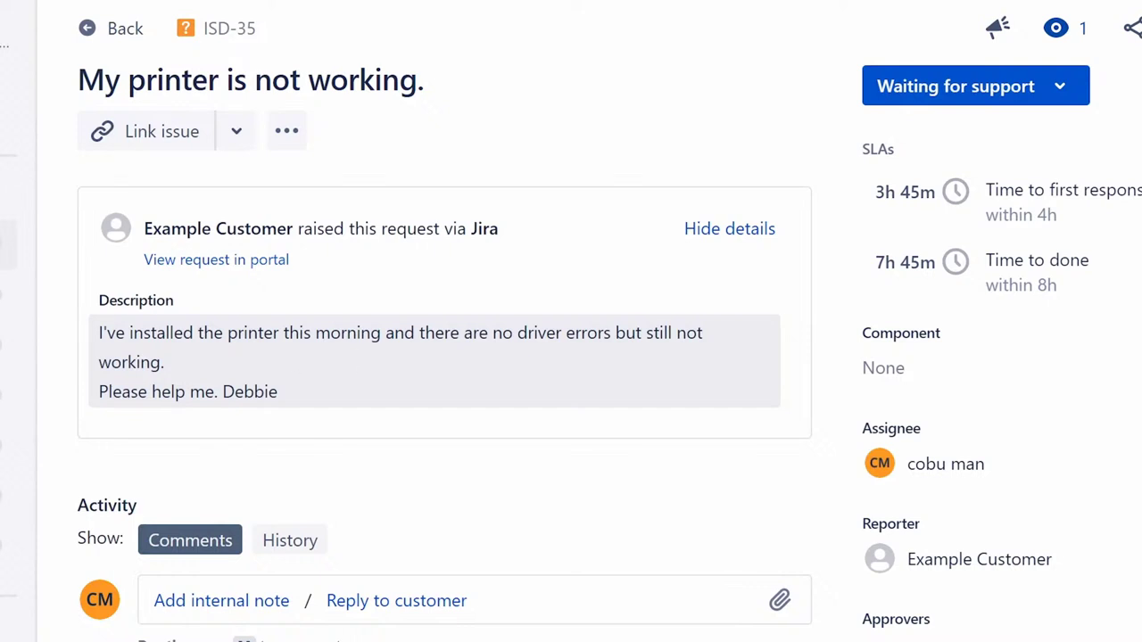
Search the Start Menu for 'printer' and open the Printers & scanners settings page.
{"action": "key", "text": "super"}
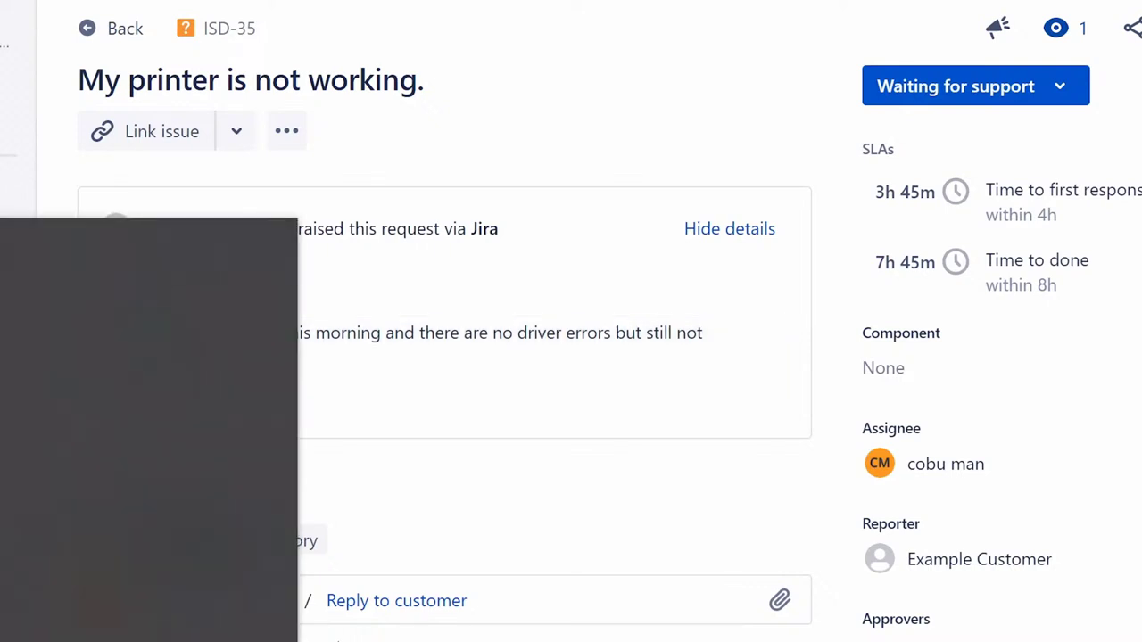
{"action": "type", "text": "devic"}
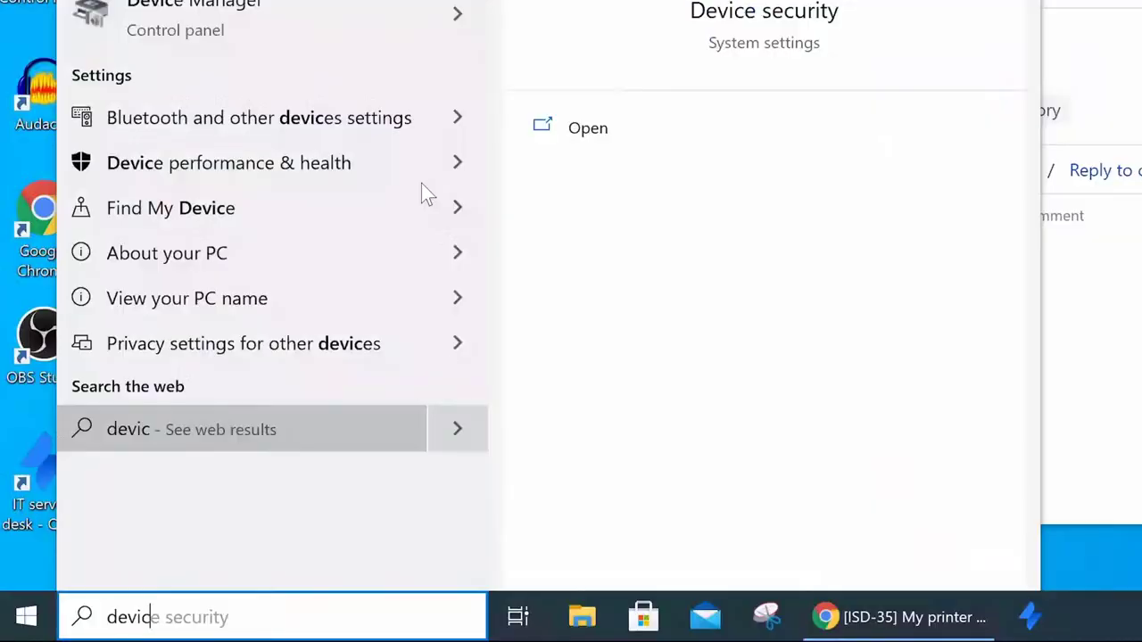
{"action": "key", "text": "BackSpace"}
{"action": "key", "text": "BackSpace"}
{"action": "key", "text": "BackSpace"}
{"action": "key", "text": "BackSpace"}
{"action": "key", "text": "BackSpace"}
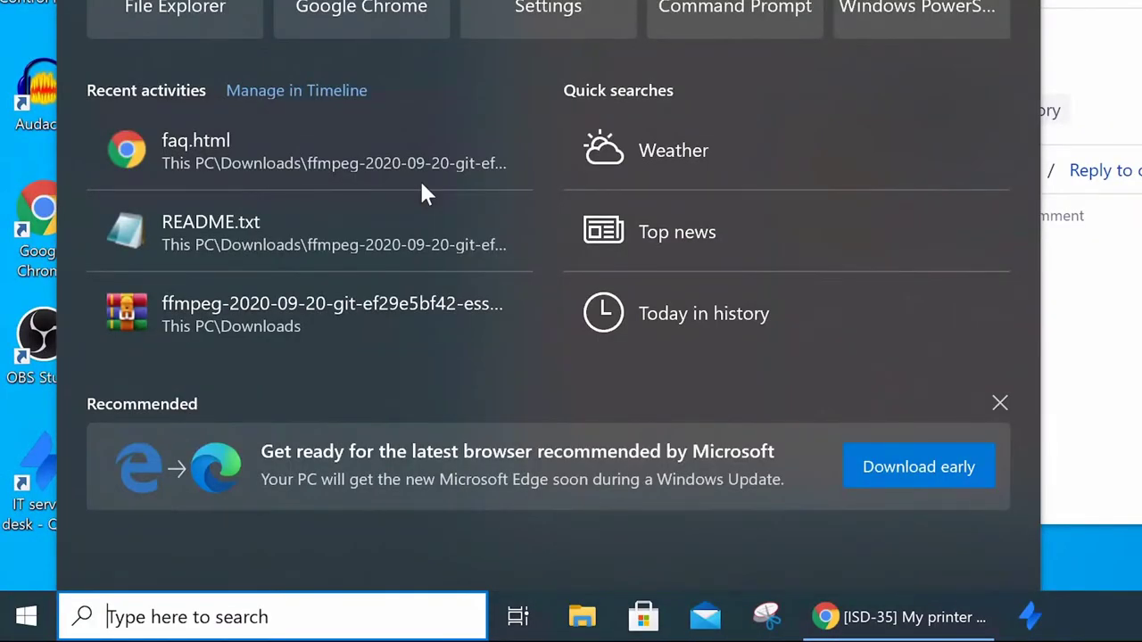
{"action": "type", "text": "printe"}
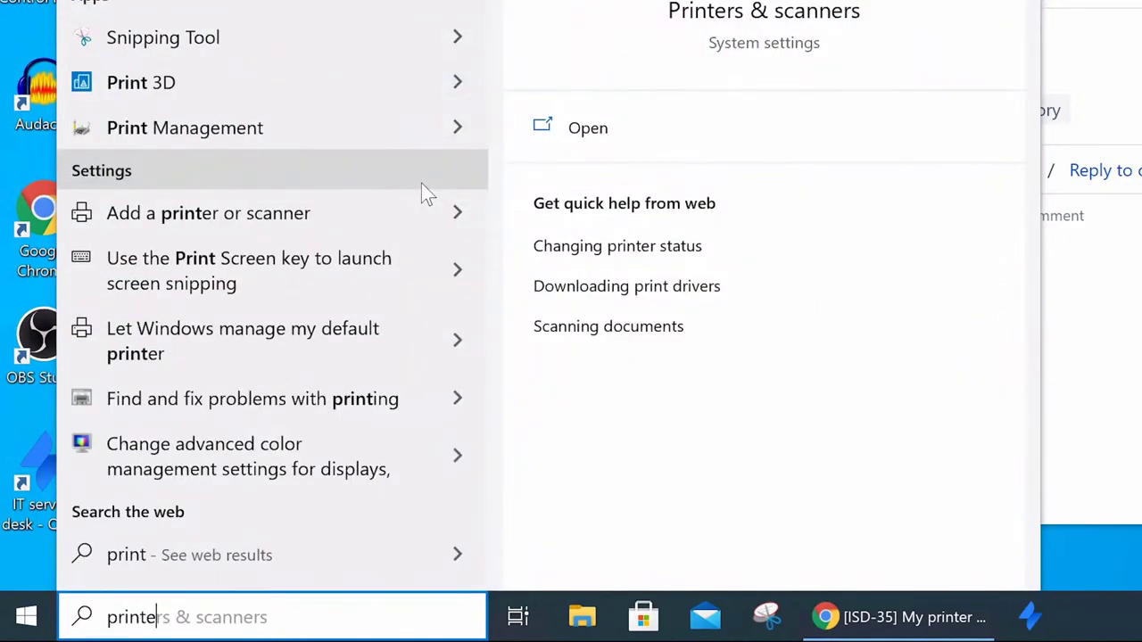
{"action": "type", "text": "r"}
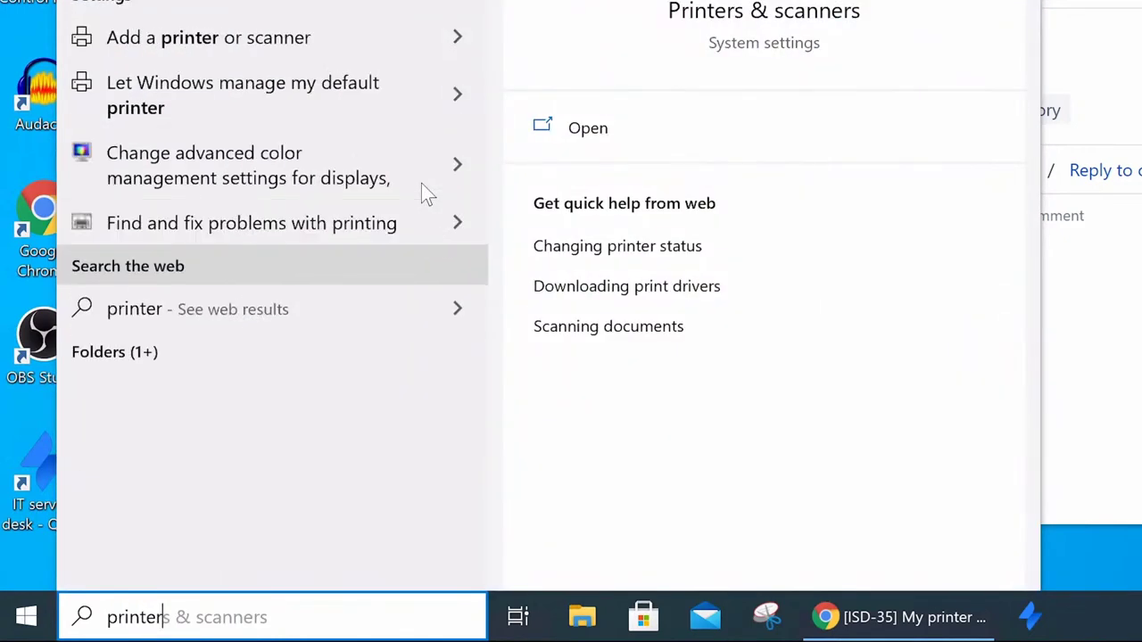
{"action": "key", "text": "Return"}
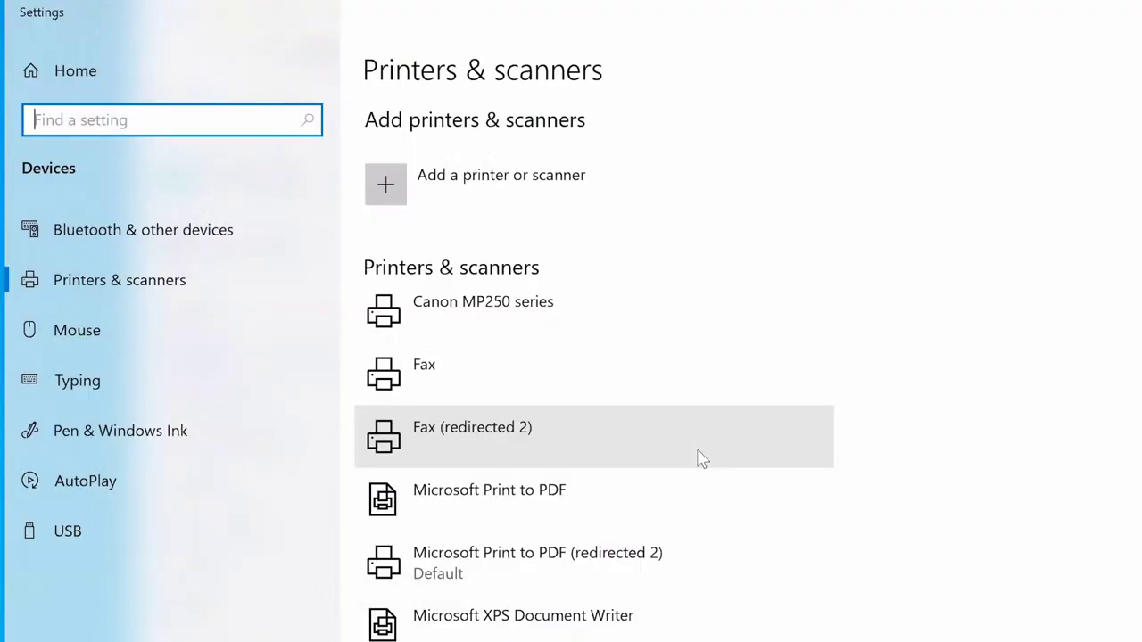
Open the Canon MP250 series management page and move the Settings window right beside the ticket.
{"action": "left_click", "coordinate": [571, 335]}
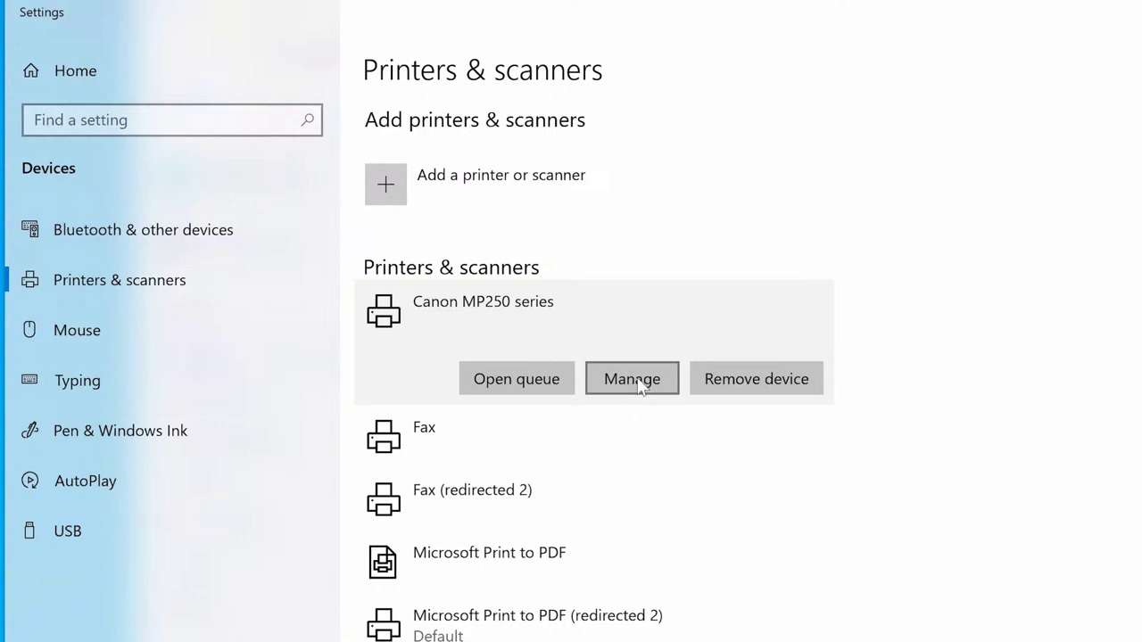
{"action": "left_click", "coordinate": [639, 384]}
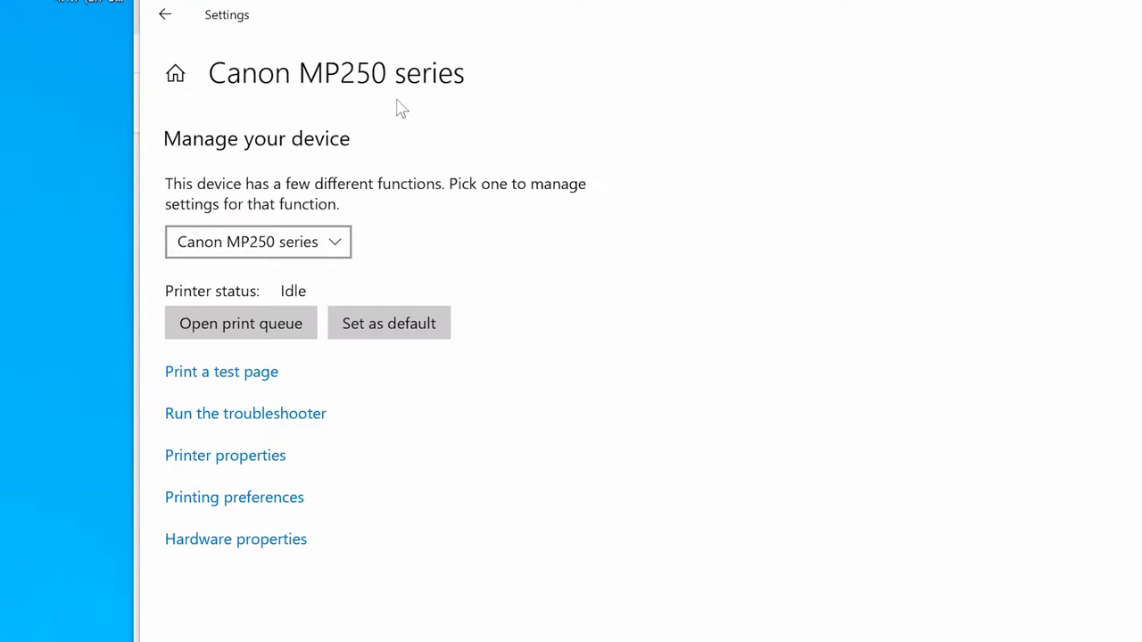
{"action": "left_click_drag", "start_coordinate": [362, 38], "coordinate": [428, 32]}
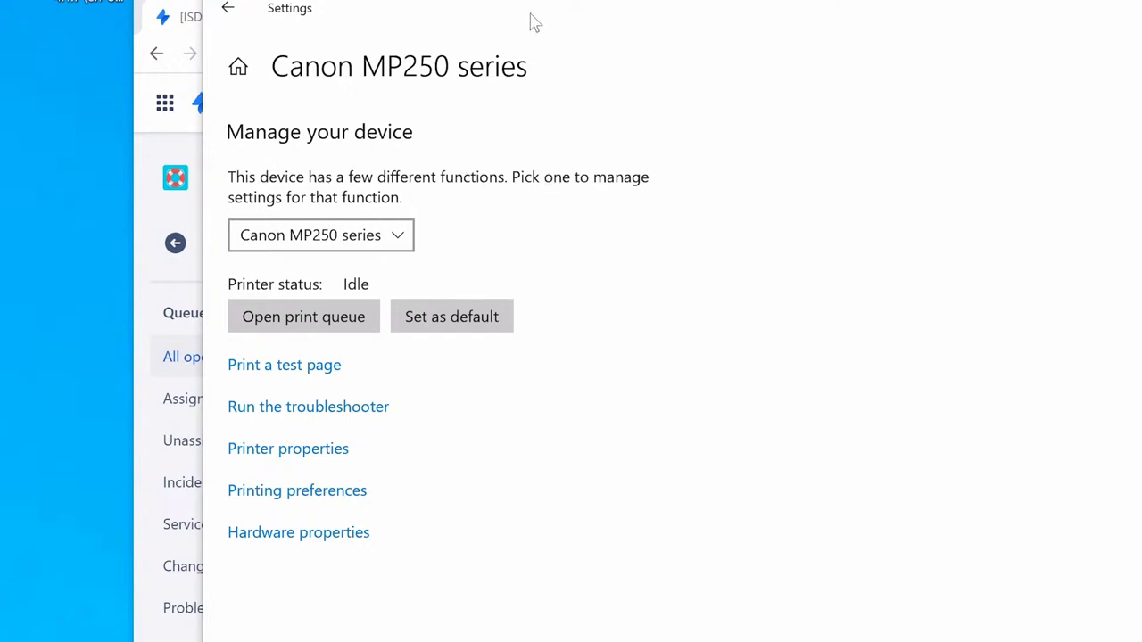
{"action": "left_click_drag", "start_coordinate": [533, 20], "coordinate": [972, 20]}
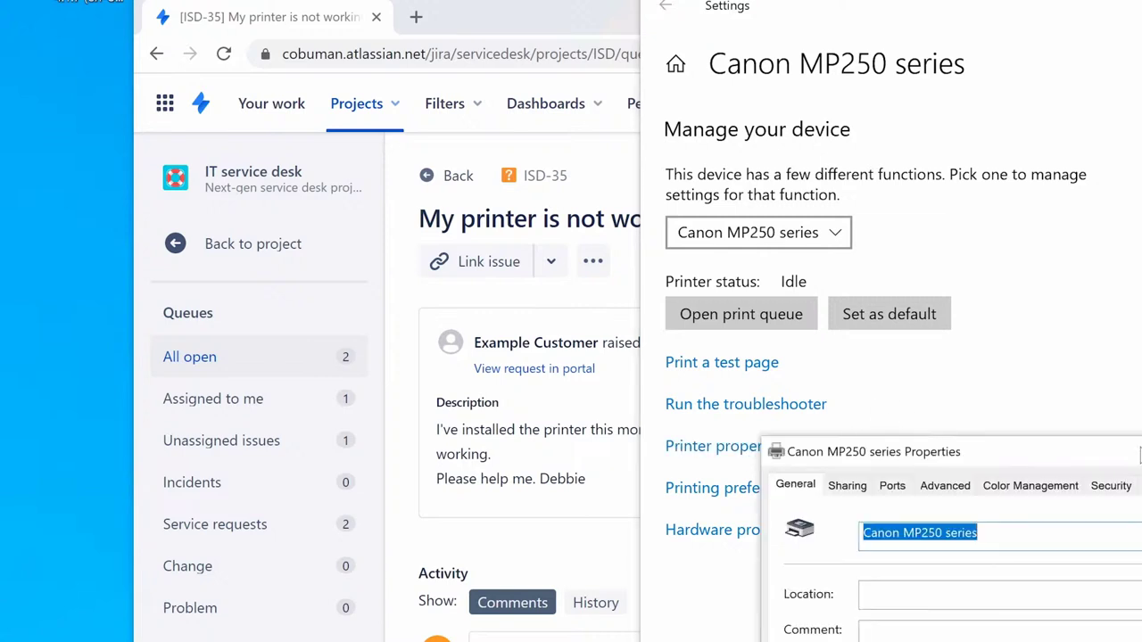
{"action": "left_click_drag", "start_coordinate": [1137, 451], "coordinate": [787, 192]}
{"action": "key", "text": "End"}
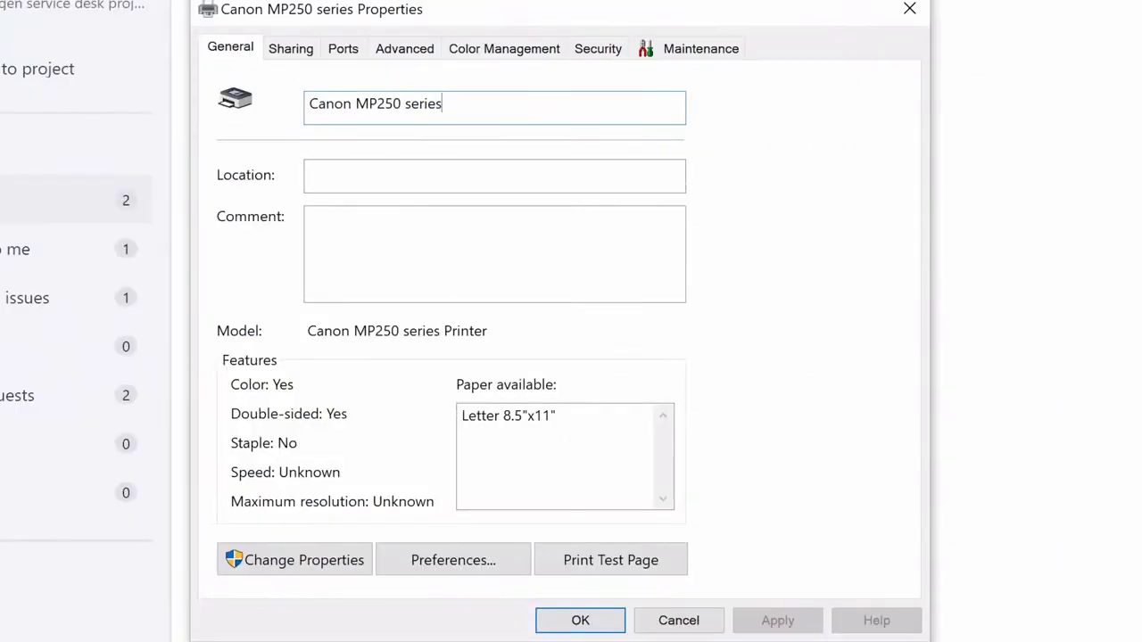
{"action": "left_click", "coordinate": [309, 176]}
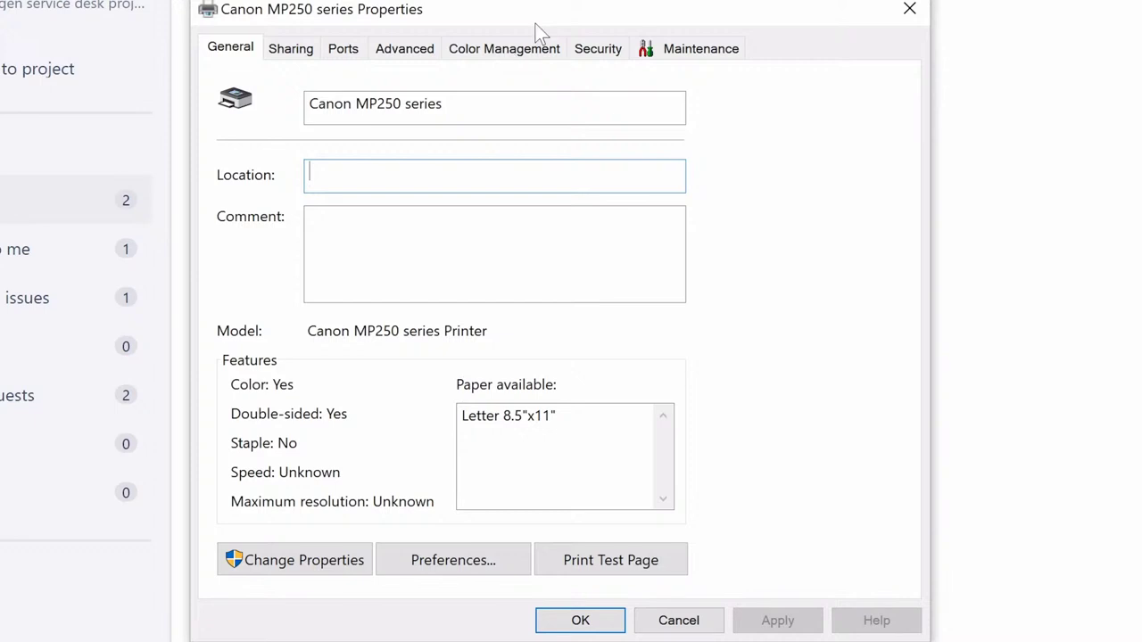
{"action": "left_click_drag", "start_coordinate": [556, 18], "coordinate": [556, 22]}
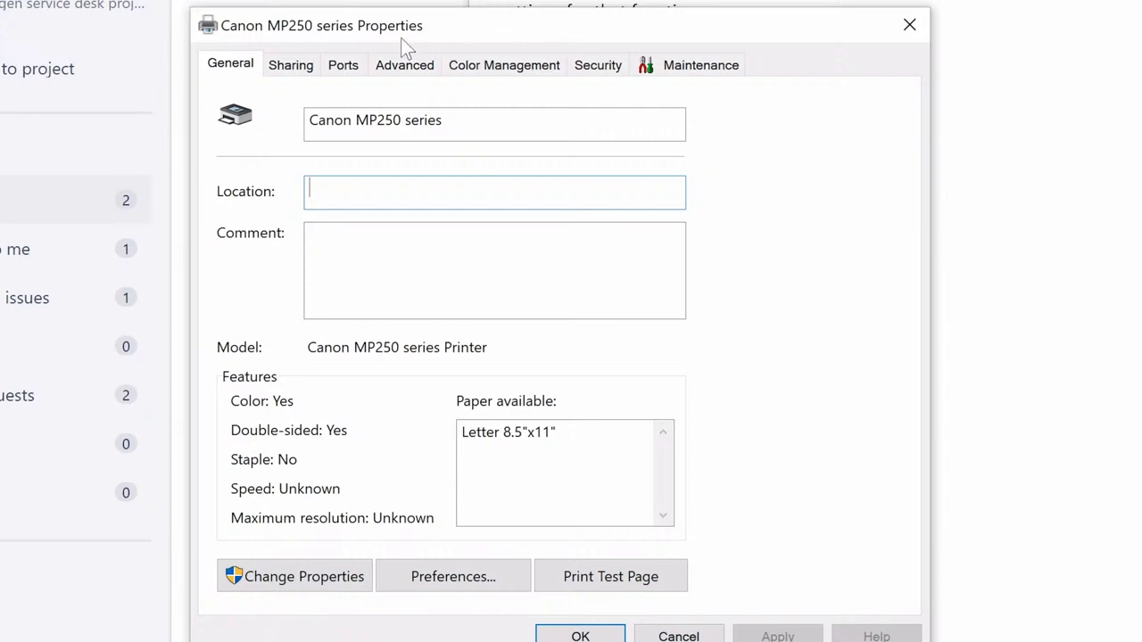
Show the Canon MP250 Advanced tab with its driver and spooling settings, repositioning the dialog.
{"action": "left_click", "coordinate": [420, 80]}
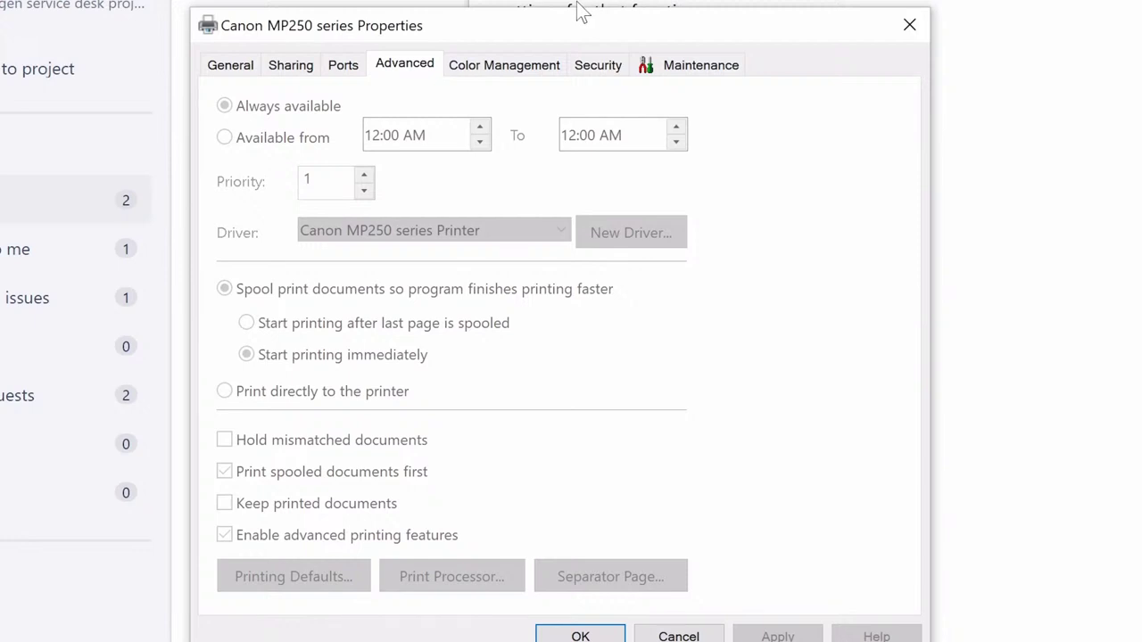
{"action": "left_click_drag", "start_coordinate": [563, 24], "coordinate": [561, 27]}
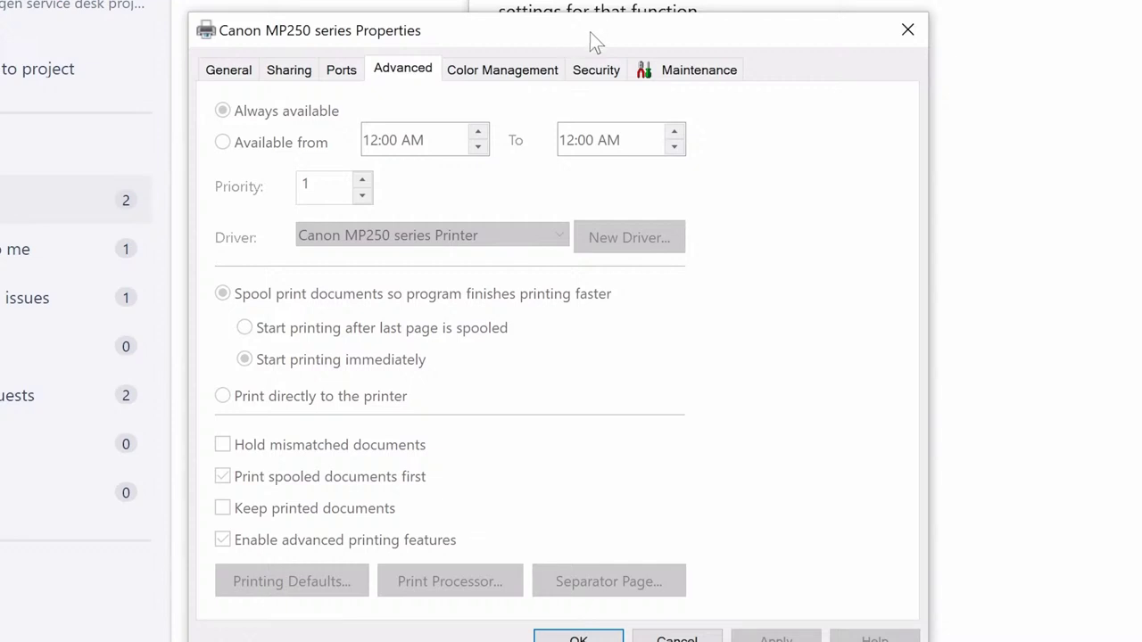
{"action": "left_click_drag", "start_coordinate": [590, 32], "coordinate": [816, 55]}
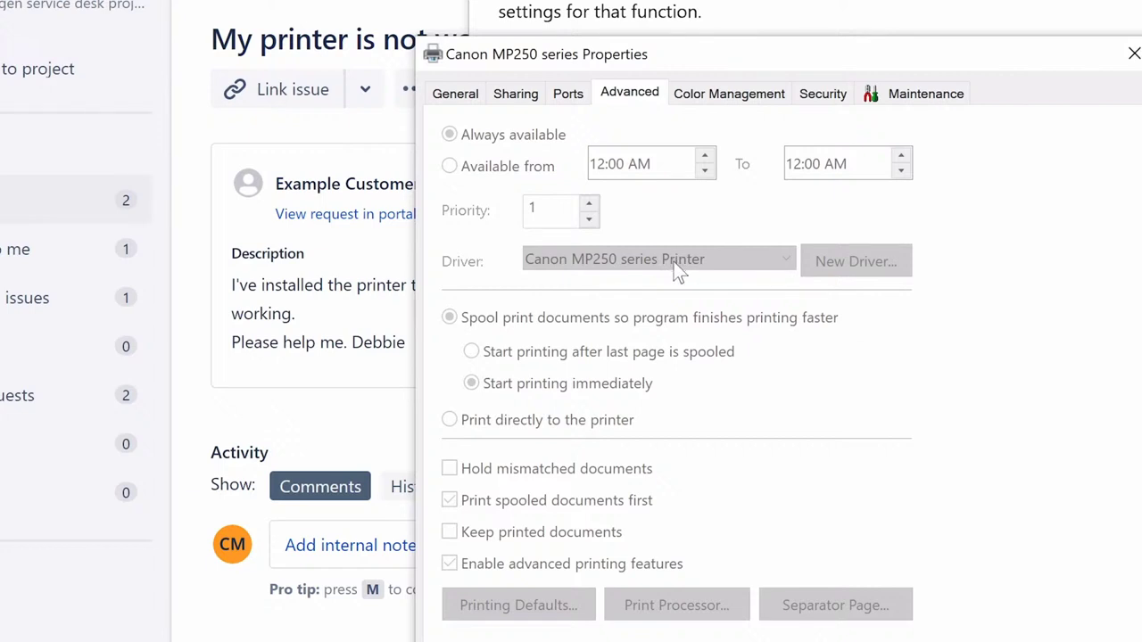
Review the ISD-35 description text, then open an empty comment box below it.
{"action": "left_click", "coordinate": [409, 341]}
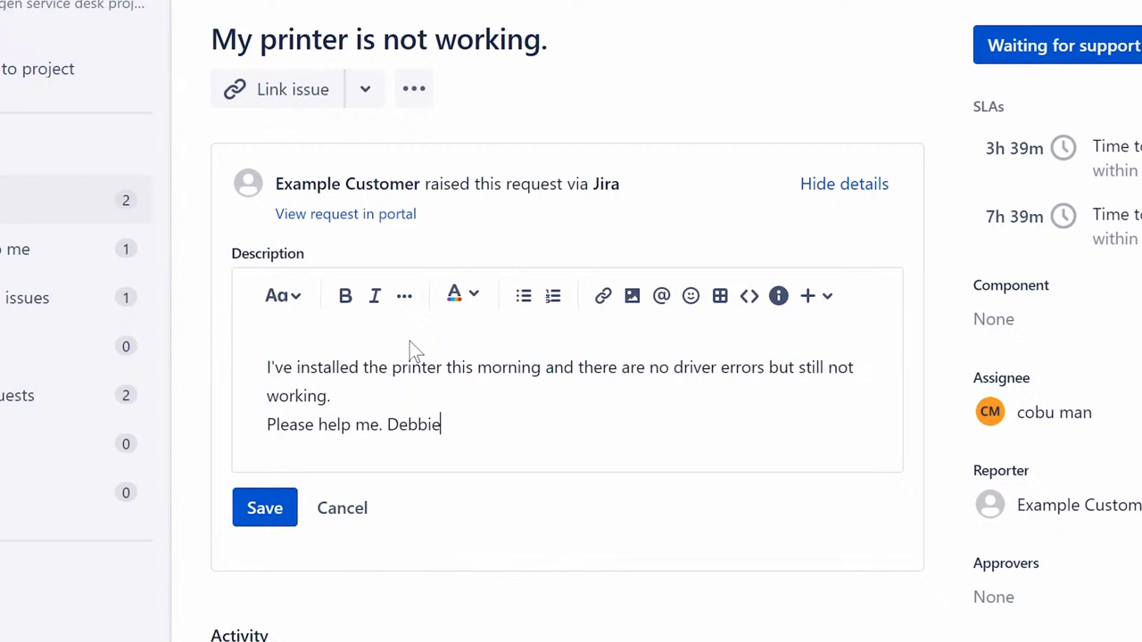
{"action": "key", "text": "Left"}
{"action": "key", "text": "Left"}
{"action": "key", "text": "Left"}
{"action": "key", "text": "Left"}
{"action": "key", "text": "Left"}
{"action": "key", "text": "Left"}
{"action": "key", "text": "Left"}
{"action": "key", "text": "Left"}
{"action": "key", "text": "Up"}
{"action": "left_click", "coordinate": [491, 367]}
{"action": "left_click", "coordinate": [335, 395]}
{"action": "left_click", "coordinate": [450, 367]}
{"action": "left_click", "coordinate": [390, 448]}
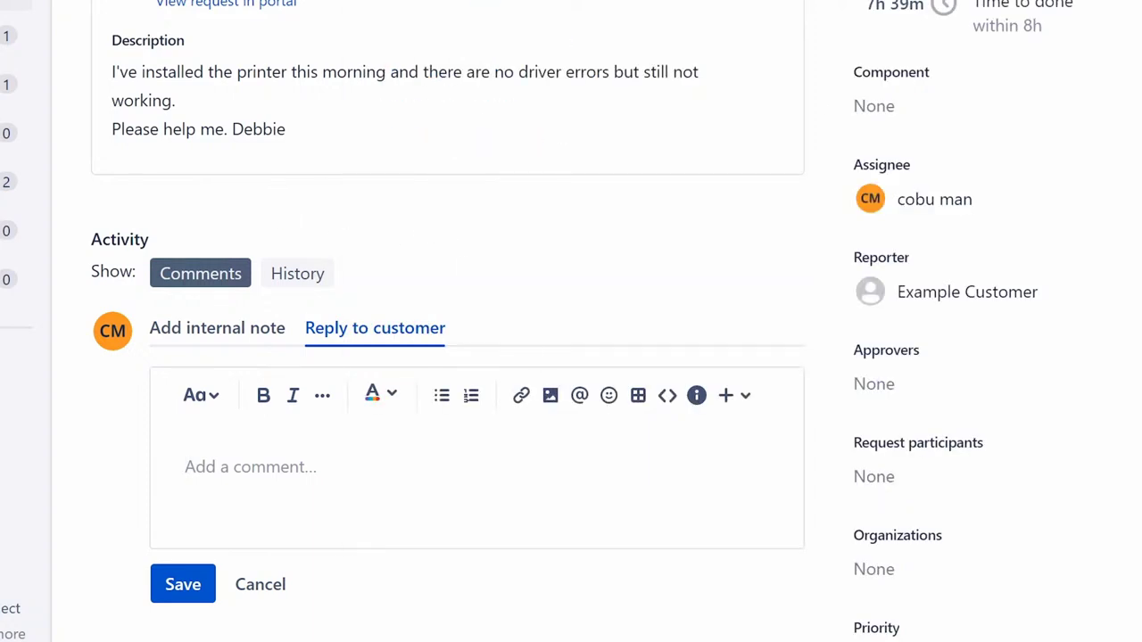
{"action": "left_click", "coordinate": [415, 543]}
Post the internal note 'Configured printer as requested by user/customer.' with a signature, then show status options.
{"action": "left_click", "coordinate": [278, 340]}
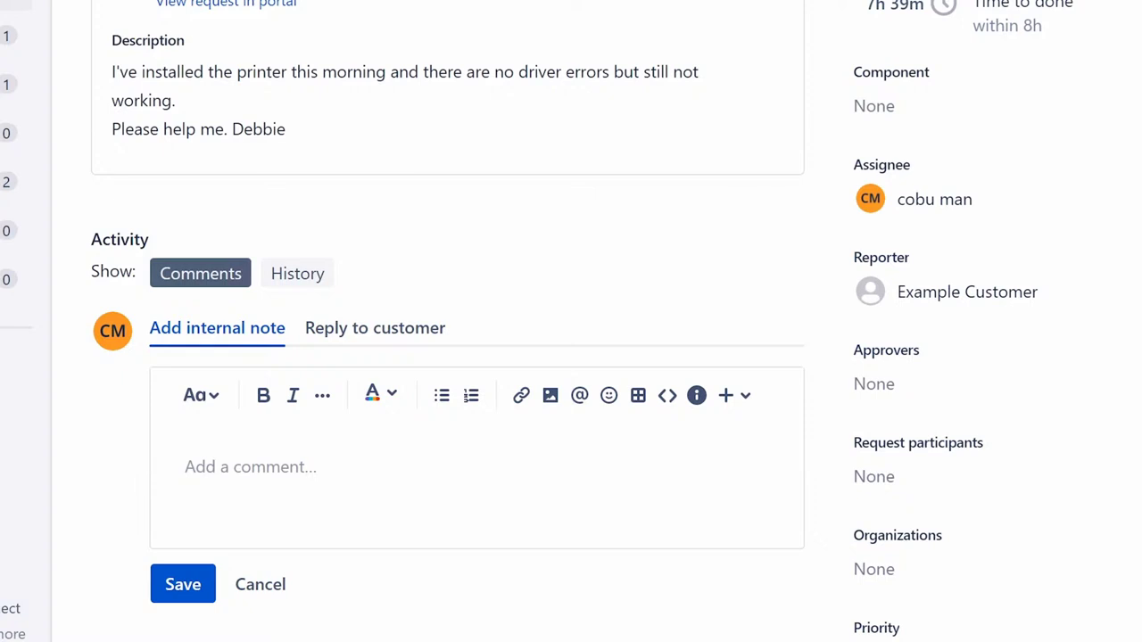
{"action": "type", "text": "Configur"}
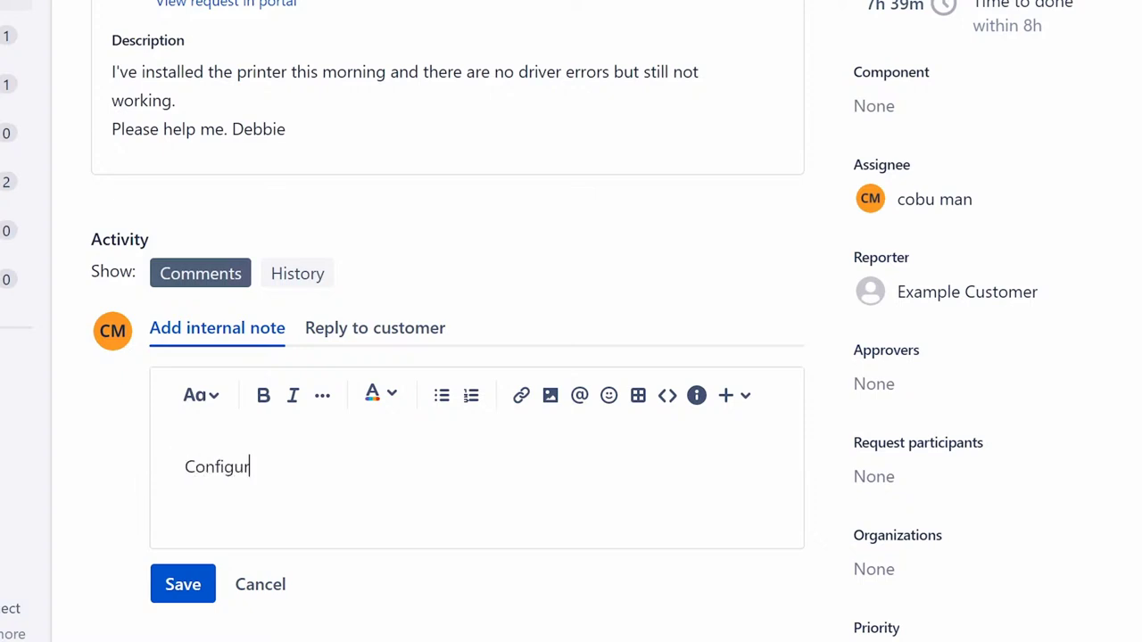
{"action": "type", "text": "ed printer a"}
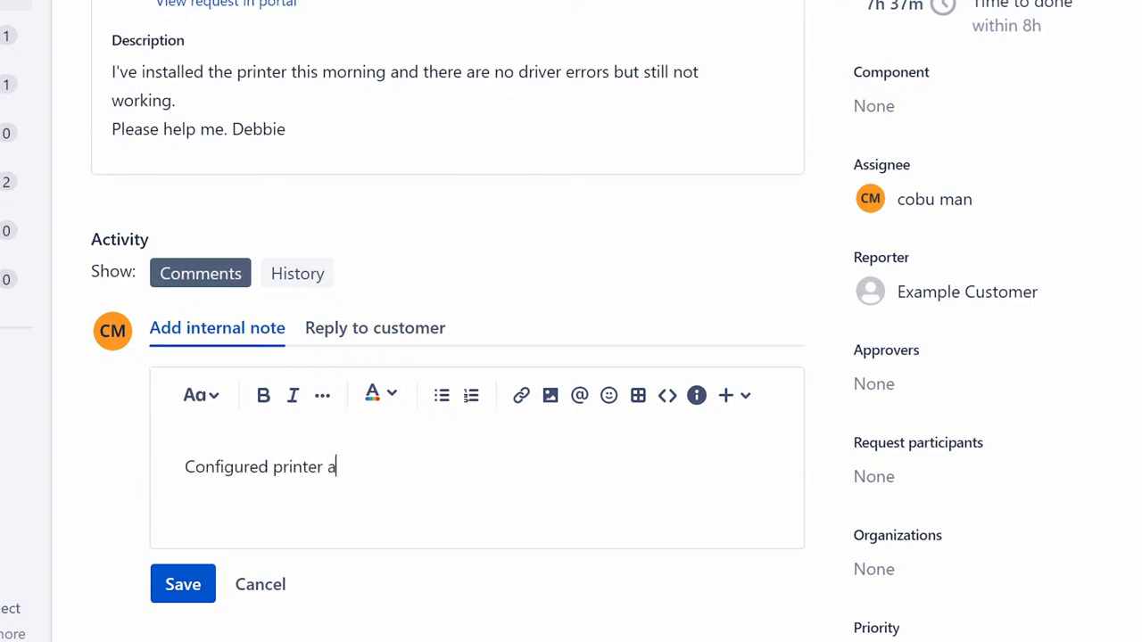
{"action": "type", "text": "s requested b"}
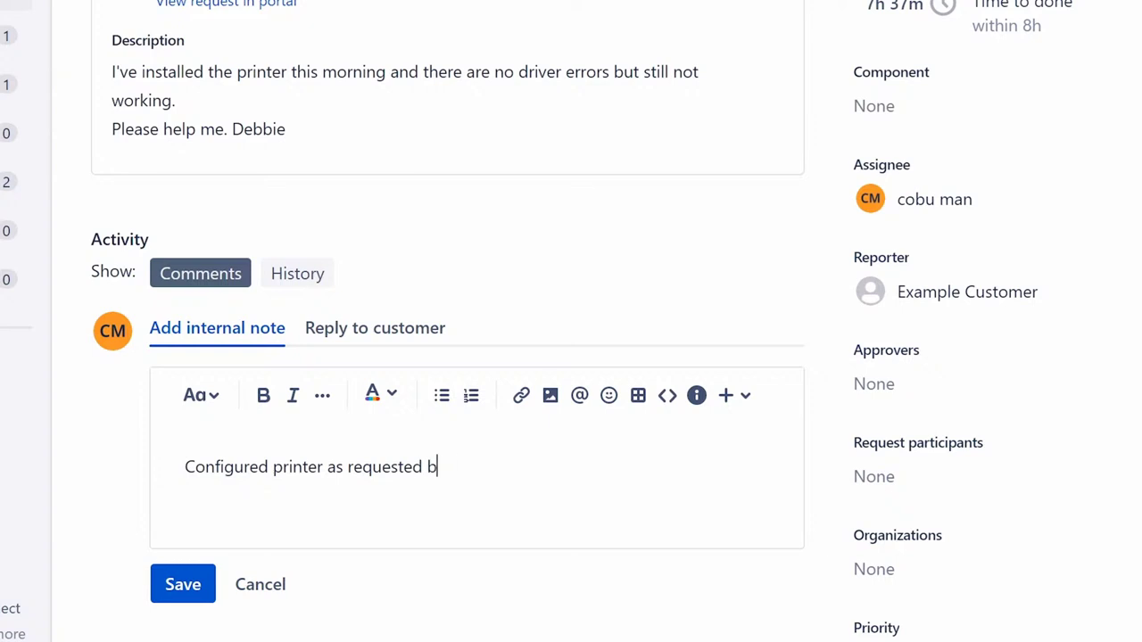
{"action": "type", "text": "y user/customer. Ervin"}
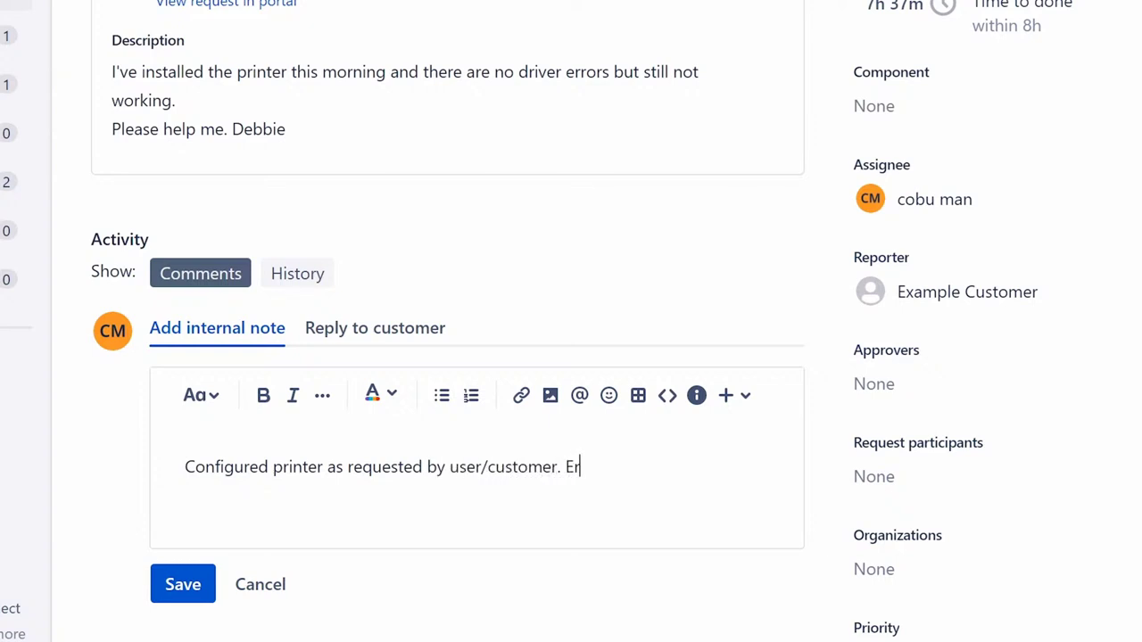
{"action": "left_click", "coordinate": [170, 590]}
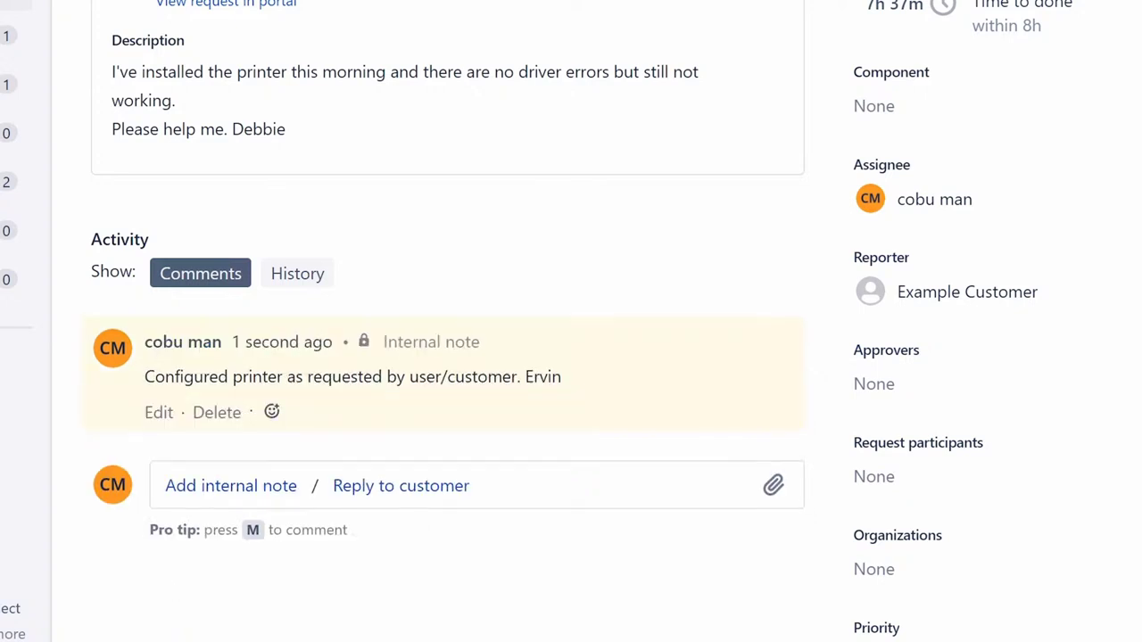
{"action": "left_click", "coordinate": [881, 67]}
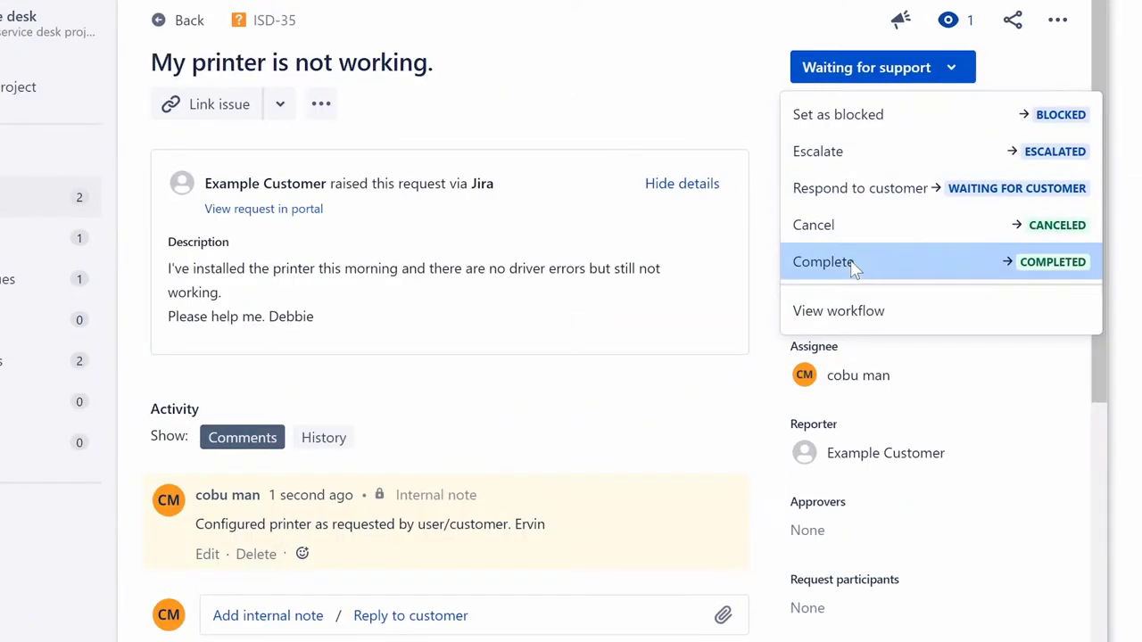
Complete ISD-35 and return to the All open queue, which now lists only ISD-34.
{"action": "left_click", "coordinate": [852, 264]}
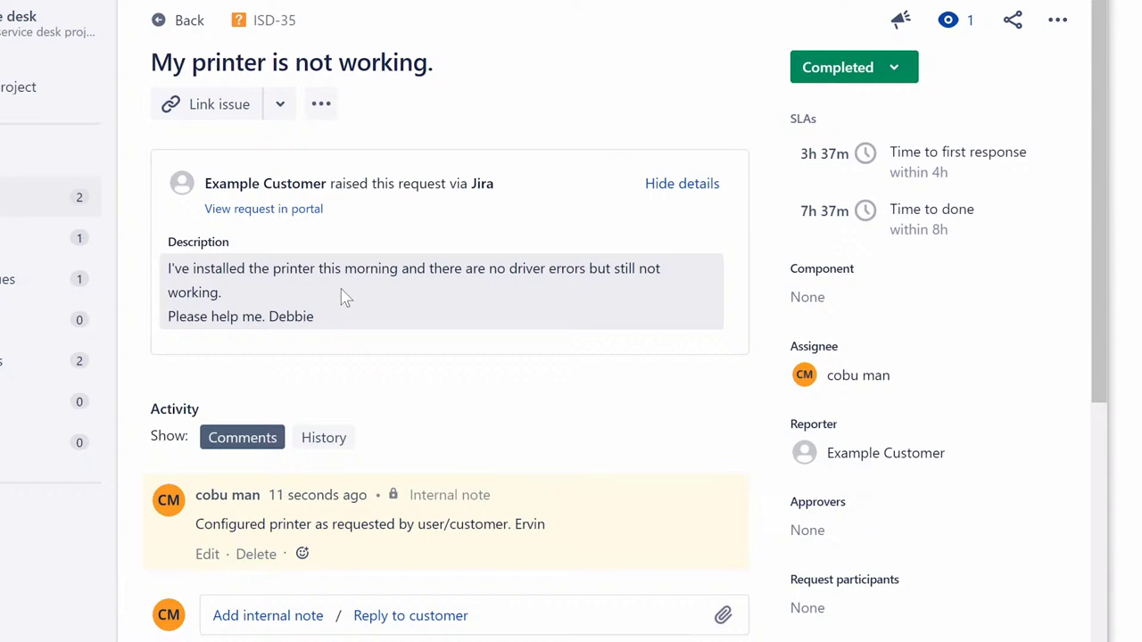
{"action": "left_click", "coordinate": [267, 293]}
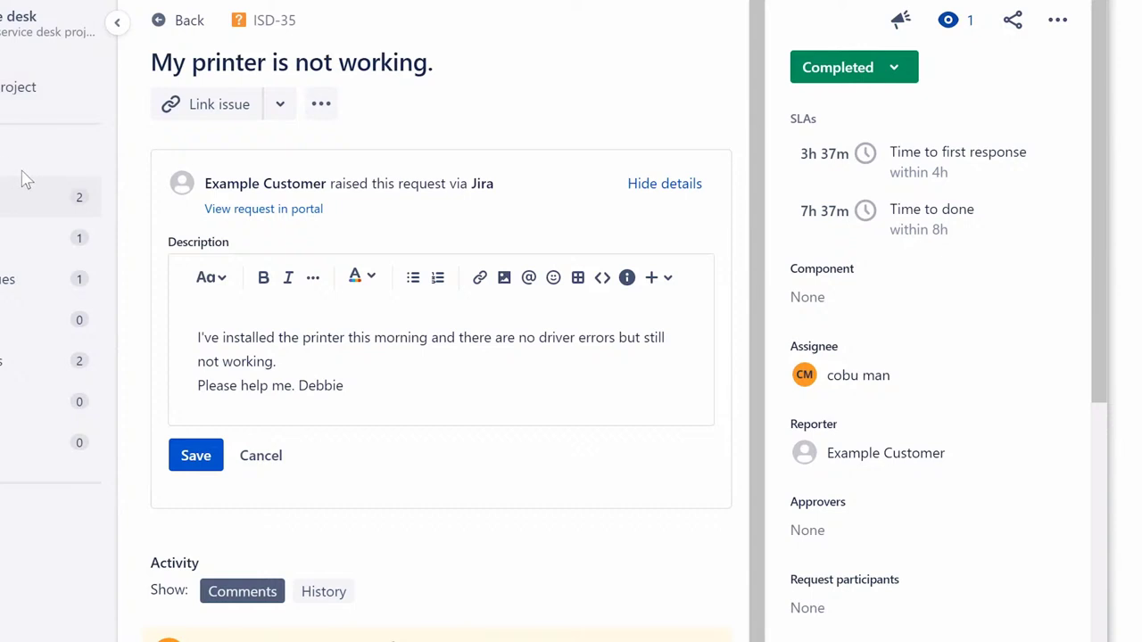
{"action": "left_click", "coordinate": [11, 196]}
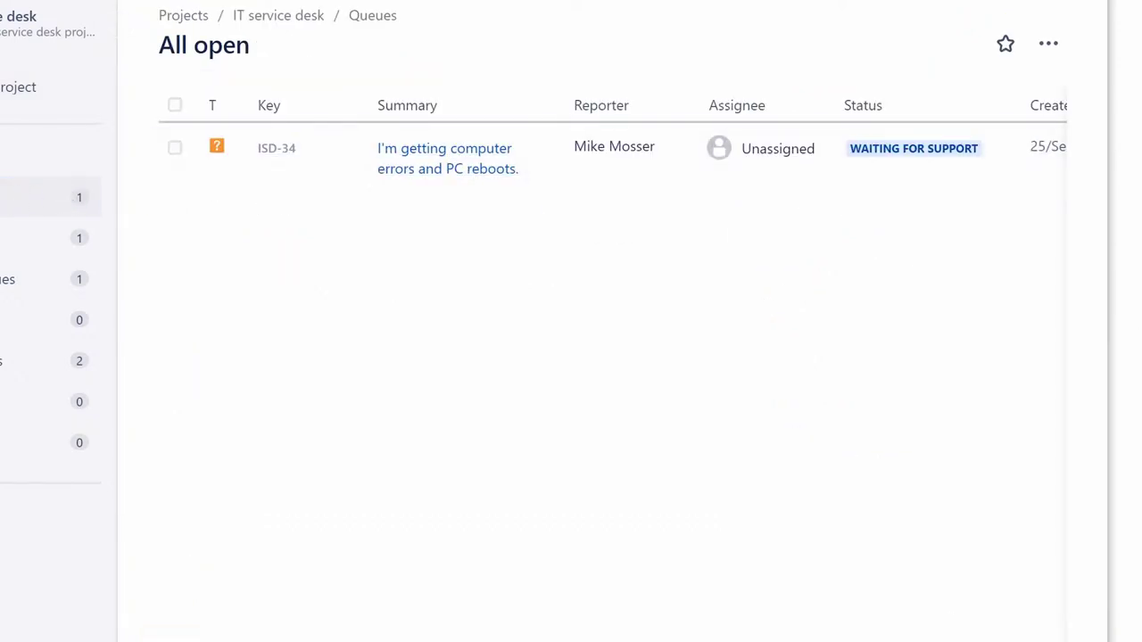
{"action": "scroll", "coordinate": [606, 148], "scroll_direction": "right", "scroll_amount": 3}
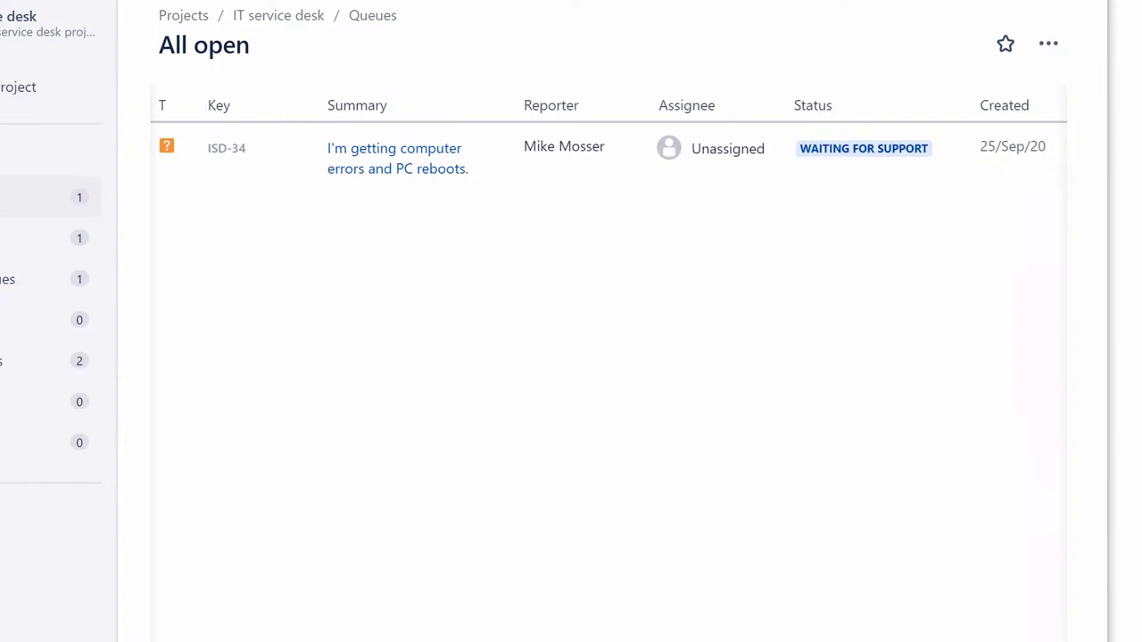
{"action": "scroll", "coordinate": [606, 147], "scroll_direction": "left", "scroll_amount": 3}
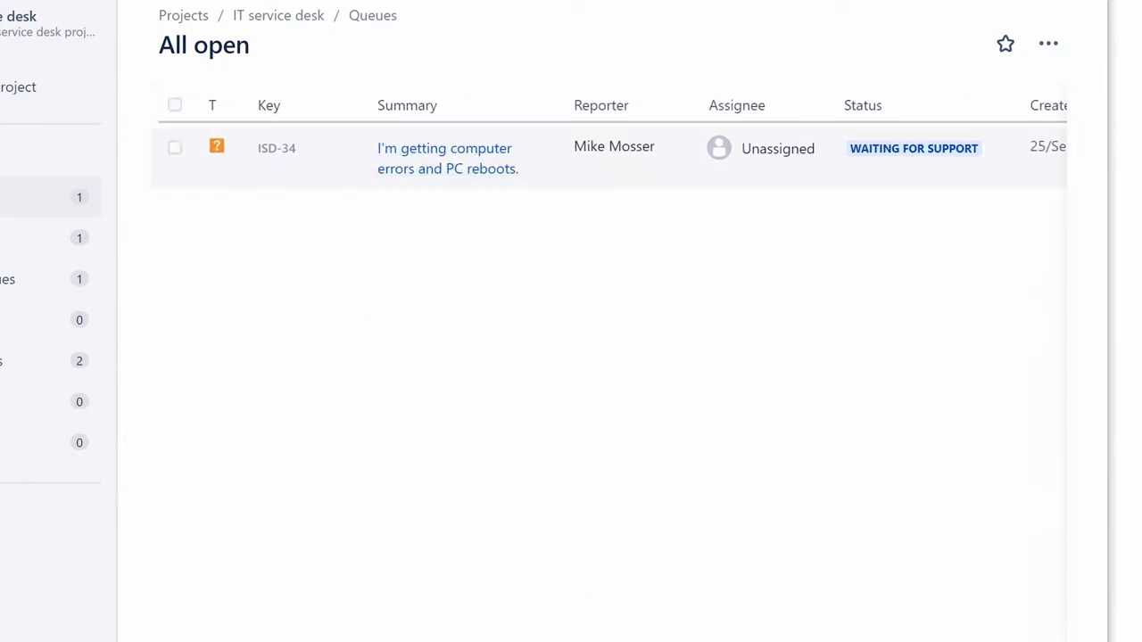
{"action": "left_click", "coordinate": [417, 161]}
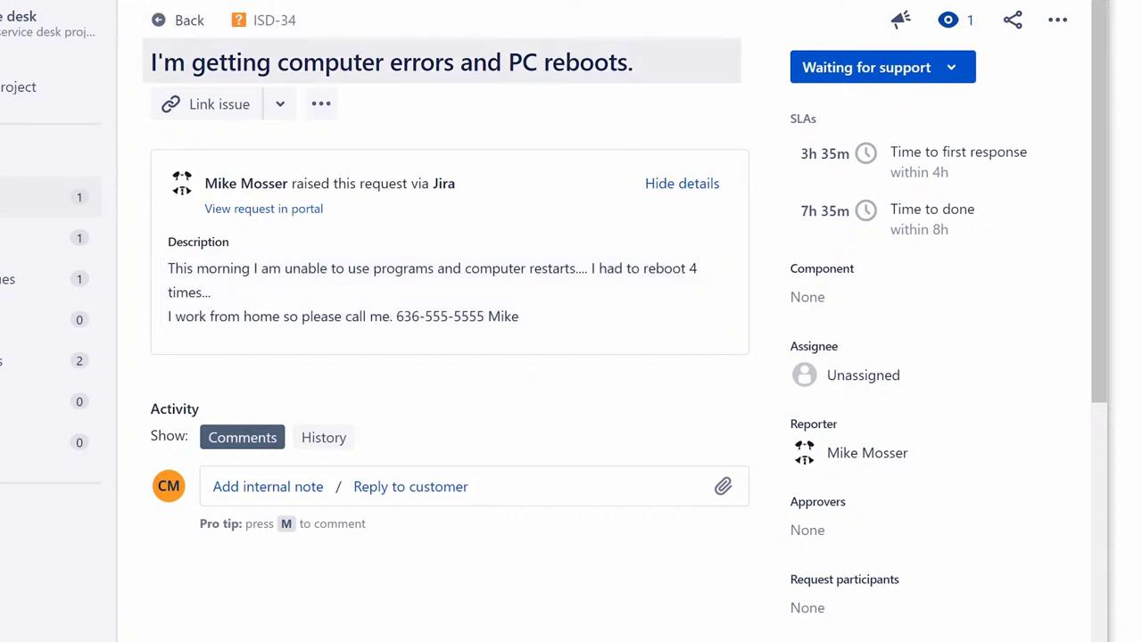
{"action": "left_click_drag", "start_coordinate": [151, 62], "coordinate": [643, 72]}
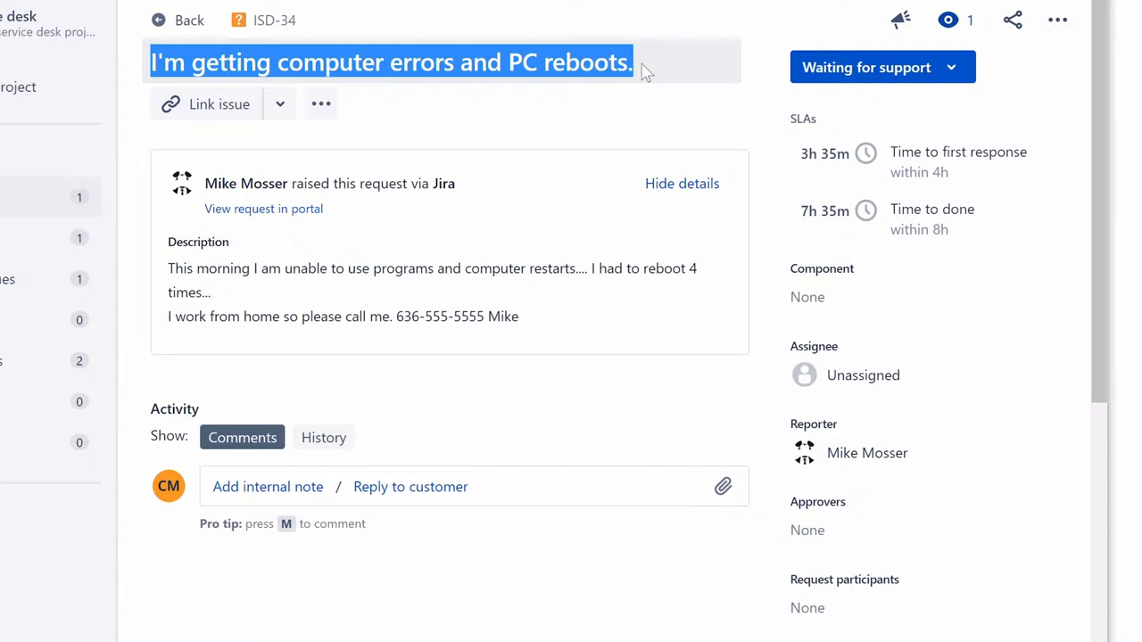
{"action": "left_click_drag", "start_coordinate": [167, 267], "coordinate": [440, 290]}
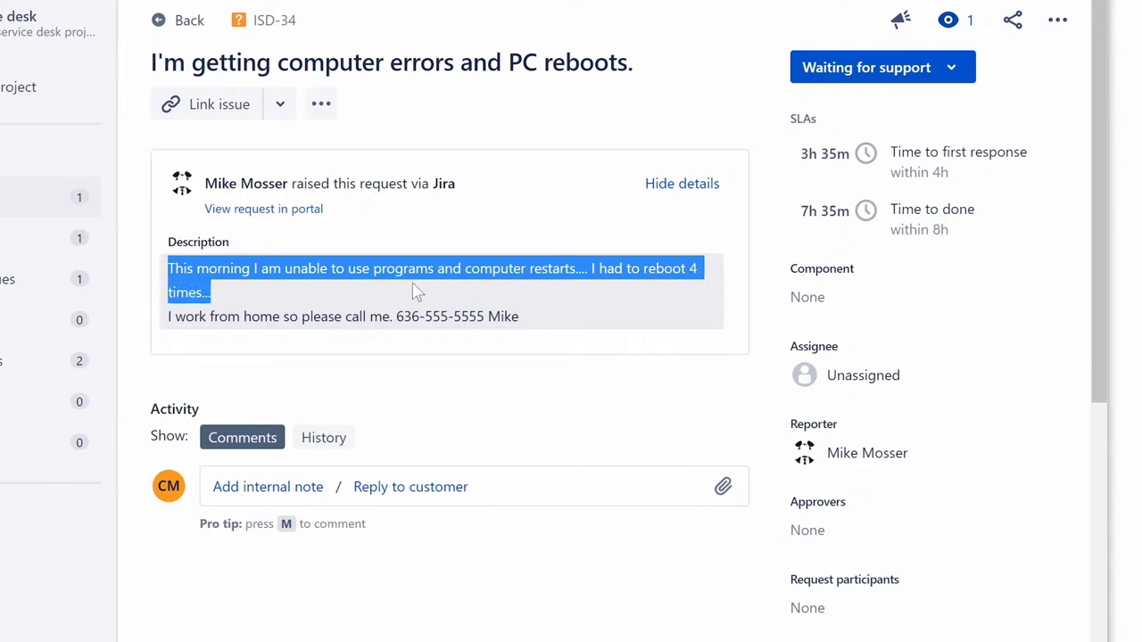
{"action": "left_click", "coordinate": [355, 314]}
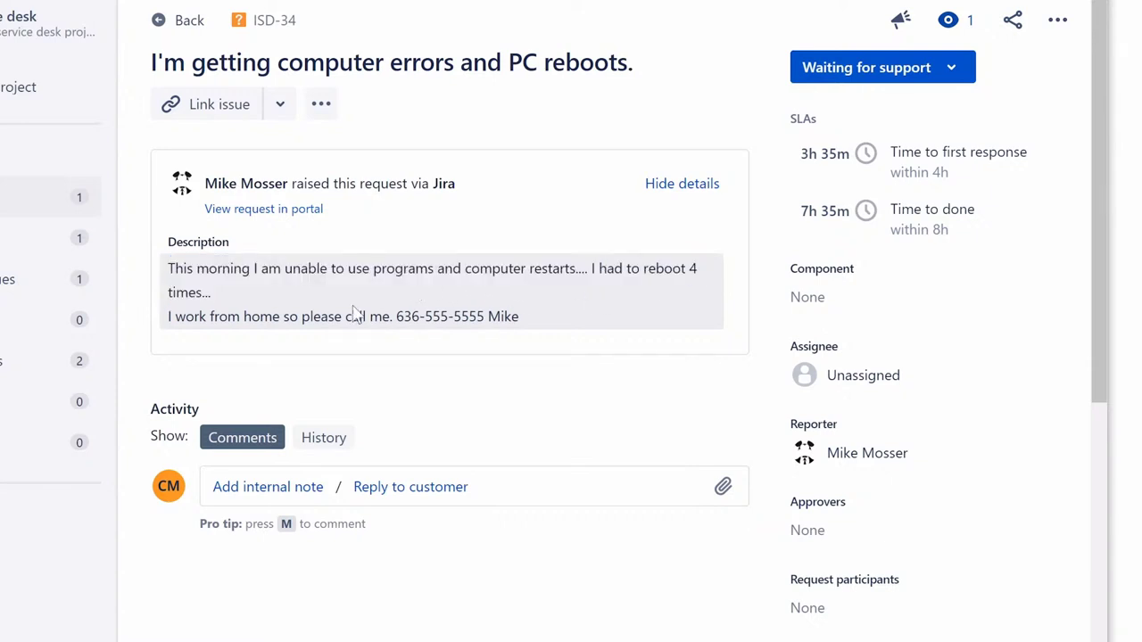
{"action": "left_click_drag", "start_coordinate": [519, 315], "coordinate": [191, 319]}
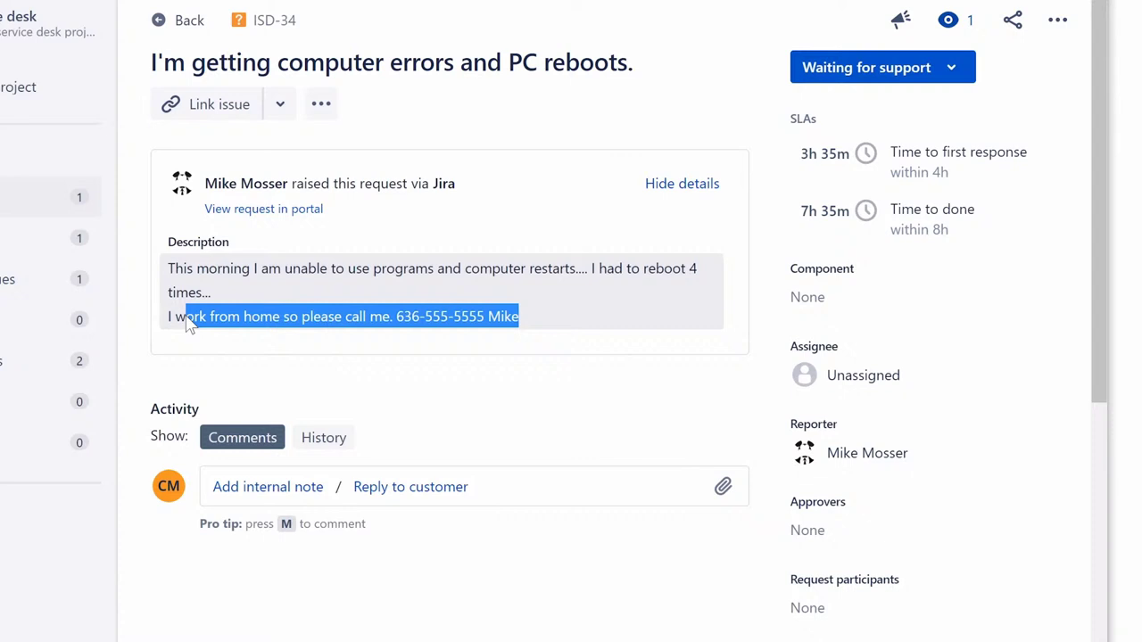
{"action": "left_click", "coordinate": [164, 318]}
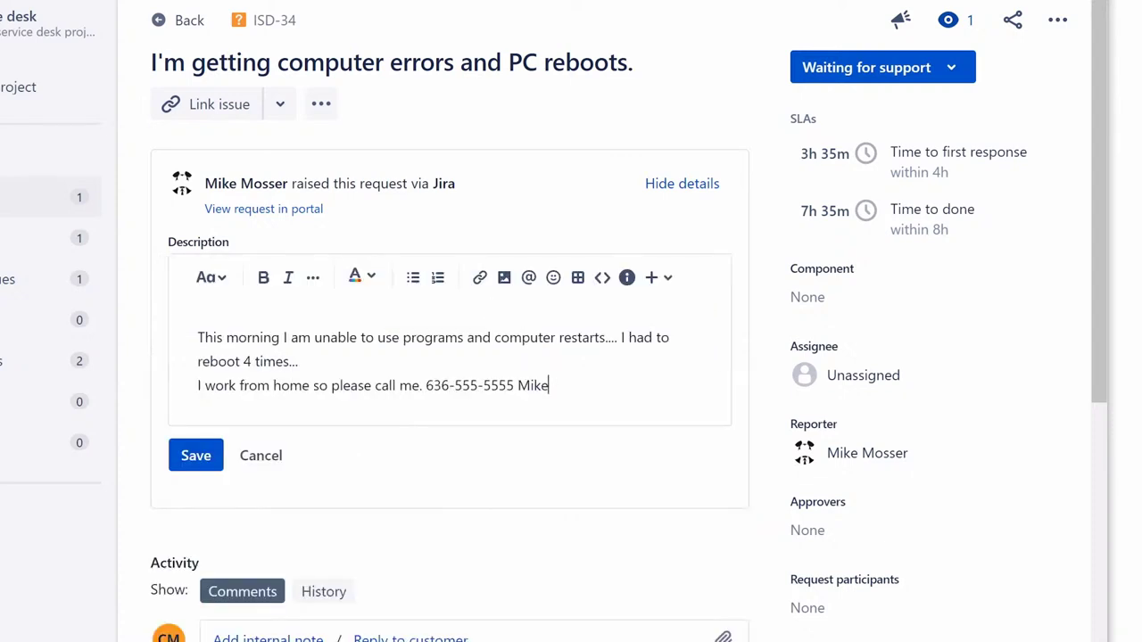
{"action": "left_click", "coordinate": [298, 361]}
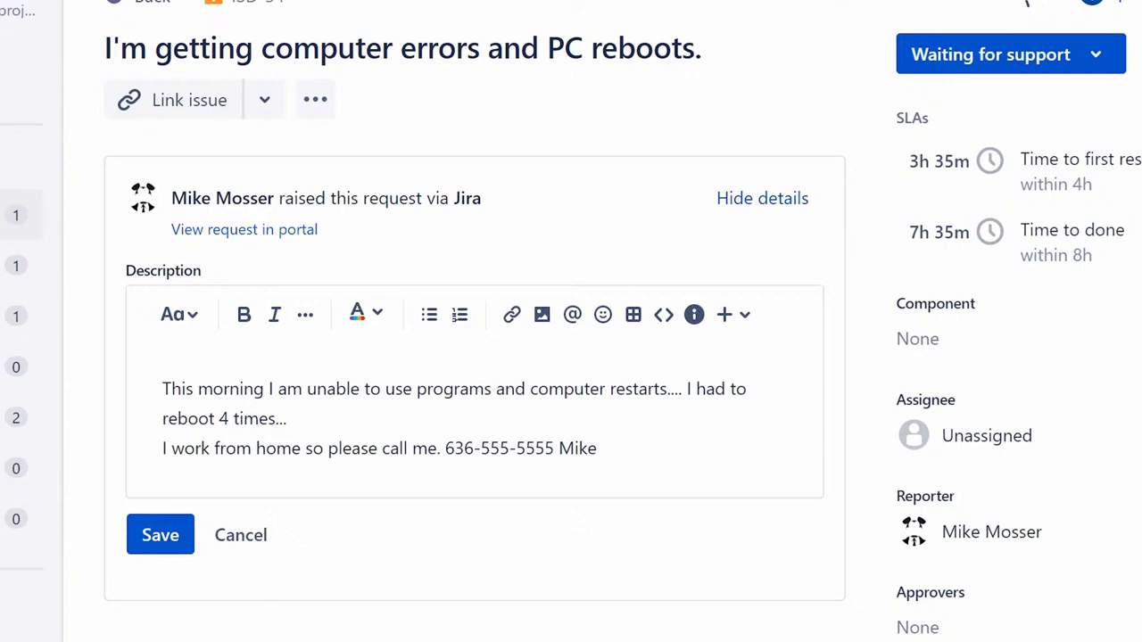
{"action": "left_click", "coordinate": [327, 448]}
{"action": "left_click_drag", "start_coordinate": [692, 389], "coordinate": [287, 418]}
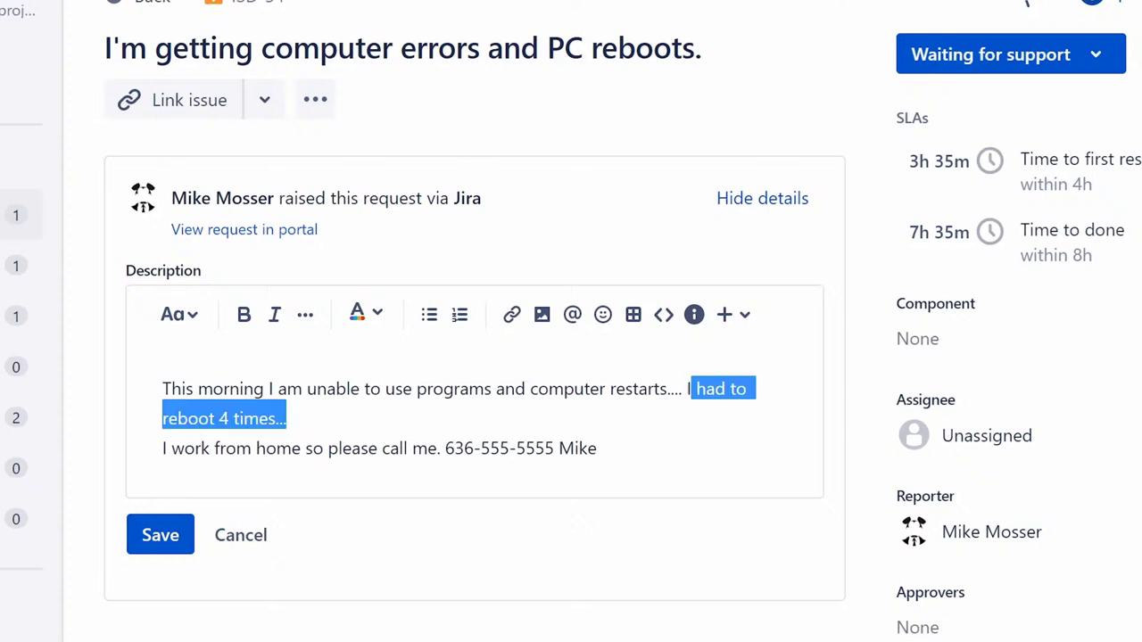
{"action": "key", "text": "shift+Left"}
{"action": "key", "text": "Right"}
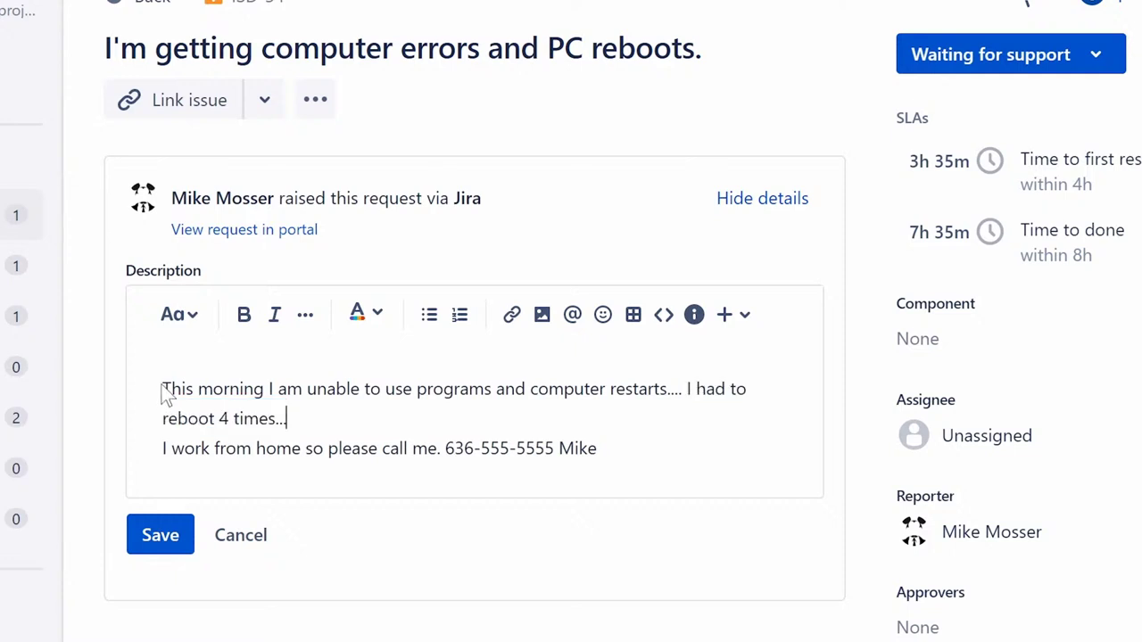
{"action": "left_click_drag", "start_coordinate": [170, 389], "coordinate": [639, 389]}
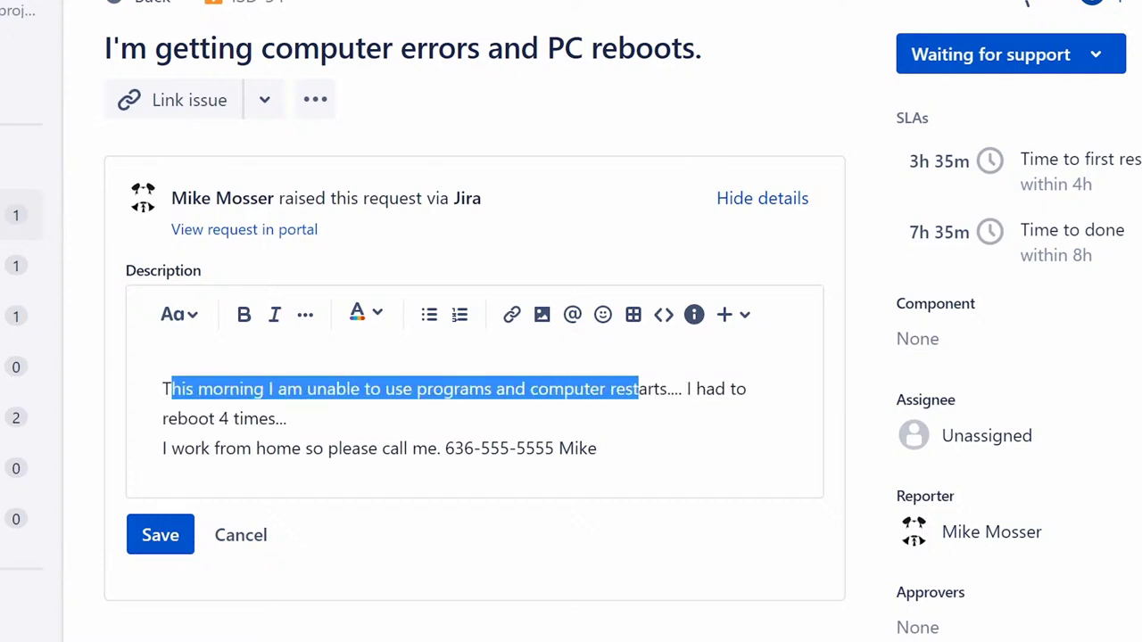
{"action": "left_click", "coordinate": [161, 458]}
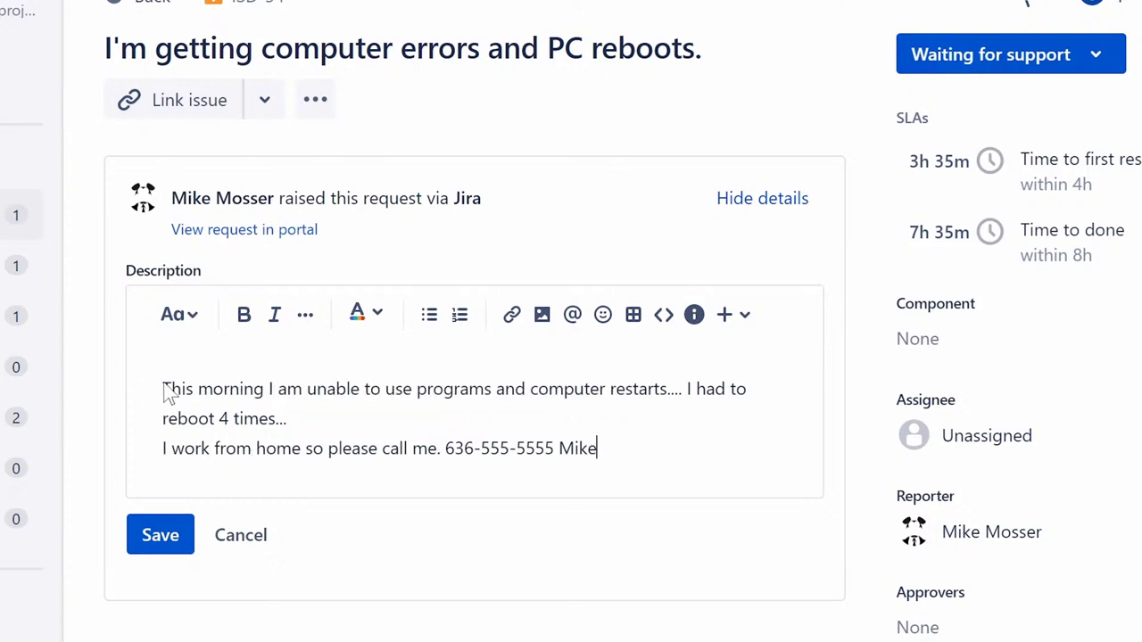
{"action": "left_click_drag", "start_coordinate": [164, 389], "coordinate": [681, 389]}
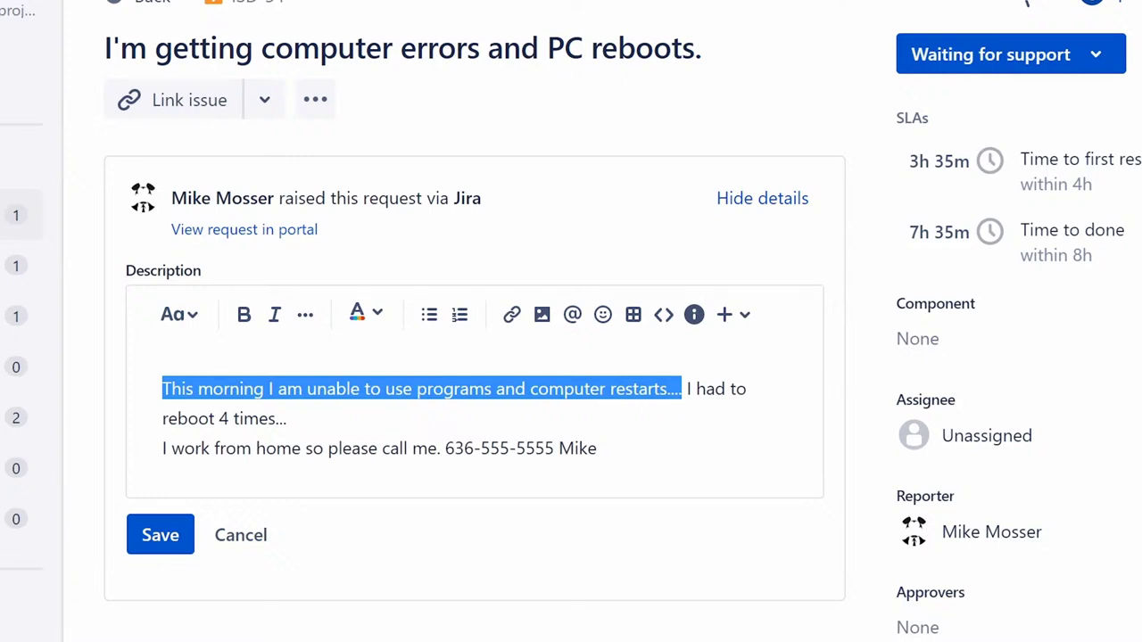
{"action": "left_click", "coordinate": [287, 418]}
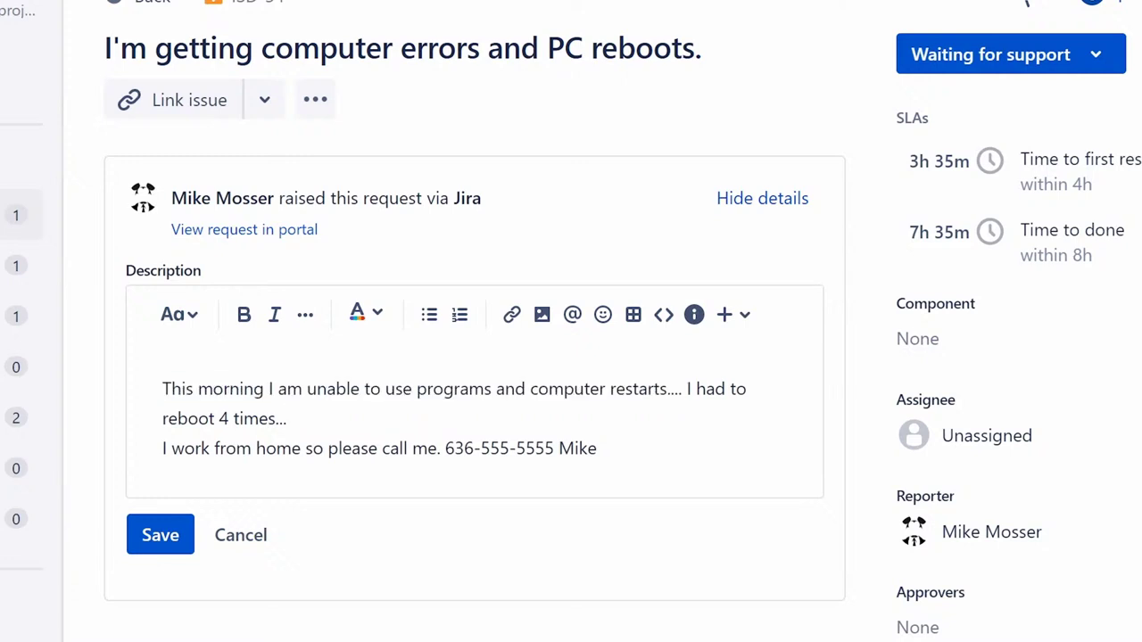
{"action": "left_click_drag", "start_coordinate": [364, 389], "coordinate": [492, 389]}
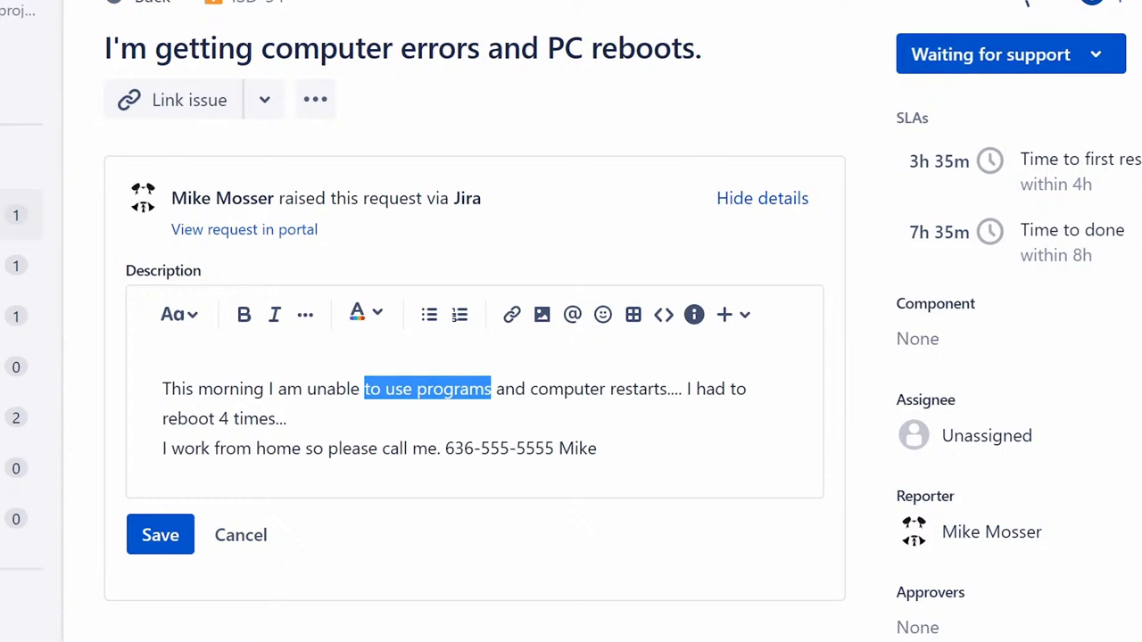
{"action": "left_click", "coordinate": [286, 418]}
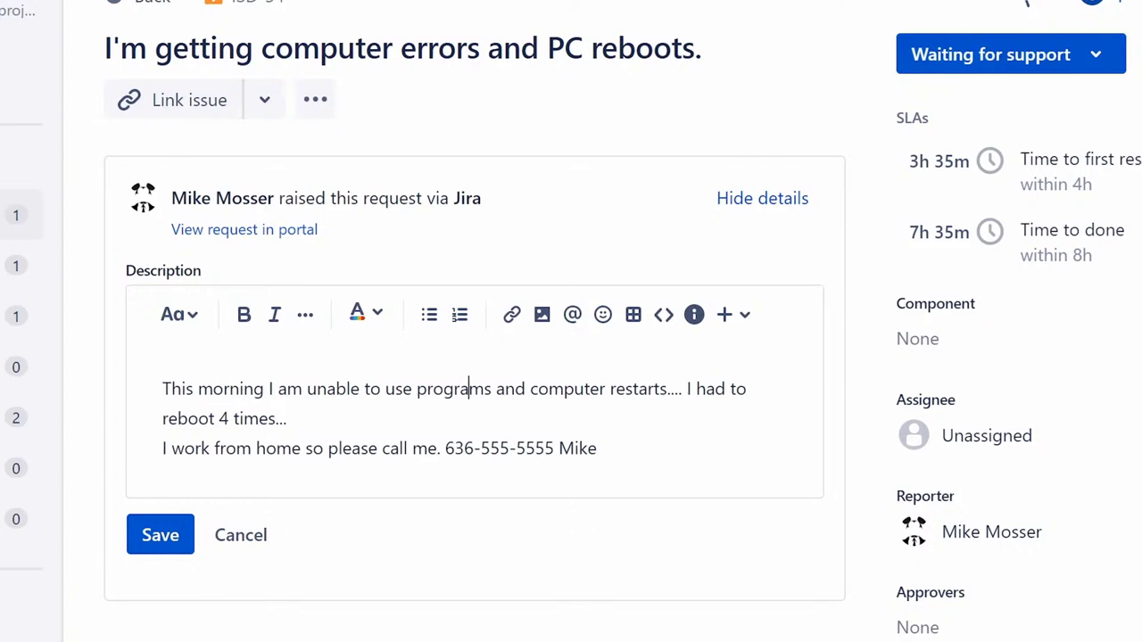
{"action": "left_click_drag", "start_coordinate": [359, 389], "coordinate": [492, 389]}
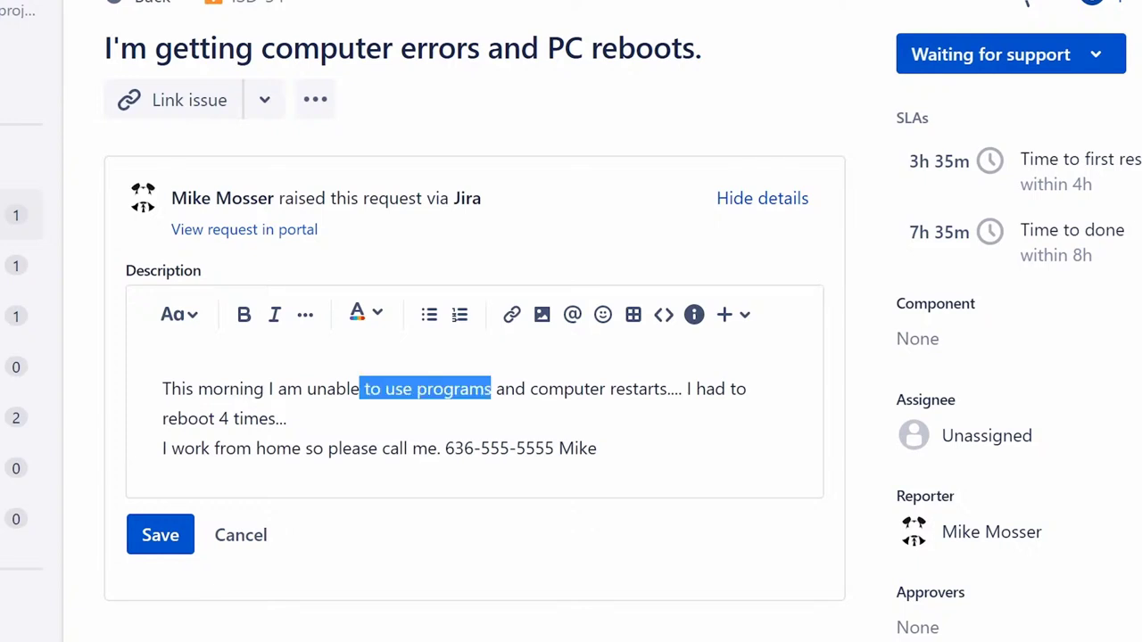
{"action": "left_click", "coordinate": [365, 389]}
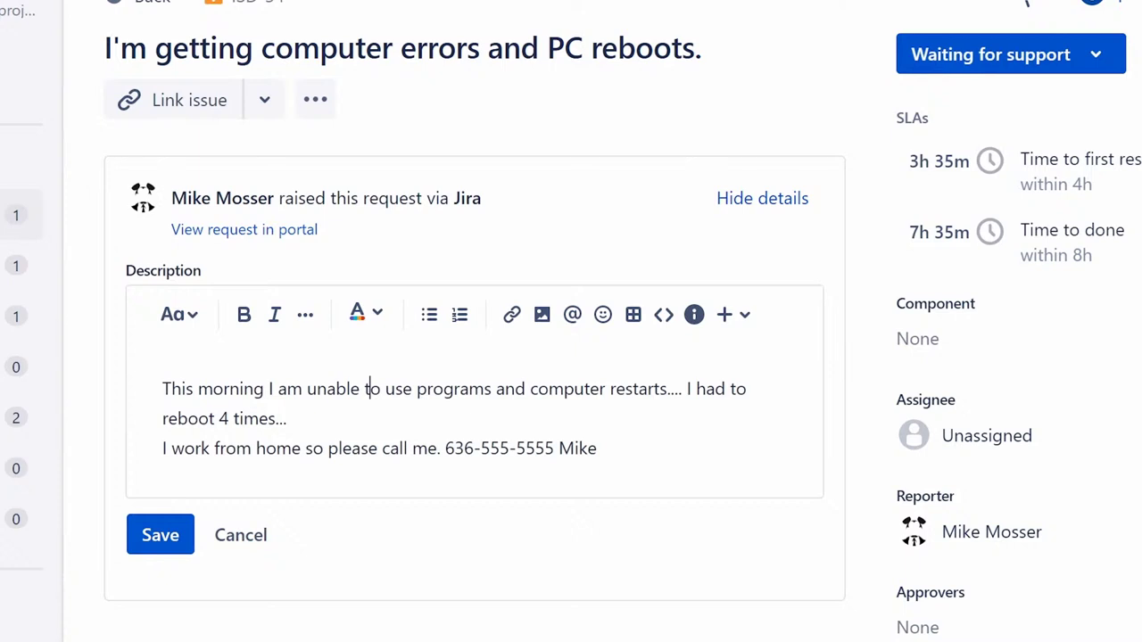
{"action": "left_click_drag", "start_coordinate": [530, 388], "coordinate": [667, 389]}
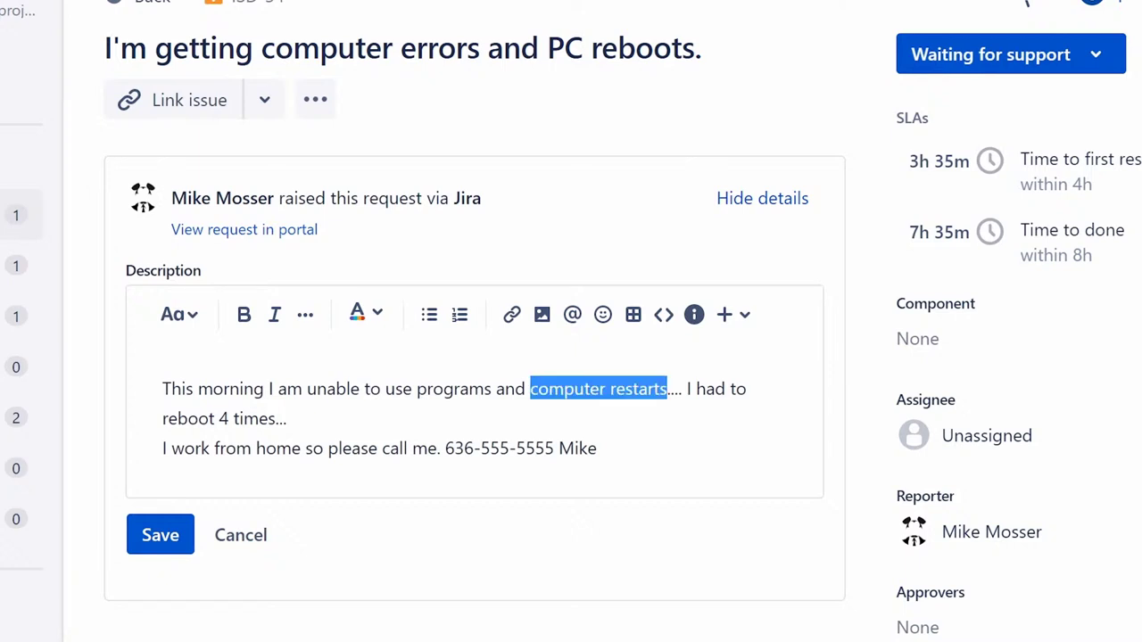
{"action": "left_click", "coordinate": [677, 389]}
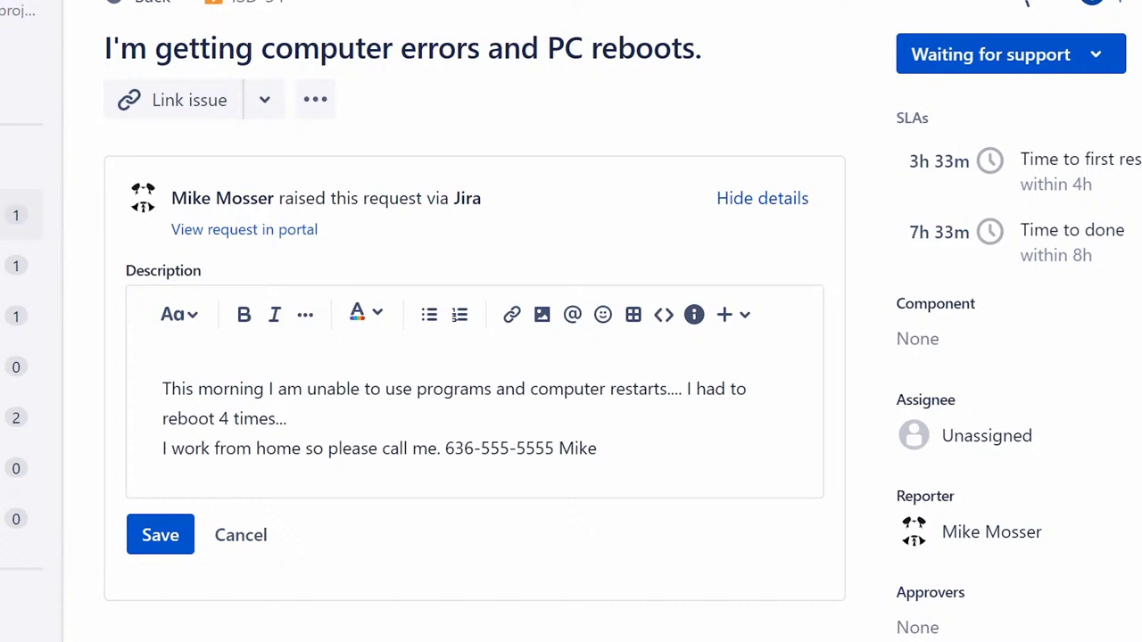
{"action": "left_click_drag", "start_coordinate": [526, 389], "coordinate": [671, 389]}
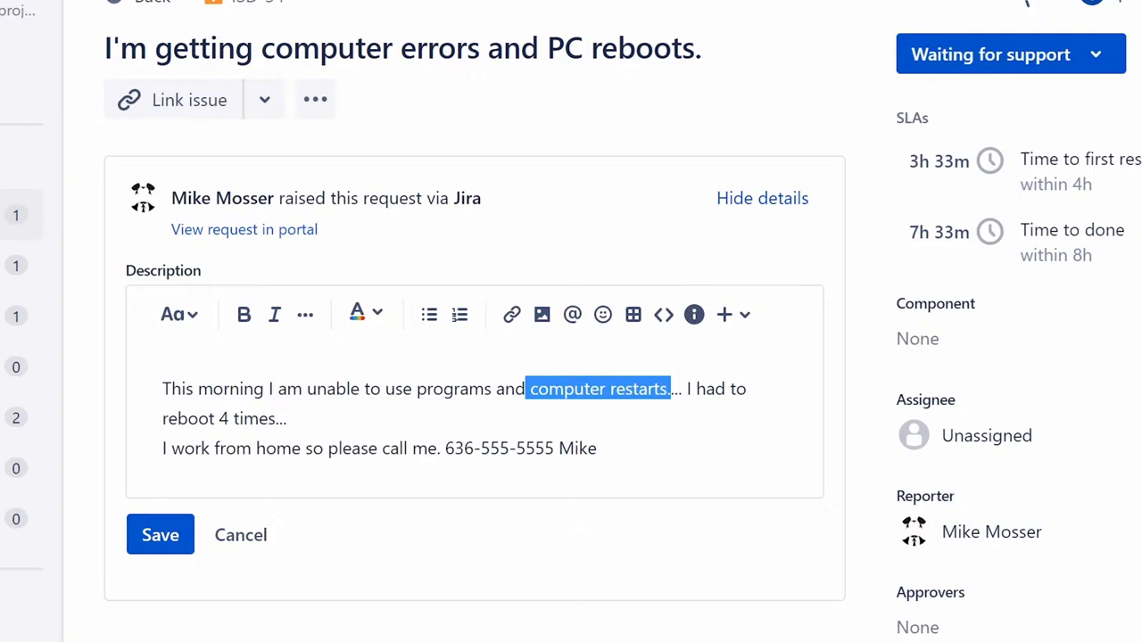
{"action": "left_click", "coordinate": [632, 389]}
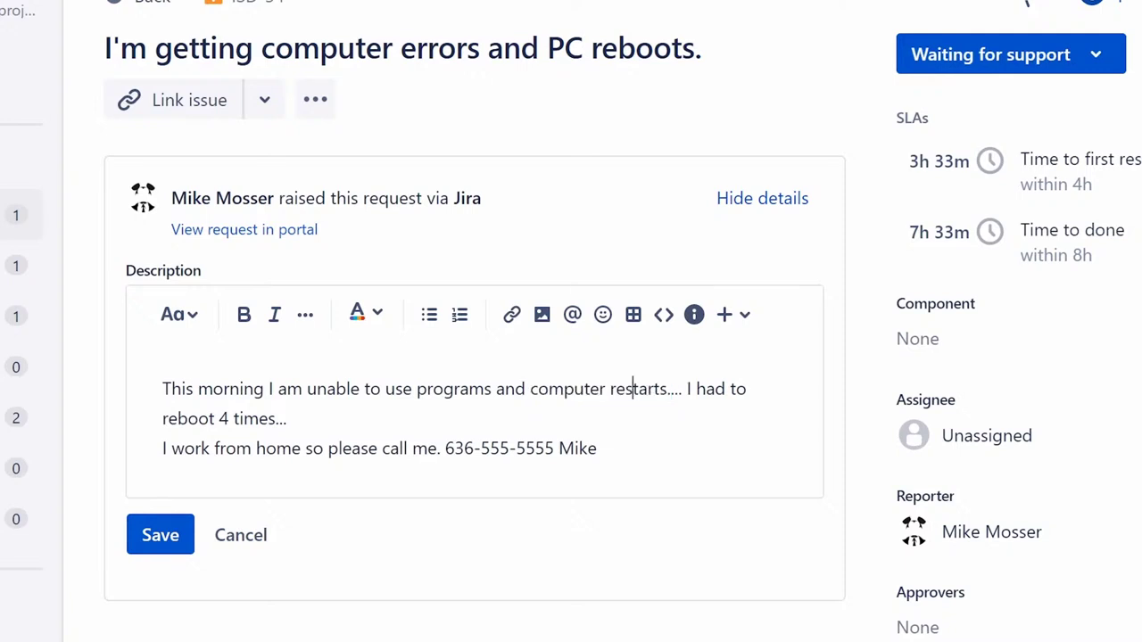
{"action": "left_click_drag", "start_coordinate": [529, 389], "coordinate": [660, 389]}
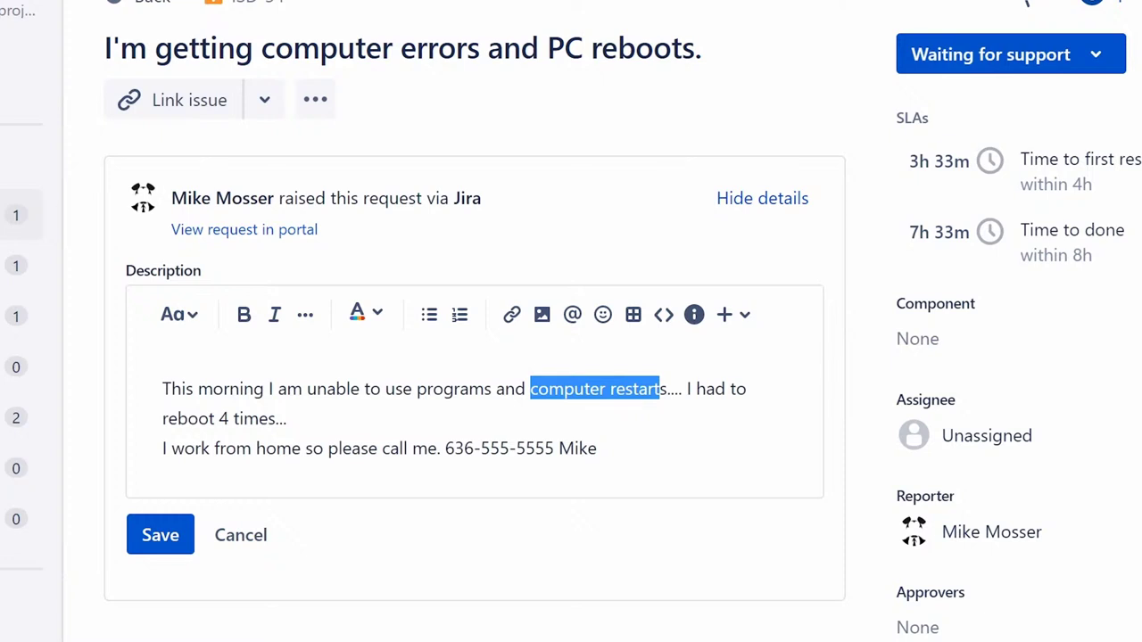
{"action": "left_click_drag", "start_coordinate": [491, 389], "coordinate": [171, 388]}
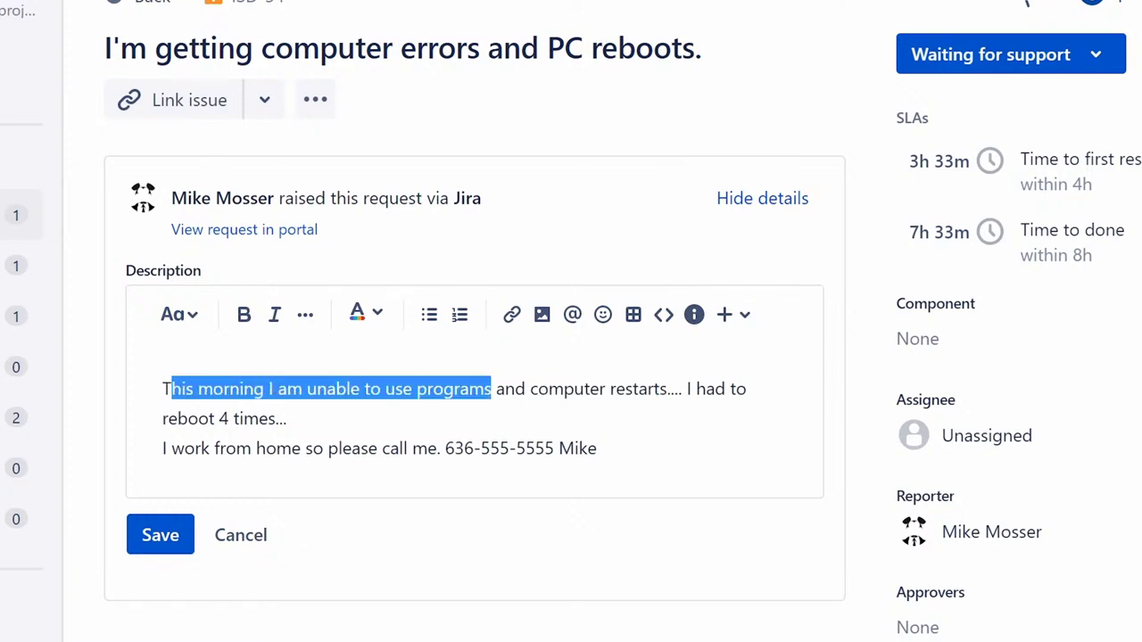
{"action": "left_click", "coordinate": [264, 389]}
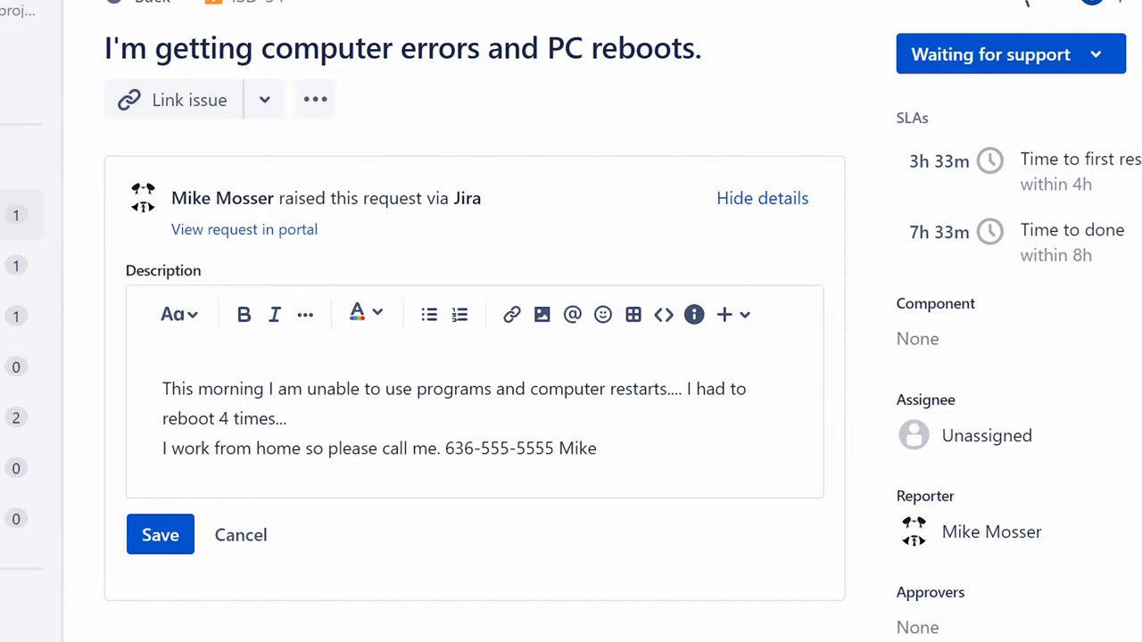
{"action": "left_click_drag", "start_coordinate": [327, 388], "coordinate": [495, 389]}
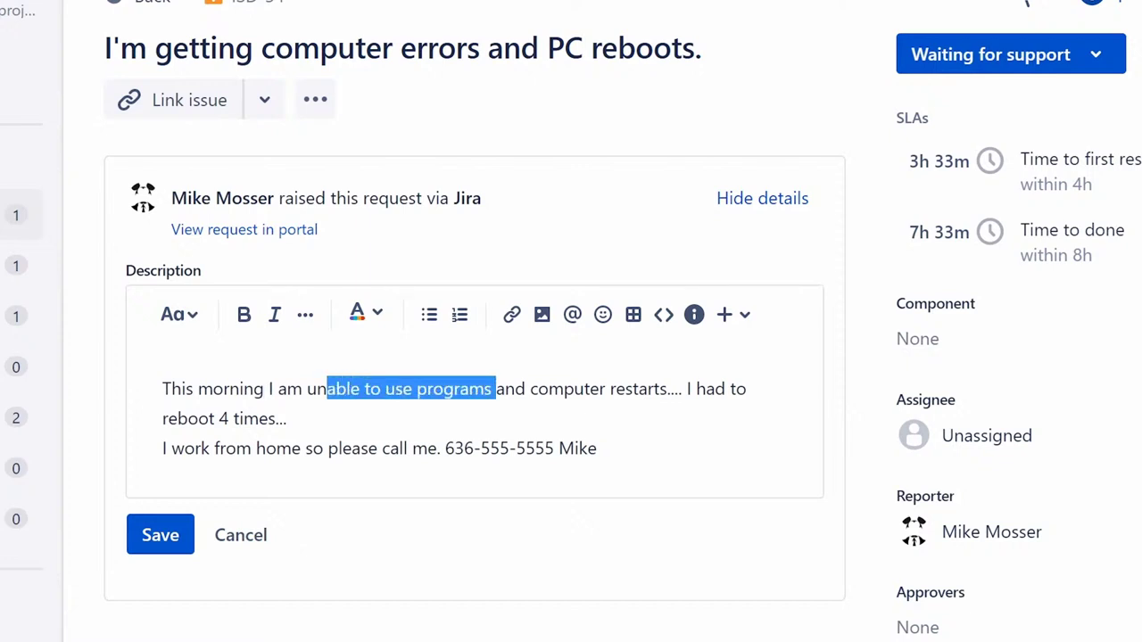
{"action": "left_click", "coordinate": [369, 388]}
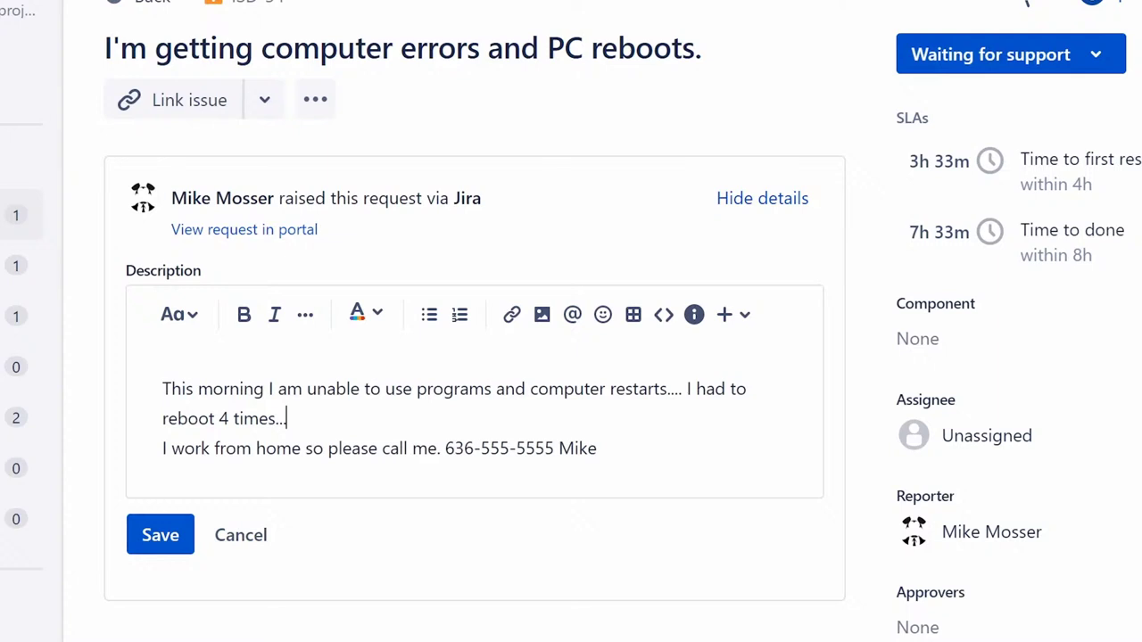
{"action": "left_click_drag", "start_coordinate": [287, 419], "coordinate": [687, 389]}
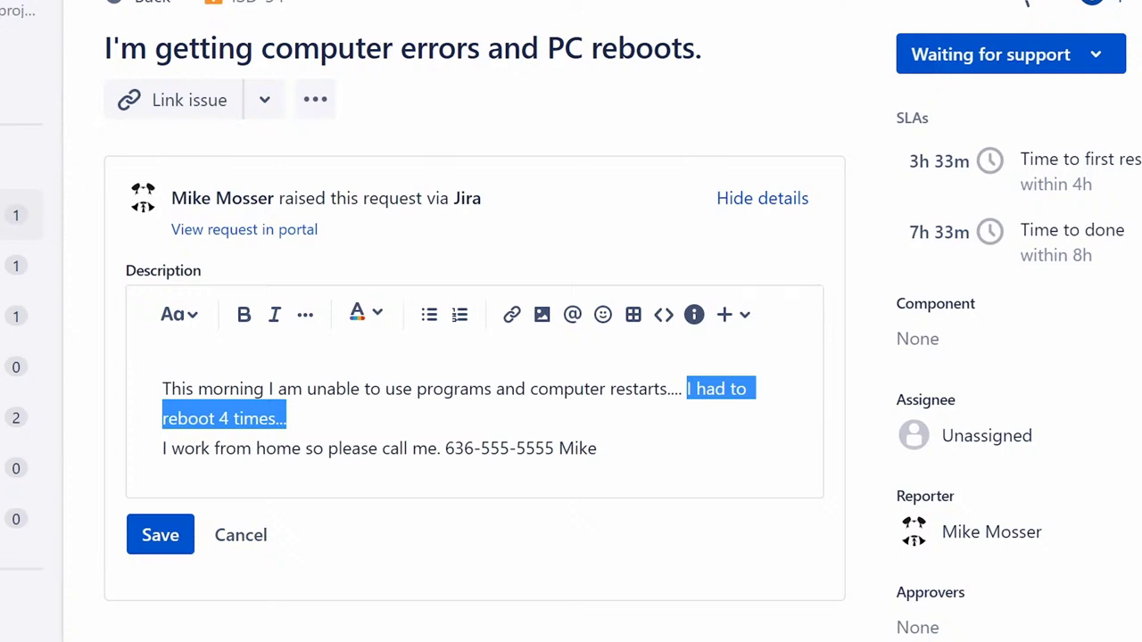
{"action": "left_click", "coordinate": [286, 418]}
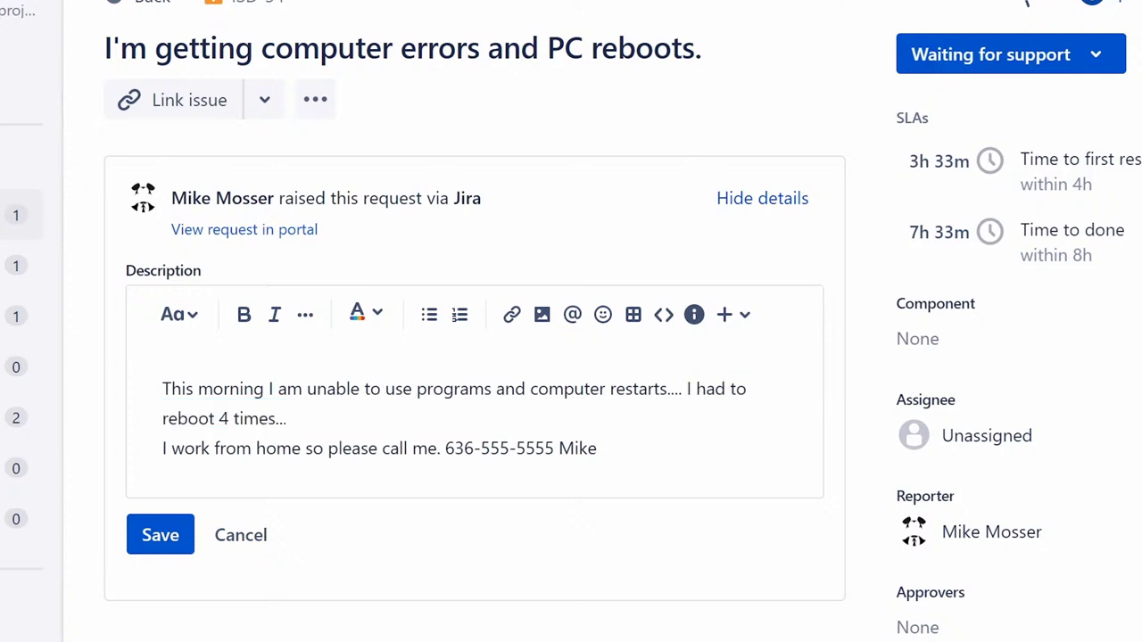
{"action": "left_click_drag", "start_coordinate": [286, 418], "coordinate": [685, 367]}
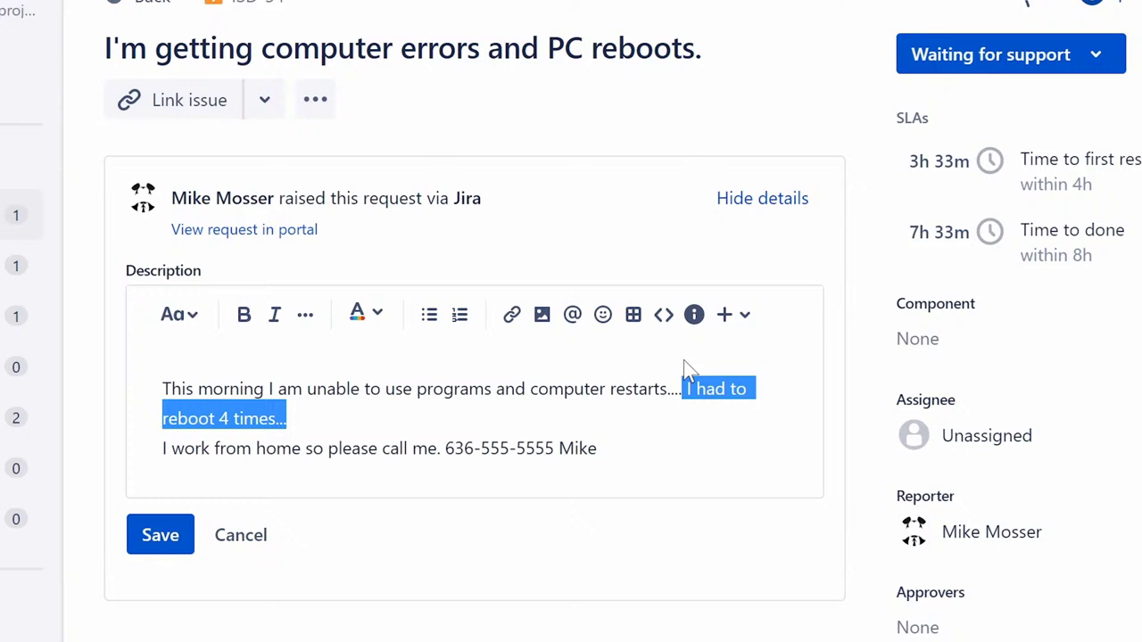
{"action": "left_click", "coordinate": [634, 388]}
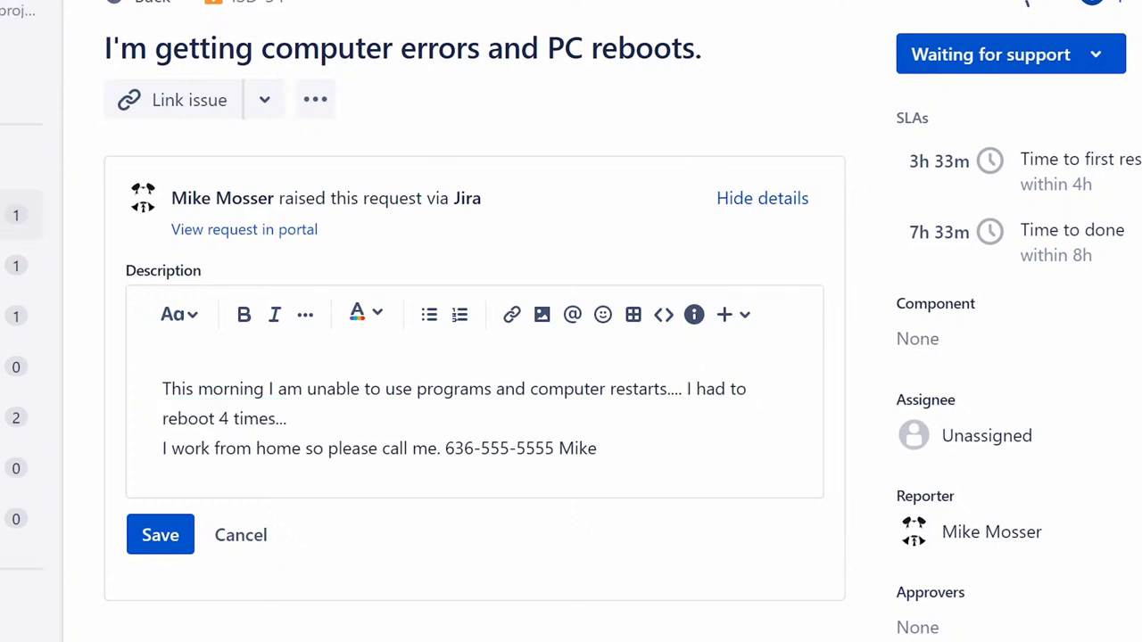
{"action": "left_click_drag", "start_coordinate": [286, 419], "coordinate": [685, 389]}
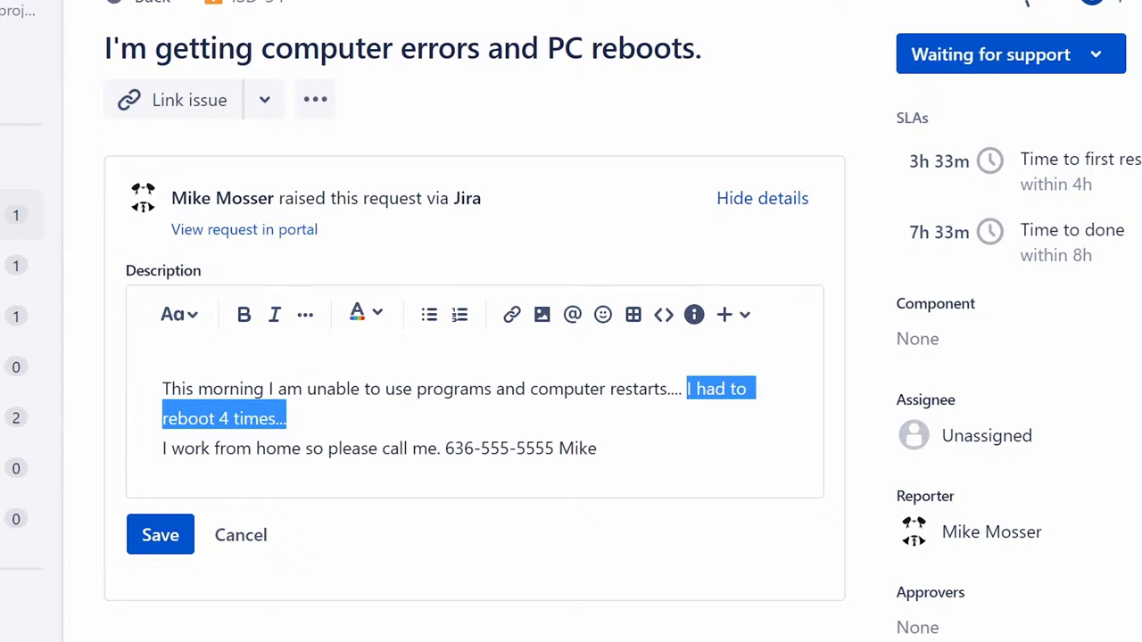
{"action": "left_click", "coordinate": [523, 447]}
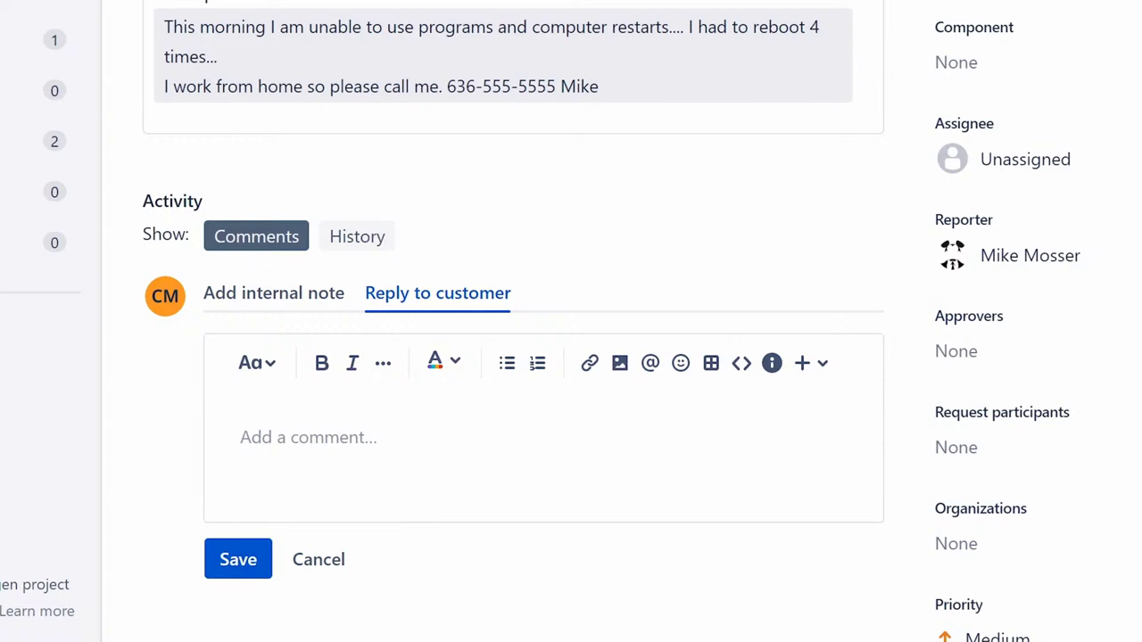
Greet with 'Good morning,' and ask if they turn off the computer at end of shift or keep it on.
{"action": "type", "text": "Good mro"}
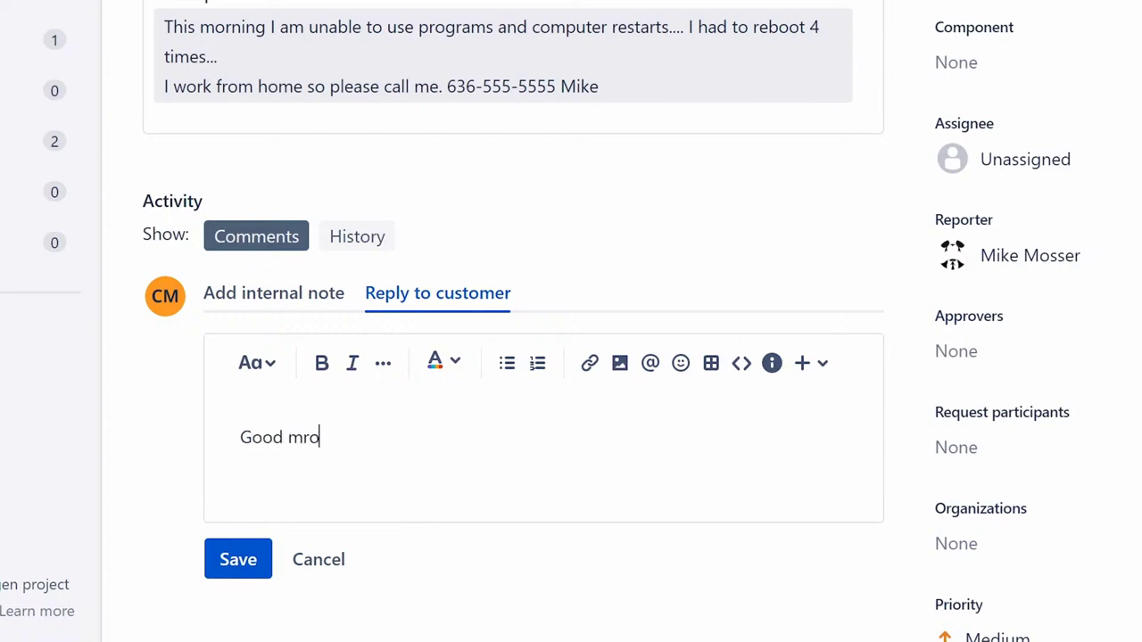
{"action": "type", "text": "n"}
{"action": "key", "text": "BackSpace"}
{"action": "key", "text": "BackSpace"}
{"action": "type", "text": "orning,"}
{"action": "key", "text": "Return"}
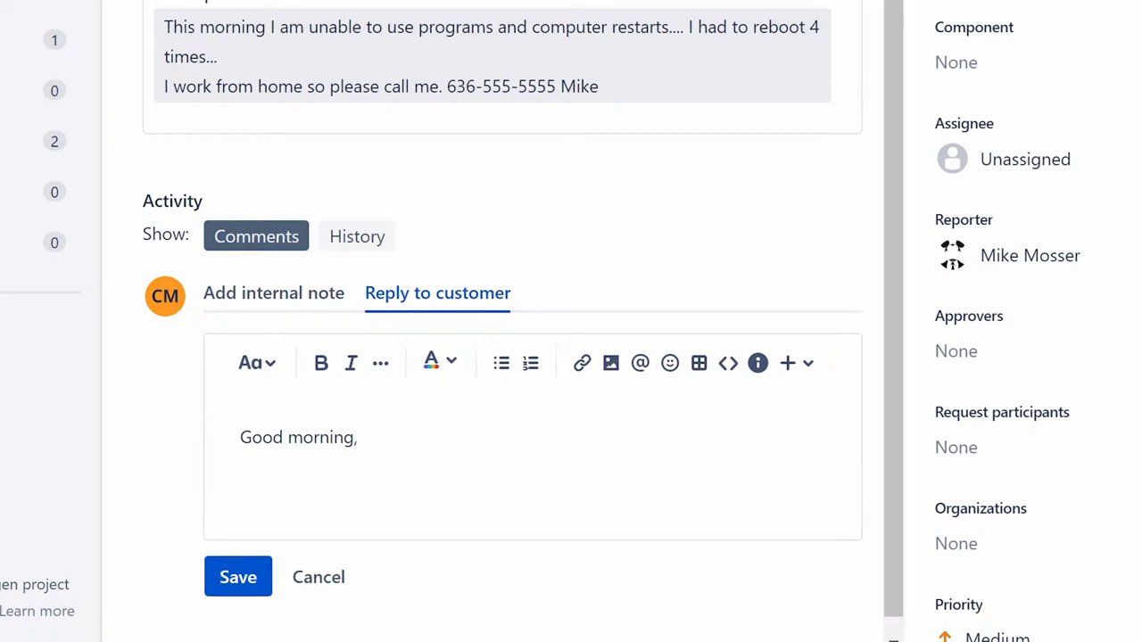
{"action": "type", "text": "Do you turn of"}
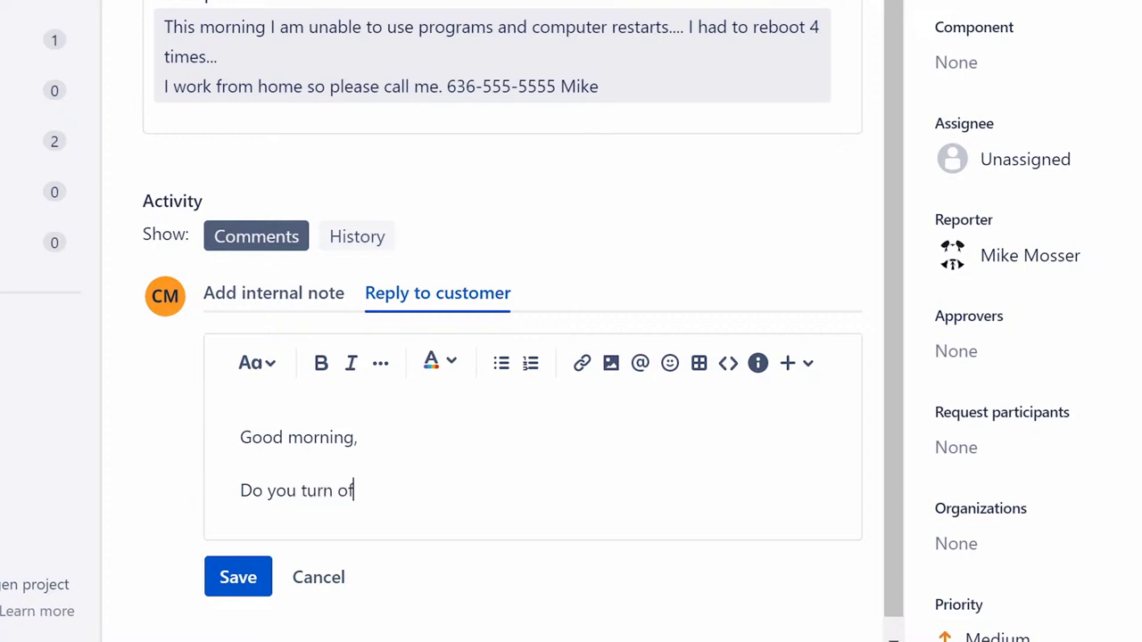
{"action": "type", "text": "f your computer ad"}
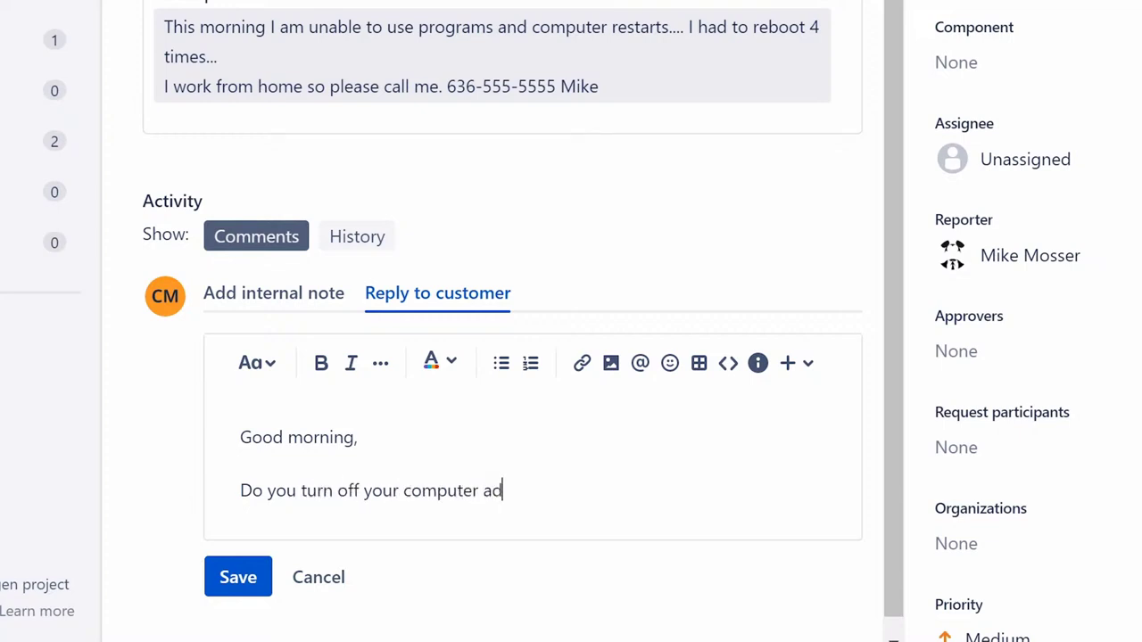
{"action": "key", "text": "BackSpace"}
{"action": "type", "text": "t the end of shift o"}
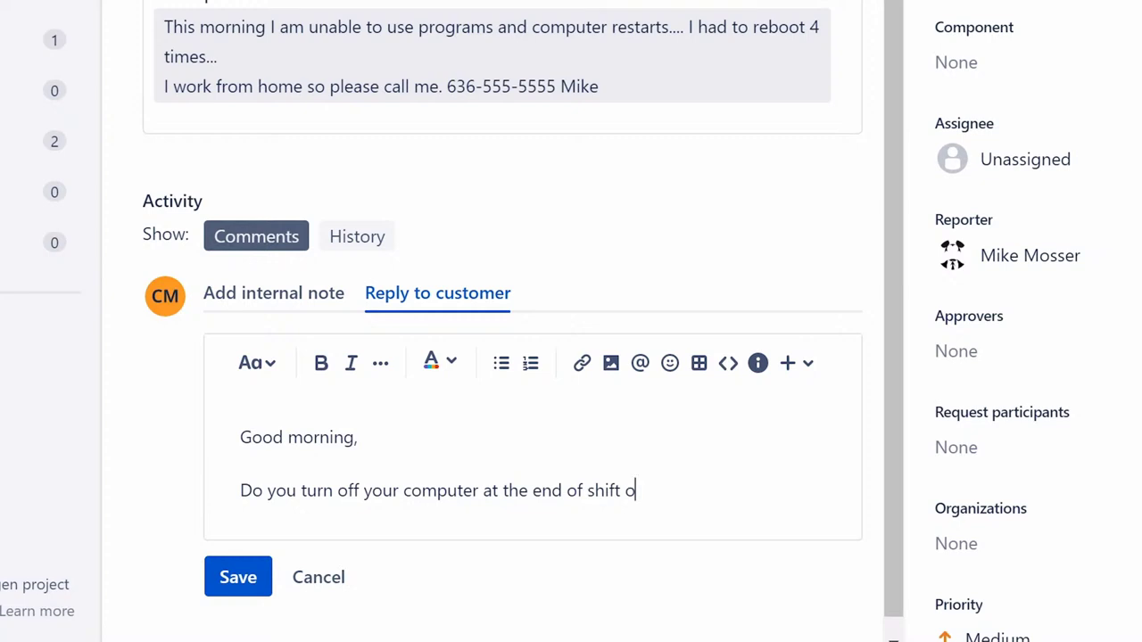
{"action": "type", "text": "r do you ke"}
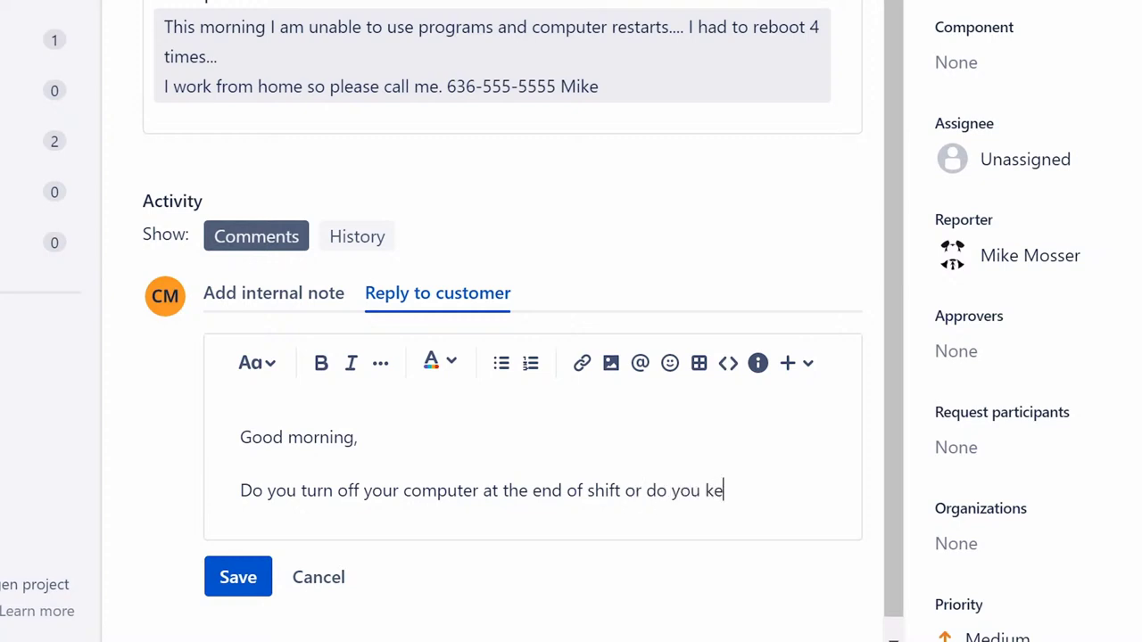
{"action": "type", "text": "ep in on?"}
Add the customer's answer 'I turn it off or shutdown...' and begin a 'Me: Please' line.
{"action": "key", "text": "Return"}
{"action": "key", "text": "Return"}
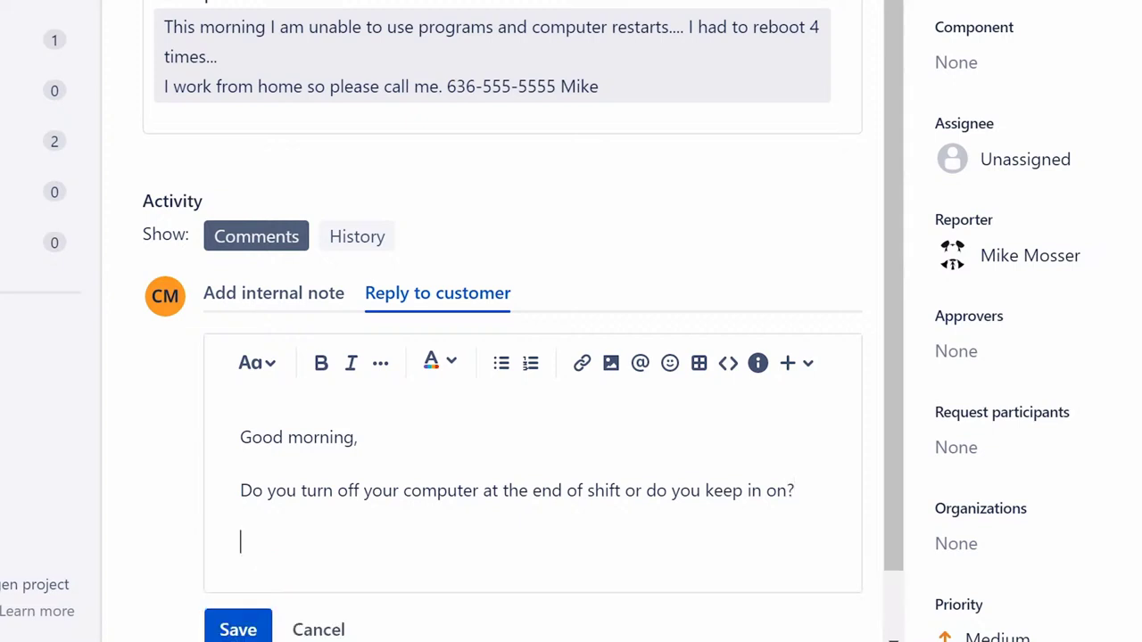
{"action": "type", "text": "Mike: I turne"}
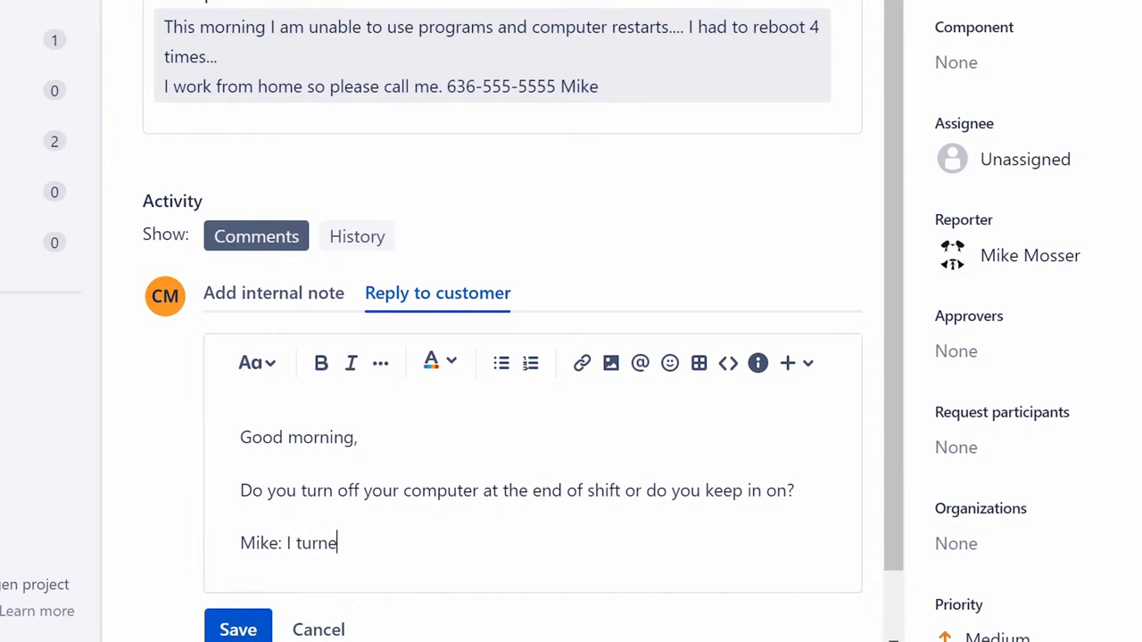
{"action": "key", "text": "BackSpace"}
{"action": "type", "text": "it off or shutdown..."}
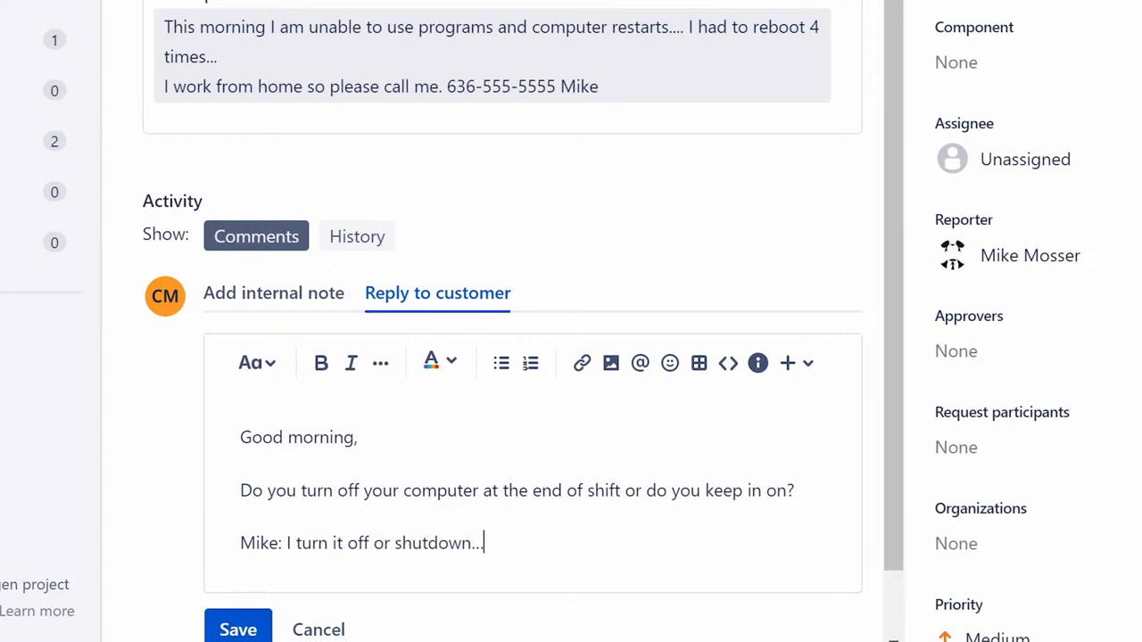
{"action": "key", "text": "Return"}
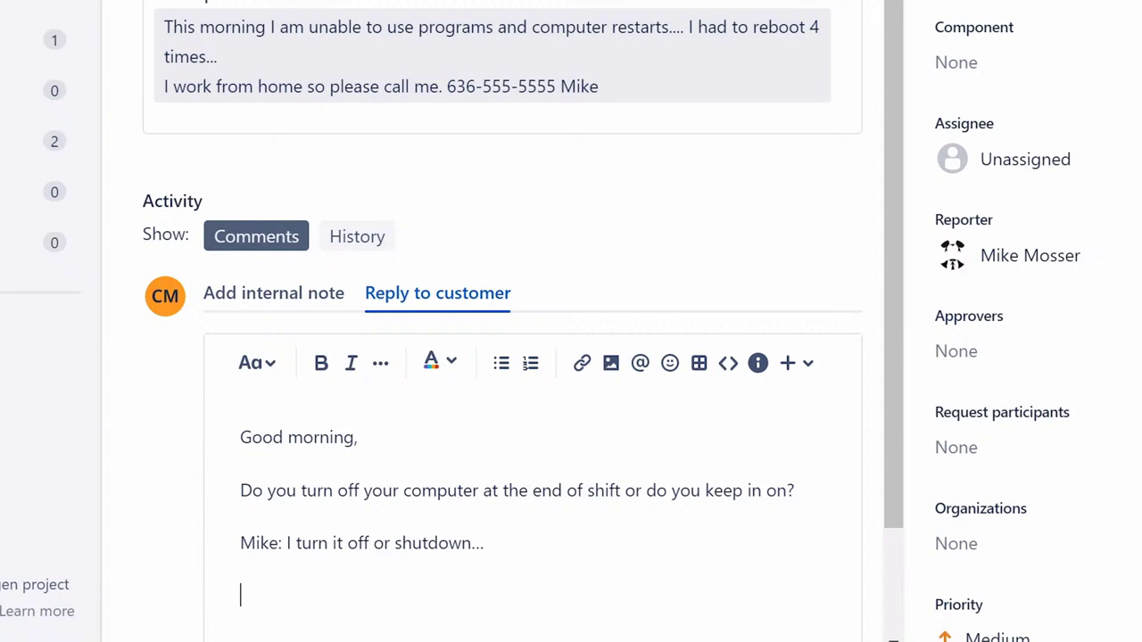
{"action": "type", "text": "Me: Please"}
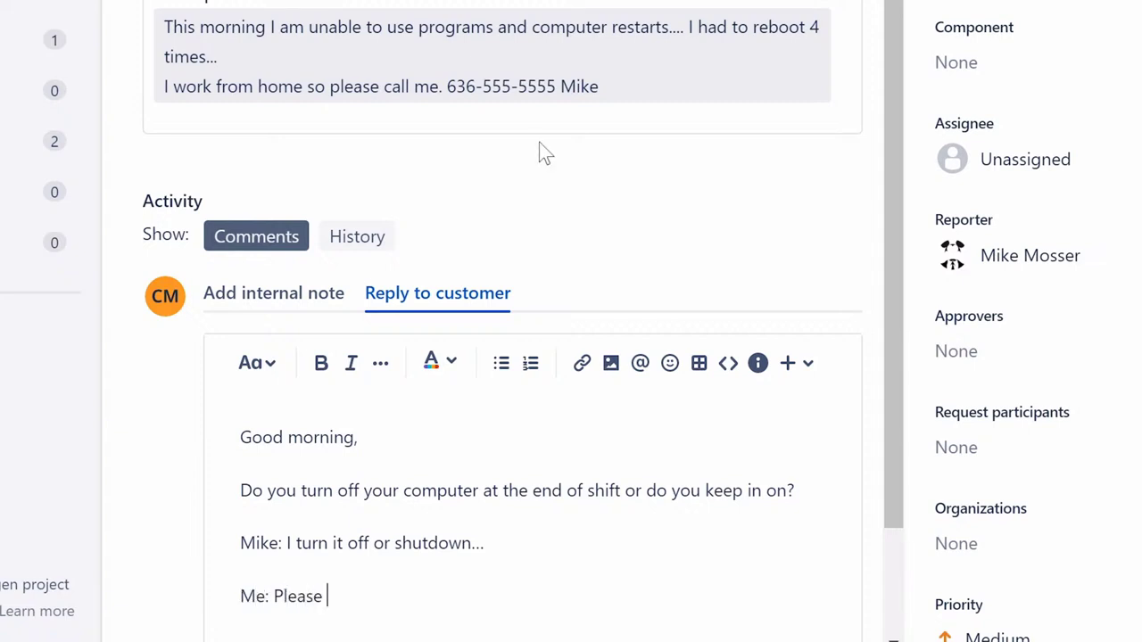
Continue the 'Me:' line asking them to leave the computer on after work so it gets updates.
{"action": "scroll", "coordinate": [546, 155], "scroll_direction": "down", "scroll_amount": 1}
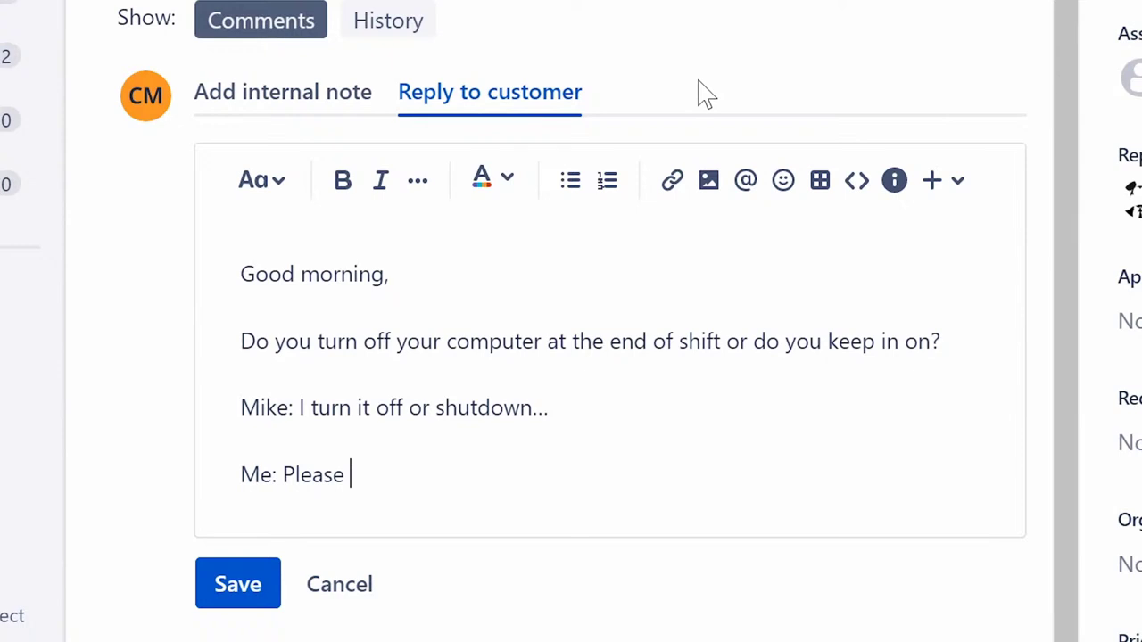
{"action": "type", "text": "insure"}
{"action": "key", "text": "BackSpace"}
{"action": "key", "text": "BackSpace"}
{"action": "key", "text": "BackSpace"}
{"action": "key", "text": "BackSpace"}
{"action": "key", "text": "BackSpace"}
{"action": "key", "text": "BackSpace"}
{"action": "type", "text": "leave"}
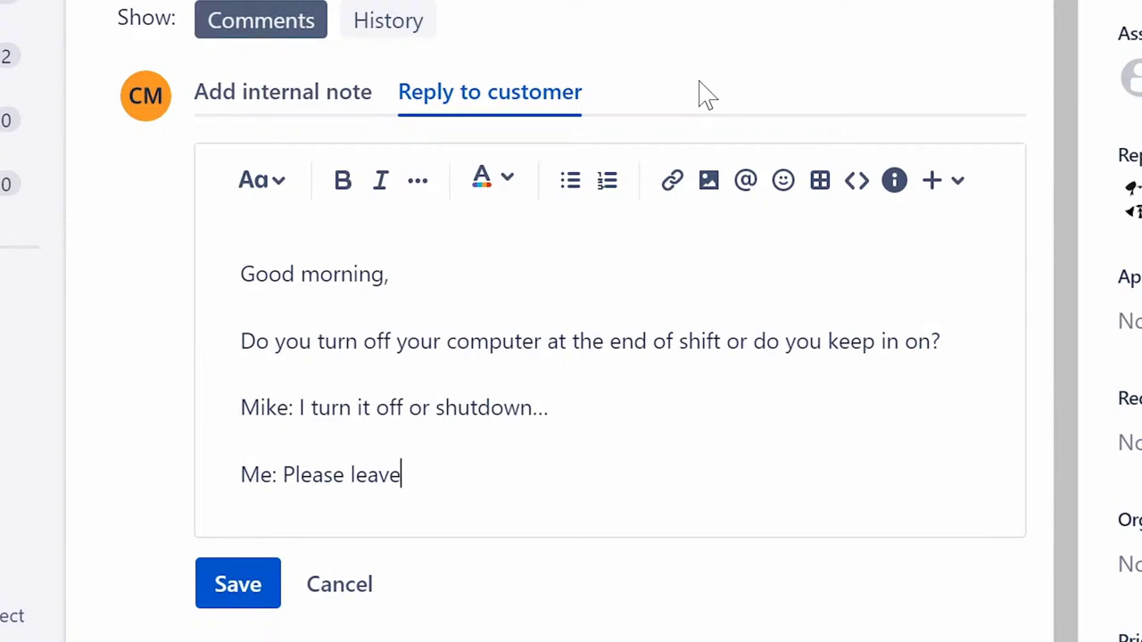
{"action": "key", "text": "BackSpace"}
{"action": "key", "text": "BackSpace"}
{"action": "key", "text": "BackSpace"}
{"action": "key", "text": "BackSpace"}
{"action": "key", "text": "BackSpace"}
{"action": "type", "text": "in"}
{"action": "type", "text": "us"}
{"action": "key", "text": "BackSpace"}
{"action": "key", "text": "BackSpace"}
{"action": "type", "text": "sure that"}
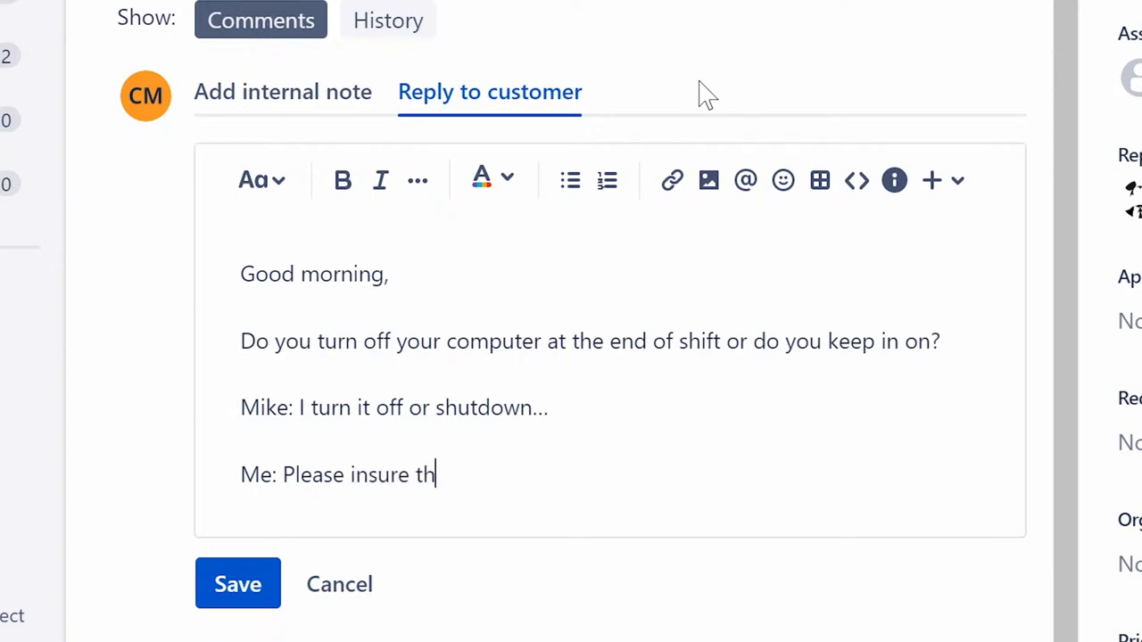
{"action": "key", "text": "BackSpace"}
{"action": "key", "text": "BackSpace"}
{"action": "key", "text": "BackSpace"}
{"action": "key", "text": "BackSpace"}
{"action": "key", "text": "BackSpace"}
{"action": "key", "text": "BackSpace"}
{"action": "key", "text": "BackSpace"}
{"action": "key", "text": "BackSpace"}
{"action": "key", "text": "BackSpace"}
{"action": "key", "text": "BackSpace"}
{"action": "key", "text": "BackSpace"}
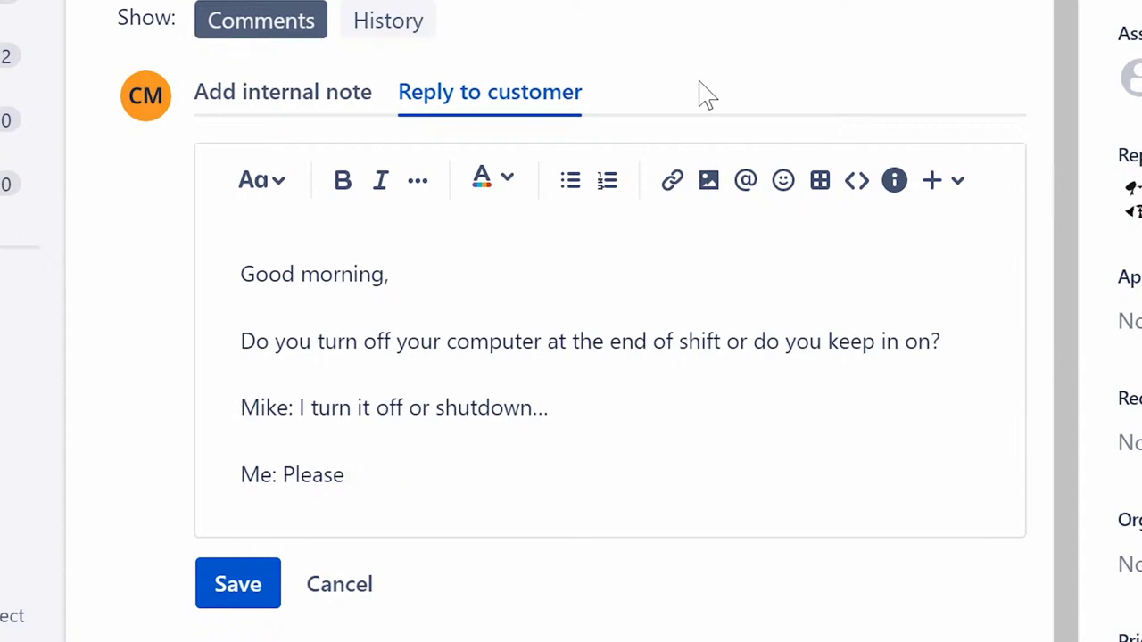
{"action": "type", "text": "leave computer "}
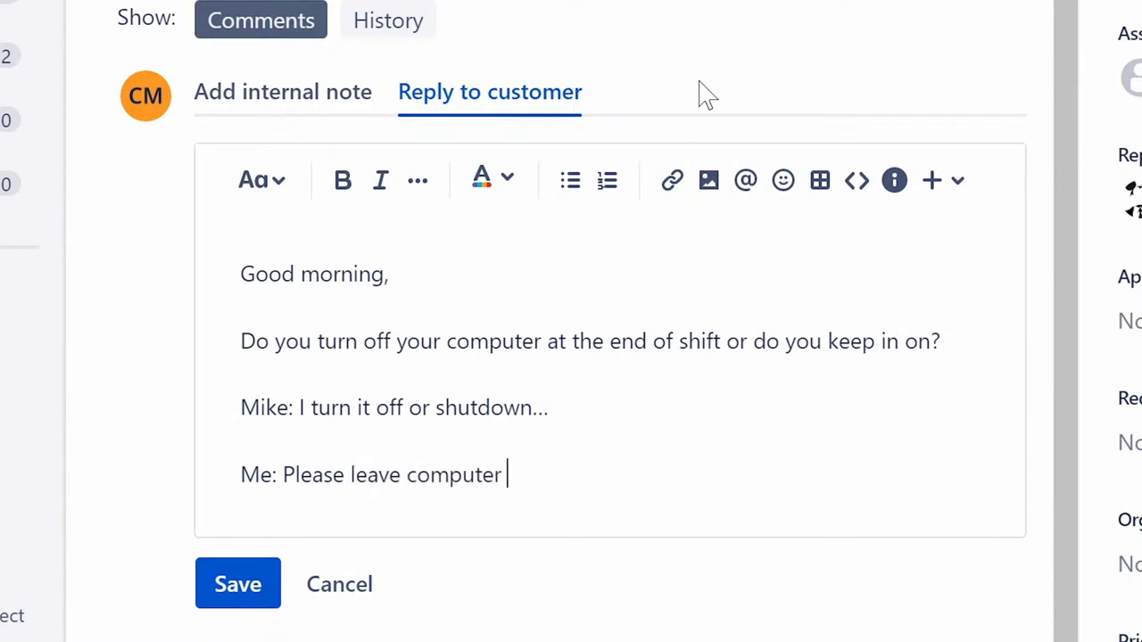
{"action": "type", "text": "on after wor"}
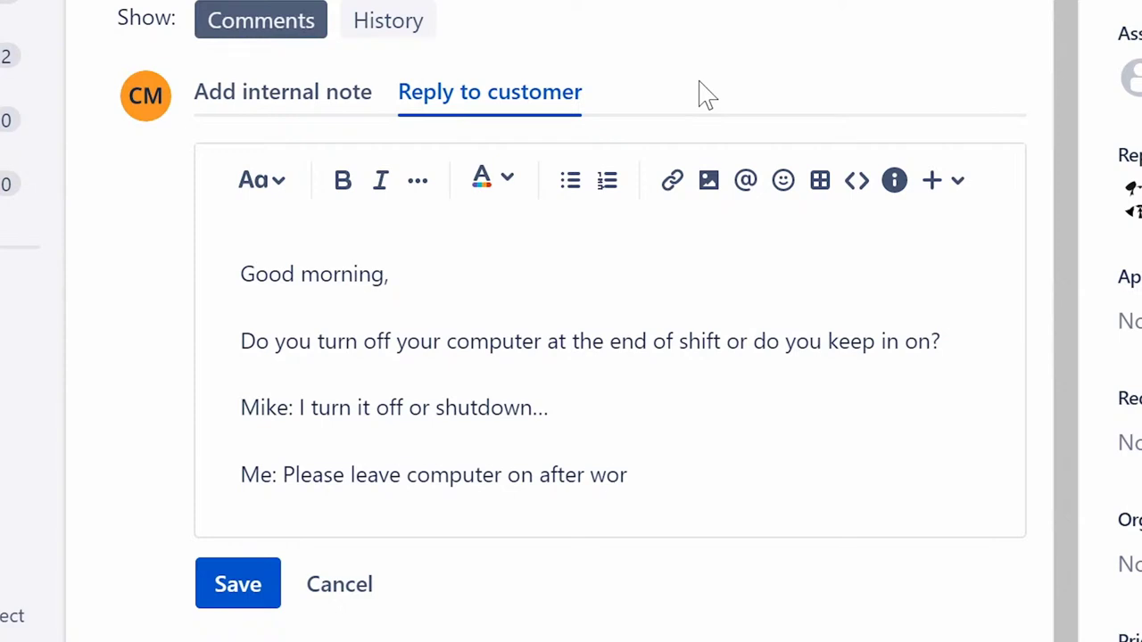
{"action": "type", "text": "k so that i"}
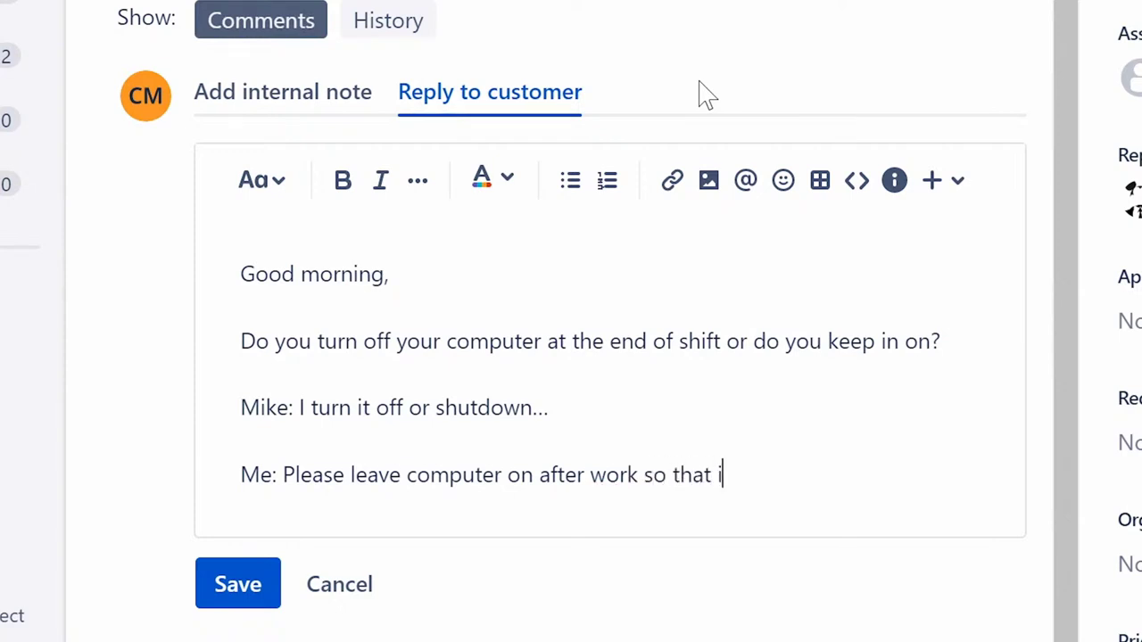
{"action": "type", "text": "t can get updates"}
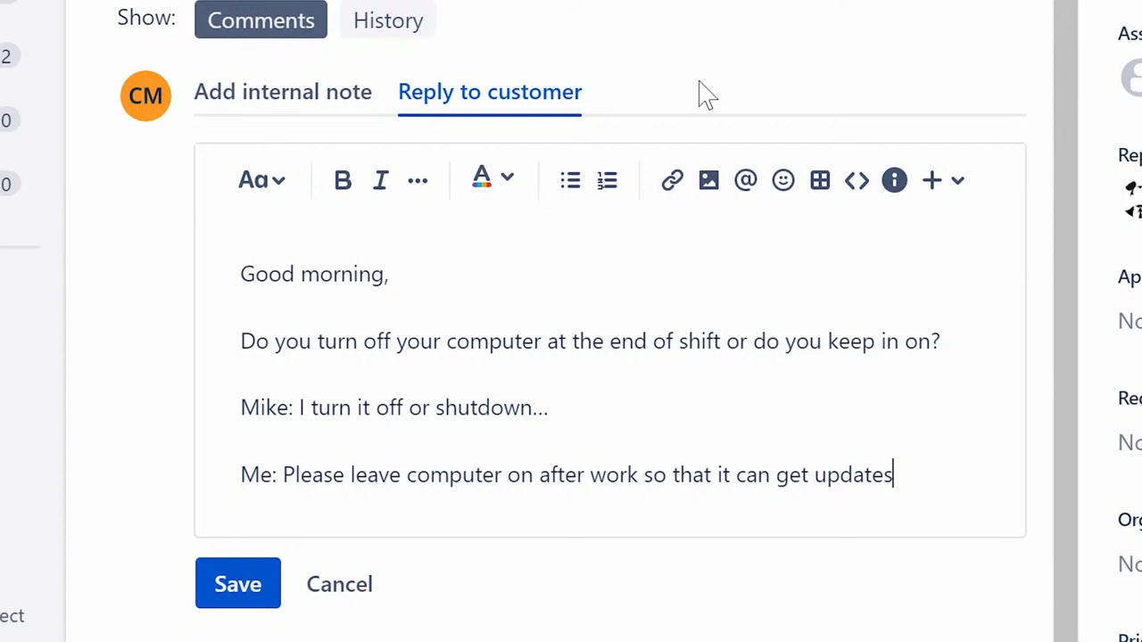
{"action": "type", "text": ". t"}
Add the sentence 'This will minimize restarts and will allow for faster login.'.
{"action": "key", "text": "BackSpace"}
{"action": "type", "text": "This"}
{"action": "type", "text": "will "}
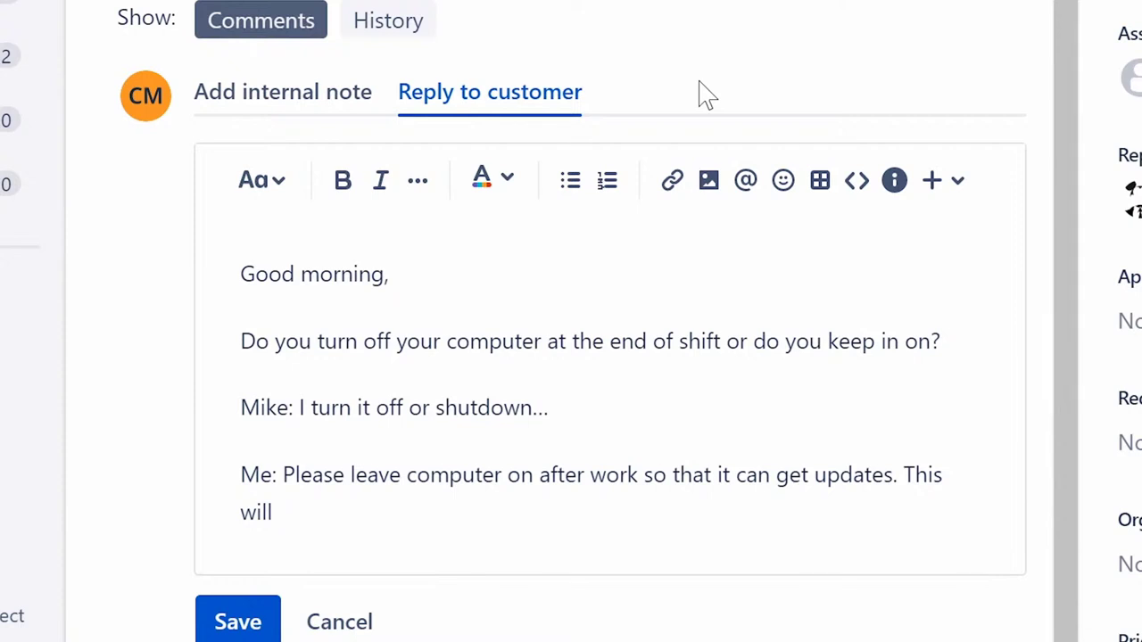
{"action": "type", "text": "minimize "}
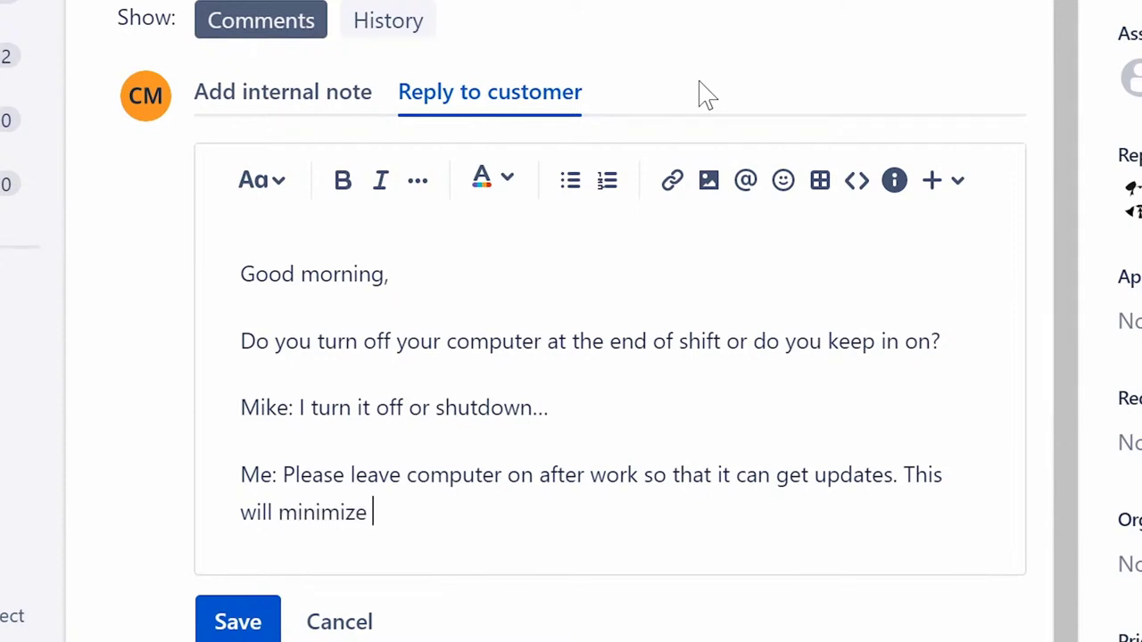
{"action": "type", "text": "restarts"}
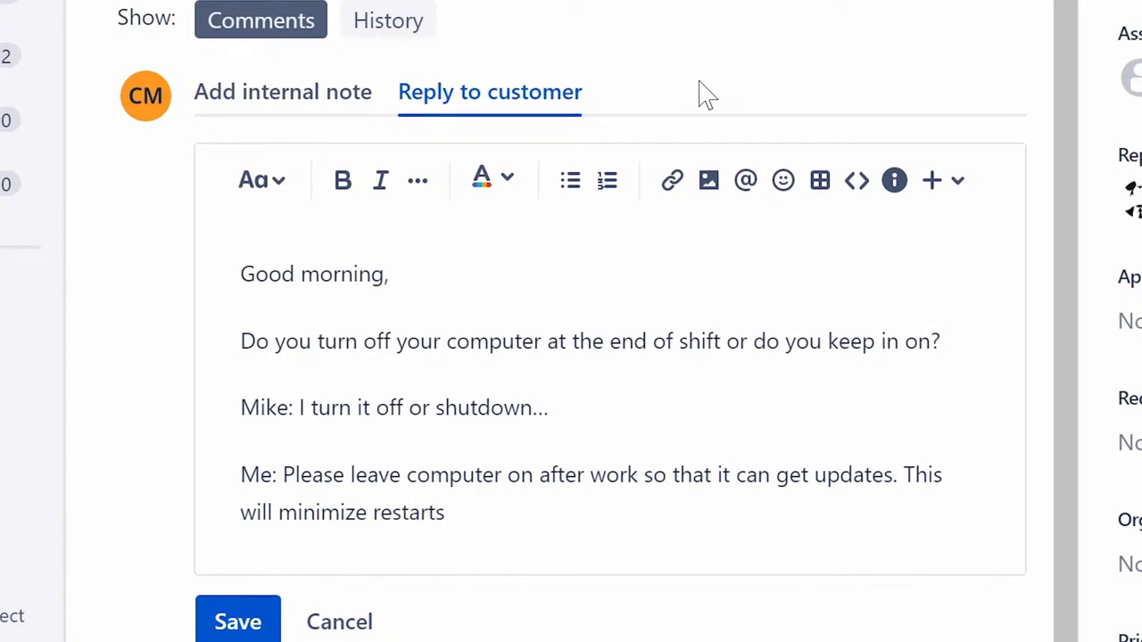
{"action": "type", "text": " and will allo"}
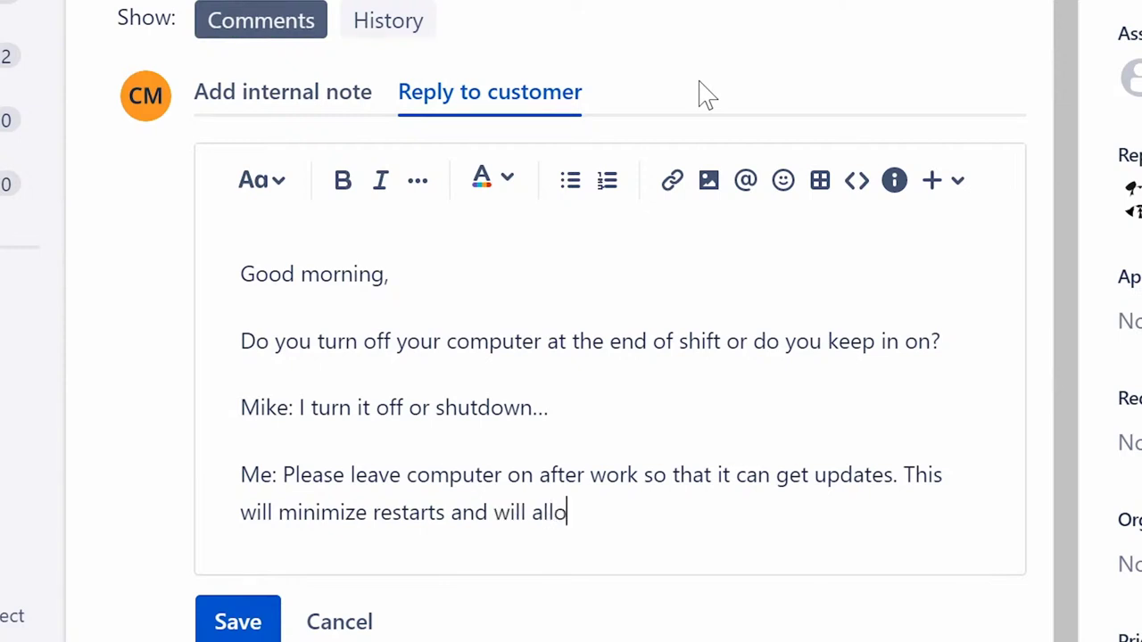
{"action": "type", "text": "w for faster "}
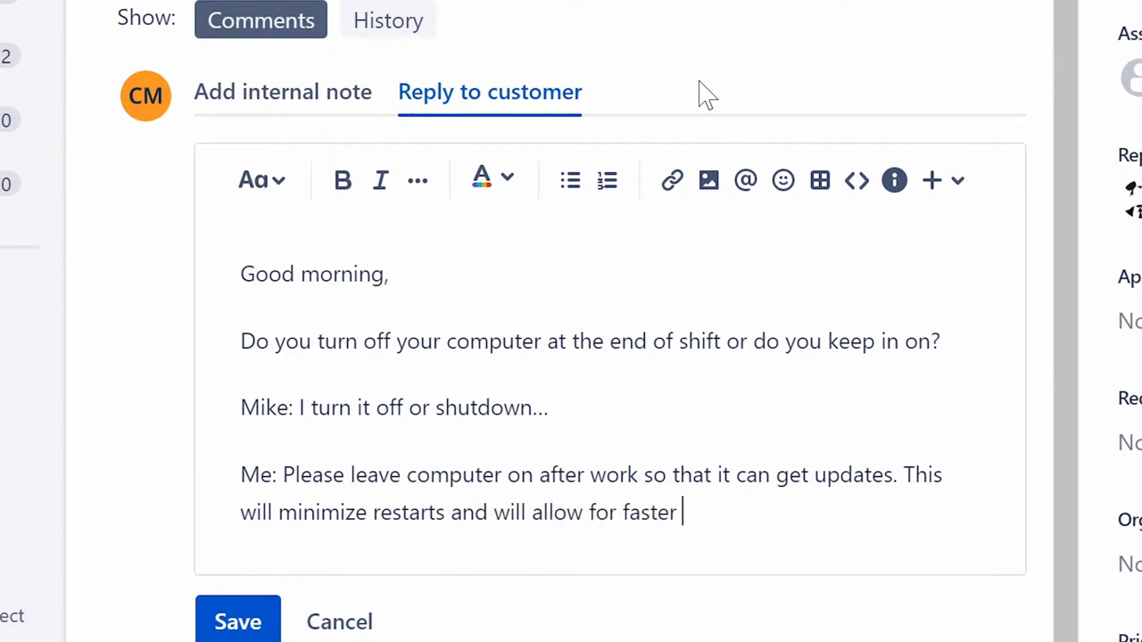
{"action": "type", "text": "login."}
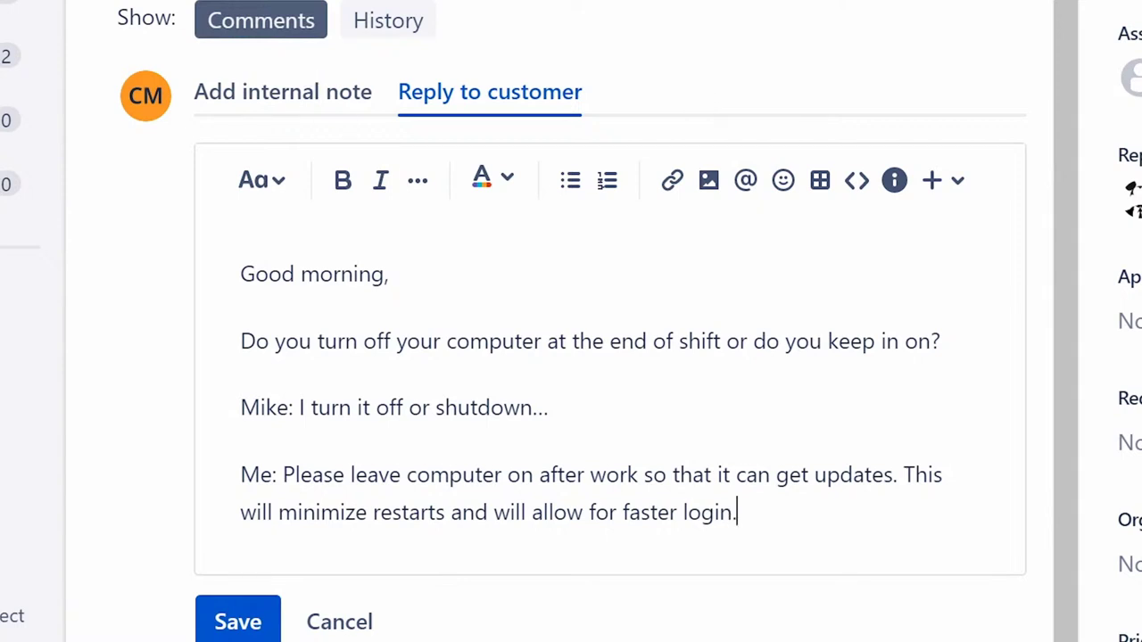
{"action": "scroll", "coordinate": [570, 356], "scroll_direction": "down", "scroll_amount": 1}
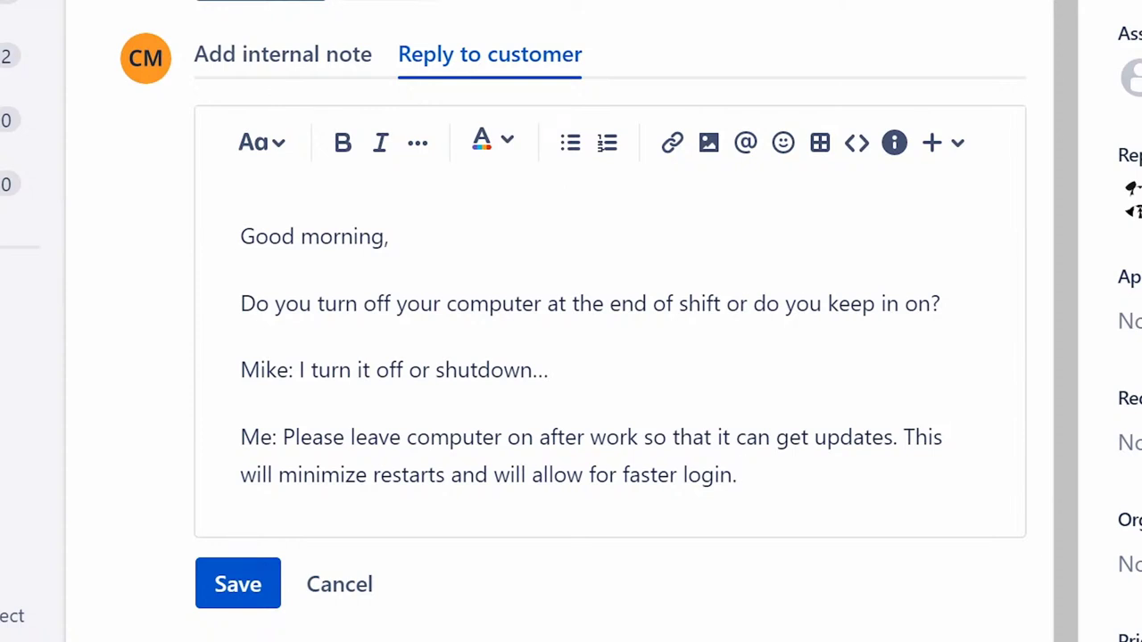
{"action": "left_click_drag", "start_coordinate": [519, 437], "coordinate": [735, 437]}
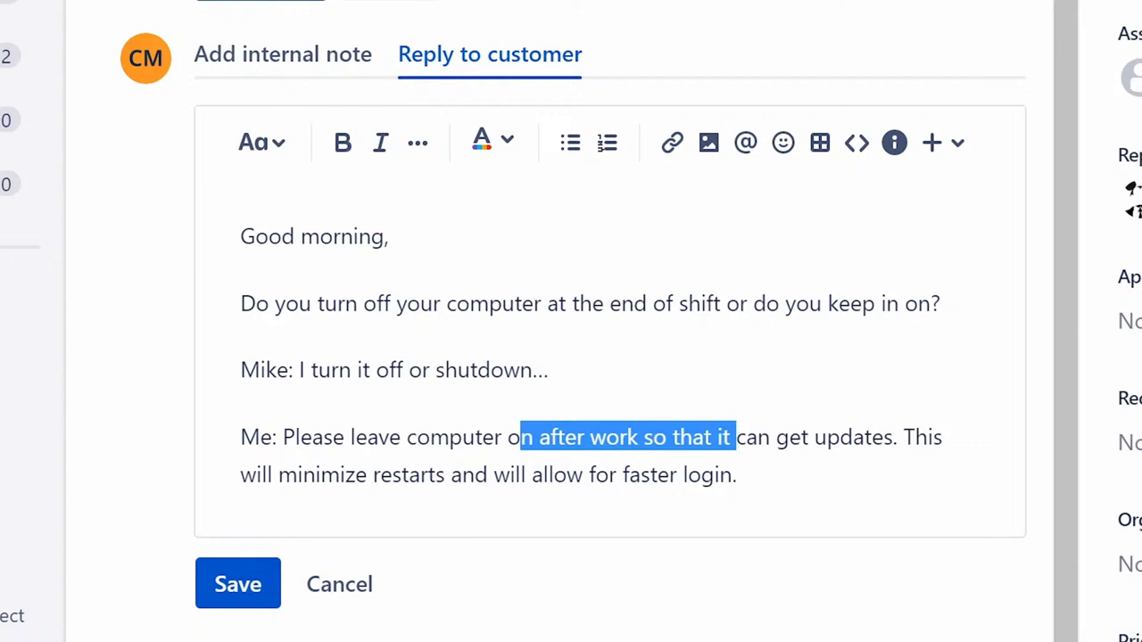
{"action": "left_click", "coordinate": [742, 474]}
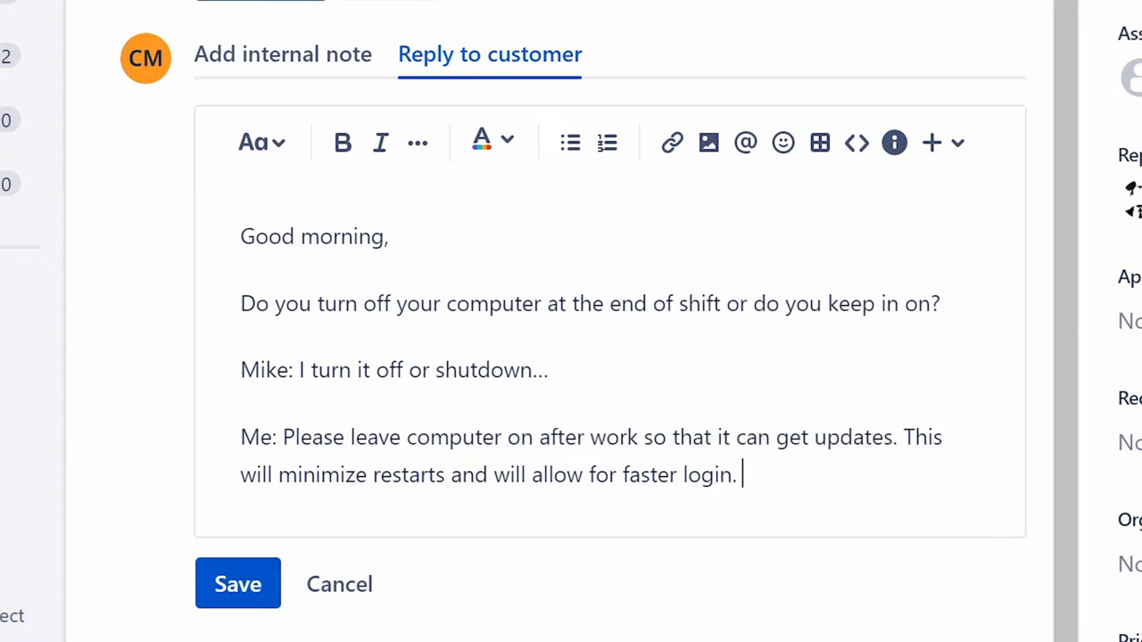
{"action": "scroll", "coordinate": [610, 357], "scroll_direction": "up", "scroll_amount": 3}
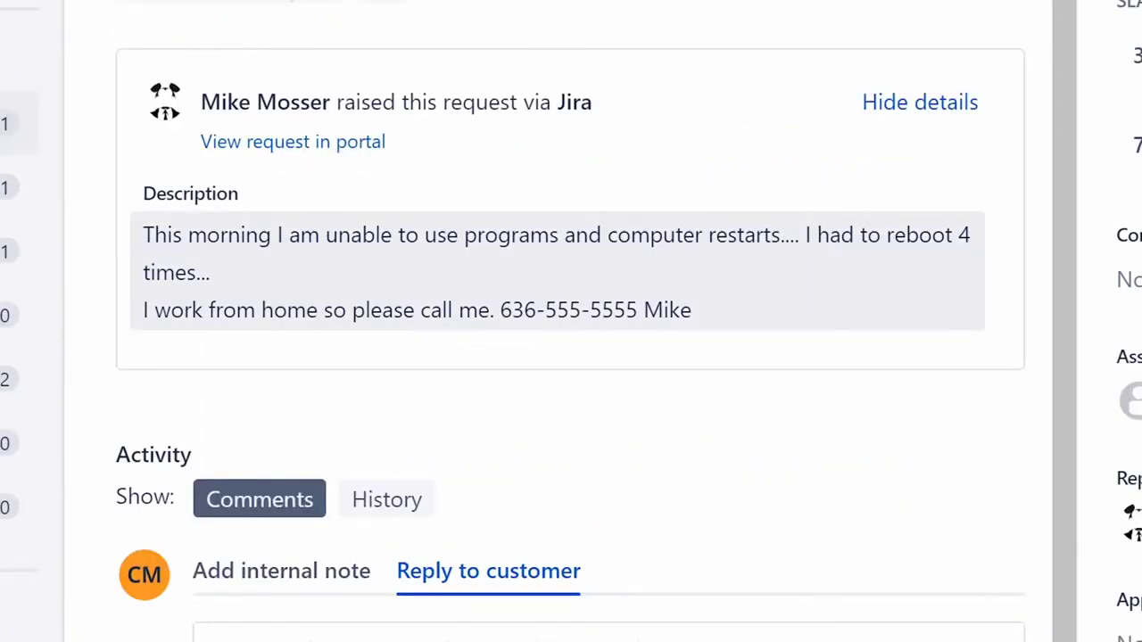
{"action": "left_click_drag", "start_coordinate": [804, 235], "coordinate": [223, 286]}
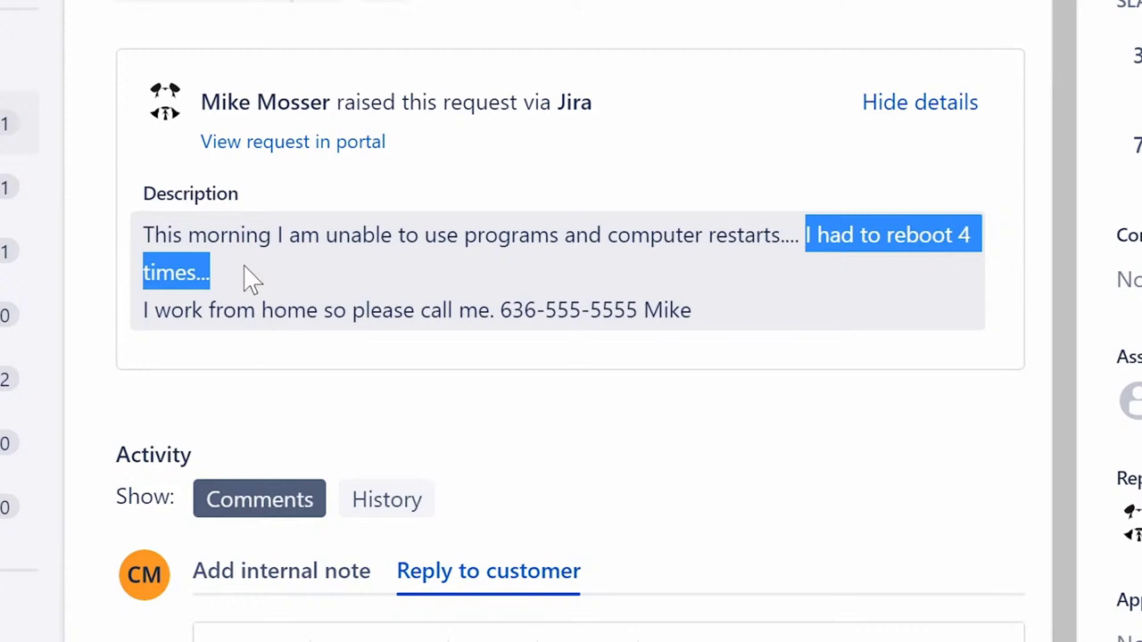
{"action": "left_click", "coordinate": [249, 278]}
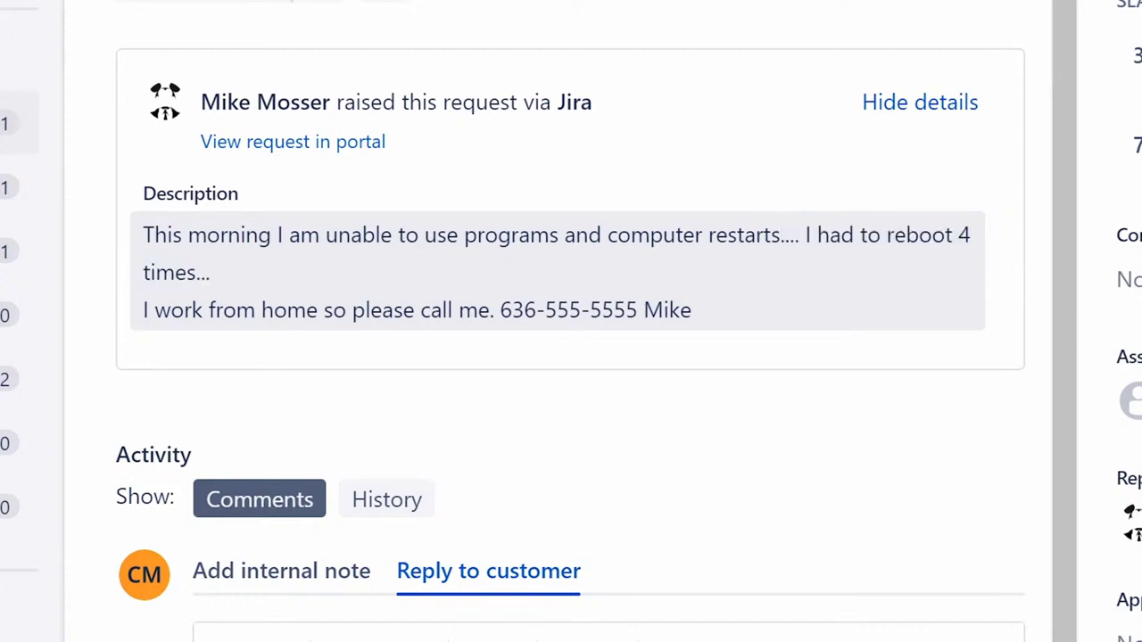
{"action": "left_click_drag", "start_coordinate": [805, 235], "coordinate": [936, 272]}
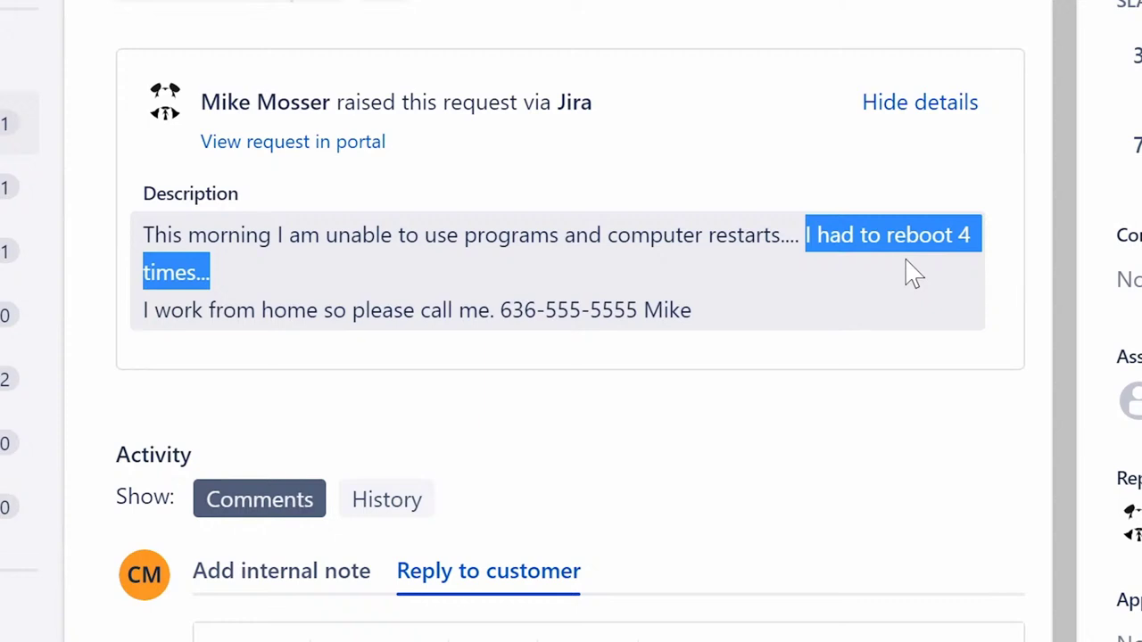
{"action": "left_click", "coordinate": [911, 272]}
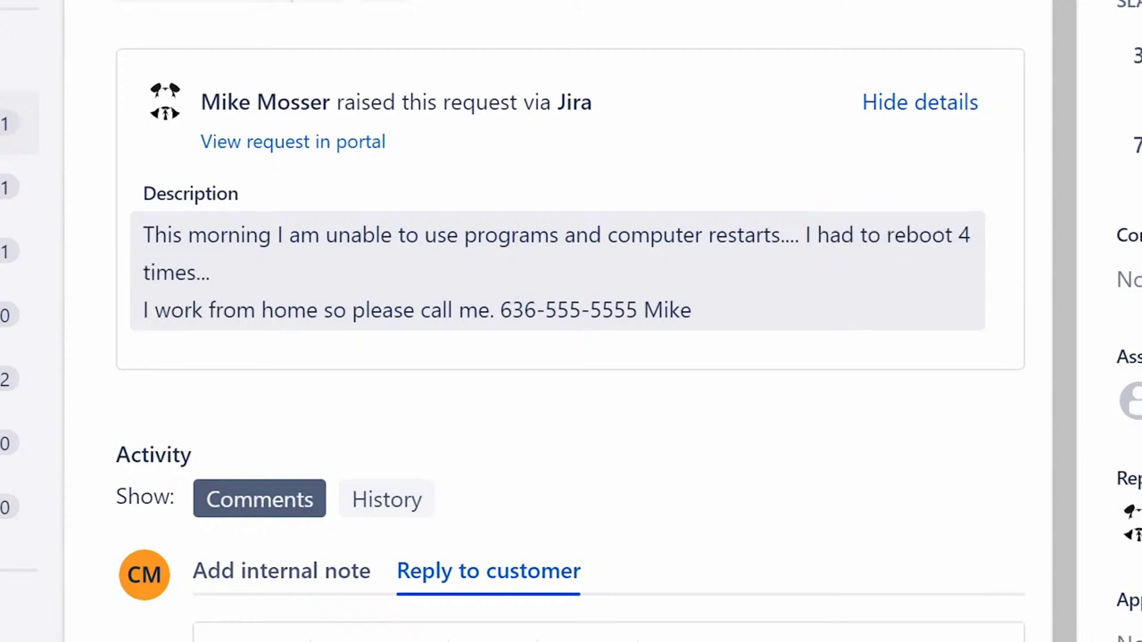
{"action": "left_click_drag", "start_coordinate": [805, 234], "coordinate": [423, 283]}
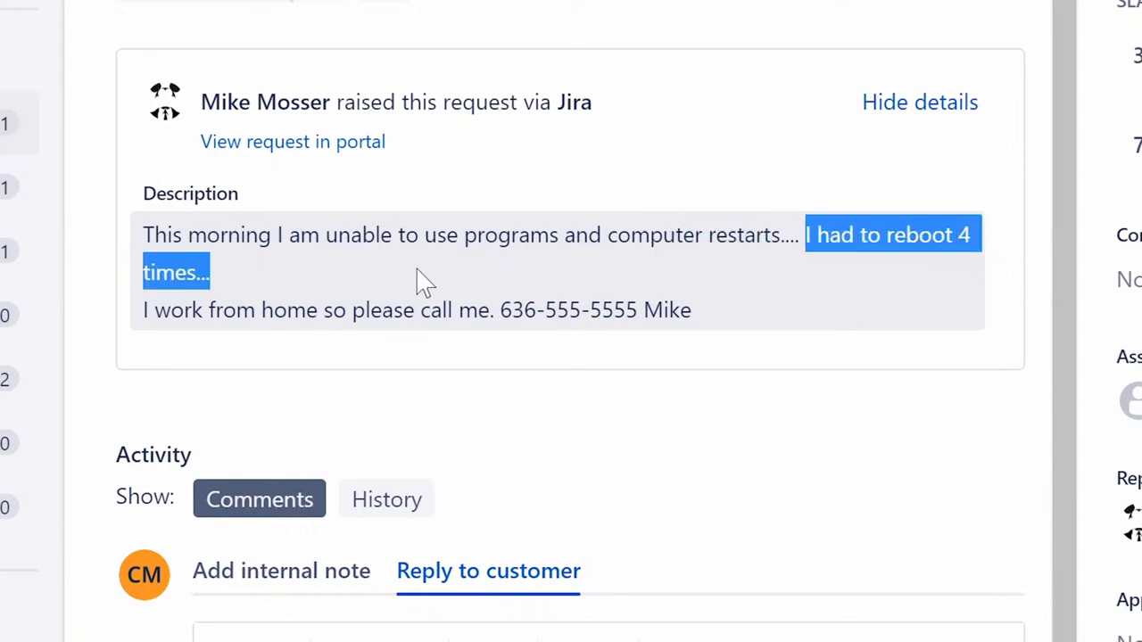
{"action": "left_click", "coordinate": [423, 283]}
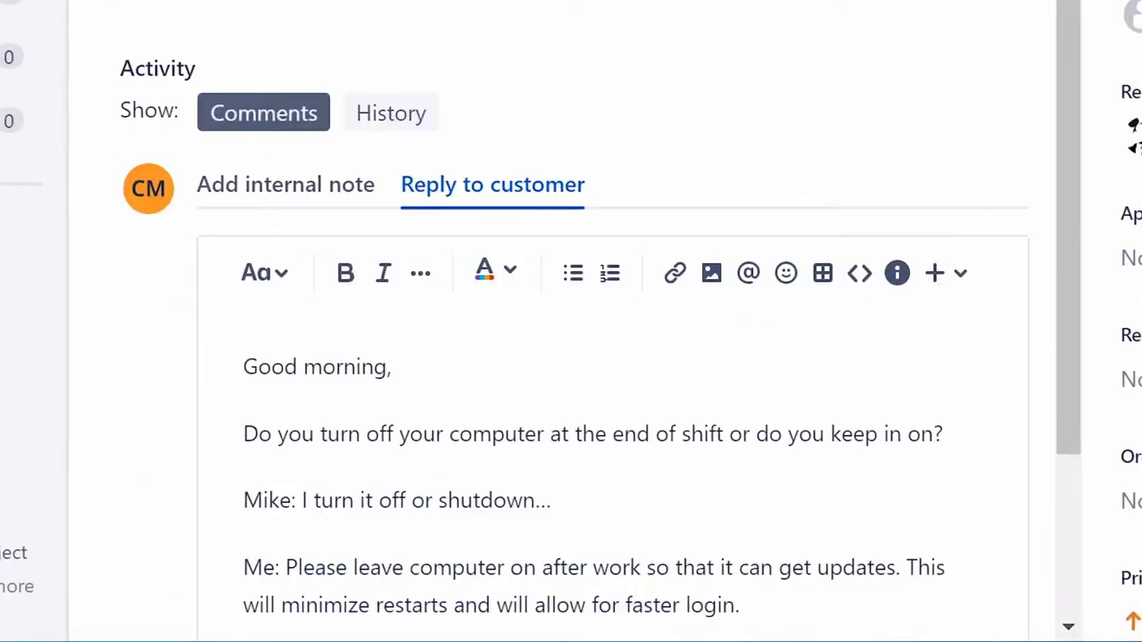
Add a 'Me:' line saying the idle computer uses around 8 watts versus a light bulb's 60 w.
{"action": "scroll", "coordinate": [999, 199], "scroll_direction": "down", "scroll_amount": 2}
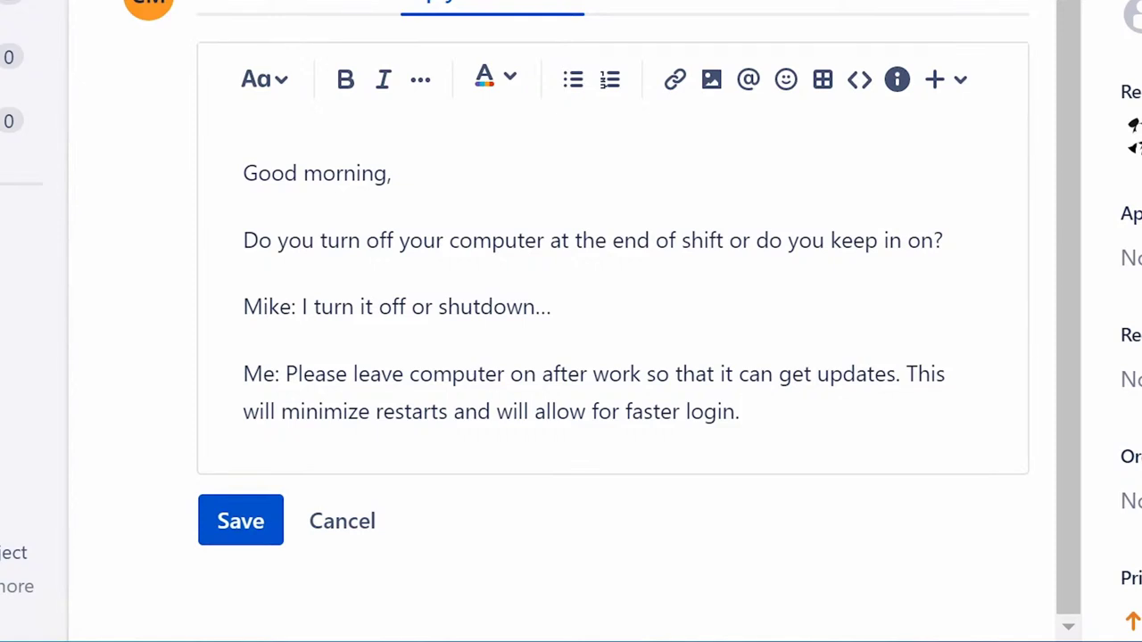
{"action": "key", "text": "Return"}
{"action": "type", "text": "M"}
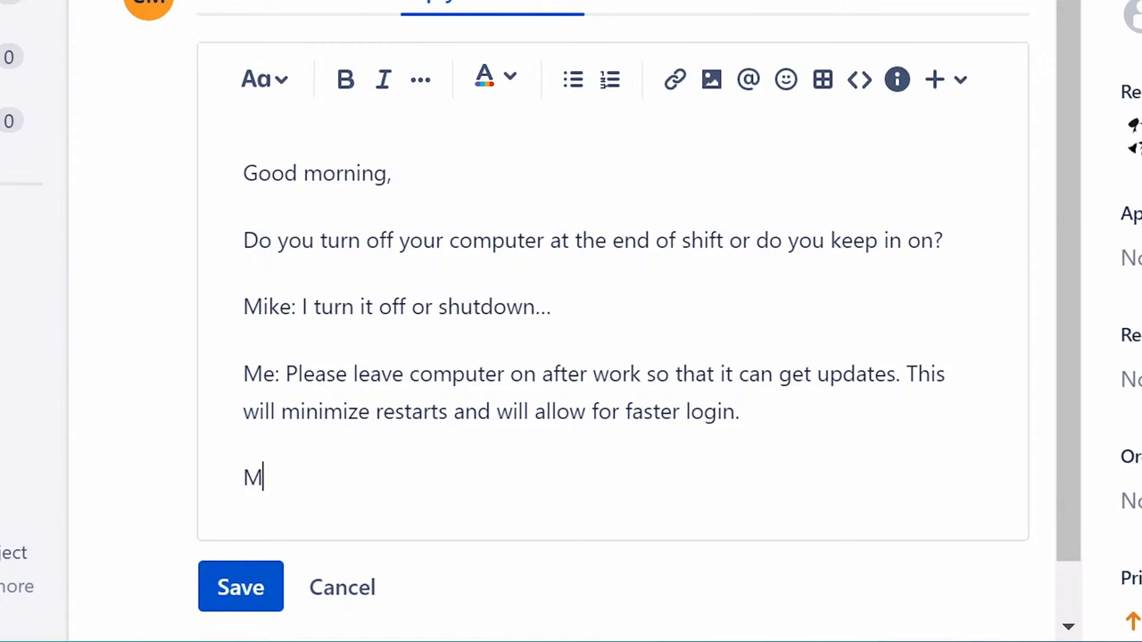
{"action": "type", "text": "e: "}
{"action": "type", "text": "The"}
{"action": "key", "text": "BackSpace"}
{"action": "key", "text": "BackSpace"}
{"action": "key", "text": "BackSpace"}
{"action": "key", "text": "BackSpace"}
{"action": "type", "text": "Comput"}
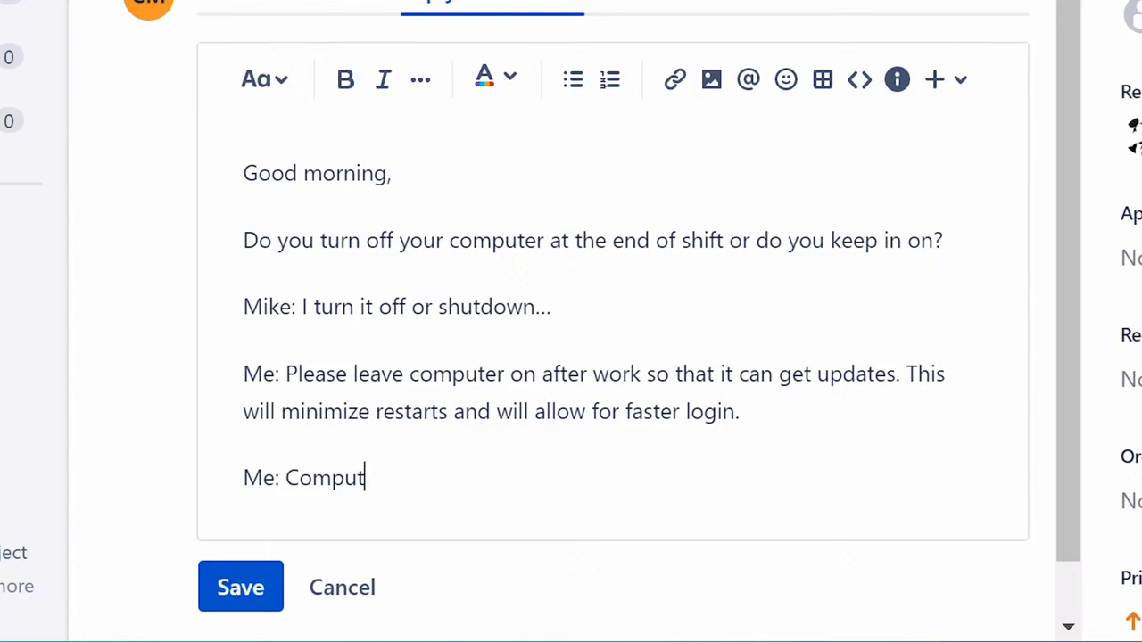
{"action": "type", "text": "er uses very"}
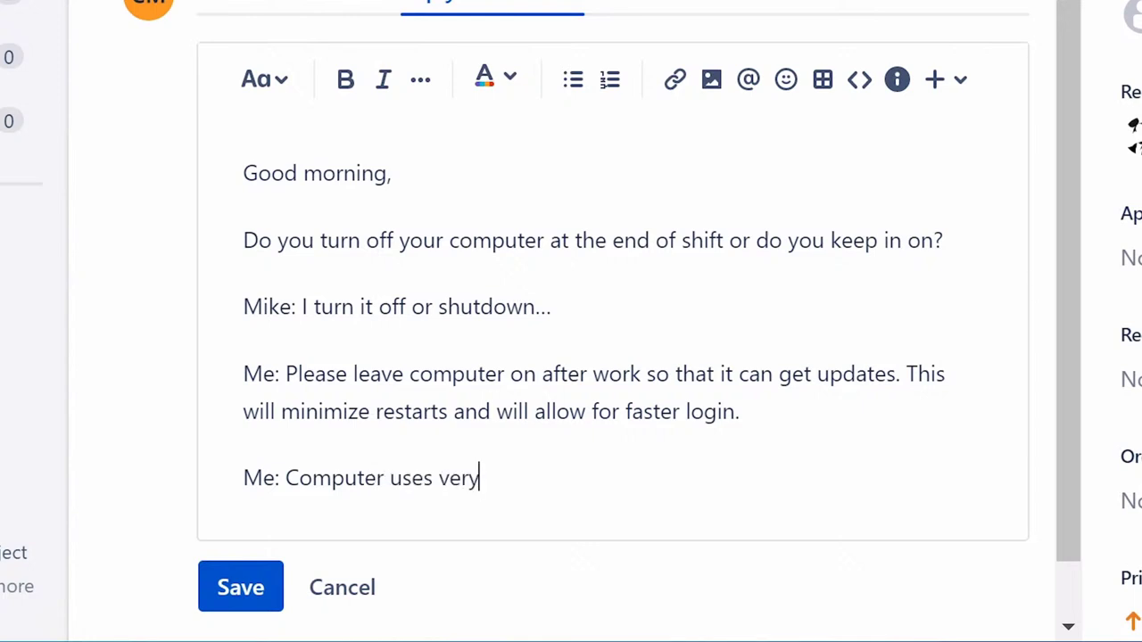
{"action": "type", "text": " little power "}
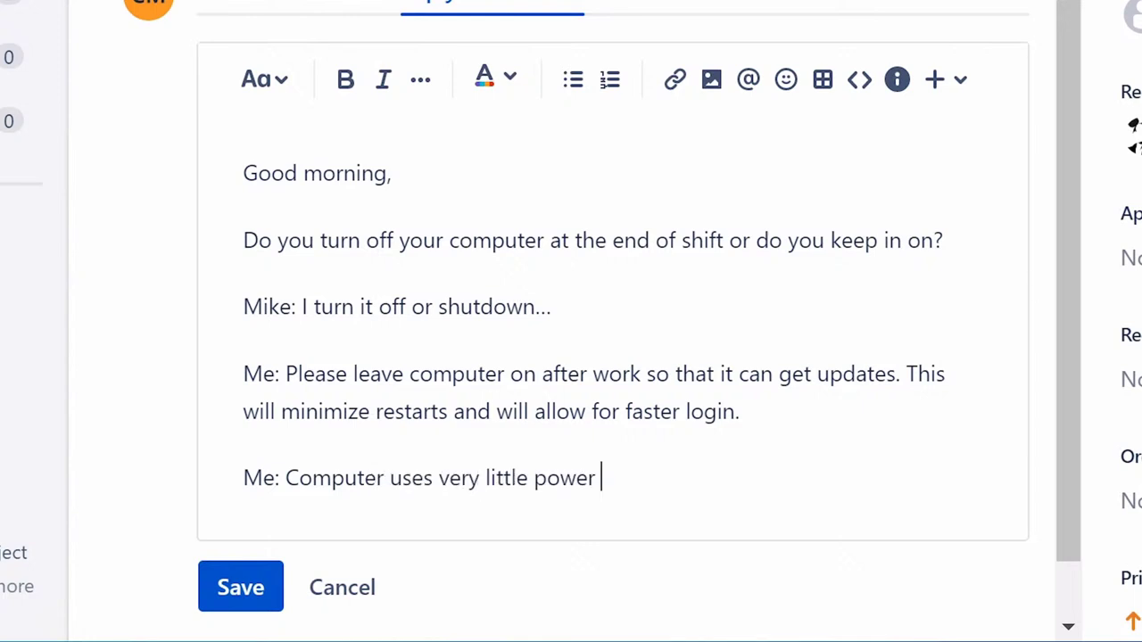
{"action": "type", "text": "when no"}
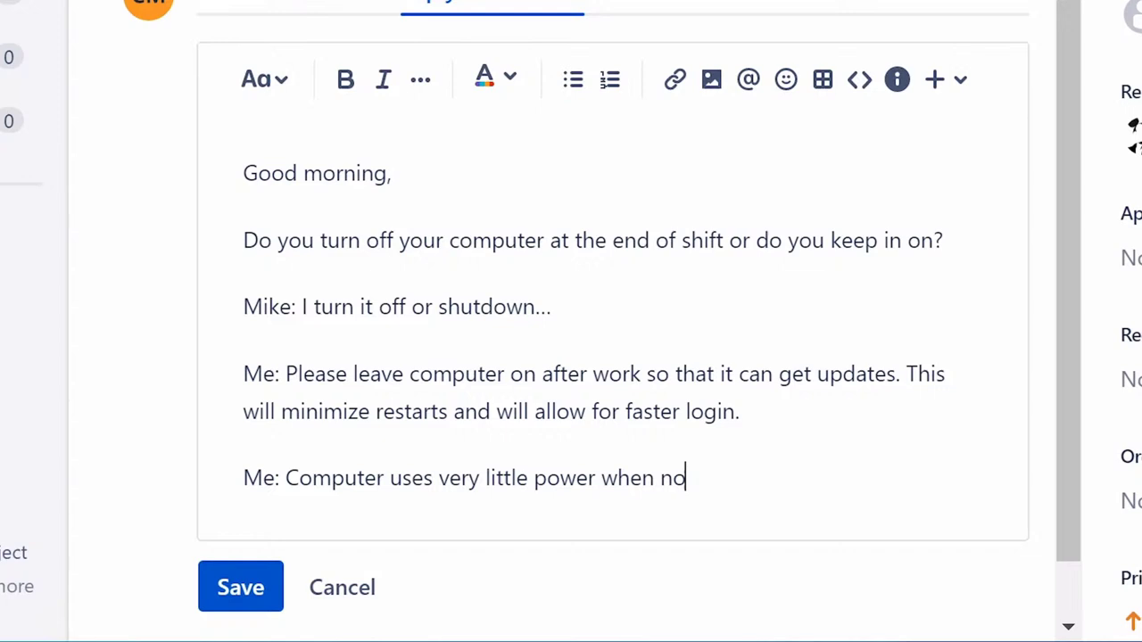
{"action": "type", "text": "t in use."}
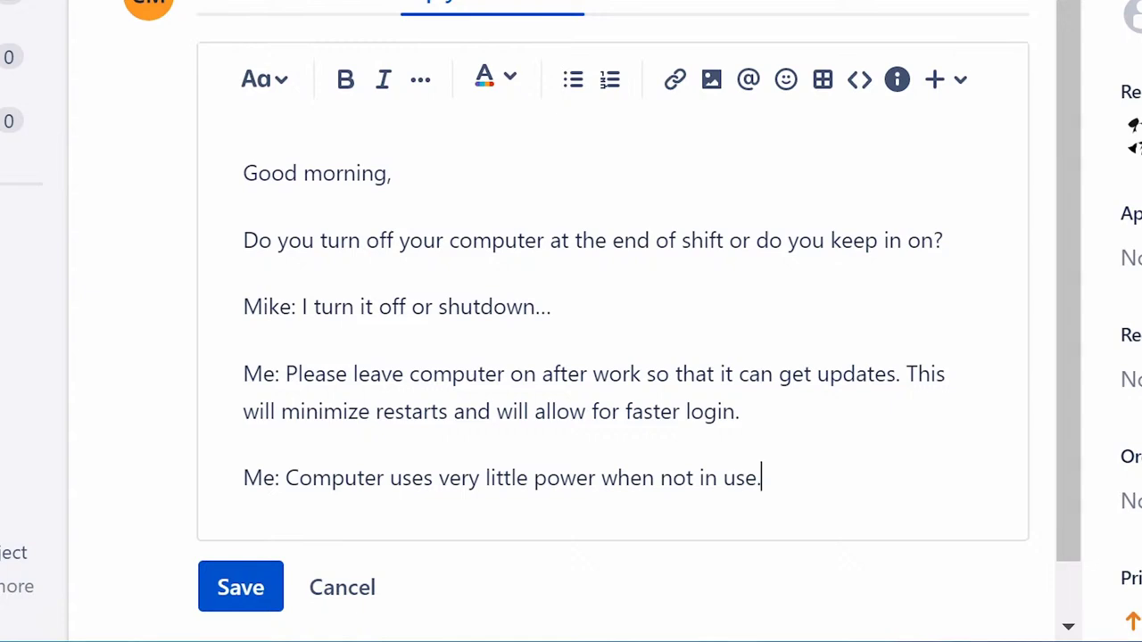
{"action": "type", "text": ".. it uses around "}
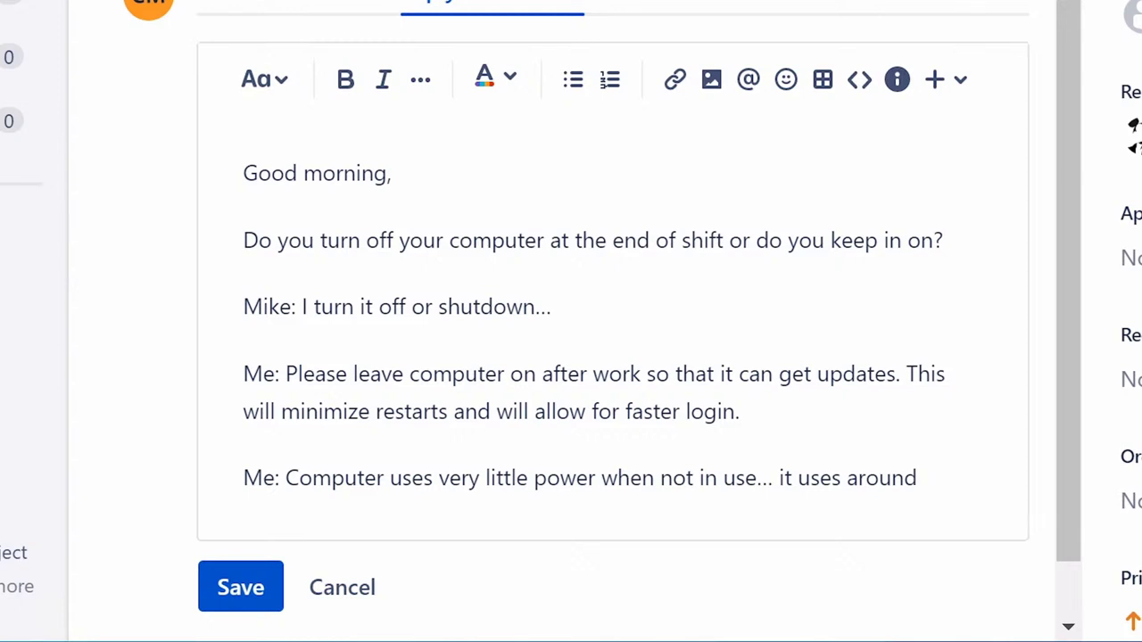
{"action": "type", "text": "8 watts compare"}
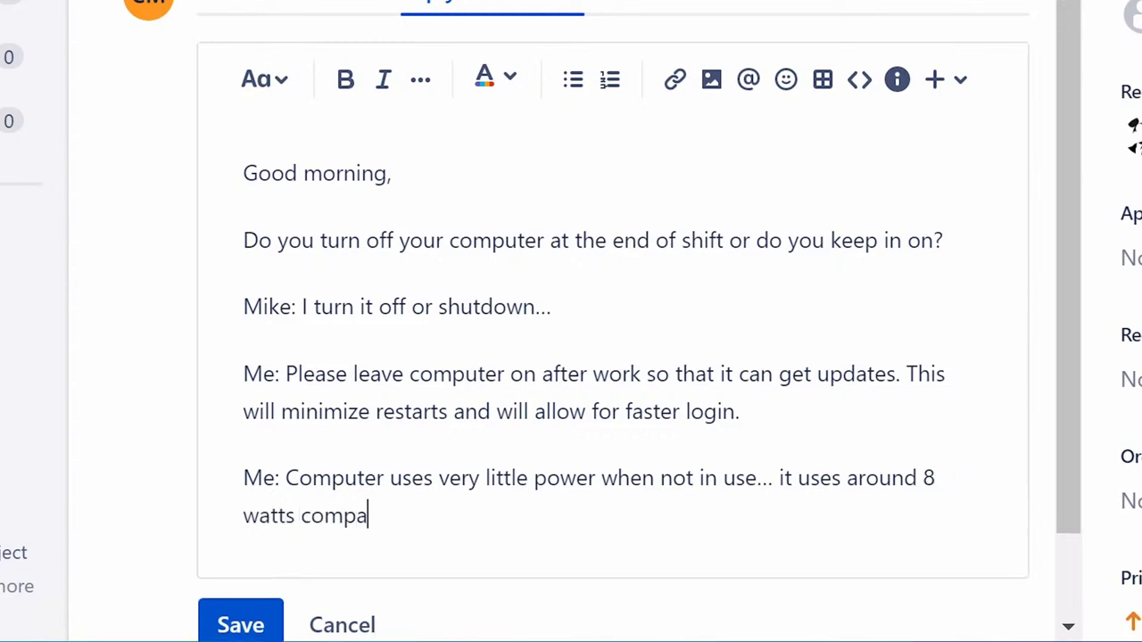
{"action": "key", "text": "BackSpace"}
{"action": "type", "text": "red to a "}
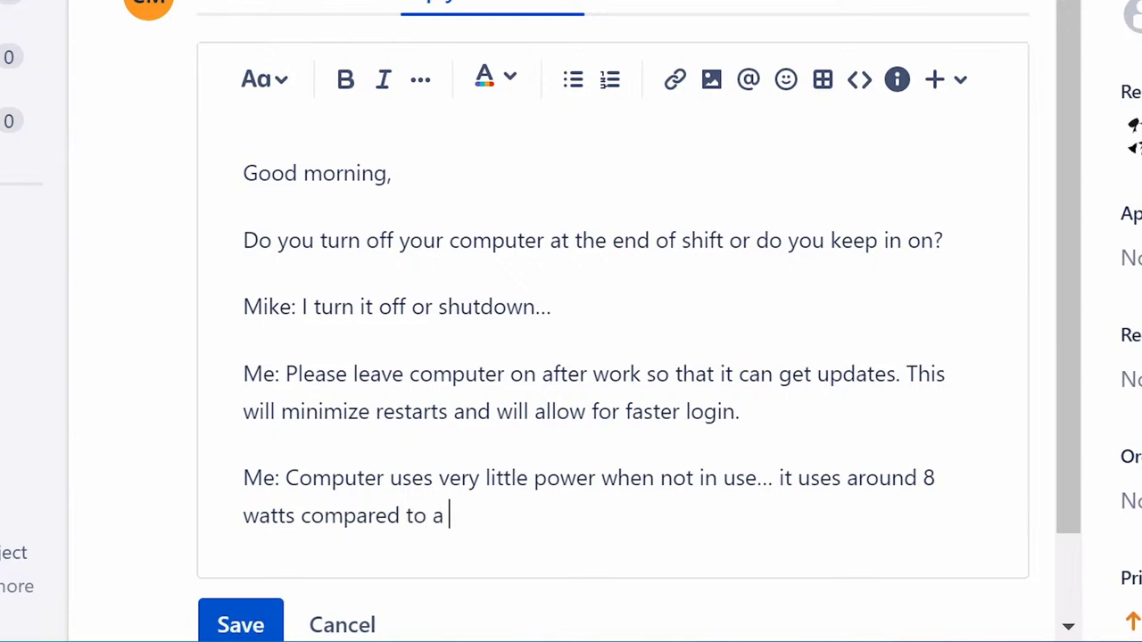
{"action": "type", "text": "light bul whi"}
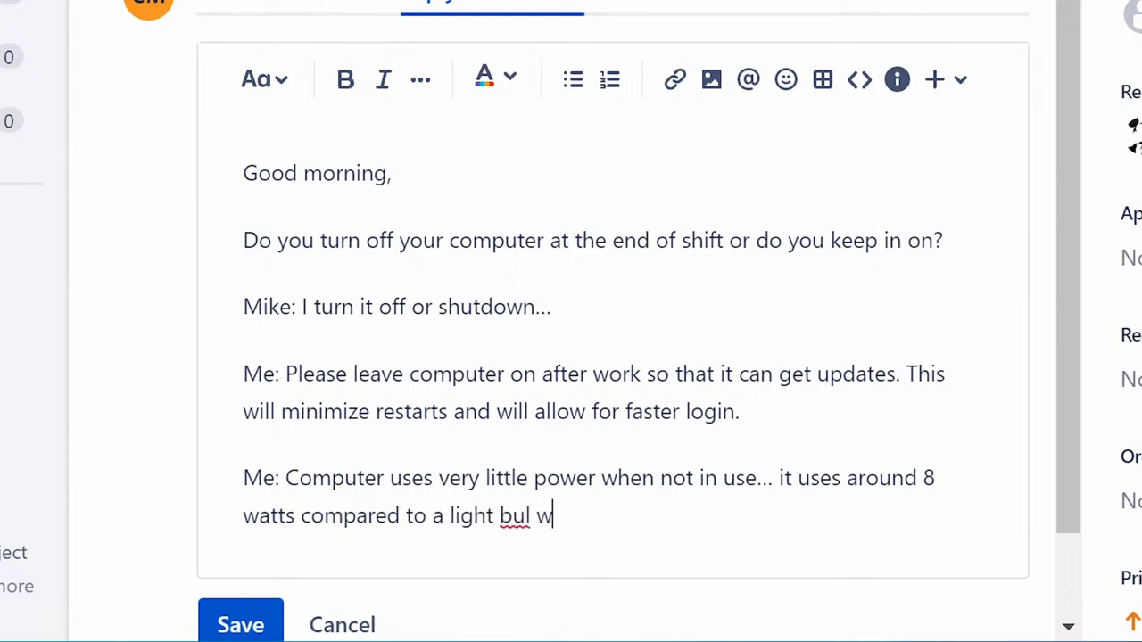
{"action": "key", "text": "BackSpace"}
{"action": "key", "text": "BackSpace"}
{"action": "key", "text": "BackSpace"}
{"action": "key", "text": "BackSpace"}
{"action": "key", "text": "BackSpace"}
{"action": "type", "text": "b"}
{"action": "key", "text": "BackSpace"}
{"action": "key", "text": "BackSpace"}
{"action": "type", "text": "lb whic"}
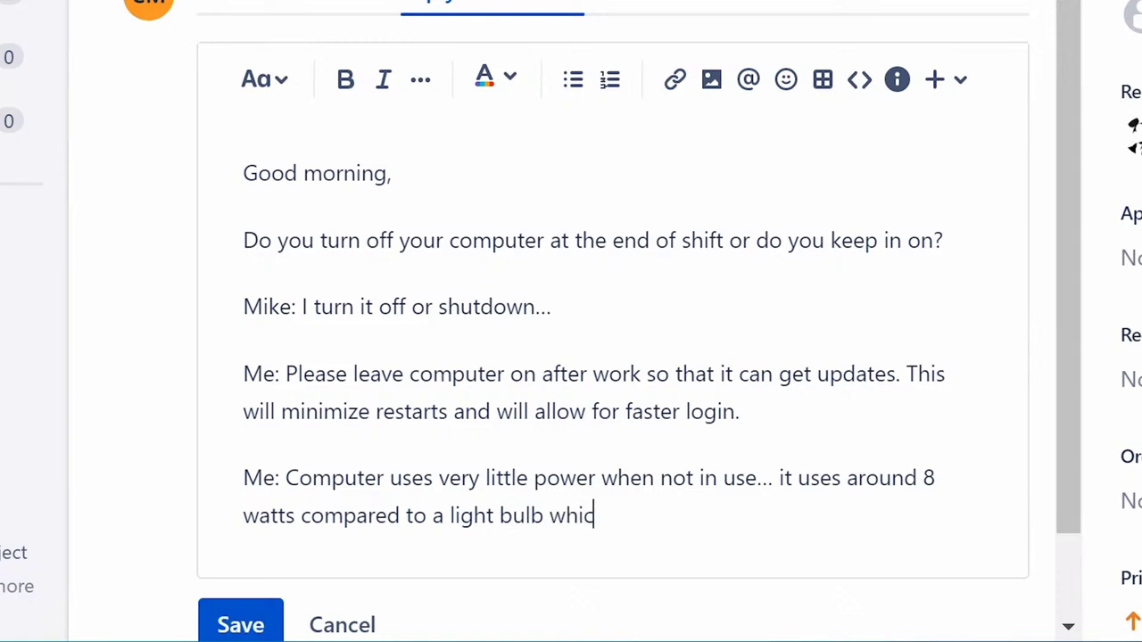
{"action": "type", "text": "h is aroun"}
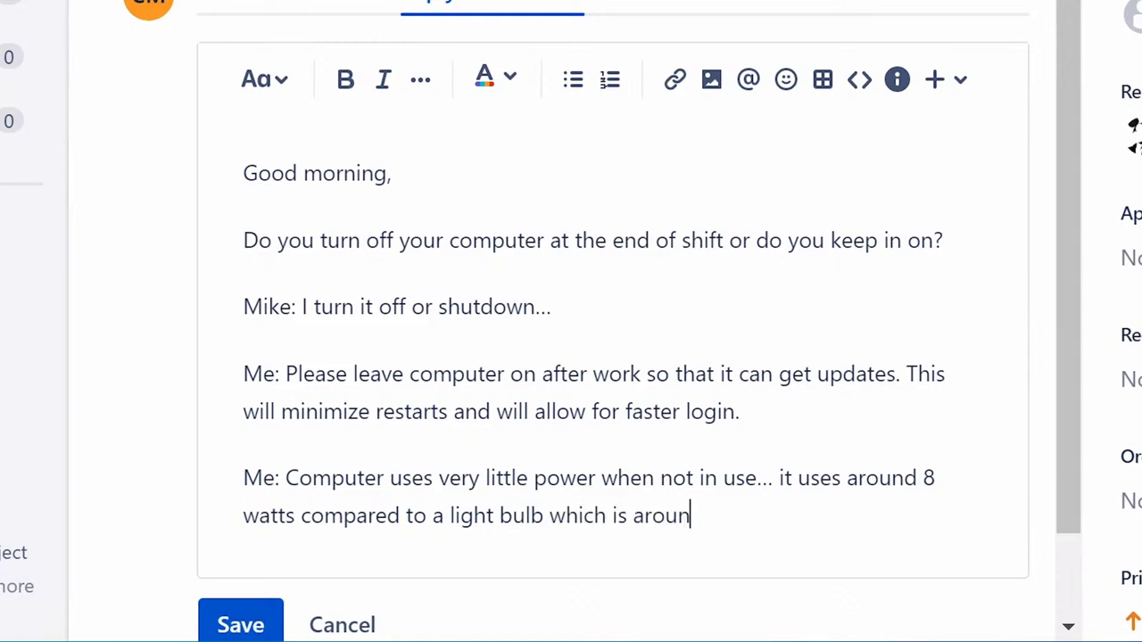
{"action": "type", "text": "d 60 w"}
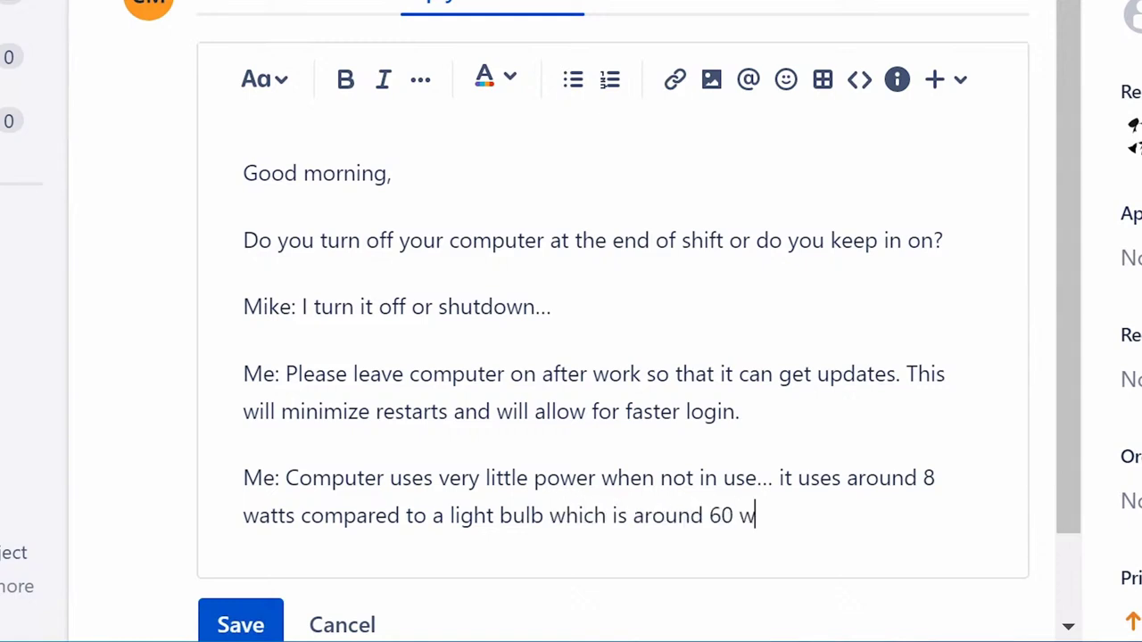
{"action": "type", "text": "..."}
{"action": "key", "text": "Return"}
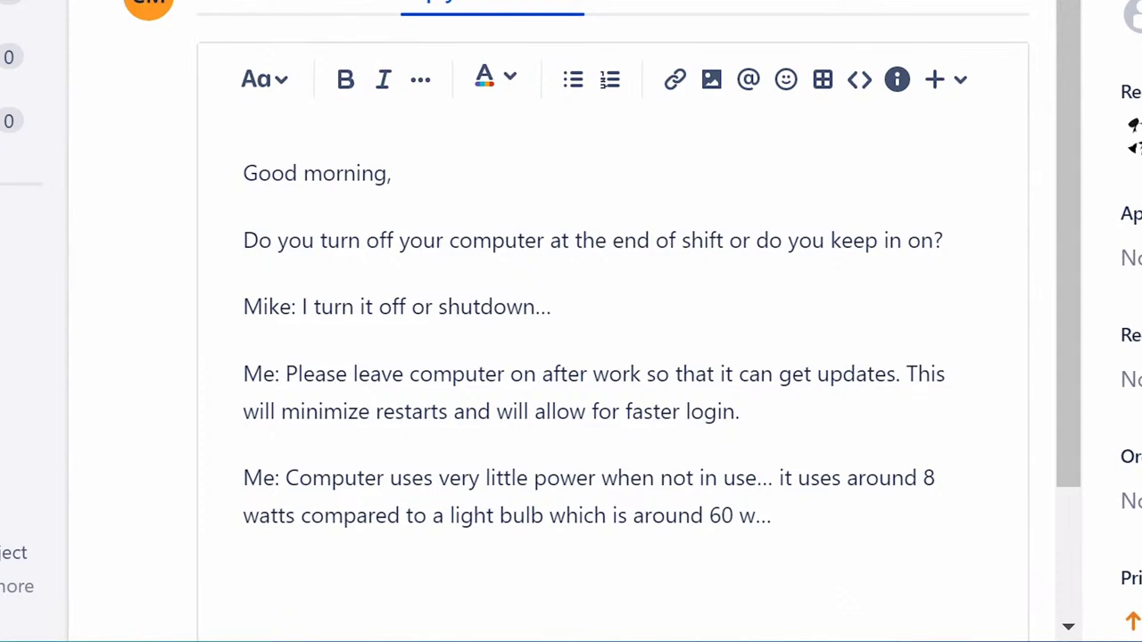
{"action": "scroll", "coordinate": [892, 454], "scroll_direction": "down", "scroll_amount": 2}
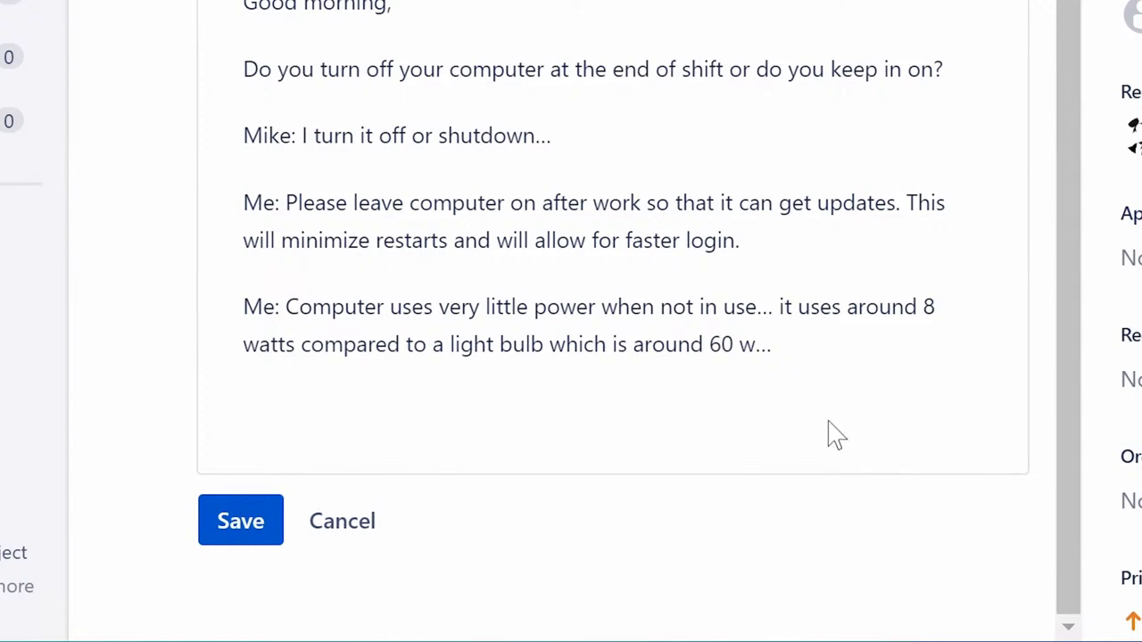
Add the customer's reply 'okay, np.' and start a new 'Me' line below it.
{"action": "left_click", "coordinate": [923, 306]}
{"action": "left_click_drag", "start_coordinate": [922, 306], "coordinate": [294, 344]}
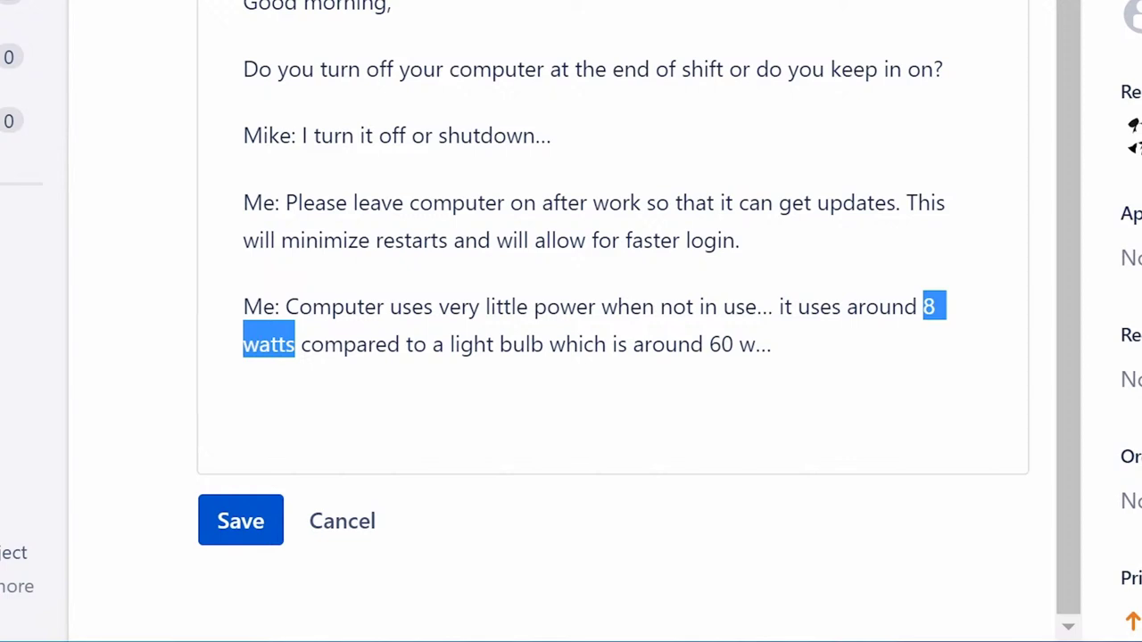
{"action": "left_click", "coordinate": [343, 344]}
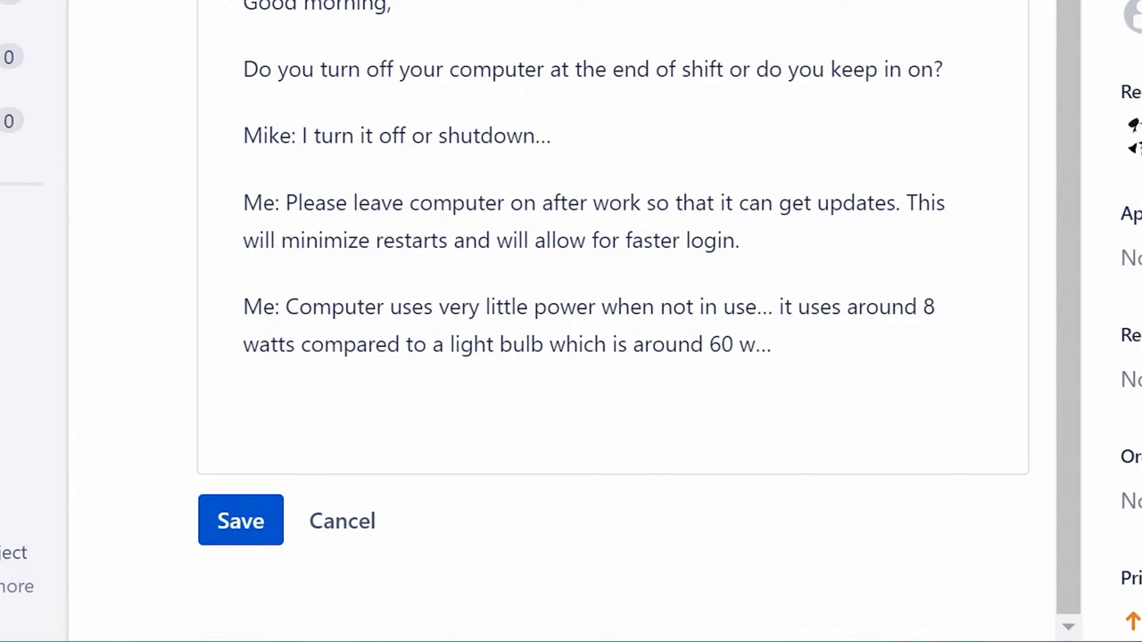
{"action": "type", "text": "Mike: okay, np."}
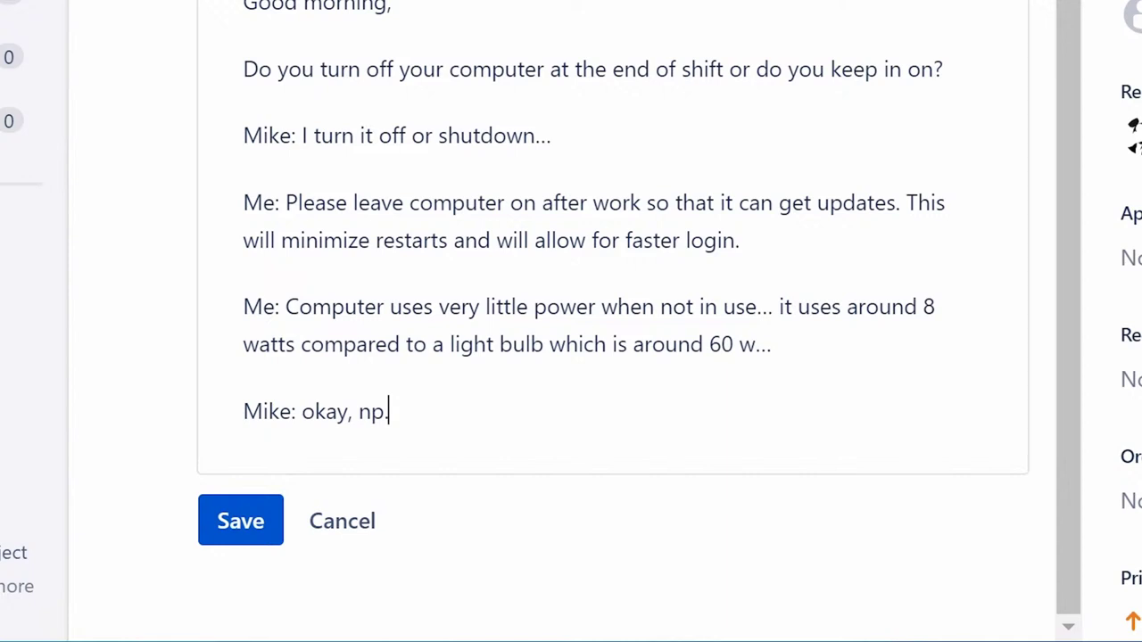
{"action": "key", "text": "Return"}
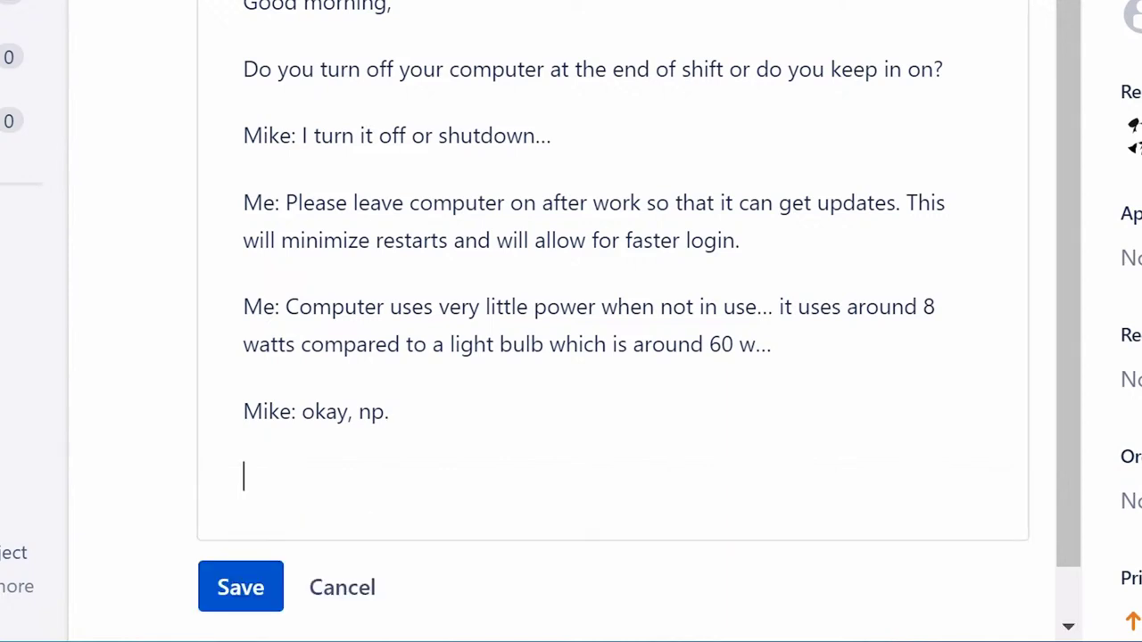
{"action": "type", "text": "Me;"}
{"action": "key", "text": "BackSpace"}
Write 'A good way to insure programs work properly when working from home is to Login in this order:'.
{"action": "type", "text": ":"}
{"action": "scroll", "coordinate": [612, 321], "scroll_direction": "up", "scroll_amount": 2}
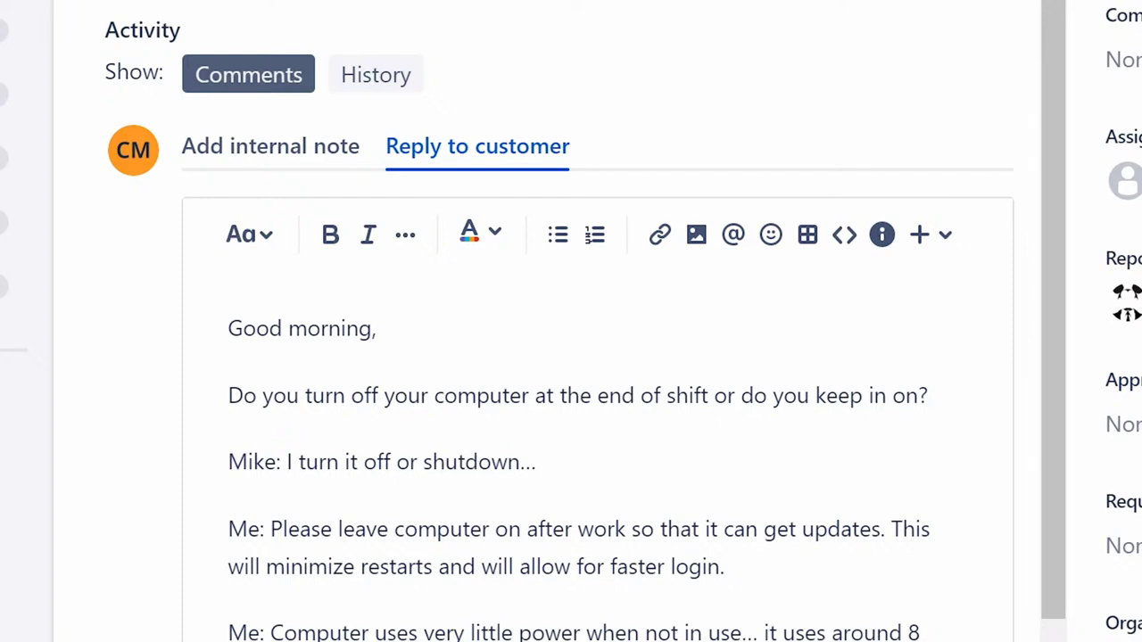
{"action": "scroll", "coordinate": [612, 619], "scroll_direction": "down", "scroll_amount": 3}
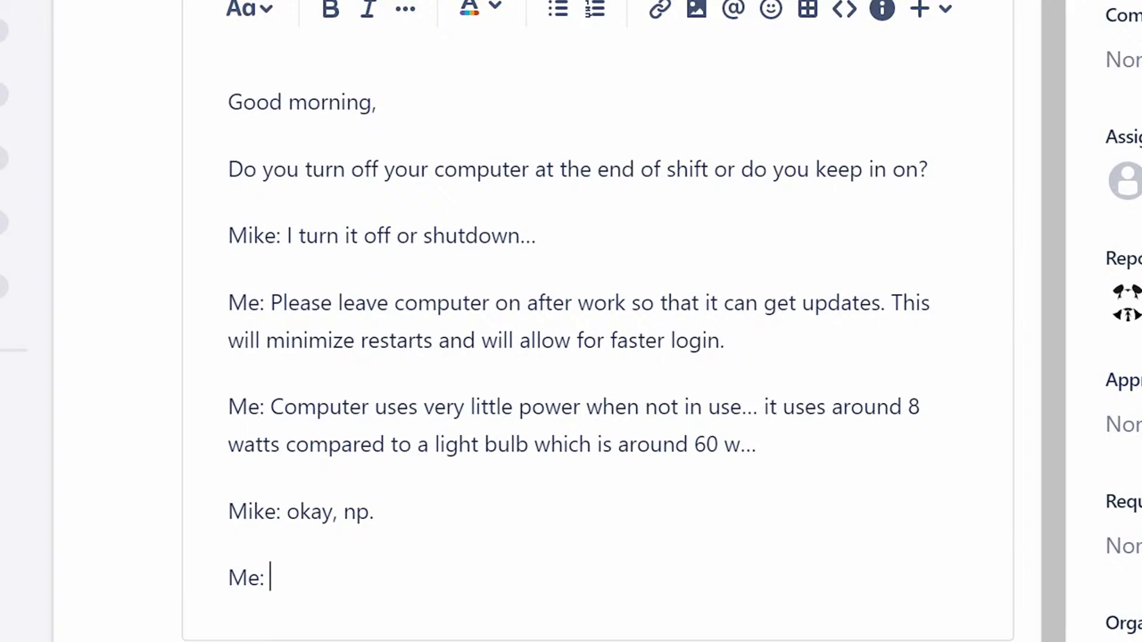
{"action": "type", "text": "a Good"}
{"action": "key", "text": "BackSpace"}
{"action": "key", "text": "BackSpace"}
{"action": "key", "text": "BackSpace"}
{"action": "key", "text": "BackSpace"}
{"action": "key", "text": "BackSpace"}
{"action": "key", "text": "BackSpace"}
{"action": "key", "text": "BackSpace"}
{"action": "type", "text": "A good way to "}
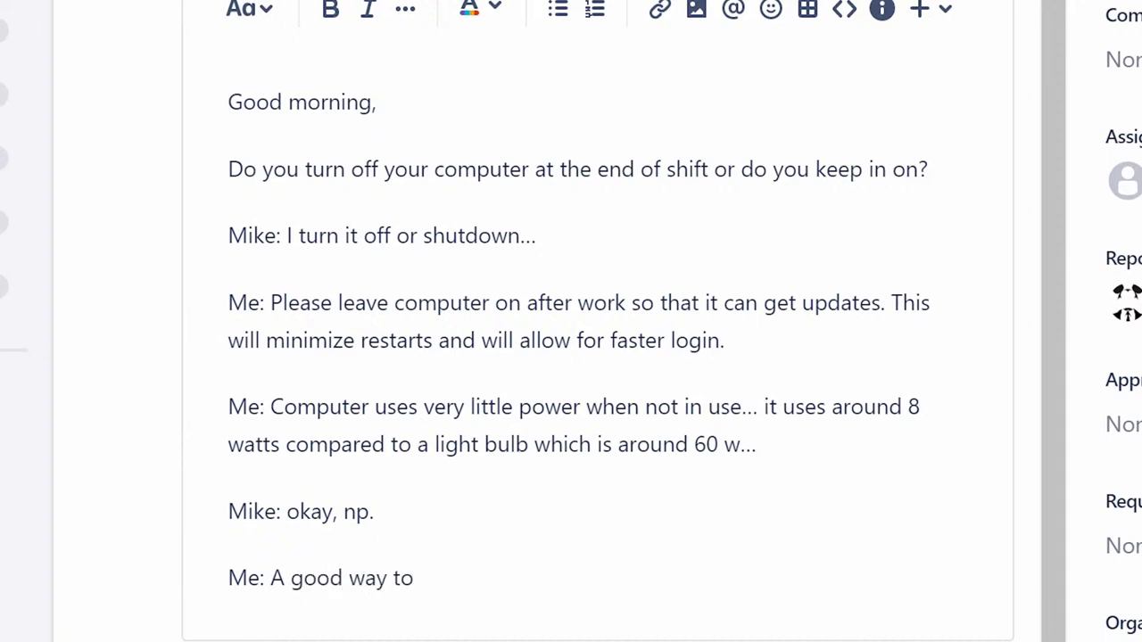
{"action": "type", "text": "insure prog"}
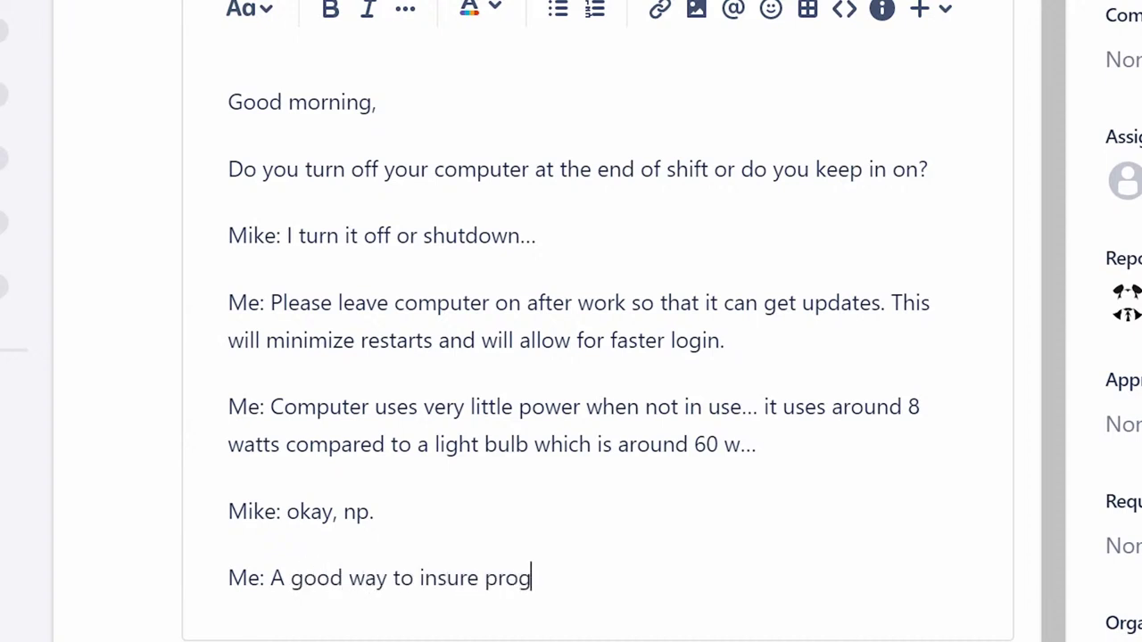
{"action": "type", "text": "rams work proep"}
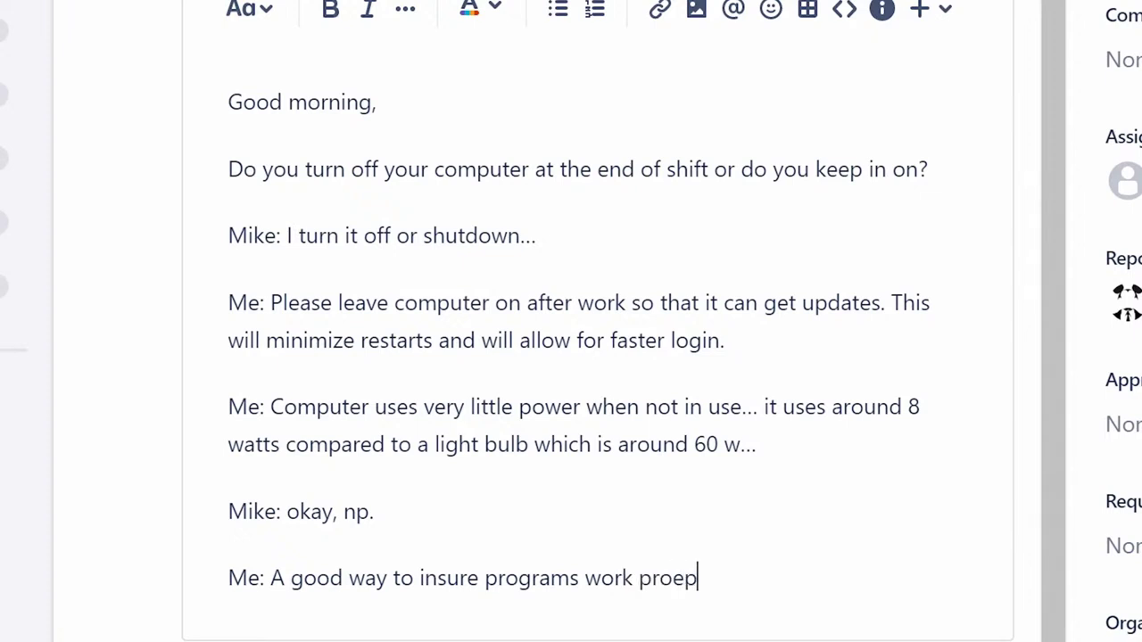
{"action": "key", "text": "BackSpace"}
{"action": "key", "text": "BackSpace"}
{"action": "type", "text": "reply when working from "}
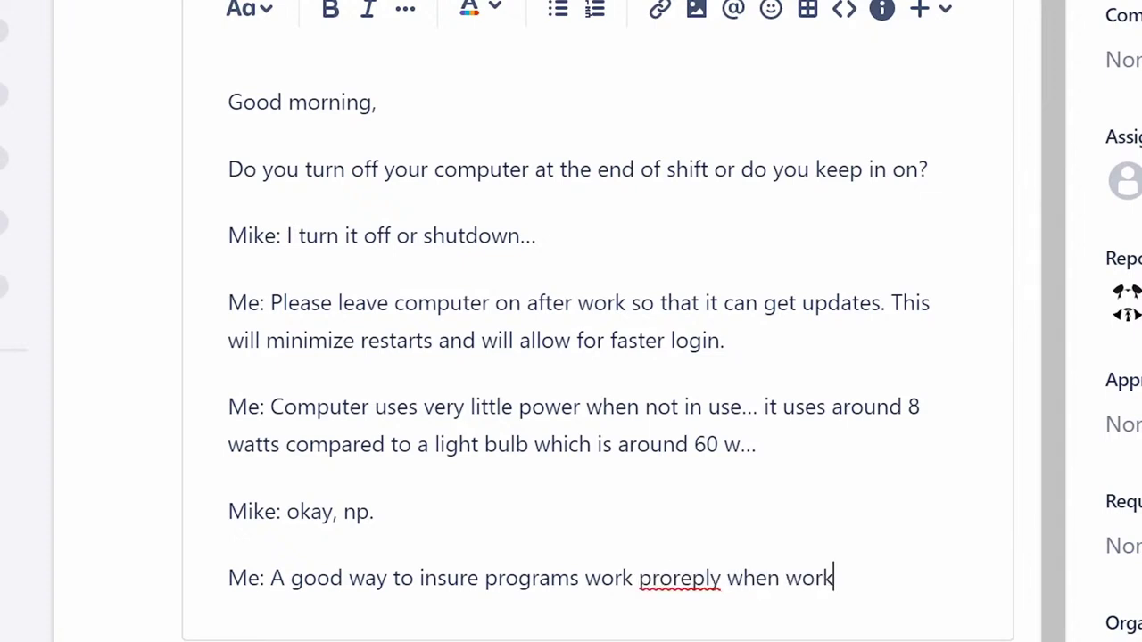
{"action": "type", "text": "home"}
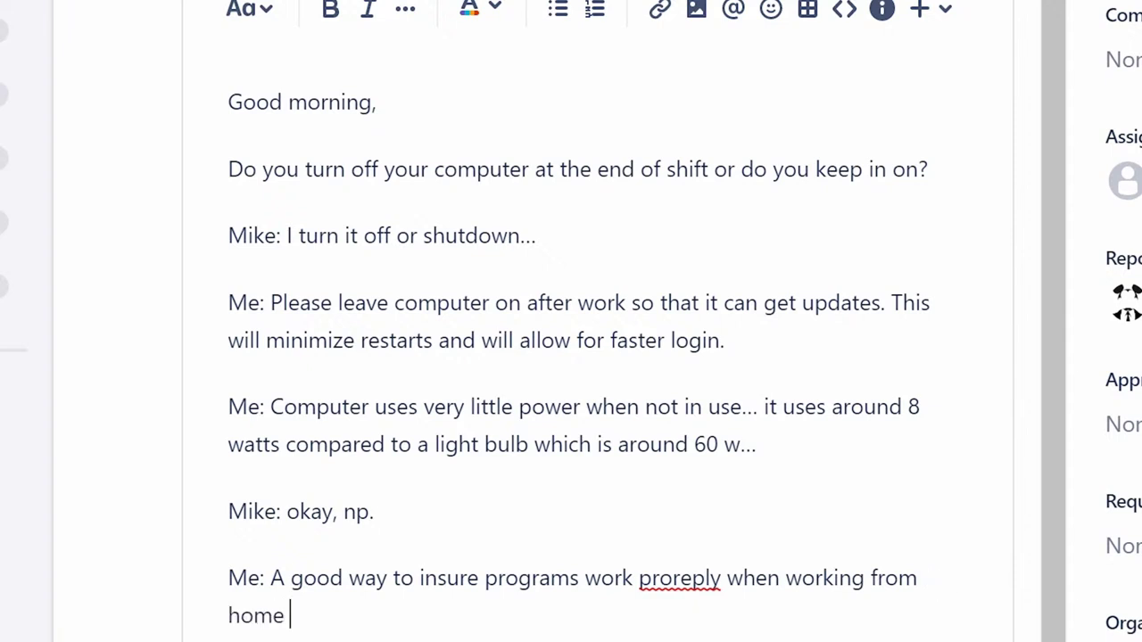
{"action": "right_click", "coordinate": [671, 580]}
{"action": "key", "text": "Escape"}
{"action": "left_click", "coordinate": [290, 616]}
{"action": "type", "text": "is to"}
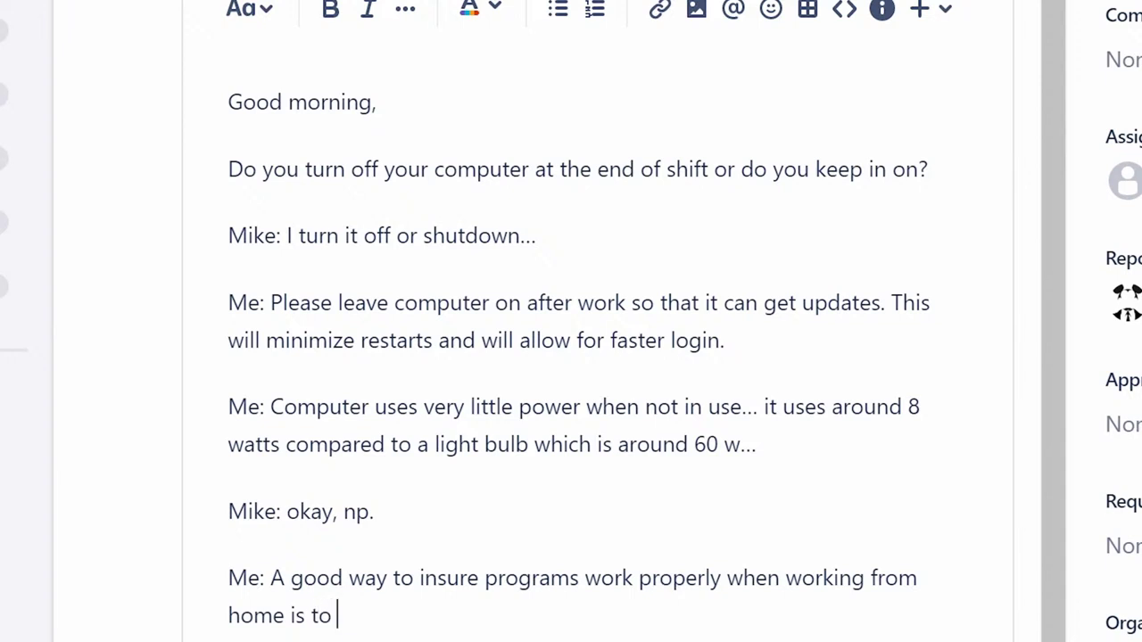
{"action": "type", "text": " Login in this"}
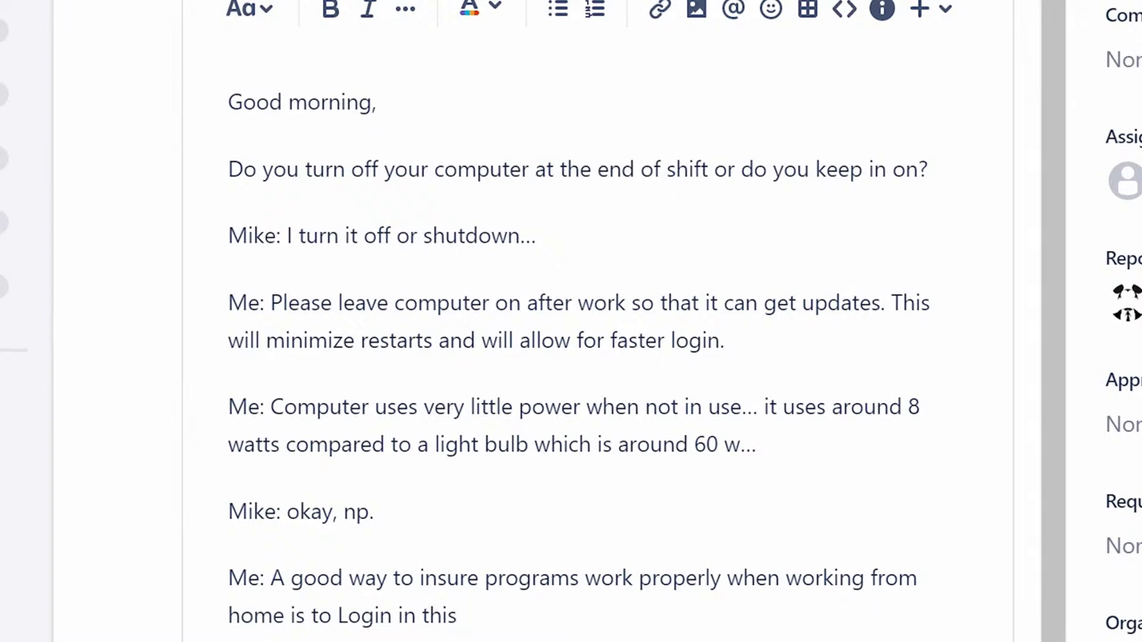
{"action": "type", "text": " order:"}
List the order: VPN first, then IP Phone, then everything else, ending 'proactive work day.'.
{"action": "scroll", "coordinate": [598, 321], "scroll_direction": "down", "scroll_amount": 2}
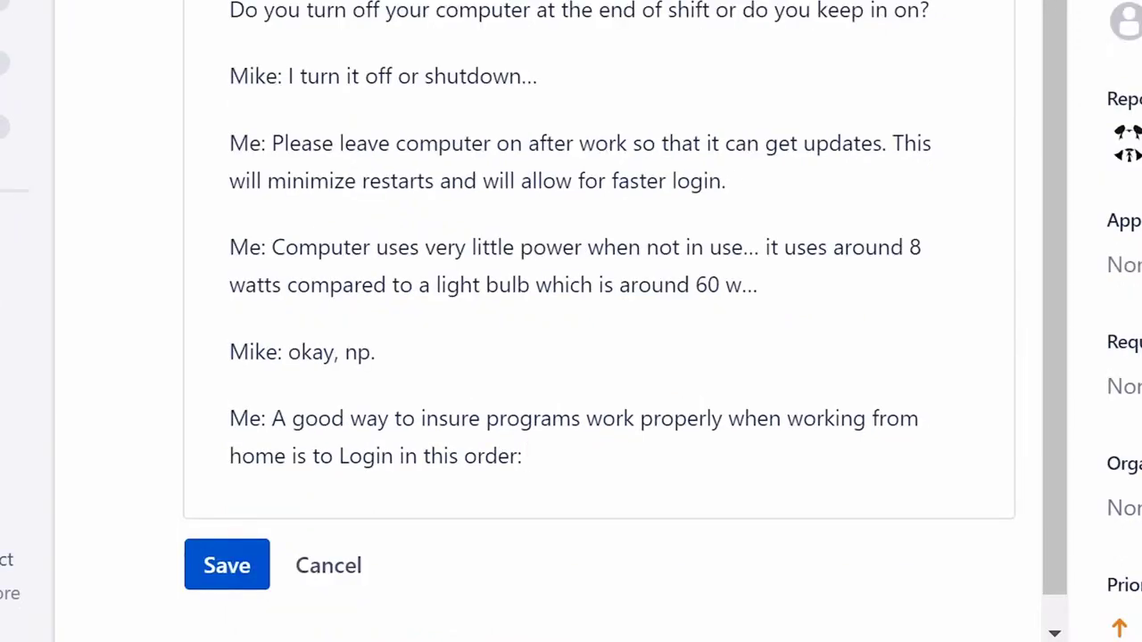
{"action": "type", "text": "Logi"}
{"action": "type", "text": "n to VP"}
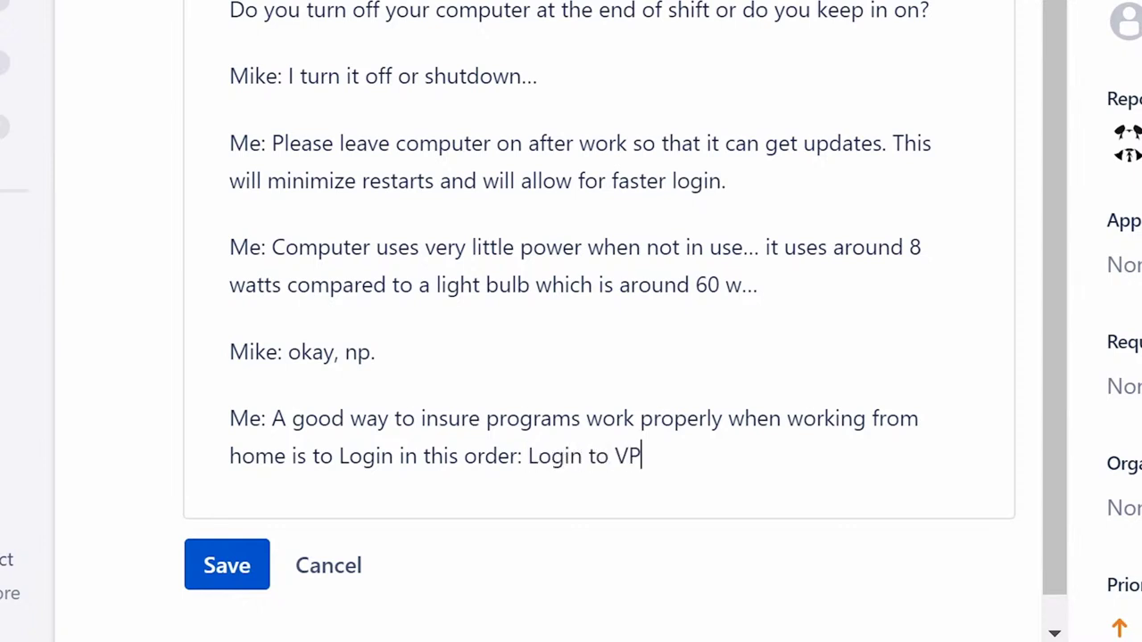
{"action": "type", "text": "N first,"}
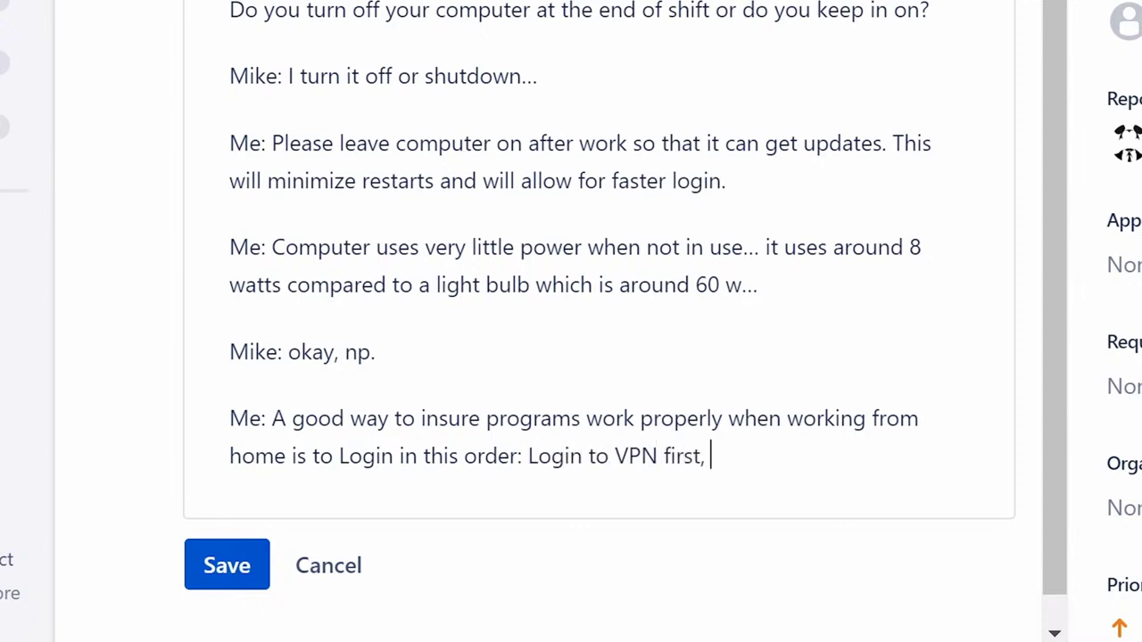
{"action": "type", "text": " then your "}
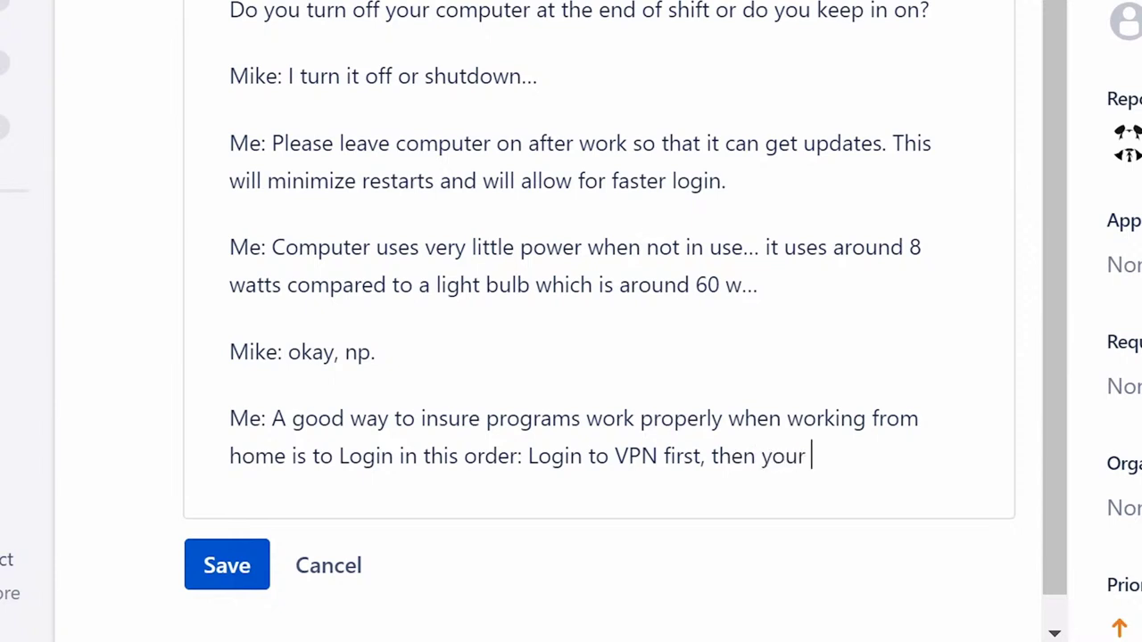
{"action": "type", "text": "IP Phone"}
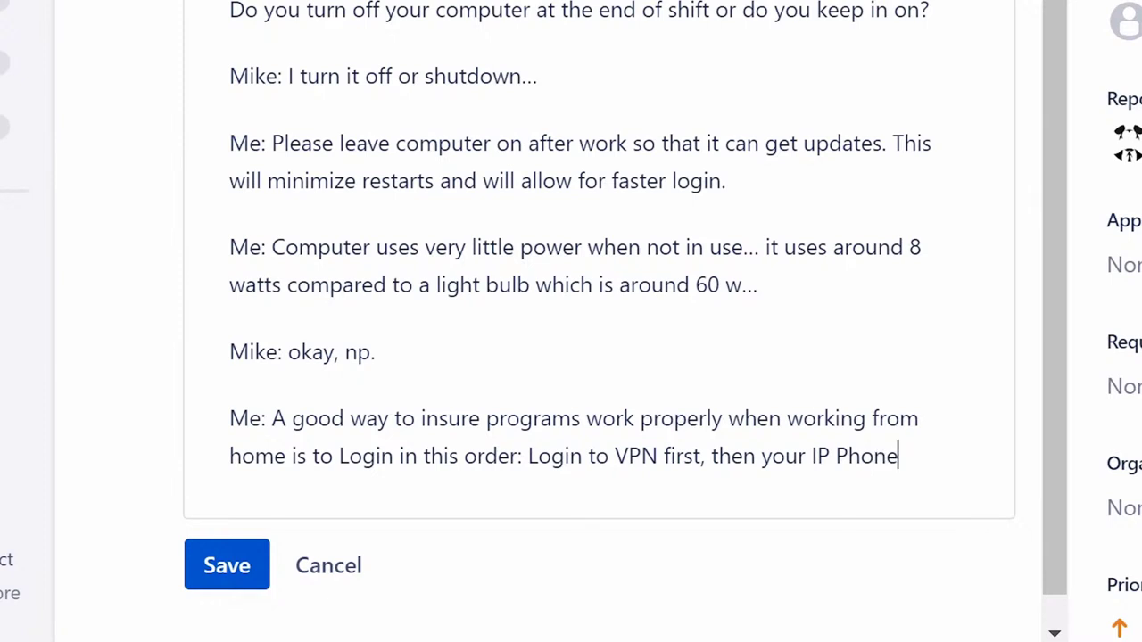
{"action": "type", "text": " and then e"}
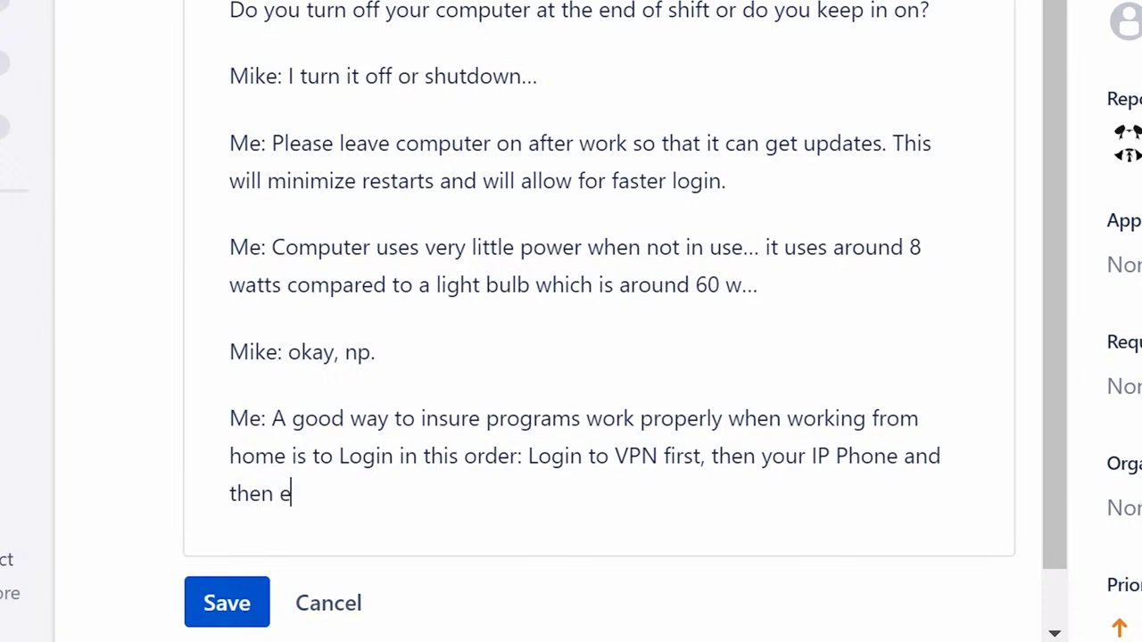
{"action": "type", "text": "verything else "}
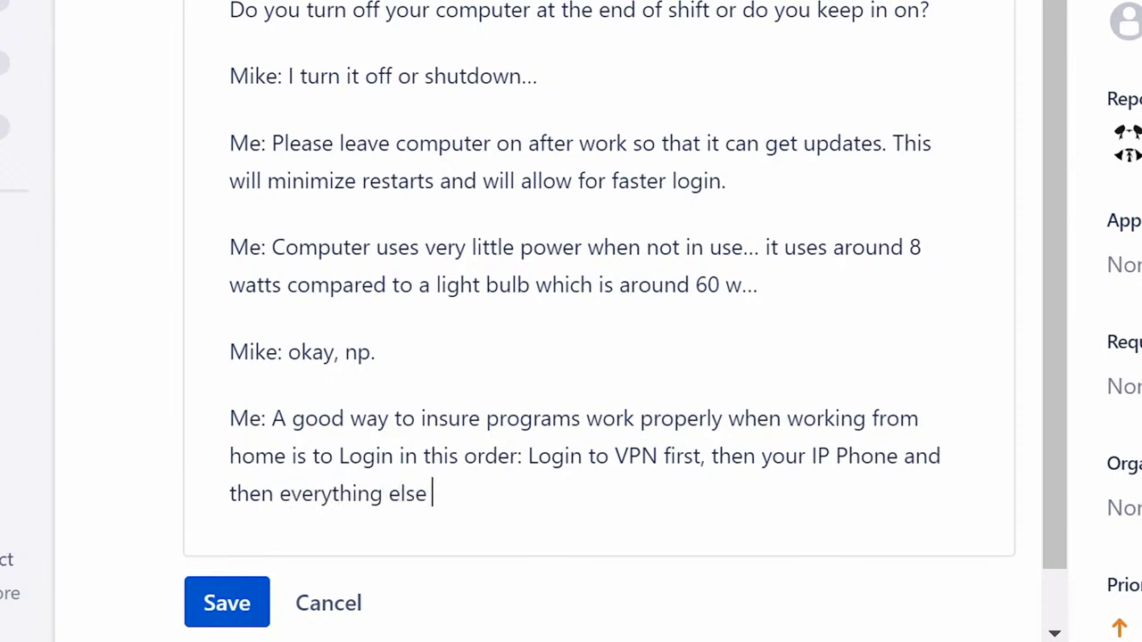
{"action": "type", "text": "... "}
{"action": "type", "text": "that"}
{"action": "key", "text": "BackSpace"}
{"action": "key", "text": "BackSpace"}
{"action": "type", "text": "is will insure "}
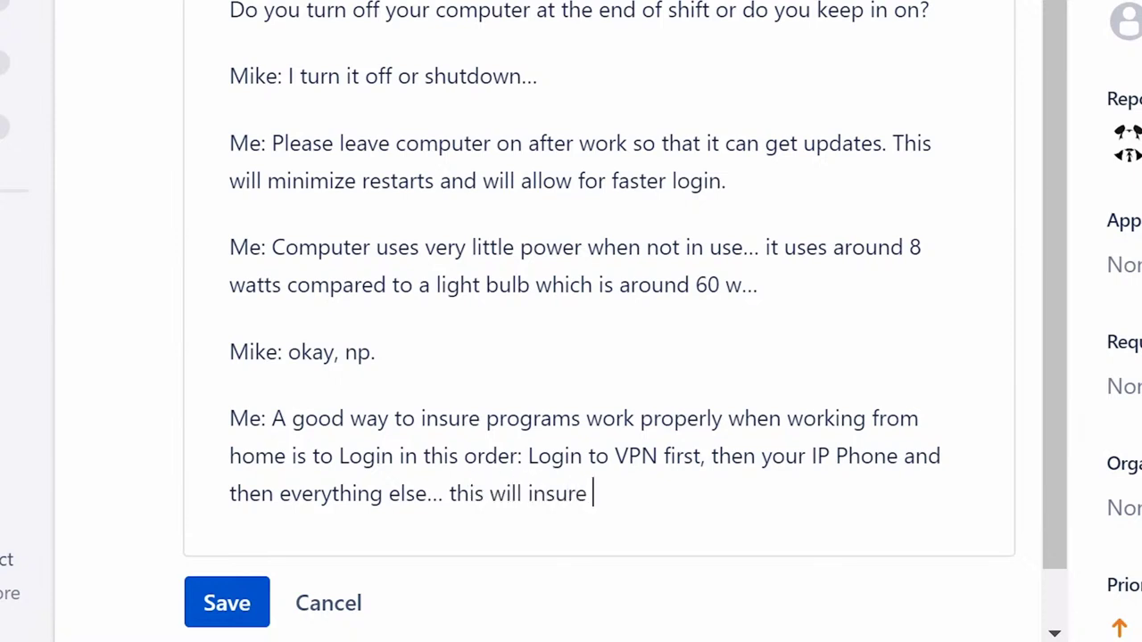
{"action": "type", "text": "safe"}
{"action": "key", "text": "BackSpace"}
{"action": "key", "text": "BackSpace"}
{"action": "key", "text": "BackSpace"}
{"action": "key", "text": "BackSpace"}
{"action": "type", "text": "pro"}
{"action": "key", "text": "BackSpace"}
{"action": "type", "text": "roactive"}
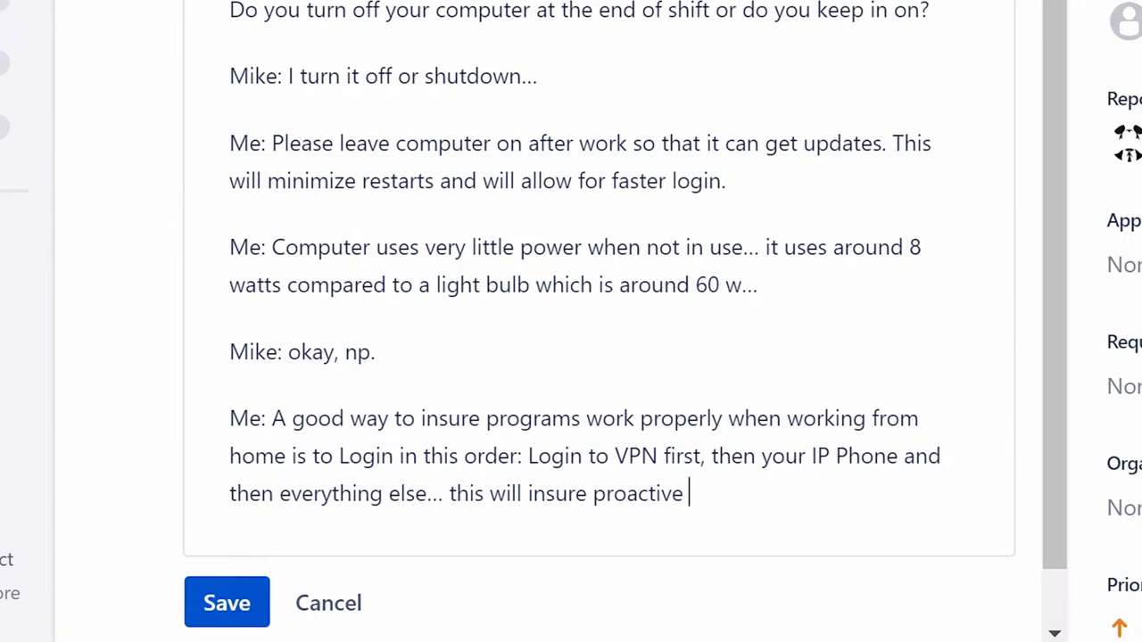
{"action": "type", "text": " work day."}
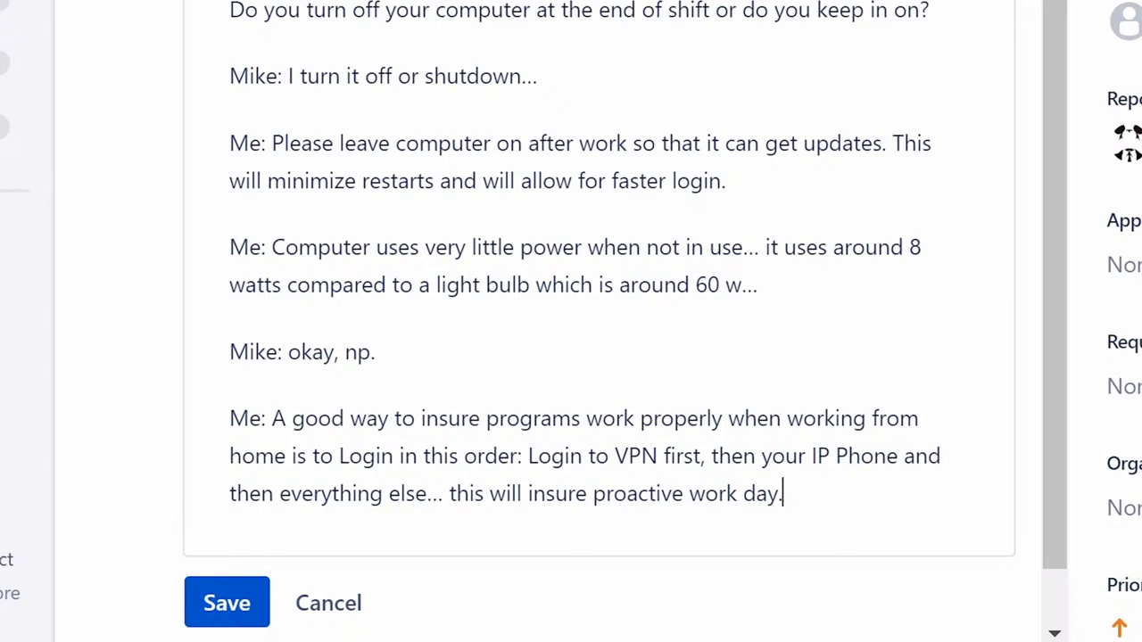
Insert 'a' before 'proactive' in the closing sentence, then review the listed login steps.
{"action": "key", "text": "Left"}
{"action": "key", "text": "ctrl+Left"}
{"action": "key", "text": "ctrl+Left"}
{"action": "key", "text": "ctrl+Left"}
{"action": "type", "text": "a"}
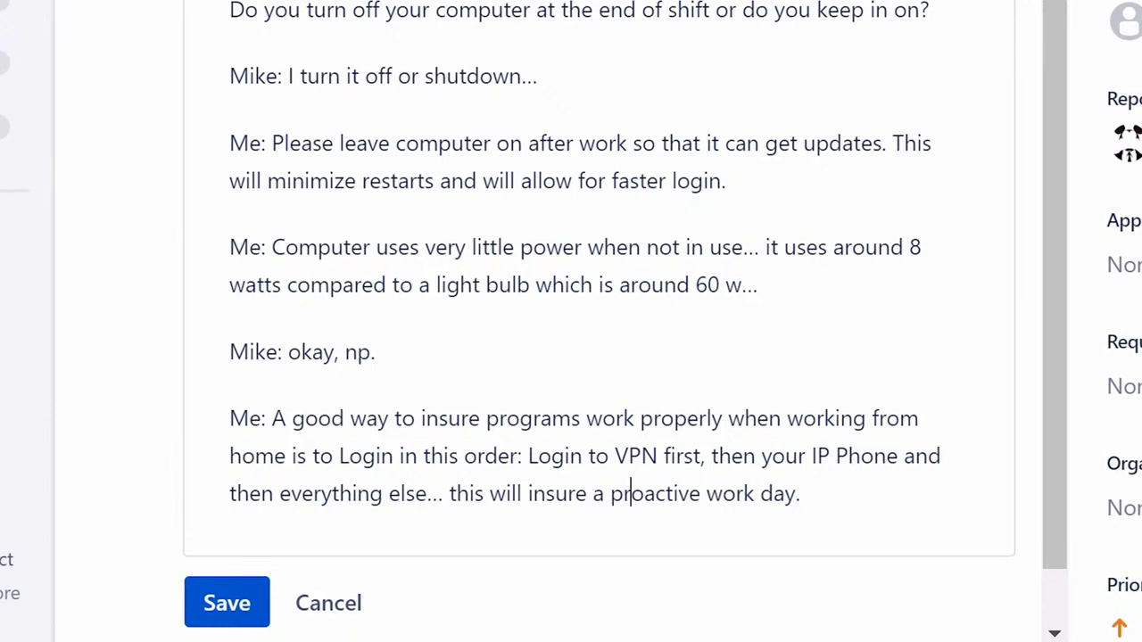
{"action": "key", "text": "End"}
{"action": "left_click_drag", "start_coordinate": [710, 456], "coordinate": [456, 493]}
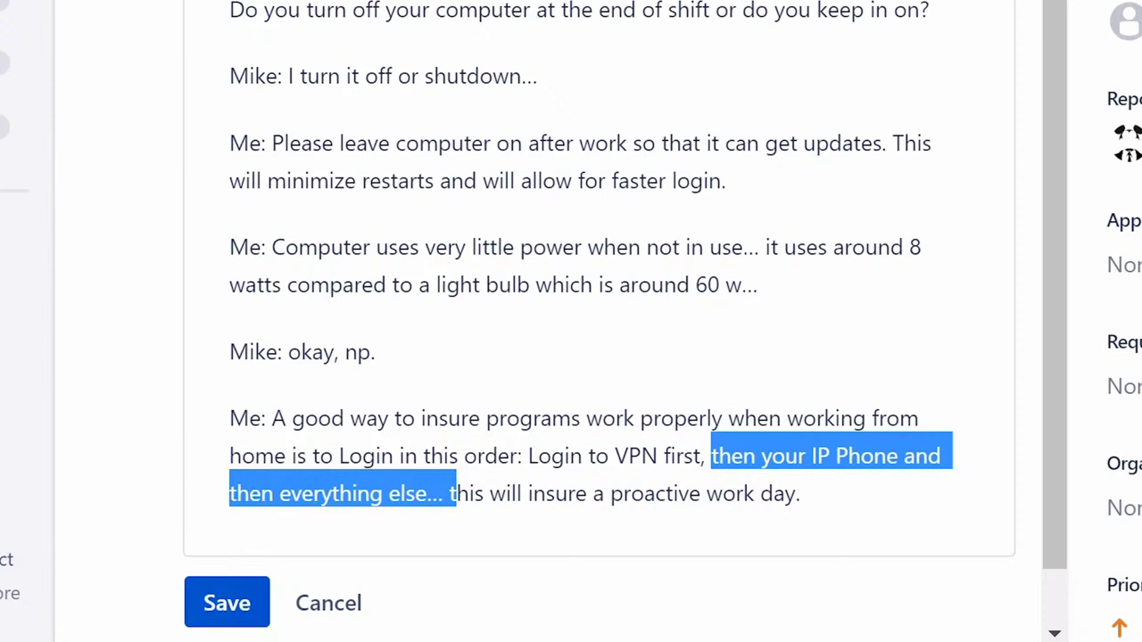
{"action": "left_click_drag", "start_coordinate": [693, 456], "coordinate": [526, 456]}
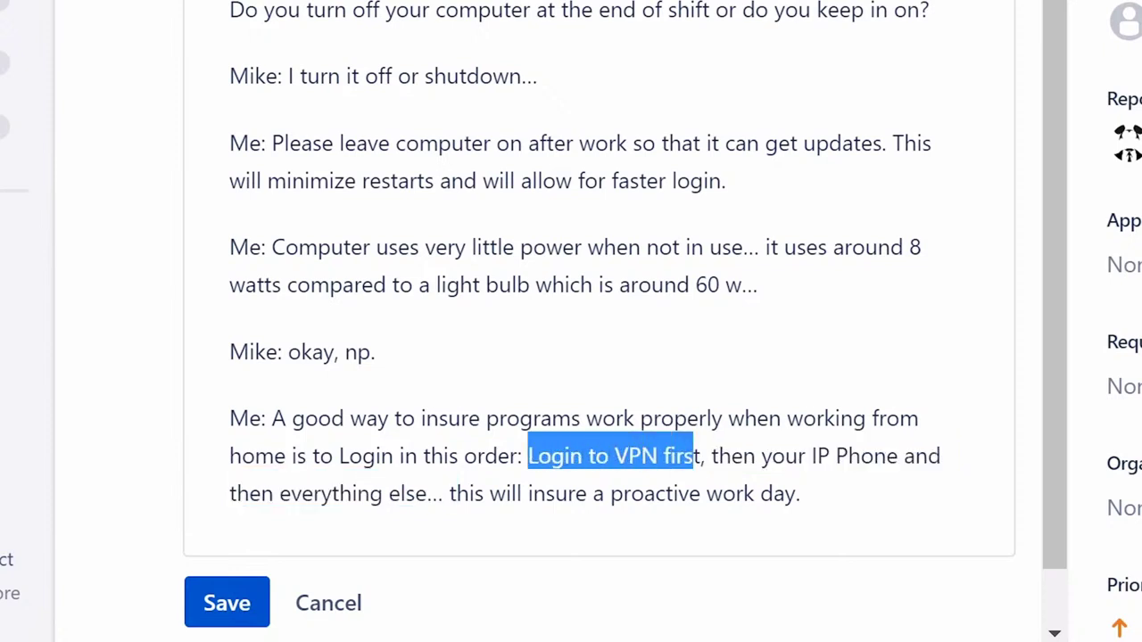
{"action": "left_click", "coordinate": [564, 456]}
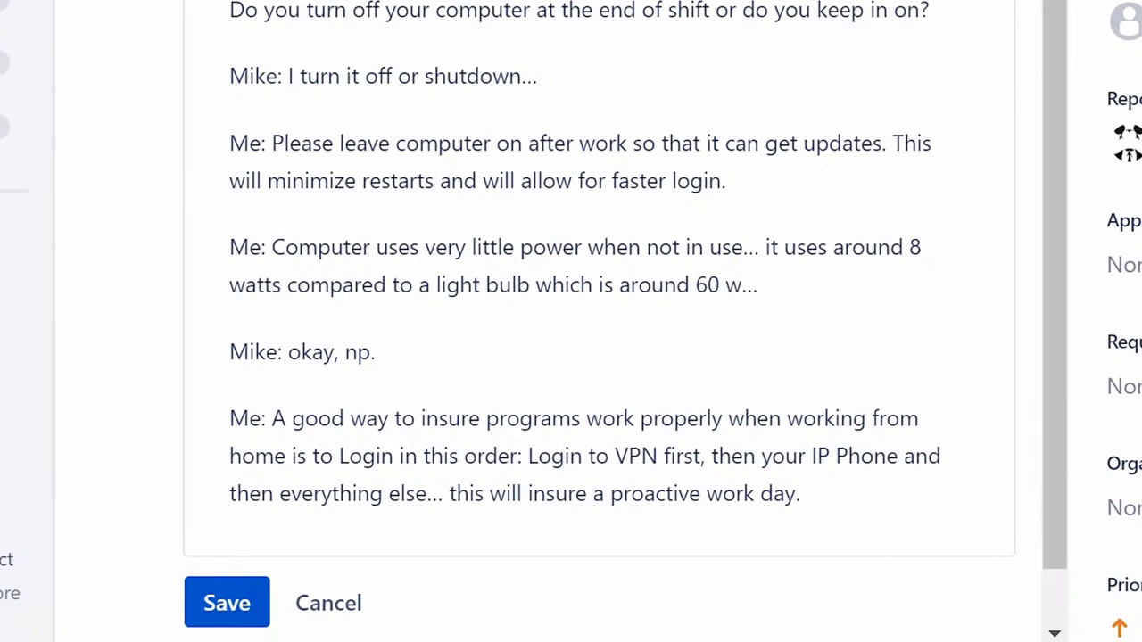
Review the full ISD-34 reply draft and submit it with Ctrl+Enter.
{"action": "scroll", "coordinate": [598, 321], "scroll_direction": "down", "scroll_amount": 1}
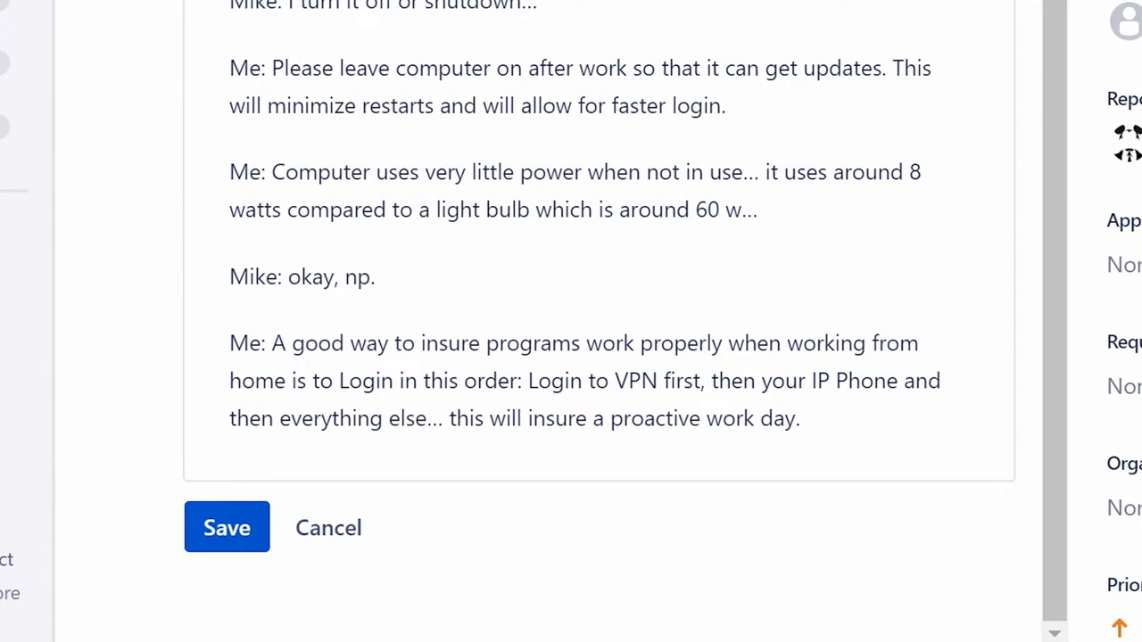
{"action": "scroll", "coordinate": [598, 321], "scroll_direction": "up", "scroll_amount": 5}
{"action": "scroll", "coordinate": [597, 357], "scroll_direction": "down", "scroll_amount": 5}
{"action": "left_click", "coordinate": [376, 276]}
{"action": "scroll", "coordinate": [598, 357], "scroll_direction": "up", "scroll_amount": 3}
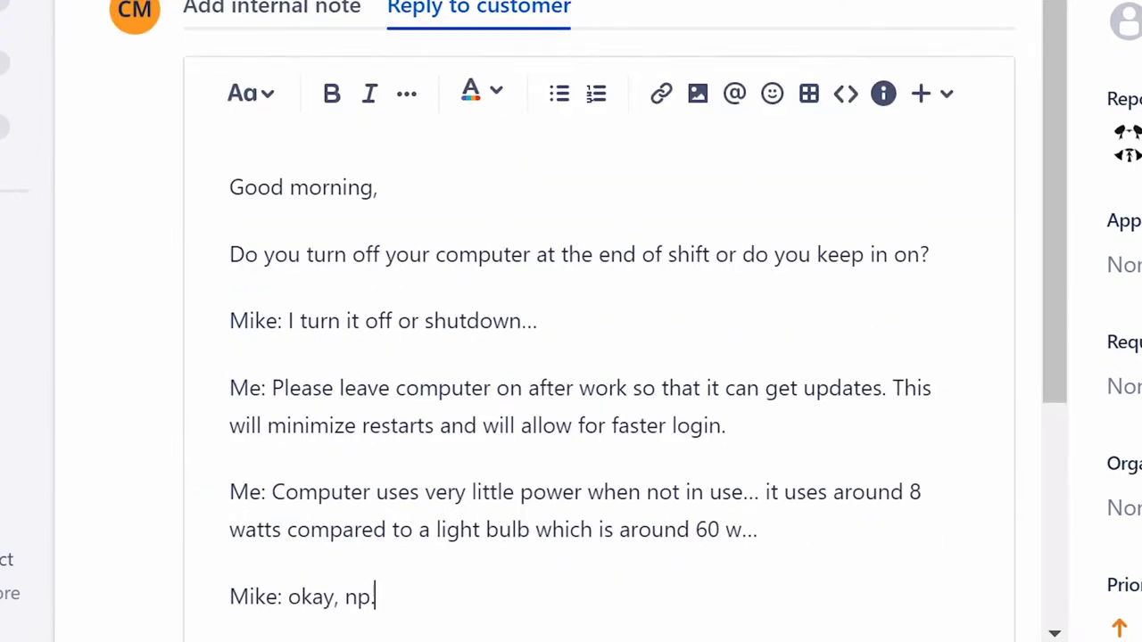
{"action": "scroll", "coordinate": [597, 357], "scroll_direction": "up", "scroll_amount": 2}
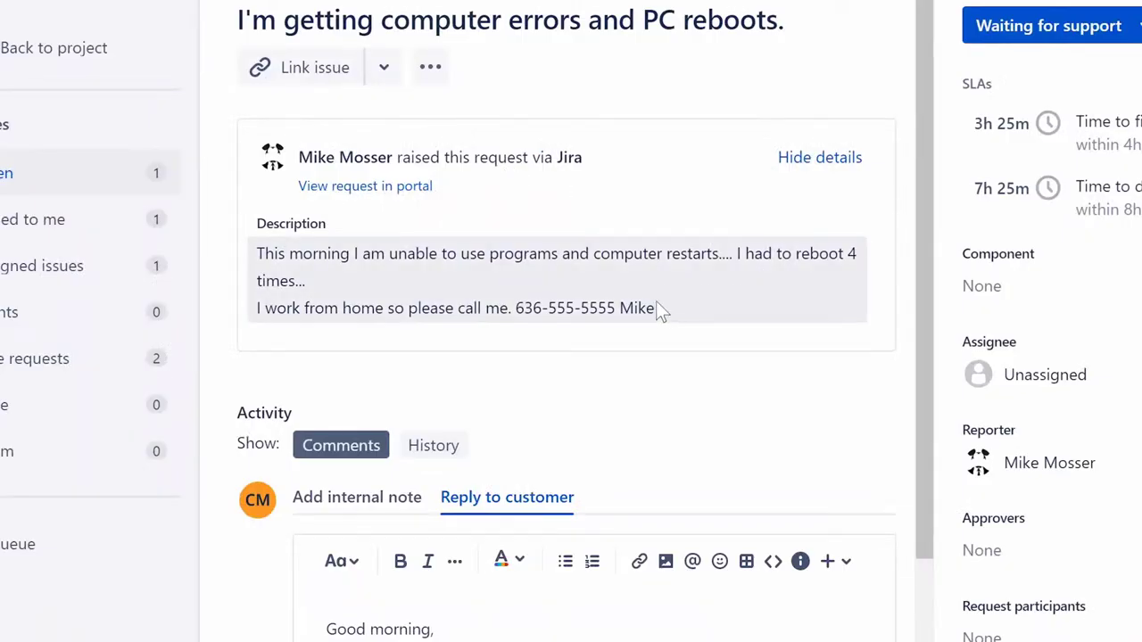
{"action": "scroll", "coordinate": [567, 357], "scroll_direction": "down", "scroll_amount": 4}
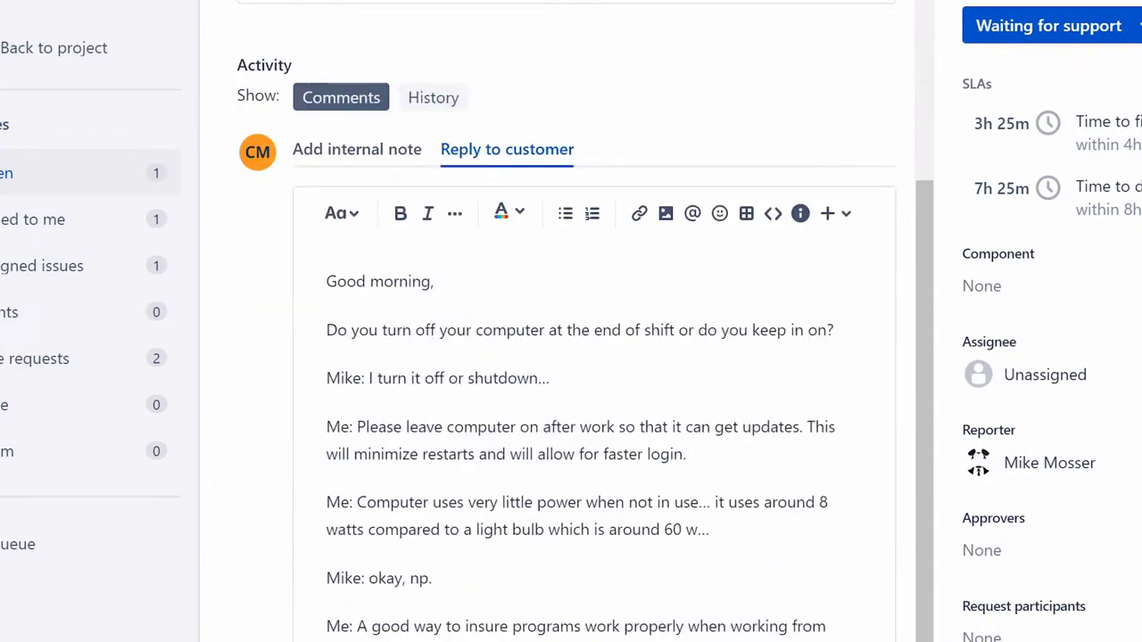
{"action": "scroll", "coordinate": [535, 486], "scroll_direction": "up", "scroll_amount": 4}
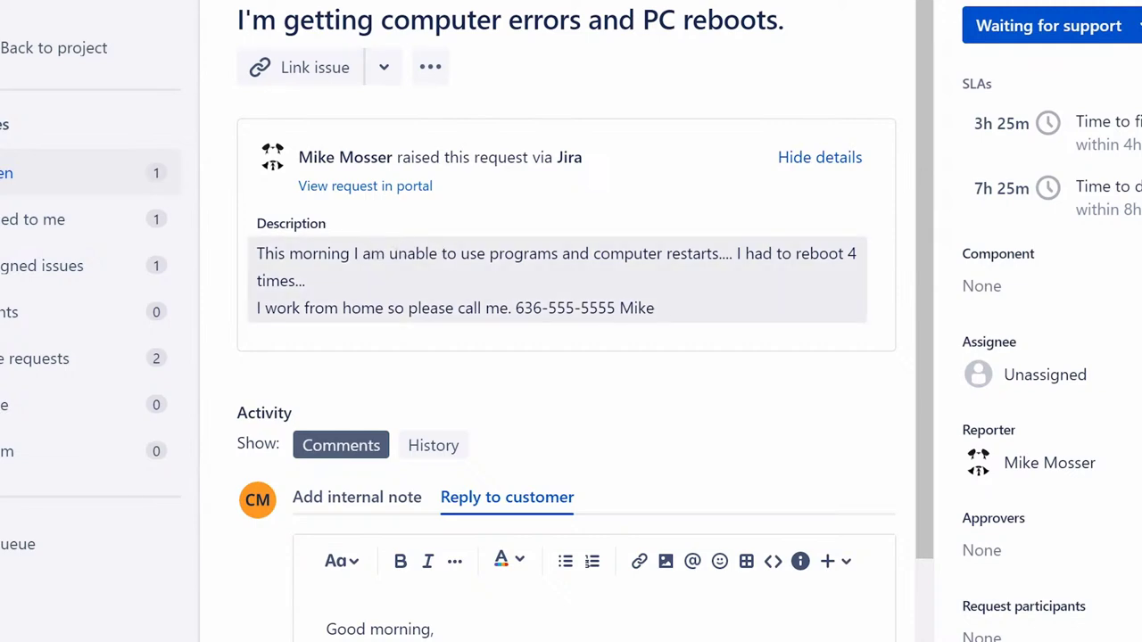
{"action": "scroll", "coordinate": [379, 250], "scroll_direction": "down", "scroll_amount": 3}
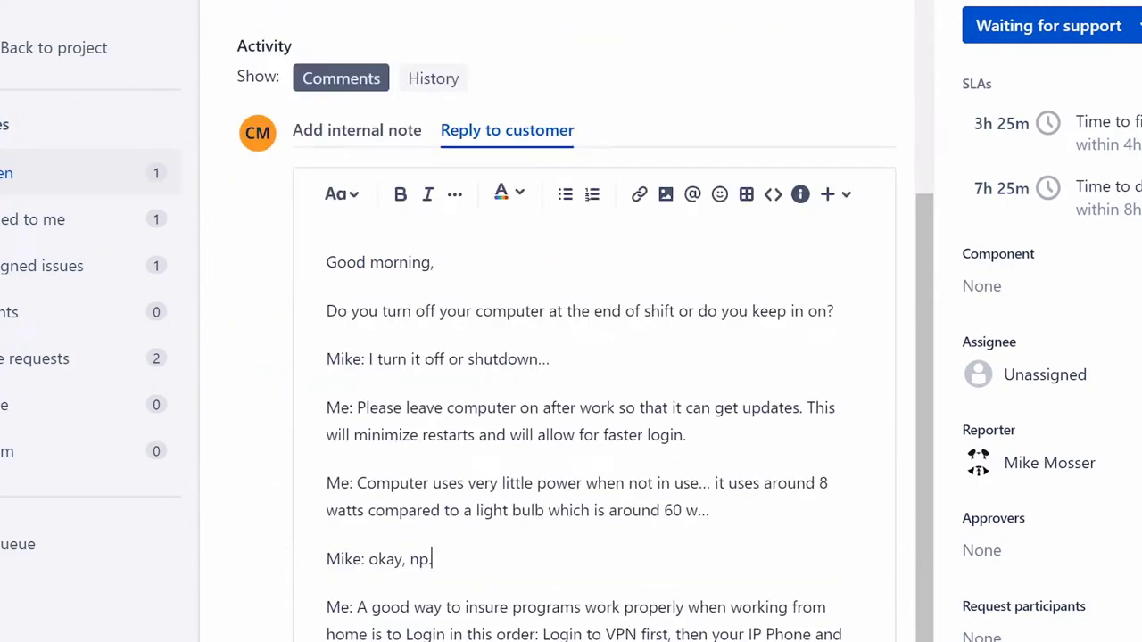
{"action": "key", "text": "ctrl+Return"}
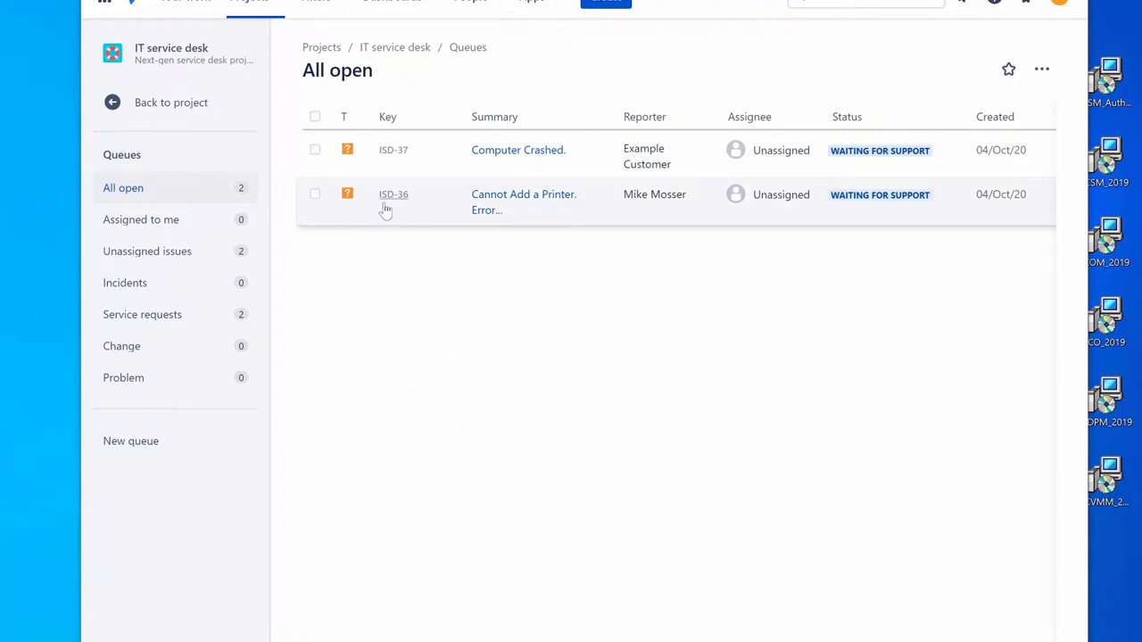
Open ISD-36 'Cannot Add a Printer' and view its attached print spooler error screenshot.
{"action": "left_click", "coordinate": [531, 198]}
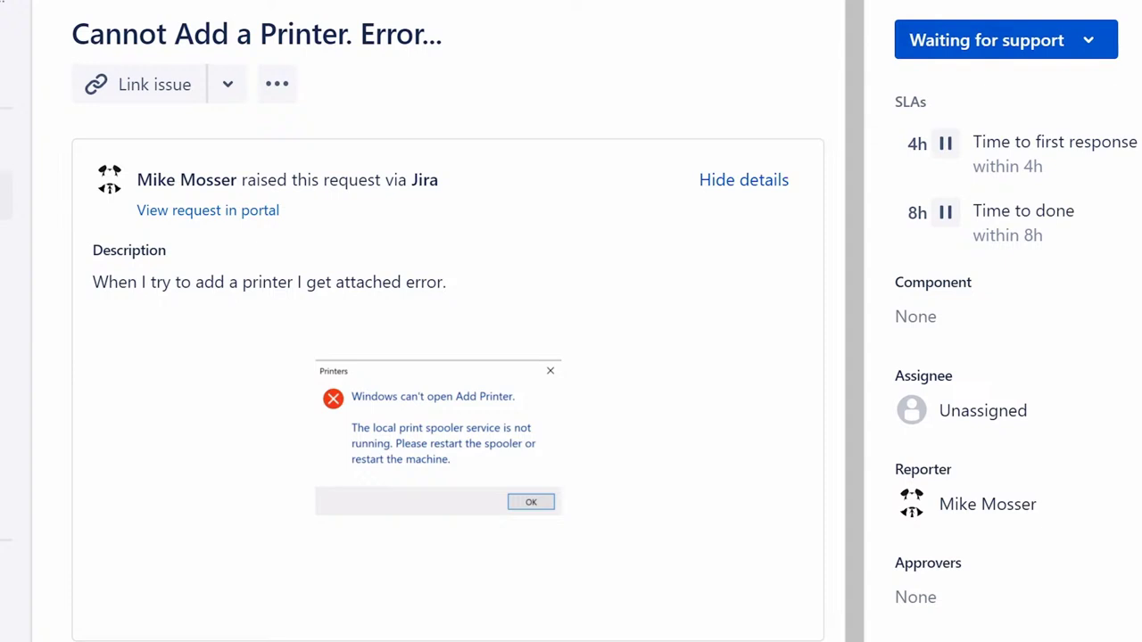
{"action": "left_click_drag", "start_coordinate": [137, 179], "coordinate": [238, 179]}
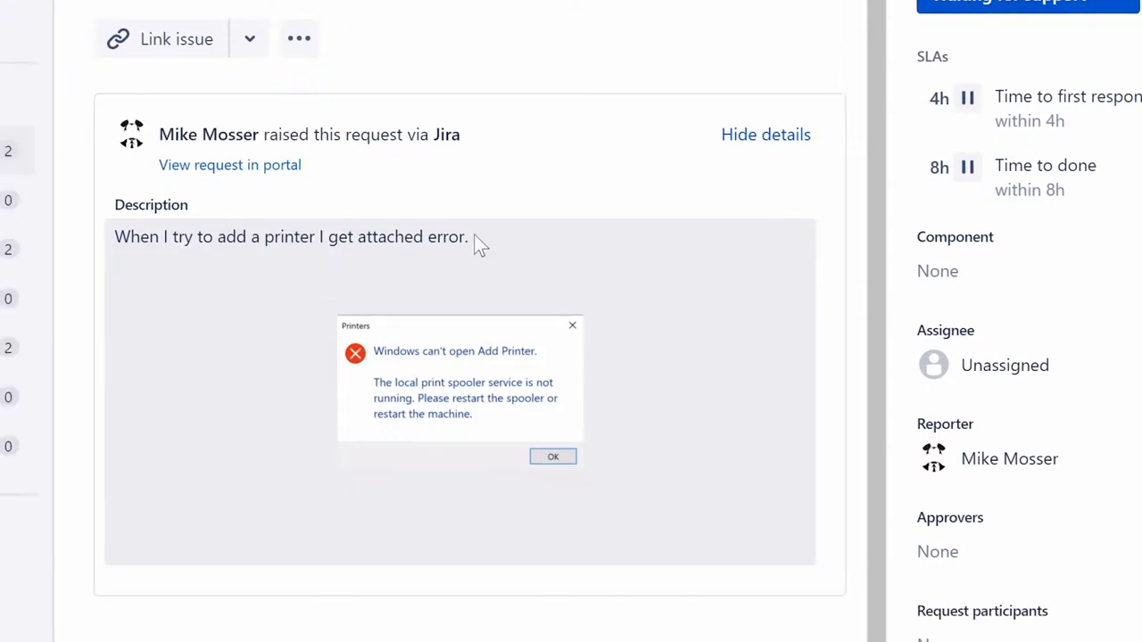
{"action": "left_click_drag", "start_coordinate": [472, 237], "coordinate": [115, 236]}
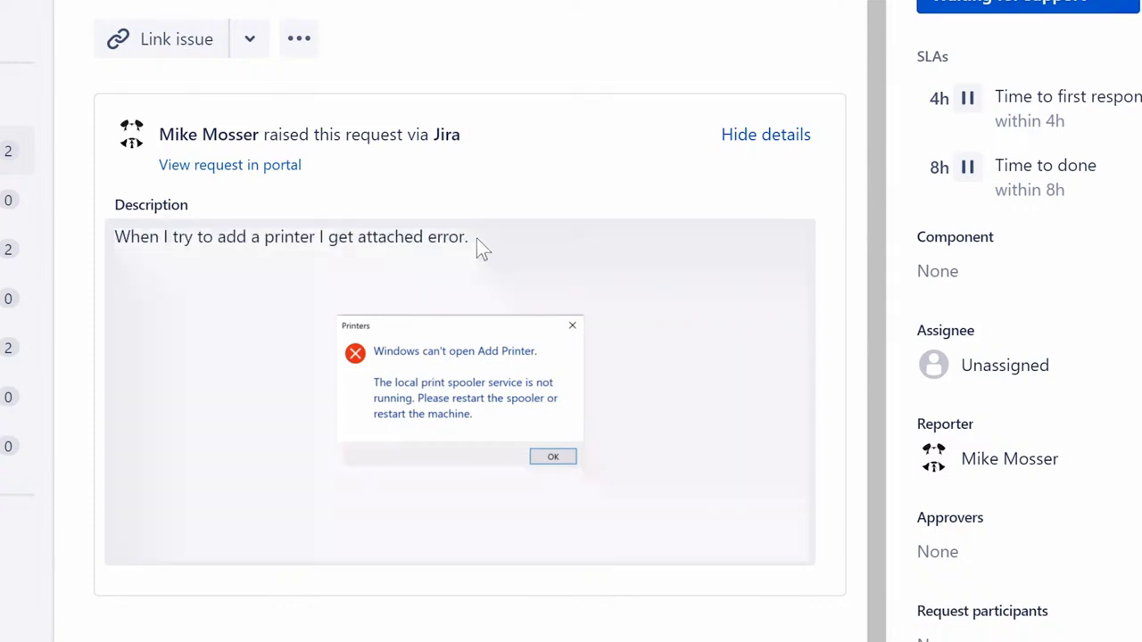
{"action": "left_click_drag", "start_coordinate": [476, 238], "coordinate": [114, 236]}
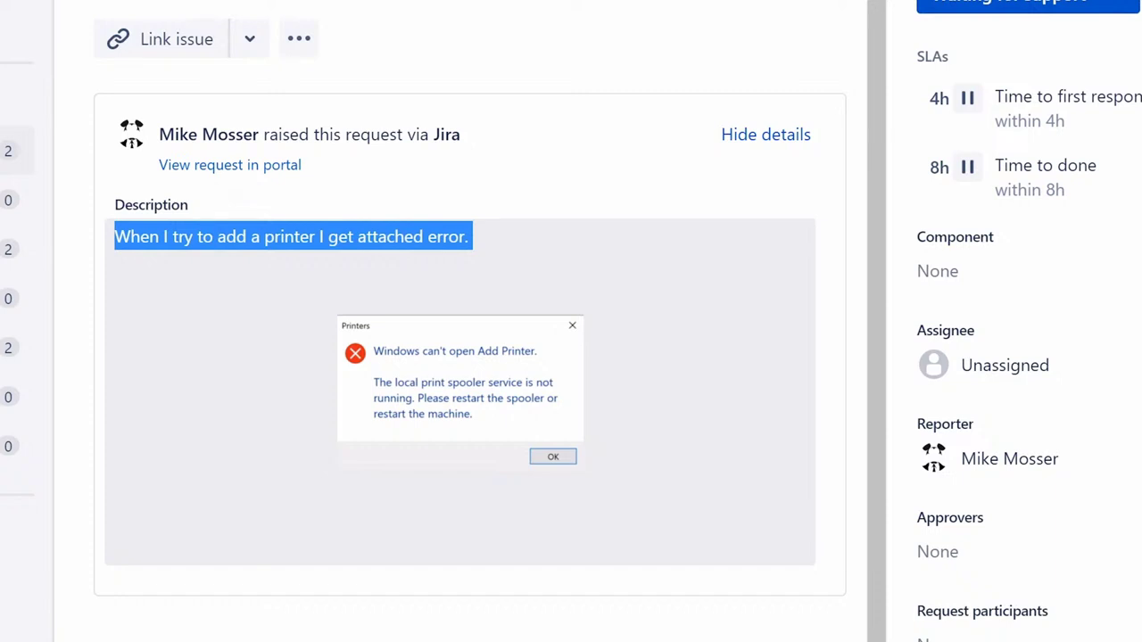
{"action": "left_click", "coordinate": [529, 339]}
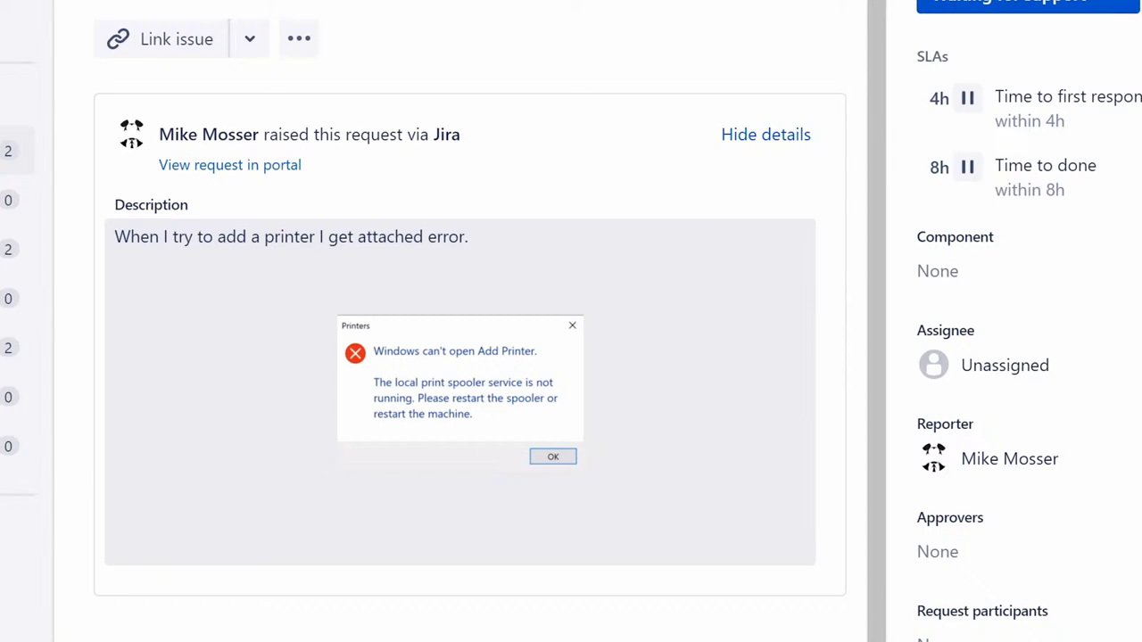
{"action": "left_click", "coordinate": [466, 362]}
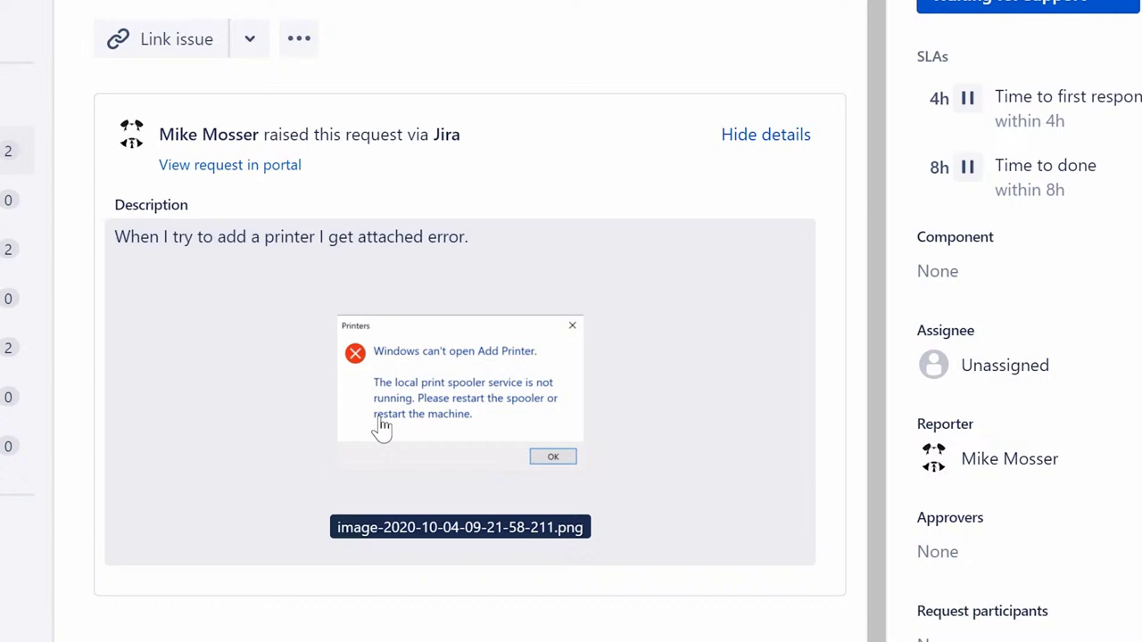
Search 'printer' to reach Printers & scanners and start adding a printer or scanner.
{"action": "key", "text": "super"}
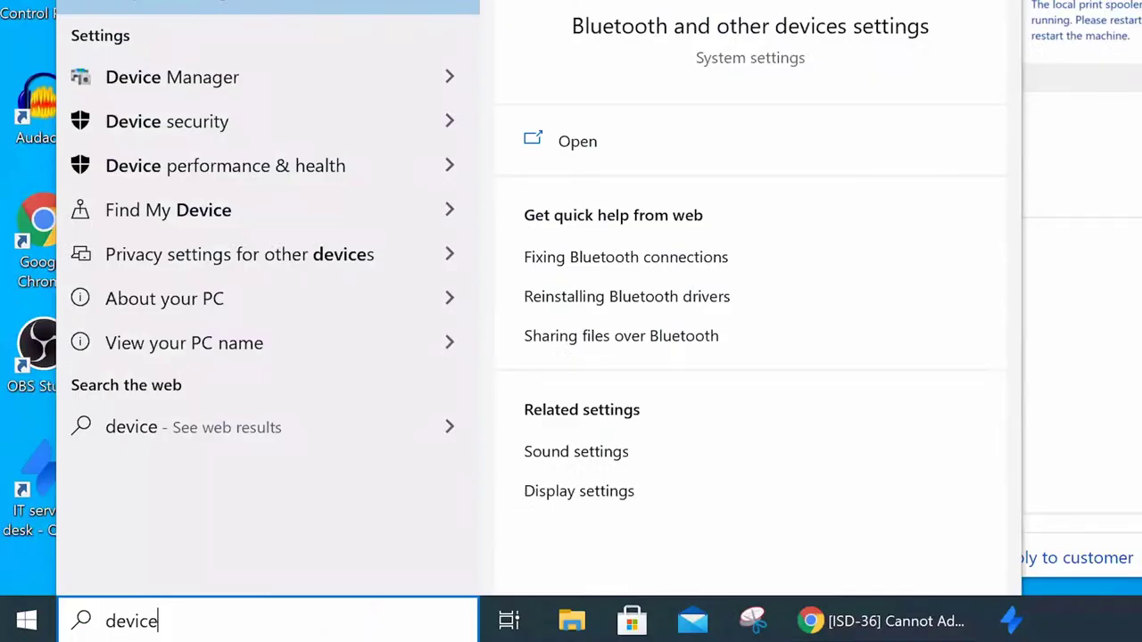
{"action": "type", "text": "device"}
{"action": "key", "text": "BackSpace"}
{"action": "key", "text": "BackSpace"}
{"action": "key", "text": "BackSpace"}
{"action": "key", "text": "BackSpace"}
{"action": "key", "text": "BackSpace"}
{"action": "key", "text": "BackSpace"}
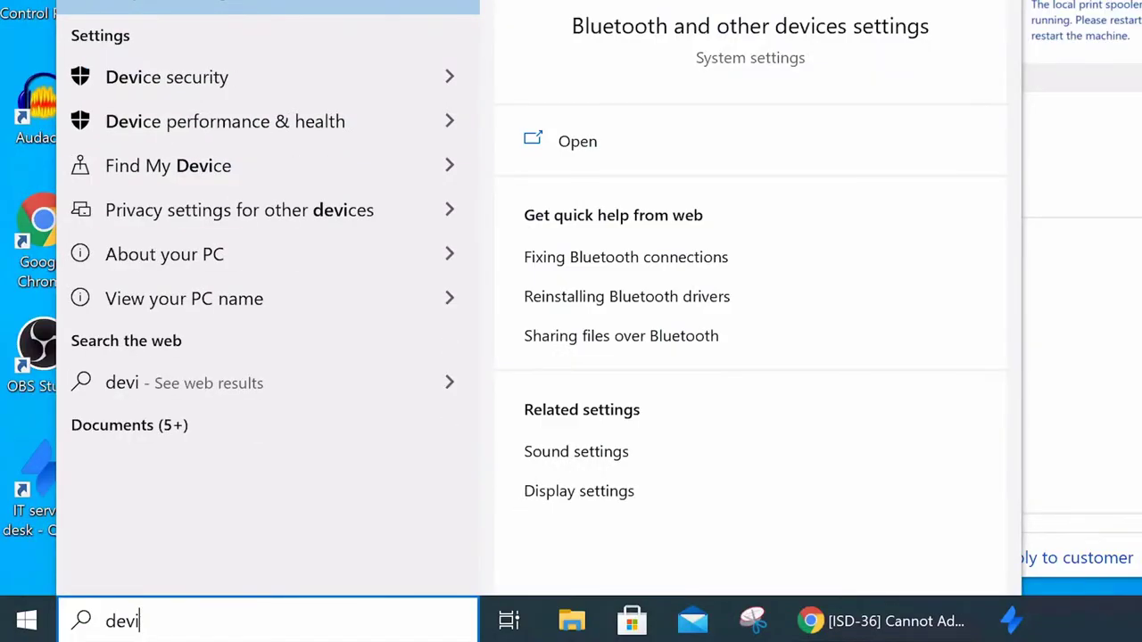
{"action": "type", "text": "printer"}
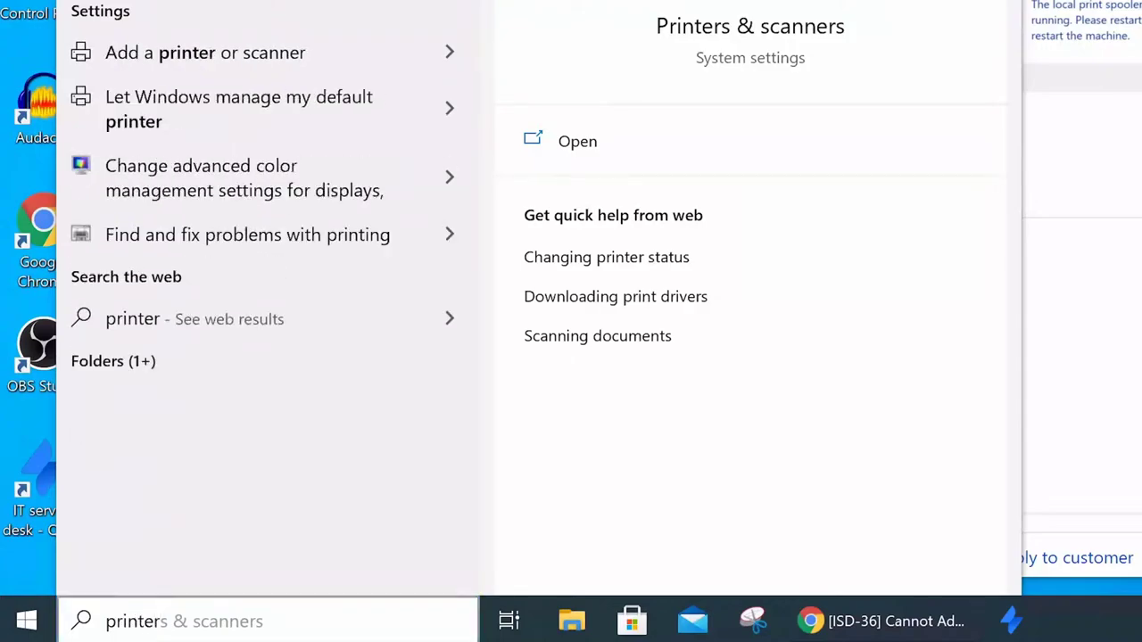
{"action": "key", "text": "Return"}
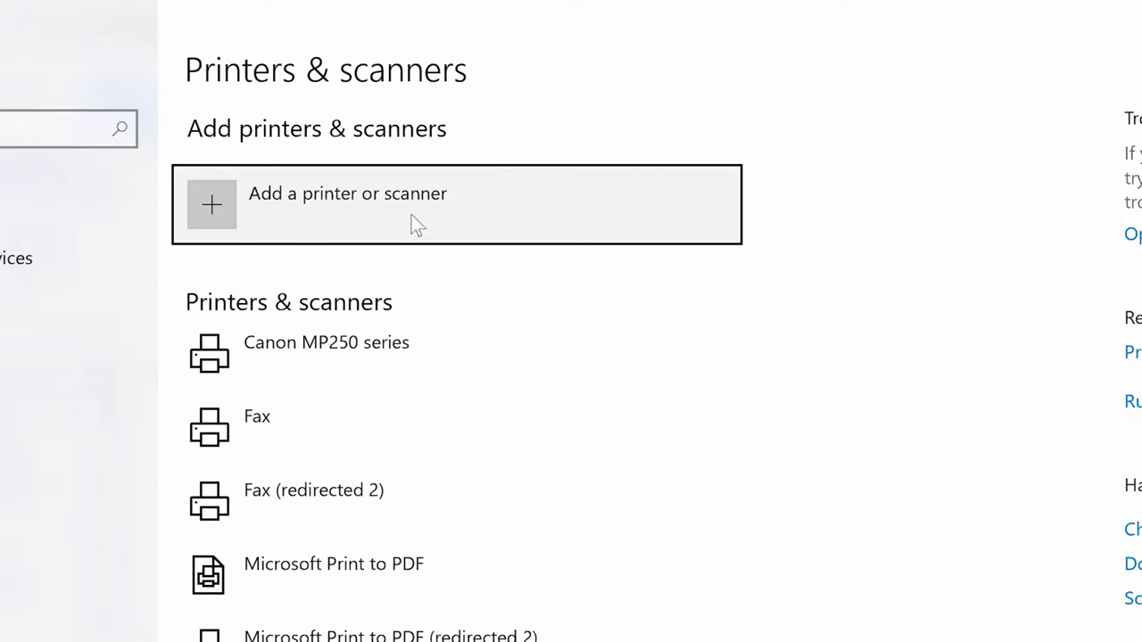
{"action": "left_click", "coordinate": [357, 219]}
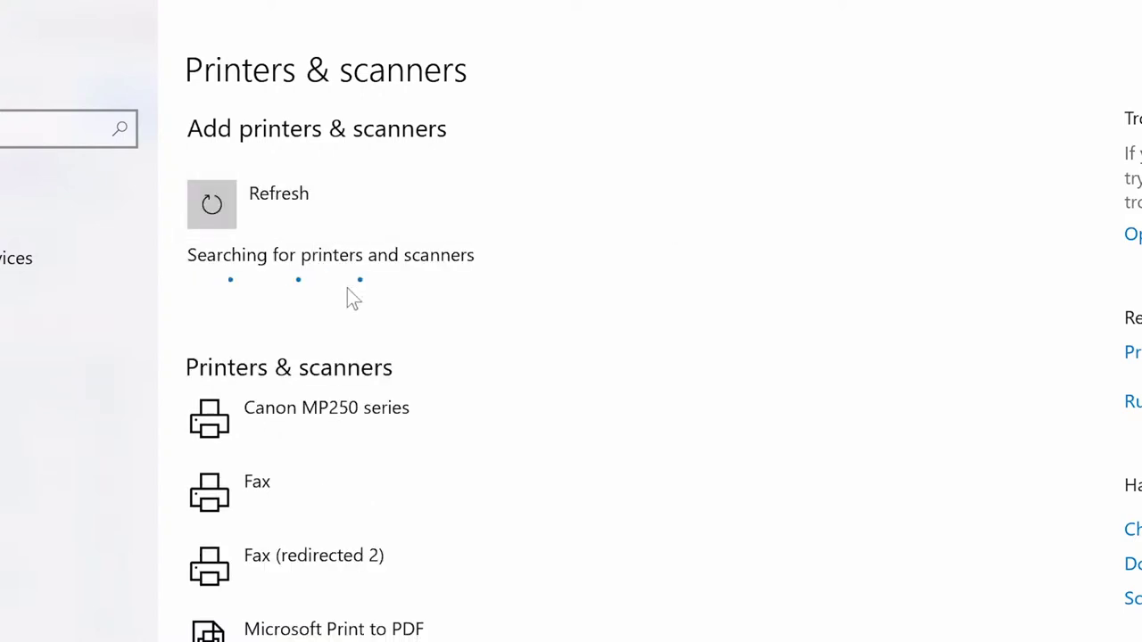
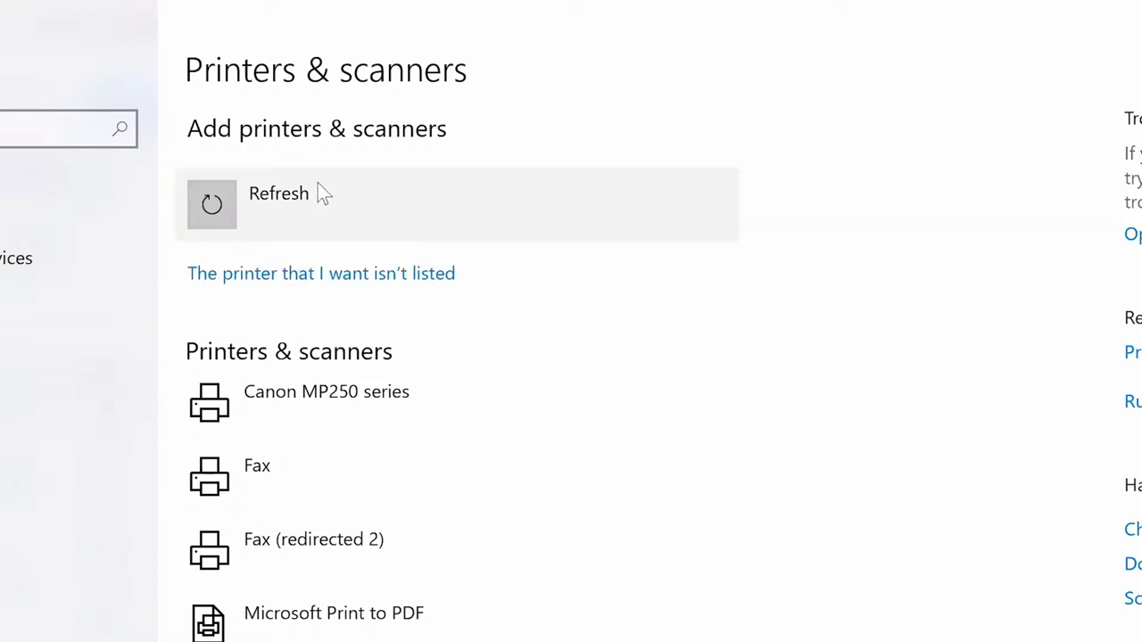
Choose 'The printer that I want isn't listed' and move the print spooler error dialog aside.
{"action": "left_click", "coordinate": [343, 276]}
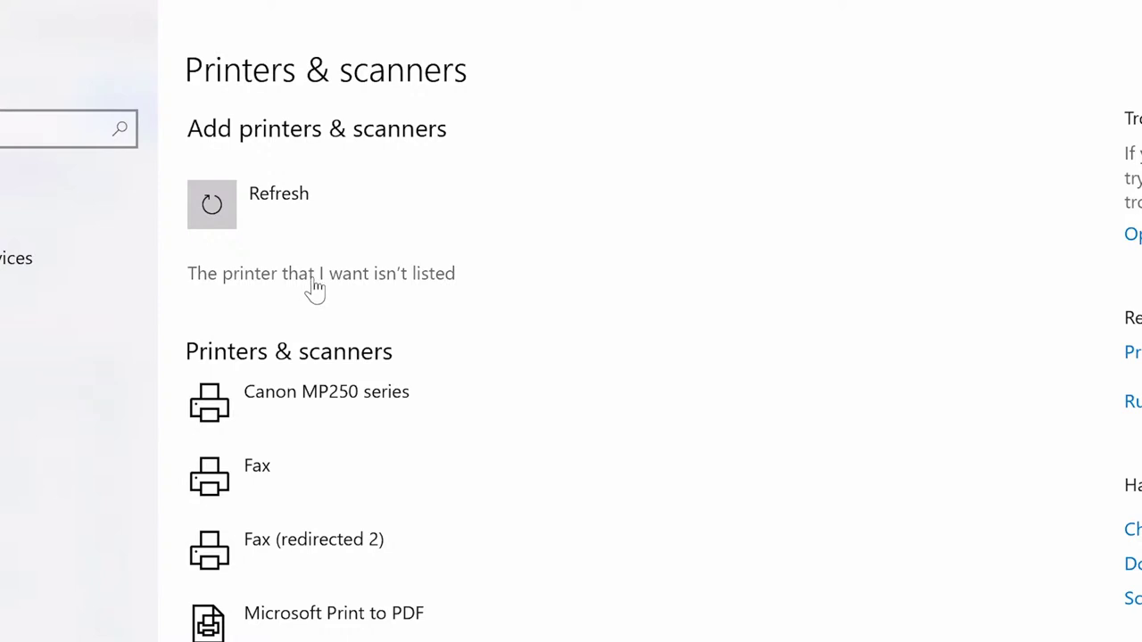
{"action": "left_click", "coordinate": [310, 282]}
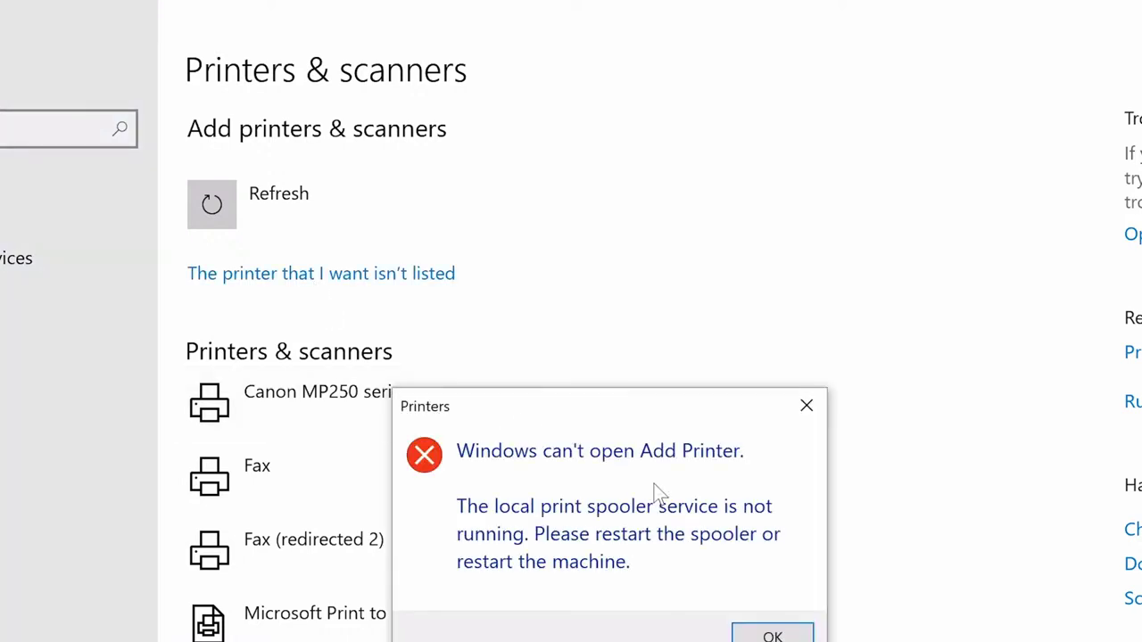
{"action": "left_click_drag", "start_coordinate": [648, 408], "coordinate": [626, 384]}
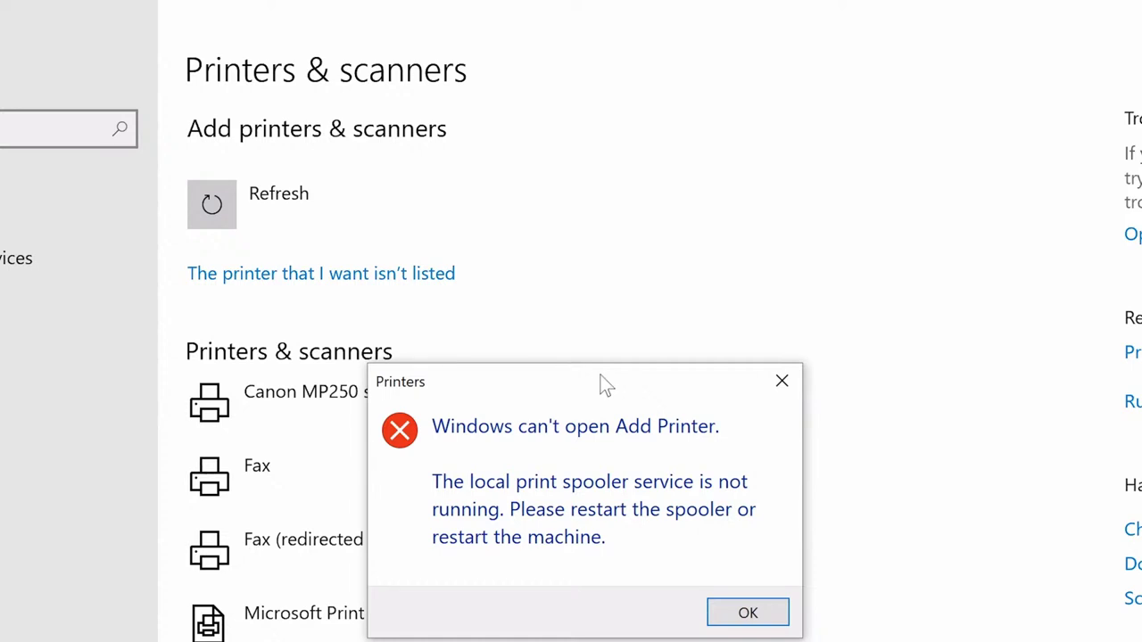
{"action": "left_click_drag", "start_coordinate": [604, 385], "coordinate": [577, 254]}
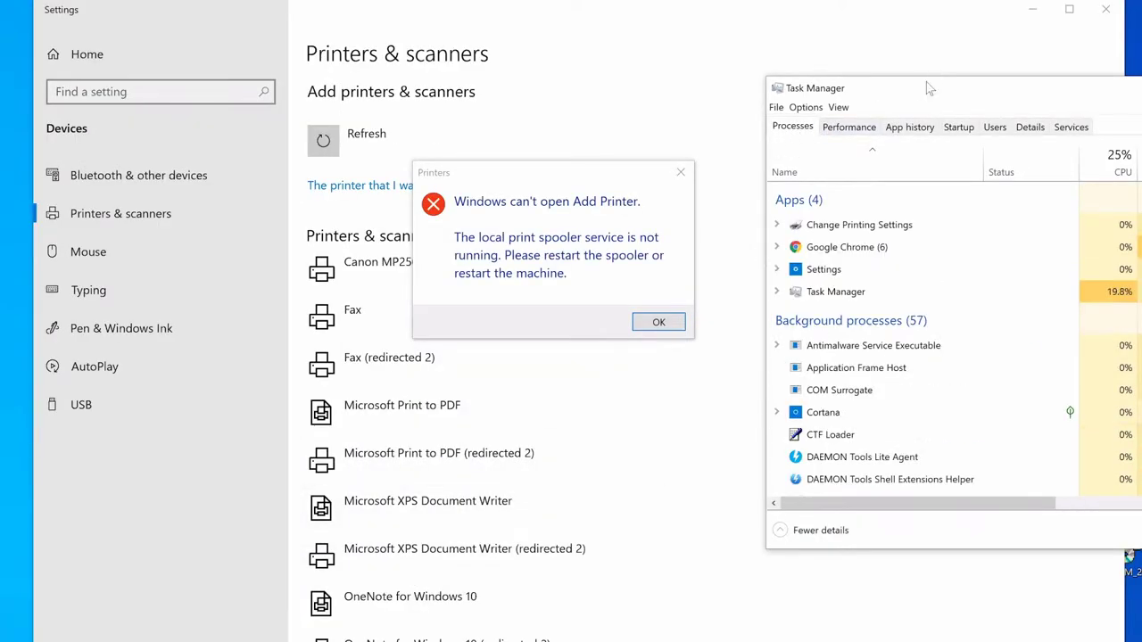
Show Task Manager's Services tab, launch the Services console, and arrange both windows side by side.
{"action": "left_click_drag", "start_coordinate": [930, 85], "coordinate": [694, 101]}
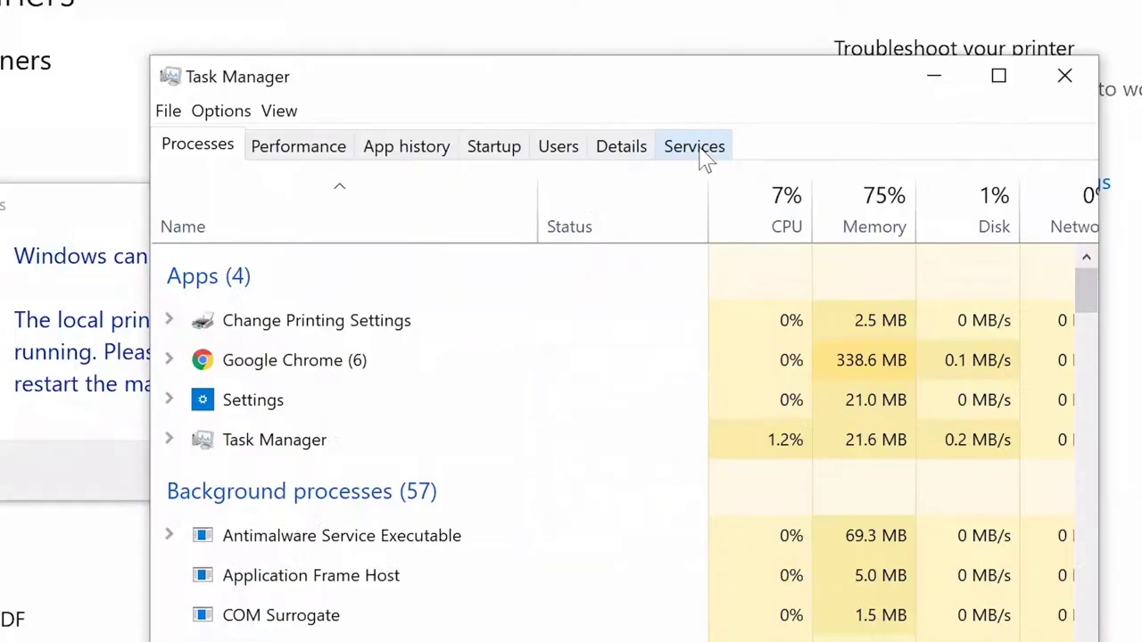
{"action": "left_click", "coordinate": [702, 151]}
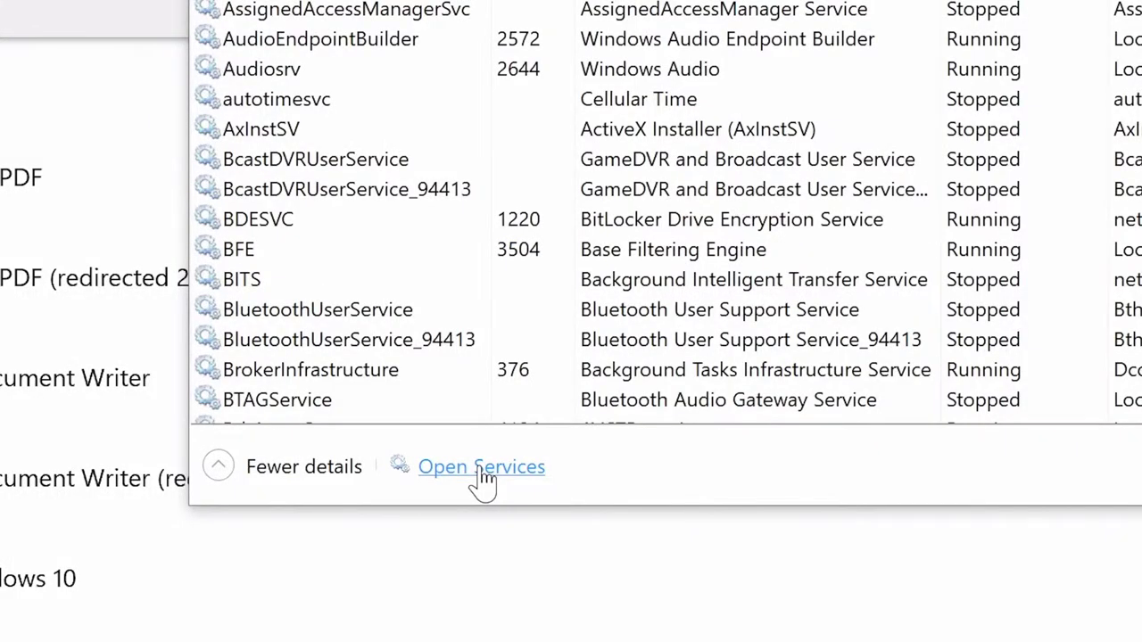
{"action": "left_click", "coordinate": [481, 471]}
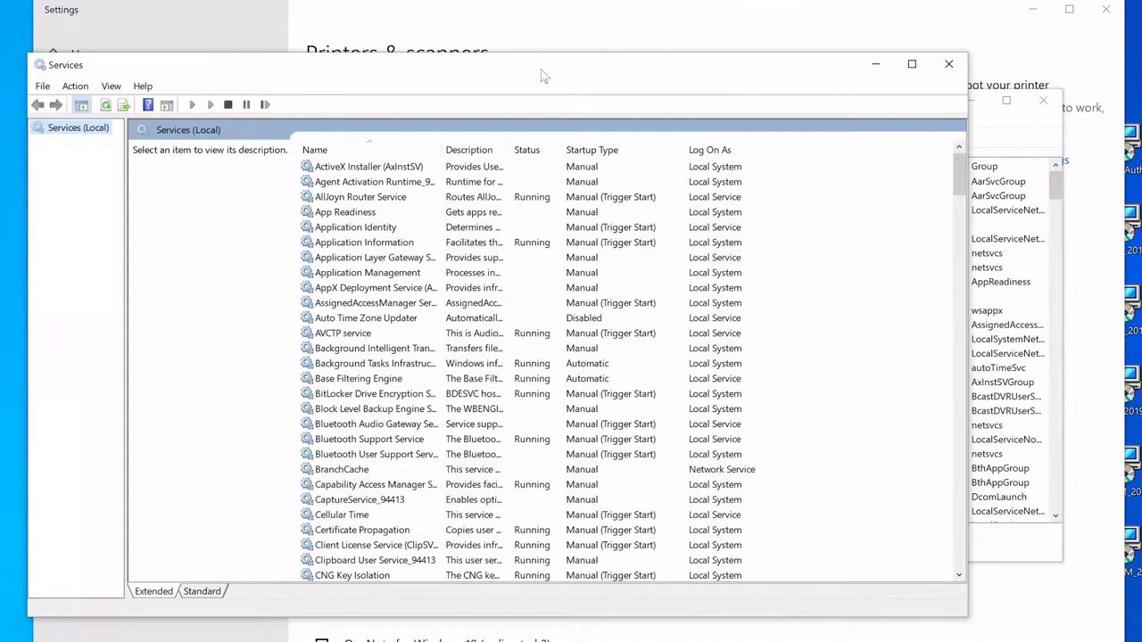
{"action": "left_click_drag", "start_coordinate": [544, 76], "coordinate": [446, 75]}
{"action": "left_click_drag", "start_coordinate": [917, 100], "coordinate": [1131, 86]}
{"action": "left_click_drag", "start_coordinate": [710, 76], "coordinate": [597, 87]}
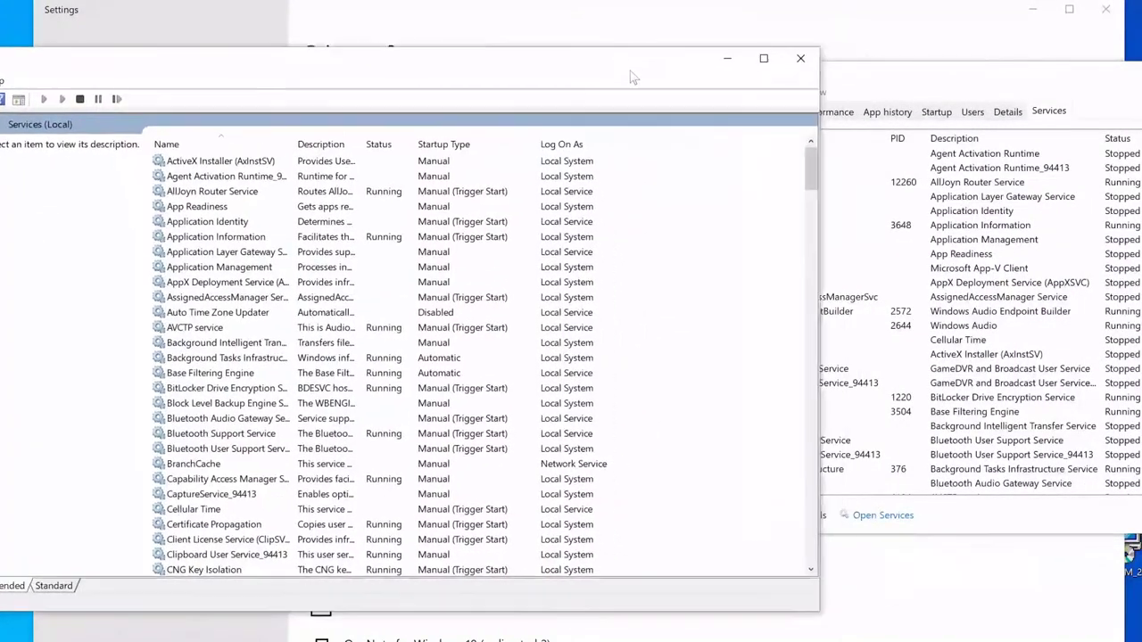
{"action": "left_click_drag", "start_coordinate": [702, 53], "coordinate": [785, 47]}
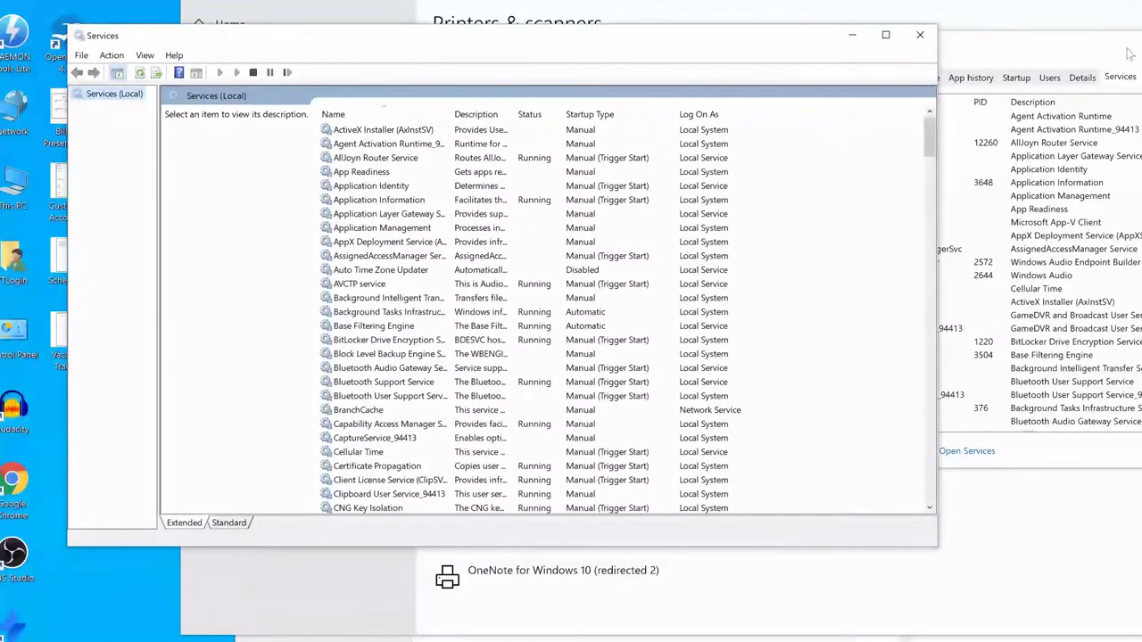
{"action": "left_click_drag", "start_coordinate": [936, 123], "coordinate": [820, 124]}
{"action": "left_click_drag", "start_coordinate": [912, 43], "coordinate": [897, 34]}
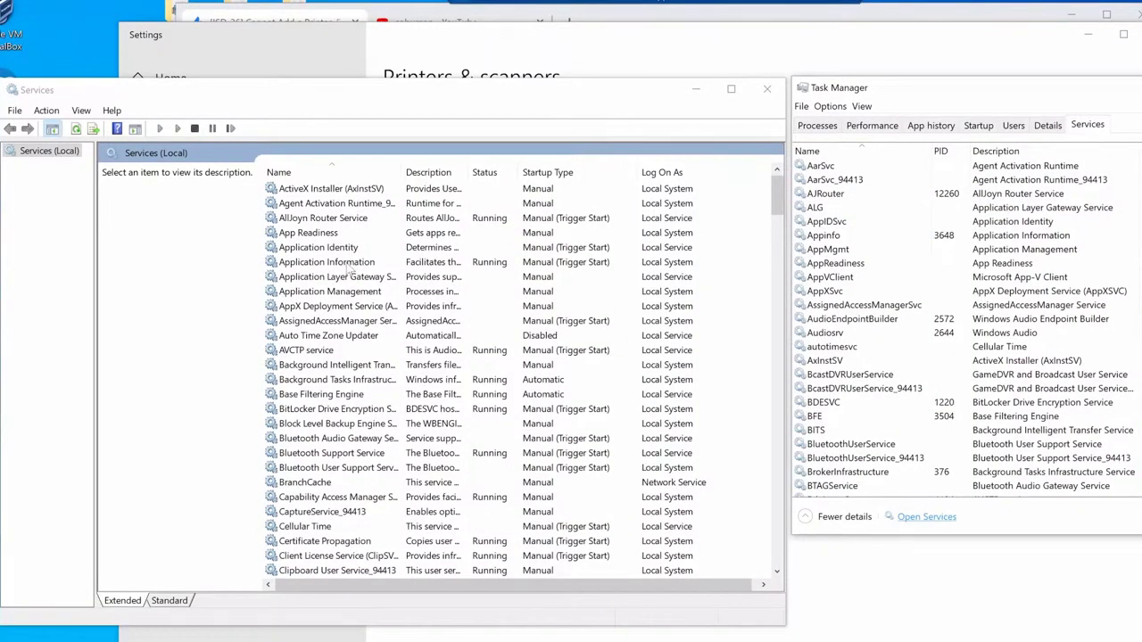
Select entries like AarSvc, AJRouter, ActiveX Installer, Audiosrv and AxInstSV in both service lists.
{"action": "left_click", "coordinate": [314, 203]}
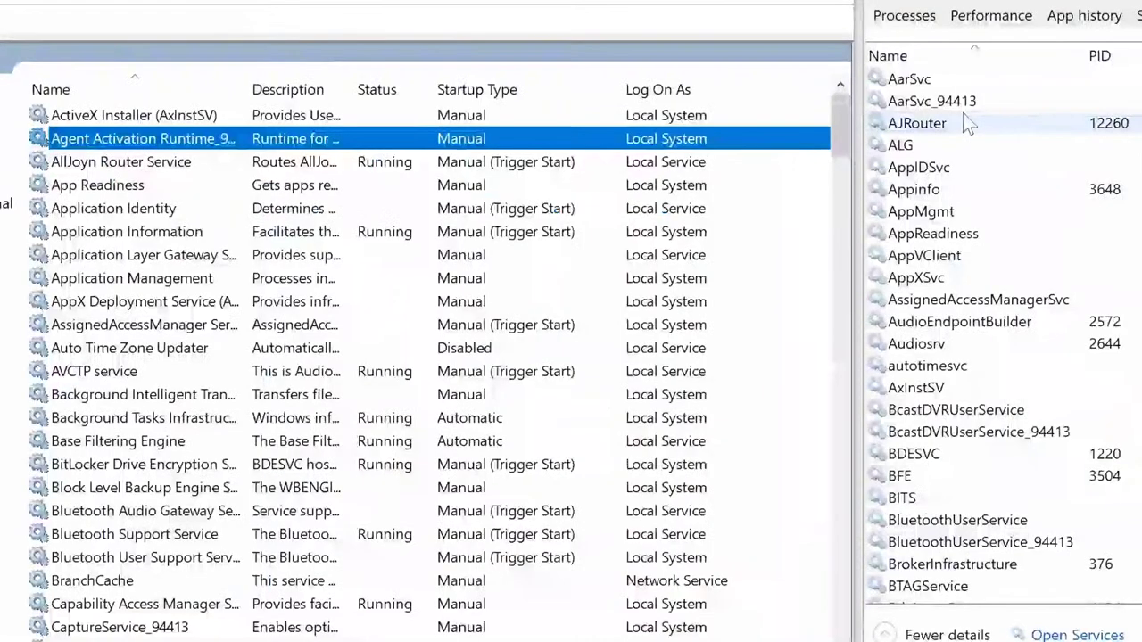
{"action": "left_click", "coordinate": [963, 118]}
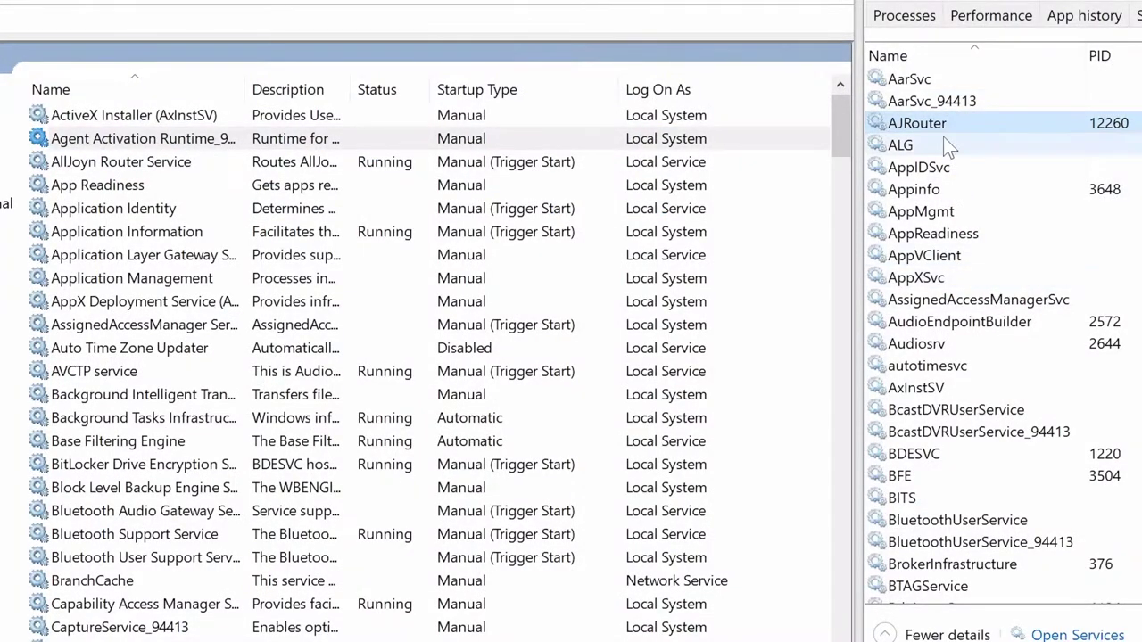
{"action": "left_click", "coordinate": [941, 78]}
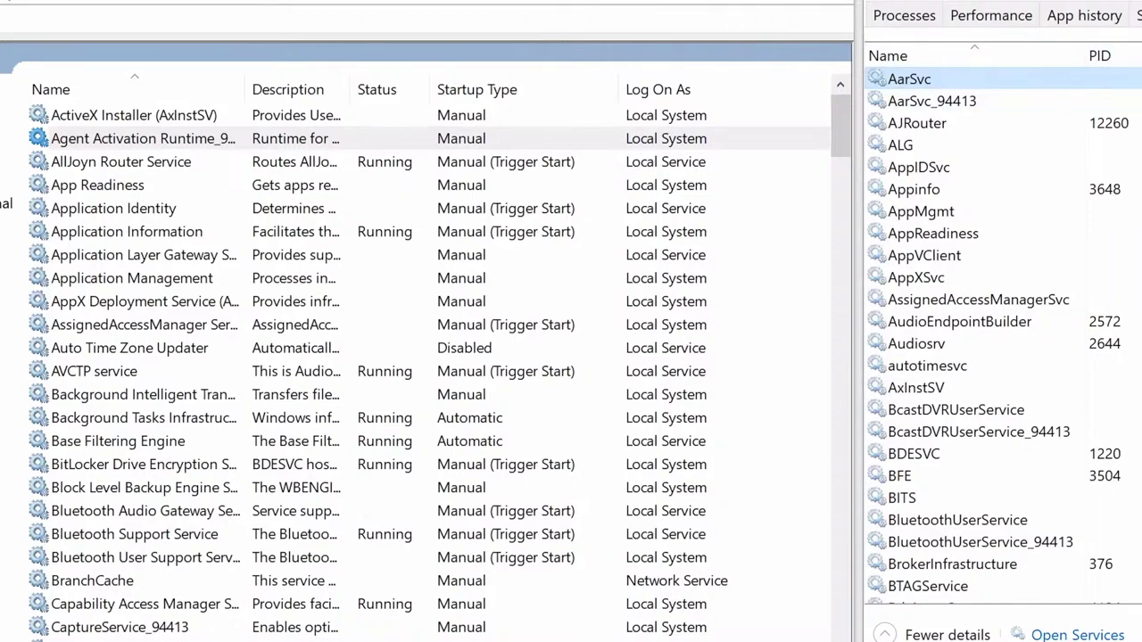
{"action": "left_click", "coordinate": [96, 122]}
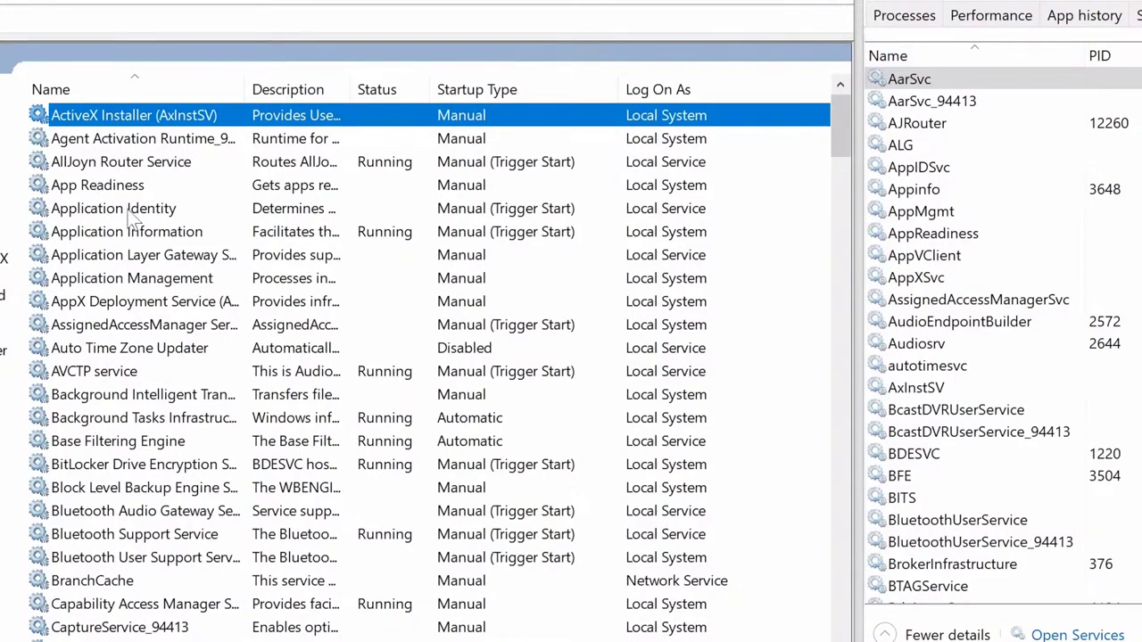
{"action": "key", "text": "alt+Tab"}
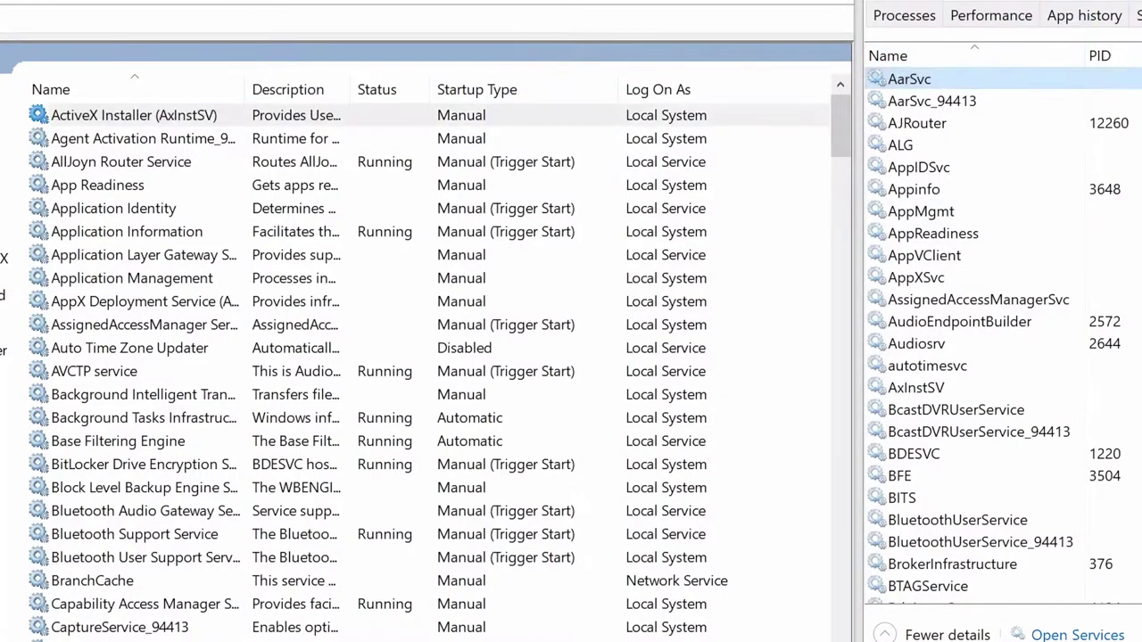
{"action": "left_click", "coordinate": [1030, 339]}
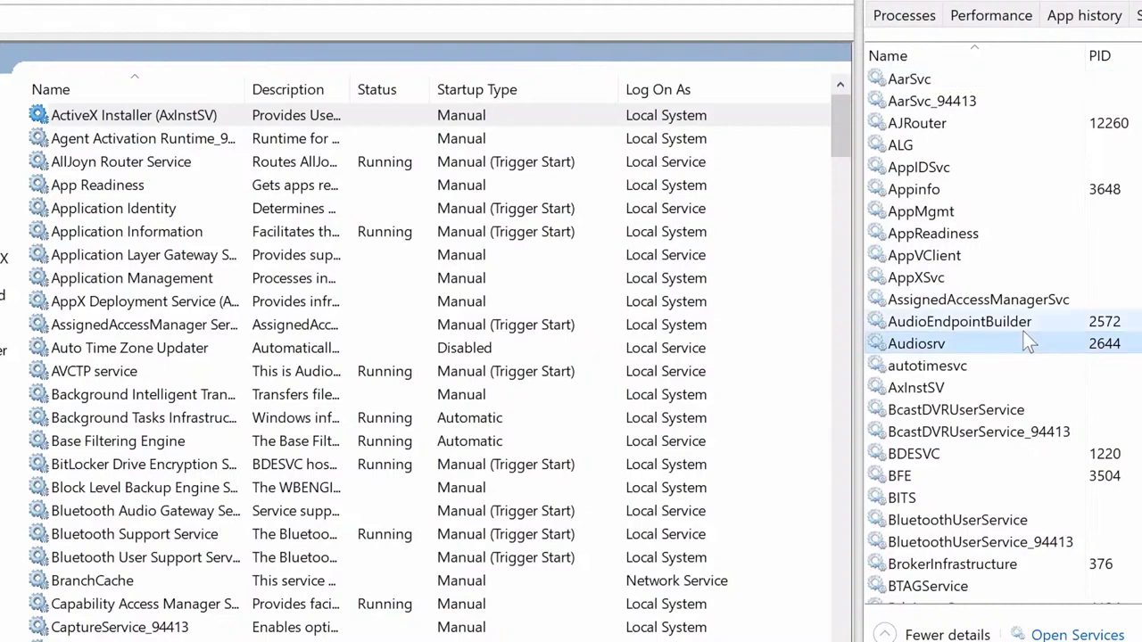
{"action": "left_click", "coordinate": [995, 395]}
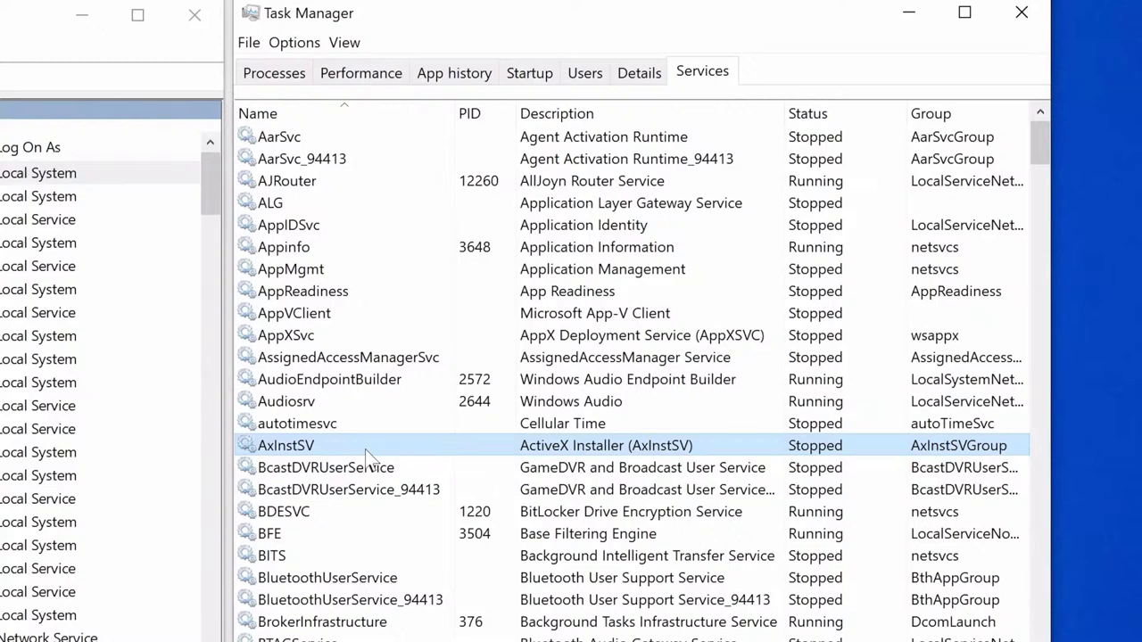
Type 'pr' in Task Manager's services list; select PrintNotify and both PrintWorkflowUserSvc entries.
{"action": "key", "text": "p"}
{"action": "key", "text": "r"}
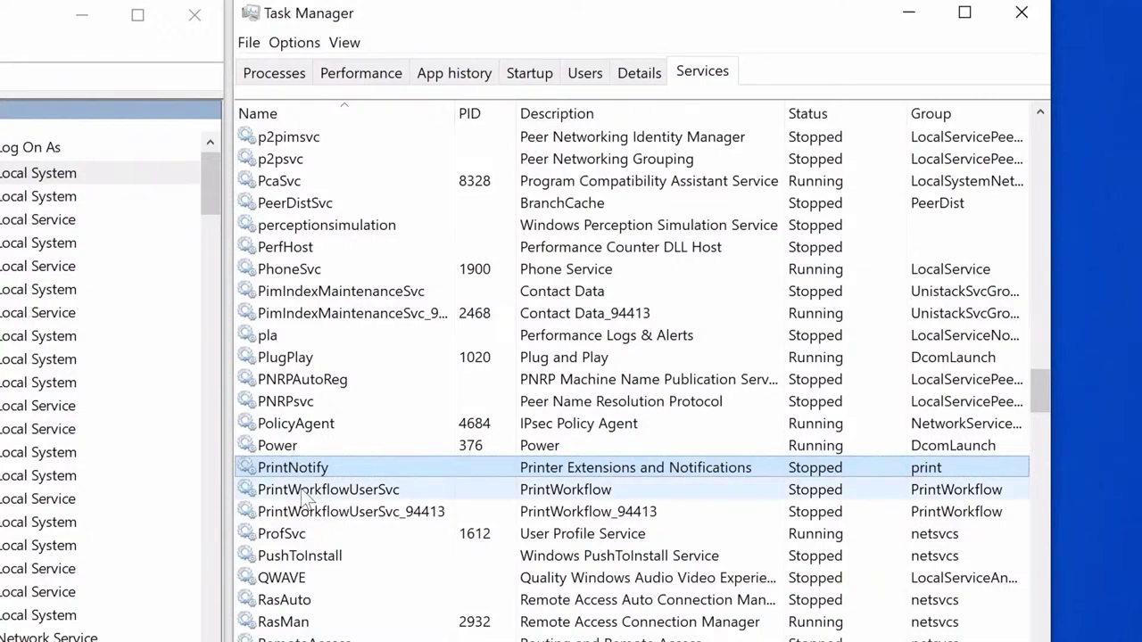
{"action": "left_click", "coordinate": [303, 494]}
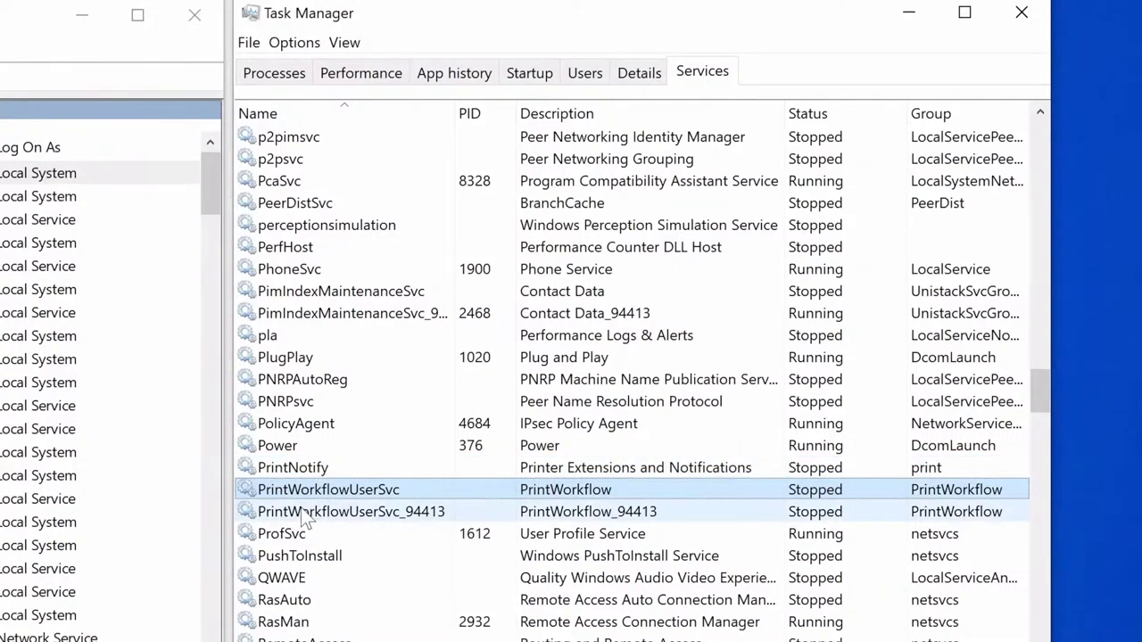
{"action": "left_click", "coordinate": [308, 512]}
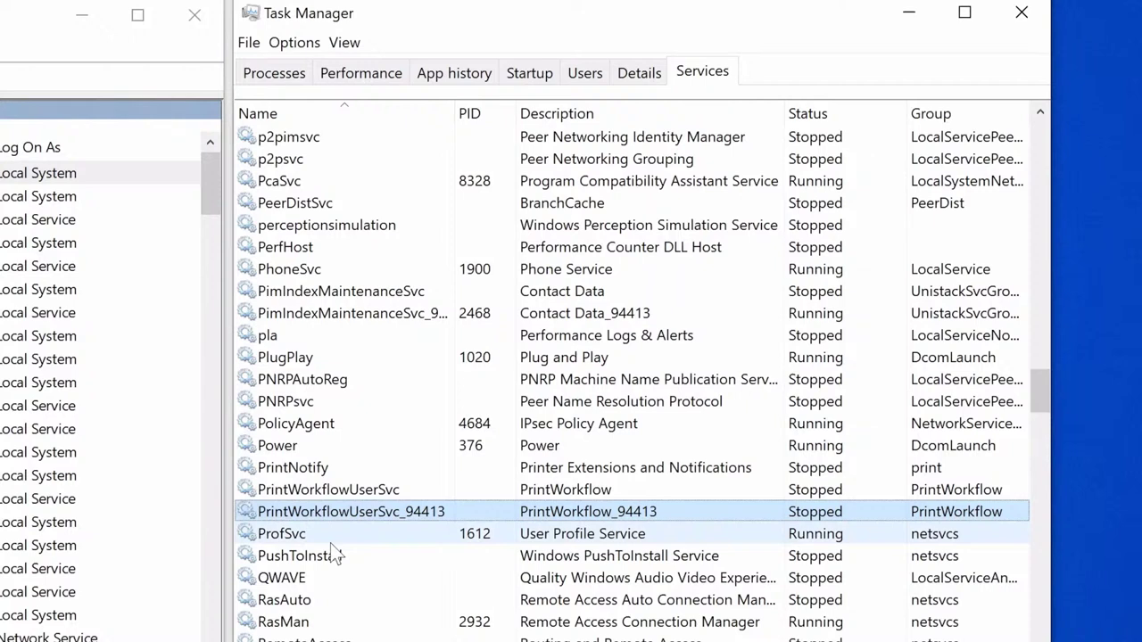
{"action": "left_click", "coordinate": [323, 467]}
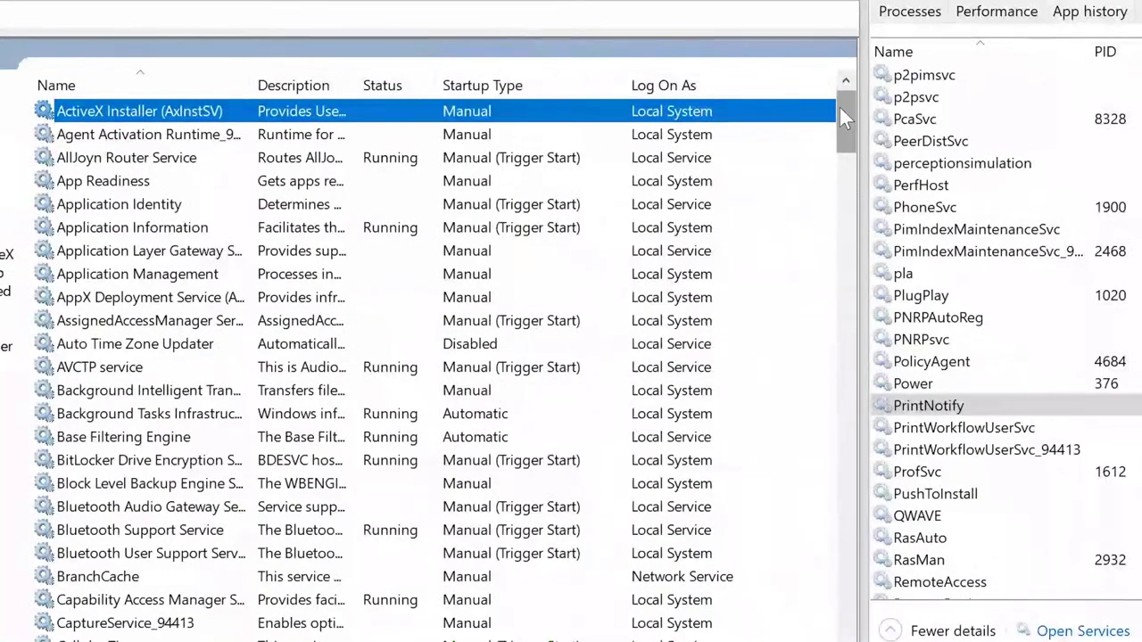
Jump to the Print Spooler entry in the Services console by typing 'print'.
{"action": "left_click_drag", "start_coordinate": [838, 106], "coordinate": [839, 174]}
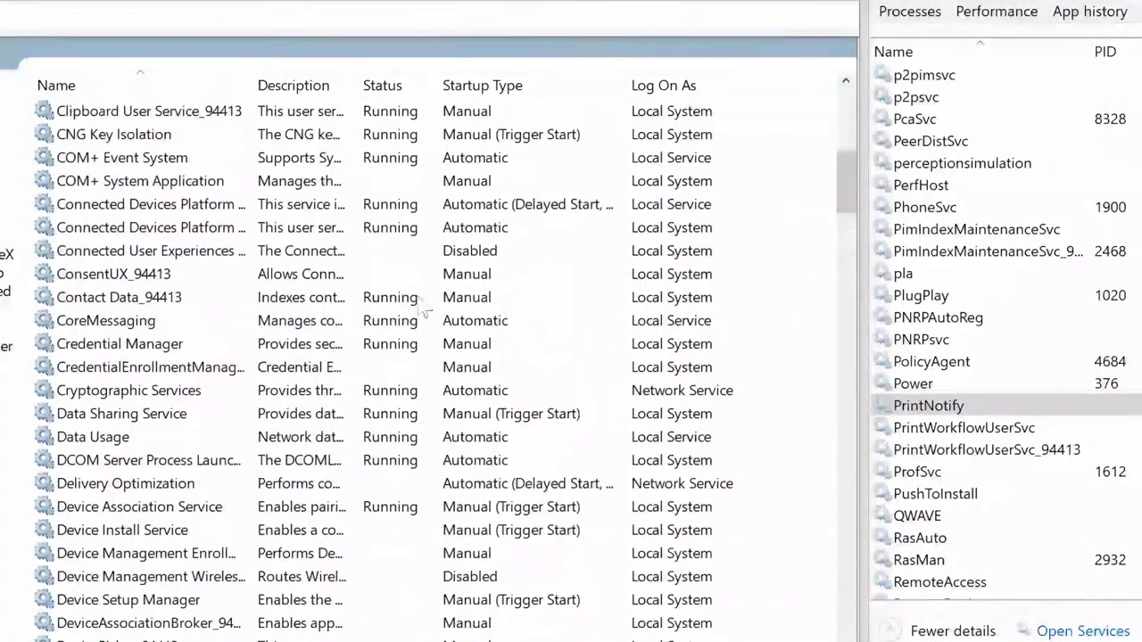
{"action": "left_click", "coordinate": [259, 303]}
{"action": "type", "text": "print"}
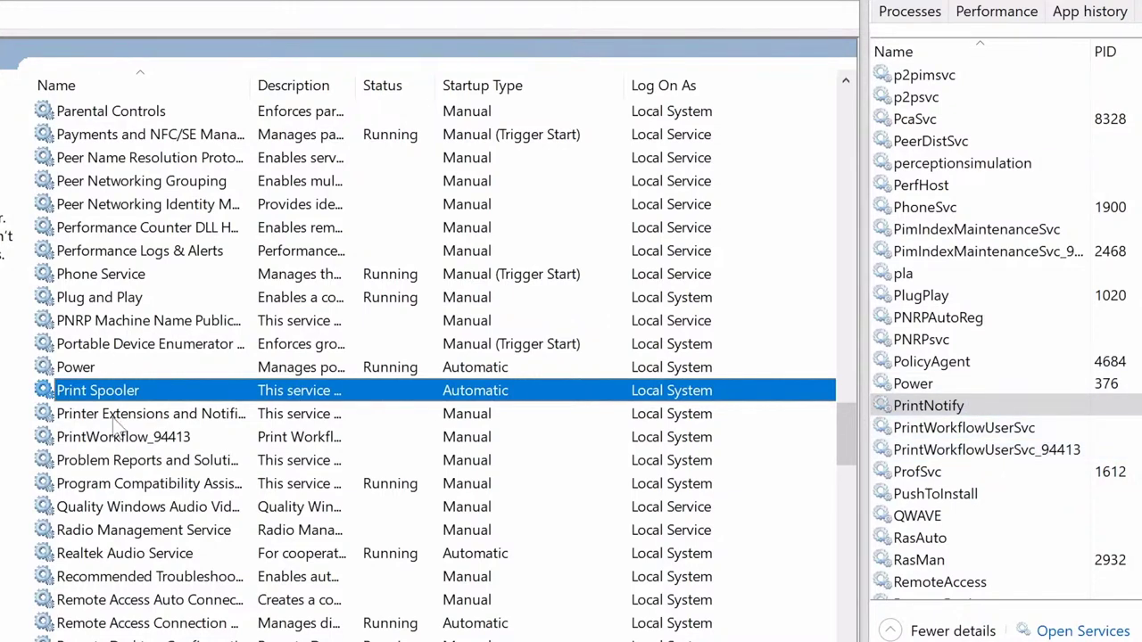
Reposition Task Manager beside Services, then bring the Services console back showing Print Spooler.
{"action": "left_click", "coordinate": [917, 26]}
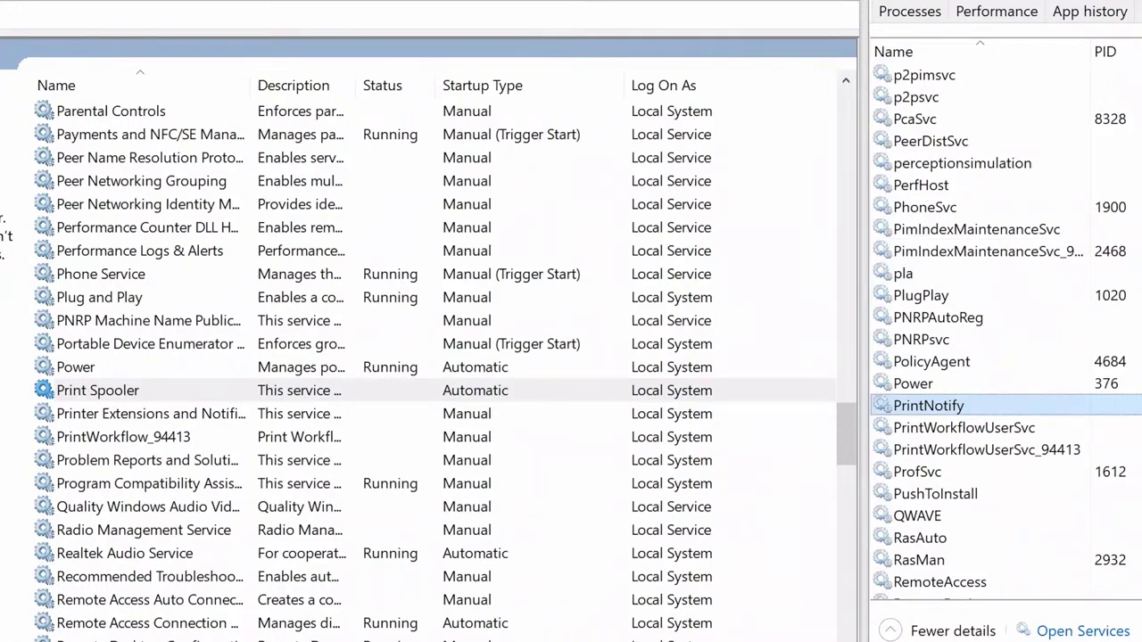
{"action": "key", "text": "alt+Tab"}
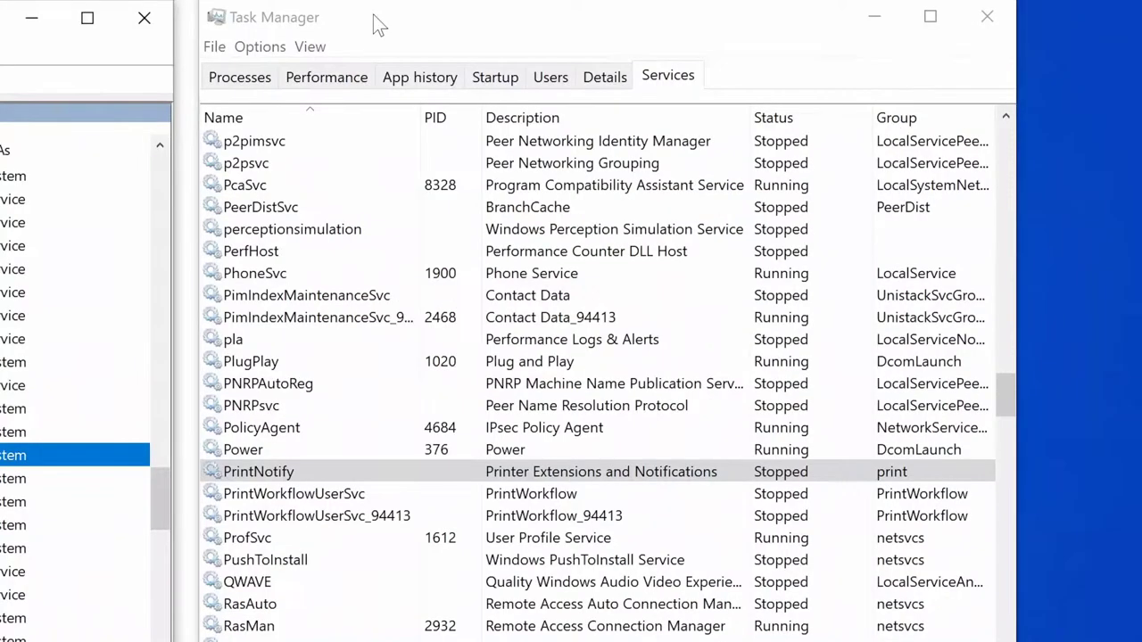
{"action": "left_click", "coordinate": [373, 14]}
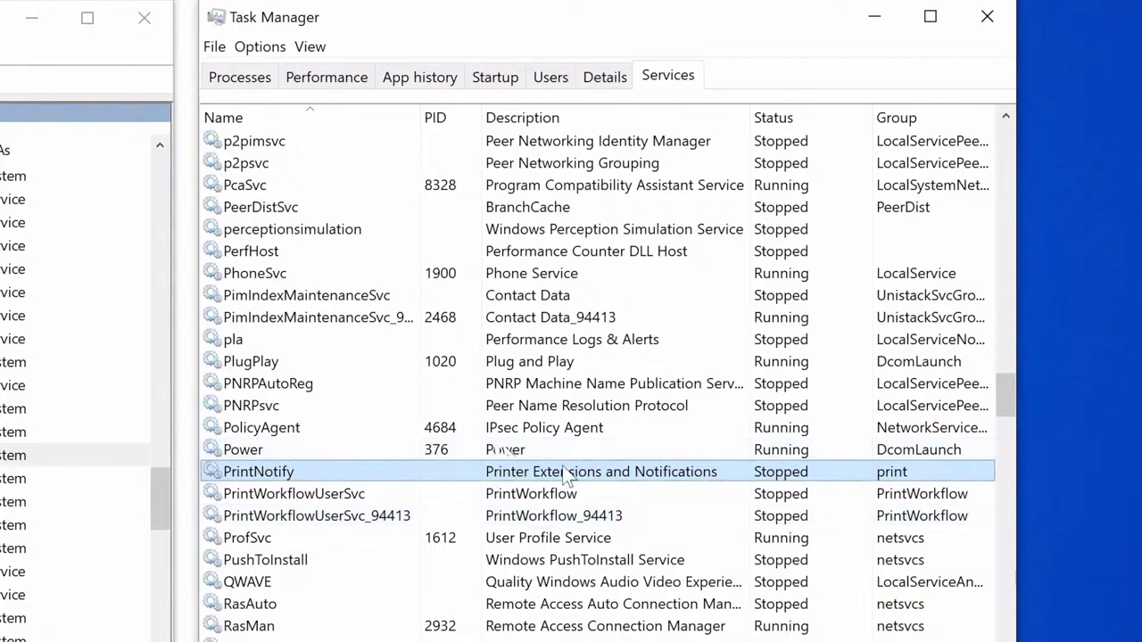
{"action": "left_click", "coordinate": [531, 384]}
{"action": "mouse_move", "coordinate": [563, 22]}
{"action": "left_mouse_down"}
{"action": "mouse_move", "coordinate": [594, 29]}
{"action": "mouse_move", "coordinate": [569, 49]}
{"action": "mouse_move", "coordinate": [544, 22]}
{"action": "left_mouse_up"}
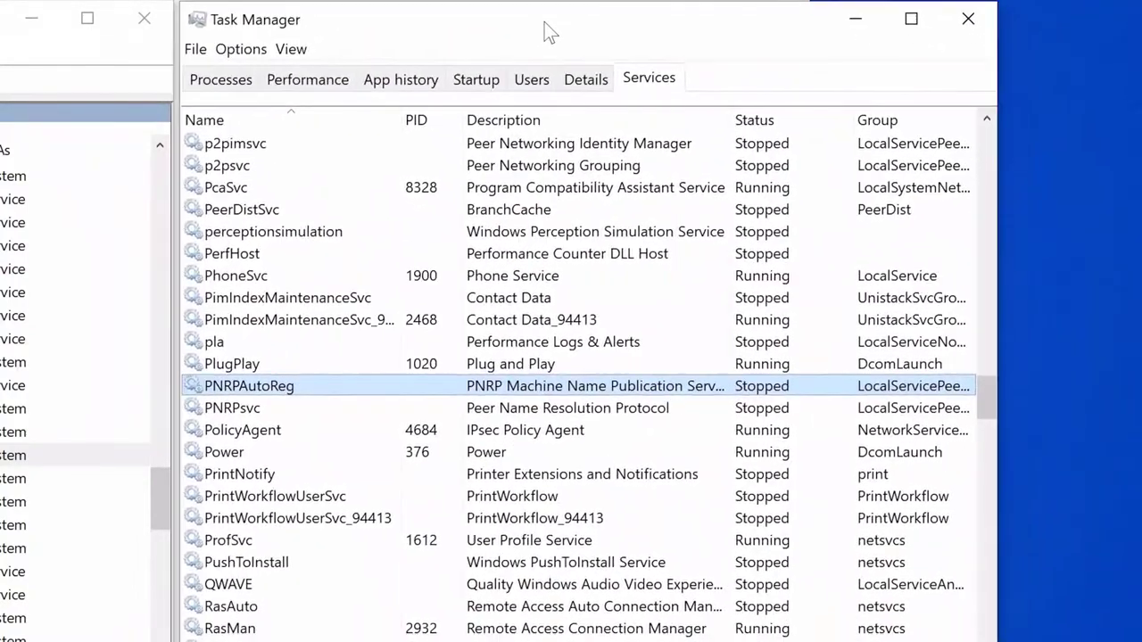
{"action": "left_click", "coordinate": [55, 13]}
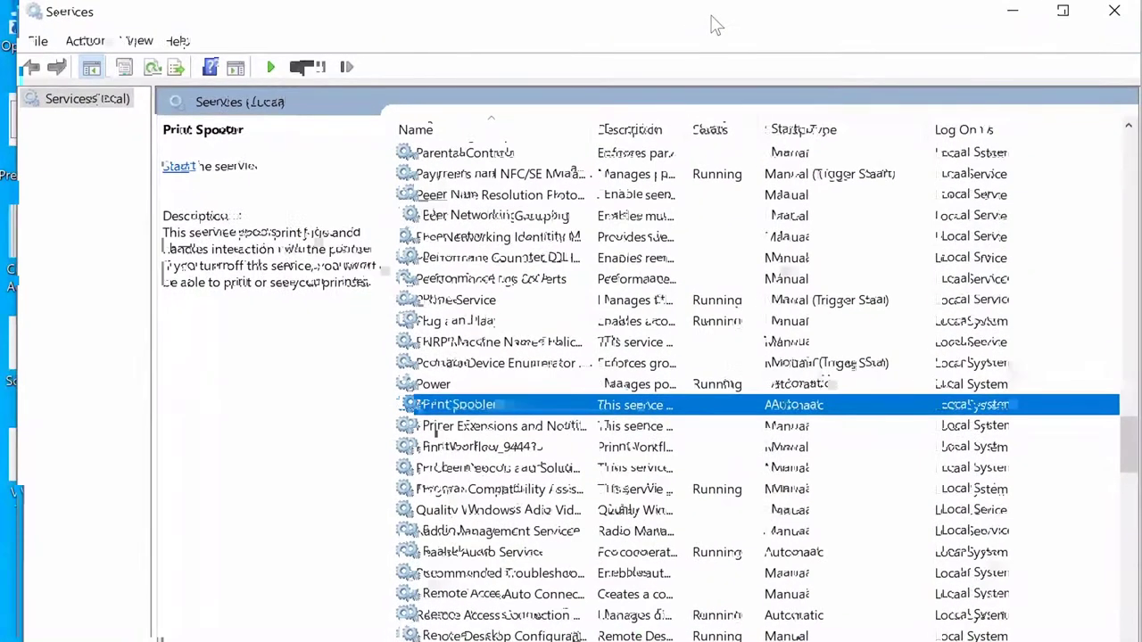
Start the Print Spooler service from its context menu, keeping the Services window in front.
{"action": "right_click", "coordinate": [480, 408]}
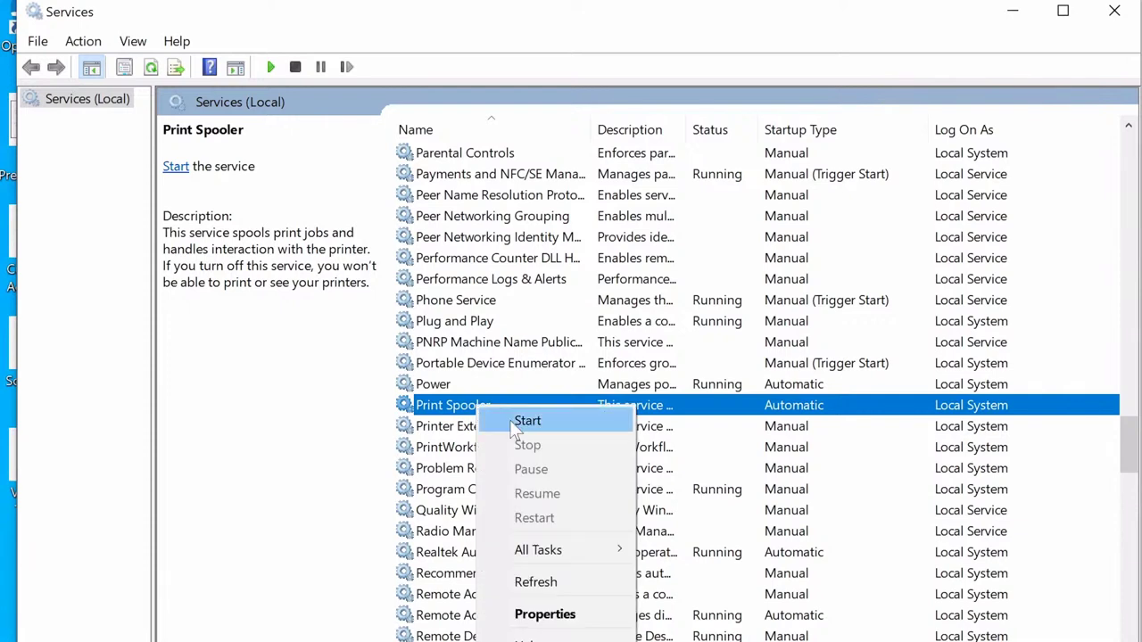
{"action": "right_click", "coordinate": [446, 409]}
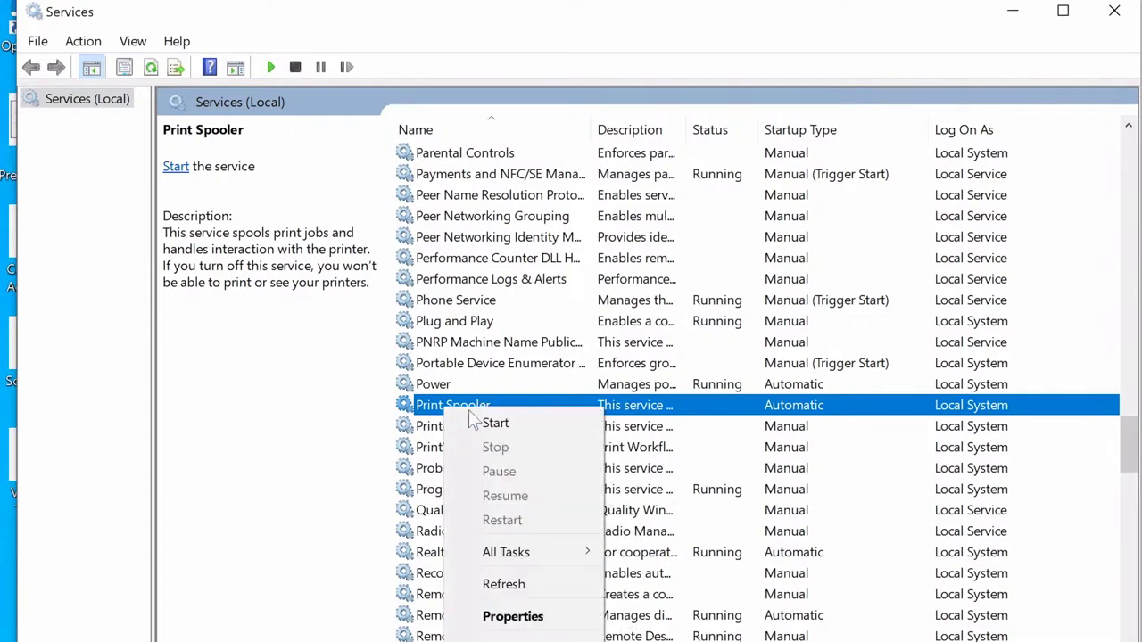
{"action": "left_click", "coordinate": [484, 421]}
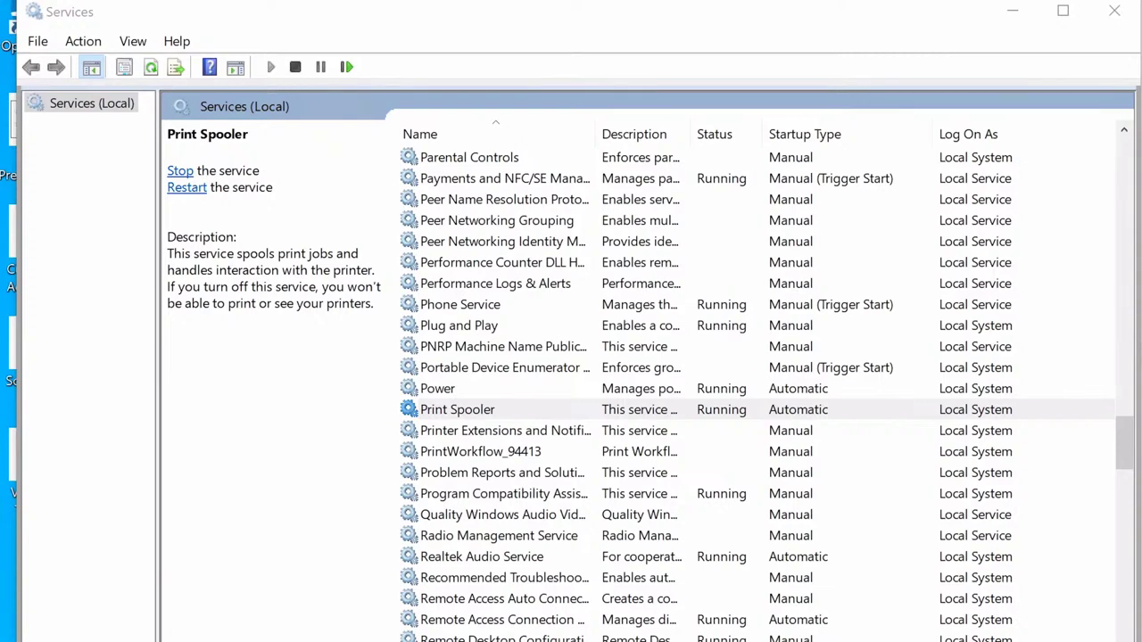
{"action": "left_click", "coordinate": [493, 27]}
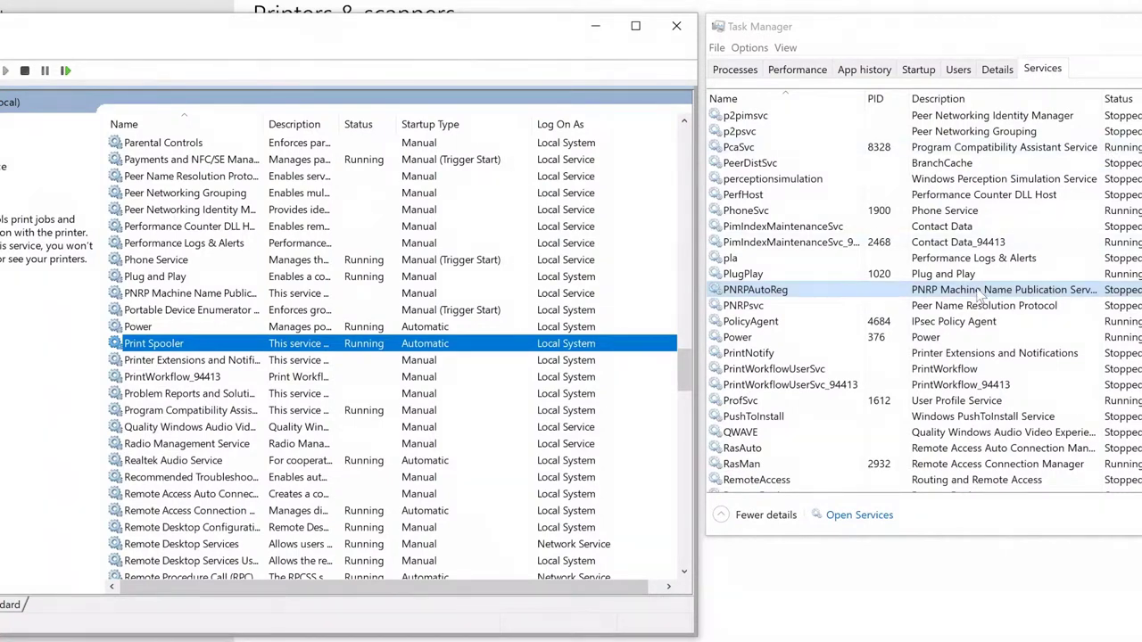
Check PlugPlay and nearby entries in Task Manager's services list, then return to the Services window.
{"action": "left_click", "coordinate": [893, 27]}
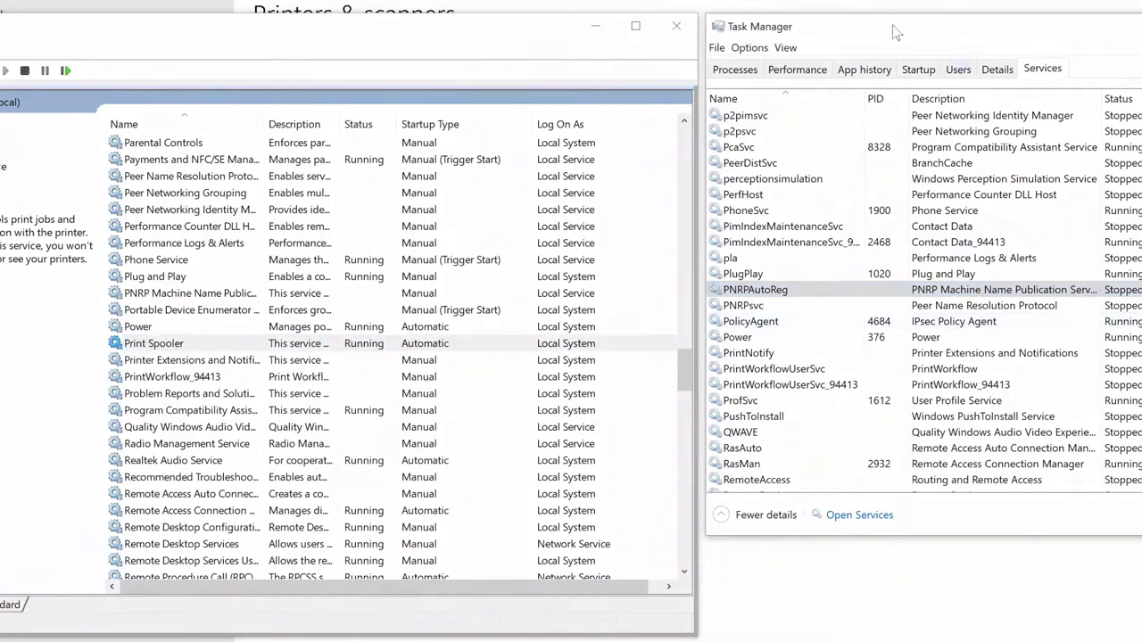
{"action": "left_click", "coordinate": [845, 290]}
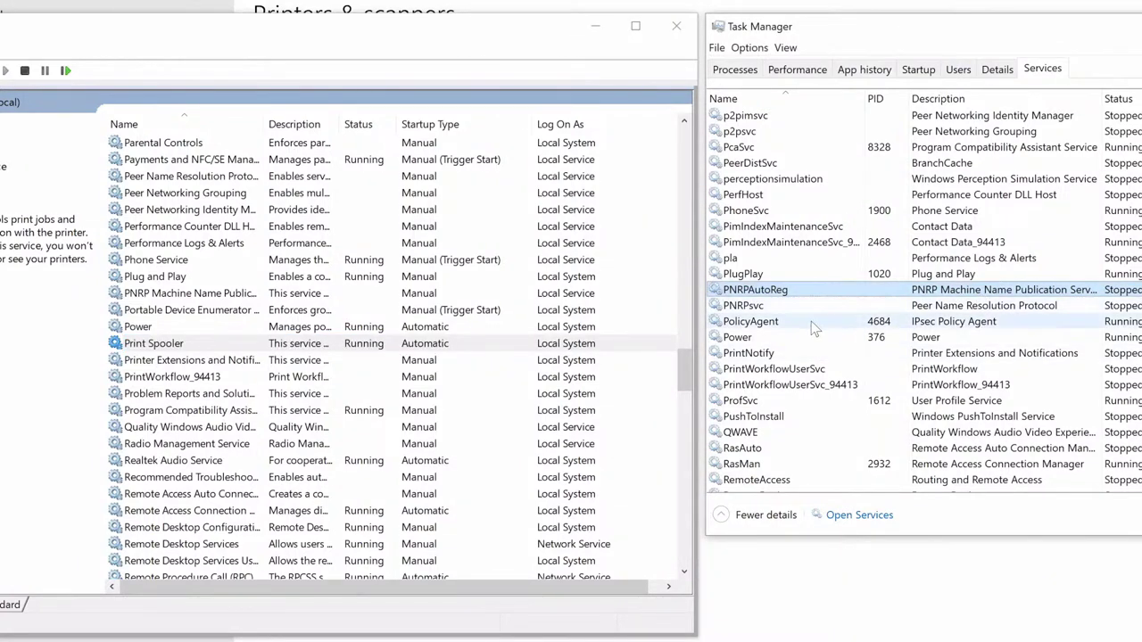
{"action": "left_click", "coordinate": [879, 277]}
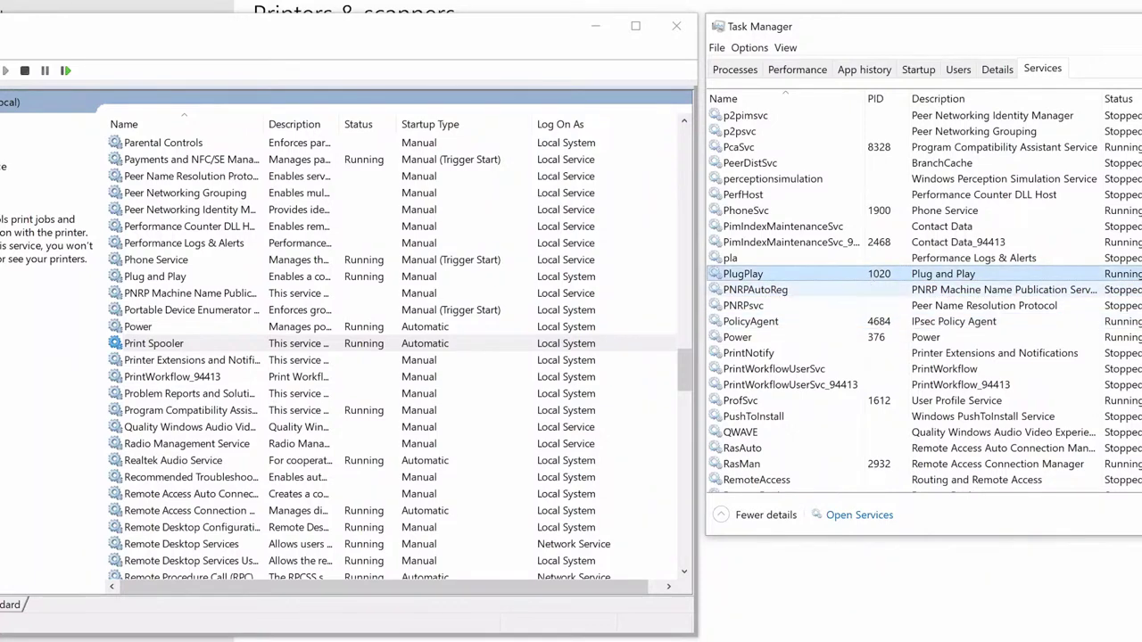
{"action": "scroll", "coordinate": [794, 326], "scroll_direction": "down", "scroll_amount": 2}
{"action": "scroll", "coordinate": [794, 326], "scroll_direction": "up", "scroll_amount": 3}
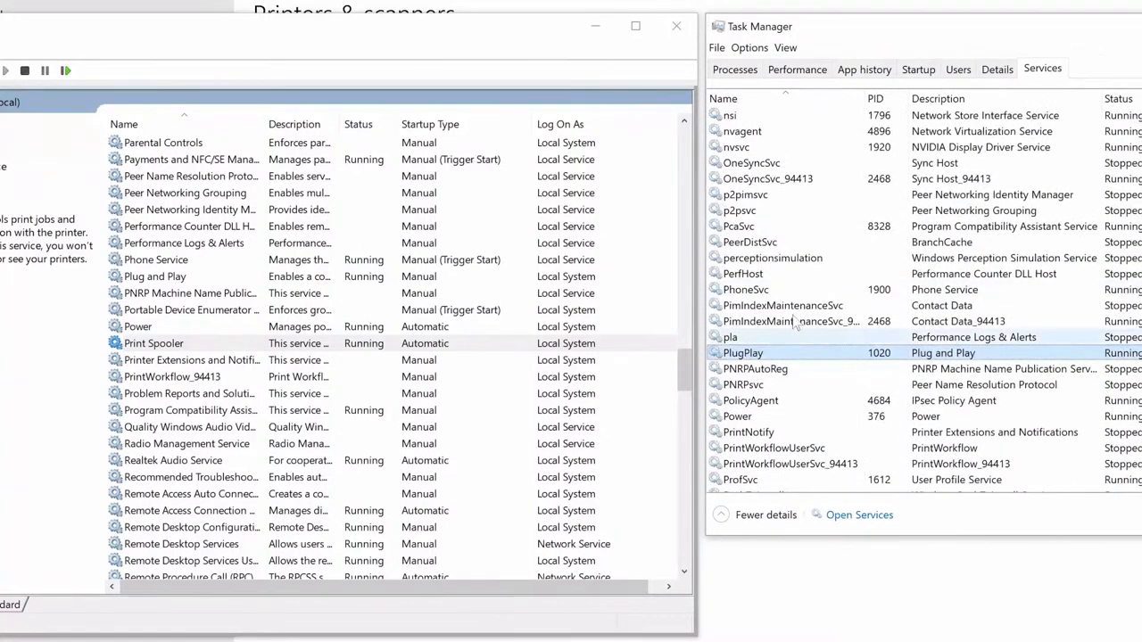
{"action": "left_click", "coordinate": [300, 36]}
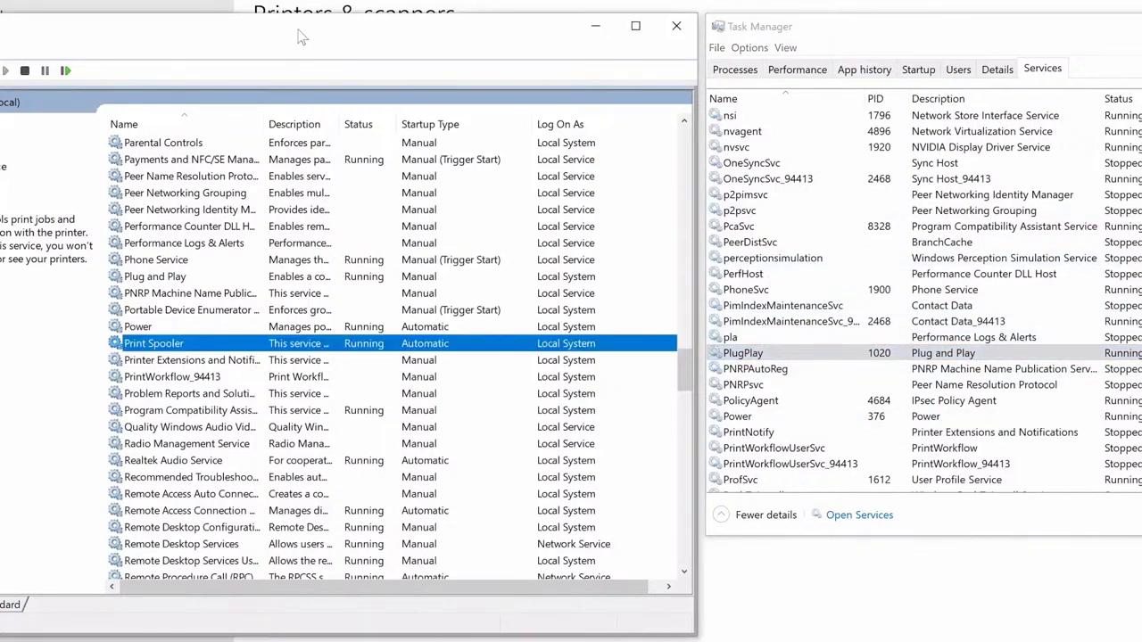
{"action": "left_click_drag", "start_coordinate": [86, 32], "coordinate": [90, 32]}
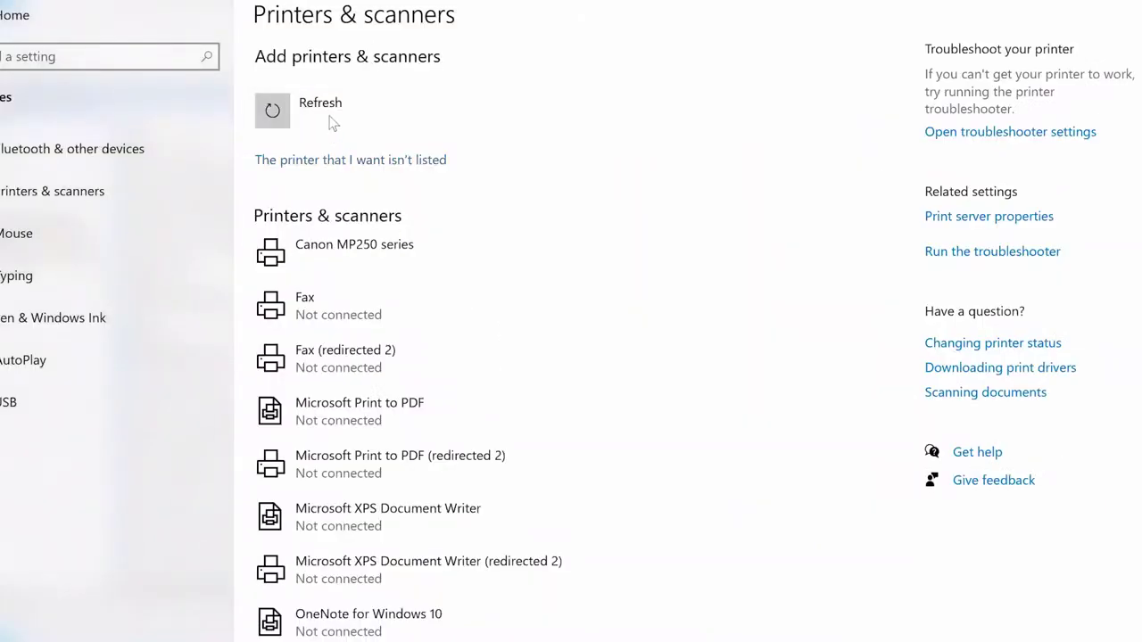
Begin adding an unlisted printer and choose the TCP/IP address or hostname option.
{"action": "left_click", "coordinate": [311, 165]}
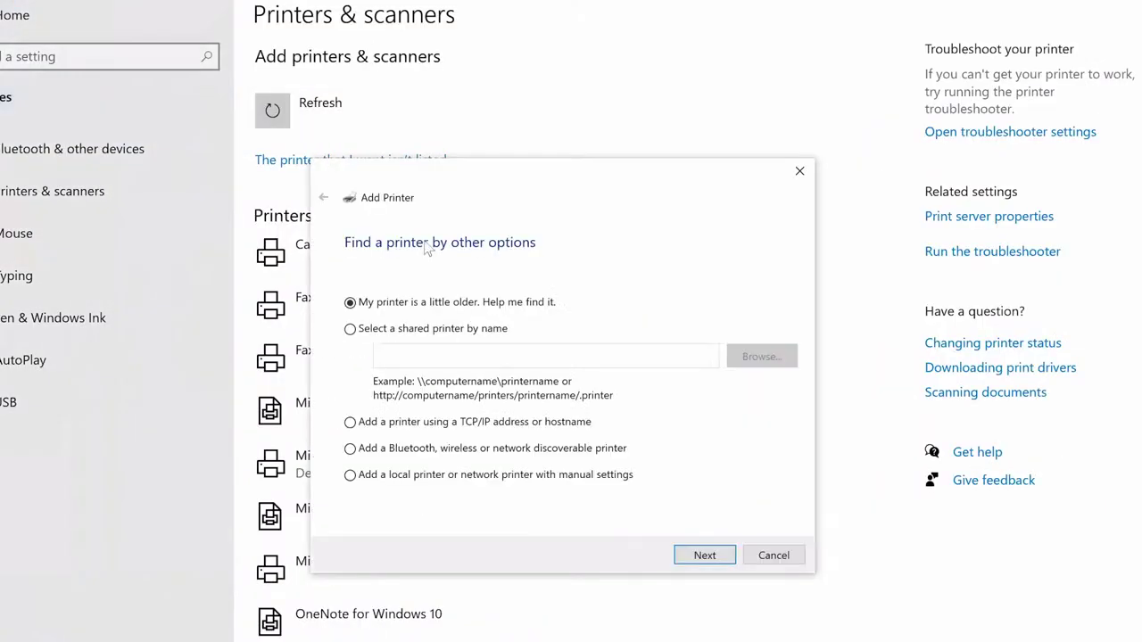
{"action": "left_click_drag", "start_coordinate": [532, 181], "coordinate": [550, 151]}
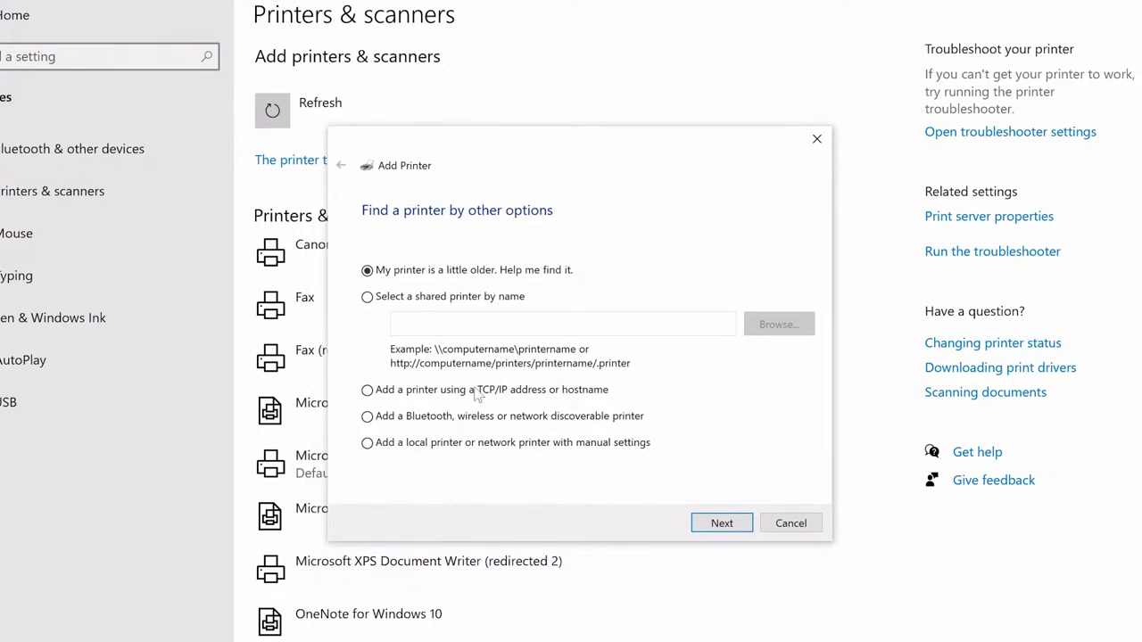
{"action": "left_click", "coordinate": [393, 395]}
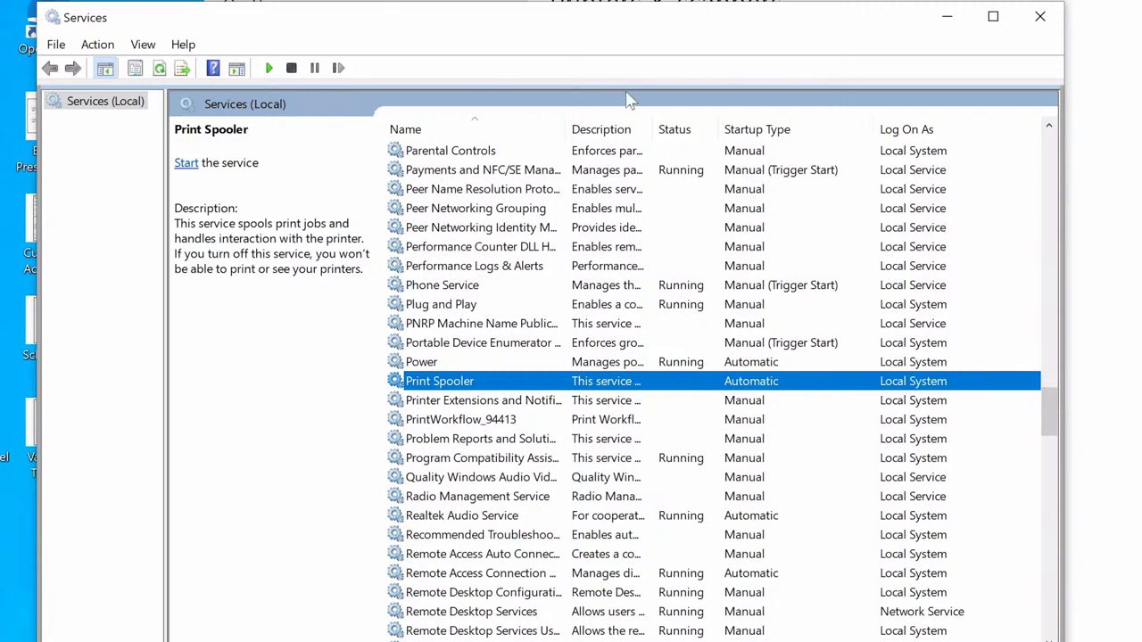
Open Print Spooler's properties and apply a Disabled startup type.
{"action": "left_click_drag", "start_coordinate": [666, 112], "coordinate": [688, 113]}
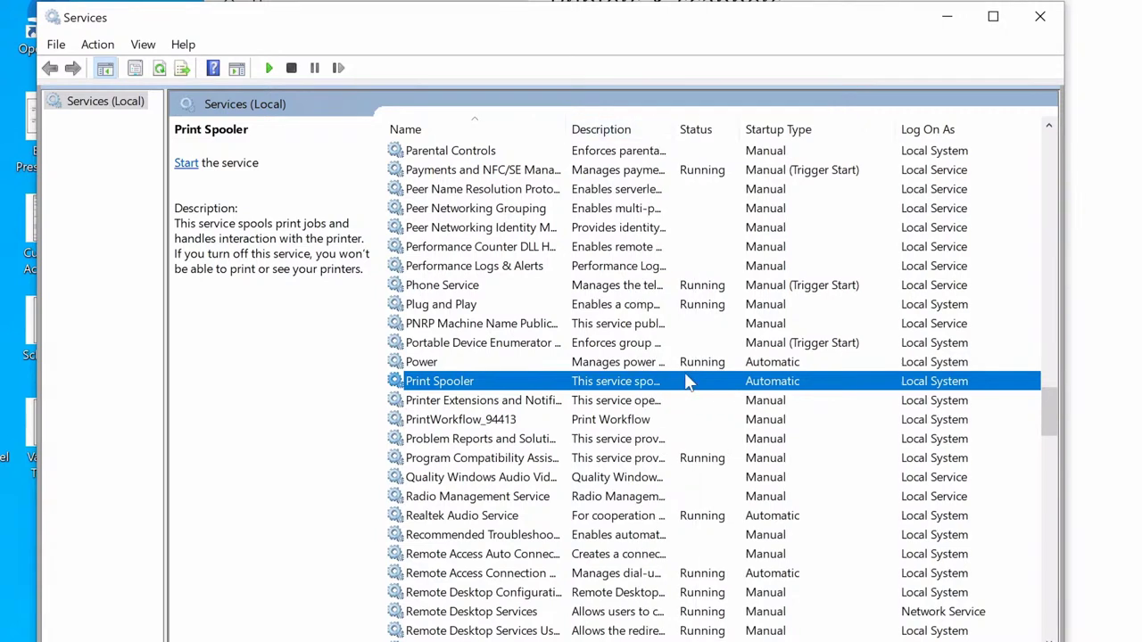
{"action": "right_click", "coordinate": [551, 390]}
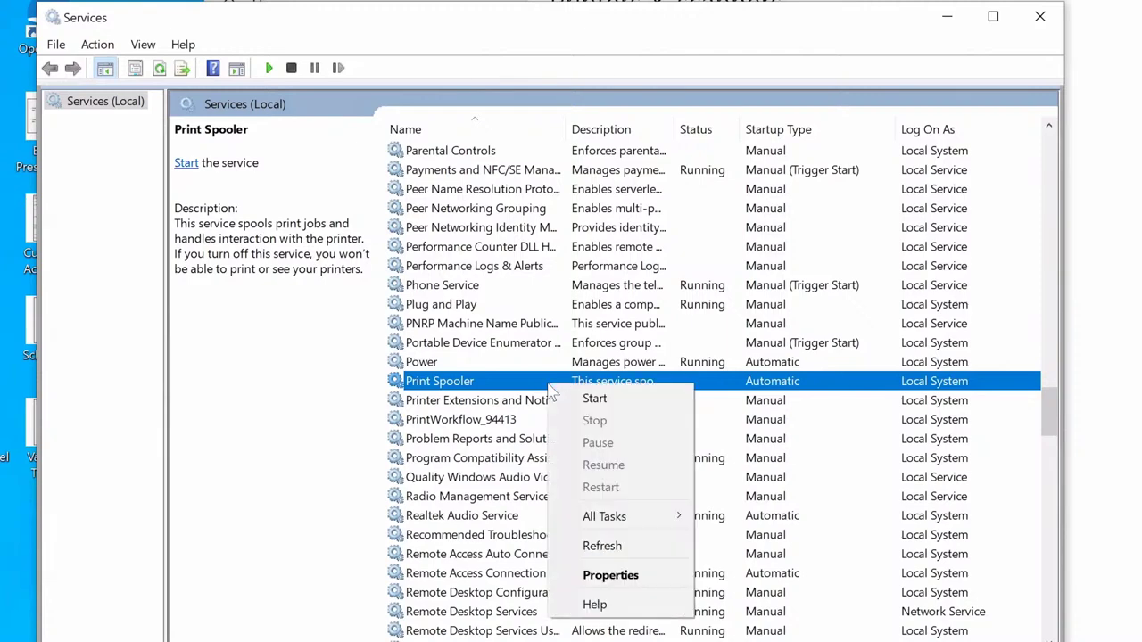
{"action": "left_click", "coordinate": [622, 578]}
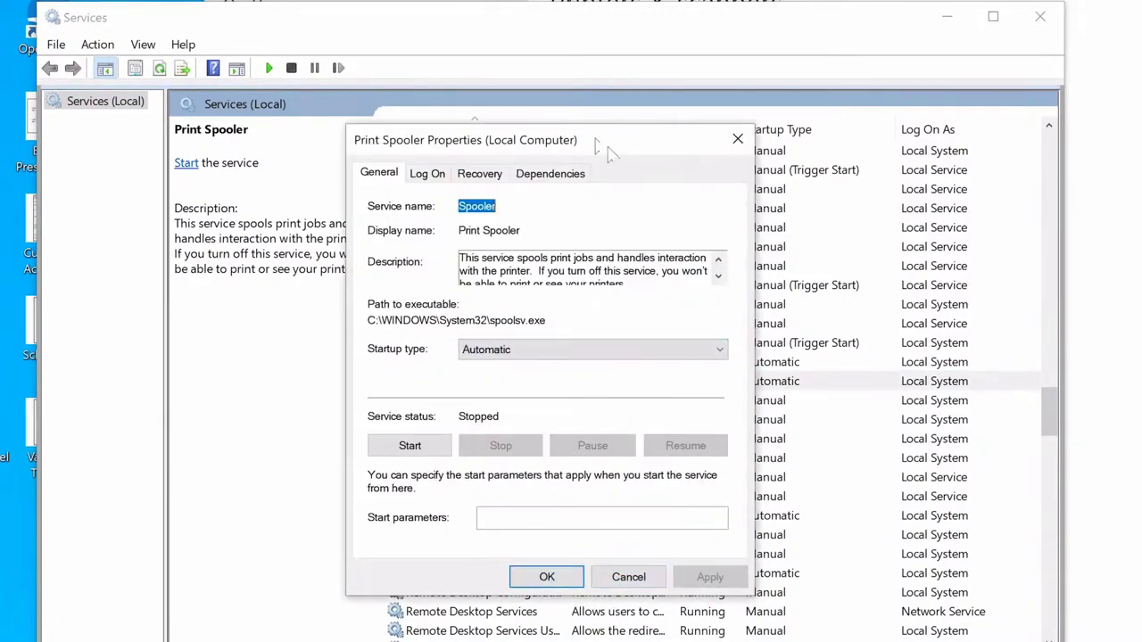
{"action": "left_click_drag", "start_coordinate": [652, 153], "coordinate": [963, 160]}
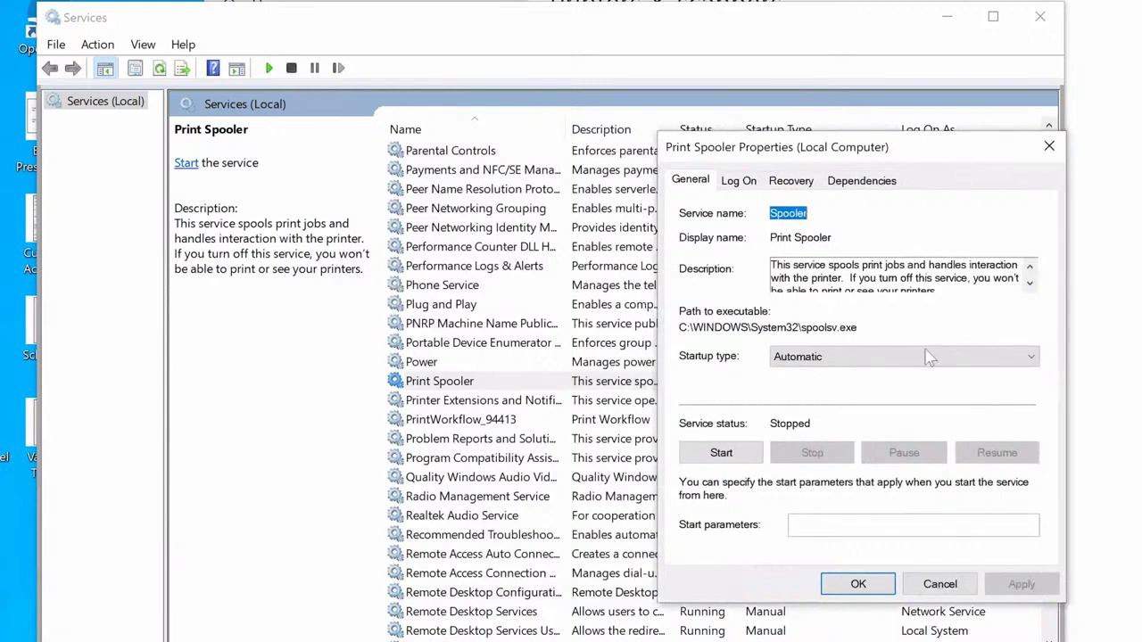
{"action": "left_click", "coordinate": [825, 358]}
{"action": "left_click", "coordinate": [818, 417]}
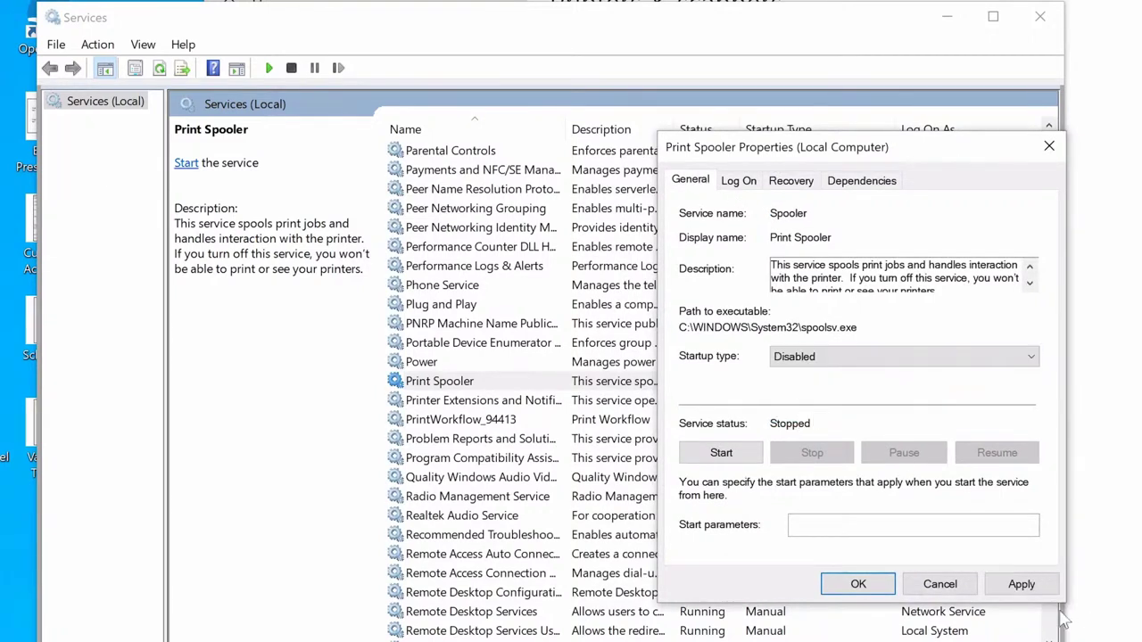
{"action": "left_click", "coordinate": [1021, 585]}
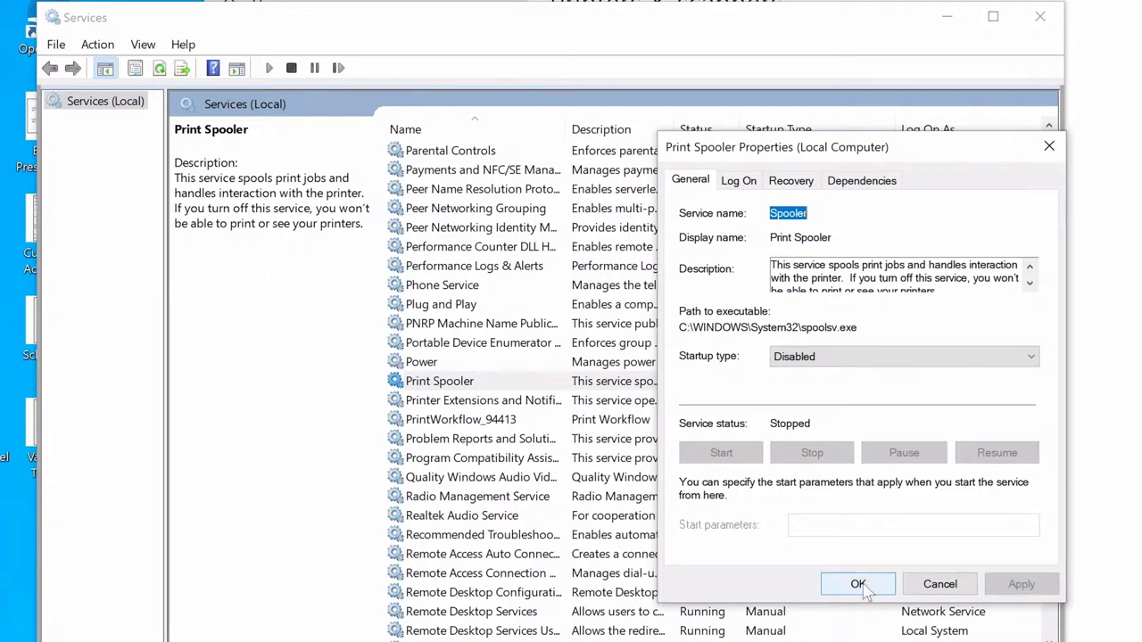
Change the startup type back to Automatic, apply it, and confirm with OK.
{"action": "left_click", "coordinate": [877, 357]}
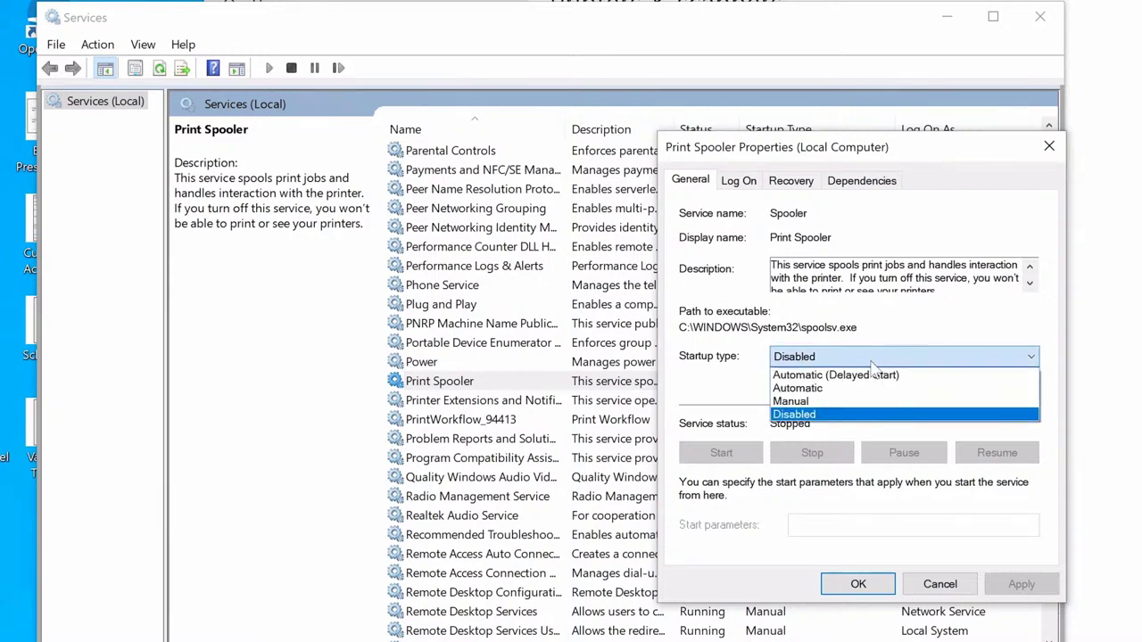
{"action": "left_click", "coordinate": [838, 395]}
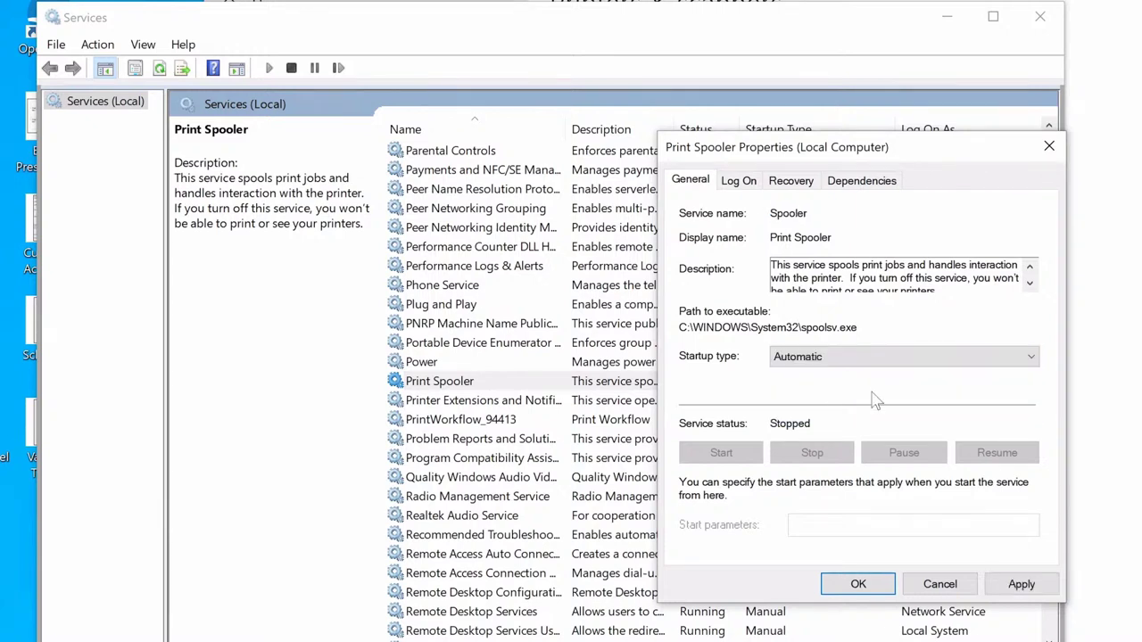
{"action": "left_click", "coordinate": [1018, 584]}
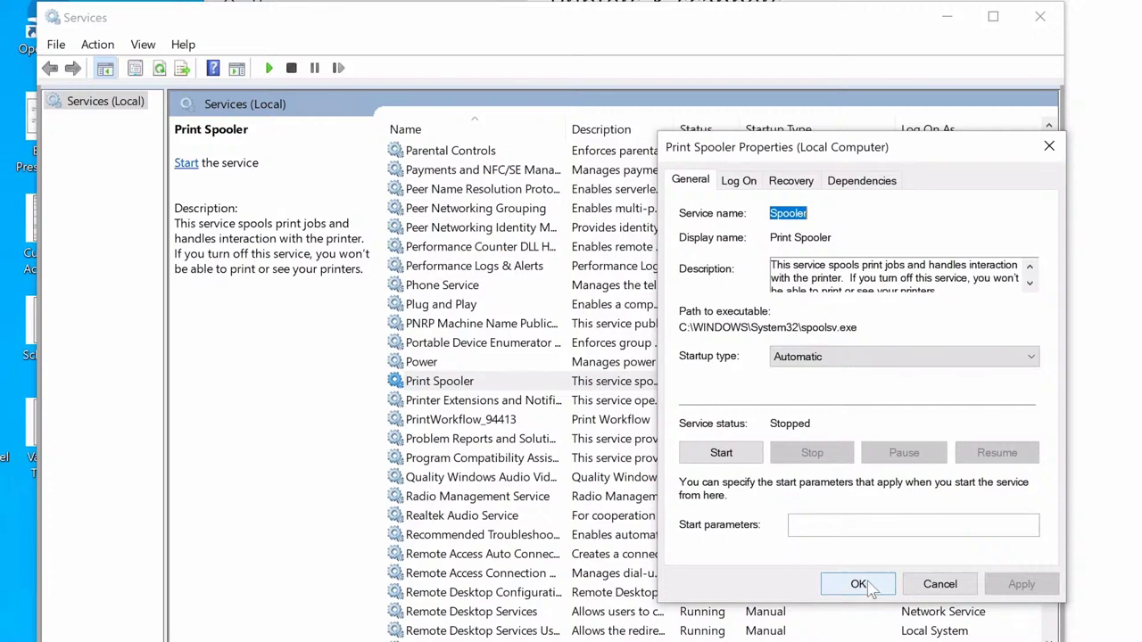
{"action": "left_click", "coordinate": [856, 582]}
{"action": "left_click", "coordinate": [686, 384]}
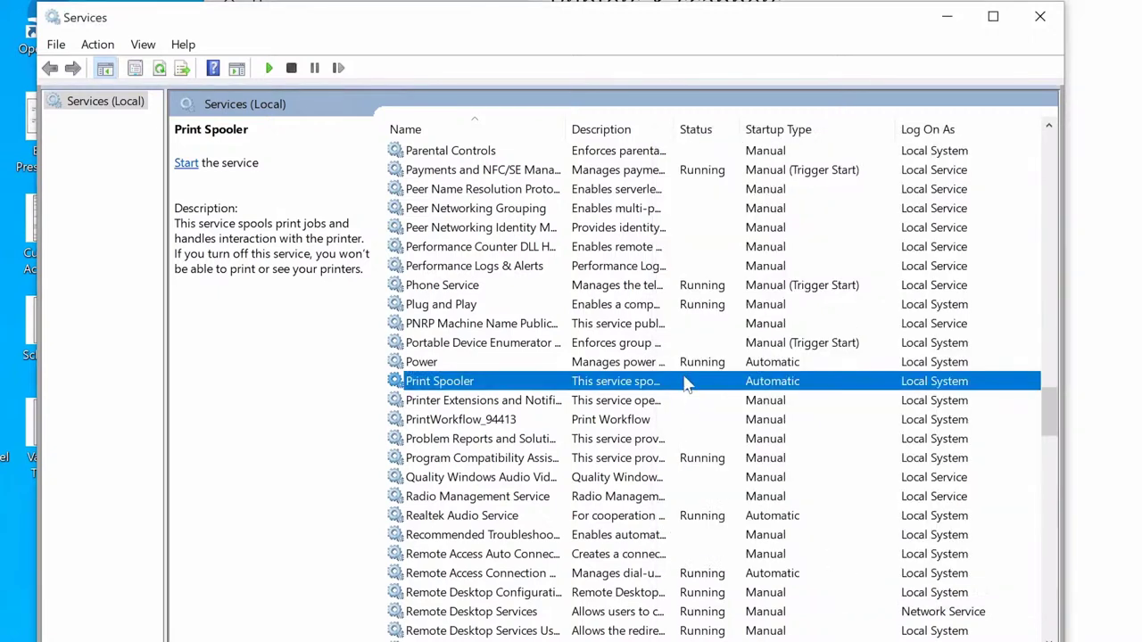
Relaunch the Services app via Windows search for 'services' and move its window down-right.
{"action": "right_click", "coordinate": [644, 388]}
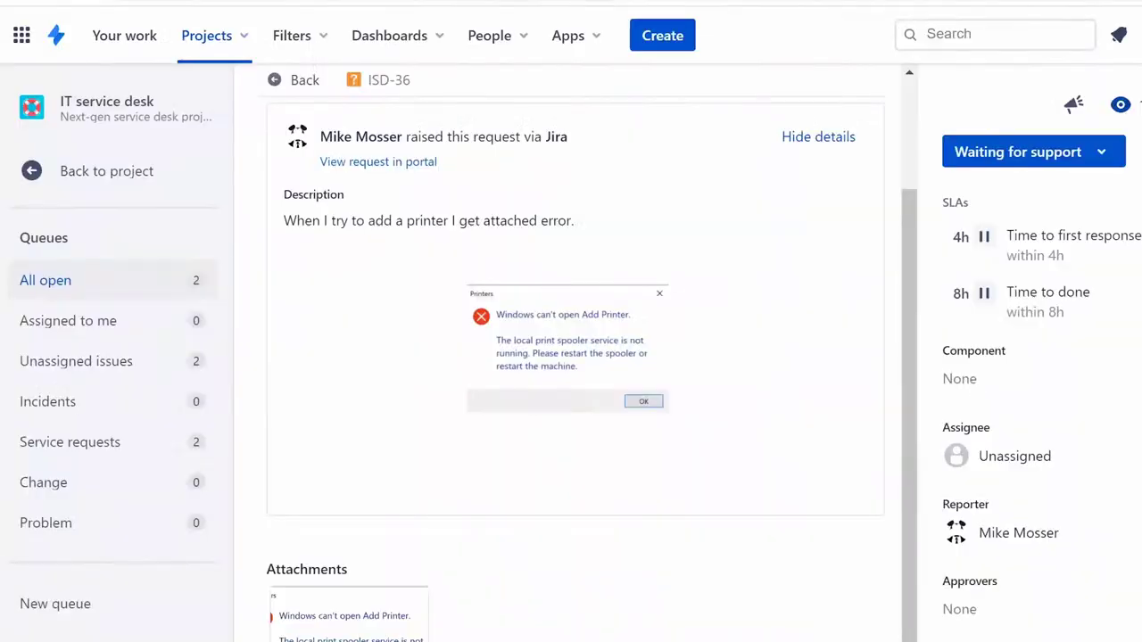
{"action": "key", "text": "super"}
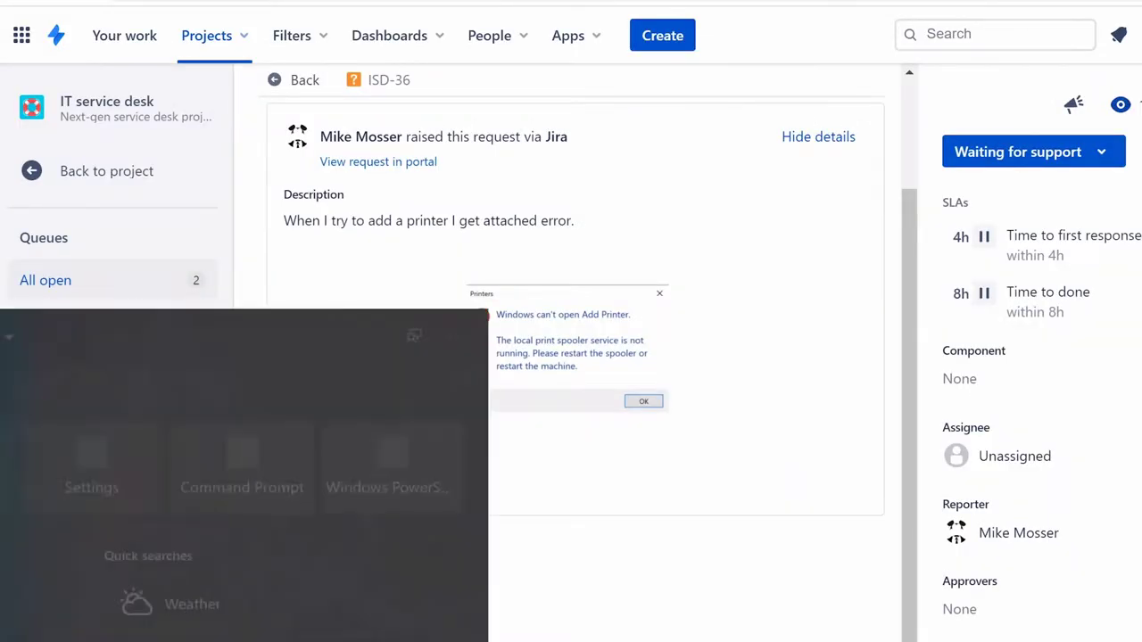
{"action": "type", "text": "services"}
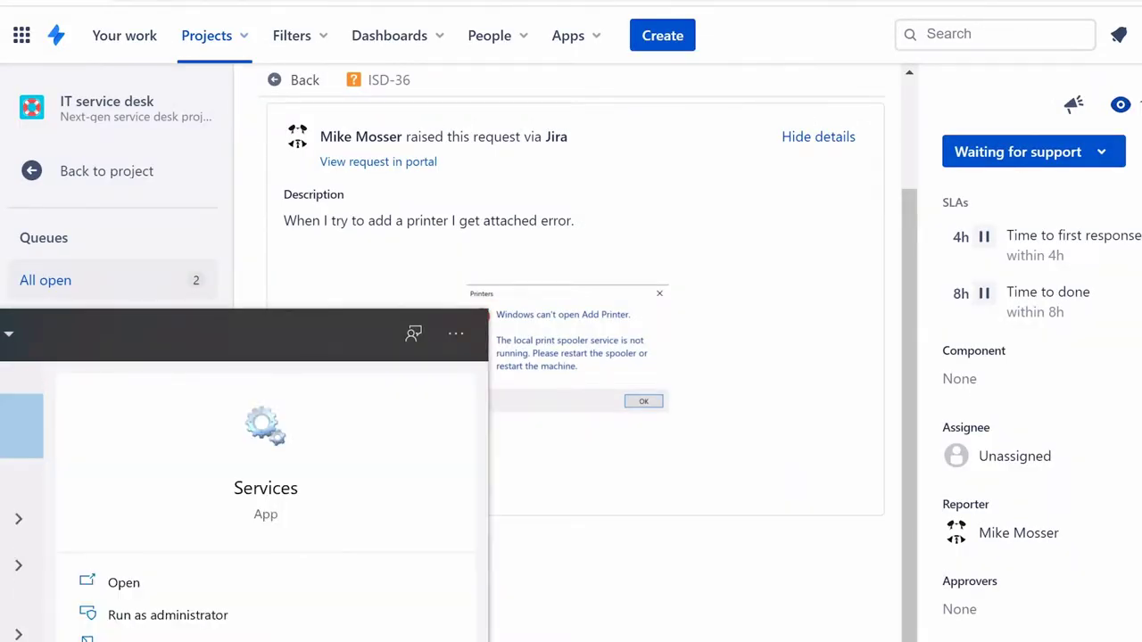
{"action": "key", "text": "Return"}
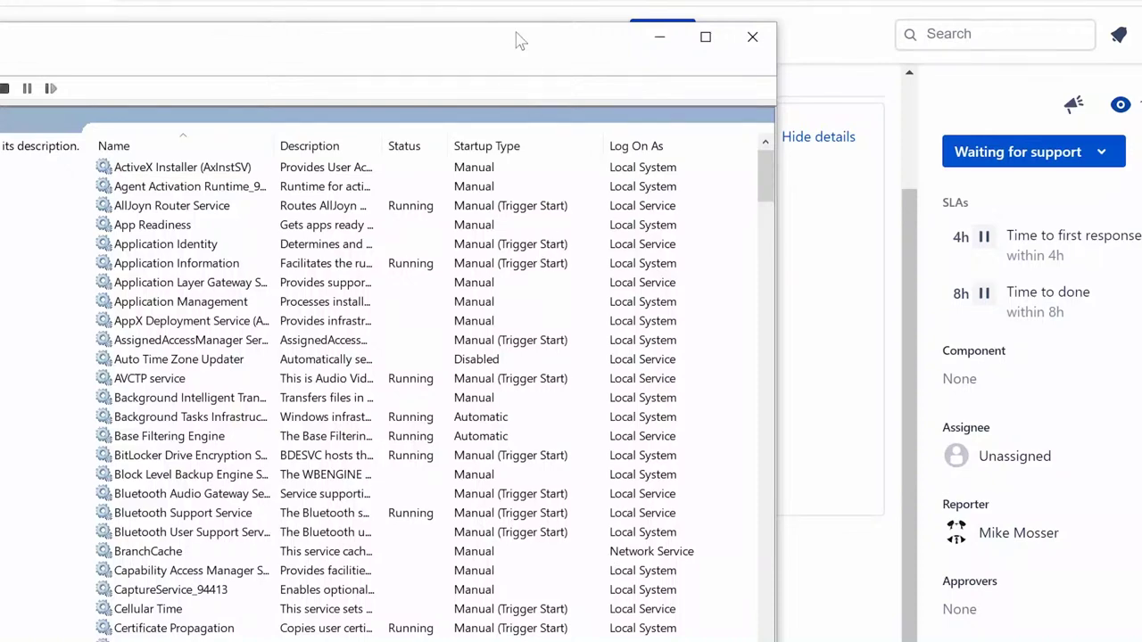
{"action": "left_click_drag", "start_coordinate": [517, 49], "coordinate": [783, 210]}
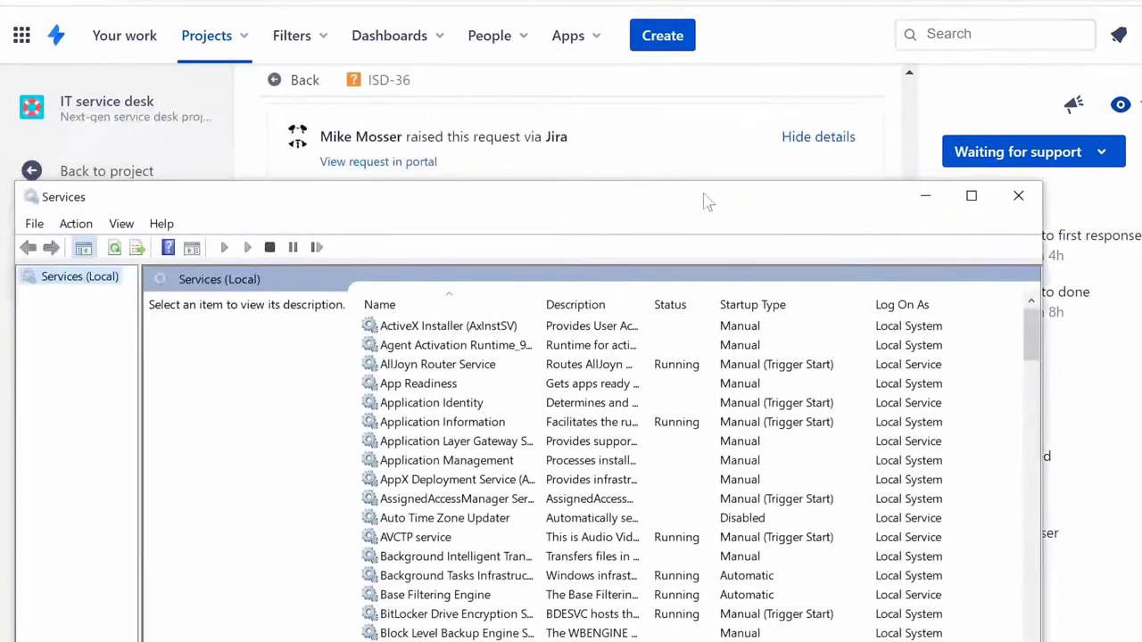
Begin connecting to a remote computer by name, cancel it, and close the Services console.
{"action": "left_click", "coordinate": [35, 231]}
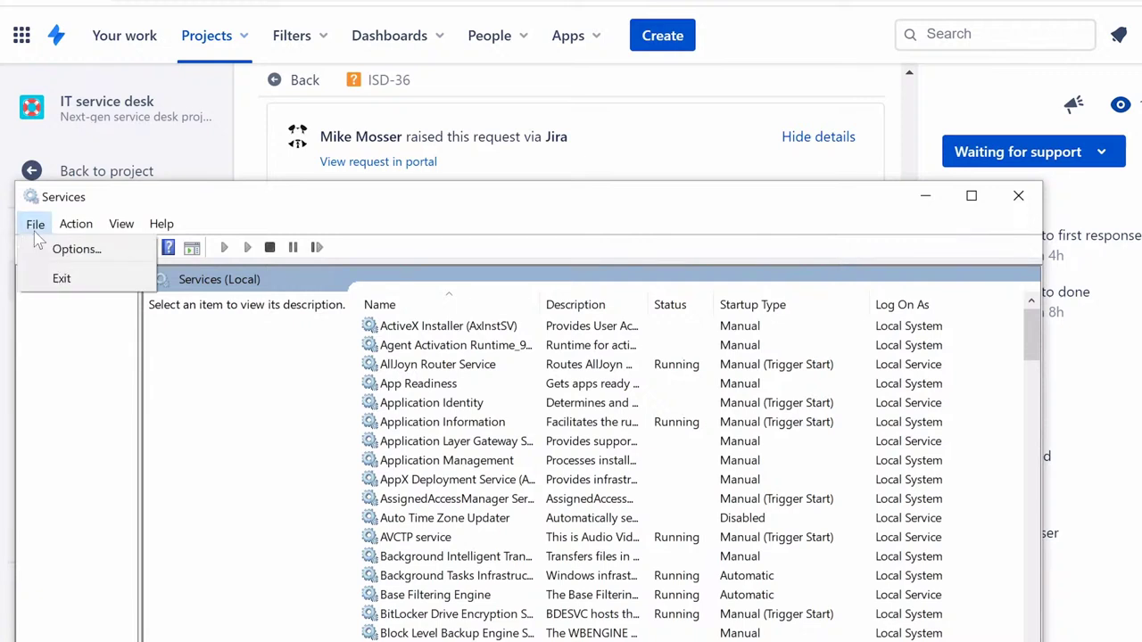
{"action": "mouse_move", "coordinate": [76, 228]}
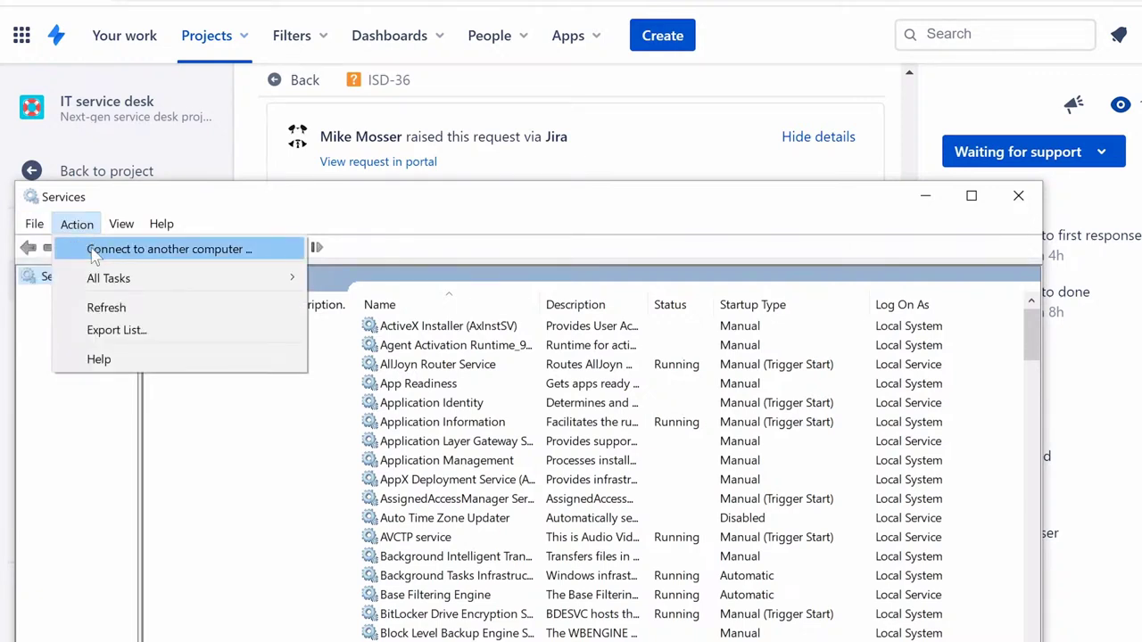
{"action": "left_click", "coordinate": [93, 252]}
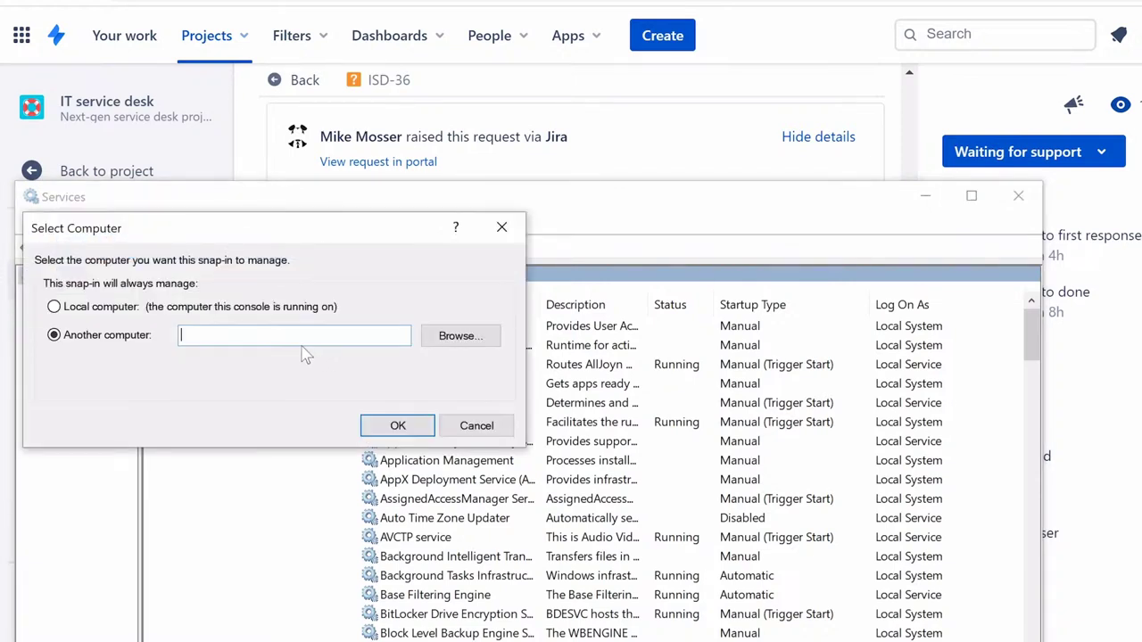
{"action": "type", "text": "mikescomputername"}
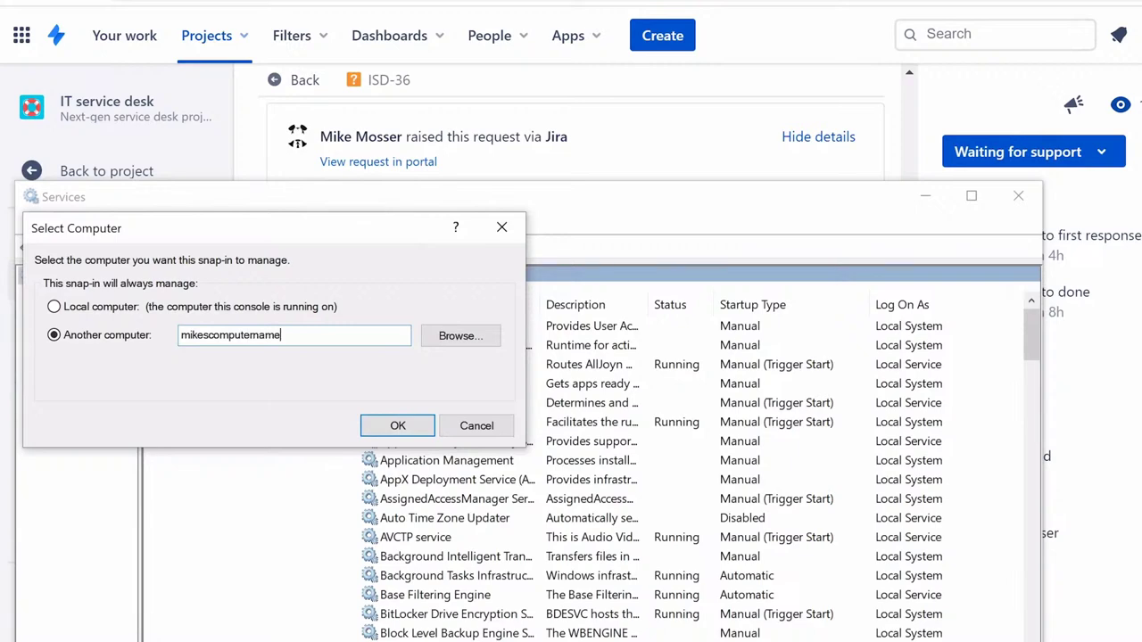
{"action": "left_click", "coordinate": [509, 435]}
{"action": "left_click_drag", "start_coordinate": [476, 201], "coordinate": [440, 90]}
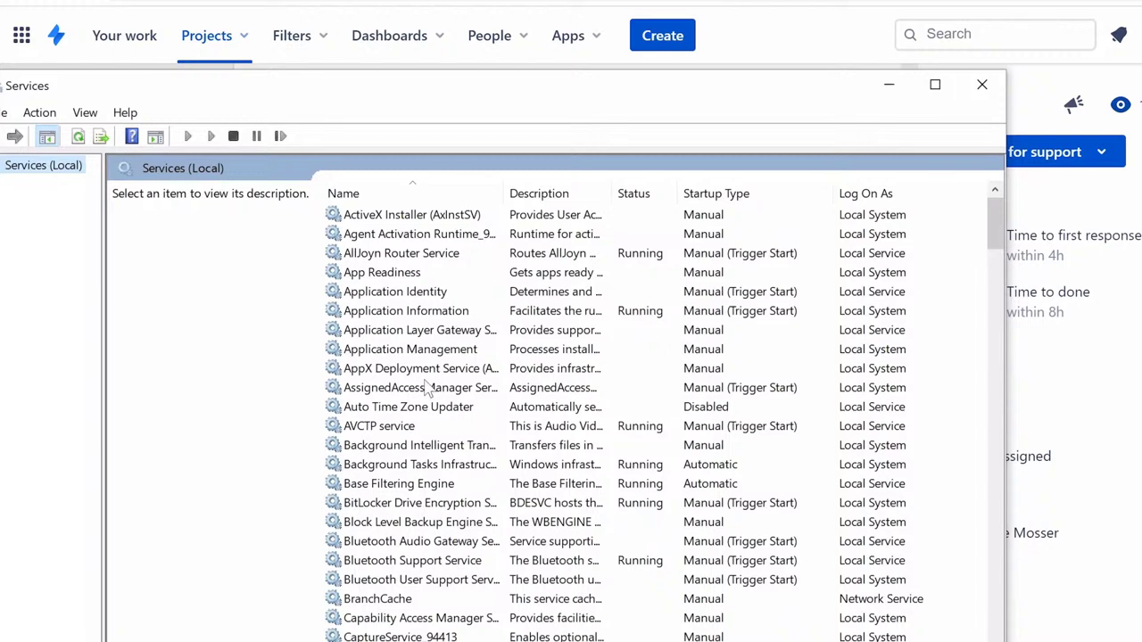
{"action": "left_click", "coordinate": [982, 84]}
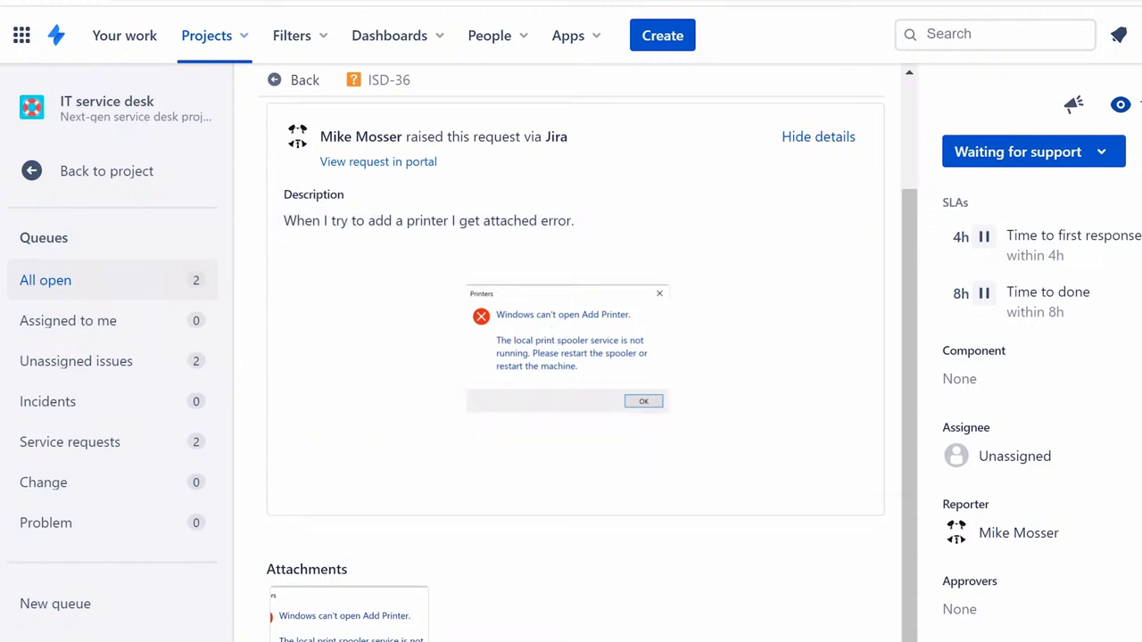
Post a signed reply saying printing is enabled on the customer's computer and asking them to retry.
{"action": "scroll", "coordinate": [575, 357], "scroll_direction": "down", "scroll_amount": 3}
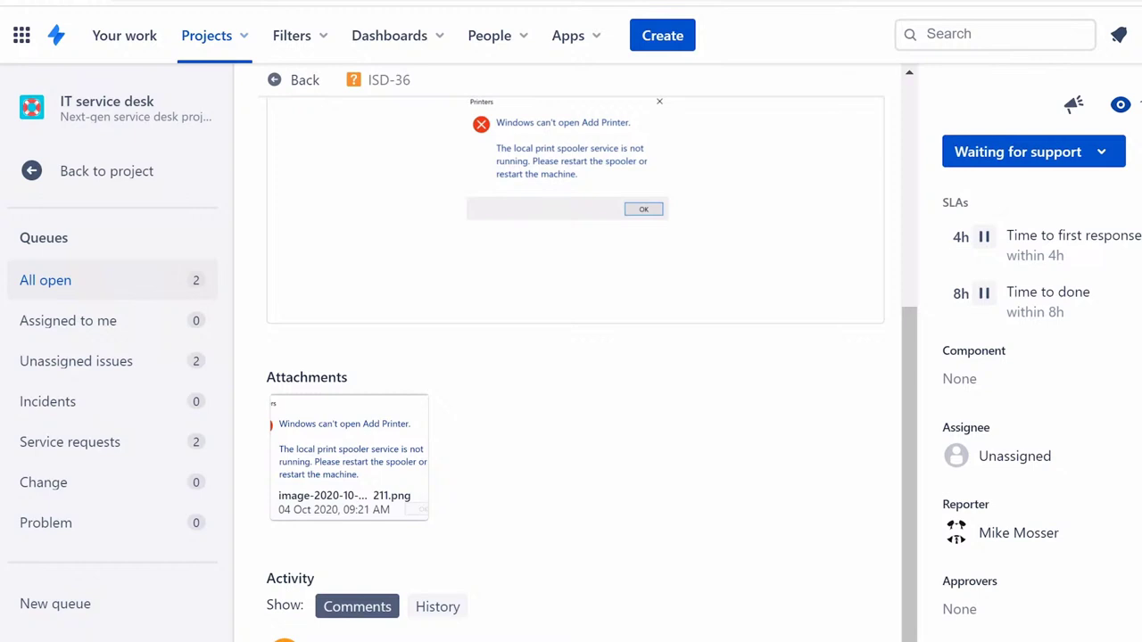
{"action": "type", "text": "Hello"}
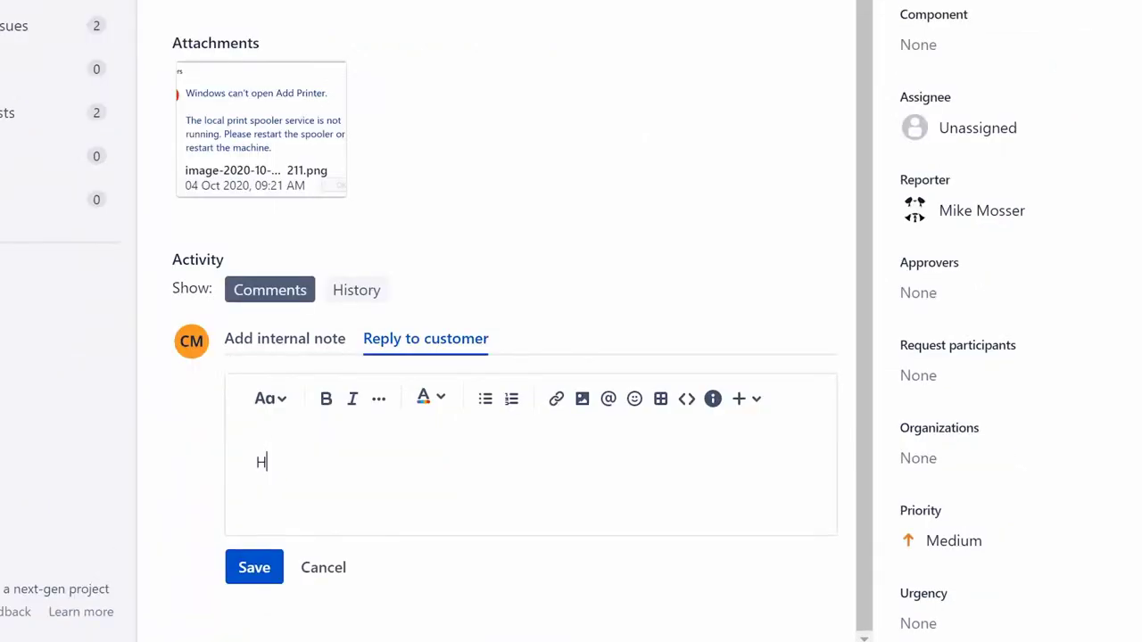
{"action": "key", "text": "BackSpace"}
{"action": "key", "text": "BackSpace"}
{"action": "type", "text": "lo Mike, I have enabled"}
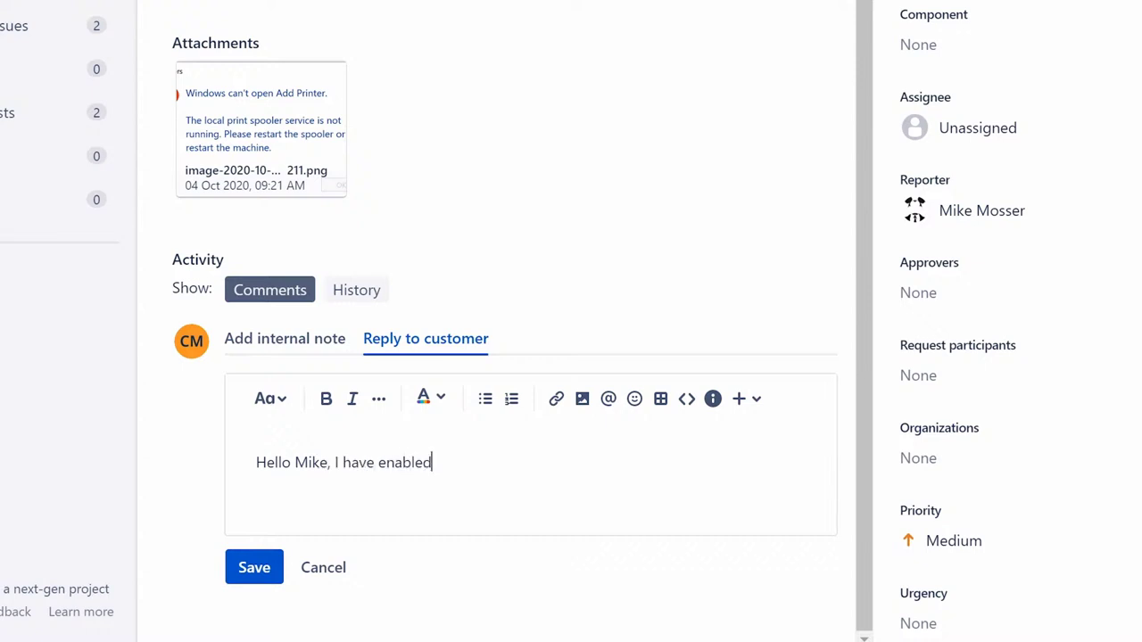
{"action": "type", "text": " Printing on yuou"}
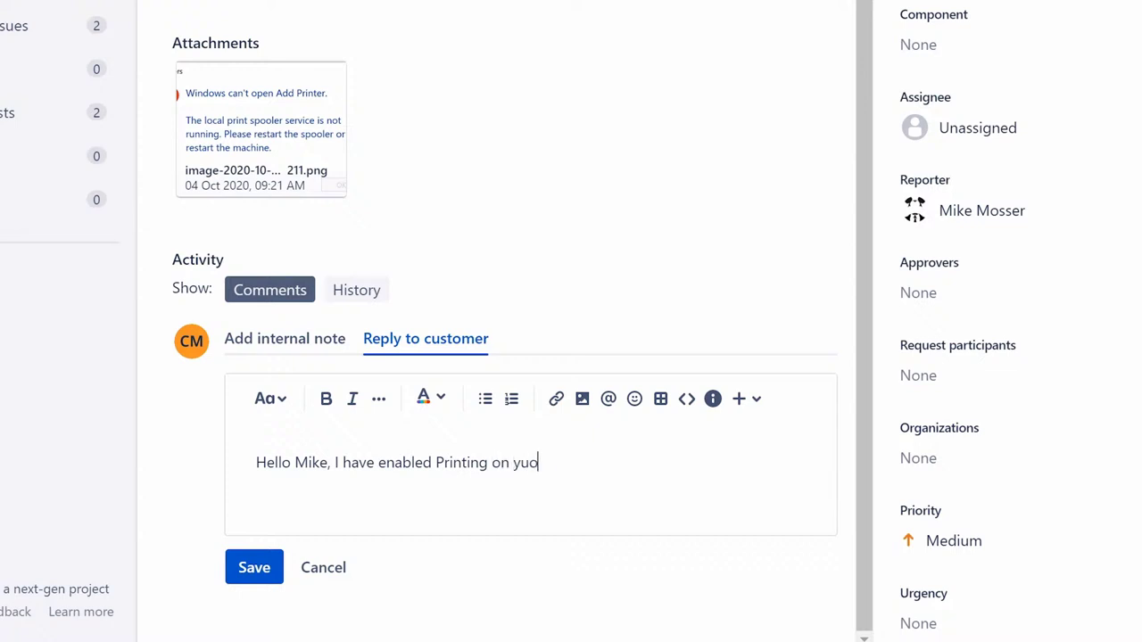
{"action": "key", "text": "BackSpace"}
{"action": "key", "text": "BackSpace"}
{"action": "key", "text": "BackSpace"}
{"action": "type", "text": "our comput"}
{"action": "type", "text": "e4"}
{"action": "key", "text": "BackSpace"}
{"action": "type", "text": "r. Please try "}
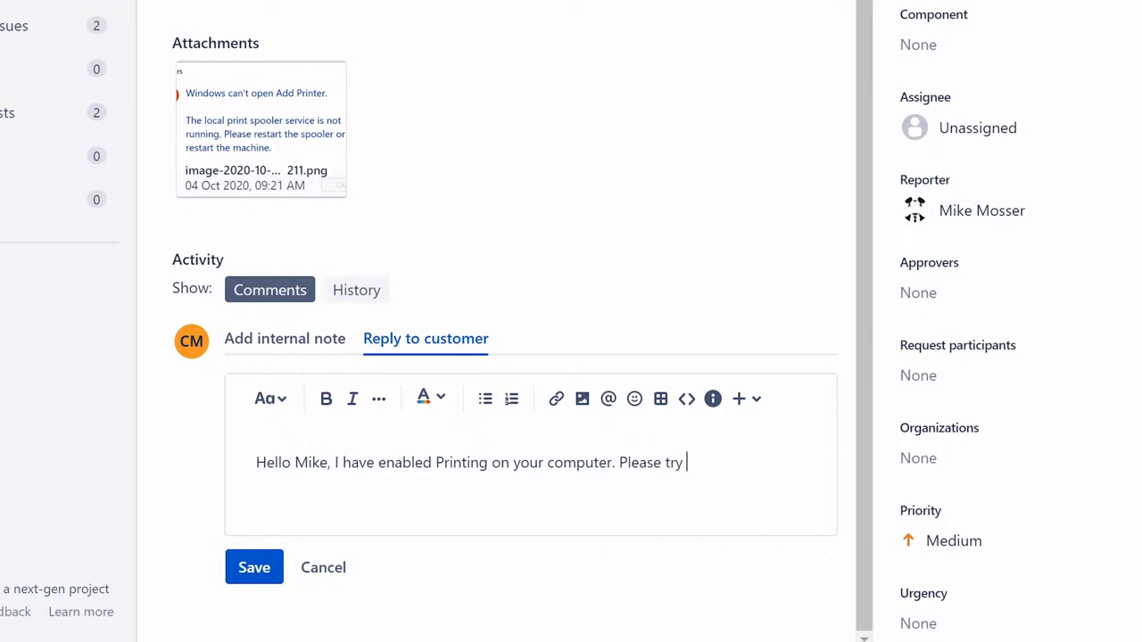
{"action": "type", "text": "again and let "}
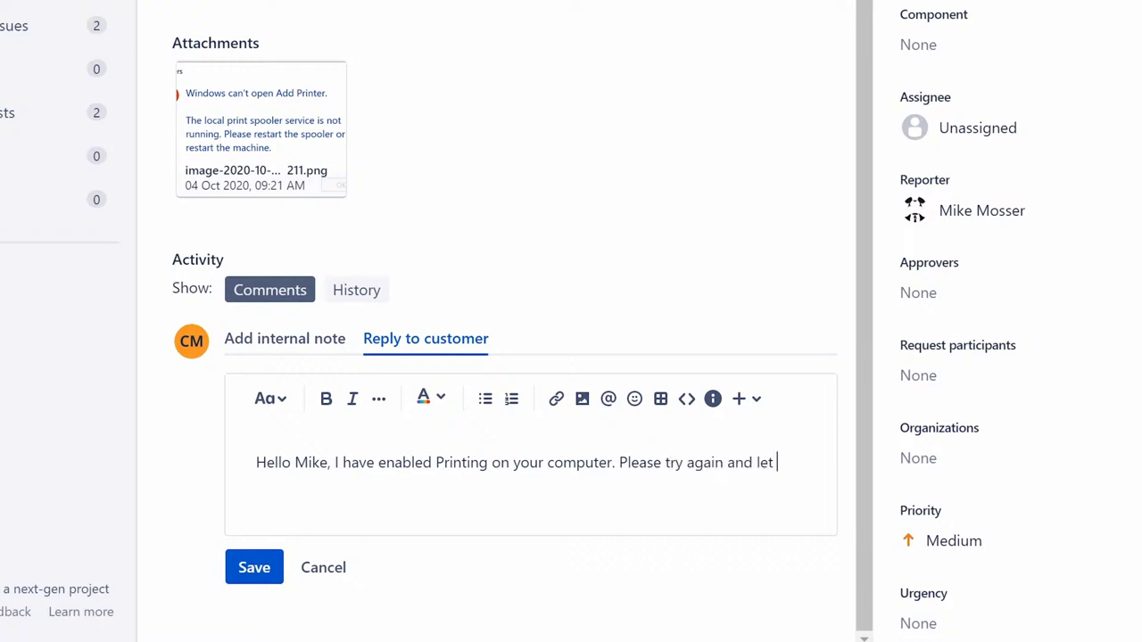
{"action": "type", "text": "me know if any "}
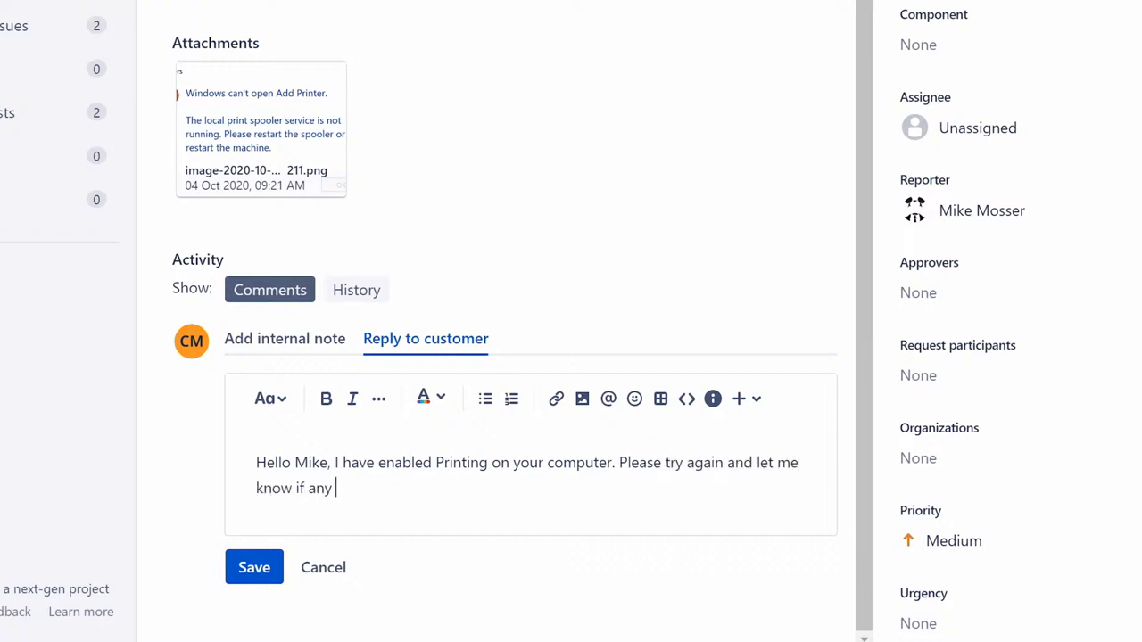
{"action": "type", "text": "issues. Ervin"}
{"action": "left_click", "coordinate": [239, 569]}
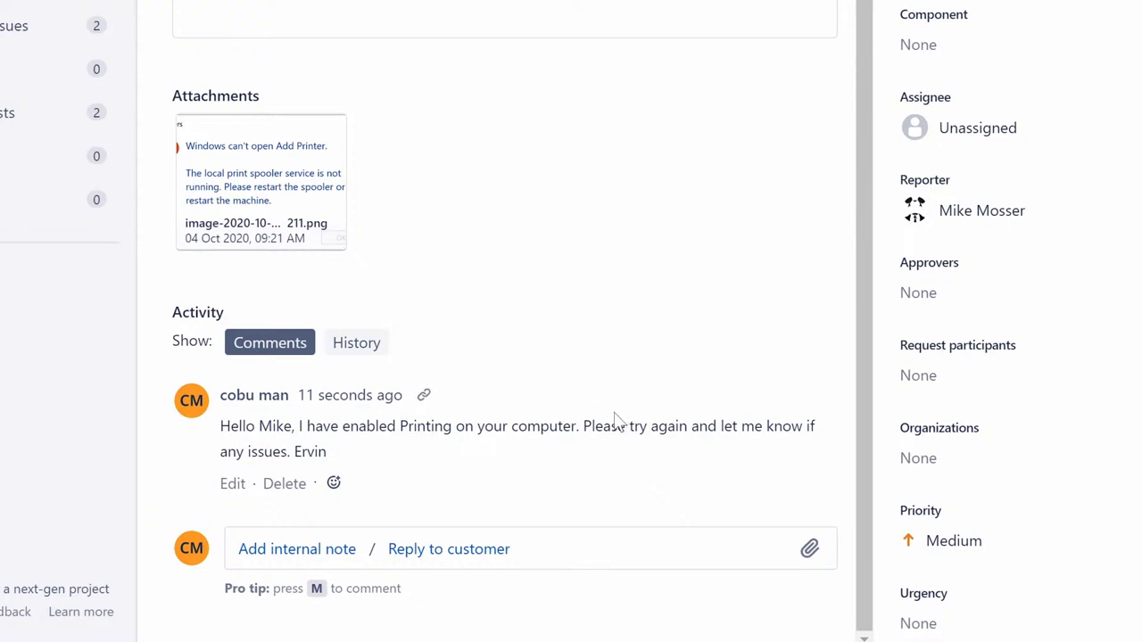
{"action": "left_click_drag", "start_coordinate": [583, 426], "coordinate": [326, 451]}
Save an internal note on ISD-36 reading 'Printing now works fine.', signed with the agent's name.
{"action": "left_click", "coordinate": [326, 452]}
{"action": "left_click", "coordinate": [323, 555]}
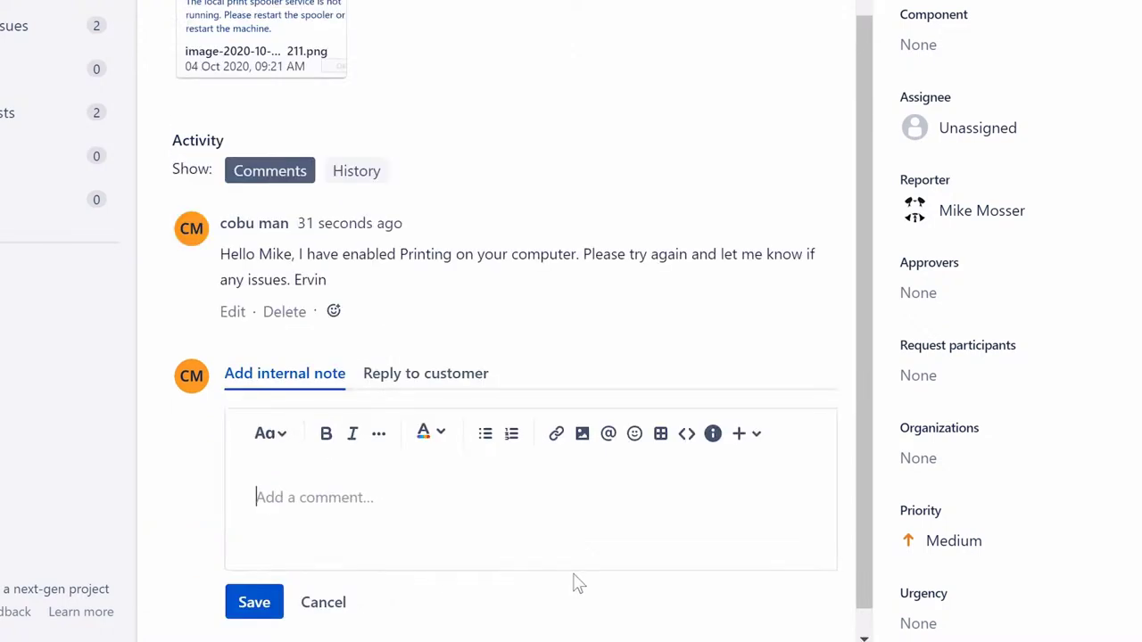
{"action": "type", "text": "Pr"}
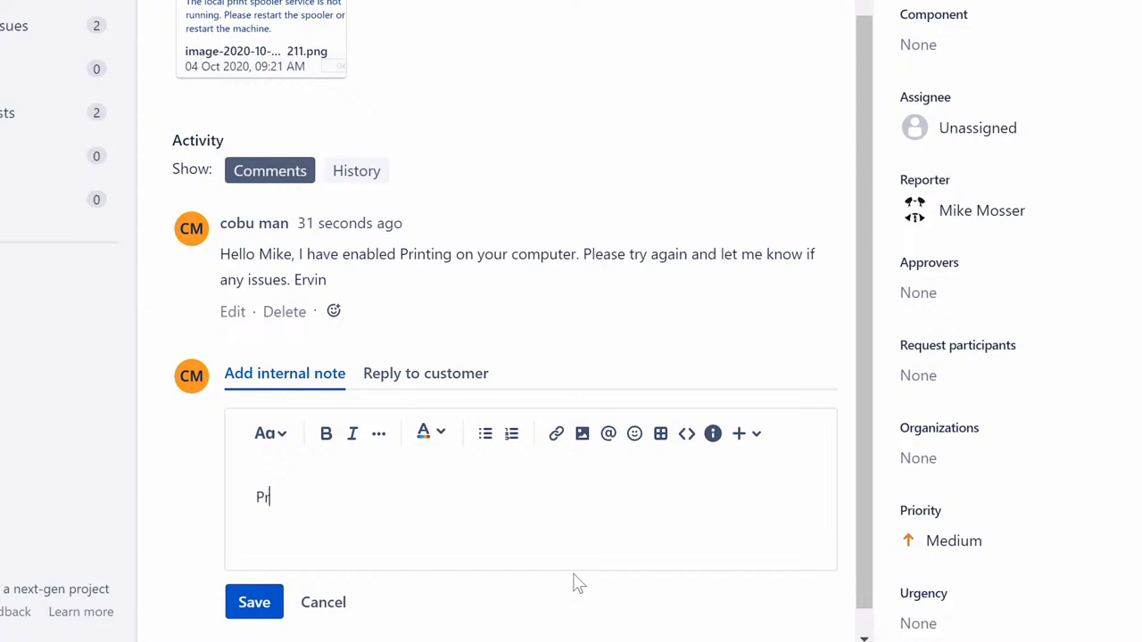
{"action": "type", "text": "inting now workis"}
{"action": "key", "text": "BackSpace"}
{"action": "key", "text": "BackSpace"}
{"action": "type", "text": "s "}
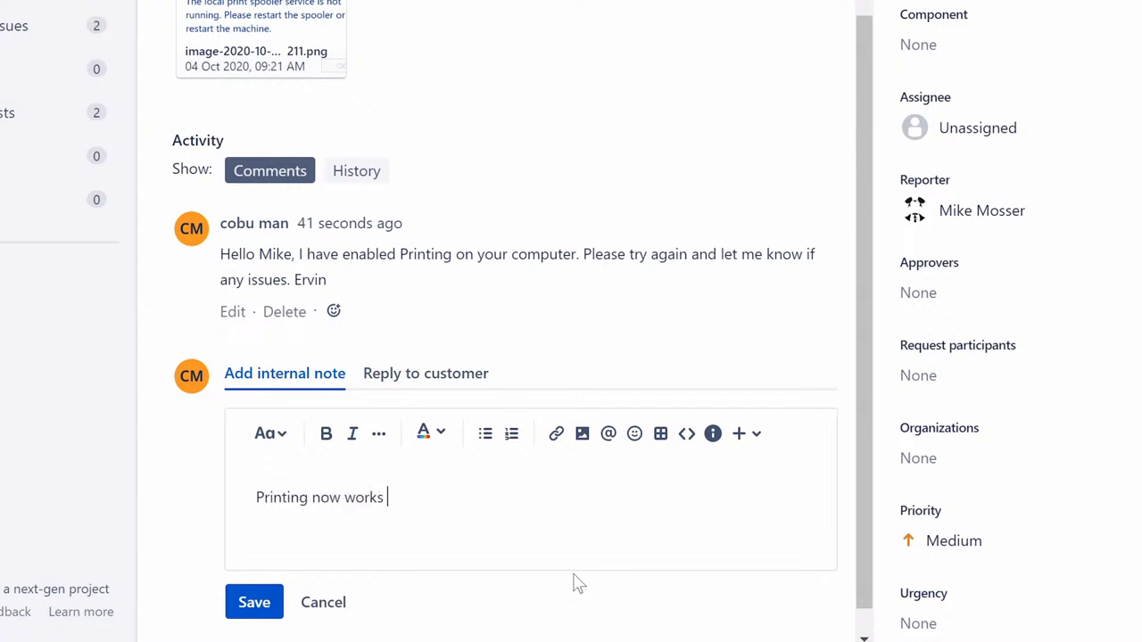
{"action": "type", "text": "fine. Ervin"}
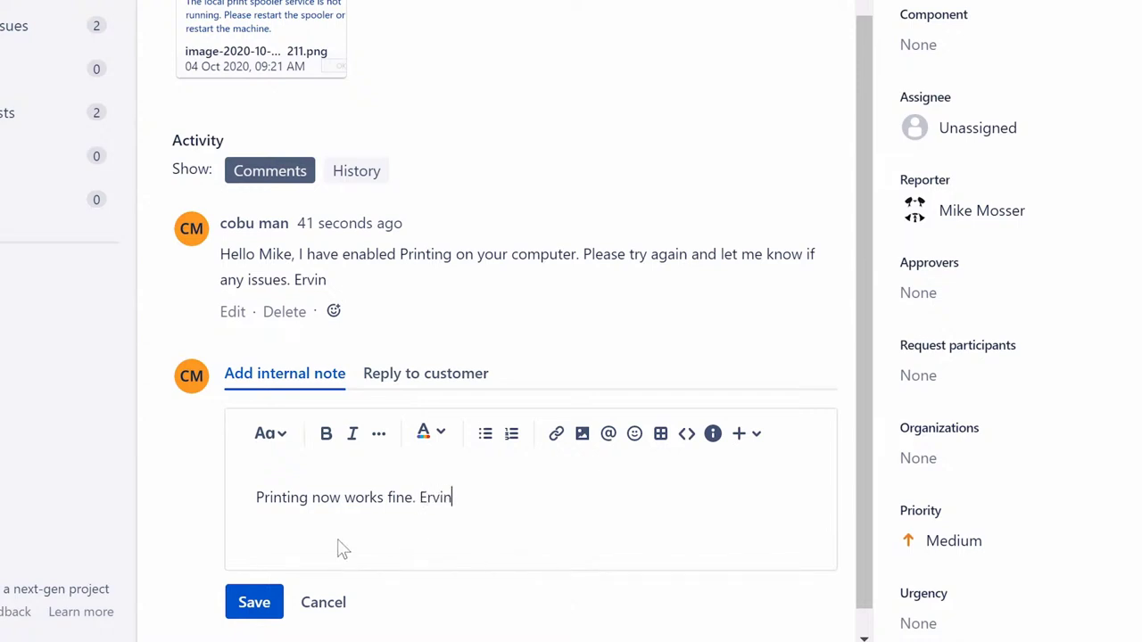
{"action": "left_click", "coordinate": [257, 601]}
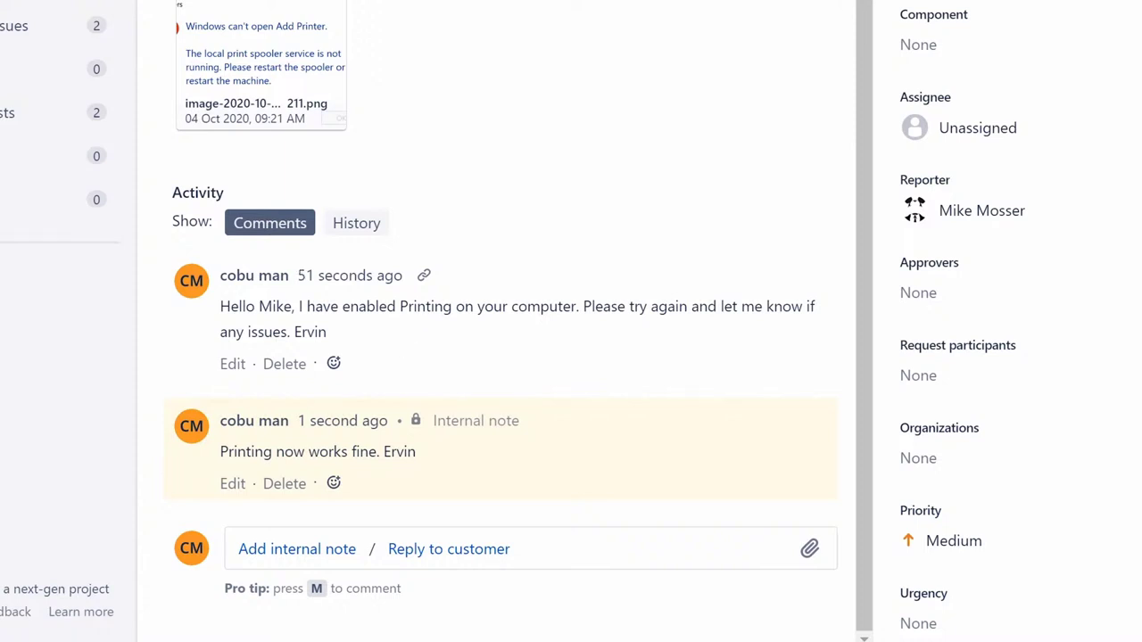
Change the ISD-36 request status from Waiting for support to Completed.
{"action": "scroll", "coordinate": [499, 357], "scroll_direction": "up", "scroll_amount": 3}
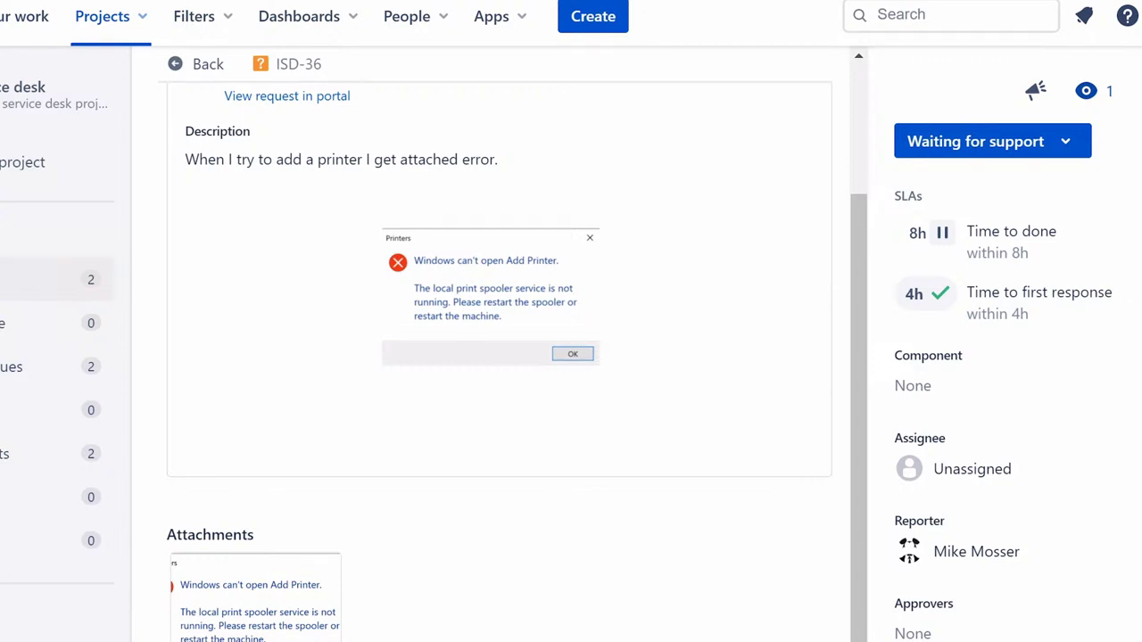
{"action": "scroll", "coordinate": [499, 357], "scroll_direction": "down", "scroll_amount": 3}
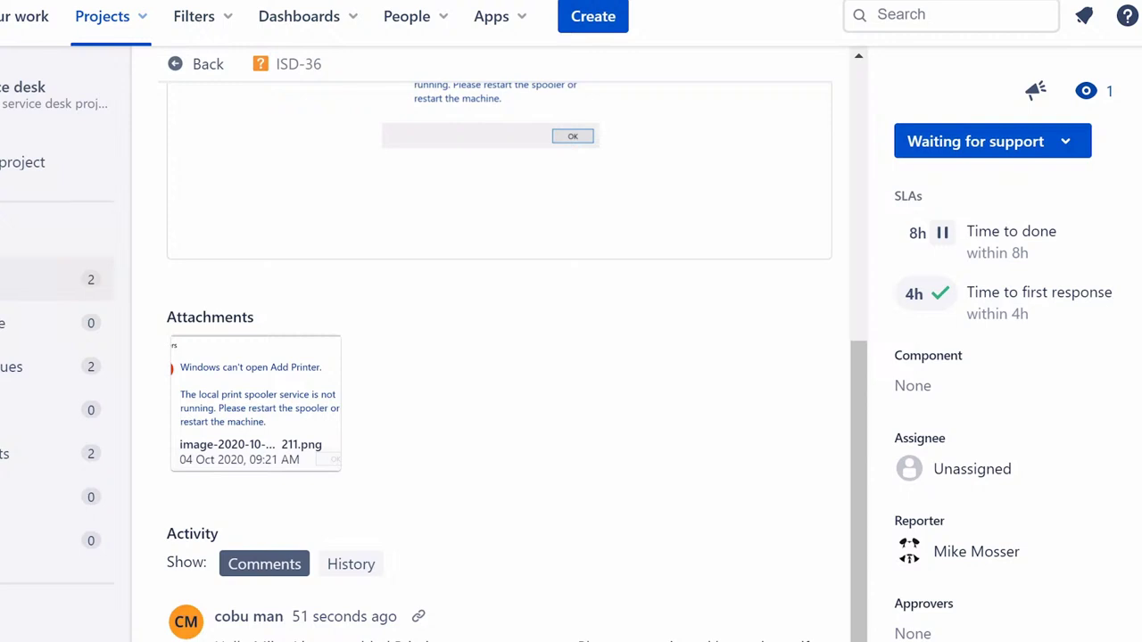
{"action": "scroll", "coordinate": [500, 357], "scroll_direction": "up", "scroll_amount": 4}
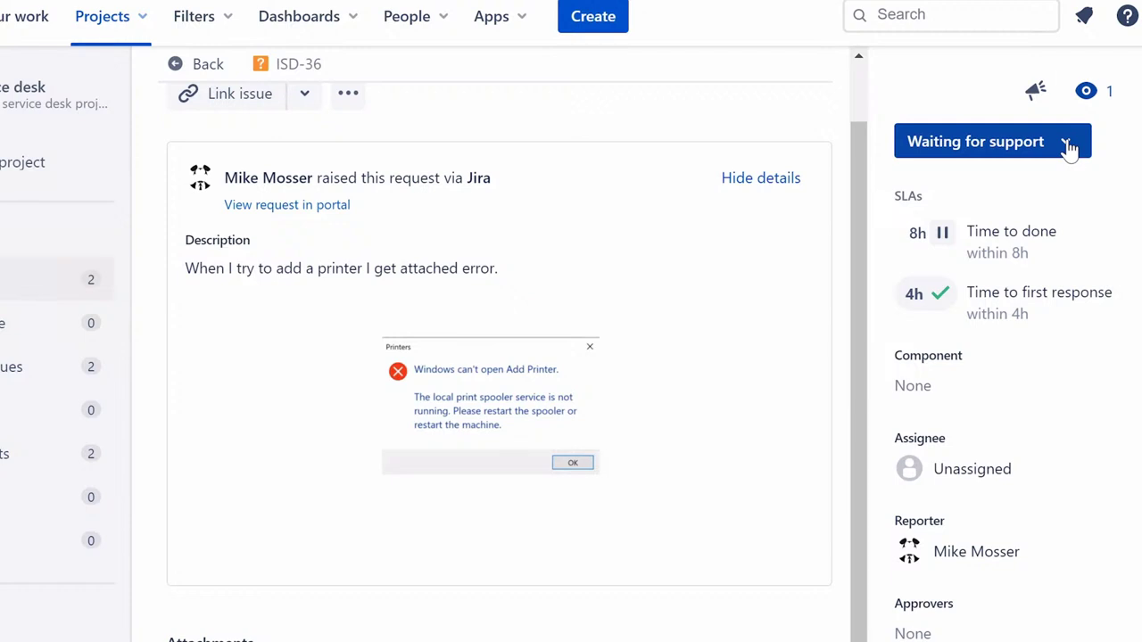
{"action": "left_click", "coordinate": [1067, 146]}
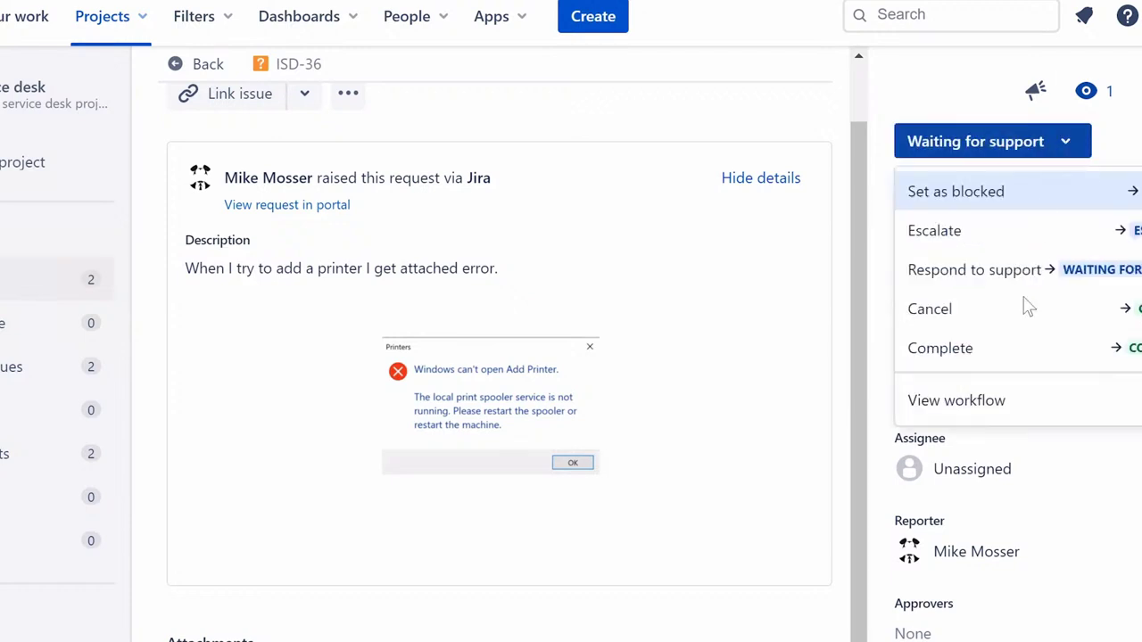
{"action": "left_click", "coordinate": [1001, 355]}
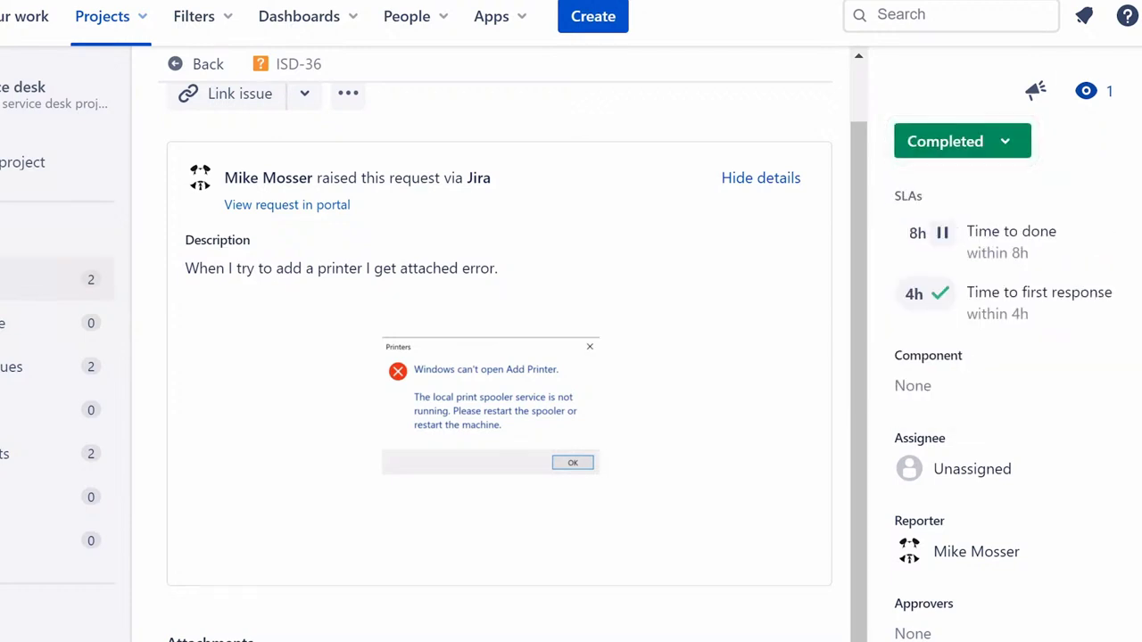
Open the ISD-37 'Computer Crashed.' request and read through its description.
{"action": "scroll", "coordinate": [57, 163], "scroll_direction": "down", "scroll_amount": 3}
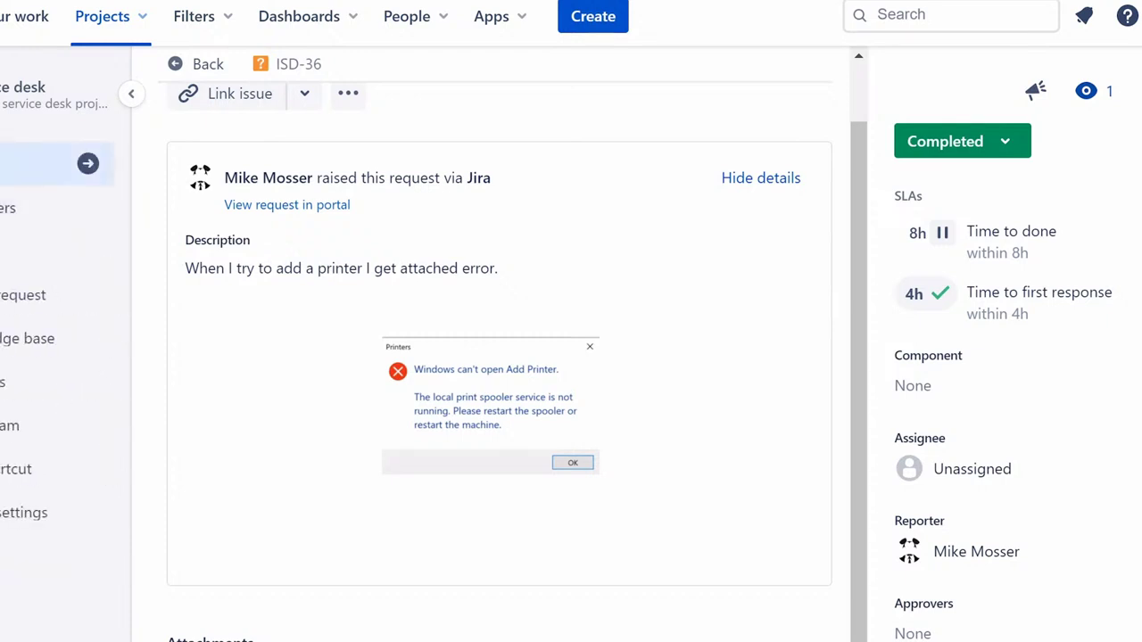
{"action": "scroll", "coordinate": [57, 162], "scroll_direction": "up", "scroll_amount": 3}
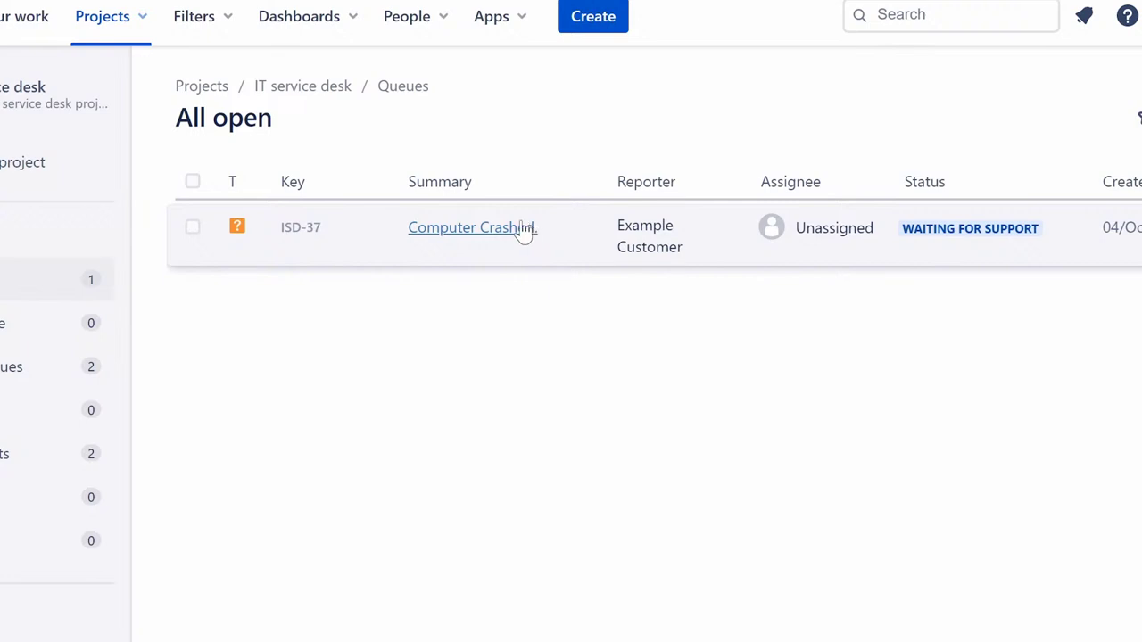
{"action": "left_click", "coordinate": [491, 230]}
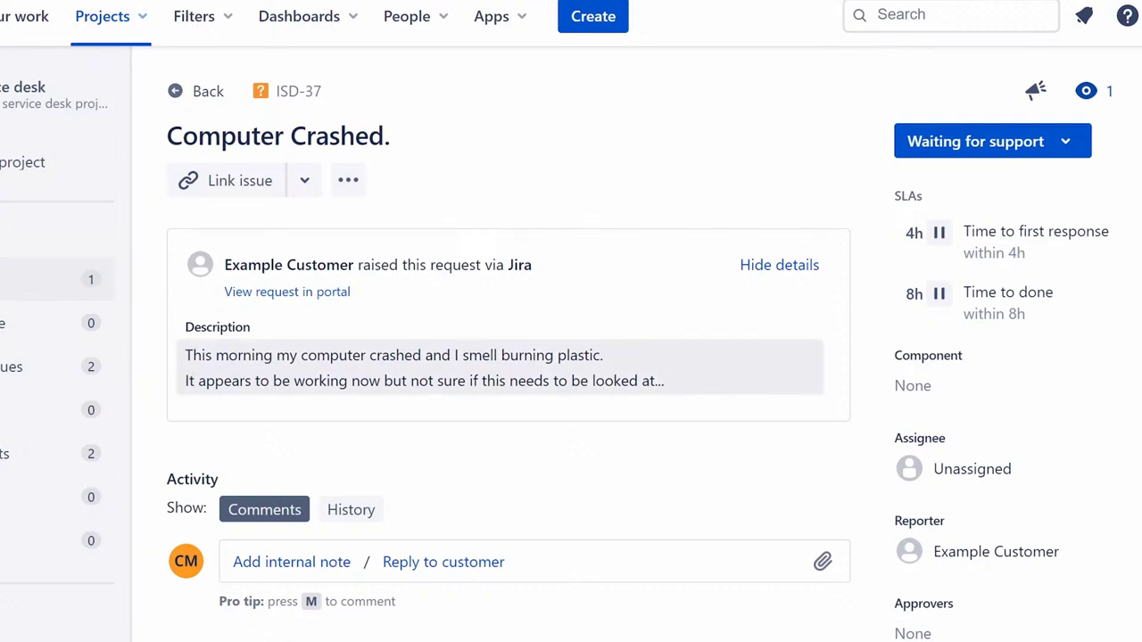
{"action": "left_click_drag", "start_coordinate": [193, 355], "coordinate": [627, 374]}
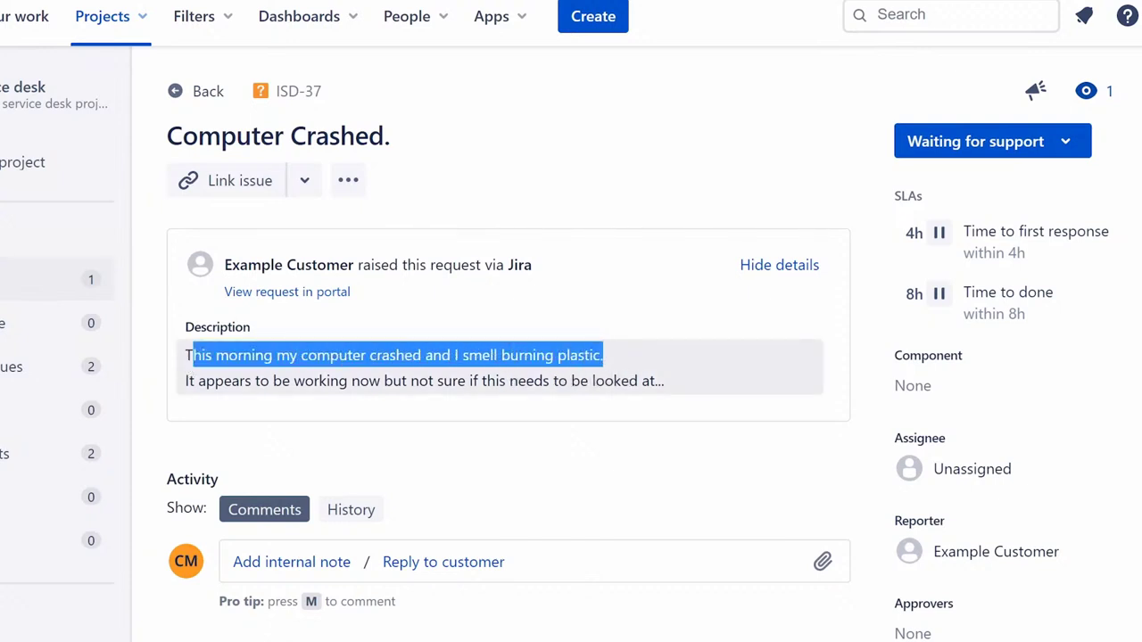
{"action": "left_click", "coordinate": [190, 392]}
{"action": "left_click_drag", "start_coordinate": [665, 382], "coordinate": [202, 383]}
{"action": "left_click", "coordinate": [201, 383]}
{"action": "left_click_drag", "start_coordinate": [664, 382], "coordinate": [196, 382]}
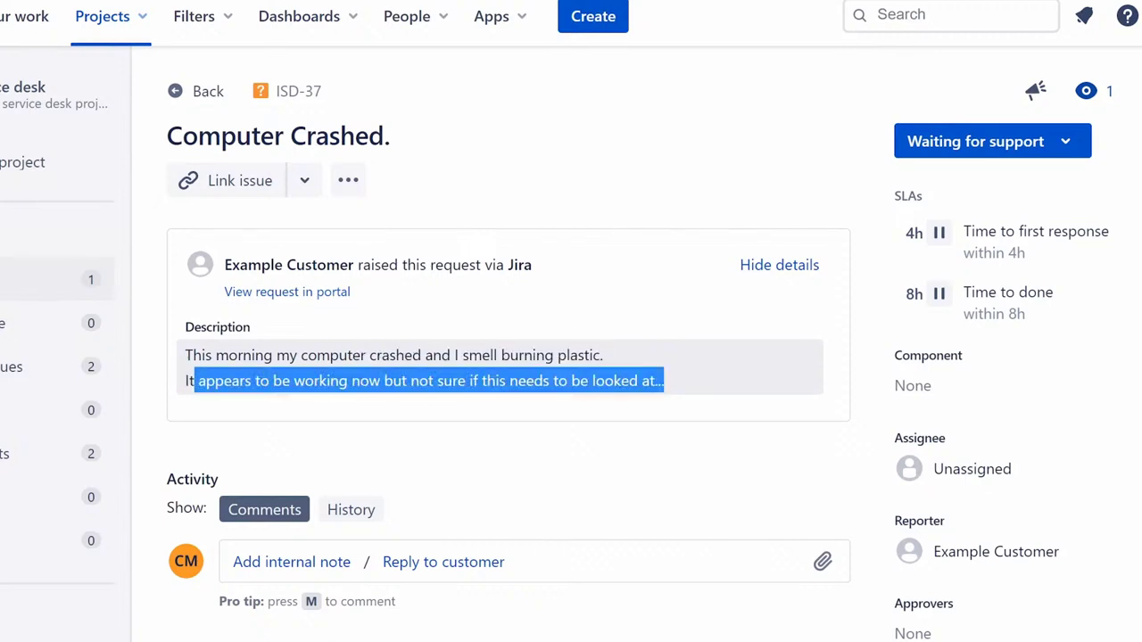
{"action": "left_click", "coordinate": [195, 382]}
{"action": "left_click_drag", "start_coordinate": [665, 382], "coordinate": [196, 382]}
{"action": "left_click_drag", "start_coordinate": [664, 381], "coordinate": [184, 381]}
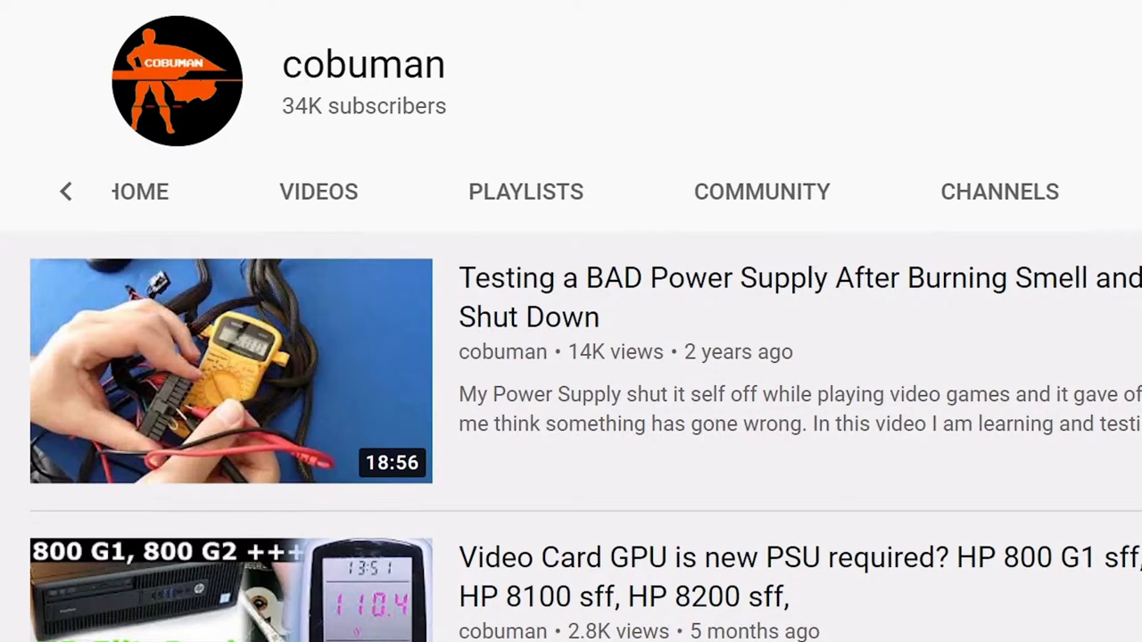
Show the channel's video list topped by 'Testing a BAD Power Supply After Burning Smell and Shut Down' (18:56).
{"action": "mouse_move", "coordinate": [815, 476]}
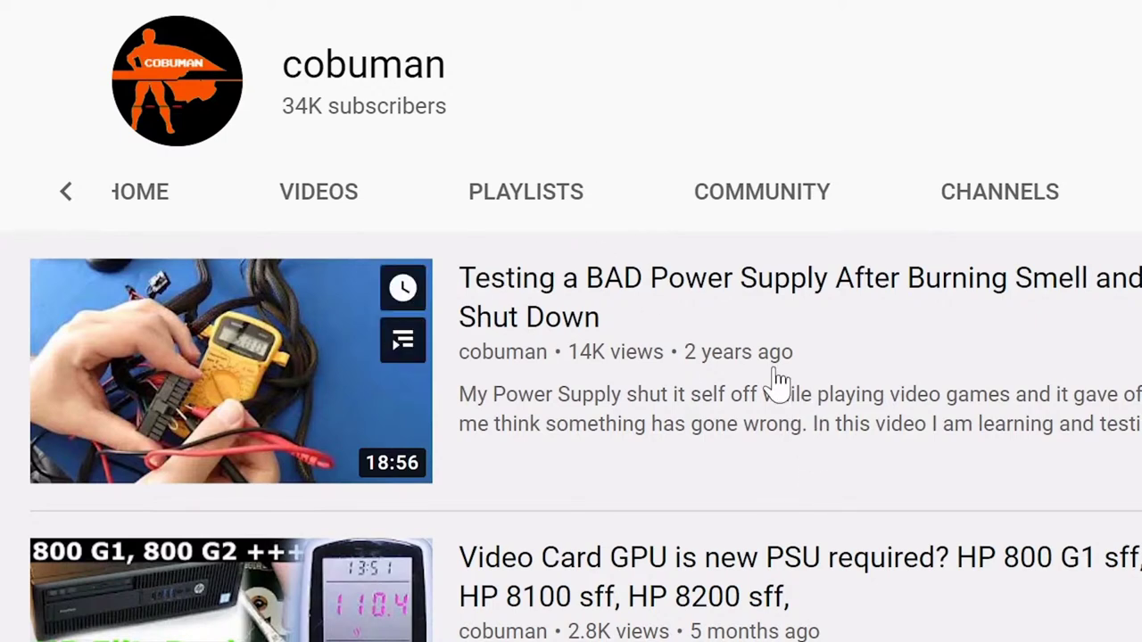
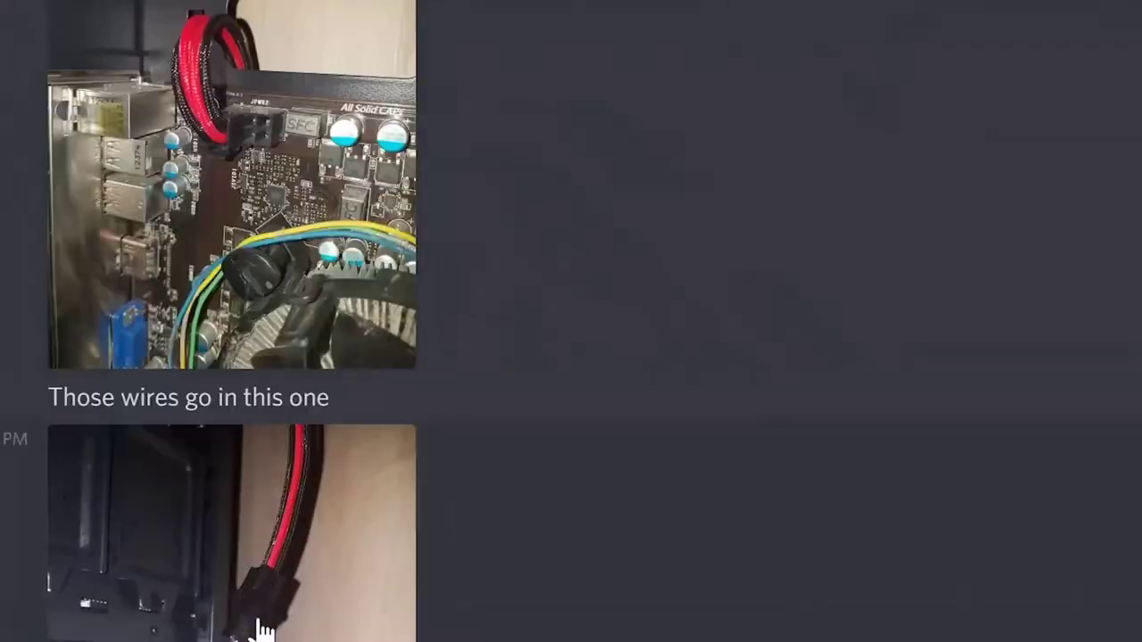
Enlarge the power-cable wiring photo in Discord, then close the image viewer.
{"action": "left_click", "coordinate": [271, 459]}
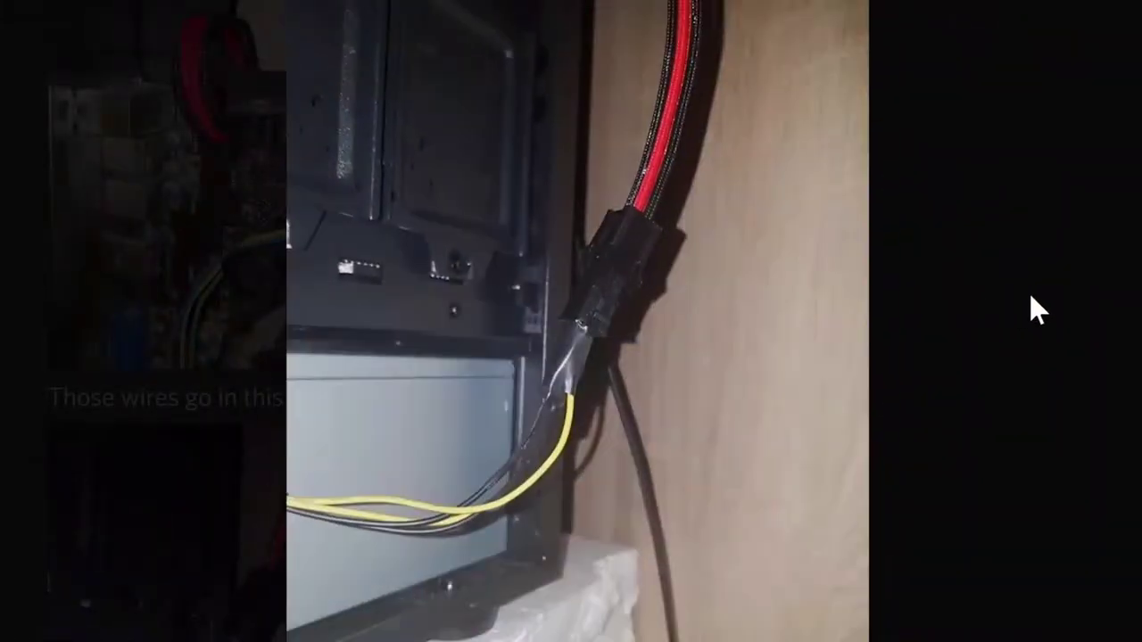
{"action": "left_click", "coordinate": [1029, 297]}
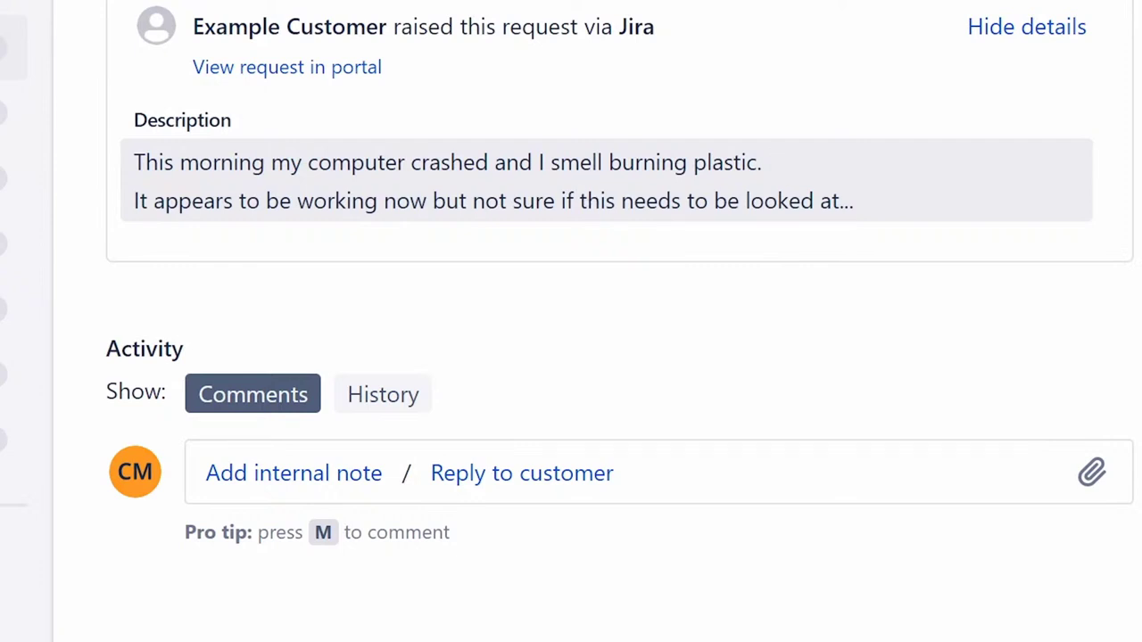
Draft a customer reply saying it sounds like a bad PSU and a local PC tech should look, signed with the agent's name.
{"action": "left_click", "coordinate": [517, 482]}
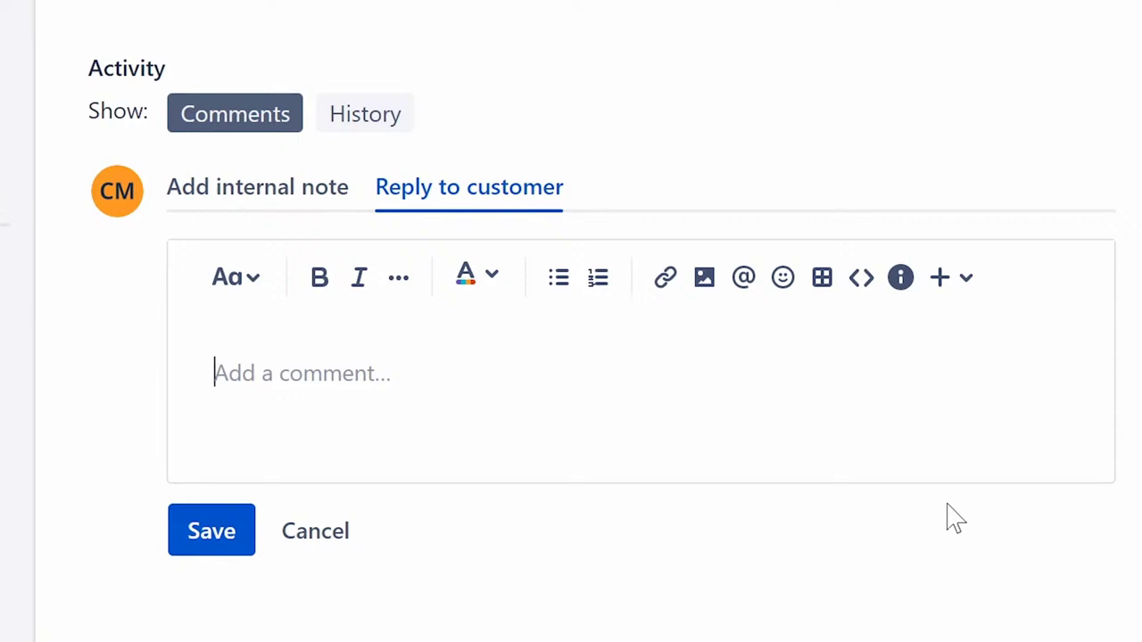
{"action": "type", "text": "Please"}
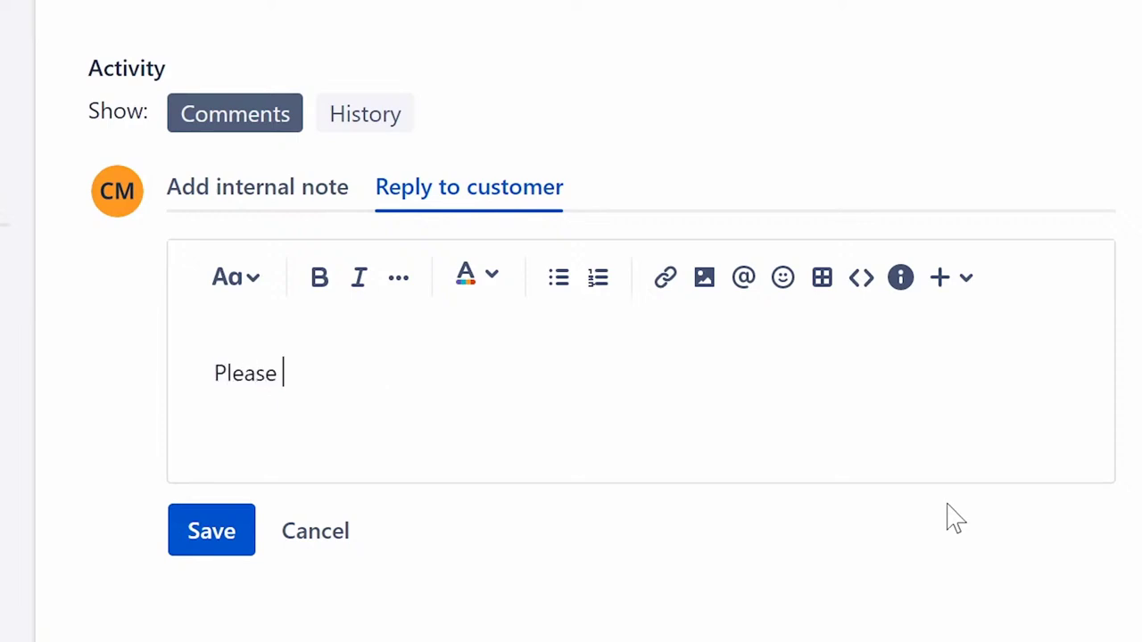
{"action": "key", "text": "BackSpace"}
{"action": "key", "text": "BackSpace"}
{"action": "key", "text": "BackSpace"}
{"action": "key", "text": "BackSpace"}
{"action": "key", "text": "BackSpace"}
{"action": "key", "text": "BackSpace"}
{"action": "key", "text": "BackSpace"}
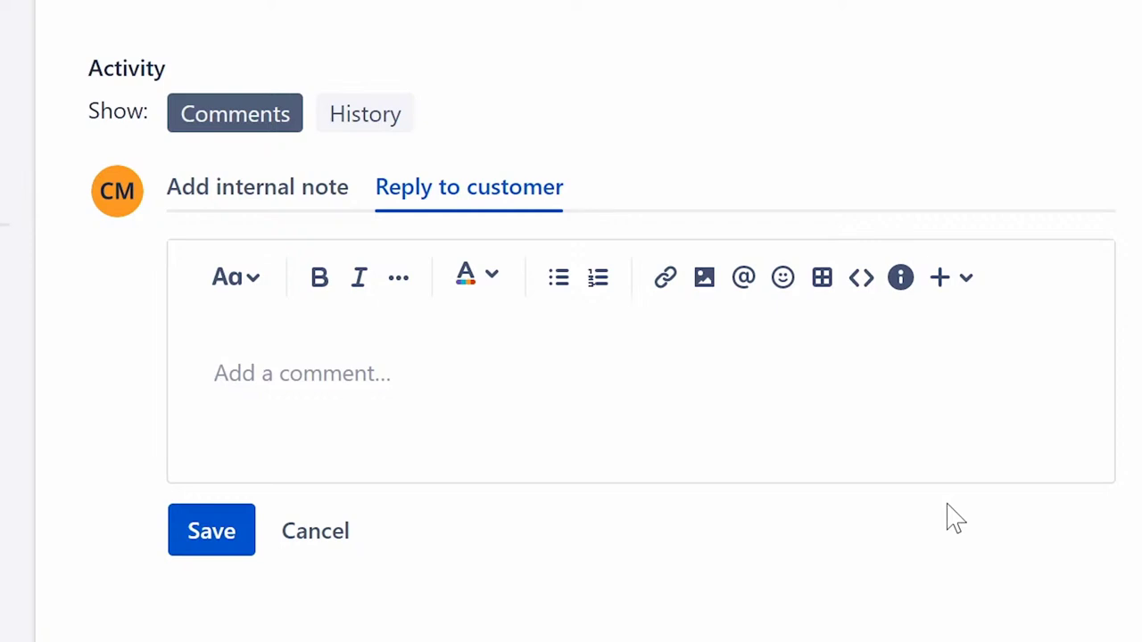
{"action": "type", "text": "Hello, "}
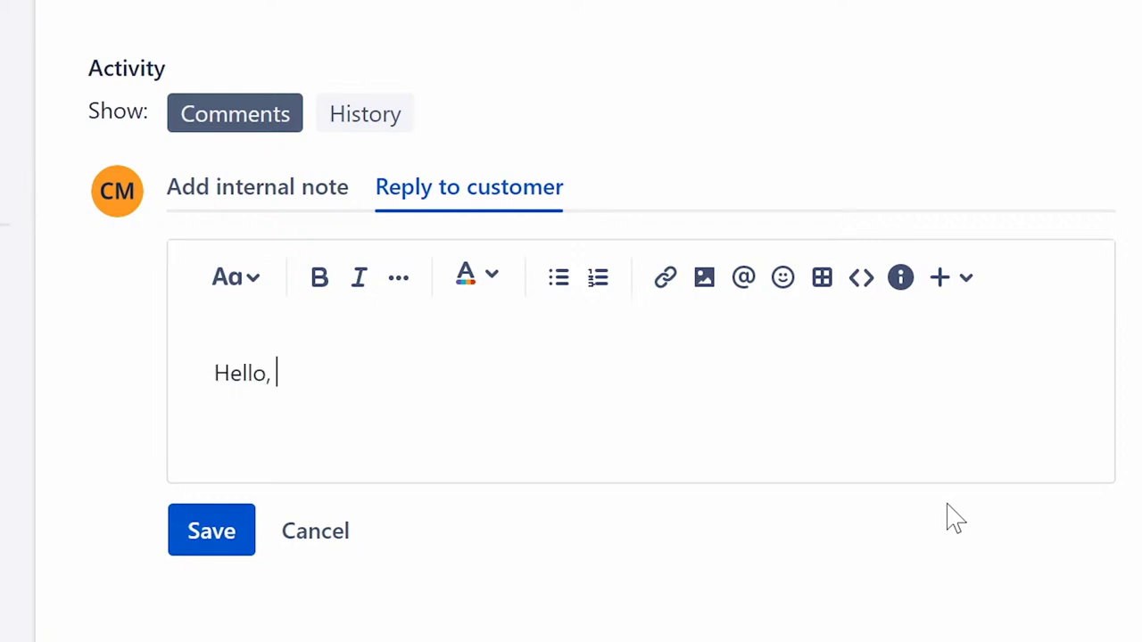
{"action": "type", "text": "it sounds li"}
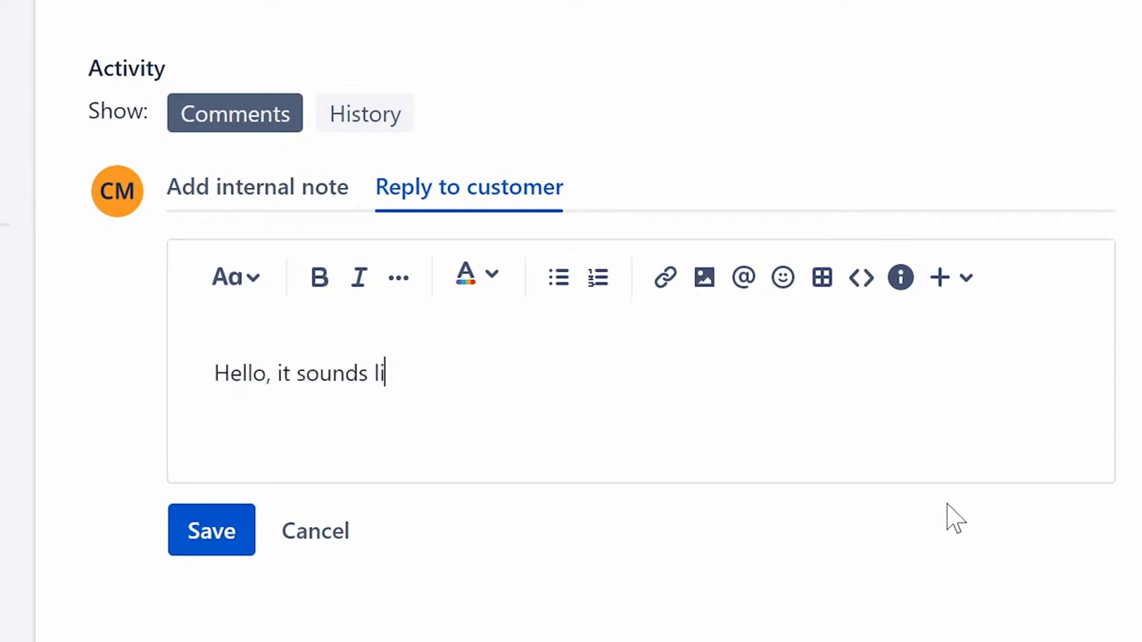
{"action": "type", "text": "ke you have a "}
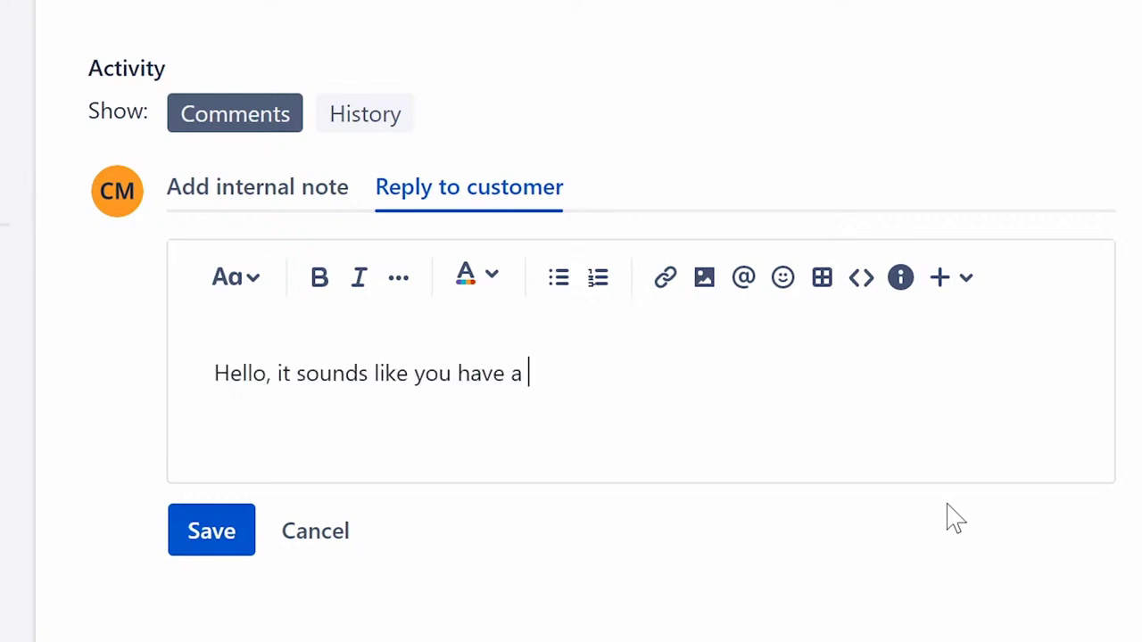
{"action": "type", "text": "bad PSU"}
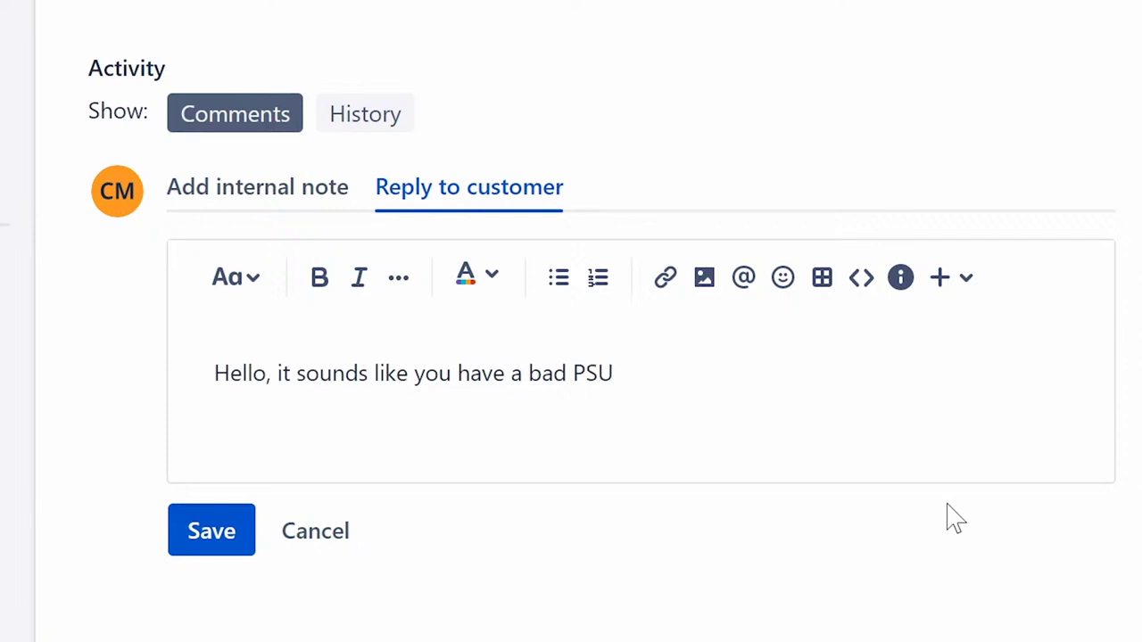
{"action": "type", "text": ". Please "}
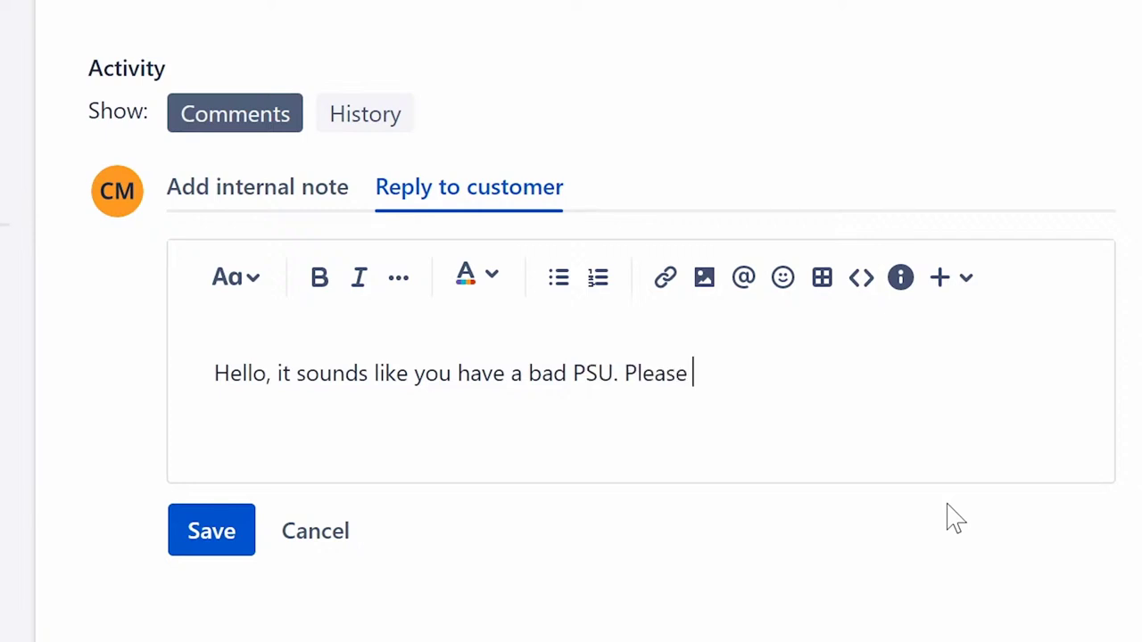
{"action": "type", "text": "take your "}
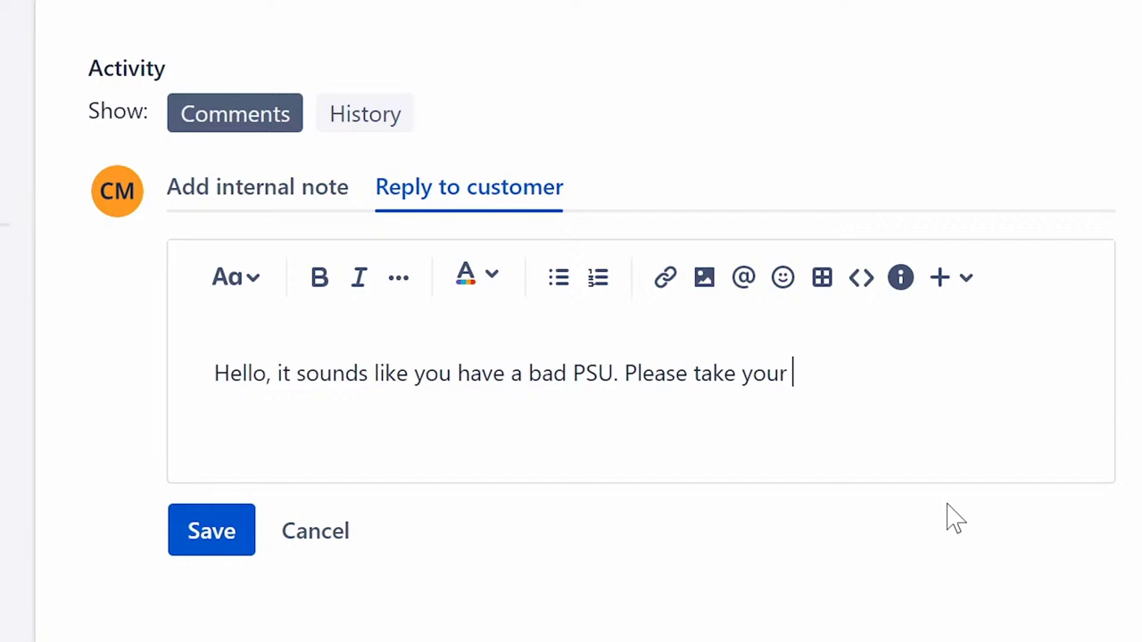
{"action": "type", "text": "computer"}
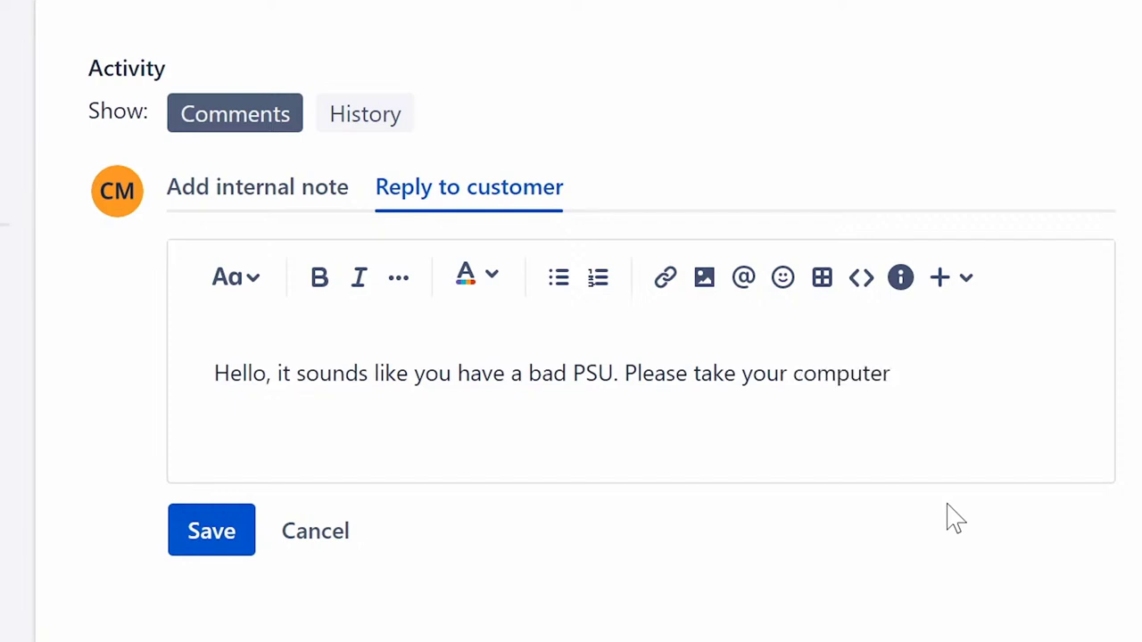
{"action": "type", "text": " to local Pc tech to ha"}
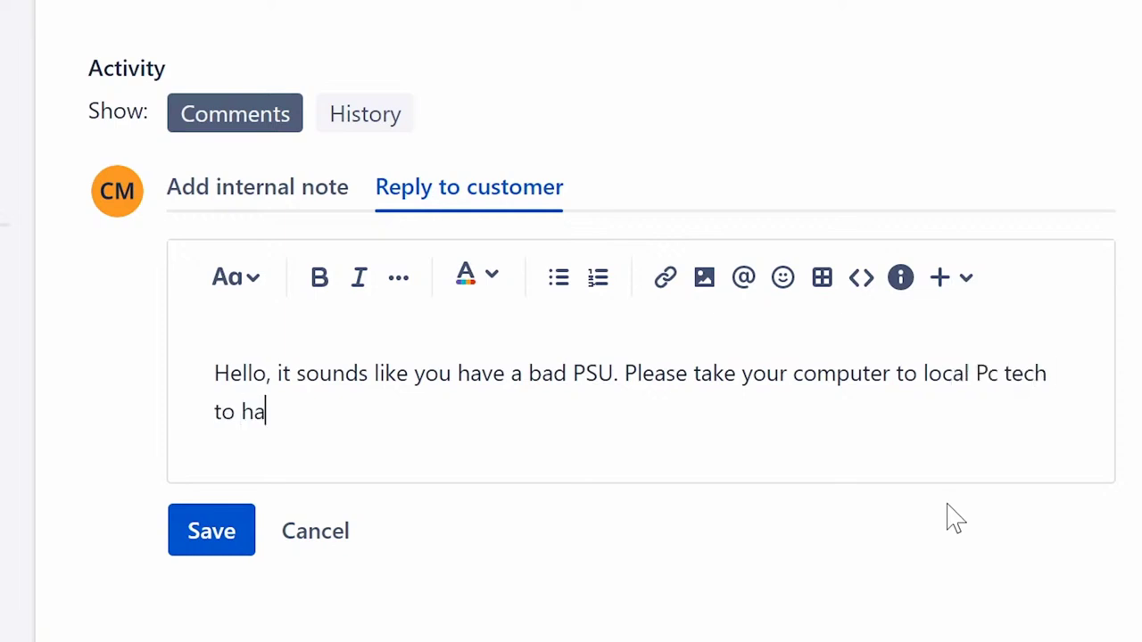
{"action": "key", "text": "BackSpace"}
{"action": "key", "text": "BackSpace"}
{"action": "type", "text": "take a loo"}
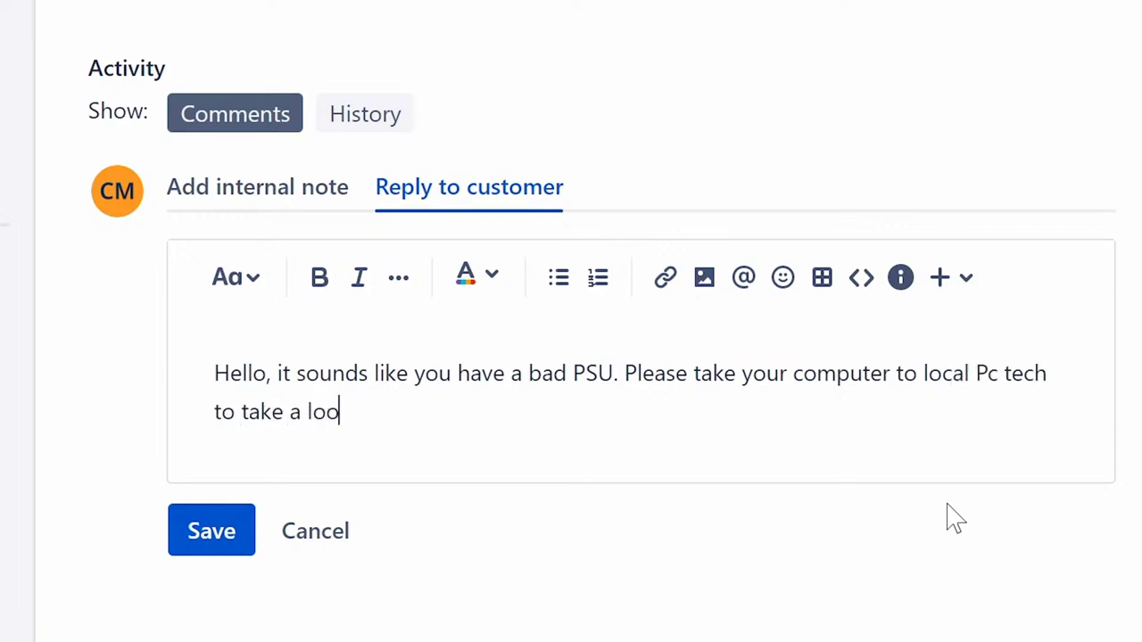
{"action": "type", "text": "k. Ervin"}
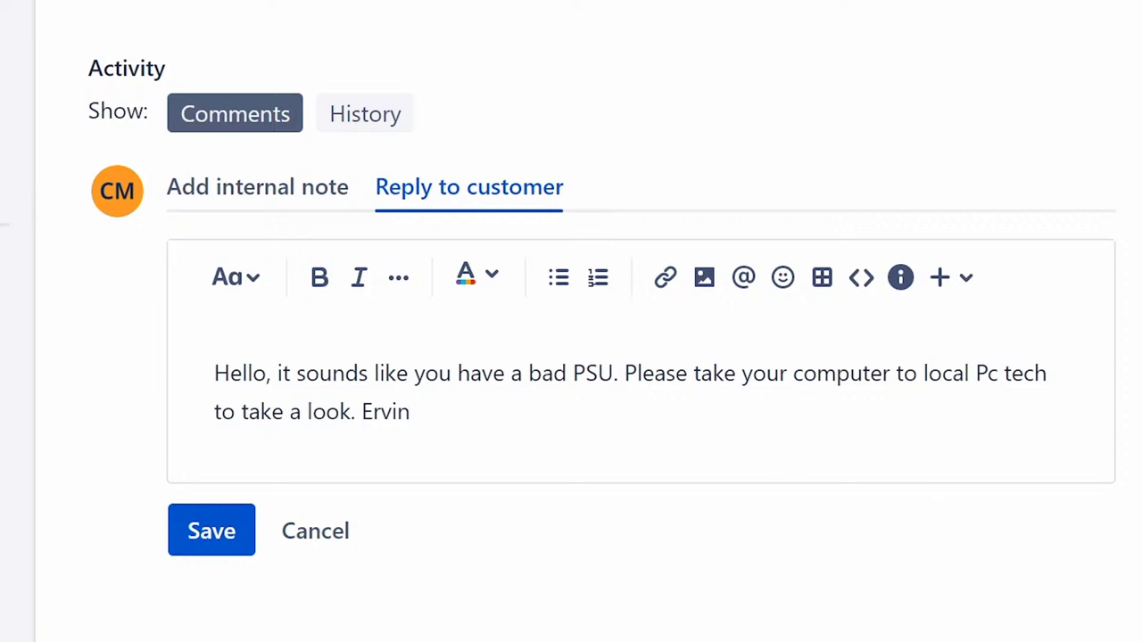
{"action": "left_click", "coordinate": [510, 373]}
{"action": "left_click", "coordinate": [685, 373]}
Save the bad-PSU reply so it is posted to the customer.
{"action": "left_click", "coordinate": [194, 541]}
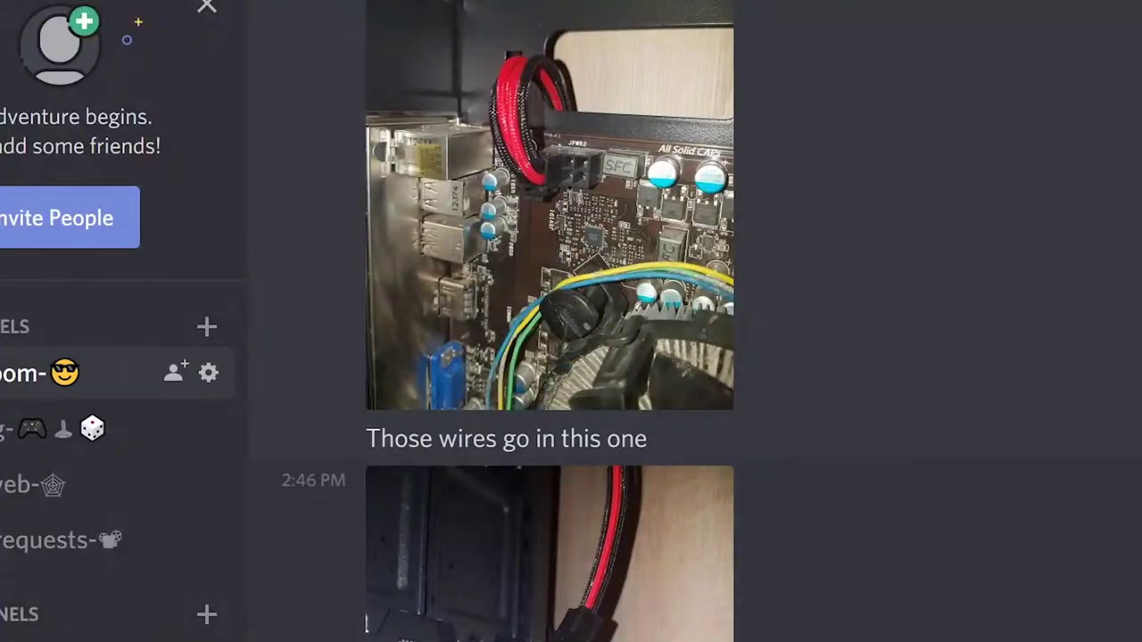
Scroll the Discord chat to the 36,05 € replacement power supply message.
{"action": "scroll", "coordinate": [684, 416], "scroll_direction": "down", "scroll_amount": 5}
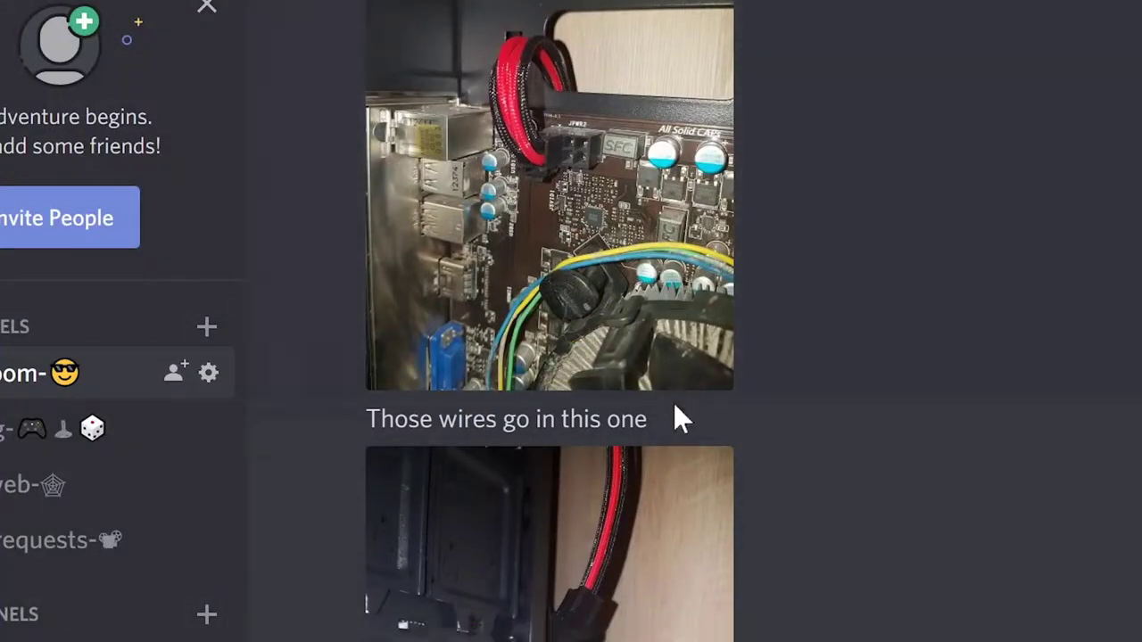
{"action": "scroll", "coordinate": [683, 392], "scroll_direction": "down", "scroll_amount": 5}
{"action": "scroll", "coordinate": [723, 364], "scroll_direction": "up", "scroll_amount": 2}
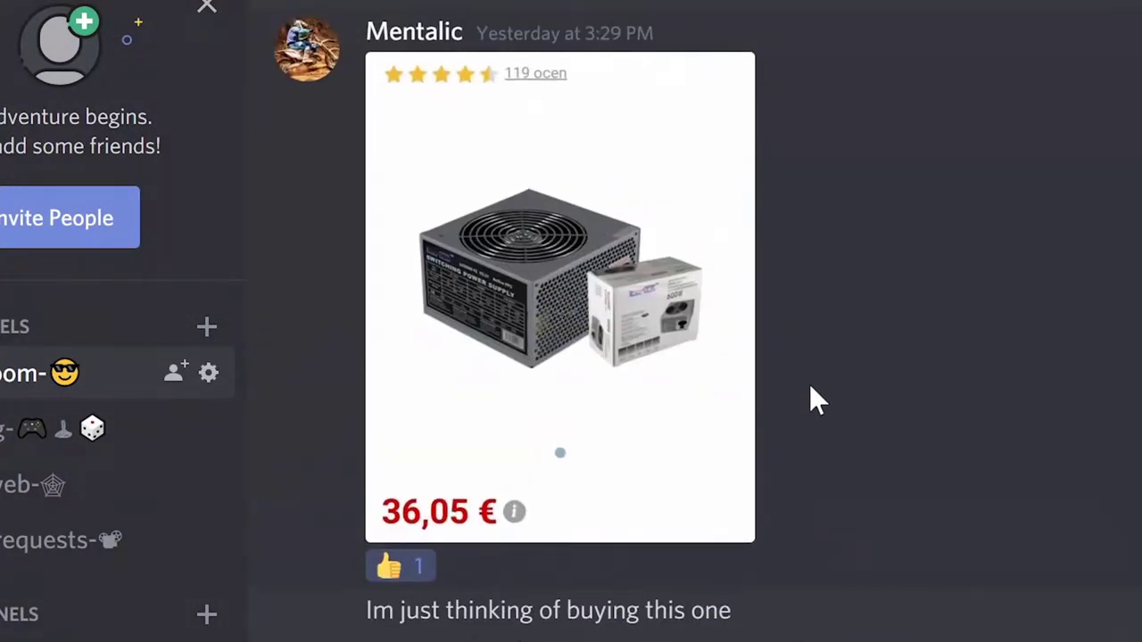
{"action": "scroll", "coordinate": [874, 499], "scroll_direction": "up", "scroll_amount": 2}
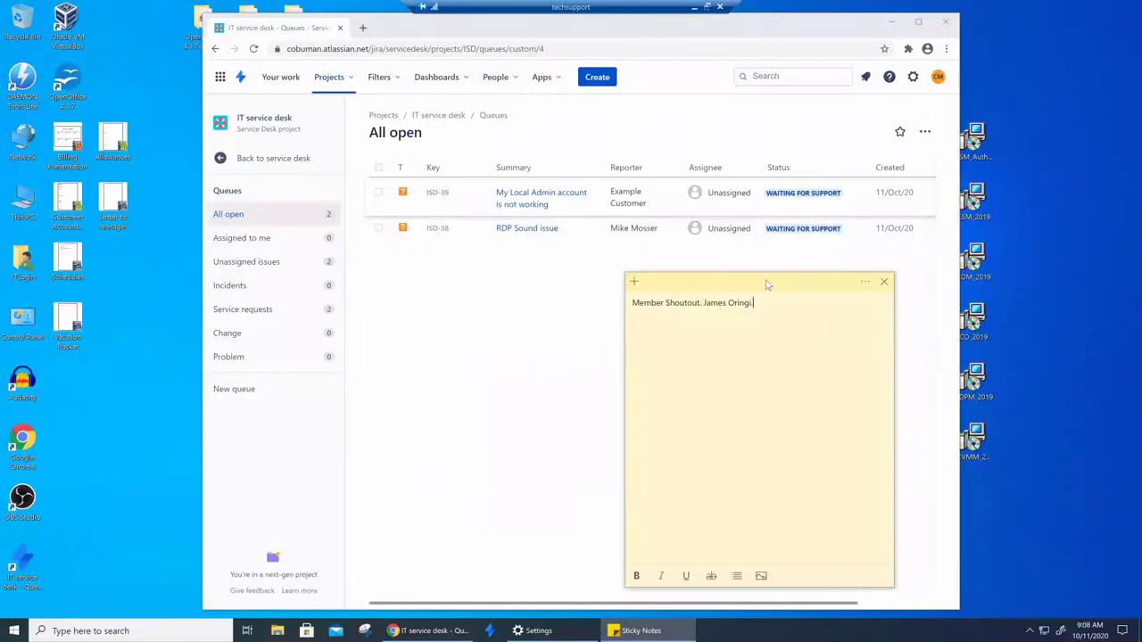
Bring the Jira All open queue window in front of the sticky note.
{"action": "left_click", "coordinate": [366, 234]}
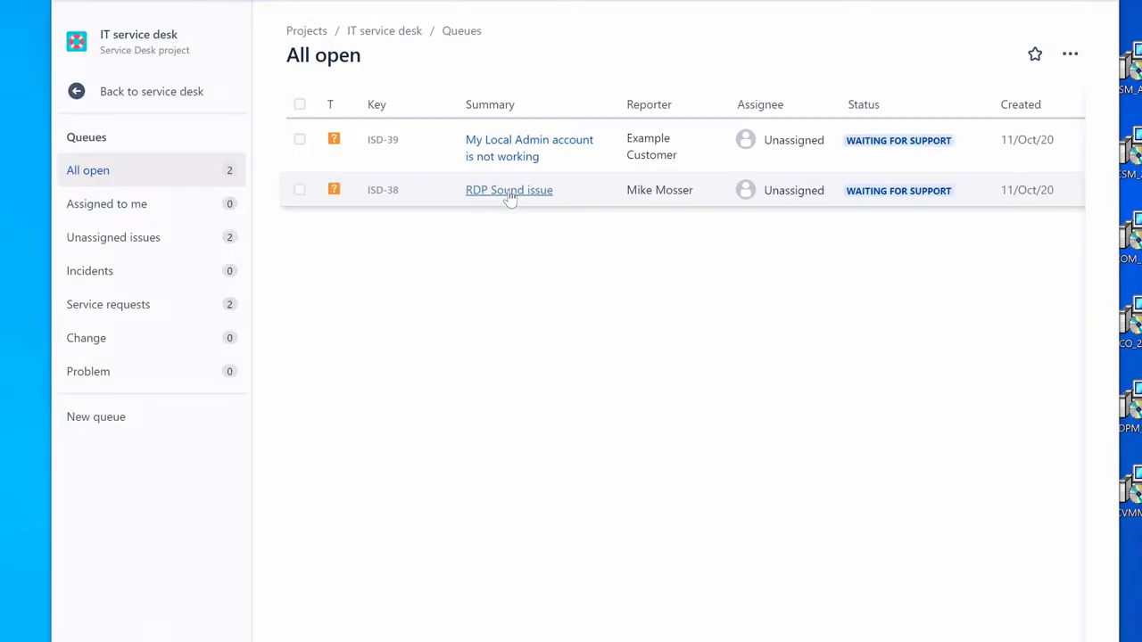
Open request ISD-38 'RDP Sound issue' and highlight the audio part of its description.
{"action": "left_click", "coordinate": [510, 195]}
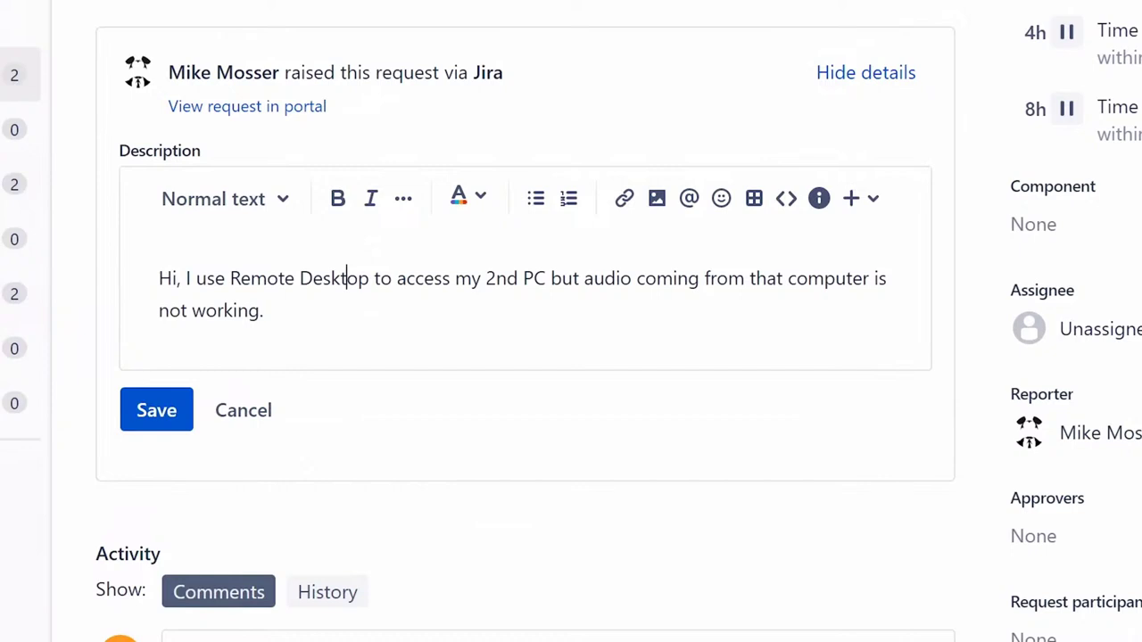
{"action": "key", "text": "ctrl+Left"}
{"action": "key", "text": "ctrl+shift+Right"}
{"action": "key", "text": "ctrl+shift+Right"}
{"action": "key", "text": "ctrl+shift+Right"}
{"action": "key", "text": "ctrl+shift+Right"}
{"action": "key", "text": "ctrl+shift+Right"}
{"action": "key", "text": "ctrl+shift+Right"}
{"action": "key", "text": "Right"}
{"action": "key", "text": "ctrl+Right"}
{"action": "key", "text": "shift+Right"}
{"action": "key", "text": "shift+Right"}
{"action": "key", "text": "shift+Right"}
{"action": "key", "text": "shift+Right"}
{"action": "key", "text": "shift+Right"}
{"action": "key", "text": "shift+Right"}
{"action": "key", "text": "shift+Right"}
{"action": "key", "text": "shift+Right"}
{"action": "key", "text": "shift+Right"}
{"action": "key", "text": "shift+Right"}
{"action": "key", "text": "shift+Right"}
{"action": "key", "text": "shift+Right"}
{"action": "key", "text": "shift+Right"}
{"action": "key", "text": "shift+Right"}
{"action": "key", "text": "shift+Right"}
{"action": "key", "text": "shift+Right"}
{"action": "key", "text": "shift+Right"}
{"action": "key", "text": "shift+Right"}
{"action": "key", "text": "shift+Right"}
{"action": "key", "text": "shift+Right"}
{"action": "key", "text": "shift+Right"}
{"action": "key", "text": "shift+Right"}
{"action": "key", "text": "shift+Right"}
{"action": "key", "text": "shift+Right"}
{"action": "key", "text": "shift+Right"}
{"action": "key", "text": "shift+Right"}
{"action": "key", "text": "shift+Right"}
{"action": "key", "text": "shift+Right"}
{"action": "key", "text": "shift+Right"}
{"action": "key", "text": "shift+Right"}
{"action": "key", "text": "shift+Right"}
{"action": "key", "text": "shift+Right"}
{"action": "key", "text": "shift+Right"}
{"action": "key", "text": "shift+Right"}
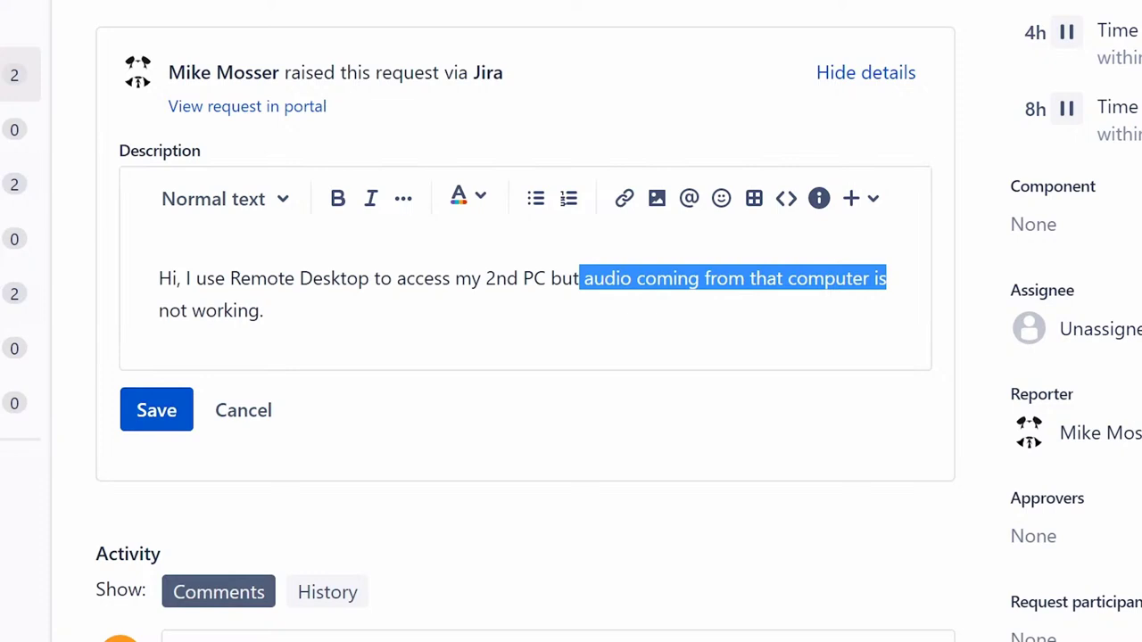
{"action": "key", "text": "shift+Down"}
{"action": "key", "text": "Right"}
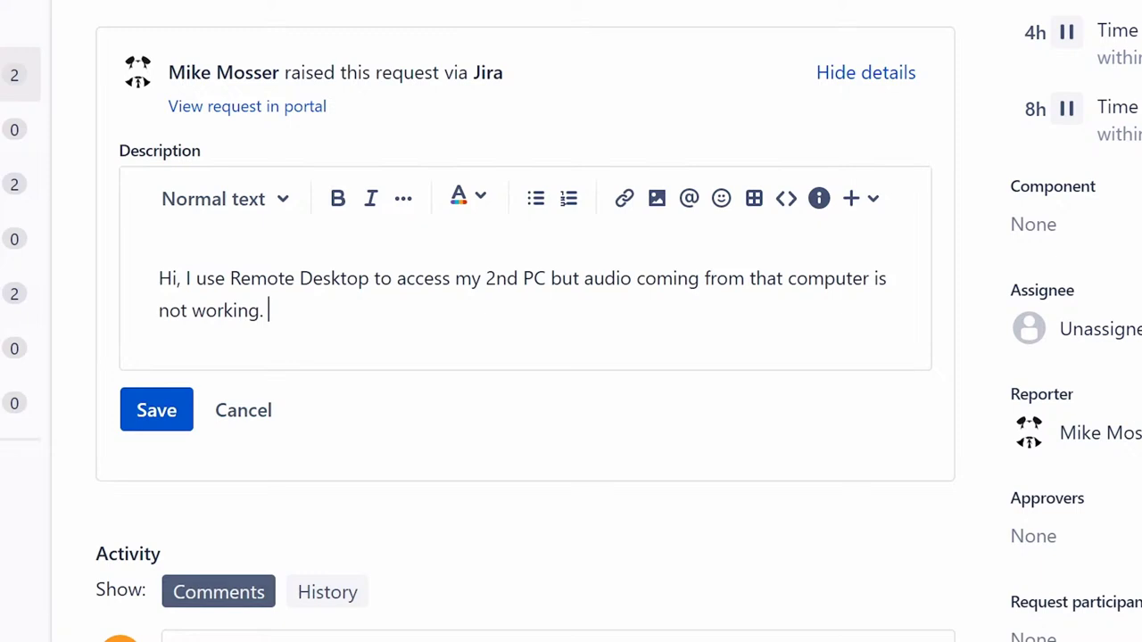
Highlight the phrases 'Remote Desktop' and '2nd PC' in the description, one at a time.
{"action": "left_click_drag", "start_coordinate": [229, 278], "coordinate": [369, 279]}
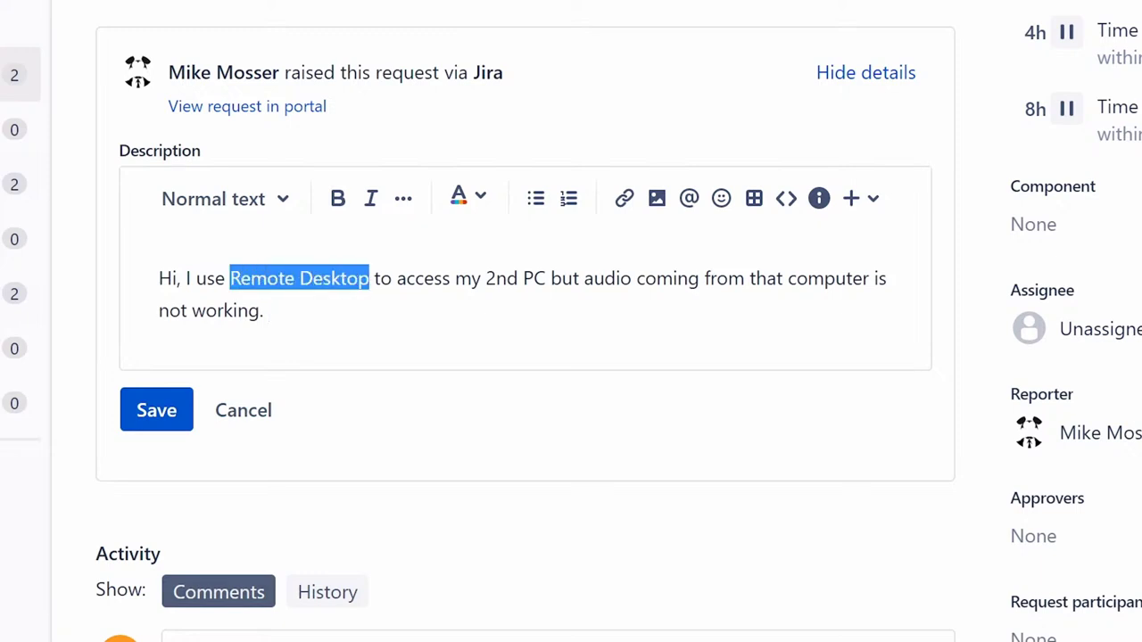
{"action": "left_click", "coordinate": [484, 279]}
{"action": "left_click_drag", "start_coordinate": [484, 278], "coordinate": [546, 278]}
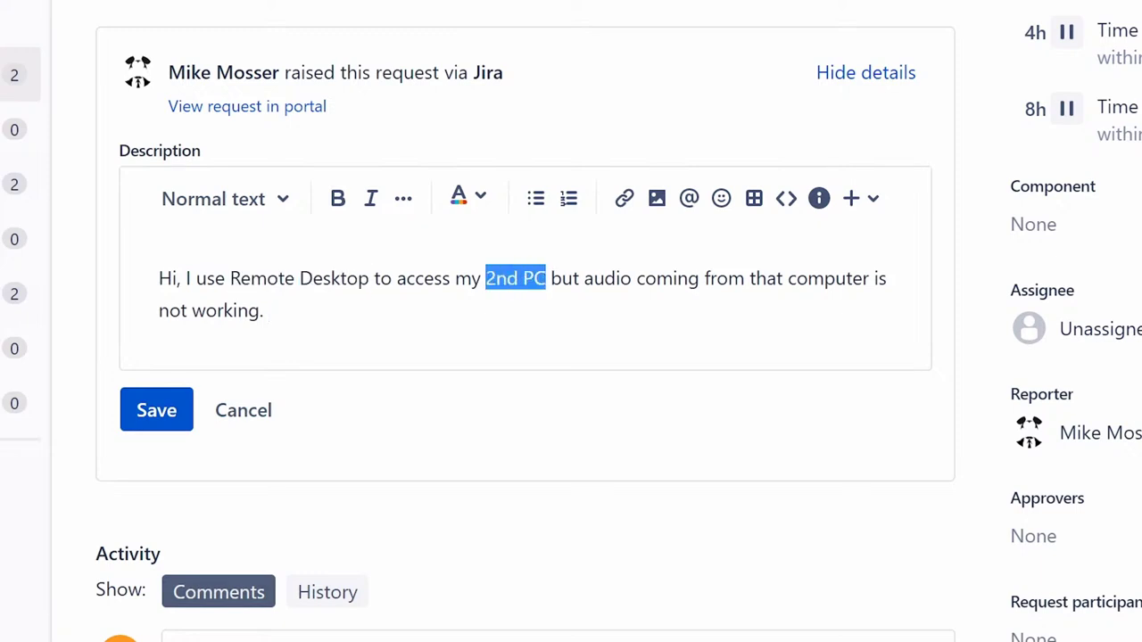
{"action": "left_click", "coordinate": [267, 309]}
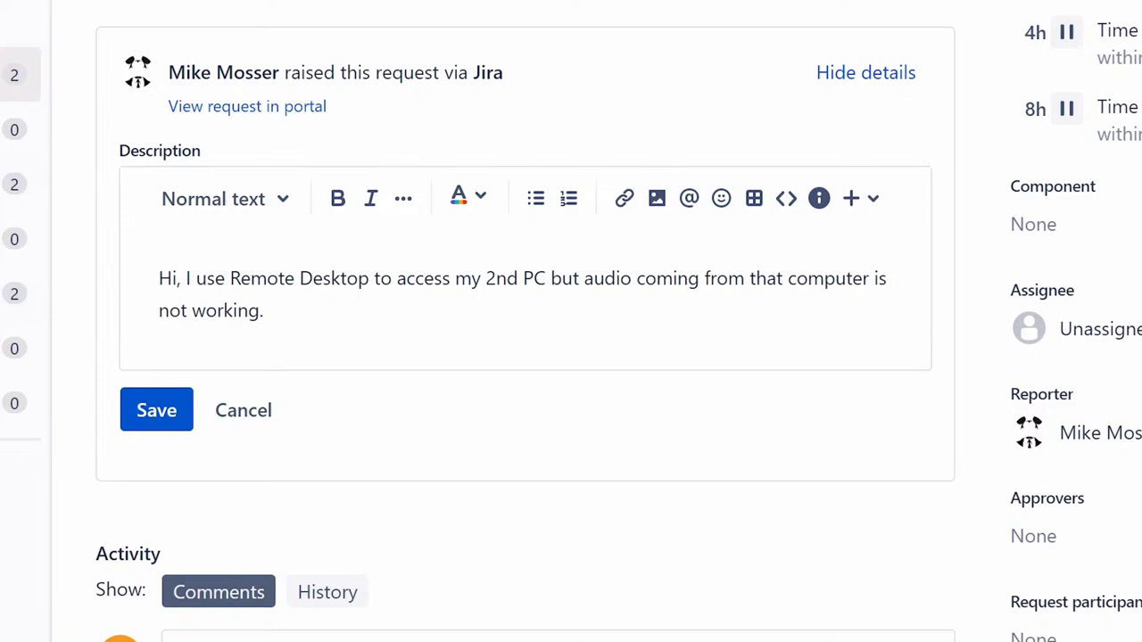
{"action": "left_click", "coordinate": [230, 278]}
{"action": "key", "text": "shift+Right"}
{"action": "key", "text": "shift+Right"}
{"action": "key", "text": "shift+Right"}
{"action": "key", "text": "shift+Right"}
{"action": "key", "text": "shift+Right"}
{"action": "key", "text": "shift+Right"}
{"action": "key", "text": "shift+Right"}
{"action": "key", "text": "shift+Right"}
{"action": "key", "text": "shift+Right"}
{"action": "key", "text": "shift+Right"}
{"action": "key", "text": "shift+Right"}
{"action": "key", "text": "shift+Right"}
{"action": "key", "text": "shift+Right"}
{"action": "key", "text": "shift+Right"}
{"action": "key", "text": "shift+Right"}
{"action": "key", "text": "shift+Right"}
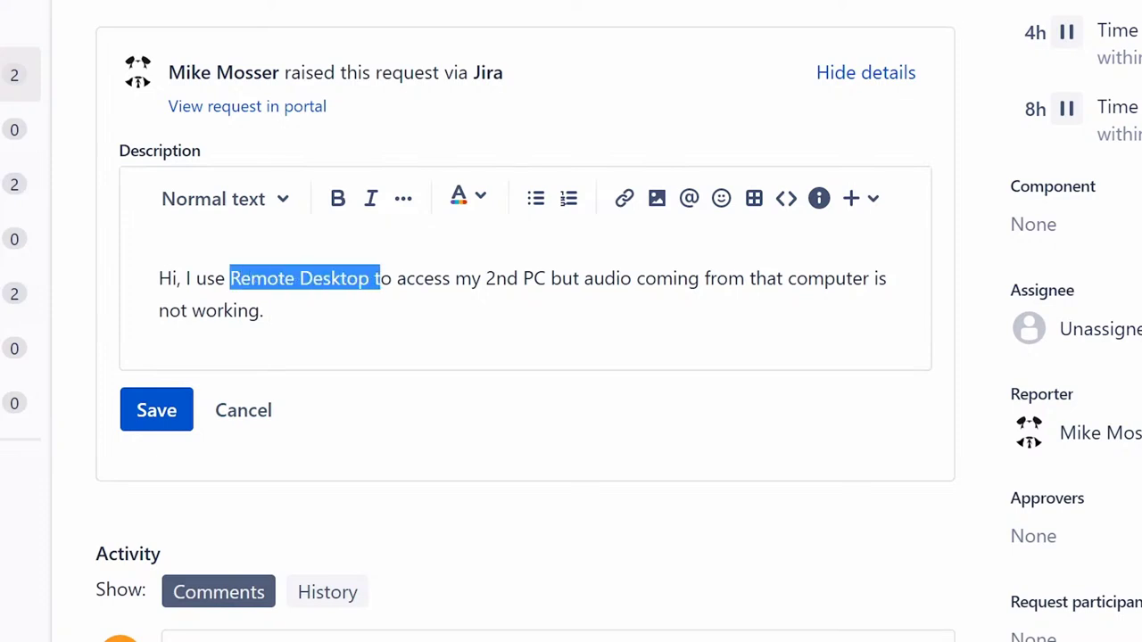
{"action": "key", "text": "shift+Left"}
{"action": "key", "text": "shift+Left"}
{"action": "left_click", "coordinate": [269, 310]}
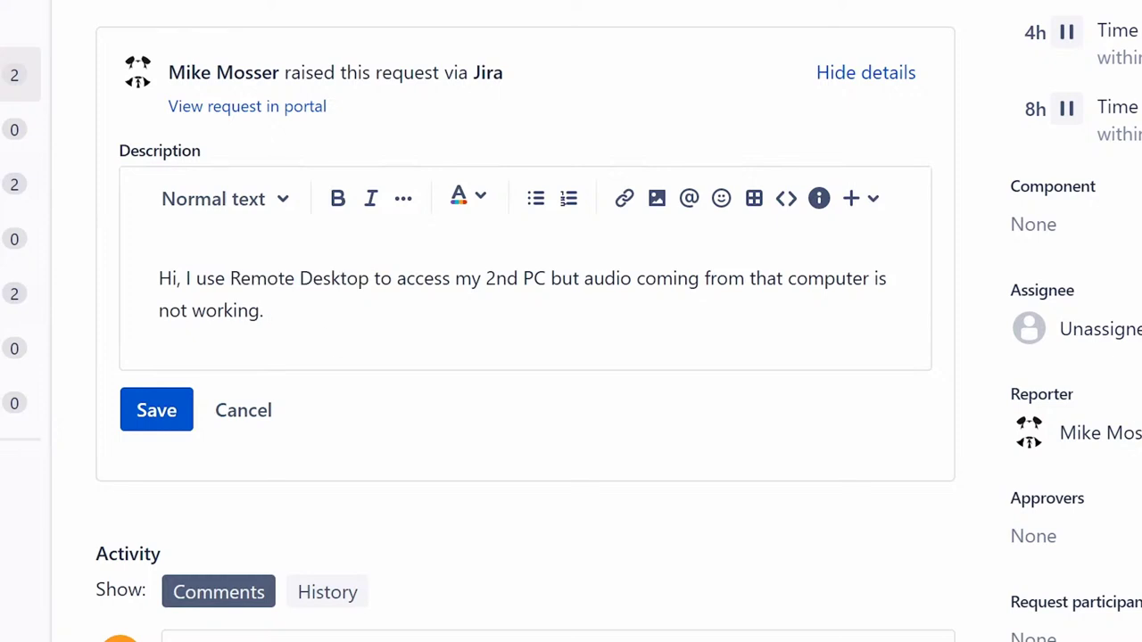
{"action": "left_click", "coordinate": [546, 278]}
{"action": "key", "text": "ctrl+shift+Left"}
{"action": "key", "text": "ctrl+shift+Left"}
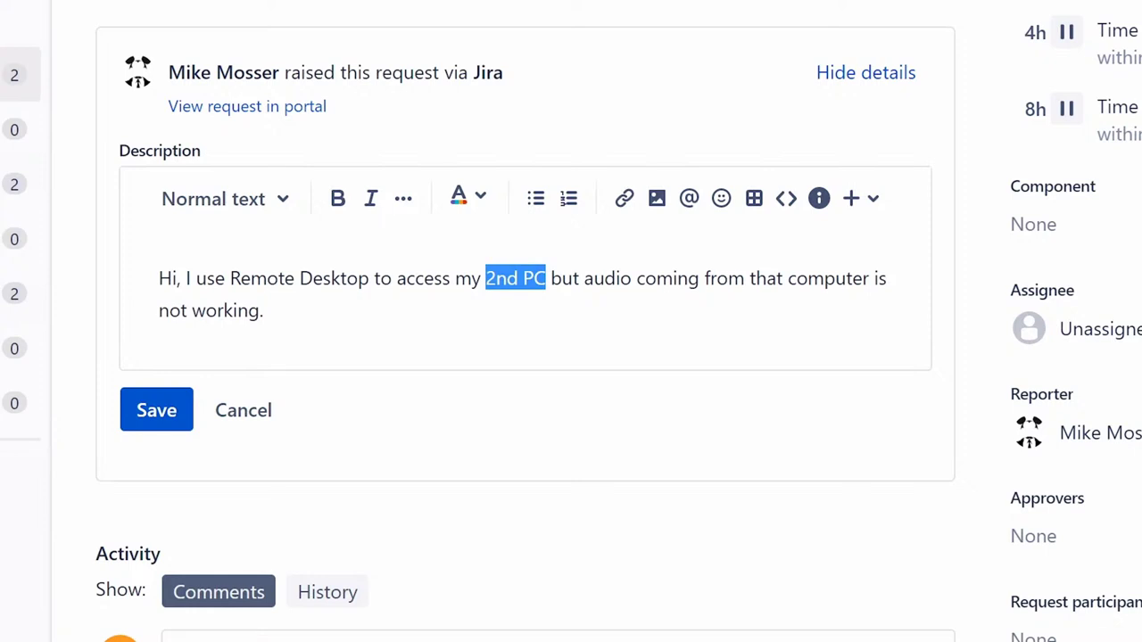
{"action": "left_click", "coordinate": [268, 311]}
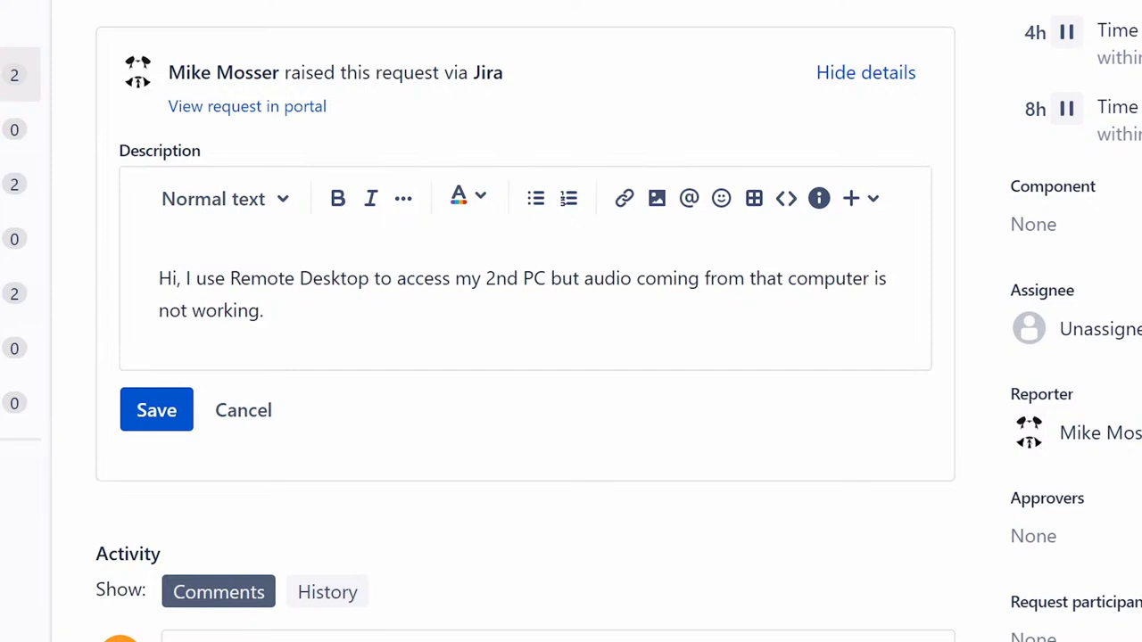
Mark 'Remote Desktop', '2nd PC' and the audio-not-working phrase, then search Windows for 'remote'.
{"action": "left_click_drag", "start_coordinate": [230, 279], "coordinate": [369, 278]}
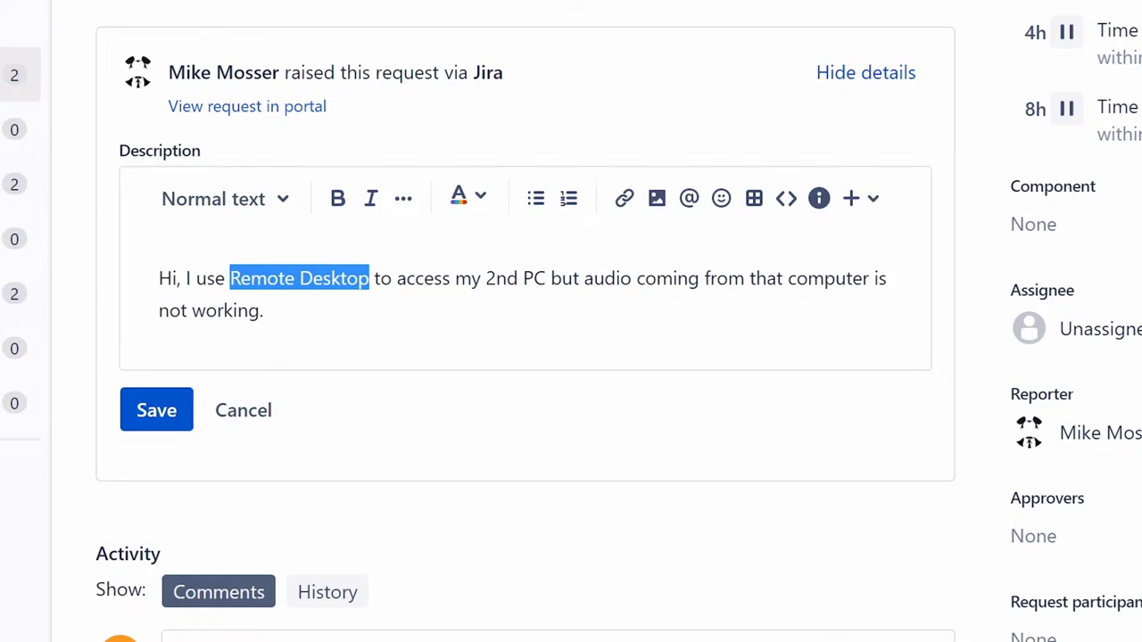
{"action": "left_click_drag", "start_coordinate": [482, 278], "coordinate": [864, 279]}
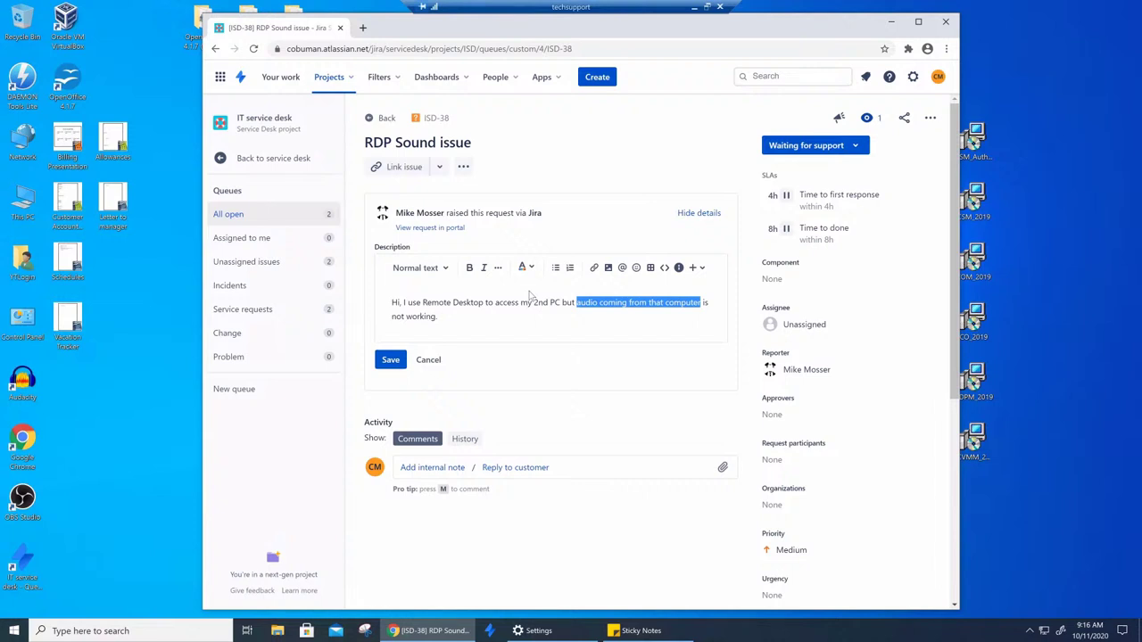
{"action": "left_click", "coordinate": [645, 302]}
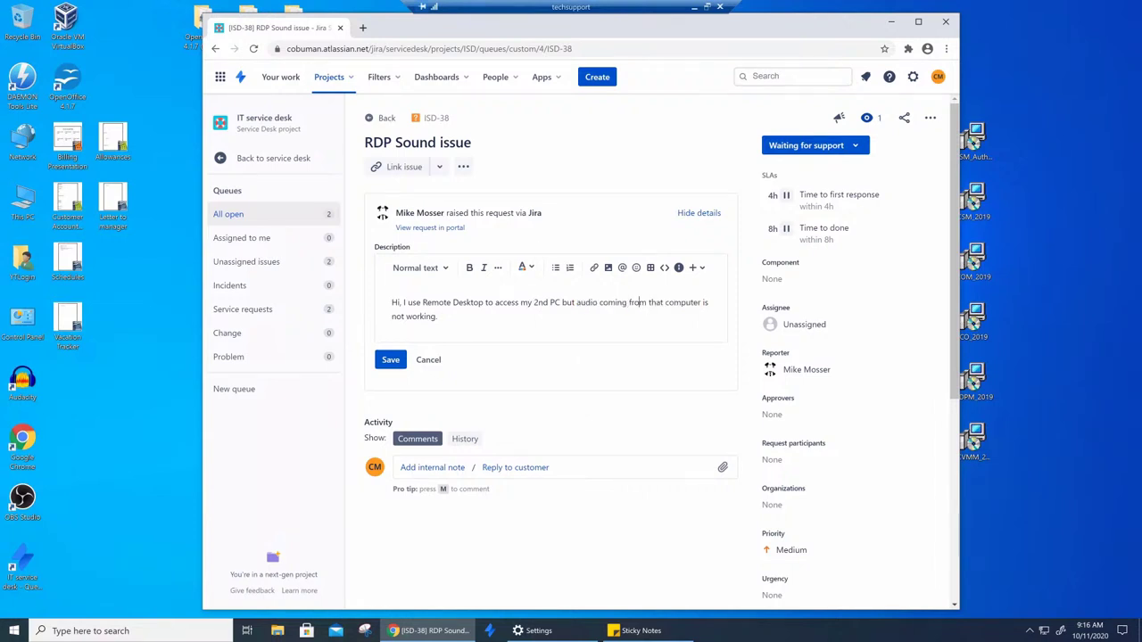
{"action": "left_click_drag", "start_coordinate": [575, 302], "coordinate": [439, 318]}
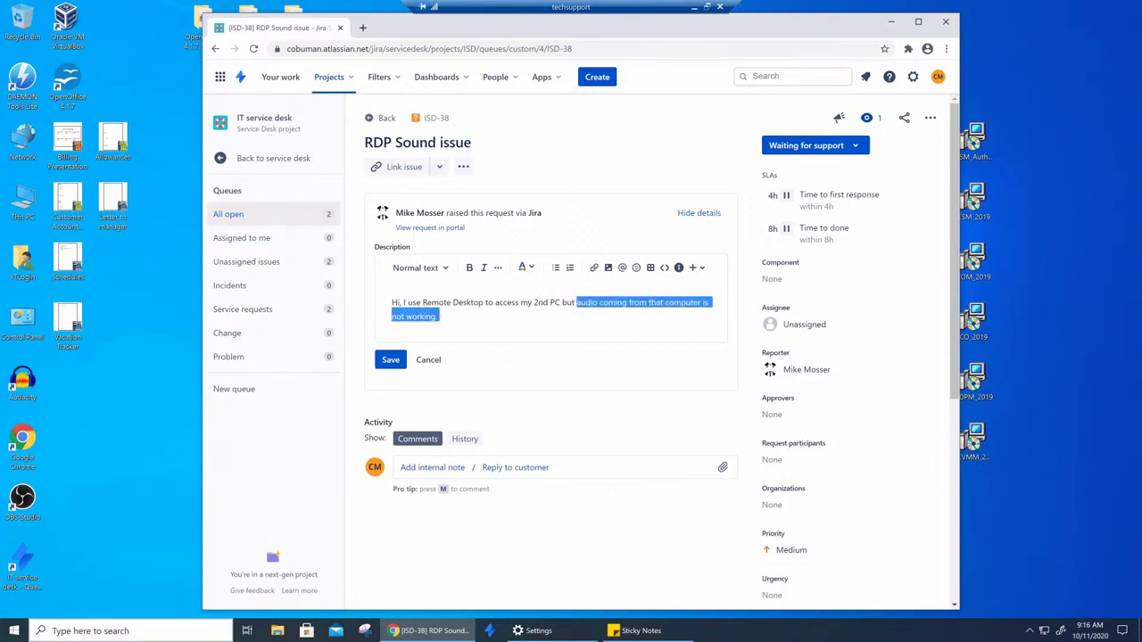
{"action": "left_click", "coordinate": [182, 623]}
{"action": "type", "text": "remote"}
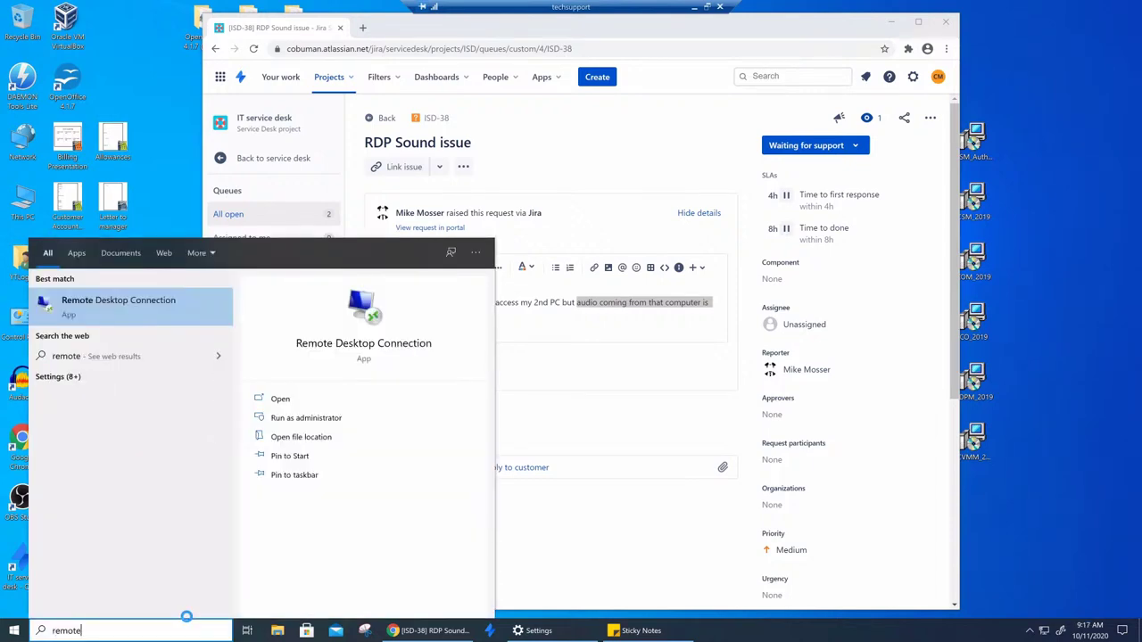
Check Remote Desktop Connection's Local Resources audio settings show Play on this computer, then cancel.
{"action": "key", "text": "Return"}
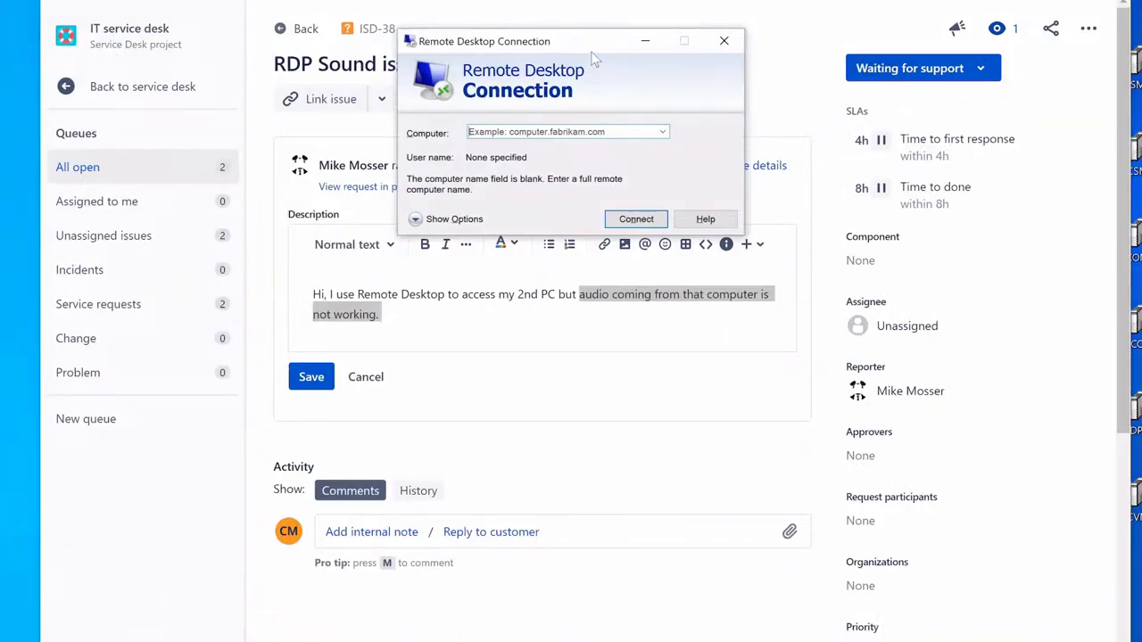
{"action": "left_click_drag", "start_coordinate": [596, 41], "coordinate": [589, 212]}
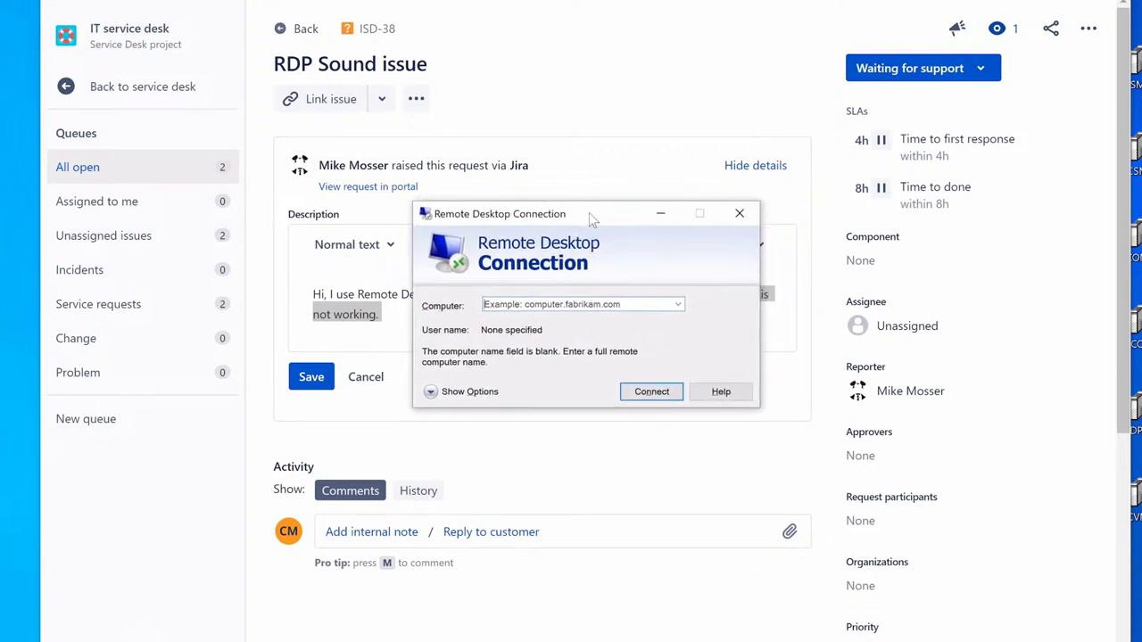
{"action": "left_click", "coordinate": [458, 392]}
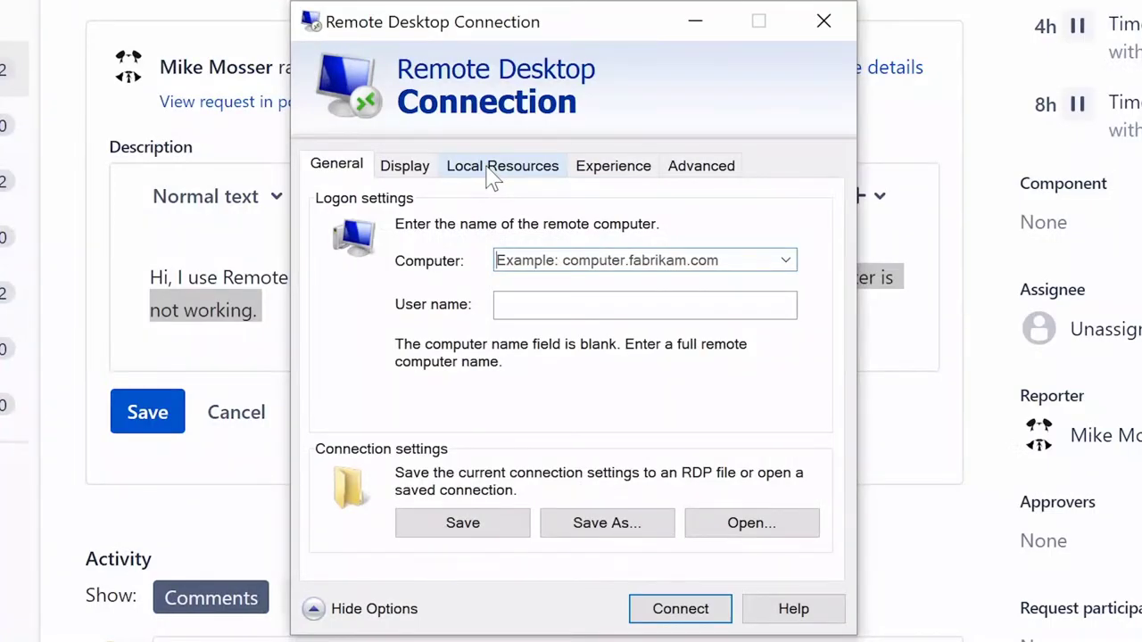
{"action": "left_click", "coordinate": [494, 171]}
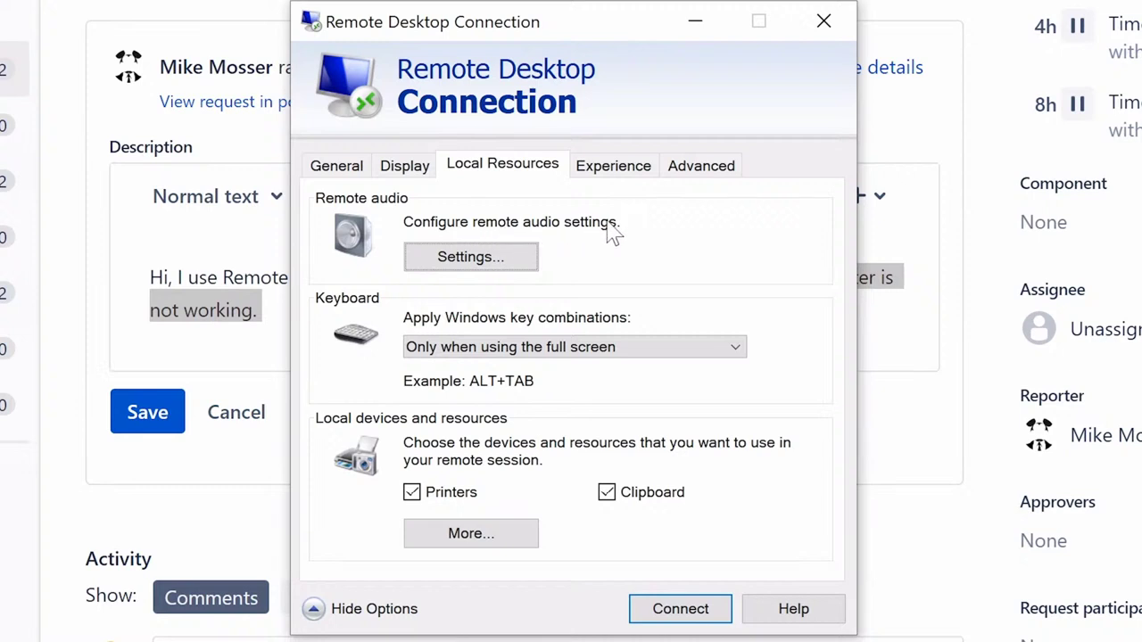
{"action": "left_click", "coordinate": [465, 267]}
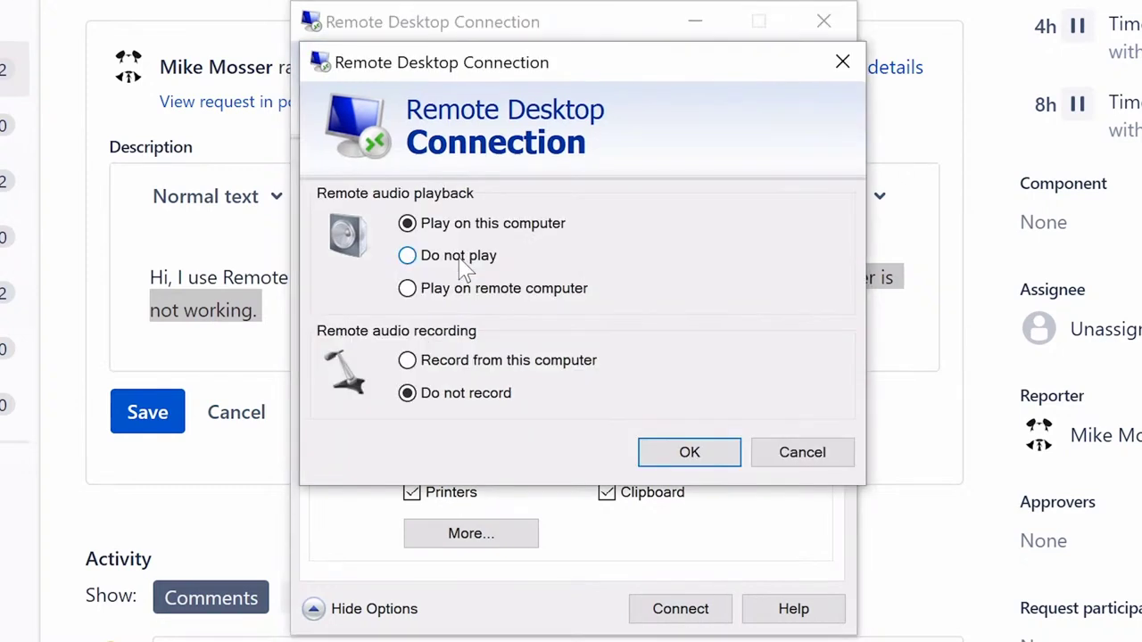
{"action": "left_click_drag", "start_coordinate": [568, 69], "coordinate": [551, 194]}
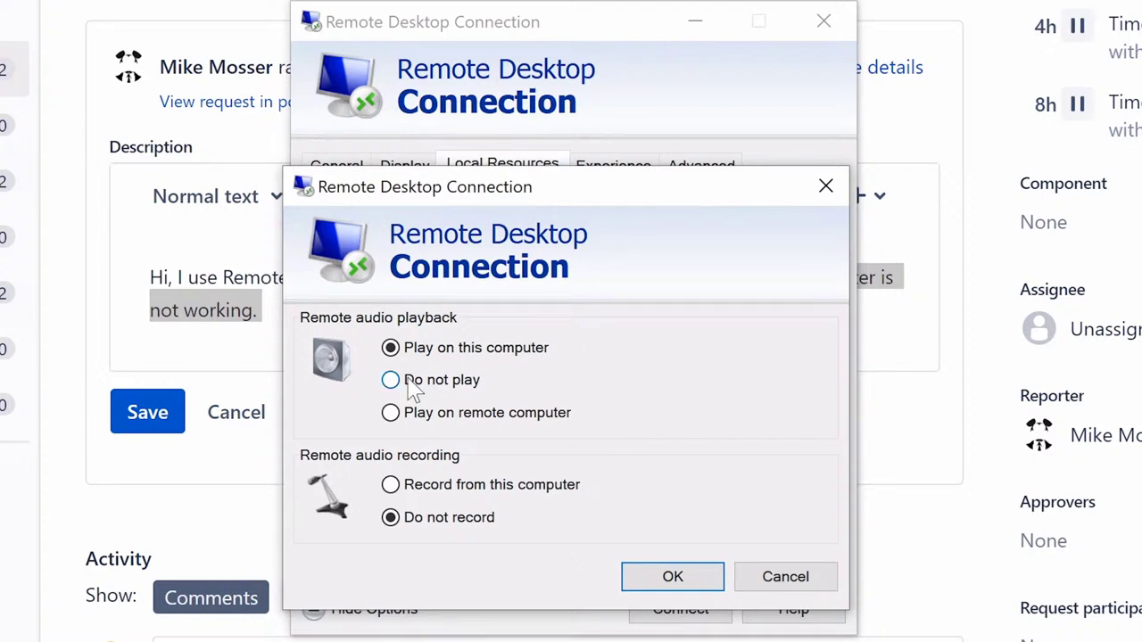
{"action": "left_click", "coordinate": [800, 586]}
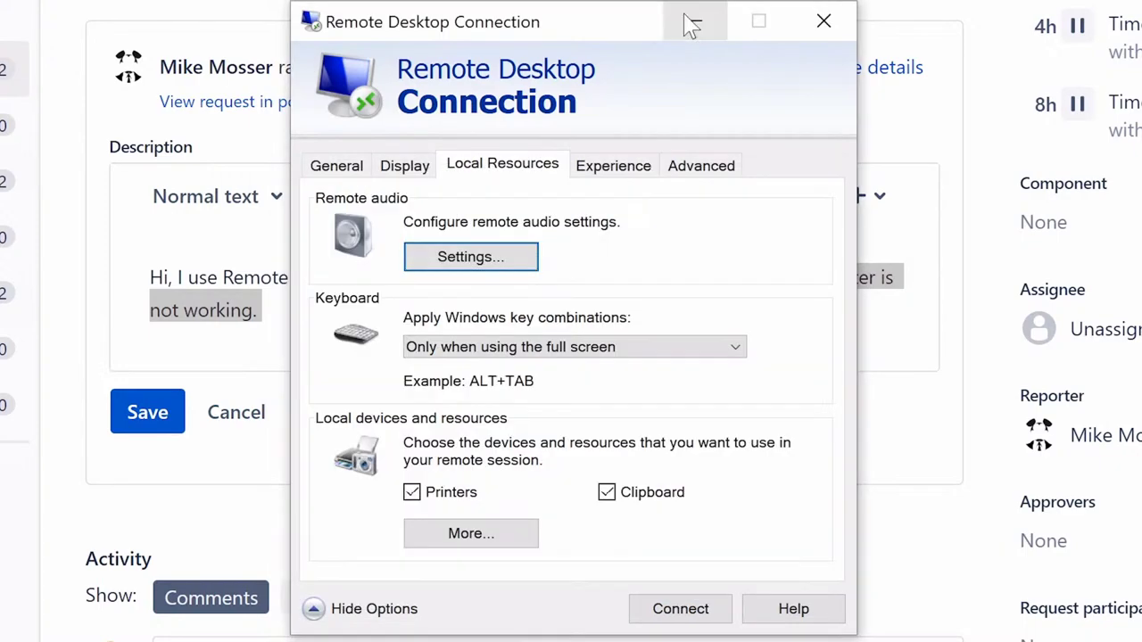
{"action": "left_click", "coordinate": [688, 22]}
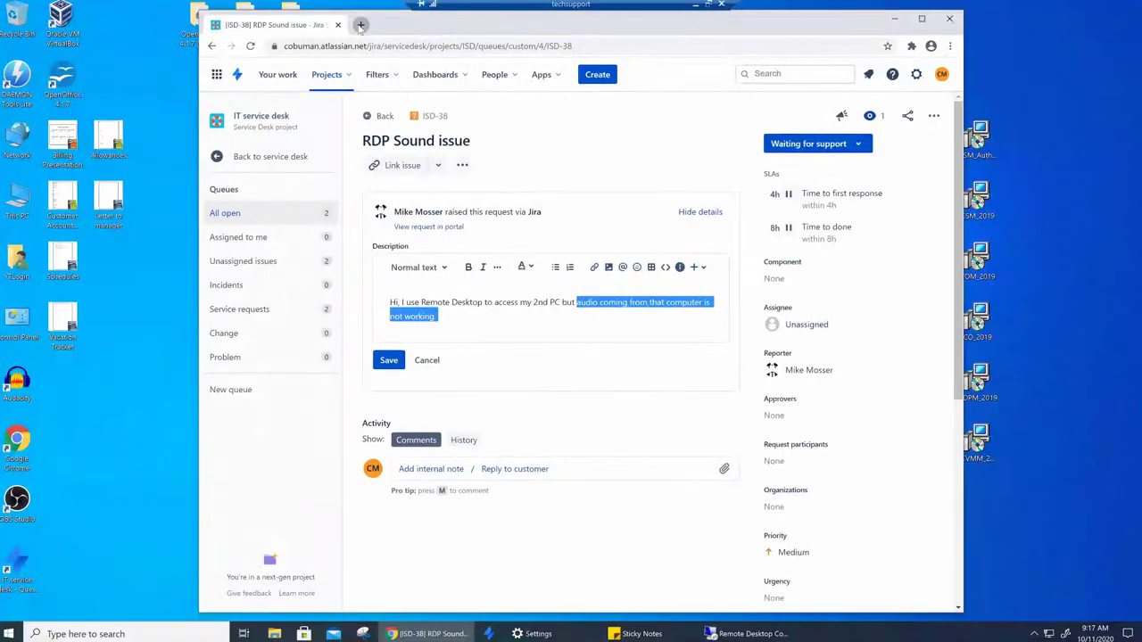
Open youtube.com/cobuman in a new tab, play the featured video from 1:44, and lower the volume.
{"action": "left_click", "coordinate": [361, 25]}
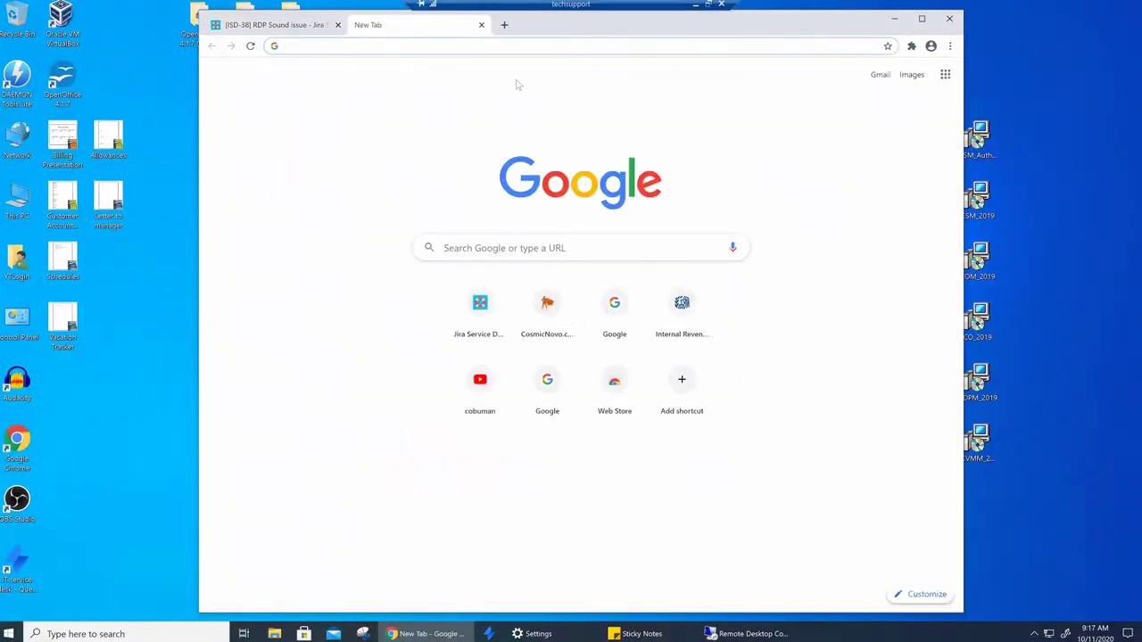
{"action": "type", "text": "youtube."}
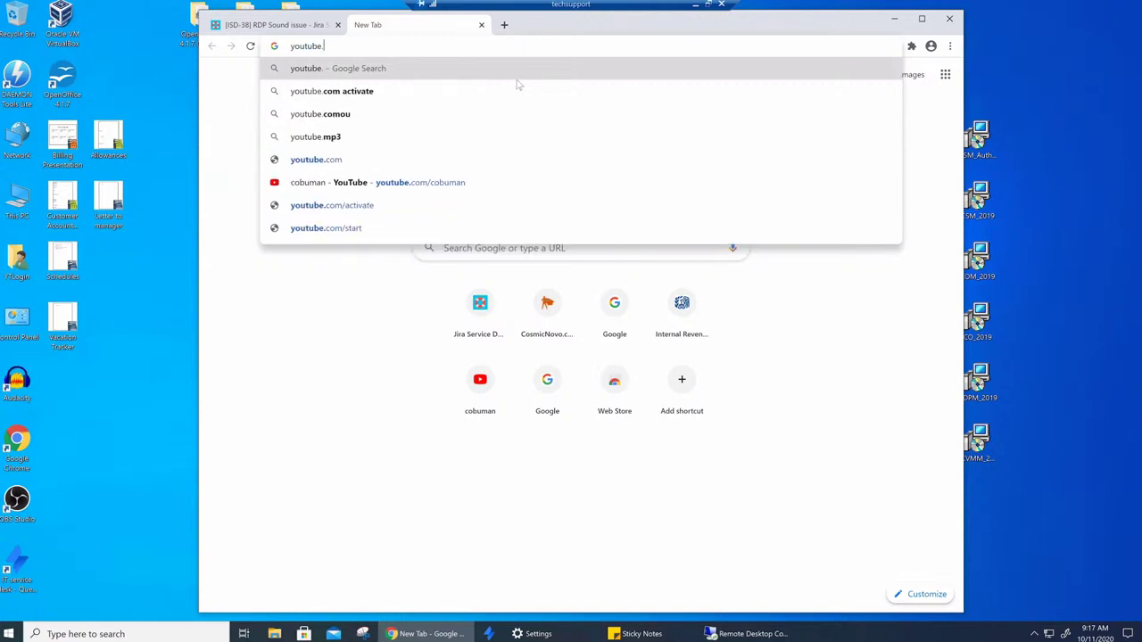
{"action": "type", "text": "com"}
{"action": "key", "text": "Down"}
{"action": "key", "text": "Down"}
{"action": "key", "text": "Down"}
{"action": "key", "text": "Down"}
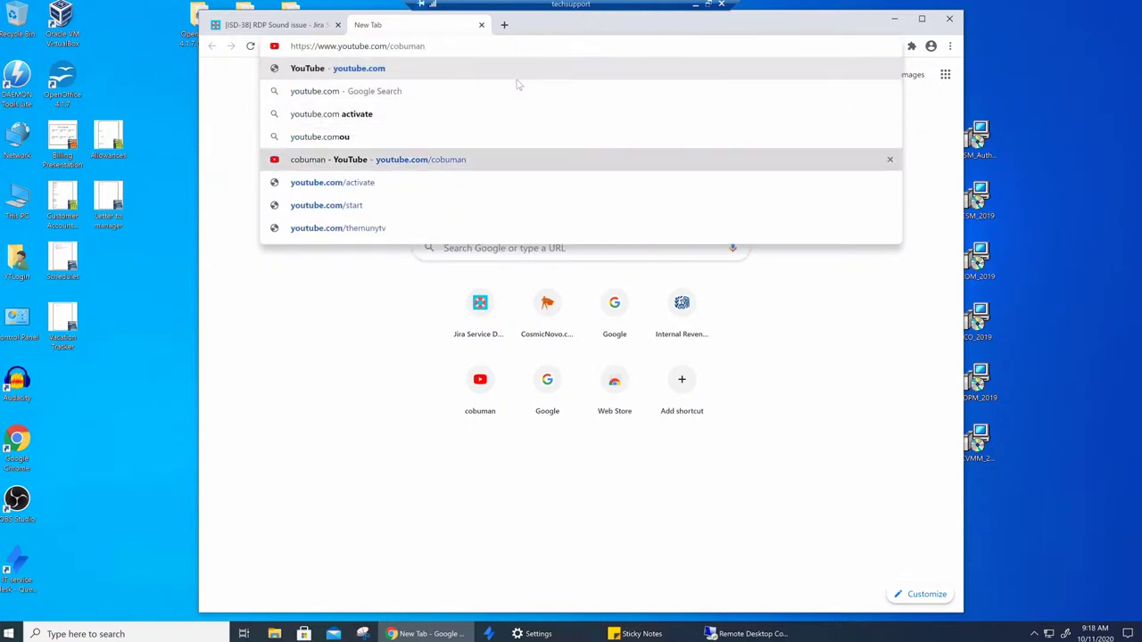
{"action": "key", "text": "Return"}
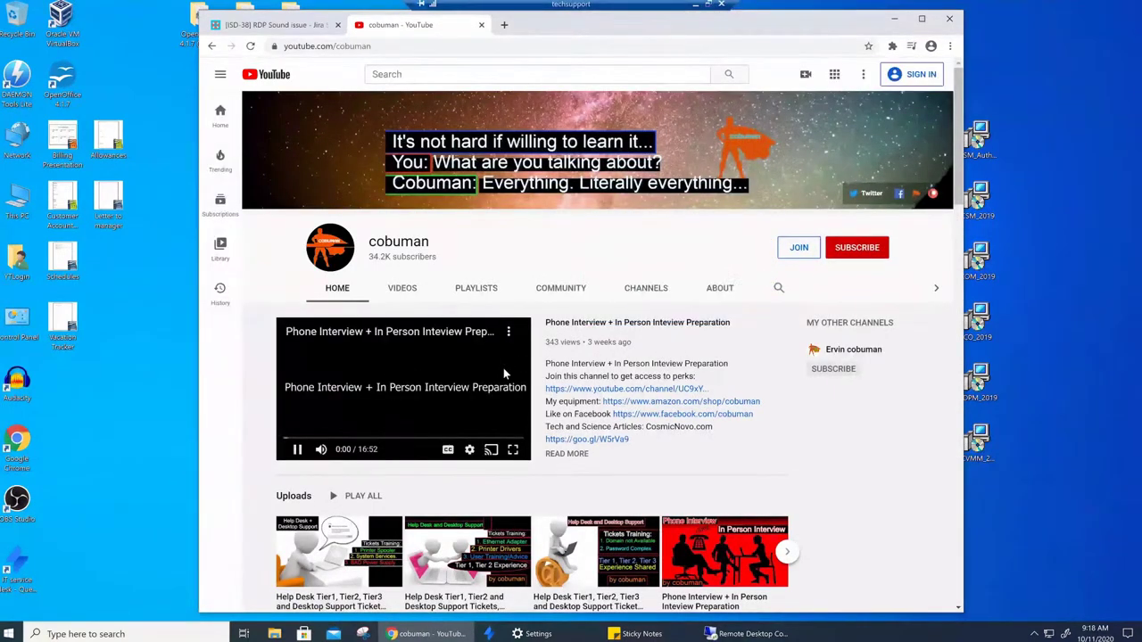
{"action": "scroll", "coordinate": [294, 340], "scroll_direction": "down", "scroll_amount": 1}
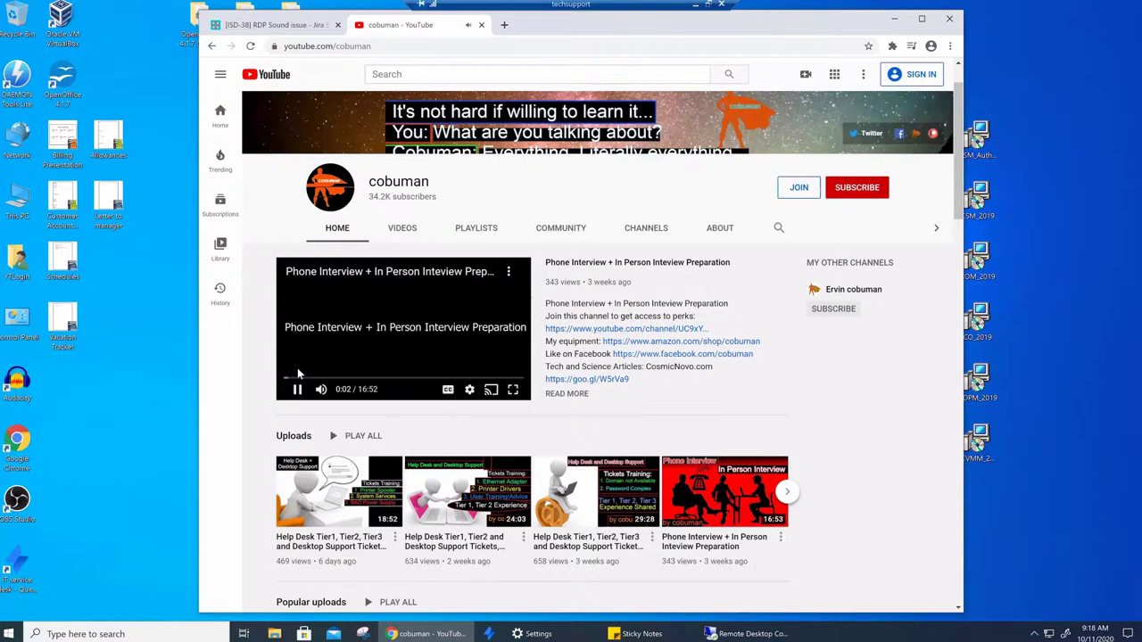
{"action": "left_click", "coordinate": [302, 377]}
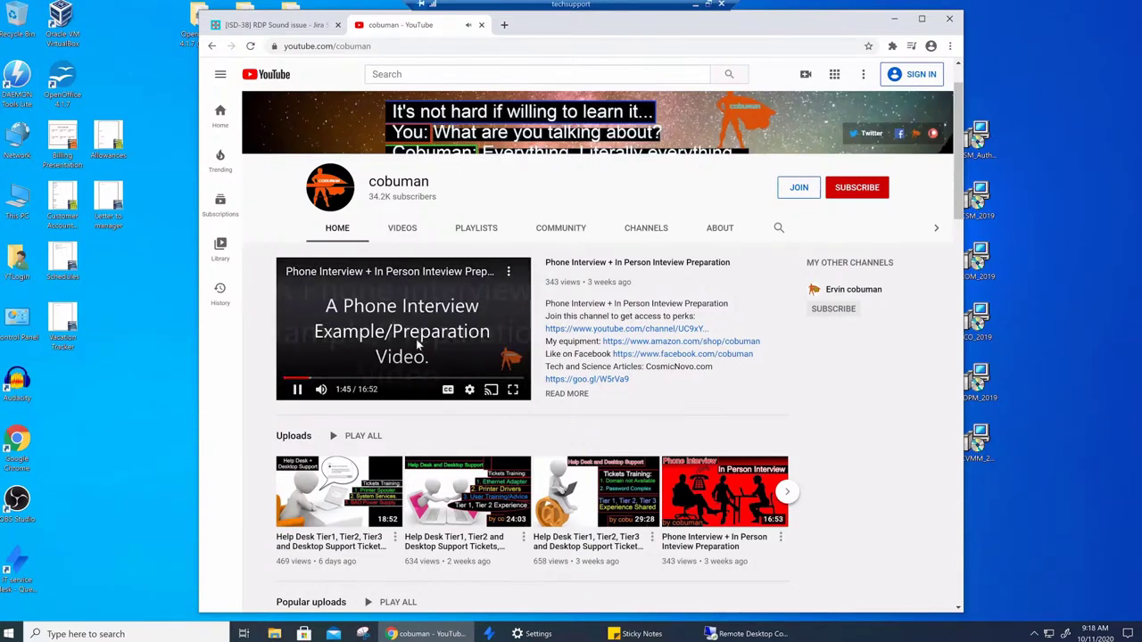
{"action": "key", "text": "XF86AudioRaiseVolume"}
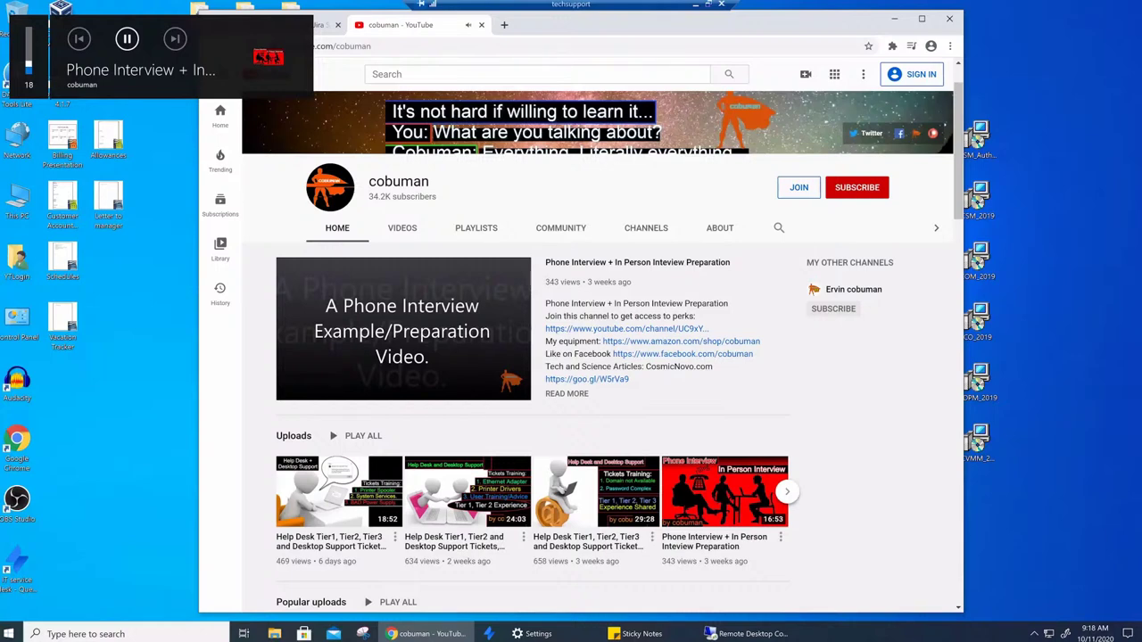
{"action": "key", "text": "XF86AudioLowerVolume"}
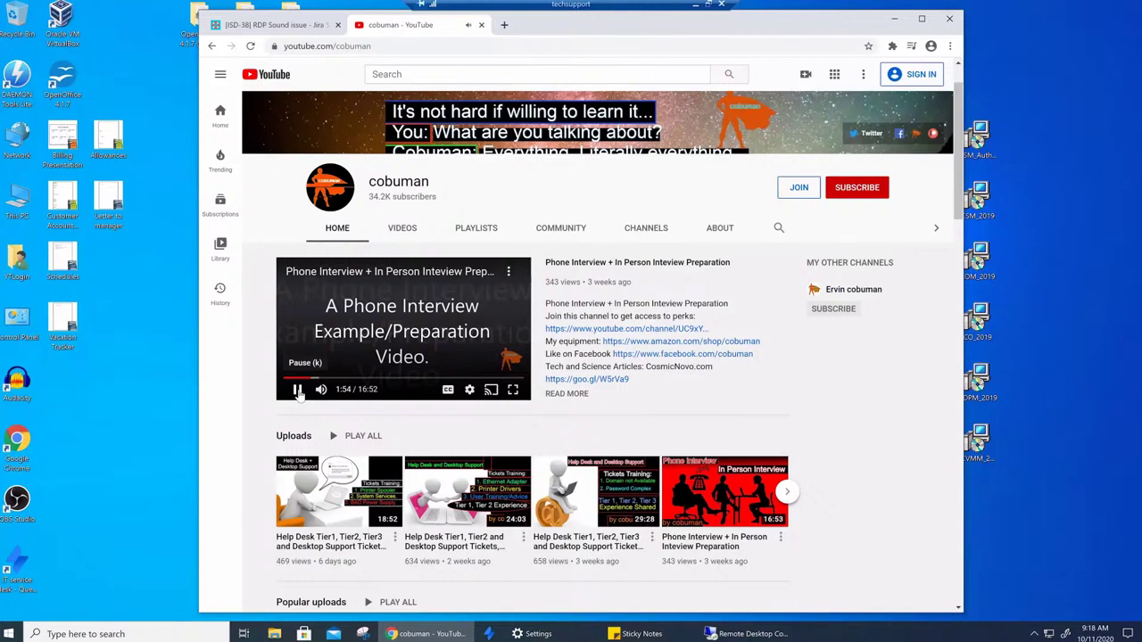
Pause the video, then view and close the Remote Desktop audio settings unchanged.
{"action": "left_click", "coordinate": [298, 391]}
{"action": "left_click", "coordinate": [750, 633]}
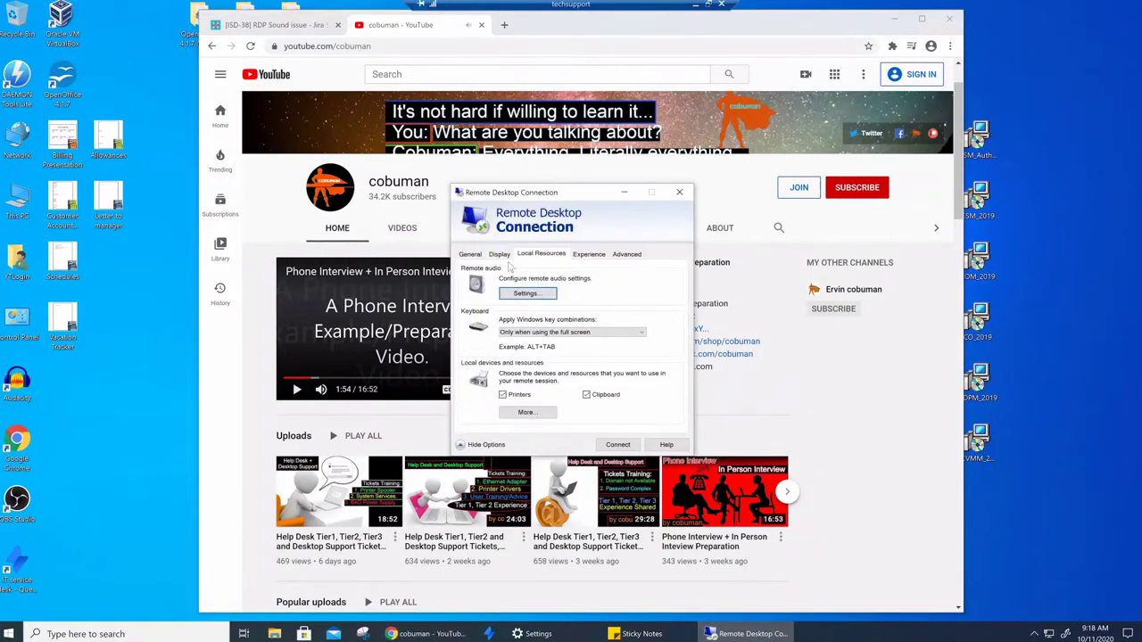
{"action": "left_click", "coordinate": [527, 293]}
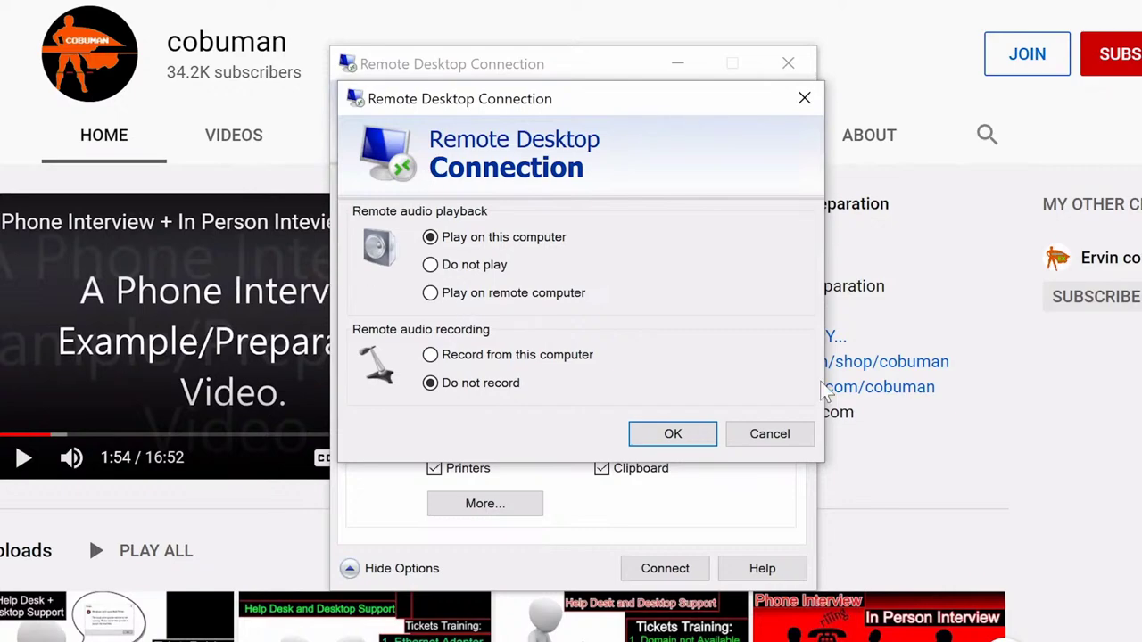
{"action": "left_click", "coordinate": [778, 439]}
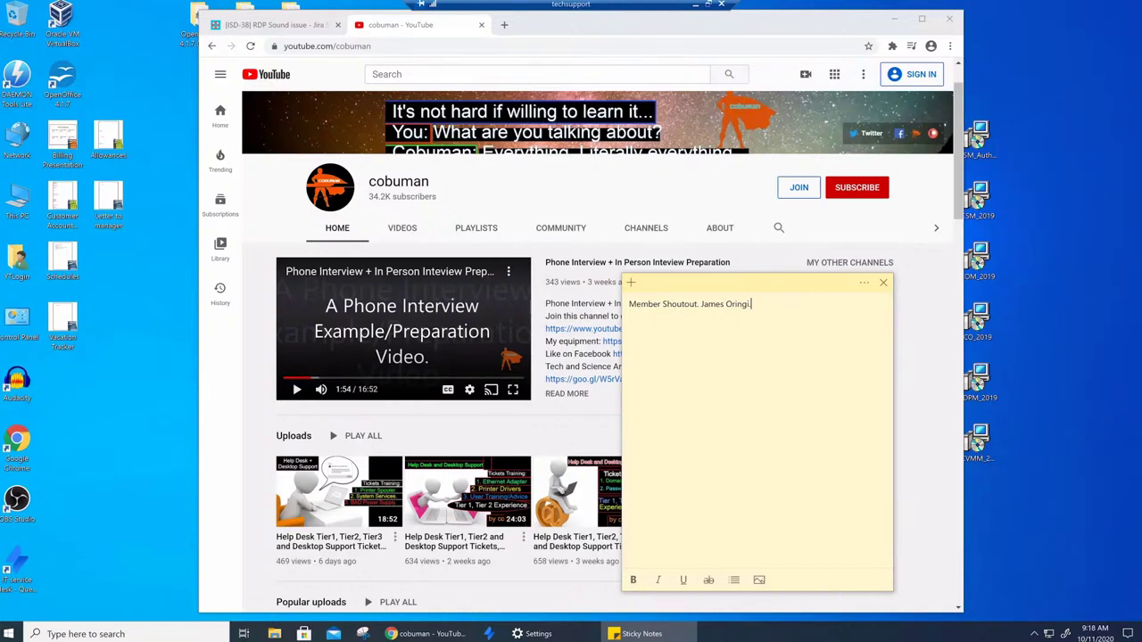
Relaunch Remote Desktop Connection and set remote audio to 'Play on this computer'.
{"action": "left_click", "coordinate": [89, 633]}
{"action": "type", "text": "r"}
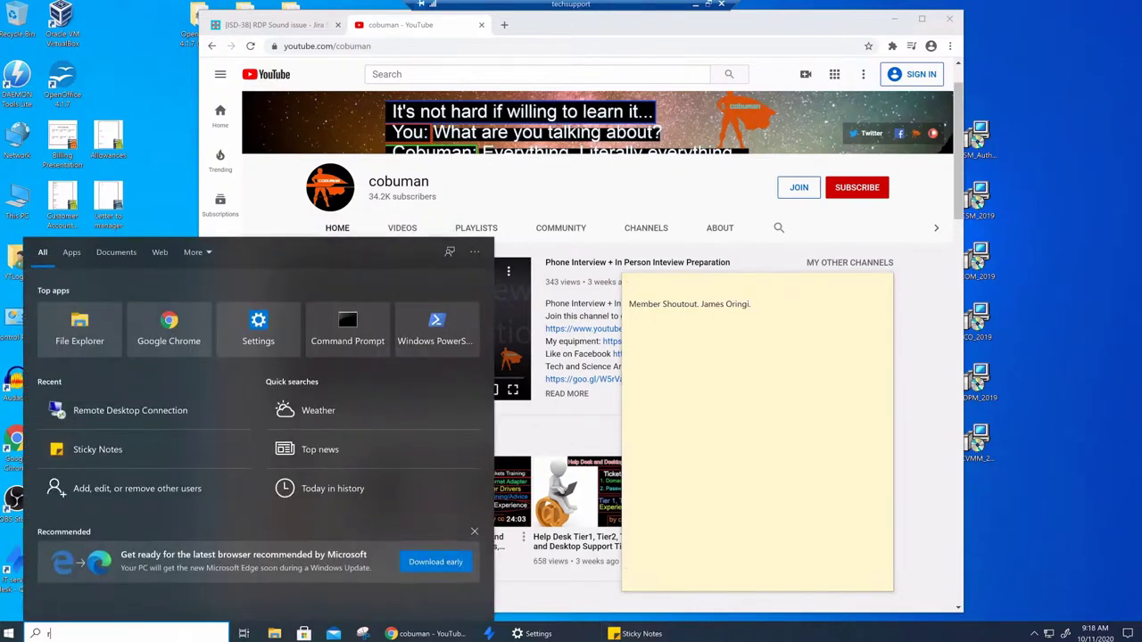
{"action": "type", "text": "emote"}
{"action": "key", "text": "Return"}
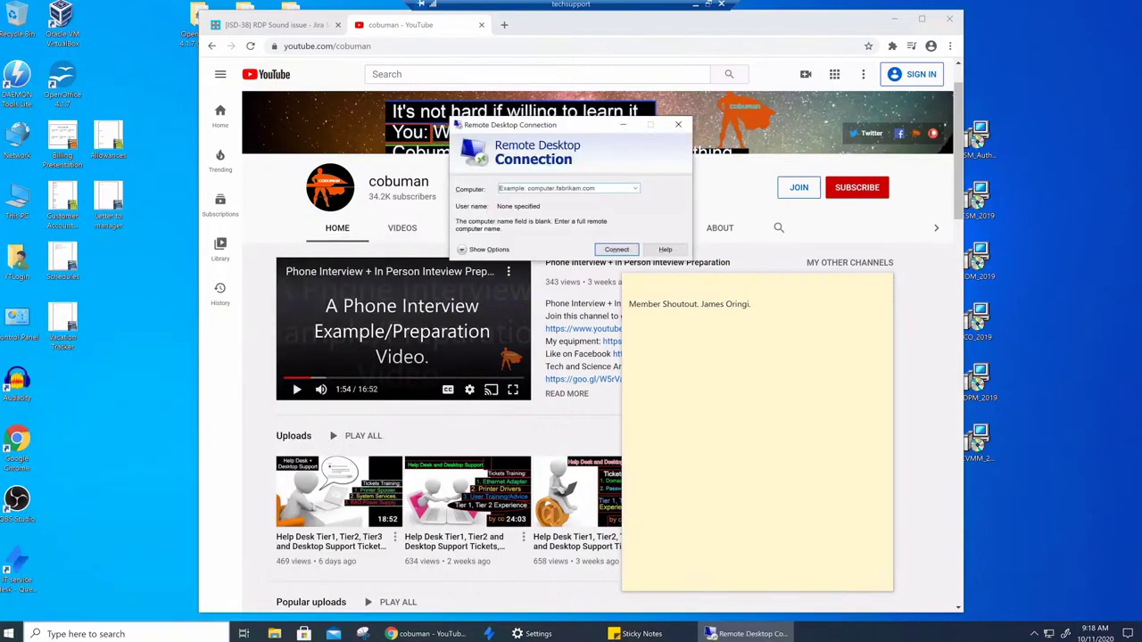
{"action": "left_click", "coordinate": [474, 250]}
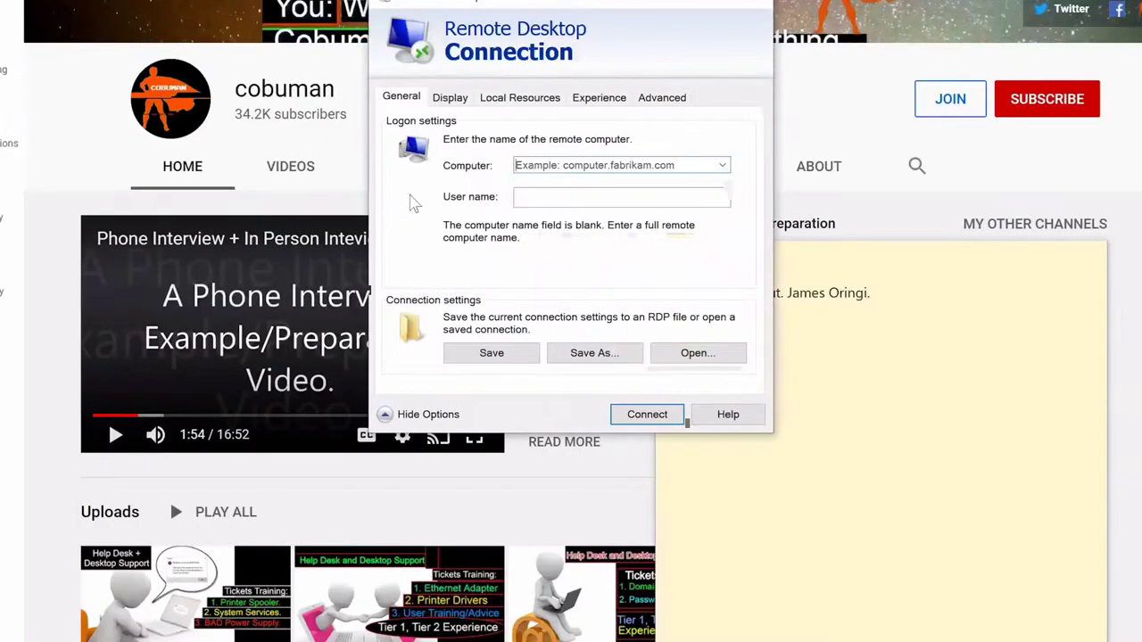
{"action": "left_click", "coordinate": [519, 100]}
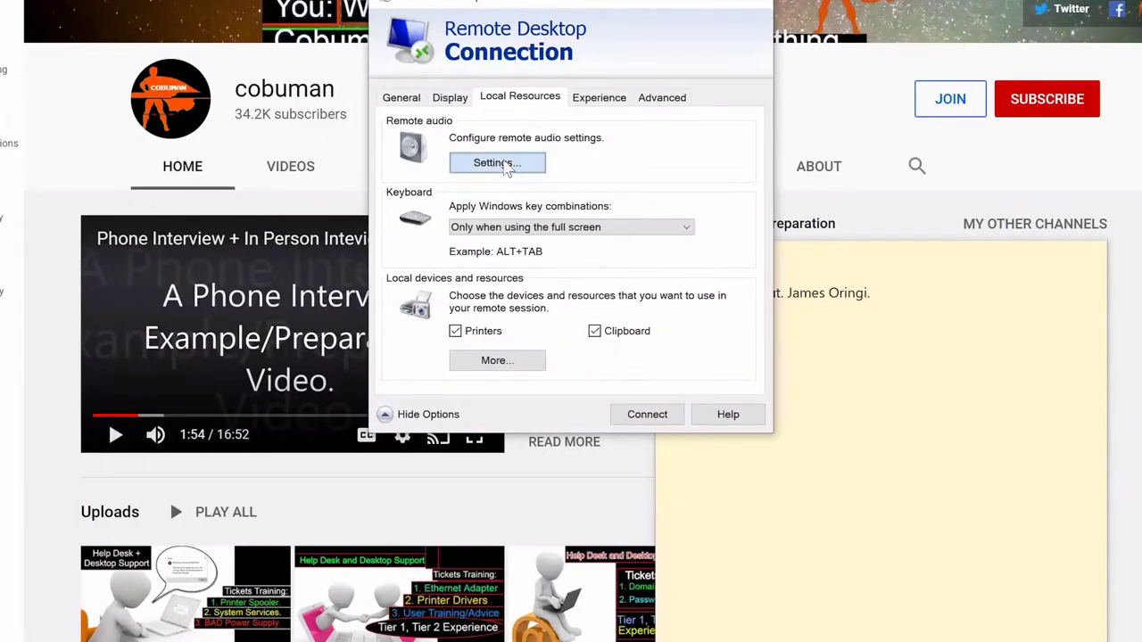
{"action": "left_click", "coordinate": [497, 164]}
{"action": "left_click", "coordinate": [505, 187]}
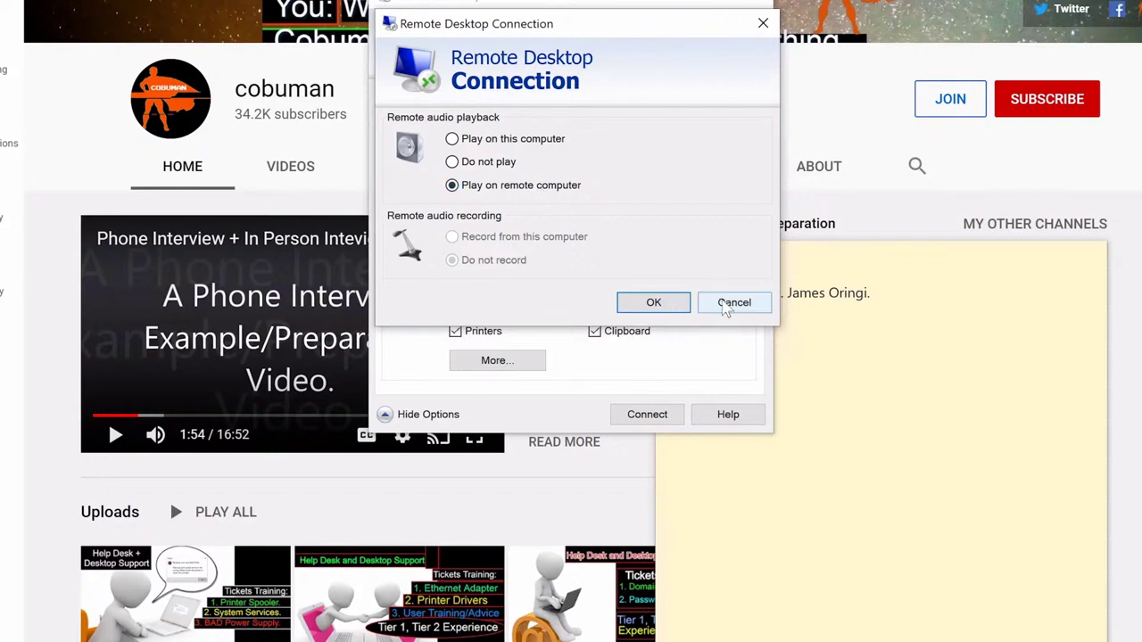
{"action": "left_click", "coordinate": [481, 141]}
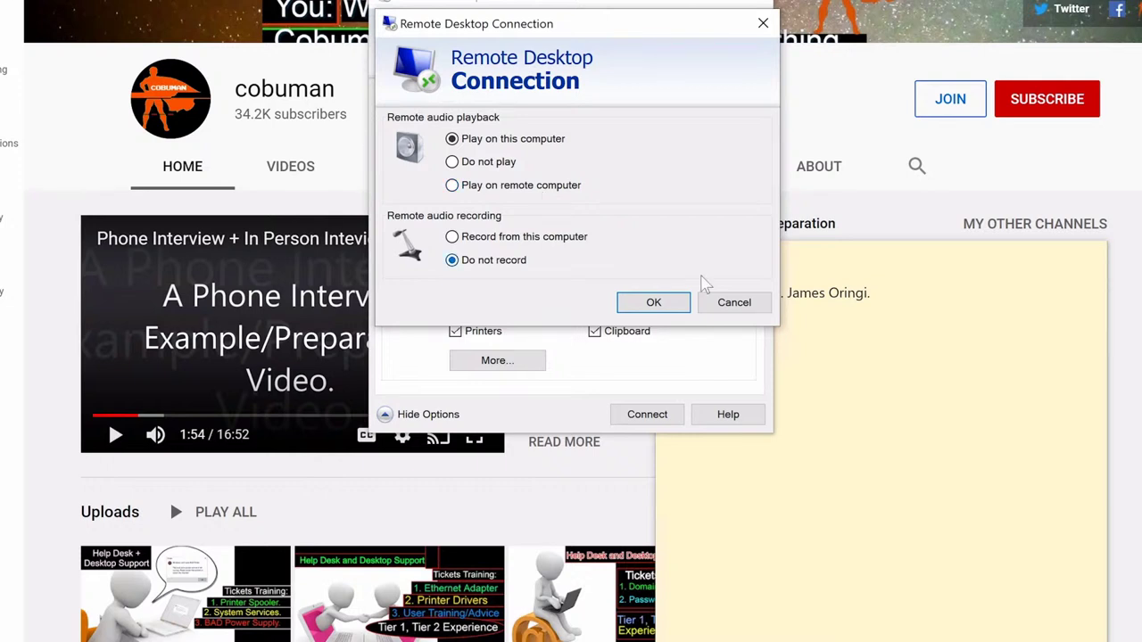
{"action": "left_click", "coordinate": [650, 304]}
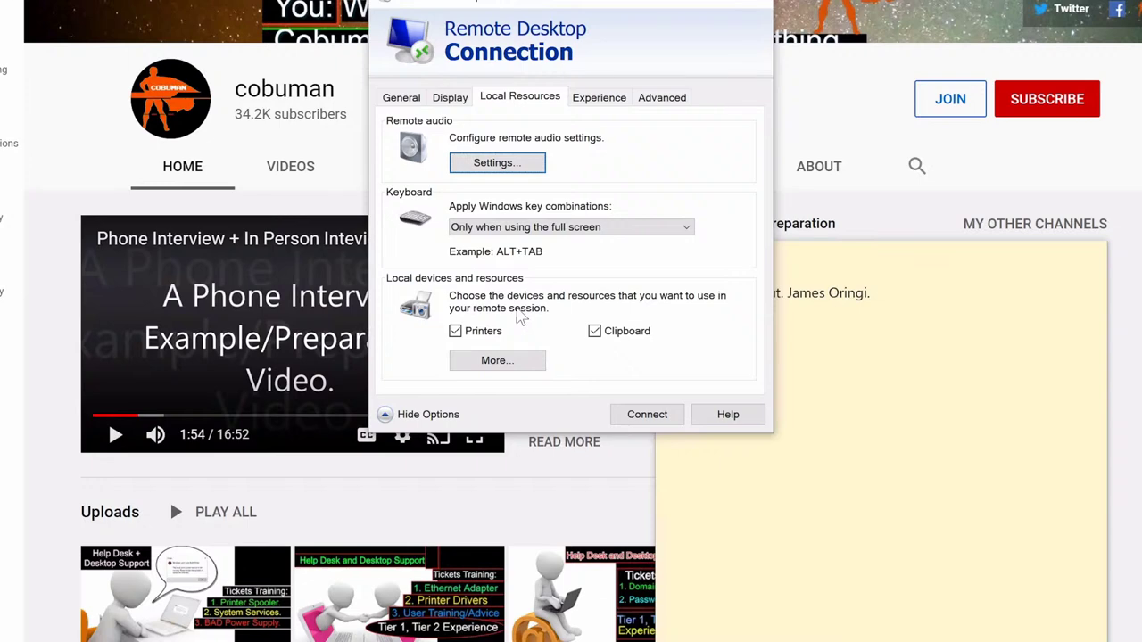
Try connecting, dismiss the blank computer name error, and close Remote Desktop Connection.
{"action": "left_click", "coordinate": [647, 414]}
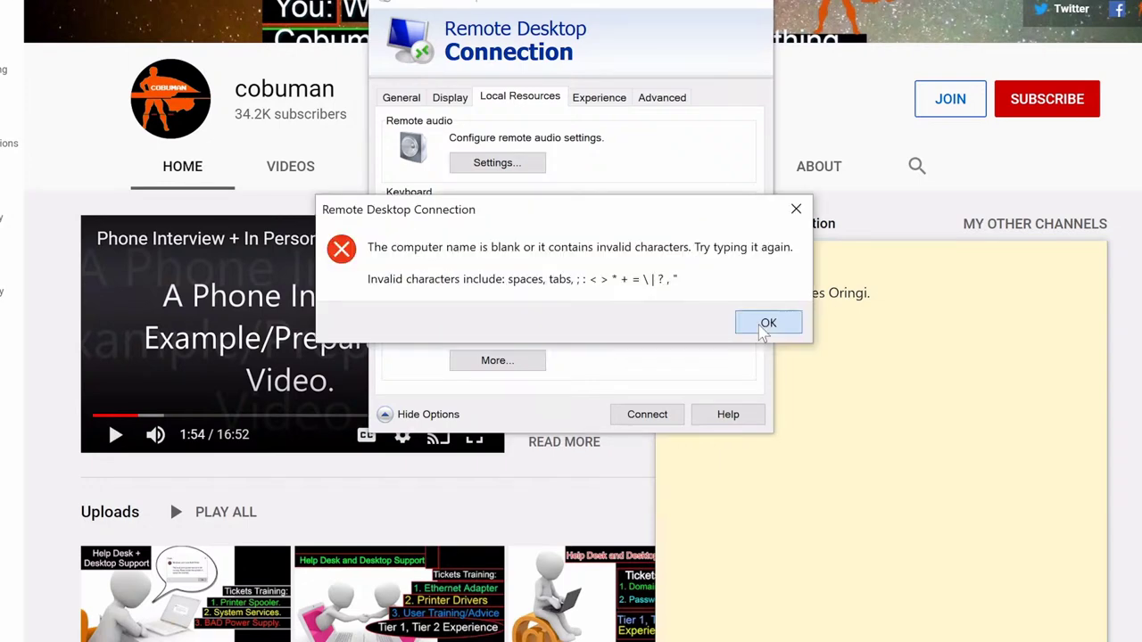
{"action": "left_click", "coordinate": [766, 325]}
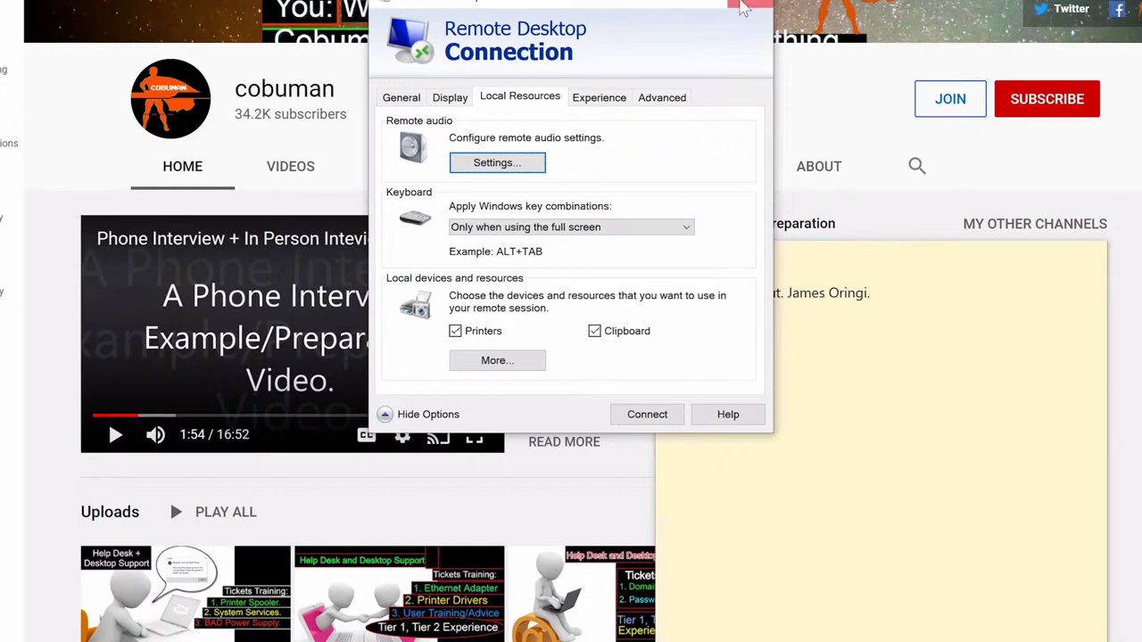
{"action": "left_click", "coordinate": [744, 9]}
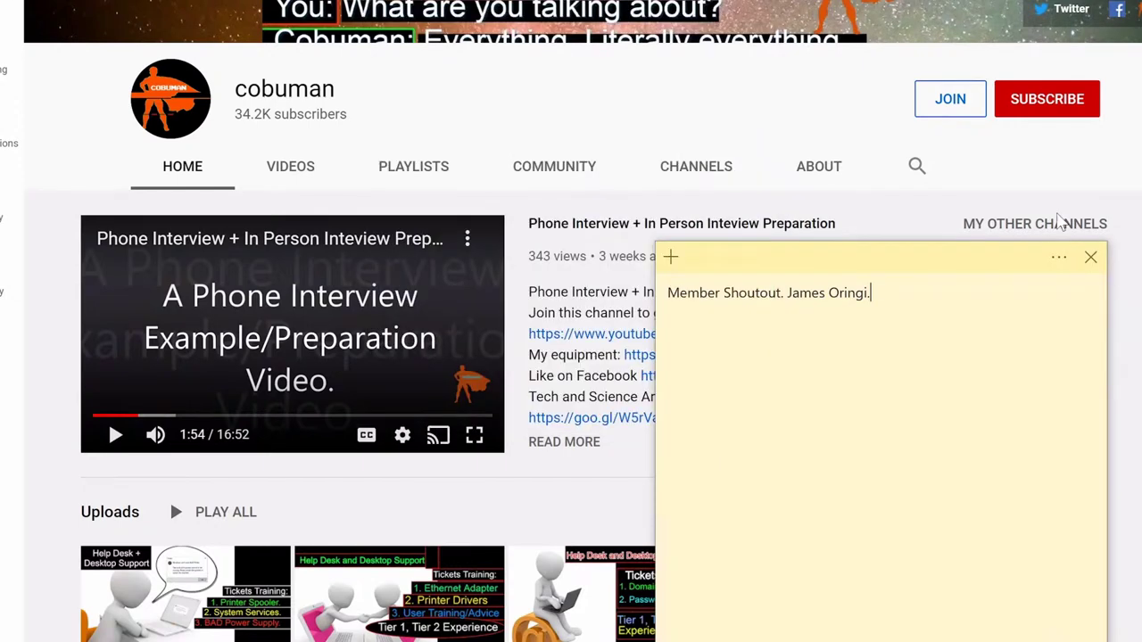
Close the sticky note and save the internal note 'Changed Remote Desktop Settings to play audio on a local computer.'.
{"action": "left_click", "coordinate": [1059, 221]}
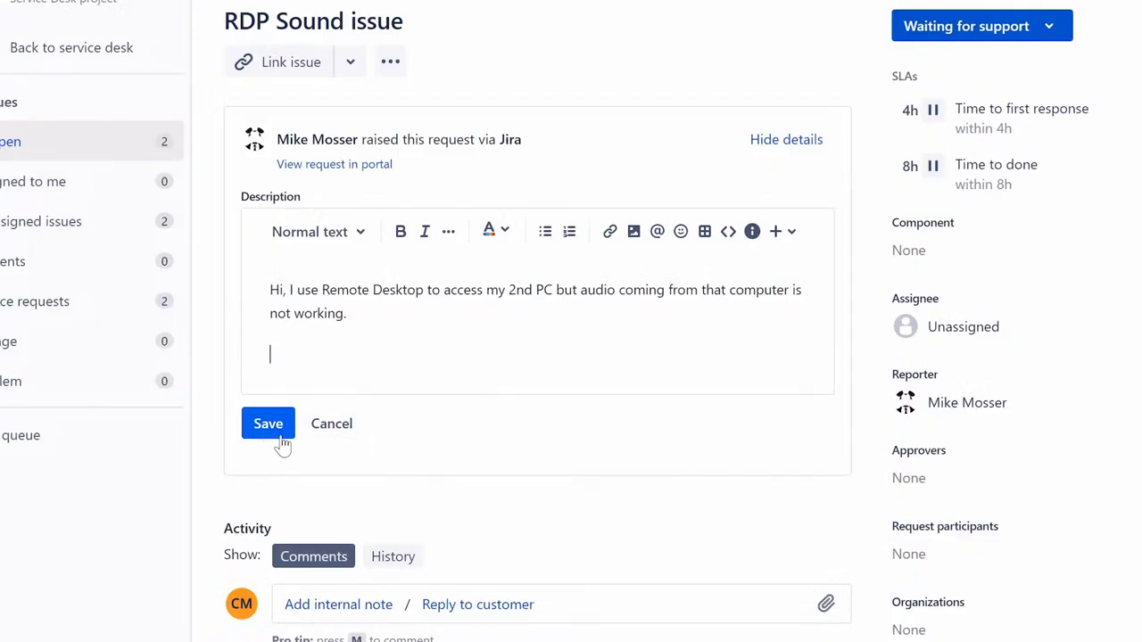
{"action": "left_click", "coordinate": [330, 423]}
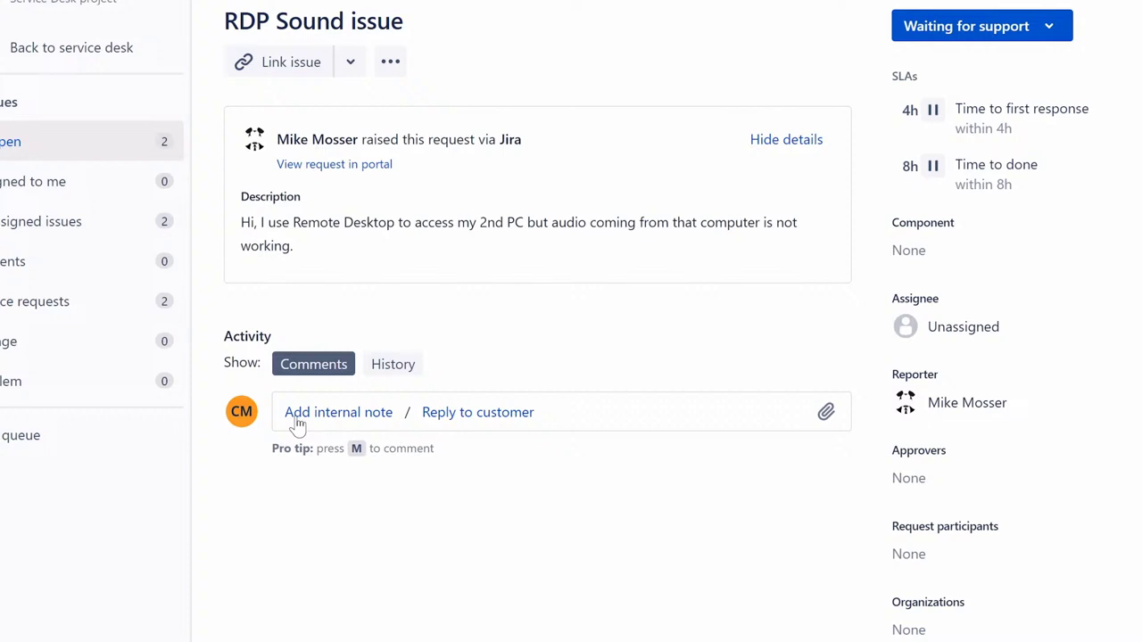
{"action": "left_click", "coordinate": [339, 419]}
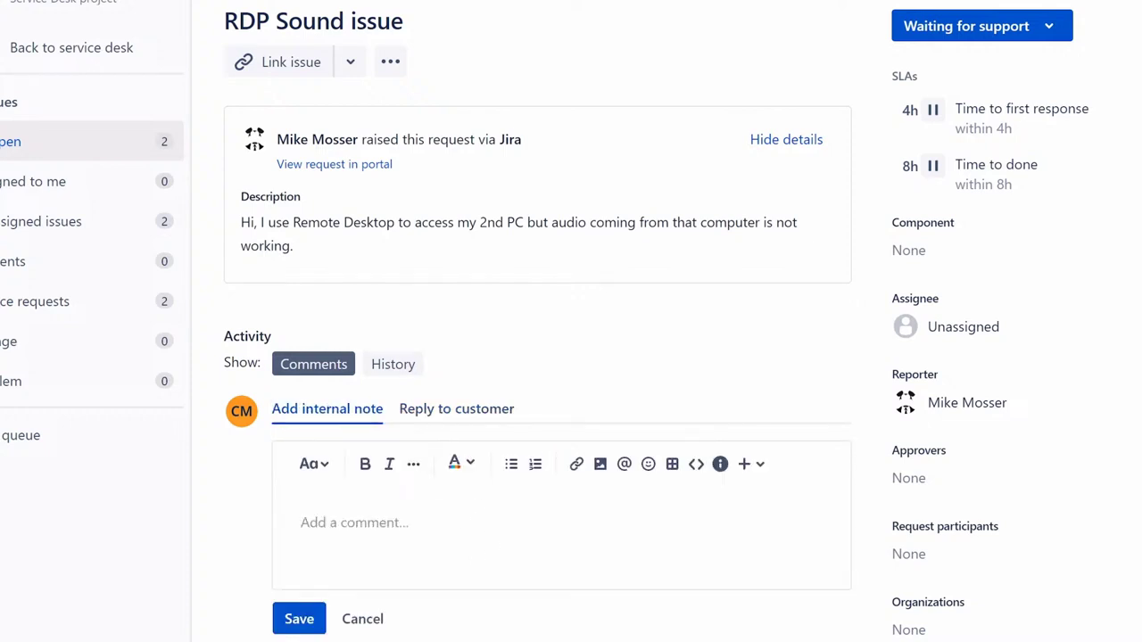
{"action": "type", "text": "Changed se"}
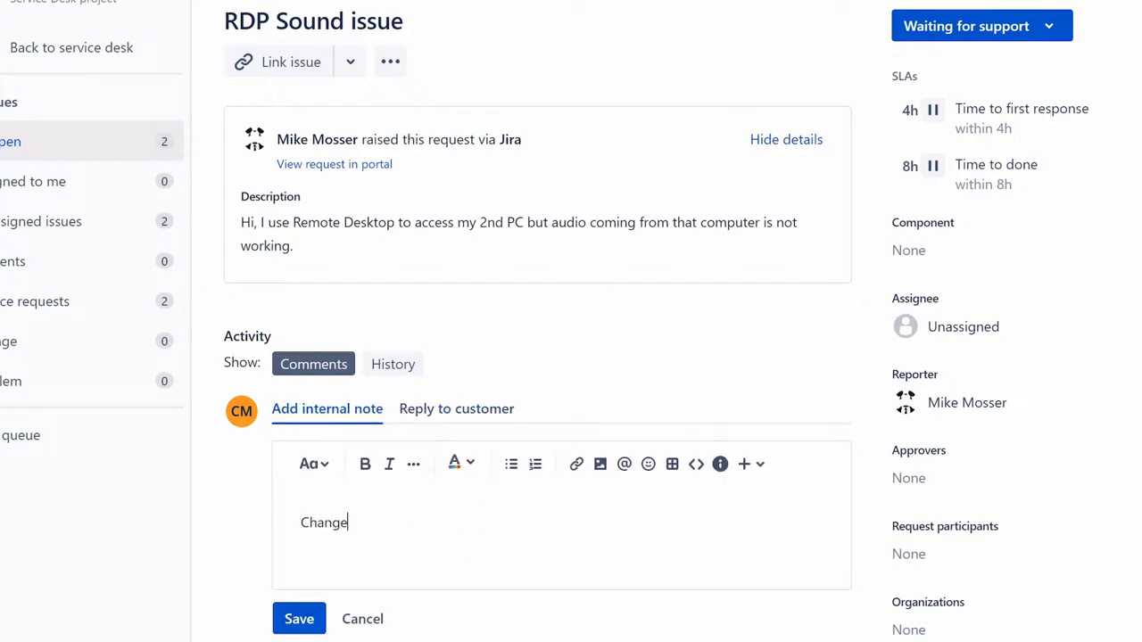
{"action": "key", "text": "BackSpace"}
{"action": "key", "text": "BackSpace"}
{"action": "type", "text": "Remote Deskotp"}
{"action": "key", "text": "BackSpace"}
{"action": "key", "text": "BackSpace"}
{"action": "key", "text": "BackSpace"}
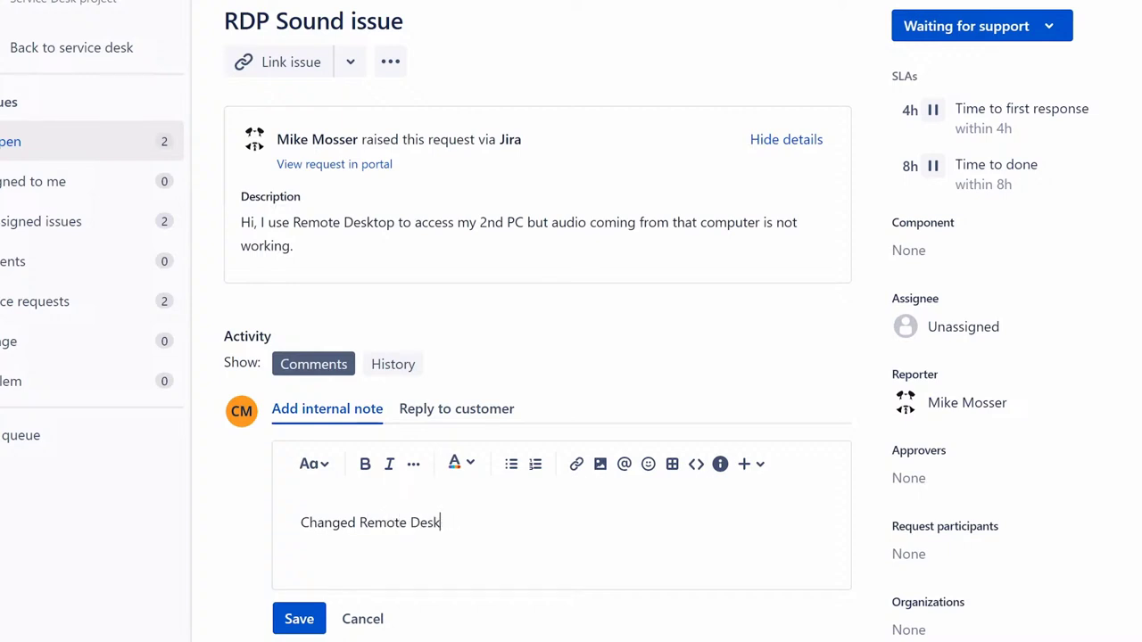
{"action": "type", "text": "top Settings to play adui"}
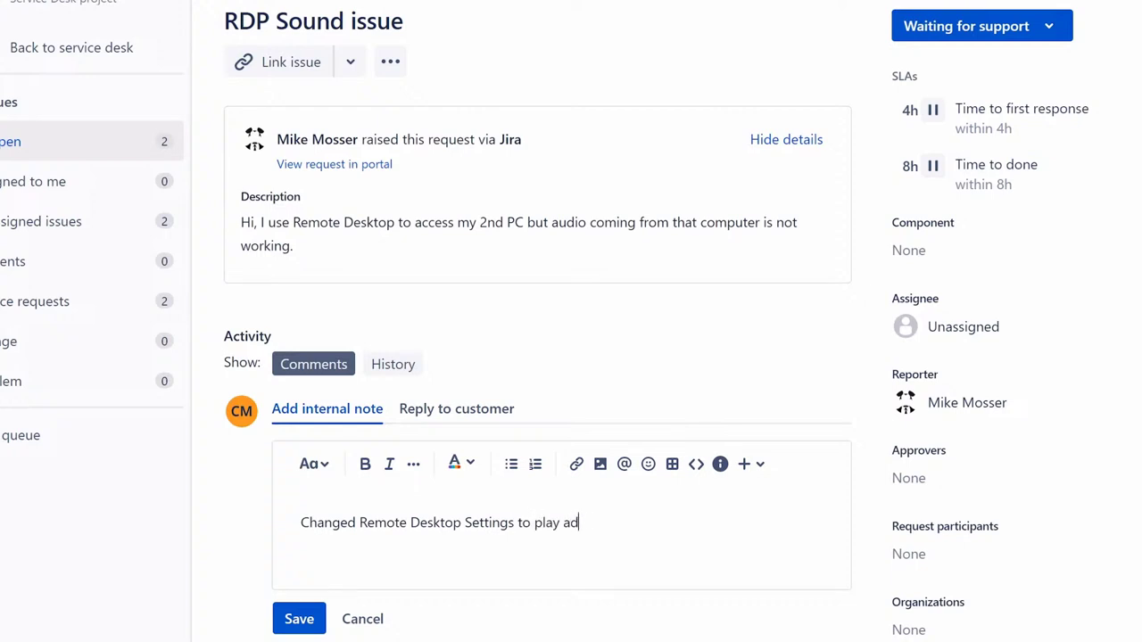
{"action": "key", "text": "BackSpace"}
{"action": "type", "text": "udio on a local computer."}
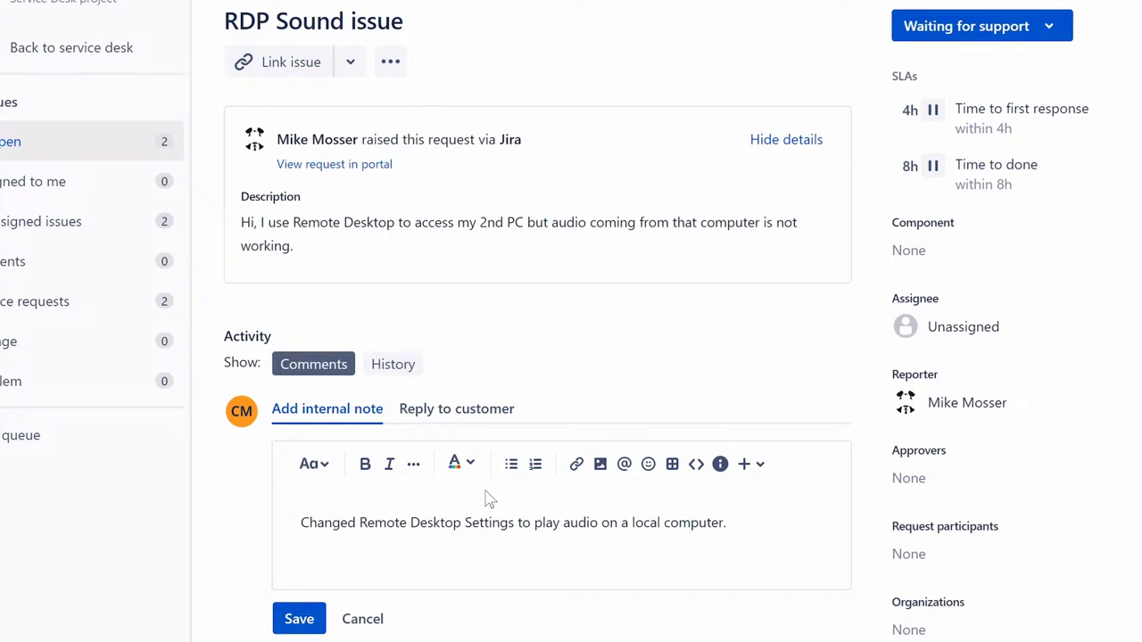
{"action": "left_click", "coordinate": [301, 618]}
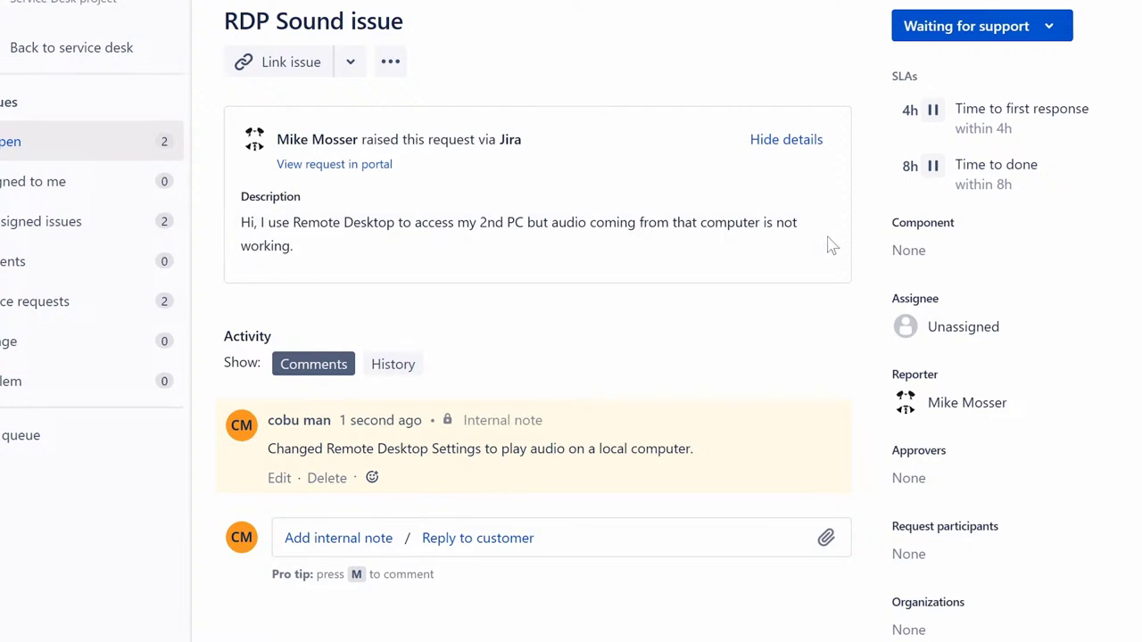
Assign ISD-38 to yourself and mark it Completed.
{"action": "left_click", "coordinate": [963, 326]}
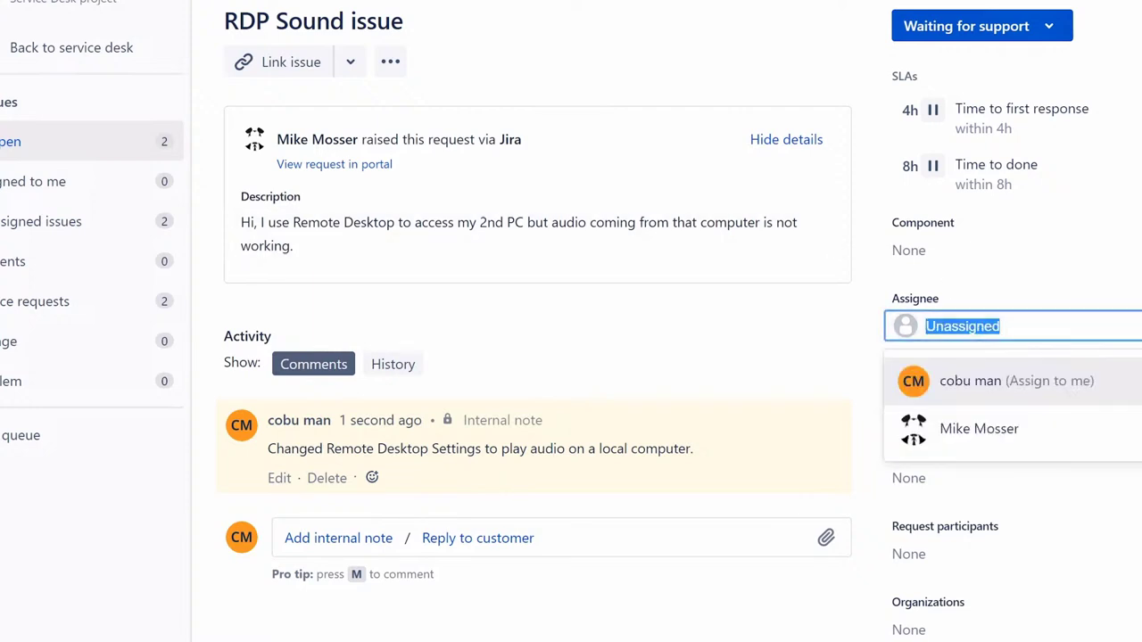
{"action": "left_click", "coordinate": [968, 379]}
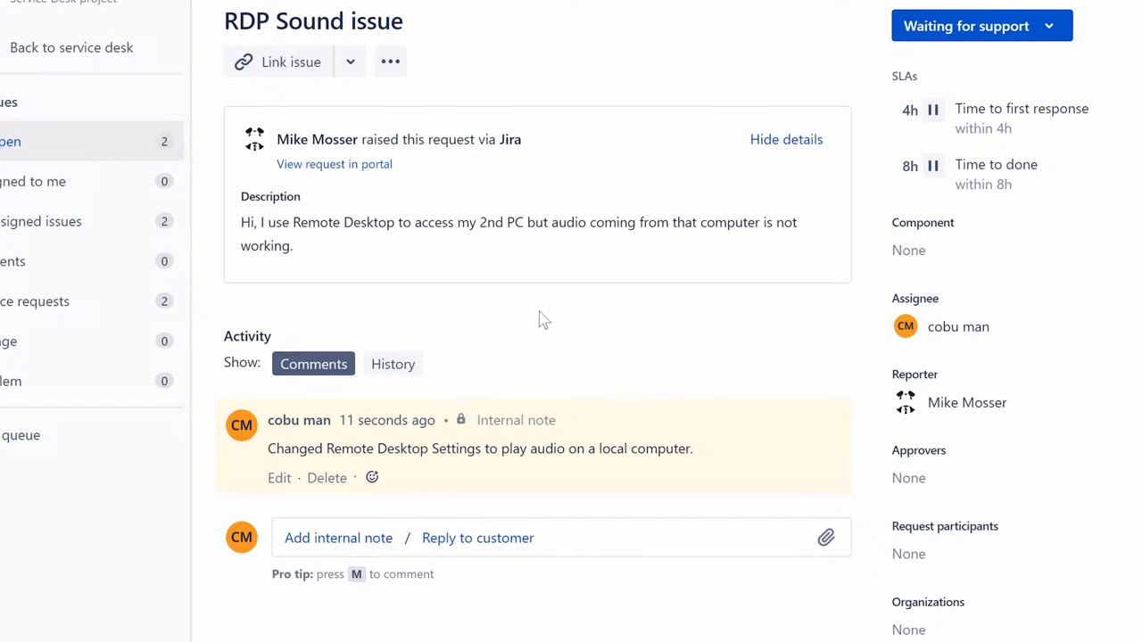
{"action": "left_click", "coordinate": [1044, 36]}
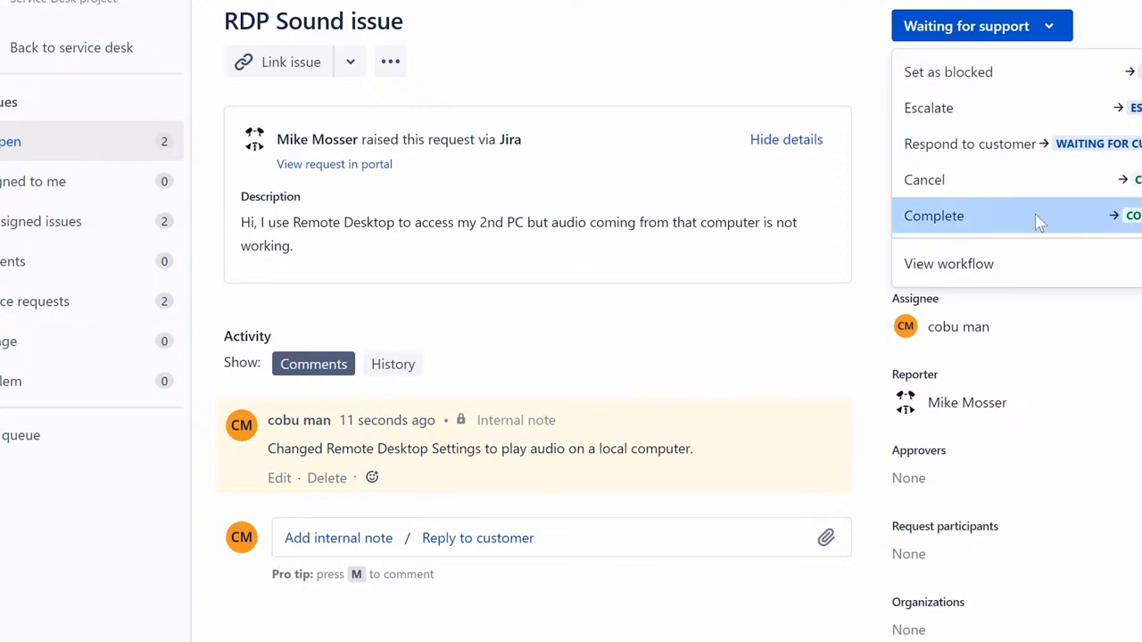
{"action": "left_click", "coordinate": [1034, 221]}
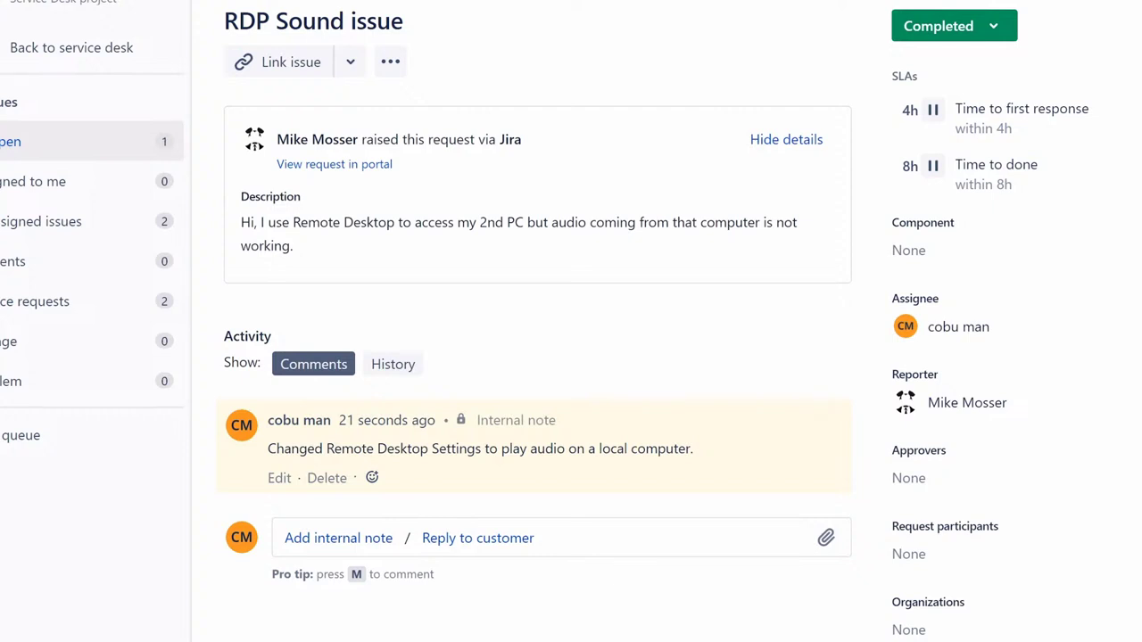
{"action": "key", "text": "super"}
Launch Remote Desktop Connection locally and on the remote machine, revealing its extra options.
{"action": "type", "text": "remote"}
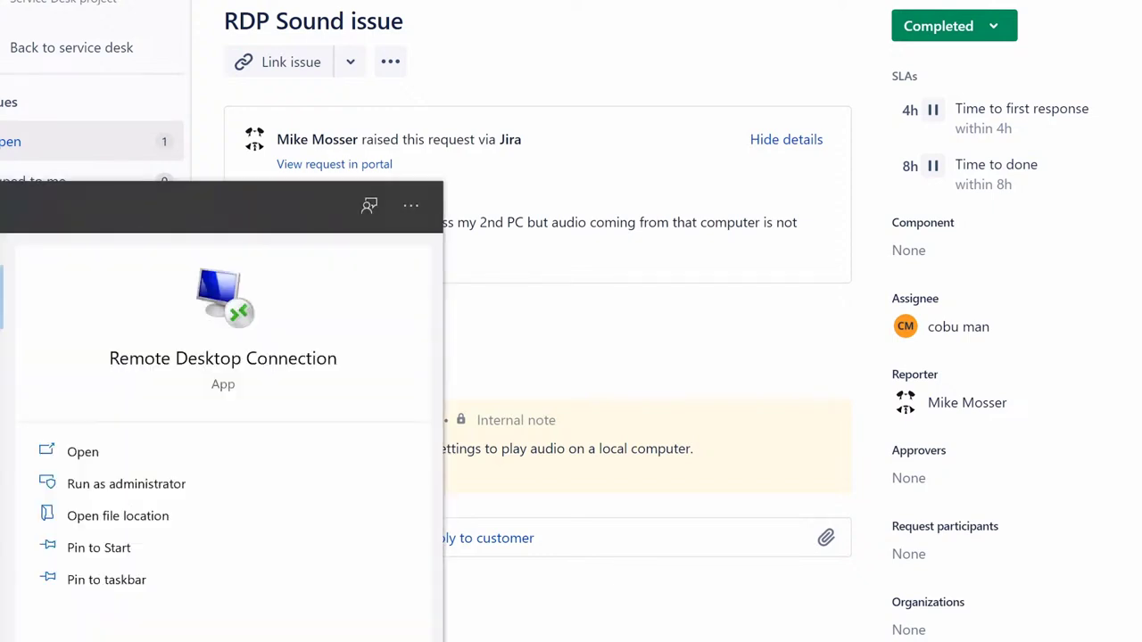
{"action": "key", "text": "Return"}
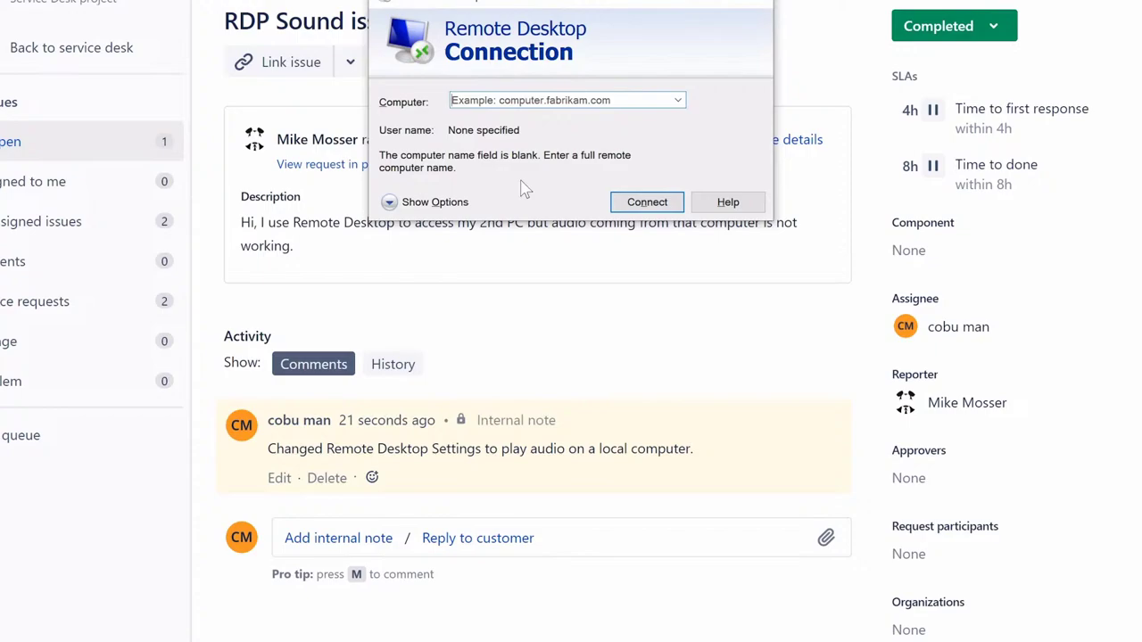
{"action": "left_click", "coordinate": [432, 202]}
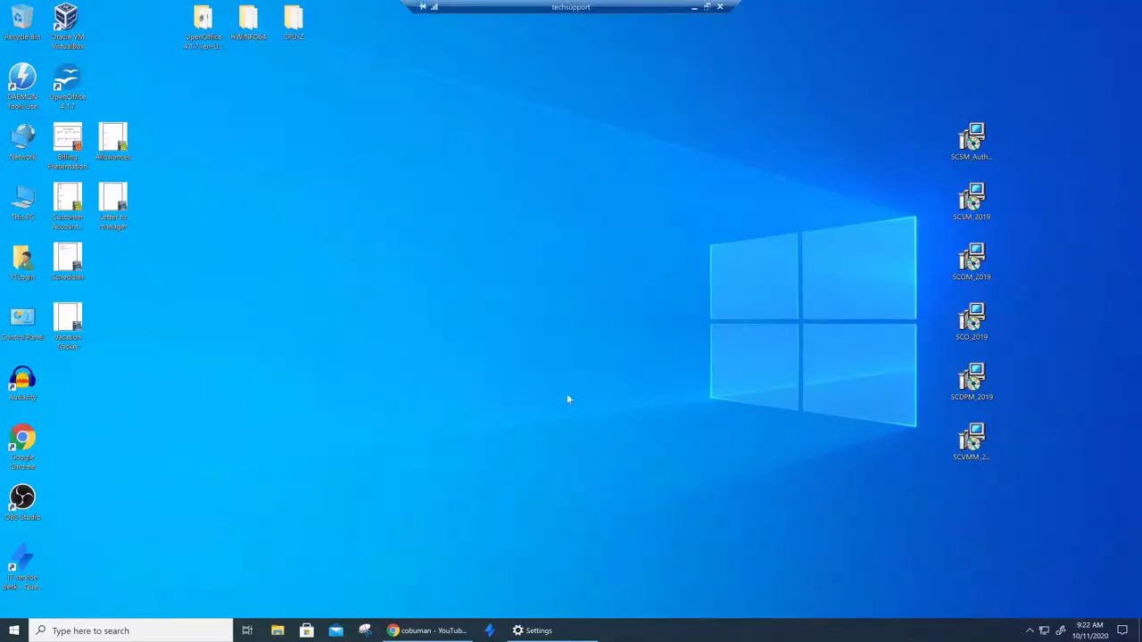
{"action": "left_click", "coordinate": [125, 630]}
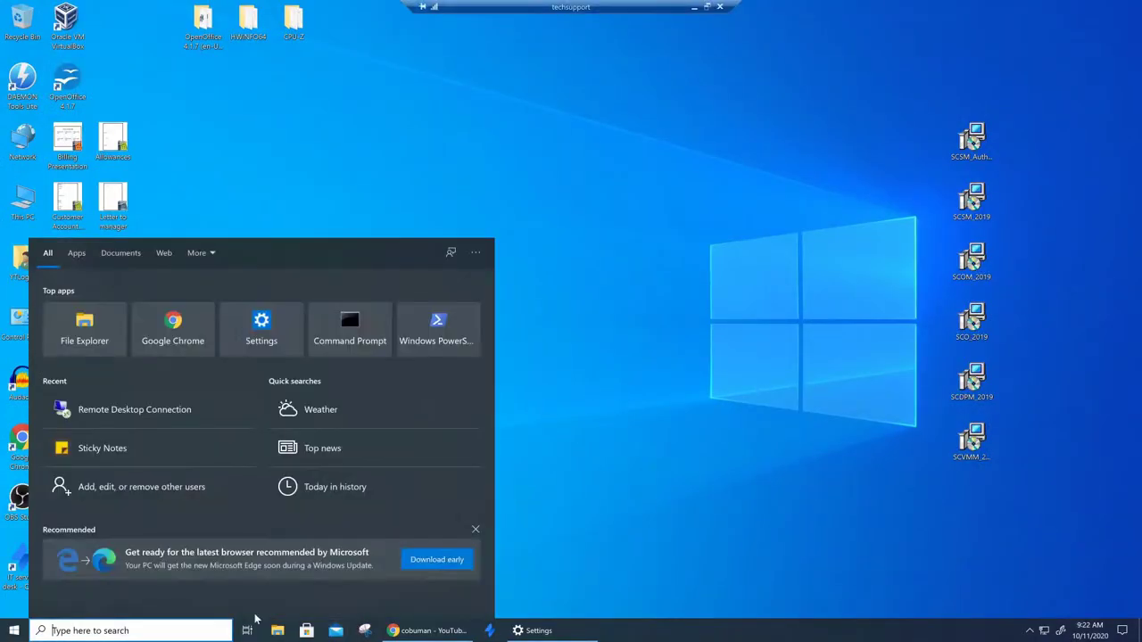
{"action": "type", "text": "remote"}
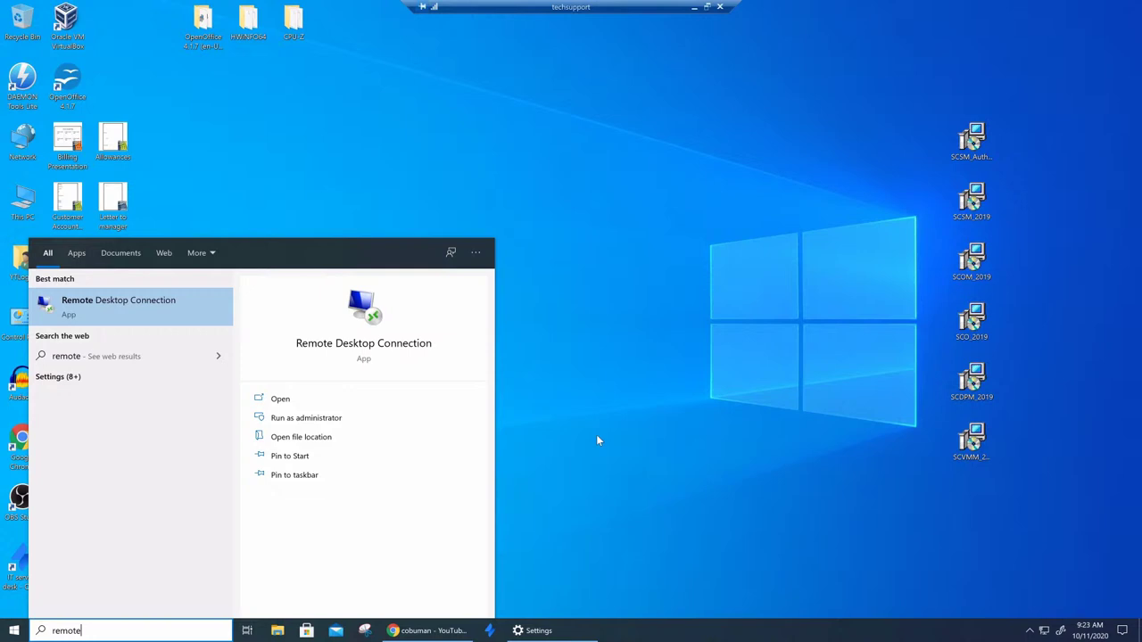
{"action": "key", "text": "Return"}
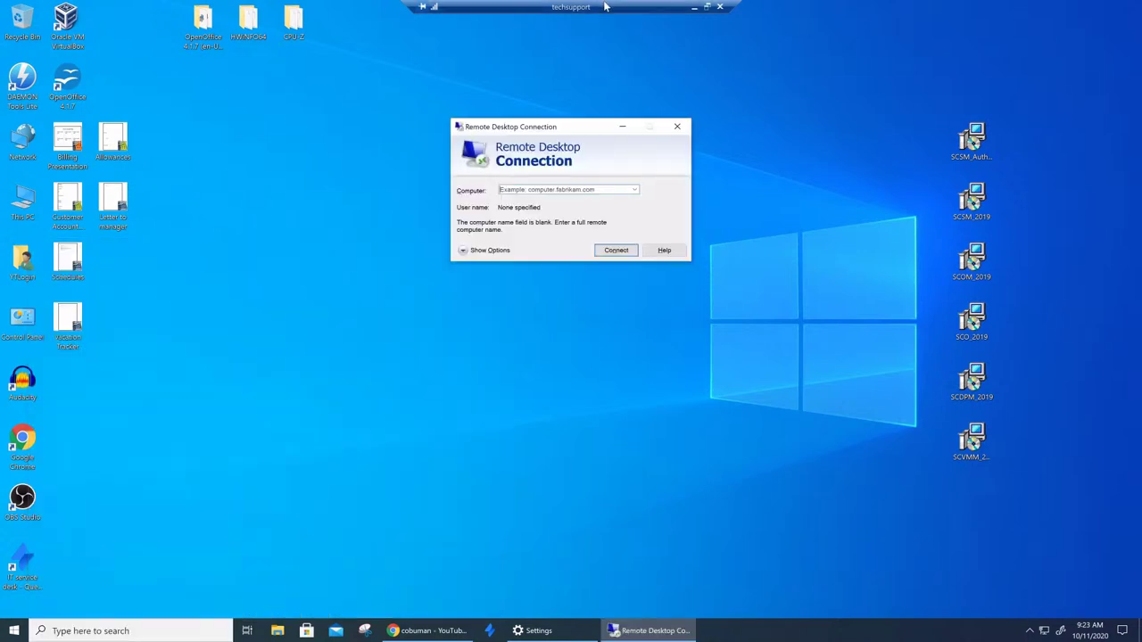
{"action": "left_click_drag", "start_coordinate": [563, 130], "coordinate": [572, 149]}
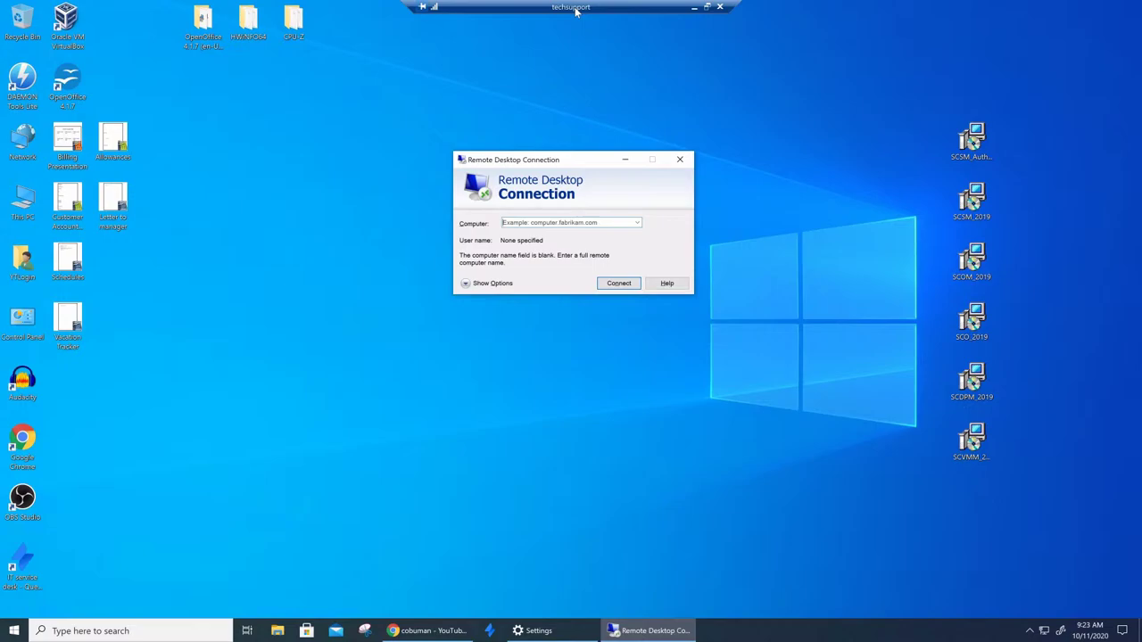
Check the Remote Audio volume level from the tray, then open Sound settings.
{"action": "left_click", "coordinate": [1030, 632]}
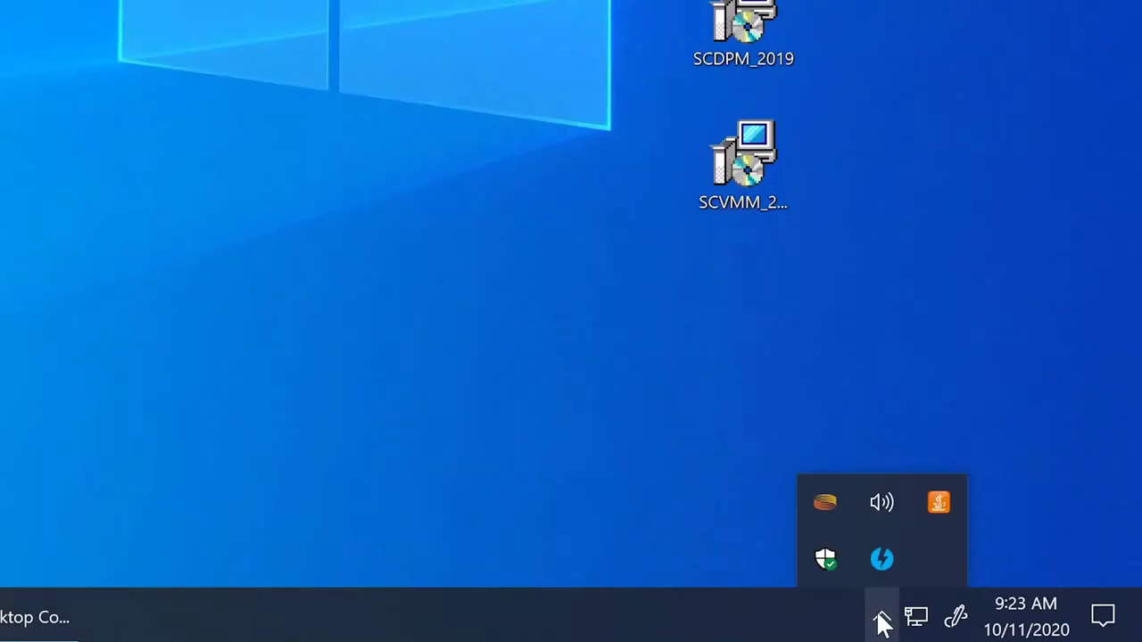
{"action": "left_click", "coordinate": [1033, 580]}
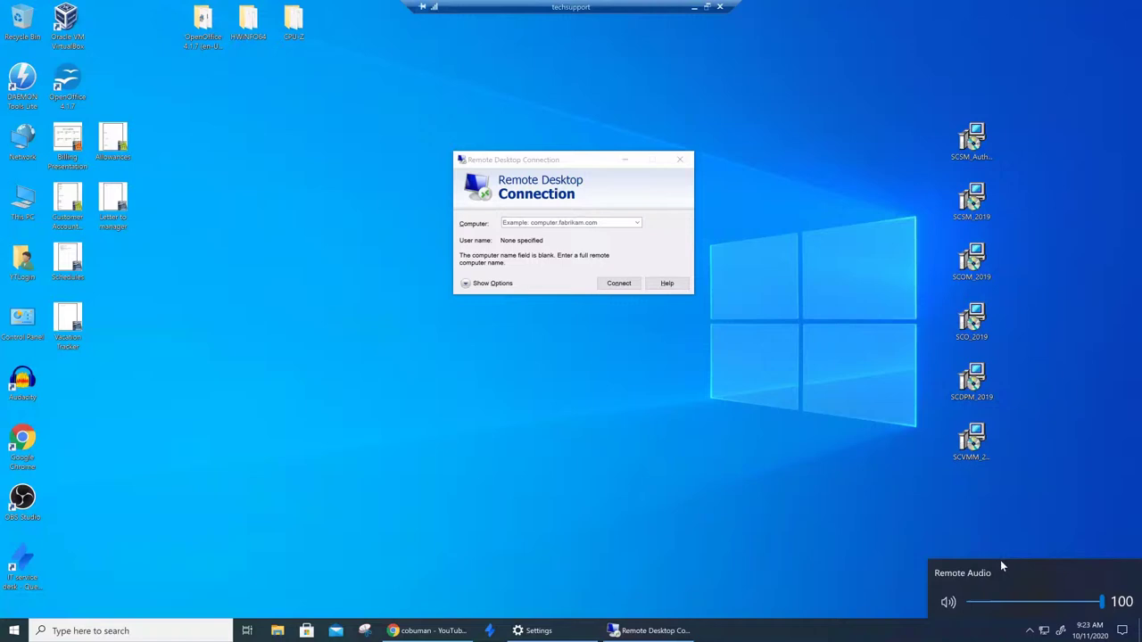
{"action": "left_click", "coordinate": [1042, 628]}
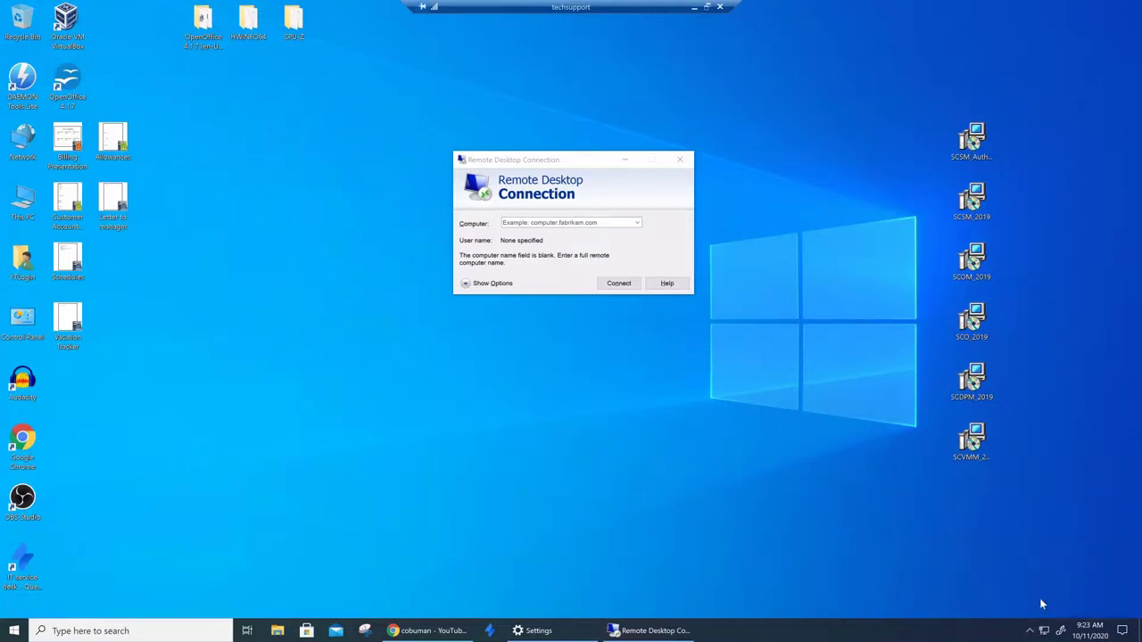
{"action": "left_click", "coordinate": [1030, 630]}
{"action": "right_click", "coordinate": [1026, 583]}
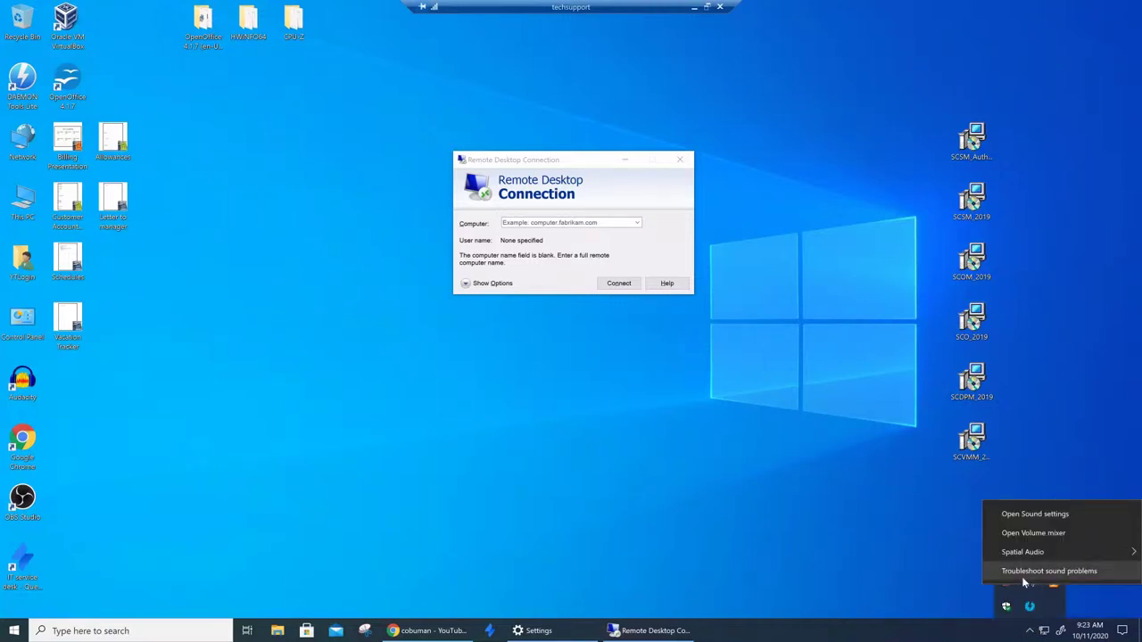
{"action": "left_click", "coordinate": [1047, 513]}
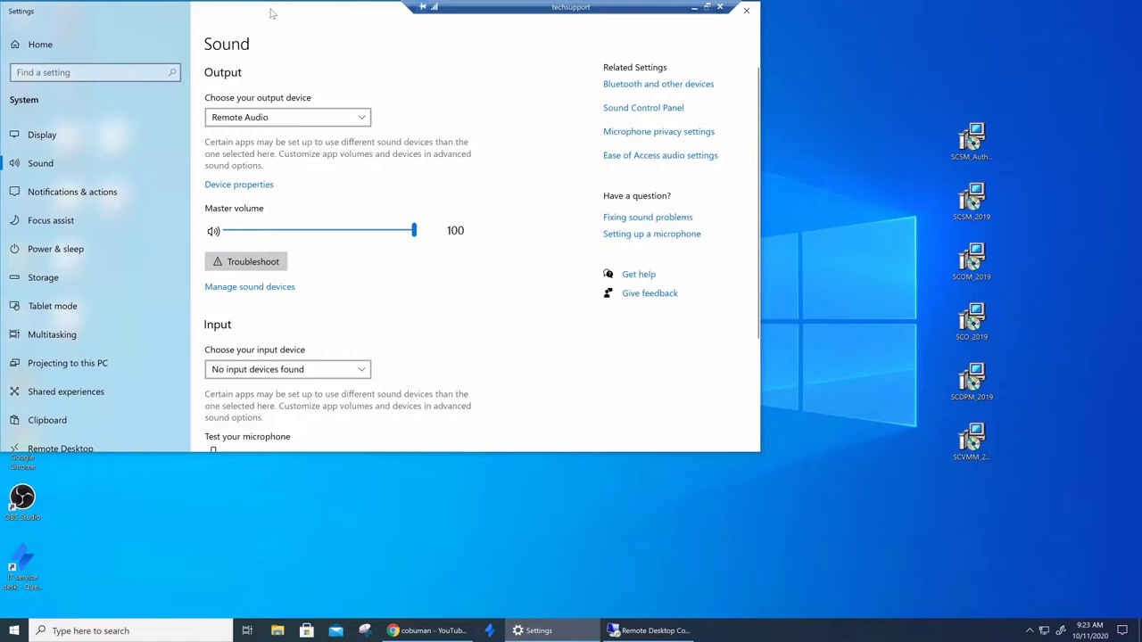
Review the output device list, close Sound settings, and expand the connection dialog's options.
{"action": "left_click_drag", "start_coordinate": [272, 12], "coordinate": [420, 73]}
{"action": "left_click", "coordinate": [497, 180]}
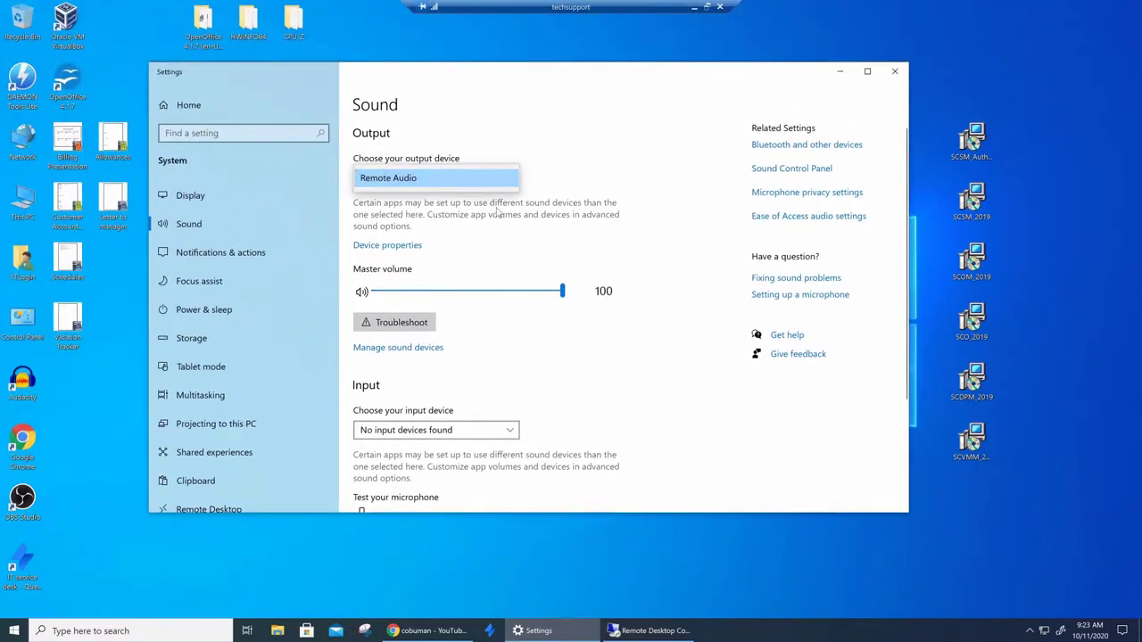
{"action": "left_click", "coordinate": [498, 212]}
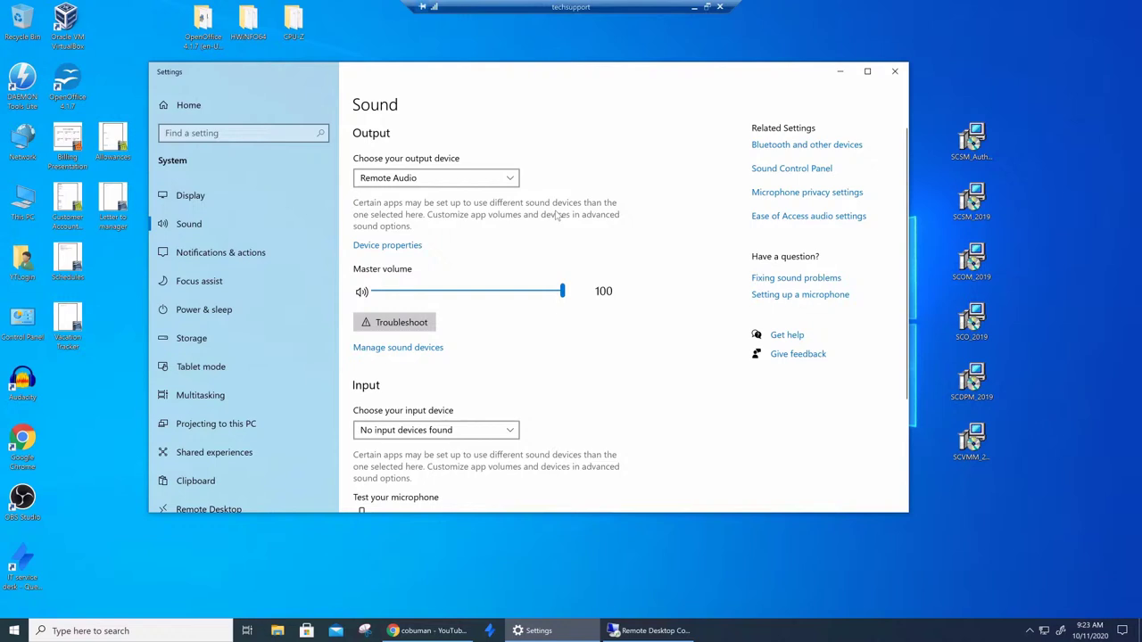
{"action": "left_click_drag", "start_coordinate": [622, 72], "coordinate": [661, 82]}
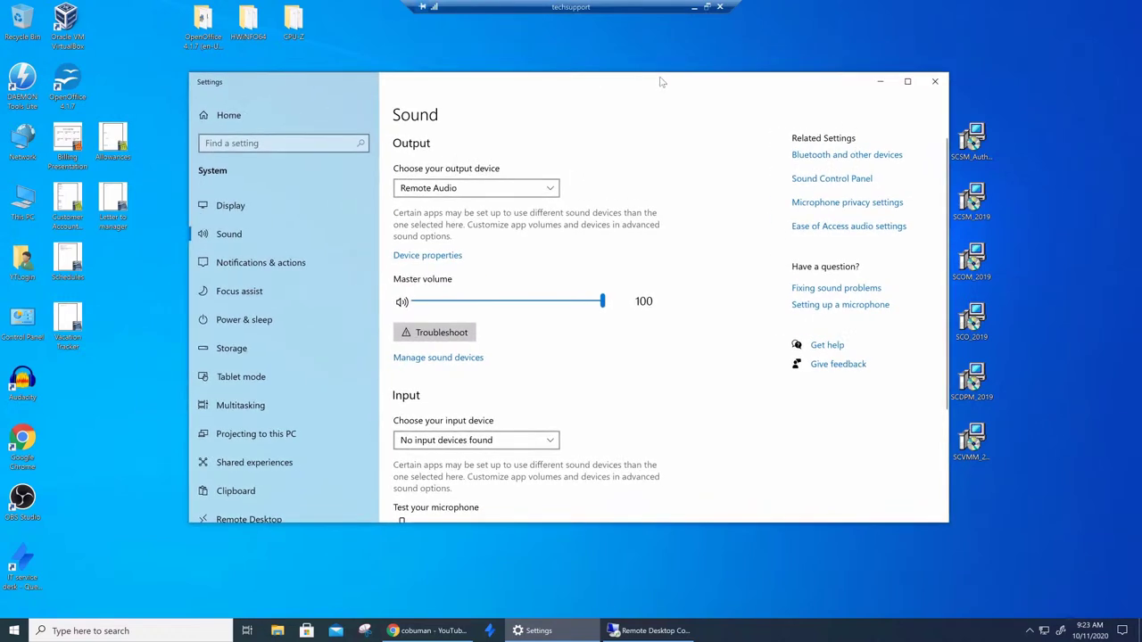
{"action": "left_click", "coordinate": [935, 81]}
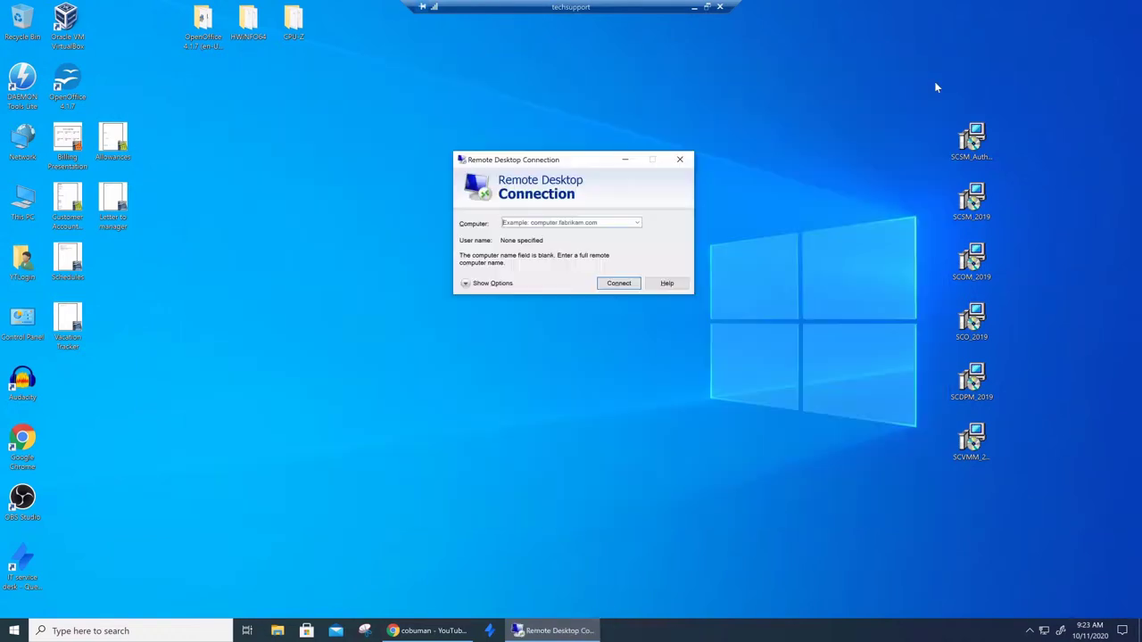
{"action": "left_click", "coordinate": [471, 285]}
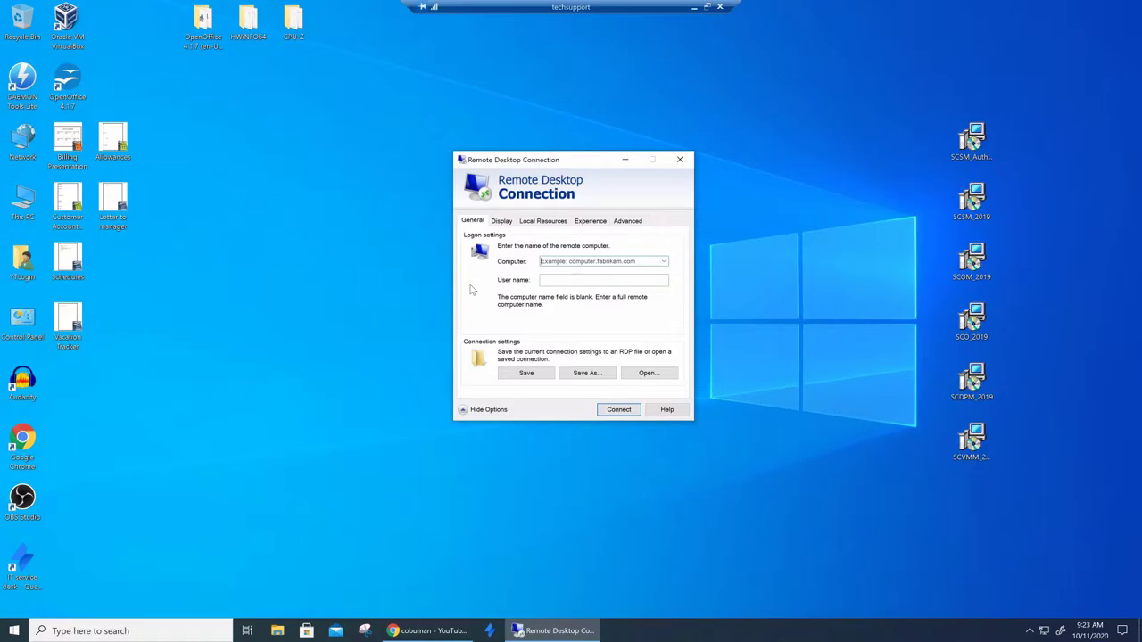
On Local Resources, set remote audio to Play on remote computer and confirm.
{"action": "left_click", "coordinate": [540, 219]}
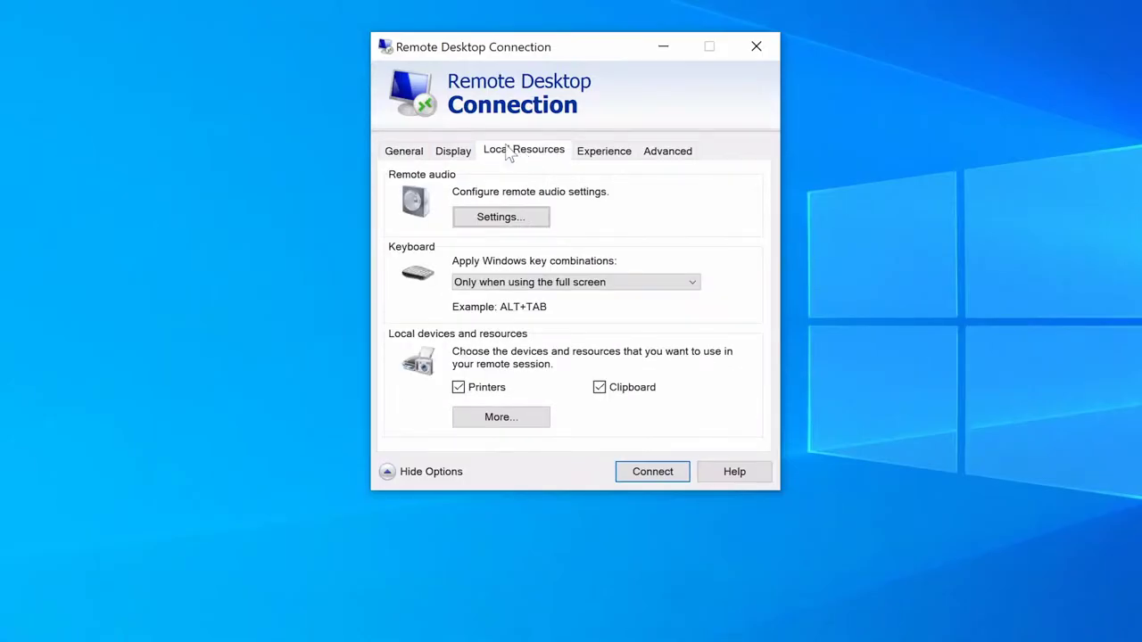
{"action": "left_click", "coordinate": [504, 223]}
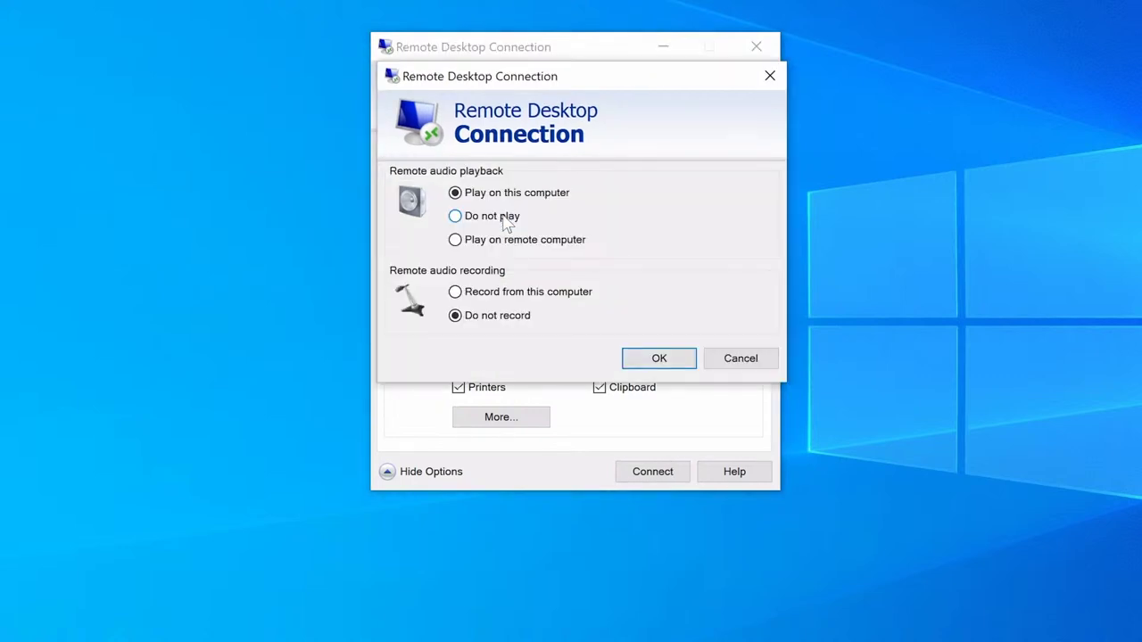
{"action": "left_click", "coordinate": [498, 246]}
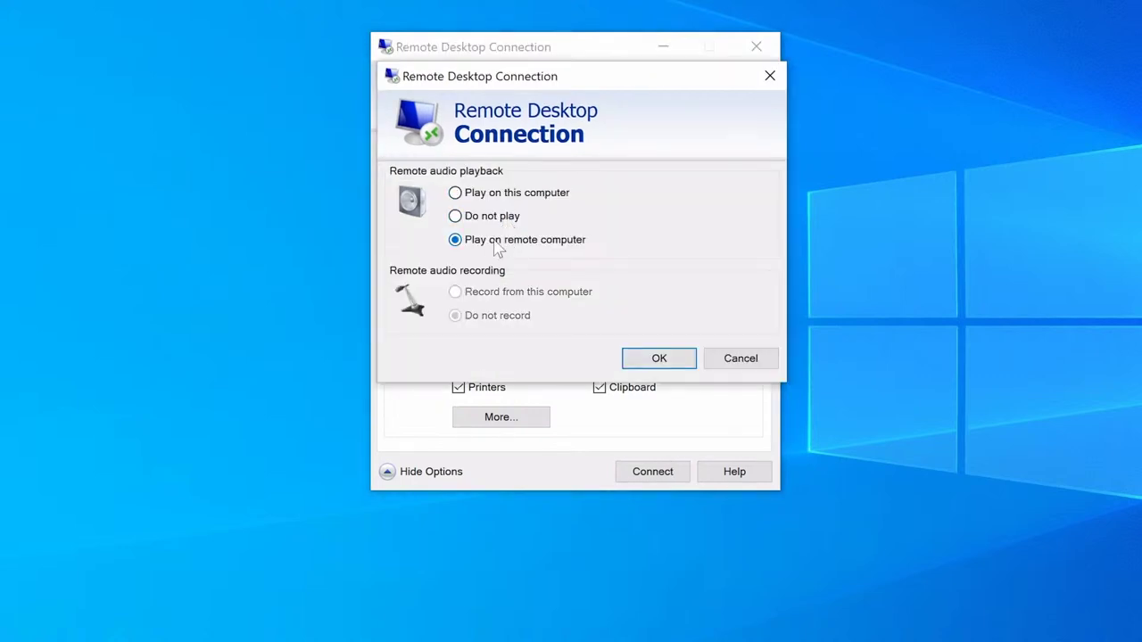
{"action": "left_click", "coordinate": [658, 358]}
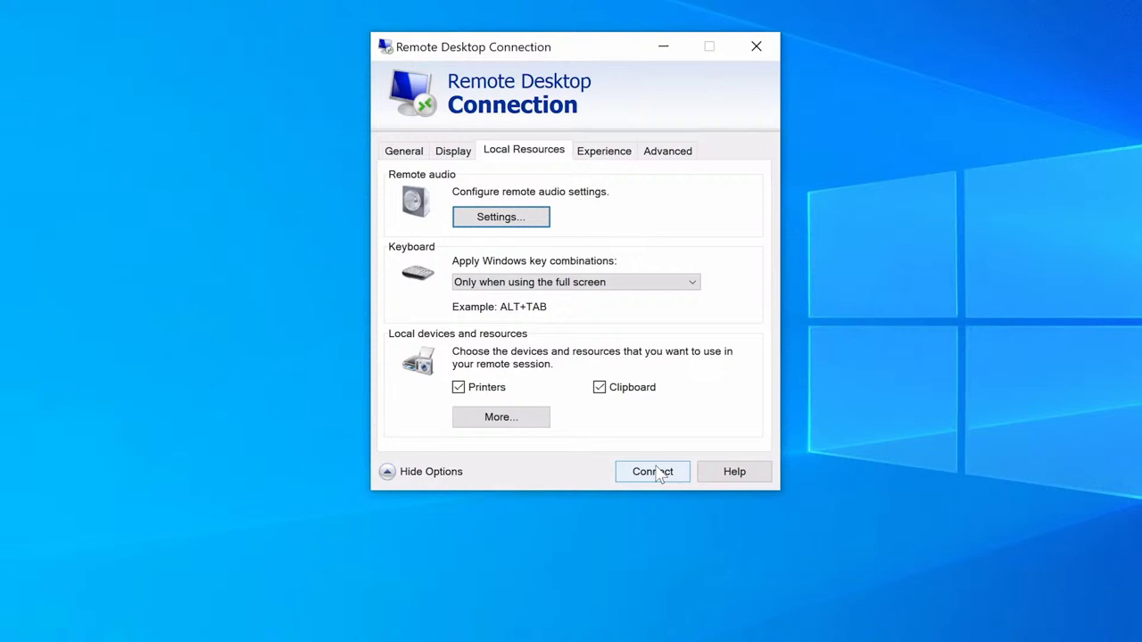
Enter 'userscomputername' as the computer on General and connect.
{"action": "left_click", "coordinate": [403, 152]}
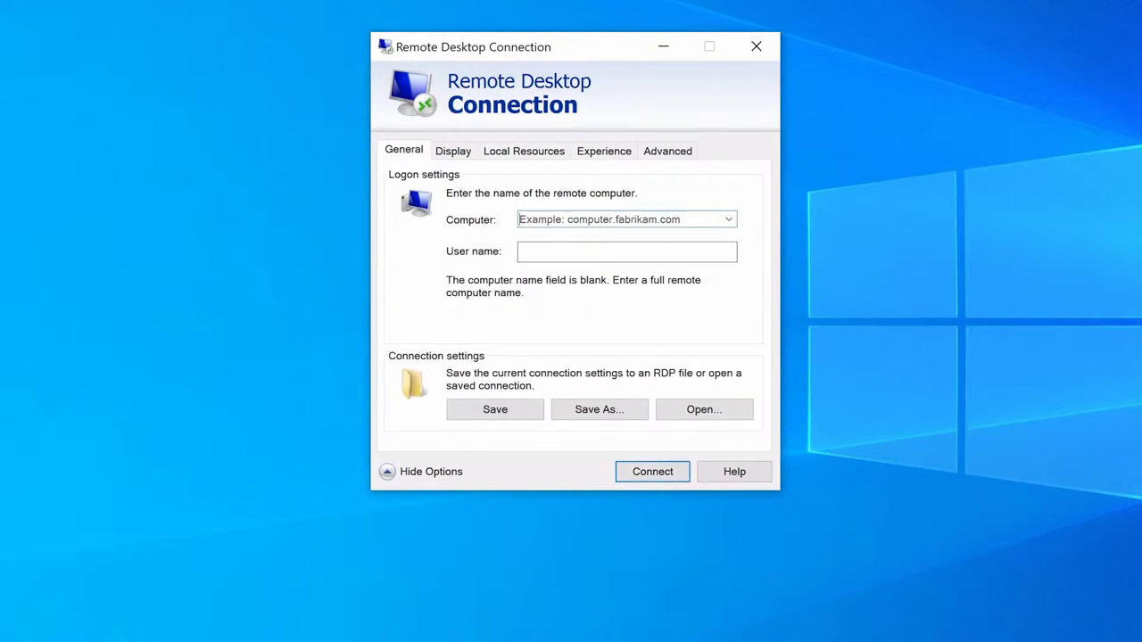
{"action": "type", "text": "use"}
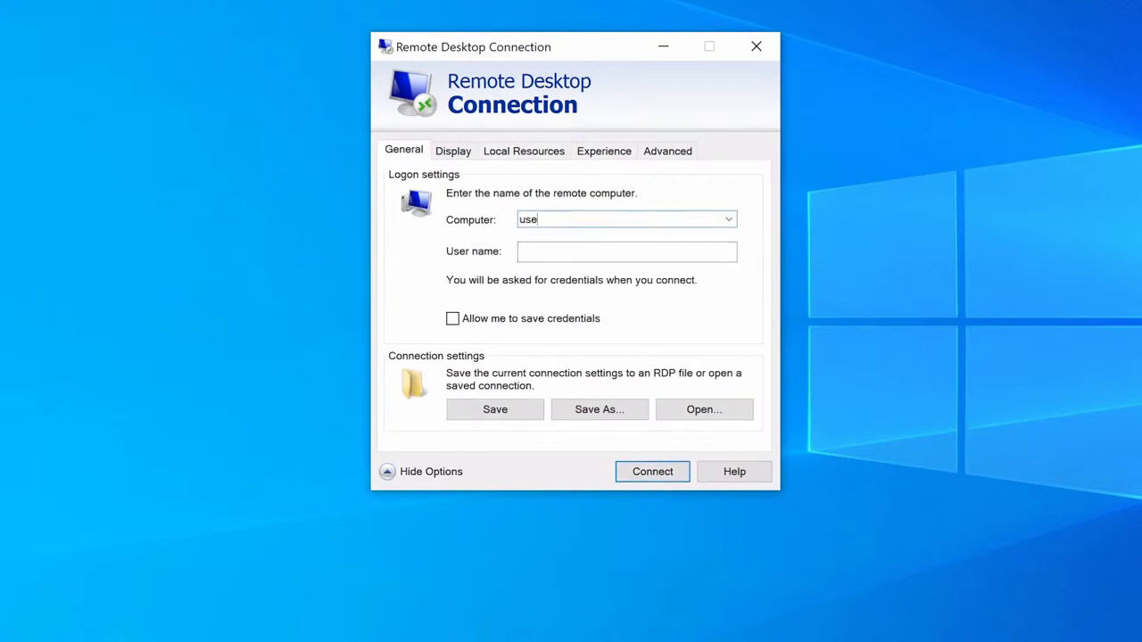
{"action": "type", "text": "rscomputername"}
{"action": "left_click", "coordinate": [653, 471]}
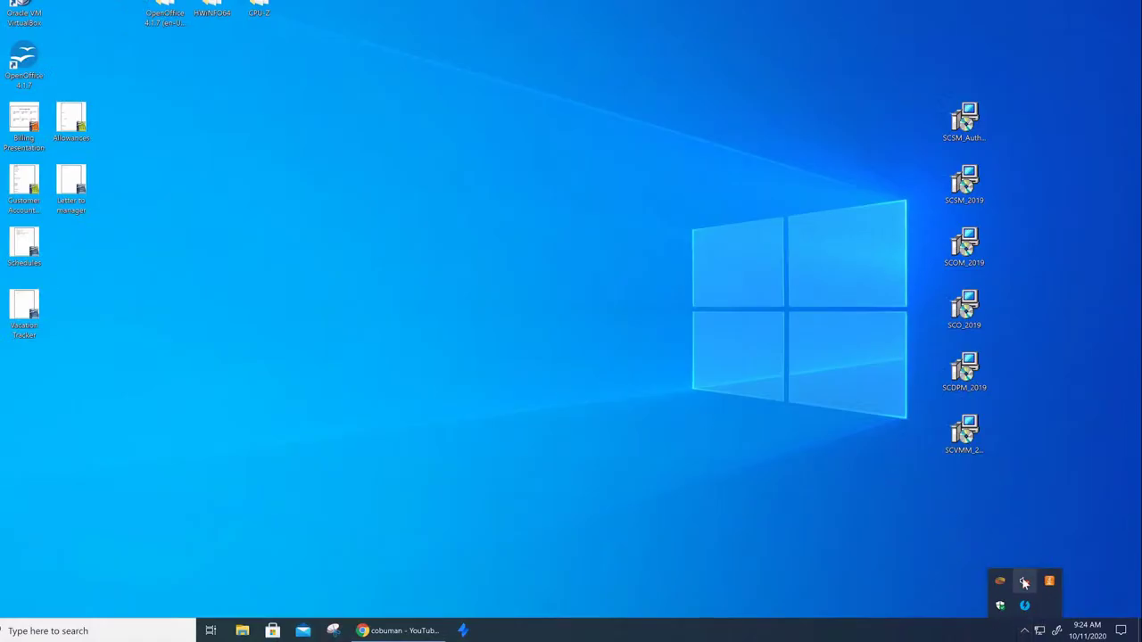
Run the Playing Audio troubleshooter and close it after it fails in the remote session.
{"action": "left_click", "coordinate": [1025, 583]}
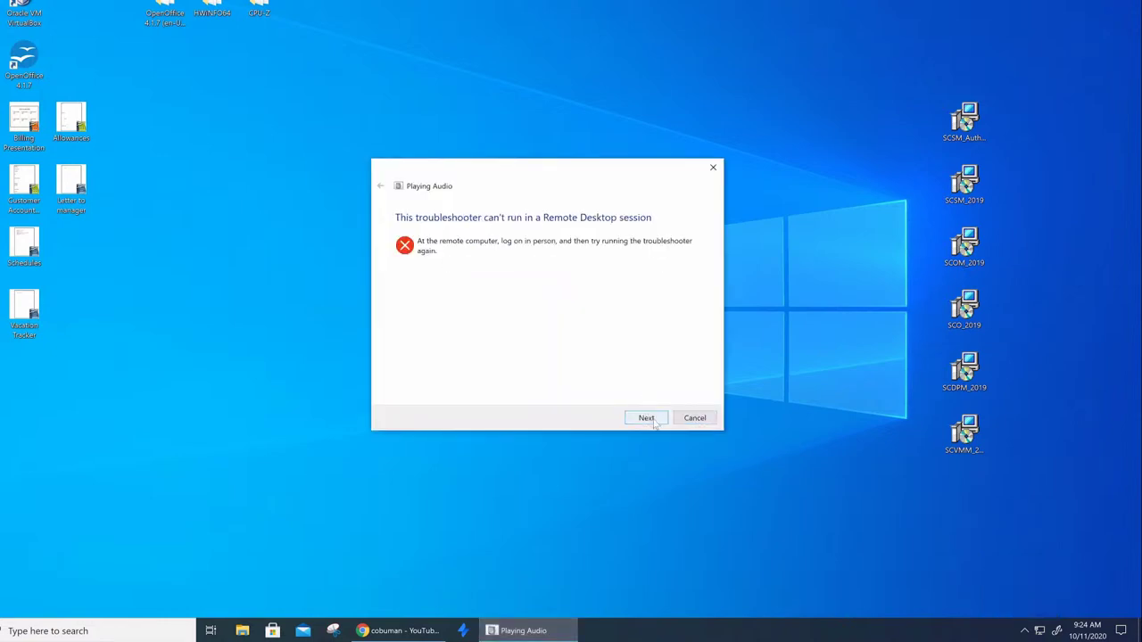
{"action": "left_click", "coordinate": [646, 417]}
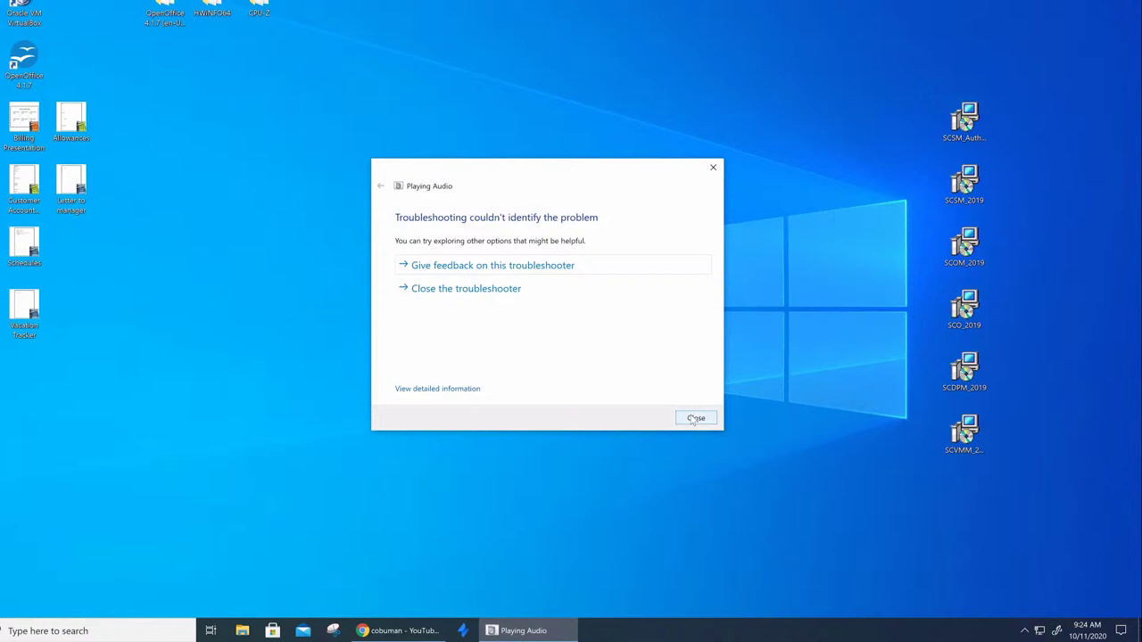
{"action": "left_click", "coordinate": [693, 417]}
Check the volume slider from the hidden tray icons, then bring up the speaker's sound options.
{"action": "left_click", "coordinate": [1023, 627]}
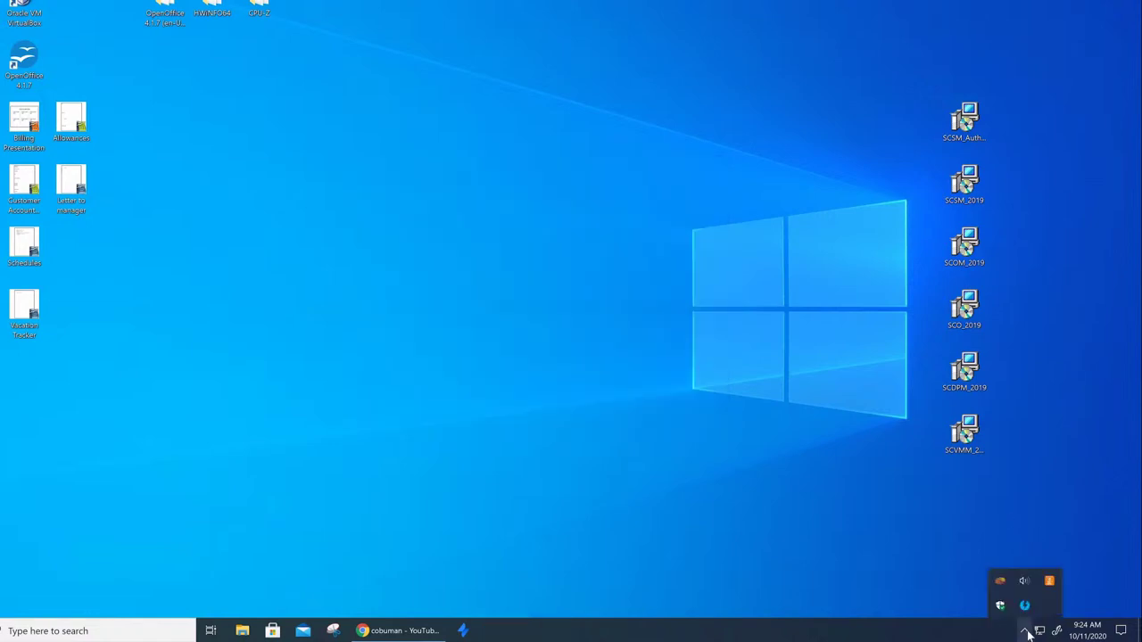
{"action": "left_click", "coordinate": [1023, 583]}
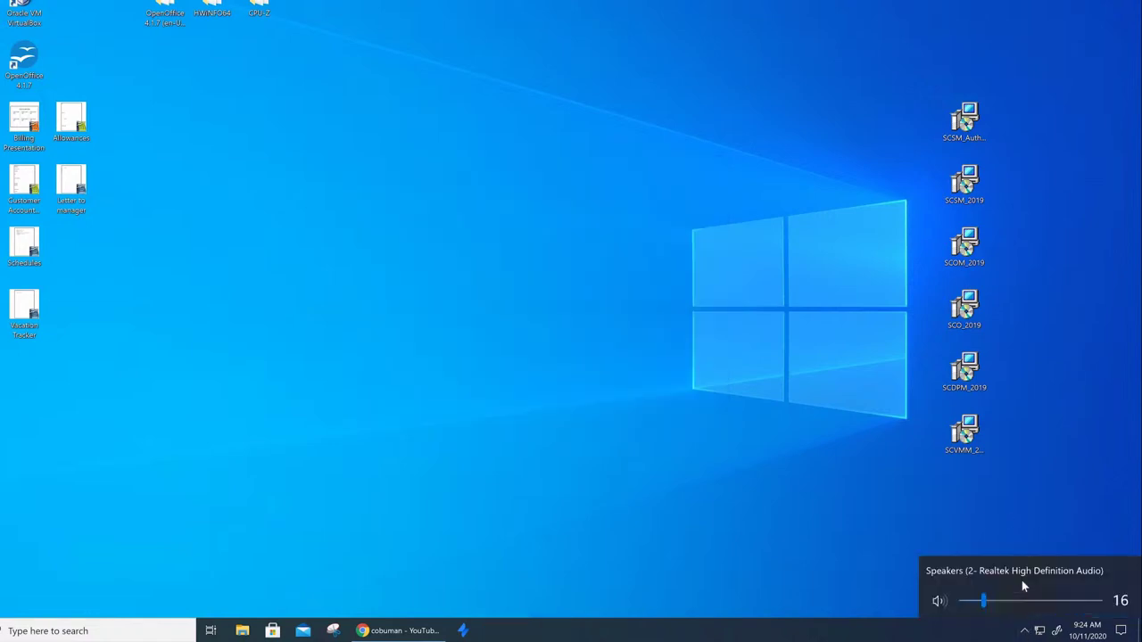
{"action": "left_click", "coordinate": [1025, 630]}
{"action": "left_click", "coordinate": [1025, 629]}
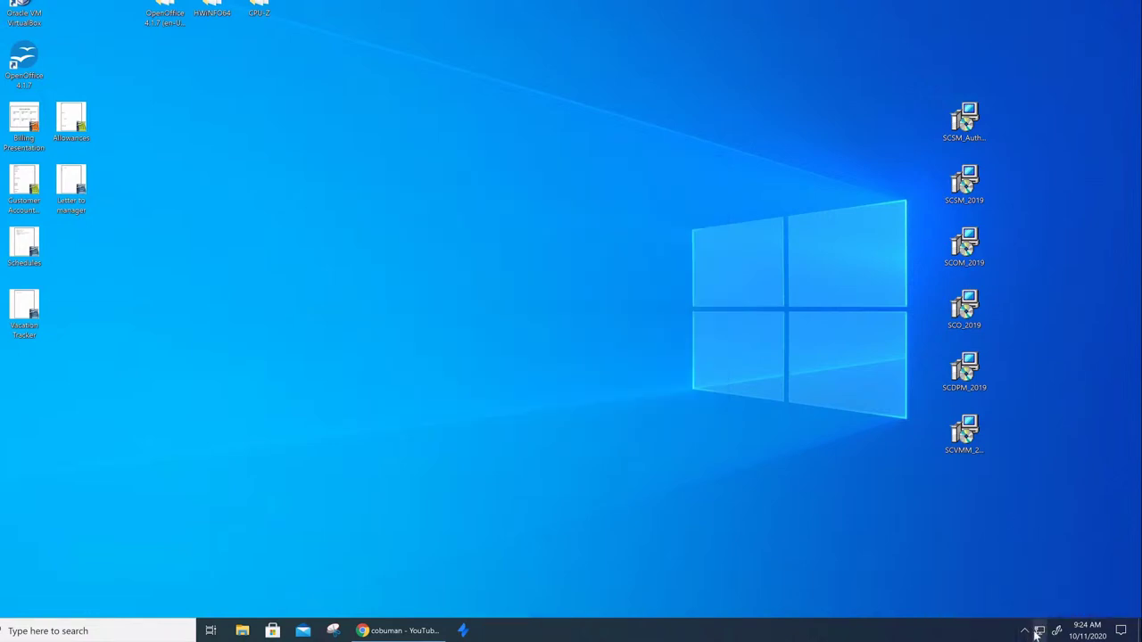
{"action": "left_click", "coordinate": [1025, 630]}
{"action": "right_click", "coordinate": [1024, 584]}
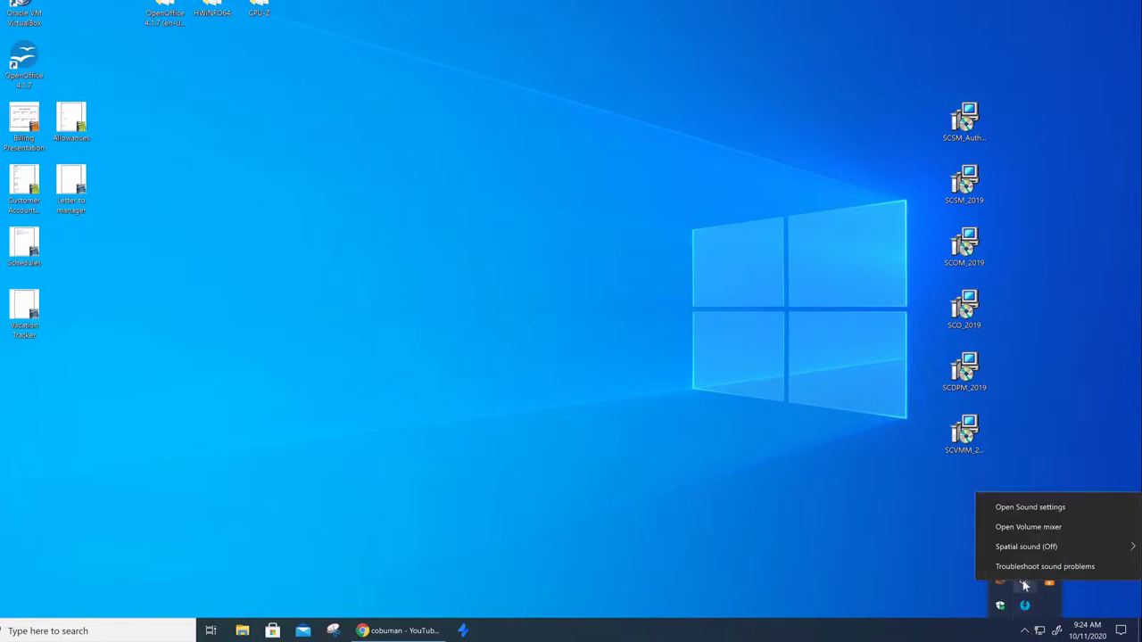
Open Sound settings keeping Speakers (2- Plantronics C610) as output, then open Start.
{"action": "left_click", "coordinate": [1051, 509]}
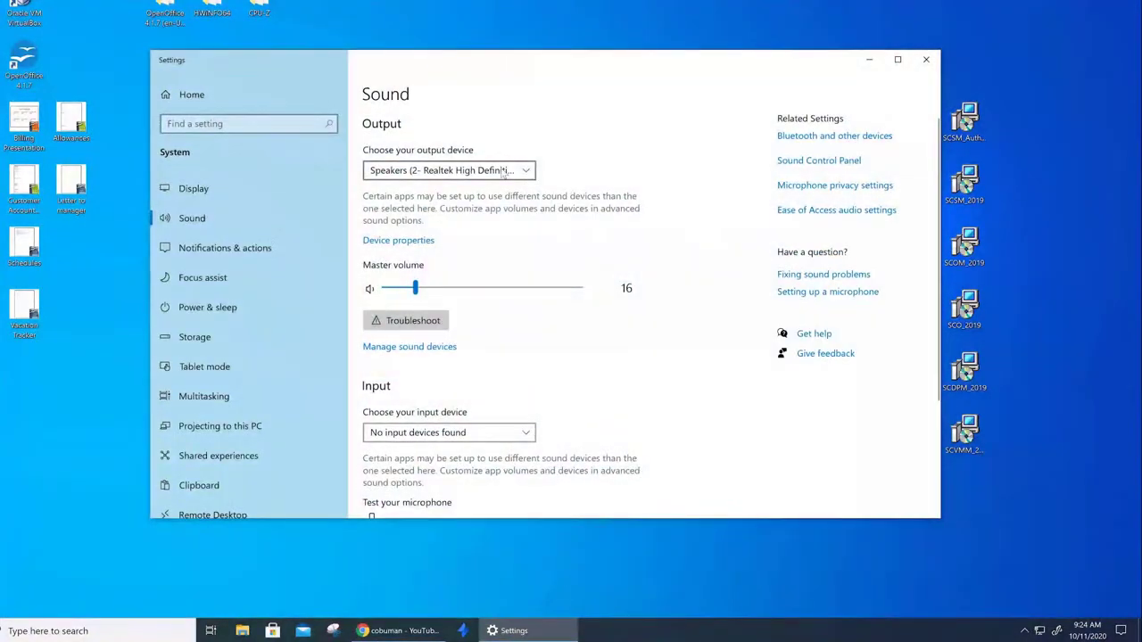
{"action": "left_click", "coordinate": [509, 171]}
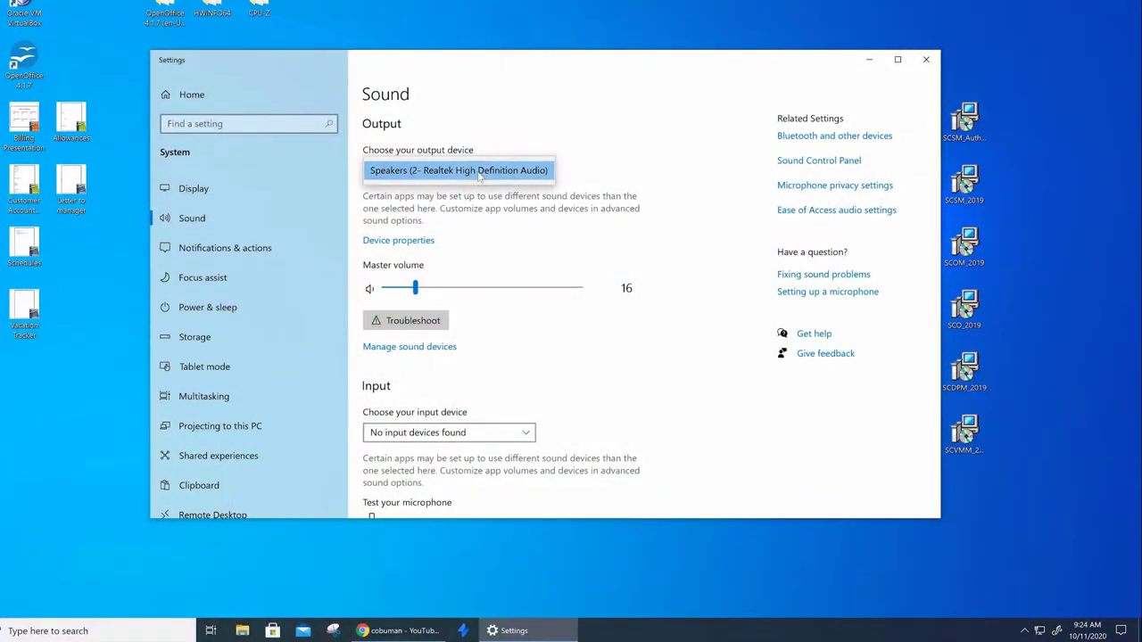
{"action": "left_click", "coordinate": [487, 207]}
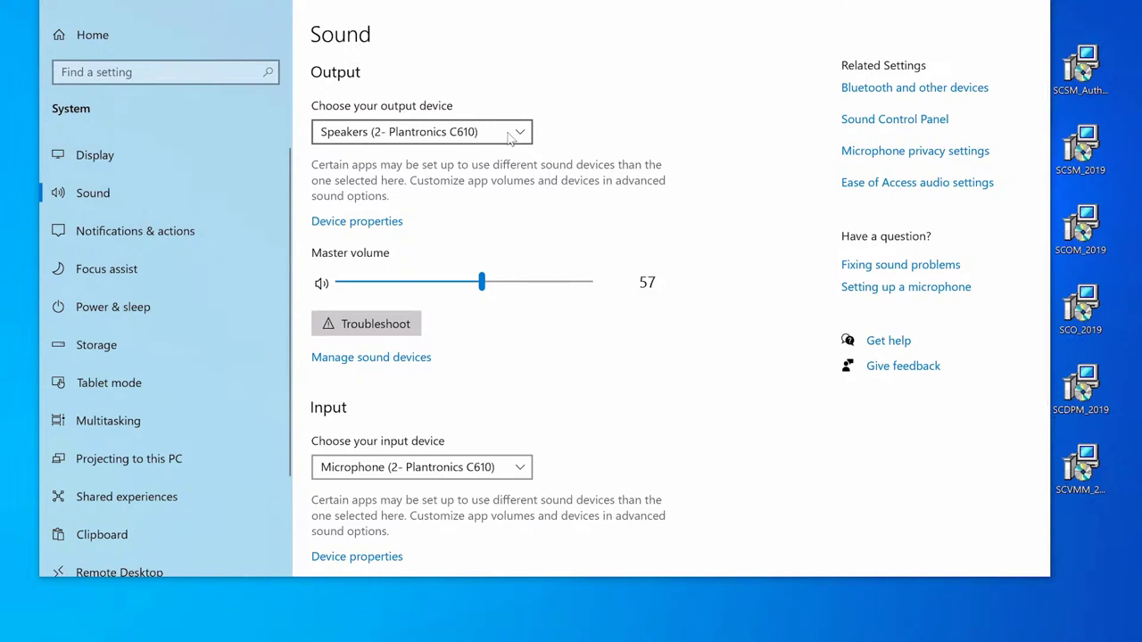
{"action": "left_click", "coordinate": [511, 133]}
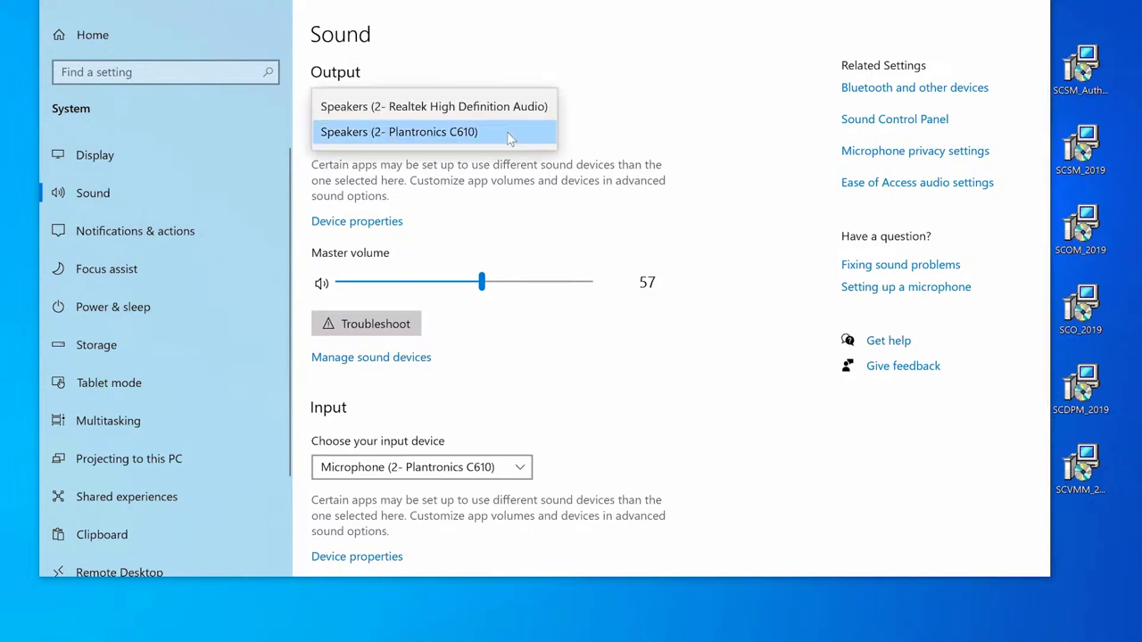
{"action": "left_click", "coordinate": [538, 209]}
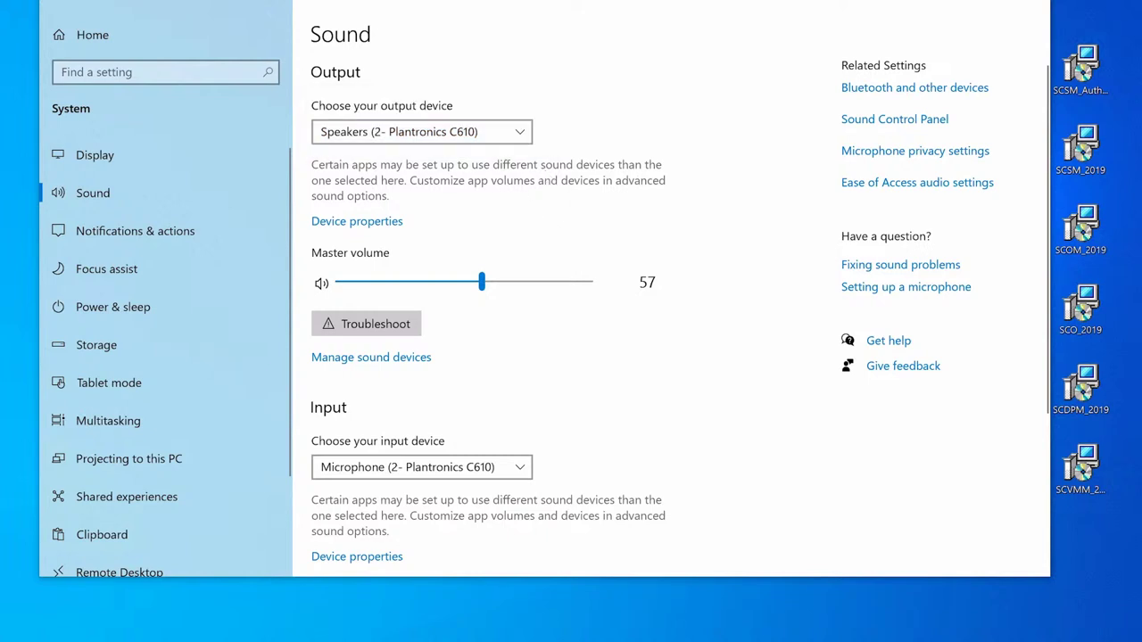
{"action": "key", "text": "super"}
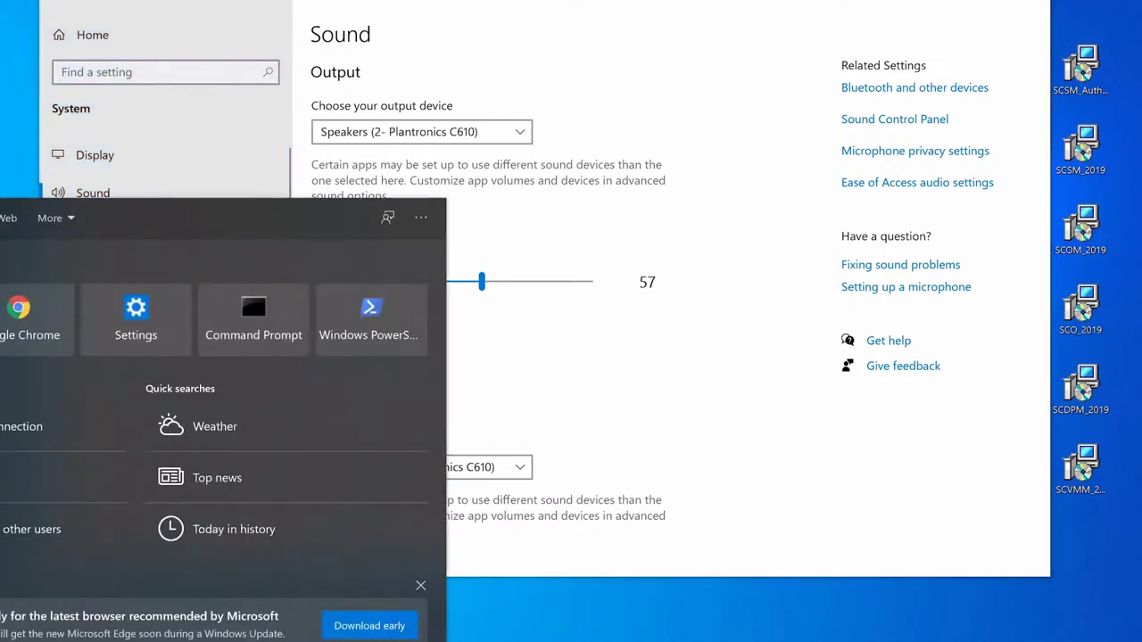
Relaunch Remote Desktop Connection and try Play on remote computer audio, discarding the change.
{"action": "type", "text": "remote"}
{"action": "key", "text": "Return"}
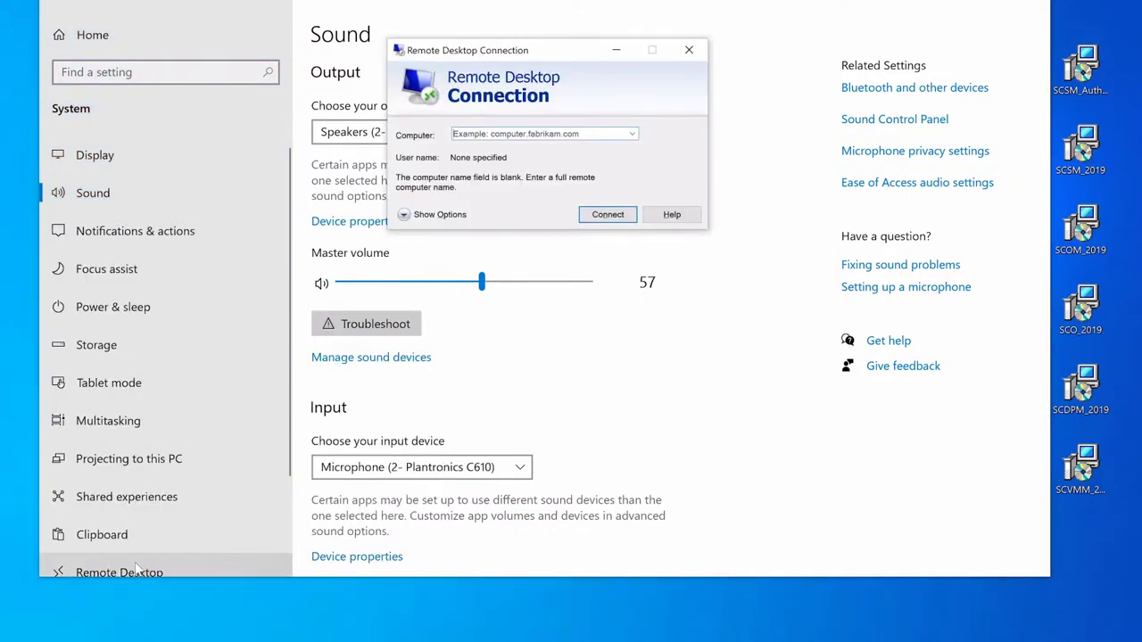
{"action": "left_click", "coordinate": [413, 221]}
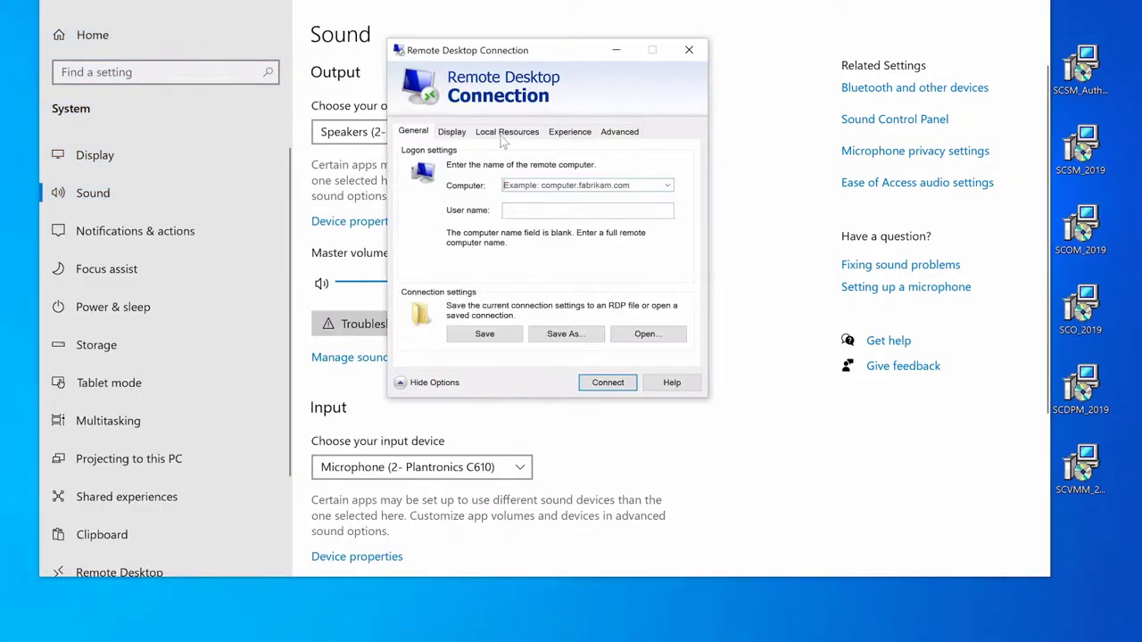
{"action": "left_click", "coordinate": [506, 132]}
{"action": "left_click", "coordinate": [488, 183]}
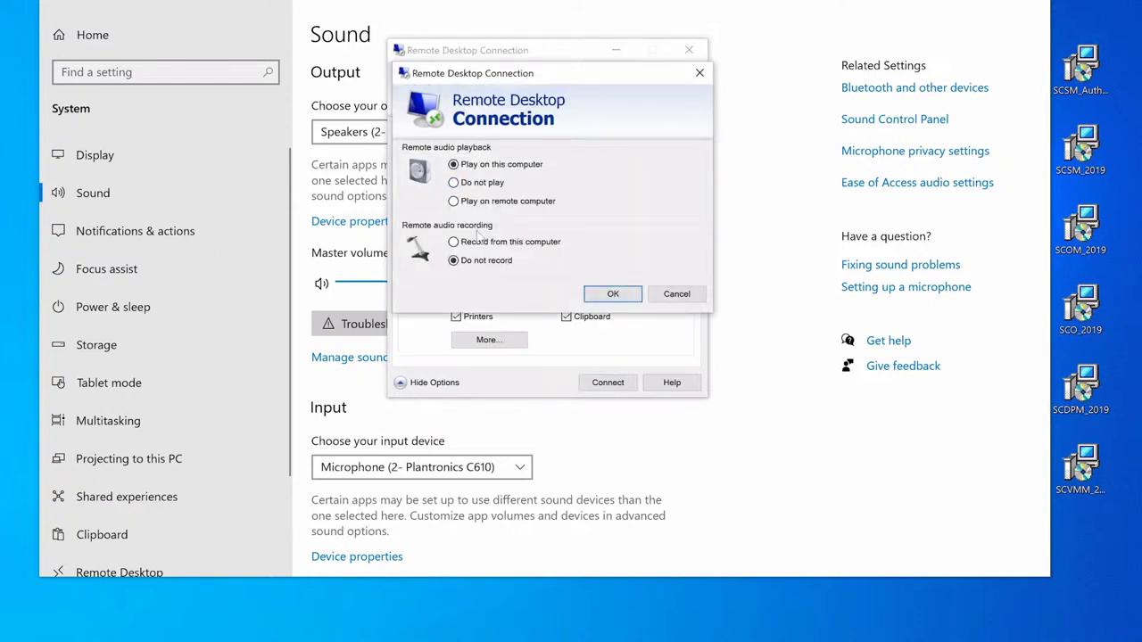
{"action": "left_click", "coordinate": [486, 203]}
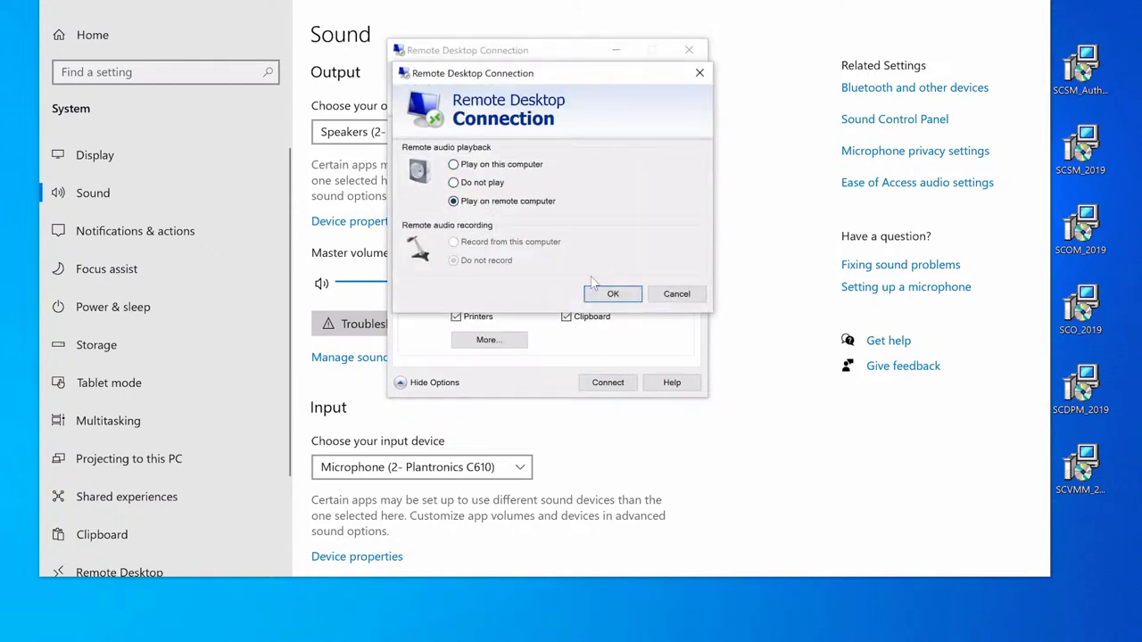
{"action": "left_click", "coordinate": [677, 297]}
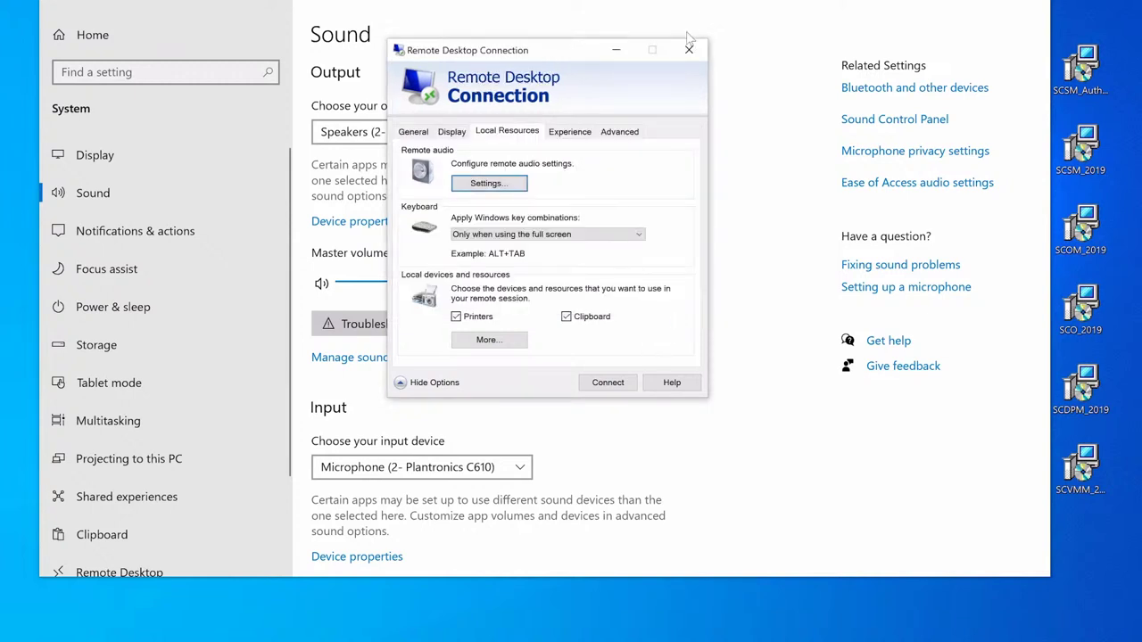
Close the Remote Desktop Connection dialog and the Sound settings window.
{"action": "left_click_drag", "start_coordinate": [689, 51], "coordinate": [688, 87]}
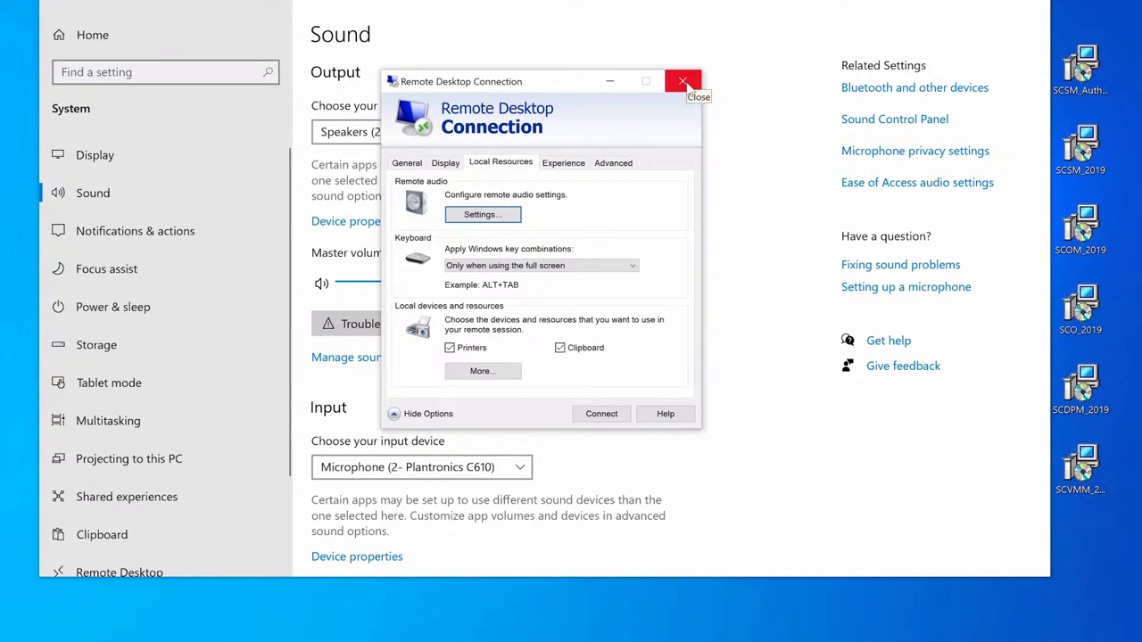
{"action": "left_click", "coordinate": [688, 86]}
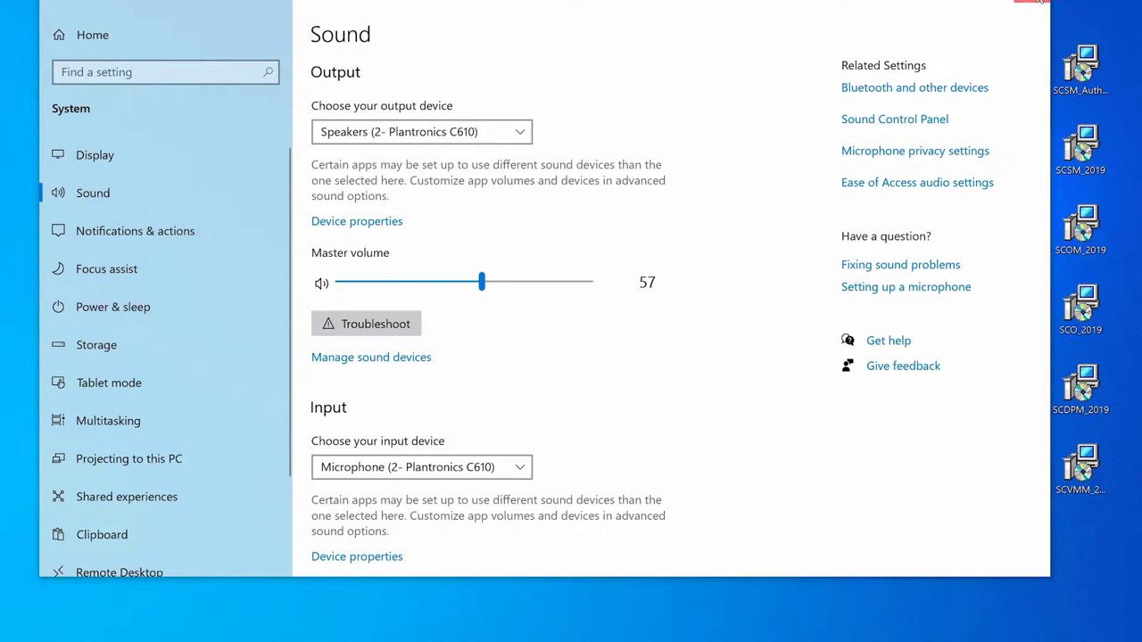
{"action": "left_click", "coordinate": [1037, 3]}
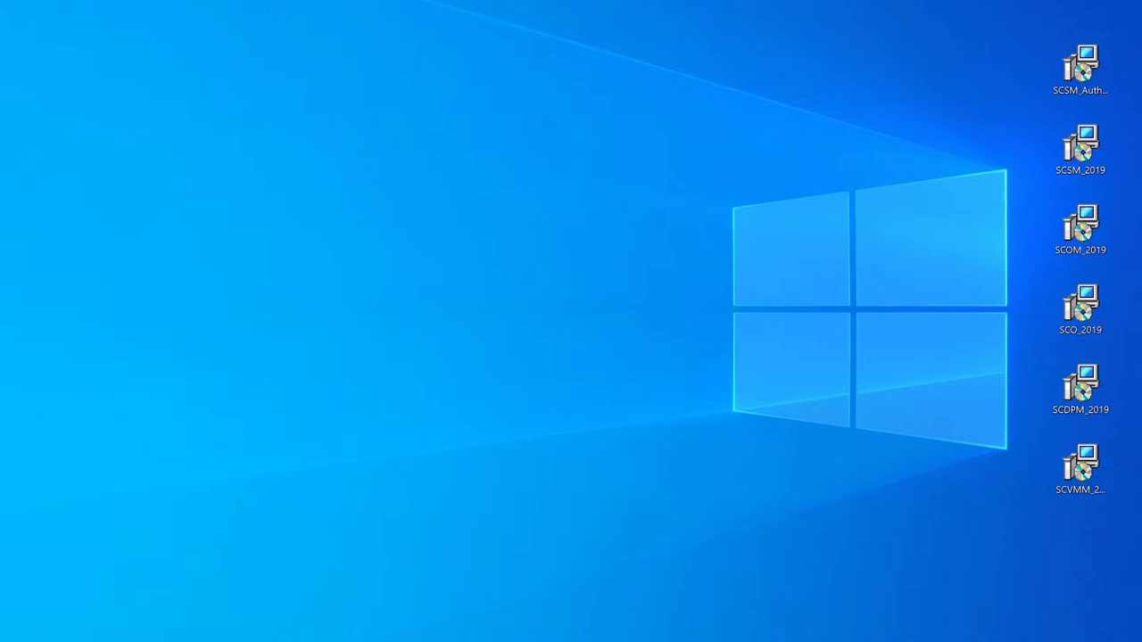
Open ticket ISD-39 from the open queue and read its title and description.
{"action": "mouse_move", "coordinate": [356, 641]}
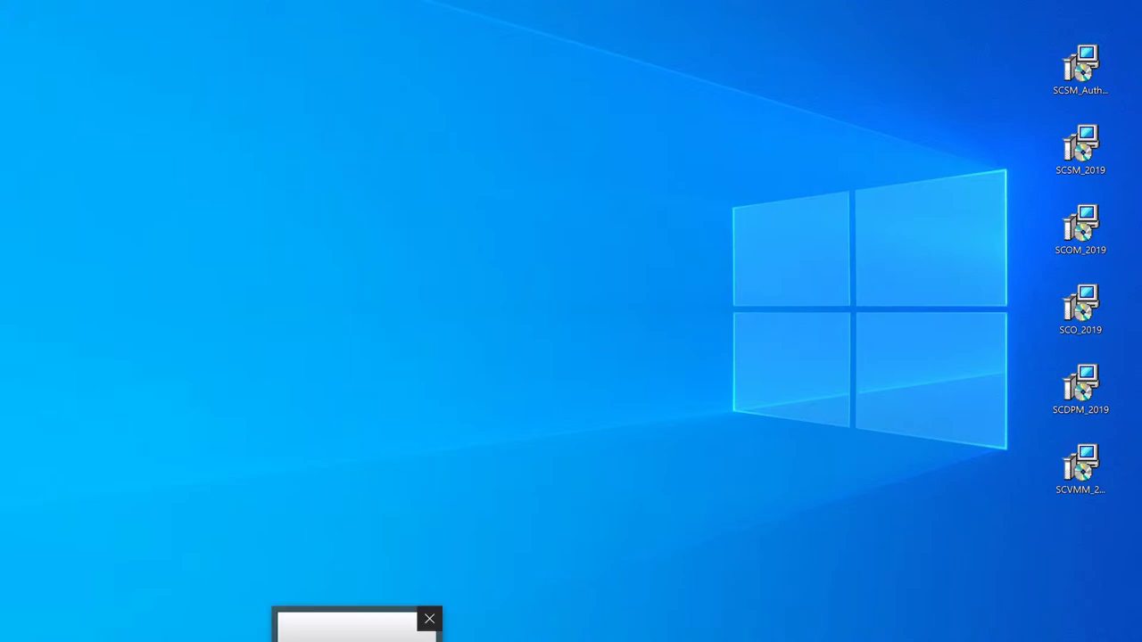
{"action": "left_click", "coordinate": [348, 629]}
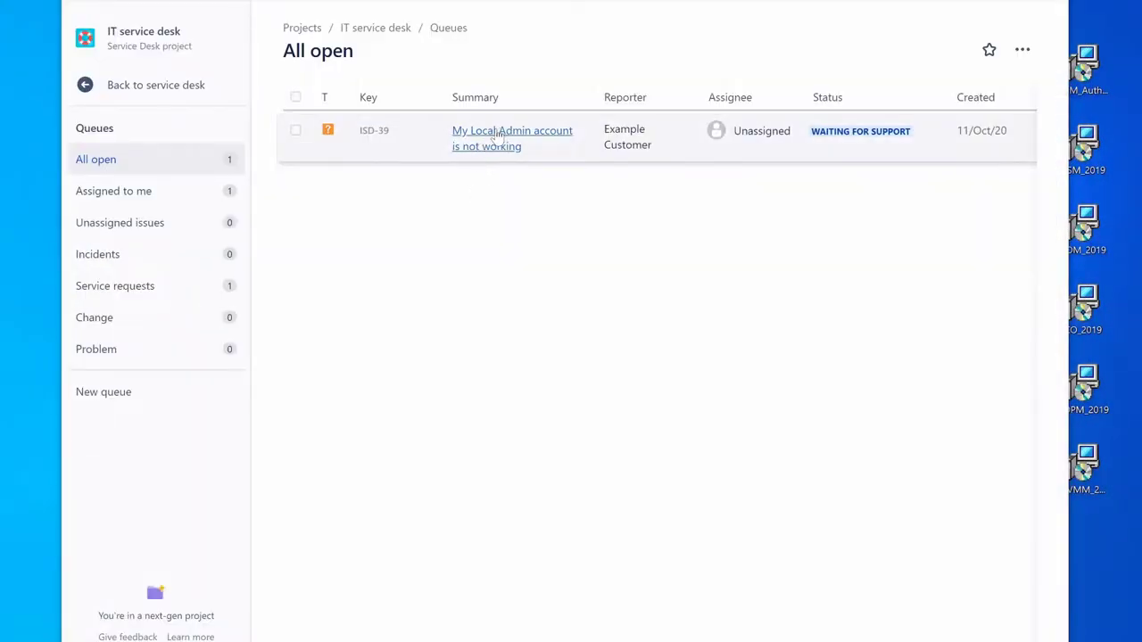
{"action": "left_click", "coordinate": [496, 134]}
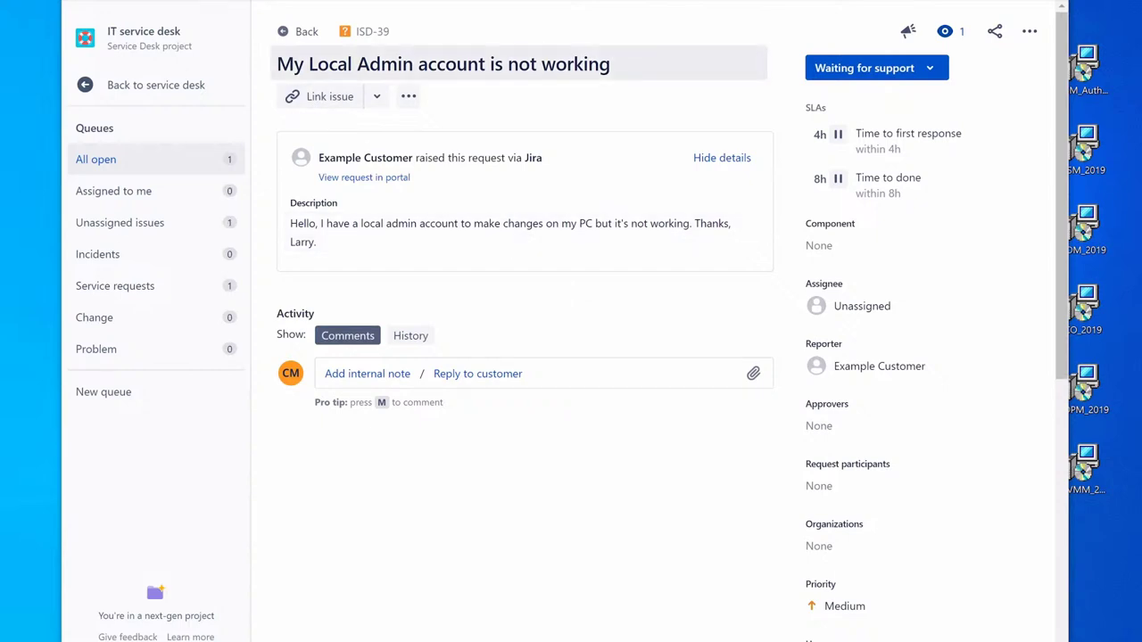
{"action": "left_click_drag", "start_coordinate": [278, 64], "coordinate": [535, 64]}
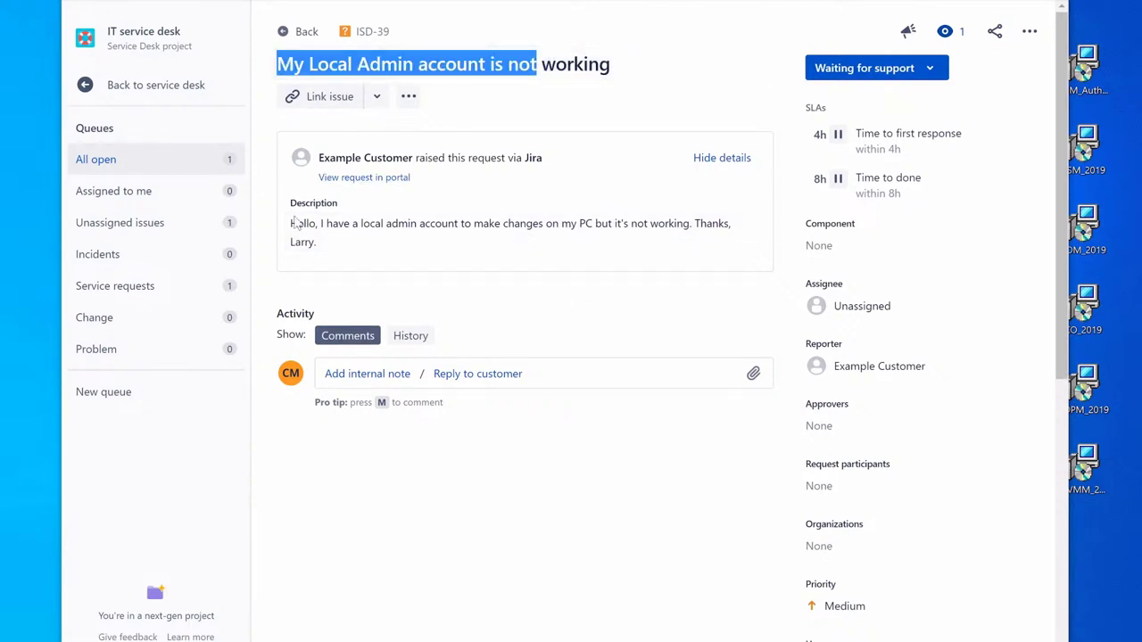
{"action": "left_click_drag", "start_coordinate": [292, 223], "coordinate": [675, 223]}
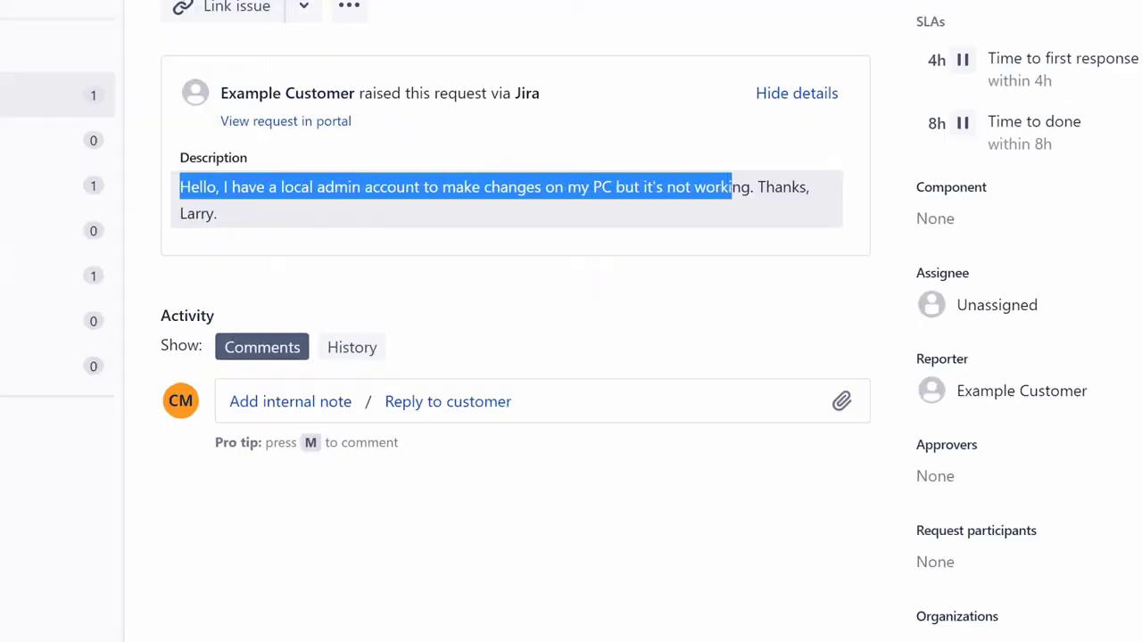
{"action": "left_click_drag", "start_coordinate": [732, 187], "coordinate": [757, 187]}
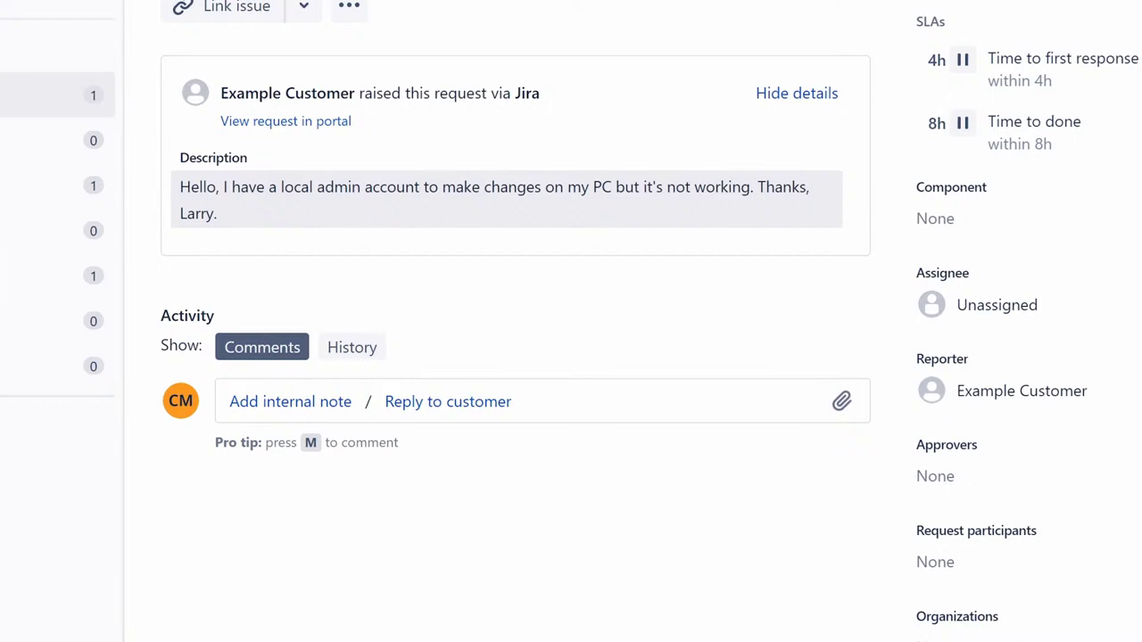
{"action": "left_click_drag", "start_coordinate": [754, 187], "coordinate": [223, 187]}
Assign ticket ISD-39 to yourself.
{"action": "left_click", "coordinate": [287, 192]}
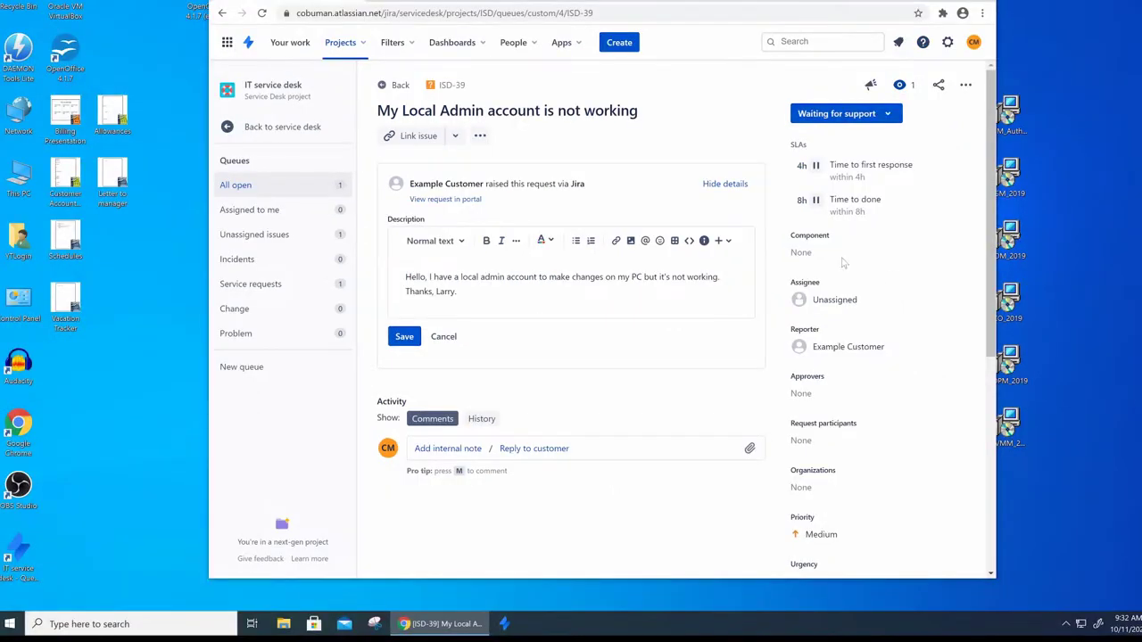
{"action": "left_click", "coordinate": [834, 300]}
{"action": "left_click", "coordinate": [848, 331]}
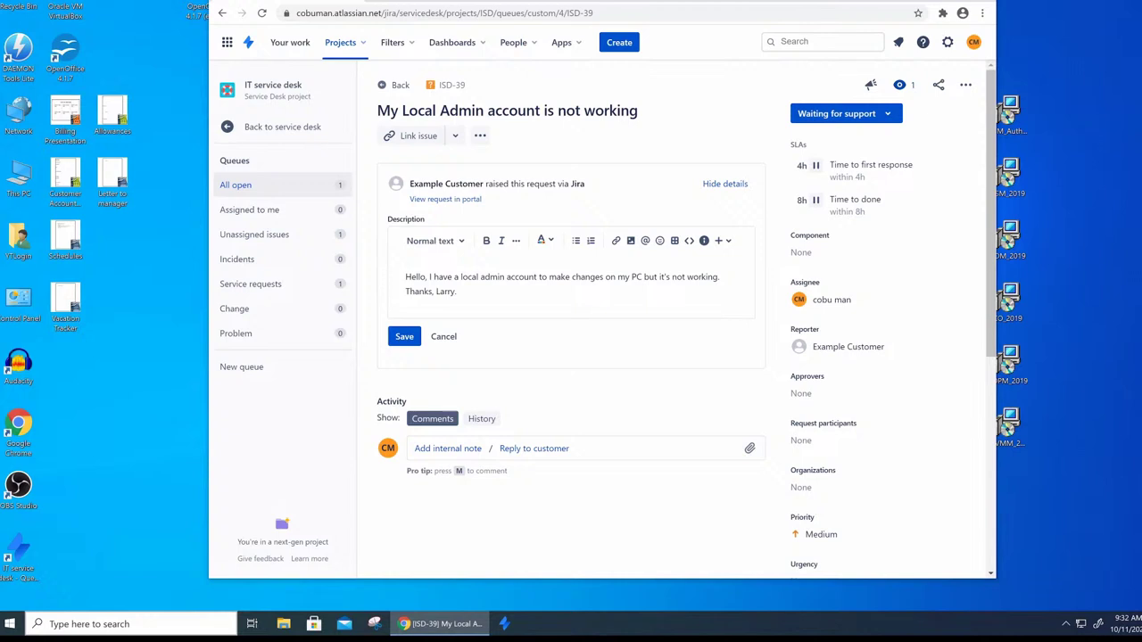
Search Start for 'users' and open the add or remove users settings.
{"action": "key", "text": "super"}
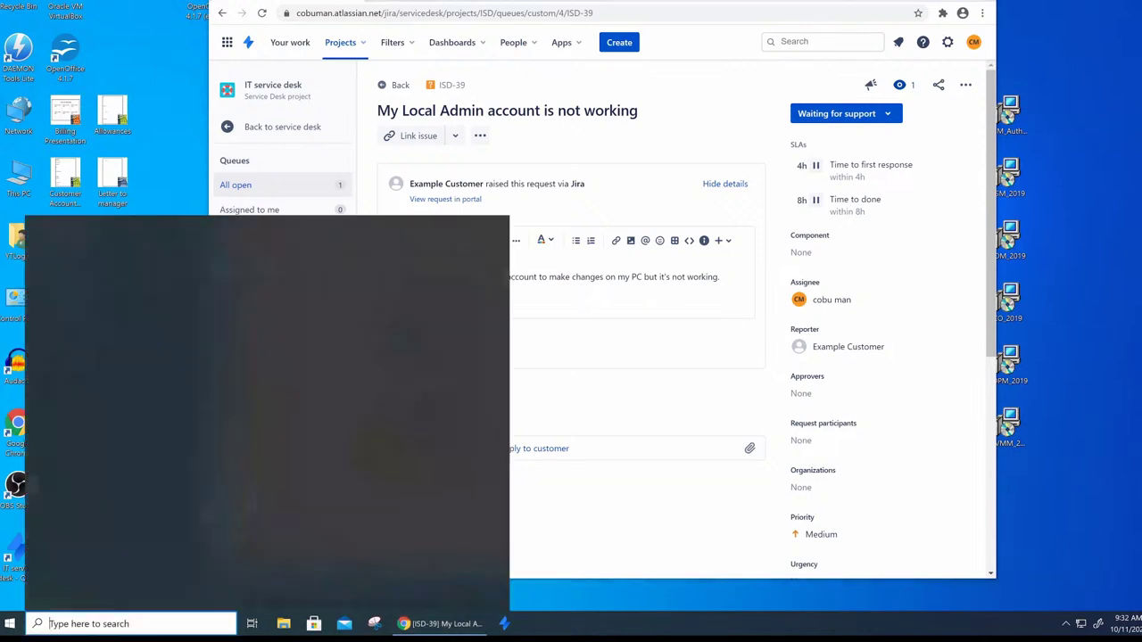
{"action": "type", "text": "users"}
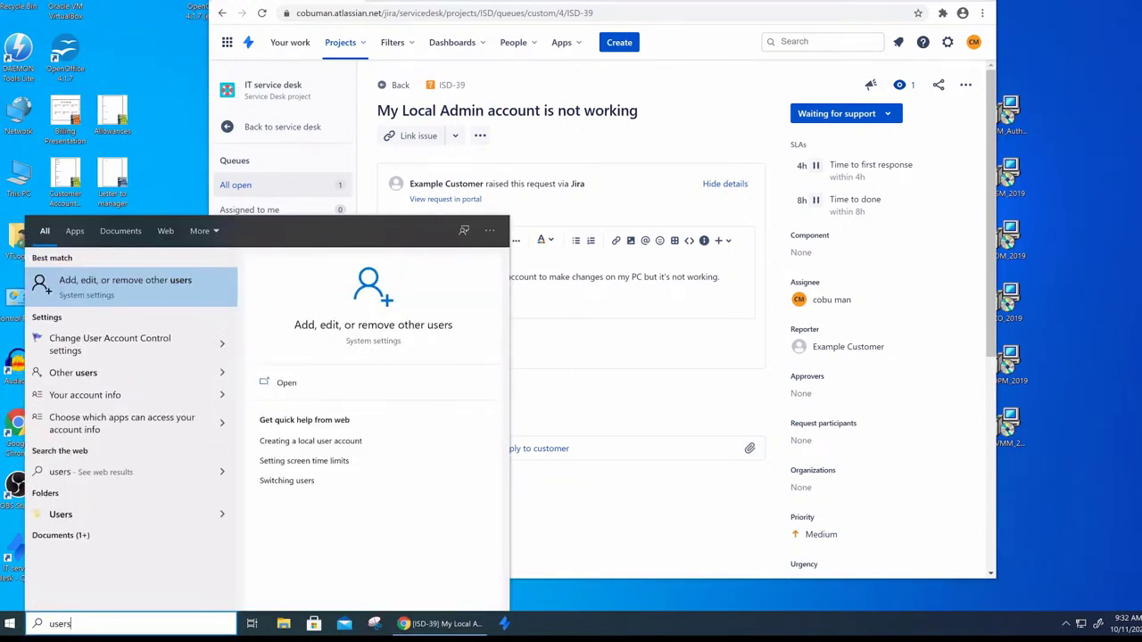
{"action": "left_click", "coordinate": [102, 287]}
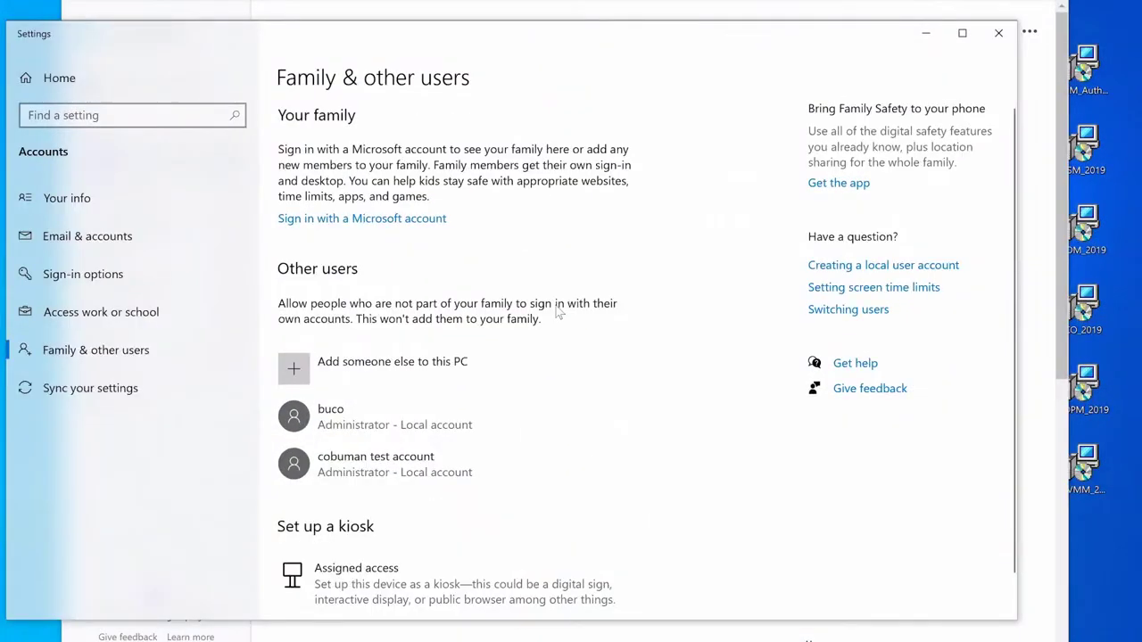
Expand both local administrator accounts, then open Advanced system settings and close the System window.
{"action": "scroll", "coordinate": [559, 310], "scroll_direction": "down", "scroll_amount": 1}
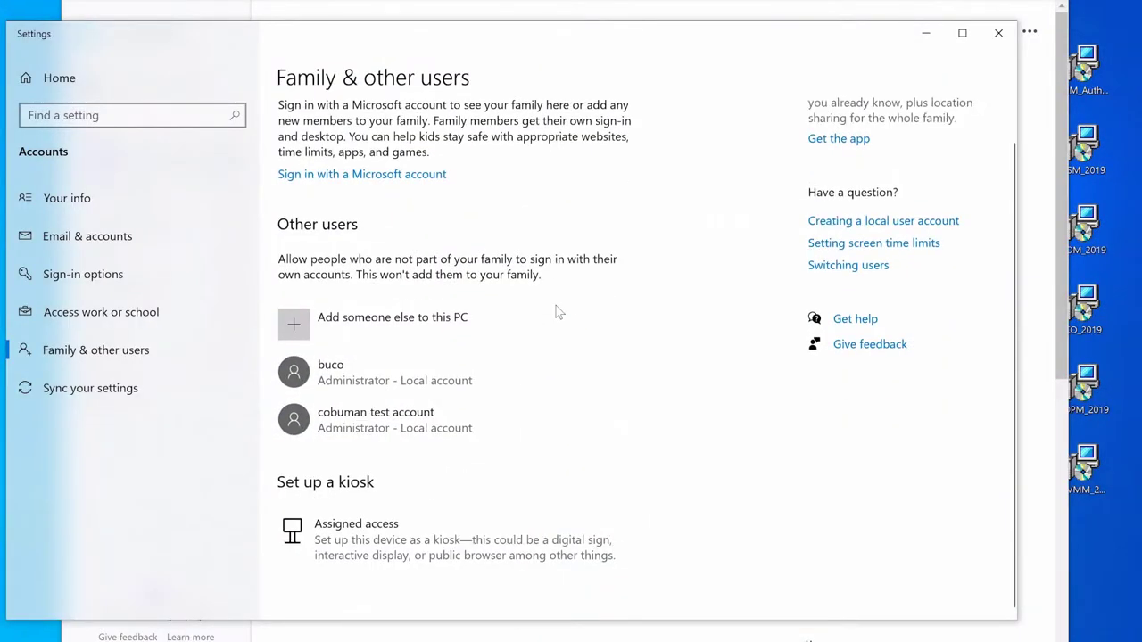
{"action": "left_click", "coordinate": [484, 388]}
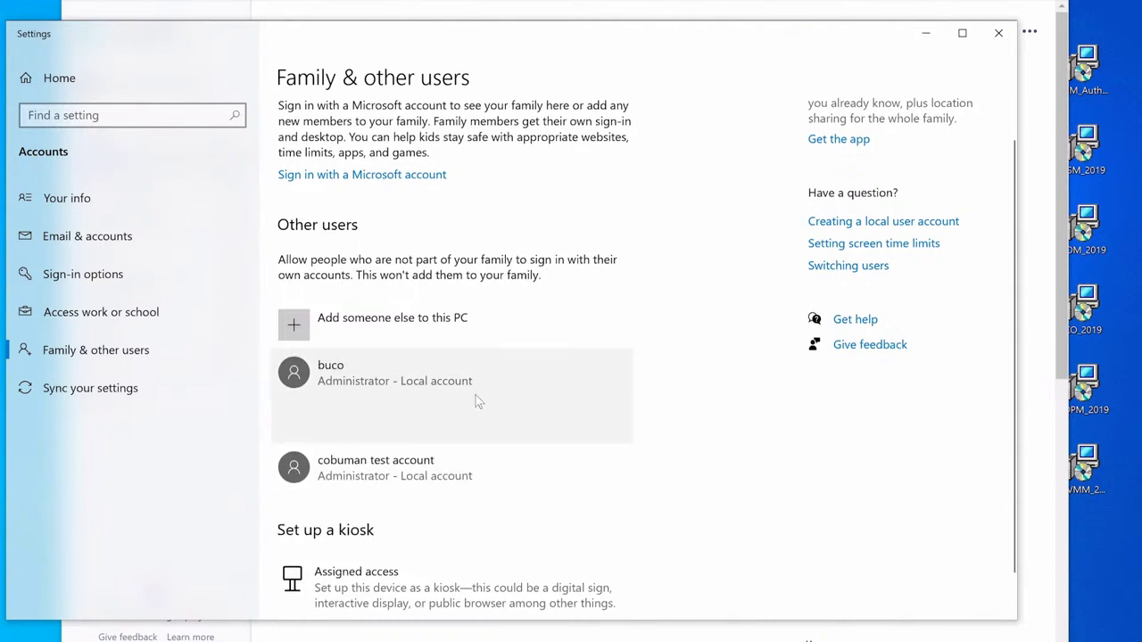
{"action": "left_click", "coordinate": [467, 471]}
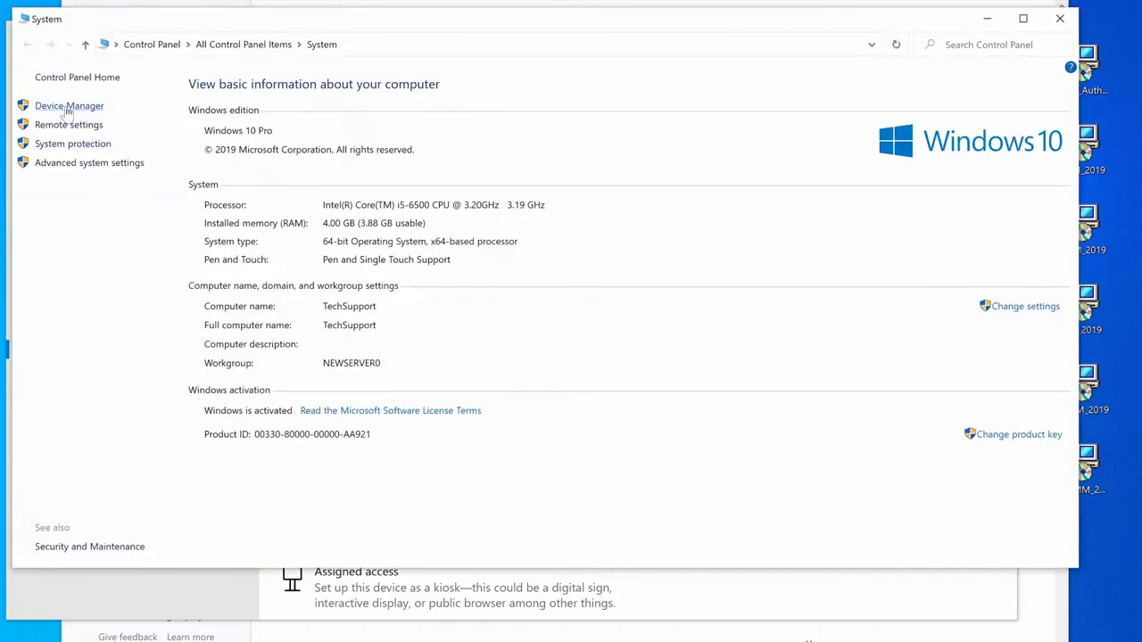
{"action": "left_click", "coordinate": [73, 164]}
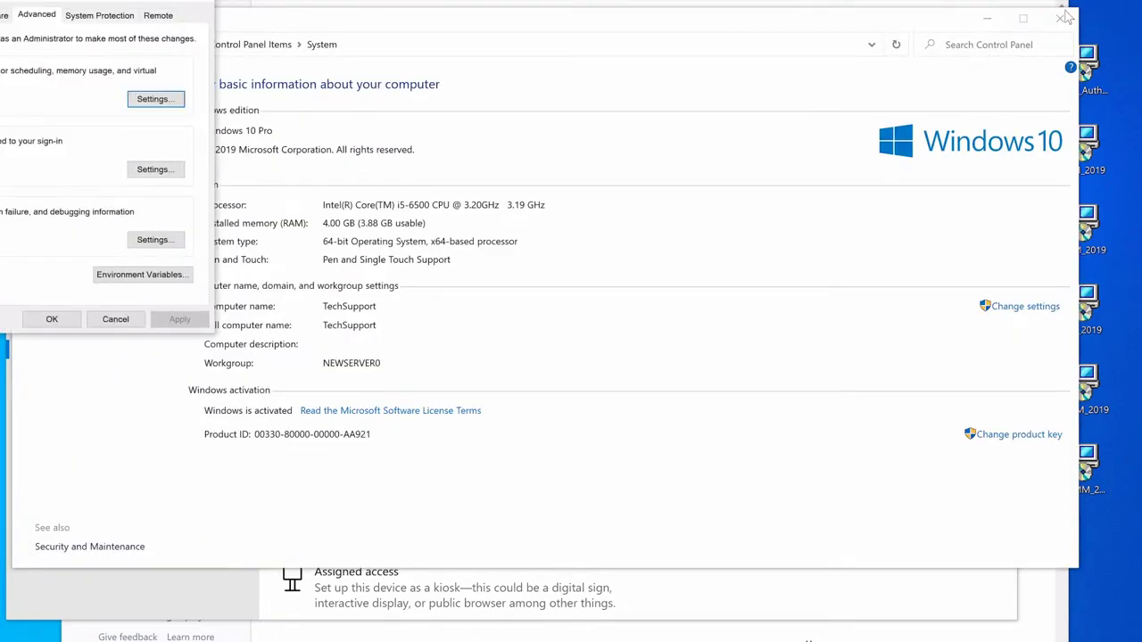
{"action": "left_click", "coordinate": [1064, 18]}
{"action": "left_click_drag", "start_coordinate": [105, 2], "coordinate": [263, 92]}
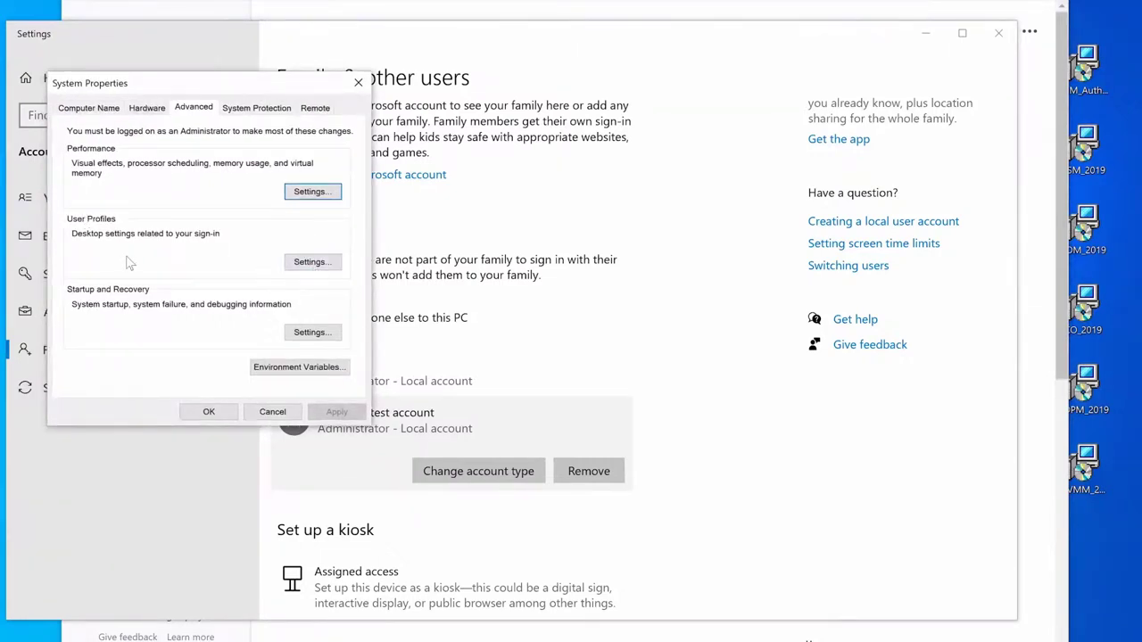
Open the User Profiles list and arrange it beside the user accounts settings.
{"action": "left_click", "coordinate": [314, 264]}
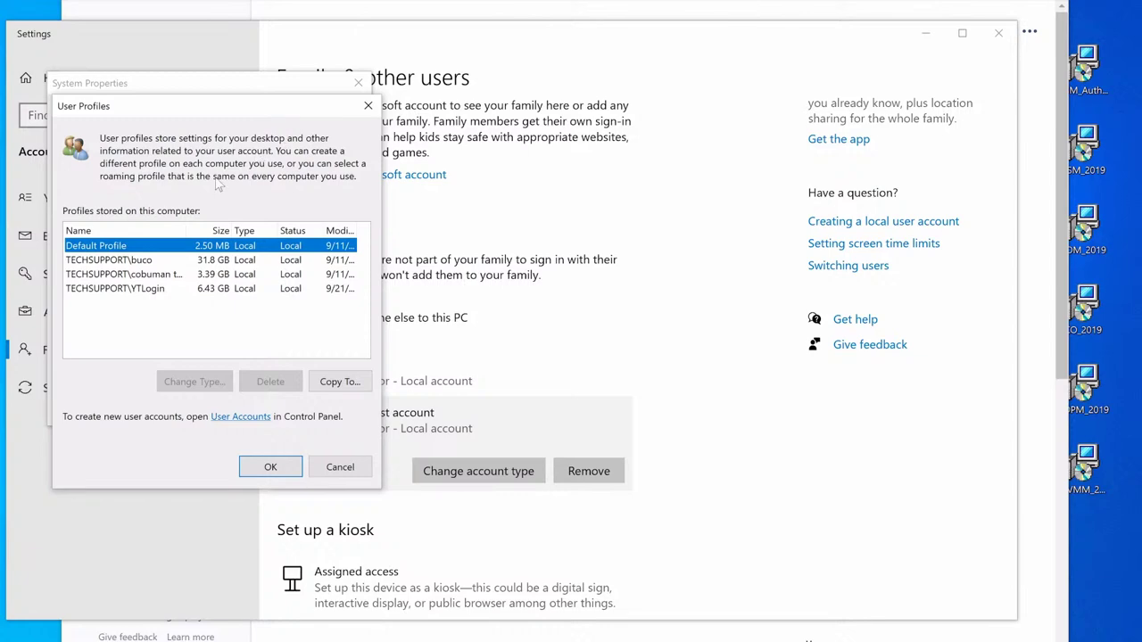
{"action": "left_click_drag", "start_coordinate": [232, 105], "coordinate": [193, 108]}
{"action": "left_click", "coordinate": [557, 28]}
{"action": "left_click_drag", "start_coordinate": [558, 29], "coordinate": [732, 22]}
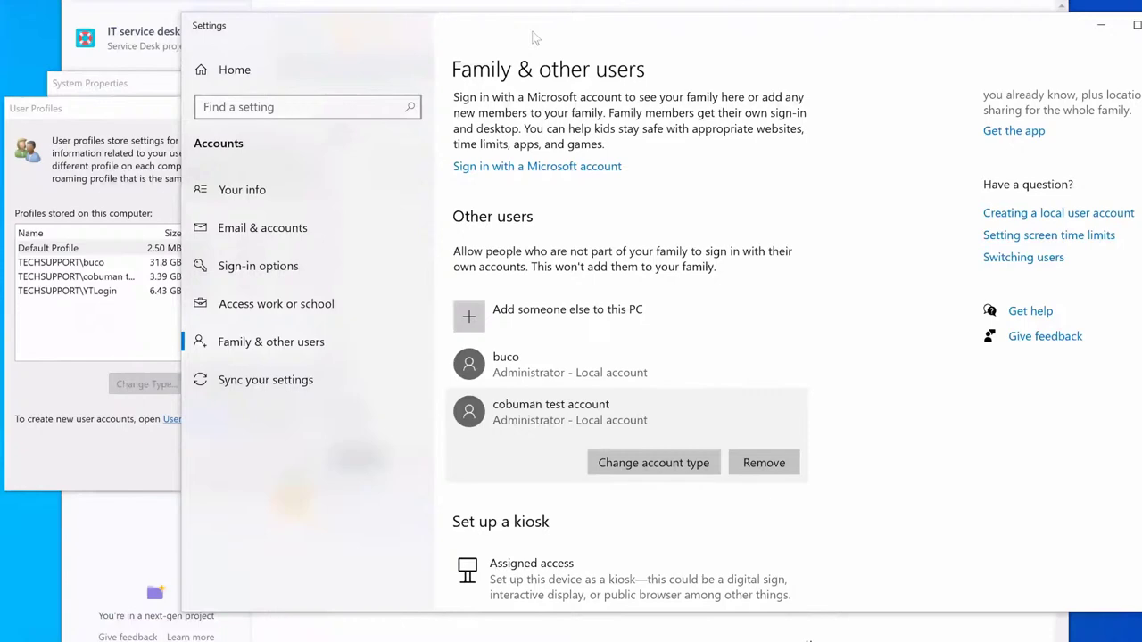
{"action": "left_click_drag", "start_coordinate": [139, 114], "coordinate": [237, 235]}
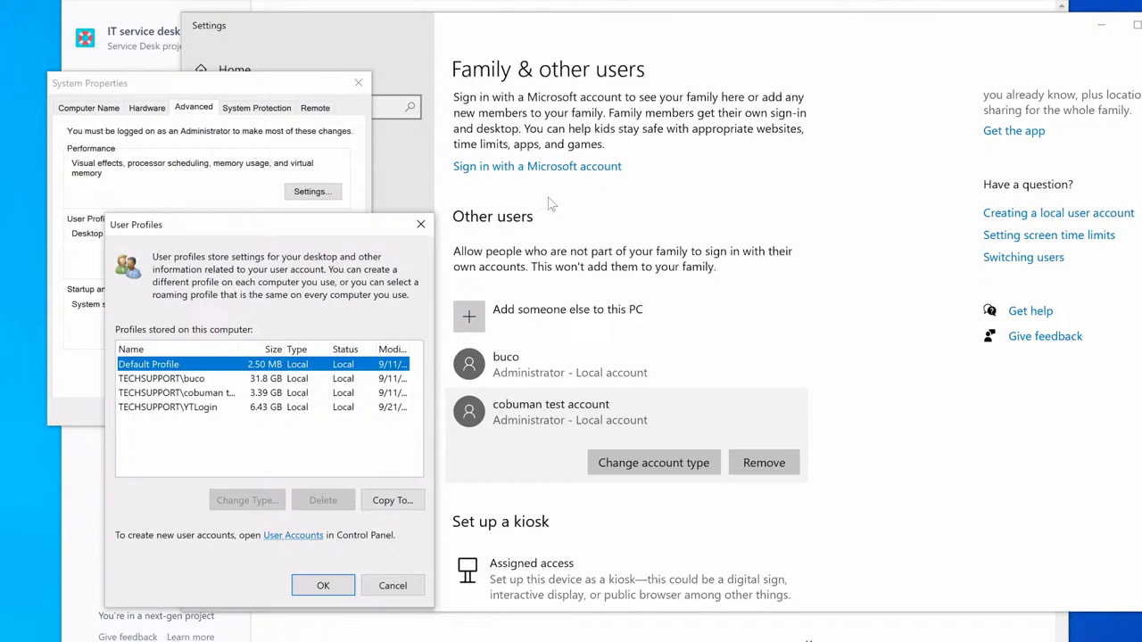
Expand the first and test administrator accounts' options in Family & other users.
{"action": "left_click", "coordinate": [402, 56]}
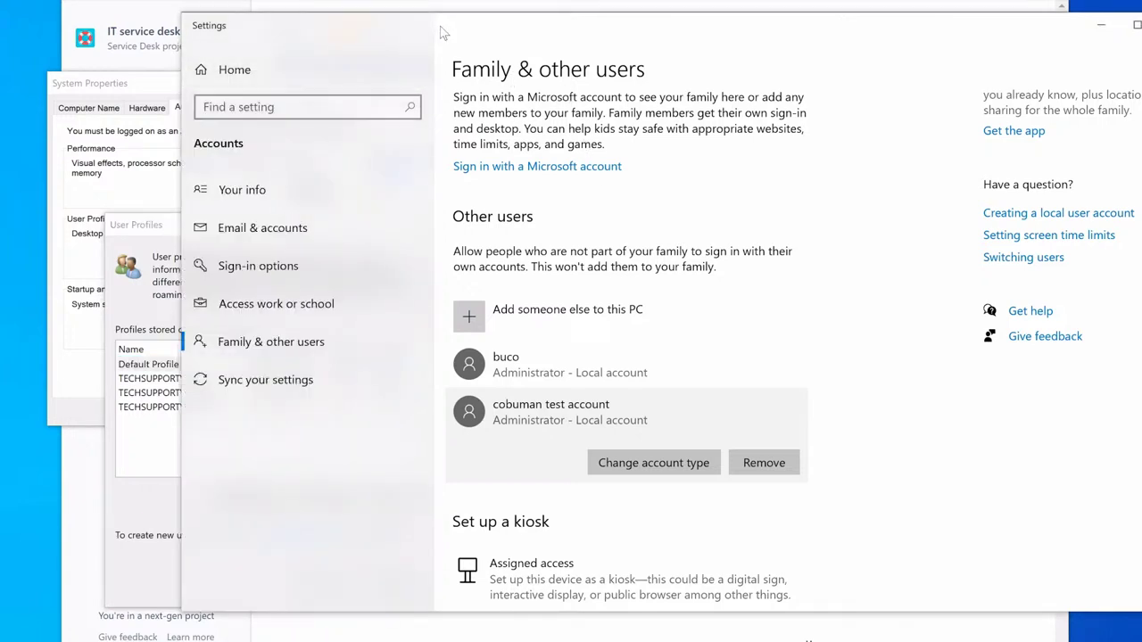
{"action": "left_click_drag", "start_coordinate": [443, 33], "coordinate": [366, 22]}
{"action": "left_click", "coordinate": [428, 353]}
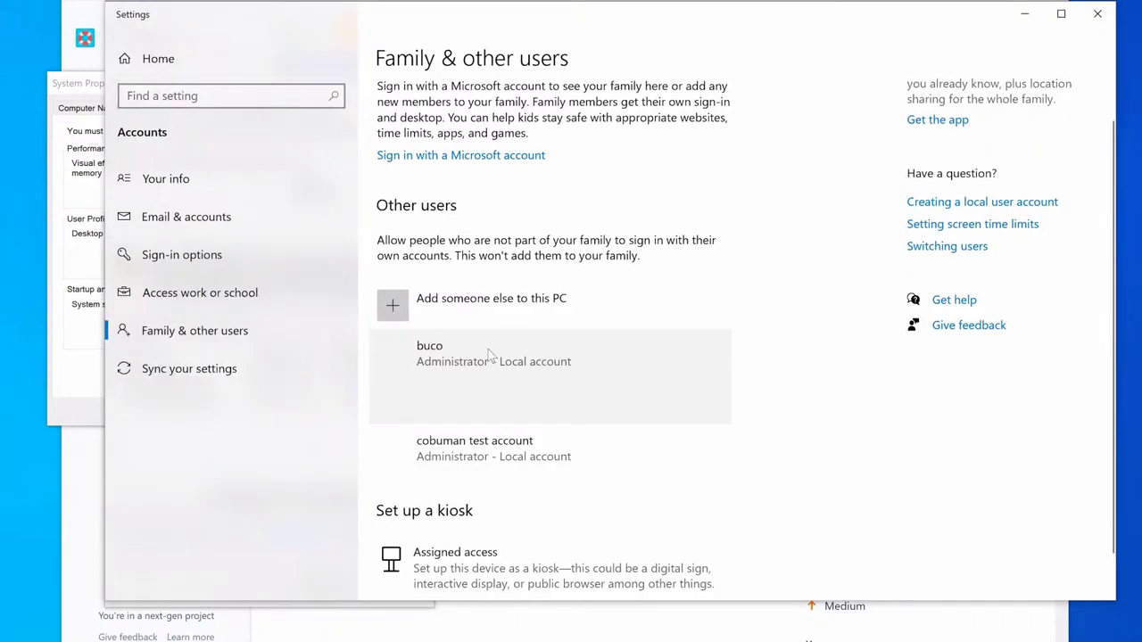
{"action": "left_click", "coordinate": [450, 403]}
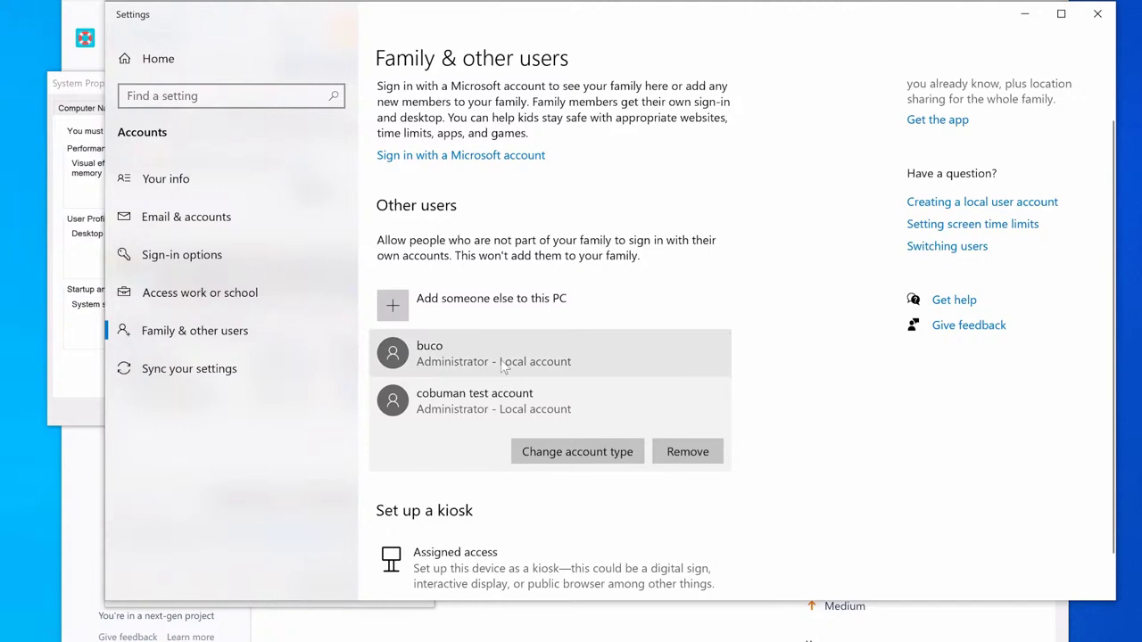
{"action": "left_click", "coordinate": [468, 357]}
{"action": "left_click", "coordinate": [457, 446]}
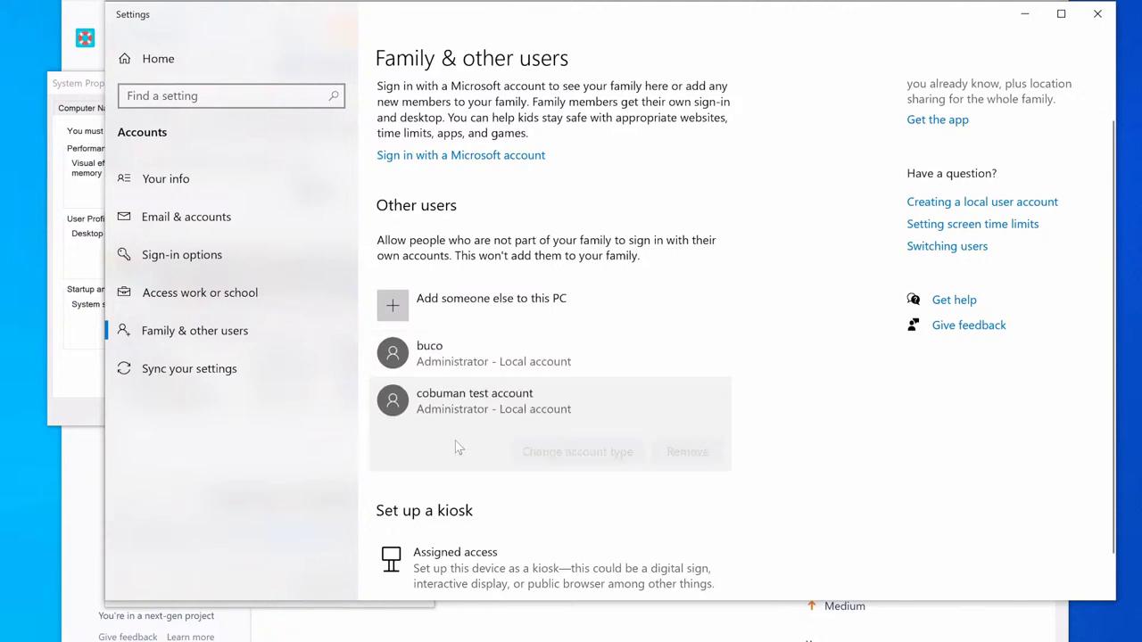
Compare the stored profiles, settling on the 31.8 GB one, then open File Explorer.
{"action": "left_click", "coordinate": [73, 85]}
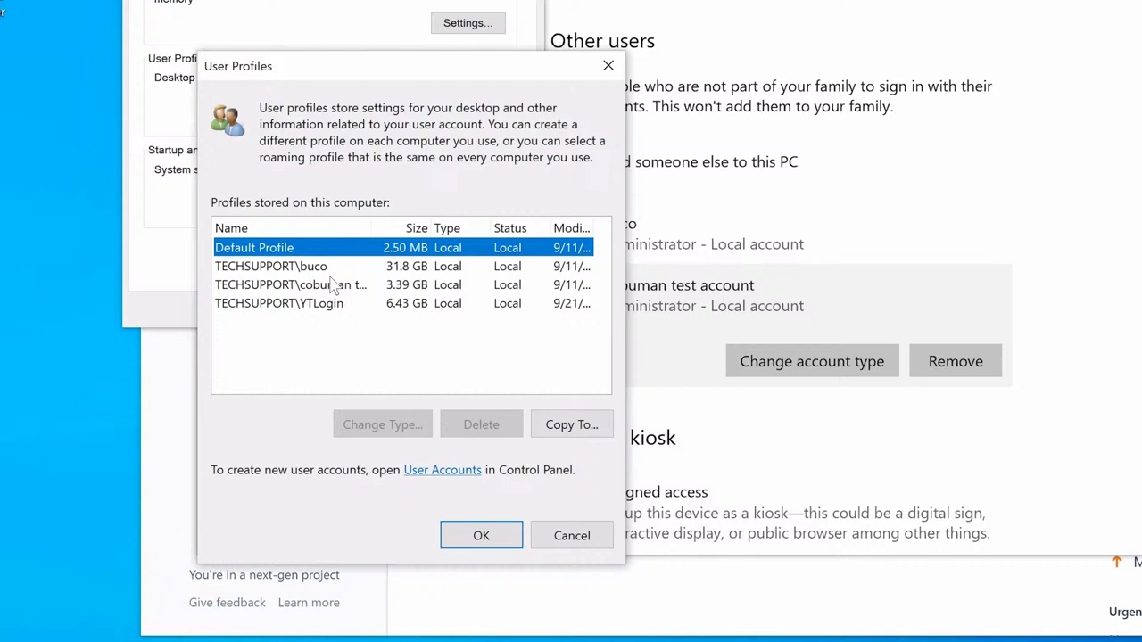
{"action": "left_click", "coordinate": [323, 305]}
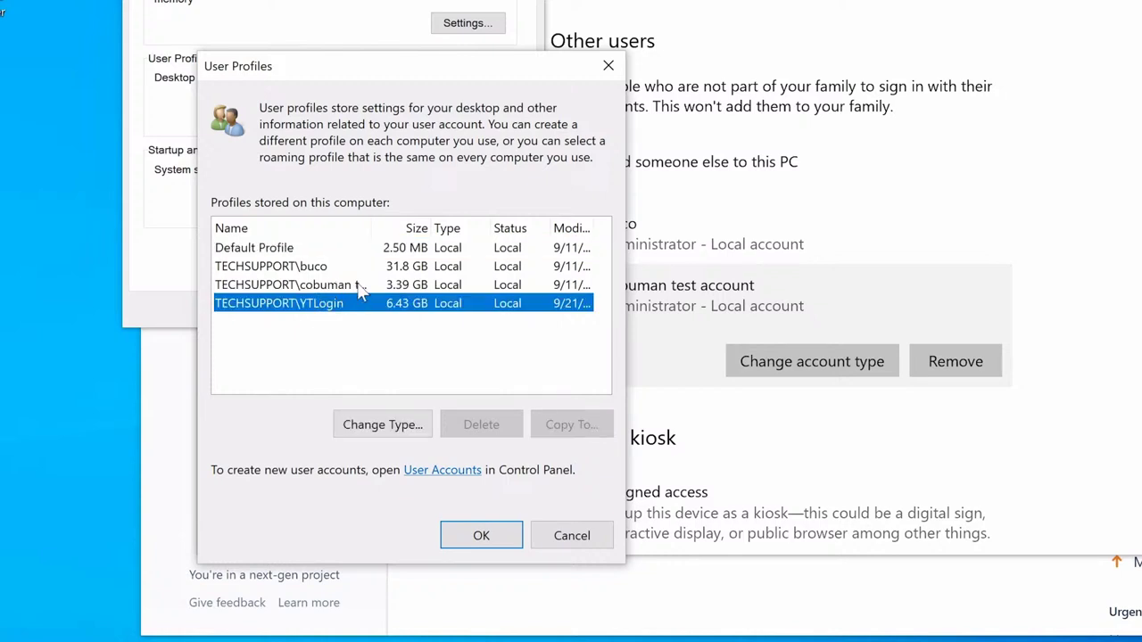
{"action": "left_click", "coordinate": [358, 284]}
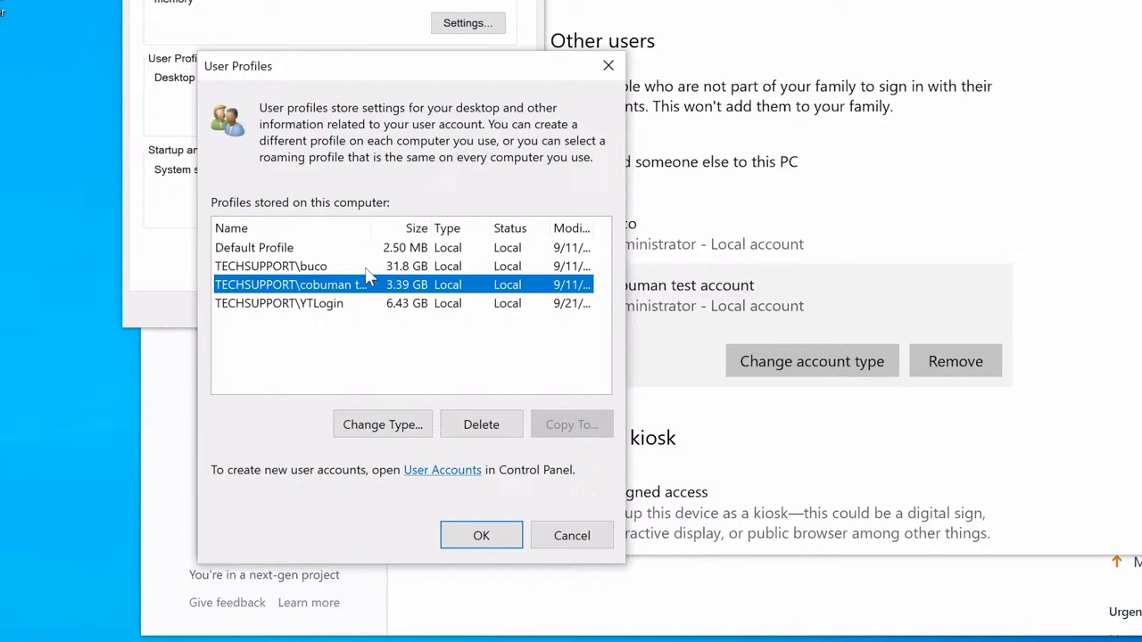
{"action": "left_click", "coordinate": [365, 267]}
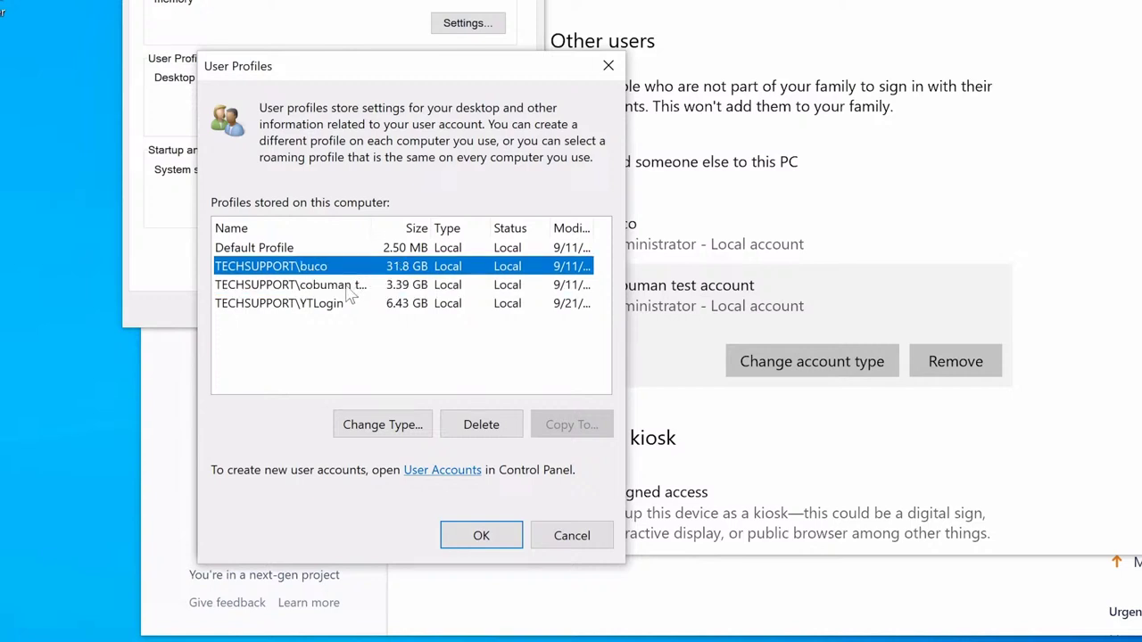
{"action": "left_click", "coordinate": [348, 288]}
{"action": "left_click", "coordinate": [373, 272]}
{"action": "left_click", "coordinate": [367, 286]}
{"action": "left_click", "coordinate": [358, 304]}
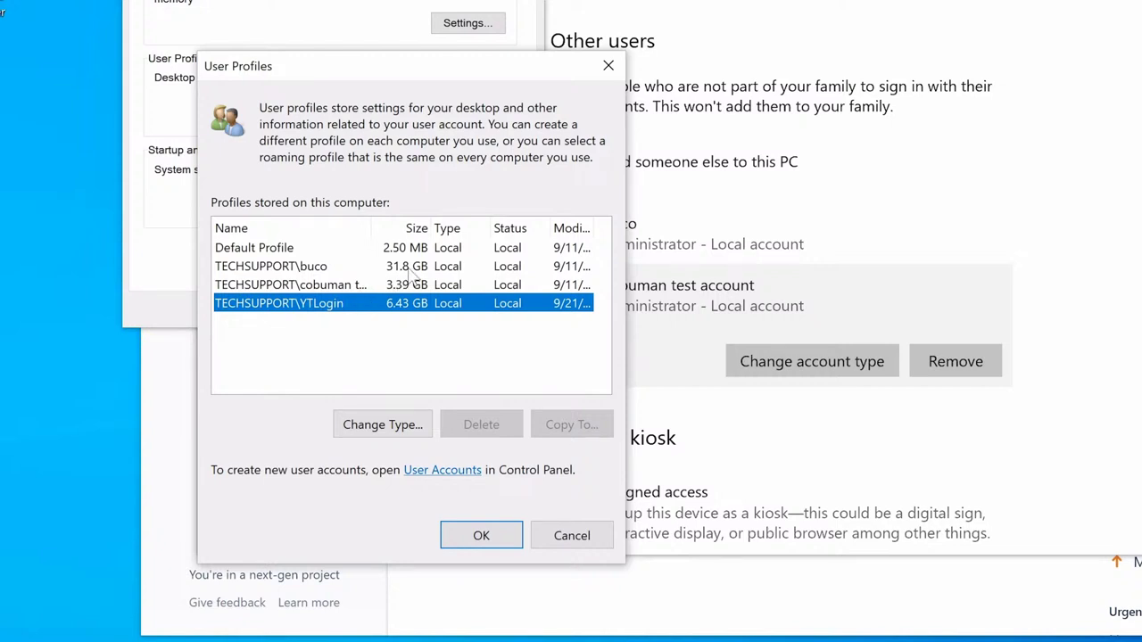
{"action": "left_click", "coordinate": [372, 273]}
{"action": "left_click", "coordinate": [370, 286]}
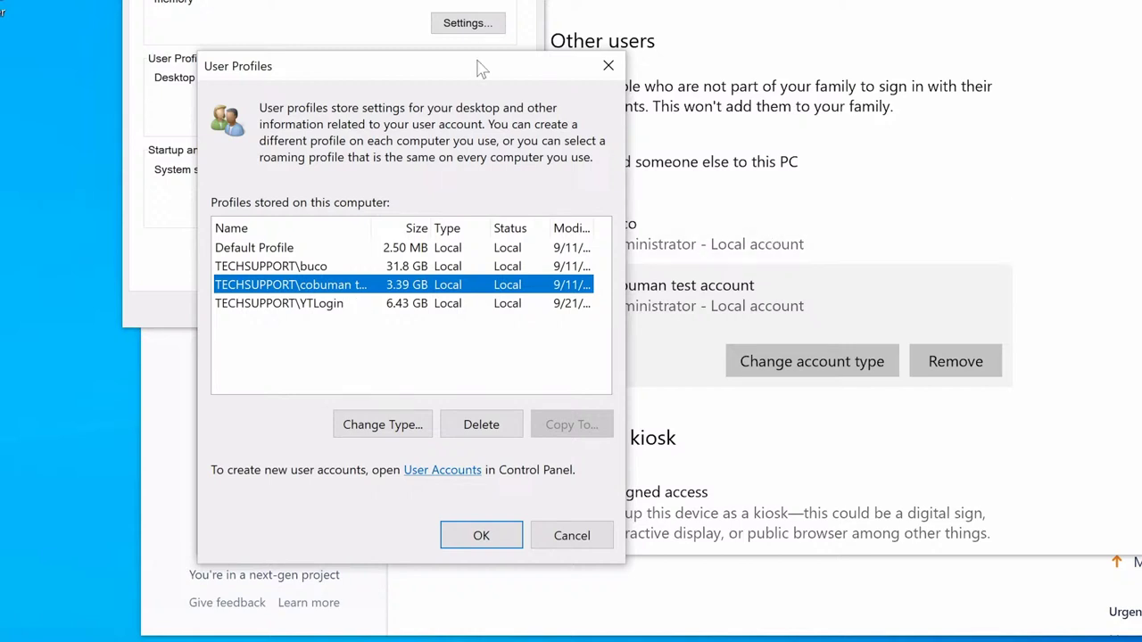
{"action": "left_click_drag", "start_coordinate": [480, 72], "coordinate": [375, 41]}
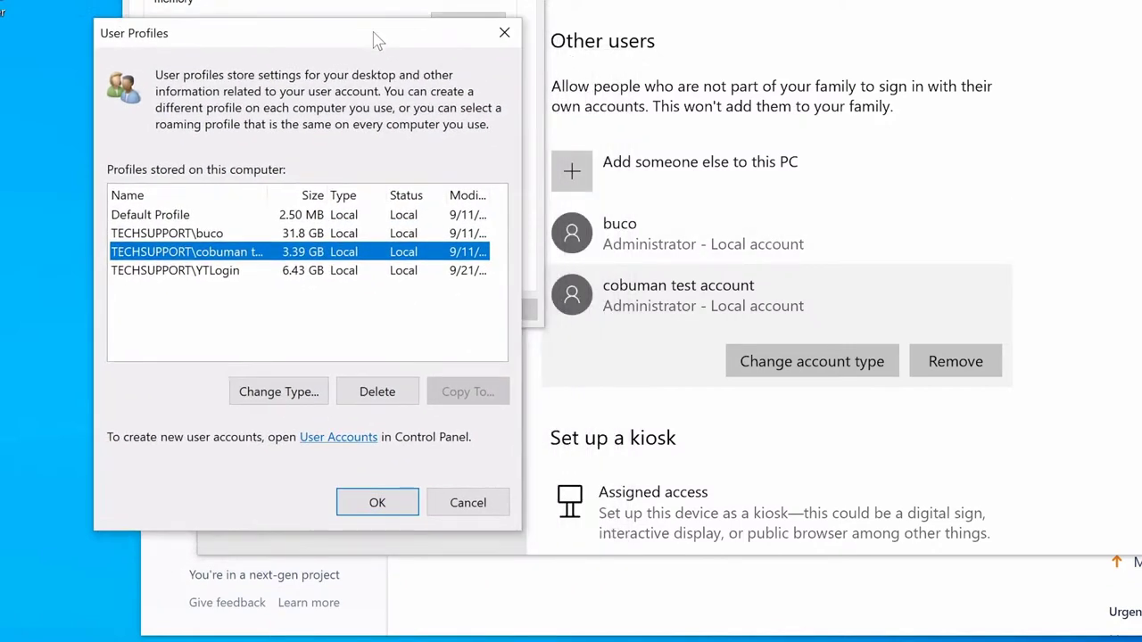
{"action": "left_click", "coordinate": [290, 232]}
{"action": "left_click", "coordinate": [327, 234]}
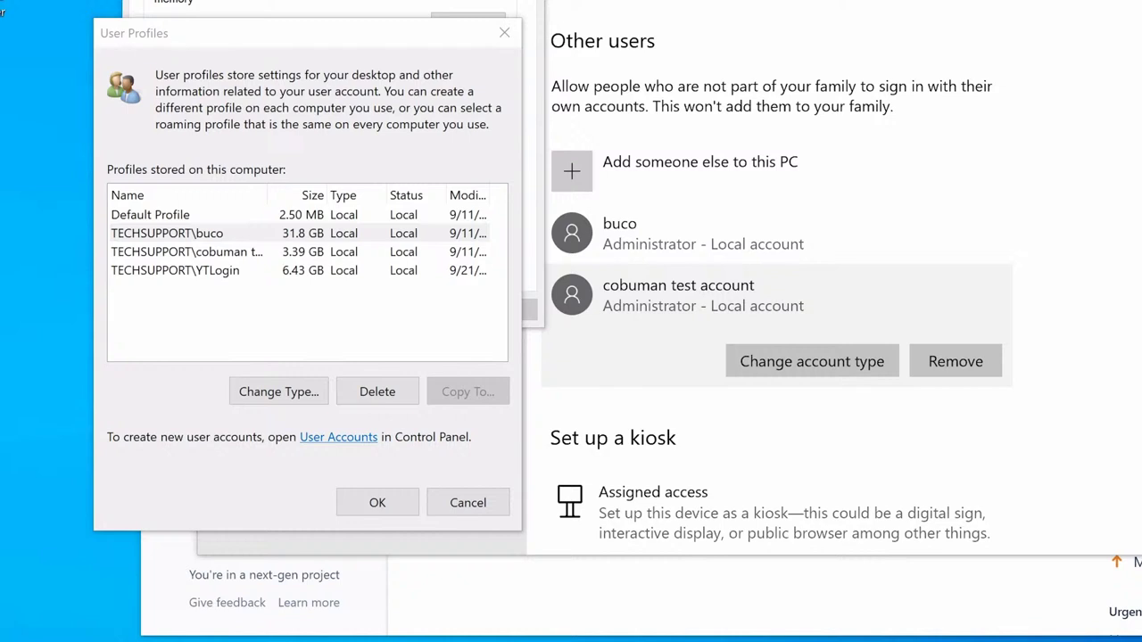
{"action": "key", "text": "super+e"}
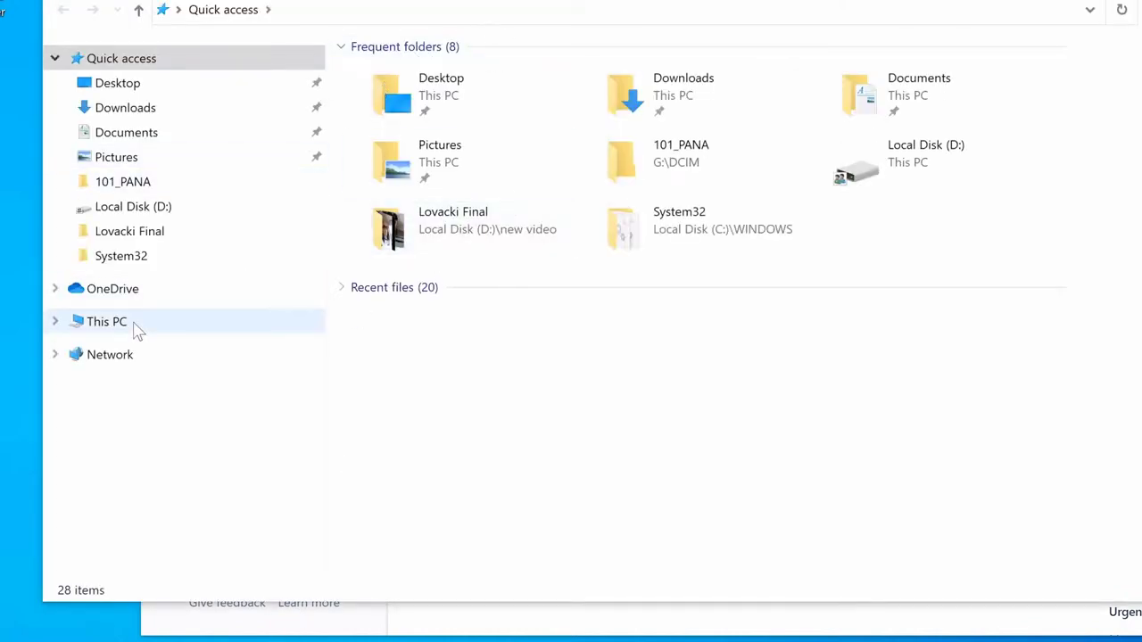
Browse to the Users folder on Local Disk (C:).
{"action": "left_click", "coordinate": [142, 323]}
{"action": "left_click", "coordinate": [465, 326]}
{"action": "double_click", "coordinate": [465, 327]}
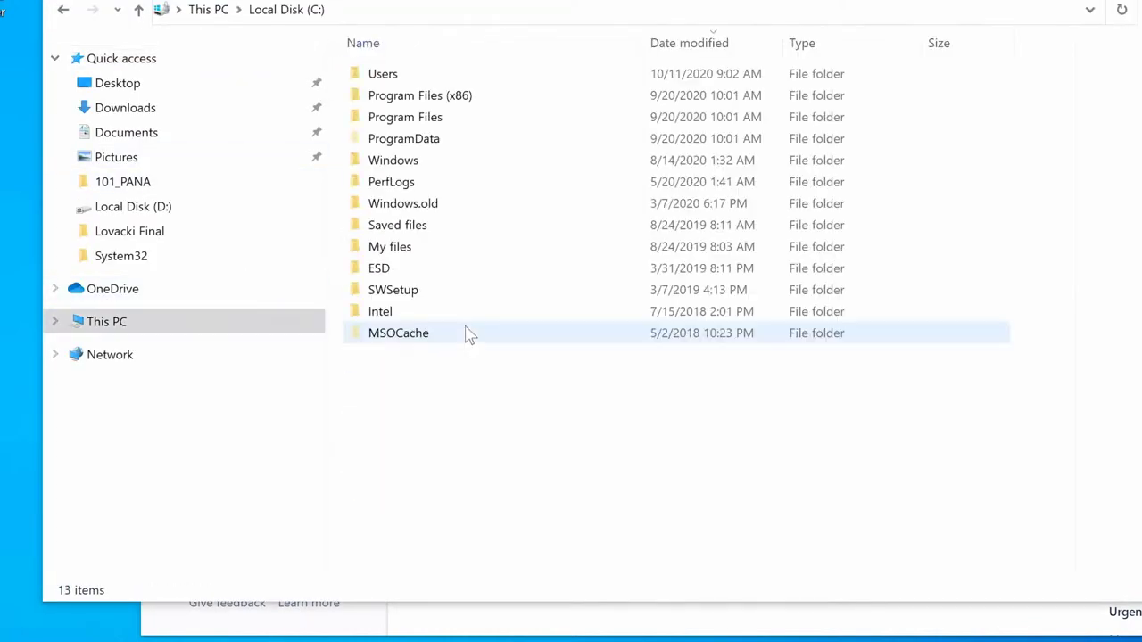
{"action": "double_click", "coordinate": [432, 78]}
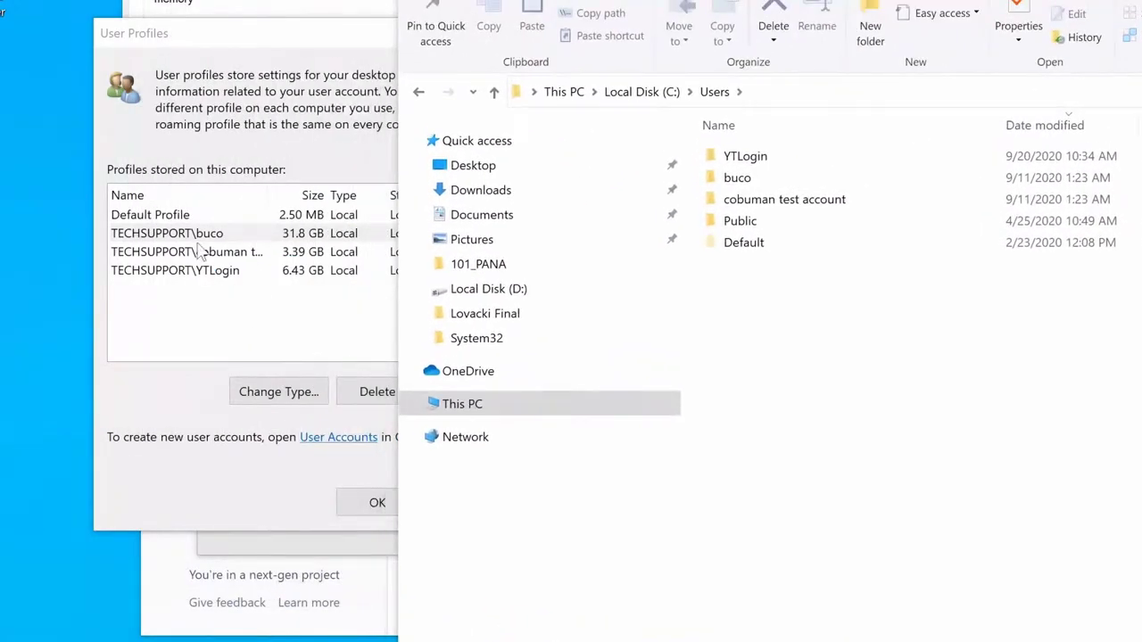
Match user folders against stored profiles, including the test account, 6.43 GB and 31.8 GB profiles.
{"action": "left_click", "coordinate": [755, 178]}
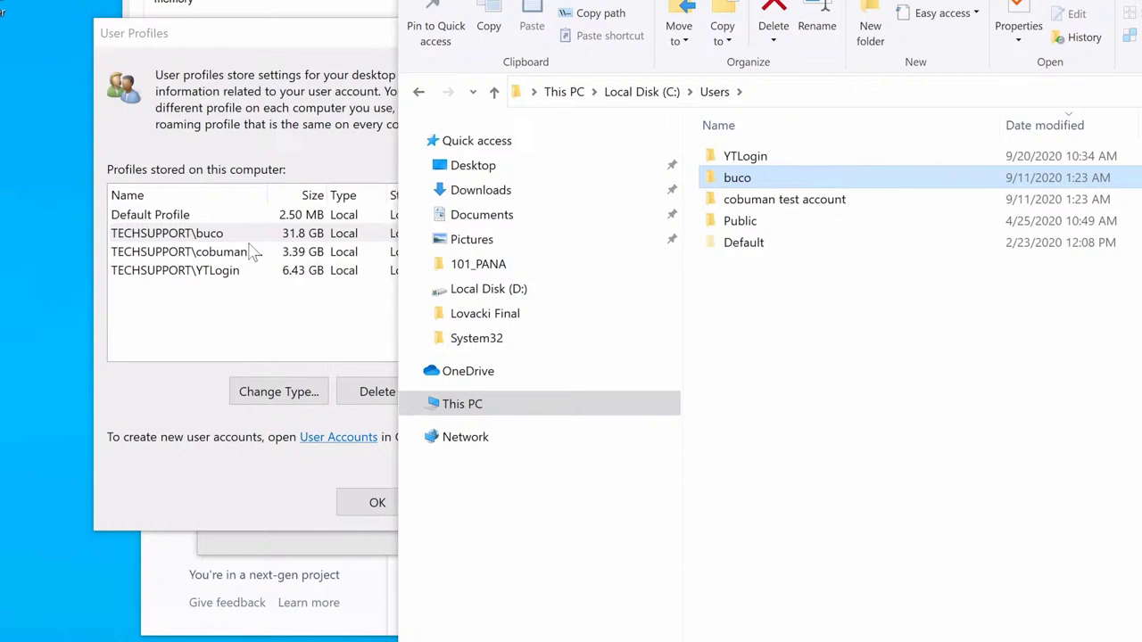
{"action": "left_click", "coordinate": [777, 206]}
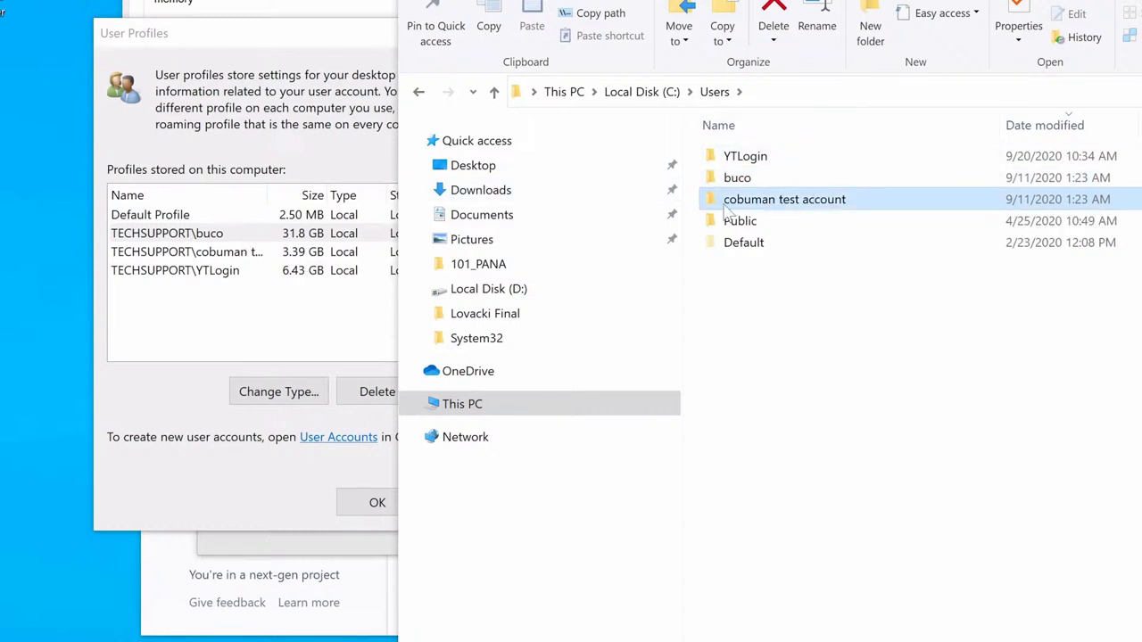
{"action": "left_click", "coordinate": [230, 254]}
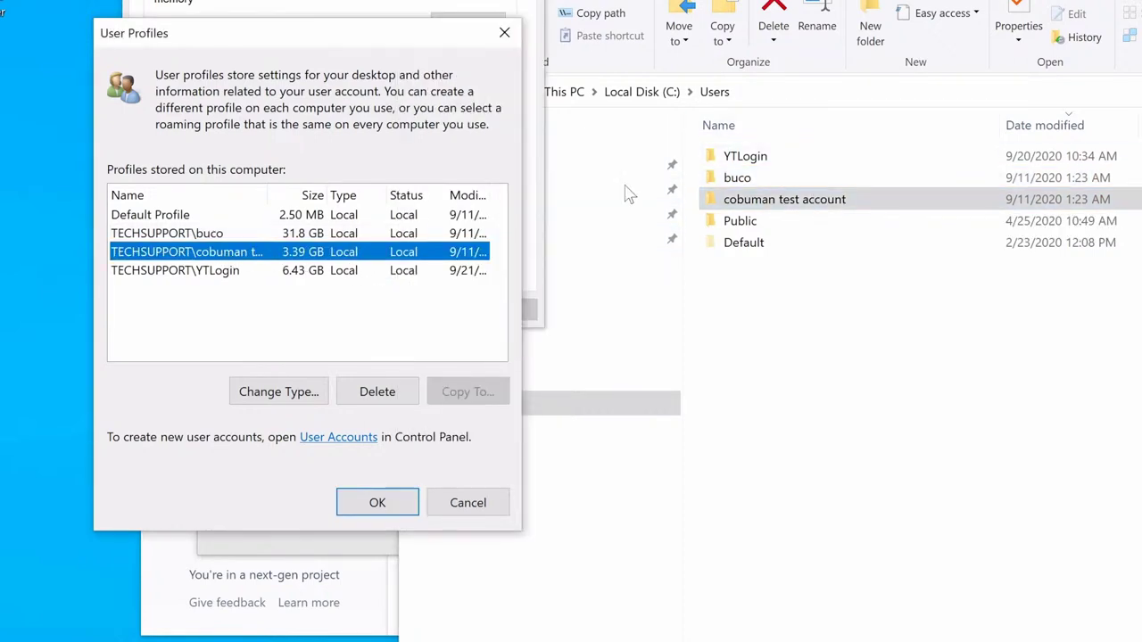
{"action": "left_click", "coordinate": [748, 158]}
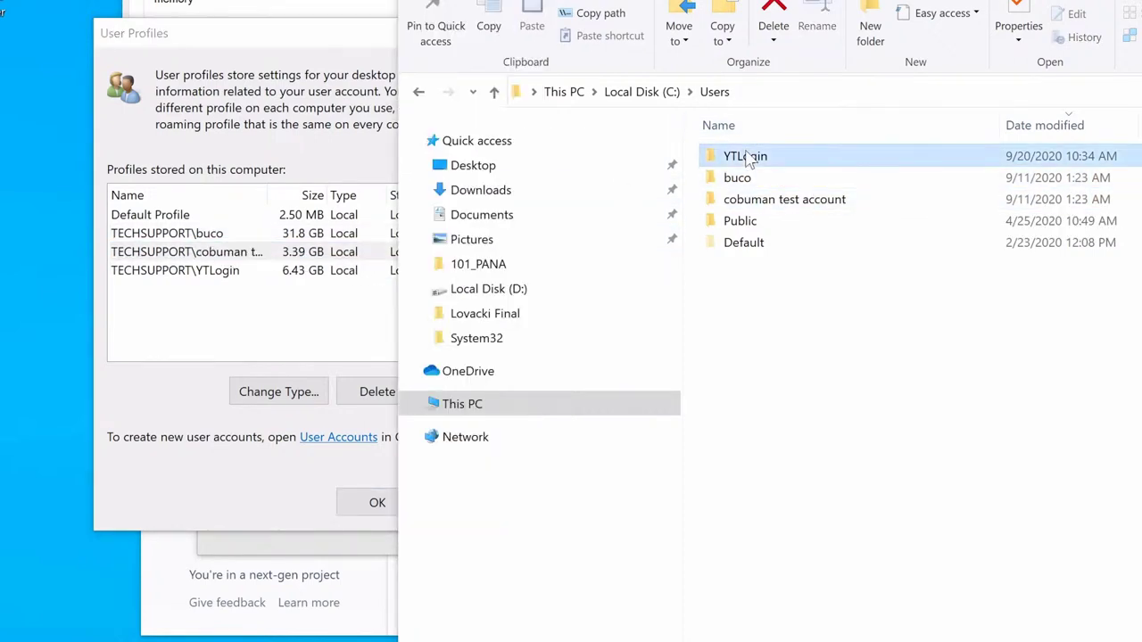
{"action": "left_click", "coordinate": [207, 271]}
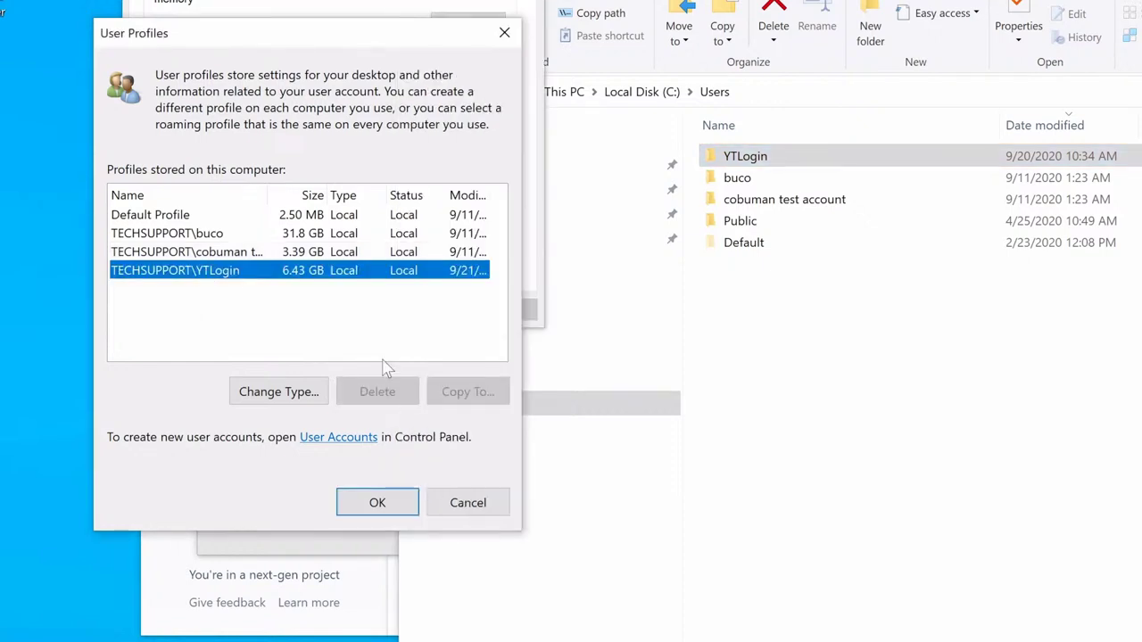
{"action": "left_click", "coordinate": [403, 255]}
{"action": "left_click", "coordinate": [406, 274]}
{"action": "key", "text": "alt+Tab"}
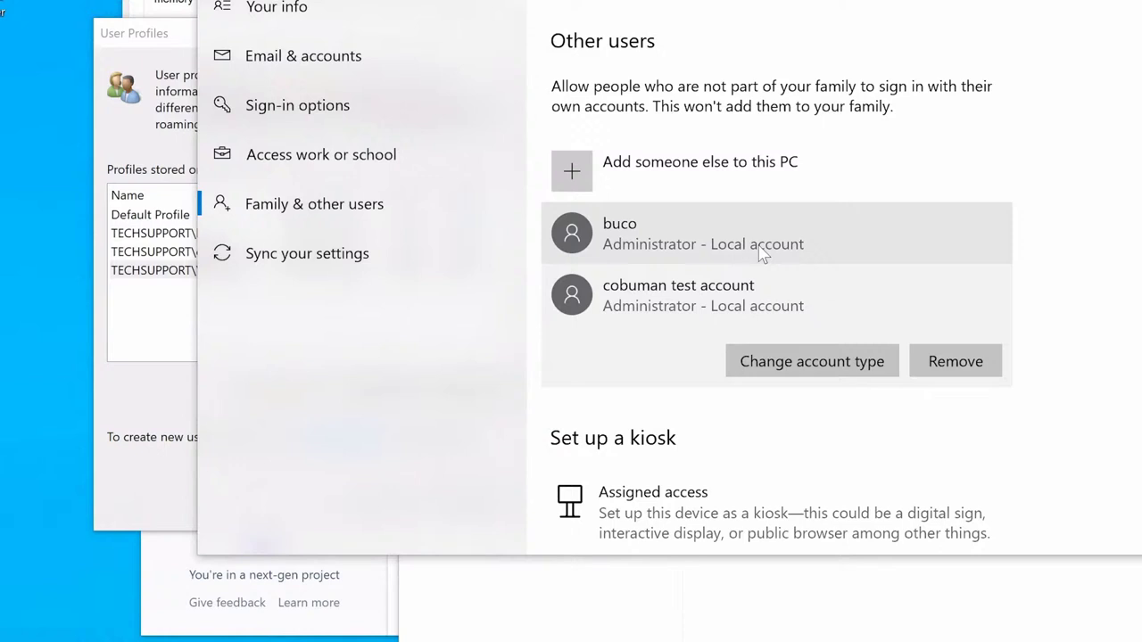
{"action": "left_click_drag", "start_coordinate": [173, 35], "coordinate": [143, 24]}
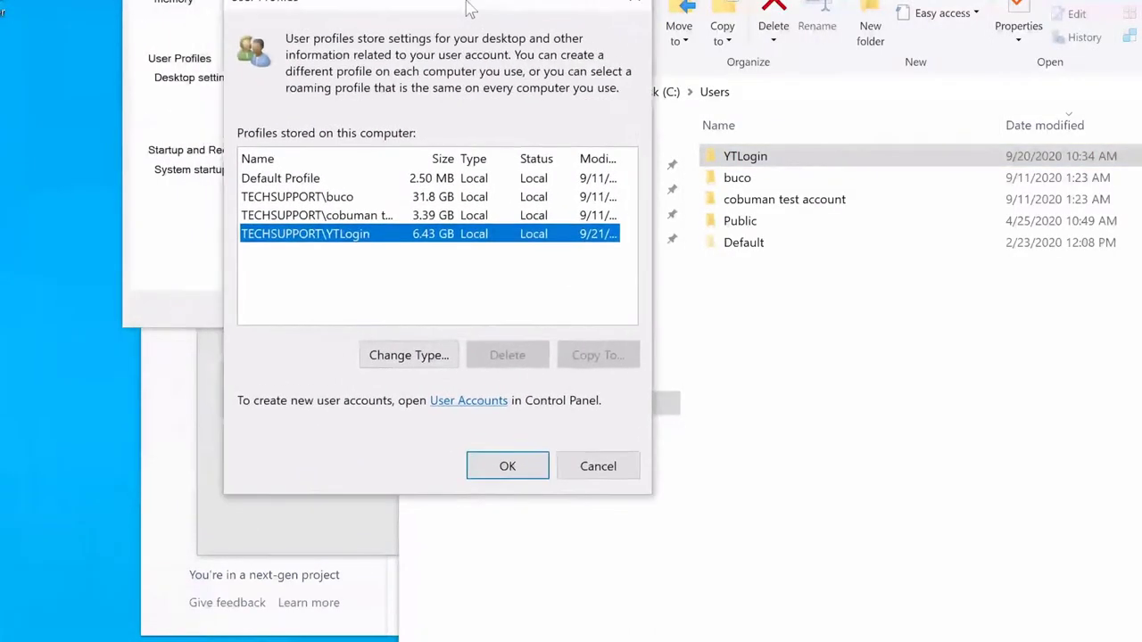
{"action": "left_click", "coordinate": [479, 200]}
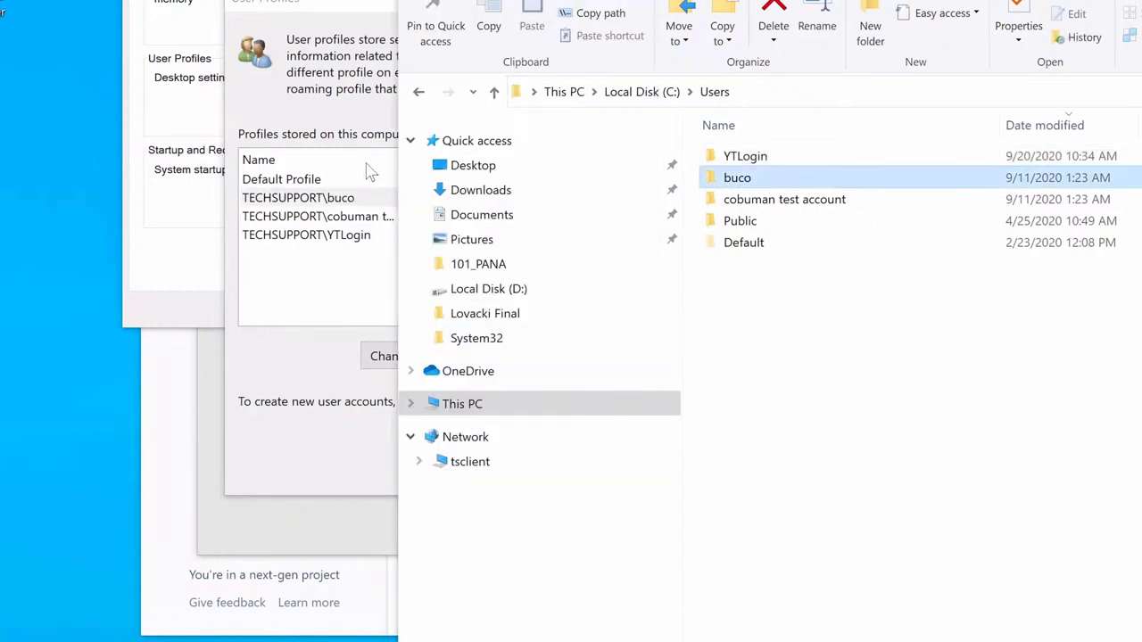
Open the second user's profile folder and cancel the User Profiles list.
{"action": "left_click", "coordinate": [349, 198]}
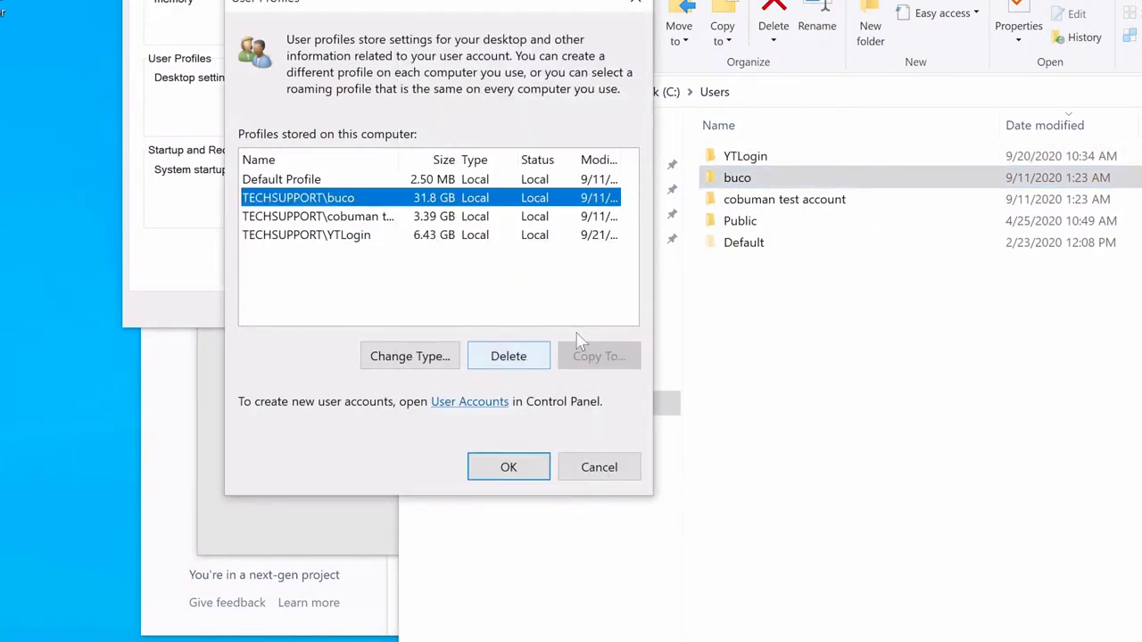
{"action": "double_click", "coordinate": [769, 178]}
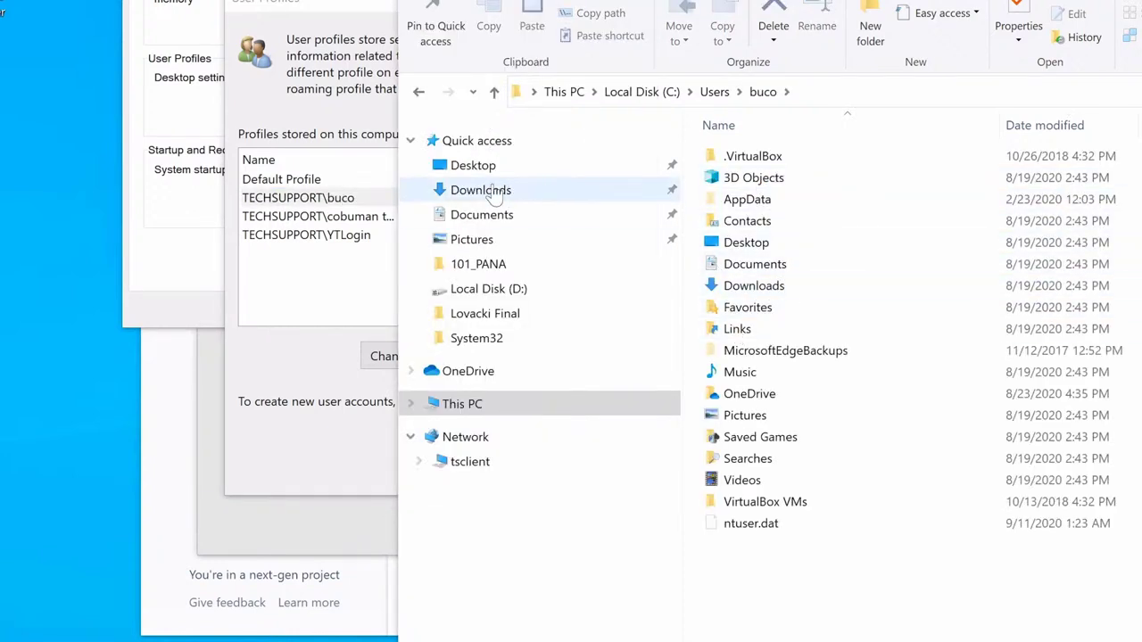
{"action": "left_click_drag", "start_coordinate": [367, 5], "coordinate": [210, 1]}
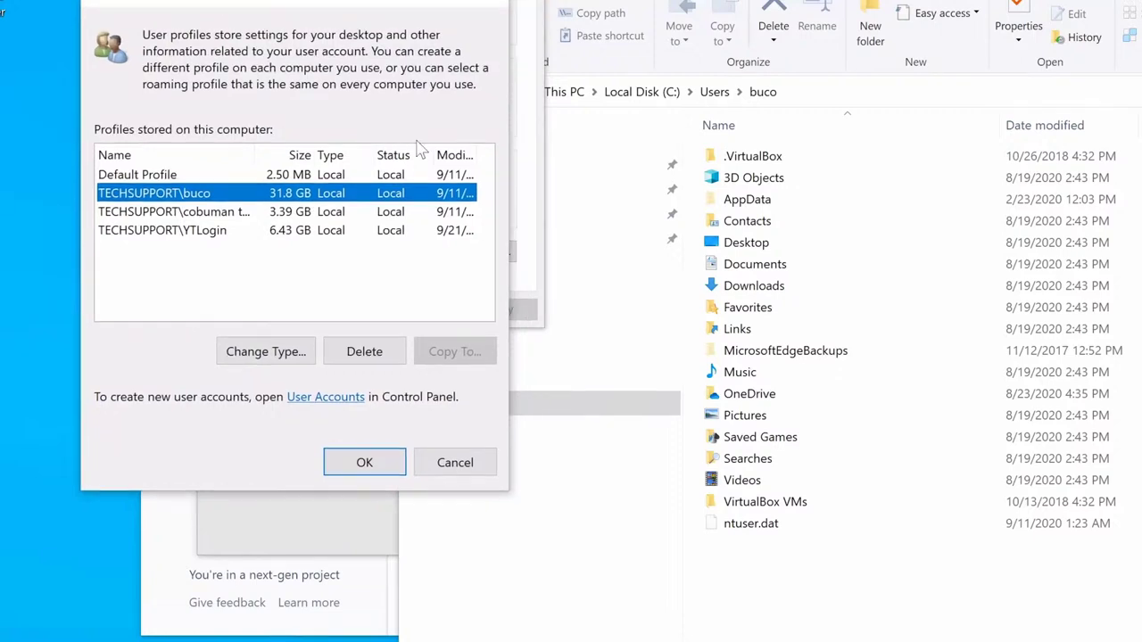
{"action": "left_click", "coordinate": [454, 464]}
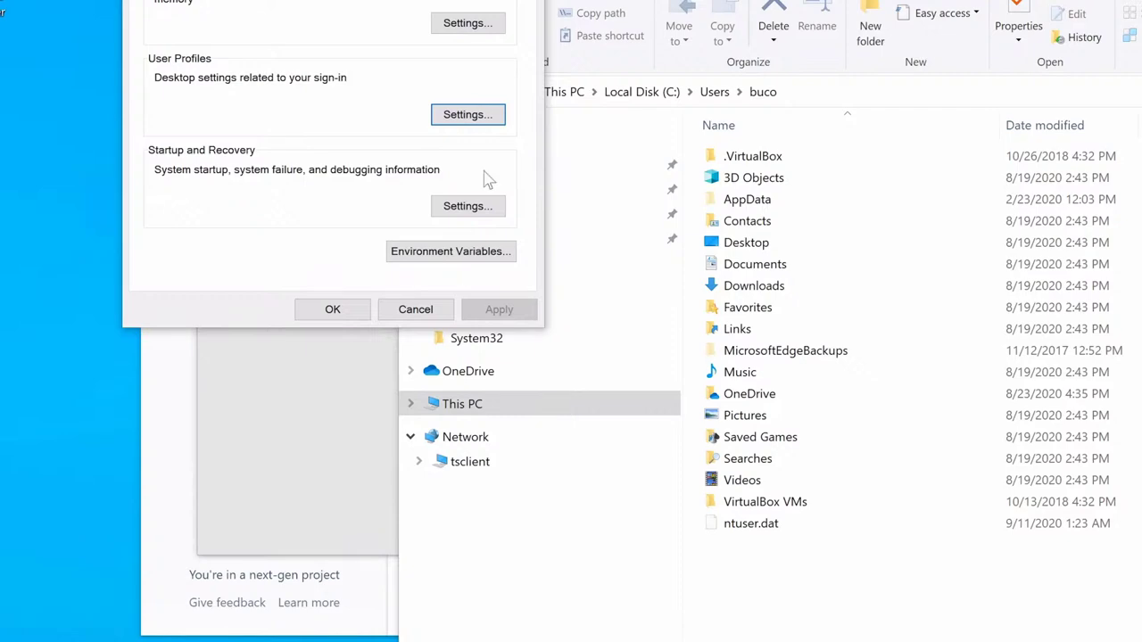
Move System Properties aside and choose Add someone else to this PC in Family & other users.
{"action": "left_click_drag", "start_coordinate": [332, 0], "coordinate": [80, 0]}
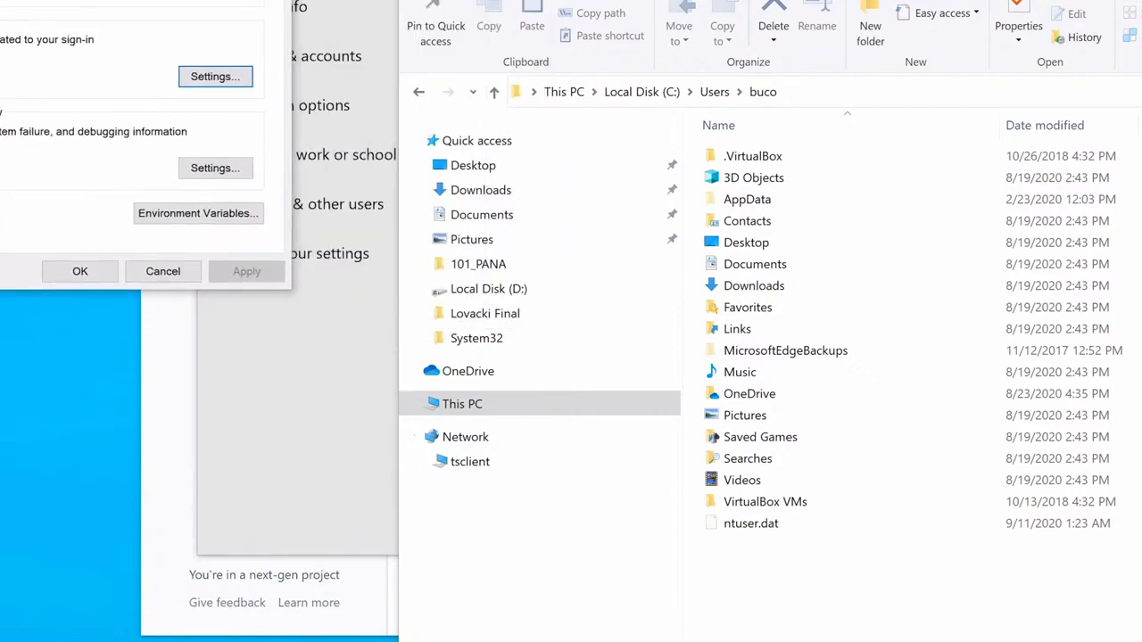
{"action": "left_click", "coordinate": [348, 0]}
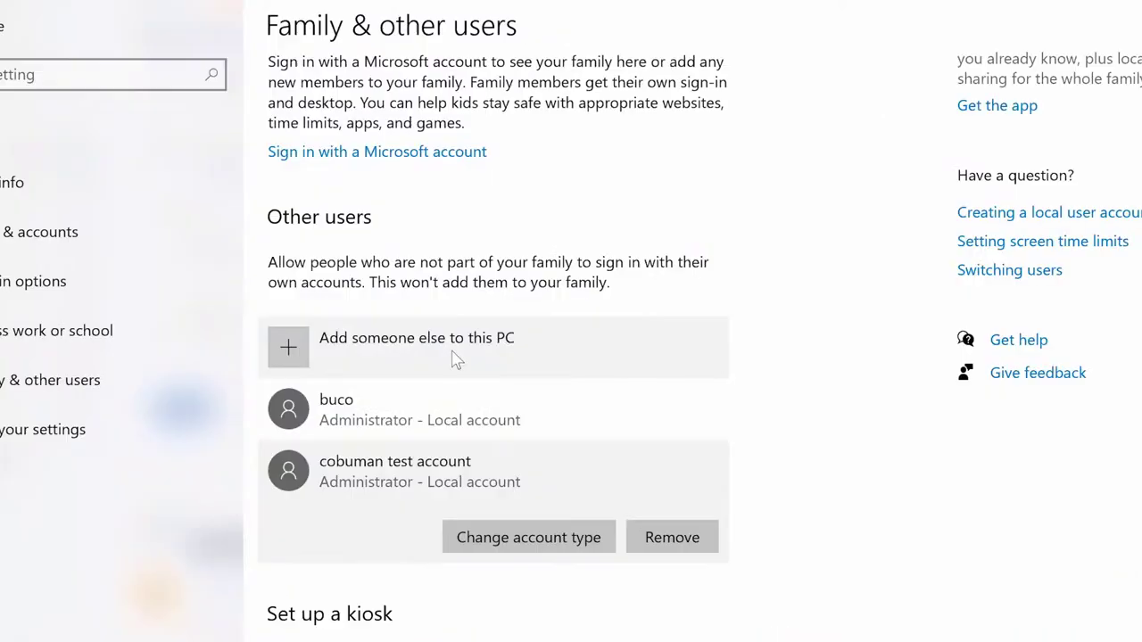
{"action": "left_click", "coordinate": [453, 357]}
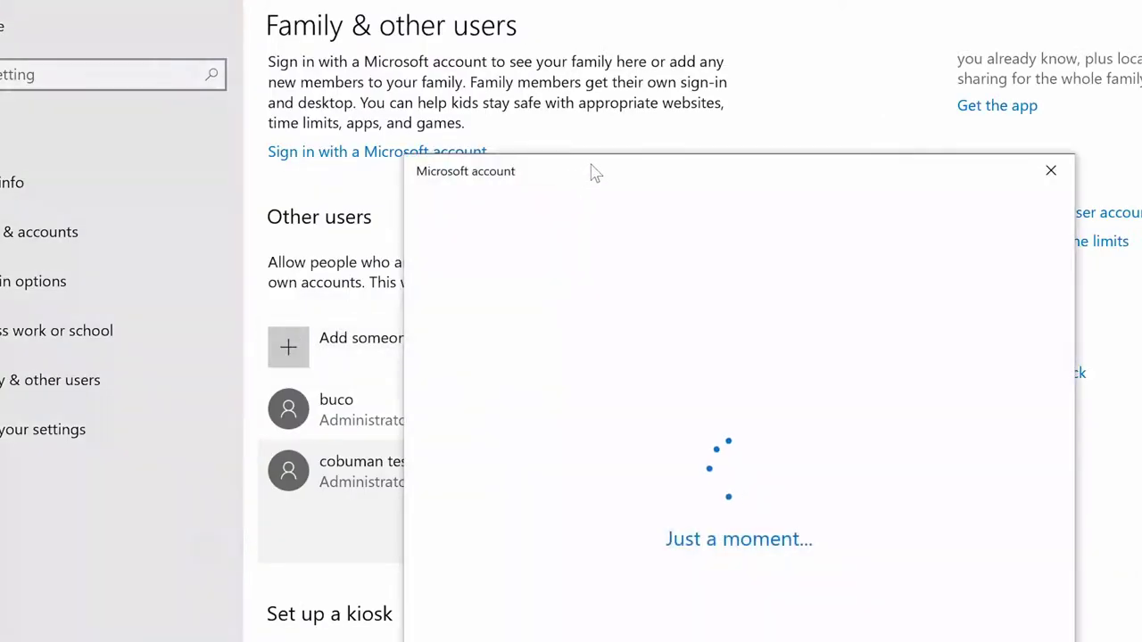
{"action": "left_click_drag", "start_coordinate": [589, 166], "coordinate": [320, 47]}
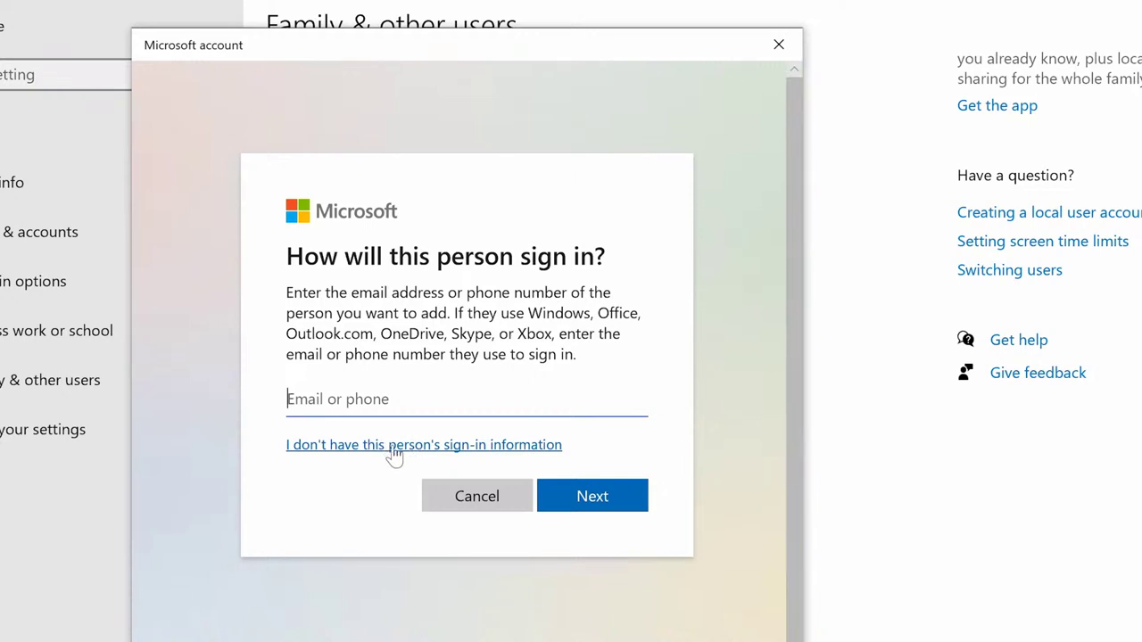
Add a local user named LocalAdmin without a Microsoft account, entering and confirming its password.
{"action": "left_click", "coordinate": [400, 452]}
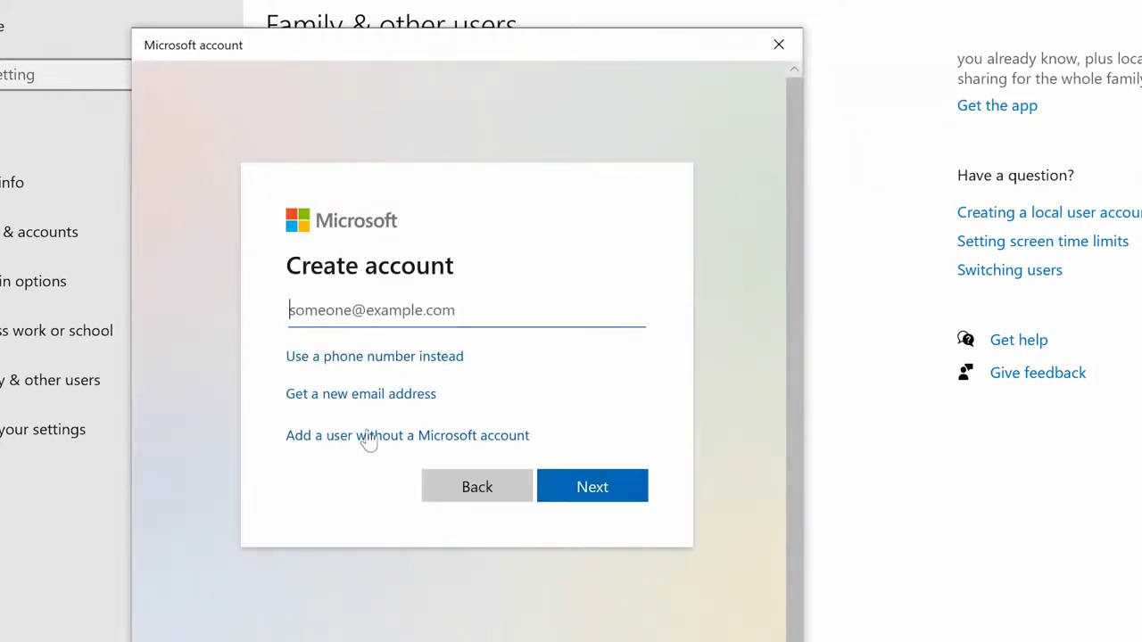
{"action": "left_click", "coordinate": [367, 437]}
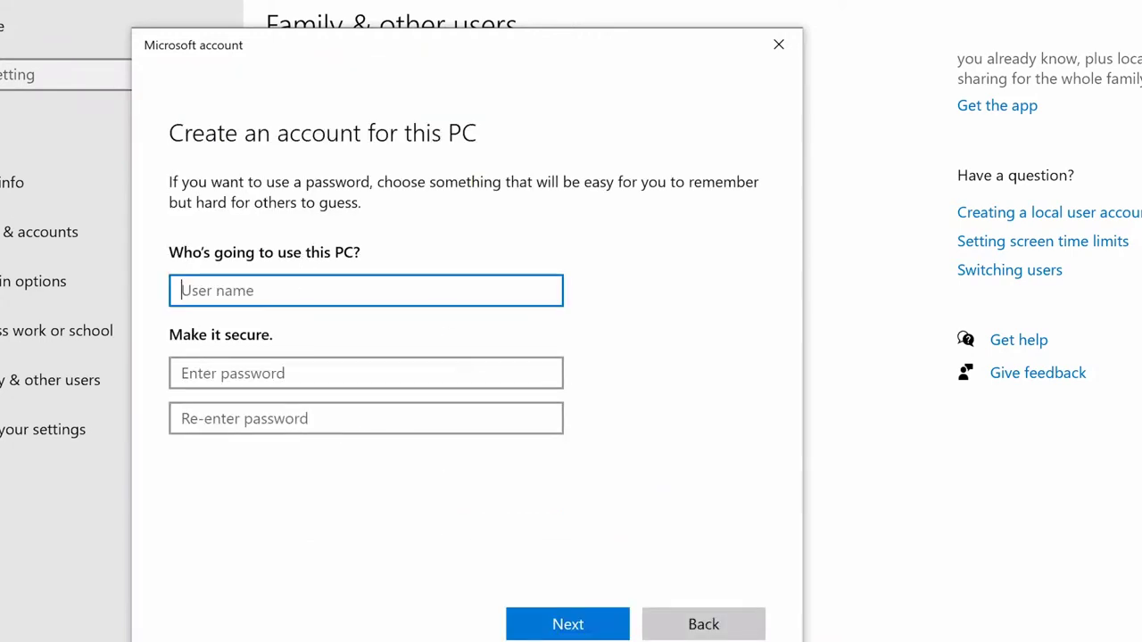
{"action": "type", "text": "LocalAdmin"}
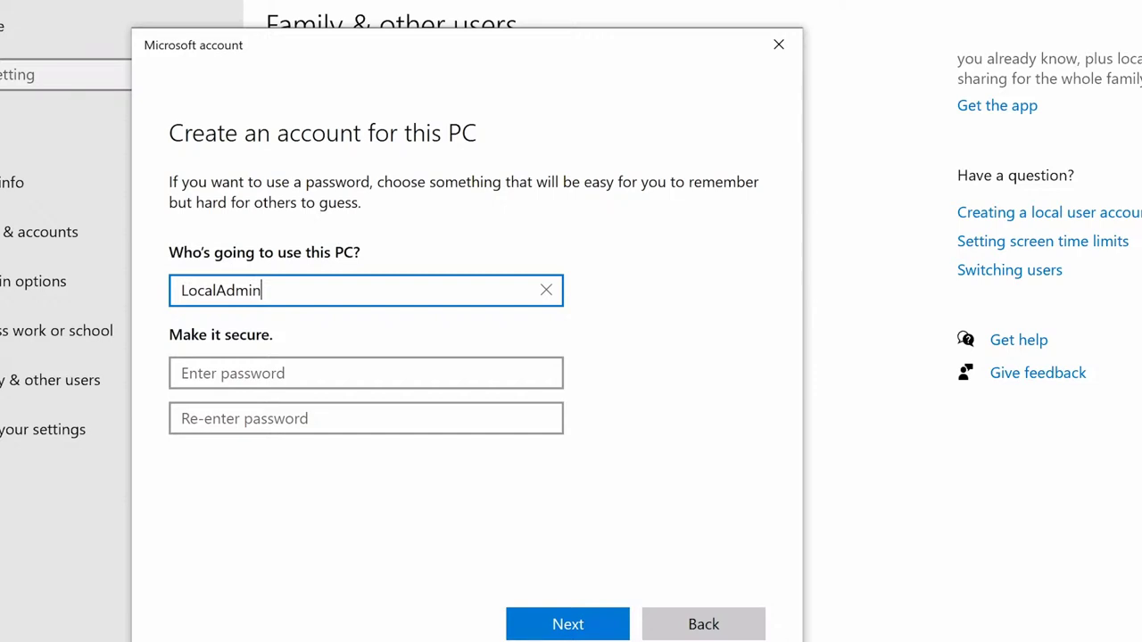
{"action": "key", "text": "Tab"}
{"action": "type", "text": "Password"}
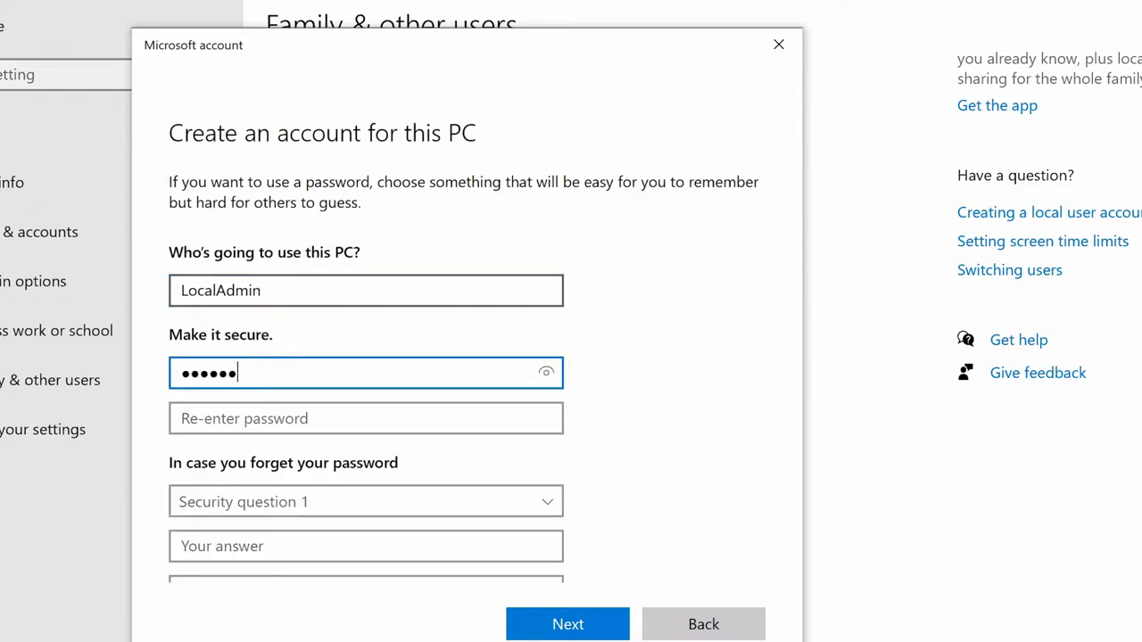
{"action": "key", "text": "Tab"}
{"action": "type", "text": "Password"}
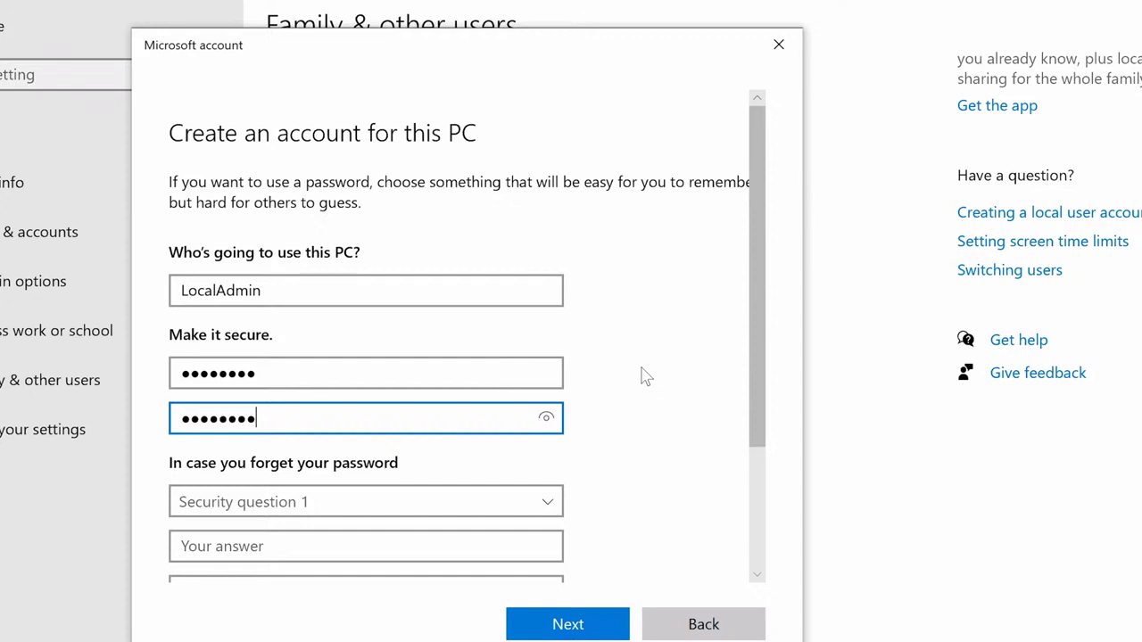
{"action": "scroll", "coordinate": [644, 377], "scroll_direction": "down", "scroll_amount": 3}
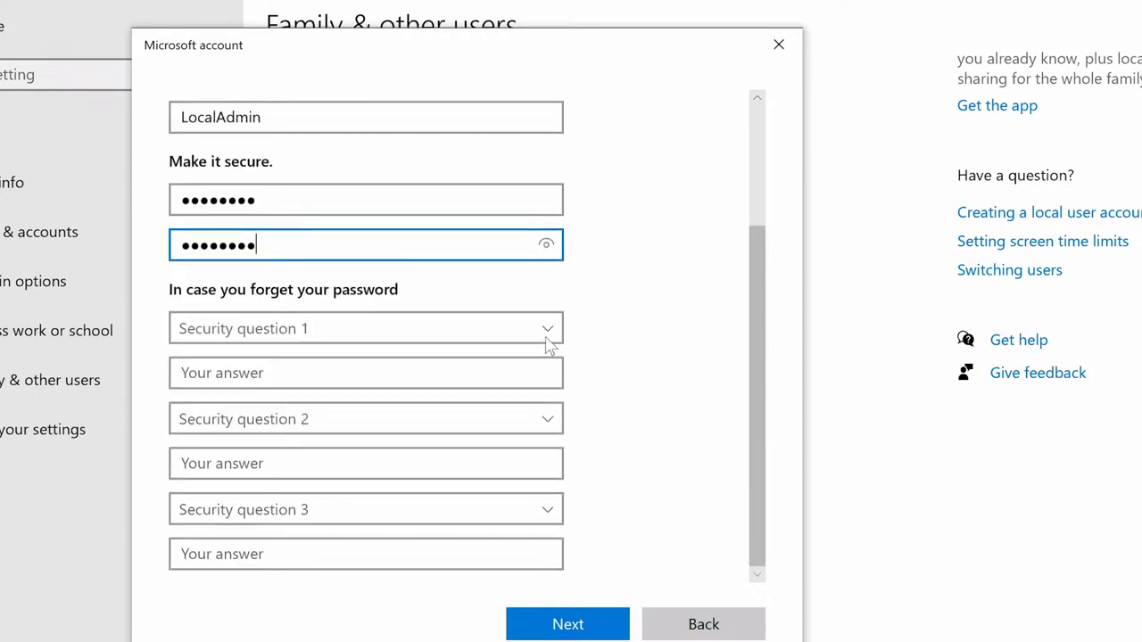
Pick the first pet's name and birth city security questions and answer both.
{"action": "left_click", "coordinate": [517, 325]}
{"action": "left_click", "coordinate": [425, 350]}
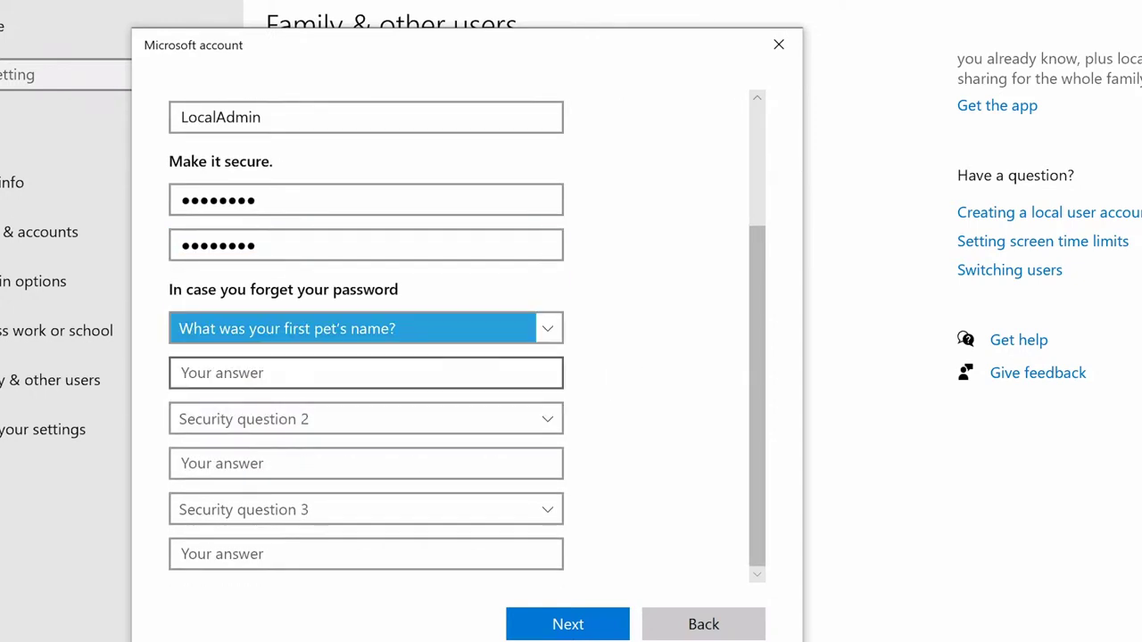
{"action": "left_click", "coordinate": [369, 420]}
{"action": "type", "text": "s"}
{"action": "left_click", "coordinate": [350, 464]}
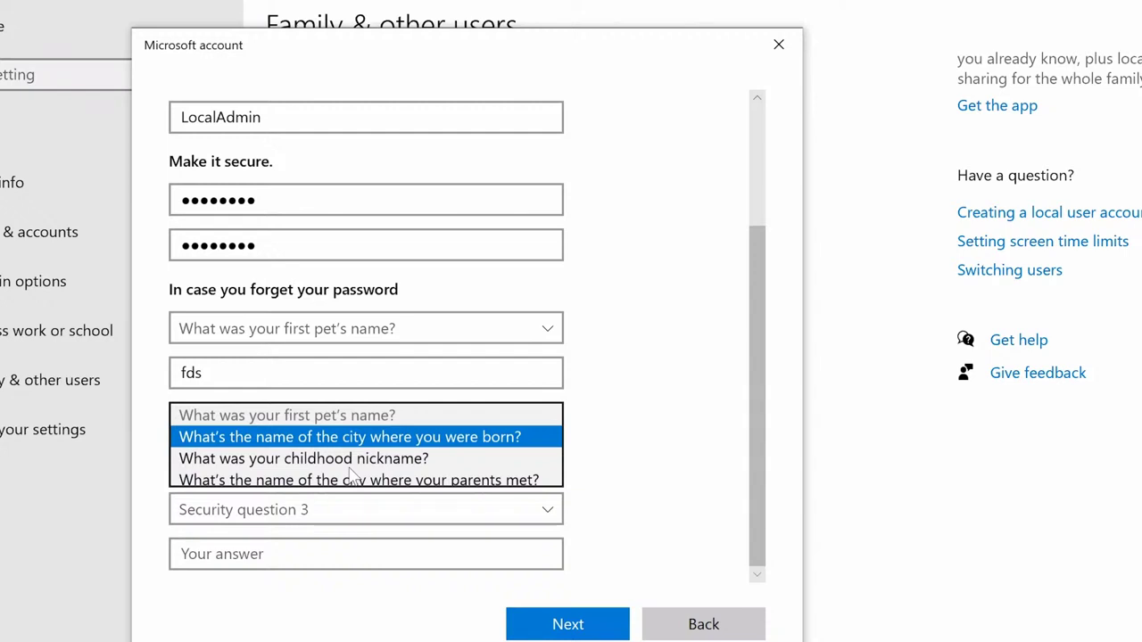
{"action": "left_click", "coordinate": [466, 523]}
{"action": "left_click", "coordinate": [445, 463]}
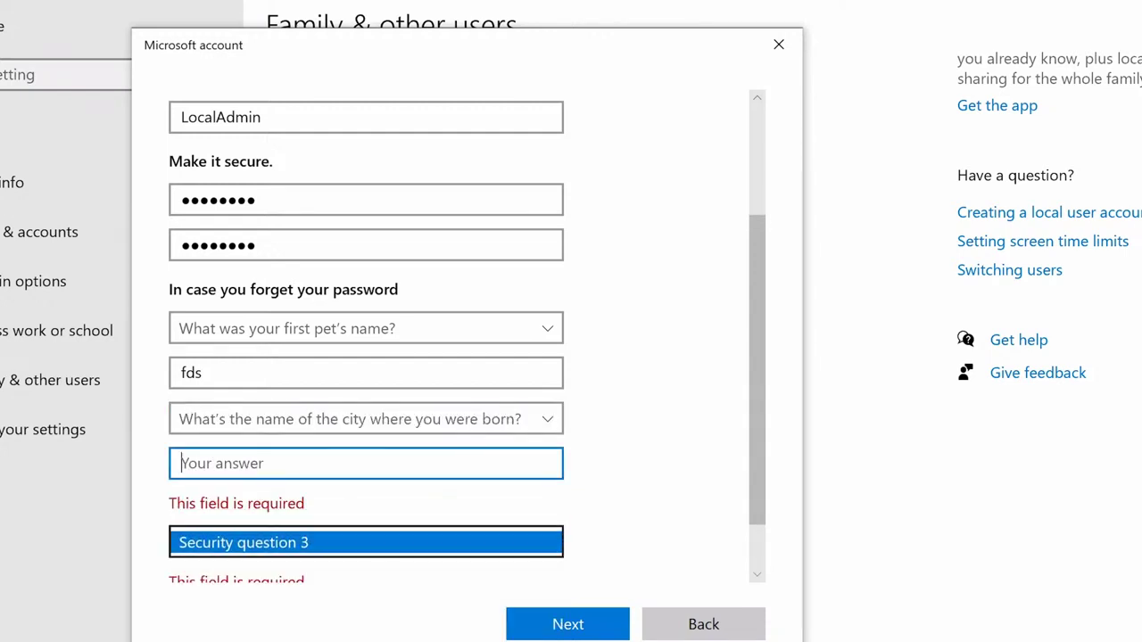
Choose the childhood nickname question as the third, answer it, and create the account.
{"action": "left_click", "coordinate": [495, 517]}
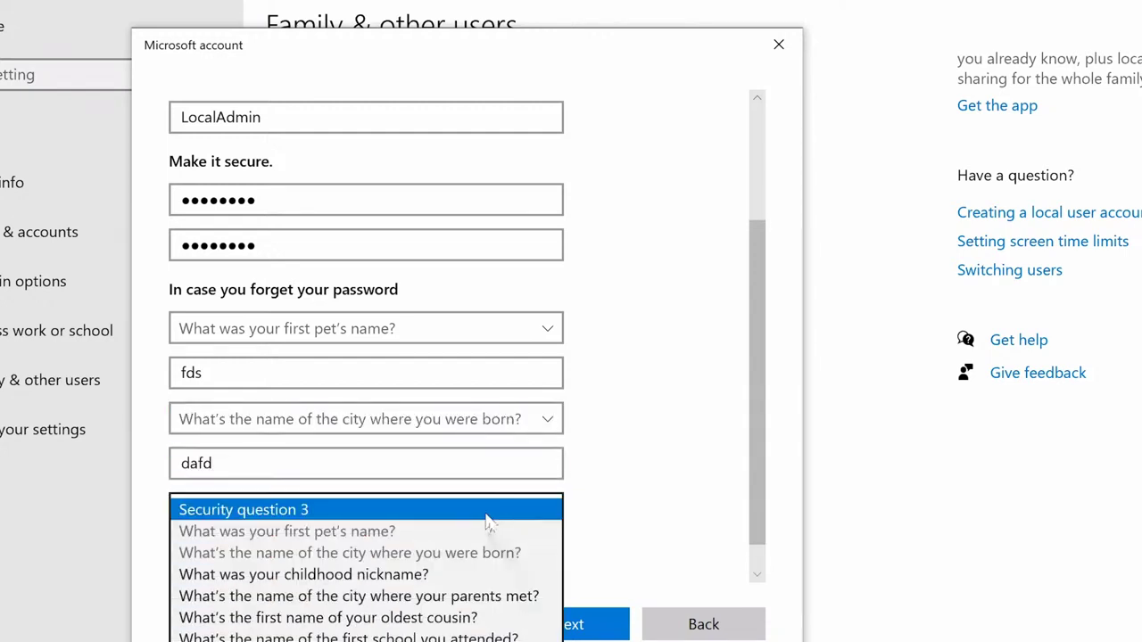
{"action": "left_click", "coordinate": [402, 575]}
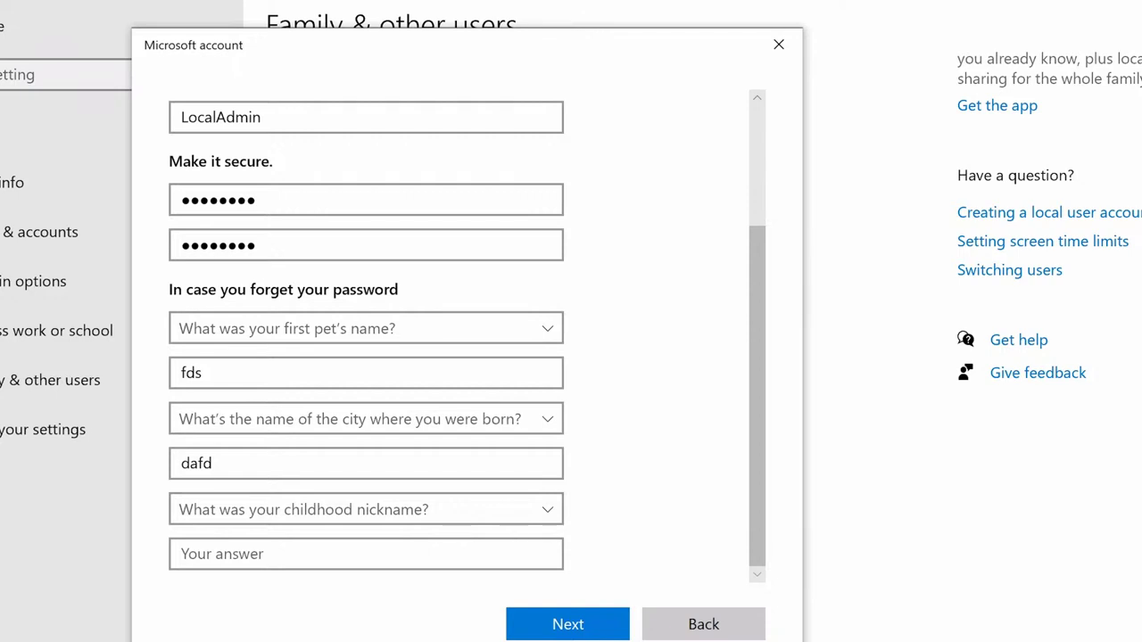
{"action": "left_click", "coordinate": [559, 553]}
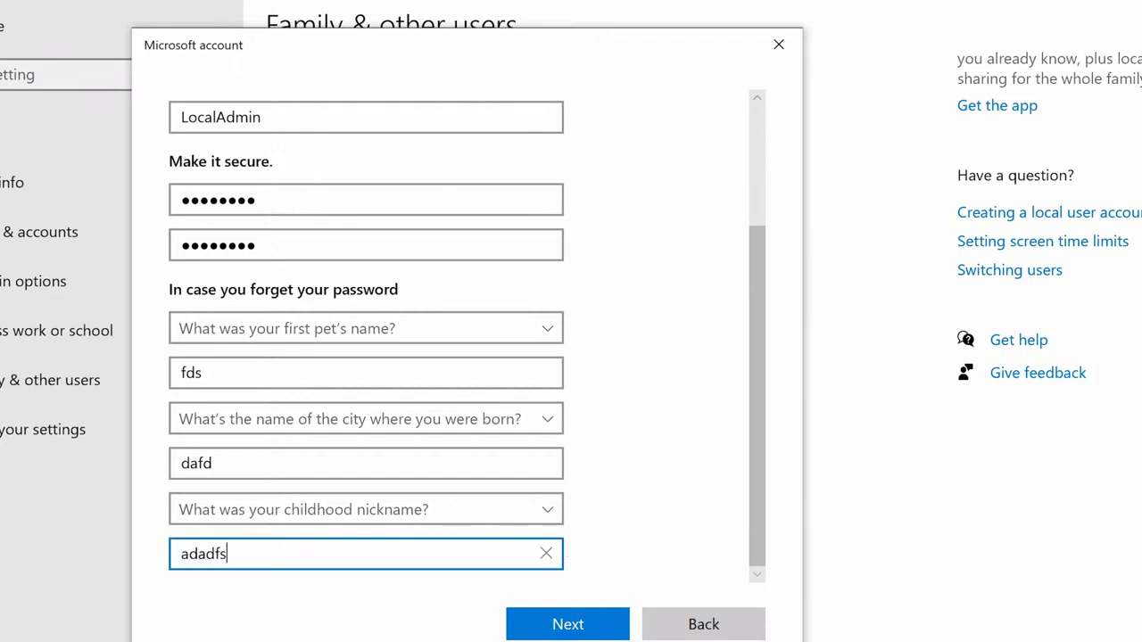
{"action": "left_click", "coordinate": [565, 621]}
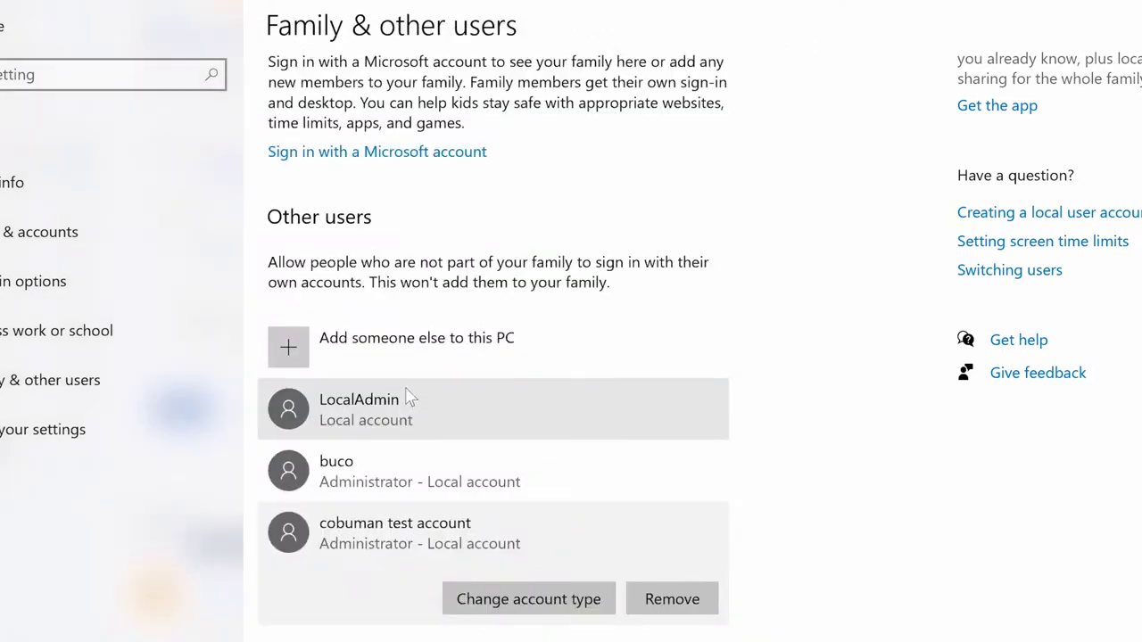
Change LocalAdmin's account type from standard user to Administrator.
{"action": "left_click", "coordinate": [373, 419]}
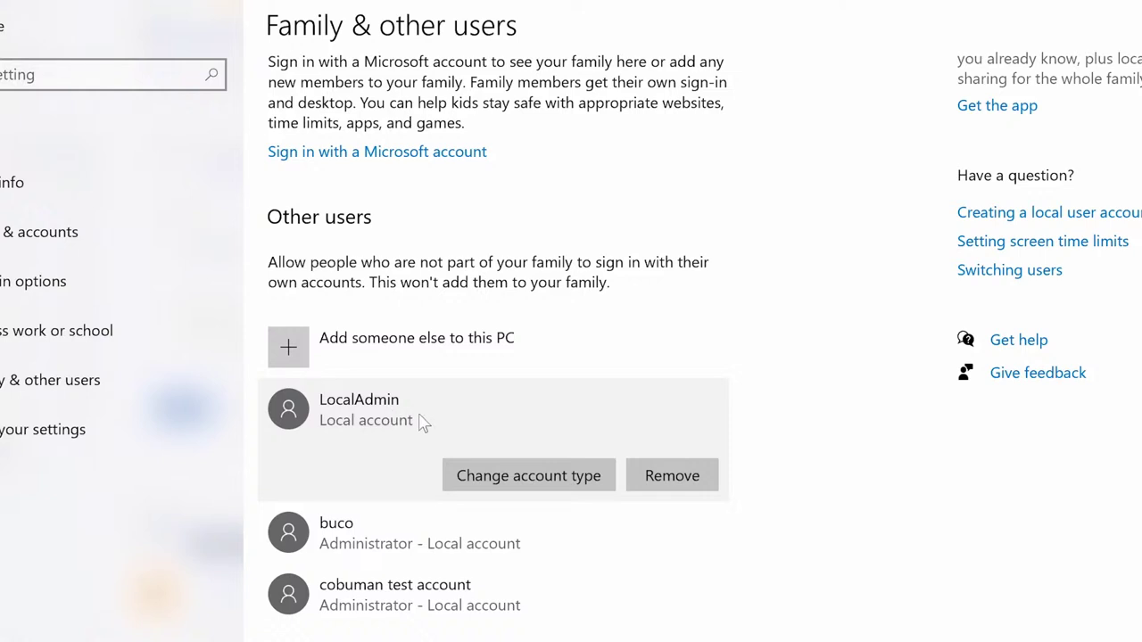
{"action": "left_click", "coordinate": [541, 479]}
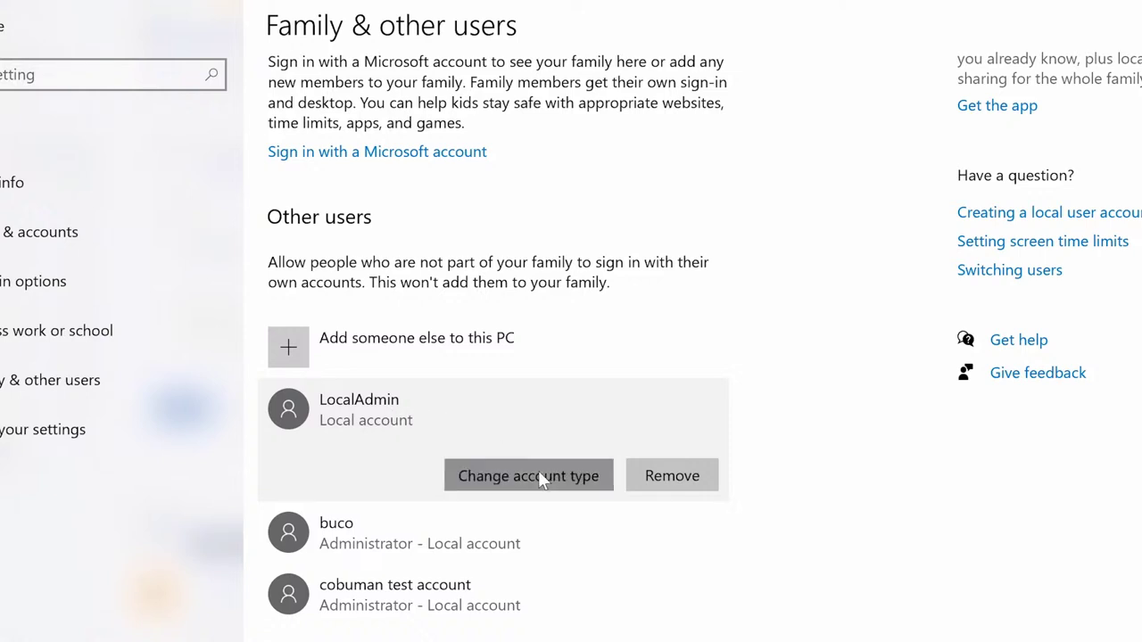
{"action": "left_click", "coordinate": [423, 372]}
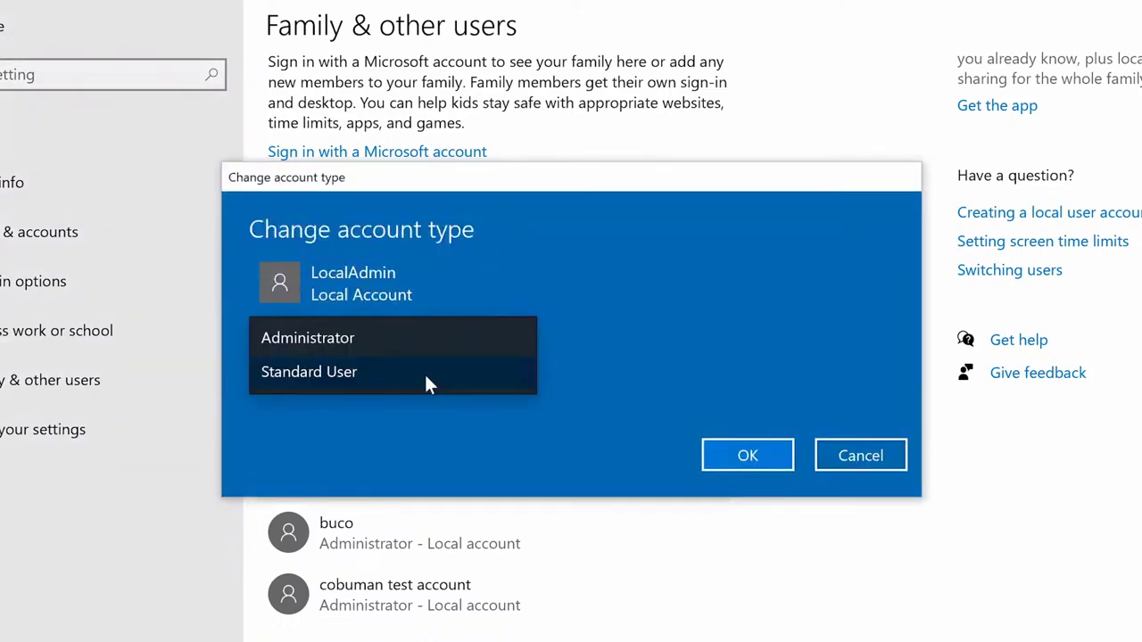
{"action": "left_click", "coordinate": [373, 339]}
{"action": "left_click", "coordinate": [747, 456]}
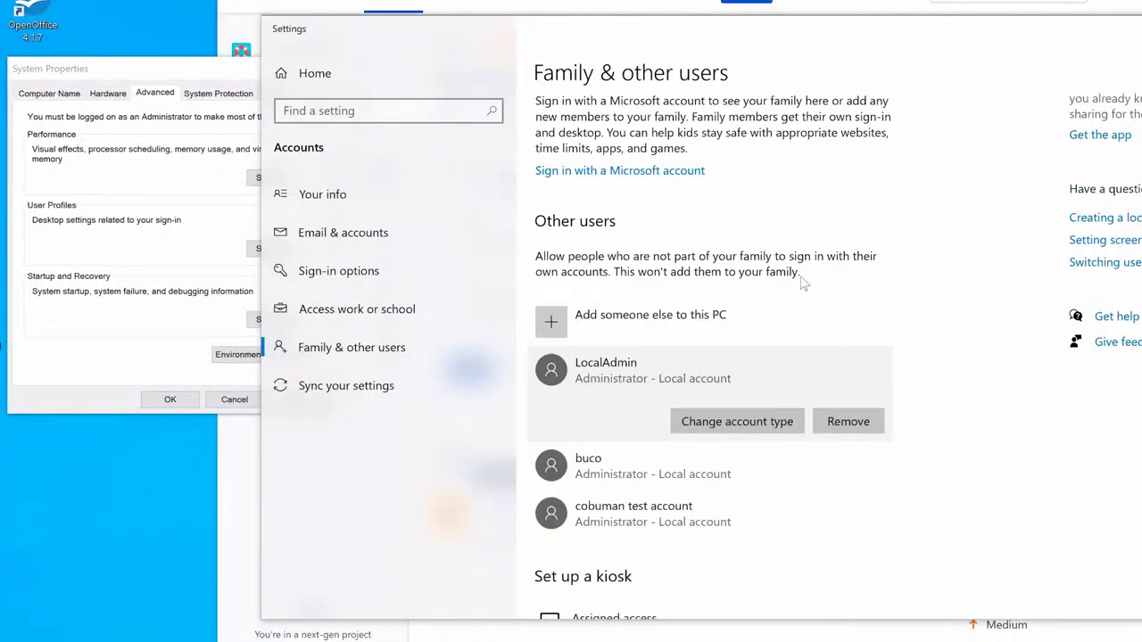
Open User Profiles from System Properties and look through the stored profiles.
{"action": "left_click", "coordinate": [142, 182]}
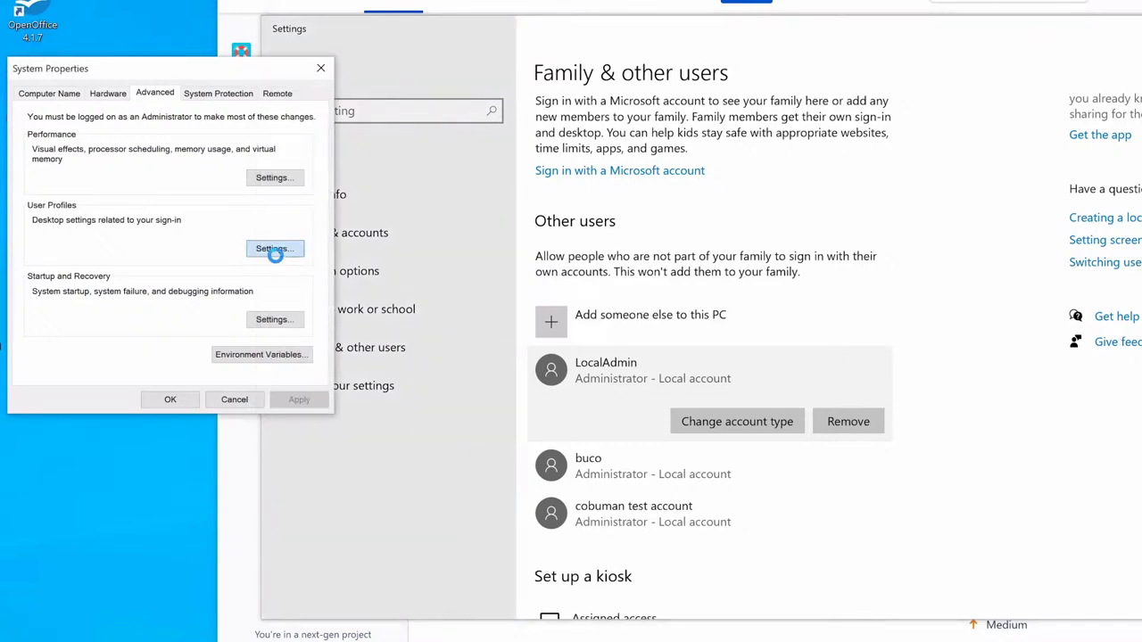
{"action": "left_click", "coordinate": [273, 253]}
{"action": "left_click", "coordinate": [90, 247]}
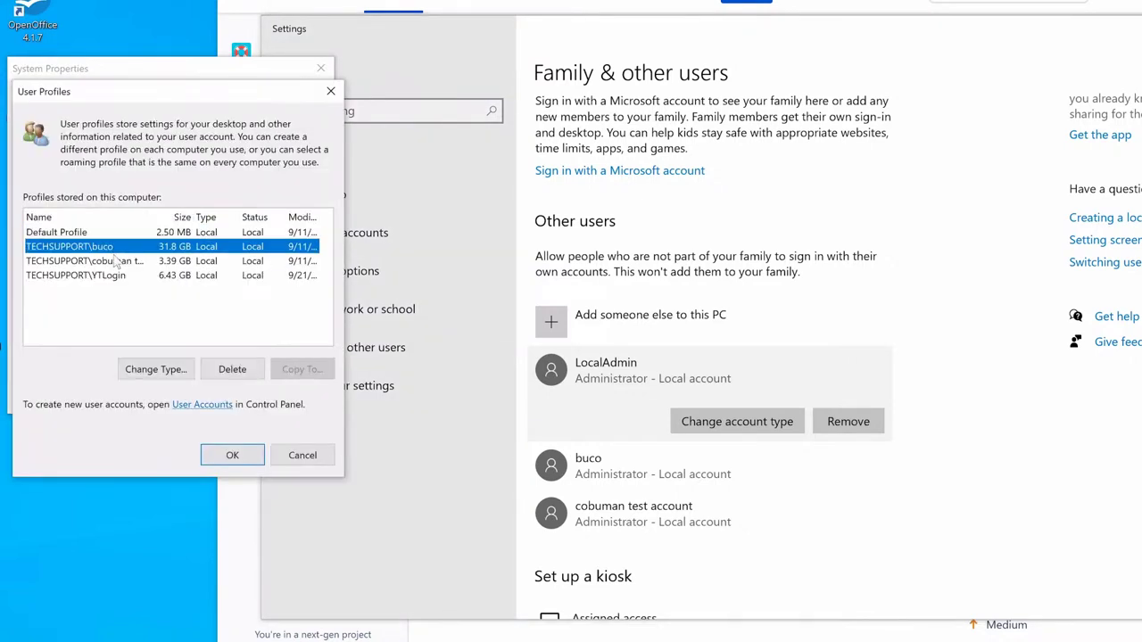
{"action": "left_click", "coordinate": [116, 260]}
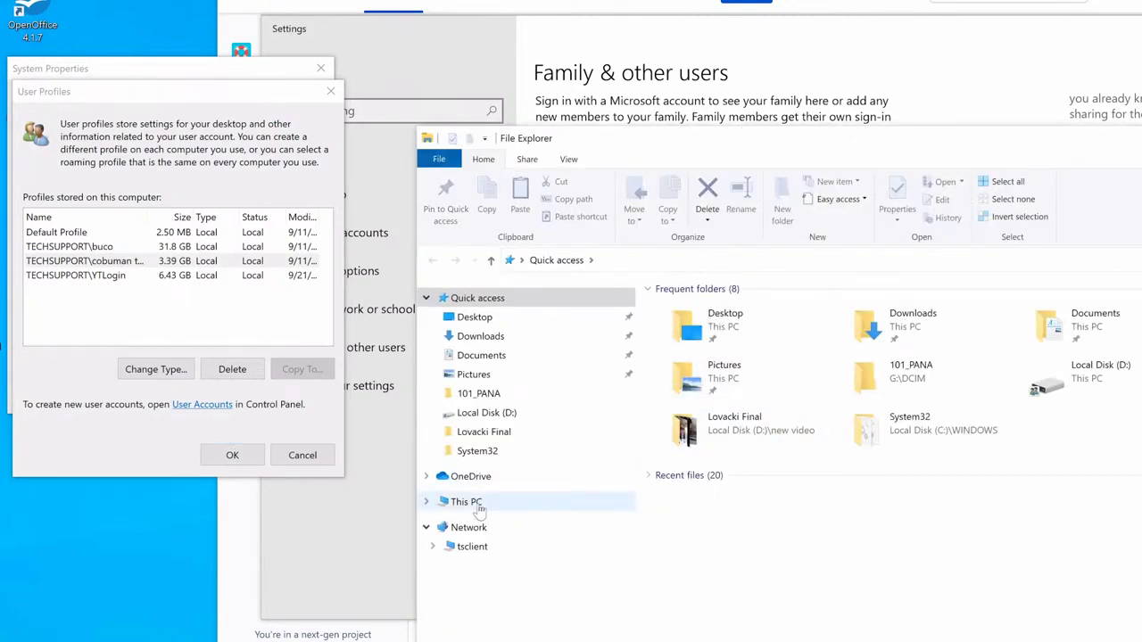
Browse File Explorer to This PC > Local Disk (C:) > Users.
{"action": "left_click", "coordinate": [466, 502]}
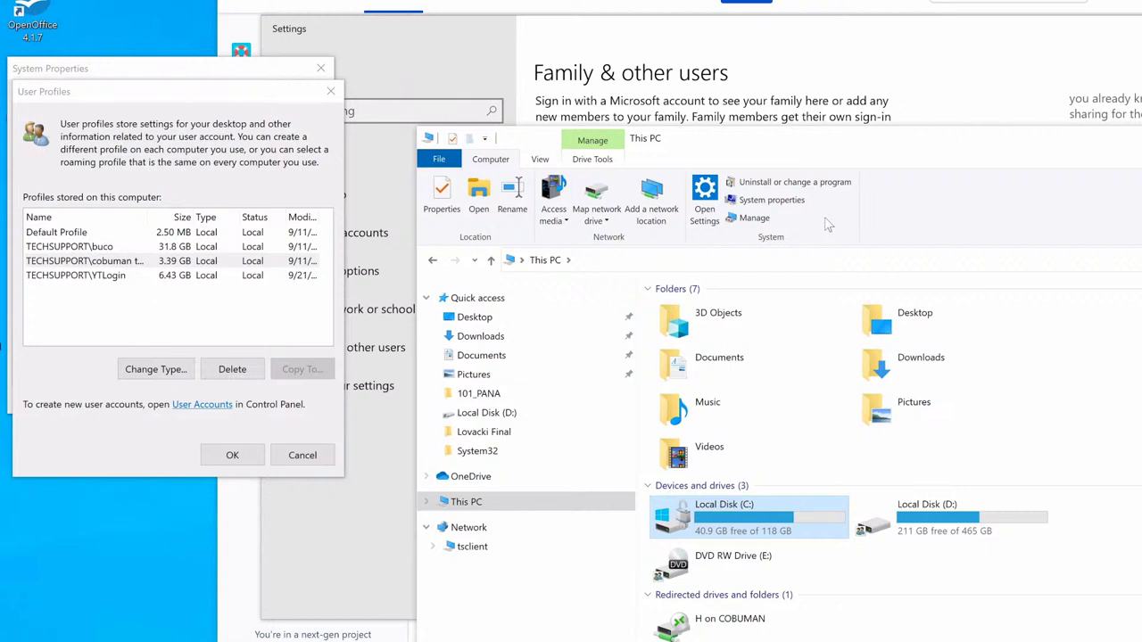
{"action": "left_click_drag", "start_coordinate": [852, 147], "coordinate": [723, 18]}
{"action": "double_click", "coordinate": [656, 402]}
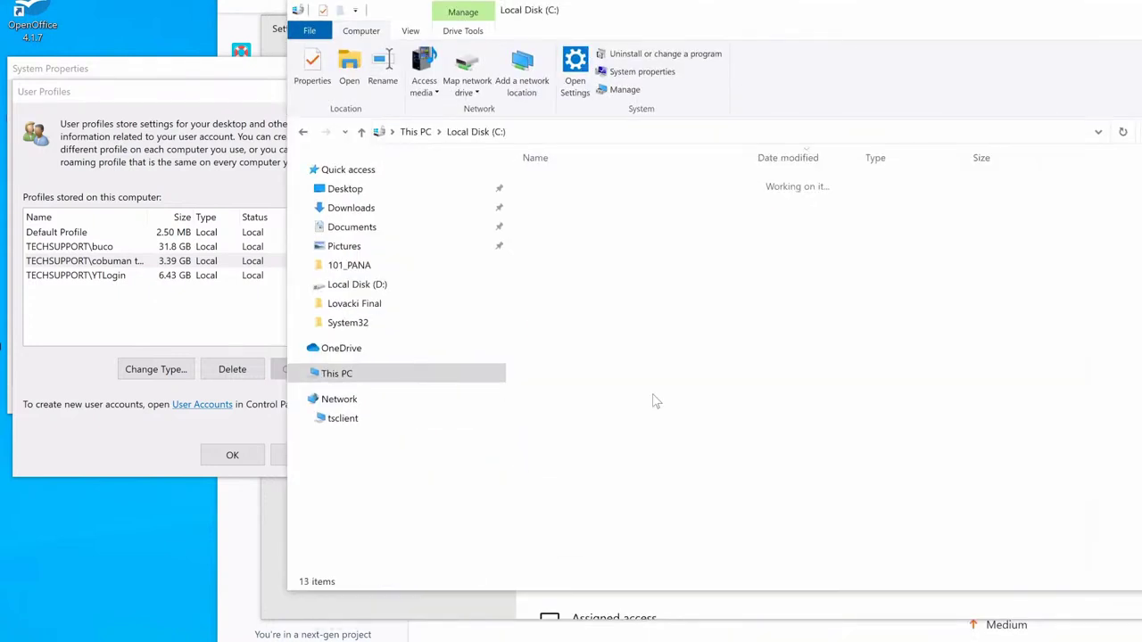
{"action": "double_click", "coordinate": [596, 186]}
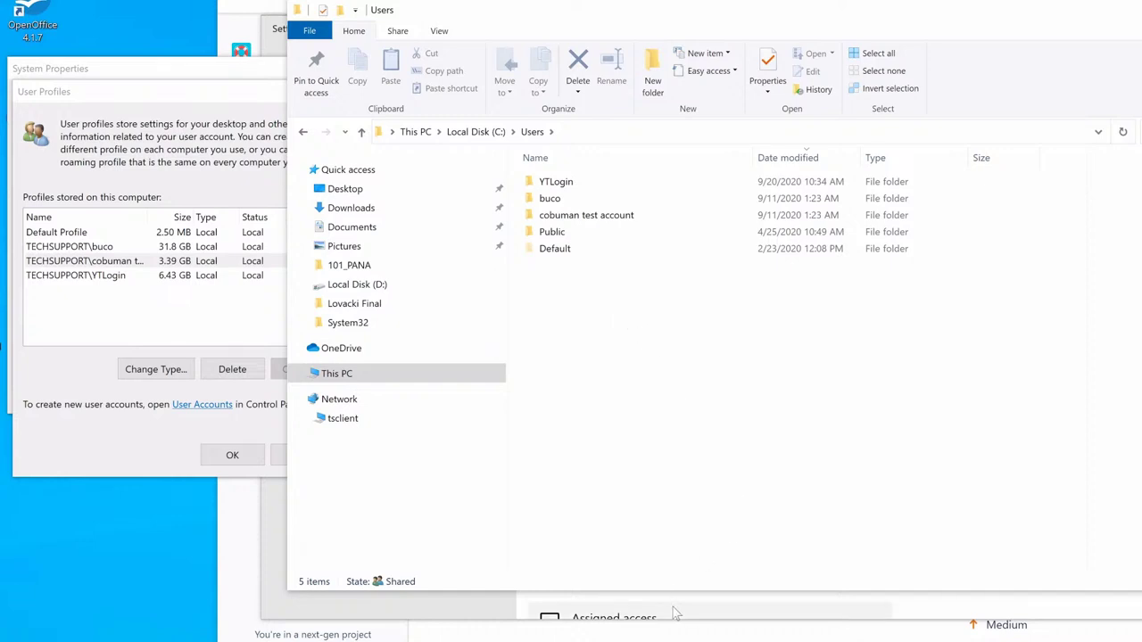
{"action": "left_click", "coordinate": [463, 612]}
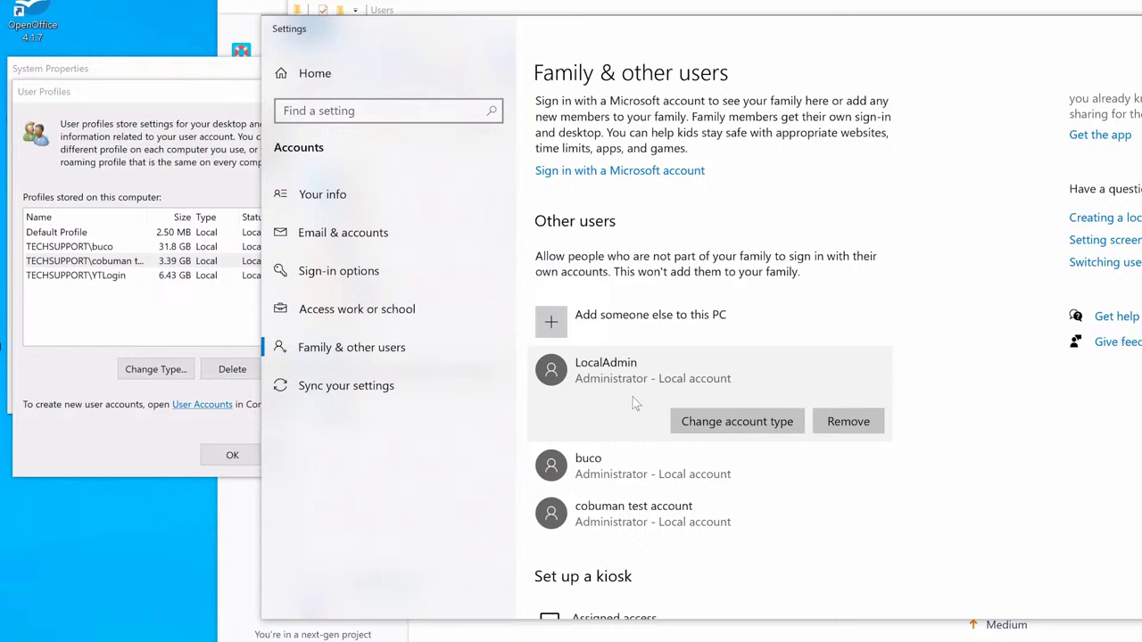
{"action": "left_click", "coordinate": [776, 13]}
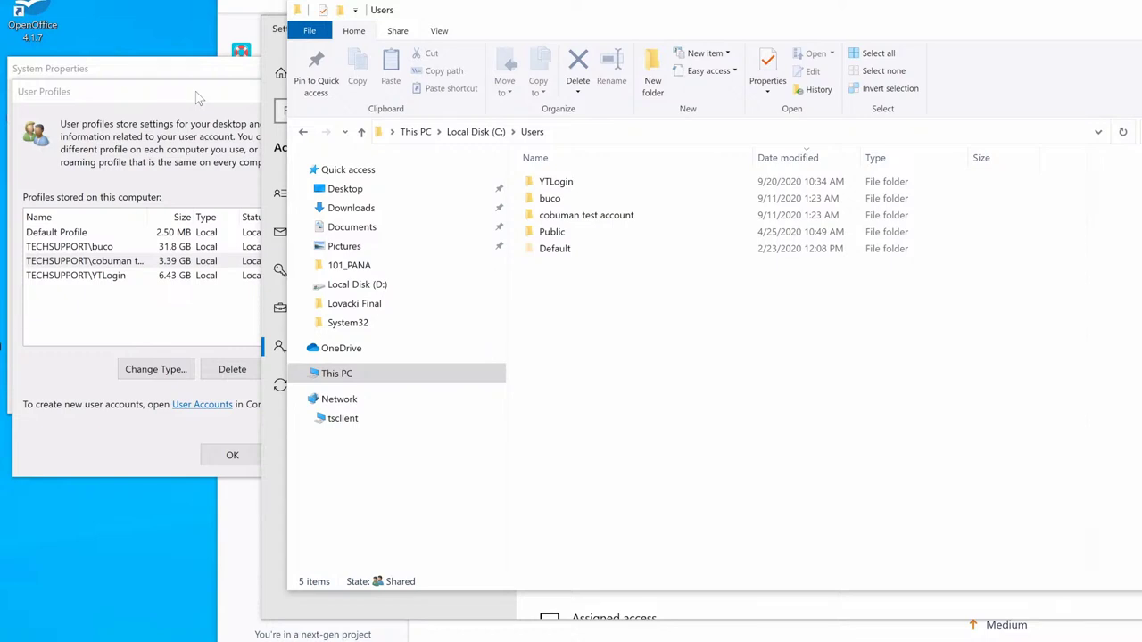
Close the User Profiles list and move System Properties aside to uncover the desktop.
{"action": "left_click", "coordinate": [210, 98]}
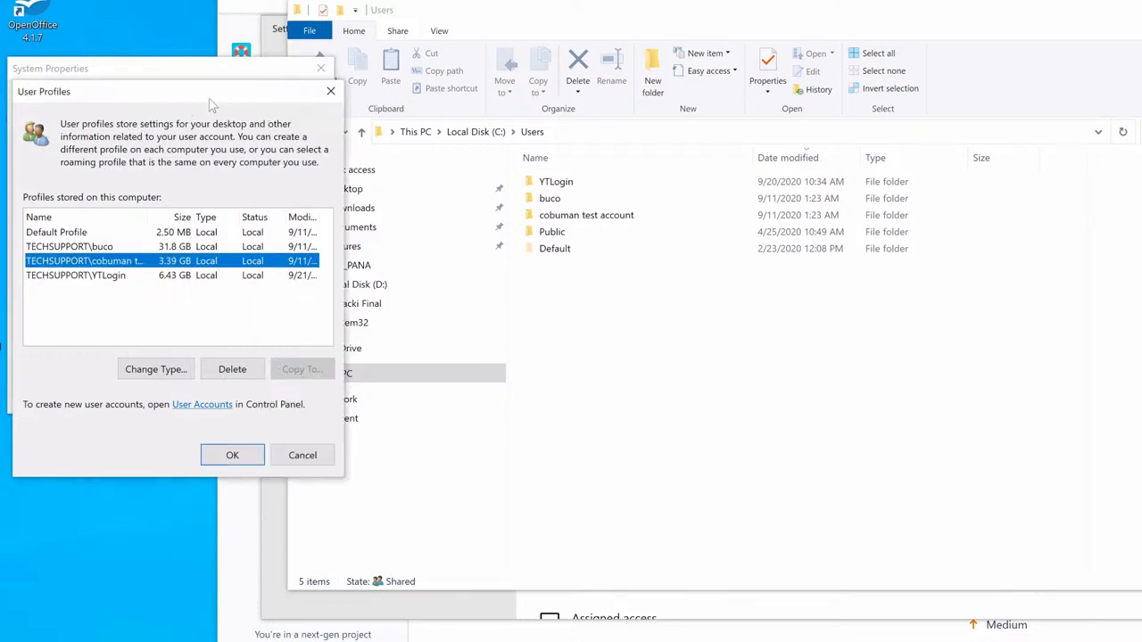
{"action": "left_click_drag", "start_coordinate": [295, 93], "coordinate": [374, 67]}
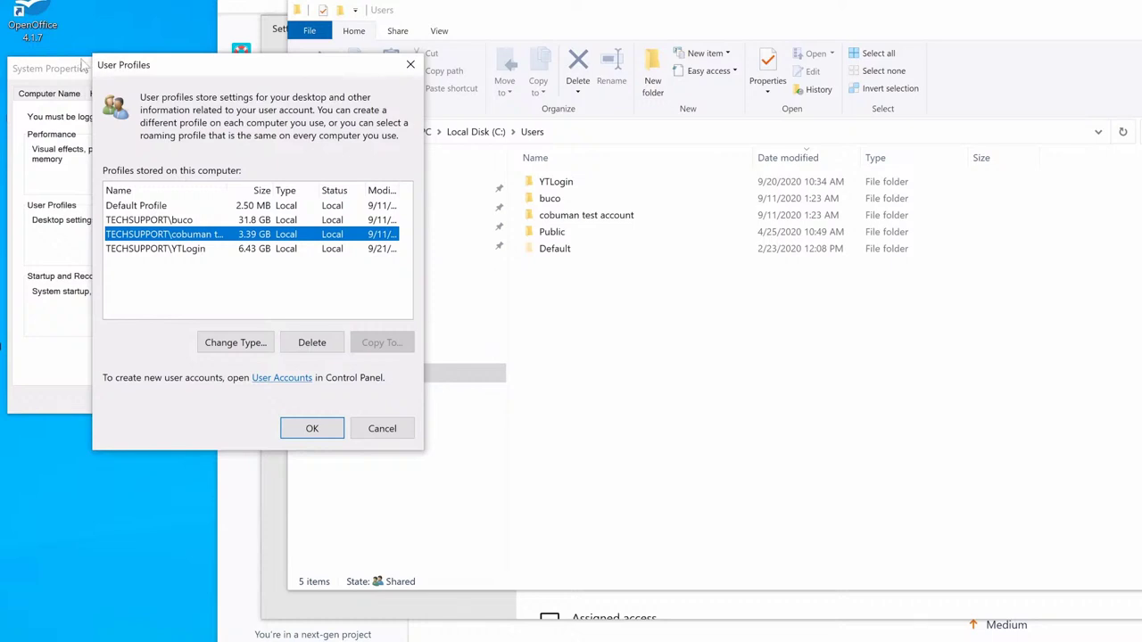
{"action": "left_click", "coordinate": [410, 65]}
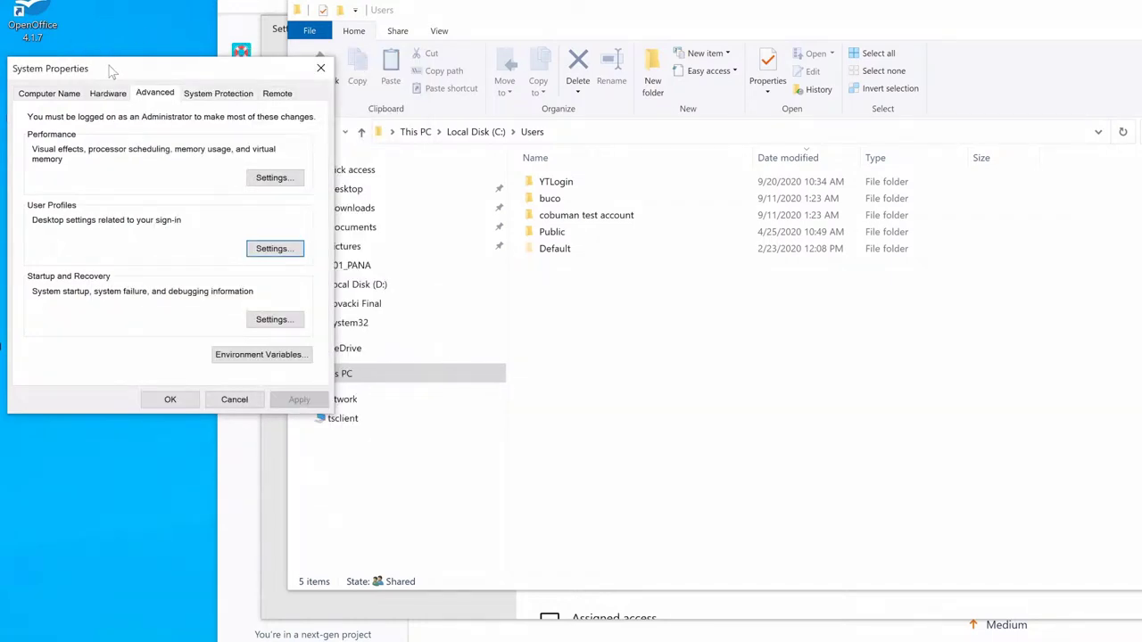
{"action": "left_click_drag", "start_coordinate": [105, 68], "coordinate": [215, 41]}
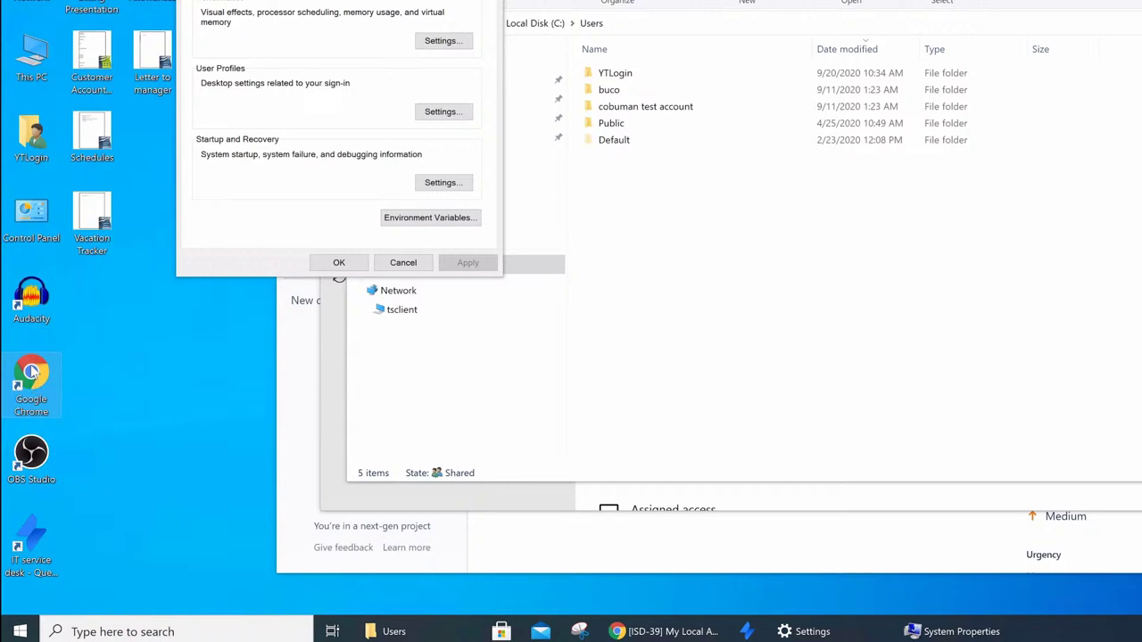
Choose Run as different user for the Google Chrome desktop shortcut from its extended menu.
{"action": "right_click", "coordinate": [32, 369]}
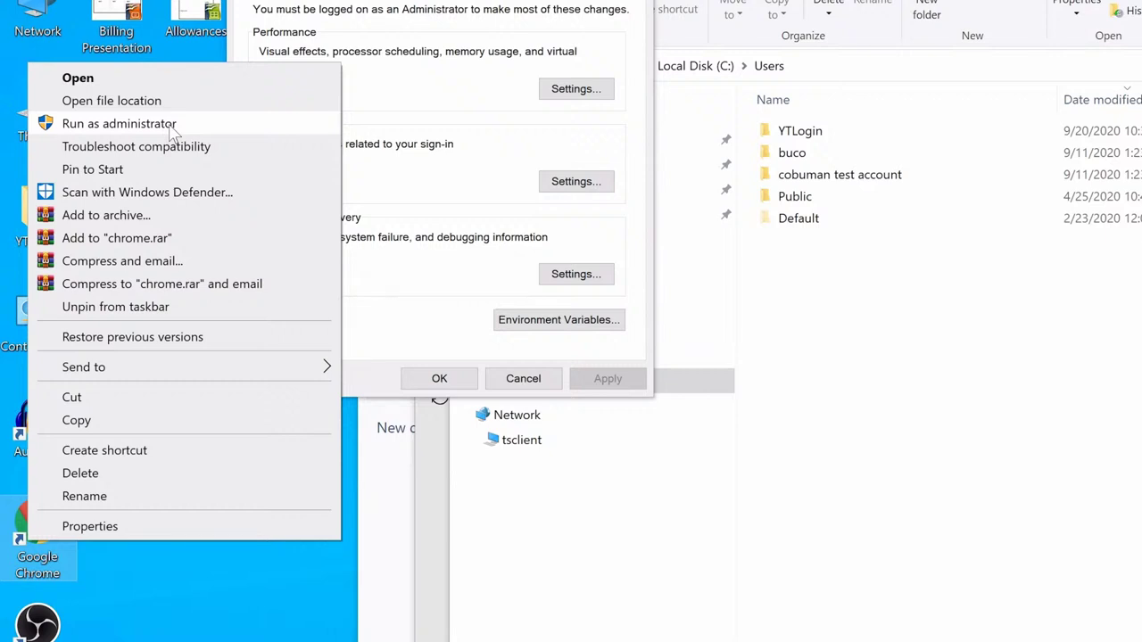
{"action": "left_click", "coordinate": [116, 584]}
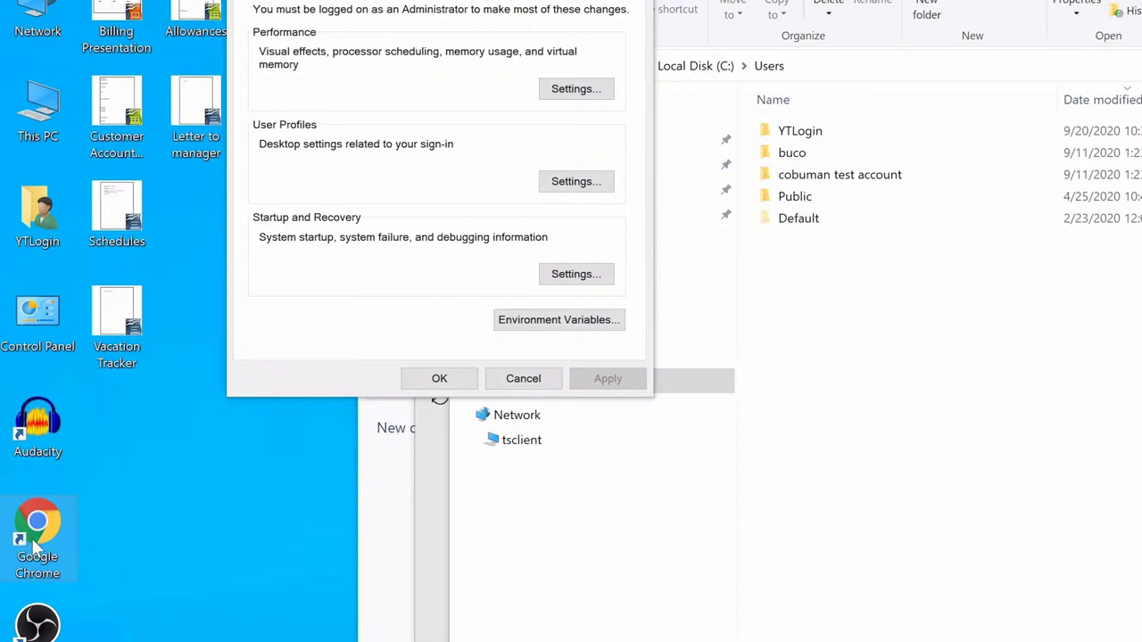
{"action": "right_click", "coordinate": [31, 538]}
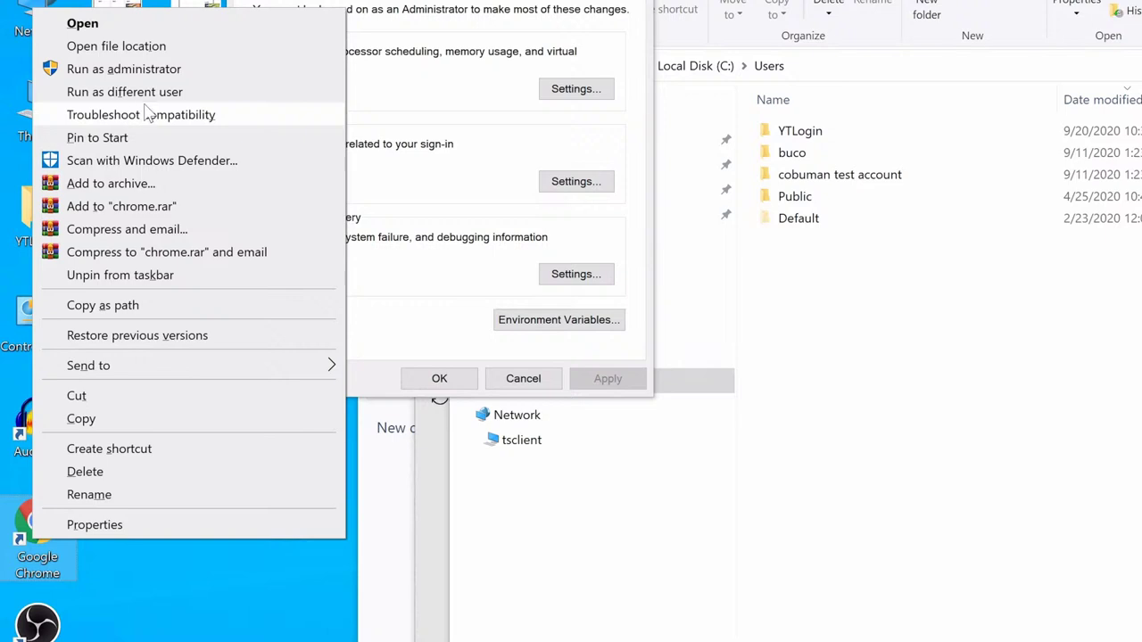
{"action": "left_click", "coordinate": [33, 557]}
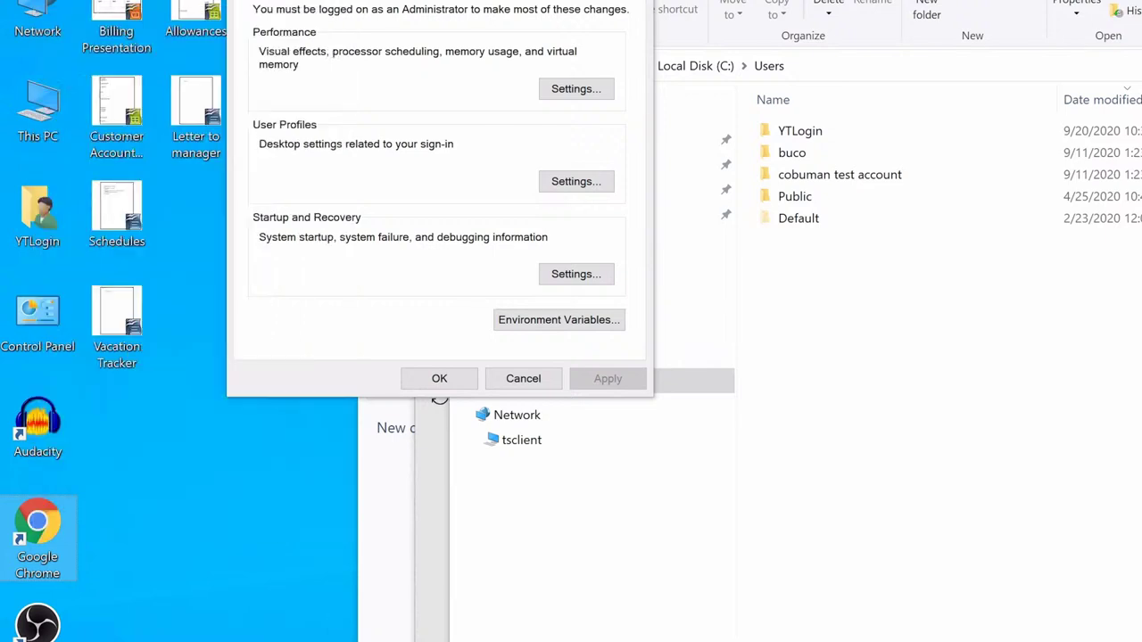
{"action": "right_click", "coordinate": [34, 534]}
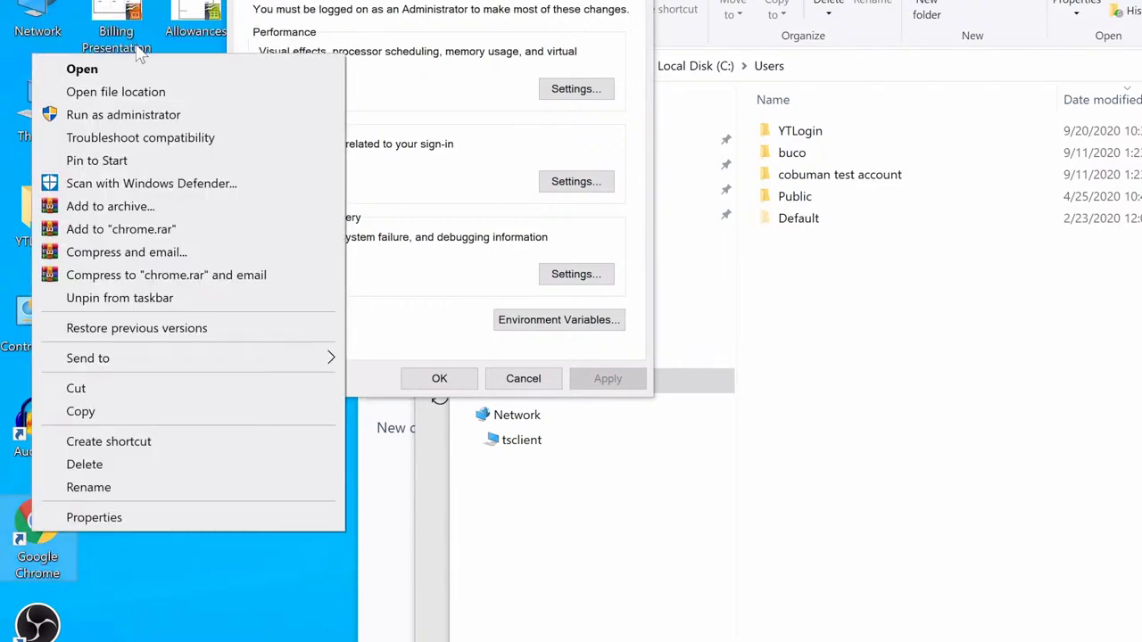
{"action": "left_click", "coordinate": [198, 639]}
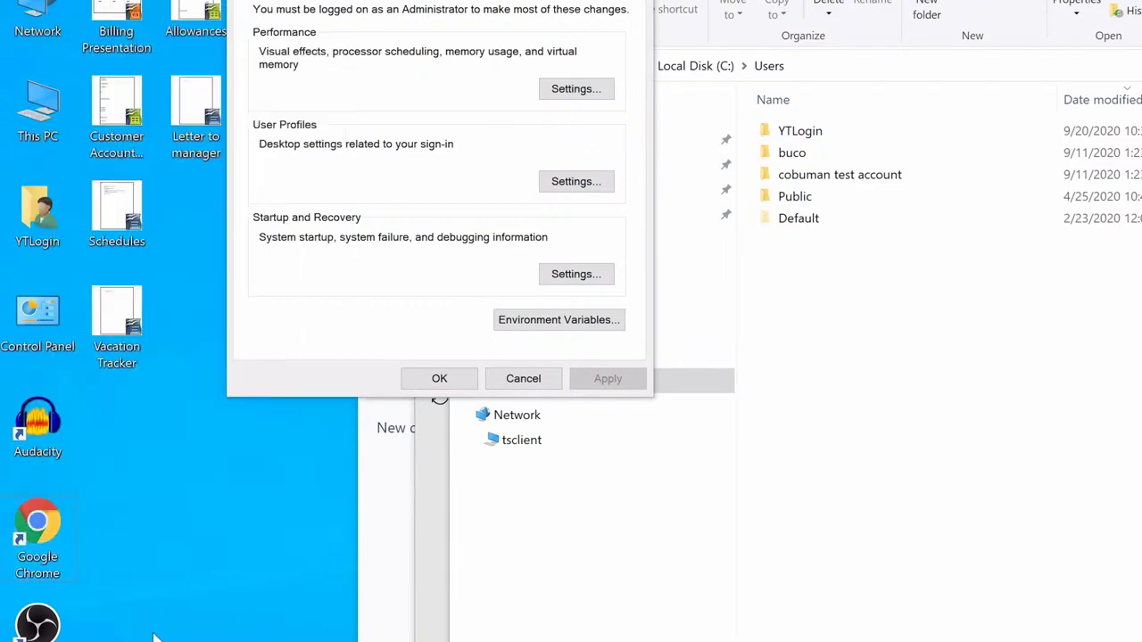
{"action": "right_click", "coordinate": [27, 532]}
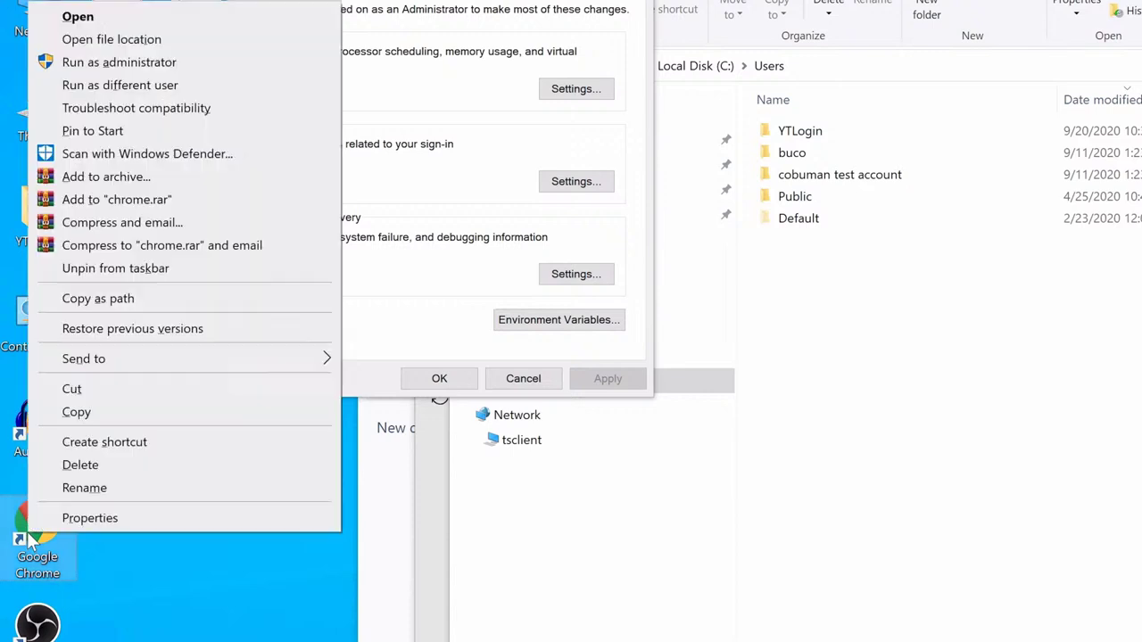
{"action": "left_click", "coordinate": [146, 85]}
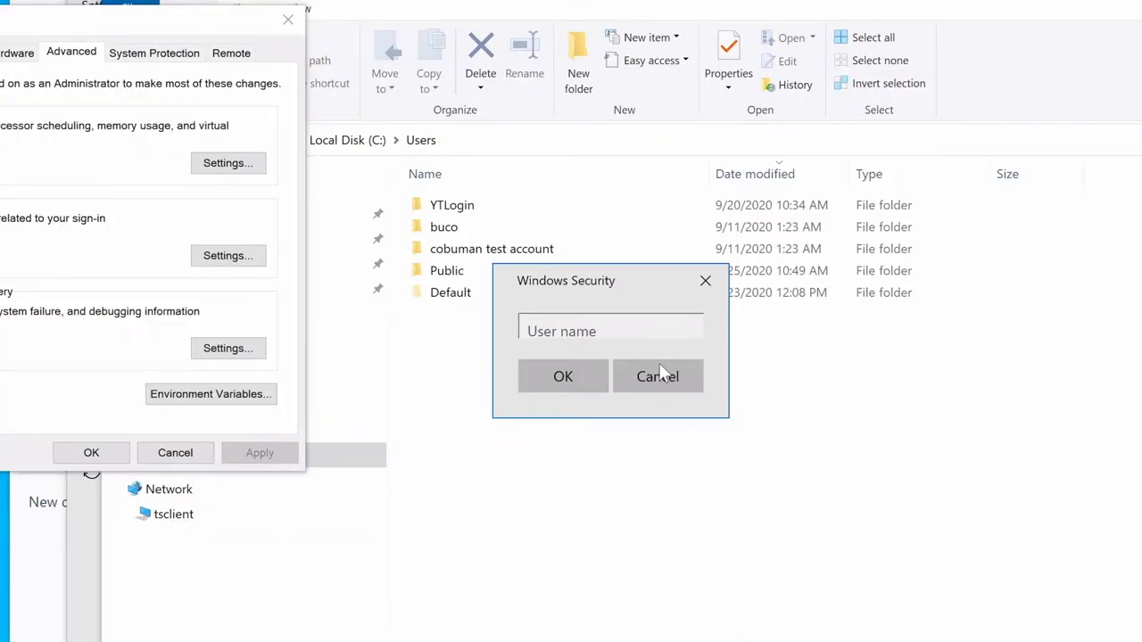
Enter LocalAdmin as the user name in the Windows Security prompt and confirm it.
{"action": "left_click", "coordinate": [660, 375]}
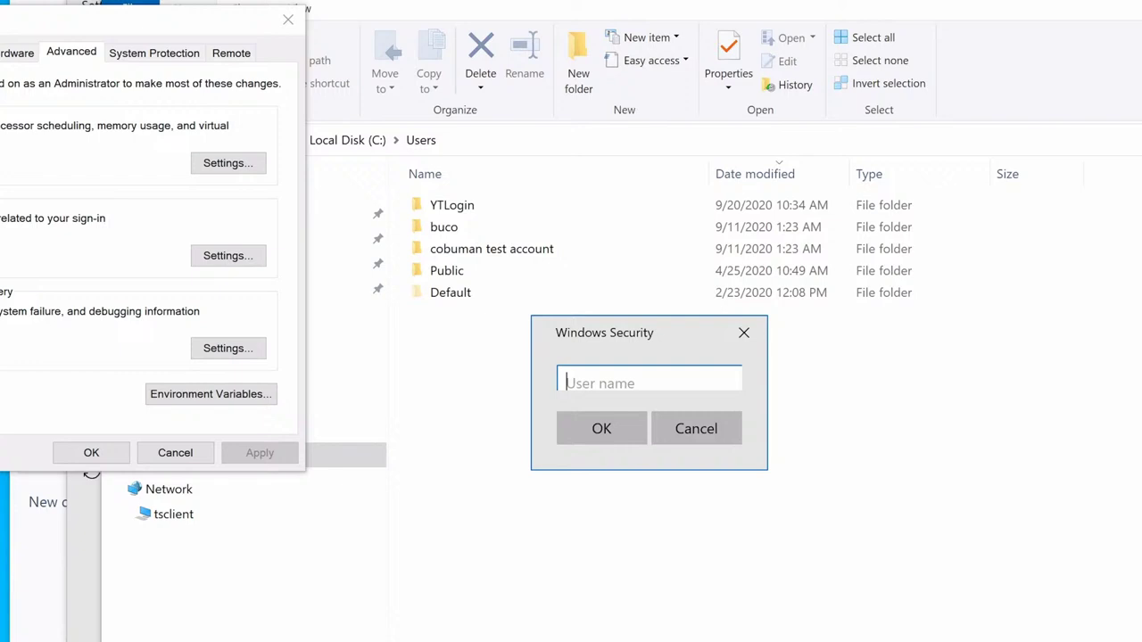
{"action": "left_click_drag", "start_coordinate": [653, 327], "coordinate": [601, 302]}
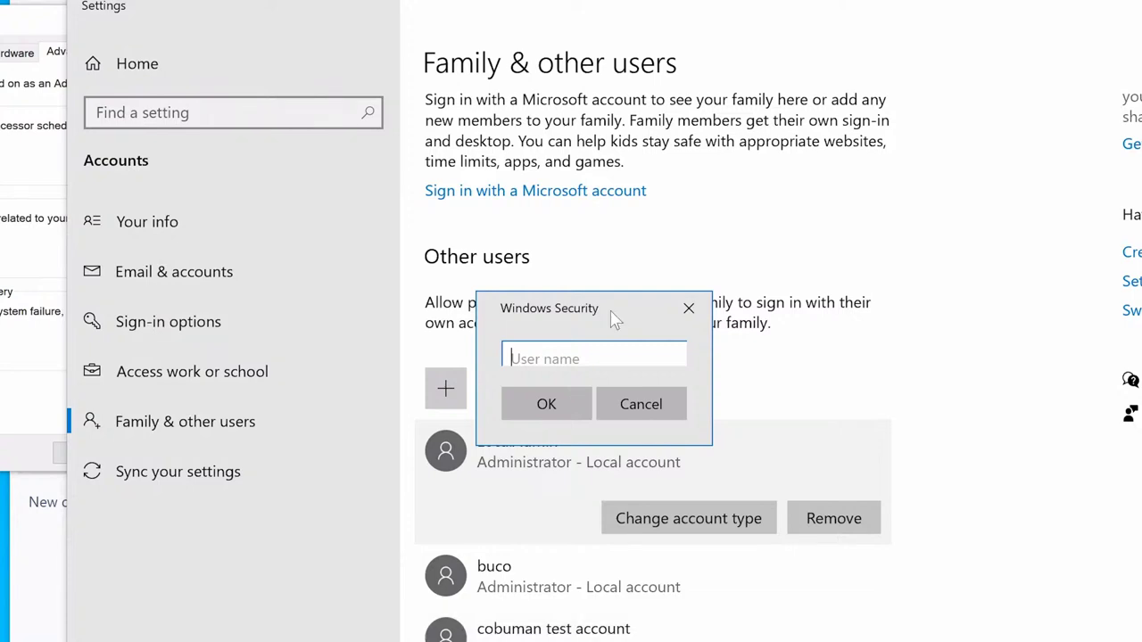
{"action": "type", "text": "L"}
{"action": "left_click_drag", "start_coordinate": [612, 288], "coordinate": [612, 210]}
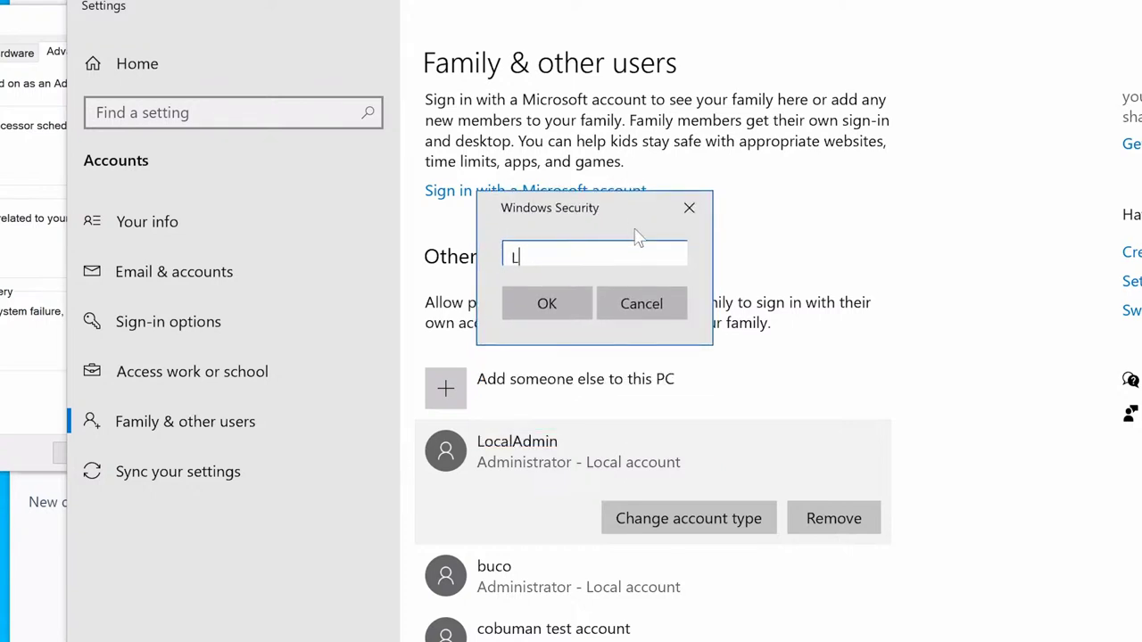
{"action": "type", "text": "ocalAdmin"}
{"action": "key", "text": "Return"}
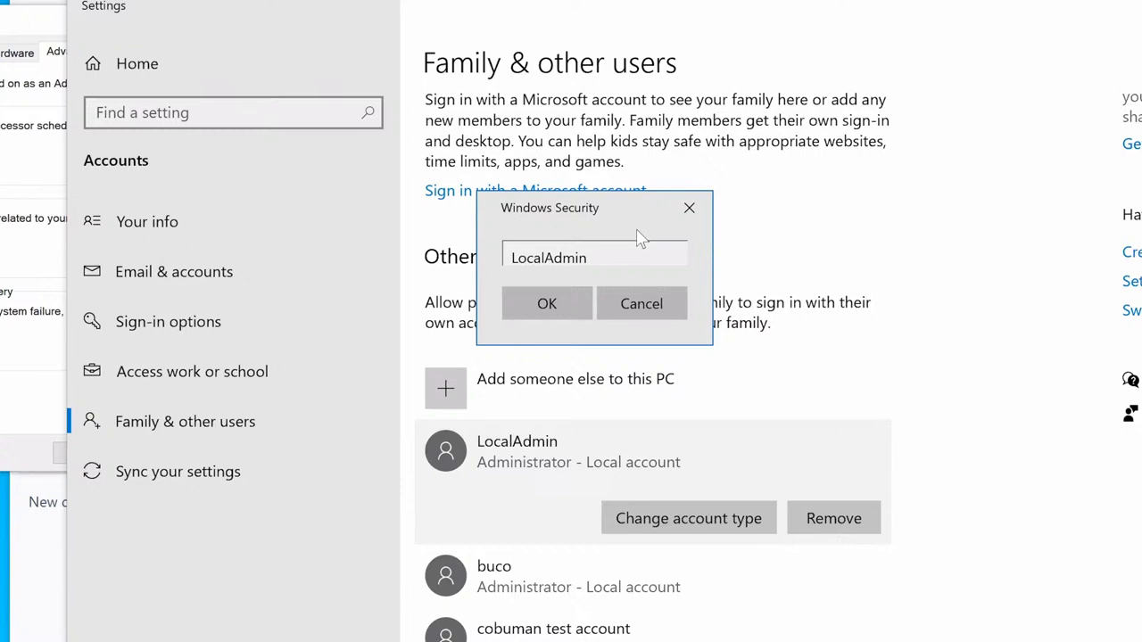
{"action": "left_click", "coordinate": [551, 310]}
{"action": "left_click", "coordinate": [564, 300]}
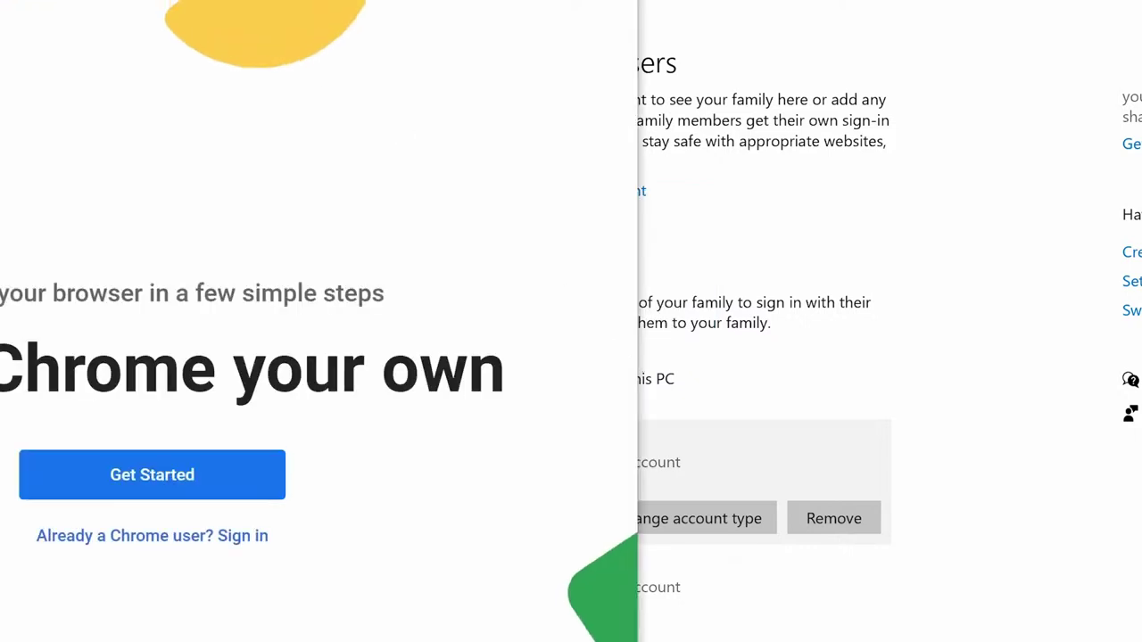
Position the Welcome to Chrome window beside the Jira ISD-39 ticket window.
{"action": "left_click_drag", "start_coordinate": [413, 36], "coordinate": [1141, 122]}
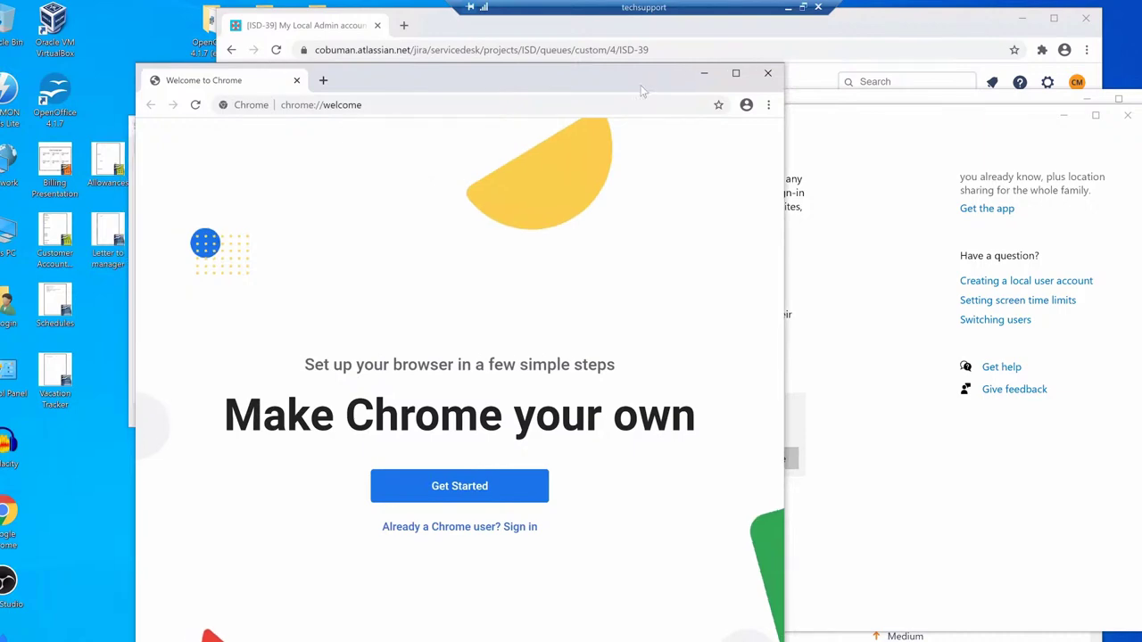
{"action": "left_click_drag", "start_coordinate": [1061, 103], "coordinate": [658, 41]}
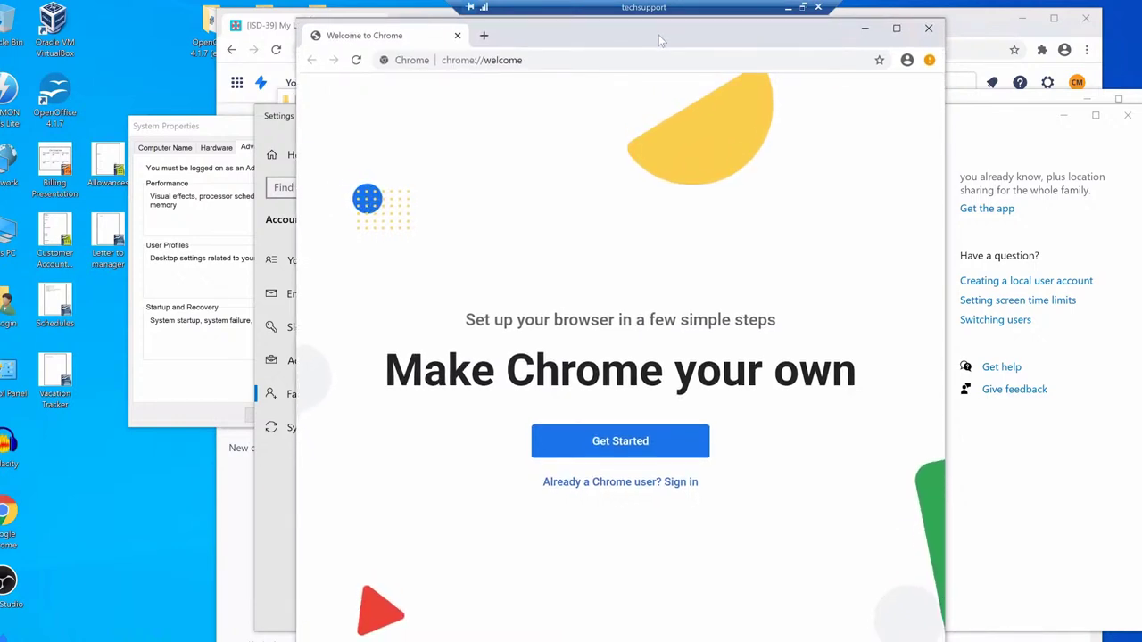
{"action": "left_click_drag", "start_coordinate": [659, 40], "coordinate": [341, 48]}
{"action": "left_click_drag", "start_coordinate": [437, 34], "coordinate": [483, 38]}
{"action": "left_click", "coordinate": [864, 25]}
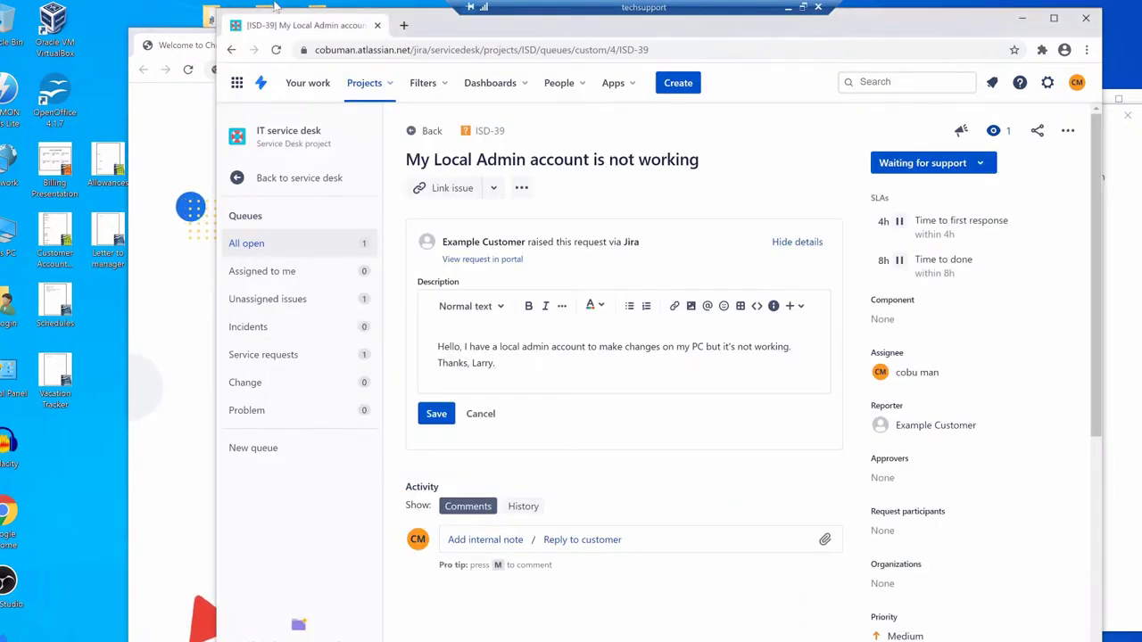
{"action": "left_click", "coordinate": [166, 44]}
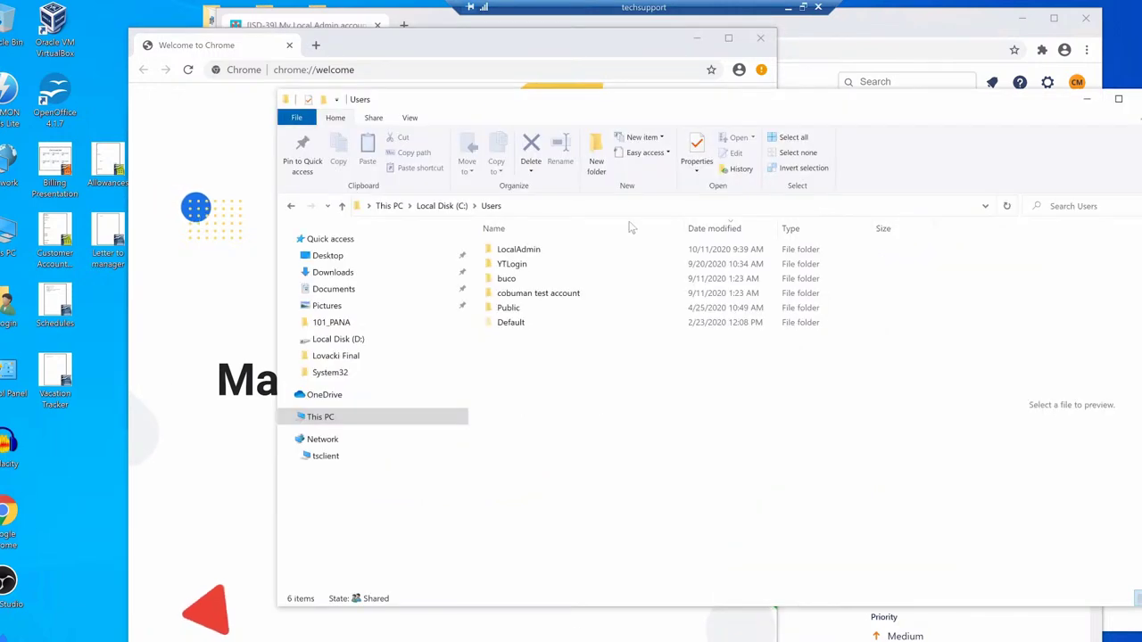
Try opening the LocalAdmin folder in C:\Users and dismiss the no-permission warning.
{"action": "left_click_drag", "start_coordinate": [701, 110], "coordinate": [730, 121]}
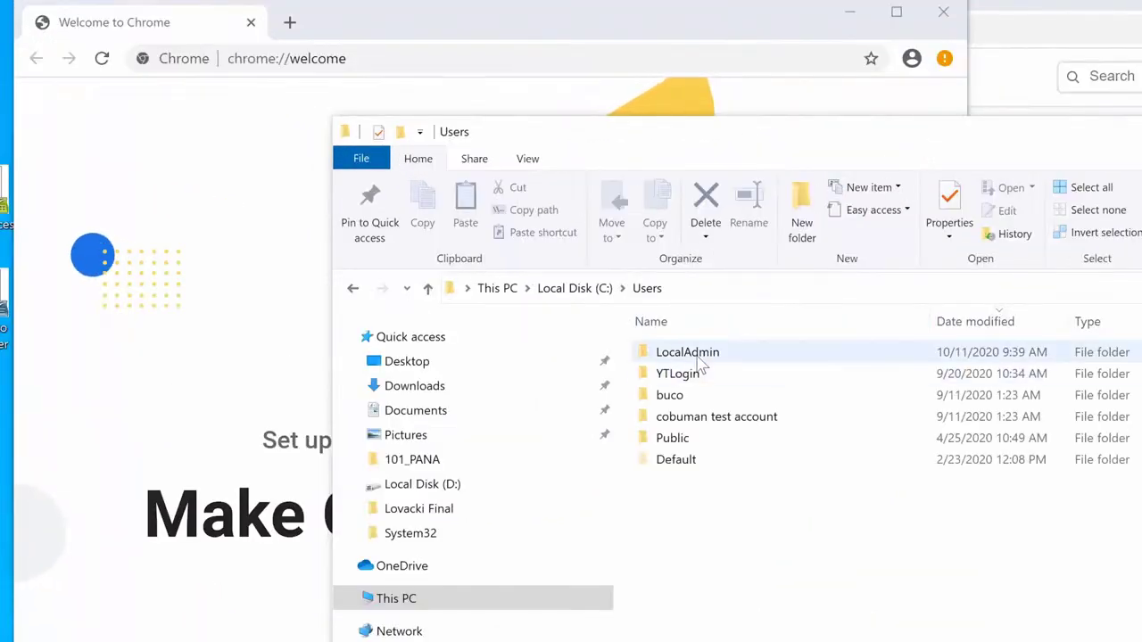
{"action": "left_click", "coordinate": [699, 360]}
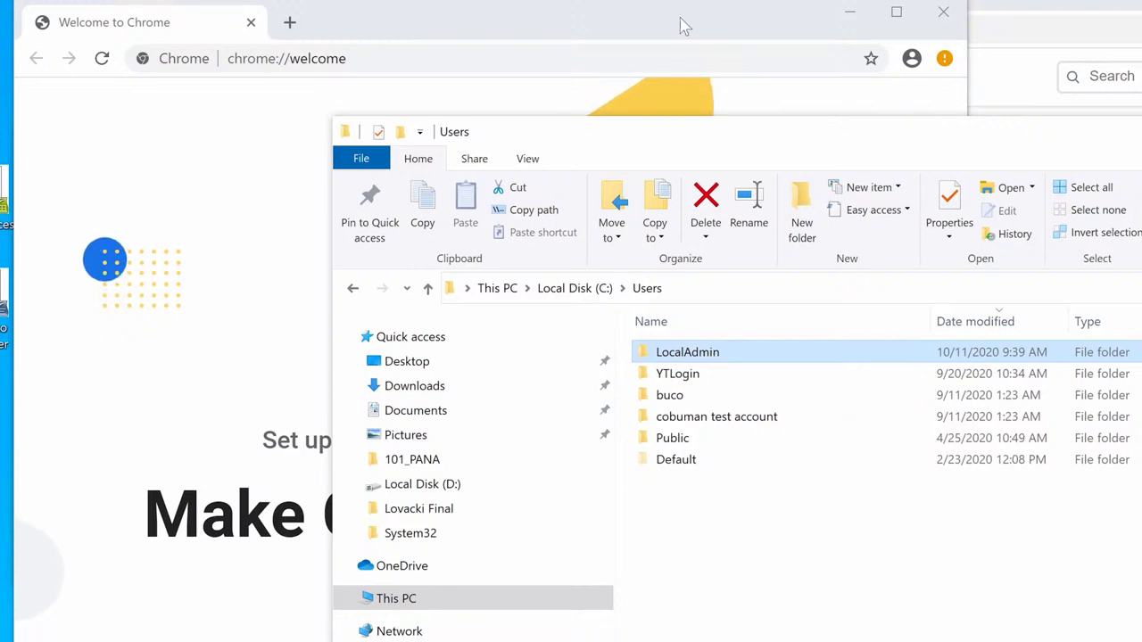
{"action": "left_click_drag", "start_coordinate": [677, 24], "coordinate": [596, 34]}
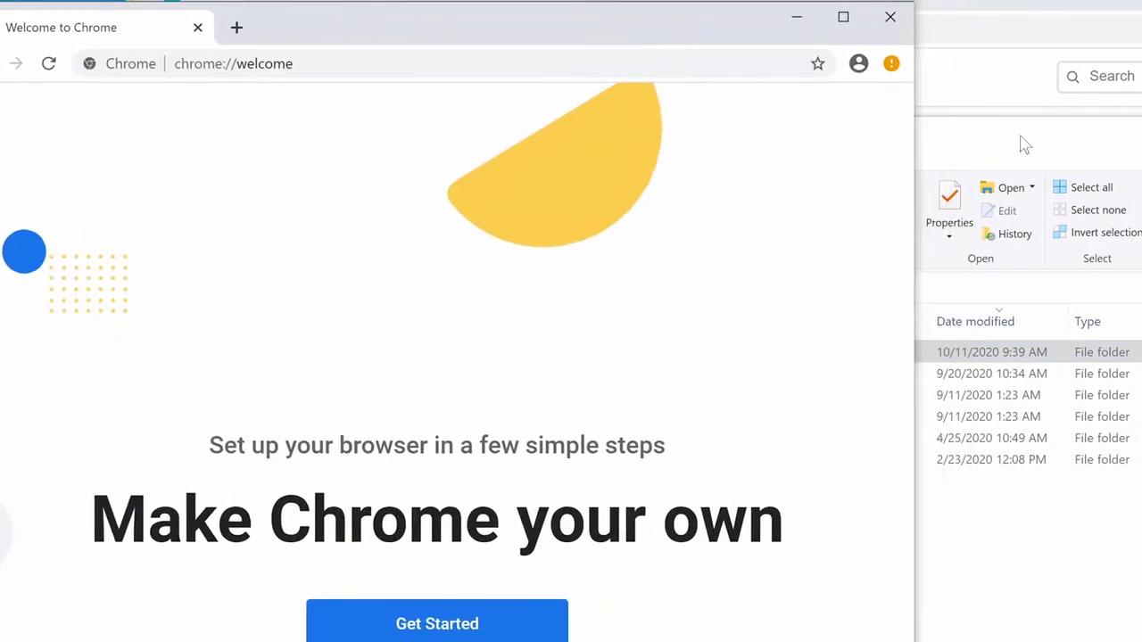
{"action": "left_click", "coordinate": [1019, 145]}
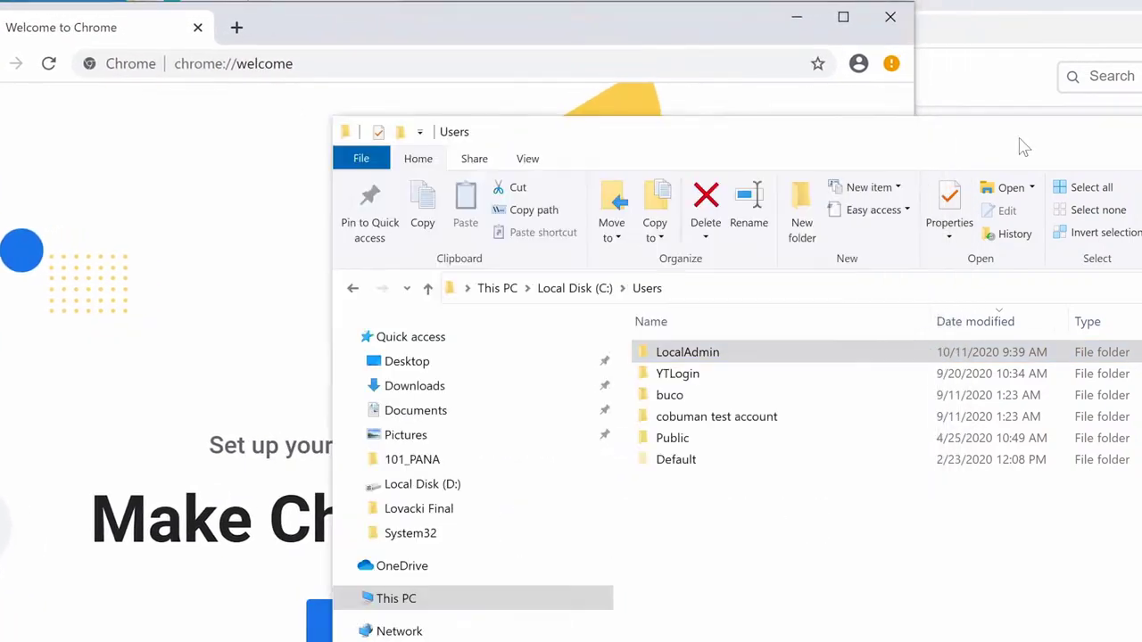
{"action": "left_click", "coordinate": [700, 351]}
{"action": "double_click", "coordinate": [700, 351]}
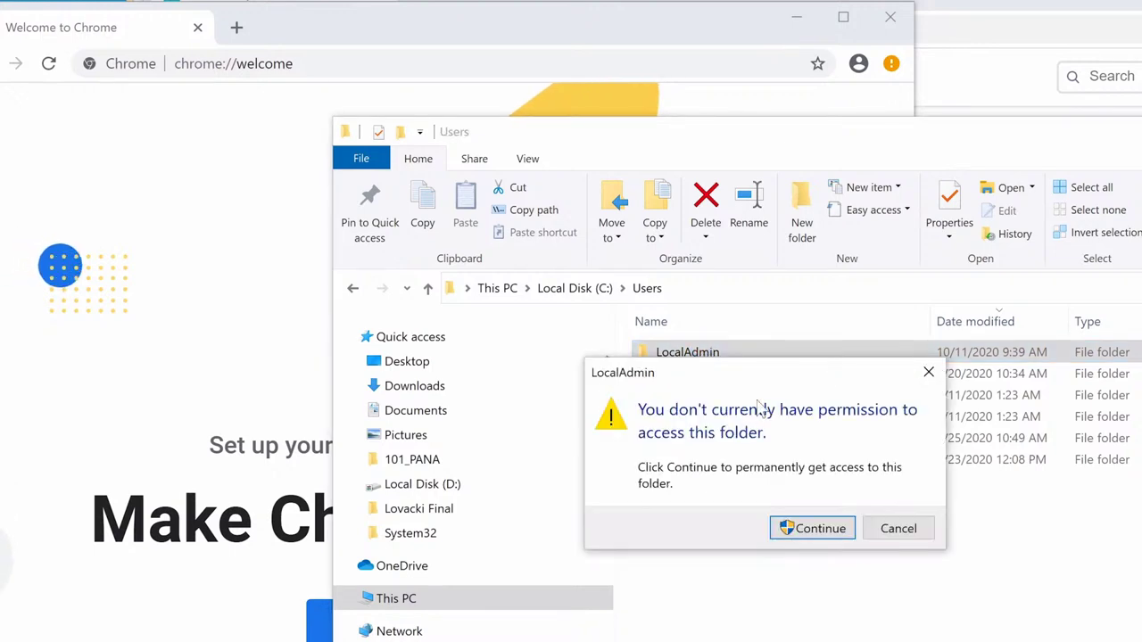
{"action": "left_click", "coordinate": [839, 532]}
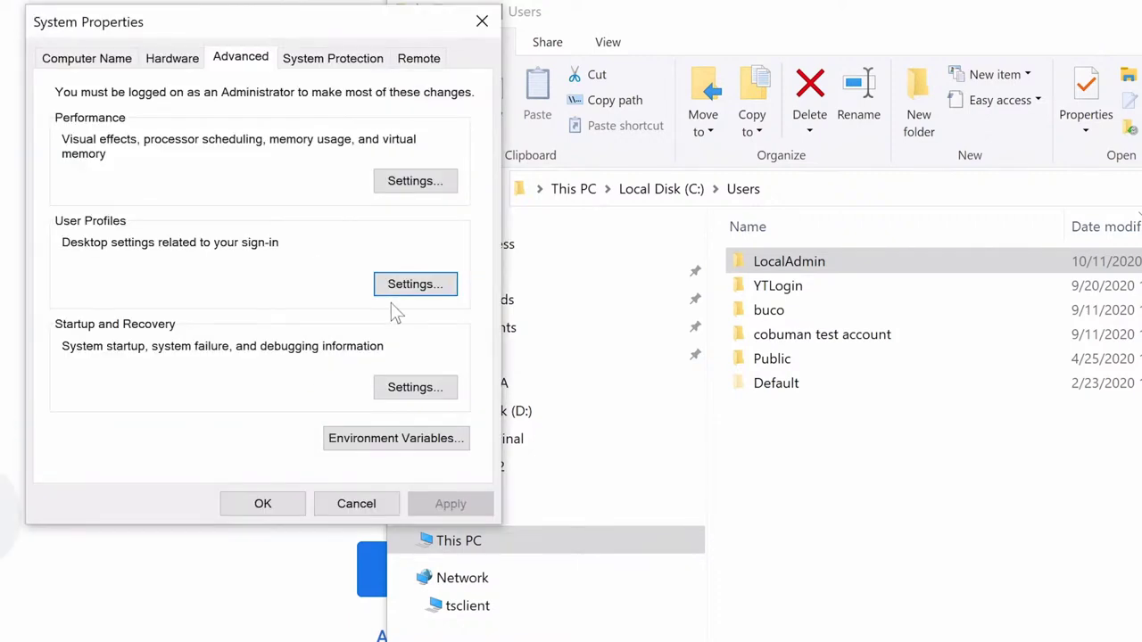
Show the User Profiles list and select TECHSUPPORT\LocalAdmin (78.1 MB).
{"action": "left_click", "coordinate": [410, 284]}
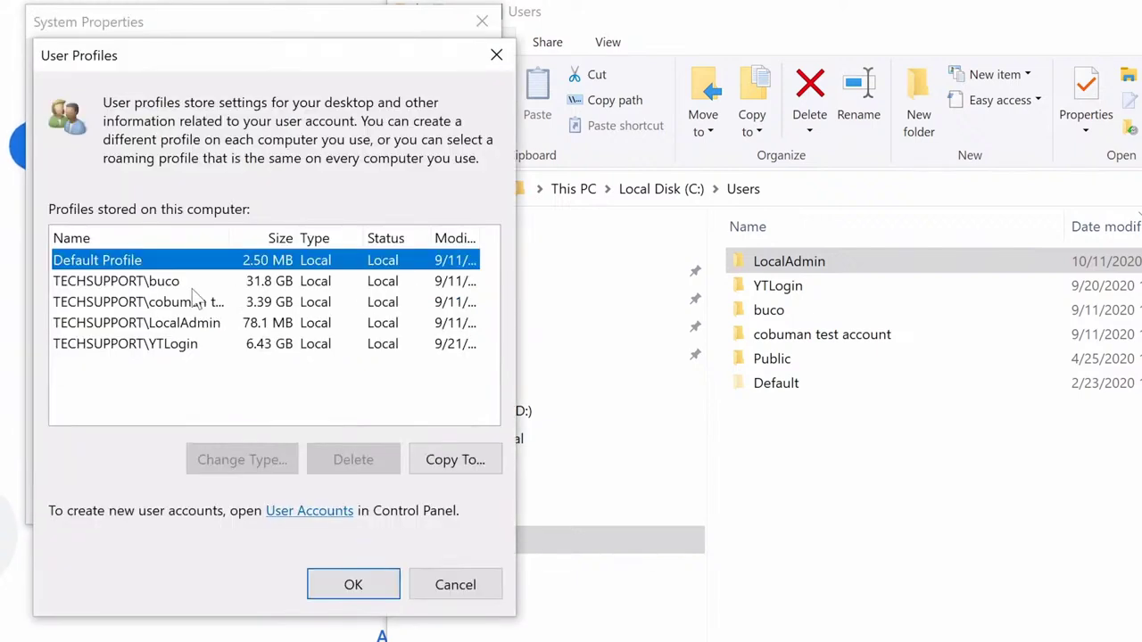
{"action": "left_click", "coordinate": [207, 326]}
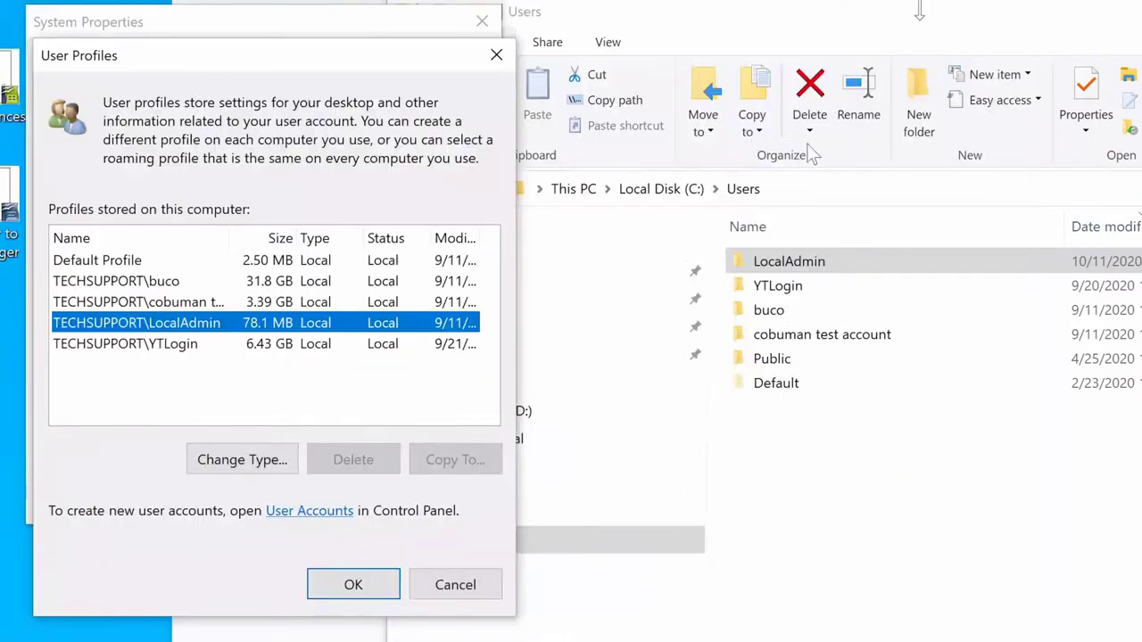
Grant permanent access to the LocalAdmin folder and open its AppData\Local folder.
{"action": "right_click", "coordinate": [781, 261]}
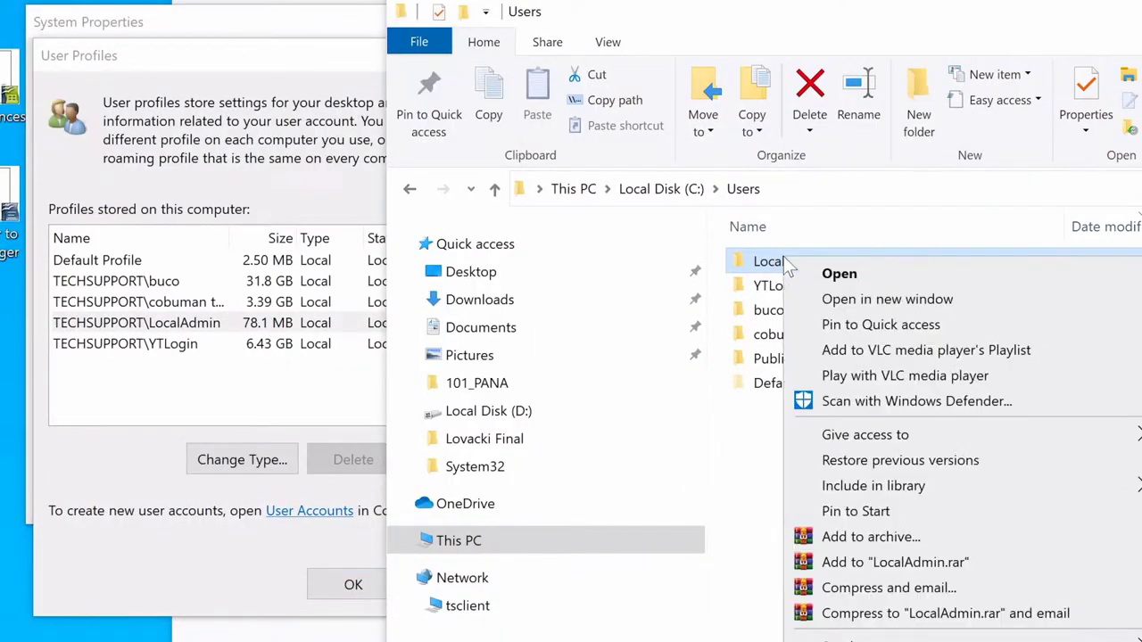
{"action": "left_click", "coordinate": [838, 273]}
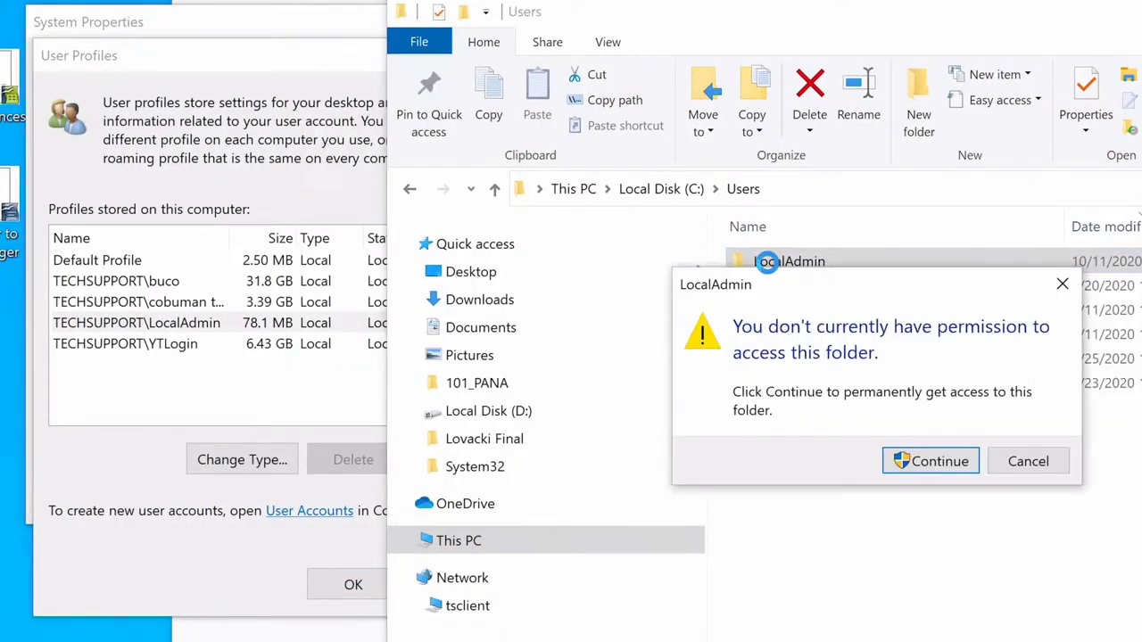
{"action": "left_click", "coordinate": [950, 456]}
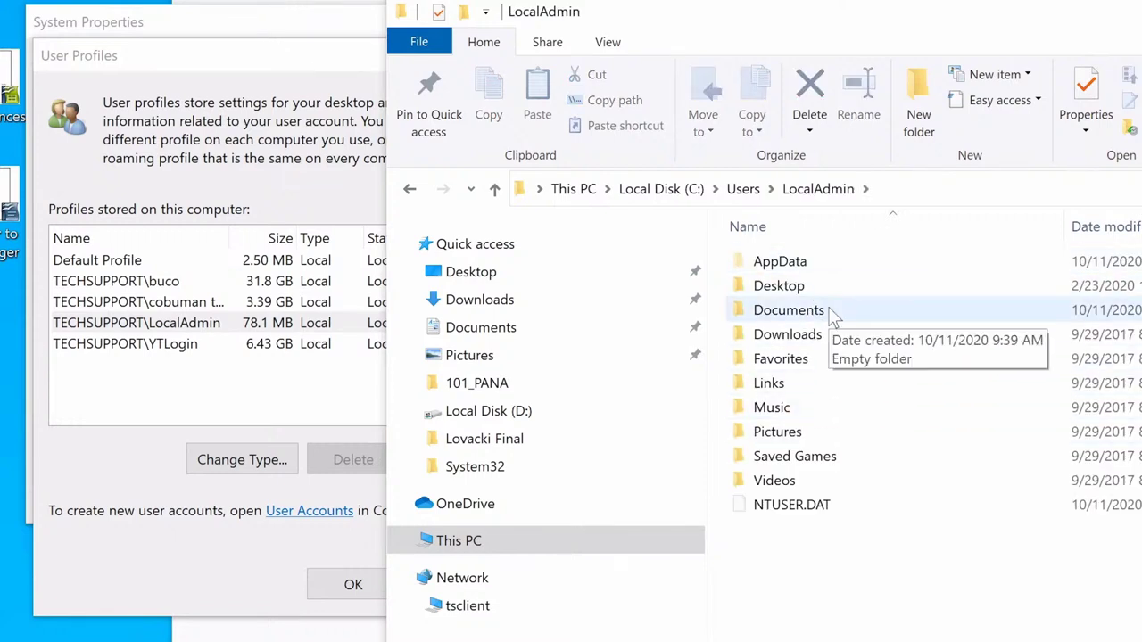
{"action": "double_click", "coordinate": [830, 266]}
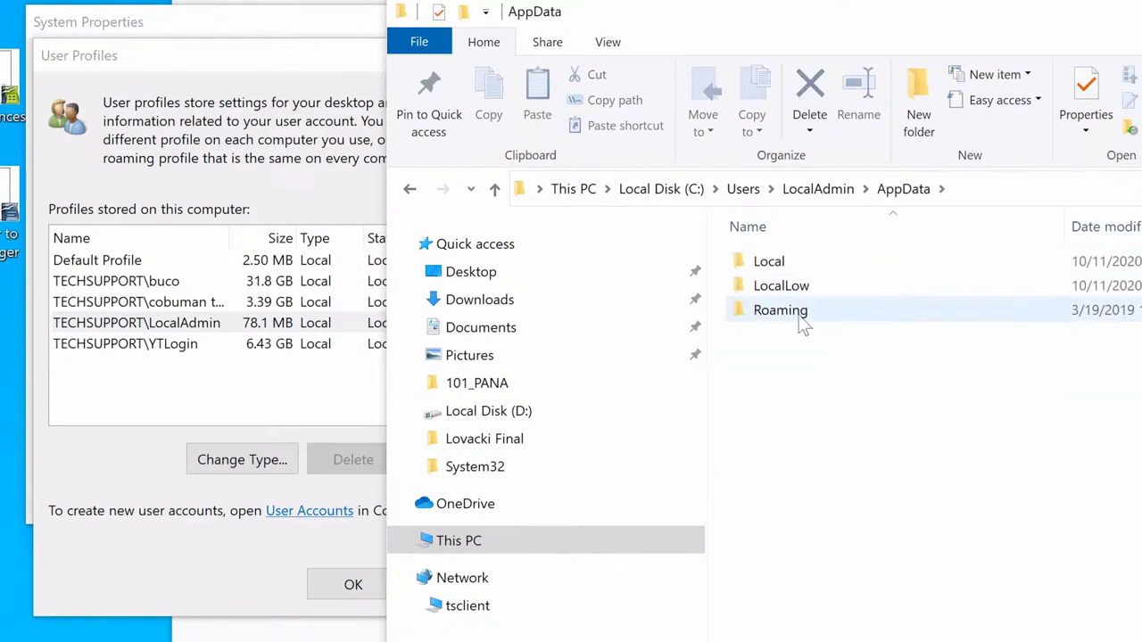
{"action": "double_click", "coordinate": [756, 262]}
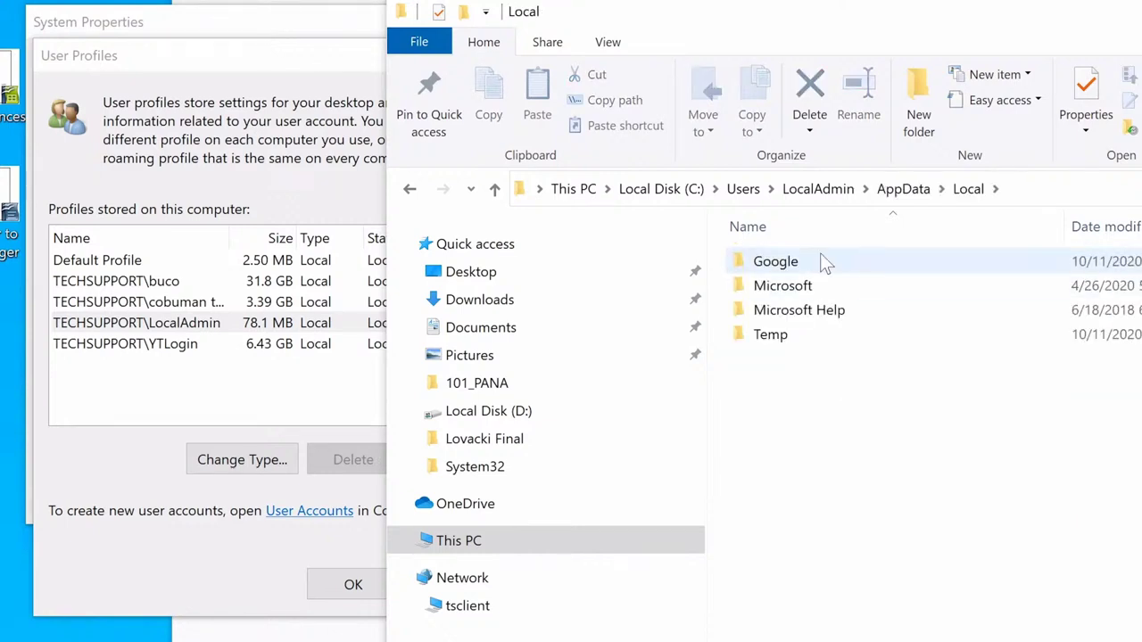
Inspect the Google, Microsoft, Microsoft Help and Temp folders in AppData\Local.
{"action": "left_click", "coordinate": [818, 263]}
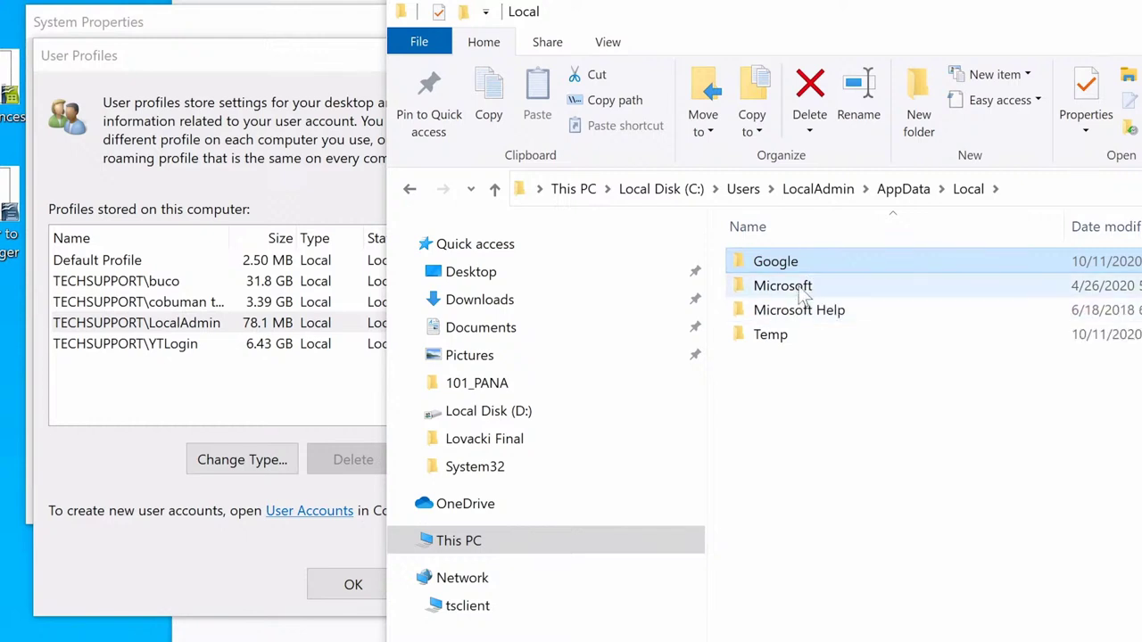
{"action": "left_click", "coordinate": [802, 291]}
{"action": "left_click", "coordinate": [793, 312]}
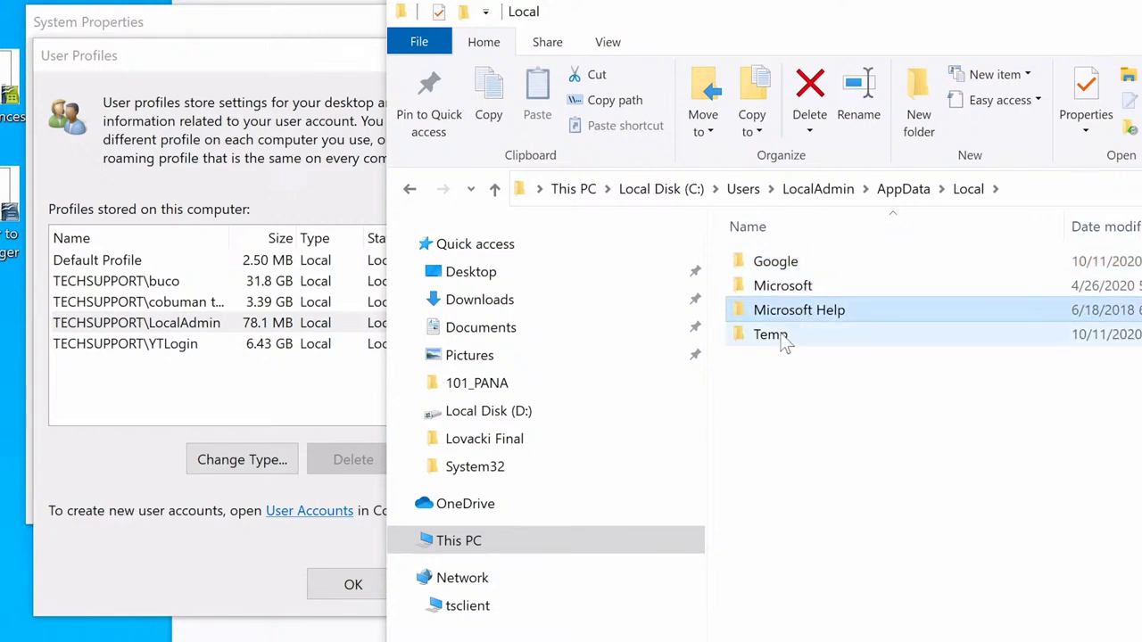
{"action": "left_click", "coordinate": [783, 343]}
{"action": "left_click", "coordinate": [802, 287]}
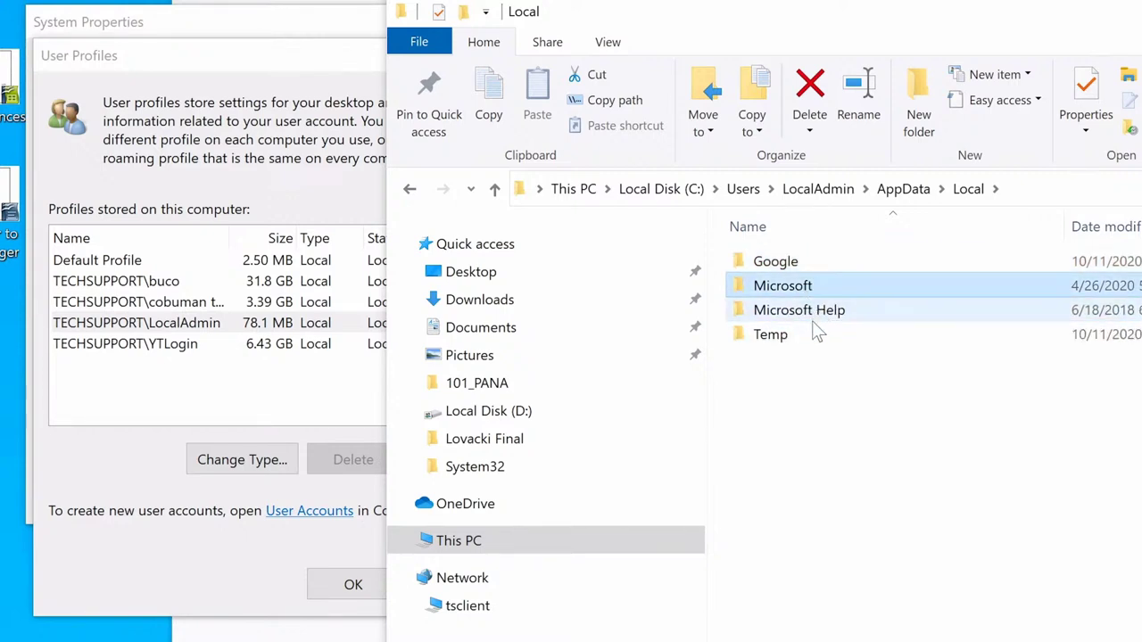
{"action": "left_click", "coordinate": [814, 265]}
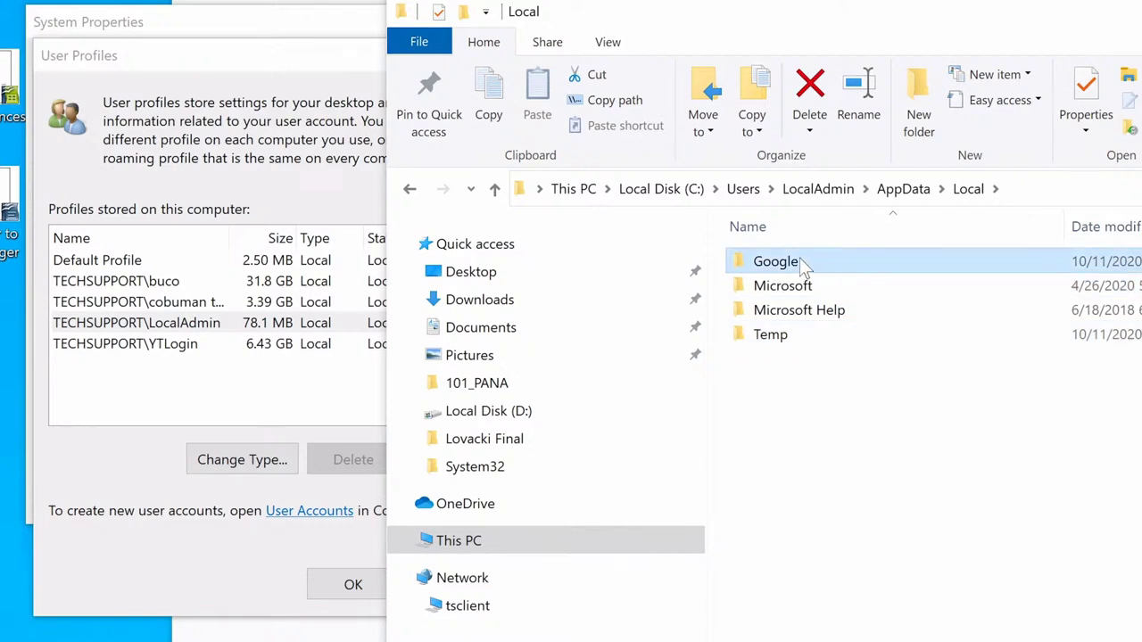
{"action": "mouse_move", "coordinate": [797, 264]}
Step back through AppData, LocalAdmin and Users to the Local Disk (C:) root.
{"action": "left_click", "coordinate": [410, 189]}
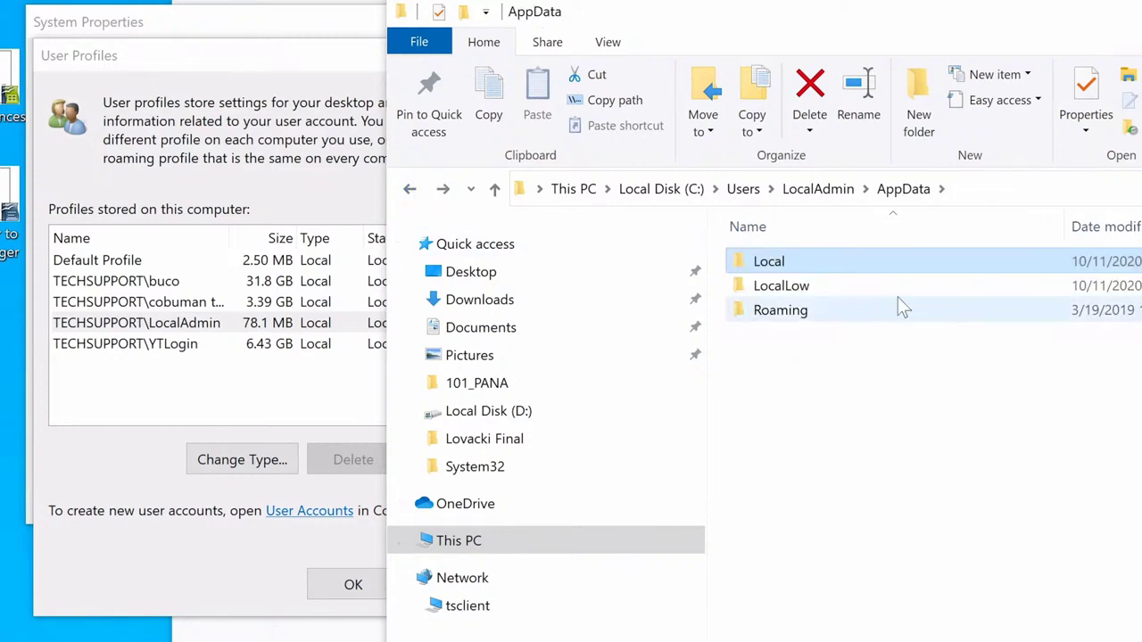
{"action": "left_click", "coordinate": [835, 261]}
{"action": "left_click", "coordinate": [796, 287]}
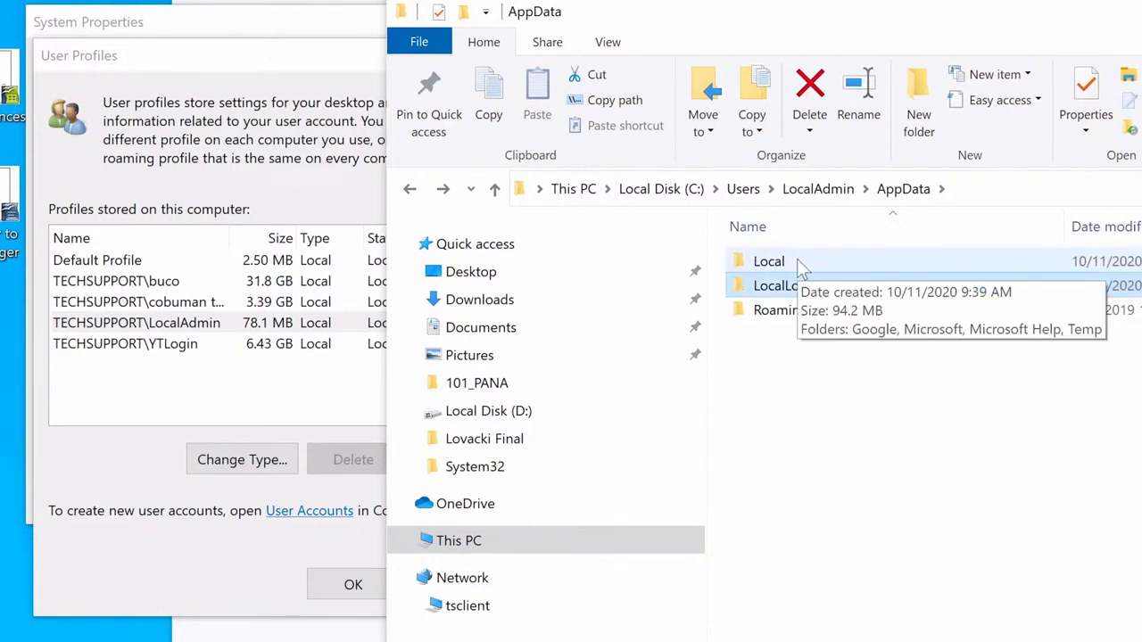
{"action": "left_click", "coordinate": [412, 188]}
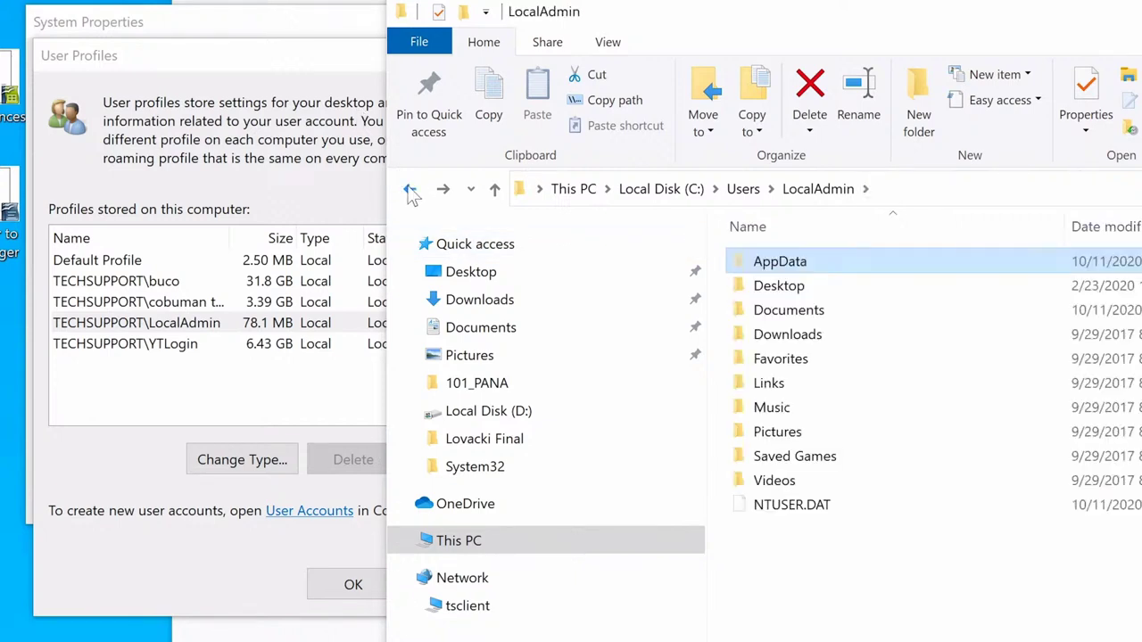
{"action": "left_click", "coordinate": [411, 190]}
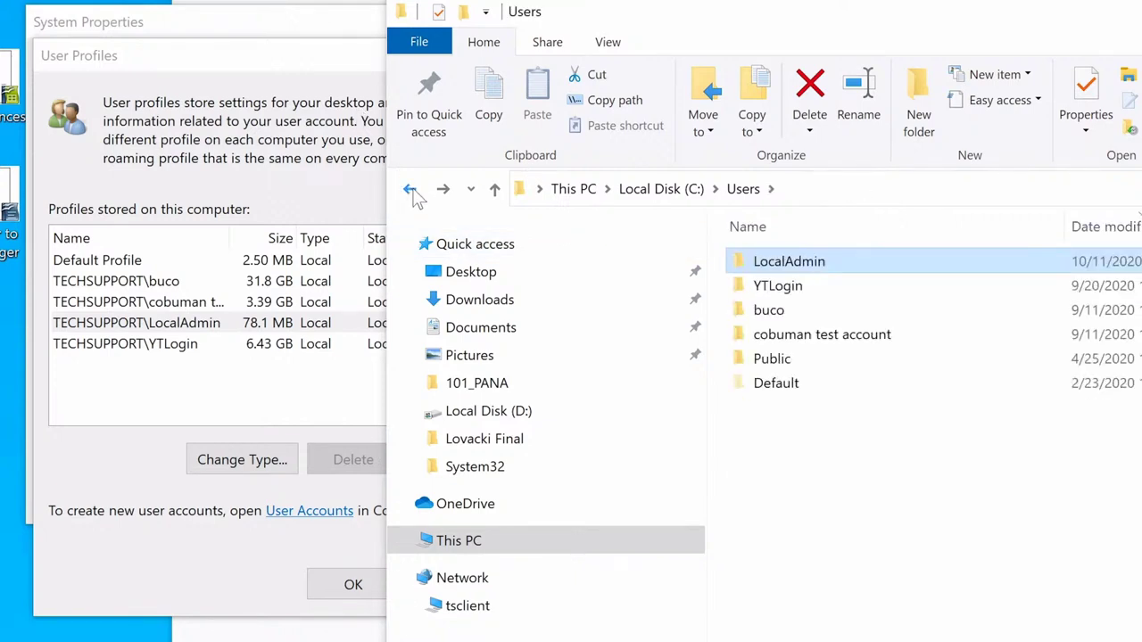
{"action": "left_click", "coordinate": [411, 190]}
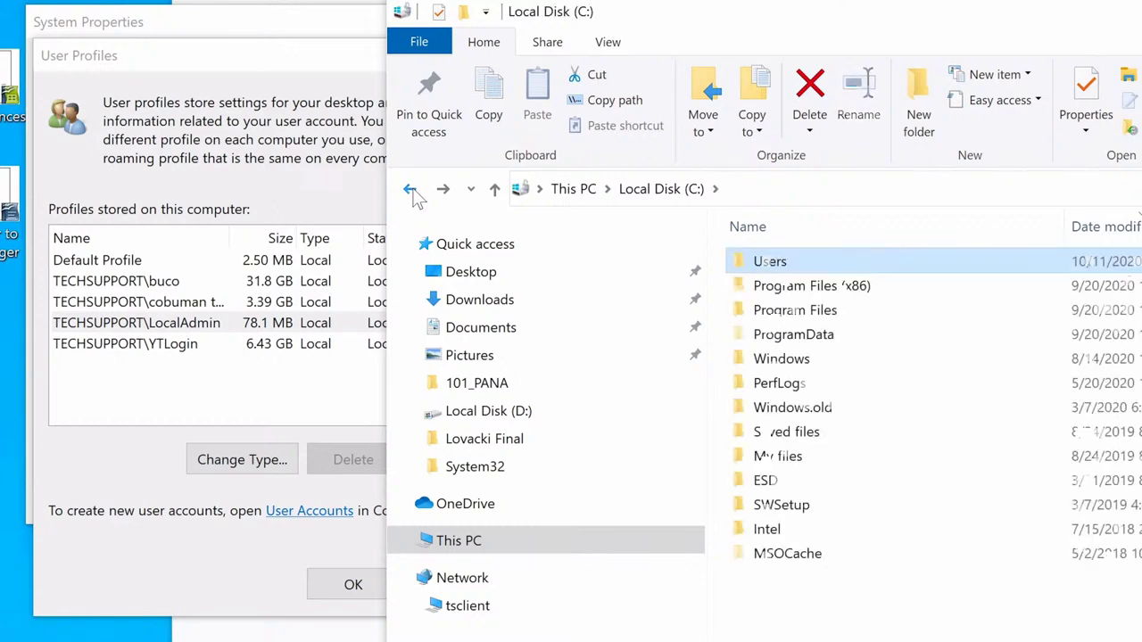
Compare the LocalAdmin and YTLogin folders in C:\Users against the User Profiles list.
{"action": "double_click", "coordinate": [792, 267]}
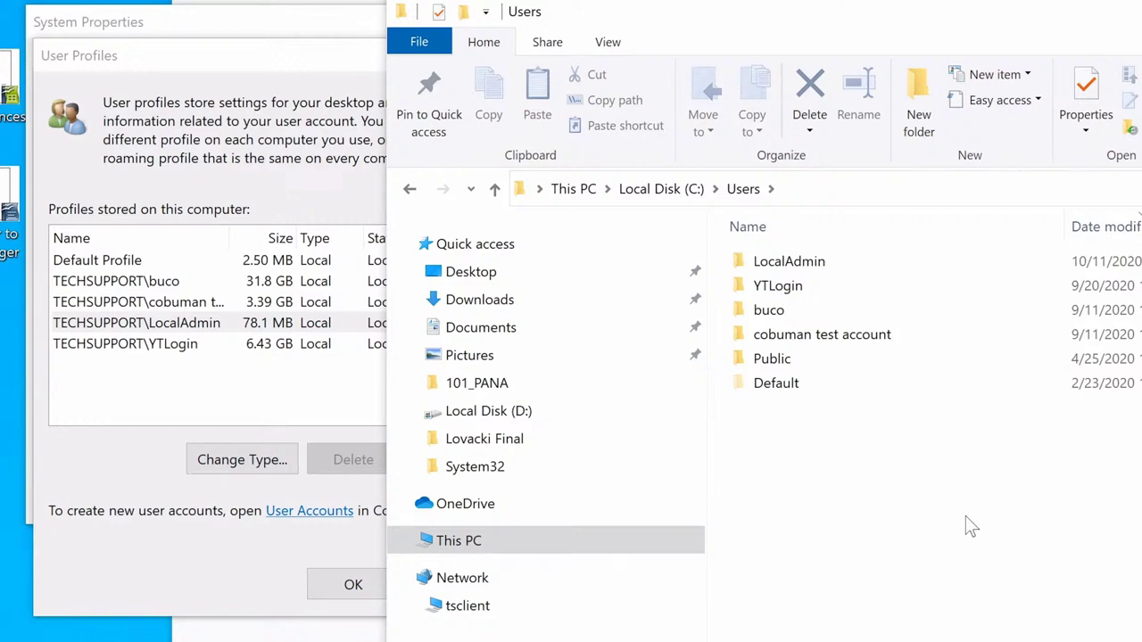
{"action": "left_click", "coordinate": [861, 256]}
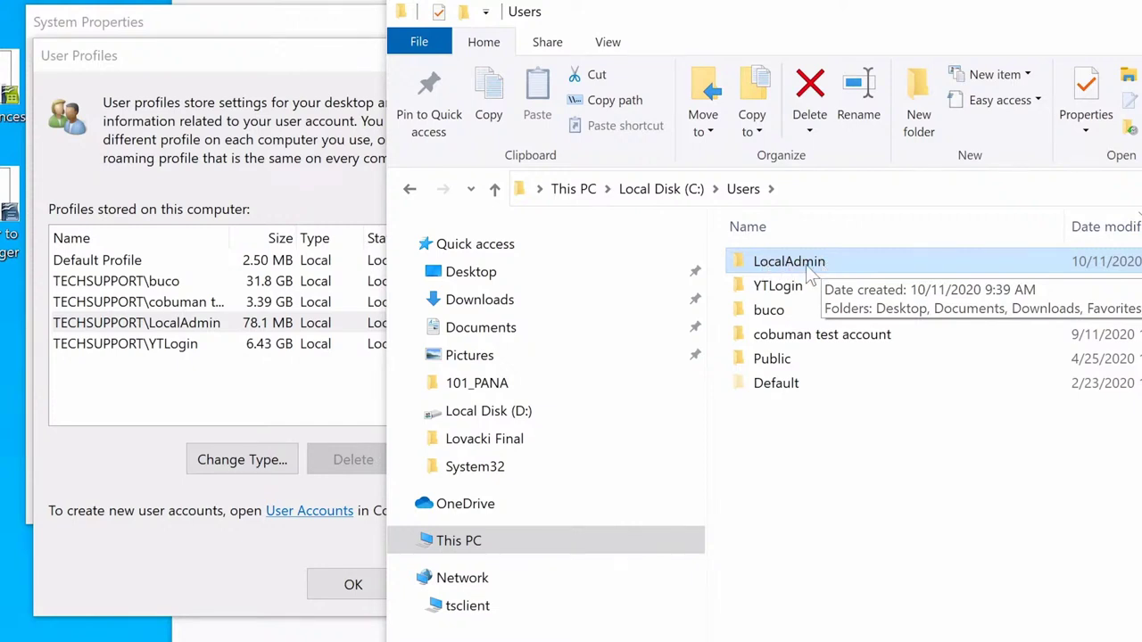
{"action": "left_click", "coordinate": [308, 54]}
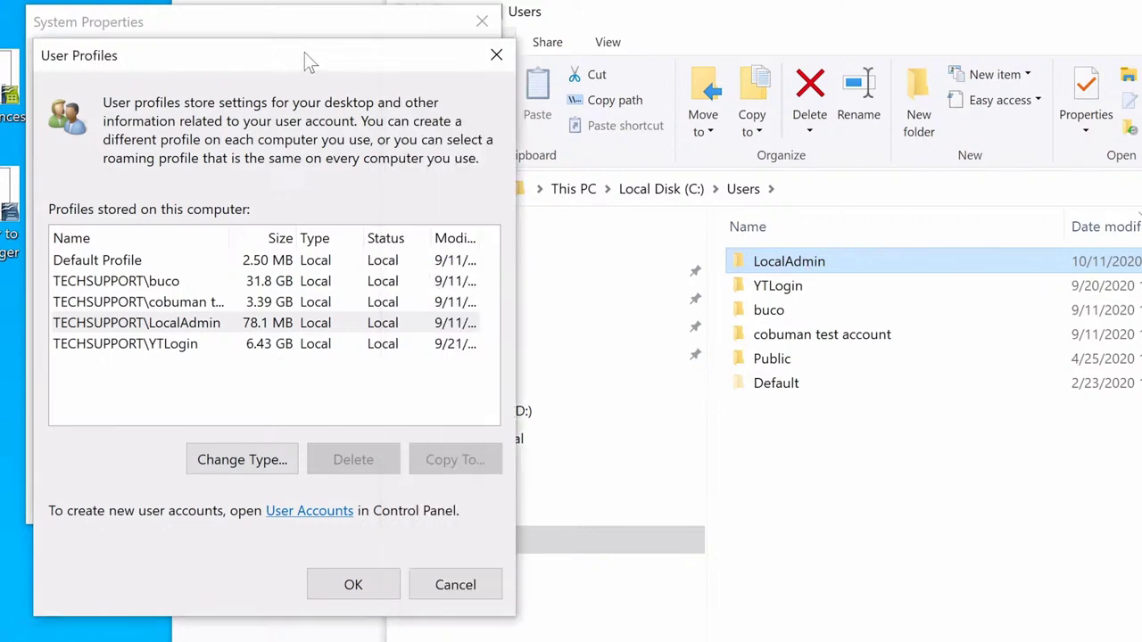
{"action": "left_click_drag", "start_coordinate": [304, 51], "coordinate": [257, 55]}
{"action": "left_click", "coordinate": [816, 267]}
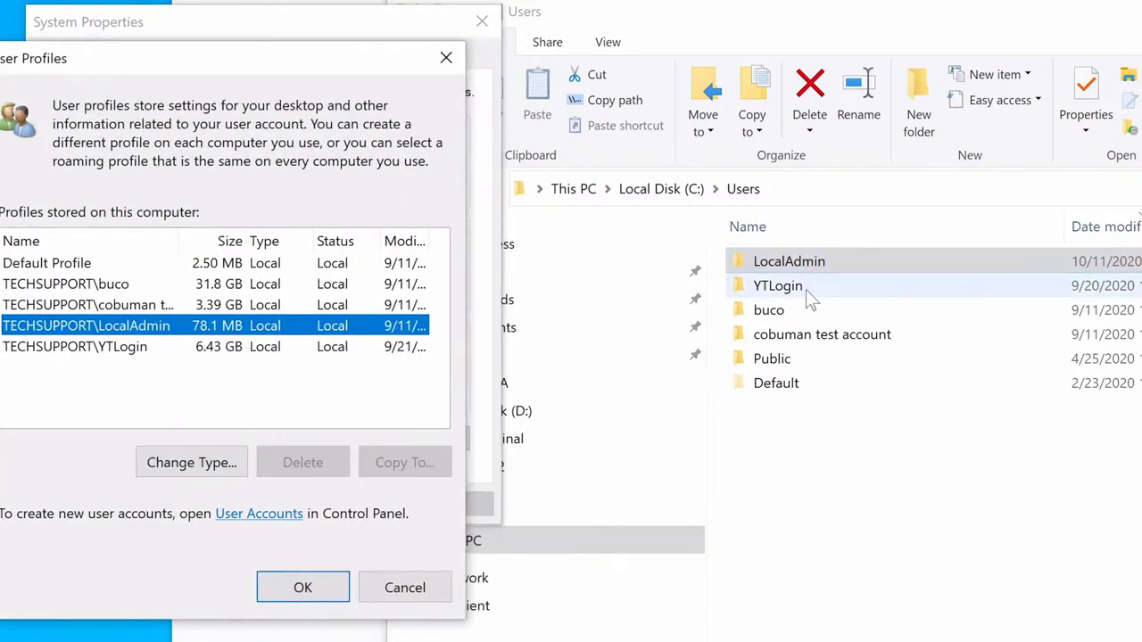
{"action": "left_click", "coordinate": [805, 288]}
{"action": "left_click", "coordinate": [237, 332]}
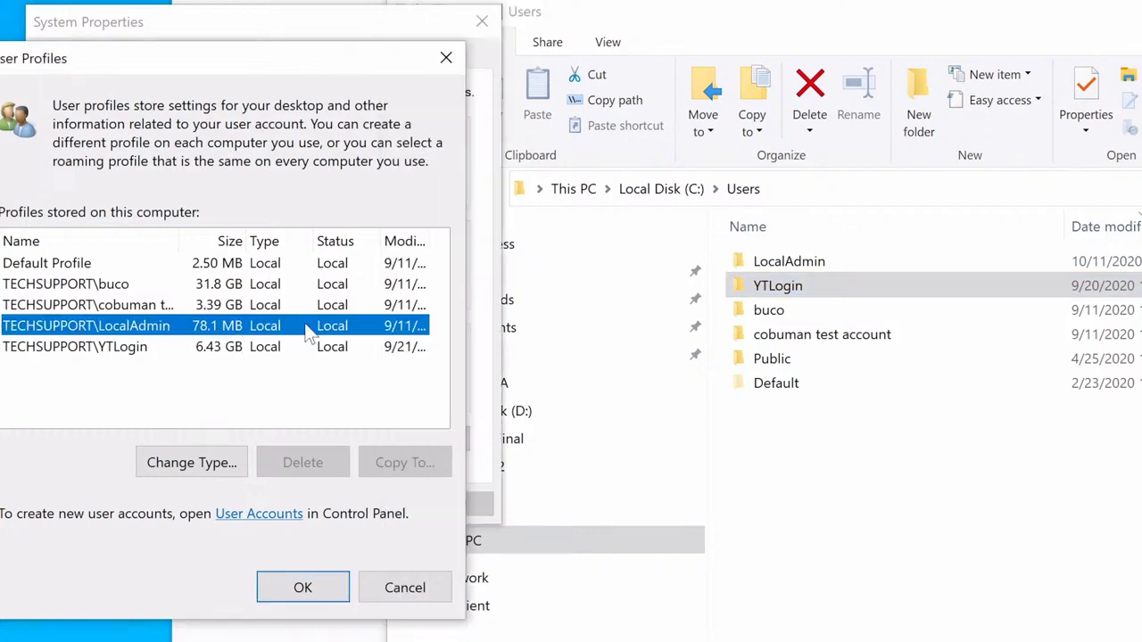
{"action": "left_click", "coordinate": [846, 261]}
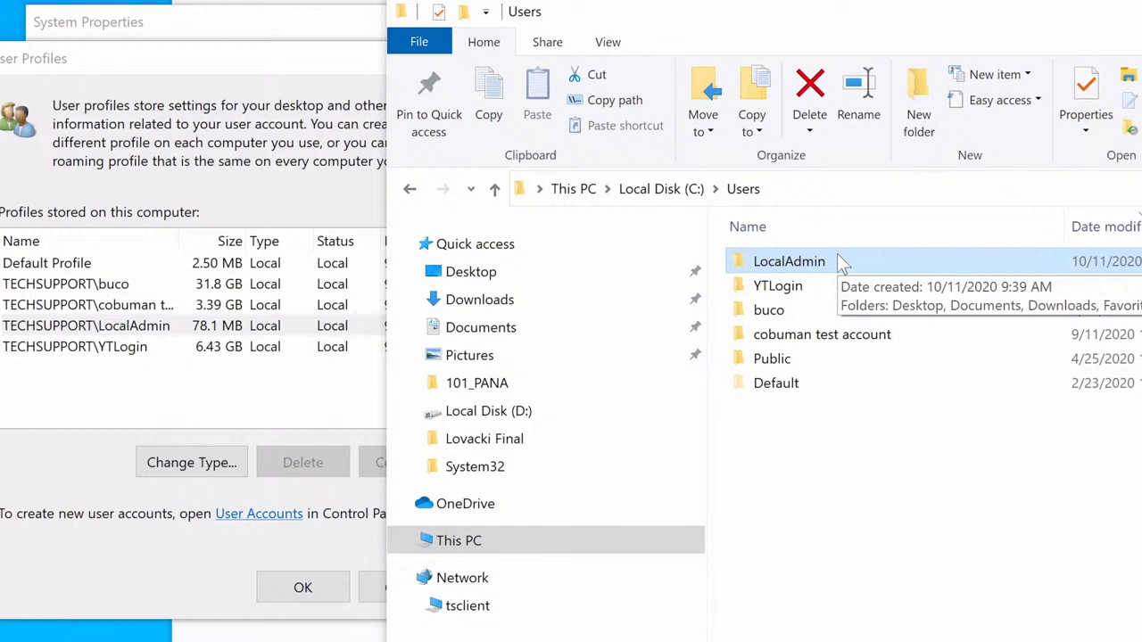
Close the User Profiles and System Properties windows.
{"action": "left_click_drag", "start_coordinate": [312, 55], "coordinate": [301, 56]}
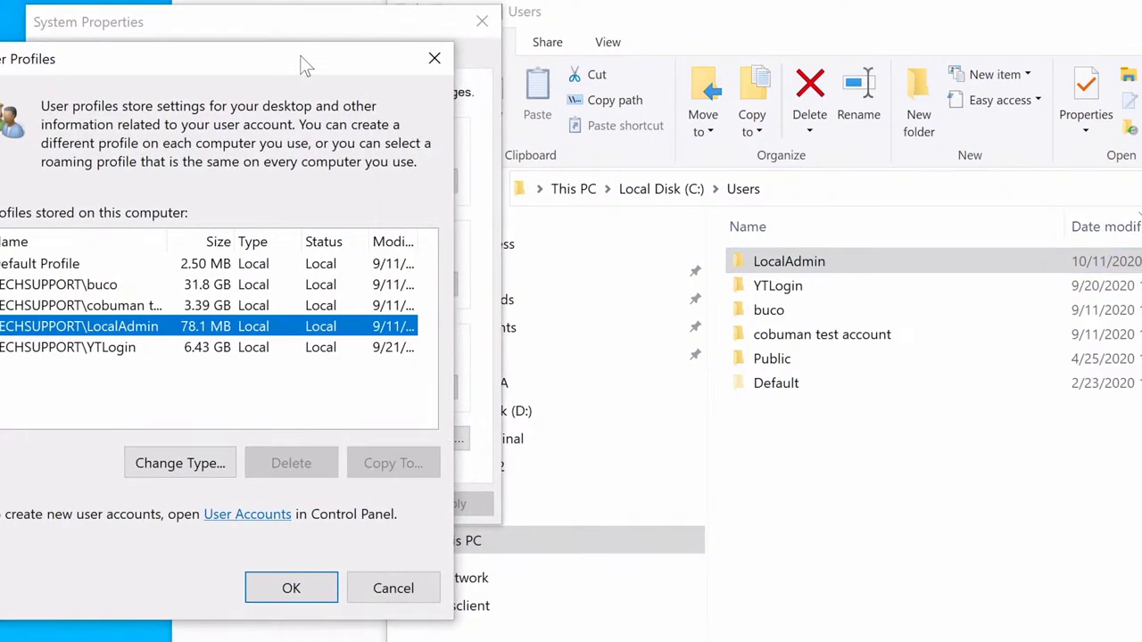
{"action": "left_click", "coordinate": [432, 61]}
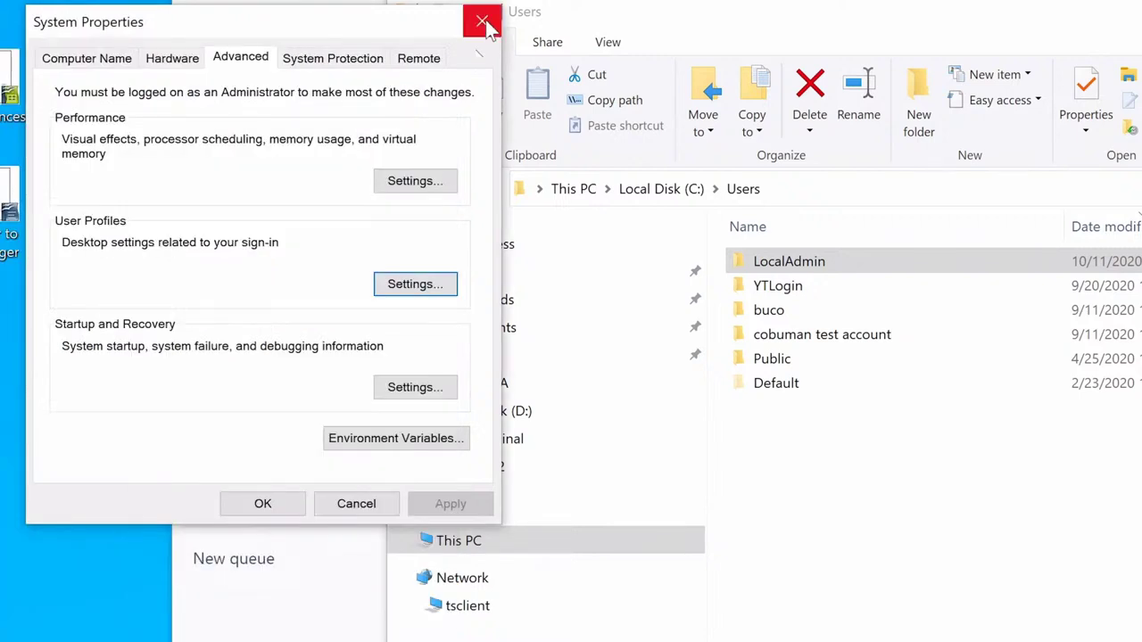
{"action": "left_click", "coordinate": [482, 21]}
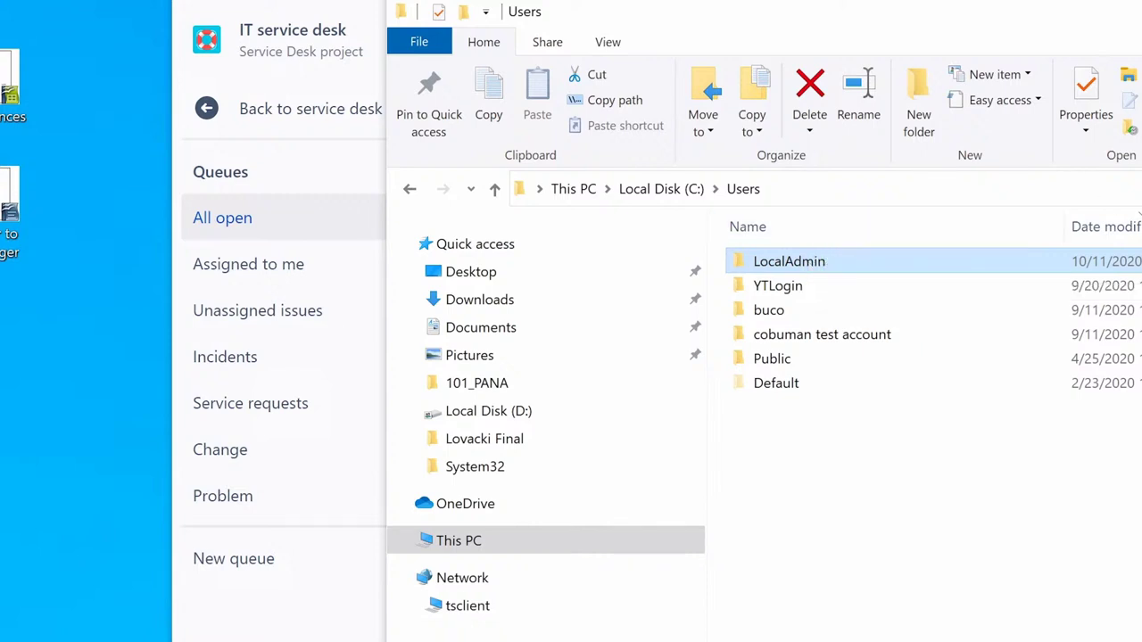
Back in Jira, draft a customer reply on ISD-39 announcing the LocalAdmin profile and its password.
{"action": "key", "text": "alt+Tab"}
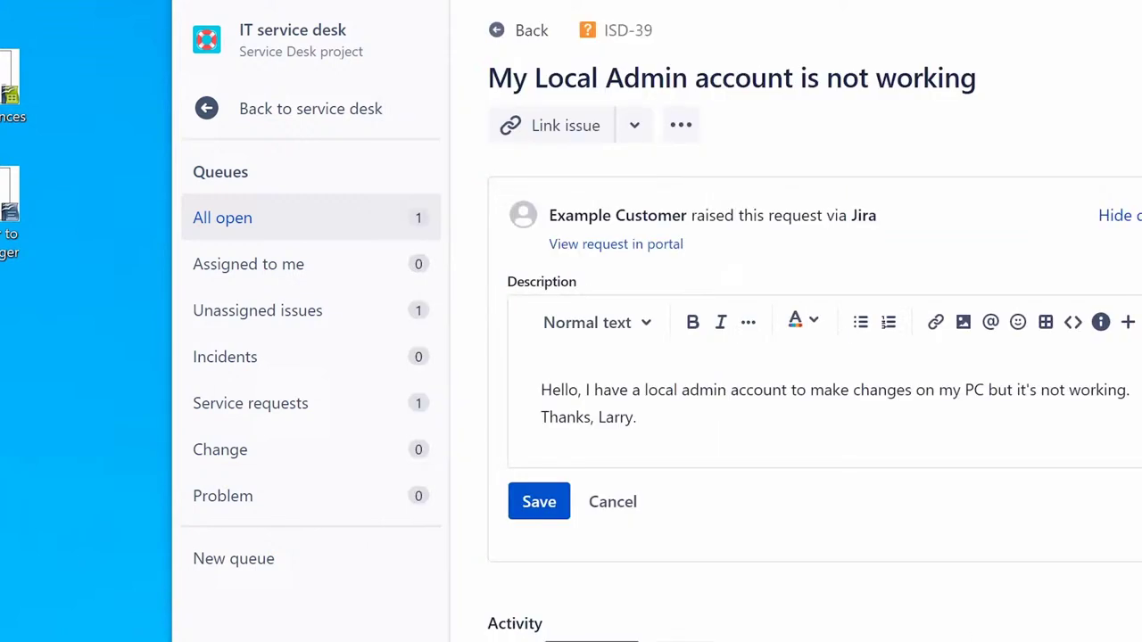
{"action": "left_click", "coordinate": [535, 446]}
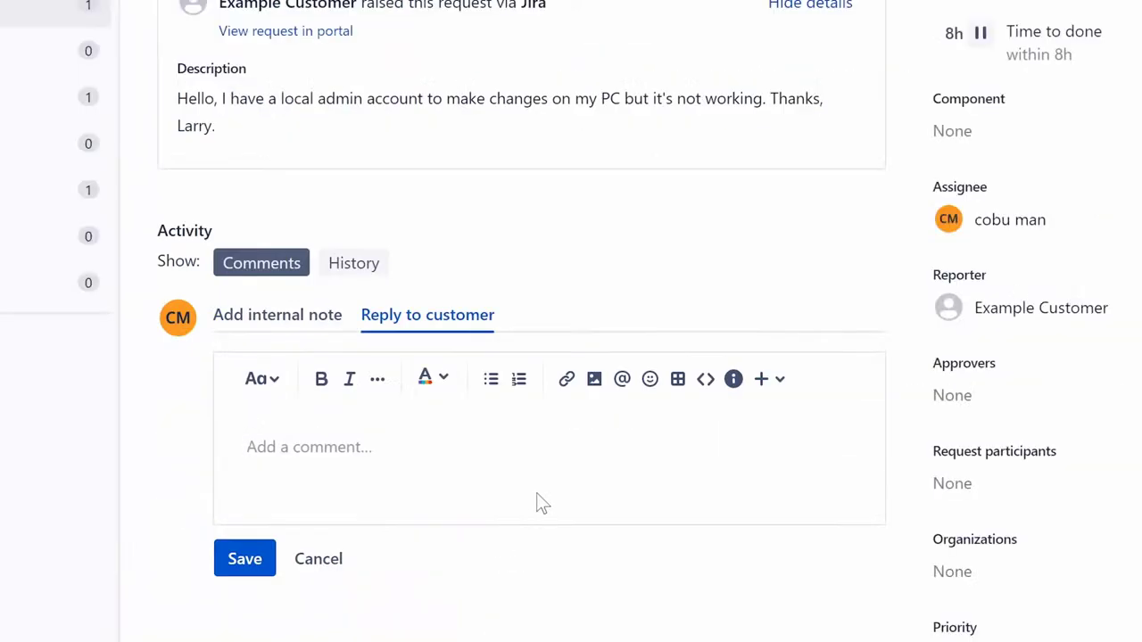
{"action": "type", "text": "Hello "}
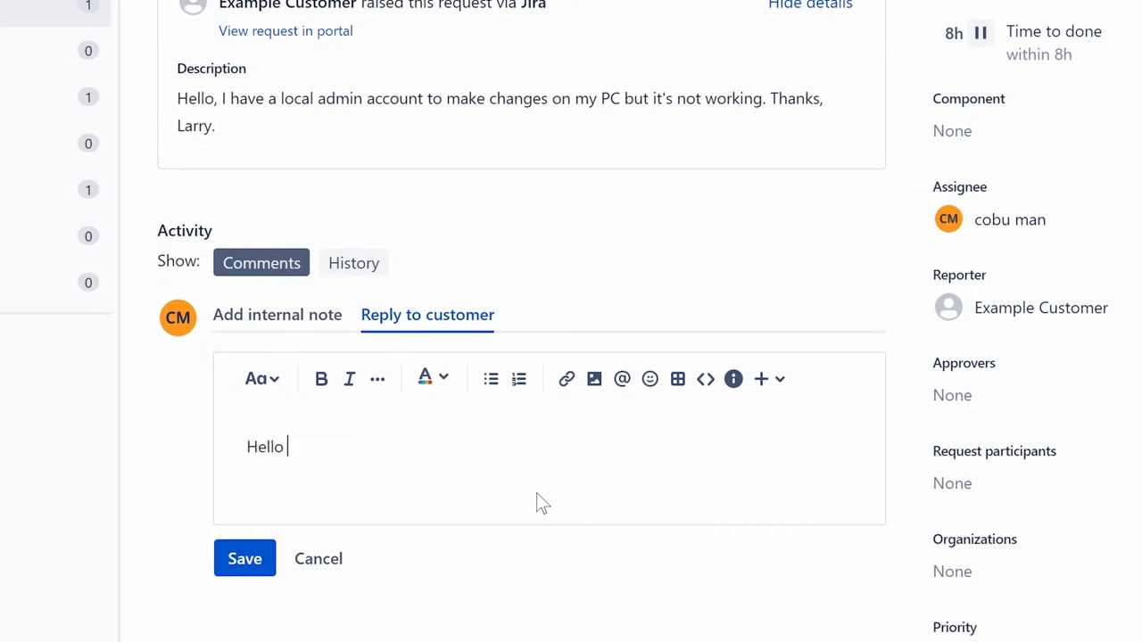
{"action": "type", "text": "Larry, I've created aloc"}
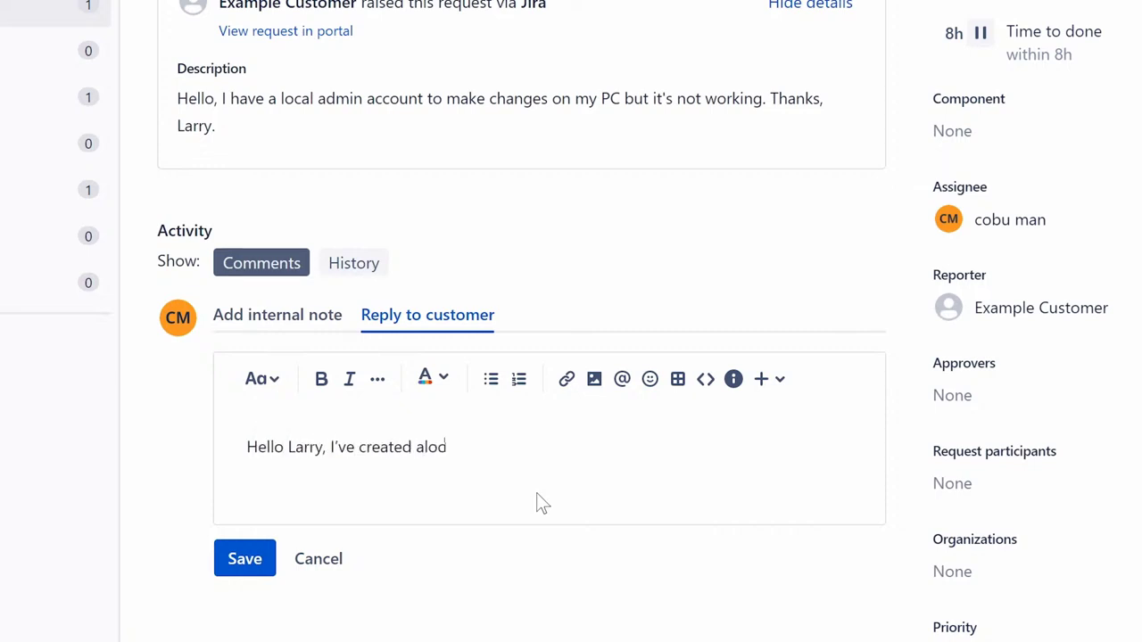
{"action": "key", "text": "BackSpace"}
{"action": "key", "text": "BackSpace"}
{"action": "key", "text": "BackSpace"}
{"action": "type", "text": "local admin pro"}
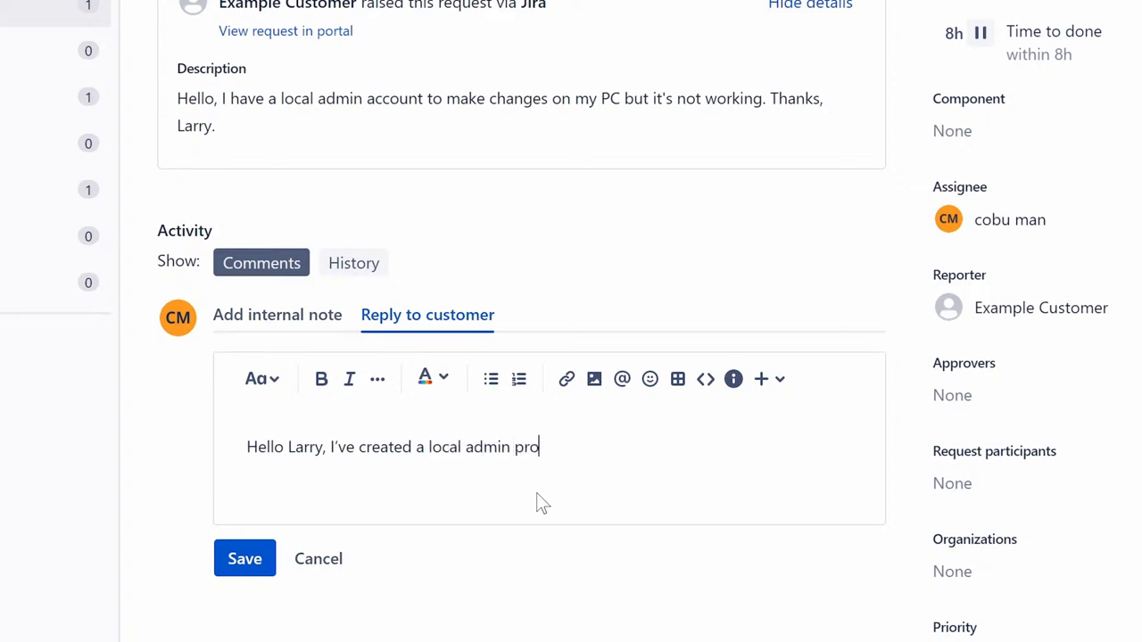
{"action": "type", "text": "file named Local A"}
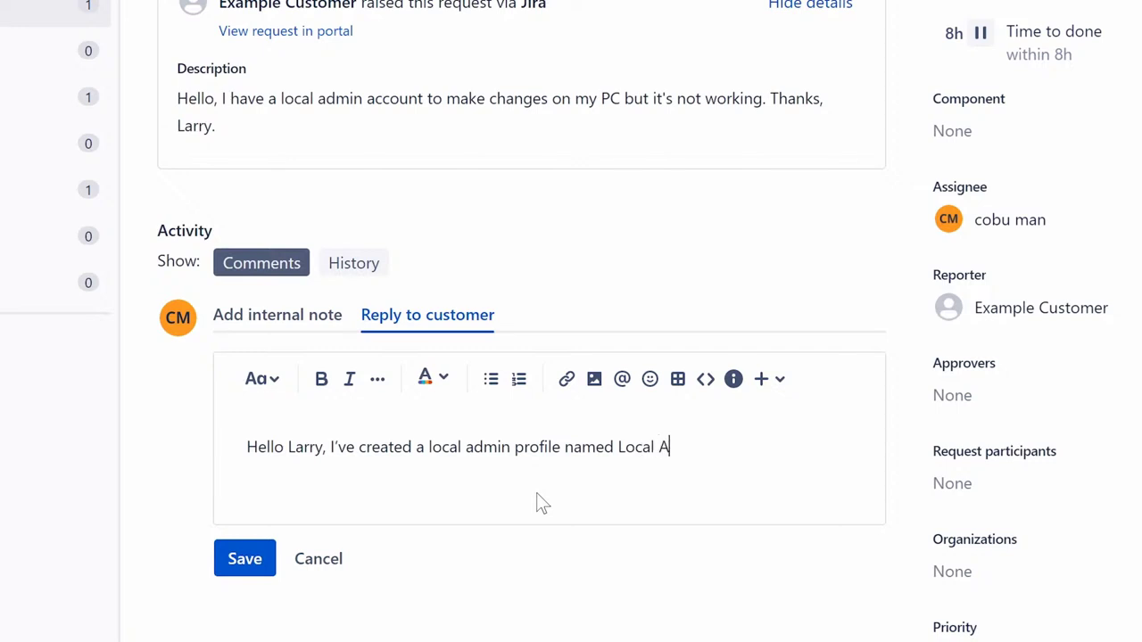
{"action": "key", "text": "BackSpace"}
{"action": "key", "text": "BackSpace"}
{"action": "type", "text": "Admin an"}
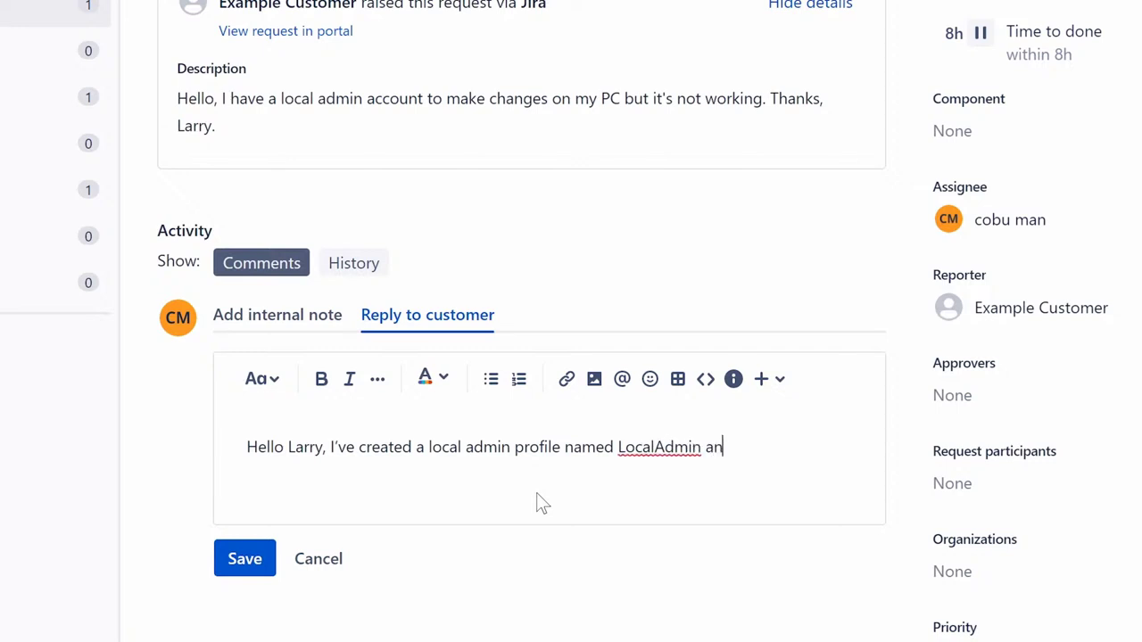
{"action": "type", "text": "d the password i"}
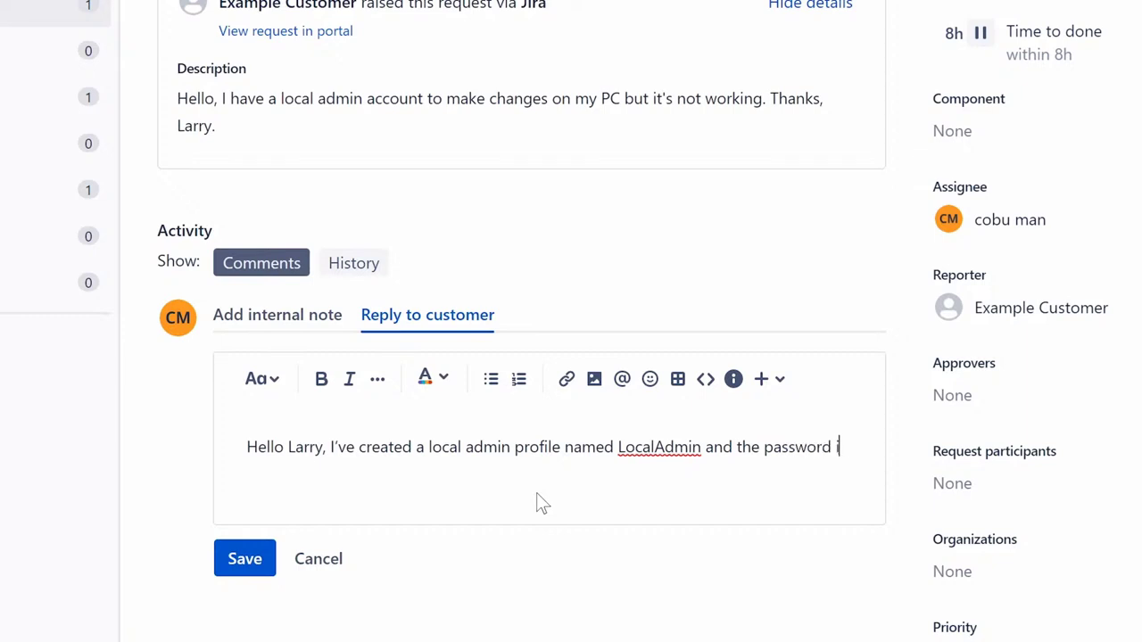
{"action": "type", "text": "s XXXXXX. Ervin"}
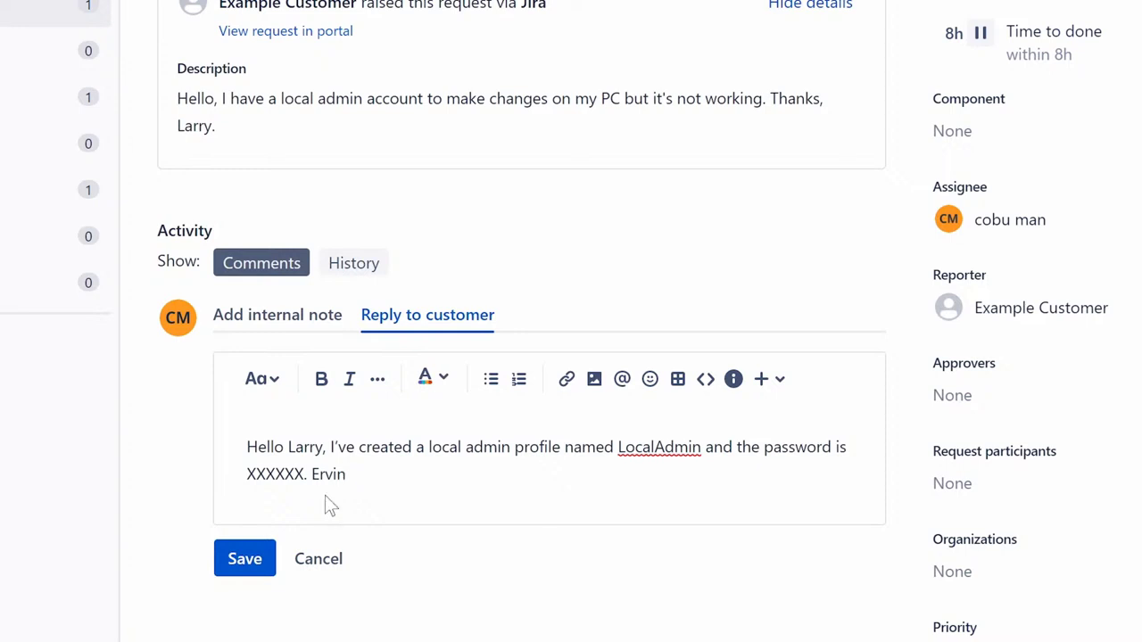
Review the LocalAdmin name in the reply and save it to the customer.
{"action": "left_click", "coordinate": [616, 447]}
{"action": "left_click_drag", "start_coordinate": [616, 447], "coordinate": [701, 446]}
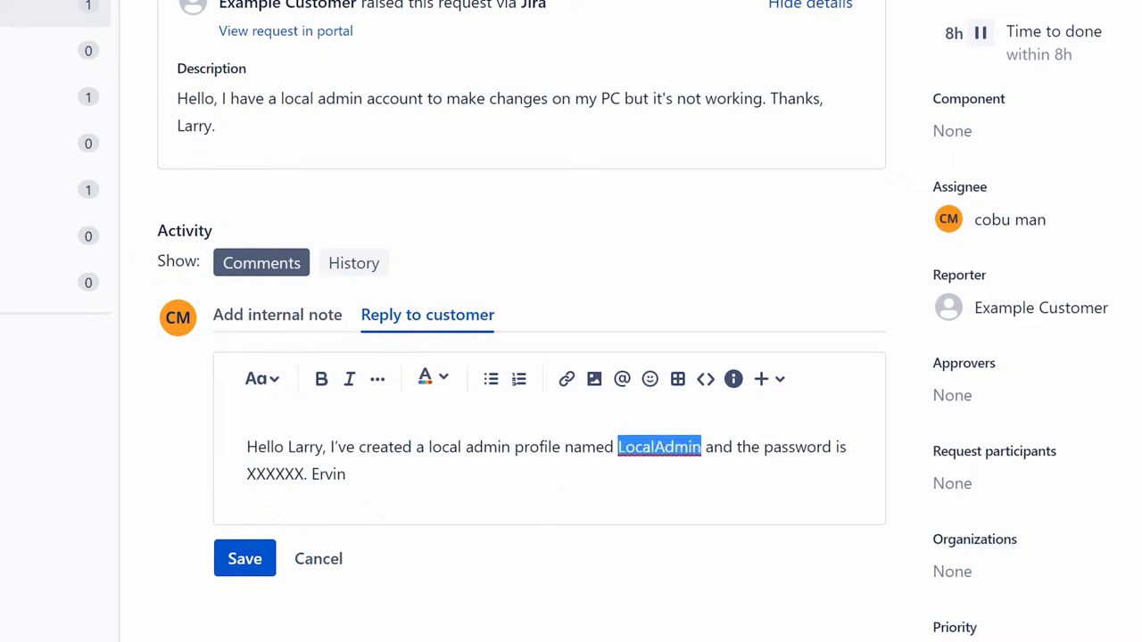
{"action": "left_click", "coordinate": [482, 447]}
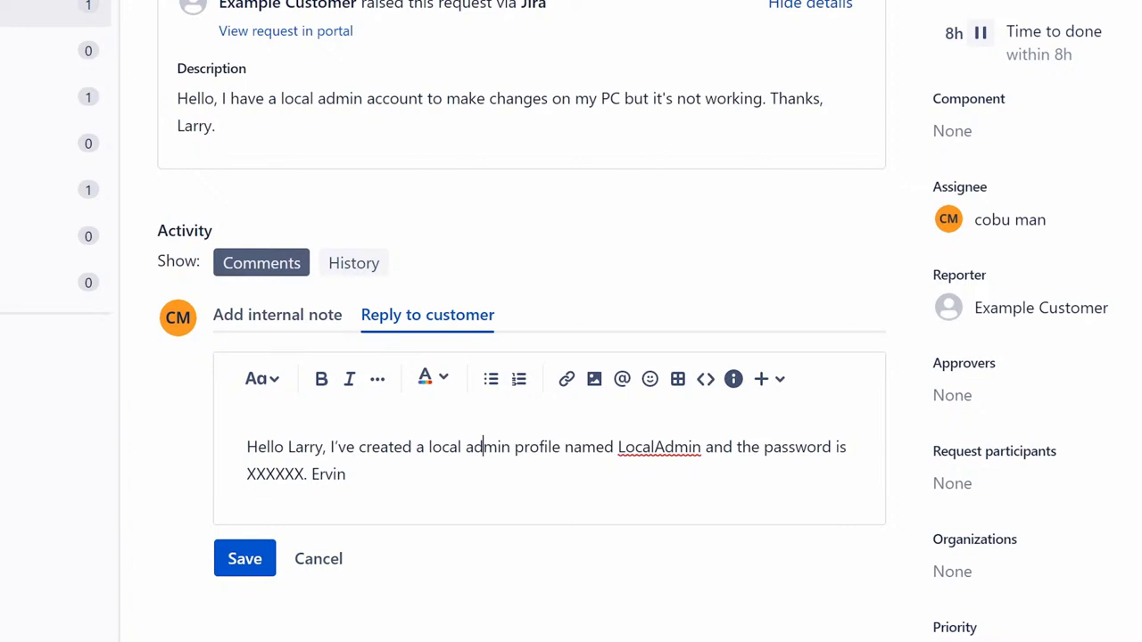
{"action": "left_click", "coordinate": [243, 560]}
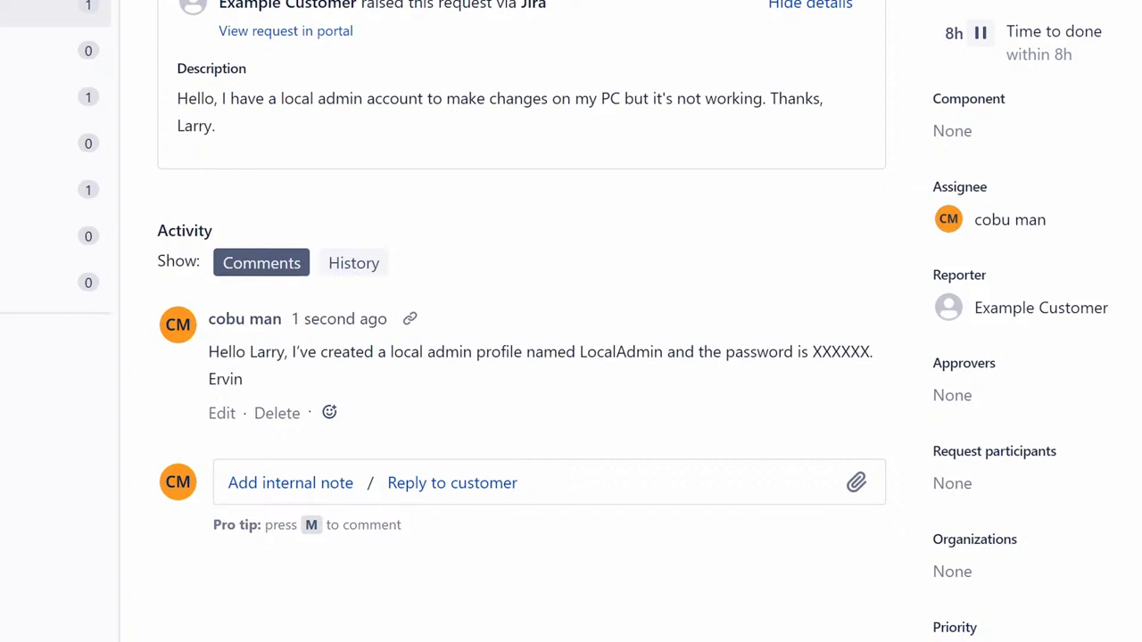
Change ISD-39's status from Waiting for support to Completed.
{"action": "left_click_drag", "start_coordinate": [578, 352], "coordinate": [665, 352]}
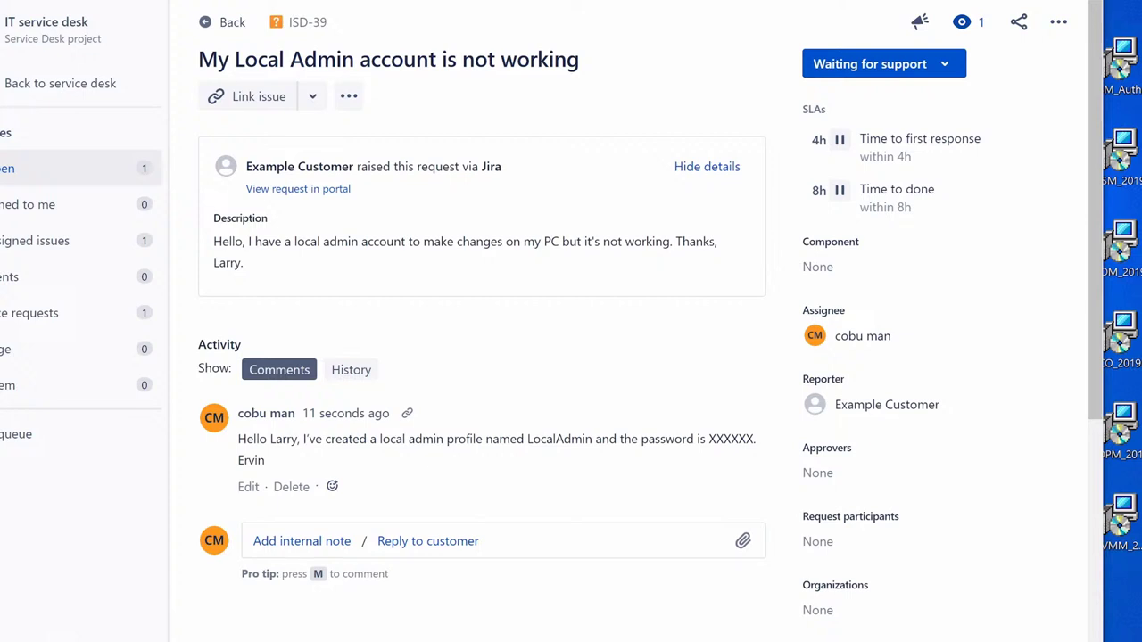
{"action": "left_click", "coordinate": [932, 66]}
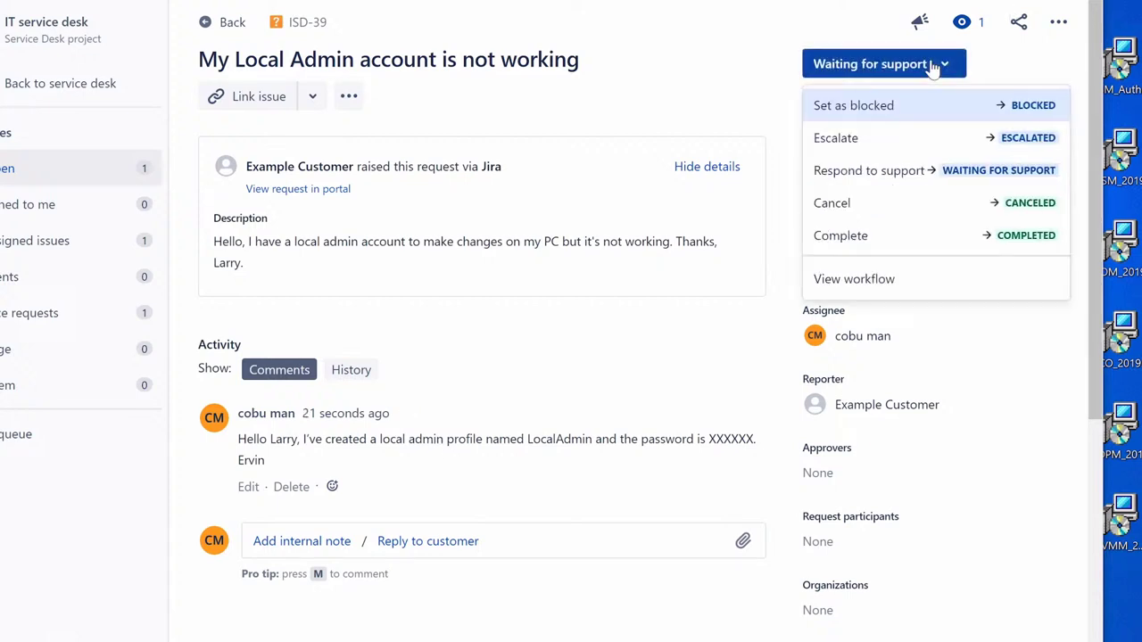
{"action": "left_click", "coordinate": [944, 242]}
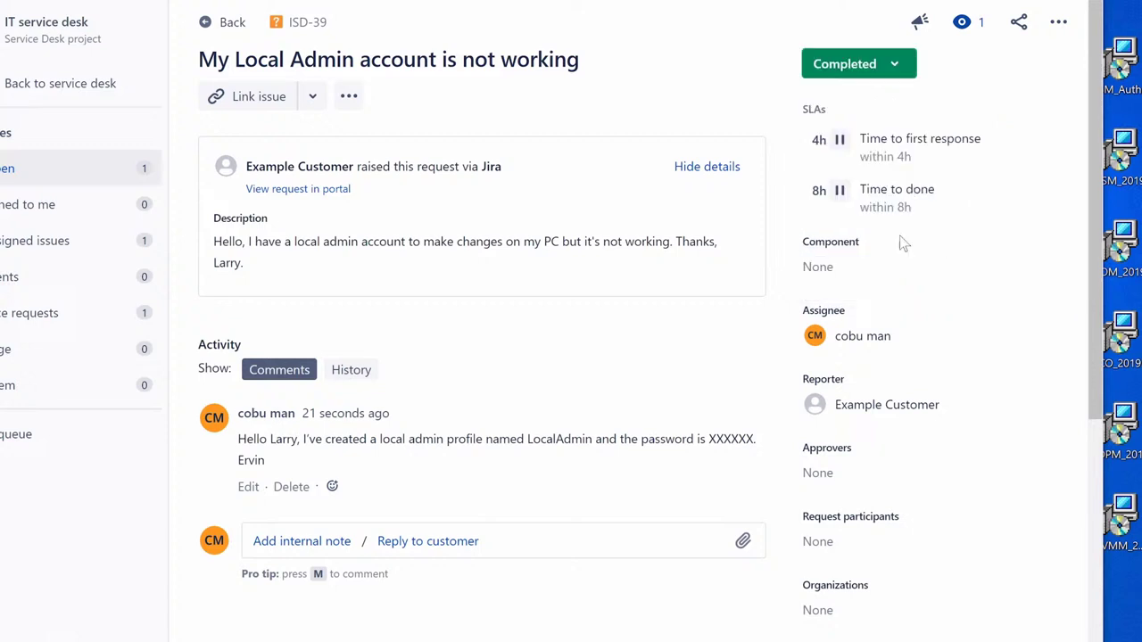
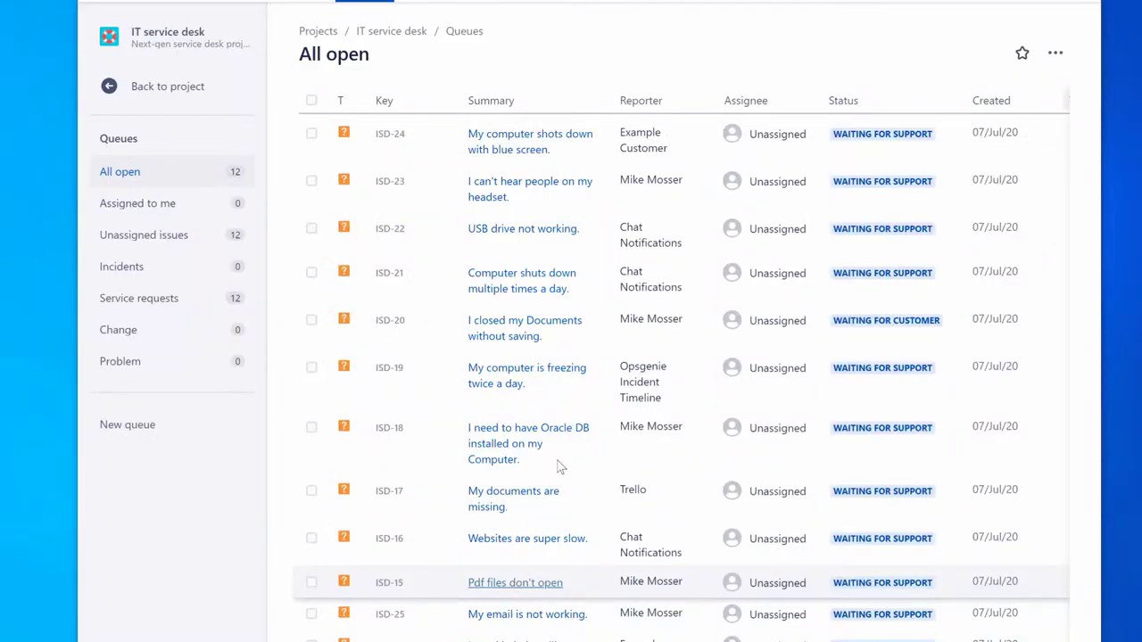
Open request ISD-15, 'Pdf files don't open', from the All open queue.
{"action": "left_click", "coordinate": [514, 582]}
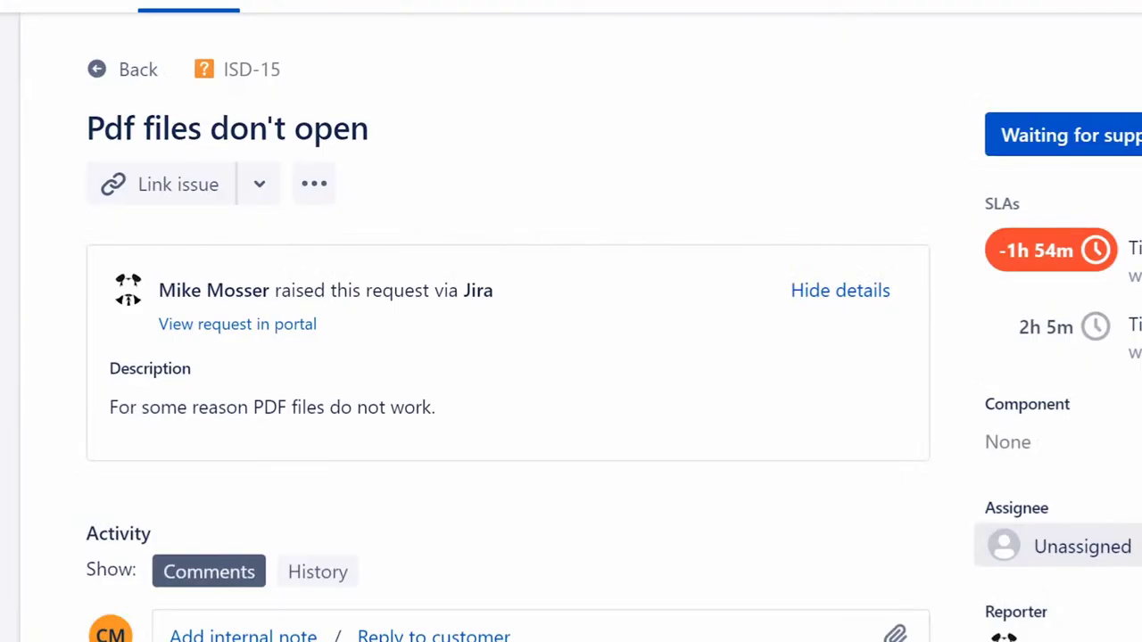
{"action": "left_click", "coordinate": [1097, 546]}
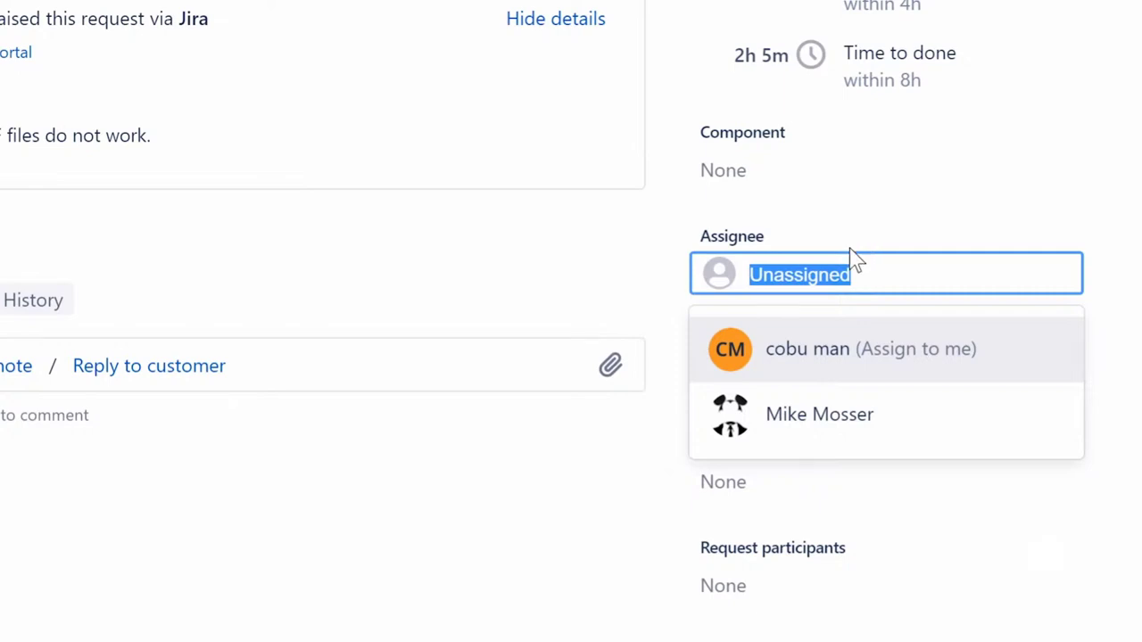
Assign ISD-15 to yourself with Assign to me.
{"action": "left_click", "coordinate": [787, 351]}
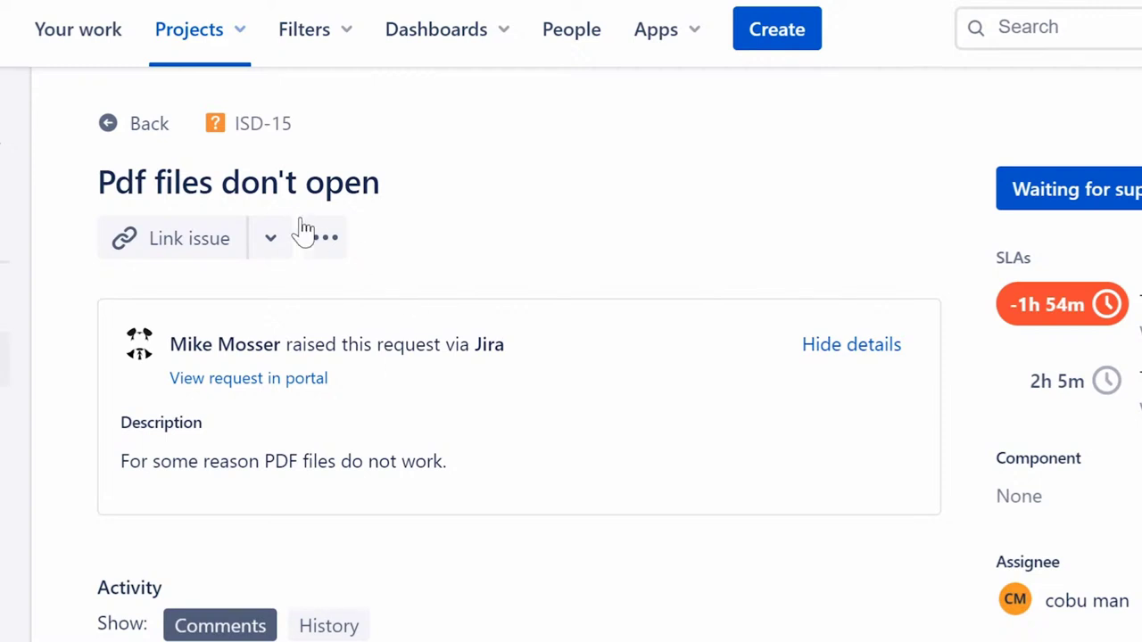
{"action": "mouse_move", "coordinate": [397, 183]}
{"action": "left_mouse_down"}
{"action": "mouse_move", "coordinate": [114, 183]}
{"action": "mouse_move", "coordinate": [94, 121]}
{"action": "mouse_move", "coordinate": [398, 183]}
{"action": "left_mouse_up"}
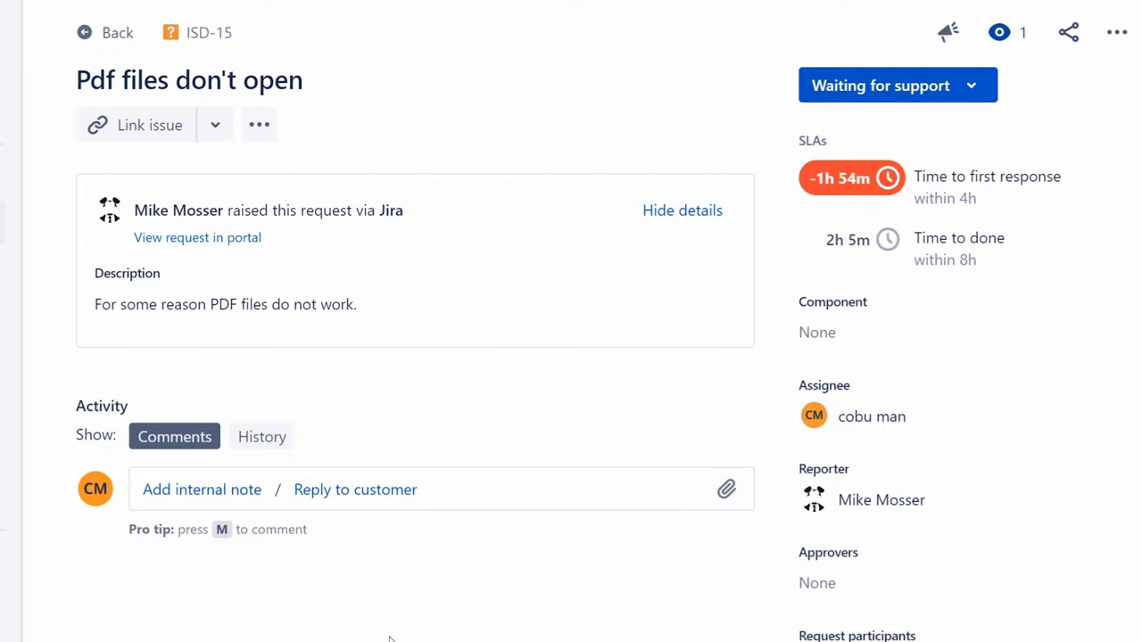
Reply to the customer introducing Help Desk support and asking for their computer name or IP address.
{"action": "left_click", "coordinate": [375, 499]}
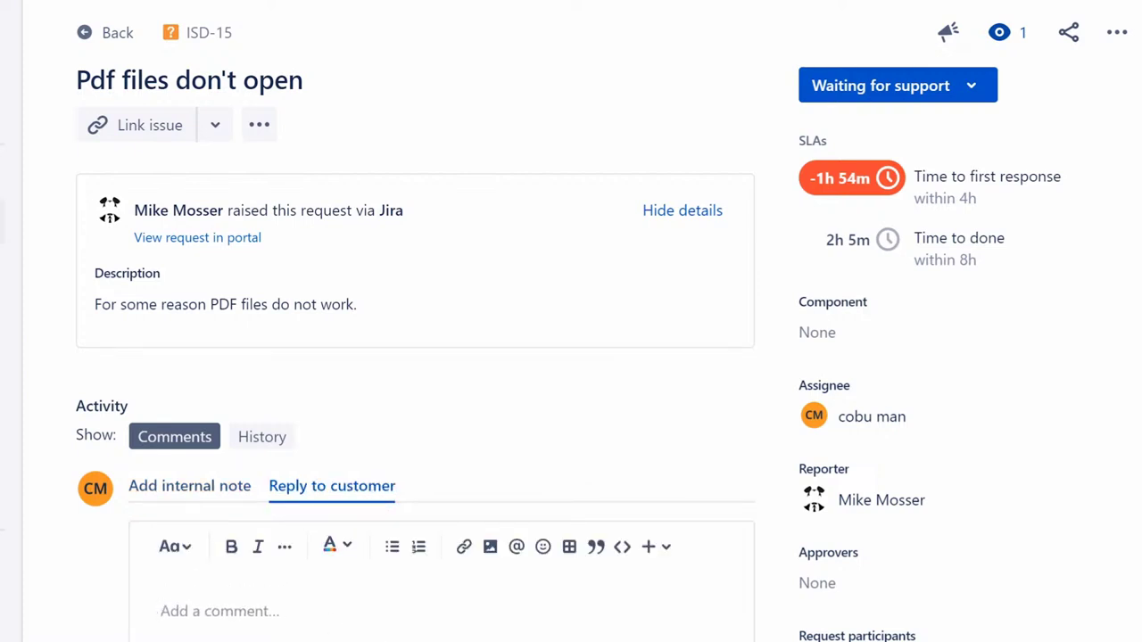
{"action": "type", "text": "Hello"}
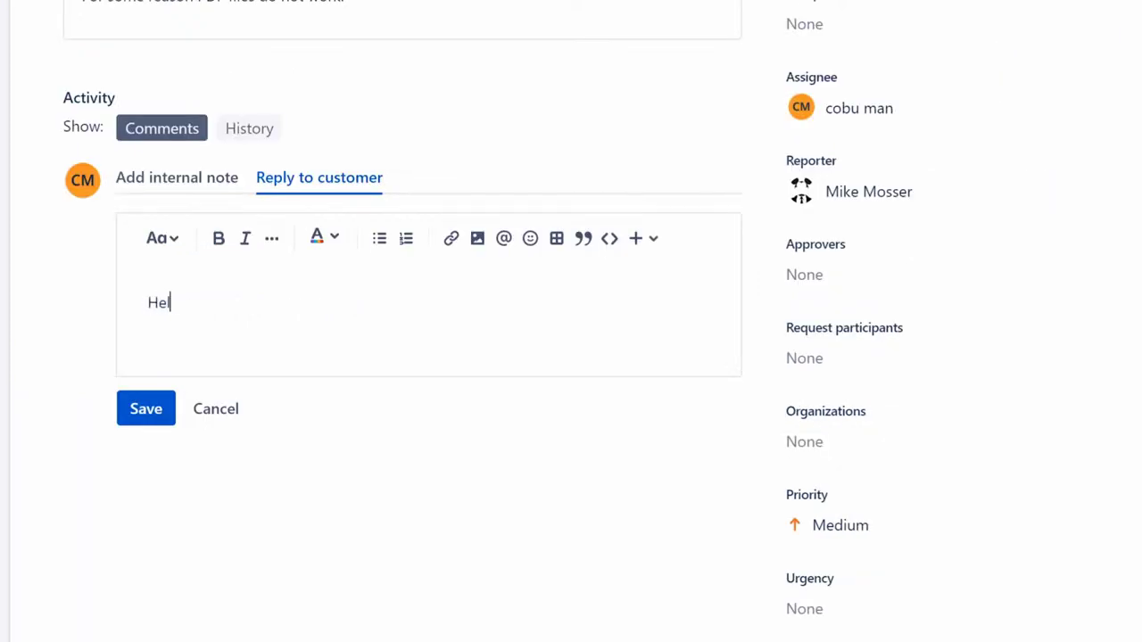
{"action": "type", "text": ","}
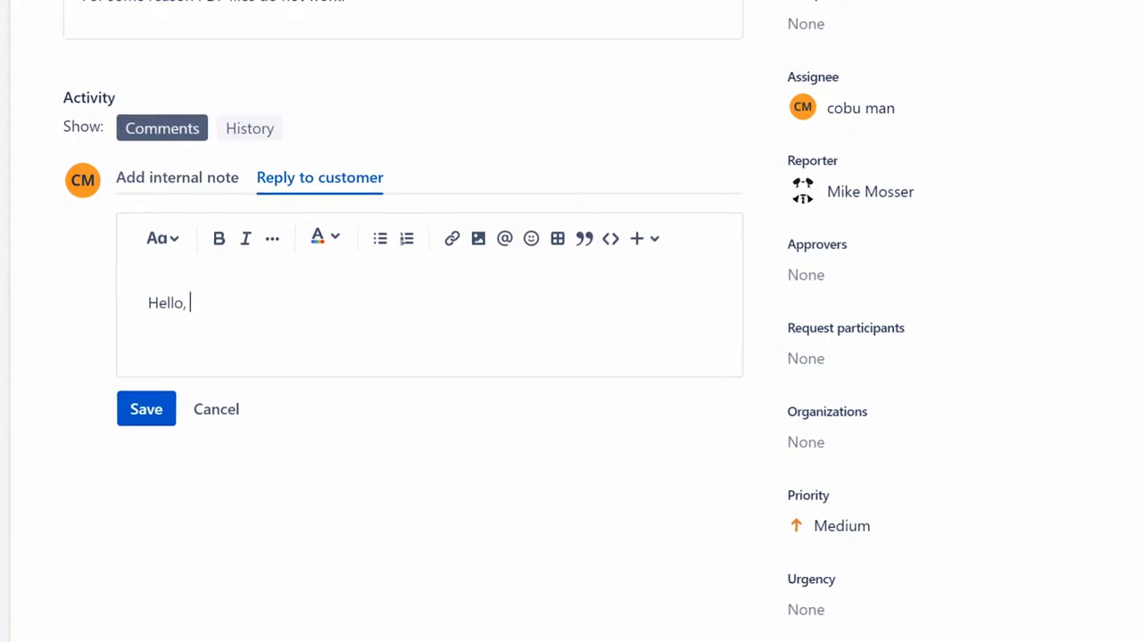
{"action": "type", "text": " My nam ei"}
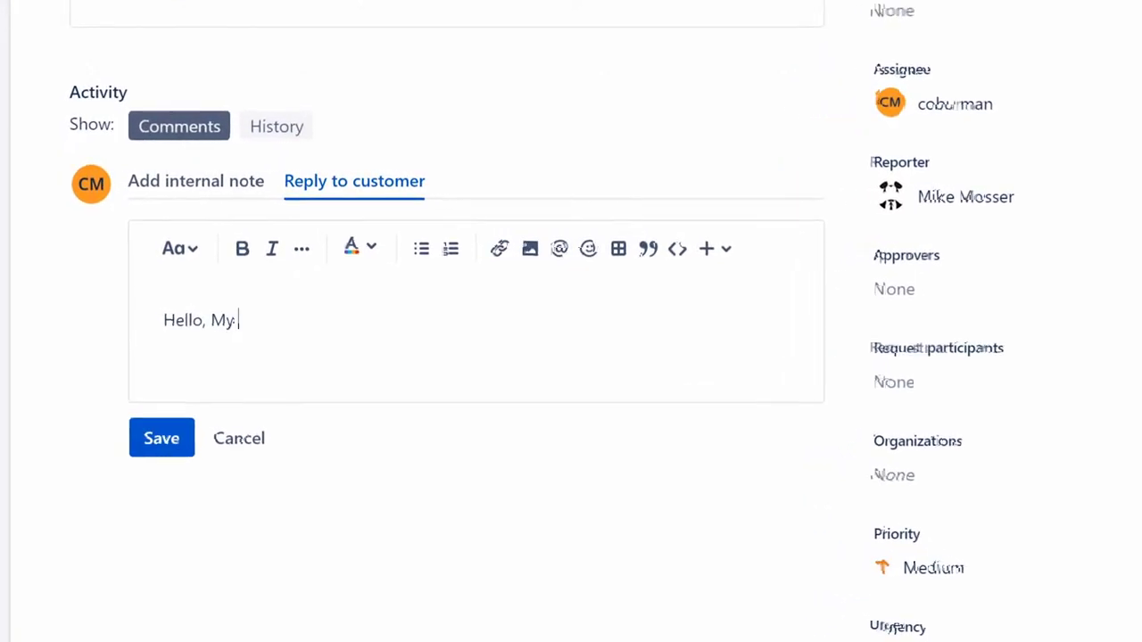
{"action": "type", "text": "s"}
{"action": "key", "text": "BackSpace"}
{"action": "key", "text": "BackSpace"}
{"action": "key", "text": "BackSpace"}
{"action": "key", "text": "BackSpace"}
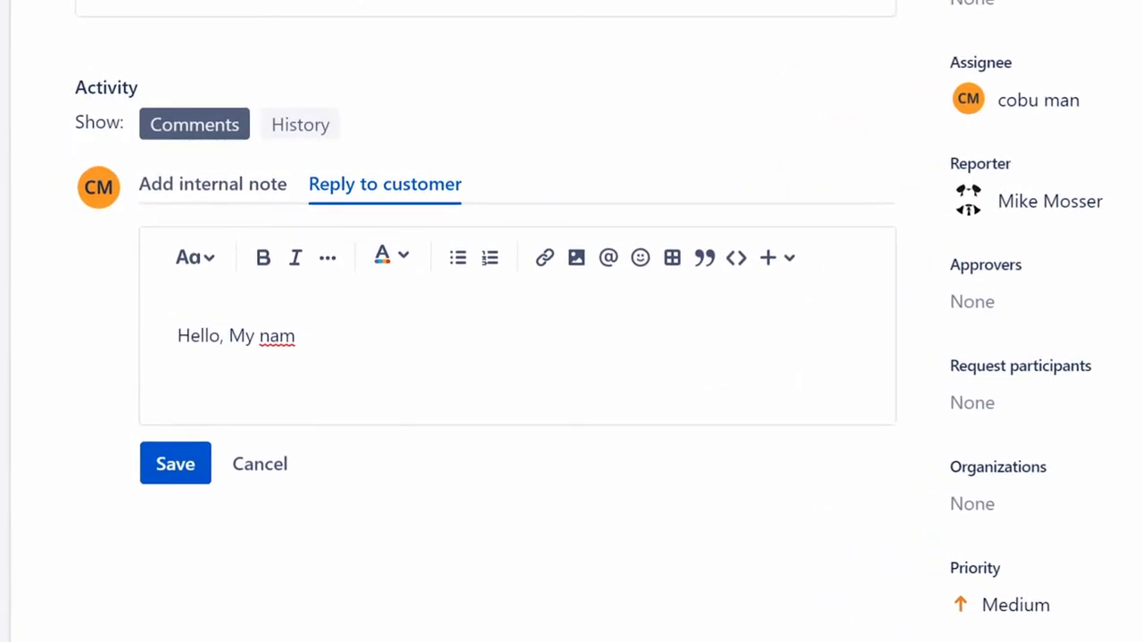
{"action": "type", "text": "e is Ervin wtih"}
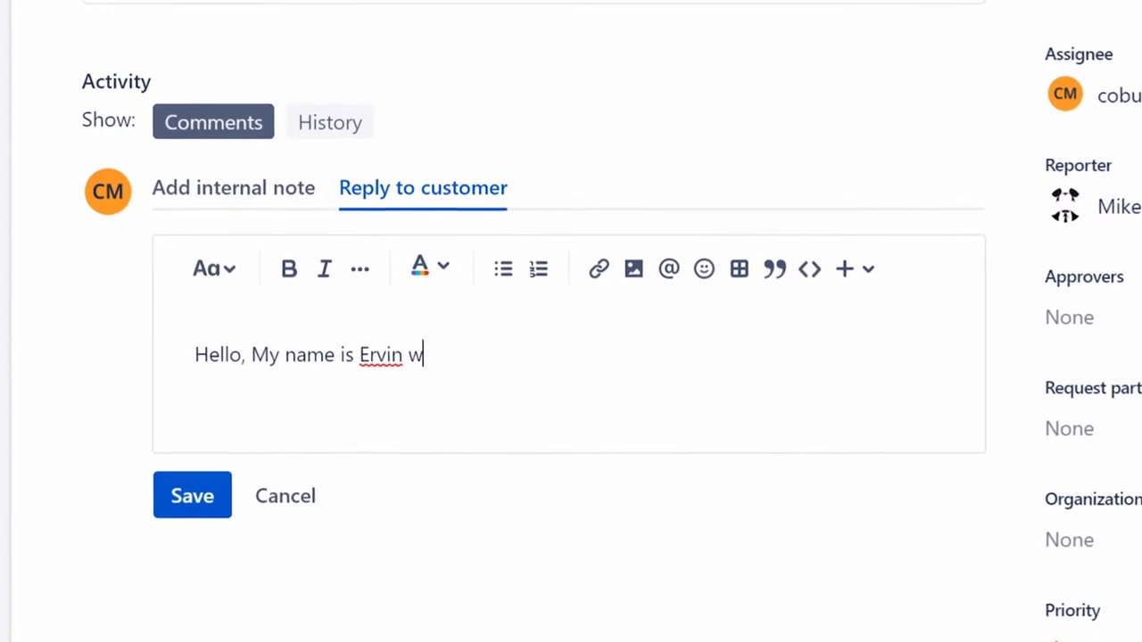
{"action": "key", "text": "BackSpace"}
{"action": "key", "text": "BackSpace"}
{"action": "type", "text": "ih"}
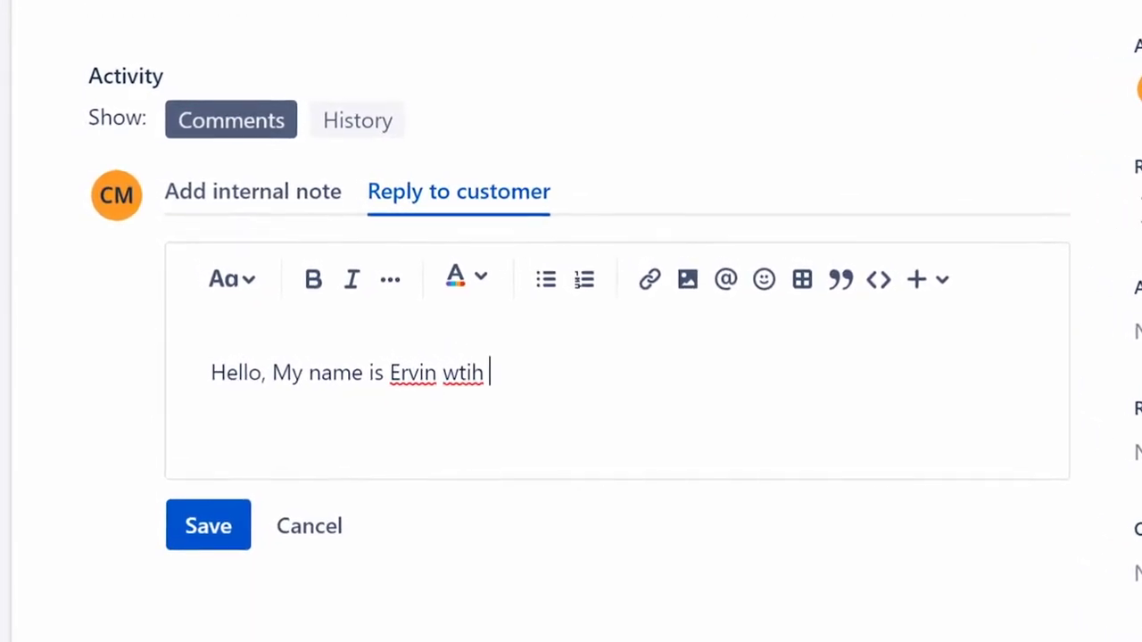
{"action": "key", "text": "BackSpace"}
{"action": "key", "text": "BackSpace"}
{"action": "key", "text": "BackSpace"}
{"action": "key", "text": "BackSpace"}
{"action": "type", "text": "ith"}
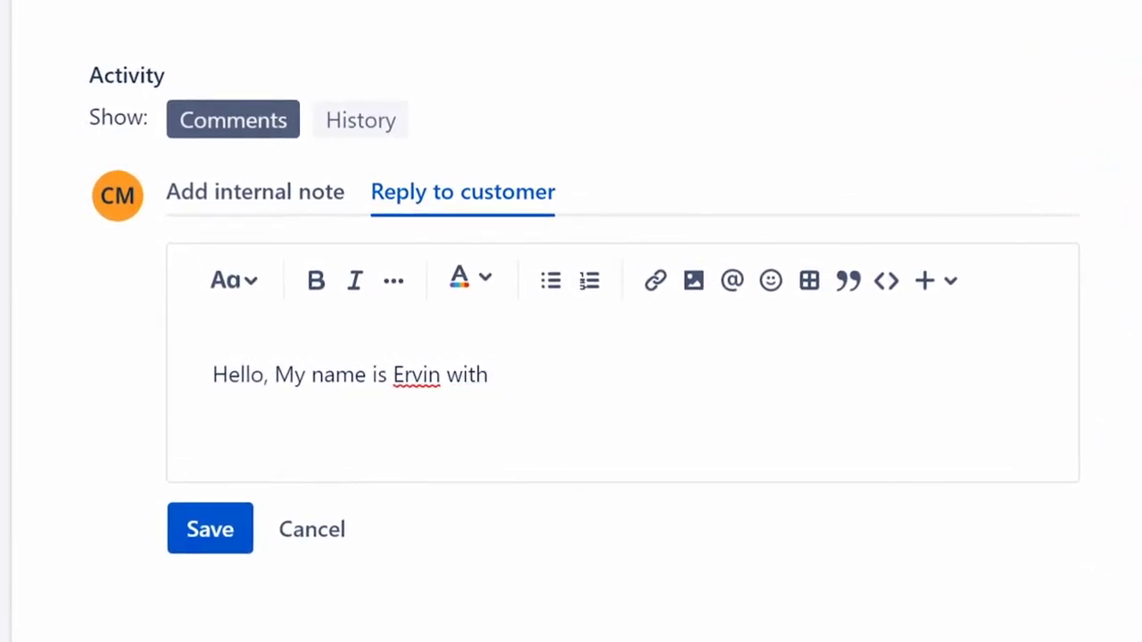
{"action": "type", "text": " Help Desk "}
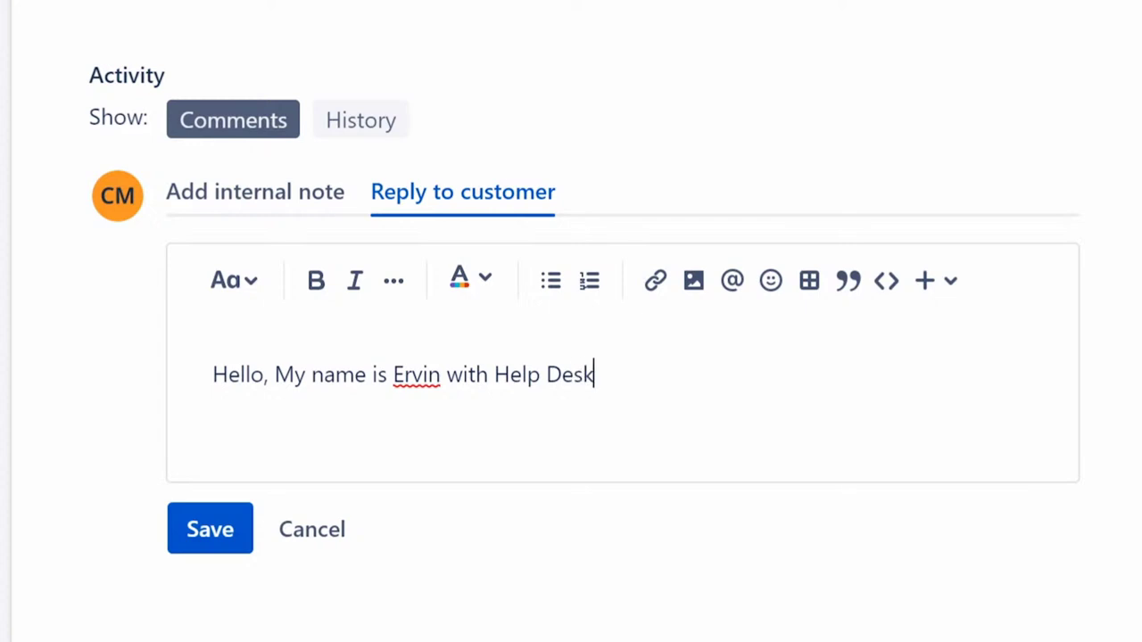
{"action": "type", "text": "support. I"}
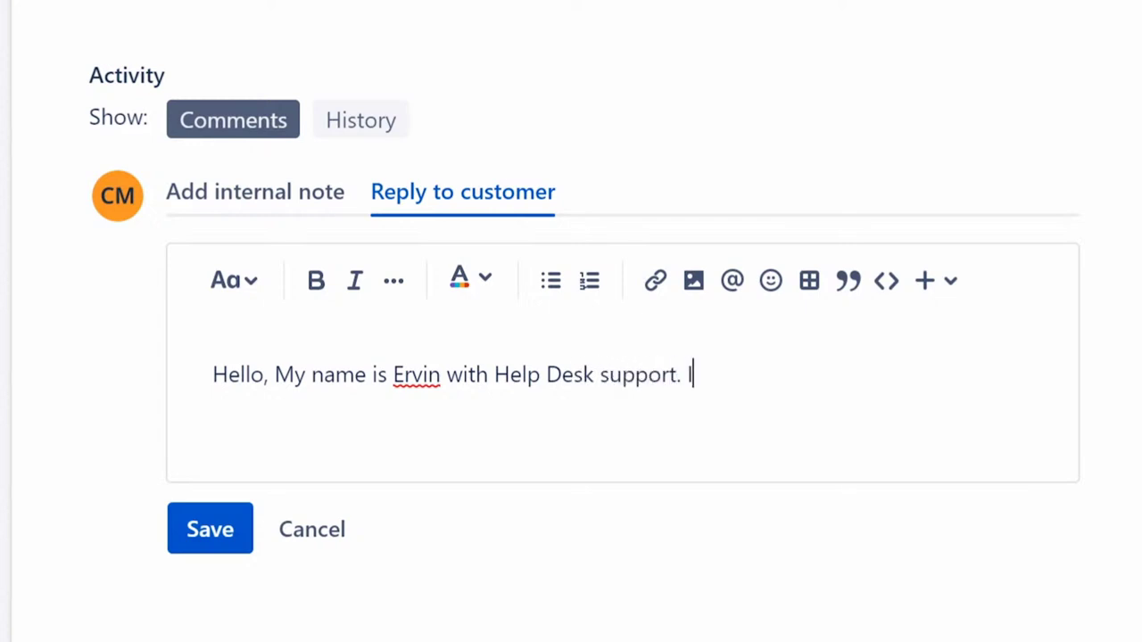
{"action": "type", "text": " have your t"}
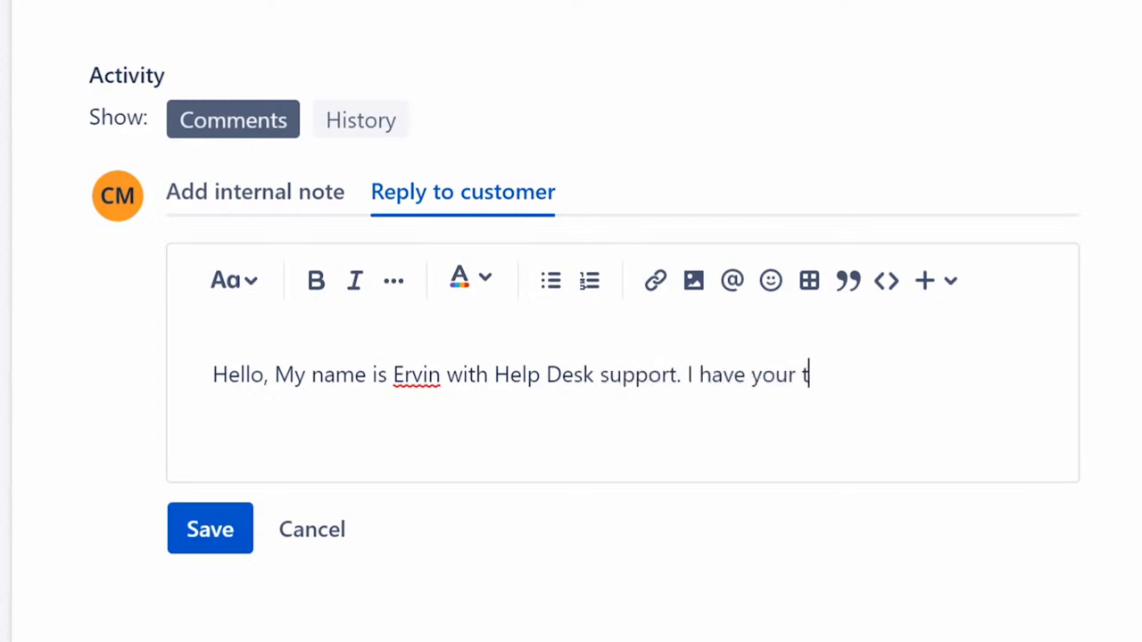
{"action": "type", "text": "icket about "}
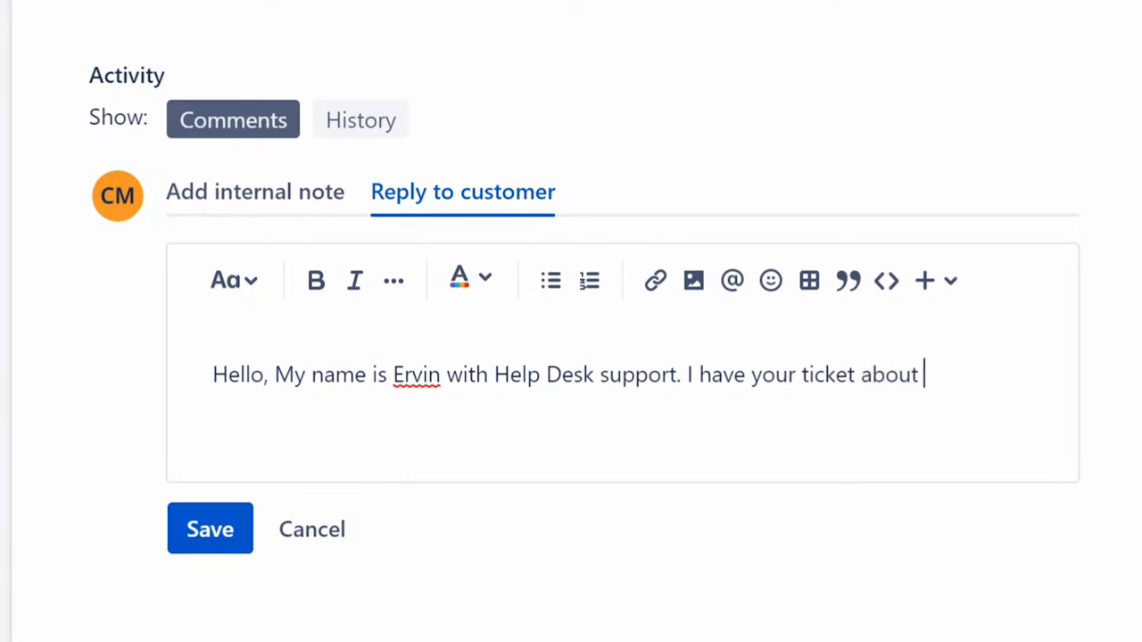
{"action": "type", "text": "pdf files n"}
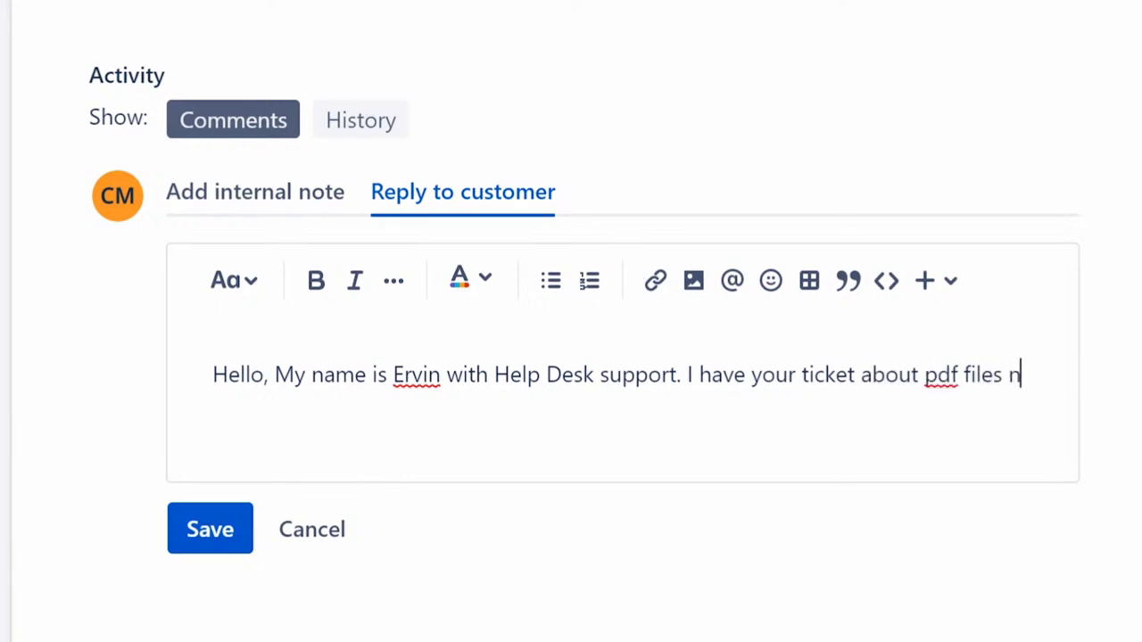
{"action": "type", "text": "ot working. Ca"}
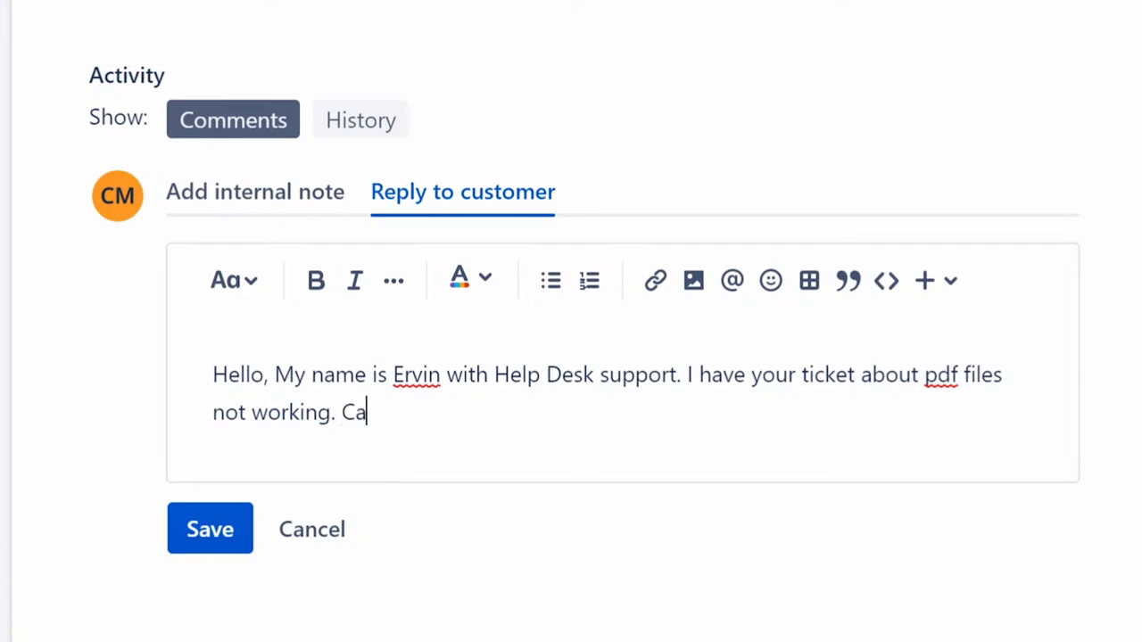
{"action": "type", "text": "n you please "}
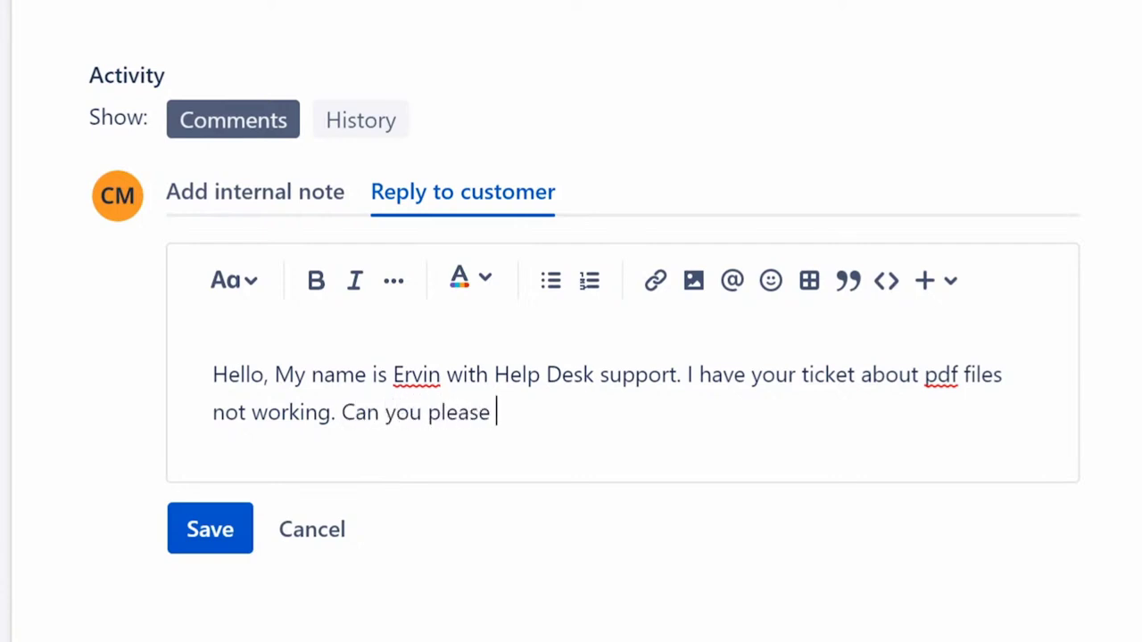
{"action": "type", "text": "send me your "}
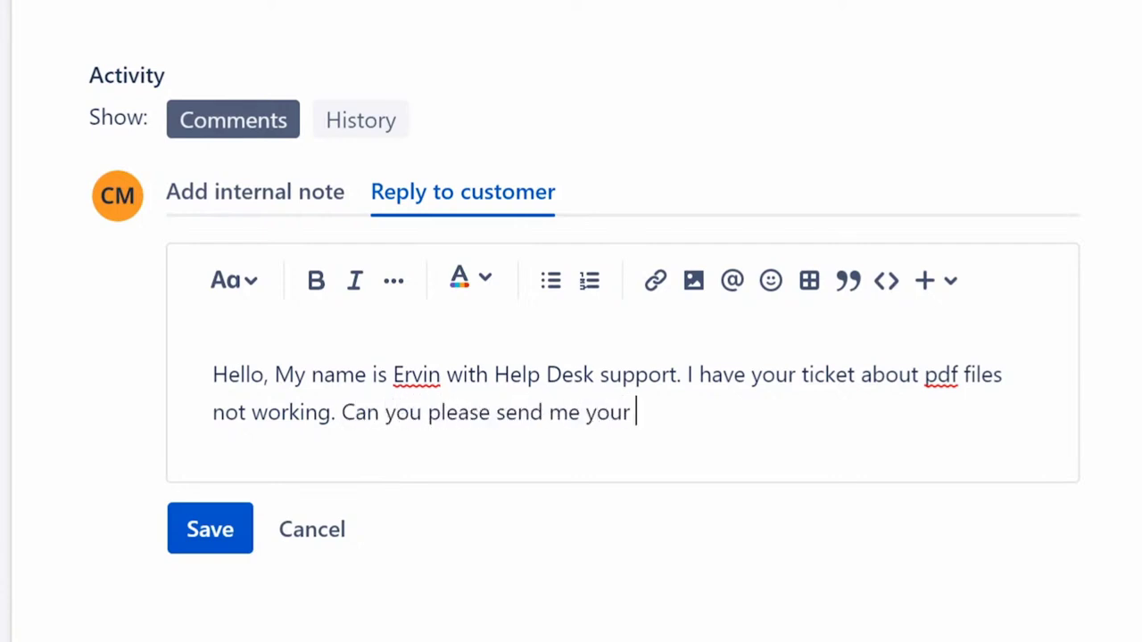
{"action": "type", "text": "computer nam"}
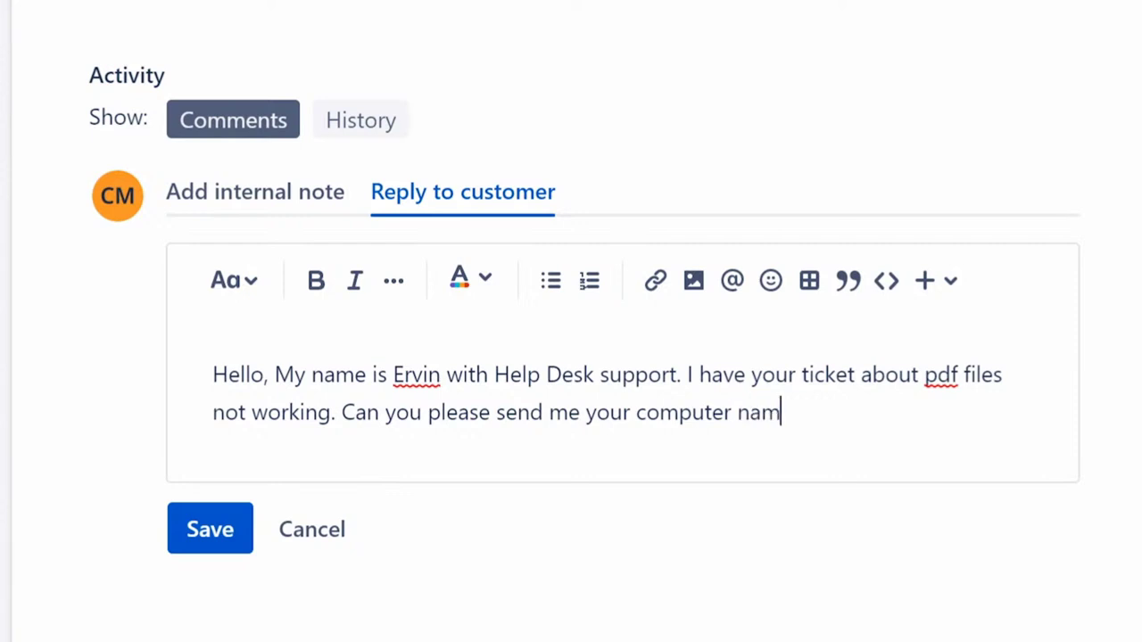
{"action": "type", "text": "e or ip add"}
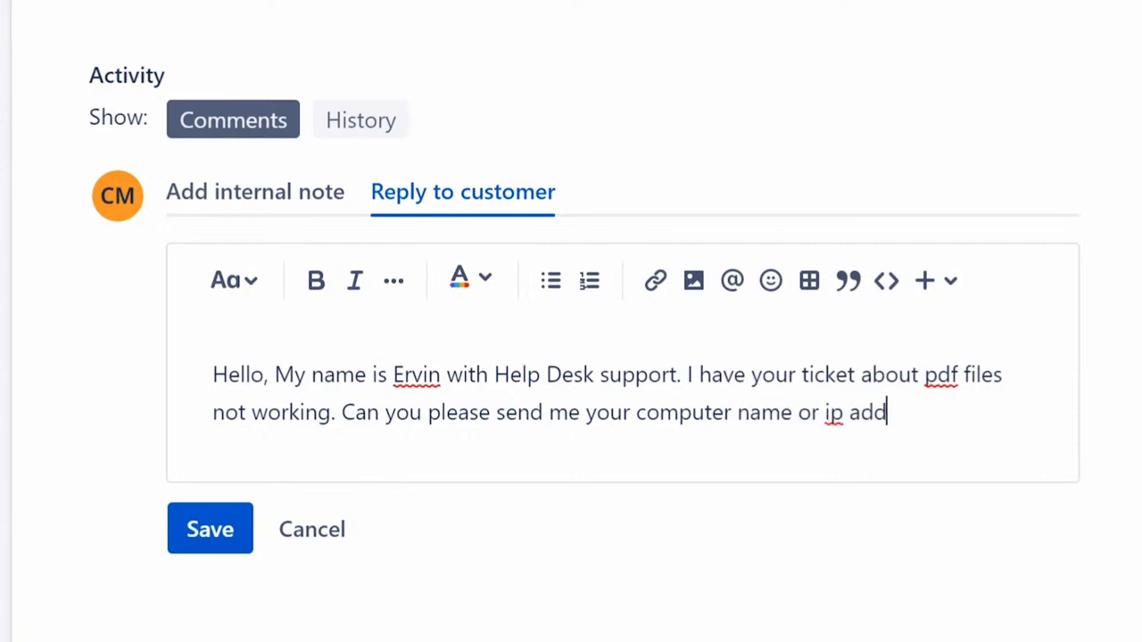
{"action": "type", "text": "ress."}
{"action": "left_click", "coordinate": [210, 530]}
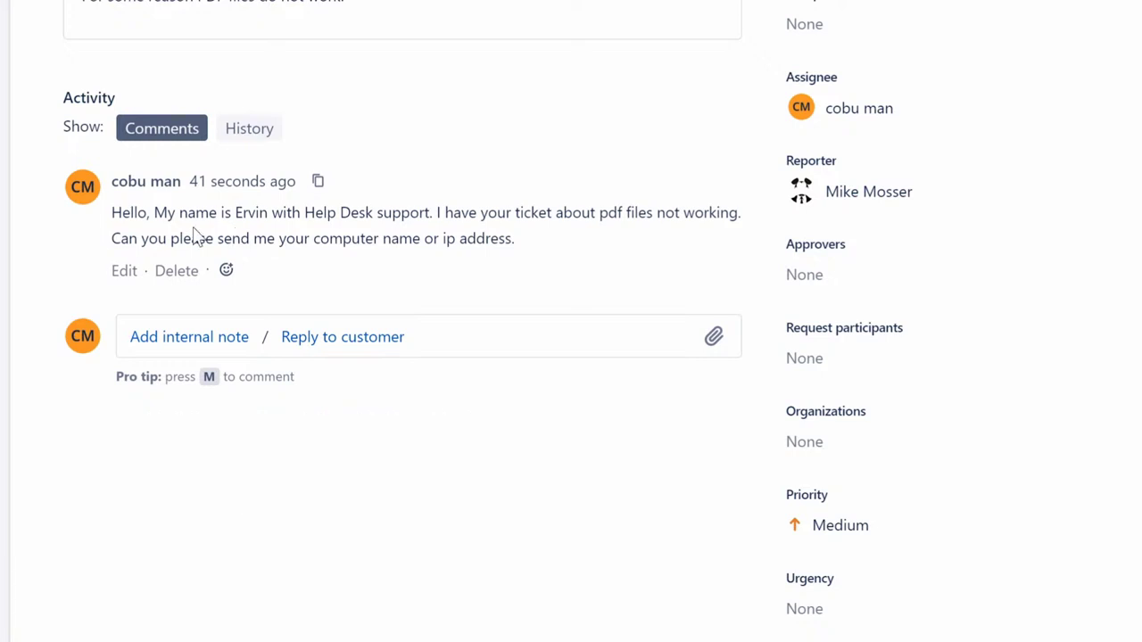
{"action": "left_click_drag", "start_coordinate": [314, 239], "coordinate": [414, 238]}
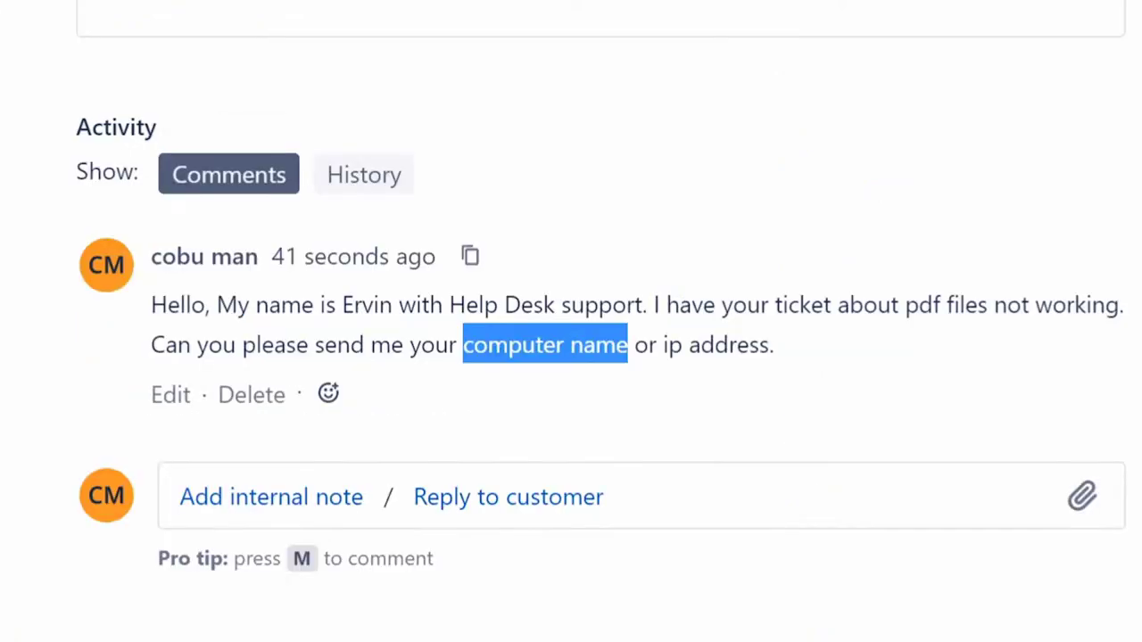
{"action": "left_click_drag", "start_coordinate": [663, 346], "coordinate": [774, 345]}
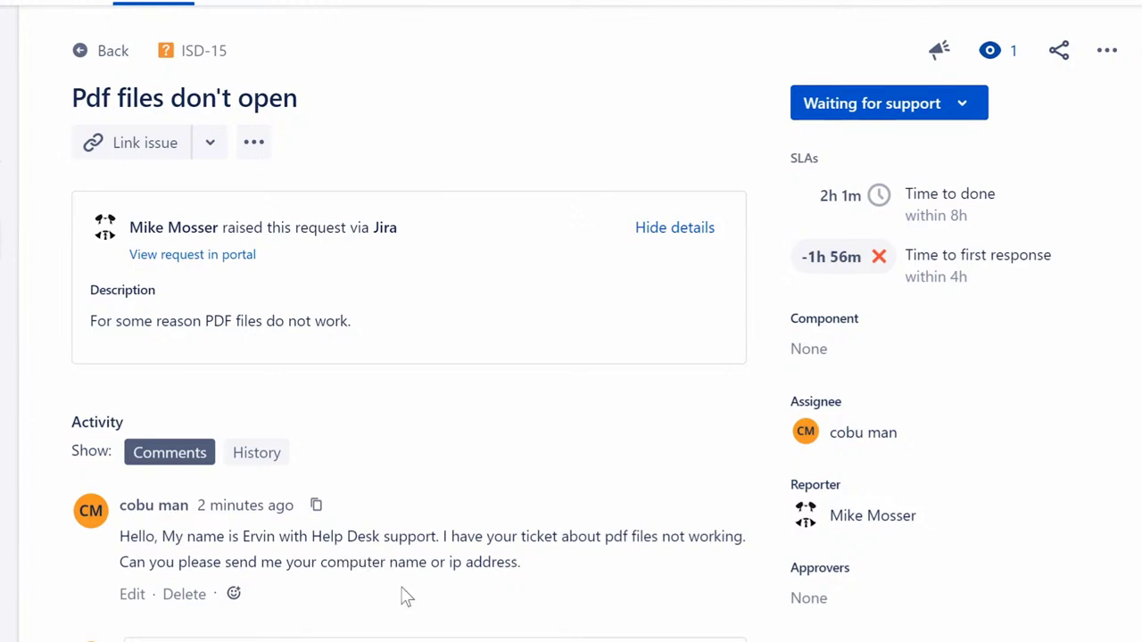
Draft an internal note reading 'Users's pc name is cobuman1.'.
{"action": "scroll", "coordinate": [364, 608], "scroll_direction": "down", "scroll_amount": 3}
{"action": "left_click", "coordinate": [314, 480]}
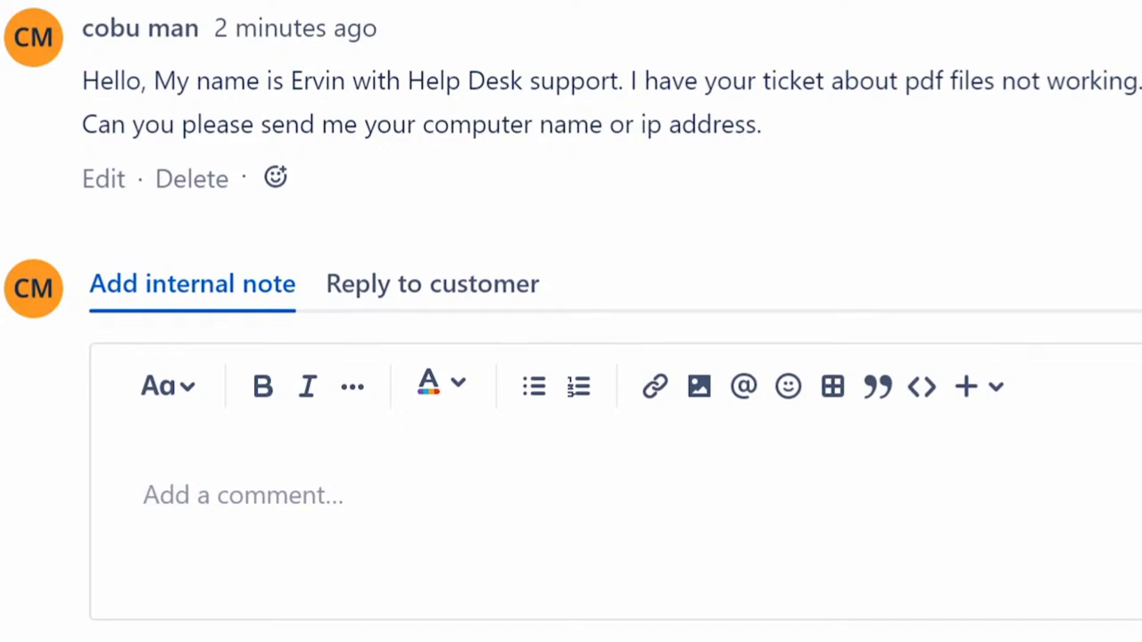
{"action": "type", "text": "cobuman"}
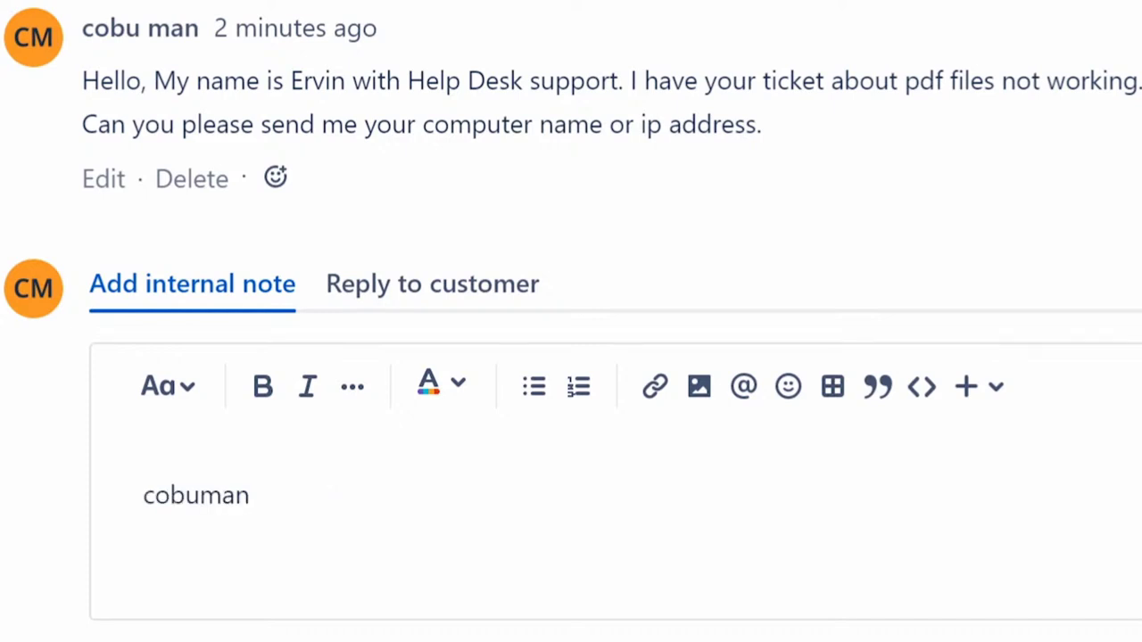
{"action": "type", "text": "1"}
{"action": "left_click", "coordinate": [144, 495]}
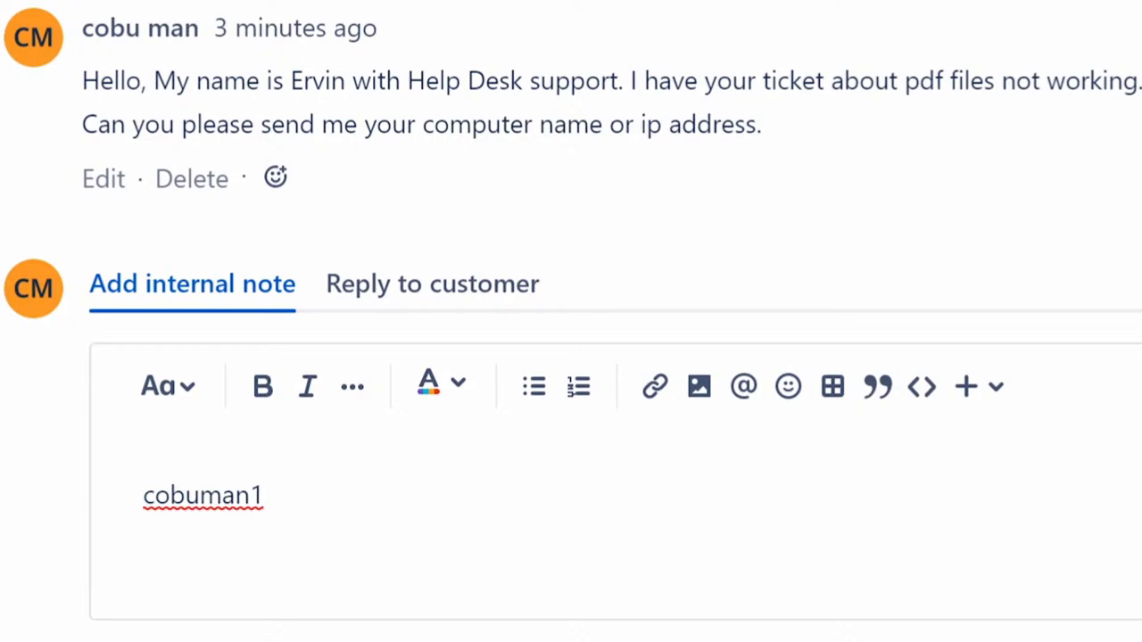
{"action": "type", "text": "cus"}
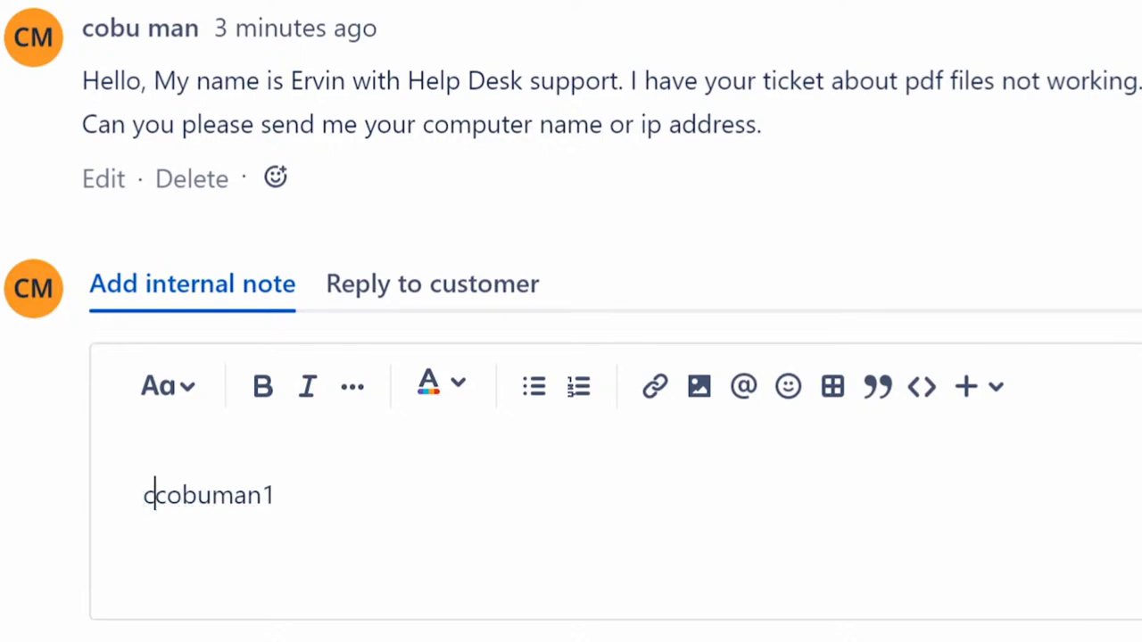
{"action": "key", "text": "BackSpace"}
{"action": "key", "text": "BackSpace"}
{"action": "key", "text": "BackSpace"}
{"action": "type", "text": "user"}
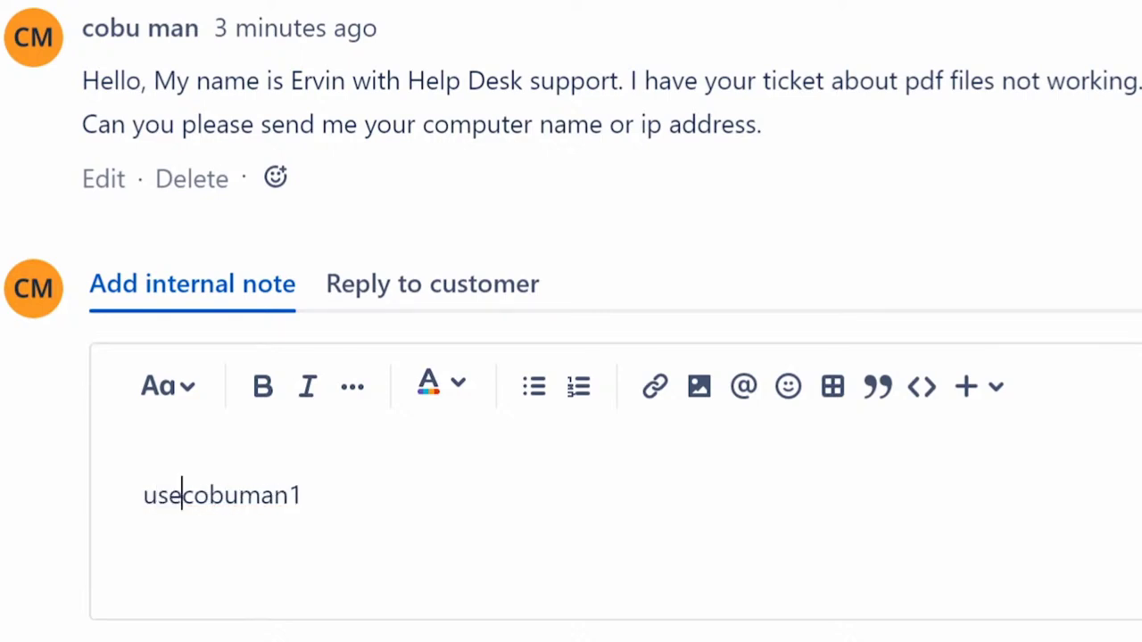
{"action": "key", "text": "BackSpace"}
{"action": "key", "text": "BackSpace"}
{"action": "key", "text": "BackSpace"}
{"action": "key", "text": "BackSpace"}
{"action": "type", "text": "Users\\"}
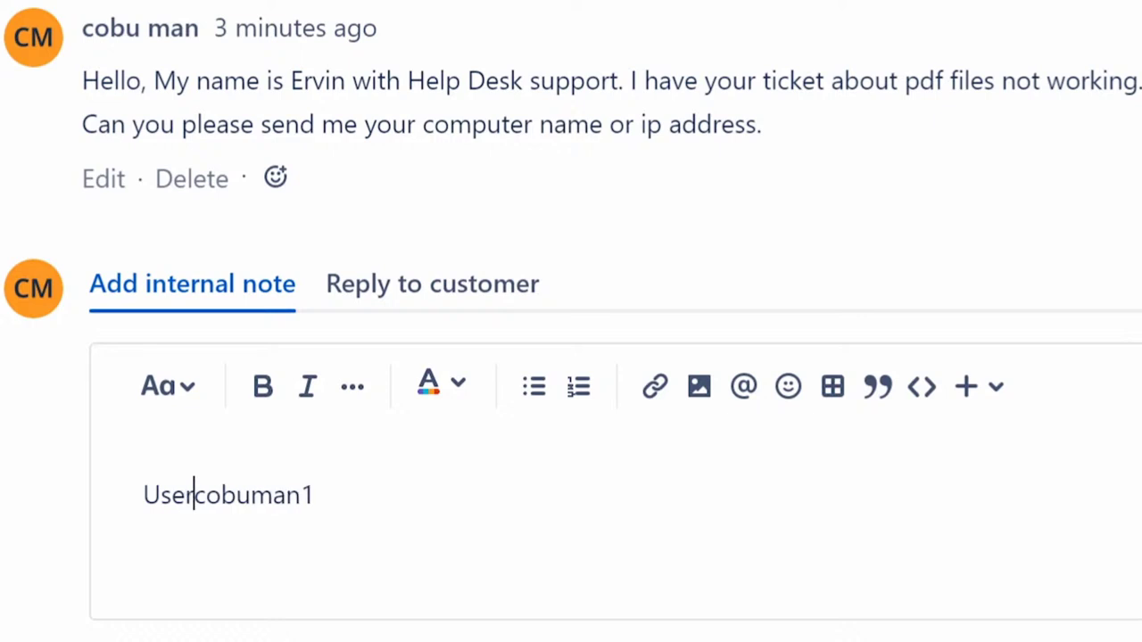
{"action": "type", "text": "s pc na"}
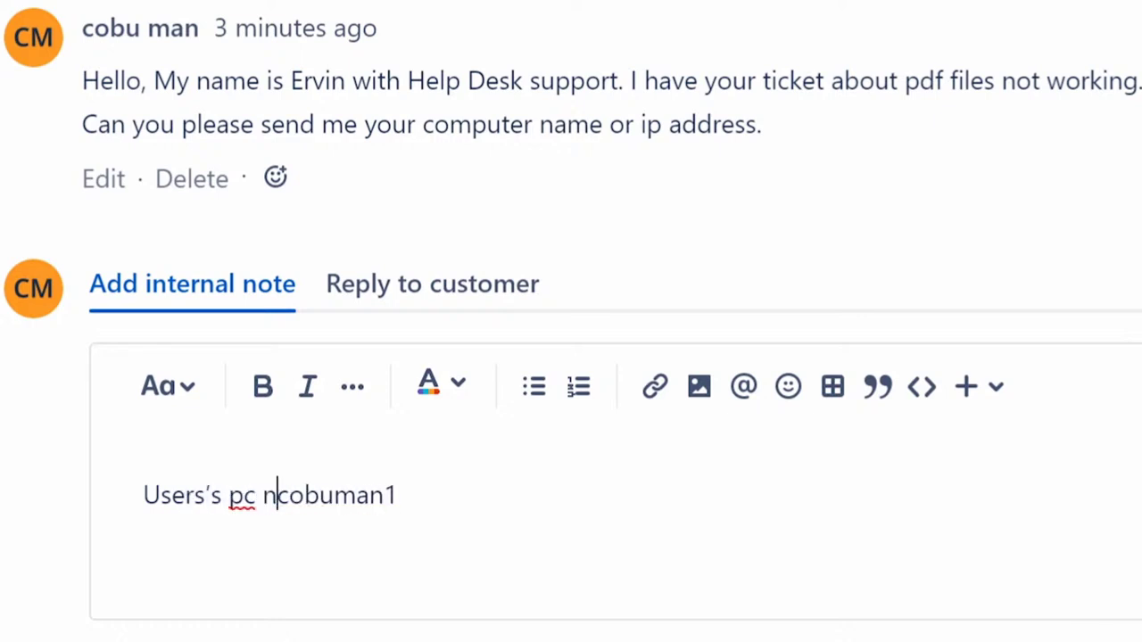
{"action": "type", "text": "me is"}
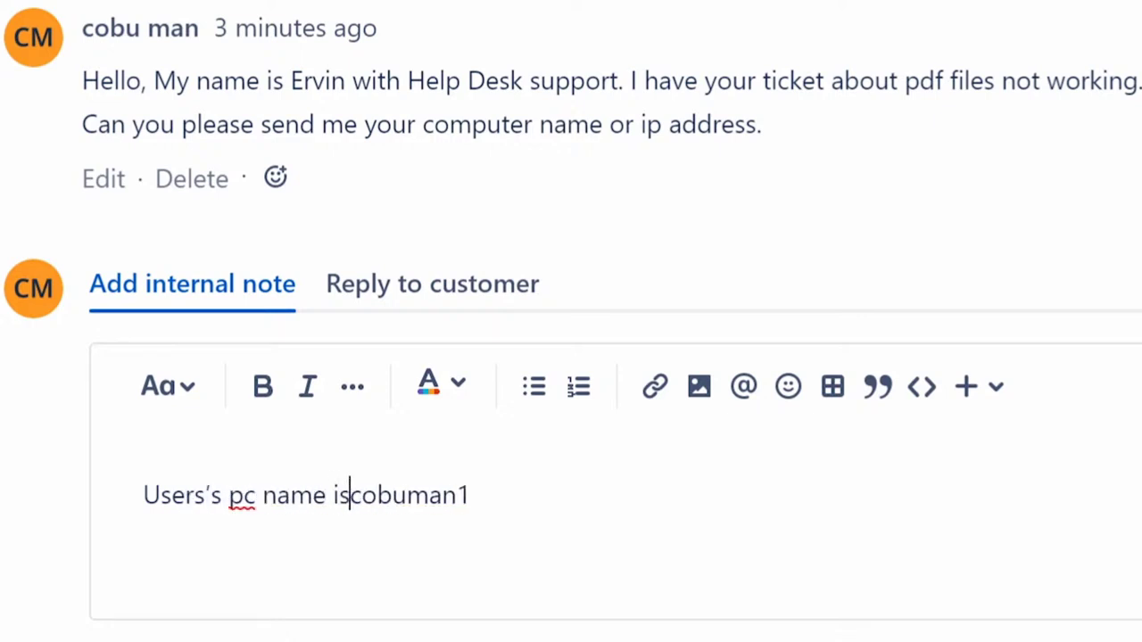
{"action": "left_click", "coordinate": [366, 495]}
{"action": "left_click", "coordinate": [476, 495]}
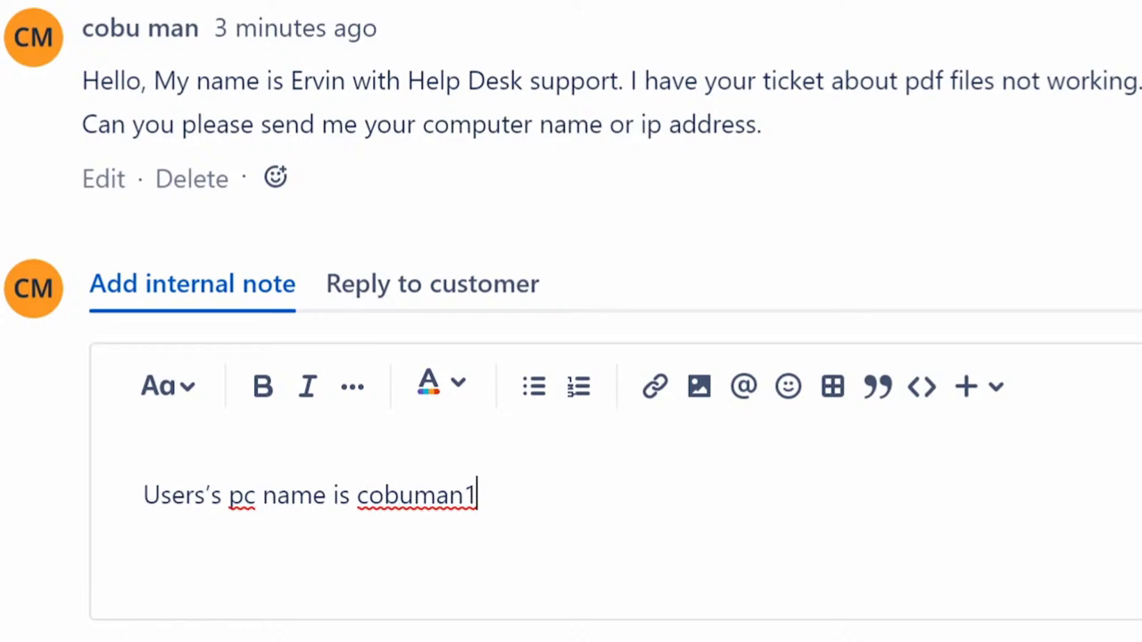
{"action": "type", "text": "."}
Post the PC-name internal note, then try a Windows search for 'adobe' on the remote PC.
{"action": "left_click", "coordinate": [158, 635]}
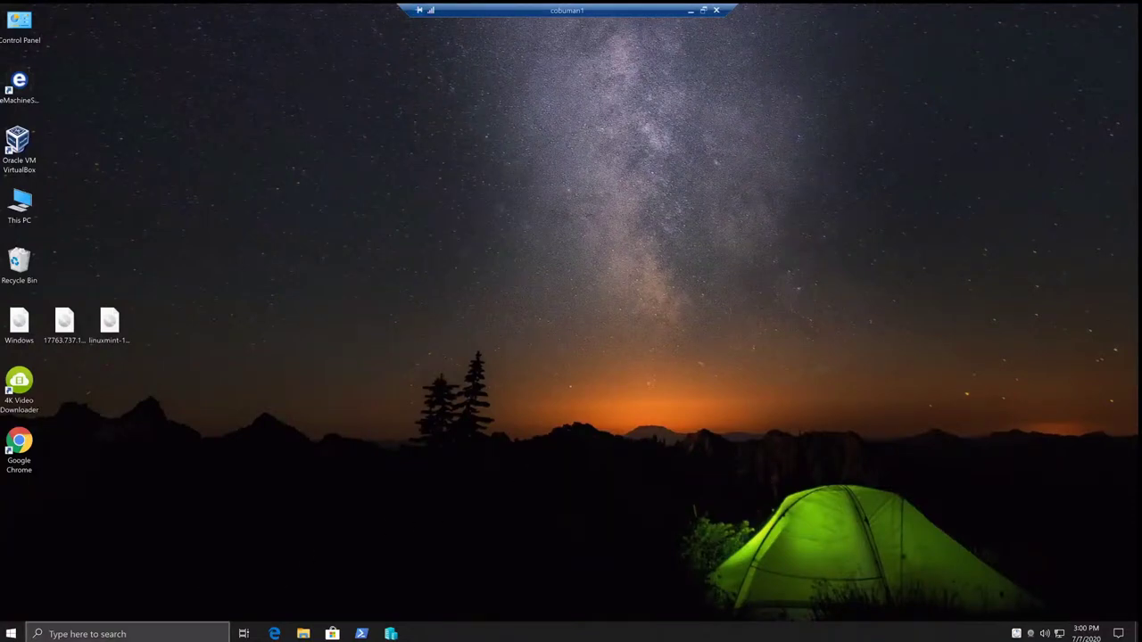
{"action": "left_click", "coordinate": [125, 633]}
{"action": "type", "text": "adobe"}
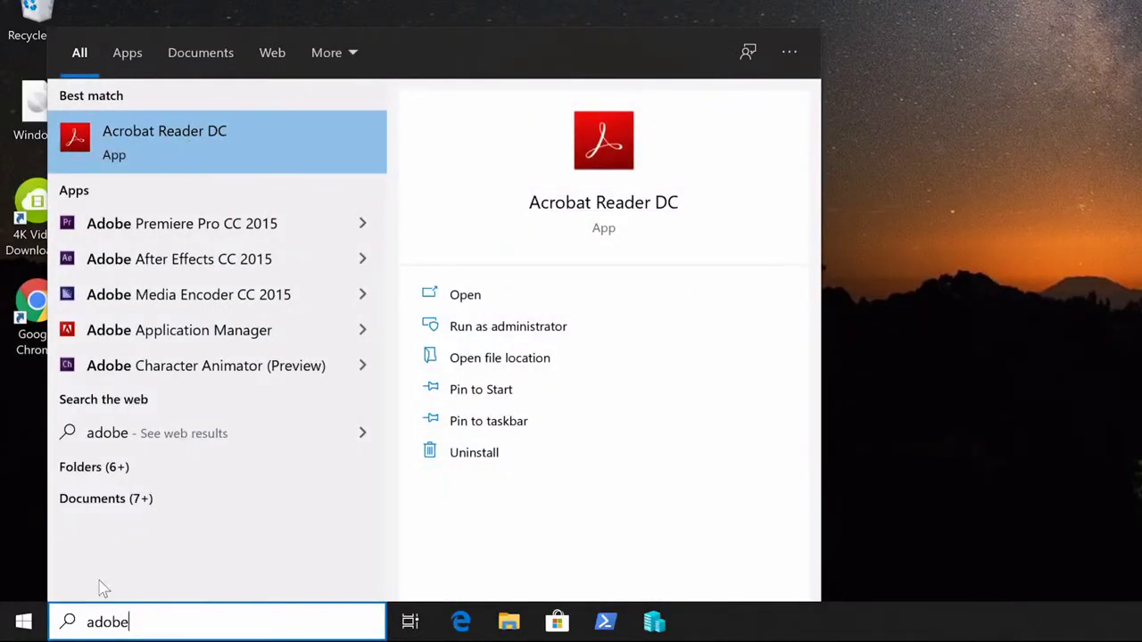
{"action": "left_click", "coordinate": [24, 624]}
{"action": "left_click", "coordinate": [25, 624]}
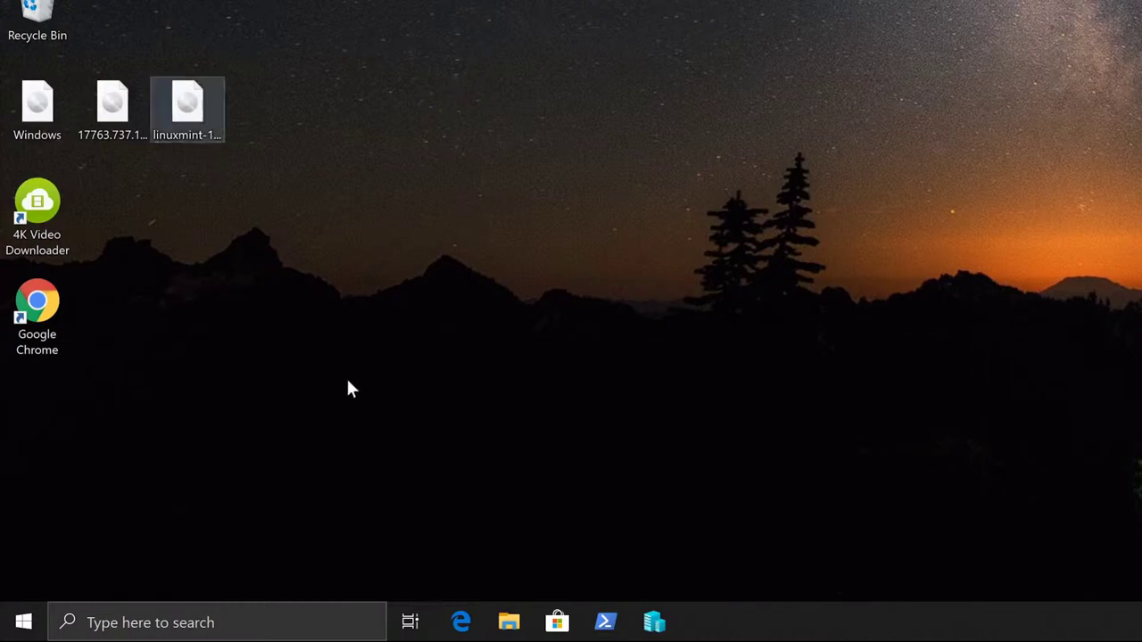
Set Adobe Acrobat Reader DC as the default app for .pdf in Choose default apps by file type.
{"action": "left_click", "coordinate": [214, 622]}
{"action": "type", "text": "file"}
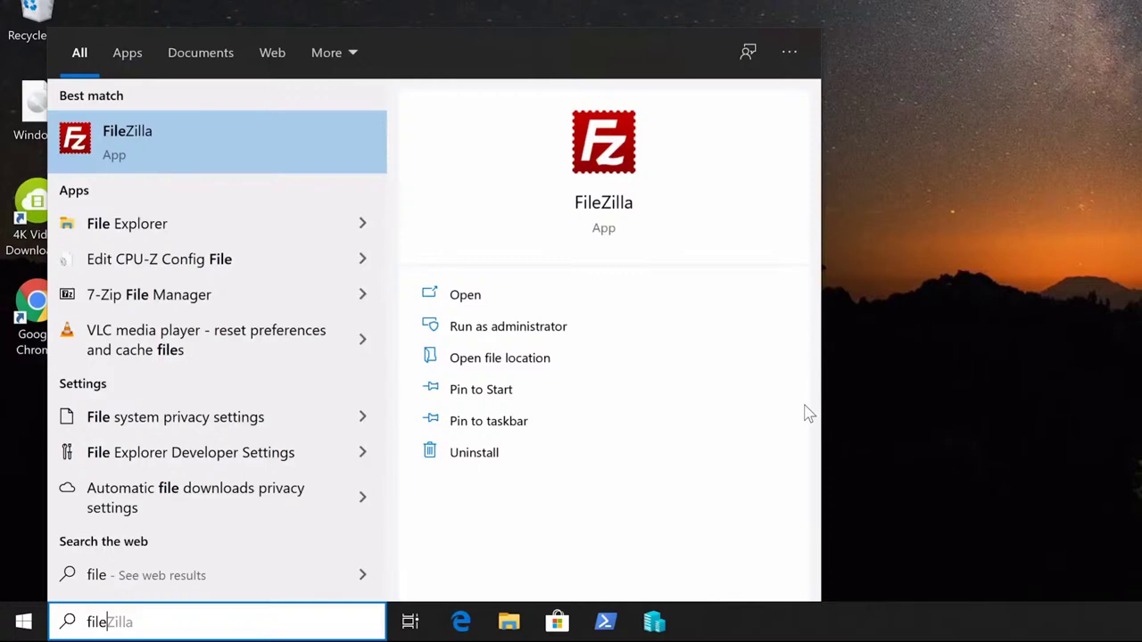
{"action": "type", "text": " asso"}
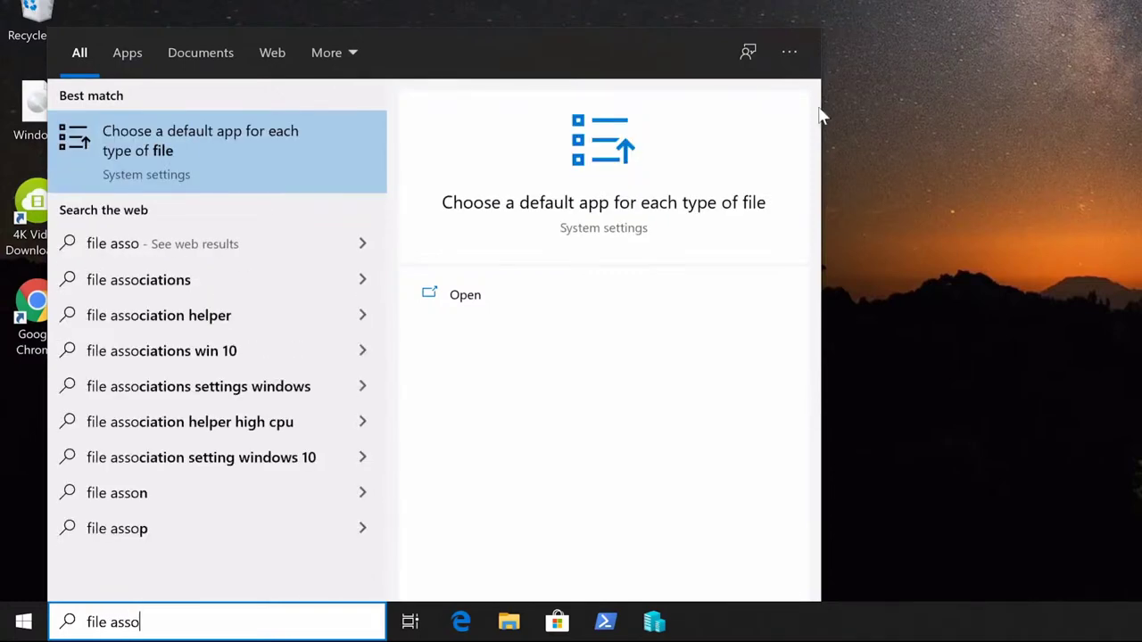
{"action": "left_click", "coordinate": [222, 154]}
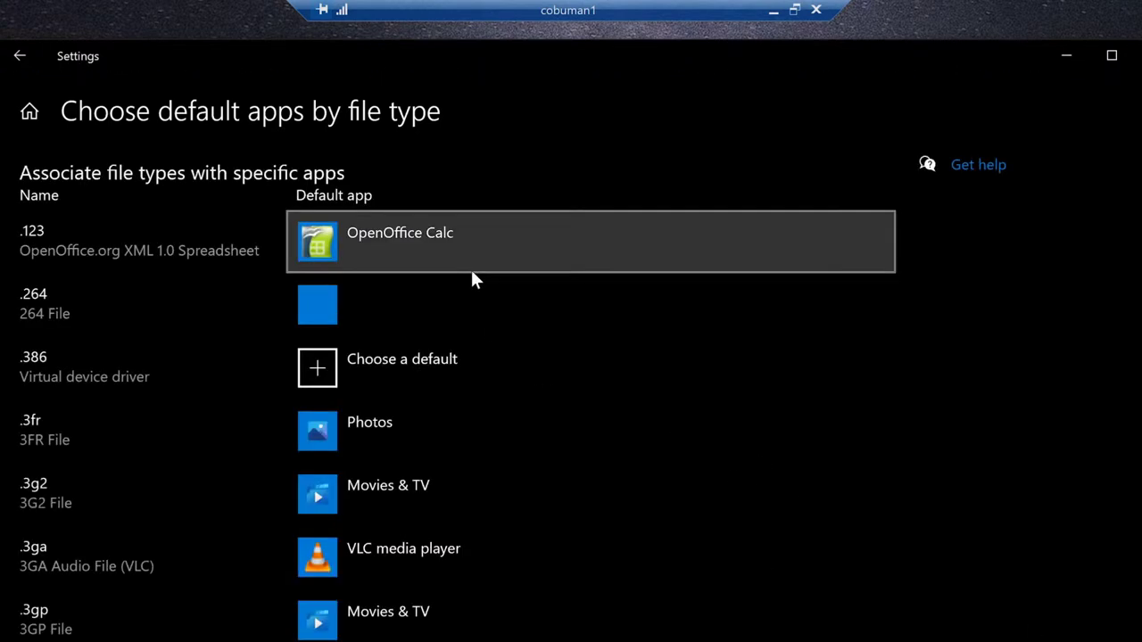
{"action": "scroll", "coordinate": [471, 272], "scroll_direction": "down", "scroll_amount": 3}
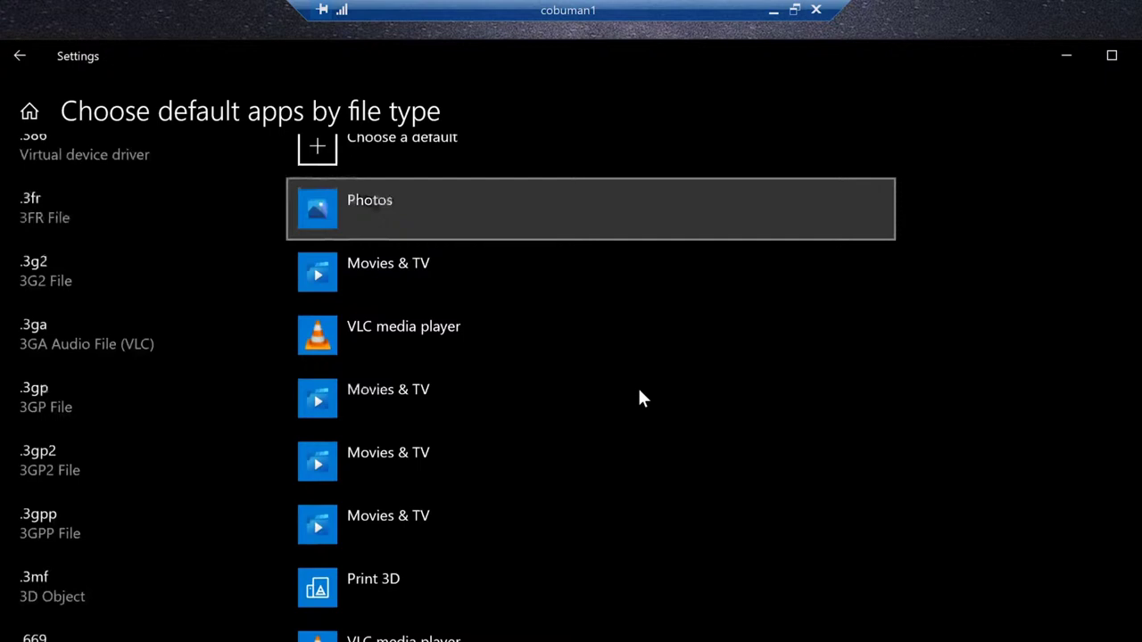
{"action": "scroll", "coordinate": [638, 393], "scroll_direction": "down", "scroll_amount": 15}
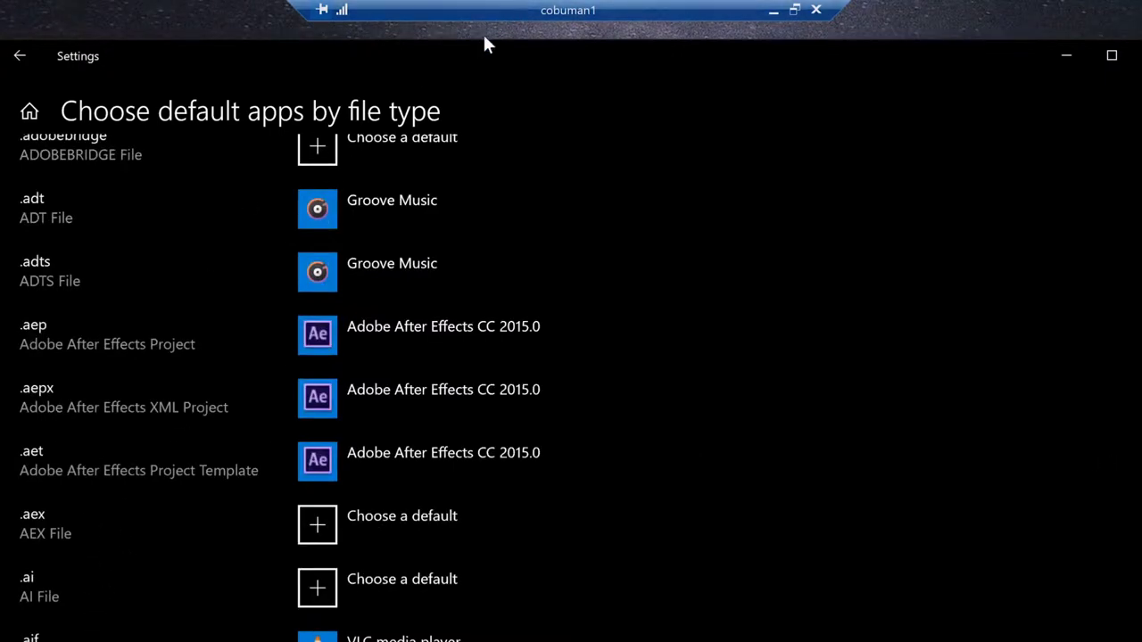
{"action": "left_click_drag", "start_coordinate": [495, 51], "coordinate": [641, 39]}
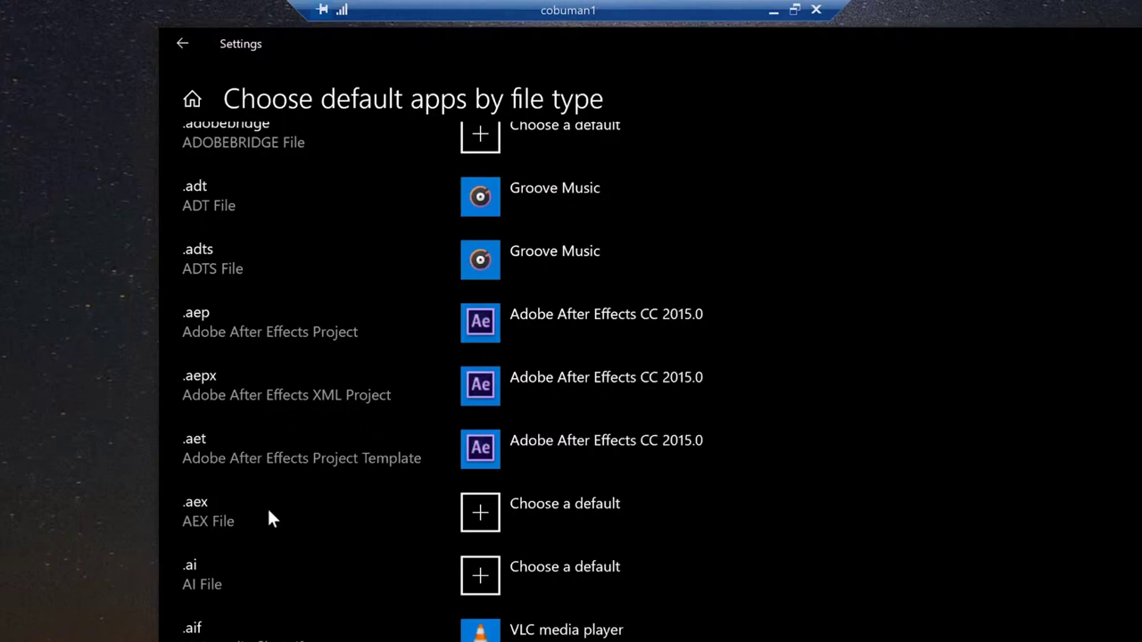
{"action": "scroll", "coordinate": [268, 514], "scroll_direction": "down", "scroll_amount": 12}
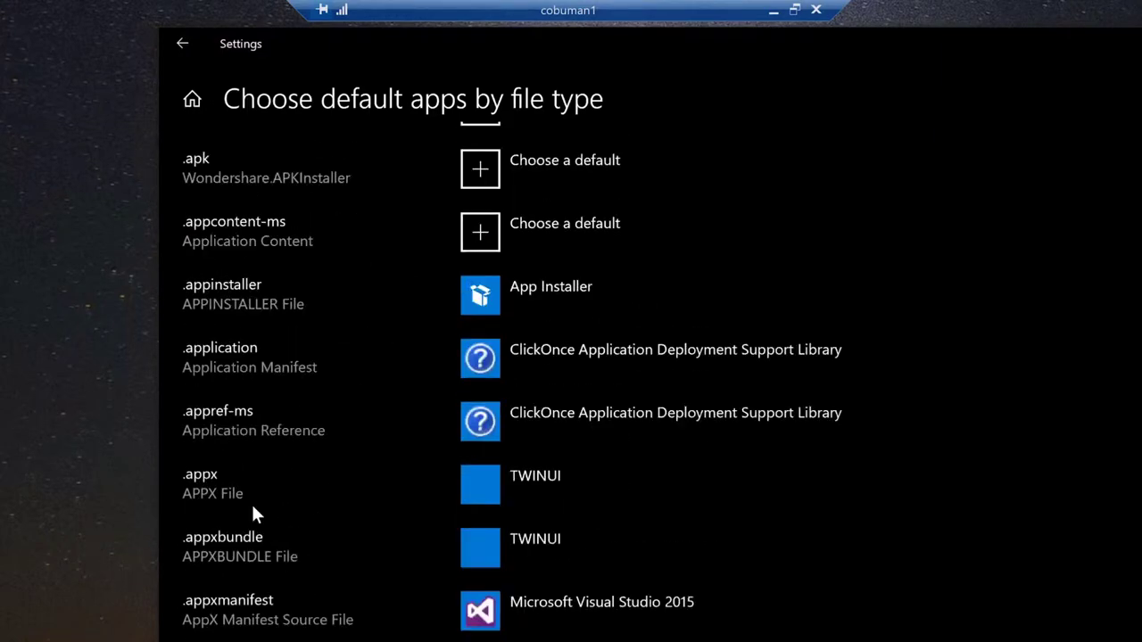
{"action": "scroll", "coordinate": [251, 514], "scroll_direction": "down", "scroll_amount": 15}
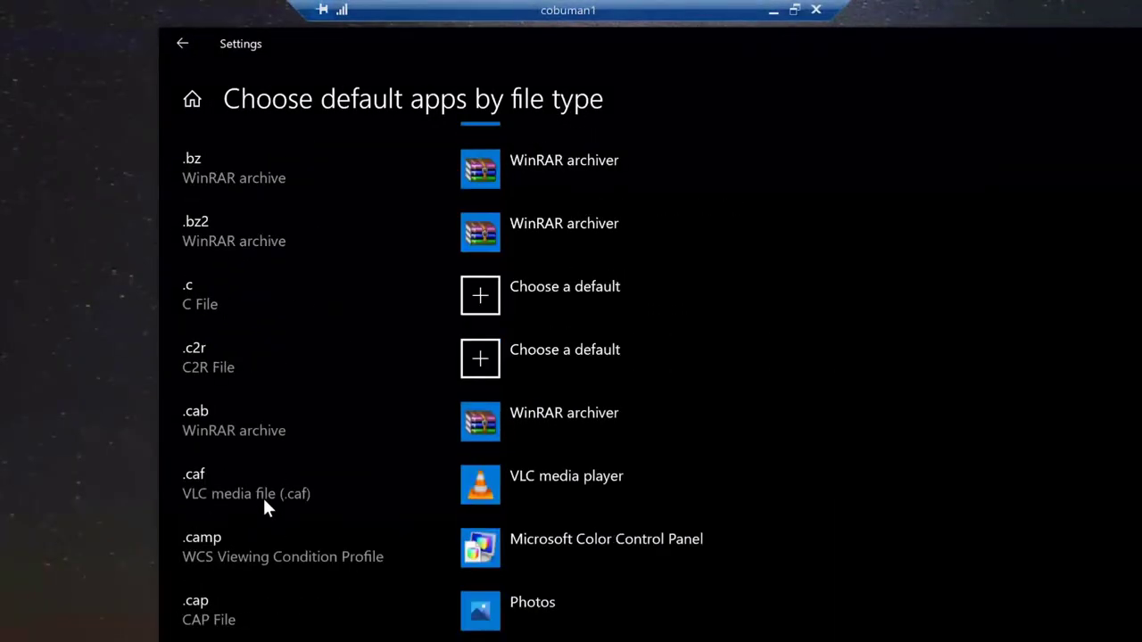
{"action": "scroll", "coordinate": [264, 508], "scroll_direction": "down", "scroll_amount": 5}
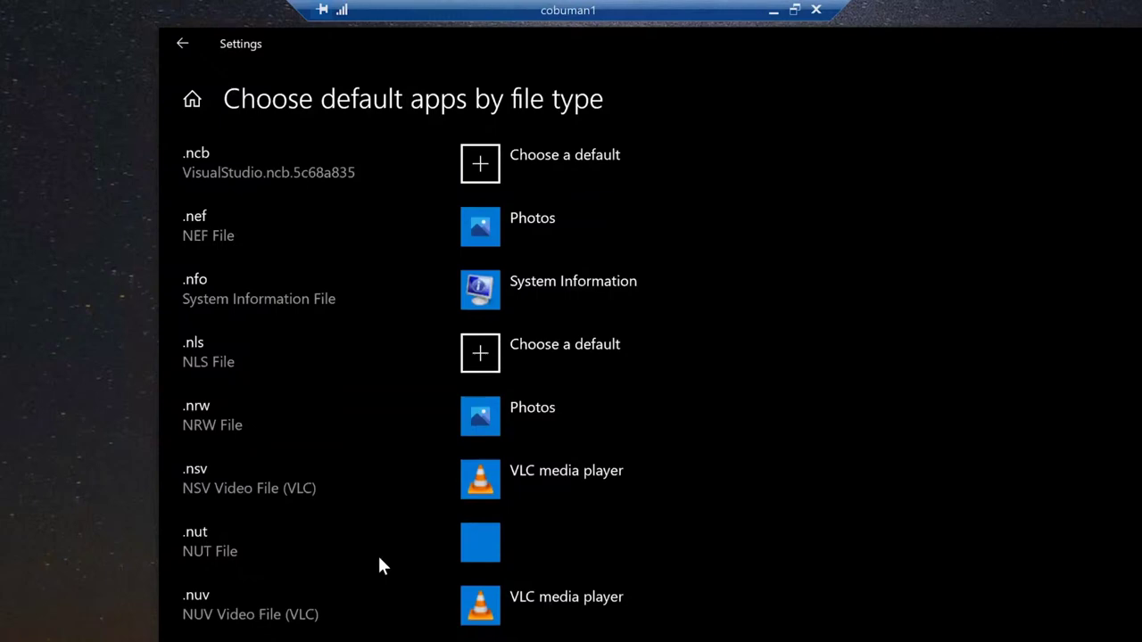
{"action": "scroll", "coordinate": [377, 566], "scroll_direction": "down", "scroll_amount": 4}
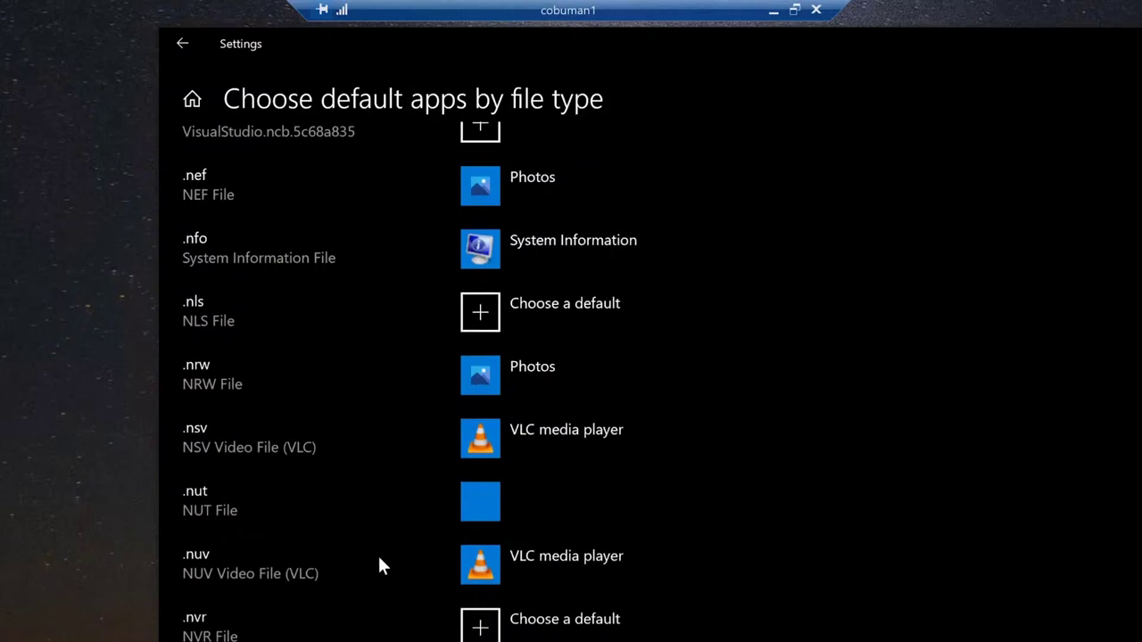
{"action": "scroll", "coordinate": [378, 565], "scroll_direction": "down", "scroll_amount": 10}
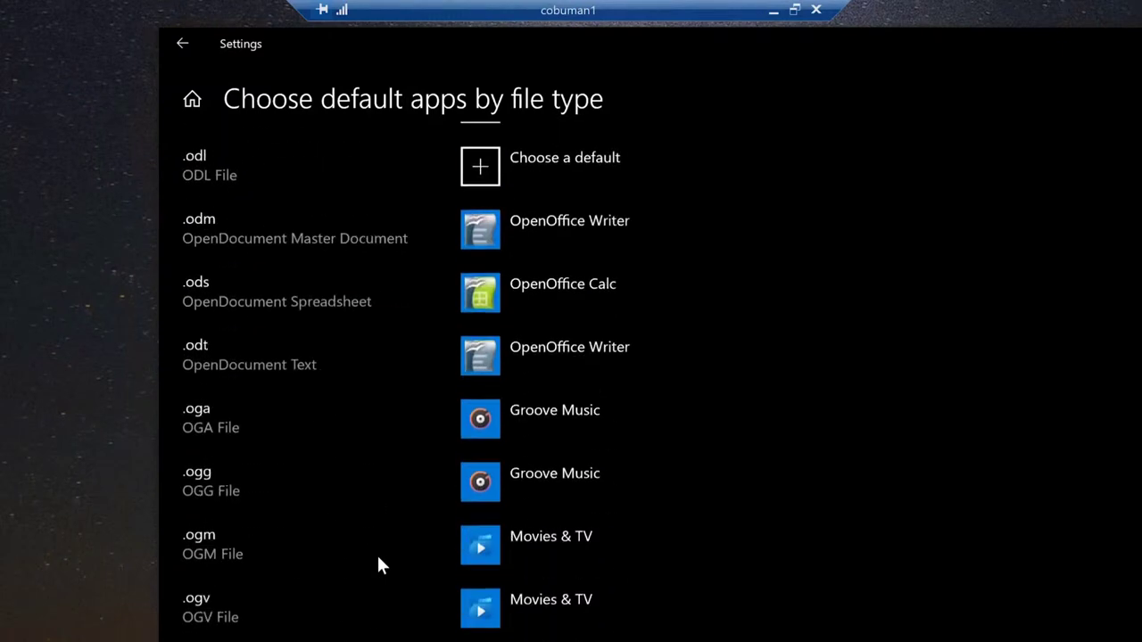
{"action": "scroll", "coordinate": [375, 561], "scroll_direction": "down", "scroll_amount": 8}
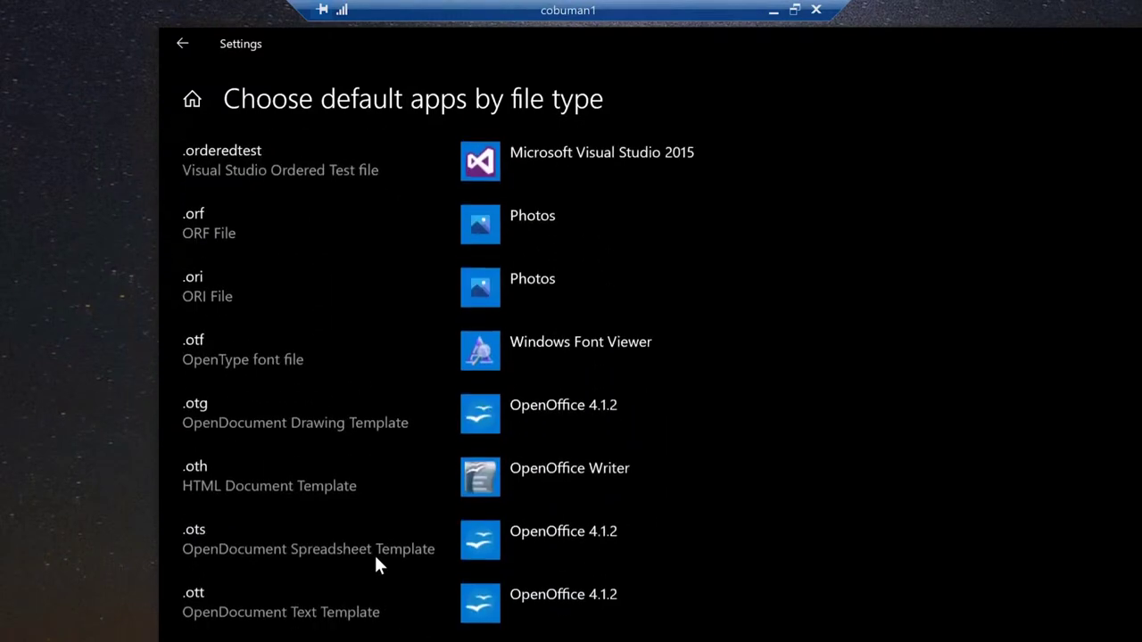
{"action": "scroll", "coordinate": [379, 566], "scroll_direction": "down", "scroll_amount": 3}
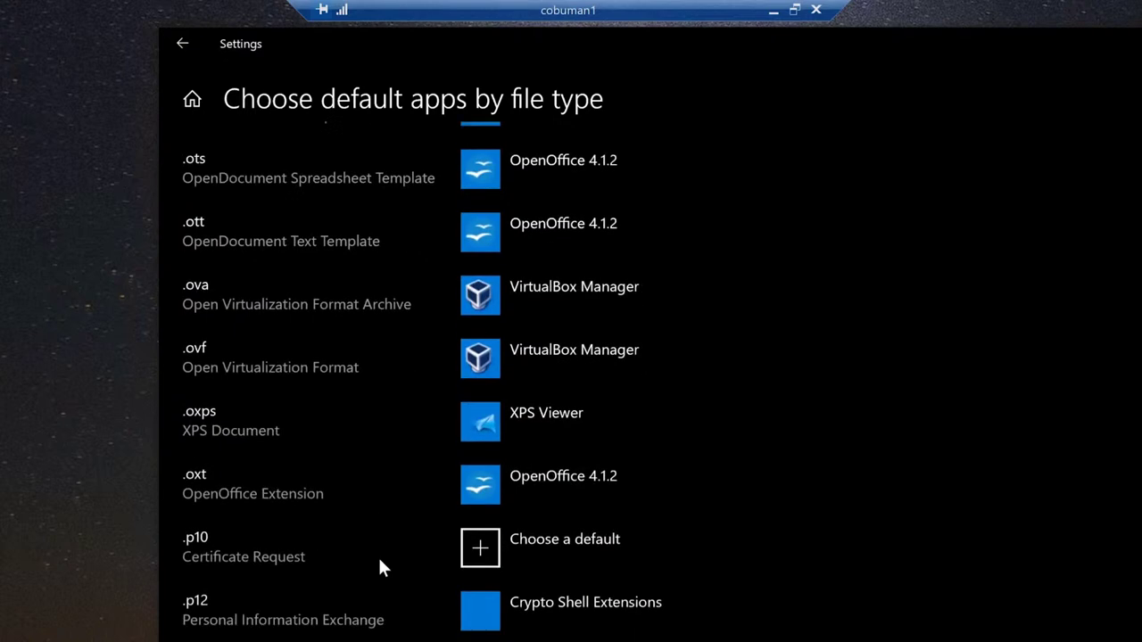
{"action": "scroll", "coordinate": [379, 562], "scroll_direction": "down", "scroll_amount": 2}
{"action": "scroll", "coordinate": [379, 562], "scroll_direction": "down", "scroll_amount": 4}
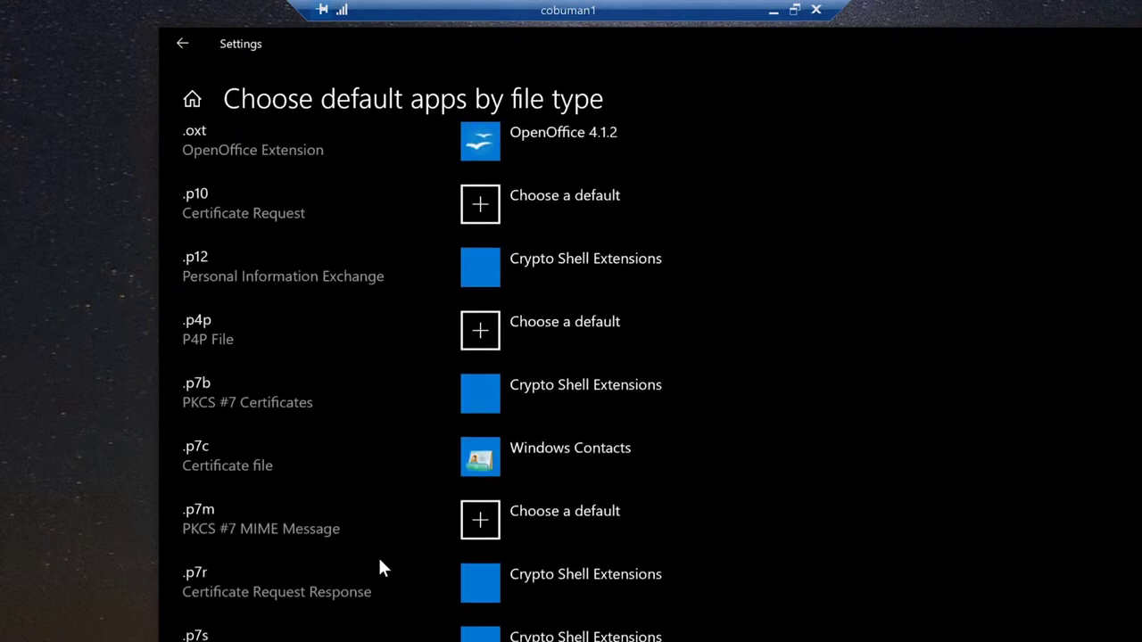
{"action": "scroll", "coordinate": [379, 563], "scroll_direction": "down", "scroll_amount": 6}
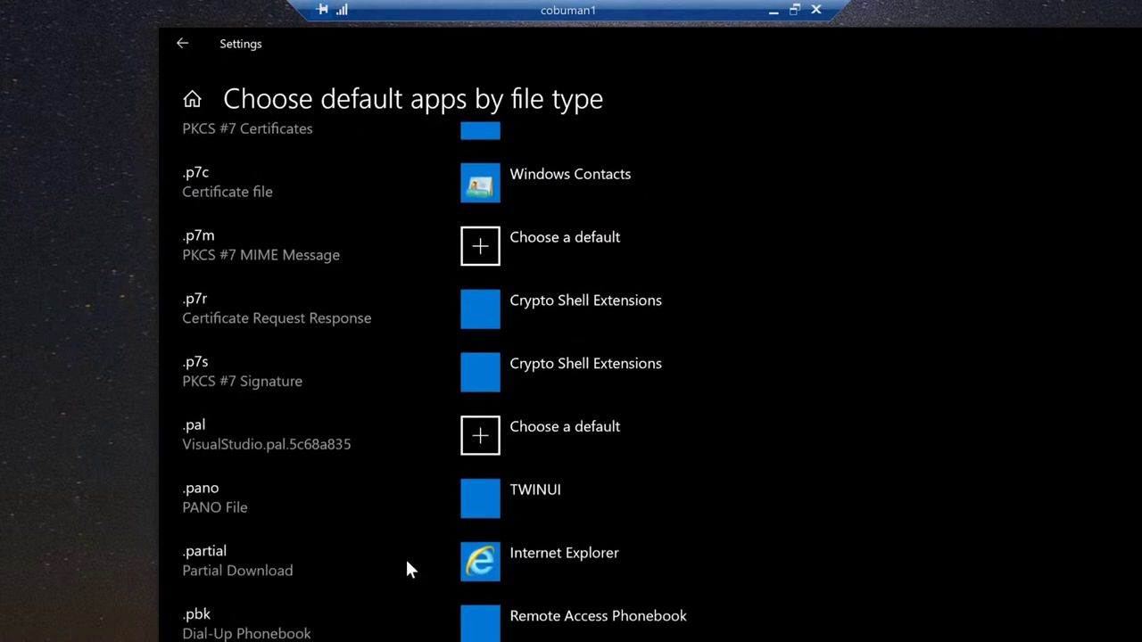
{"action": "scroll", "coordinate": [313, 596], "scroll_direction": "down", "scroll_amount": 1}
{"action": "scroll", "coordinate": [313, 596], "scroll_direction": "down", "scroll_amount": 1}
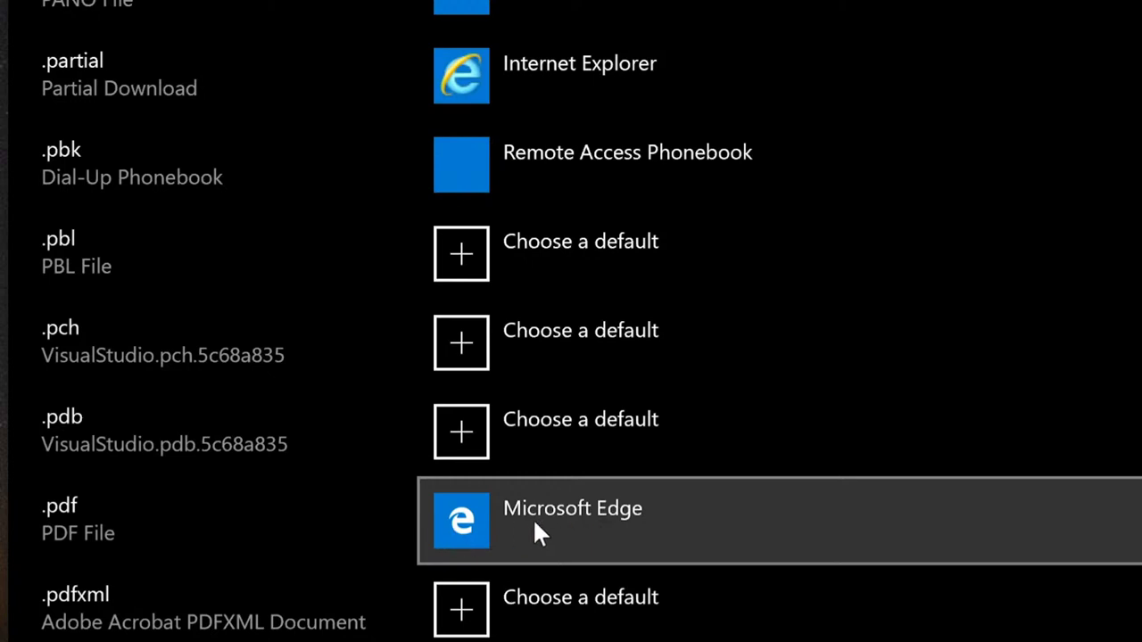
{"action": "left_click", "coordinate": [572, 524]}
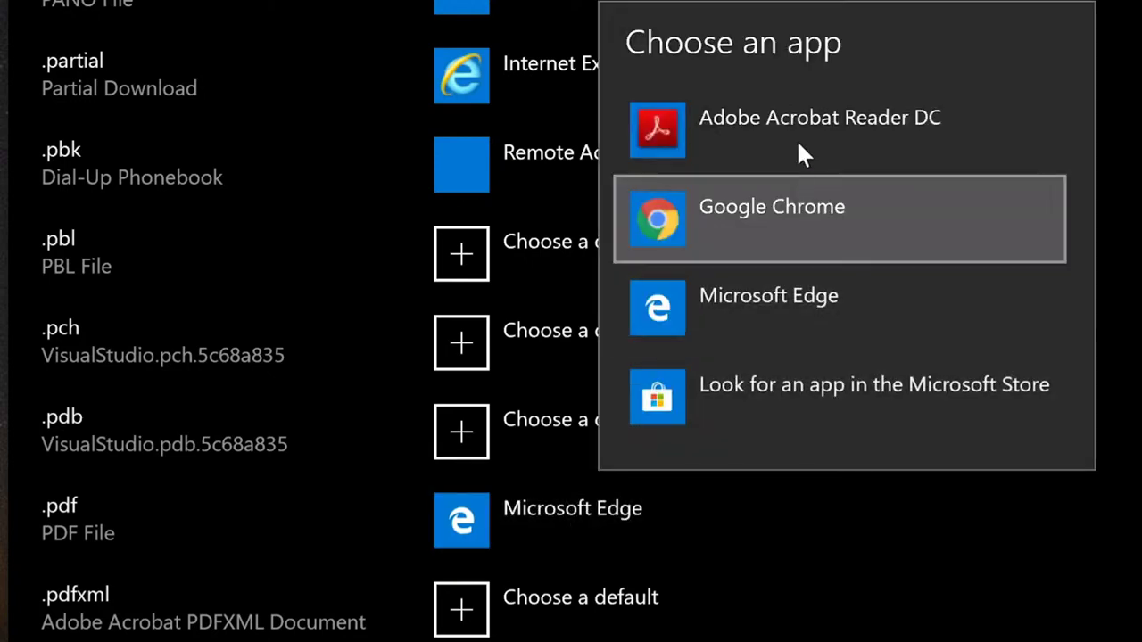
{"action": "left_click", "coordinate": [812, 132]}
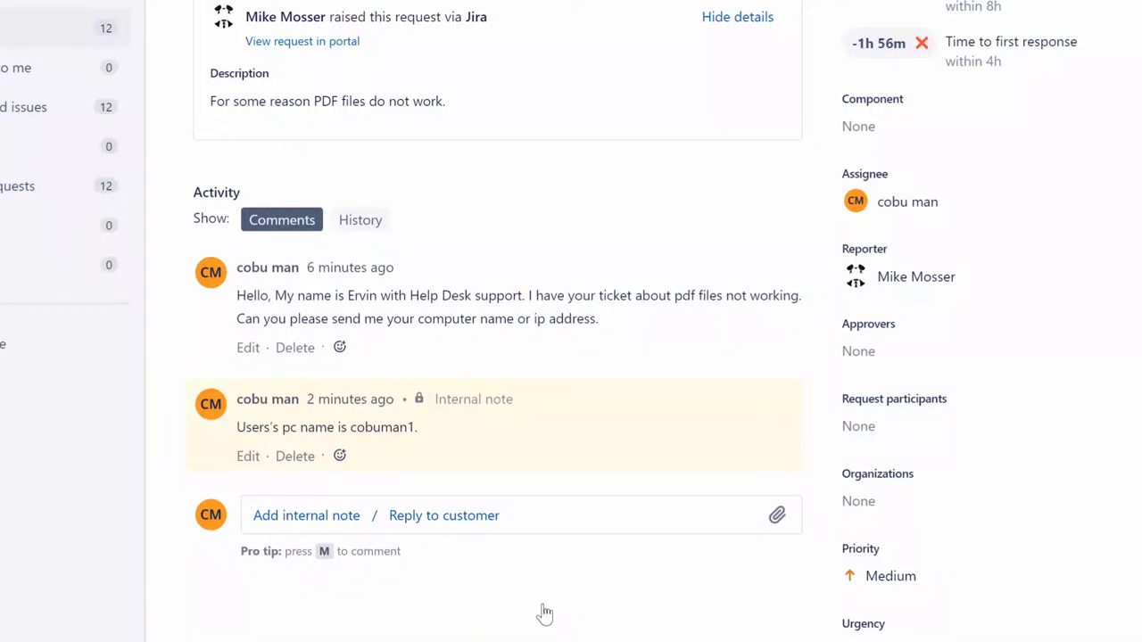
Save an internal note 'Changed file association to resolve .pdf issues.' signed with the agent's name.
{"action": "key", "text": "m"}
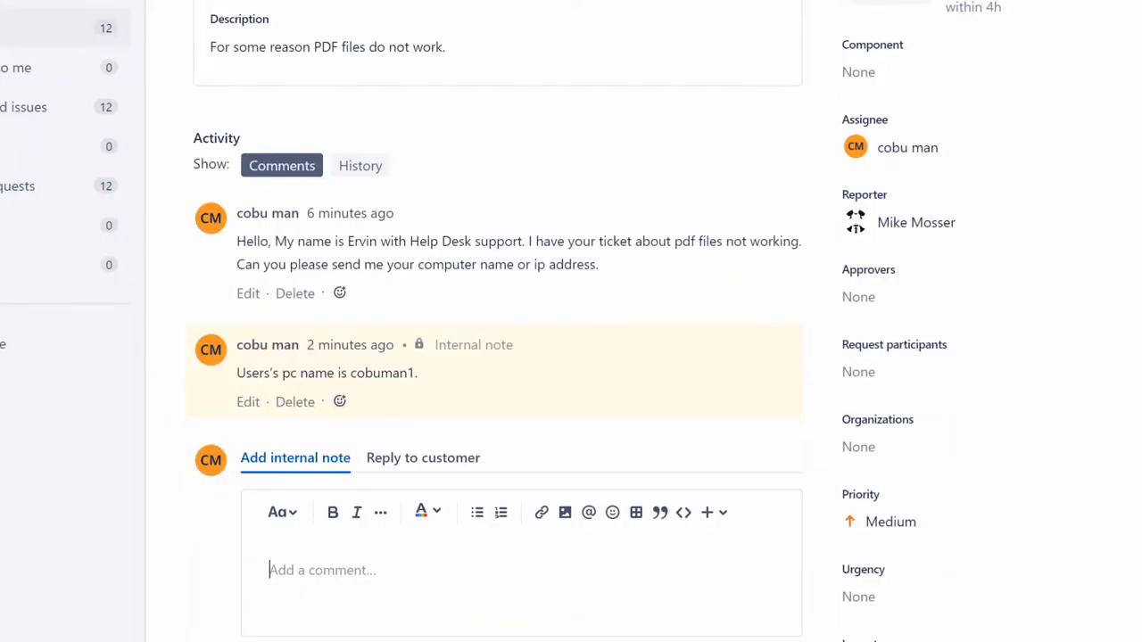
{"action": "type", "text": "Chang"}
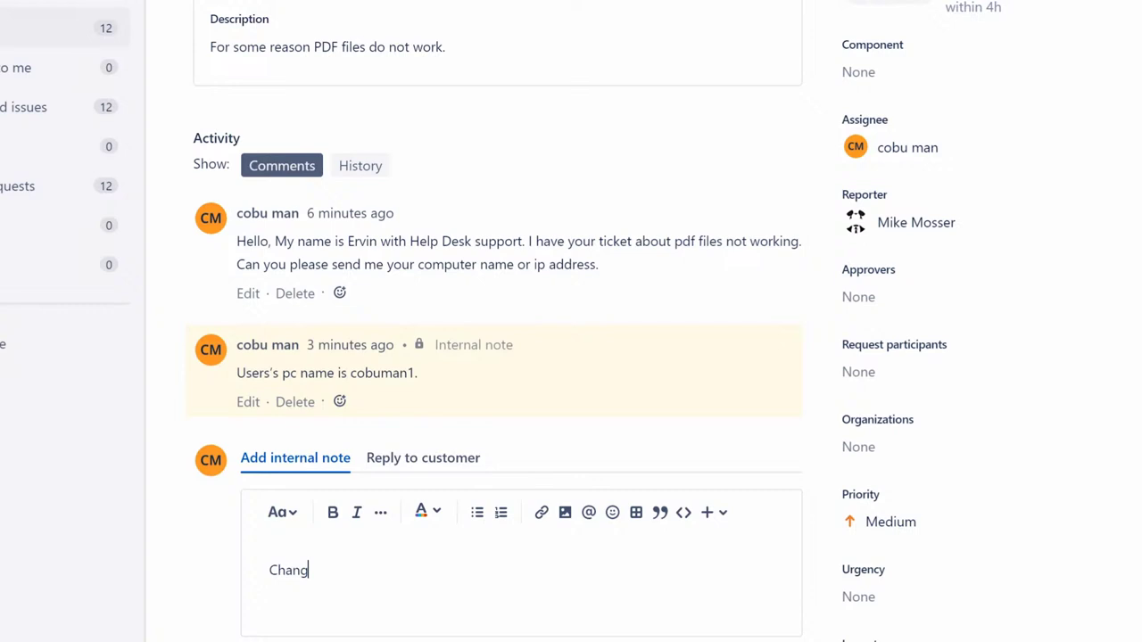
{"action": "type", "text": "ed file associ"}
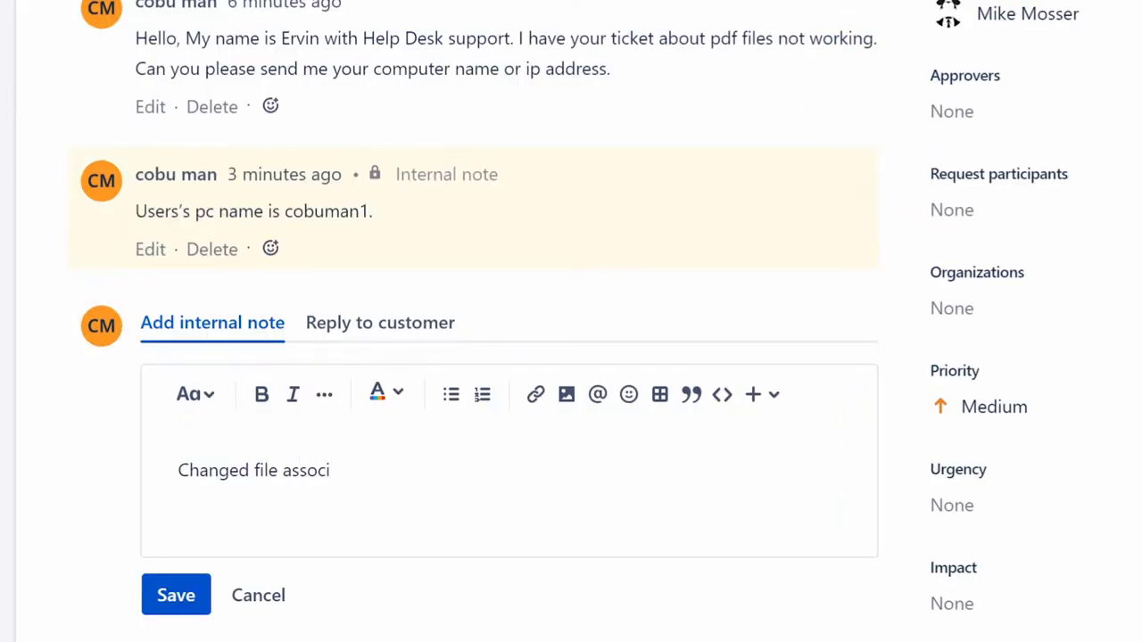
{"action": "type", "text": "taion"}
{"action": "right_click", "coordinate": [347, 470]}
{"action": "left_click", "coordinate": [464, 158]}
{"action": "type", "text": "to allow p"}
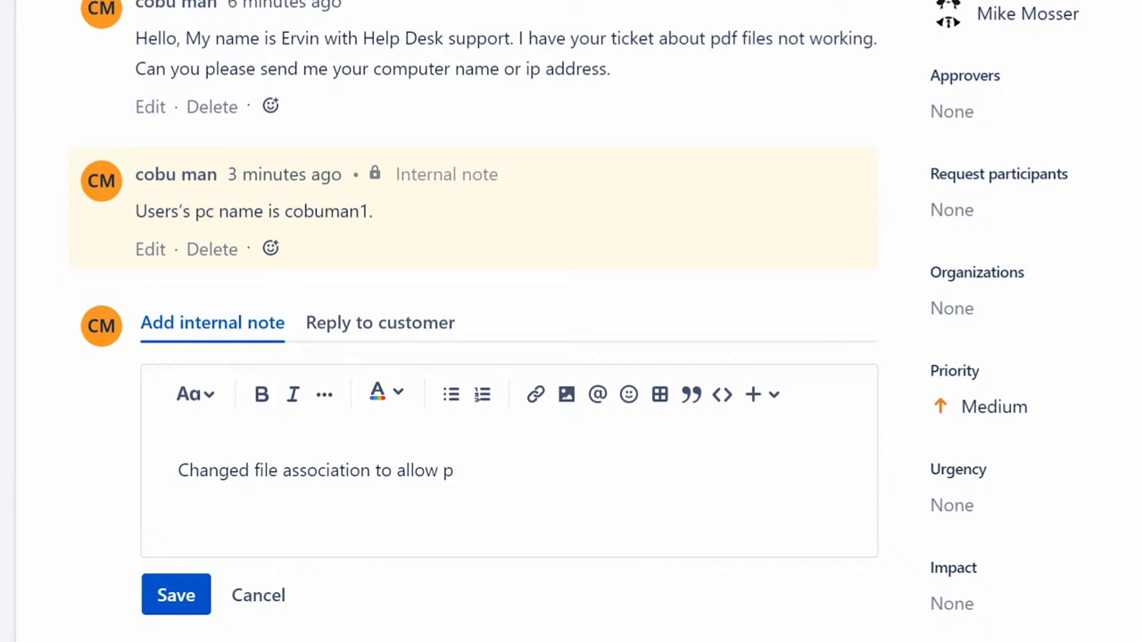
{"action": "key", "text": "BackSpace"}
{"action": "key", "text": "BackSpace"}
{"action": "key", "text": "BackSpace"}
{"action": "key", "text": "BackSpace"}
{"action": "key", "text": "BackSpace"}
{"action": "key", "text": "BackSpace"}
{"action": "key", "text": "BackSpace"}
{"action": "type", "text": "resolve .pdf"}
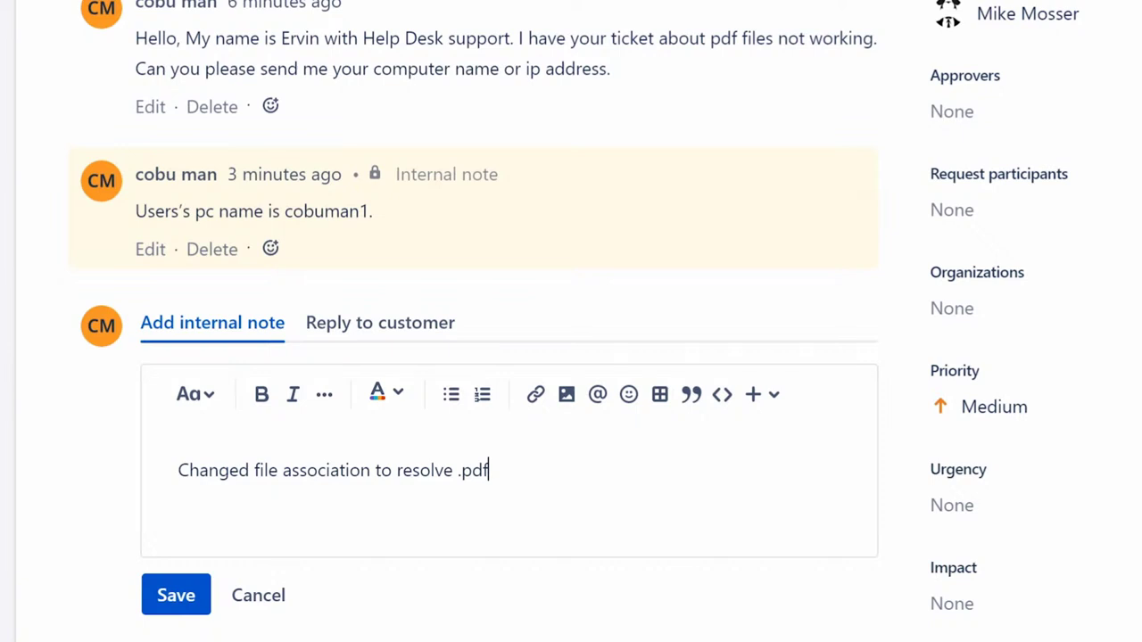
{"action": "type", "text": " issues. Ervin"}
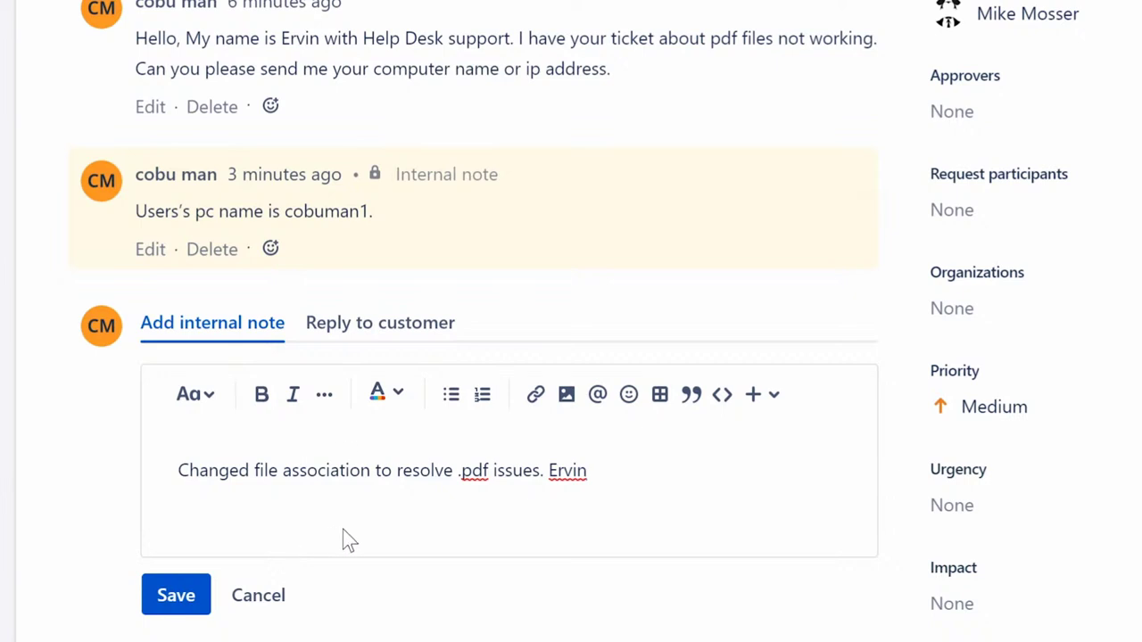
{"action": "left_click", "coordinate": [178, 599]}
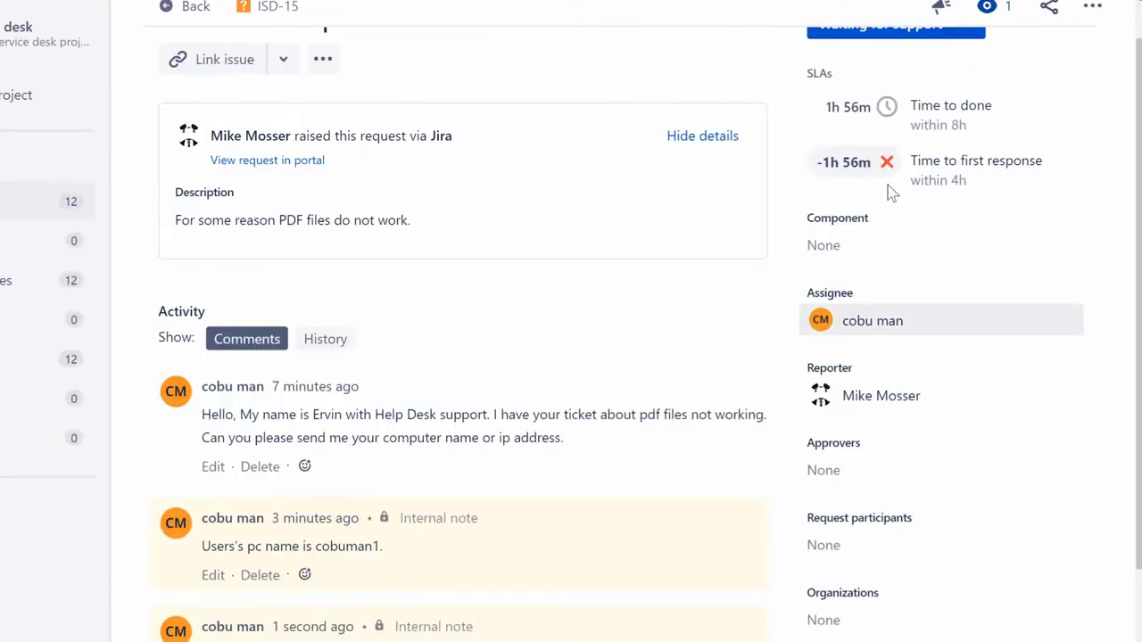
Mark ISD-15 as Complete and return to the queue.
{"action": "scroll", "coordinate": [1012, 241], "scroll_direction": "up", "scroll_amount": 1}
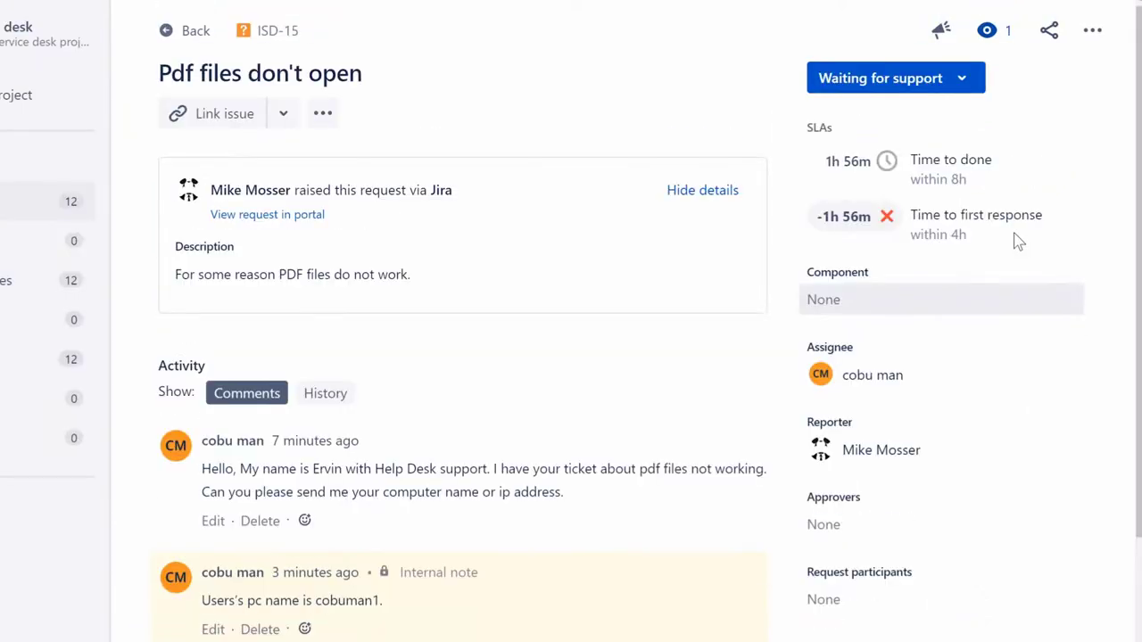
{"action": "left_click", "coordinate": [914, 89]}
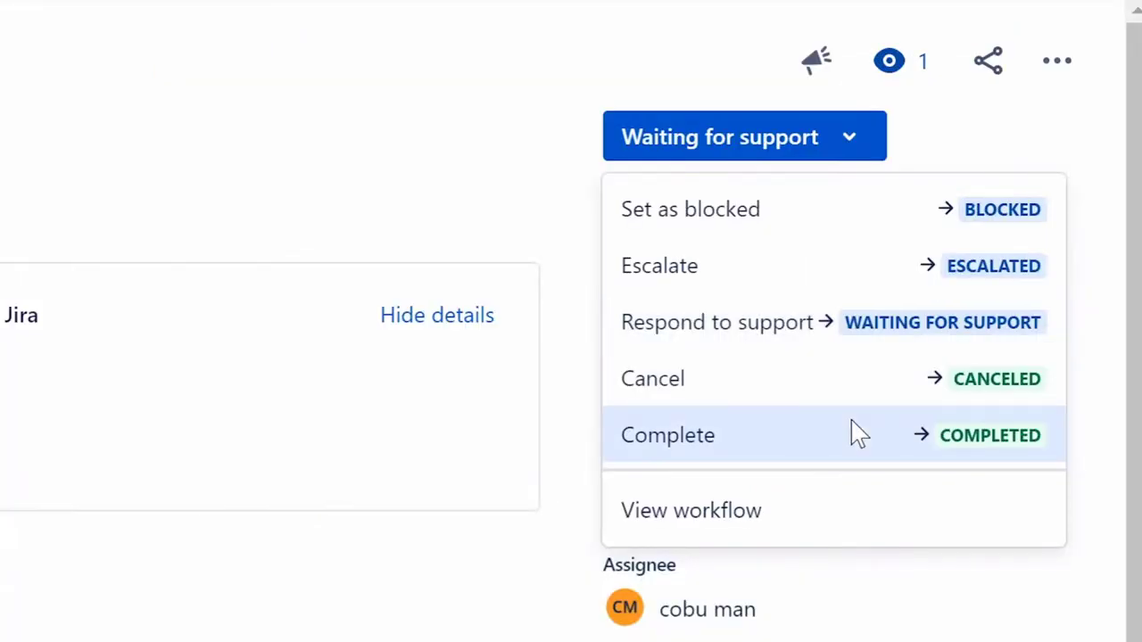
{"action": "left_click", "coordinate": [856, 434]}
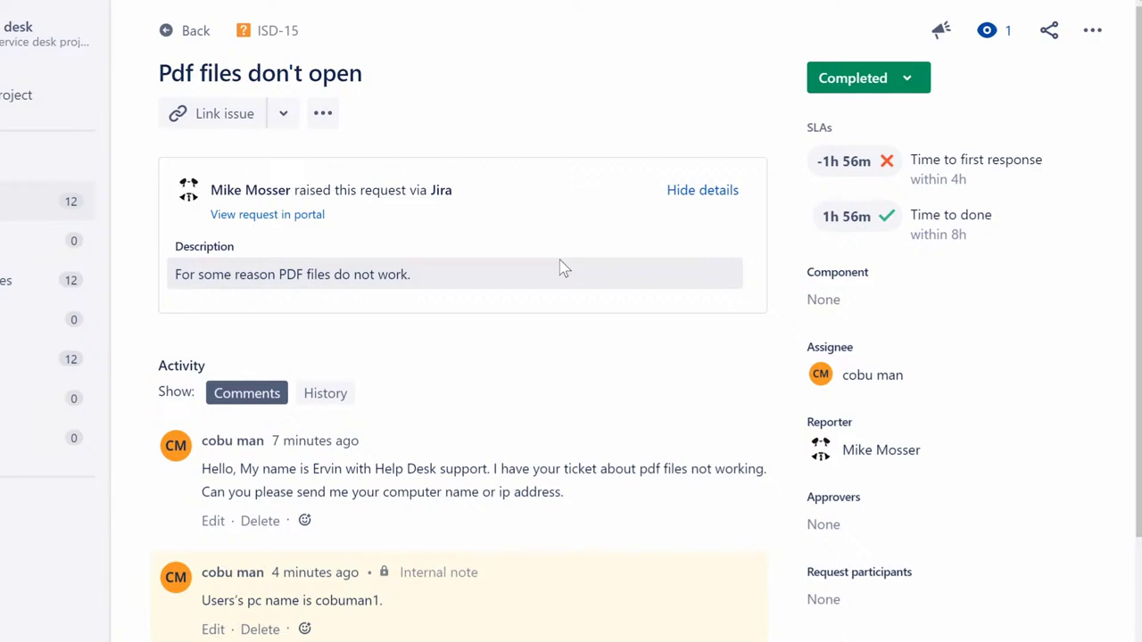
{"action": "left_click", "coordinate": [196, 36]}
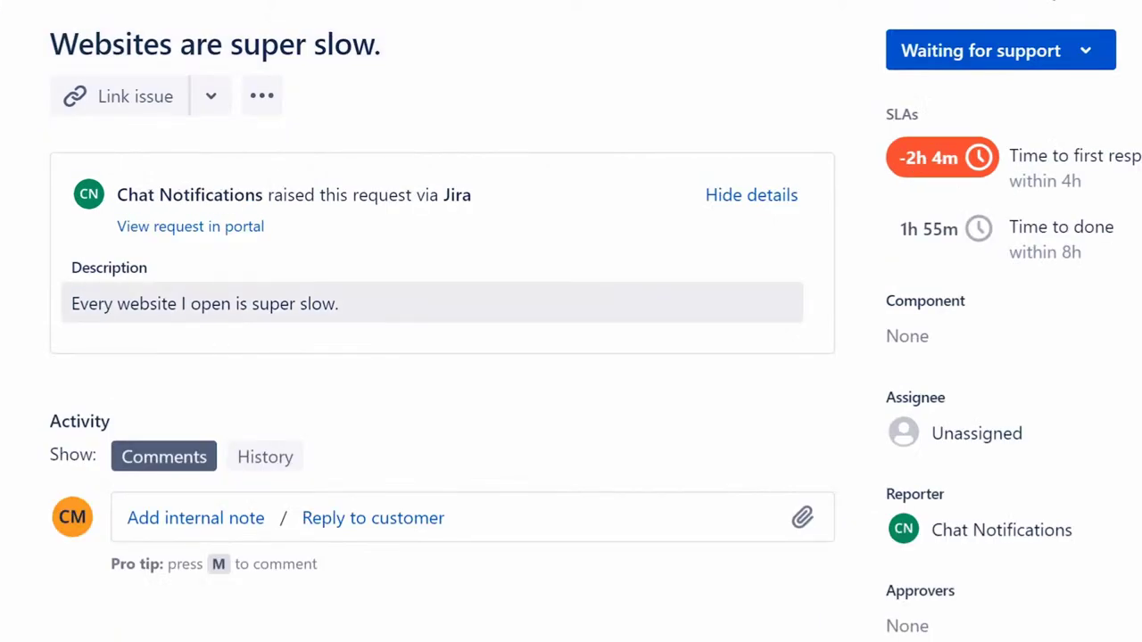
Assign 'Websites are super slow.' to yourself and cancel the description edit unchanged.
{"action": "left_click", "coordinate": [334, 308]}
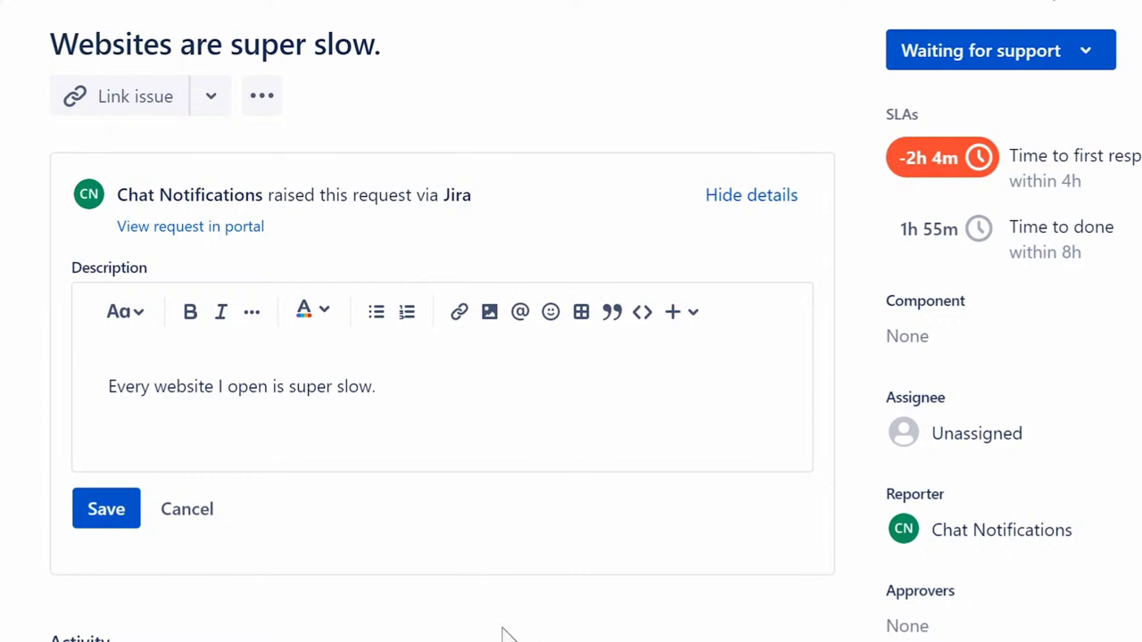
{"action": "left_click", "coordinate": [1037, 445]}
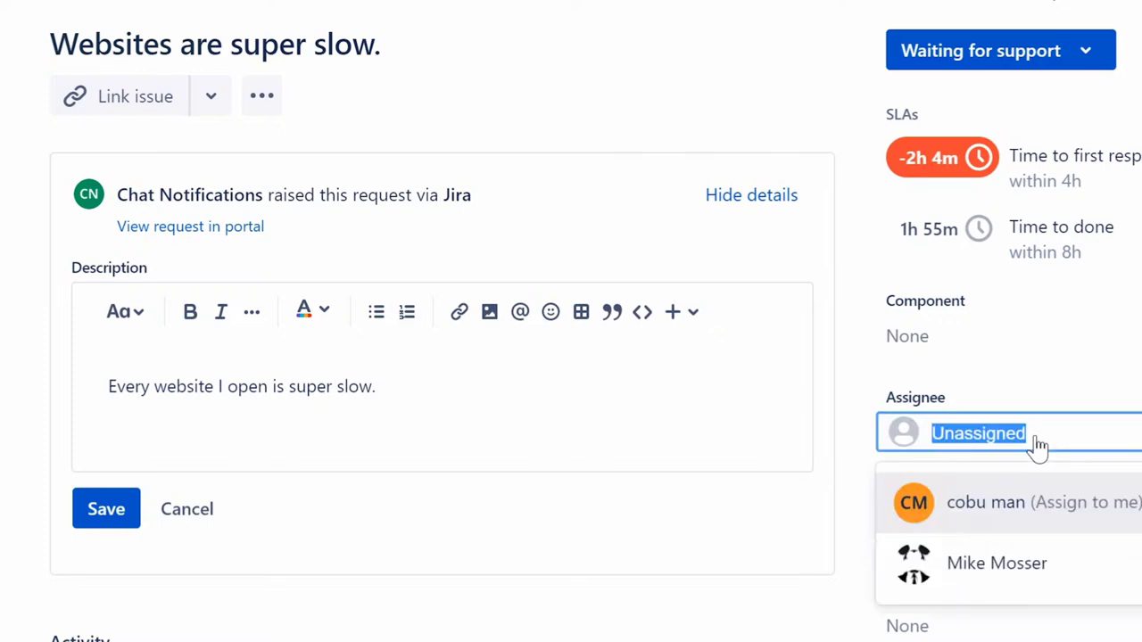
{"action": "left_click", "coordinate": [1068, 516]}
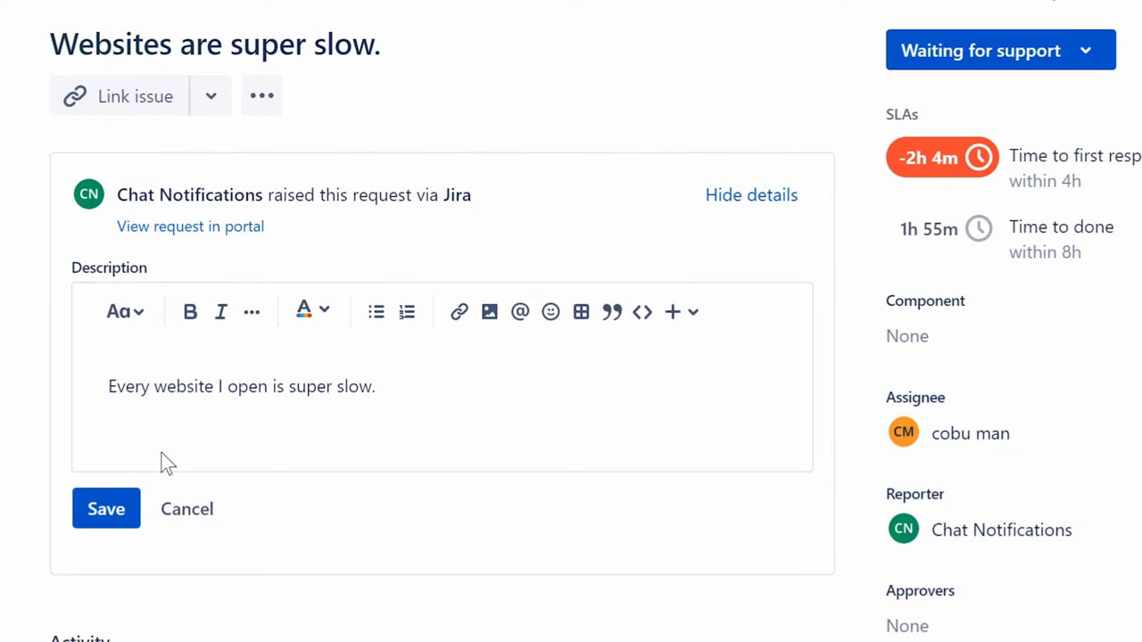
{"action": "left_click", "coordinate": [207, 524]}
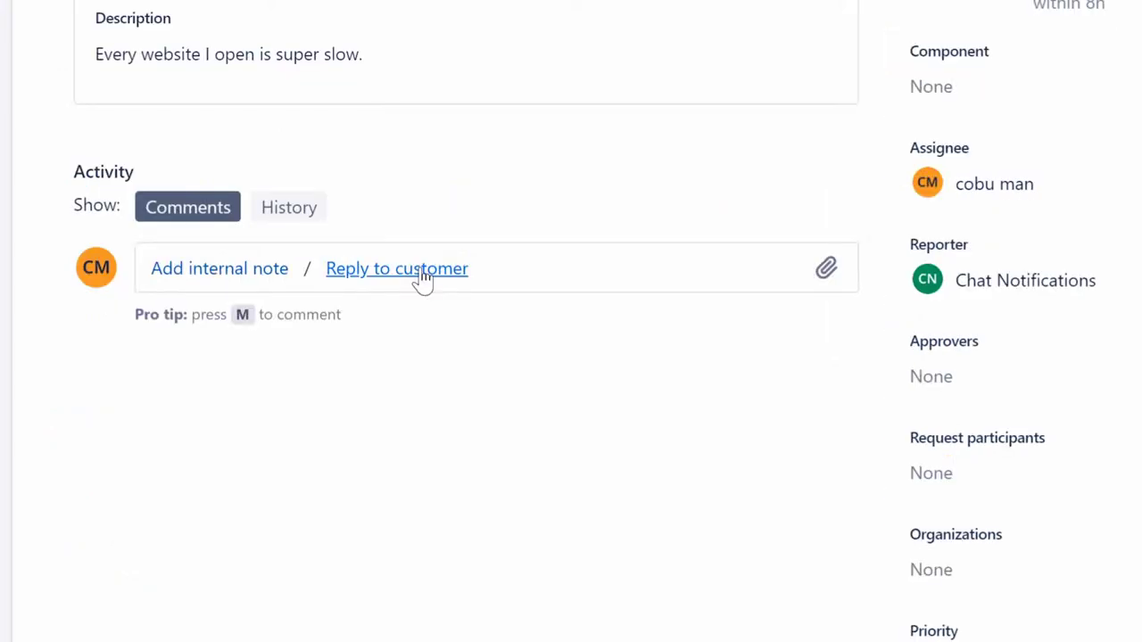
Reply offering help with the slow website issue and asking for the PC name or IP address.
{"action": "left_click", "coordinate": [423, 270]}
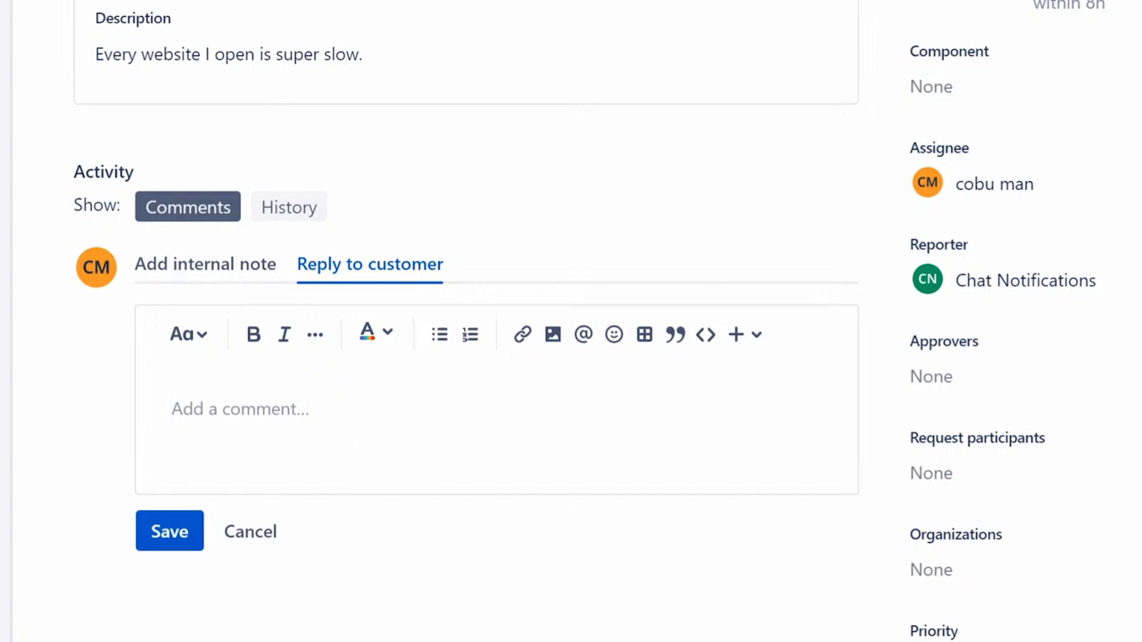
{"action": "type", "text": "Hel"}
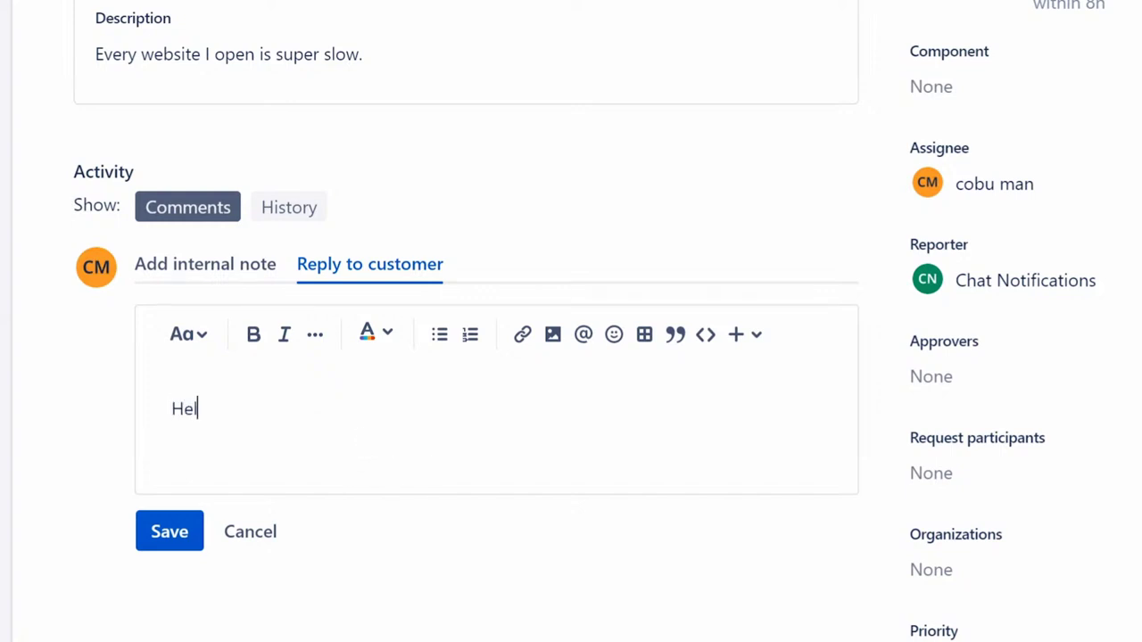
{"action": "type", "text": "lo, my name is Ervin"}
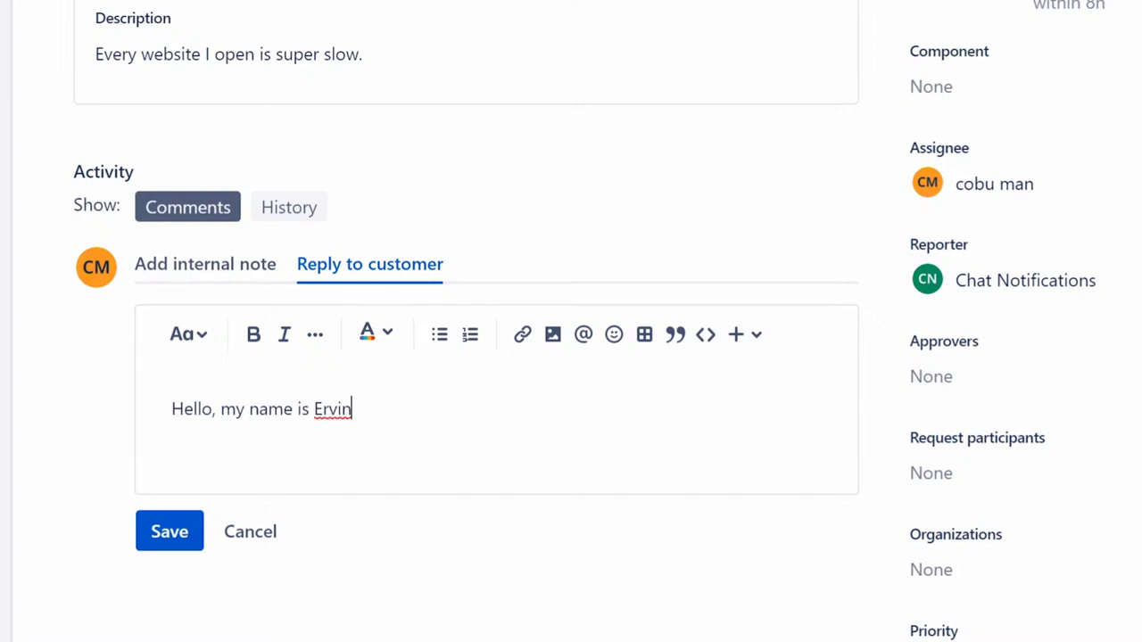
{"action": "type", "text": " with Te"}
{"action": "type", "text": "ch Support."}
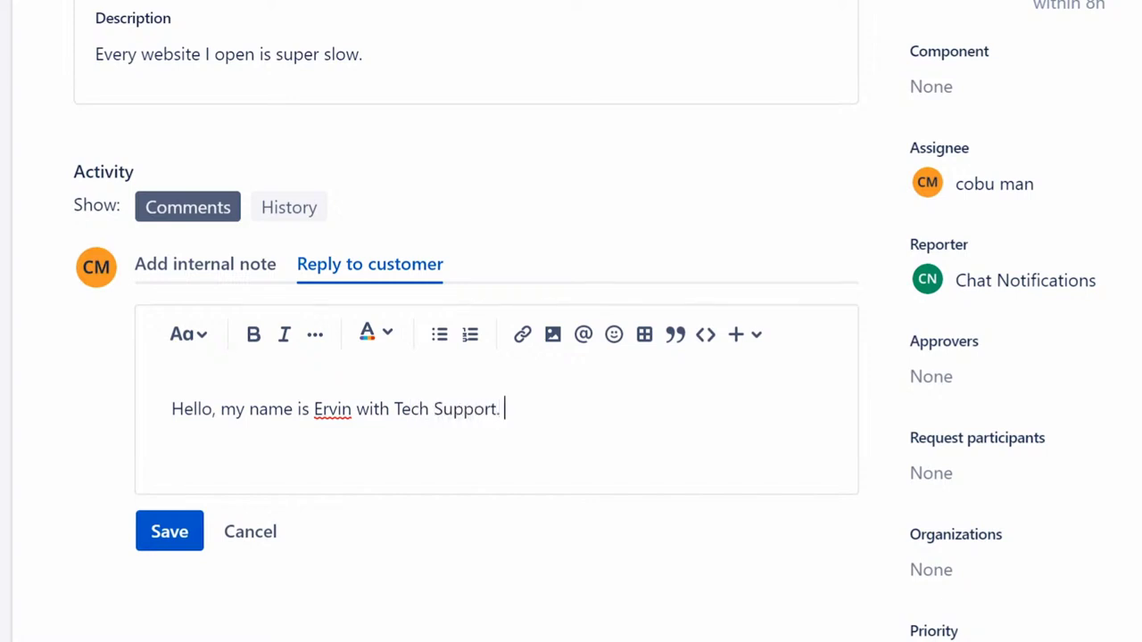
{"action": "type", "text": " C"}
{"action": "key", "text": "BackSpace"}
{"action": "type", "text": "I can help you with "}
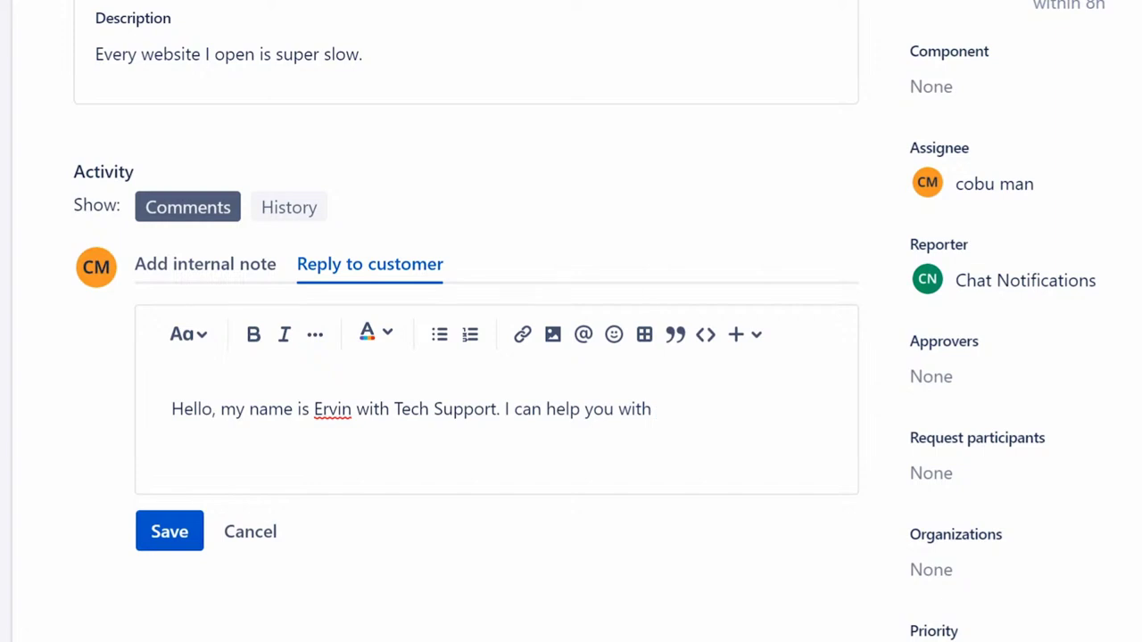
{"action": "type", "text": "slow website issu"}
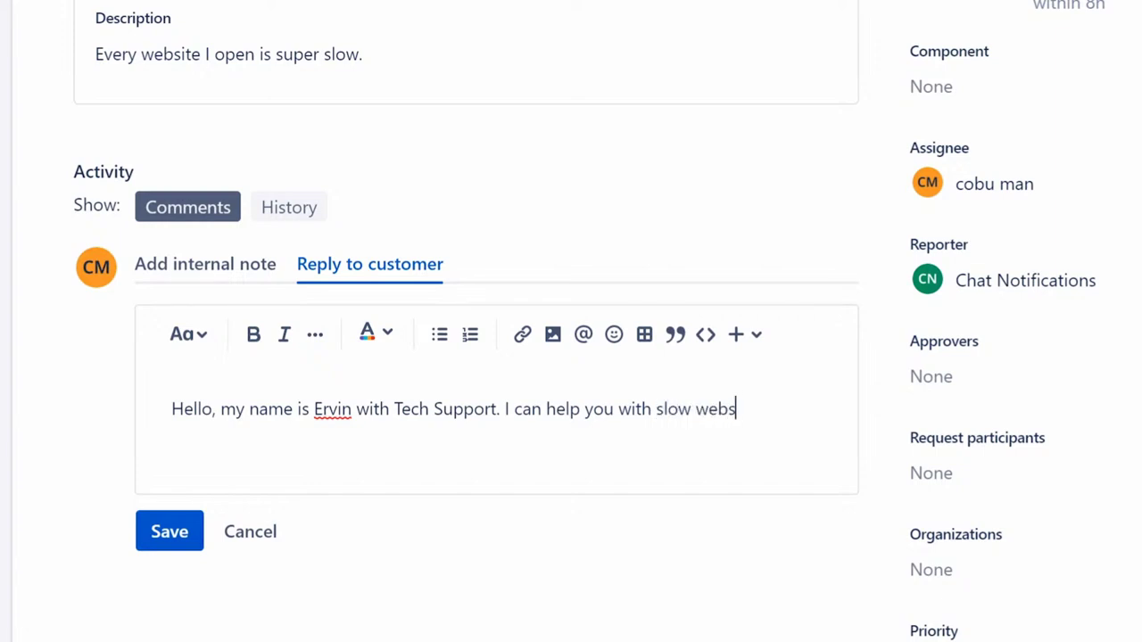
{"action": "type", "text": "e..."}
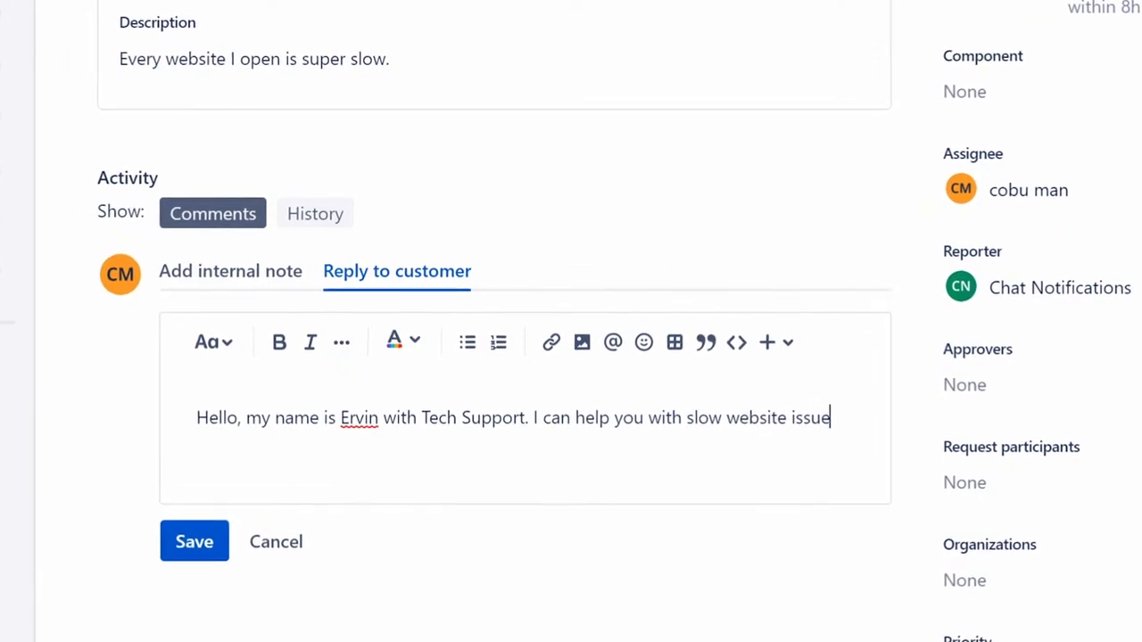
{"action": "key", "text": "Return"}
{"action": "type", "text": "can you pleas"}
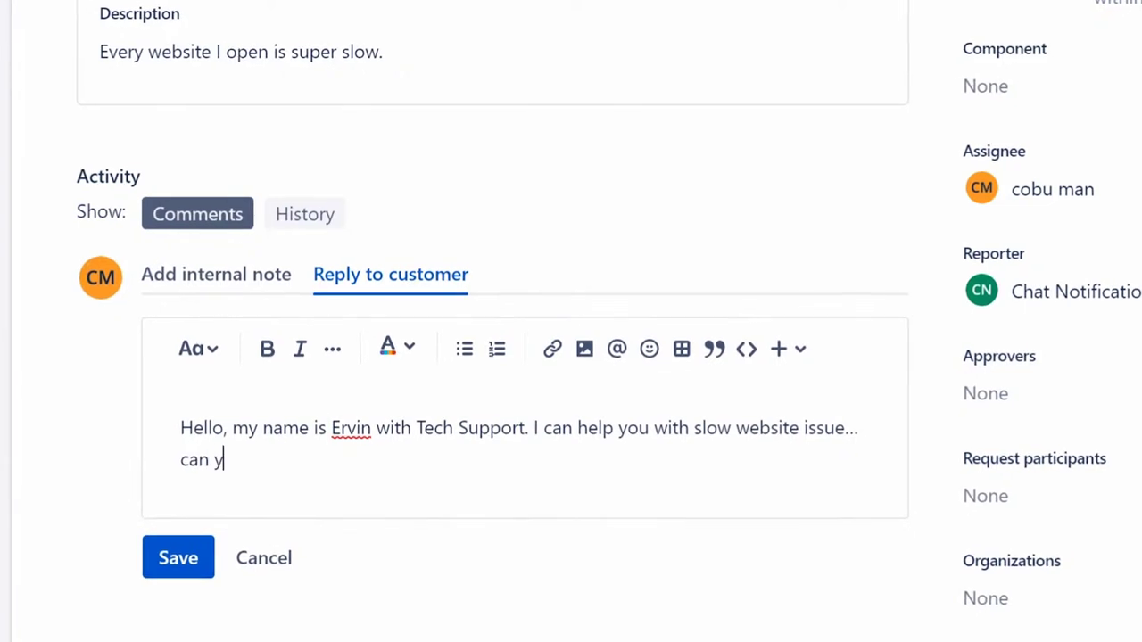
{"action": "type", "text": "e provide pc"}
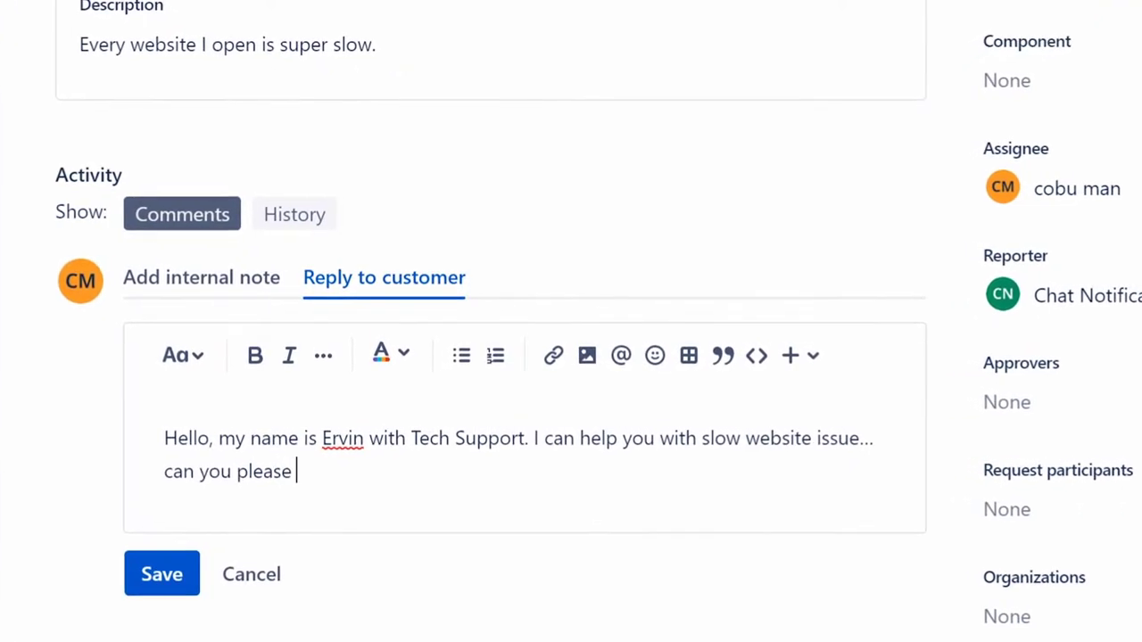
{"action": "type", "text": " name or "}
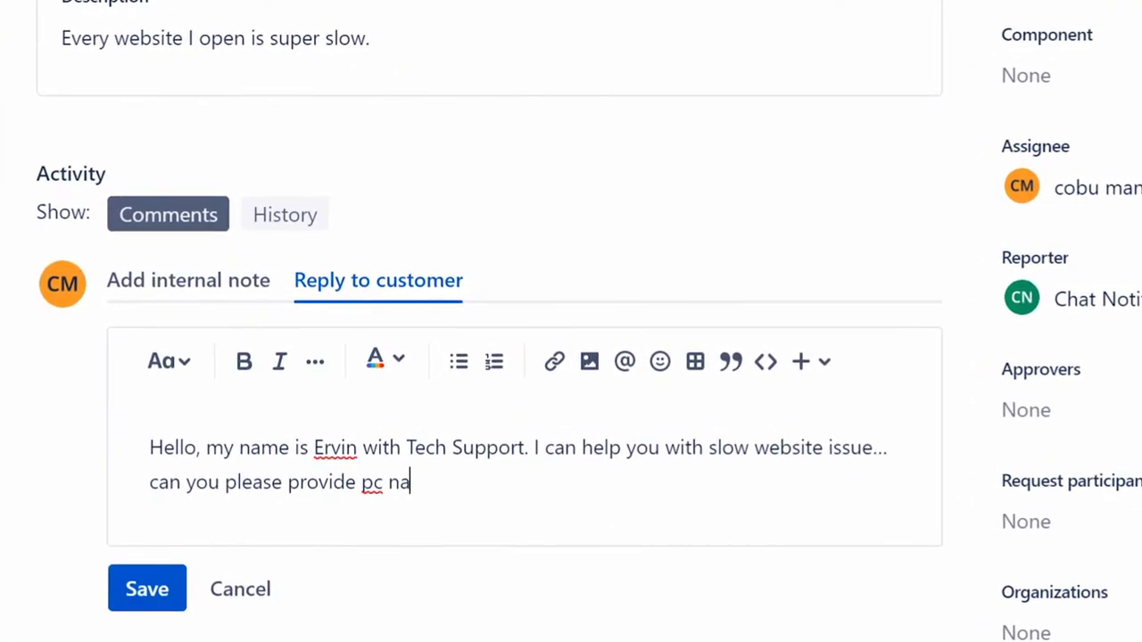
{"action": "type", "text": "ip addree"}
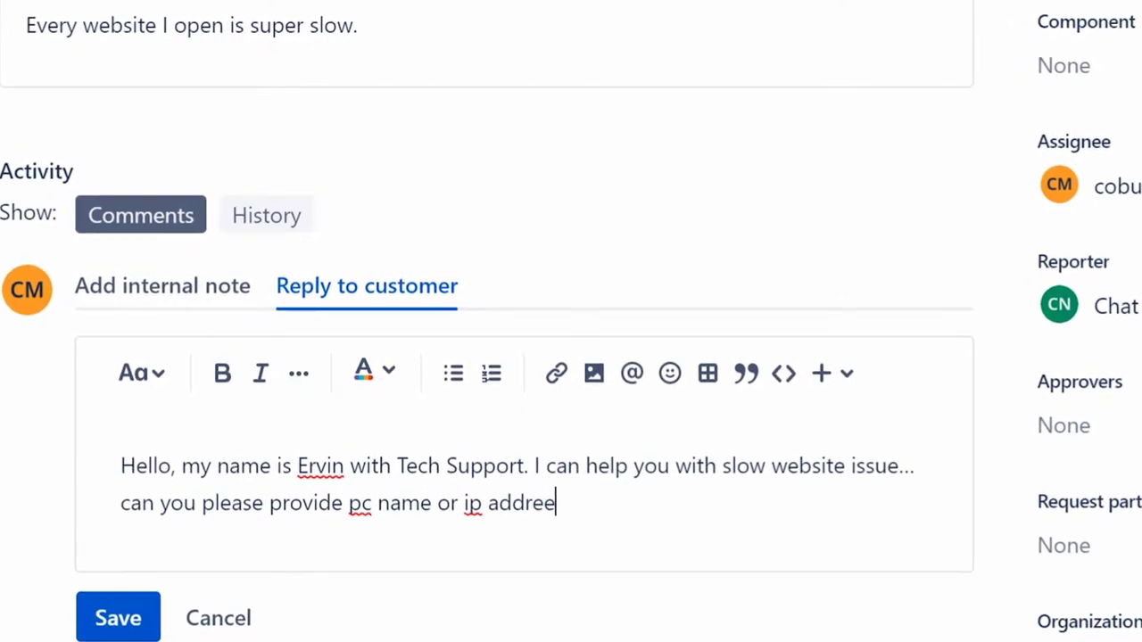
{"action": "key", "text": "BackSpace"}
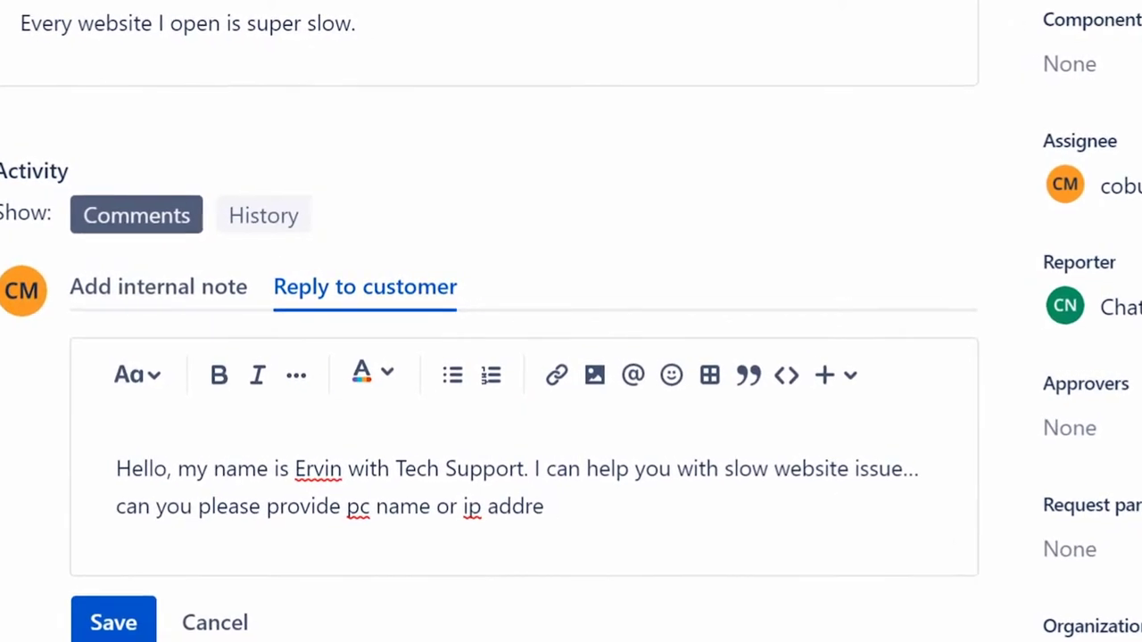
{"action": "type", "text": "ss so that I can take a "}
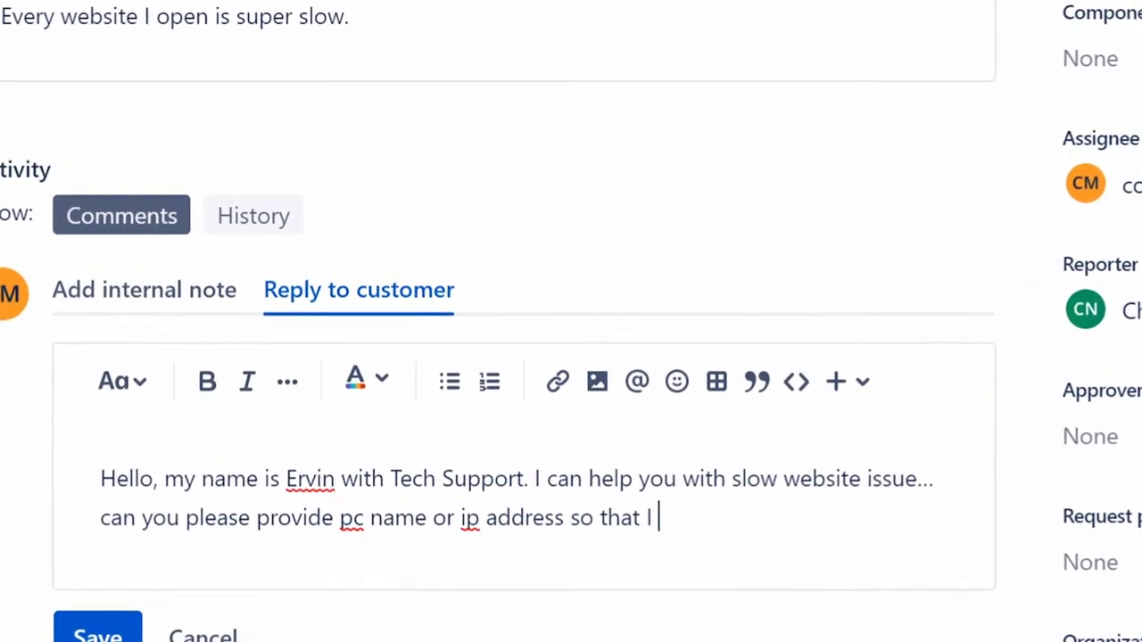
{"action": "type", "text": "look."}
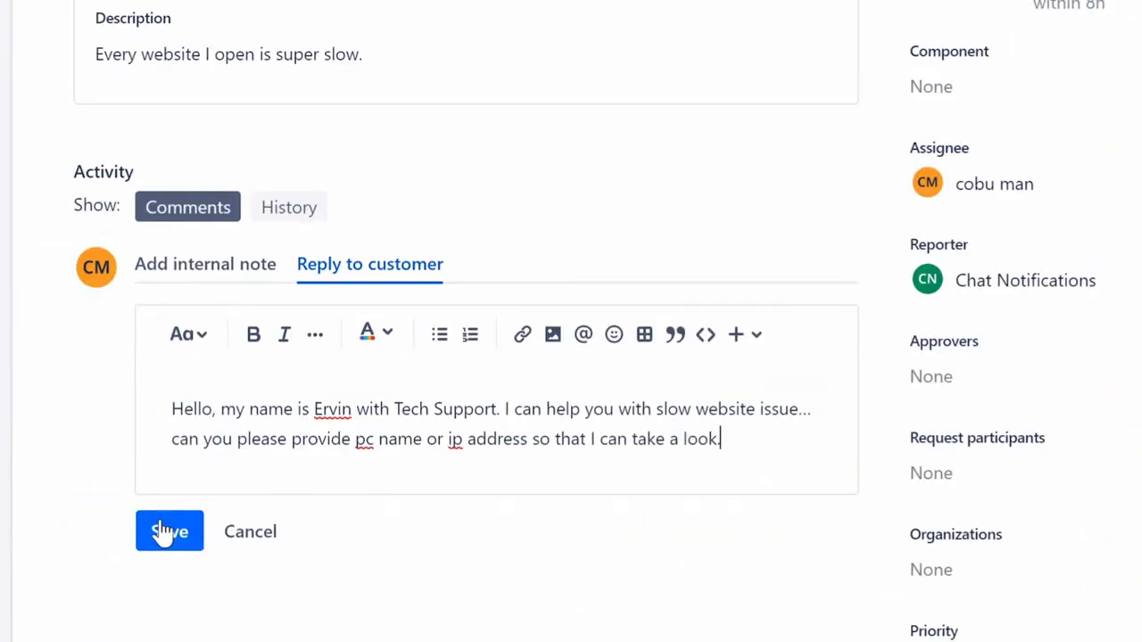
{"action": "key", "text": "ctrl+Return"}
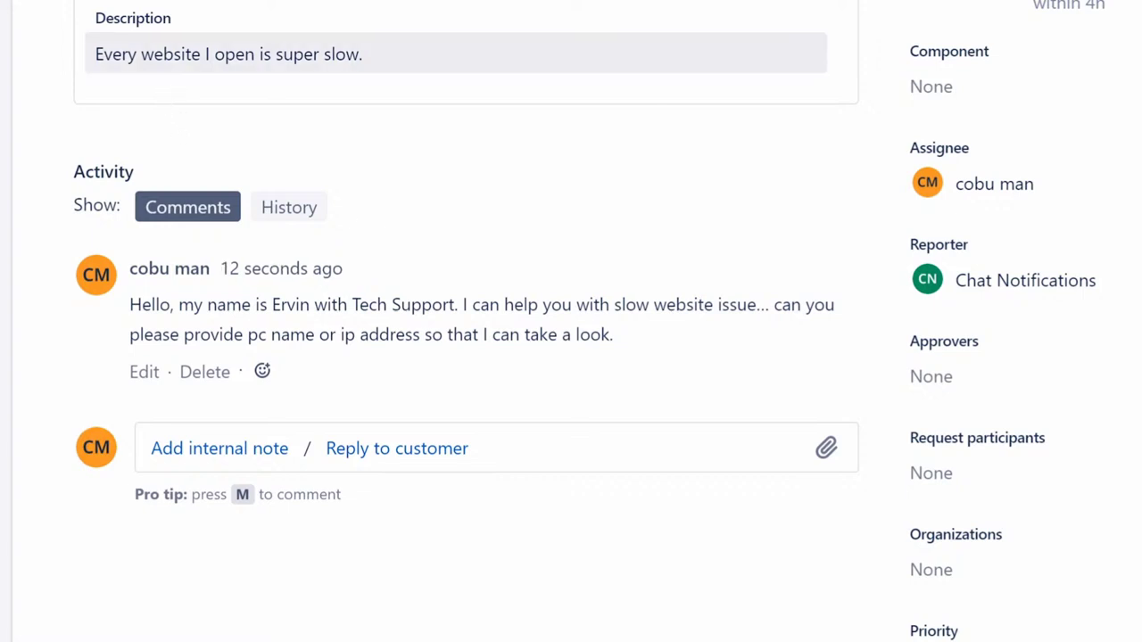
{"action": "left_click_drag", "start_coordinate": [334, 219], "coordinate": [155, 218]}
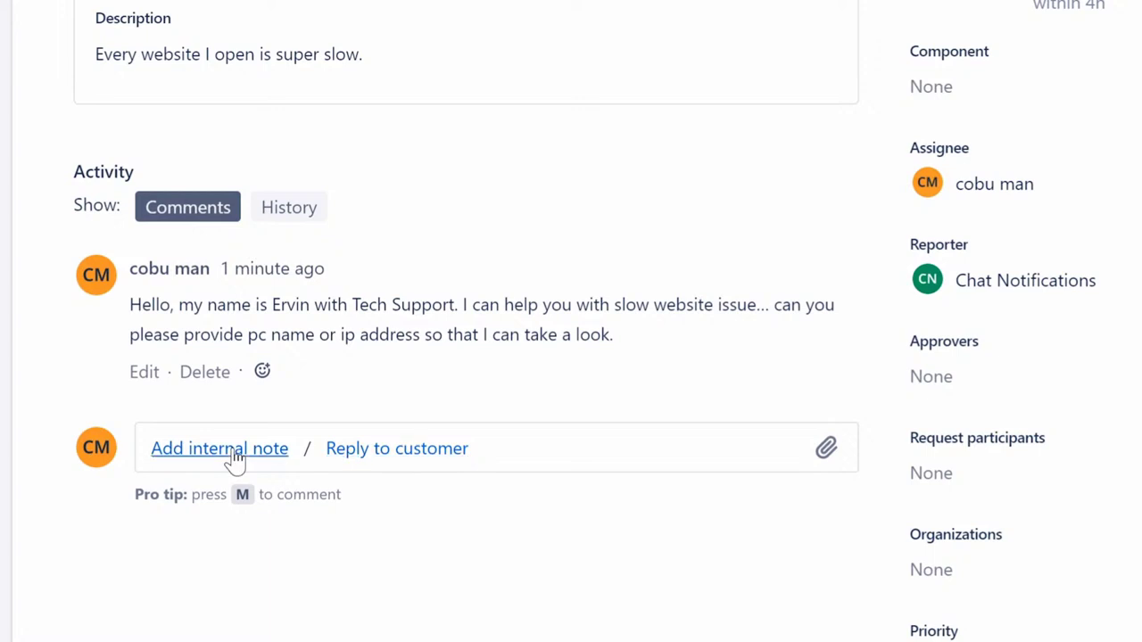
Save an internal note 'cobuman1 is user's pc name.' signed with the agent's first name.
{"action": "type", "text": "m"}
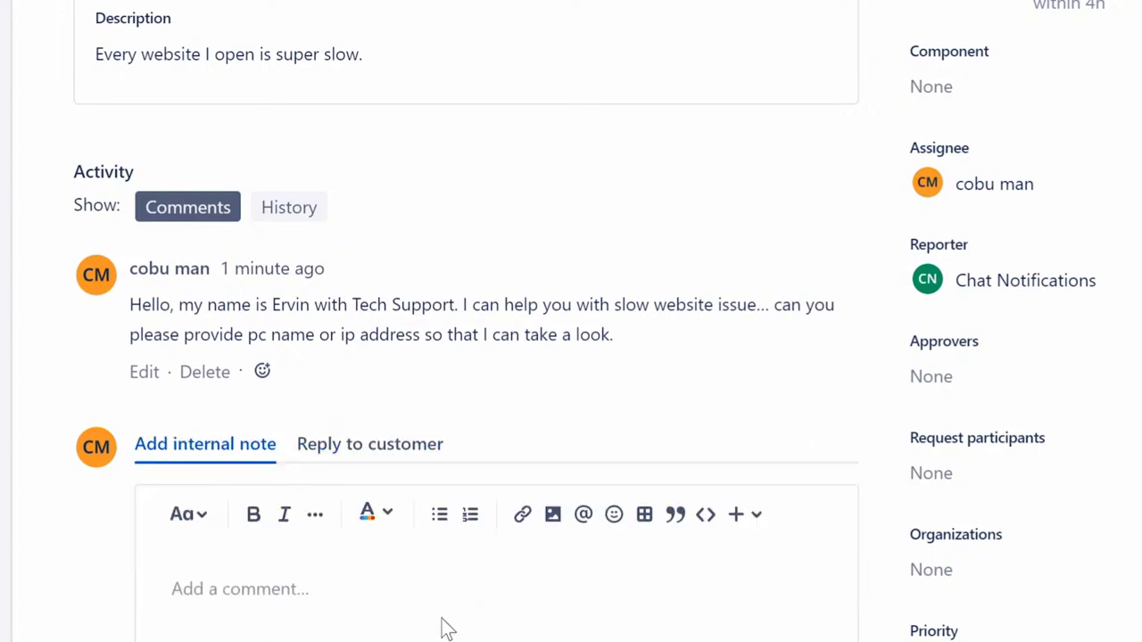
{"action": "type", "text": "cobuman1"}
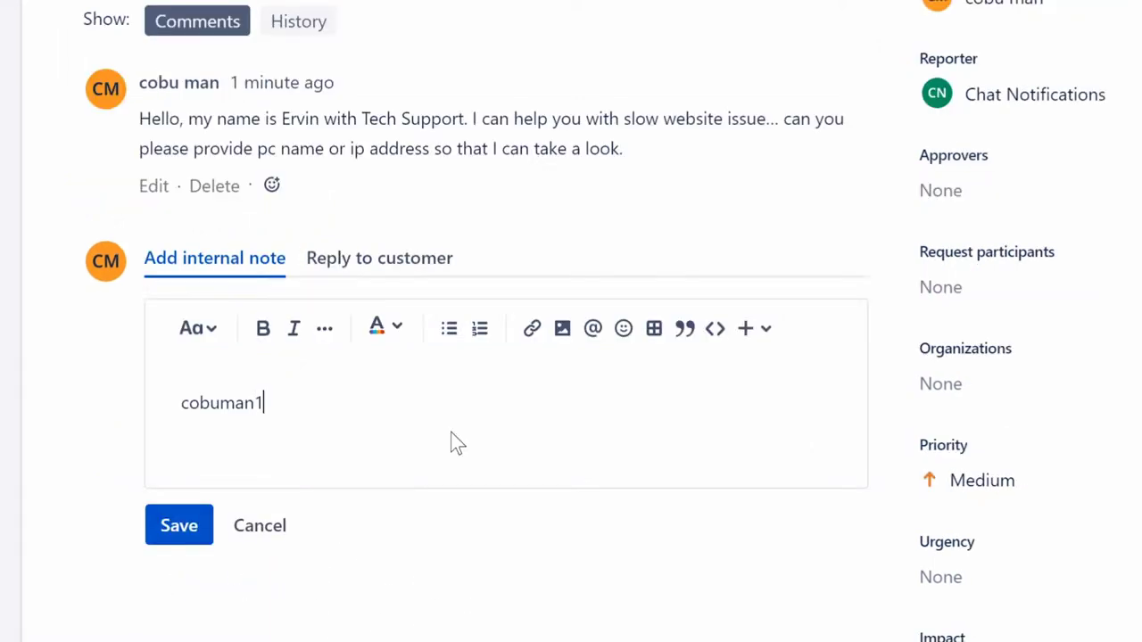
{"action": "type", "text": " is us"}
{"action": "type", "text": "er's pc name"}
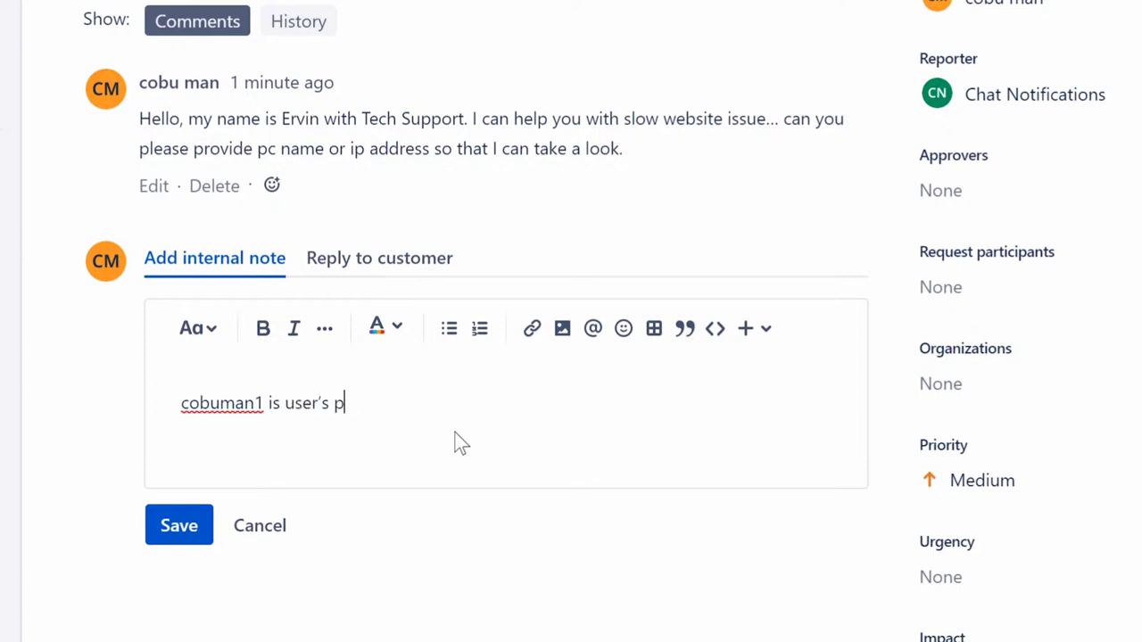
{"action": "type", "text": ". Ervin"}
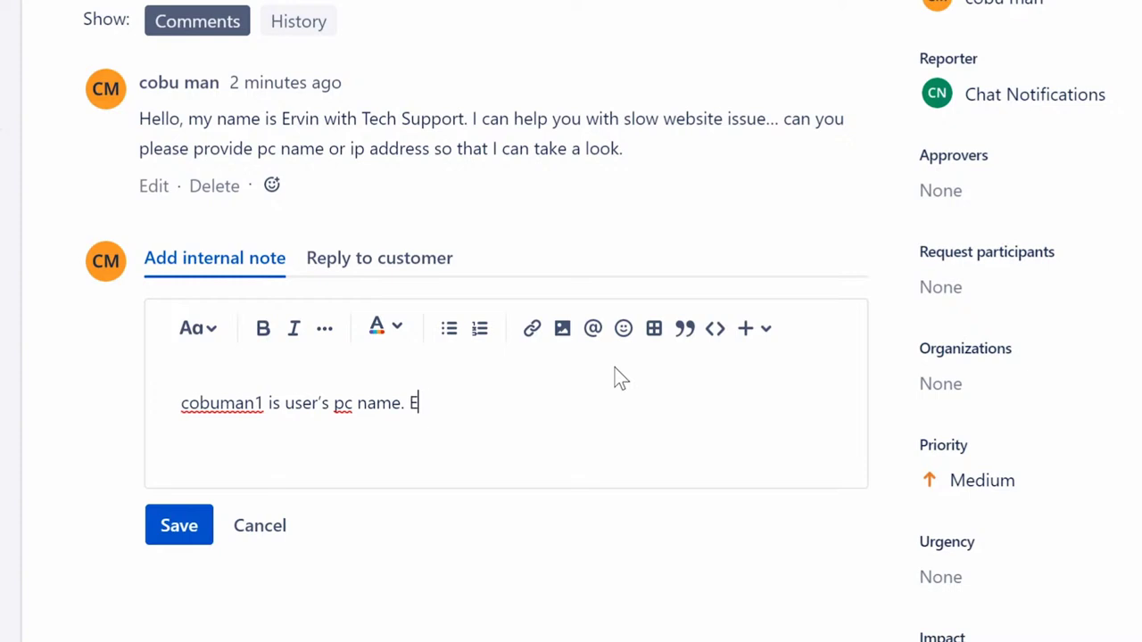
{"action": "left_click", "coordinate": [176, 524]}
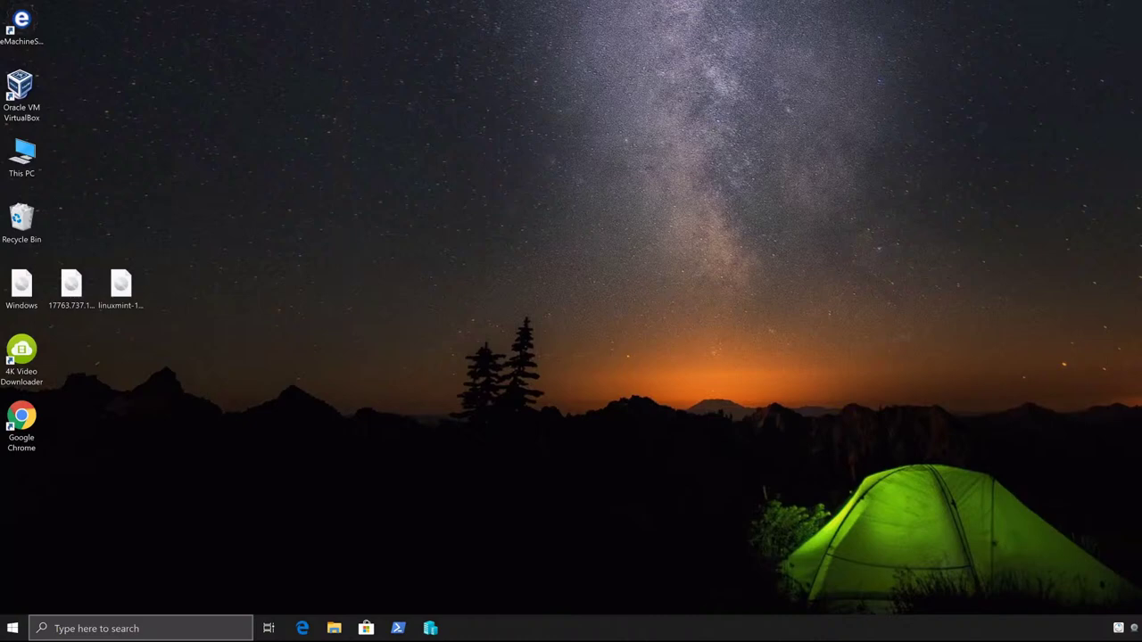
Open the Windows Update settings page on the remote PC from taskbar search.
{"action": "left_click", "coordinate": [143, 627]}
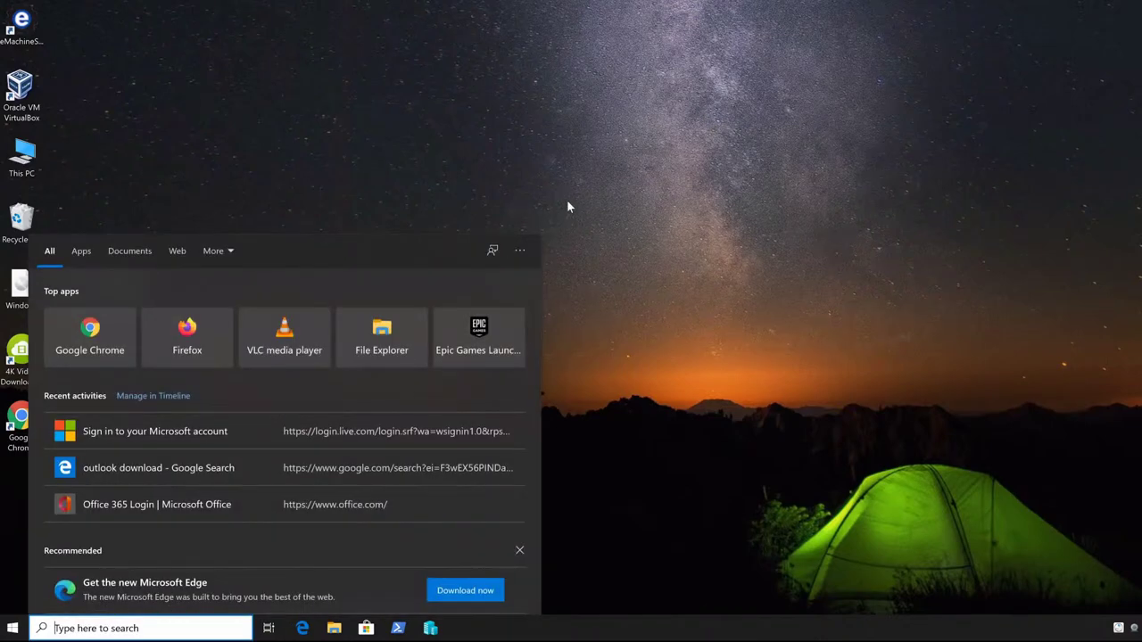
{"action": "left_click", "coordinate": [606, 194]}
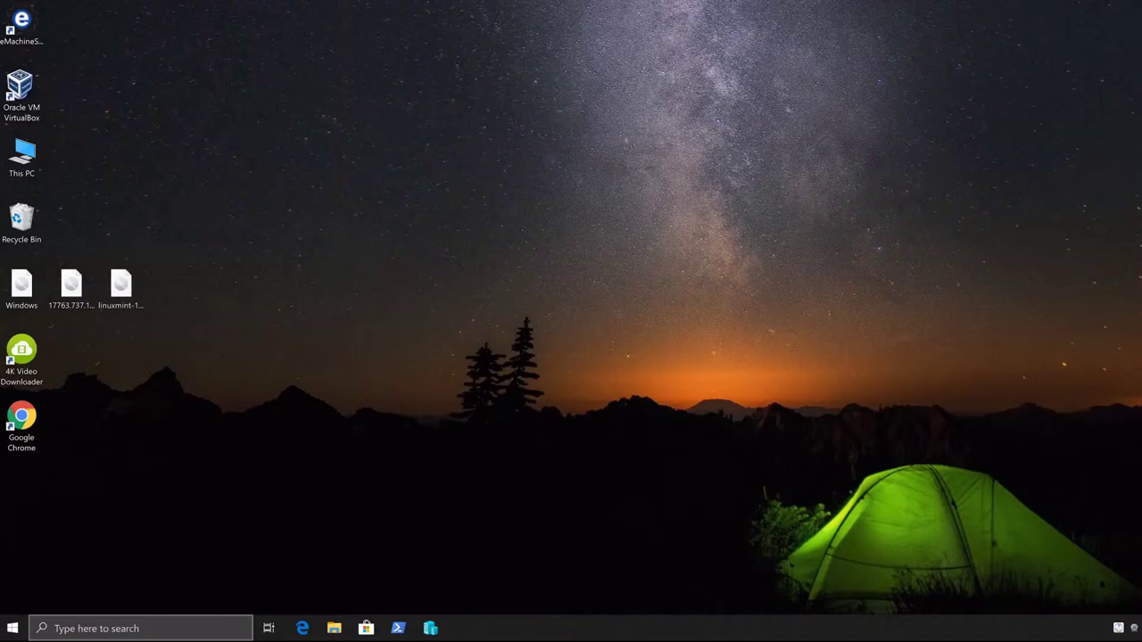
{"action": "left_click", "coordinate": [122, 628]}
{"action": "type", "text": "date"}
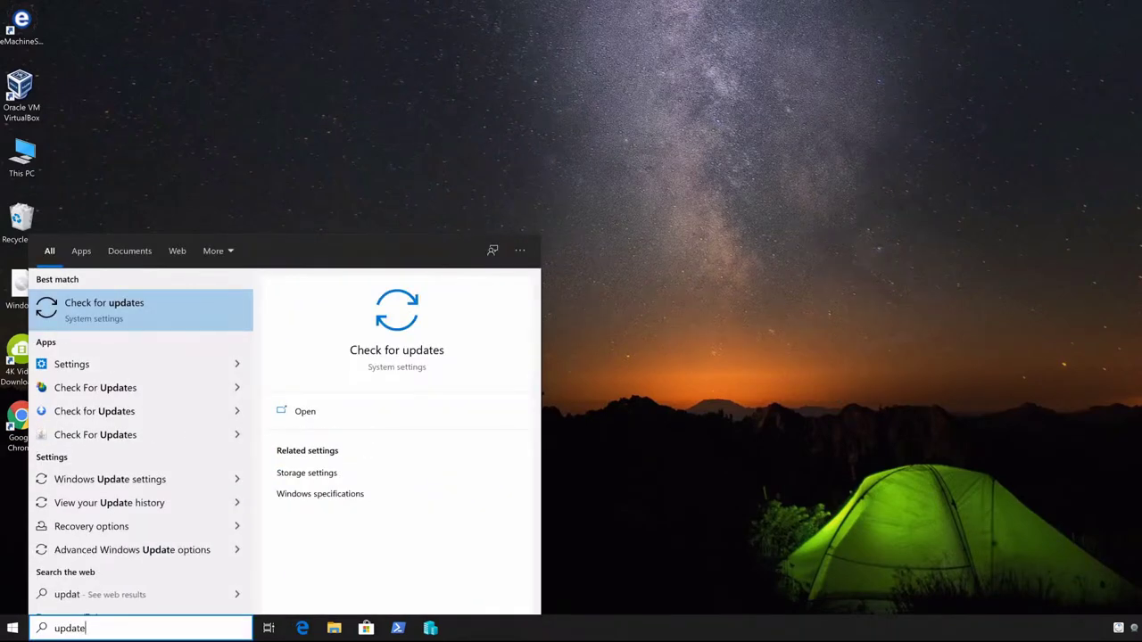
{"action": "key", "text": "Return"}
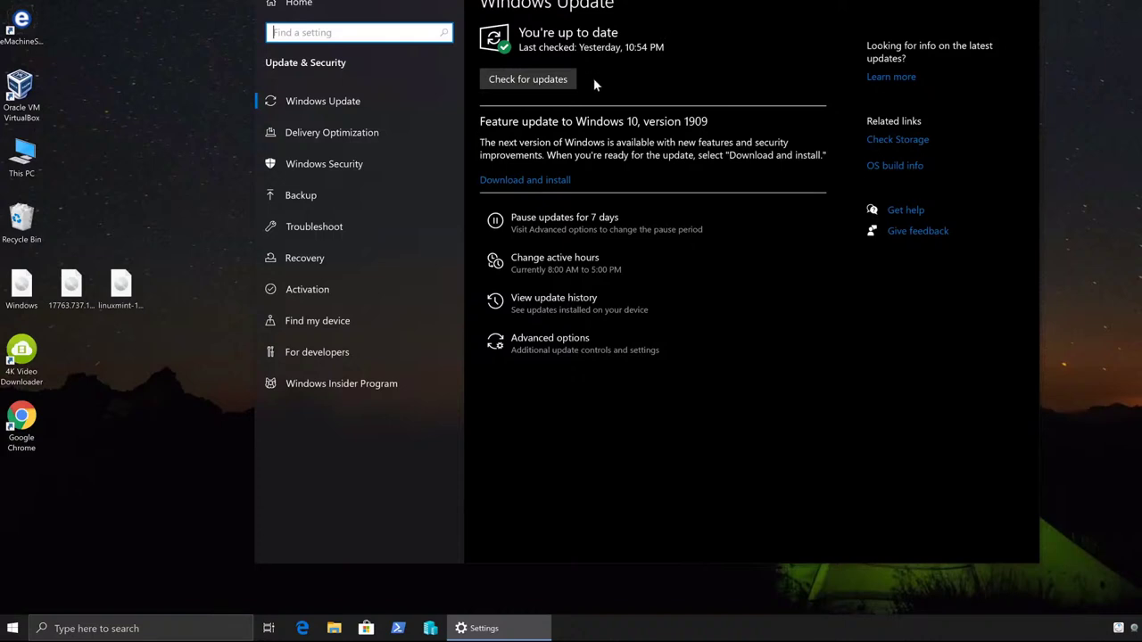
Run a Windows update check and launch Task Manager from the taskbar menu.
{"action": "left_click", "coordinate": [548, 79]}
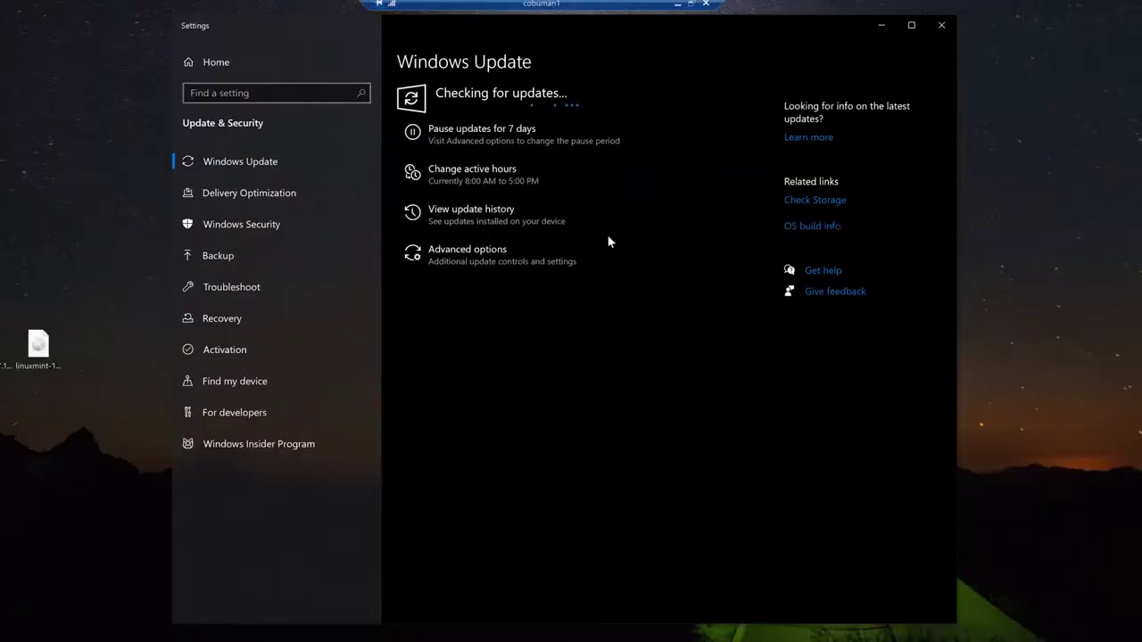
{"action": "right_click", "coordinate": [772, 641]}
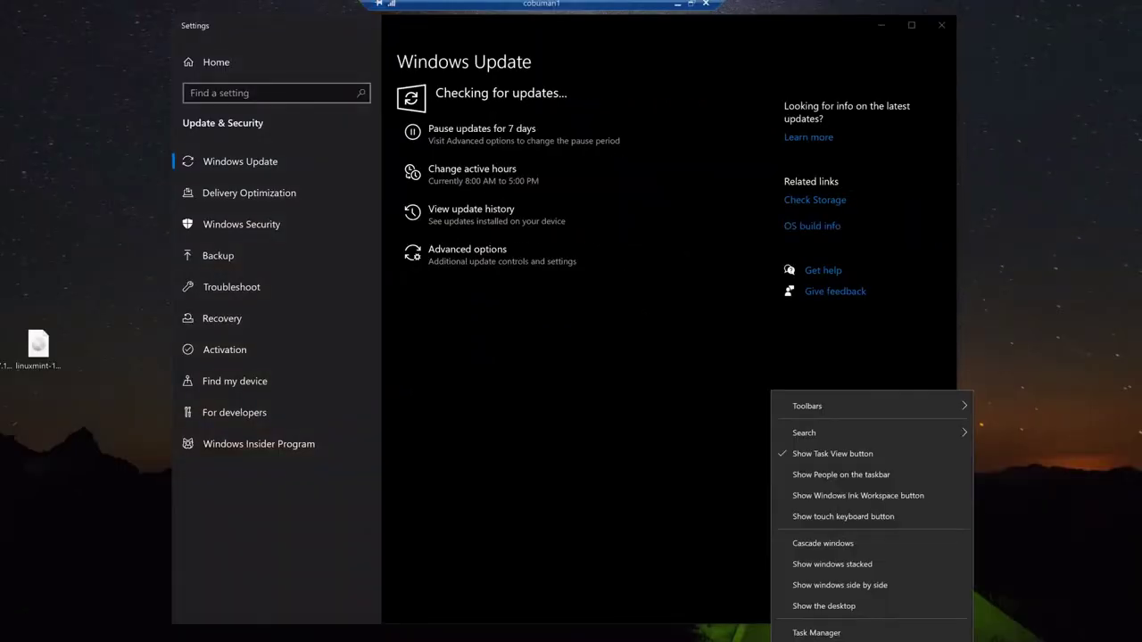
{"action": "left_click", "coordinate": [816, 632]}
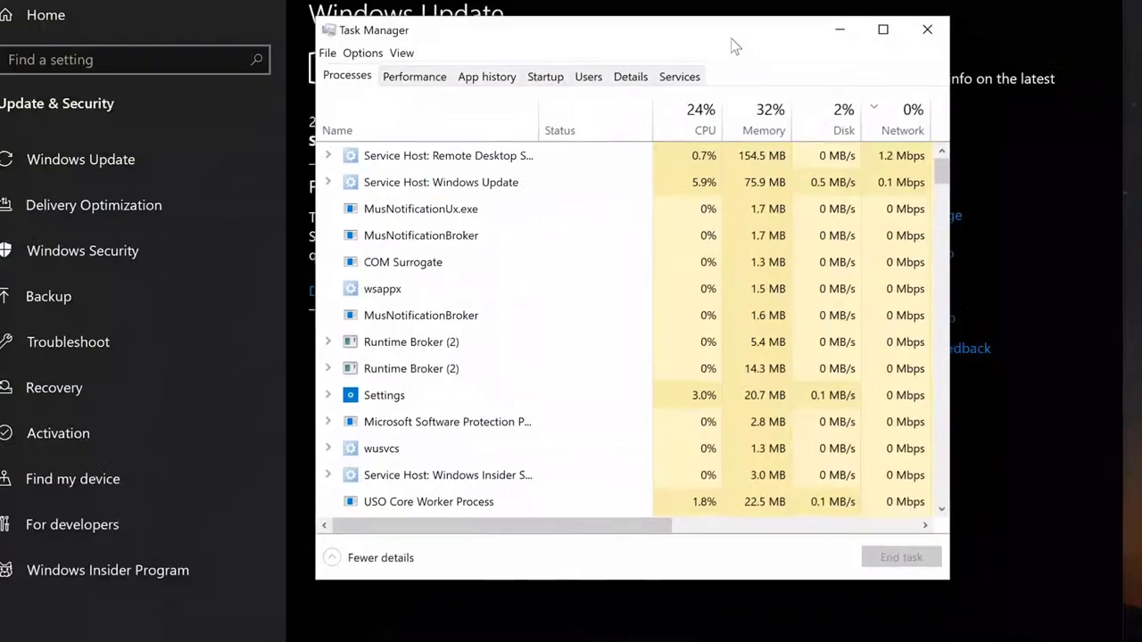
Position Task Manager over the update page and show its Performance graphs.
{"action": "left_click_drag", "start_coordinate": [731, 44], "coordinate": [897, 250]}
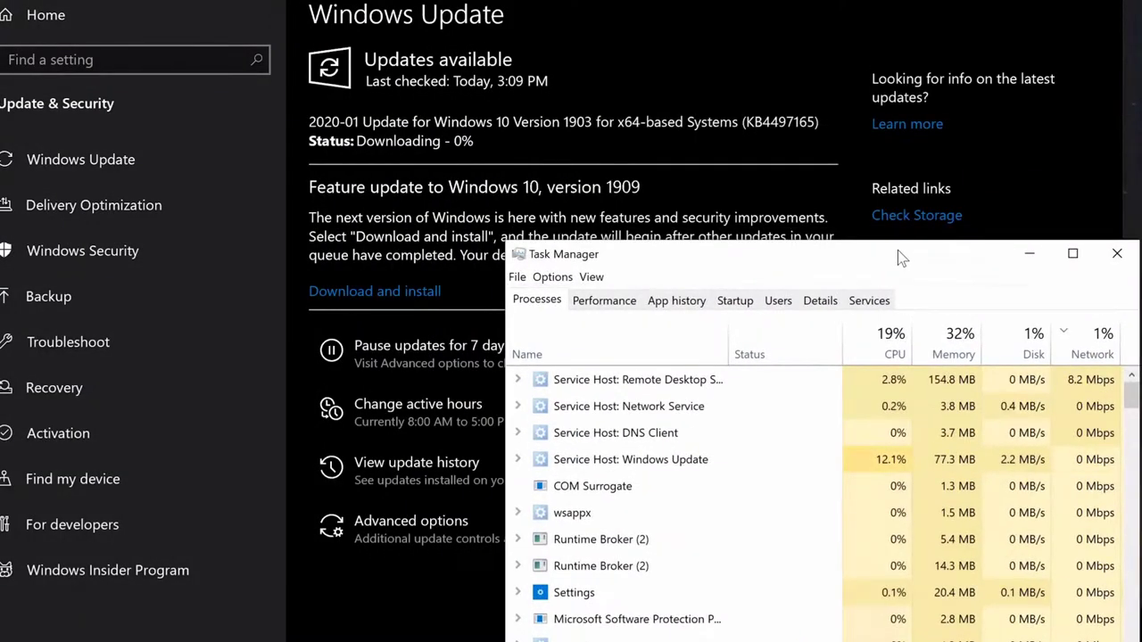
{"action": "left_click_drag", "start_coordinate": [815, 257], "coordinate": [814, 272]}
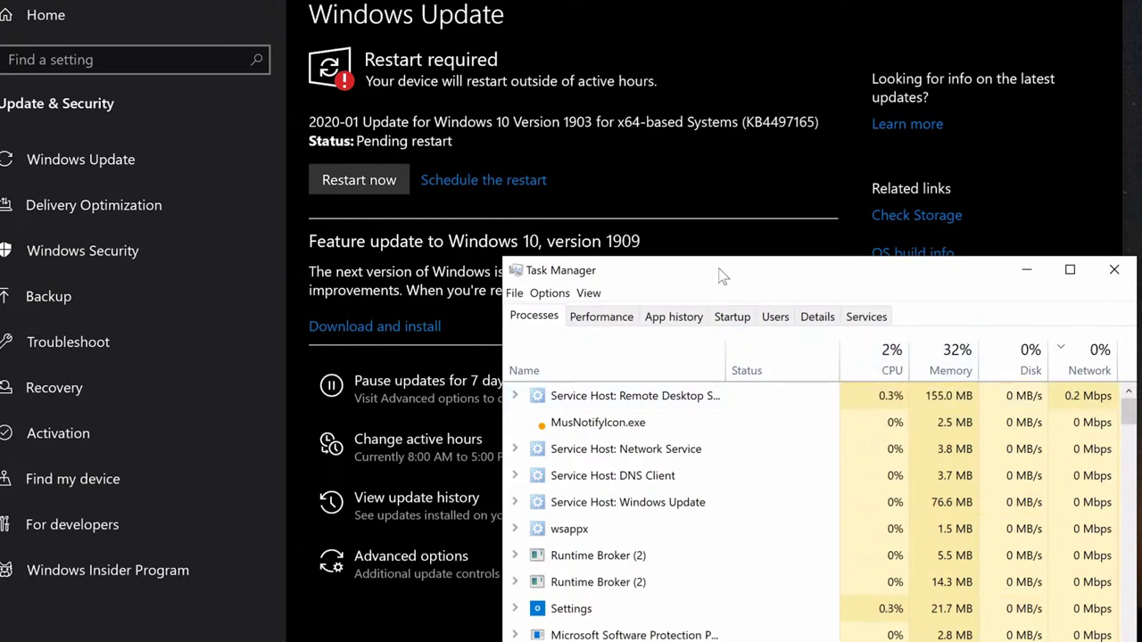
{"action": "left_click_drag", "start_coordinate": [719, 276], "coordinate": [680, 251]}
{"action": "left_click", "coordinate": [579, 299]}
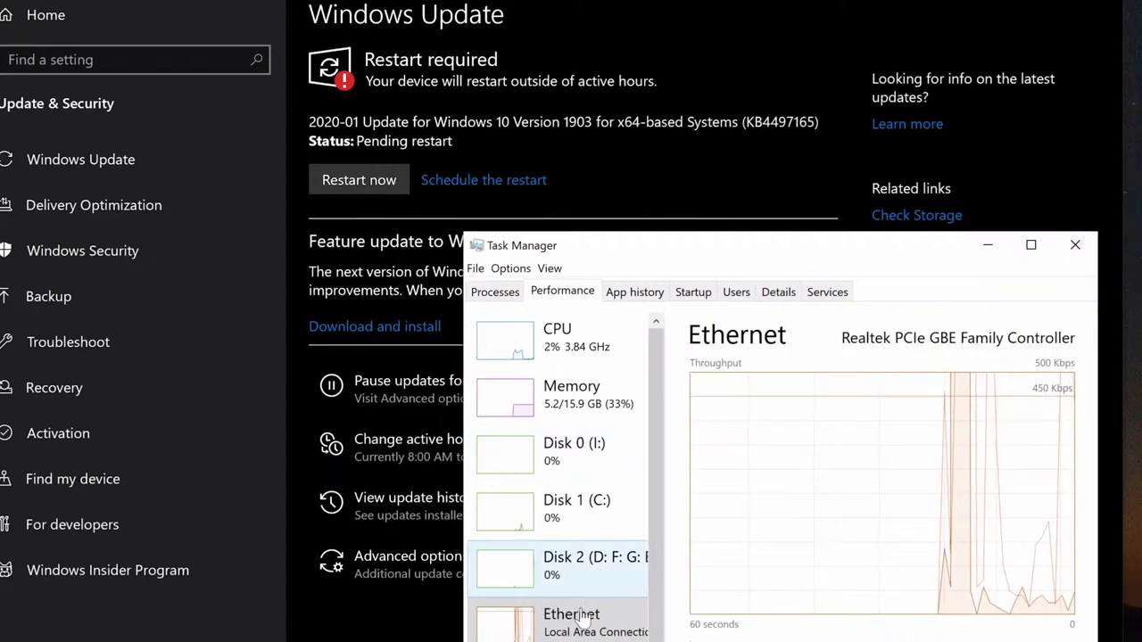
{"action": "left_click", "coordinate": [654, 637]}
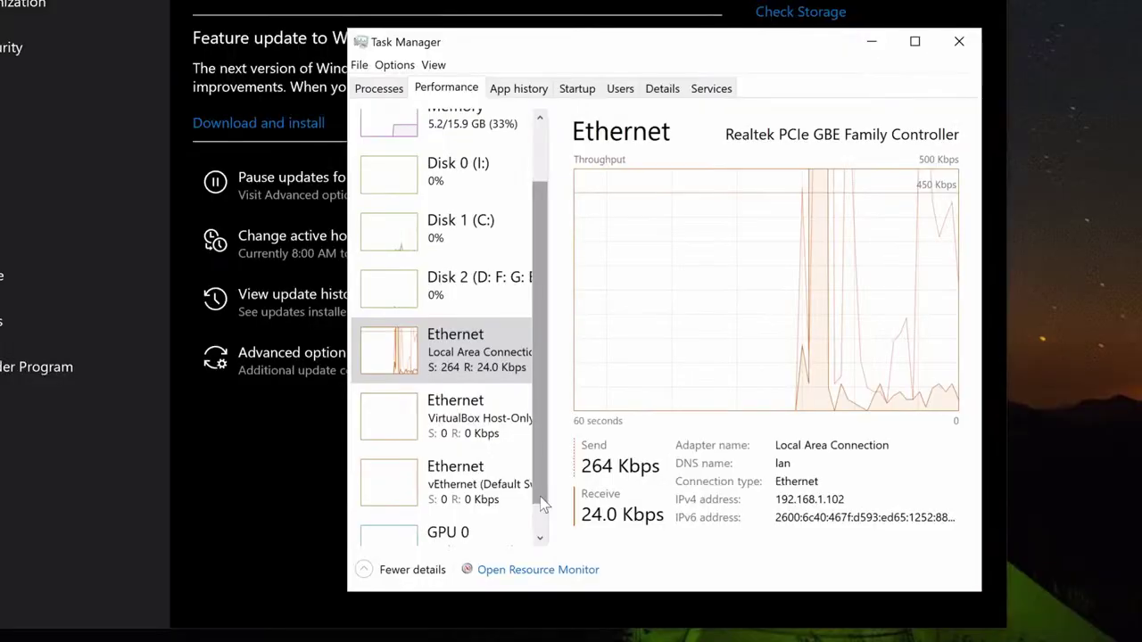
{"action": "left_click", "coordinate": [655, 641]}
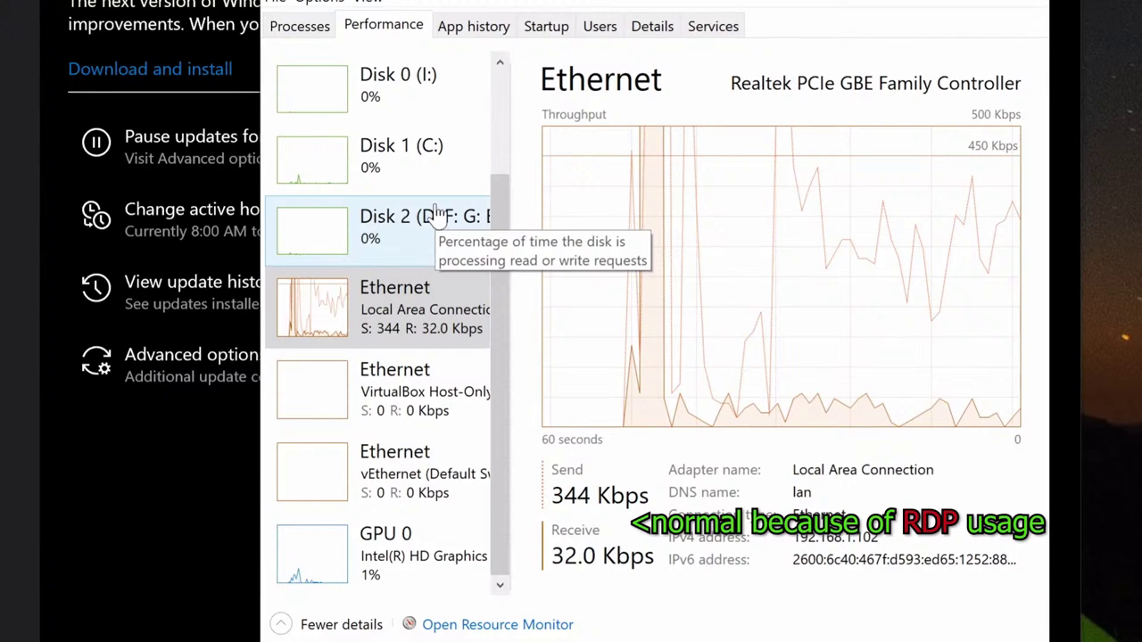
{"action": "left_click_drag", "start_coordinate": [497, 318], "coordinate": [515, 208]}
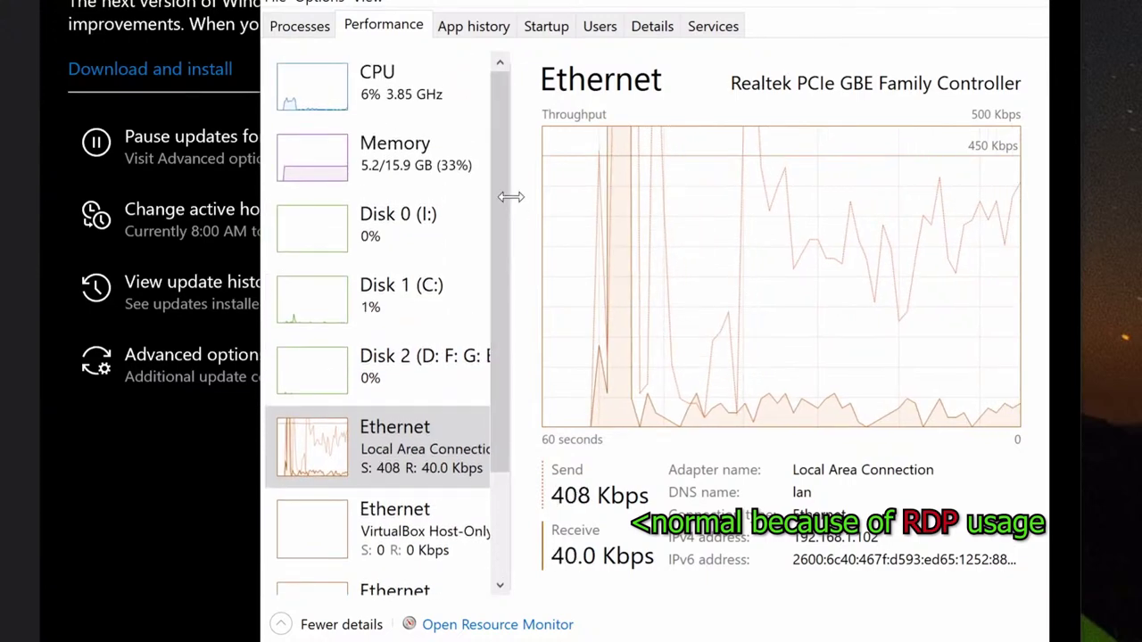
Sort processes by CPU, expand Service Host: Remote Desktop Services, then close and reopen Task Manager.
{"action": "left_click", "coordinate": [327, 30]}
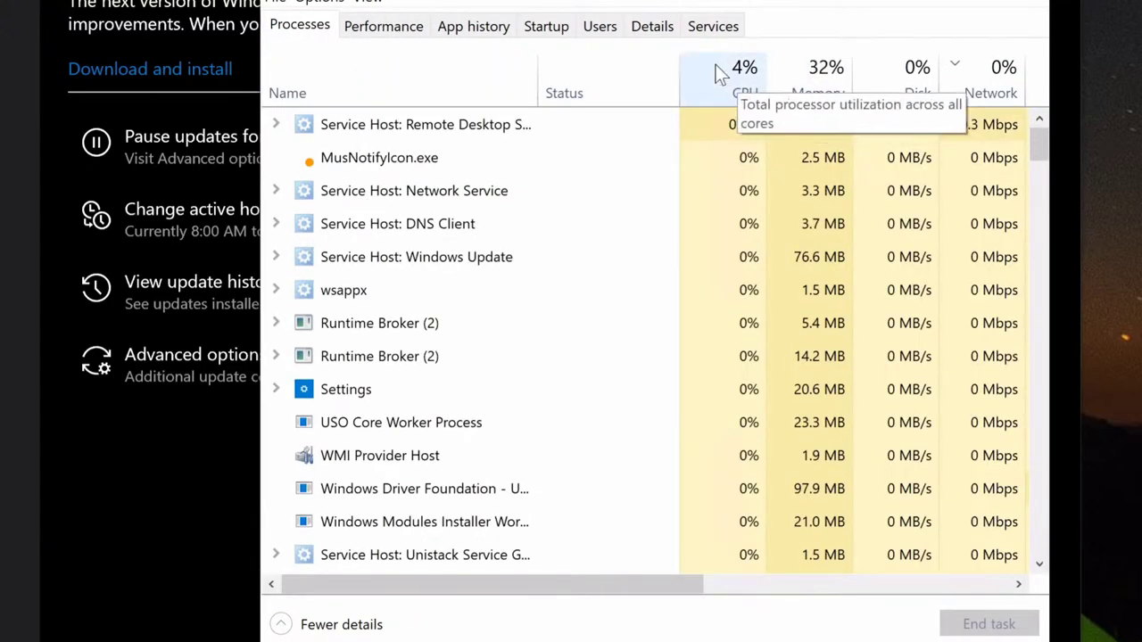
{"action": "left_click", "coordinate": [715, 66]}
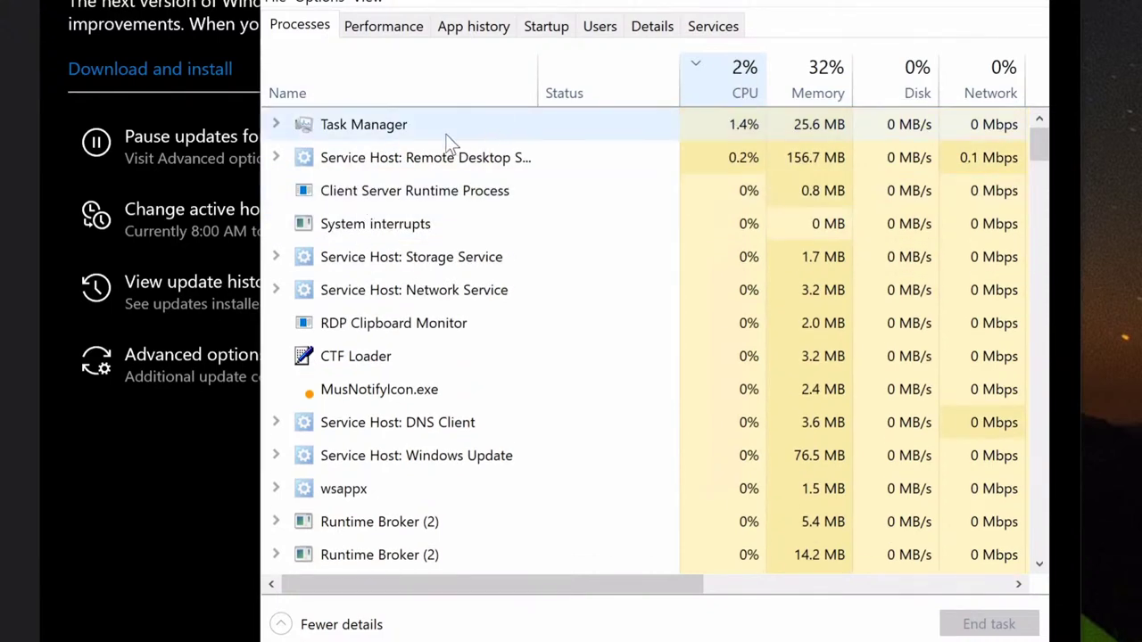
{"action": "left_click", "coordinate": [275, 157]}
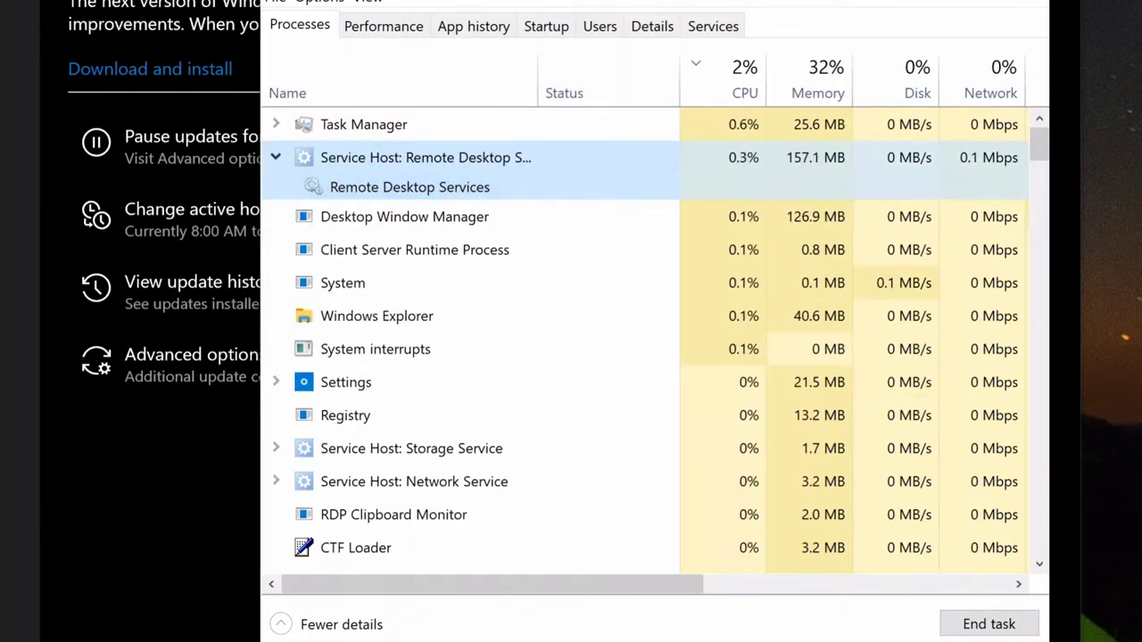
{"action": "key", "text": "alt+F4"}
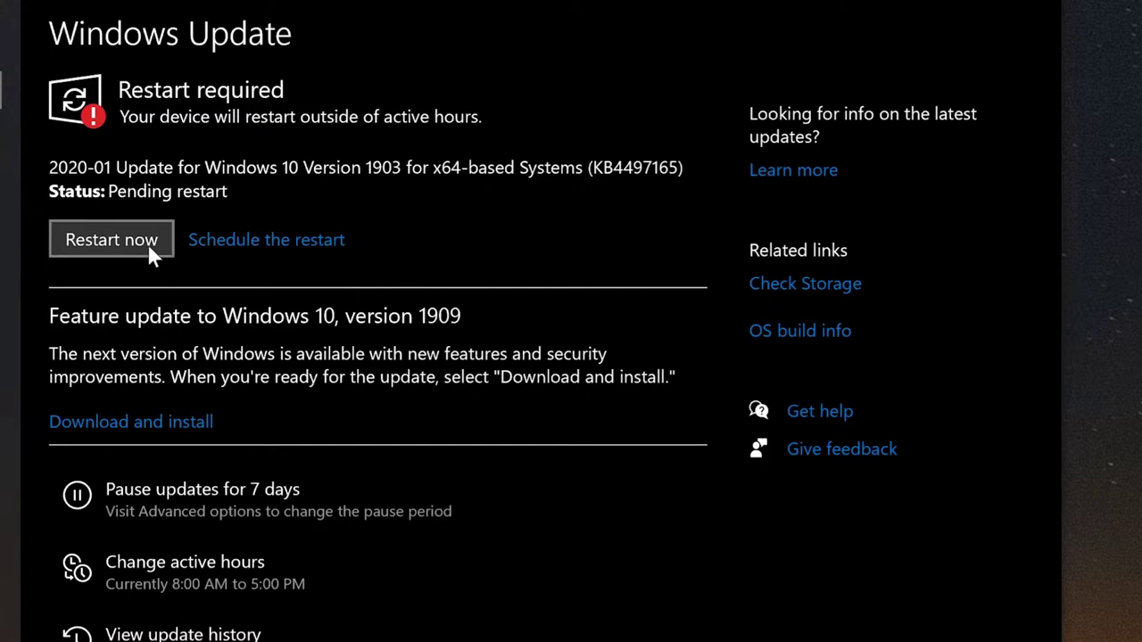
{"action": "key", "text": "ctrl+shift+Escape"}
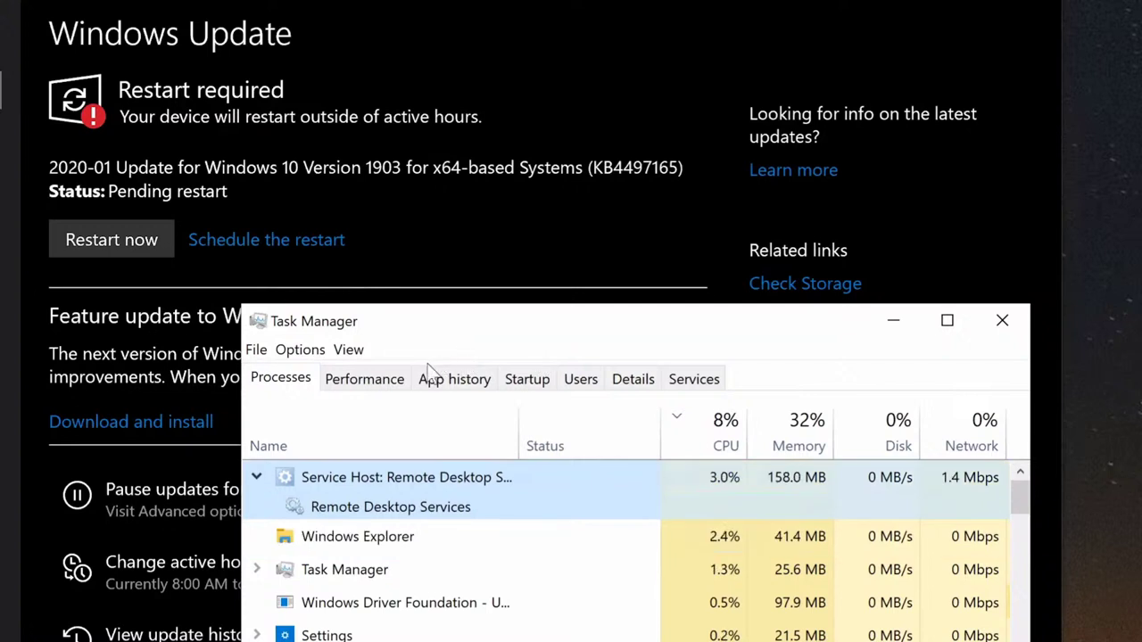
Show Ethernet performance, move Task Manager left, widen its device list and window, then return to Processes.
{"action": "left_click", "coordinate": [361, 379]}
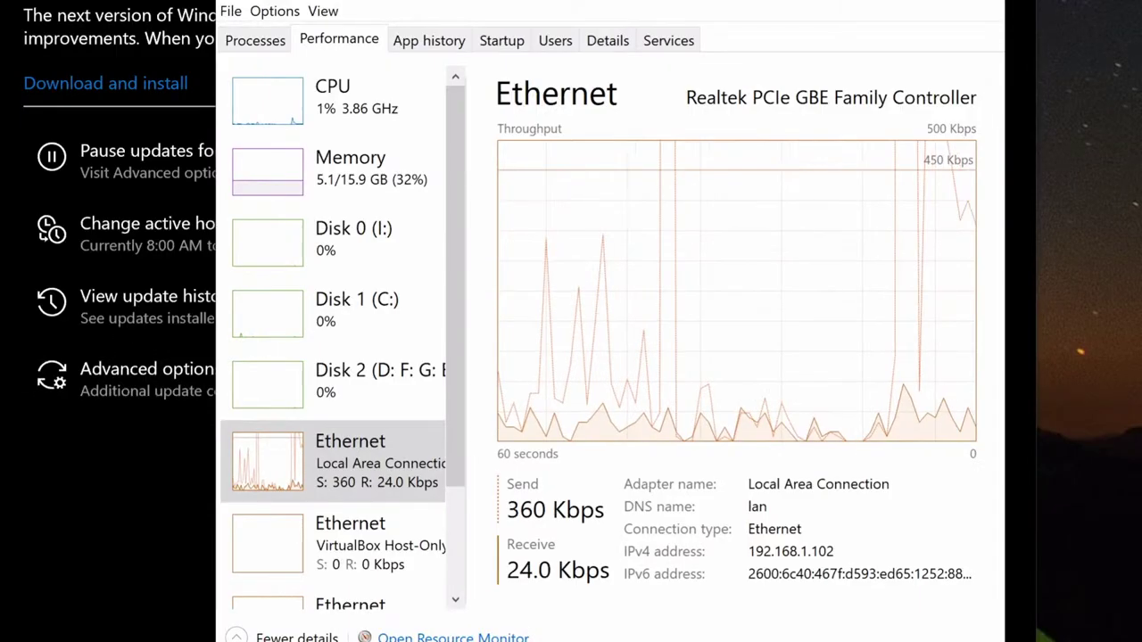
{"action": "left_click_drag", "start_coordinate": [517, 0], "coordinate": [437, 2]}
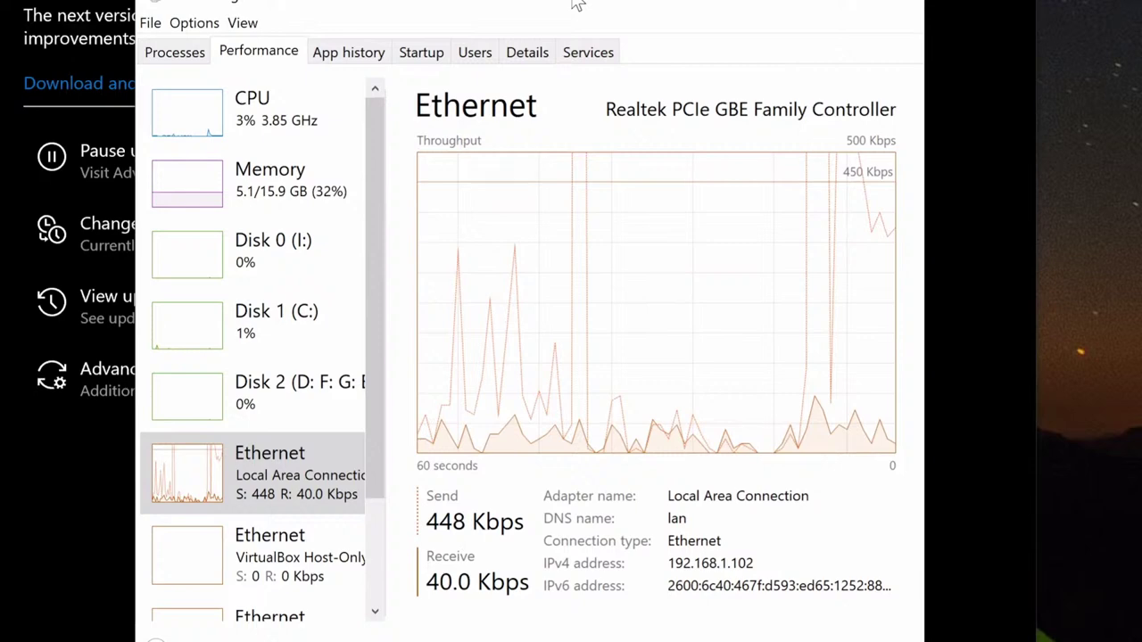
{"action": "left_click_drag", "start_coordinate": [564, 2], "coordinate": [454, 10]}
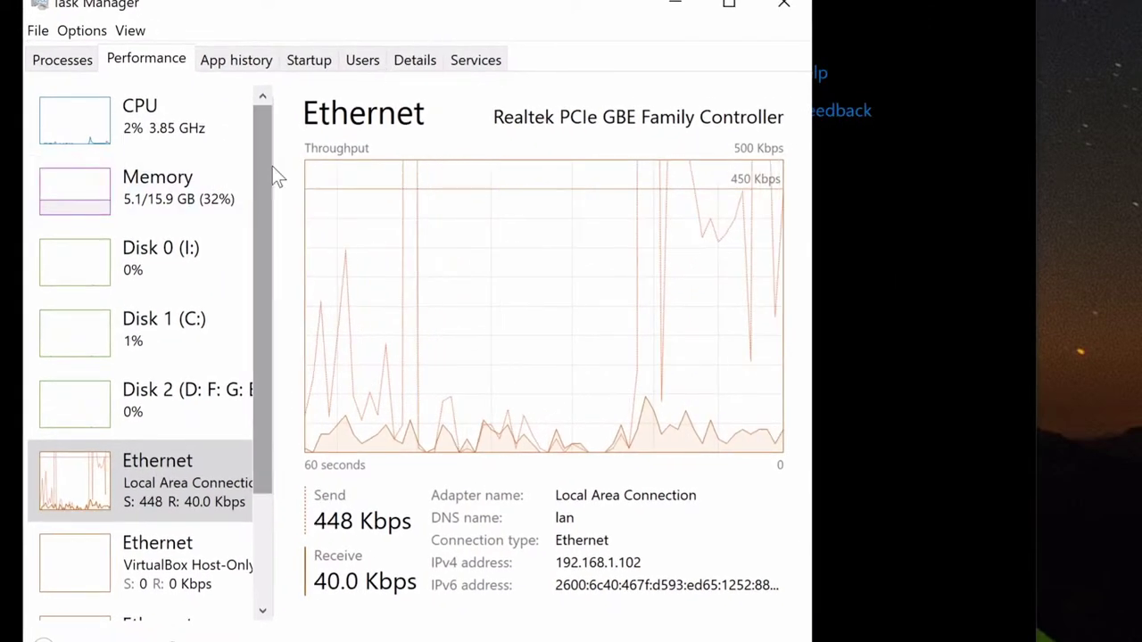
{"action": "left_click_drag", "start_coordinate": [279, 162], "coordinate": [338, 150]}
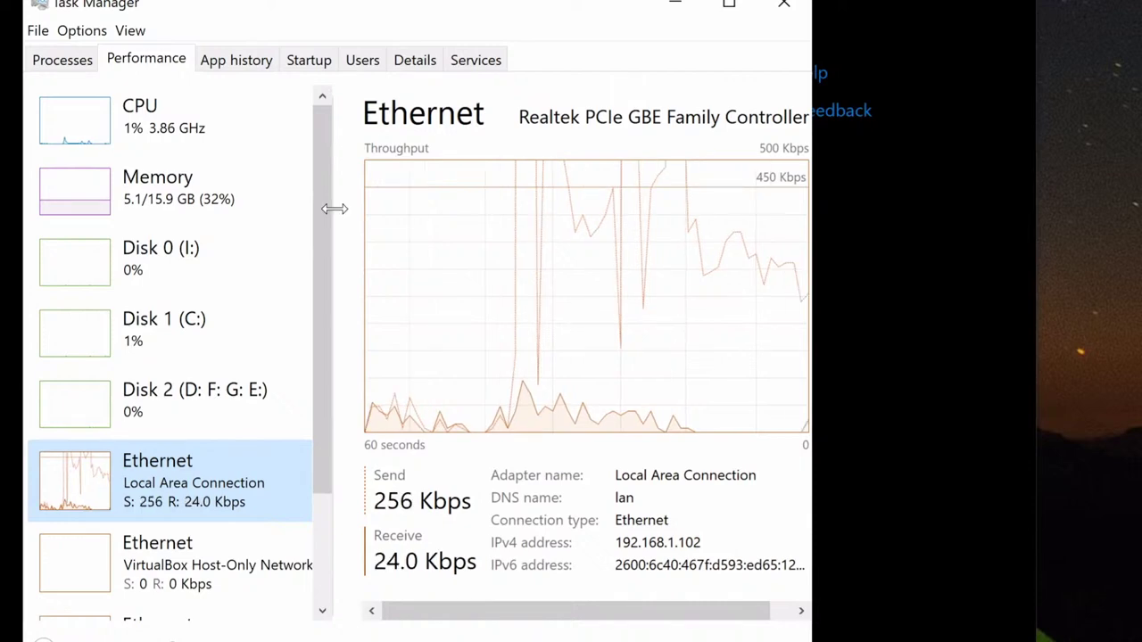
{"action": "mouse_move", "coordinate": [333, 208]}
{"action": "left_mouse_down"}
{"action": "mouse_move", "coordinate": [375, 187]}
{"action": "mouse_move", "coordinate": [336, 191]}
{"action": "left_mouse_up"}
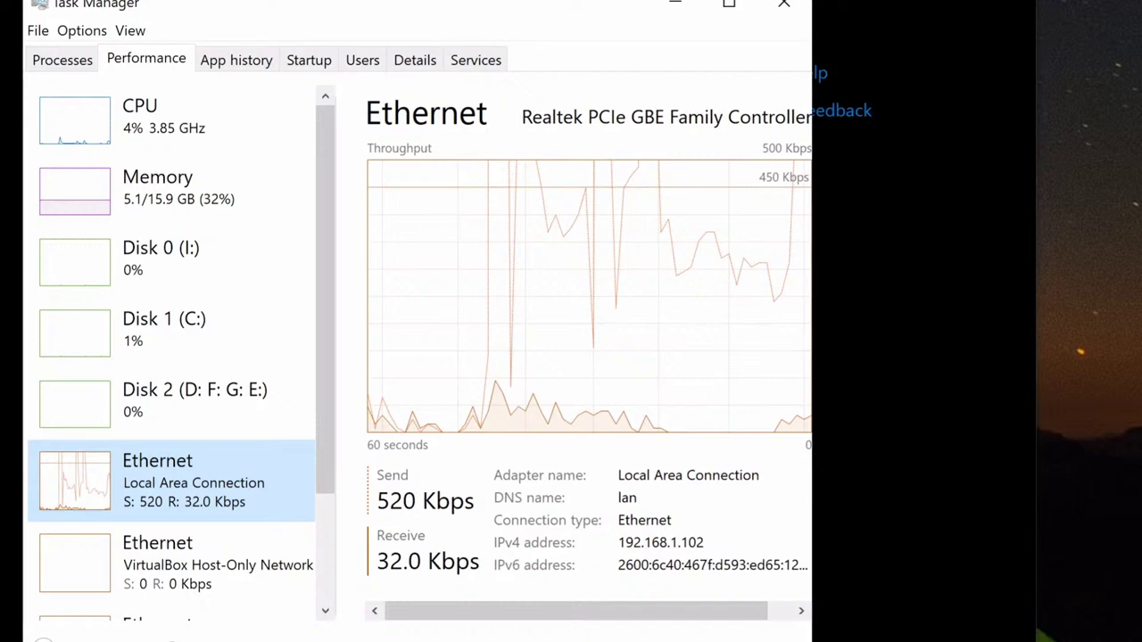
{"action": "left_click_drag", "start_coordinate": [812, 321], "coordinate": [985, 321]}
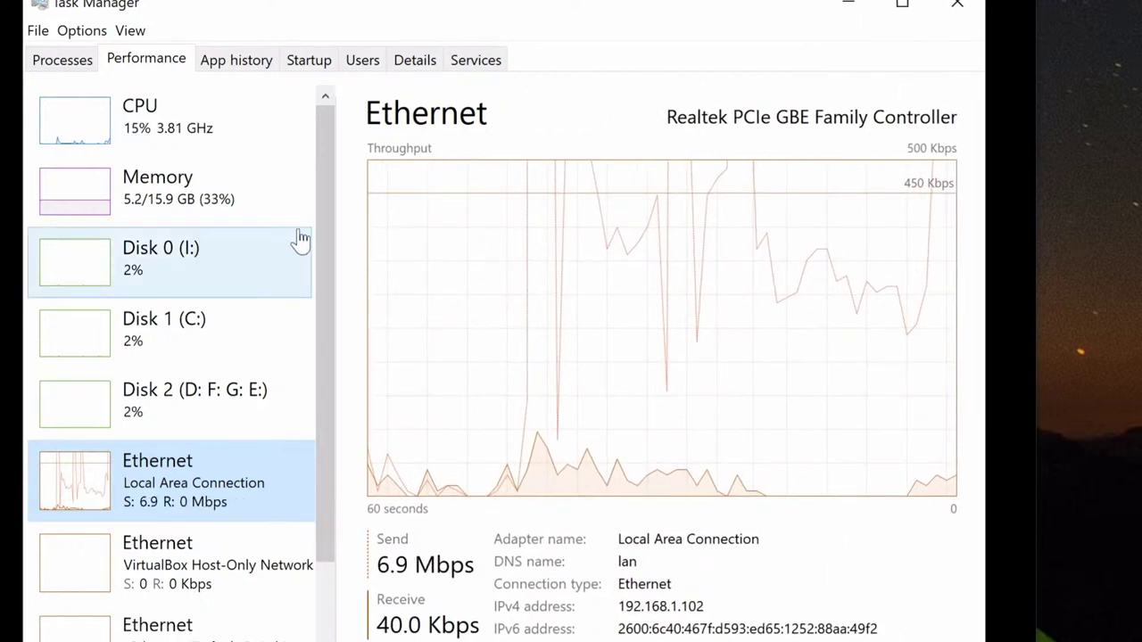
{"action": "left_click_drag", "start_coordinate": [339, 212], "coordinate": [402, 203]}
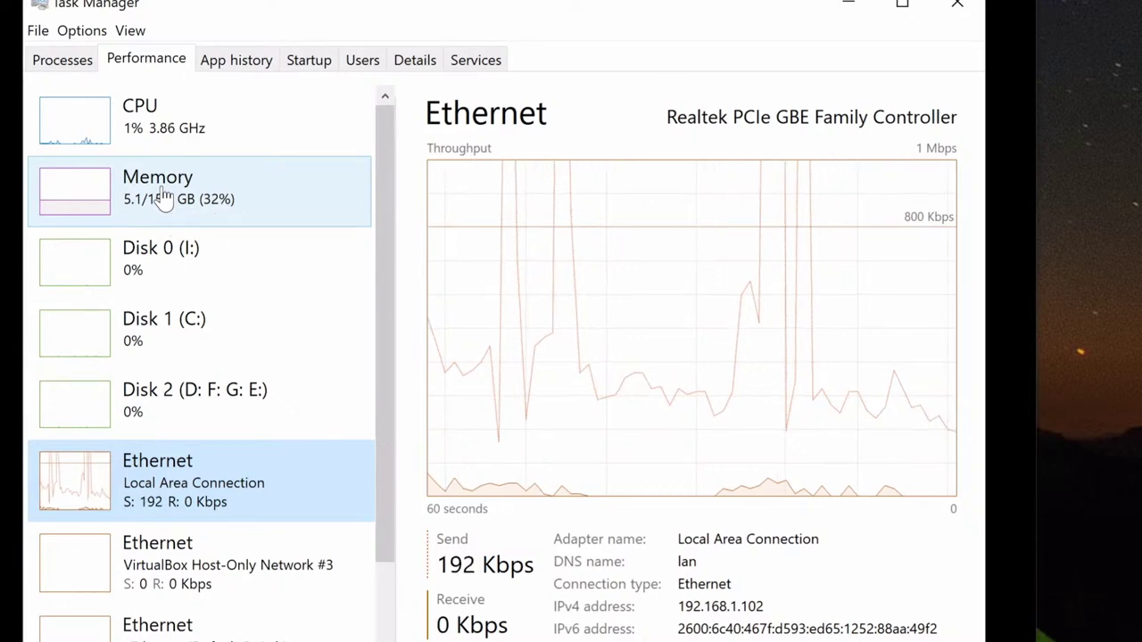
{"action": "left_click", "coordinate": [60, 59]}
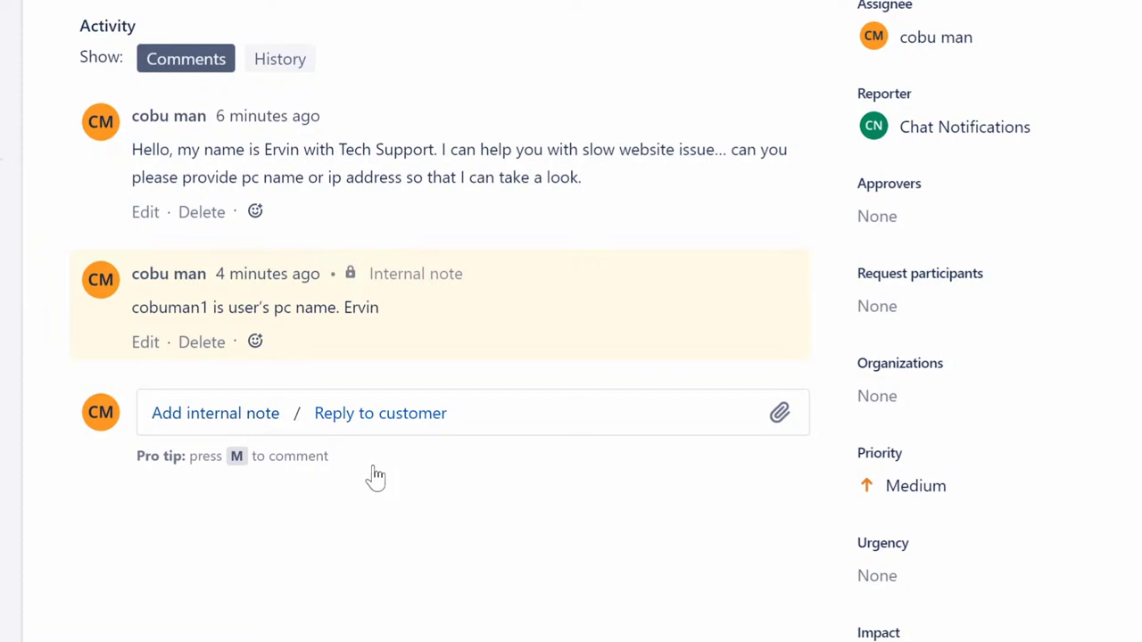
Start an internal note reading 'There are no issues at the moment.'.
{"action": "left_click", "coordinate": [197, 403]}
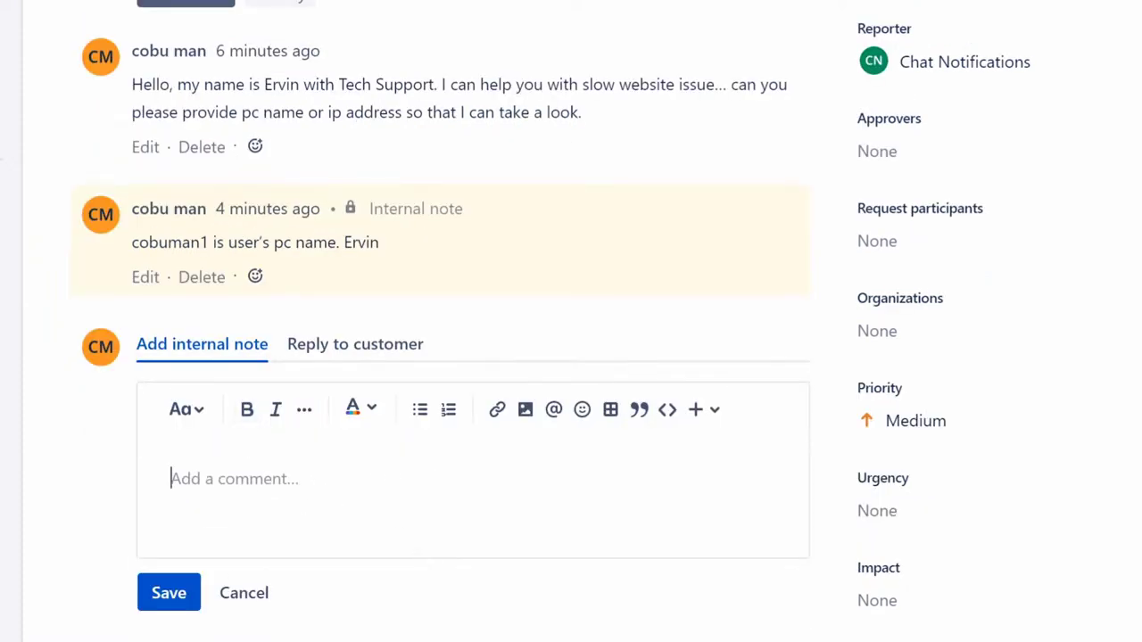
{"action": "type", "text": "Th"}
{"action": "type", "text": "ere i"}
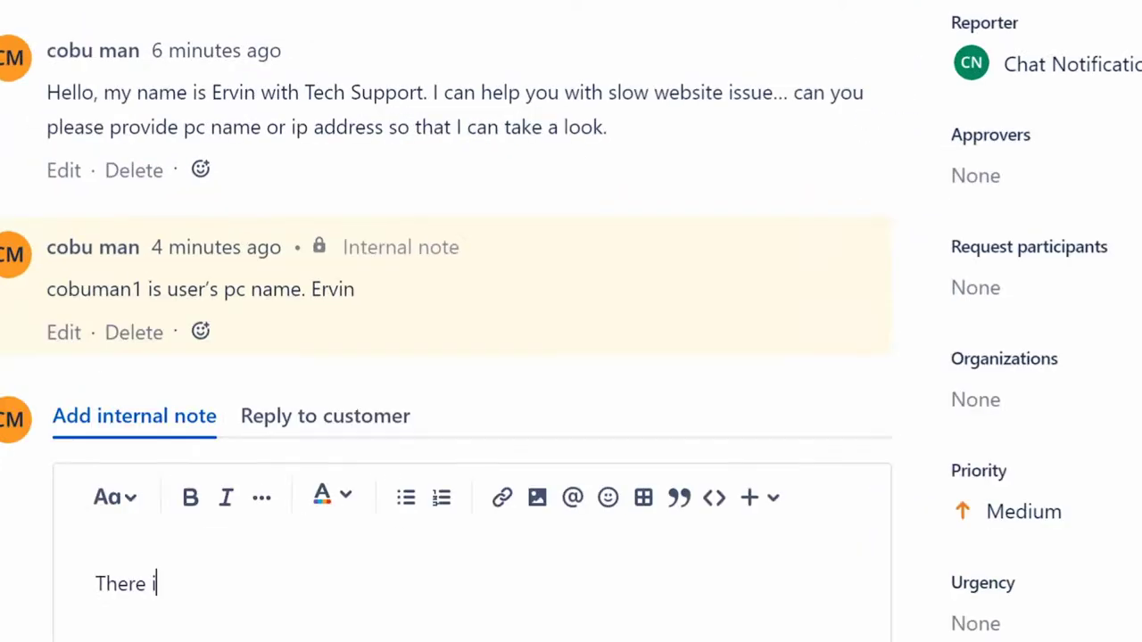
{"action": "key", "text": "BackSpace"}
{"action": "type", "text": "are no issue"}
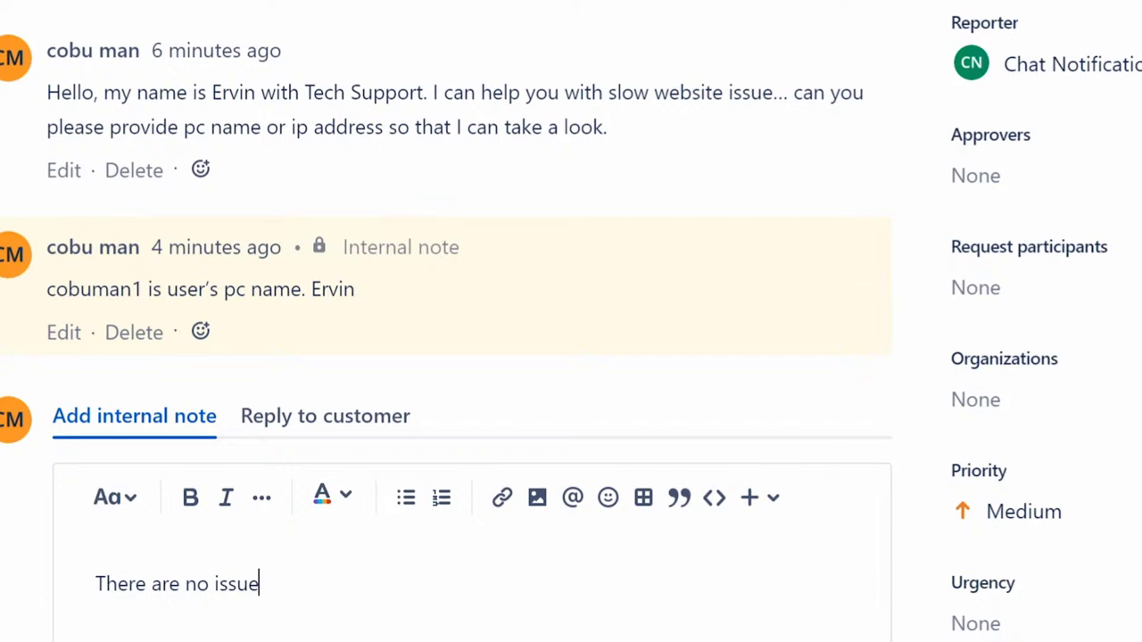
{"action": "type", "text": "s at the moment"}
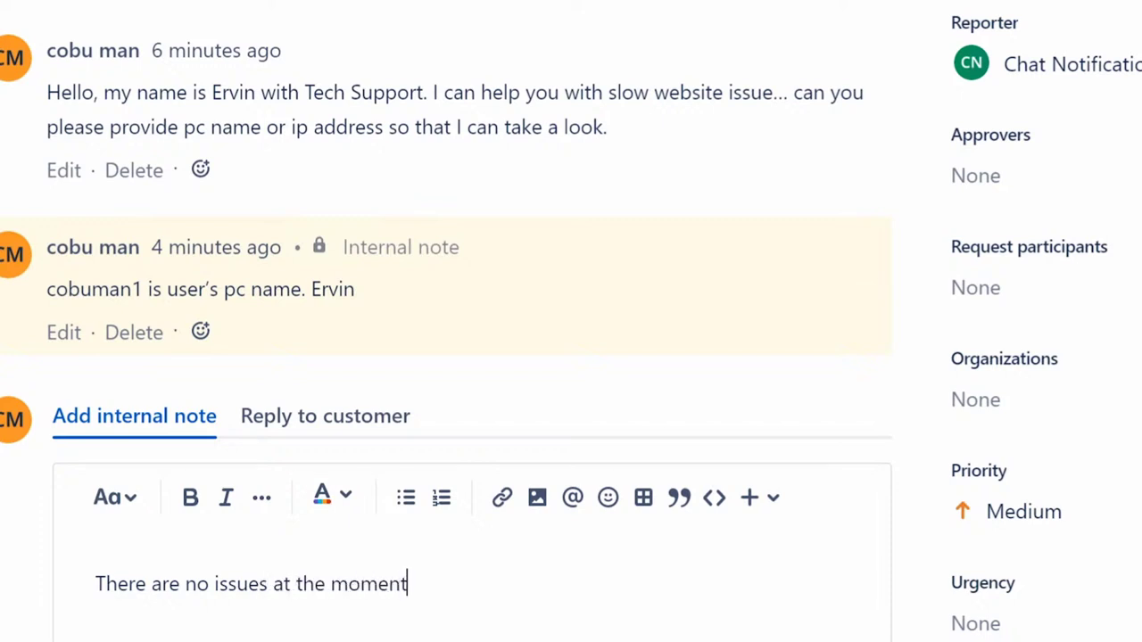
{"action": "type", "text": "."}
{"action": "scroll", "coordinate": [619, 173], "scroll_direction": "down", "scroll_amount": 2}
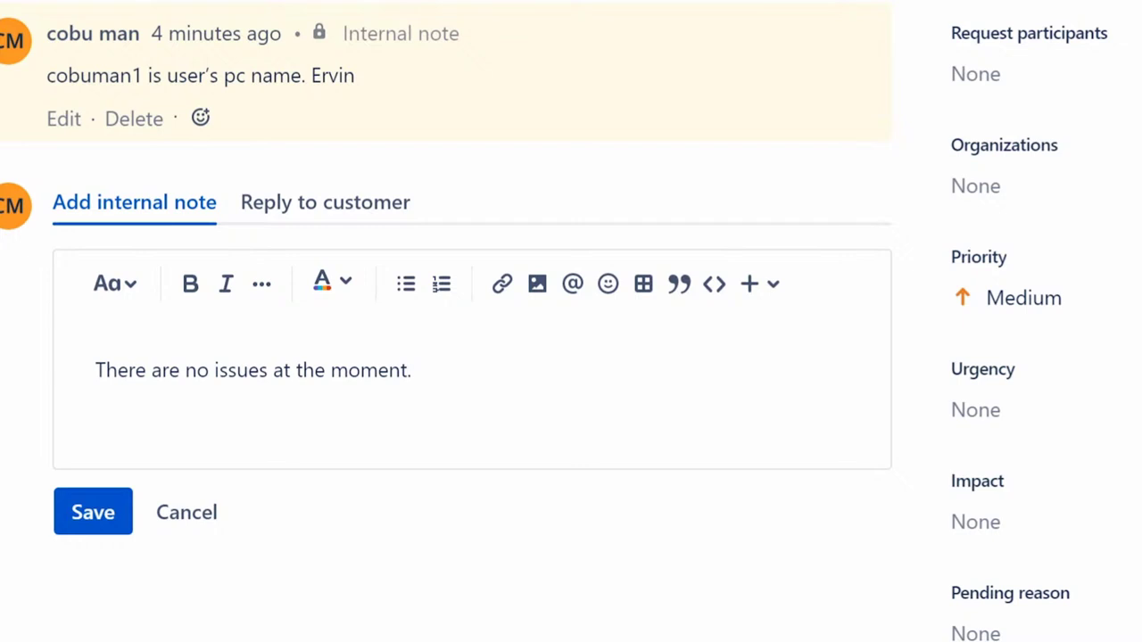
{"action": "scroll", "coordinate": [450, 382], "scroll_direction": "up", "scroll_amount": 3}
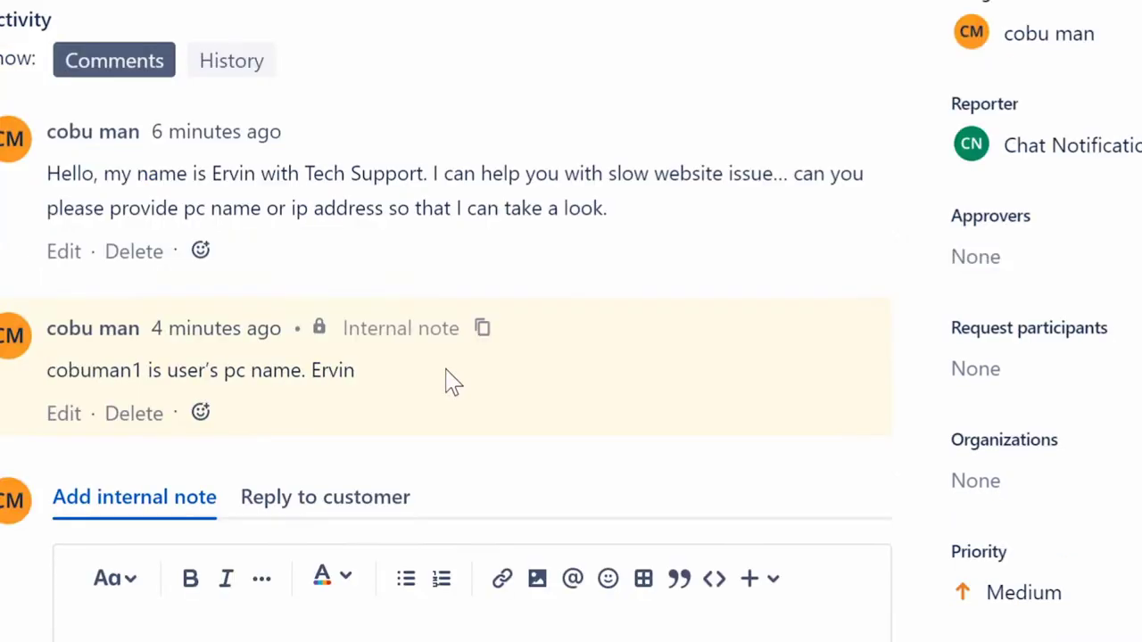
{"action": "scroll", "coordinate": [450, 382], "scroll_direction": "down", "scroll_amount": 3}
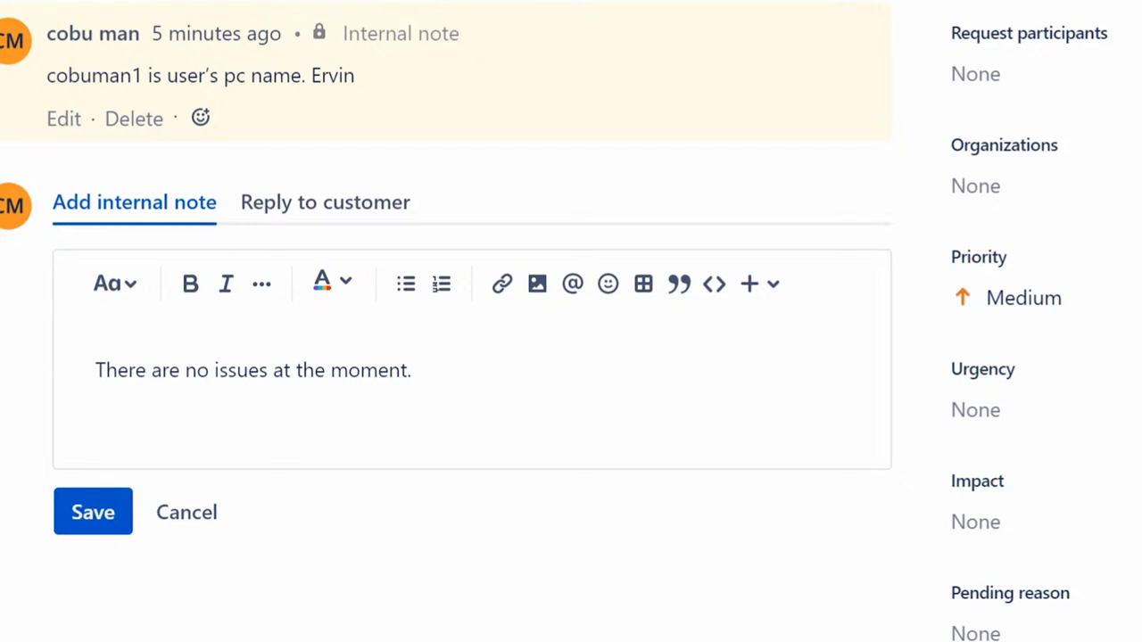
{"action": "scroll", "coordinate": [484, 375], "scroll_direction": "up", "scroll_amount": 2}
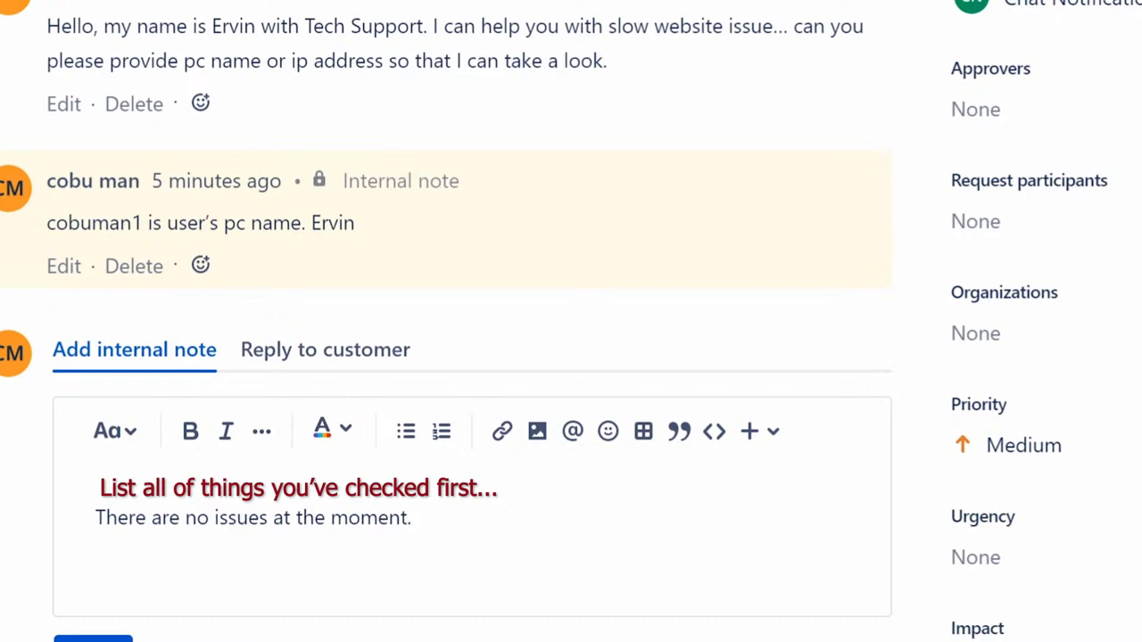
Add 'I will keep the ticket open for 24hrs to monitor.' with a name sign-off and save the note.
{"action": "type", "text": "I will kee"}
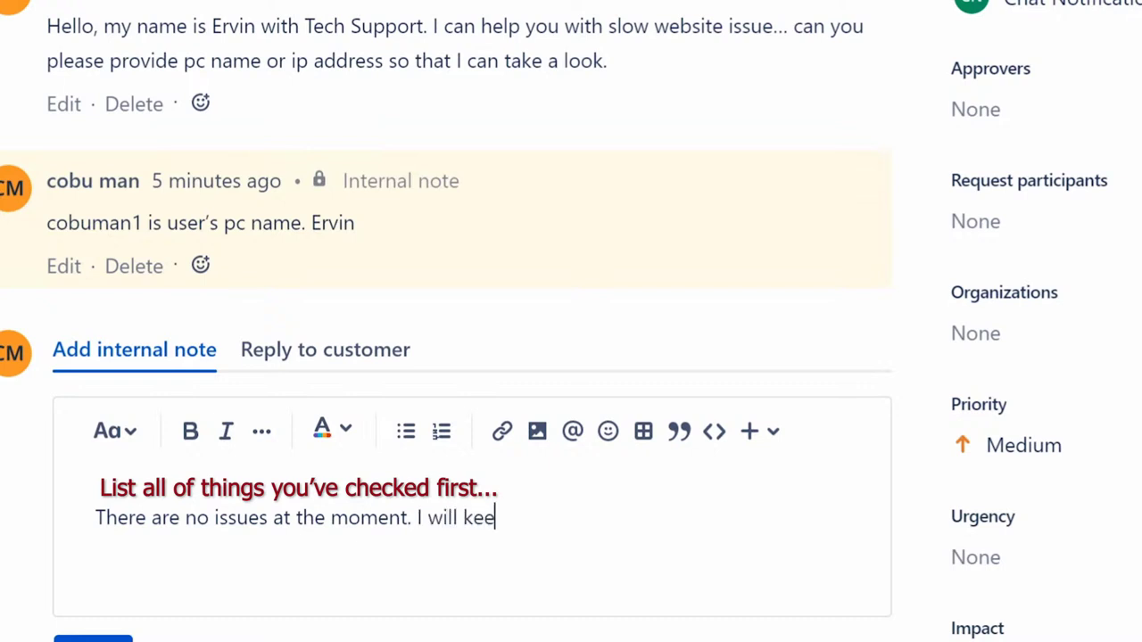
{"action": "type", "text": "p the ticke topne"}
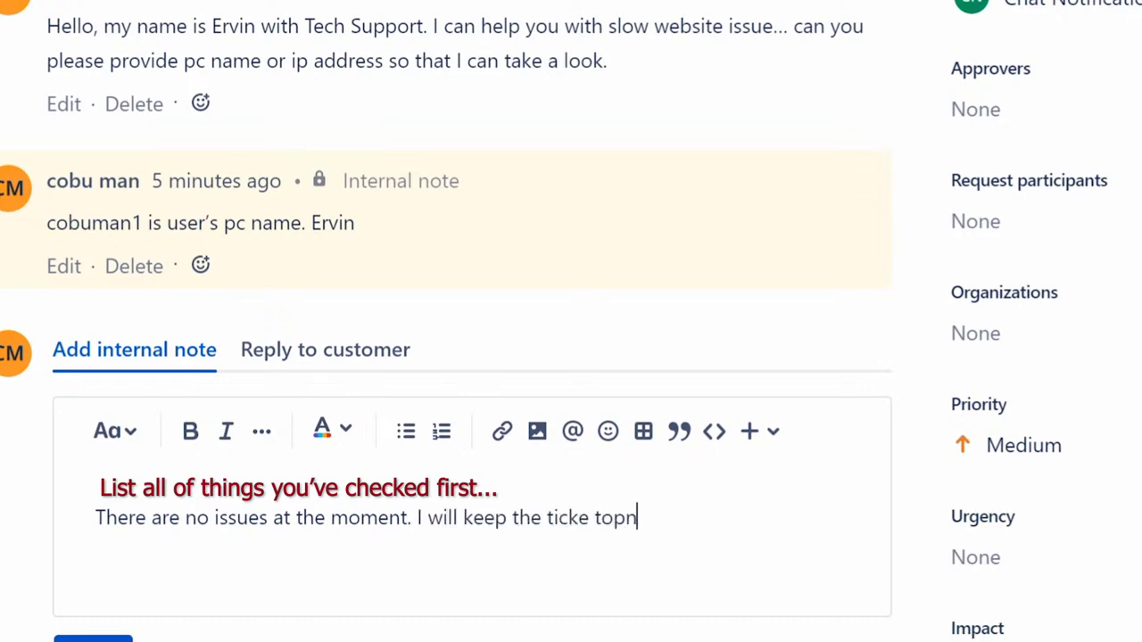
{"action": "key", "text": "BackSpace"}
{"action": "key", "text": "BackSpace"}
{"action": "key", "text": "BackSpace"}
{"action": "key", "text": "BackSpace"}
{"action": "key", "text": "BackSpace"}
{"action": "key", "text": "BackSpace"}
{"action": "type", "text": "t open for 24hrs "}
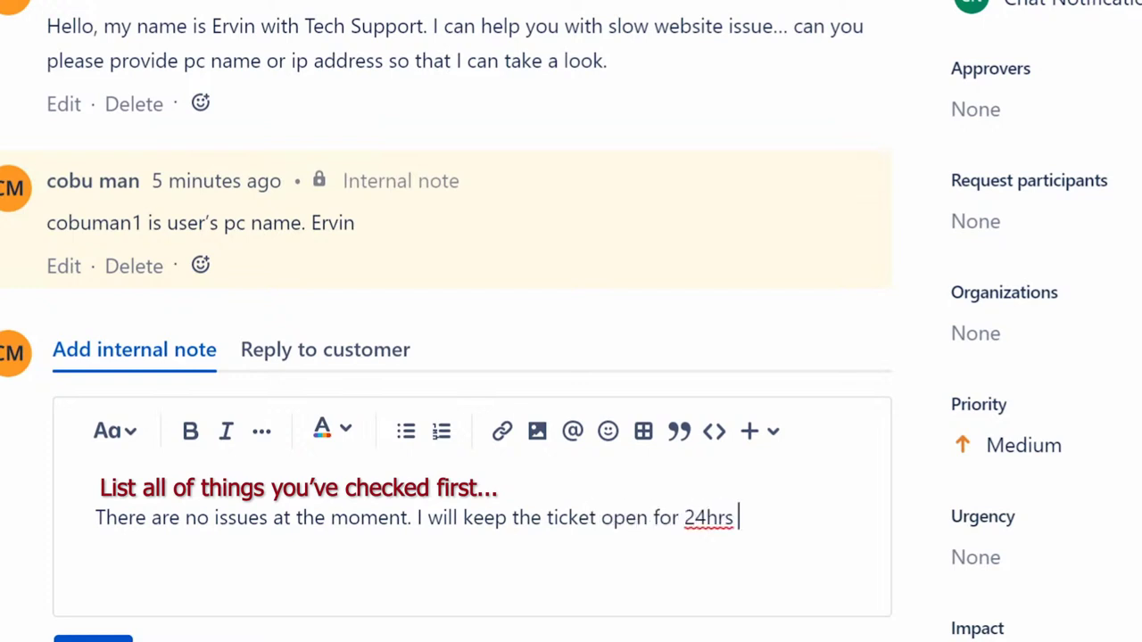
{"action": "type", "text": "to monitor"}
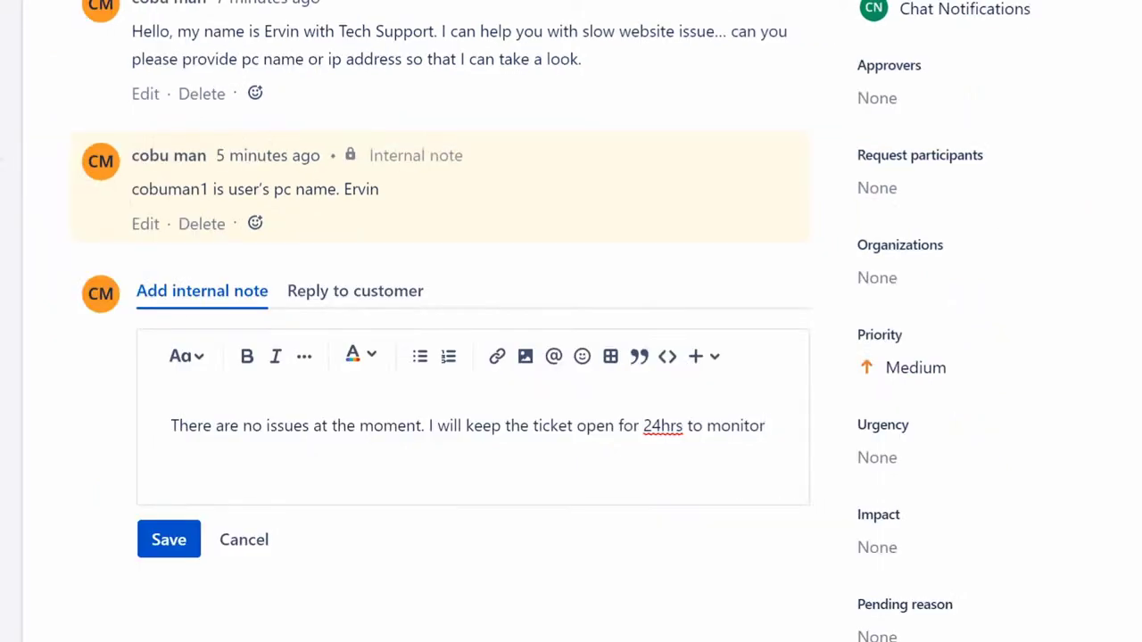
{"action": "type", "text": "."}
{"action": "key", "text": "shift+Return"}
{"action": "type", "text": "Ervin"}
{"action": "left_click", "coordinate": [179, 543]}
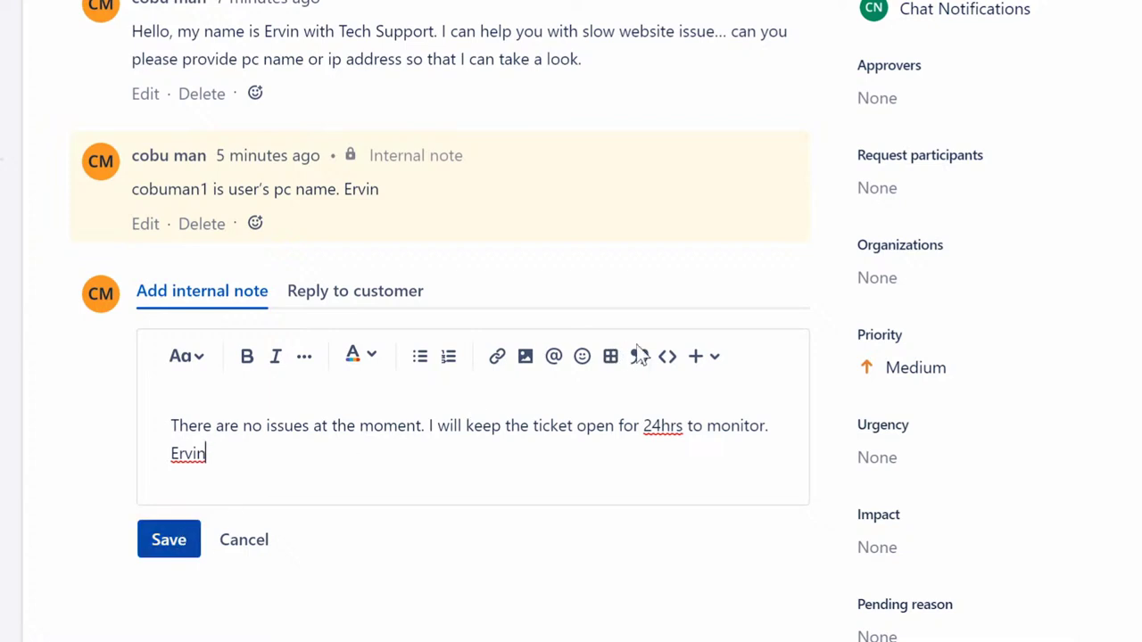
{"action": "scroll", "coordinate": [713, 178], "scroll_direction": "up", "scroll_amount": 2}
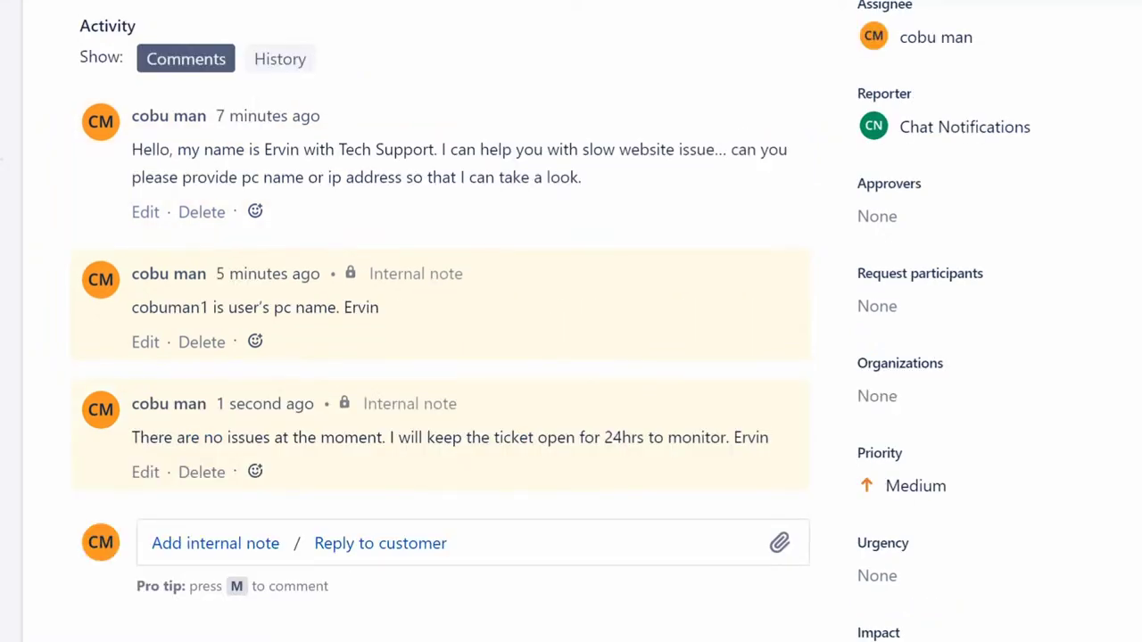
Move ISD-16 to Waiting for customer via Respond to customer, then go back to the queue.
{"action": "left_click", "coordinate": [844, 42]}
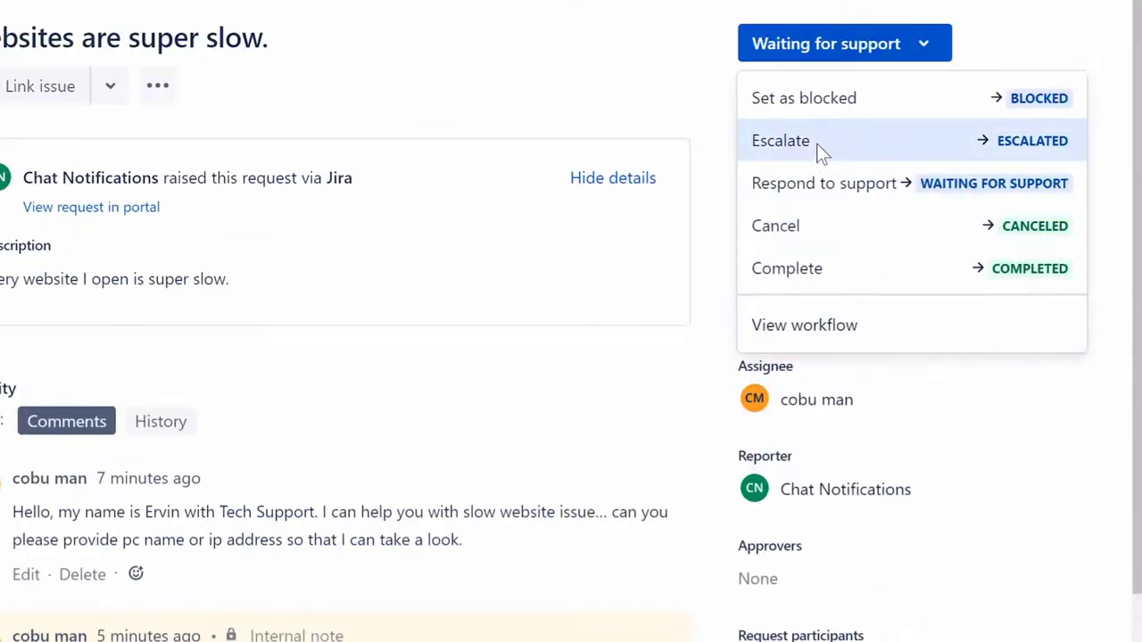
{"action": "left_click", "coordinate": [871, 183]}
{"action": "left_click", "coordinate": [909, 46]}
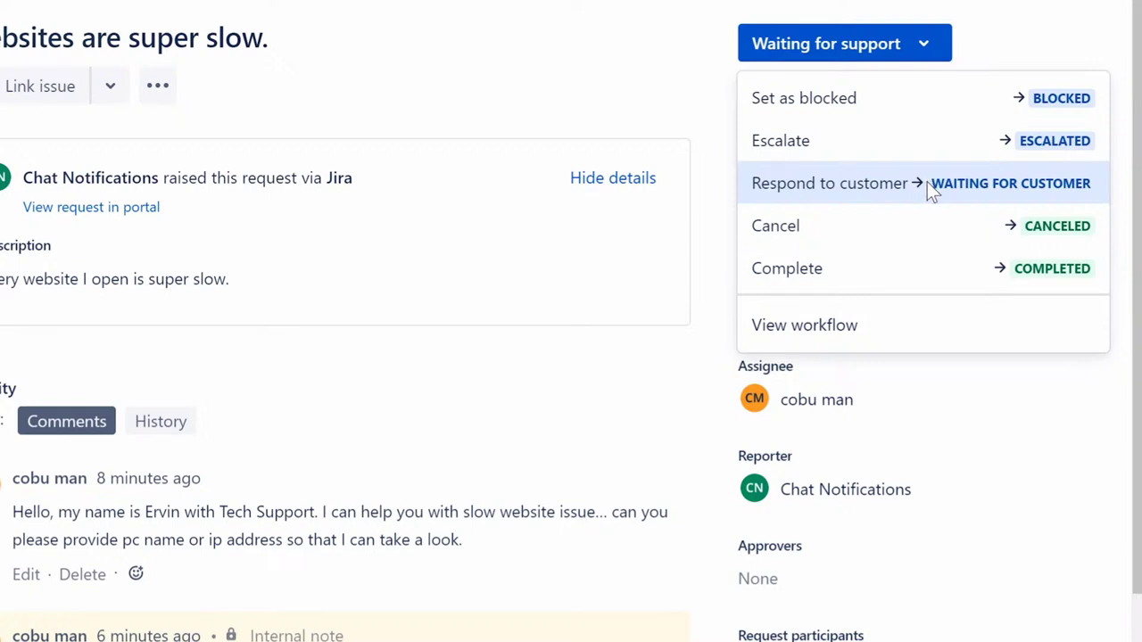
{"action": "left_click", "coordinate": [927, 182]}
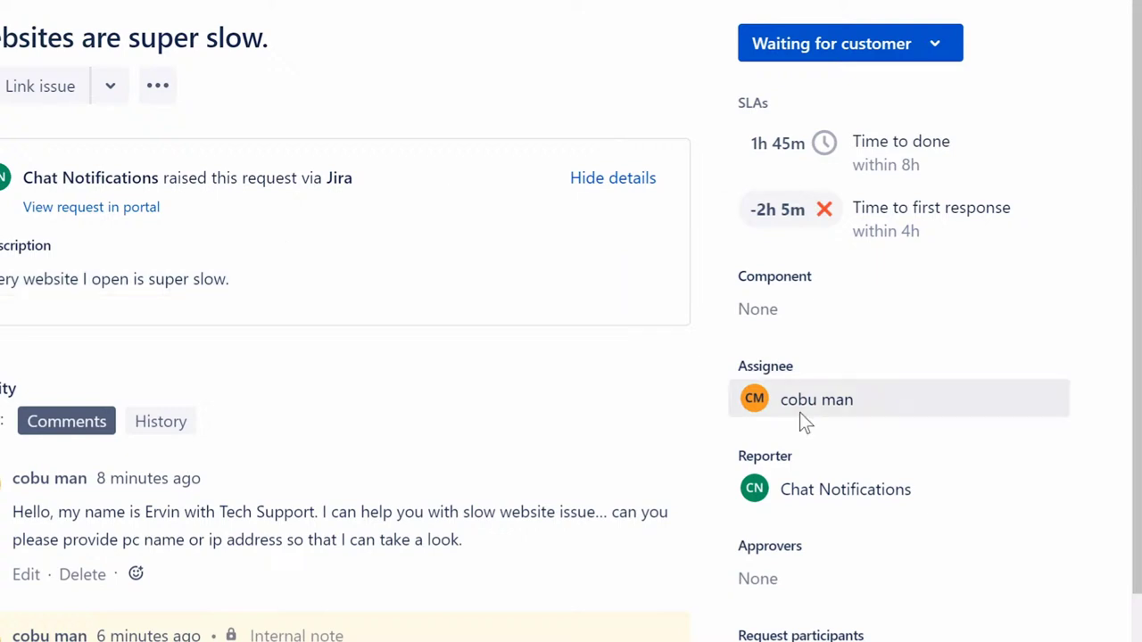
{"action": "mouse_move", "coordinate": [768, 410]}
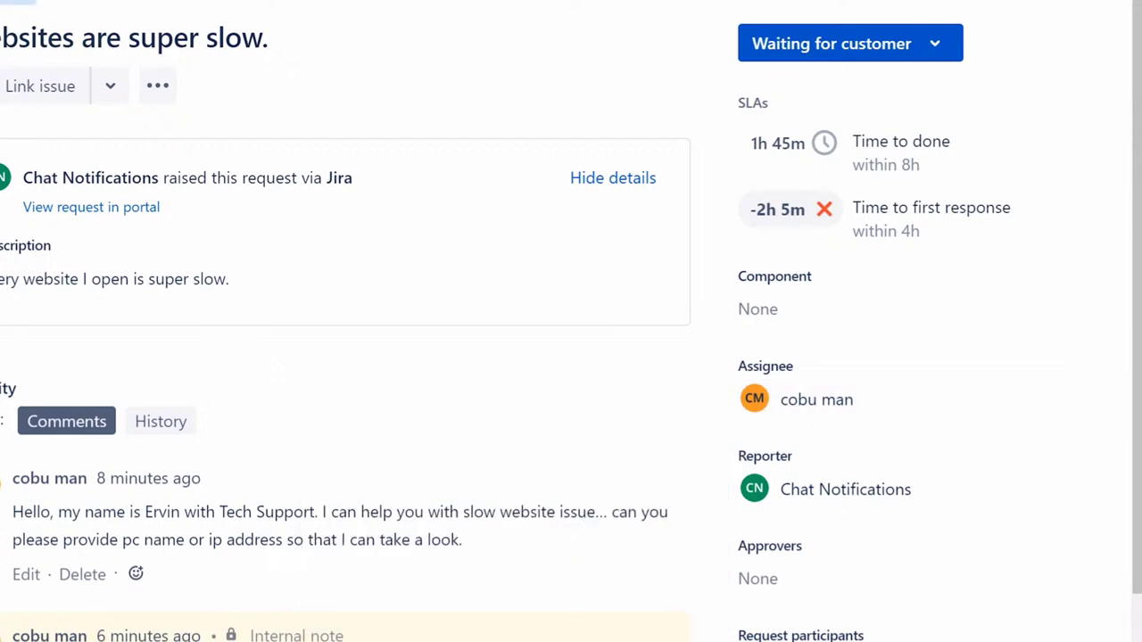
{"action": "key", "text": "alt+Left"}
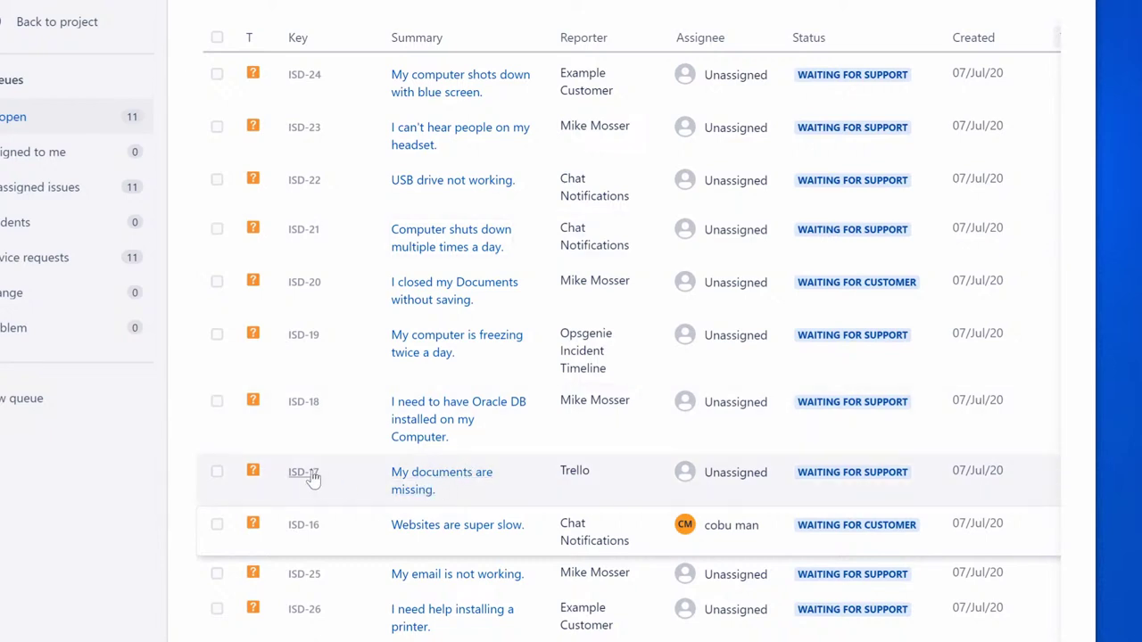
Open ISD-17 'My documents are missing.' and assign it to yourself.
{"action": "left_click", "coordinate": [463, 481]}
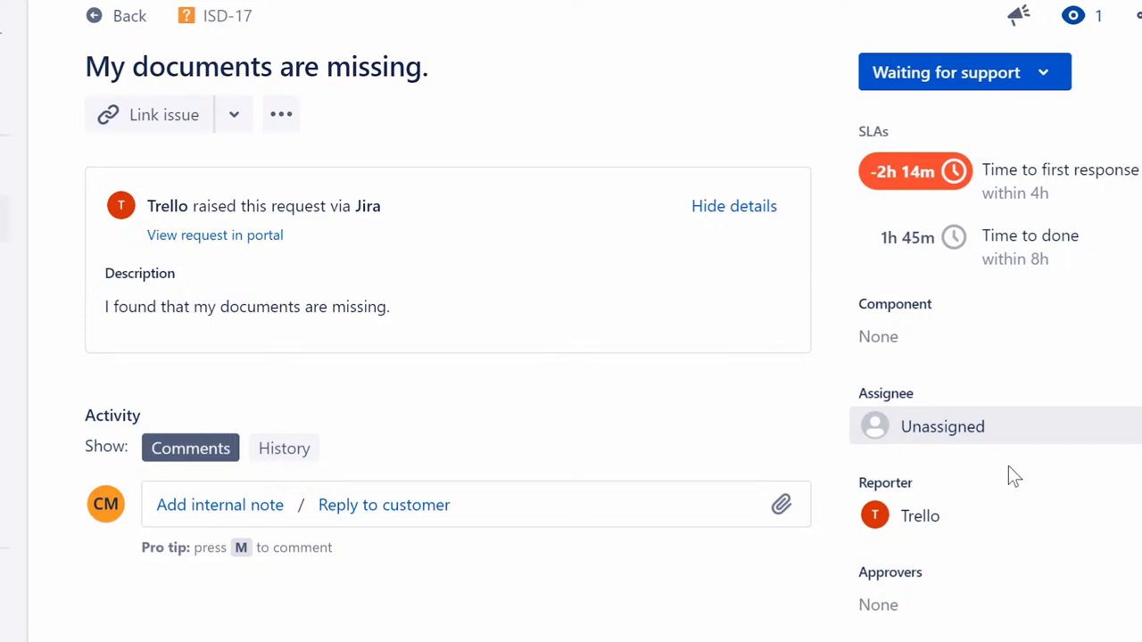
{"action": "left_click", "coordinate": [1003, 432]}
{"action": "left_click", "coordinate": [988, 496]}
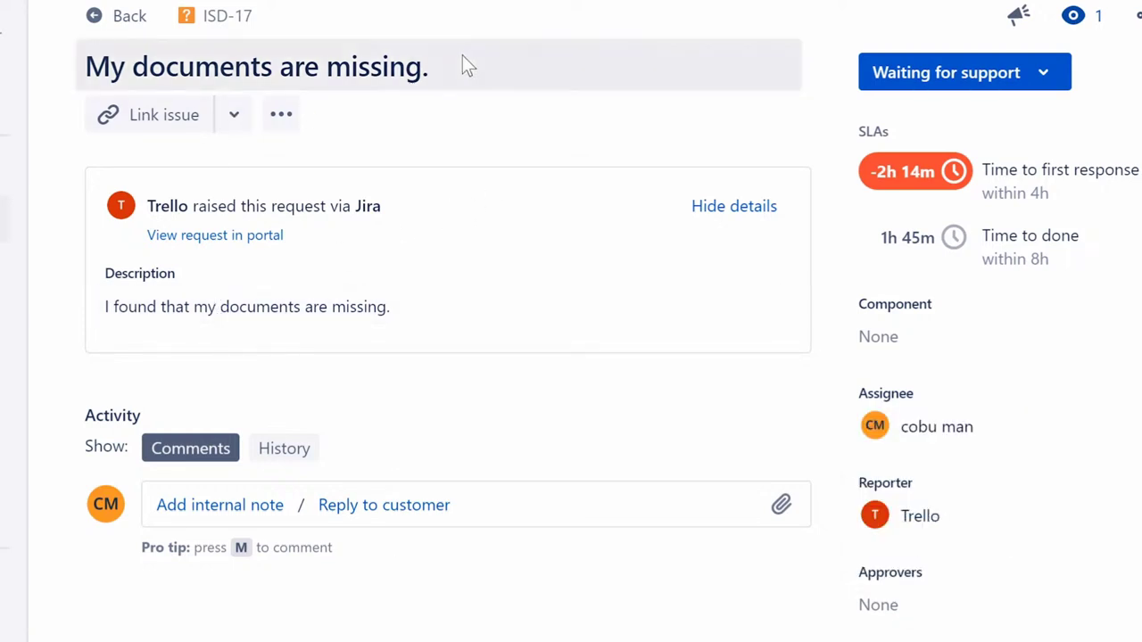
Highlight the ticket title and description sentence to read them.
{"action": "left_click_drag", "start_coordinate": [462, 62], "coordinate": [54, 13]}
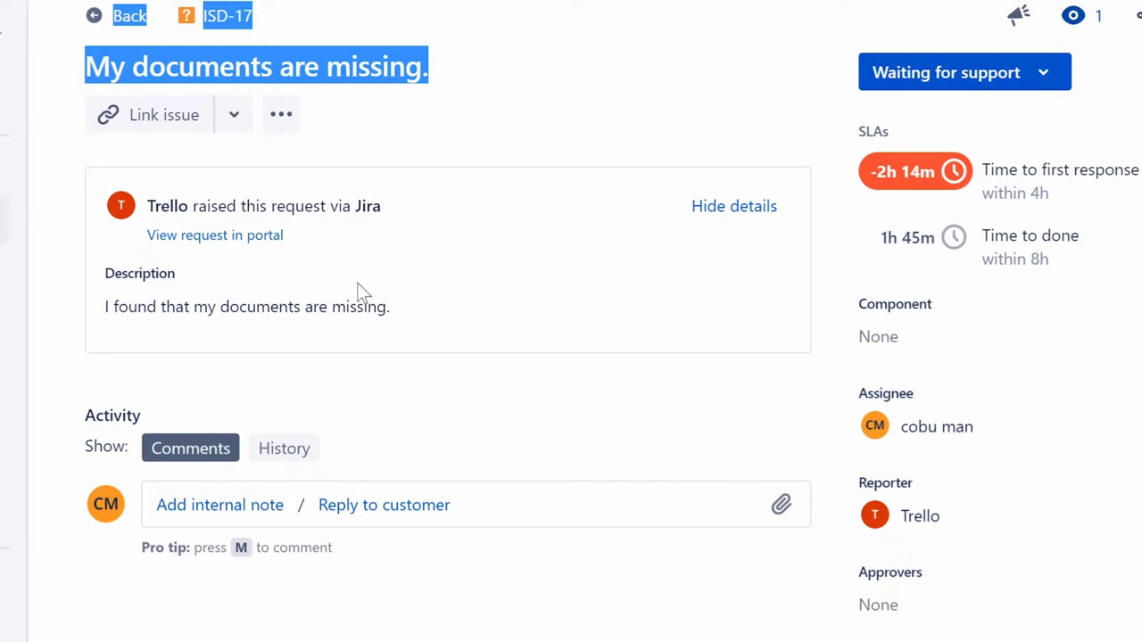
{"action": "left_click_drag", "start_coordinate": [398, 308], "coordinate": [111, 307]}
{"action": "left_click", "coordinate": [110, 308]}
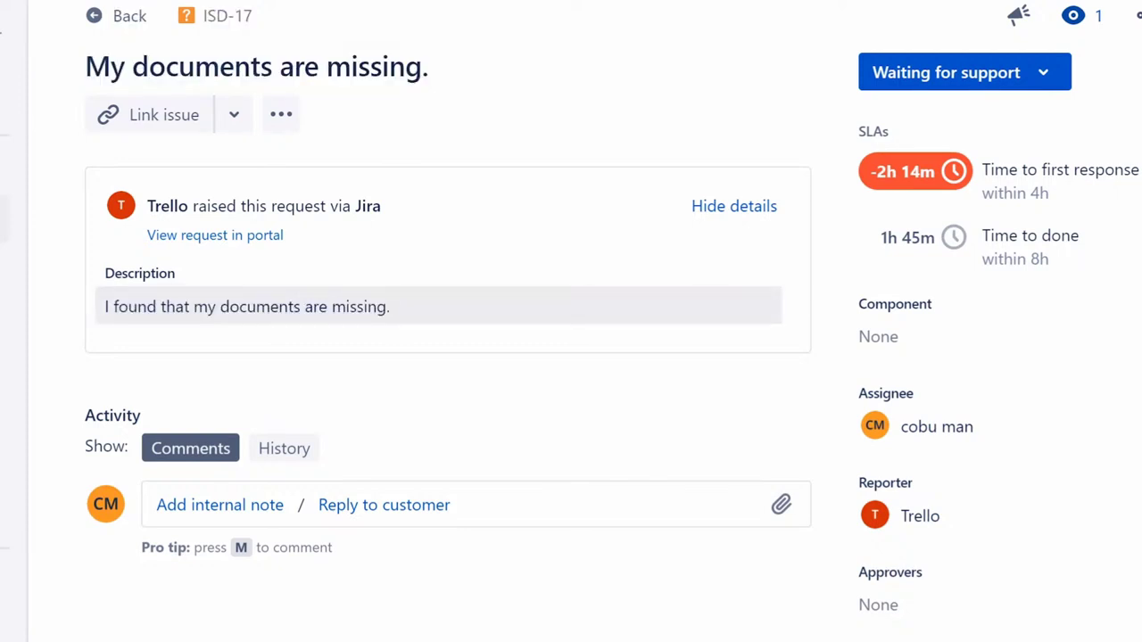
{"action": "left_click_drag", "start_coordinate": [398, 307], "coordinate": [110, 308]}
{"action": "left_click", "coordinate": [110, 308]}
Start a customer reply introducing yourself from Pc support about the missing files, correcting 'missiling' to 'missing'.
{"action": "left_click", "coordinate": [384, 505]}
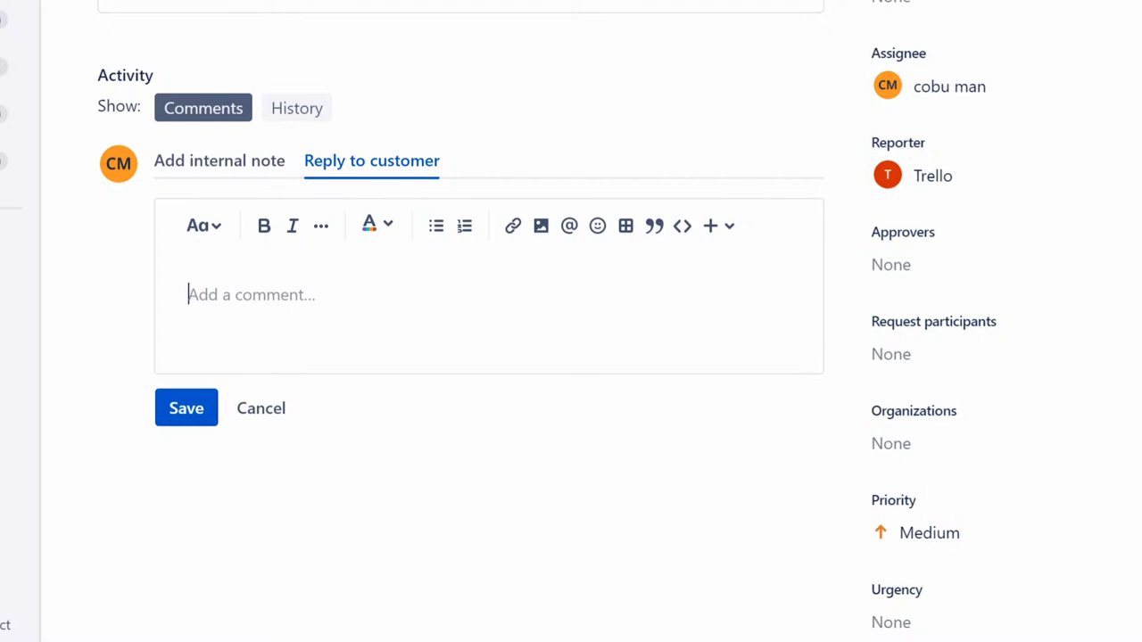
{"action": "type", "text": "Hello,"}
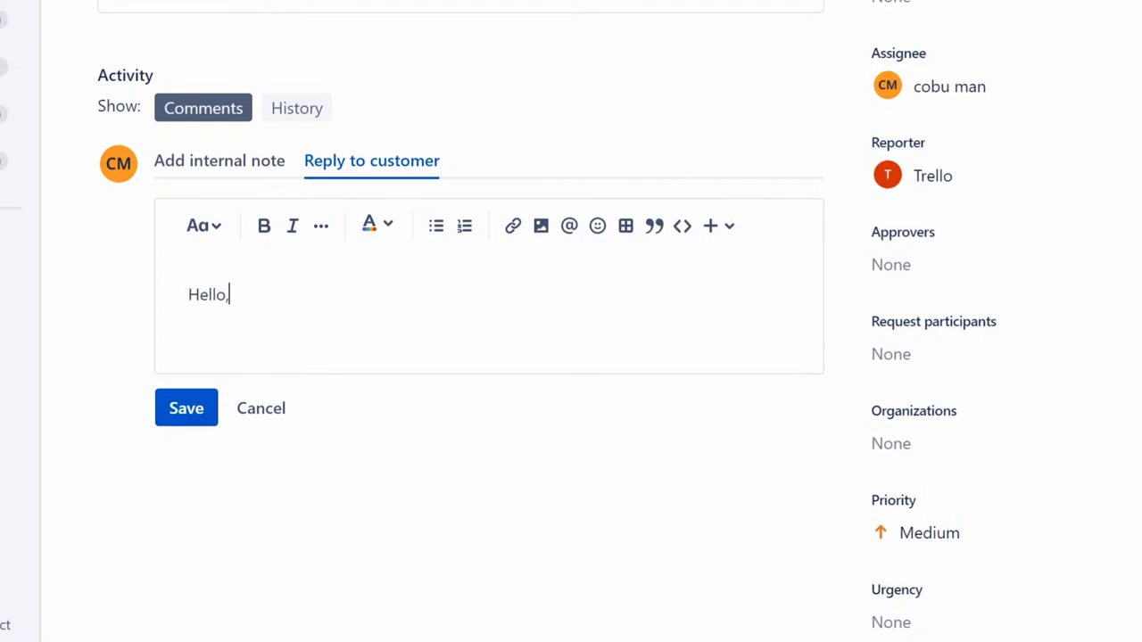
{"action": "type", "text": " this is Ervin w"}
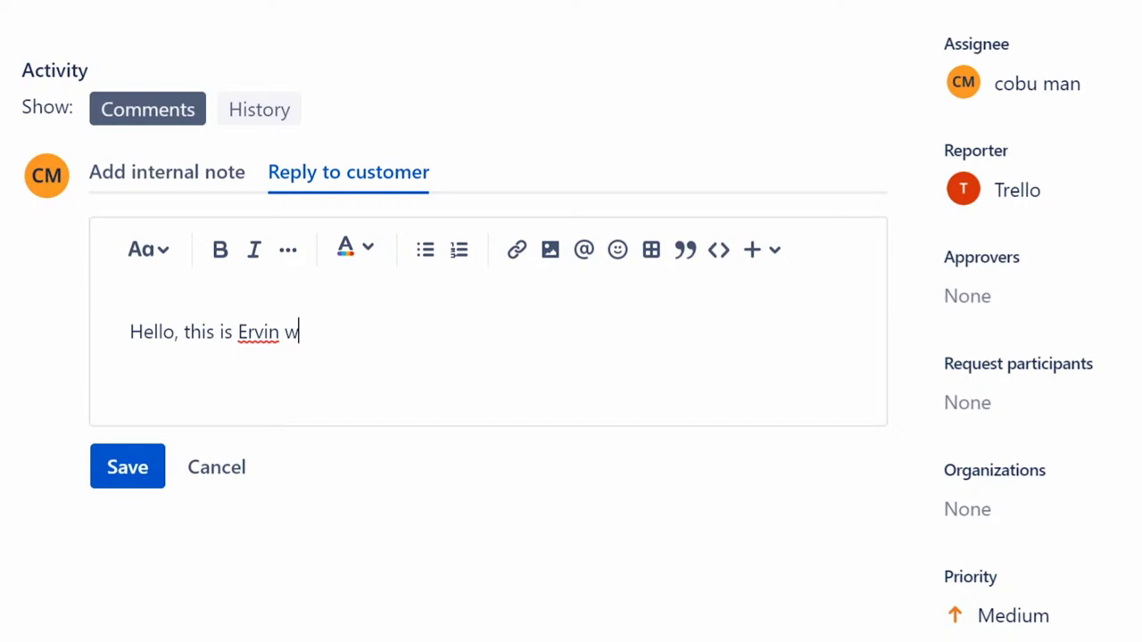
{"action": "type", "text": "ith Pc support"}
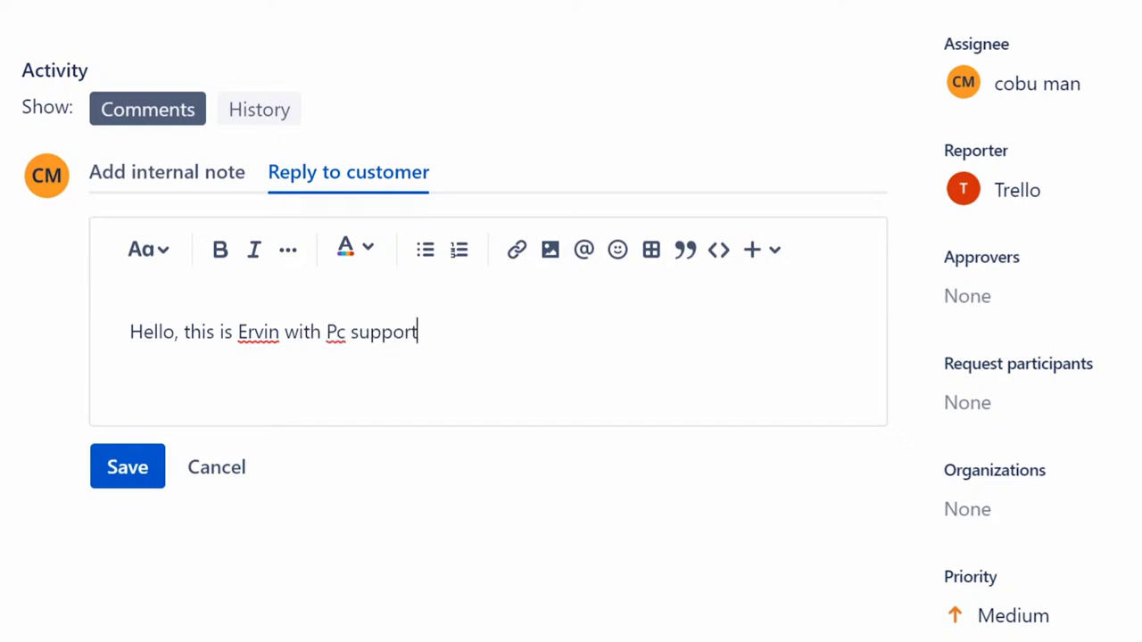
{"action": "type", "text": ". I have yo"}
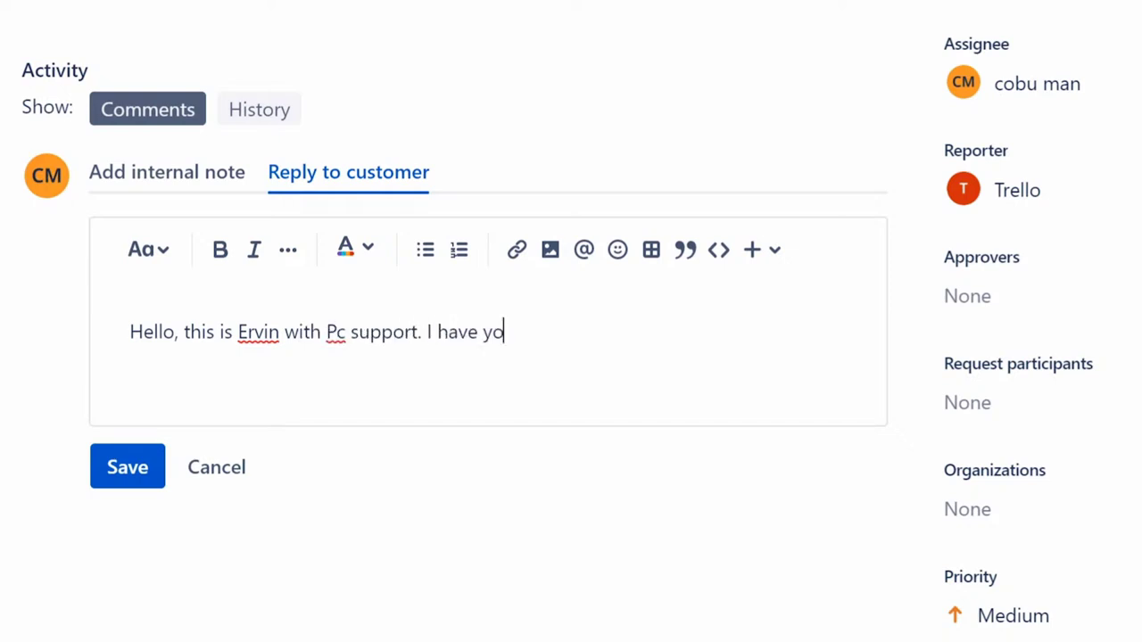
{"action": "type", "text": "ur ticket about "}
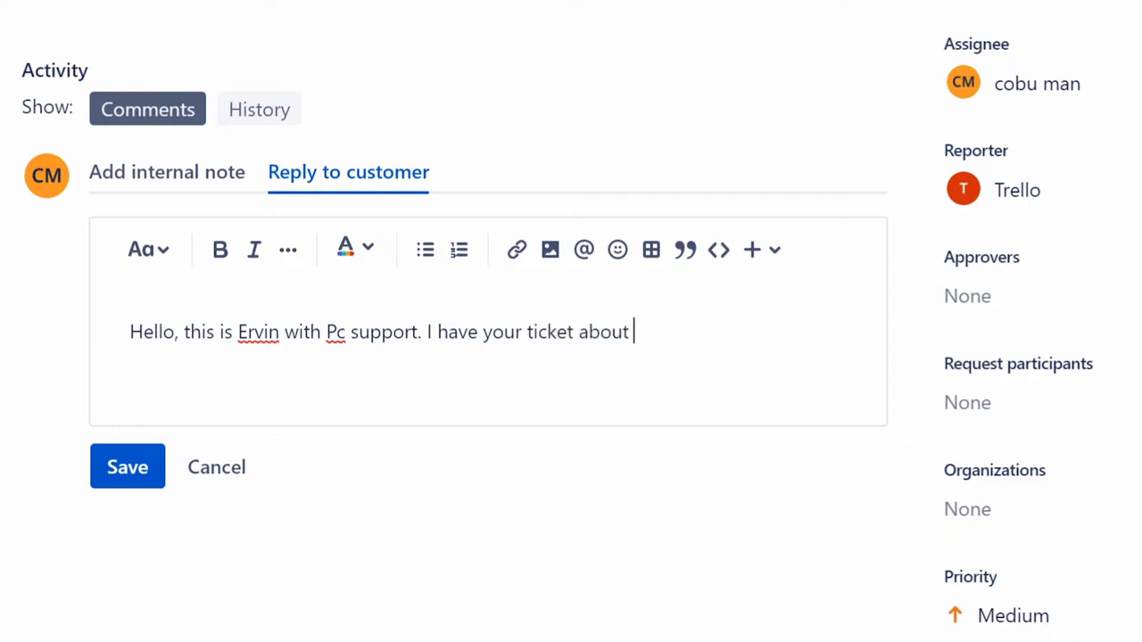
{"action": "type", "text": "missiling fil"}
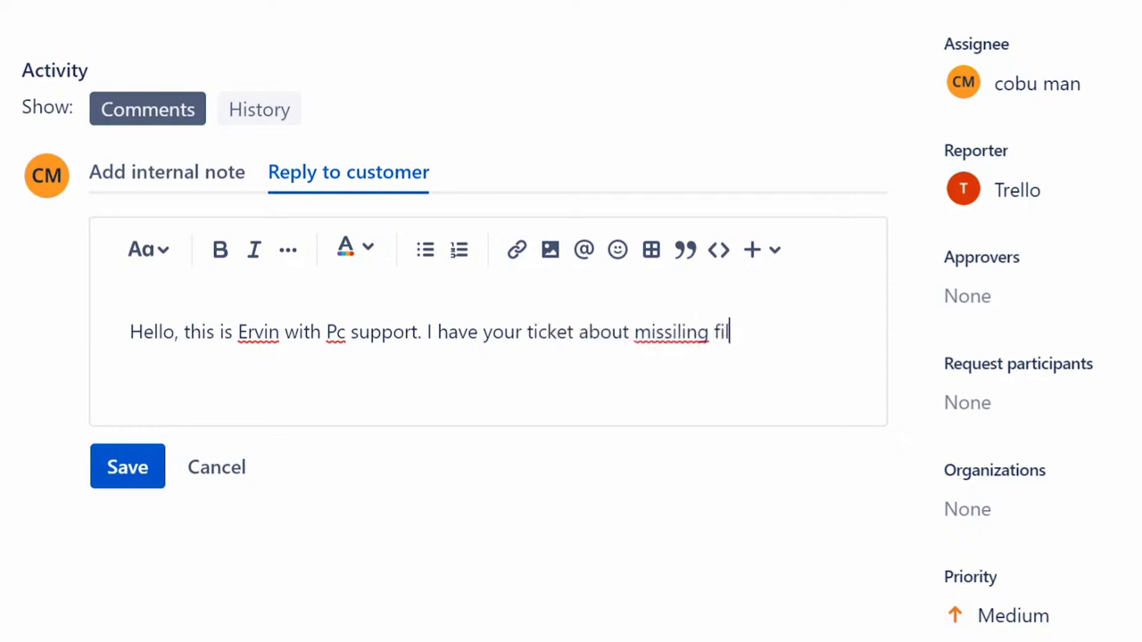
{"action": "type", "text": "es"}
{"action": "left_click", "coordinate": [663, 332]}
{"action": "right_click", "coordinate": [665, 332]}
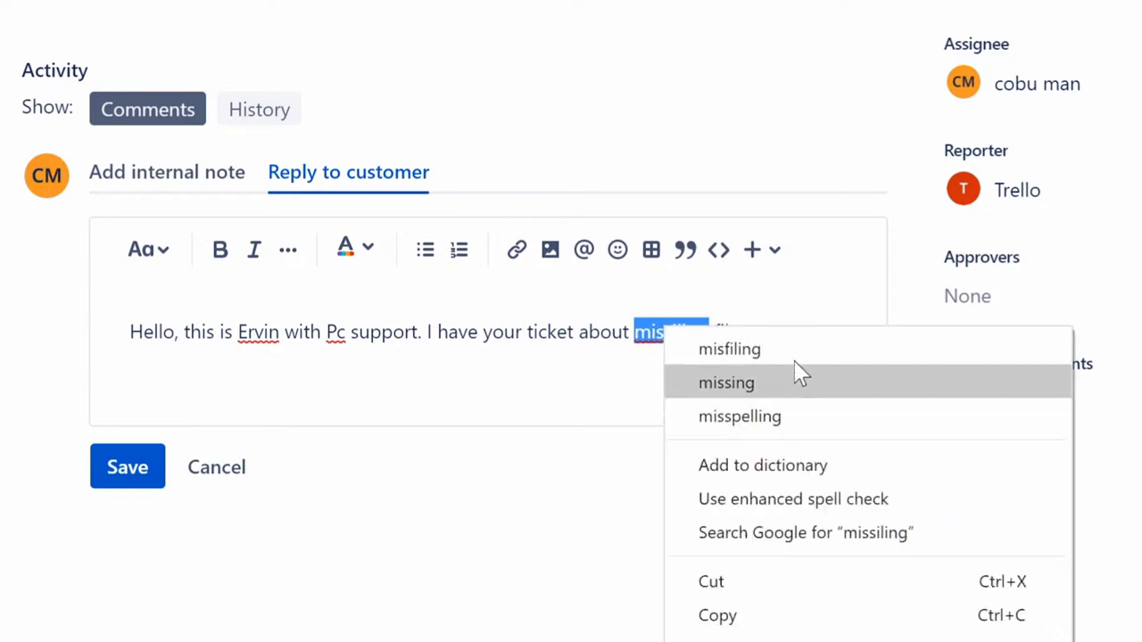
{"action": "left_click", "coordinate": [777, 383]}
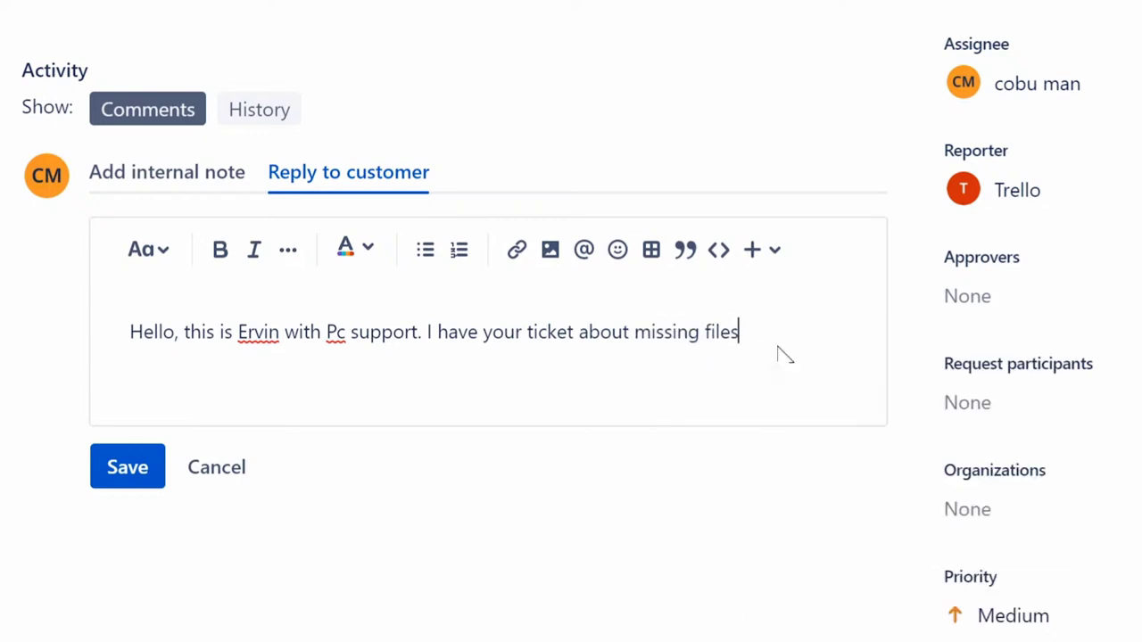
Add 'Can you please provide your Pc name?' and send the reply.
{"action": "type", "text": ". Can you "}
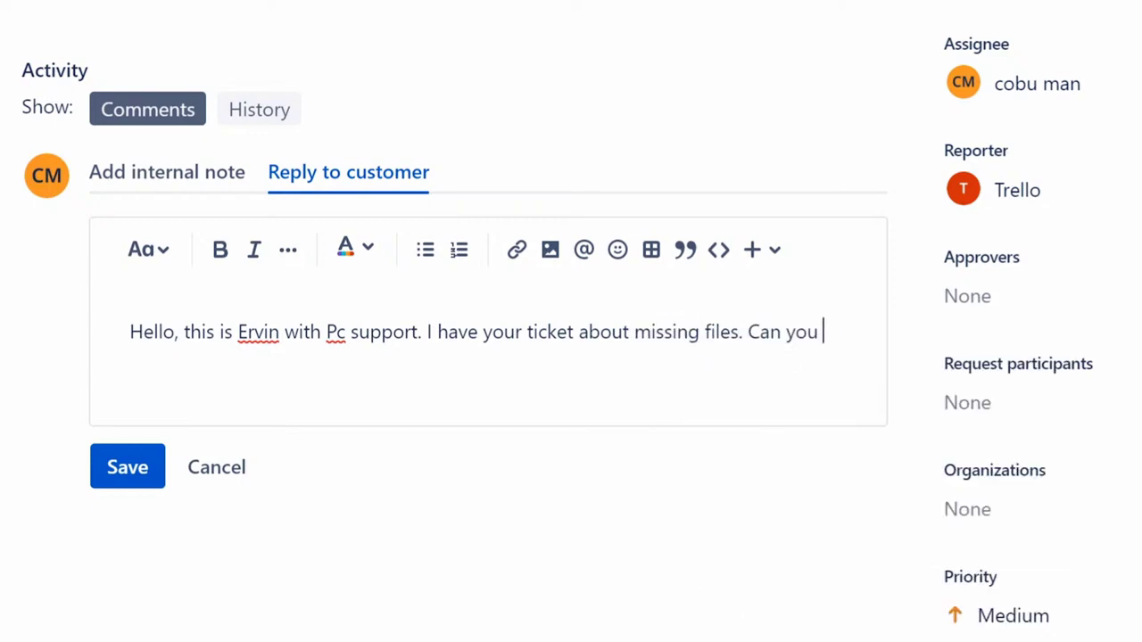
{"action": "type", "text": "please provi"}
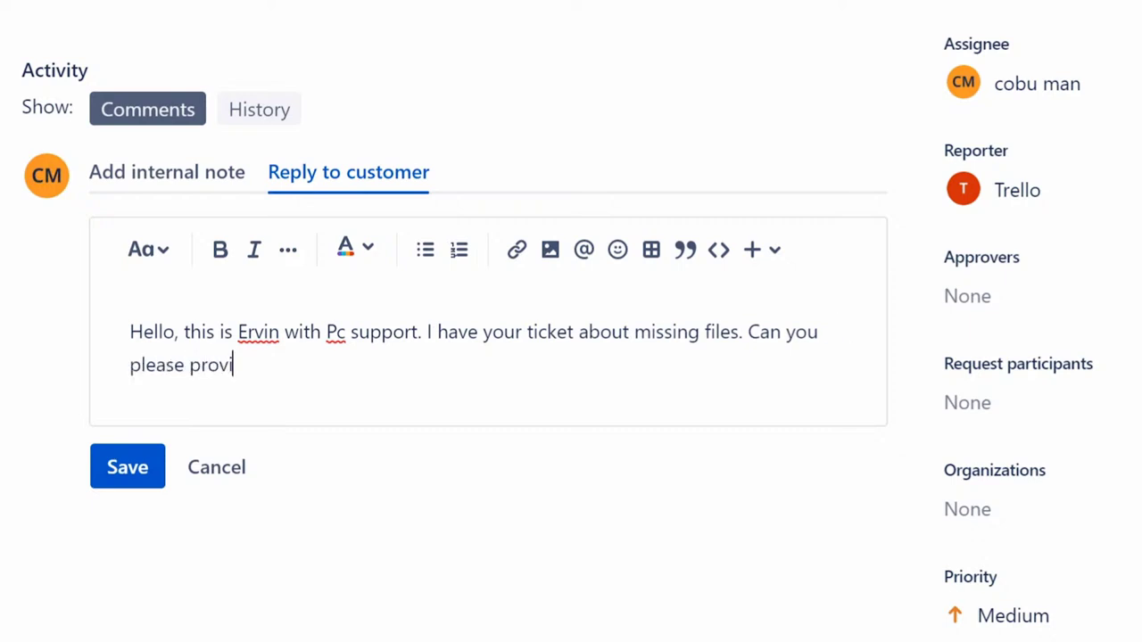
{"action": "type", "text": "de your Pc nam"}
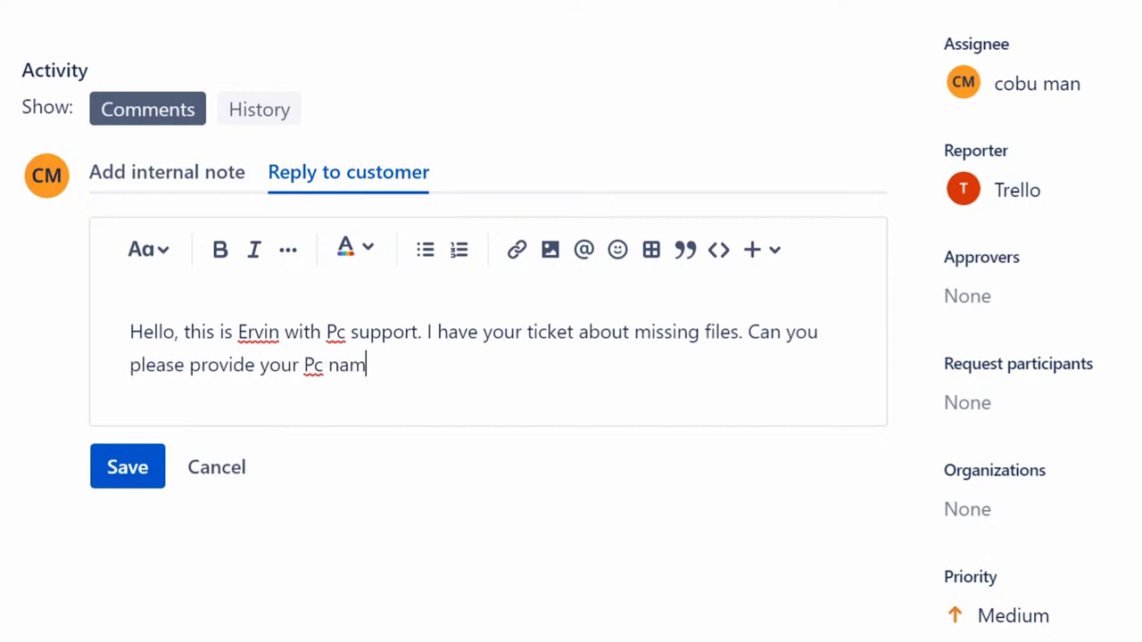
{"action": "type", "text": "e?"}
{"action": "left_click", "coordinate": [324, 365]}
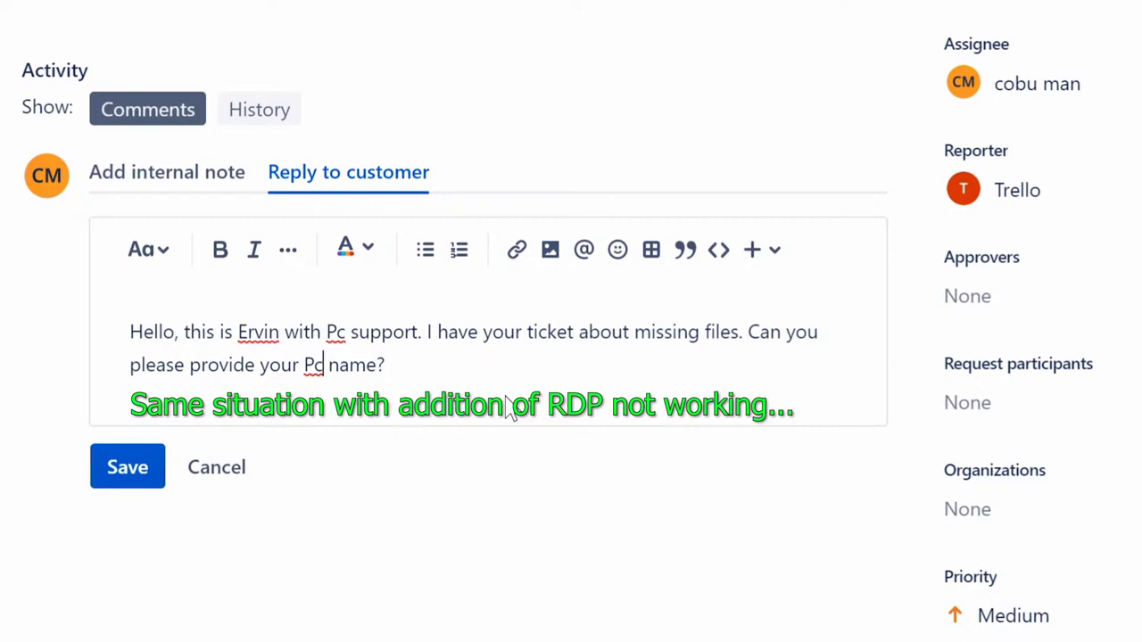
{"action": "left_click", "coordinate": [148, 470]}
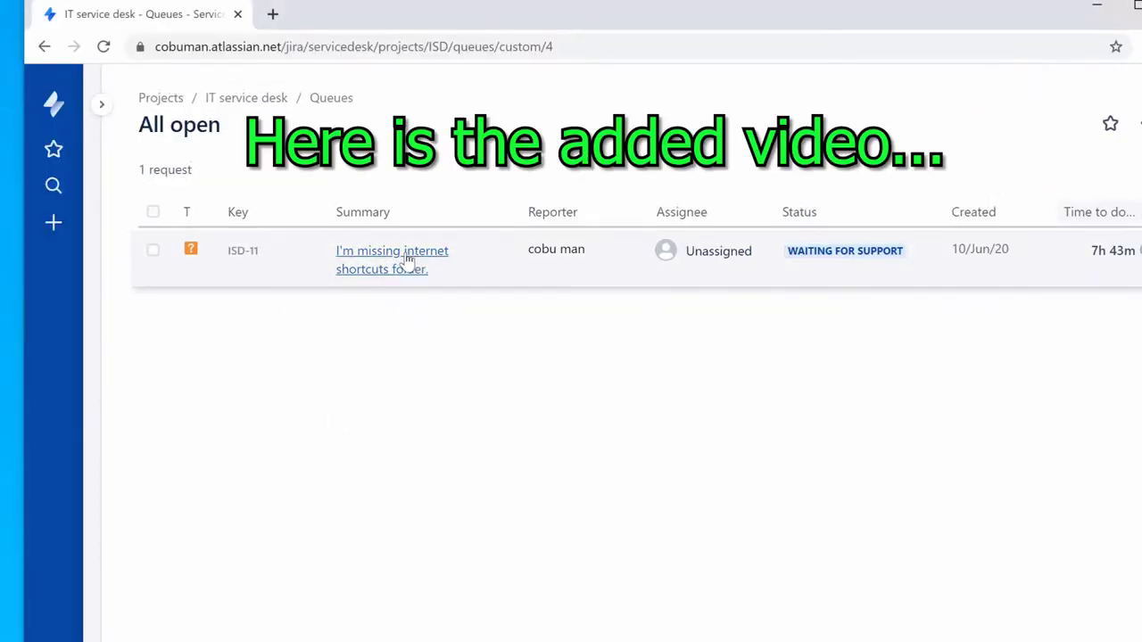
Open ISD-11 'I'm missing internet shortcuts folder.' and review its title and description.
{"action": "left_click", "coordinate": [408, 257]}
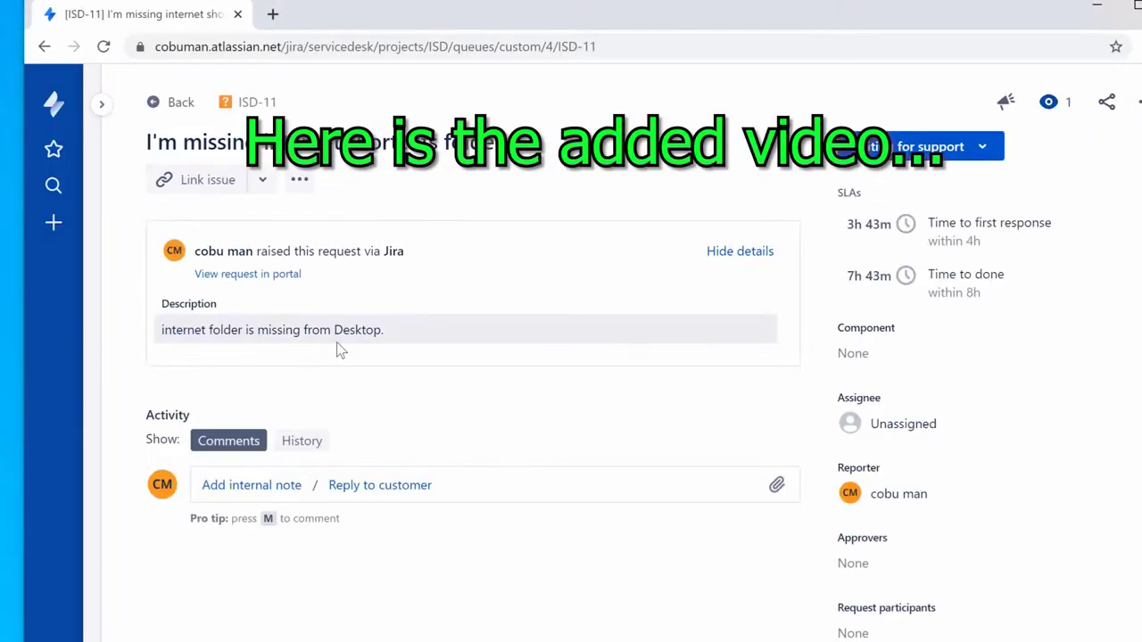
{"action": "left_click_drag", "start_coordinate": [147, 143], "coordinate": [471, 142]}
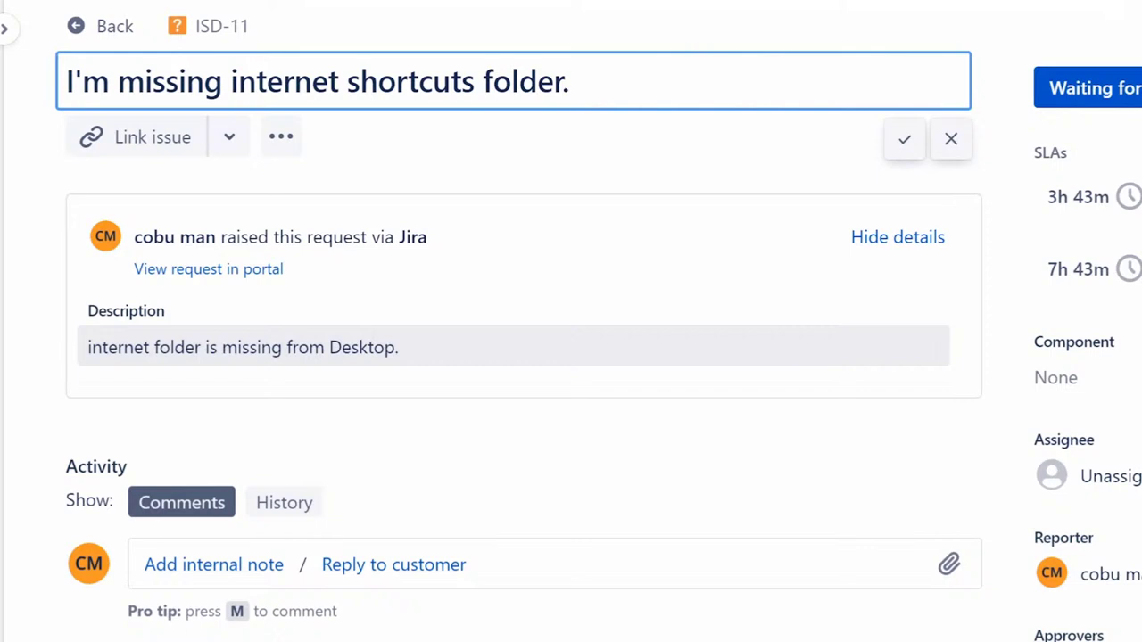
{"action": "left_click_drag", "start_coordinate": [201, 332], "coordinate": [384, 332]}
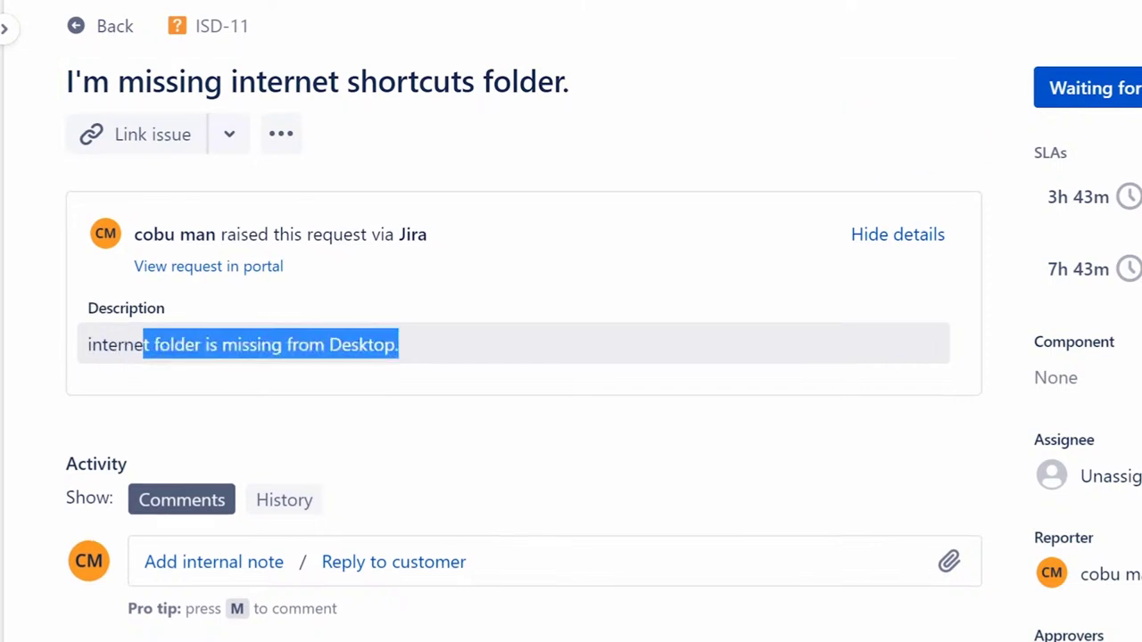
{"action": "left_click", "coordinate": [397, 344]}
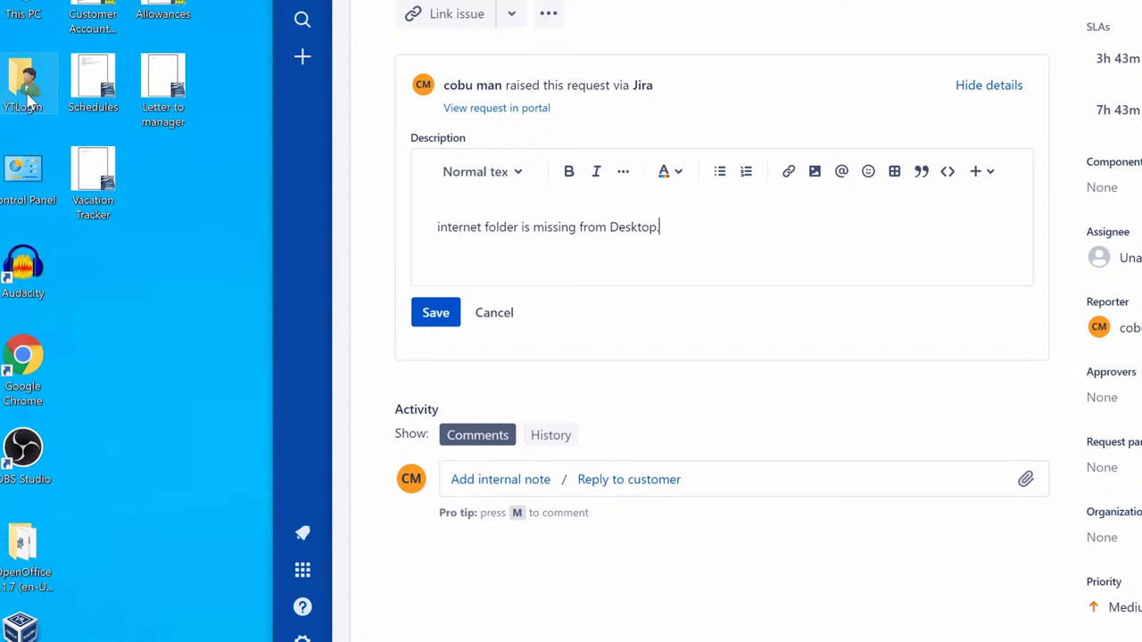
{"action": "mouse_move", "coordinate": [21, 540]}
{"action": "left_mouse_down"}
{"action": "mouse_move", "coordinate": [134, 460]}
{"action": "mouse_move", "coordinate": [145, 281]}
{"action": "mouse_move", "coordinate": [98, 299]}
{"action": "mouse_move", "coordinate": [256, 134]}
{"action": "mouse_move", "coordinate": [22, 538]}
{"action": "left_mouse_up"}
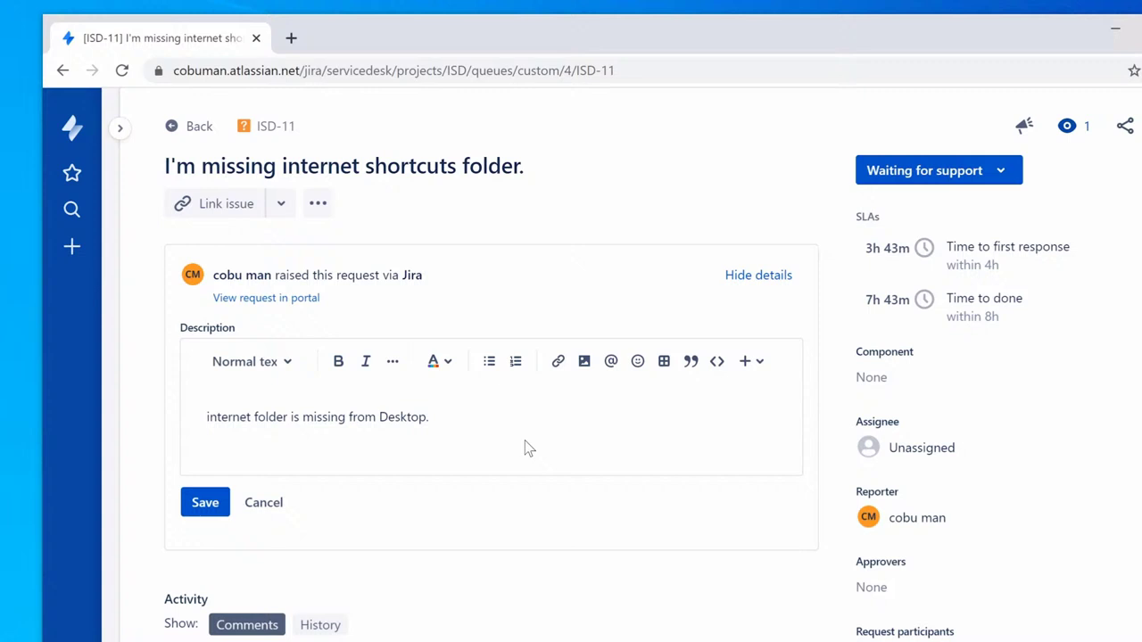
{"action": "key", "text": "Return"}
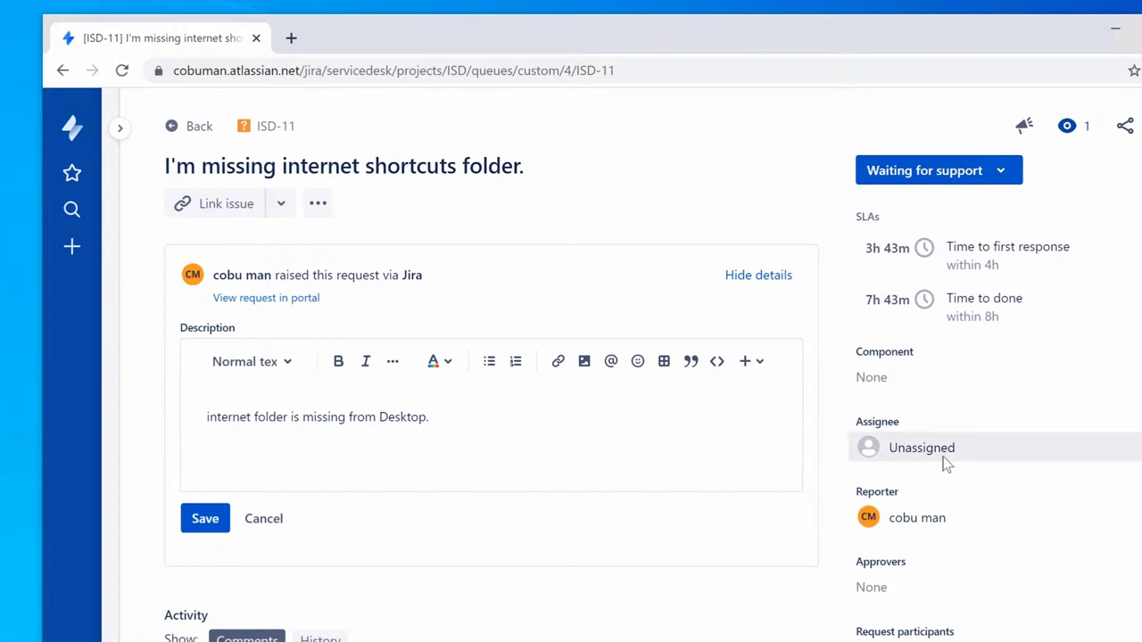
Assign ISD-11 to yourself and open the Reply to customer editor.
{"action": "left_click", "coordinate": [943, 455]}
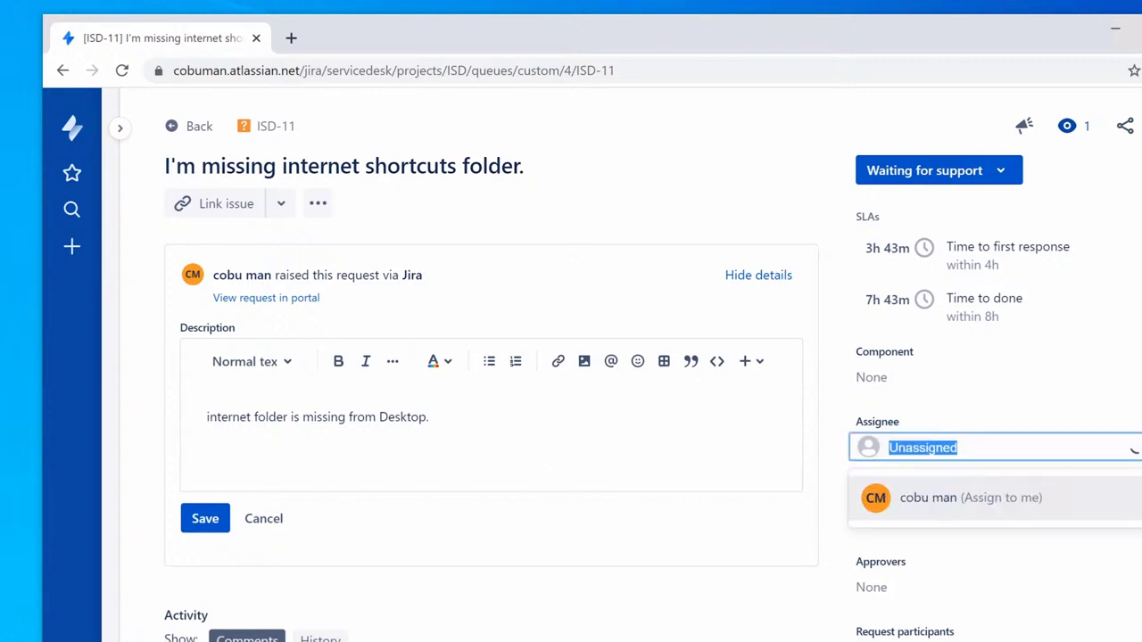
{"action": "left_click", "coordinate": [968, 499]}
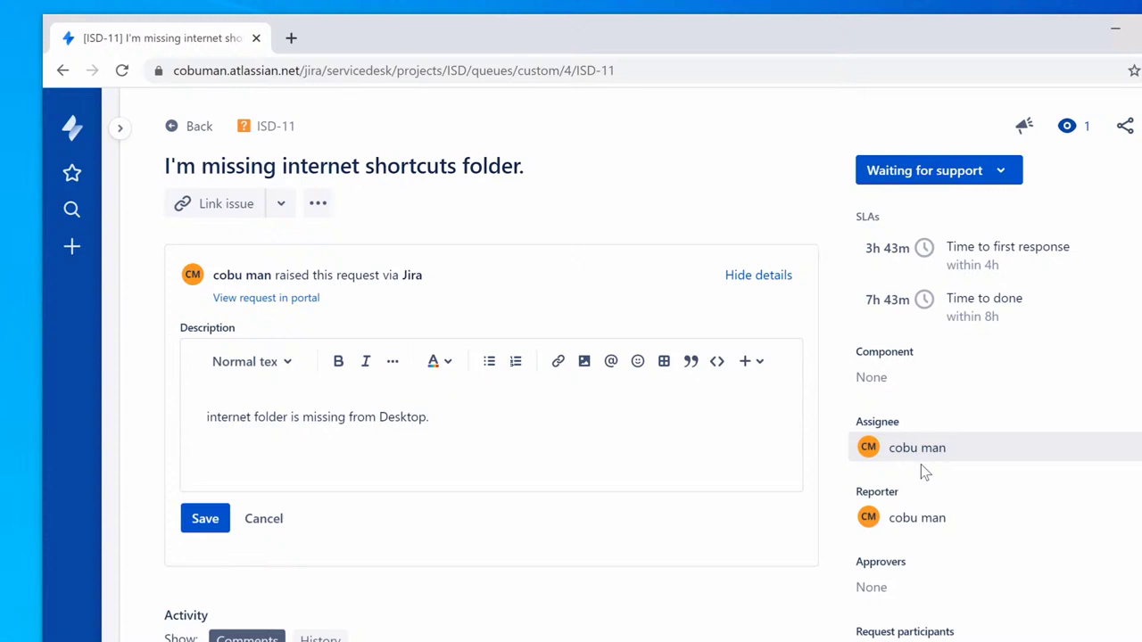
{"action": "scroll", "coordinate": [438, 492], "scroll_direction": "down", "scroll_amount": 2}
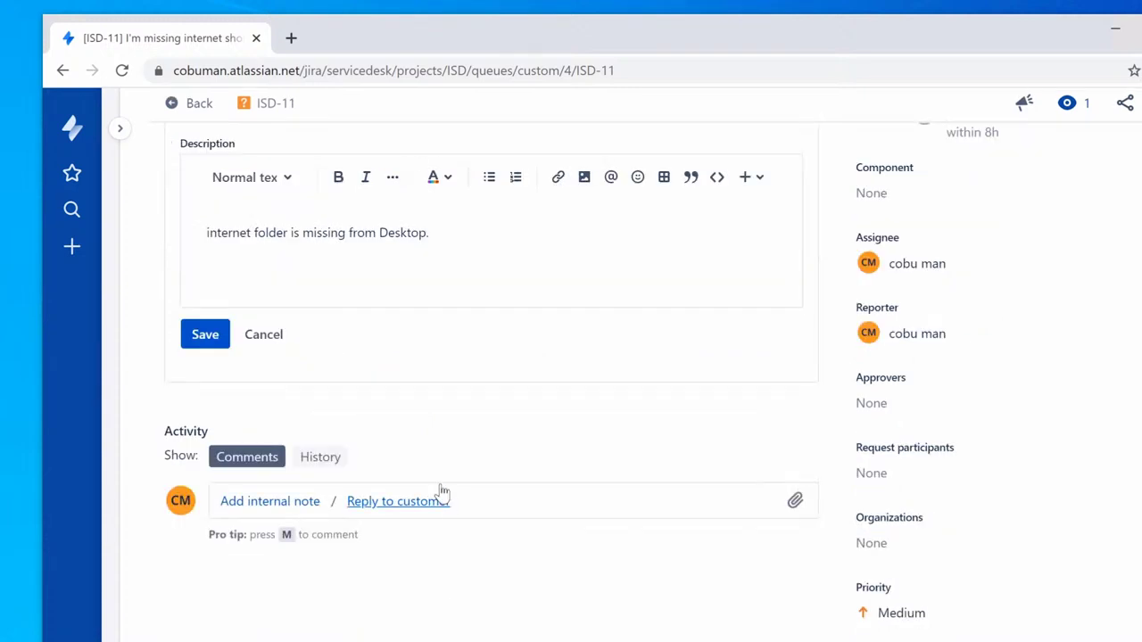
{"action": "left_click", "coordinate": [438, 497]}
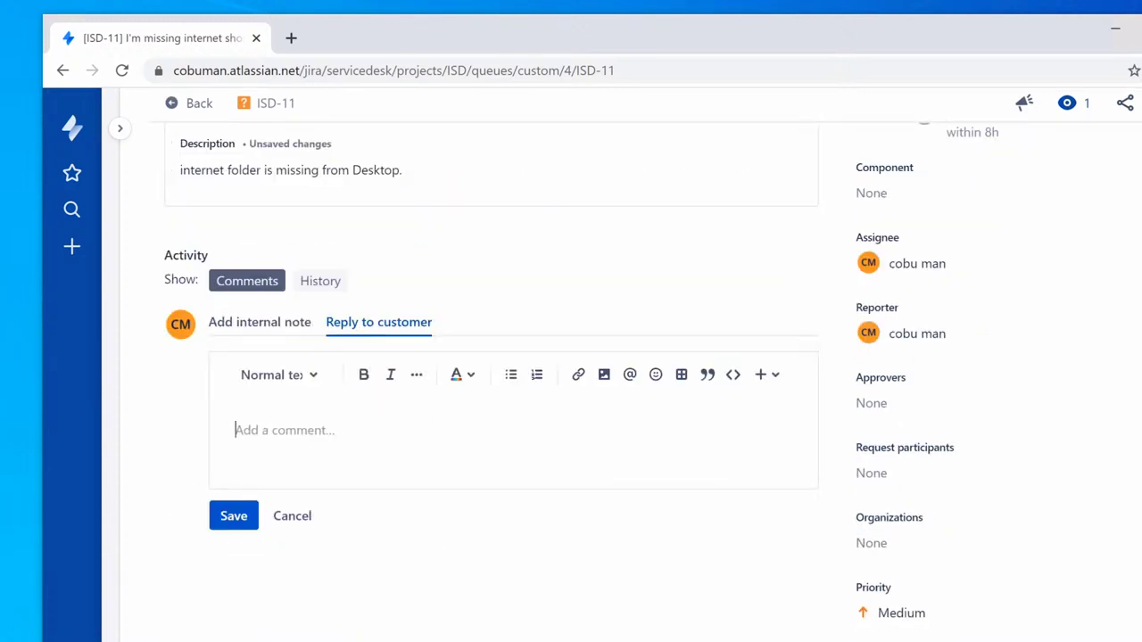
Write a Help Desk reply asking for the customer's PC name to restore their folder, sign it, and save.
{"action": "type", "text": "Hello, this is Ervin "}
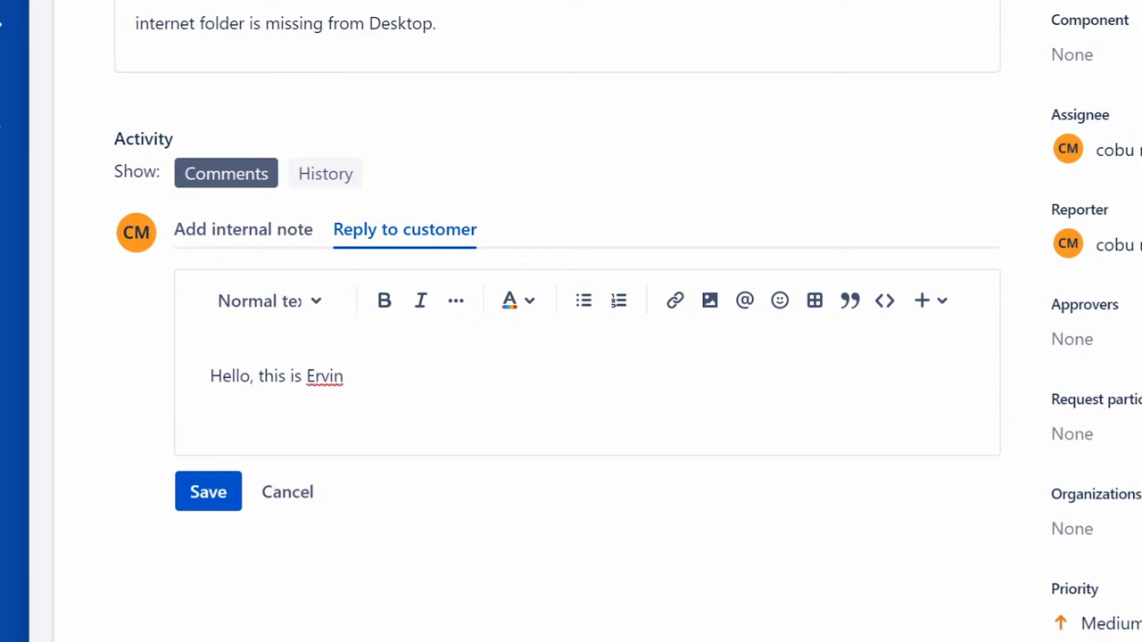
{"action": "type", "text": "with EUS"}
{"action": "key", "text": "BackSpace"}
{"action": "key", "text": "BackSpace"}
{"action": "key", "text": "BackSpace"}
{"action": "key", "text": "BackSpace"}
{"action": "type", "text": "tech support."}
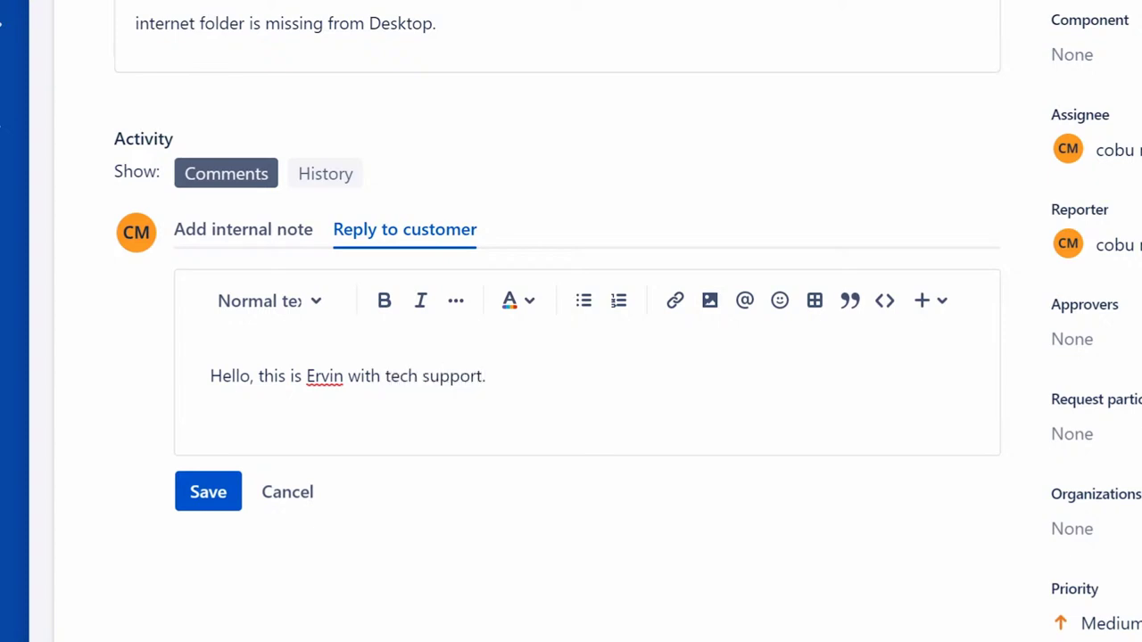
{"action": "key", "text": "BackSpace"}
{"action": "key", "text": "BackSpace"}
{"action": "key", "text": "BackSpace"}
{"action": "key", "text": "BackSpace"}
{"action": "key", "text": "BackSpace"}
{"action": "key", "text": "BackSpace"}
{"action": "key", "text": "BackSpace"}
{"action": "key", "text": "BackSpace"}
{"action": "key", "text": "BackSpace"}
{"action": "key", "text": "BackSpace"}
{"action": "key", "text": "BackSpace"}
{"action": "key", "text": "BackSpace"}
{"action": "key", "text": "BackSpace"}
{"action": "type", "text": "Help Desk."}
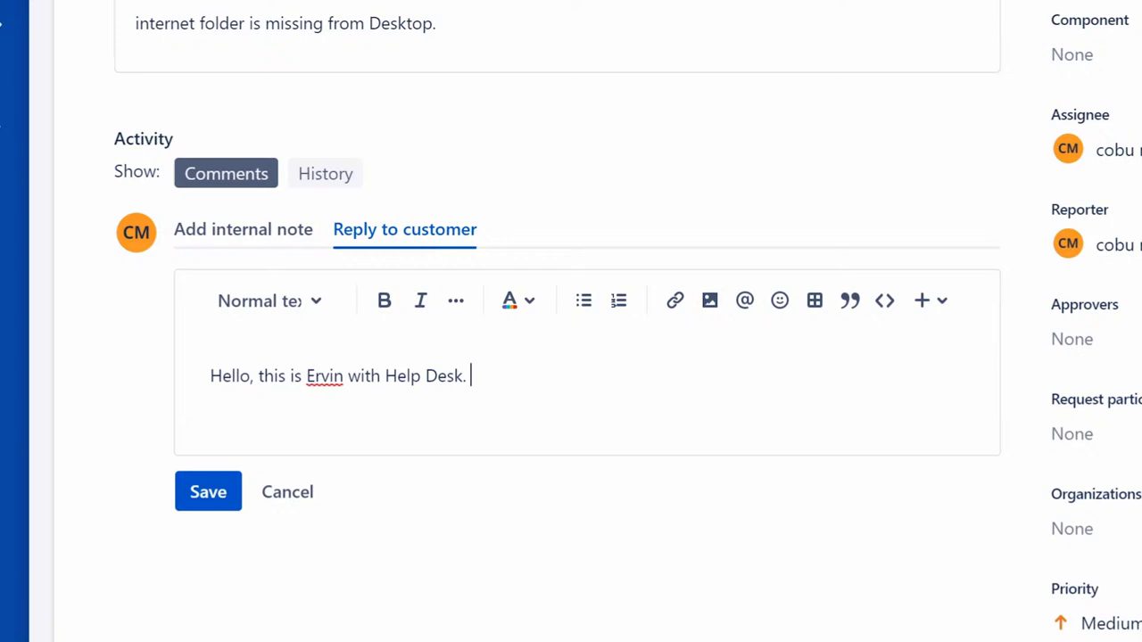
{"action": "type", "text": " Can you please provid"}
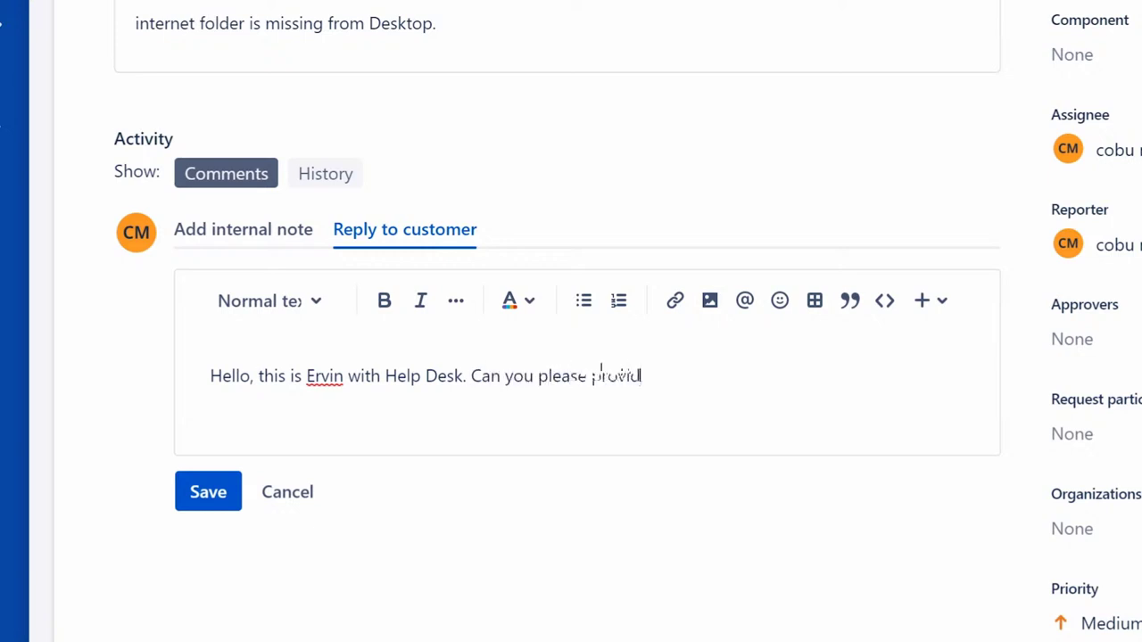
{"action": "type", "text": "e your PC name"}
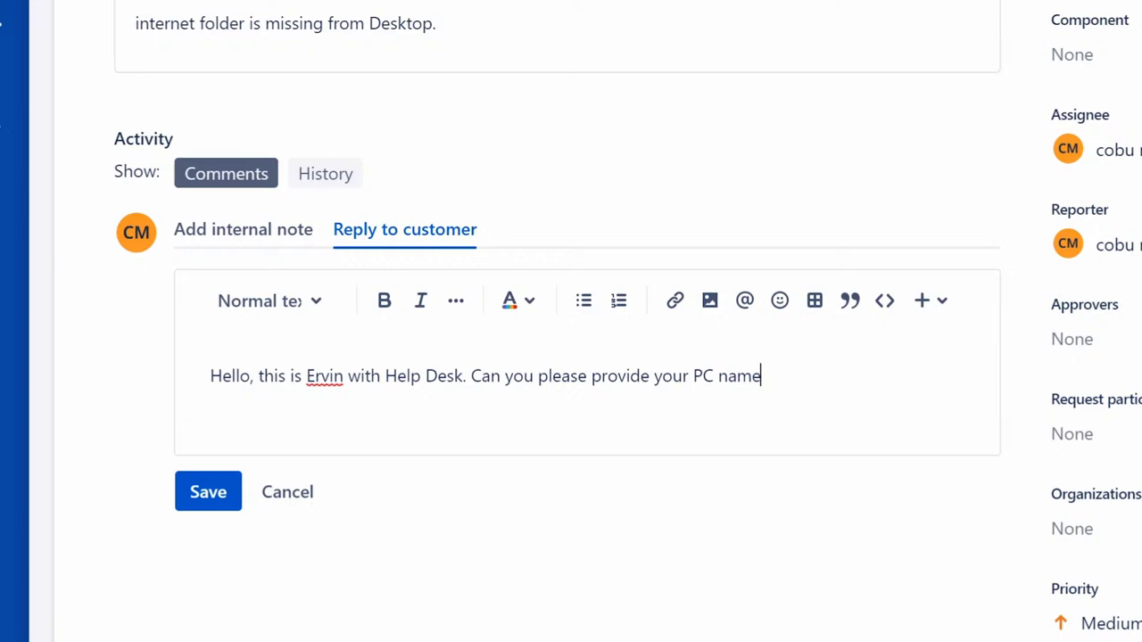
{"action": "type", "text": " so that "}
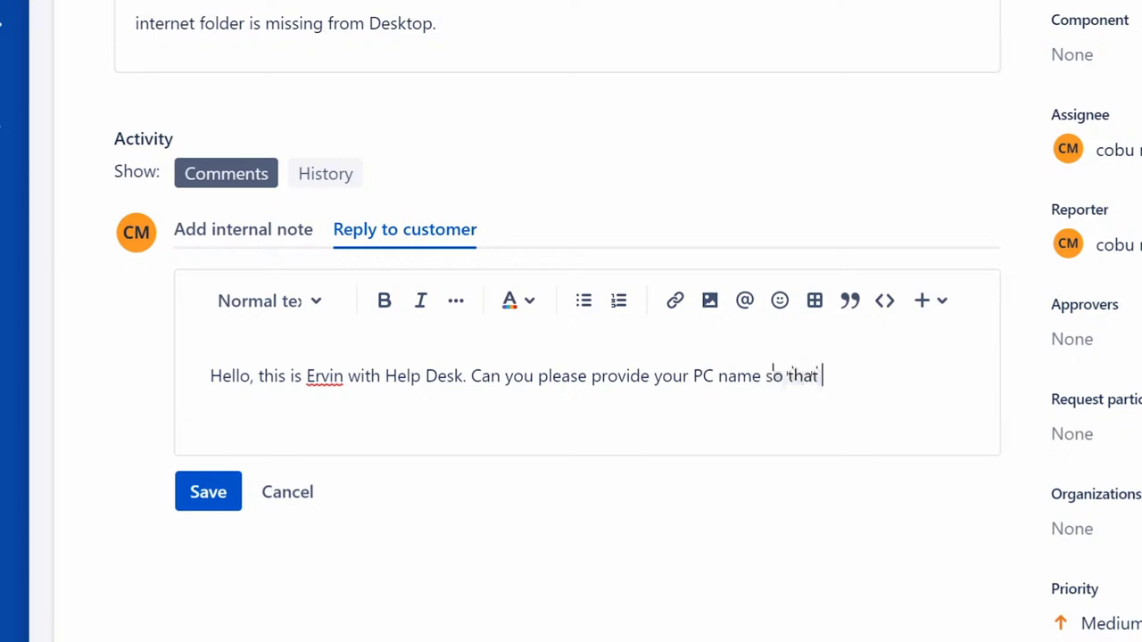
{"action": "type", "text": "I can restore yo"}
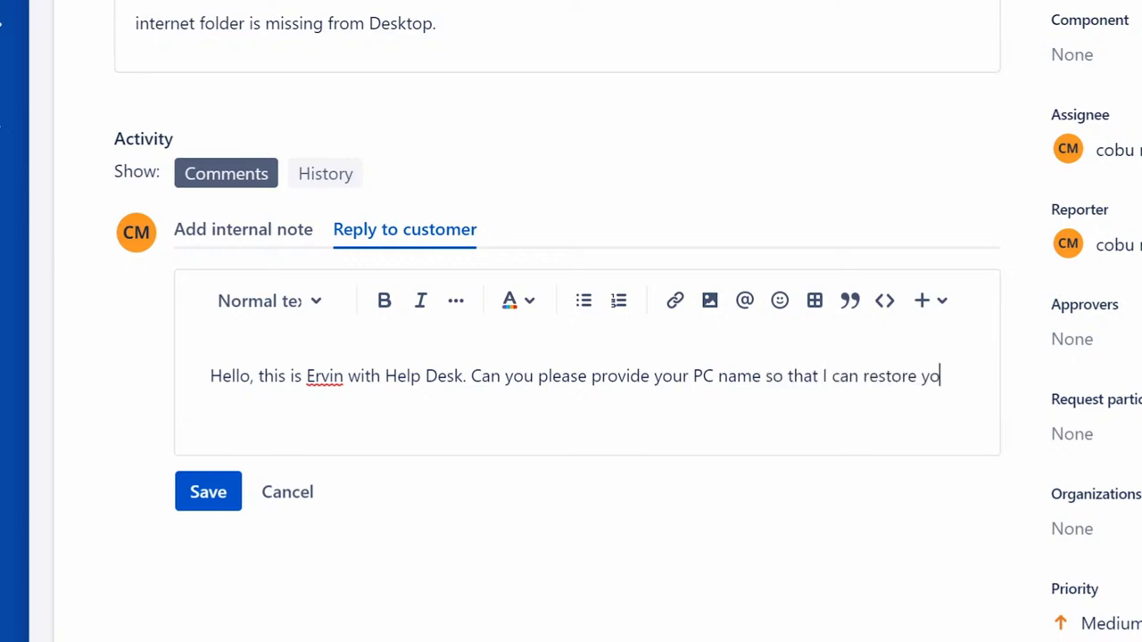
{"action": "type", "text": "ur folder? "}
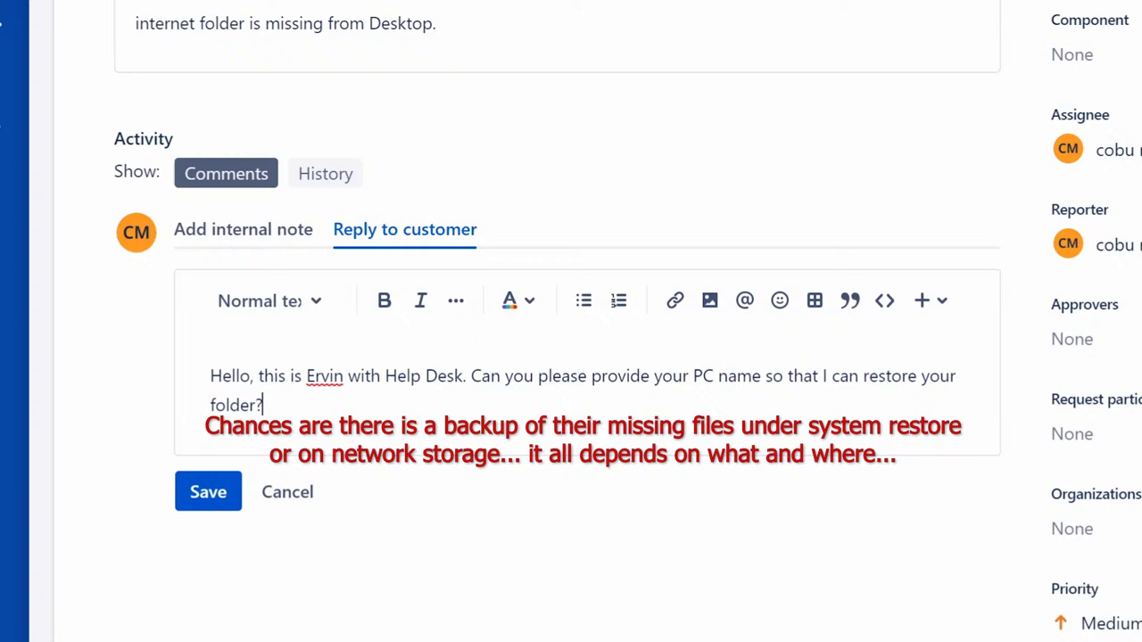
{"action": "type", "text": "Thanks yo"}
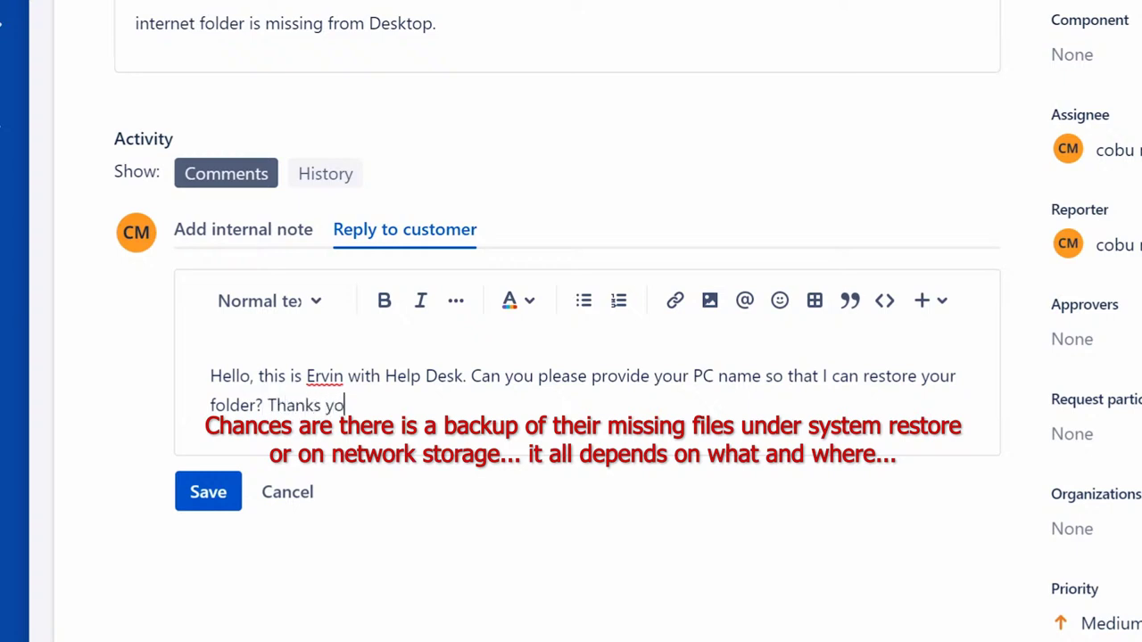
{"action": "key", "text": "BackSpace"}
{"action": "key", "text": "BackSpace"}
{"action": "key", "text": "BackSpace"}
{"action": "type", "text": ", Ervin."}
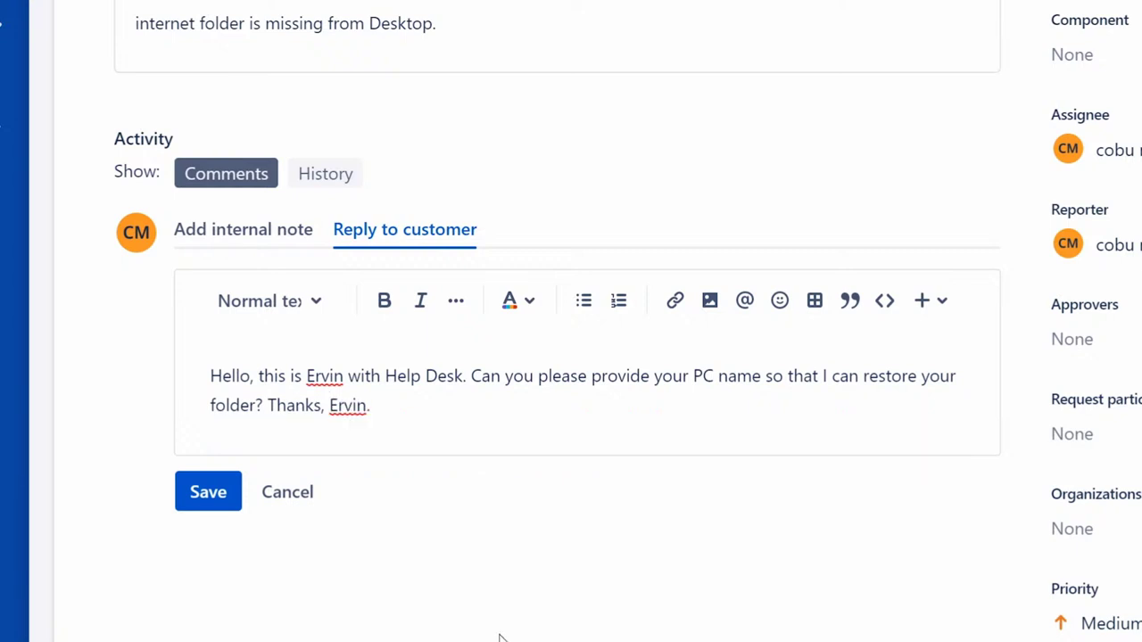
{"action": "left_click", "coordinate": [207, 490]}
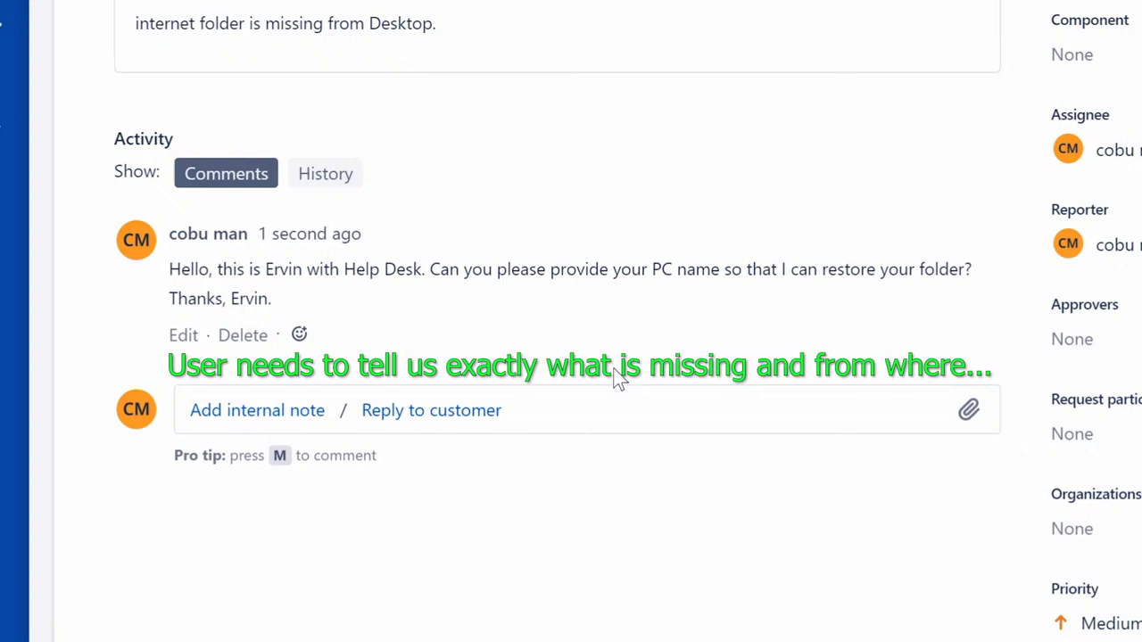
Post an internal note on ISD-11 that the user's PC name is cobuman1, then switch to File Explorer.
{"action": "scroll", "coordinate": [602, 379], "scroll_direction": "up", "scroll_amount": 3}
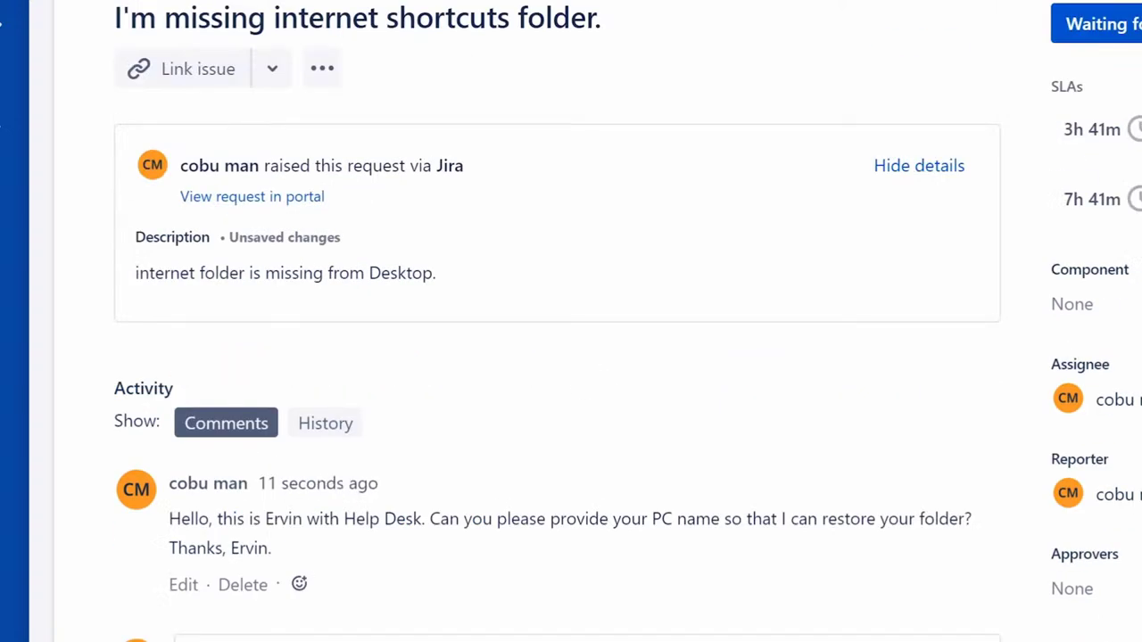
{"action": "scroll", "coordinate": [570, 357], "scroll_direction": "down", "scroll_amount": 3}
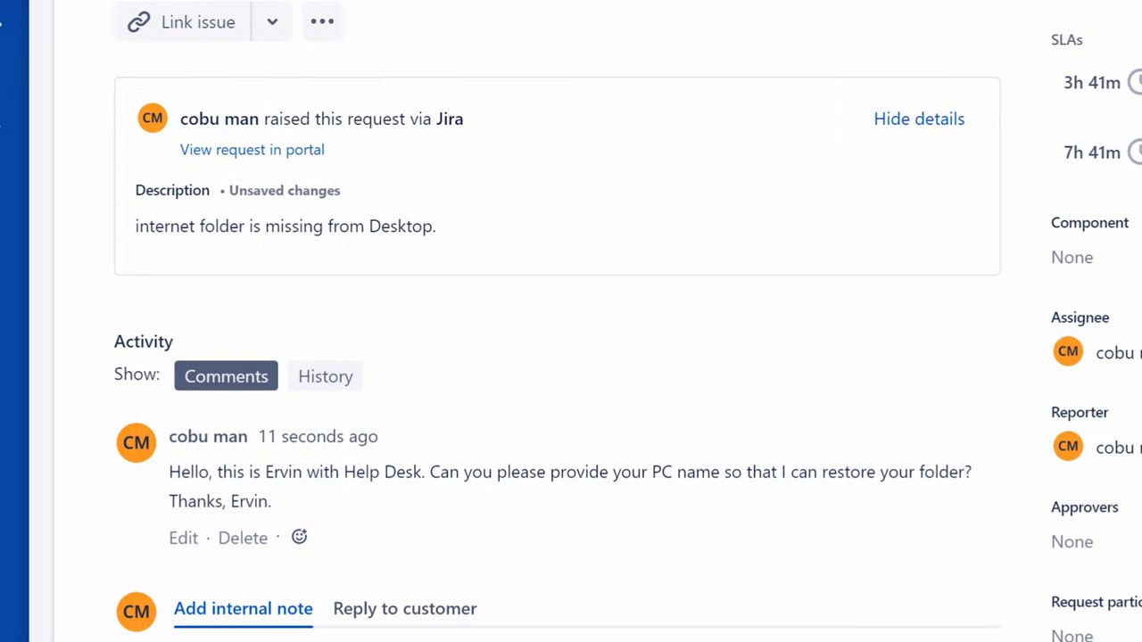
{"action": "left_click", "coordinate": [544, 464]}
{"action": "type", "text": "cobu"}
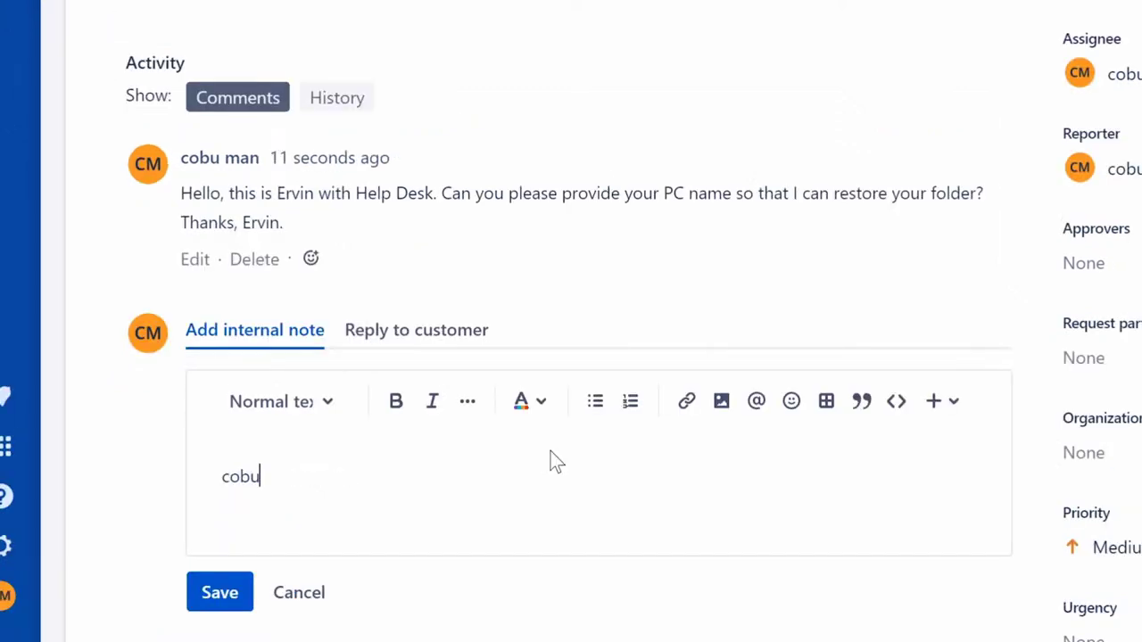
{"action": "key", "text": "BackSpace"}
{"action": "key", "text": "BackSpace"}
{"action": "key", "text": "BackSpace"}
{"action": "key", "text": "BackSpace"}
{"action": "type", "text": "the pc"}
{"action": "key", "text": "BackSpace"}
{"action": "key", "text": "BackSpace"}
{"action": "key", "text": "BackSpace"}
{"action": "key", "text": "BackSpace"}
{"action": "key", "text": "BackSpace"}
{"action": "key", "text": "BackSpace"}
{"action": "type", "text": "user's Pc name is c"}
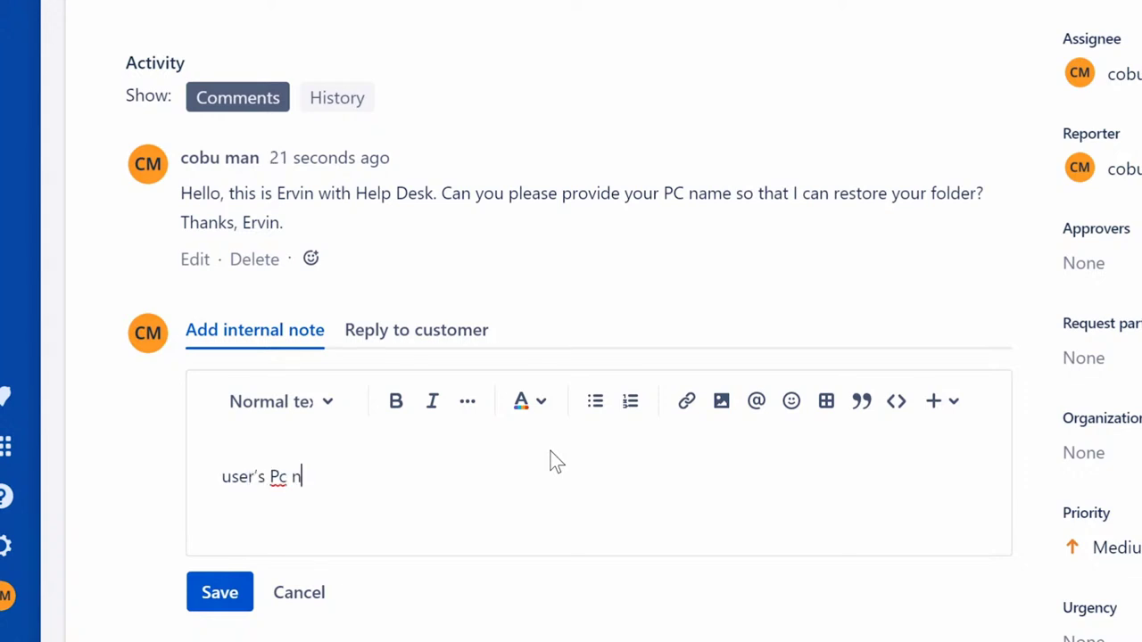
{"action": "type", "text": "obuman1"}
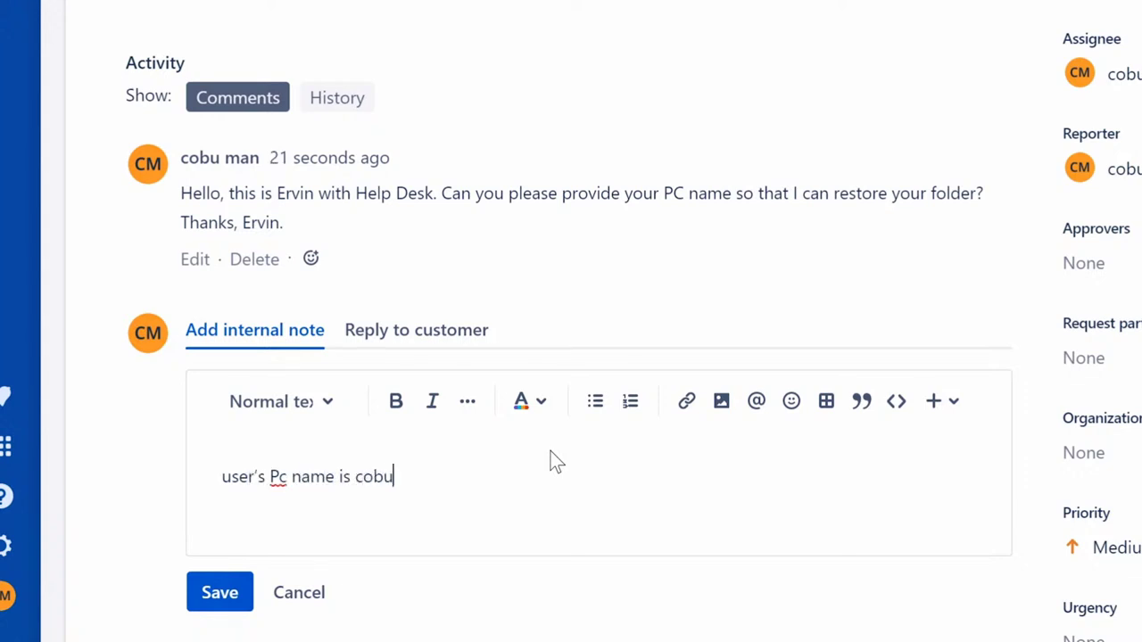
{"action": "left_click", "coordinate": [235, 591]}
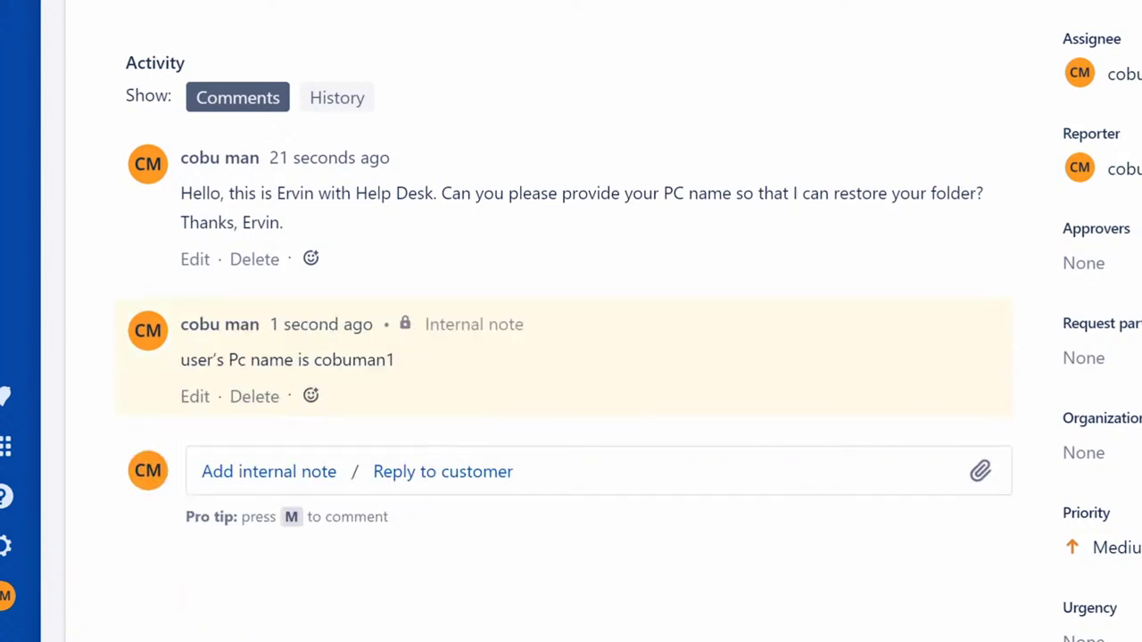
{"action": "mouse_move", "coordinate": [201, 640]}
{"action": "left_click", "coordinate": [202, 615]}
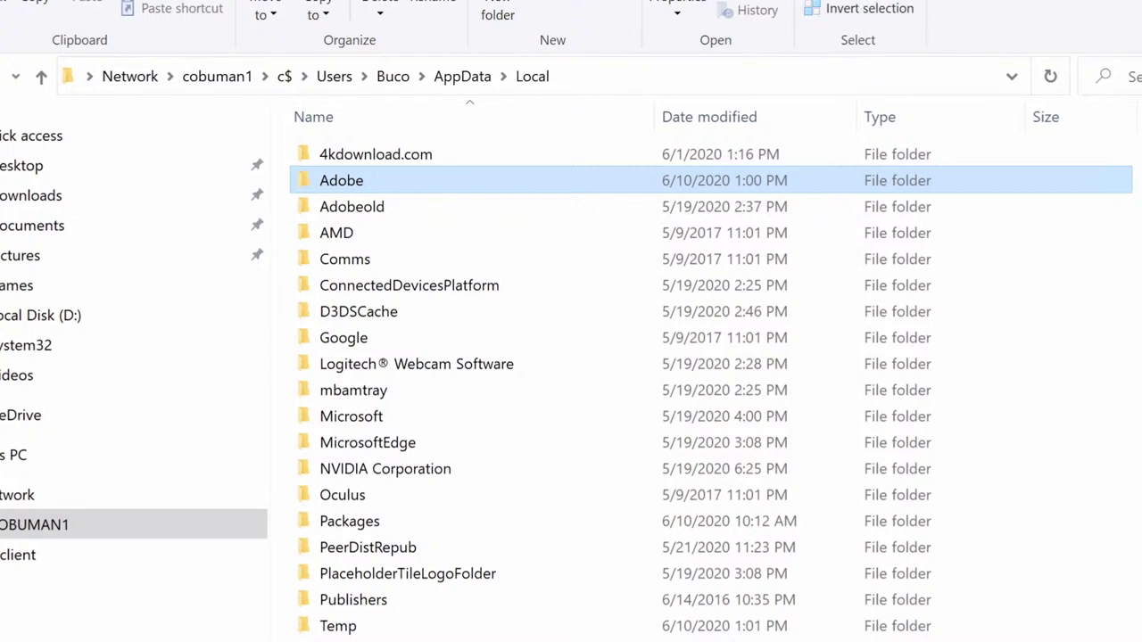
Create a new folder named Internet Shortcuts on the user's desktop.
{"action": "left_click", "coordinate": [404, 78]}
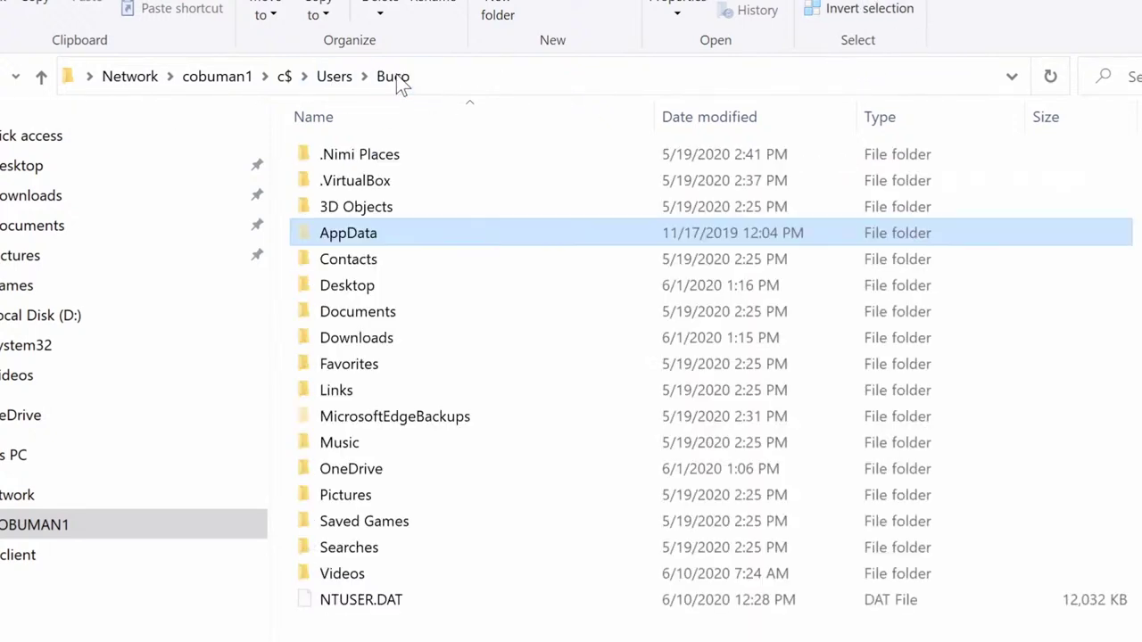
{"action": "double_click", "coordinate": [396, 286]}
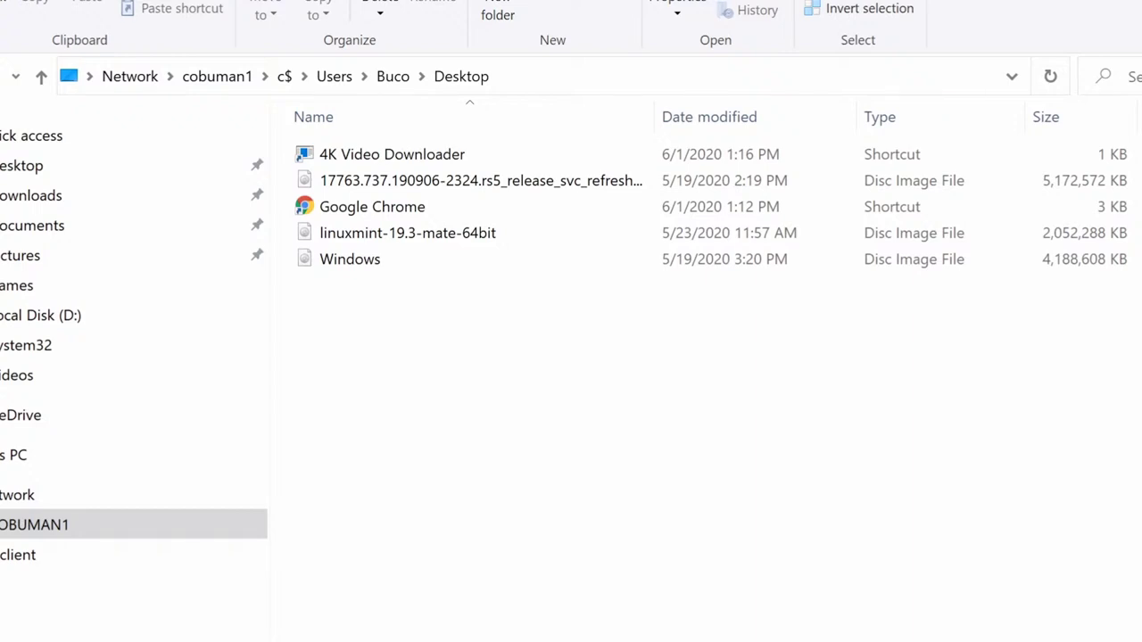
{"action": "right_click", "coordinate": [24, 350]}
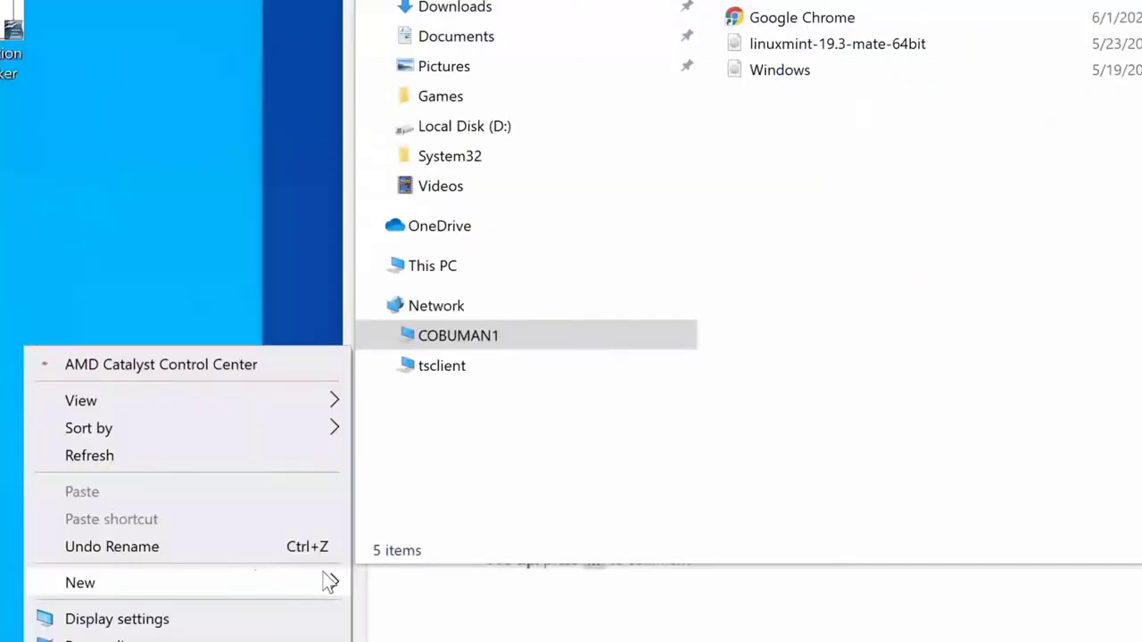
{"action": "mouse_move", "coordinate": [326, 580]}
{"action": "left_click", "coordinate": [481, 299]}
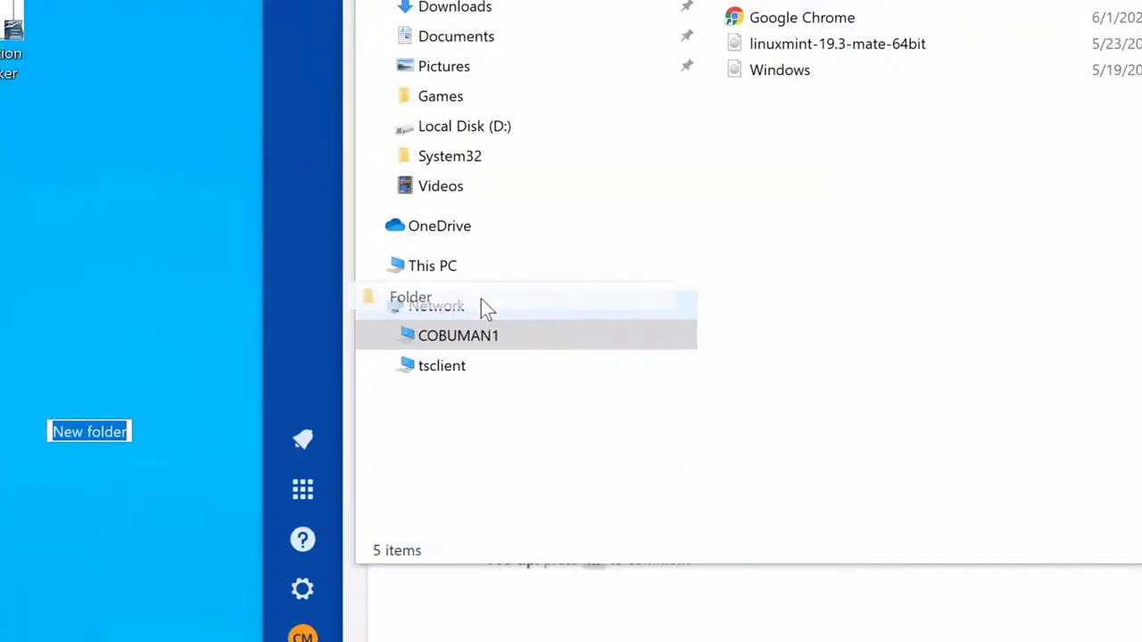
{"action": "type", "text": "Int"}
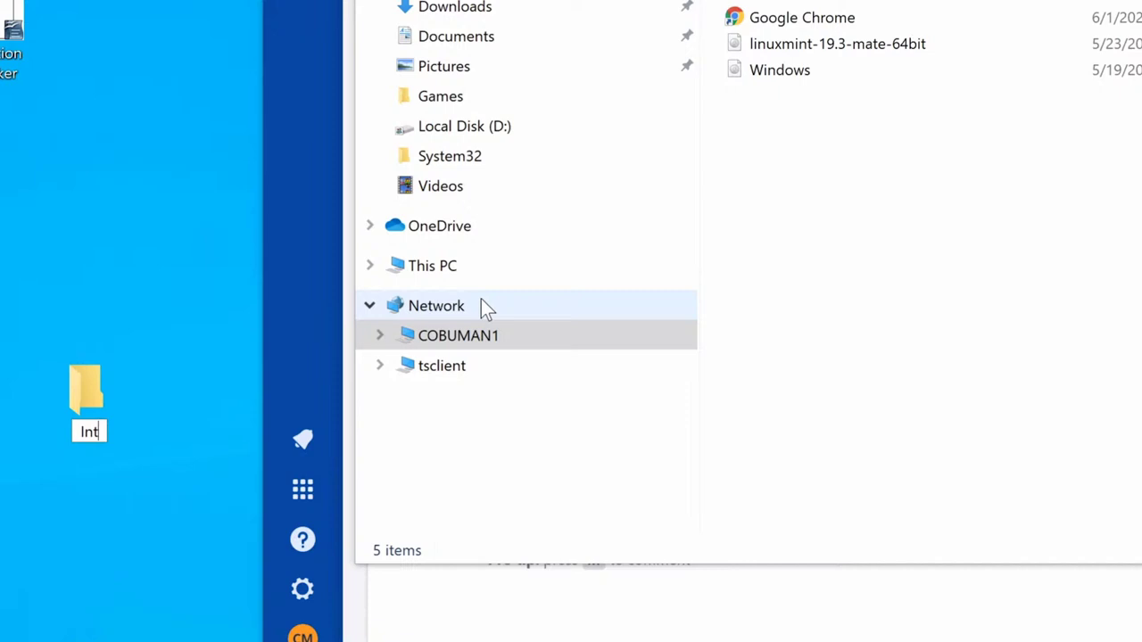
{"action": "type", "text": "ernet Shor"}
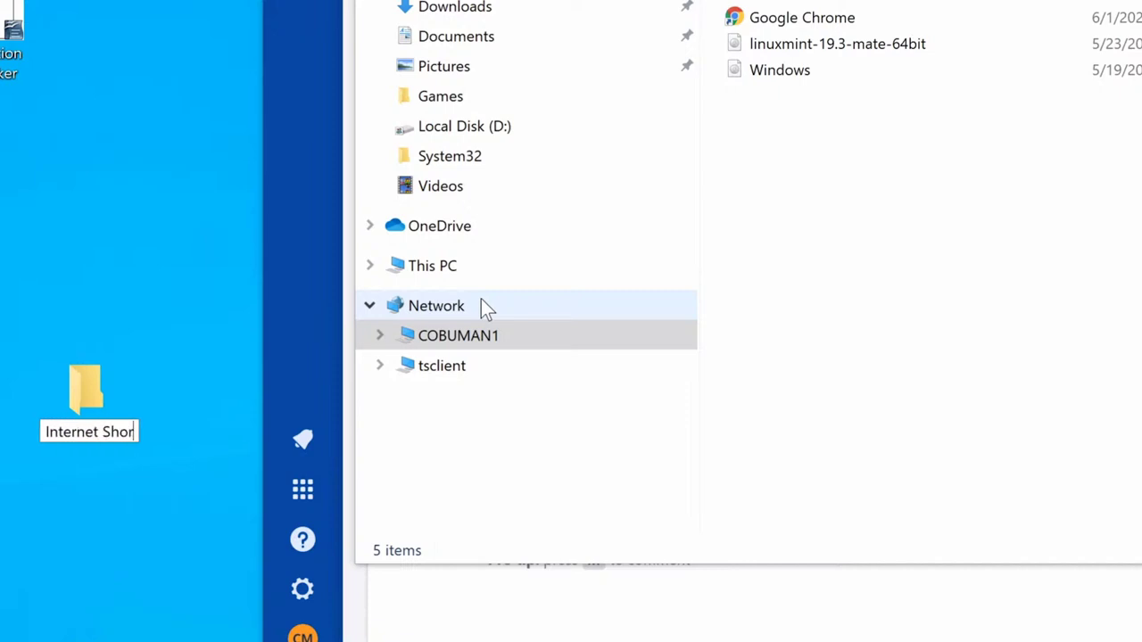
{"action": "type", "text": "tcuts"}
{"action": "key", "text": "Return"}
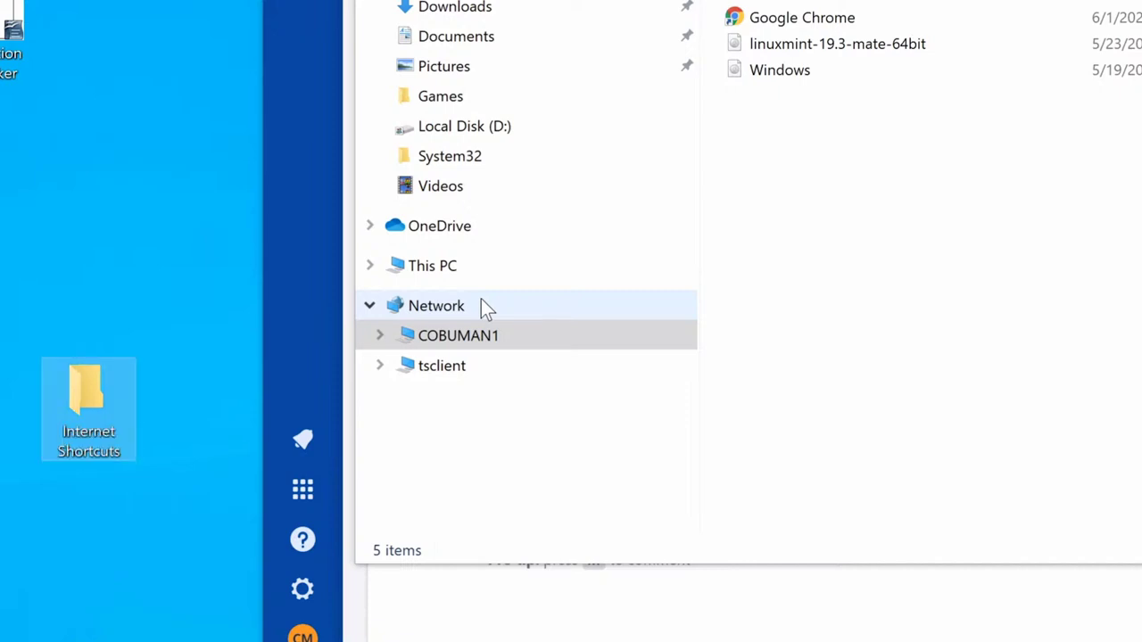
Copy Internet Shortcuts into the remote PC's Desktop folder and place it mid-desktop.
{"action": "right_click", "coordinate": [78, 383]}
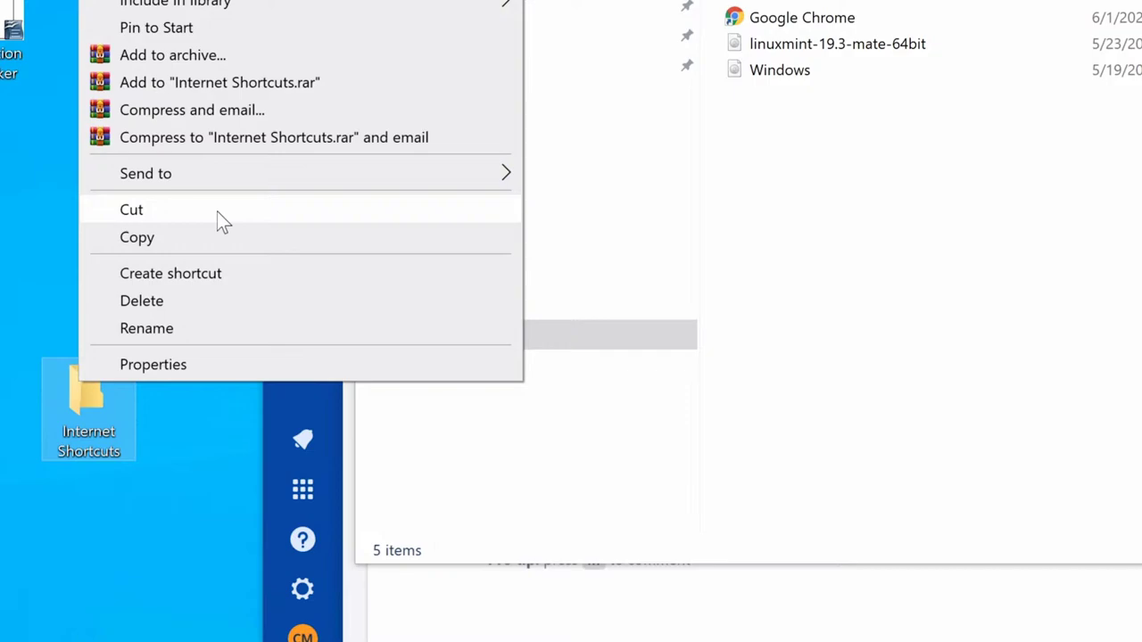
{"action": "left_click", "coordinate": [190, 243]}
{"action": "right_click", "coordinate": [910, 229]}
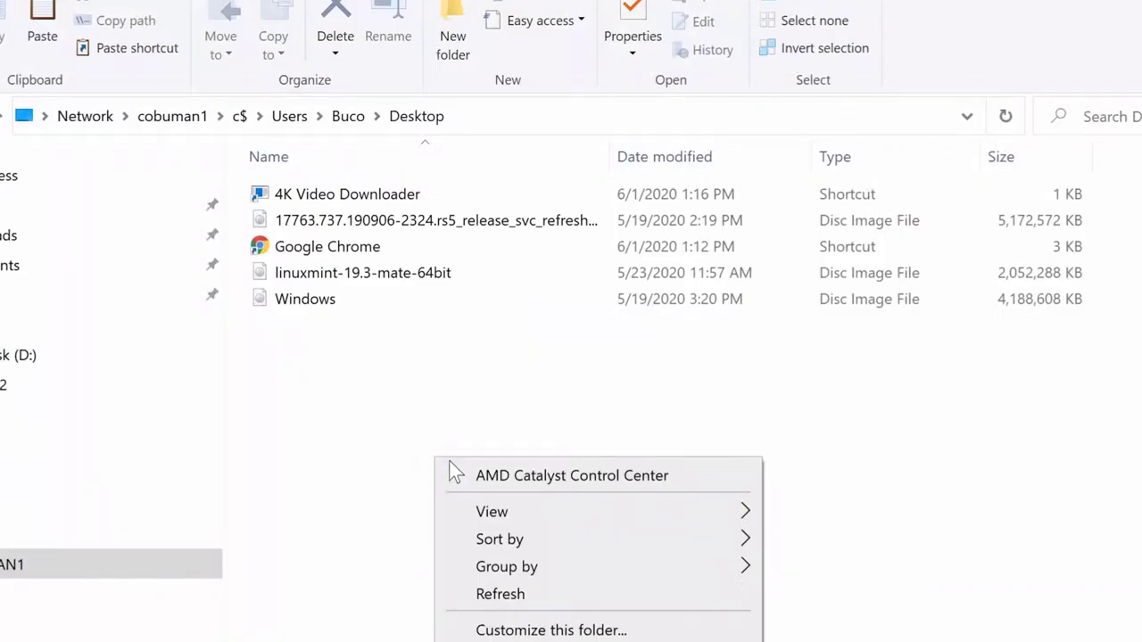
{"action": "left_click", "coordinate": [957, 430]}
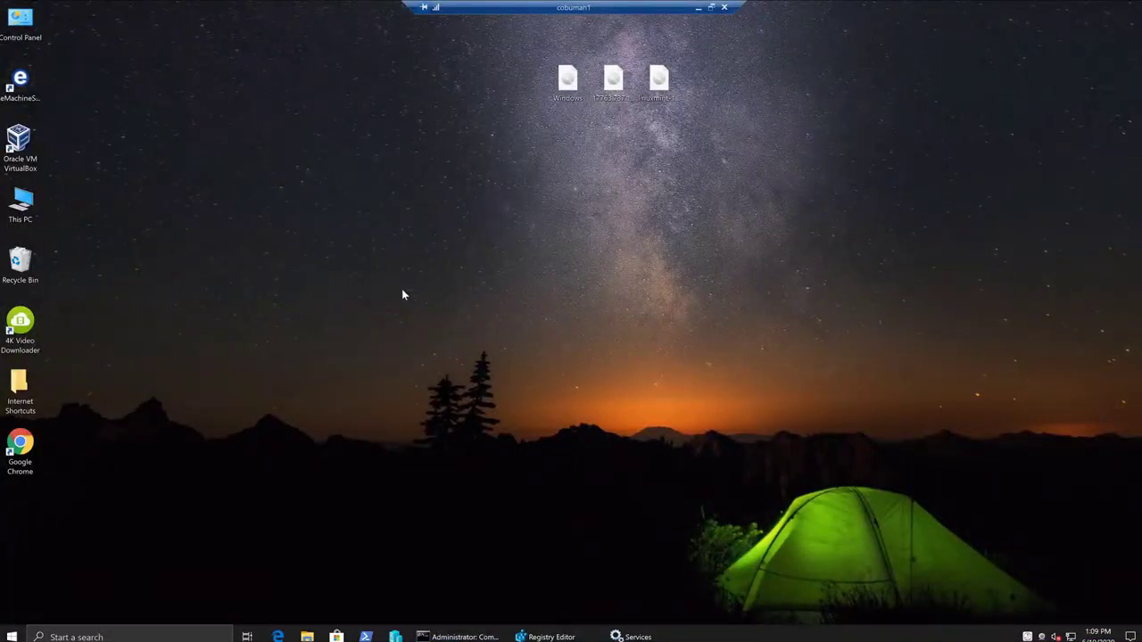
{"action": "left_click_drag", "start_coordinate": [20, 393], "coordinate": [447, 228]}
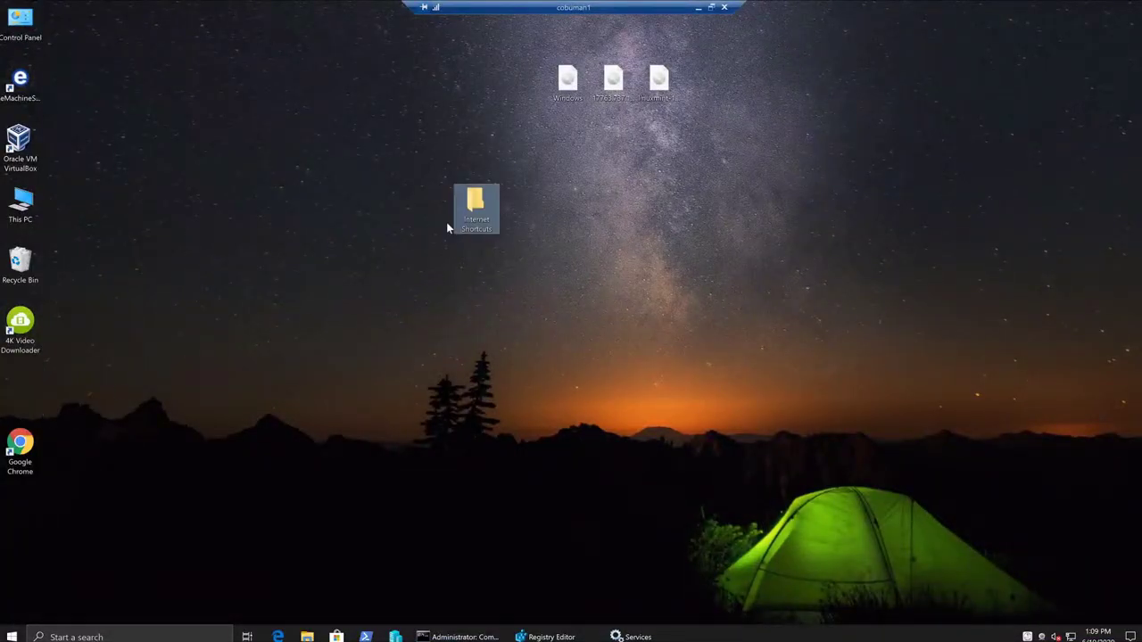
{"action": "left_click", "coordinate": [136, 375]}
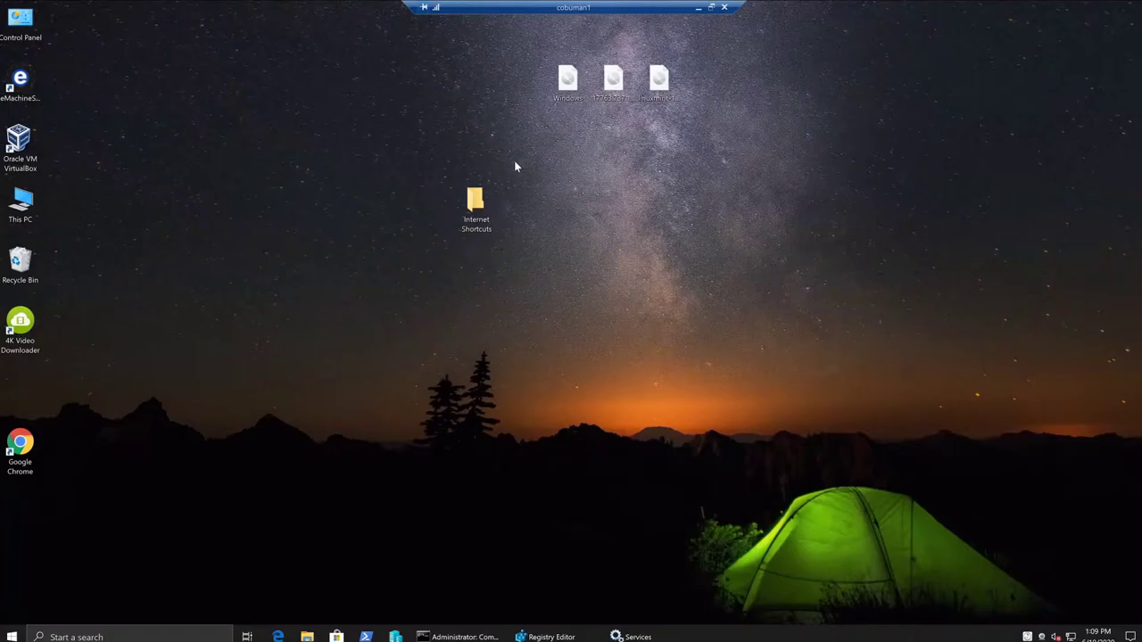
{"action": "left_click", "coordinate": [477, 208]}
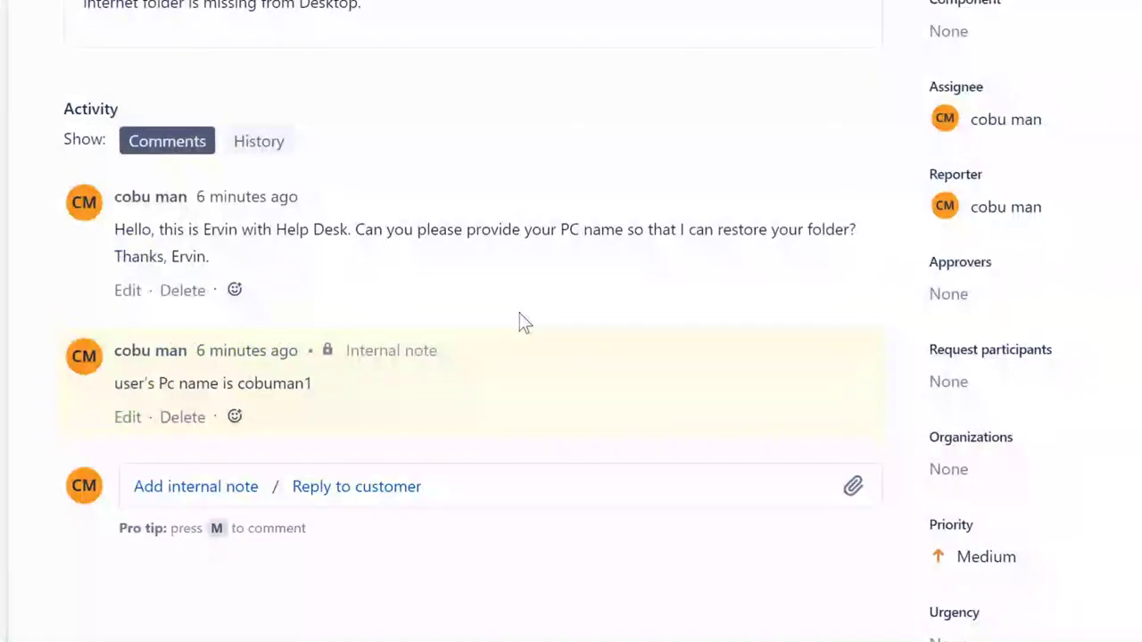
{"action": "scroll", "coordinate": [525, 323], "scroll_direction": "down", "scroll_amount": 1}
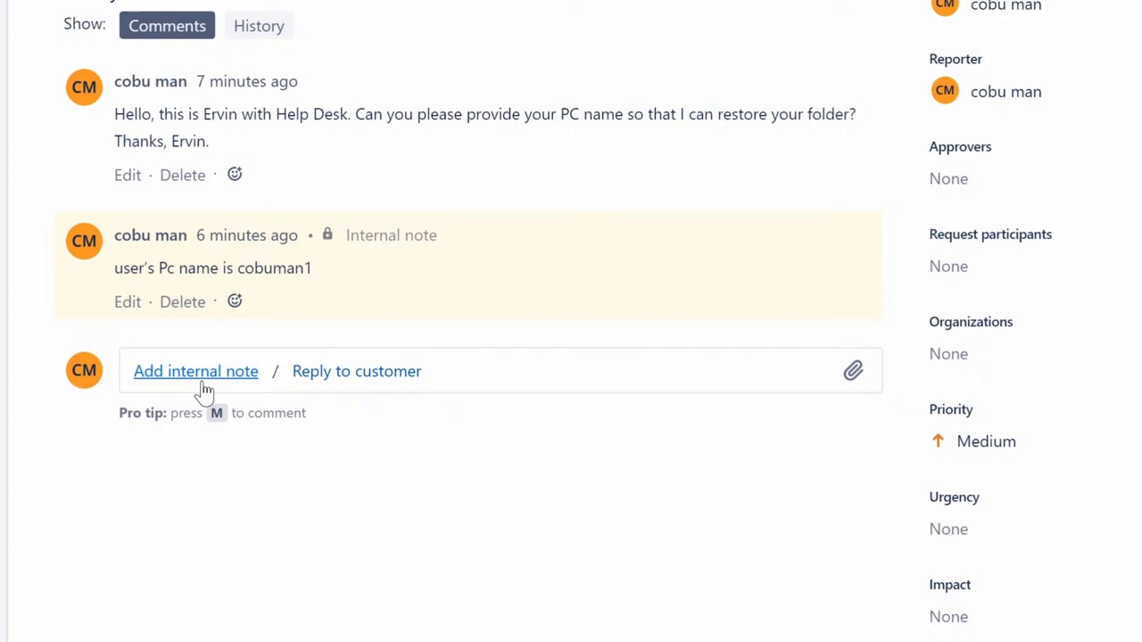
Reply to the customer that the internet folder was copied to the desktop, and mark ISD-11 Complete.
{"action": "left_click", "coordinate": [350, 382]}
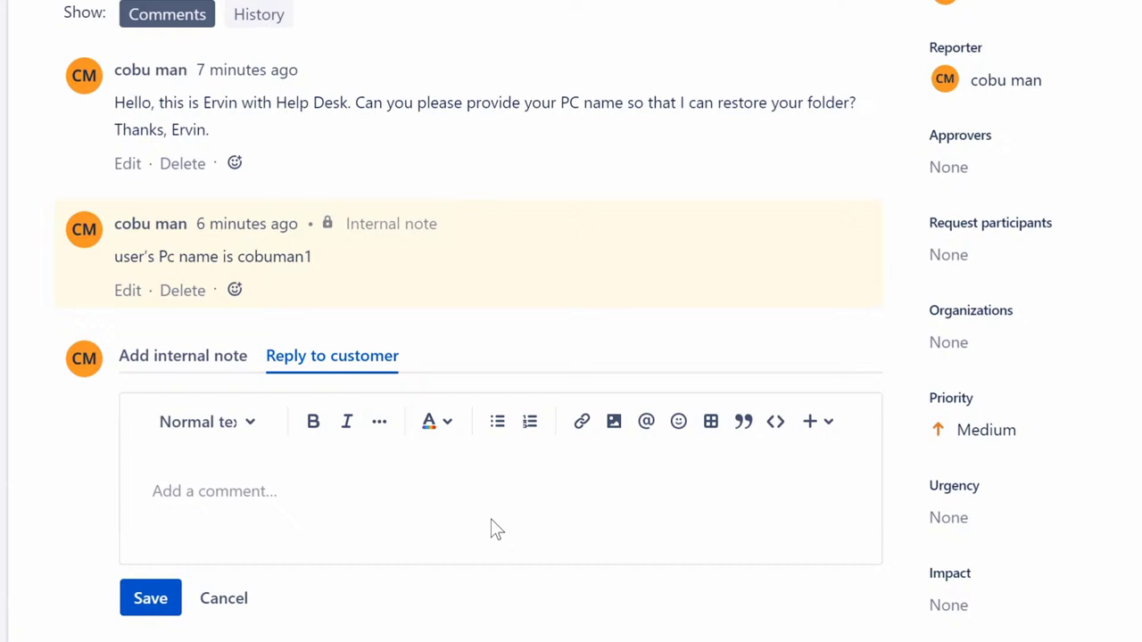
{"action": "type", "text": "made a copy "}
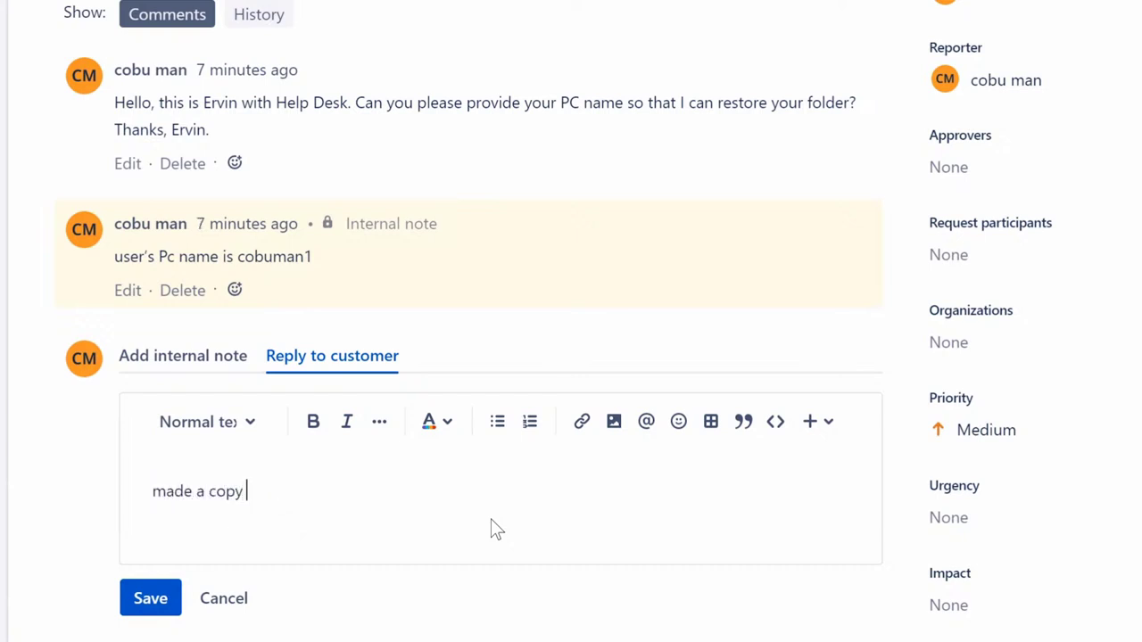
{"action": "type", "text": "of internet f"}
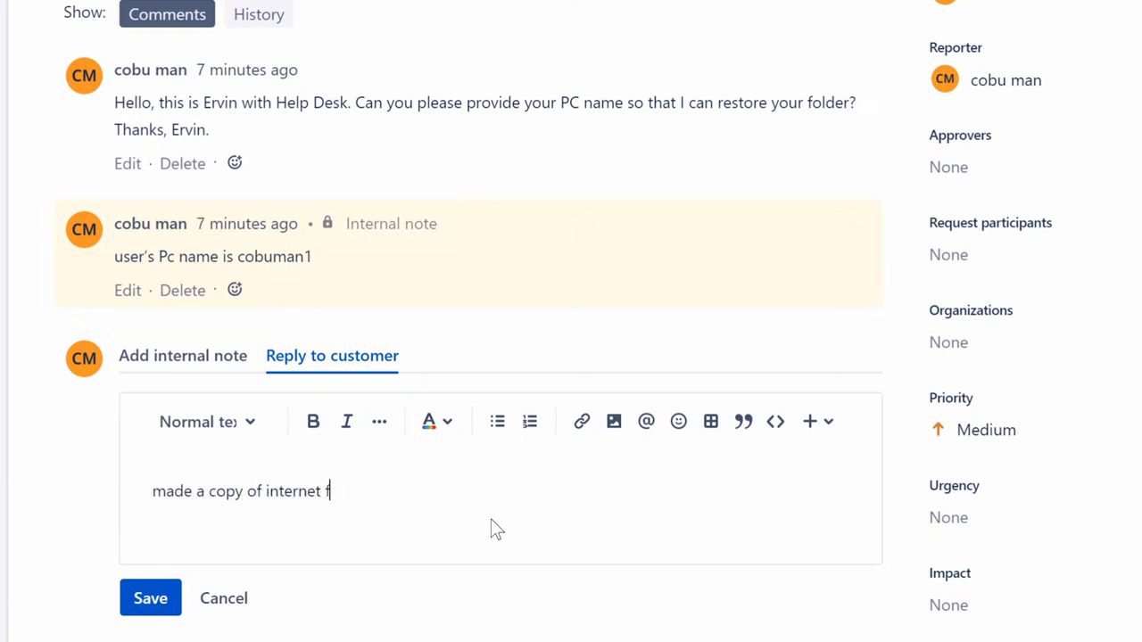
{"action": "type", "text": "older to desktop. Ervin"}
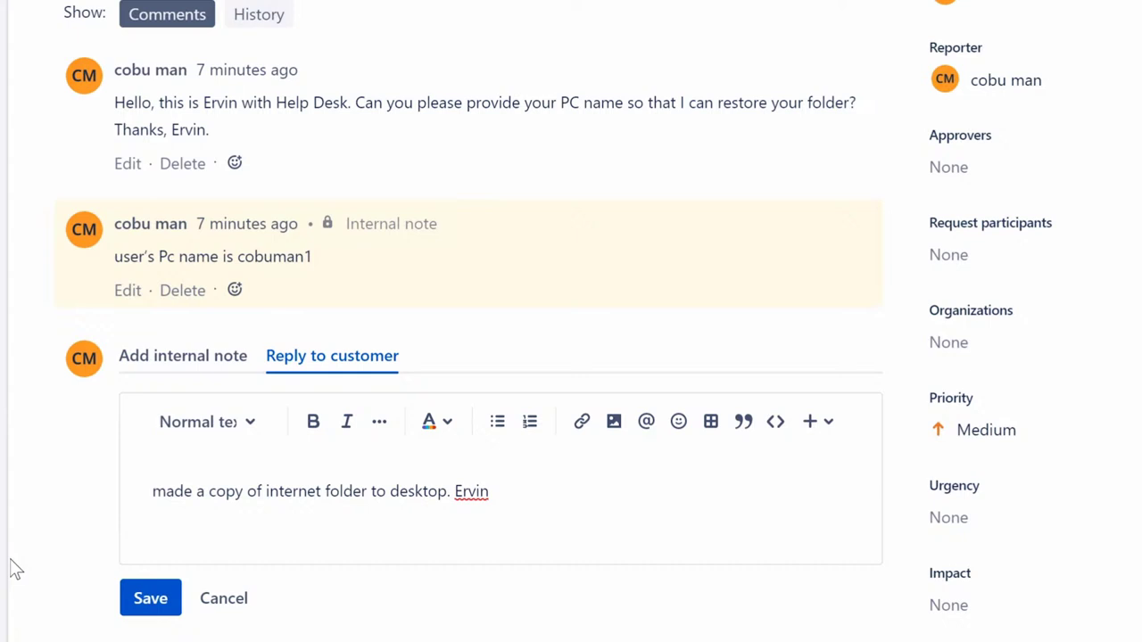
{"action": "left_click", "coordinate": [150, 598]}
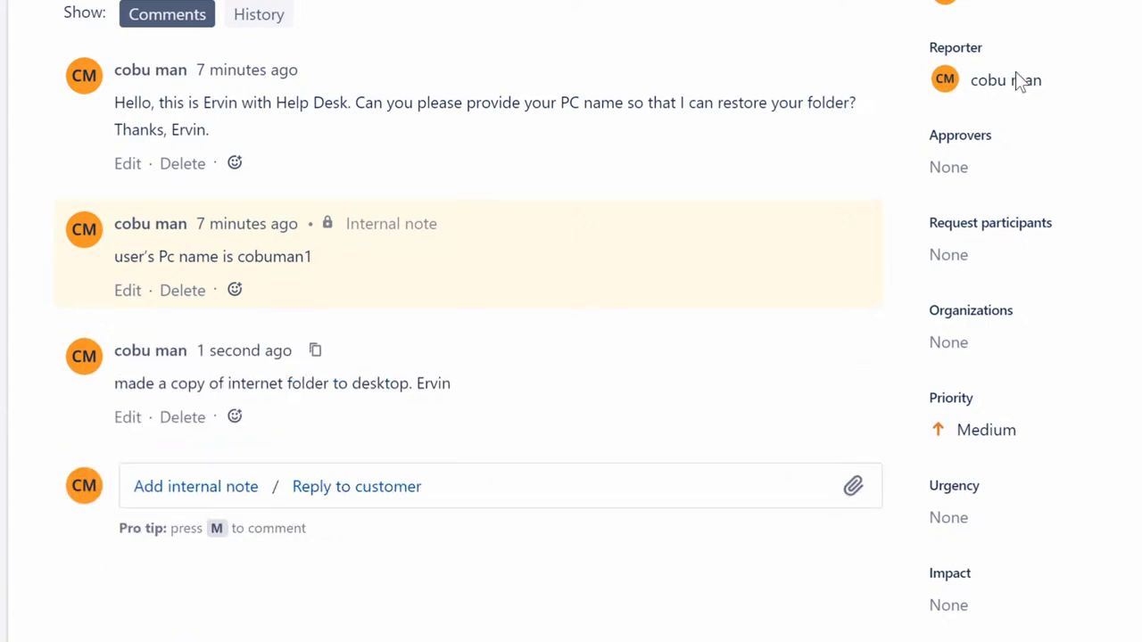
{"action": "scroll", "coordinate": [473, 321], "scroll_direction": "up", "scroll_amount": 2}
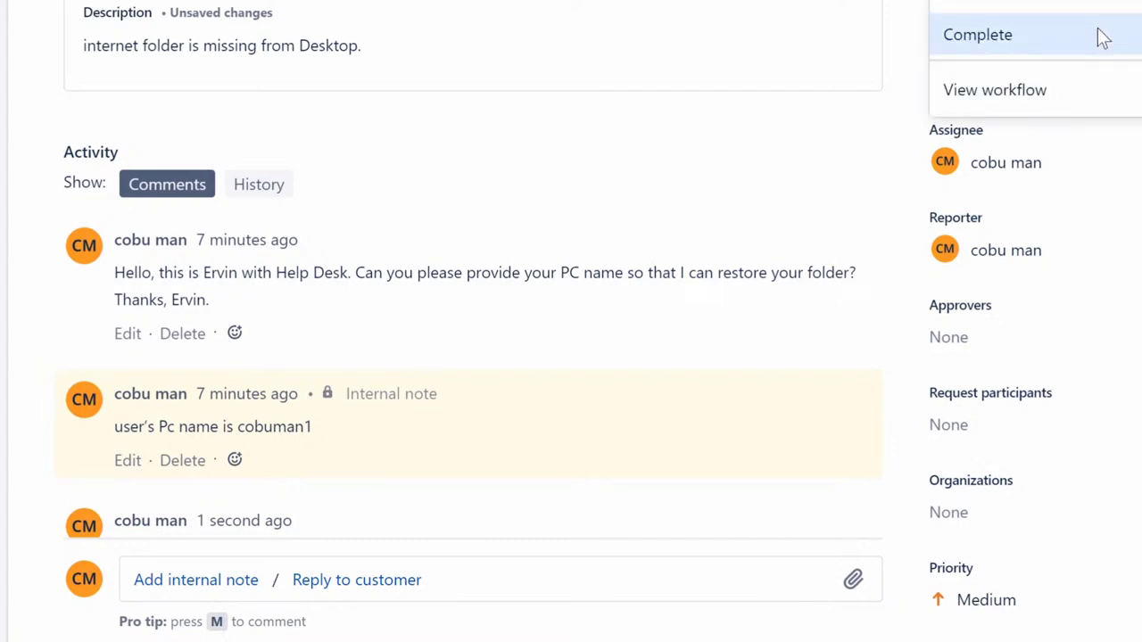
{"action": "left_click", "coordinate": [1103, 38]}
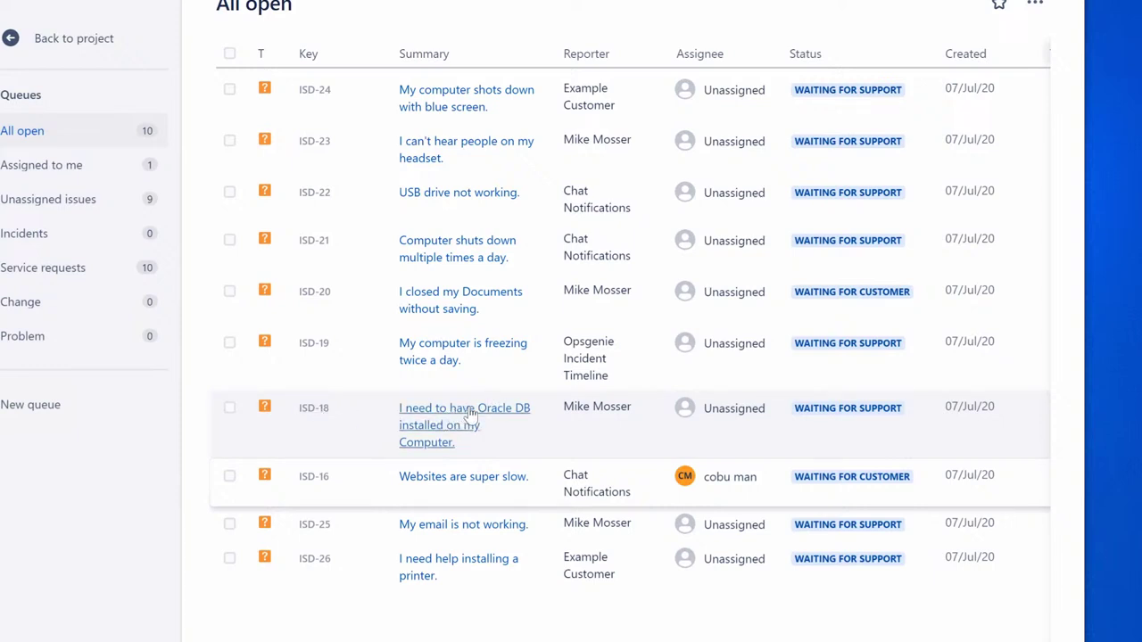
Open ISD-18 about the Oracle DB install, assign it to yourself, and look over its title and requester.
{"action": "left_click", "coordinate": [466, 413]}
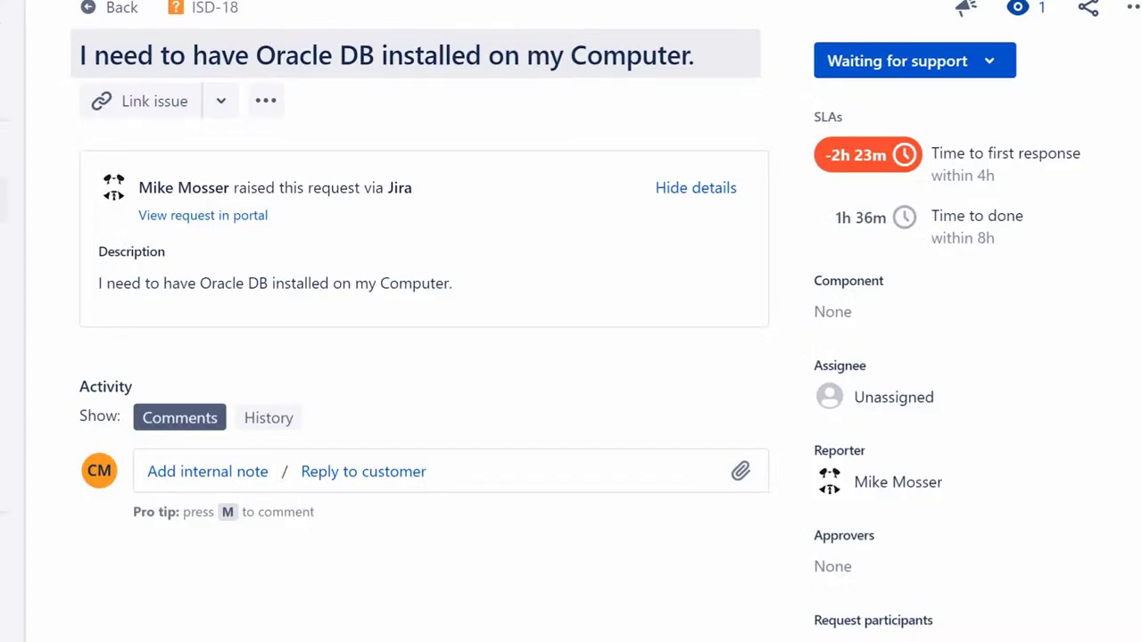
{"action": "left_click", "coordinate": [936, 418]}
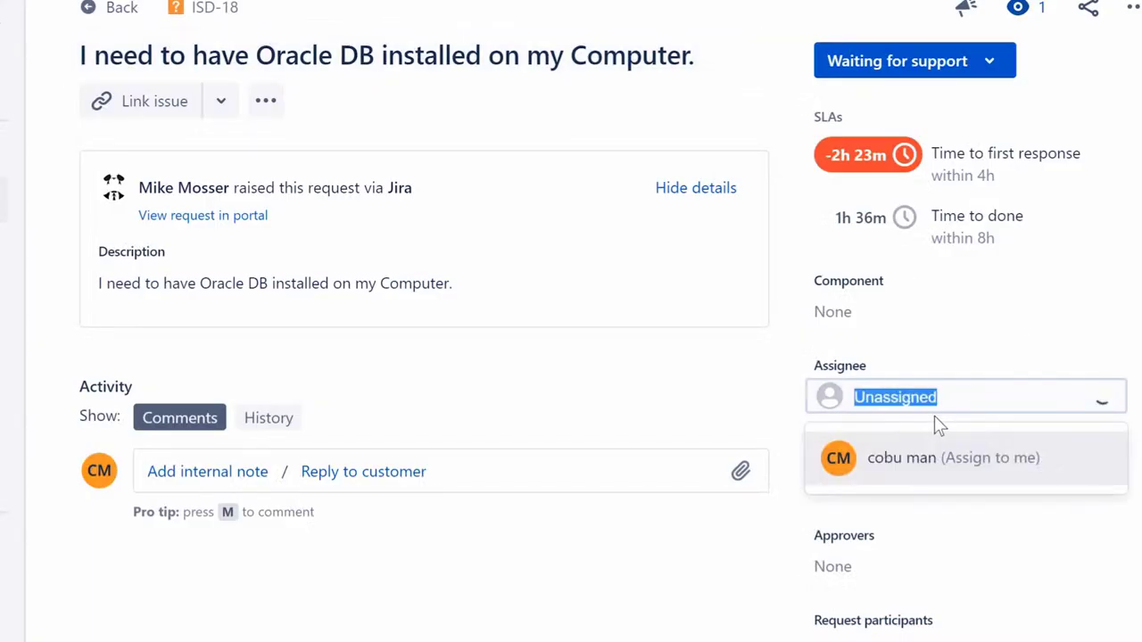
{"action": "left_click", "coordinate": [889, 456]}
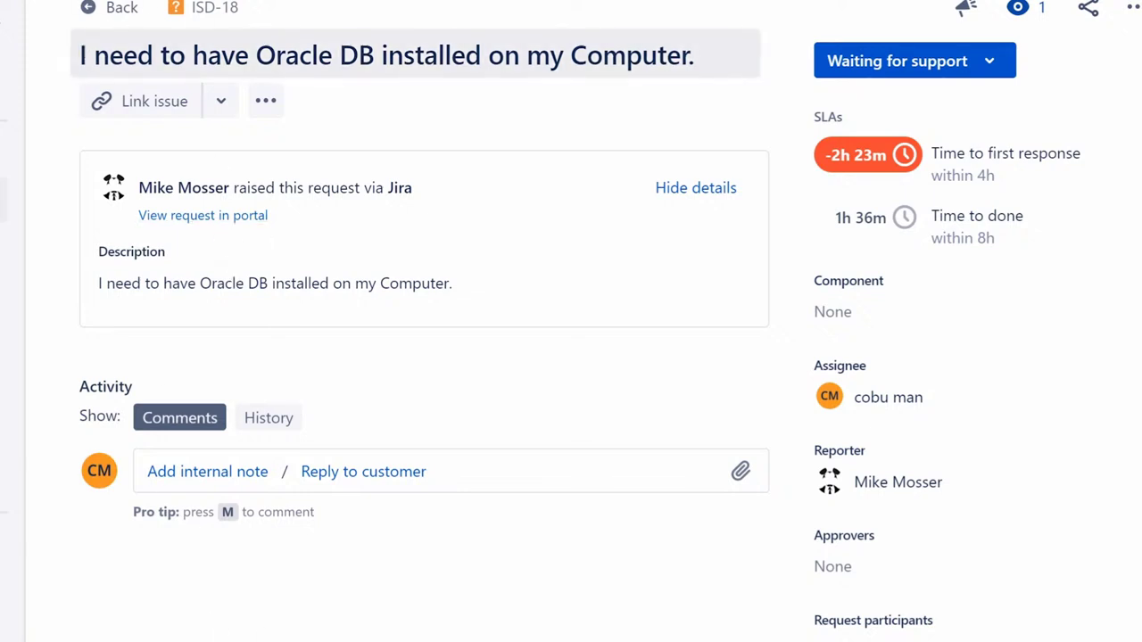
{"action": "left_click_drag", "start_coordinate": [80, 55], "coordinate": [714, 68]}
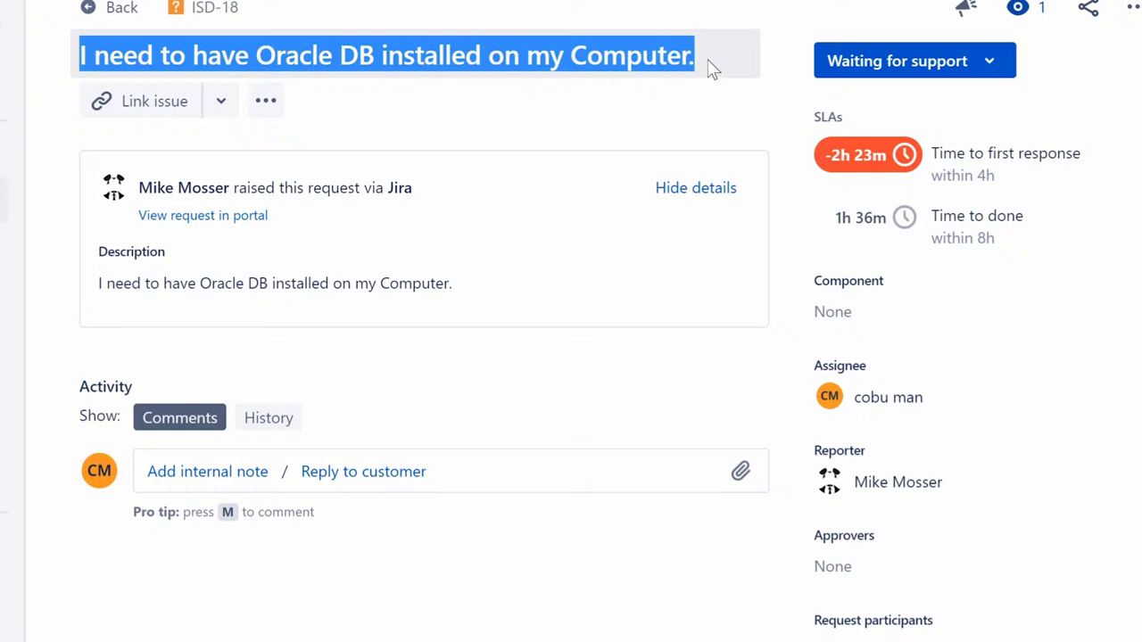
{"action": "left_click", "coordinate": [458, 293]}
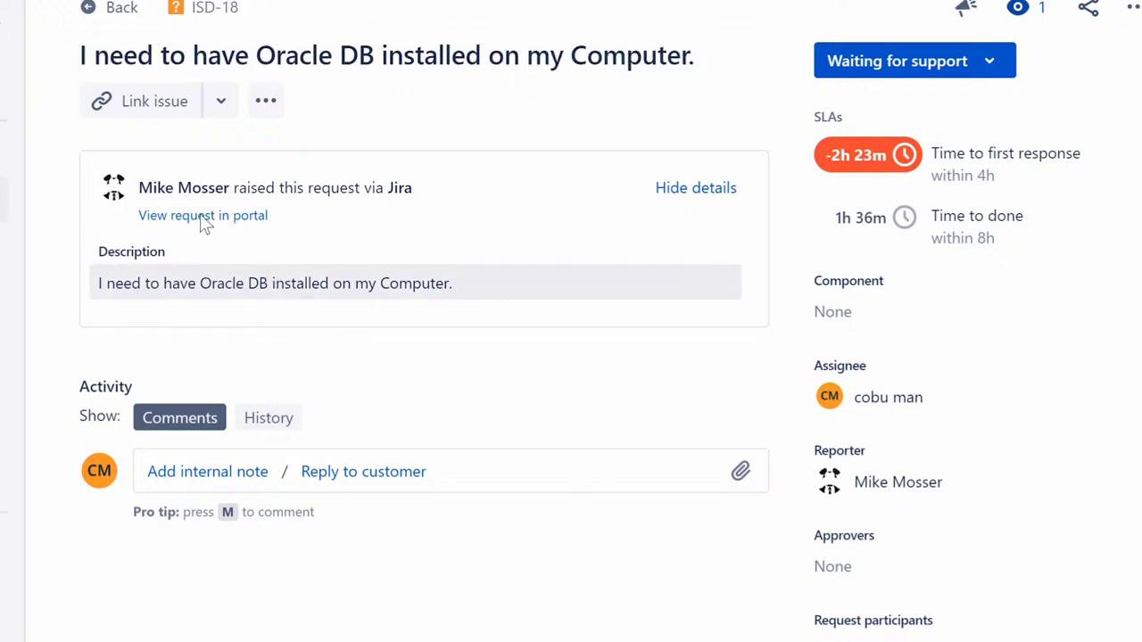
{"action": "left_click_drag", "start_coordinate": [234, 190], "coordinate": [138, 189]}
{"action": "left_click", "coordinate": [435, 298]}
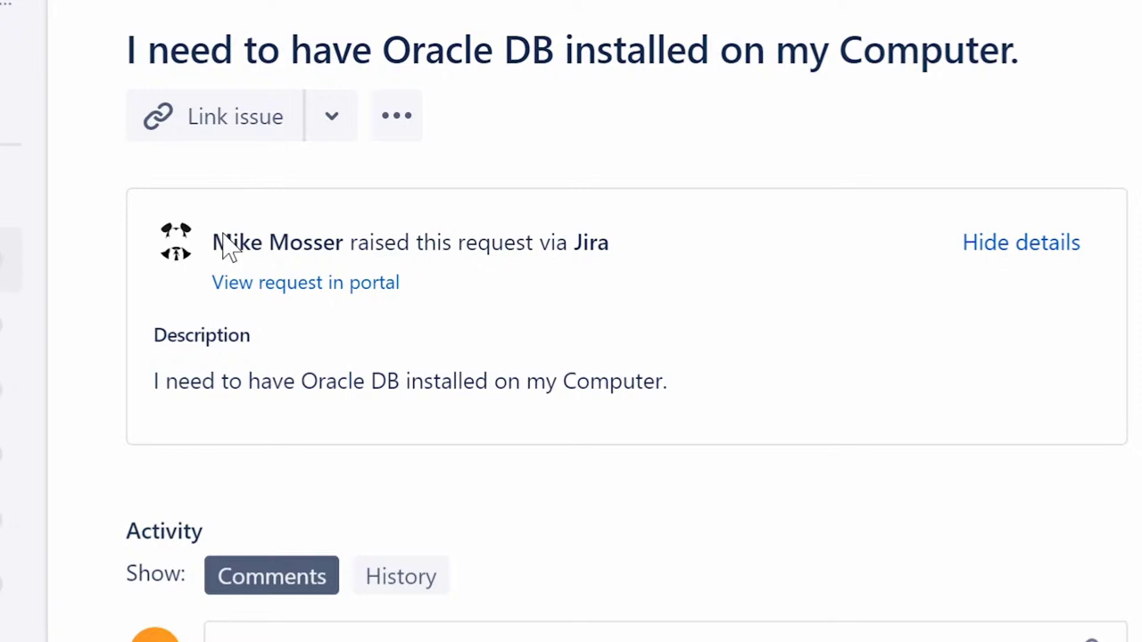
{"action": "left_click_drag", "start_coordinate": [211, 242], "coordinate": [348, 247]}
{"action": "left_click", "coordinate": [349, 247]}
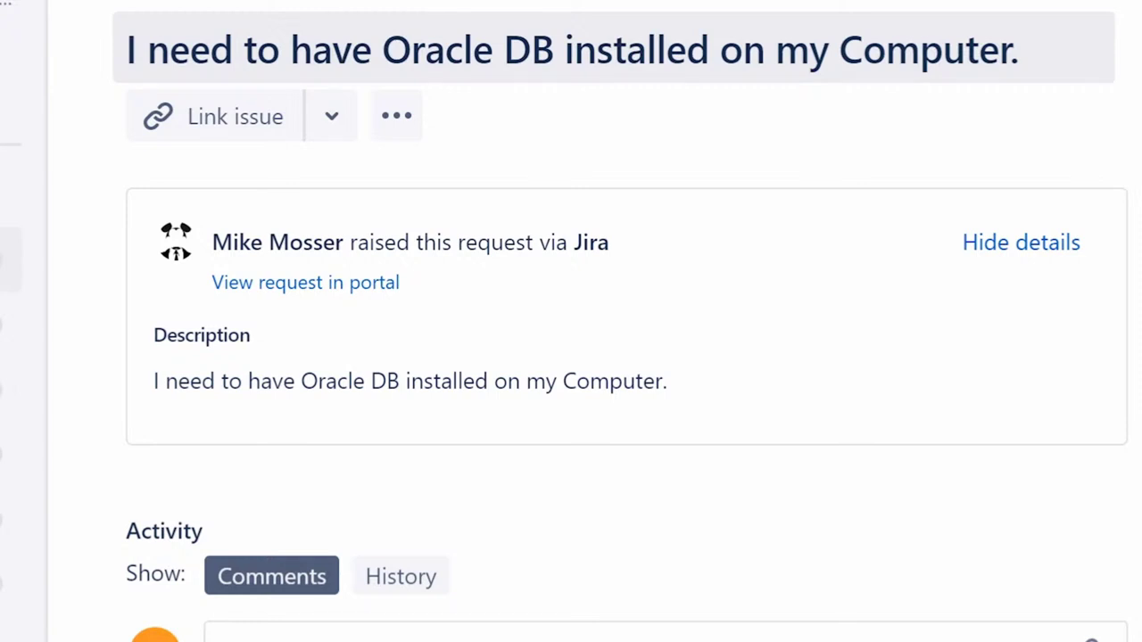
{"action": "left_click", "coordinate": [529, 49]}
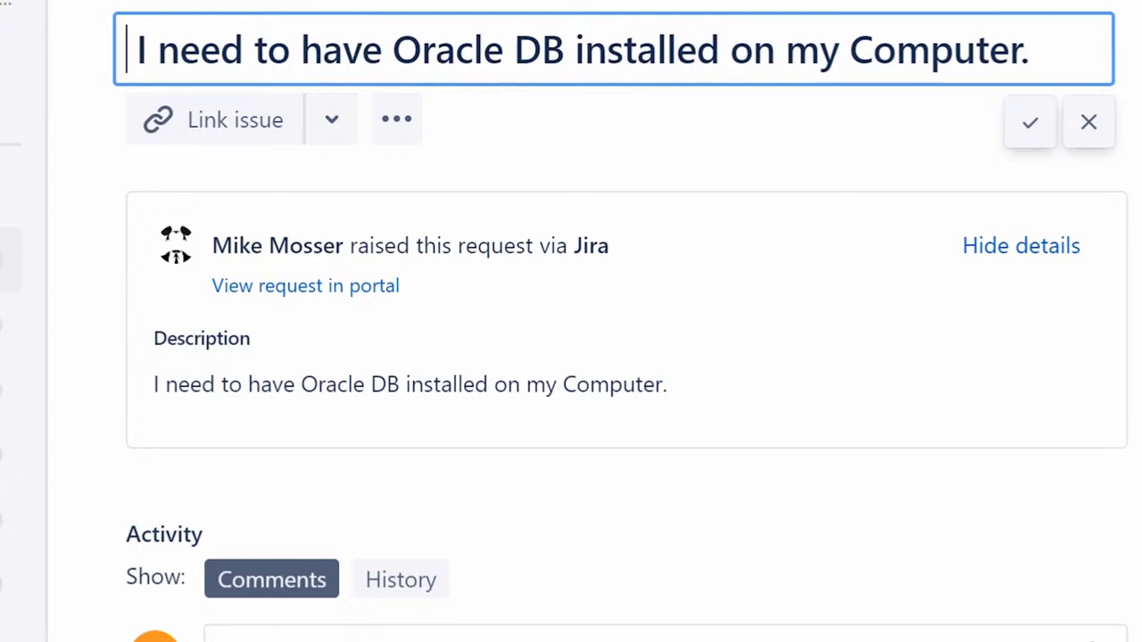
{"action": "key", "text": "Right"}
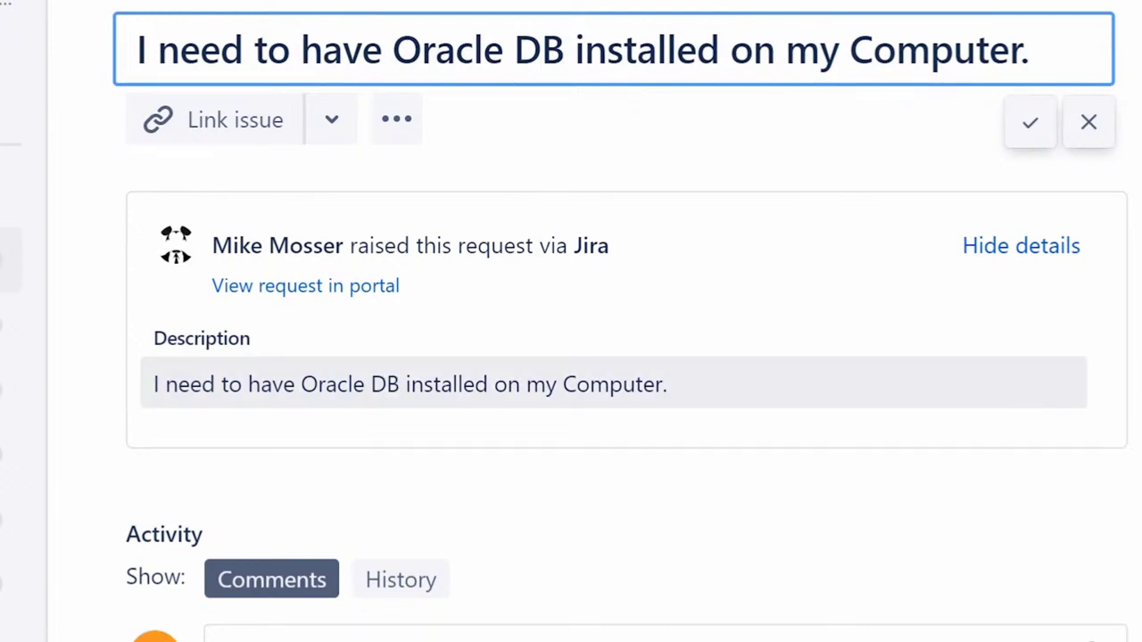
{"action": "left_click", "coordinate": [446, 384]}
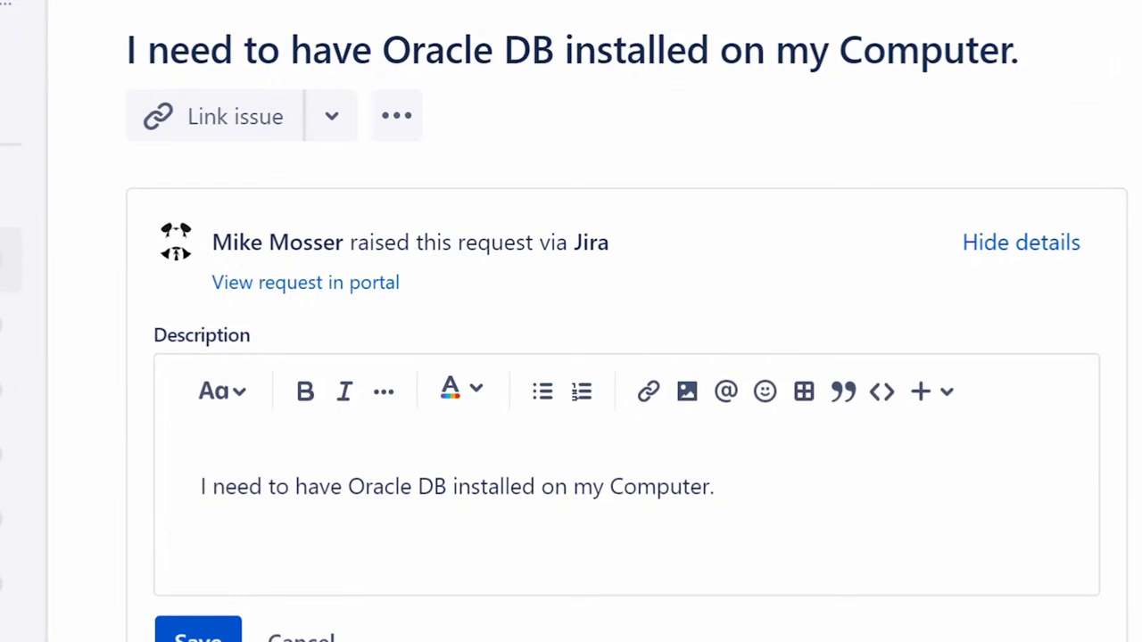
{"action": "key", "text": "Escape"}
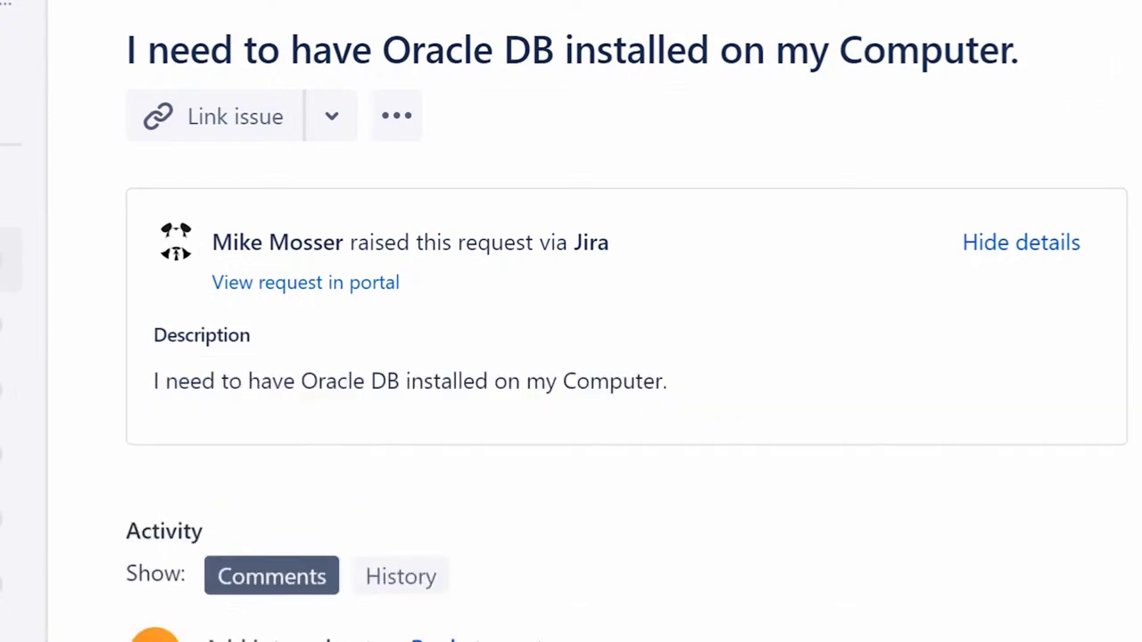
Draft a reply introducing yourself from PC support, saying Oracle DB must first be checked against the approved software list.
{"action": "type", "text": "mHello, m"}
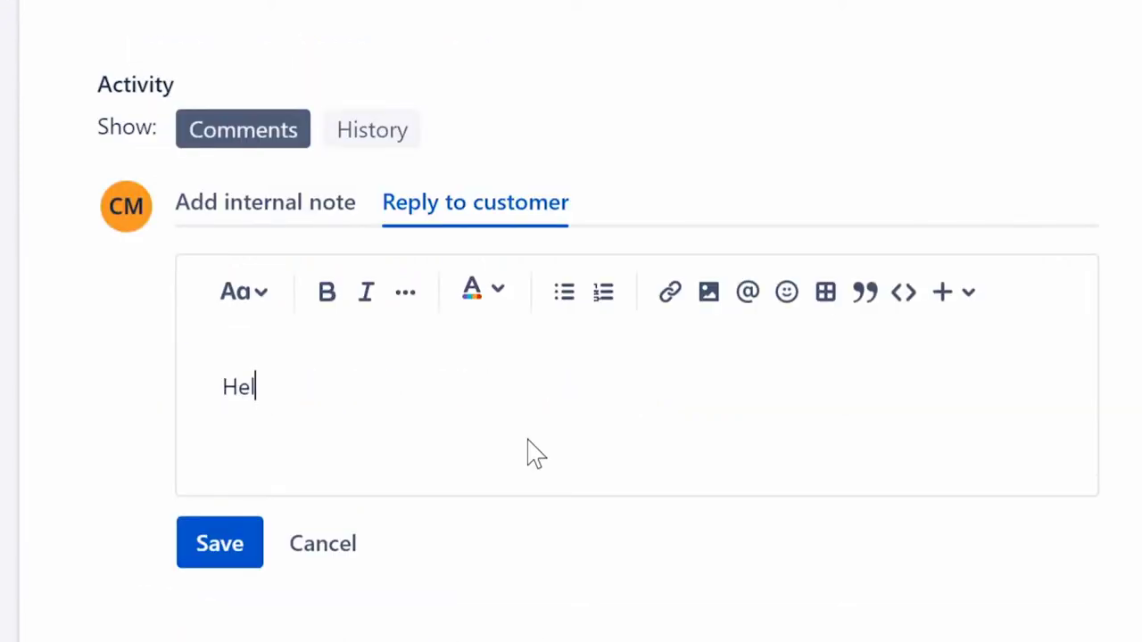
{"action": "type", "text": "y na"}
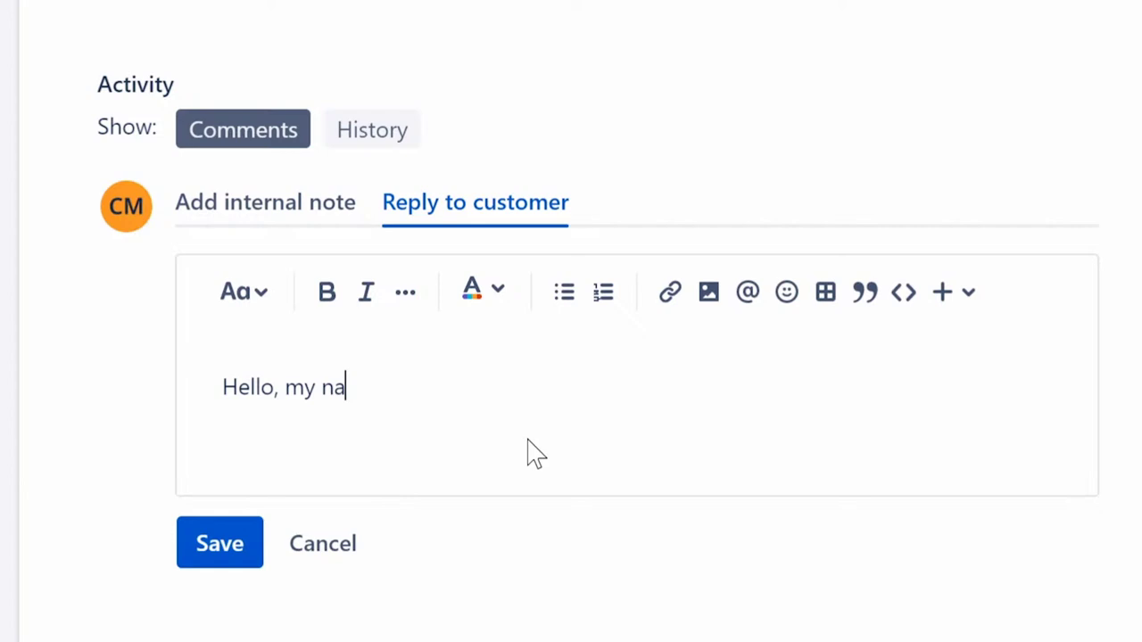
{"action": "type", "text": "mes is Ervin."}
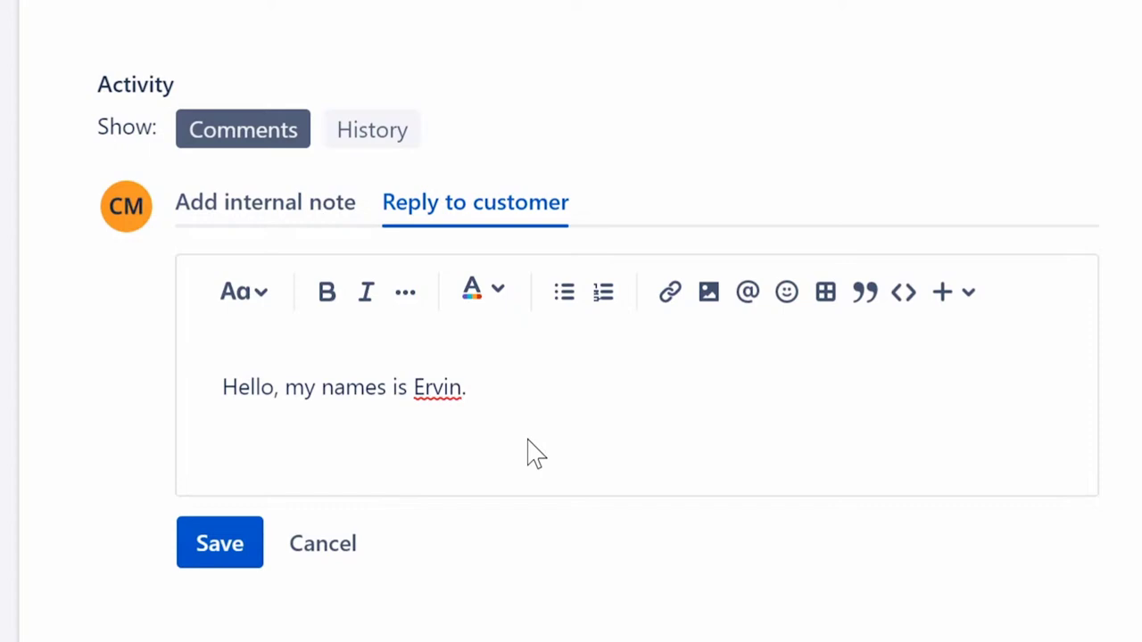
{"action": "key", "text": "BackSpace"}
{"action": "type", "text": "with Pc suppor"}
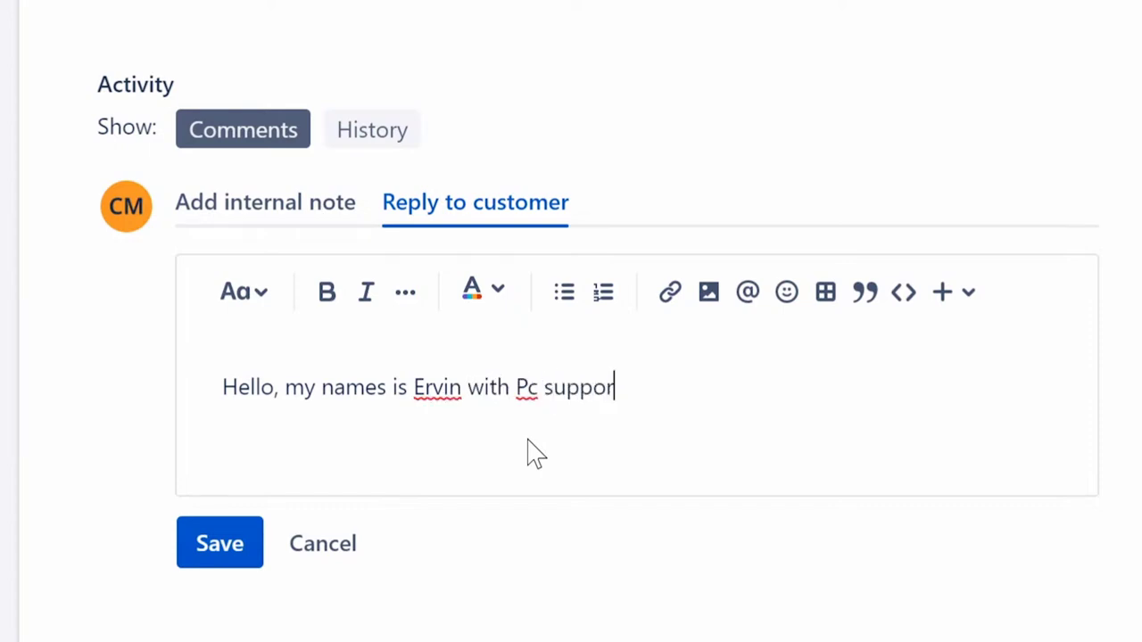
{"action": "type", "text": "t. I have your ticket ab"}
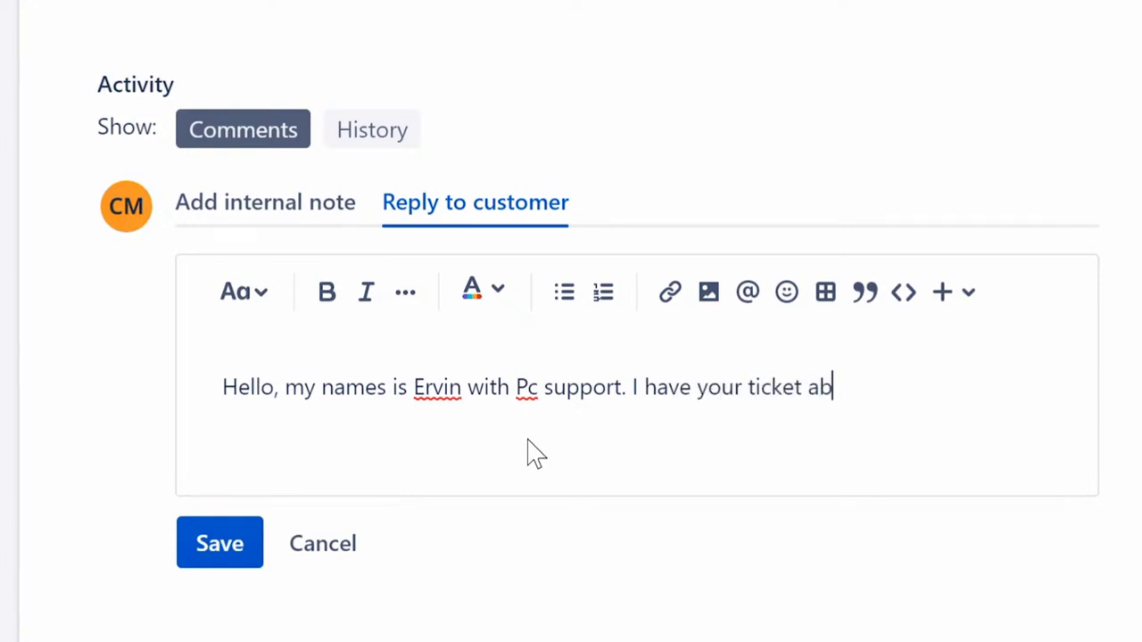
{"action": "type", "text": "out instali"}
{"action": "key", "text": "BackSpace"}
{"action": "type", "text": "l"}
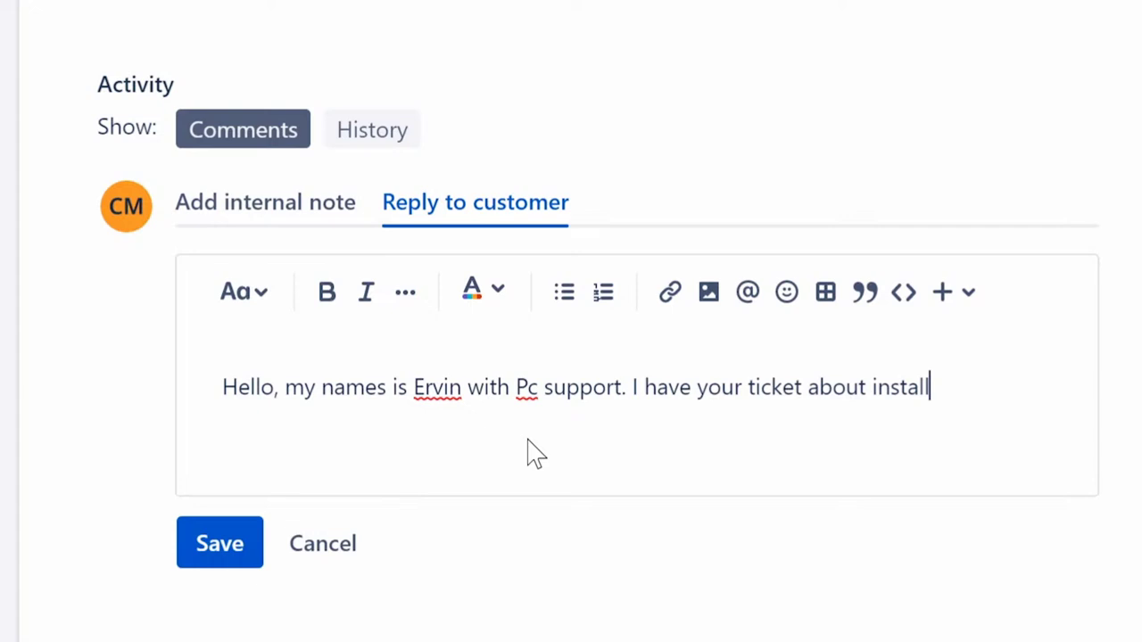
{"action": "type", "text": "ing Ora"}
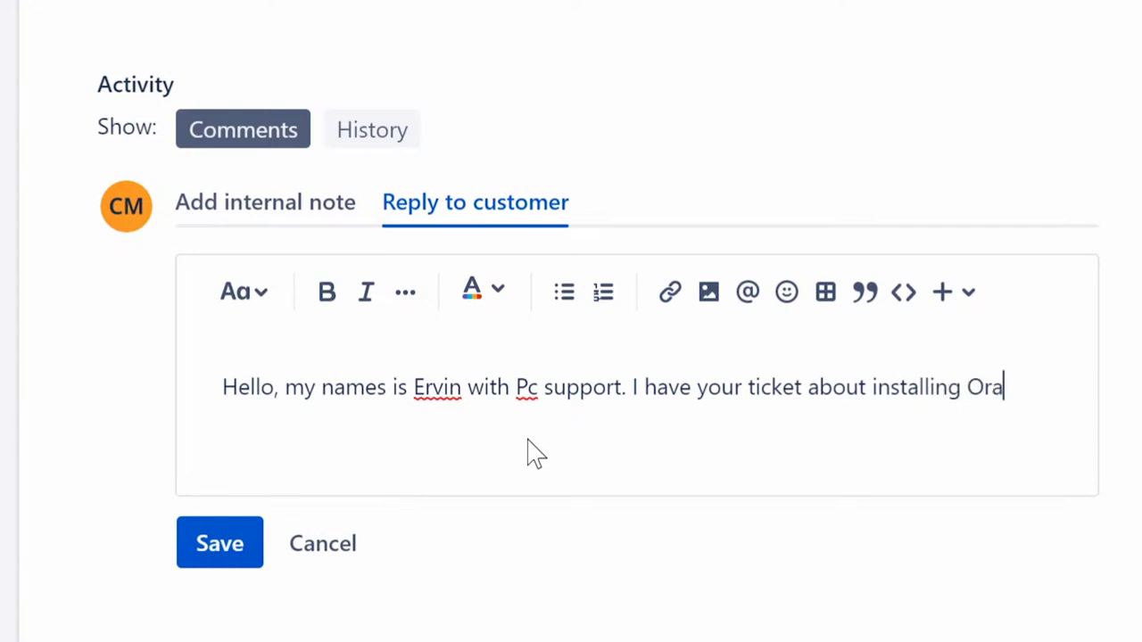
{"action": "type", "text": "cle DB"}
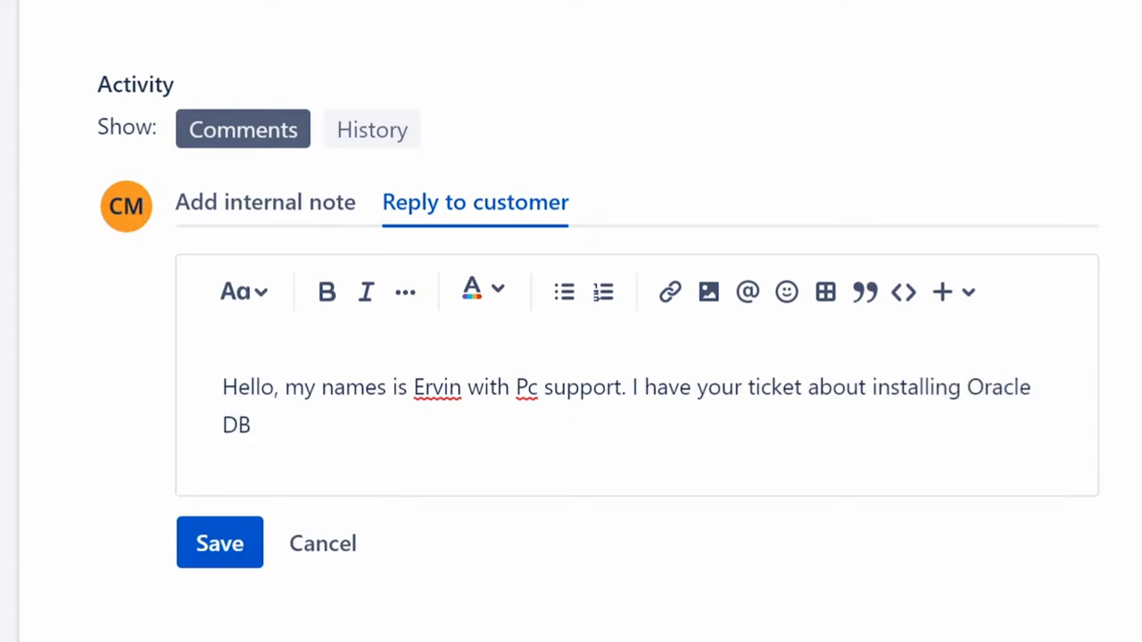
{"action": "type", "text": "; do you have"}
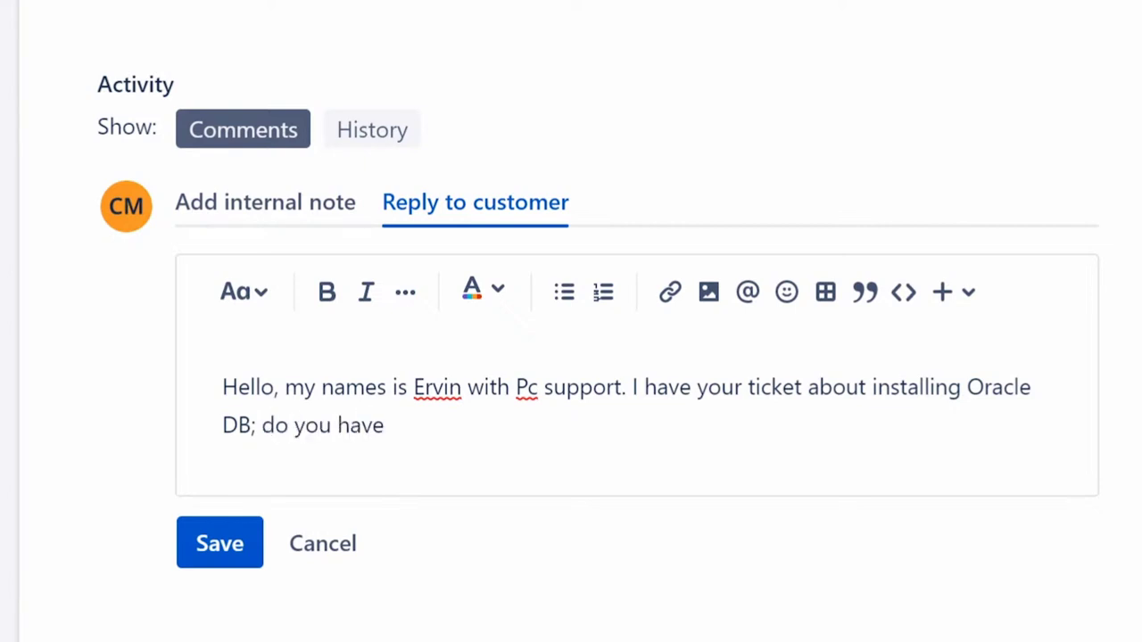
{"action": "key", "text": "BackSpace"}
{"action": "key", "text": "BackSpace"}
{"action": "key", "text": "BackSpace"}
{"action": "key", "text": "BackSpace"}
{"action": "key", "text": "BackSpace"}
{"action": "key", "text": "BackSpace"}
{"action": "key", "text": "BackSpace"}
{"action": "key", "text": "BackSpace"}
{"action": "key", "text": "BackSpace"}
{"action": "key", "text": "BackSpace"}
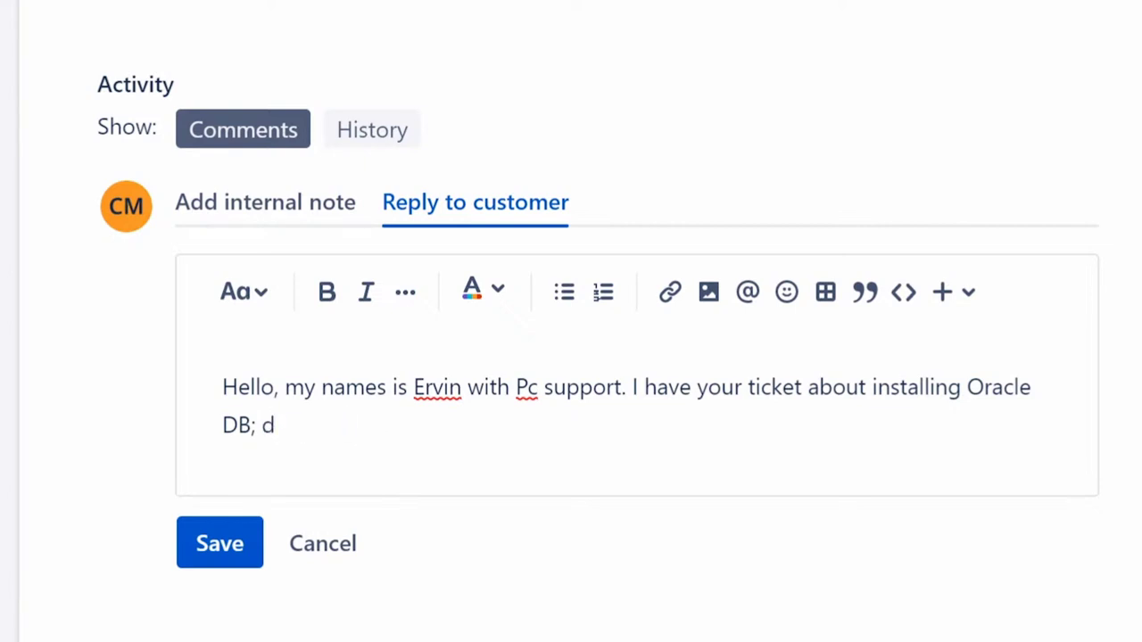
{"action": "type", "text": "id you request a li"}
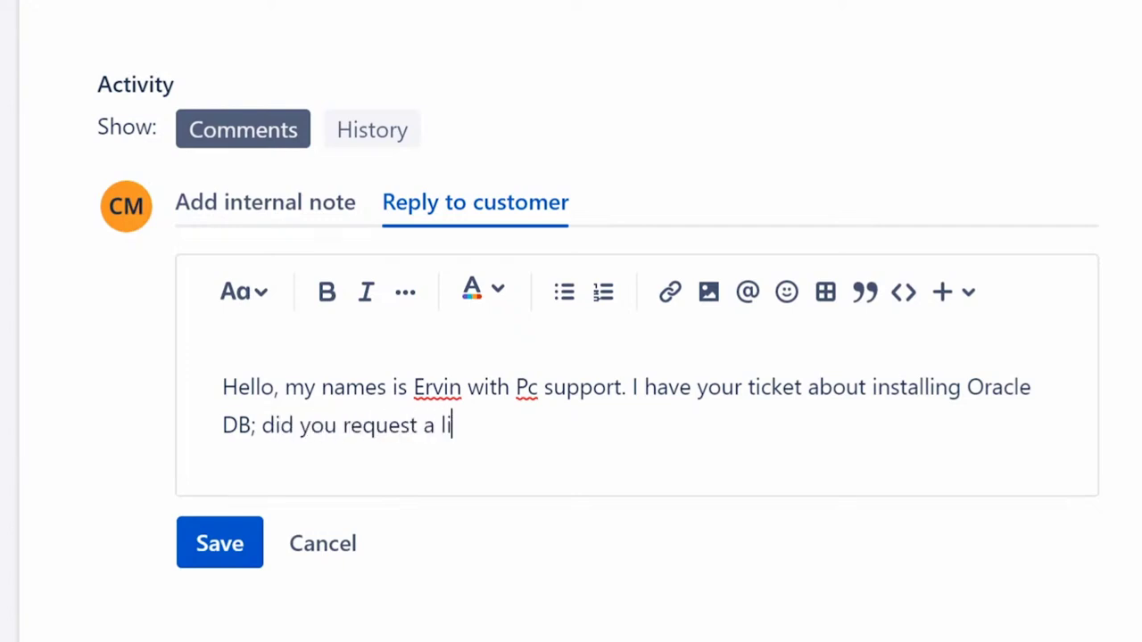
{"action": "type", "text": "cense fo"}
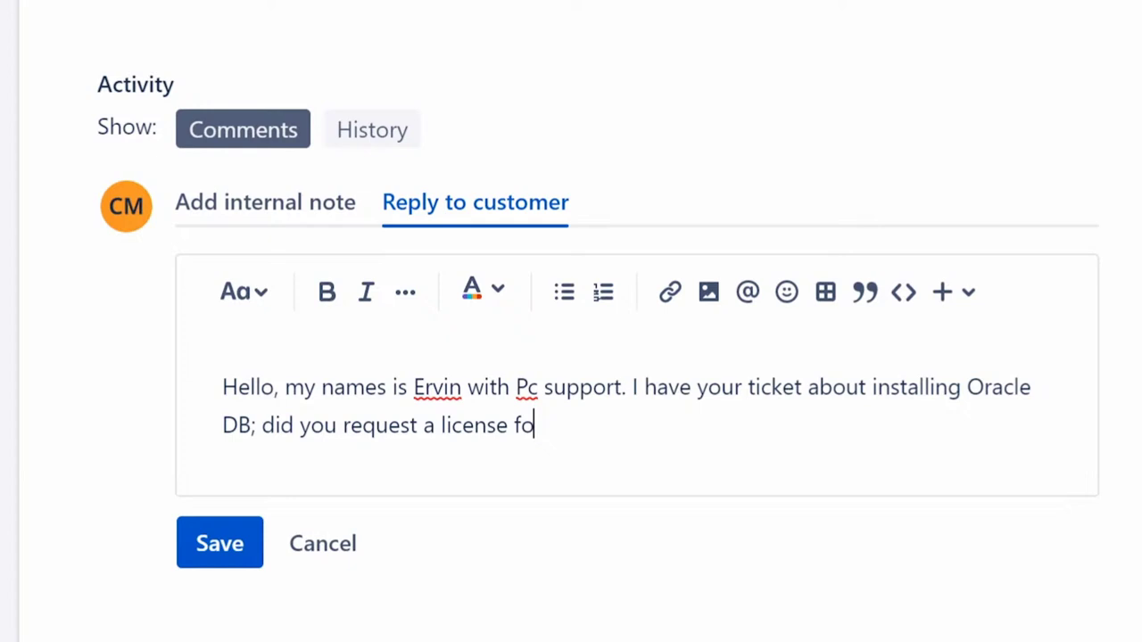
{"action": "type", "text": "r this fo"}
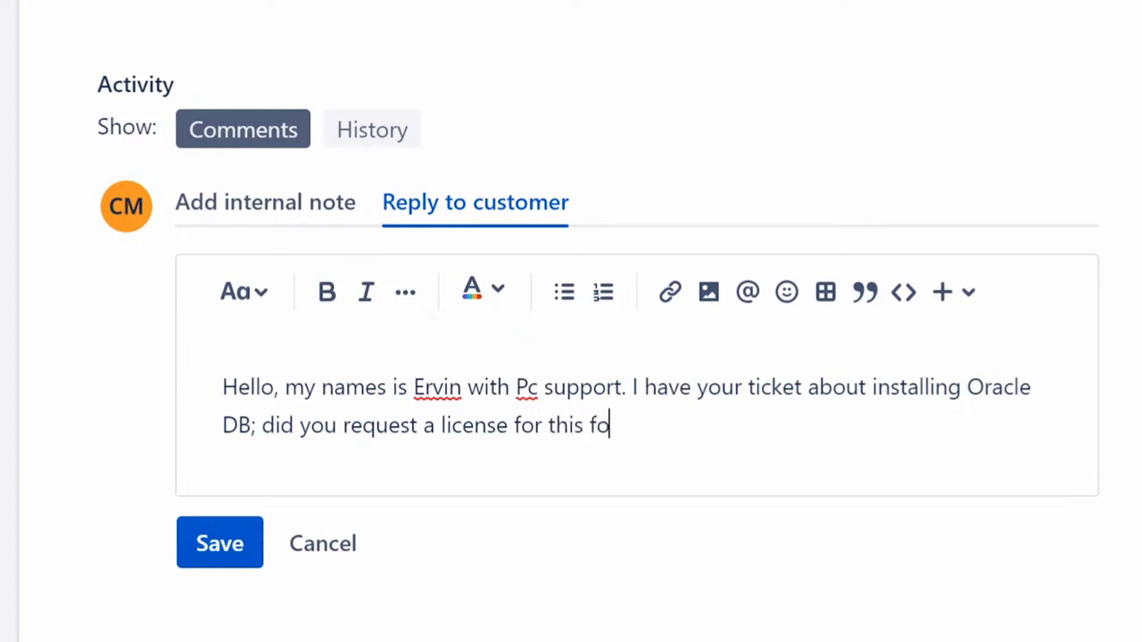
{"action": "type", "text": "ftwa"}
{"action": "key", "text": "BackSpace"}
{"action": "key", "text": "BackSpace"}
{"action": "key", "text": "BackSpace"}
{"action": "key", "text": "BackSpace"}
{"action": "key", "text": "BackSpace"}
{"action": "key", "text": "BackSpace"}
{"action": "type", "text": "software"}
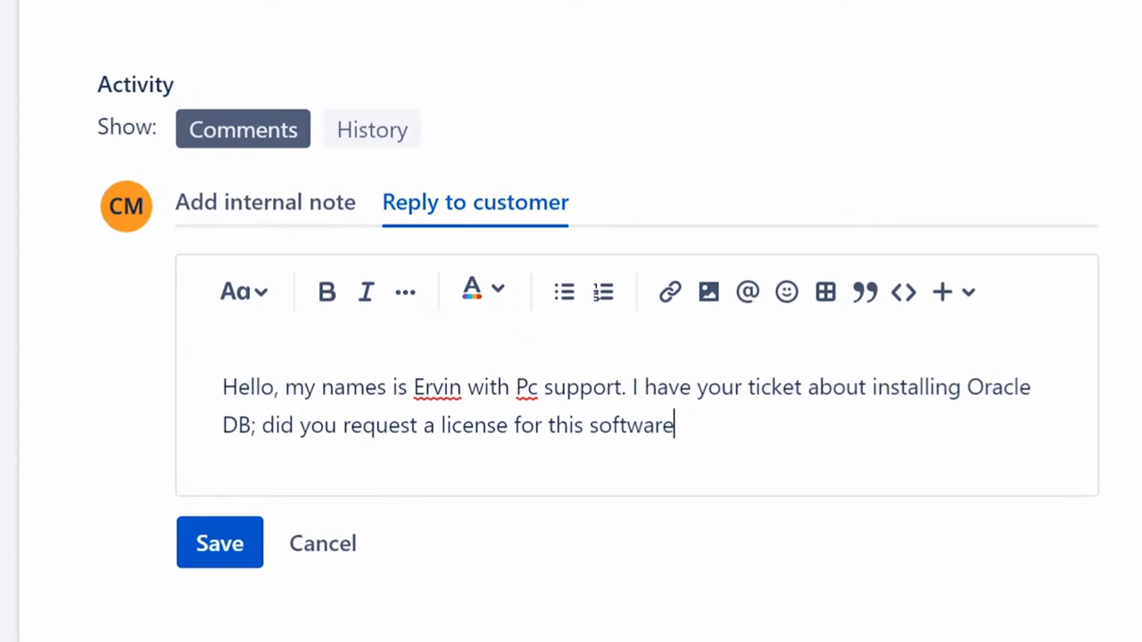
{"action": "type", "text": "."}
{"action": "key", "text": "BackSpace"}
{"action": "type", "text": "?"}
{"action": "key", "text": "BackSpace"}
{"action": "key", "text": "BackSpace"}
{"action": "key", "text": "BackSpace"}
{"action": "key", "text": "BackSpace"}
{"action": "key", "text": "BackSpace"}
{"action": "key", "text": "BackSpace"}
{"action": "key", "text": "BackSpace"}
{"action": "key", "text": "BackSpace"}
{"action": "key", "text": "BackSpace"}
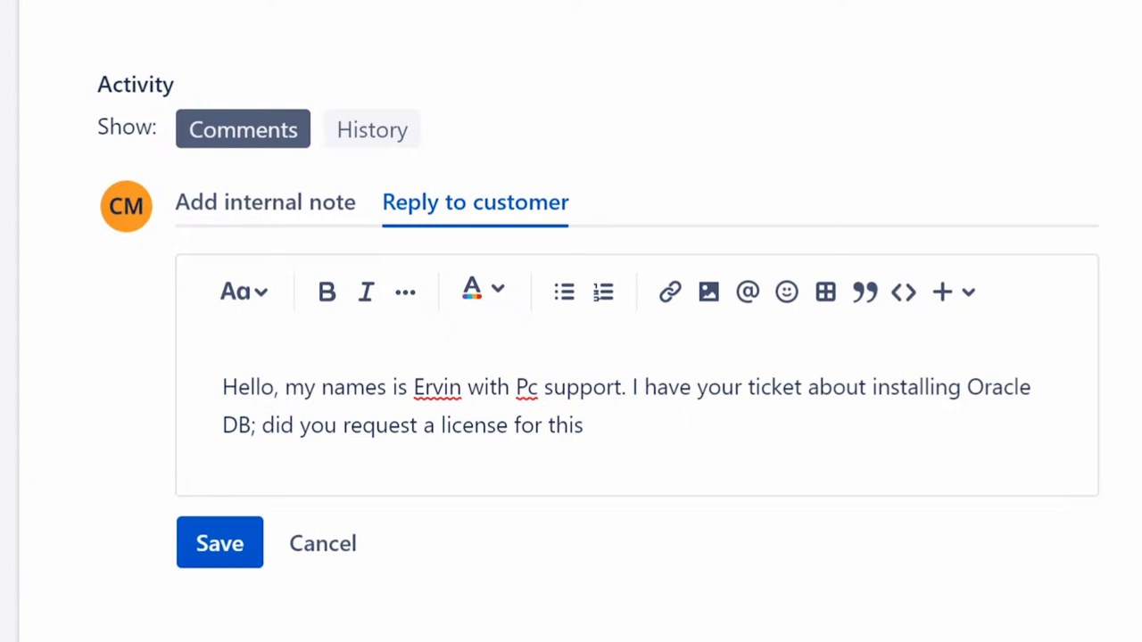
{"action": "key", "text": "BackSpace"}
{"action": "key", "text": "BackSpace"}
{"action": "key", "text": "BackSpace"}
{"action": "key", "text": "BackSpace"}
{"action": "key", "text": "BackSpace"}
{"action": "key", "text": "BackSpace"}
{"action": "key", "text": "BackSpace"}
{"action": "key", "text": "BackSpace"}
{"action": "key", "text": "BackSpace"}
{"action": "key", "text": "BackSpace"}
{"action": "key", "text": "BackSpace"}
{"action": "key", "text": "BackSpace"}
{"action": "key", "text": "BackSpace"}
{"action": "key", "text": "BackSpace"}
{"action": "key", "text": "BackSpace"}
{"action": "key", "text": "BackSpace"}
{"action": "key", "text": "BackSpace"}
{"action": "key", "text": "BackSpace"}
{"action": "key", "text": "BackSpace"}
{"action": "key", "text": "BackSpace"}
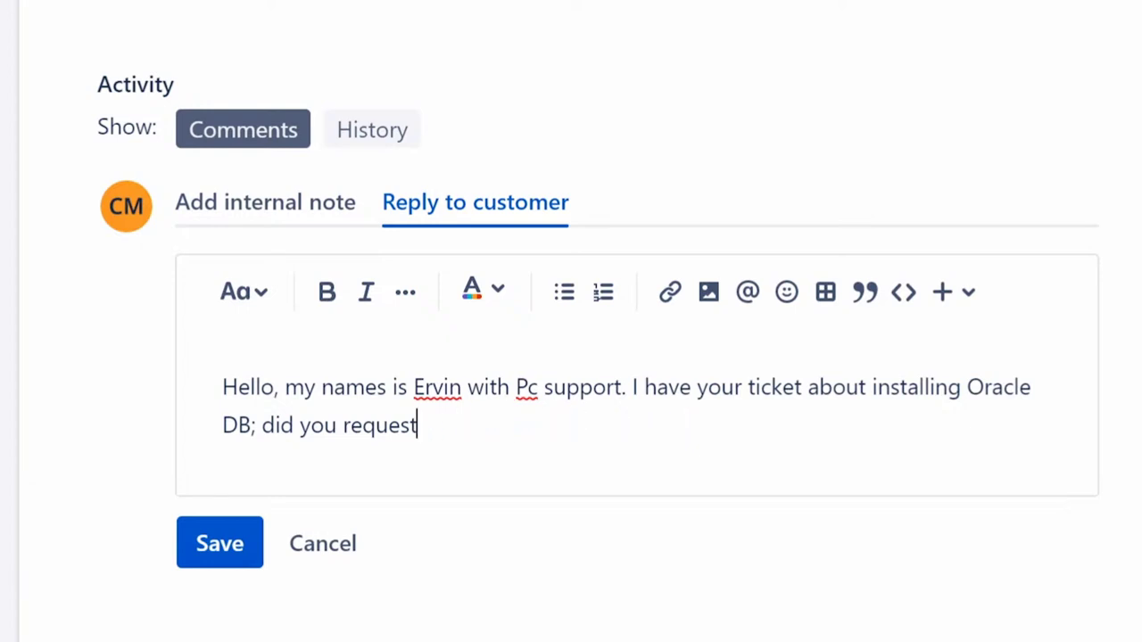
{"action": "key", "text": "BackSpace"}
{"action": "key", "text": "BackSpace"}
{"action": "key", "text": "BackSpace"}
{"action": "key", "text": "BackSpace"}
{"action": "key", "text": "BackSpace"}
{"action": "key", "text": "BackSpace"}
{"action": "key", "text": "BackSpace"}
{"action": "key", "text": "BackSpace"}
{"action": "key", "text": "BackSpace"}
{"action": "key", "text": "BackSpace"}
{"action": "key", "text": "BackSpace"}
{"action": "key", "text": "BackSpace"}
{"action": "key", "text": "BackSpace"}
{"action": "key", "text": "BackSpace"}
{"action": "key", "text": "BackSpace"}
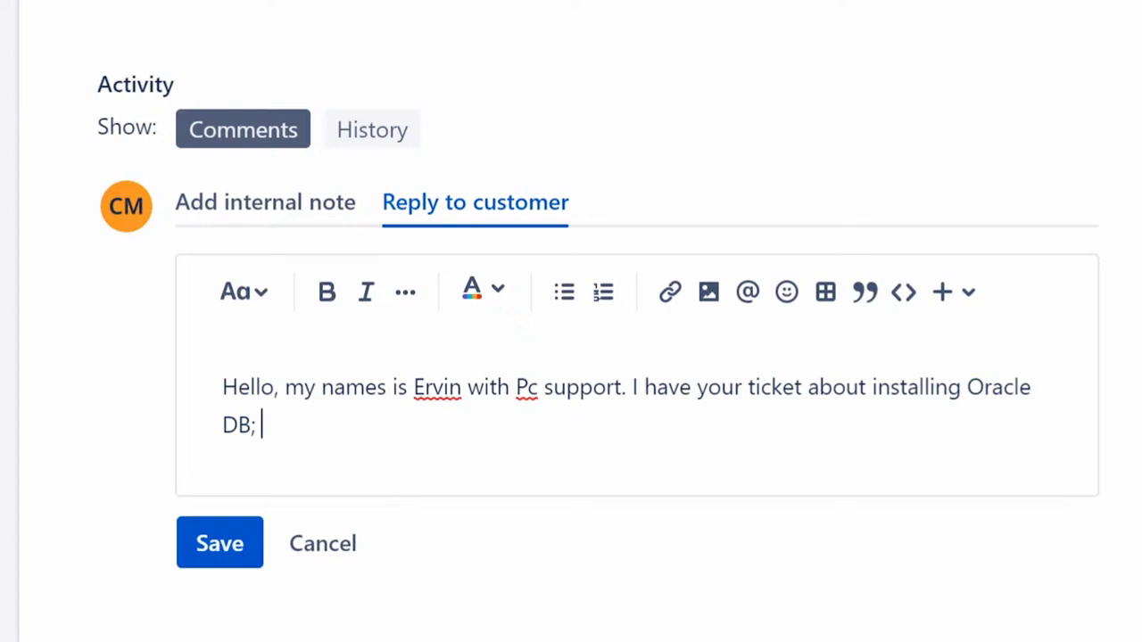
{"action": "type", "text": "before I i"}
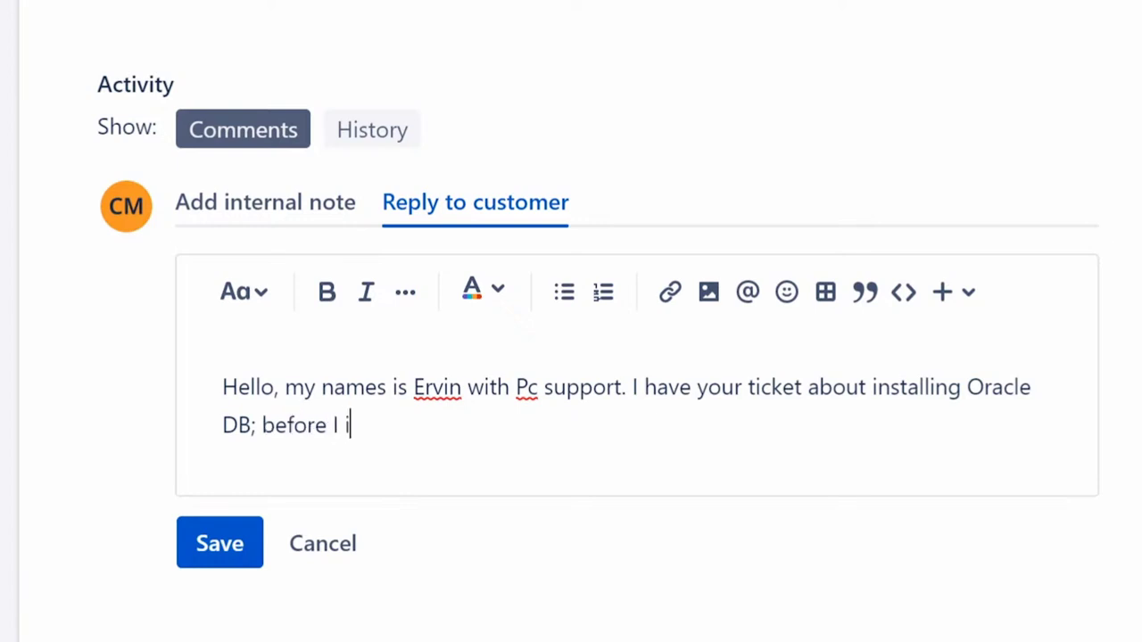
{"action": "type", "text": "nstall this fo"}
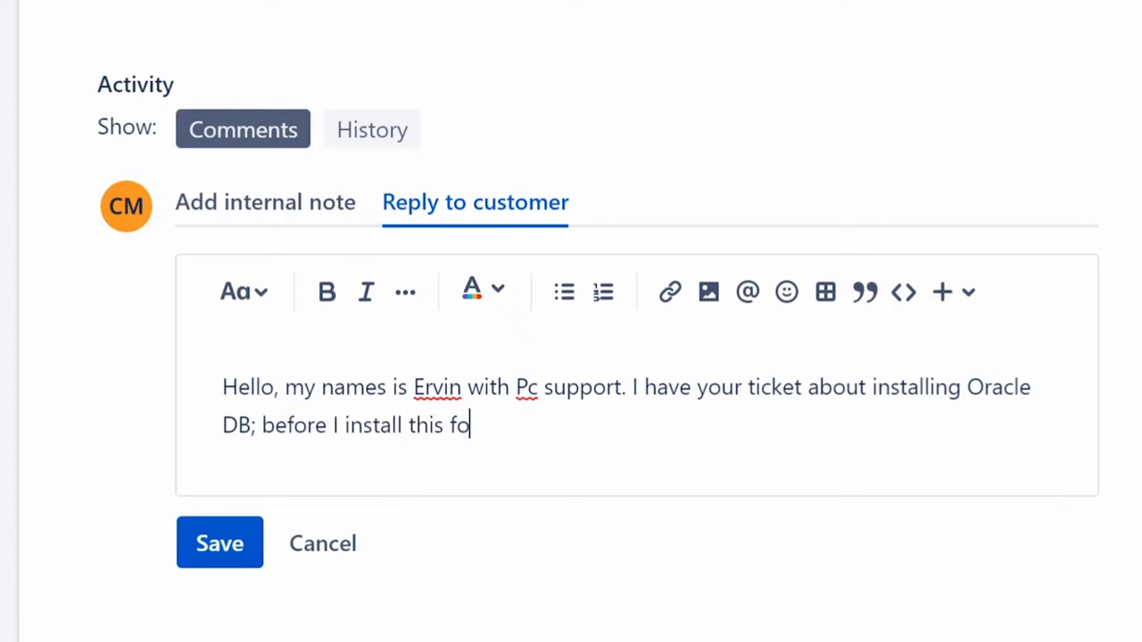
{"action": "key", "text": "BackSpace"}
{"action": "key", "text": "BackSpace"}
{"action": "type", "text": "software "}
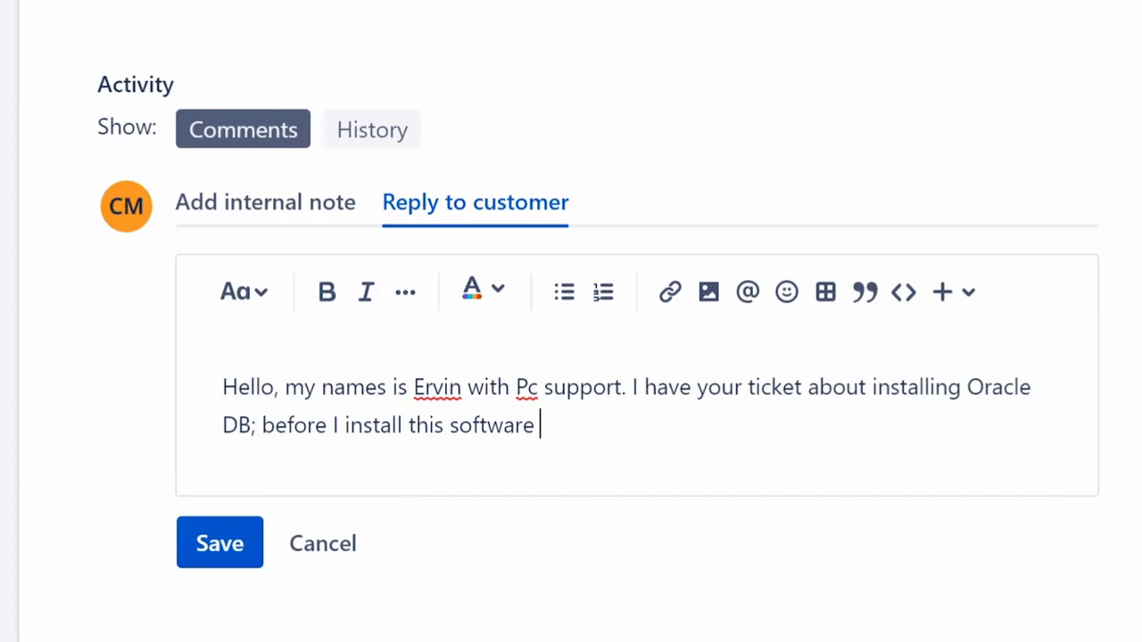
{"action": "type", "text": "I have c"}
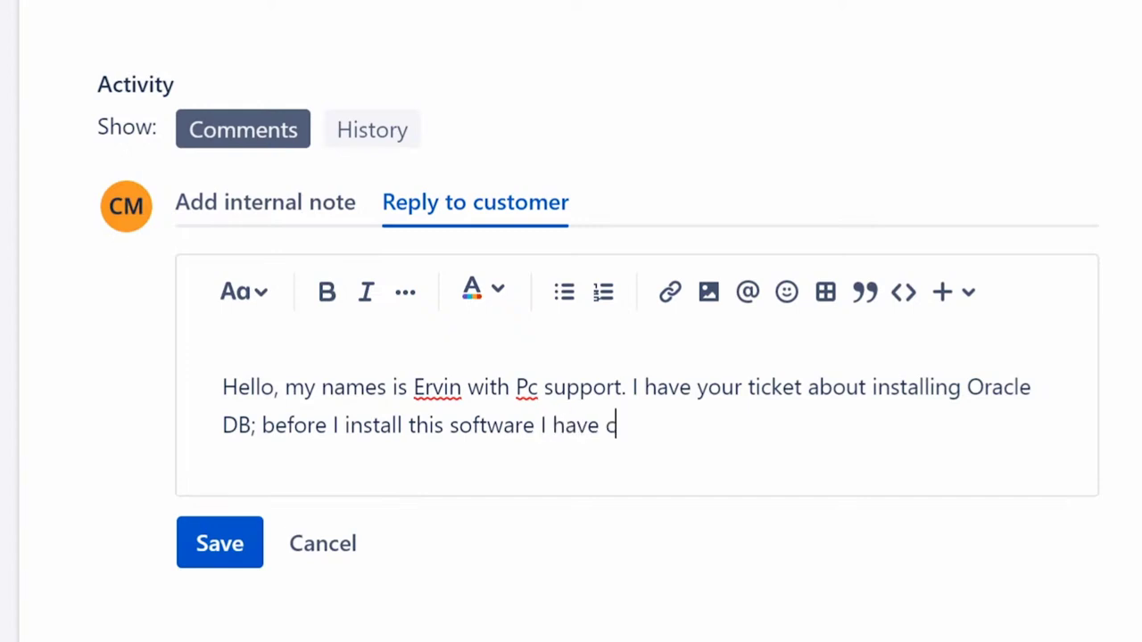
{"action": "type", "text": "heck to"}
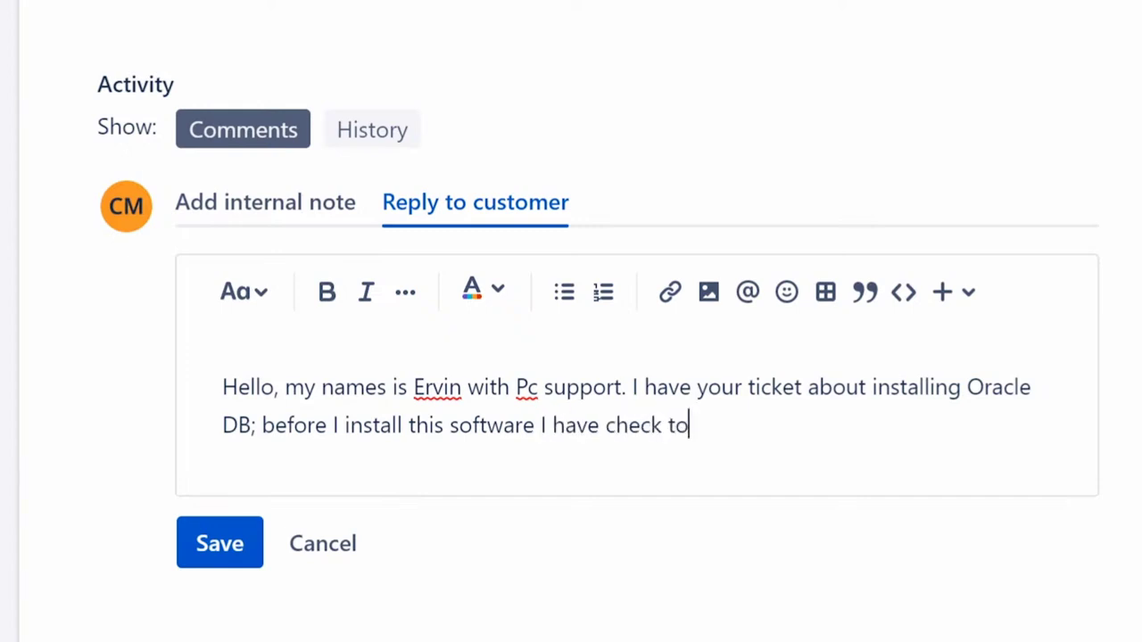
{"action": "type", "text": " see if it's o"}
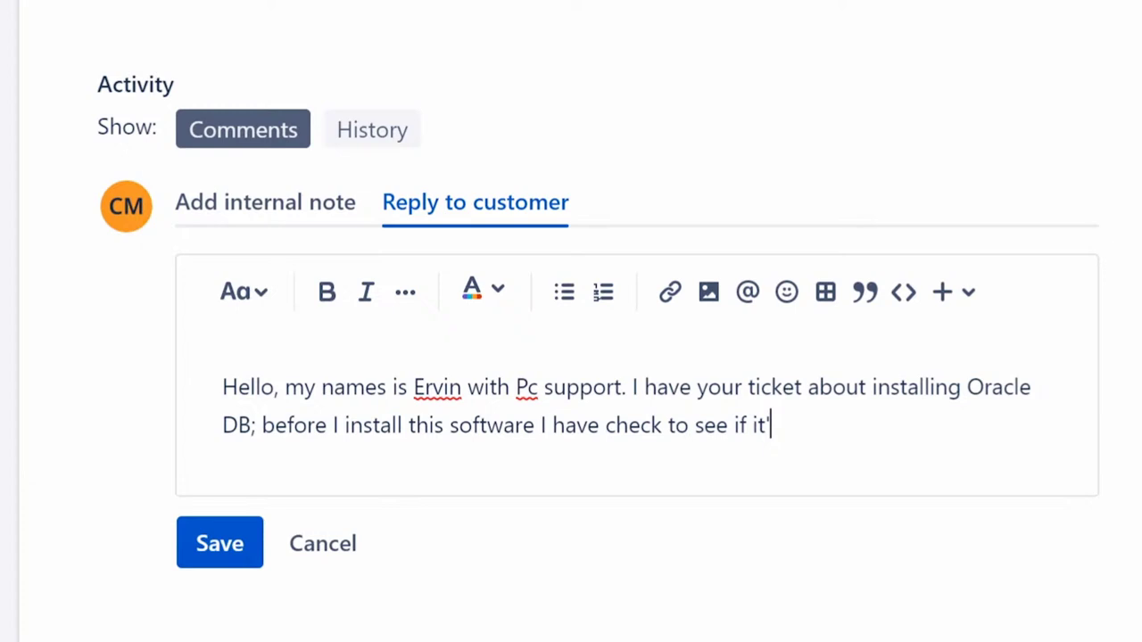
{"action": "type", "text": "n appro"}
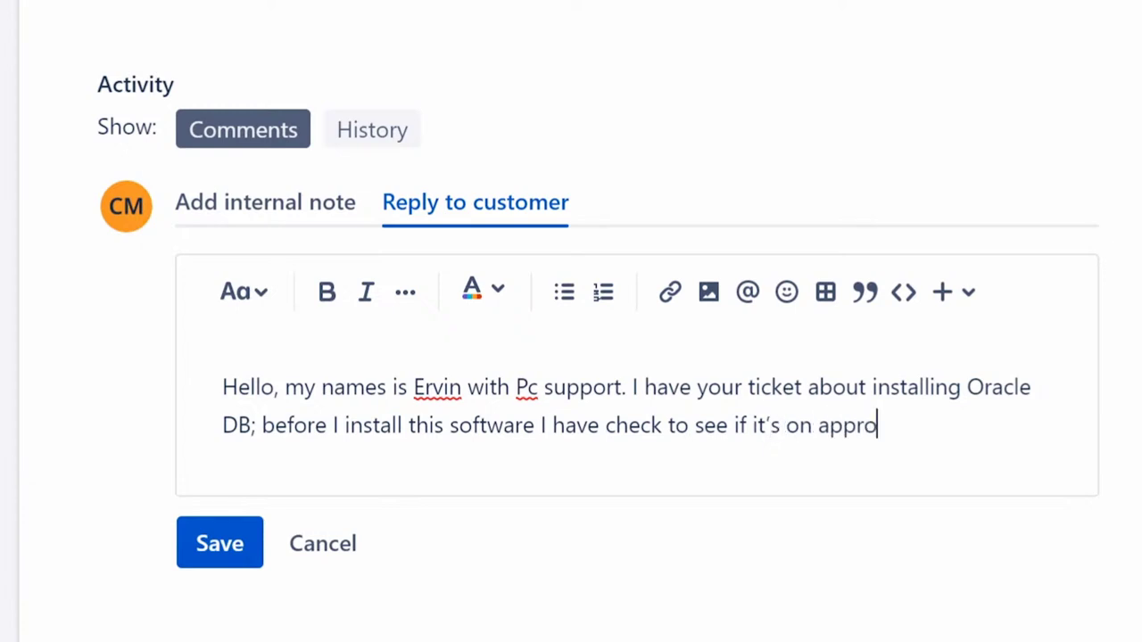
{"action": "type", "text": "ved softwa"}
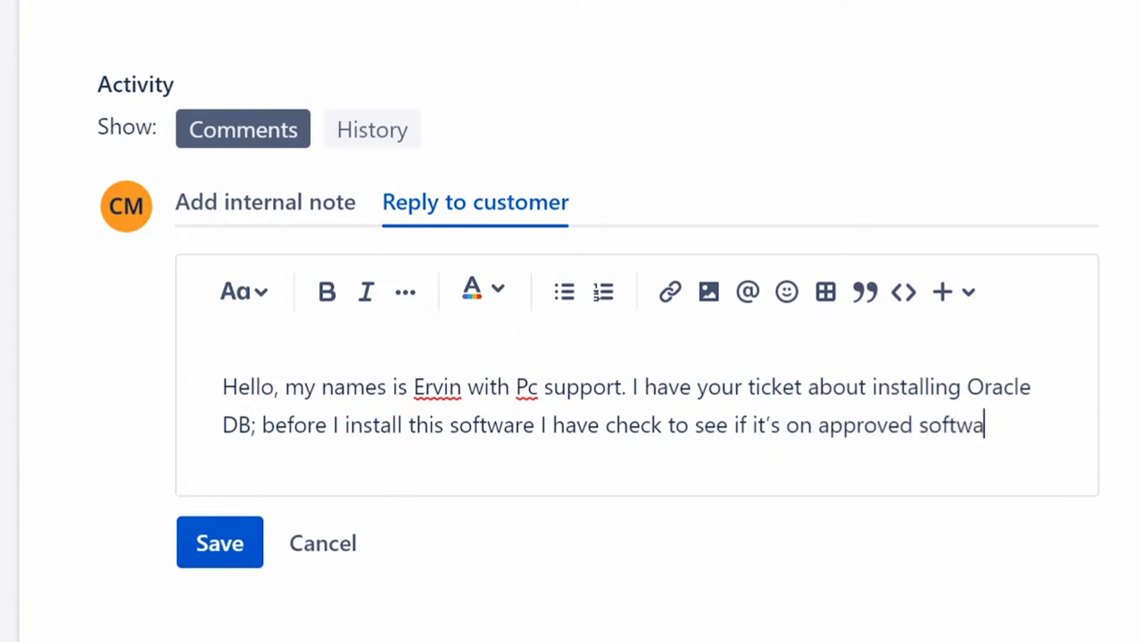
{"action": "type", "text": "re list..."}
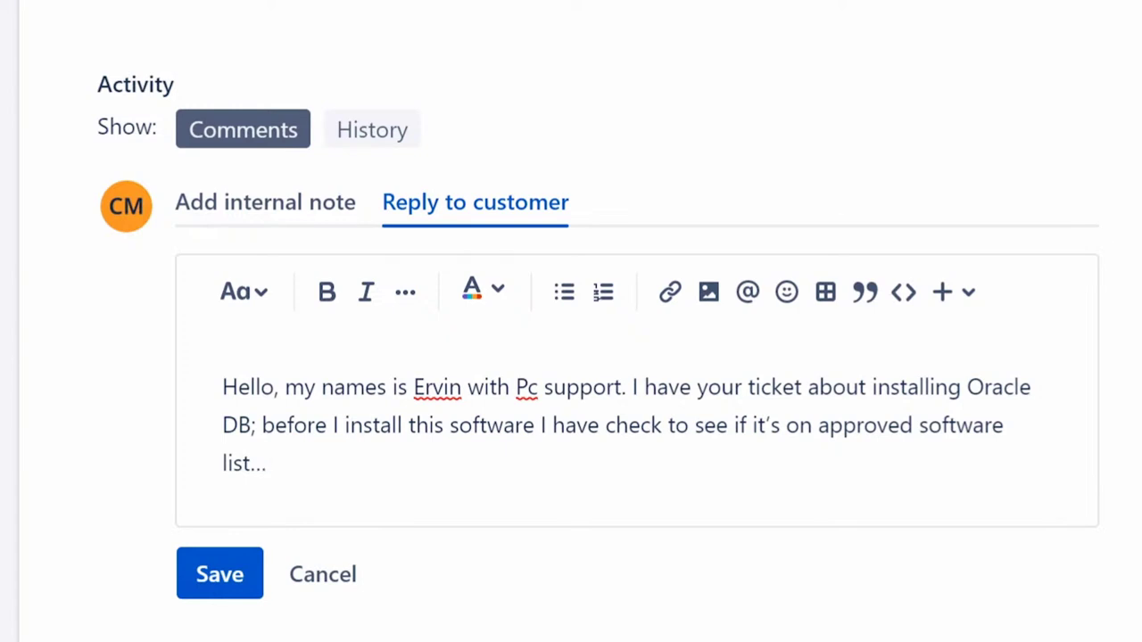
Post the Oracle DB reply to the customer, then place the cursor at the end of the description.
{"action": "left_click", "coordinate": [232, 592]}
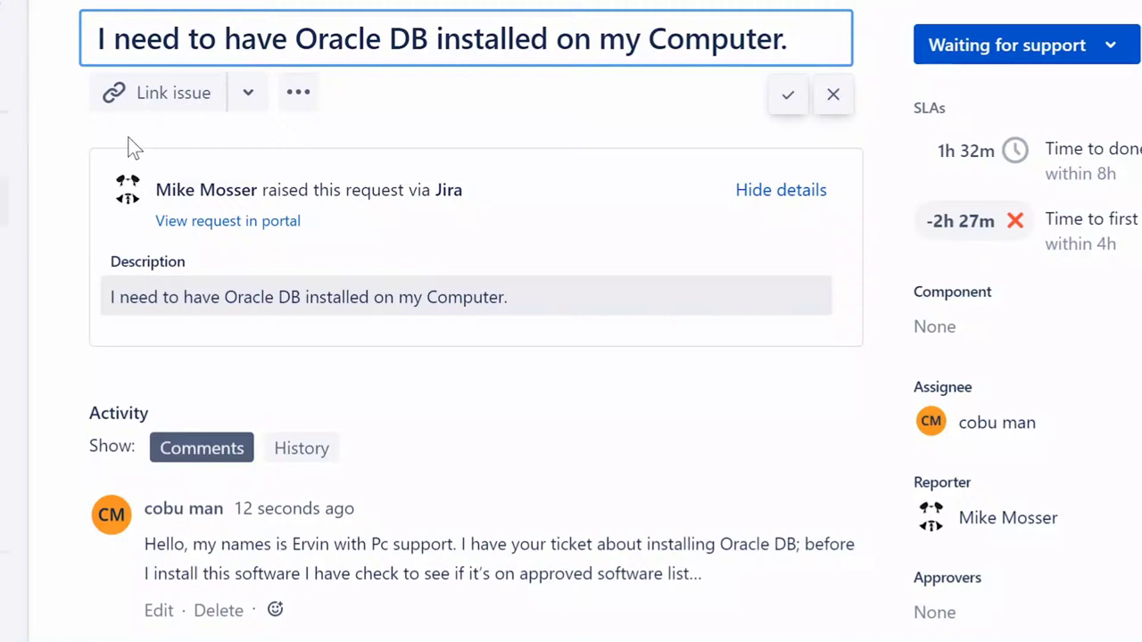
{"action": "left_click", "coordinate": [268, 295]}
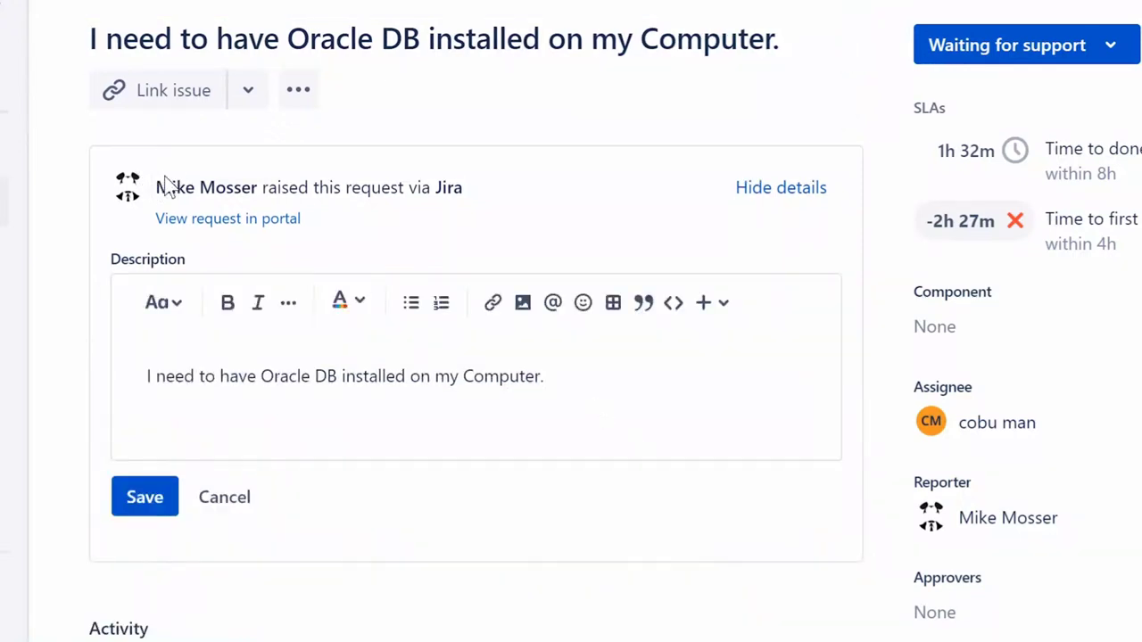
{"action": "left_click_drag", "start_coordinate": [157, 187], "coordinate": [260, 182]}
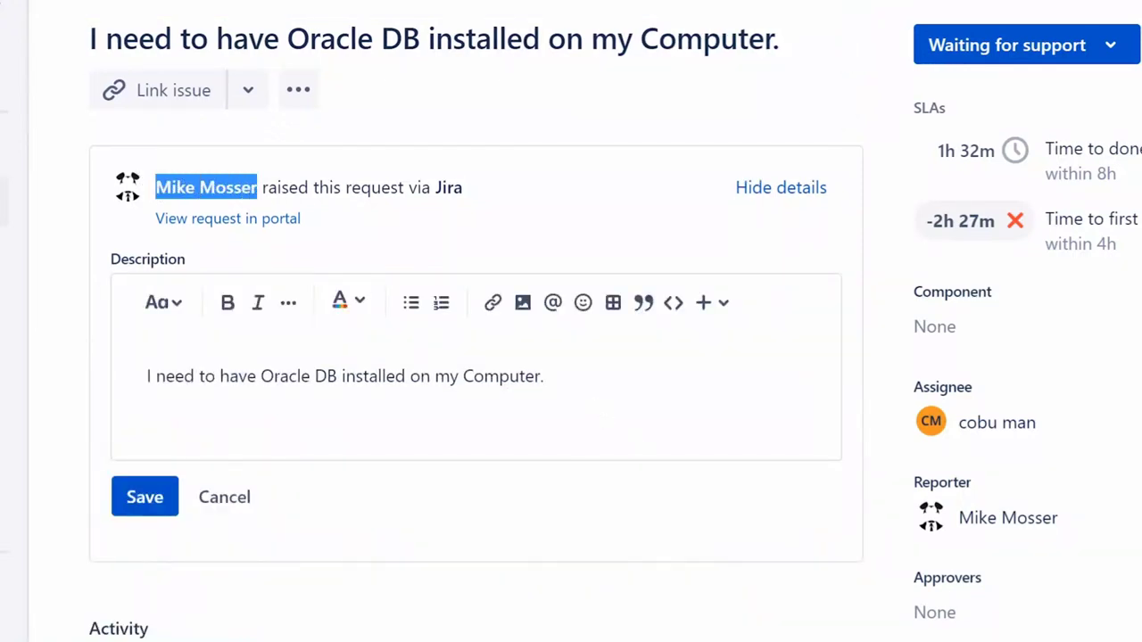
{"action": "left_click", "coordinate": [545, 375]}
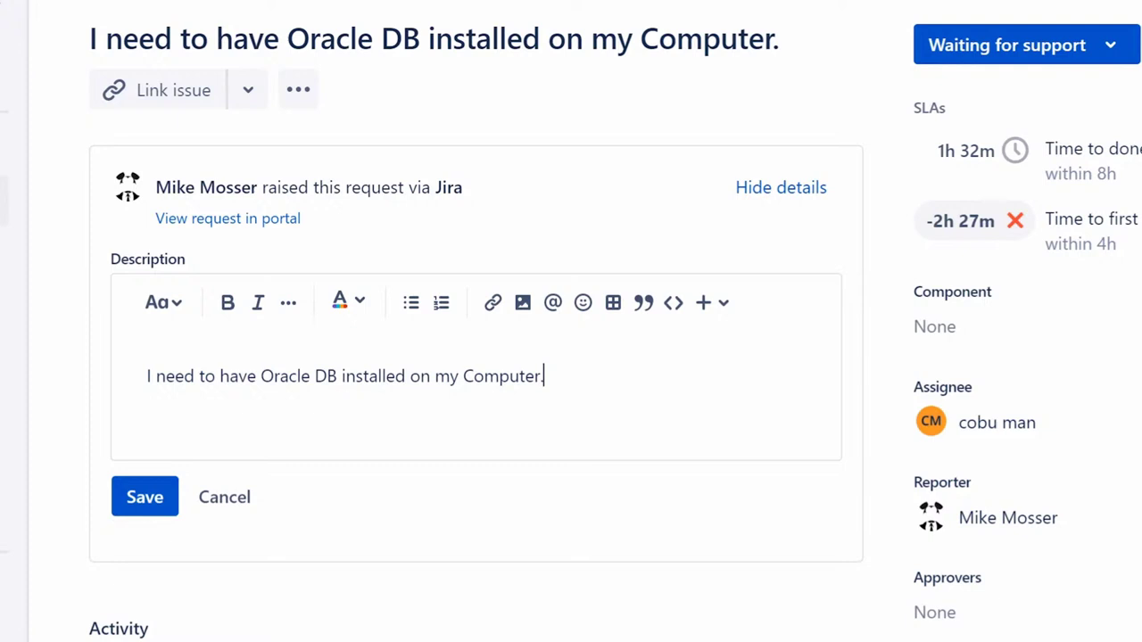
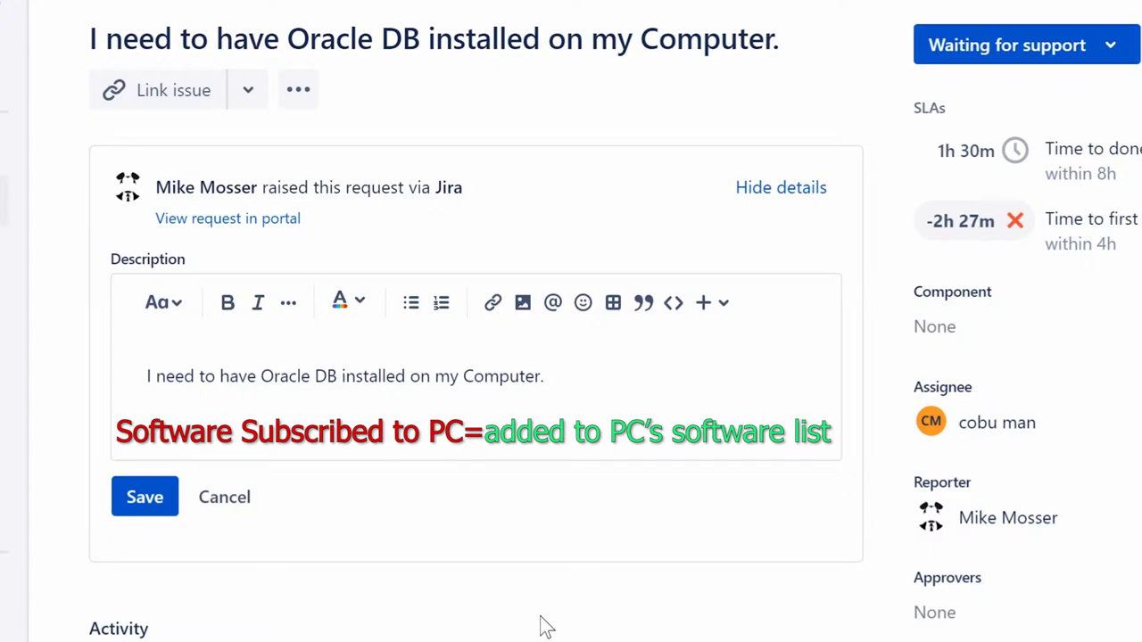
Find Control Panel by searching 'co', then launch ODBC Data Sources (64-bit) from Administrative Tools.
{"action": "left_click", "coordinate": [113, 630]}
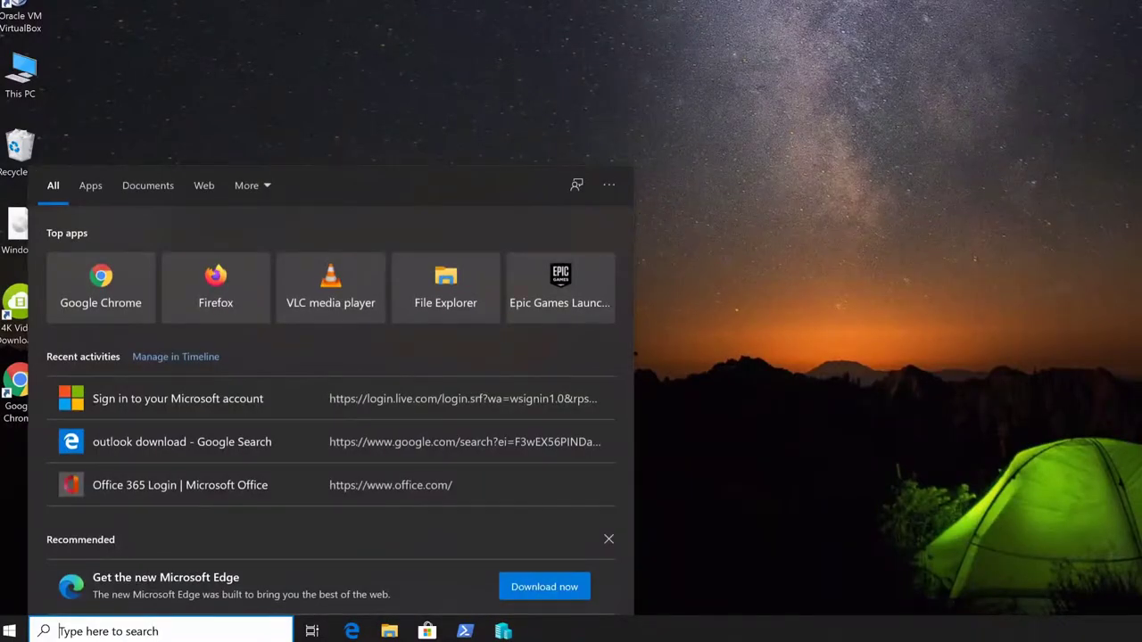
{"action": "type", "text": "co"}
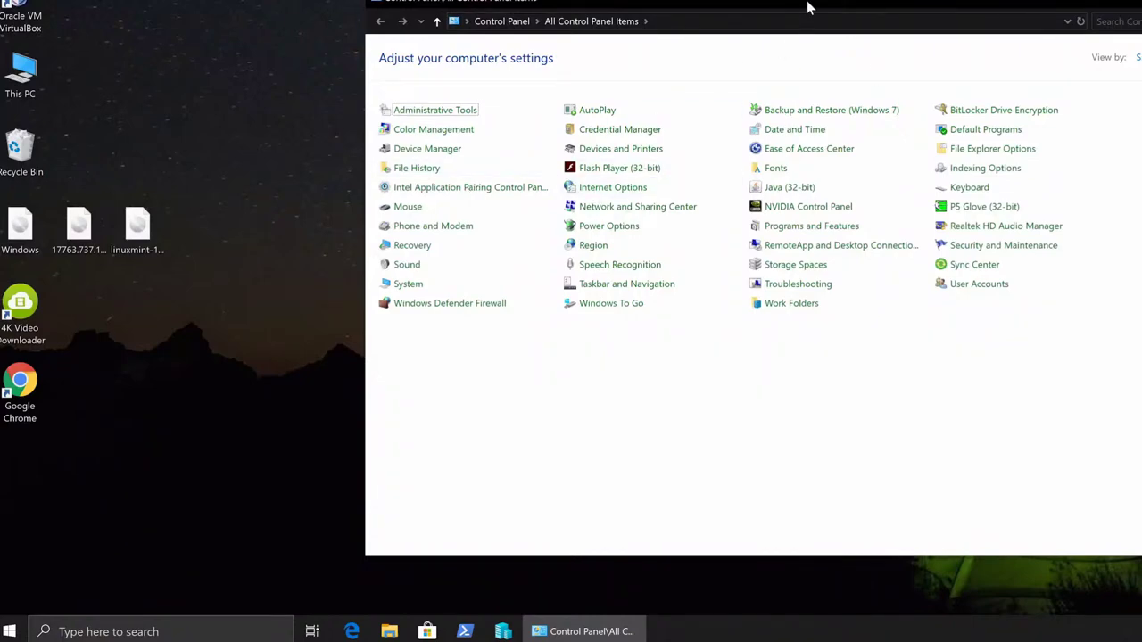
{"action": "left_click_drag", "start_coordinate": [811, 5], "coordinate": [768, 0]}
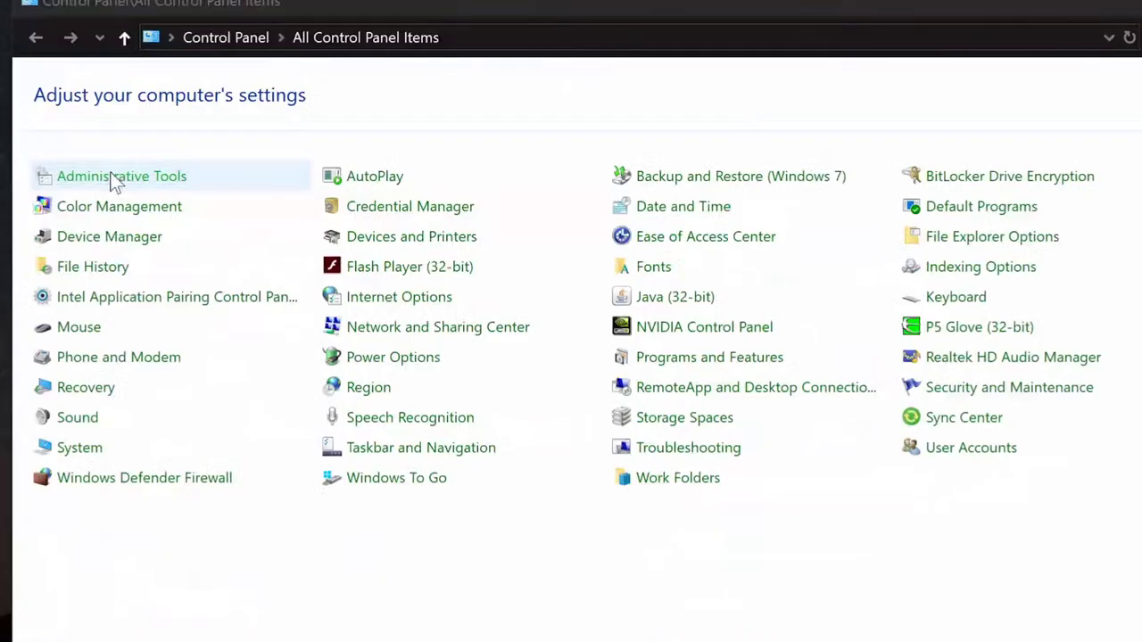
{"action": "left_click", "coordinate": [114, 178]}
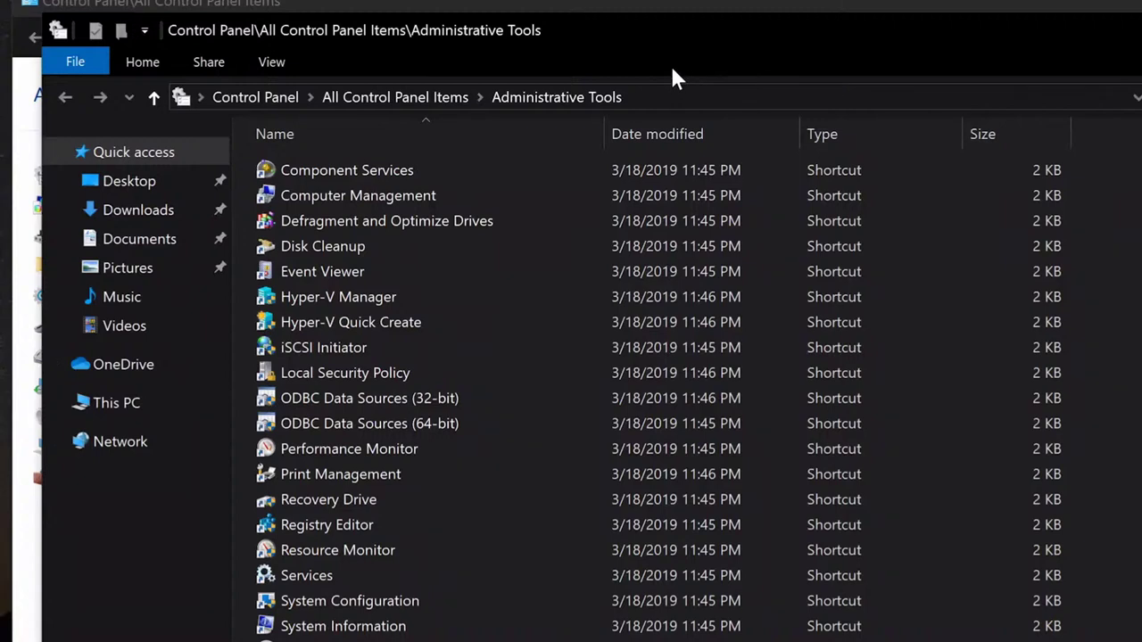
{"action": "double_click", "coordinate": [362, 422]}
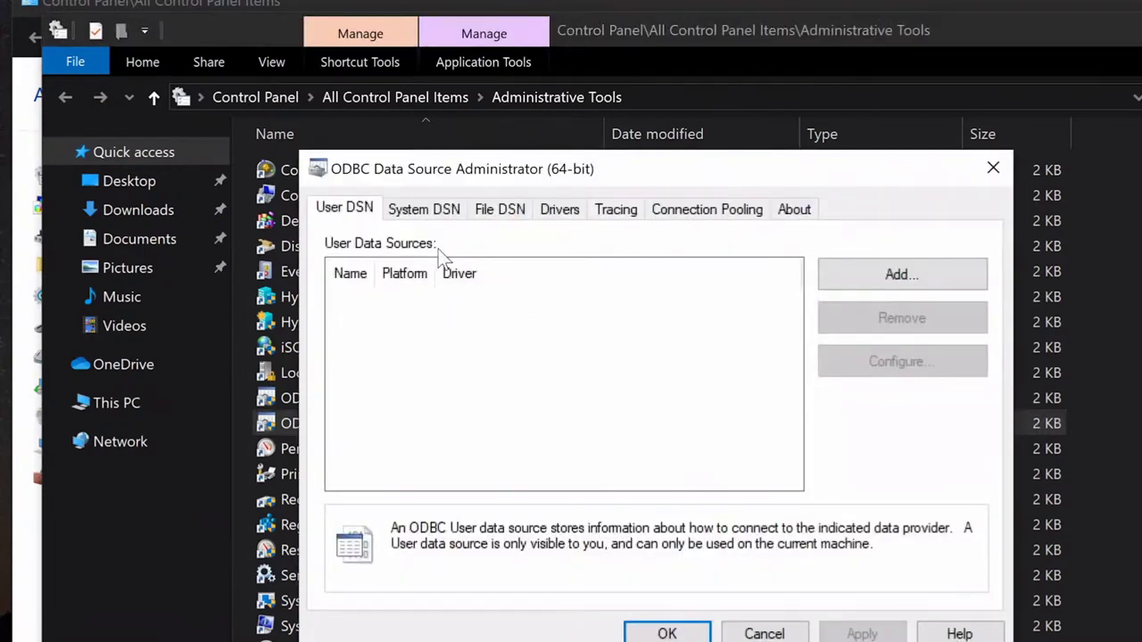
Review the User DSN, System DSN and Drivers tabs, confirming only the SQL Server driver exists.
{"action": "left_click", "coordinate": [495, 210]}
{"action": "left_click", "coordinate": [435, 211]}
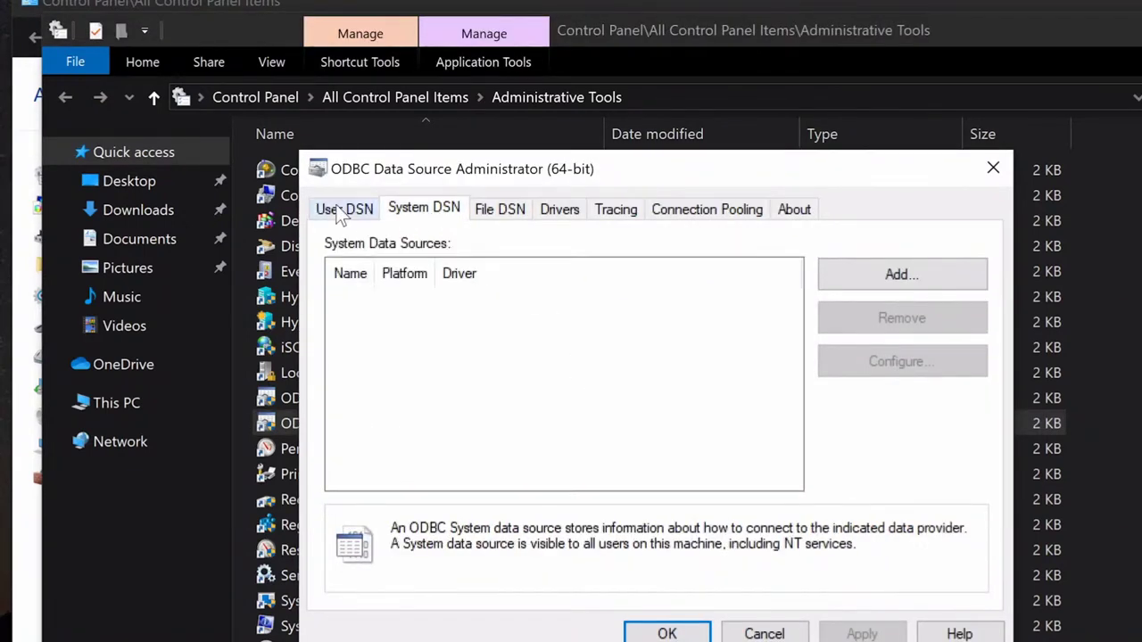
{"action": "left_click", "coordinate": [342, 214]}
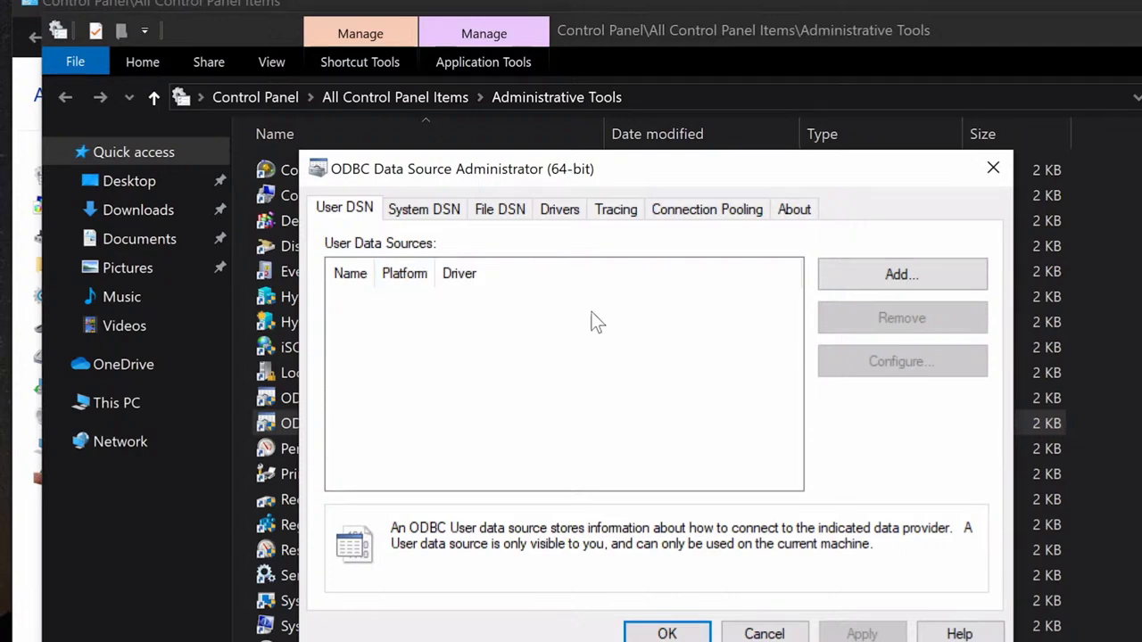
{"action": "left_click", "coordinate": [564, 212]}
{"action": "left_click", "coordinate": [389, 368]}
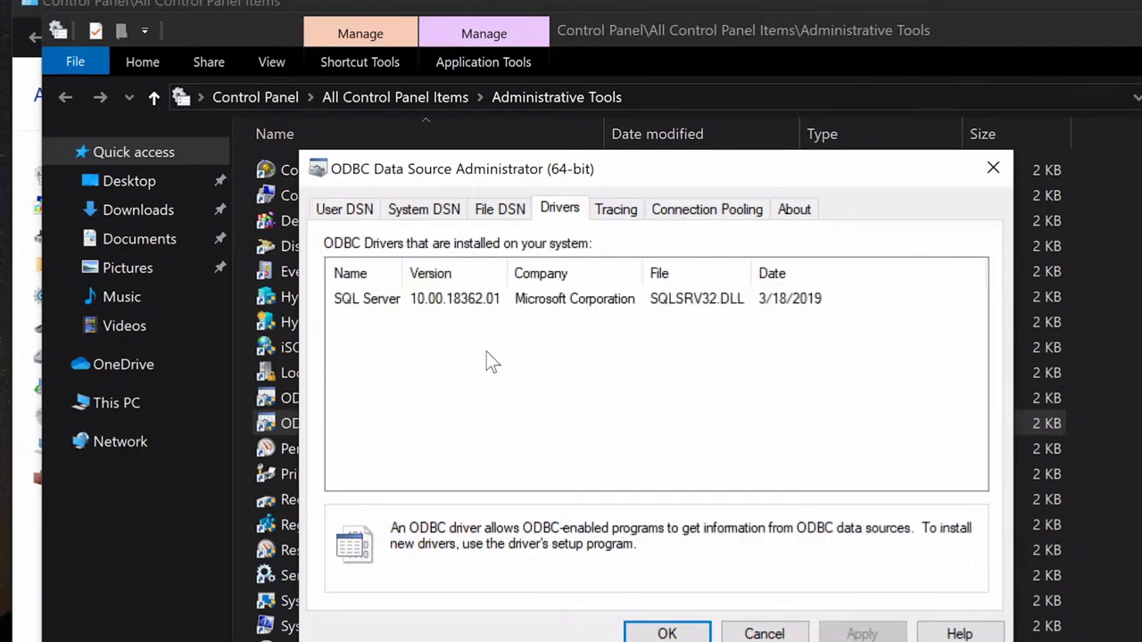
{"action": "left_click", "coordinate": [361, 299]}
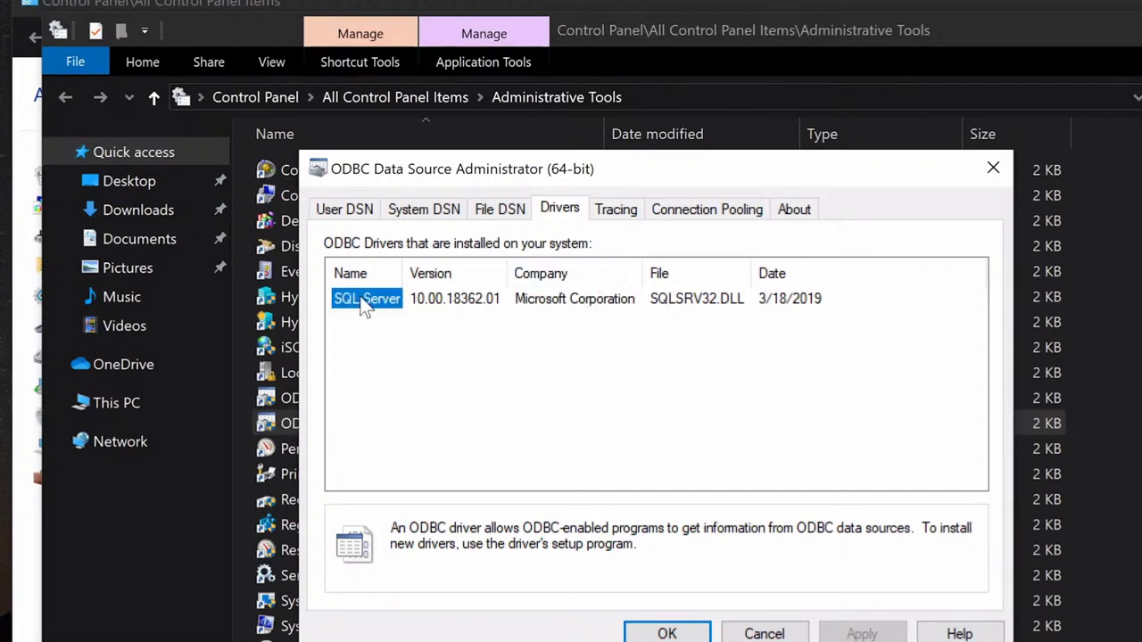
Start a new System DSN, cancel it, and close the ODBC administrator without changes.
{"action": "left_click", "coordinate": [346, 210]}
{"action": "left_click", "coordinate": [426, 210]}
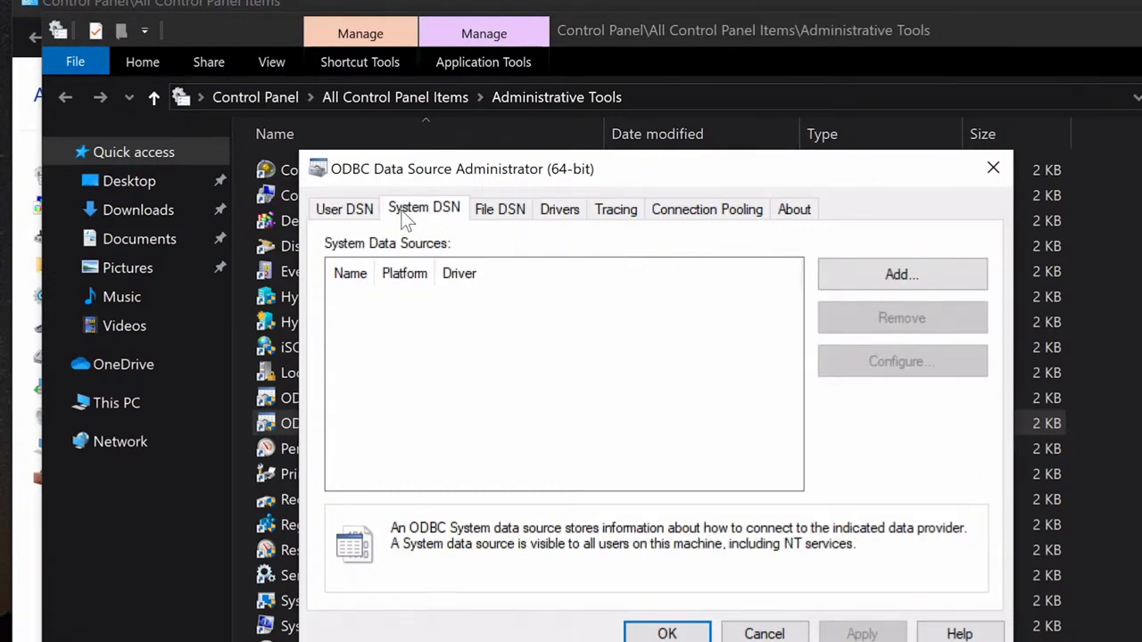
{"action": "left_click", "coordinate": [897, 276]}
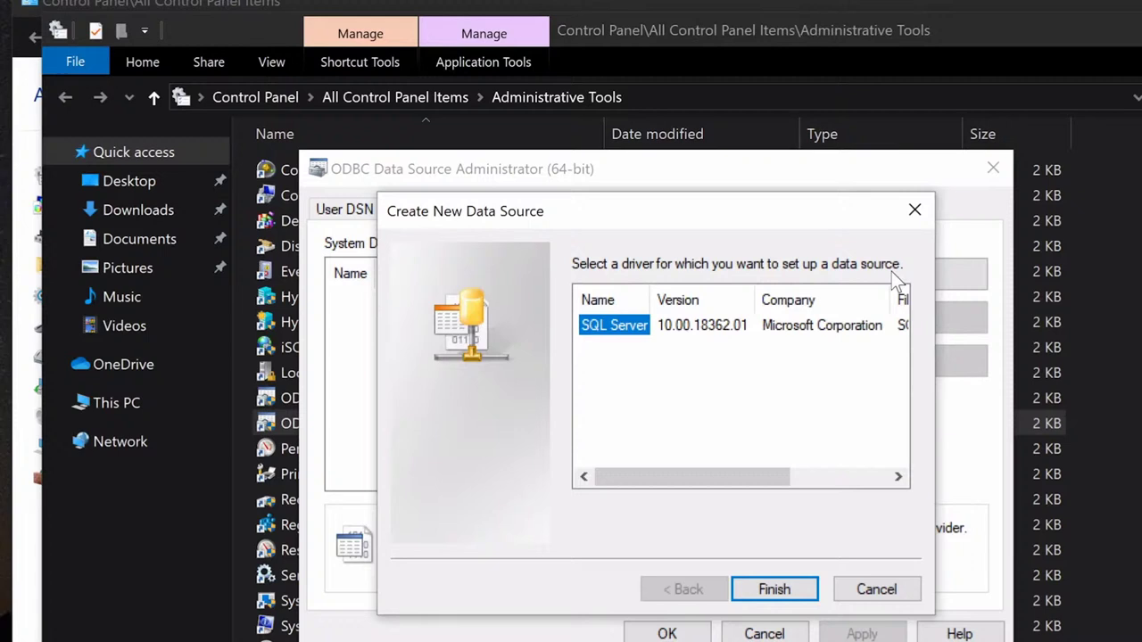
{"action": "left_click", "coordinate": [785, 352]}
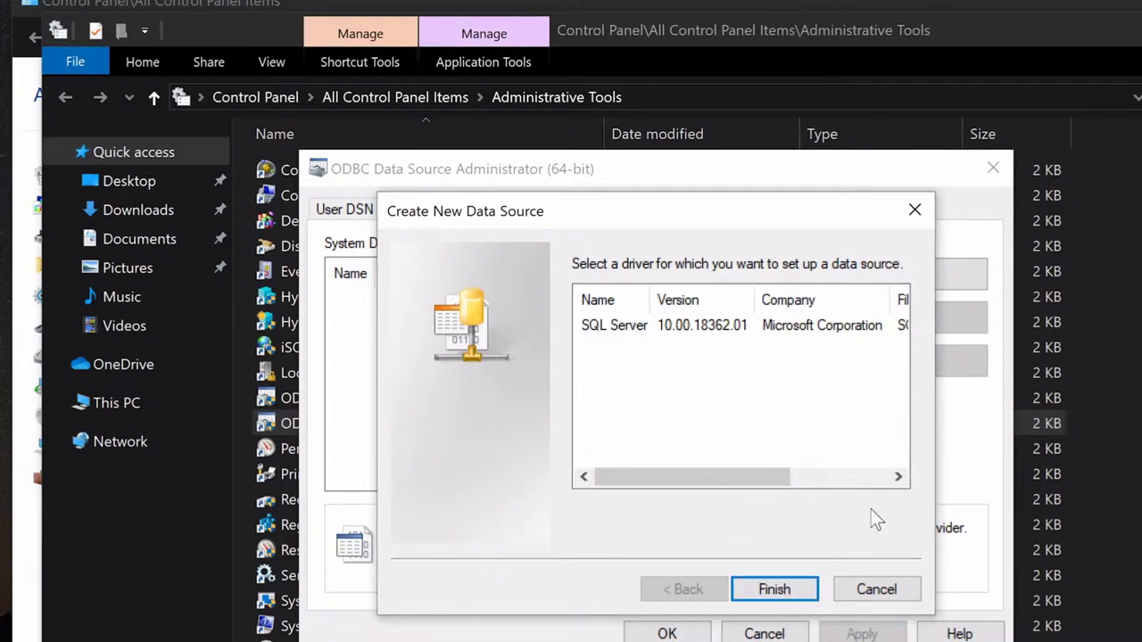
{"action": "left_click", "coordinate": [874, 587]}
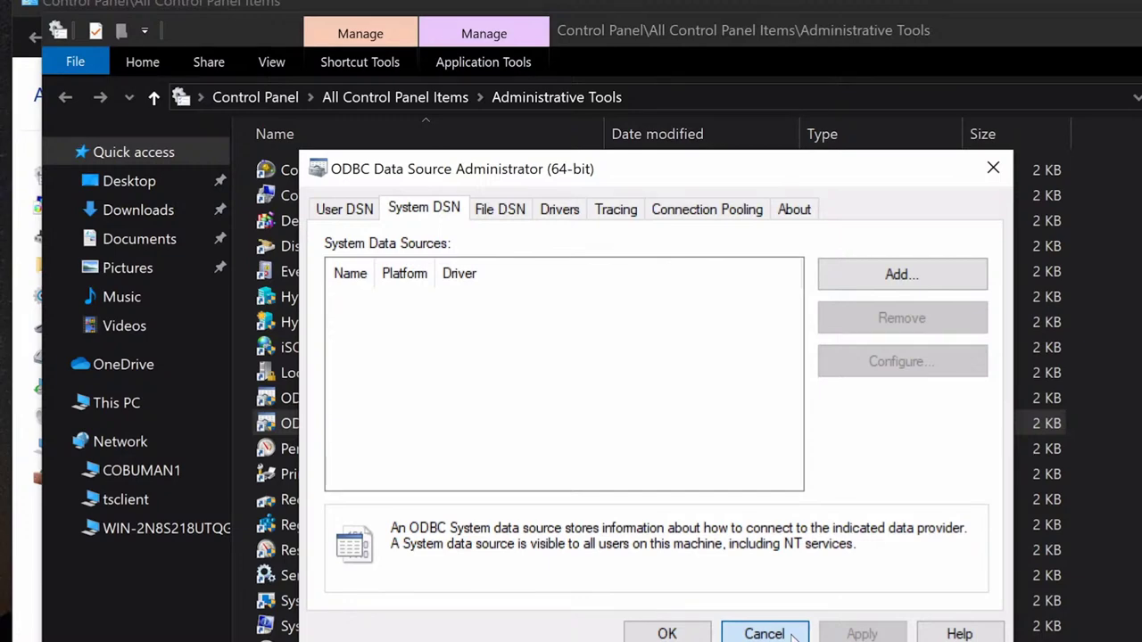
{"action": "left_click", "coordinate": [763, 633]}
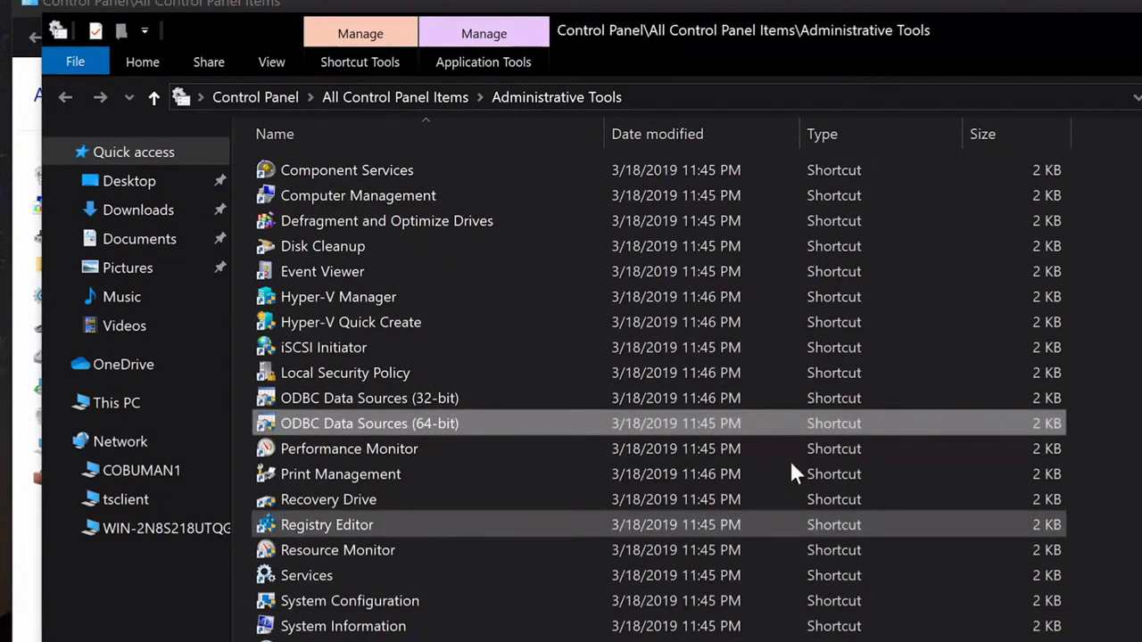
Look over the ODBC Data Sources (32-bit), iSCSI Initiator and Hyper-V Quick Create shortcuts.
{"action": "left_click", "coordinate": [672, 392]}
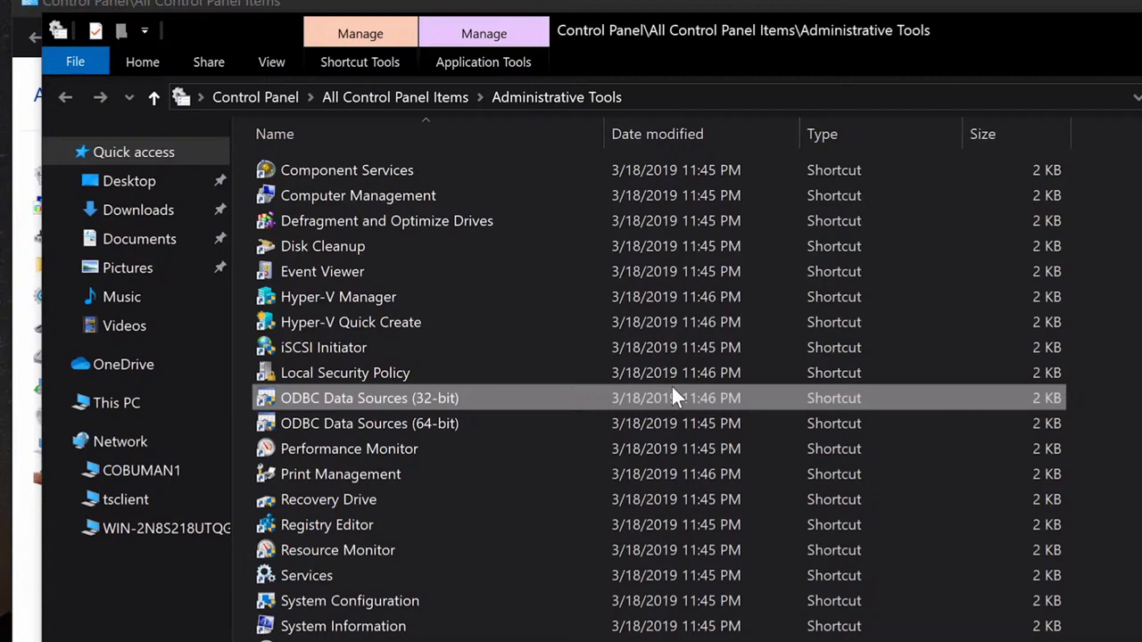
{"action": "left_click", "coordinate": [688, 347]}
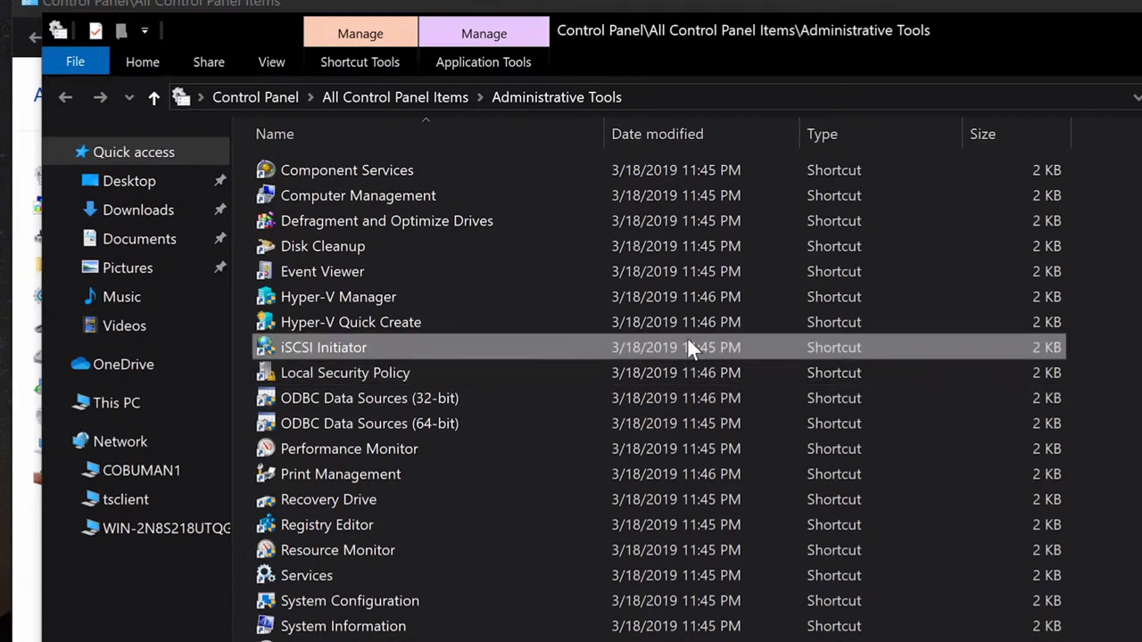
{"action": "left_click", "coordinate": [671, 322]}
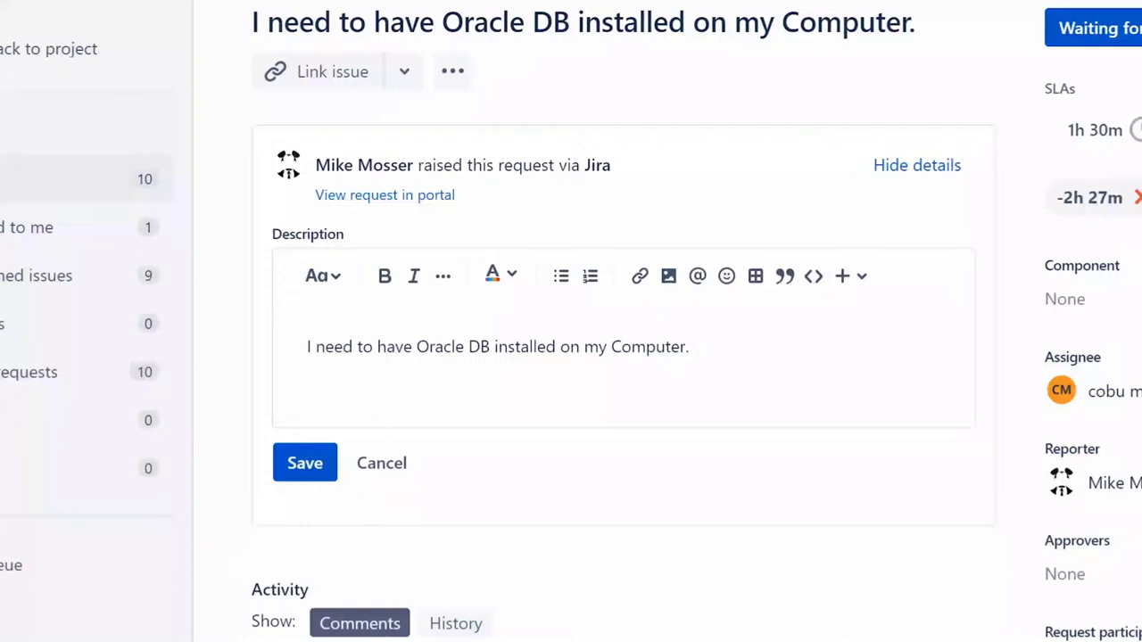
{"action": "scroll", "coordinate": [624, 356], "scroll_direction": "down", "scroll_amount": 3}
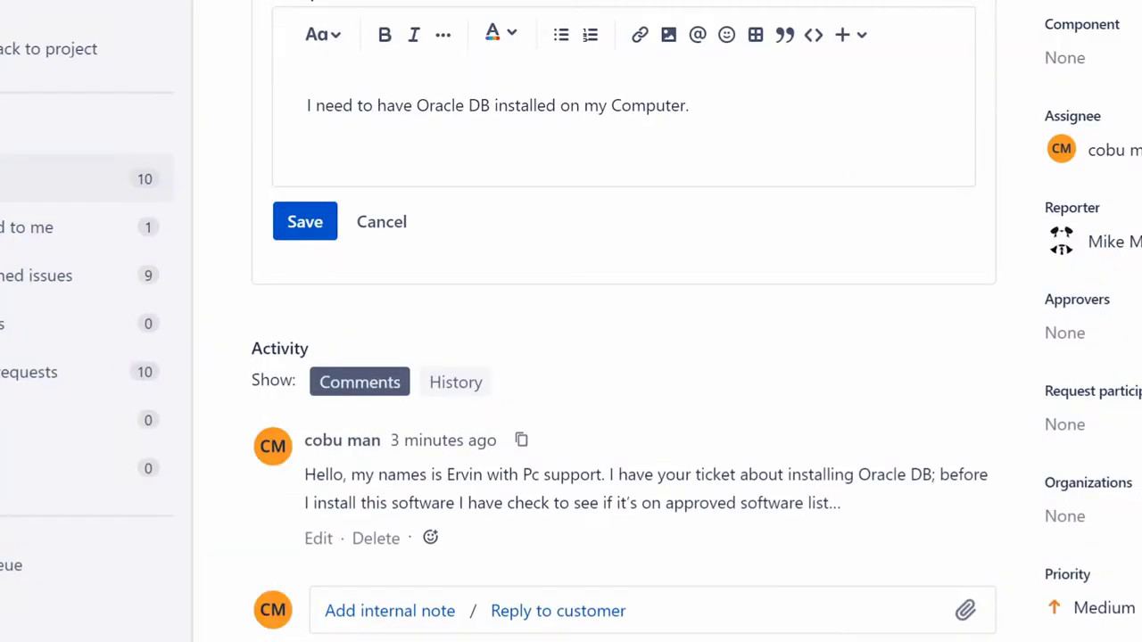
Save the internal note 'Subscribed PC to Oracle DB/installed software as requested.' signed with the technician's name.
{"action": "left_click", "coordinate": [410, 614]}
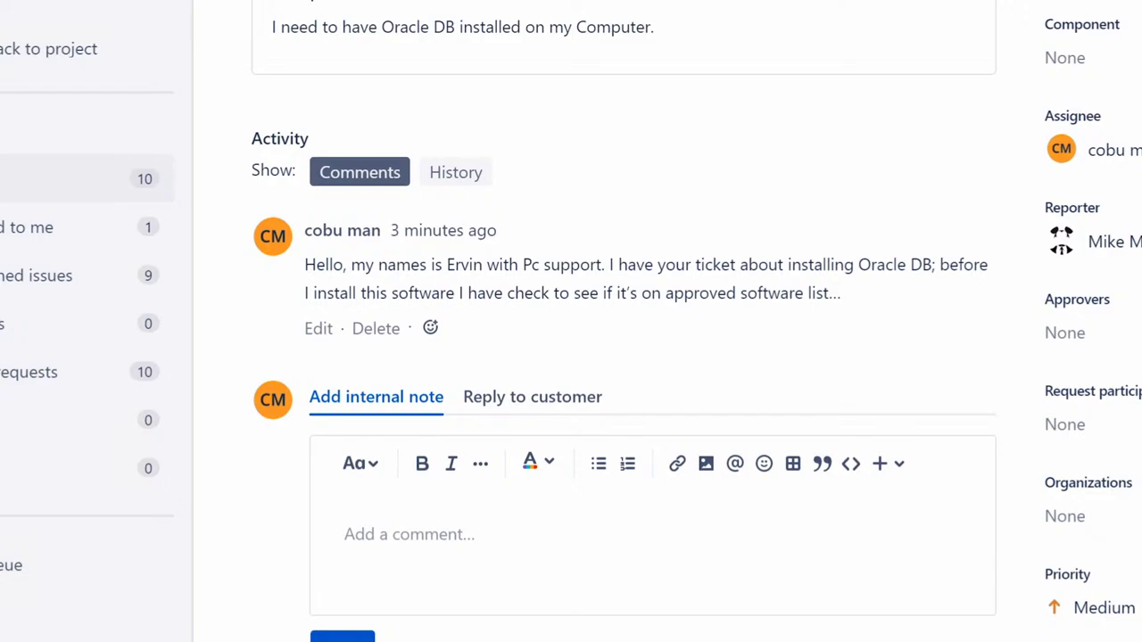
{"action": "type", "text": "IN"}
{"action": "key", "text": "BackSpace"}
{"action": "type", "text": "nstalle"}
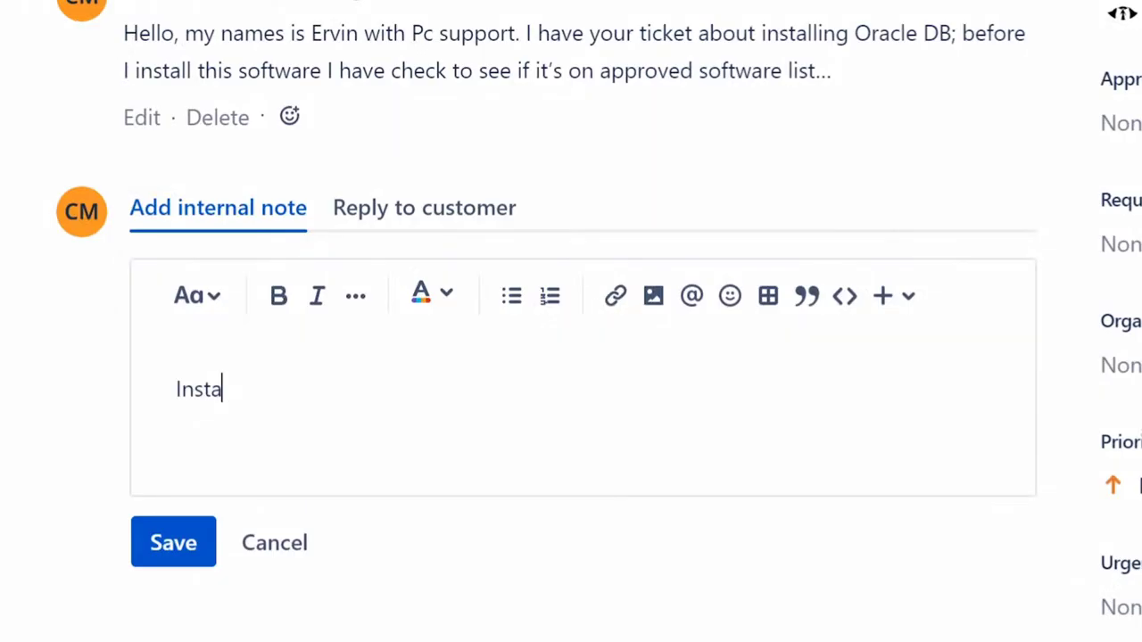
{"action": "key", "text": "BackSpace"}
{"action": "key", "text": "BackSpace"}
{"action": "key", "text": "BackSpace"}
{"action": "key", "text": "BackSpace"}
{"action": "key", "text": "BackSpace"}
{"action": "key", "text": "BackSpace"}
{"action": "key", "text": "BackSpace"}
{"action": "key", "text": "BackSpace"}
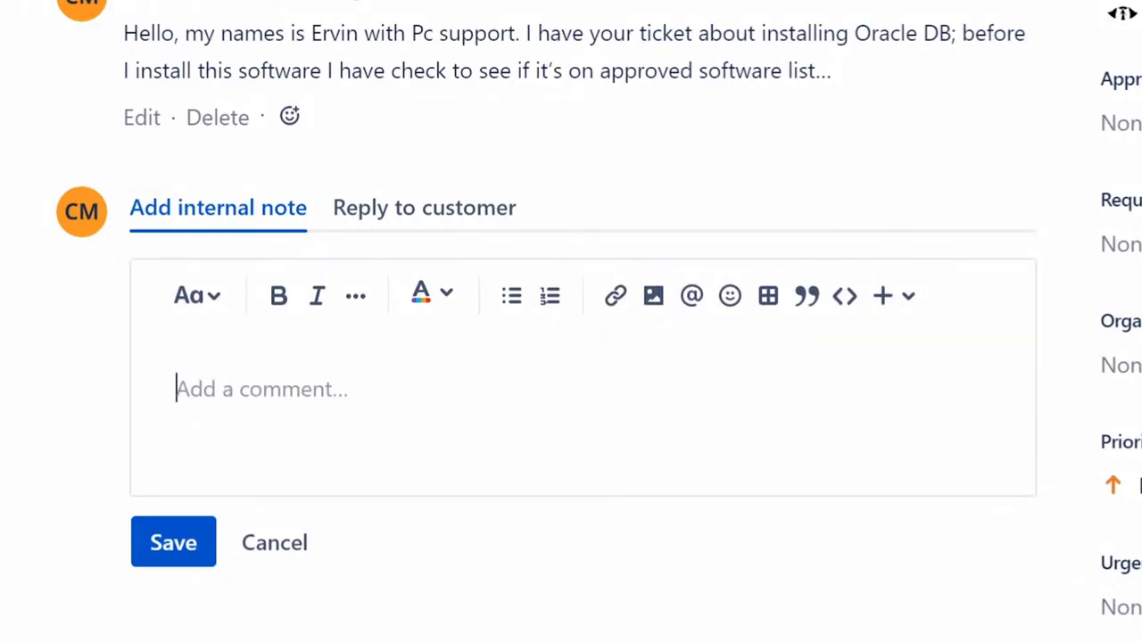
{"action": "type", "text": "Subscribed"}
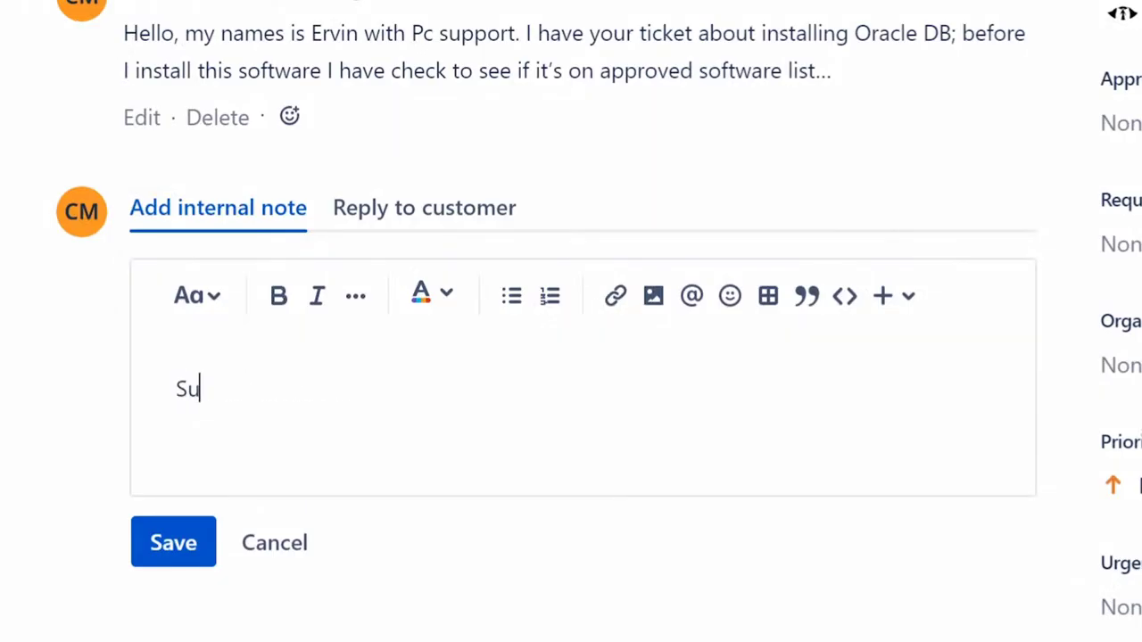
{"action": "type", "text": " Pc"}
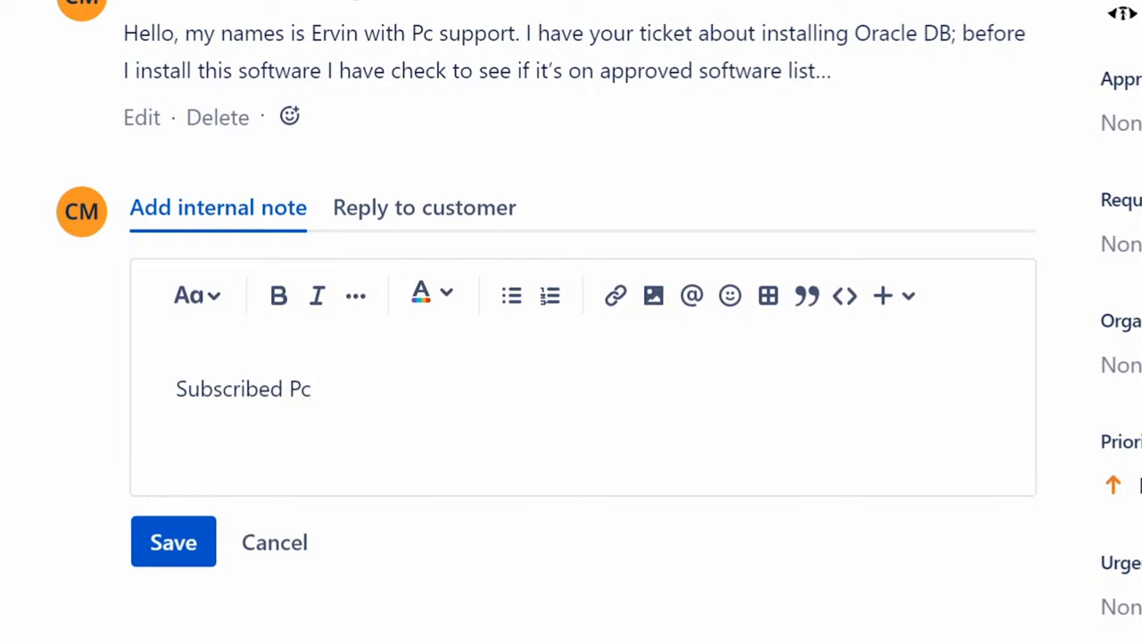
{"action": "key", "text": "BackSpace"}
{"action": "type", "text": "C to Oracle DB"}
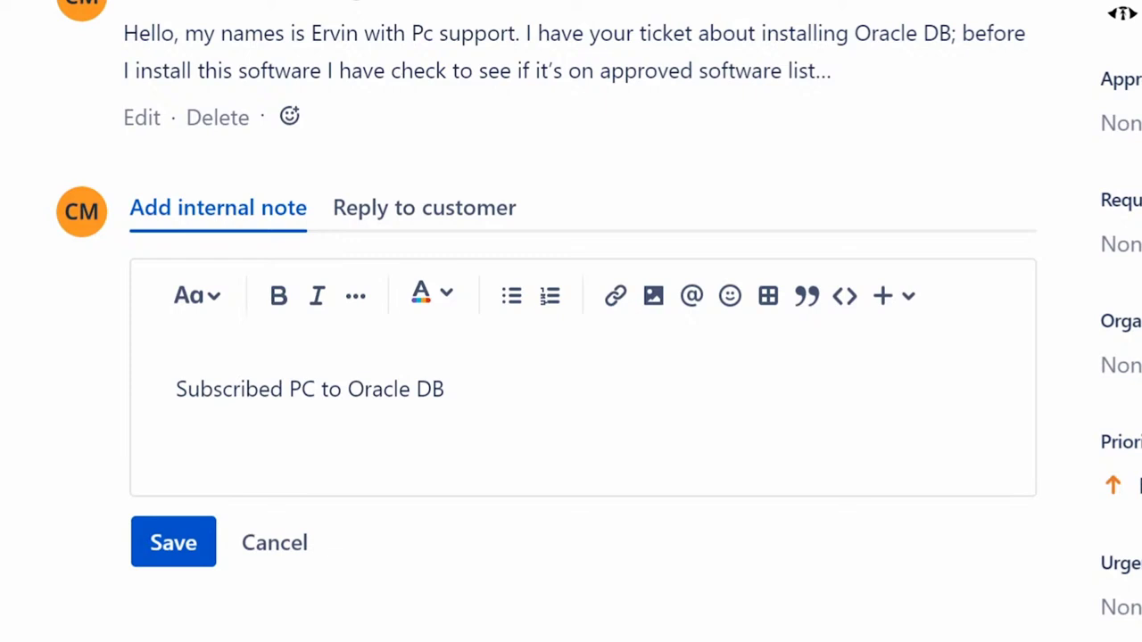
{"action": "type", "text": ","}
{"action": "key", "text": "BackSpace"}
{"action": "key", "text": "BackSpace"}
{"action": "type", "text": "/installed "}
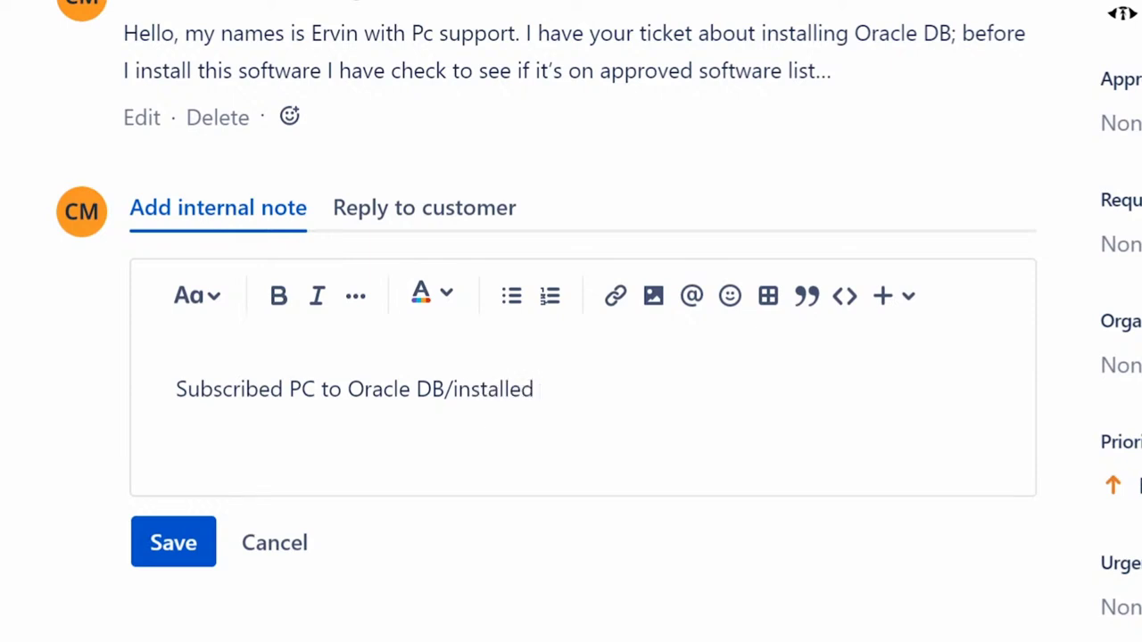
{"action": "type", "text": "software as r"}
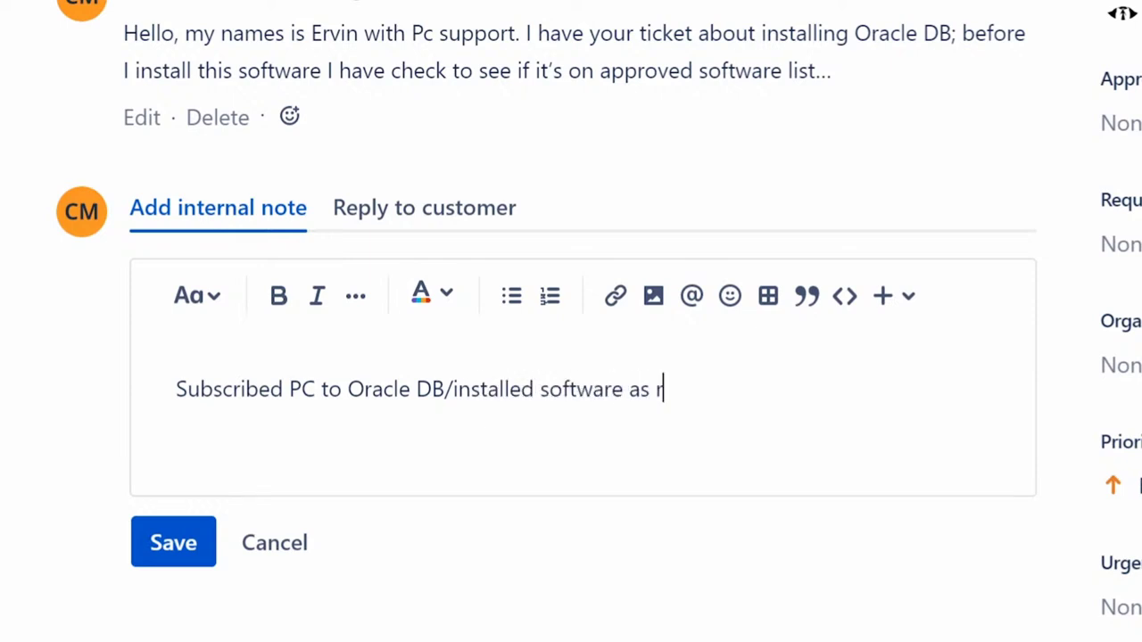
{"action": "type", "text": "equested. E"}
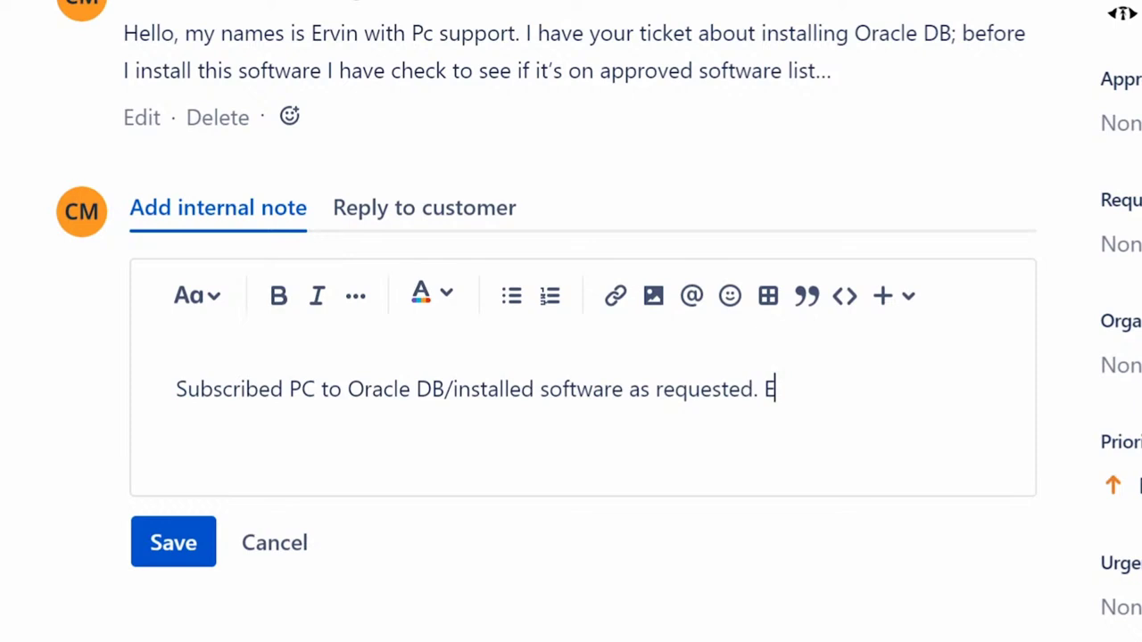
{"action": "type", "text": "rvin"}
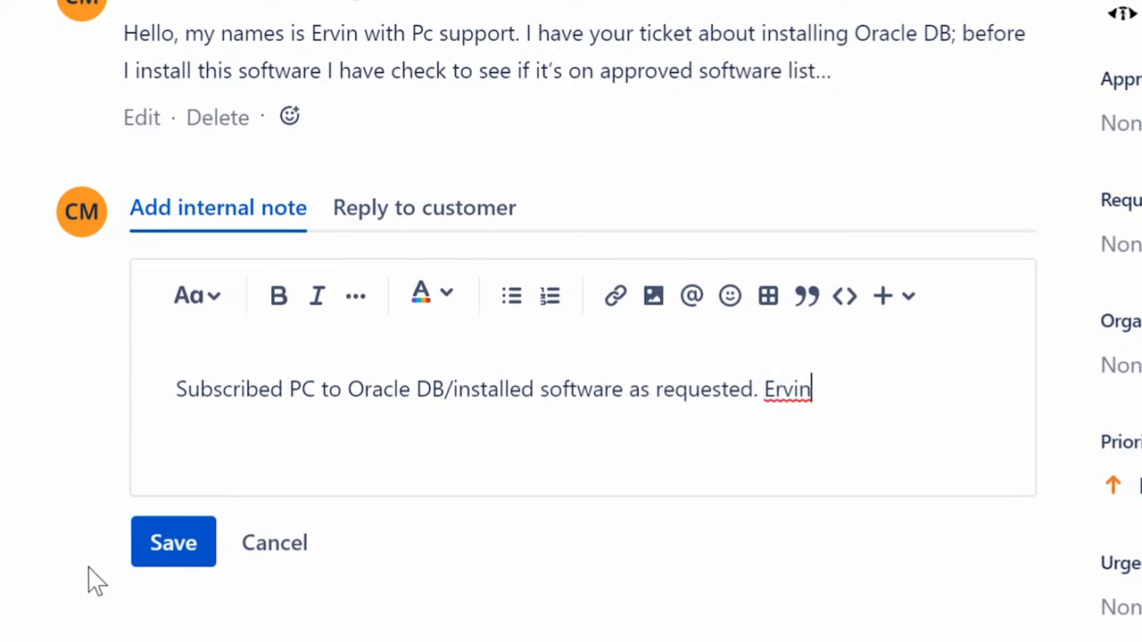
{"action": "left_click", "coordinate": [186, 553]}
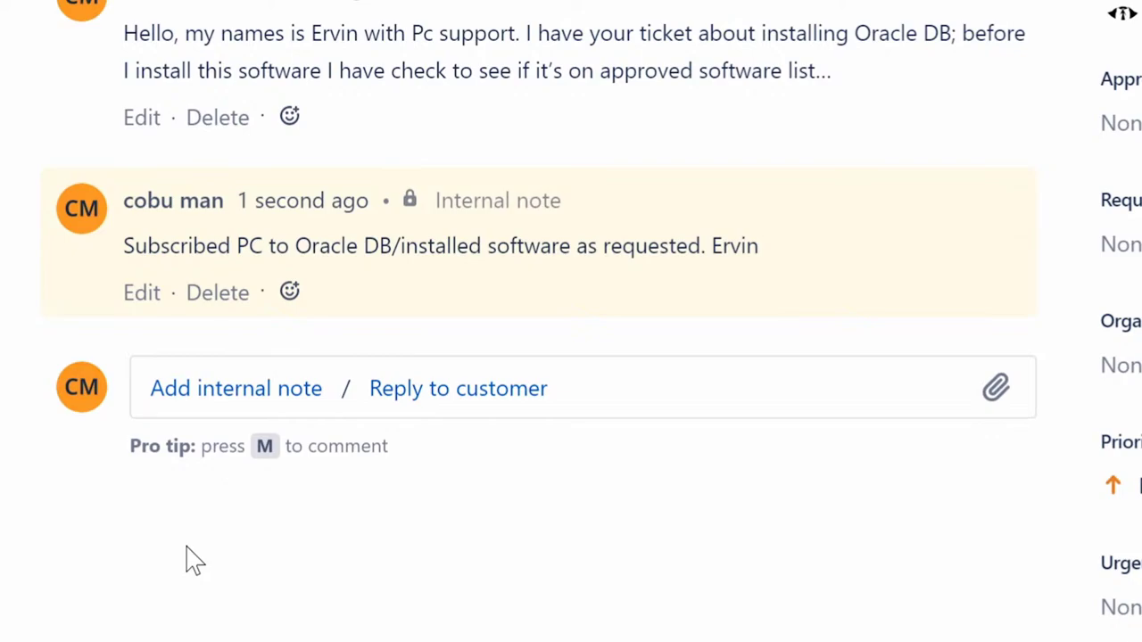
Set ISD-18 to Completed, then open ISD-19 from the All open queue.
{"action": "scroll", "coordinate": [609, 275], "scroll_direction": "up", "scroll_amount": 3}
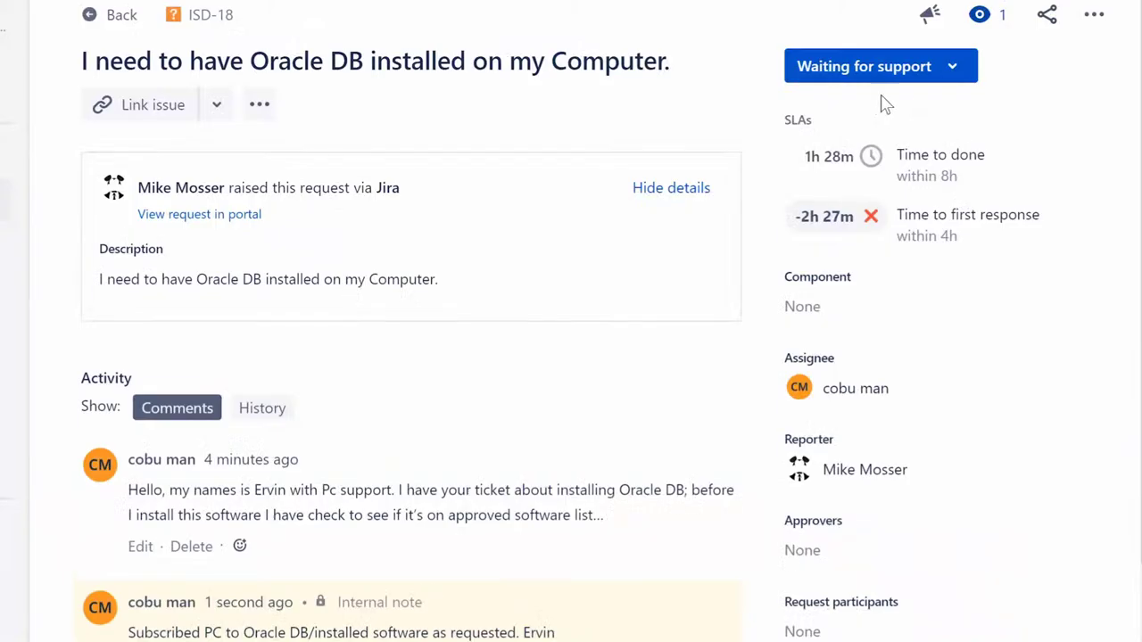
{"action": "left_click", "coordinate": [956, 77]}
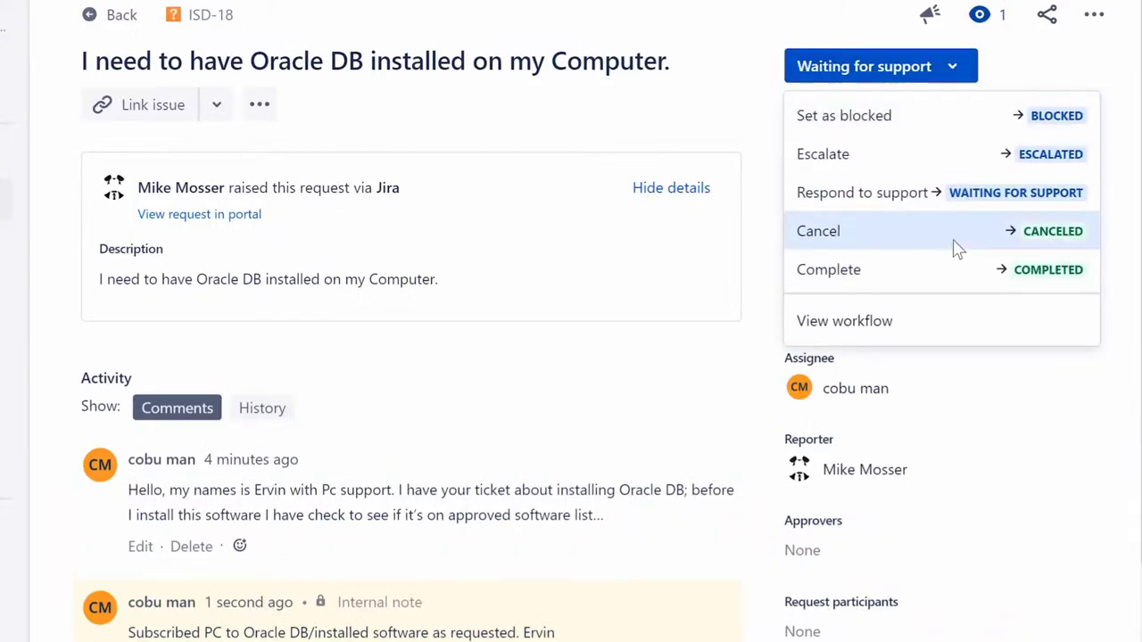
{"action": "left_click", "coordinate": [927, 274]}
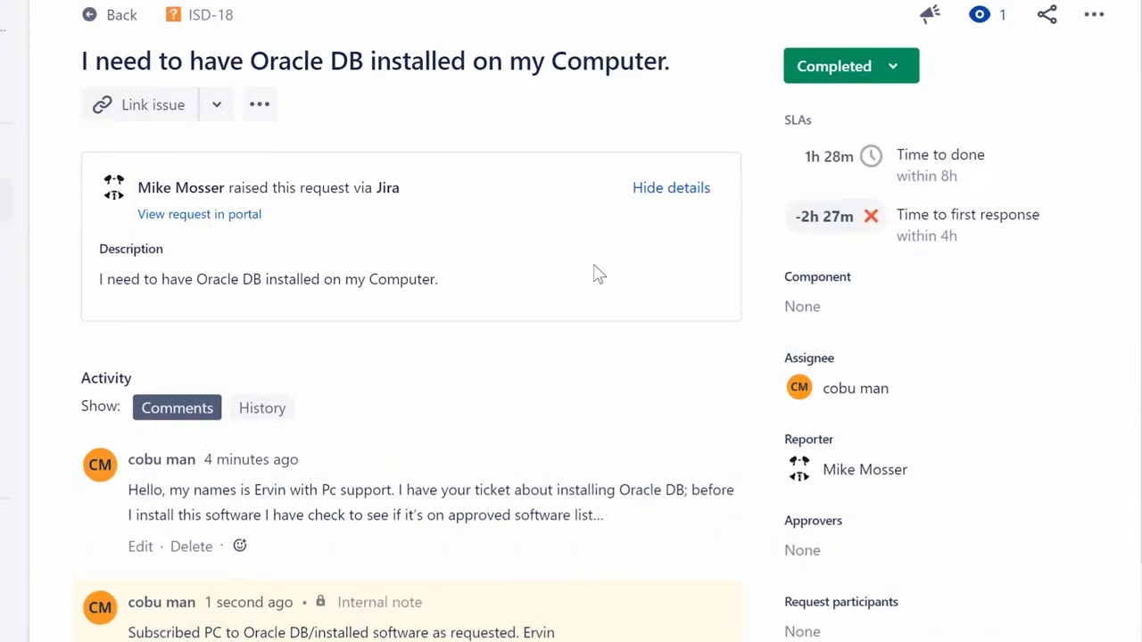
{"action": "left_click", "coordinate": [110, 18]}
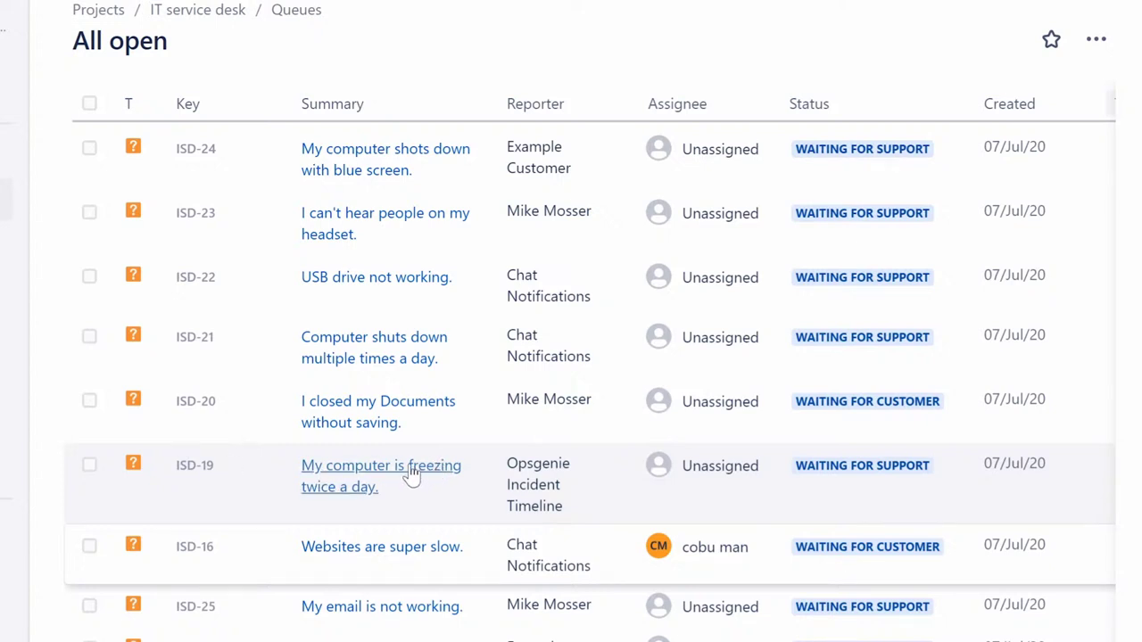
{"action": "left_click", "coordinate": [414, 477]}
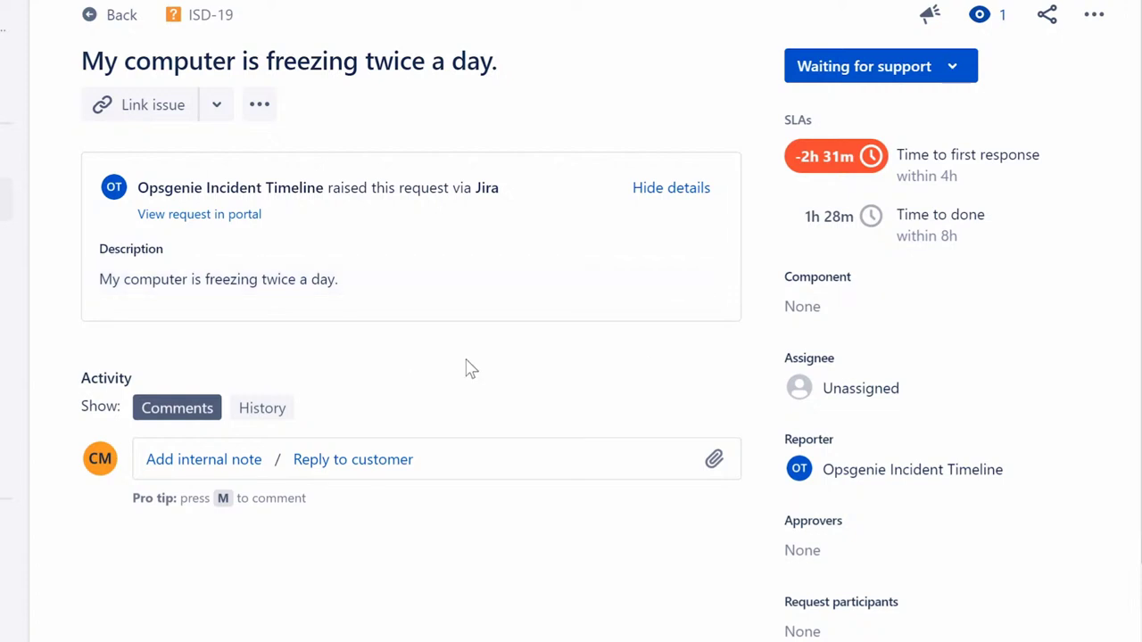
Set ISD-19's assignee to yourself with Assign to me.
{"action": "left_click", "coordinate": [879, 388]}
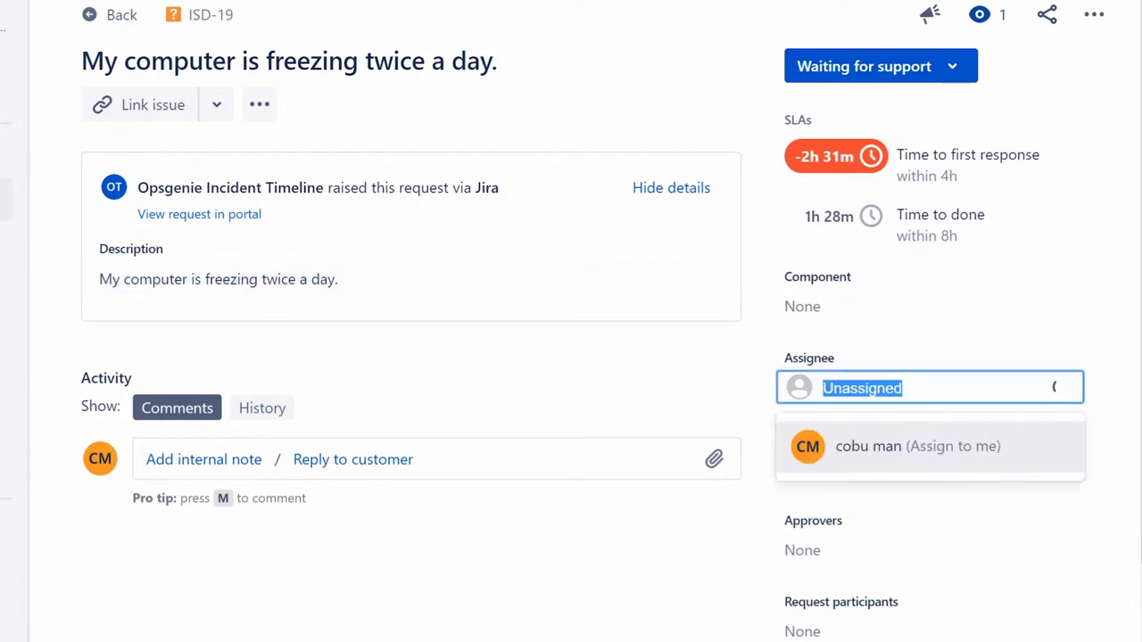
{"action": "left_click", "coordinate": [907, 453]}
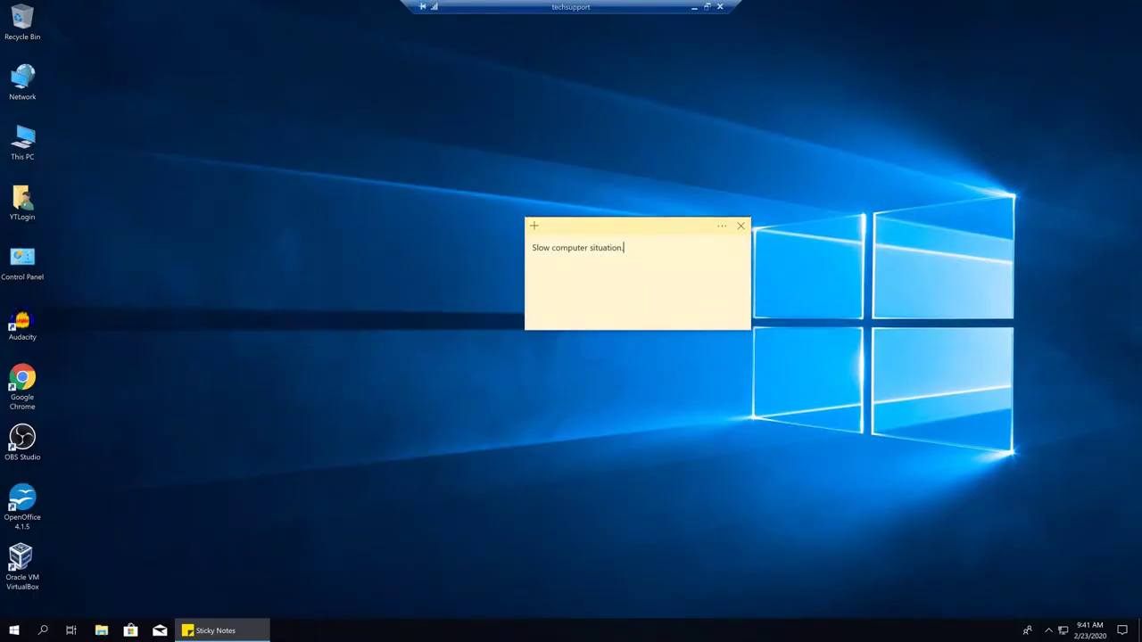
Leave the 'Slow computer situation.' sticky note deselected on the remote desktop.
{"action": "key", "text": "shift+Left"}
{"action": "key", "text": "shift+Left"}
{"action": "key", "text": "shift+Left"}
{"action": "key", "text": "shift+Left"}
{"action": "key", "text": "shift+Left"}
{"action": "key", "text": "shift+Left"}
{"action": "key", "text": "shift+Left"}
{"action": "key", "text": "shift+Left"}
{"action": "key", "text": "shift+Left"}
{"action": "key", "text": "shift+Left"}
{"action": "key", "text": "shift+Left"}
{"action": "key", "text": "shift+Left"}
{"action": "key", "text": "shift+Left"}
{"action": "key", "text": "shift+Left"}
{"action": "key", "text": "shift+Left"}
{"action": "key", "text": "shift+Left"}
{"action": "key", "text": "shift+Left"}
{"action": "key", "text": "shift+Left"}
{"action": "key", "text": "shift+Left"}
{"action": "key", "text": "shift+Left"}
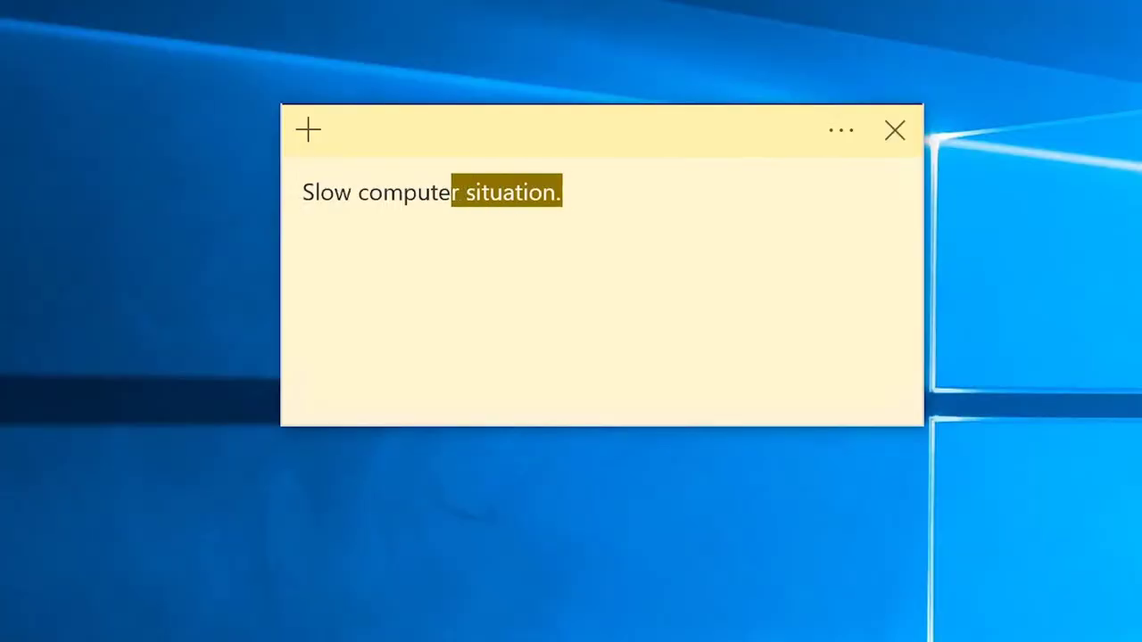
{"action": "left_click", "coordinate": [562, 192]}
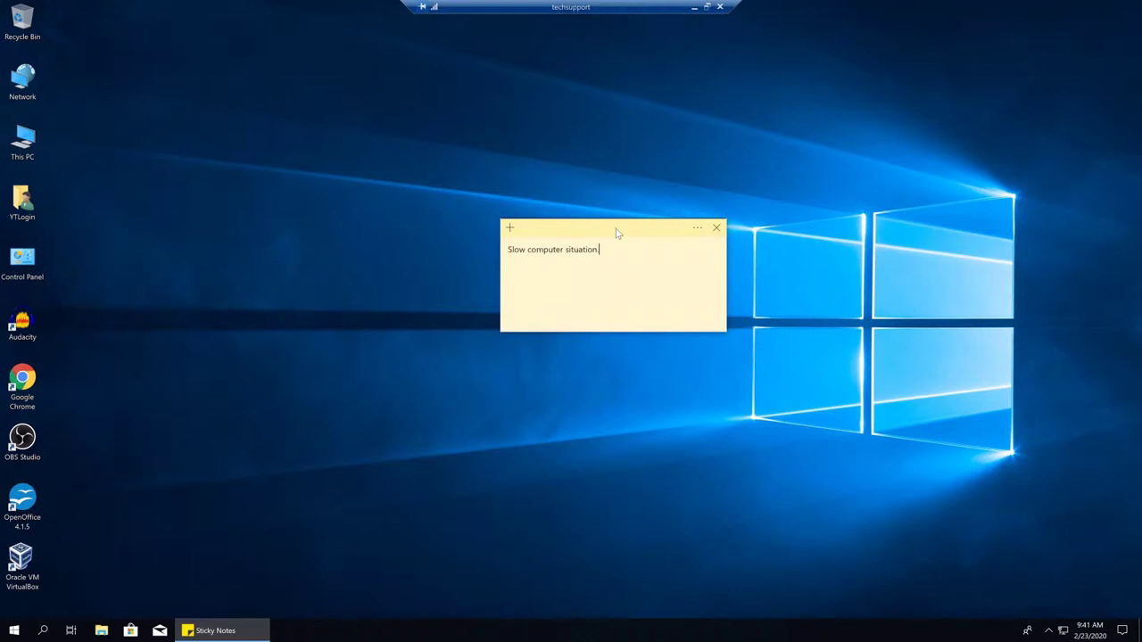
{"action": "key", "text": "super"}
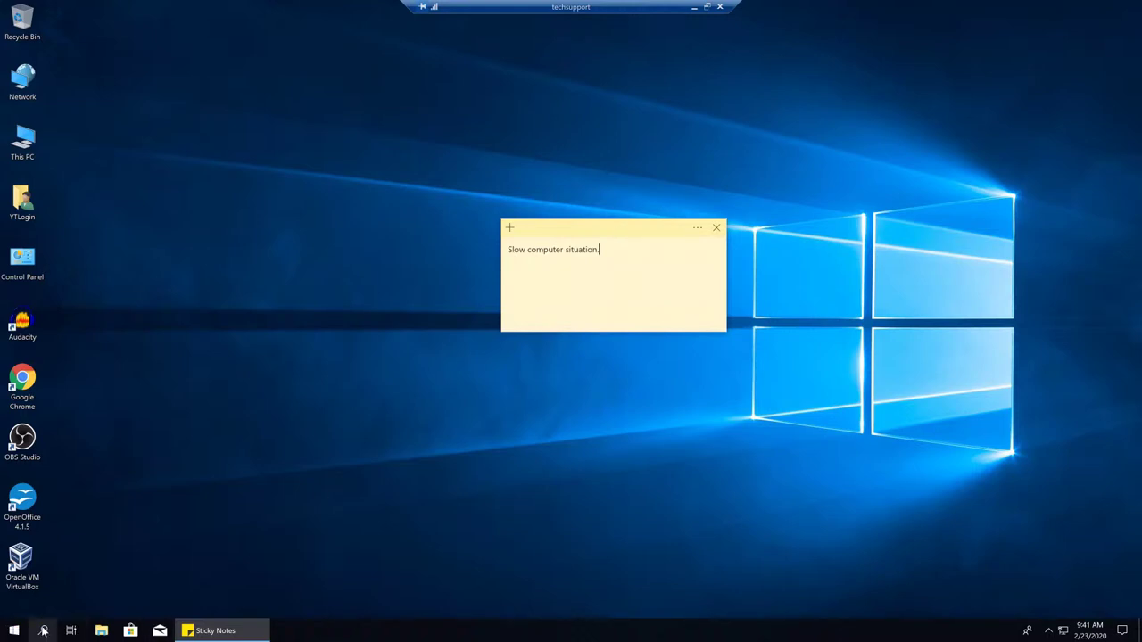
Open Windows Update by searching 'update' and position the Settings window.
{"action": "type", "text": "upd"}
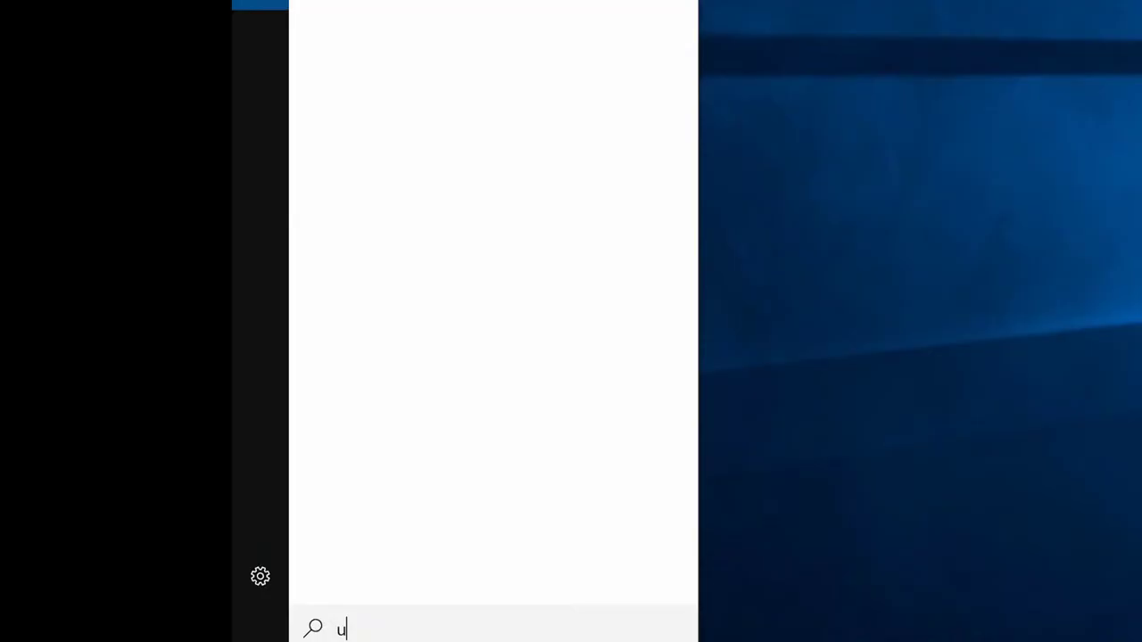
{"action": "type", "text": "ate"}
{"action": "key", "text": "Return"}
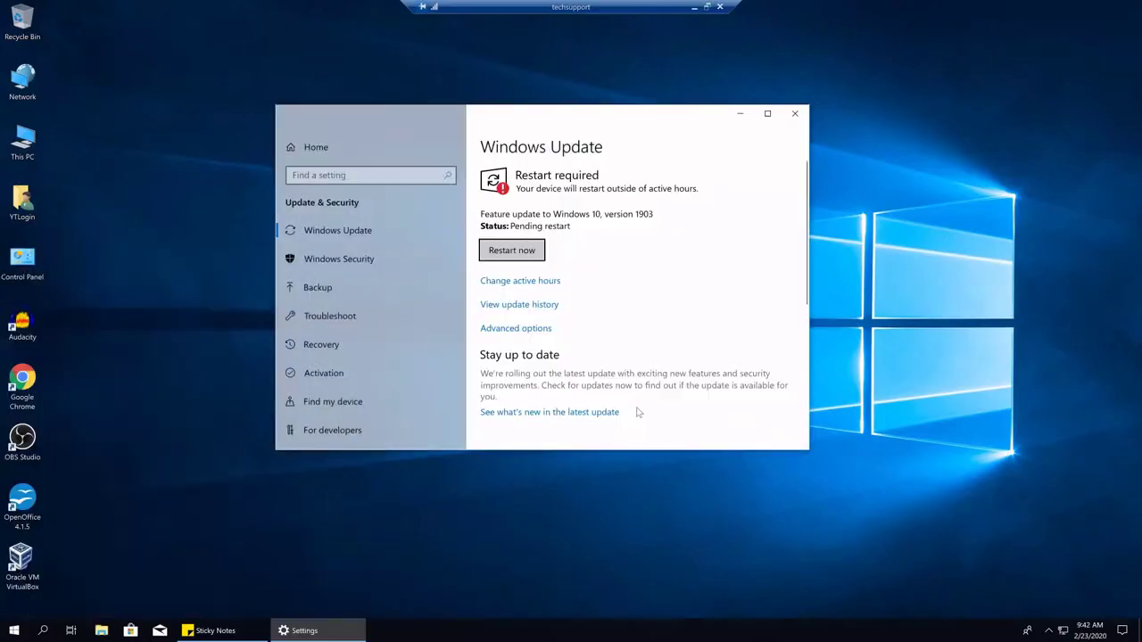
{"action": "left_click_drag", "start_coordinate": [604, 108], "coordinate": [663, 171]}
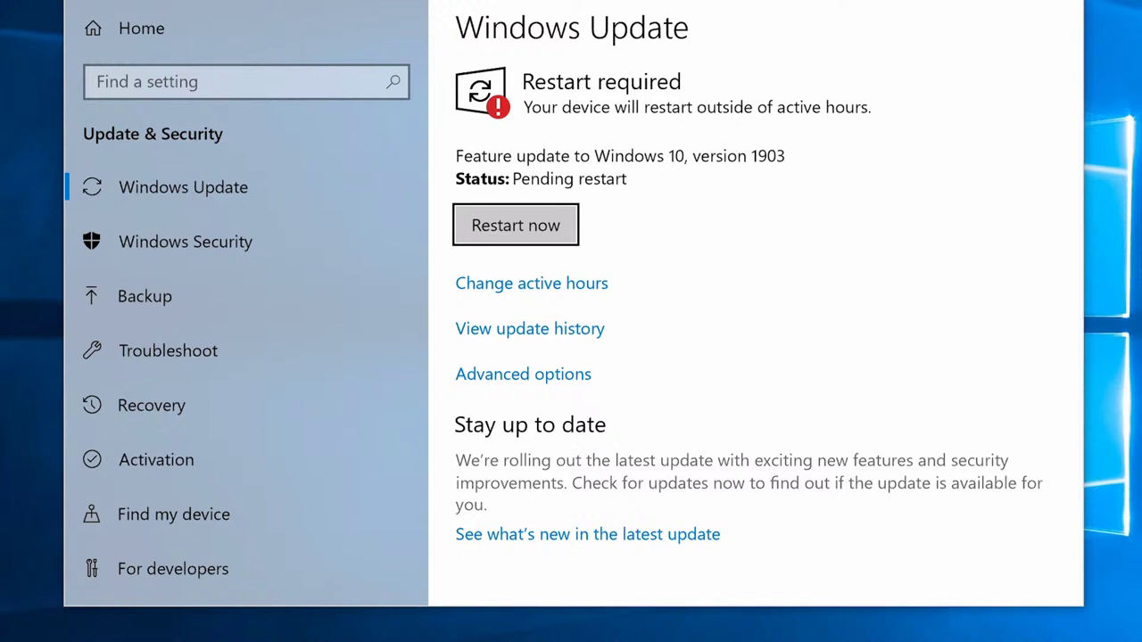
Reposition the Settings window showing the pending version 1903 update restart.
{"action": "left_click_drag", "start_coordinate": [666, 0], "coordinate": [640, 3]}
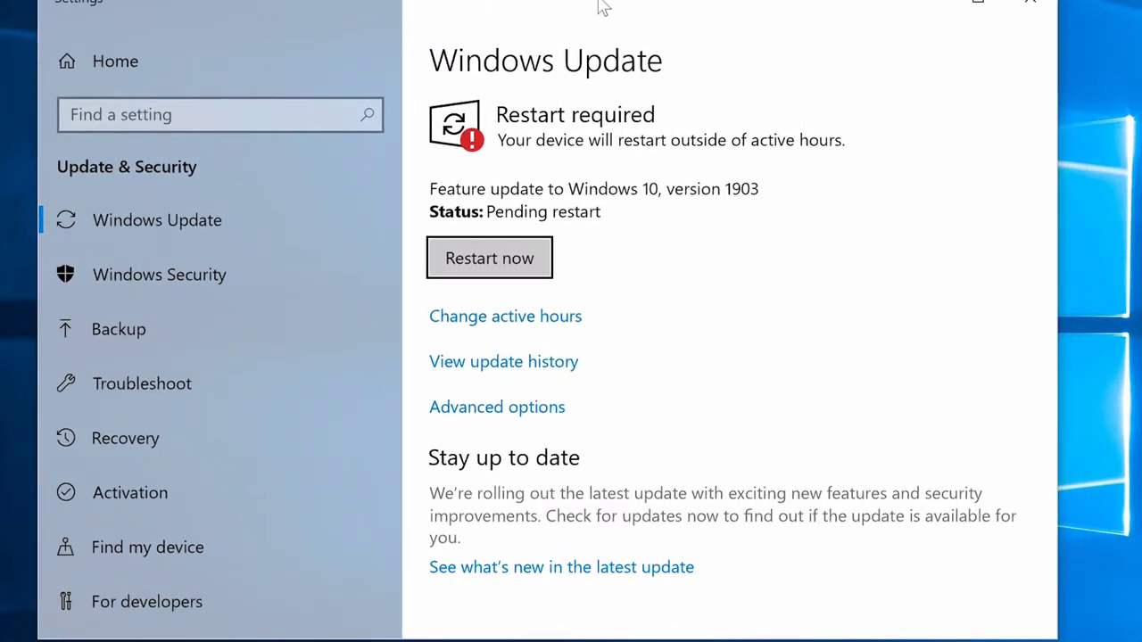
{"action": "left_click_drag", "start_coordinate": [625, 4], "coordinate": [625, 22]}
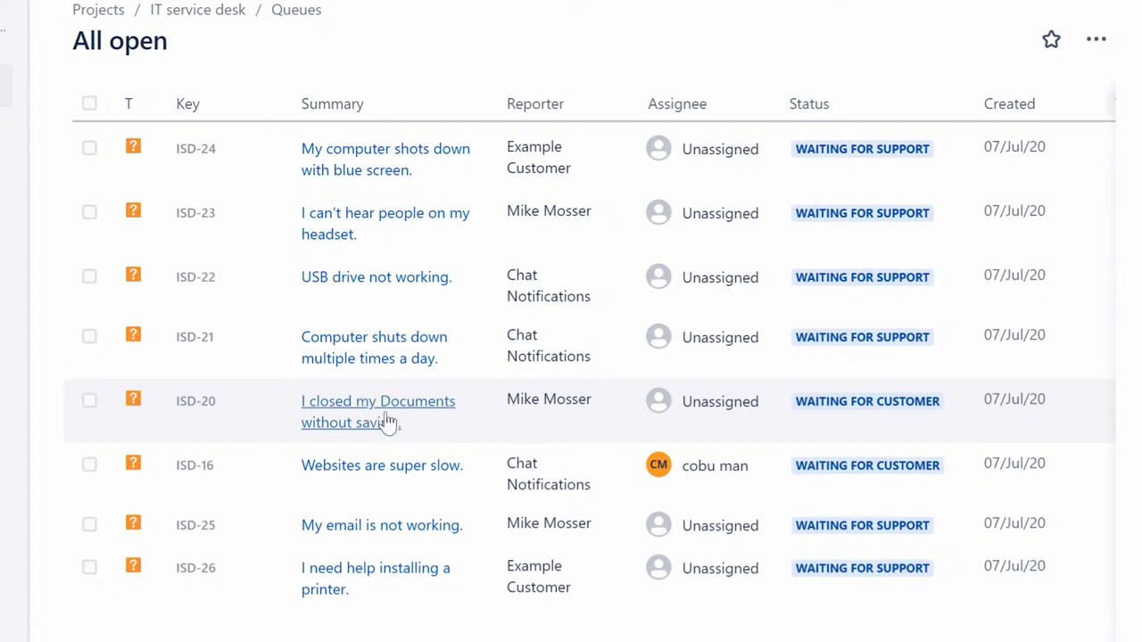
Open ISD-20, assign it to yourself, and scroll through its earlier PC-name conversation.
{"action": "left_click", "coordinate": [429, 407]}
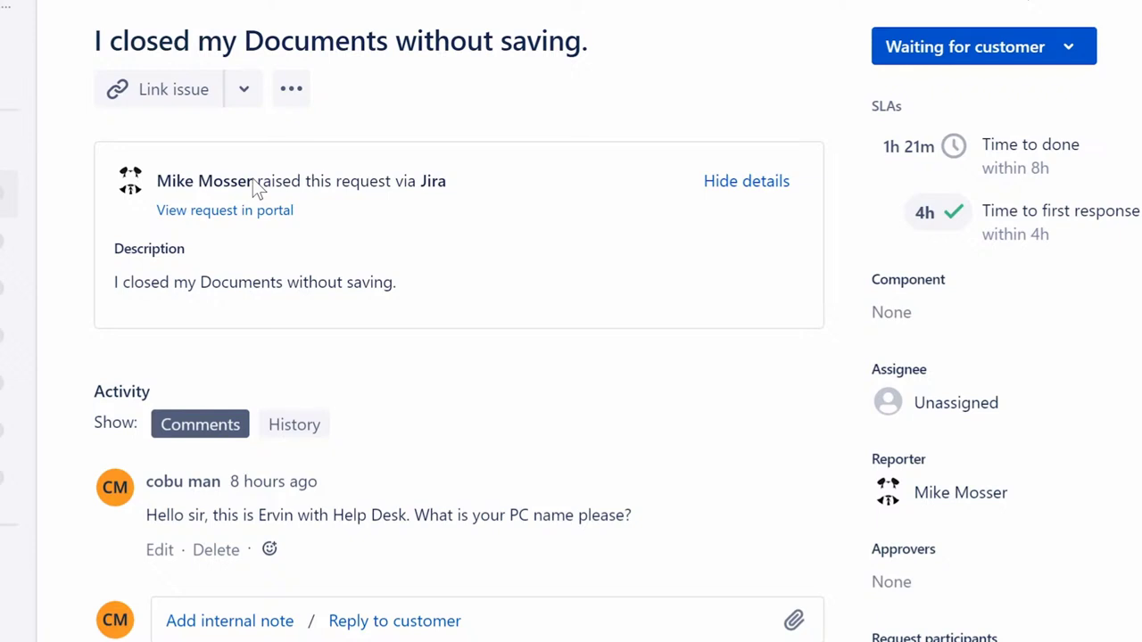
{"action": "left_click", "coordinate": [955, 403]}
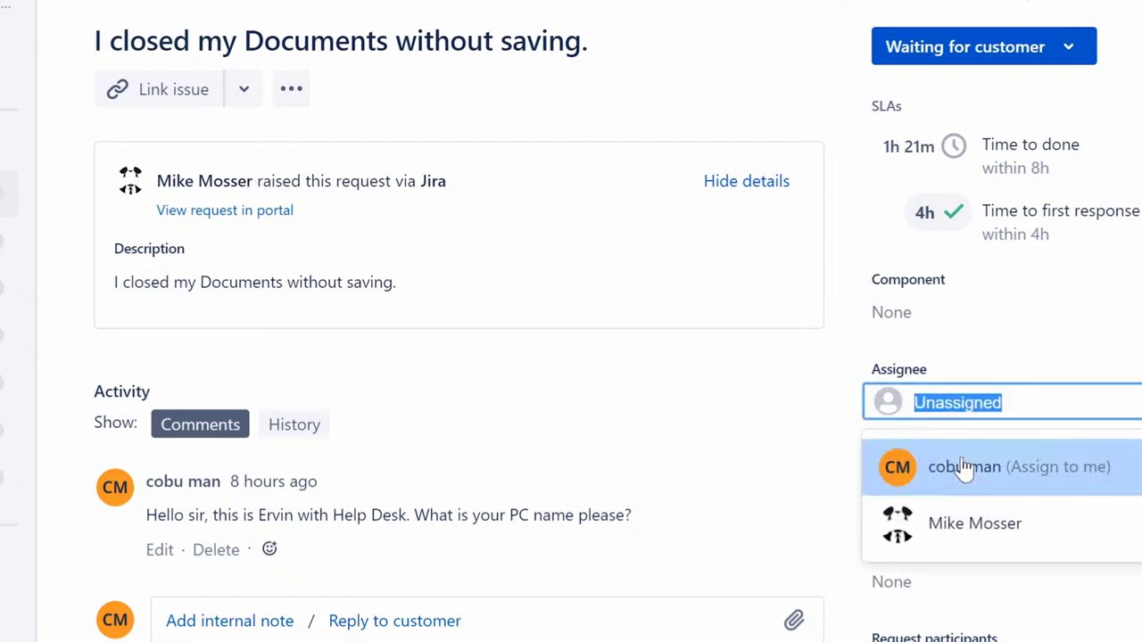
{"action": "left_click", "coordinate": [963, 469]}
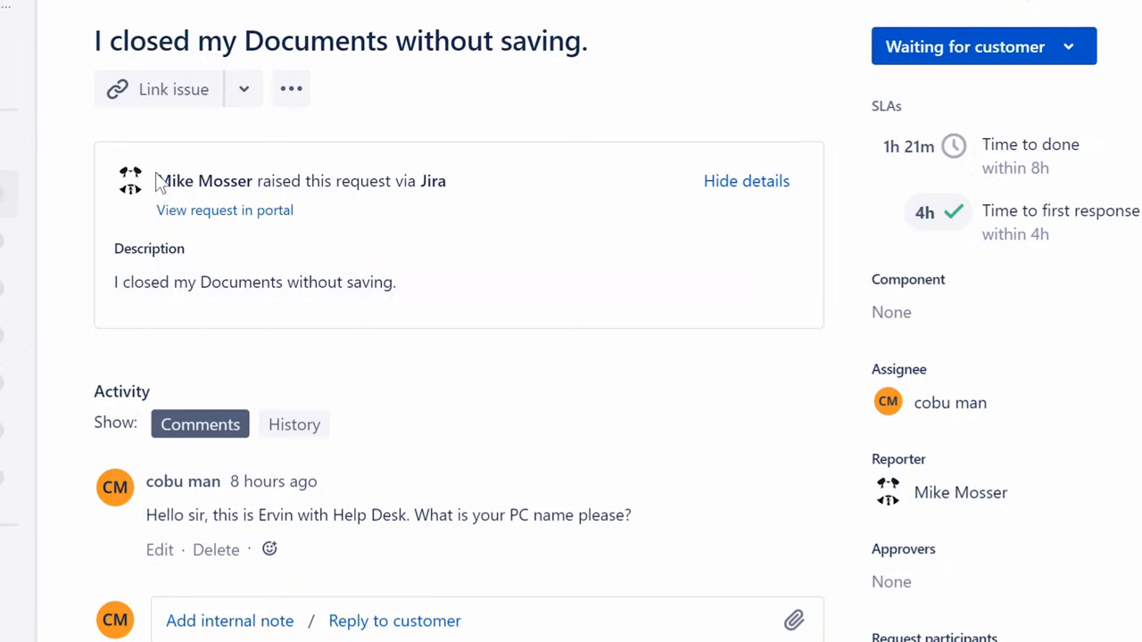
{"action": "left_click_drag", "start_coordinate": [171, 181], "coordinate": [225, 181]}
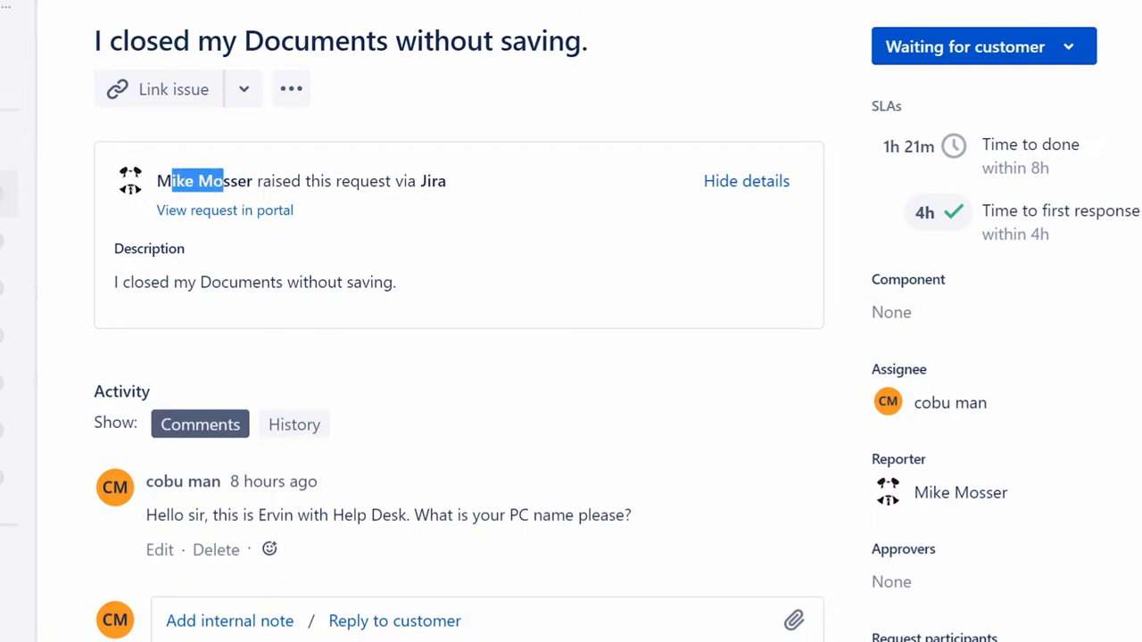
{"action": "left_click", "coordinate": [224, 181]}
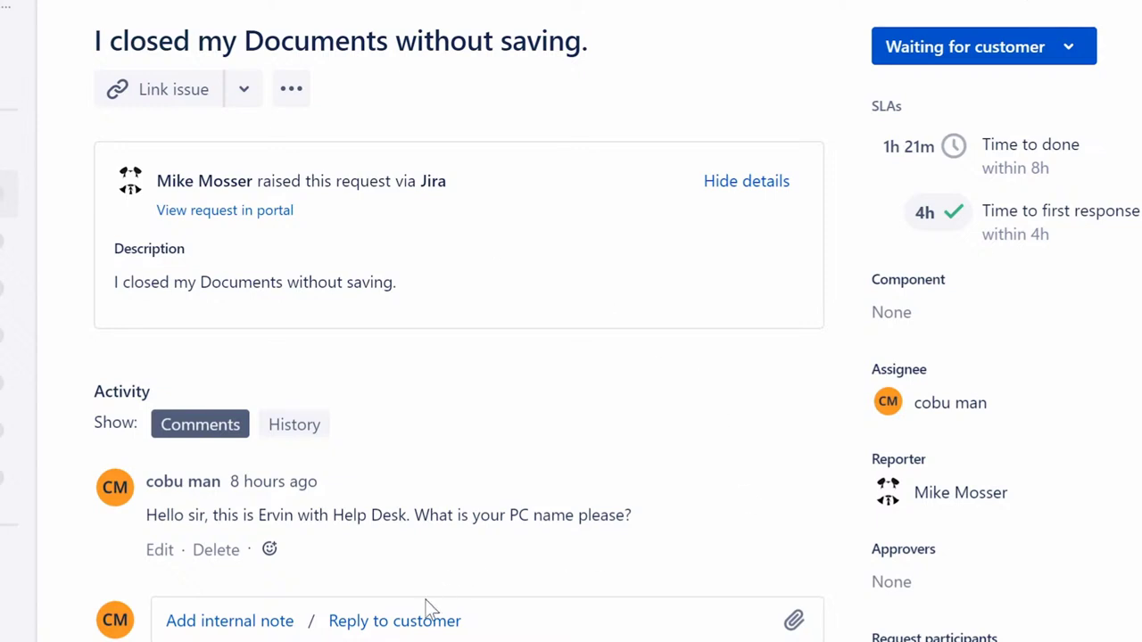
{"action": "scroll", "coordinate": [425, 609], "scroll_direction": "down", "scroll_amount": 4}
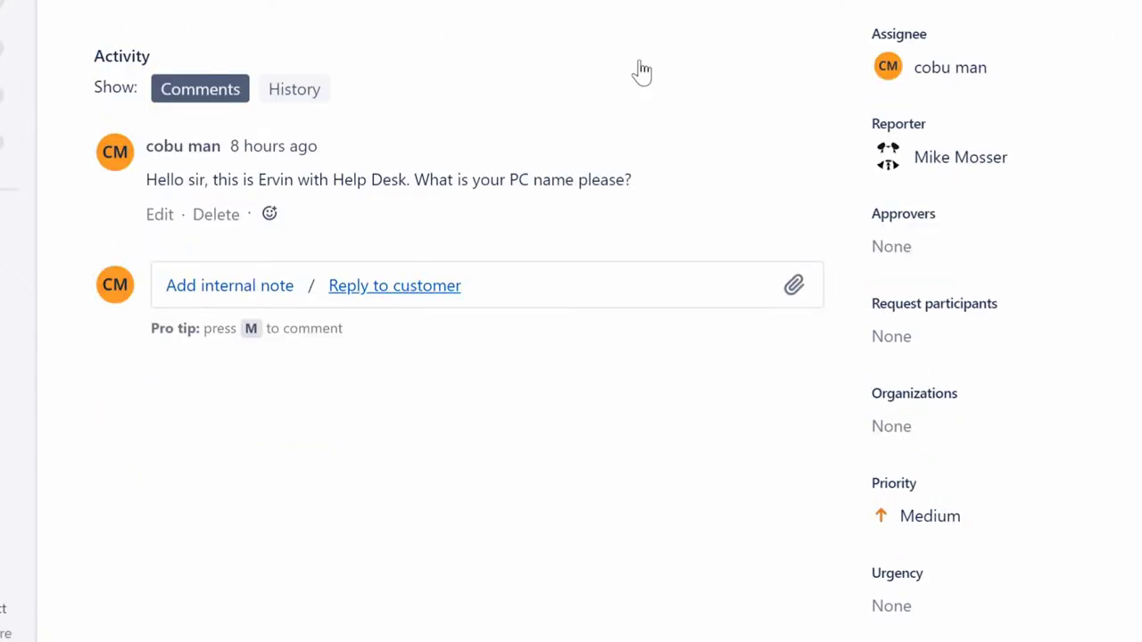
Write a reply introducing the Help Desk Tier1 agent, asking if the unsaved document was saved elsewhere, plus a smiling emoji.
{"action": "left_click", "coordinate": [421, 294]}
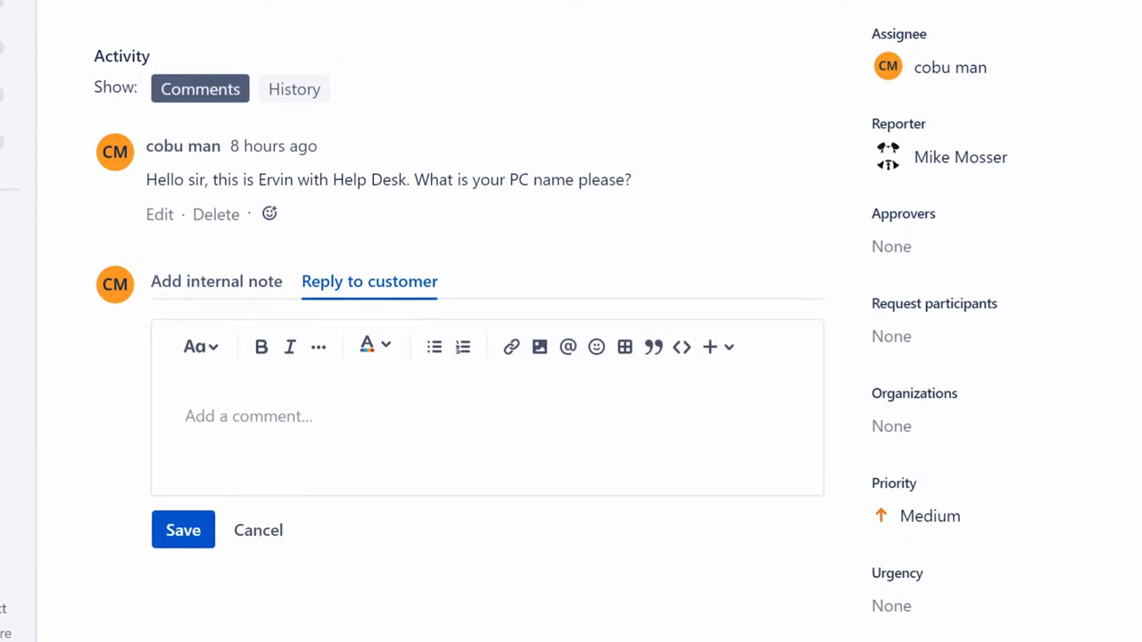
{"action": "type", "text": "He"}
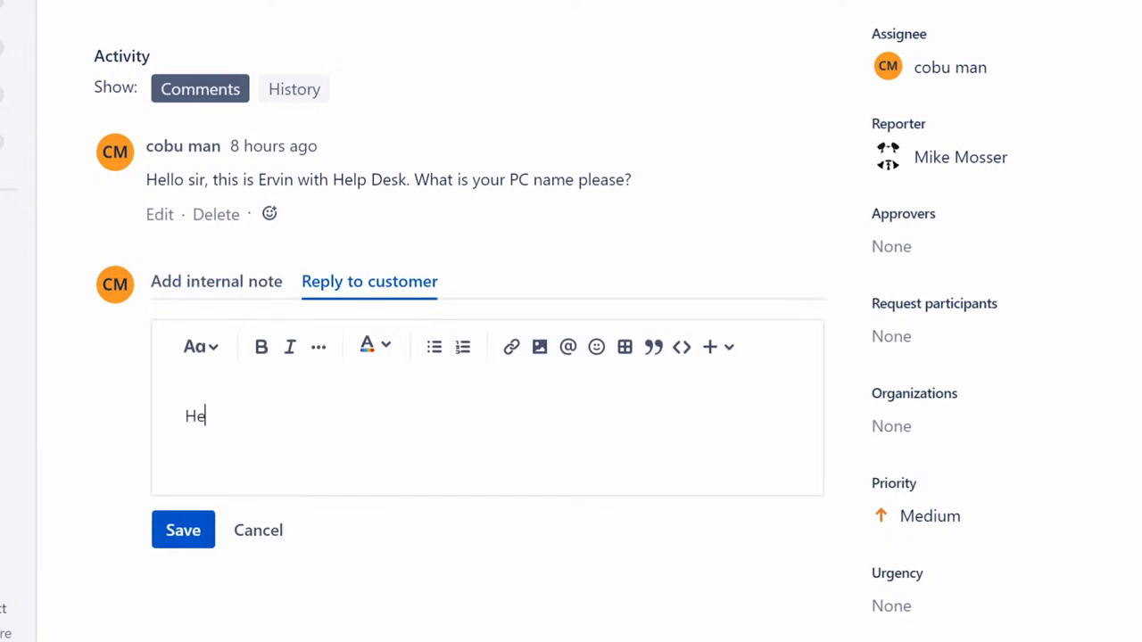
{"action": "type", "text": "llo, my name is Ervin "}
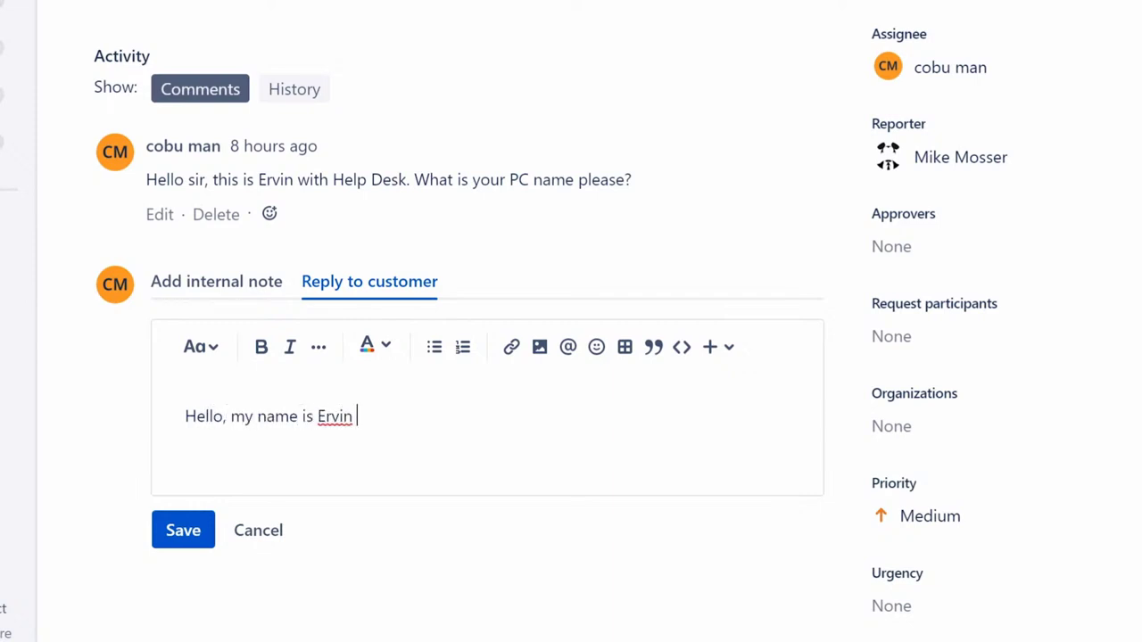
{"action": "type", "text": "with Help De"}
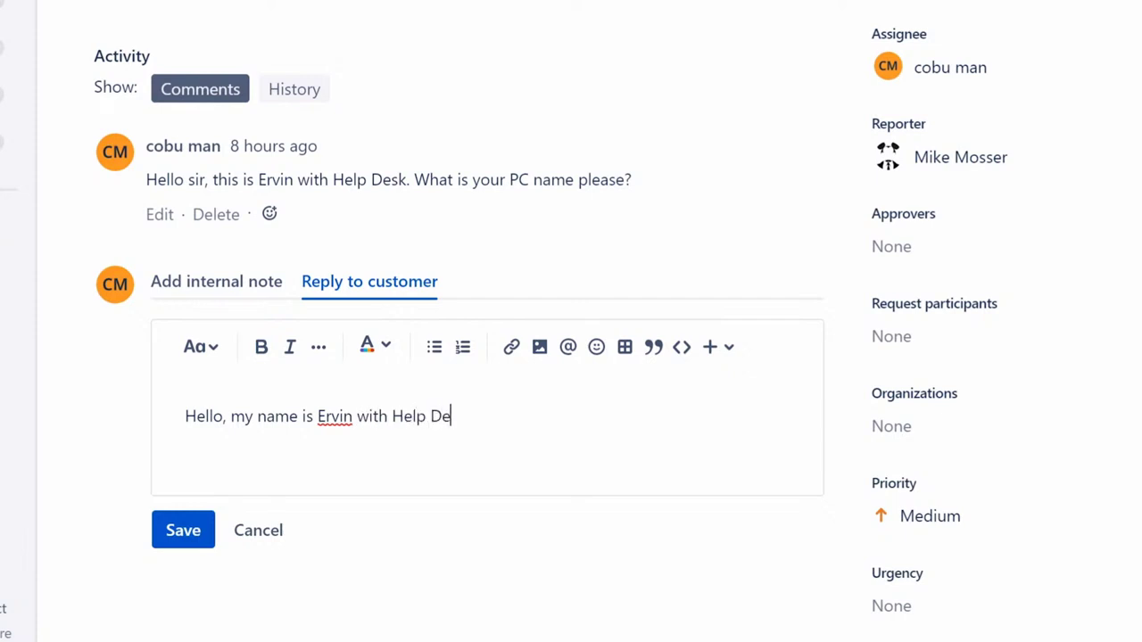
{"action": "type", "text": "sk Tier"}
{"action": "type", "text": "1,"}
{"action": "key", "text": "BackSpace"}
{"action": "key", "text": "BackSpace"}
{"action": "type", "text": ". I have your tic"}
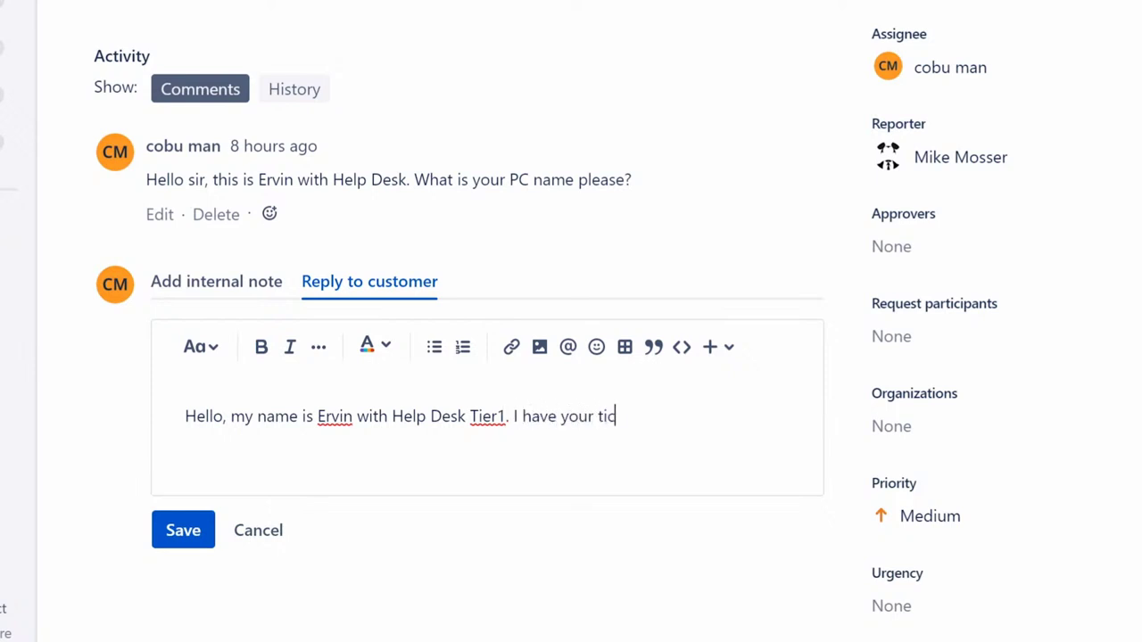
{"action": "type", "text": "ket about "}
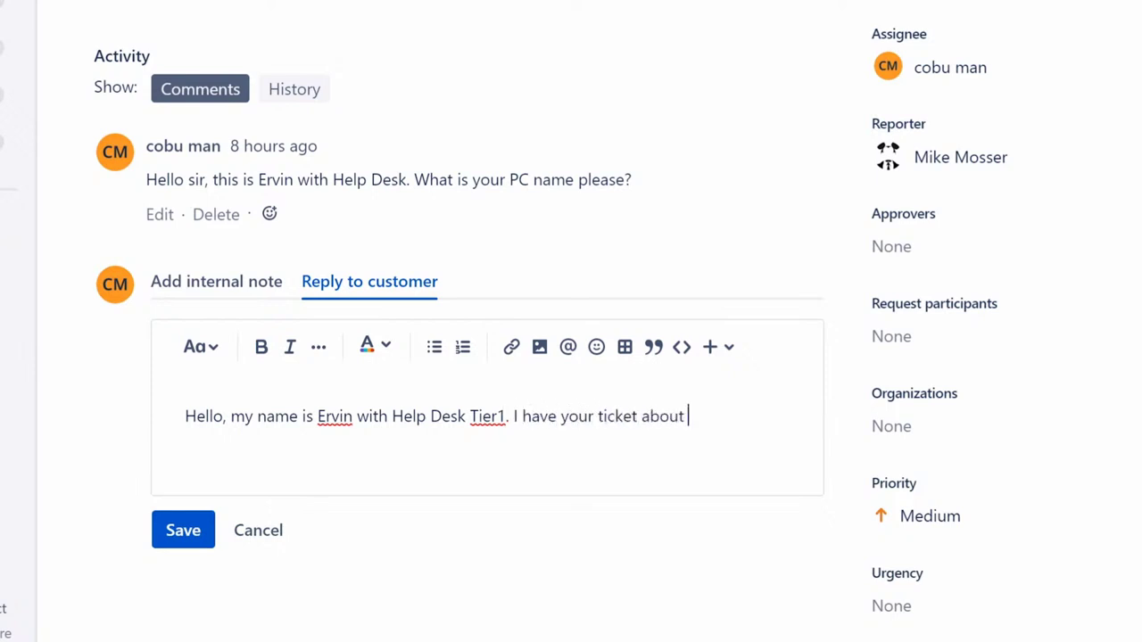
{"action": "type", "text": "closing a dcou"}
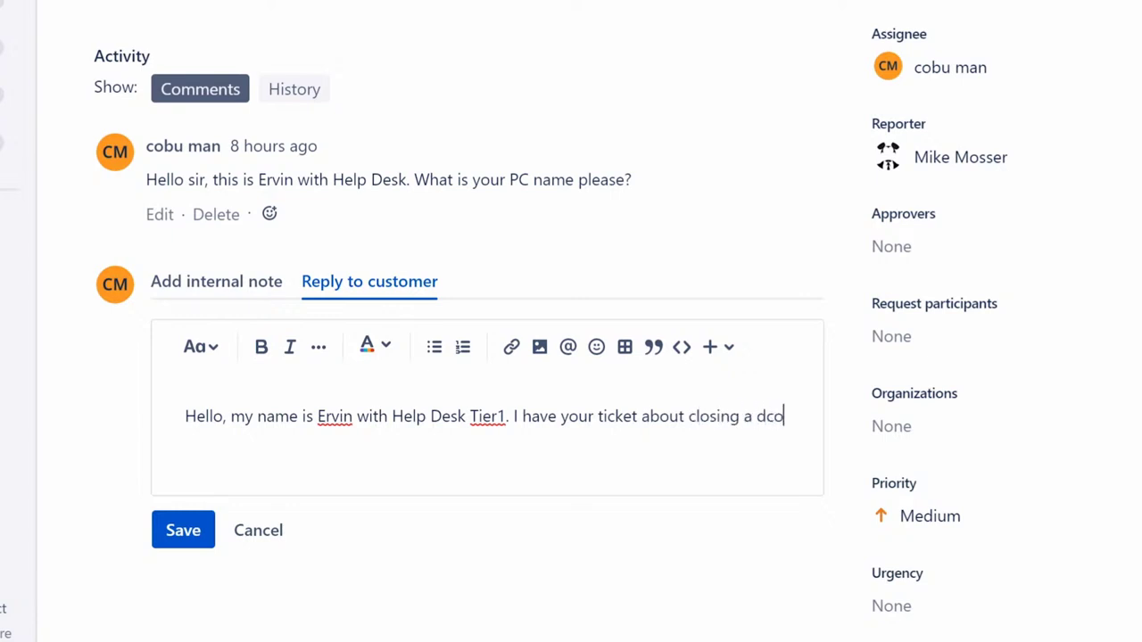
{"action": "key", "text": "BackSpace"}
{"action": "key", "text": "BackSpace"}
{"action": "key", "text": "BackSpace"}
{"action": "type", "text": "ocument wi"}
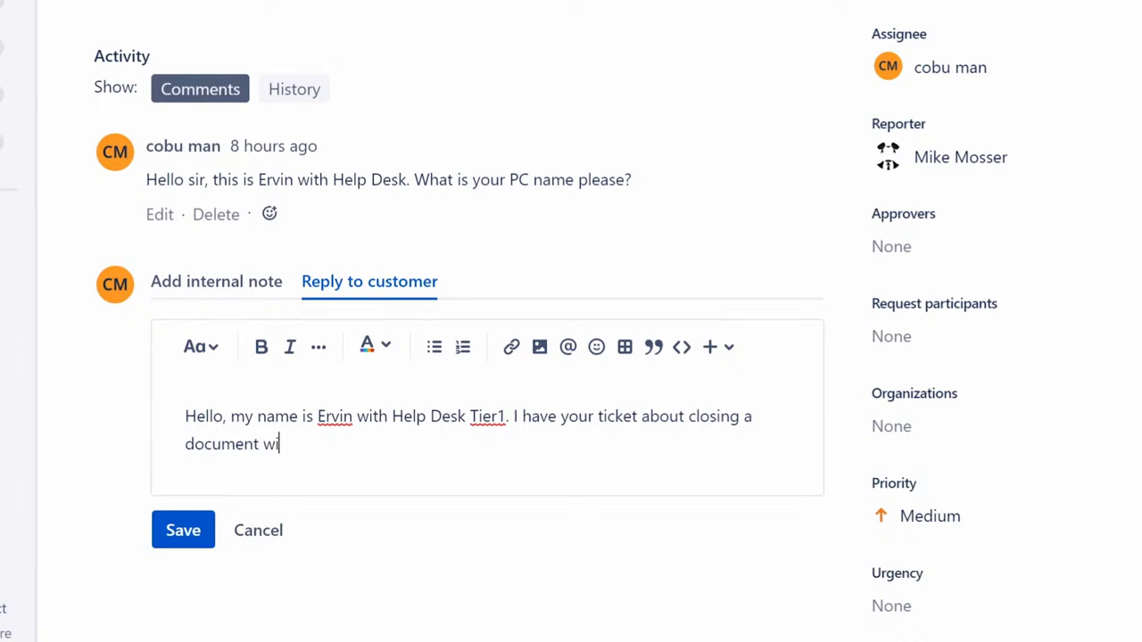
{"action": "type", "text": "thout saving i"}
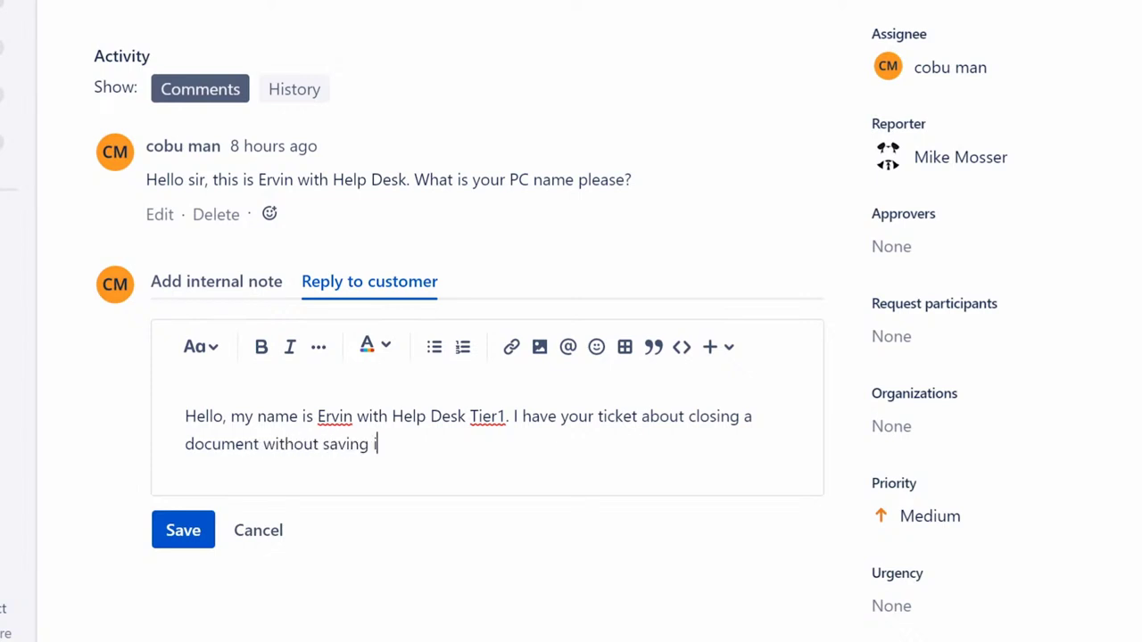
{"action": "type", "text": "t... Did you happen to s"}
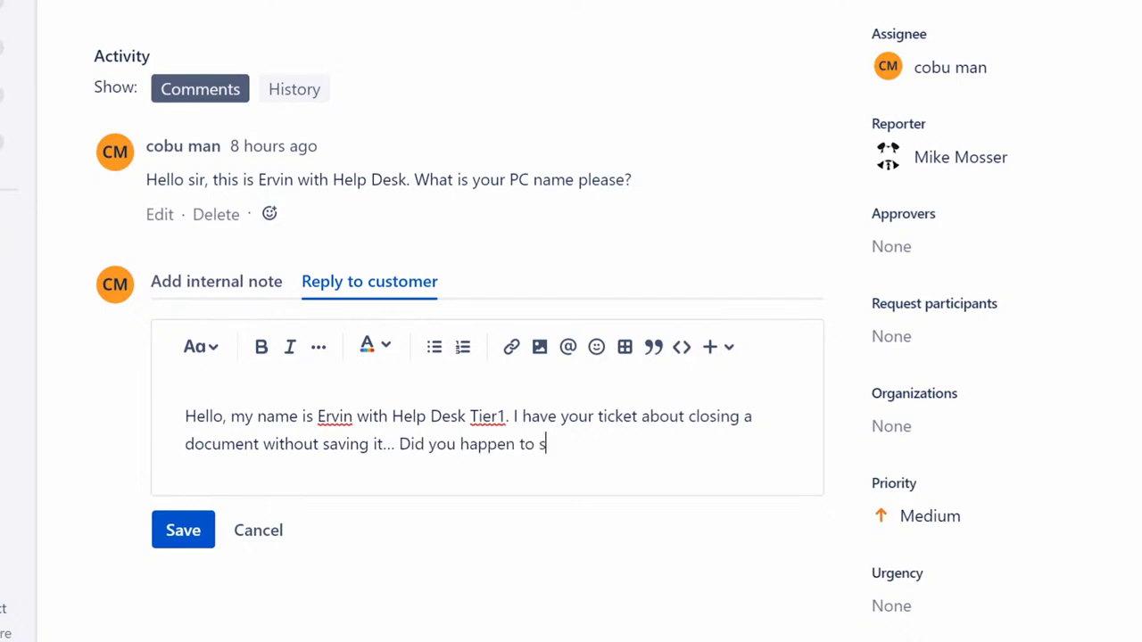
{"action": "type", "text": "ave it somewhe"}
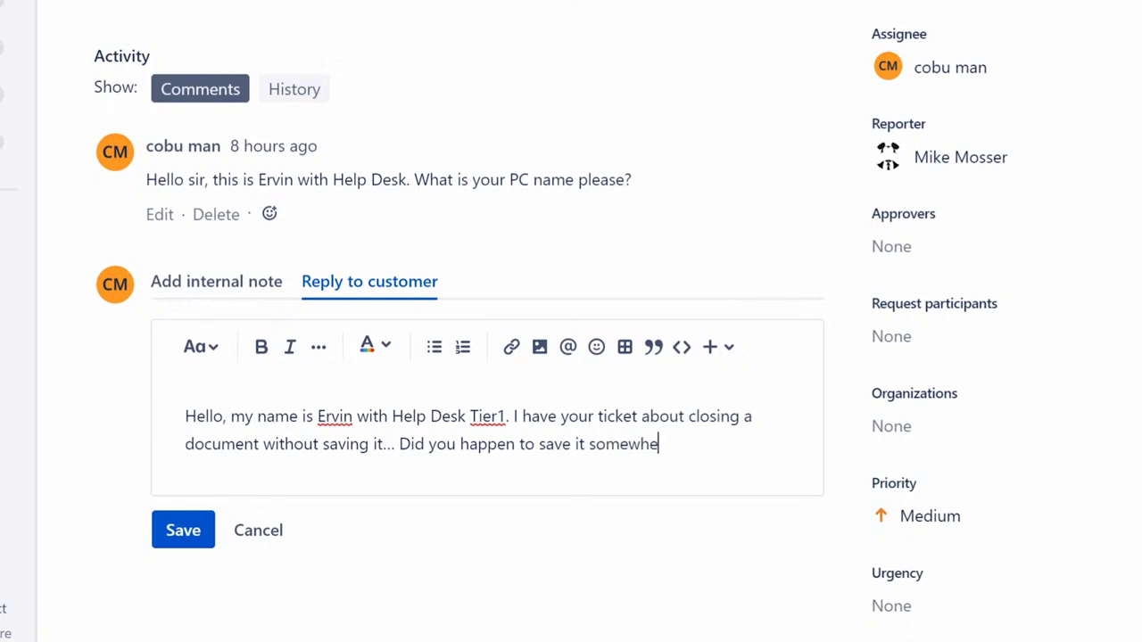
{"action": "type", "text": "re else? or"}
{"action": "key", "text": "BackSpace"}
{"action": "key", "text": "BackSpace"}
{"action": "key", "text": "BackSpace"}
{"action": "key", "text": "BackSpace"}
{"action": "type", "text": "or did just"}
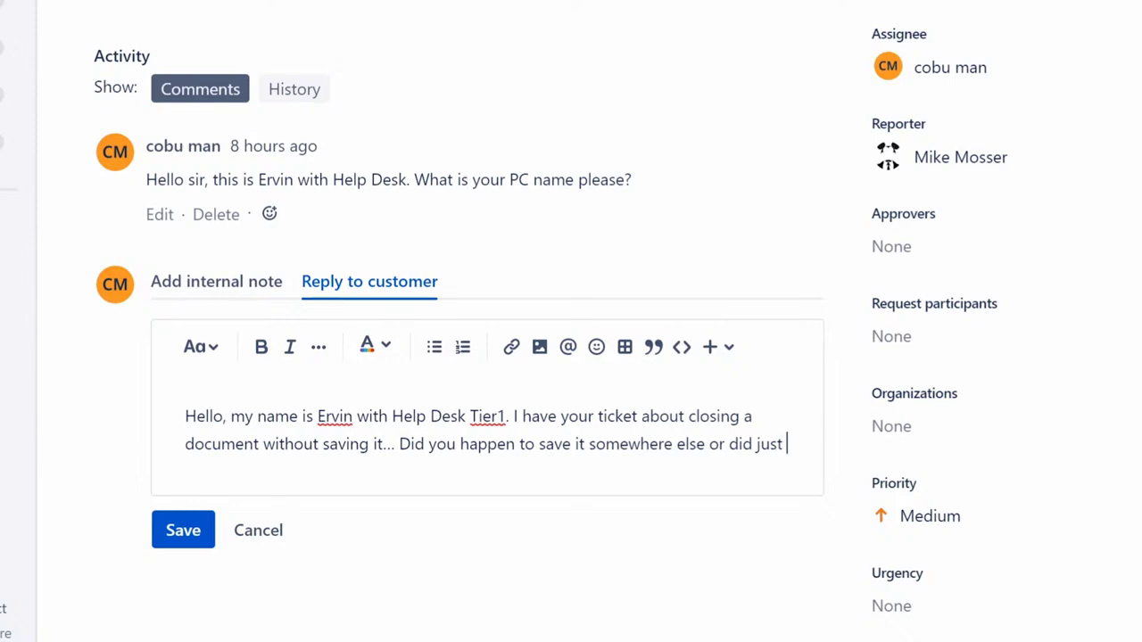
{"action": "type", "text": " close the win"}
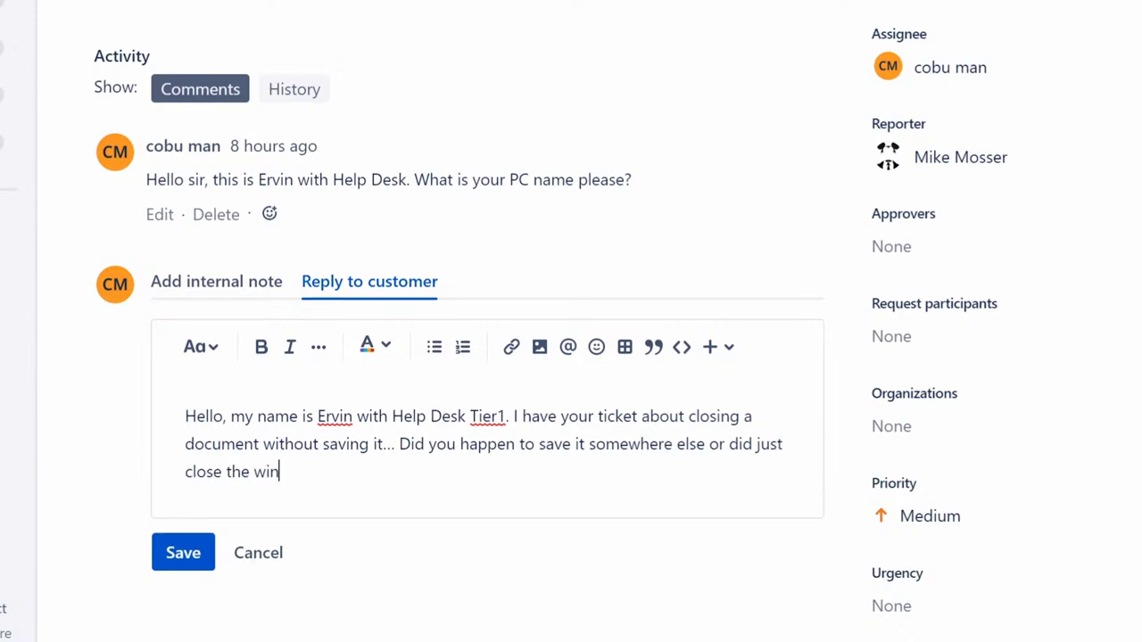
{"action": "type", "text": "dow? :)"}
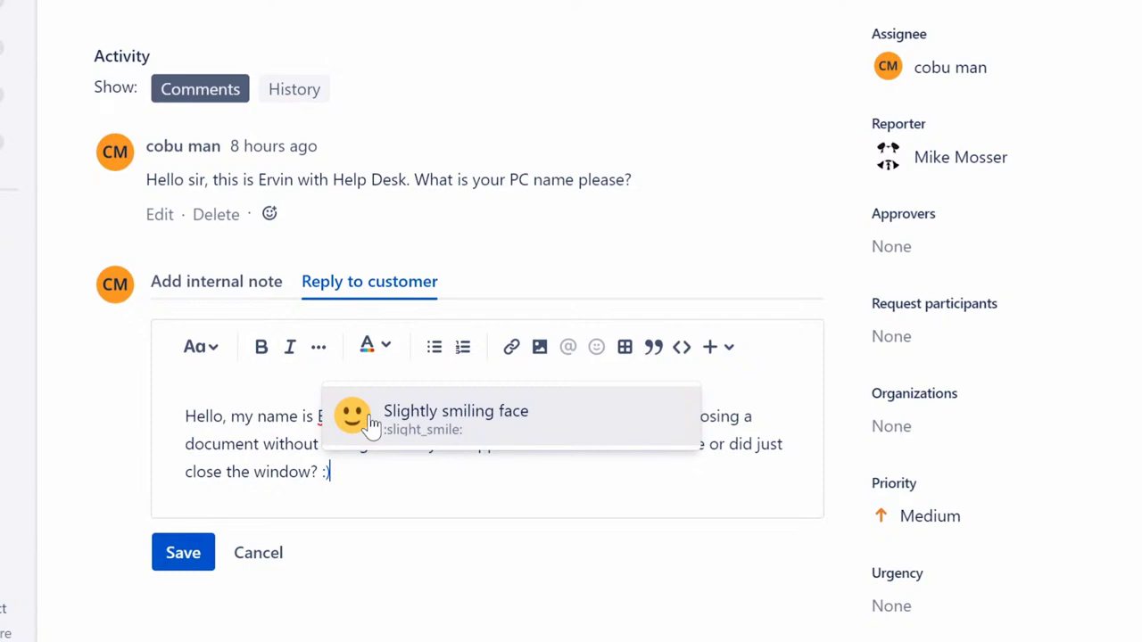
{"action": "left_click", "coordinate": [370, 426]}
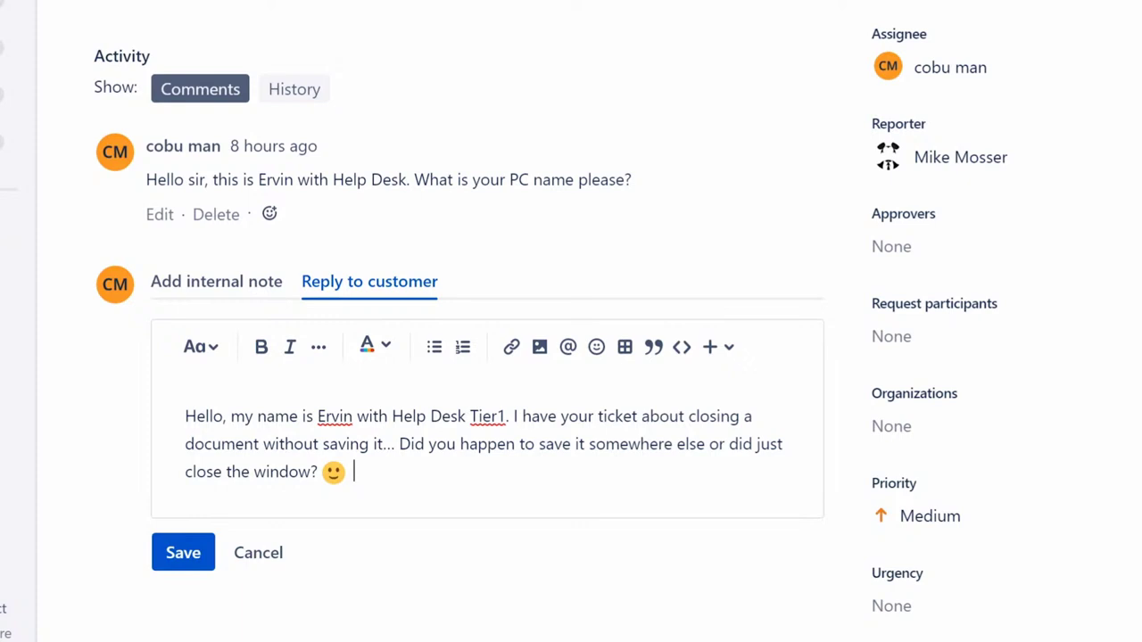
Post the question, then start a new reply: 'Unfortunately, we don't have a way to recover that file'.
{"action": "left_click", "coordinate": [193, 559]}
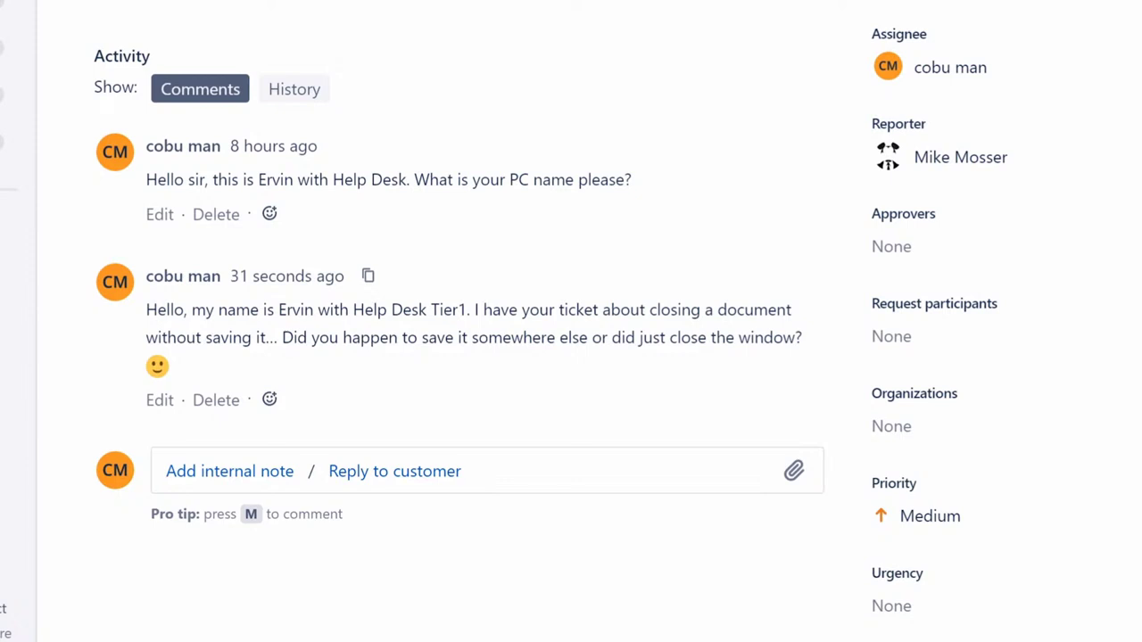
{"action": "left_click", "coordinate": [396, 480]}
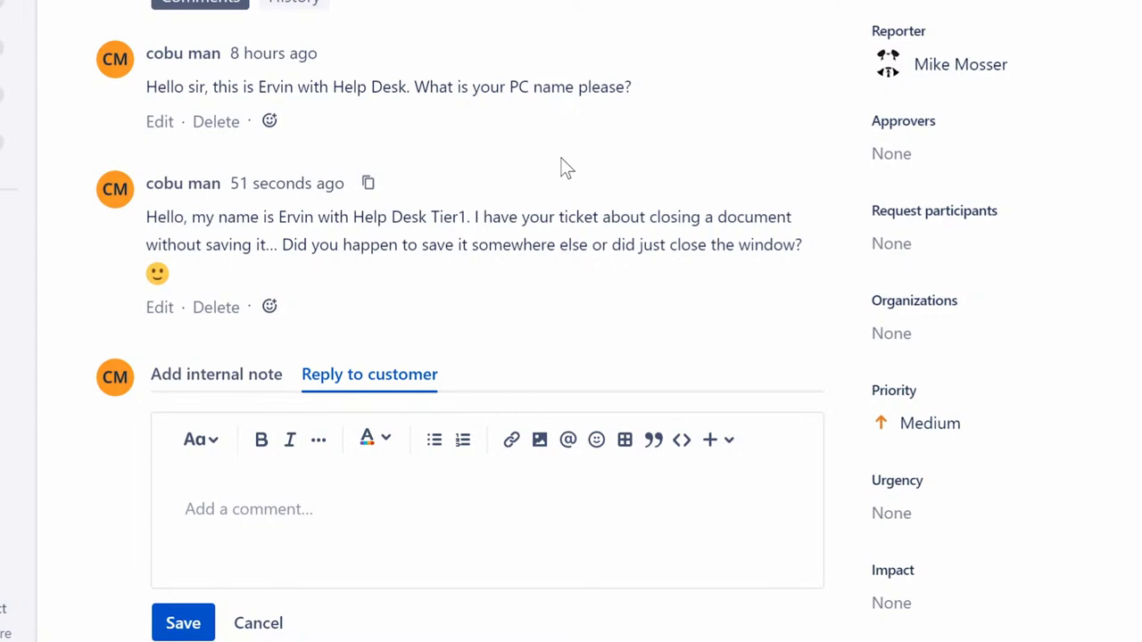
{"action": "type", "text": "Un"}
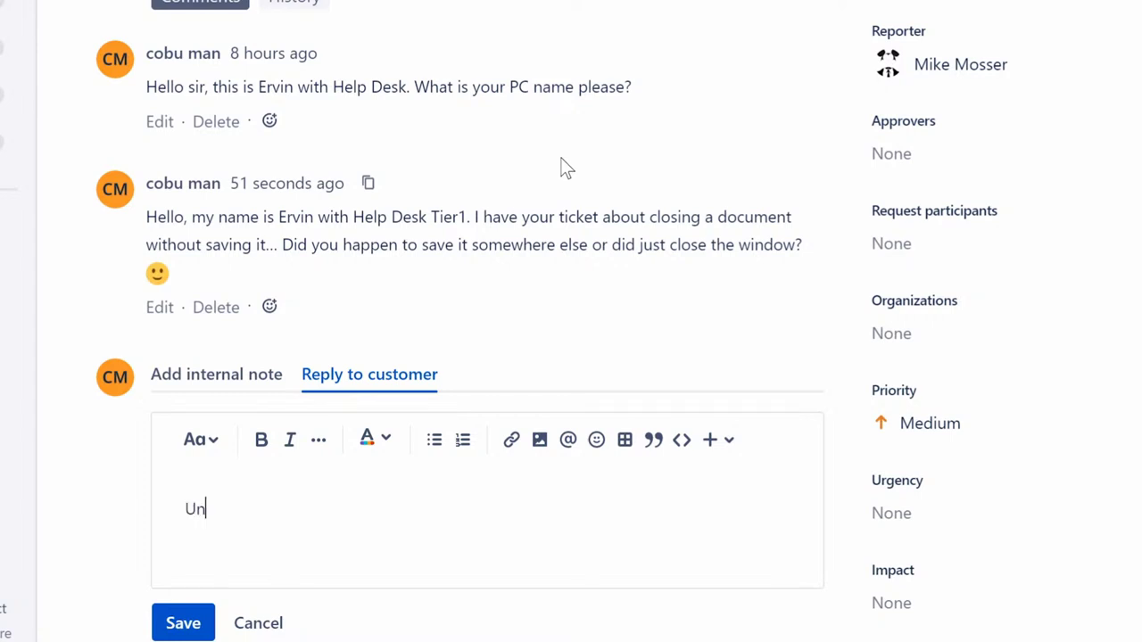
{"action": "type", "text": "fortunatelly"}
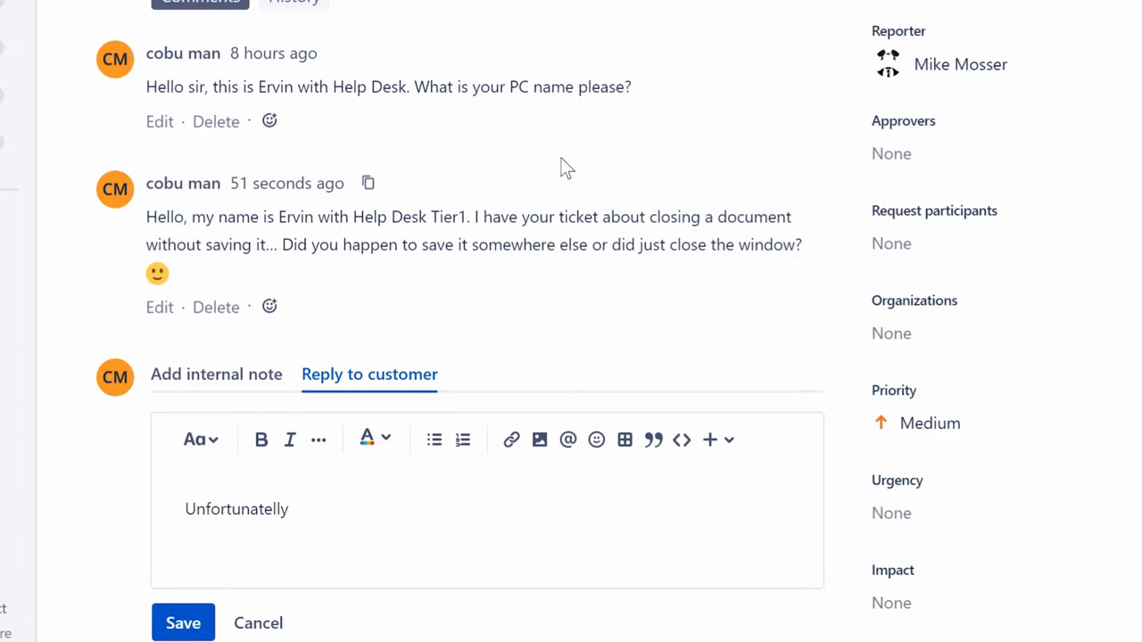
{"action": "type", "text": ", we don"}
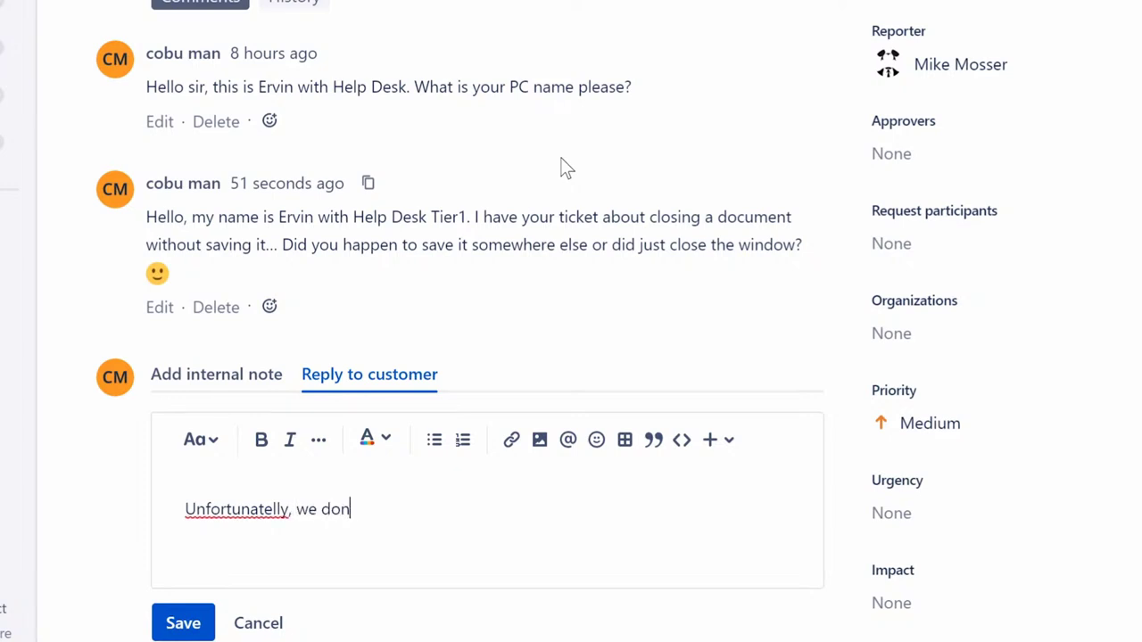
{"action": "type", "text": "t'"}
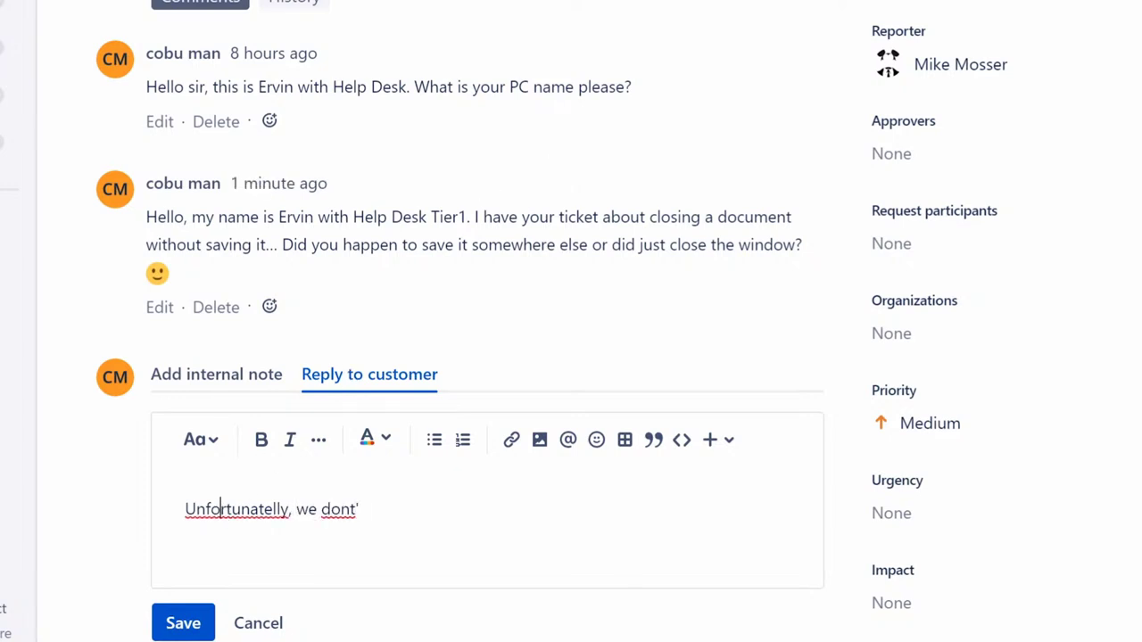
{"action": "double_click", "coordinate": [220, 509]}
{"action": "right_click", "coordinate": [265, 507]}
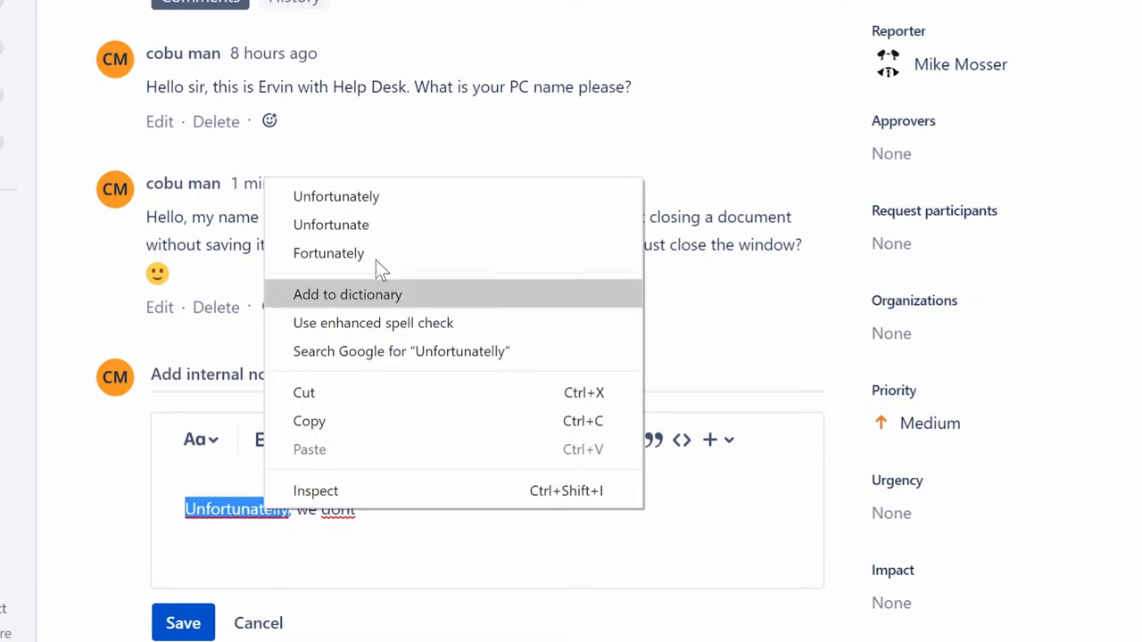
{"action": "left_click", "coordinate": [425, 198]}
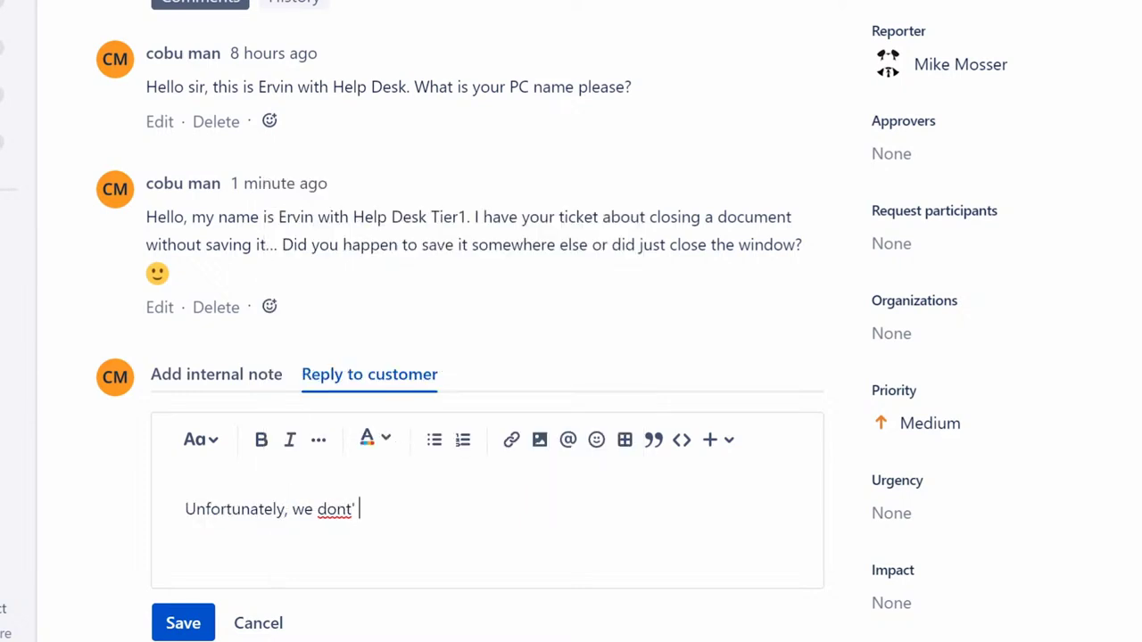
{"action": "key", "text": "BackSpace"}
{"action": "key", "text": "BackSpace"}
{"action": "type", "text": "'t "}
{"action": "type", "text": "have "}
{"action": "type", "text": "a way to "}
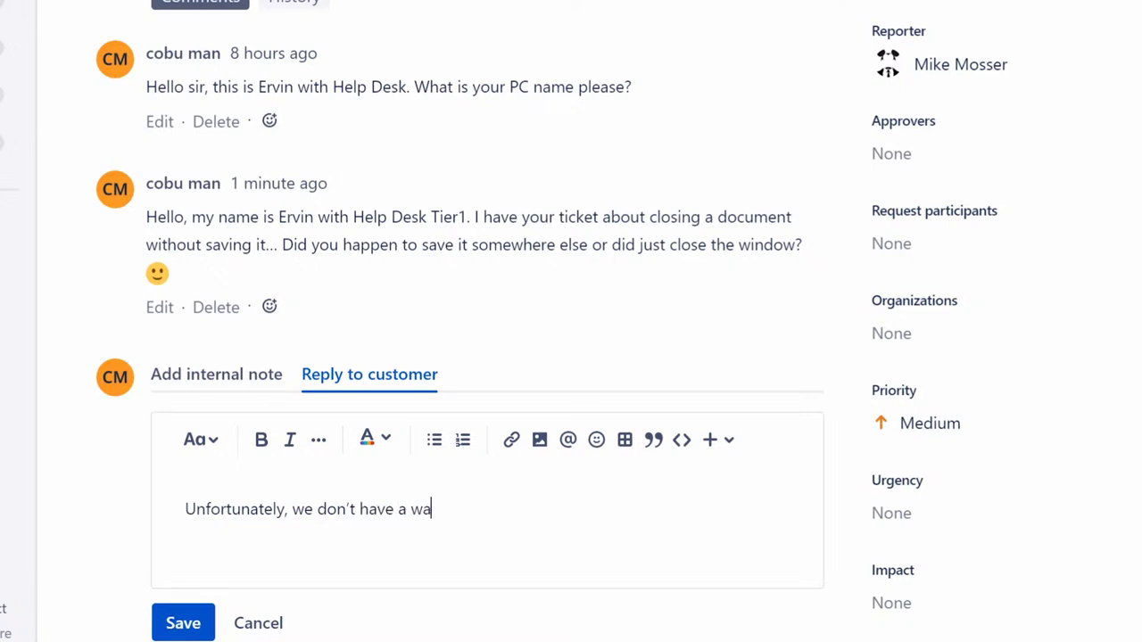
{"action": "type", "text": "recover"}
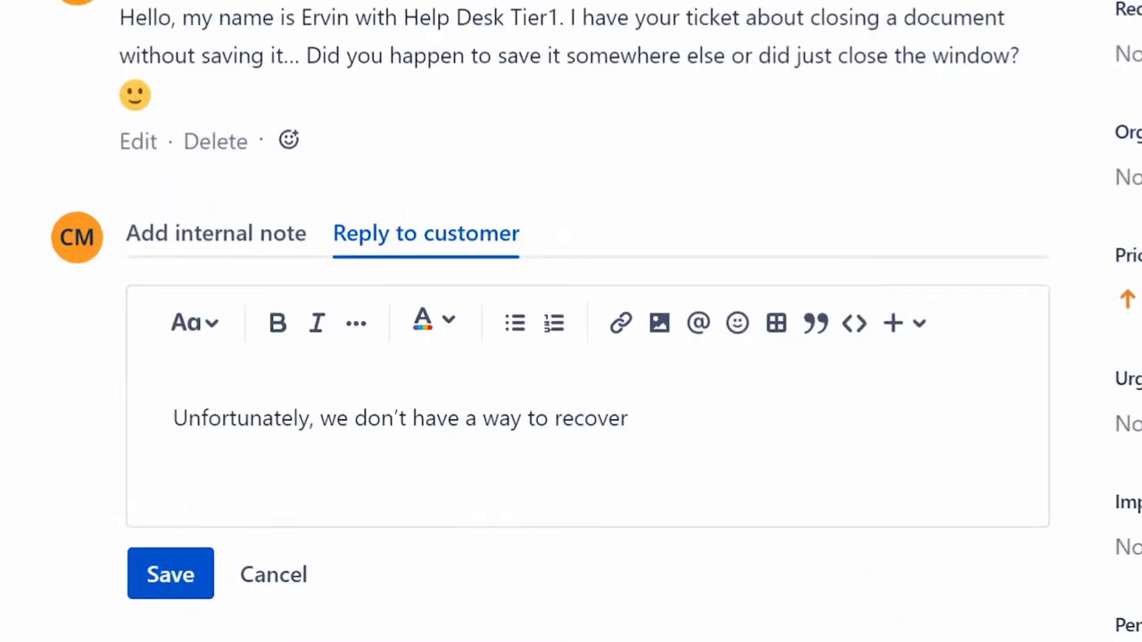
{"action": "type", "text": " that file"}
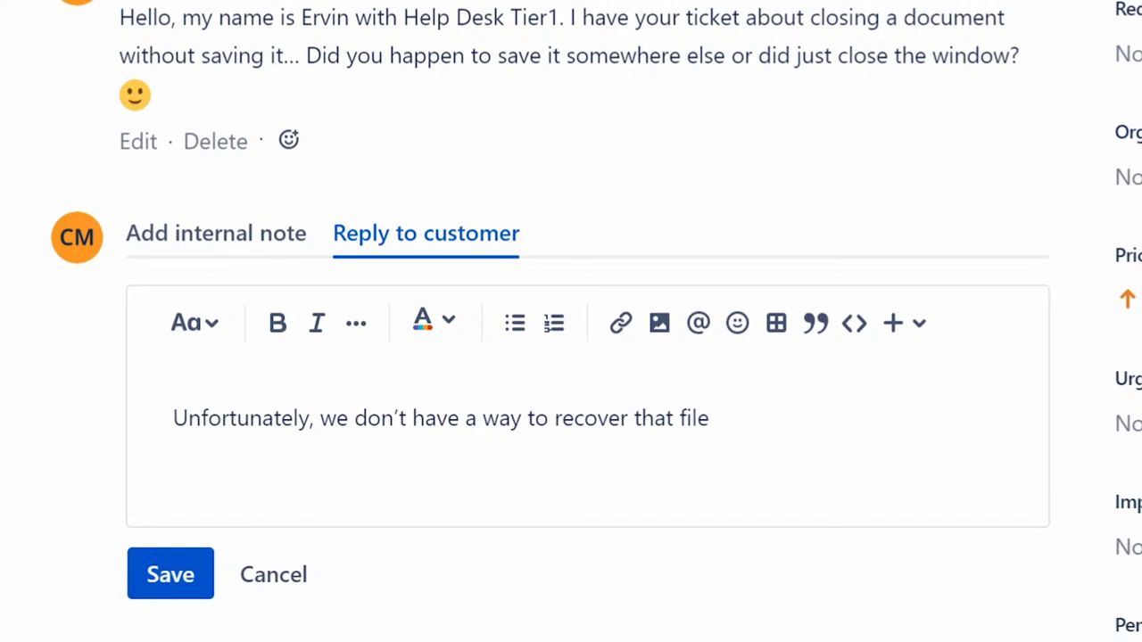
{"action": "type", "text": "... once you c"}
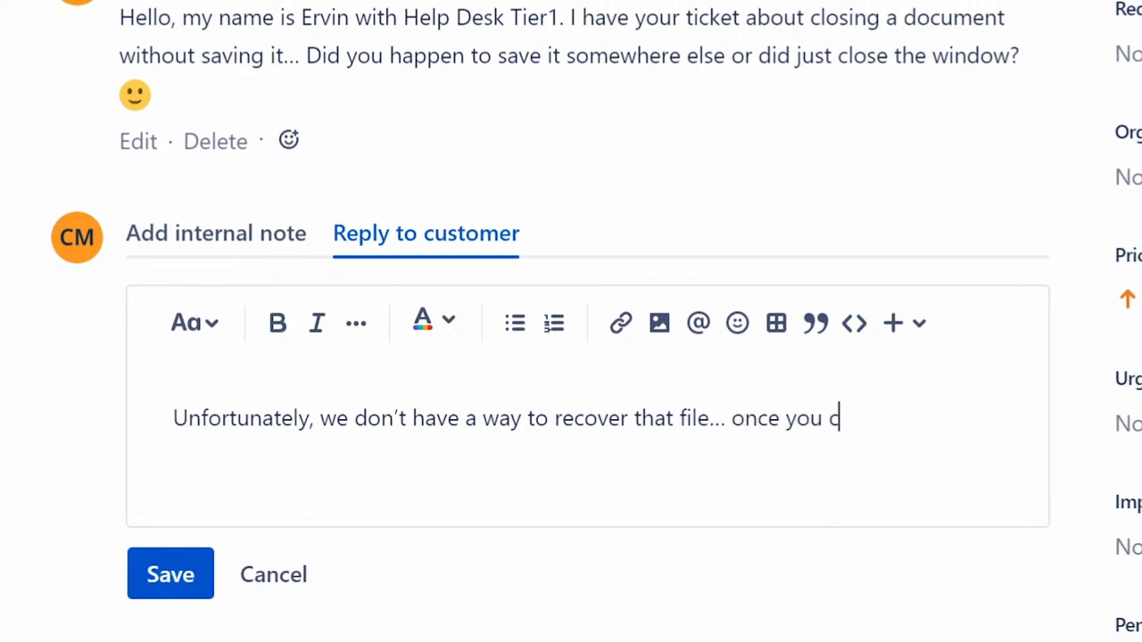
{"action": "type", "text": "lose the wind"}
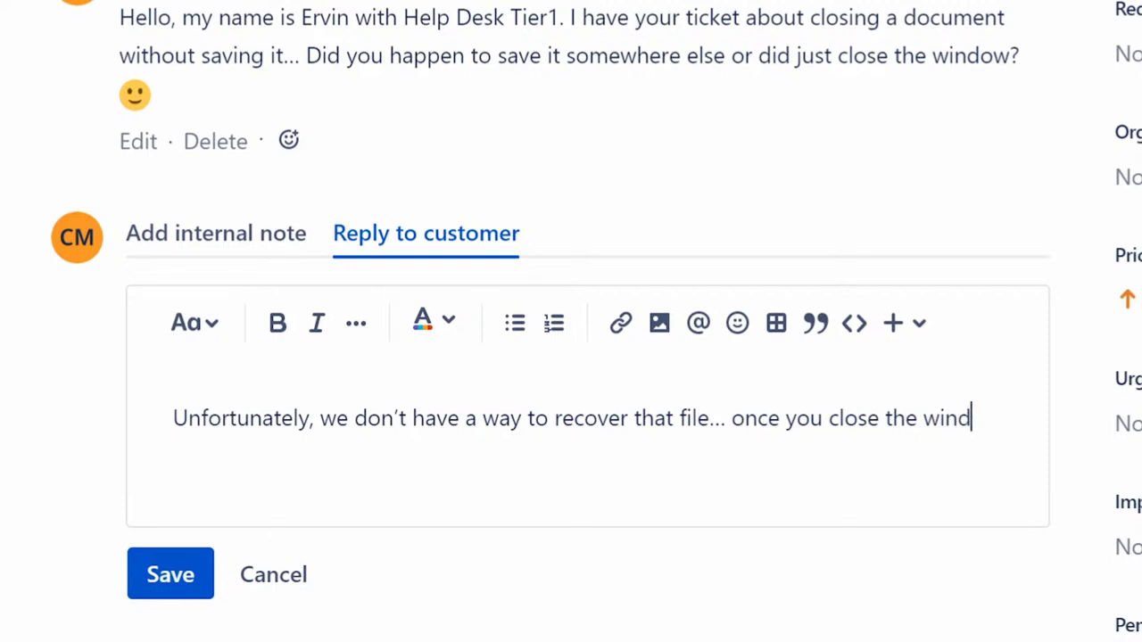
{"action": "type", "text": "ow"}
Add that once the window is closed the file is gone forever, with a disappointed-face emoji.
{"action": "key", "text": "Return"}
{"action": "type", "text": "like tha"}
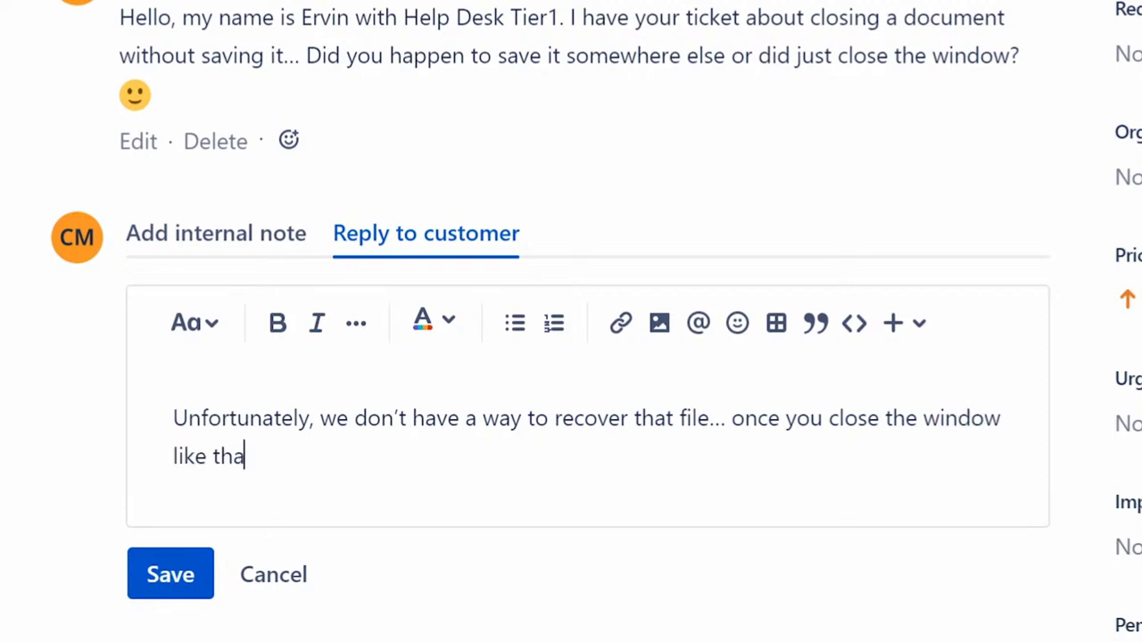
{"action": "type", "text": "t it is gone for e"}
{"action": "key", "text": "BackSpace"}
{"action": "key", "text": "BackSpace"}
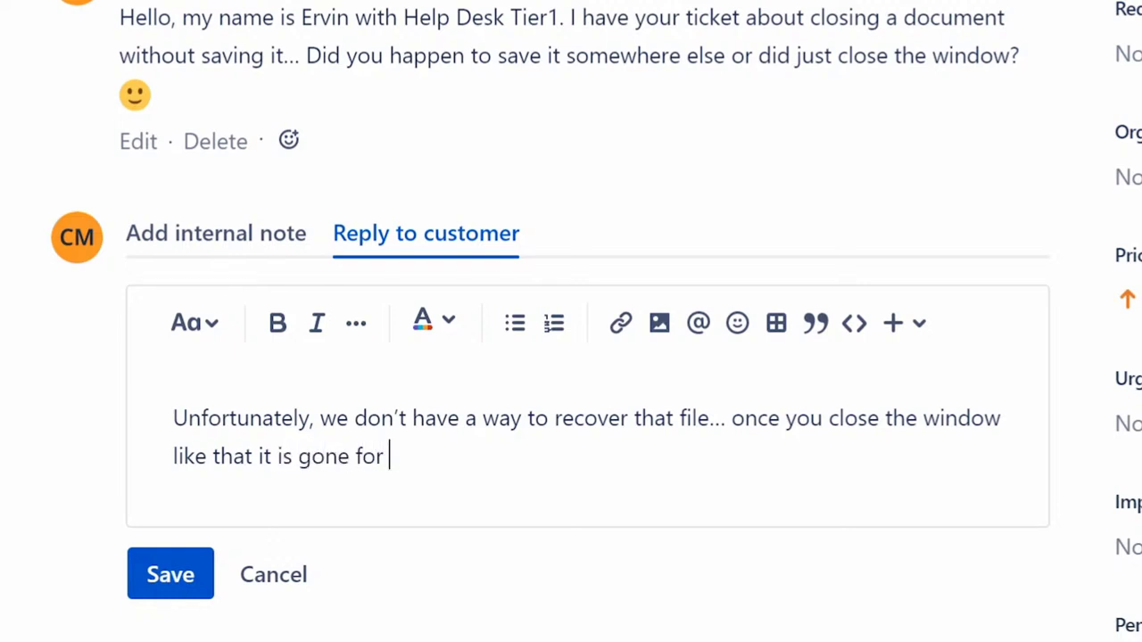
{"action": "type", "text": "ever. :("}
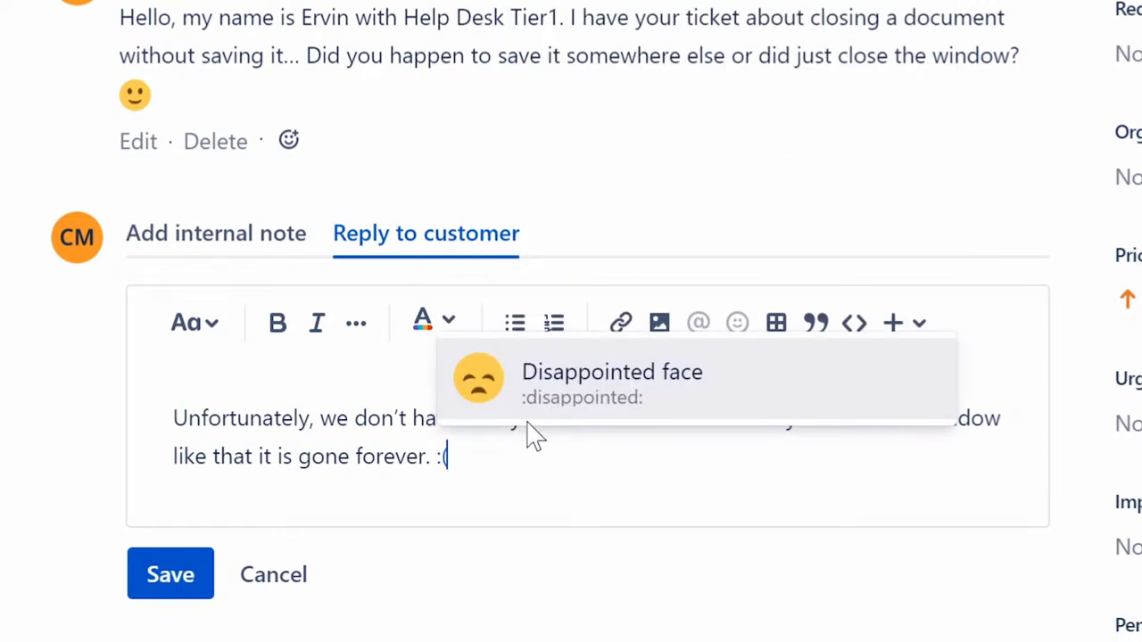
{"action": "key", "text": "Return"}
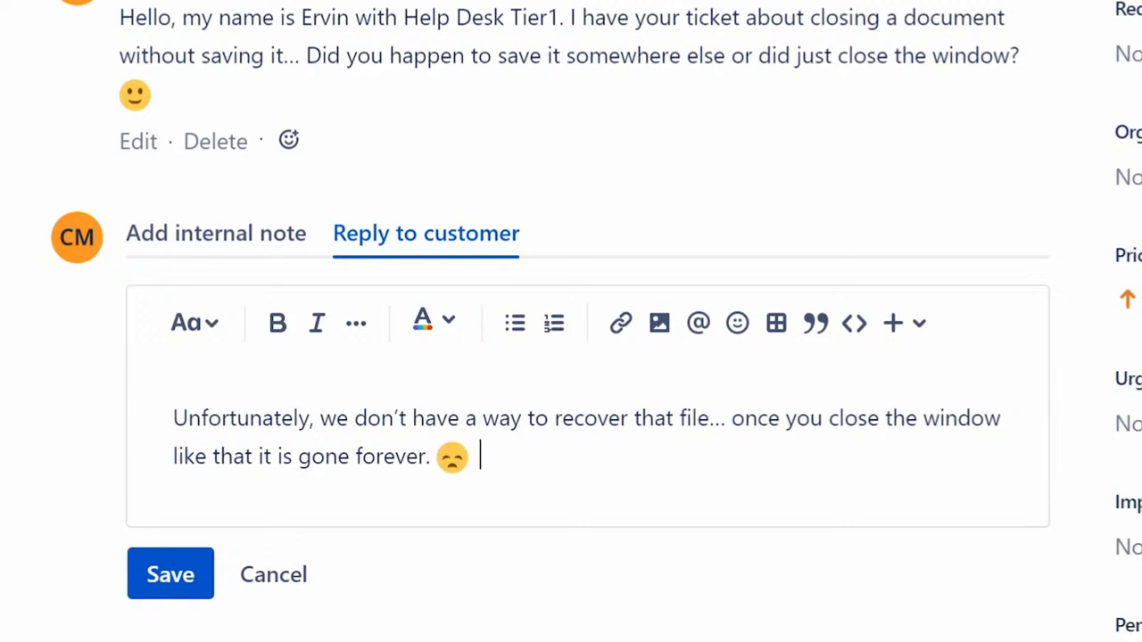
Offer to check the user's PC for a time-based saved backup, though not 100% sure one exists.
{"action": "type", "text": "However"}
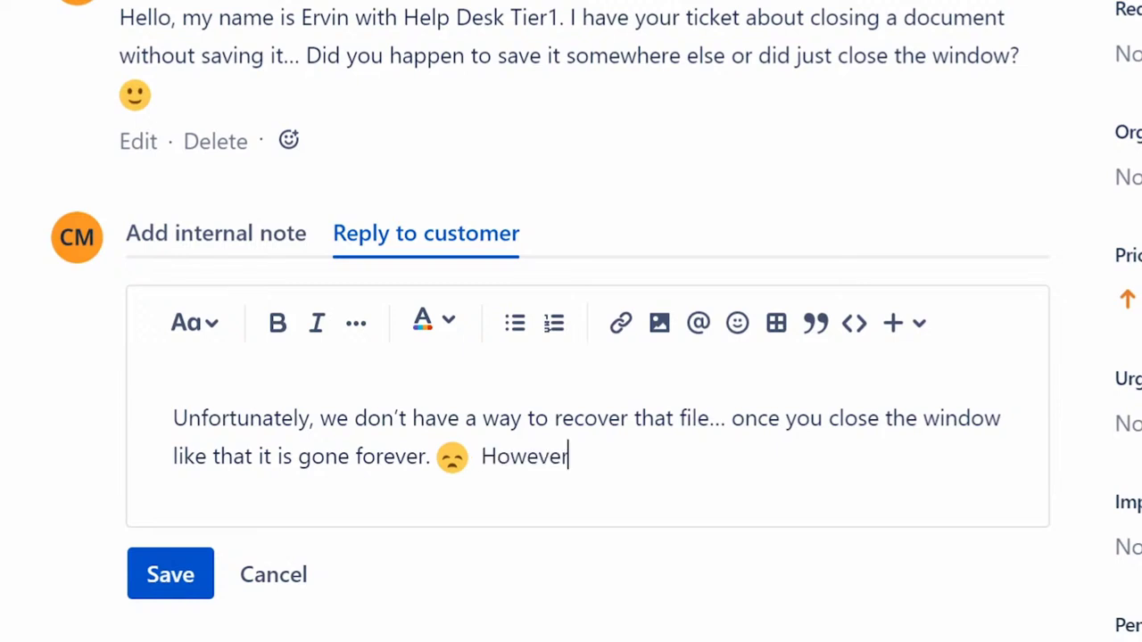
{"action": "type", "text": ", I can take a look at"}
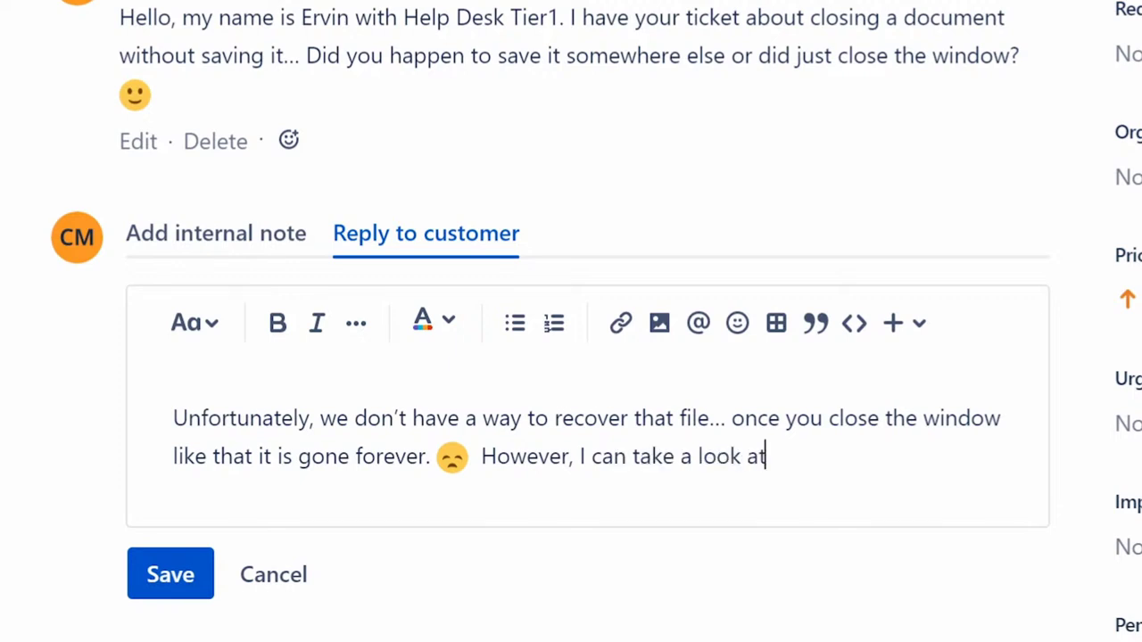
{"action": "type", "text": " your Pc"}
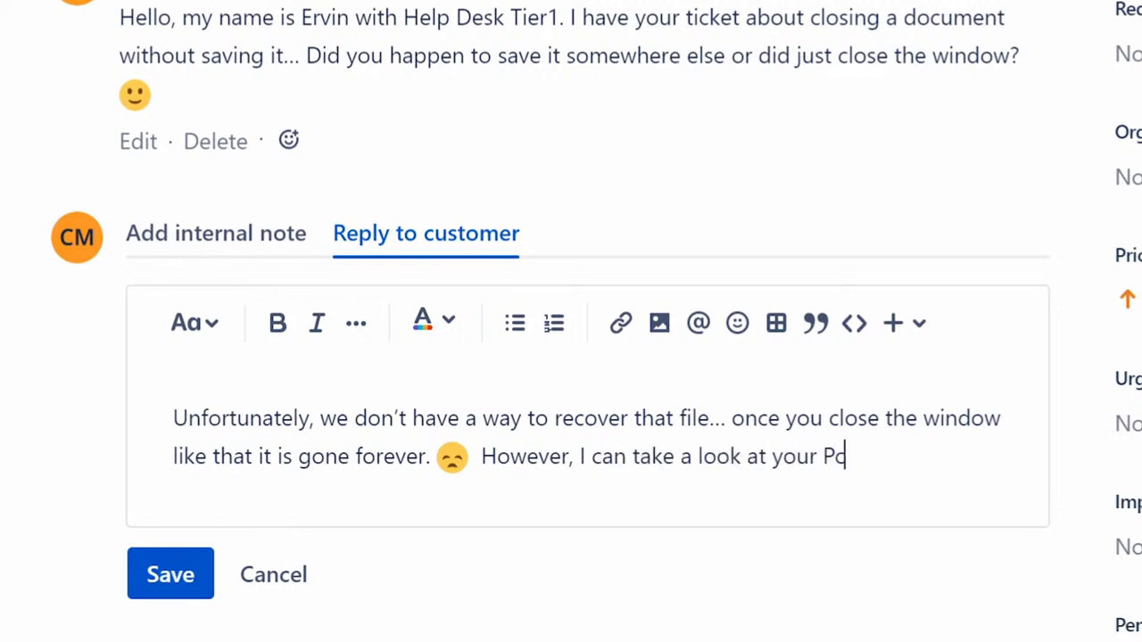
{"action": "key", "text": "BackSpace"}
{"action": "type", "text": "C to see if I can"}
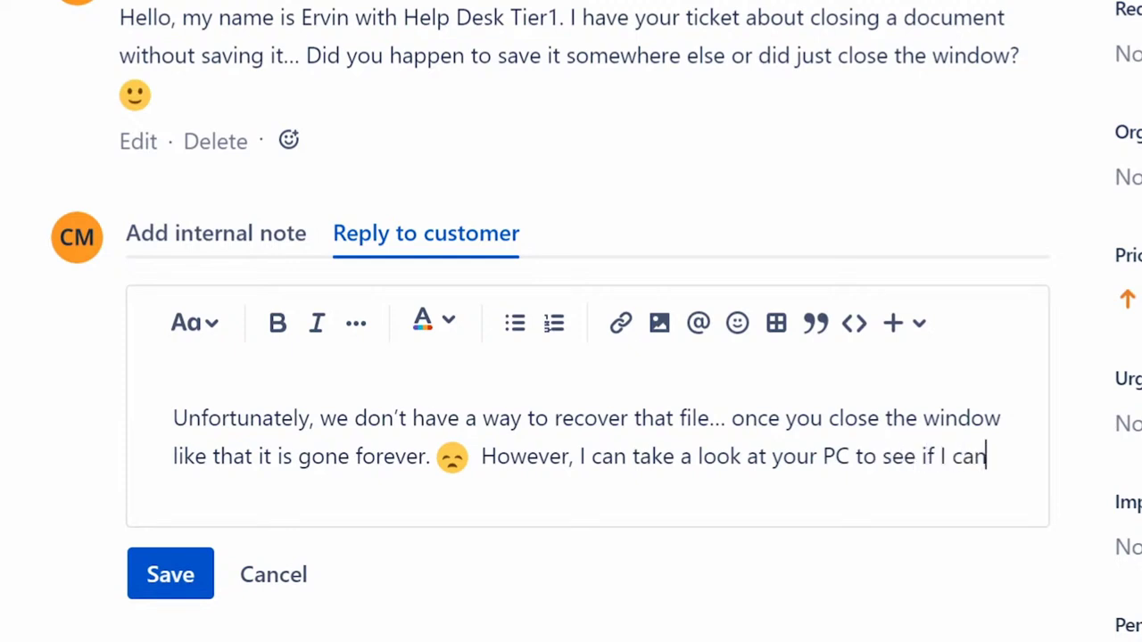
{"action": "type", "text": " find a "}
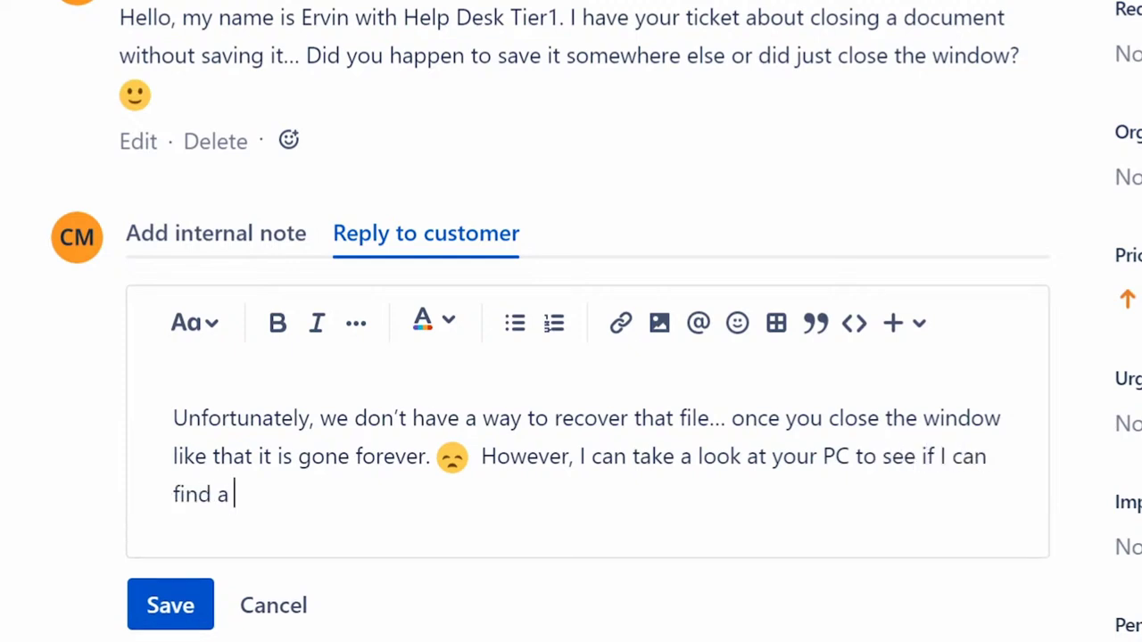
{"action": "type", "text": "time base"}
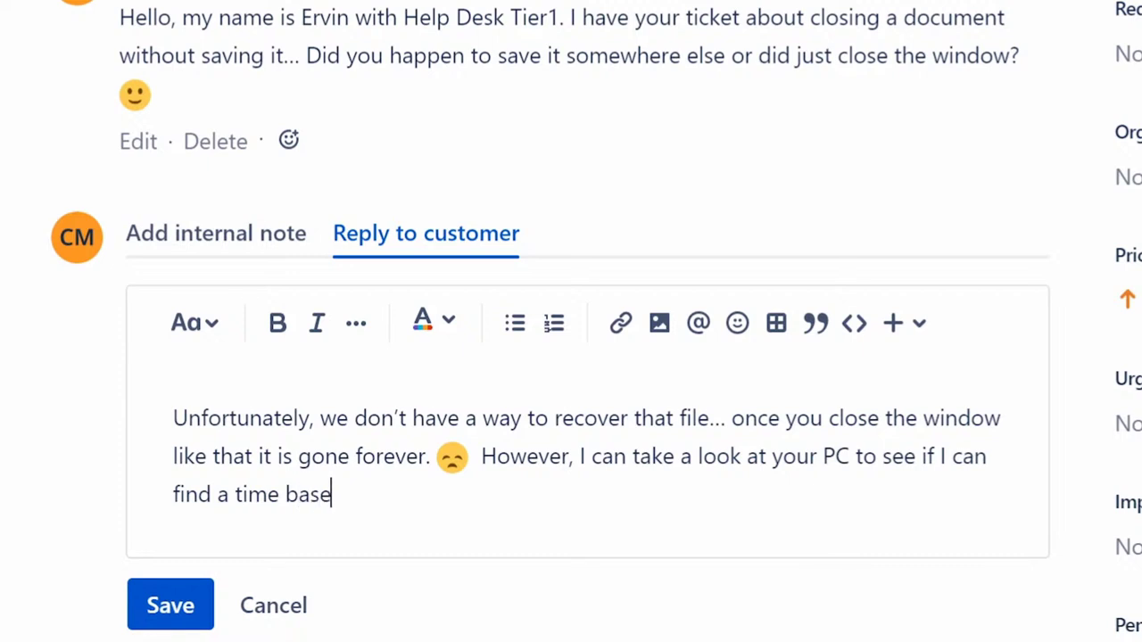
{"action": "type", "text": "d backup"}
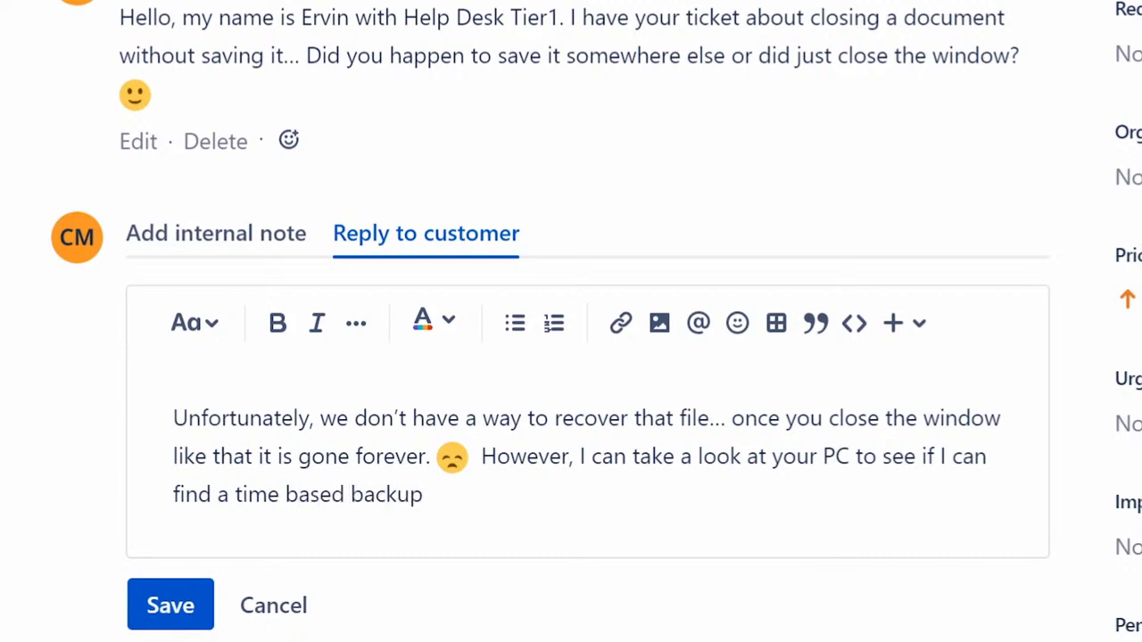
{"action": "key", "text": "Left"}
{"action": "key", "text": "Left"}
{"action": "key", "text": "Left"}
{"action": "key", "text": "Left"}
{"action": "key", "text": "Left"}
{"action": "key", "text": "Left"}
{"action": "type", "text": "saved"}
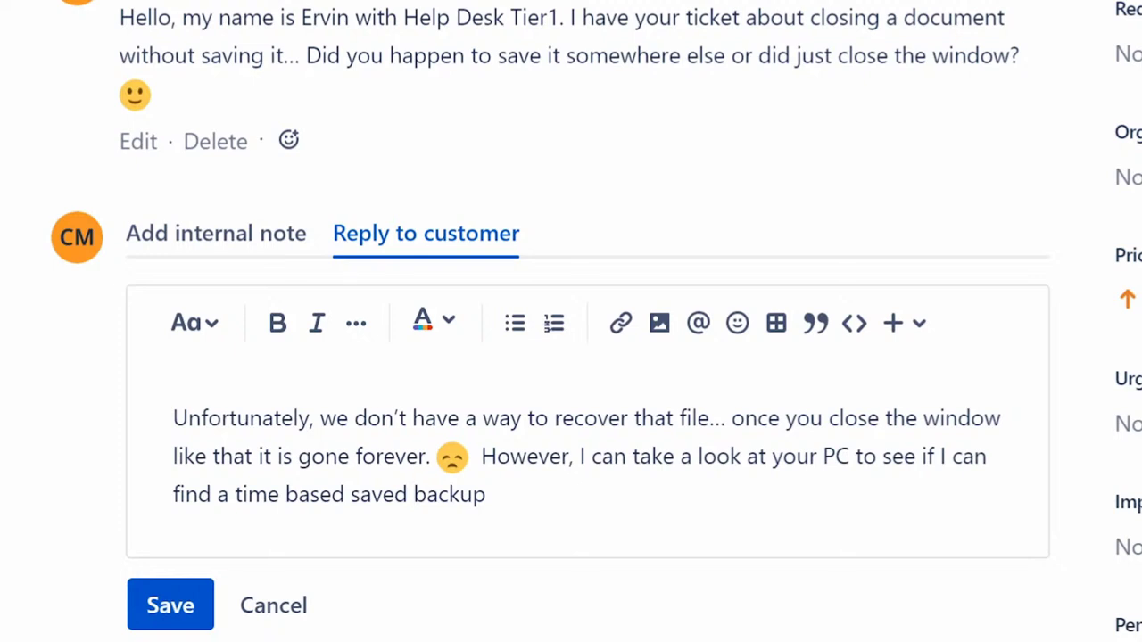
{"action": "key", "text": "Right"}
{"action": "left_click", "coordinate": [486, 495]}
{"action": "type", "text": "... but I"}
{"action": "type", "text": "'m not co"}
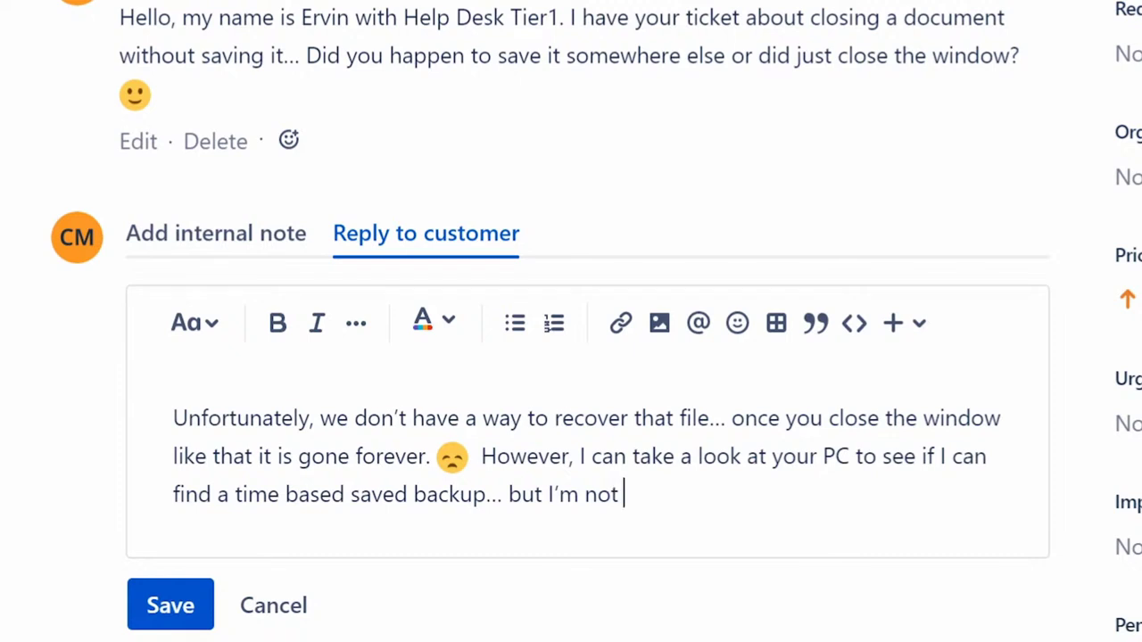
{"action": "type", "text": "n"}
{"action": "key", "text": "BackSpace"}
{"action": "key", "text": "BackSpace"}
{"action": "key", "text": "BackSpace"}
{"action": "key", "text": "BackSpace"}
{"action": "type", "text": "100% sur"}
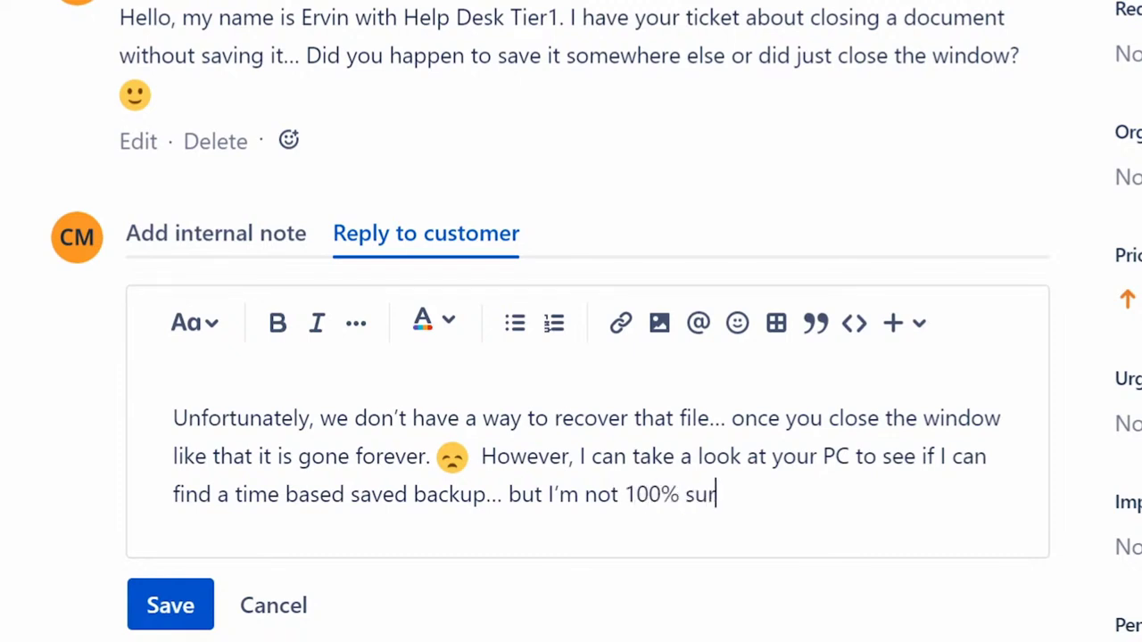
{"action": "type", "text": "e there is som"}
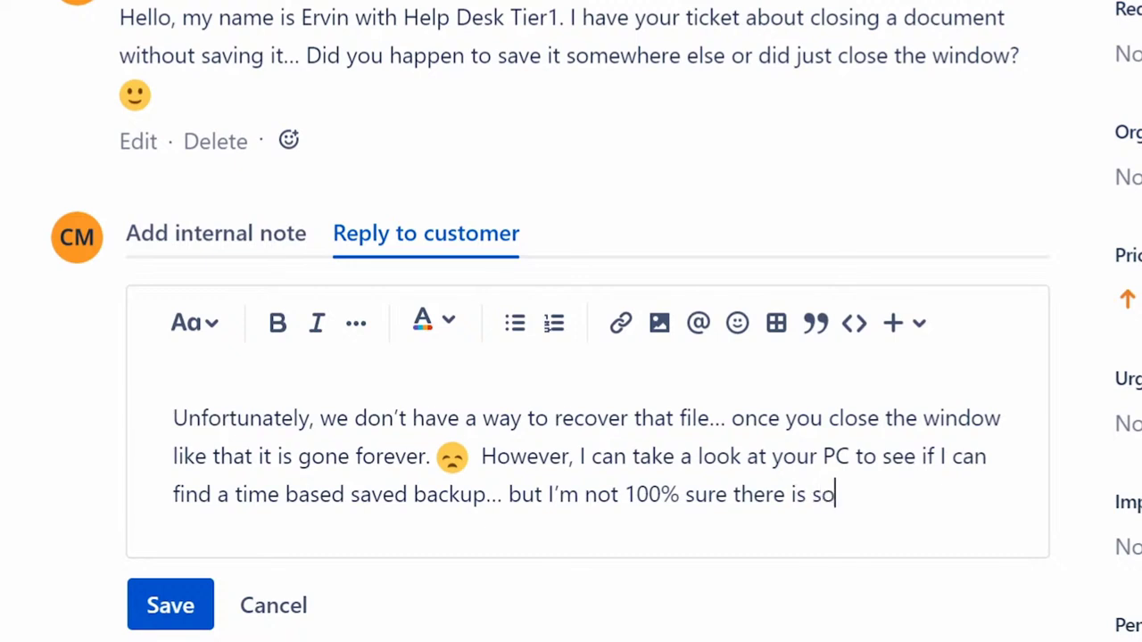
{"action": "type", "text": "ething there."}
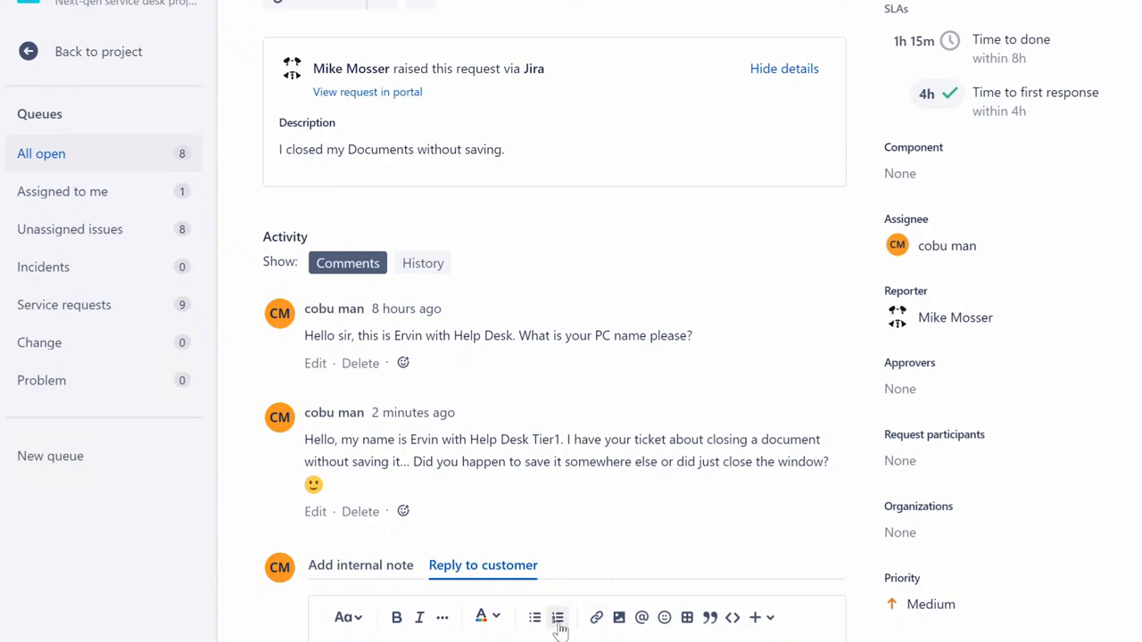
{"action": "scroll", "coordinate": [559, 625], "scroll_direction": "down", "scroll_amount": 3}
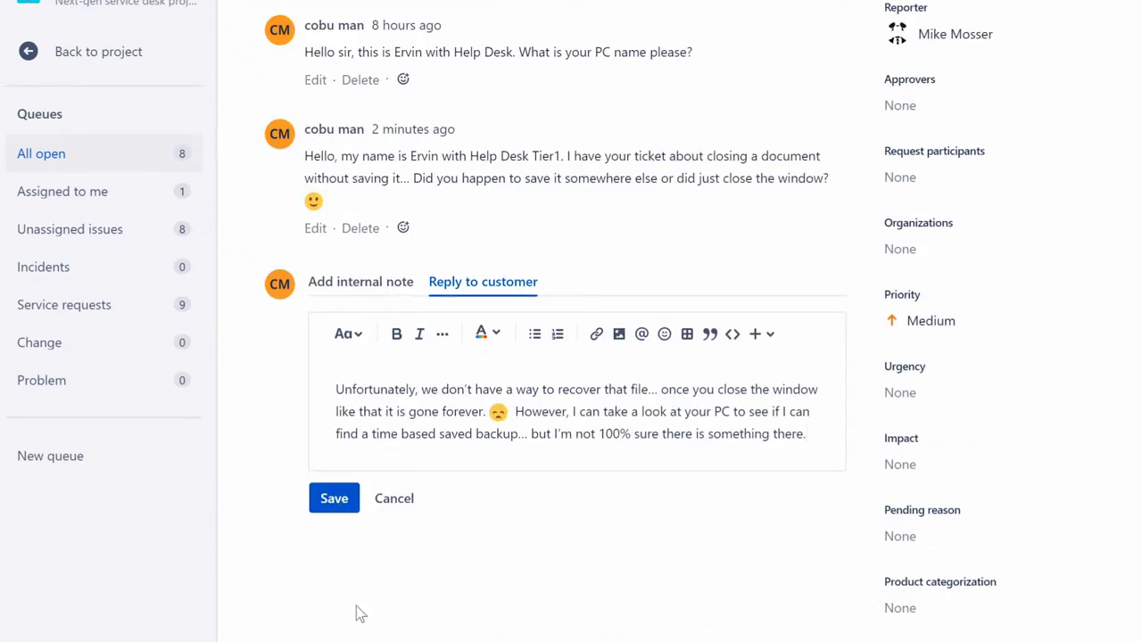
Save the unrecoverable-file reply to the customer and scroll back to the top of the ticket.
{"action": "left_click", "coordinate": [342, 505]}
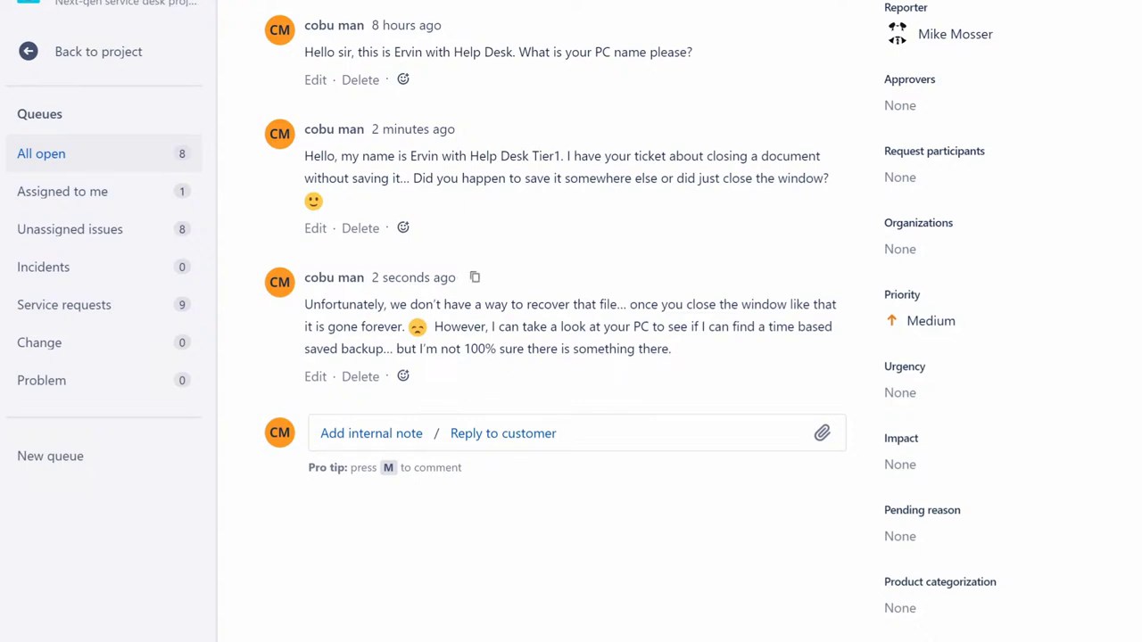
{"action": "scroll", "coordinate": [521, 352], "scroll_direction": "up", "scroll_amount": 1}
{"action": "scroll", "coordinate": [750, 166], "scroll_direction": "up", "scroll_amount": 2}
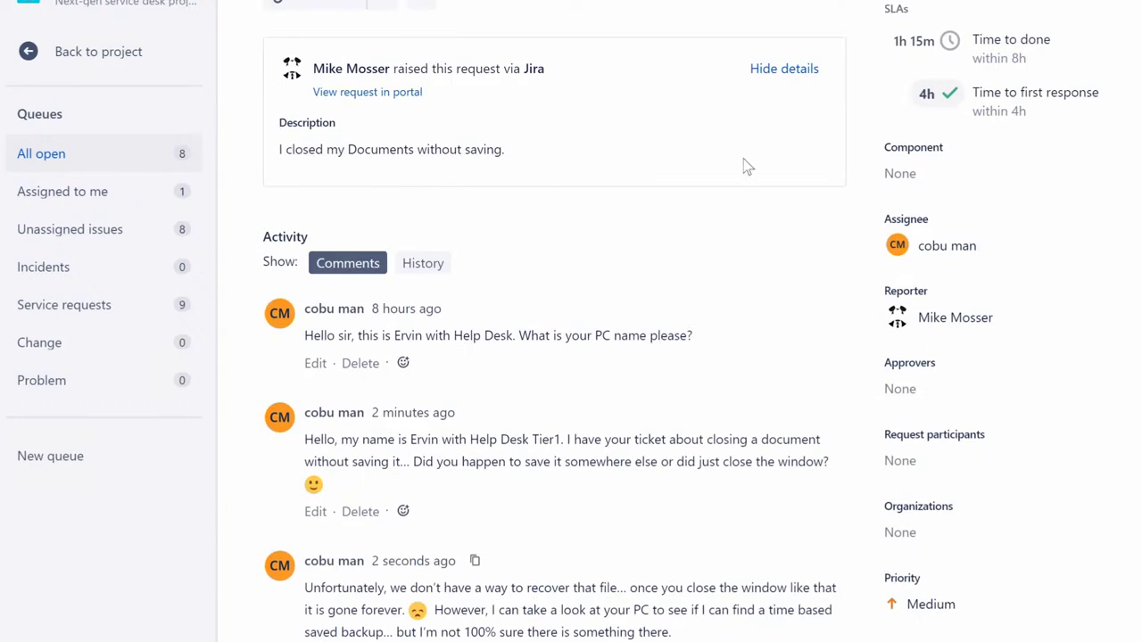
{"action": "scroll", "coordinate": [811, 416], "scroll_direction": "up", "scroll_amount": 1}
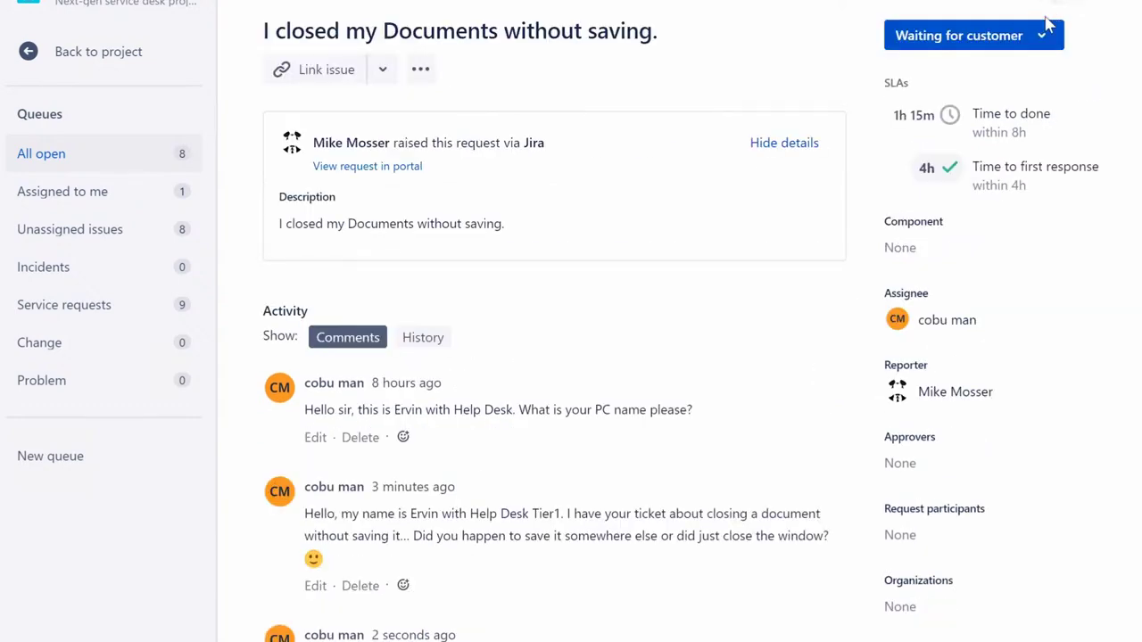
Transition the unsaved-documents request to Completed and return to the All open queue.
{"action": "left_click", "coordinate": [1015, 35]}
{"action": "left_click", "coordinate": [987, 212]}
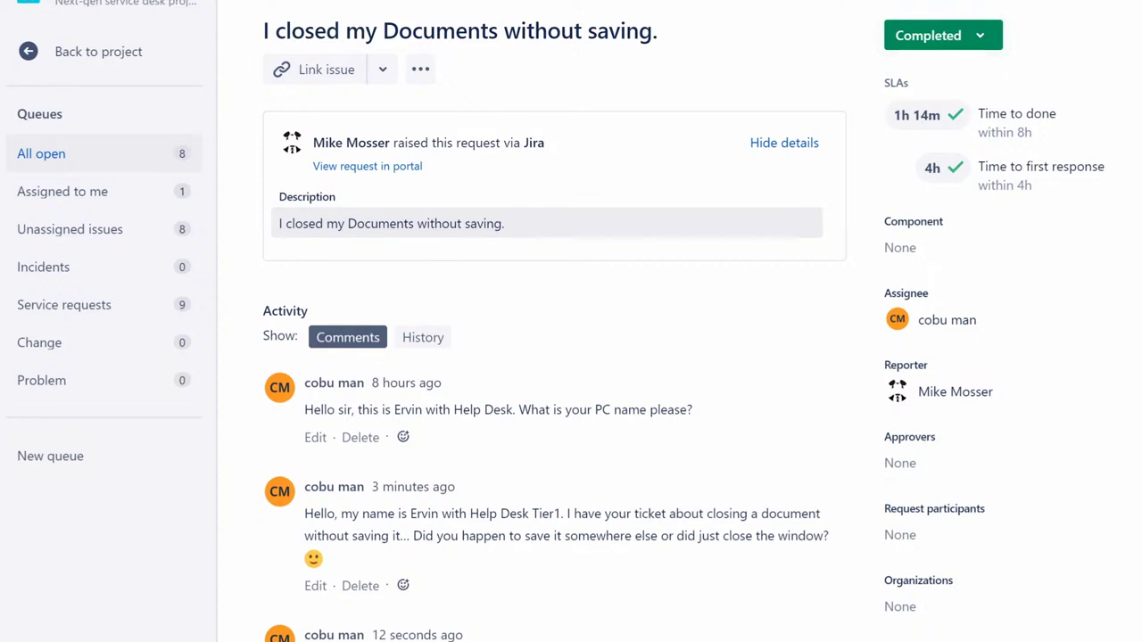
{"action": "left_click", "coordinate": [495, 236]}
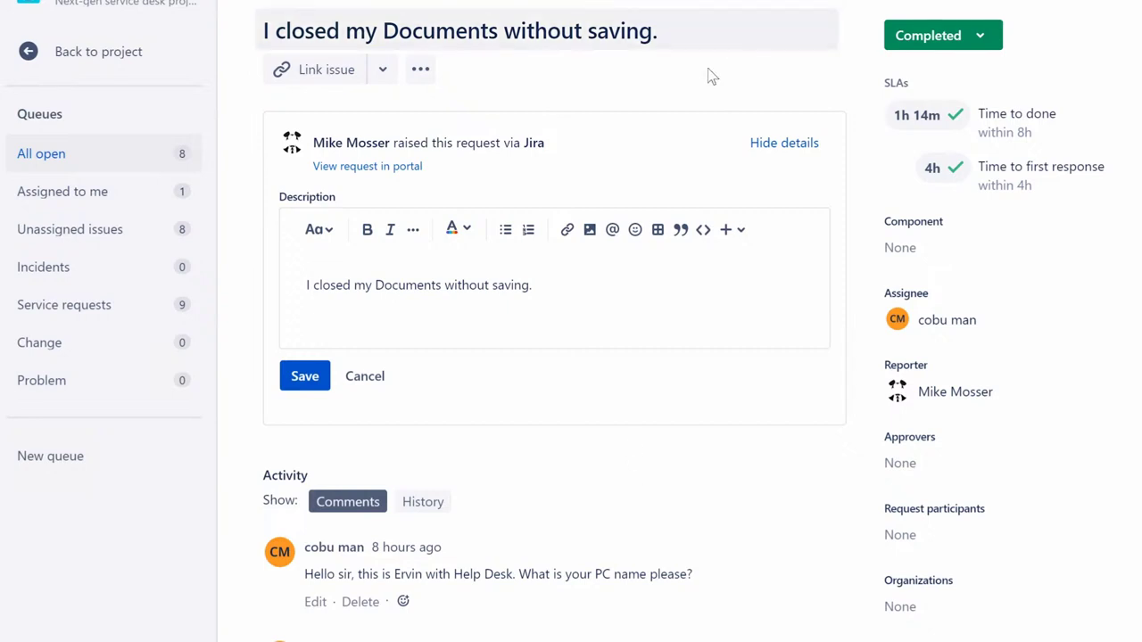
{"action": "left_click", "coordinate": [705, 35]}
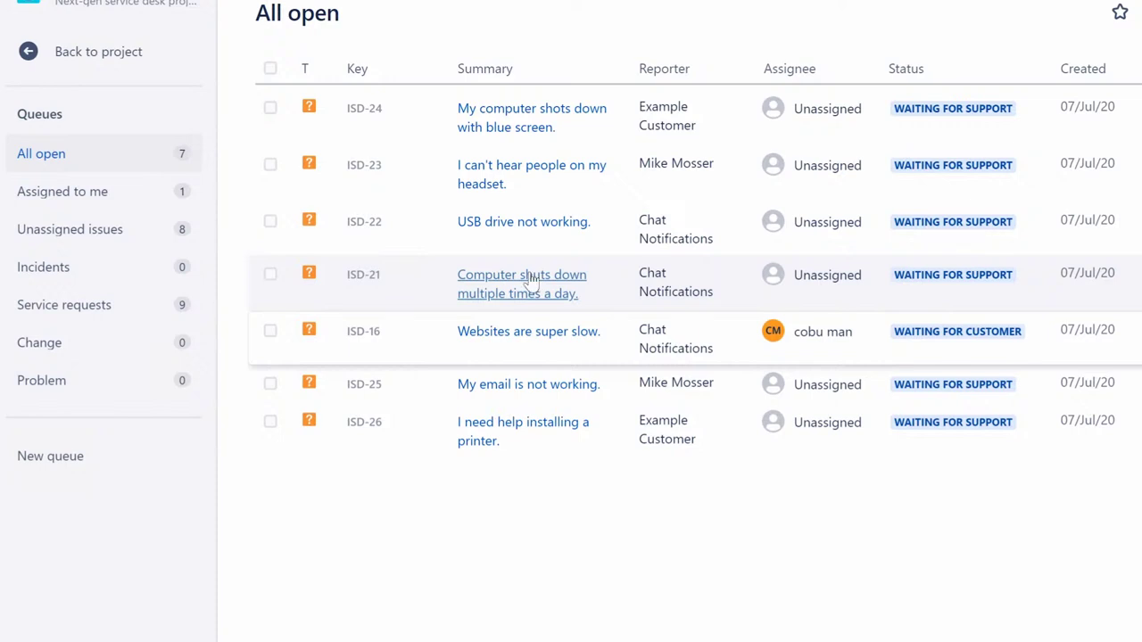
Open ISD-21 'Computer shuts down multiple times a day' and assign it to yourself.
{"action": "left_click", "coordinate": [530, 279]}
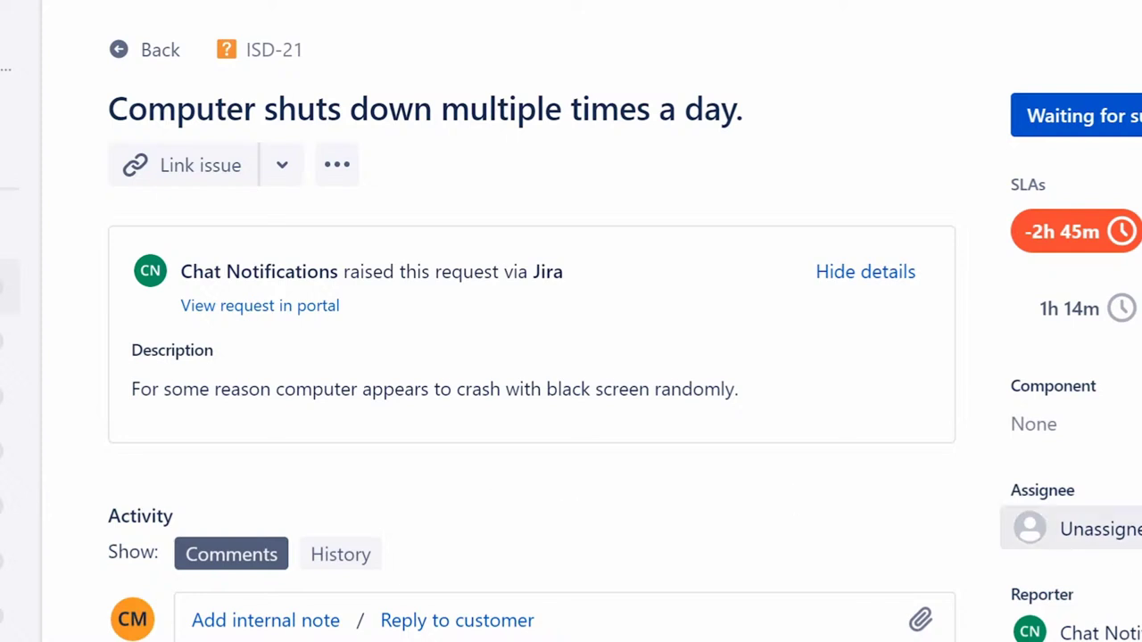
{"action": "left_click", "coordinate": [1097, 529]}
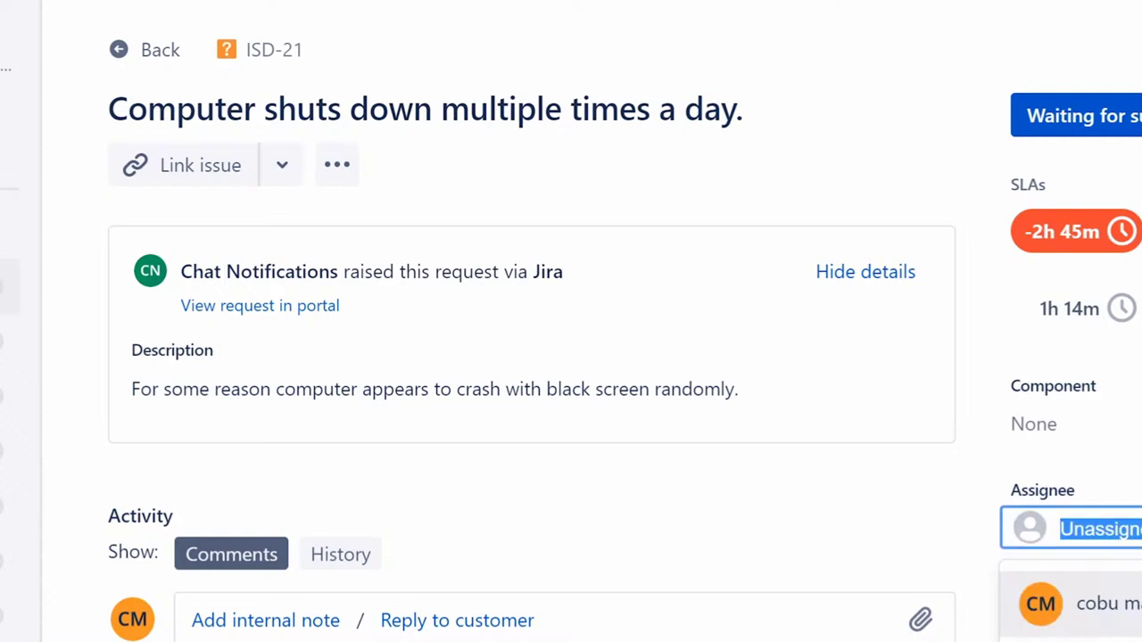
{"action": "left_click", "coordinate": [1129, 619]}
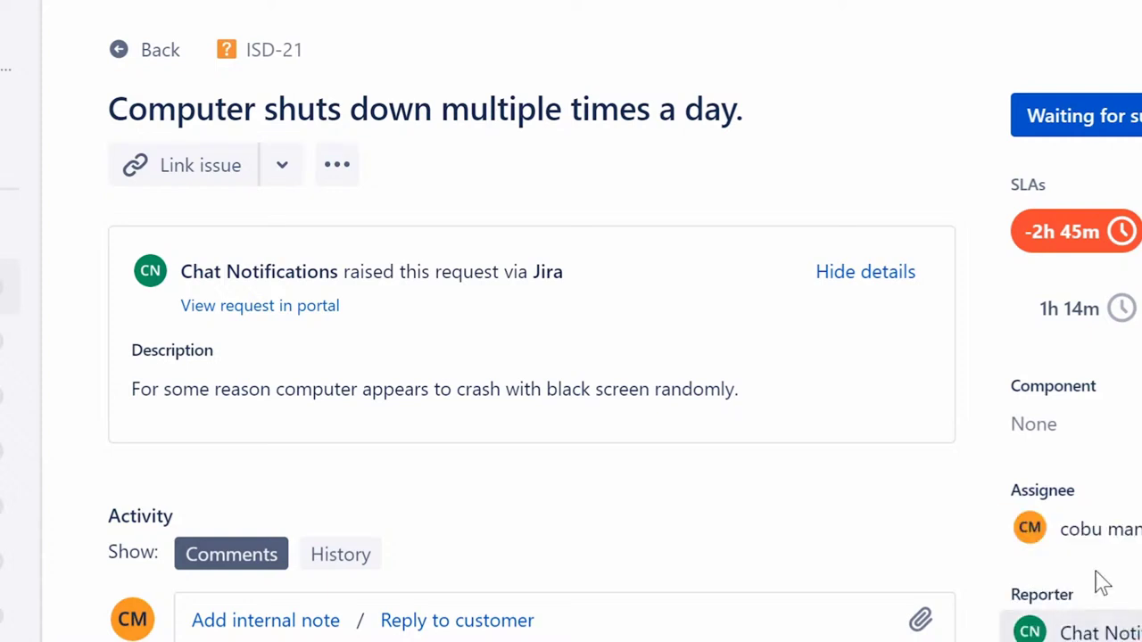
Greet the customer as PC support and ask whether shutdowns show an error or the screen simply goes dark.
{"action": "left_click", "coordinate": [410, 620]}
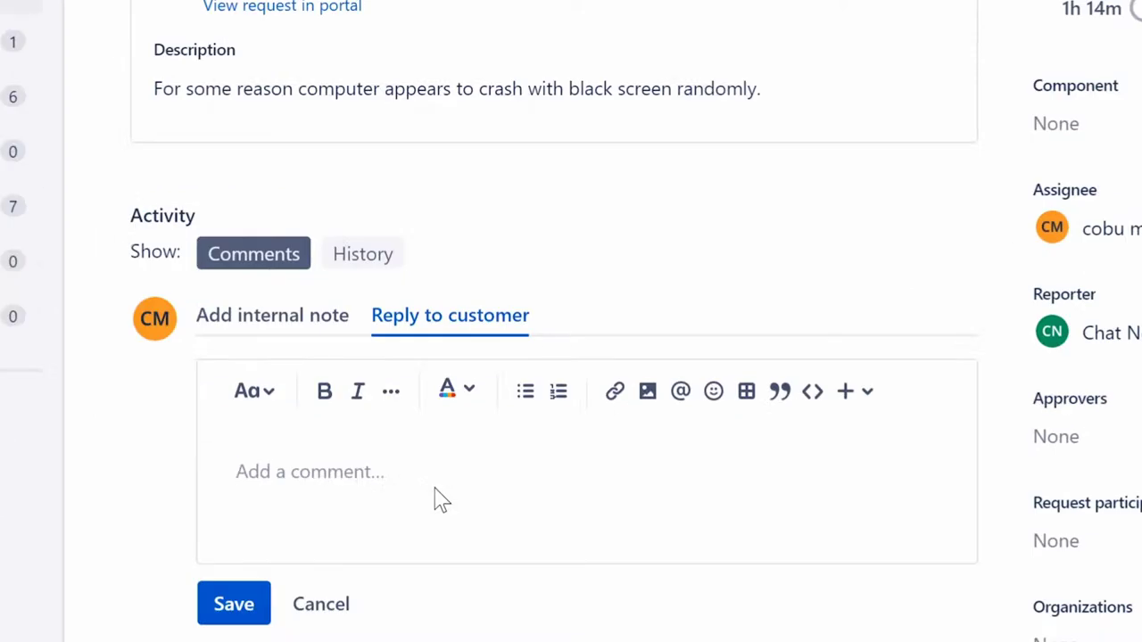
{"action": "type", "text": "Hel"}
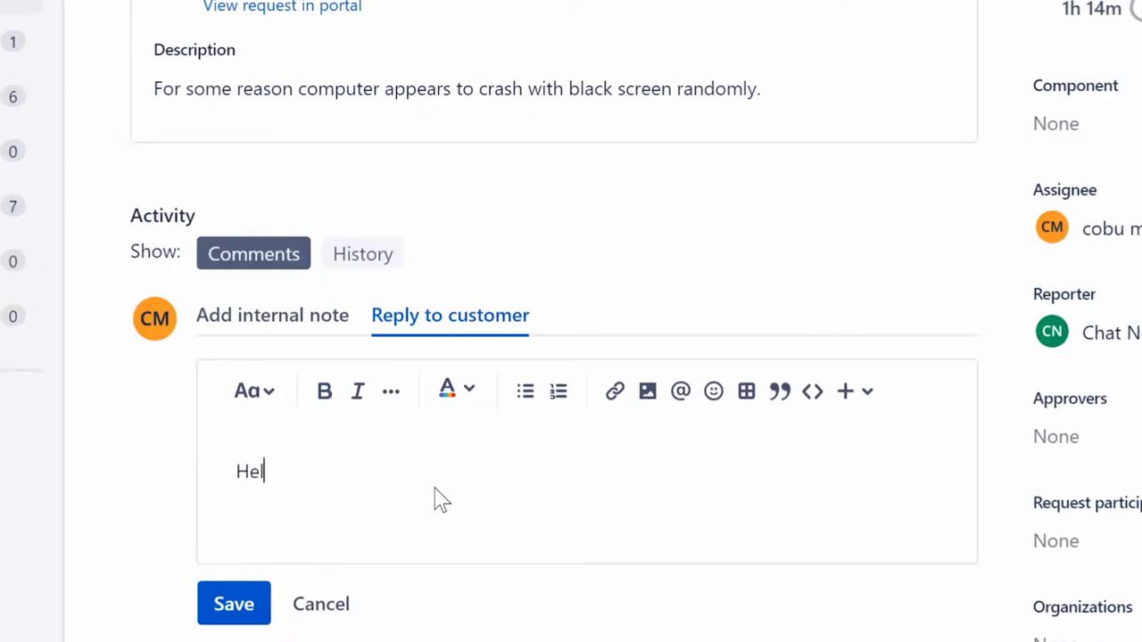
{"action": "type", "text": "lo, this is"}
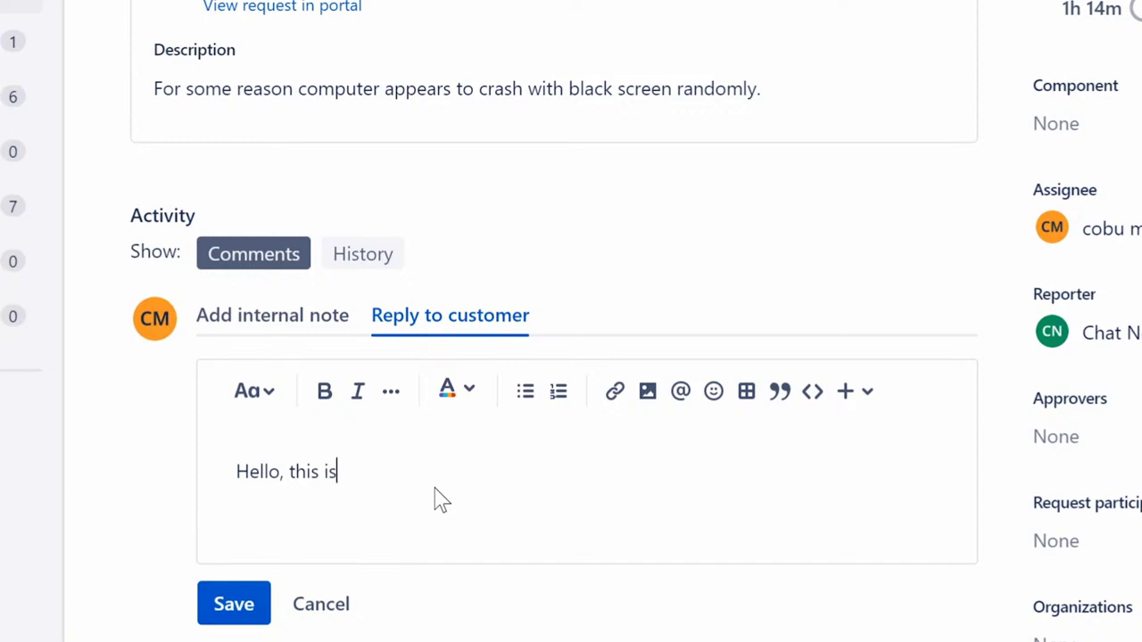
{"action": "type", "text": " Ervin with "}
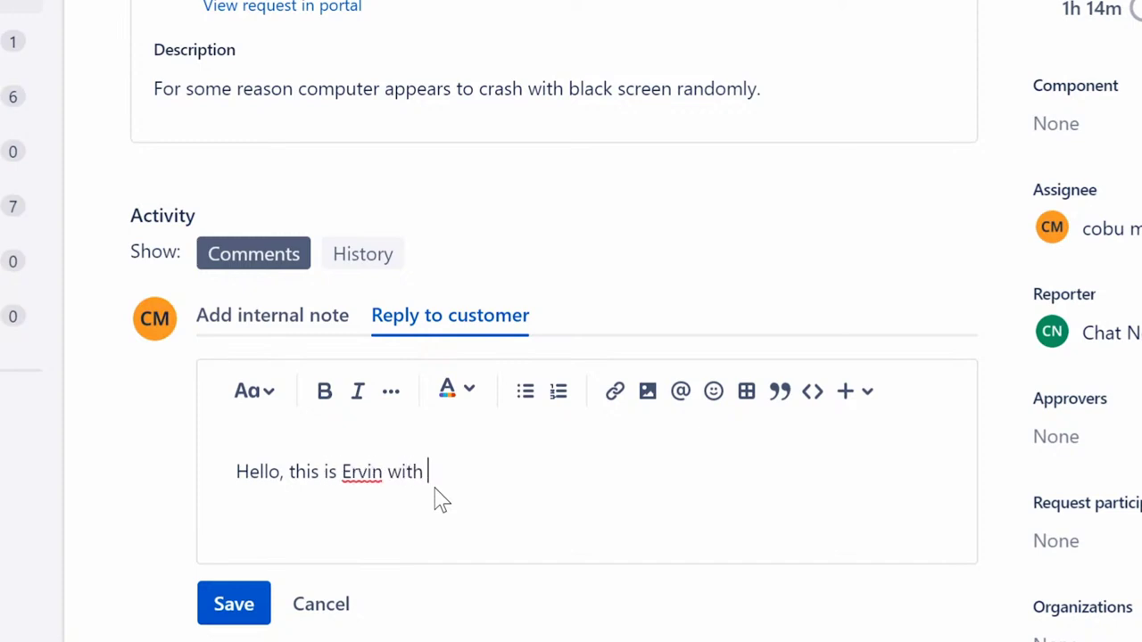
{"action": "type", "text": "Pc support."}
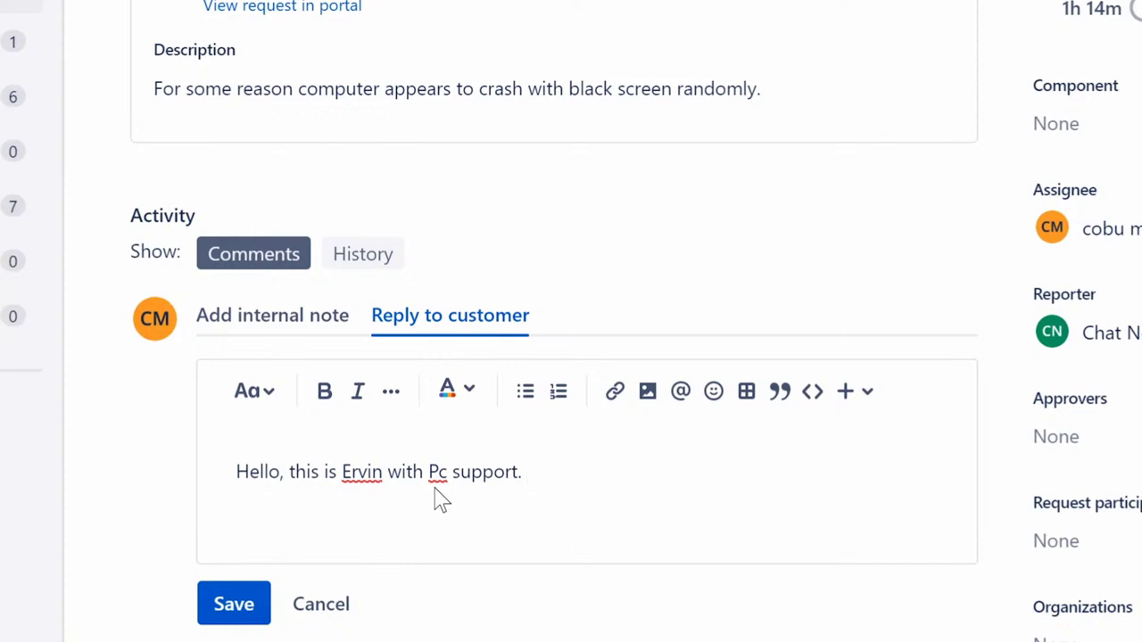
{"action": "type", "text": " When you"}
{"action": "key", "text": "BackSpace"}
{"action": "type", "text": "r "}
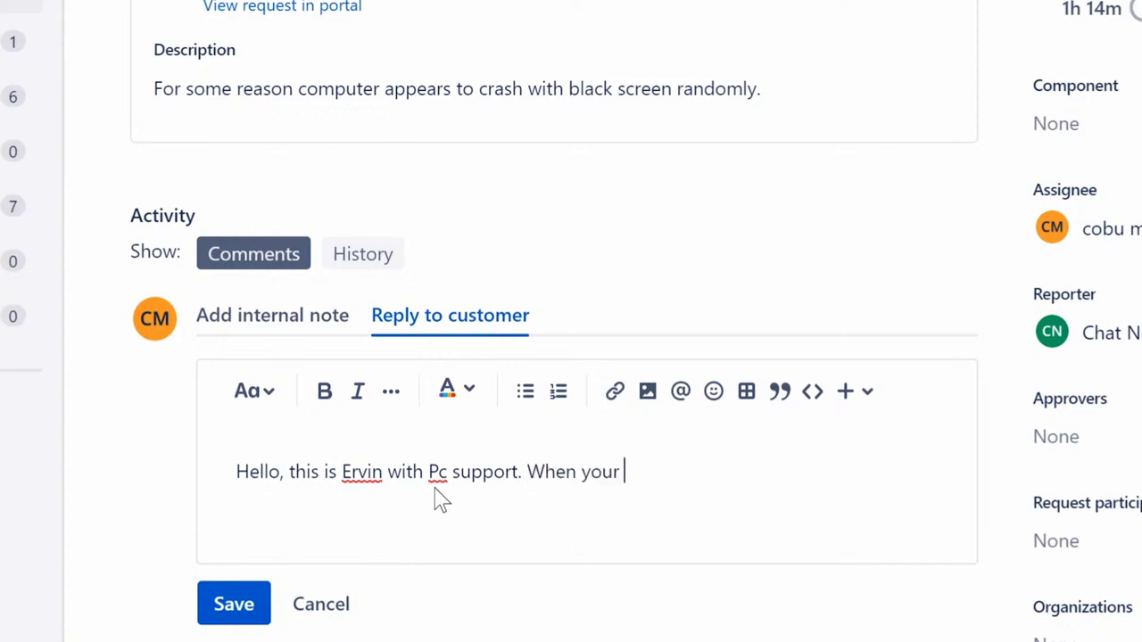
{"action": "type", "text": "computer d"}
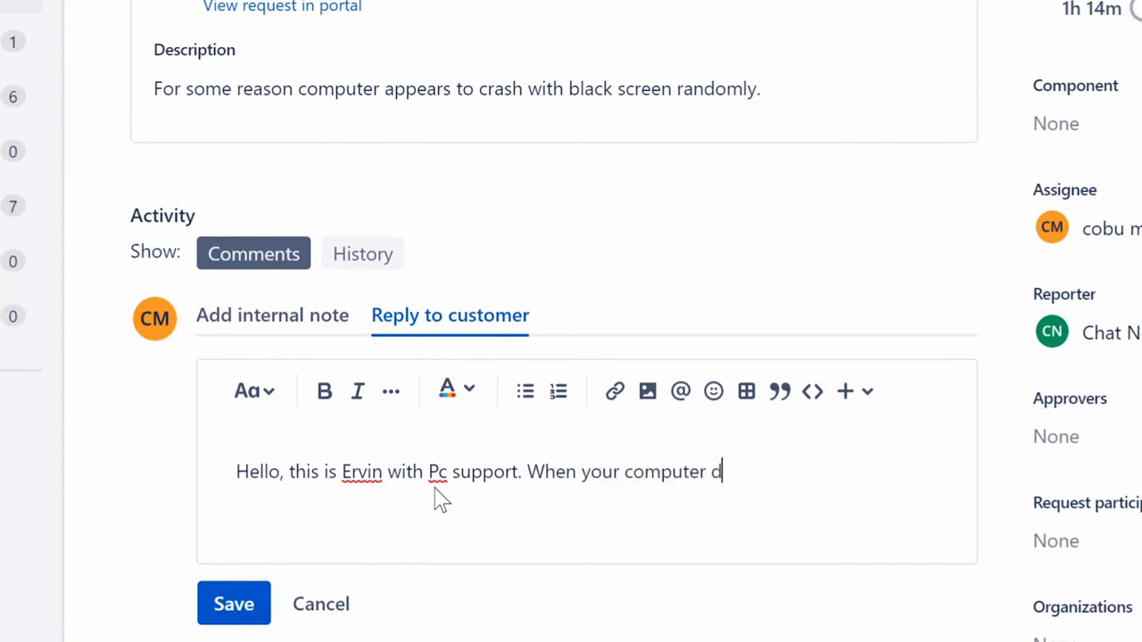
{"action": "key", "text": "BackSpace"}
{"action": "type", "text": "shutd"}
{"action": "key", "text": "BackSpace"}
{"action": "type", "text": "s down.."}
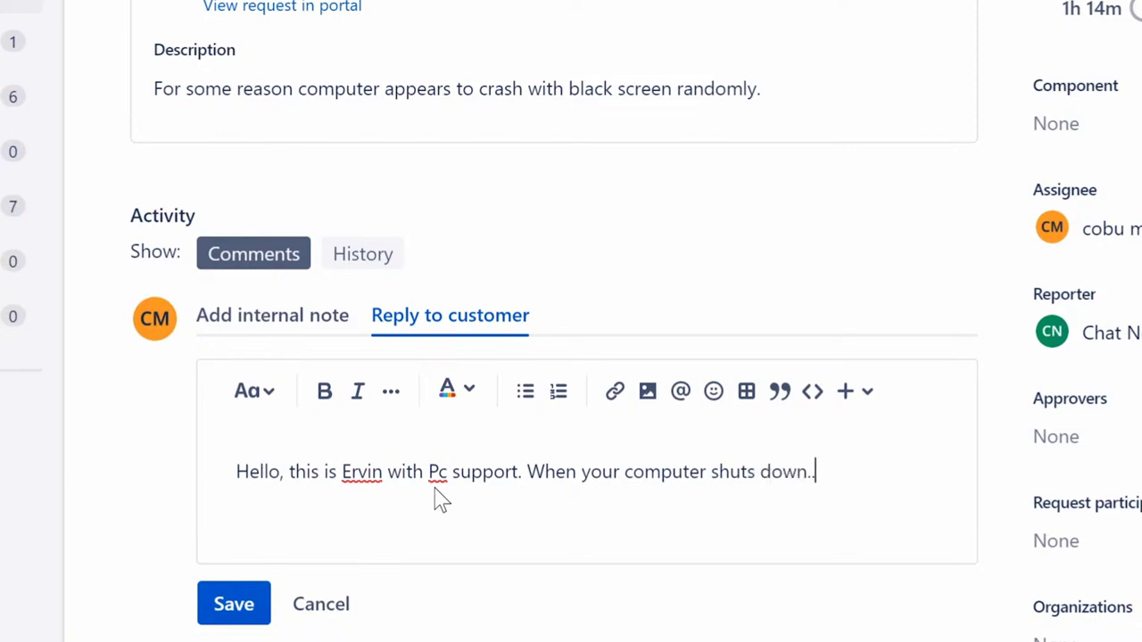
{"action": "type", "text": ". does it gi"}
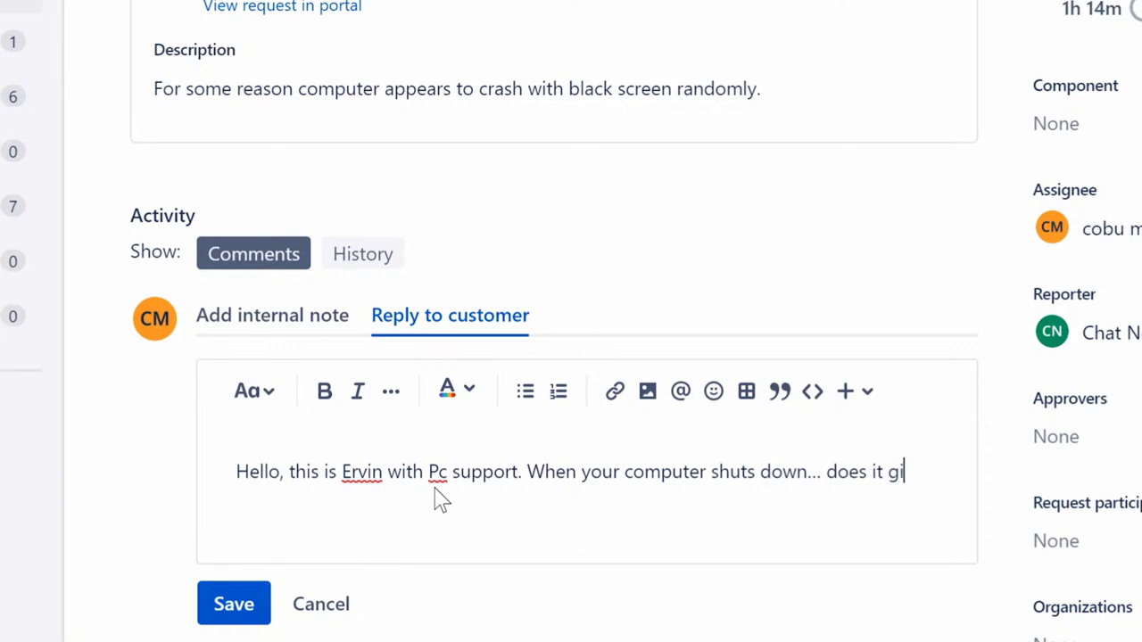
{"action": "type", "text": "ve you any "}
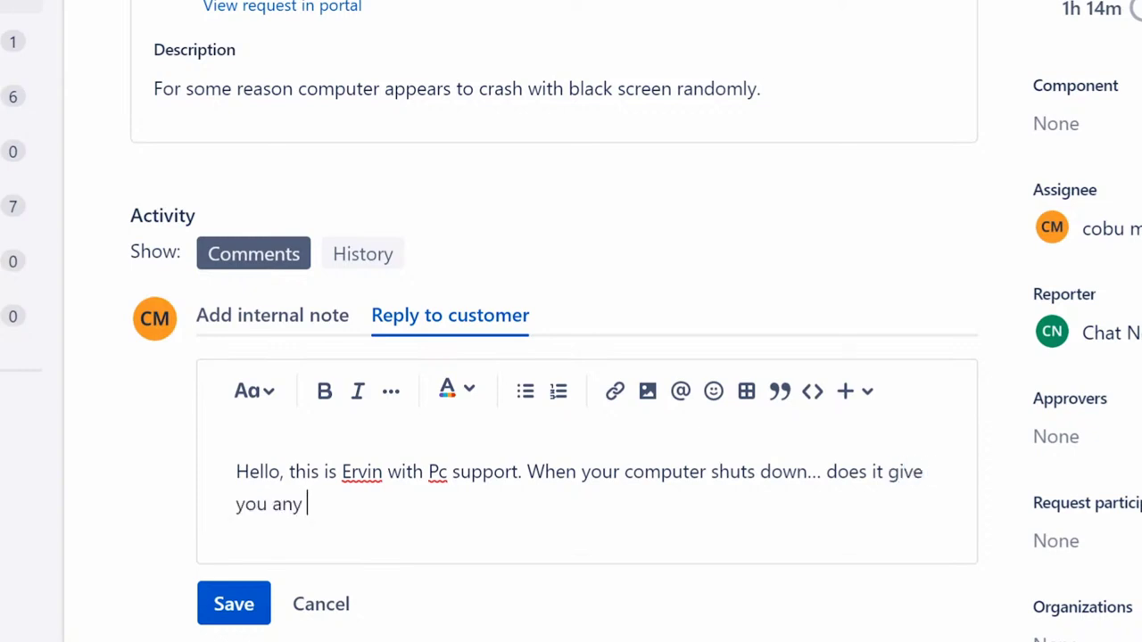
{"action": "type", "text": "error or doe"}
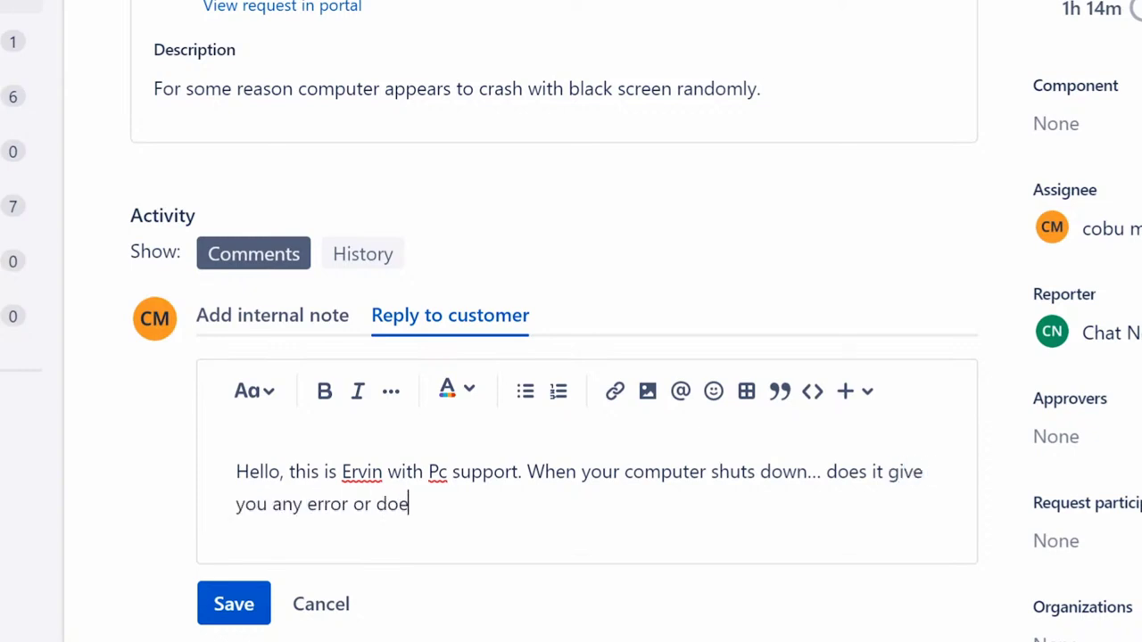
{"action": "type", "text": "s screen simply "}
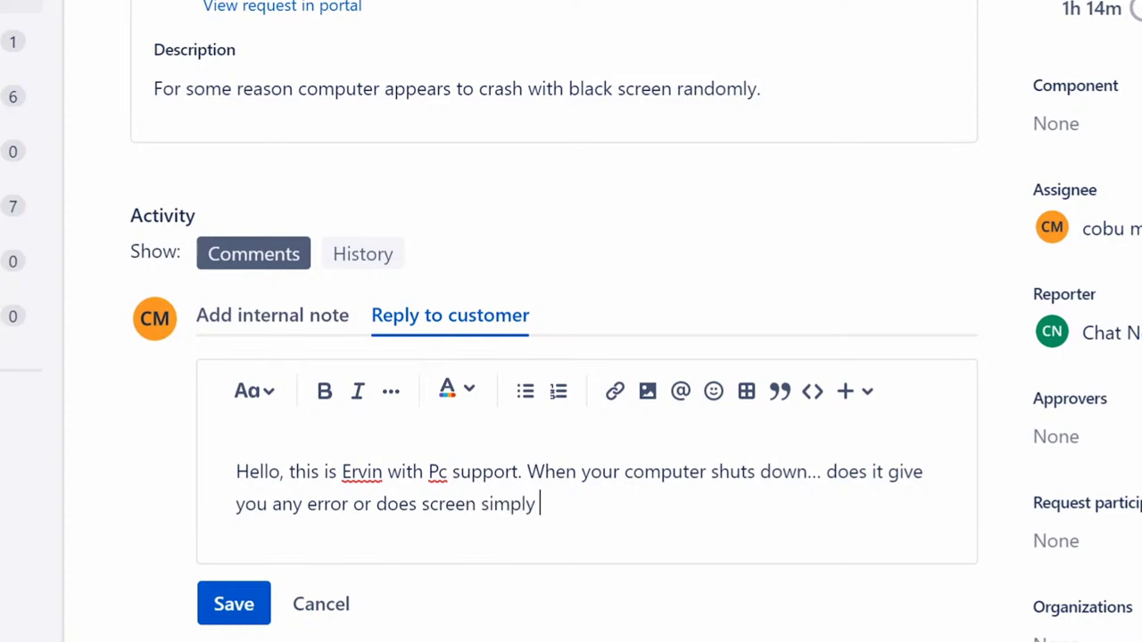
{"action": "type", "text": "go dark?"}
{"action": "key", "text": "BackSpace"}
{"action": "key", "text": "BackSpace"}
{"action": "key", "text": "BackSpace"}
{"action": "key", "text": "BackSpace"}
{"action": "key", "text": "BackSpace"}
{"action": "key", "text": "BackSpace"}
{"action": "key", "text": "BackSpace"}
{"action": "key", "text": "BackSpace"}
{"action": "key", "text": "BackSpace"}
{"action": "key", "text": "BackSpace"}
{"action": "key", "text": "BackSpace"}
{"action": "key", "text": "BackSpace"}
{"action": "key", "text": "BackSpace"}
{"action": "key", "text": "BackSpace"}
{"action": "key", "text": "BackSpace"}
{"action": "key", "text": "BackSpace"}
{"action": "key", "text": "BackSpace"}
{"action": "key", "text": "BackSpace"}
{"action": "key", "text": "BackSpace"}
{"action": "key", "text": "BackSpace"}
{"action": "key", "text": "BackSpace"}
{"action": "key", "text": "BackSpace"}
{"action": "key", "text": "BackSpace"}
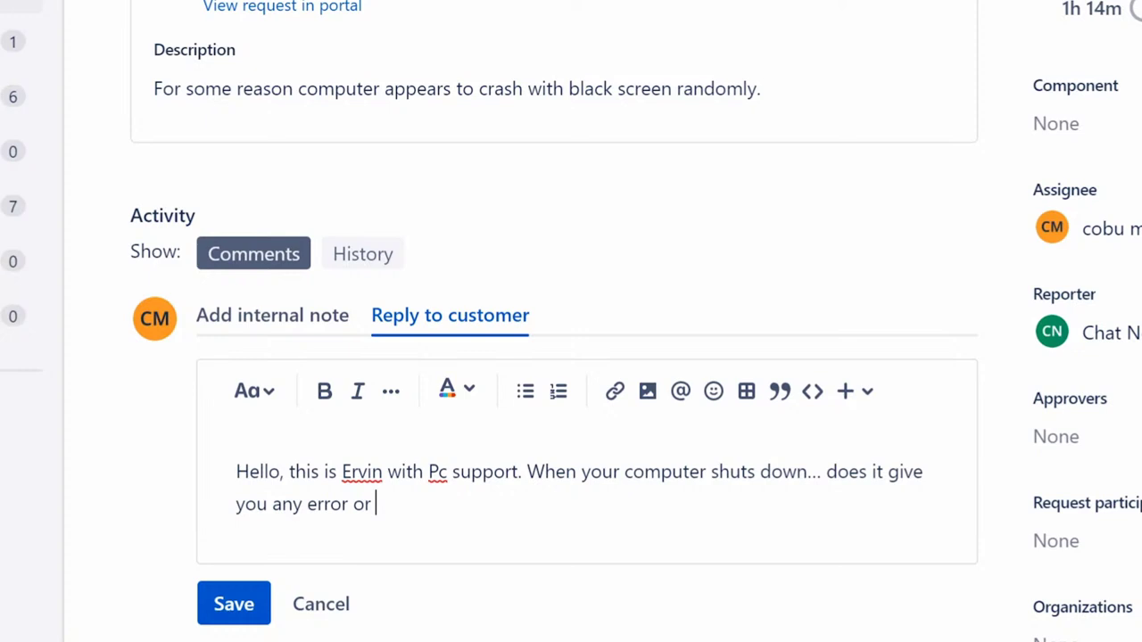
{"action": "key", "text": "ctrl+z"}
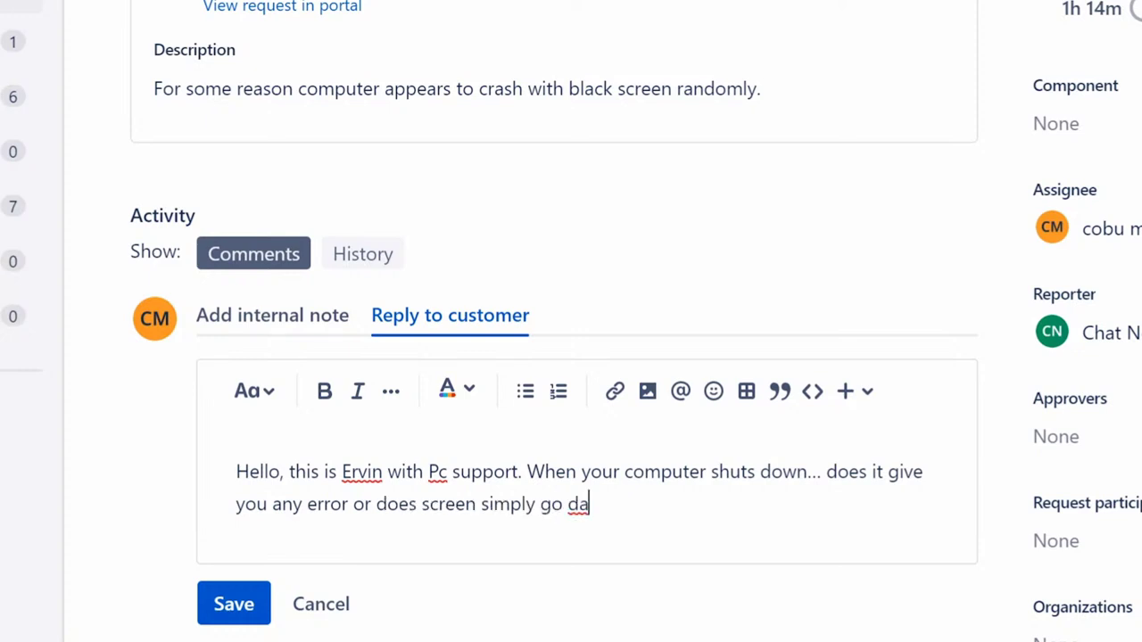
{"action": "key", "text": "ctrl+z"}
{"action": "type", "text": "?"}
Post the shutdown question and begin a new reply suggesting it could be a hardware issue.
{"action": "left_click", "coordinate": [216, 624]}
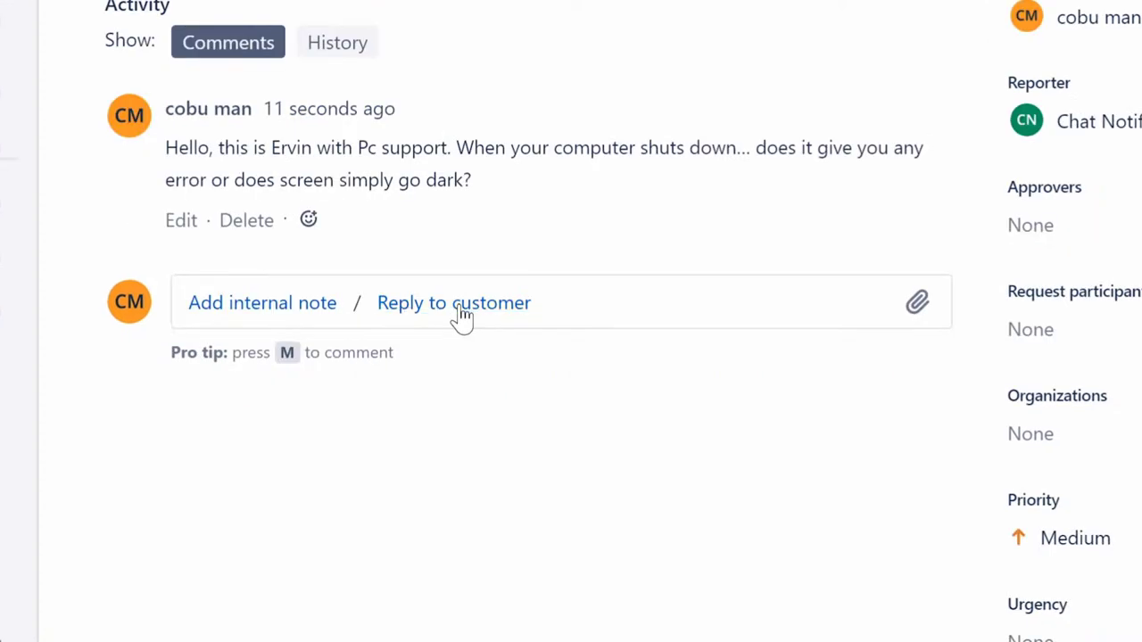
{"action": "left_click", "coordinate": [461, 308]}
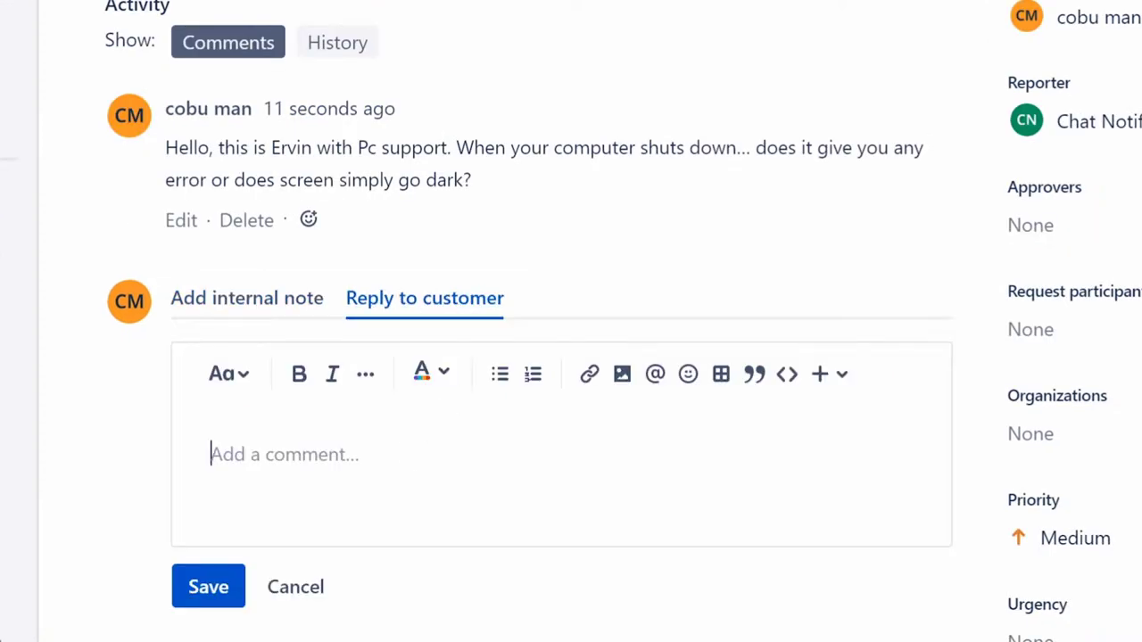
{"action": "type", "text": "I"}
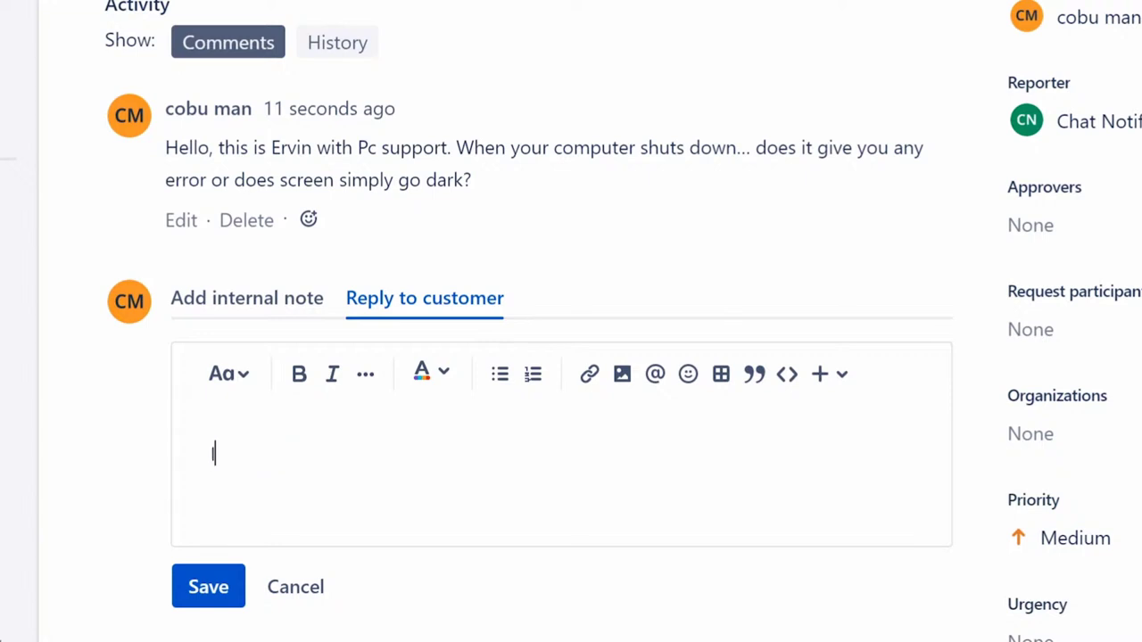
{"action": "type", "text": "t sounds like it could "}
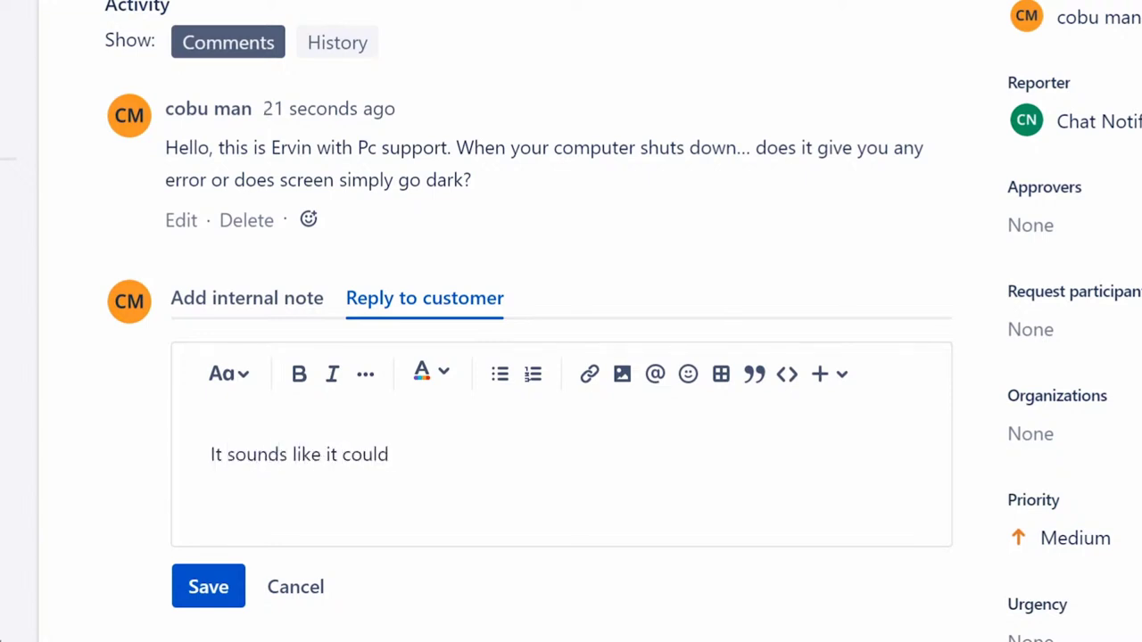
{"action": "type", "text": "a hardware"}
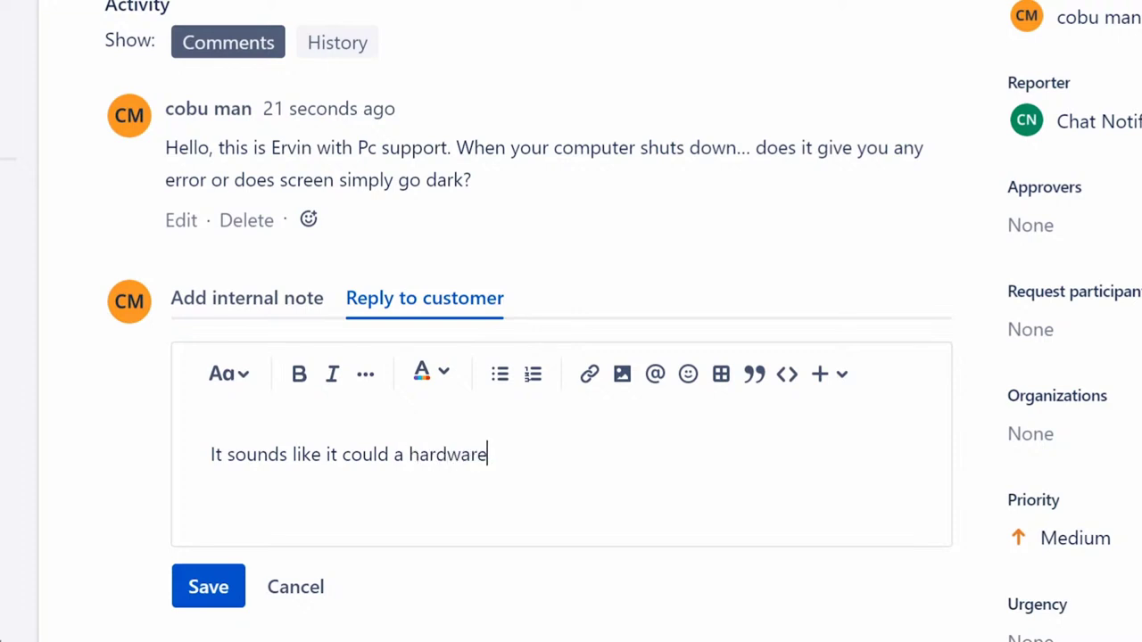
{"action": "type", "text": " issue... We w"}
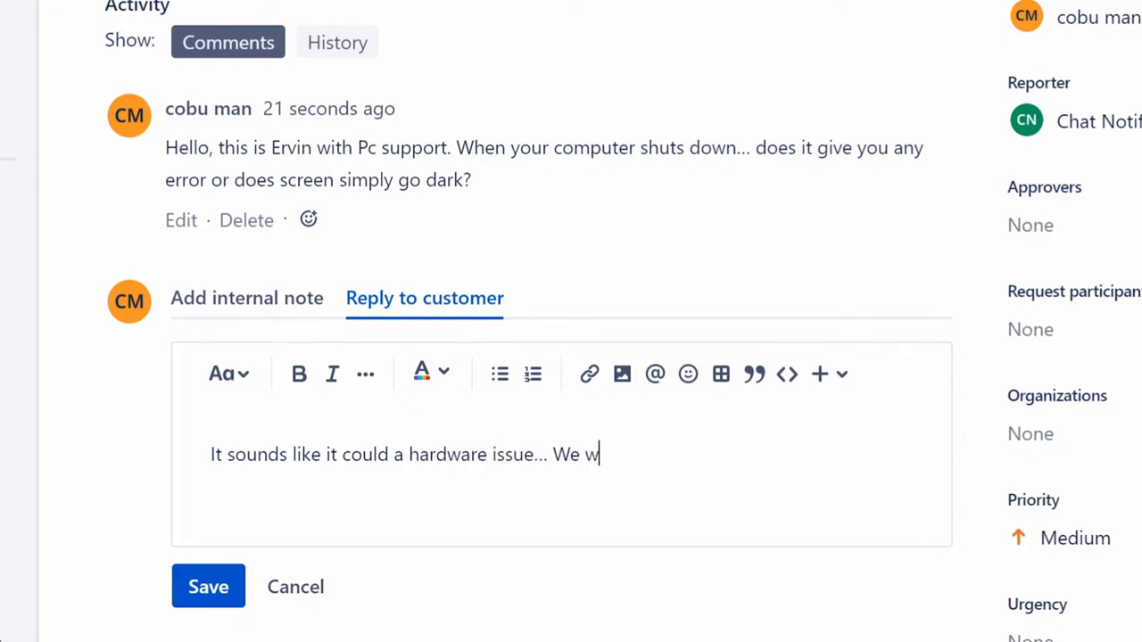
{"action": "type", "text": "ill need to di"}
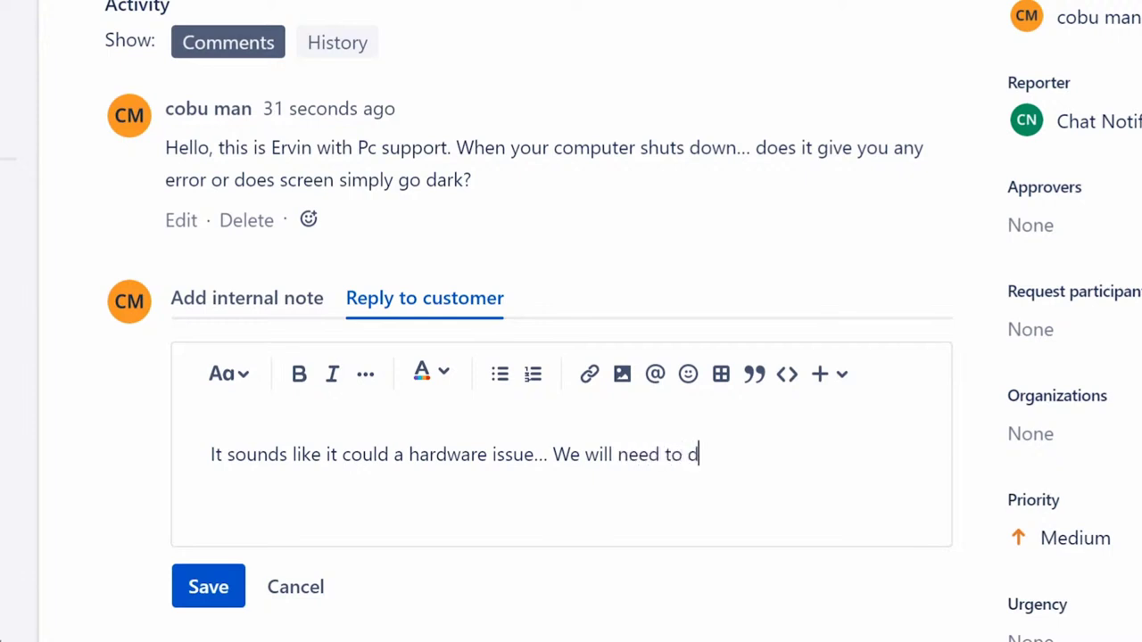
Finish the reply: we will need to perform a hardware diagnostic on this computer.
{"action": "key", "text": "BackSpace"}
{"action": "key", "text": "BackSpace"}
{"action": "type", "text": "performa"}
{"action": "key", "text": "BackSpace"}
{"action": "type", "text": "a "}
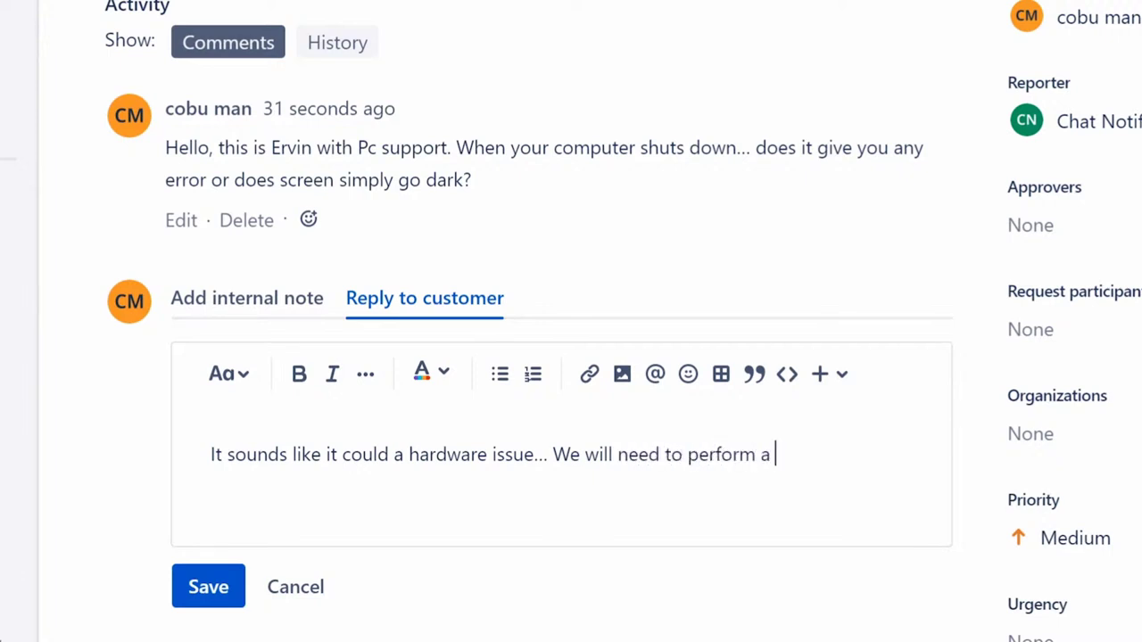
{"action": "type", "text": "hardware diagionsit"}
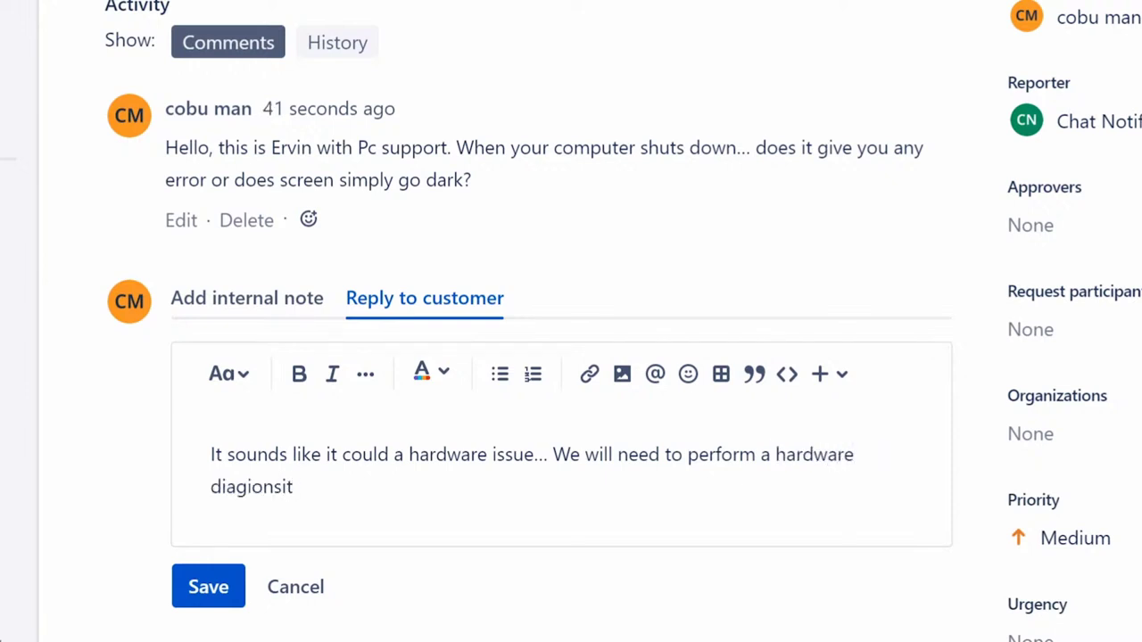
{"action": "key", "text": "BackSpace"}
{"action": "key", "text": "BackSpace"}
{"action": "type", "text": "tic on this P"}
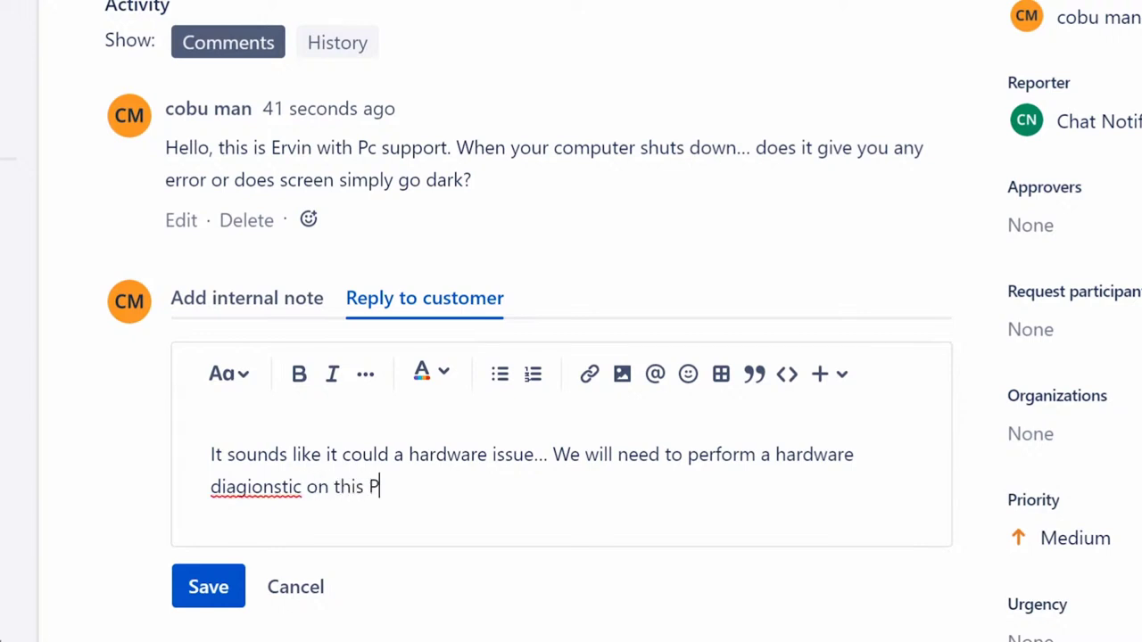
{"action": "key", "text": "BackSpace"}
{"action": "type", "text": "computer."}
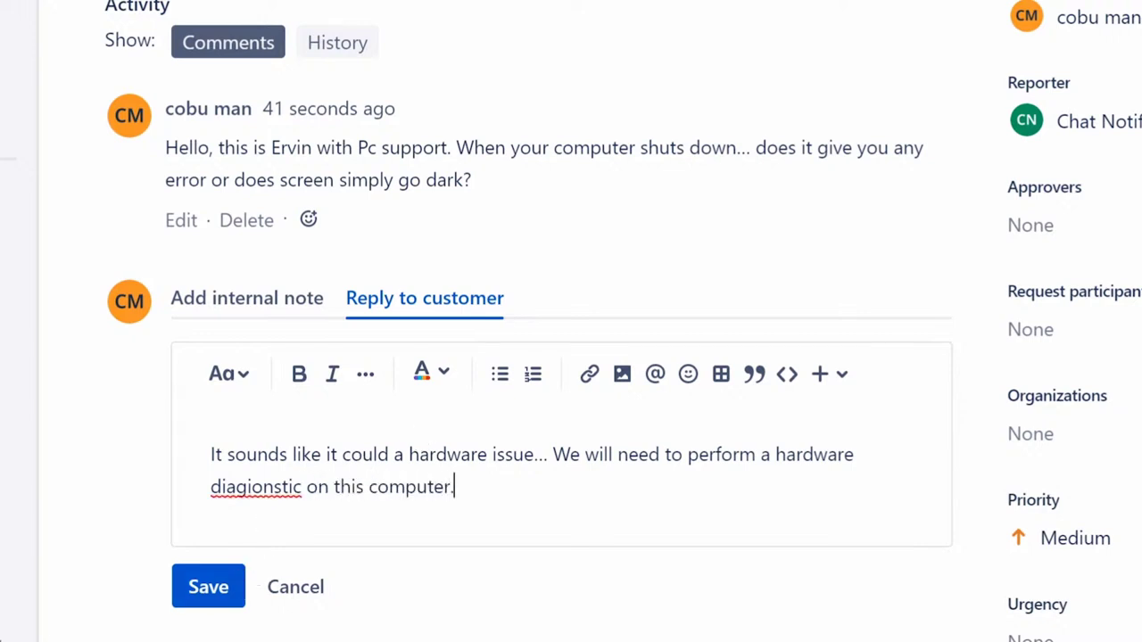
Replace the misspelled 'diagionstic' with the spell-check suggestion 'diagnostics'.
{"action": "right_click", "coordinate": [262, 486]}
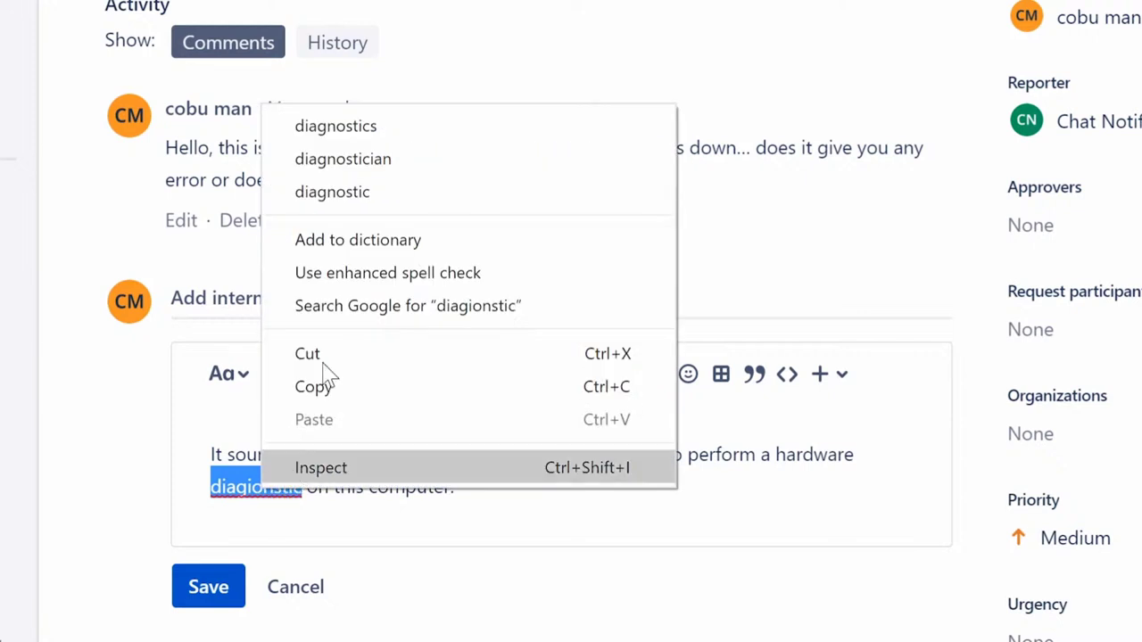
{"action": "left_click", "coordinate": [435, 126]}
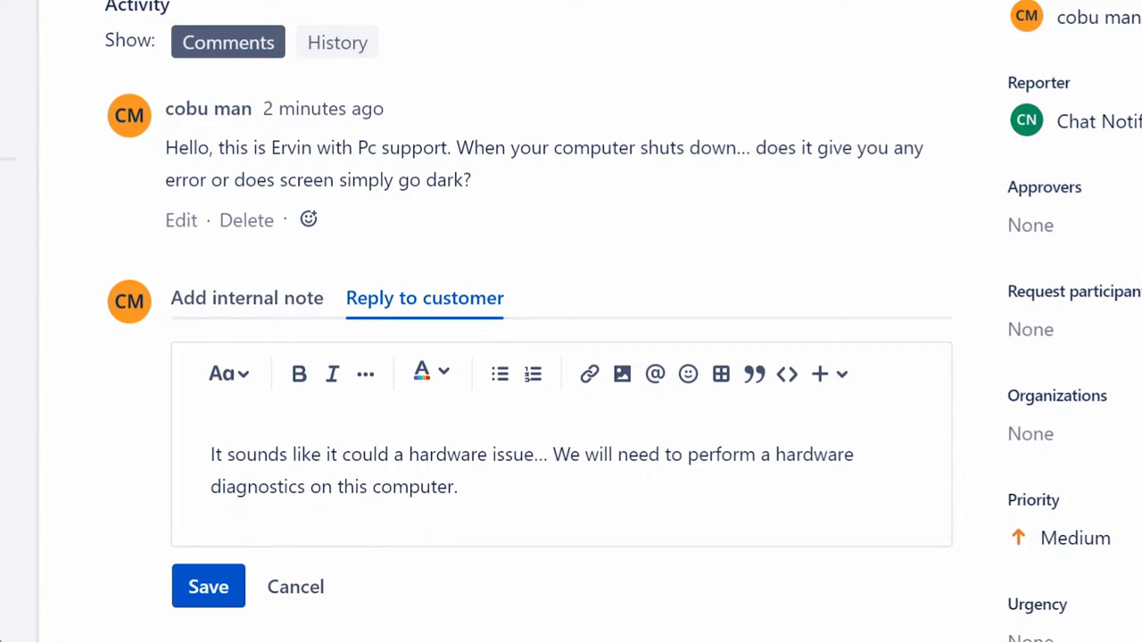
Post the hardware diagnostics reply and open a new internal note on ISD-21.
{"action": "left_click", "coordinate": [205, 591]}
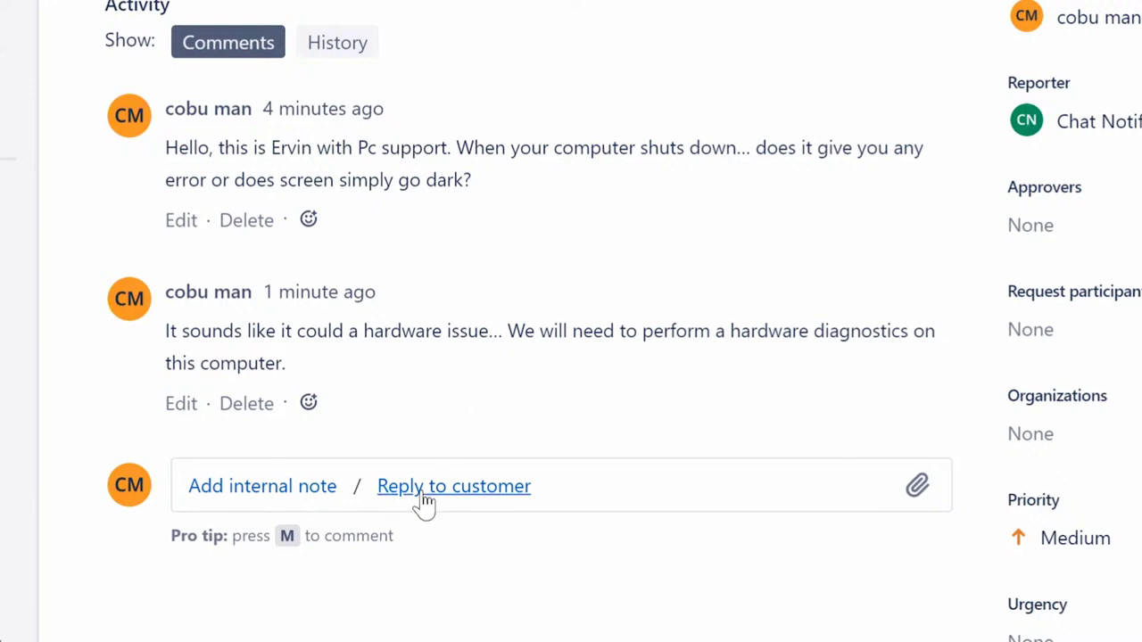
{"action": "left_click", "coordinate": [746, 510]}
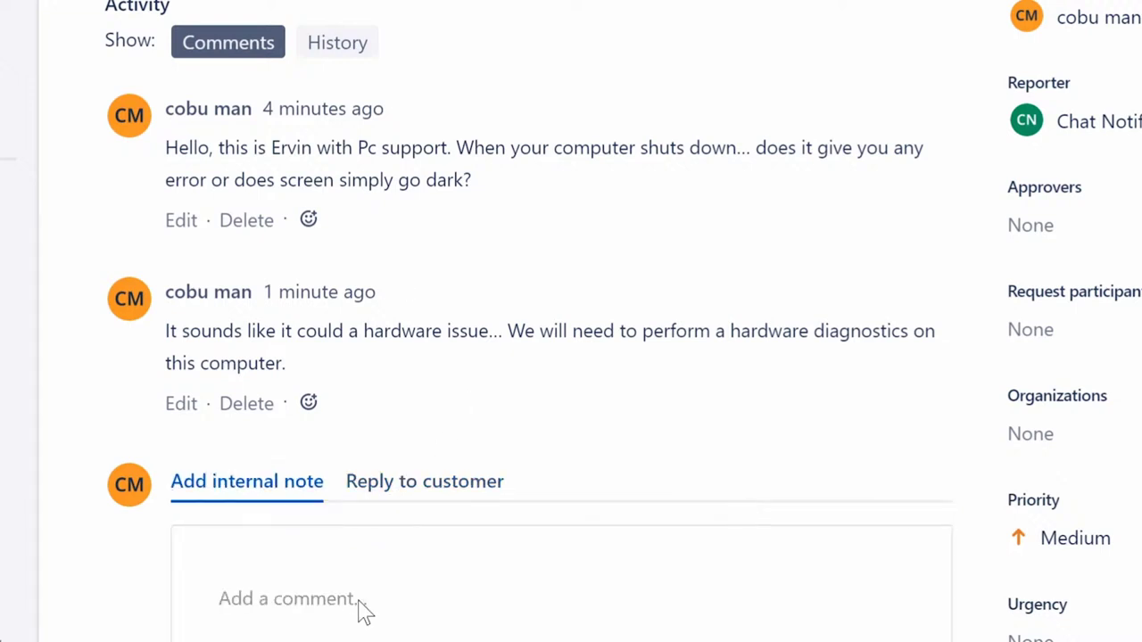
Save an internal note stating the user's PC name is cobuman1, signed with the agent's name.
{"action": "left_click", "coordinate": [362, 611]}
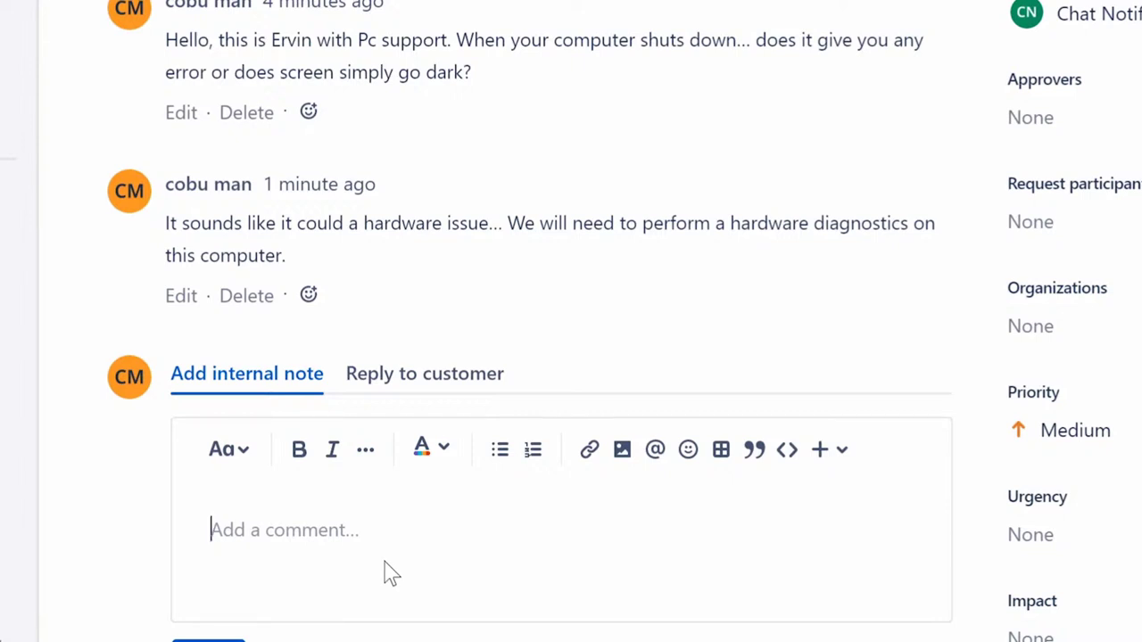
{"action": "type", "text": "User'"}
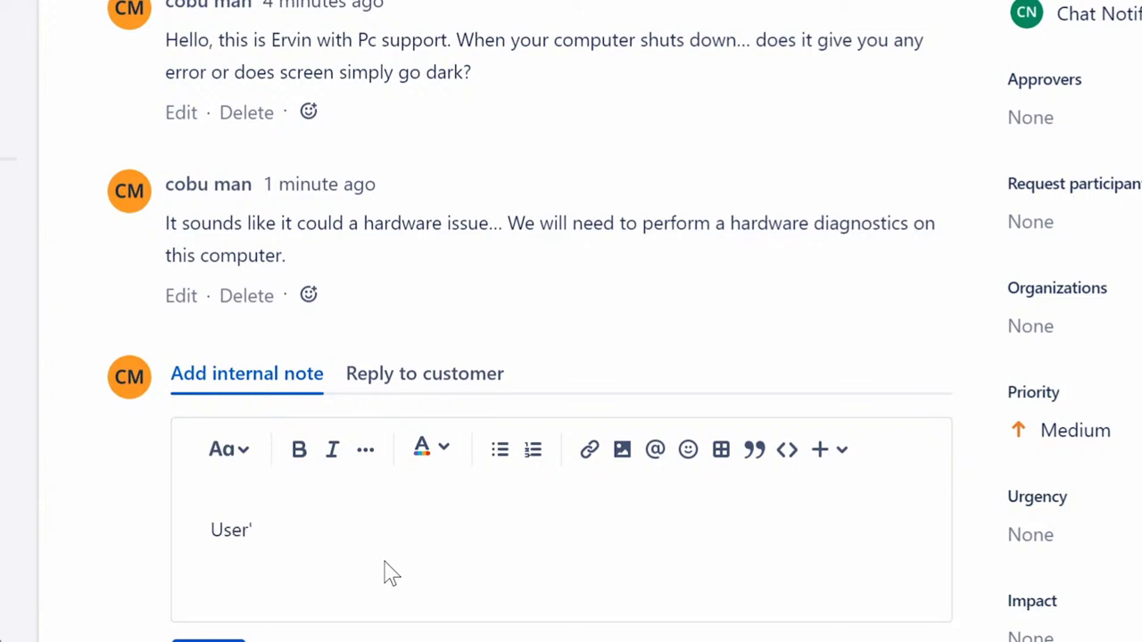
{"action": "type", "text": "s Pc name is "}
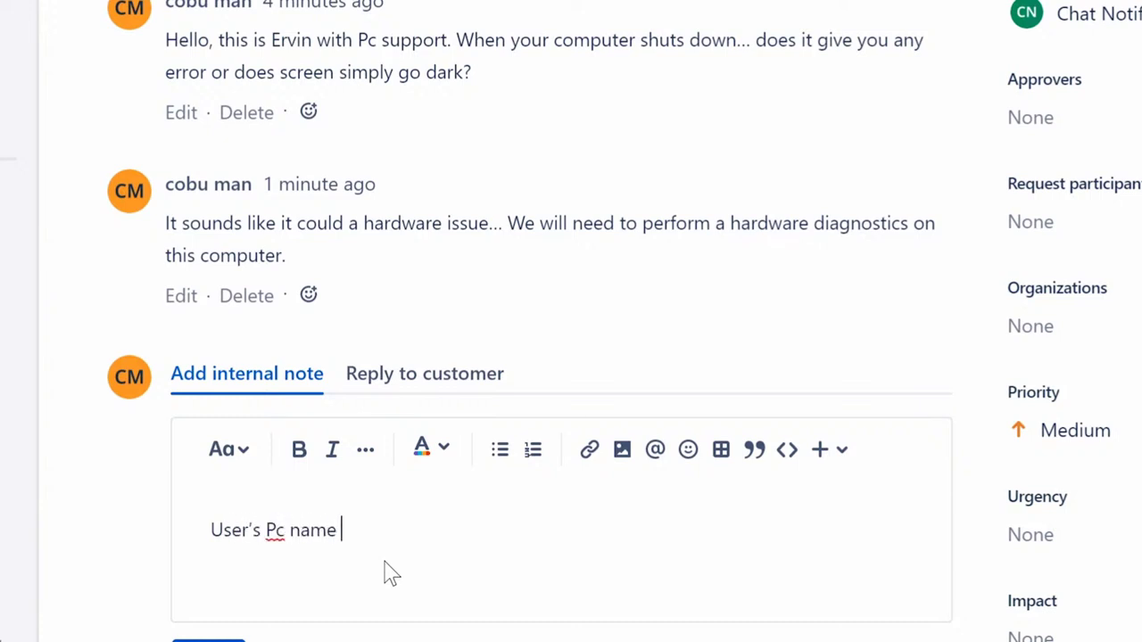
{"action": "type", "text": "cobuman"}
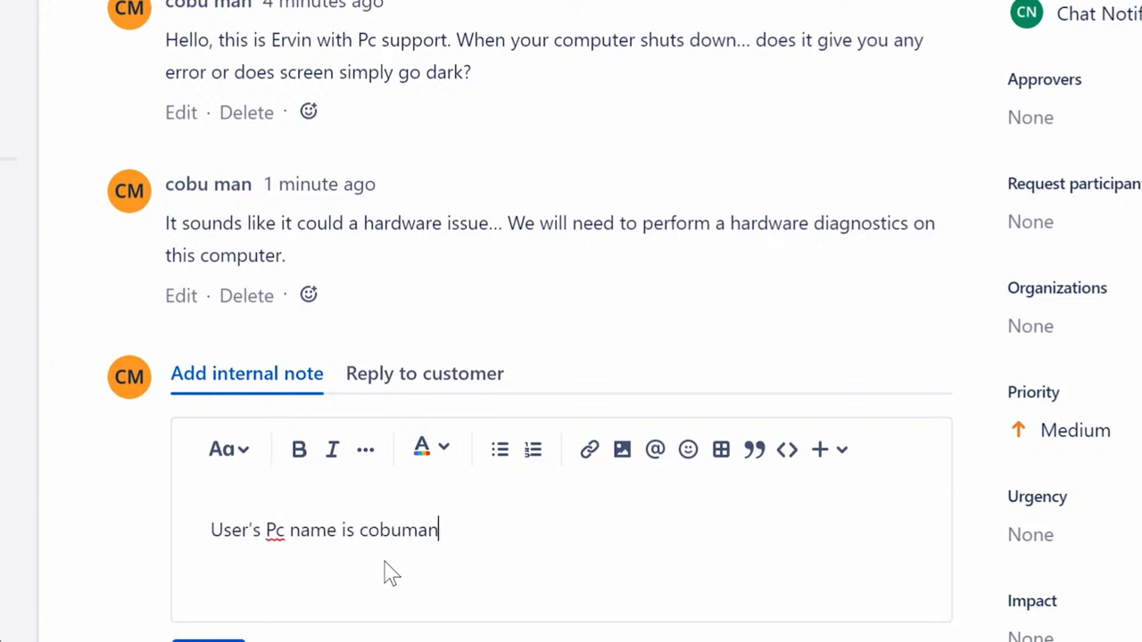
{"action": "type", "text": "1. Ervin"}
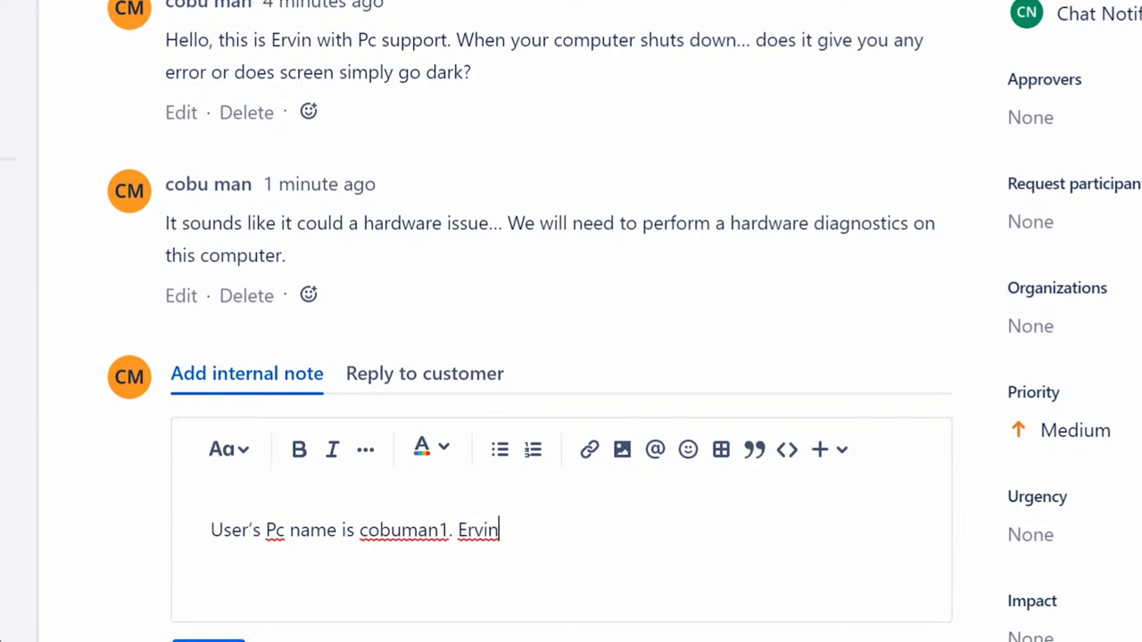
{"action": "left_click", "coordinate": [205, 639]}
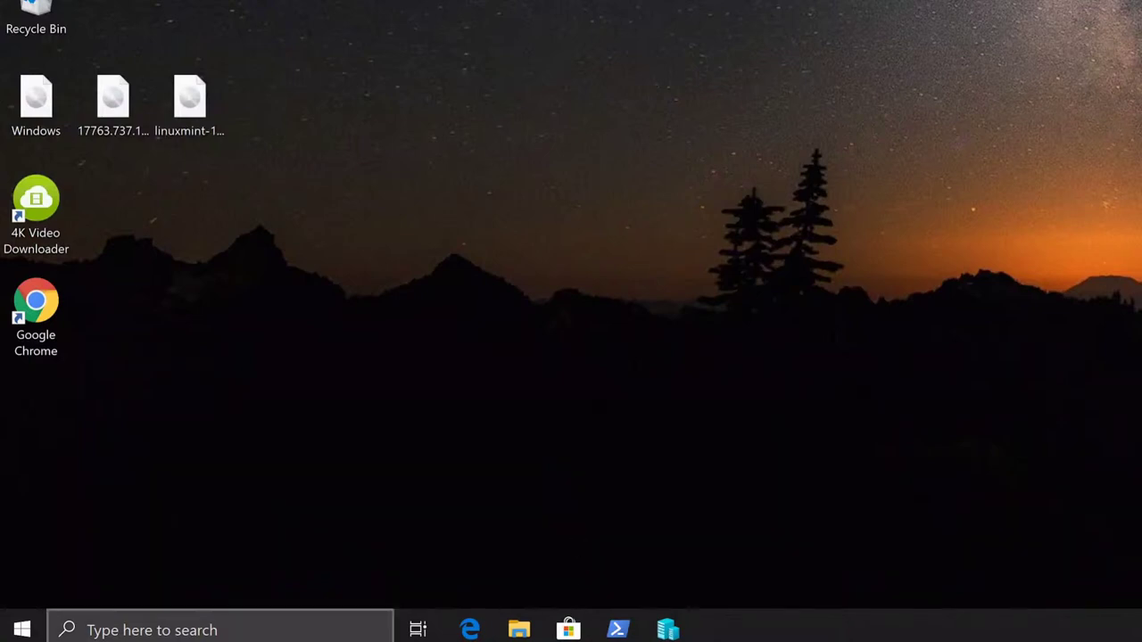
Launch Event Viewer from the Start right-click menu, enlarge its window, and show Windows Logs > System.
{"action": "right_click", "coordinate": [21, 630]}
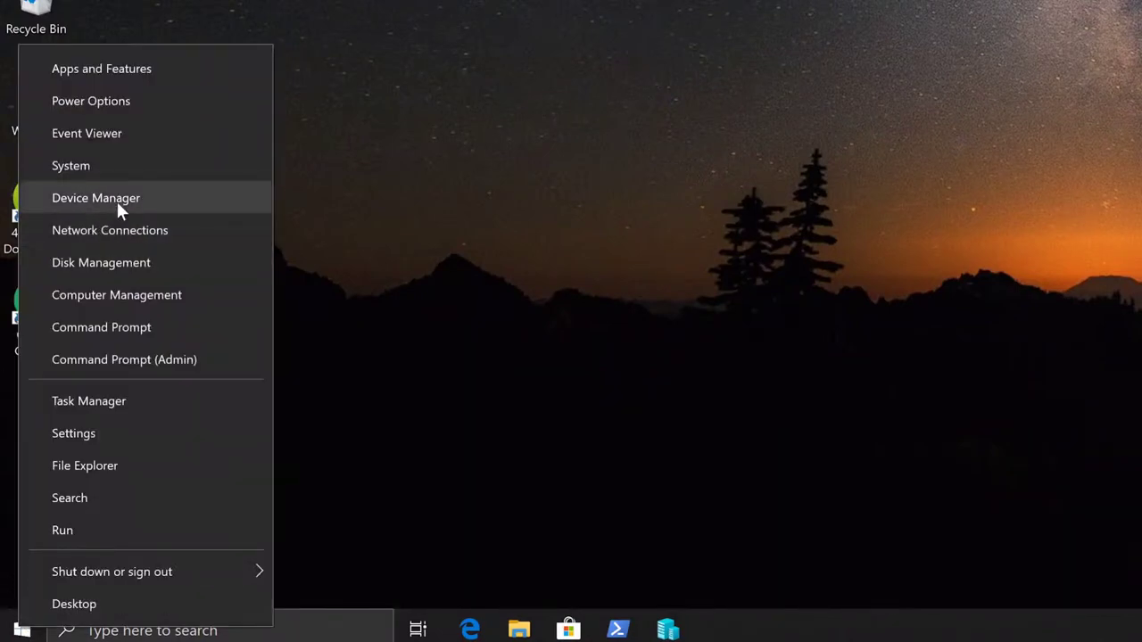
{"action": "left_click", "coordinate": [130, 133]}
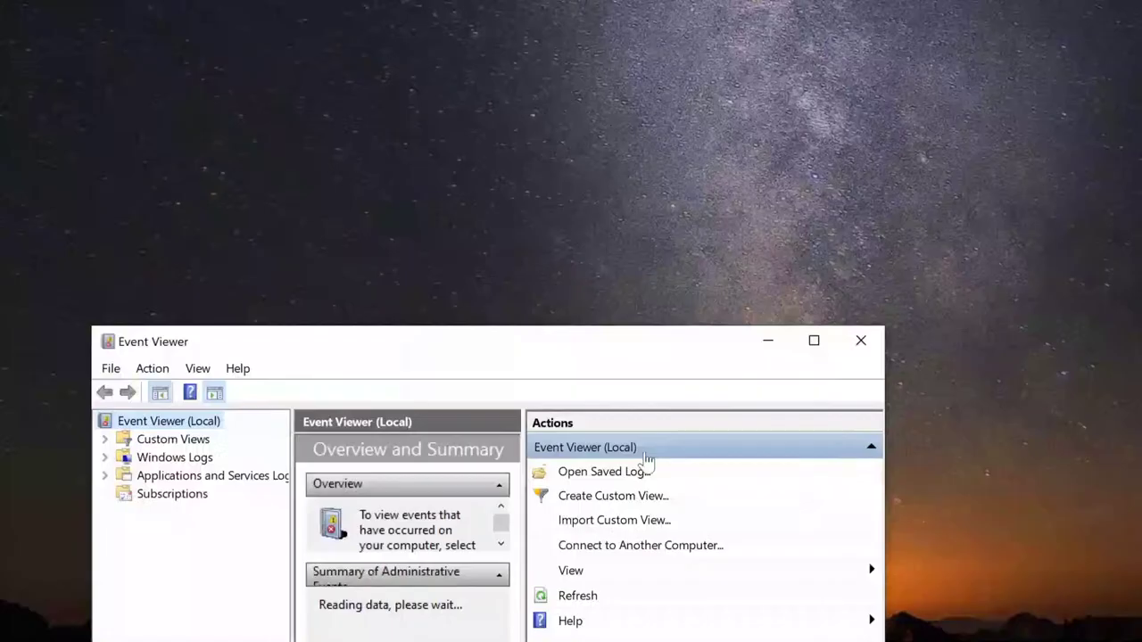
{"action": "left_click_drag", "start_coordinate": [607, 349], "coordinate": [649, 30]}
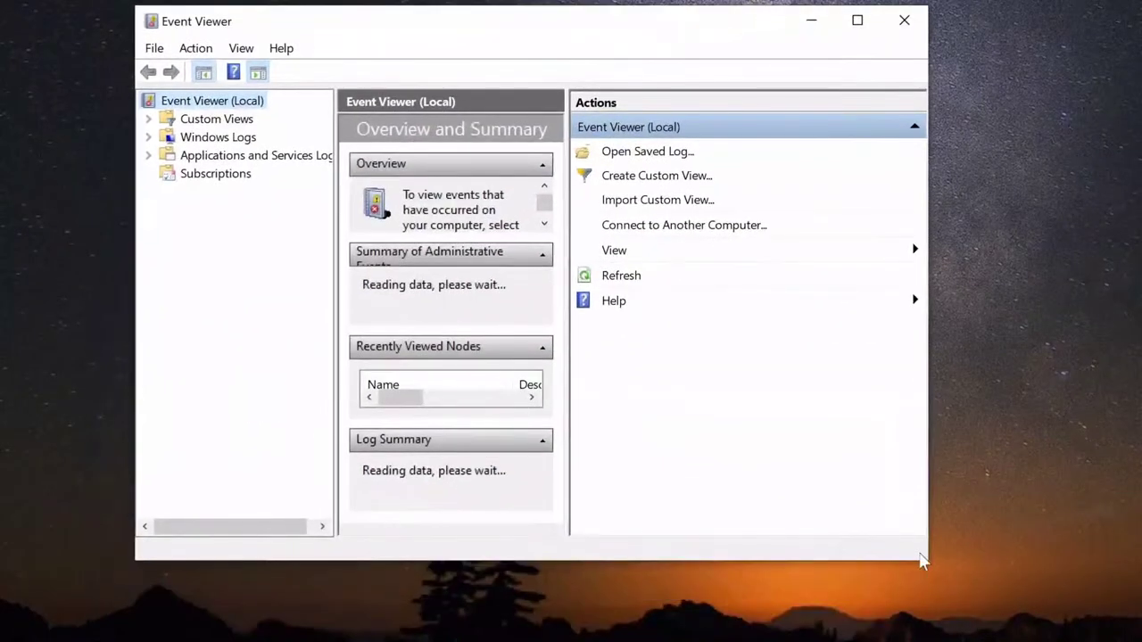
{"action": "left_click_drag", "start_coordinate": [930, 564], "coordinate": [1108, 641]}
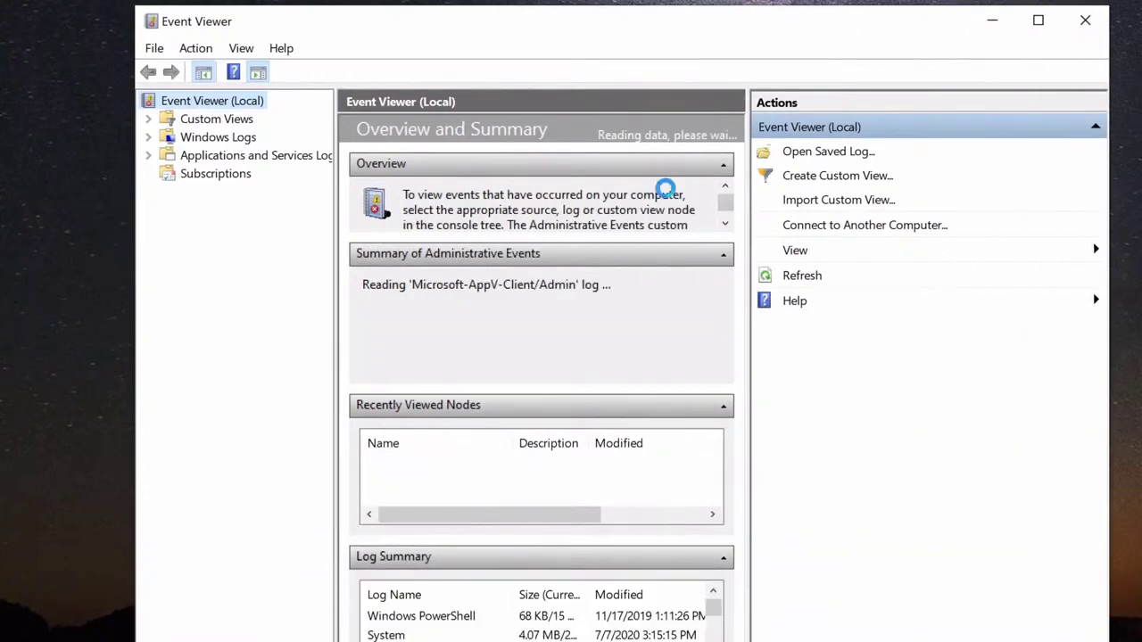
{"action": "left_click", "coordinate": [148, 137]}
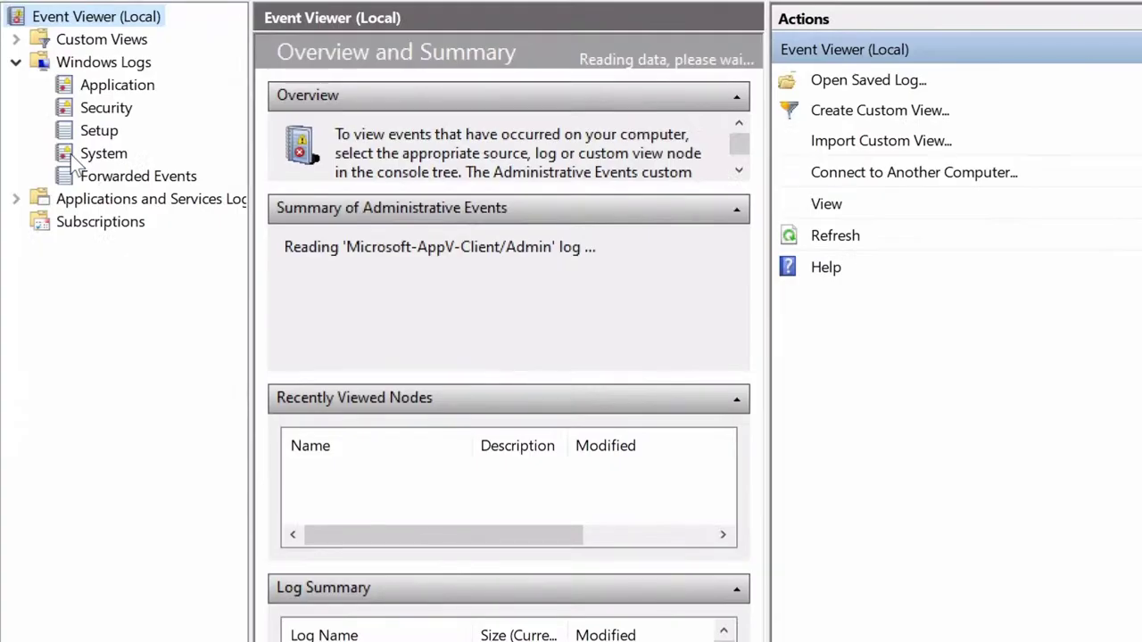
{"action": "left_click", "coordinate": [213, 211]}
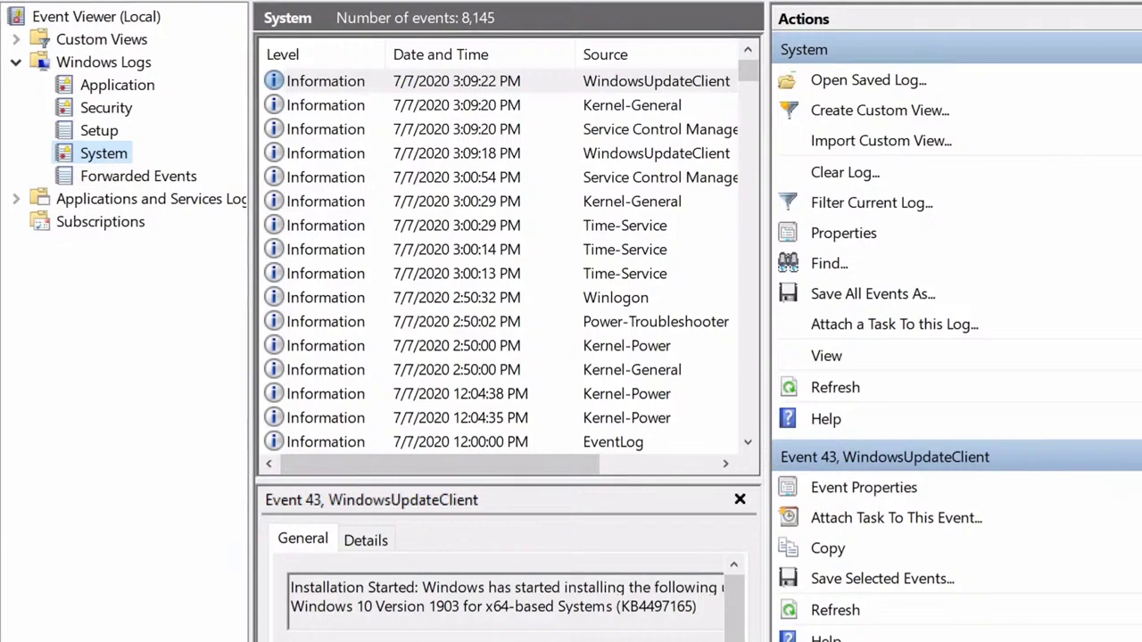
Maximize Event Viewer and sort the System log's events by level.
{"action": "key", "text": "super+Up"}
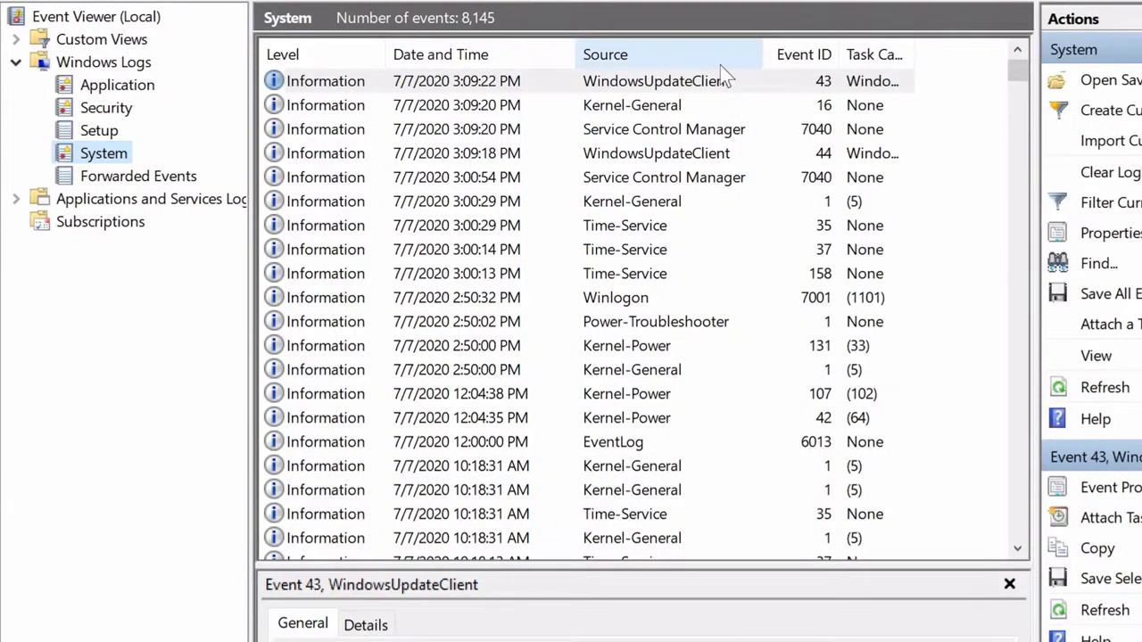
{"action": "left_click", "coordinate": [312, 53]}
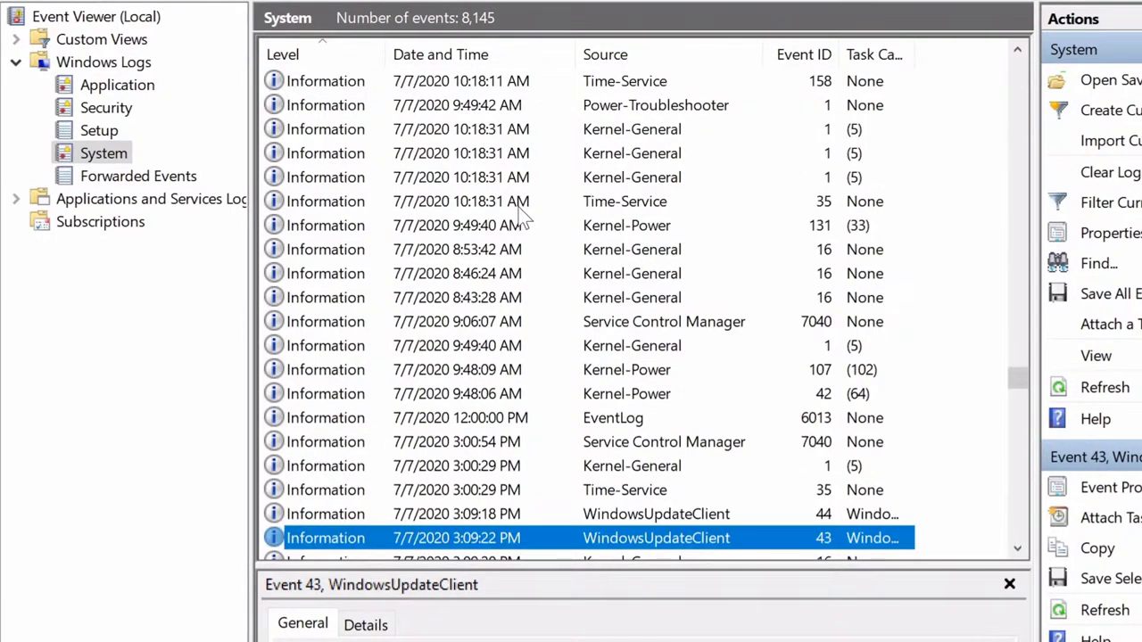
{"action": "scroll", "coordinate": [773, 289], "scroll_direction": "down", "scroll_amount": 20}
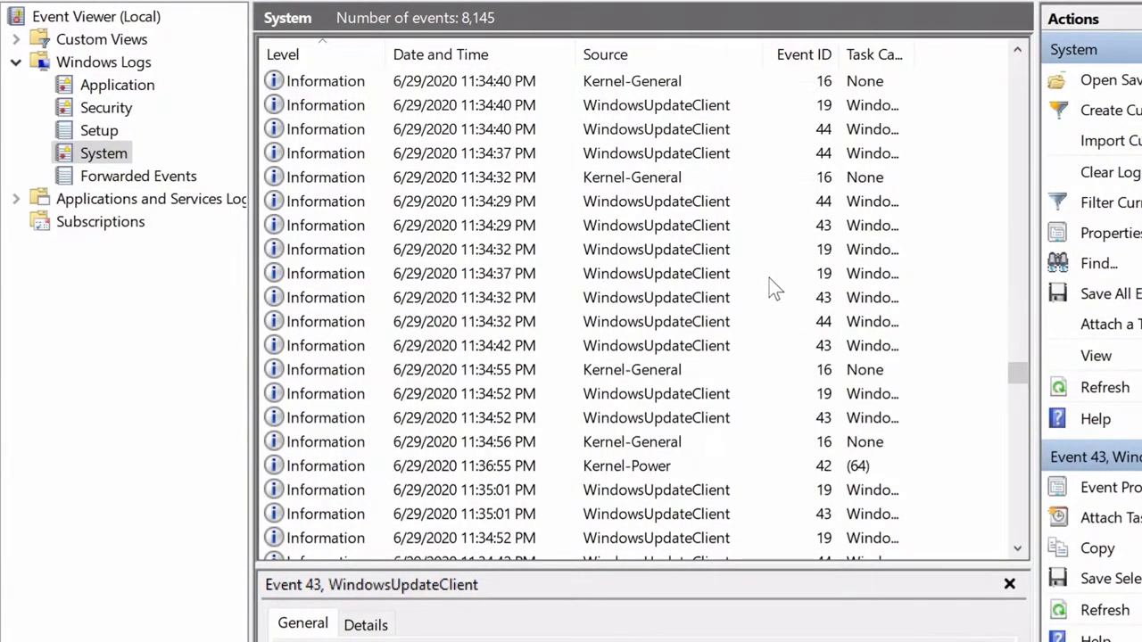
{"action": "scroll", "coordinate": [769, 277], "scroll_direction": "down", "scroll_amount": 20}
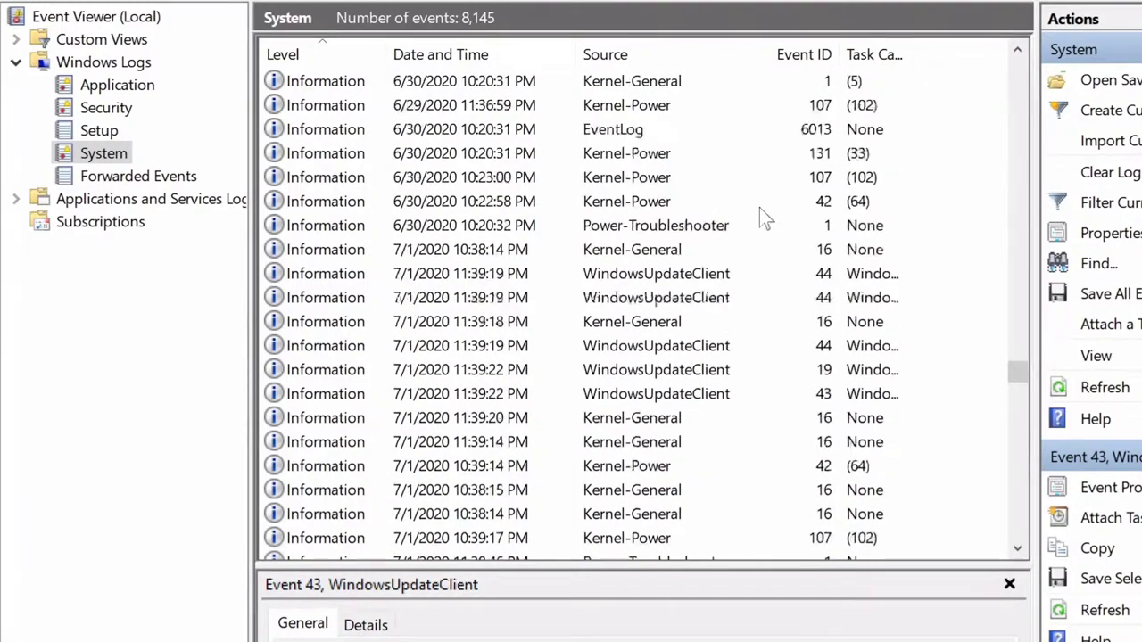
{"action": "scroll", "coordinate": [821, 253], "scroll_direction": "down", "scroll_amount": 20}
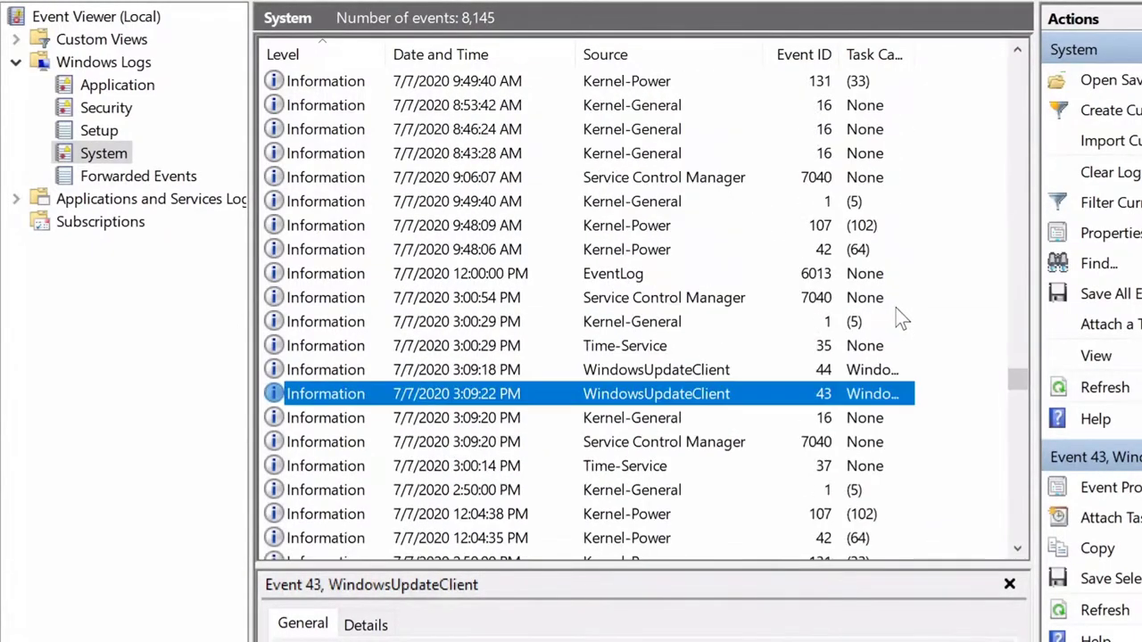
{"action": "scroll", "coordinate": [897, 323], "scroll_direction": "down", "scroll_amount": 20}
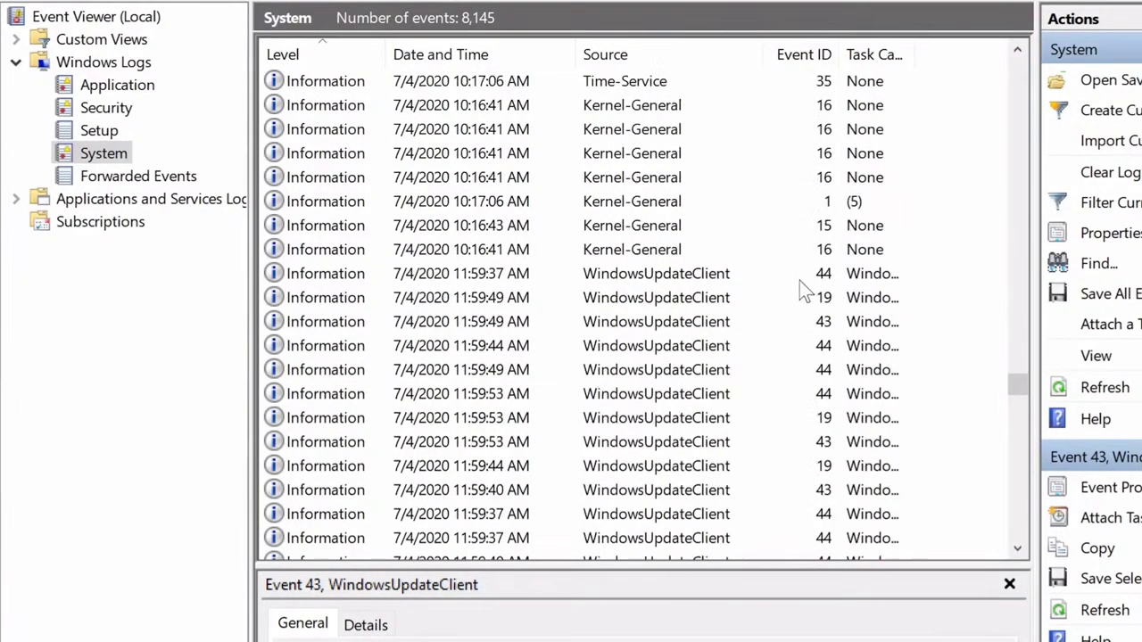
{"action": "scroll", "coordinate": [224, 105], "scroll_direction": "down", "scroll_amount": 1}
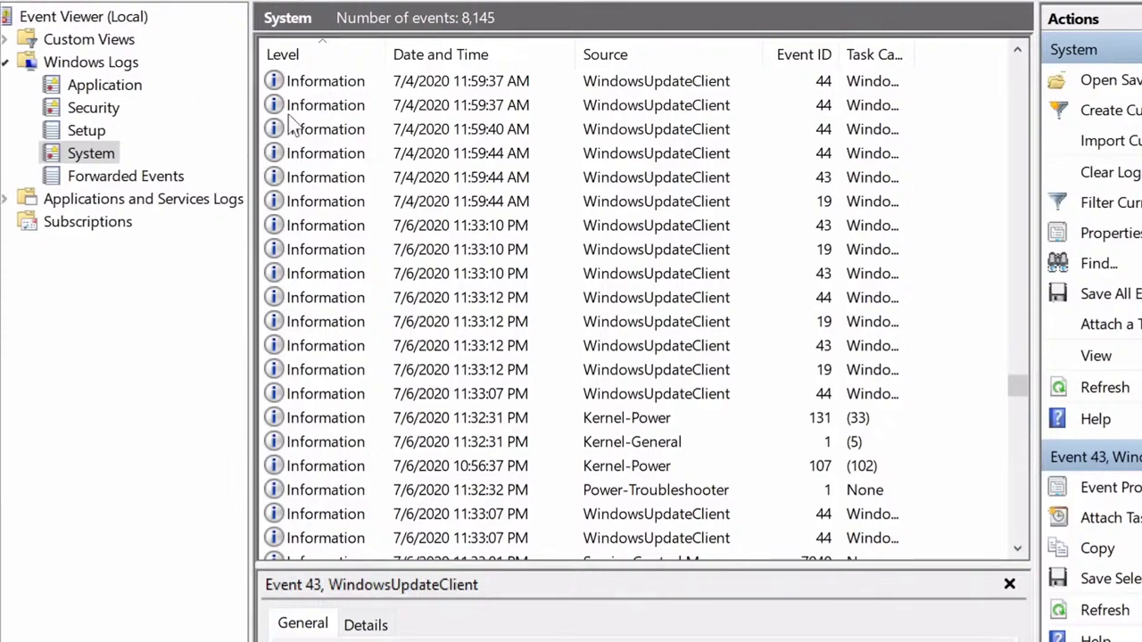
{"action": "scroll", "coordinate": [537, 187], "scroll_direction": "down", "scroll_amount": 3}
{"action": "scroll", "coordinate": [537, 188], "scroll_direction": "down", "scroll_amount": 13}
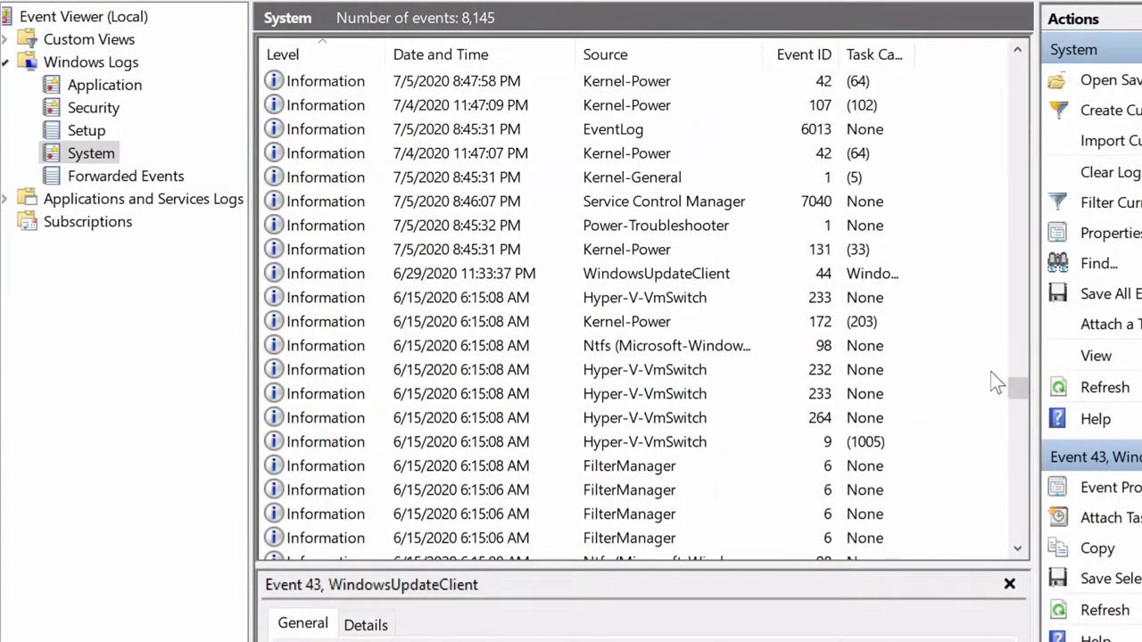
{"action": "left_click_drag", "start_coordinate": [1021, 388], "coordinate": [1019, 546]}
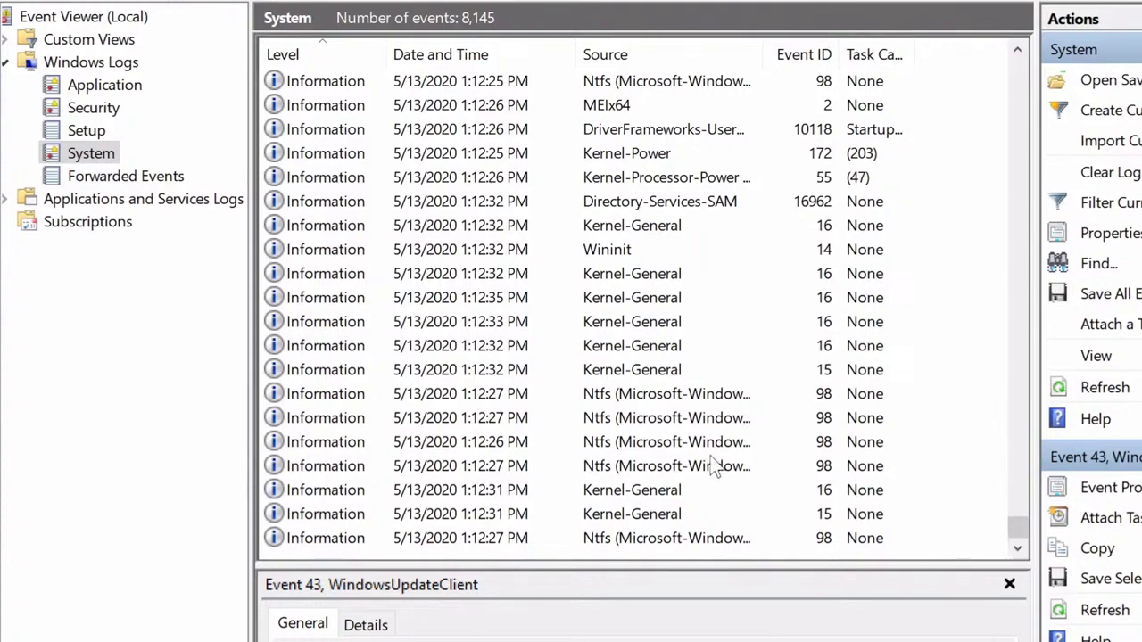
Inspect the Ntfs events, including the Volume E: health message and Ntfs event 98.
{"action": "left_click", "coordinate": [631, 416]}
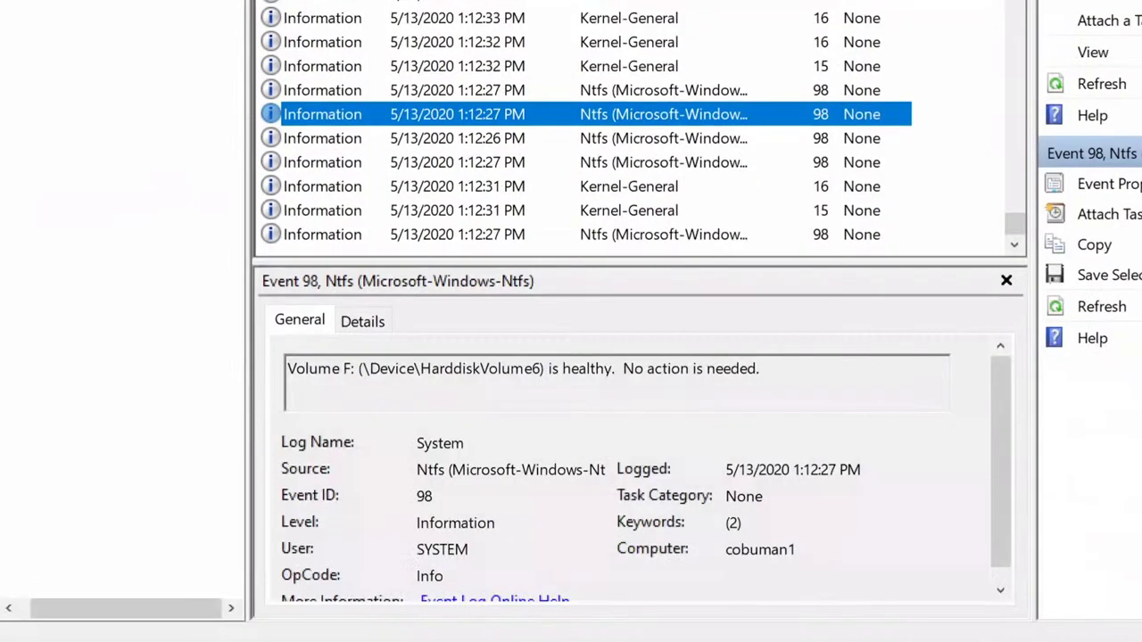
{"action": "left_click_drag", "start_coordinate": [759, 369], "coordinate": [286, 368]}
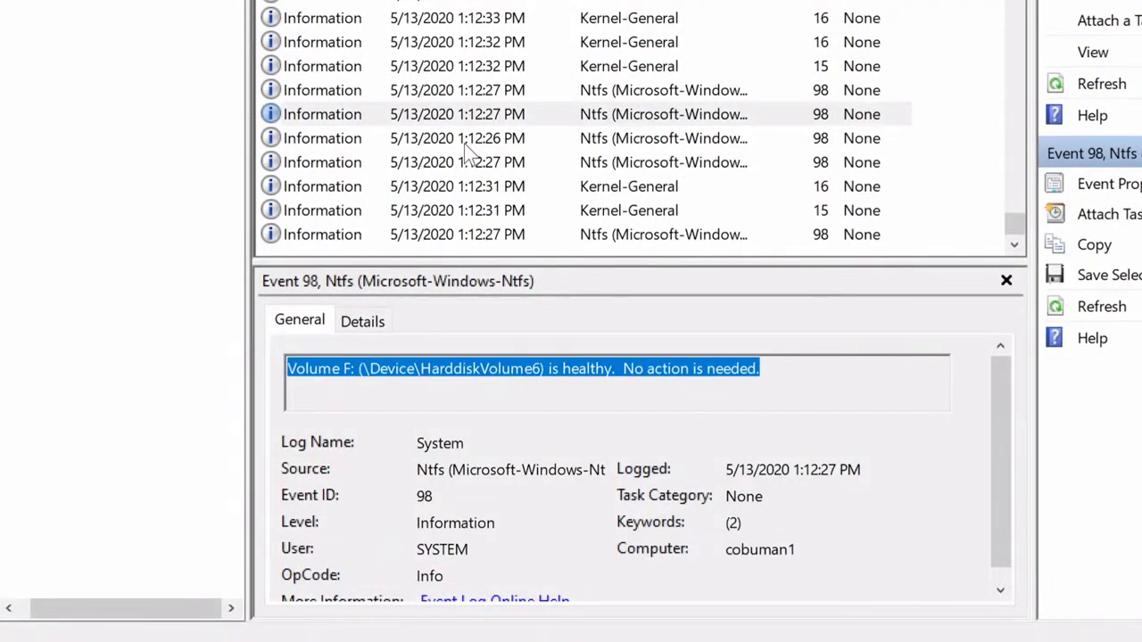
{"action": "left_click", "coordinate": [408, 139]}
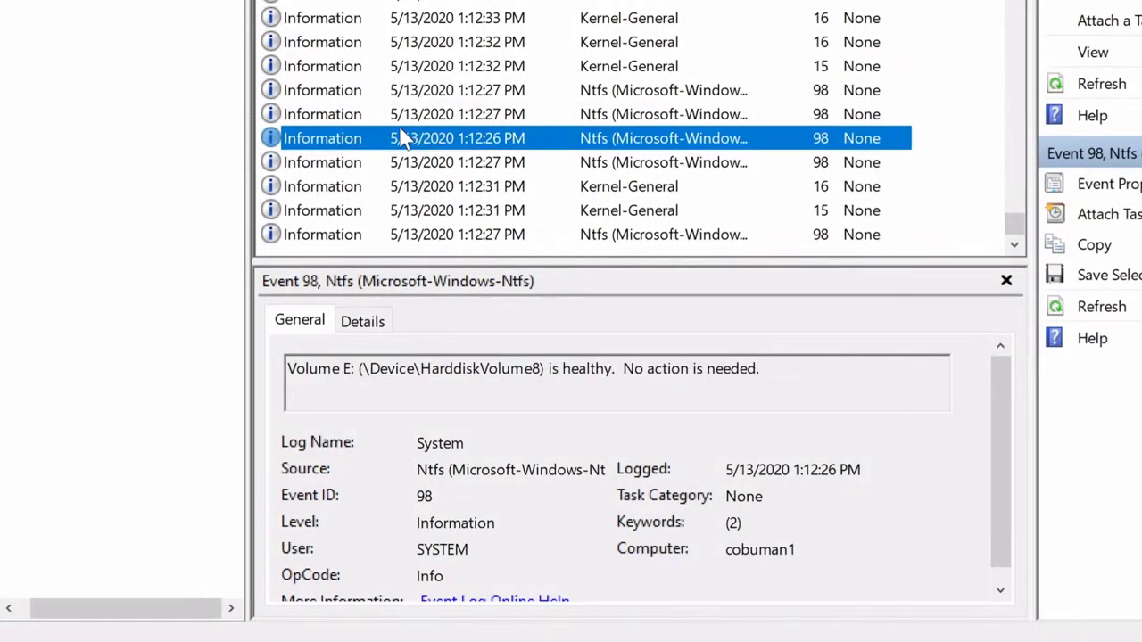
{"action": "left_click", "coordinate": [291, 94]}
{"action": "scroll", "coordinate": [291, 96], "scroll_direction": "down", "scroll_amount": 10}
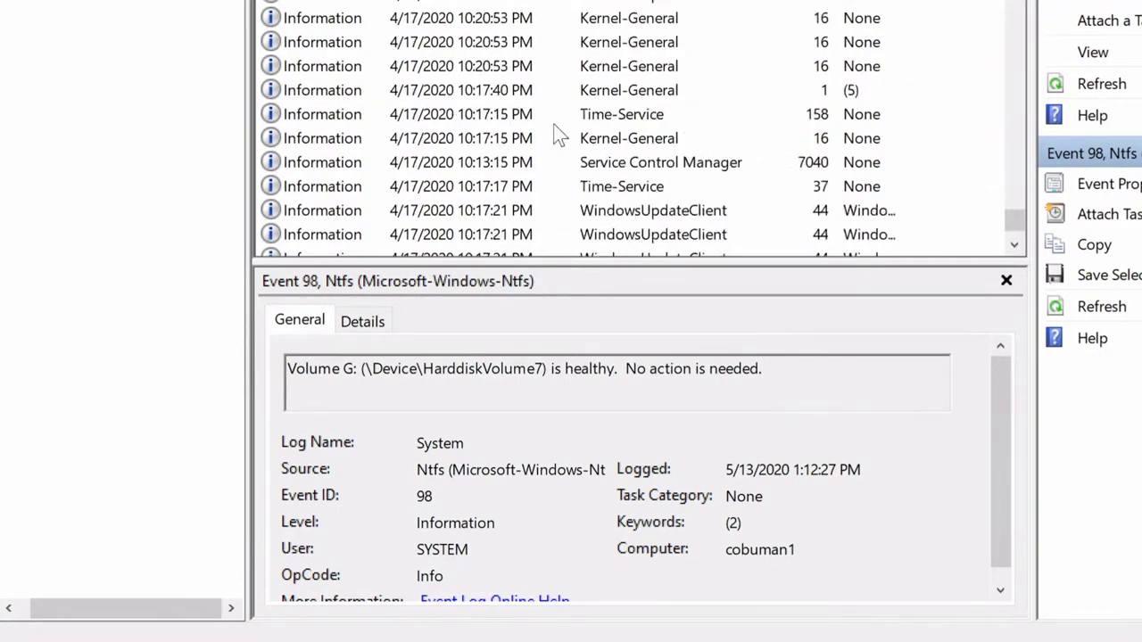
{"action": "scroll", "coordinate": [559, 133], "scroll_direction": "up", "scroll_amount": 4}
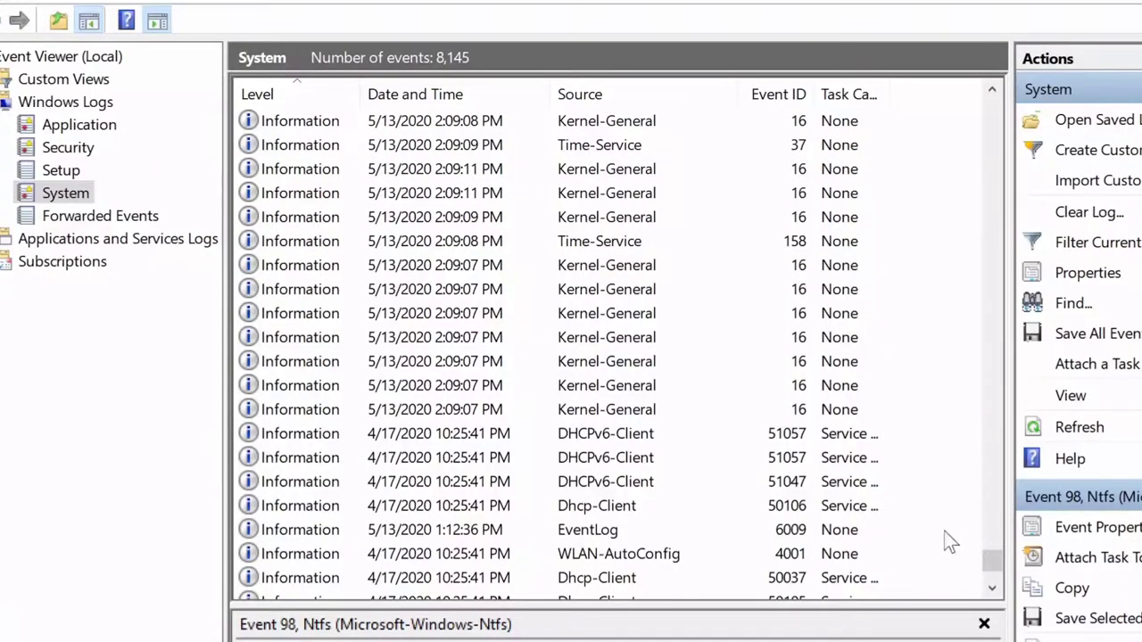
Inspect the Kernel-PnP 219 warning and the HttpEvent 15016 error.
{"action": "left_click_drag", "start_coordinate": [991, 561], "coordinate": [993, 123]}
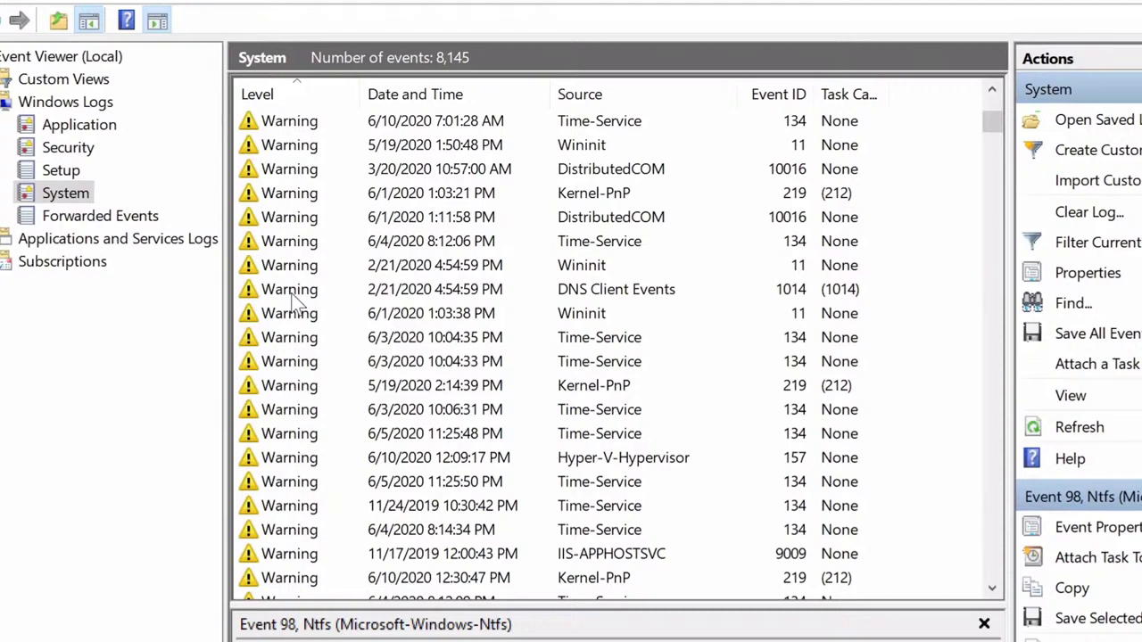
{"action": "left_click", "coordinate": [275, 194]}
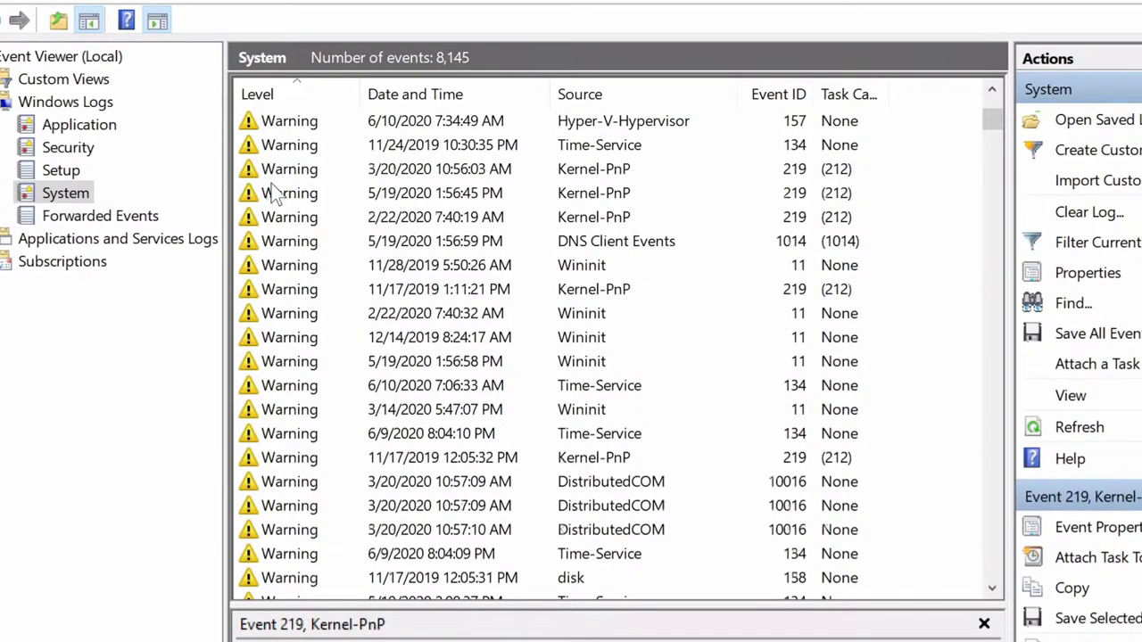
{"action": "scroll", "coordinate": [294, 208], "scroll_direction": "up", "scroll_amount": 7}
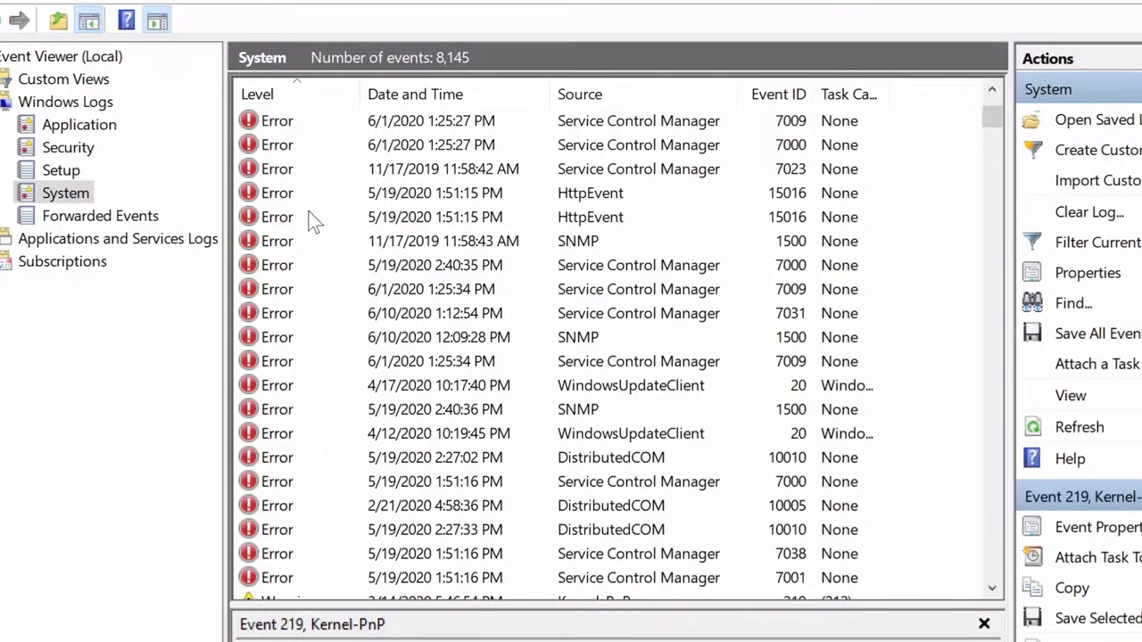
{"action": "left_click", "coordinate": [312, 218]}
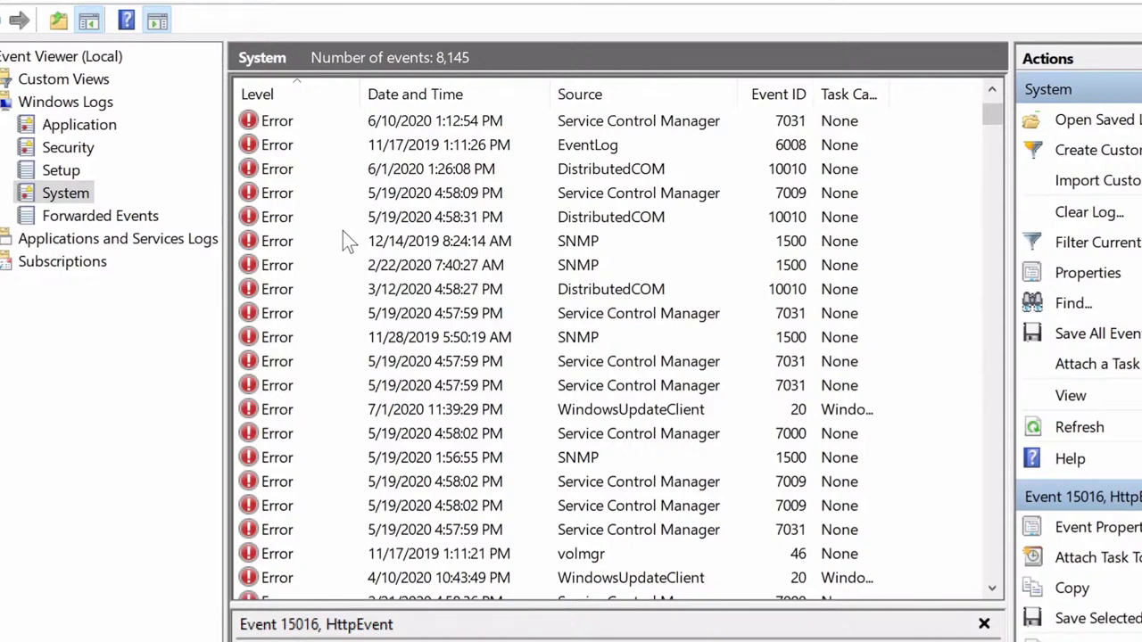
{"action": "scroll", "coordinate": [344, 234], "scroll_direction": "up", "scroll_amount": 5}
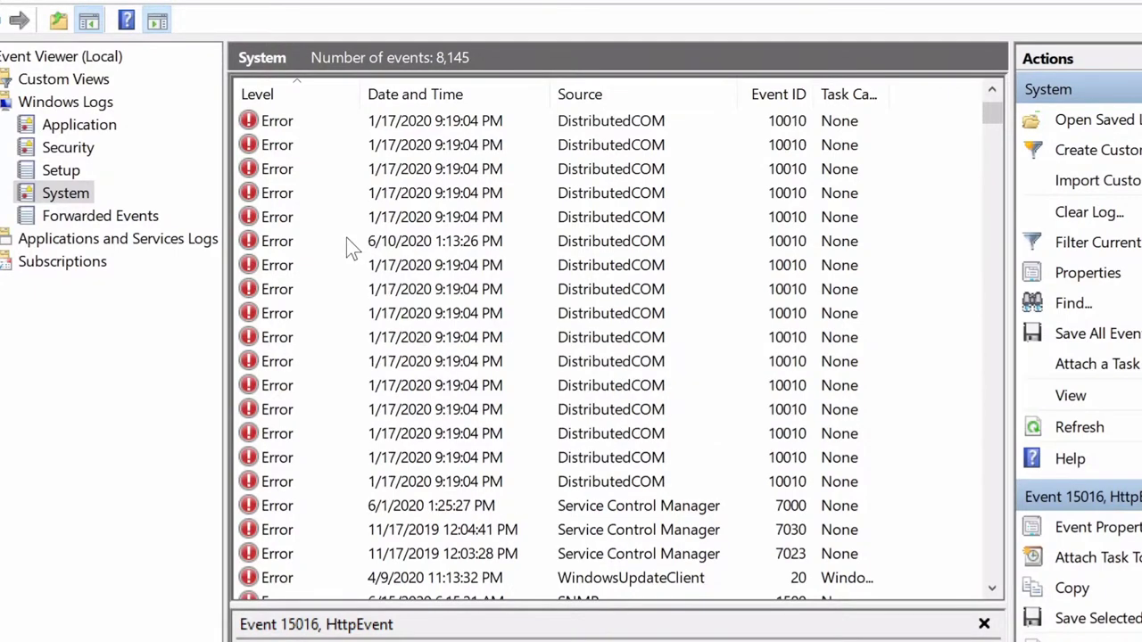
{"action": "scroll", "coordinate": [347, 241], "scroll_direction": "up", "scroll_amount": 1}
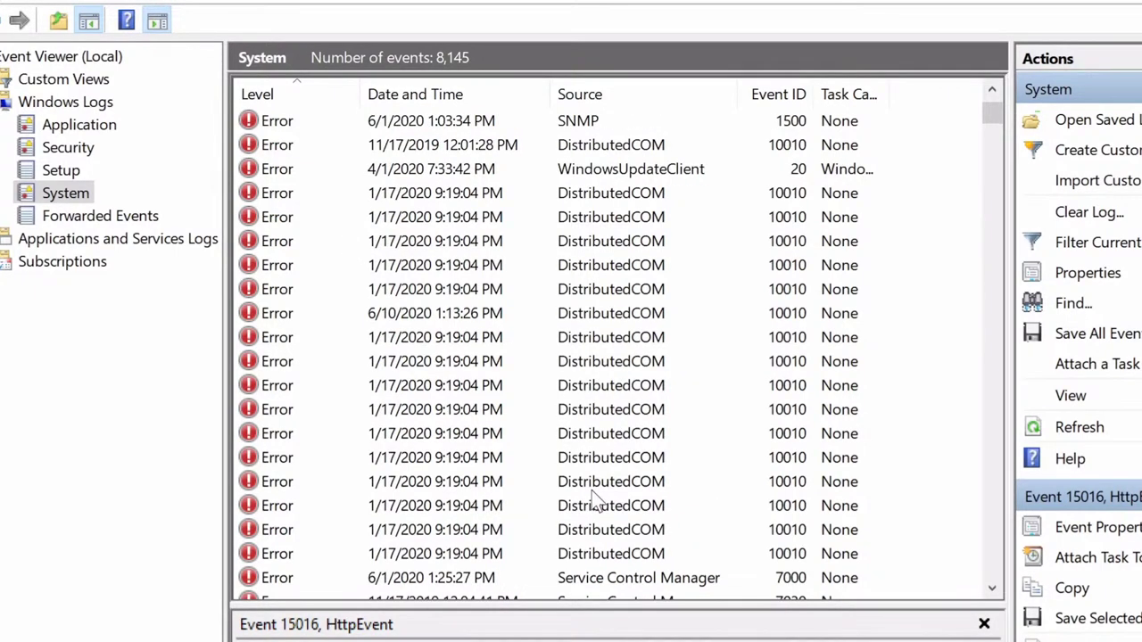
Review the DistributedCOM 10010 errors, including the 5/19/2020 2:27:33 PM one.
{"action": "left_click", "coordinate": [594, 503]}
{"action": "scroll", "coordinate": [655, 446], "scroll_direction": "up", "scroll_amount": 5}
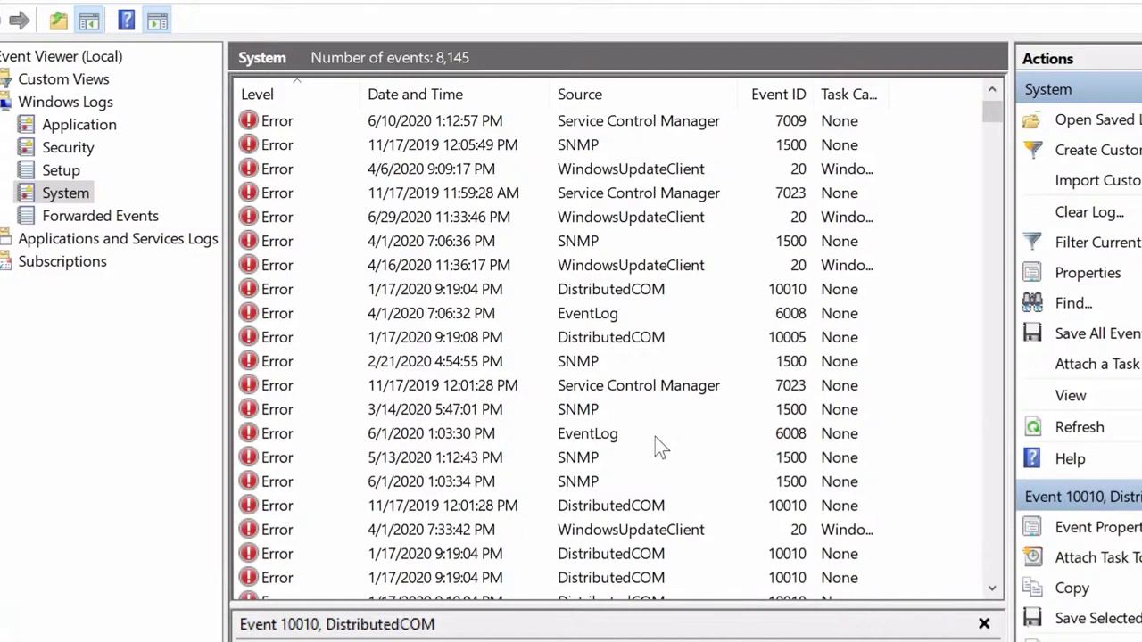
{"action": "scroll", "coordinate": [654, 436], "scroll_direction": "up", "scroll_amount": 5}
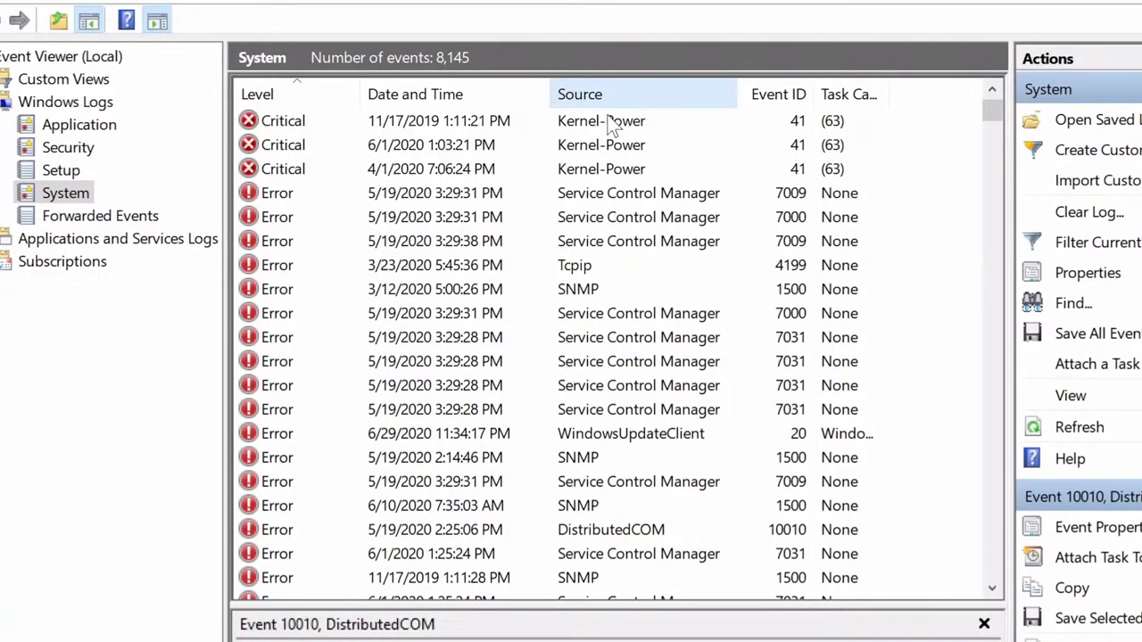
{"action": "scroll", "coordinate": [624, 285], "scroll_direction": "down", "scroll_amount": 10}
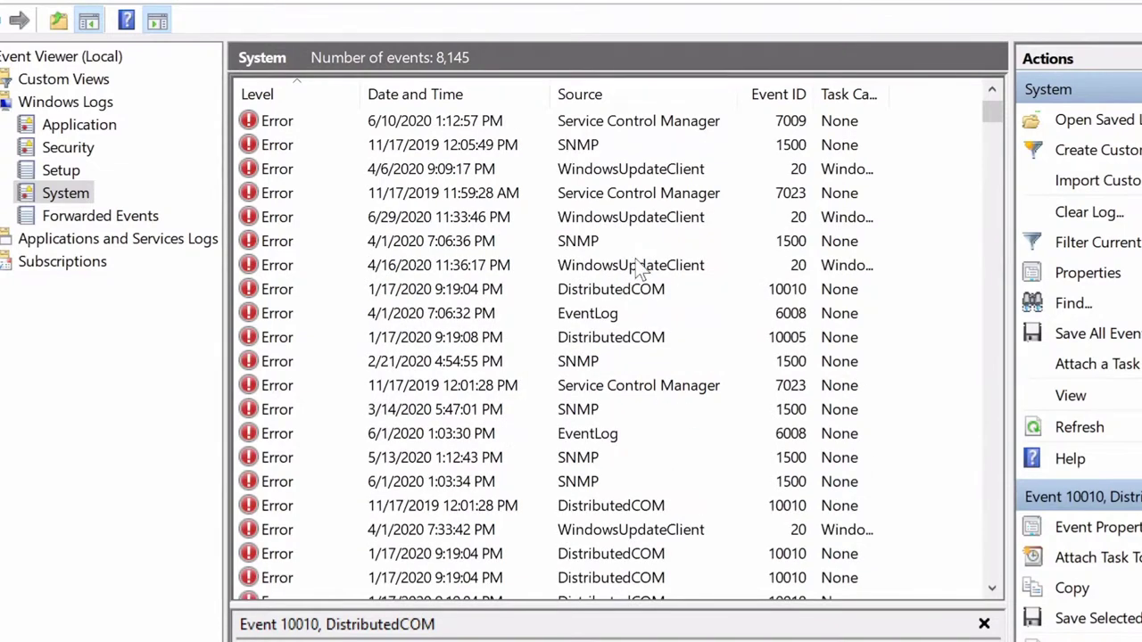
{"action": "scroll", "coordinate": [641, 272], "scroll_direction": "down", "scroll_amount": 4}
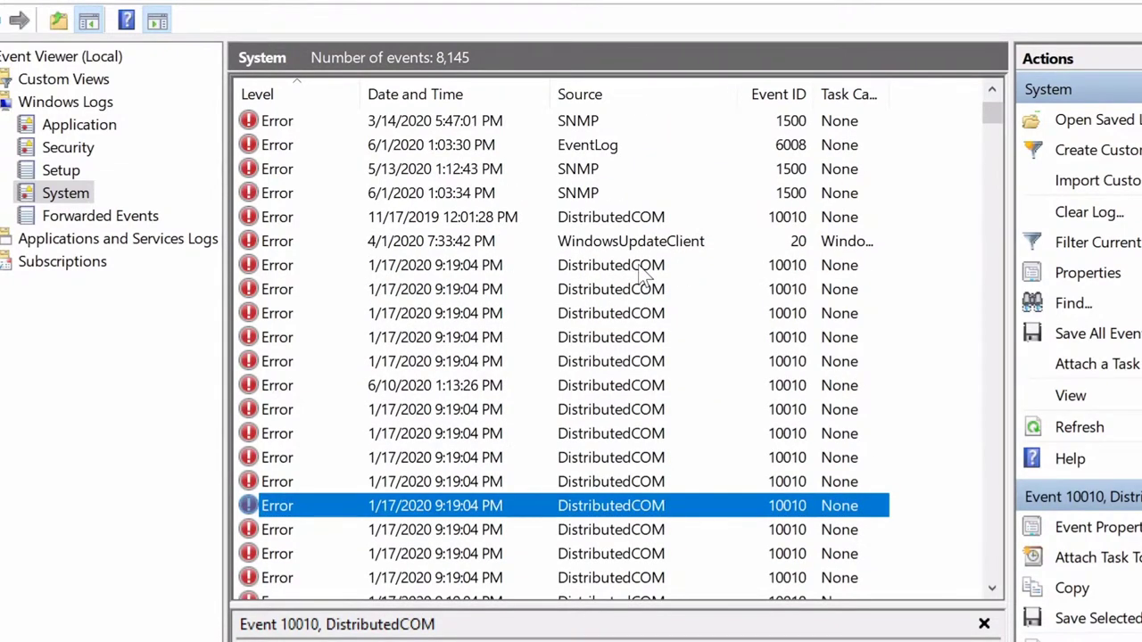
{"action": "scroll", "coordinate": [642, 276], "scroll_direction": "down", "scroll_amount": 15}
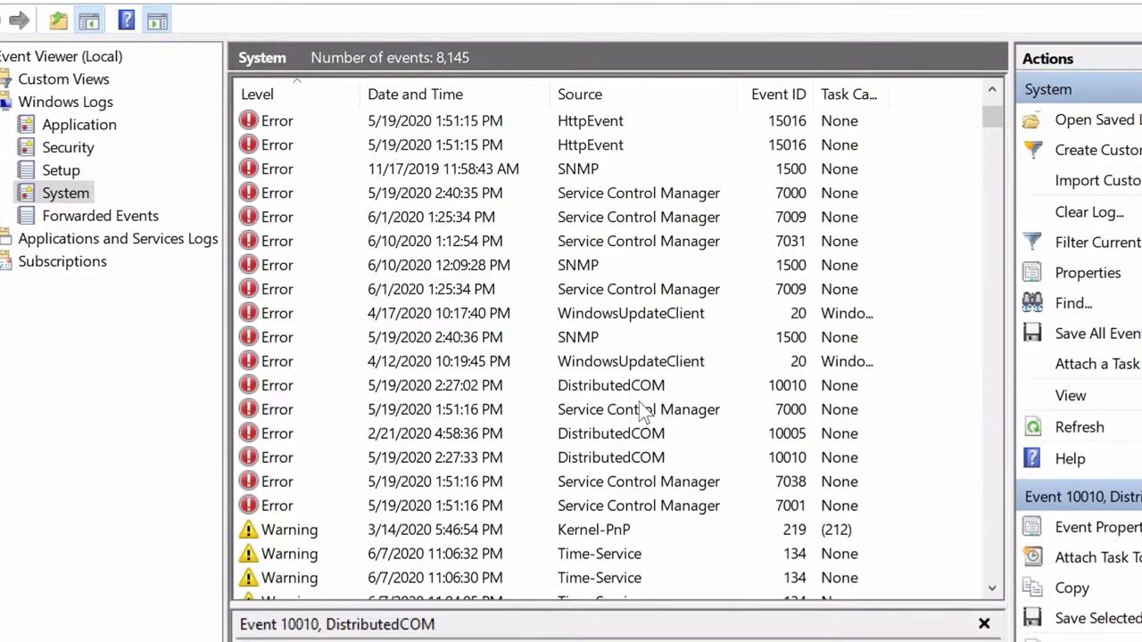
{"action": "scroll", "coordinate": [644, 411], "scroll_direction": "up", "scroll_amount": 3}
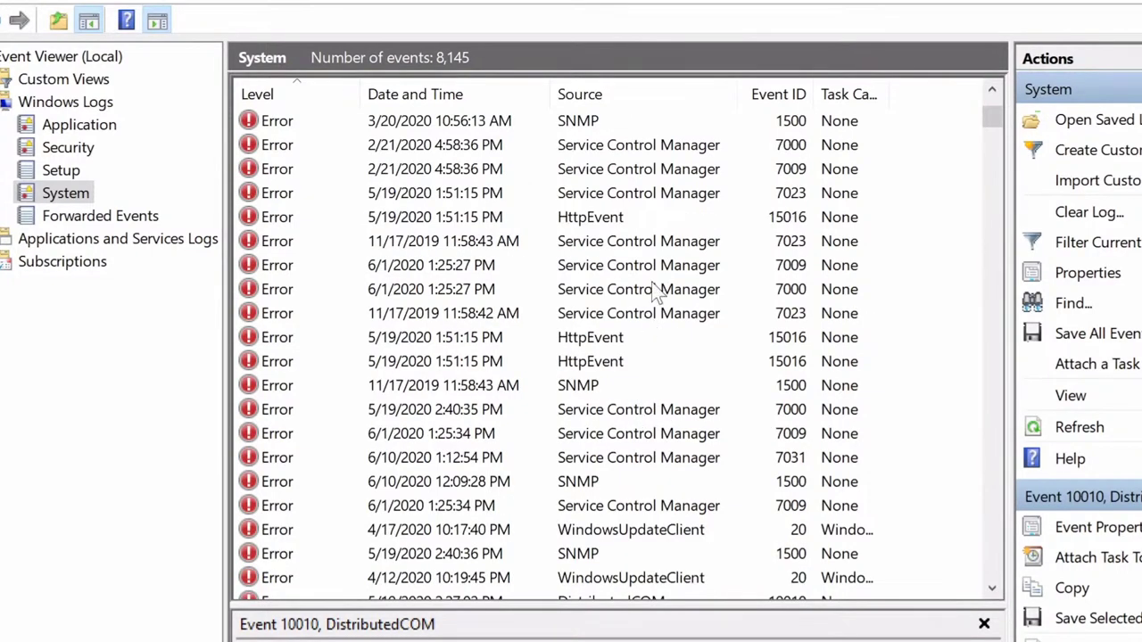
{"action": "scroll", "coordinate": [667, 408], "scroll_direction": "down", "scroll_amount": 4}
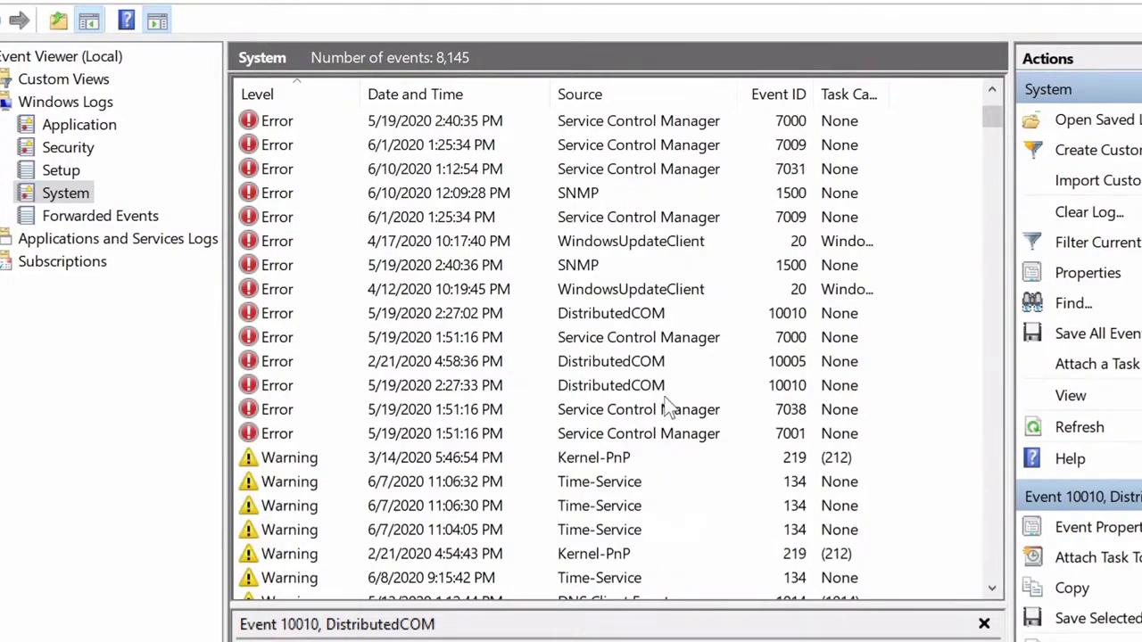
{"action": "left_click", "coordinate": [289, 393]}
{"action": "scroll", "coordinate": [583, 409], "scroll_direction": "down", "scroll_amount": 9}
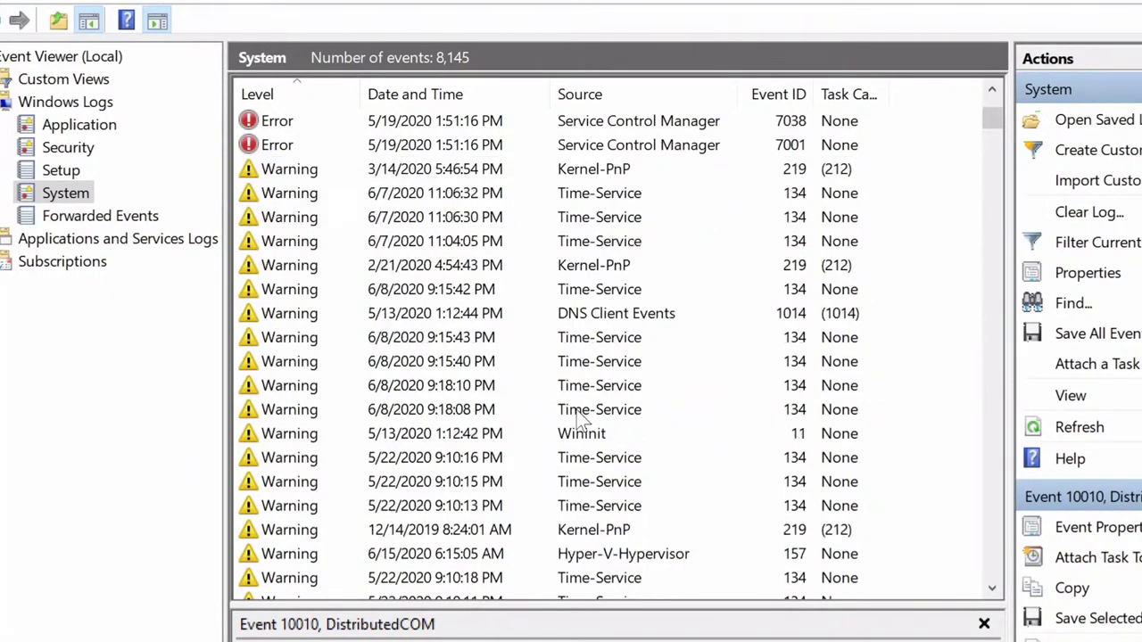
{"action": "scroll", "coordinate": [598, 424], "scroll_direction": "up", "scroll_amount": 5}
{"action": "scroll", "coordinate": [589, 410], "scroll_direction": "up", "scroll_amount": 10}
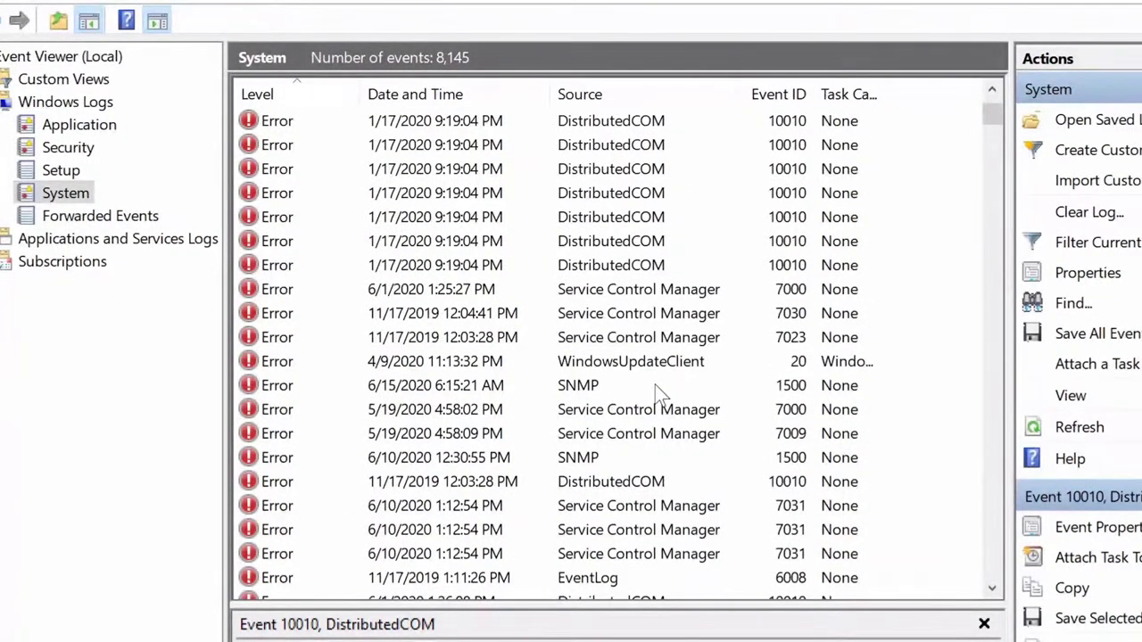
Open the 6/15/2020 SNMP 1500 error and scroll through the remaining level-sorted events.
{"action": "left_click", "coordinate": [658, 390]}
{"action": "scroll", "coordinate": [651, 393], "scroll_direction": "down", "scroll_amount": 10}
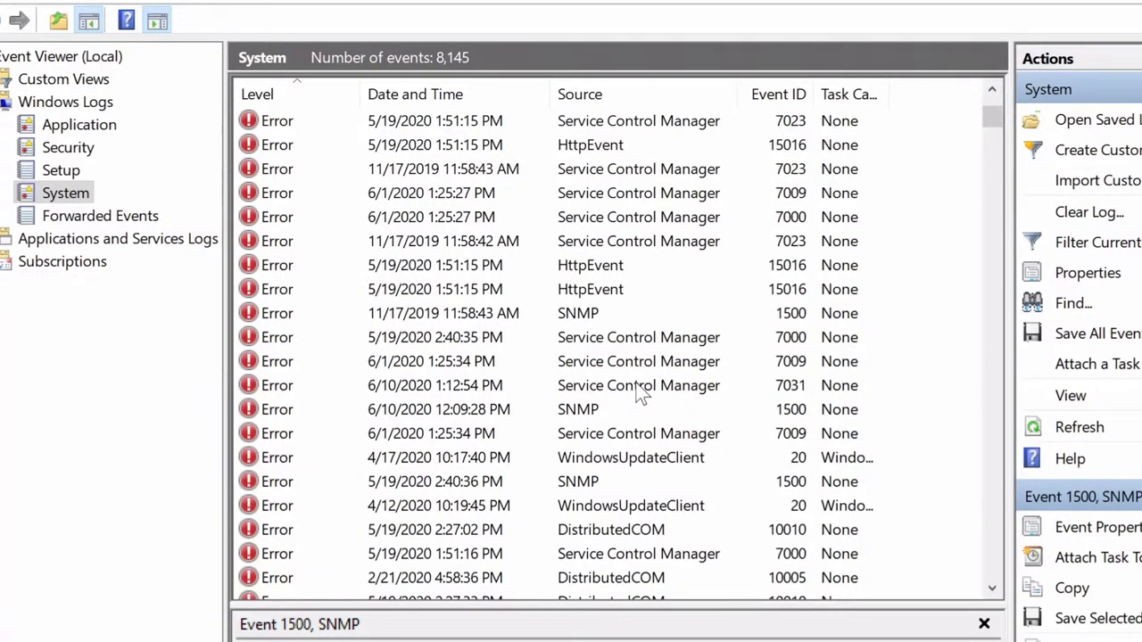
{"action": "scroll", "coordinate": [642, 393], "scroll_direction": "down", "scroll_amount": 15}
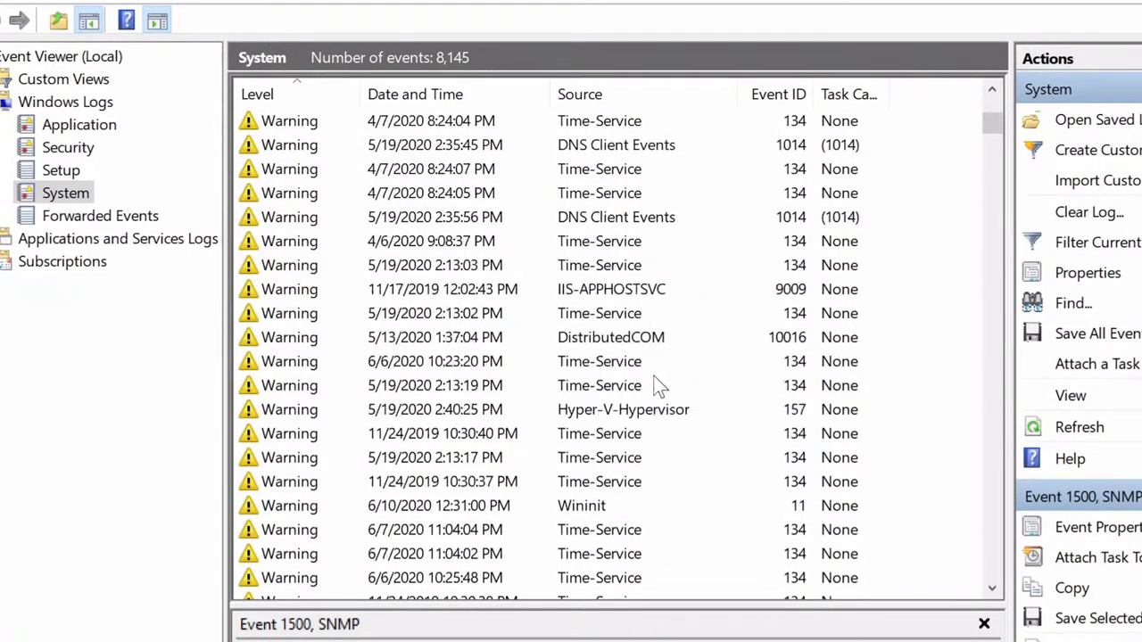
{"action": "scroll", "coordinate": [657, 385], "scroll_direction": "down", "scroll_amount": 15}
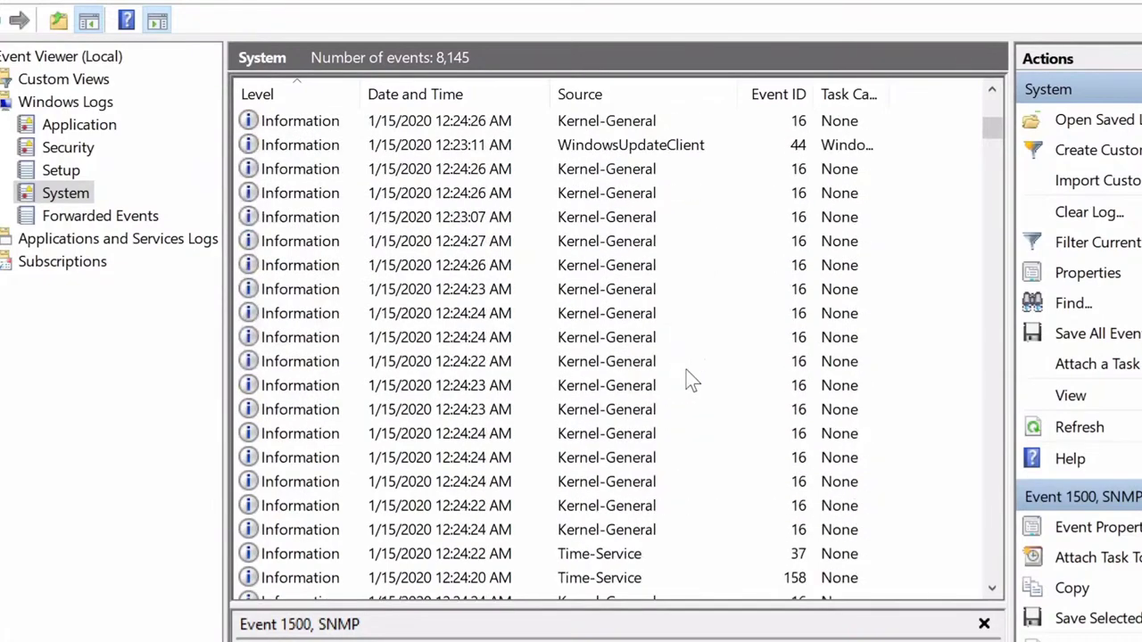
{"action": "scroll", "coordinate": [687, 375], "scroll_direction": "down", "scroll_amount": 15}
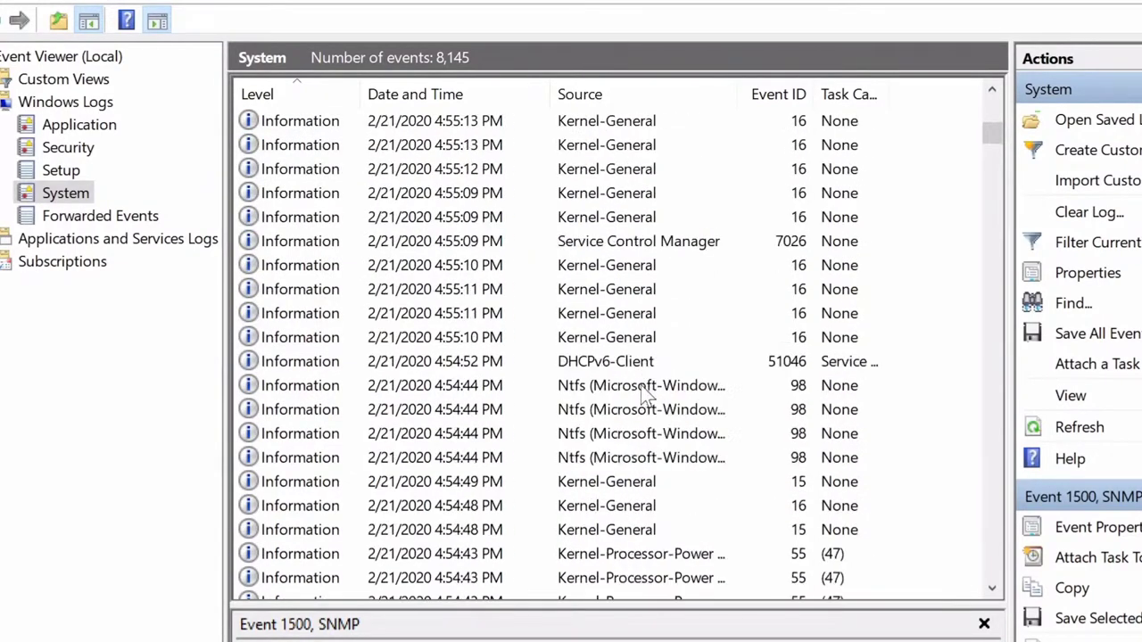
{"action": "scroll", "coordinate": [644, 396], "scroll_direction": "down", "scroll_amount": 10}
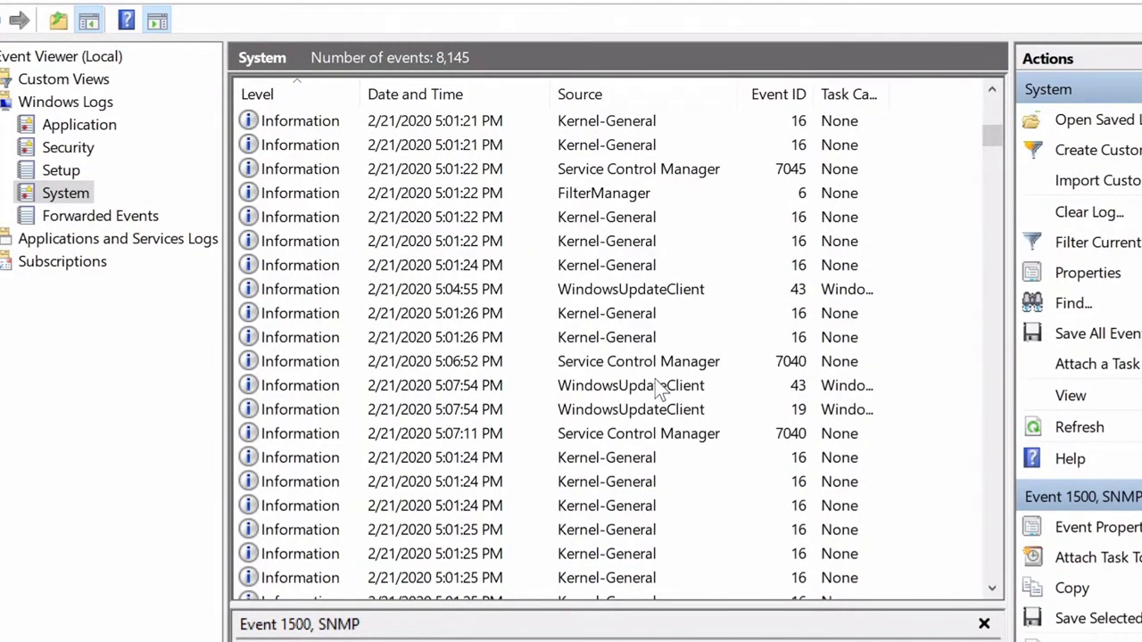
{"action": "scroll", "coordinate": [657, 385], "scroll_direction": "down", "scroll_amount": 15}
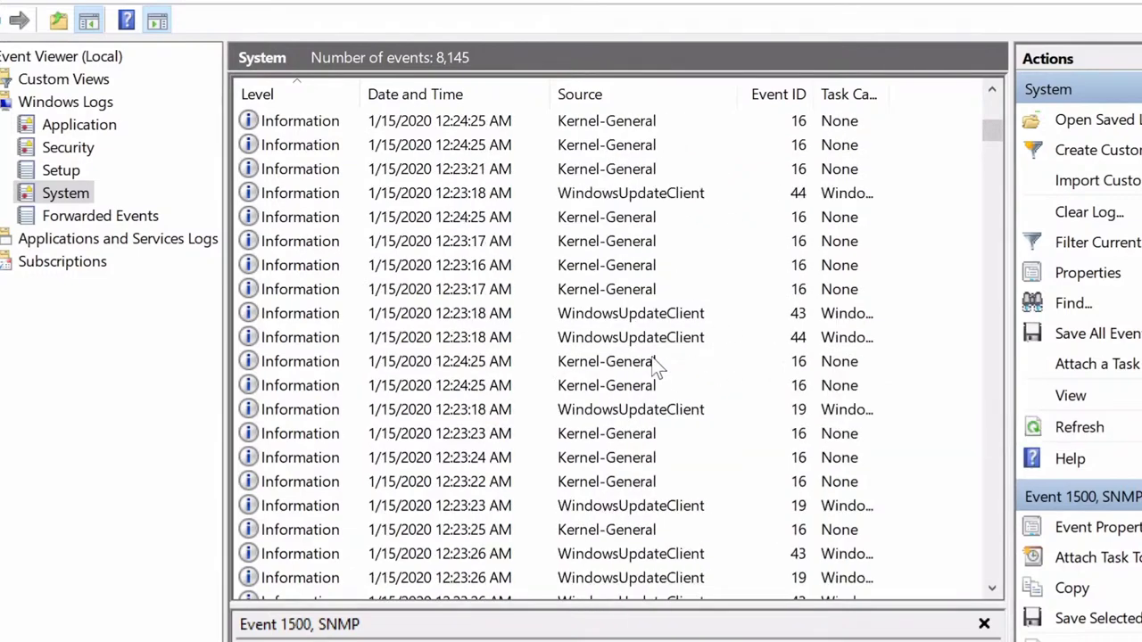
{"action": "scroll", "coordinate": [656, 368], "scroll_direction": "down", "scroll_amount": 5}
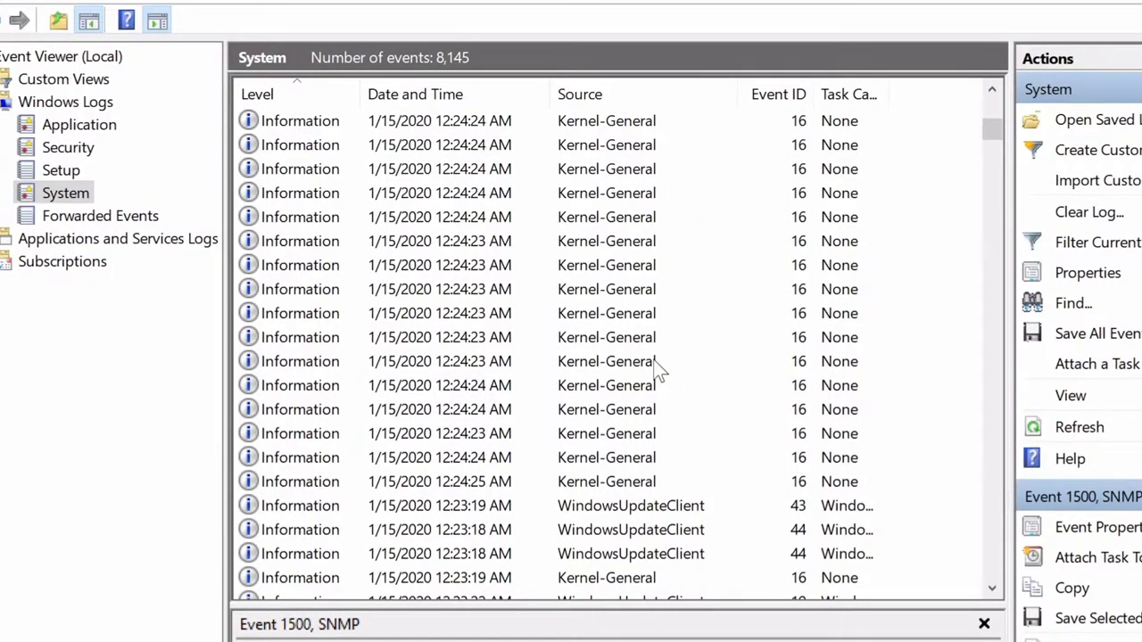
{"action": "scroll", "coordinate": [656, 371], "scroll_direction": "down", "scroll_amount": 20}
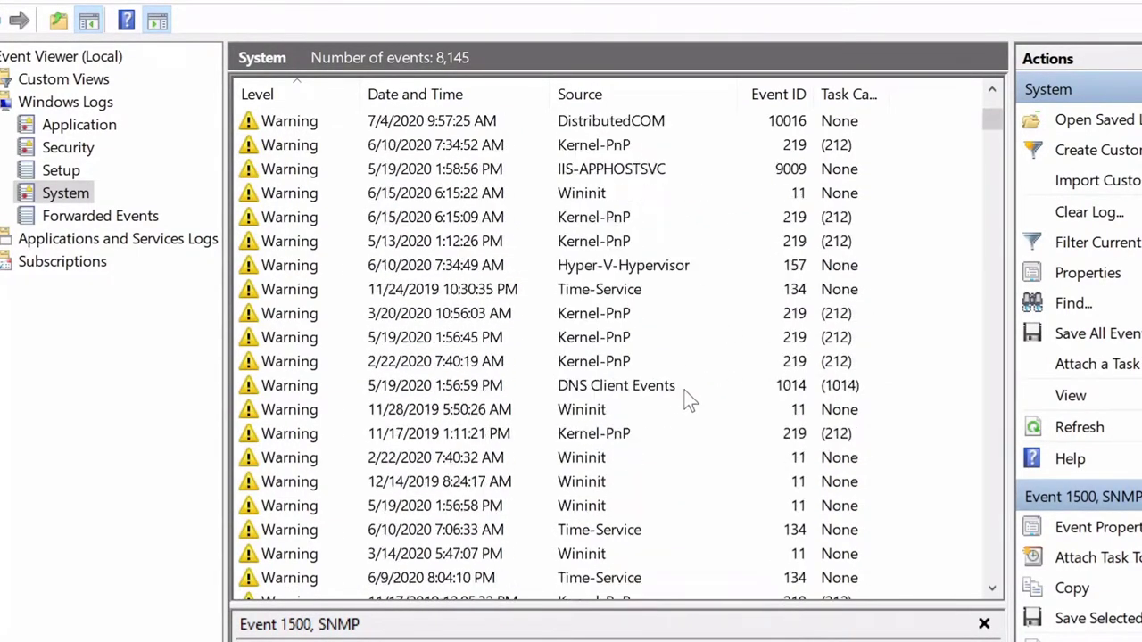
{"action": "scroll", "coordinate": [689, 398], "scroll_direction": "down", "scroll_amount": 10}
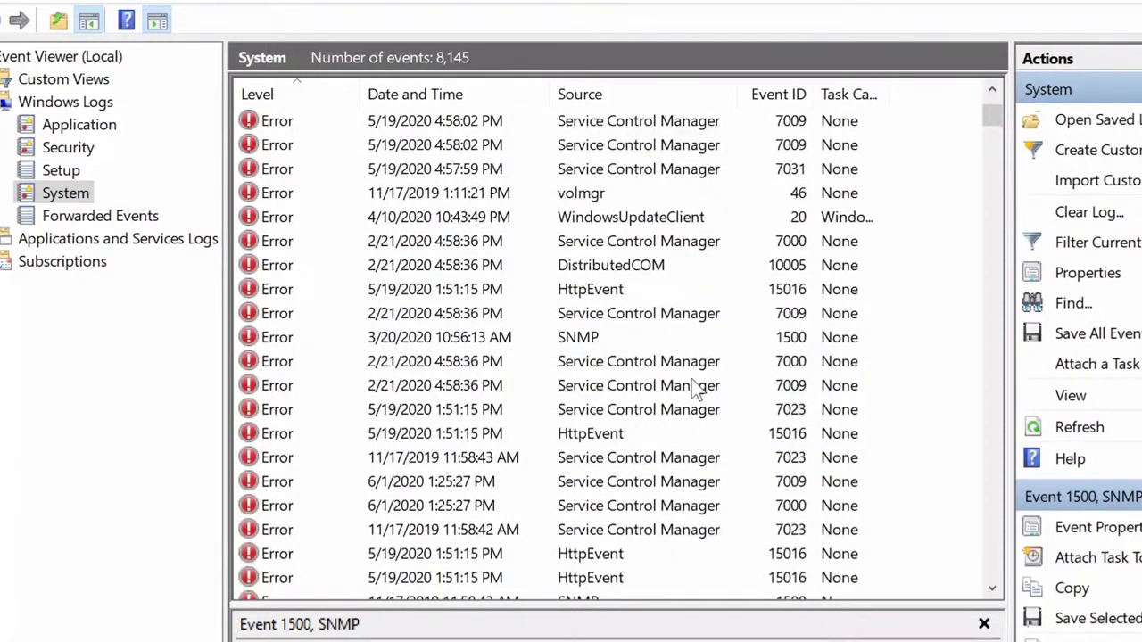
Review Service Control Manager 7009 and 7000 errors, ending on the 5/19/2020 1:51:16 PM Audiosrv event 7000.
{"action": "left_click", "coordinate": [610, 146]}
{"action": "left_click", "coordinate": [628, 245]}
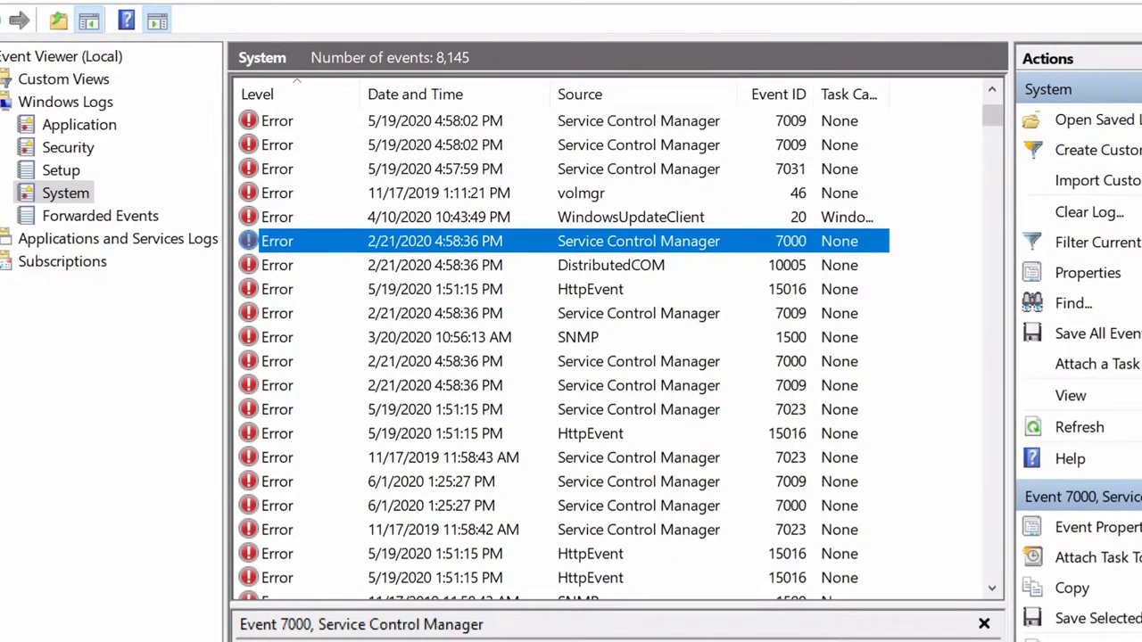
{"action": "left_click_drag", "start_coordinate": [768, 384], "coordinate": [255, 365]}
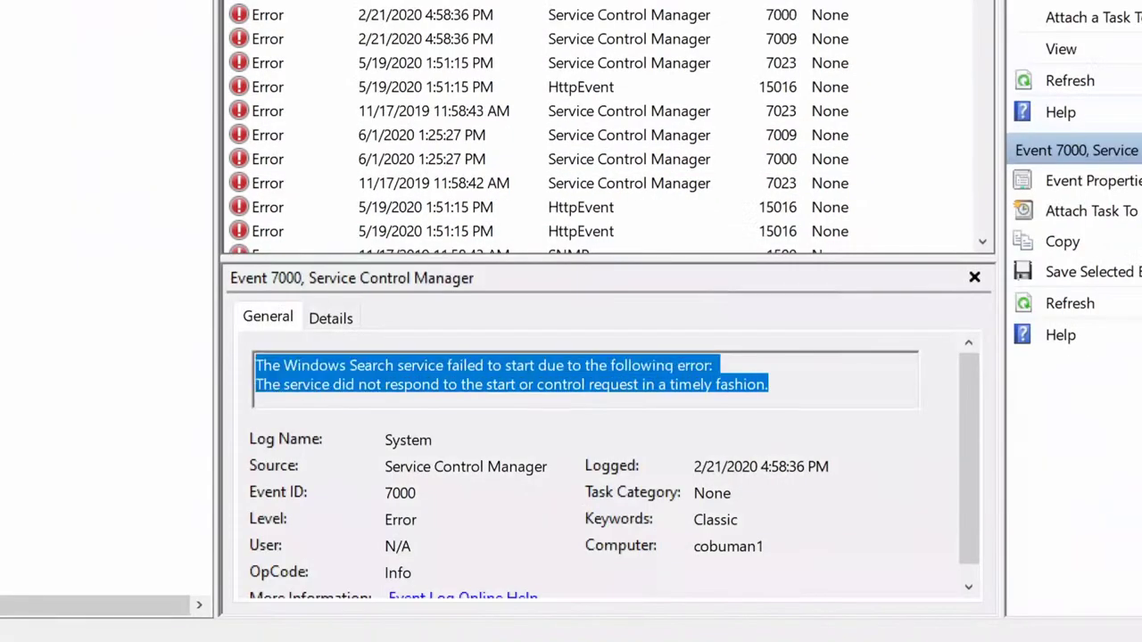
{"action": "left_click", "coordinate": [693, 136]}
{"action": "scroll", "coordinate": [696, 165], "scroll_direction": "down", "scroll_amount": 5}
{"action": "scroll", "coordinate": [704, 187], "scroll_direction": "down", "scroll_amount": 5}
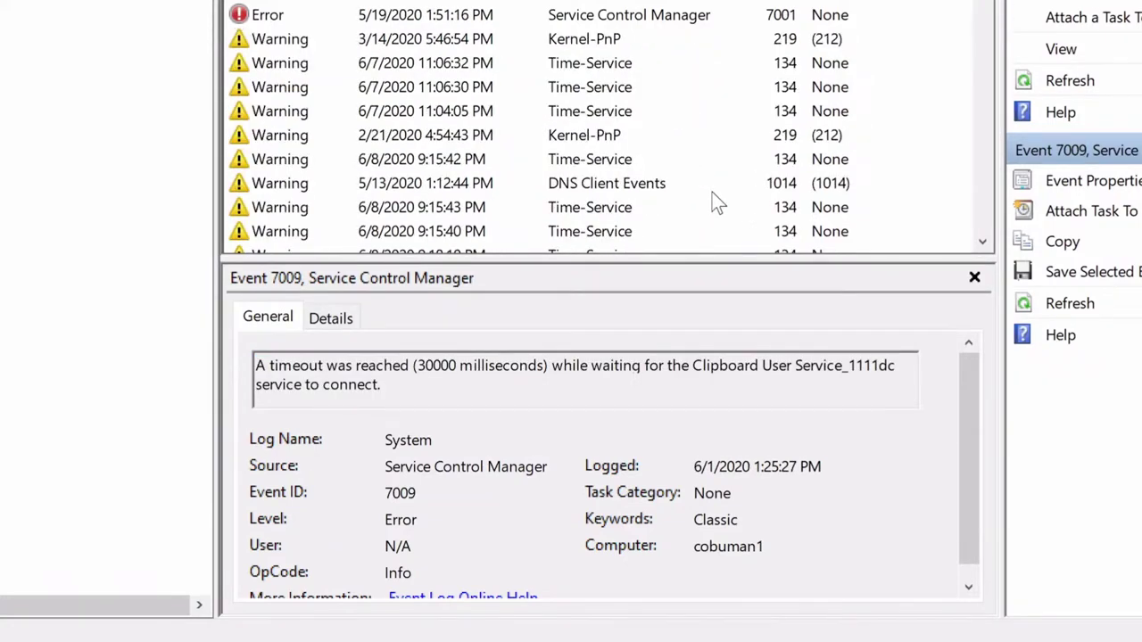
{"action": "scroll", "coordinate": [535, 178], "scroll_direction": "up", "scroll_amount": 3}
{"action": "left_click", "coordinate": [362, 138]}
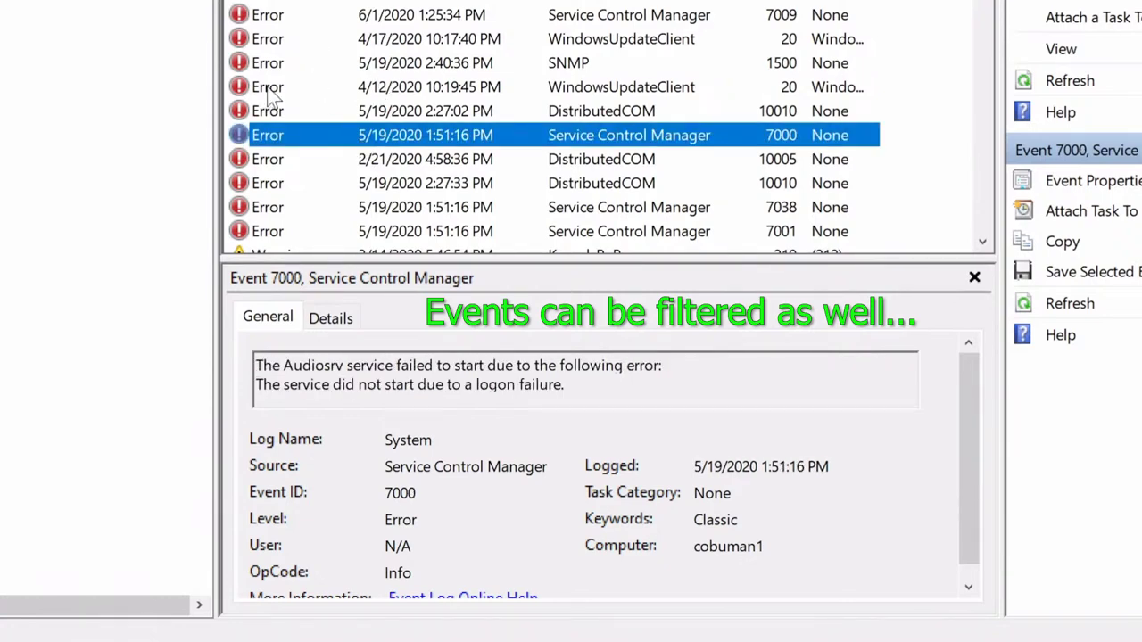
{"action": "key", "text": "super"}
Find and open Control Panel through Windows search.
{"action": "type", "text": "regedit"}
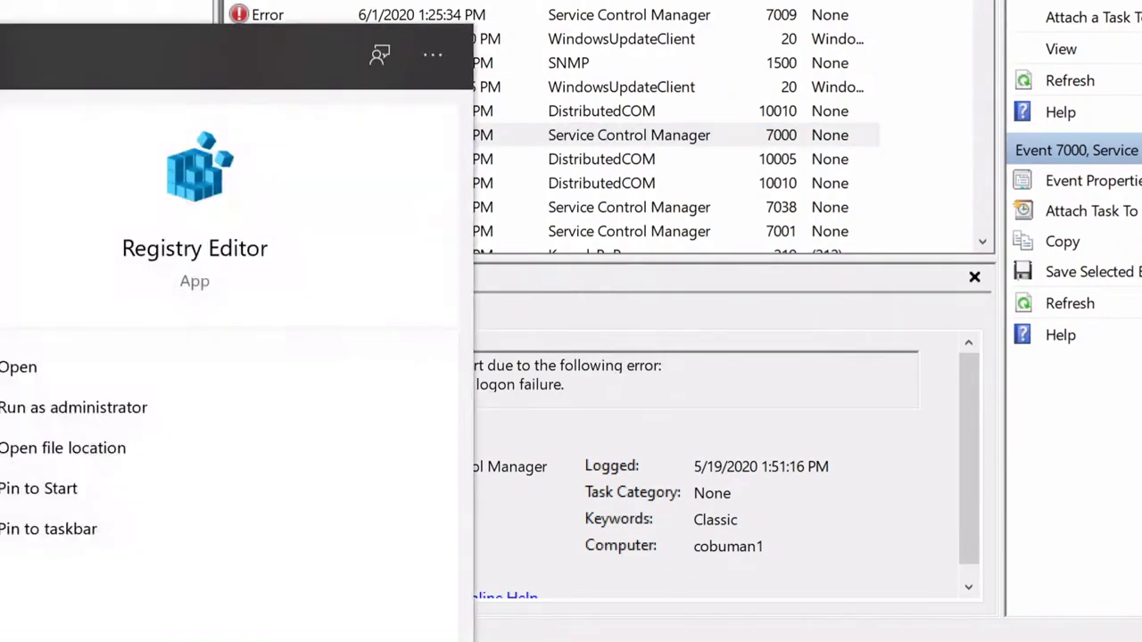
{"action": "key", "text": "BackSpace"}
{"action": "key", "text": "BackSpace"}
{"action": "key", "text": "BackSpace"}
{"action": "key", "text": "BackSpace"}
{"action": "key", "text": "BackSpace"}
{"action": "key", "text": "BackSpace"}
{"action": "key", "text": "BackSpace"}
{"action": "type", "text": "relai"}
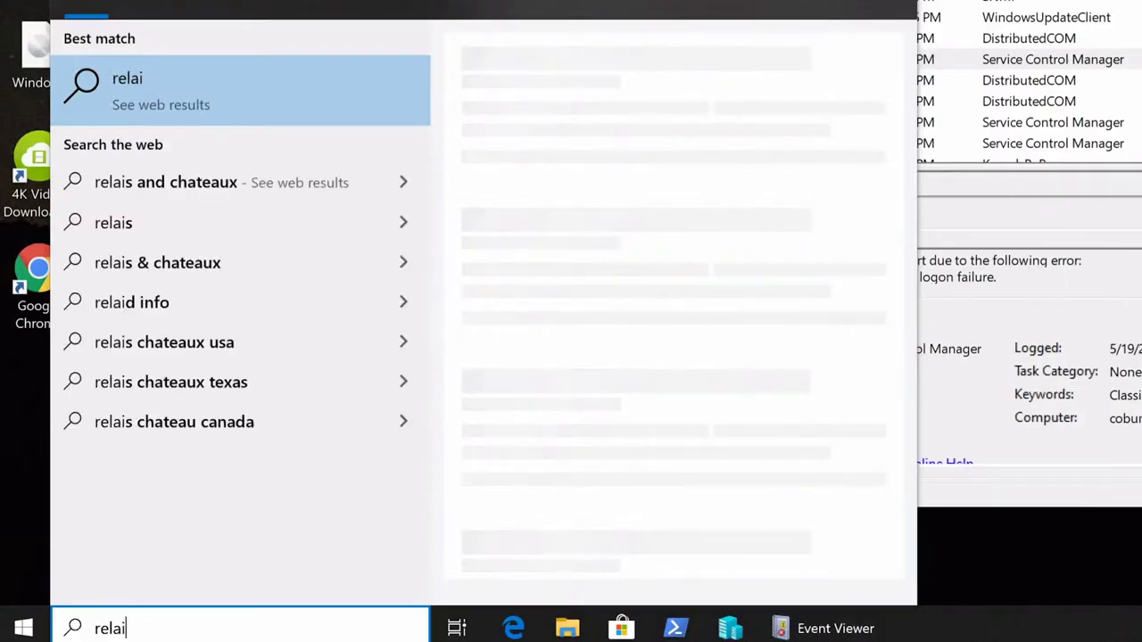
{"action": "key", "text": "BackSpace"}
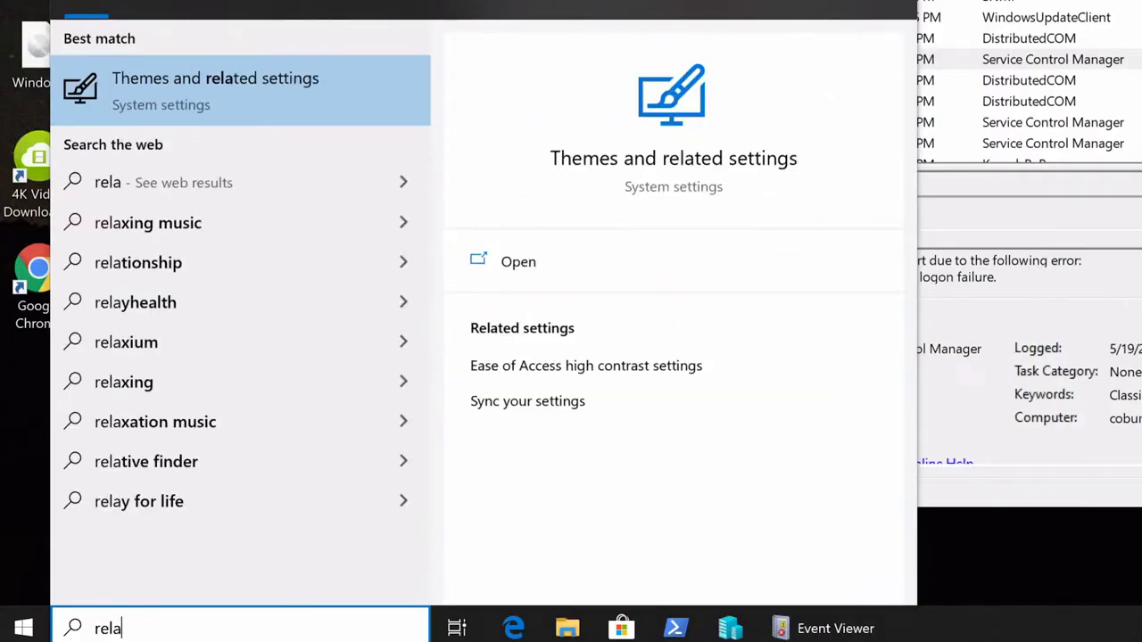
{"action": "type", "text": "ibi"}
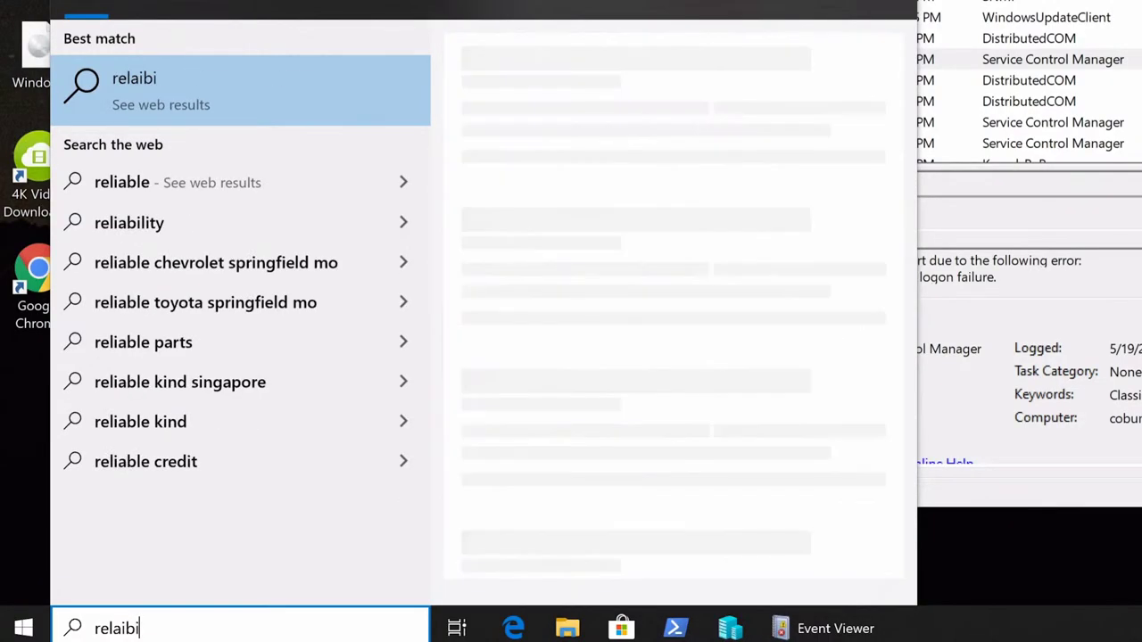
{"action": "type", "text": "lity monto"}
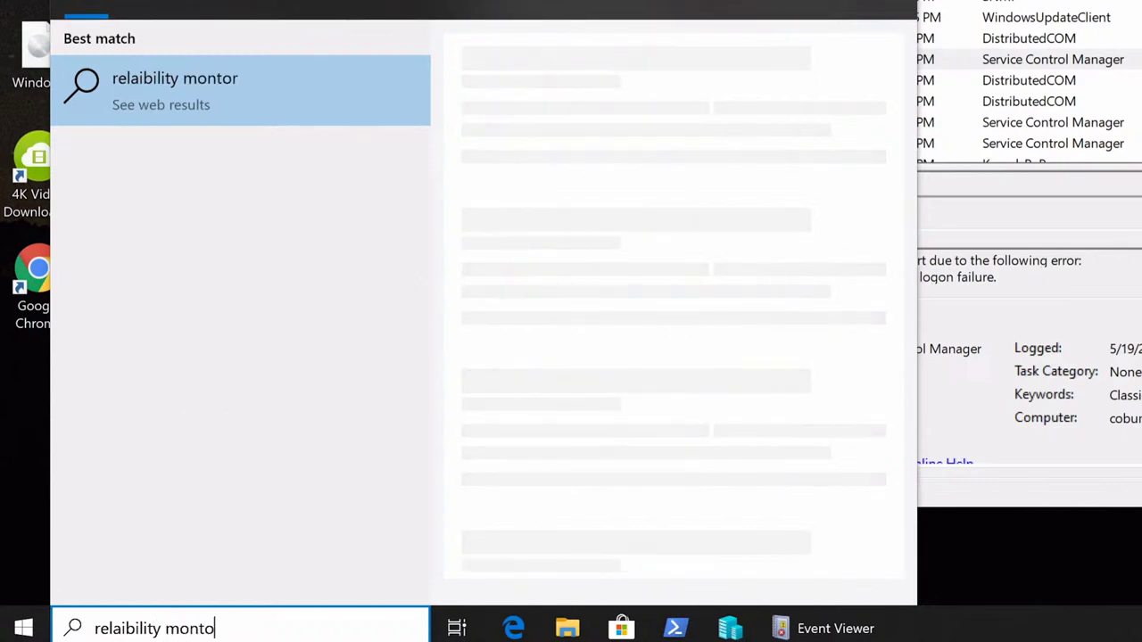
{"action": "type", "text": "r"}
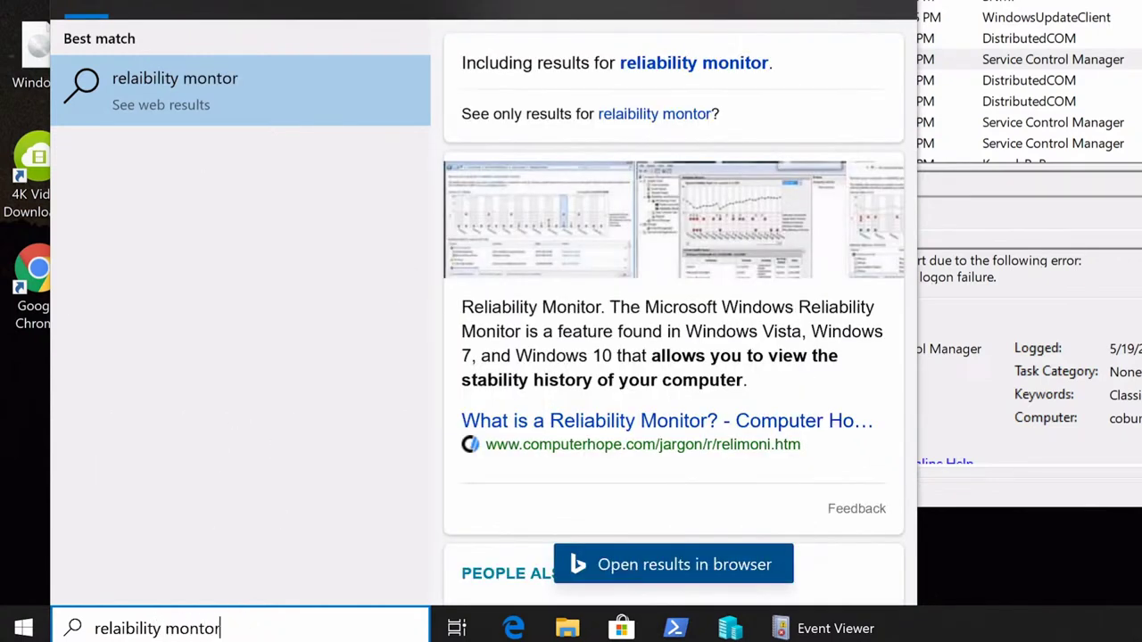
{"action": "key", "text": "ctrl+a"}
{"action": "type", "text": "contr"}
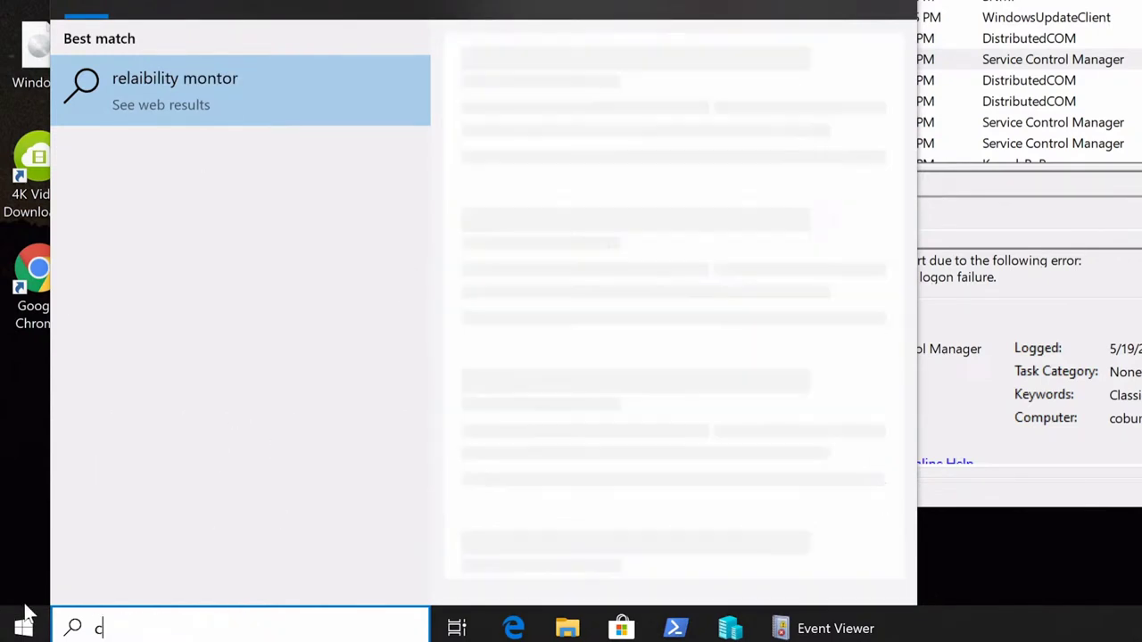
{"action": "type", "text": "o"}
{"action": "key", "text": "Return"}
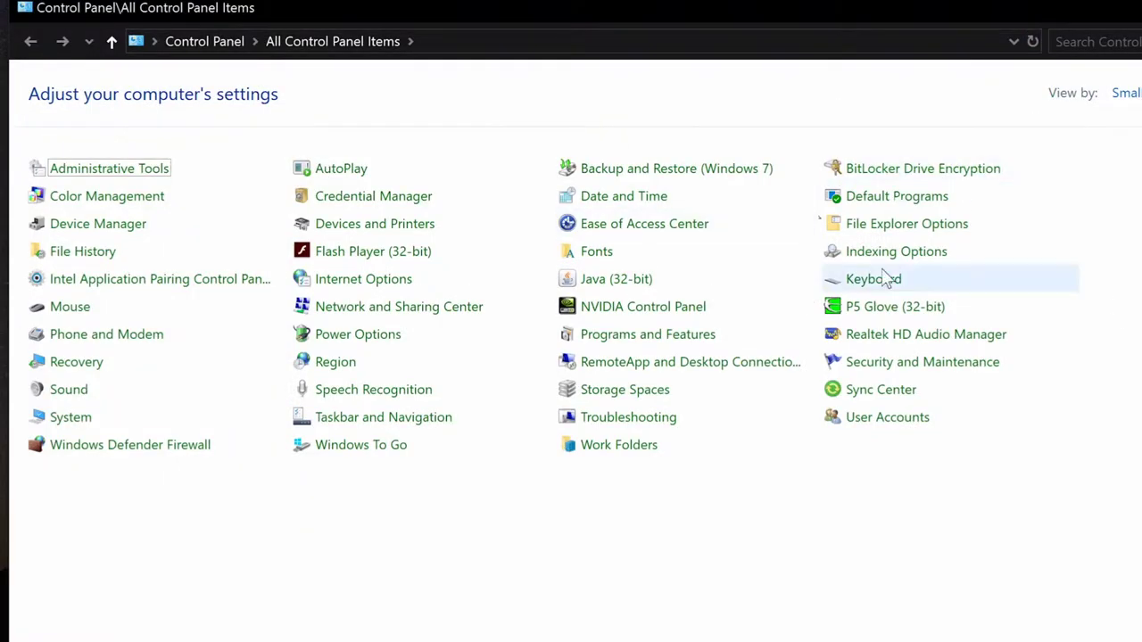
In Security and Maintenance, expand the Security section and open the reliability history.
{"action": "left_click", "coordinate": [897, 369]}
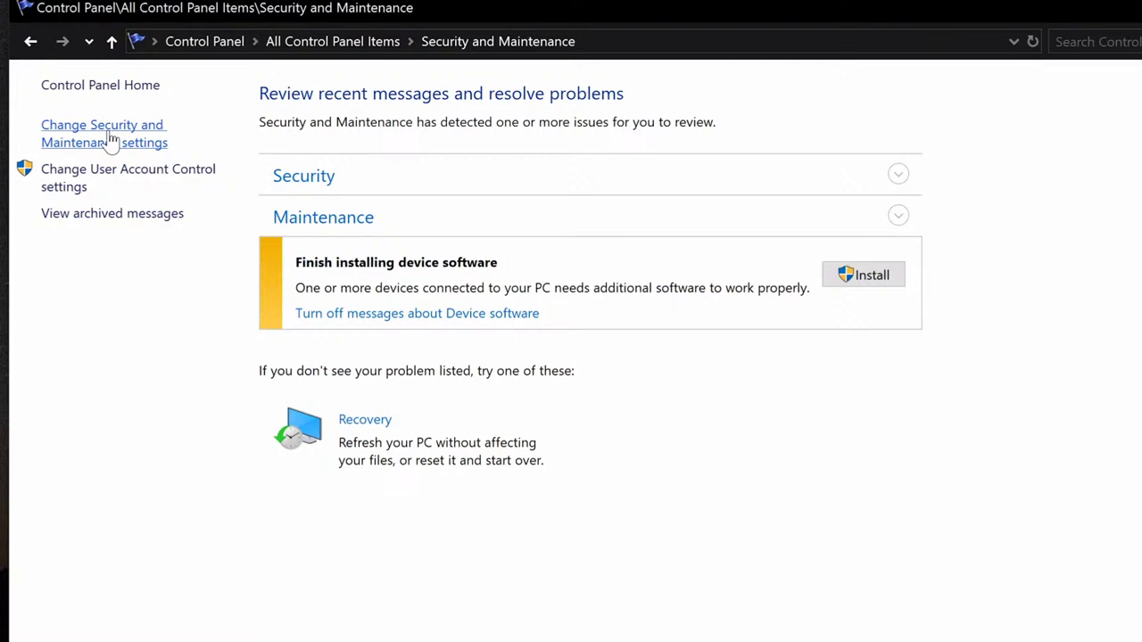
{"action": "left_click", "coordinate": [336, 178]}
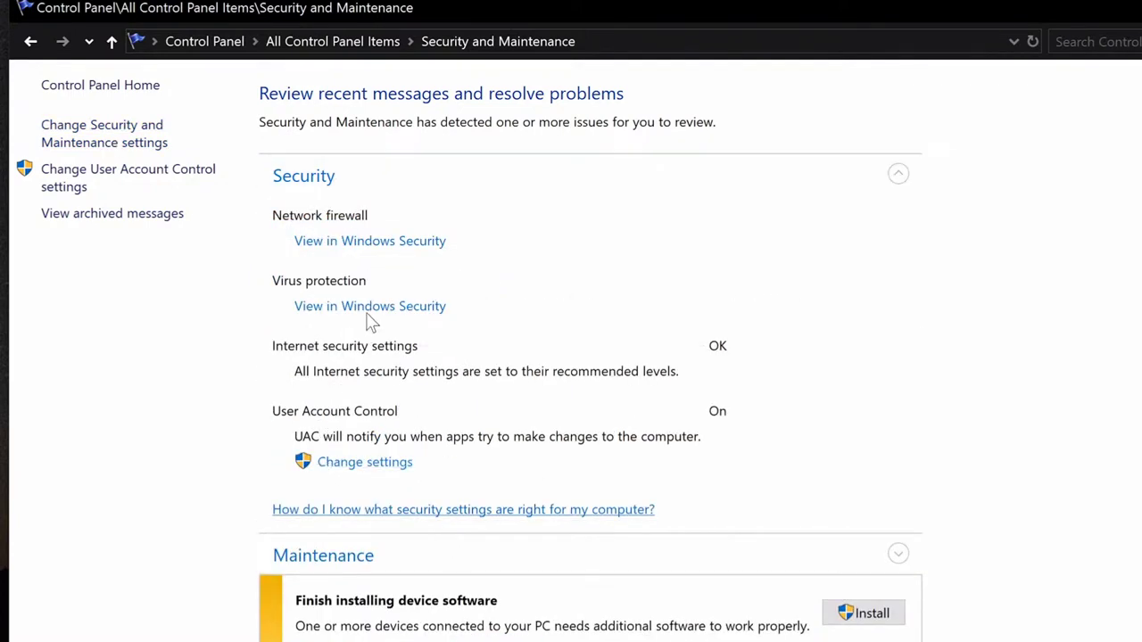
{"action": "scroll", "coordinate": [441, 514], "scroll_direction": "down", "scroll_amount": 1}
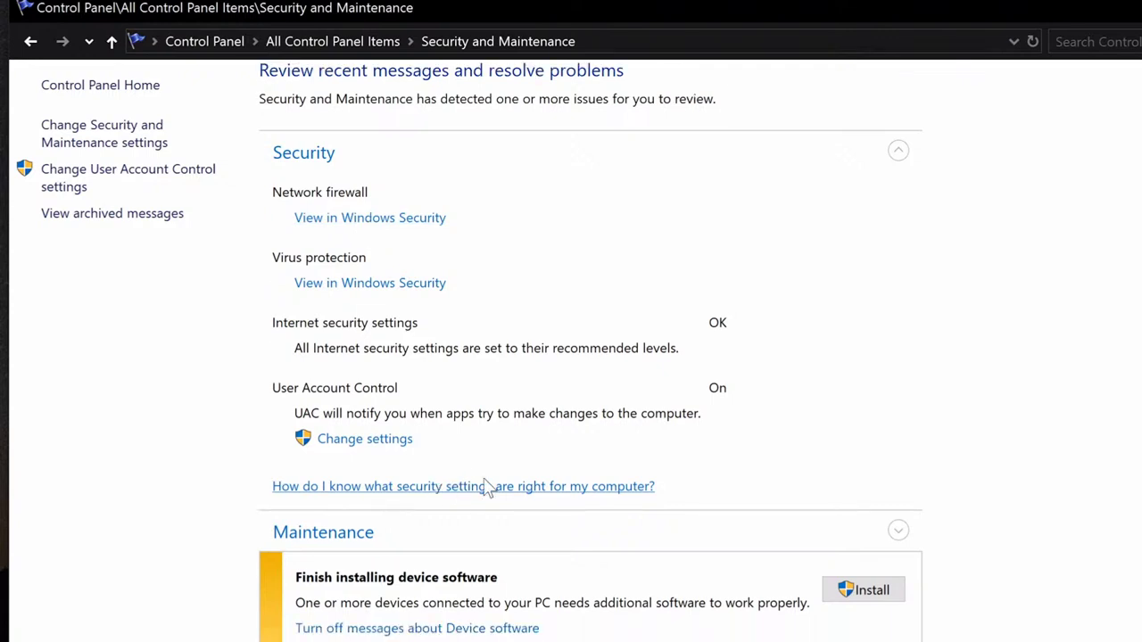
{"action": "left_click", "coordinate": [99, 135]}
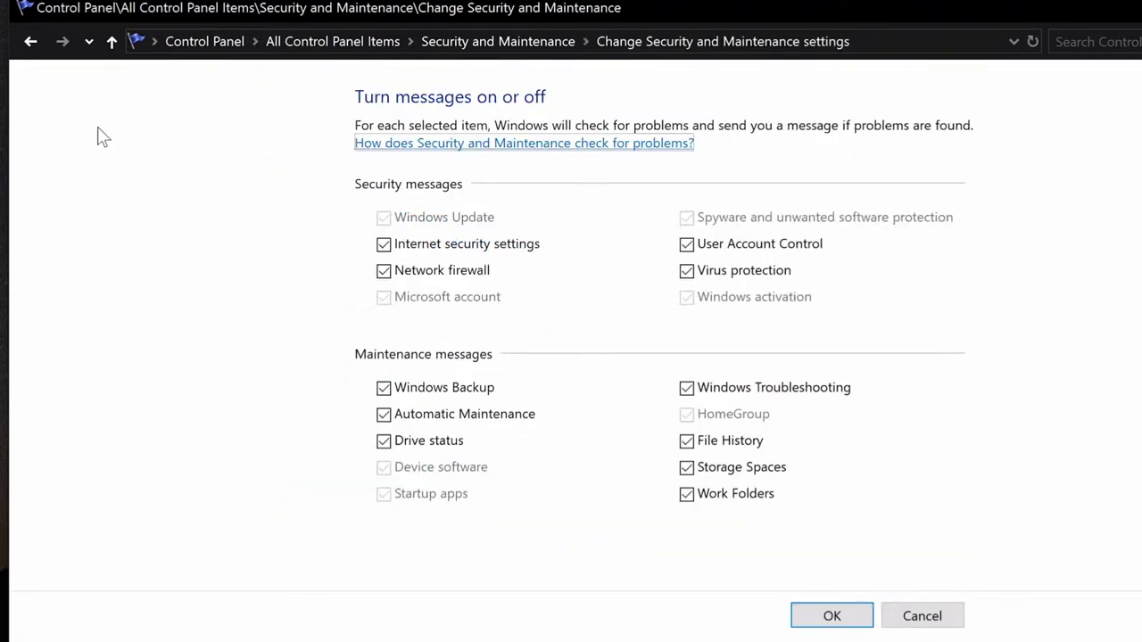
{"action": "left_click", "coordinate": [29, 45]}
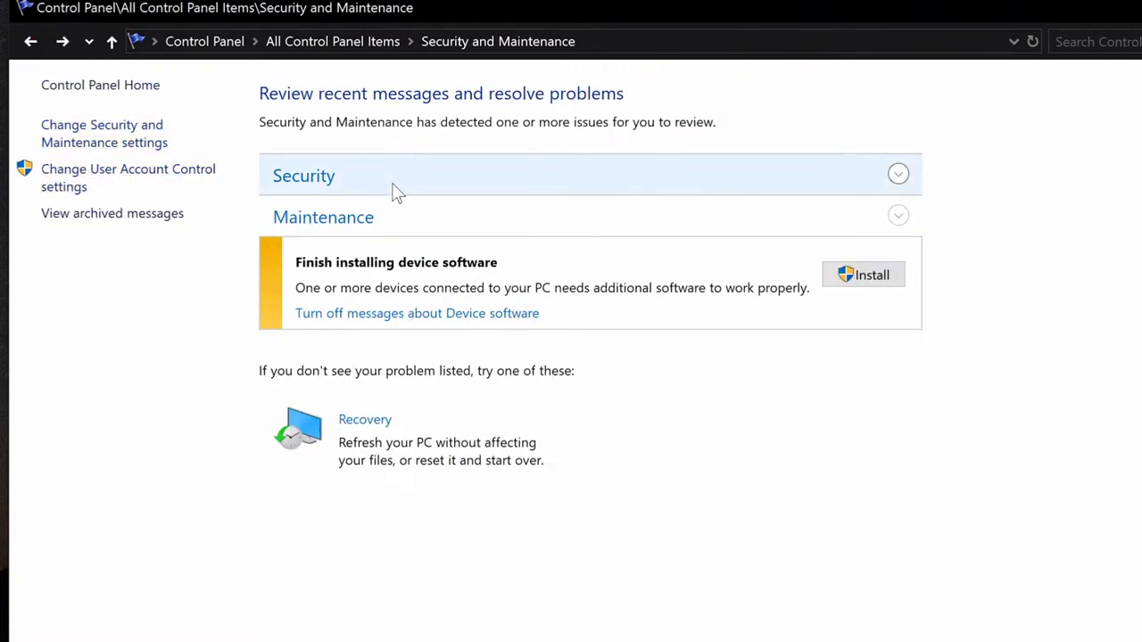
{"action": "left_click", "coordinate": [331, 193]}
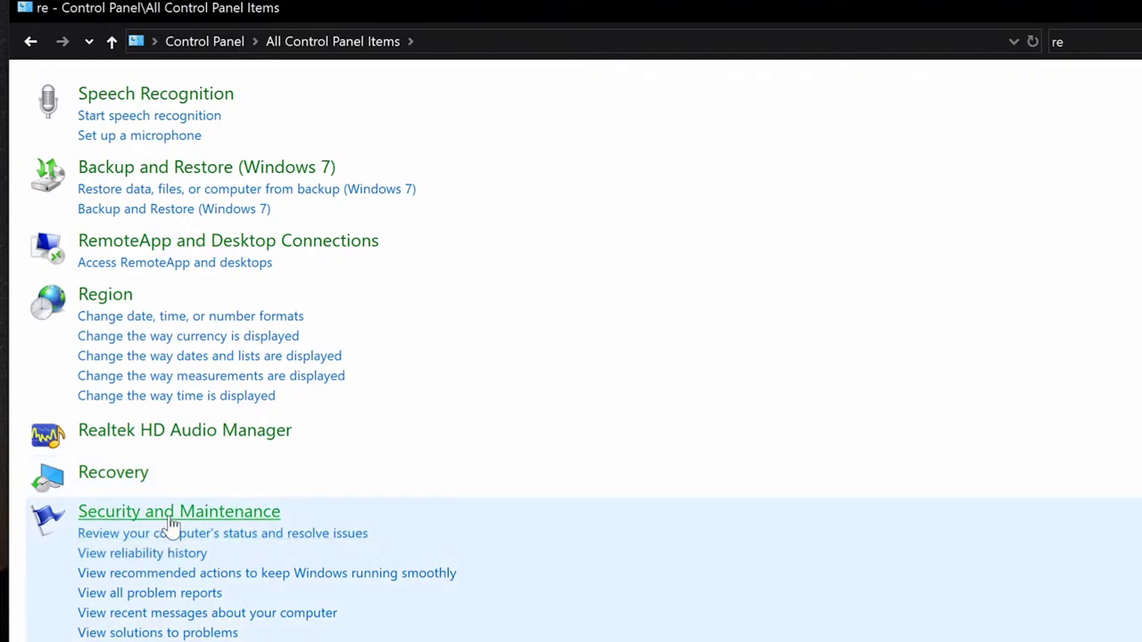
{"action": "left_click", "coordinate": [142, 554]}
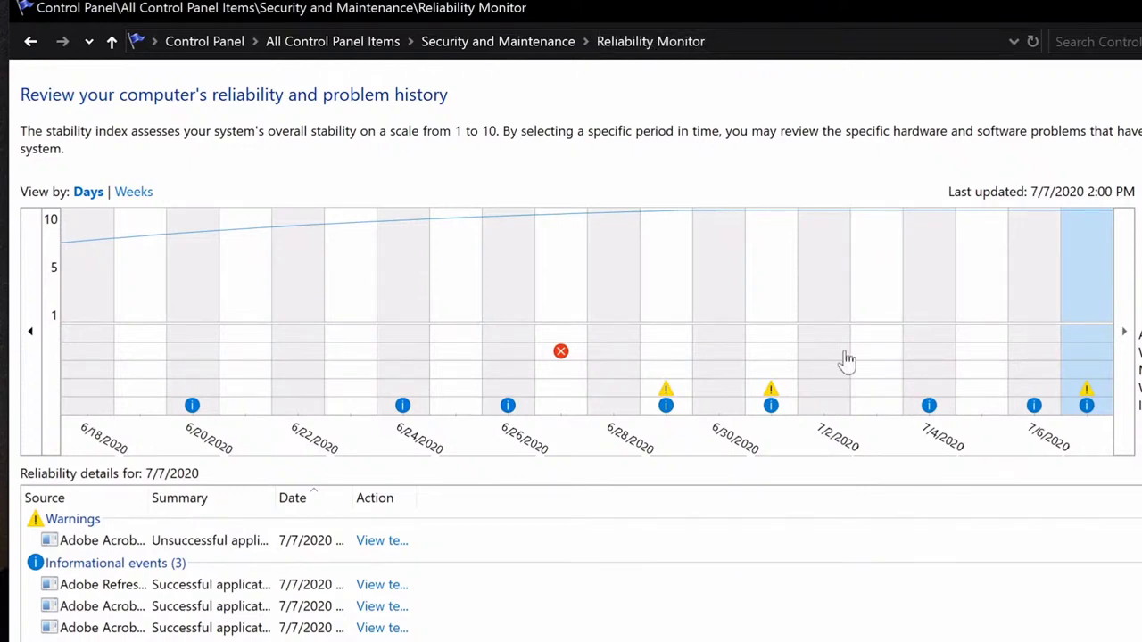
Select 6/27/2020 in the chart and open the Windows hardware error's problem details.
{"action": "left_click", "coordinate": [559, 365]}
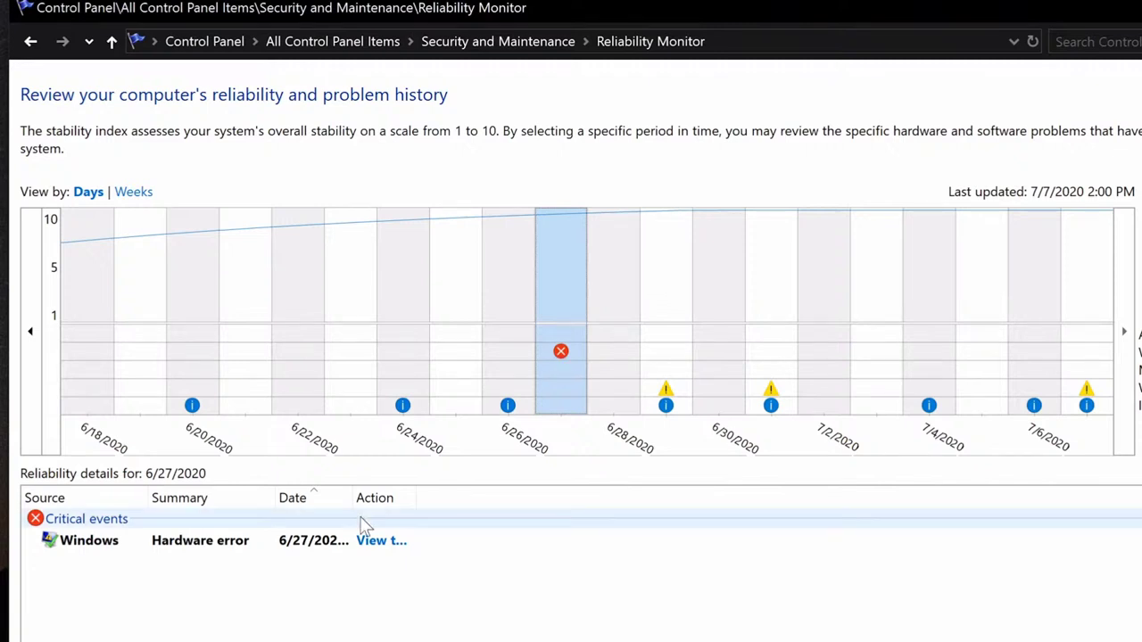
{"action": "left_click", "coordinate": [361, 541]}
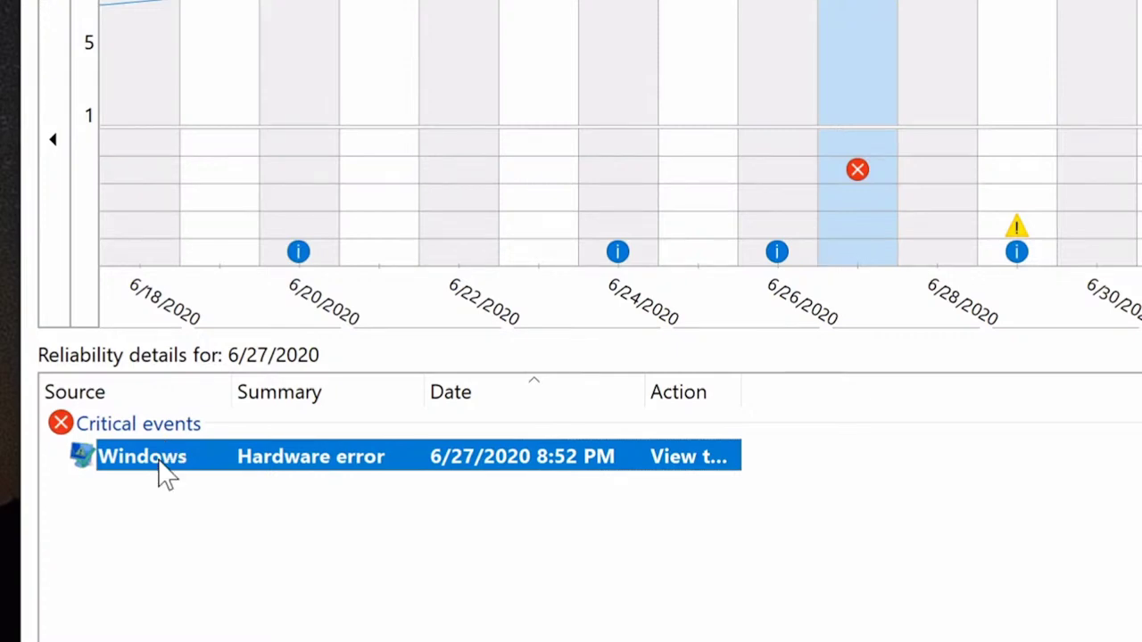
{"action": "double_click", "coordinate": [165, 475]}
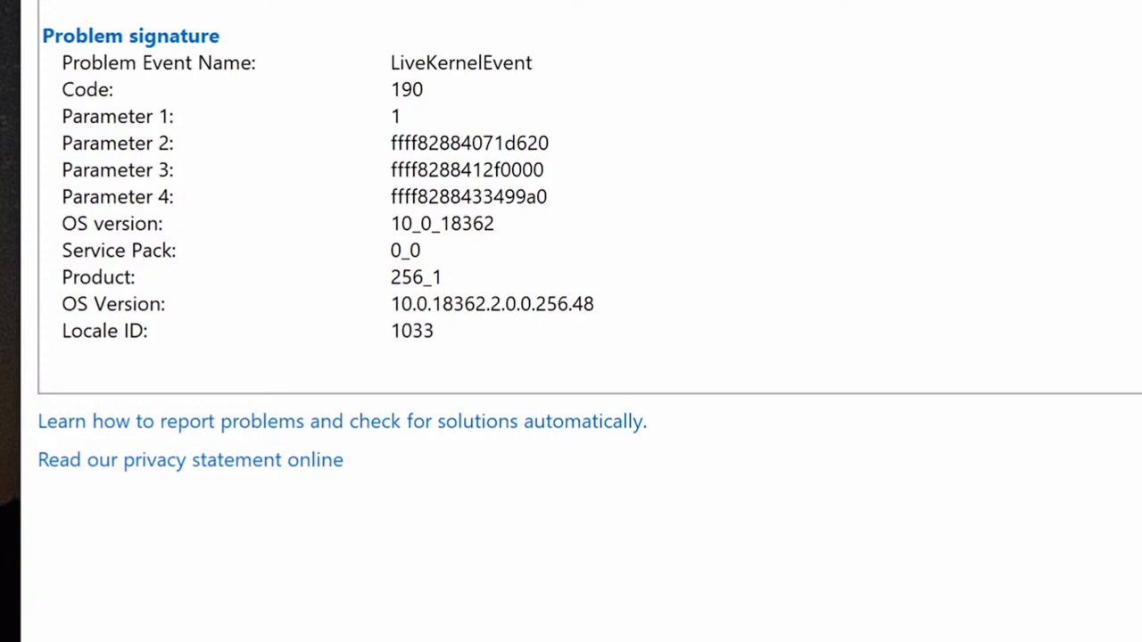
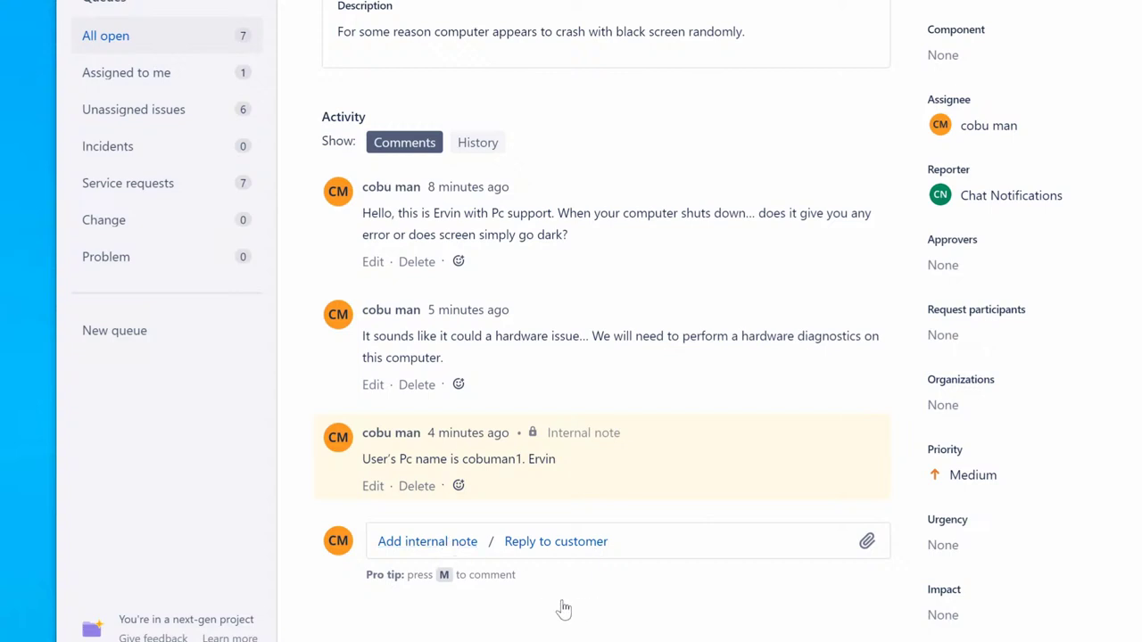
Post the internal note 'Routed issue to local pc support to troubleshoot hardware issues.' on ISD-21.
{"action": "left_click", "coordinate": [558, 530]}
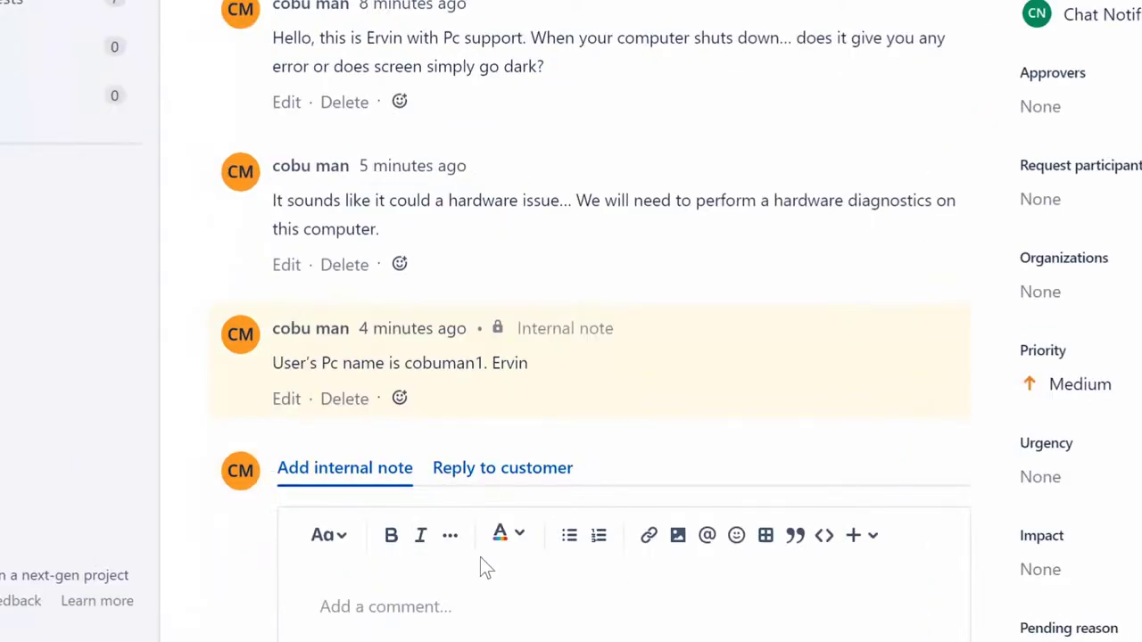
{"action": "scroll", "coordinate": [517, 612], "scroll_direction": "down", "scroll_amount": 4}
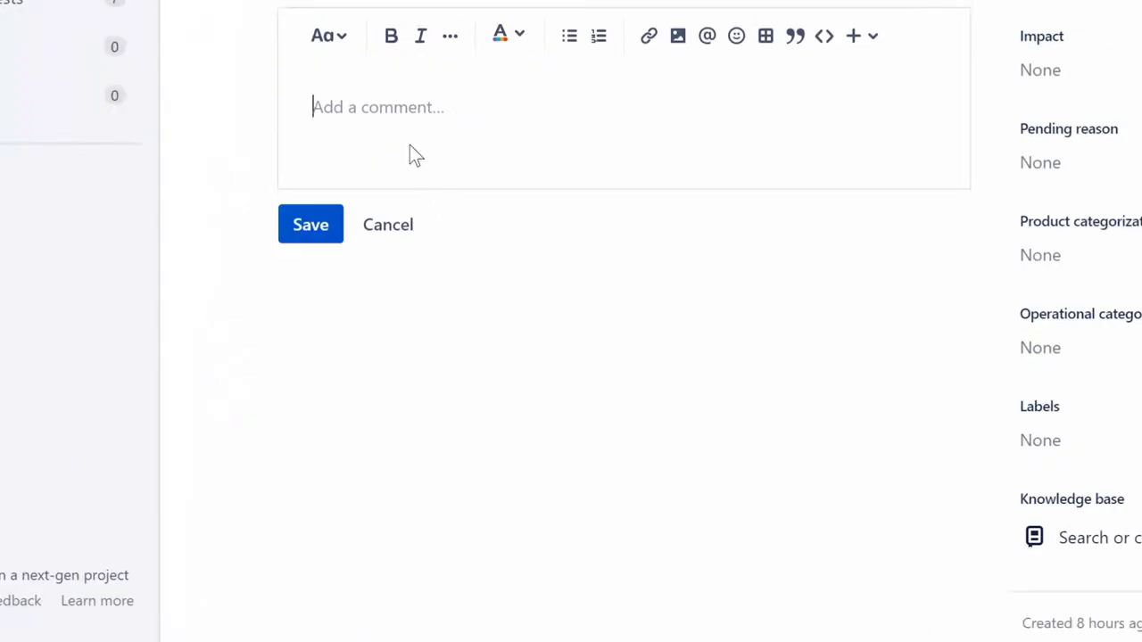
{"action": "type", "text": "Routed issu"}
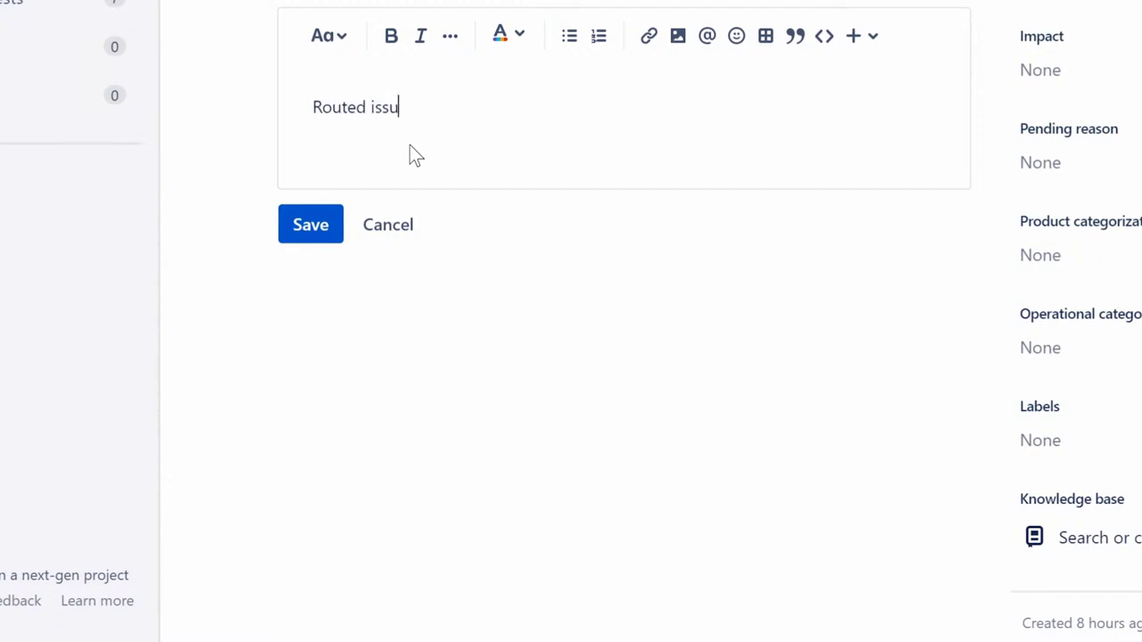
{"action": "type", "text": "e to local "}
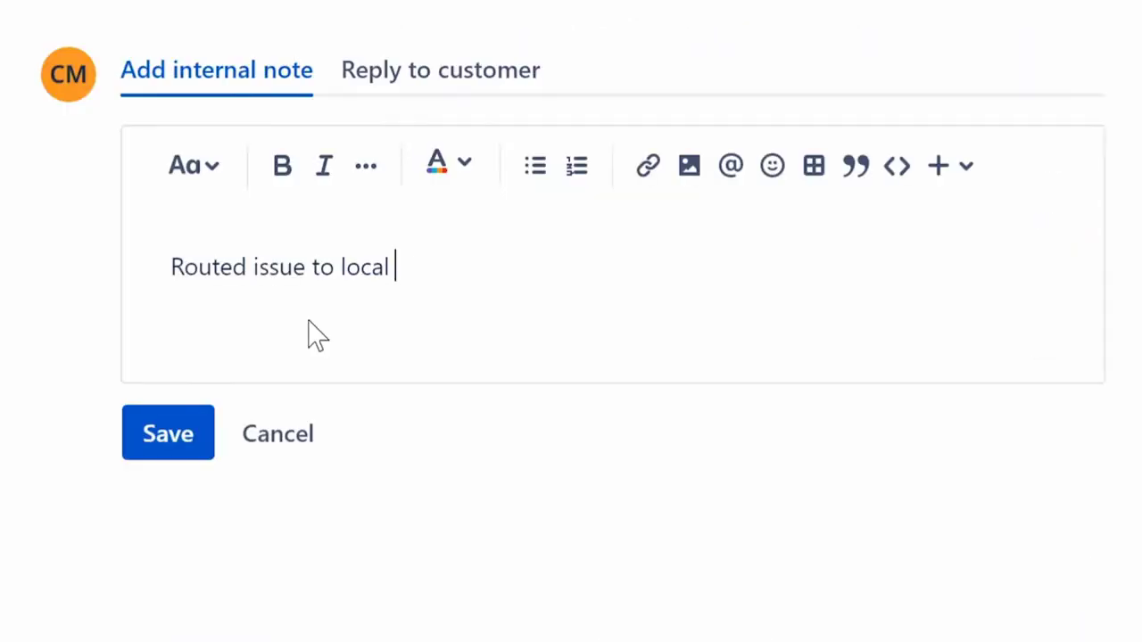
{"action": "type", "text": "pc ss"}
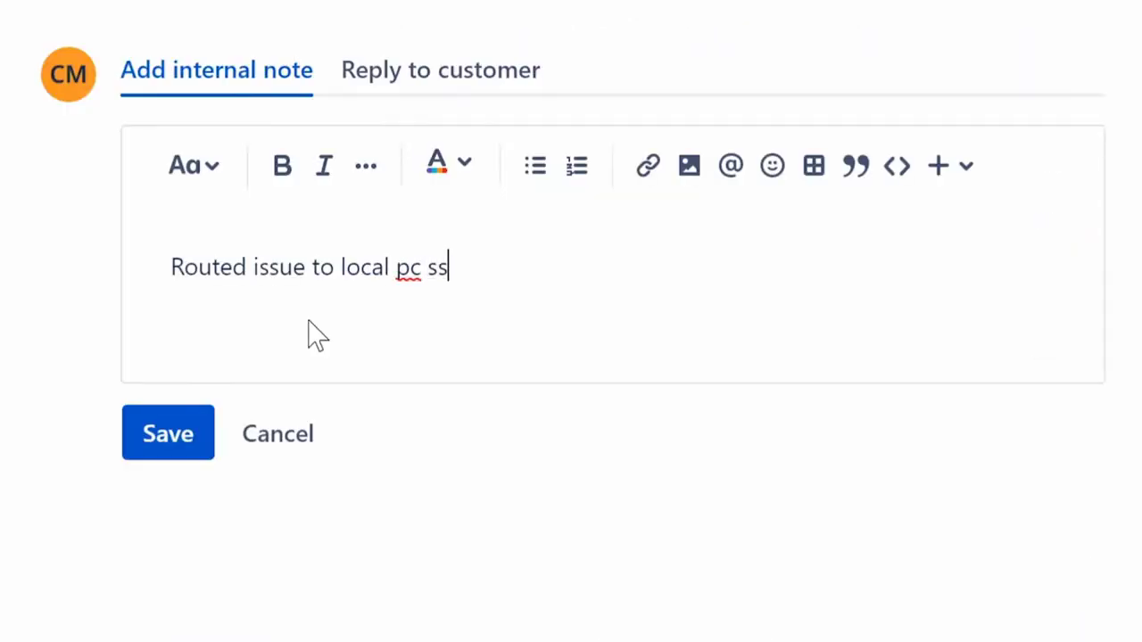
{"action": "key", "text": "BackSpace"}
{"action": "type", "text": "upport to "}
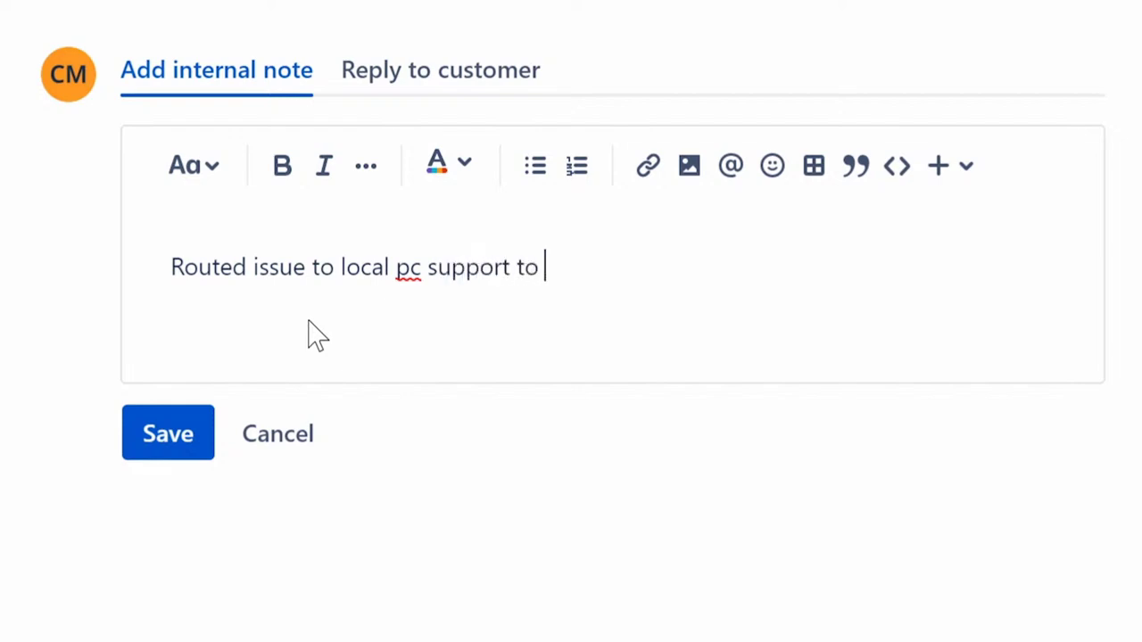
{"action": "type", "text": "troubl"}
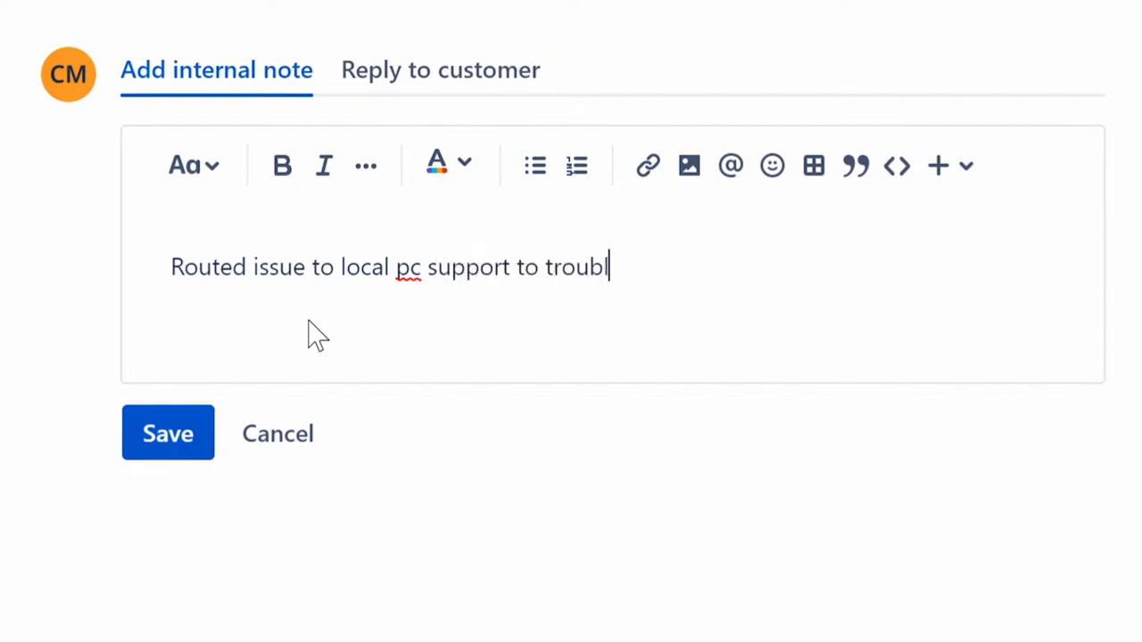
{"action": "type", "text": "shoot hard"}
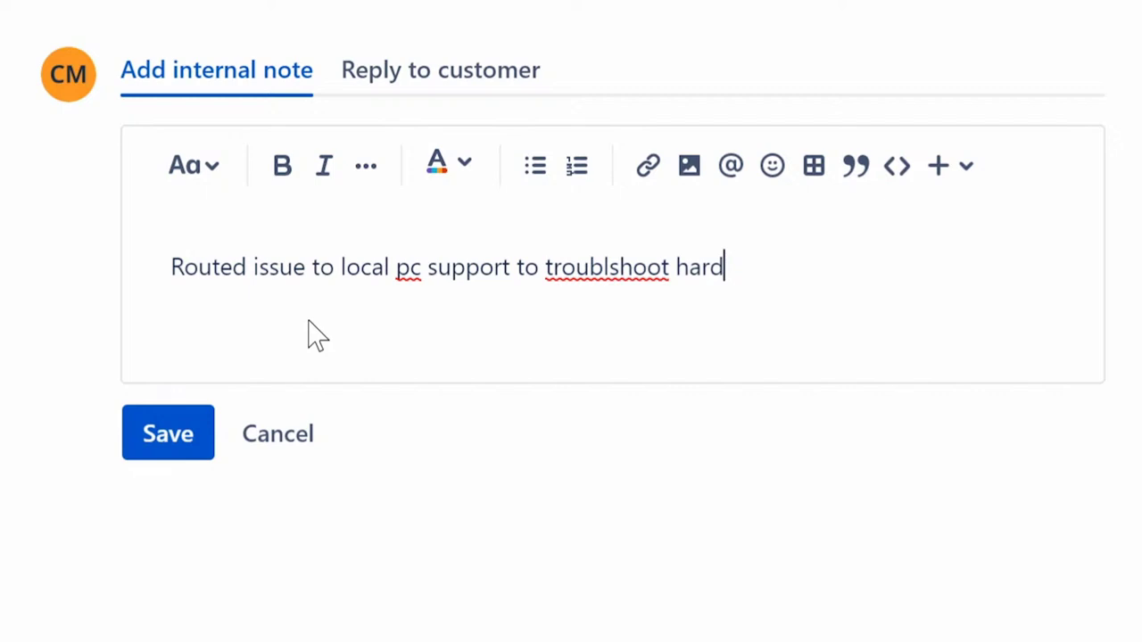
{"action": "type", "text": "ware issues. "}
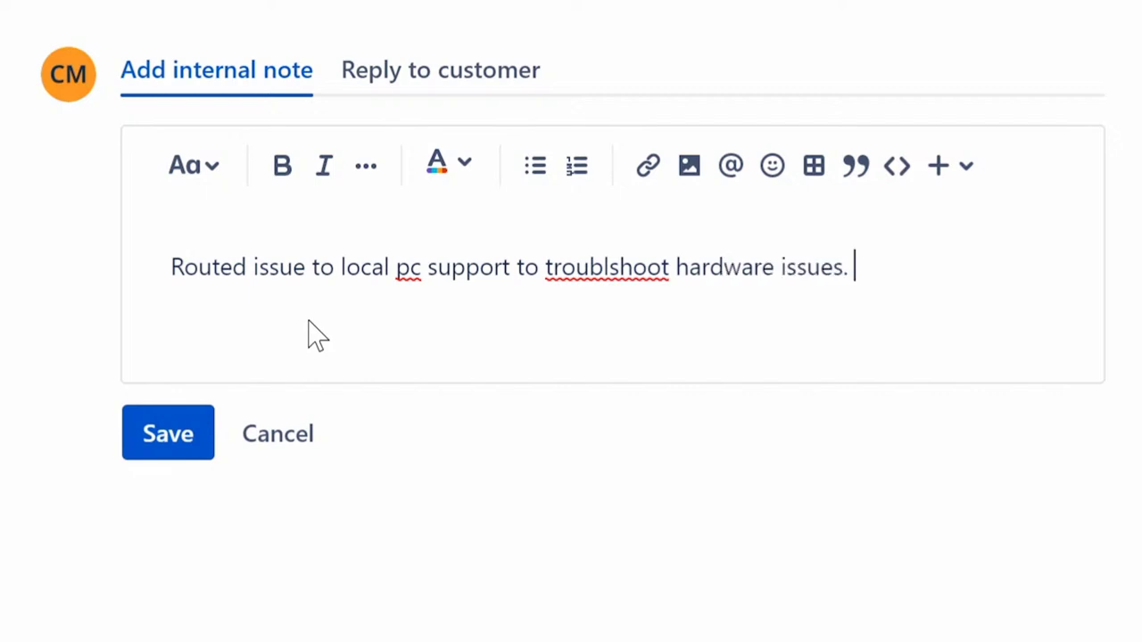
{"action": "type", "text": "Ervin"}
{"action": "right_click", "coordinate": [624, 270]}
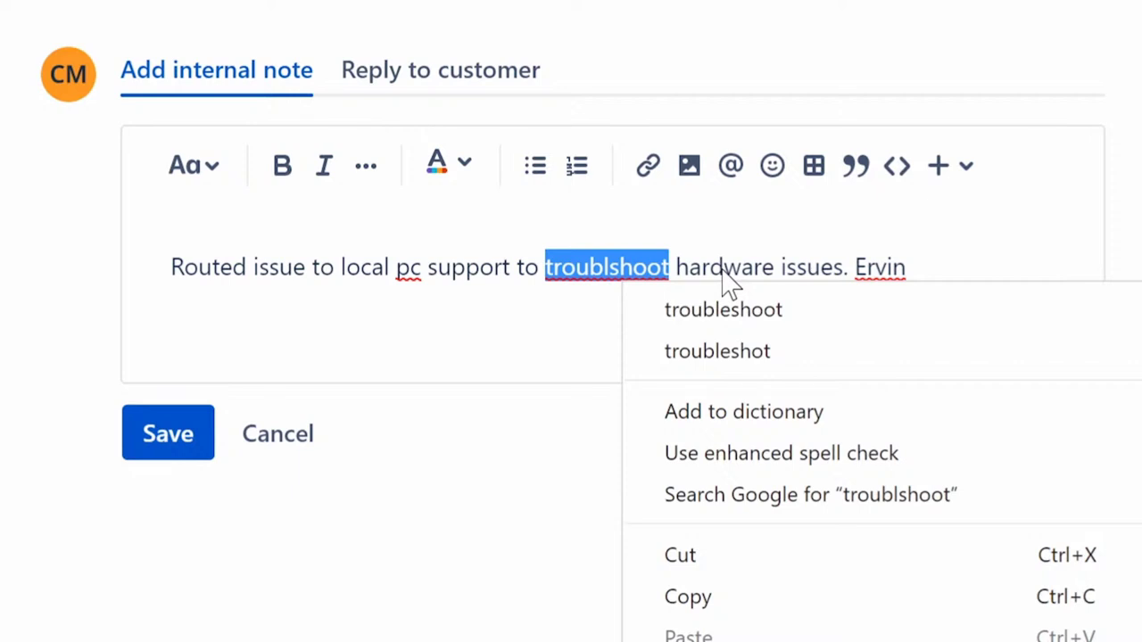
{"action": "left_click", "coordinate": [722, 310]}
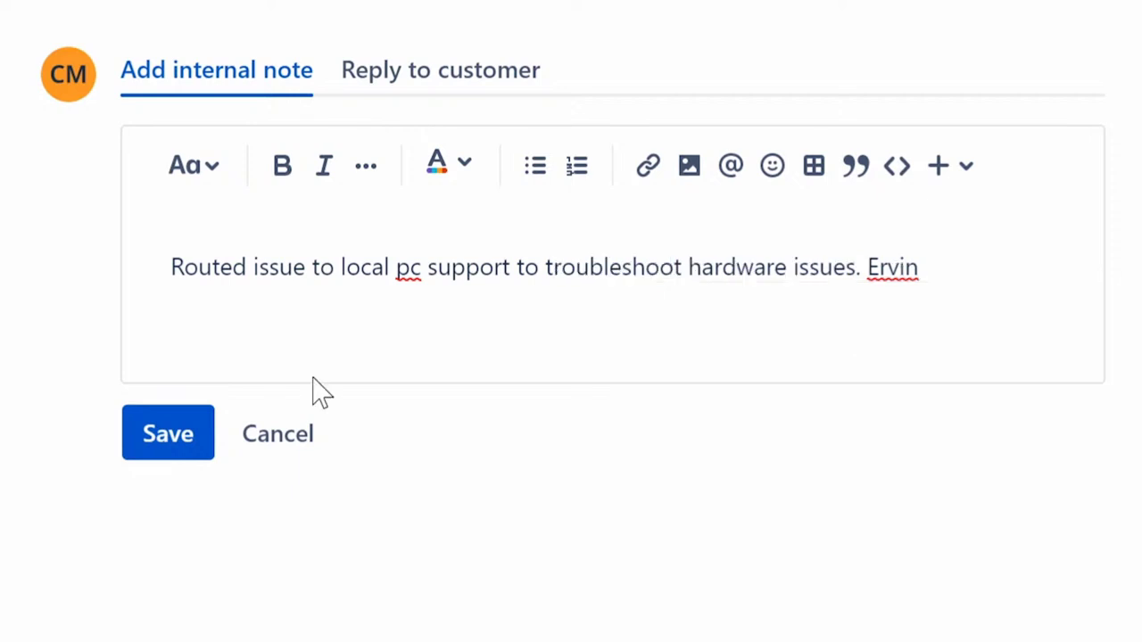
{"action": "key", "text": "ctrl+Return"}
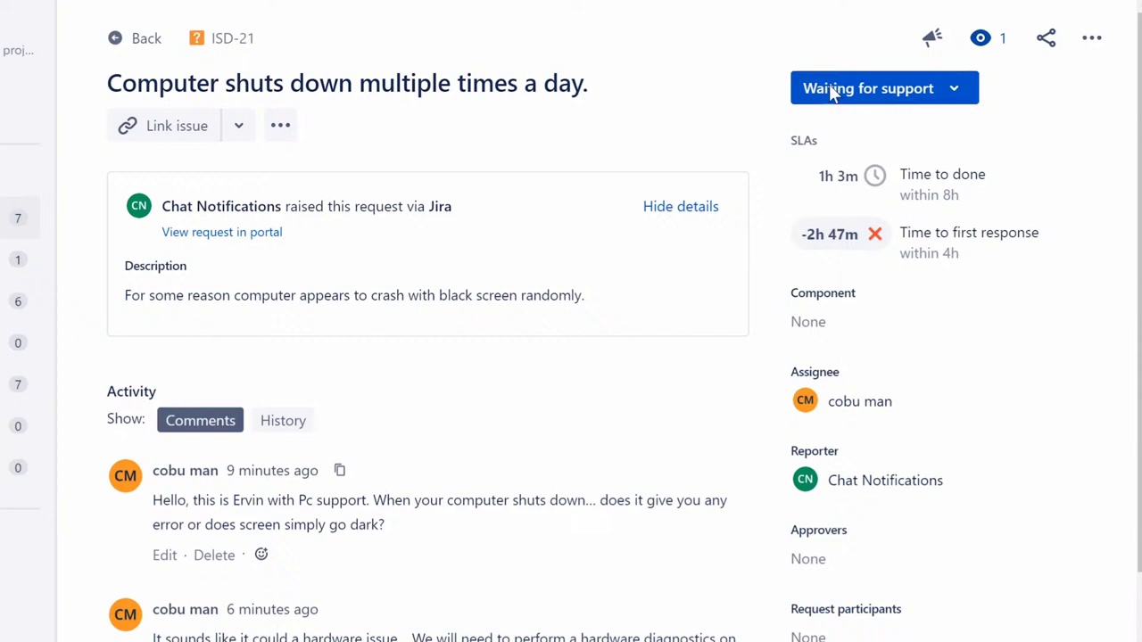
Change ISD-21's status to Completed and go back to the All open queue.
{"action": "left_click", "coordinate": [830, 89]}
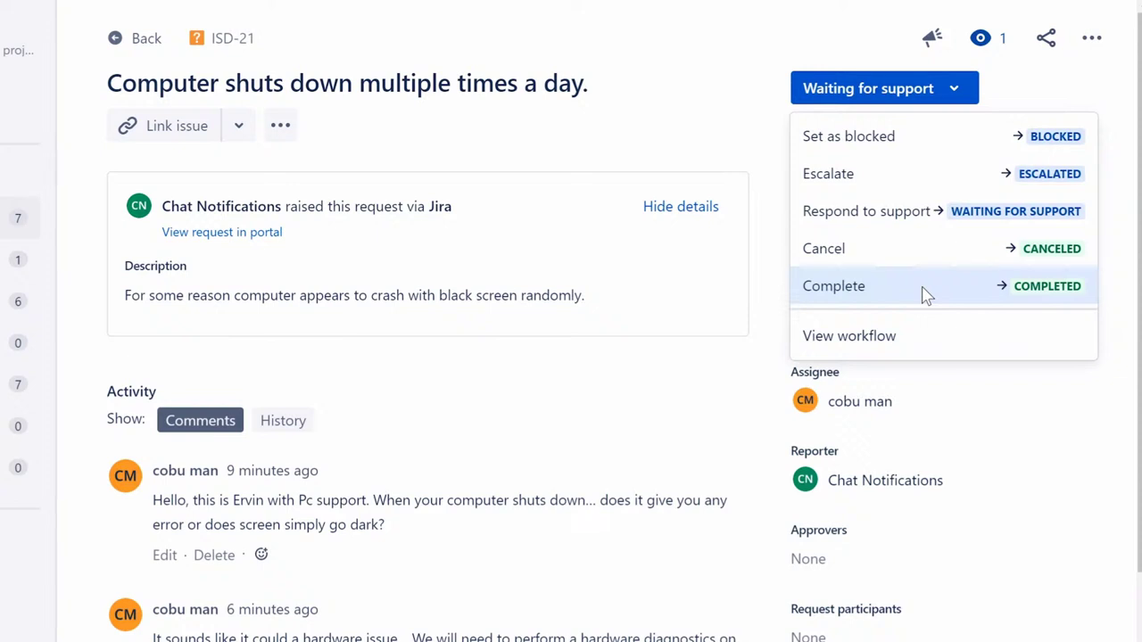
{"action": "left_click", "coordinate": [922, 288]}
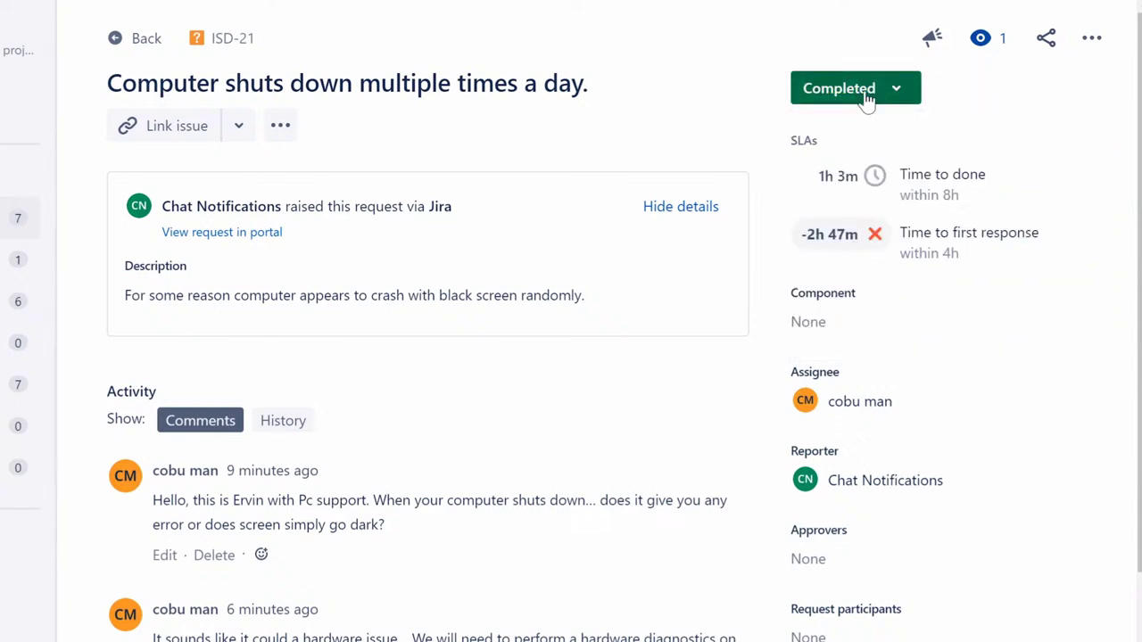
{"action": "left_click", "coordinate": [130, 36]}
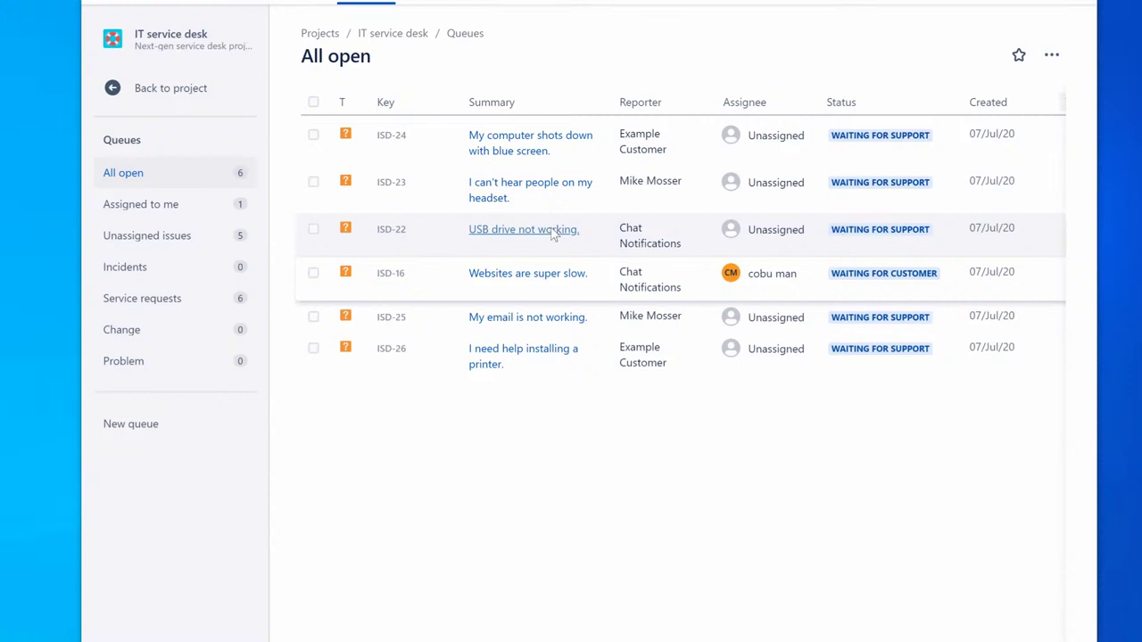
Open ISD-22 'USB drive not working.' and assign it to yourself.
{"action": "left_click", "coordinate": [552, 233]}
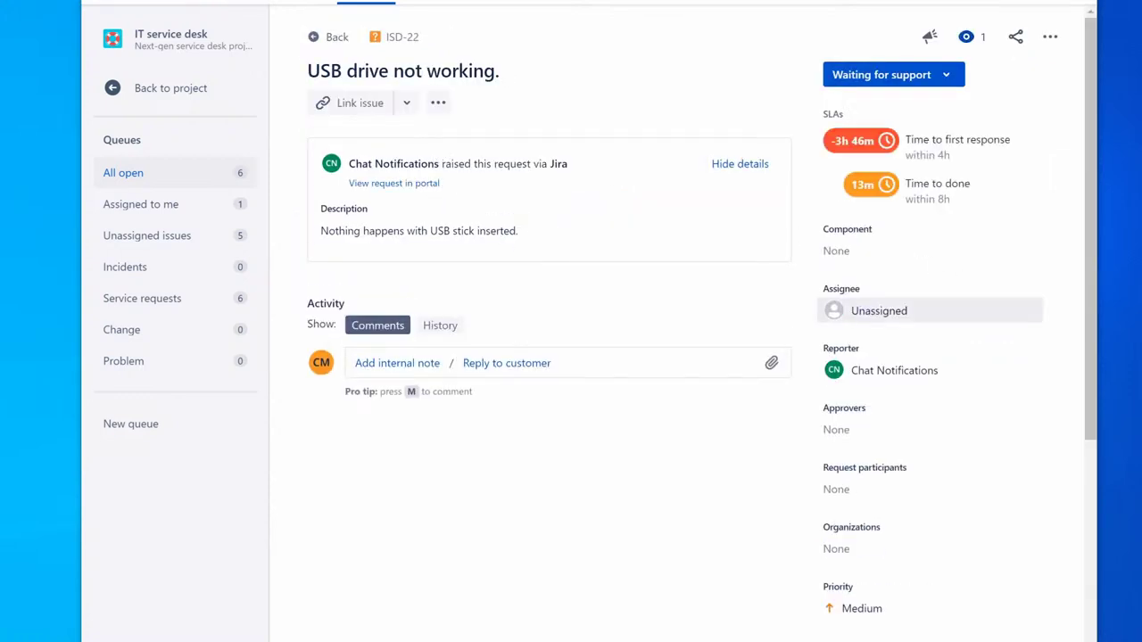
{"action": "left_click", "coordinate": [943, 328]}
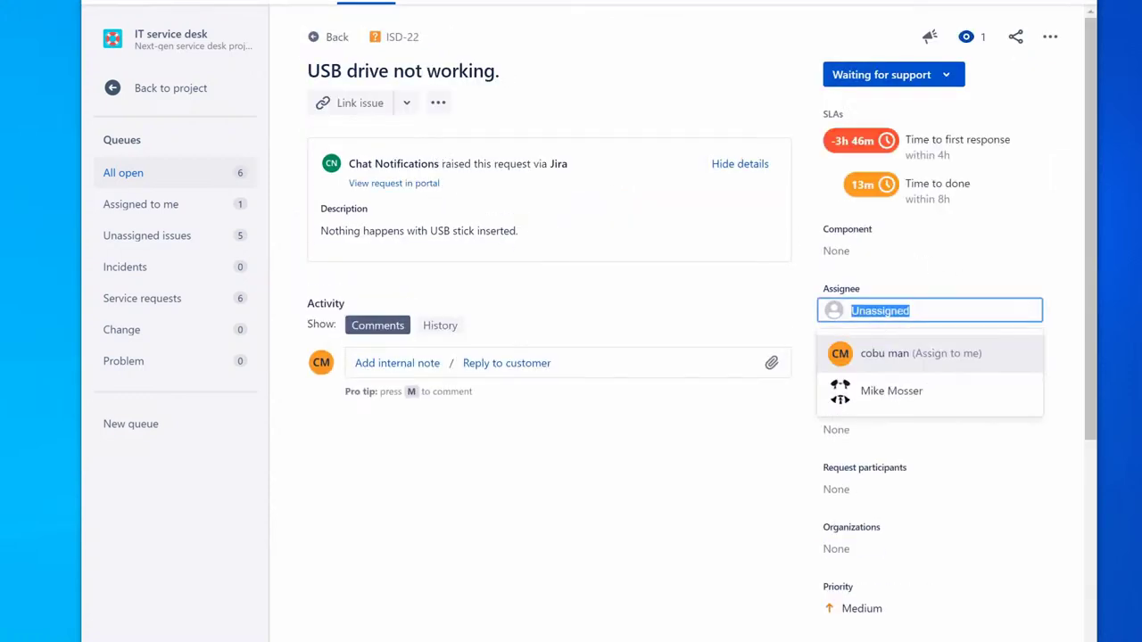
{"action": "left_click", "coordinate": [899, 357]}
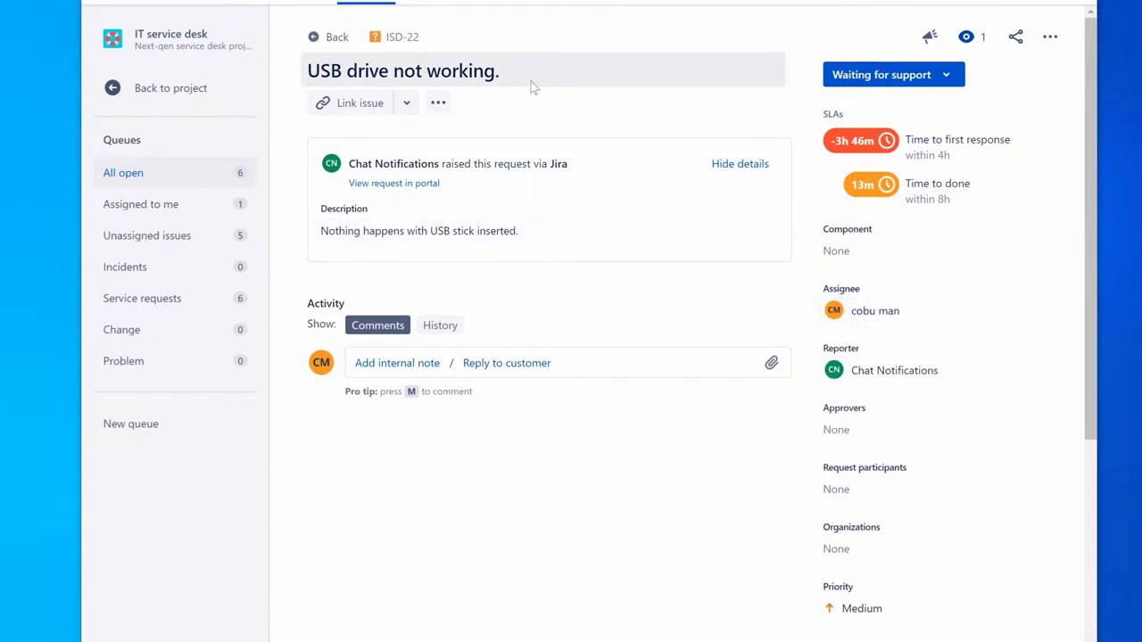
Select the ticket title, then the description 'Nothing happens with USB stick inserted.'.
{"action": "left_click_drag", "start_coordinate": [508, 73], "coordinate": [320, 73]}
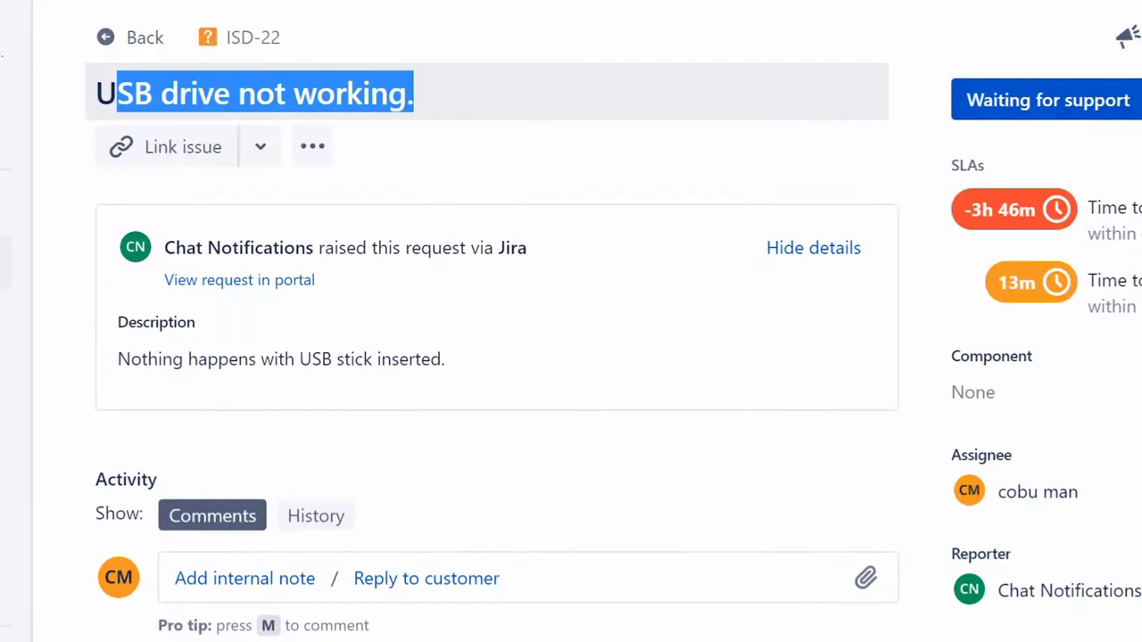
{"action": "left_click_drag", "start_coordinate": [116, 93], "coordinate": [95, 93]}
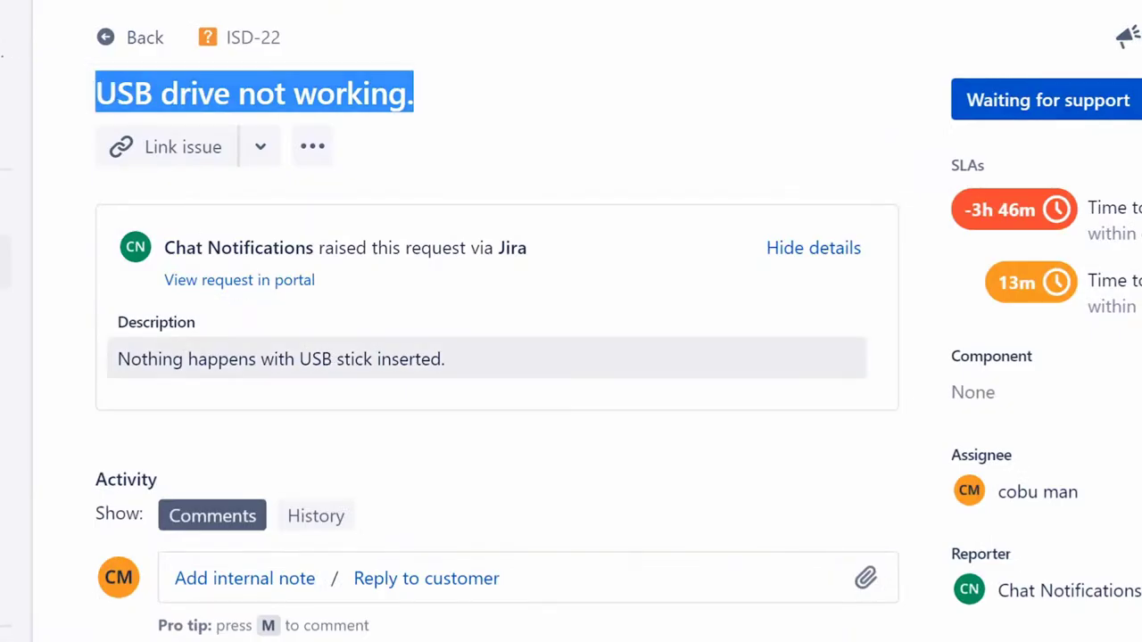
{"action": "left_click", "coordinate": [455, 364]}
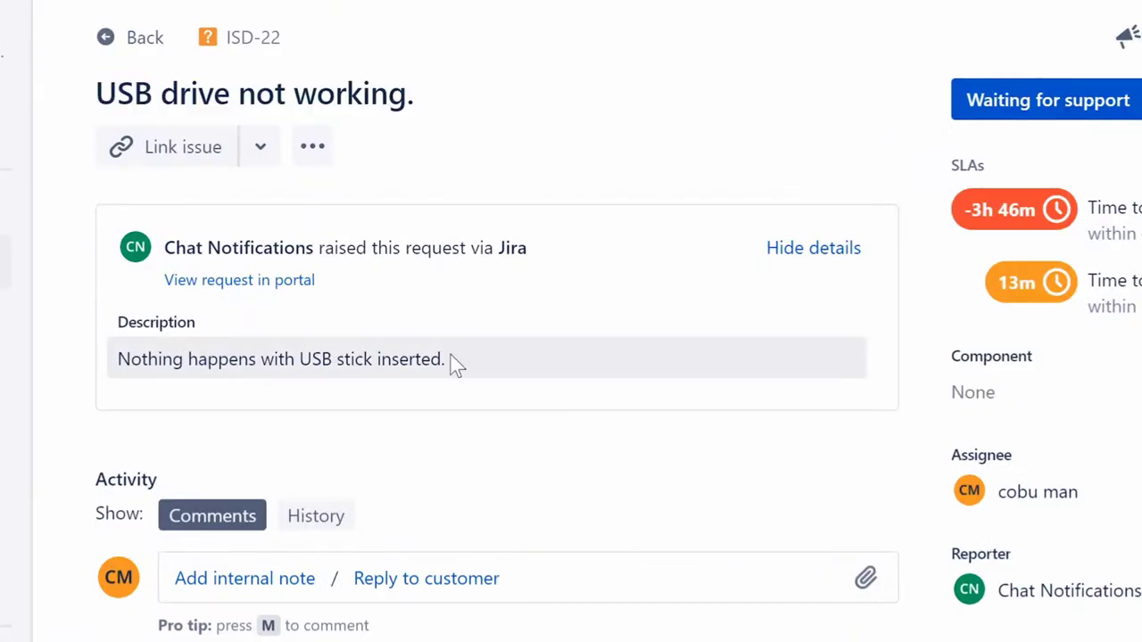
{"action": "left_click_drag", "start_coordinate": [455, 364], "coordinate": [118, 361]}
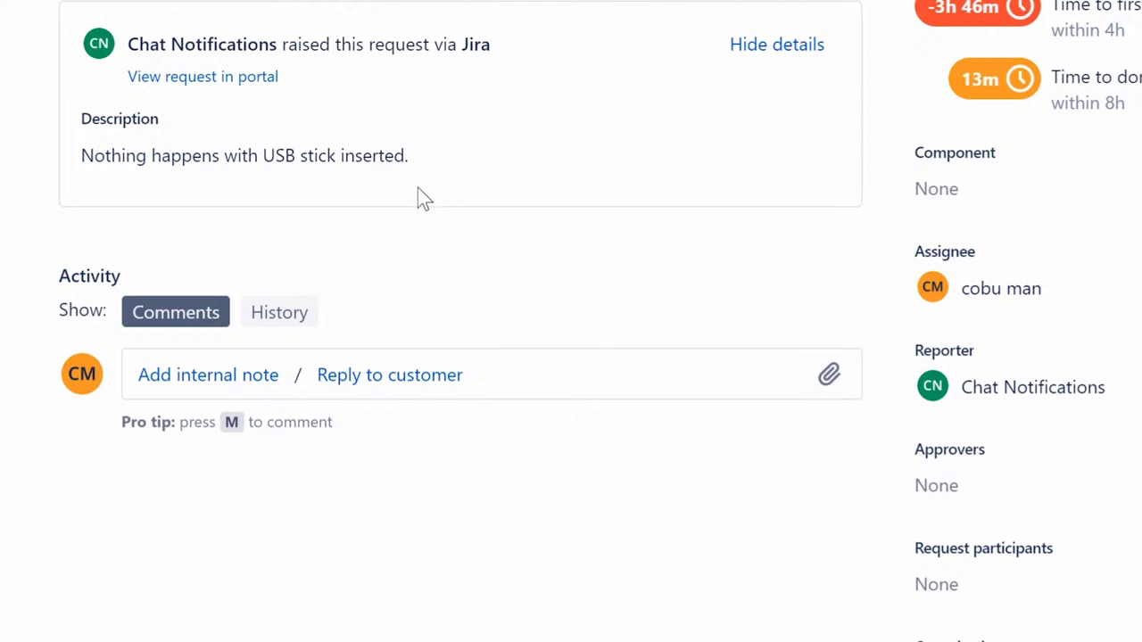
Open the ISD-22 description editor, cancel without changes, then reopen it.
{"action": "left_click_drag", "start_coordinate": [422, 148], "coordinate": [81, 134]}
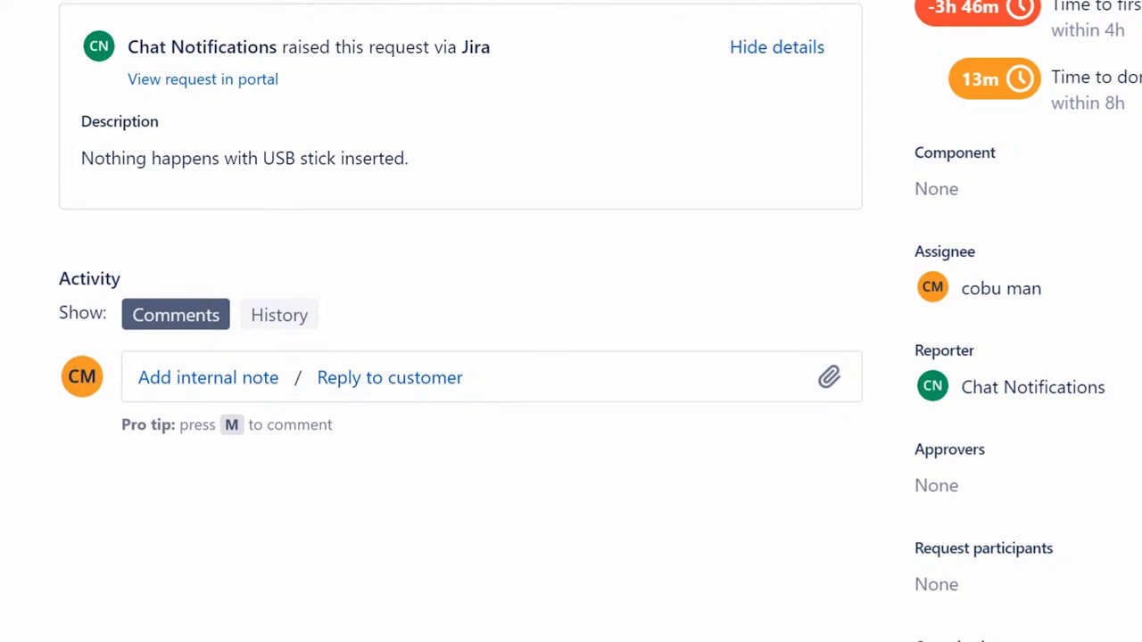
{"action": "left_click", "coordinate": [451, 179]}
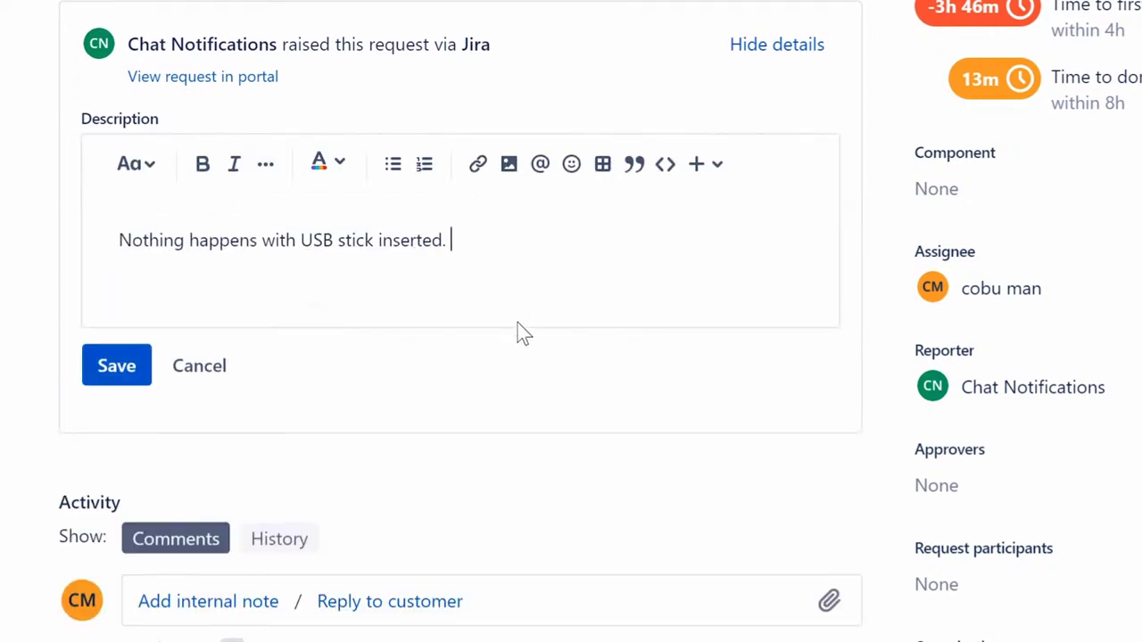
{"action": "left_click", "coordinate": [212, 366]}
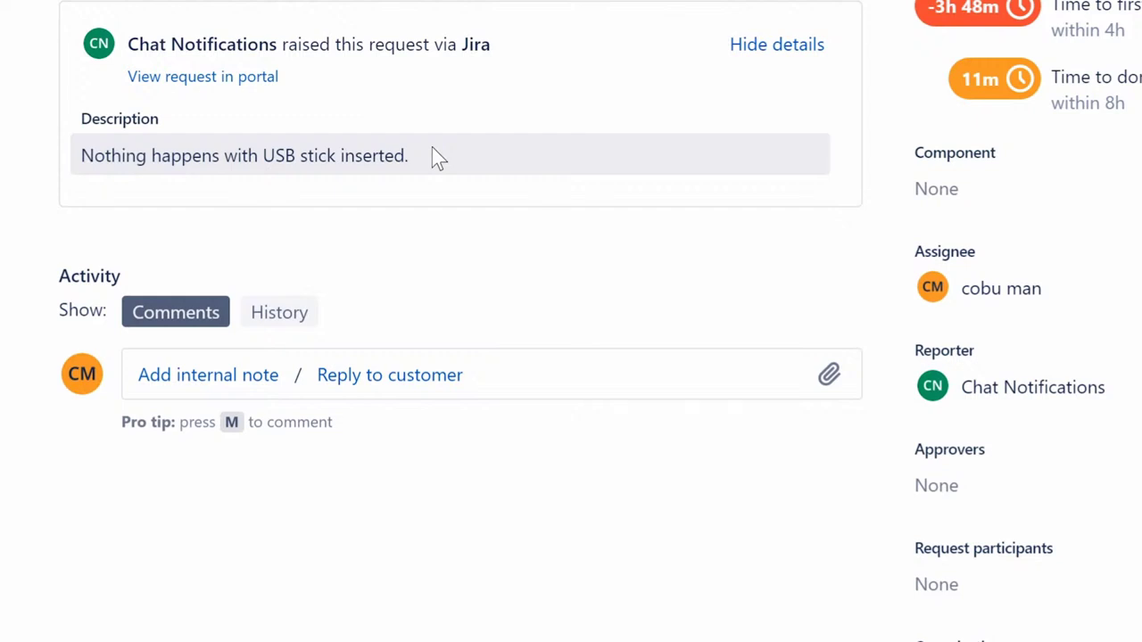
{"action": "left_click", "coordinate": [437, 157]}
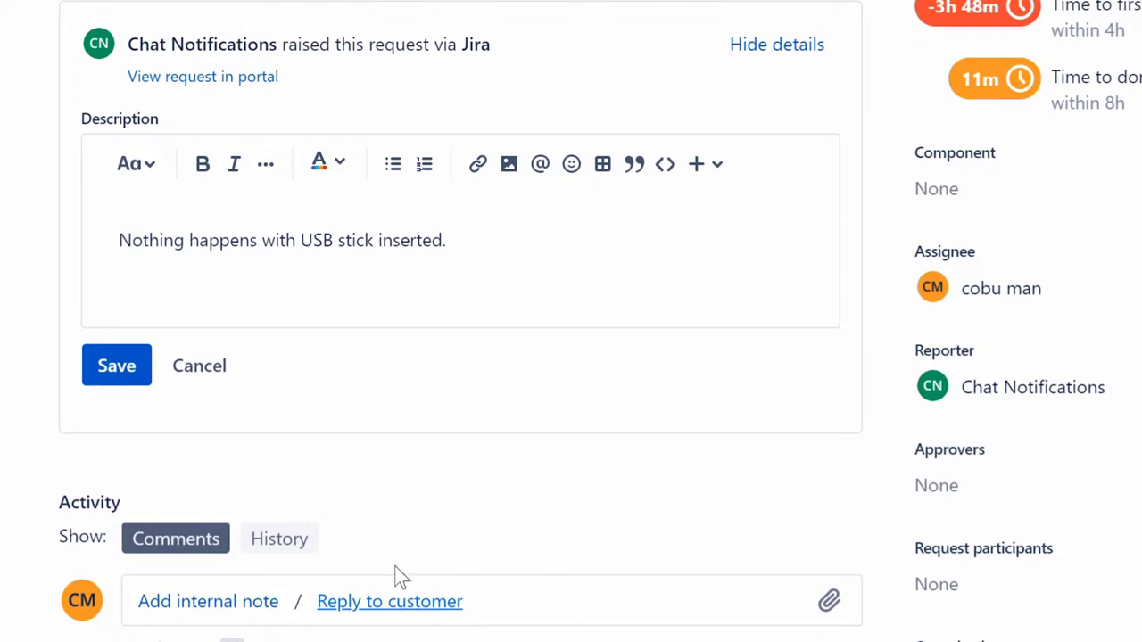
Start a customer reply introducing yourself from Tech Support, continuing with 'Unfortunately,'.
{"action": "left_click", "coordinate": [562, 622]}
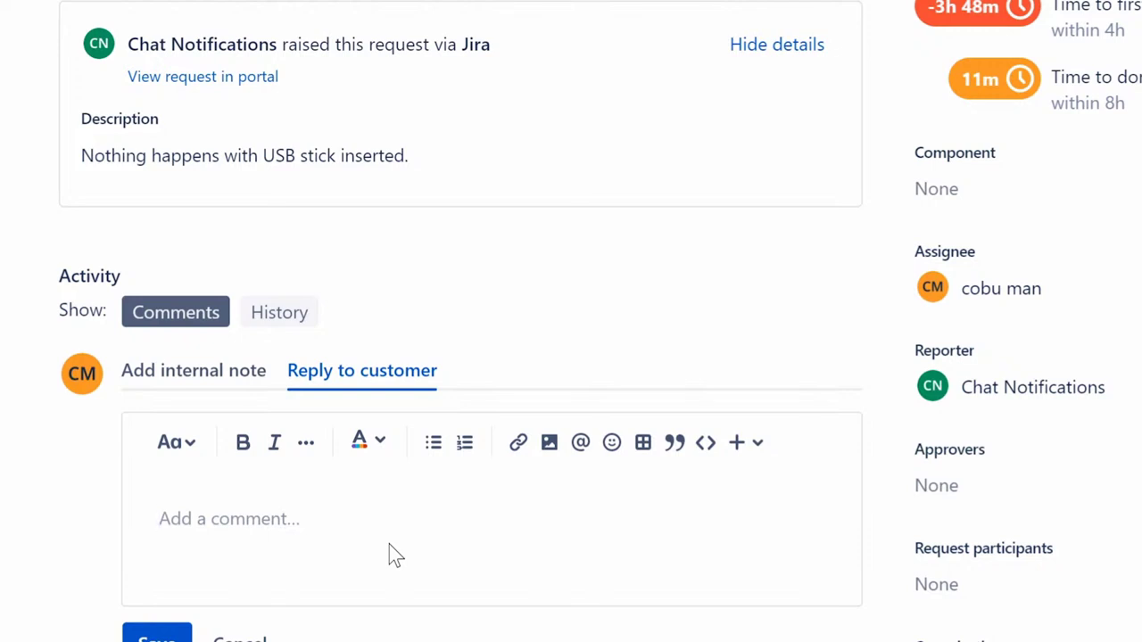
{"action": "type", "text": "Hello, "}
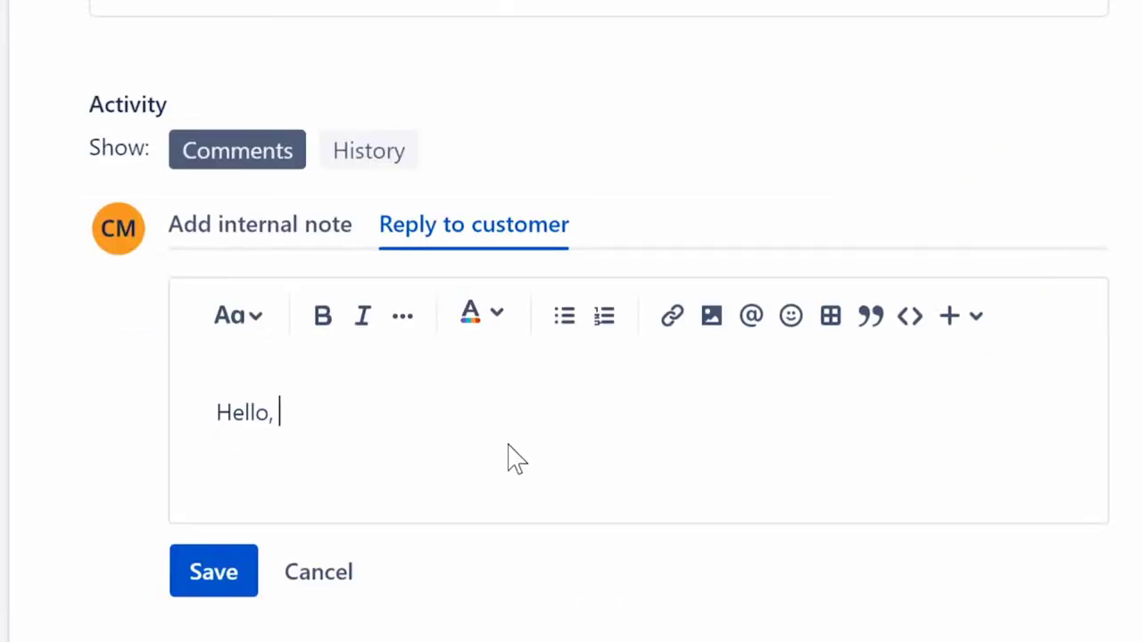
{"action": "type", "text": "my name is Ervi"}
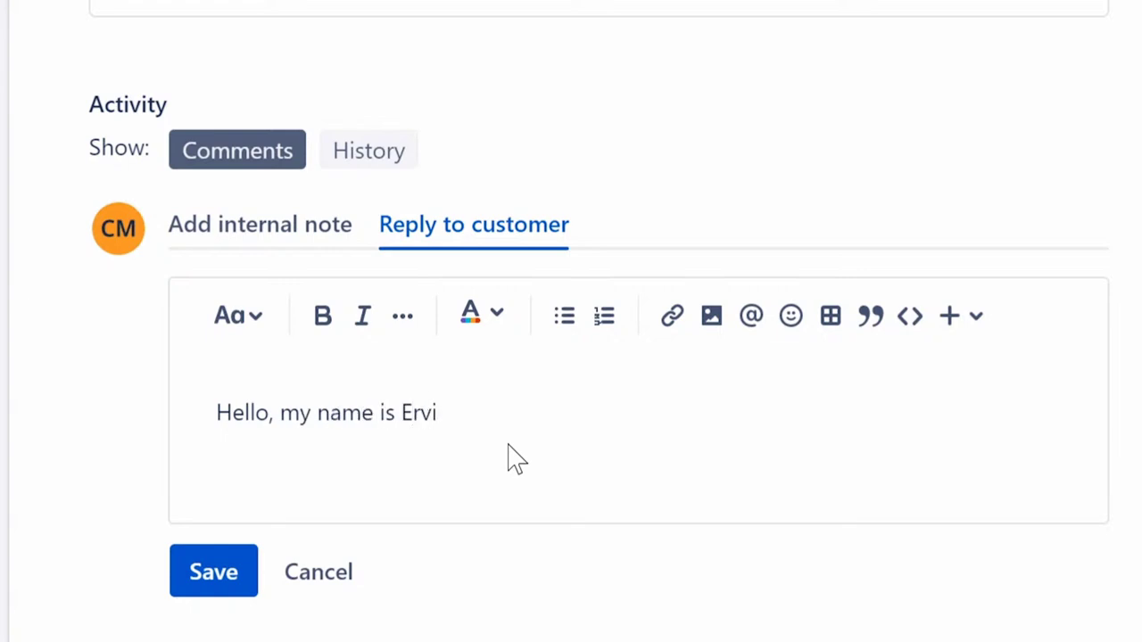
{"action": "type", "text": "n with Tech "}
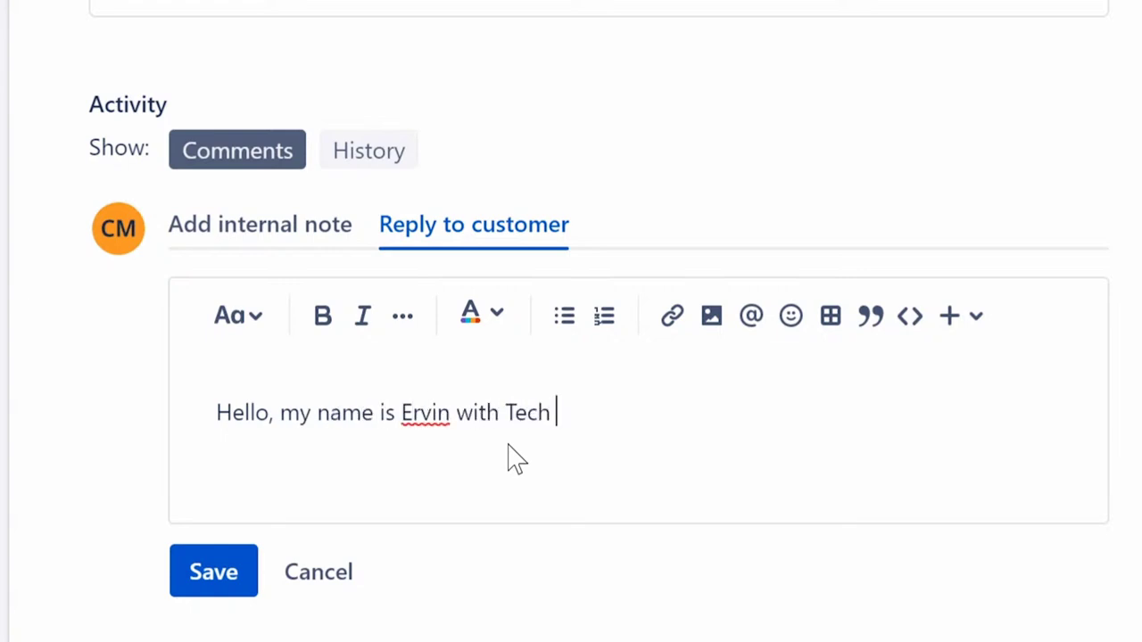
{"action": "type", "text": "Support."}
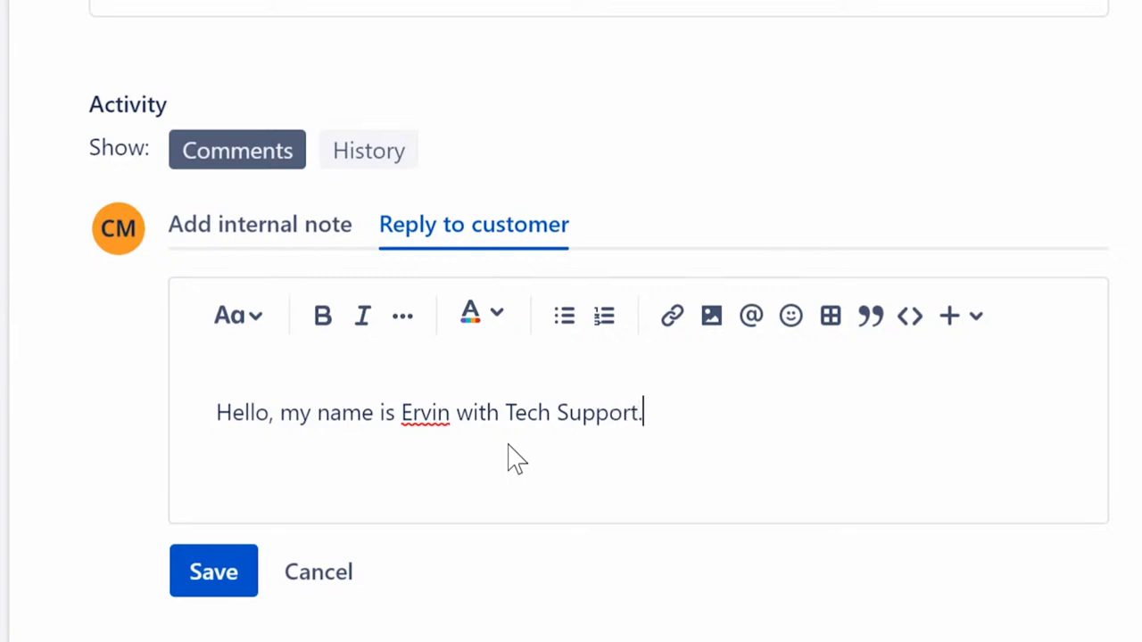
{"action": "type", "text": " Unfortunatlly,"}
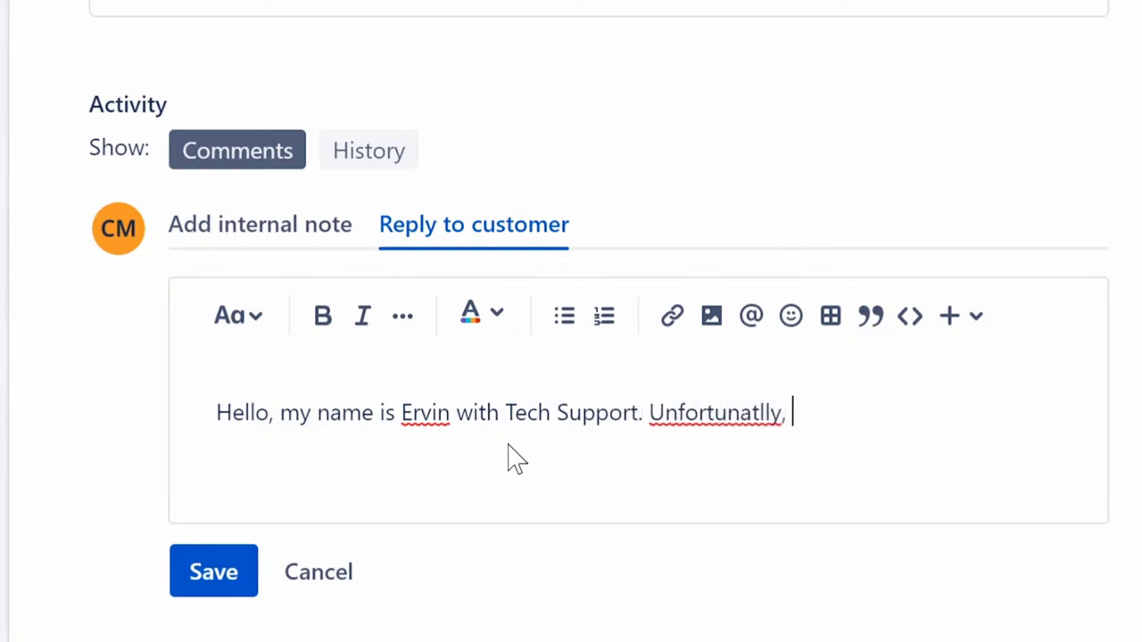
{"action": "right_click", "coordinate": [764, 412]}
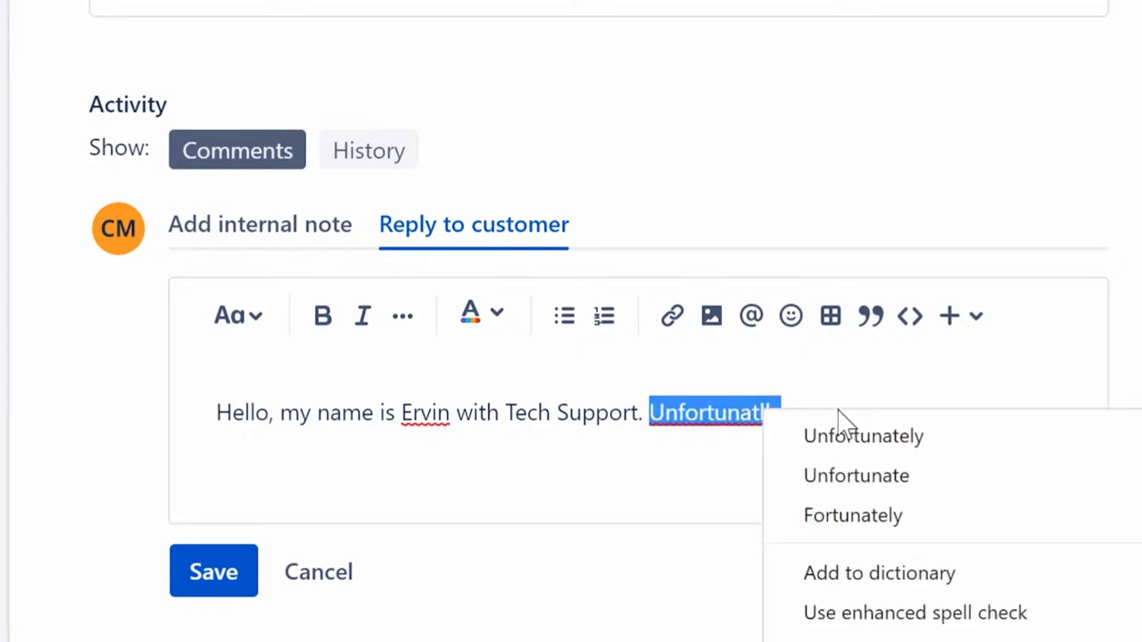
{"action": "left_click", "coordinate": [840, 432]}
Explain USB ports are disabled as part of company security policy and offer further assistance.
{"action": "type", "text": ", "}
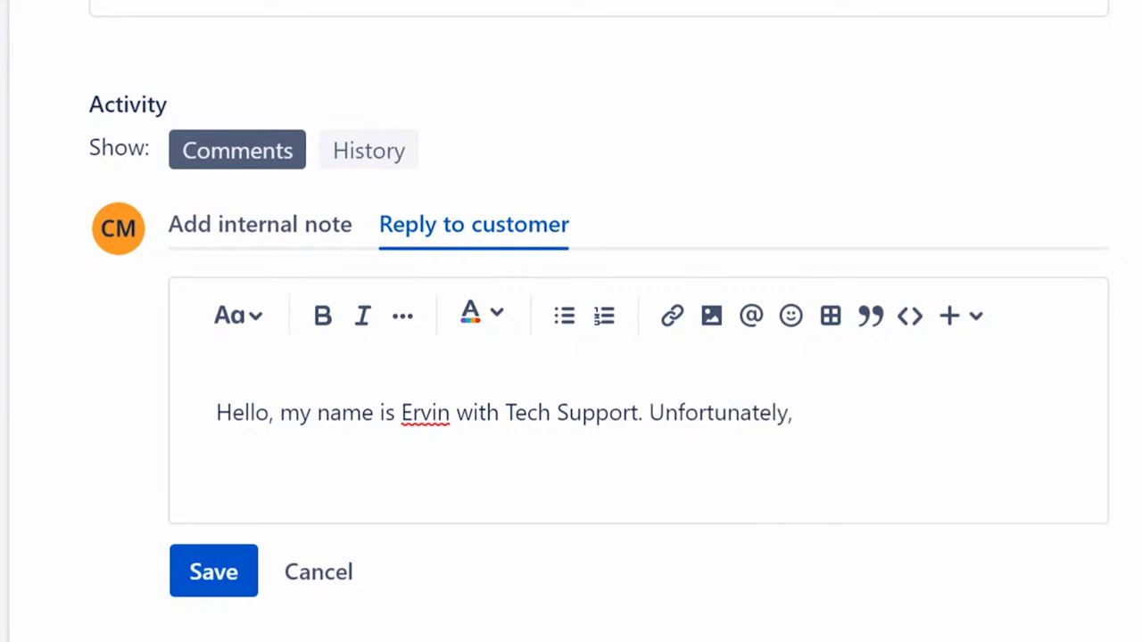
{"action": "type", "text": "our compan"}
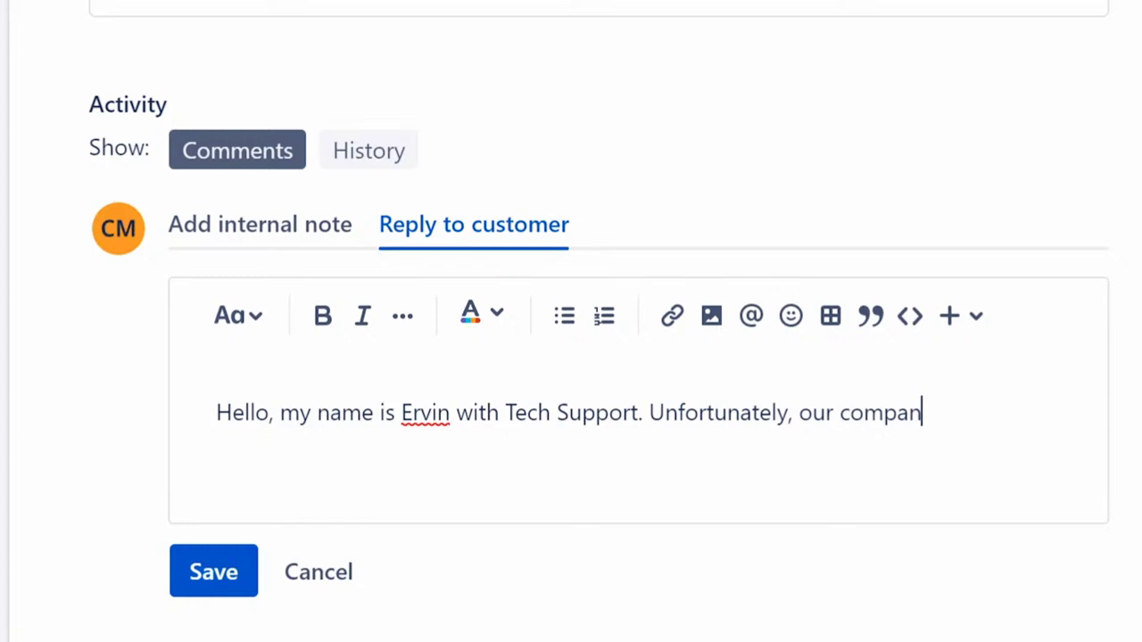
{"action": "type", "text": "y has U"}
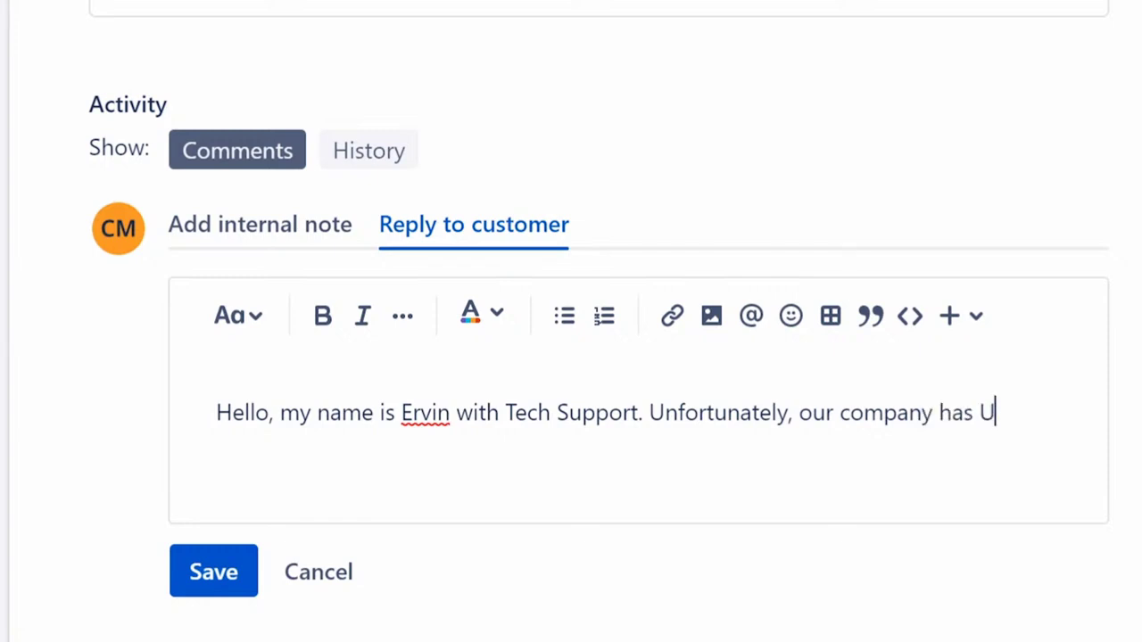
{"action": "type", "text": "SB protr"}
{"action": "key", "text": "BackSpace"}
{"action": "key", "text": "BackSpace"}
{"action": "key", "text": "BackSpace"}
{"action": "key", "text": "BackSpace"}
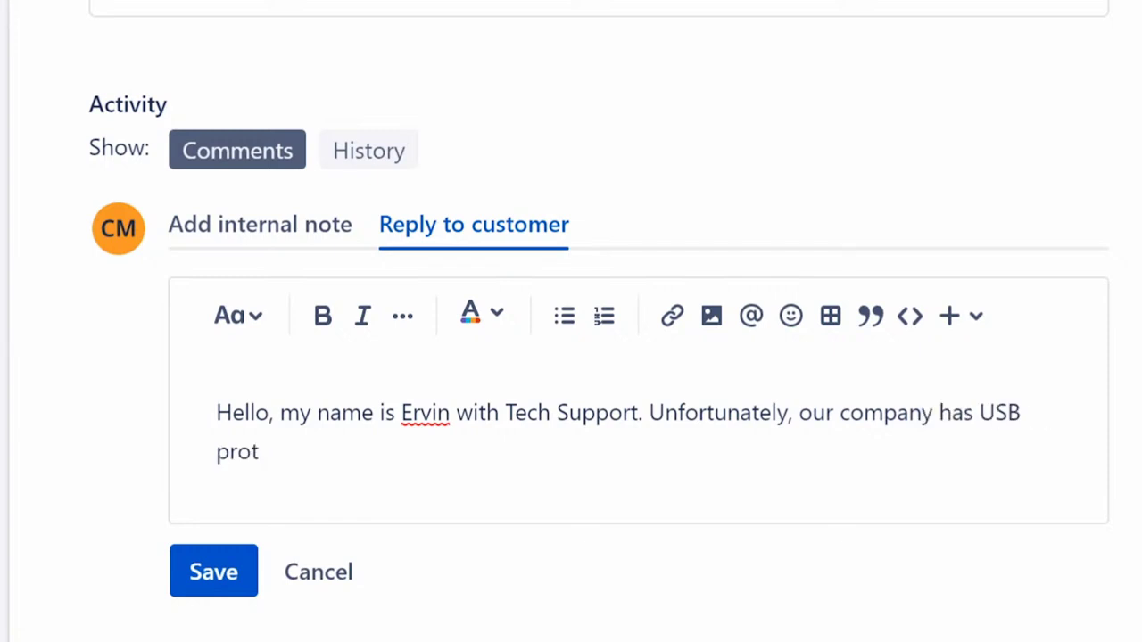
{"action": "type", "text": "ort disabled by"}
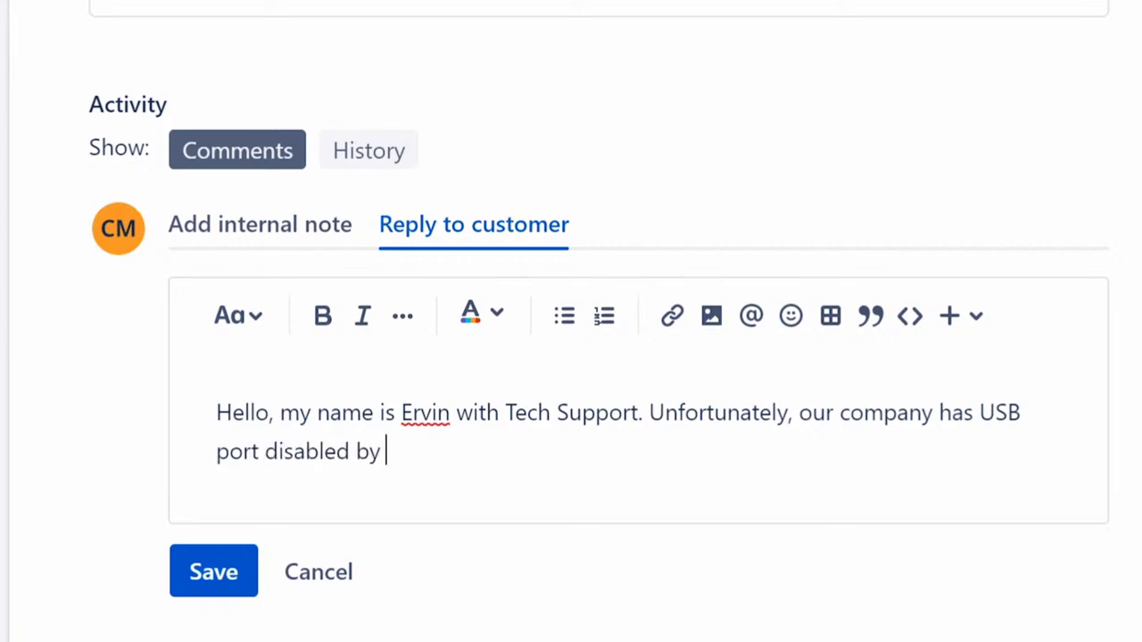
{"action": "key", "text": "BackSpace"}
{"action": "key", "text": "BackSpace"}
{"action": "key", "text": "BackSpace"}
{"action": "type", "text": "as po"}
{"action": "key", "text": "BackSpace"}
{"action": "type", "text": "art of "}
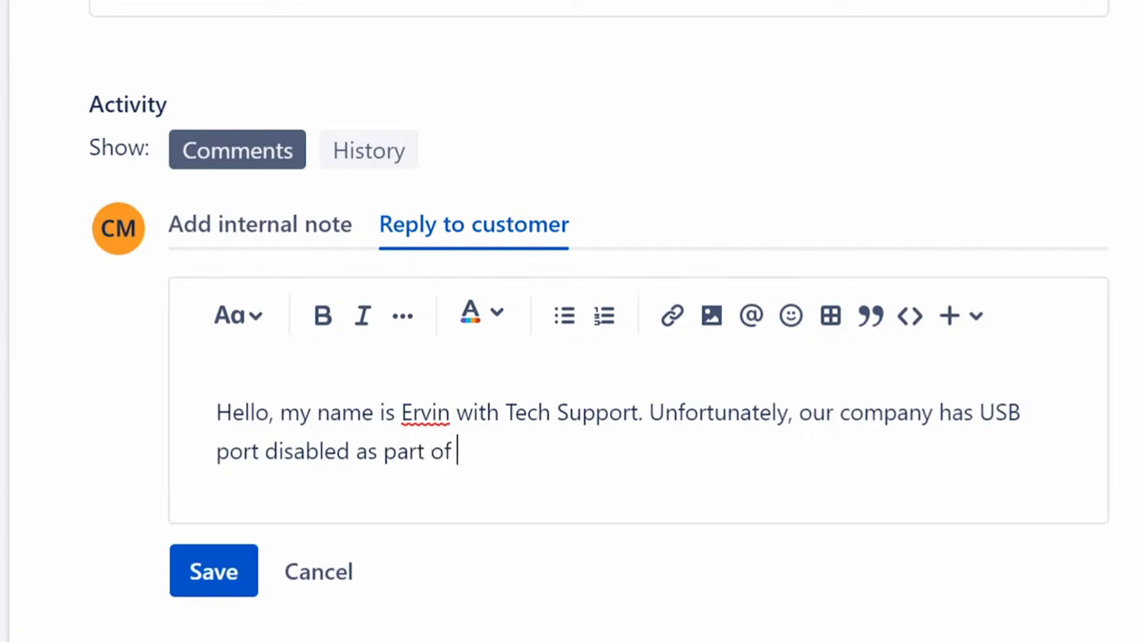
{"action": "type", "text": "companie"}
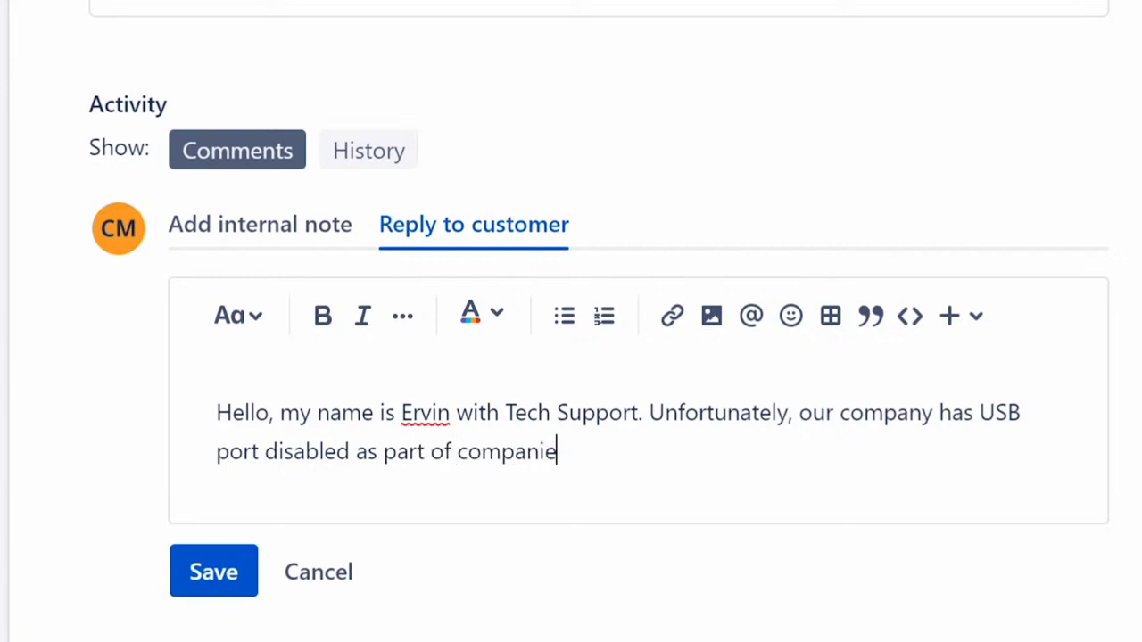
{"action": "key", "text": "BackSpace"}
{"action": "key", "text": "BackSpace"}
{"action": "type", "text": "y pol"}
{"action": "key", "text": "BackSpace"}
{"action": "key", "text": "BackSpace"}
{"action": "key", "text": "BackSpace"}
{"action": "type", "text": "security pol"}
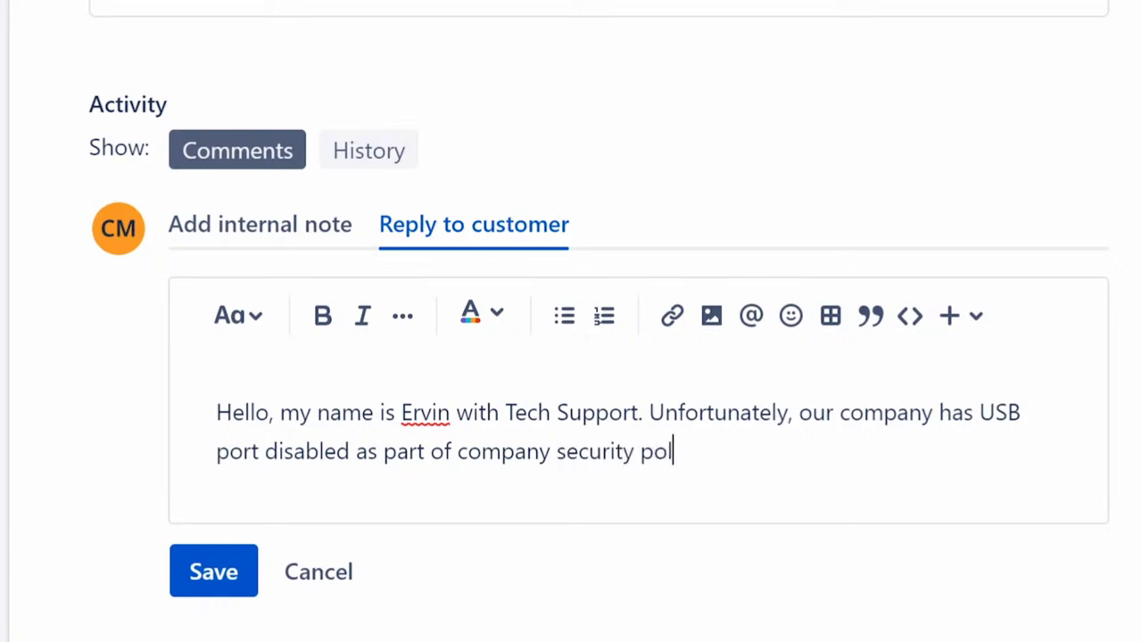
{"action": "type", "text": "icy."}
{"action": "type", "text": "If you n"}
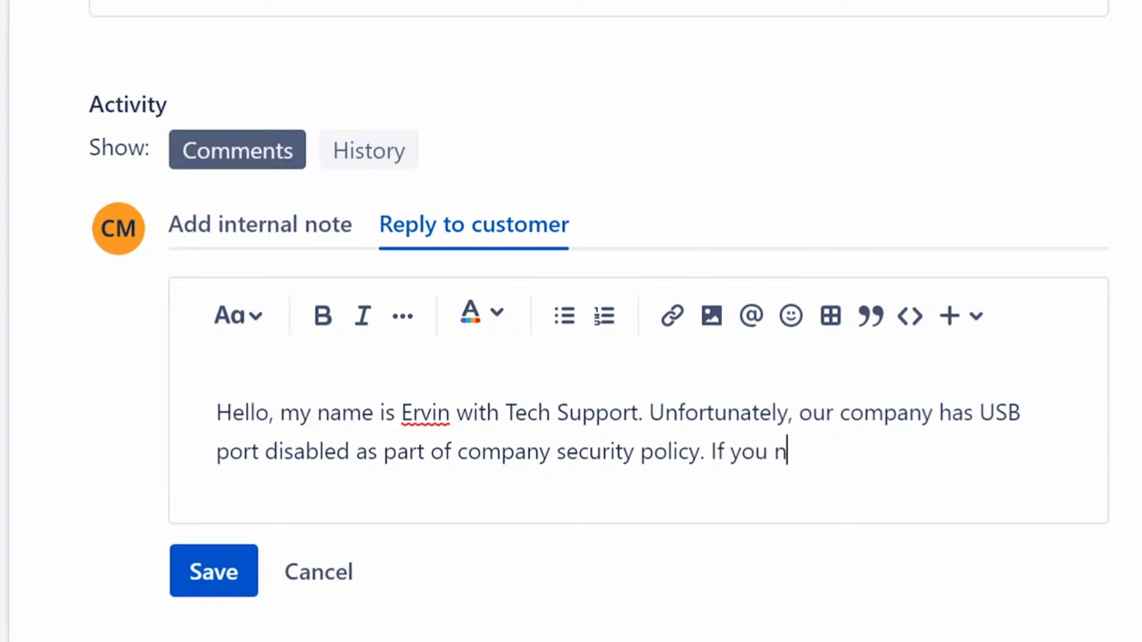
{"action": "type", "text": "eed further assista"}
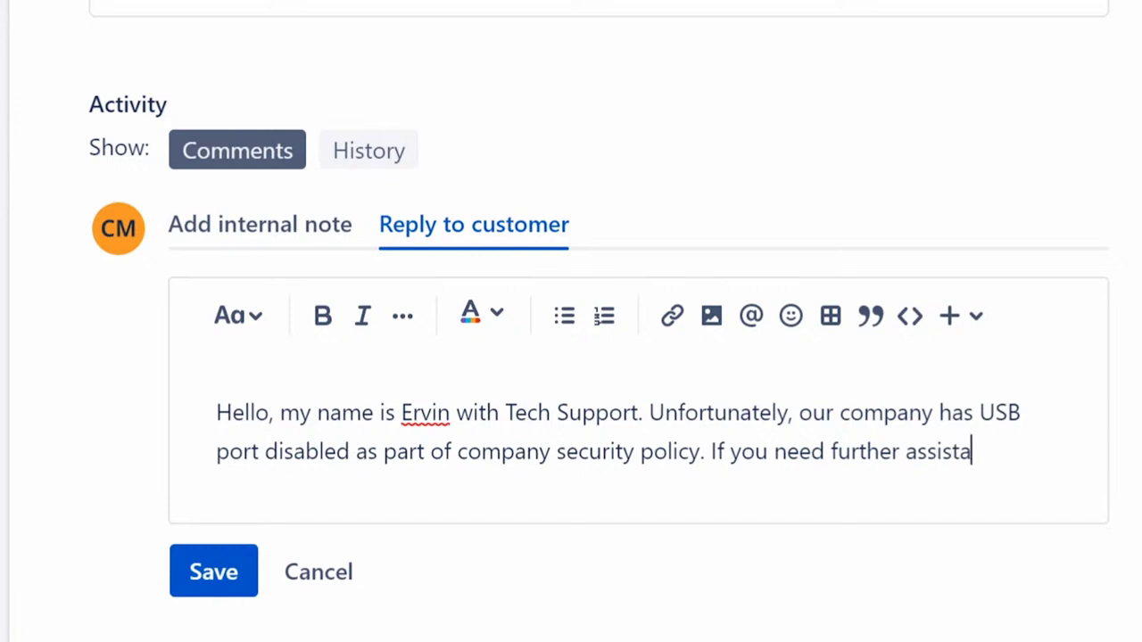
{"action": "type", "text": "nce plea"}
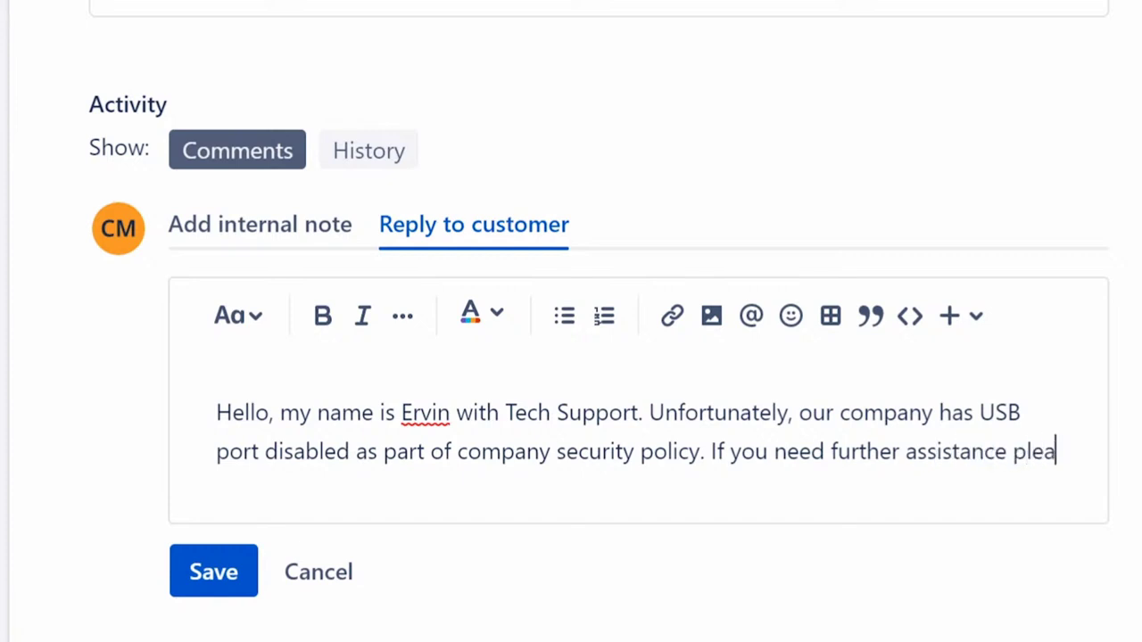
{"action": "type", "text": "se let me know"}
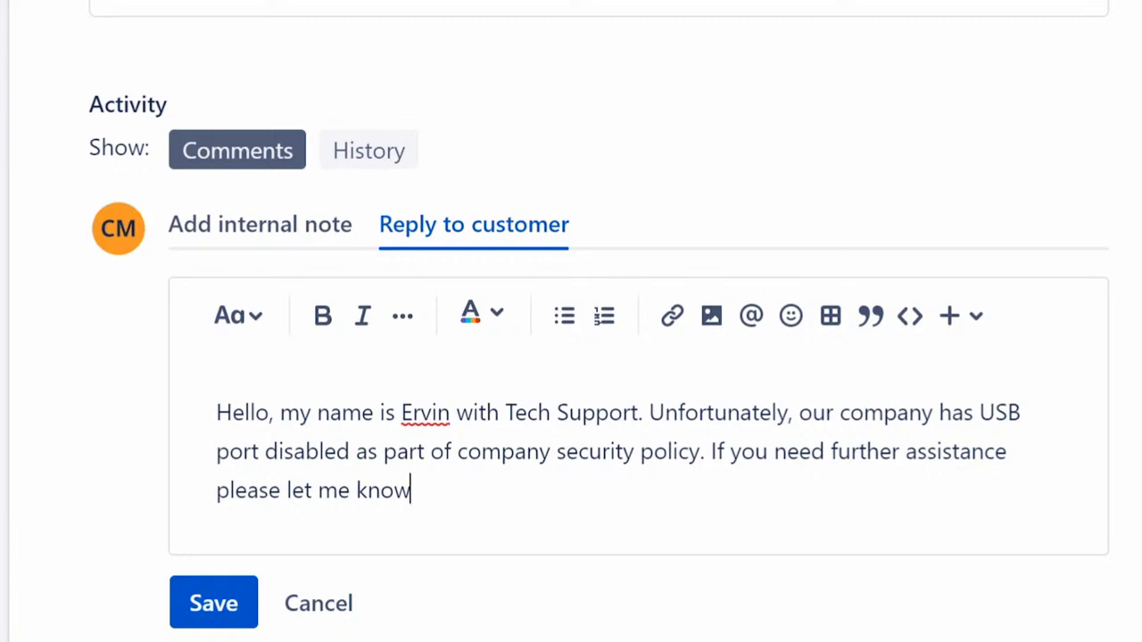
{"action": "type", "text": "..."}
Highlight the reply's security-policy and further-assistance sentences to review them.
{"action": "left_click_drag", "start_coordinate": [216, 451], "coordinate": [705, 451]}
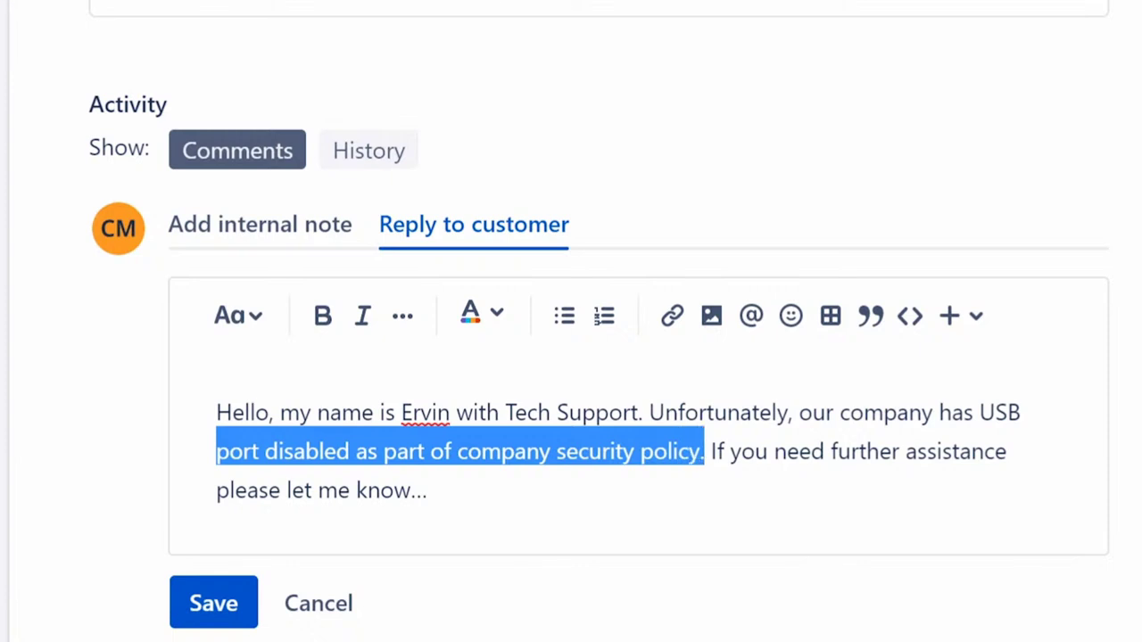
{"action": "left_click", "coordinate": [428, 489]}
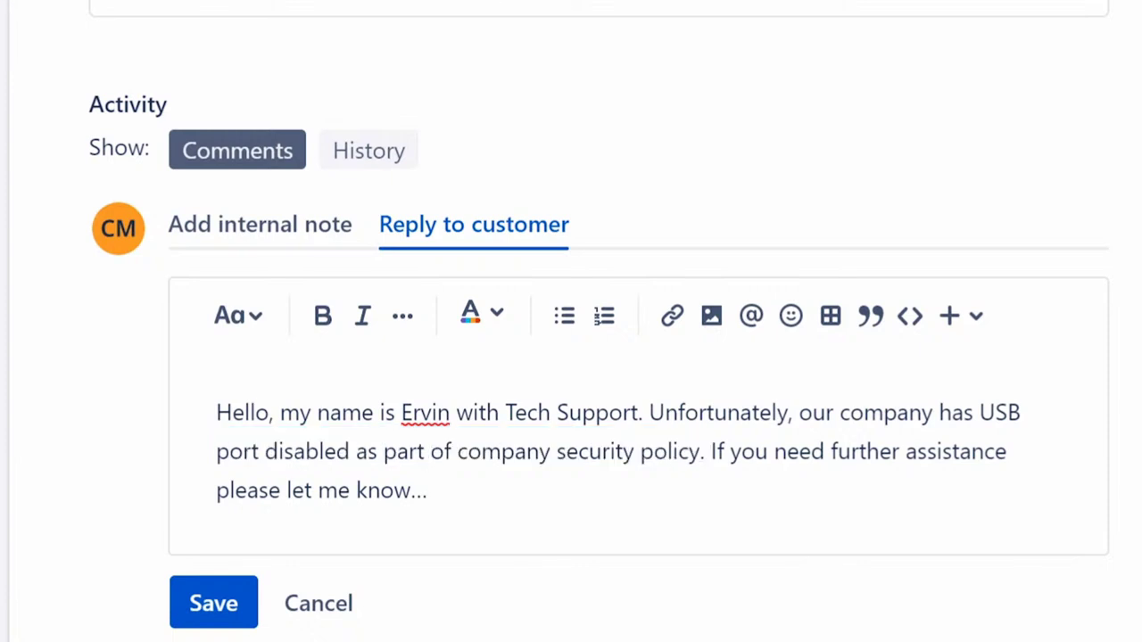
{"action": "left_click_drag", "start_coordinate": [428, 490], "coordinate": [705, 452]}
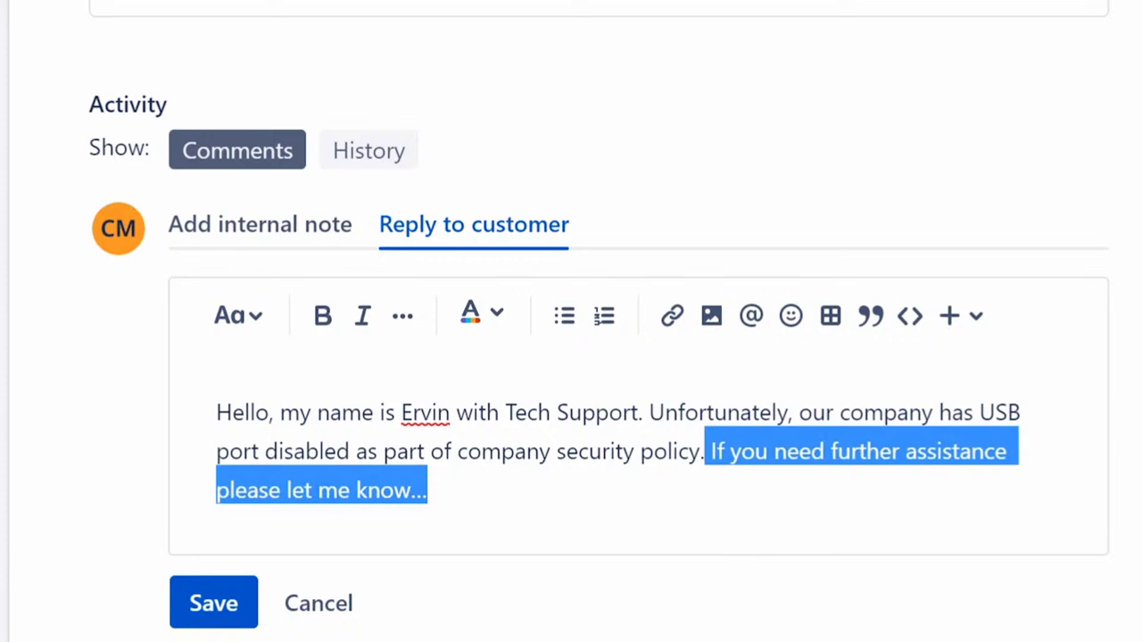
{"action": "mouse_move", "coordinate": [705, 451]}
{"action": "left_mouse_down"}
{"action": "mouse_move", "coordinate": [729, 451]}
{"action": "mouse_move", "coordinate": [710, 452]}
{"action": "left_mouse_up"}
{"action": "left_click", "coordinate": [429, 489]}
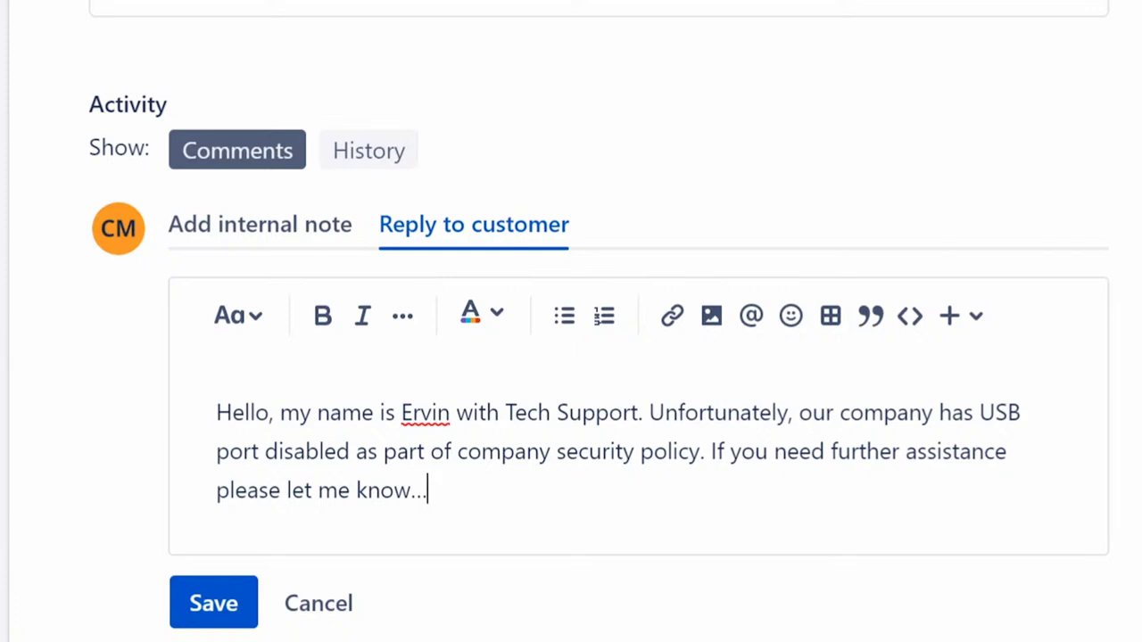
Append 'but, when it comes to USB ports this is something controlled by Security team.' and post the reply.
{"action": "type", "text": "but"}
{"action": "key", "text": "BackSpace"}
{"action": "type", "text": ", when it "}
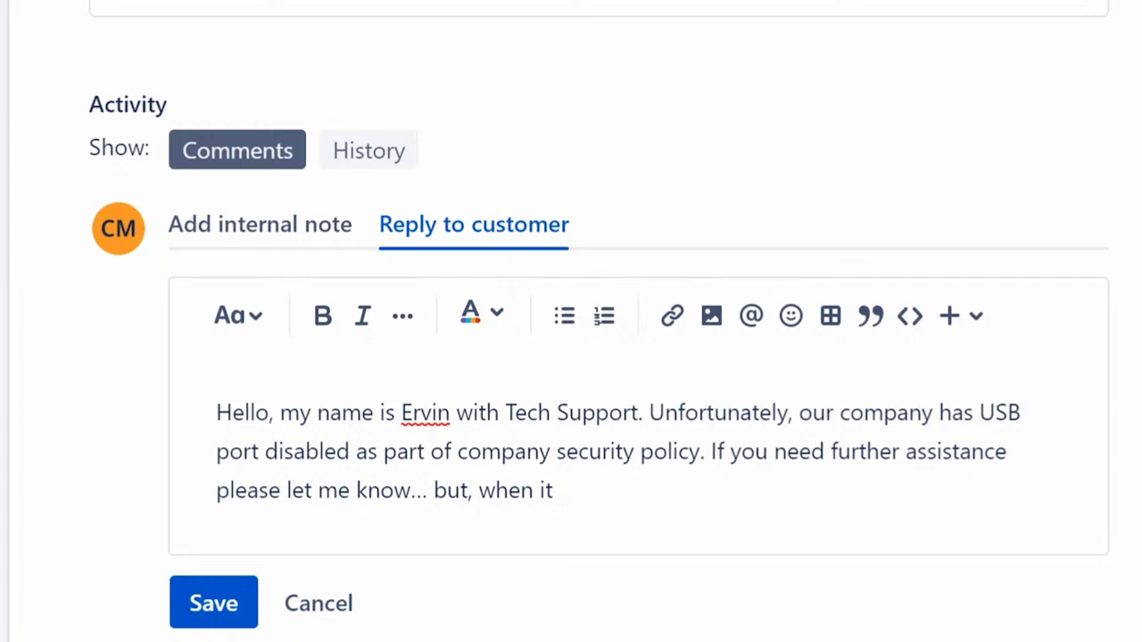
{"action": "type", "text": "comes to "}
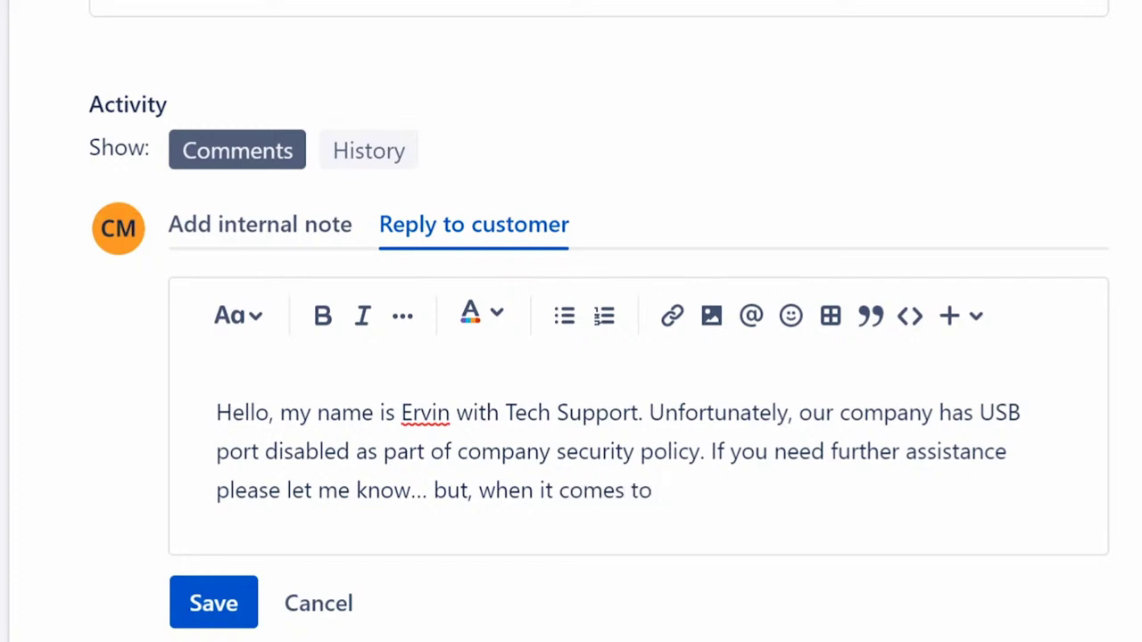
{"action": "type", "text": "USB por"}
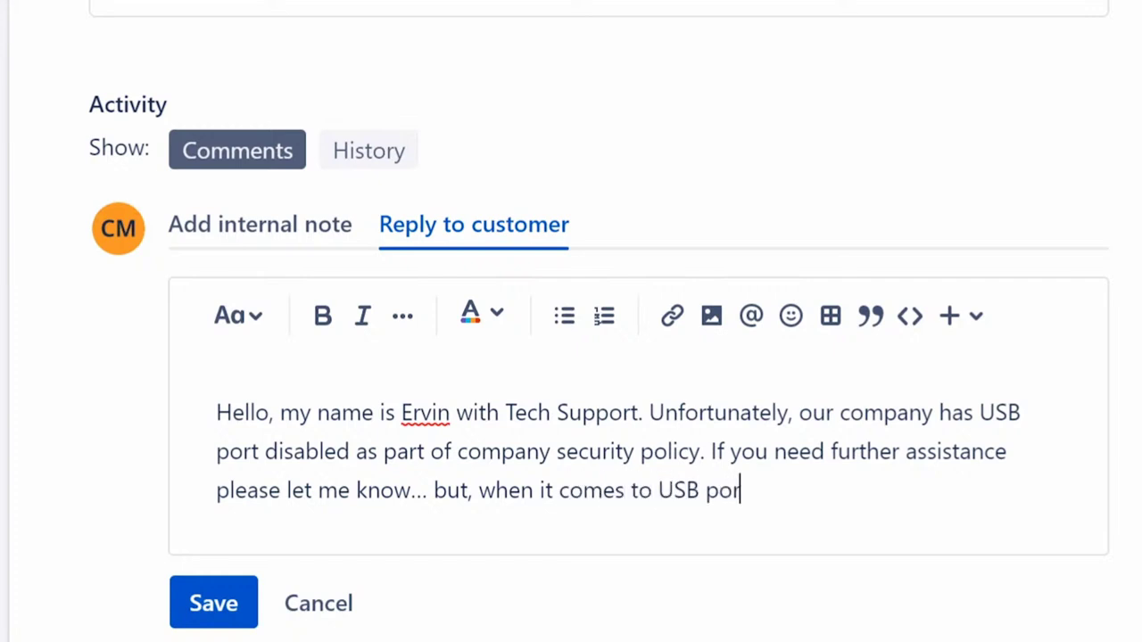
{"action": "type", "text": "ts this is s"}
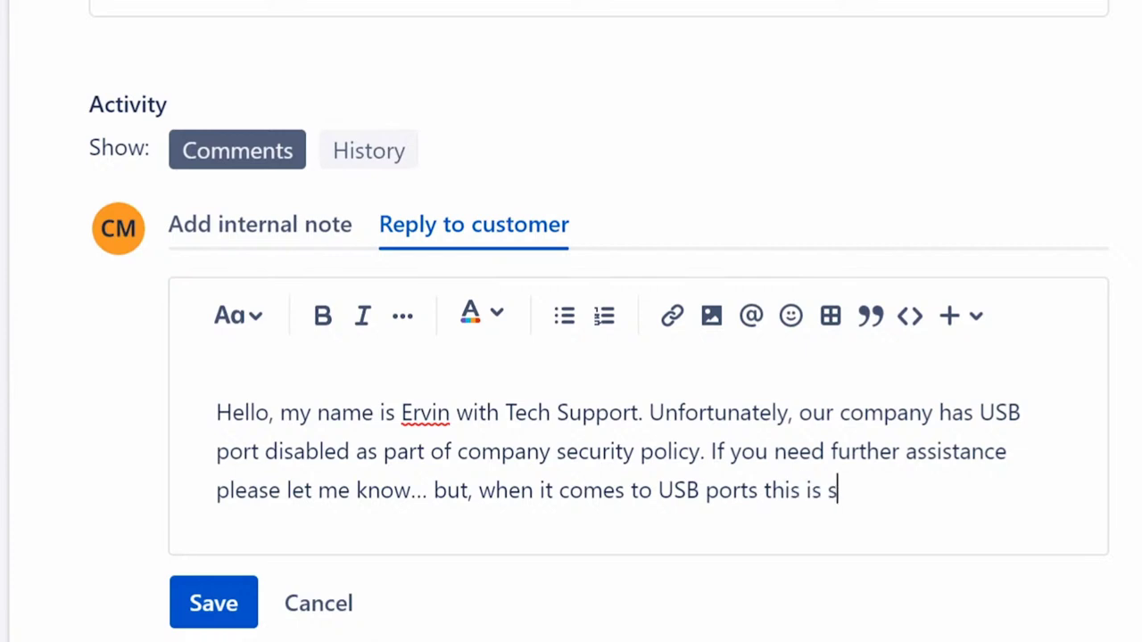
{"action": "type", "text": "omething controll"}
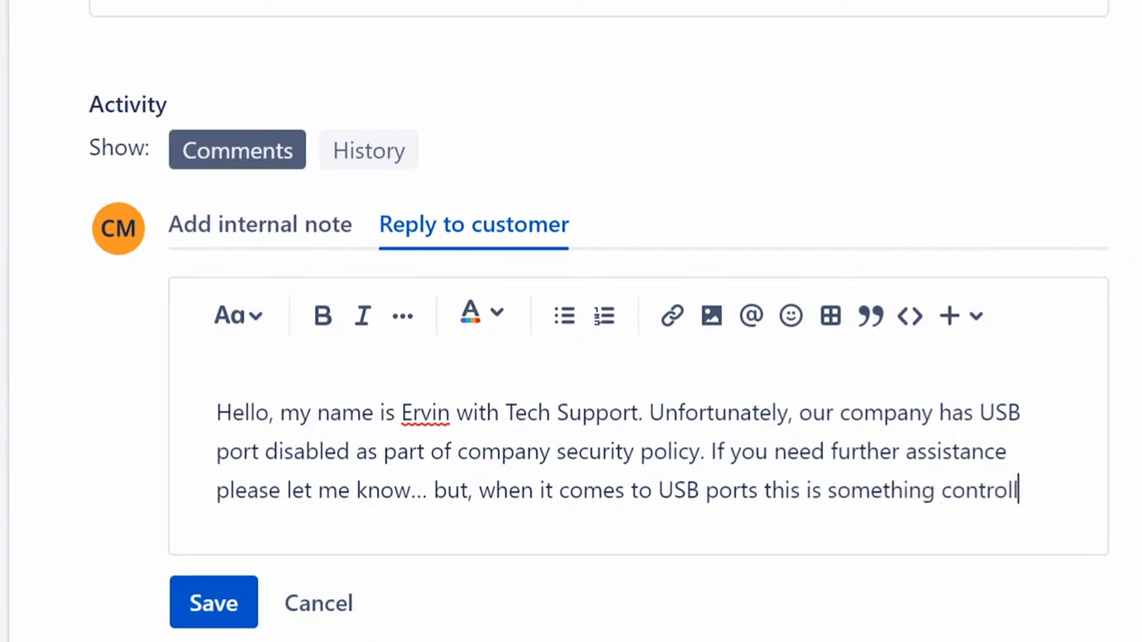
{"action": "type", "text": "ed by "}
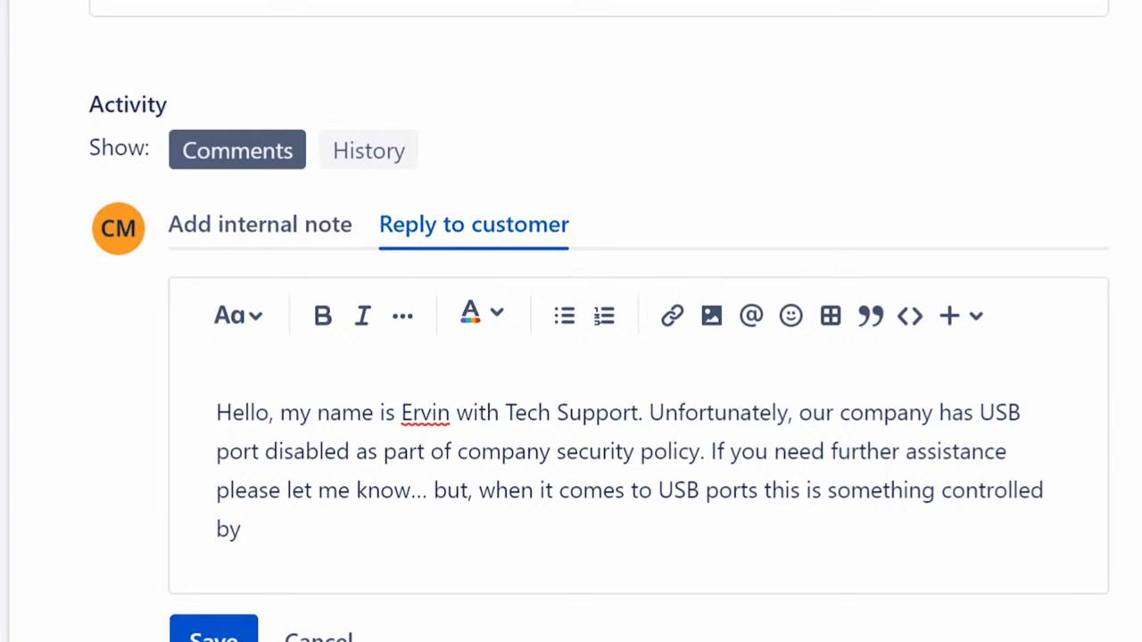
{"action": "type", "text": "Security team."}
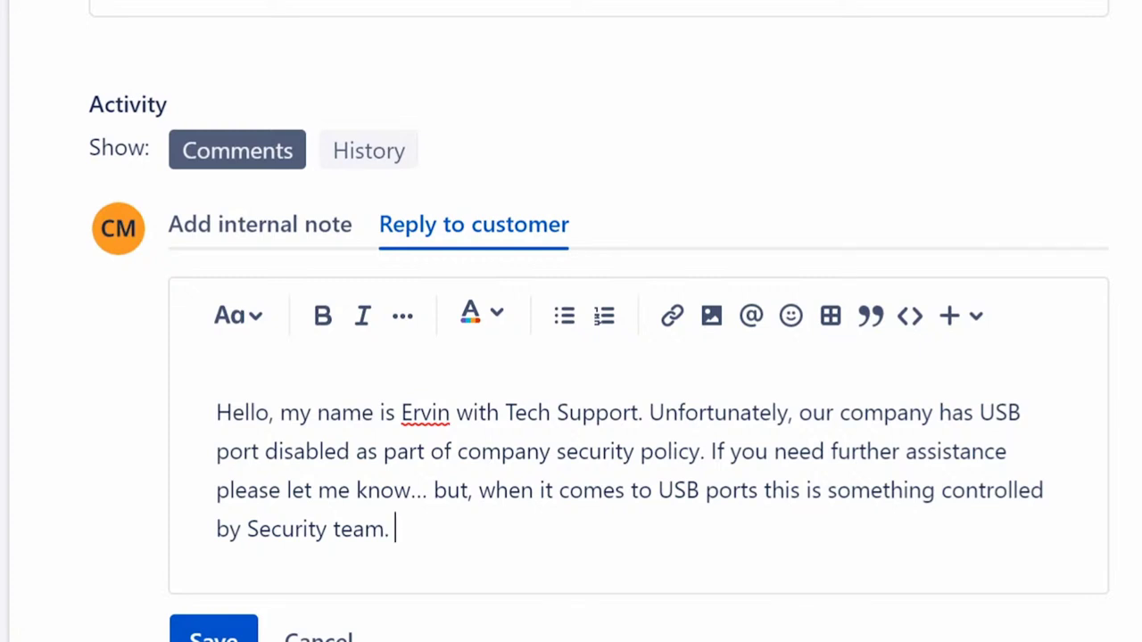
{"action": "key", "text": "ctrl+Return"}
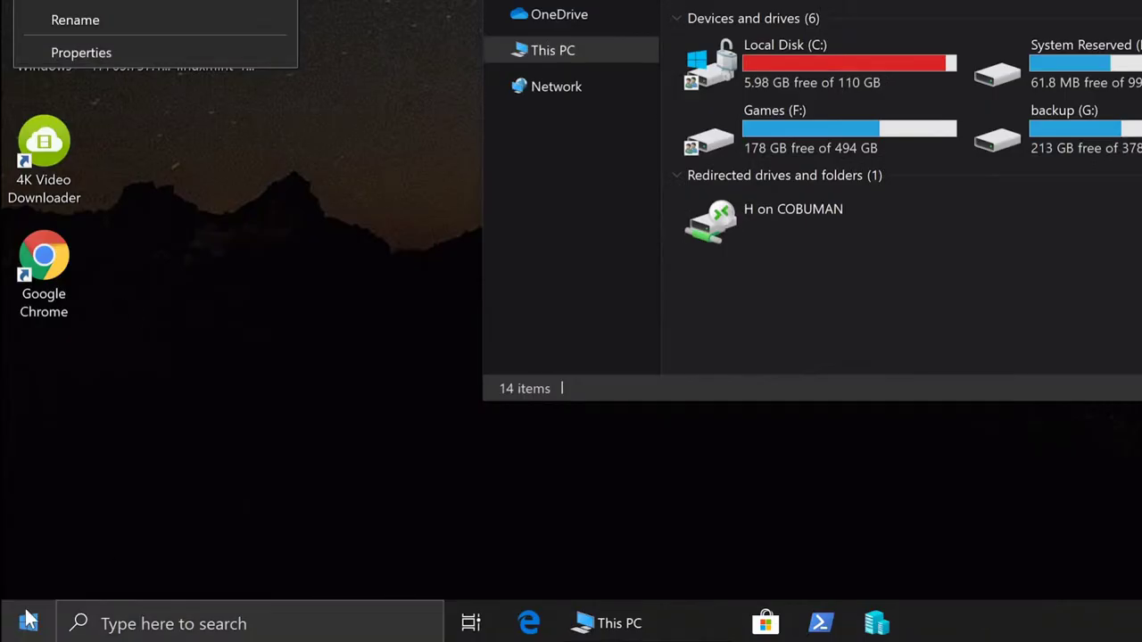
Open Device Manager and select the Unknown USB Device under Universal Serial Bus controllers.
{"action": "right_click", "coordinate": [25, 623]}
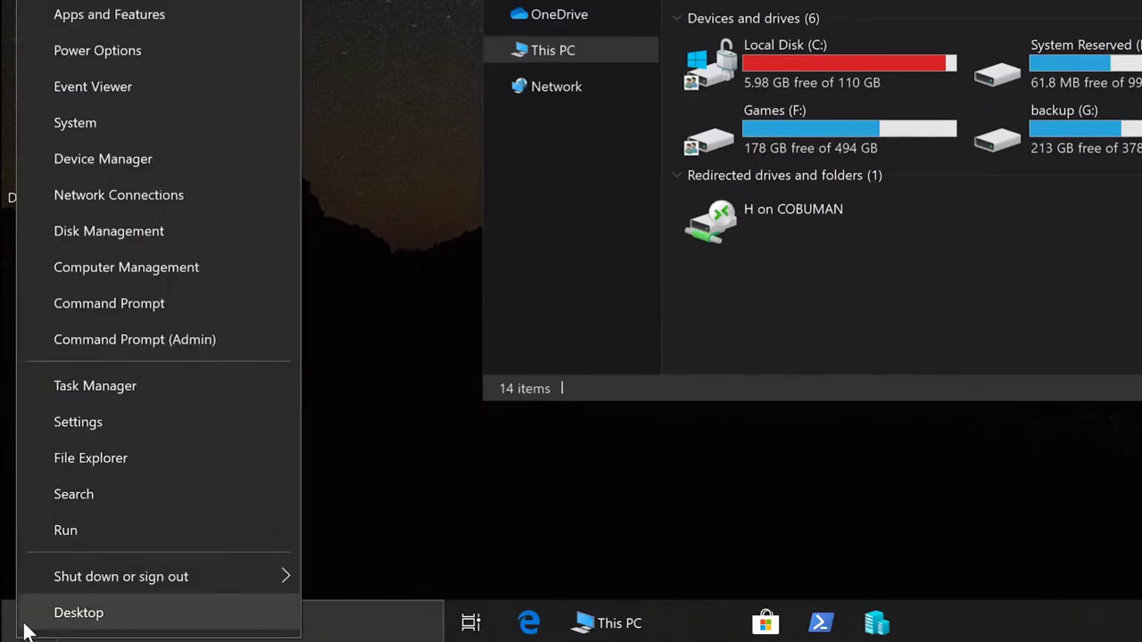
{"action": "left_click", "coordinate": [107, 159]}
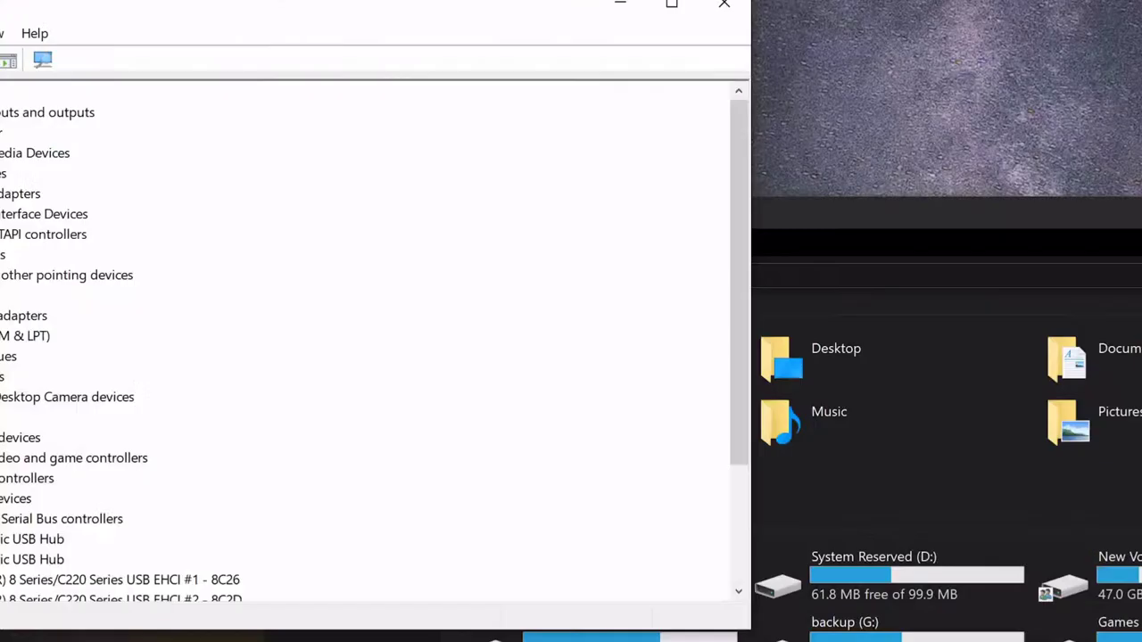
{"action": "left_click_drag", "start_coordinate": [366, 18], "coordinate": [660, 26]}
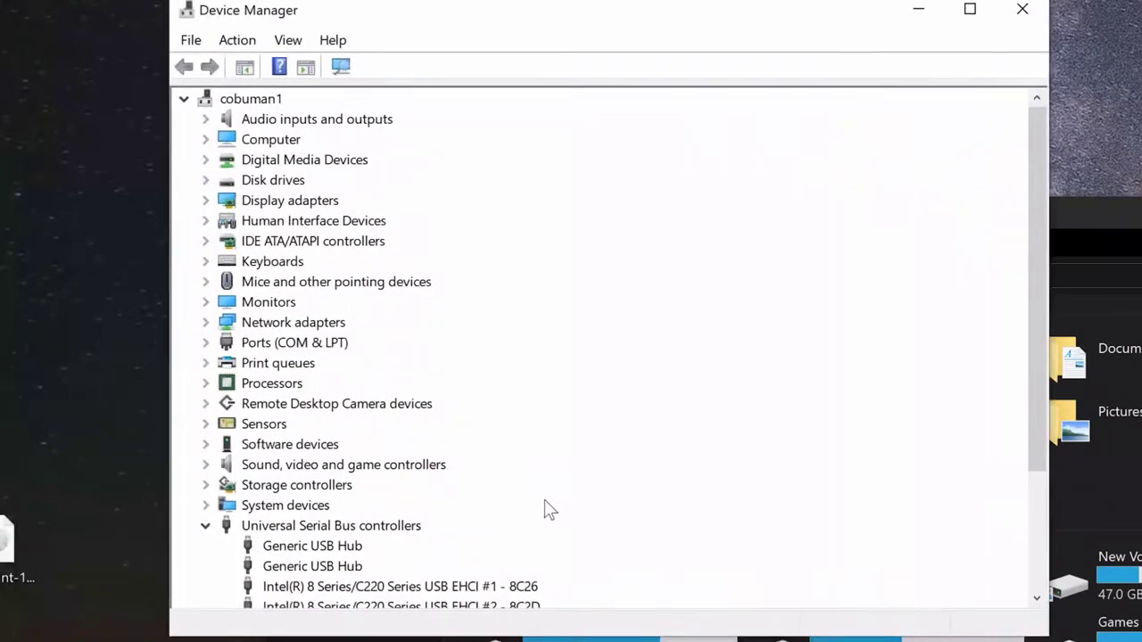
{"action": "scroll", "coordinate": [545, 516], "scroll_direction": "down", "scroll_amount": 3}
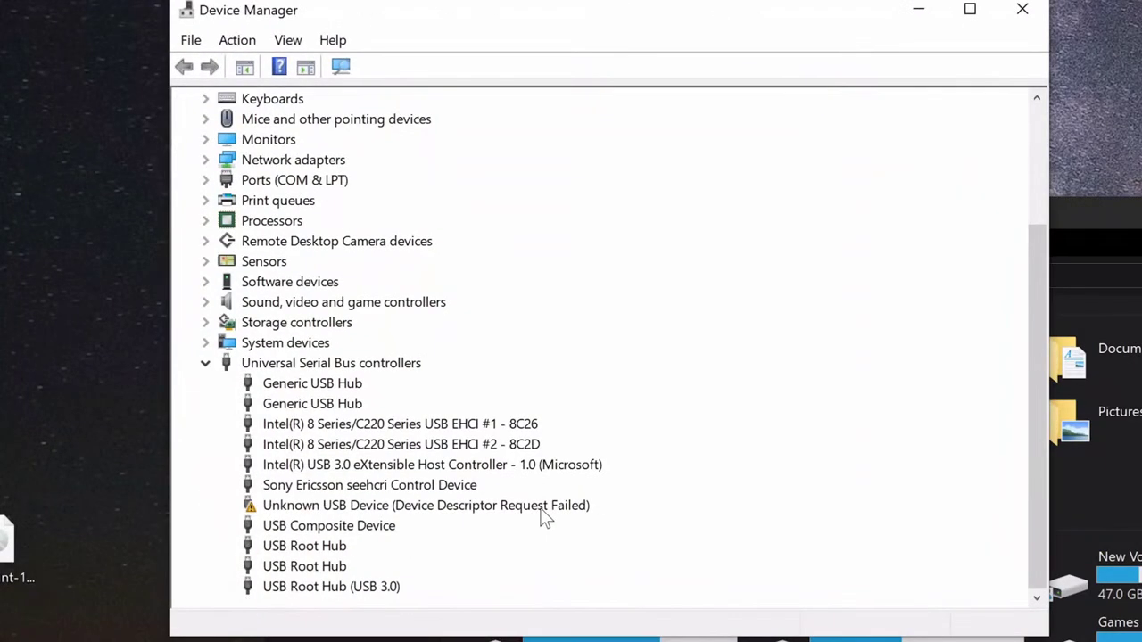
{"action": "left_click", "coordinate": [410, 515]}
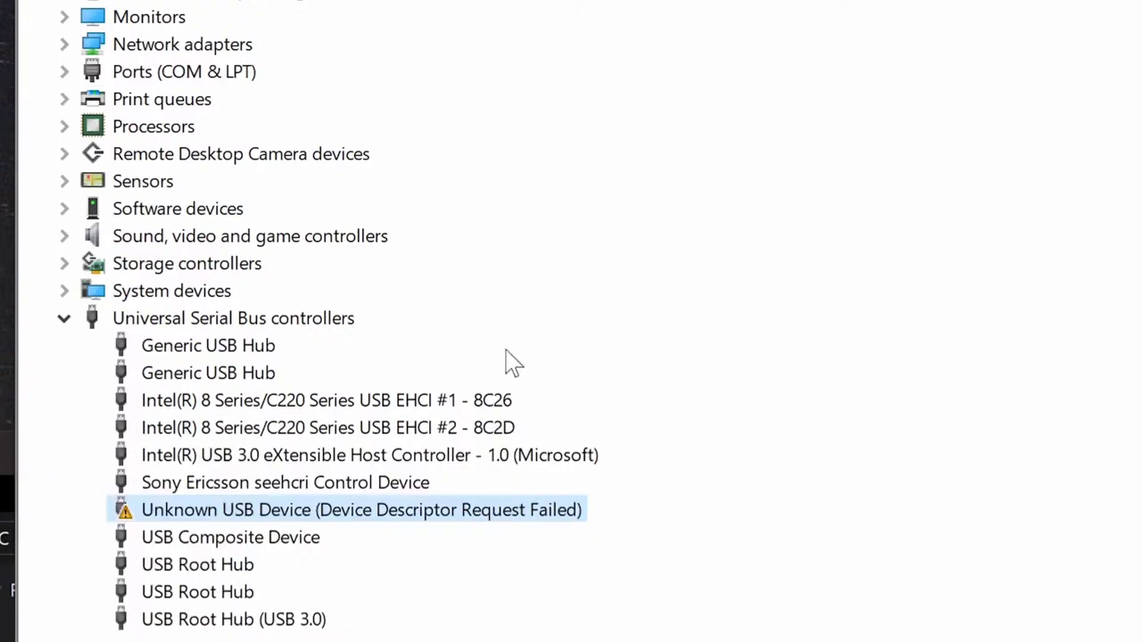
{"action": "right_click", "coordinate": [172, 507]}
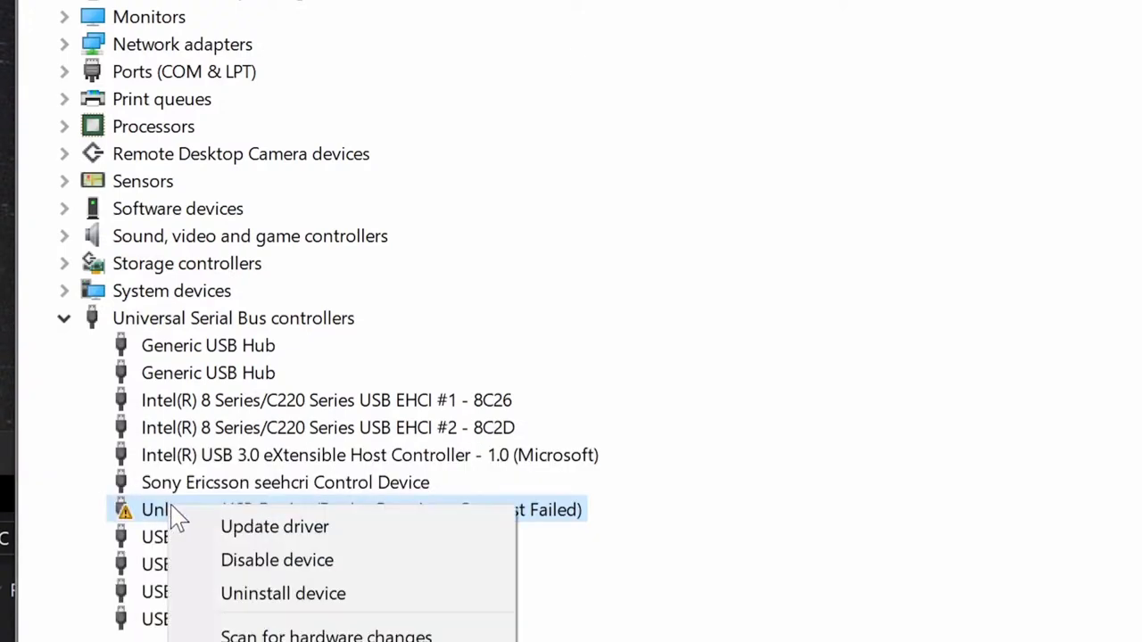
{"action": "left_click", "coordinate": [268, 641]}
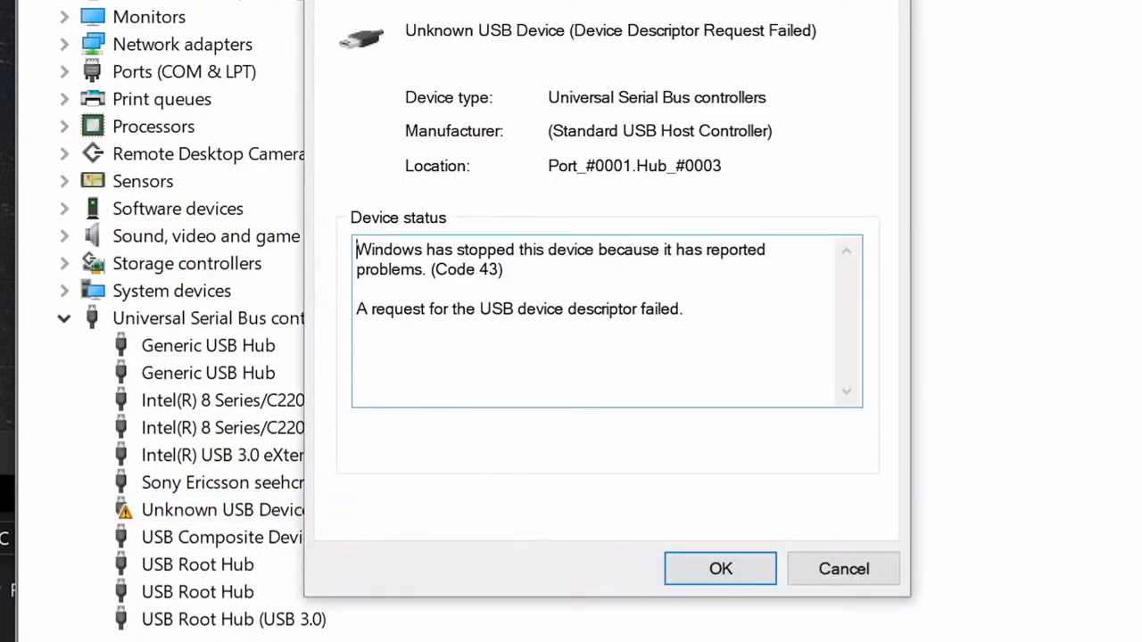
{"action": "key", "text": "shift+Down"}
{"action": "key", "text": "shift+End"}
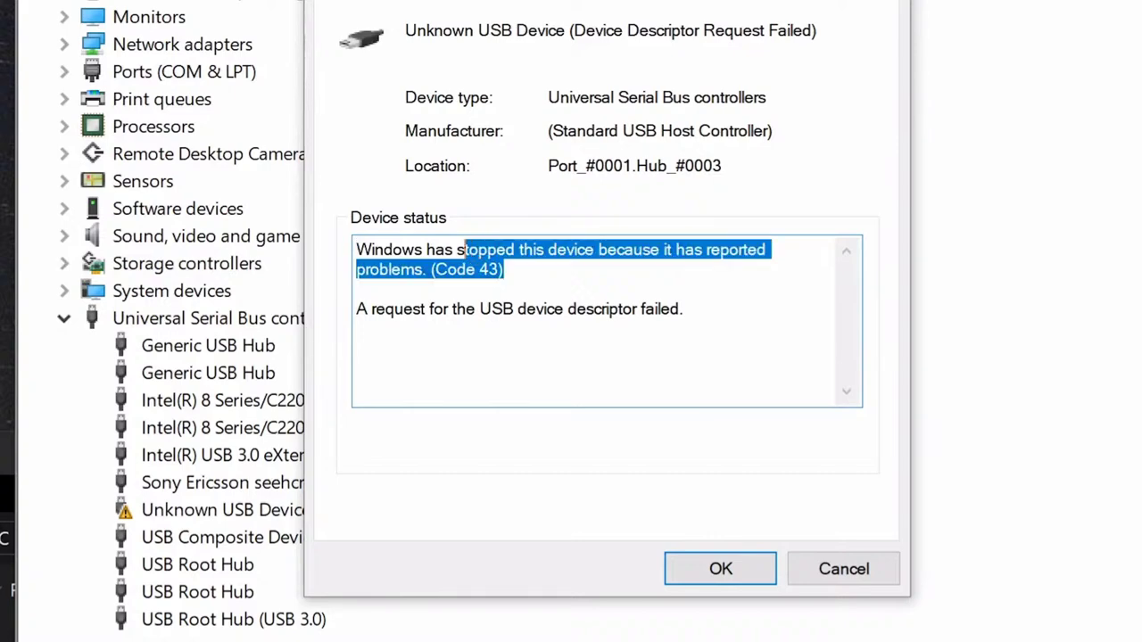
{"action": "key", "text": "Right"}
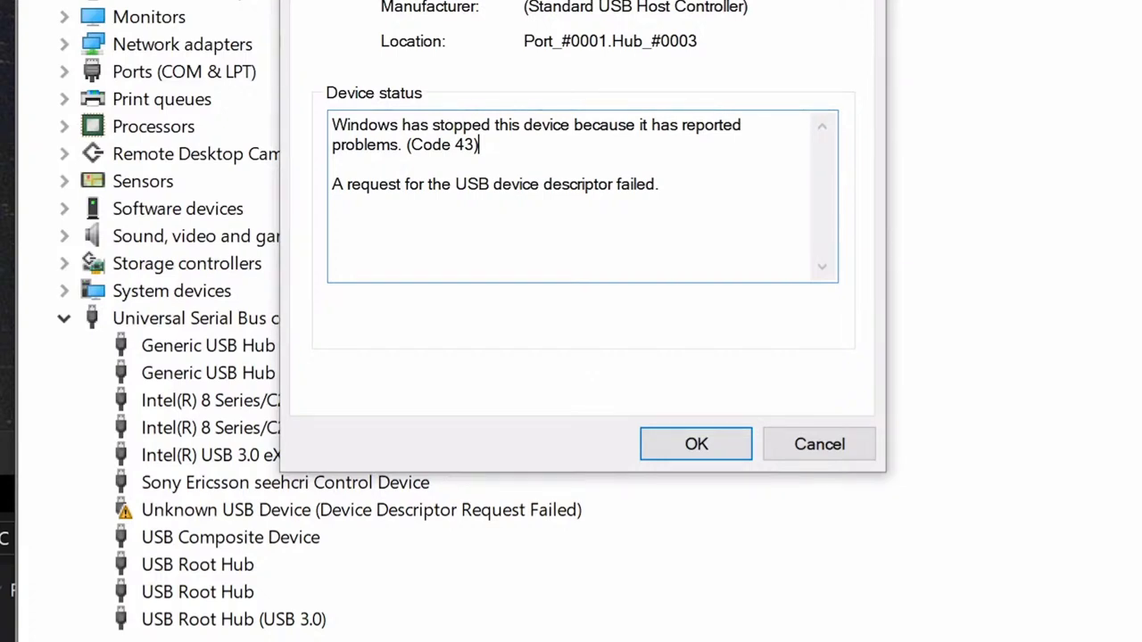
{"action": "key", "text": "Return"}
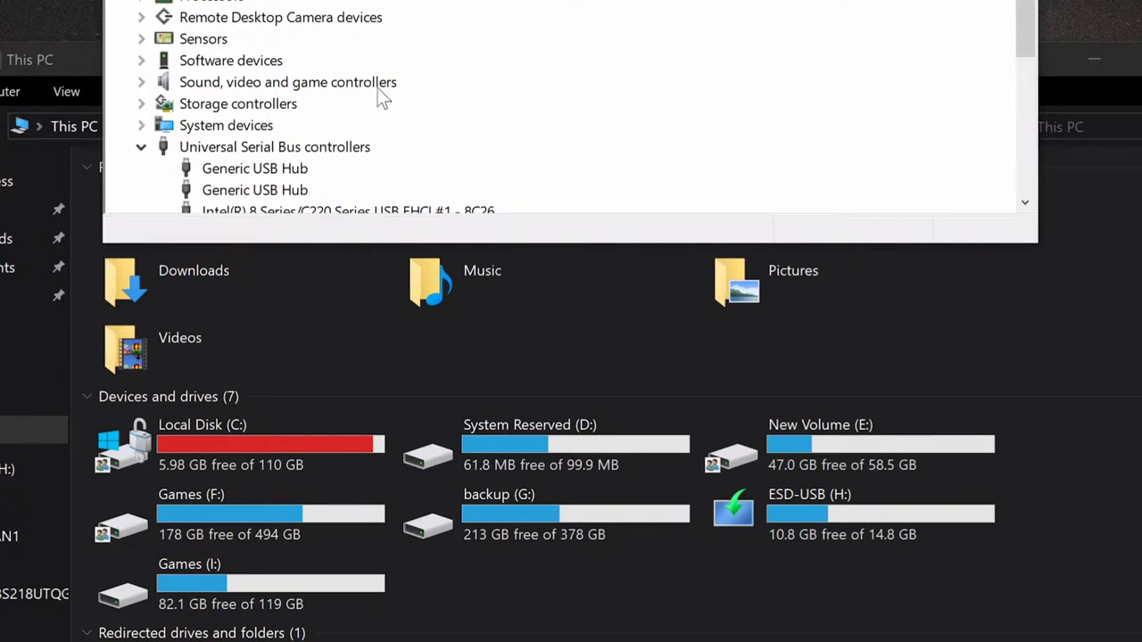
Select the ESD-USB (H:) drive in This PC.
{"action": "scroll", "coordinate": [378, 89], "scroll_direction": "down", "scroll_amount": 3}
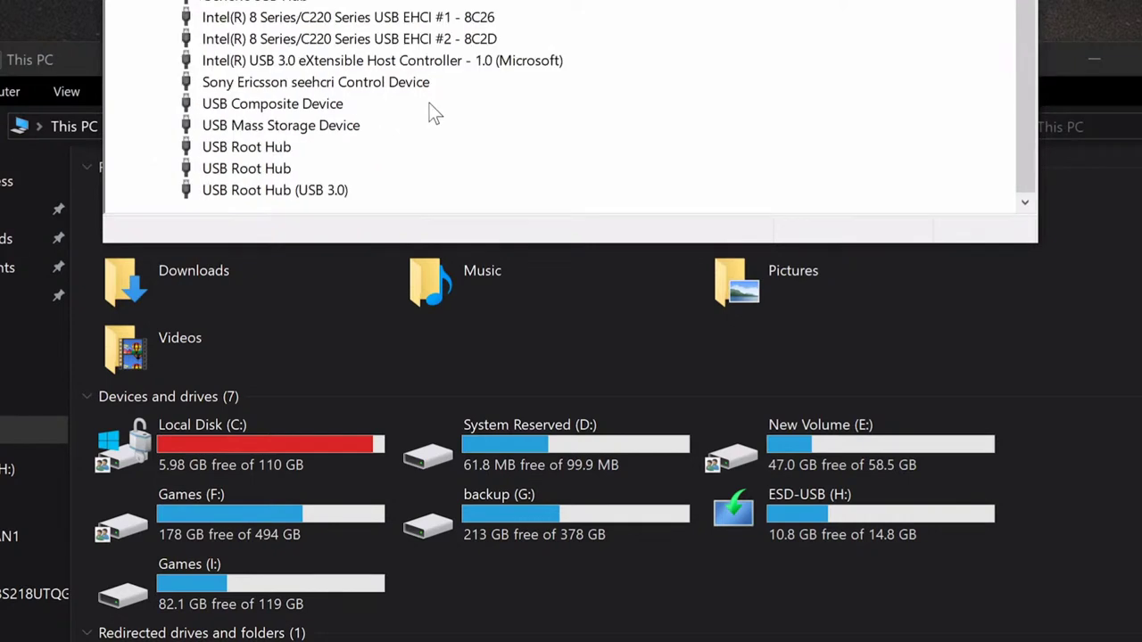
{"action": "scroll", "coordinate": [434, 112], "scroll_direction": "up", "scroll_amount": 3}
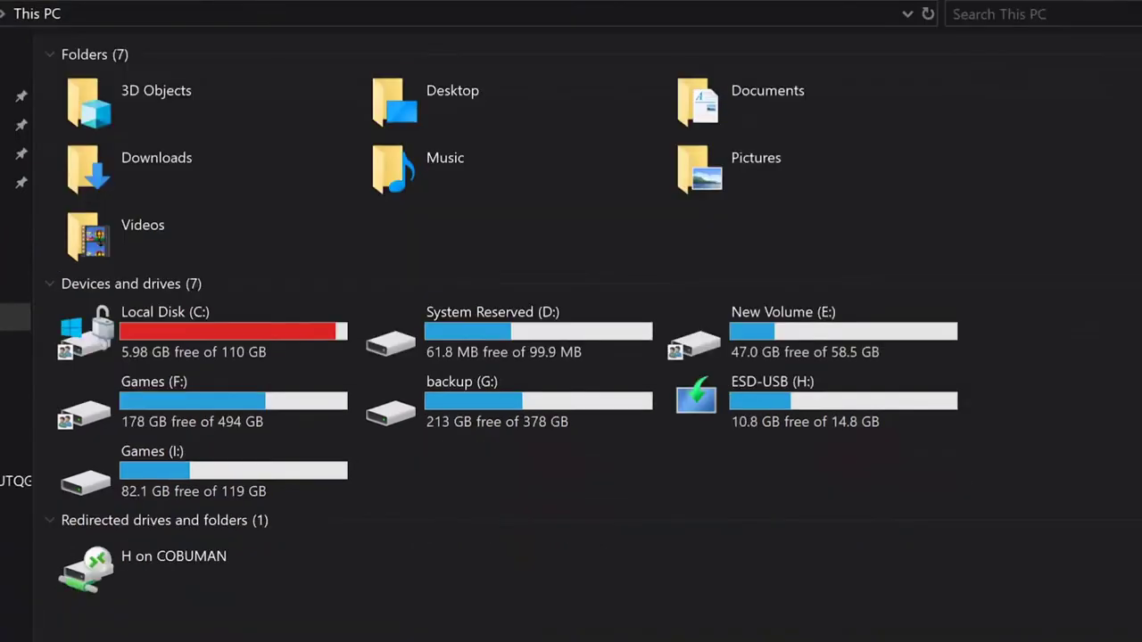
{"action": "left_click", "coordinate": [773, 400]}
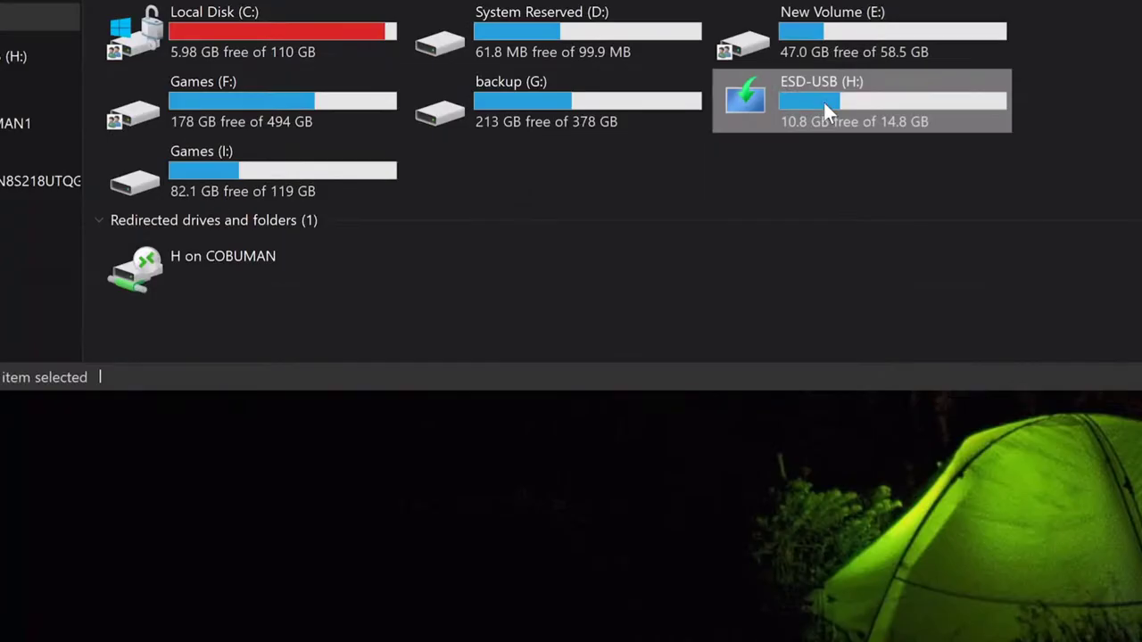
{"action": "mouse_move", "coordinate": [816, 120]}
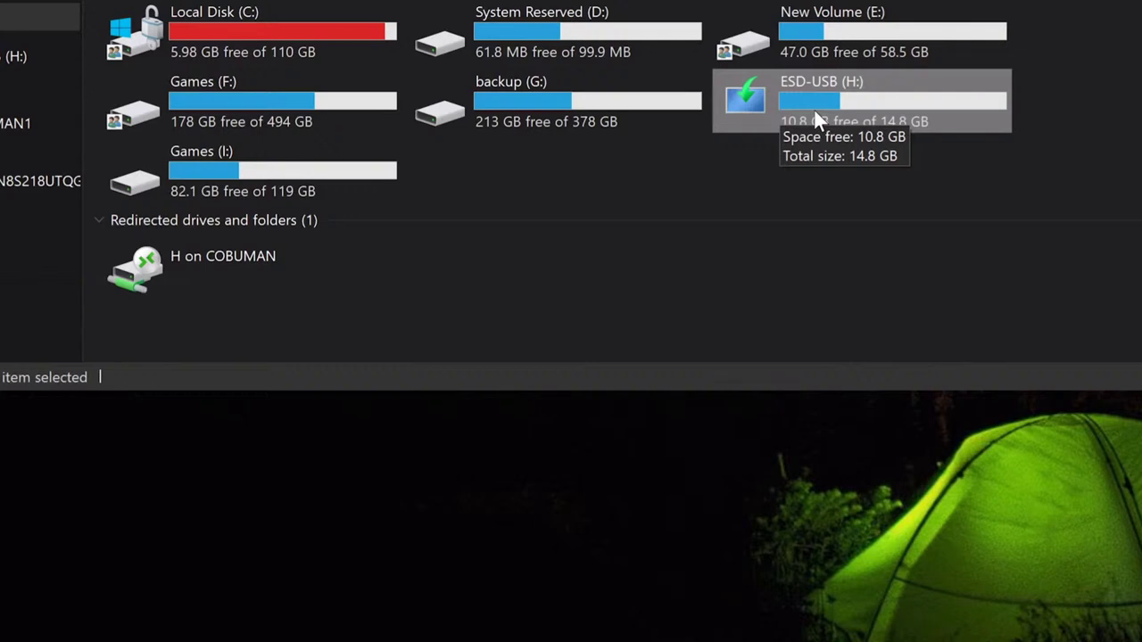
Check Storage controllers in Device Manager, then close Device Manager and the This PC window.
{"action": "key", "text": "alt+Tab"}
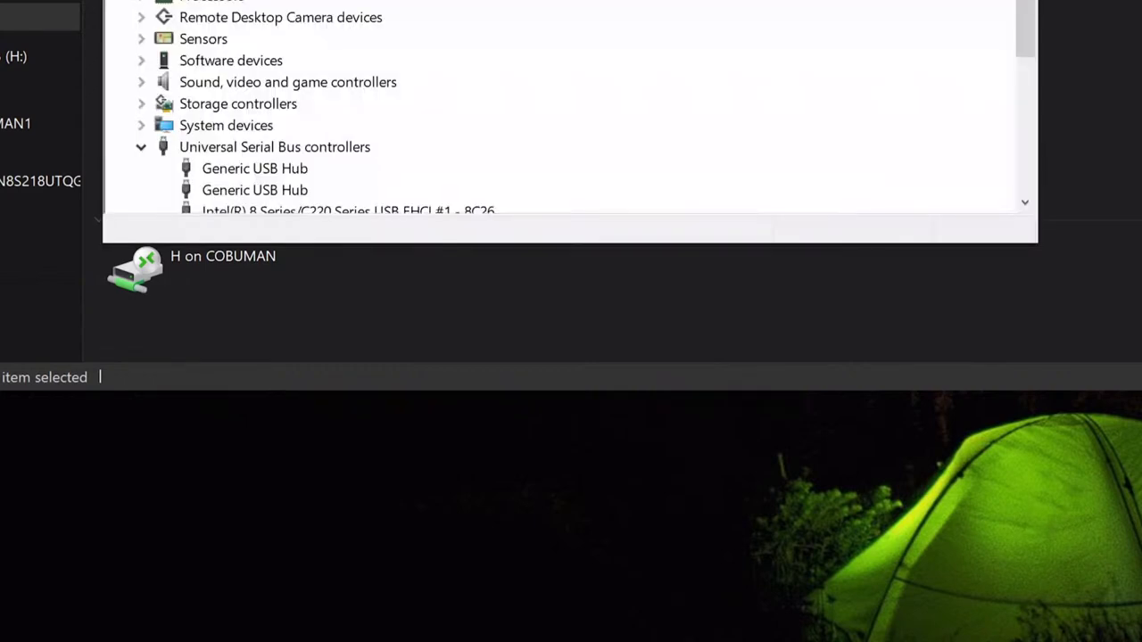
{"action": "scroll", "coordinate": [570, 116], "scroll_direction": "down", "scroll_amount": 3}
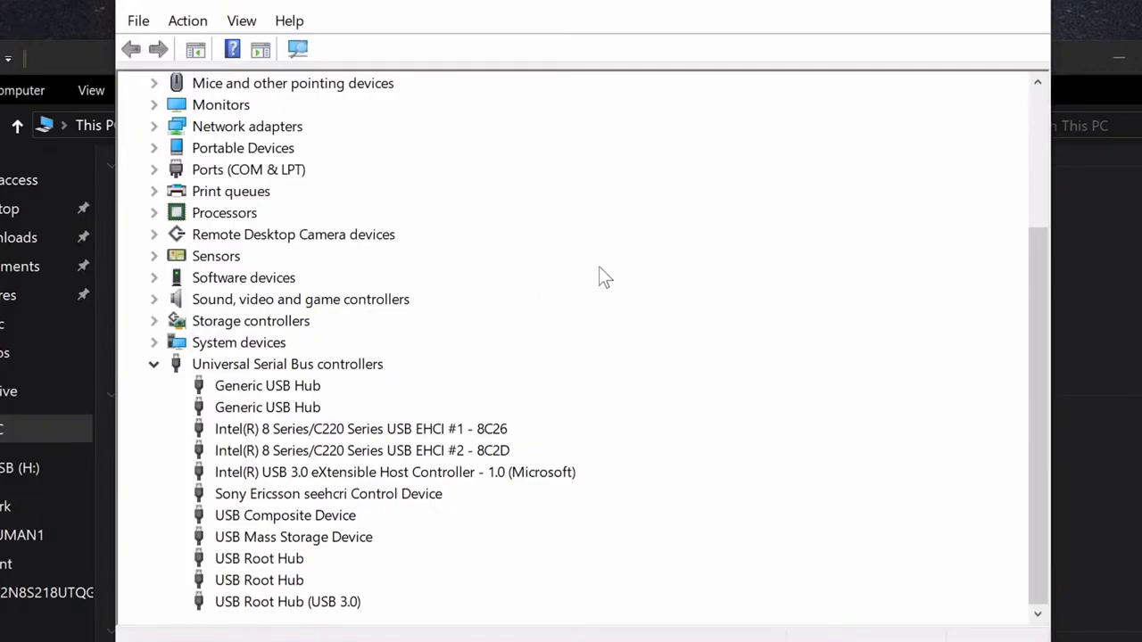
{"action": "left_click", "coordinate": [156, 321]}
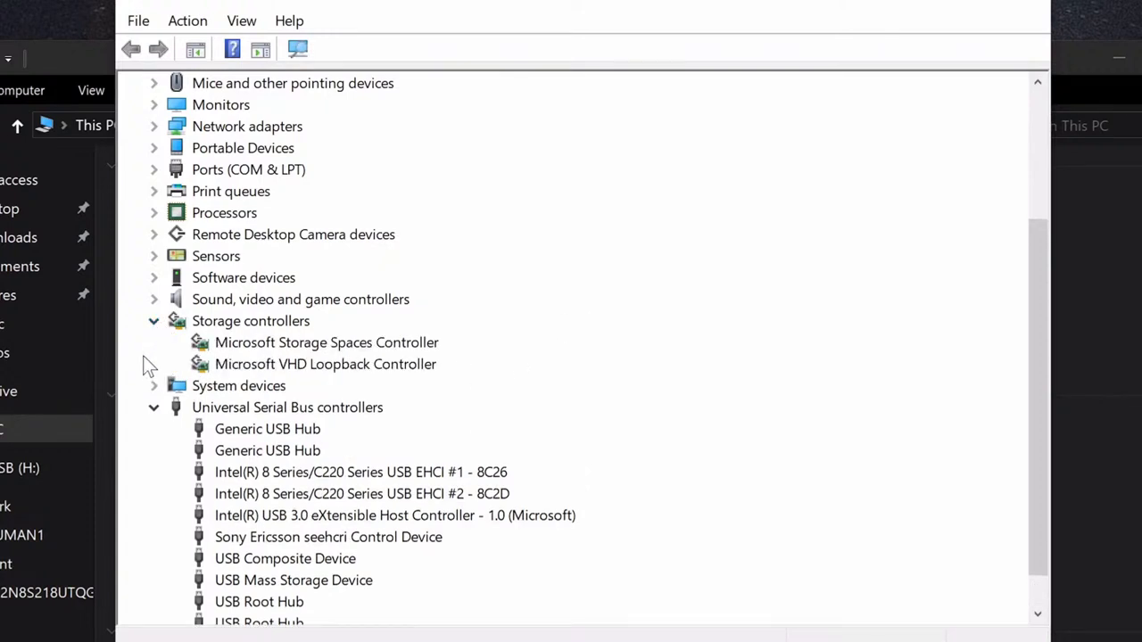
{"action": "left_click", "coordinate": [154, 322]}
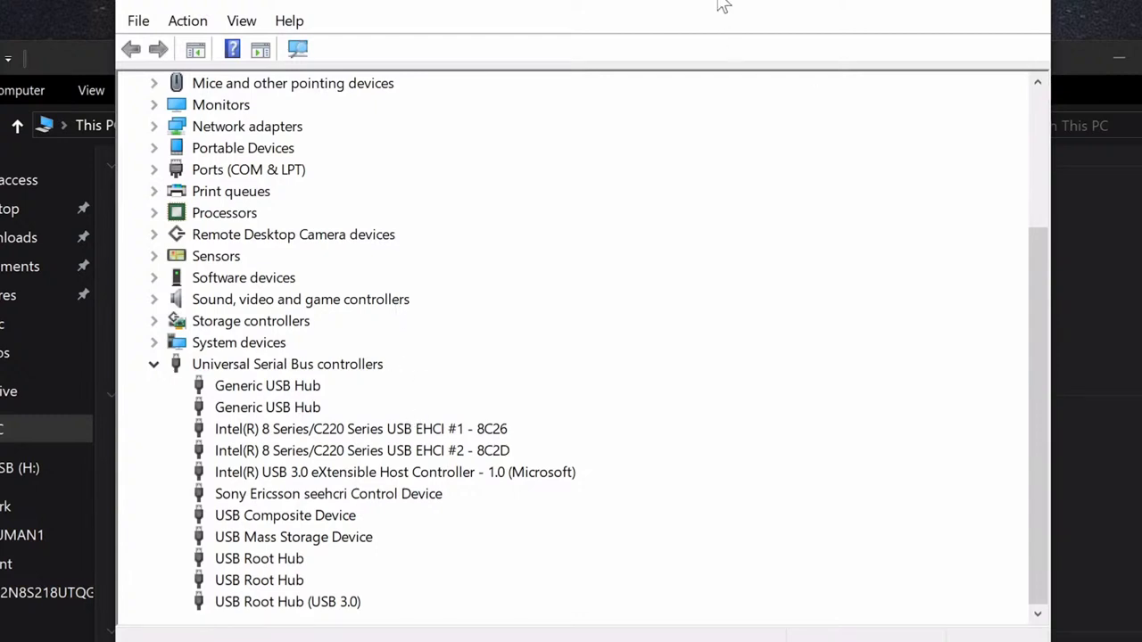
{"action": "left_click_drag", "start_coordinate": [722, 5], "coordinate": [688, 227]}
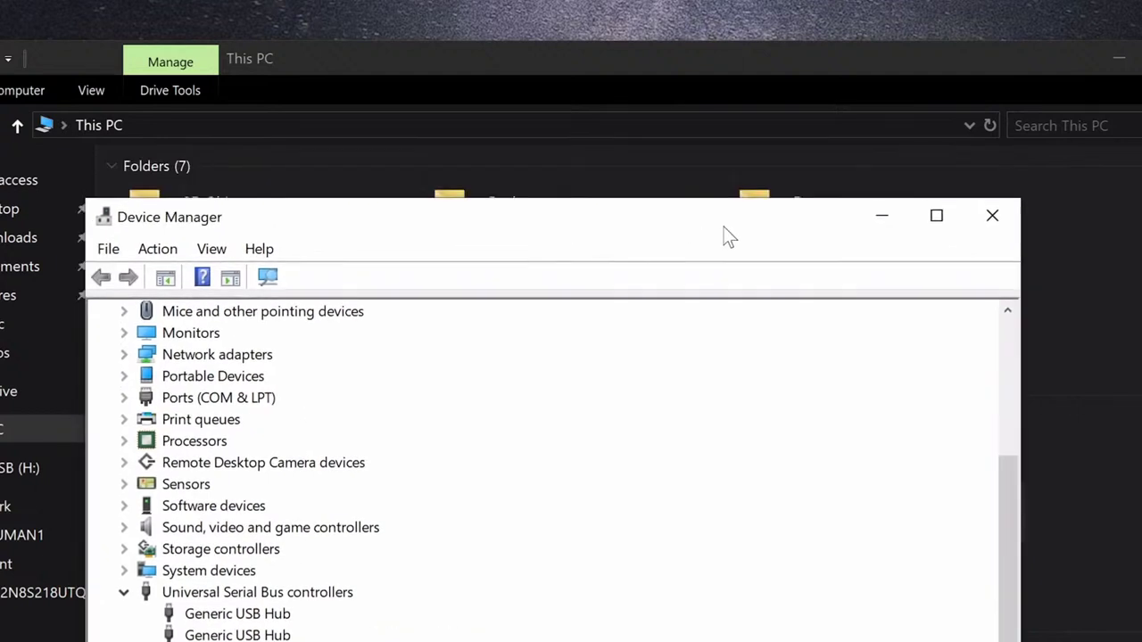
{"action": "left_click", "coordinate": [993, 215]}
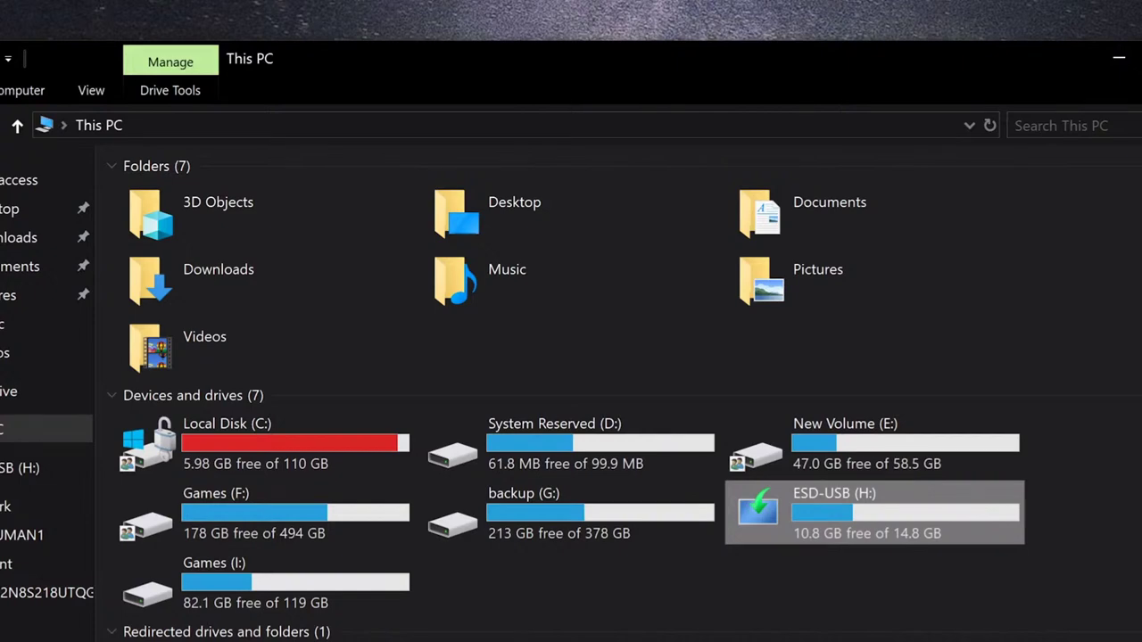
{"action": "key", "text": "super+d"}
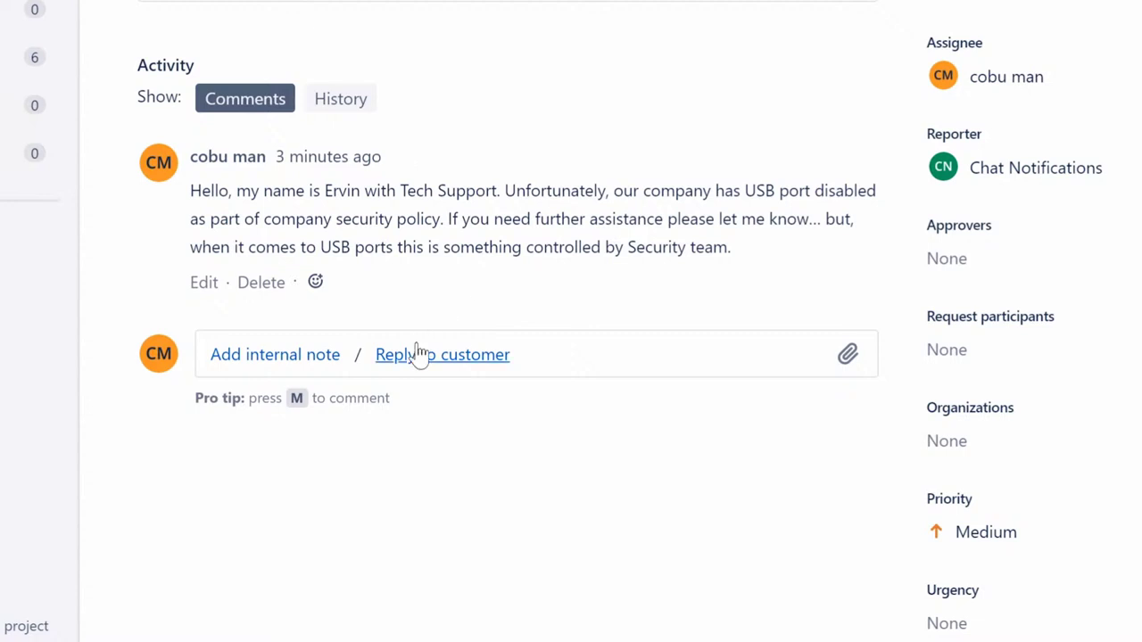
Save the internal note 'Notified user of company security policy in regards to Usb ports. The are disabled by default.'.
{"action": "left_click", "coordinate": [309, 354]}
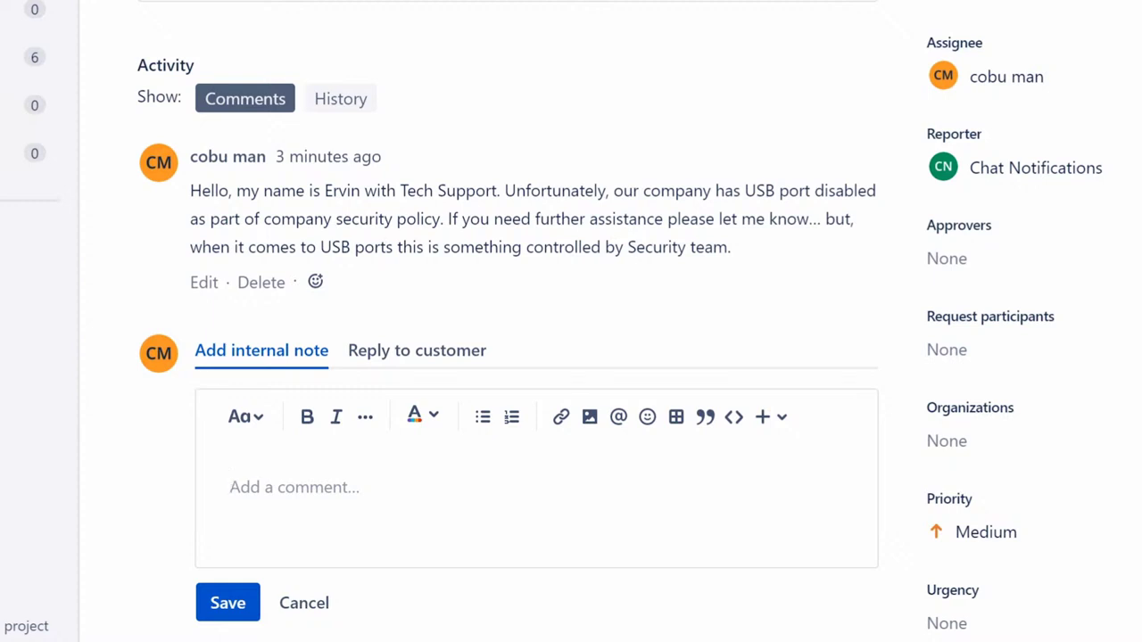
{"action": "type", "text": "NOt"}
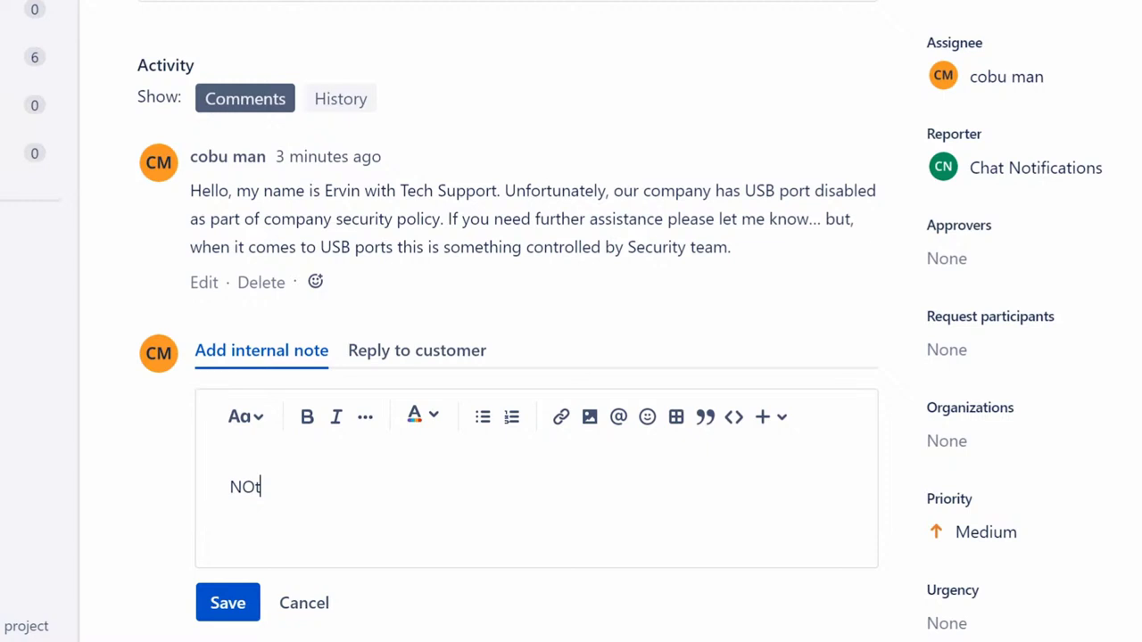
{"action": "key", "text": "BackSpace"}
{"action": "key", "text": "BackSpace"}
{"action": "type", "text": "otified user of"}
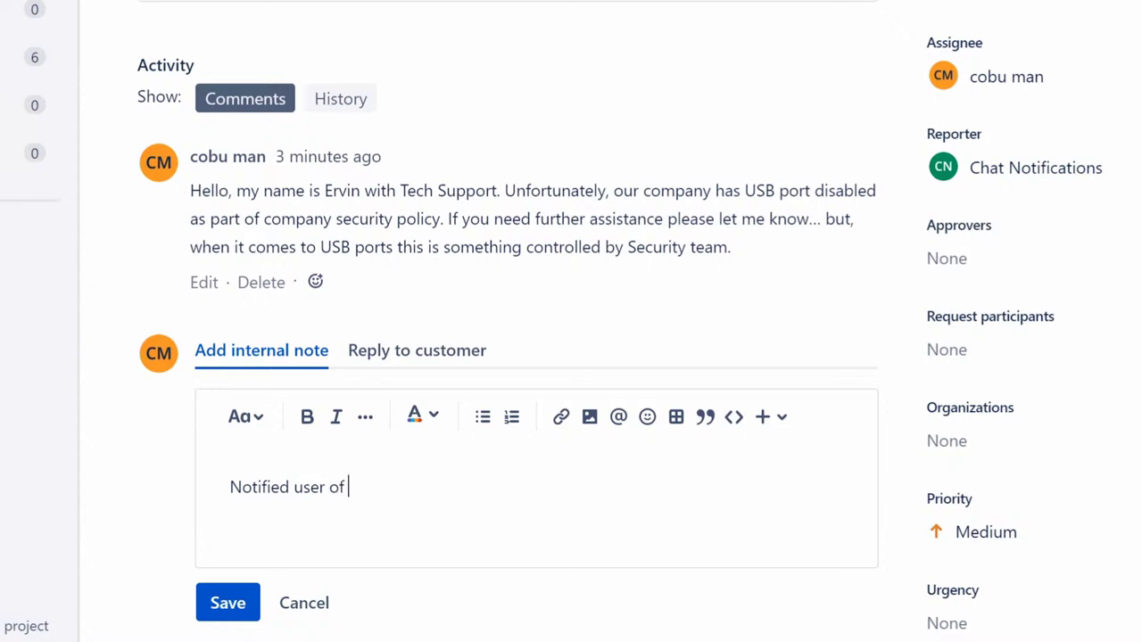
{"action": "type", "text": " company security p"}
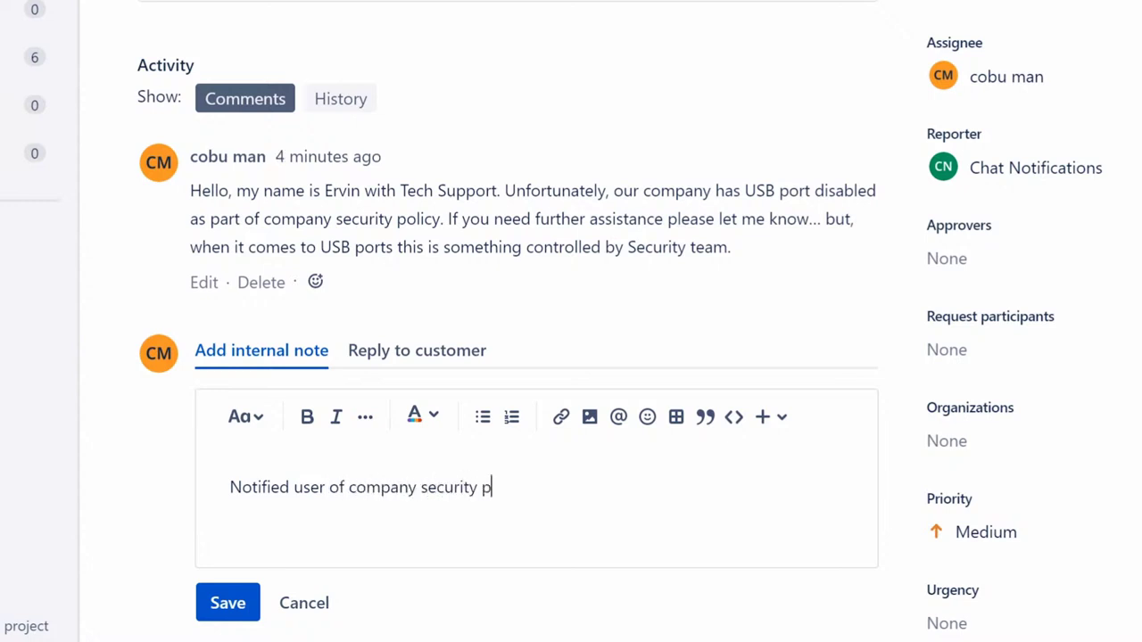
{"action": "type", "text": "olicy in regeards"}
{"action": "key", "text": "BackSpace"}
{"action": "key", "text": "BackSpace"}
{"action": "key", "text": "BackSpace"}
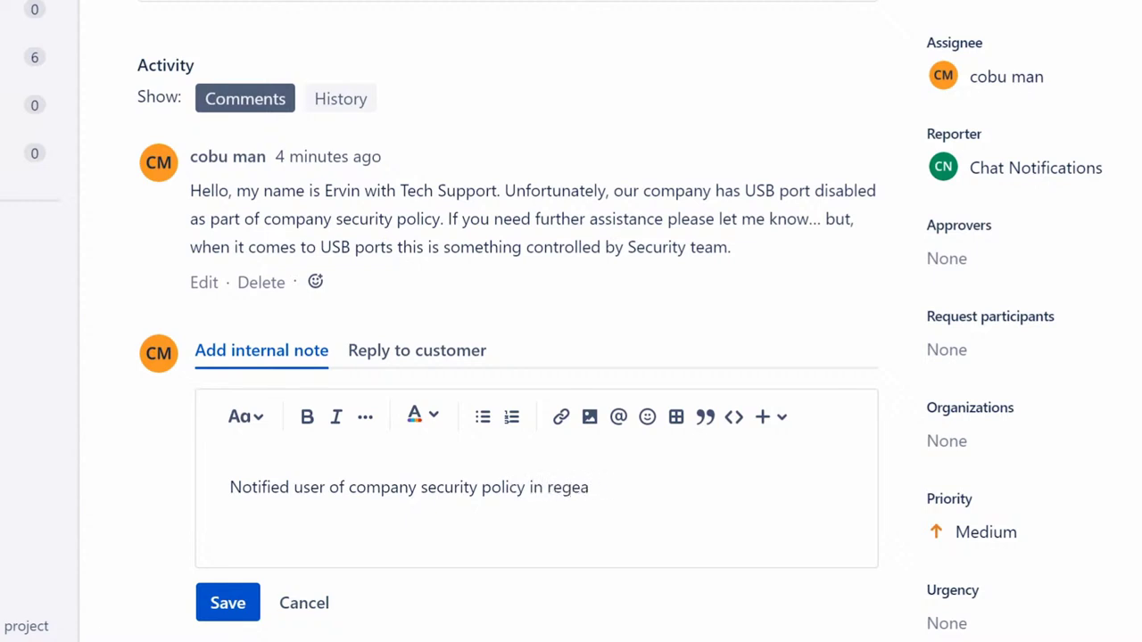
{"action": "key", "text": "BackSpace"}
{"action": "key", "text": "BackSpace"}
{"action": "type", "text": "ards to Usb por"}
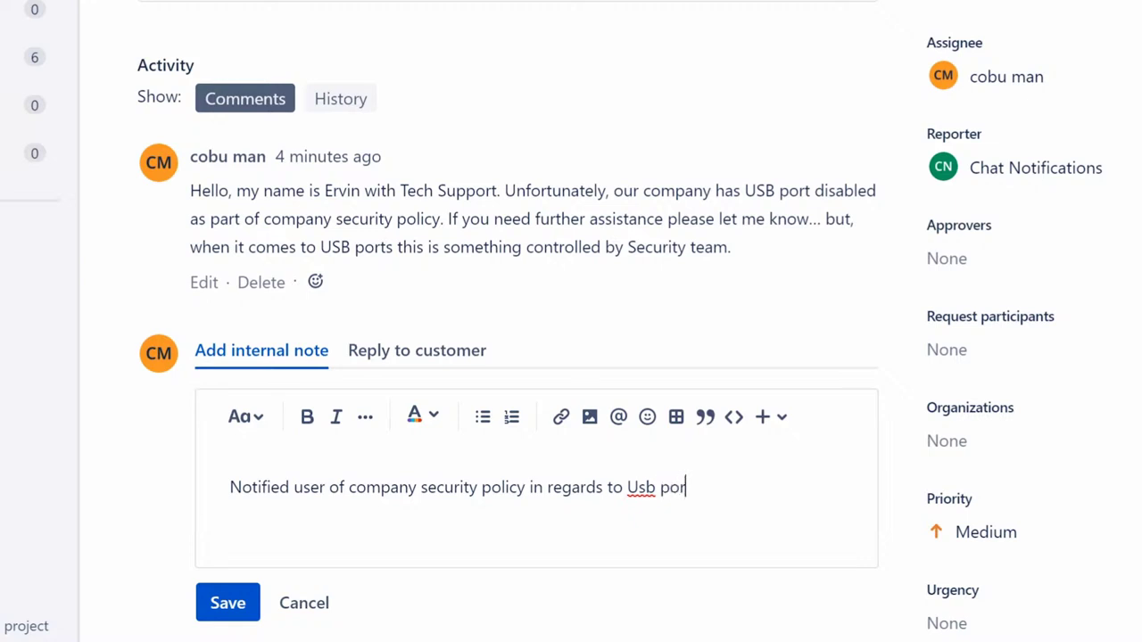
{"action": "type", "text": "ts. The are disabled "}
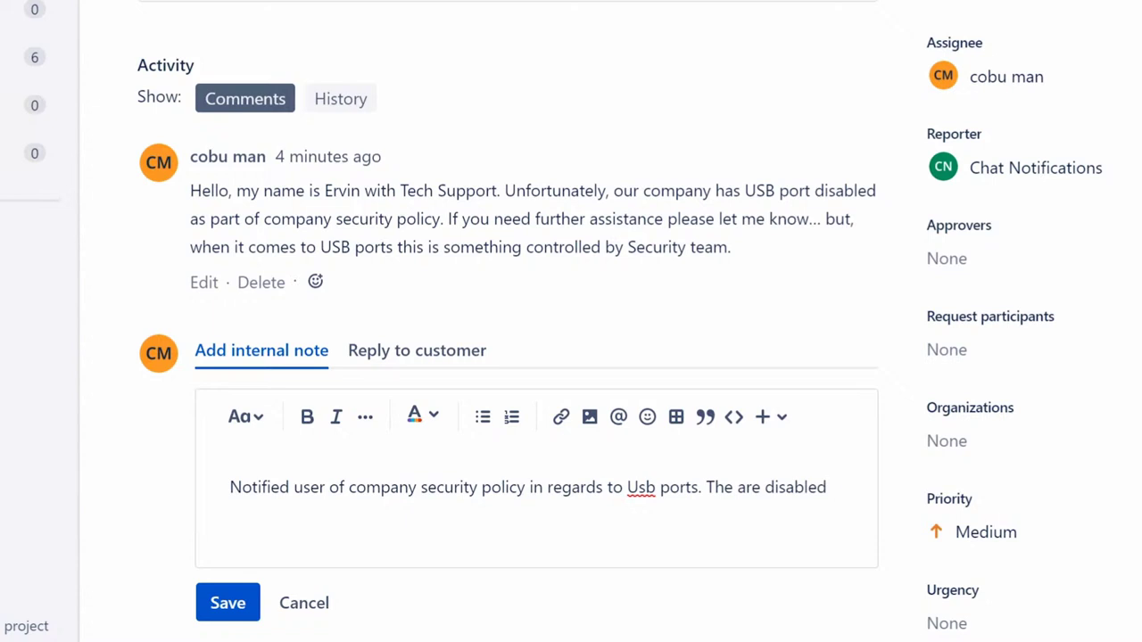
{"action": "type", "text": "by default. ERvi"}
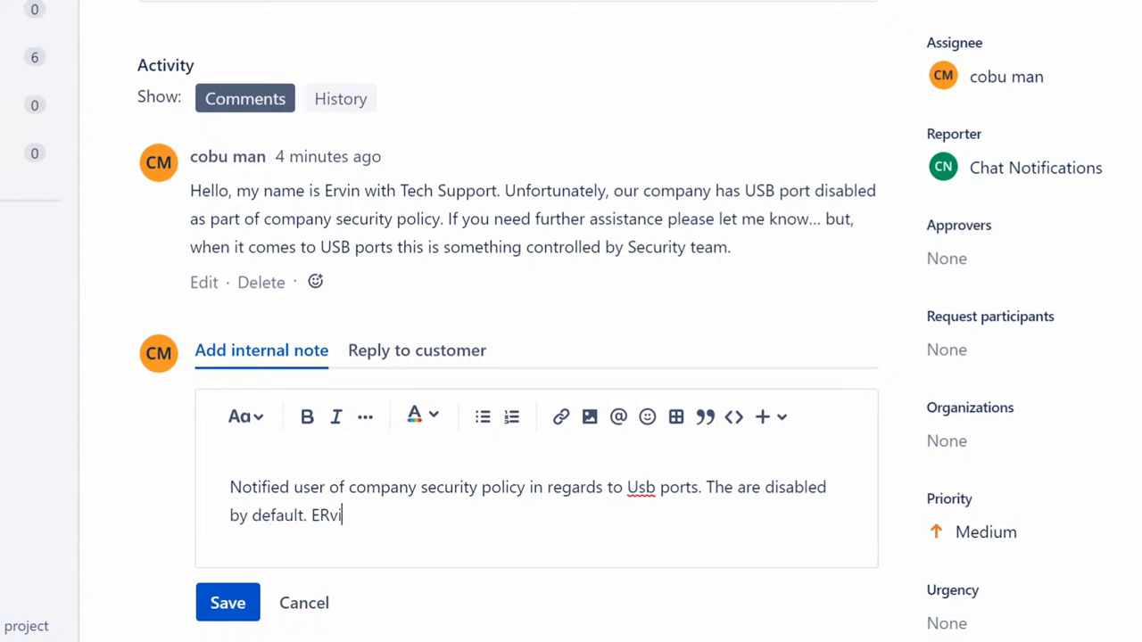
{"action": "key", "text": "BackSpace"}
{"action": "key", "text": "BackSpace"}
{"action": "type", "text": "rvin"}
{"action": "left_click_drag", "start_coordinate": [420, 487], "coordinate": [544, 487]}
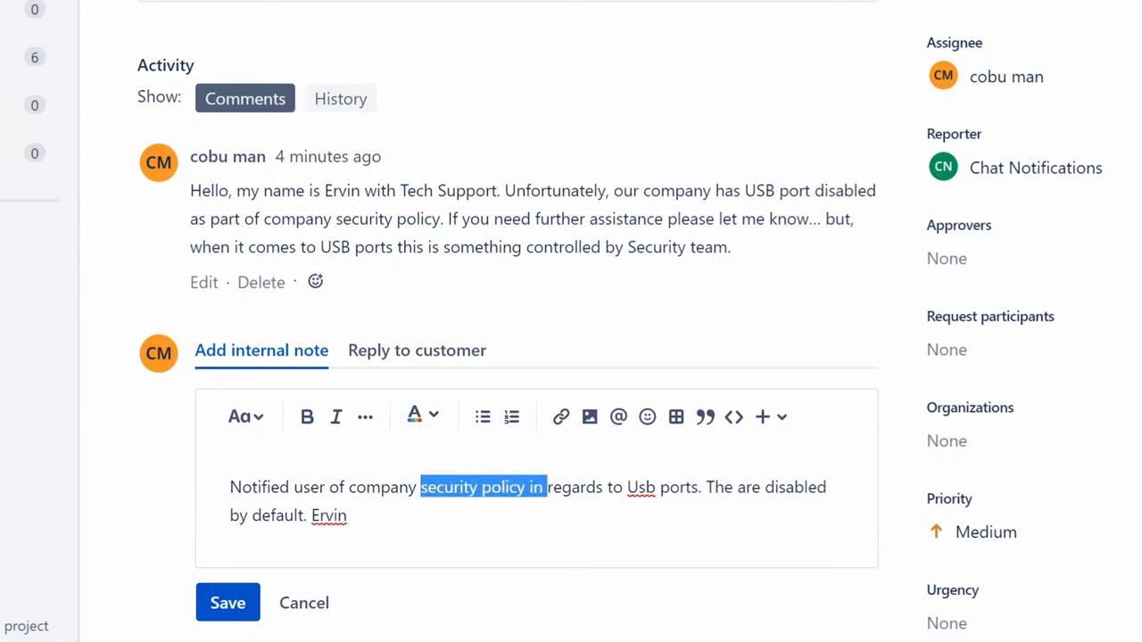
{"action": "left_click", "coordinate": [226, 605]}
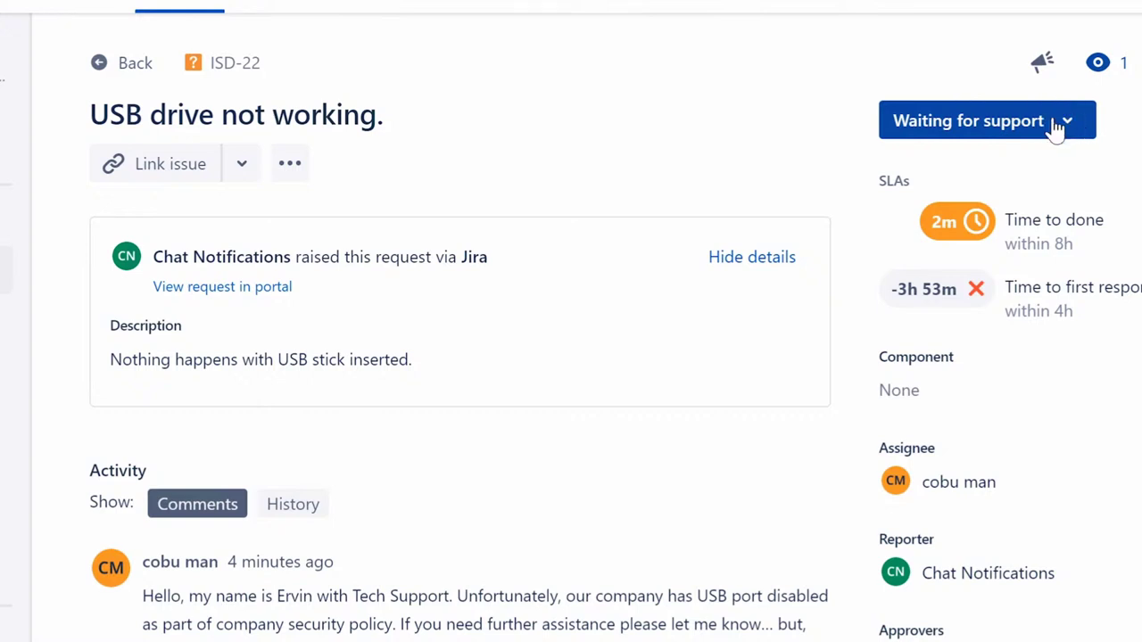
Set ISD-22 to Completed, return to the All open queue, and open headset ticket ISD-23.
{"action": "left_click", "coordinate": [1061, 127]}
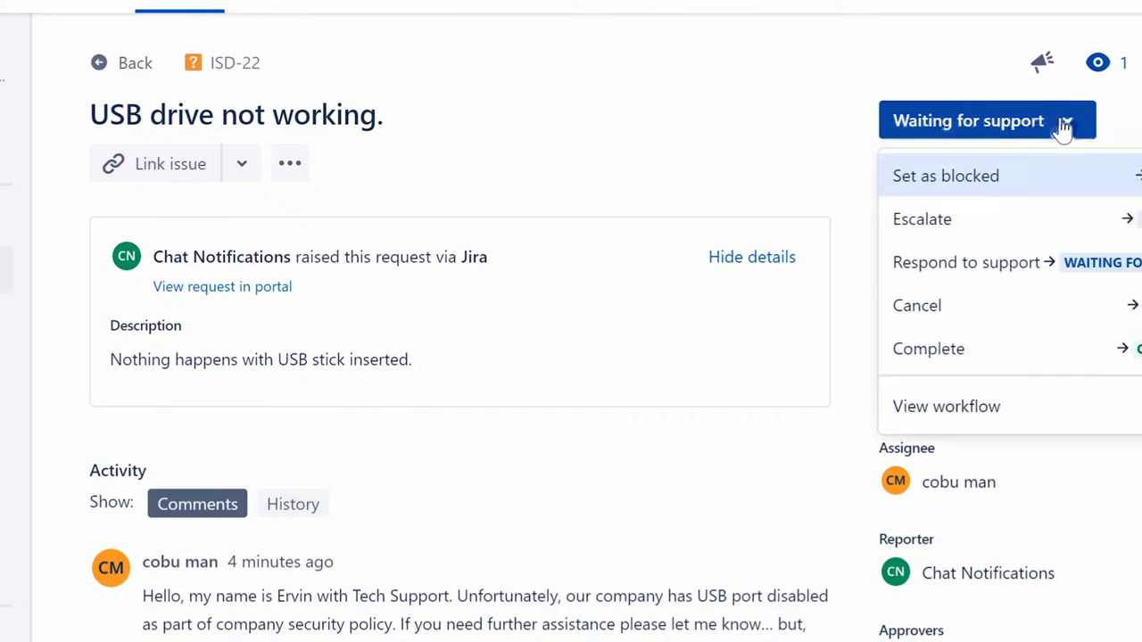
{"action": "left_click", "coordinate": [1006, 348]}
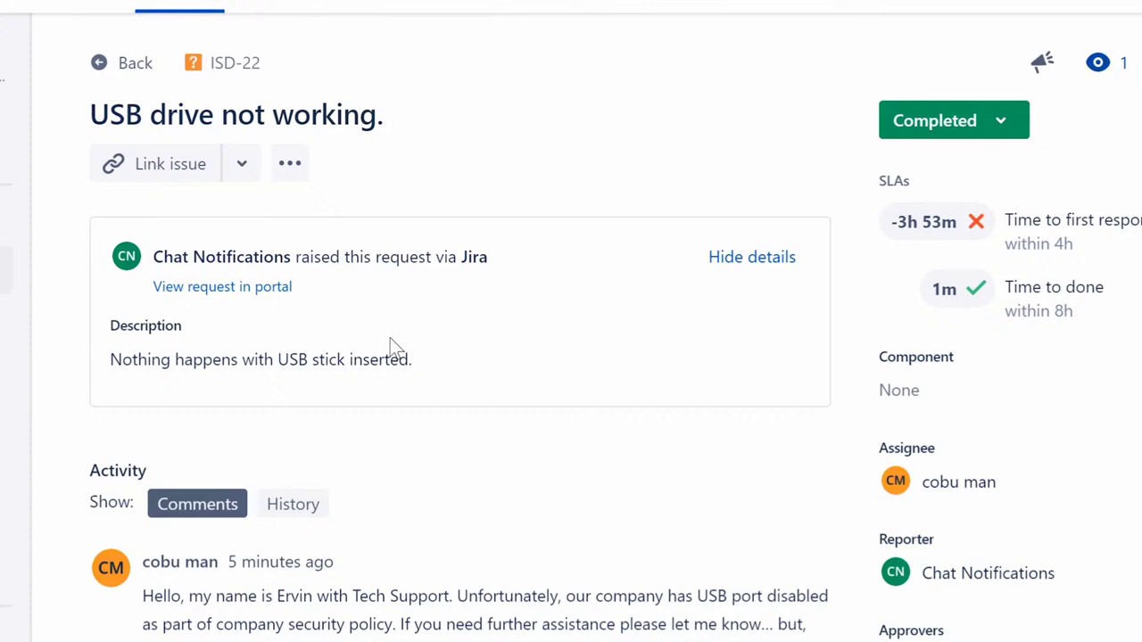
{"action": "left_click", "coordinate": [116, 69]}
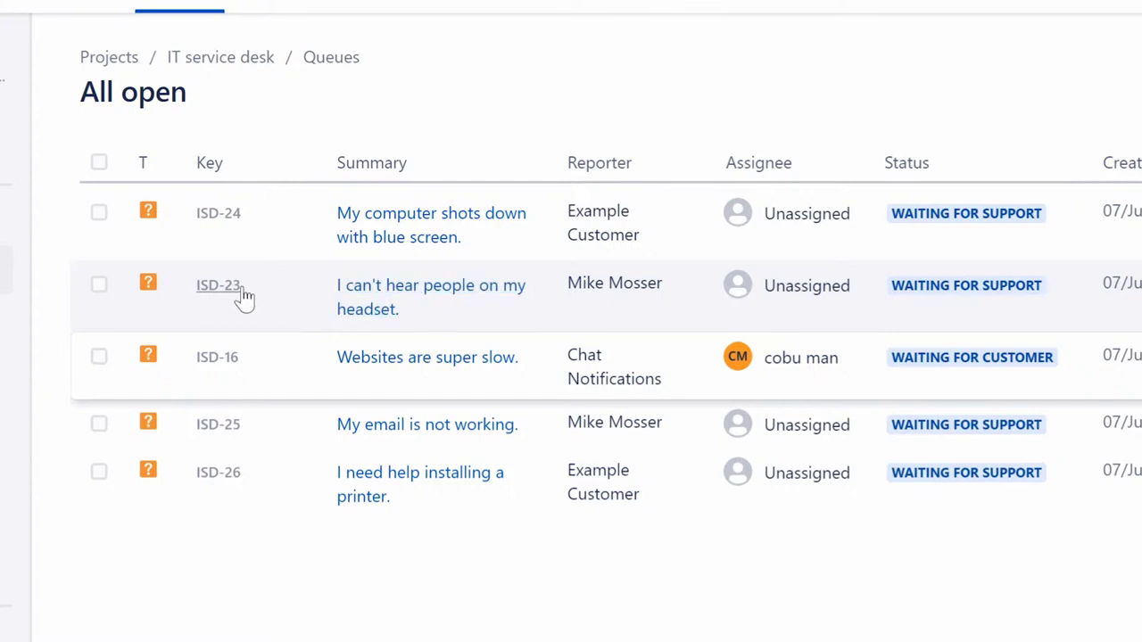
{"action": "left_click", "coordinate": [442, 292]}
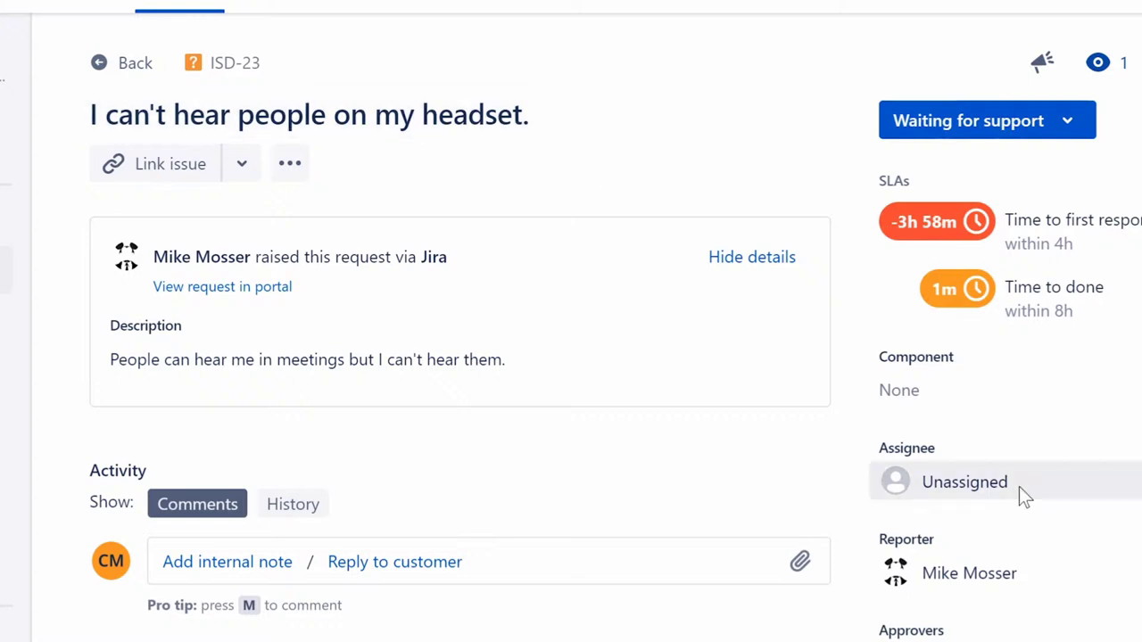
Assign ISD-23 to yourself, open and cancel the description editor, and start a customer reply.
{"action": "left_click", "coordinate": [970, 486]}
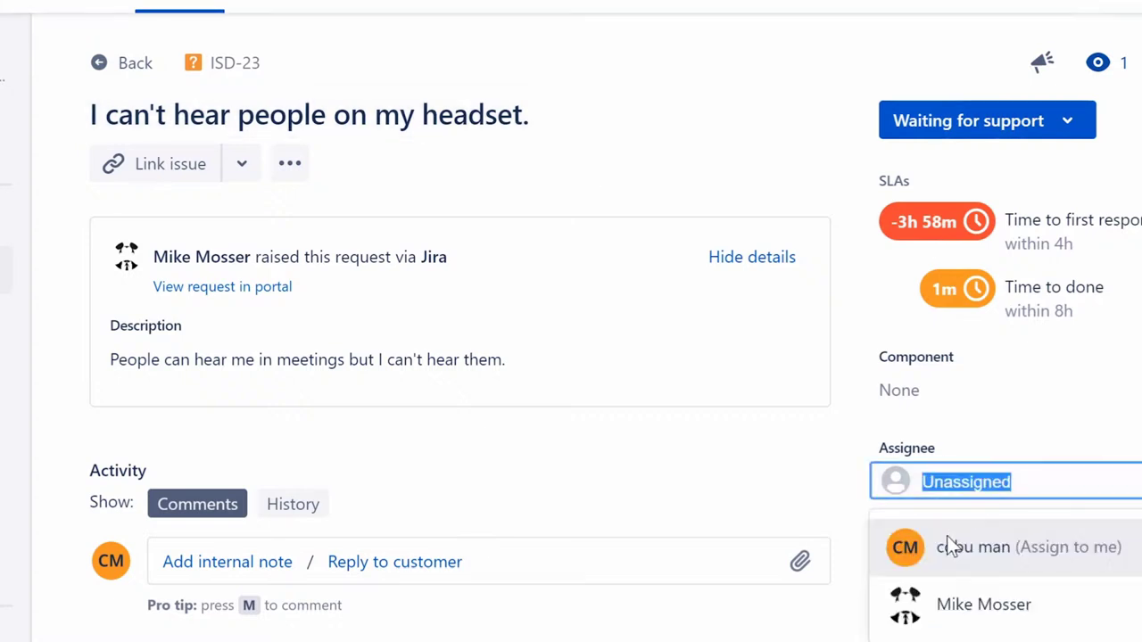
{"action": "left_click", "coordinate": [950, 547]}
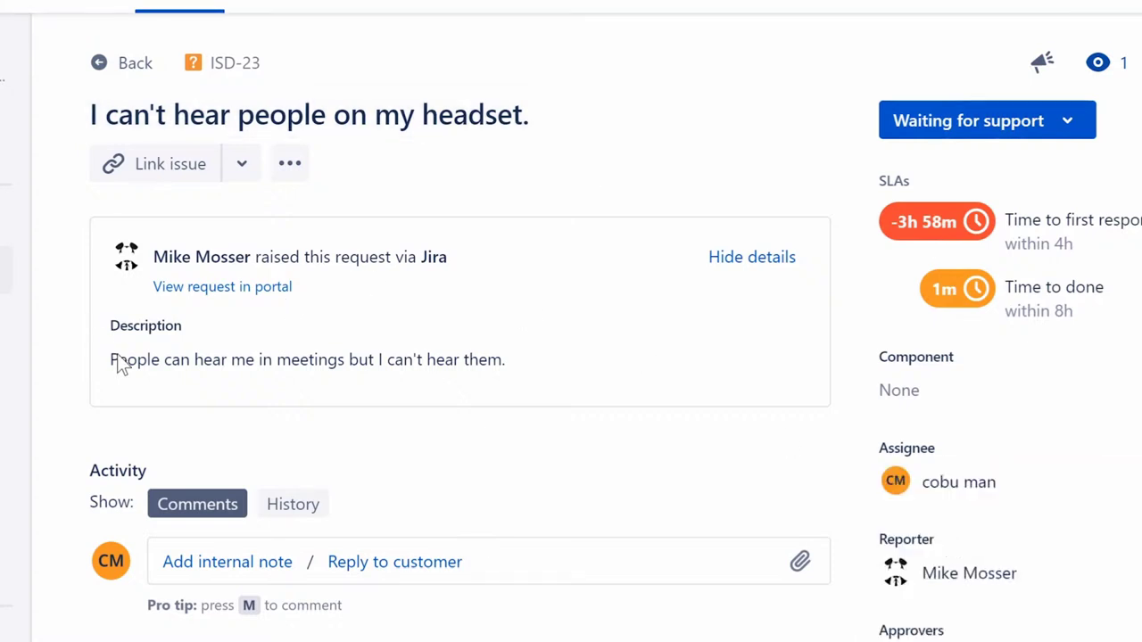
{"action": "left_click_drag", "start_coordinate": [110, 359], "coordinate": [530, 373]}
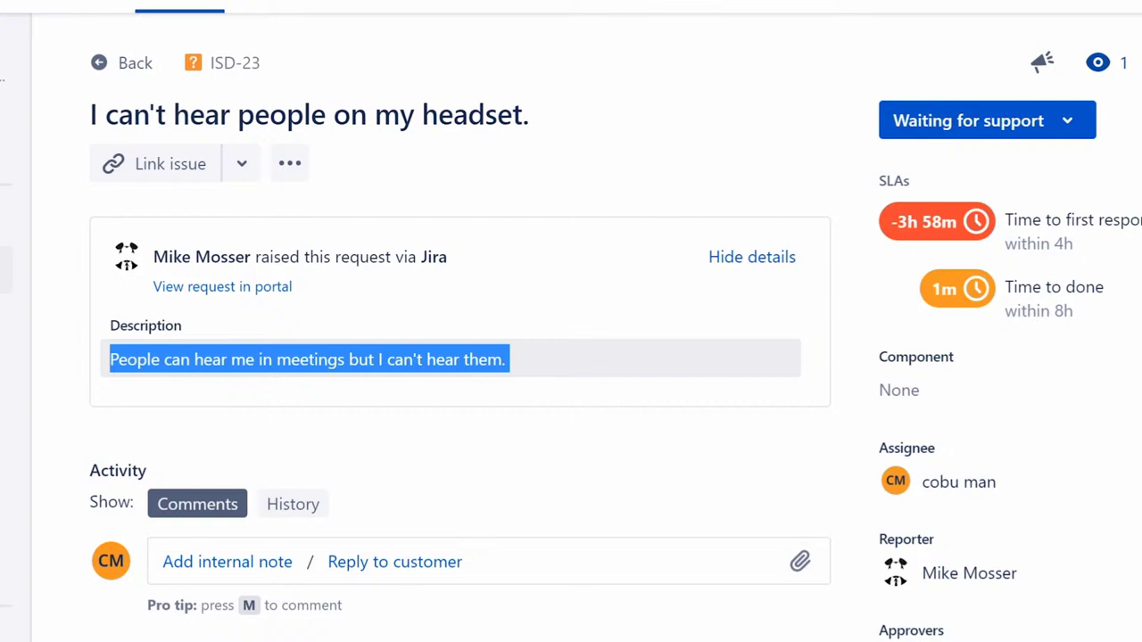
{"action": "left_click", "coordinate": [497, 363]}
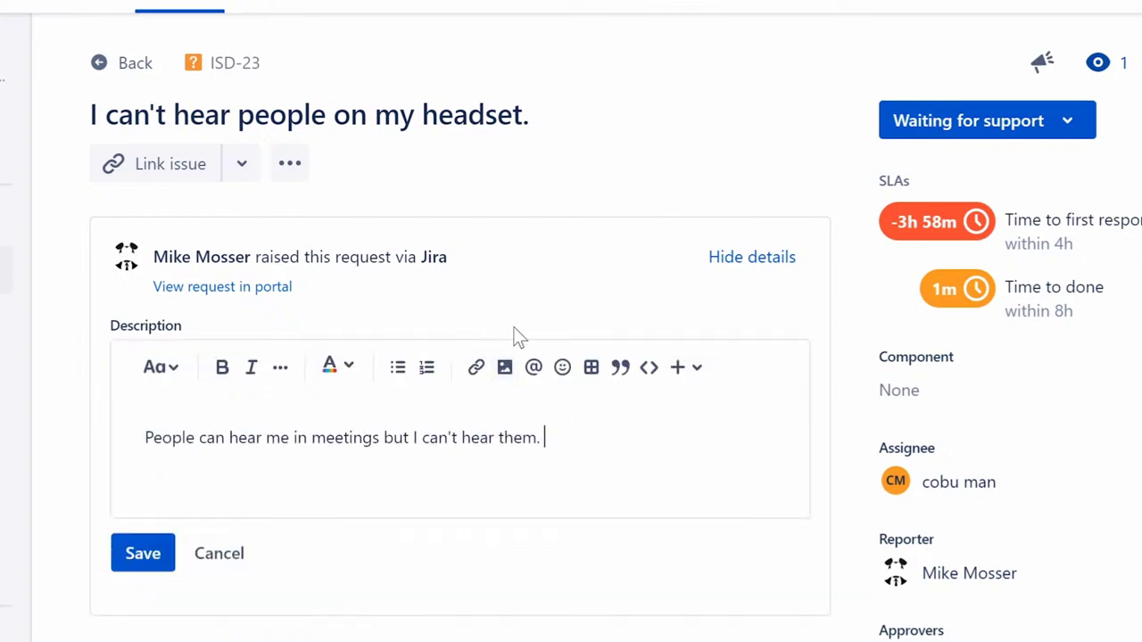
{"action": "left_click", "coordinate": [230, 555]}
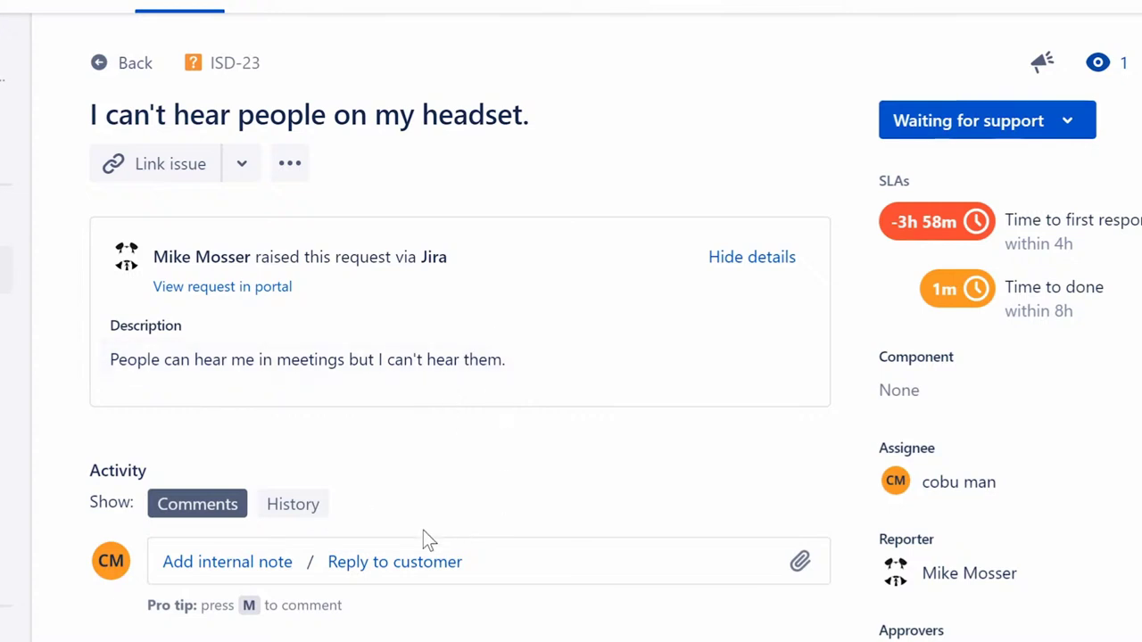
{"action": "left_click", "coordinate": [421, 564]}
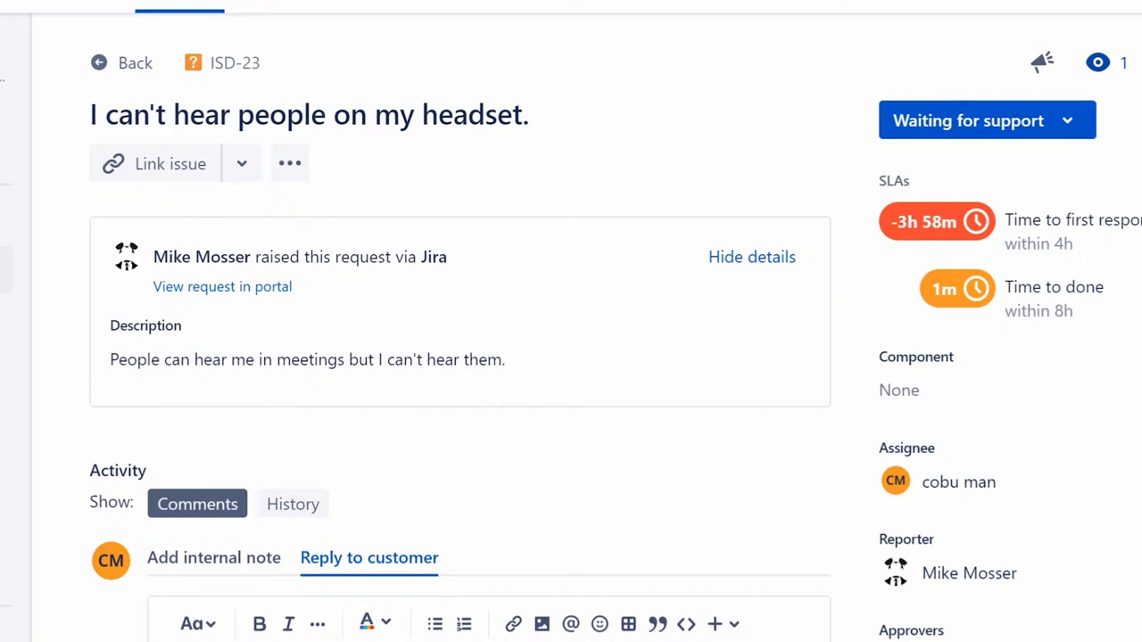
Post a customer reply offering to remote-control their computer and asking for their PC name or ip address.
{"action": "type", "text": "s Ervin with "}
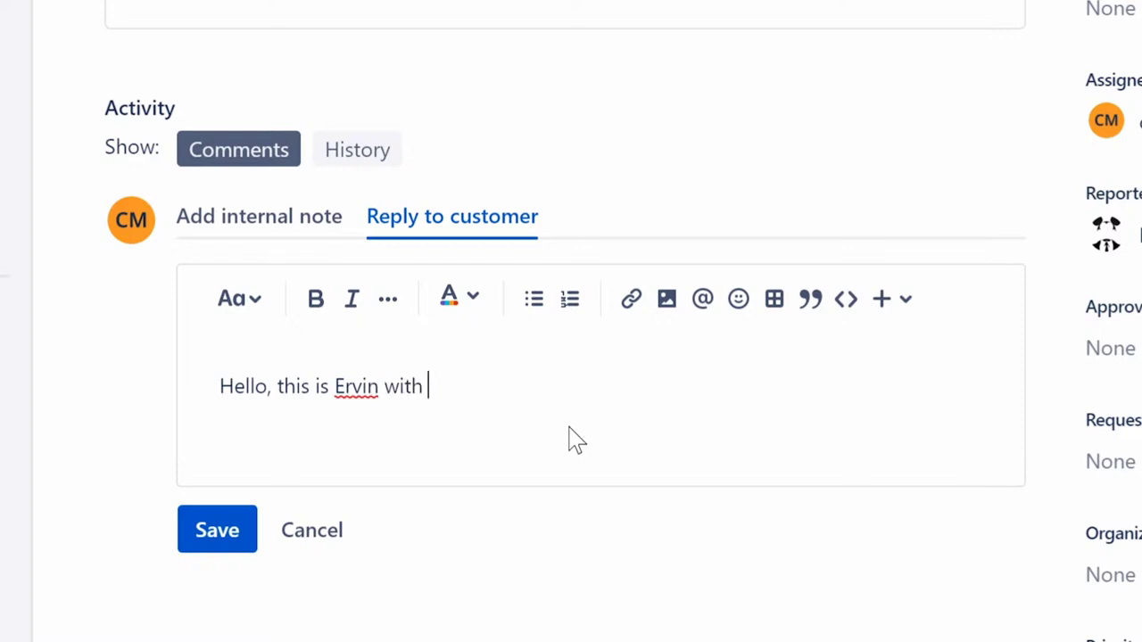
{"action": "type", "text": "Help Desk. "}
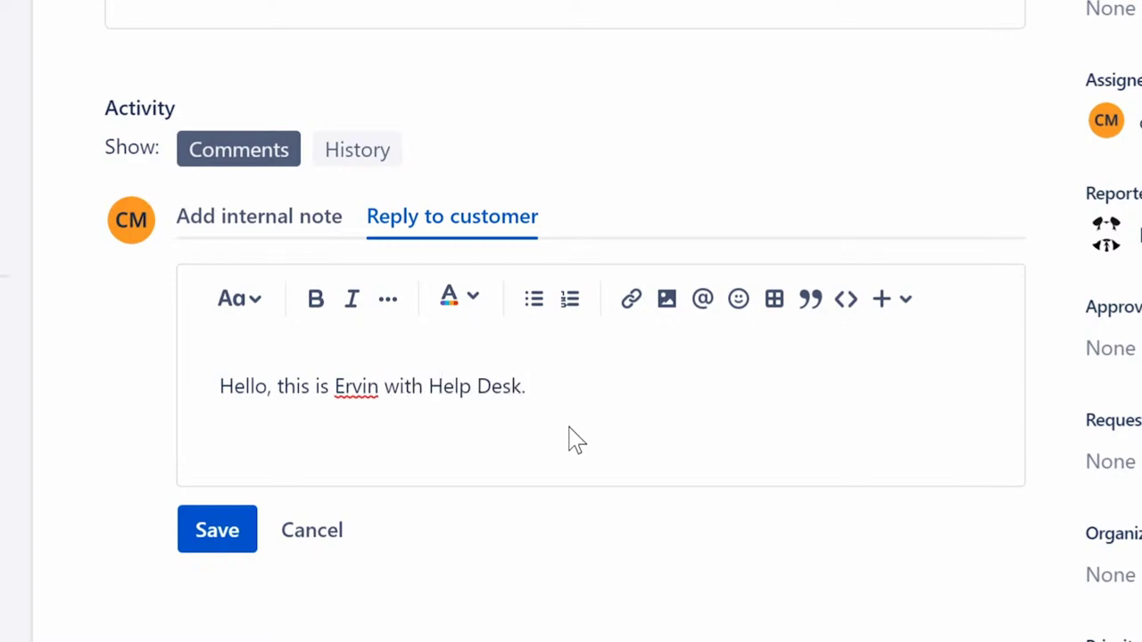
{"action": "type", "text": "I can help you with "}
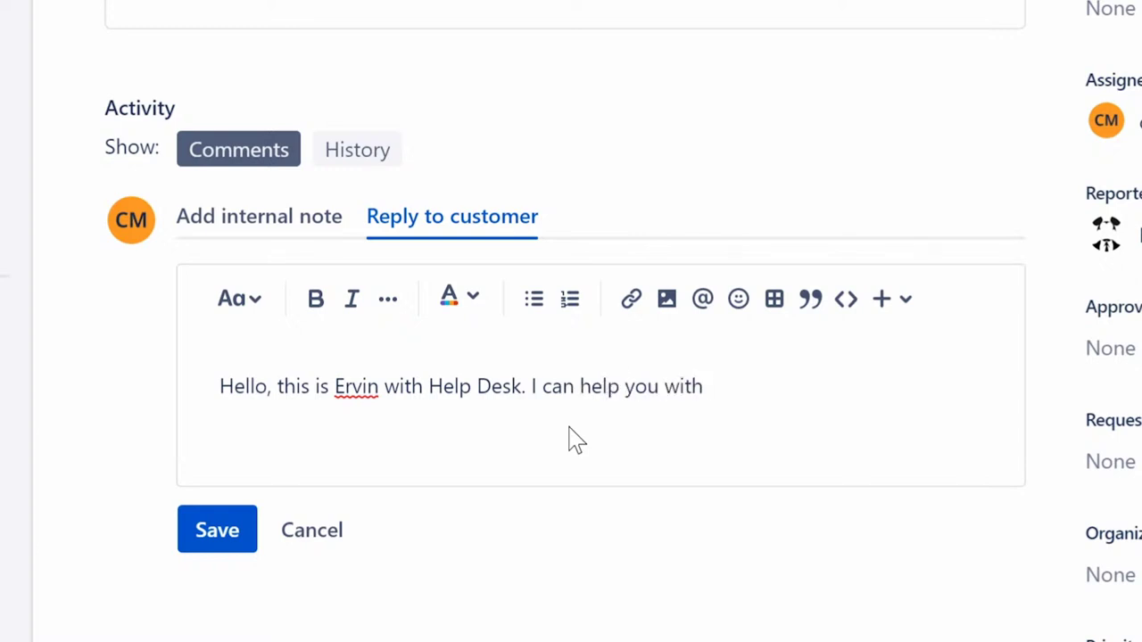
{"action": "type", "text": "headset "}
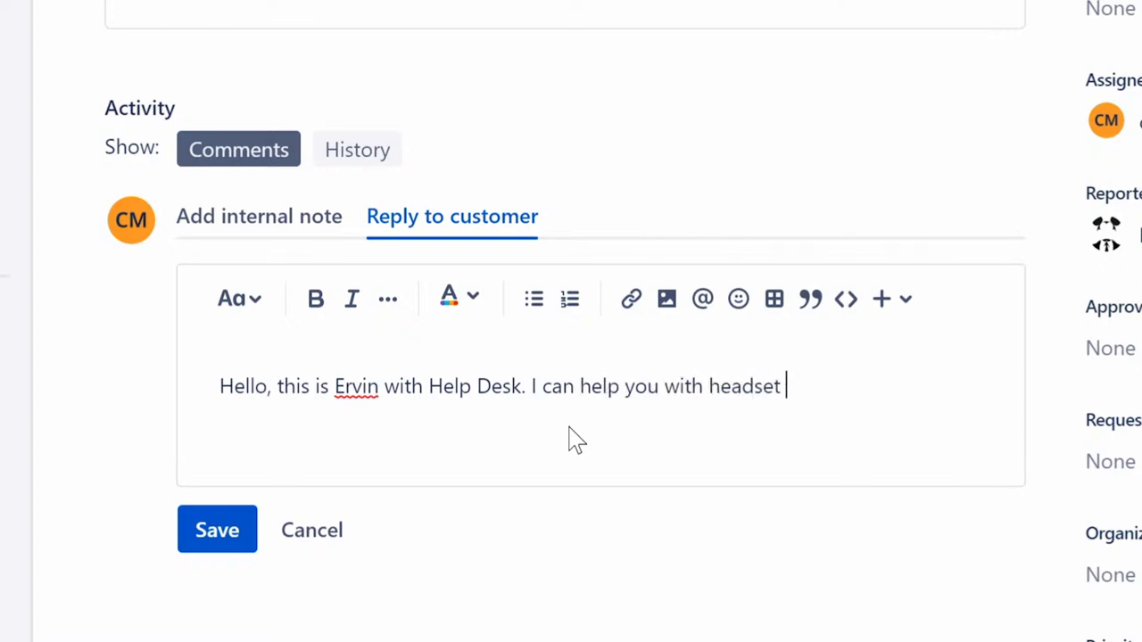
{"action": "type", "text": "issue. May I ta"}
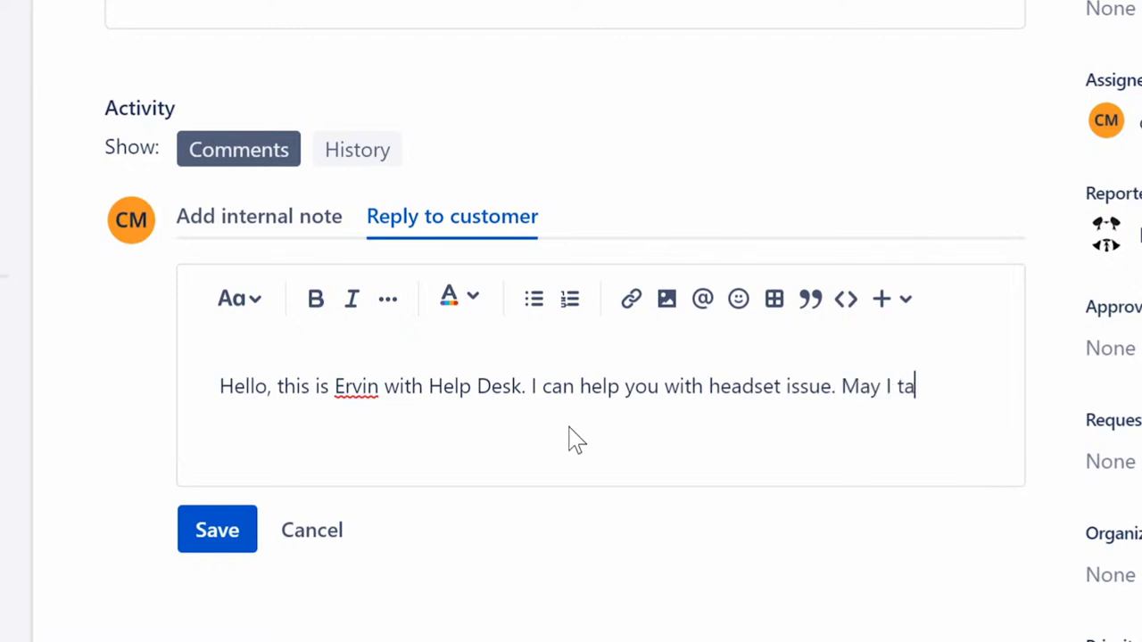
{"action": "type", "text": "ke"}
{"action": "key", "text": "BackSpace"}
{"action": "type", "text": "ke tontrol of ryou"}
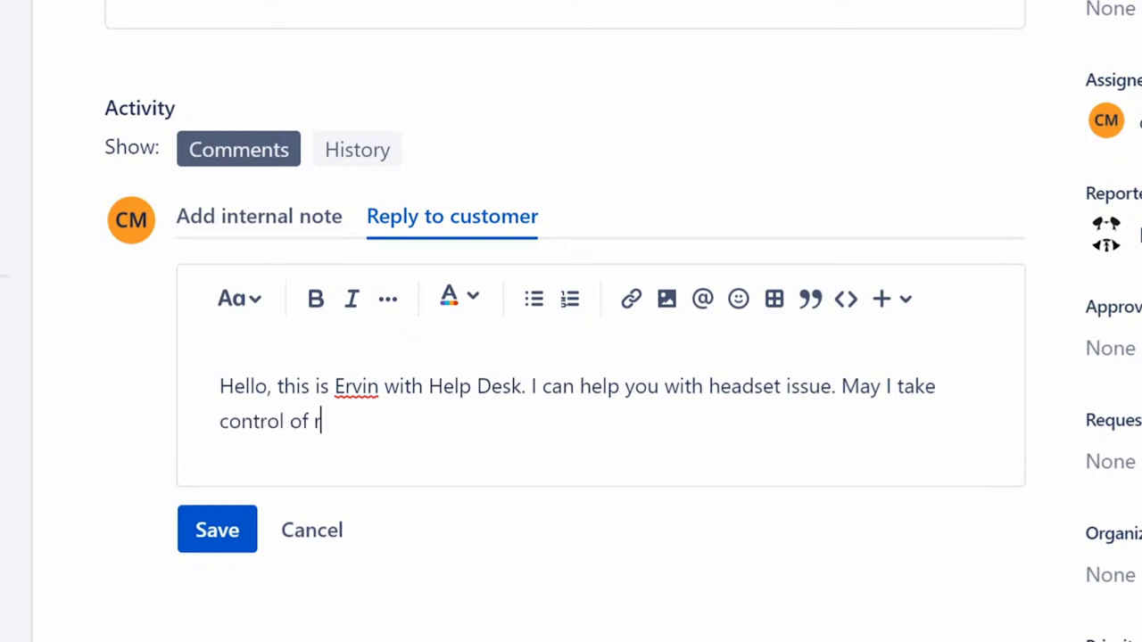
{"action": "key", "text": "BackSpace"}
{"action": "key", "text": "BackSpace"}
{"action": "key", "text": "BackSpace"}
{"action": "key", "text": "BackSpace"}
{"action": "type", "text": "your comput"}
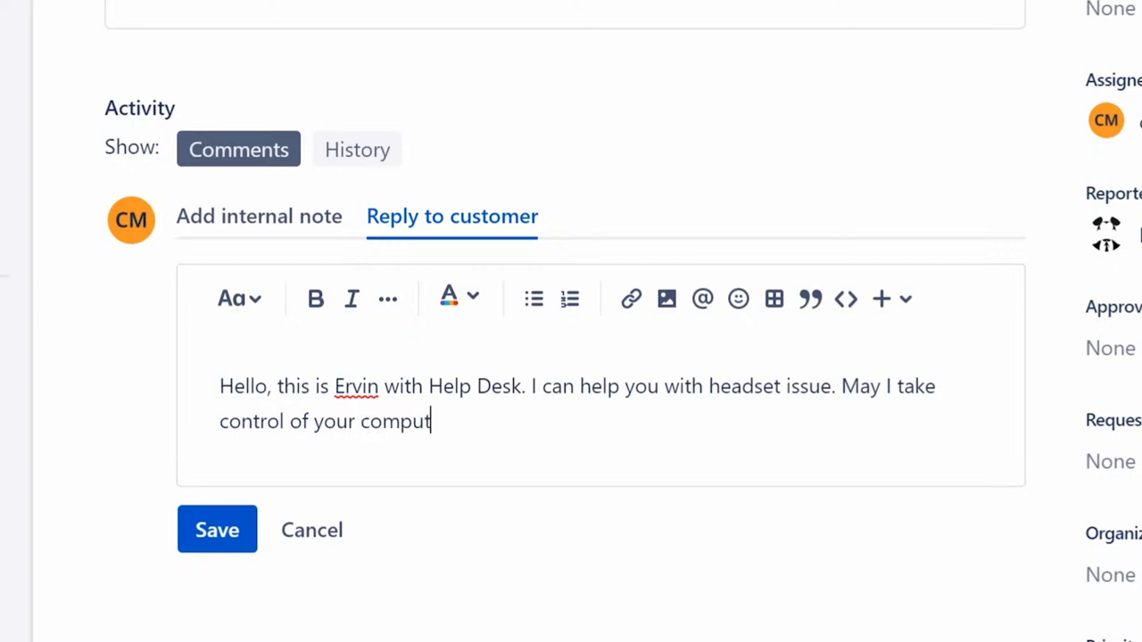
{"action": "type", "text": "er to fix it?"}
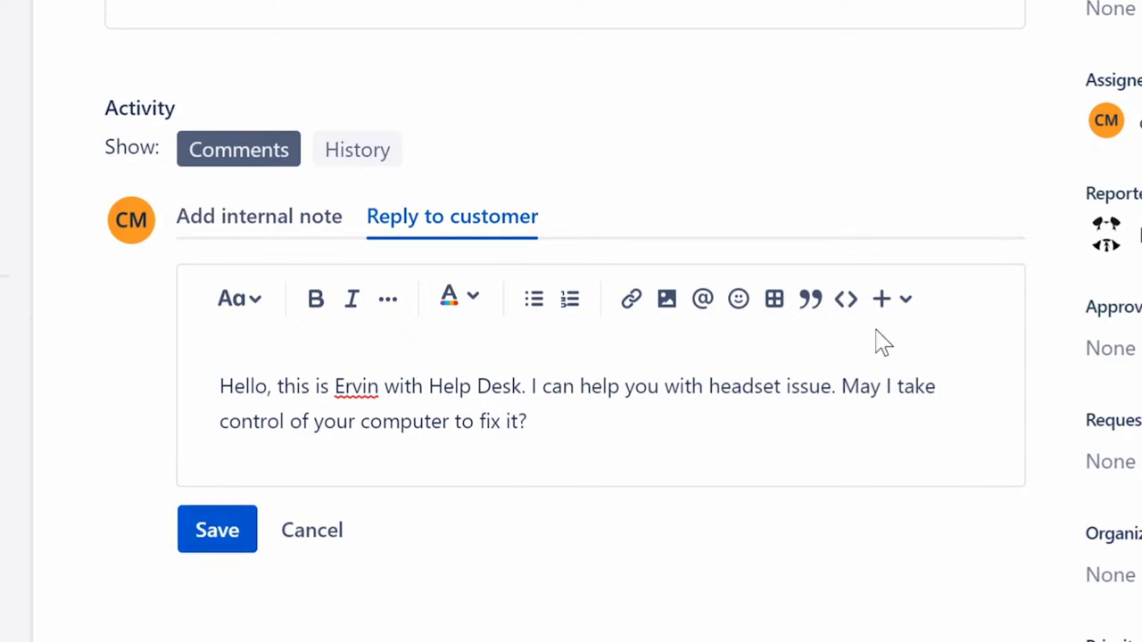
{"action": "type", "text": "If so, please"}
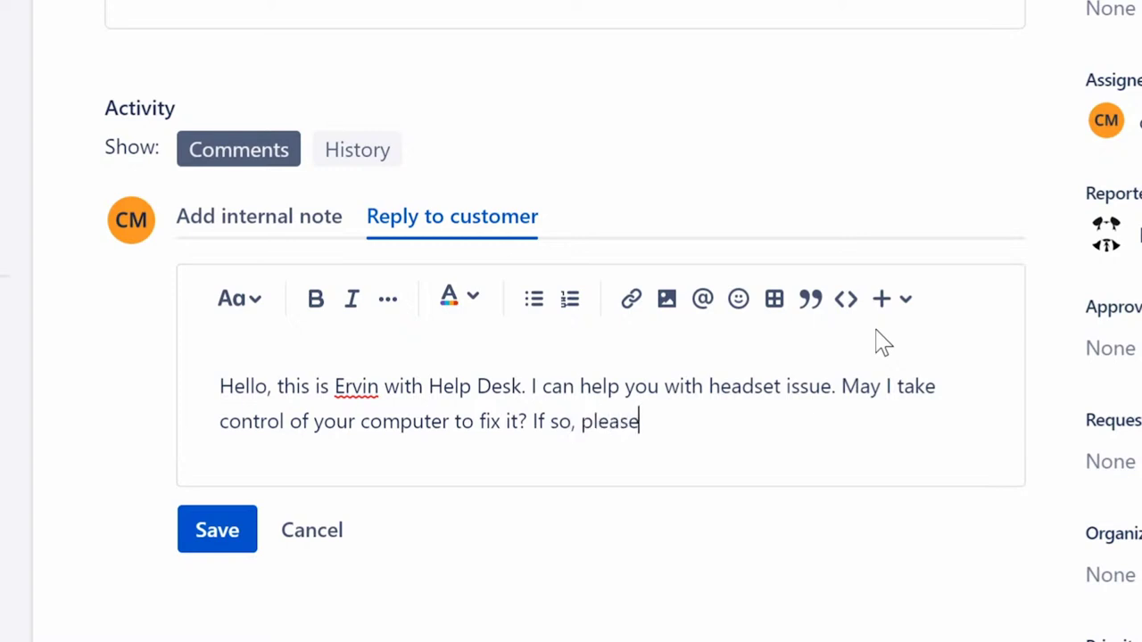
{"action": "type", "text": " send me your "}
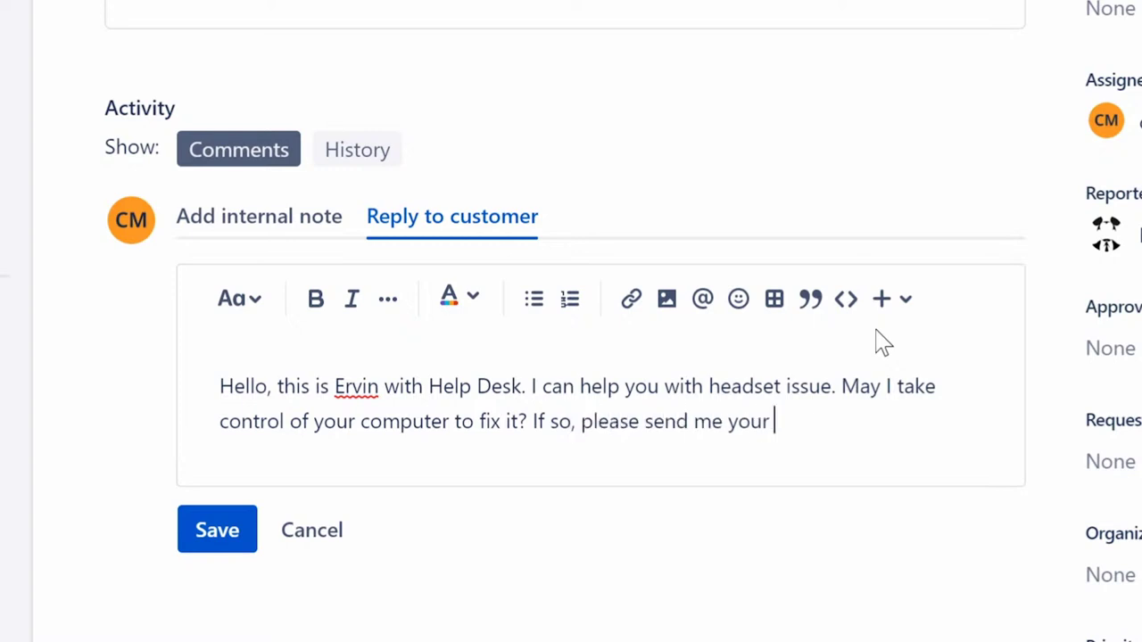
{"action": "type", "text": "PC name"}
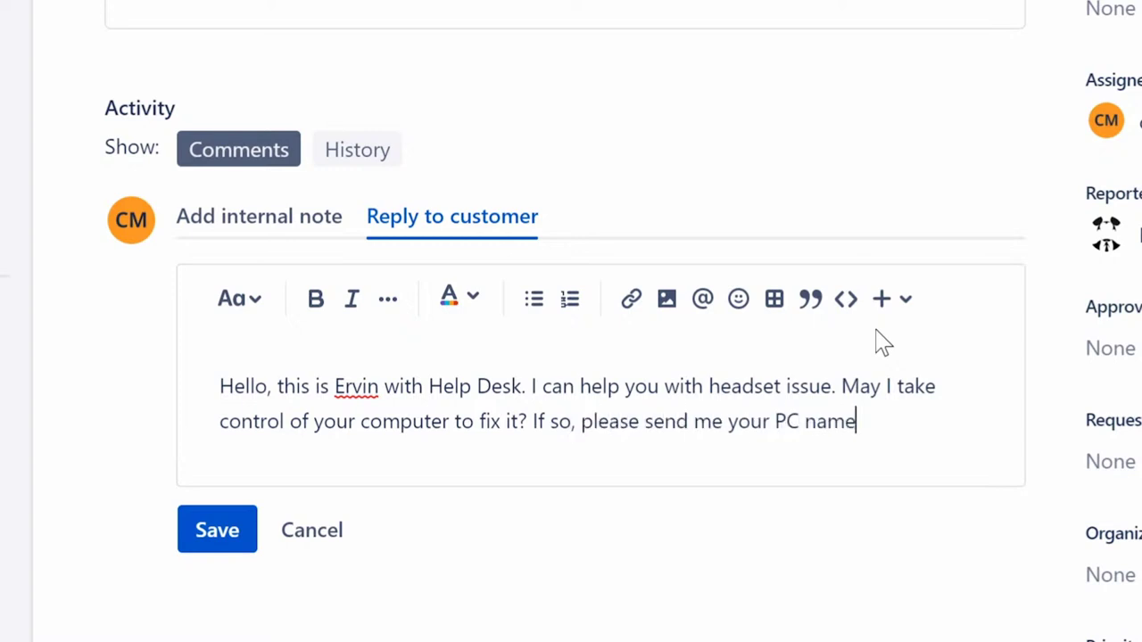
{"action": "type", "text": " or ip address"}
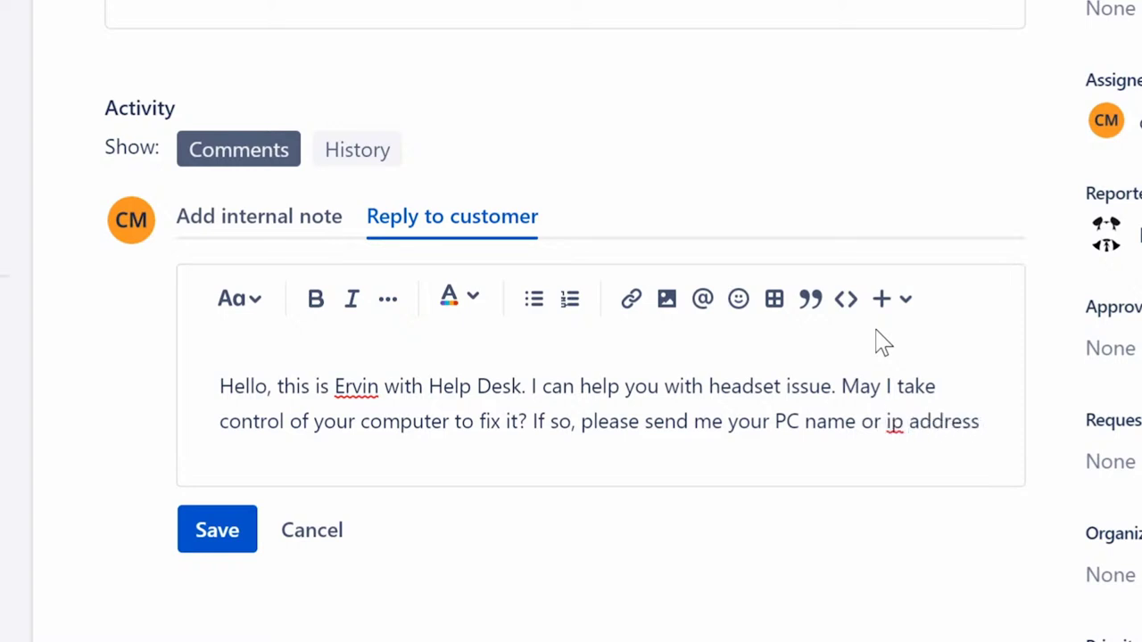
{"action": "type", "text": "."}
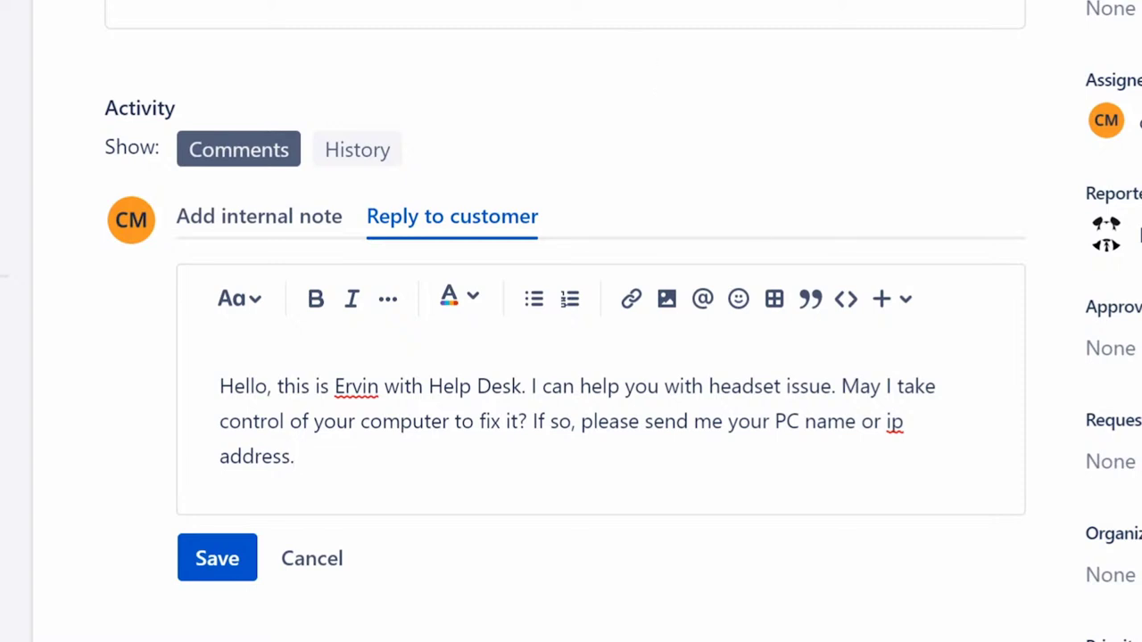
{"action": "left_click", "coordinate": [228, 569]}
{"action": "left_click", "coordinate": [207, 569]}
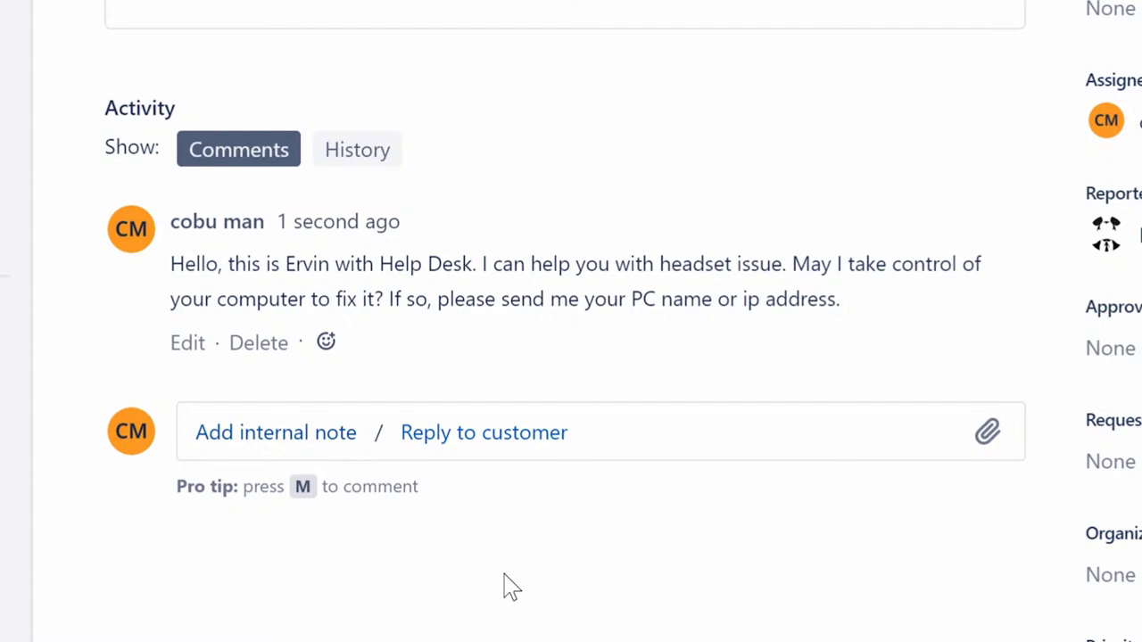
Save an internal note on ISD-23 stating the user's PC name.
{"action": "key", "text": "m"}
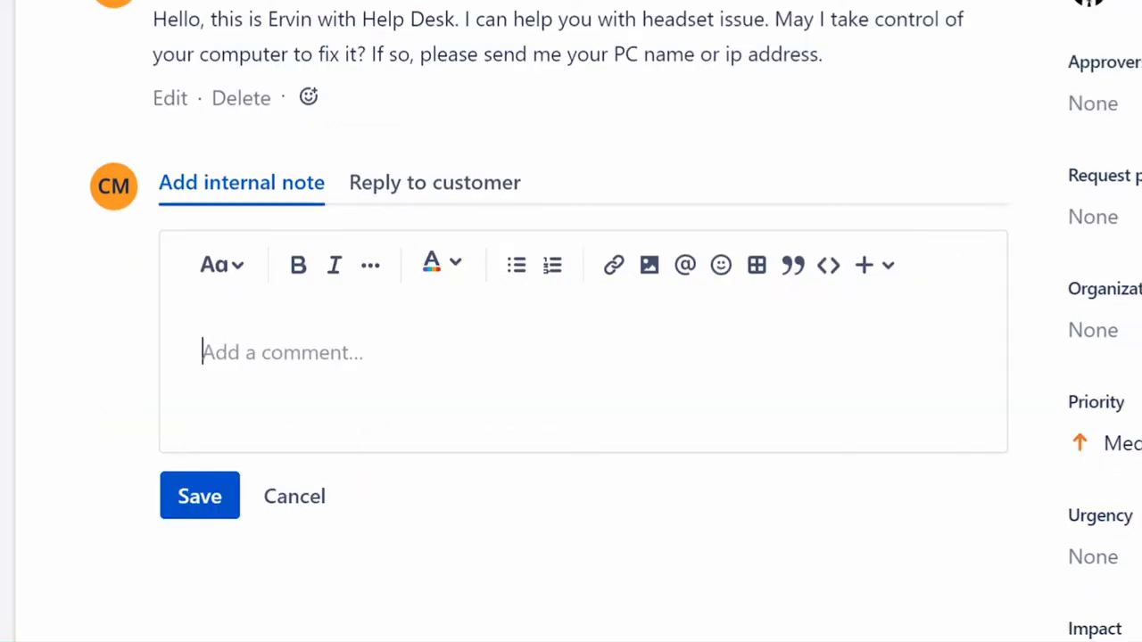
{"action": "type", "text": "user's pc n"}
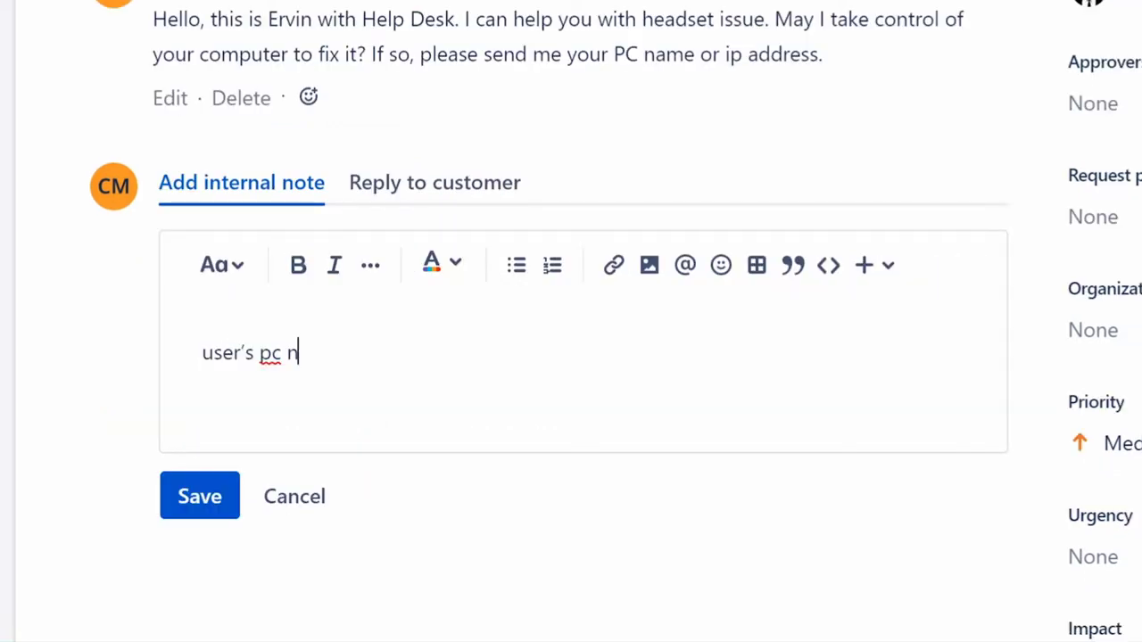
{"action": "type", "text": "ame is "}
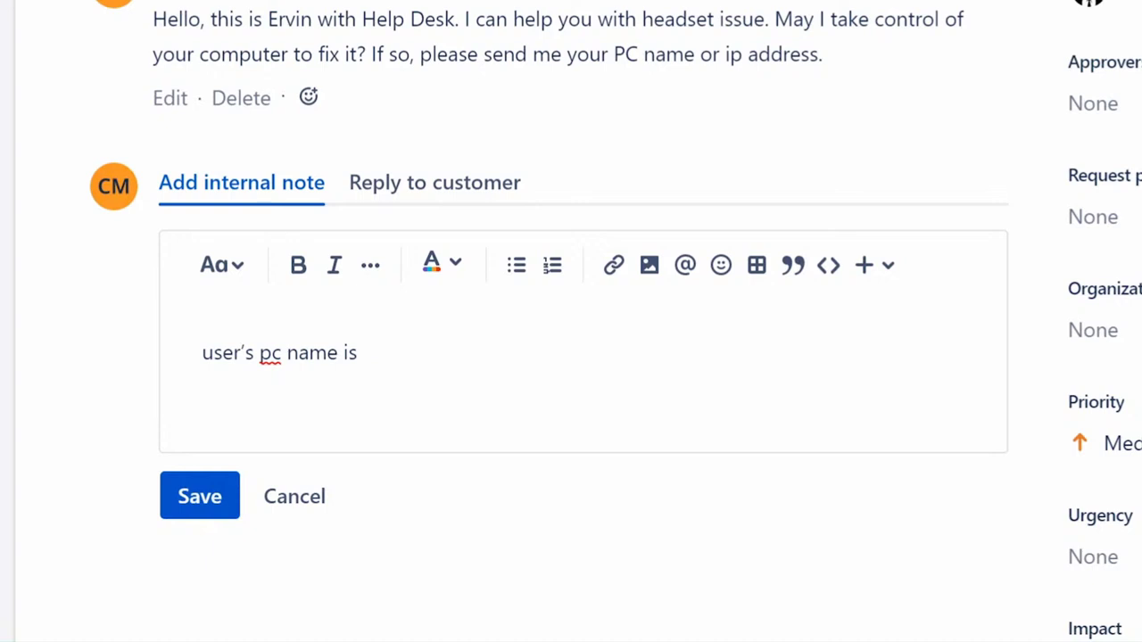
{"action": "type", "text": "cobuman1"}
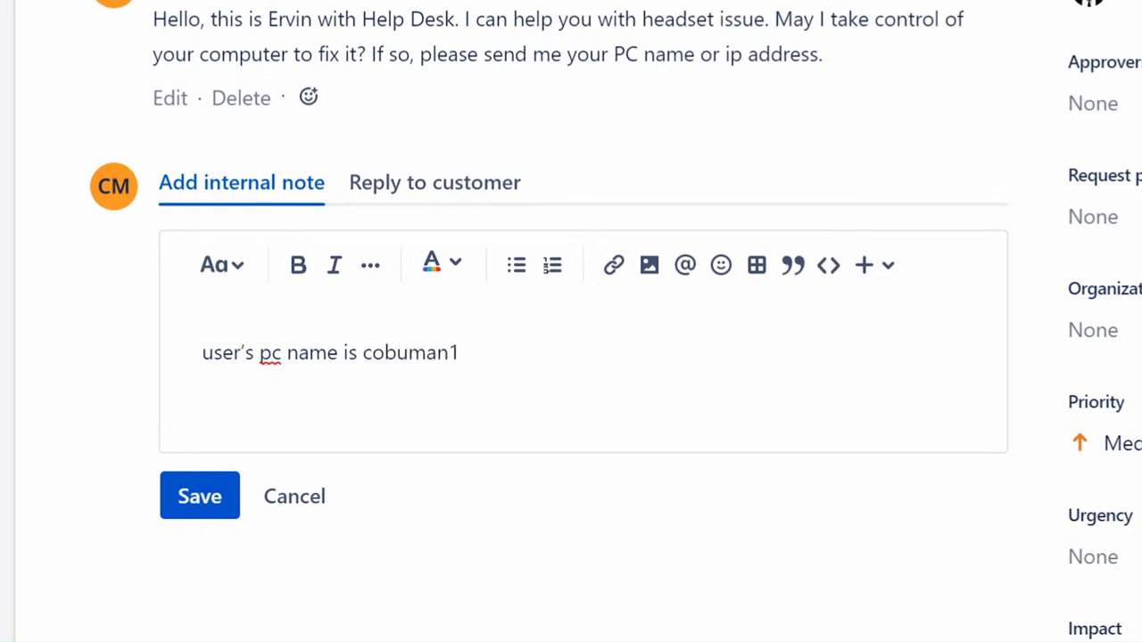
{"action": "left_click", "coordinate": [180, 513]}
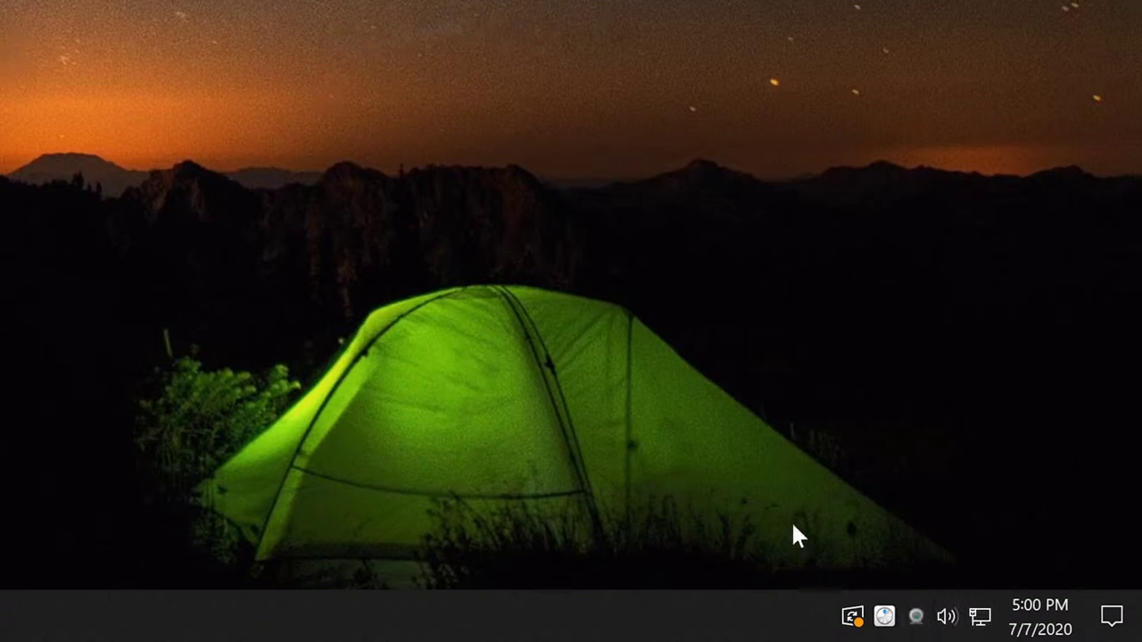
Open Sound settings from the taskbar volume icon and check the Plantronics C610 output device.
{"action": "mouse_move", "coordinate": [954, 624]}
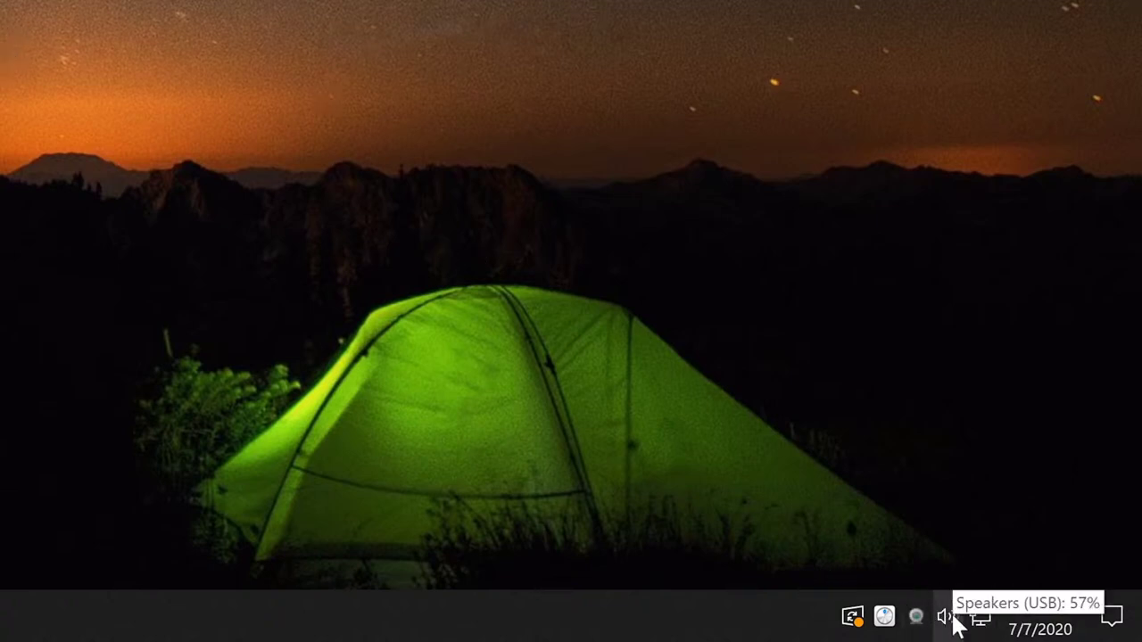
{"action": "left_click", "coordinate": [948, 617]}
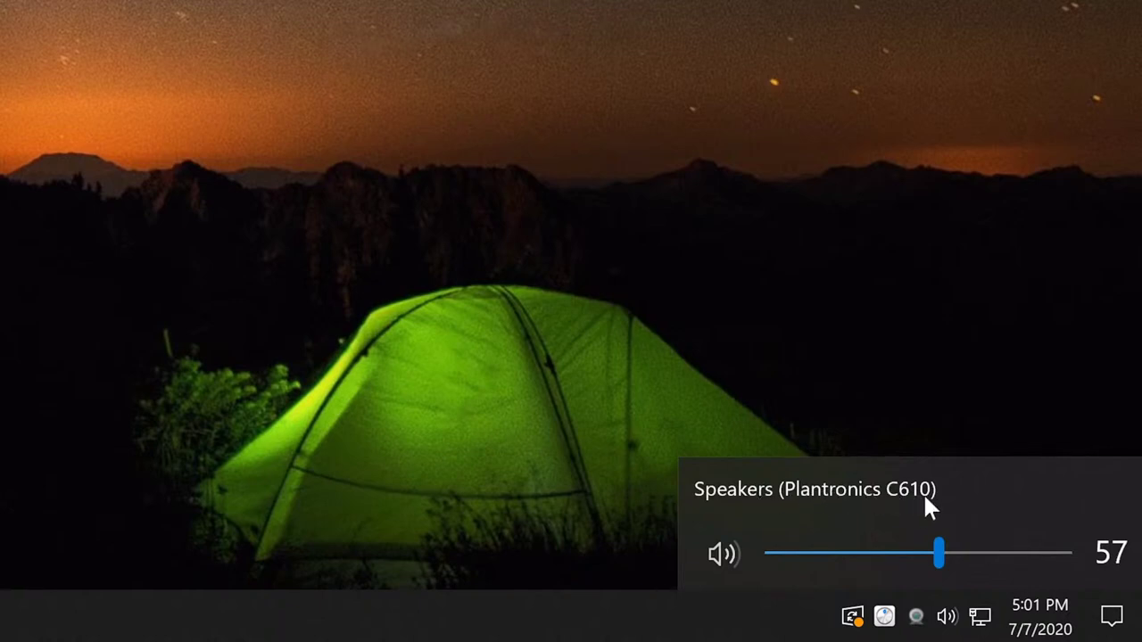
{"action": "right_click", "coordinate": [948, 615]}
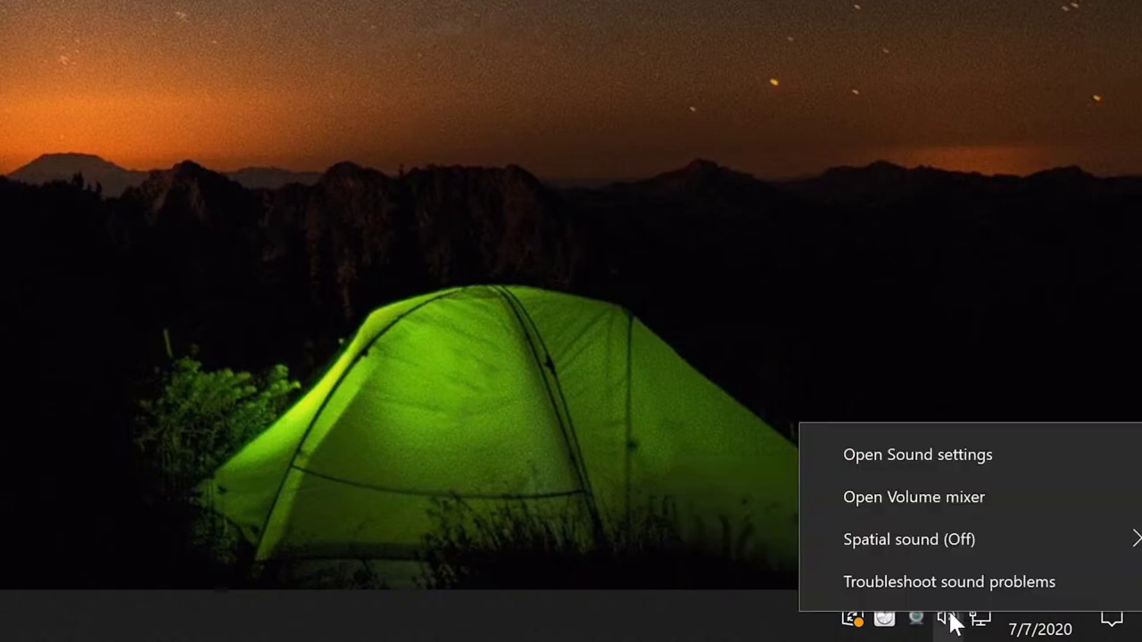
{"action": "left_click", "coordinate": [978, 455]}
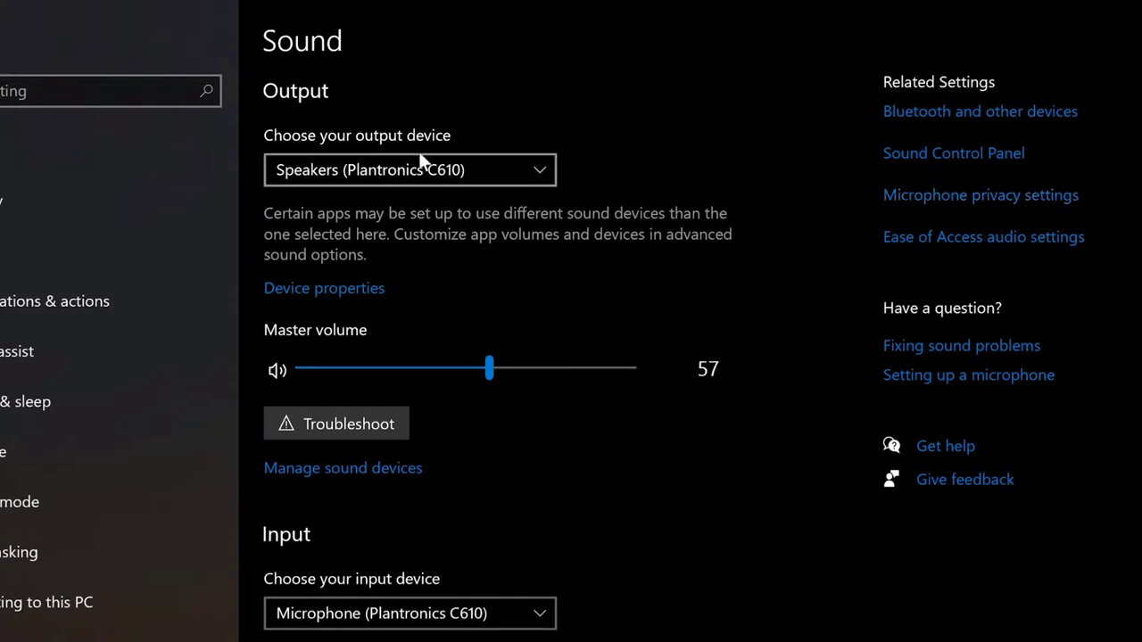
{"action": "left_click", "coordinate": [367, 169]}
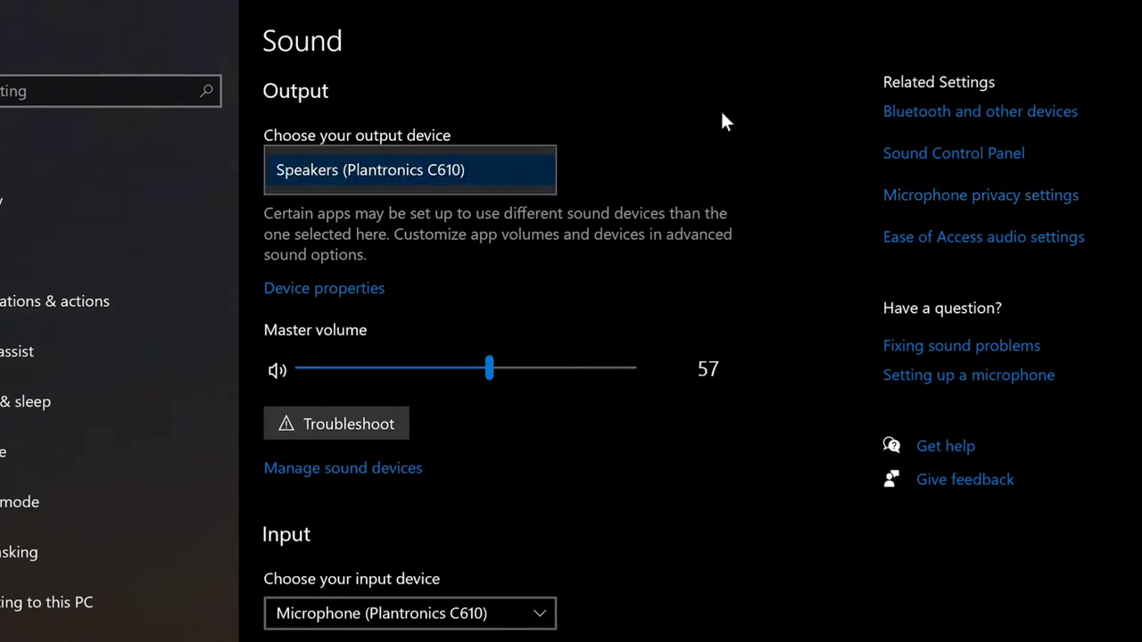
{"action": "left_click", "coordinate": [570, 211]}
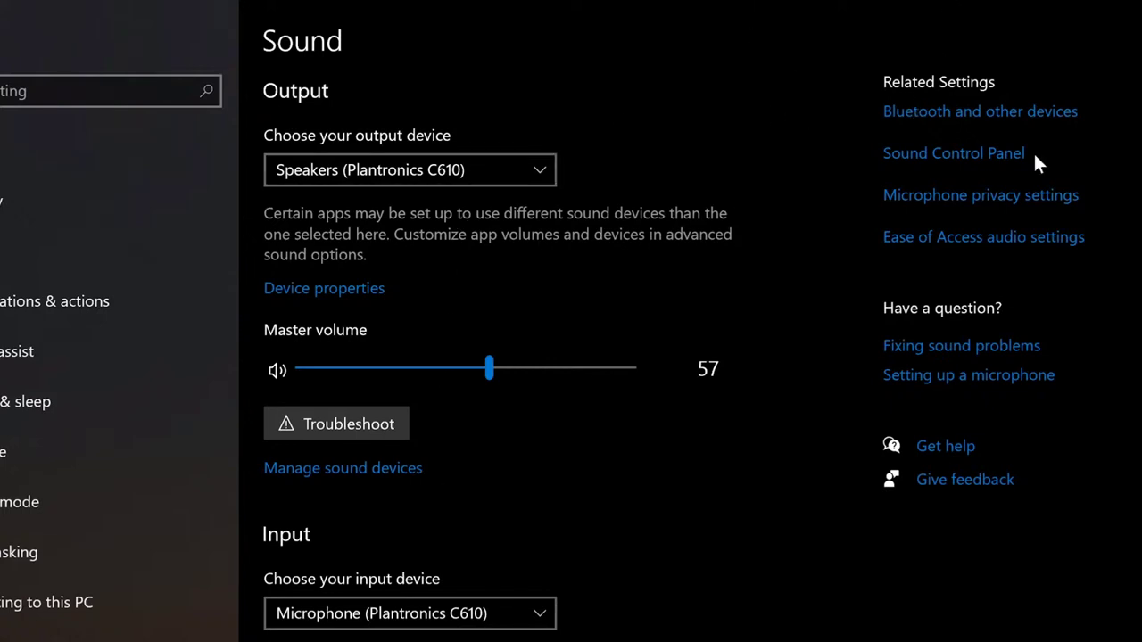
Open the classic Sound control panel and show disabled playback devices.
{"action": "left_click", "coordinate": [979, 159]}
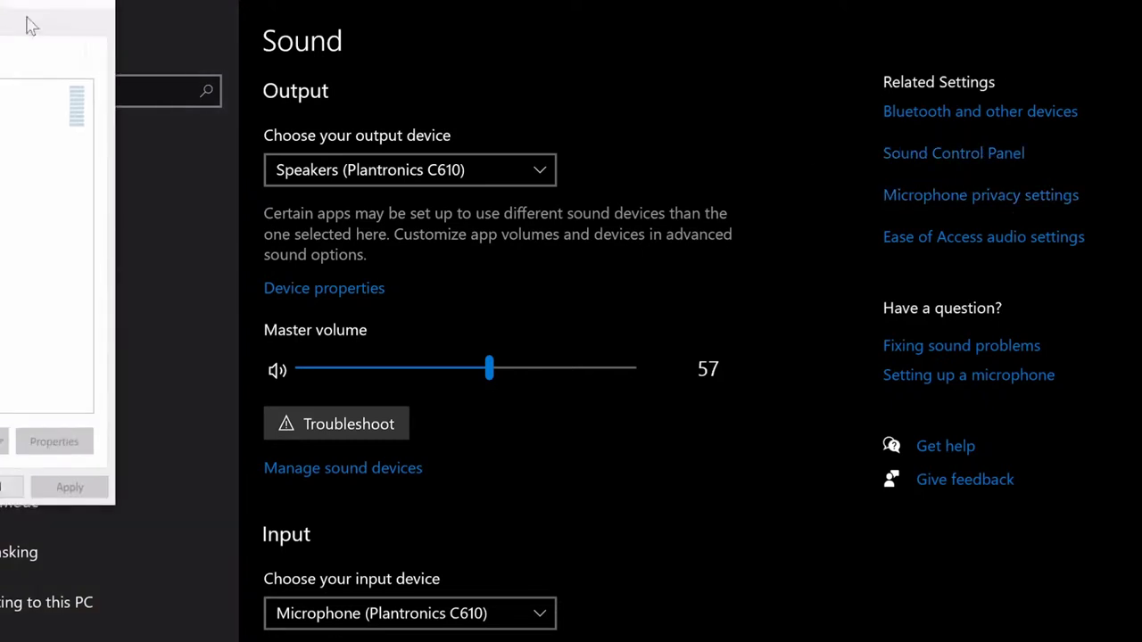
{"action": "left_click_drag", "start_coordinate": [26, 21], "coordinate": [563, 130]}
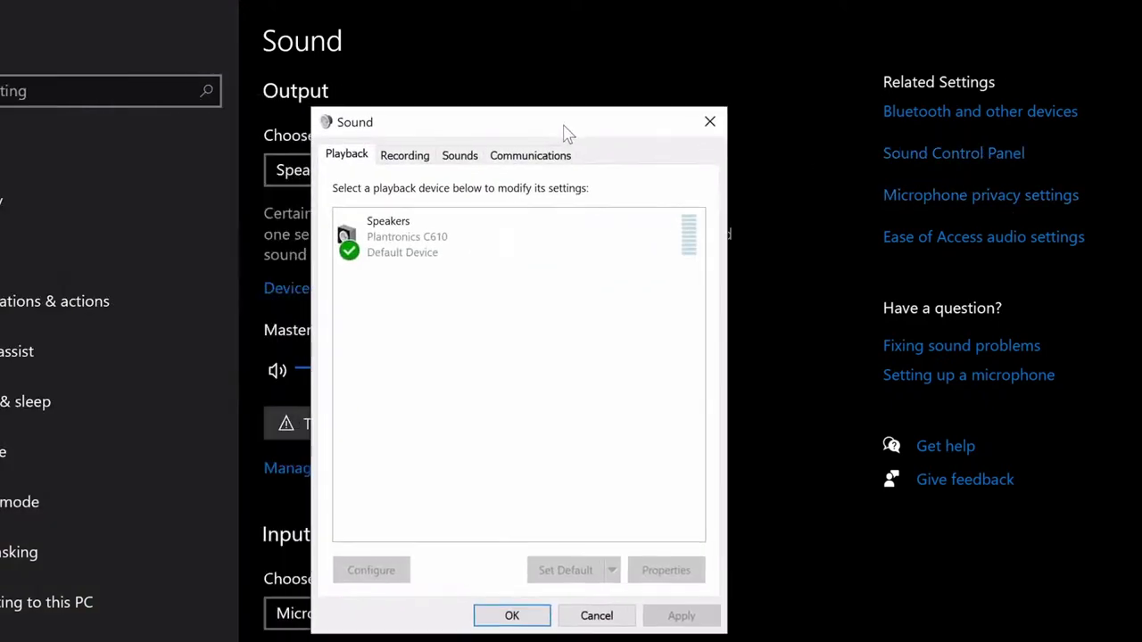
{"action": "right_click", "coordinate": [480, 353]}
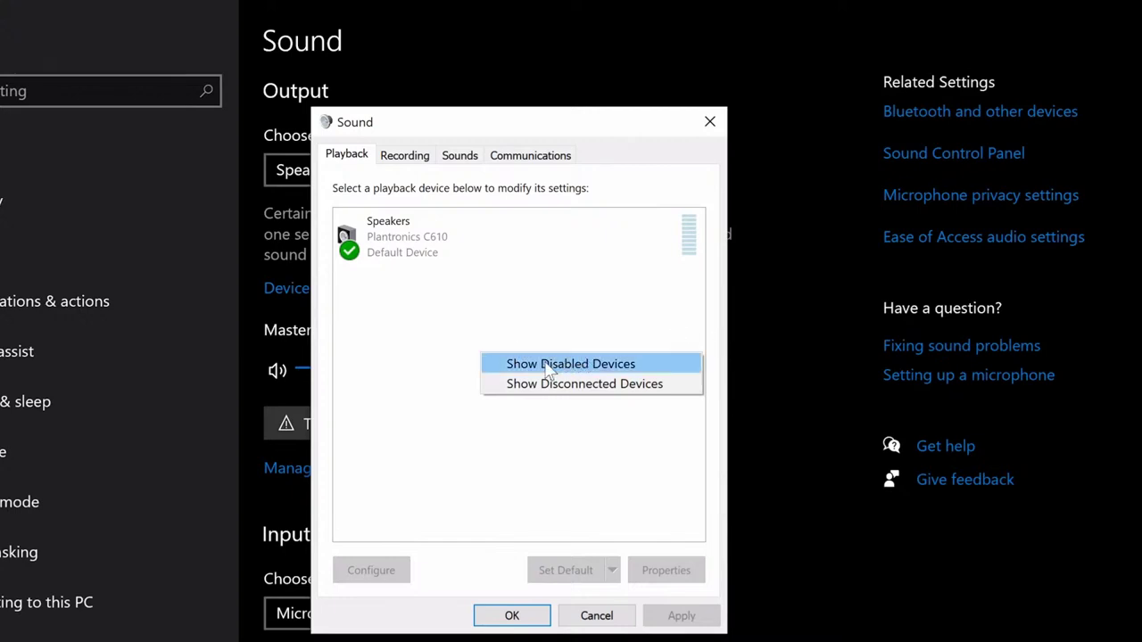
{"action": "right_click", "coordinate": [422, 328]}
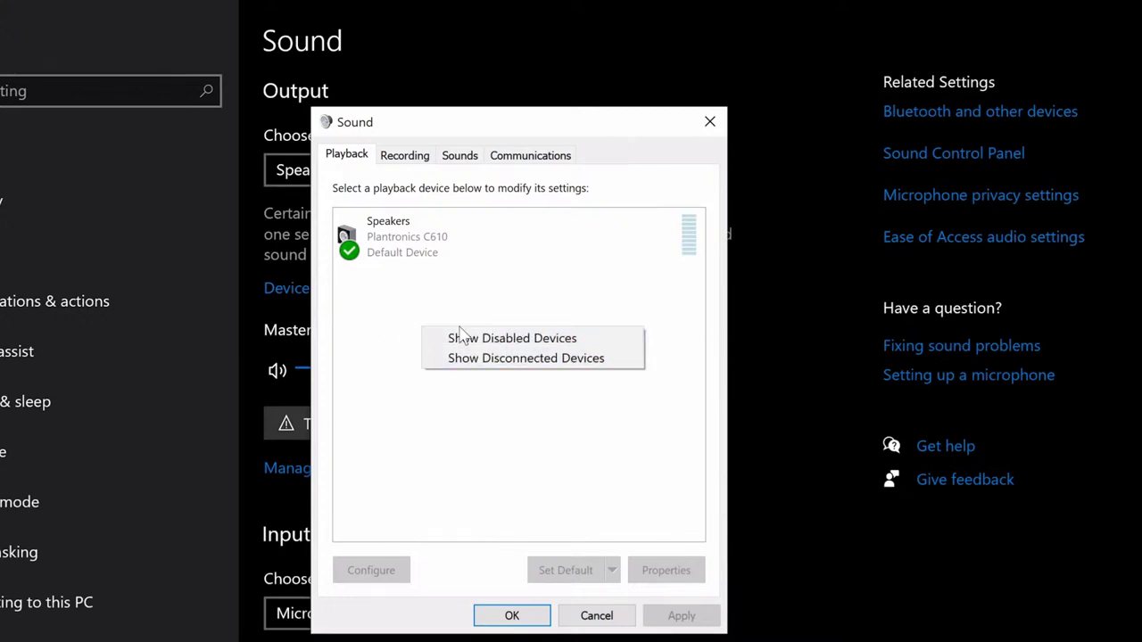
{"action": "left_click", "coordinate": [466, 338]}
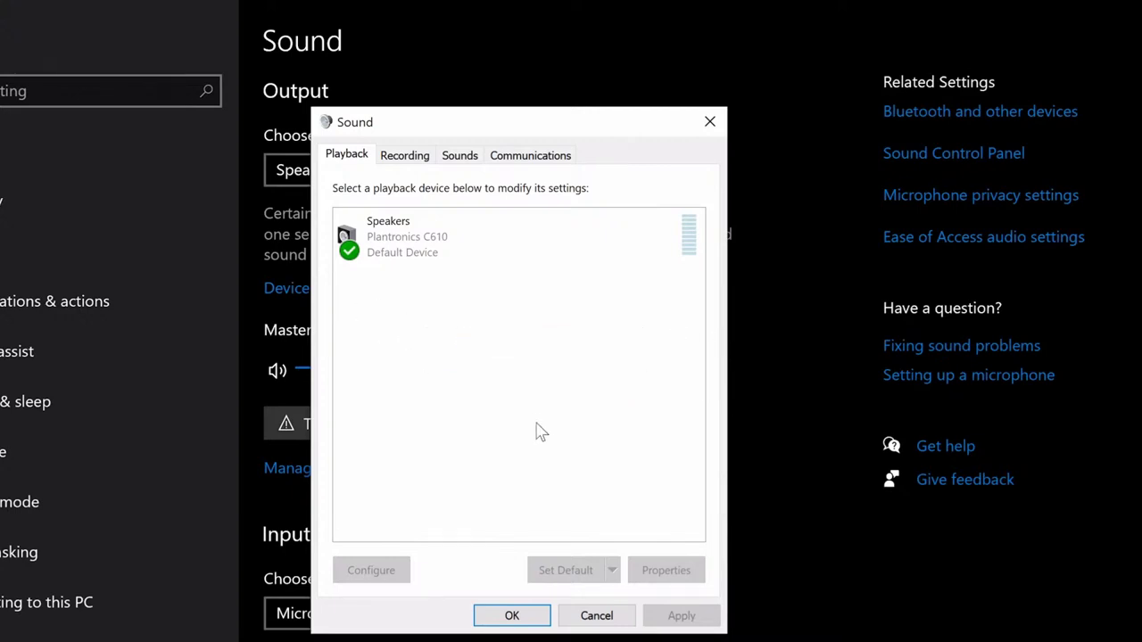
{"action": "right_click", "coordinate": [503, 428]}
{"action": "left_click", "coordinate": [408, 369]}
{"action": "right_click", "coordinate": [429, 384]}
Disable the Speakers playback device, then enable it again.
{"action": "right_click", "coordinate": [405, 244]}
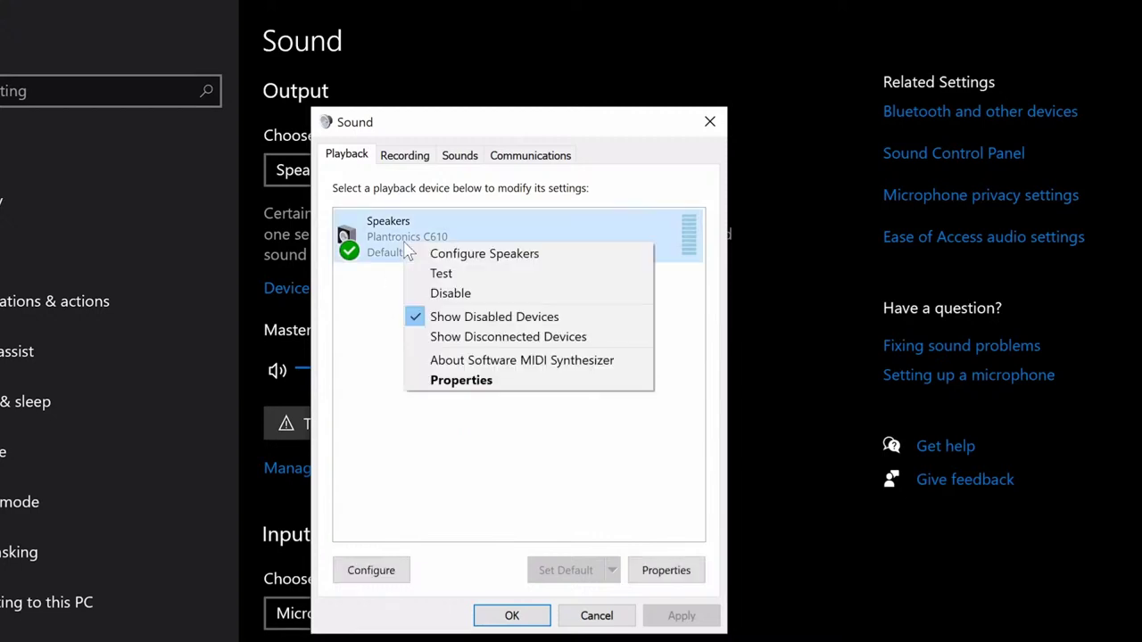
{"action": "left_click", "coordinate": [465, 299]}
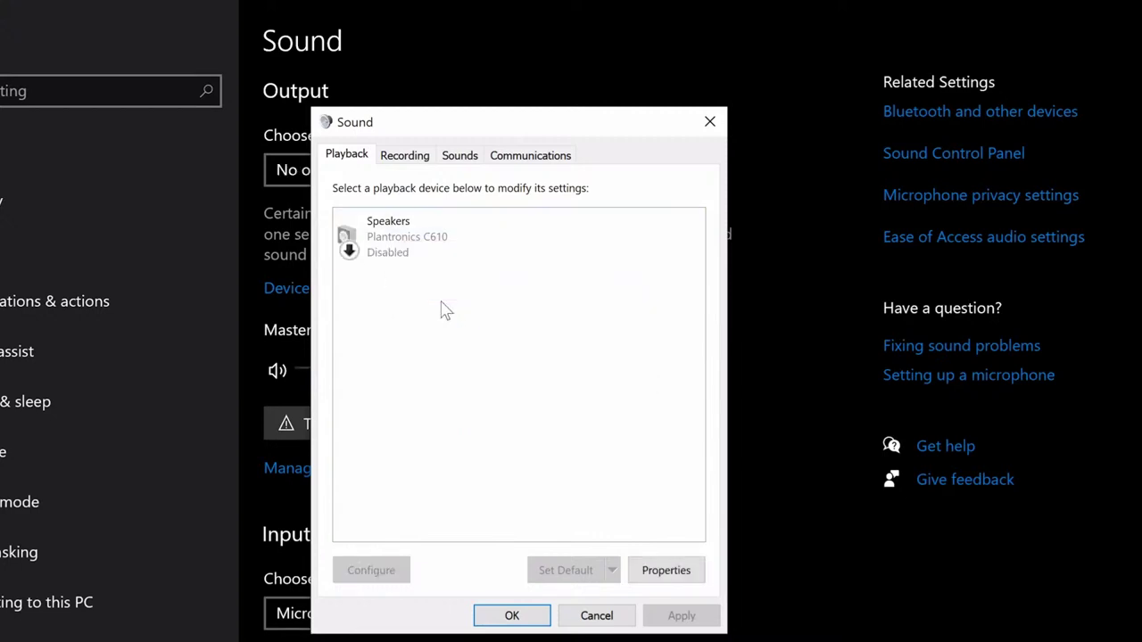
{"action": "right_click", "coordinate": [403, 220]}
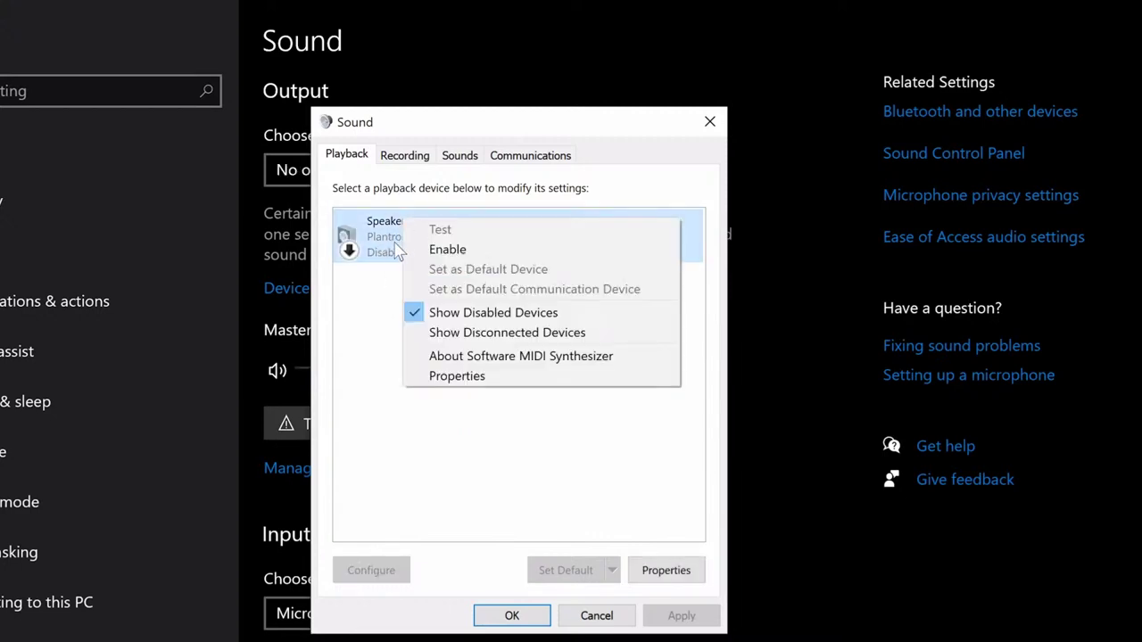
{"action": "left_click", "coordinate": [473, 253]}
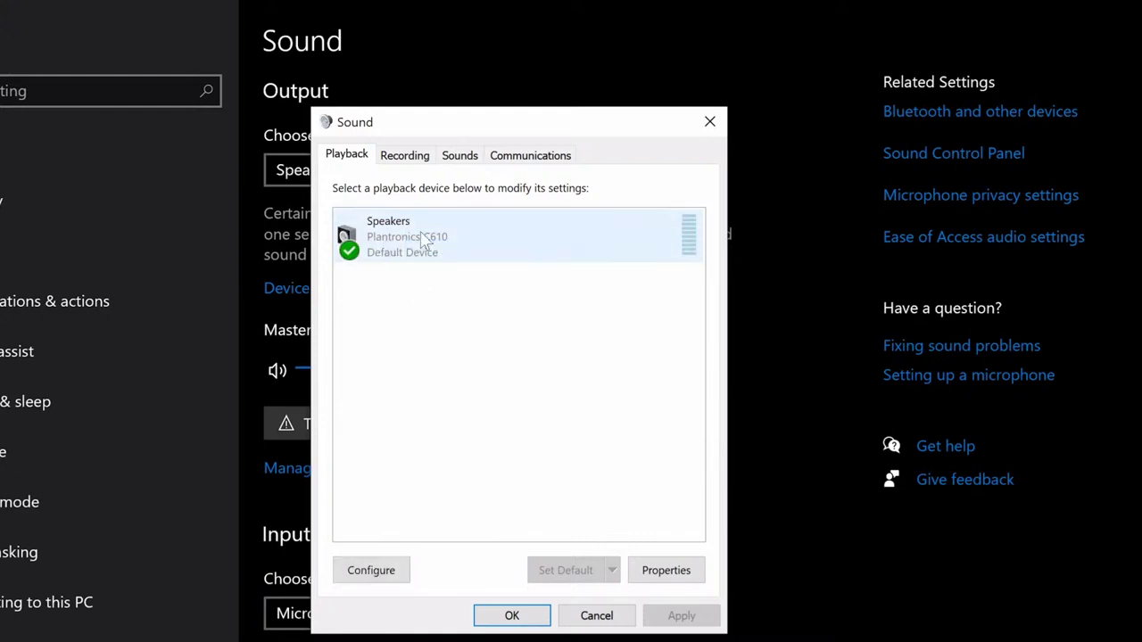
Set the Microphone recording level to 77 and close the Sound window.
{"action": "left_click", "coordinate": [412, 161]}
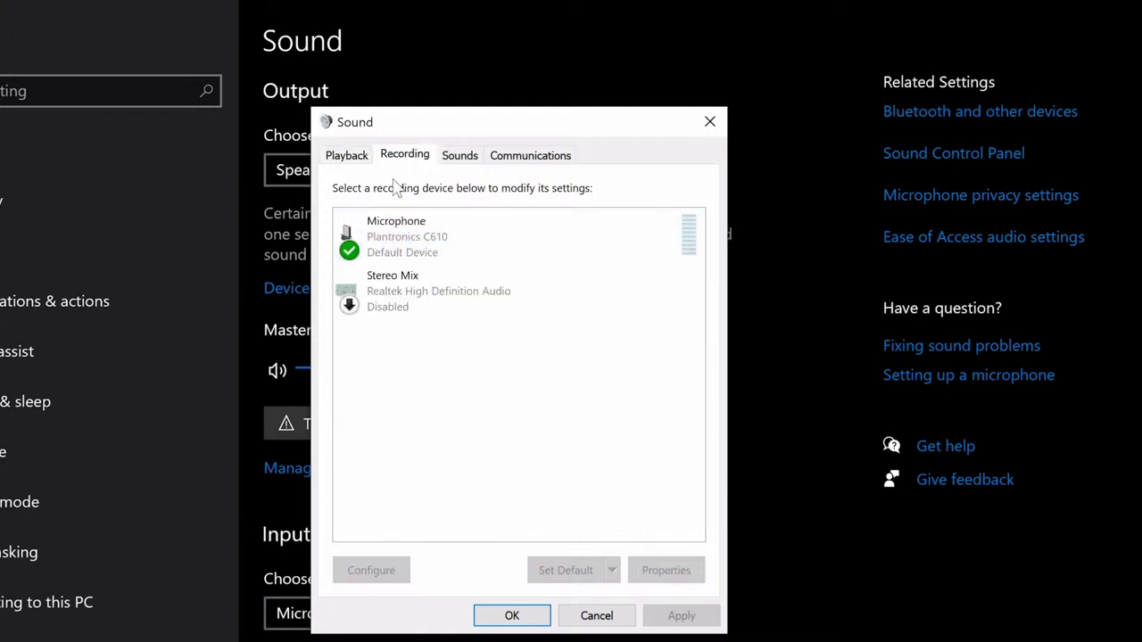
{"action": "left_click", "coordinate": [450, 252]}
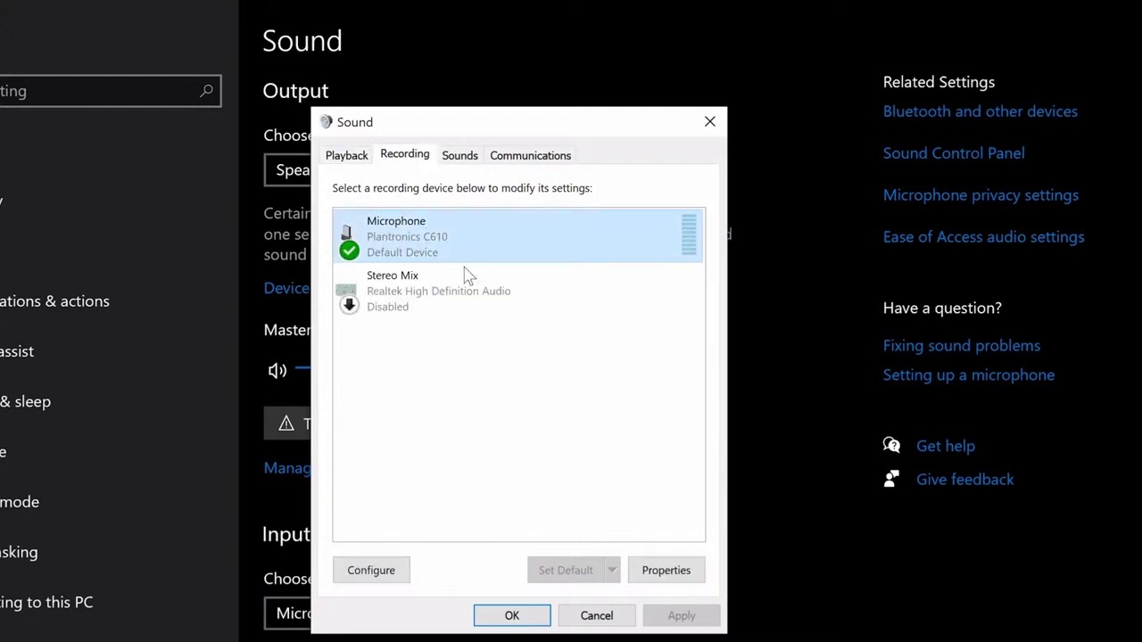
{"action": "left_click", "coordinate": [440, 297]}
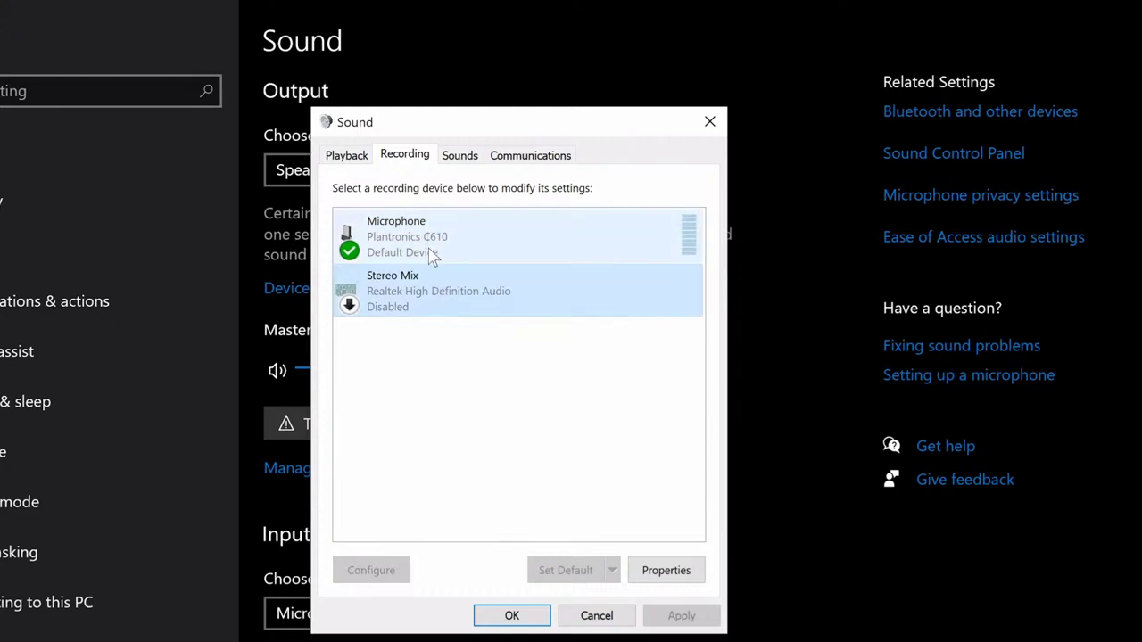
{"action": "left_click", "coordinate": [432, 252]}
{"action": "double_click", "coordinate": [455, 240]}
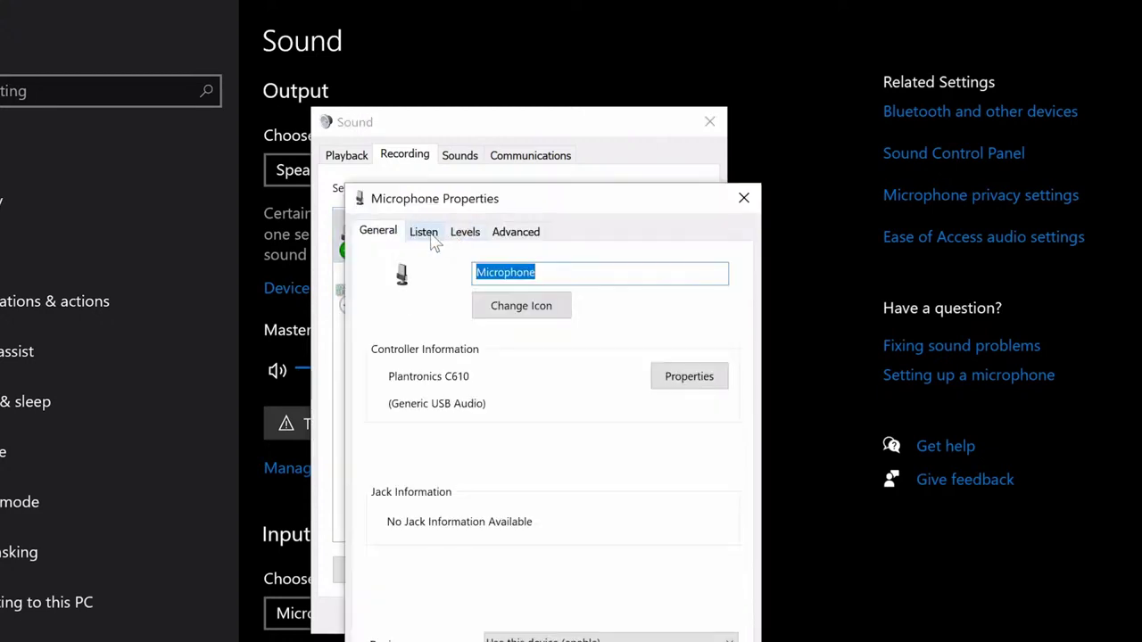
{"action": "left_click", "coordinate": [467, 231]}
{"action": "left_click", "coordinate": [487, 286]}
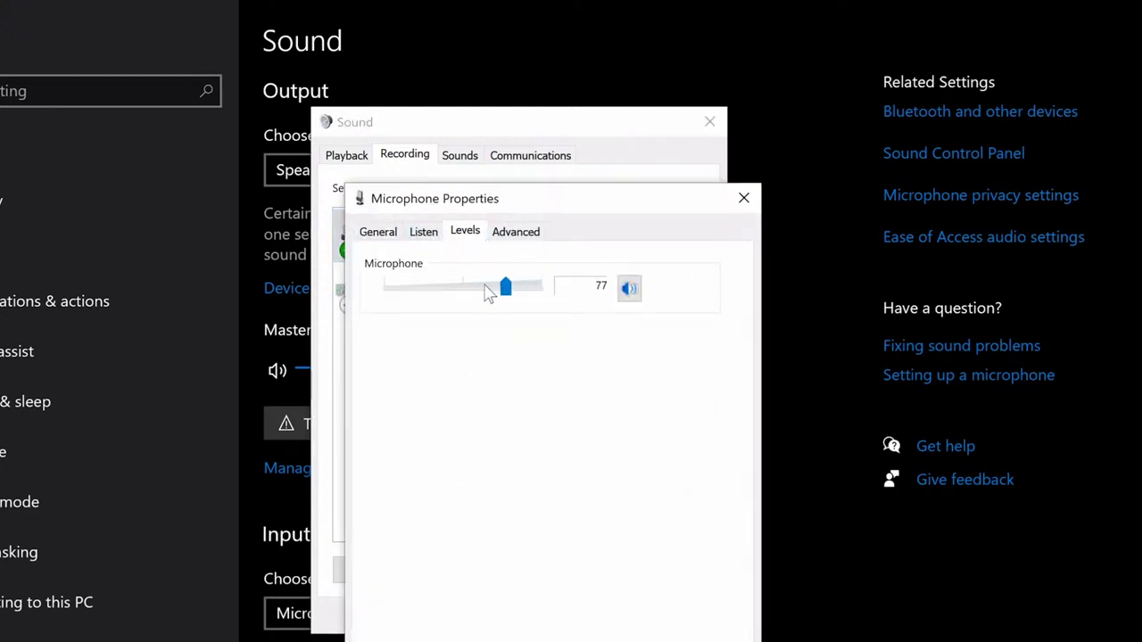
{"action": "key", "text": "Return"}
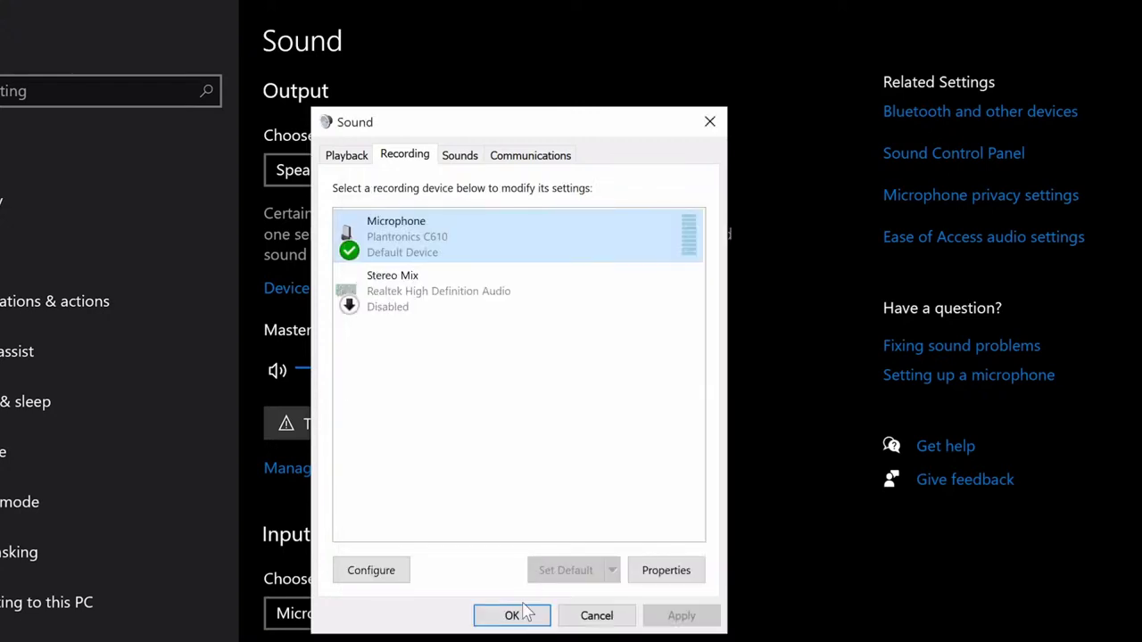
{"action": "left_click", "coordinate": [513, 614]}
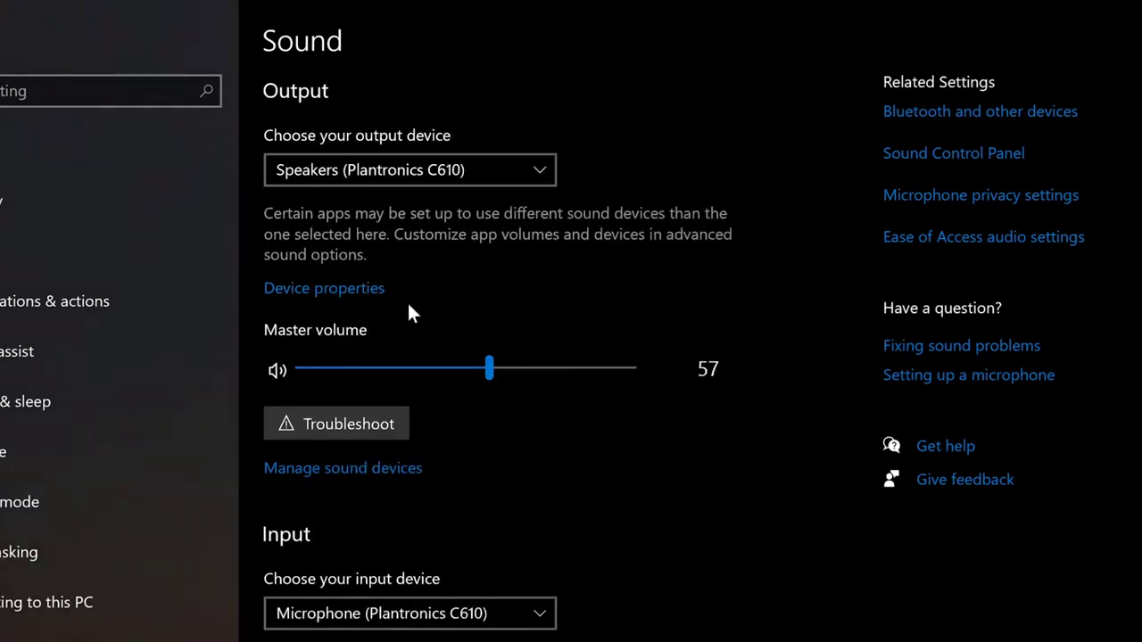
Recheck the output device choices and the master volume in Sound settings.
{"action": "left_click", "coordinate": [400, 168]}
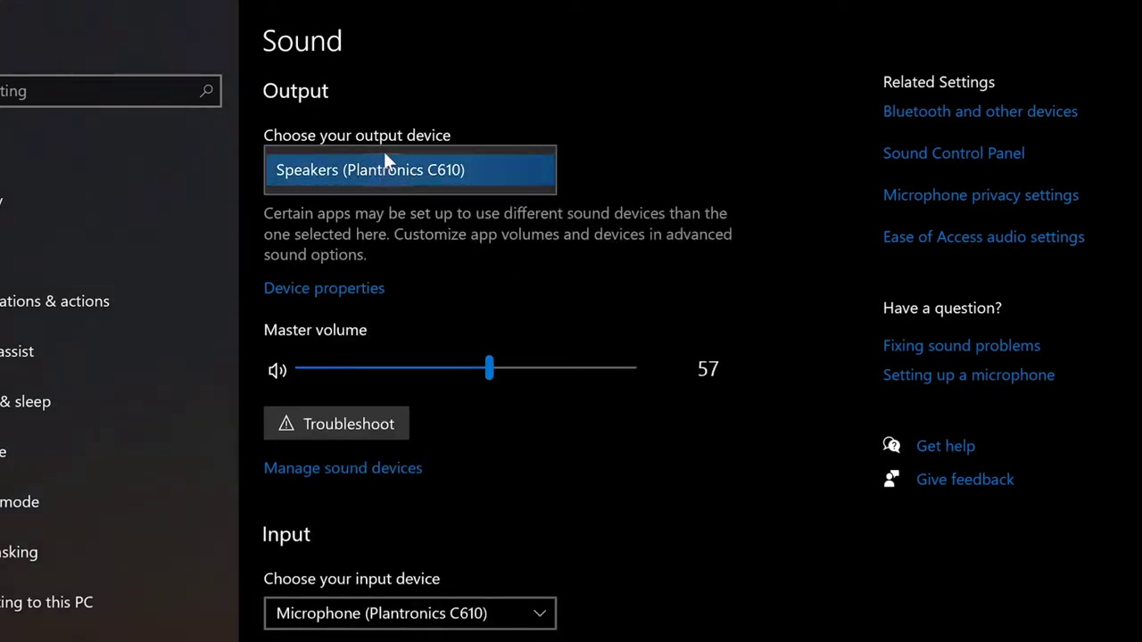
{"action": "left_click", "coordinate": [450, 224]}
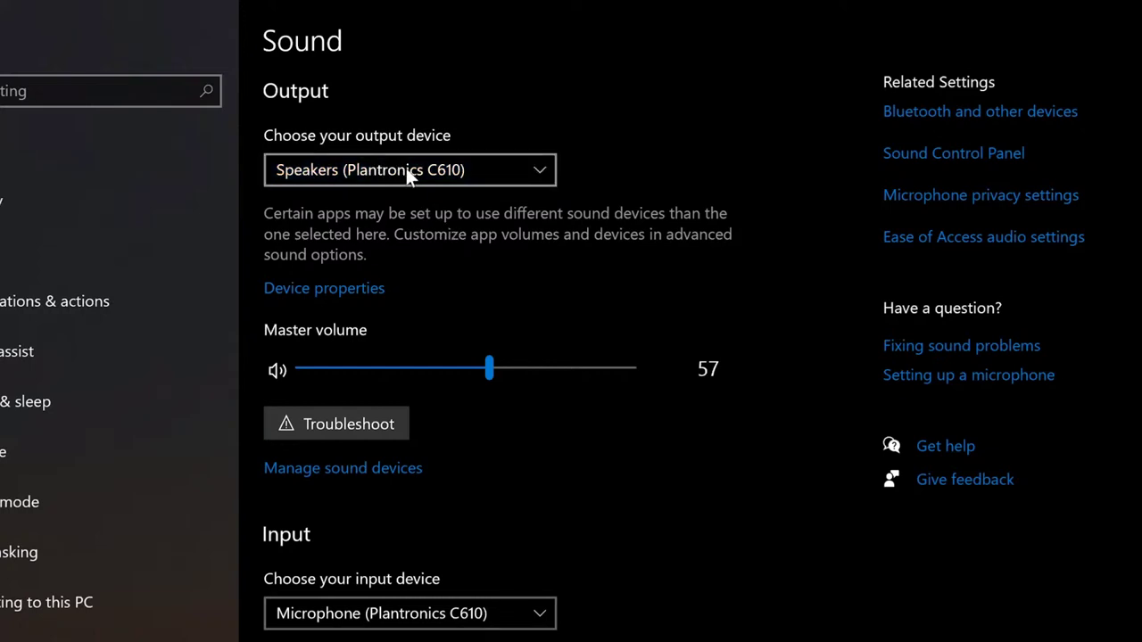
{"action": "left_click", "coordinate": [397, 171]}
{"action": "left_click", "coordinate": [479, 203]}
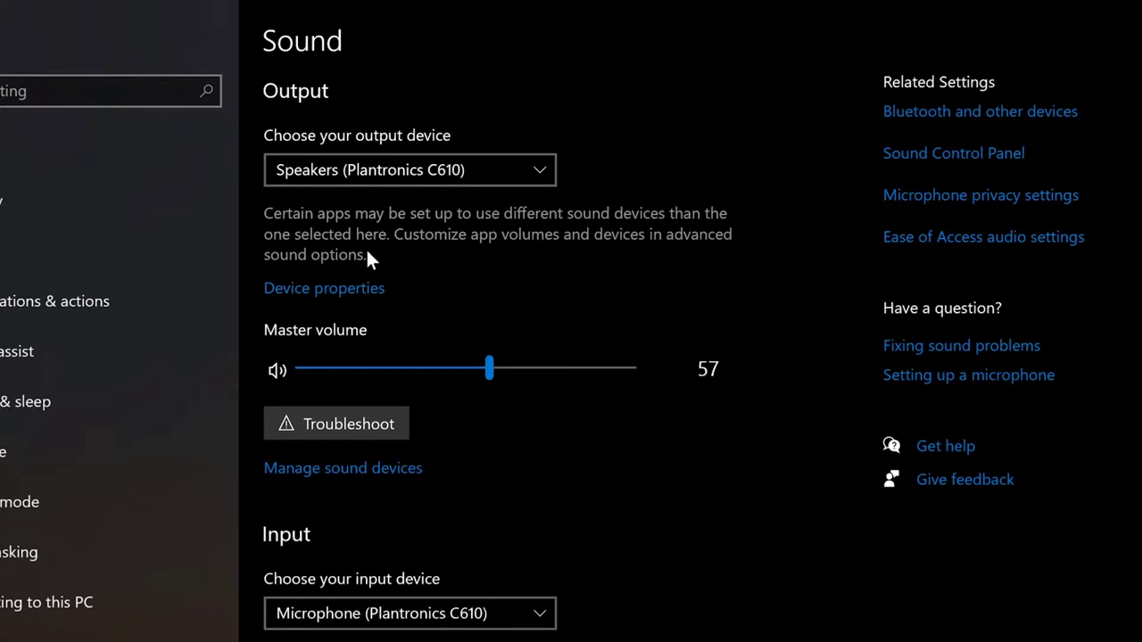
{"action": "left_click", "coordinate": [489, 368]}
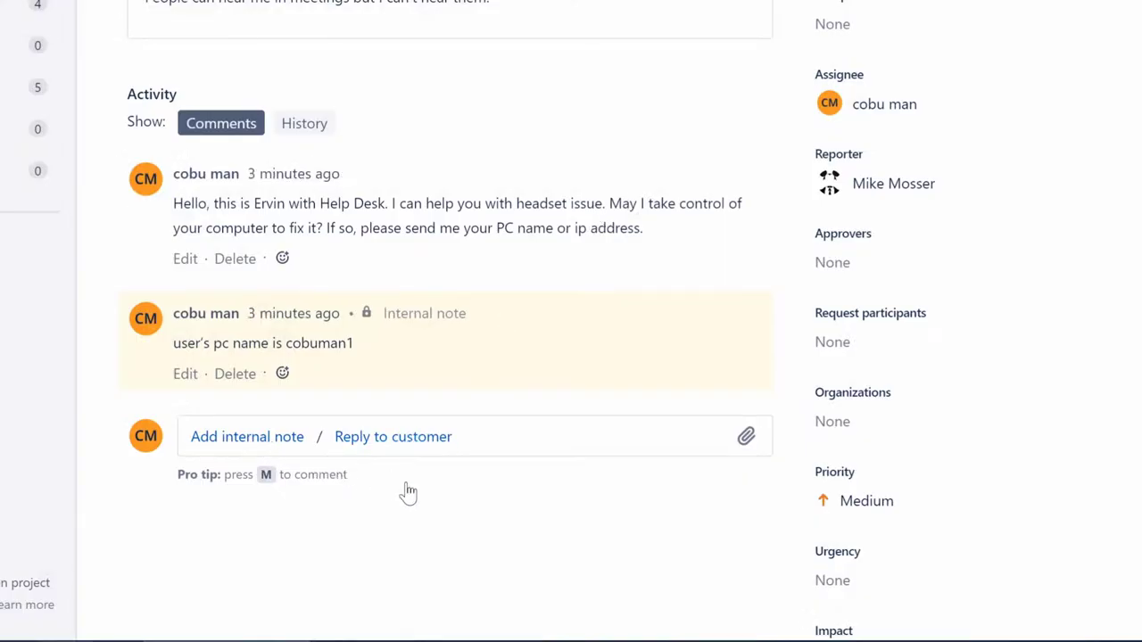
Add the internal note 'I have configured the headset and tested.' and set ISD-23 to Completed.
{"action": "key", "text": "m"}
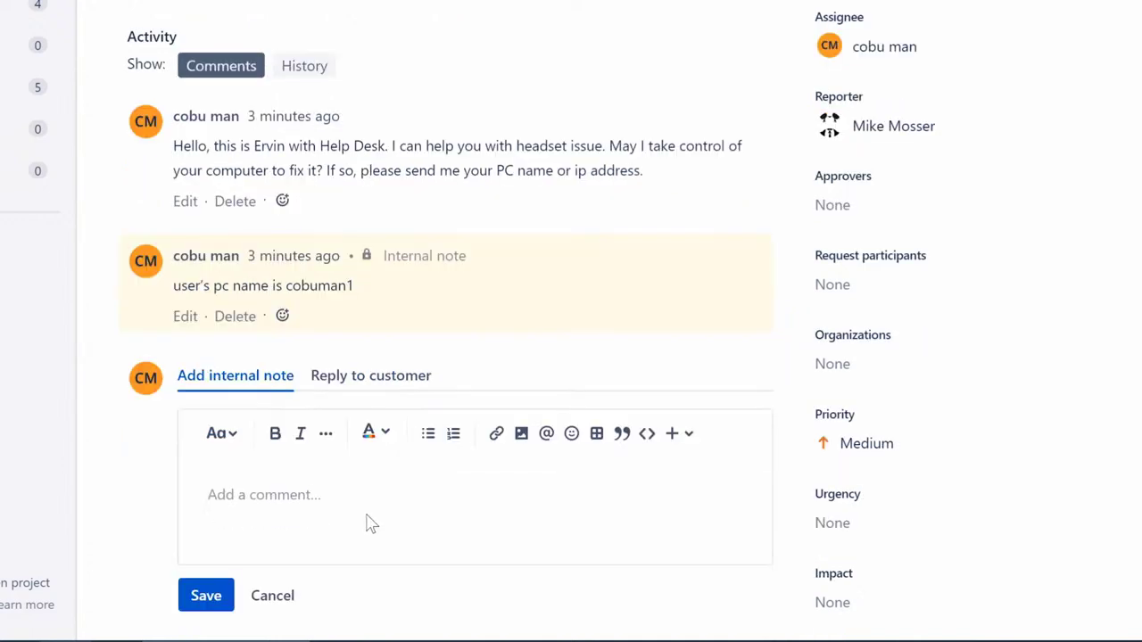
{"action": "type", "text": "I have configured the"}
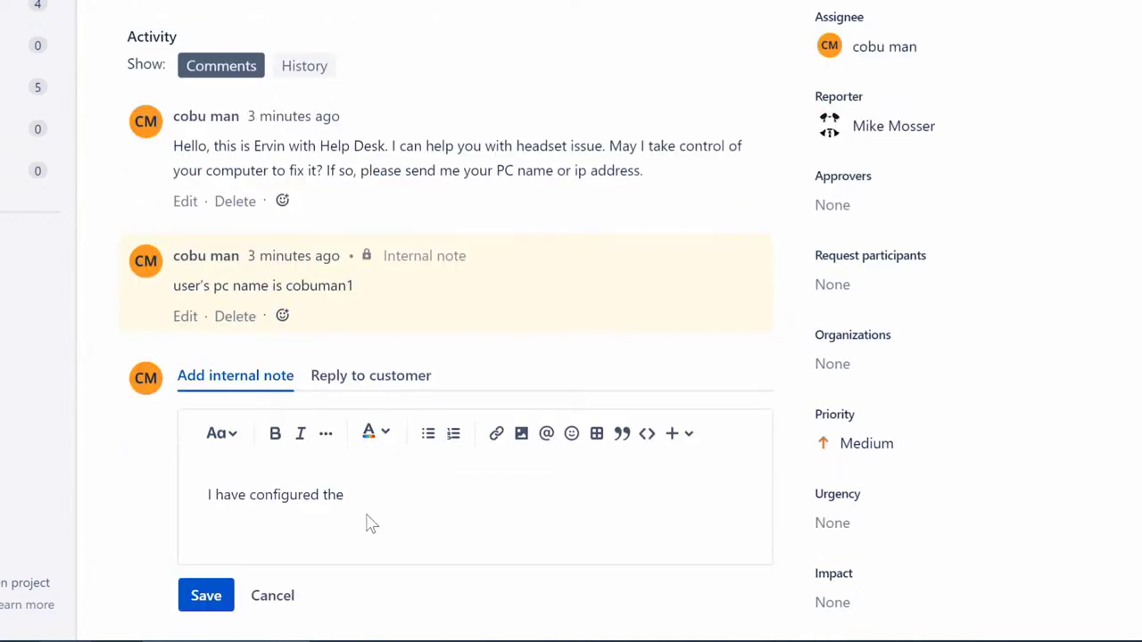
{"action": "type", "text": " headset and tes"}
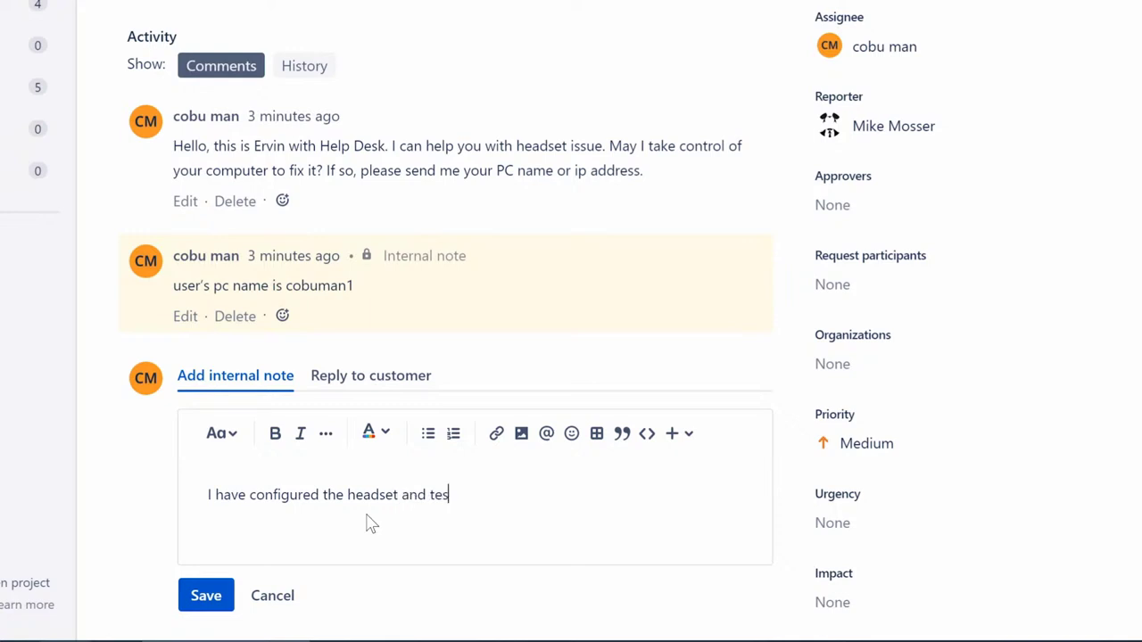
{"action": "type", "text": "ted."}
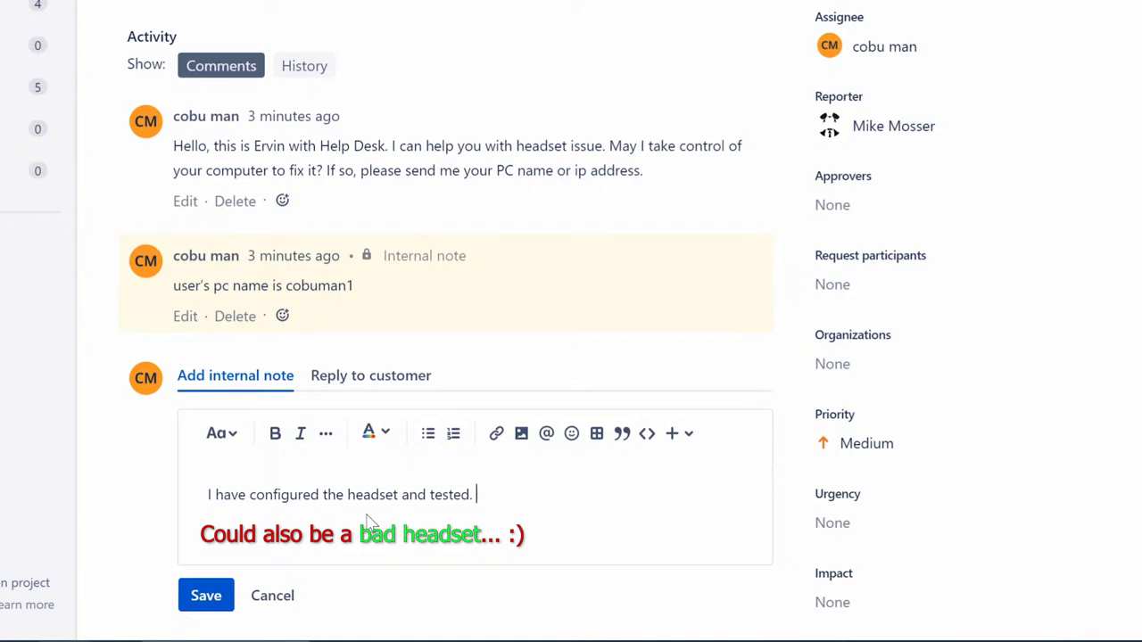
{"action": "type", "text": " Ervin"}
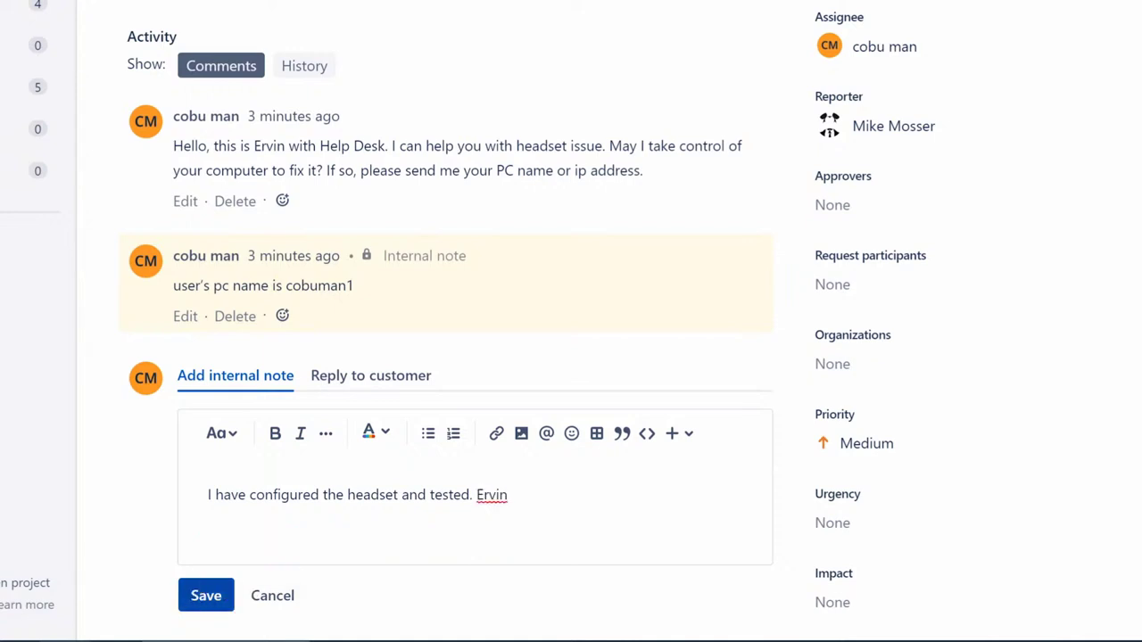
{"action": "scroll", "coordinate": [924, 40], "scroll_direction": "up", "scroll_amount": 1}
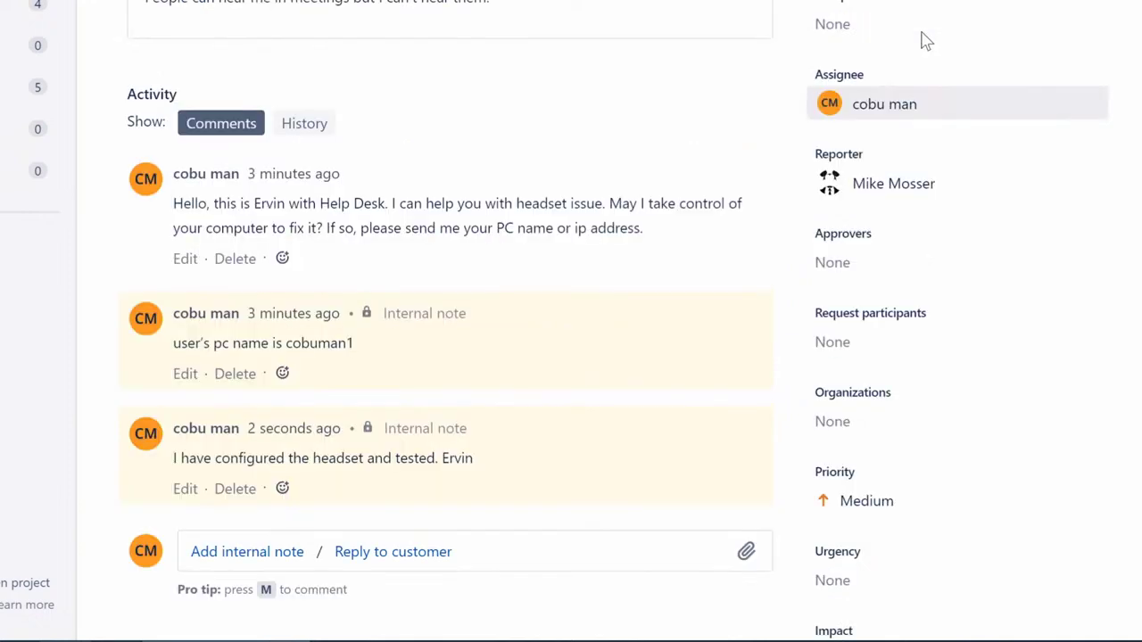
{"action": "left_click", "coordinate": [909, 0]}
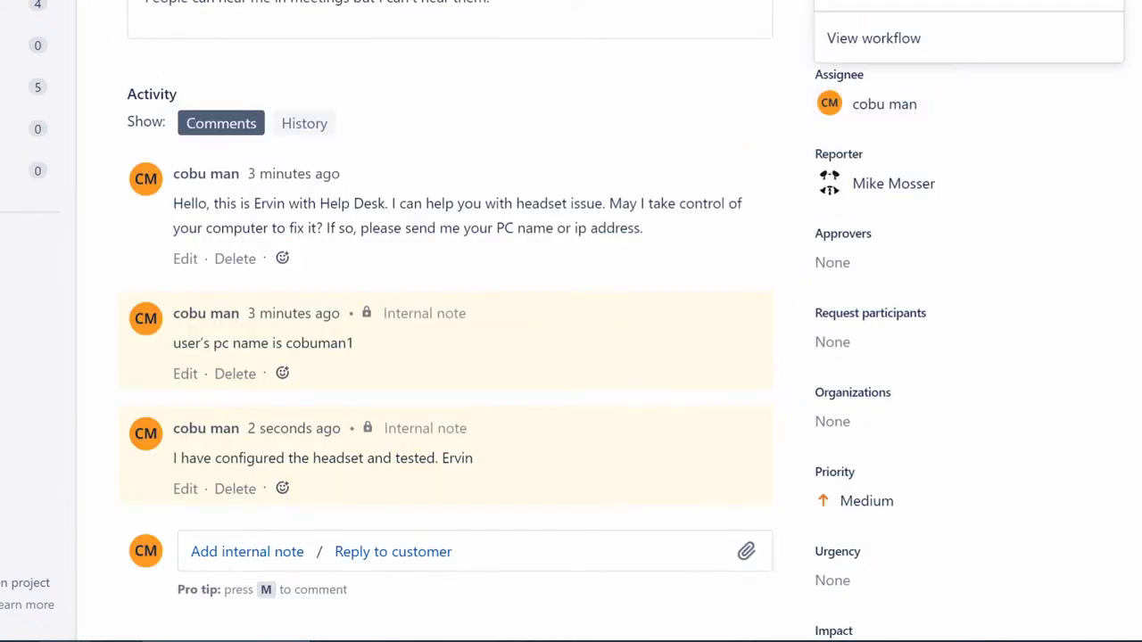
{"action": "left_click", "coordinate": [999, 261]}
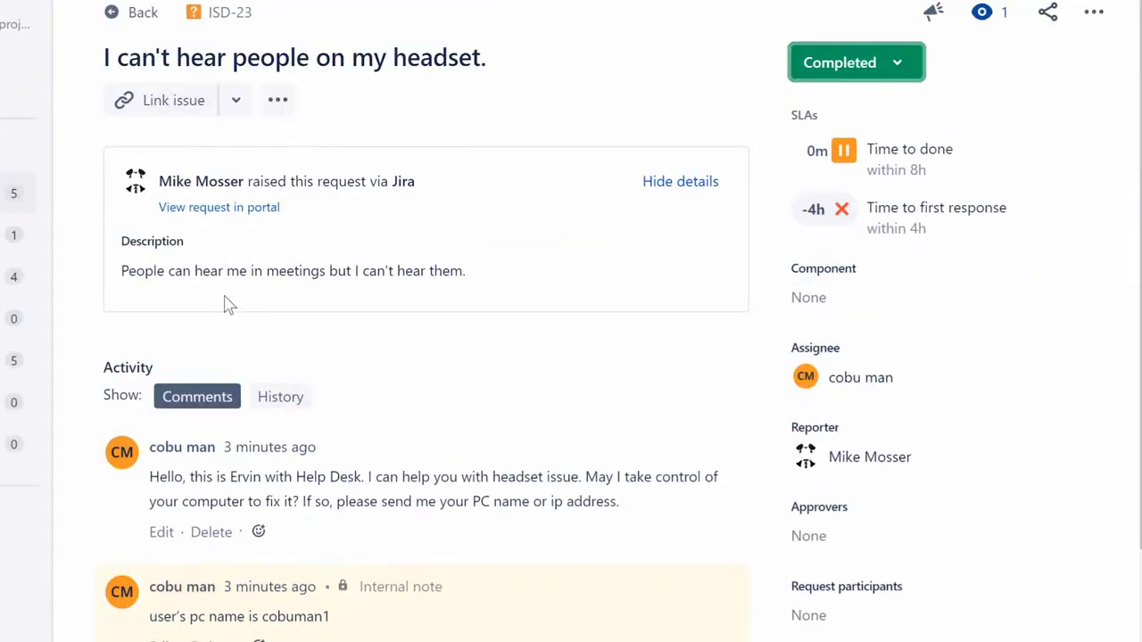
Open ISD-24 from the open-requests queue and assign it to yourself.
{"action": "left_click", "coordinate": [135, 21]}
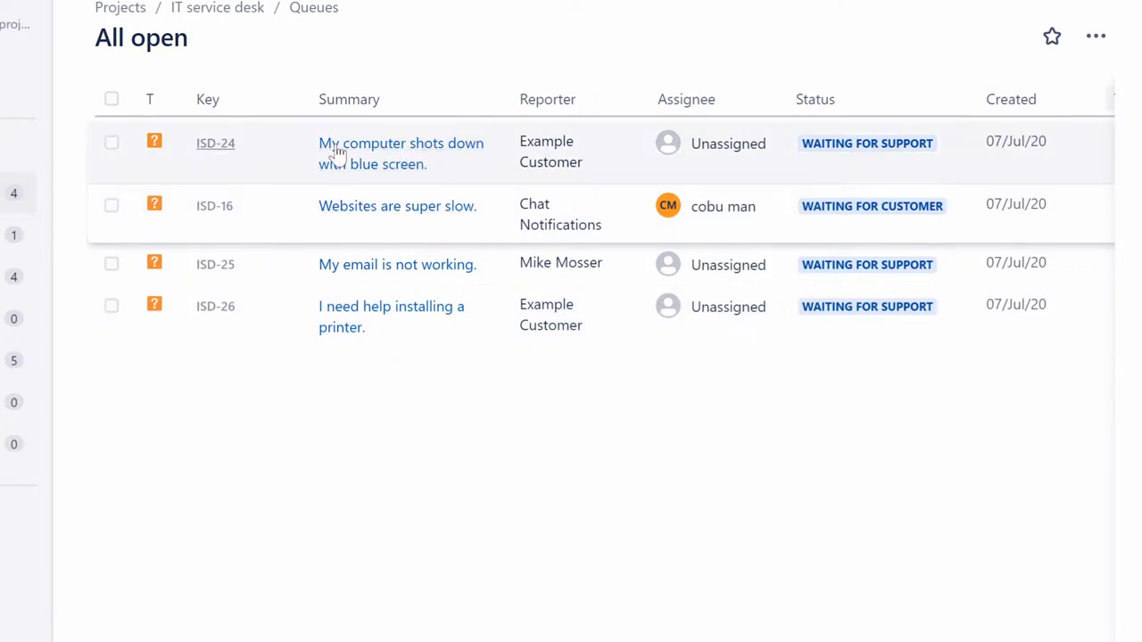
{"action": "left_click", "coordinate": [443, 153]}
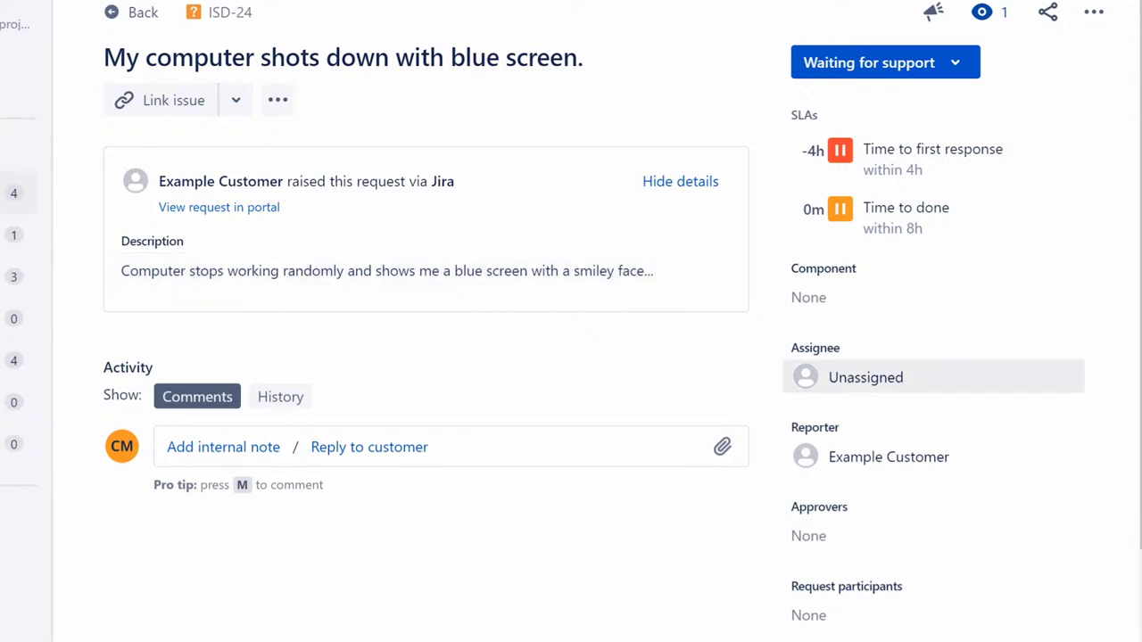
{"action": "left_click", "coordinate": [1057, 377]}
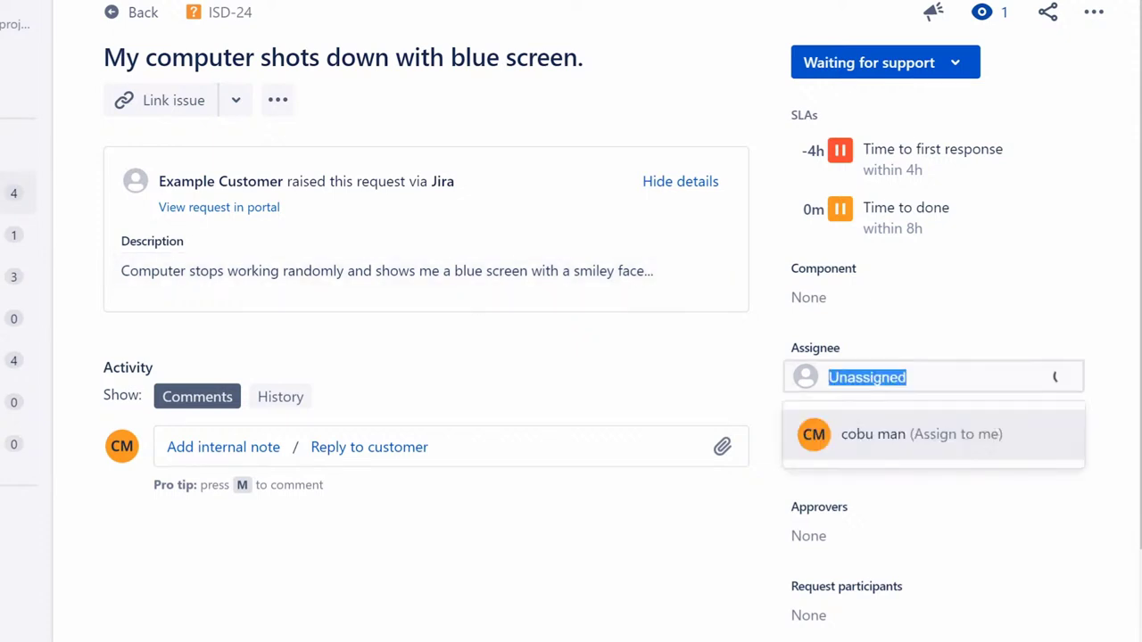
{"action": "left_click", "coordinate": [864, 436]}
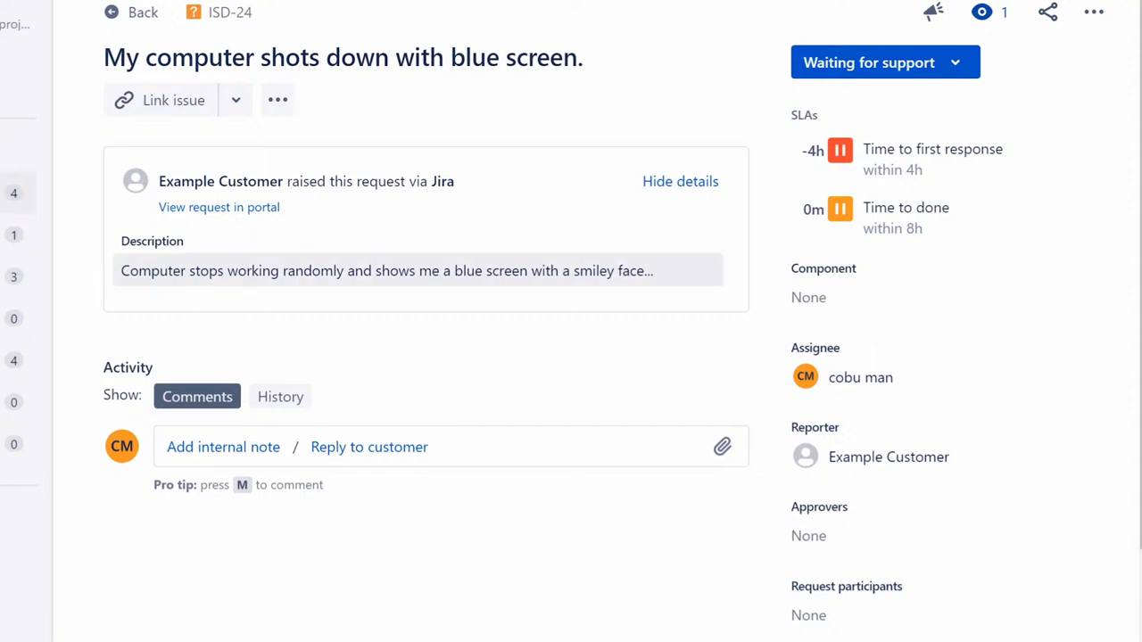
Select the ISD-24 title and part of the description's error wording.
{"action": "left_click", "coordinate": [450, 270]}
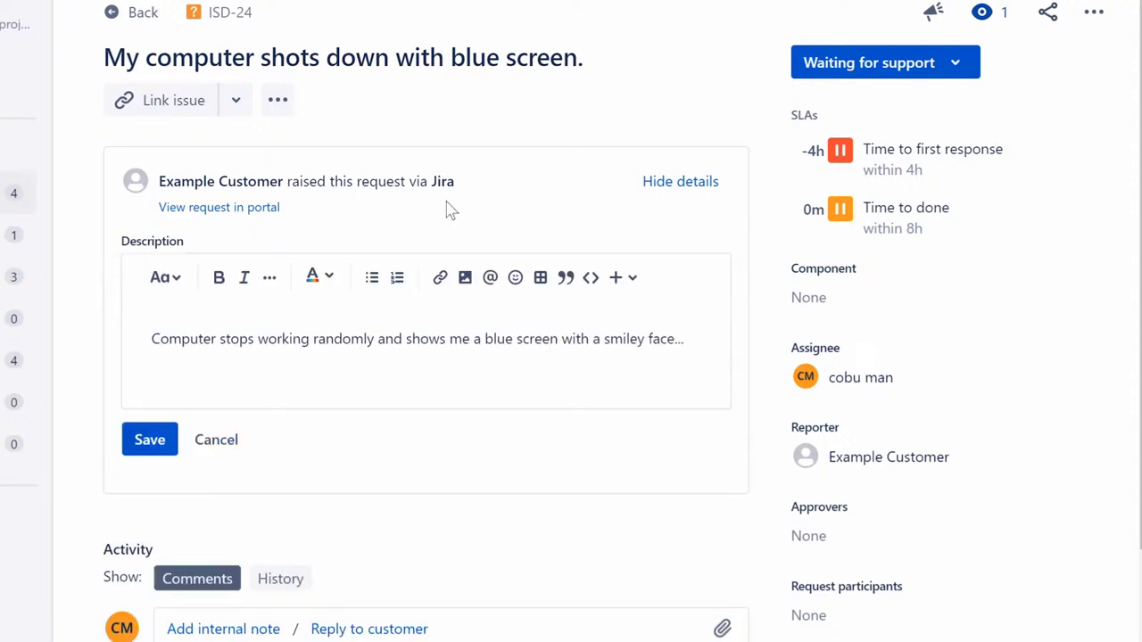
{"action": "left_click_drag", "start_coordinate": [126, 57], "coordinate": [615, 47]}
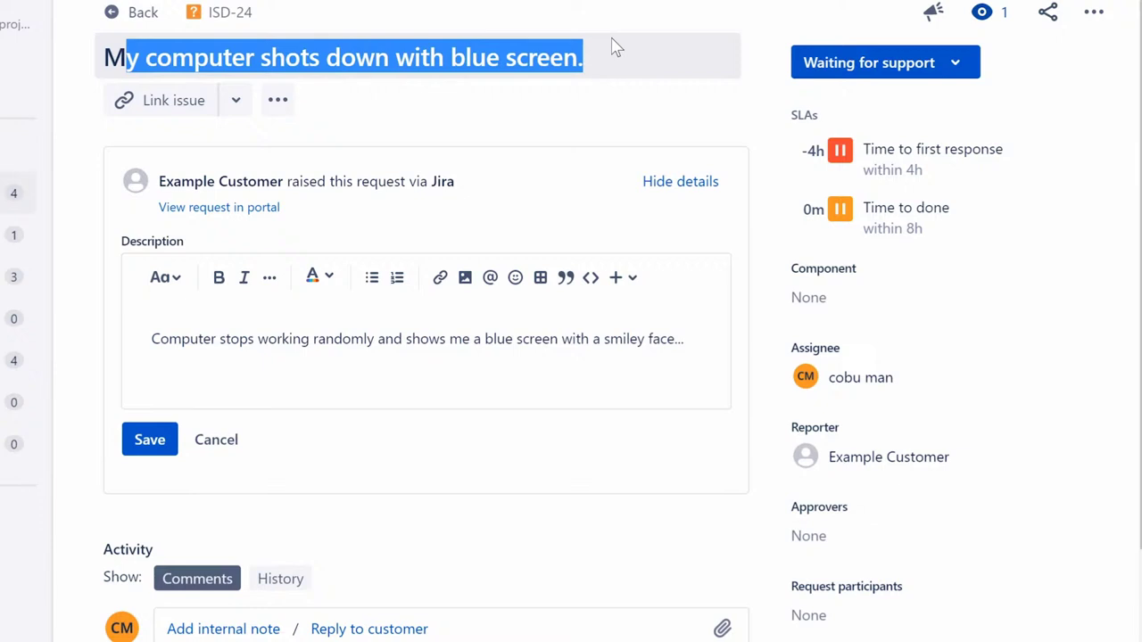
{"action": "left_click", "coordinate": [616, 47]}
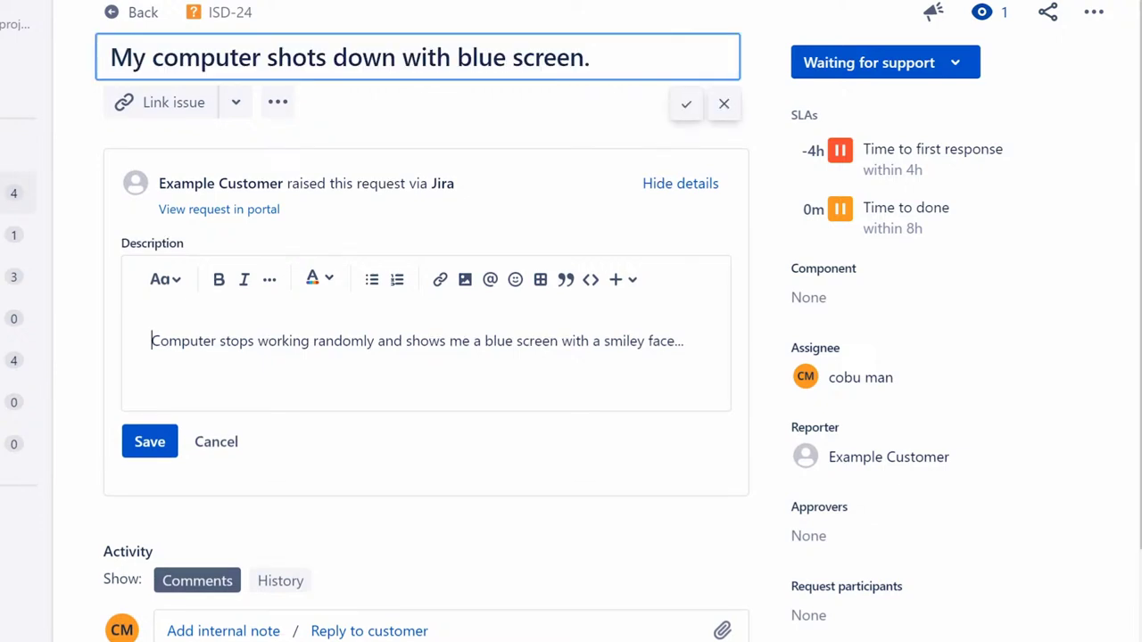
{"action": "left_click_drag", "start_coordinate": [683, 340], "coordinate": [160, 339]}
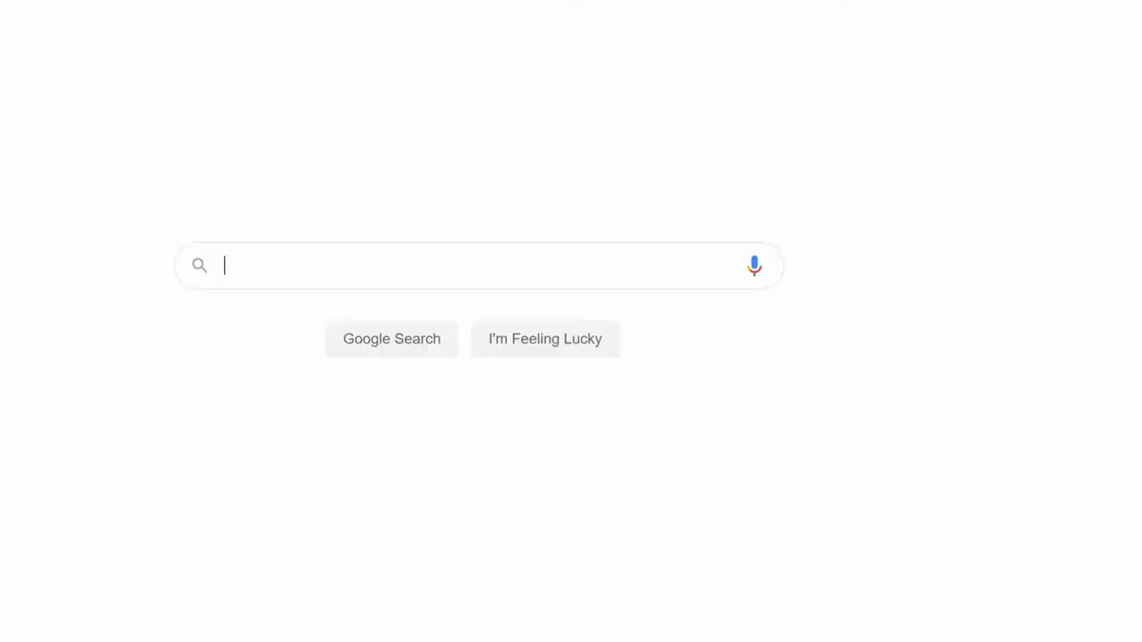
Search Google for 'blue screen with smiley face' and preview one of the image results.
{"action": "type", "text": "blue s"}
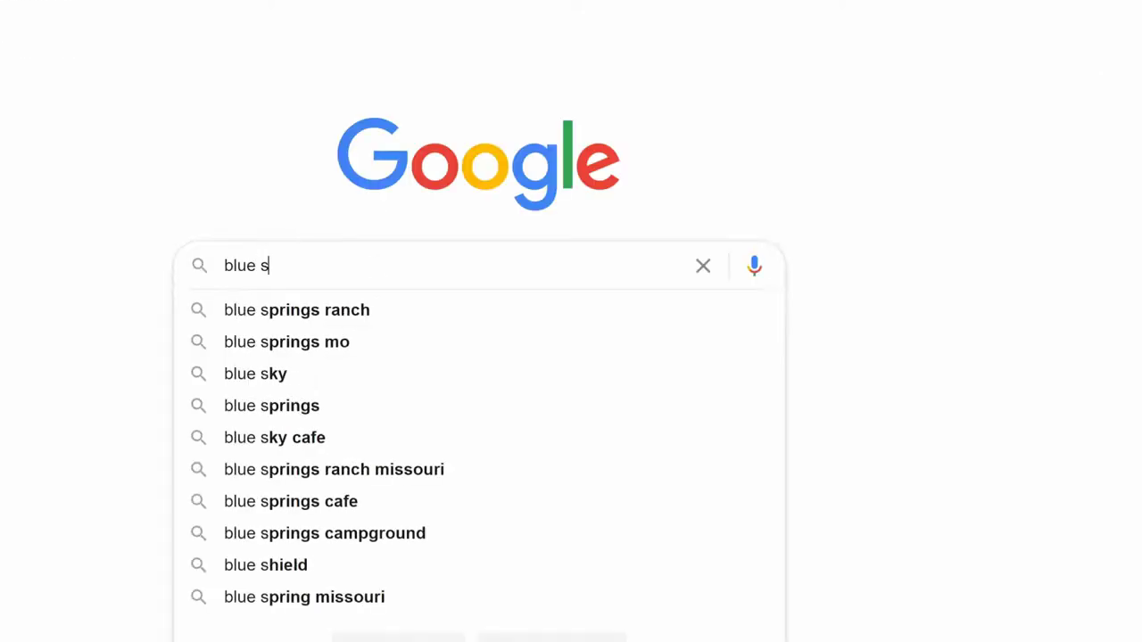
{"action": "type", "text": "cree"}
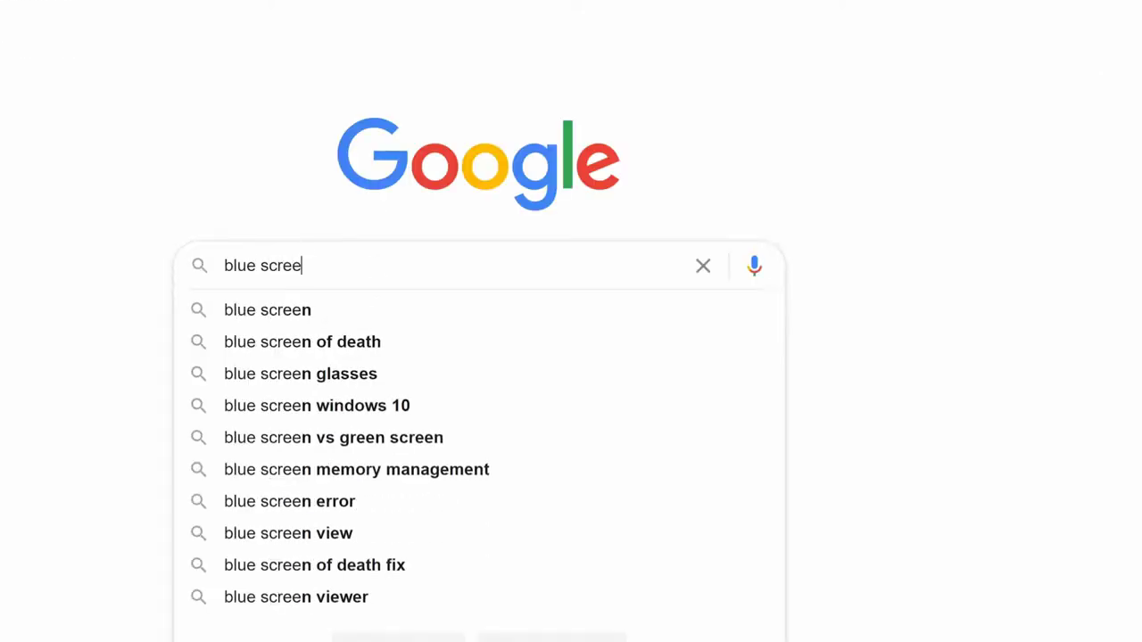
{"action": "type", "text": "n "}
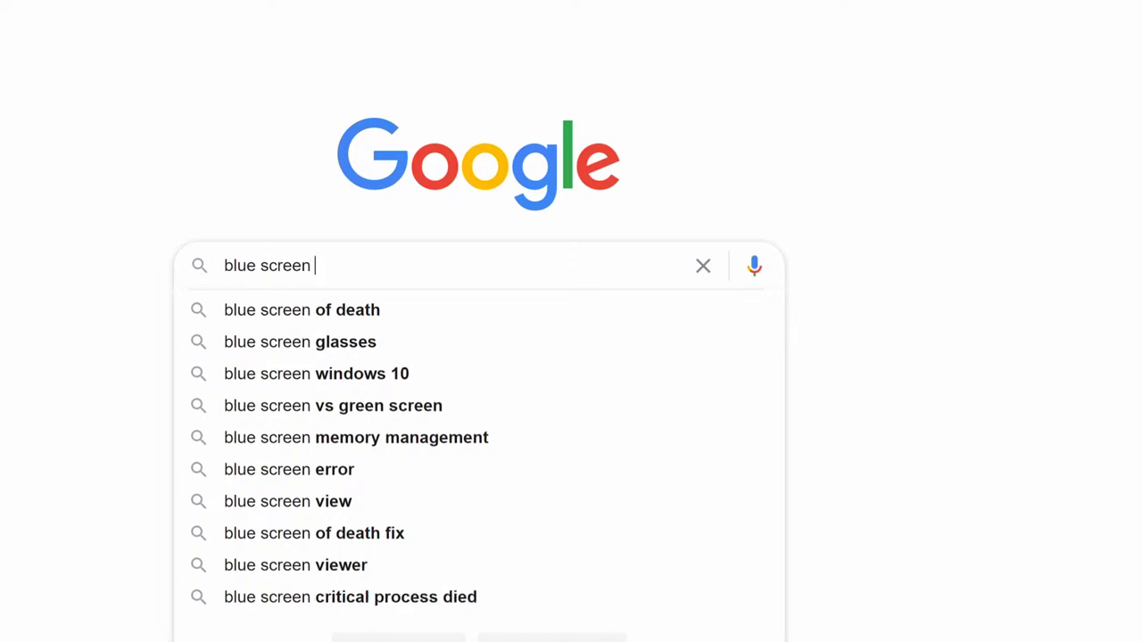
{"action": "type", "text": "with s"}
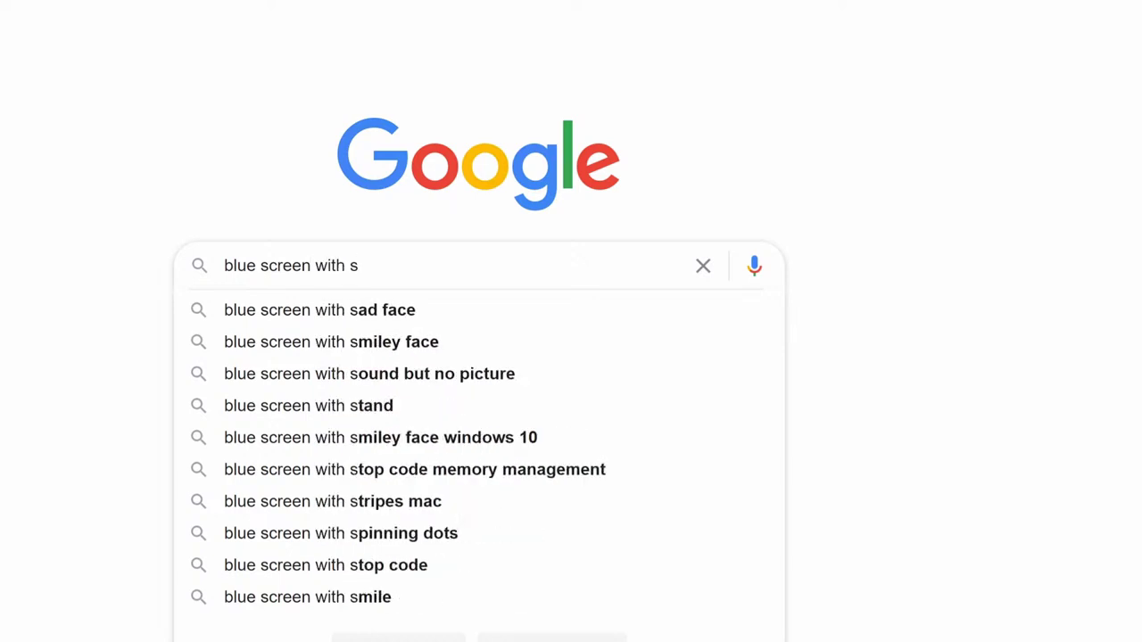
{"action": "key", "text": "Down"}
{"action": "key", "text": "Down"}
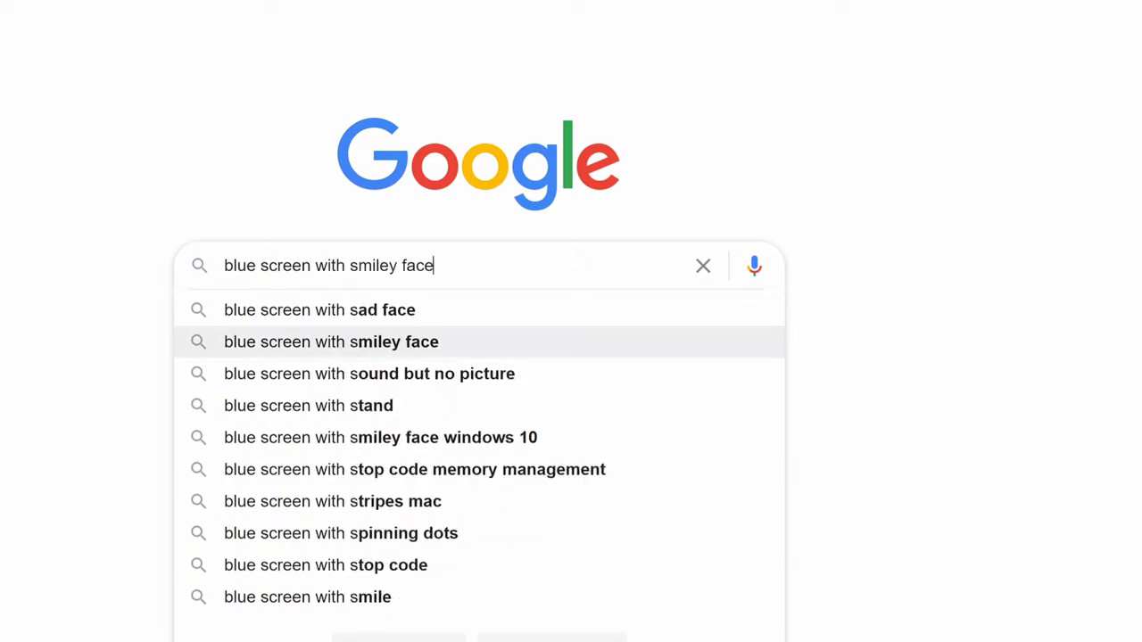
{"action": "key", "text": "Return"}
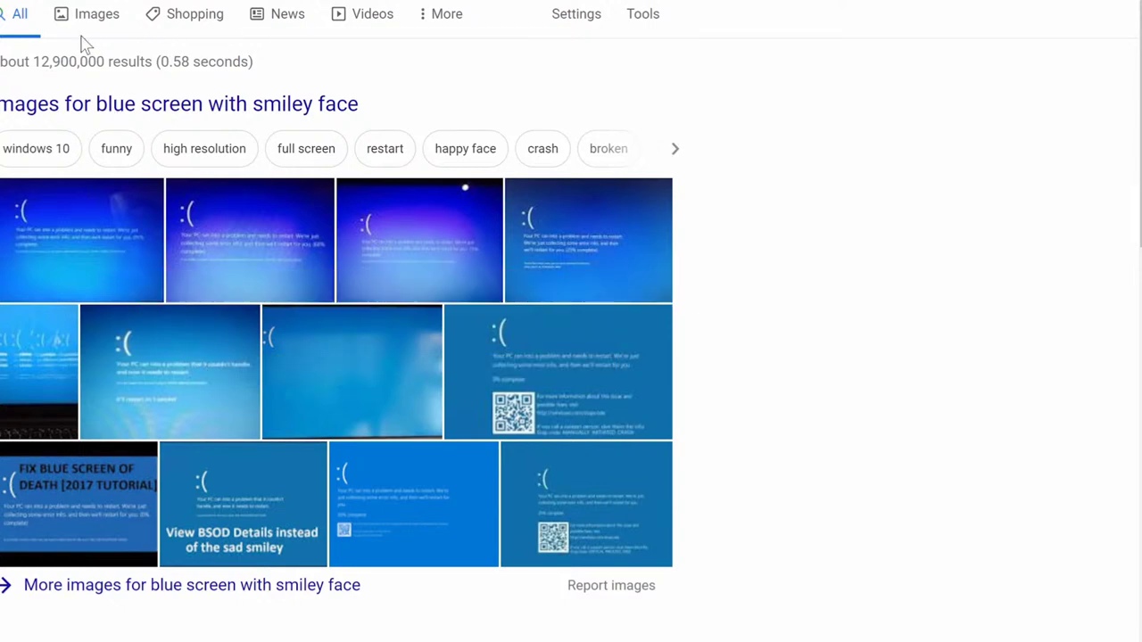
{"action": "left_click", "coordinate": [71, 238]}
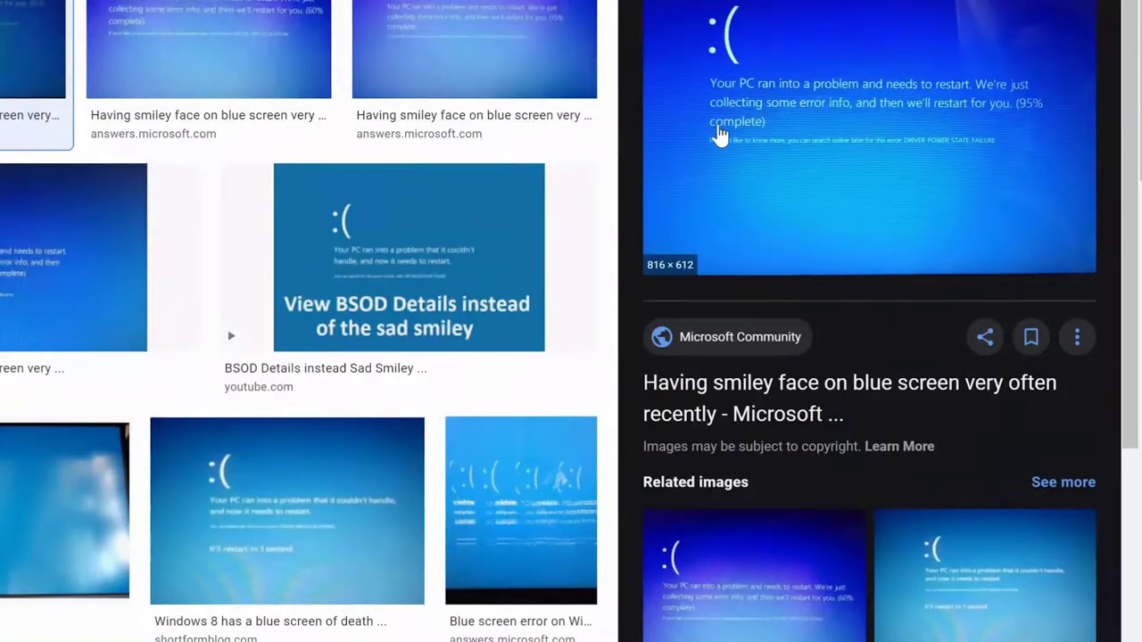
{"action": "scroll", "coordinate": [646, 160], "scroll_direction": "up", "scroll_amount": 1}
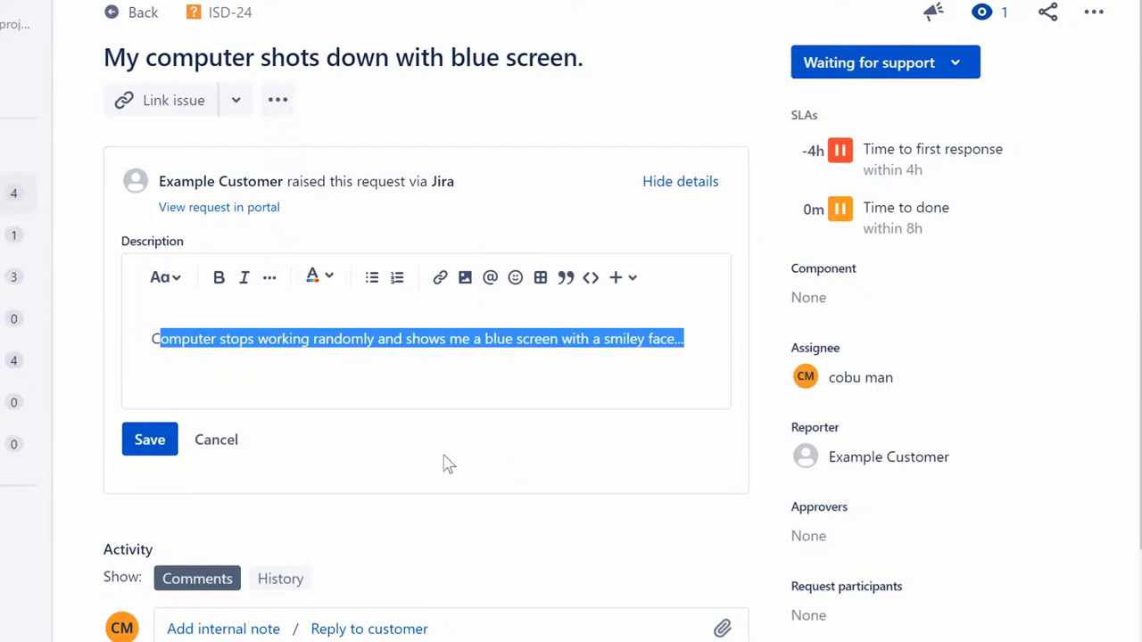
Start an ISD-24 internal note: 'Talked to user to confirm that the issue is BSOD.'.
{"action": "left_click", "coordinate": [506, 586]}
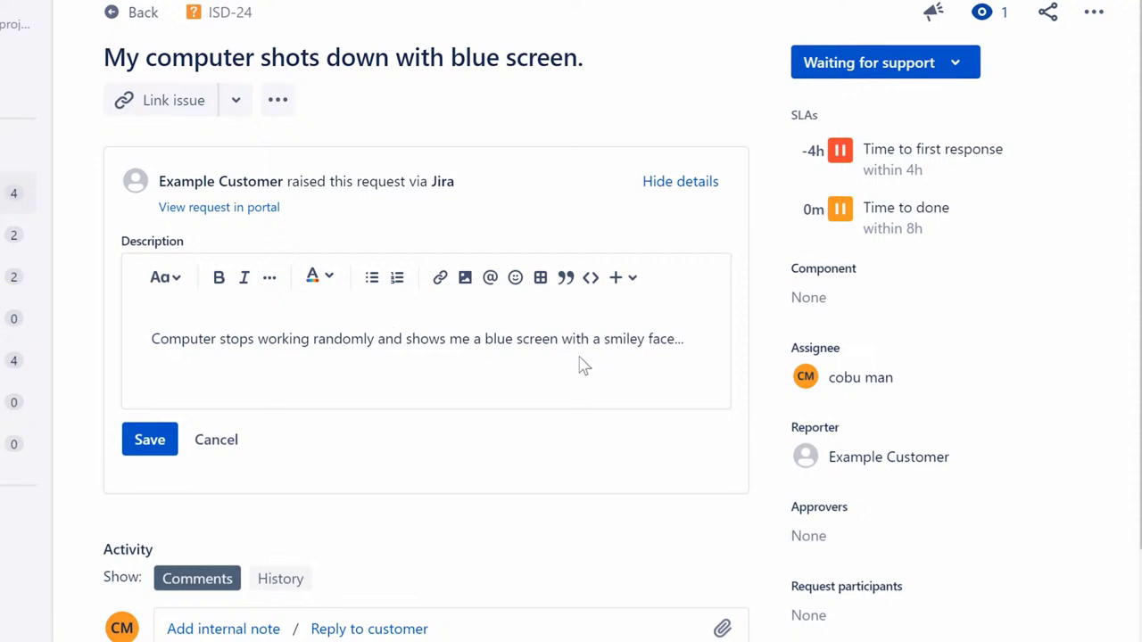
{"action": "left_click", "coordinate": [217, 631]}
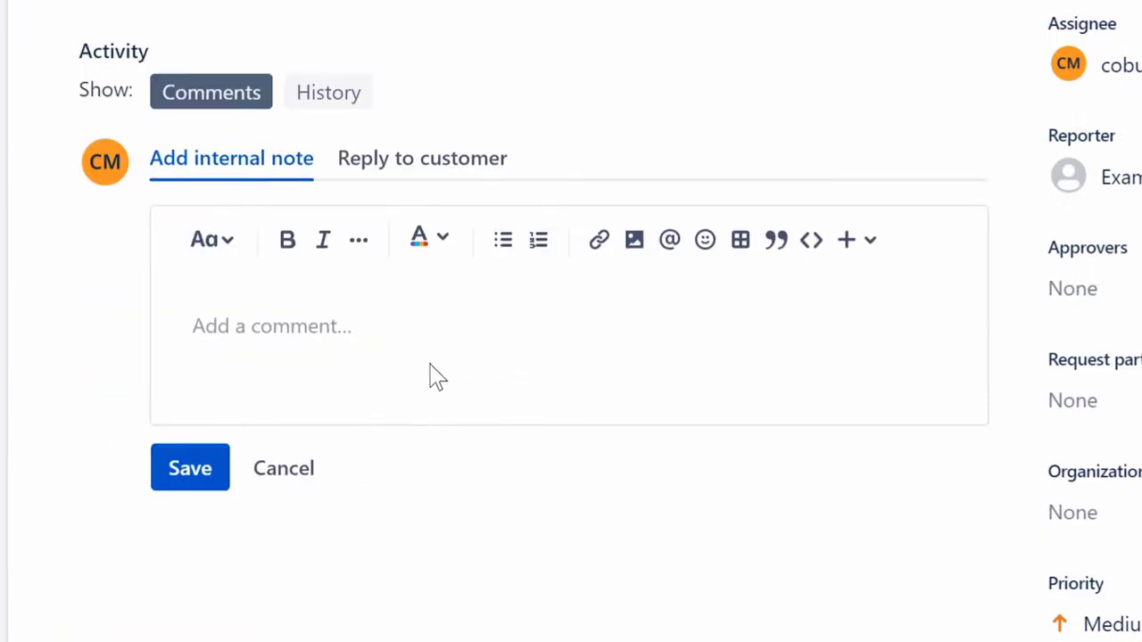
{"action": "type", "text": "Tal"}
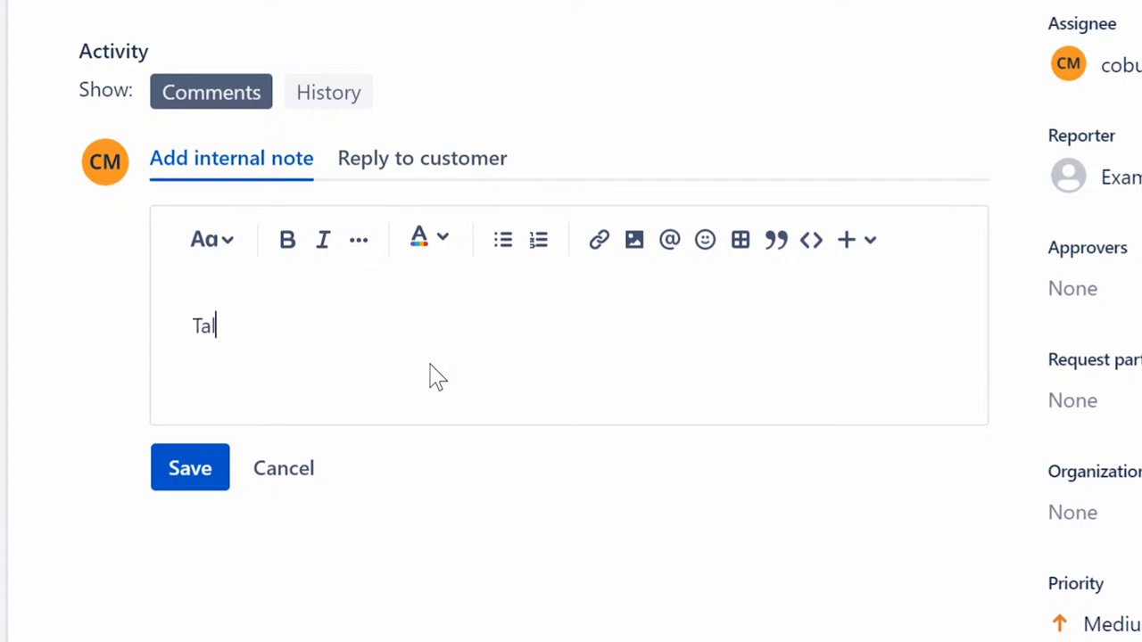
{"action": "type", "text": "ked to user a"}
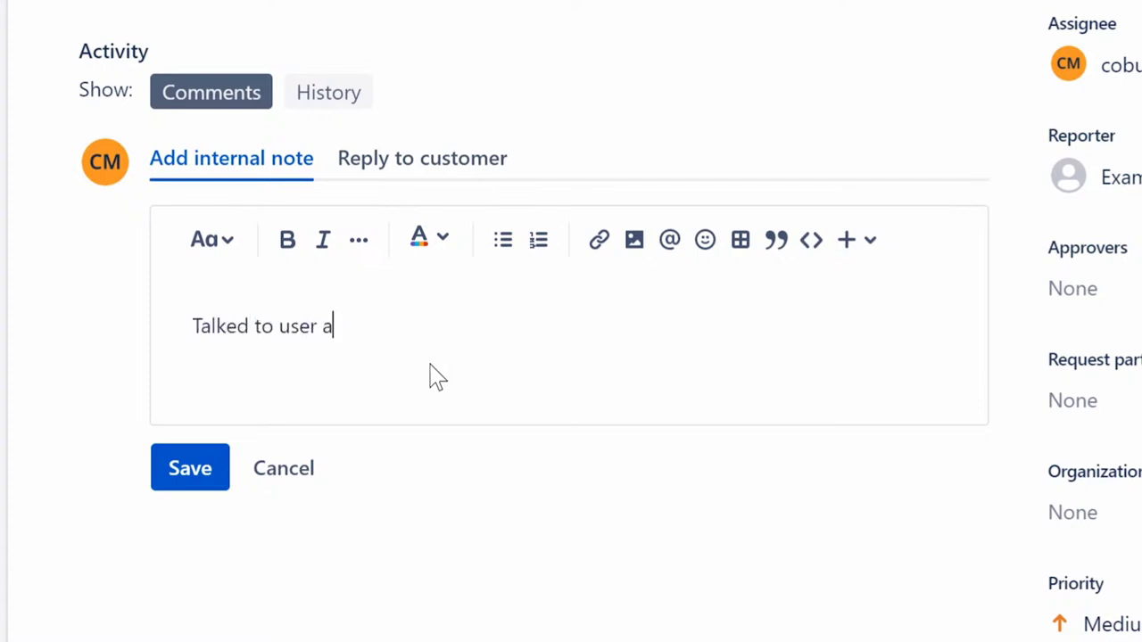
{"action": "type", "text": "nd"}
{"action": "key", "text": "BackSpace"}
{"action": "key", "text": "BackSpace"}
{"action": "key", "text": "BackSpace"}
{"action": "type", "text": "t"}
{"action": "key", "text": "BackSpace"}
{"action": "key", "text": "BackSpace"}
{"action": "type", "text": "to confir"}
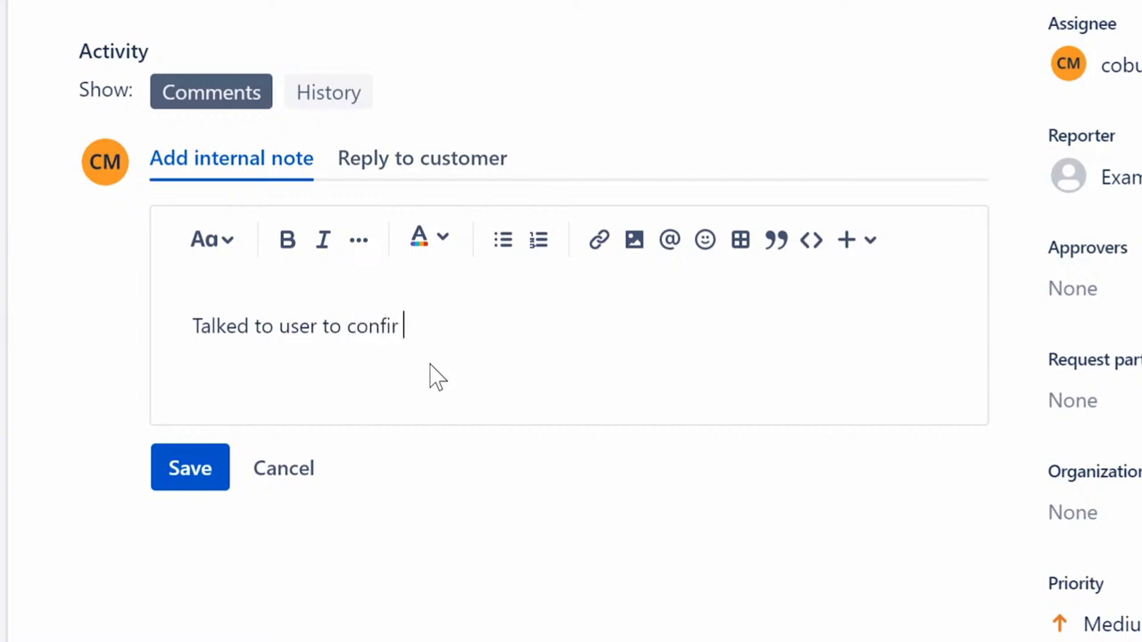
{"action": "key", "text": "BackSpace"}
{"action": "type", "text": "m that the issue is "}
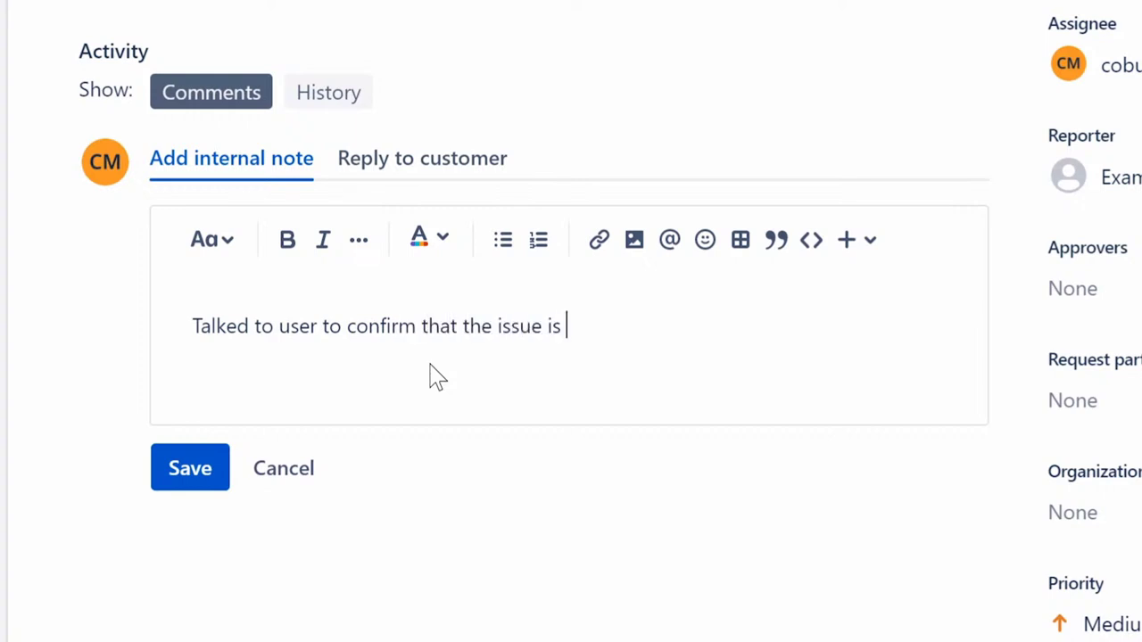
{"action": "type", "text": "BSOD."}
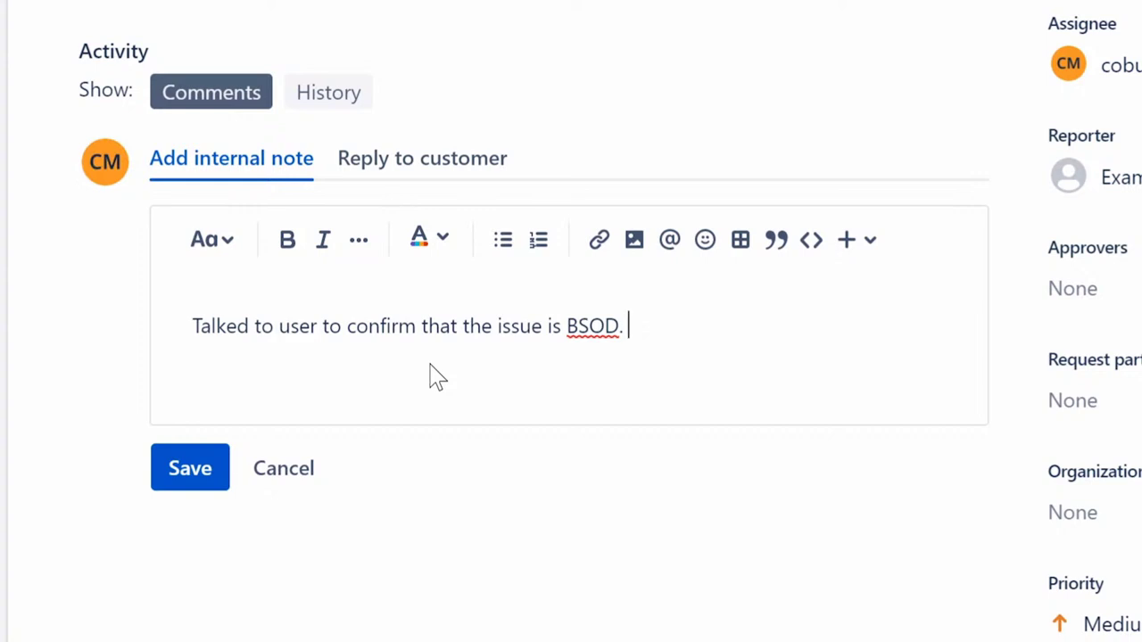
Add that the user was recommended to take the computer to local PC support for hardware diagnostics, then sign off.
{"action": "type", "text": "Recomm"}
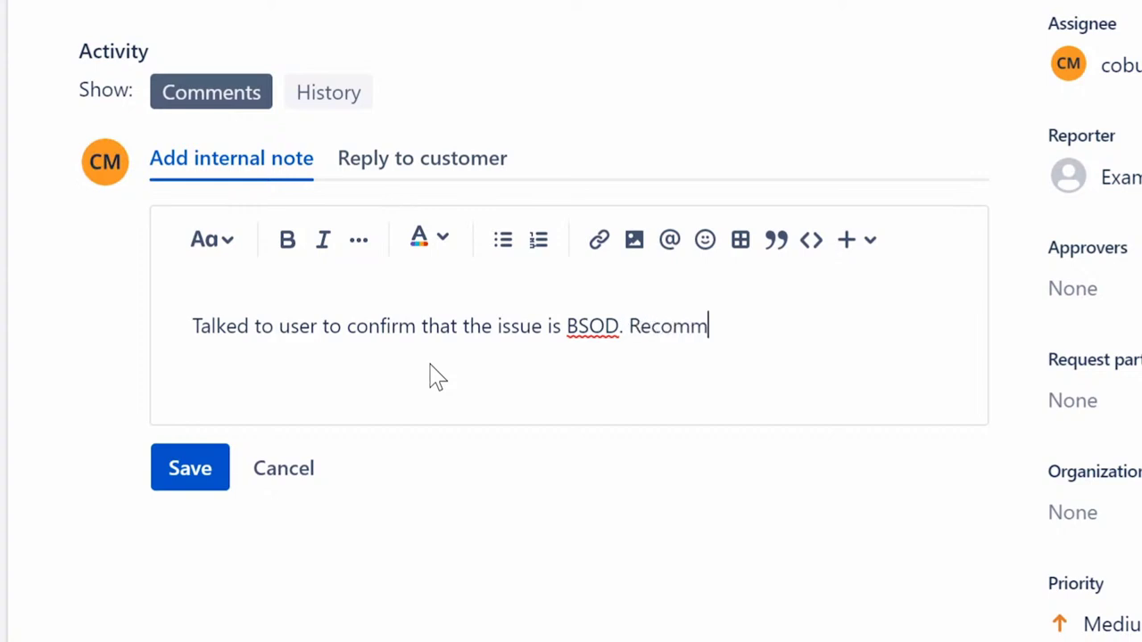
{"action": "type", "text": "onded to user"}
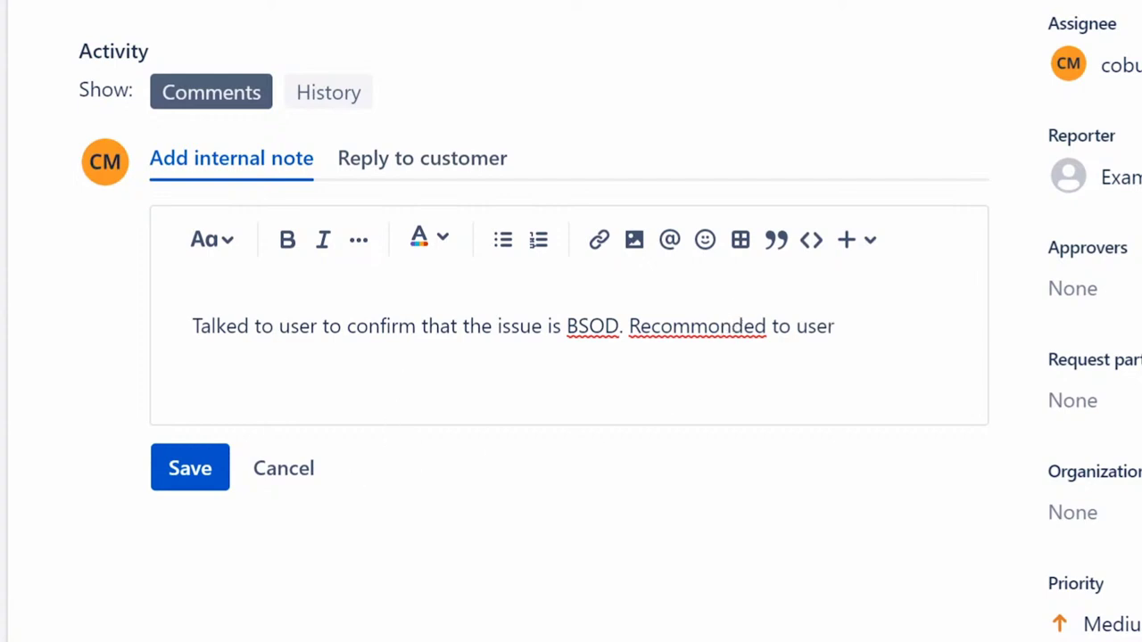
{"action": "double_click", "coordinate": [718, 325]}
{"action": "right_click", "coordinate": [764, 332]}
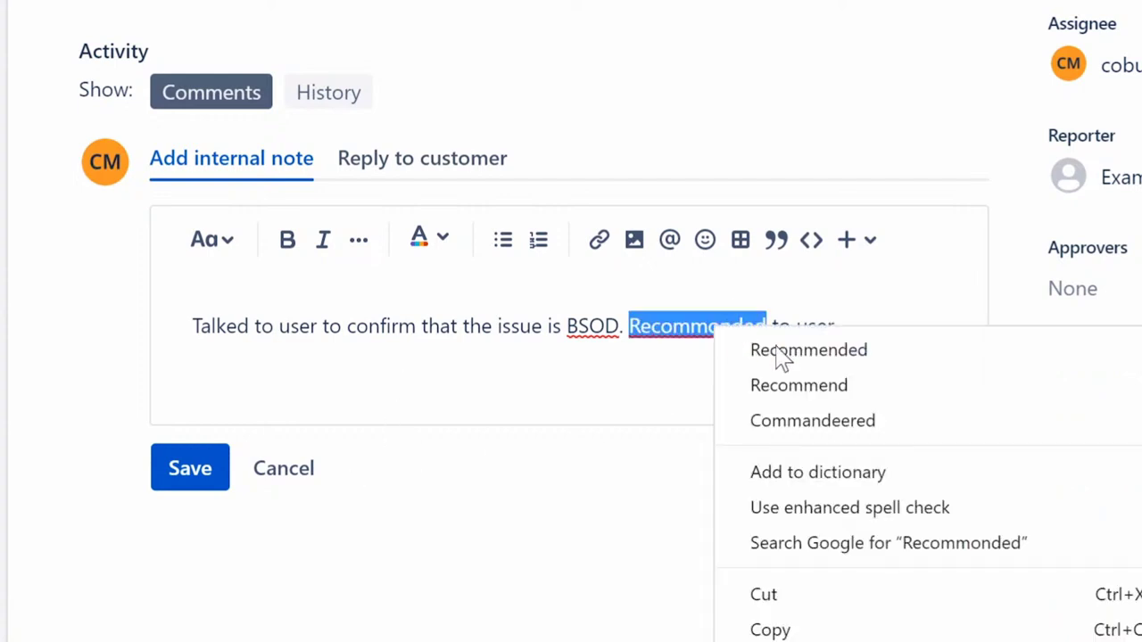
{"action": "left_click", "coordinate": [852, 364]}
{"action": "left_click", "coordinate": [833, 325]}
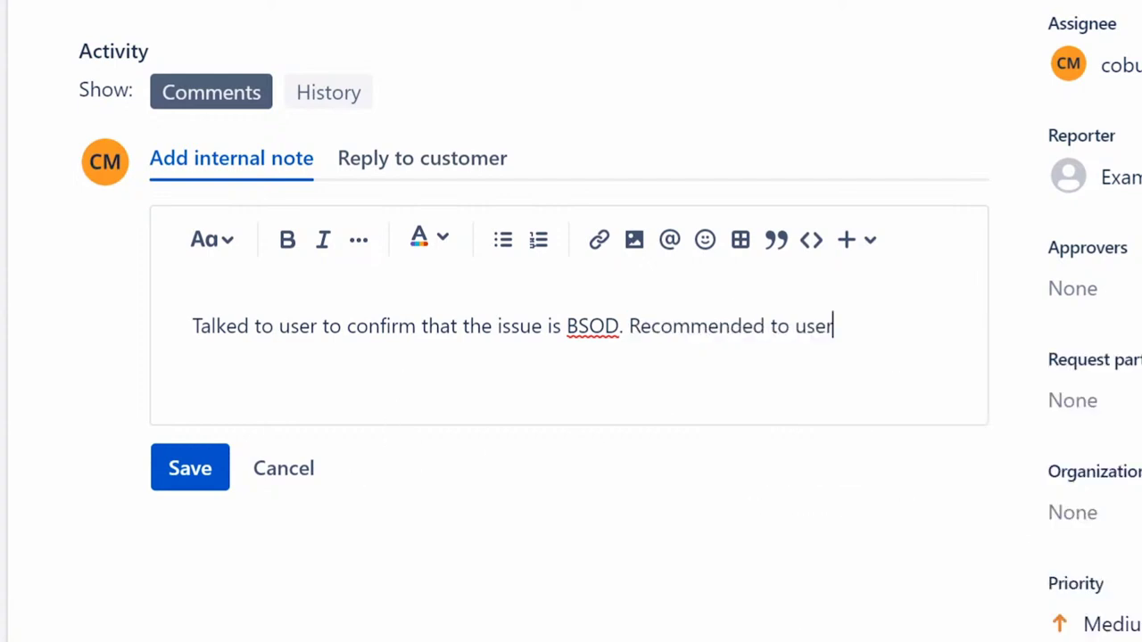
{"action": "type", "text": "to take"}
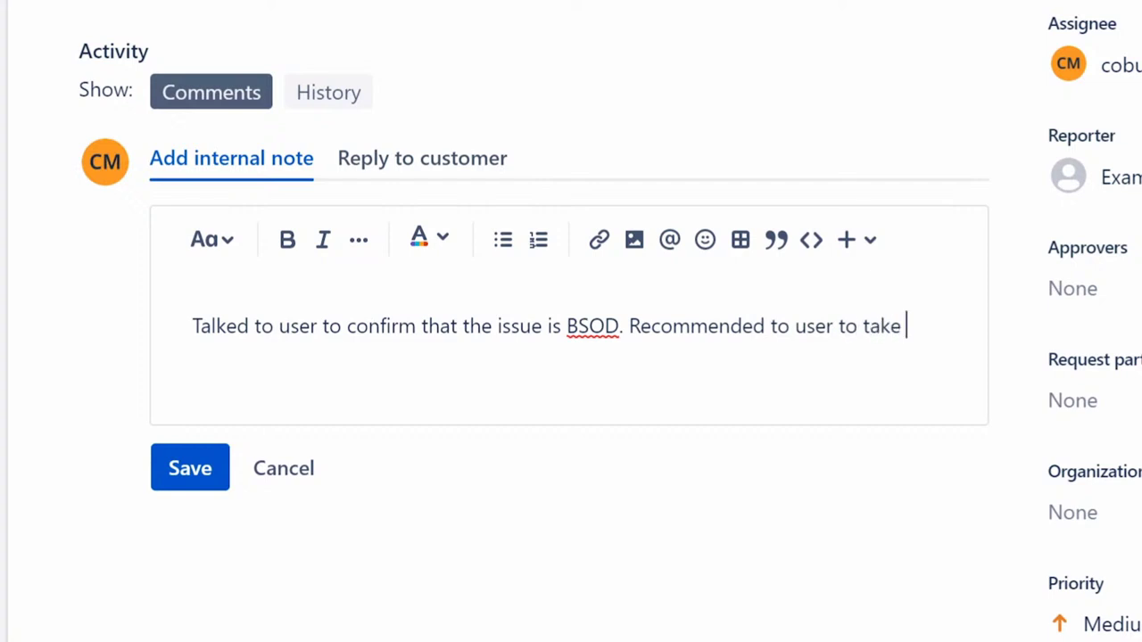
{"action": "type", "text": " computer"}
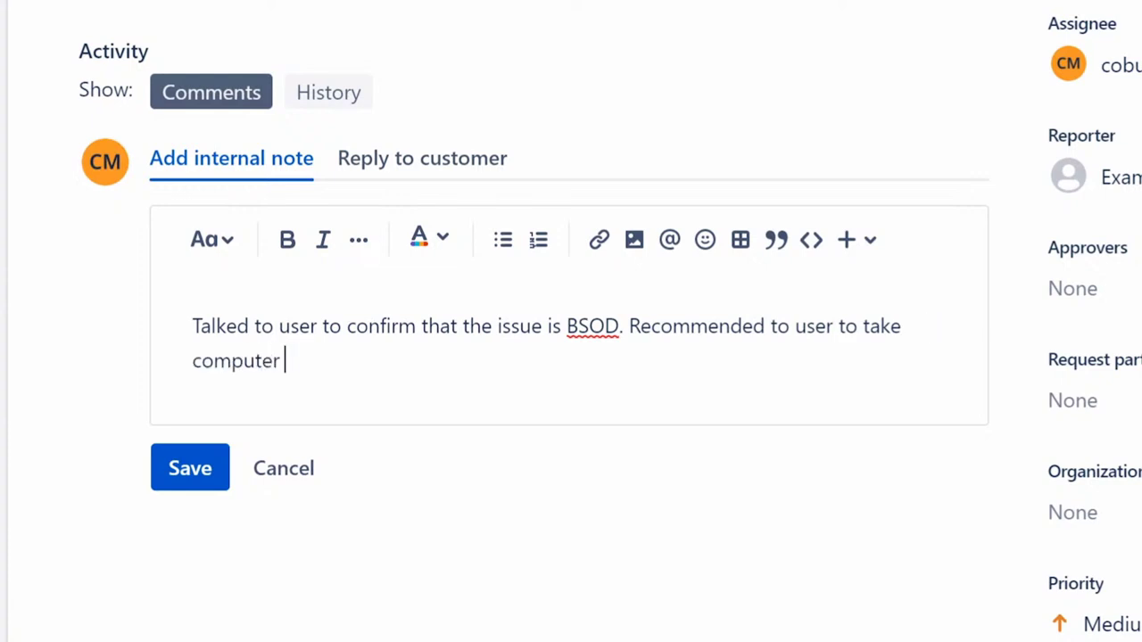
{"action": "type", "text": " for hardware "}
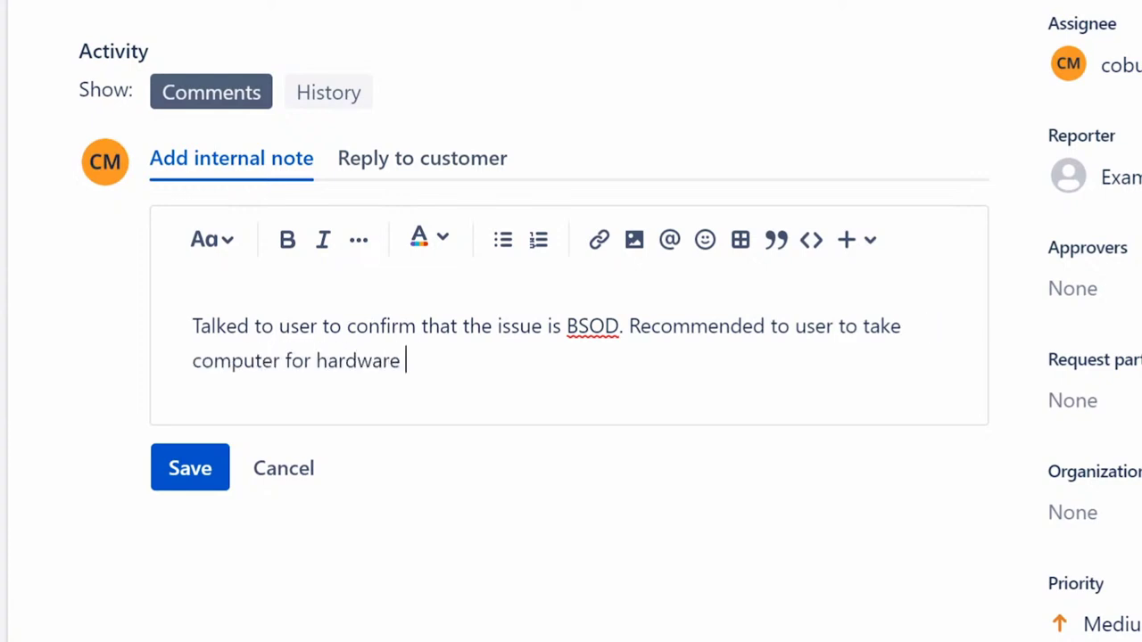
{"action": "type", "text": "diagnostic"}
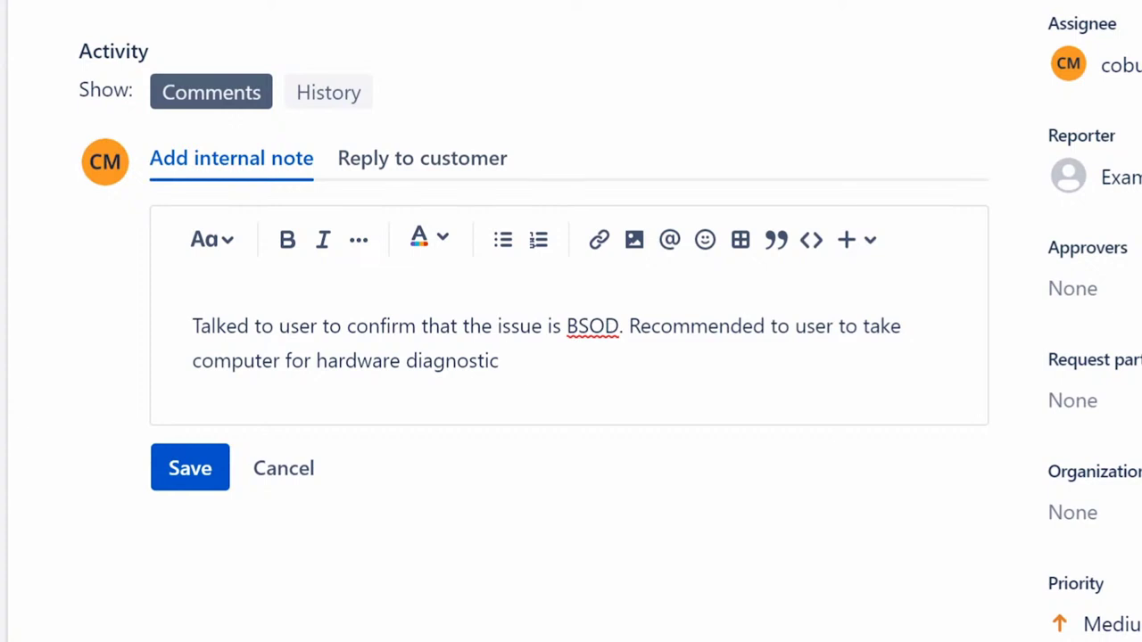
{"action": "key", "text": "BackSpace"}
{"action": "type", "text": "; to he"}
{"action": "key", "text": "BackSpace"}
{"action": "key", "text": "BackSpace"}
{"action": "type", "text": "her local"}
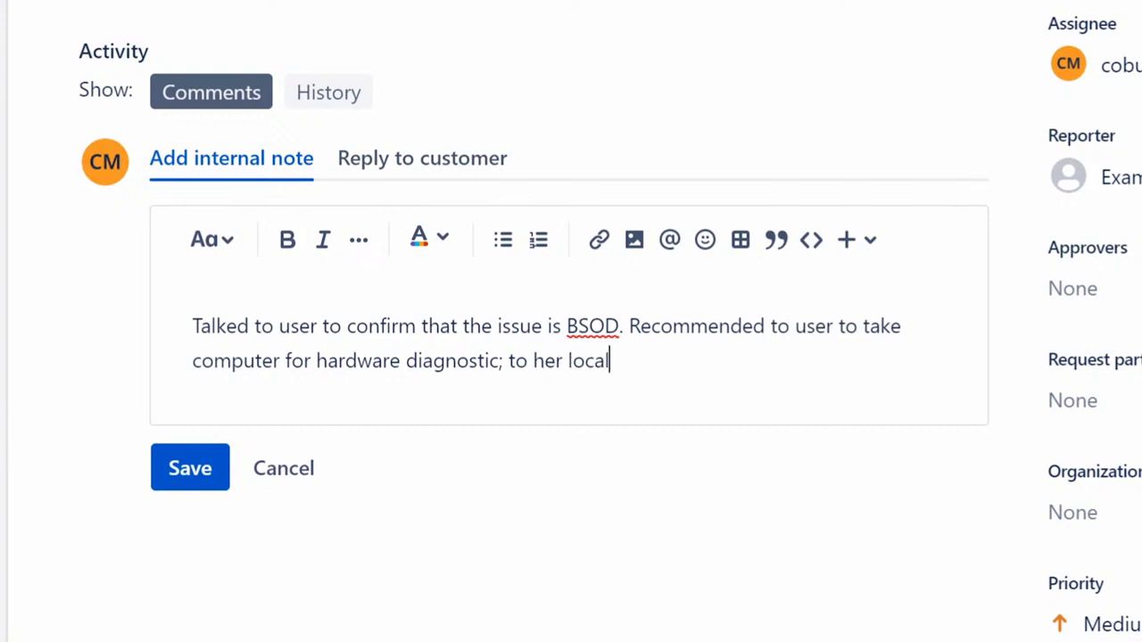
{"action": "type", "text": " Pc support. "}
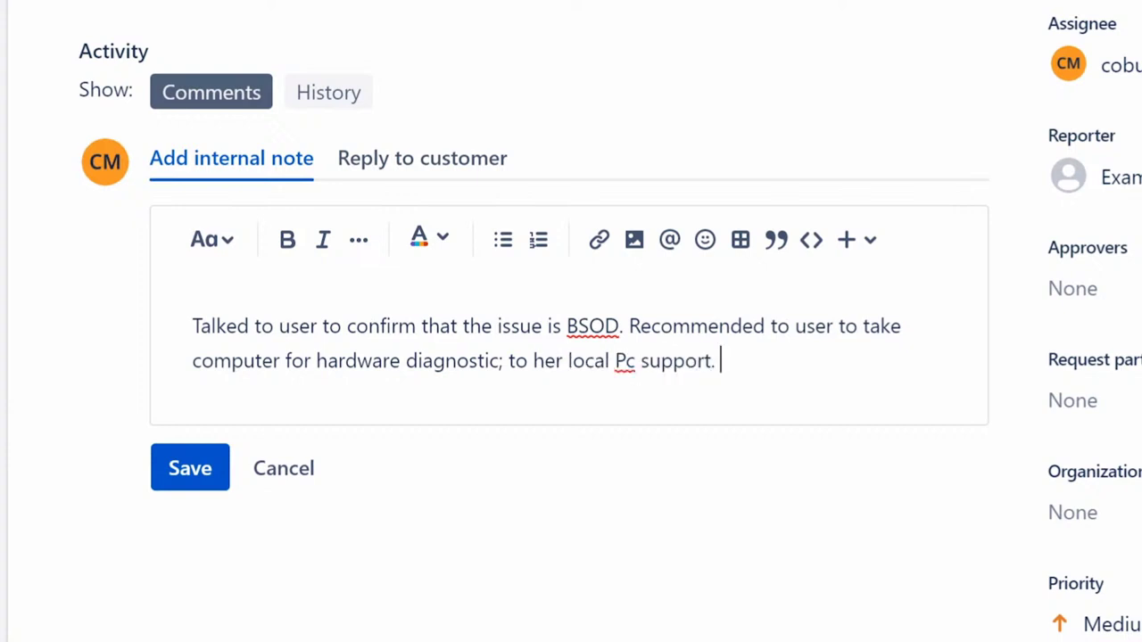
{"action": "type", "text": "ERvi"}
{"action": "key", "text": "BackSpace"}
{"action": "key", "text": "BackSpace"}
{"action": "key", "text": "BackSpace"}
{"action": "type", "text": "rvin"}
Correct 'Pc' to 'PC' and add 'Routed ticket to local Pc support.' to the note.
{"action": "left_click", "coordinate": [748, 360]}
{"action": "key", "text": "Left"}
{"action": "key", "text": "Left"}
{"action": "key", "text": "Left"}
{"action": "key", "text": "Left"}
{"action": "key", "text": "Left"}
{"action": "key", "text": "Left"}
{"action": "key", "text": "Left"}
{"action": "key", "text": "Left"}
{"action": "key", "text": "Left"}
{"action": "key", "text": "Left"}
{"action": "key", "text": "Left"}
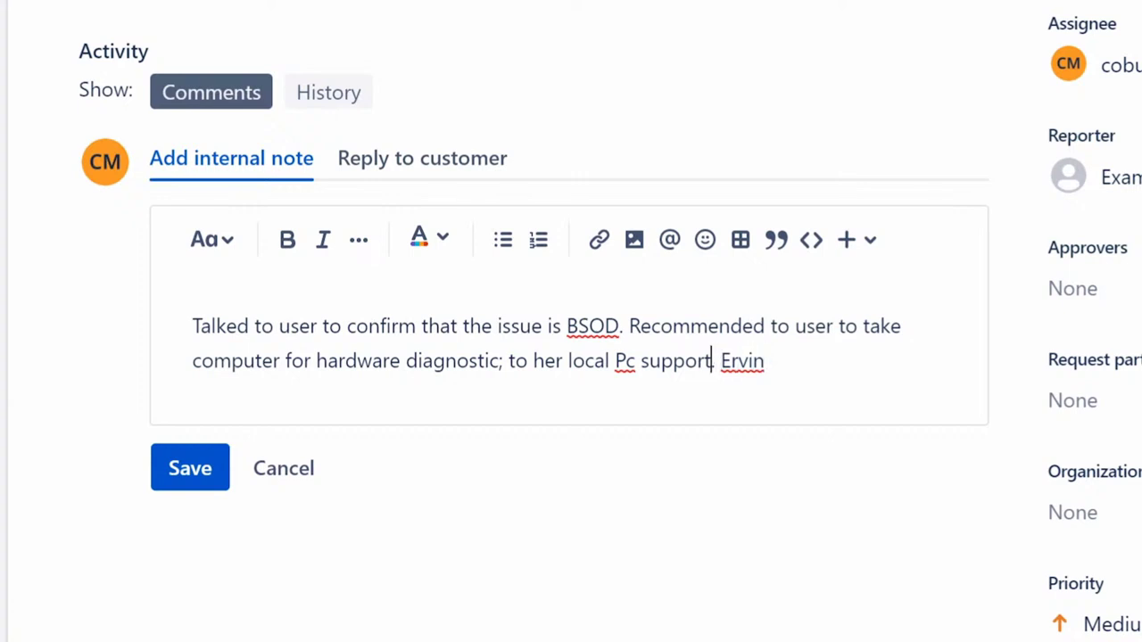
{"action": "key", "text": "Left"}
{"action": "key", "text": "Left"}
{"action": "key", "text": "BackSpace"}
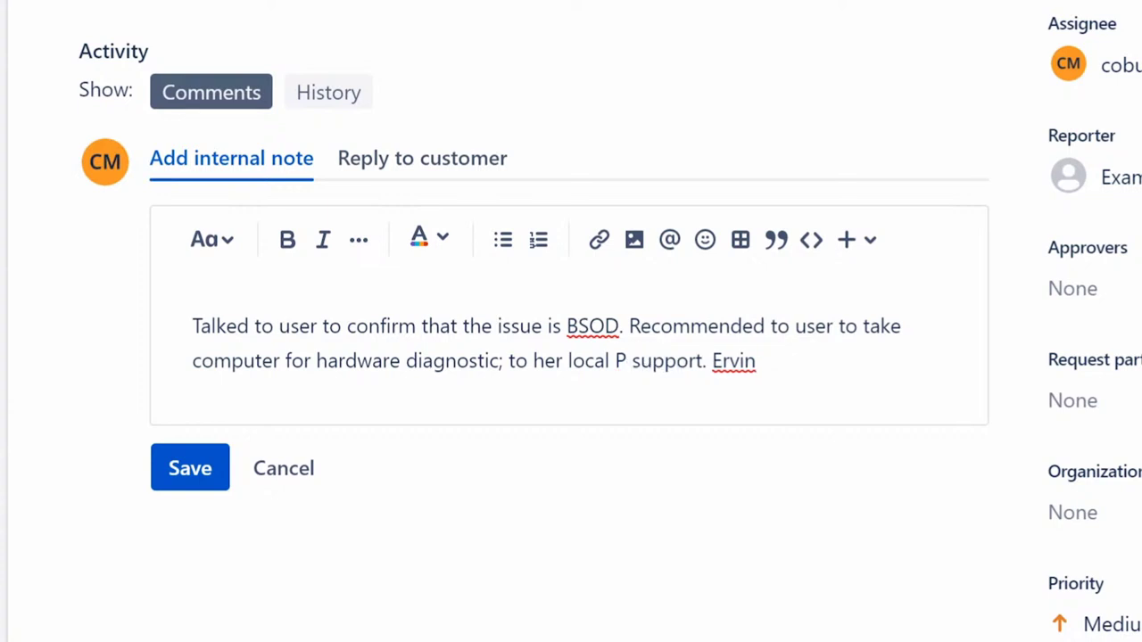
{"action": "type", "text": "C"}
{"action": "key", "text": "Right"}
{"action": "key", "text": "Right"}
{"action": "key", "text": "Right"}
{"action": "key", "text": "Right"}
{"action": "key", "text": "Right"}
{"action": "key", "text": "Right"}
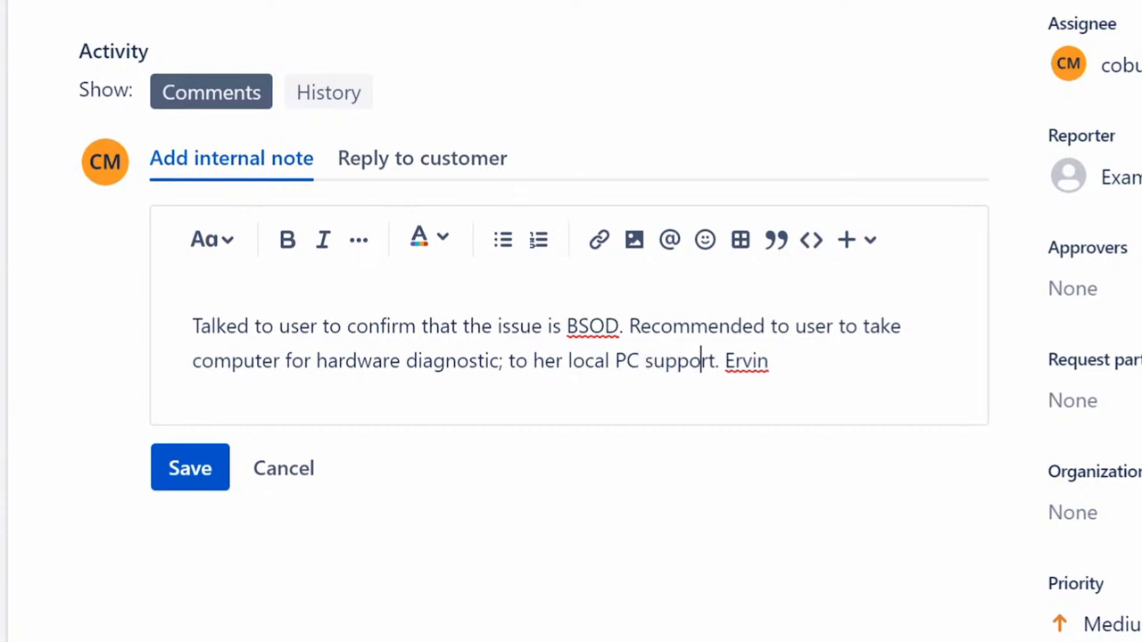
{"action": "key", "text": "Right"}
{"action": "key", "text": "Right"}
{"action": "key", "text": "Right"}
{"action": "key", "text": "Right"}
{"action": "type", "text": "Ro"}
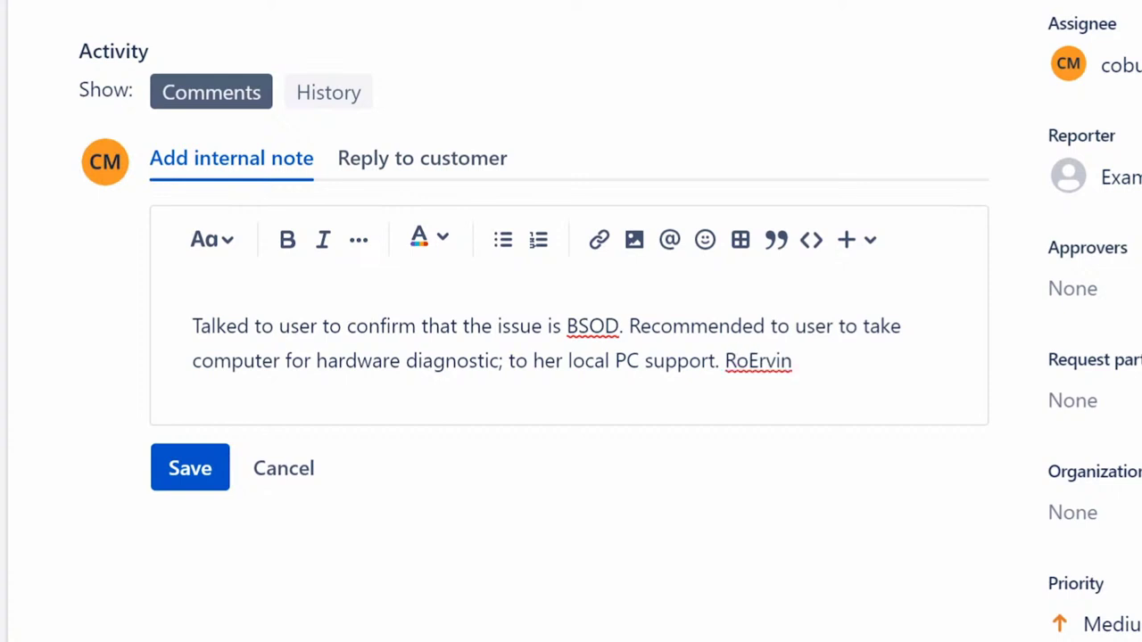
{"action": "type", "text": "uted"}
{"action": "type", "text": " ticket to "}
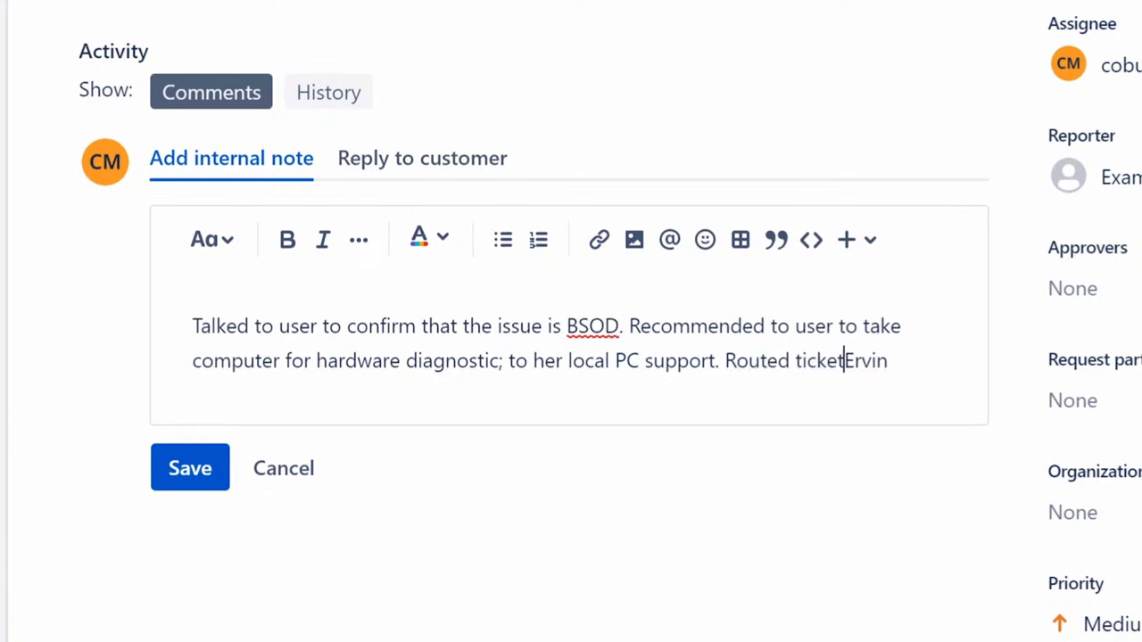
{"action": "type", "text": "loc"}
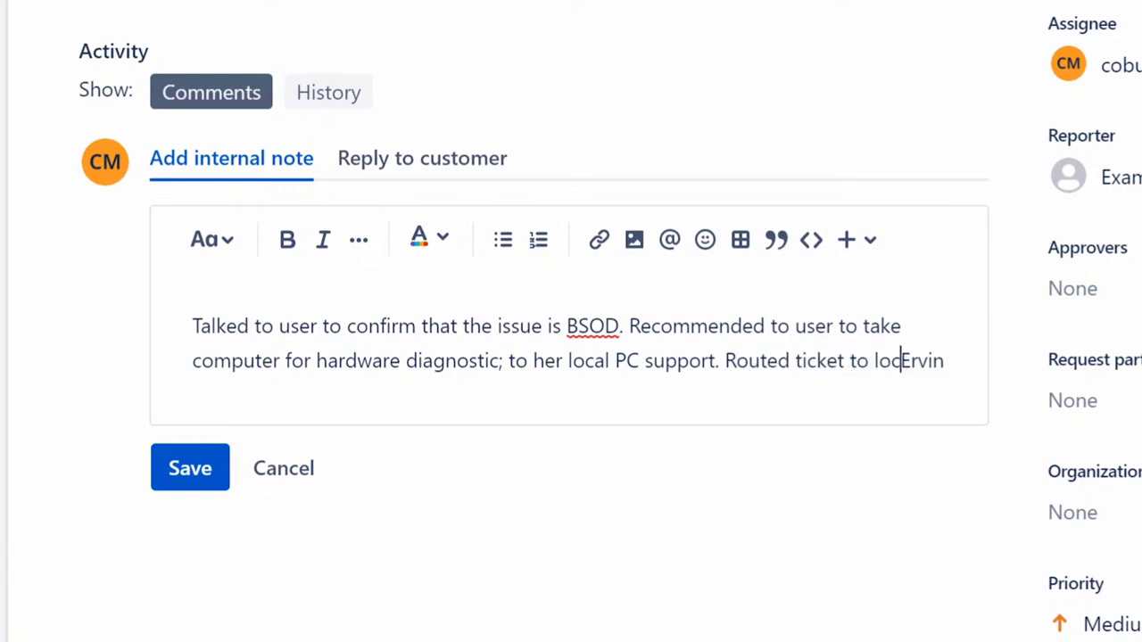
{"action": "type", "text": "al Pc support."}
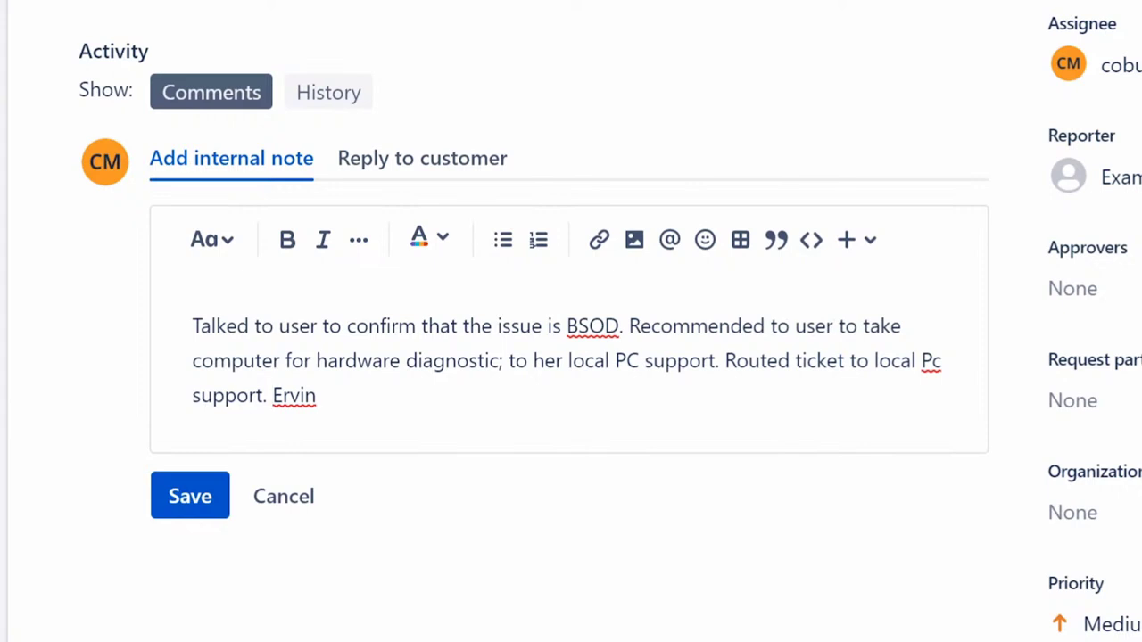
{"action": "left_click_drag", "start_coordinate": [316, 360], "coordinate": [499, 360]}
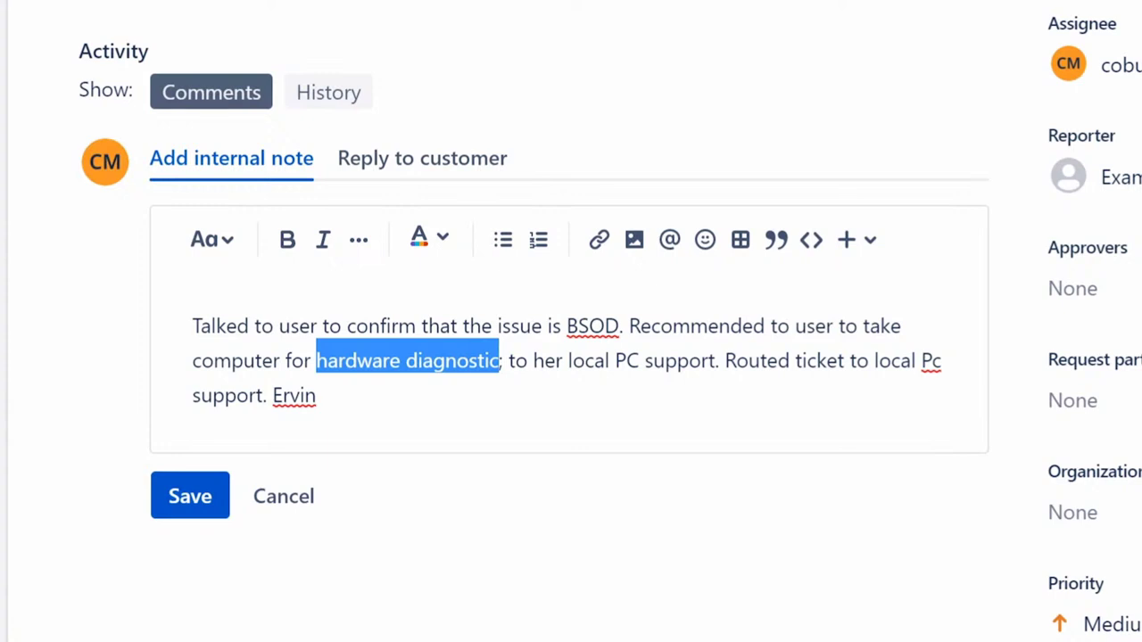
Save the ISD-24 note, change its status from Waiting for support to Completed, and return to All open.
{"action": "left_click", "coordinate": [179, 505]}
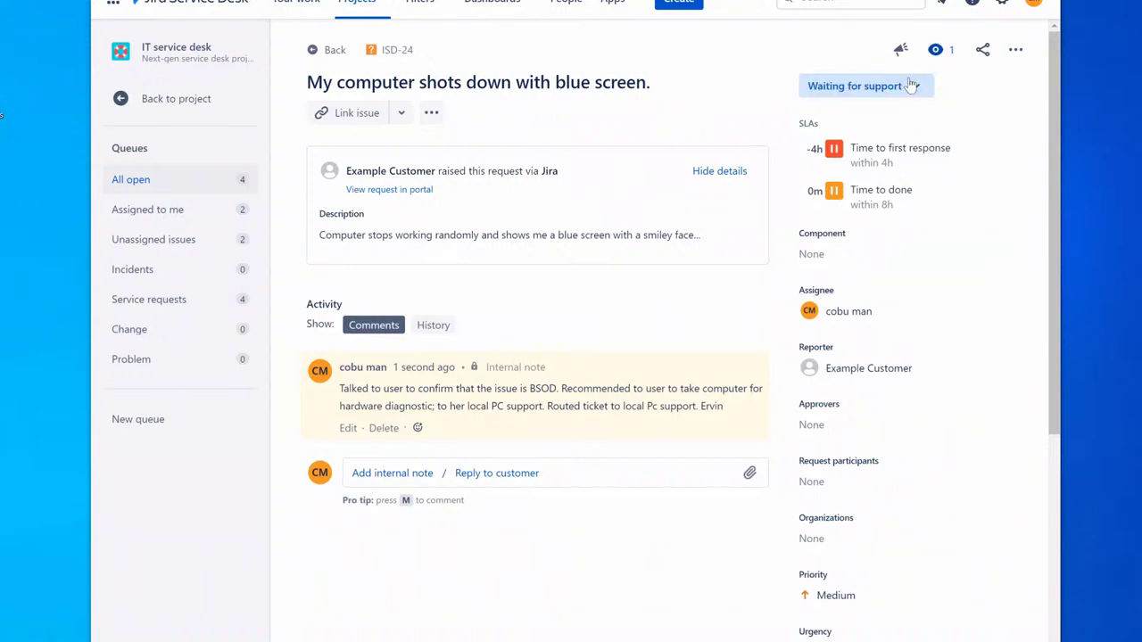
{"action": "left_click", "coordinate": [870, 86]}
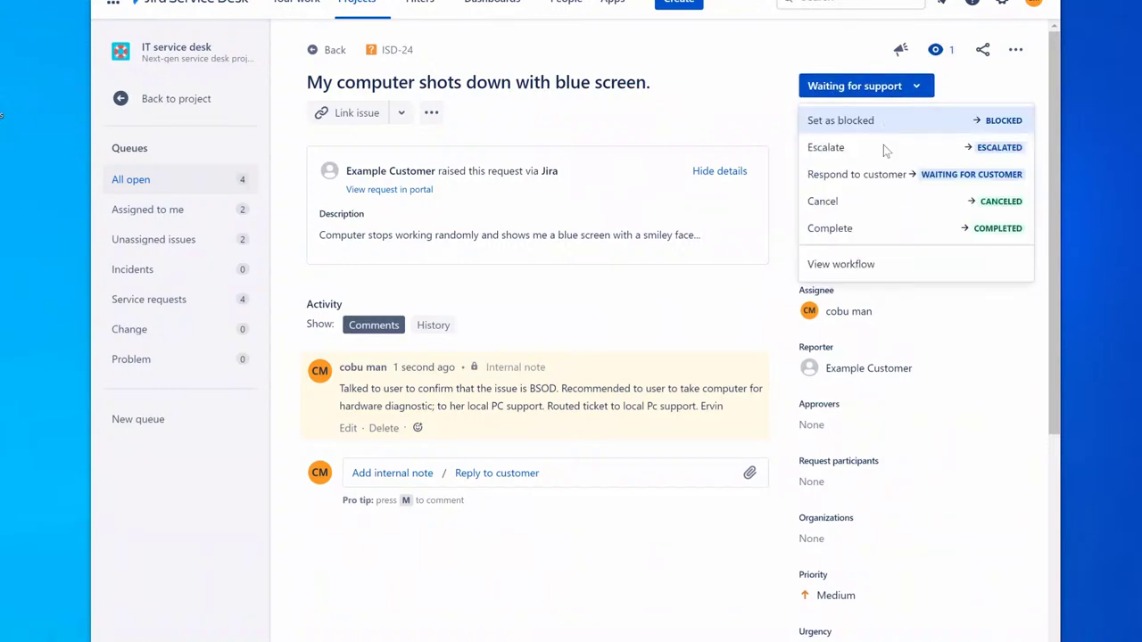
{"action": "left_click", "coordinate": [876, 228]}
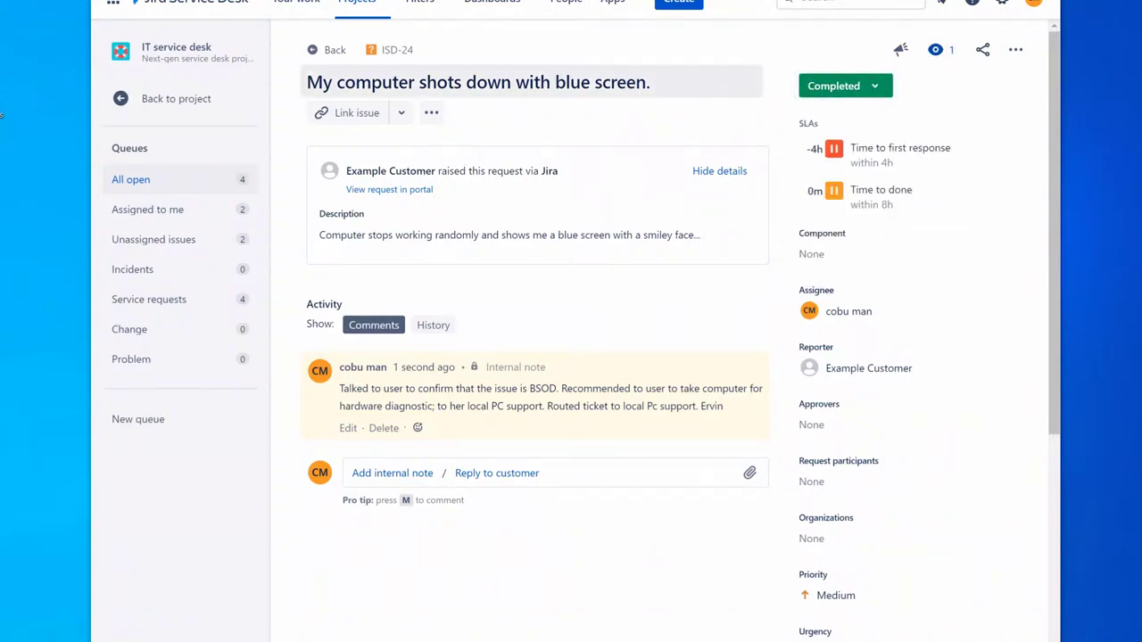
{"action": "left_click", "coordinate": [332, 52]}
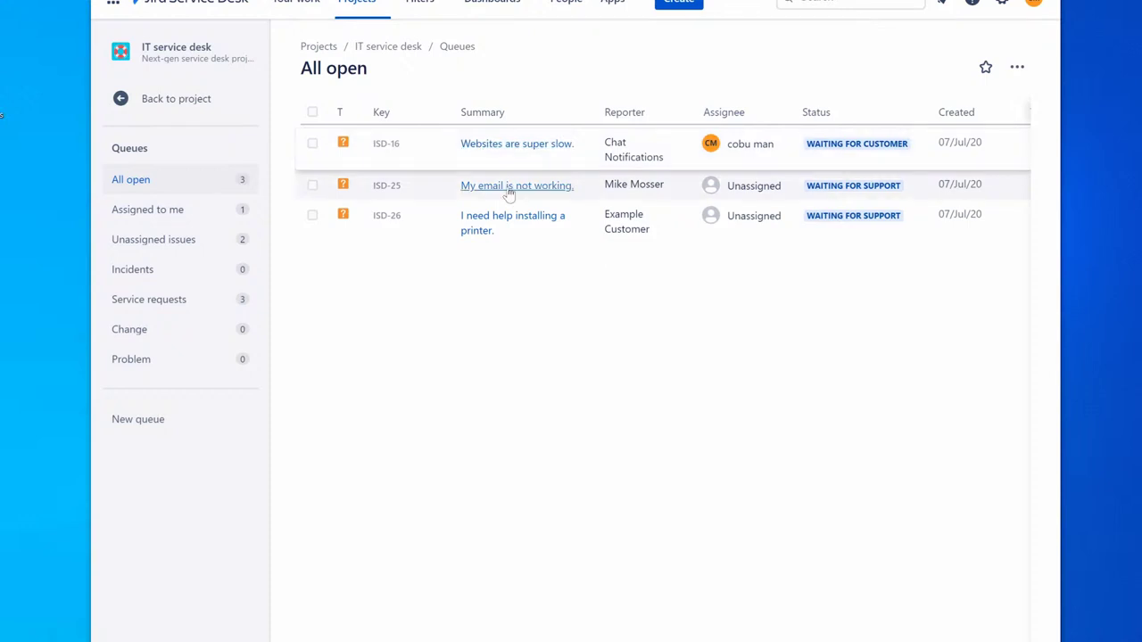
{"action": "left_click", "coordinate": [508, 187]}
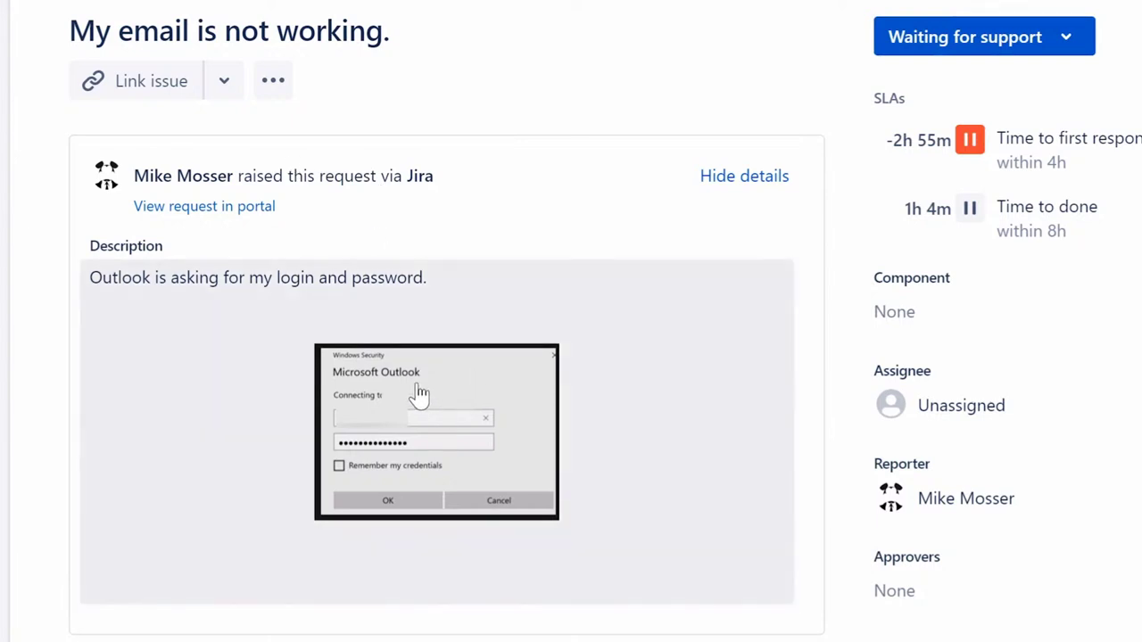
{"action": "left_click", "coordinate": [450, 433]}
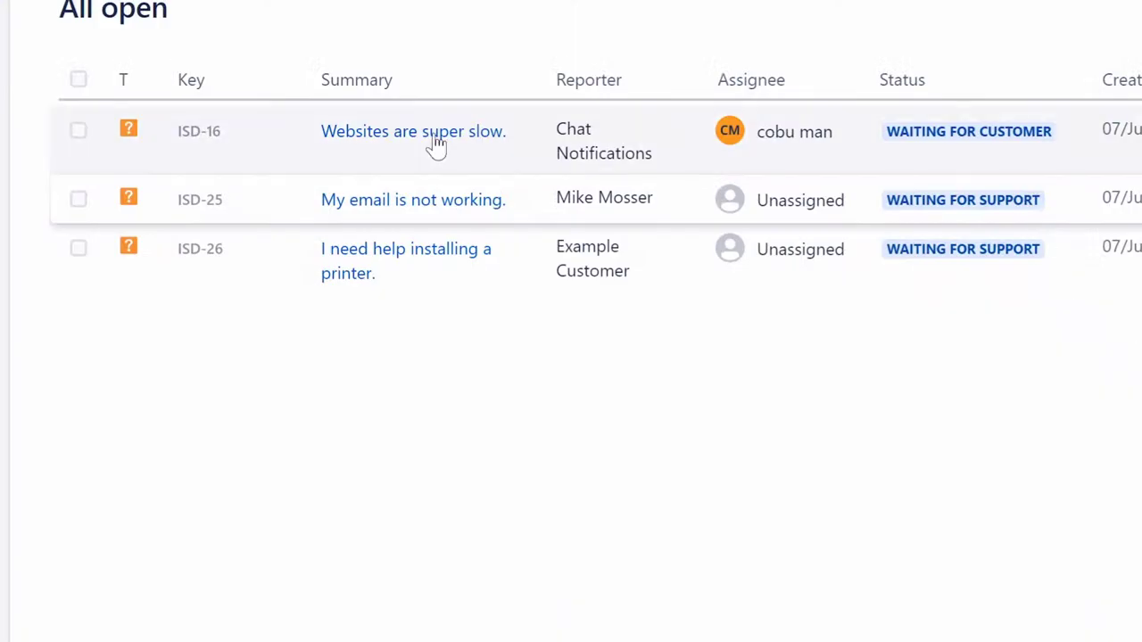
{"action": "left_click", "coordinate": [412, 202]}
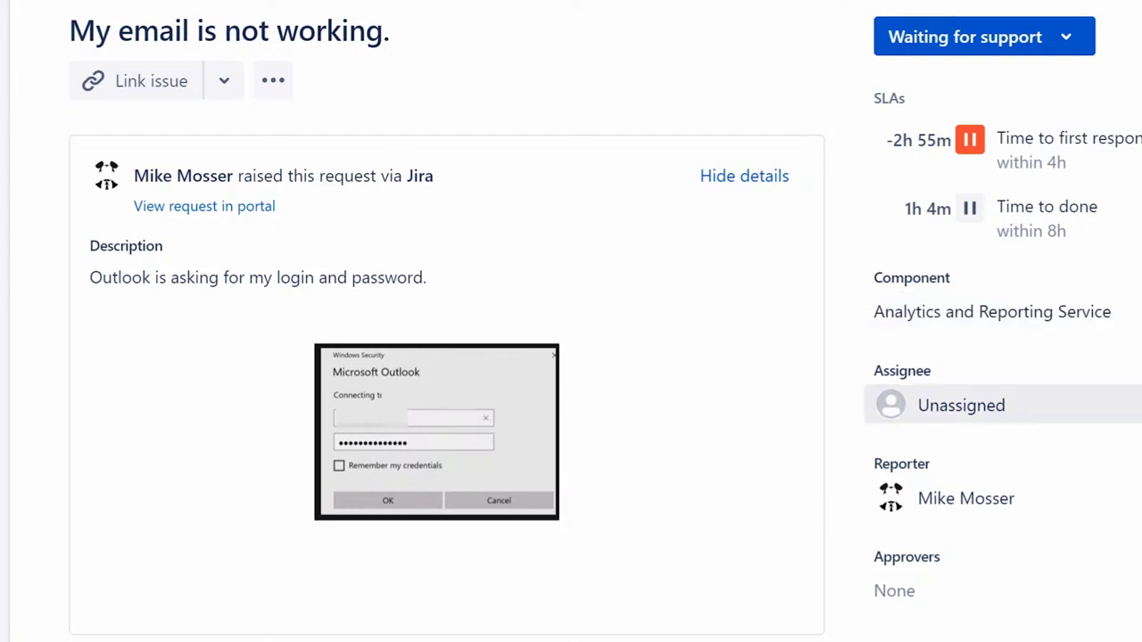
{"action": "left_click", "coordinate": [954, 405]}
{"action": "left_click", "coordinate": [949, 469]}
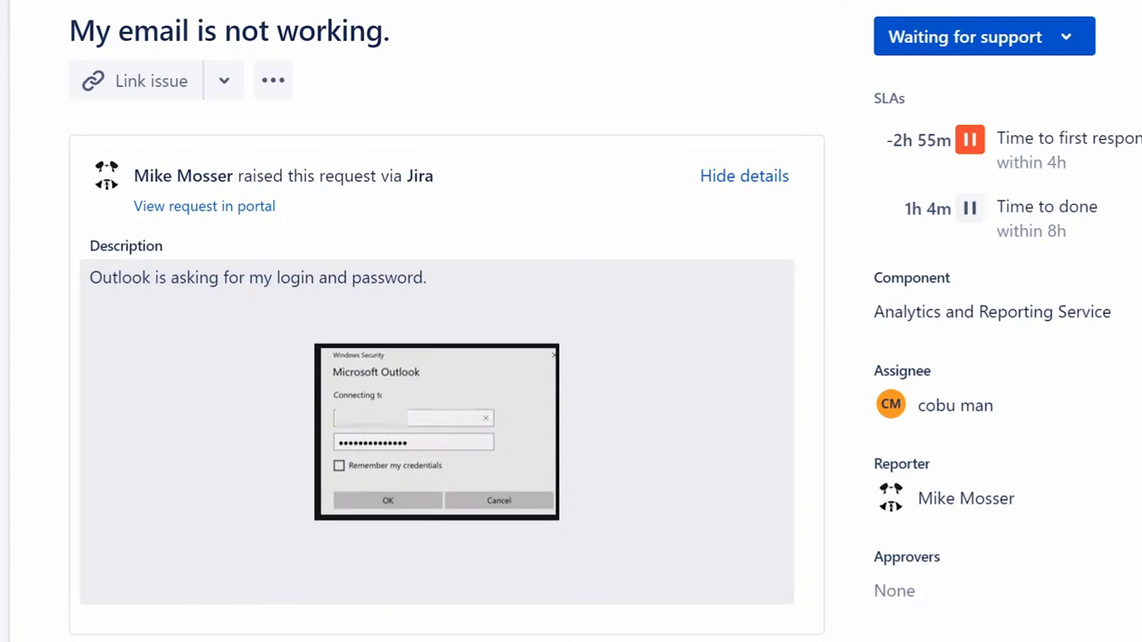
{"action": "left_click_drag", "start_coordinate": [390, 30], "coordinate": [35, 12]}
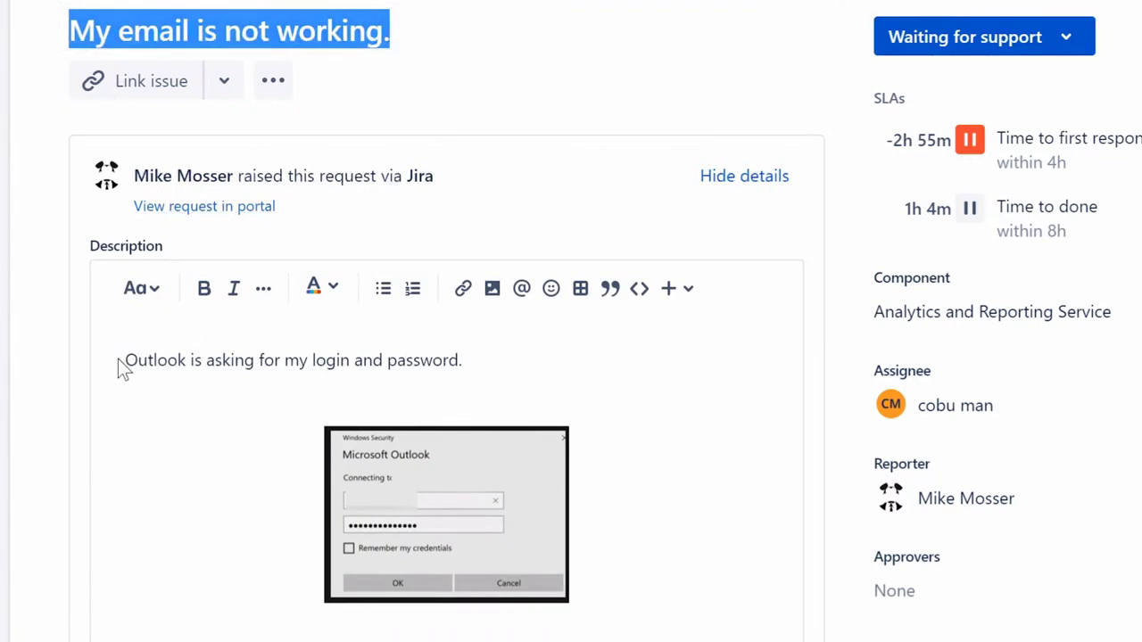
{"action": "left_click_drag", "start_coordinate": [125, 360], "coordinate": [466, 359]}
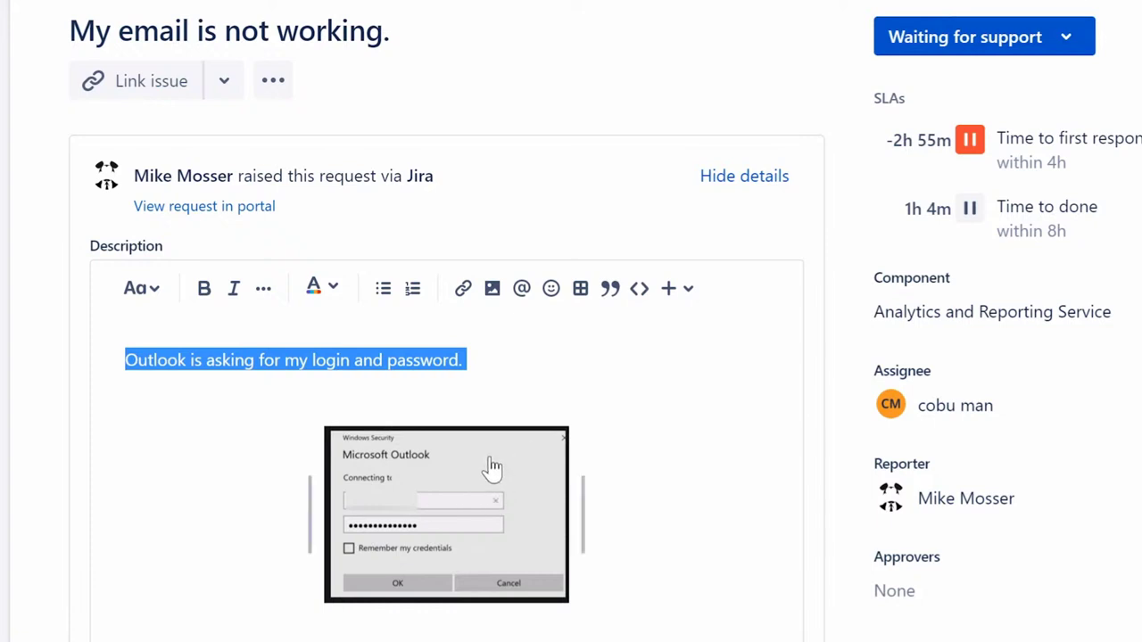
{"action": "scroll", "coordinate": [490, 465], "scroll_direction": "down", "scroll_amount": 3}
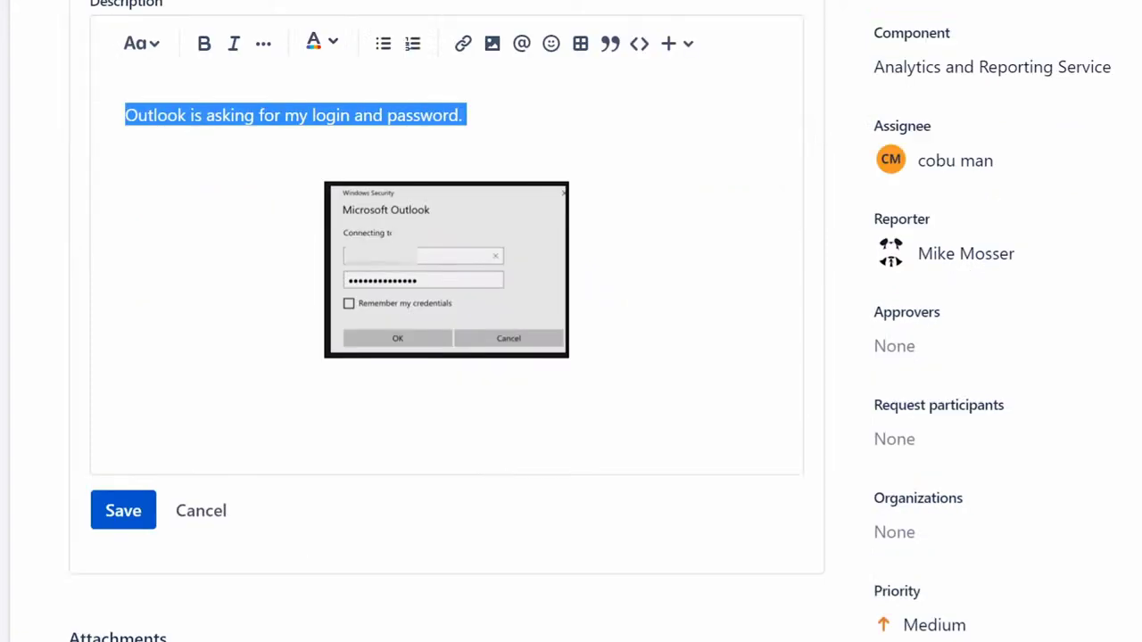
{"action": "scroll", "coordinate": [489, 466], "scroll_direction": "down", "scroll_amount": 3}
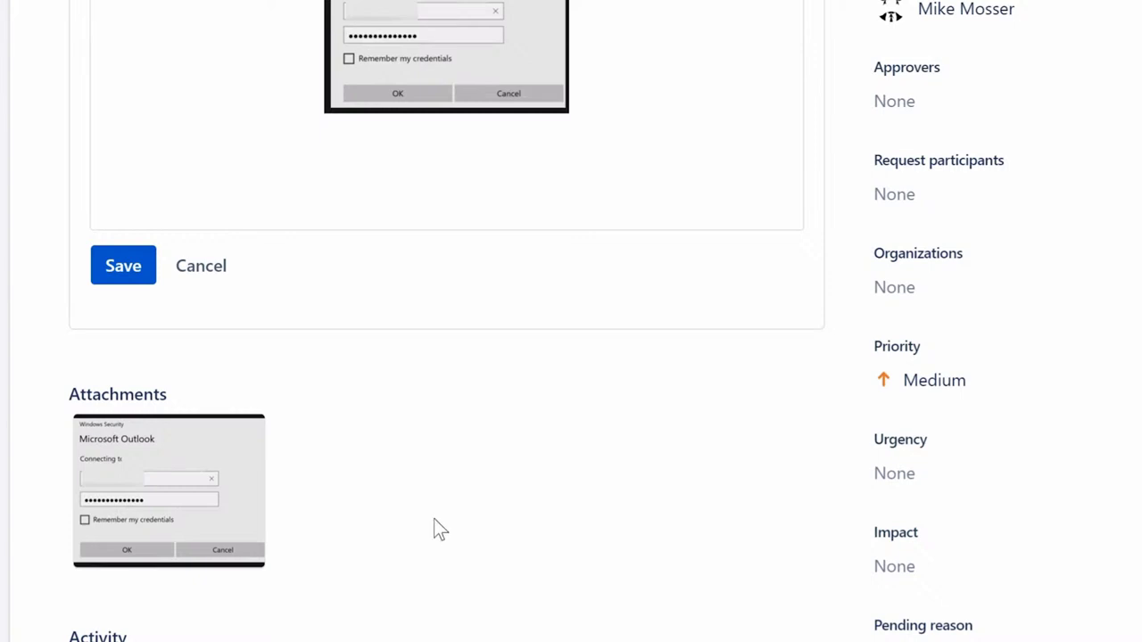
{"action": "scroll", "coordinate": [438, 527], "scroll_direction": "up", "scroll_amount": 6}
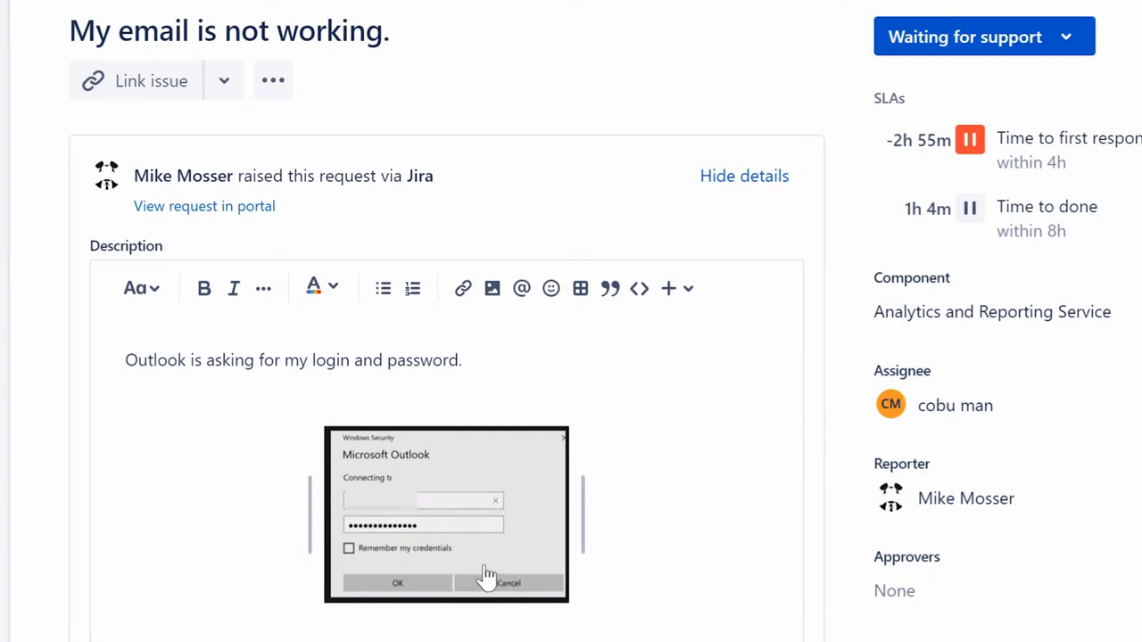
{"action": "left_click", "coordinate": [438, 489]}
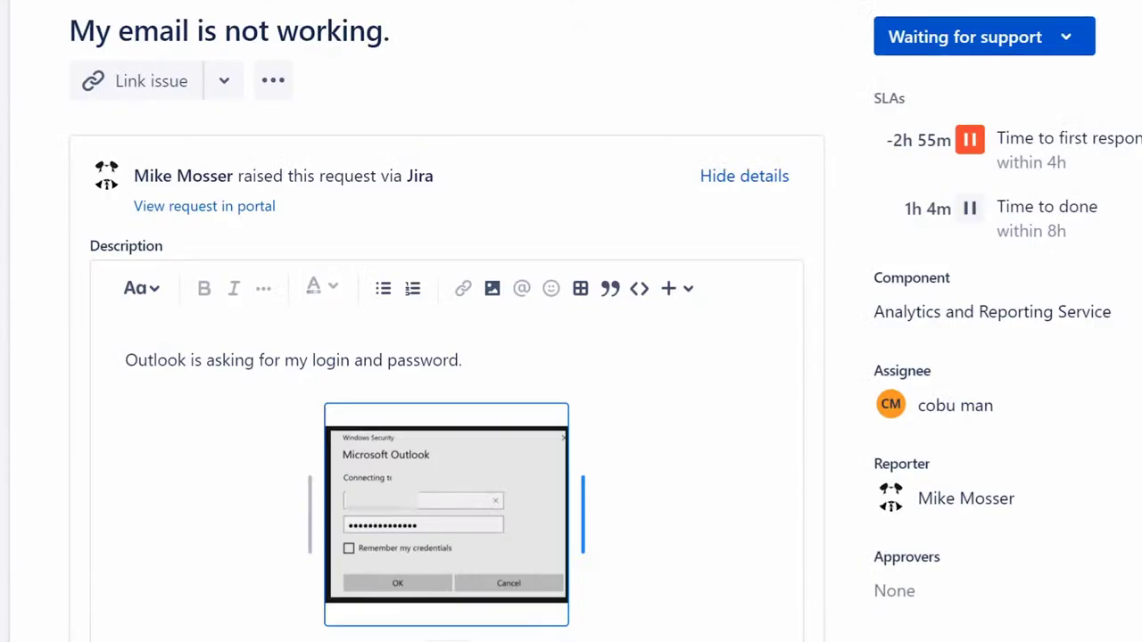
{"action": "scroll", "coordinate": [446, 321], "scroll_direction": "down", "scroll_amount": 3}
{"action": "scroll", "coordinate": [580, 615], "scroll_direction": "down", "scroll_amount": 4}
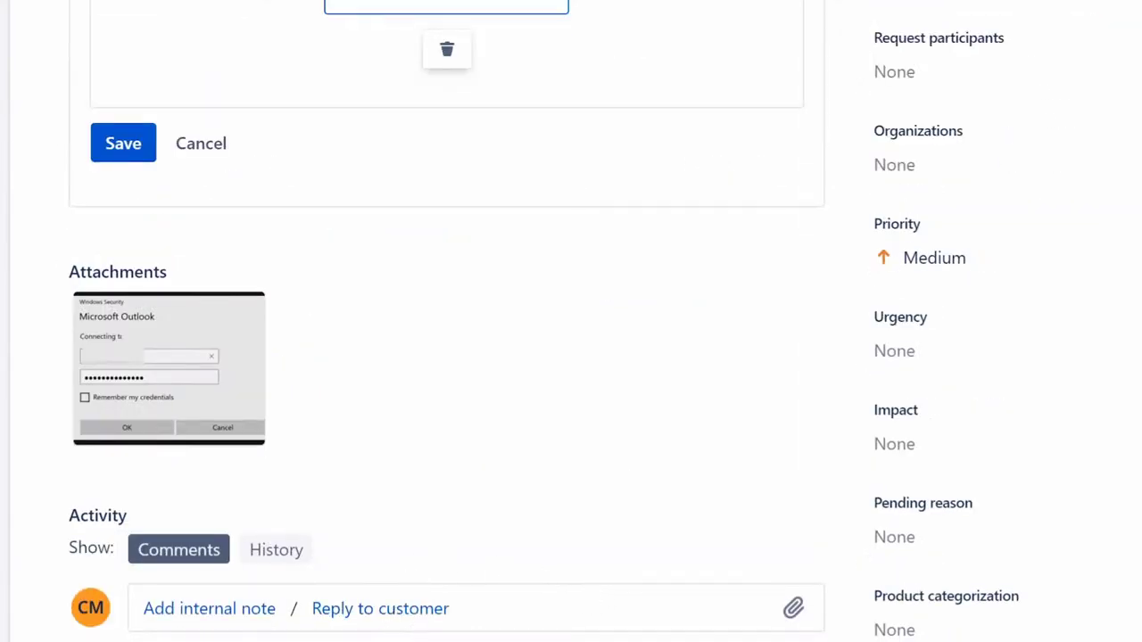
Start a customer reply on ISD-25 with a greeting introducing yourself from PC support.
{"action": "left_click", "coordinate": [379, 608]}
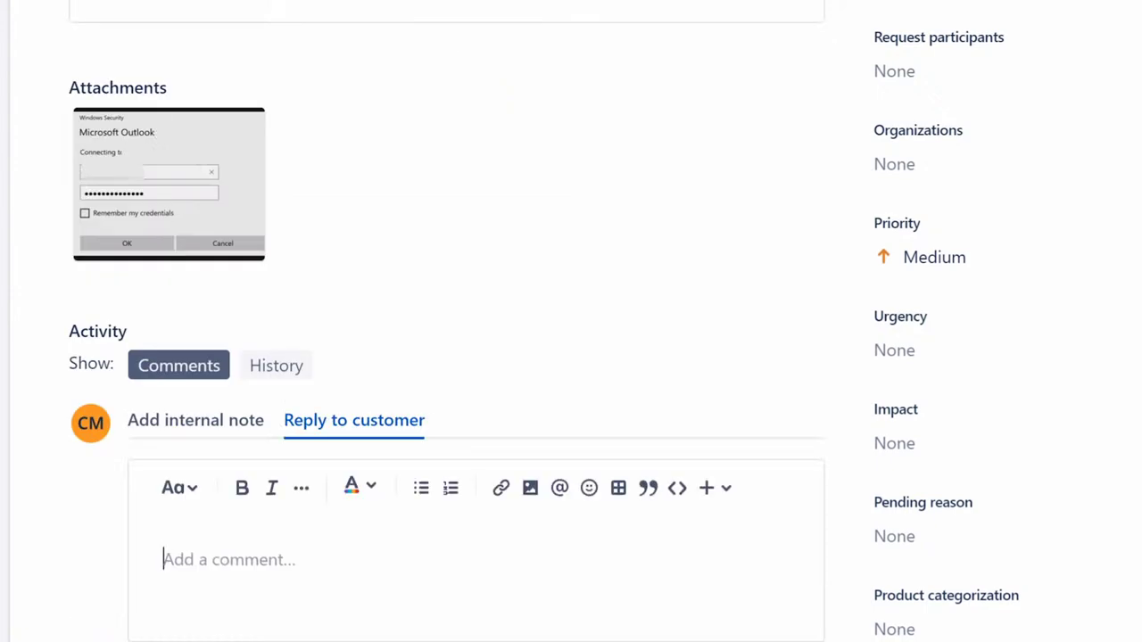
{"action": "type", "text": "Hello, my name "}
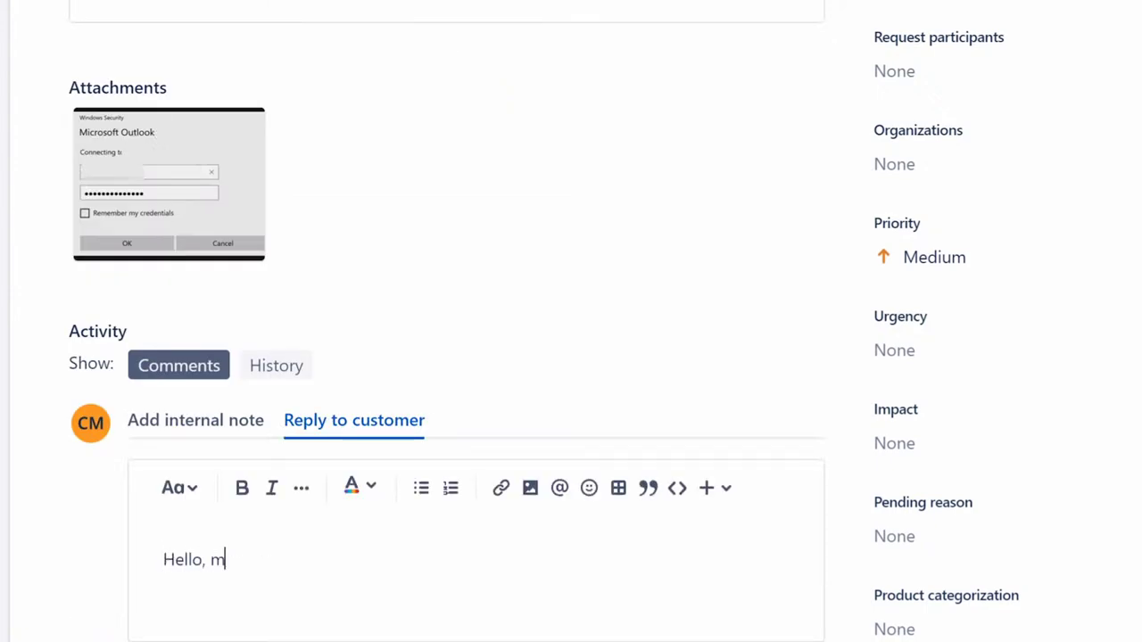
{"action": "type", "text": "is Ervin "}
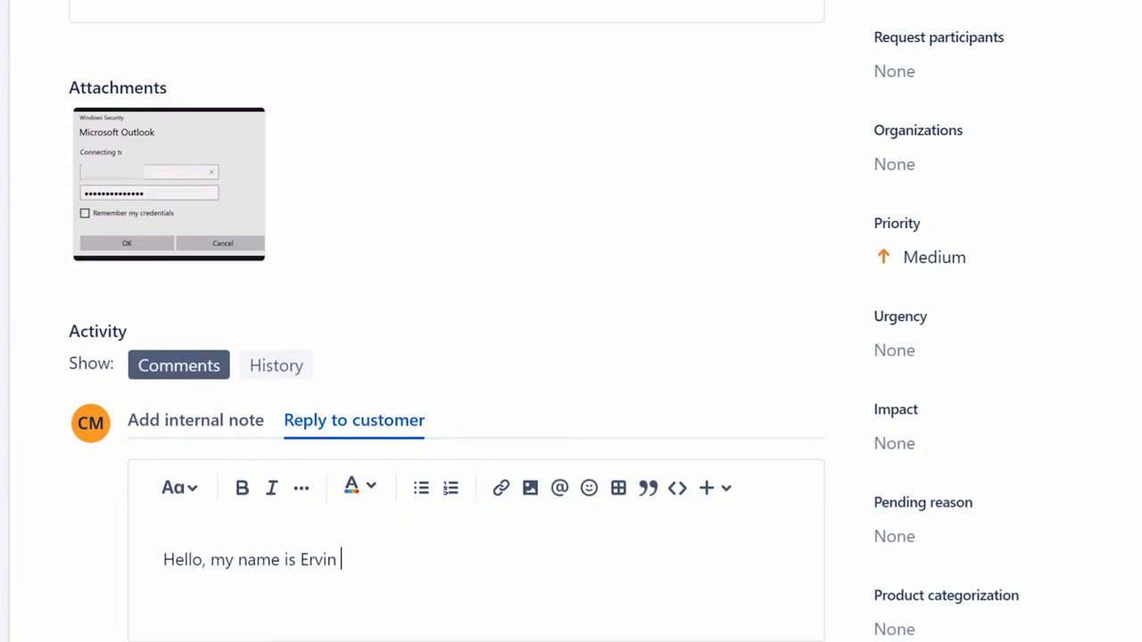
{"action": "type", "text": "with Pc sup"}
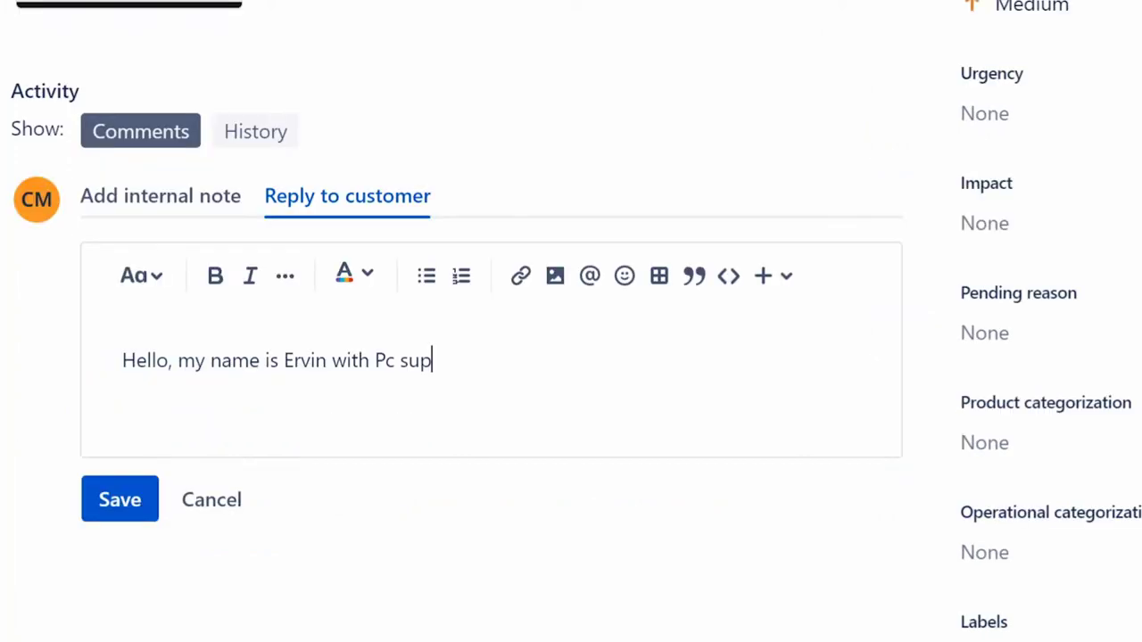
{"action": "type", "text": "port."}
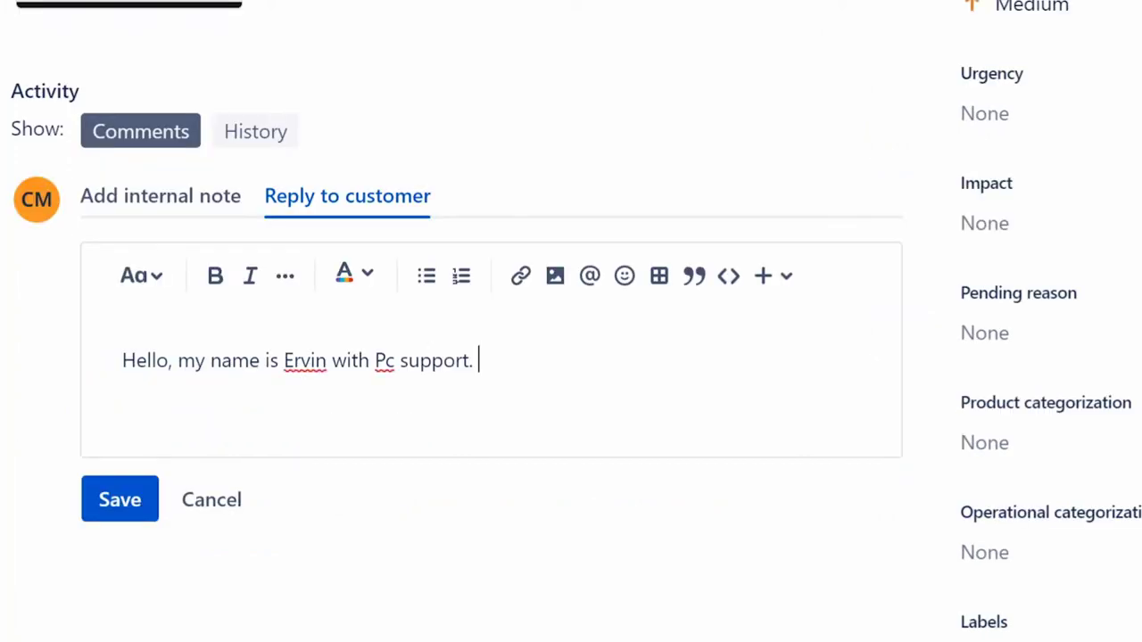
{"action": "scroll", "coordinate": [736, 464], "scroll_direction": "up", "scroll_amount": 4}
{"action": "scroll", "coordinate": [736, 463], "scroll_direction": "up", "scroll_amount": 3}
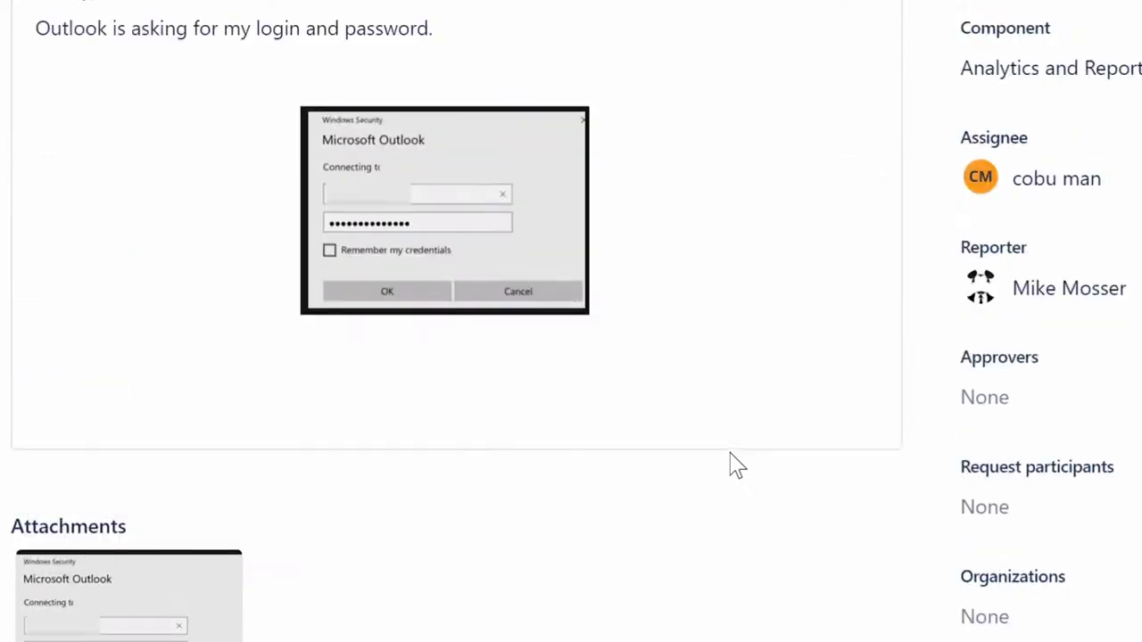
{"action": "scroll", "coordinate": [733, 464], "scroll_direction": "down", "scroll_amount": 7}
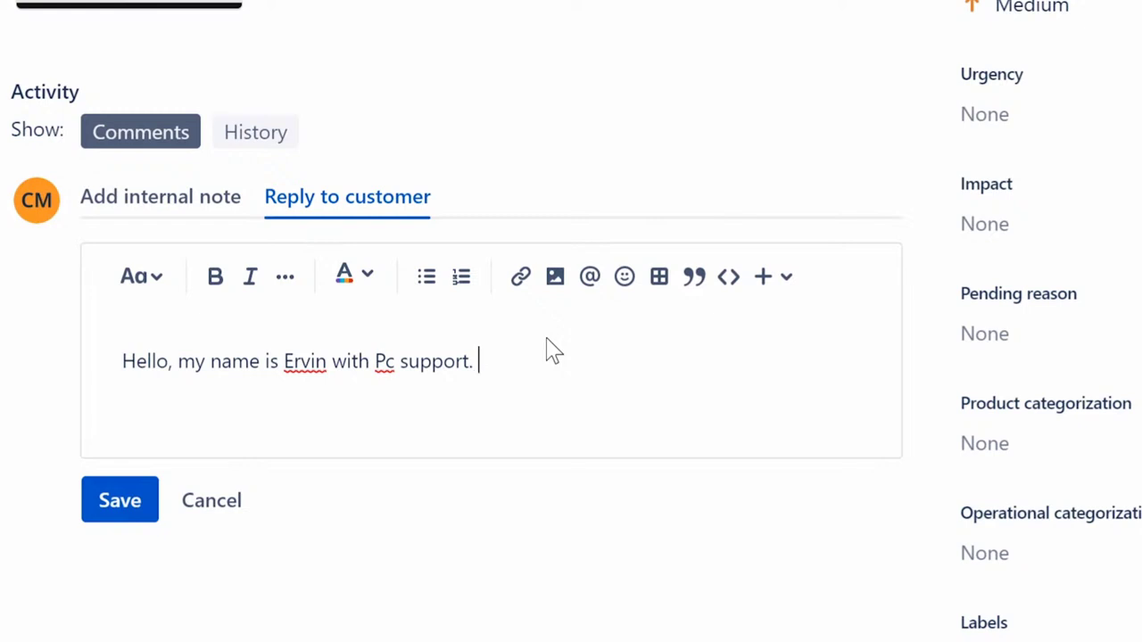
Write that you have their email-not-working ticket and ask if they recently changed their password.
{"action": "type", "text": "I have your jtic"}
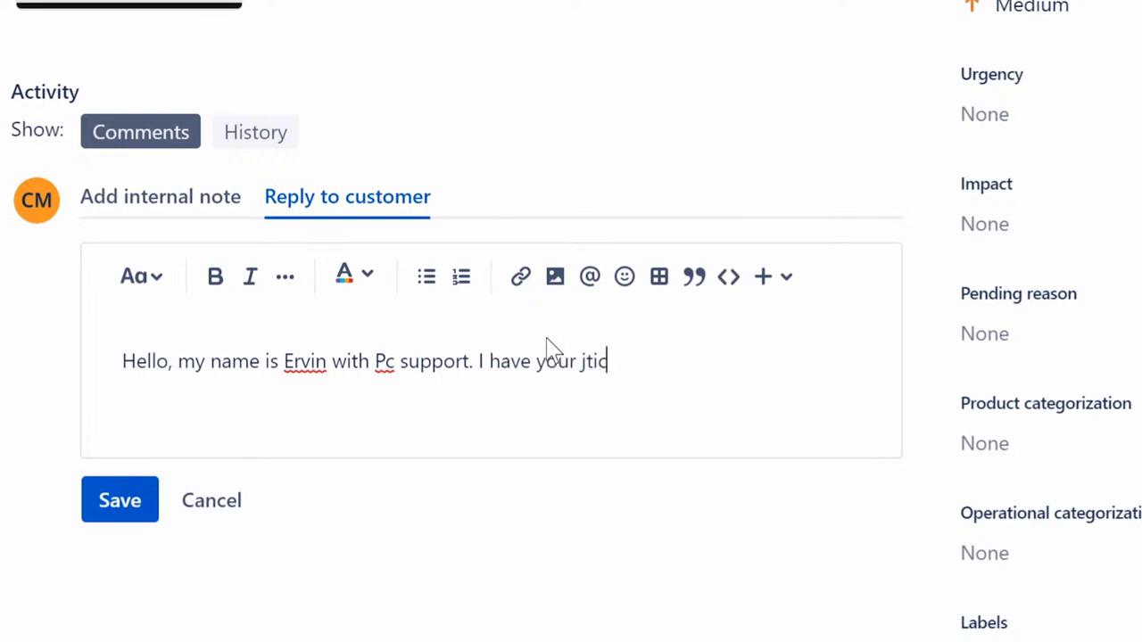
{"action": "key", "text": "BackSpace"}
{"action": "key", "text": "BackSpace"}
{"action": "key", "text": "BackSpace"}
{"action": "key", "text": "BackSpace"}
{"action": "type", "text": "ticket about emai"}
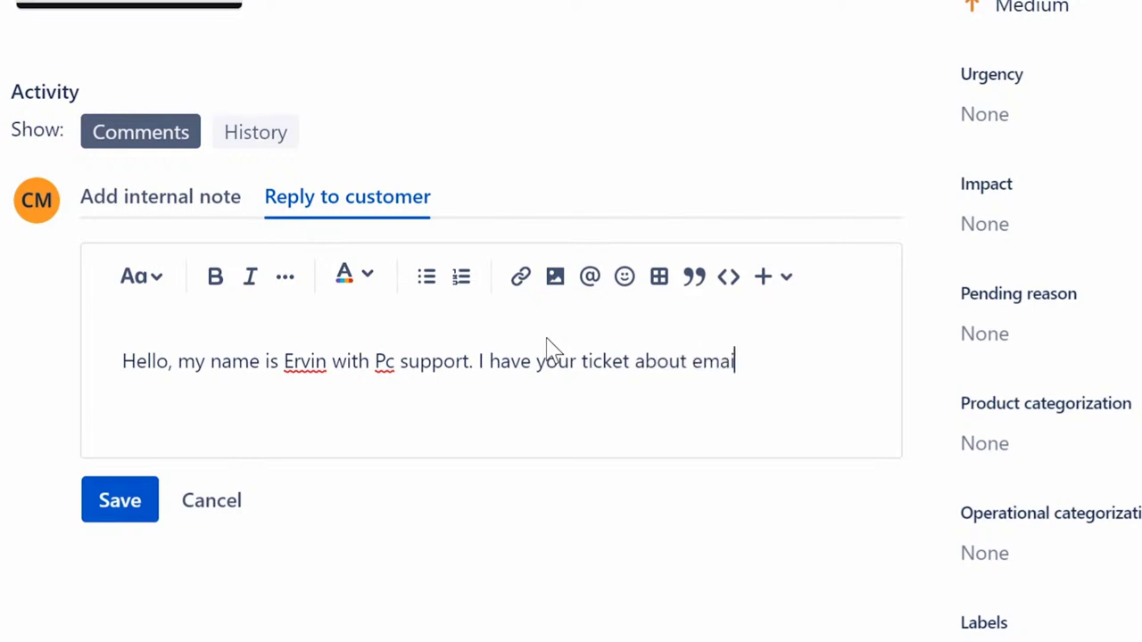
{"action": "type", "text": "l not working."}
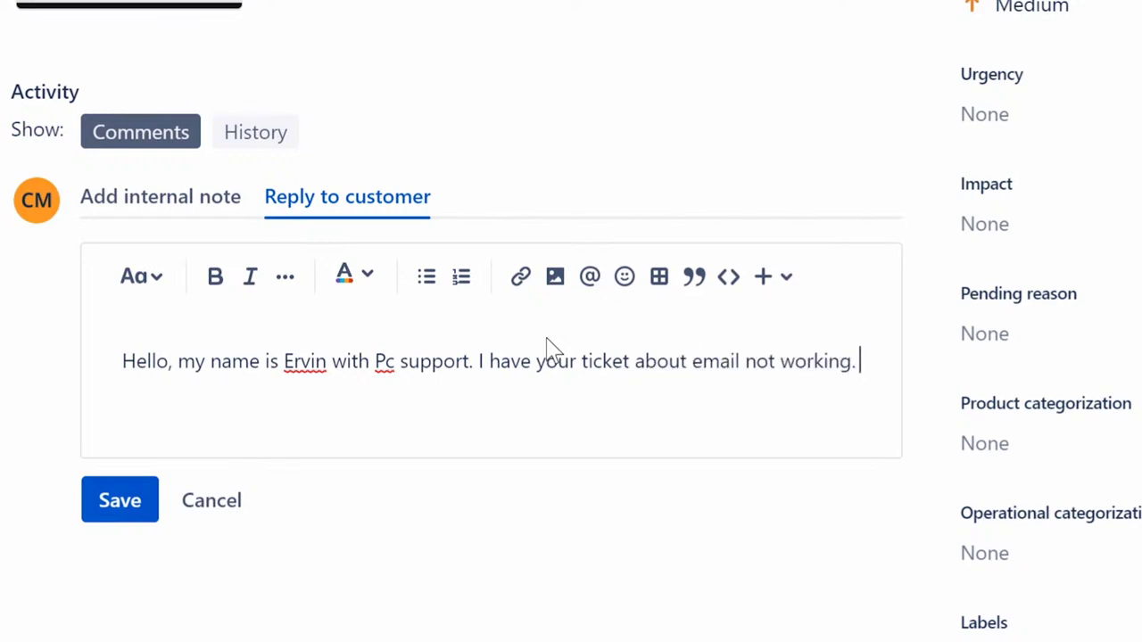
{"action": "key", "text": "Return"}
{"action": "type", "text": "Did you by"}
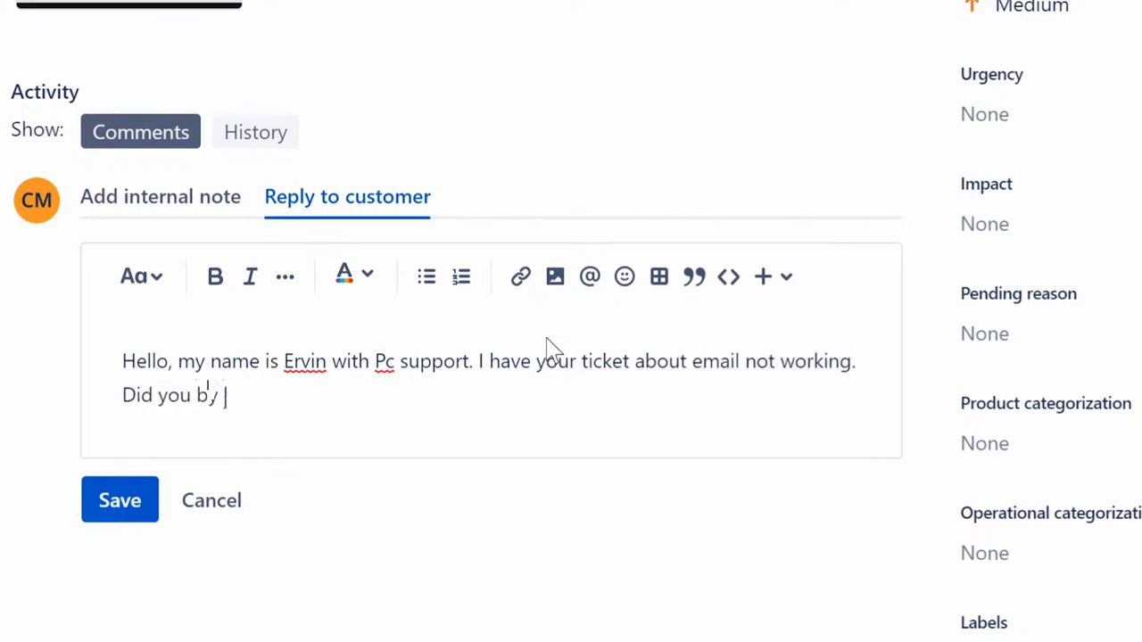
{"action": "type", "text": " chance change "}
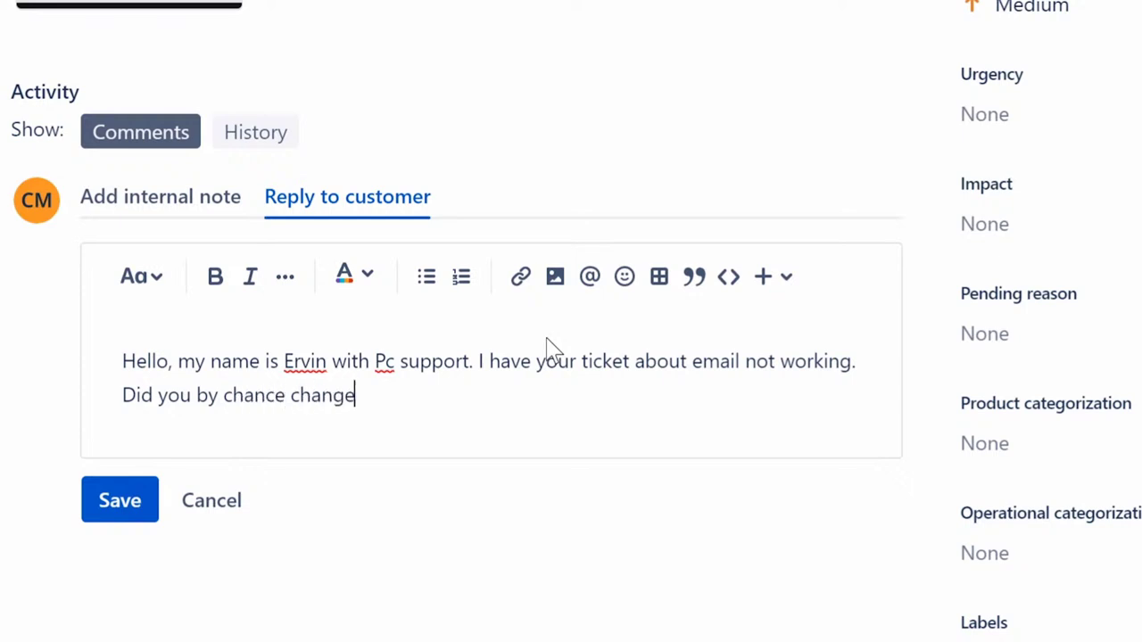
{"action": "type", "text": "you password rec"}
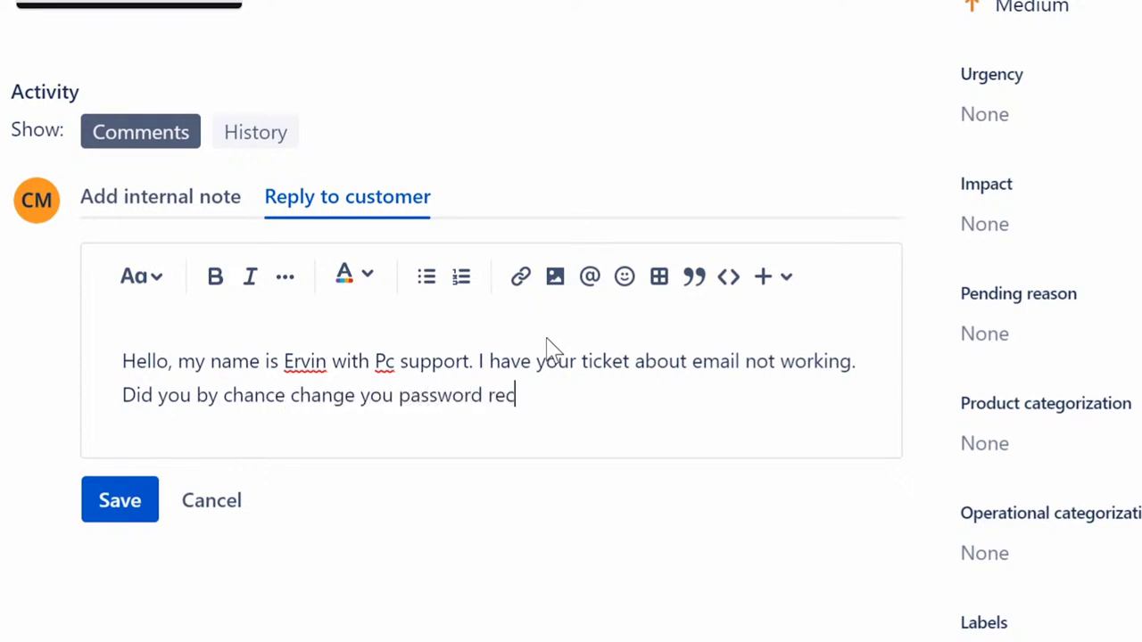
{"action": "type", "text": "ene"}
{"action": "key", "text": "BackSpace"}
{"action": "type", "text": "tly?"}
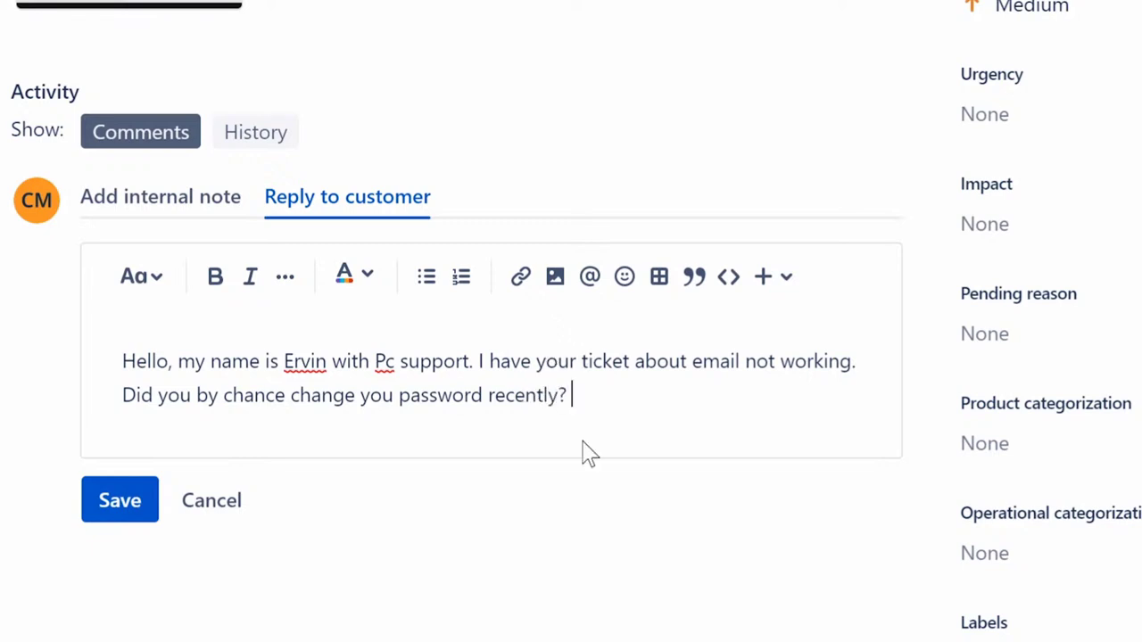
Post the reply to the customer and select the reporter's name in the request header.
{"action": "left_click", "coordinate": [116, 514]}
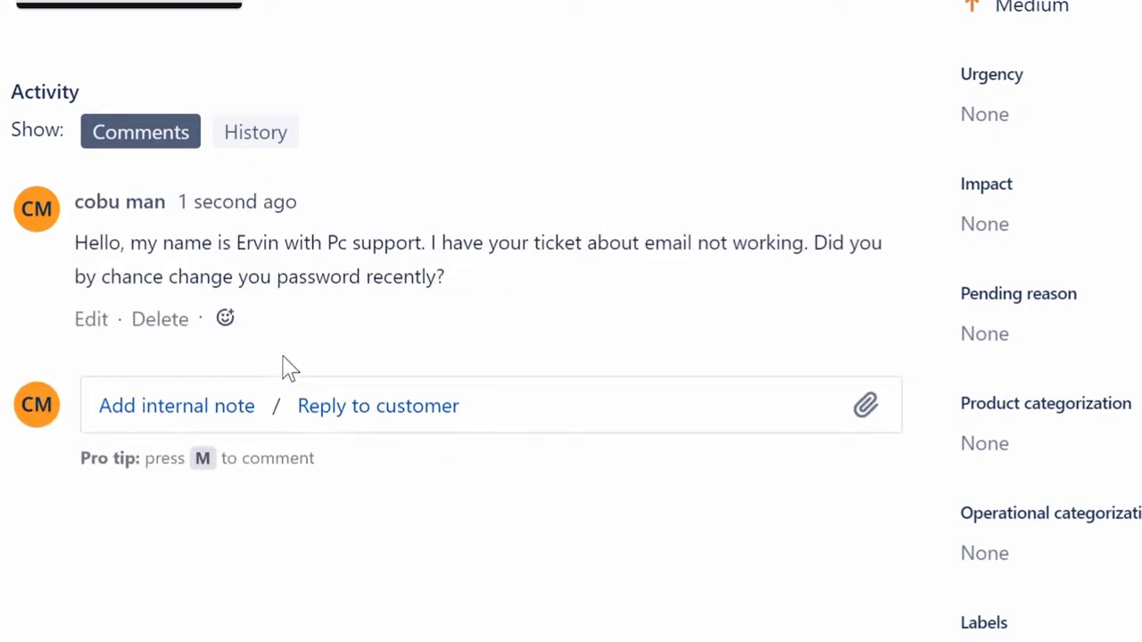
{"action": "scroll", "coordinate": [415, 285], "scroll_direction": "up", "scroll_amount": 5}
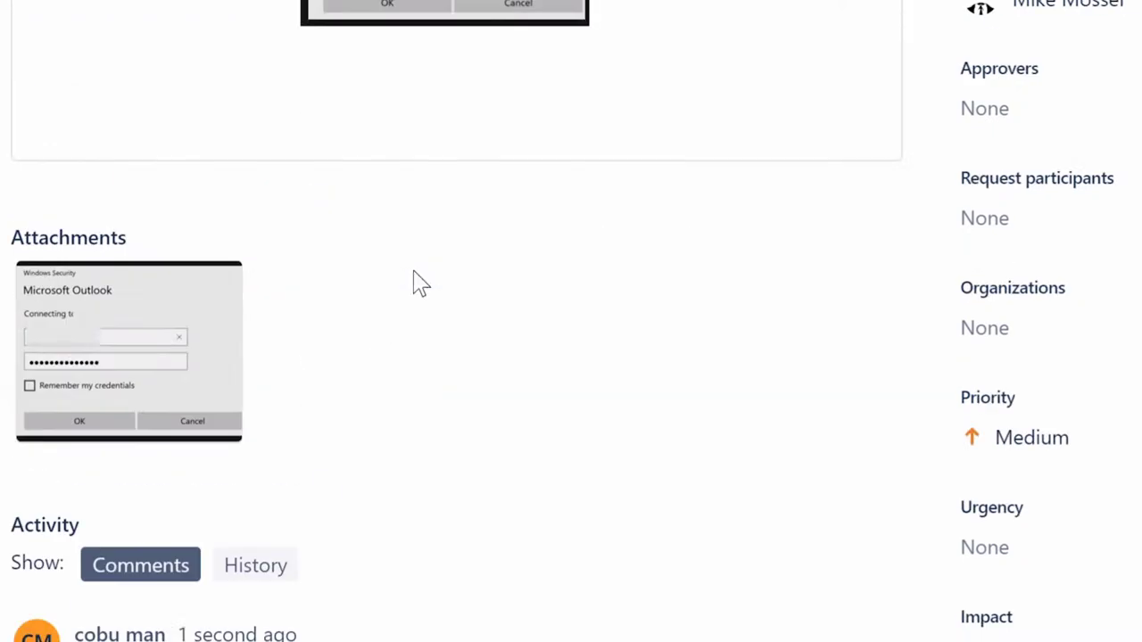
{"action": "scroll", "coordinate": [421, 284], "scroll_direction": "up", "scroll_amount": 8}
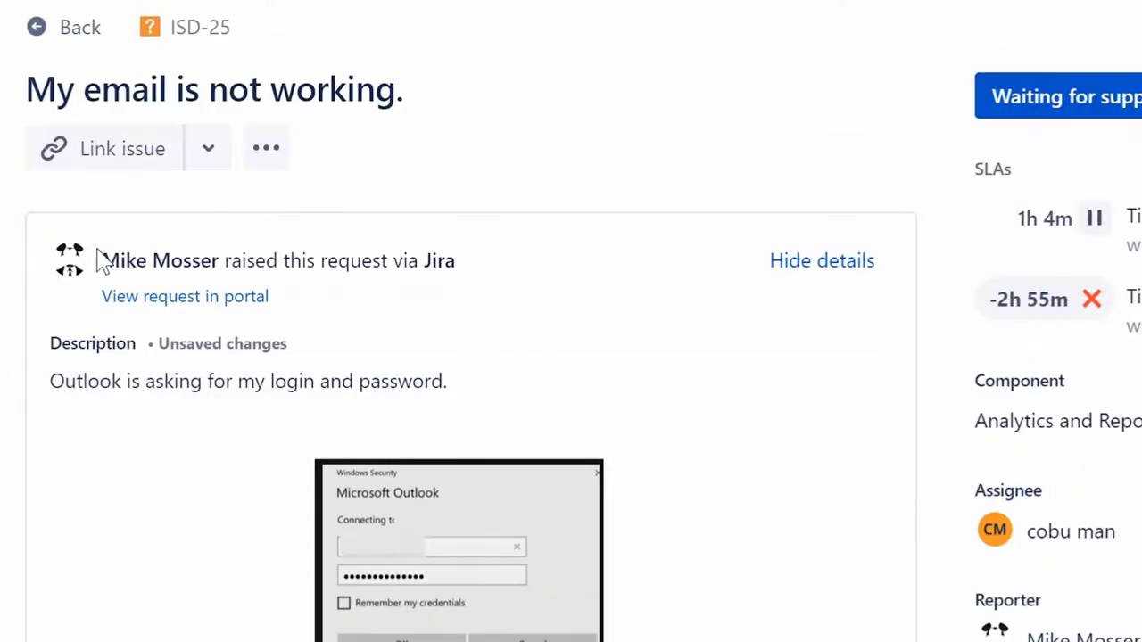
{"action": "left_click_drag", "start_coordinate": [102, 260], "coordinate": [219, 260]}
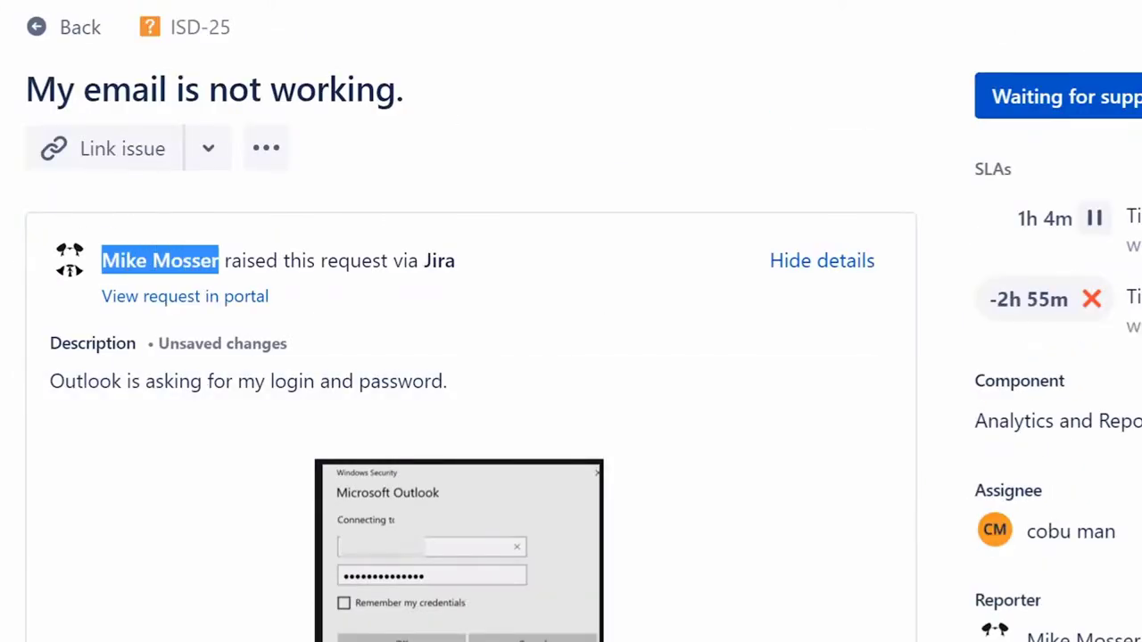
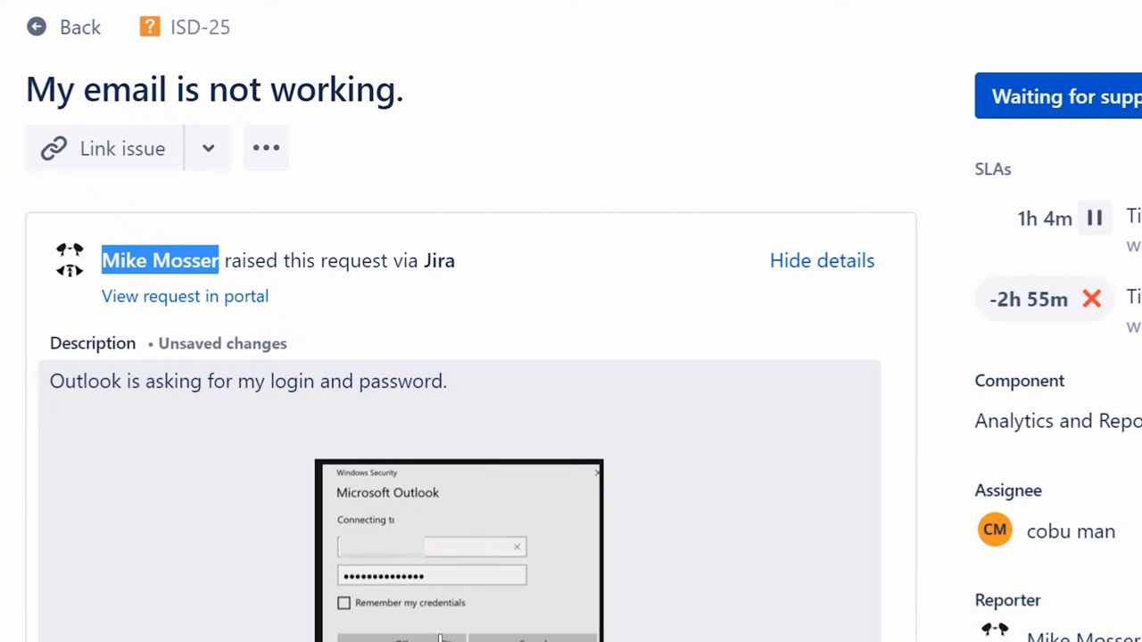
Scroll through ISD-25's description, Outlook-prompt screenshot and comment, then back up.
{"action": "scroll", "coordinate": [439, 635], "scroll_direction": "down", "scroll_amount": 2}
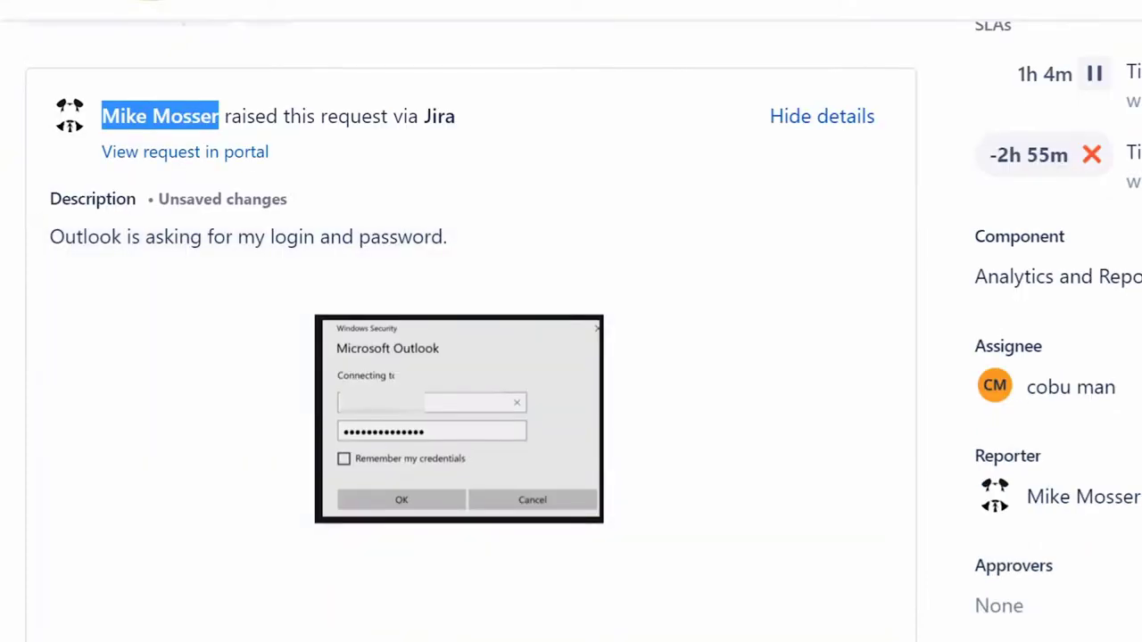
{"action": "scroll", "coordinate": [457, 357], "scroll_direction": "down", "scroll_amount": 5}
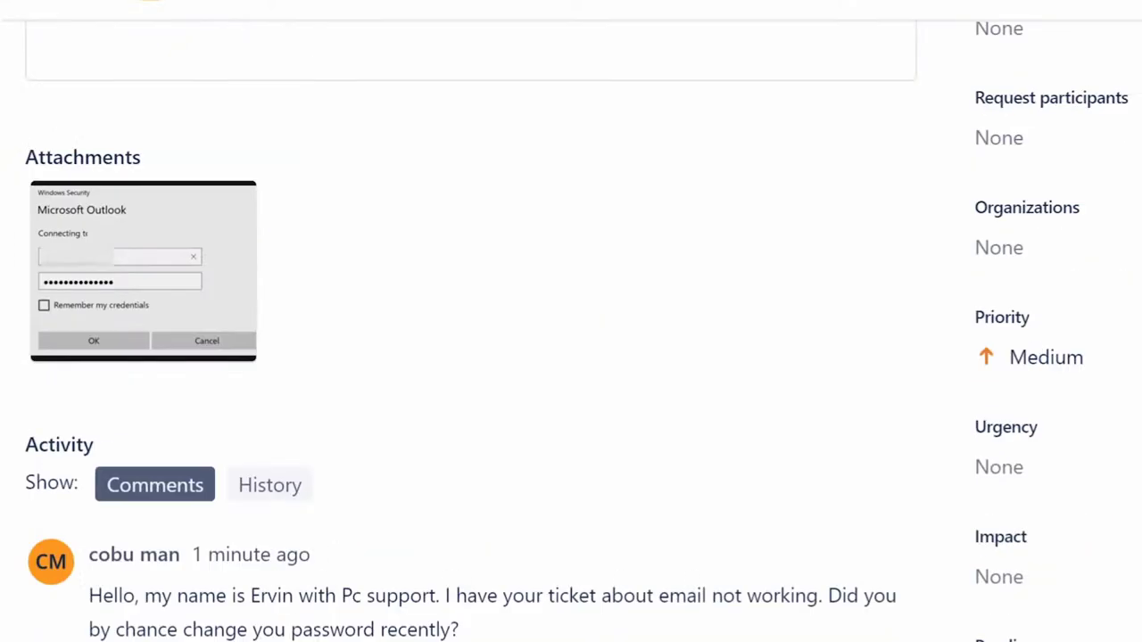
{"action": "scroll", "coordinate": [415, 192], "scroll_direction": "down", "scroll_amount": 4}
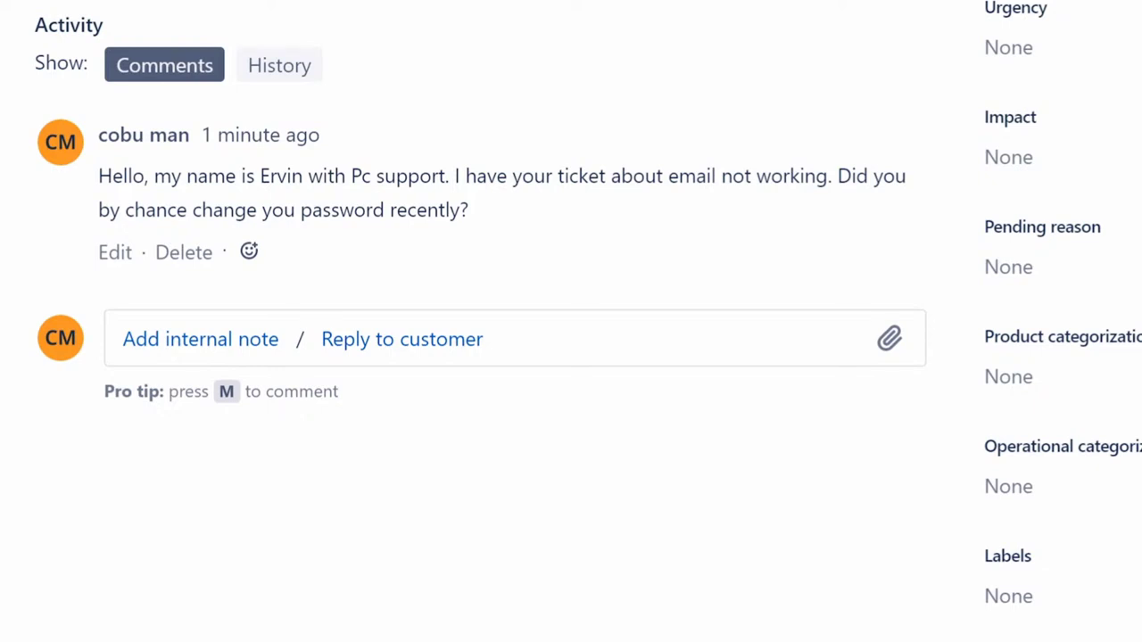
{"action": "scroll", "coordinate": [571, 322], "scroll_direction": "up", "scroll_amount": 5}
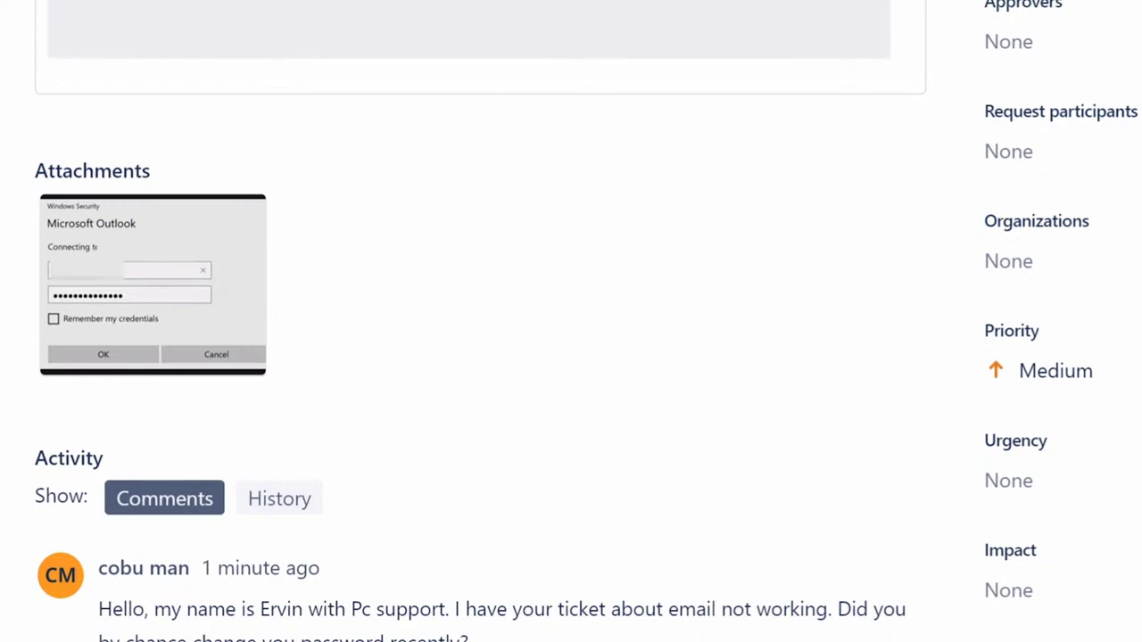
{"action": "scroll", "coordinate": [571, 321], "scroll_direction": "up", "scroll_amount": 3}
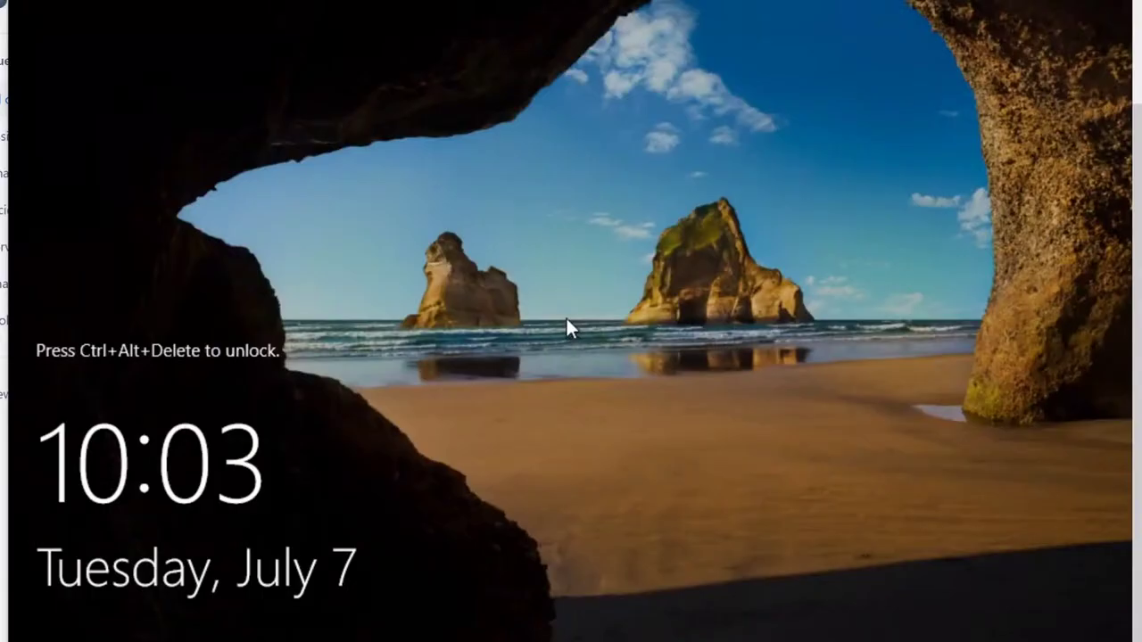
Unlock the Windows Server VM with Ctrl+Alt+Del and sign in as domain administrator.
{"action": "left_click", "coordinate": [317, 5]}
{"action": "left_click", "coordinate": [319, 2]}
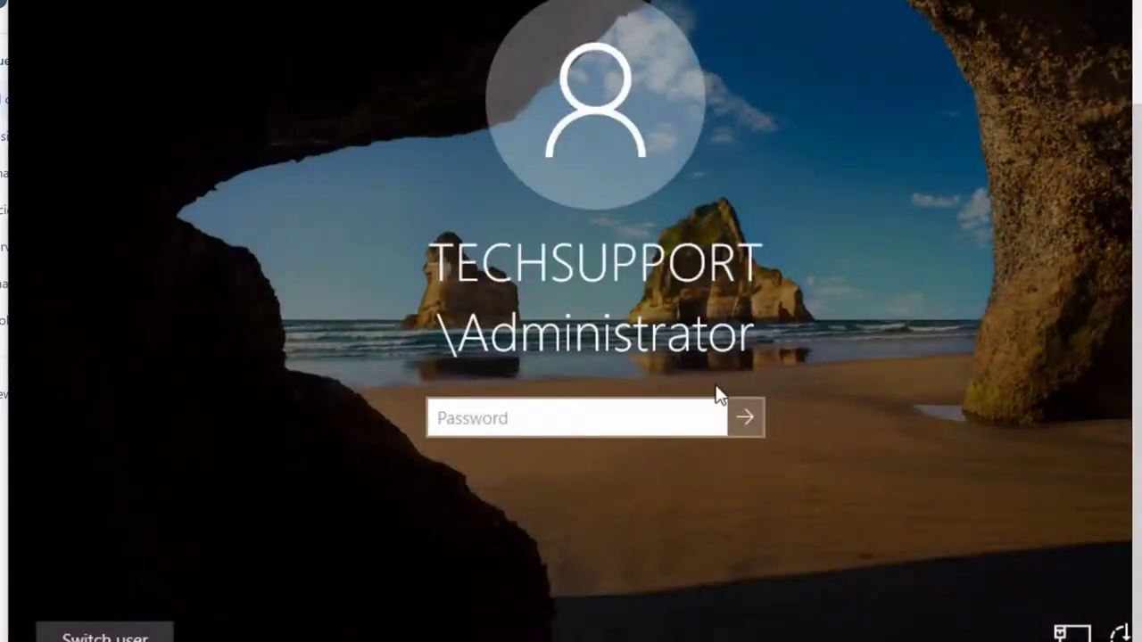
{"action": "type", "text": "*********"}
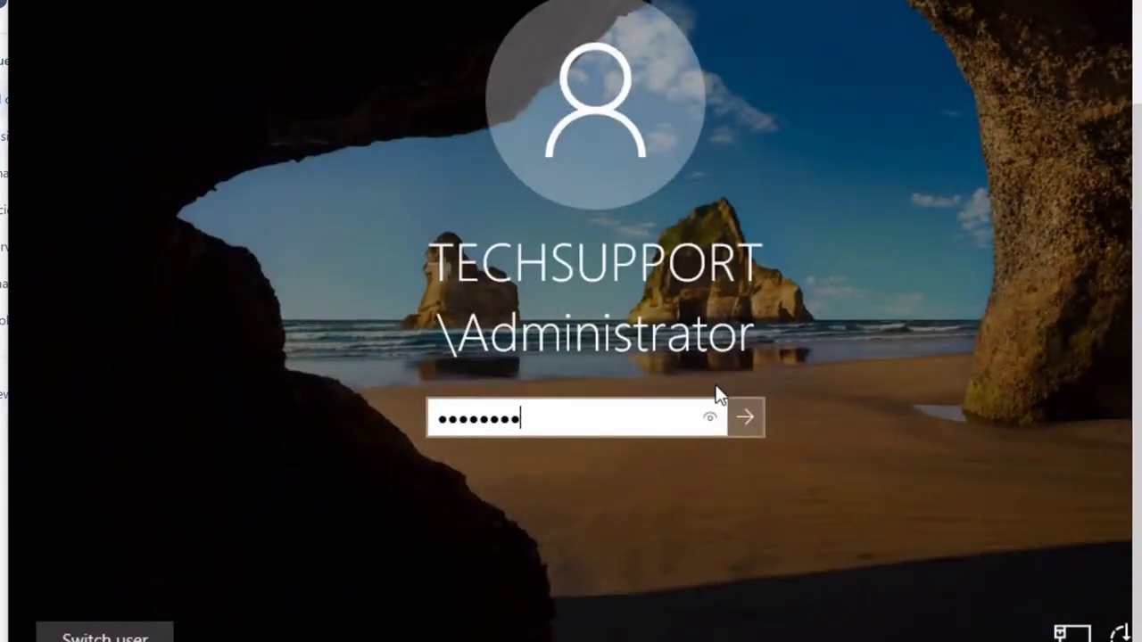
{"action": "key", "text": "Return"}
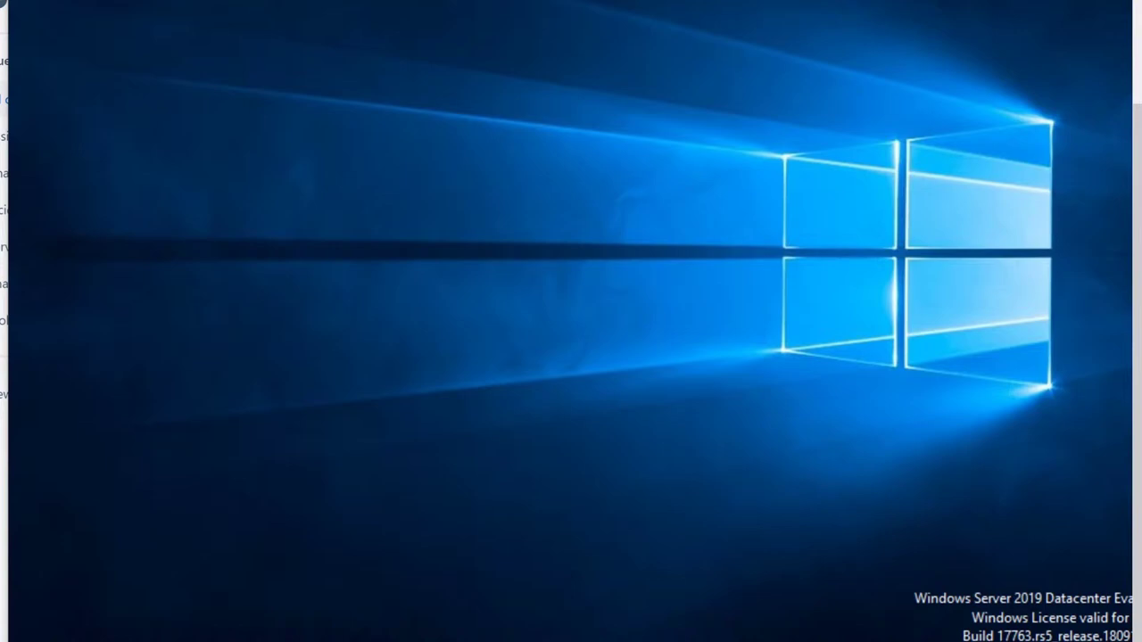
Launch Active Directory Users and Computers from Windows Administrative Tools.
{"action": "left_click", "coordinate": [18, 637]}
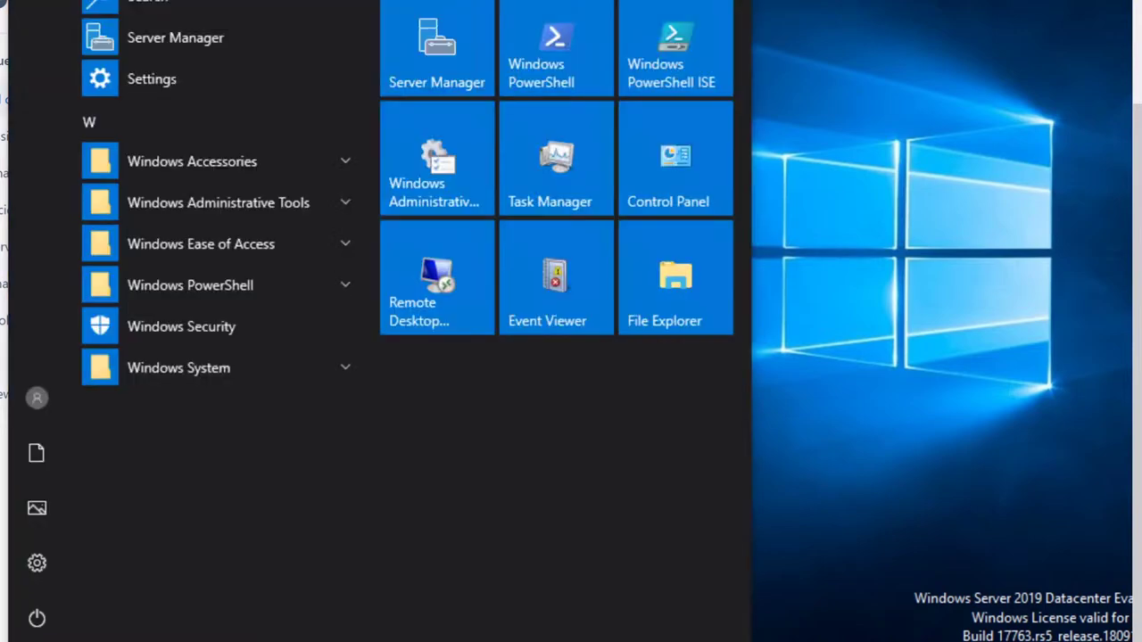
{"action": "left_click", "coordinate": [258, 210]}
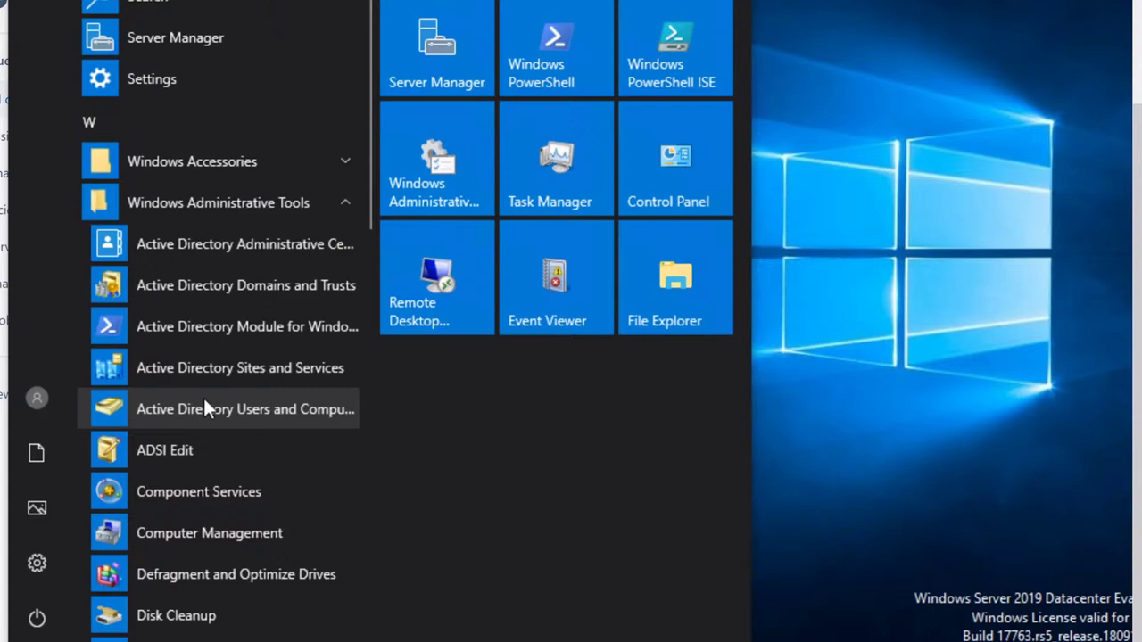
{"action": "left_click", "coordinate": [204, 402]}
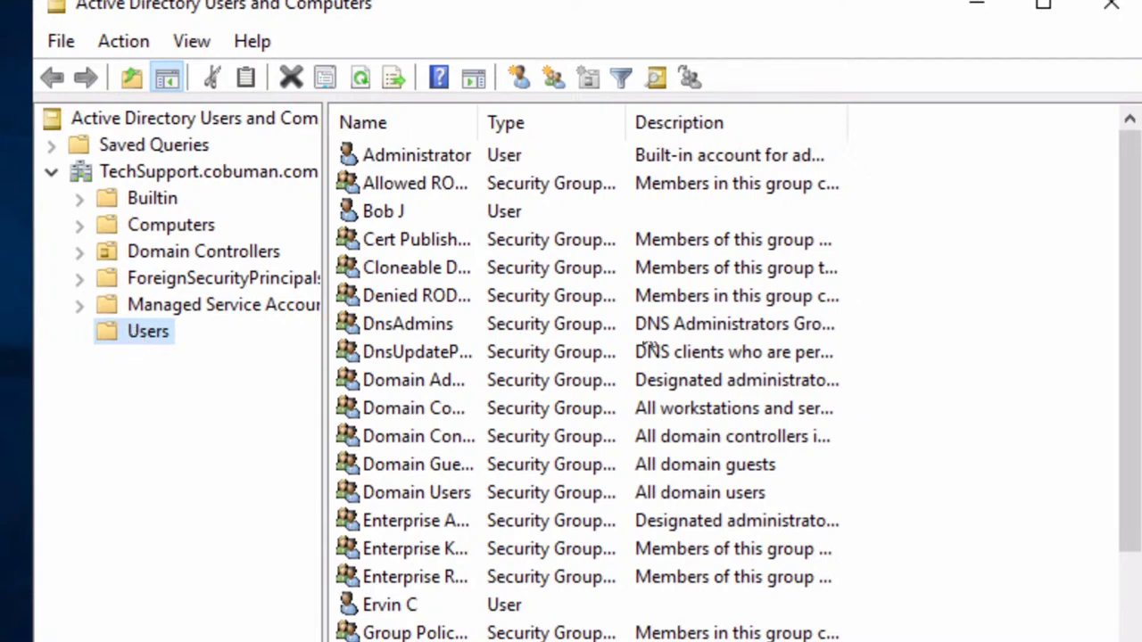
Search the Users container by name for the ticket requester and select their account.
{"action": "right_click", "coordinate": [149, 339]}
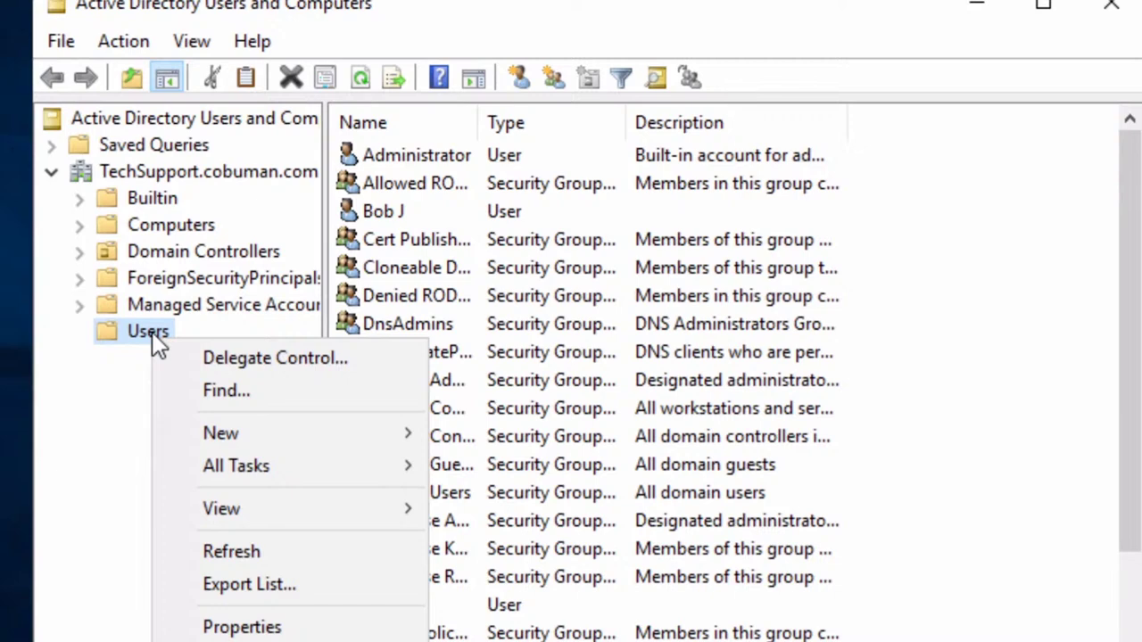
{"action": "left_click", "coordinate": [212, 393]}
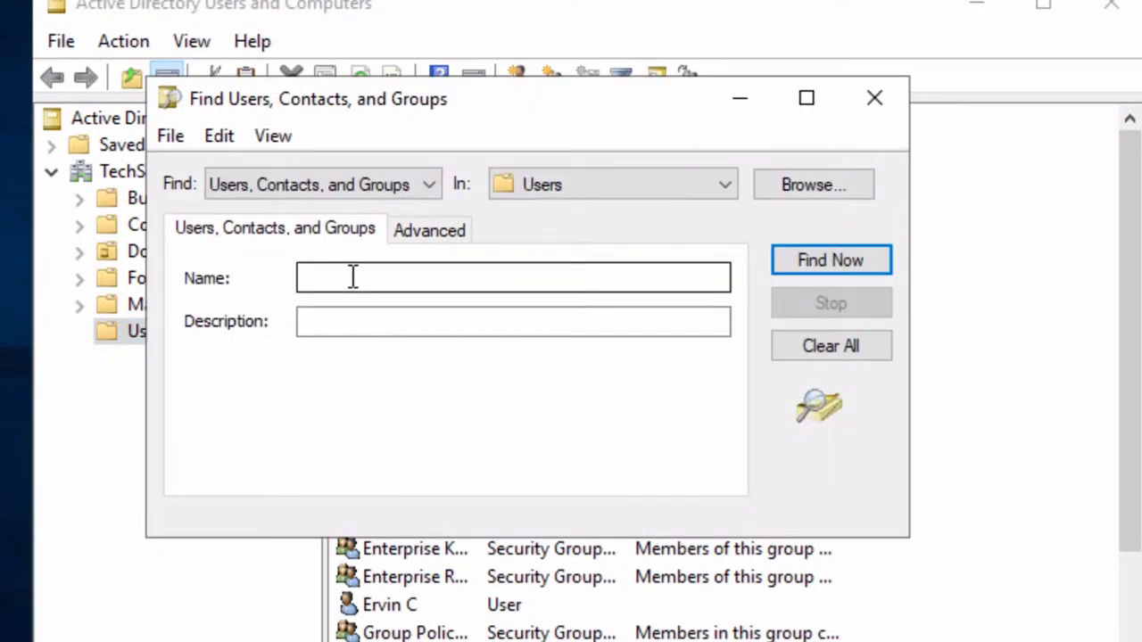
{"action": "left_click", "coordinate": [353, 277]}
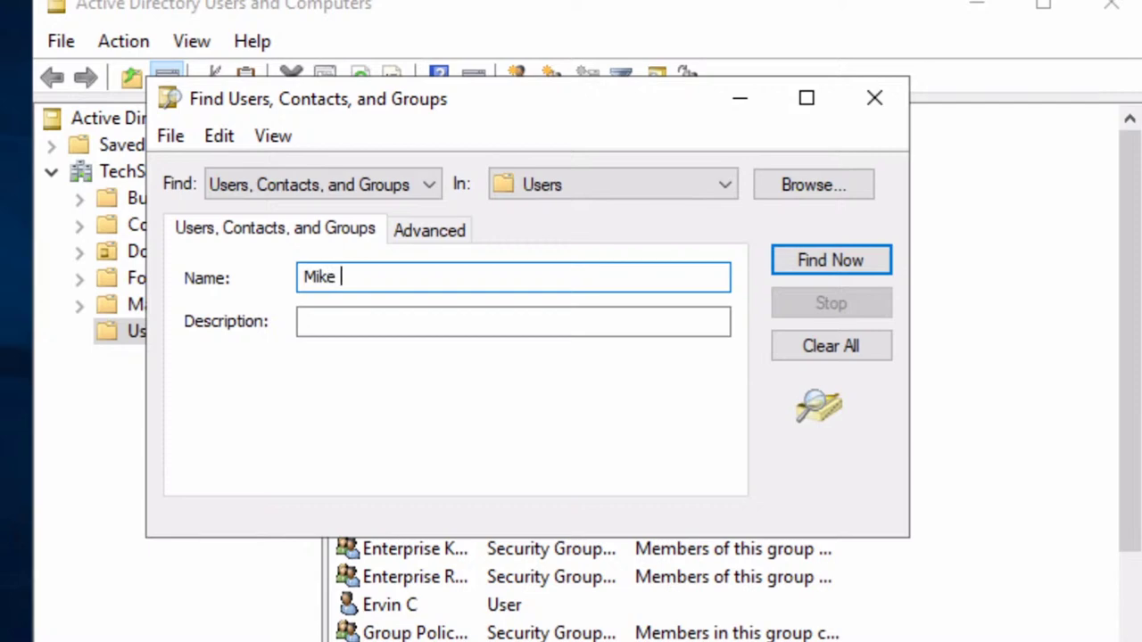
{"action": "left_click", "coordinate": [814, 262]}
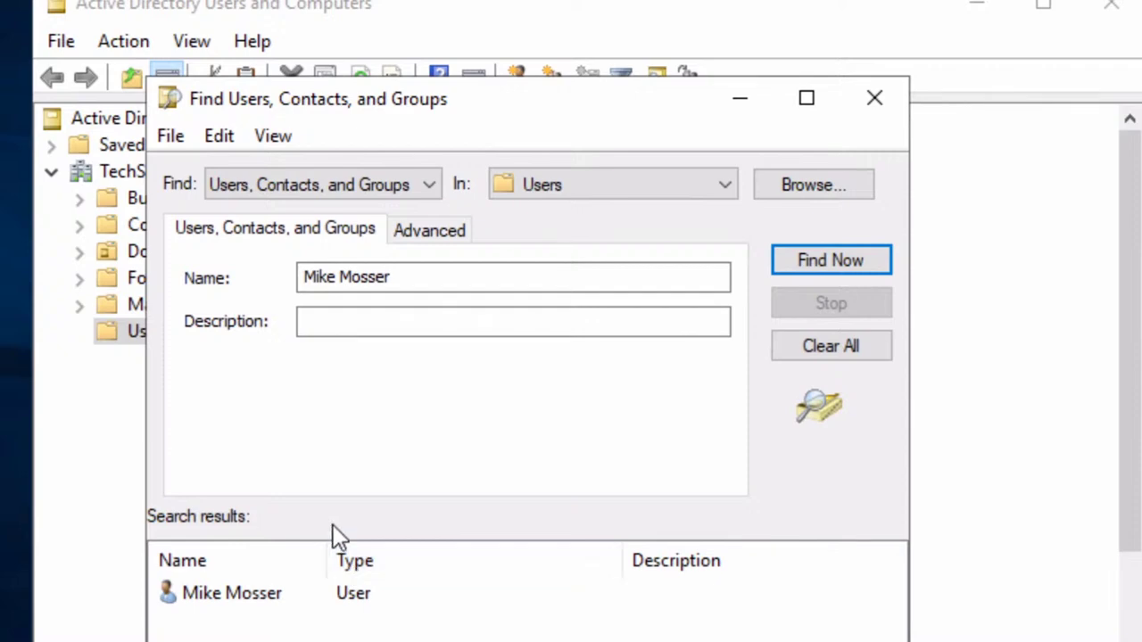
{"action": "left_click", "coordinate": [261, 606]}
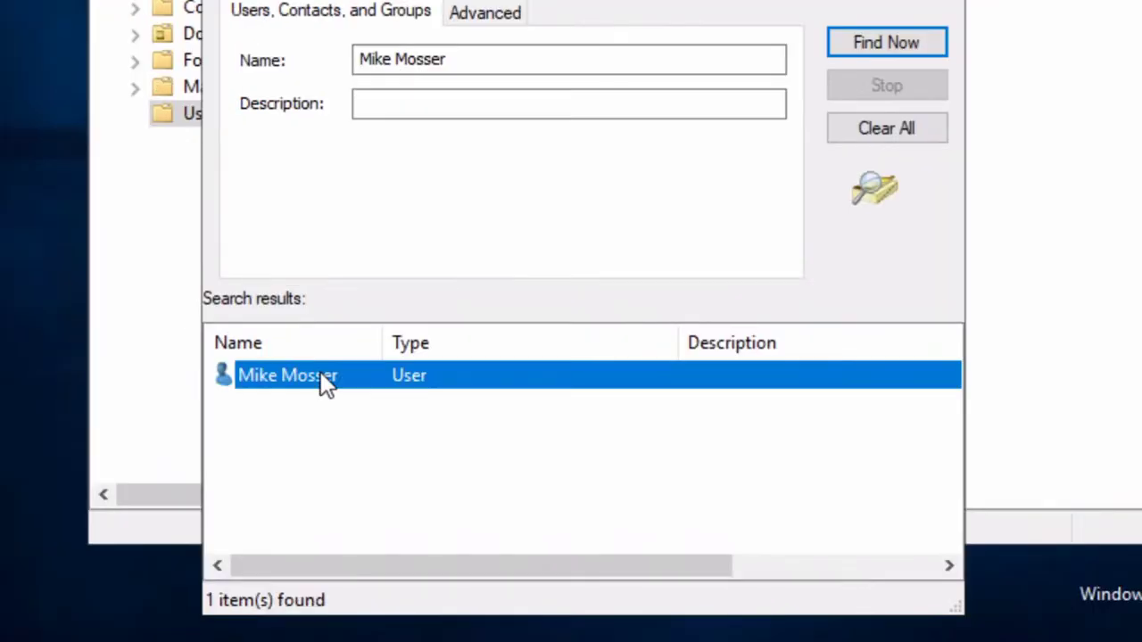
Start a password reset for the found user, entering the new password and its confirmation.
{"action": "right_click", "coordinate": [320, 371]}
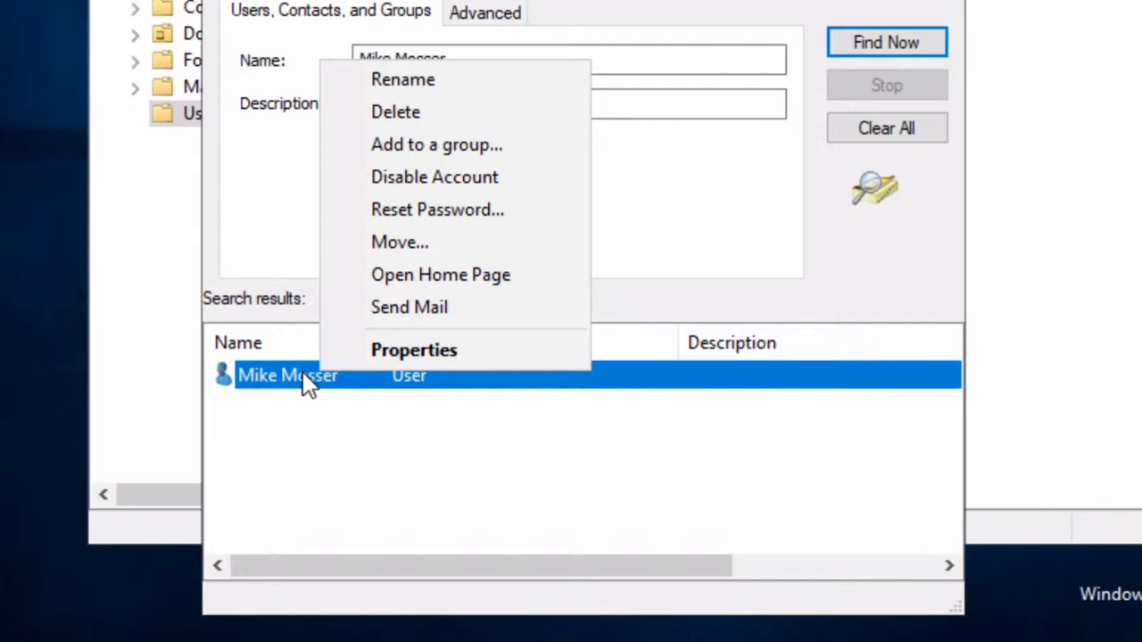
{"action": "left_click", "coordinate": [437, 208]}
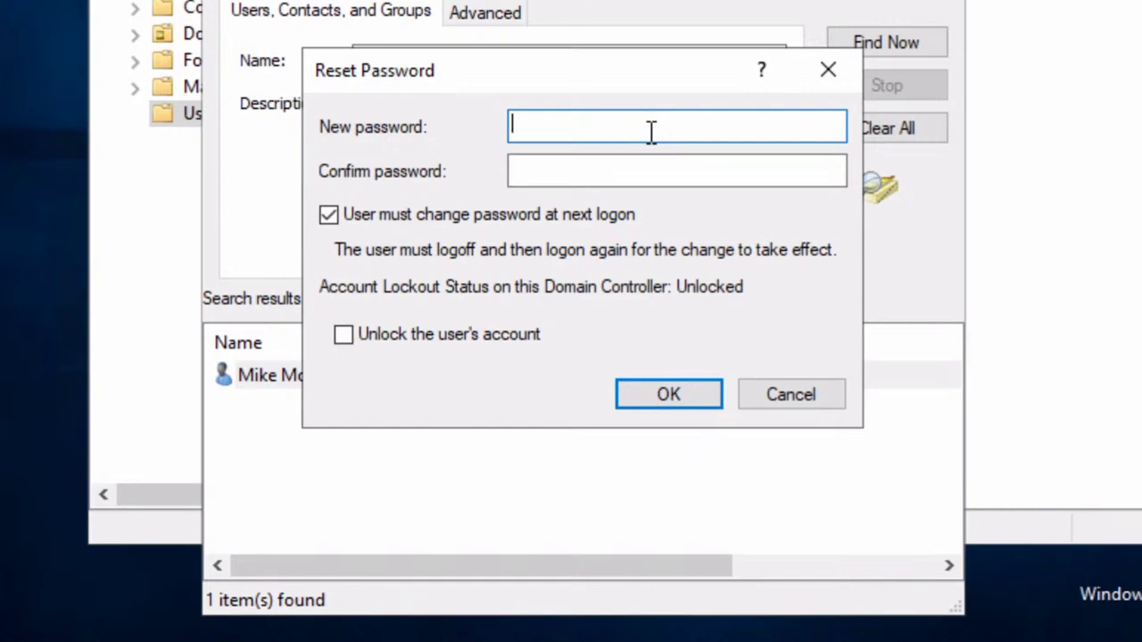
{"action": "type", "text": "*************"}
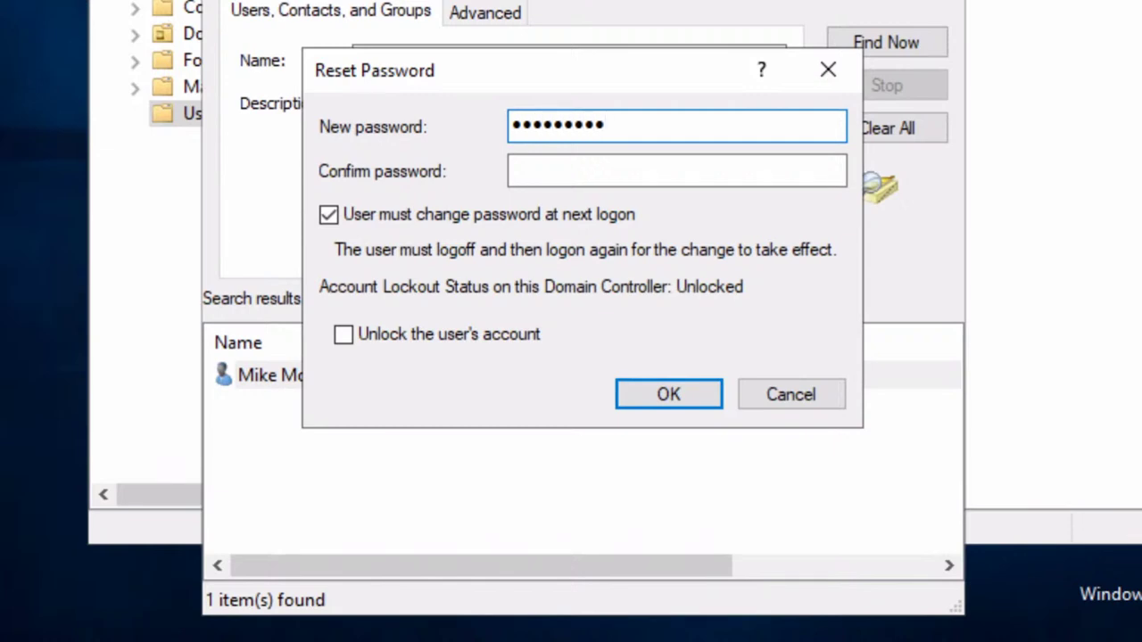
{"action": "left_click", "coordinate": [677, 171]}
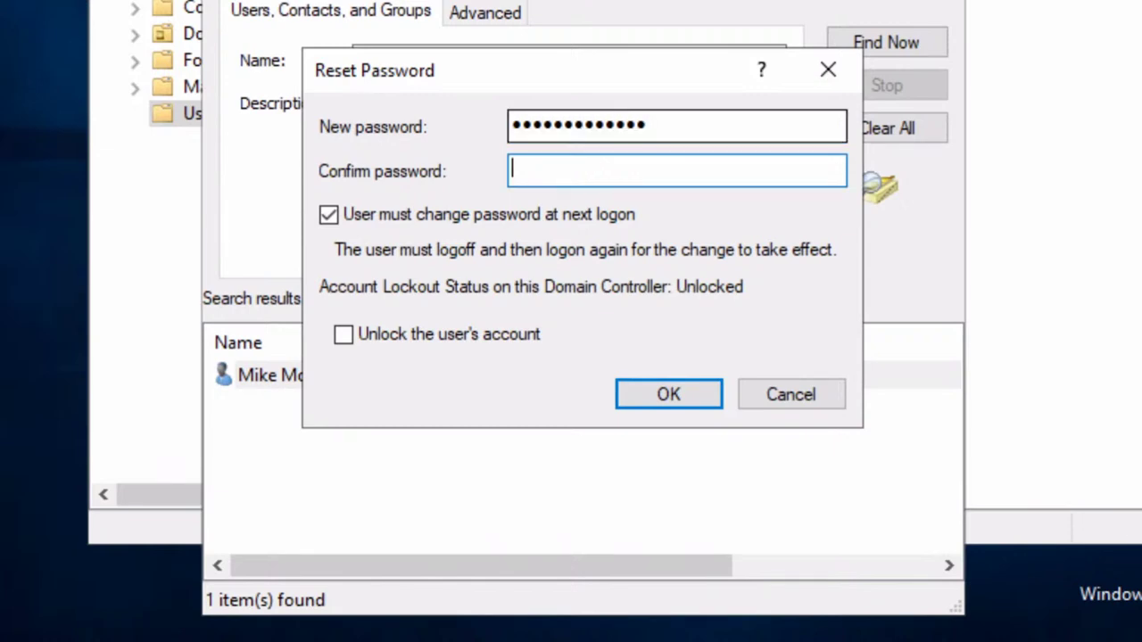
{"action": "type", "text": "*************"}
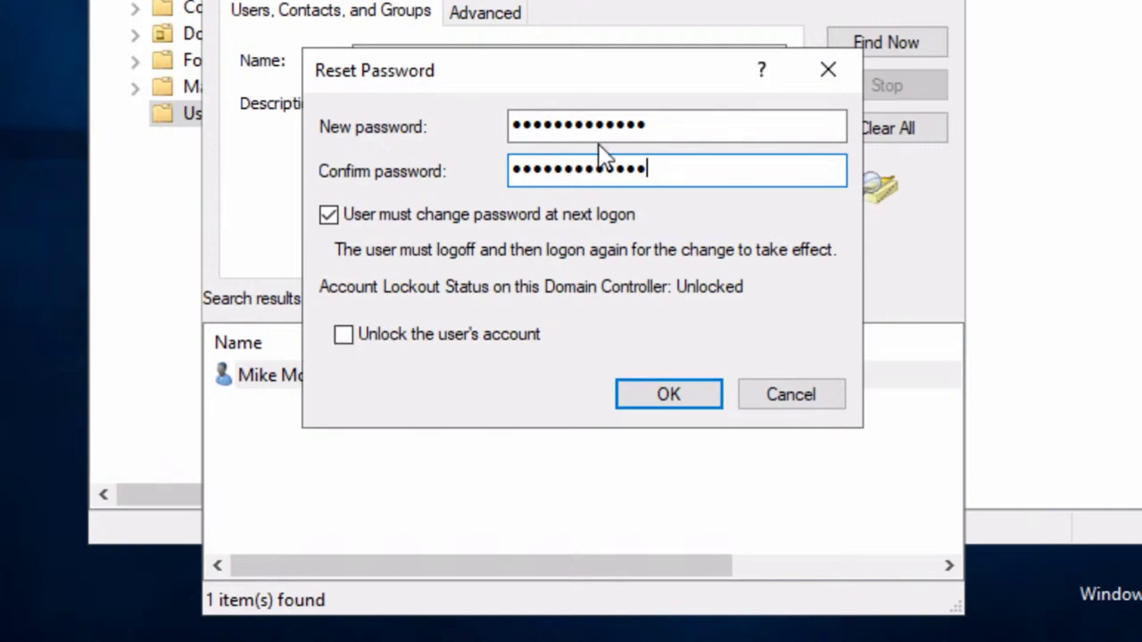
{"action": "left_click", "coordinate": [667, 127]}
{"action": "left_click", "coordinate": [663, 168]}
{"action": "left_click", "coordinate": [680, 125]}
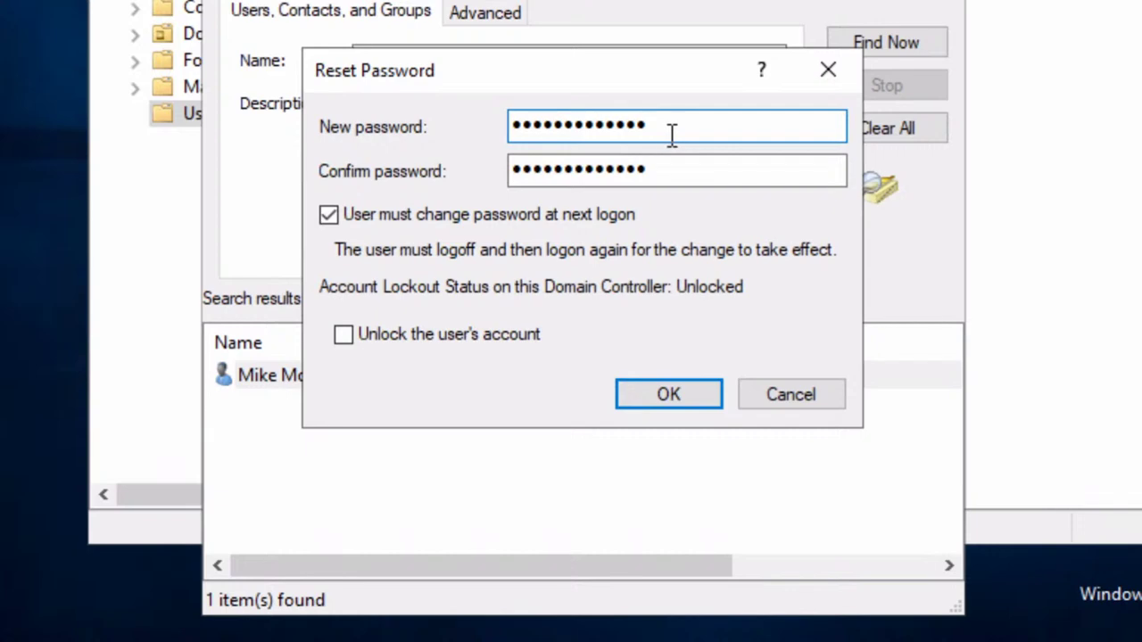
{"action": "left_click", "coordinate": [660, 160]}
{"action": "left_click", "coordinate": [670, 124]}
{"action": "left_click", "coordinate": [651, 169]}
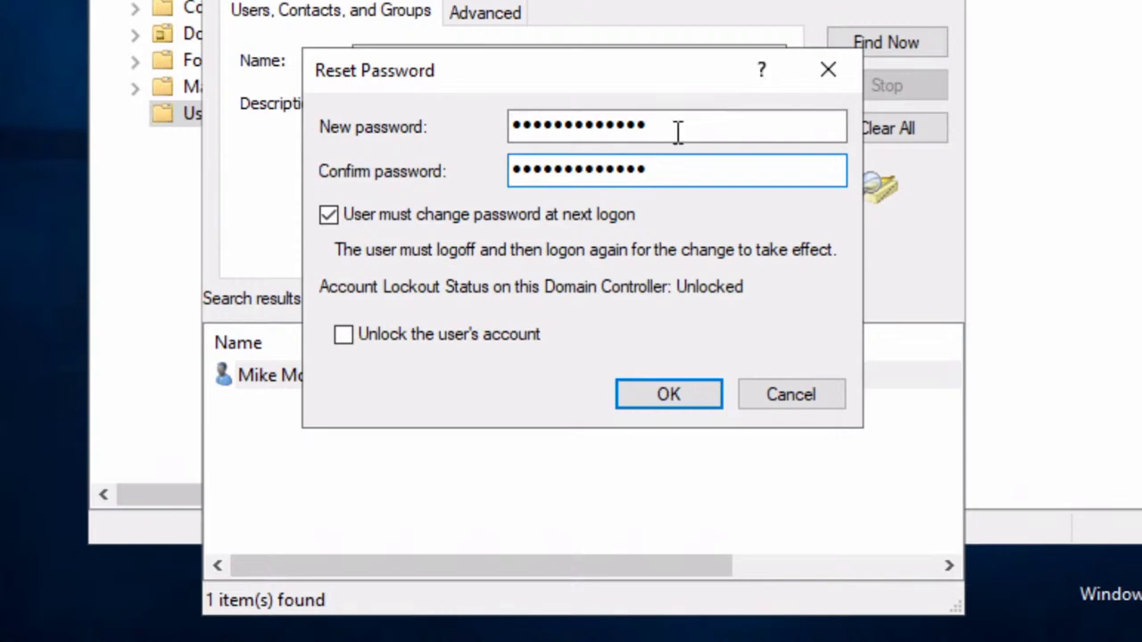
{"action": "left_click", "coordinate": [678, 132]}
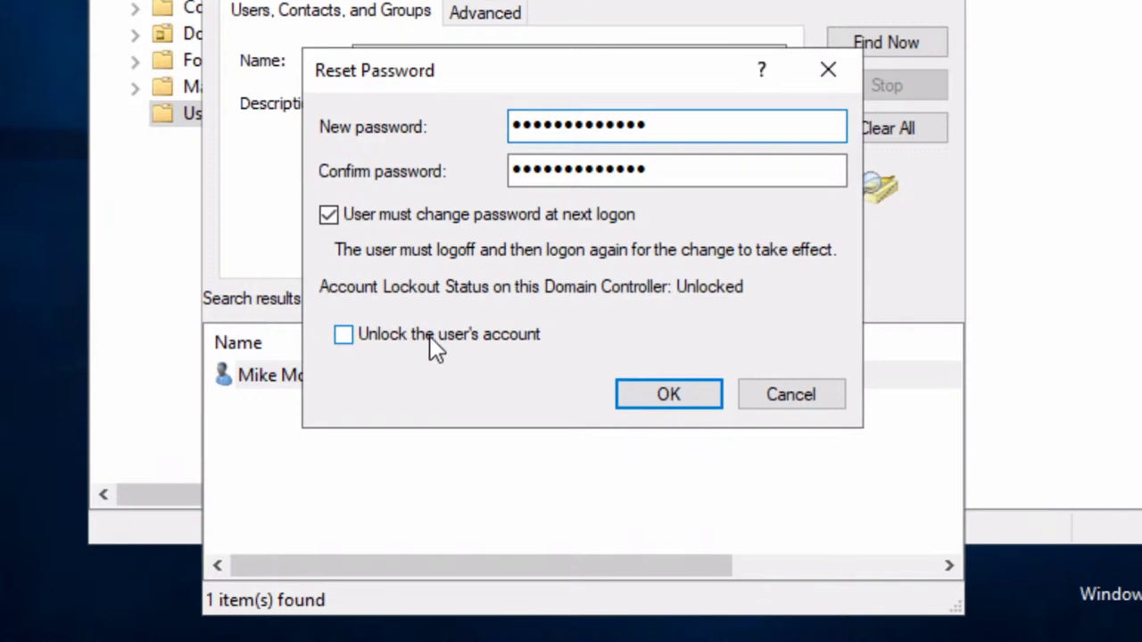
Tick 'Unlock the user's account', apply the reset, and acknowledge the password-changed message.
{"action": "left_click", "coordinate": [347, 337]}
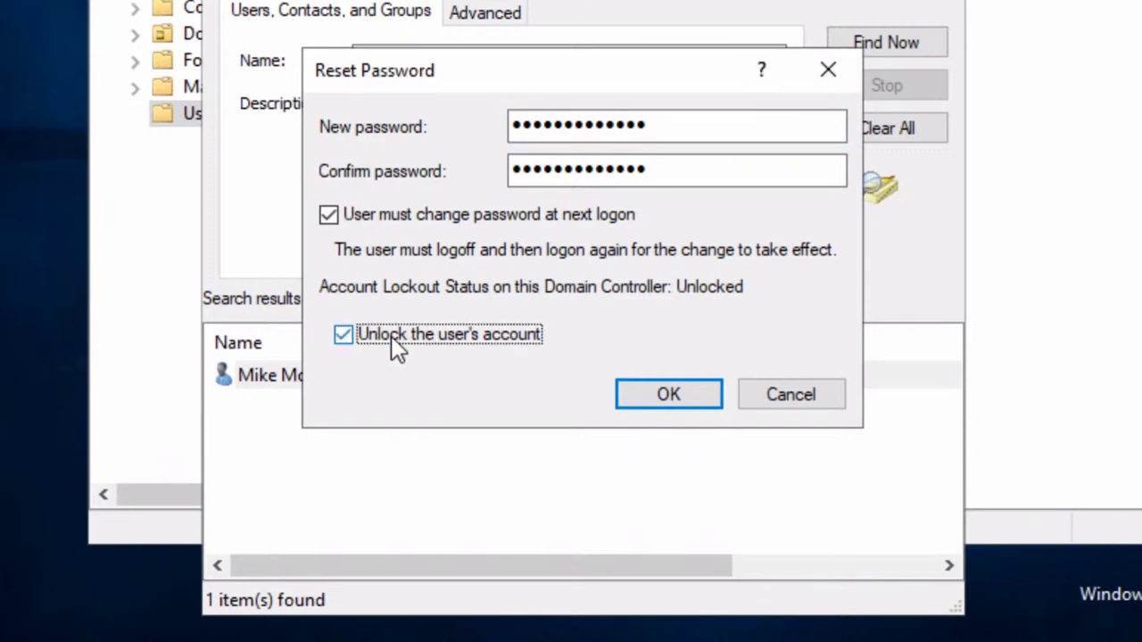
{"action": "left_click", "coordinate": [643, 393]}
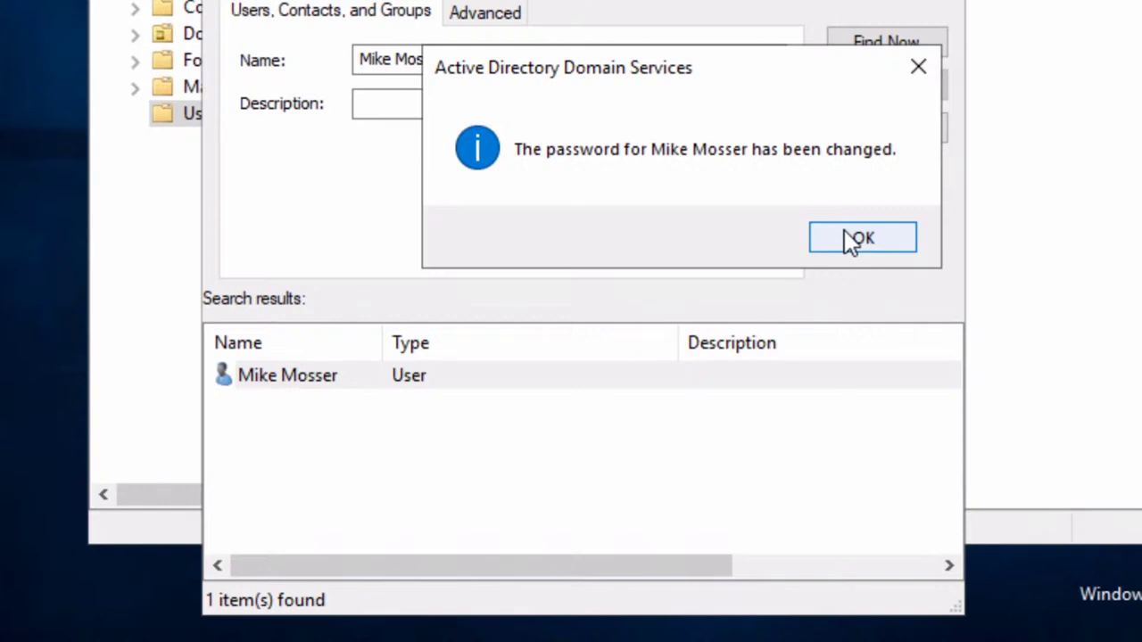
{"action": "left_click", "coordinate": [847, 236]}
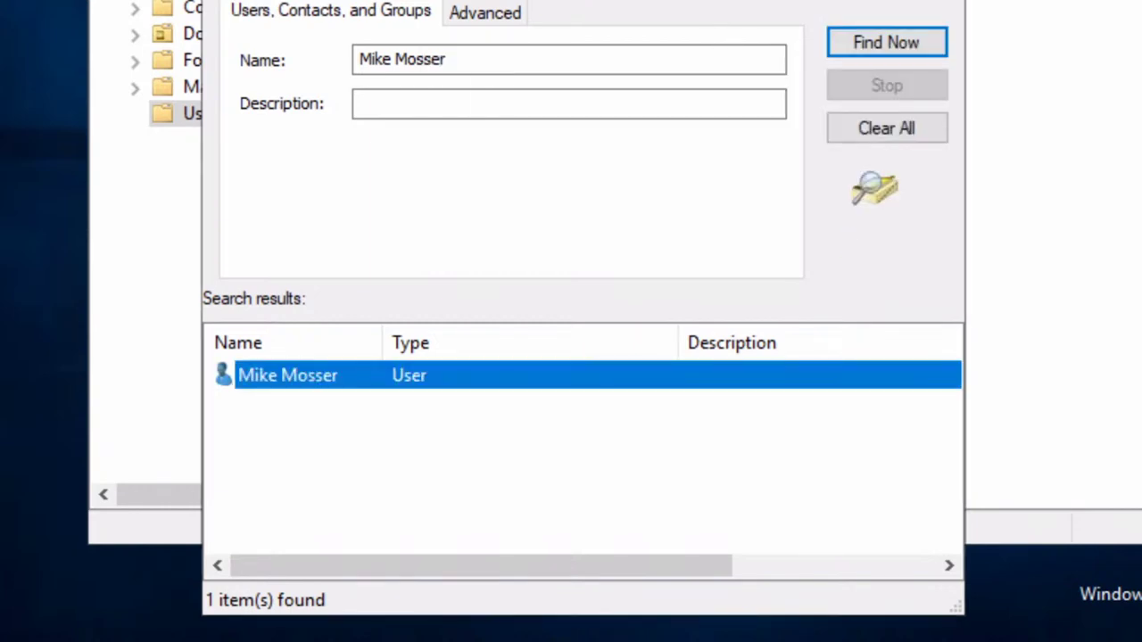
Lock the Administrator session and bring the VM to the sign-in password prompt.
{"action": "left_click", "coordinate": [32, 637]}
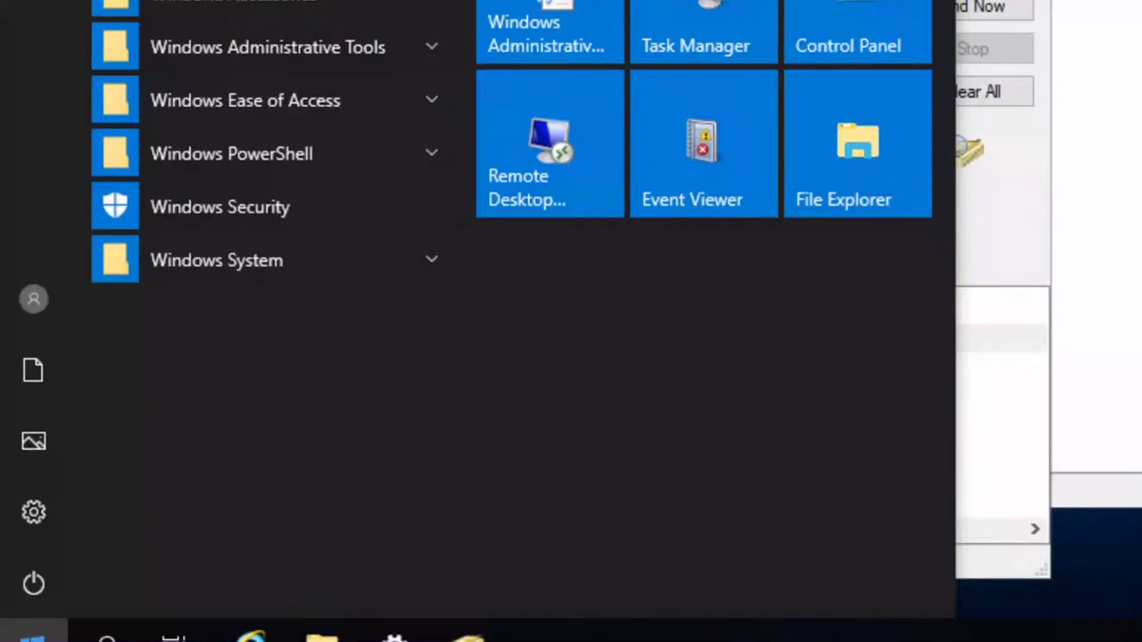
{"action": "left_click", "coordinate": [34, 296]}
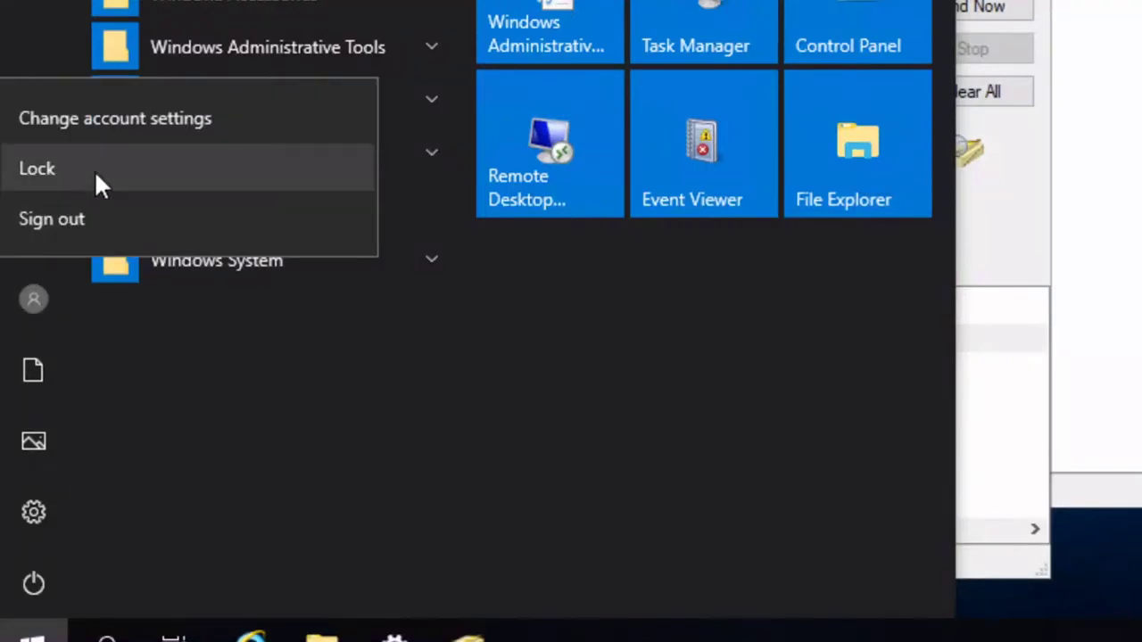
{"action": "left_click", "coordinate": [94, 170]}
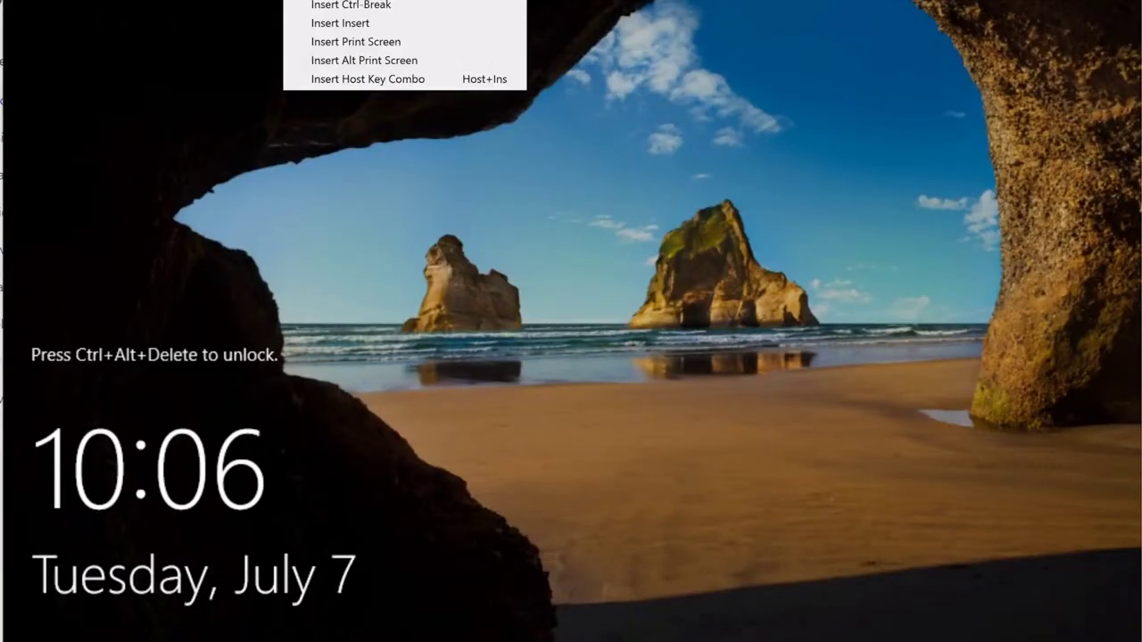
{"action": "key", "text": "ctrl+alt+Delete"}
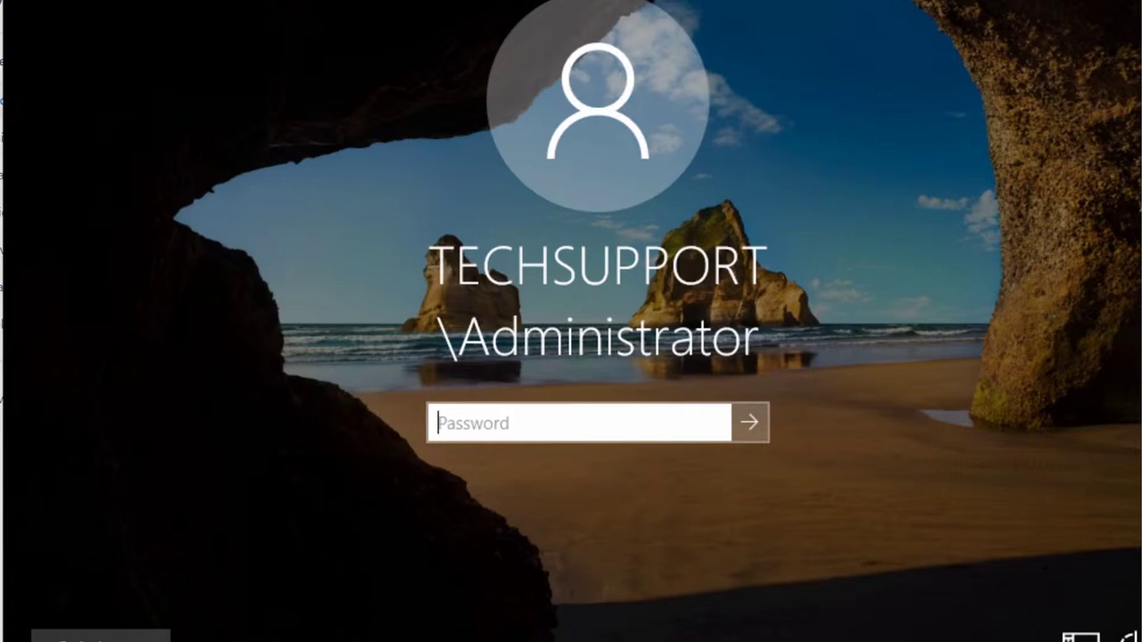
{"action": "left_click", "coordinate": [53, 0]}
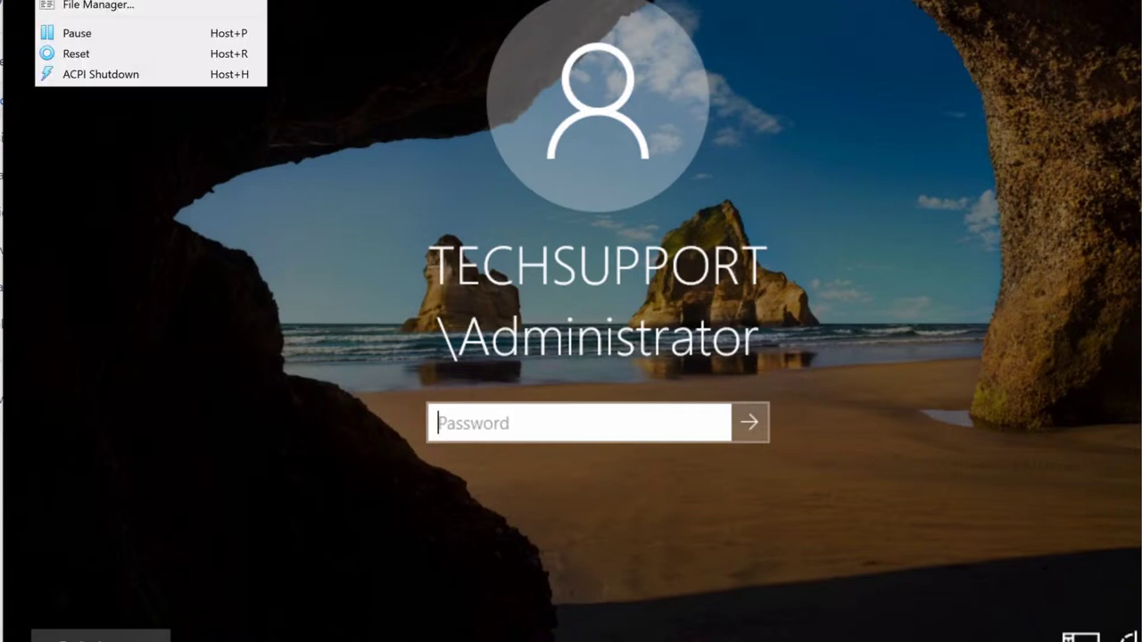
{"action": "left_click", "coordinate": [100, 32]}
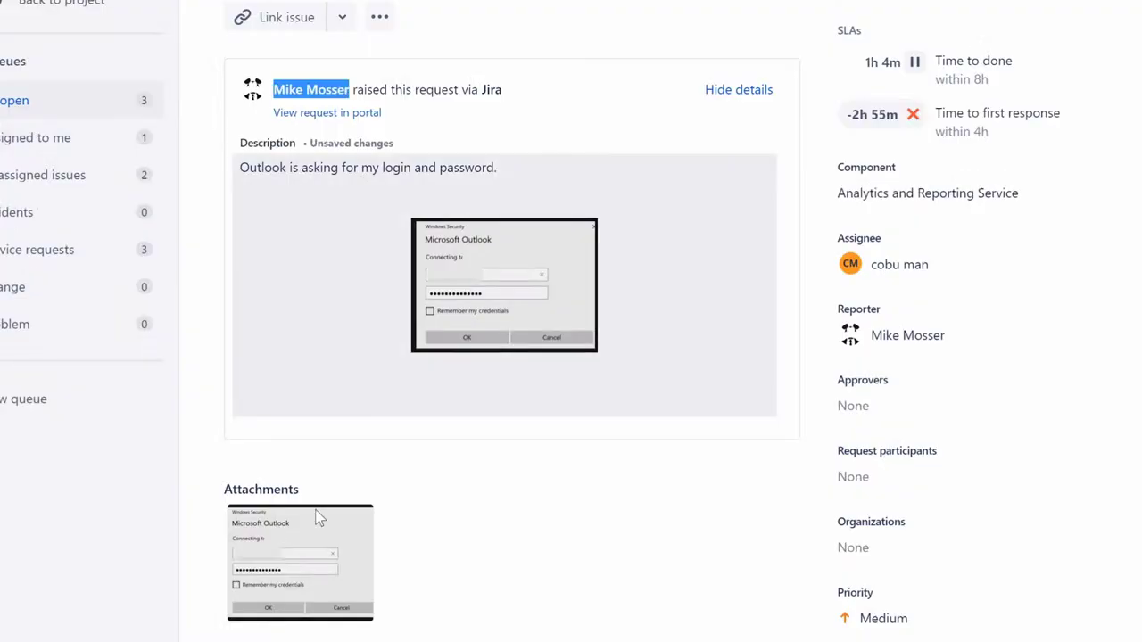
View the Outlook credentials screenshot, then start a reply in the ticket's Activity section.
{"action": "left_click", "coordinate": [424, 343]}
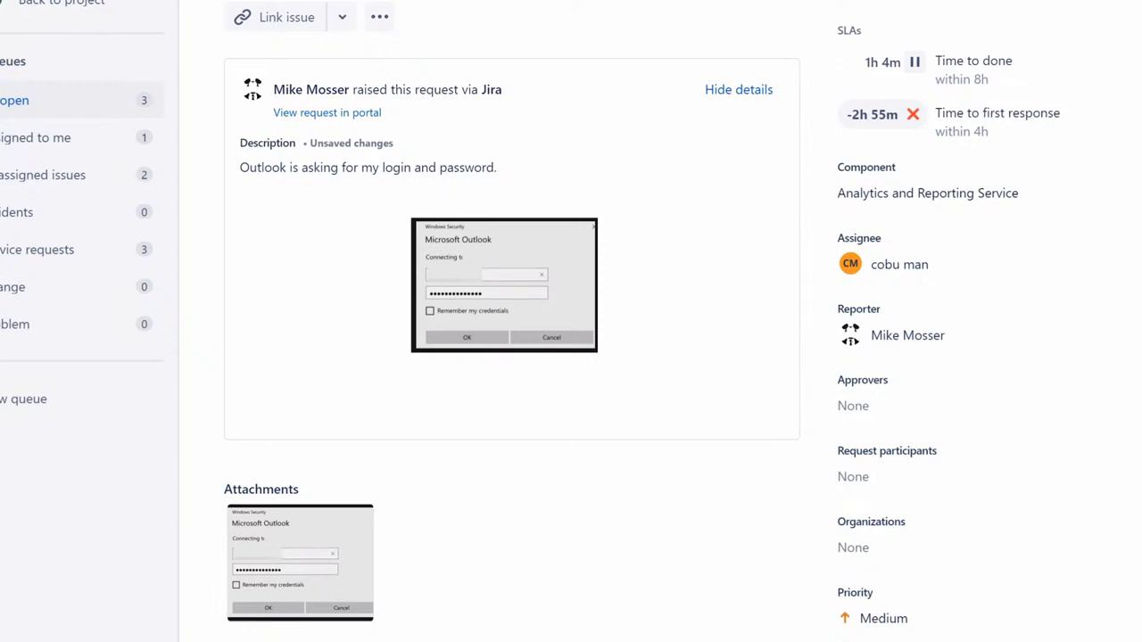
{"action": "scroll", "coordinate": [541, 484], "scroll_direction": "down", "scroll_amount": 3}
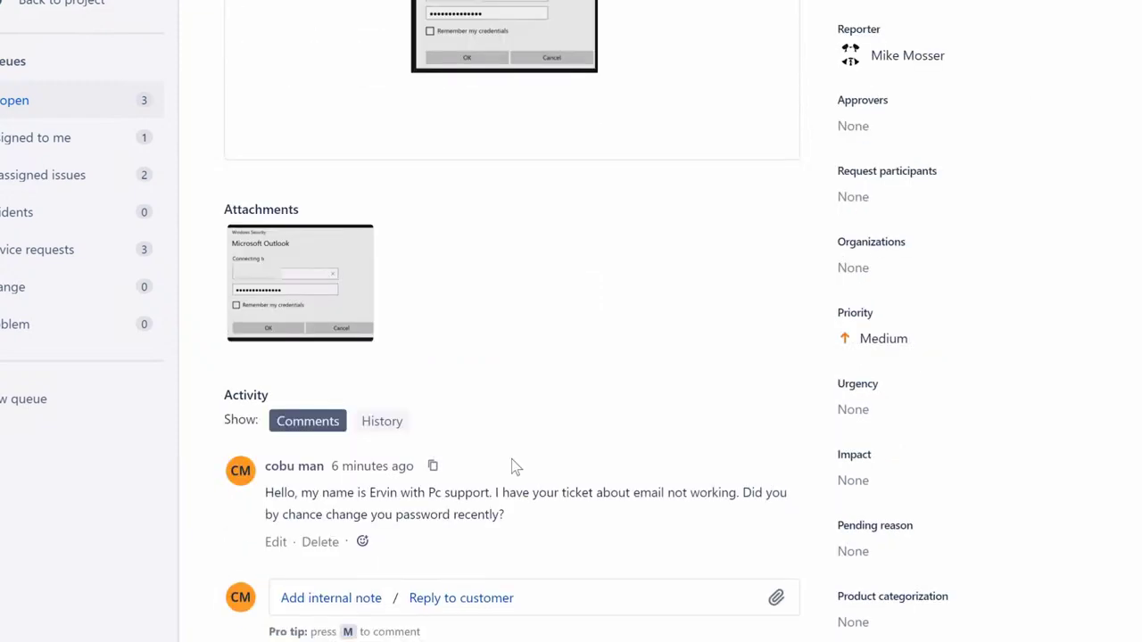
{"action": "left_click", "coordinate": [451, 597]}
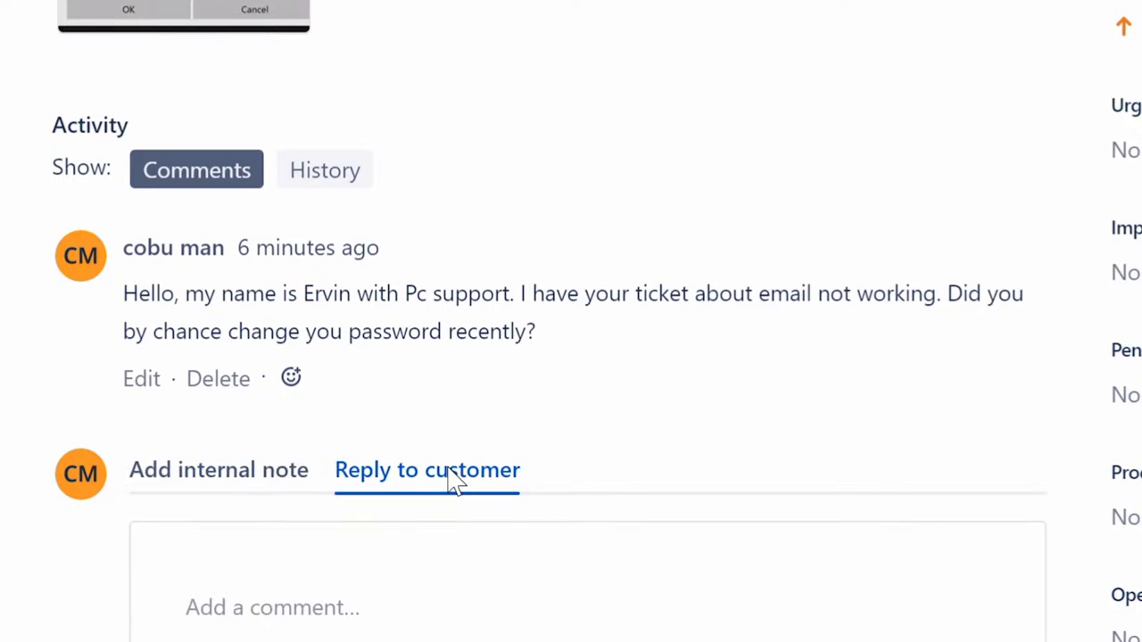
{"action": "scroll", "coordinate": [451, 600], "scroll_direction": "down", "scroll_amount": 1}
Save an internal note 'Resolved issue by password reset.' signed with the agent's name.
{"action": "left_click", "coordinate": [259, 332]}
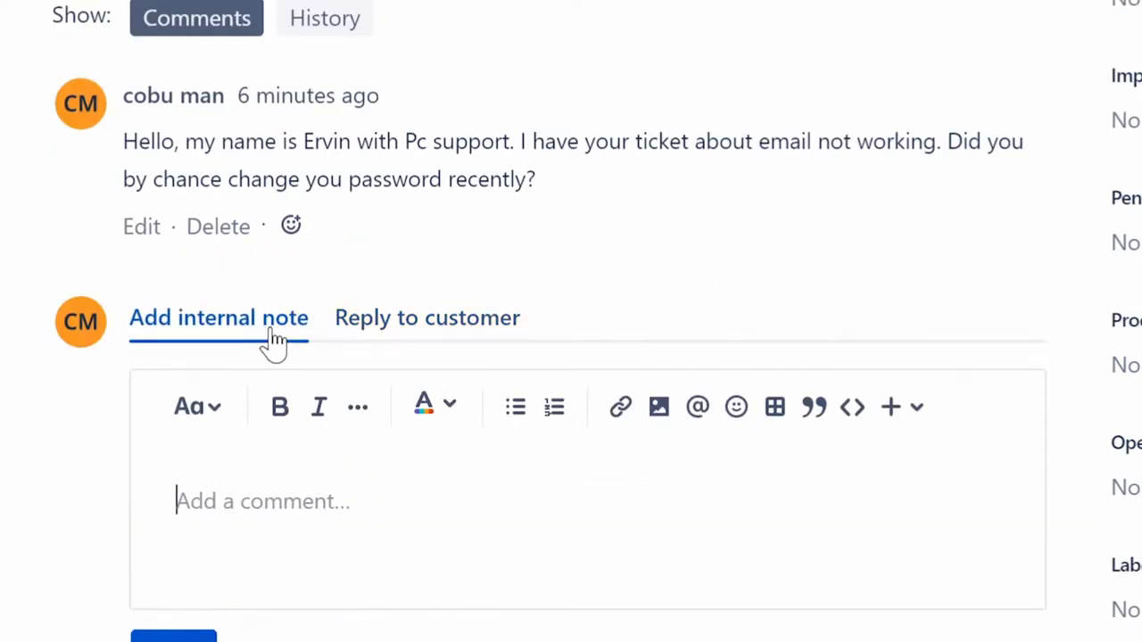
{"action": "left_click", "coordinate": [474, 534]}
{"action": "type", "text": "REs"}
{"action": "key", "text": "BackSpace"}
{"action": "key", "text": "BackSpace"}
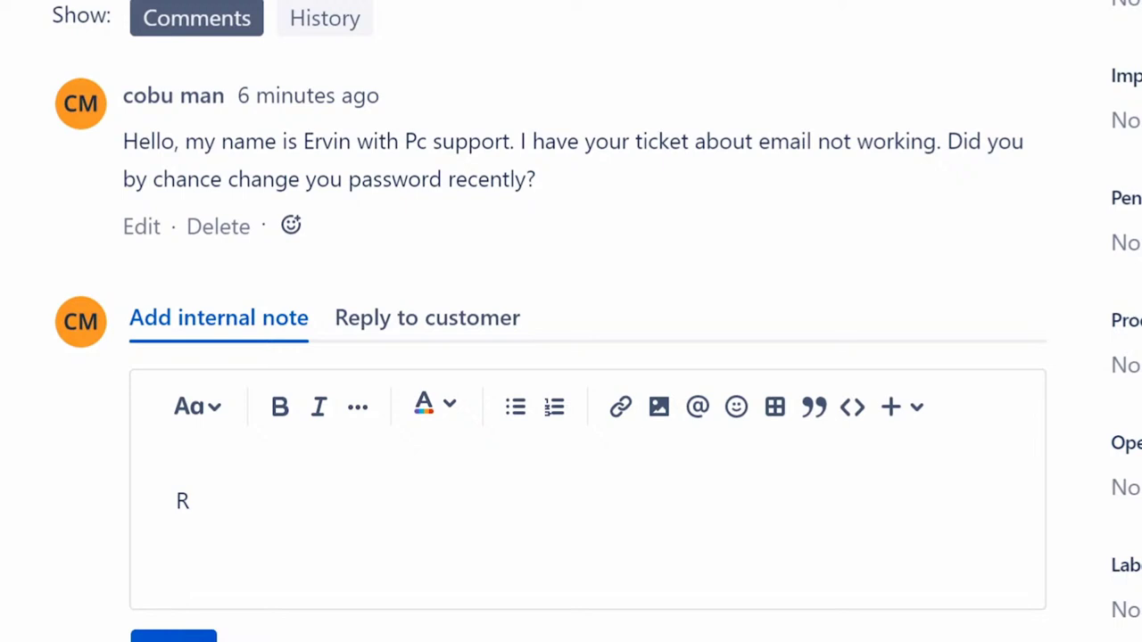
{"action": "type", "text": "esolved issue "}
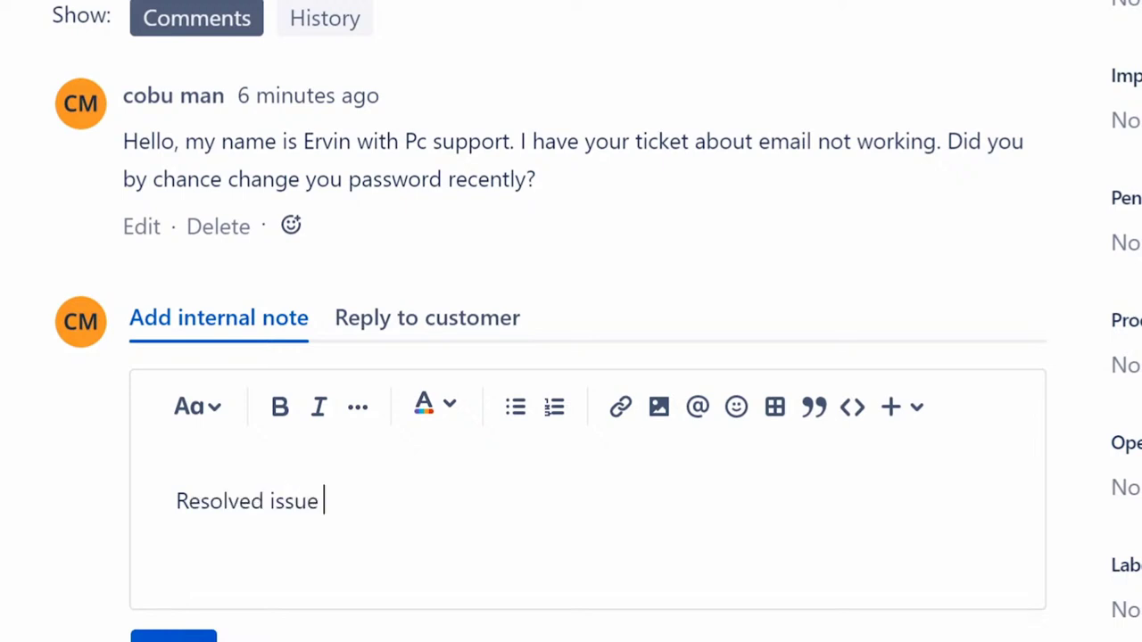
{"action": "type", "text": "by passwor"}
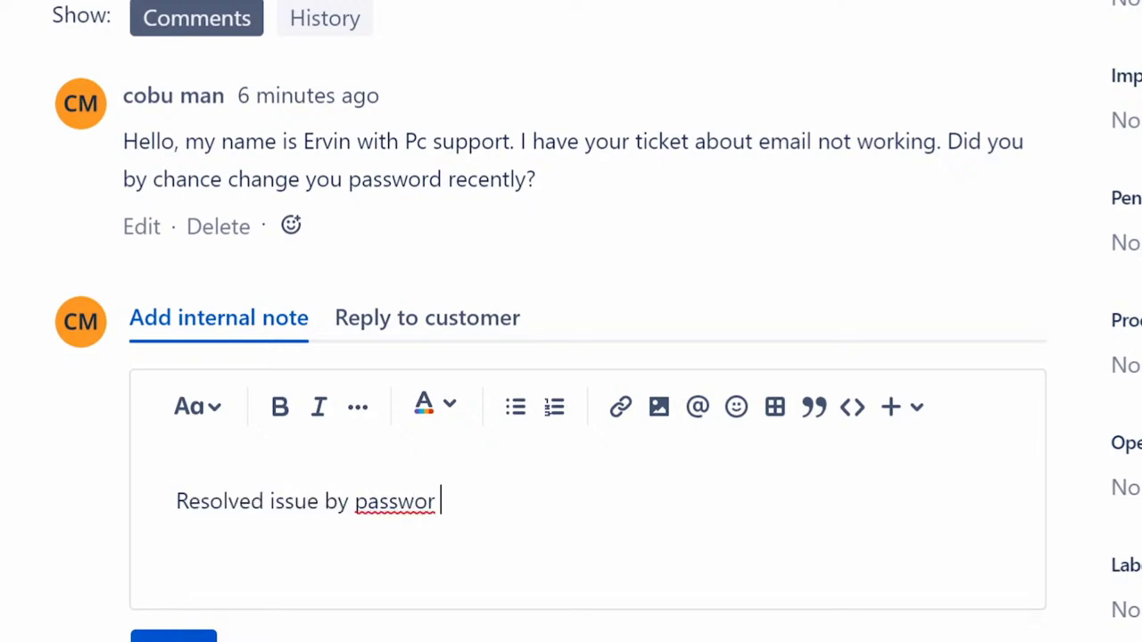
{"action": "key", "text": "BackSpace"}
{"action": "type", "text": "d reset"}
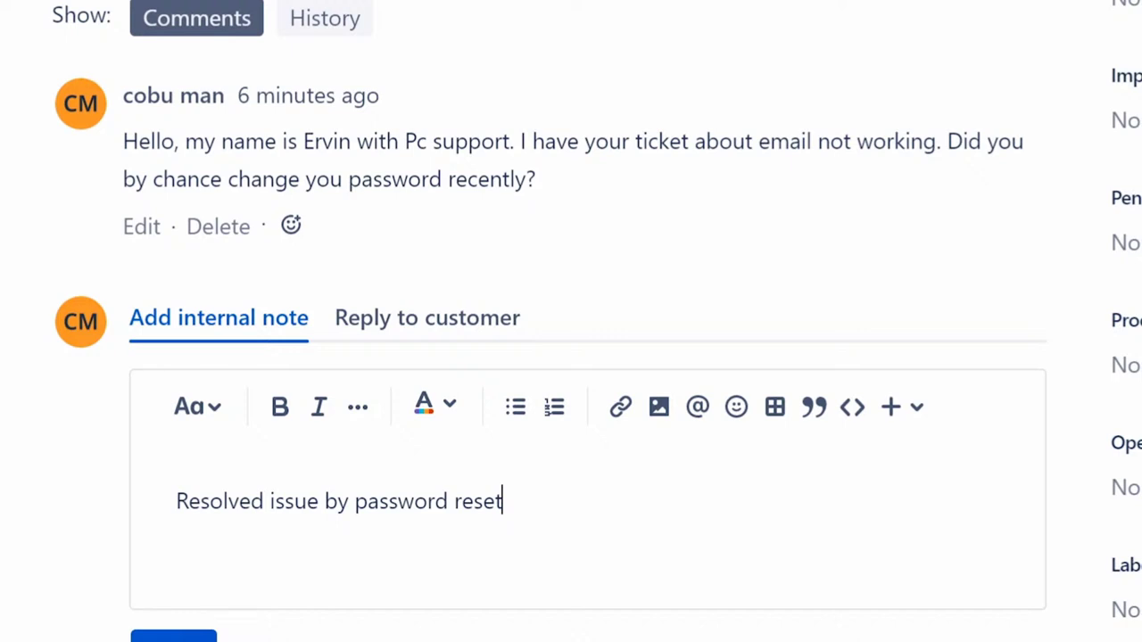
{"action": "type", "text": ". Ervin"}
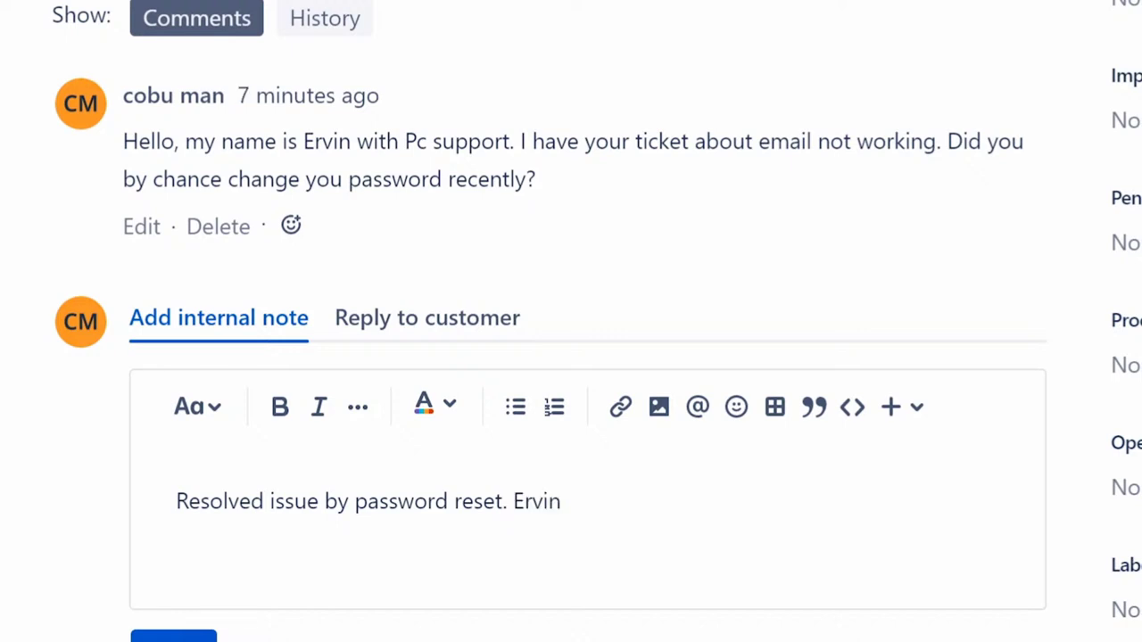
{"action": "key", "text": "ctrl+Return"}
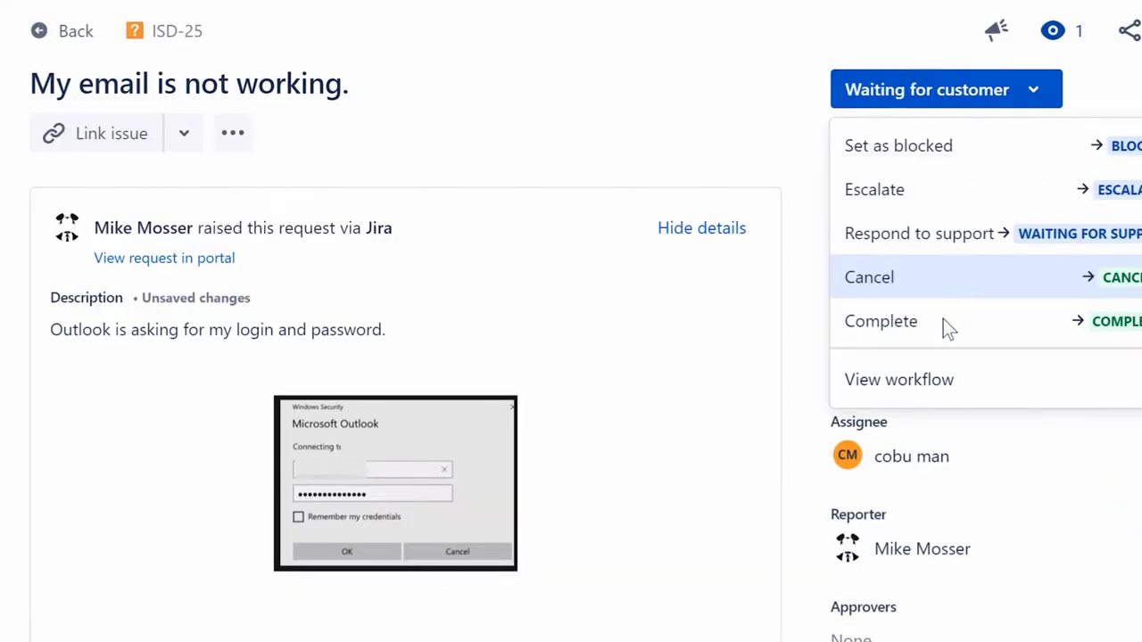
Set ISD-25 to Completed and go back to the All open queue.
{"action": "left_click", "coordinate": [941, 323]}
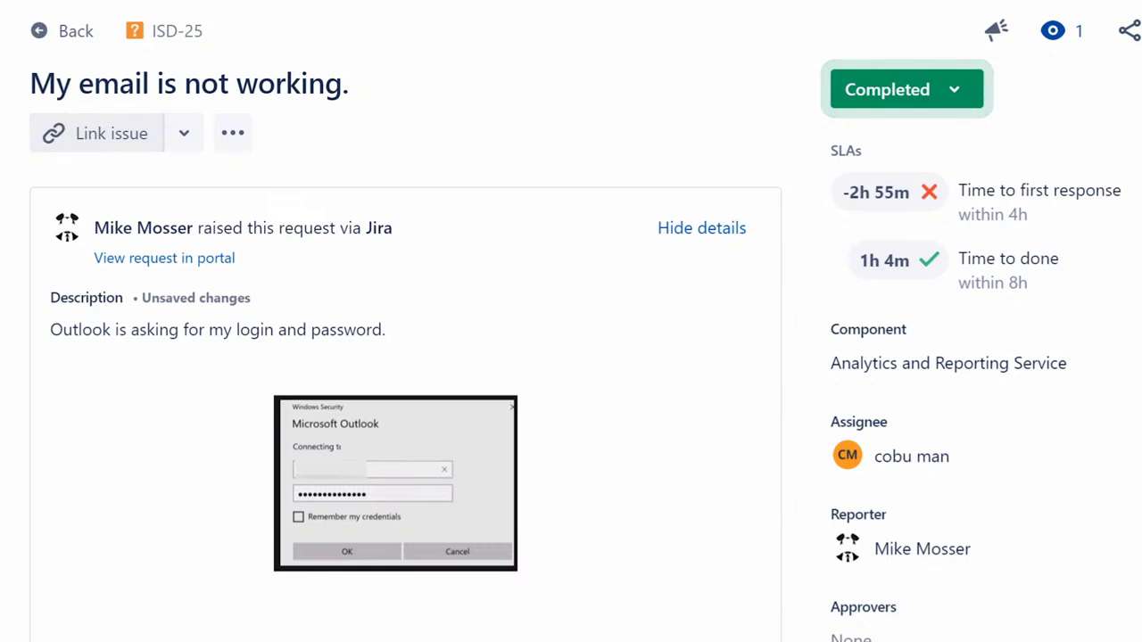
{"action": "left_click", "coordinate": [78, 35]}
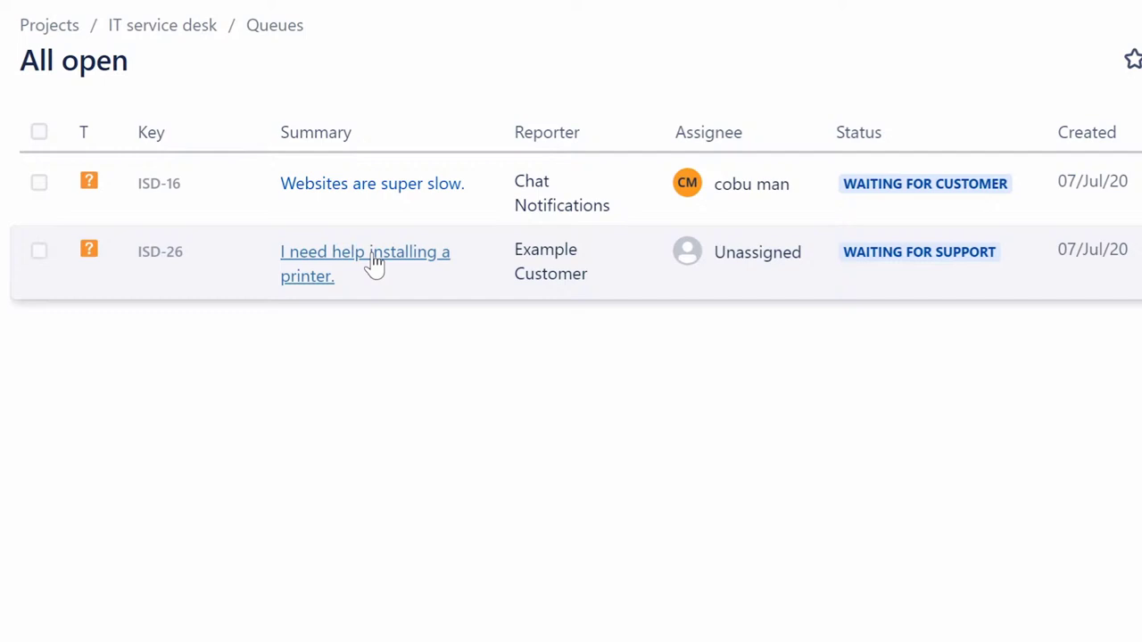
Open printer request ISD-26 and assign it to yourself.
{"action": "left_click", "coordinate": [376, 258]}
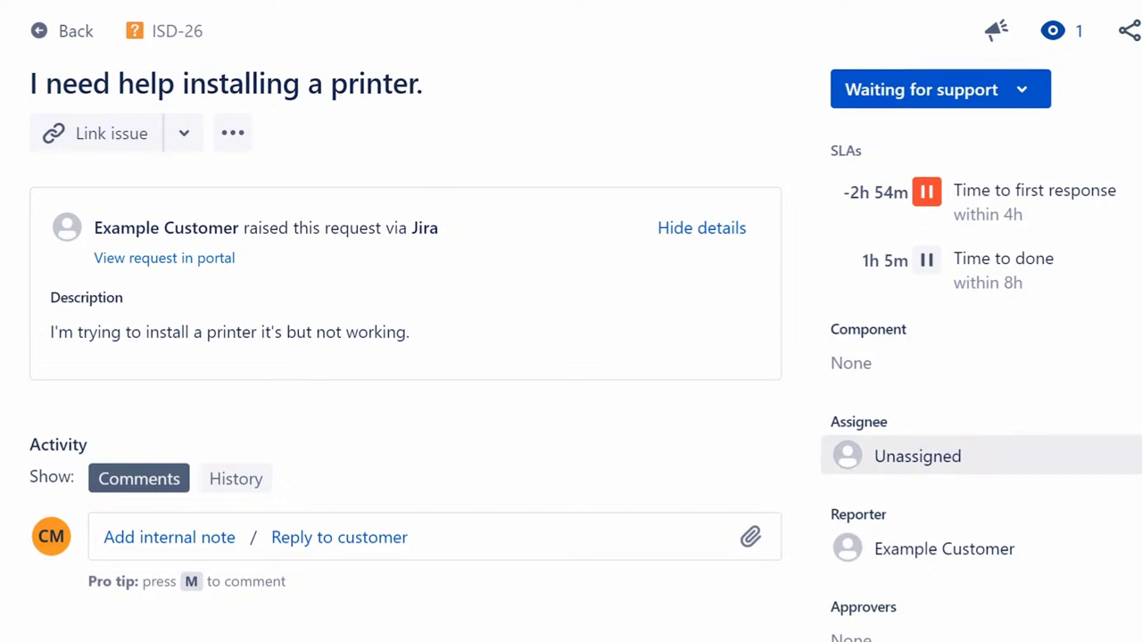
{"action": "left_click", "coordinate": [936, 457]}
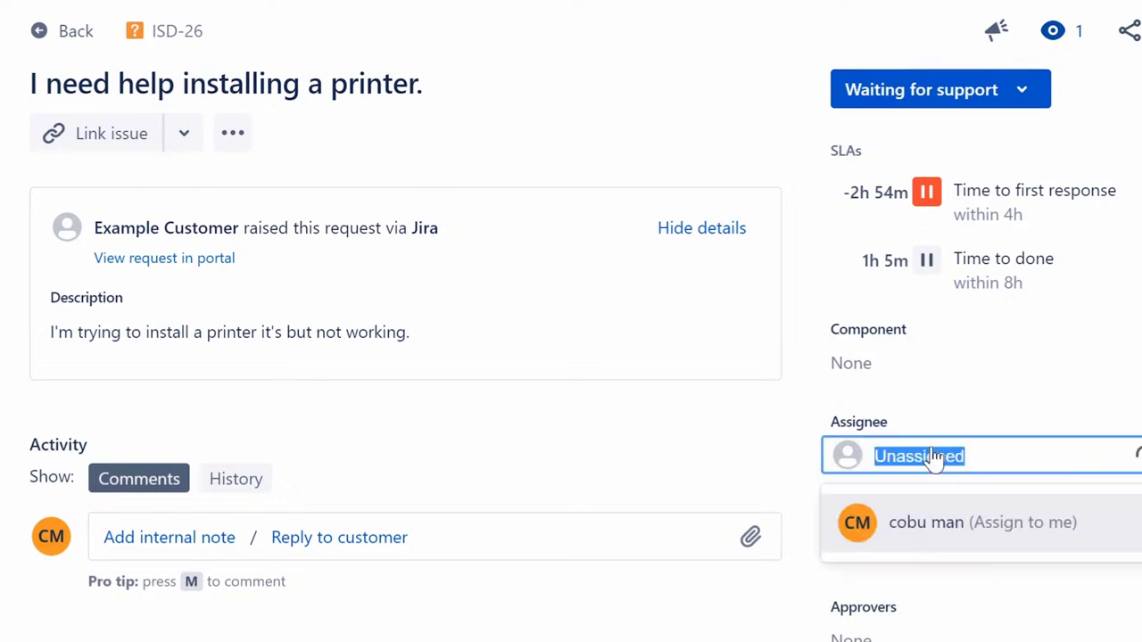
{"action": "left_click", "coordinate": [933, 530]}
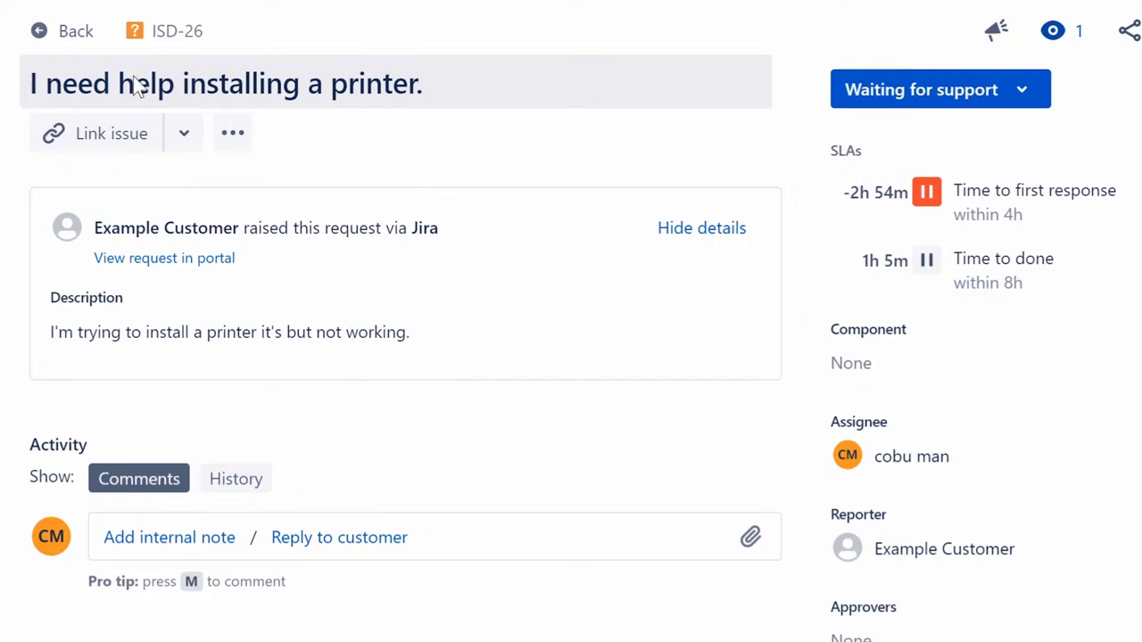
Review ISD-26's summary and description text without changing it.
{"action": "left_click_drag", "start_coordinate": [423, 83], "coordinate": [32, 87]}
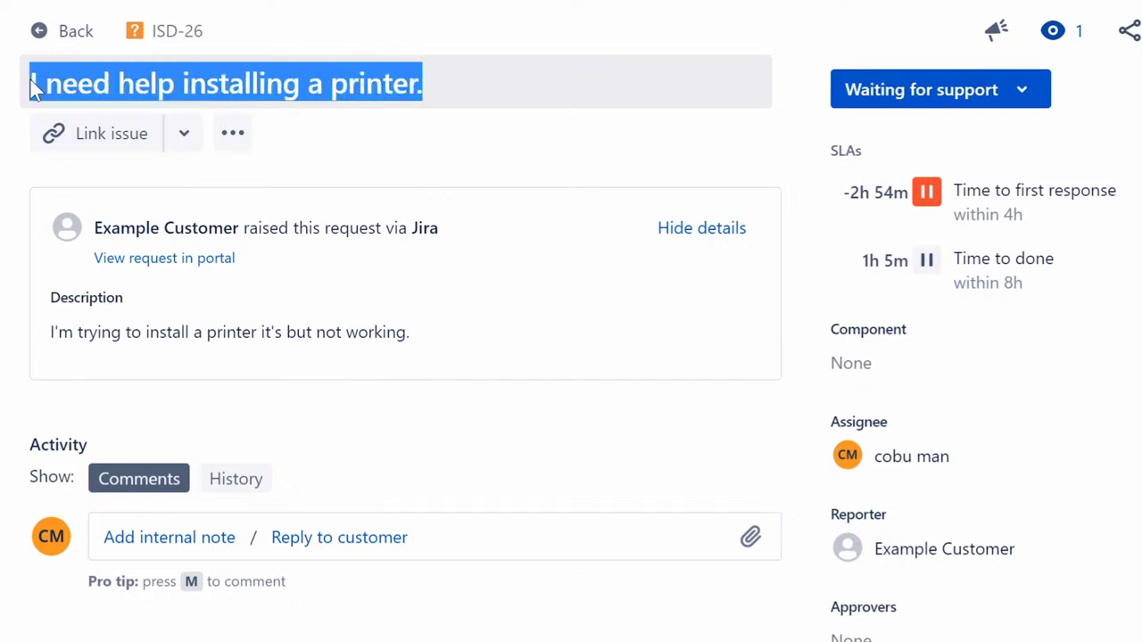
{"action": "left_click", "coordinate": [50, 333]}
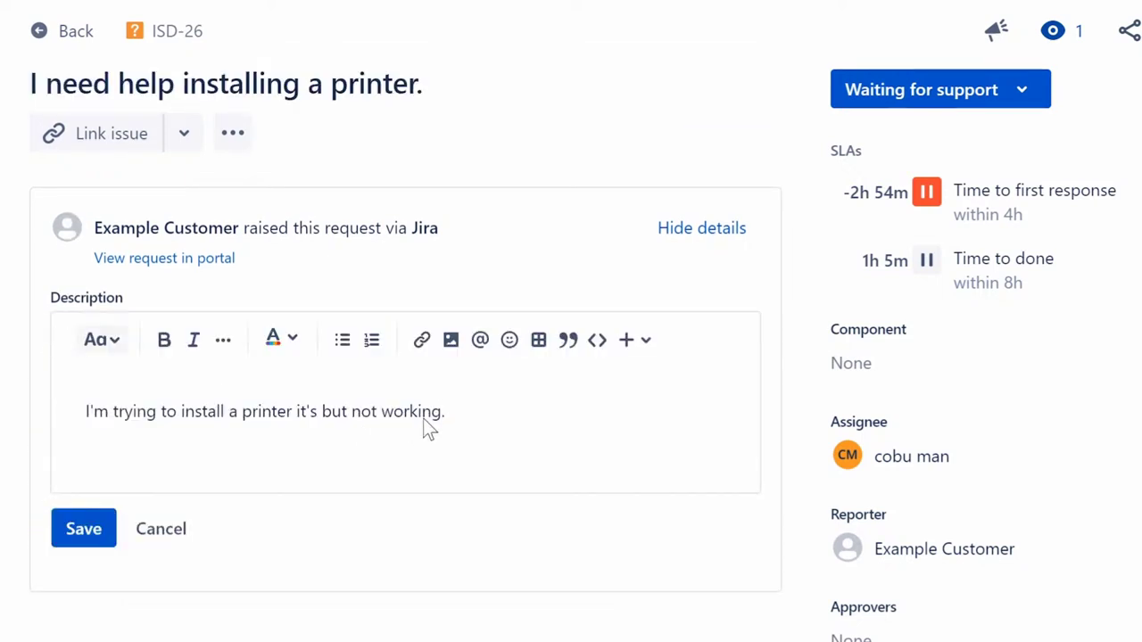
{"action": "left_click_drag", "start_coordinate": [446, 412], "coordinate": [82, 393]}
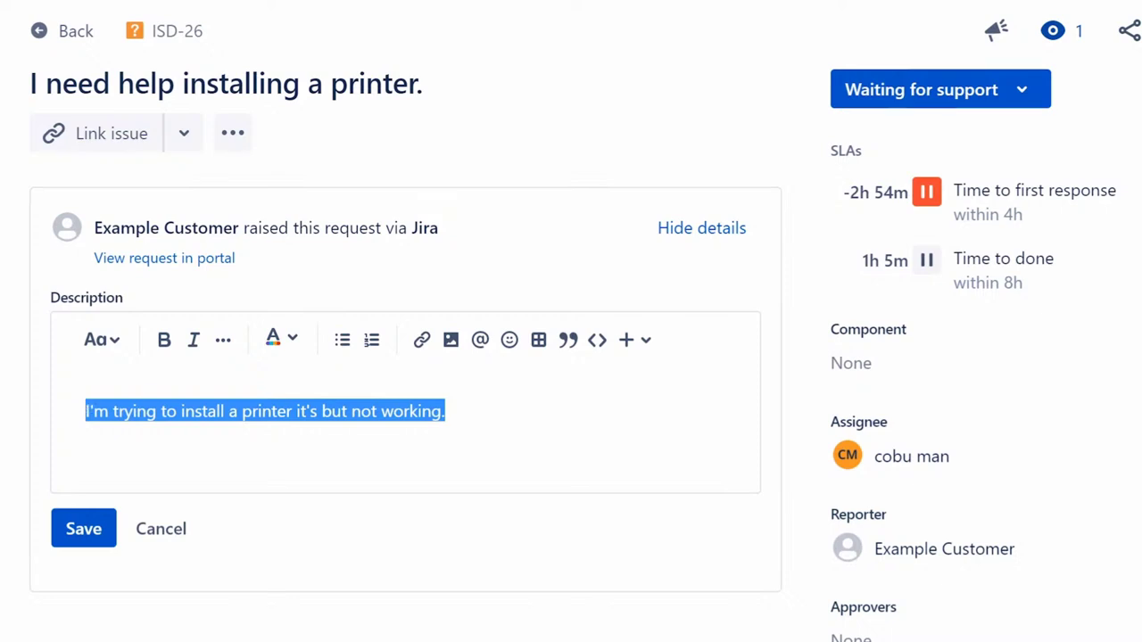
{"action": "left_click", "coordinate": [445, 411]}
{"action": "left_click_drag", "start_coordinate": [445, 411], "coordinate": [77, 413]}
{"action": "key", "text": "Right"}
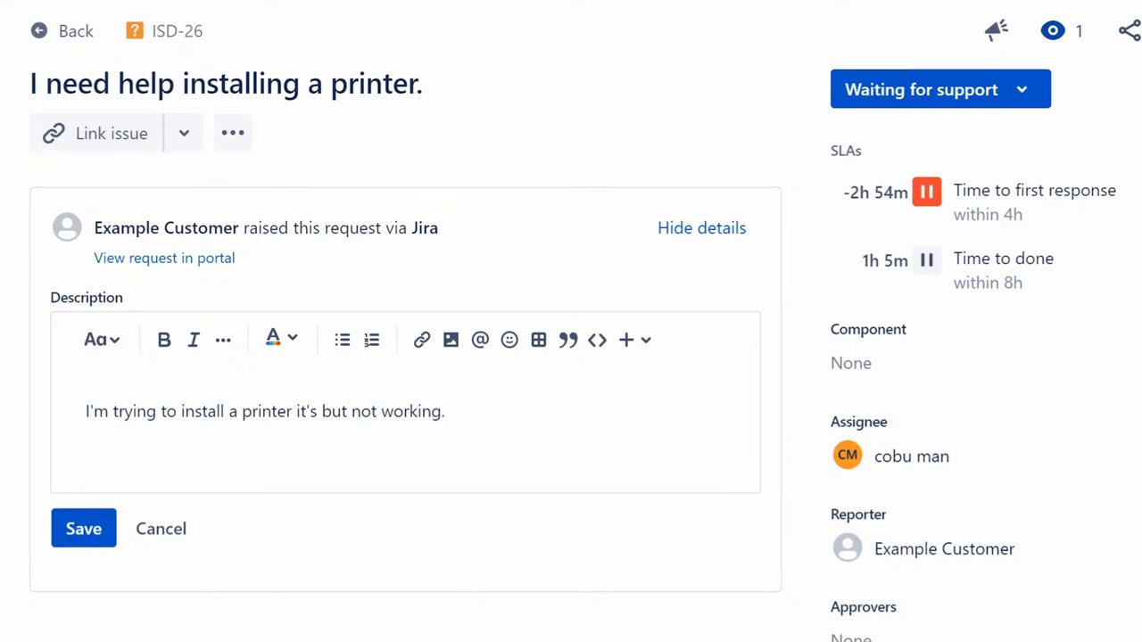
{"action": "left_click", "coordinate": [83, 528]}
Type a Help Desk greeting asking 'What kind of printer are you trying to add? Local printer or Network printer?'.
{"action": "type", "text": "H"}
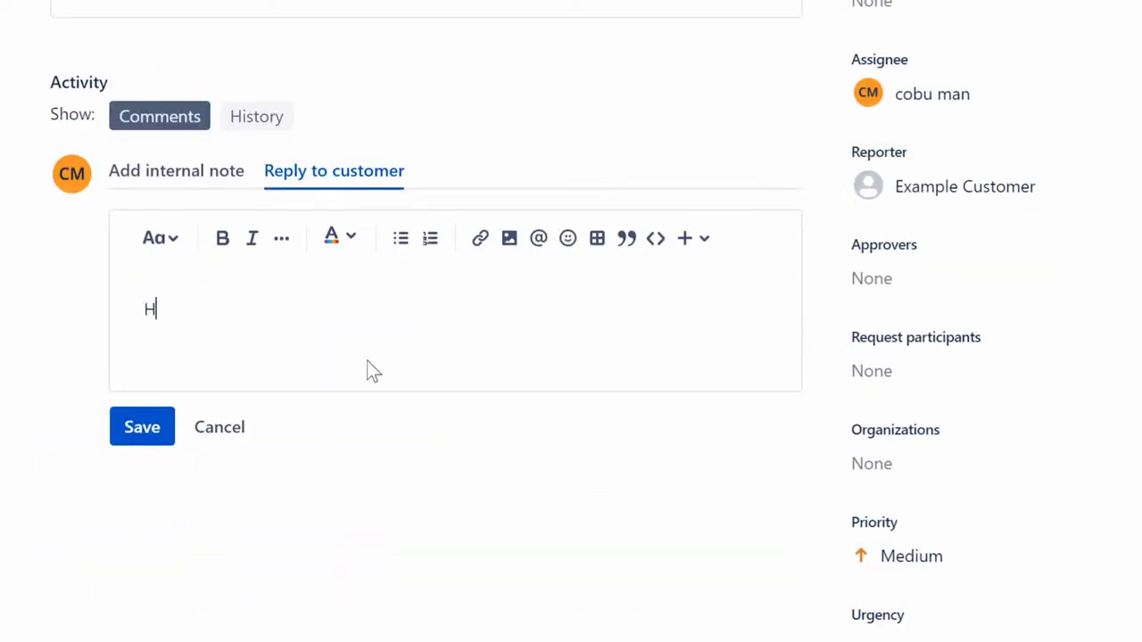
{"action": "type", "text": "ello, my name is E"}
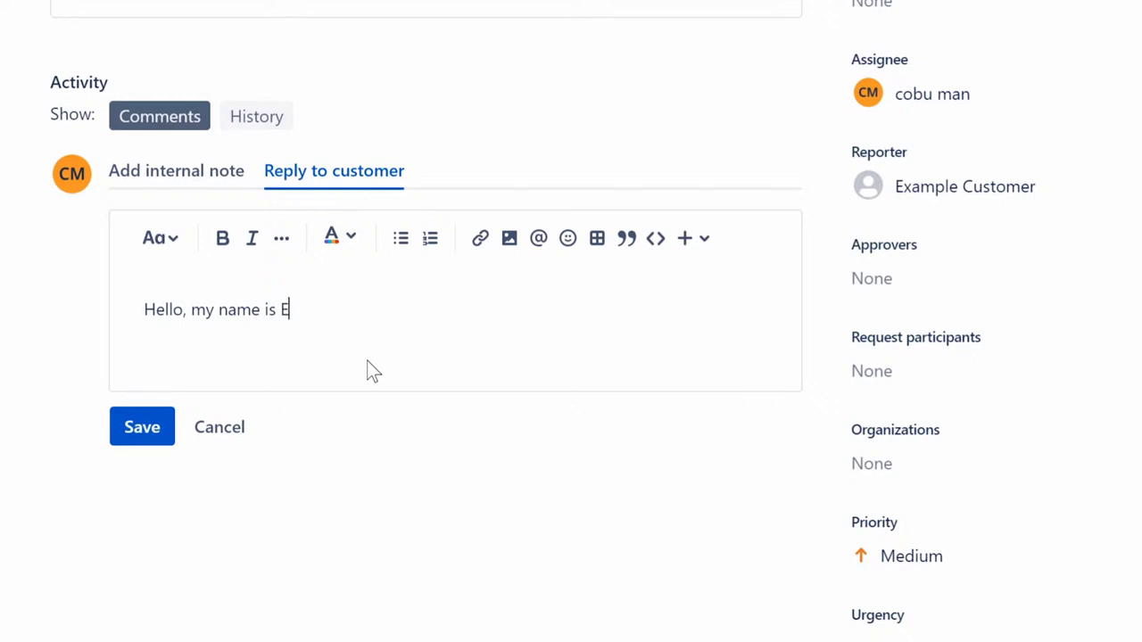
{"action": "type", "text": "rvin with Hel"}
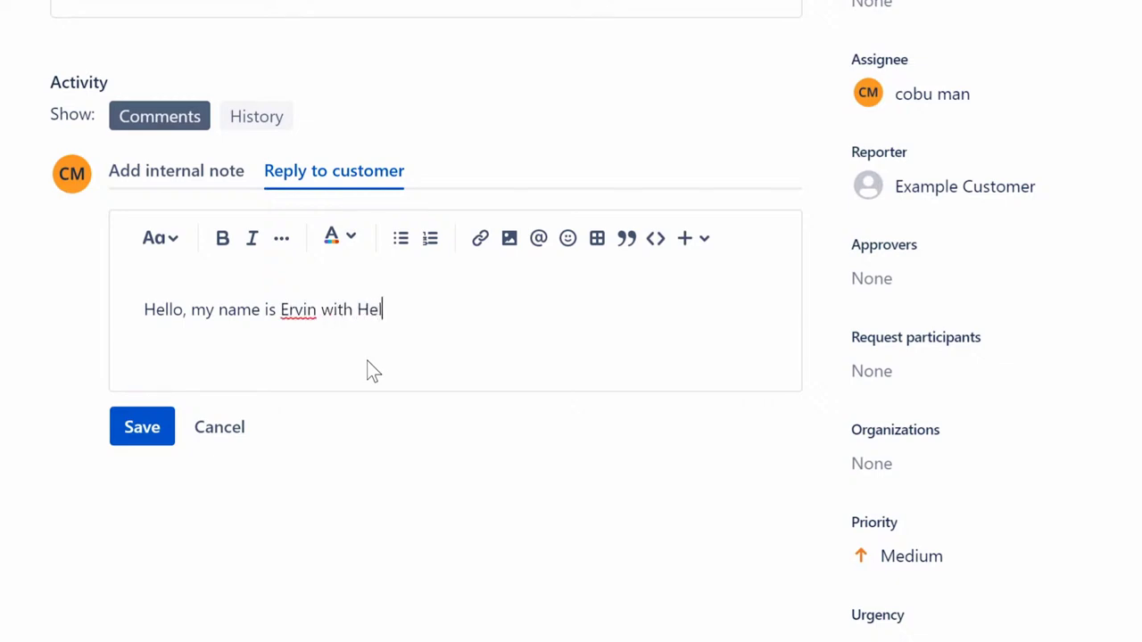
{"action": "type", "text": "p Desk. What kind o"}
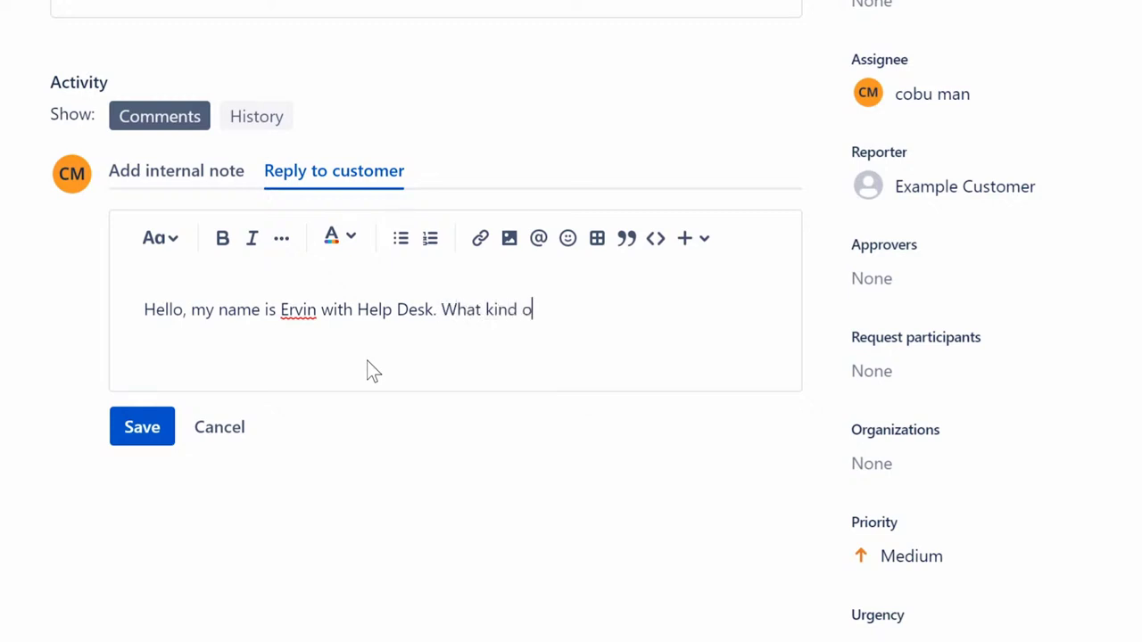
{"action": "type", "text": "f printer are"}
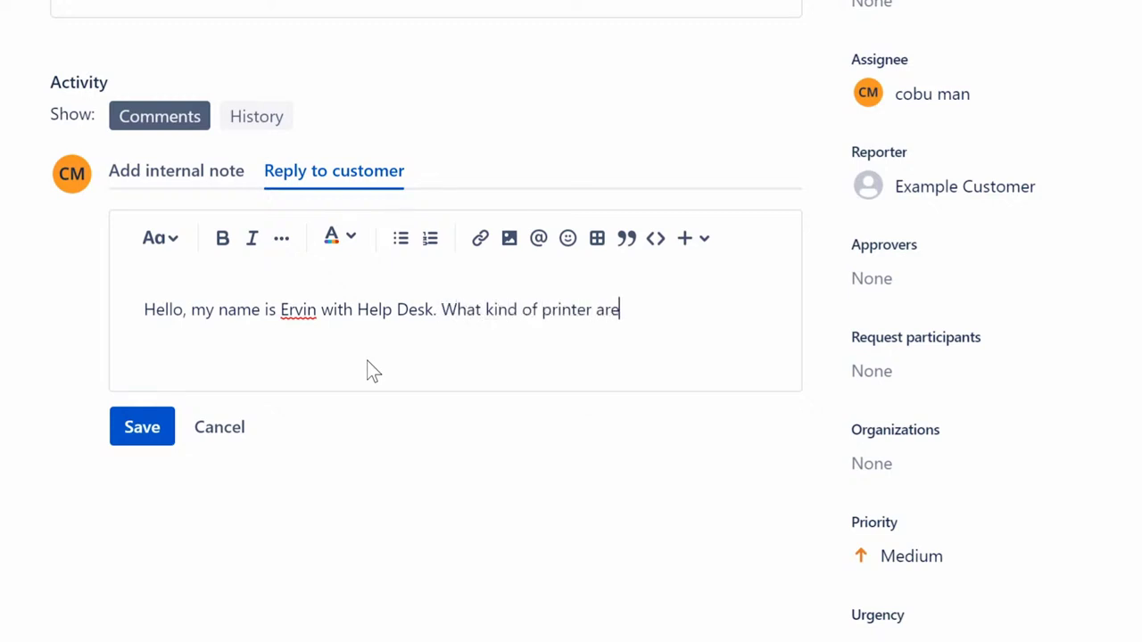
{"action": "type", "text": " you trying to a"}
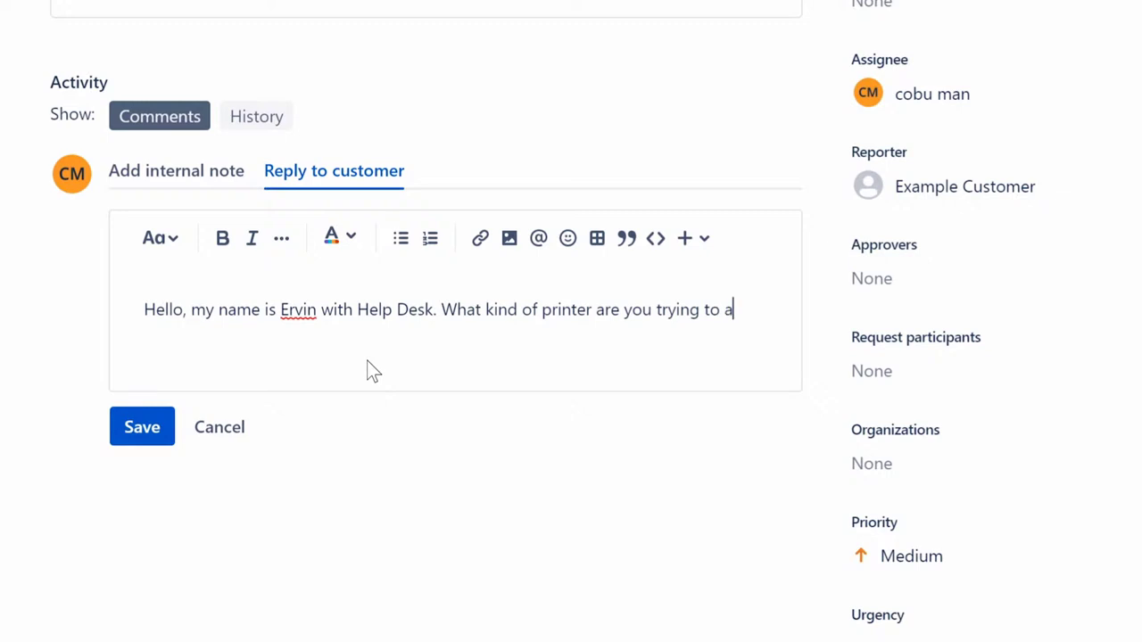
{"action": "type", "text": "dd? Local print"}
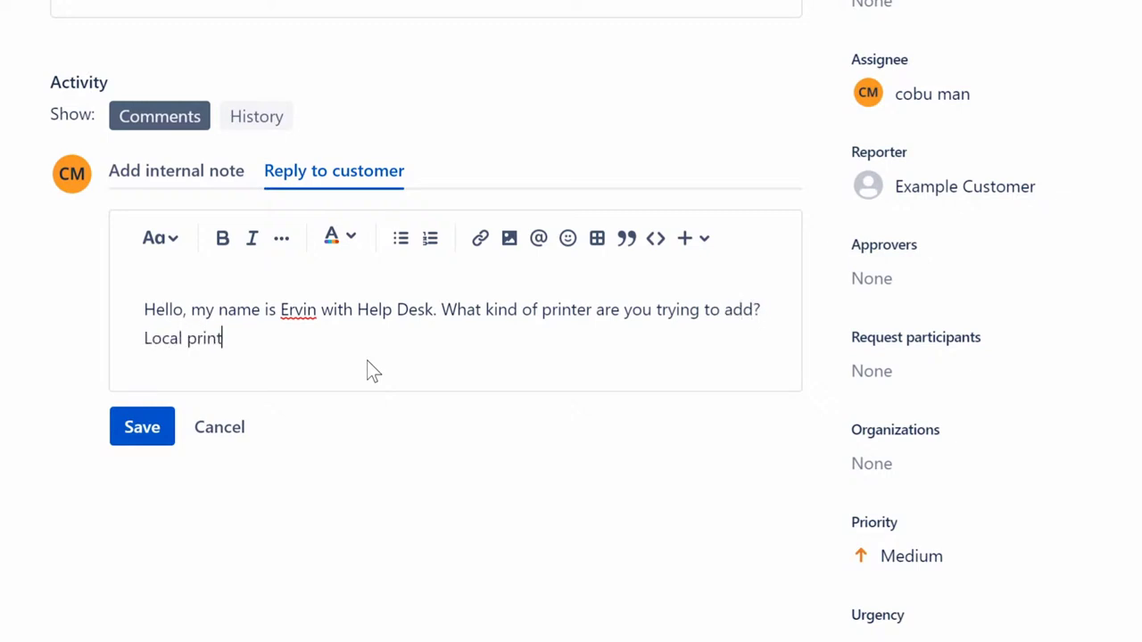
{"action": "type", "text": "er or Network prin"}
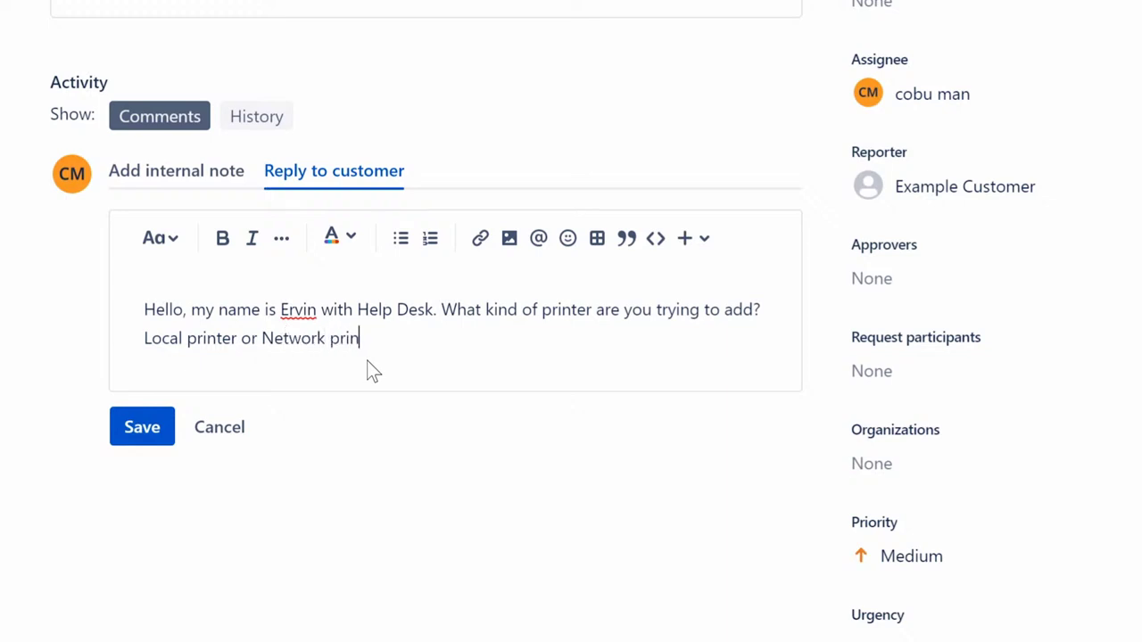
{"action": "key", "text": "BackSpace"}
{"action": "key", "text": "BackSpace"}
{"action": "type", "text": "inter?"}
{"action": "left_click", "coordinate": [260, 338]}
{"action": "key", "text": "ctrl+shift+Right"}
{"action": "key", "text": "ctrl+shift+Right"}
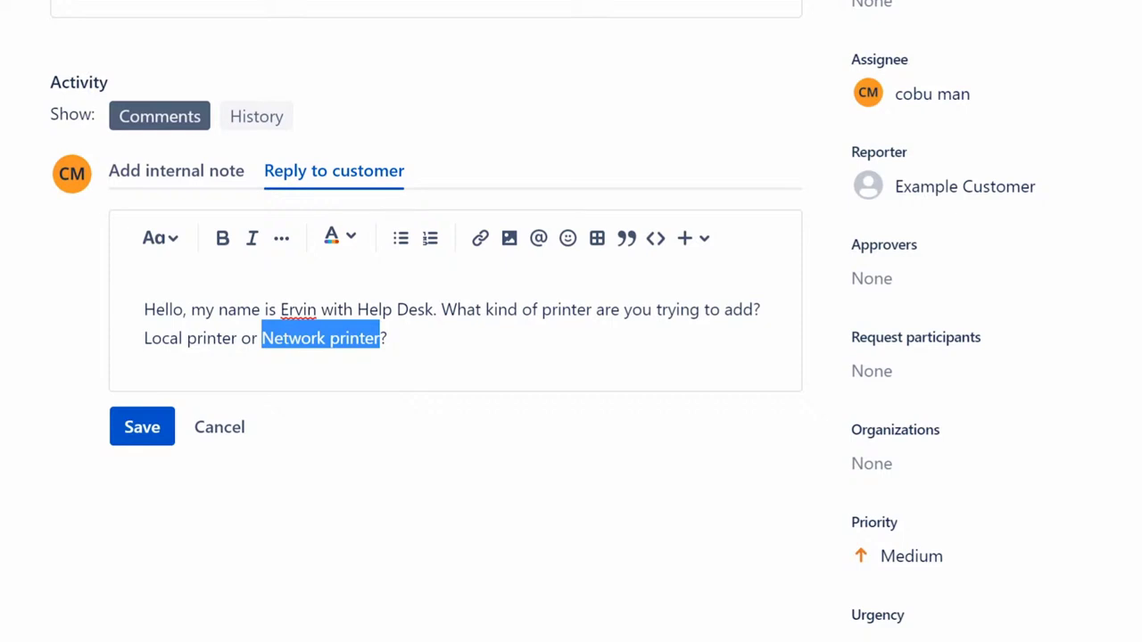
{"action": "key", "text": "Right"}
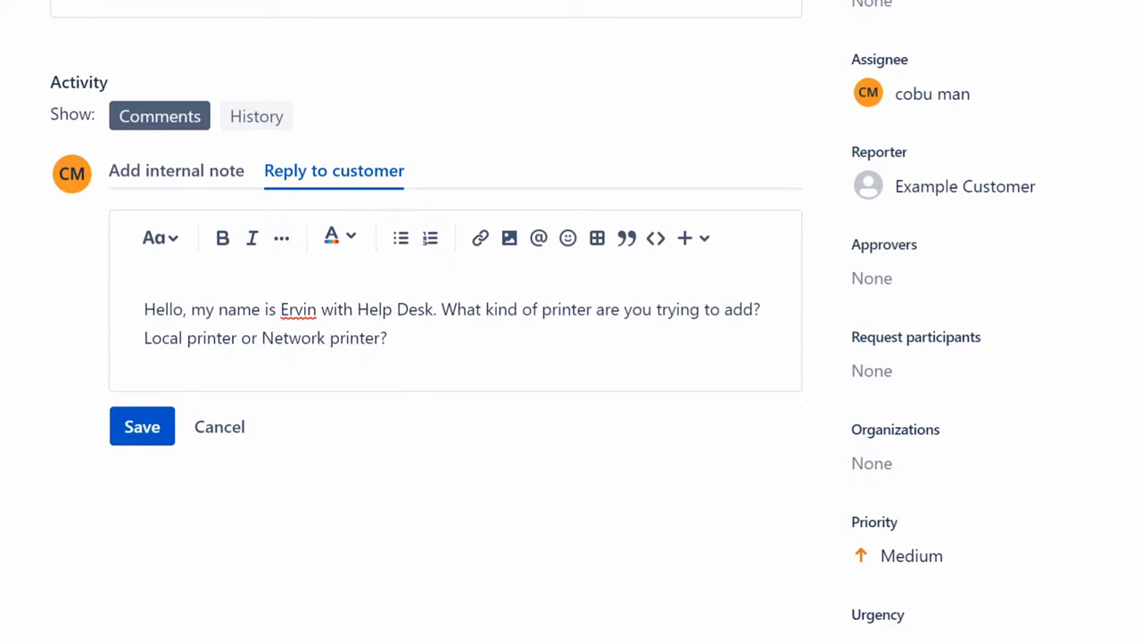
{"action": "key", "text": "ctrl+shift+Left"}
{"action": "key", "text": "ctrl+shift+Left"}
{"action": "key", "text": "shift+Right"}
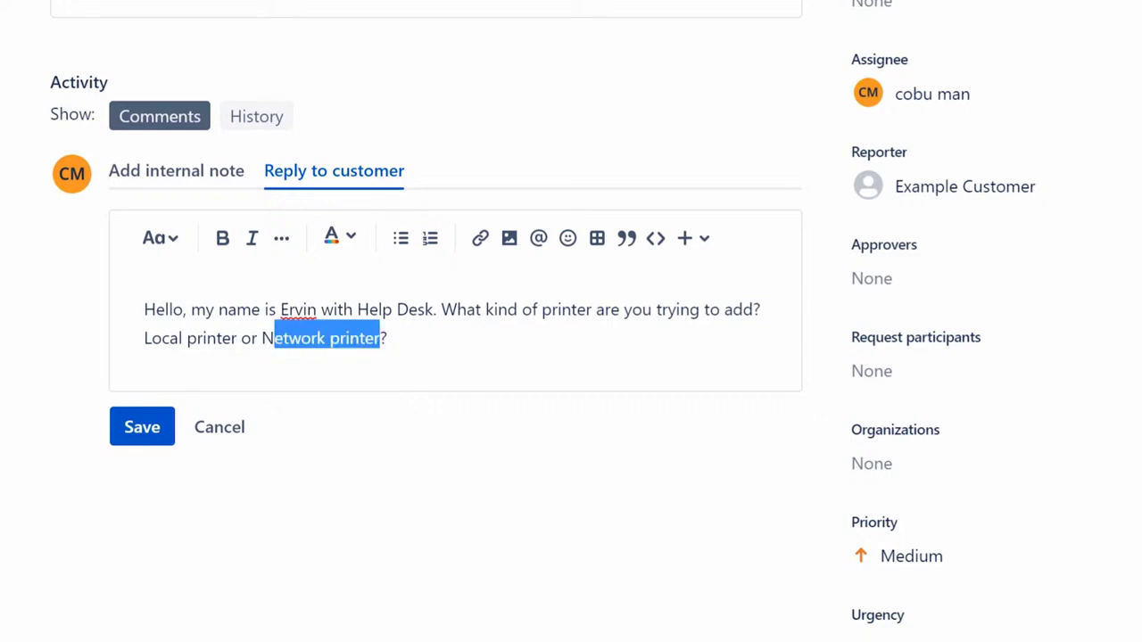
{"action": "key", "text": "End"}
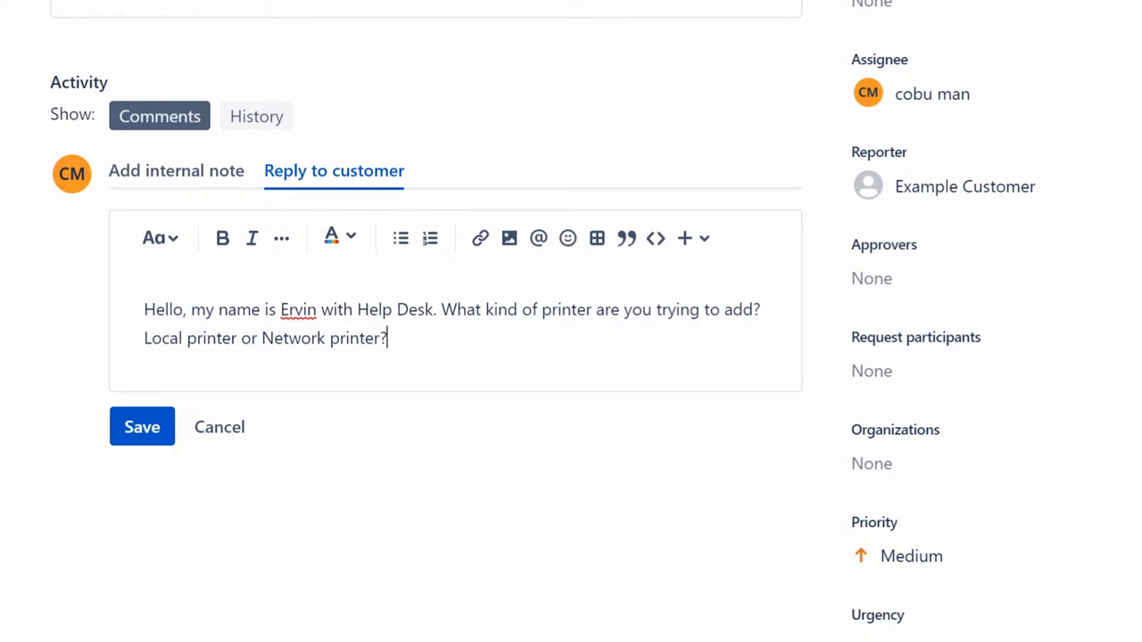
Begin a follow-up asking the customer to send their PC name, then delete that unfinished sentence.
{"action": "type", "text": "Also, can you p"}
{"action": "key", "text": "BackSpace"}
{"action": "type", "text": "p"}
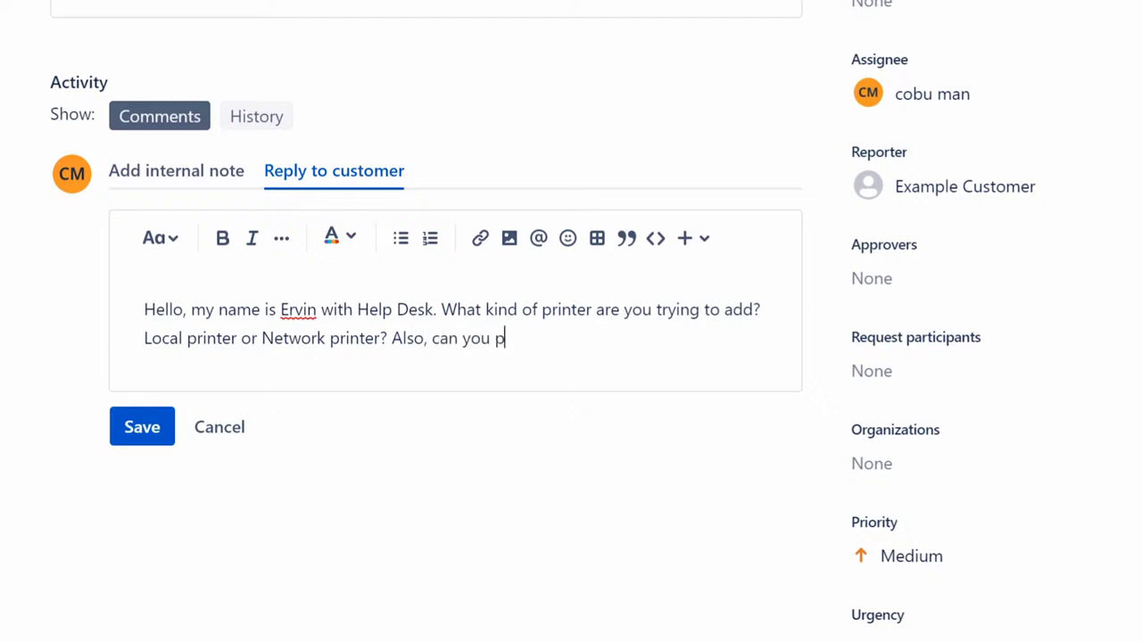
{"action": "type", "text": "lease sne"}
{"action": "key", "text": "BackSpace"}
{"action": "key", "text": "BackSpace"}
{"action": "type", "text": "end "}
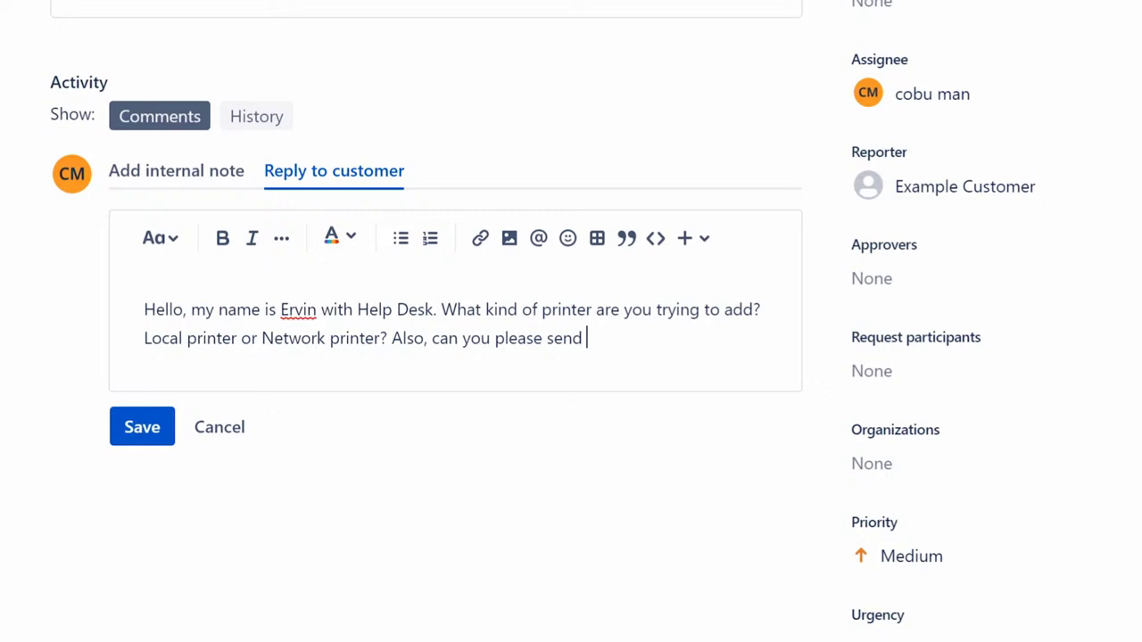
{"action": "type", "text": "me your PC name wit"}
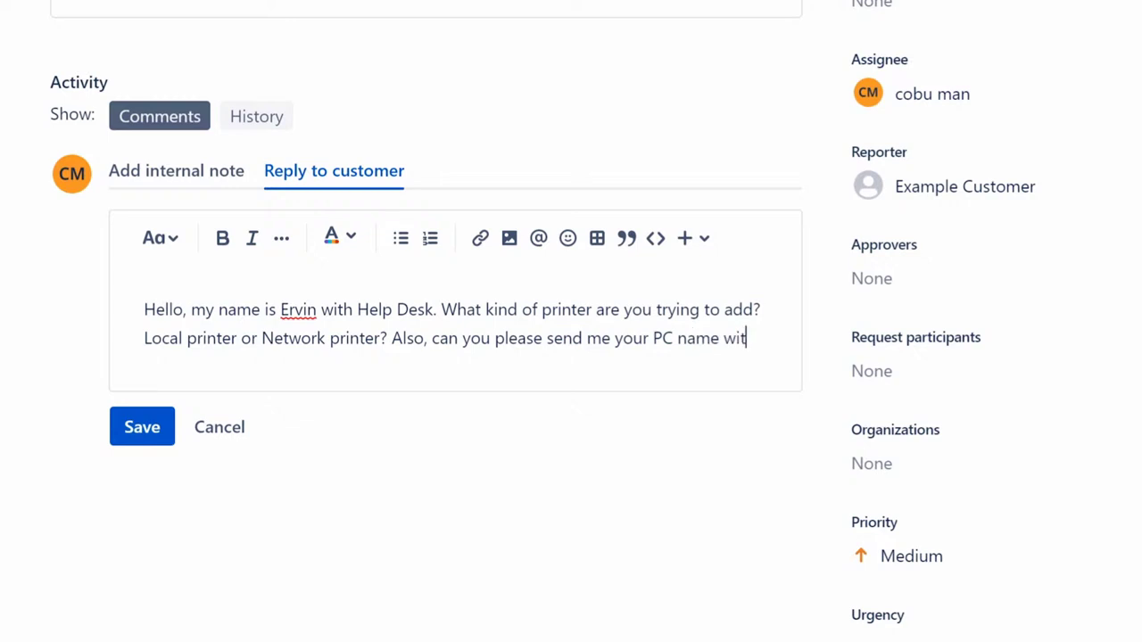
{"action": "type", "text": "h"}
{"action": "key", "text": "BackSpace"}
{"action": "key", "text": "BackSpace"}
{"action": "key", "text": "BackSpace"}
{"action": "key", "text": "BackSpace"}
{"action": "key", "text": "BackSpace"}
{"action": "key", "text": "BackSpace"}
{"action": "key", "text": "BackSpace"}
{"action": "key", "text": "BackSpace"}
{"action": "key", "text": "BackSpace"}
{"action": "key", "text": "BackSpace"}
{"action": "key", "text": "BackSpace"}
{"action": "key", "text": "BackSpace"}
{"action": "key", "text": "BackSpace"}
{"action": "key", "text": "BackSpace"}
{"action": "key", "text": "BackSpace"}
{"action": "key", "text": "BackSpace"}
{"action": "key", "text": "BackSpace"}
{"action": "key", "text": "BackSpace"}
{"action": "key", "text": "BackSpace"}
{"action": "key", "text": "BackSpace"}
{"action": "key", "text": "BackSpace"}
{"action": "key", "text": "BackSpace"}
{"action": "key", "text": "BackSpace"}
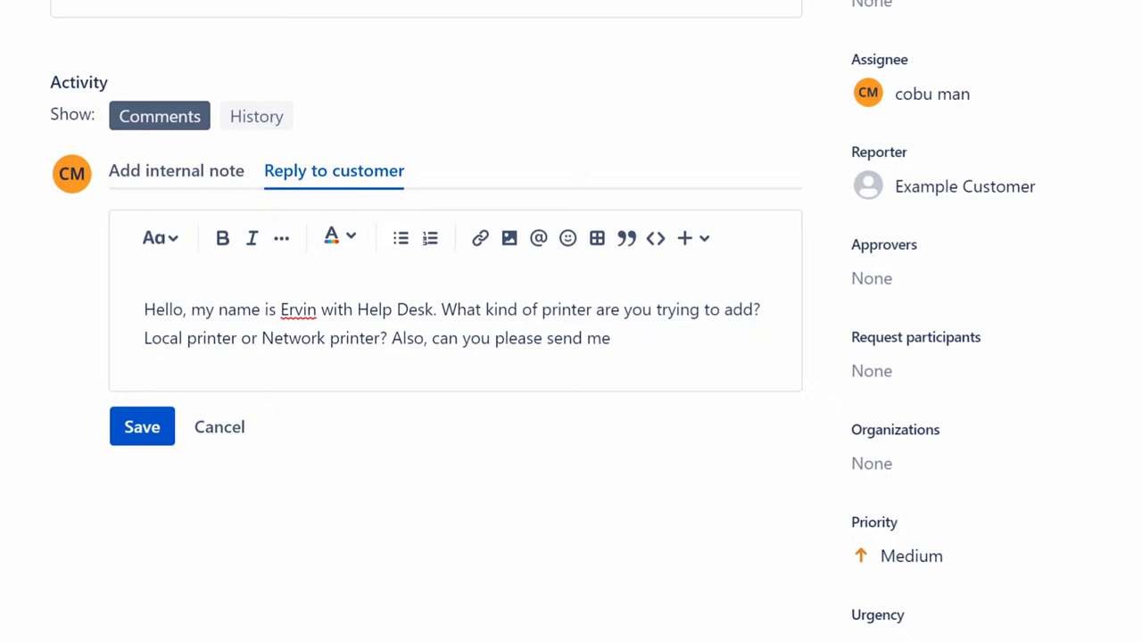
{"action": "key", "text": "BackSpace"}
{"action": "key", "text": "BackSpace"}
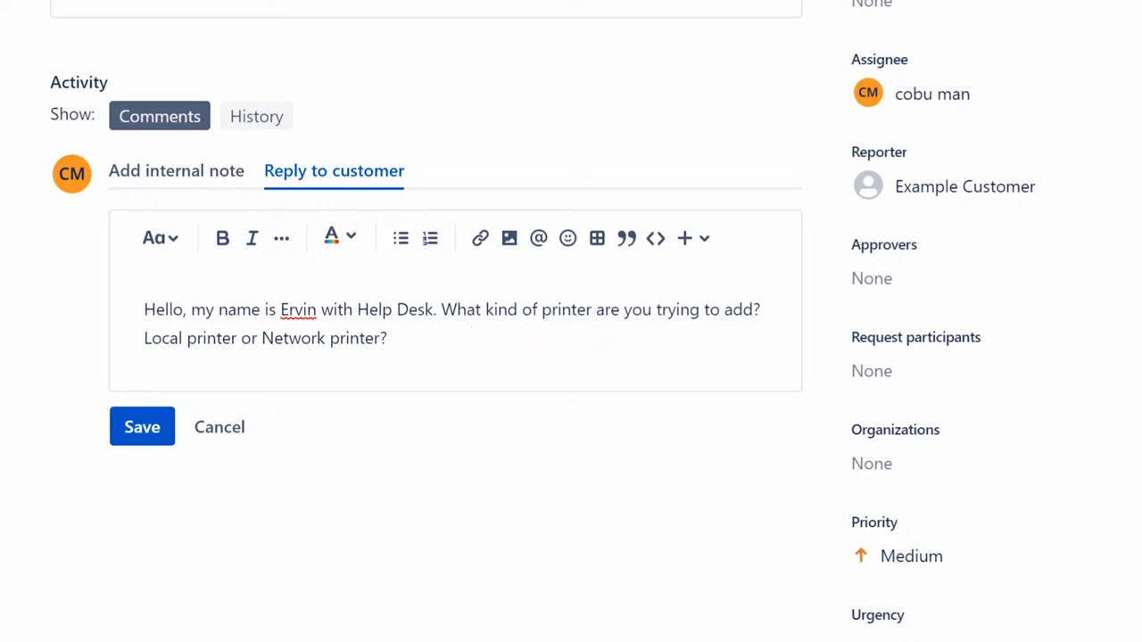
Post the reply and highlight 'Local printer' in the posted comment.
{"action": "left_click", "coordinate": [148, 436]}
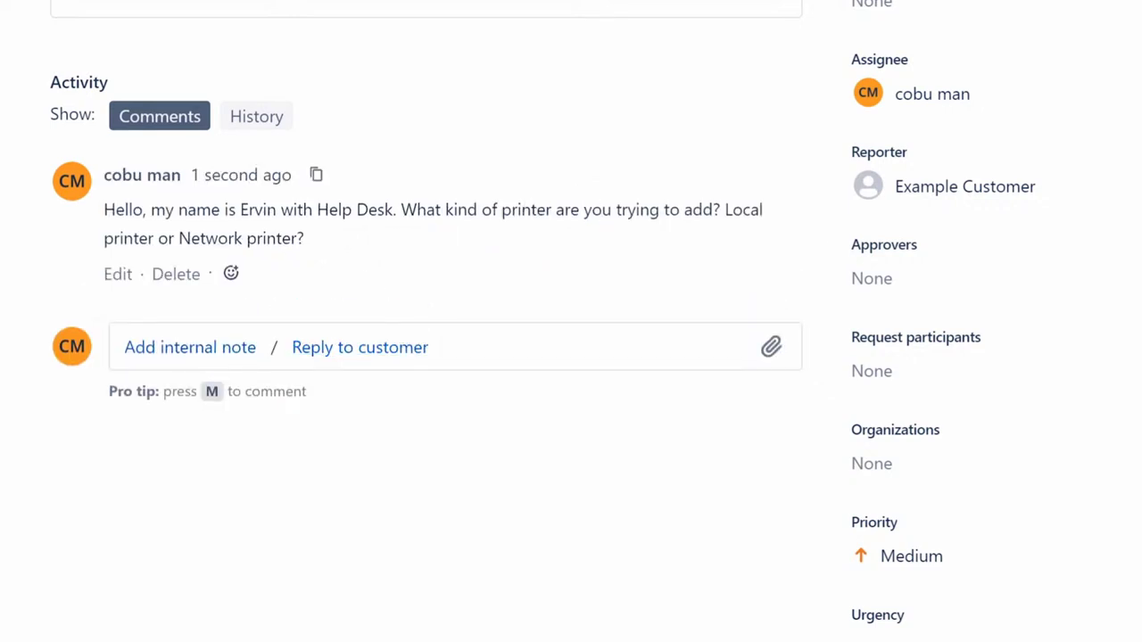
{"action": "left_click_drag", "start_coordinate": [724, 209], "coordinate": [318, 241]}
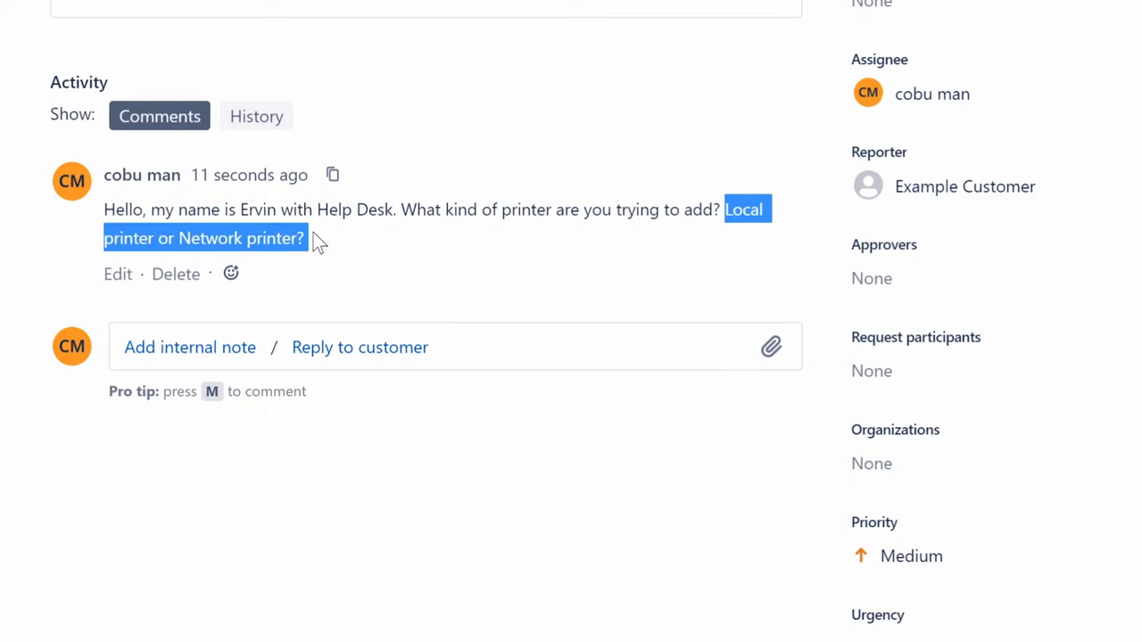
{"action": "left_click", "coordinate": [334, 236]}
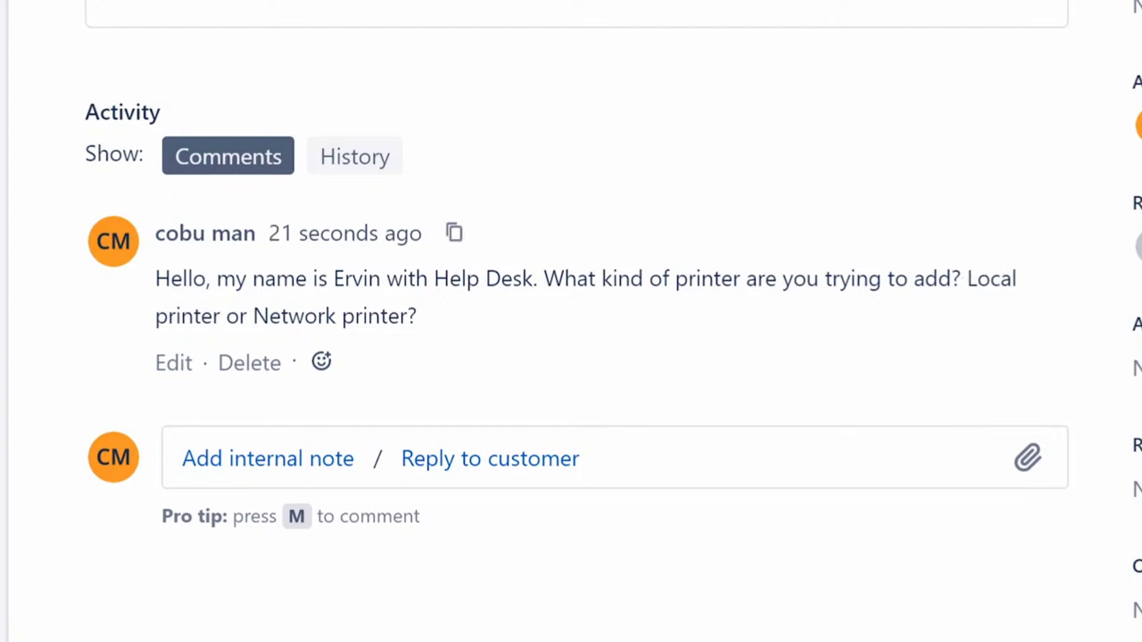
{"action": "left_click_drag", "start_coordinate": [965, 278], "coordinate": [225, 316]}
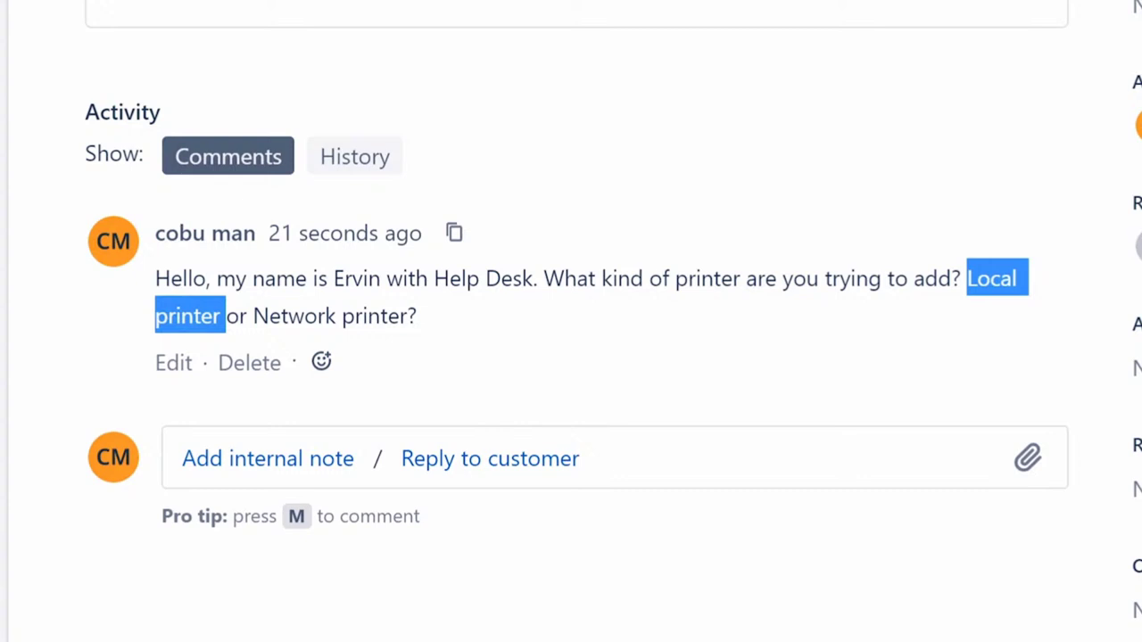
{"action": "left_click", "coordinate": [226, 316]}
Highlight 'Network printer?' and then the whole posted comment while explaining the question.
{"action": "left_click_drag", "start_coordinate": [253, 316], "coordinate": [409, 316]}
{"action": "left_click", "coordinate": [446, 330]}
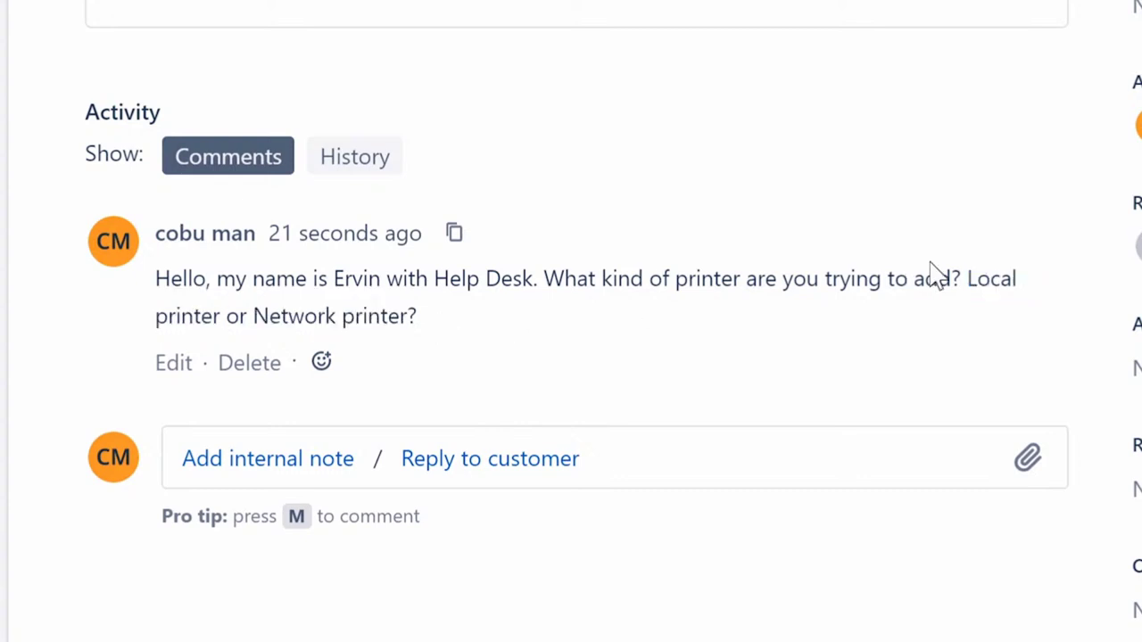
{"action": "left_click_drag", "start_coordinate": [966, 279], "coordinate": [221, 316]}
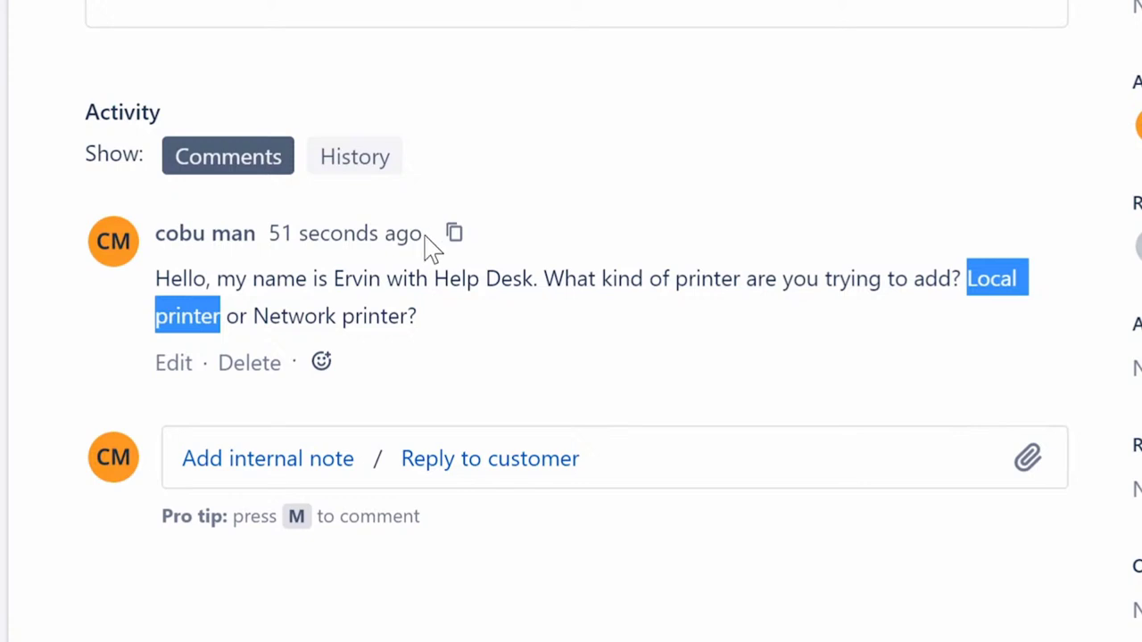
{"action": "left_click_drag", "start_coordinate": [253, 316], "coordinate": [407, 316]}
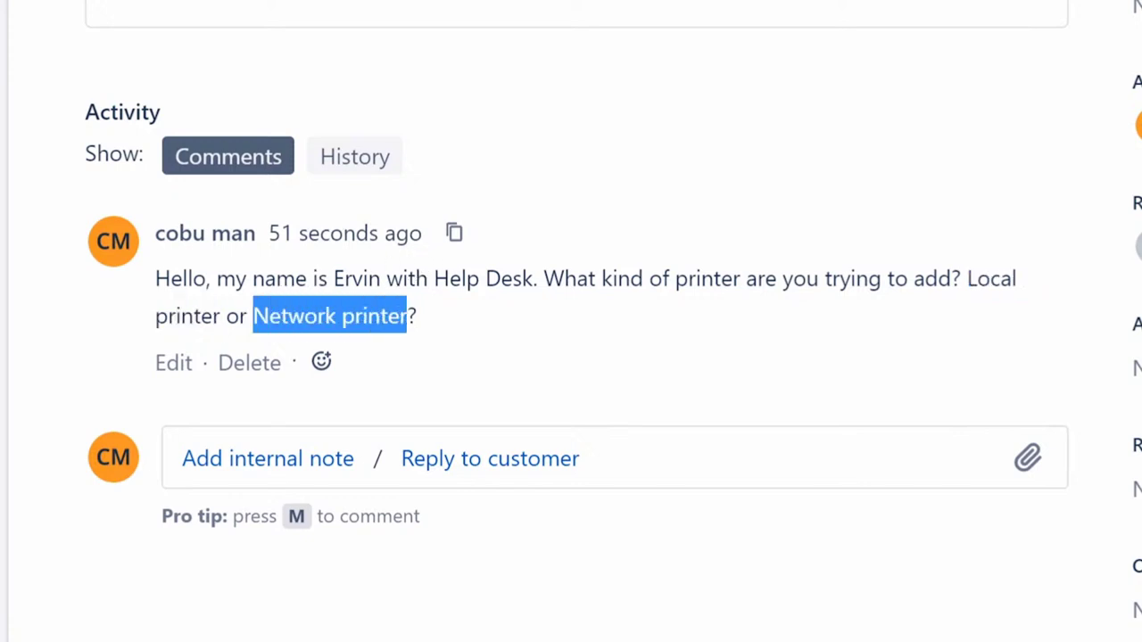
{"action": "left_click", "coordinate": [428, 324]}
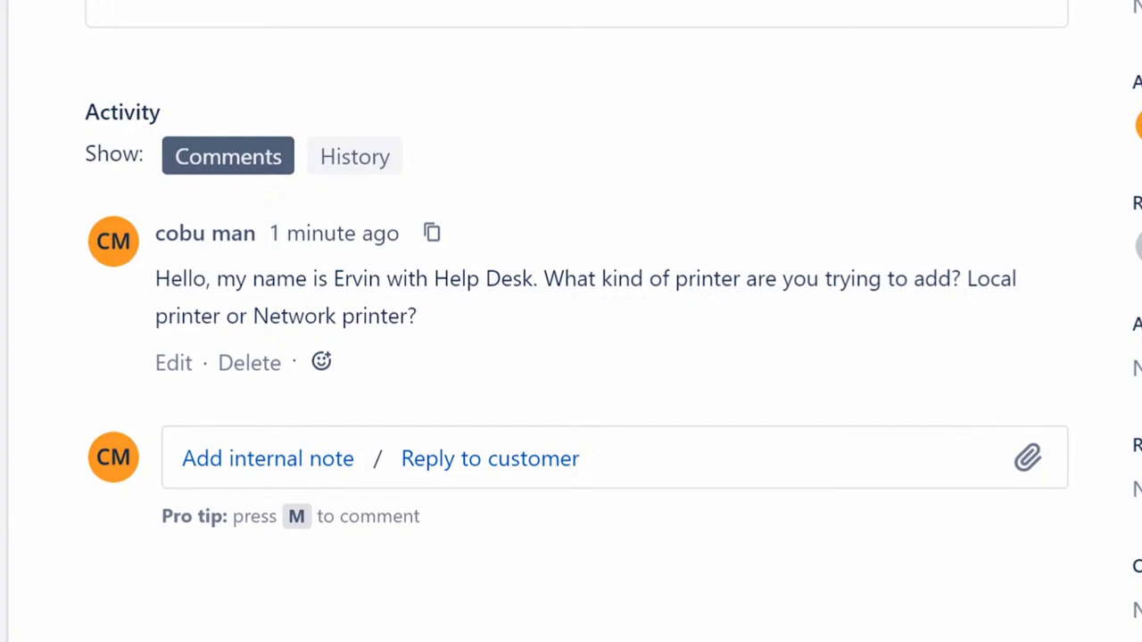
{"action": "left_click_drag", "start_coordinate": [254, 317], "coordinate": [437, 318]}
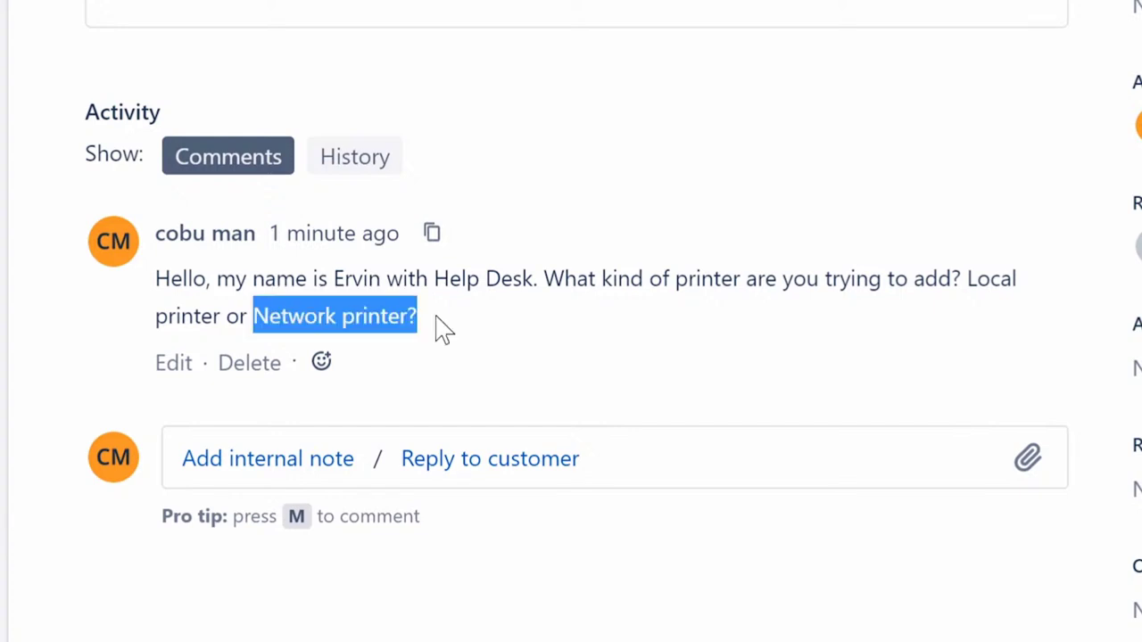
{"action": "left_click", "coordinate": [436, 320]}
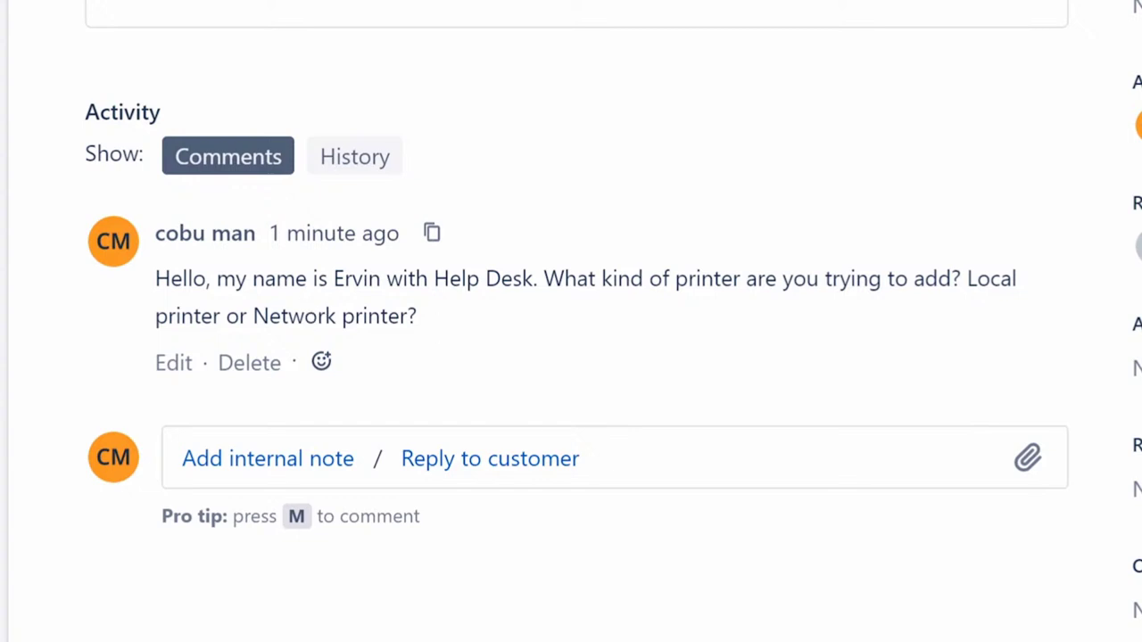
{"action": "left_click_drag", "start_coordinate": [254, 316], "coordinate": [408, 316]}
{"action": "left_click", "coordinate": [432, 322]}
{"action": "left_click_drag", "start_coordinate": [441, 323], "coordinate": [150, 287]}
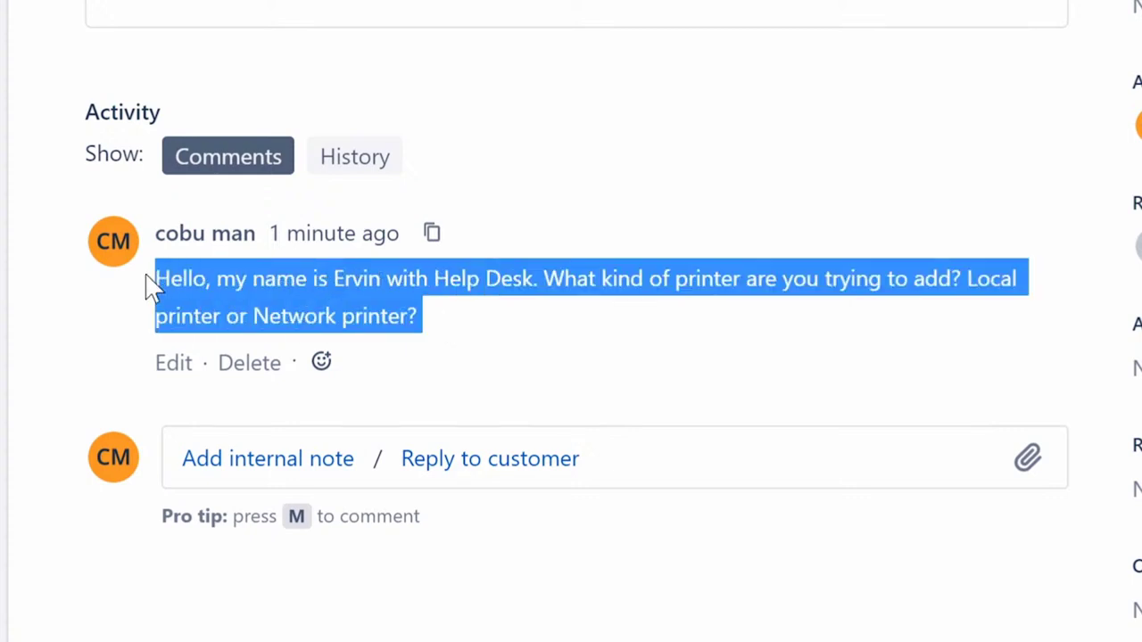
{"action": "left_click", "coordinate": [402, 299]}
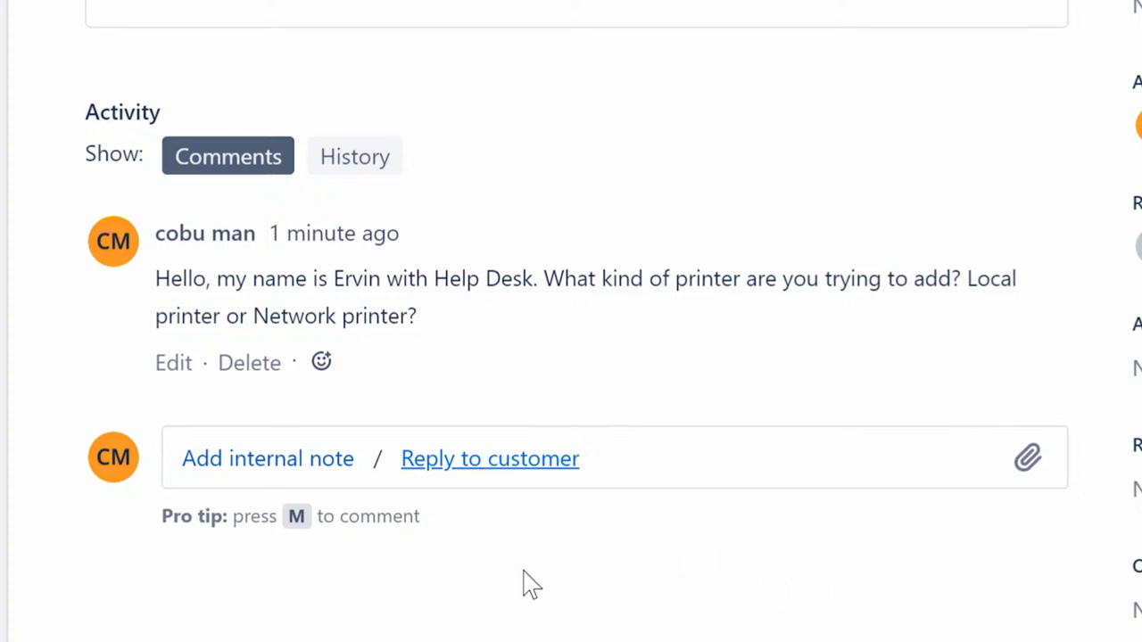
Start a new reply: 'Okay, in that case can you please send me the ip address of the printer you're trying to add?'.
{"action": "left_click", "coordinate": [510, 459]}
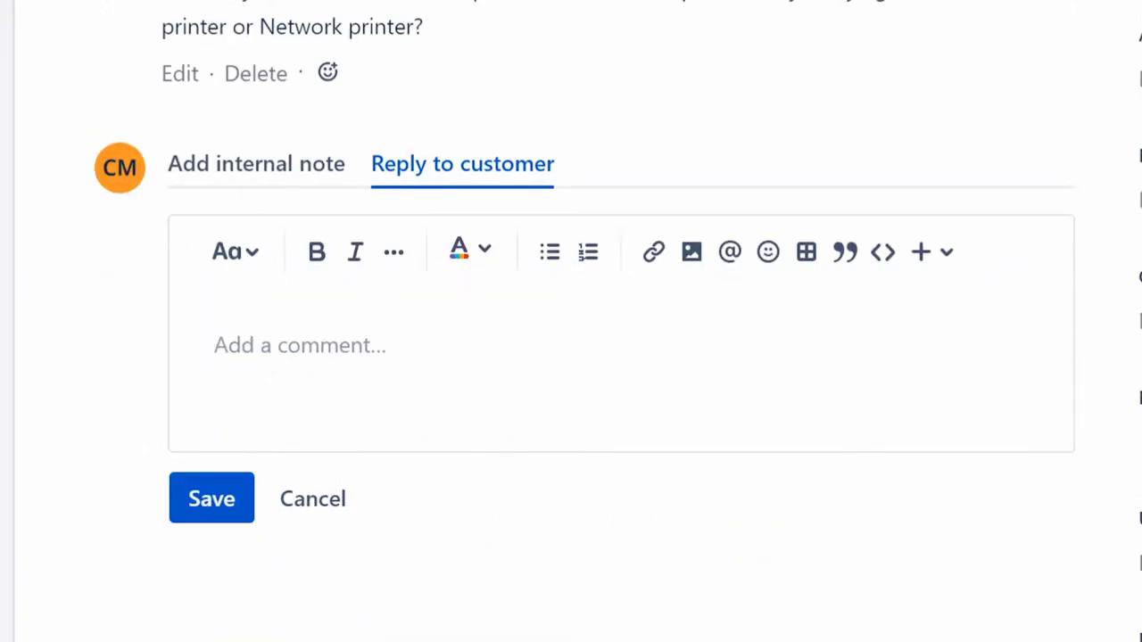
{"action": "type", "text": "Okay, "}
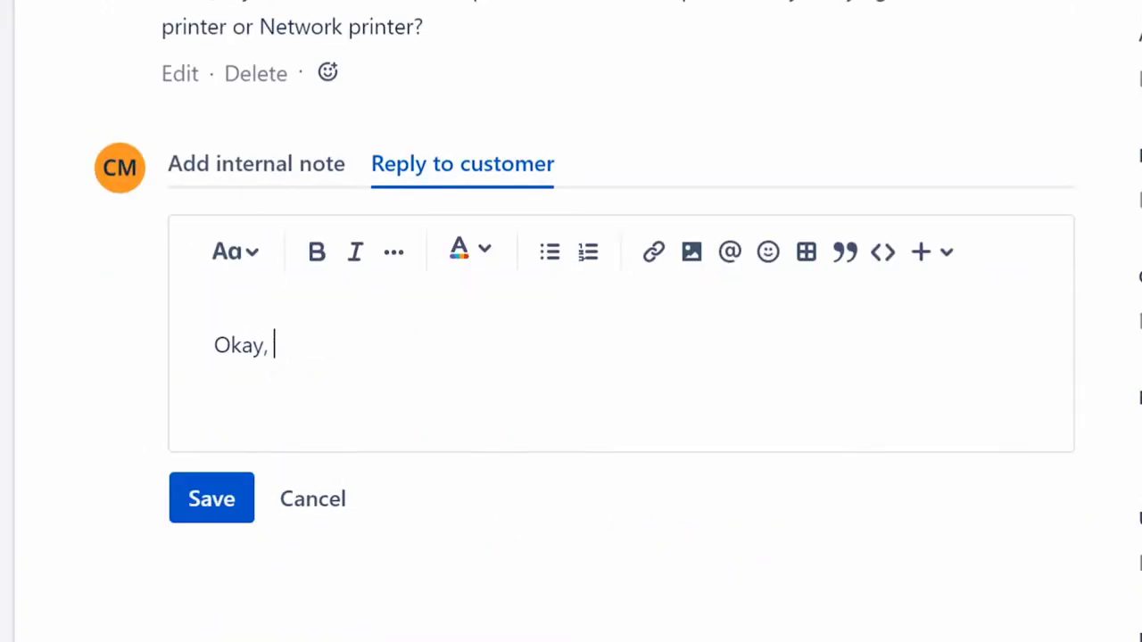
{"action": "type", "text": "in that case "}
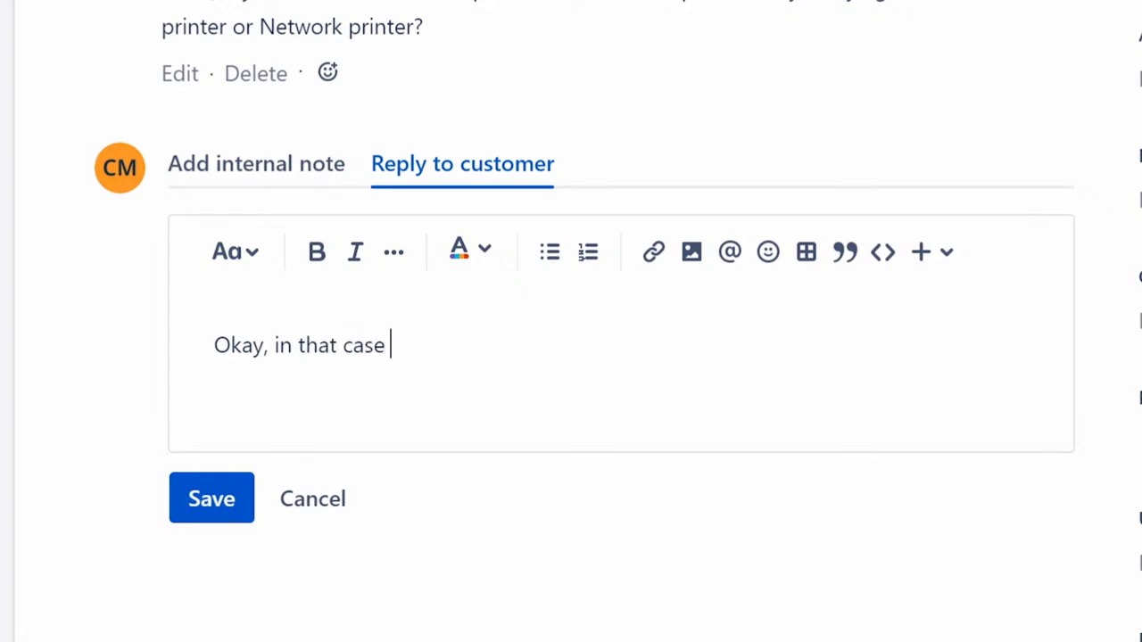
{"action": "type", "text": "can ypu"}
{"action": "key", "text": "BackSpace"}
{"action": "key", "text": "BackSpace"}
{"action": "type", "text": "ou please send"}
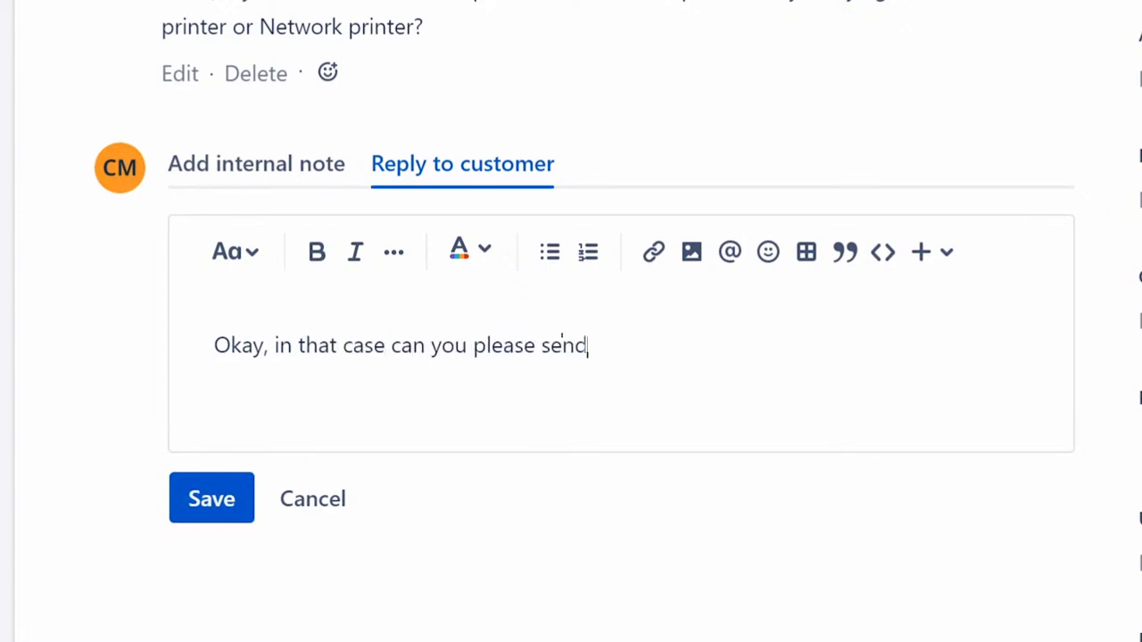
{"action": "type", "text": " me the ip "}
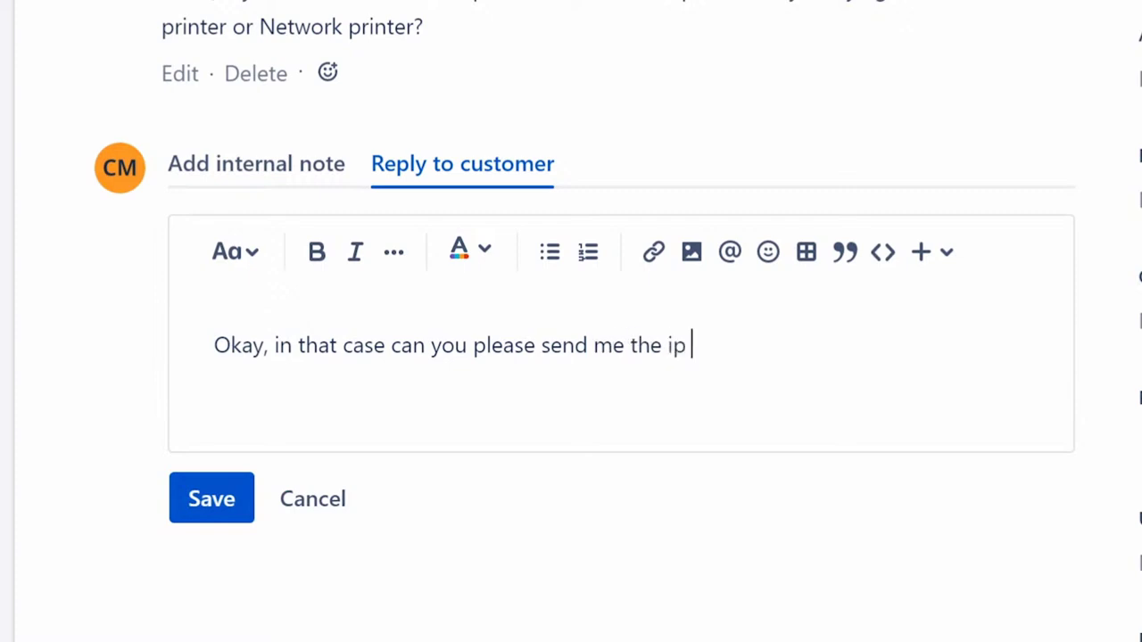
{"action": "type", "text": "address "}
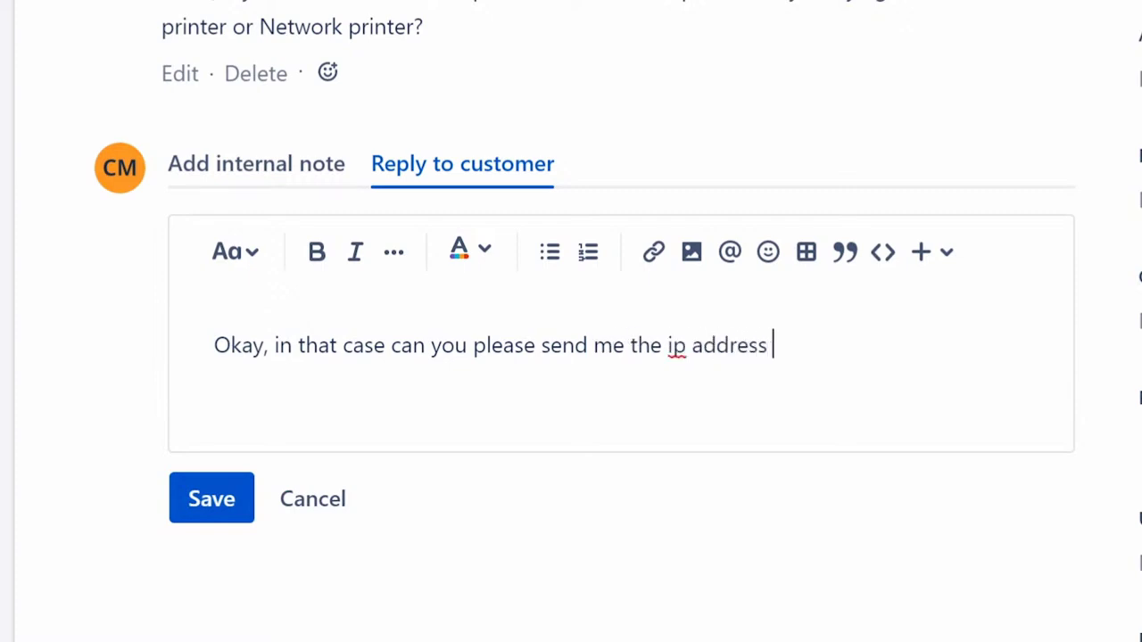
{"action": "type", "text": "of the printer"}
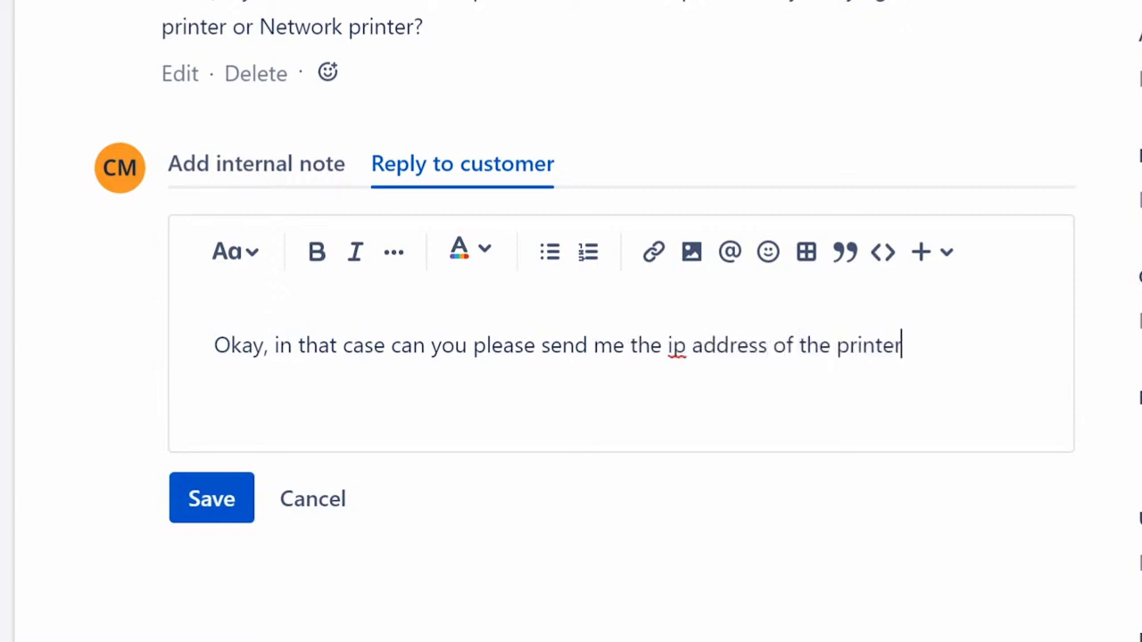
{"action": "type", "text": " you're trying to add"}
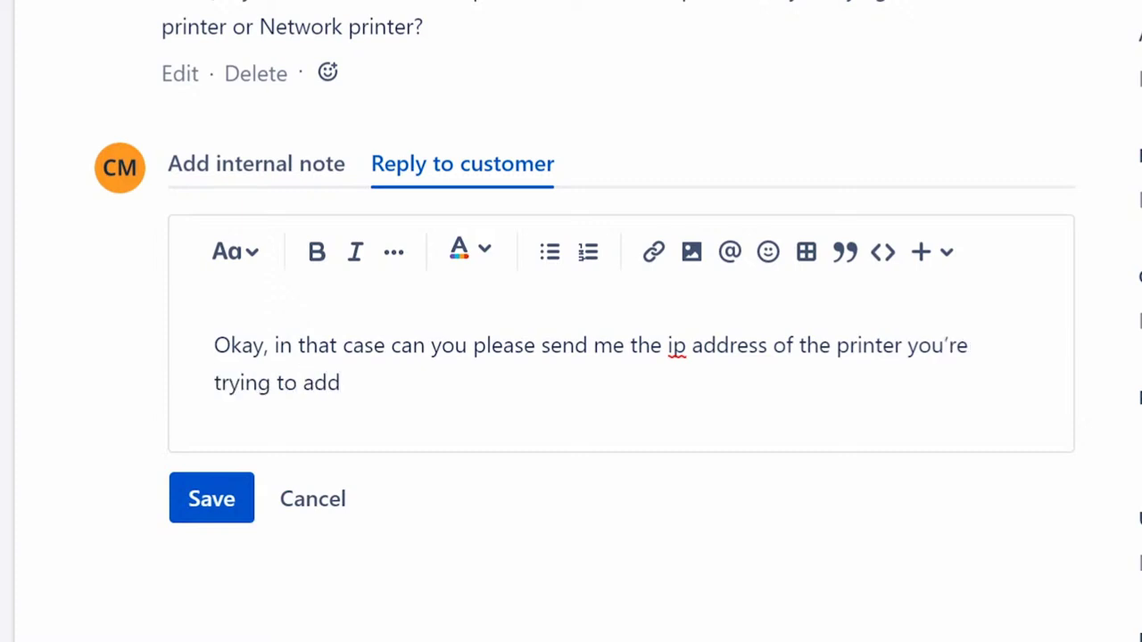
{"action": "type", "text": "?"}
Insert 'I can add the printer for you; however, I need your PC name to take control remotly,' after 'Okay,'.
{"action": "left_click", "coordinate": [342, 345]}
{"action": "left_click", "coordinate": [337, 345]}
{"action": "left_click", "coordinate": [268, 345]}
{"action": "left_click", "coordinate": [267, 345]}
{"action": "left_click", "coordinate": [274, 345]}
{"action": "type", "text": "I can add "}
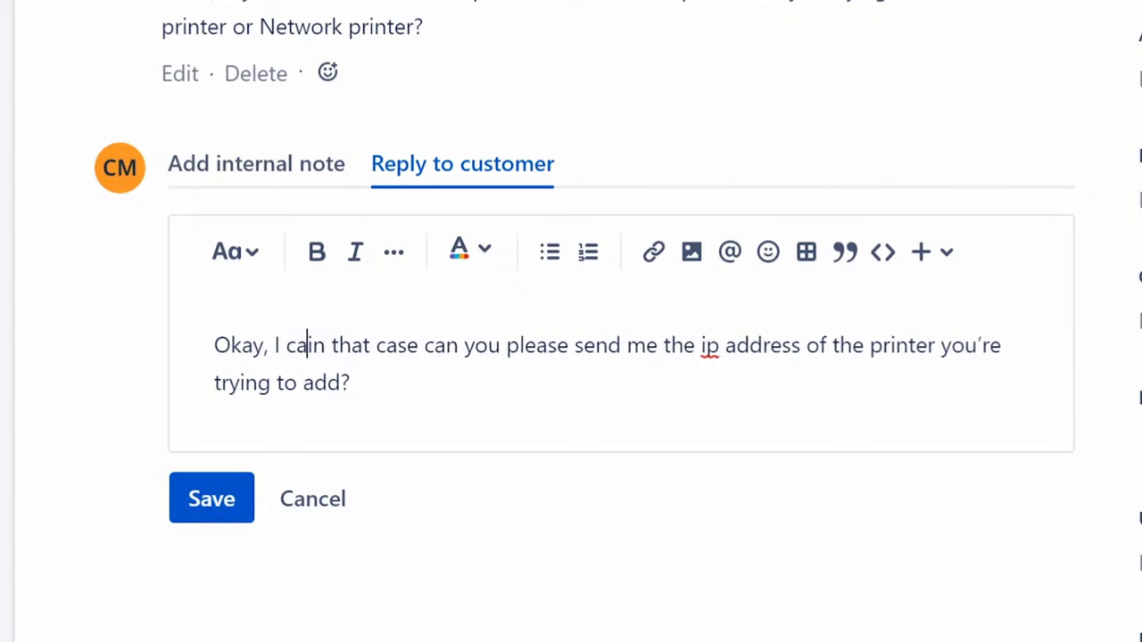
{"action": "type", "text": "the printer"}
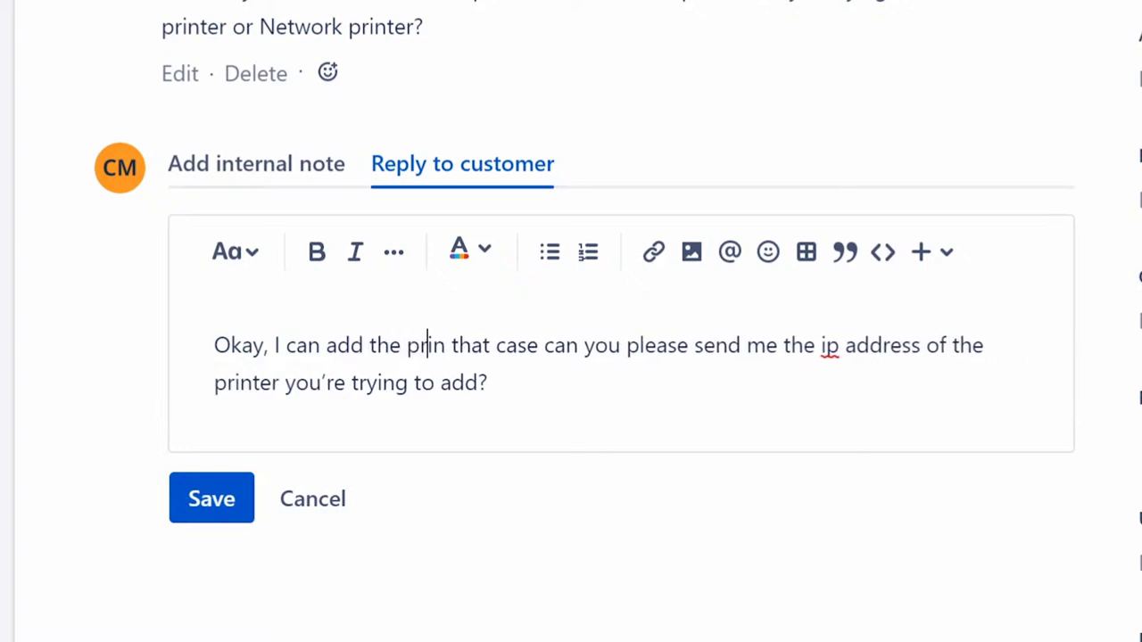
{"action": "type", "text": " for you"}
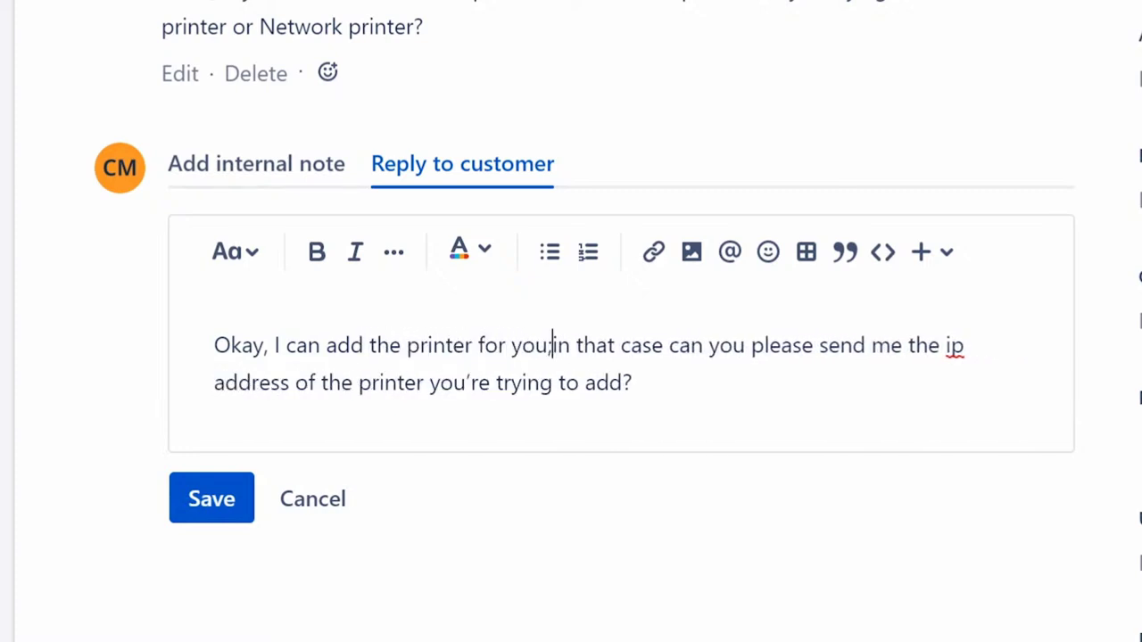
{"action": "type", "text": "; however"}
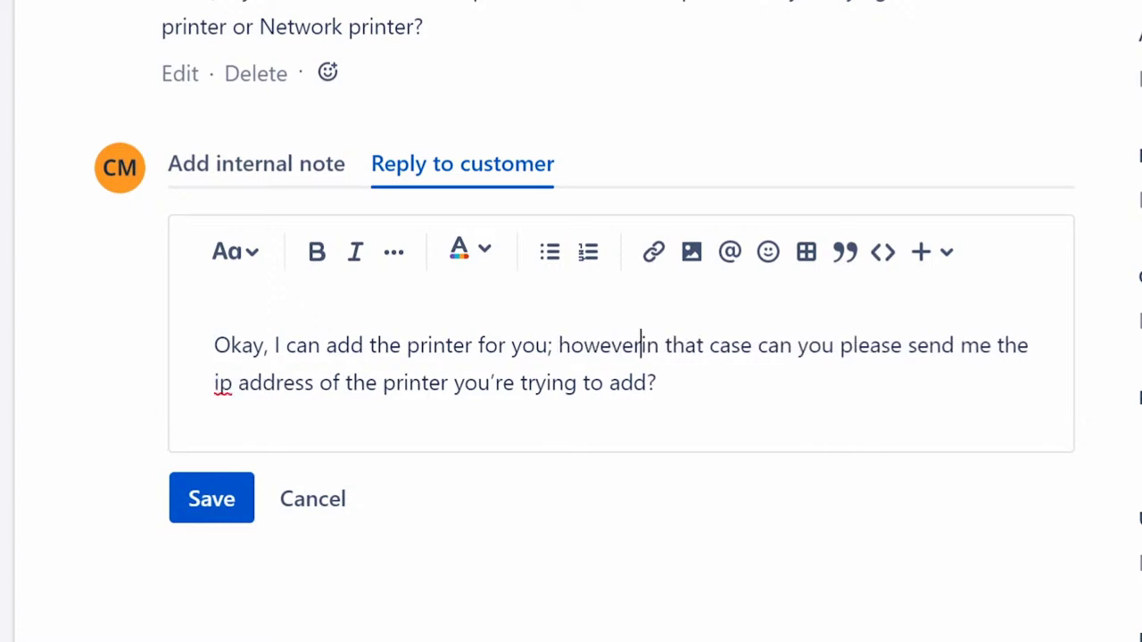
{"action": "type", "text": ", I need "}
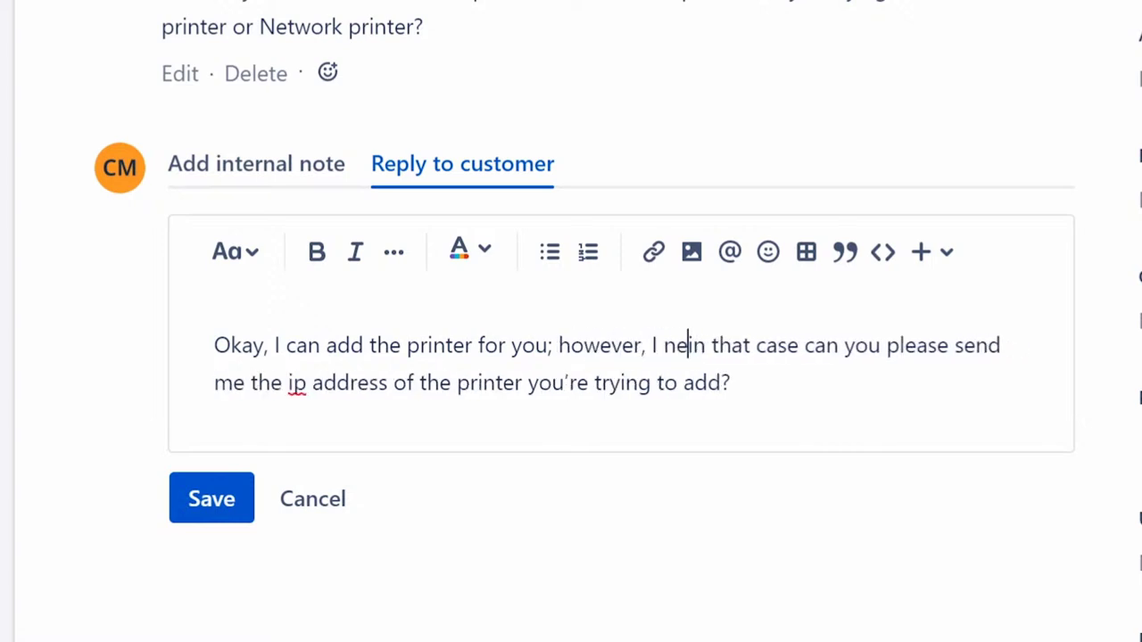
{"action": "type", "text": "your Pc n"}
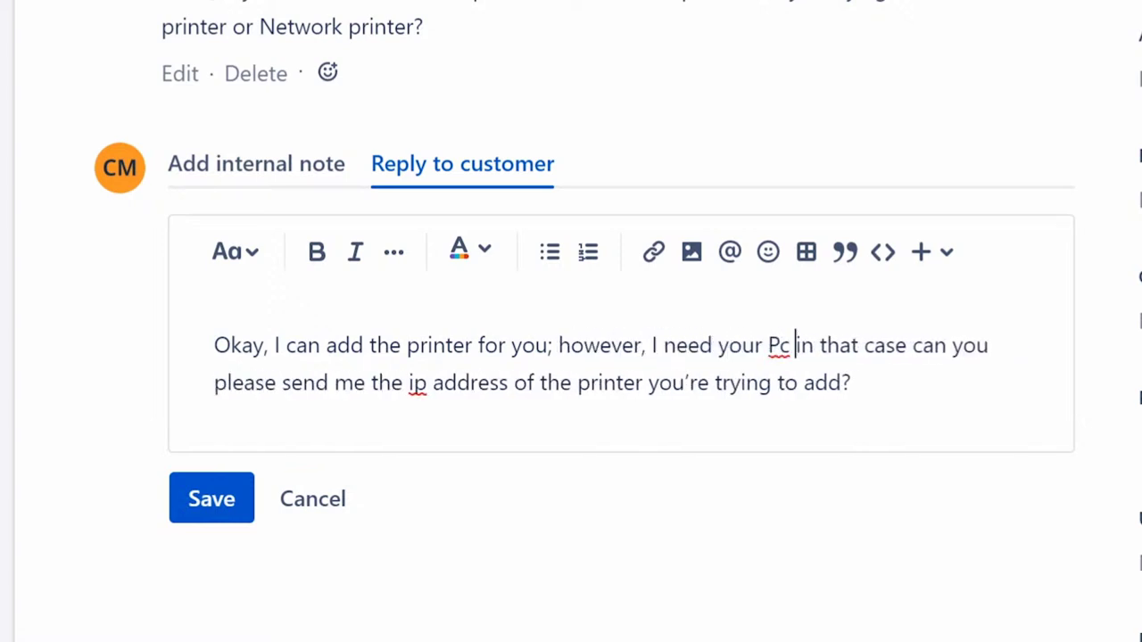
{"action": "key", "text": "BackSpace"}
{"action": "key", "text": "BackSpace"}
{"action": "key", "text": "BackSpace"}
{"action": "type", "text": "C na"}
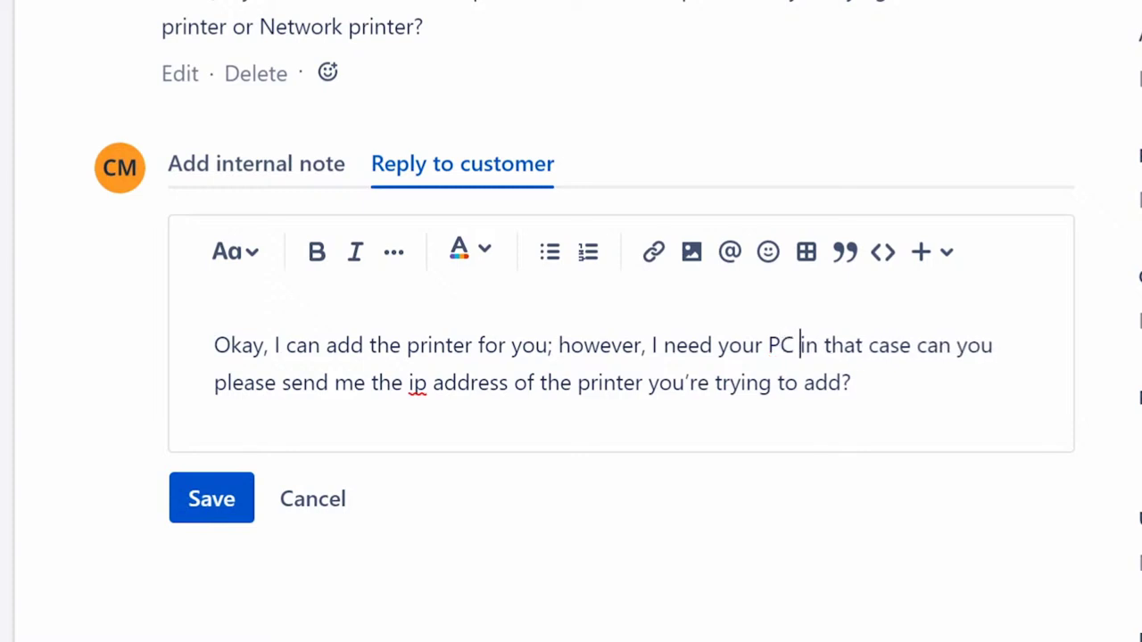
{"action": "type", "text": "me"}
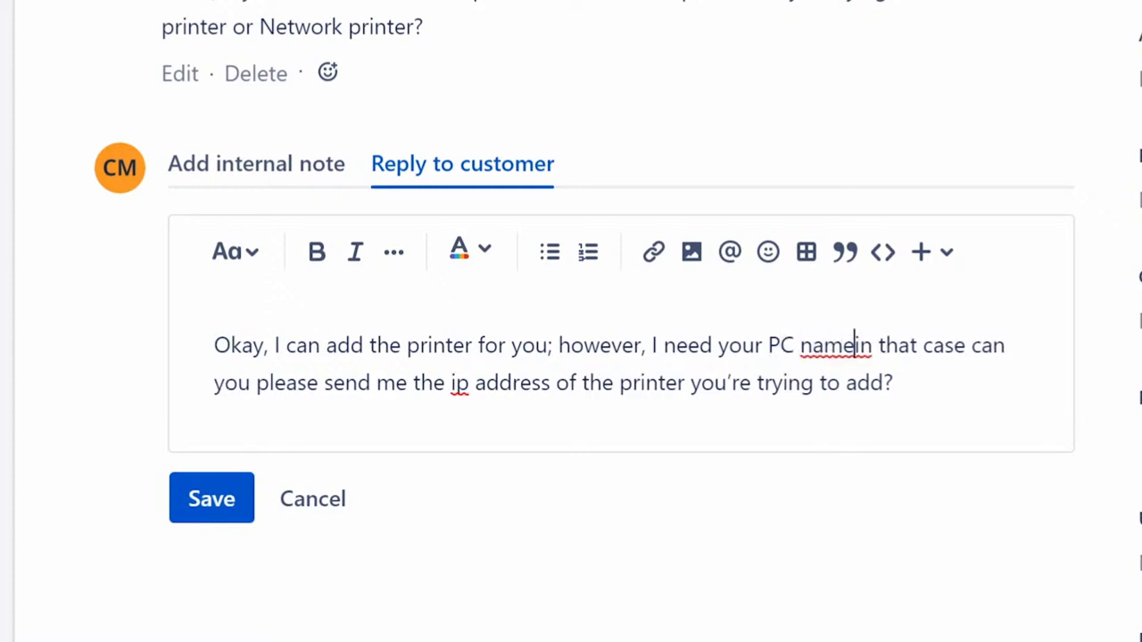
{"action": "type", "text": " to take contro"}
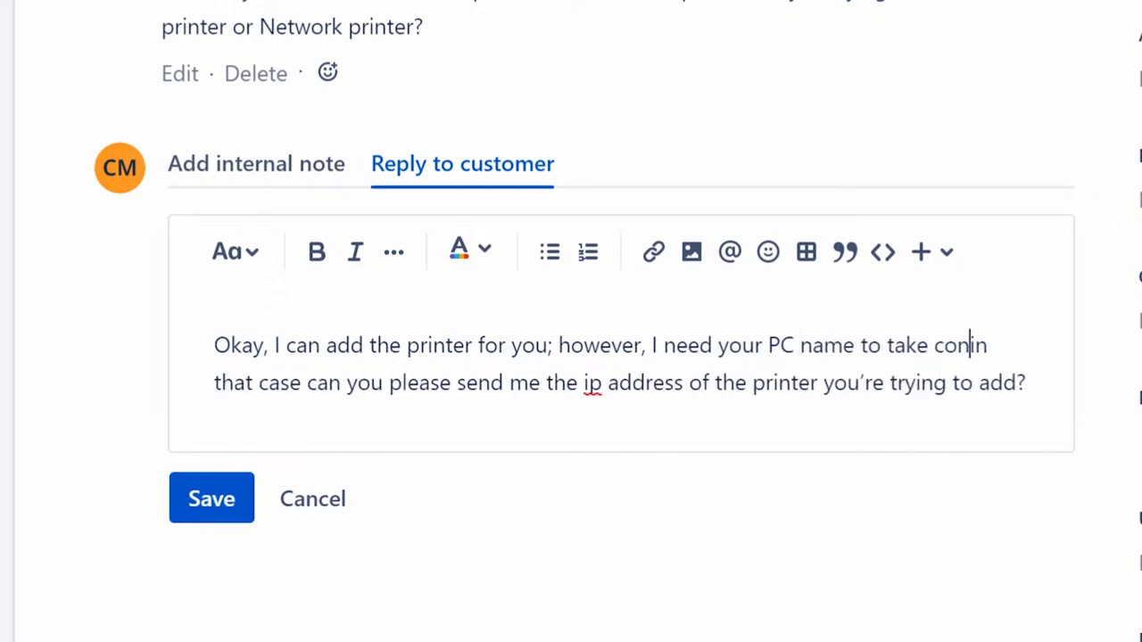
{"action": "type", "text": "l "}
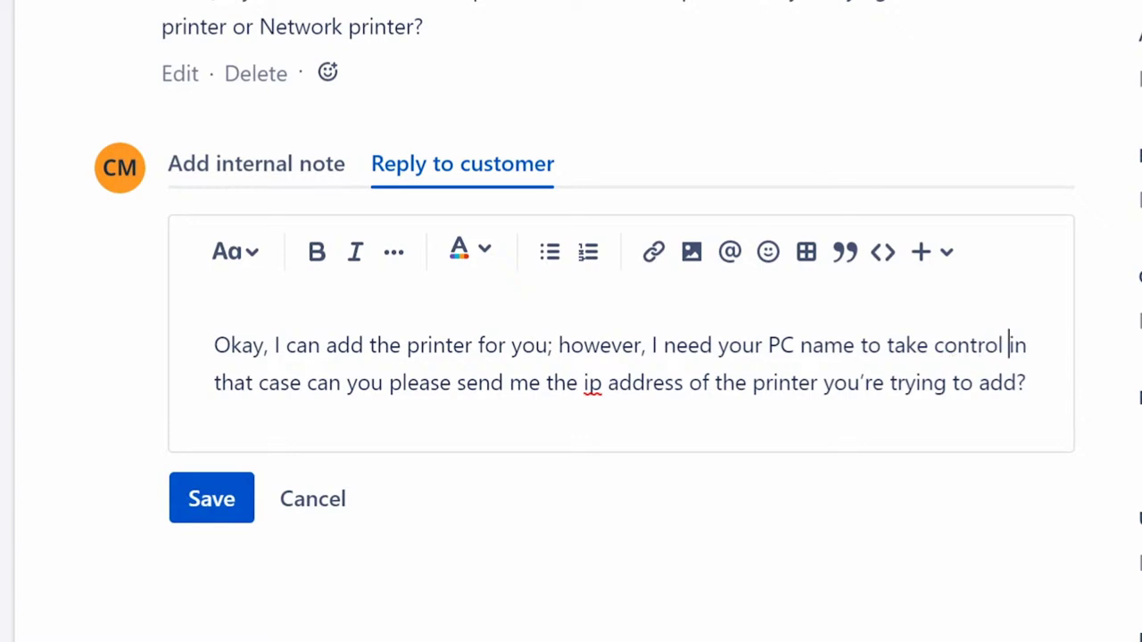
{"action": "type", "text": "remotly,"}
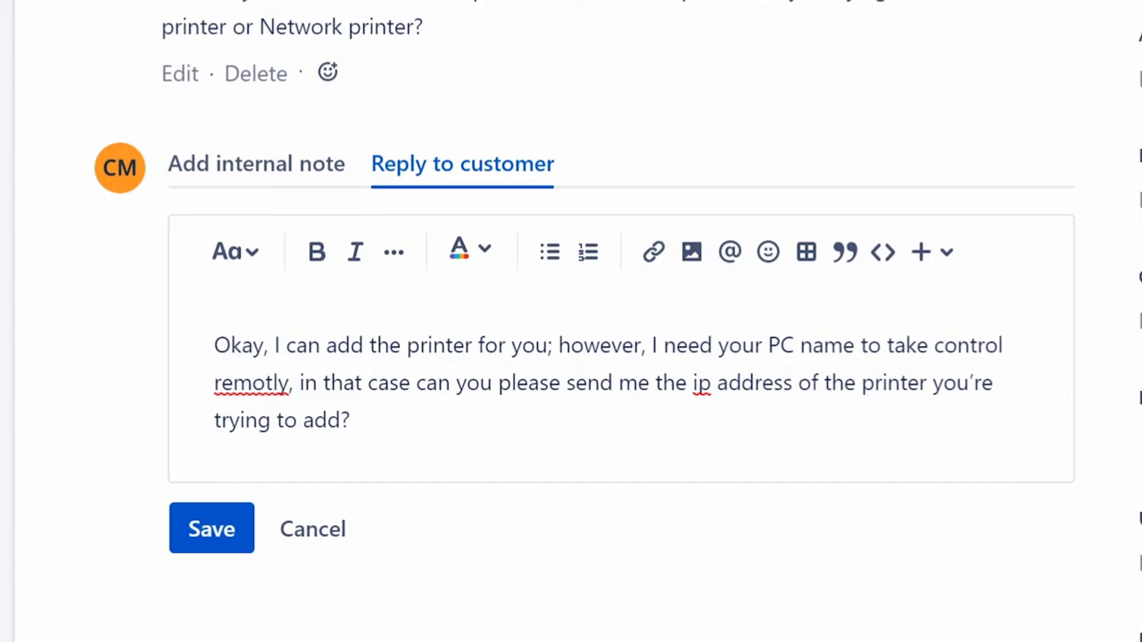
Correct 'remotly' to 'remotely' and replace 'in that case' with 'and'.
{"action": "right_click", "coordinate": [261, 389]}
{"action": "left_click", "coordinate": [402, 5]}
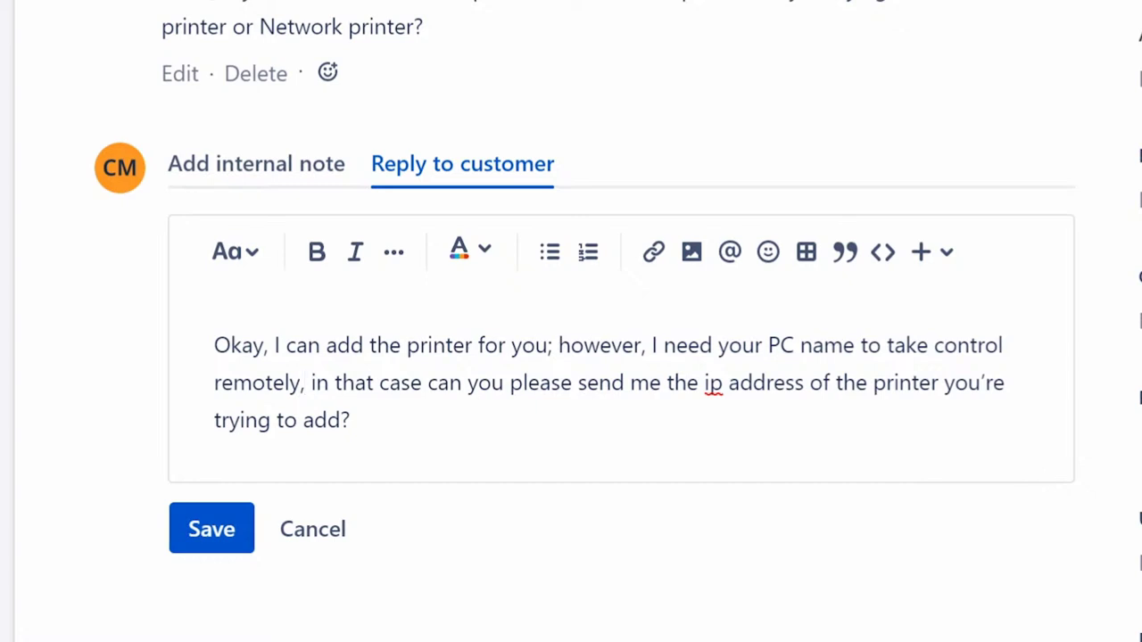
{"action": "left_click_drag", "start_coordinate": [423, 383], "coordinate": [302, 382]}
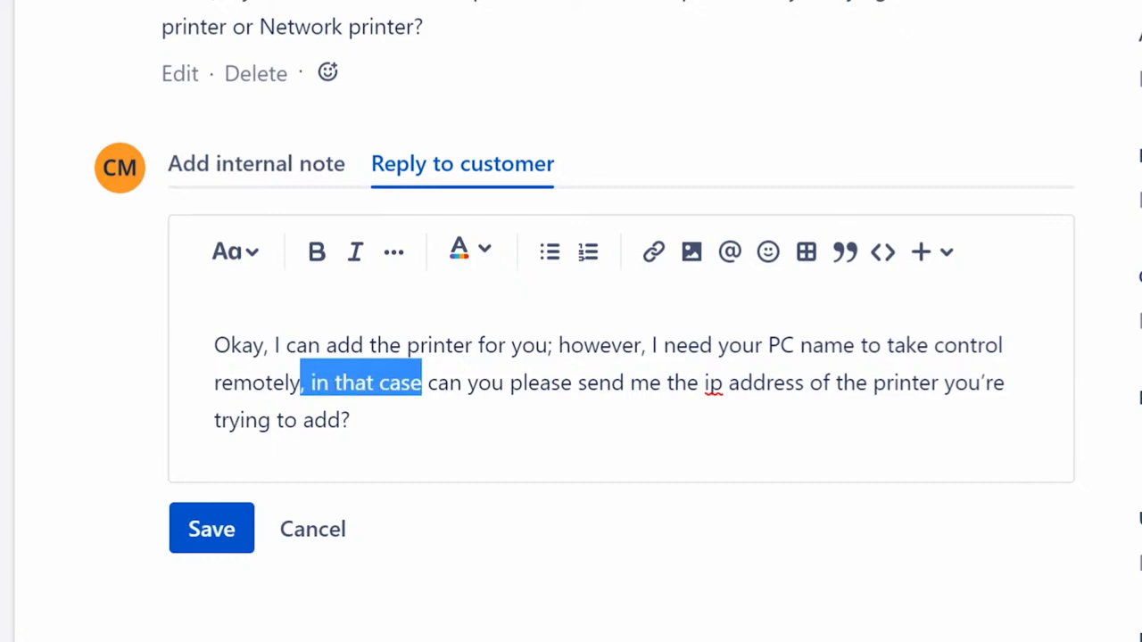
{"action": "key", "text": "BackSpace"}
{"action": "type", "text": "and"}
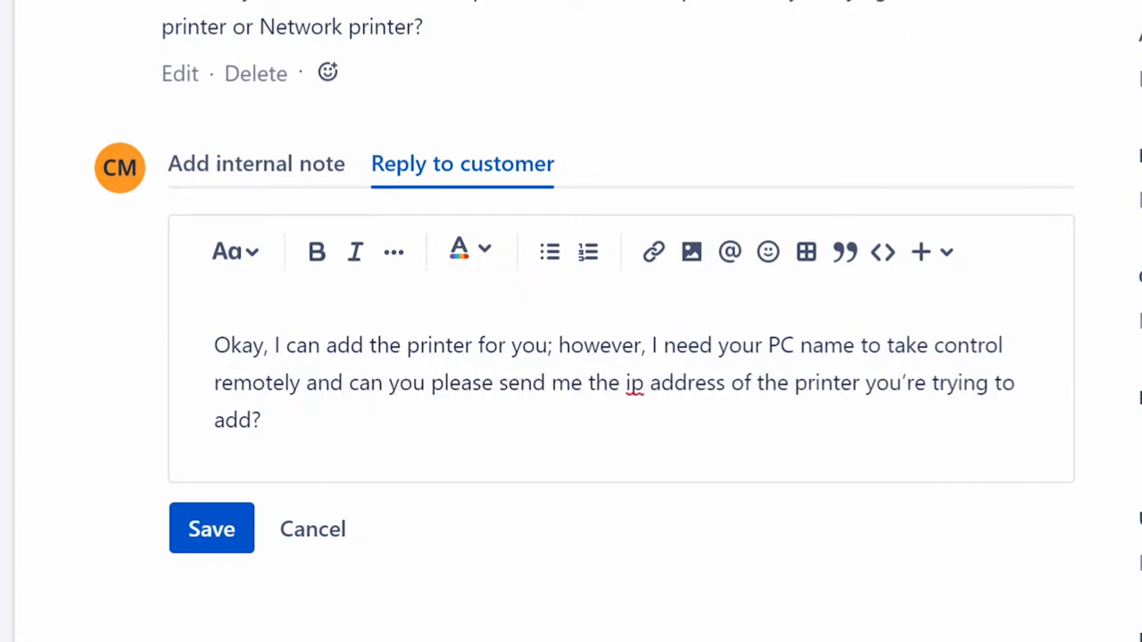
Insert 'of your PC' after 'take control'.
{"action": "left_click", "coordinate": [651, 345]}
{"action": "left_click_drag", "start_coordinate": [214, 345], "coordinate": [266, 420]}
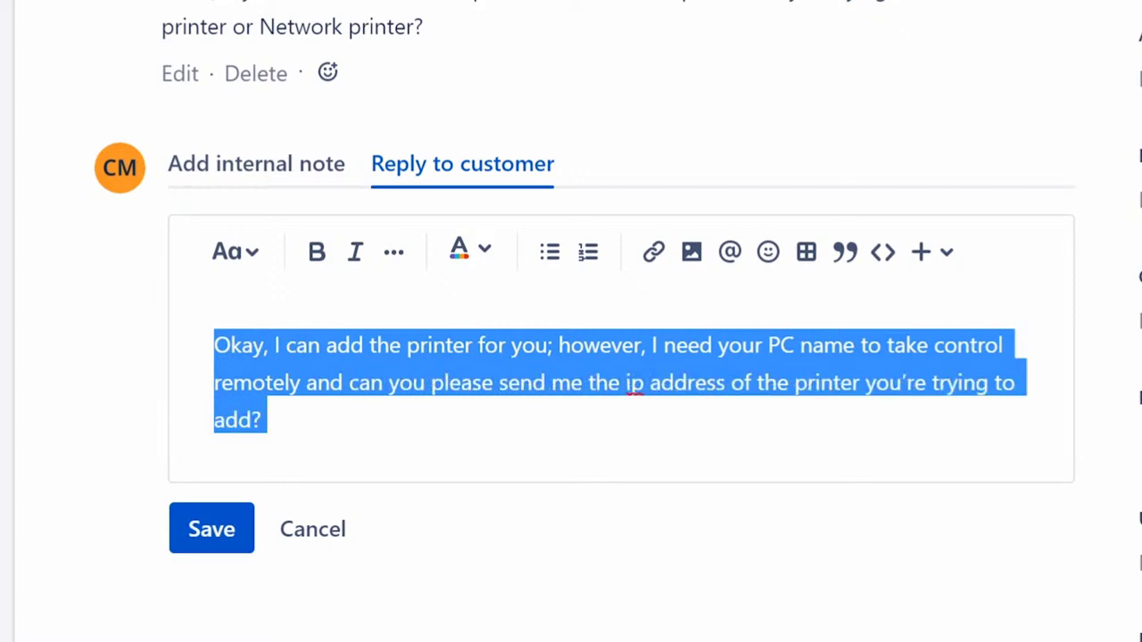
{"action": "left_click", "coordinate": [532, 383]}
{"action": "left_click", "coordinate": [1040, 349]}
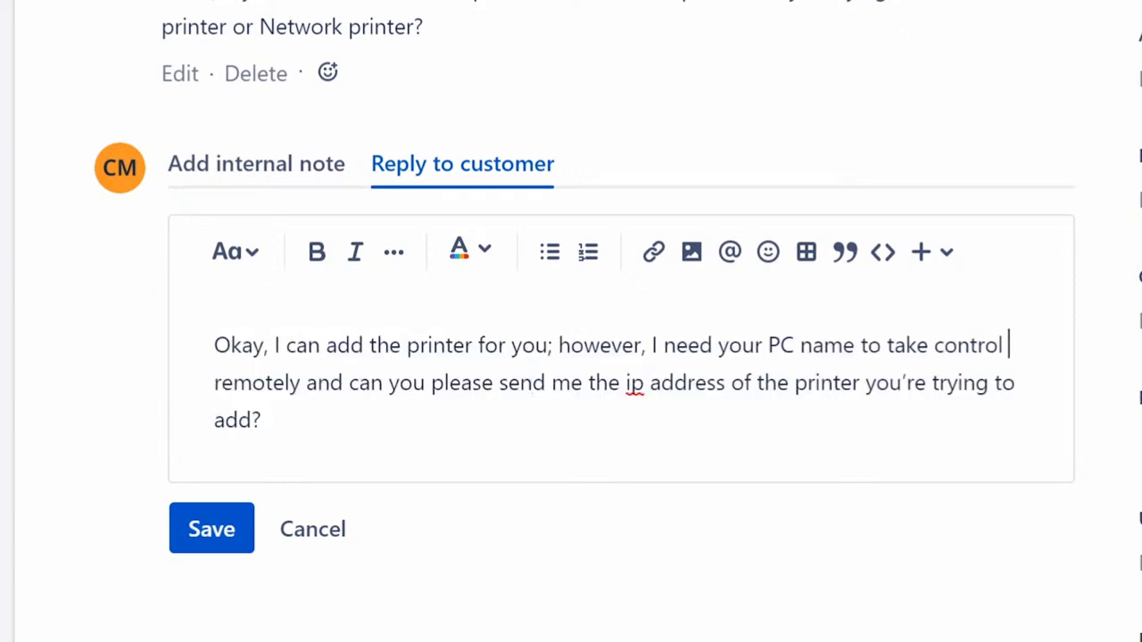
{"action": "type", "text": "of your Pc"}
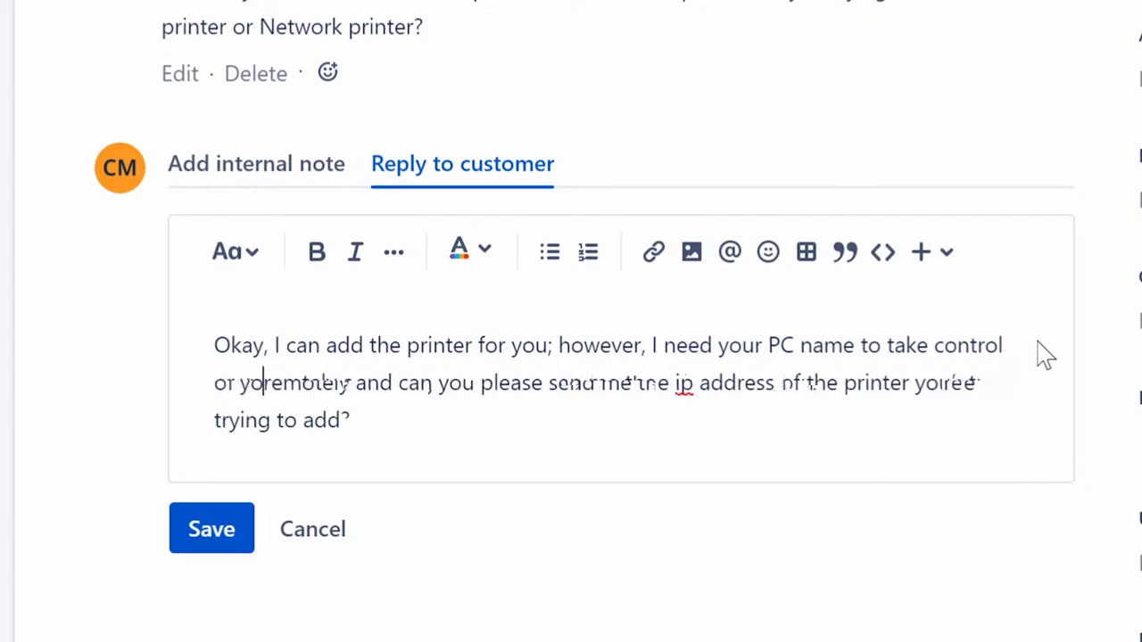
{"action": "key", "text": "BackSpace"}
{"action": "key", "text": "BackSpace"}
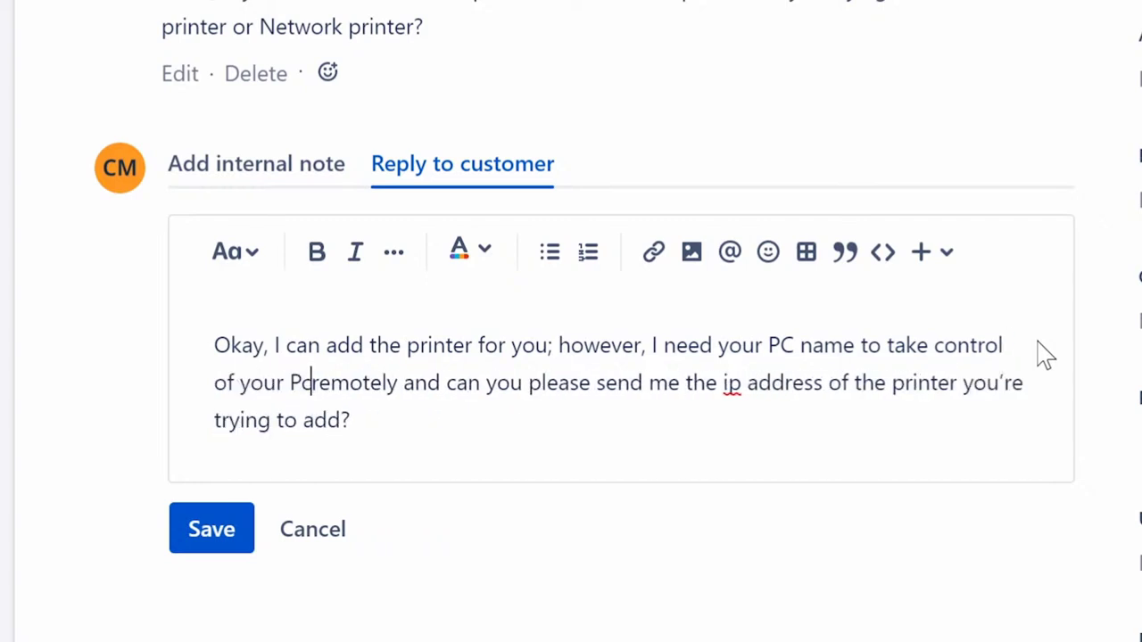
{"action": "type", "text": "C"}
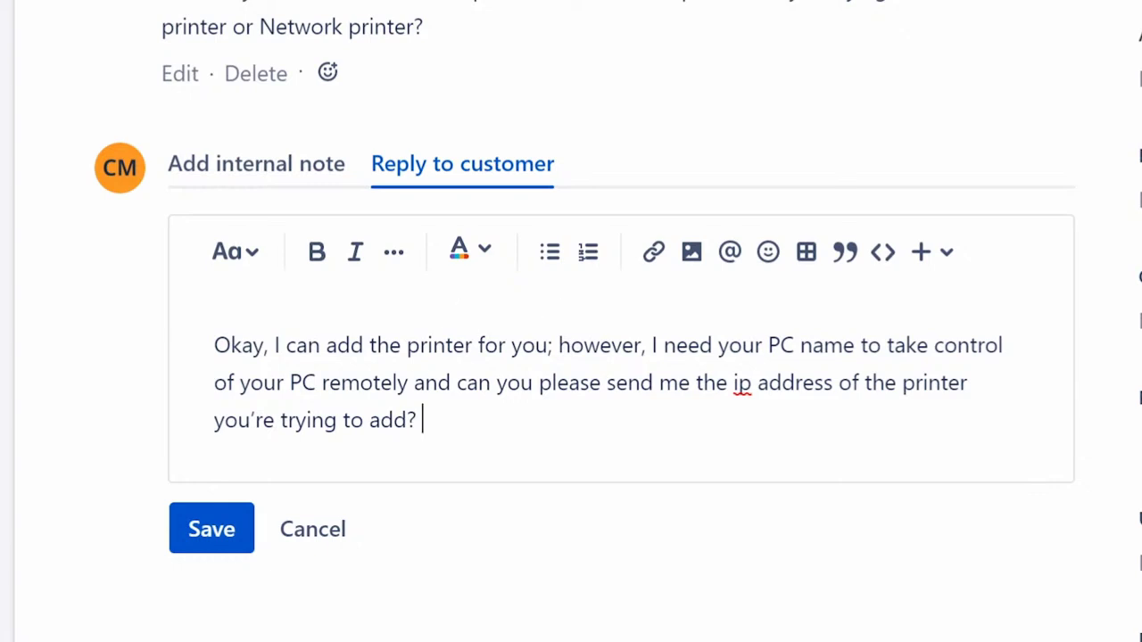
Review the printer ip address request and place the cursor at the reply's end.
{"action": "left_click", "coordinate": [315, 382]}
{"action": "left_click", "coordinate": [556, 382]}
{"action": "left_click_drag", "start_coordinate": [703, 382], "coordinate": [422, 419]}
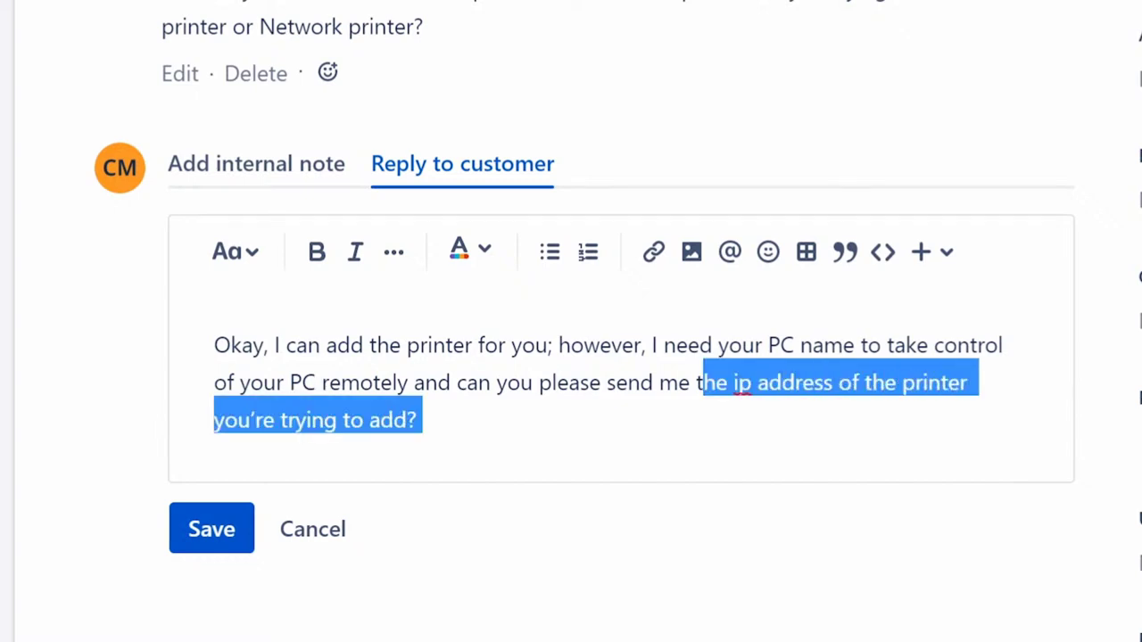
{"action": "left_click", "coordinate": [423, 419]}
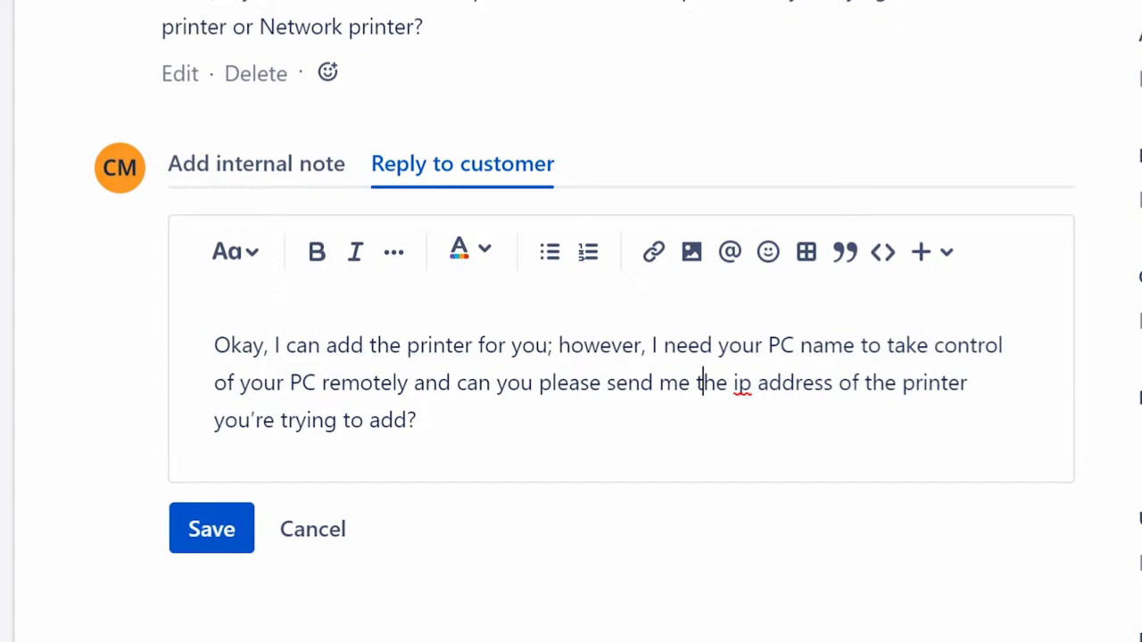
{"action": "left_click", "coordinate": [423, 419]}
Save the reply requesting the PC name for remote control and the printer's ip address.
{"action": "left_click", "coordinate": [211, 540]}
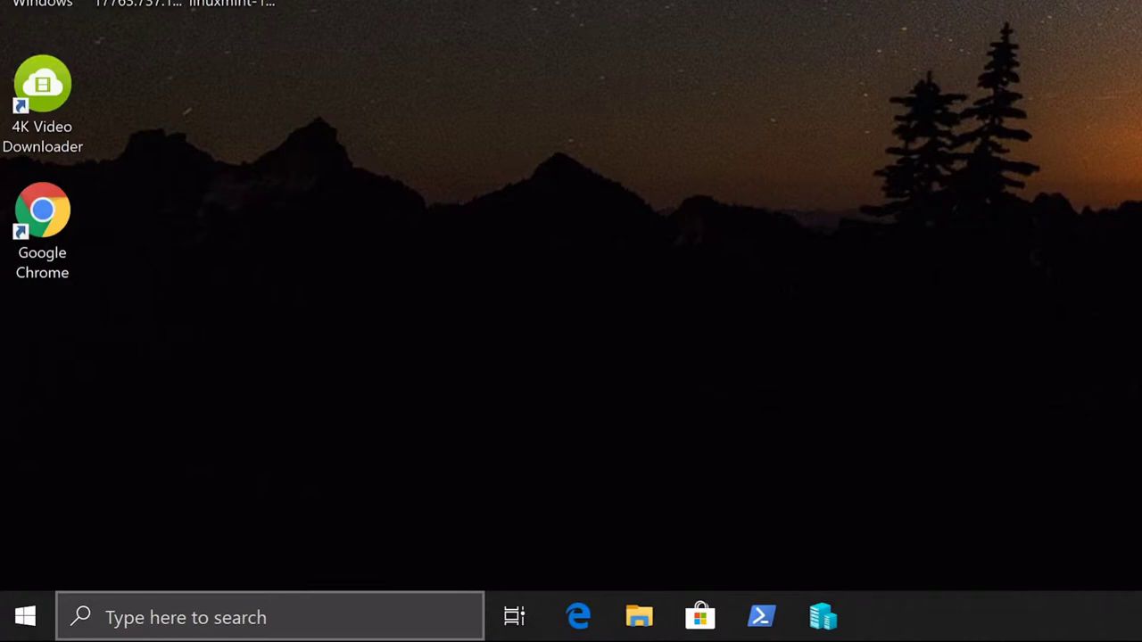
Search Windows for 'devices' and open the Printers & scanners settings.
{"action": "left_click", "coordinate": [306, 629]}
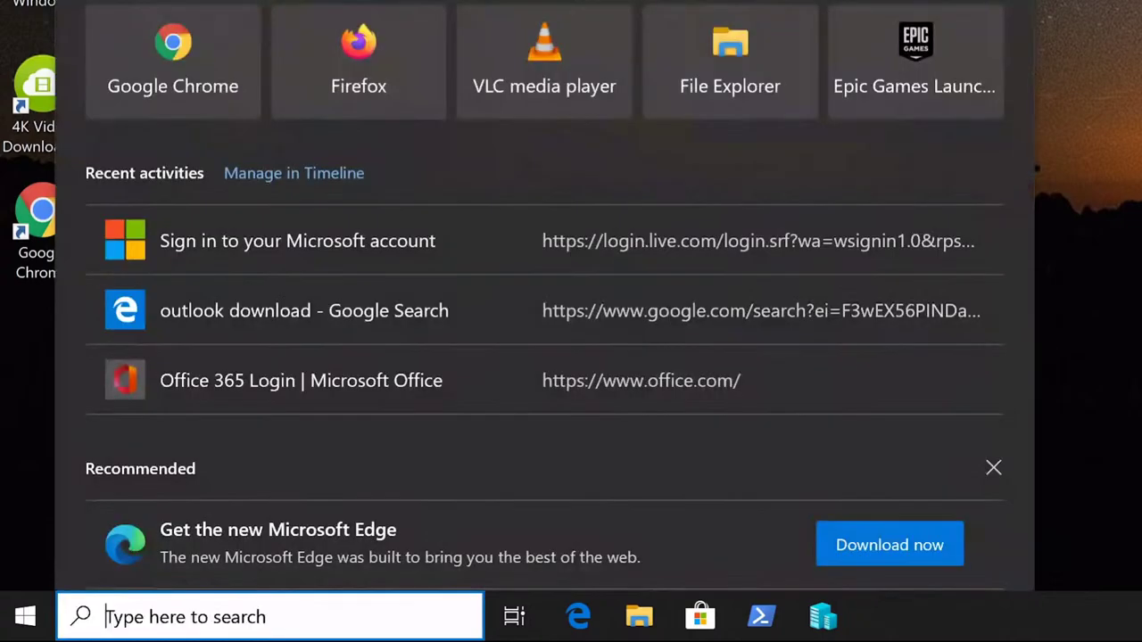
{"action": "type", "text": "de"}
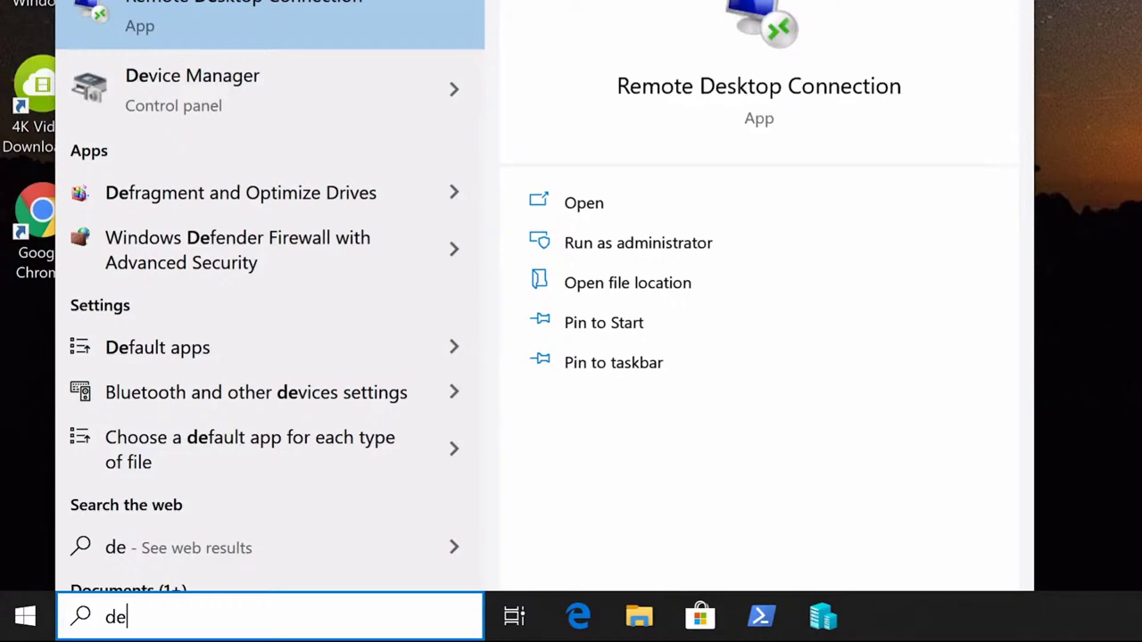
{"action": "key", "text": "BackSpace"}
{"action": "type", "text": "ev"}
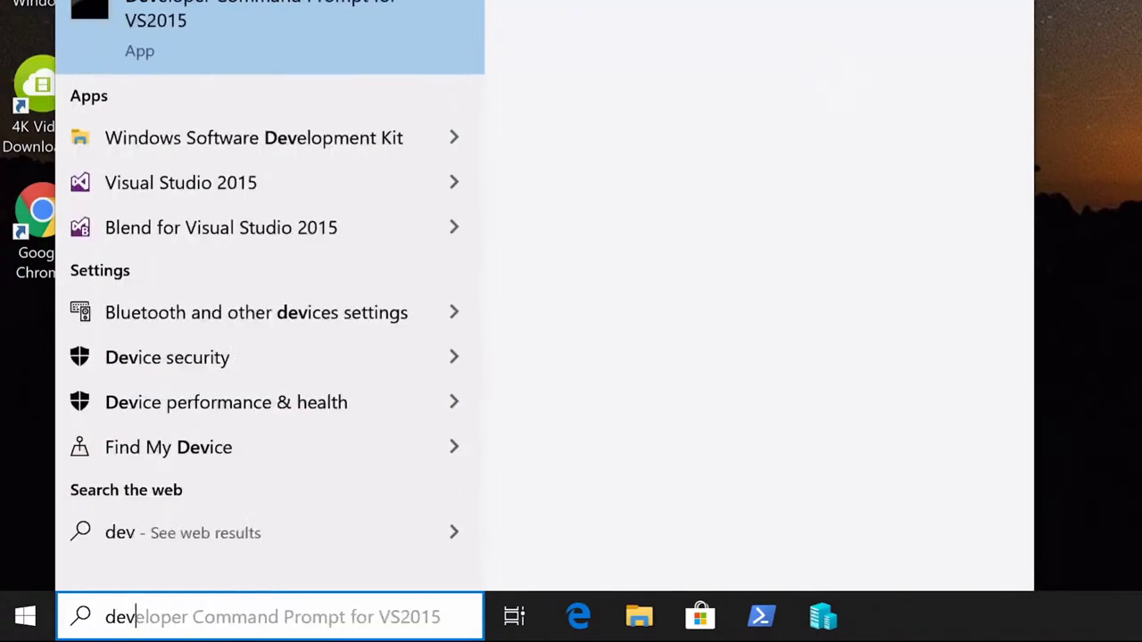
{"action": "type", "text": "ices"}
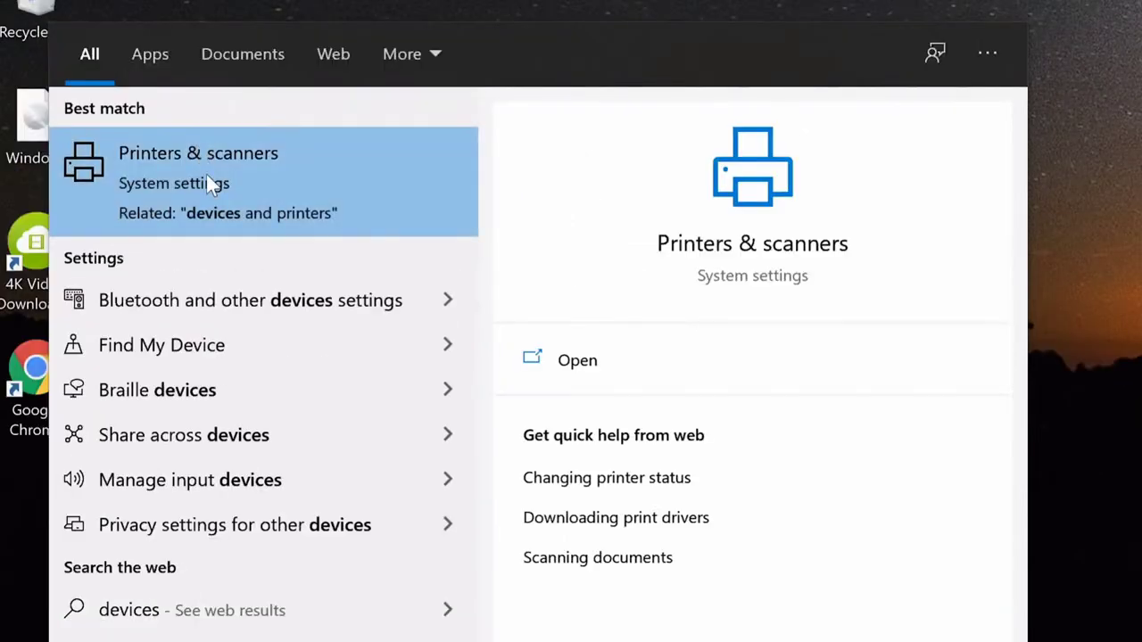
{"action": "left_click", "coordinate": [206, 174]}
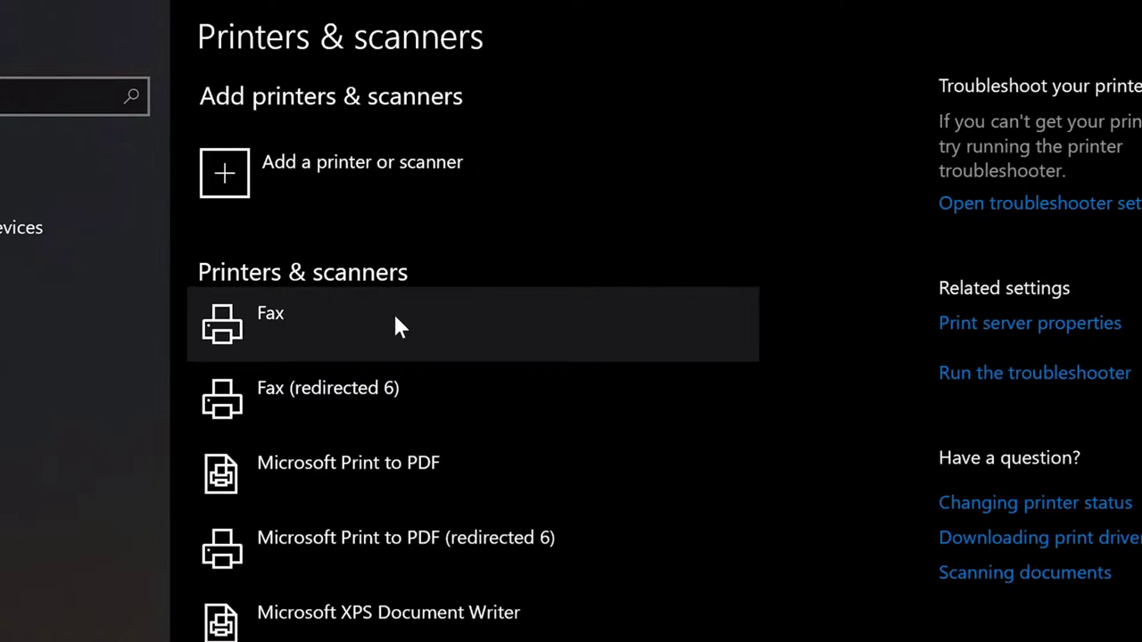
Choose Add a printer or scanner, open 'The printer that I want isn't listed', then close that dialog.
{"action": "left_click", "coordinate": [457, 596]}
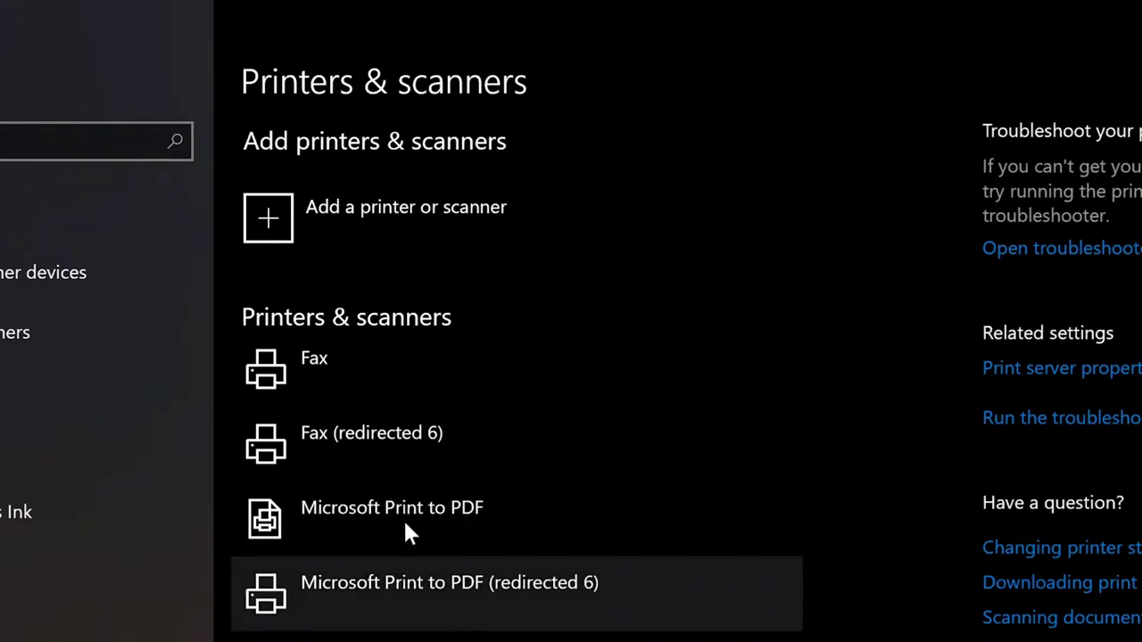
{"action": "left_click", "coordinate": [385, 202]}
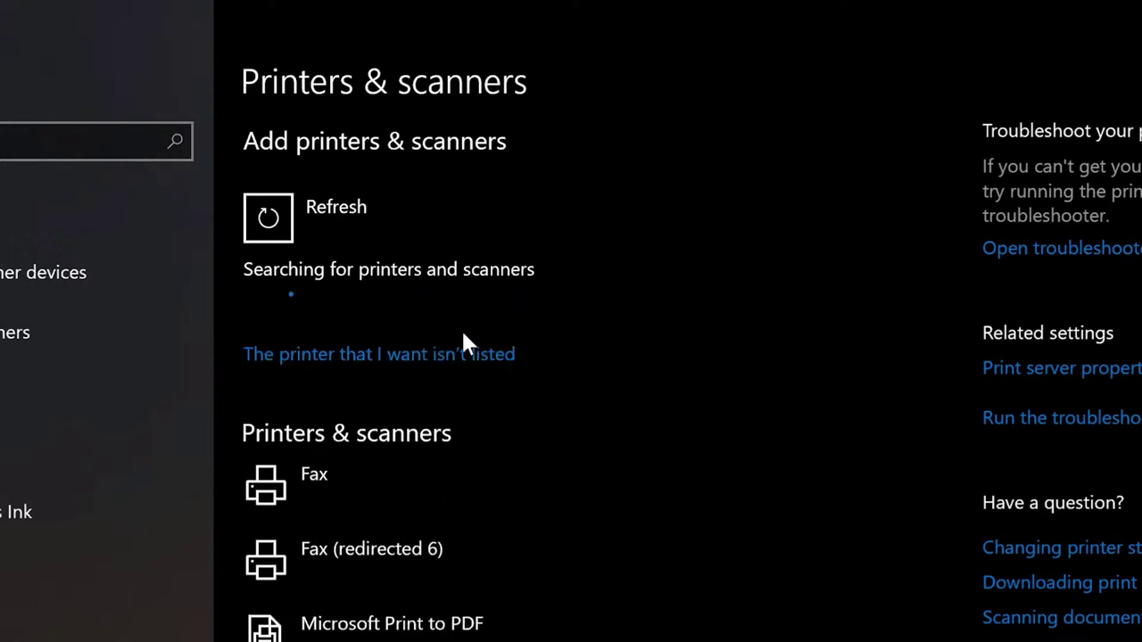
{"action": "left_click", "coordinate": [381, 357]}
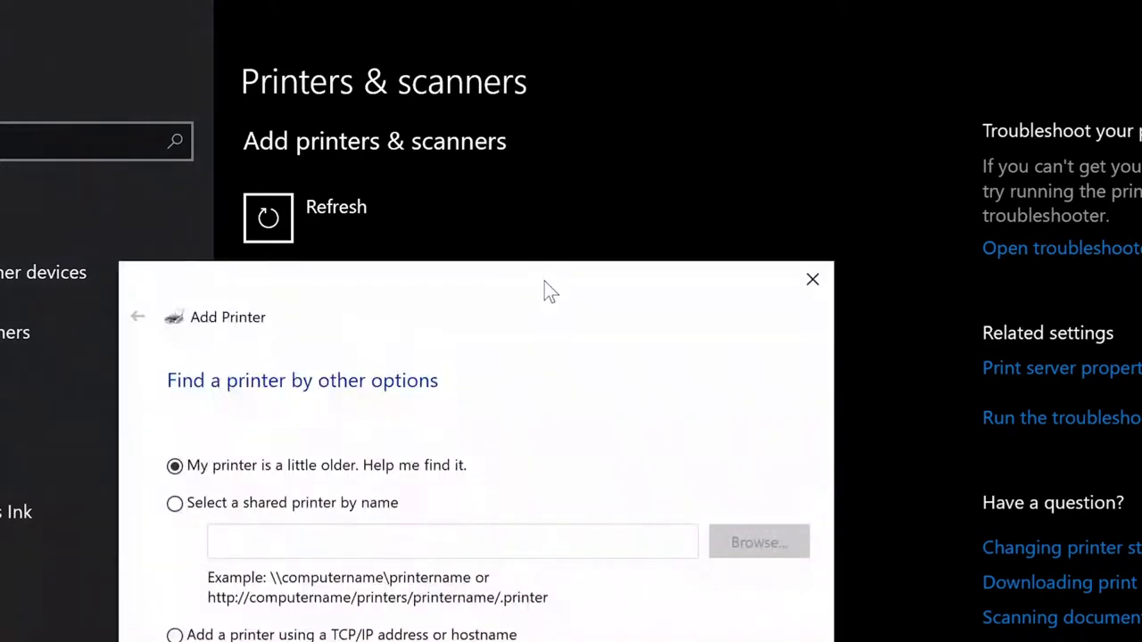
{"action": "left_click_drag", "start_coordinate": [551, 292], "coordinate": [601, 172]}
{"action": "key", "text": "Escape"}
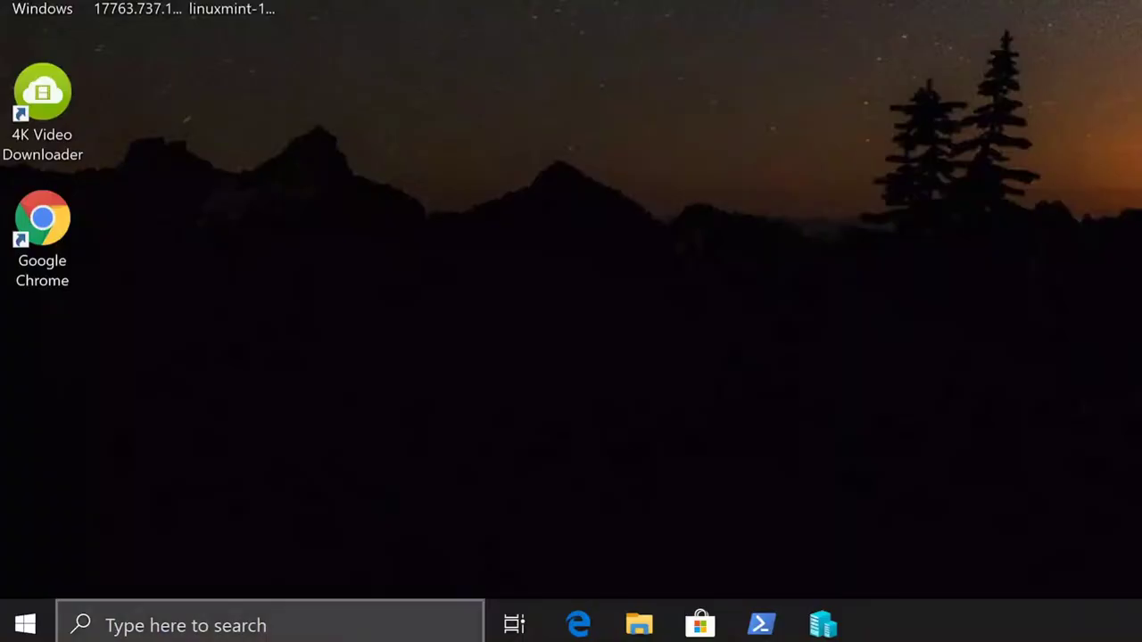
Open Control Panel via a 'contor' search and go to Devices and Printers.
{"action": "key", "text": "super+s"}
{"action": "type", "text": "contor"}
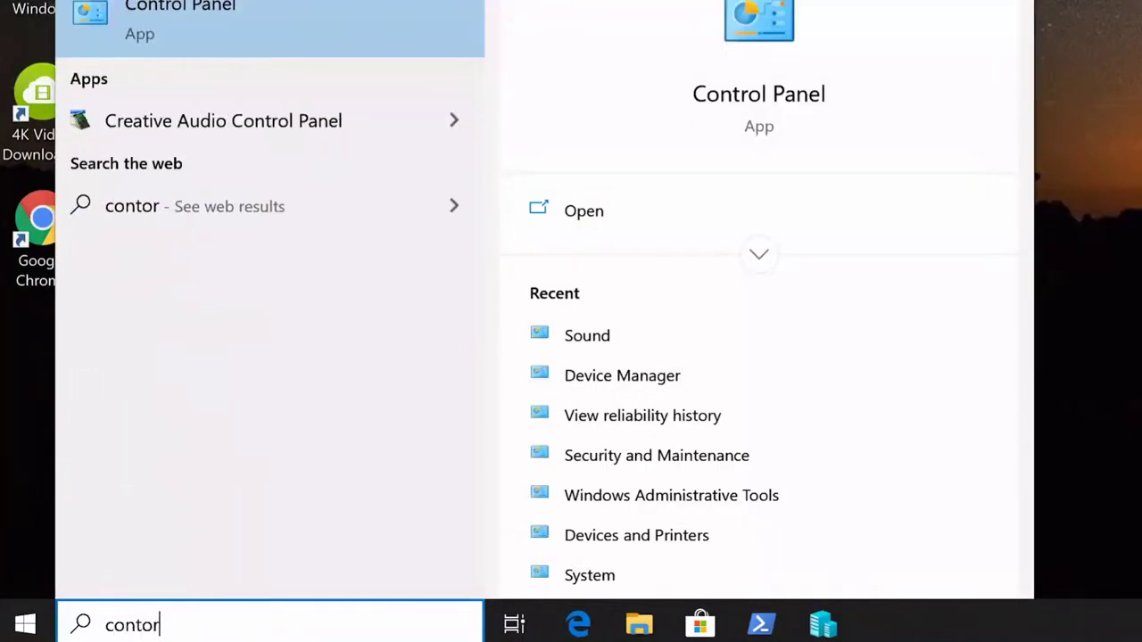
{"action": "key", "text": "Return"}
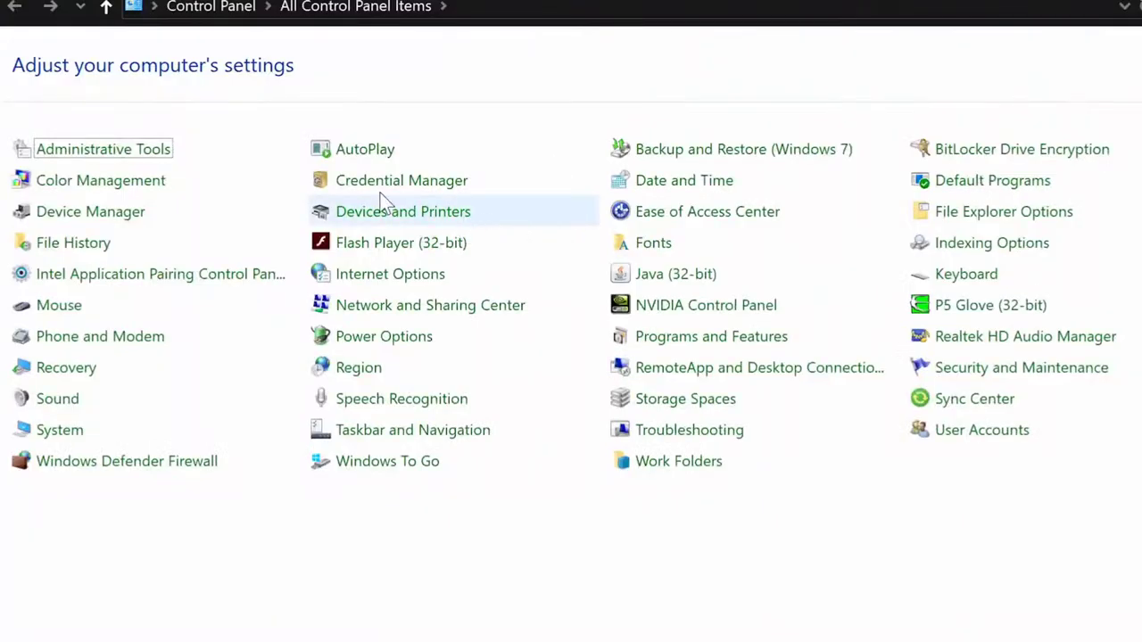
{"action": "left_click", "coordinate": [395, 214]}
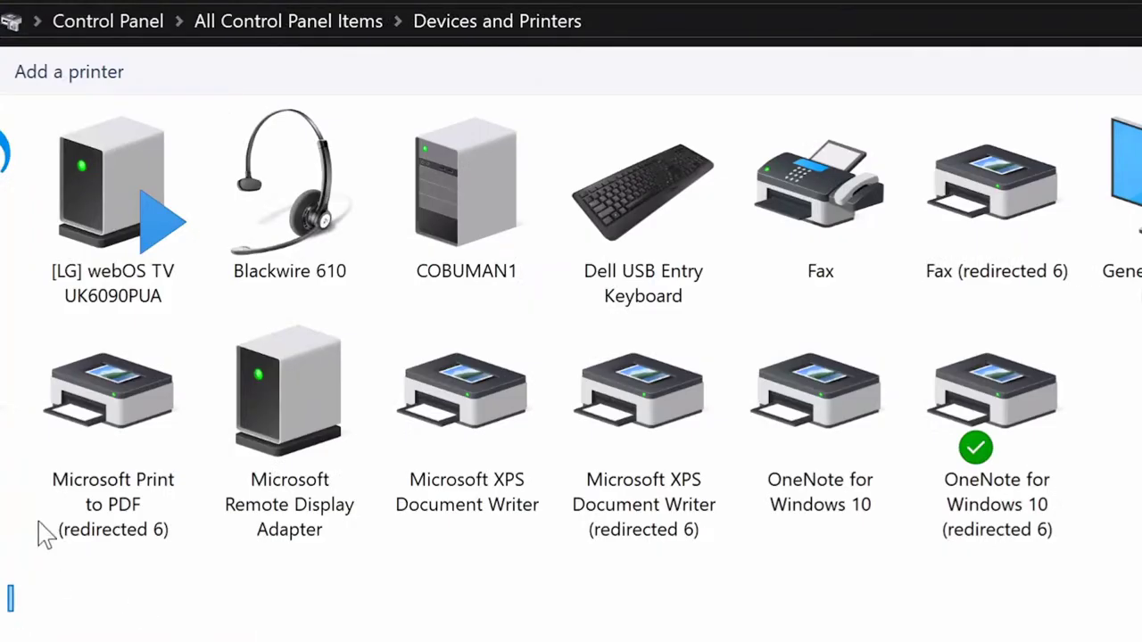
Select the Blackwire 610 device and launch the Add a printer wizard.
{"action": "left_click_drag", "start_coordinate": [9, 612], "coordinate": [1140, 153]}
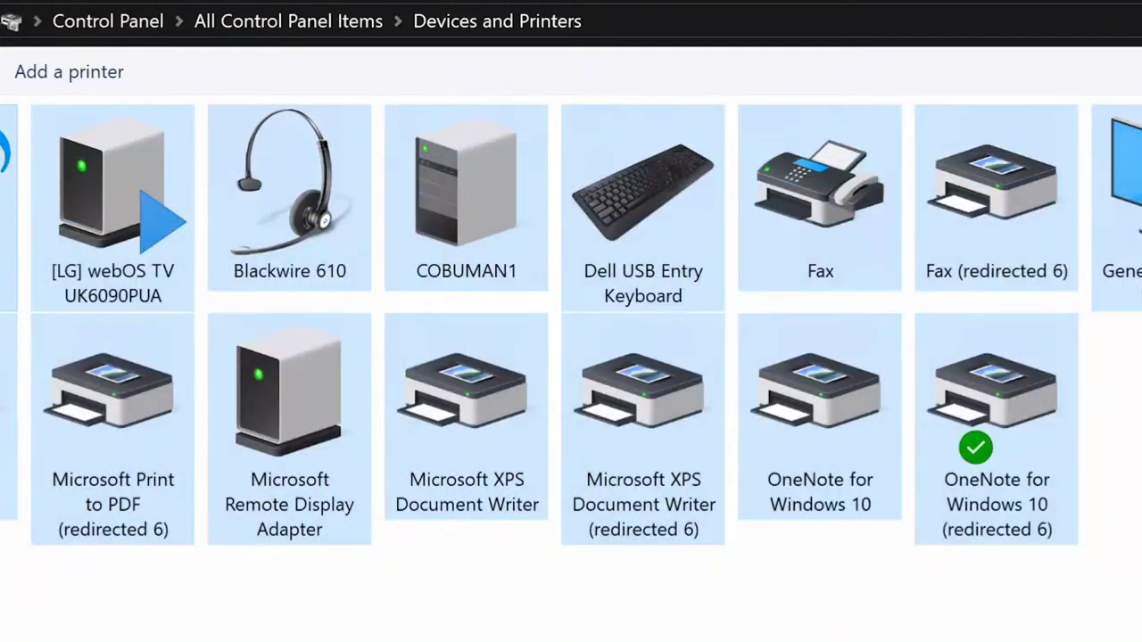
{"action": "key", "text": "Escape"}
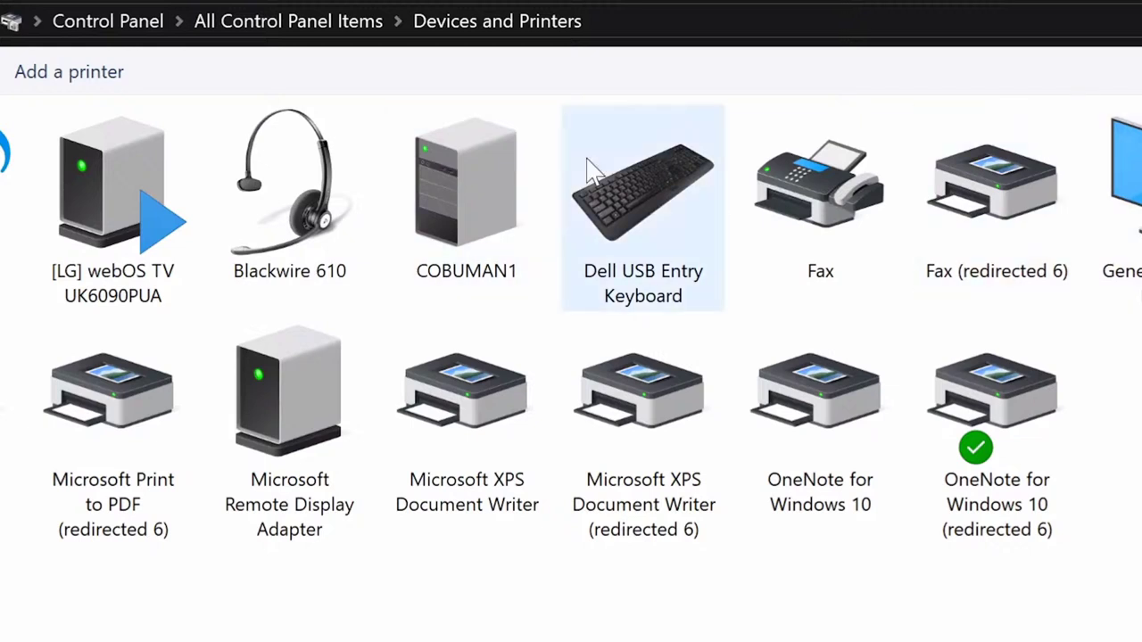
{"action": "left_click", "coordinate": [261, 175]}
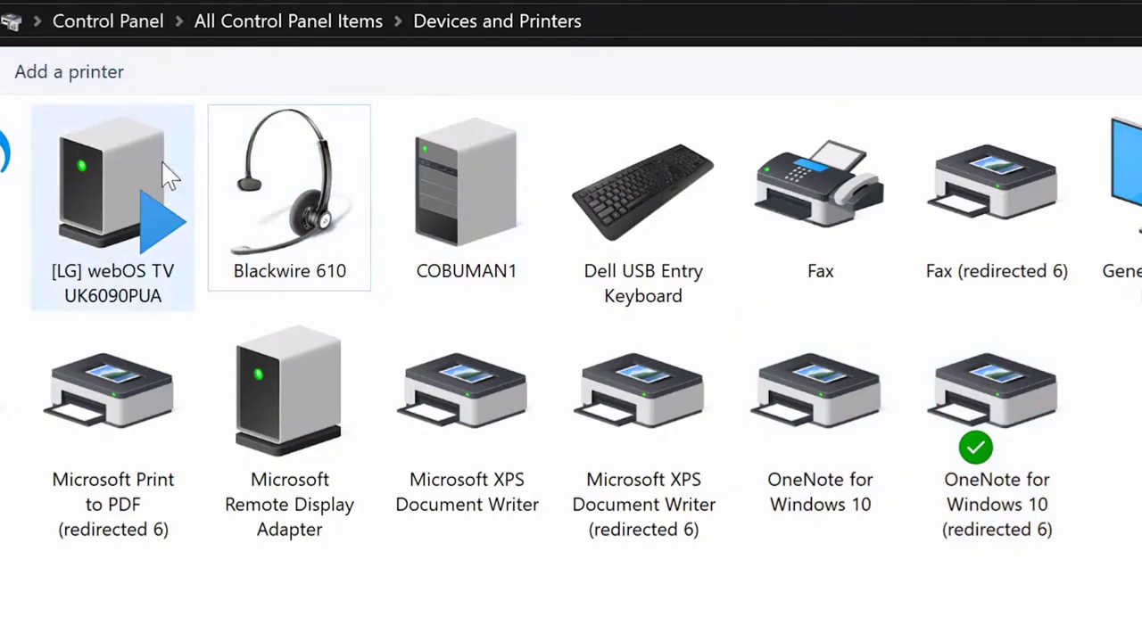
{"action": "left_click", "coordinate": [74, 77]}
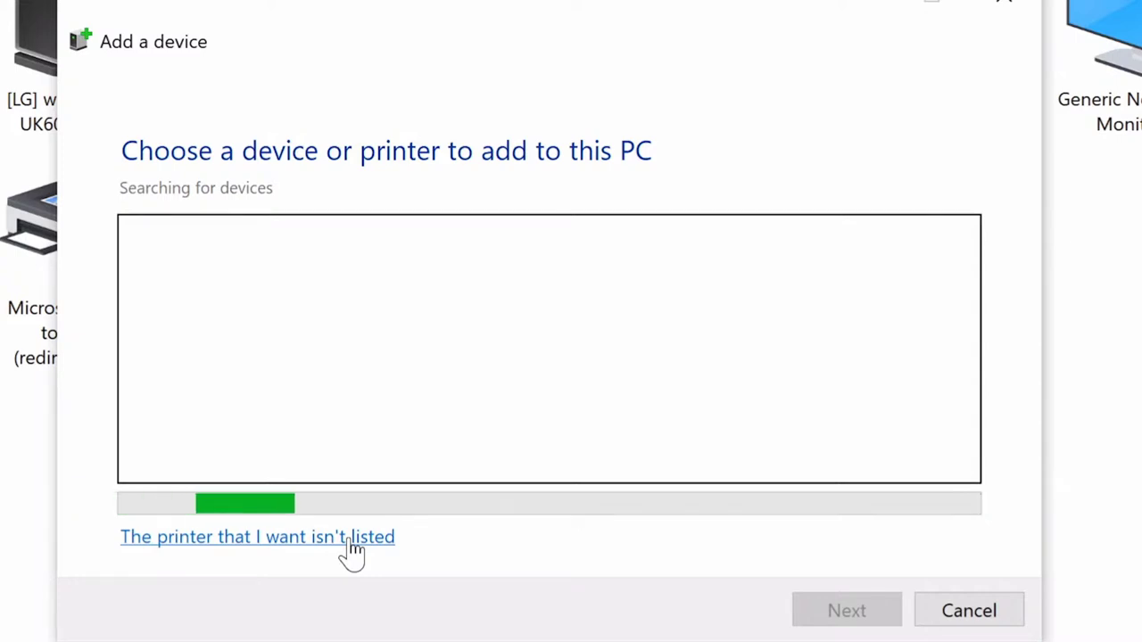
Pick 'The printer that I want isn't listed', choose TCP/IP address or hostname, and continue.
{"action": "left_click", "coordinate": [308, 545]}
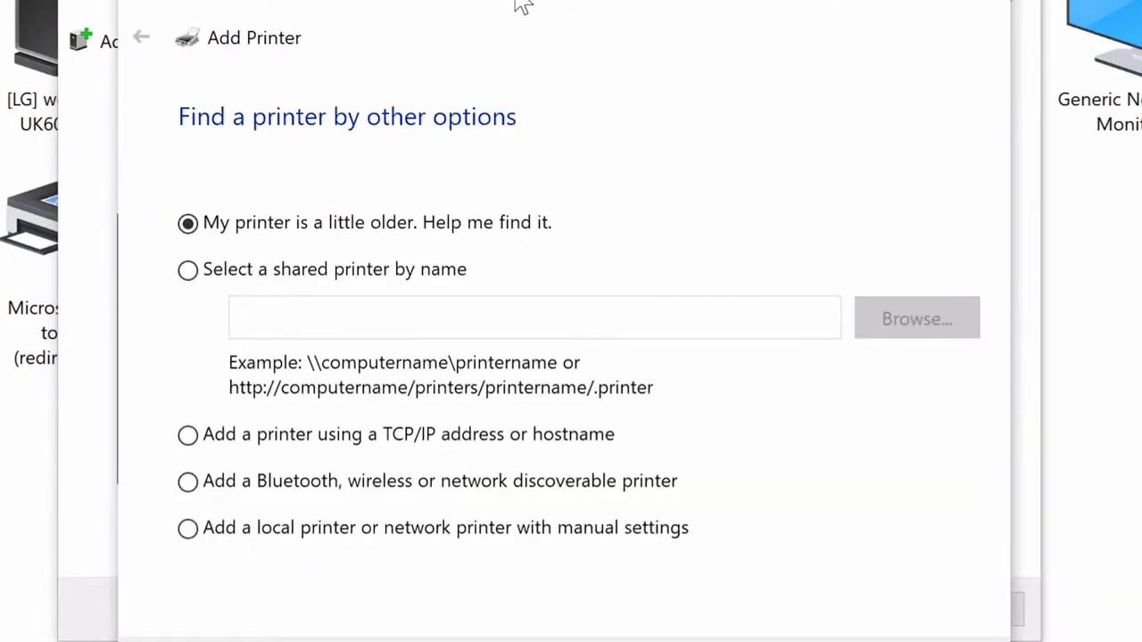
{"action": "left_click_drag", "start_coordinate": [521, 4], "coordinate": [586, 0]}
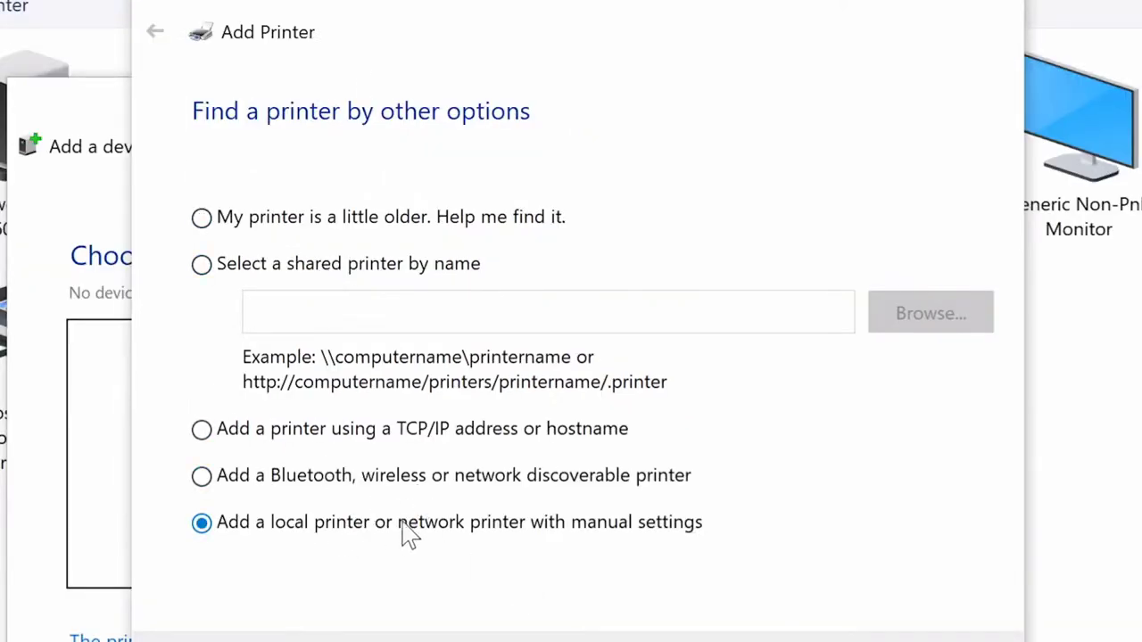
{"action": "left_click", "coordinate": [261, 433]}
{"action": "left_click", "coordinate": [698, 639]}
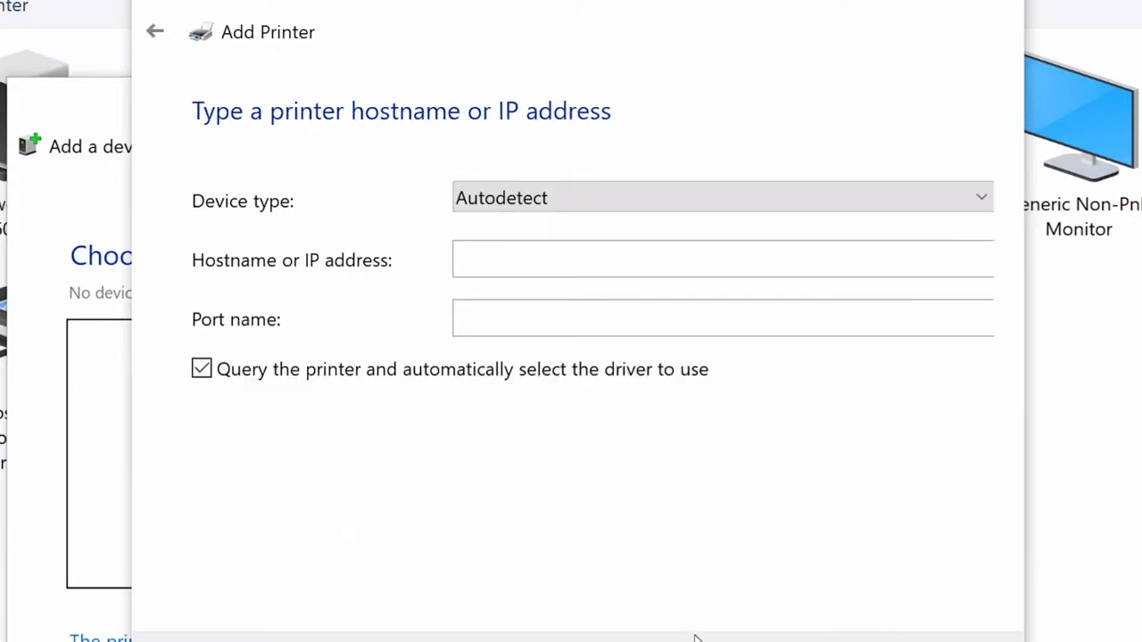
Enter 192.168.2.1 as the printer's hostname or IP address and submit it.
{"action": "left_click", "coordinate": [509, 259]}
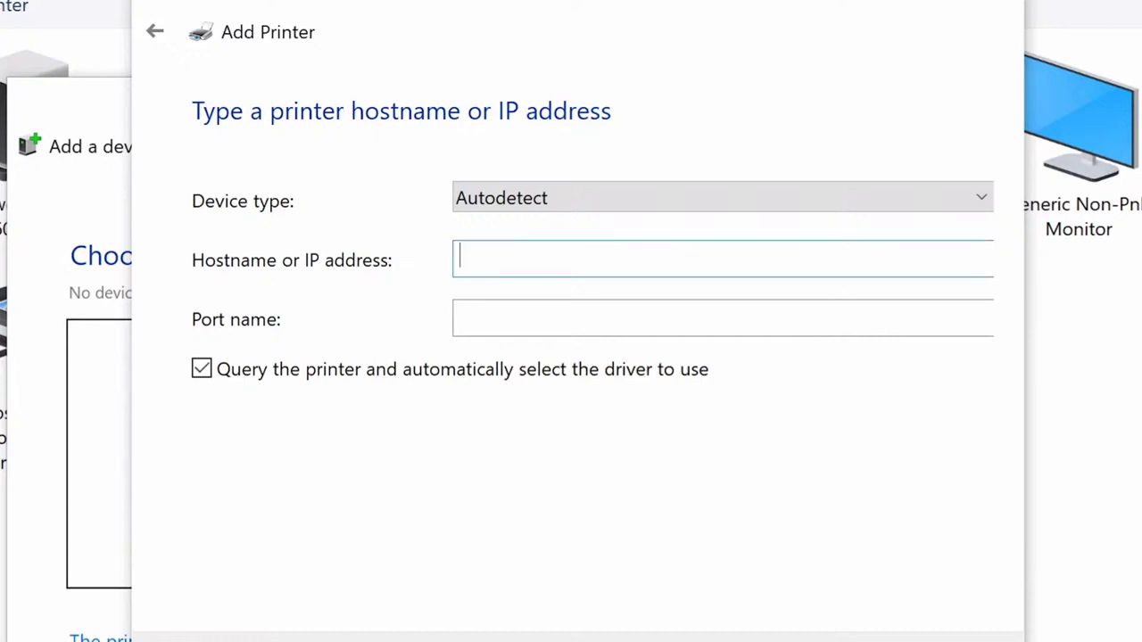
{"action": "type", "text": "192.1"}
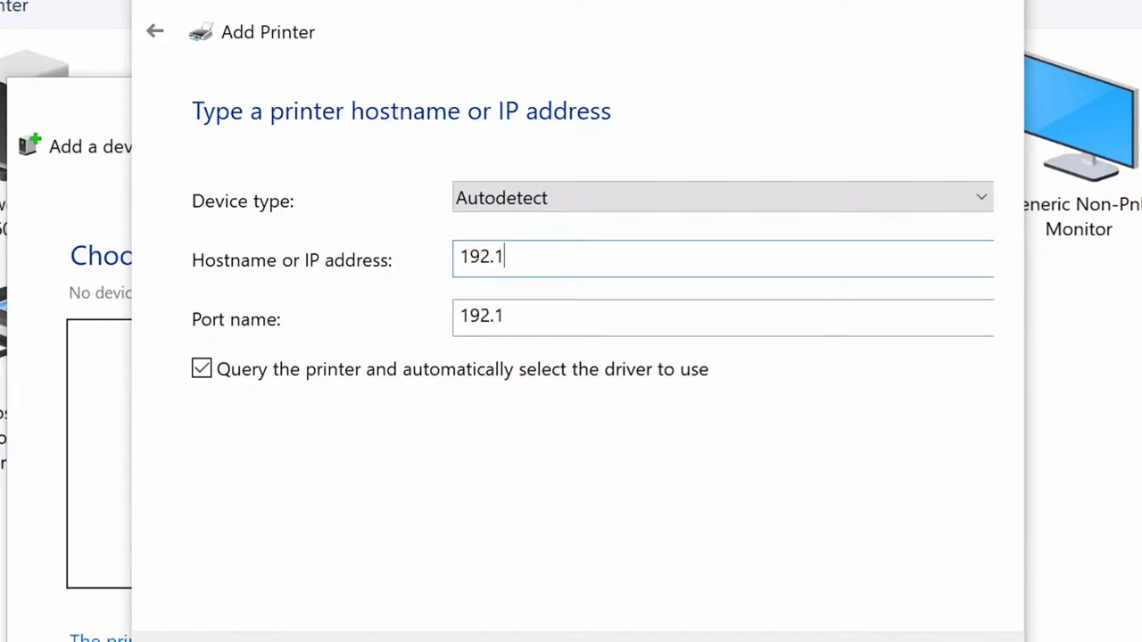
{"action": "type", "text": "68.2.1"}
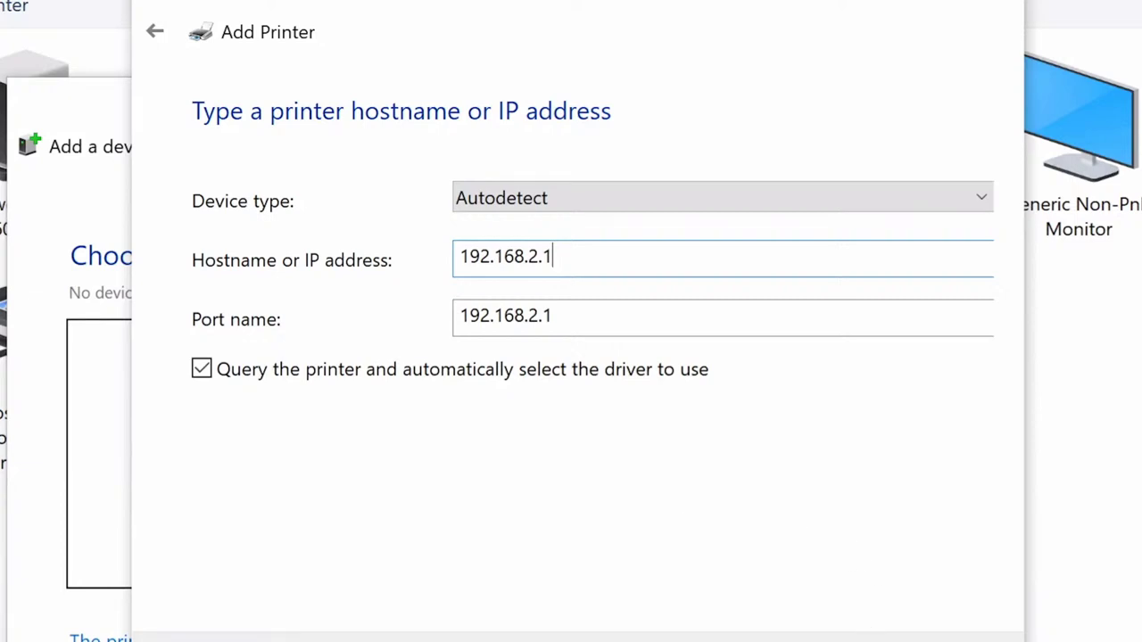
{"action": "key", "text": "Return"}
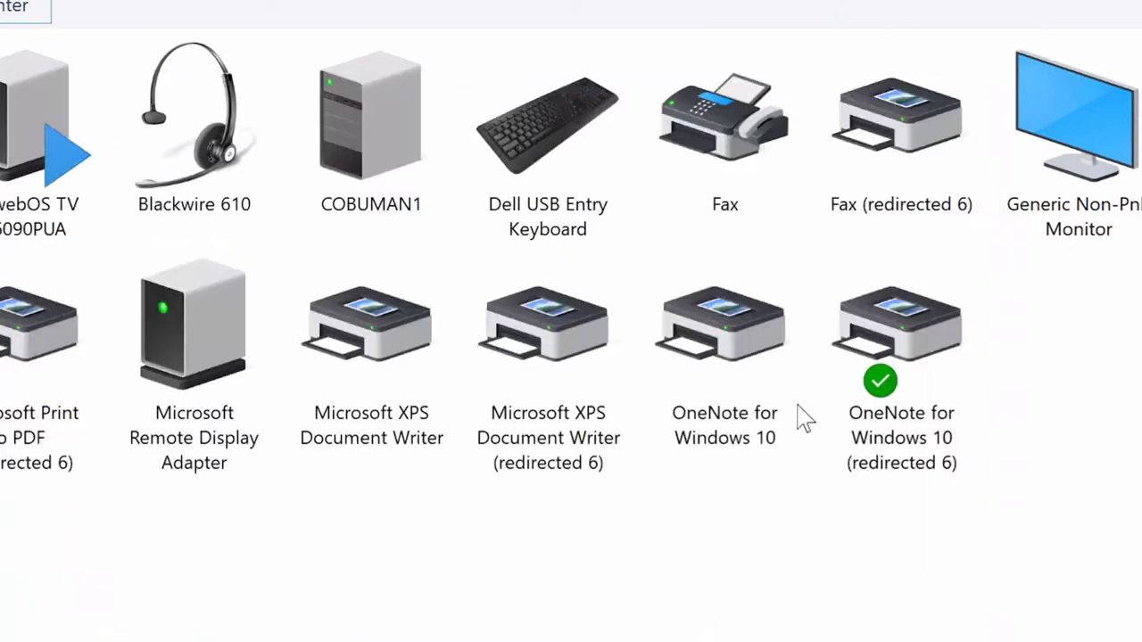
Make the OneNote for Windows 10 (redirected 6) printer the default printer.
{"action": "left_click", "coordinate": [888, 348]}
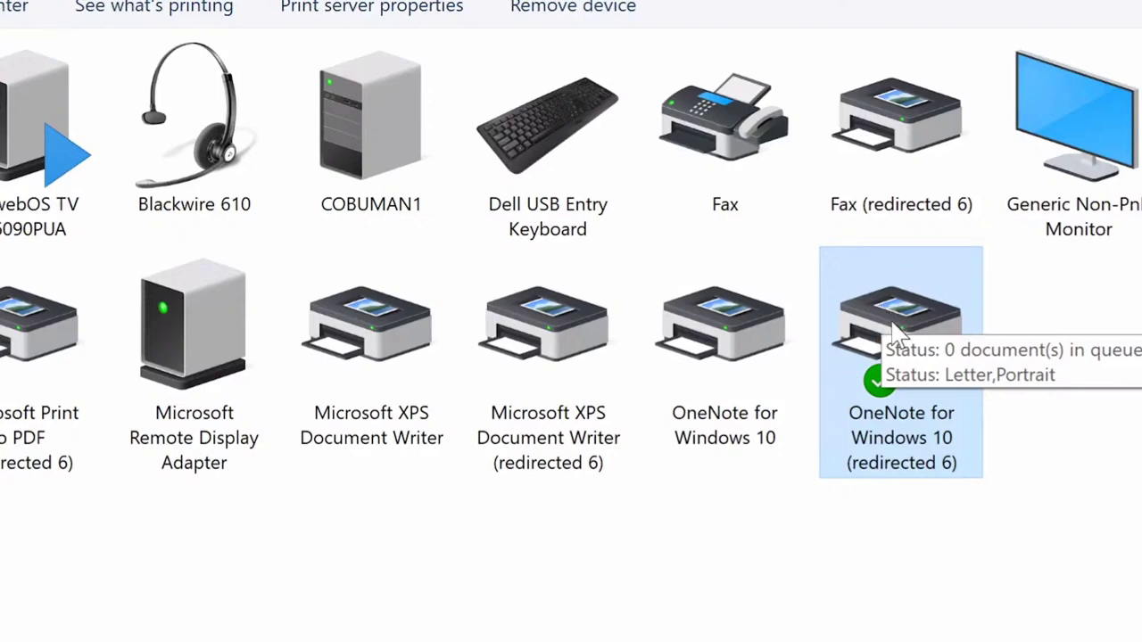
{"action": "right_click", "coordinate": [894, 329]}
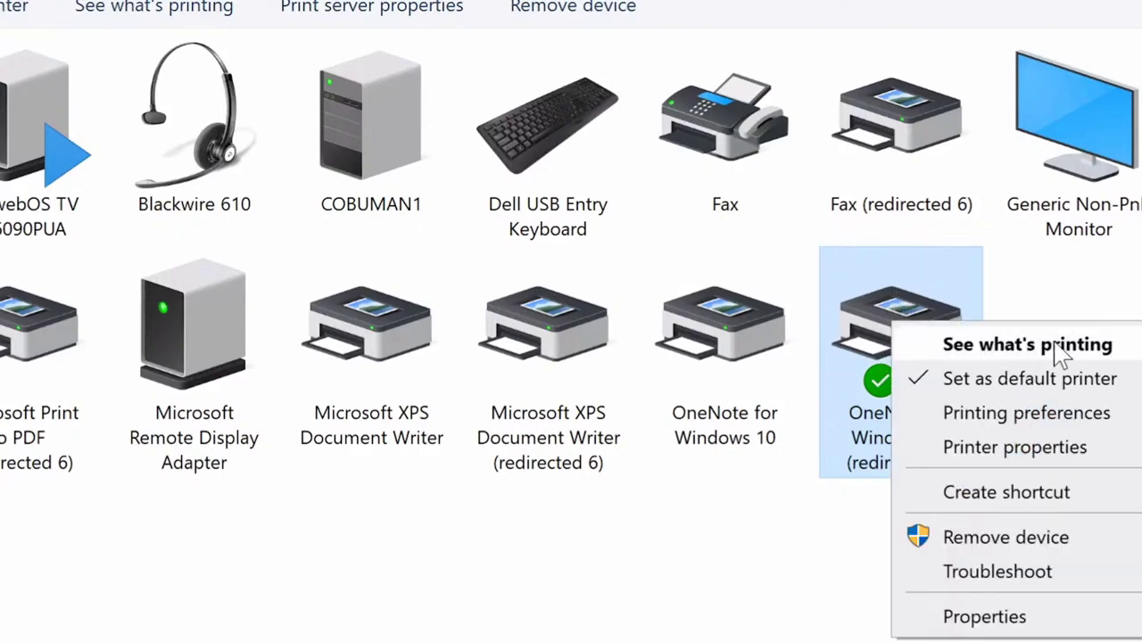
{"action": "left_click", "coordinate": [952, 380]}
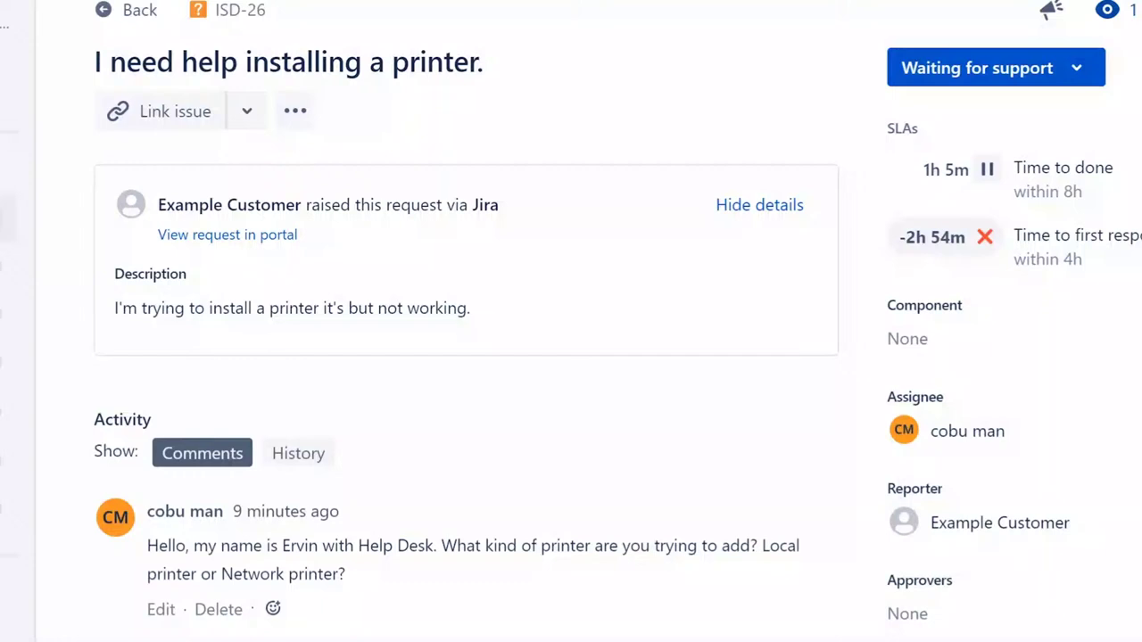
Save an internal note on ISD-26 reading 'Added printer as requested.' followed by the agent's name.
{"action": "scroll", "coordinate": [464, 356], "scroll_direction": "down", "scroll_amount": 3}
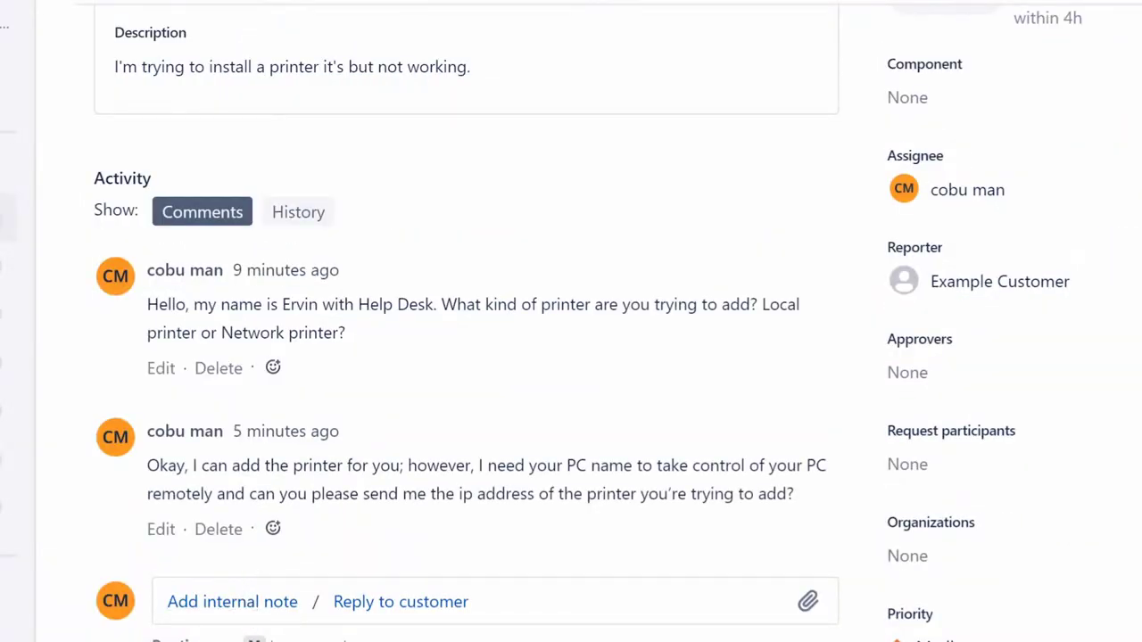
{"action": "left_click", "coordinate": [236, 606]}
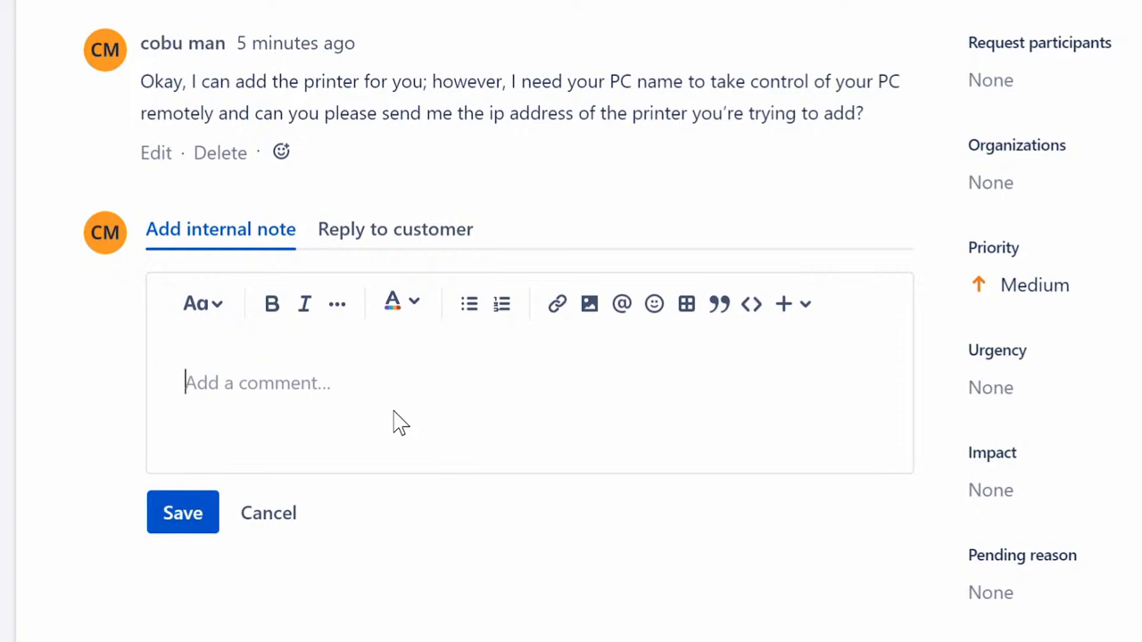
{"action": "type", "text": "Added "}
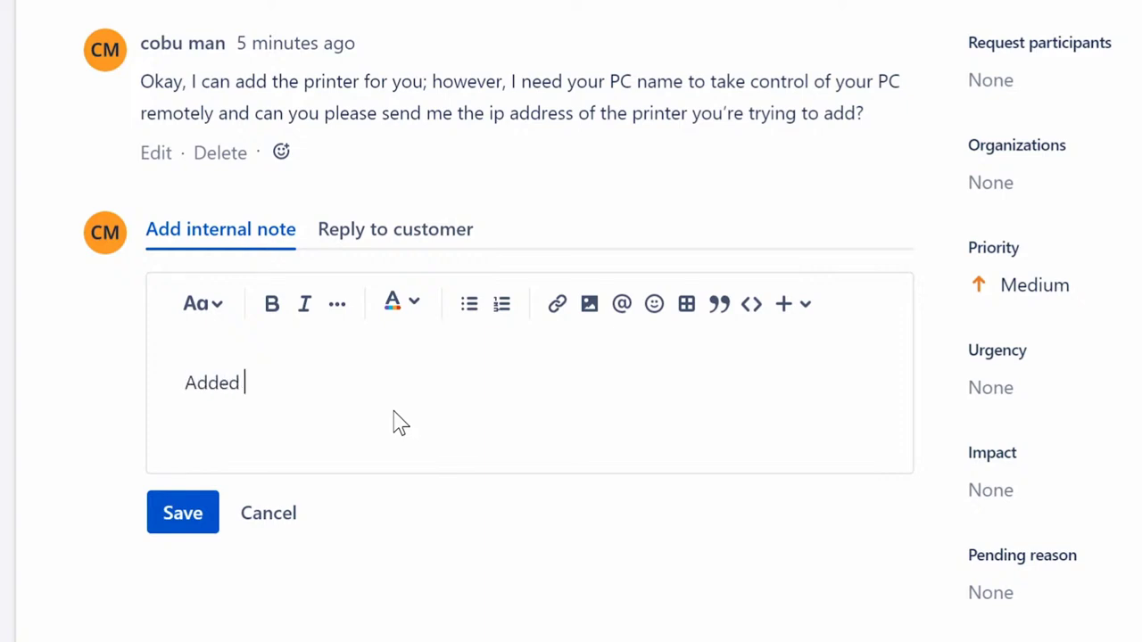
{"action": "type", "text": "printer as requeste"}
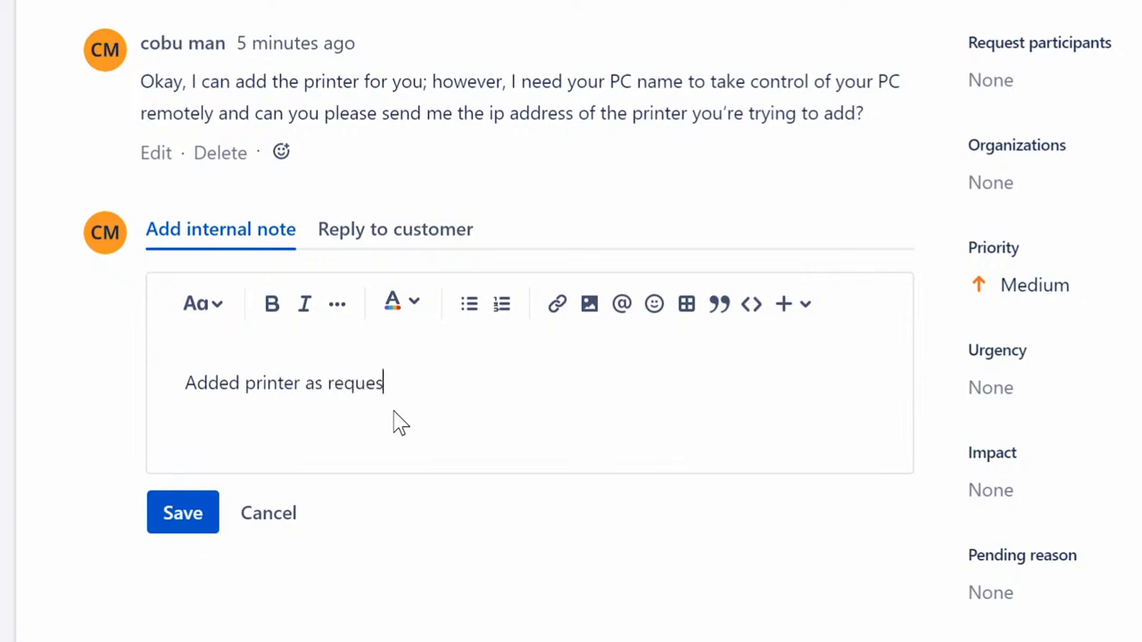
{"action": "type", "text": "d. Ervin"}
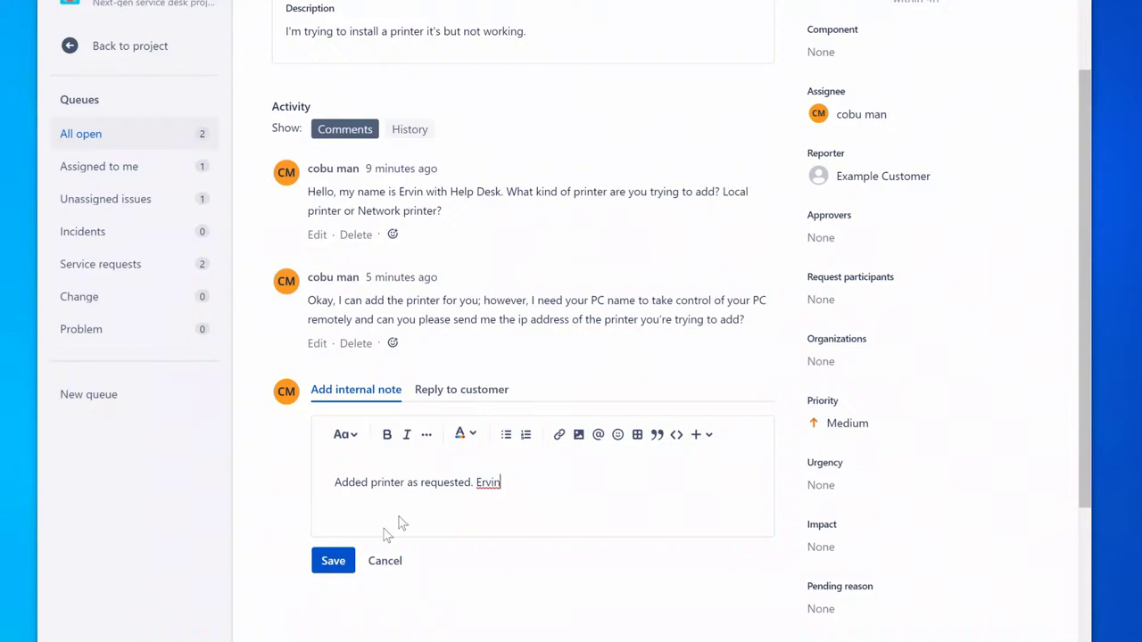
{"action": "left_click", "coordinate": [334, 569]}
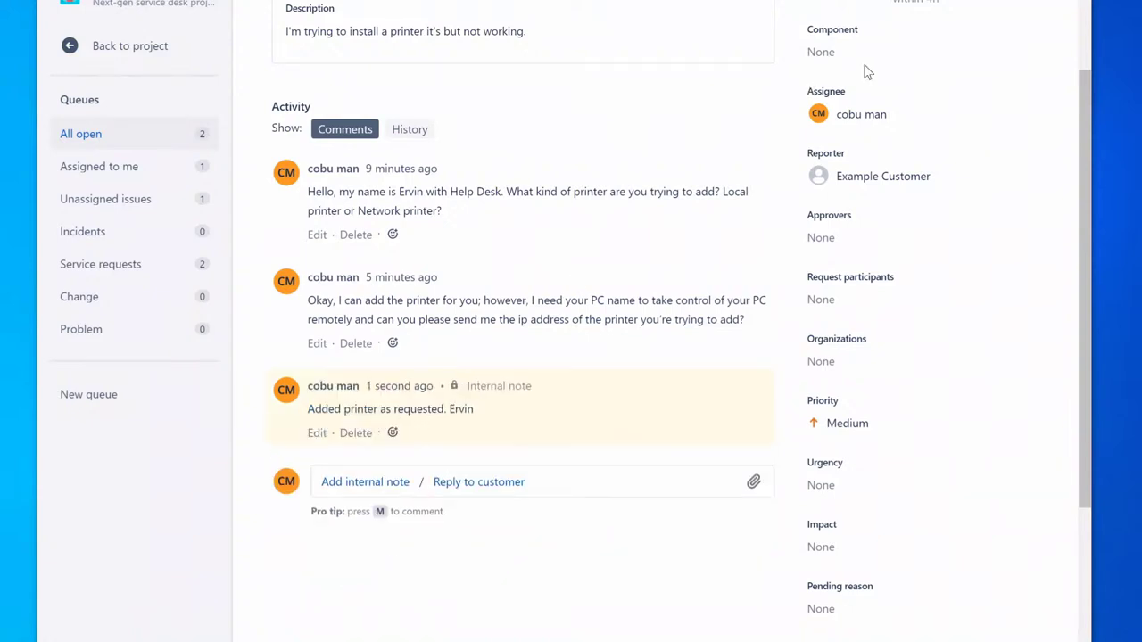
{"action": "scroll", "coordinate": [930, 211], "scroll_direction": "up", "scroll_amount": 2}
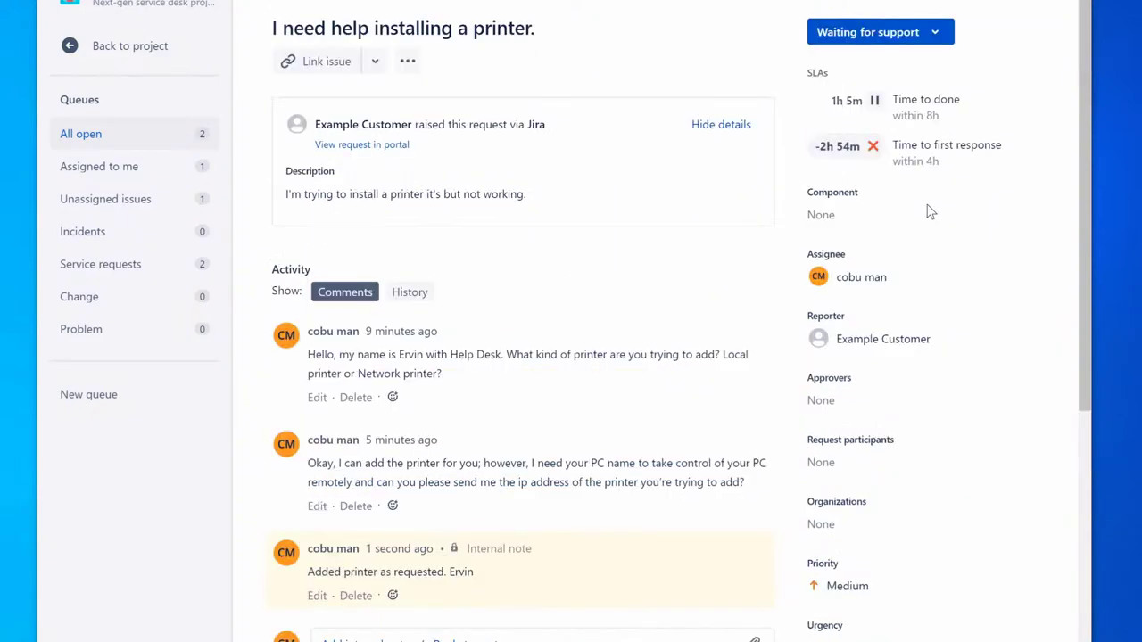
Change ISD-26 from Waiting for support to Completed, then go back to the All open queue.
{"action": "left_click", "coordinate": [932, 33]}
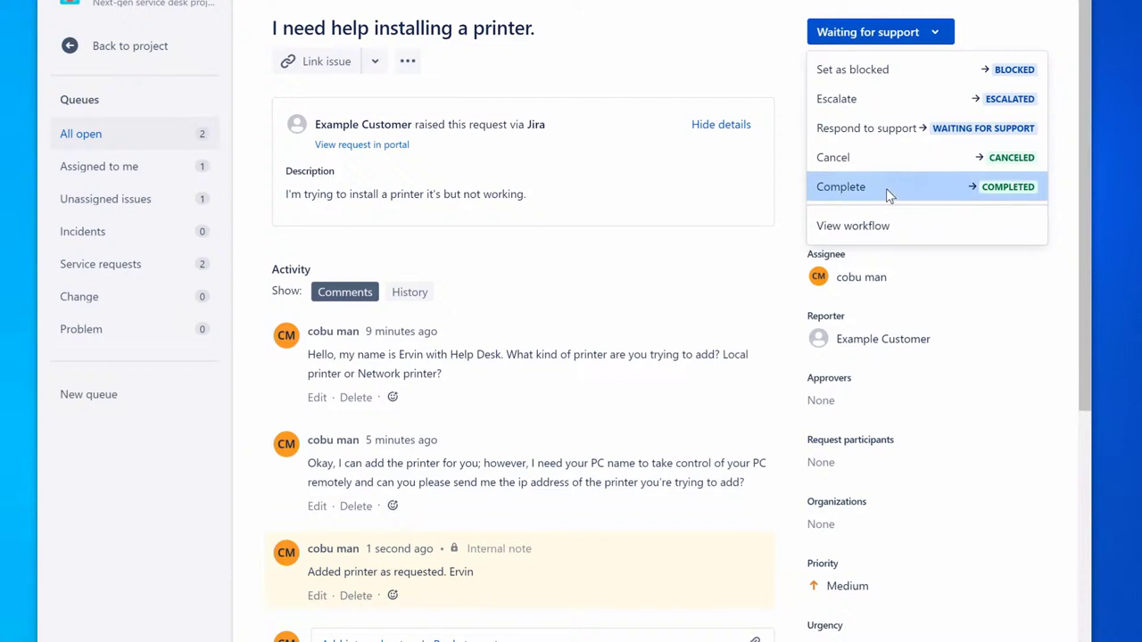
{"action": "left_click", "coordinate": [886, 188]}
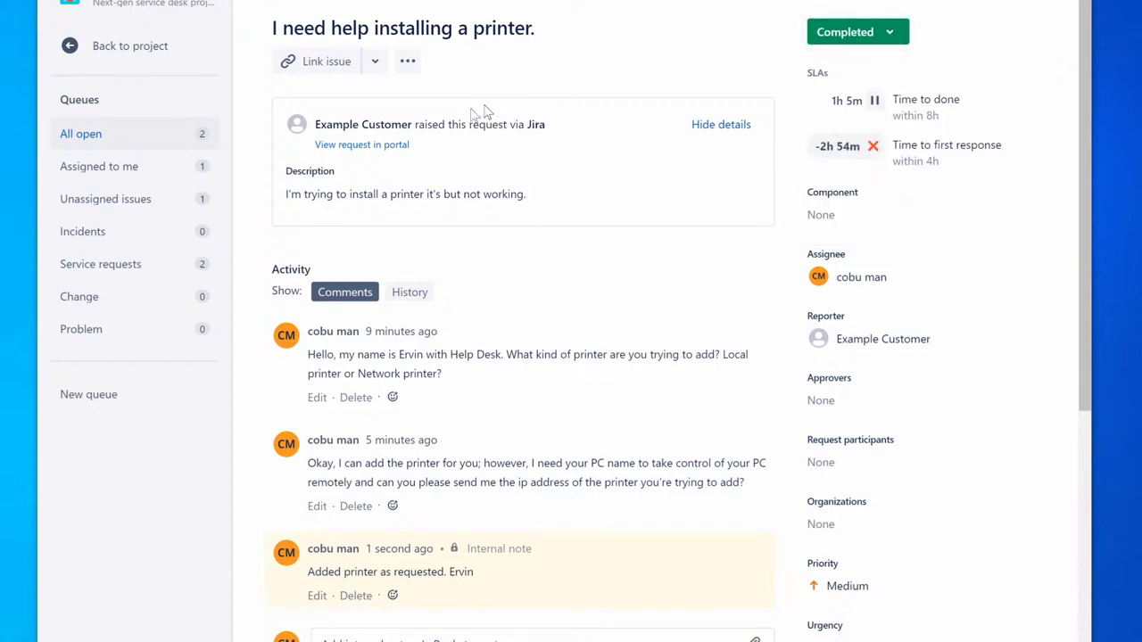
{"action": "left_click", "coordinate": [175, 132]}
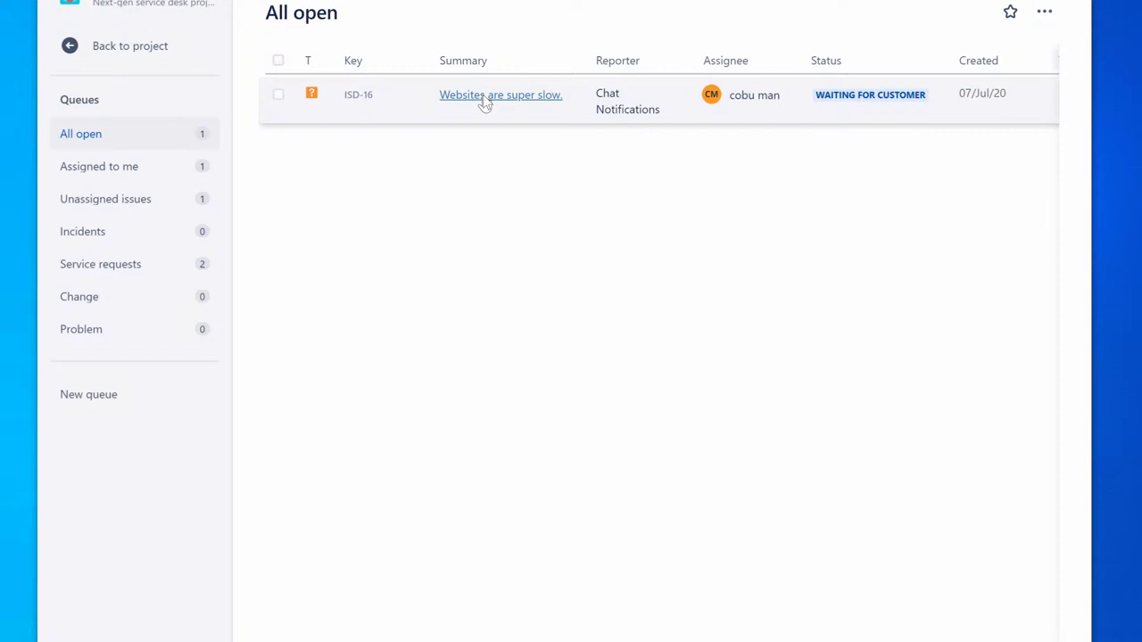
Open ISD-16 'Websites are super slow.' and review its last internal note.
{"action": "left_click", "coordinate": [484, 98]}
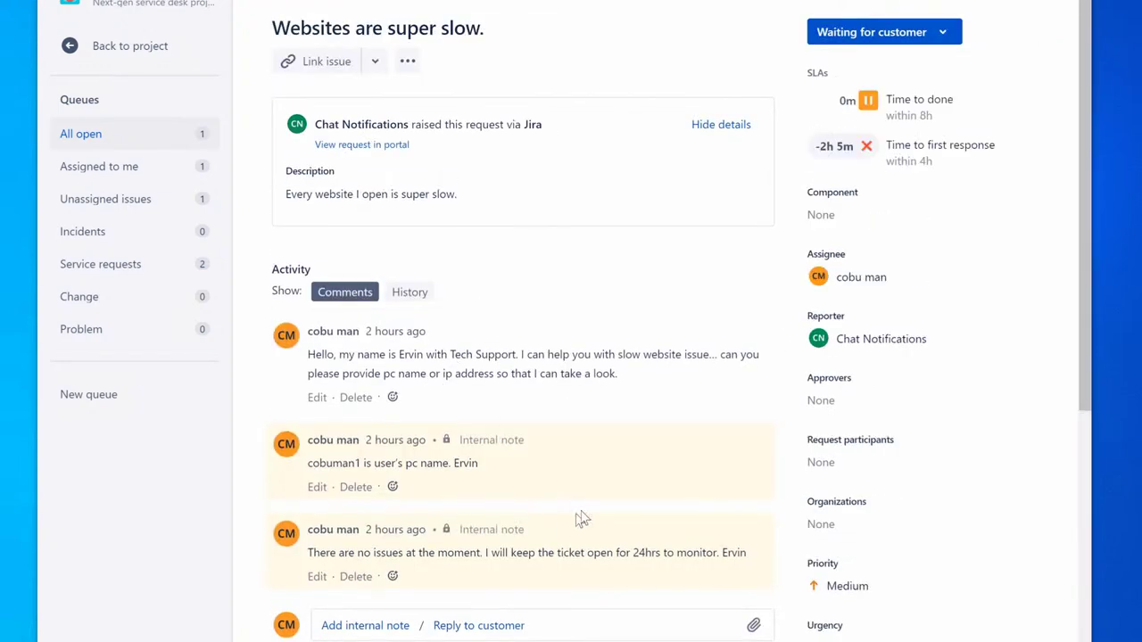
{"action": "left_click_drag", "start_coordinate": [312, 553], "coordinate": [743, 557]}
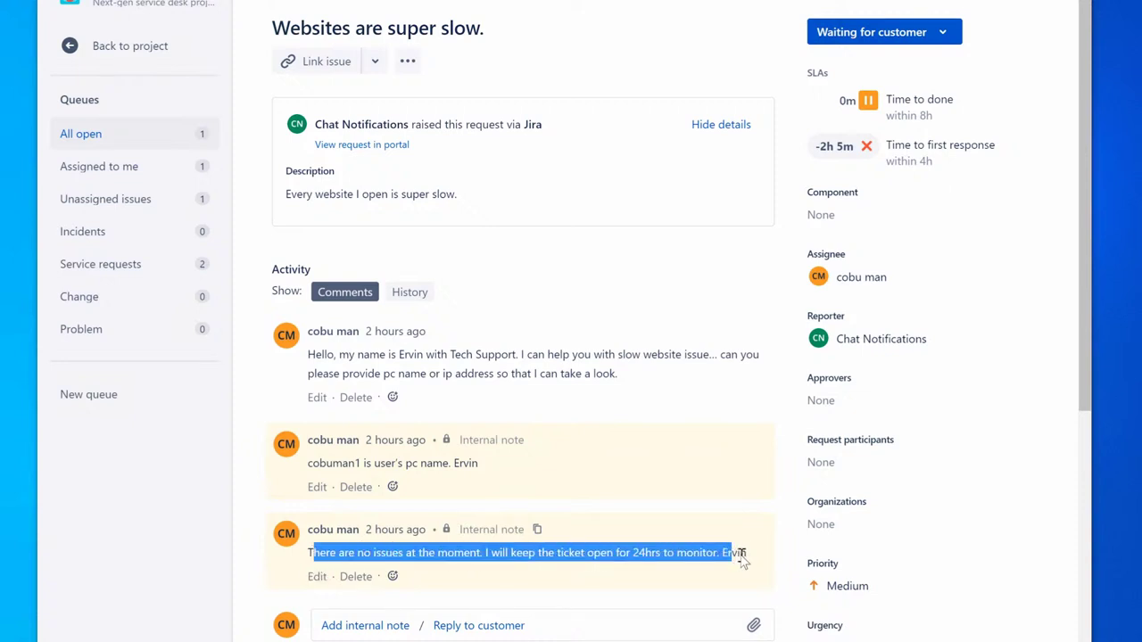
{"action": "left_click", "coordinate": [742, 558]}
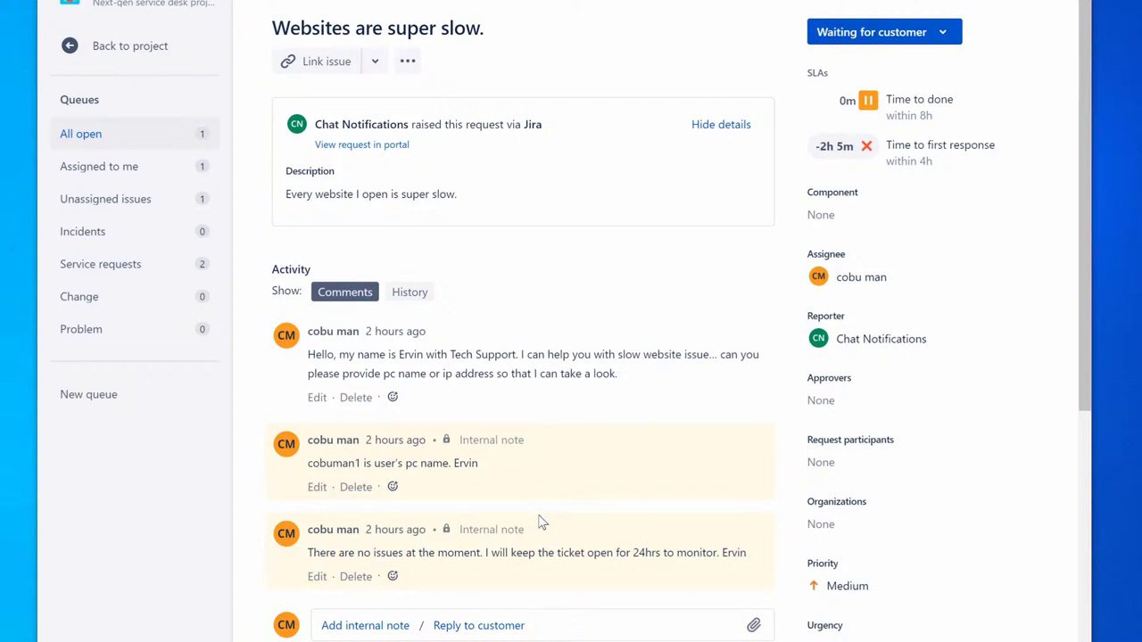
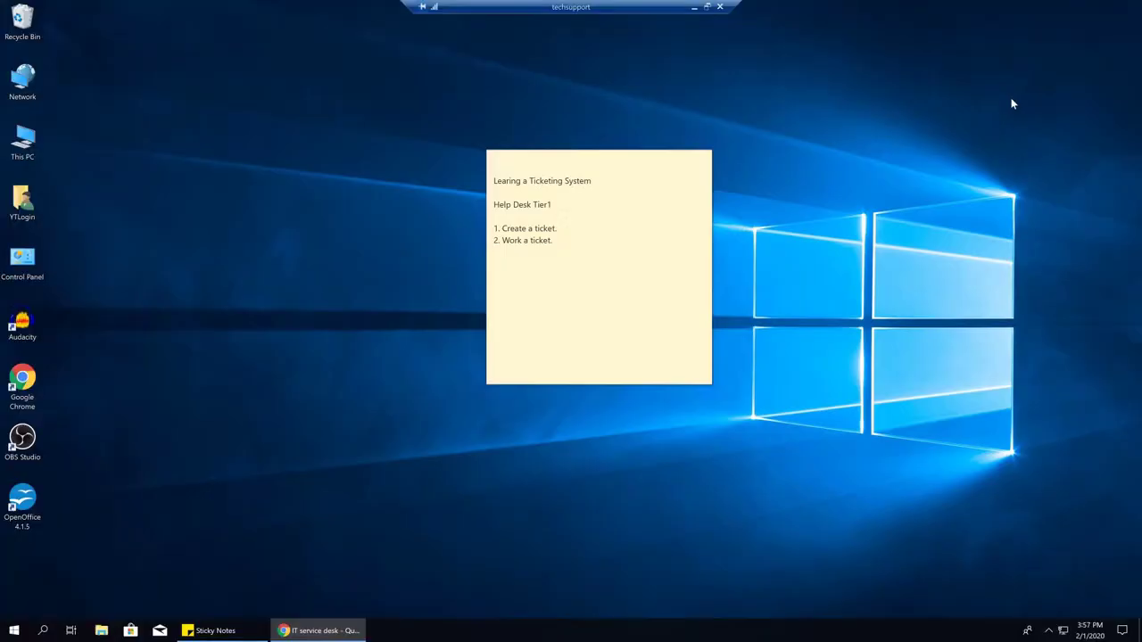
Highlight the 'Create a ticket' step in the to-do note, then bring the Jira IT service desk queues forward.
{"action": "left_click_drag", "start_coordinate": [494, 228], "coordinate": [557, 228]}
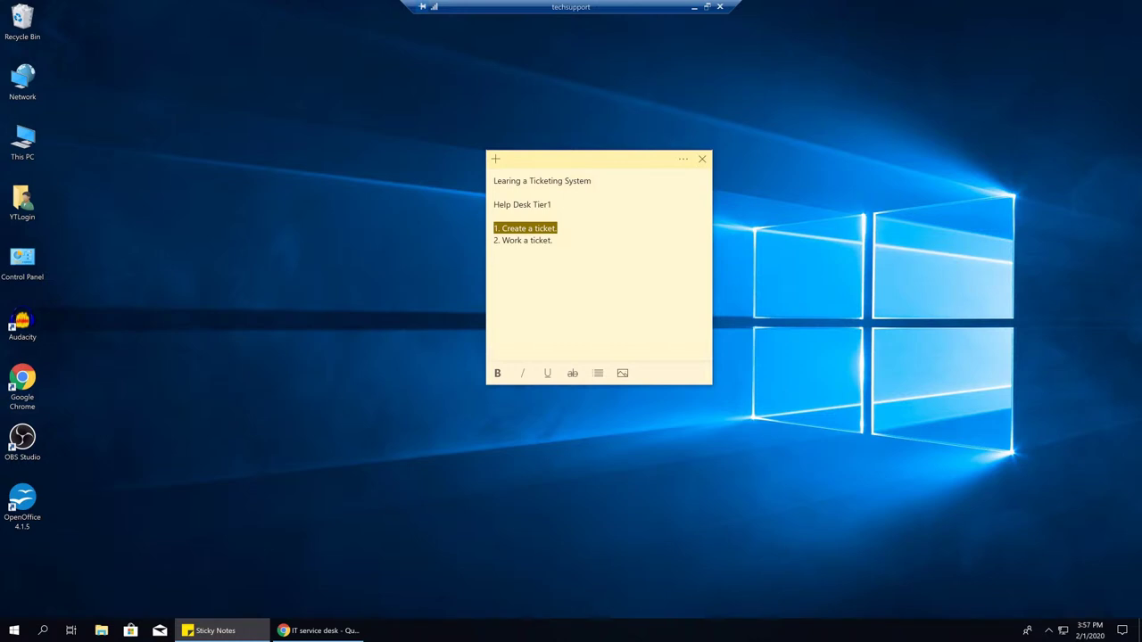
{"action": "left_click", "coordinate": [496, 253]}
{"action": "left_click", "coordinate": [318, 630]}
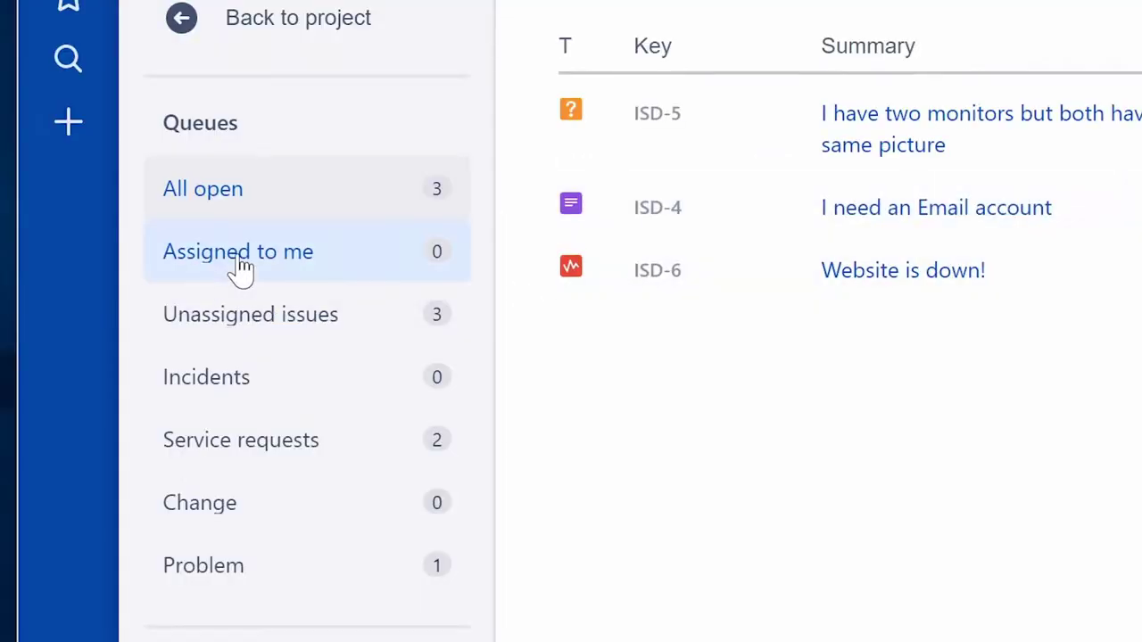
{"action": "left_click", "coordinate": [239, 259]}
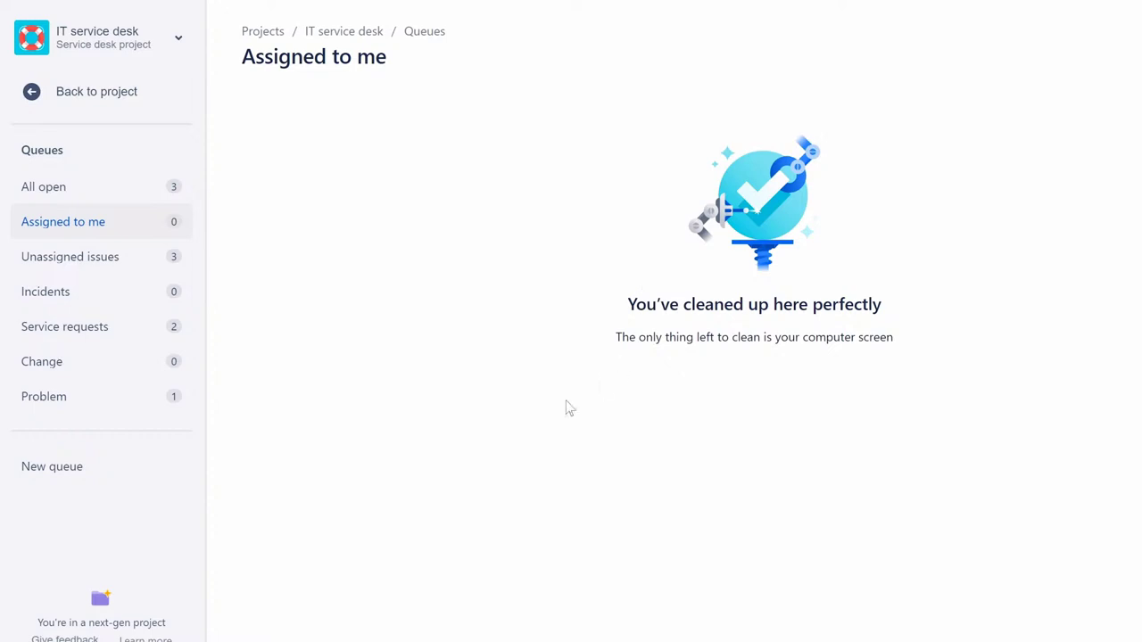
{"action": "left_click", "coordinate": [78, 260]}
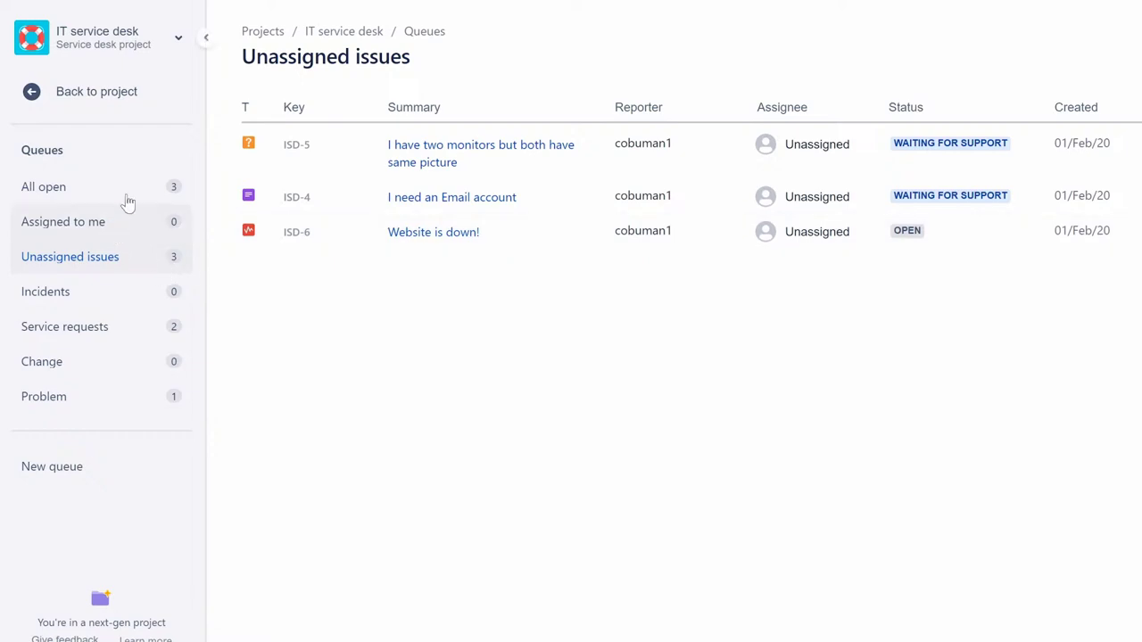
{"action": "left_click", "coordinate": [83, 186]}
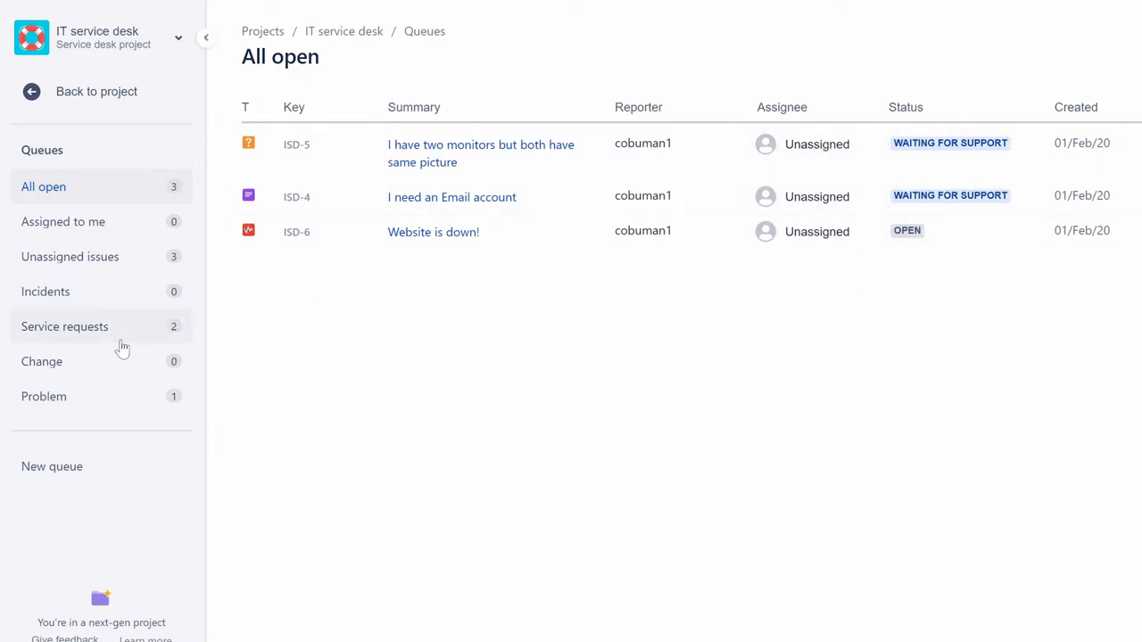
{"action": "left_click", "coordinate": [79, 299]}
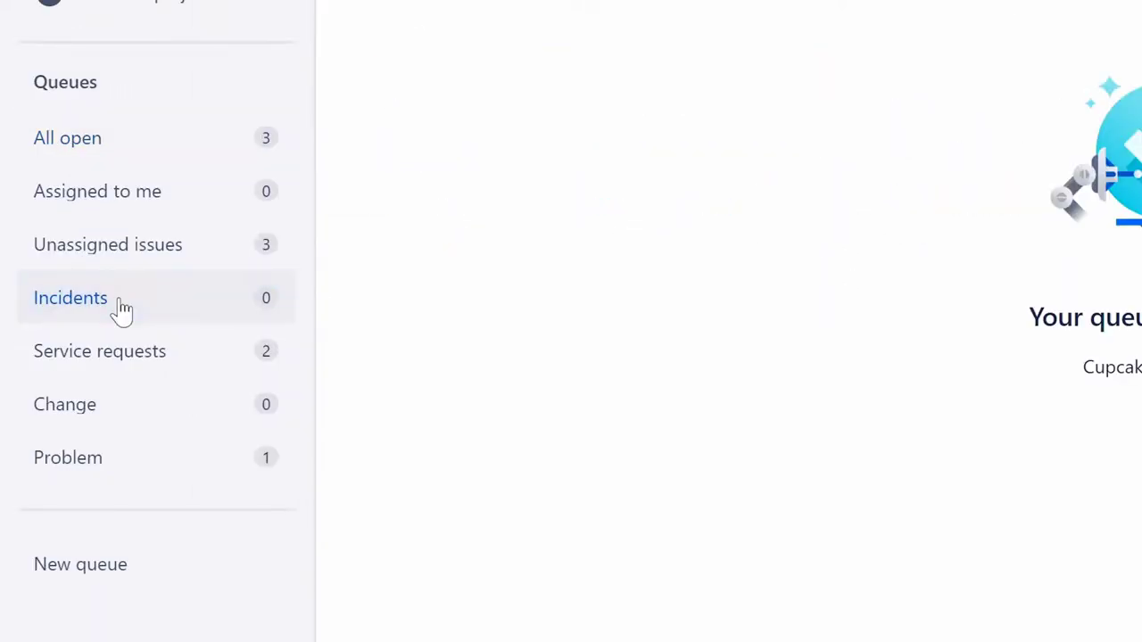
{"action": "left_click", "coordinate": [114, 366]}
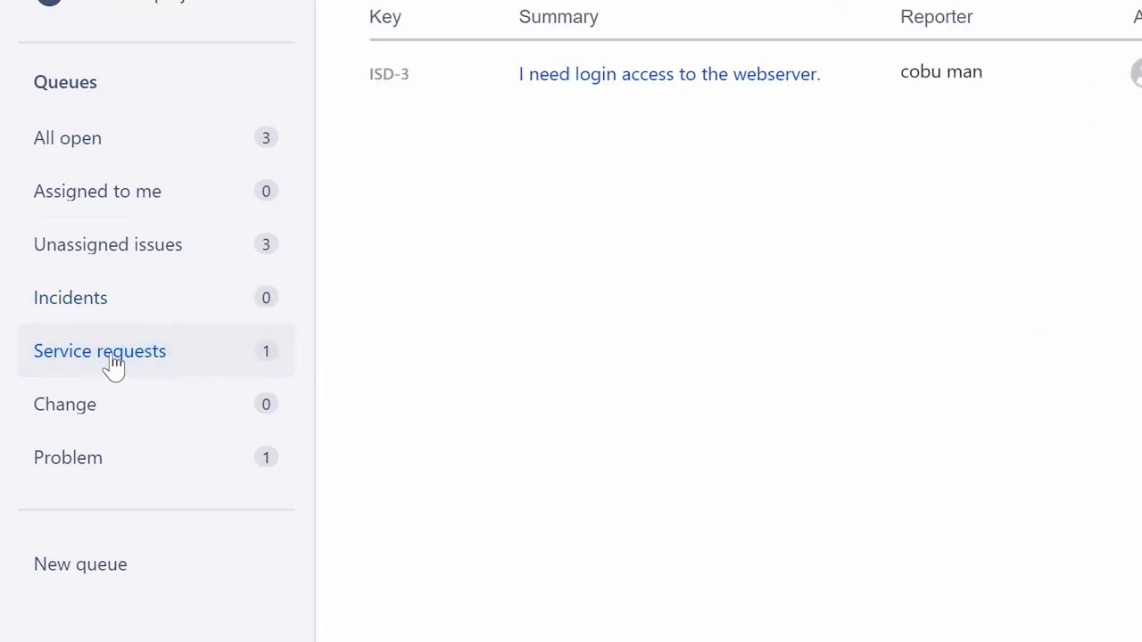
{"action": "left_click", "coordinate": [111, 406]}
{"action": "left_click", "coordinate": [112, 473]}
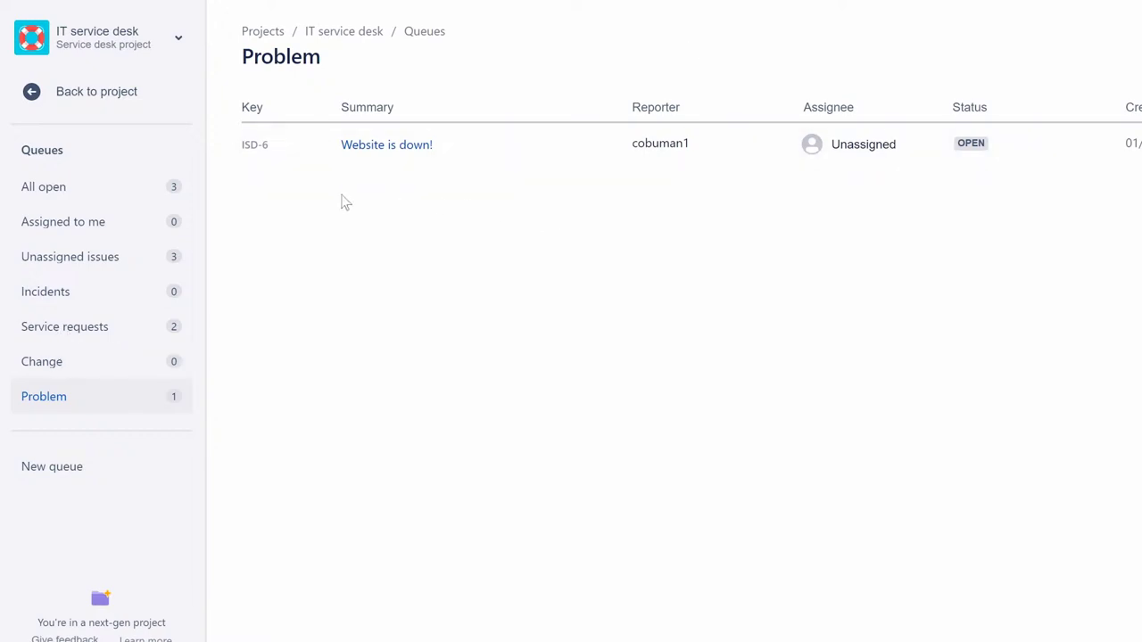
{"action": "left_click", "coordinate": [100, 190]}
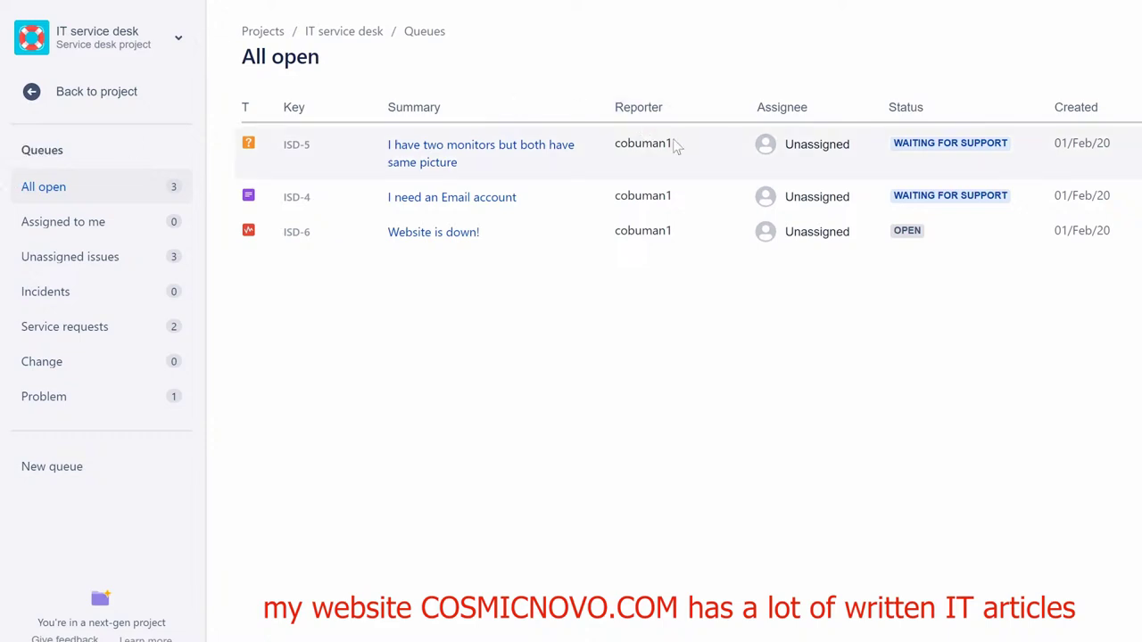
{"action": "left_click_drag", "start_coordinate": [675, 147], "coordinate": [614, 145]}
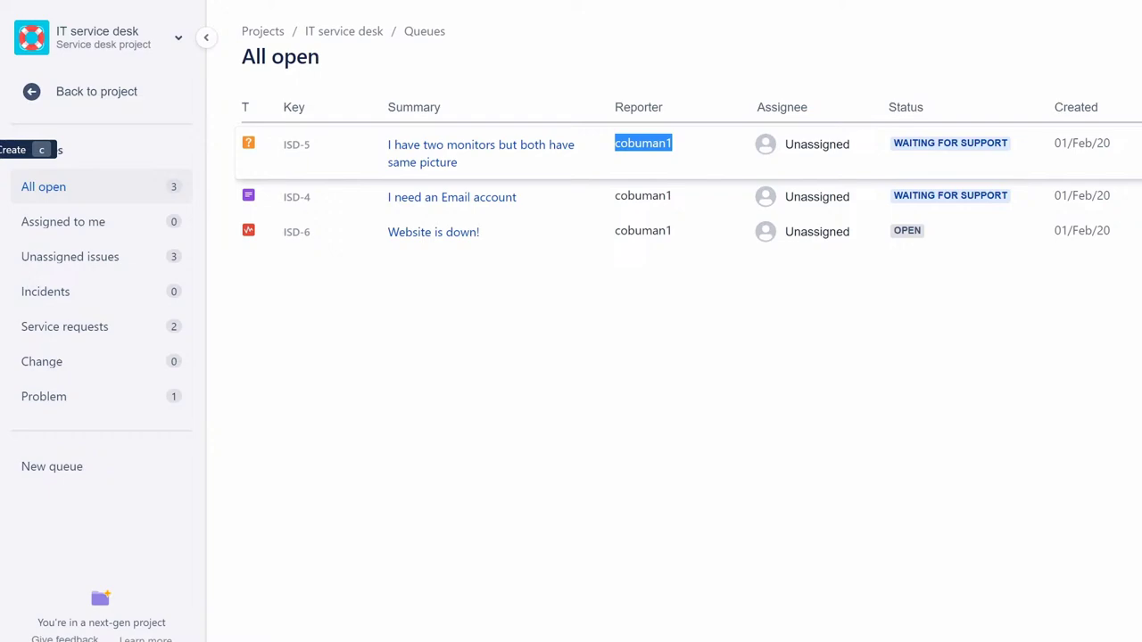
Start a new IT service desk (ISD) issue and set its issue type to Get IT help.
{"action": "key", "text": "c"}
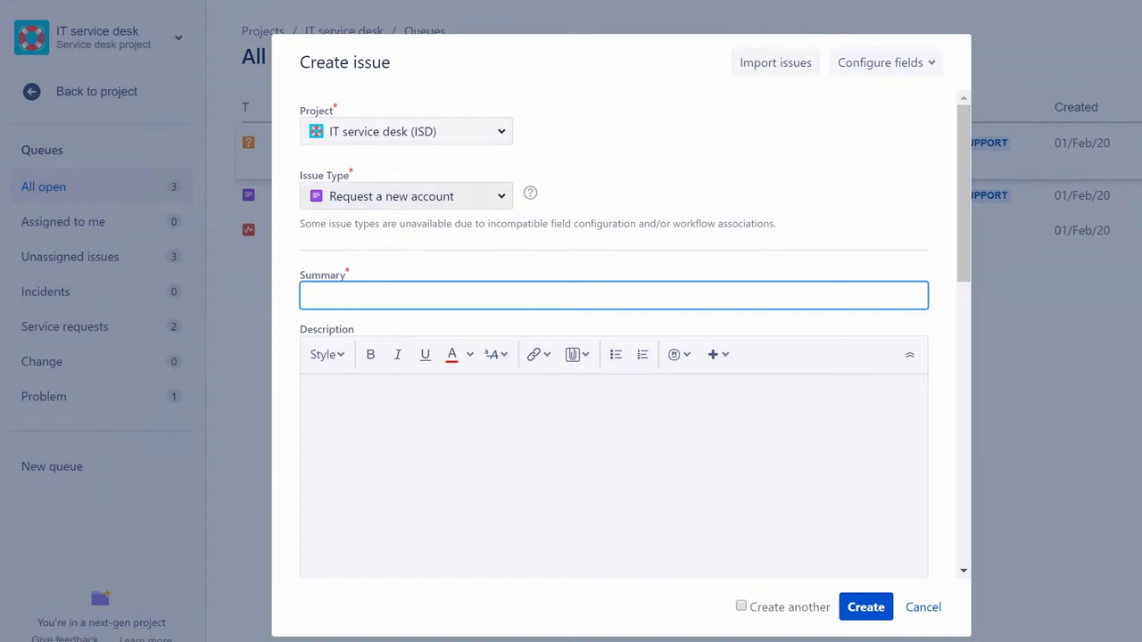
{"action": "left_click", "coordinate": [405, 196]}
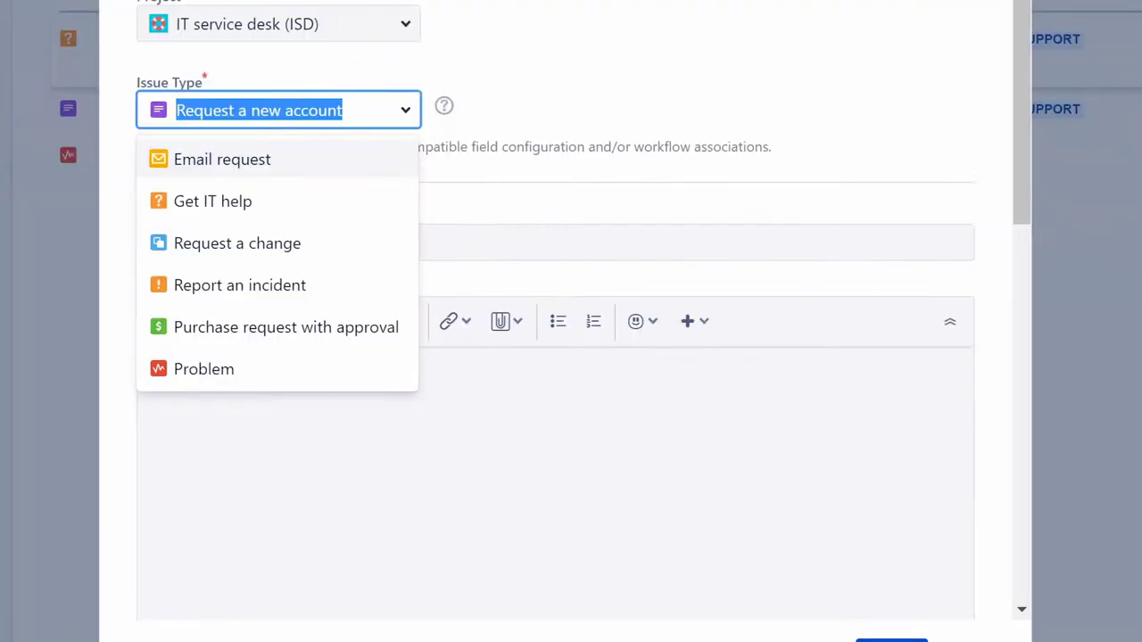
{"action": "left_click", "coordinate": [607, 162]}
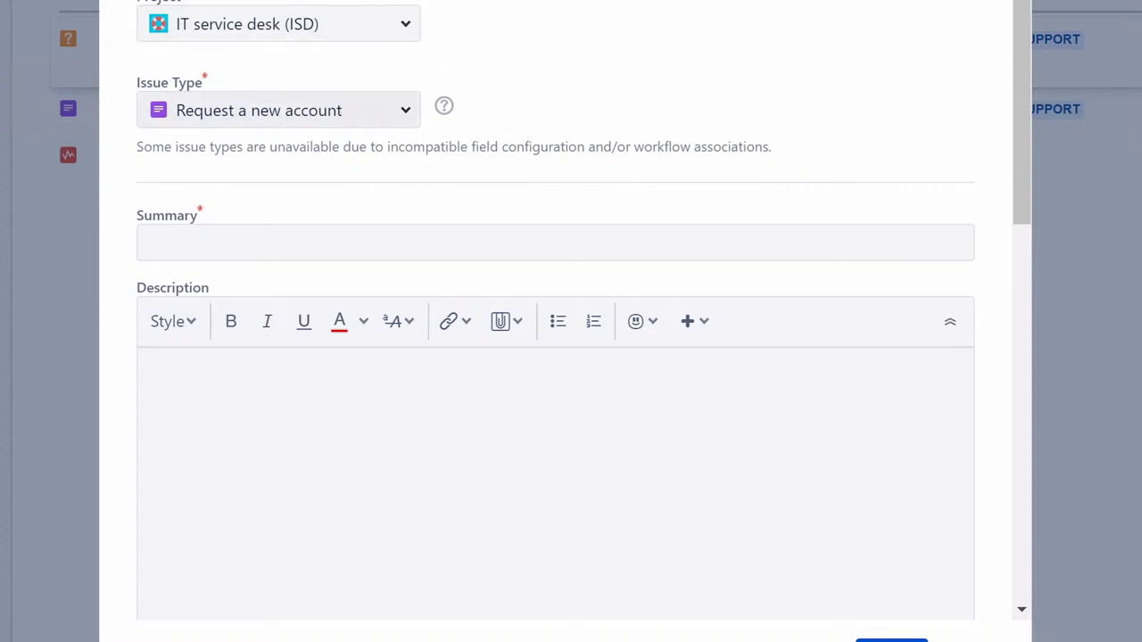
{"action": "left_click", "coordinate": [278, 110]}
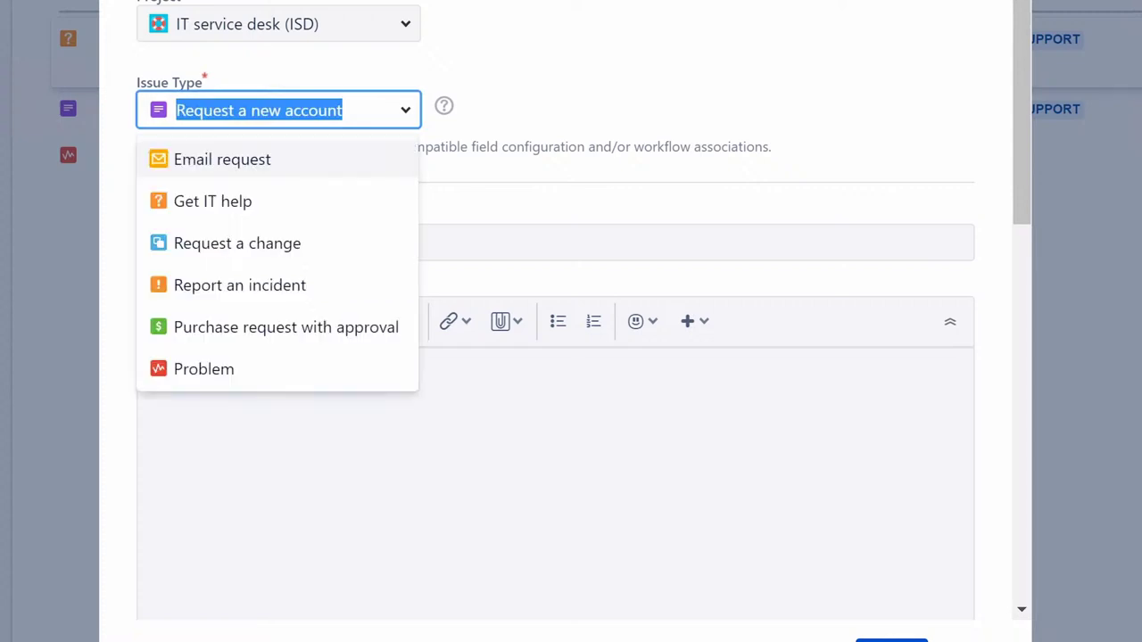
{"action": "type", "text": "r"}
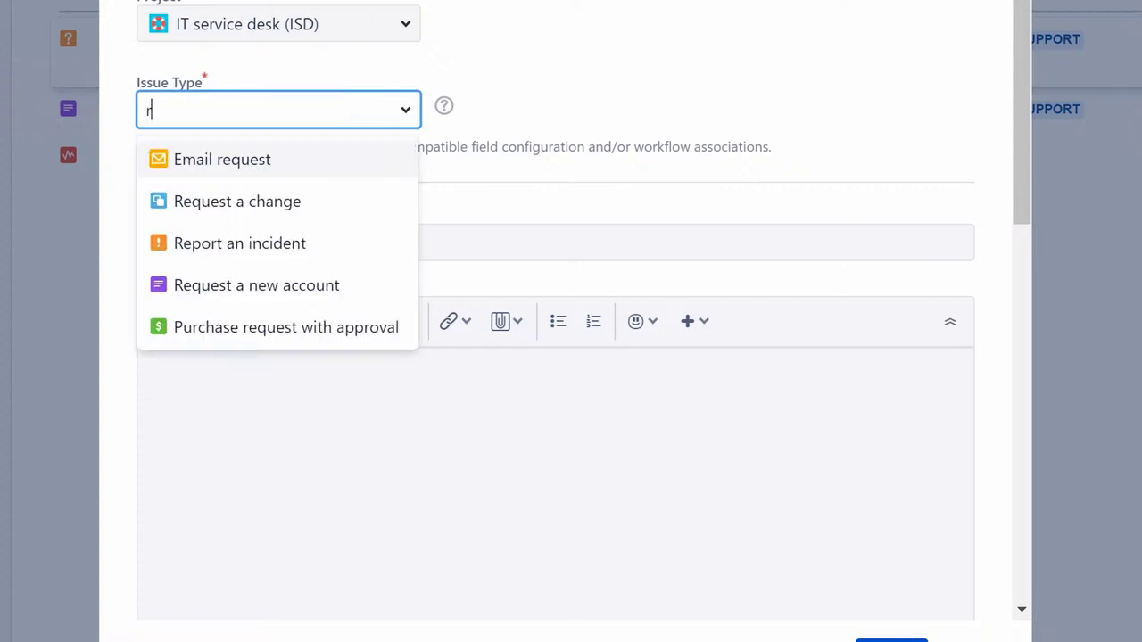
{"action": "type", "text": "eport"}
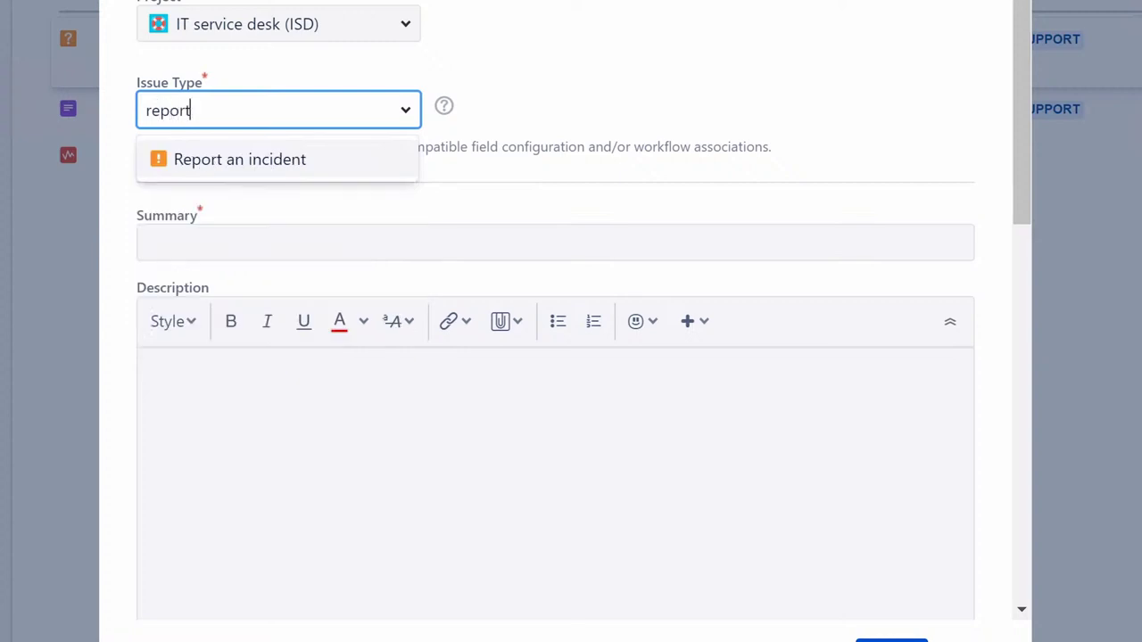
{"action": "left_click", "coordinate": [267, 168]}
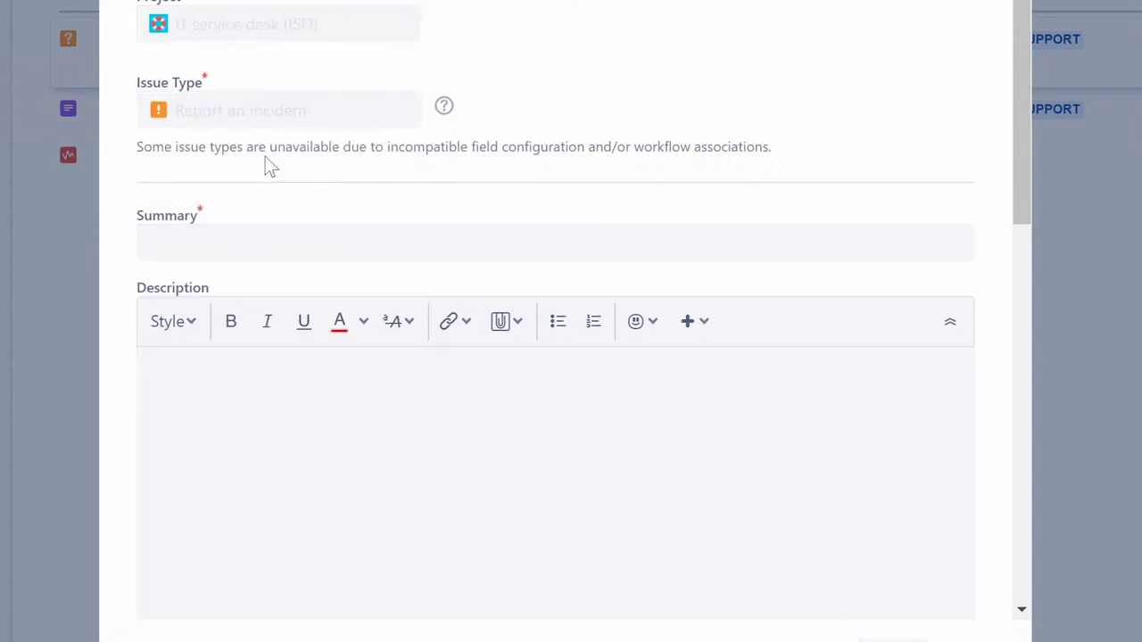
{"action": "left_click", "coordinate": [268, 110]}
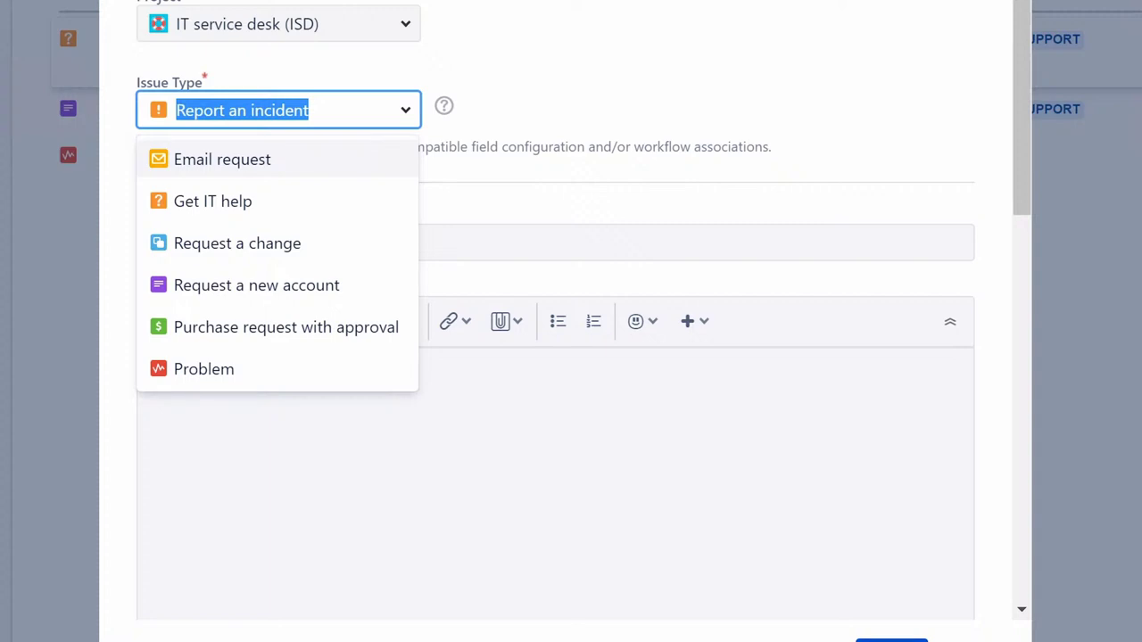
{"action": "type", "text": "get"}
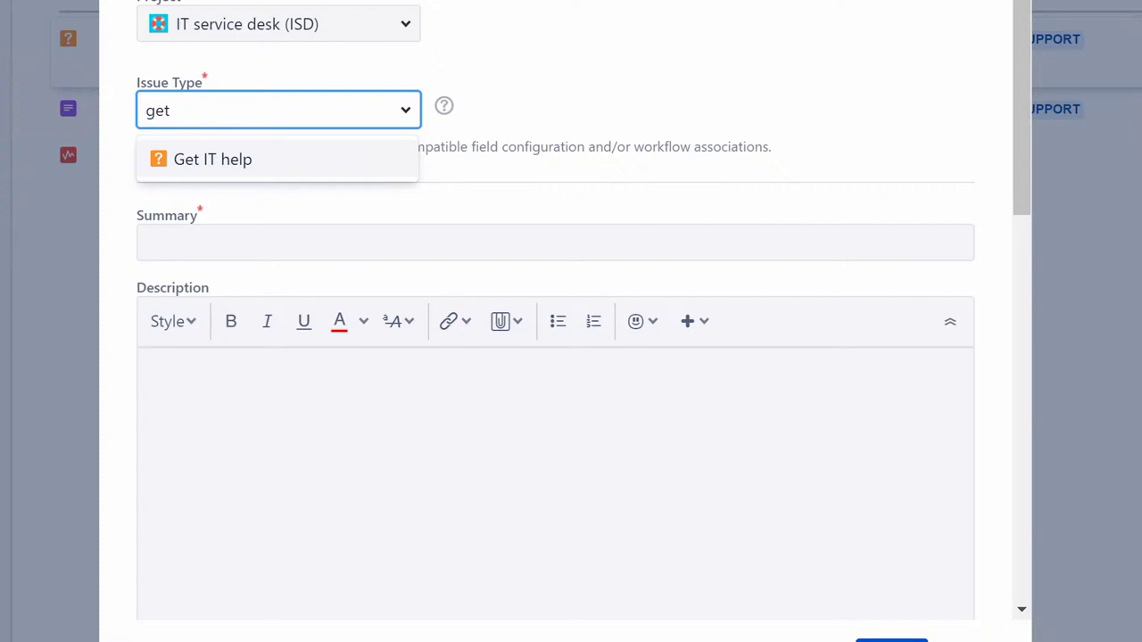
{"action": "left_click", "coordinate": [273, 160]}
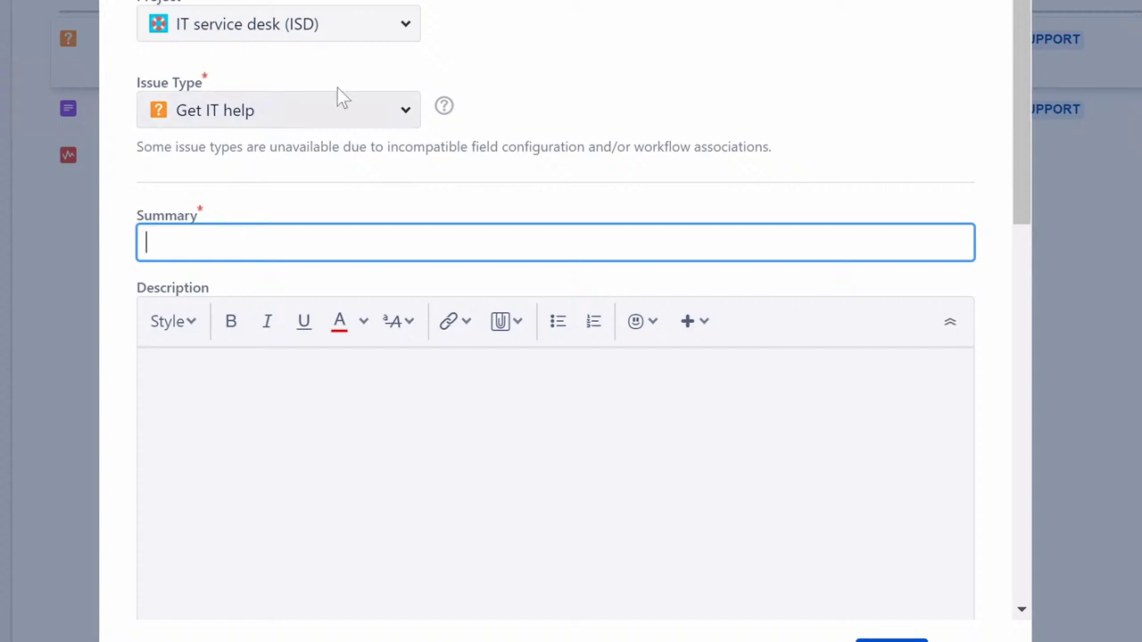
Enter 'TEST' as both the summary and the description of the request.
{"action": "left_click_drag", "start_coordinate": [206, 82], "coordinate": [127, 79]}
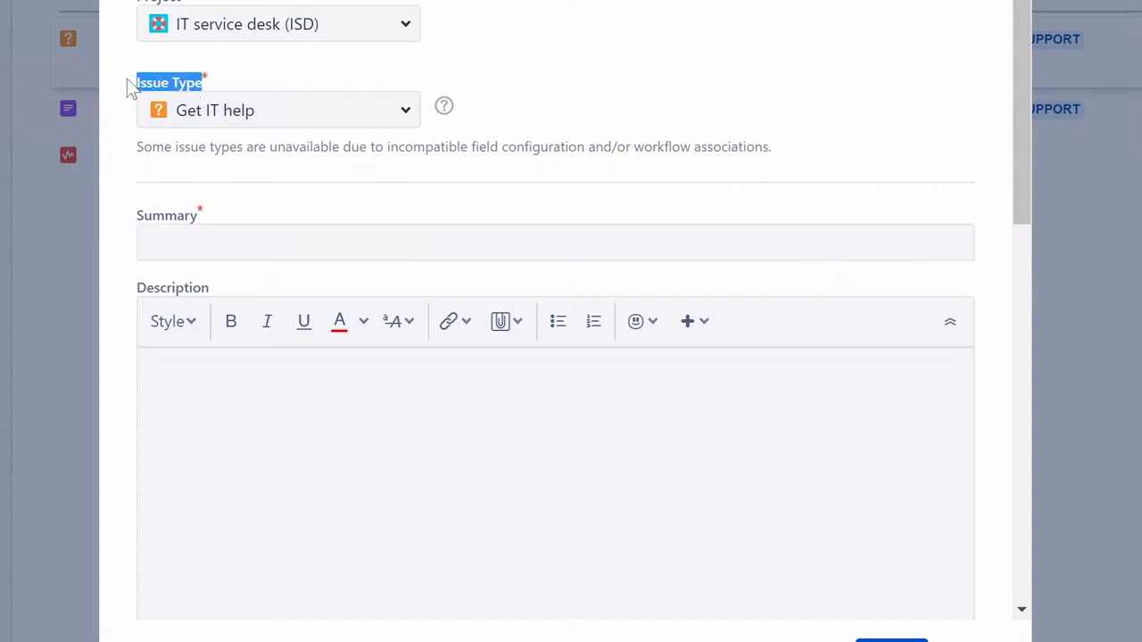
{"action": "left_click", "coordinate": [446, 243]}
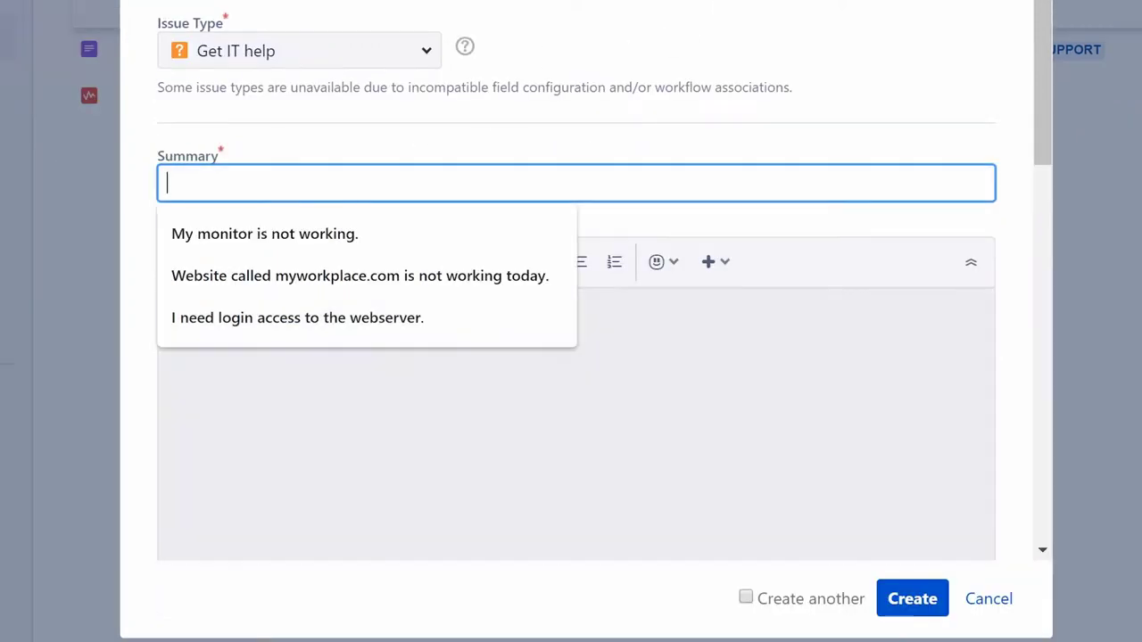
{"action": "left_click", "coordinate": [167, 306]}
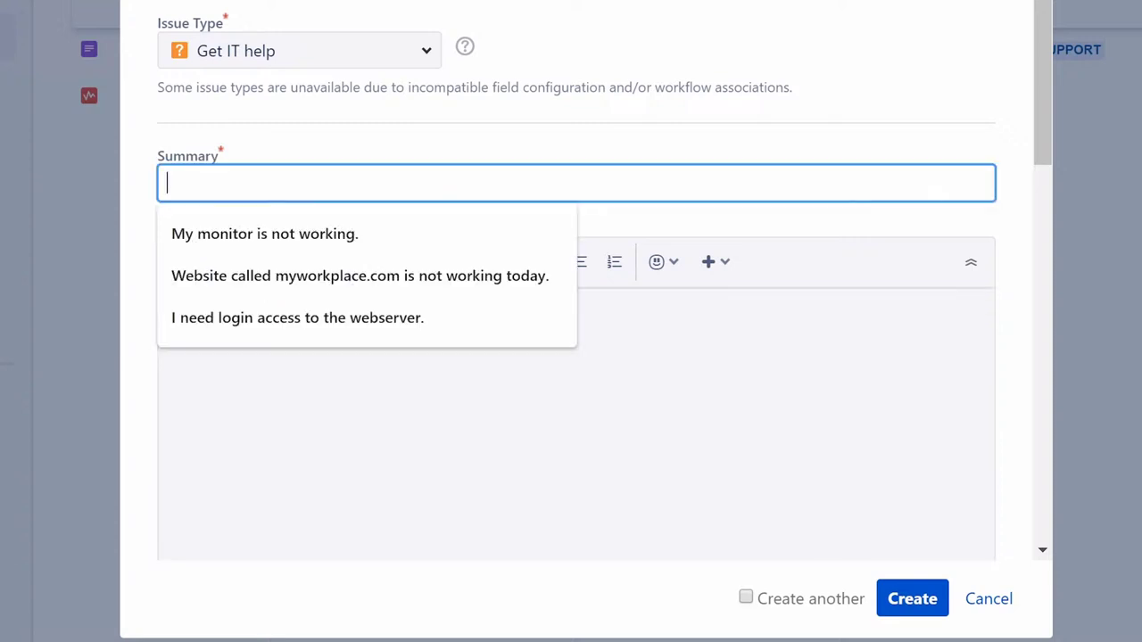
{"action": "left_click", "coordinate": [167, 183]}
{"action": "type", "text": "TEST"}
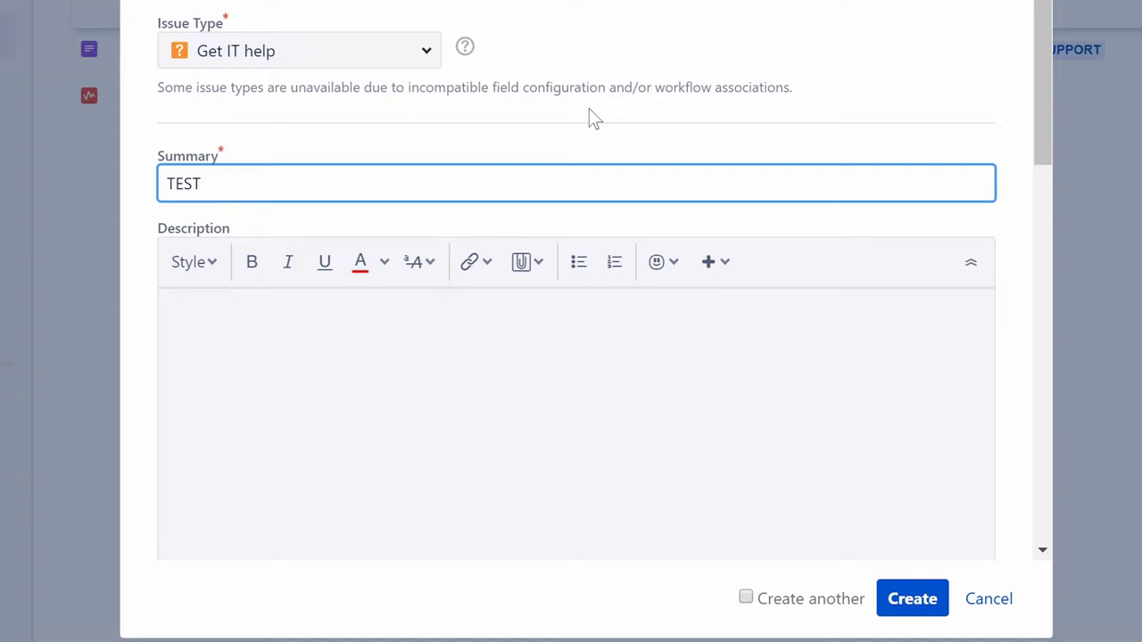
{"action": "key", "text": "Tab"}
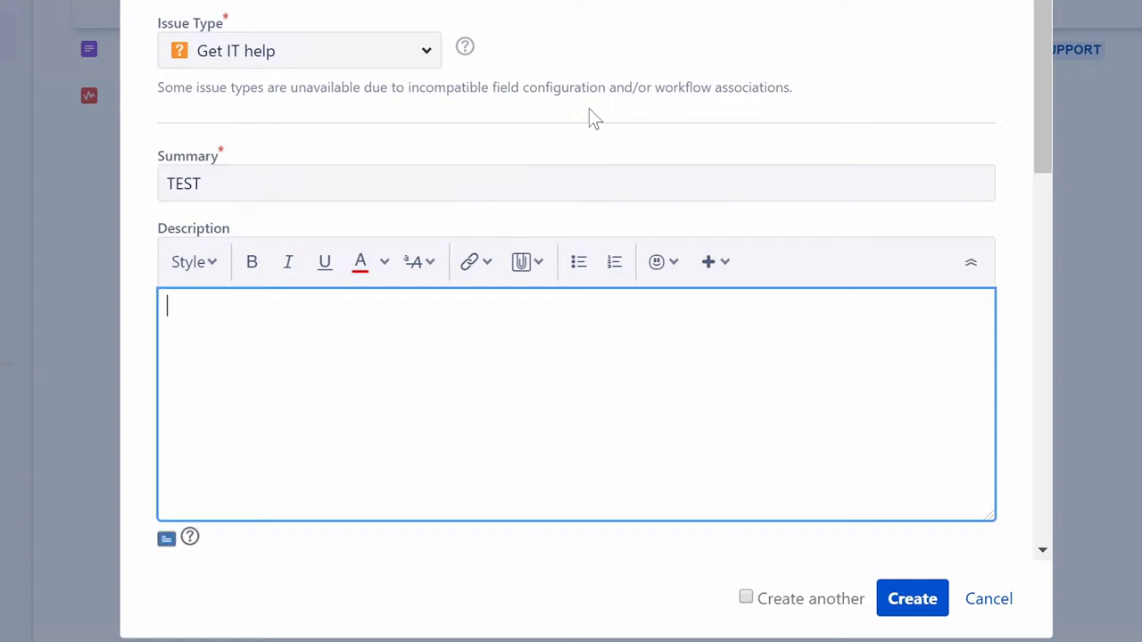
{"action": "type", "text": "TEST"}
Scroll down the form and open the Component list.
{"action": "scroll", "coordinate": [588, 108], "scroll_direction": "down", "scroll_amount": 2}
{"action": "scroll", "coordinate": [588, 108], "scroll_direction": "down", "scroll_amount": 2}
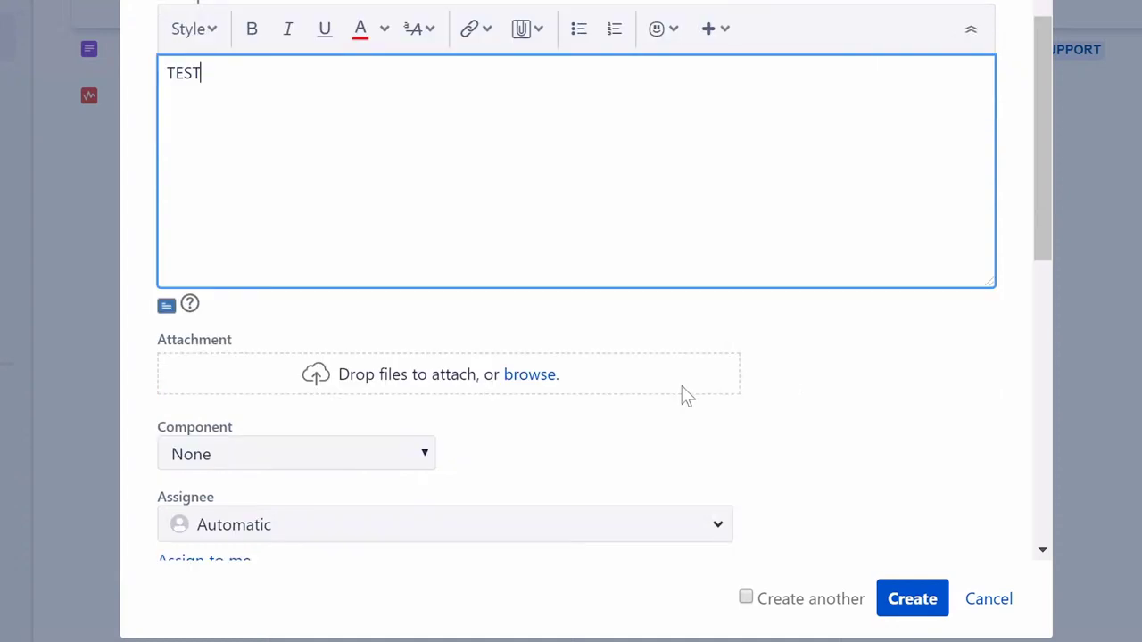
{"action": "scroll", "coordinate": [680, 356], "scroll_direction": "down", "scroll_amount": 1}
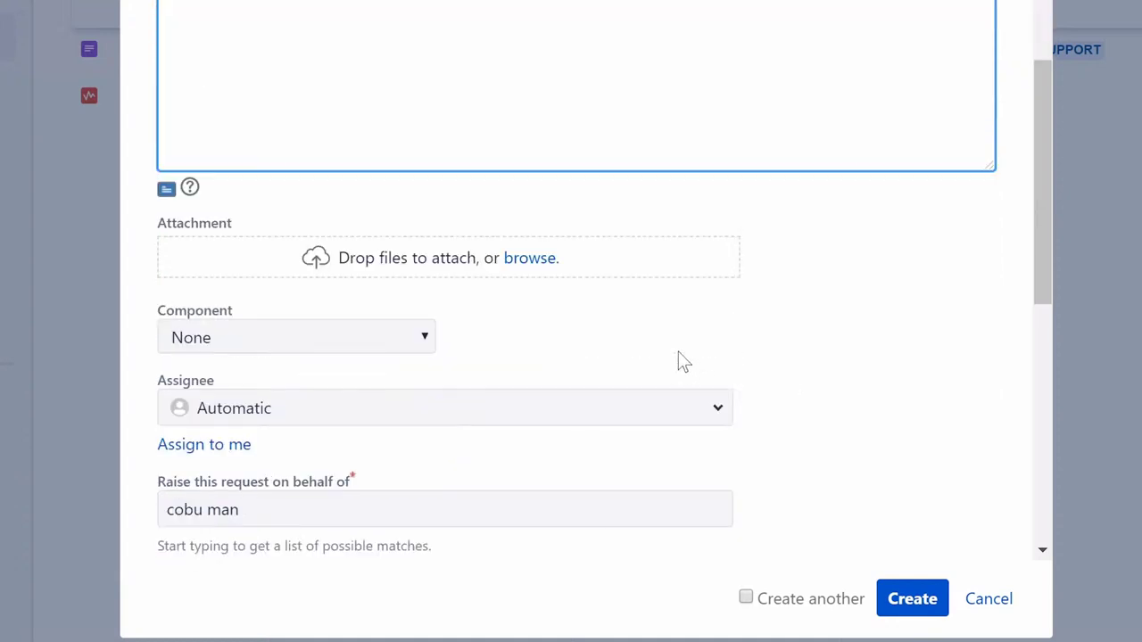
{"action": "scroll", "coordinate": [678, 360], "scroll_direction": "down", "scroll_amount": 1}
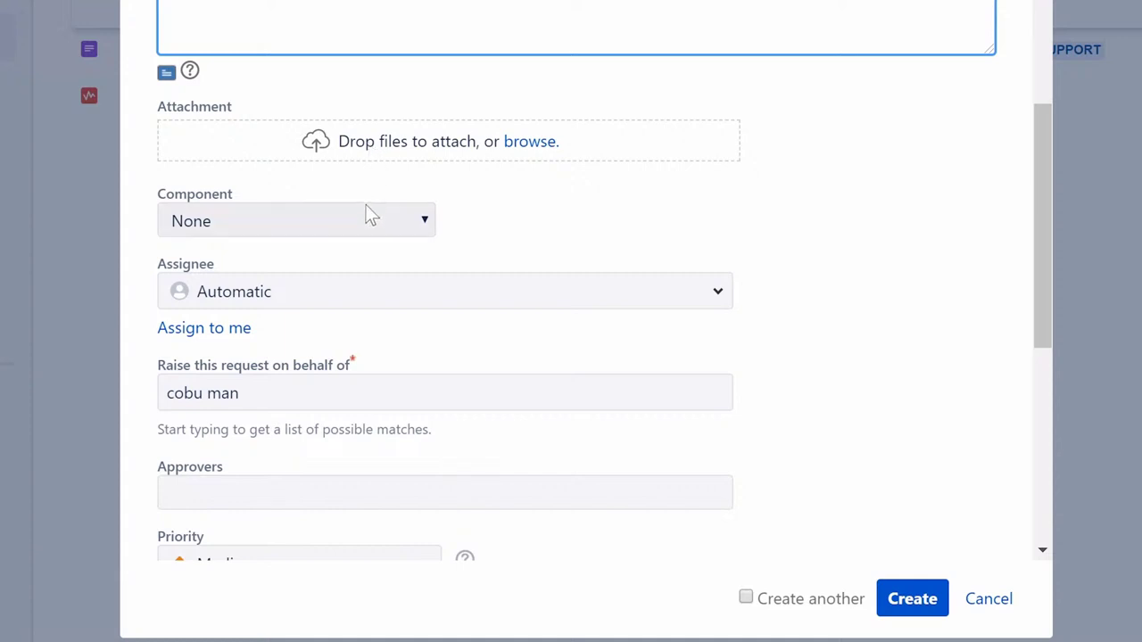
{"action": "scroll", "coordinate": [357, 161], "scroll_direction": "down", "scroll_amount": 1}
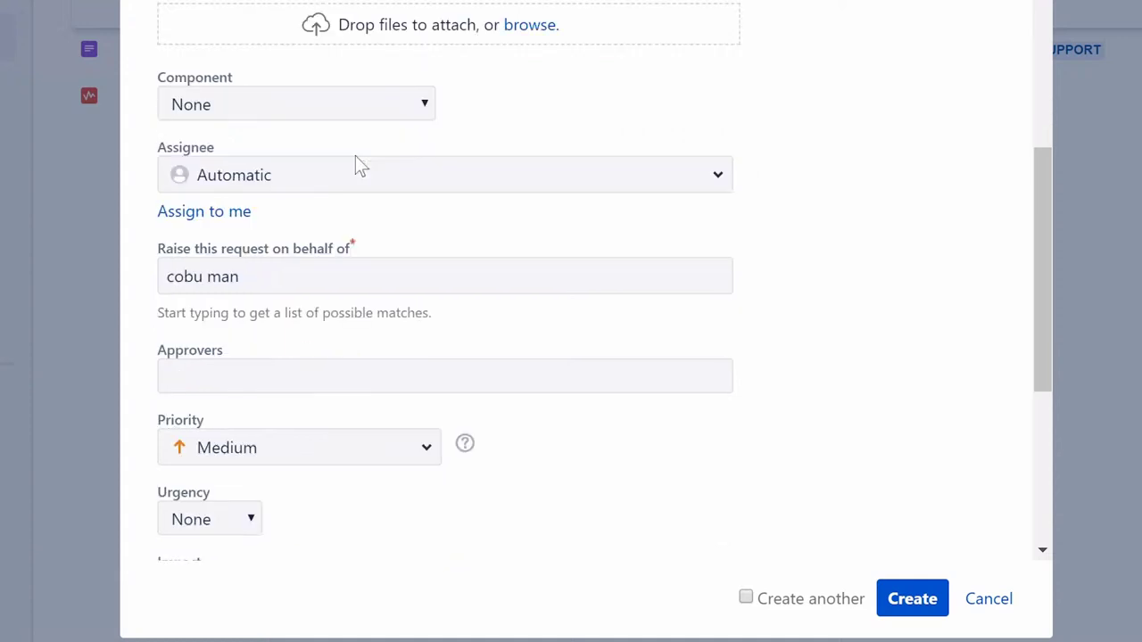
{"action": "left_click", "coordinate": [349, 107]}
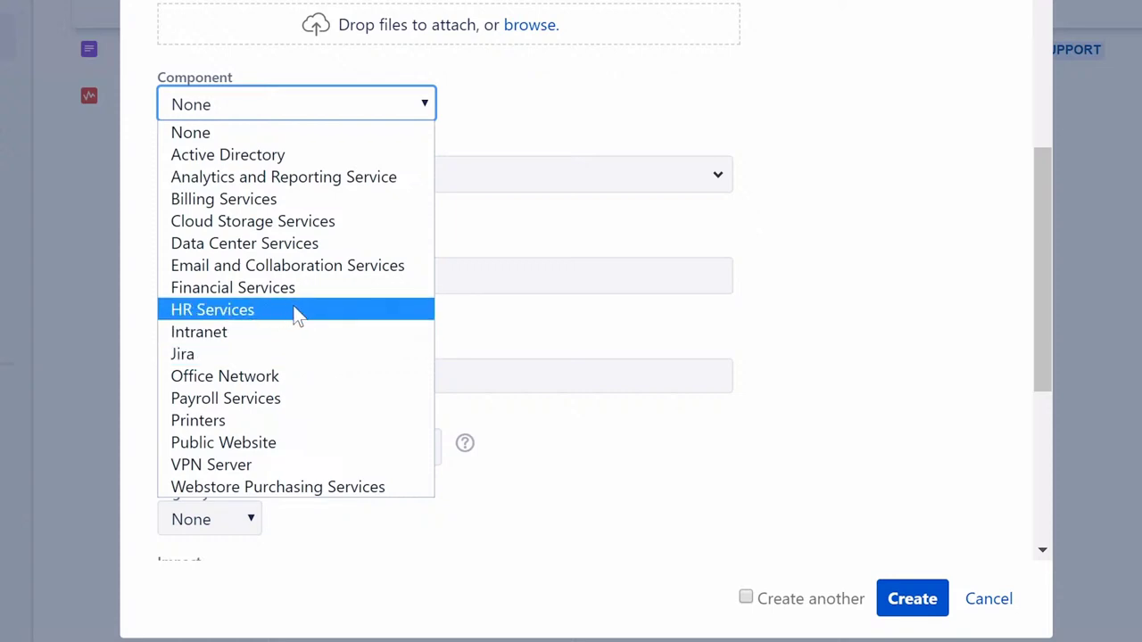
Set Component to Active Directory, keep Assignee Automatic, and pick the matching user as requester.
{"action": "left_click", "coordinate": [231, 161]}
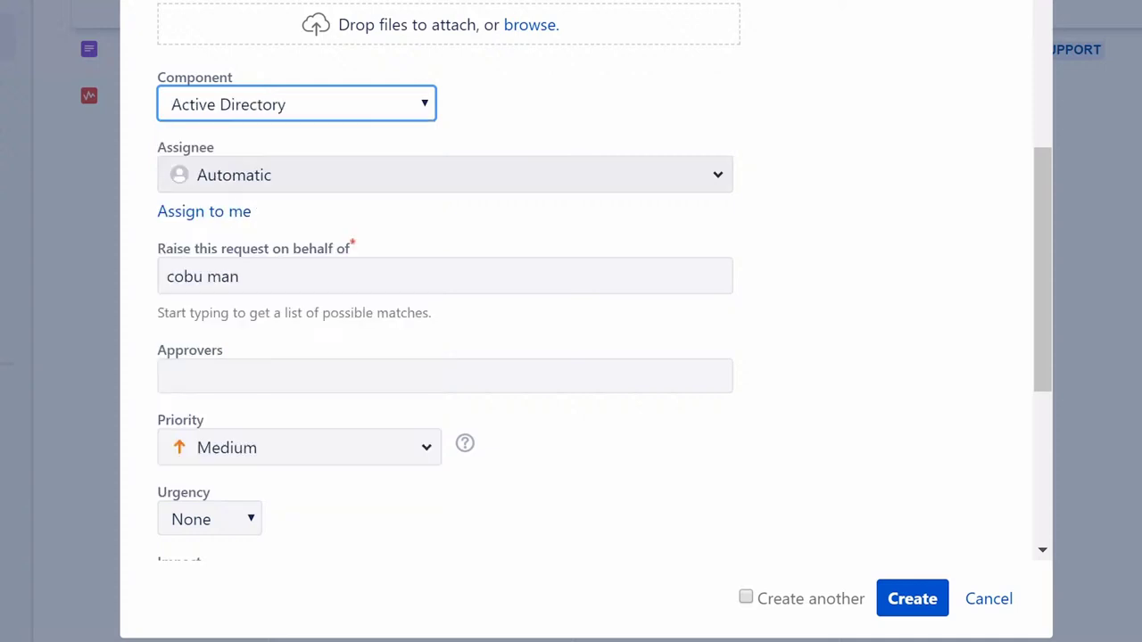
{"action": "left_click", "coordinate": [727, 175]}
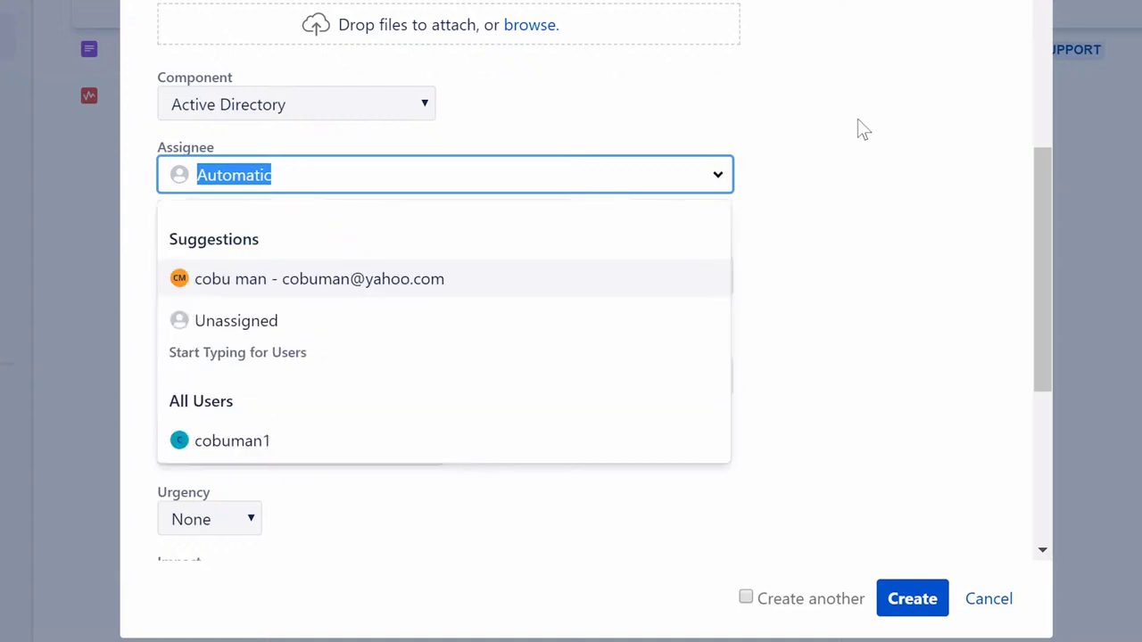
{"action": "left_click", "coordinate": [822, 136]}
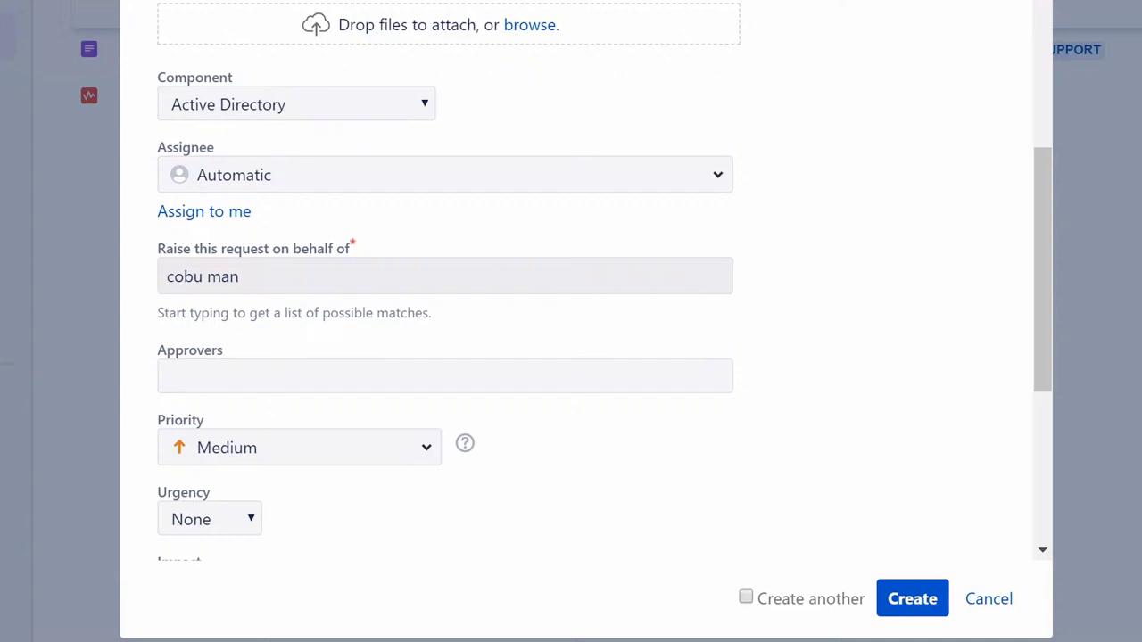
{"action": "key", "text": "Tab"}
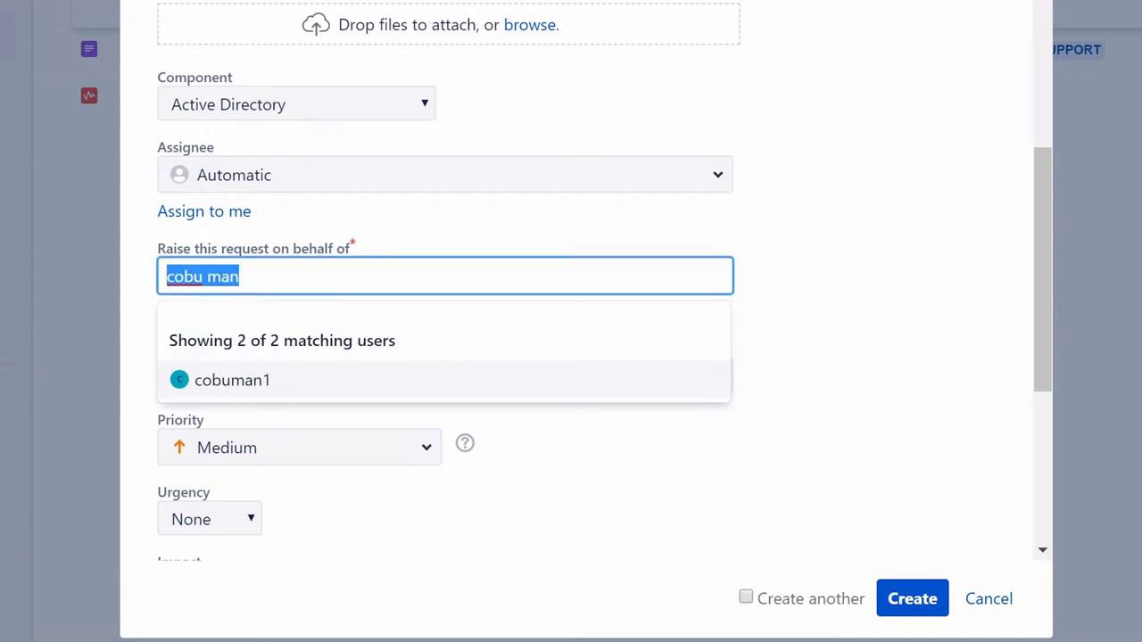
{"action": "left_click", "coordinate": [252, 388]}
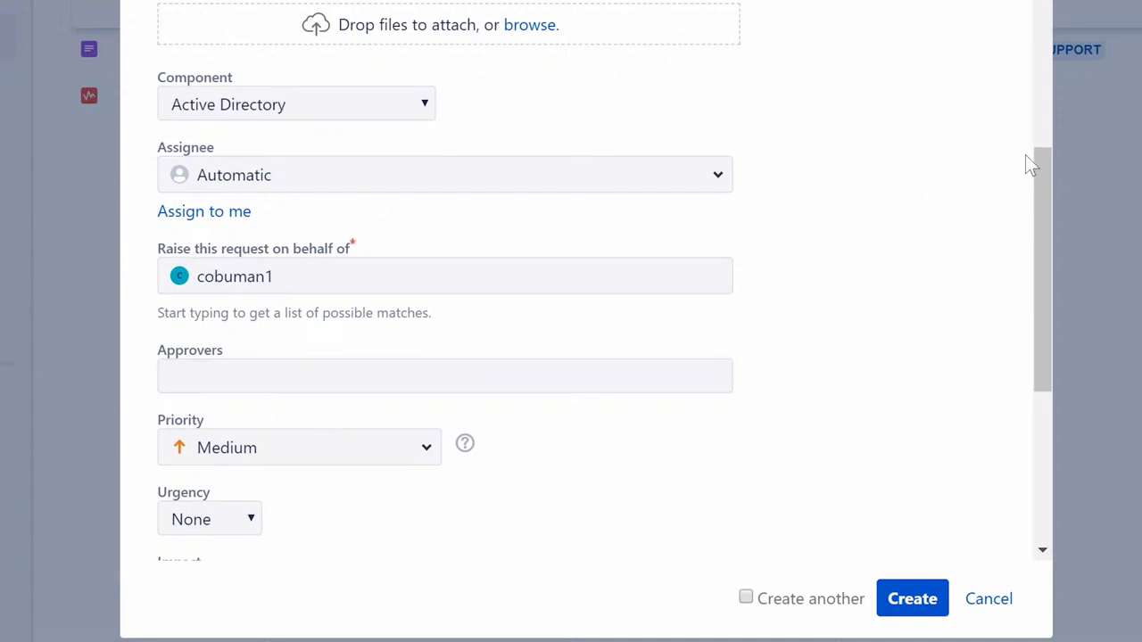
Leave Approvers empty and set Priority to Highest.
{"action": "left_click_drag", "start_coordinate": [1039, 153], "coordinate": [1024, 236]}
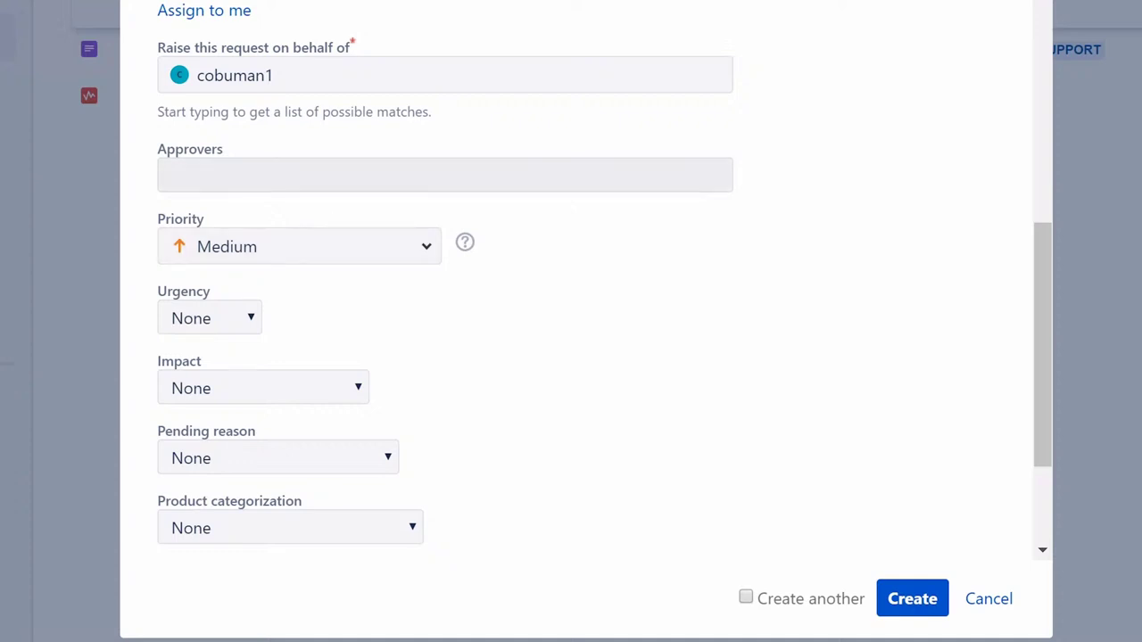
{"action": "left_click", "coordinate": [165, 174]}
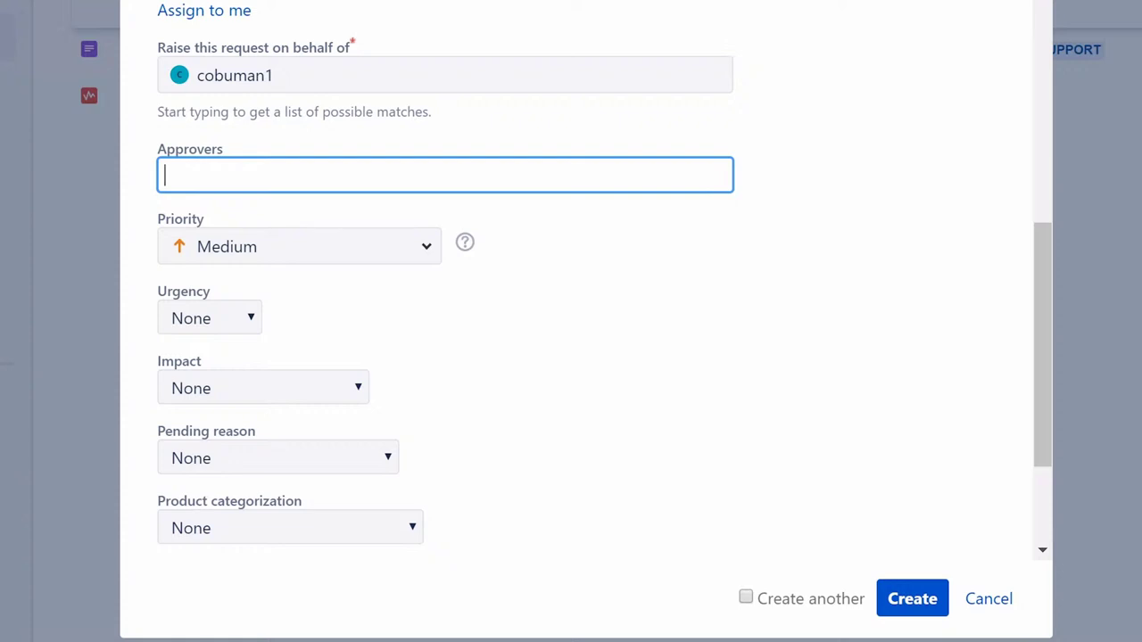
{"action": "left_click", "coordinate": [543, 274]}
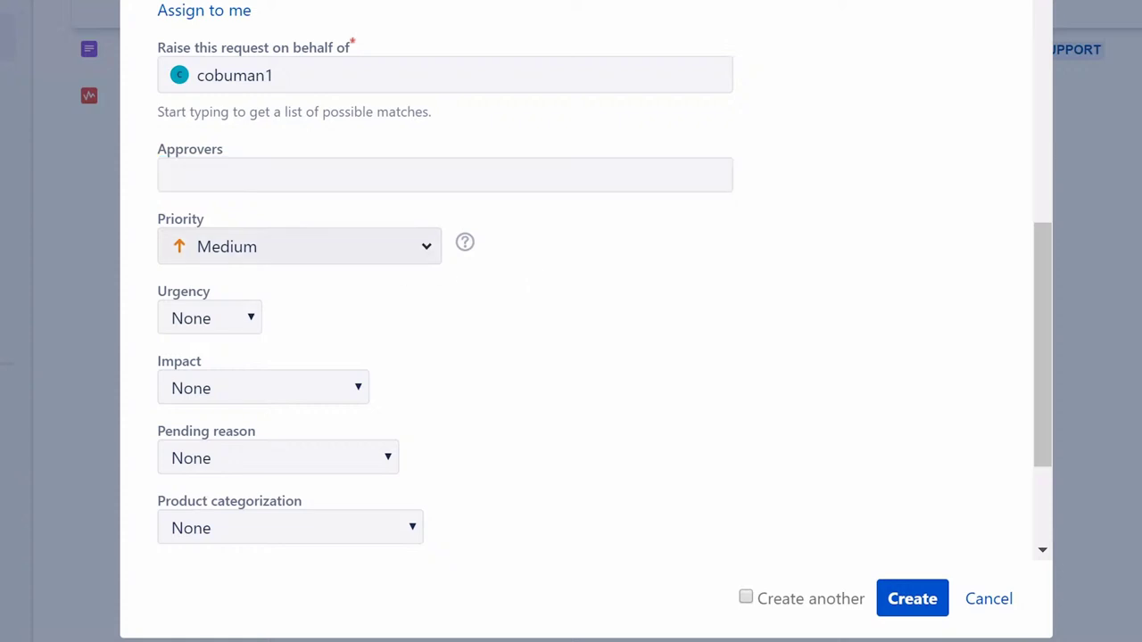
{"action": "left_click", "coordinate": [426, 247]}
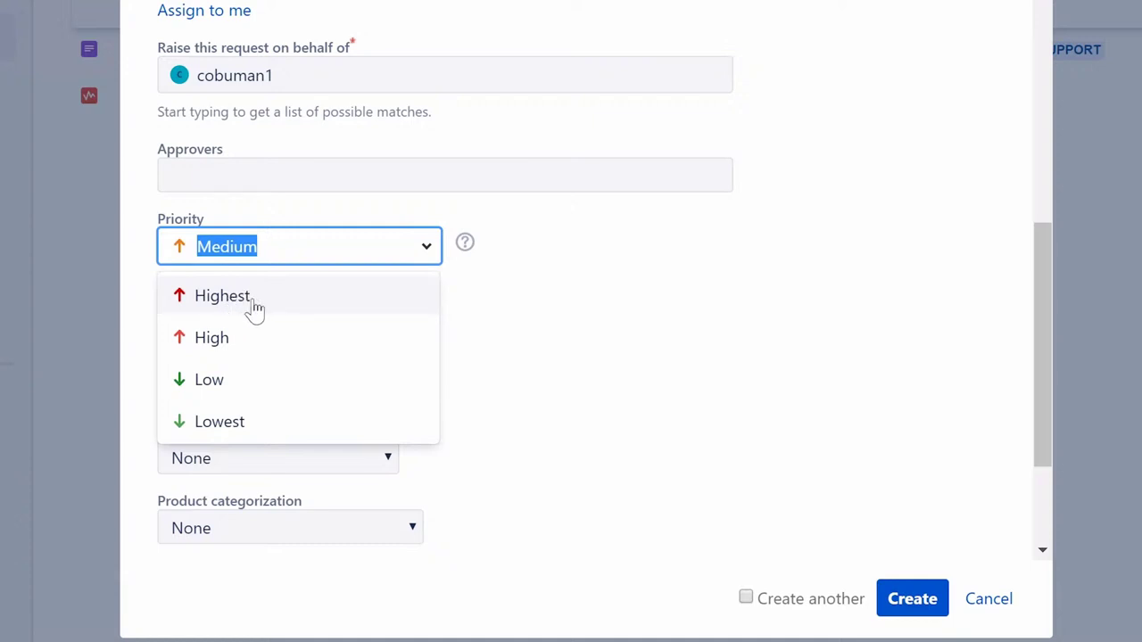
{"action": "left_click", "coordinate": [245, 306]}
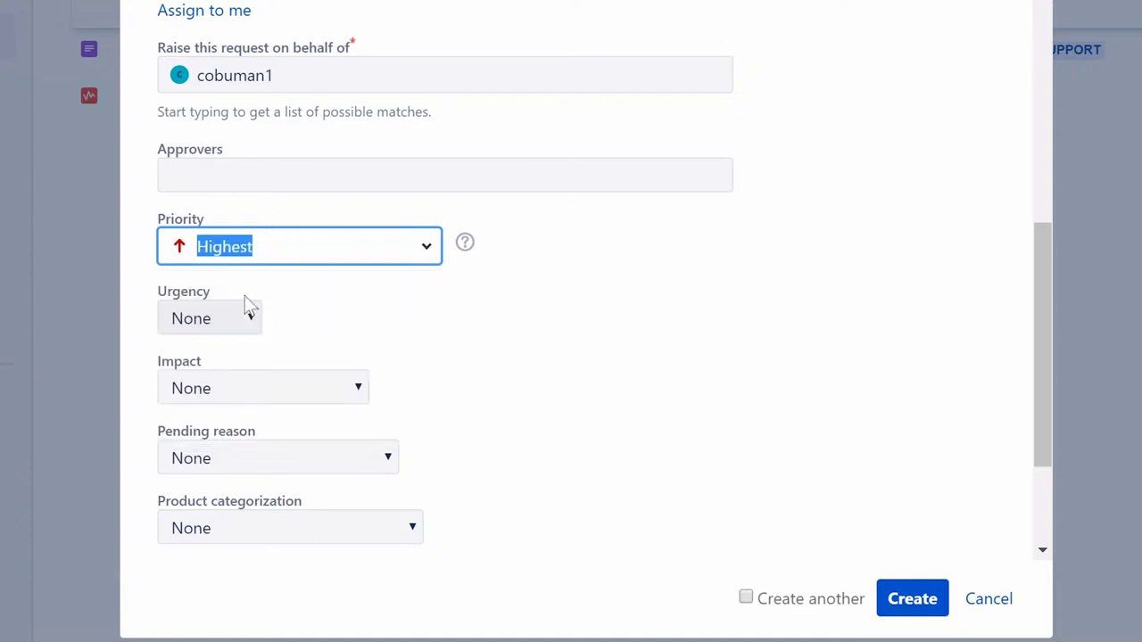
{"action": "left_click", "coordinate": [434, 320]}
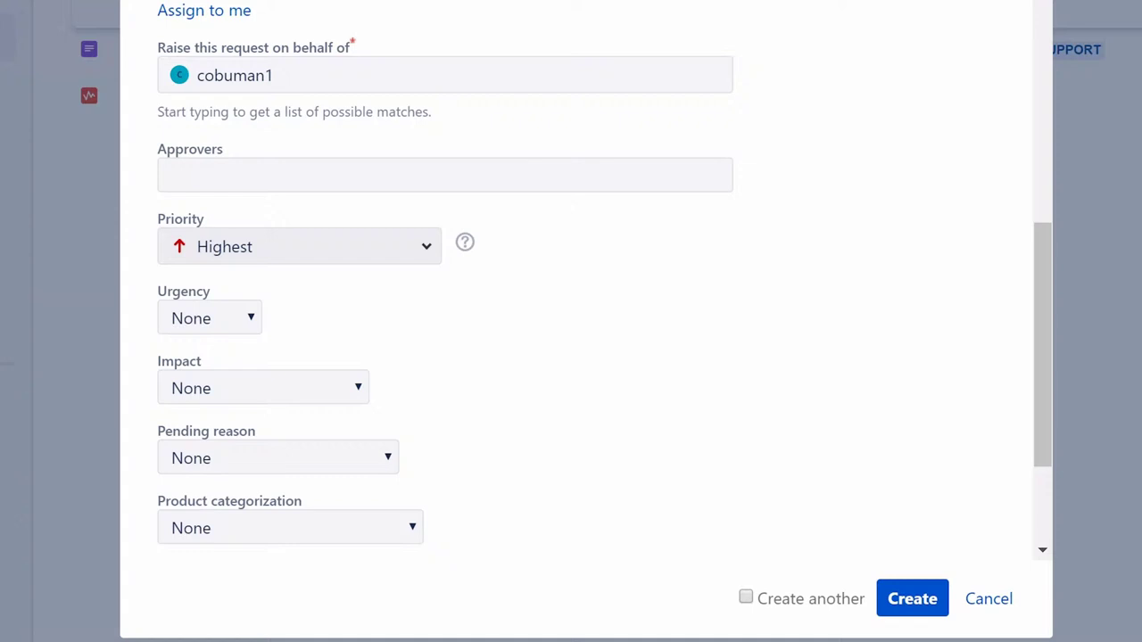
{"action": "left_click", "coordinate": [299, 247]}
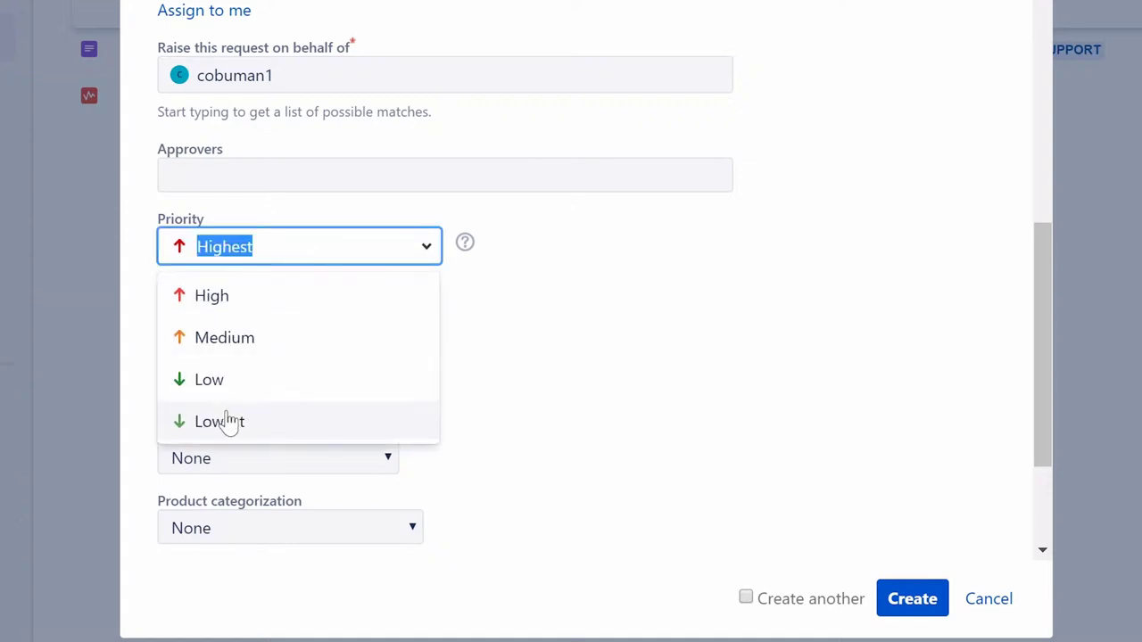
{"action": "left_click", "coordinate": [561, 335]}
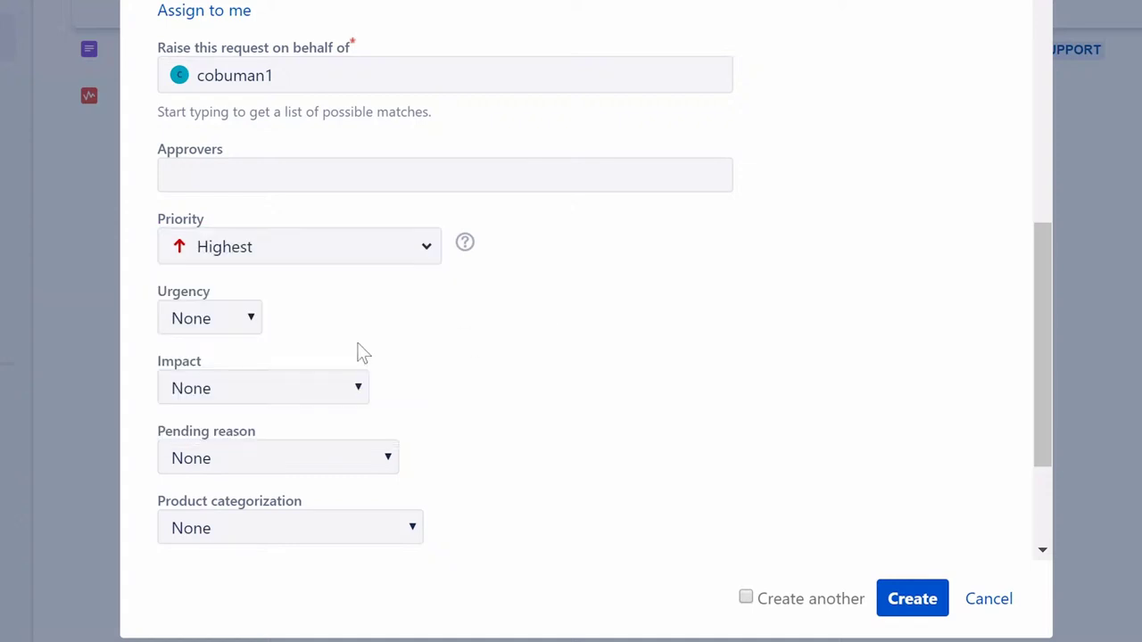
Set Urgency to Critical and Impact to Extensive / Widespread, leaving Pending reason None.
{"action": "left_click", "coordinate": [228, 329]}
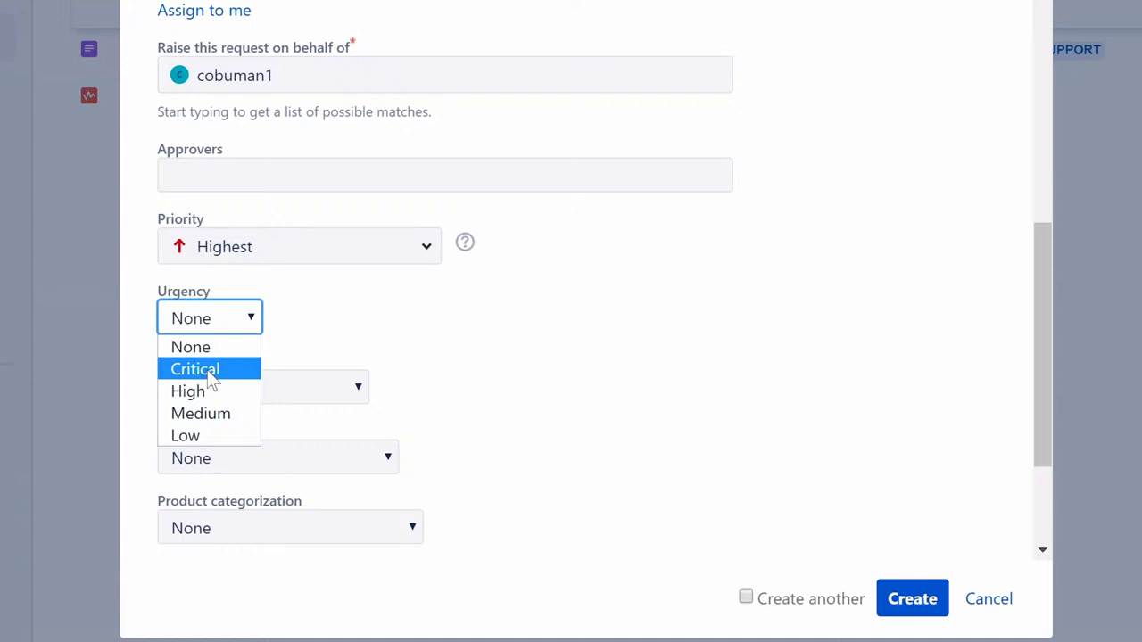
{"action": "left_click", "coordinate": [212, 374]}
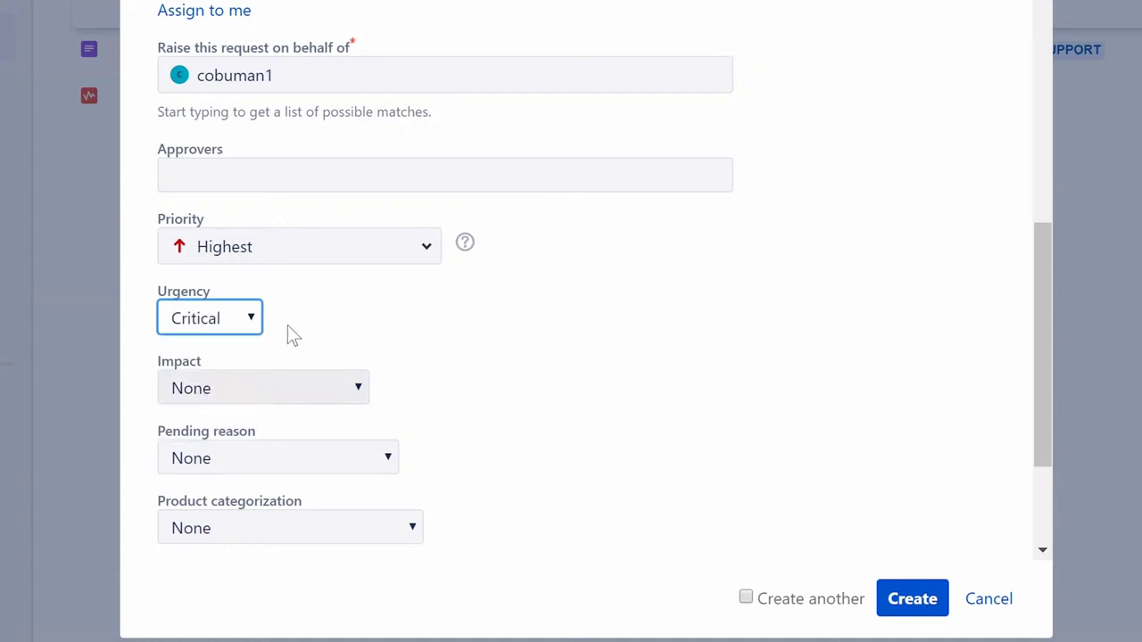
{"action": "left_click", "coordinate": [408, 329]}
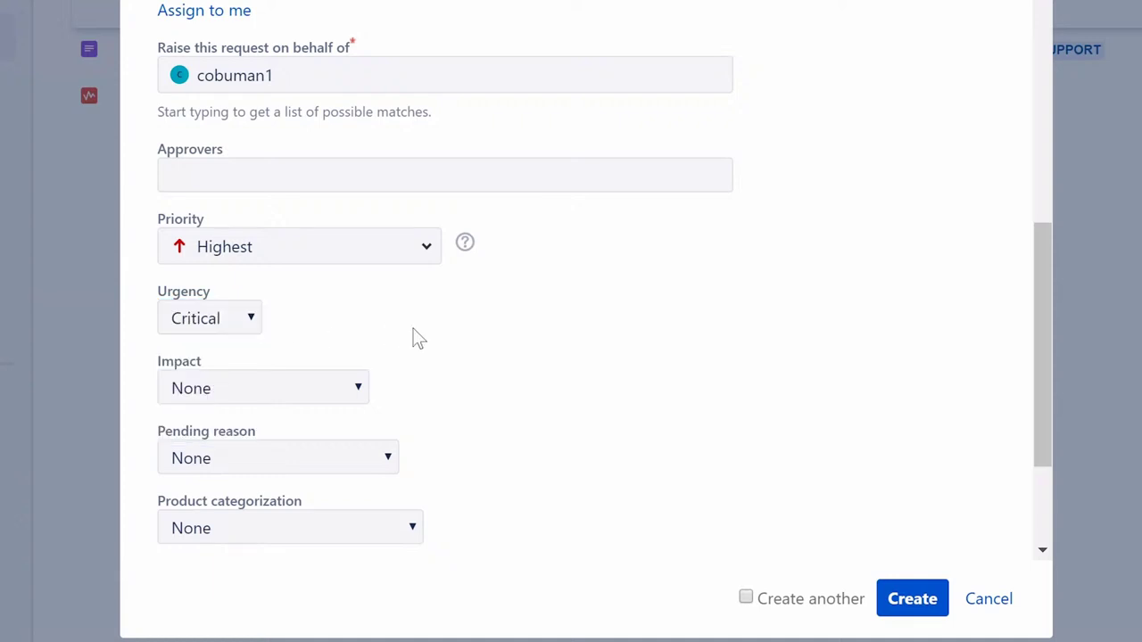
{"action": "scroll", "coordinate": [420, 339], "scroll_direction": "down", "scroll_amount": 2}
{"action": "left_click", "coordinate": [255, 271]}
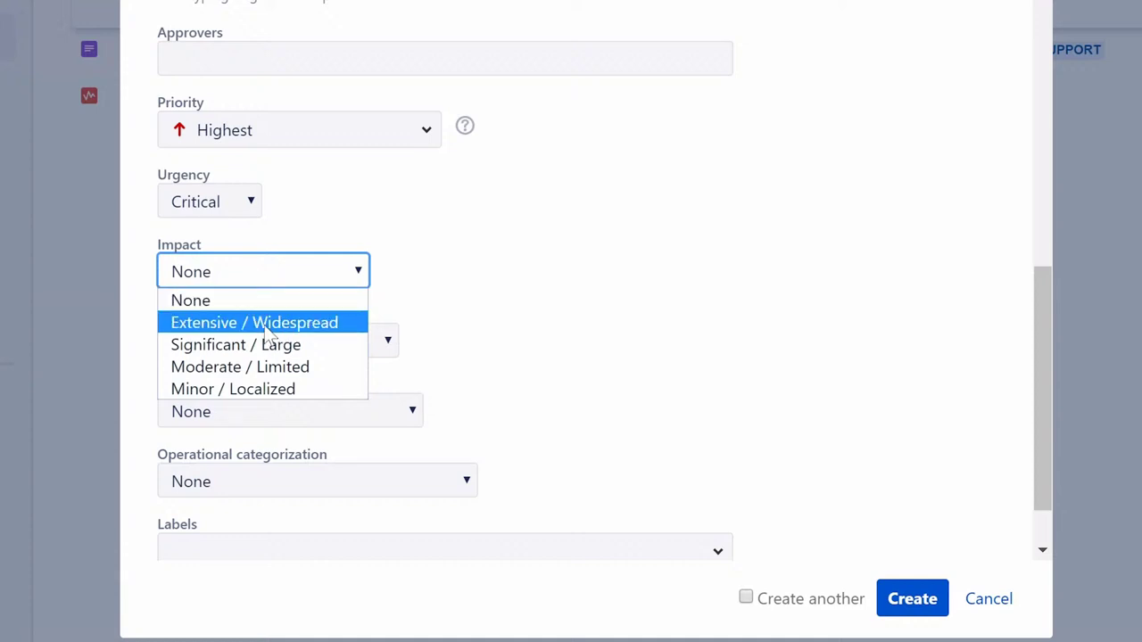
{"action": "left_click", "coordinate": [266, 329]}
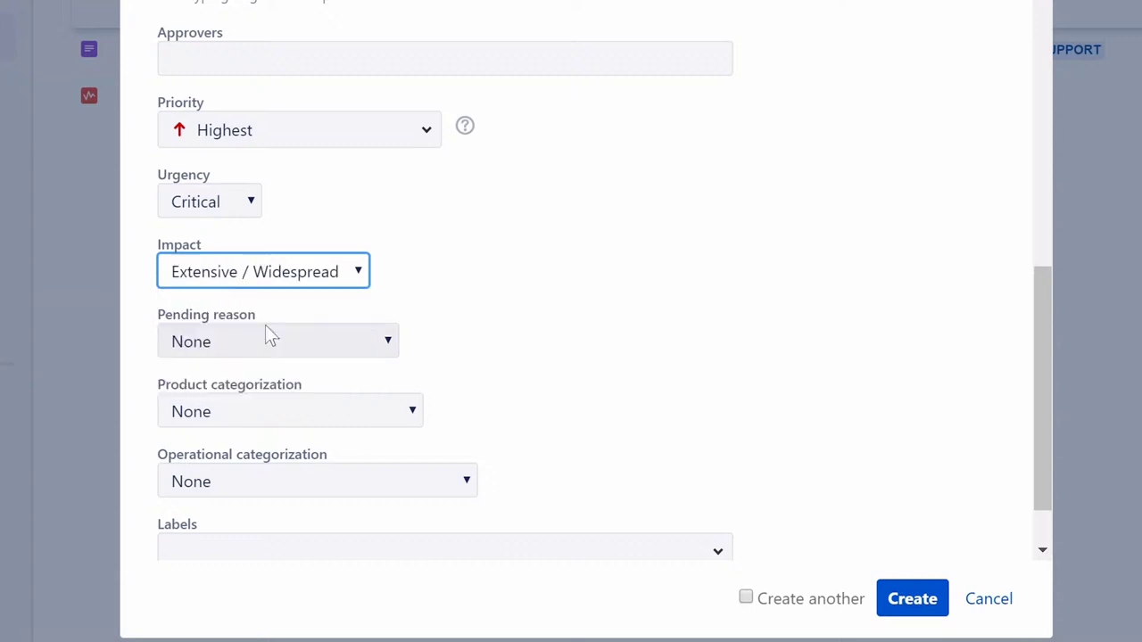
{"action": "left_click", "coordinate": [270, 271]}
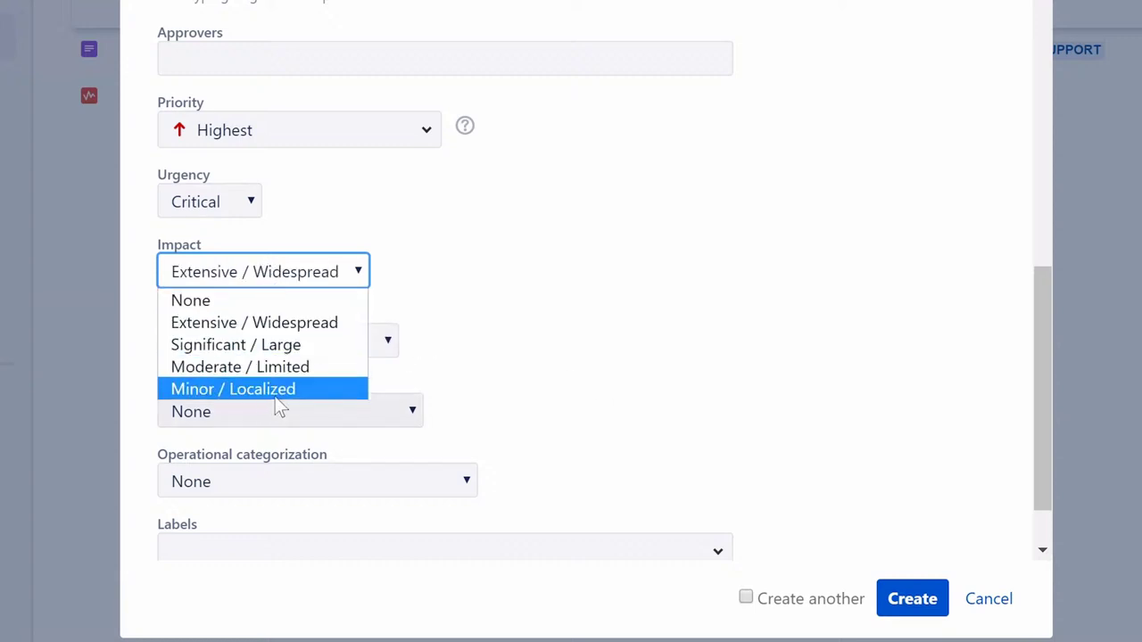
{"action": "key", "text": "Tab"}
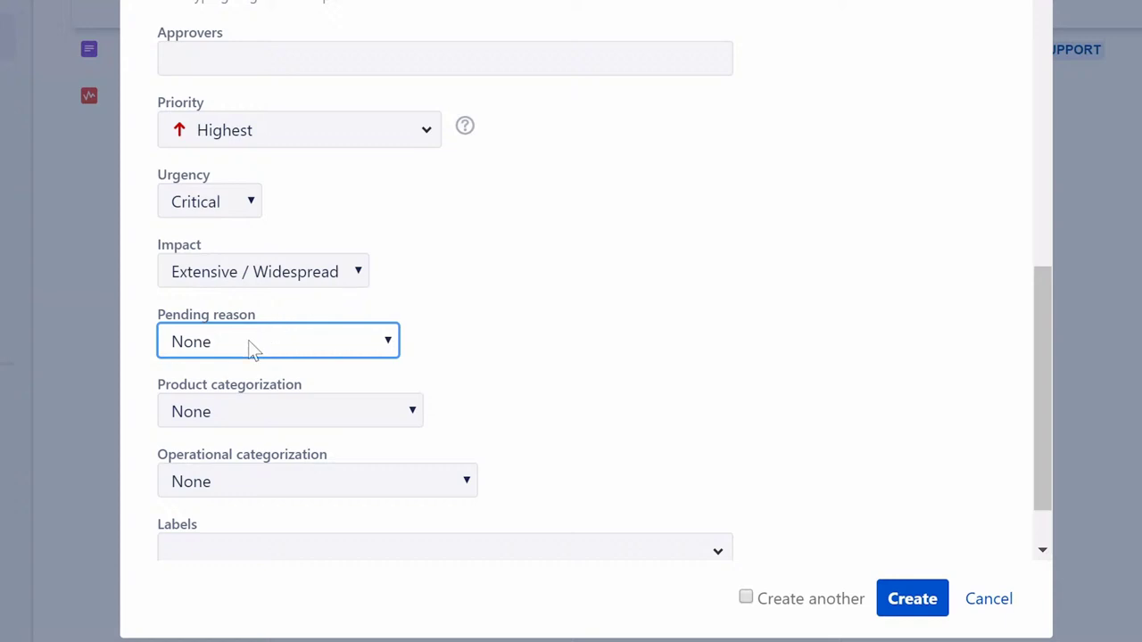
{"action": "left_click", "coordinate": [282, 345]}
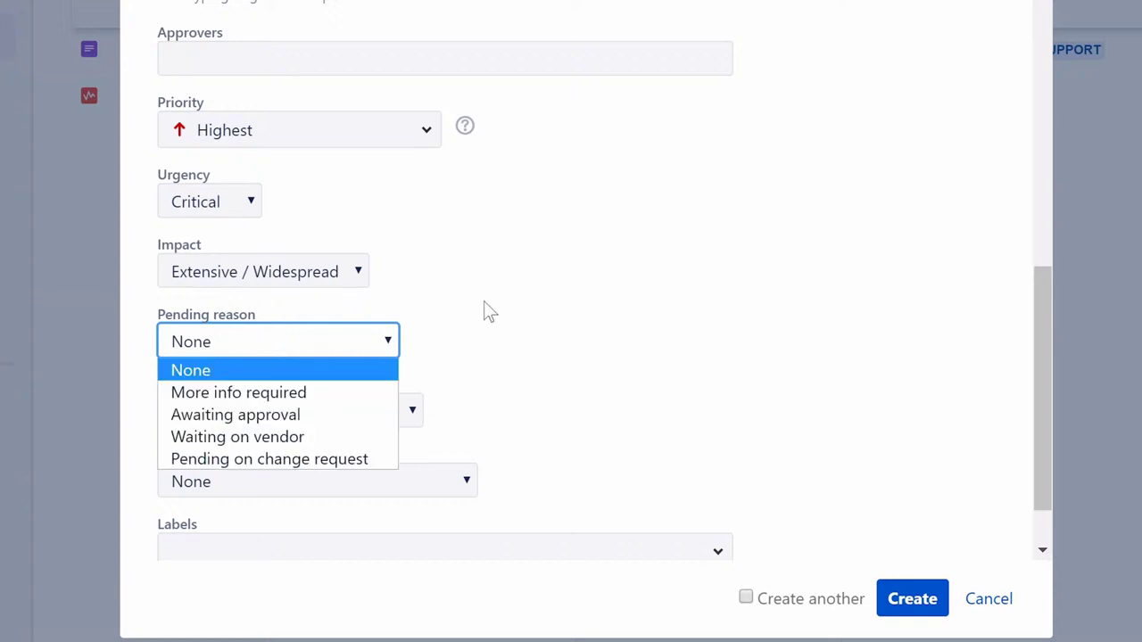
{"action": "key", "text": "Escape"}
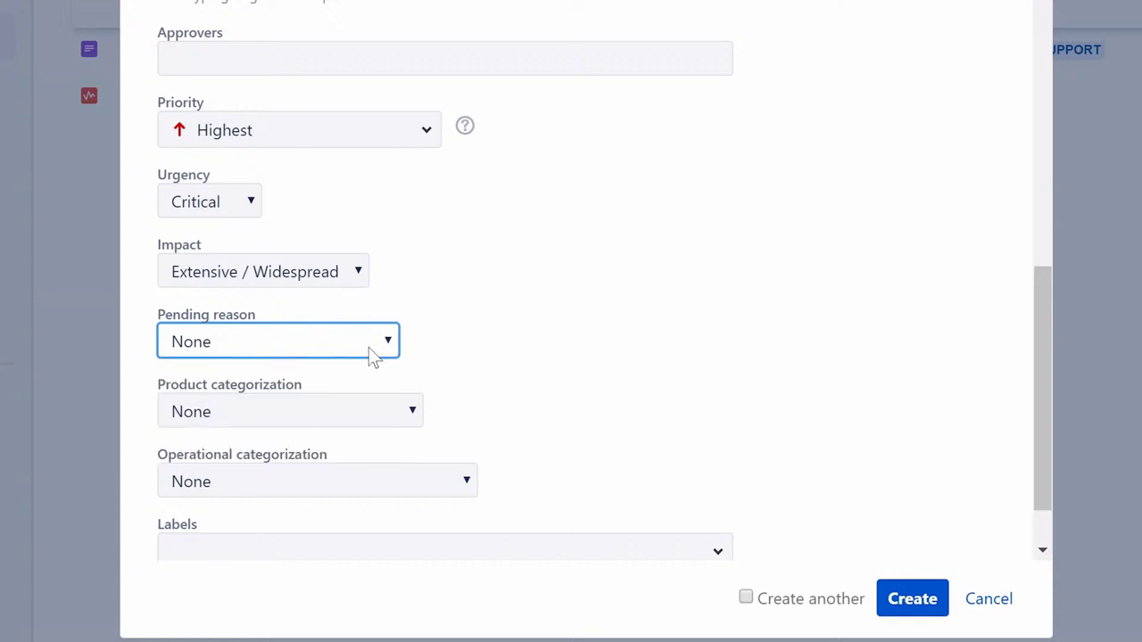
Set Operational categorization to Connectivity, leaving Product categorization None and Labels empty.
{"action": "scroll", "coordinate": [477, 323], "scroll_direction": "down", "scroll_amount": 2}
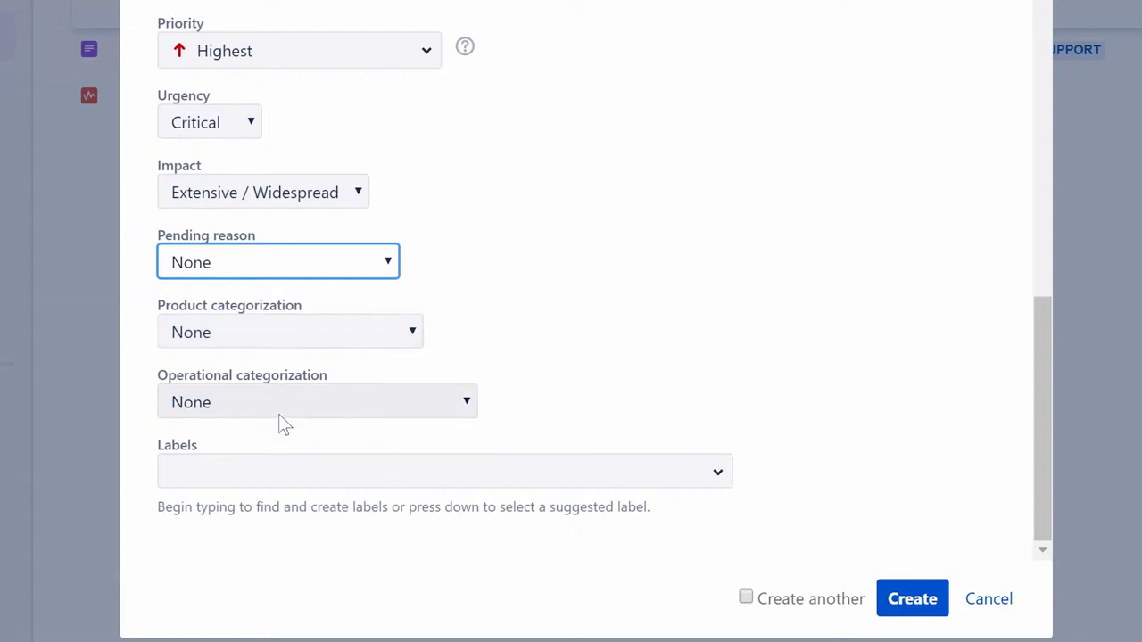
{"action": "left_click", "coordinate": [256, 332]}
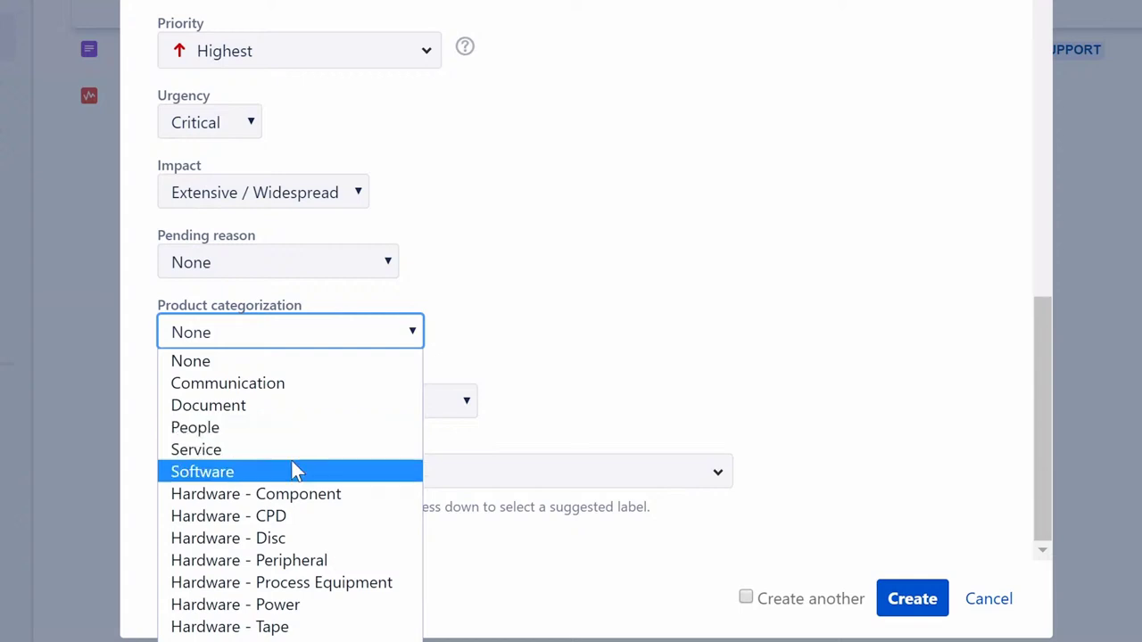
{"action": "left_click", "coordinate": [490, 339]}
{"action": "left_click", "coordinate": [491, 334]}
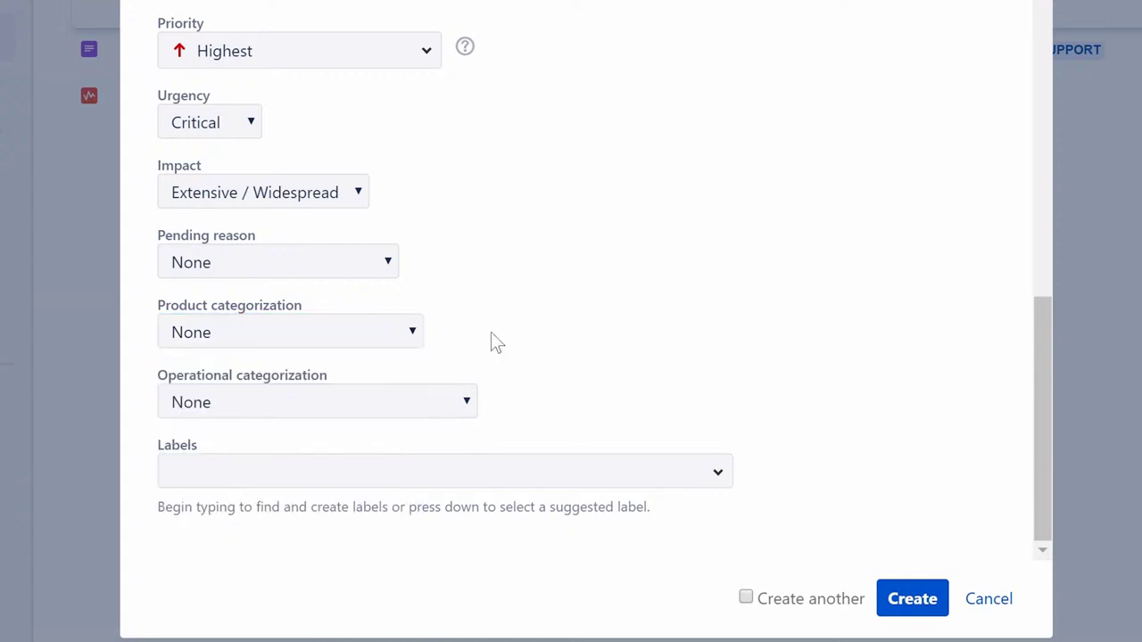
{"action": "left_click", "coordinate": [443, 406]}
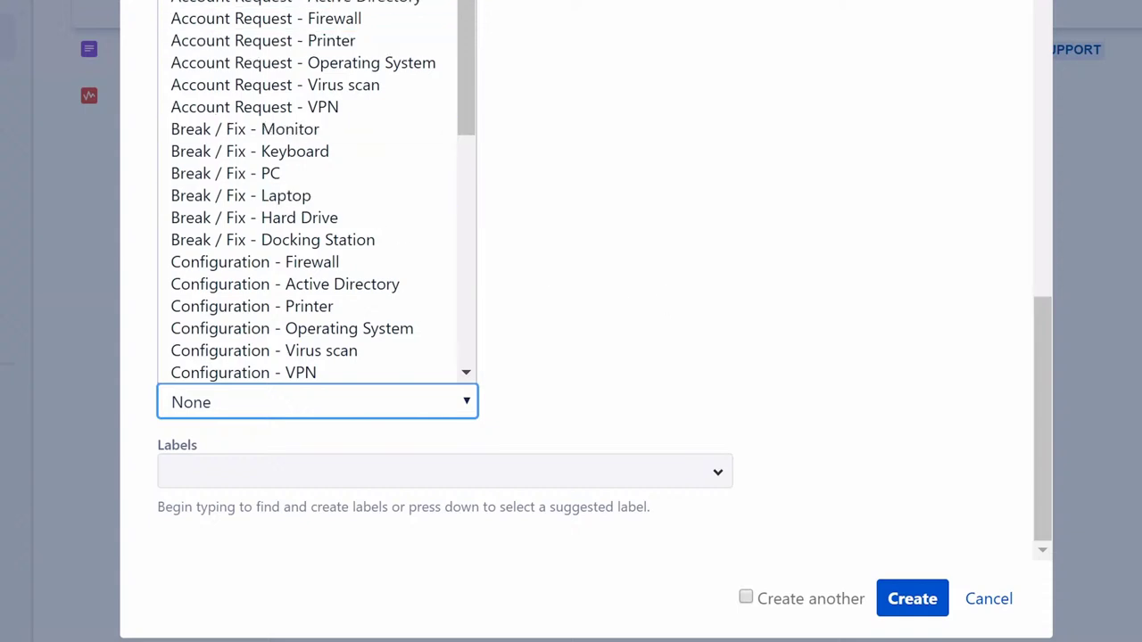
{"action": "key", "text": "Return"}
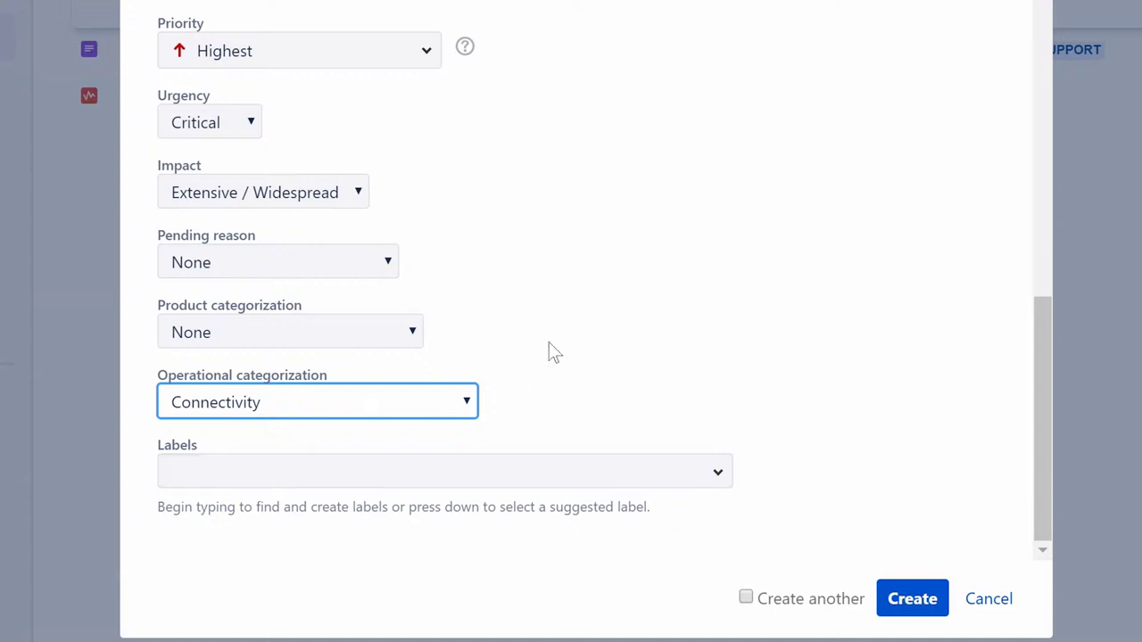
{"action": "left_click", "coordinate": [586, 324]}
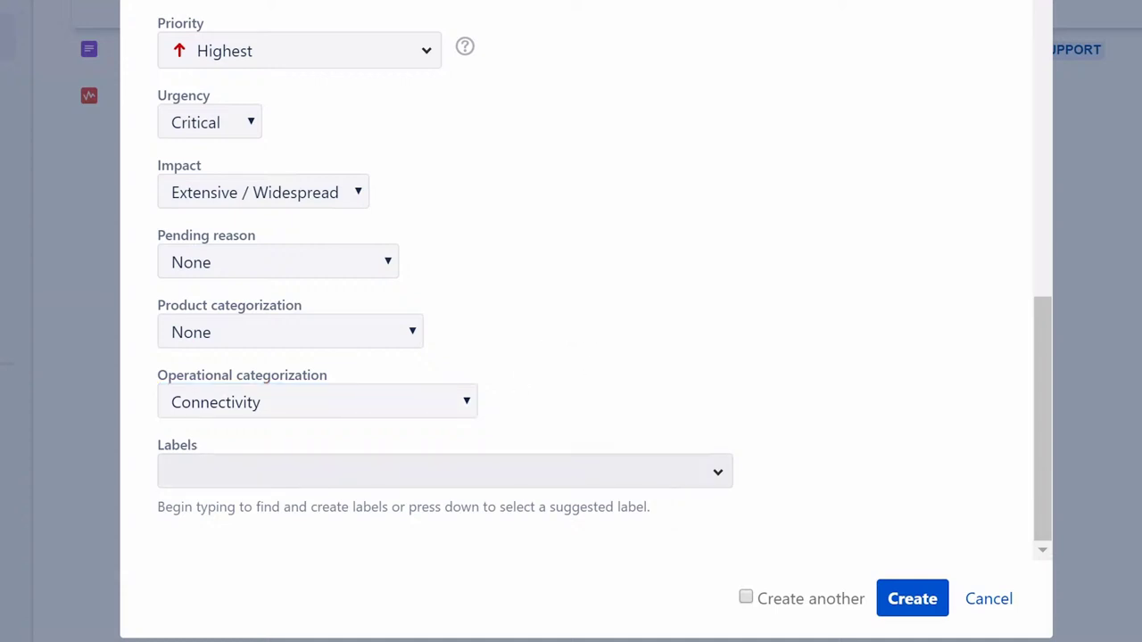
{"action": "left_click", "coordinate": [165, 471]}
{"action": "left_click", "coordinate": [717, 472]}
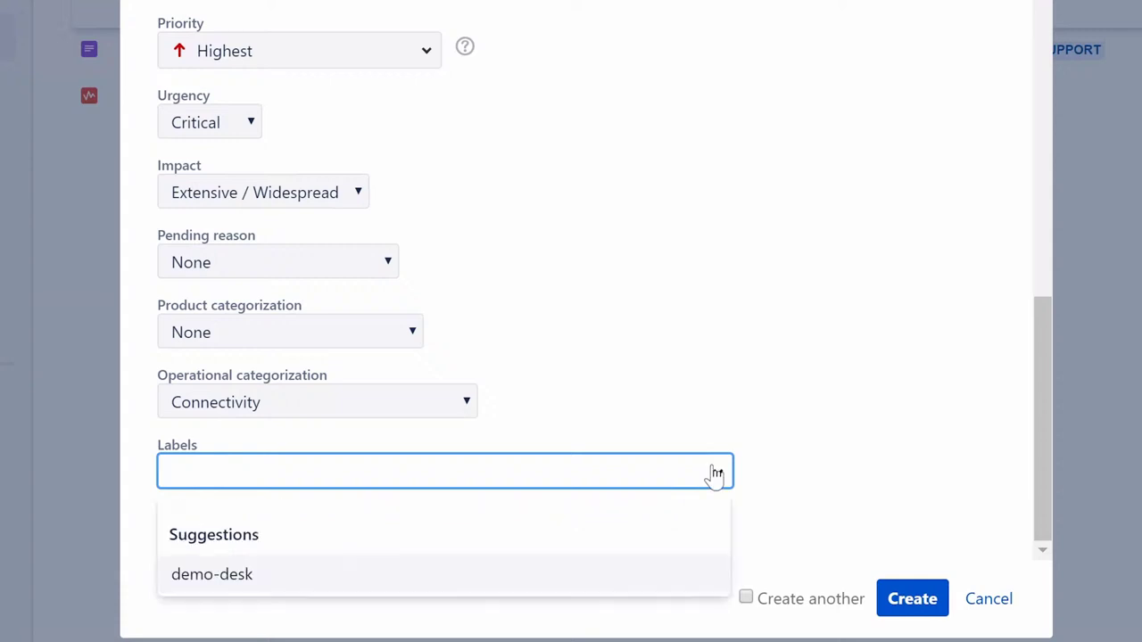
{"action": "left_click", "coordinate": [818, 540]}
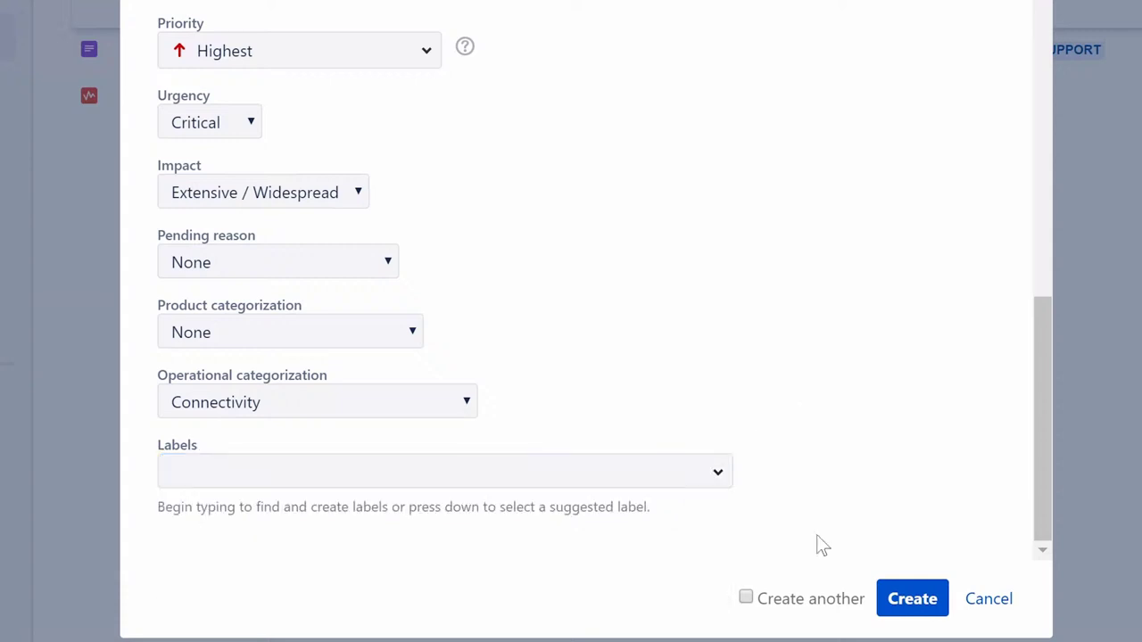
Submit the TEST request and refresh the All open queue to show ISD-7.
{"action": "left_click", "coordinate": [910, 606]}
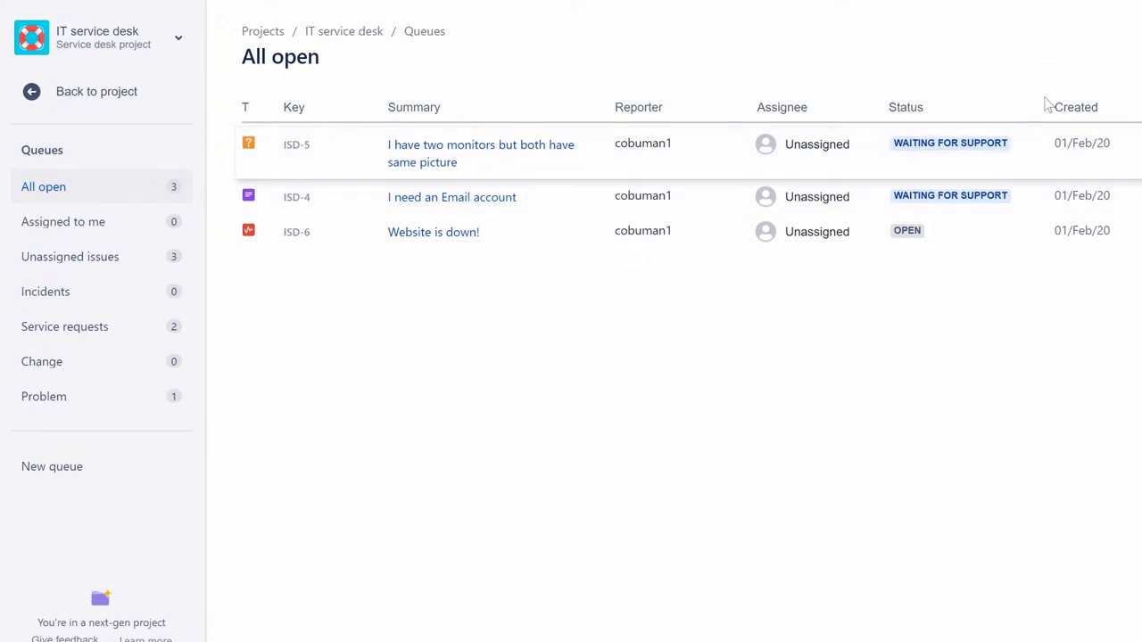
{"action": "left_click", "coordinate": [42, 192]}
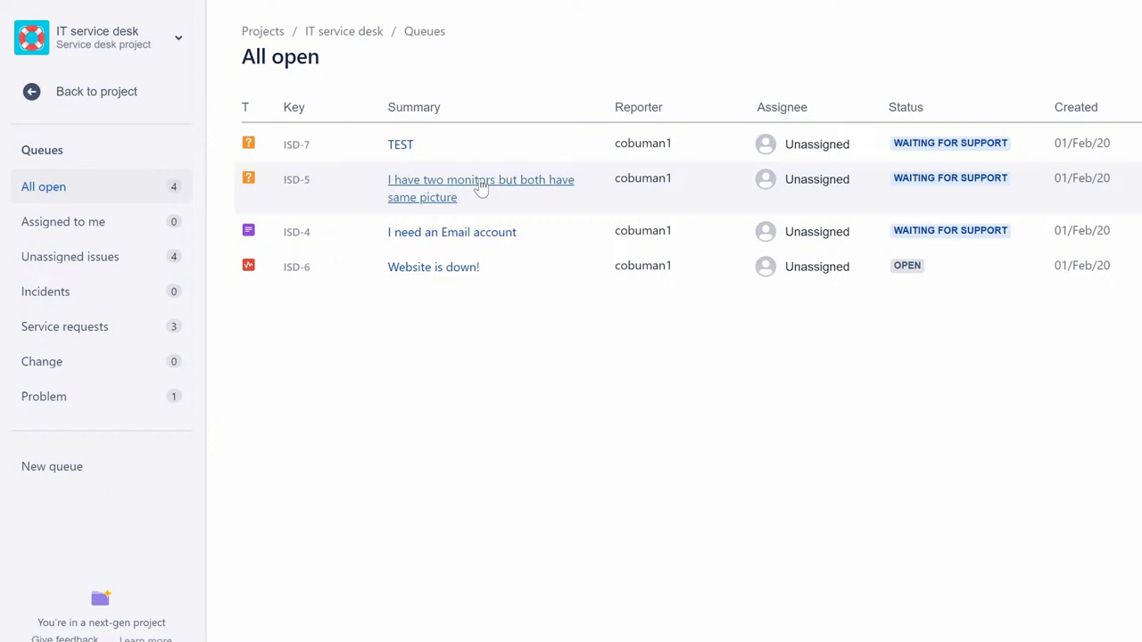
Assign ISD-5 (two monitors, same picture) to yourself and reopen it from the queue.
{"action": "left_click", "coordinate": [480, 186]}
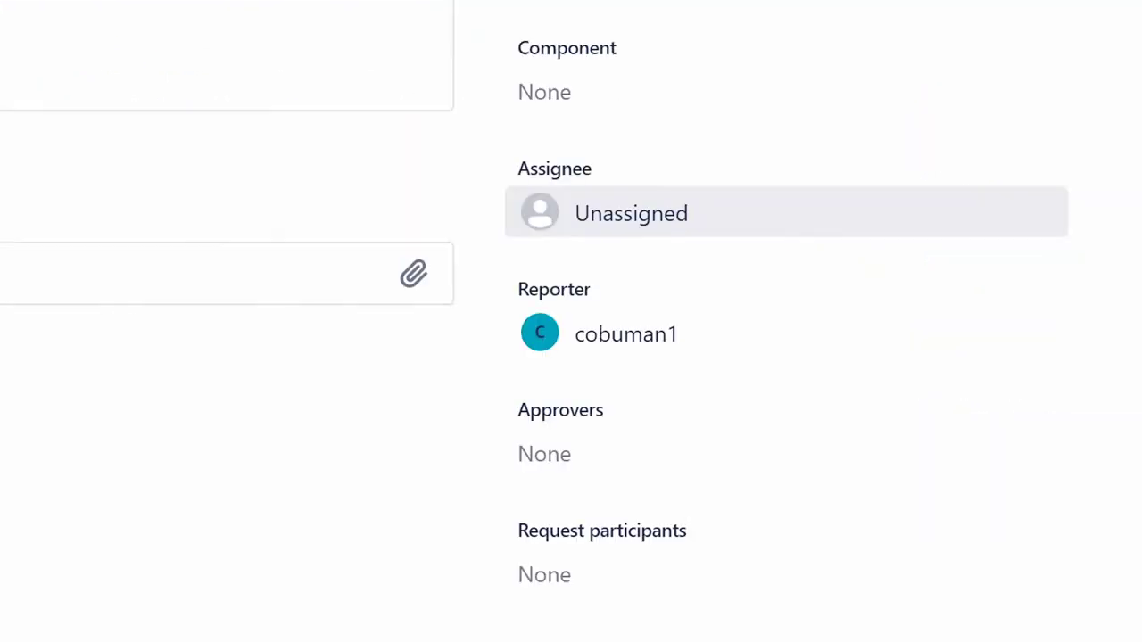
{"action": "left_click", "coordinate": [631, 215]}
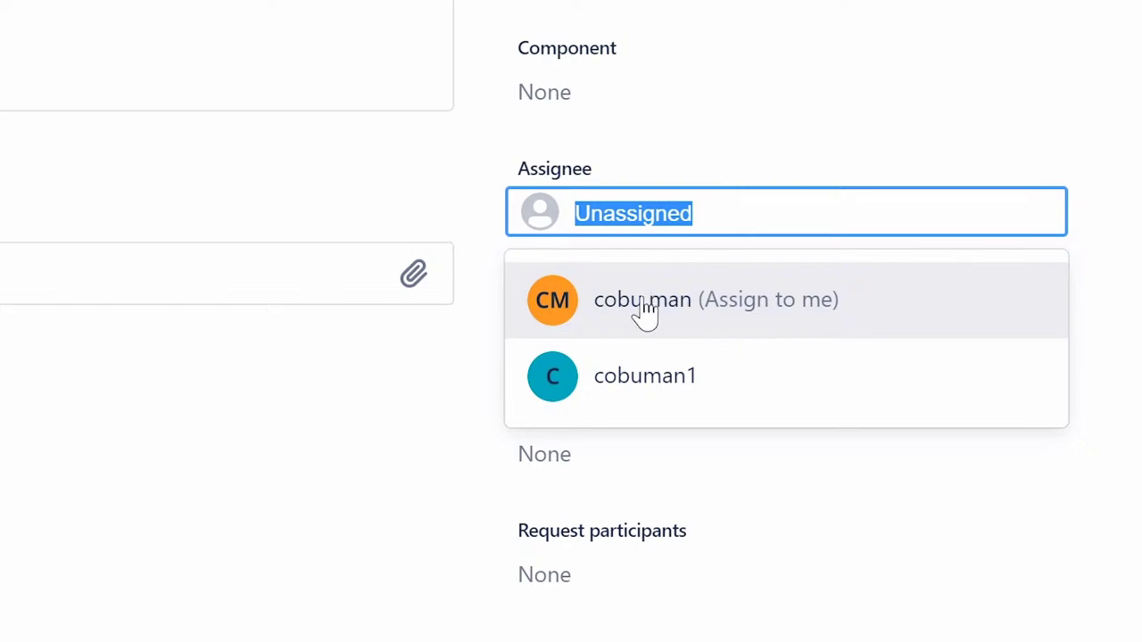
{"action": "left_click", "coordinate": [750, 310]}
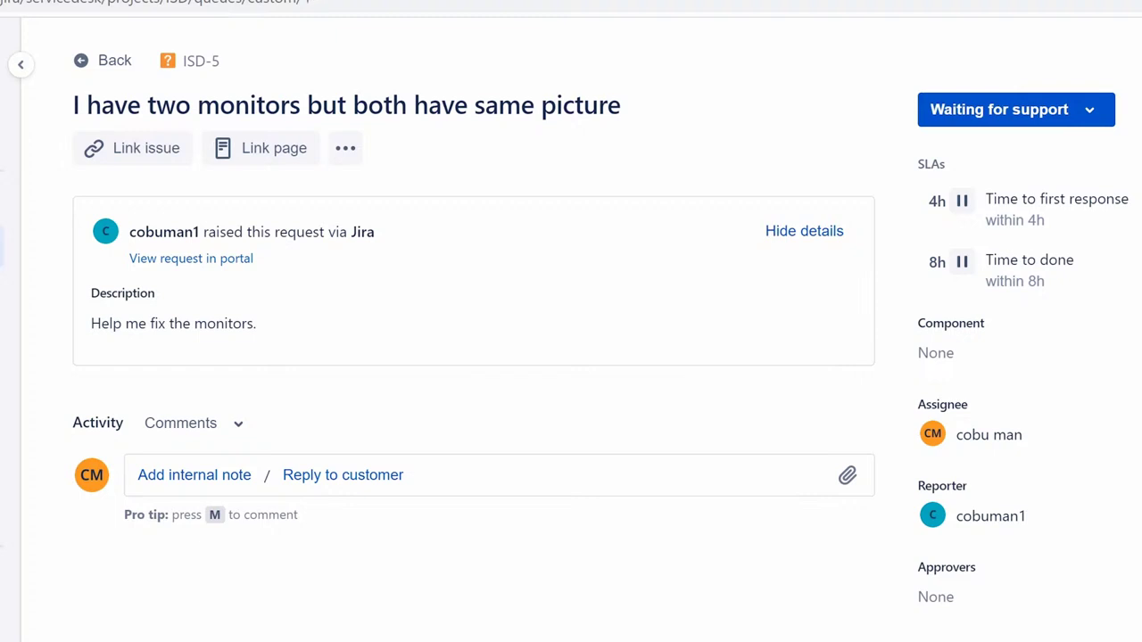
{"action": "key", "text": "alt+Left"}
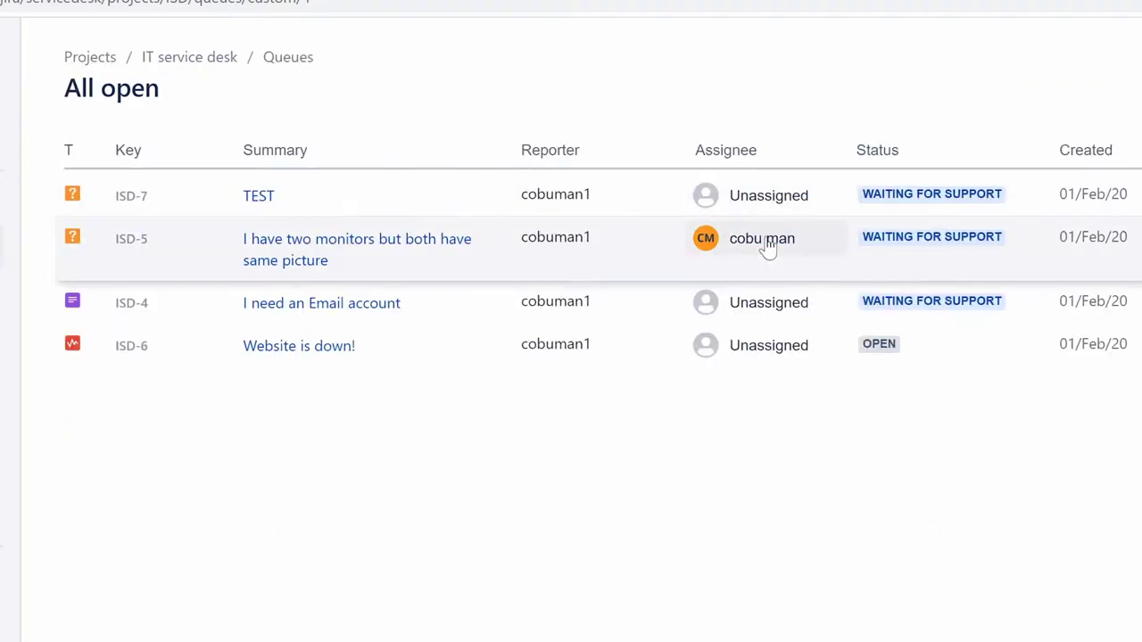
{"action": "mouse_move", "coordinate": [765, 247]}
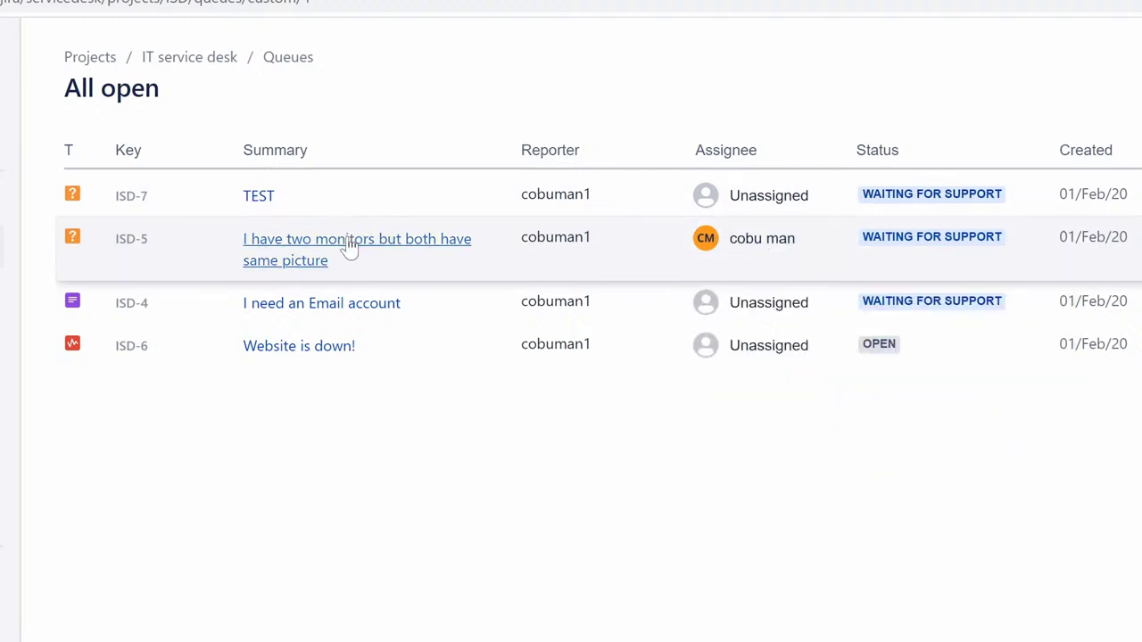
{"action": "left_click", "coordinate": [351, 247]}
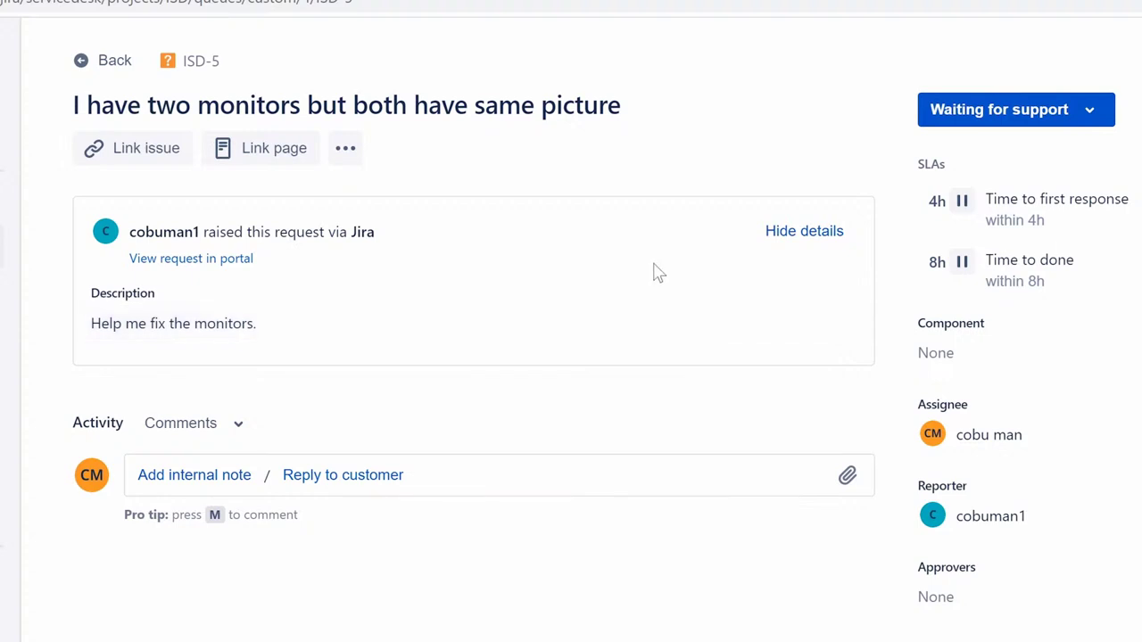
{"action": "left_click", "coordinate": [176, 263]}
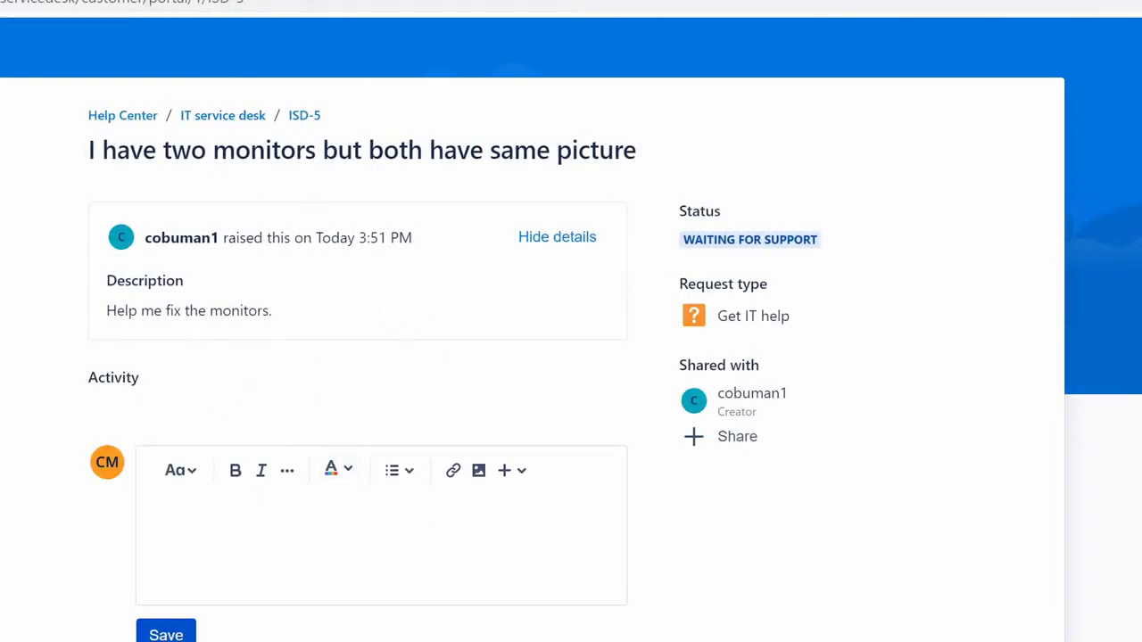
{"action": "left_click", "coordinate": [237, 1]}
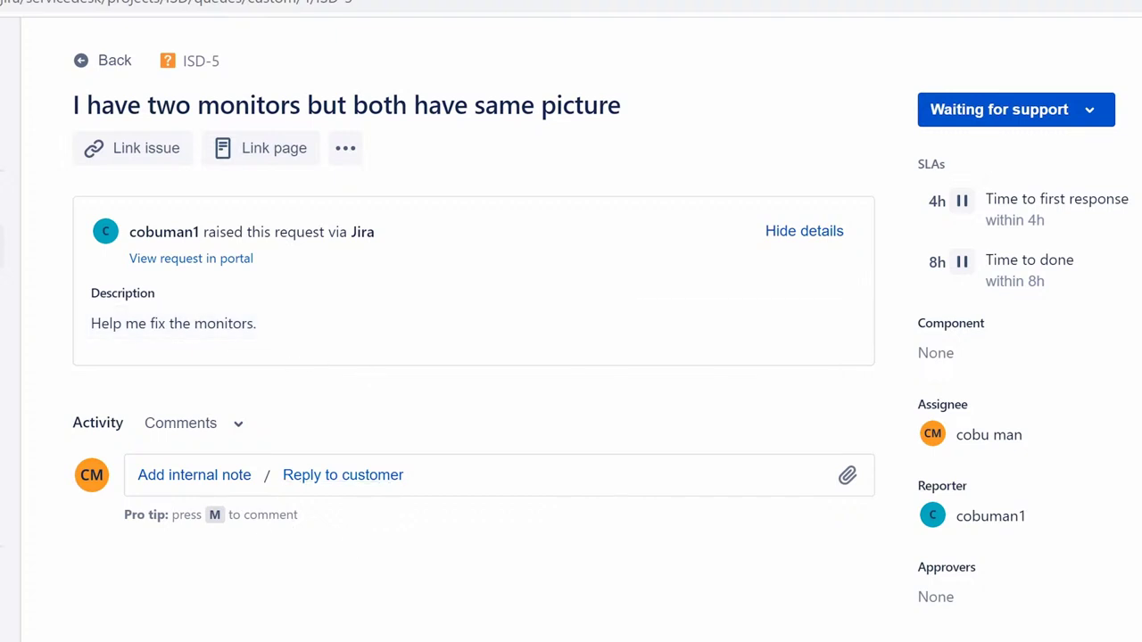
Begin the customer reply introducing yourself with Tech Support at STL, MO. about their monitor ticket.
{"action": "left_click", "coordinate": [350, 484]}
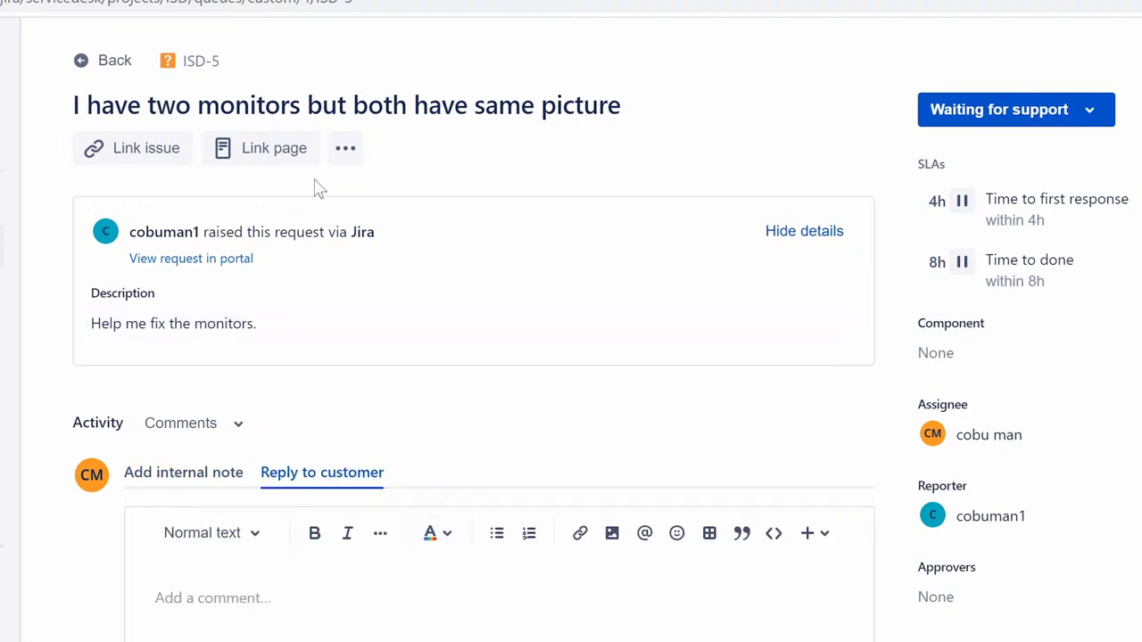
{"action": "left_click", "coordinate": [79, 105]}
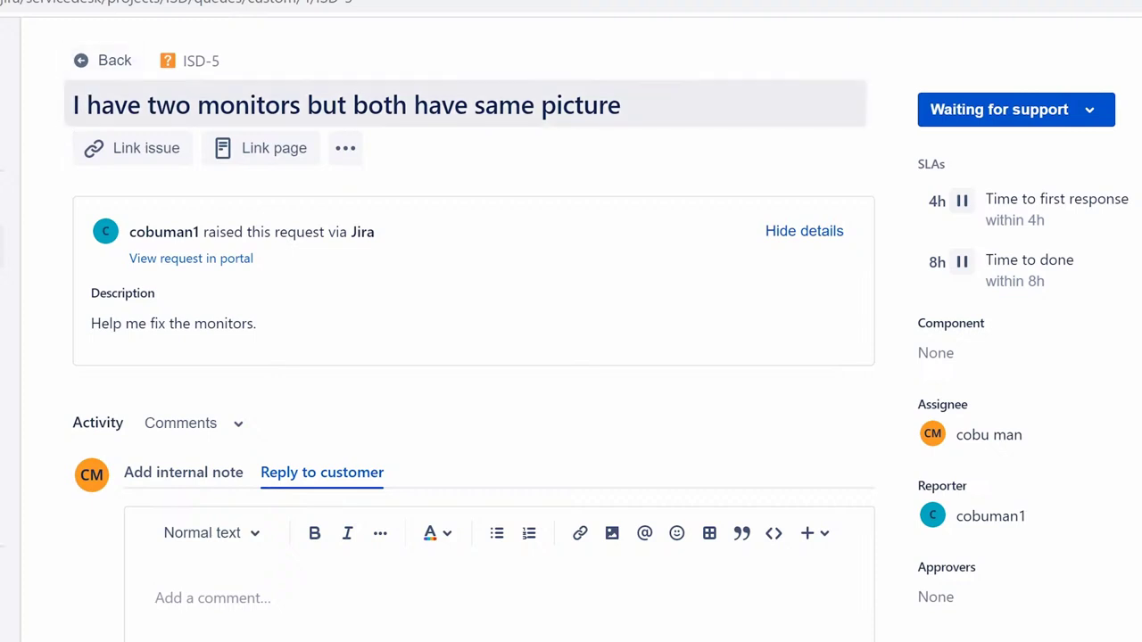
{"action": "left_click_drag", "start_coordinate": [75, 105], "coordinate": [625, 107]}
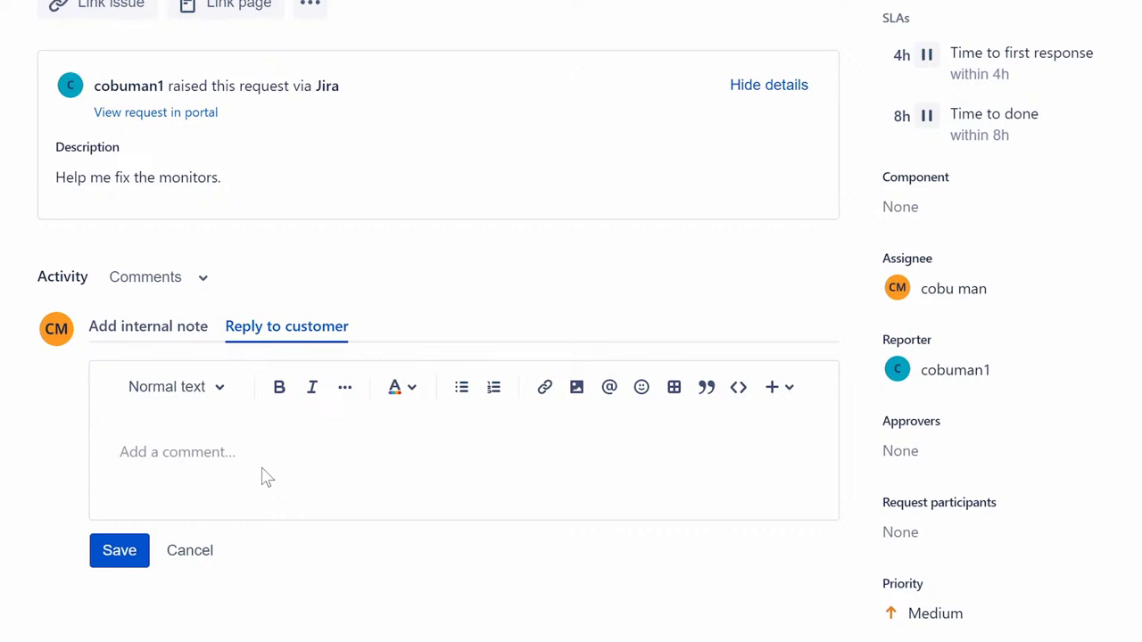
{"action": "type", "text": "Hello, my n"}
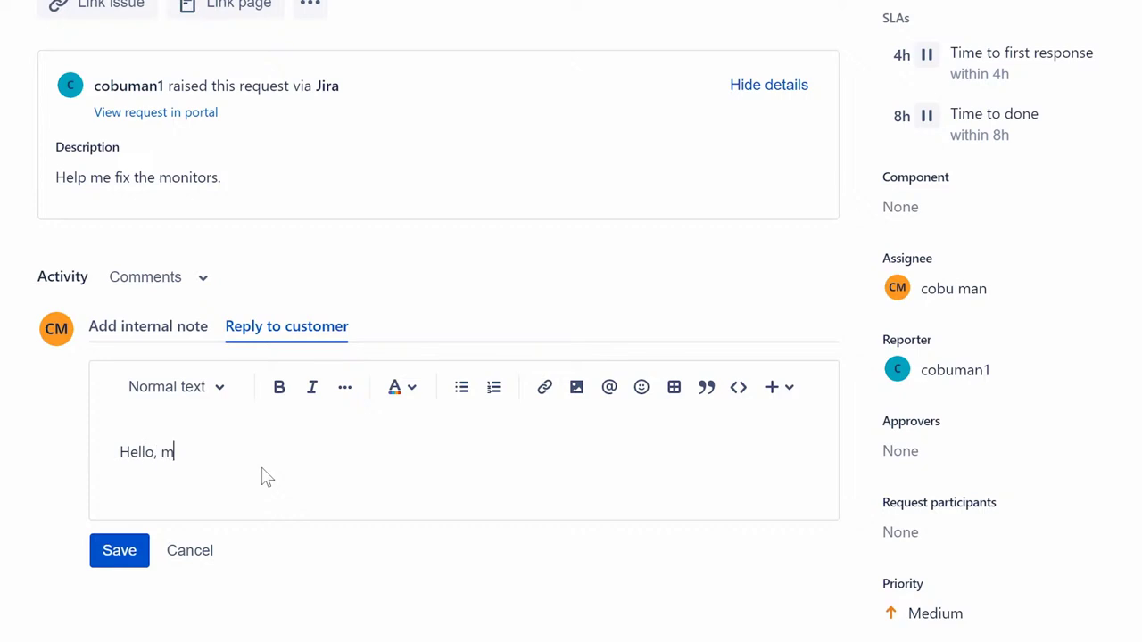
{"action": "type", "text": "ame is Ervin "}
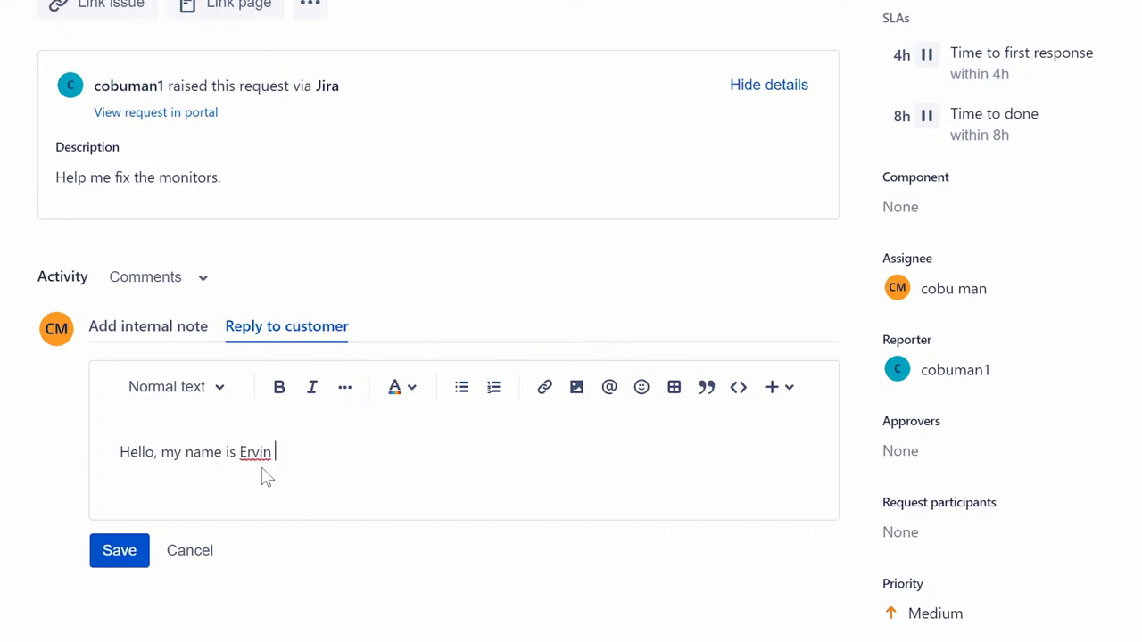
{"action": "type", "text": "at"}
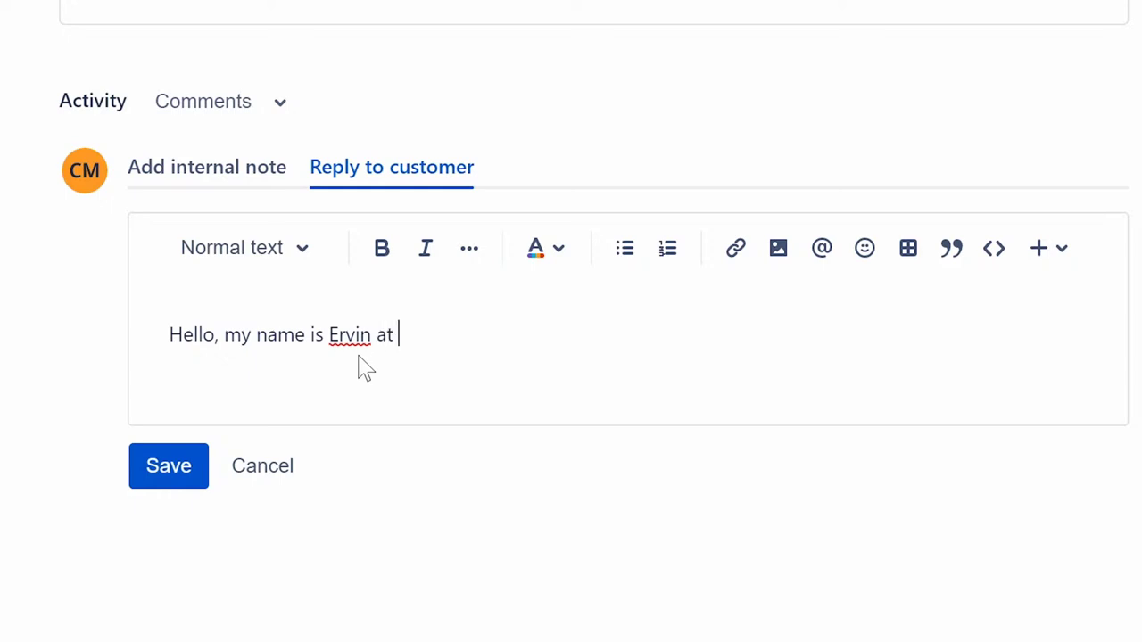
{"action": "key", "text": "BackSpace"}
{"action": "key", "text": "BackSpace"}
{"action": "key", "text": "BackSpace"}
{"action": "type", "text": "with Tech SuPpo"}
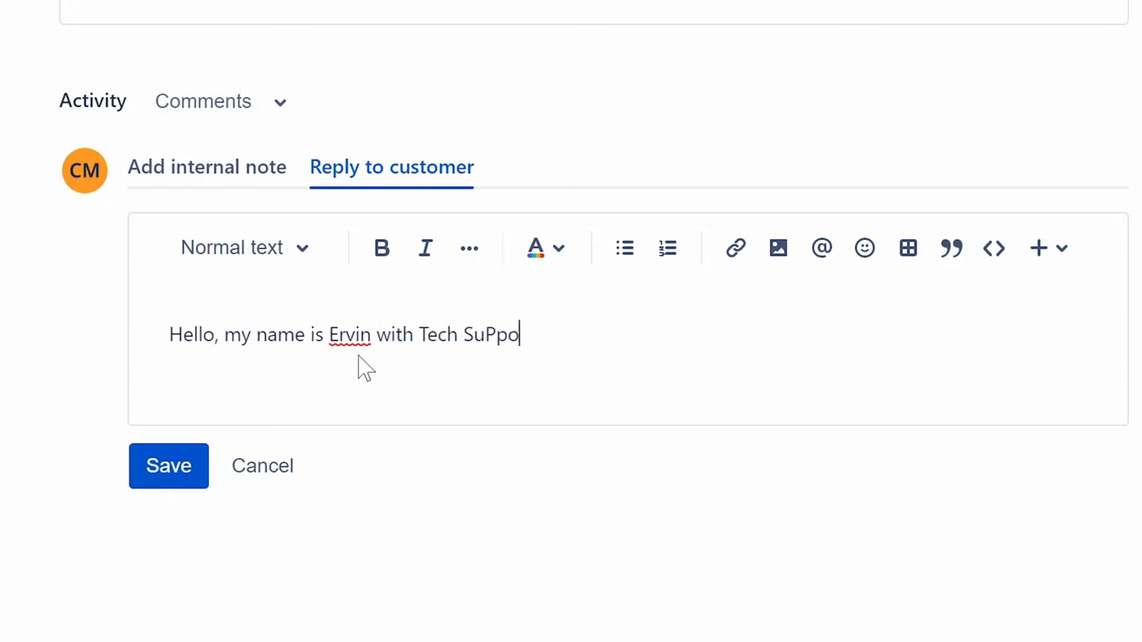
{"action": "type", "text": "rt"}
{"action": "key", "text": "BackSpace"}
{"action": "key", "text": "BackSpace"}
{"action": "key", "text": "BackSpace"}
{"action": "key", "text": "BackSpace"}
{"action": "key", "text": "BackSpace"}
{"action": "type", "text": "po"}
{"action": "key", "text": "BackSpace"}
{"action": "type", "text": "port at STL"}
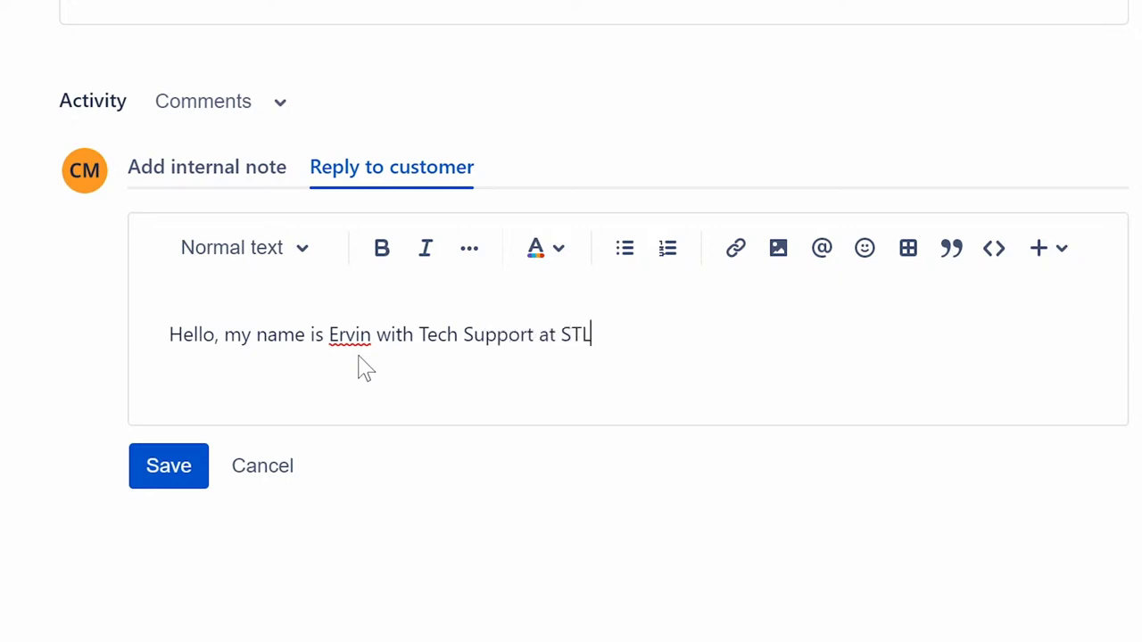
{"action": "type", "text": ", MO."}
{"action": "type", "text": "I have your ticket about "}
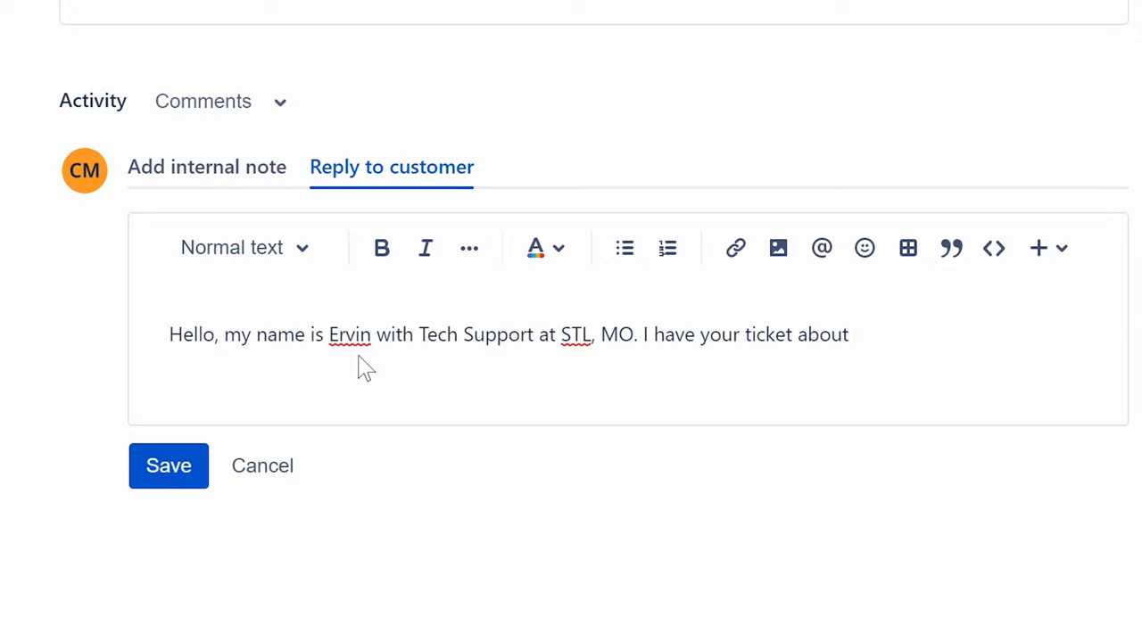
{"action": "type", "text": "a monitor."}
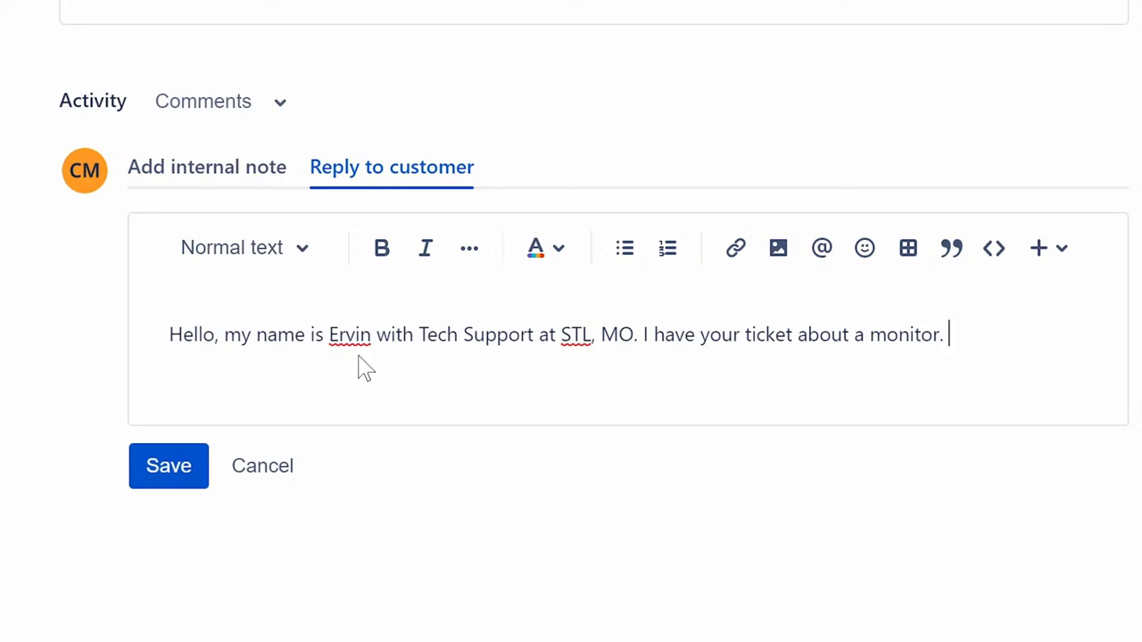
Add the line 'Have you tried Expanding your Desktop on to 2nd monitor?' to the reply.
{"action": "key", "text": "Return"}
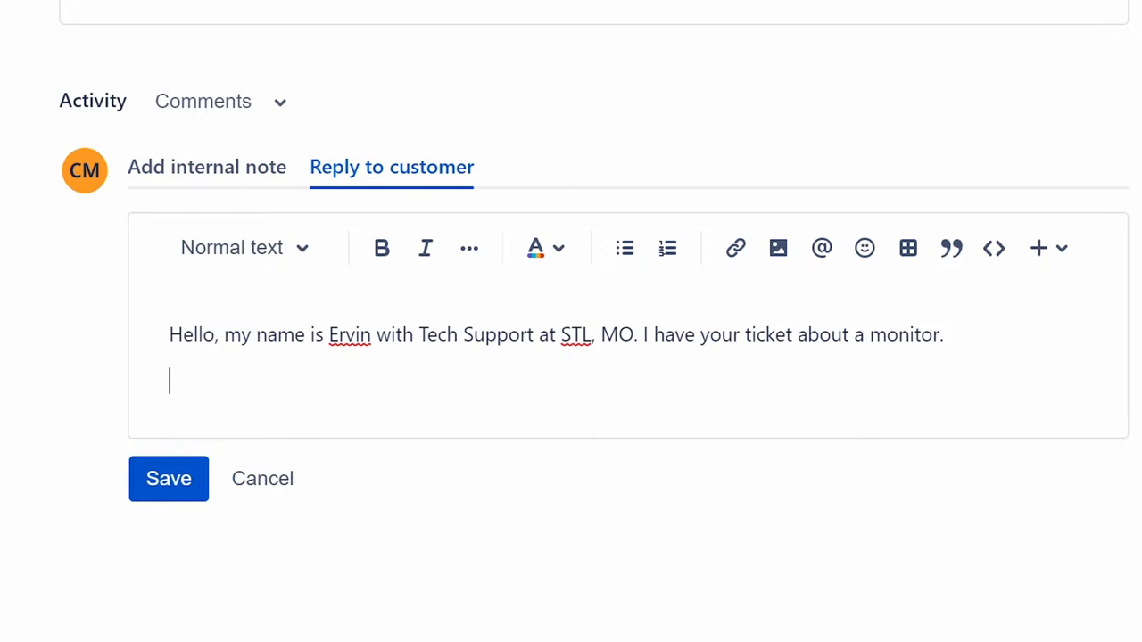
{"action": "type", "text": "Have you tried "}
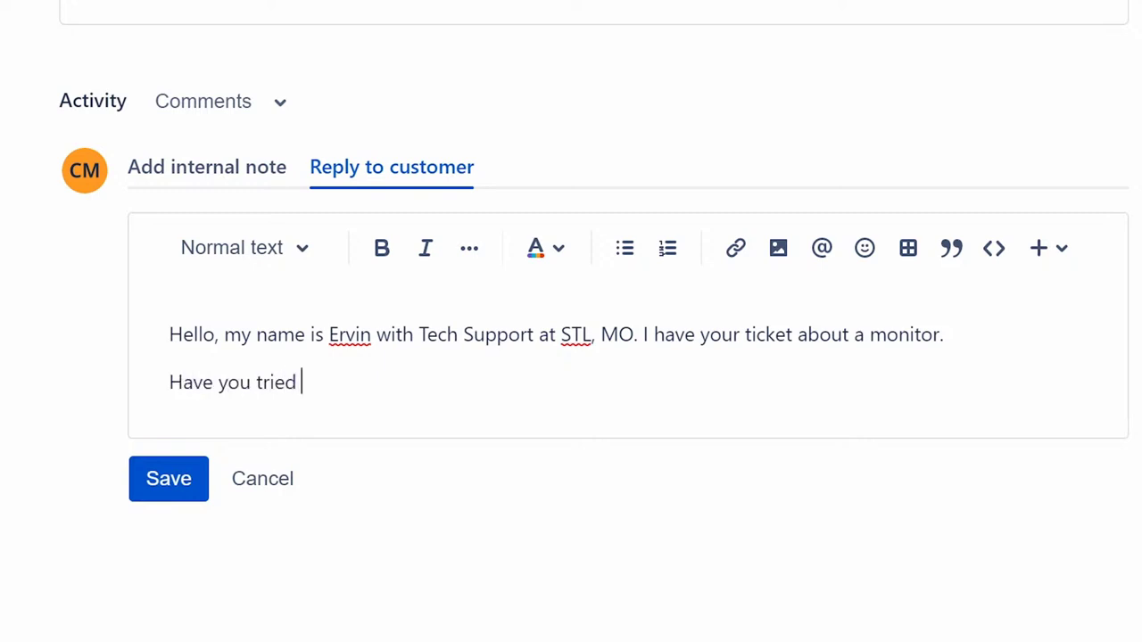
{"action": "type", "text": "e"}
{"action": "key", "text": "BackSpace"}
{"action": "type", "text": "Expanding your D"}
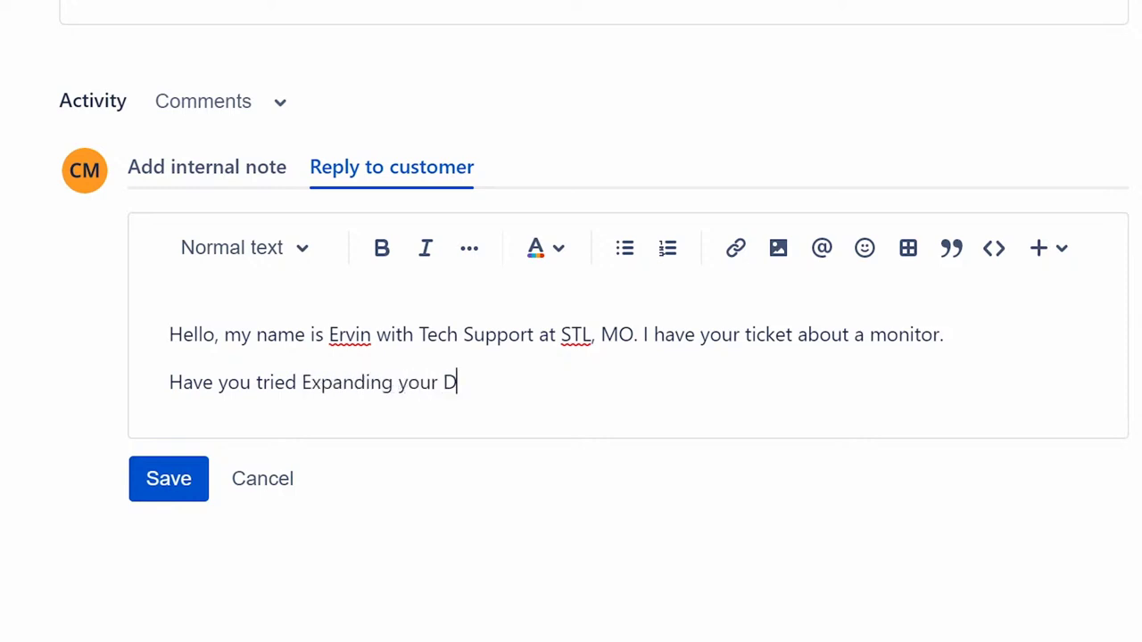
{"action": "type", "text": "esktop on to s"}
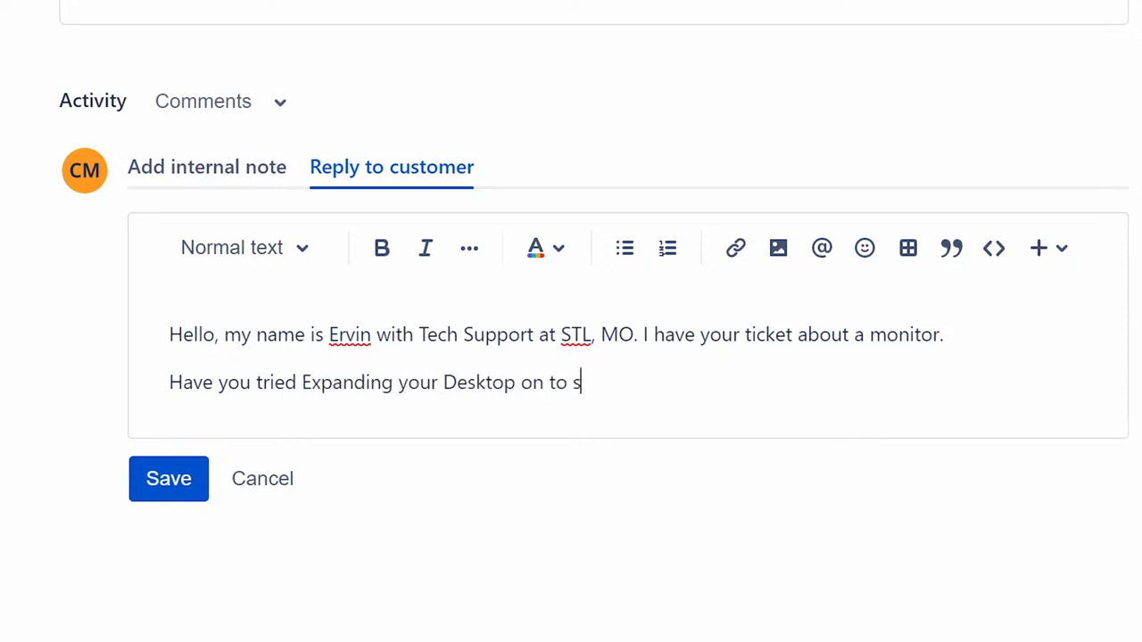
{"action": "key", "text": "BackSpace"}
{"action": "type", "text": "2nd monitor."}
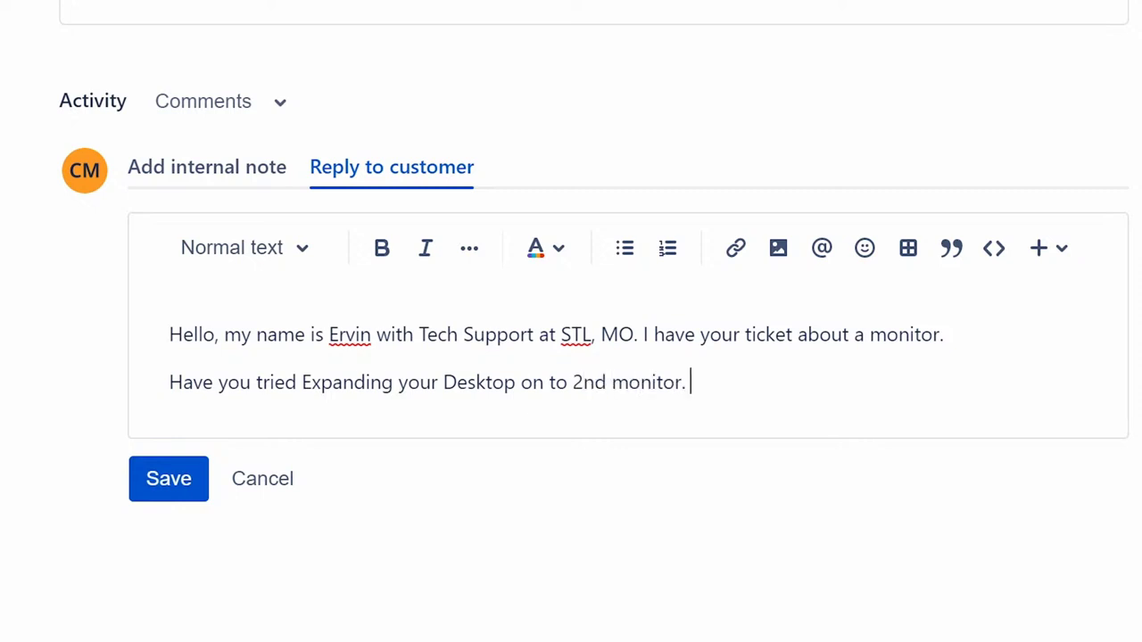
{"action": "key", "text": "BackSpace"}
{"action": "key", "text": "BackSpace"}
{"action": "type", "text": "?"}
Finish with 'May I stop by to take a look? When would be good for you?' and save the reply.
{"action": "key", "text": "Return"}
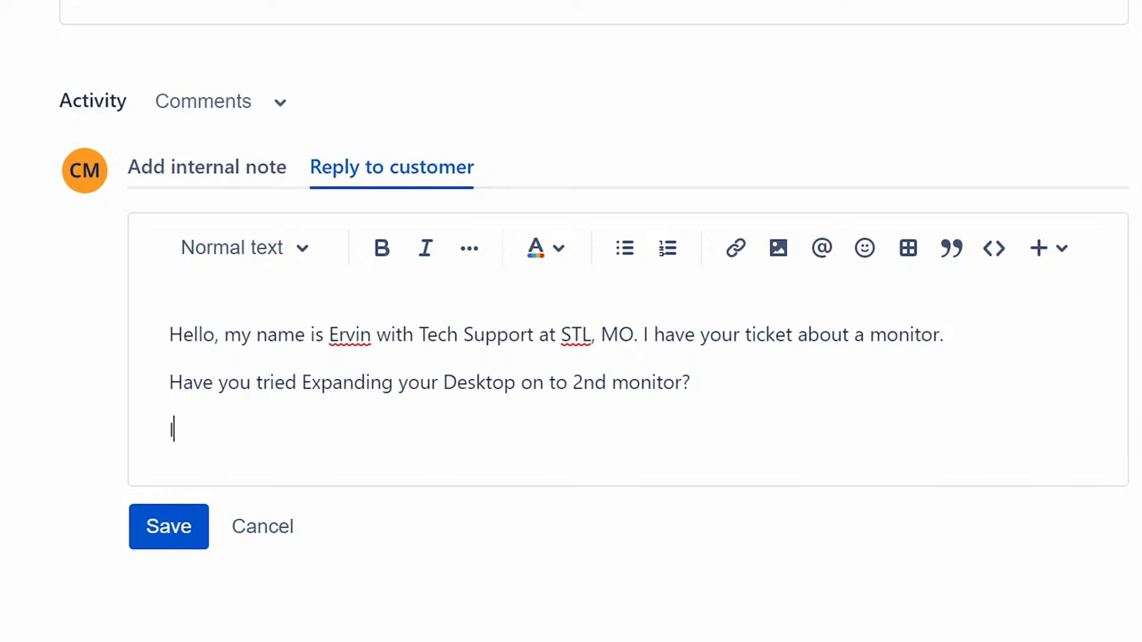
{"action": "type", "text": "May I stop "}
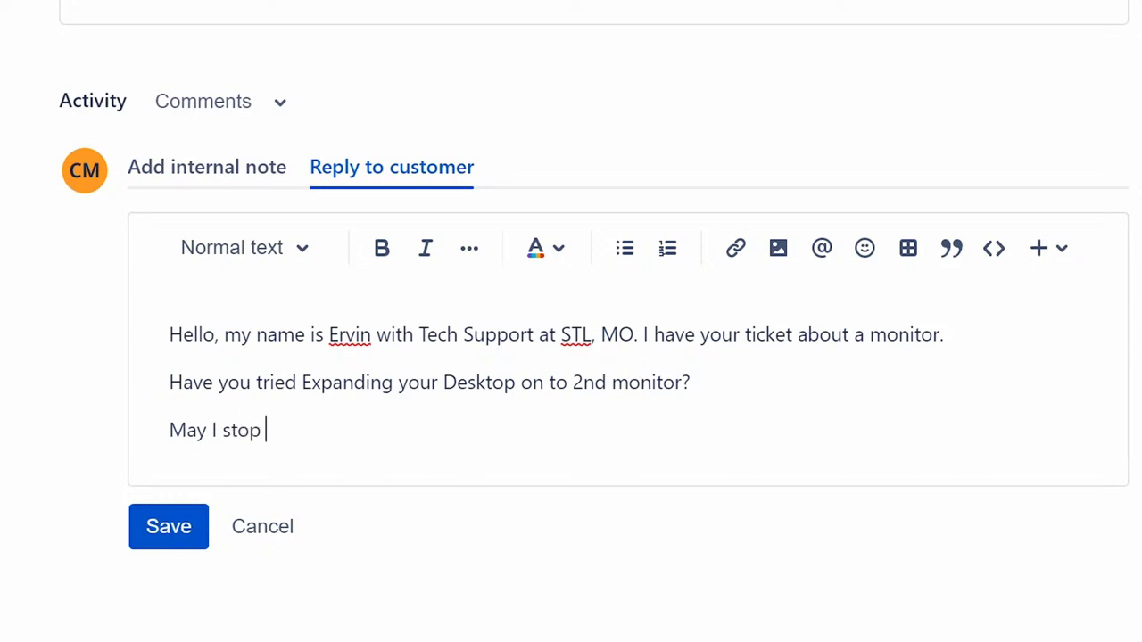
{"action": "type", "text": "by to tka"}
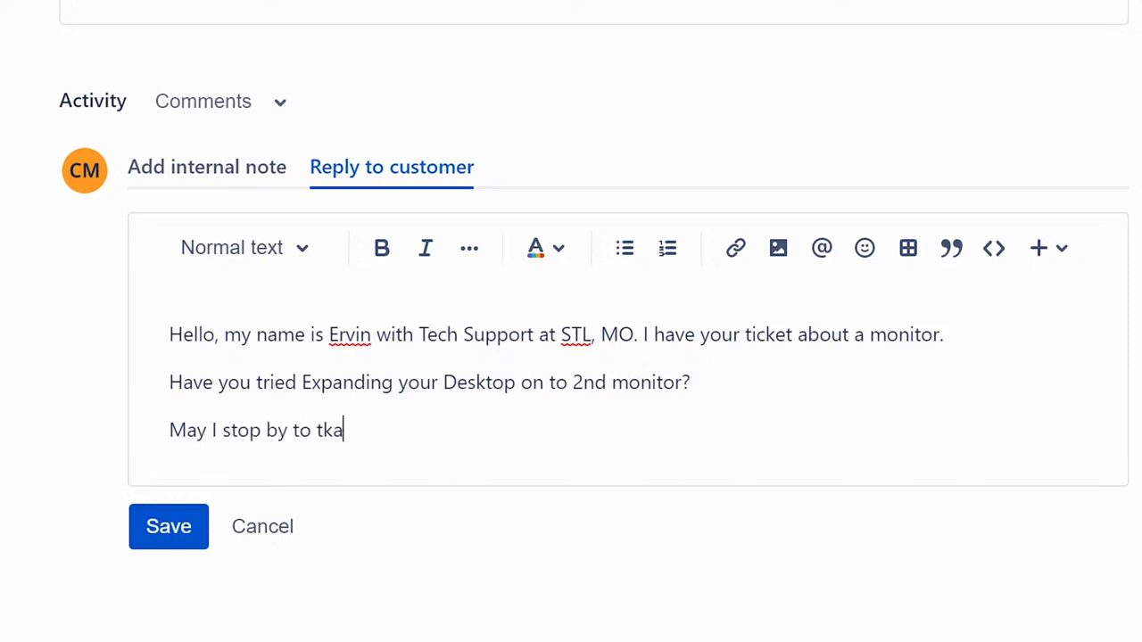
{"action": "key", "text": "BackSpace"}
{"action": "key", "text": "BackSpace"}
{"action": "type", "text": "ake a loo"}
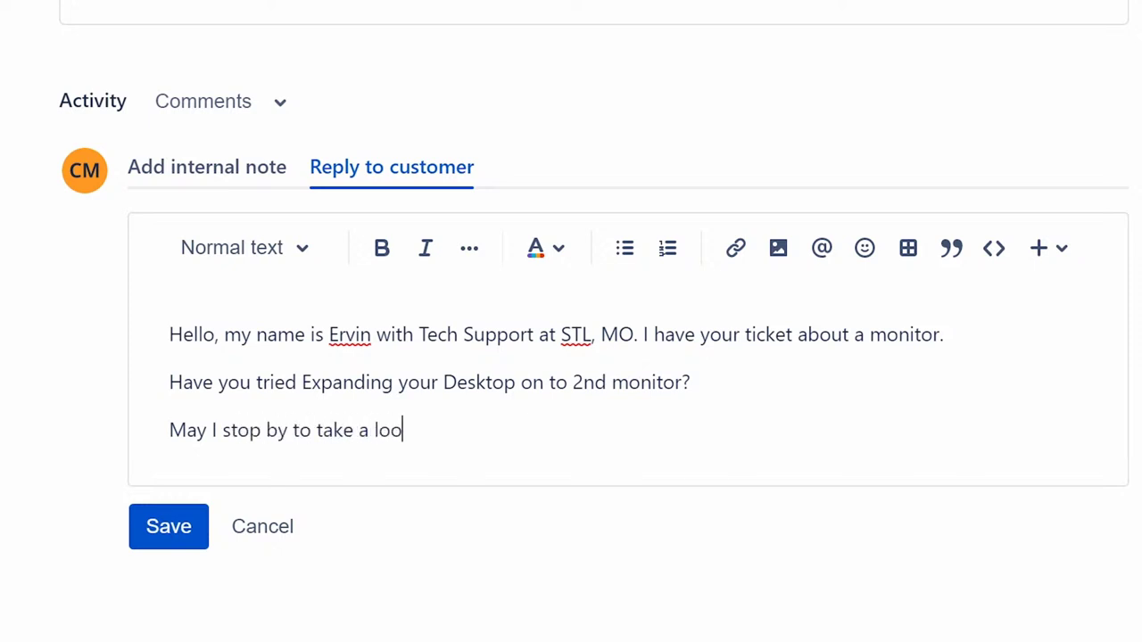
{"action": "type", "text": "k? When would be good"}
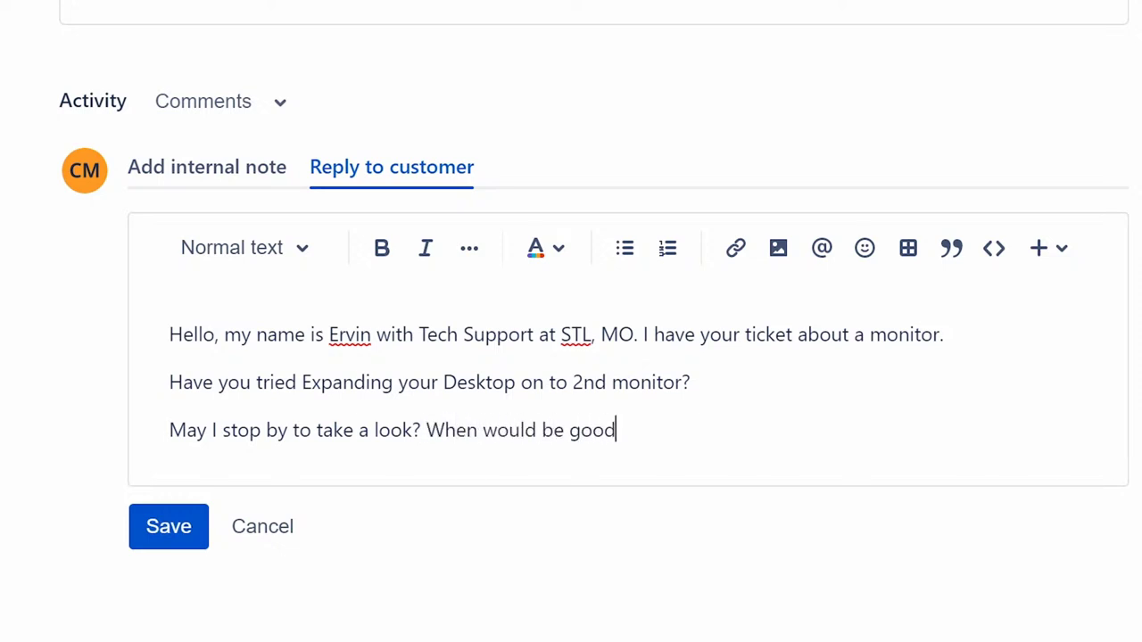
{"action": "type", "text": " for you?"}
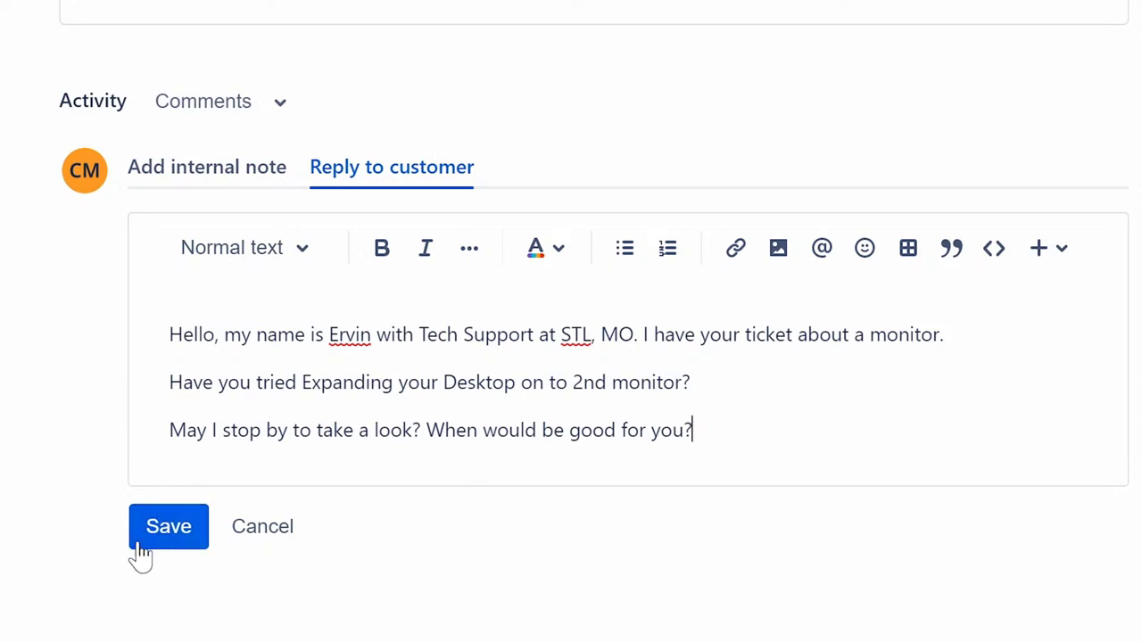
{"action": "left_click", "coordinate": [166, 535]}
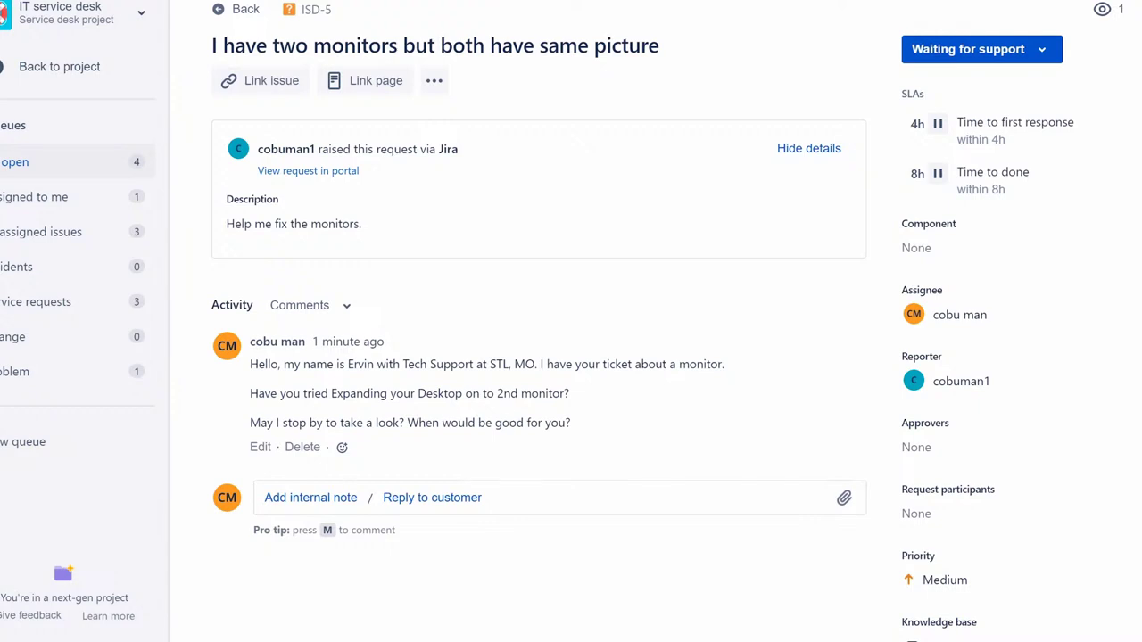
{"action": "left_click_drag", "start_coordinate": [347, 364], "coordinate": [373, 364]}
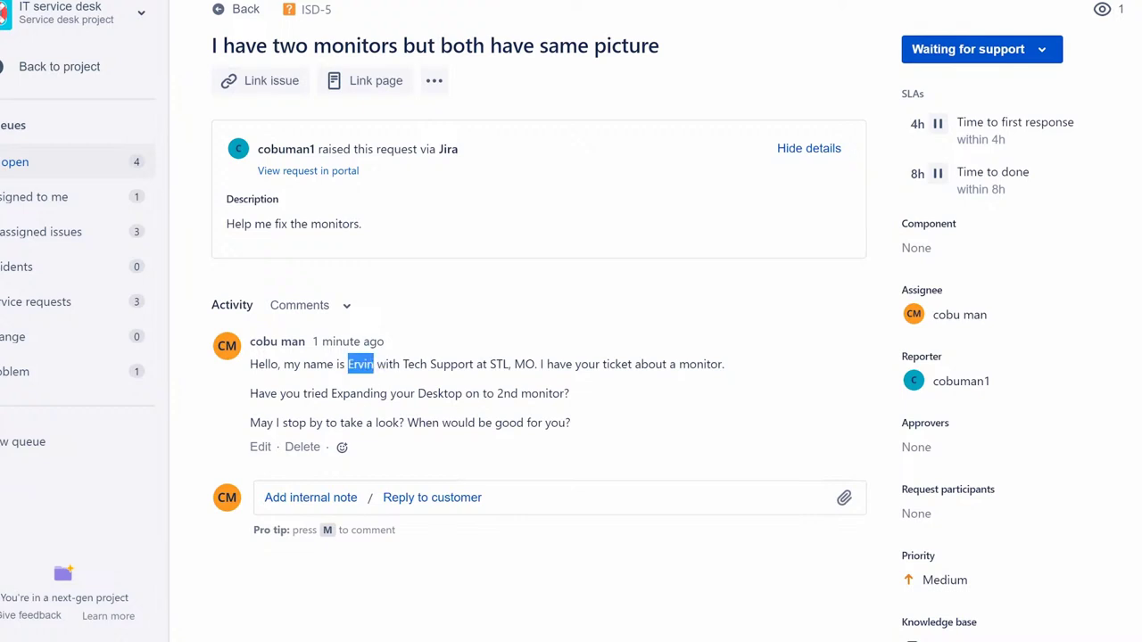
{"action": "left_click", "coordinate": [459, 388]}
{"action": "scroll", "coordinate": [482, 381], "scroll_direction": "down", "scroll_amount": 1}
Save an internal note on ISD-5 reading 'Reached out to user and awaiting feedback.'.
{"action": "left_click", "coordinate": [311, 410]}
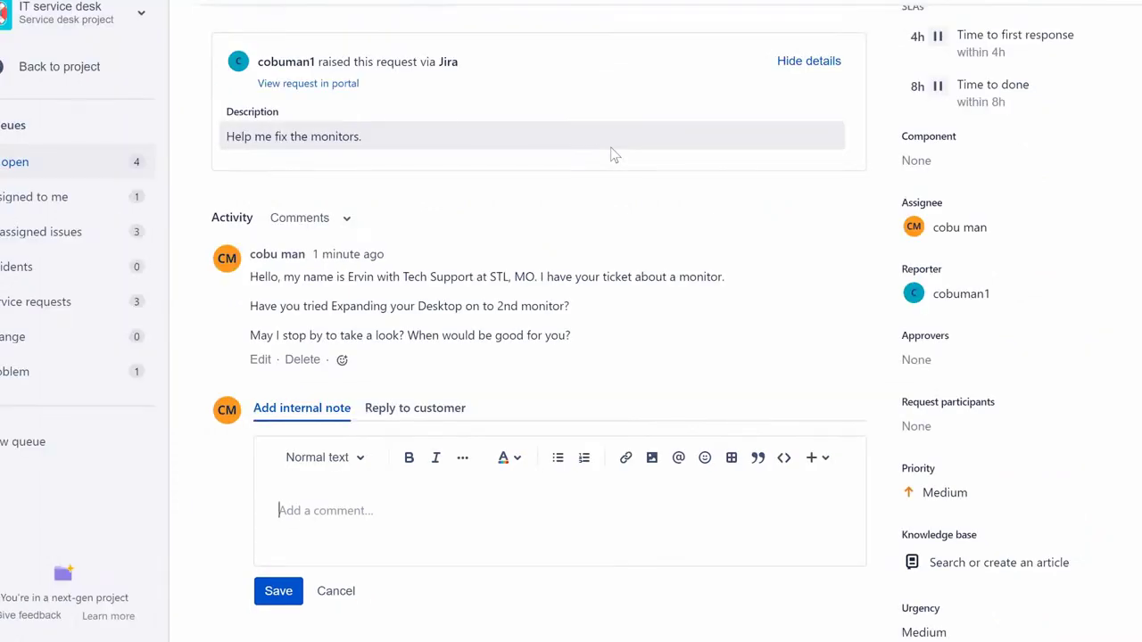
{"action": "type", "text": "Reached out to "}
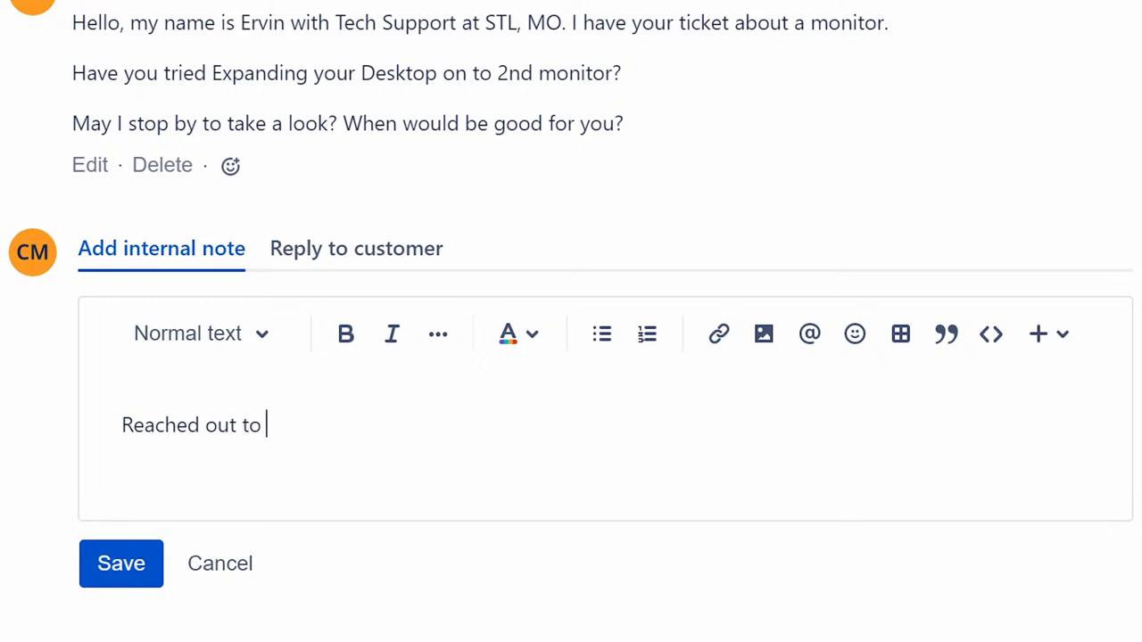
{"action": "type", "text": "compus"}
{"action": "key", "text": "BackSpace"}
{"action": "key", "text": "BackSpace"}
{"action": "key", "text": "BackSpace"}
{"action": "key", "text": "BackSpace"}
{"action": "key", "text": "BackSpace"}
{"action": "key", "text": "BackSpace"}
{"action": "type", "text": "user and awaiting "}
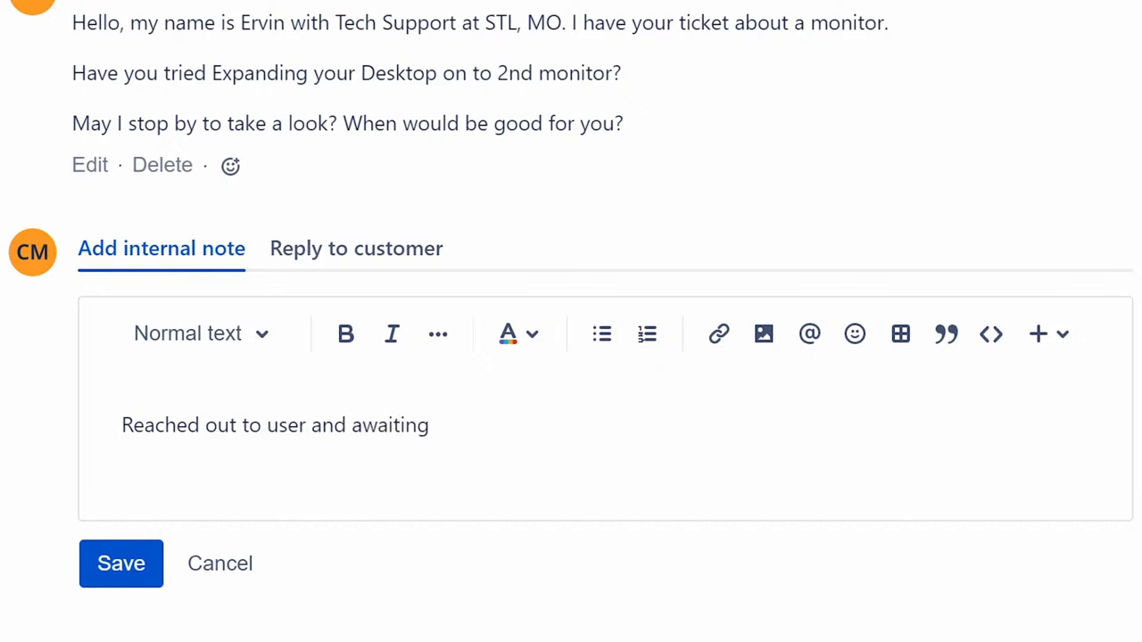
{"action": "type", "text": "feedback."}
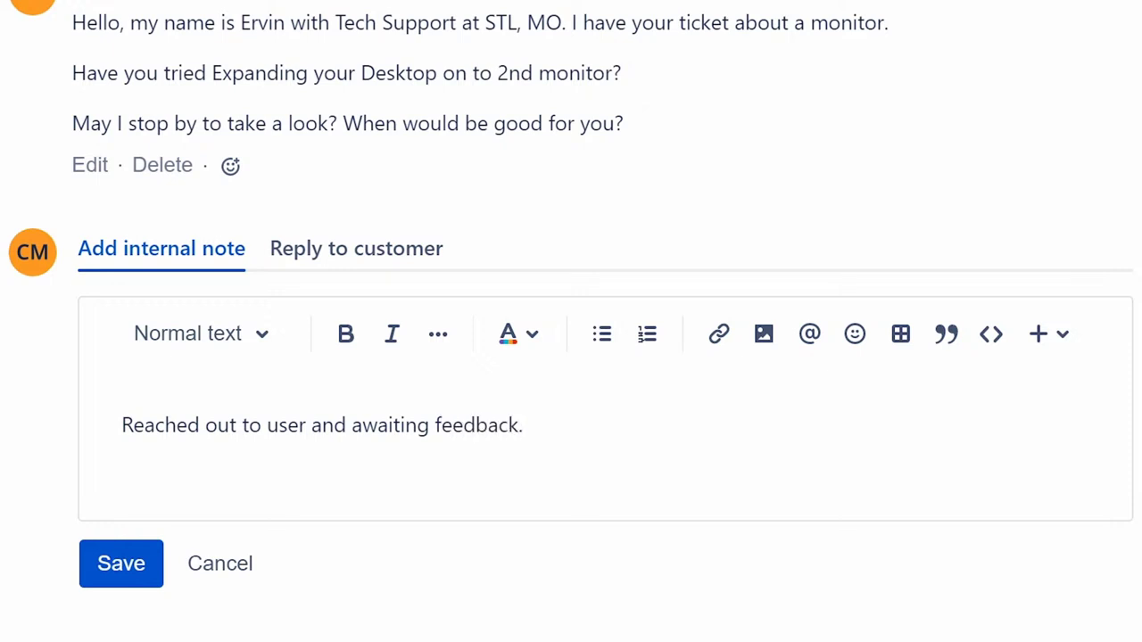
{"action": "left_click", "coordinate": [125, 578]}
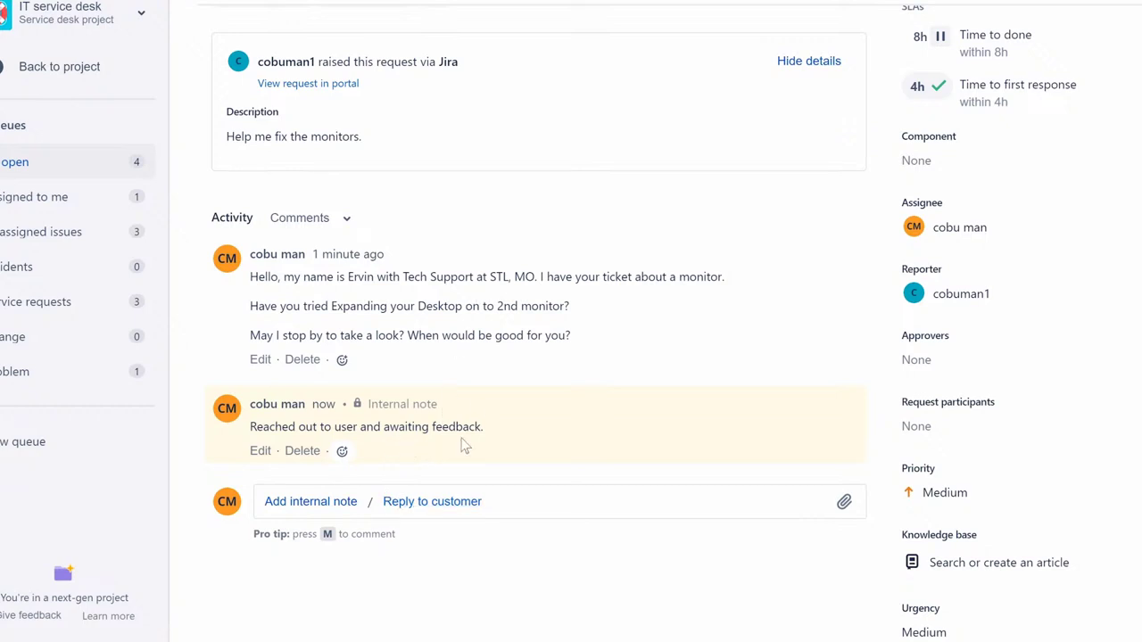
{"action": "scroll", "coordinate": [464, 446], "scroll_direction": "up", "scroll_amount": 1}
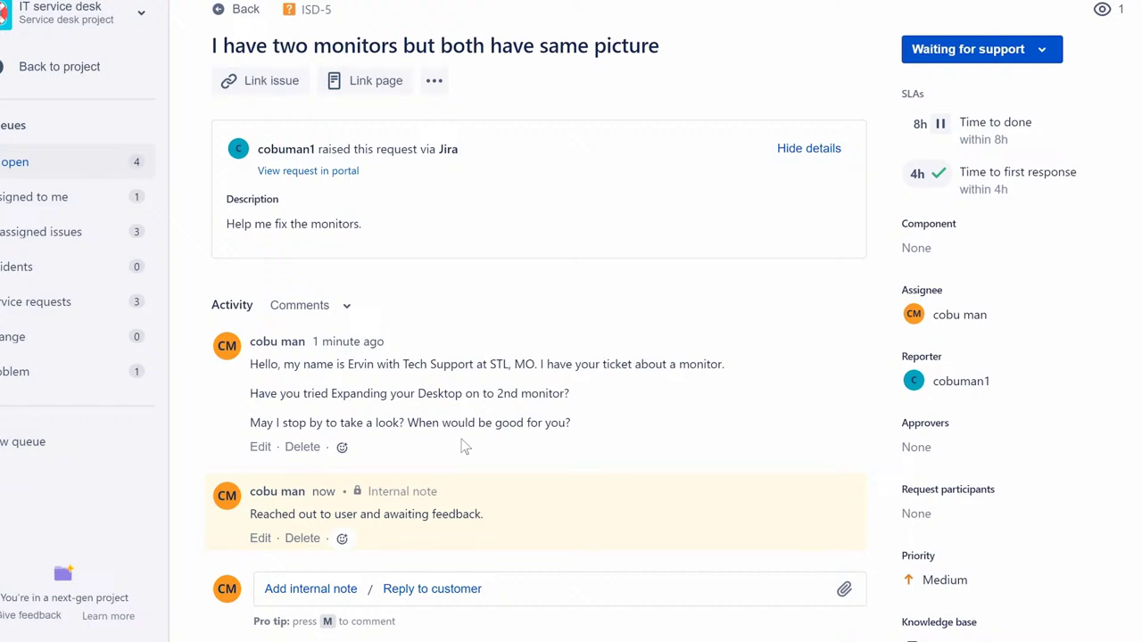
{"action": "scroll", "coordinate": [464, 446], "scroll_direction": "down", "scroll_amount": 1}
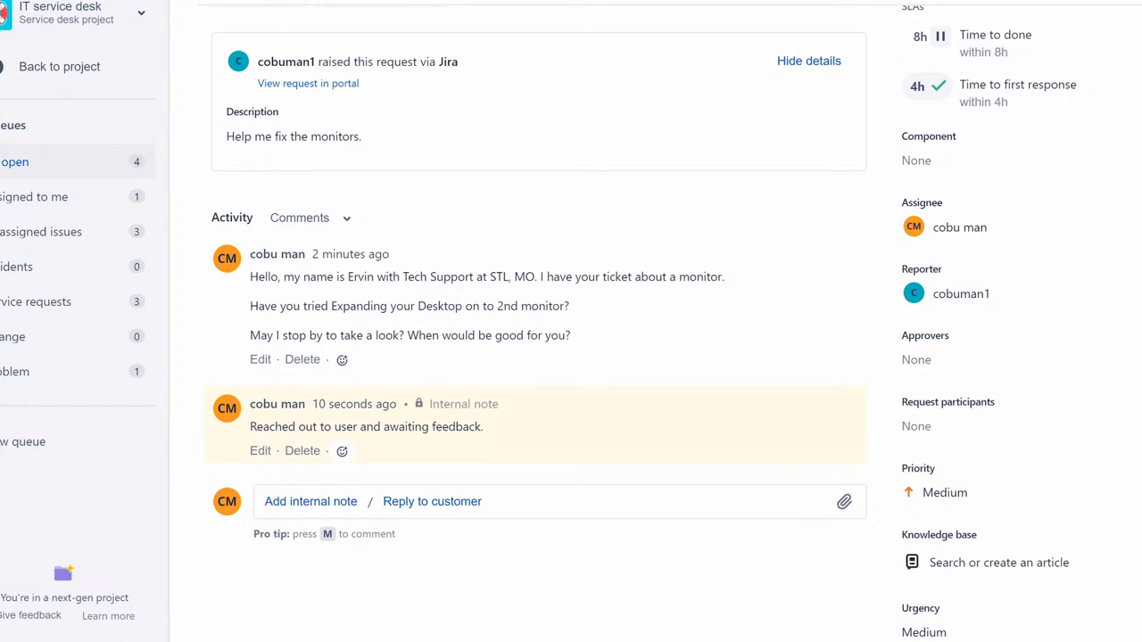
{"action": "scroll", "coordinate": [571, 321], "scroll_direction": "up", "scroll_amount": 2}
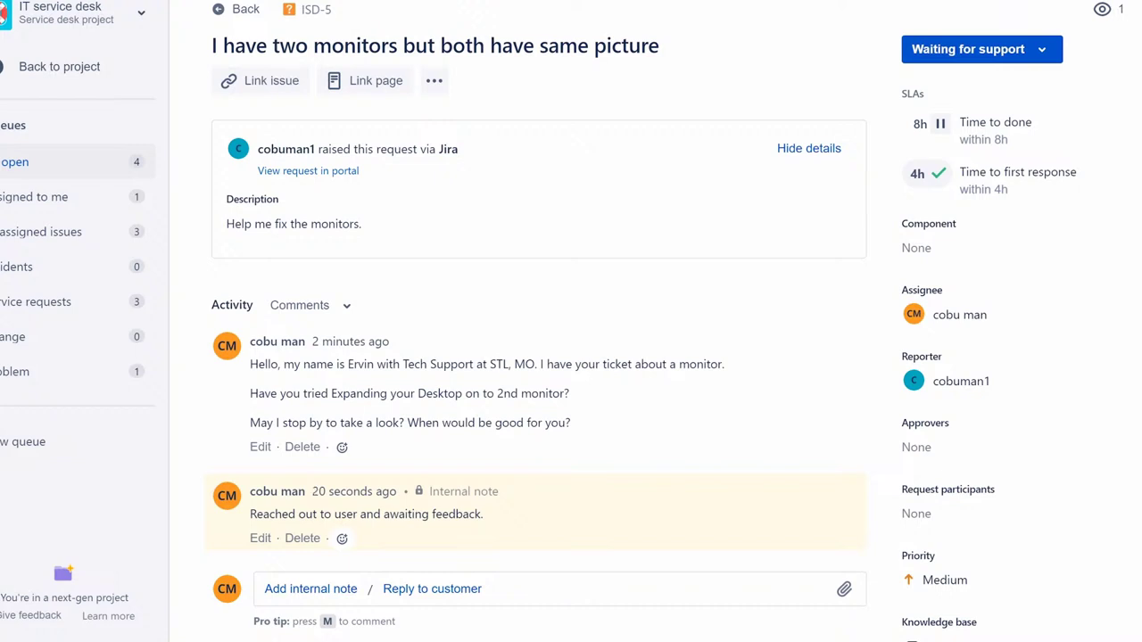
{"action": "scroll", "coordinate": [479, 400], "scroll_direction": "down", "scroll_amount": 2}
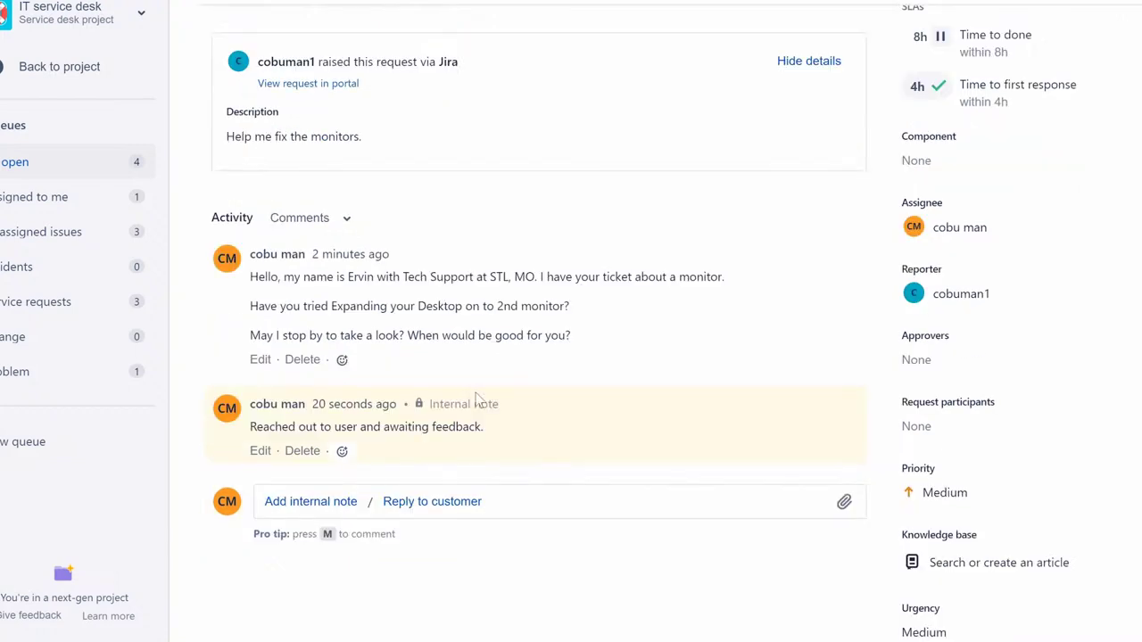
Save another internal note, 'Configured dual monitor.', then scroll back up to the status button.
{"action": "left_click", "coordinate": [331, 505]}
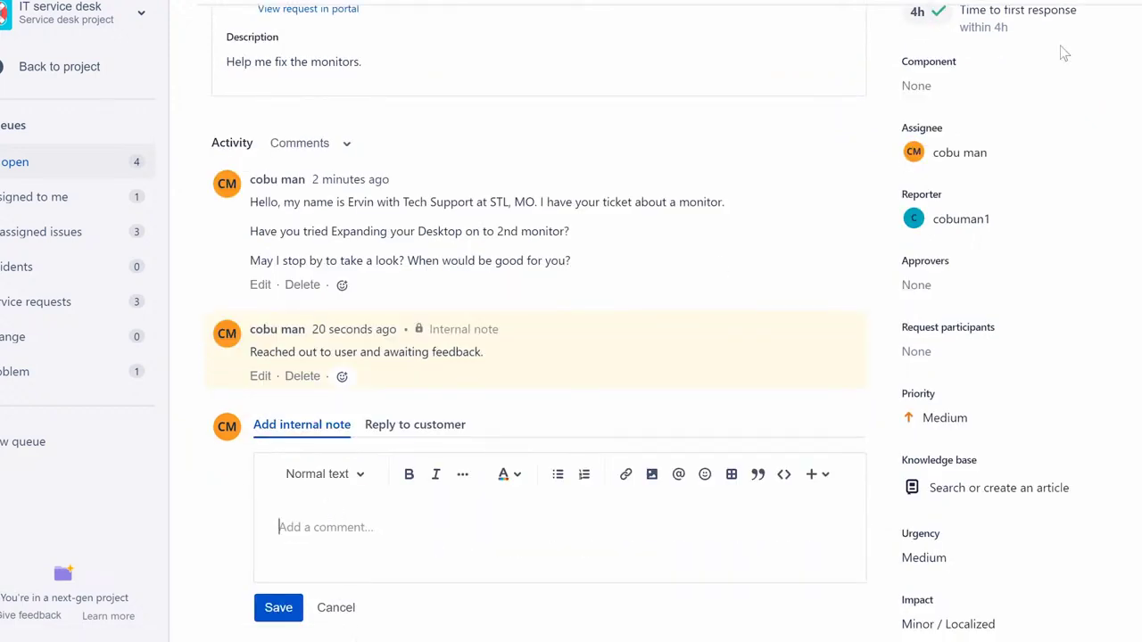
{"action": "type", "text": "Configured dual monitor"}
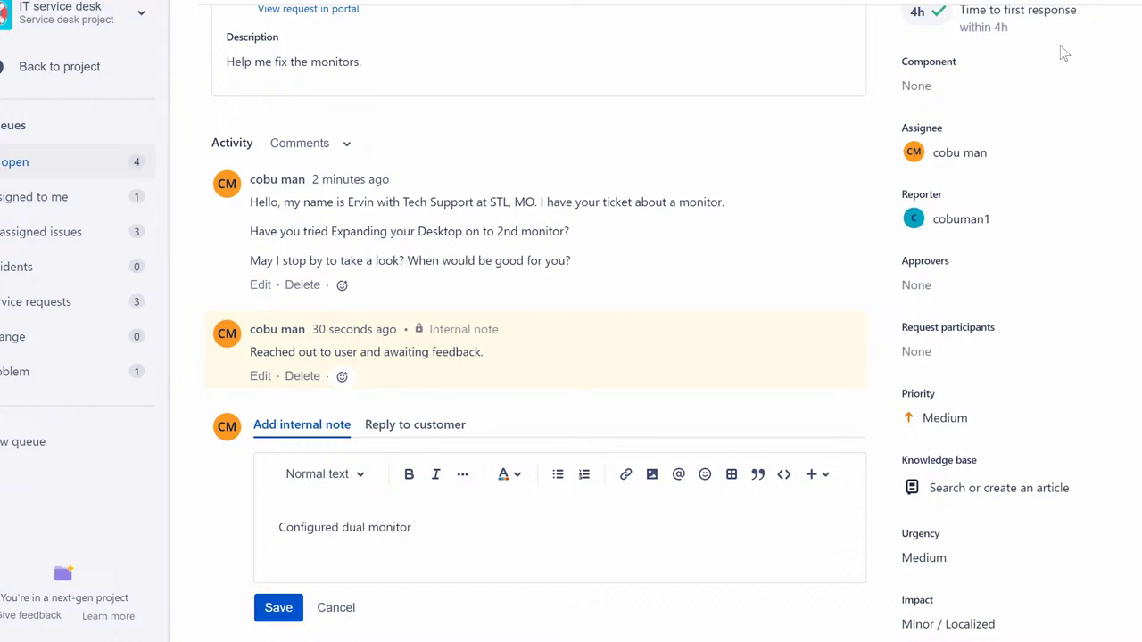
{"action": "type", "text": "."}
{"action": "left_click", "coordinate": [286, 608]}
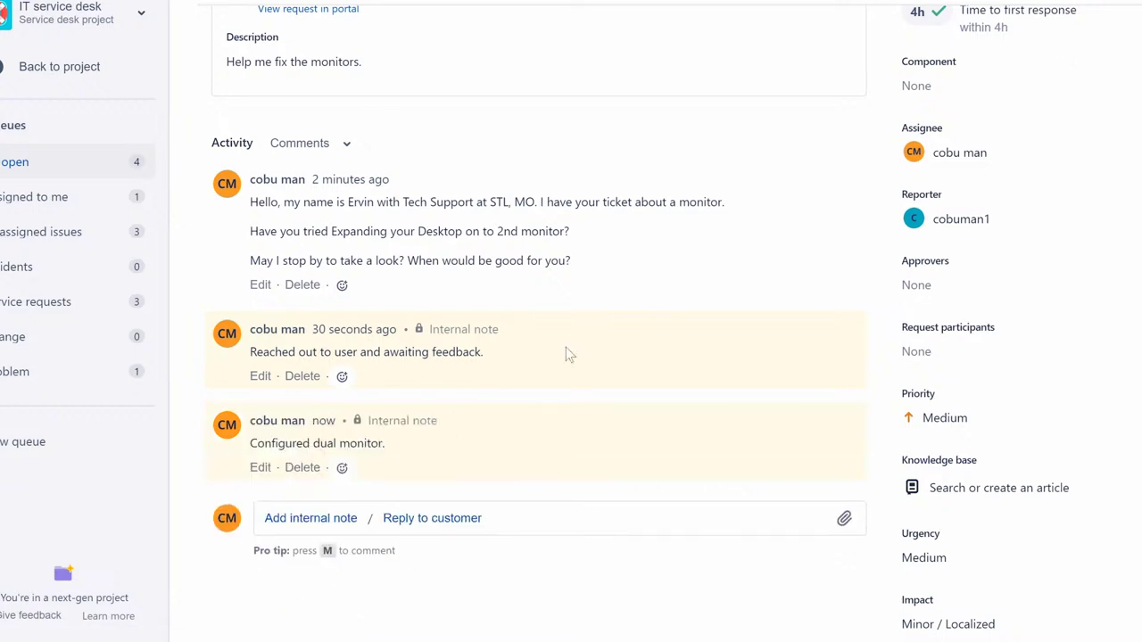
{"action": "scroll", "coordinate": [669, 334], "scroll_direction": "up", "scroll_amount": 1}
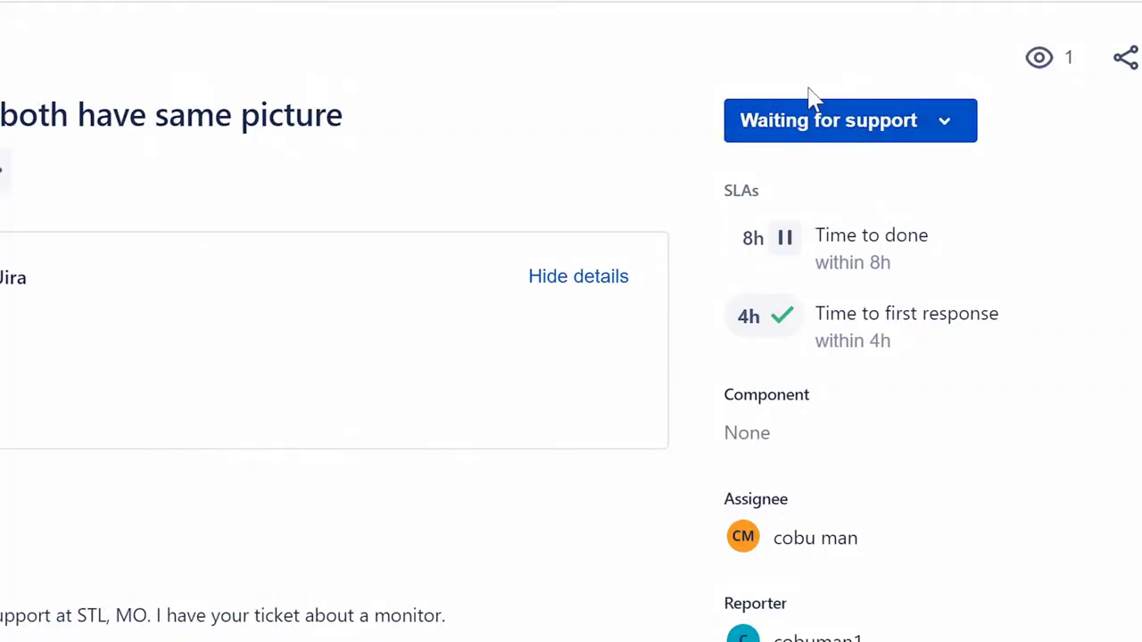
Move ISD-5 from Waiting for support to Completed, then check its watchers list.
{"action": "left_click", "coordinate": [936, 136]}
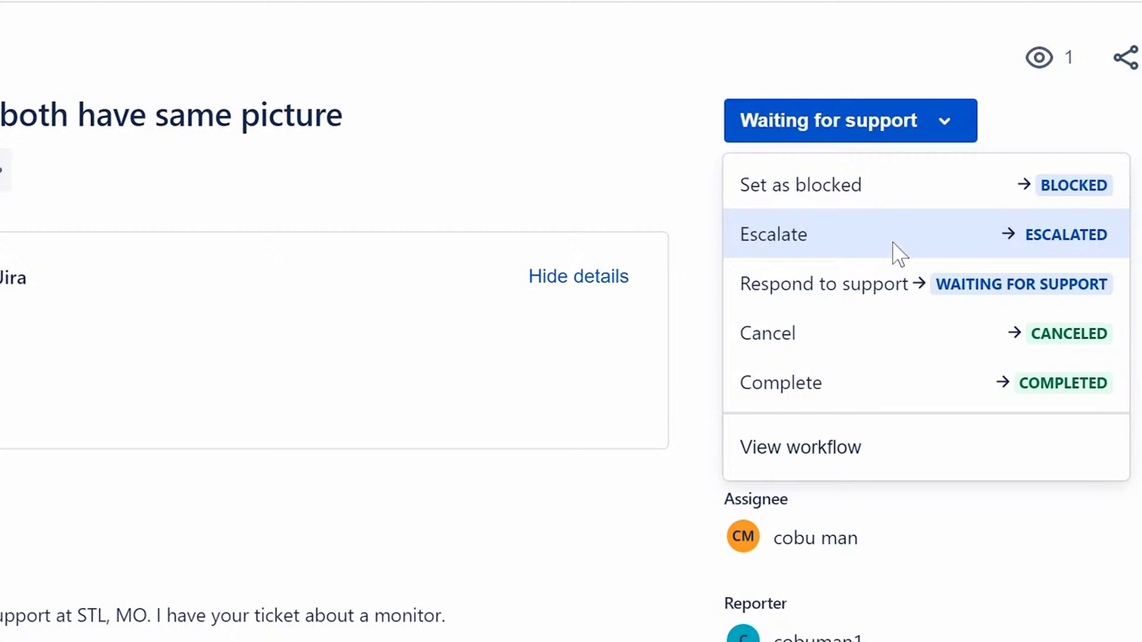
{"action": "left_click", "coordinate": [887, 399]}
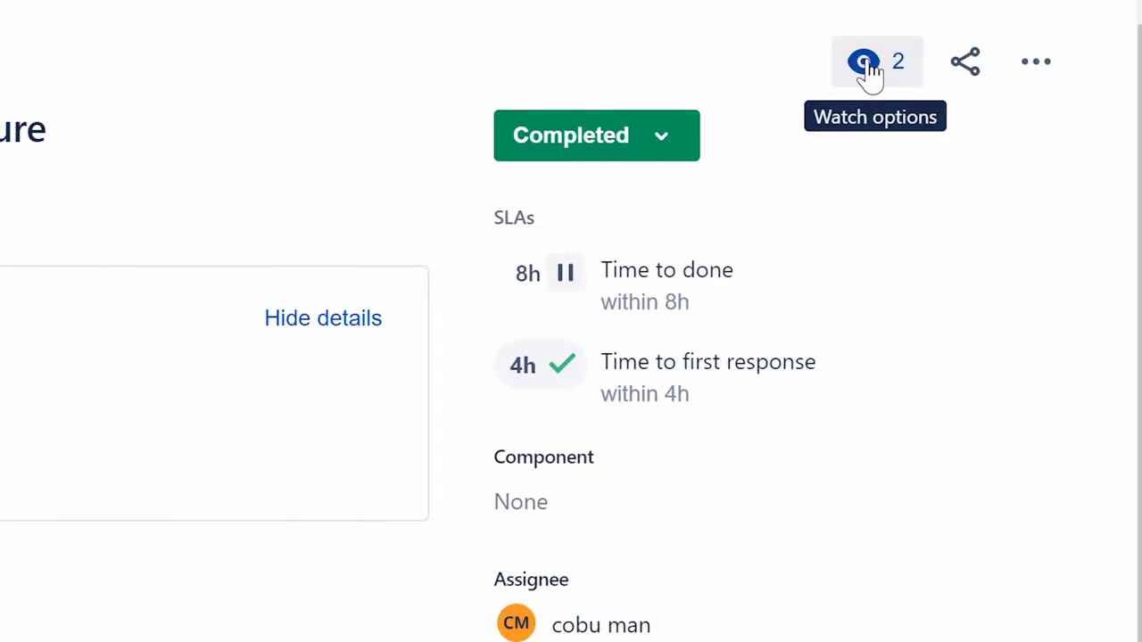
{"action": "left_click", "coordinate": [863, 71]}
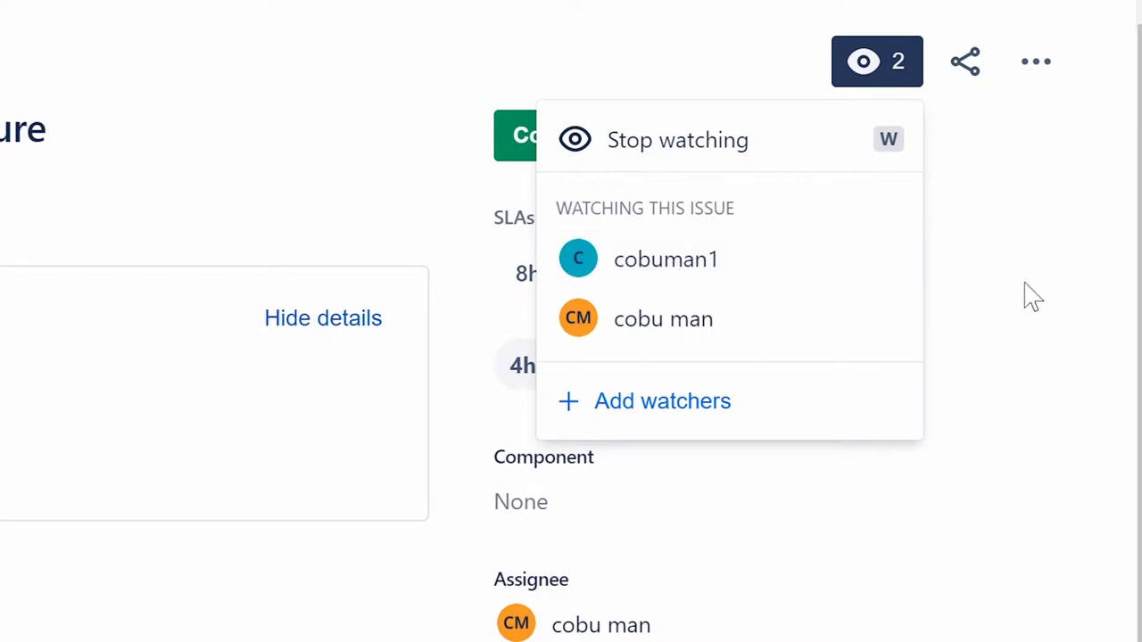
{"action": "key", "text": "Escape"}
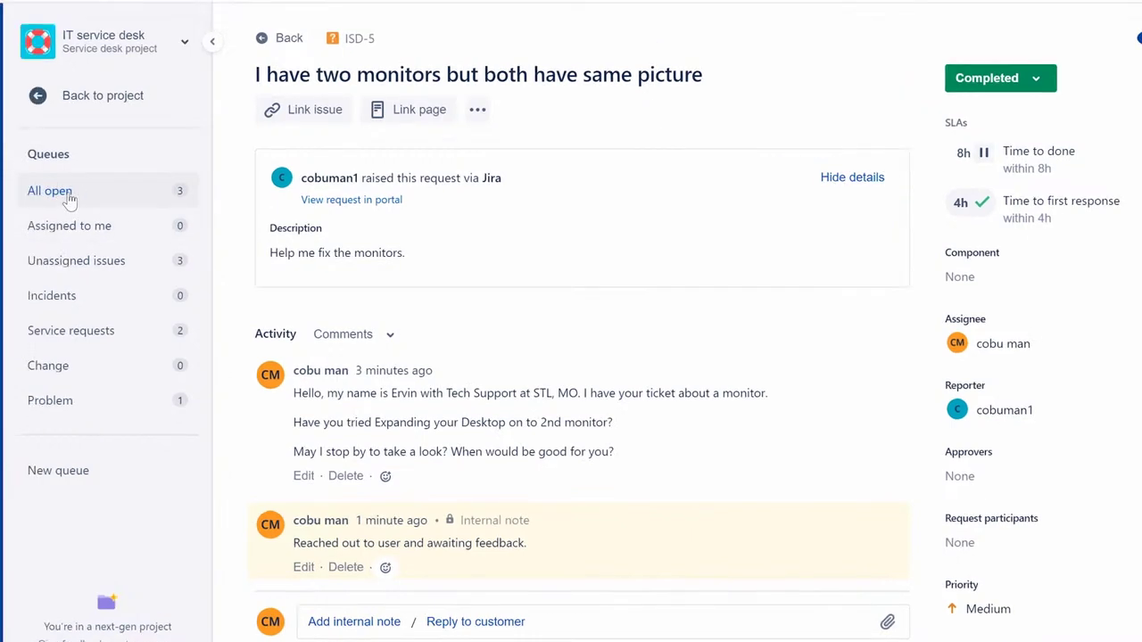
From the All open queue, open request ISD-6 'Website is down!'.
{"action": "left_click", "coordinate": [71, 196]}
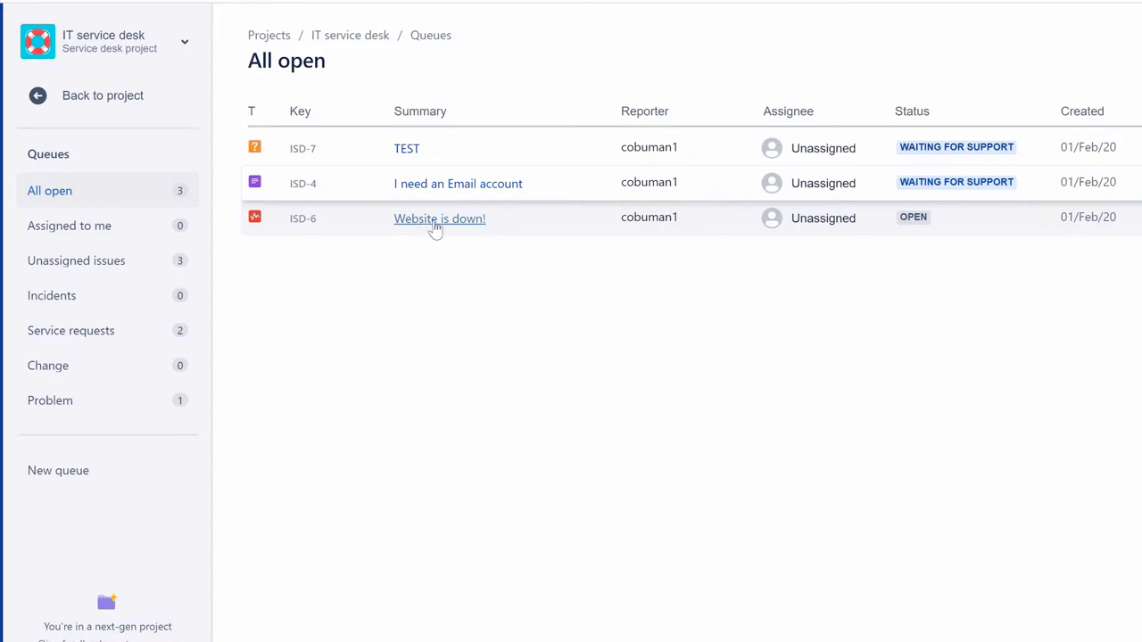
{"action": "left_click", "coordinate": [434, 227]}
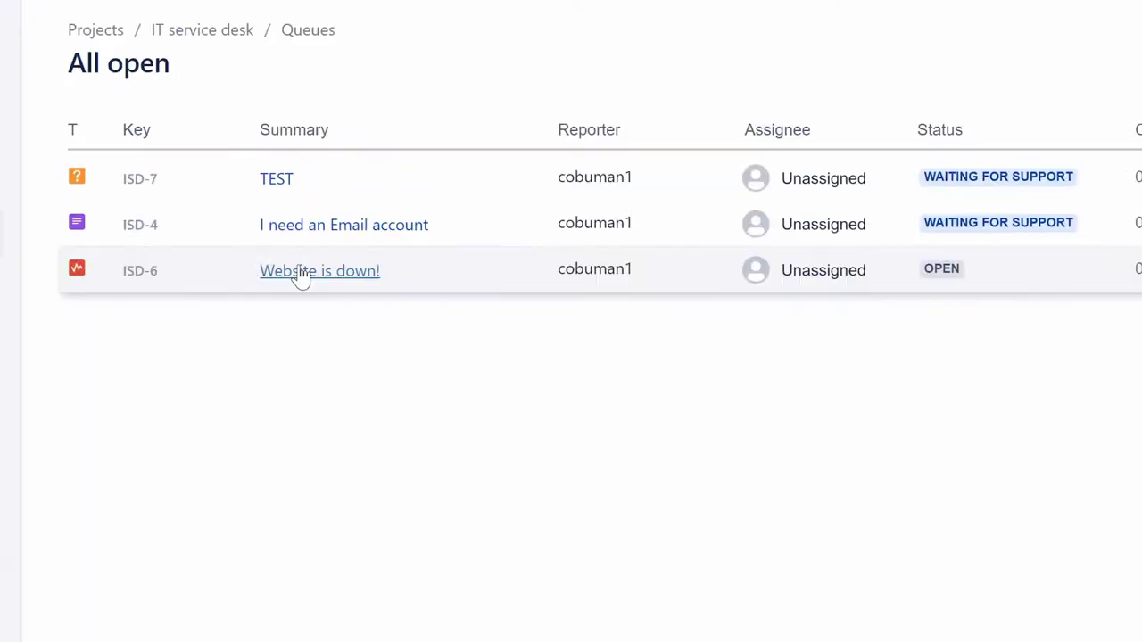
{"action": "left_click", "coordinate": [308, 273]}
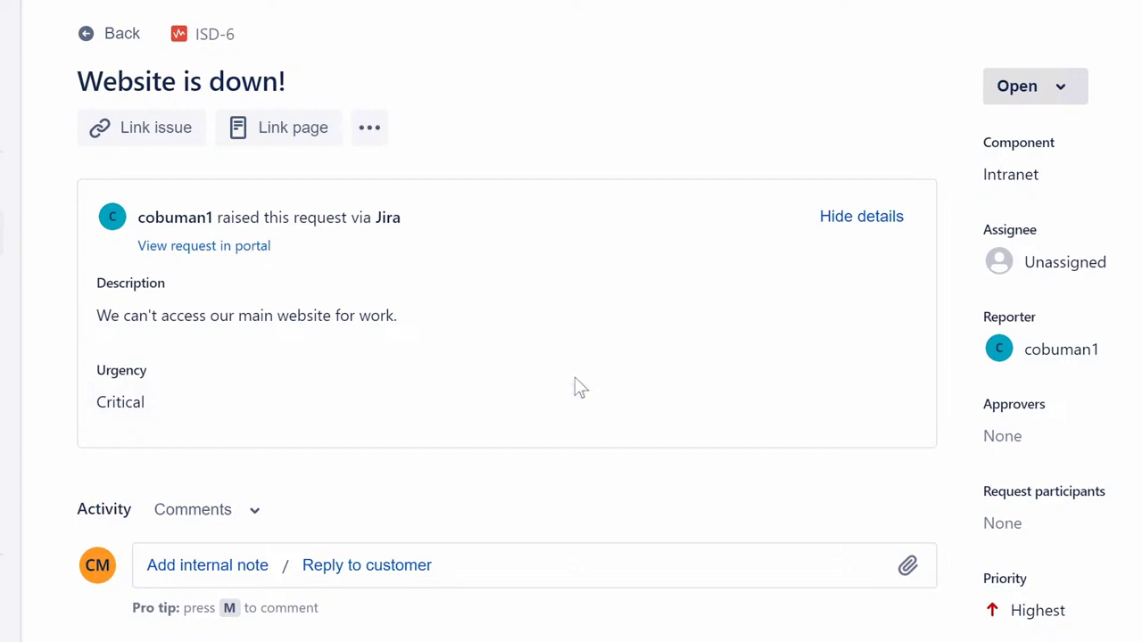
{"action": "scroll", "coordinate": [576, 387], "scroll_direction": "down", "scroll_amount": 1}
{"action": "scroll", "coordinate": [576, 387], "scroll_direction": "up", "scroll_amount": 1}
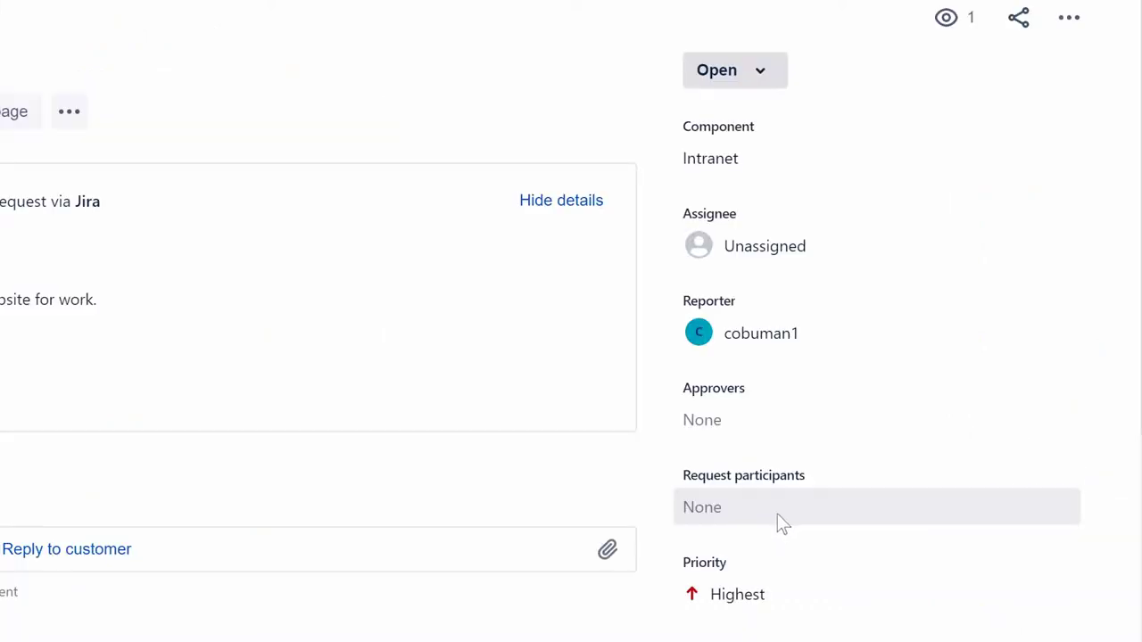
{"action": "left_click", "coordinate": [762, 517]}
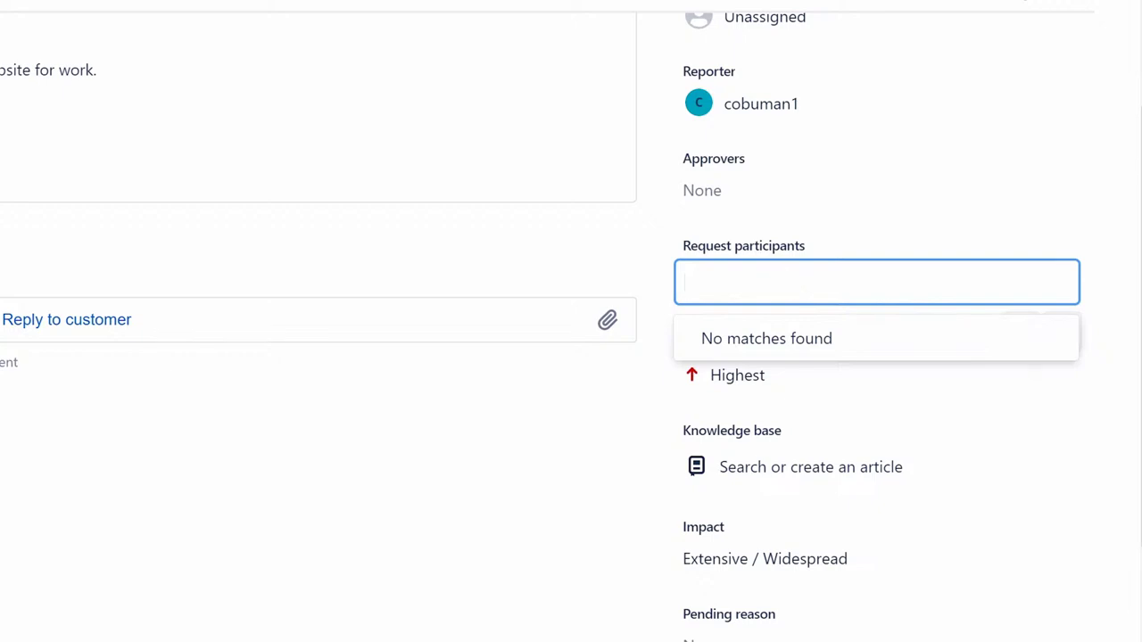
{"action": "type", "text": "Joe Sm"}
{"action": "key", "text": "BackSpace"}
{"action": "type", "text": "hsmo"}
{"action": "key", "text": "BackSpace"}
{"action": "key", "text": "BackSpace"}
{"action": "key", "text": "BackSpace"}
{"action": "type", "text": "mo"}
{"action": "type", "text": ", "}
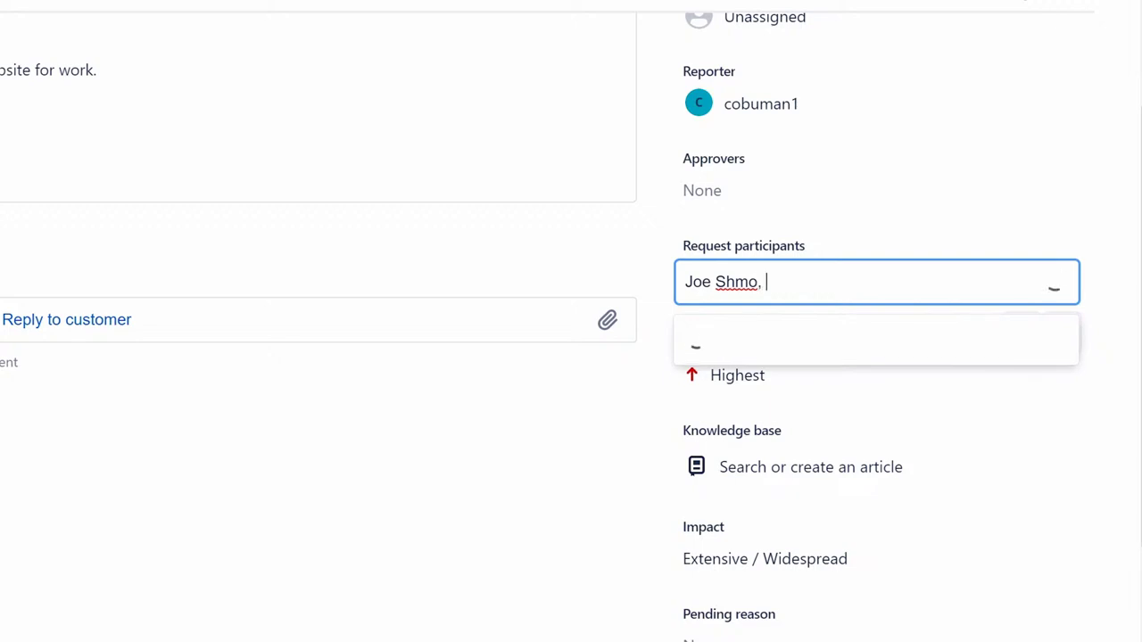
{"action": "type", "text": "Bob Itsaboy"}
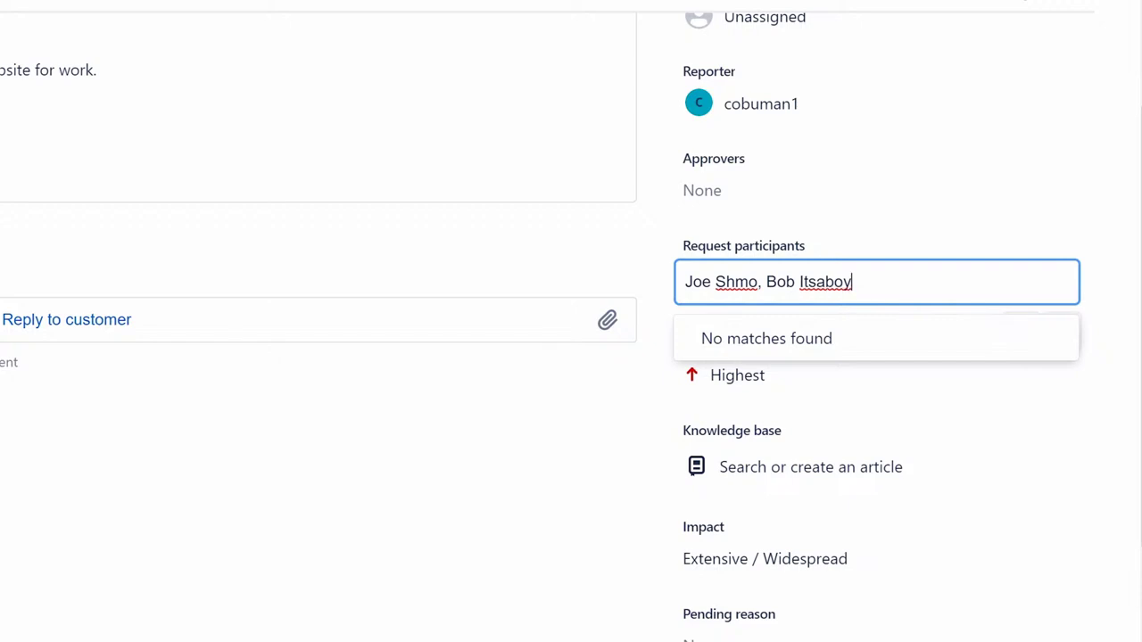
{"action": "key", "text": "BackSpace"}
{"action": "key", "text": "BackSpace"}
{"action": "key", "text": "BackSpace"}
{"action": "key", "text": "BackSpace"}
{"action": "key", "text": "BackSpace"}
{"action": "key", "text": "BackSpace"}
{"action": "key", "text": "BackSpace"}
{"action": "key", "text": "BackSpace"}
{"action": "key", "text": "BackSpace"}
{"action": "key", "text": "BackSpace"}
{"action": "key", "text": "BackSpace"}
{"action": "key", "text": "BackSpace"}
{"action": "key", "text": "BackSpace"}
{"action": "key", "text": "BackSpace"}
{"action": "key", "text": "BackSpace"}
{"action": "key", "text": "BackSpace"}
{"action": "key", "text": "BackSpace"}
{"action": "key", "text": "BackSpace"}
{"action": "key", "text": "BackSpace"}
{"action": "key", "text": "BackSpace"}
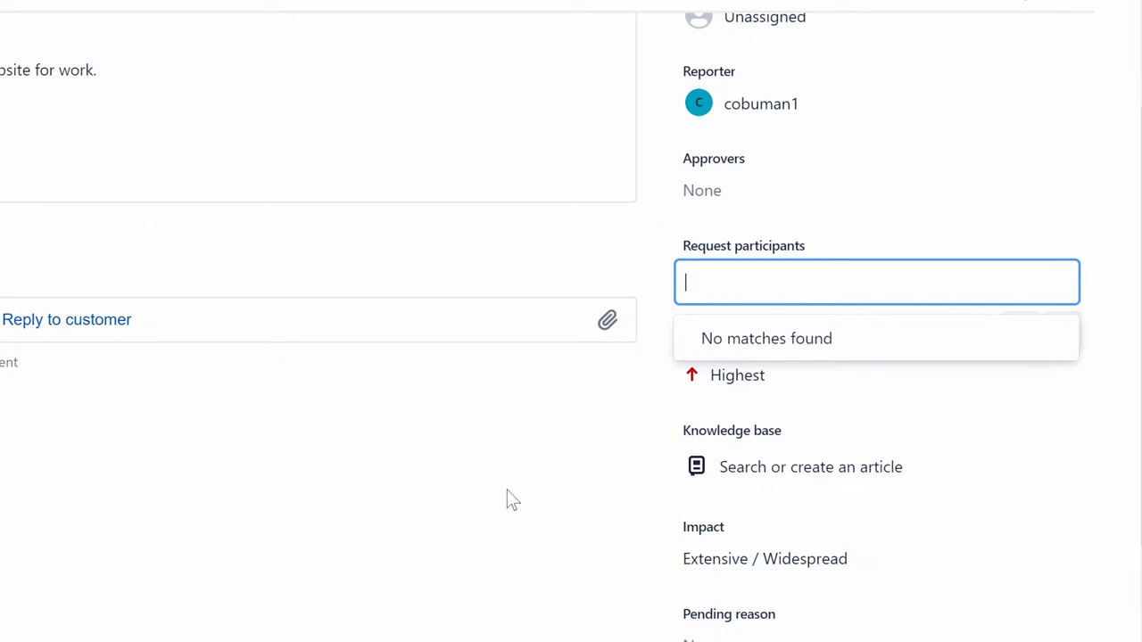
{"action": "left_click", "coordinate": [622, 514]}
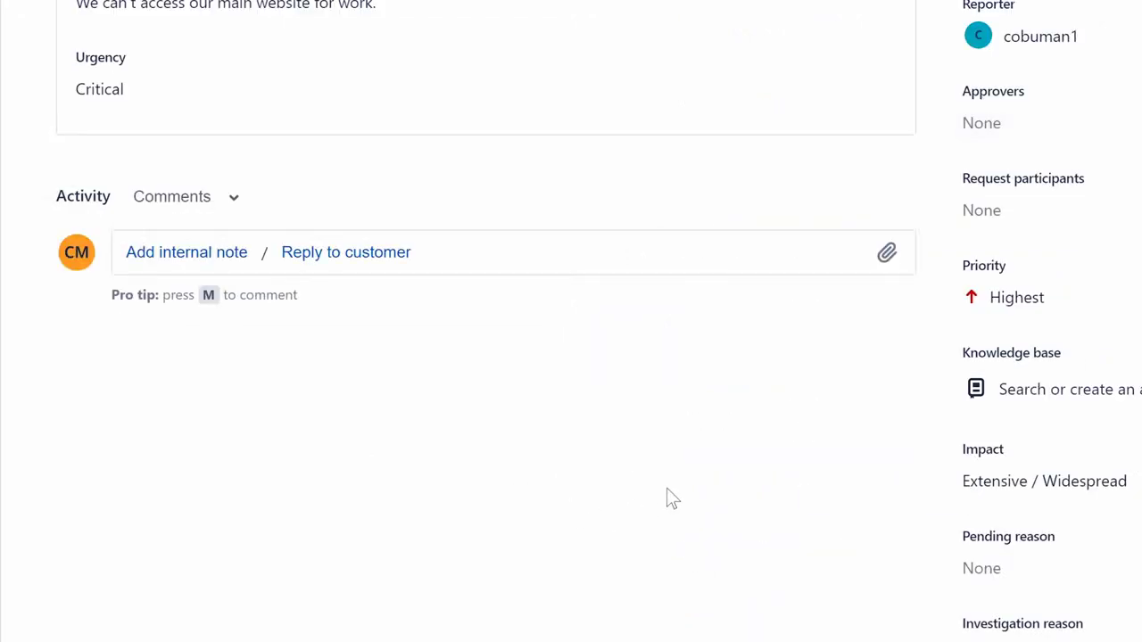
Start a customer reply on ISD-6 asking 'How many people are impacted?'.
{"action": "scroll", "coordinate": [674, 496], "scroll_direction": "up", "scroll_amount": 1}
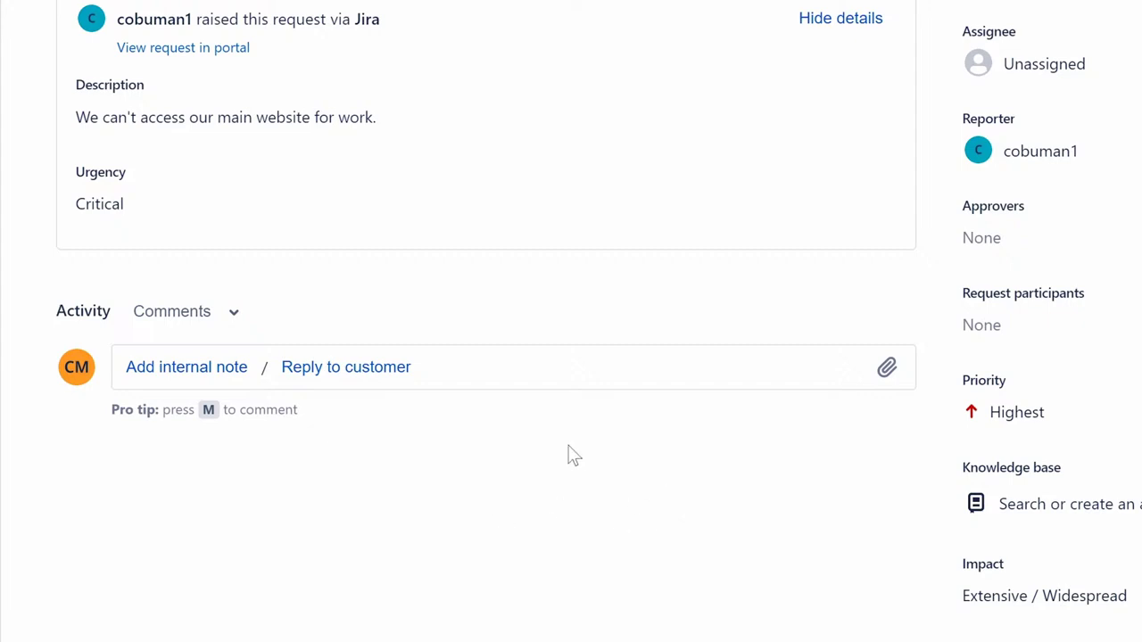
{"action": "scroll", "coordinate": [378, 414], "scroll_direction": "up", "scroll_amount": 1}
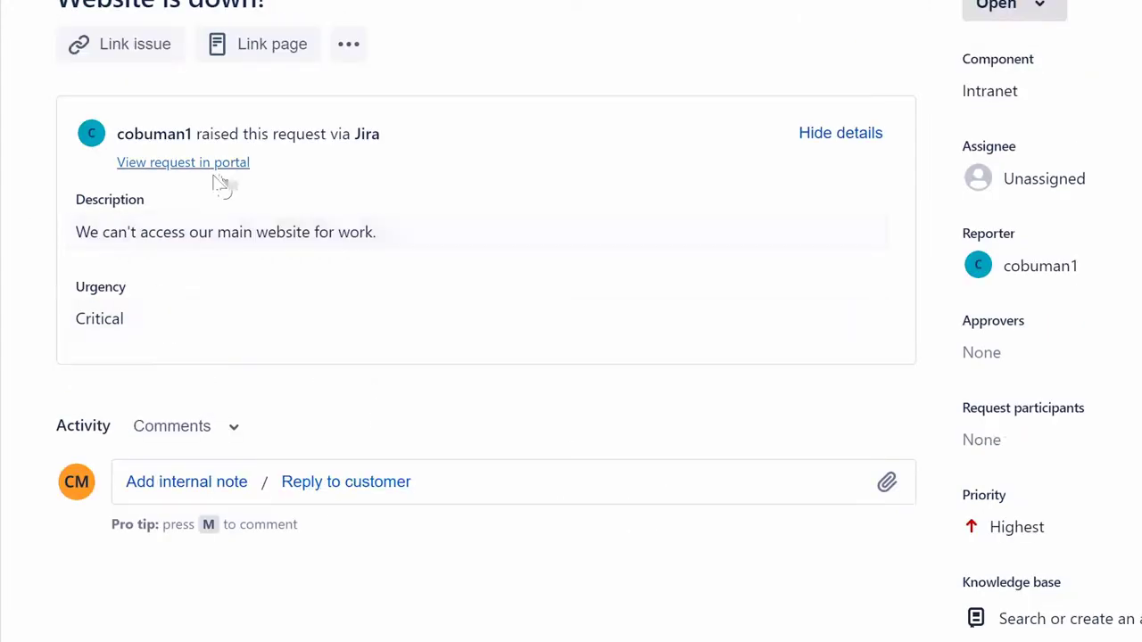
{"action": "left_click", "coordinate": [371, 486]}
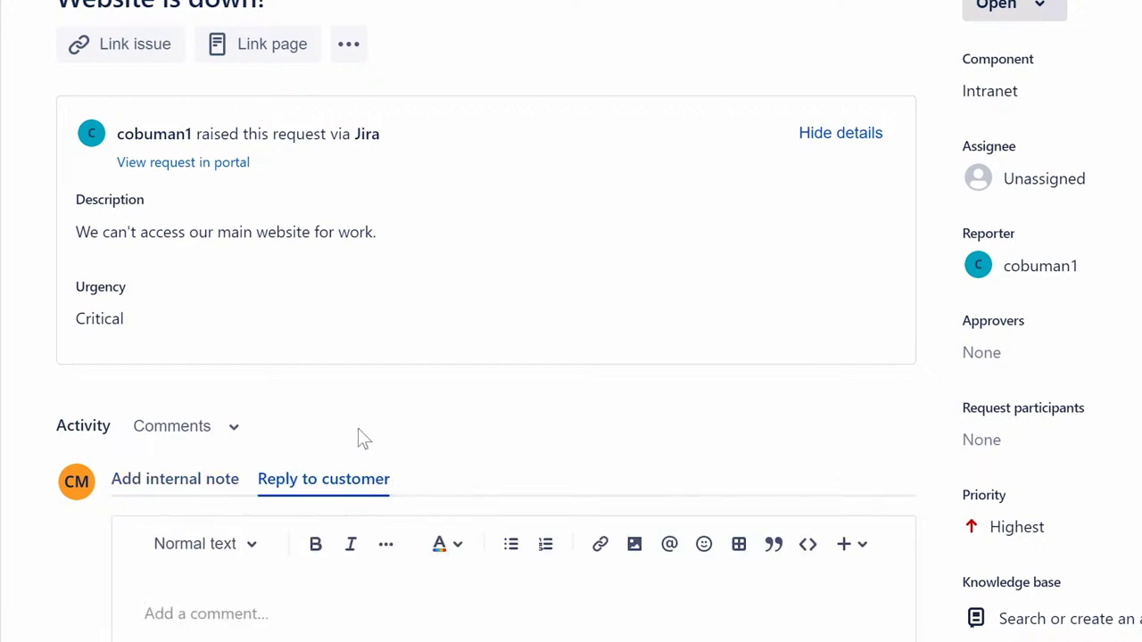
{"action": "scroll", "coordinate": [357, 438], "scroll_direction": "down", "scroll_amount": 1}
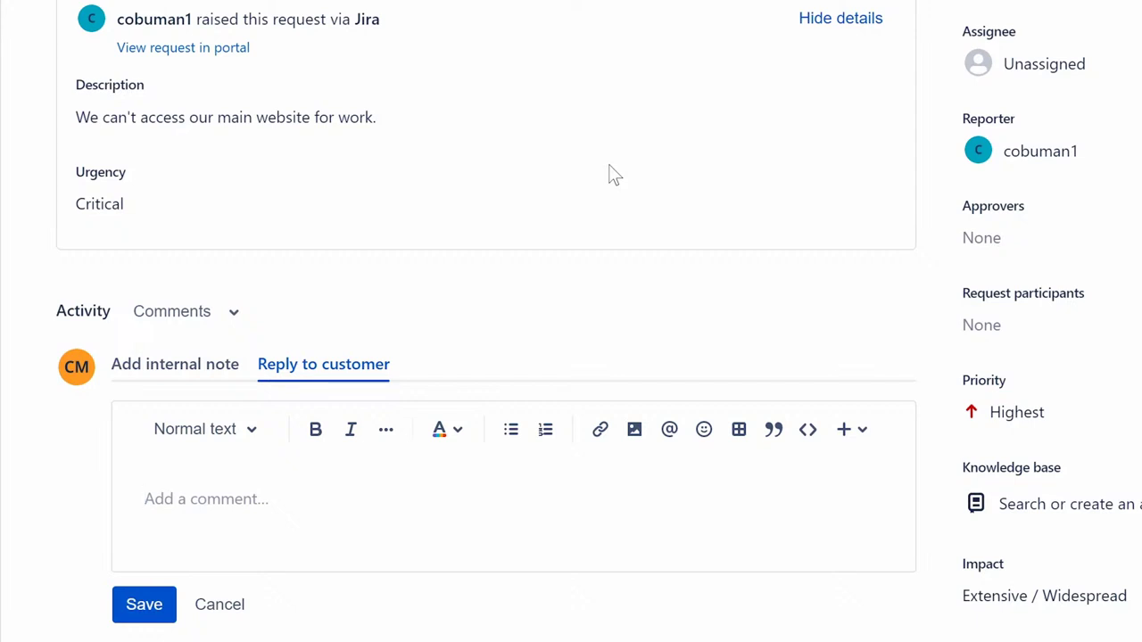
{"action": "type", "text": "How many u"}
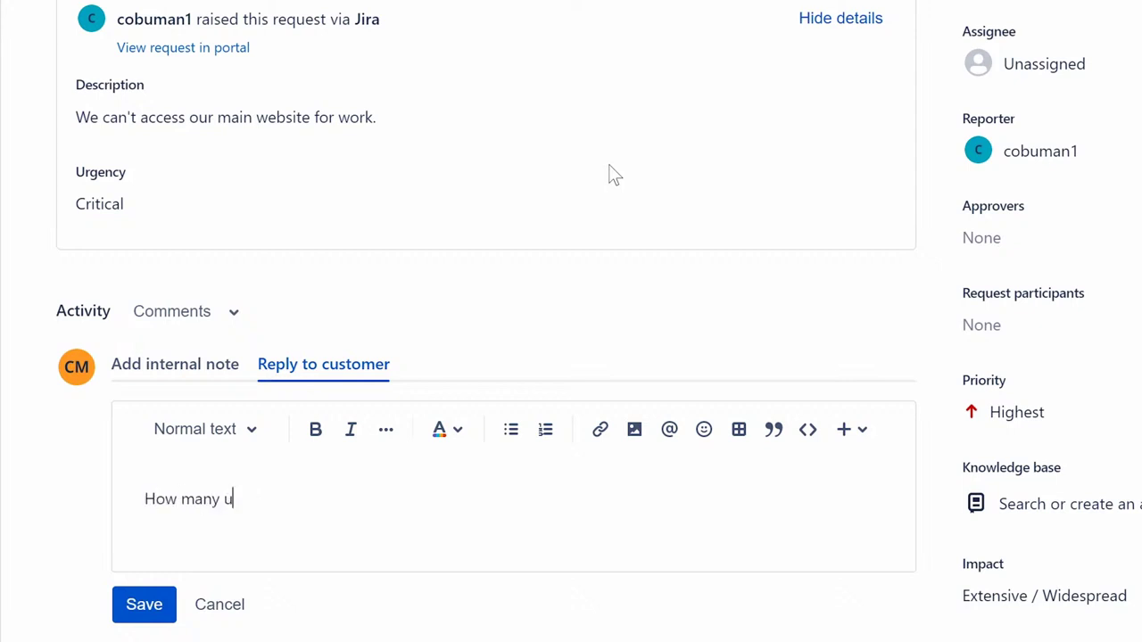
{"action": "key", "text": "BackSpace"}
{"action": "type", "text": "people are impact"}
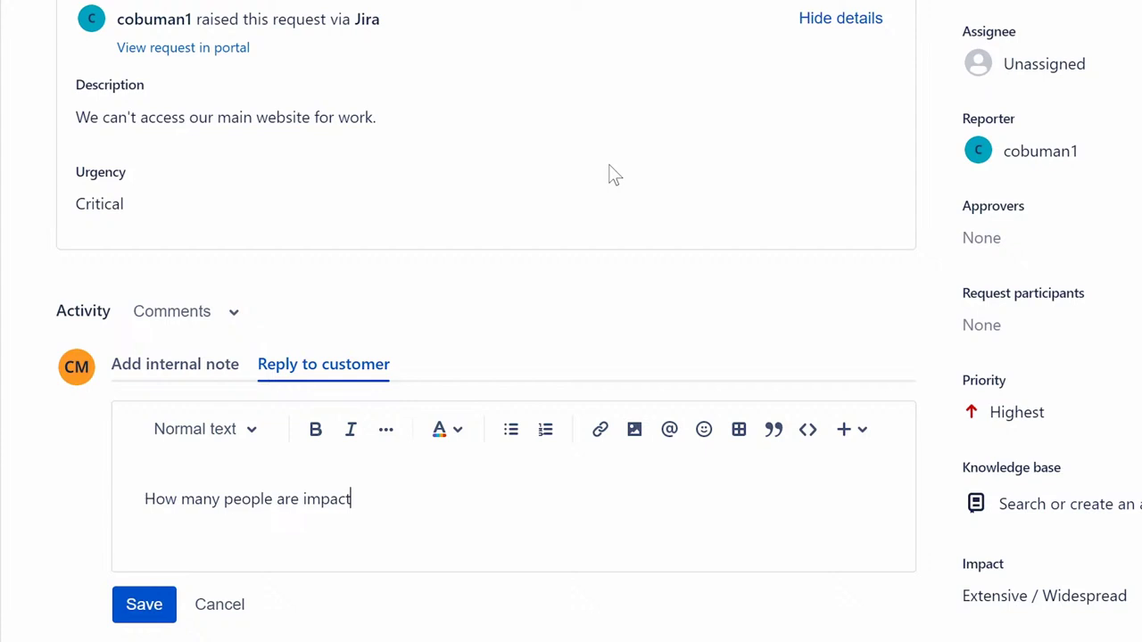
{"action": "type", "text": "ed."}
{"action": "key", "text": "BackSpace"}
{"action": "type", "text": "?"}
{"action": "key", "text": "Return"}
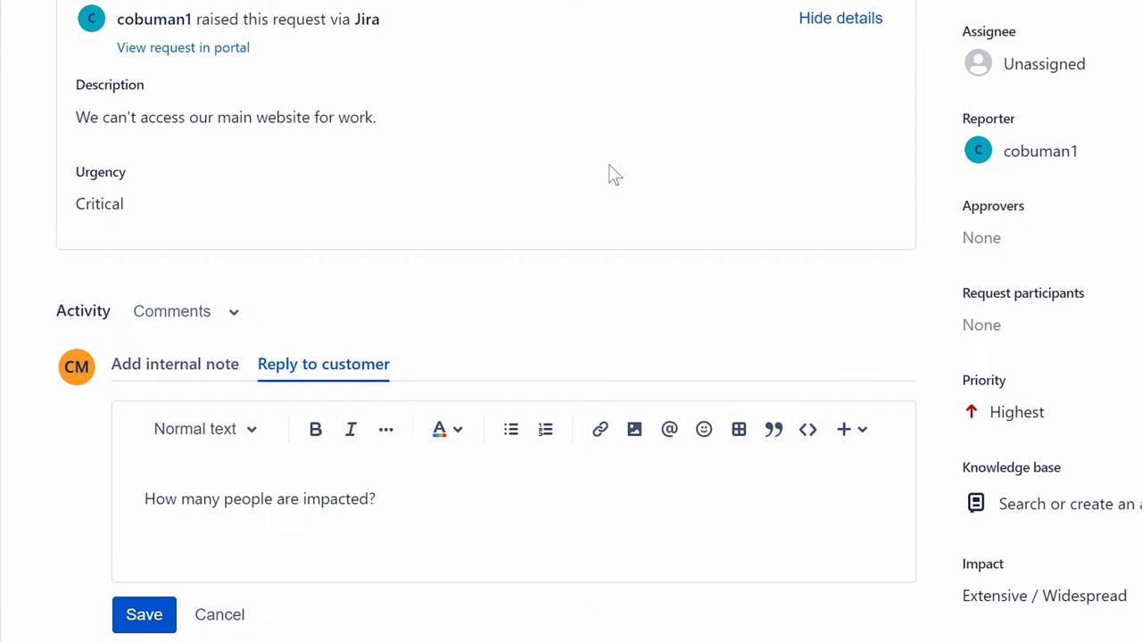
Add 'When was the last time it worked?' and 'Are you using the correct link?', then post the reply.
{"action": "type", "text": "When was the la"}
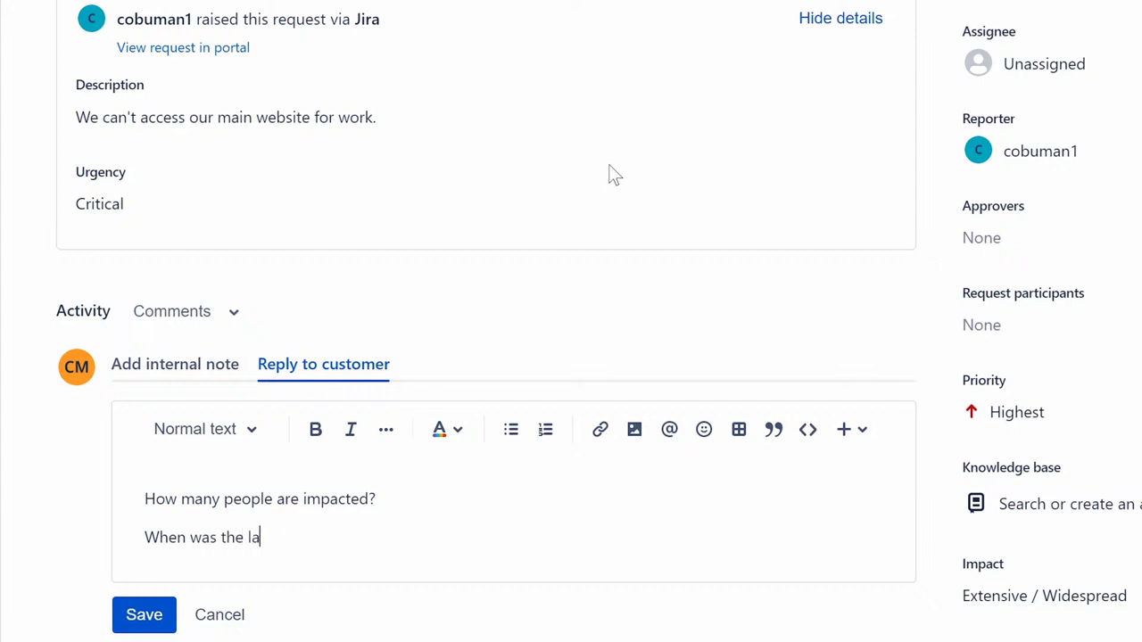
{"action": "type", "text": "st time it wor"}
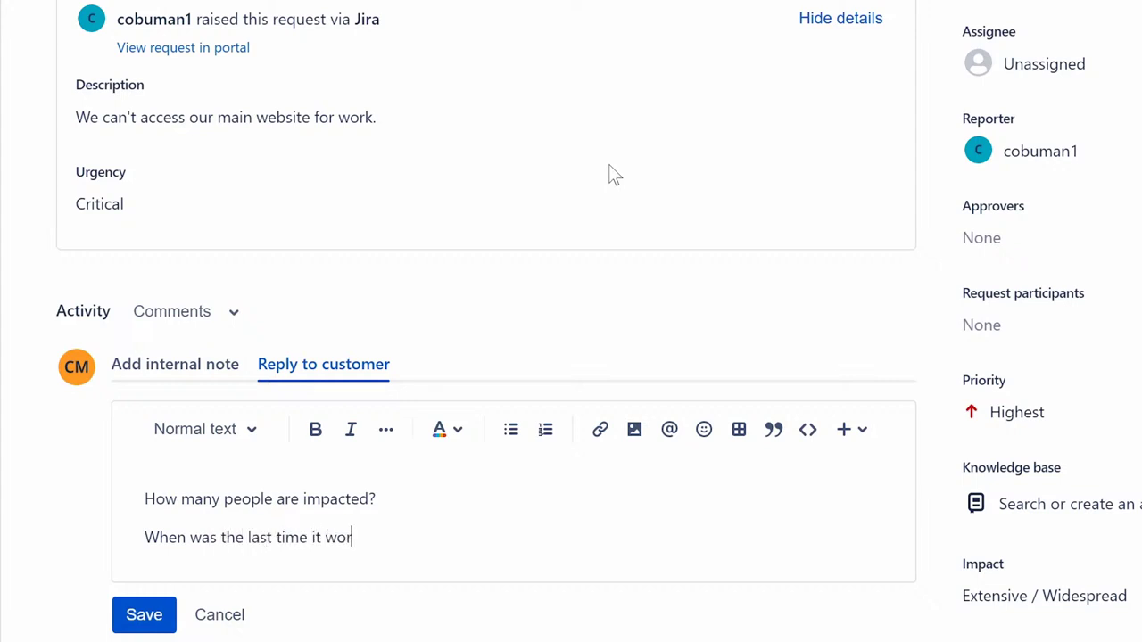
{"action": "type", "text": "ked?"}
{"action": "key", "text": "Return"}
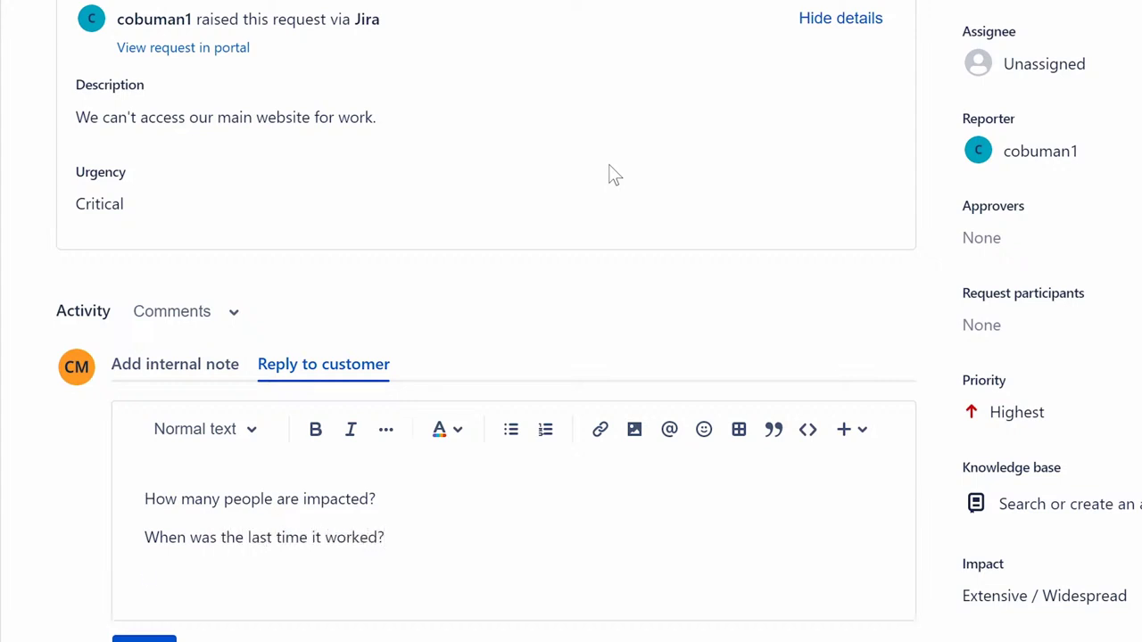
{"action": "type", "text": "Are you use"}
{"action": "key", "text": "BackSpace"}
{"action": "type", "text": "ing the corr"}
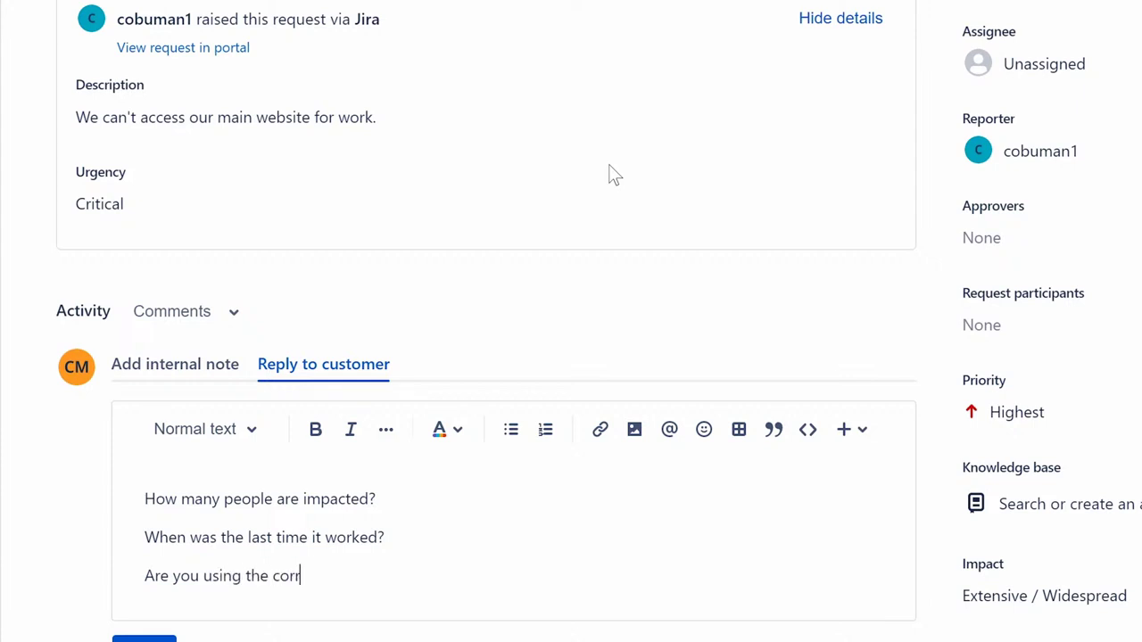
{"action": "type", "text": "ect link?"}
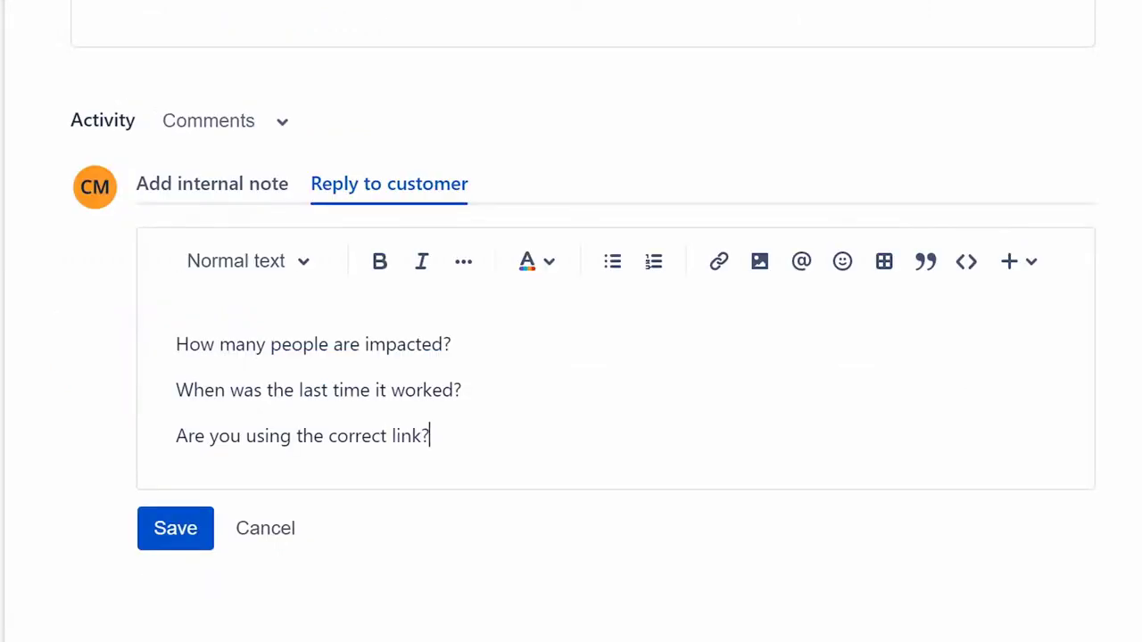
{"action": "key", "text": "Return"}
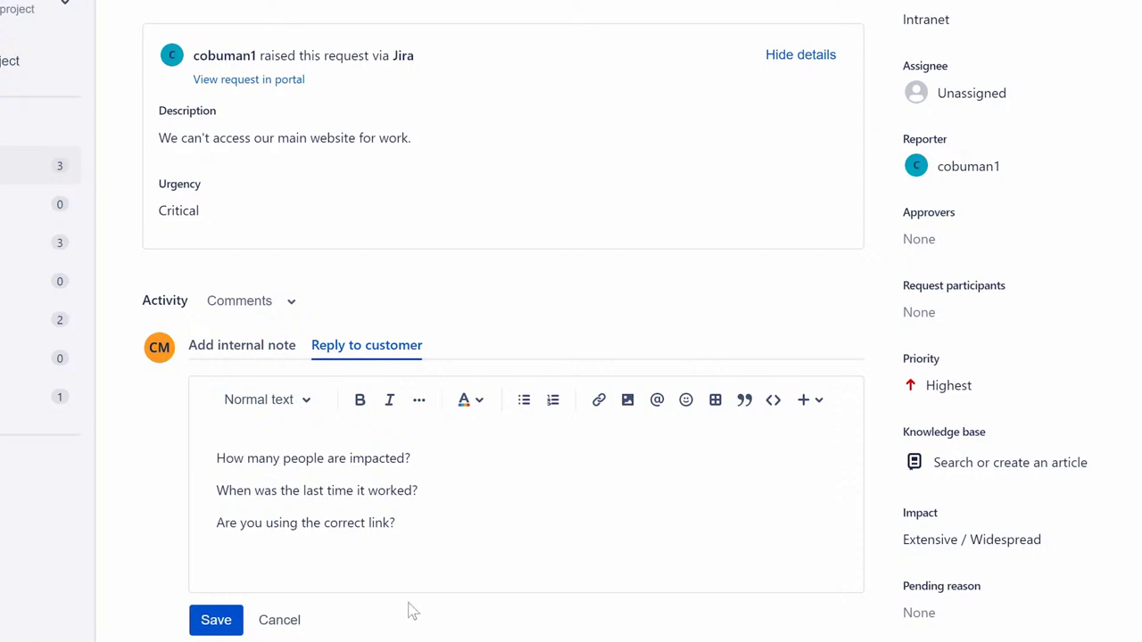
{"action": "left_click", "coordinate": [210, 623]}
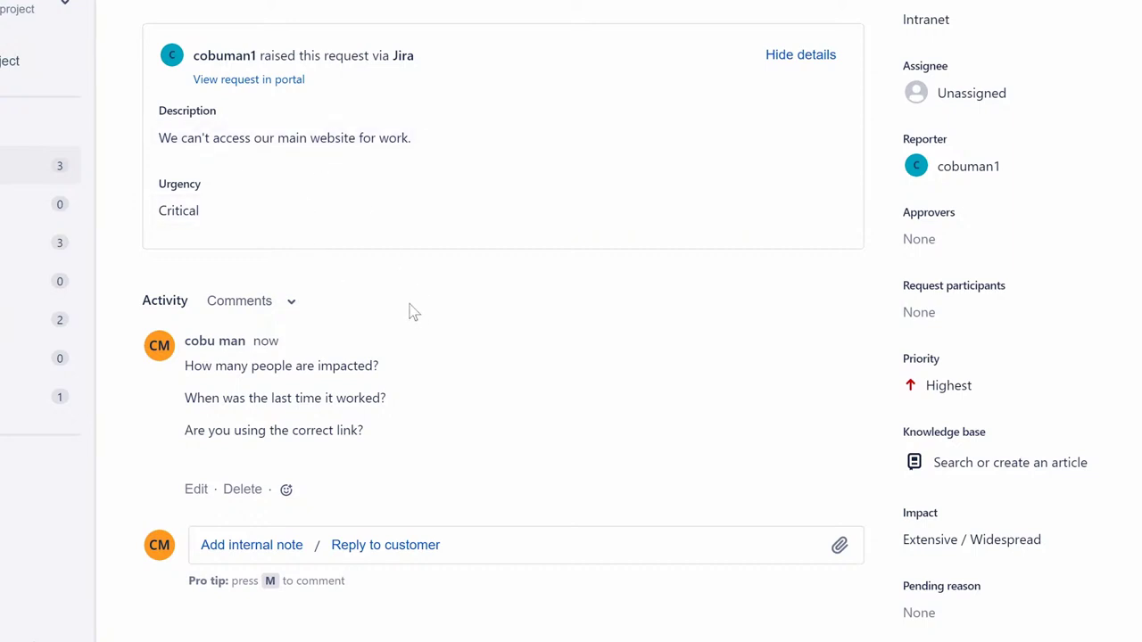
{"action": "scroll", "coordinate": [414, 312], "scroll_direction": "up", "scroll_amount": 1}
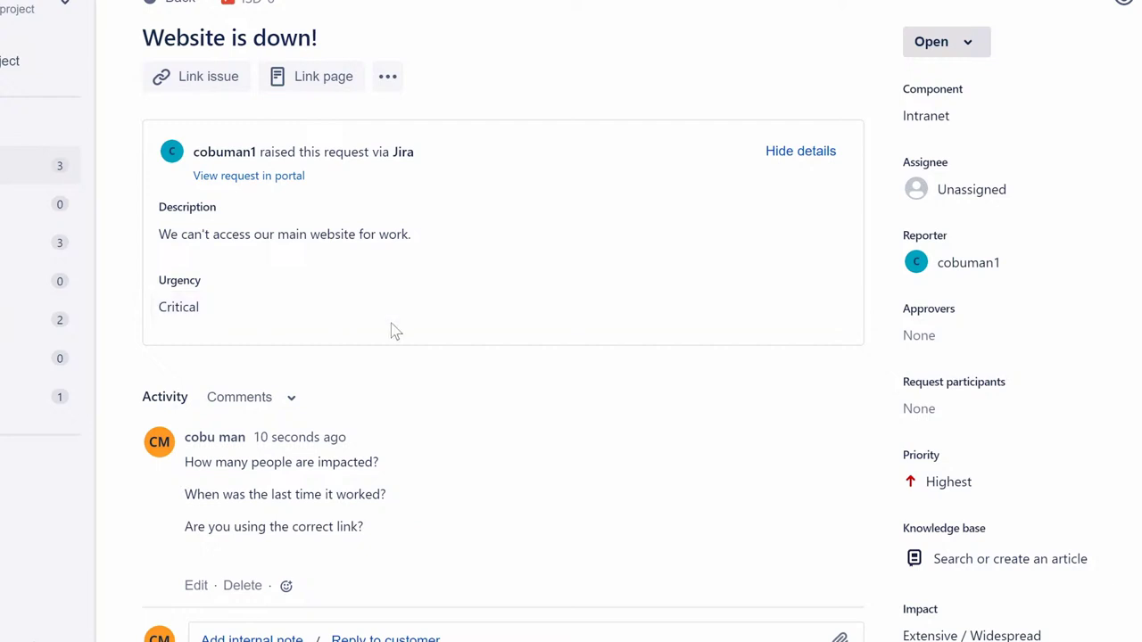
{"action": "scroll", "coordinate": [408, 308], "scroll_direction": "down", "scroll_amount": 1}
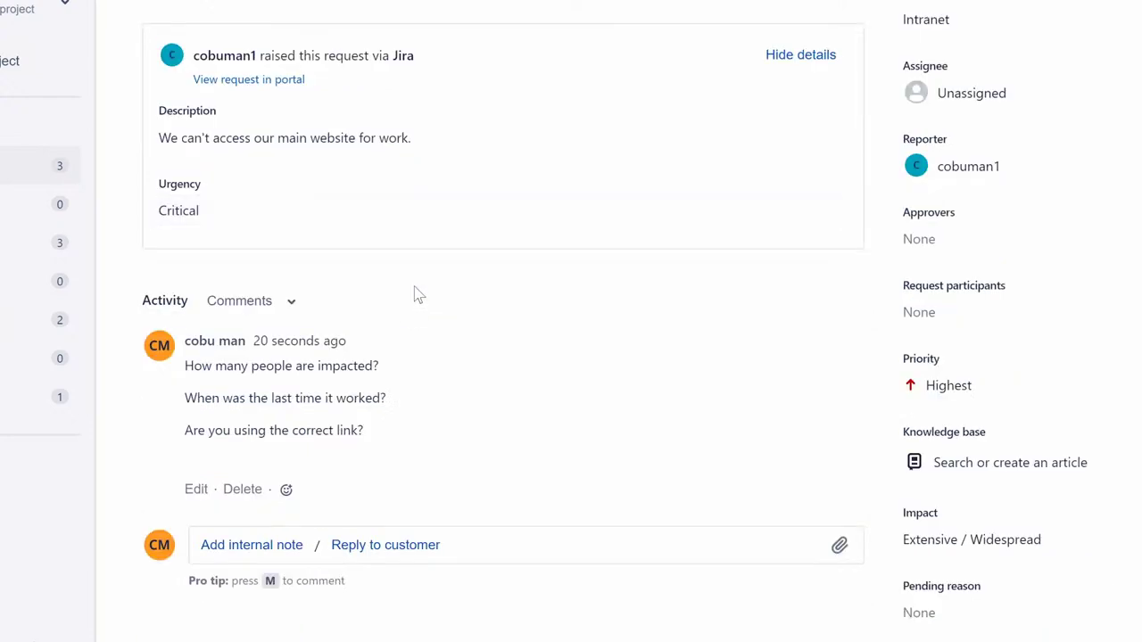
Post an internal note on ISD-6 reading 'Contacted user requesting more information.'.
{"action": "left_click", "coordinate": [257, 553]}
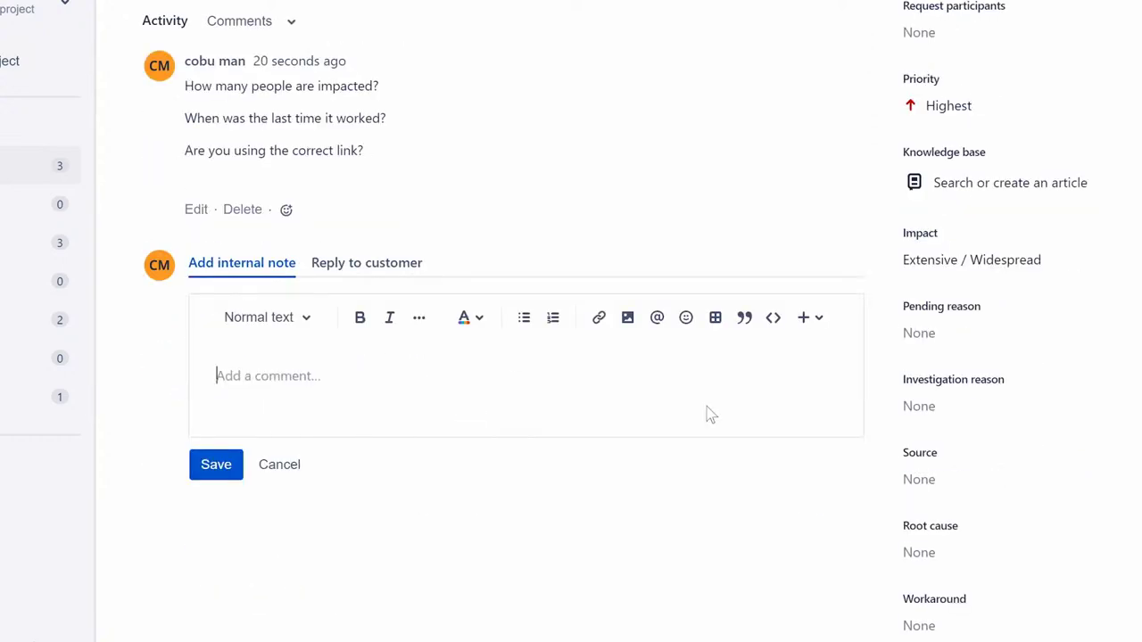
{"action": "type", "text": "Contacted "}
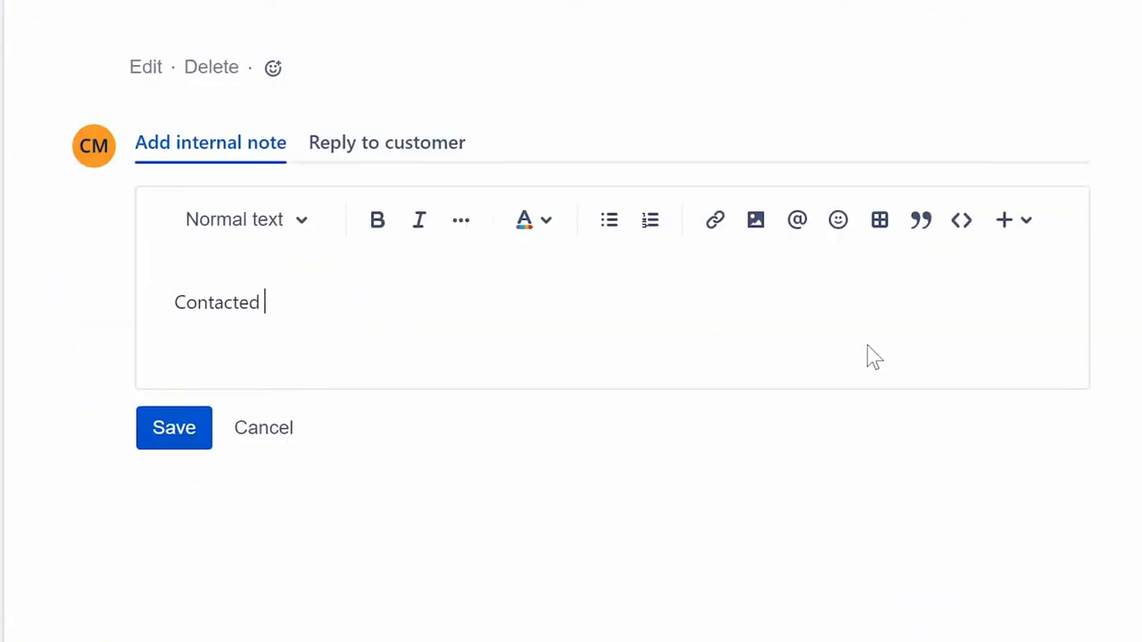
{"action": "type", "text": "user with more"}
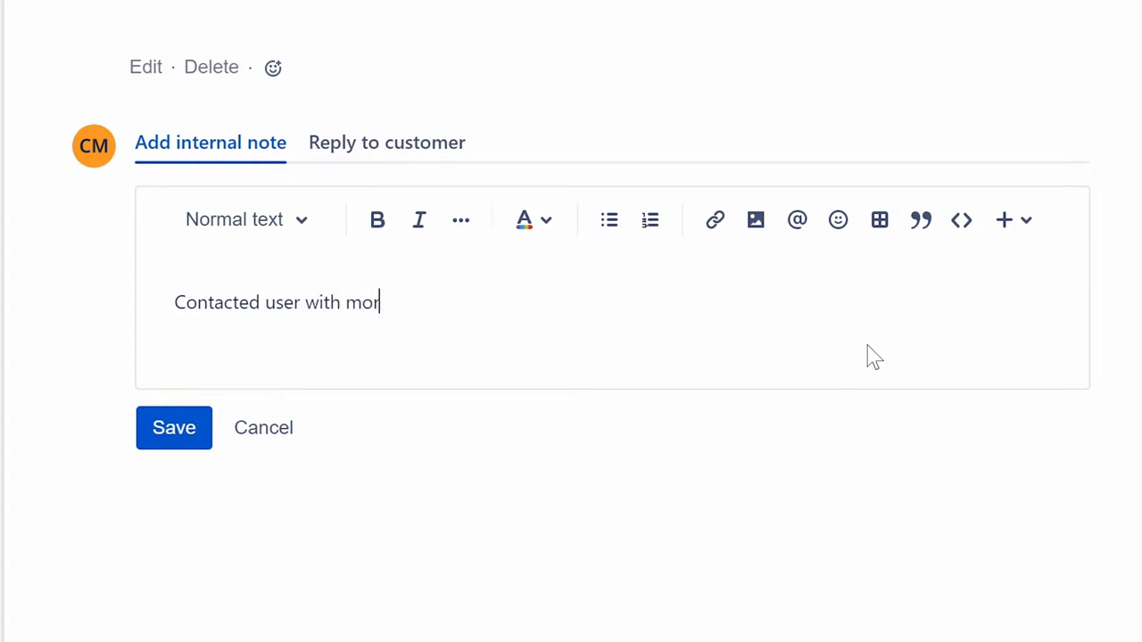
{"action": "key", "text": "BackSpace"}
{"action": "key", "text": "BackSpace"}
{"action": "key", "text": "BackSpace"}
{"action": "key", "text": "BackSpace"}
{"action": "key", "text": "BackSpace"}
{"action": "key", "text": "BackSpace"}
{"action": "key", "text": "BackSpace"}
{"action": "key", "text": "BackSpace"}
{"action": "key", "text": "BackSpace"}
{"action": "type", "text": "requesting mor einfo"}
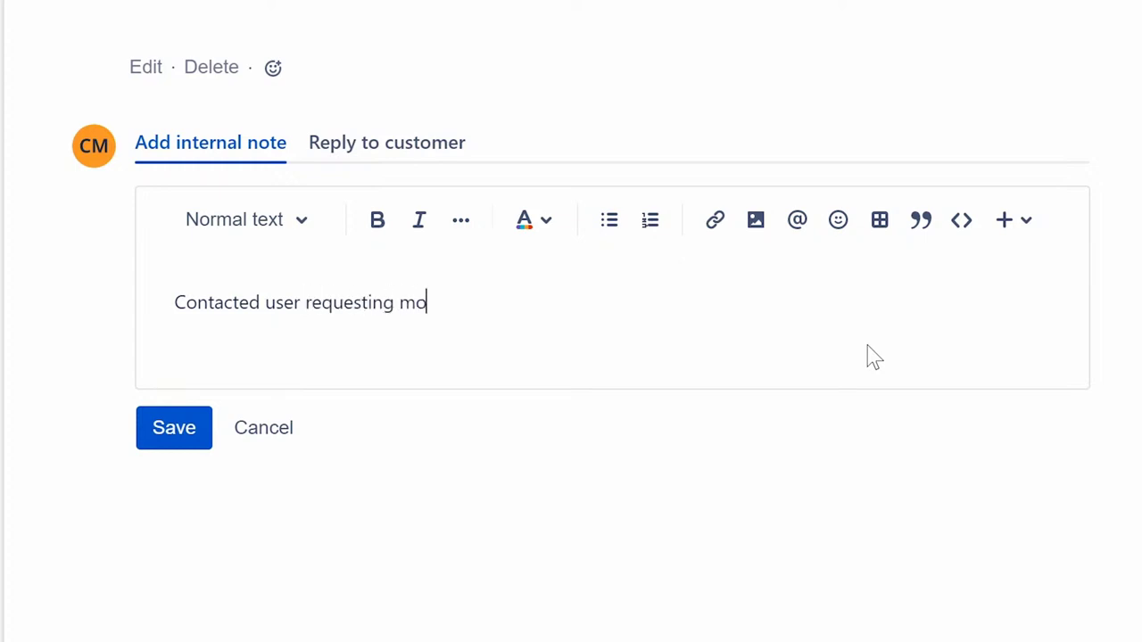
{"action": "key", "text": "BackSpace"}
{"action": "key", "text": "BackSpace"}
{"action": "key", "text": "BackSpace"}
{"action": "key", "text": "BackSpace"}
{"action": "key", "text": "BackSpace"}
{"action": "key", "text": "BackSpace"}
{"action": "type", "text": "e information."}
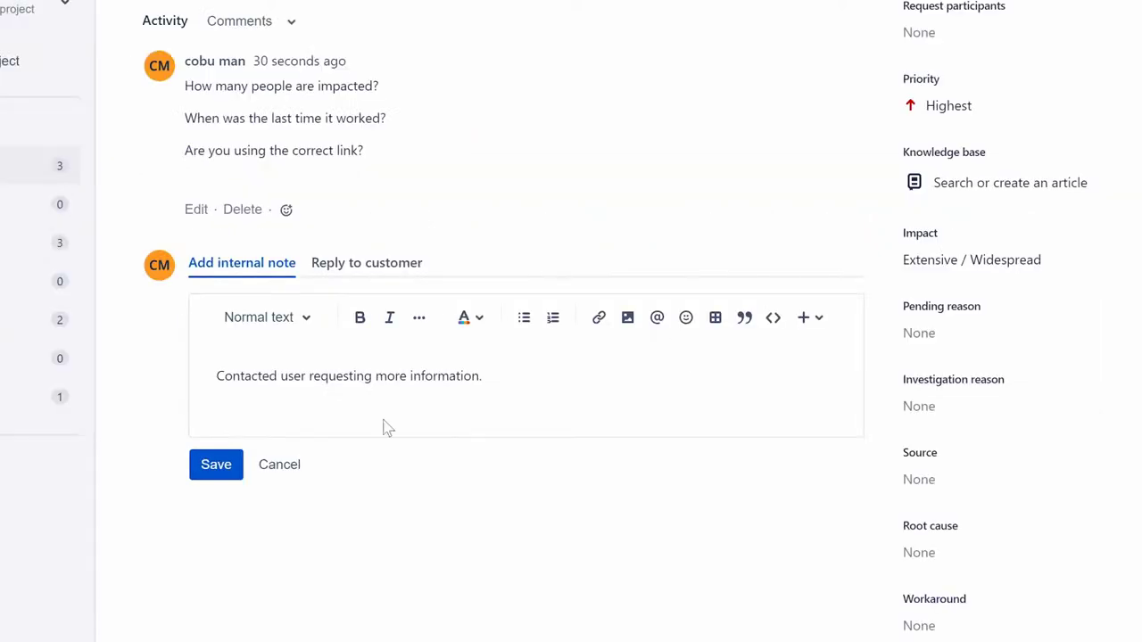
{"action": "left_click", "coordinate": [219, 465]}
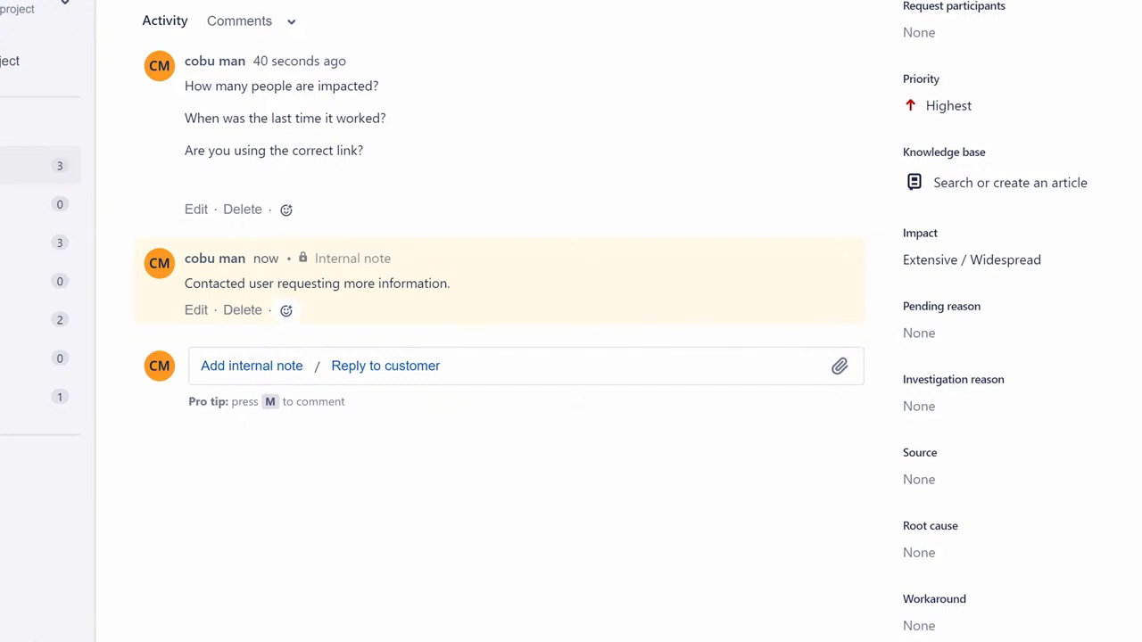
{"action": "left_click_drag", "start_coordinate": [248, 283], "coordinate": [454, 287]}
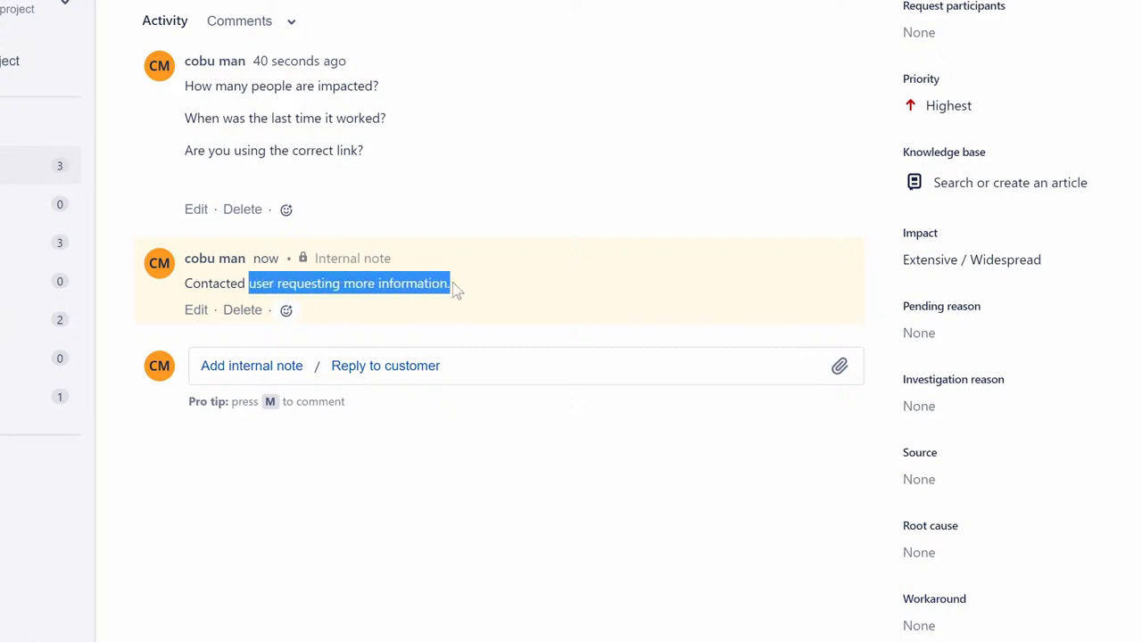
{"action": "left_click", "coordinate": [380, 300]}
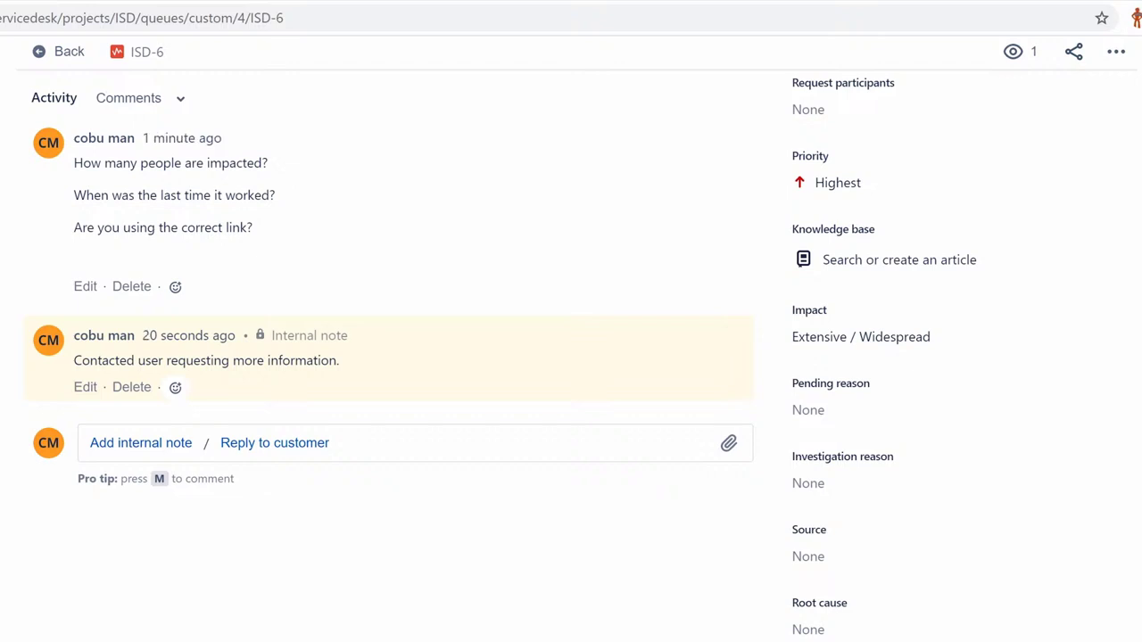
{"action": "scroll", "coordinate": [393, 357], "scroll_direction": "up", "scroll_amount": 2}
{"action": "scroll", "coordinate": [178, 369], "scroll_direction": "up", "scroll_amount": 2}
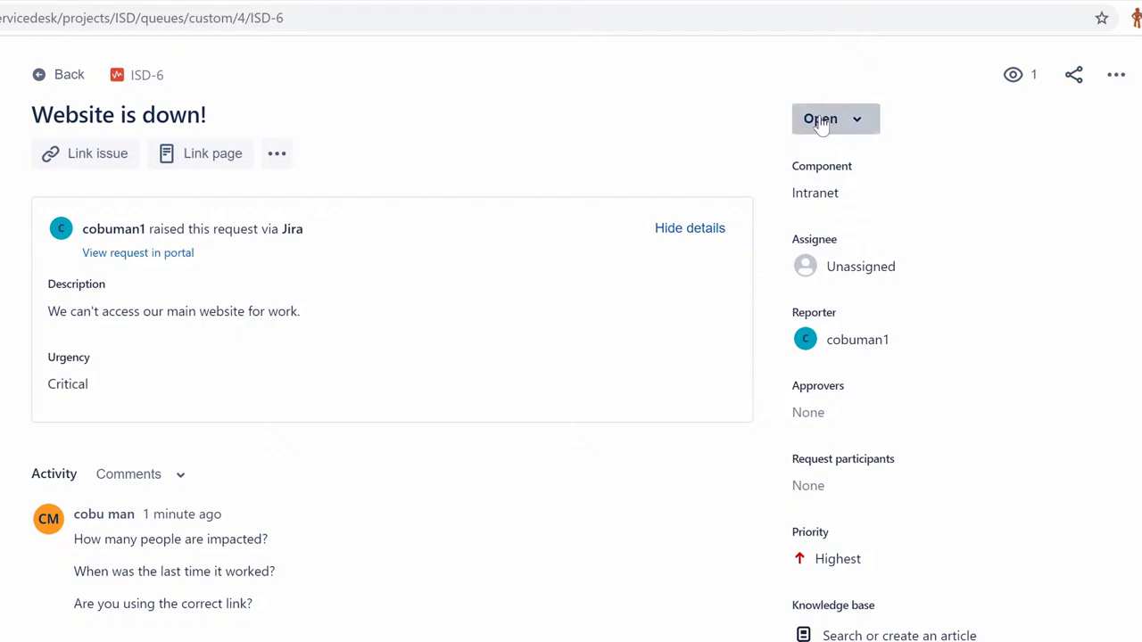
{"action": "left_click", "coordinate": [859, 119]}
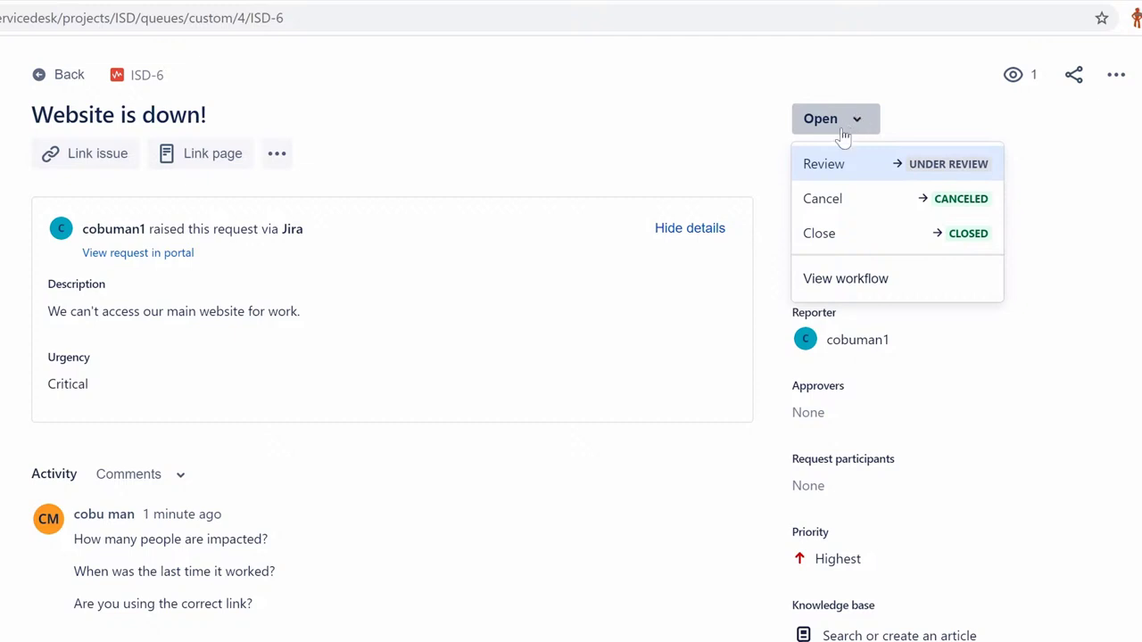
{"action": "left_click", "coordinate": [857, 120]}
{"action": "left_click", "coordinate": [856, 119]}
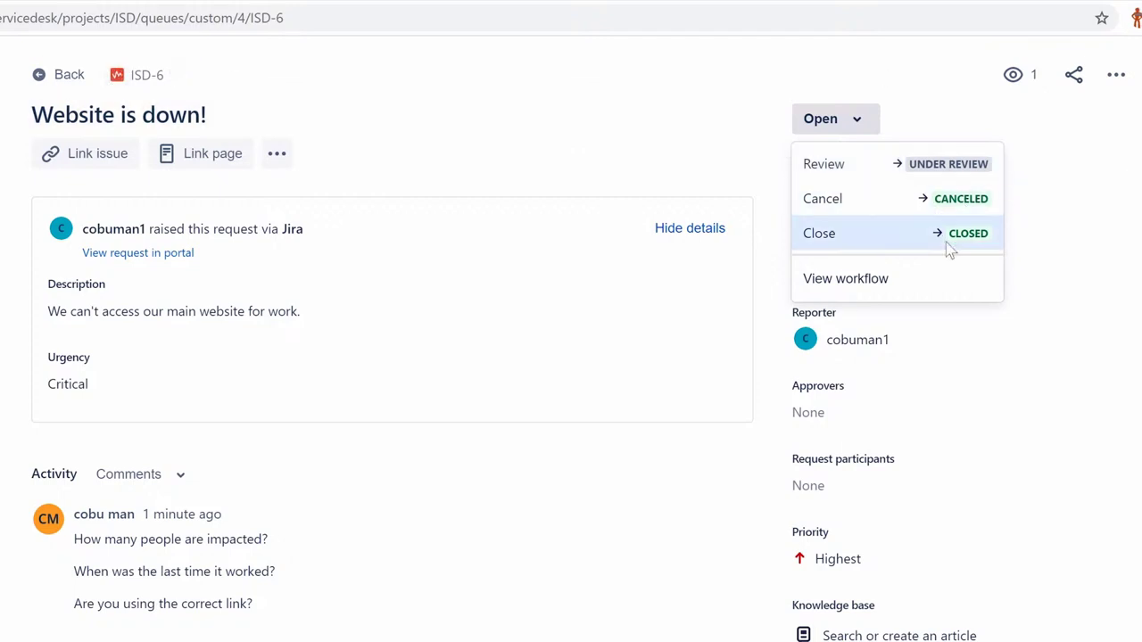
{"action": "left_click", "coordinate": [1083, 238]}
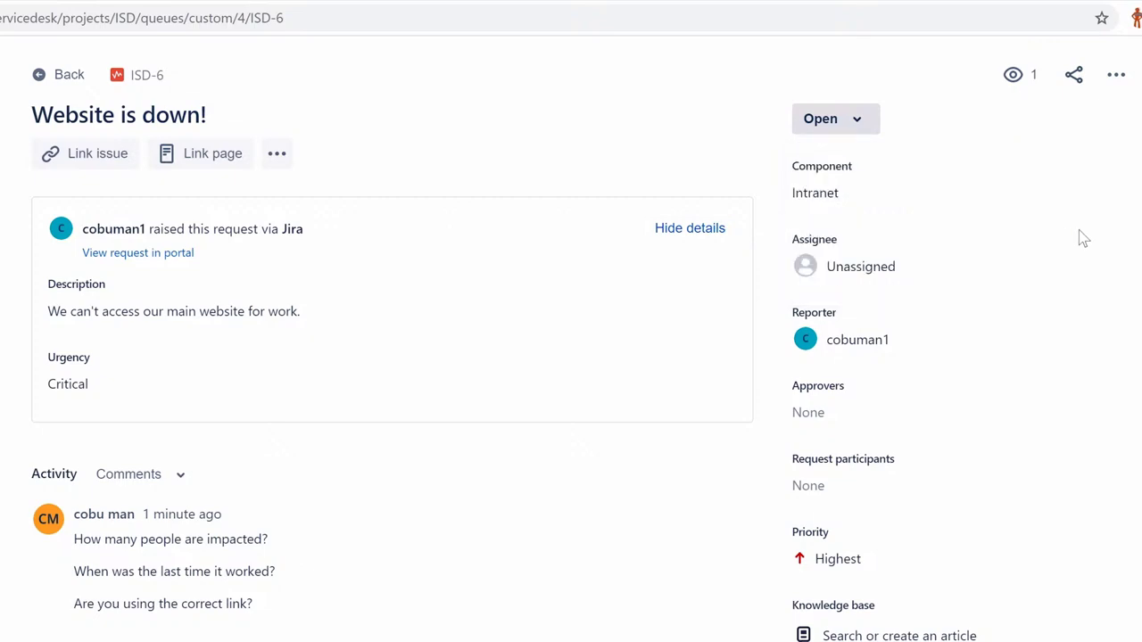
{"action": "scroll", "coordinate": [1085, 242], "scroll_direction": "down", "scroll_amount": 7}
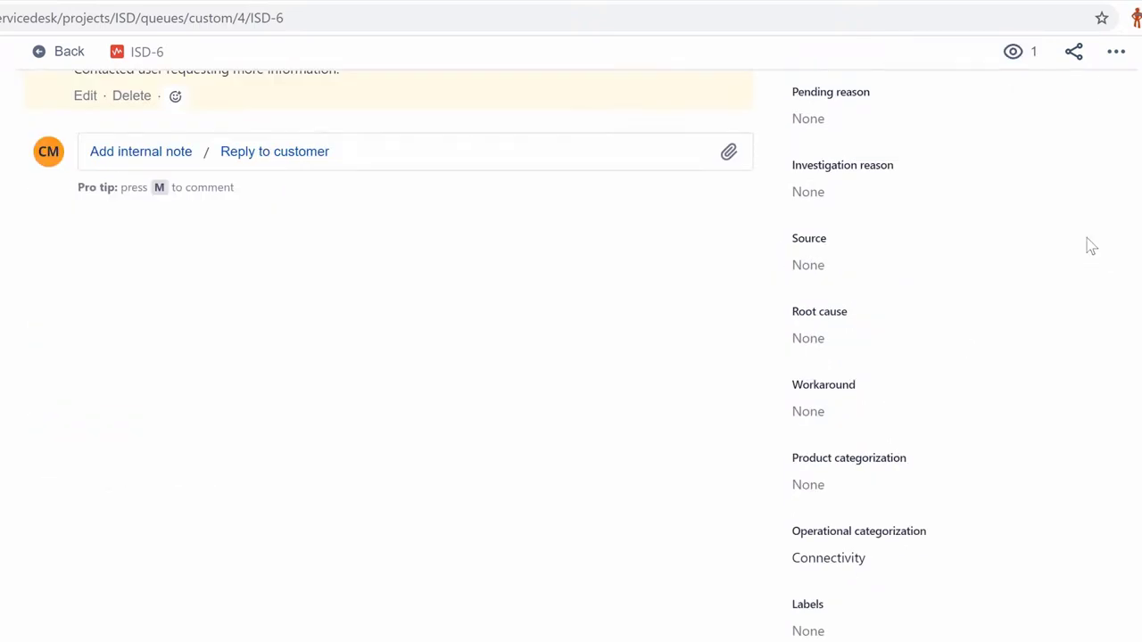
{"action": "scroll", "coordinate": [1088, 246], "scroll_direction": "up", "scroll_amount": 3}
{"action": "scroll", "coordinate": [1088, 245], "scroll_direction": "up", "scroll_amount": 4}
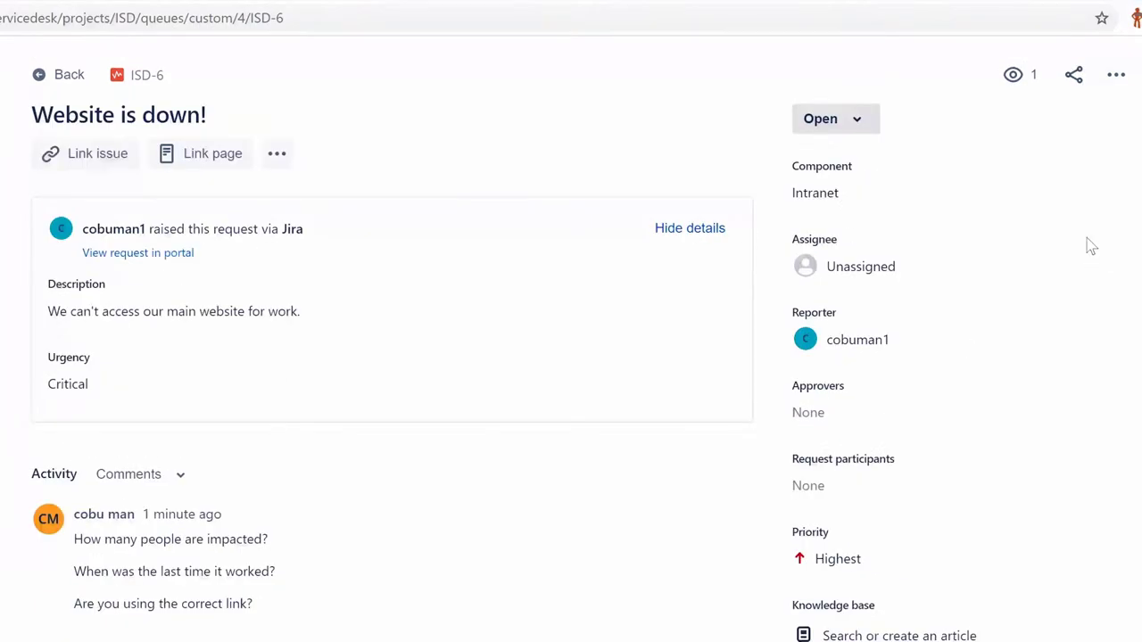
{"action": "left_click", "coordinate": [842, 127]}
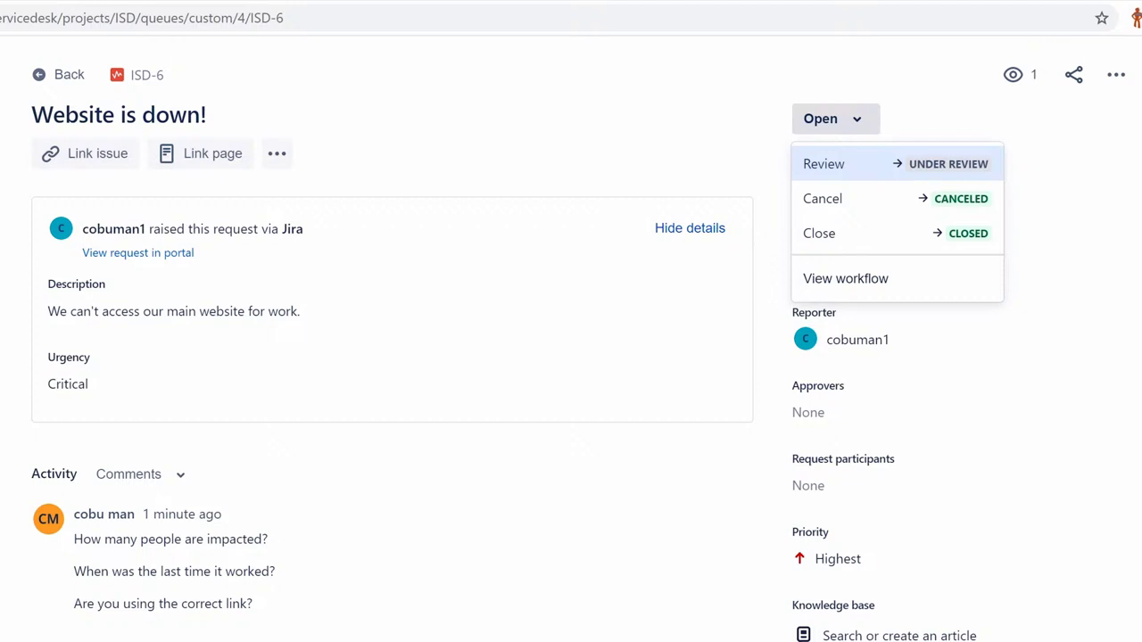
{"action": "key", "text": "Escape"}
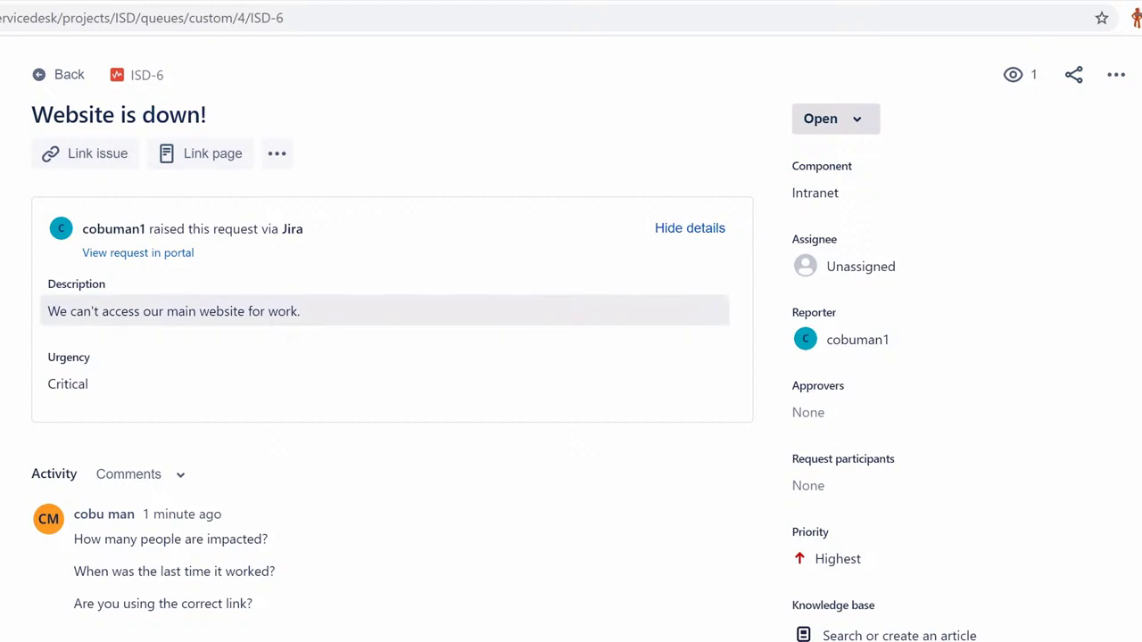
Assign ISD-6 to the logged-in agent from the Assignee field, leaving its status unchanged.
{"action": "left_click", "coordinate": [259, 317]}
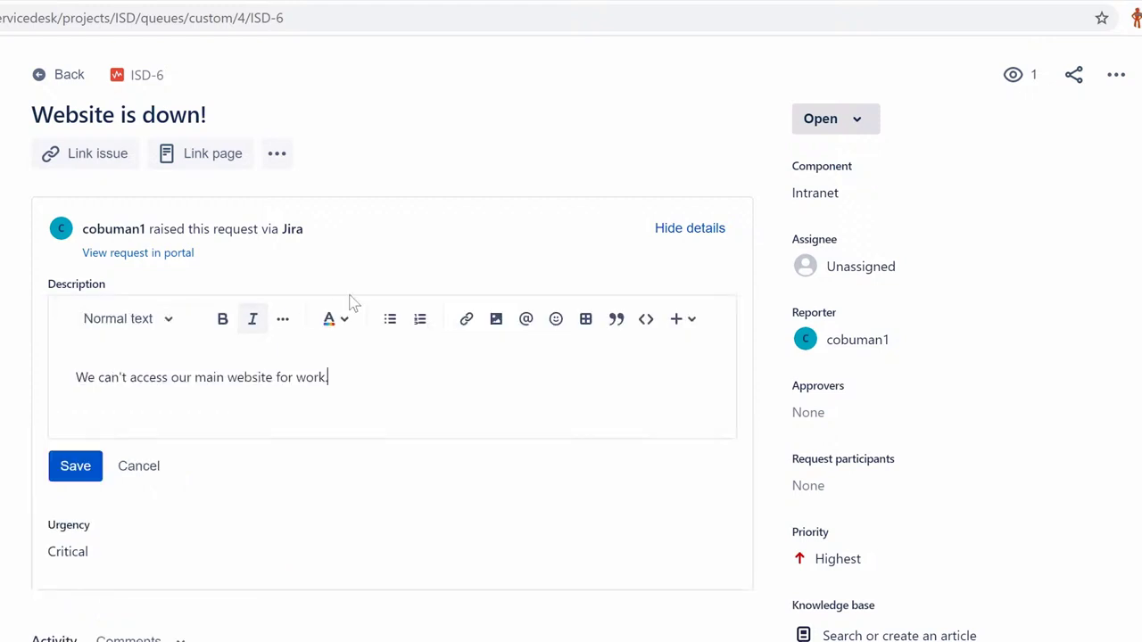
{"action": "left_click", "coordinate": [1110, 266]}
{"action": "key", "text": "Escape"}
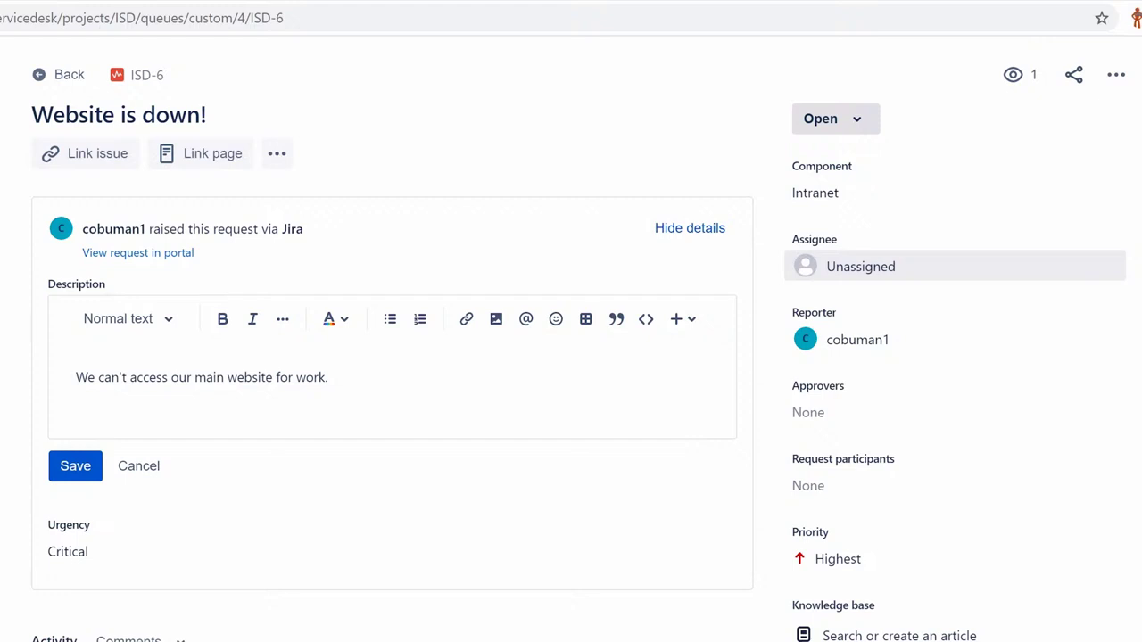
{"action": "left_click", "coordinate": [1111, 266]}
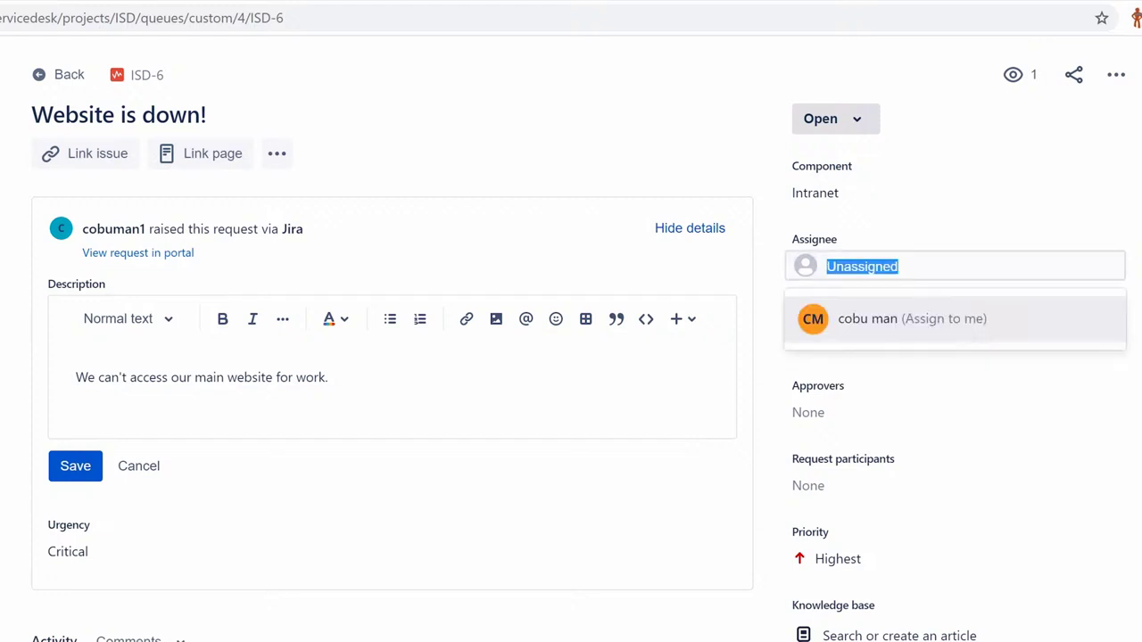
{"action": "left_click", "coordinate": [899, 321]}
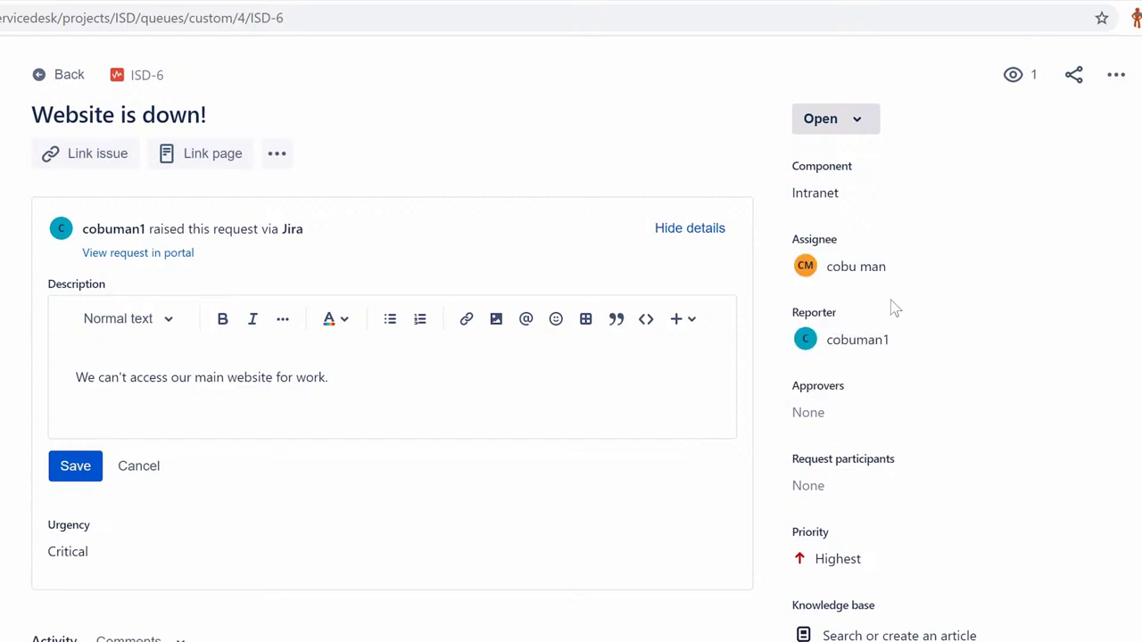
{"action": "left_click", "coordinate": [854, 118]}
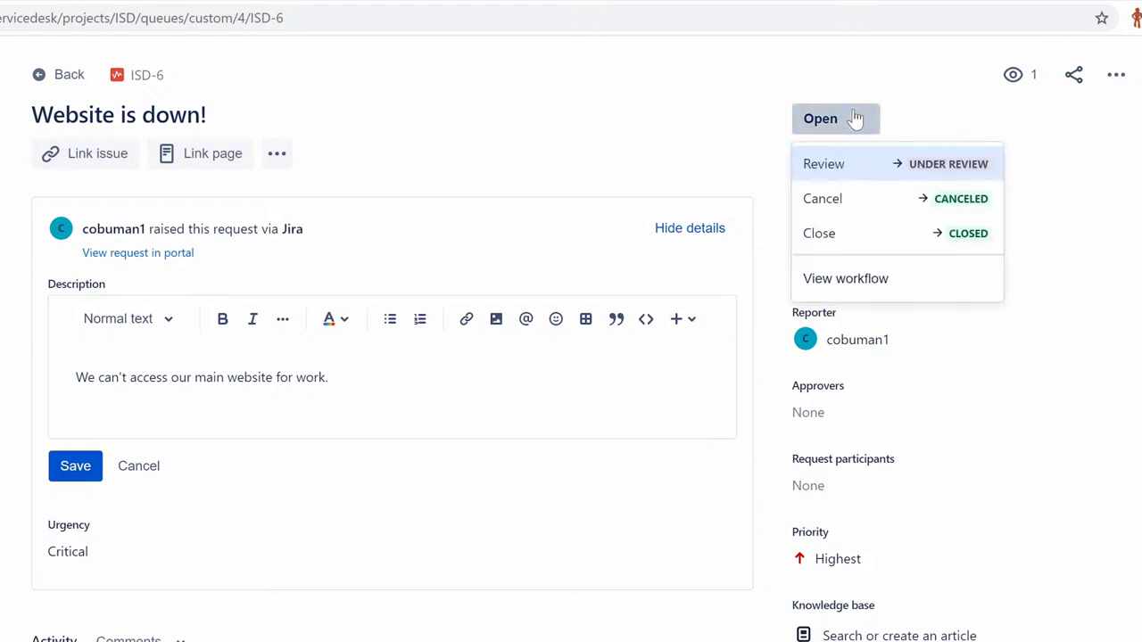
{"action": "left_click", "coordinate": [854, 119]}
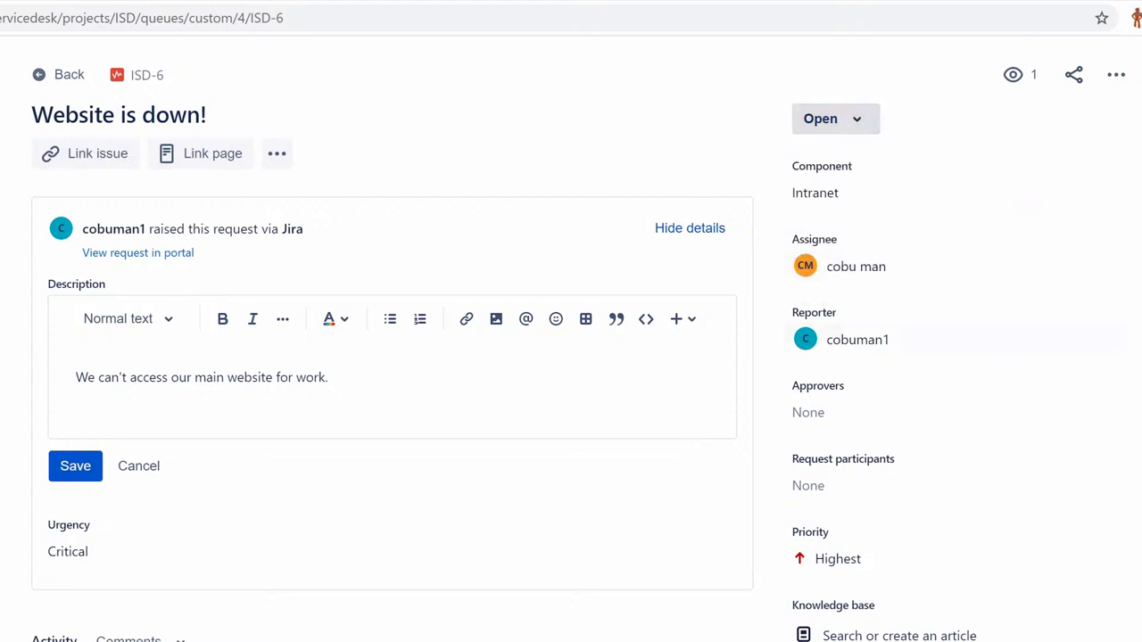
{"action": "mouse_move", "coordinate": [807, 341]}
Return to the All open queue showing ISD-6 assigned, then go Back to project.
{"action": "key", "text": "alt+Left"}
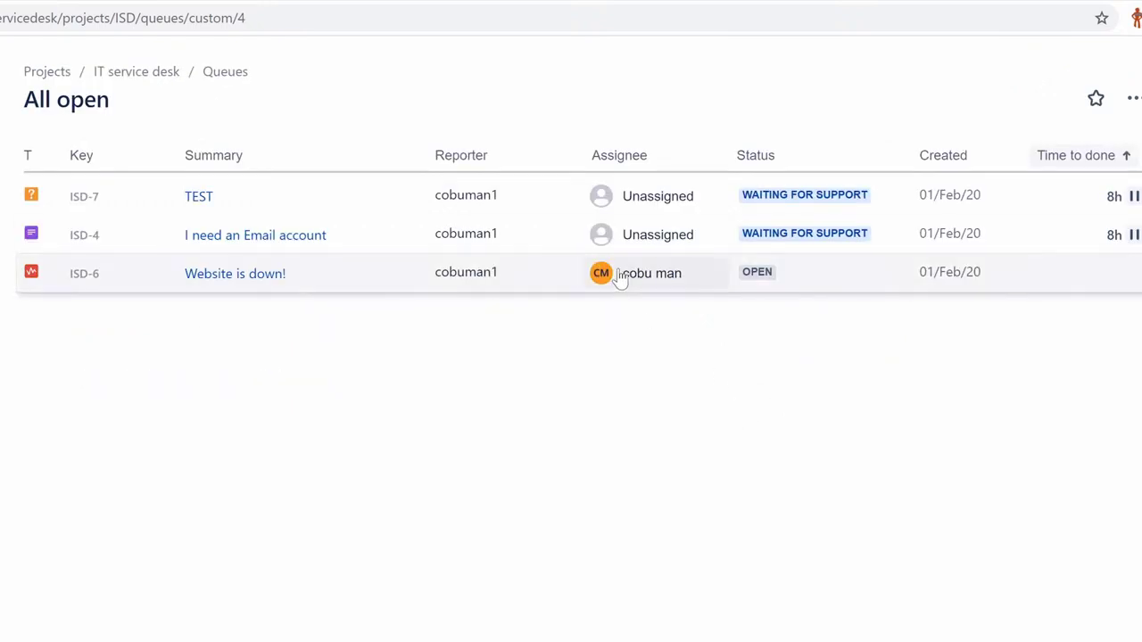
{"action": "mouse_move", "coordinate": [727, 278]}
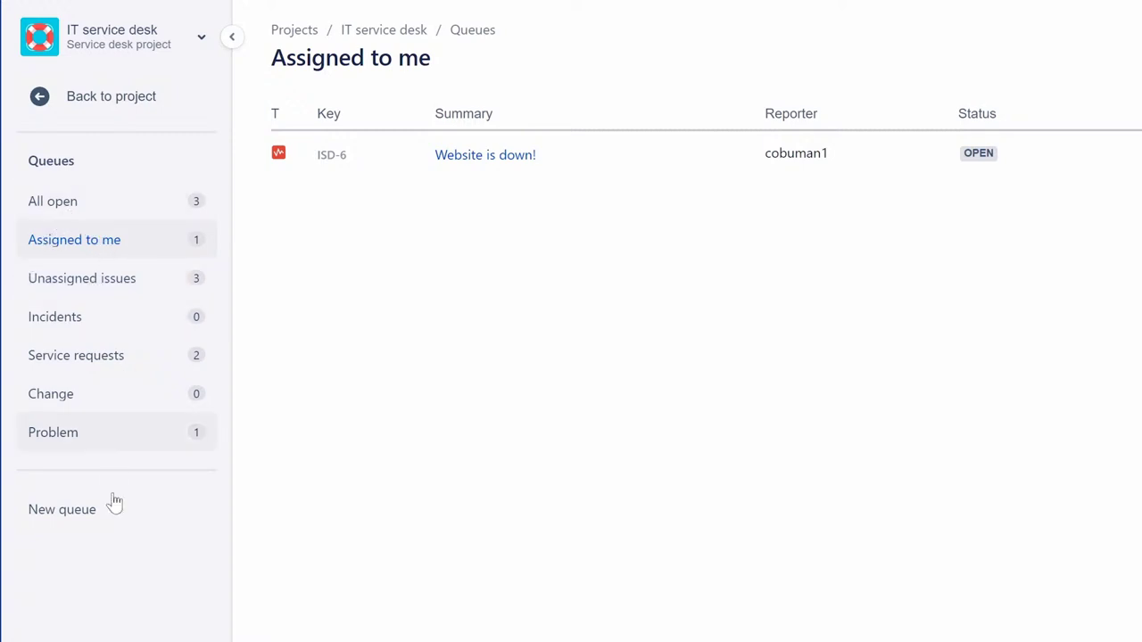
{"action": "left_click", "coordinate": [111, 196]}
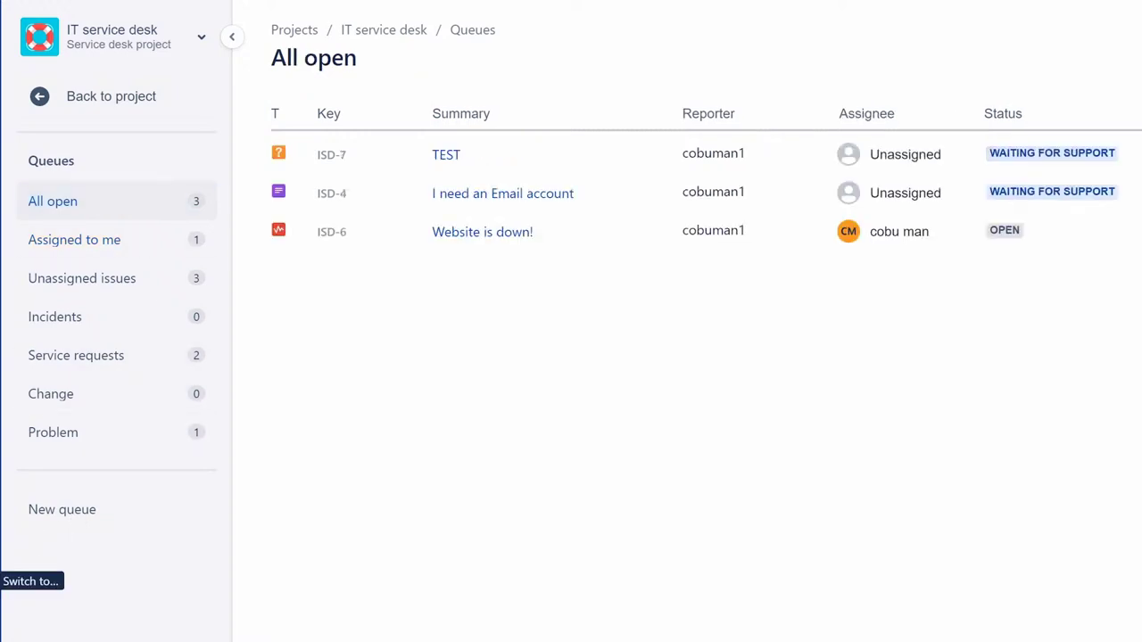
{"action": "left_click", "coordinate": [5, 564]}
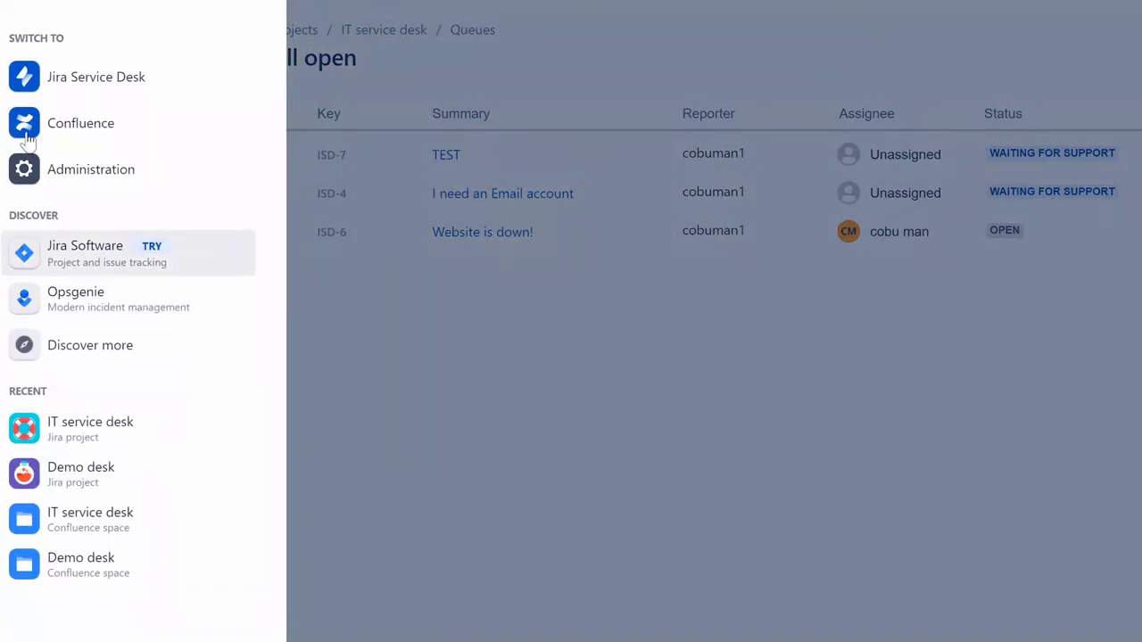
{"action": "key", "text": "Escape"}
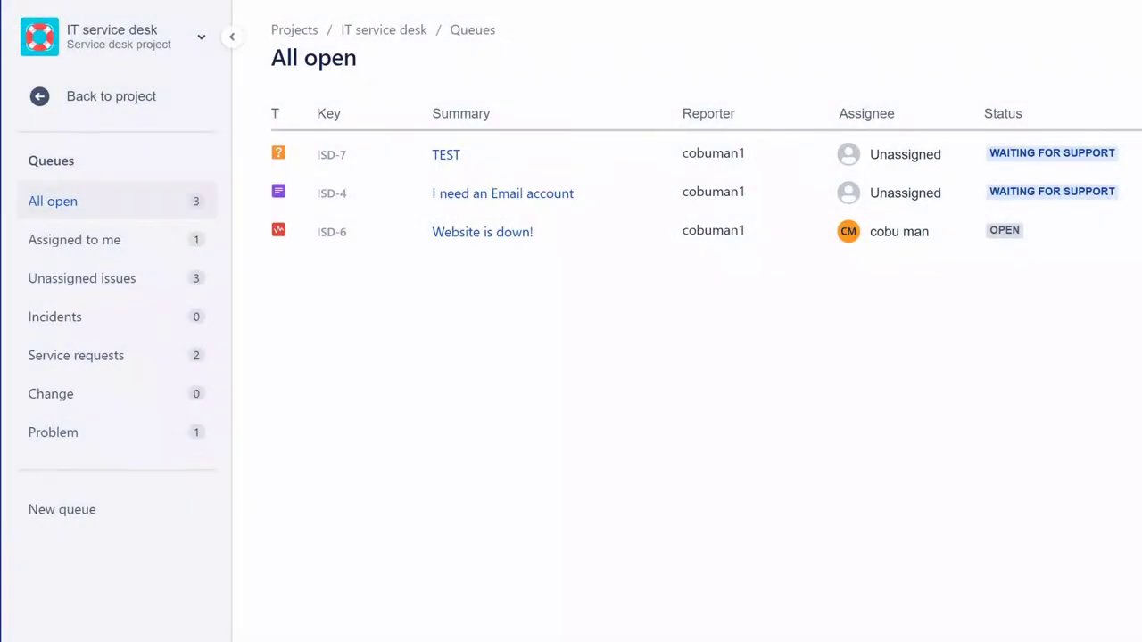
{"action": "left_click", "coordinate": [62, 105]}
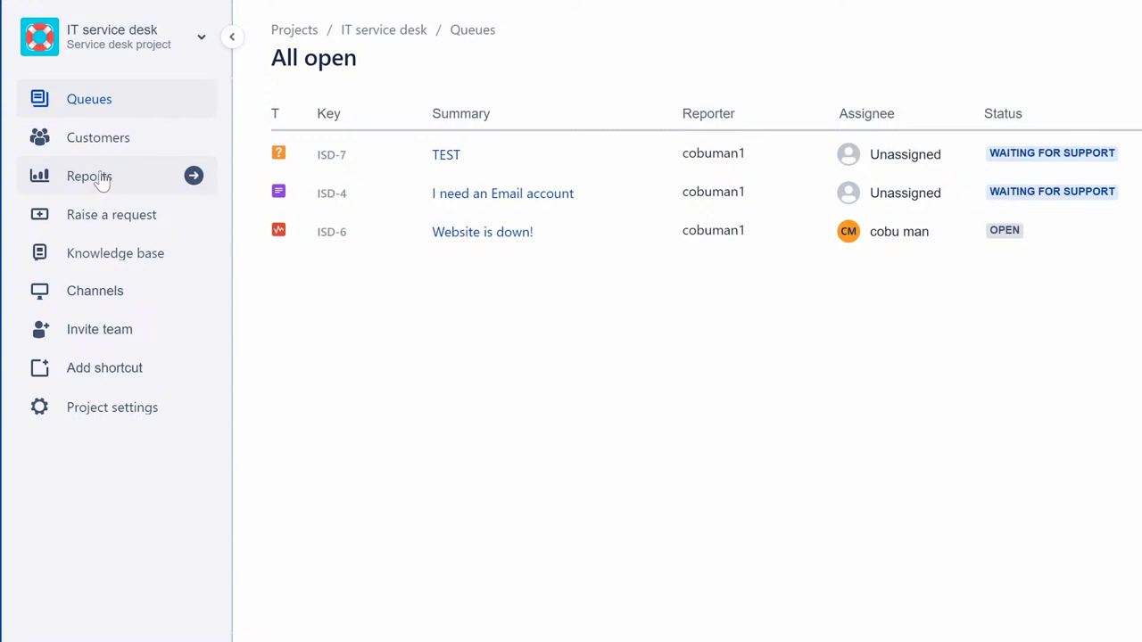
Check the Workload report for the agent's 1 issue in progress, then reopen the All open queue.
{"action": "left_click", "coordinate": [81, 180]}
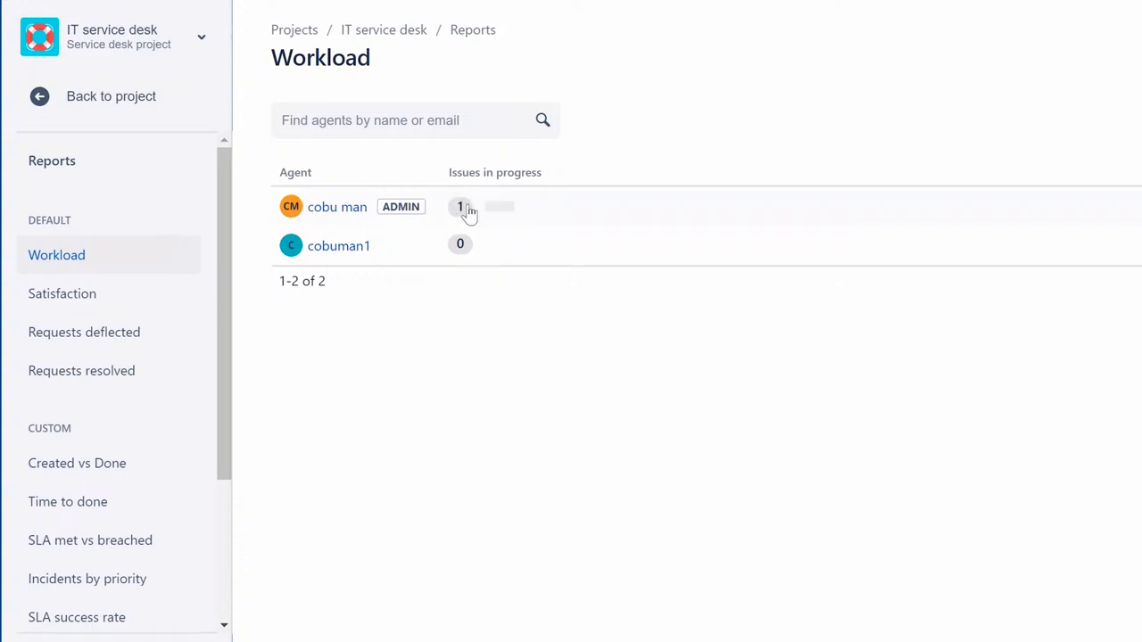
{"action": "left_click", "coordinate": [505, 212]}
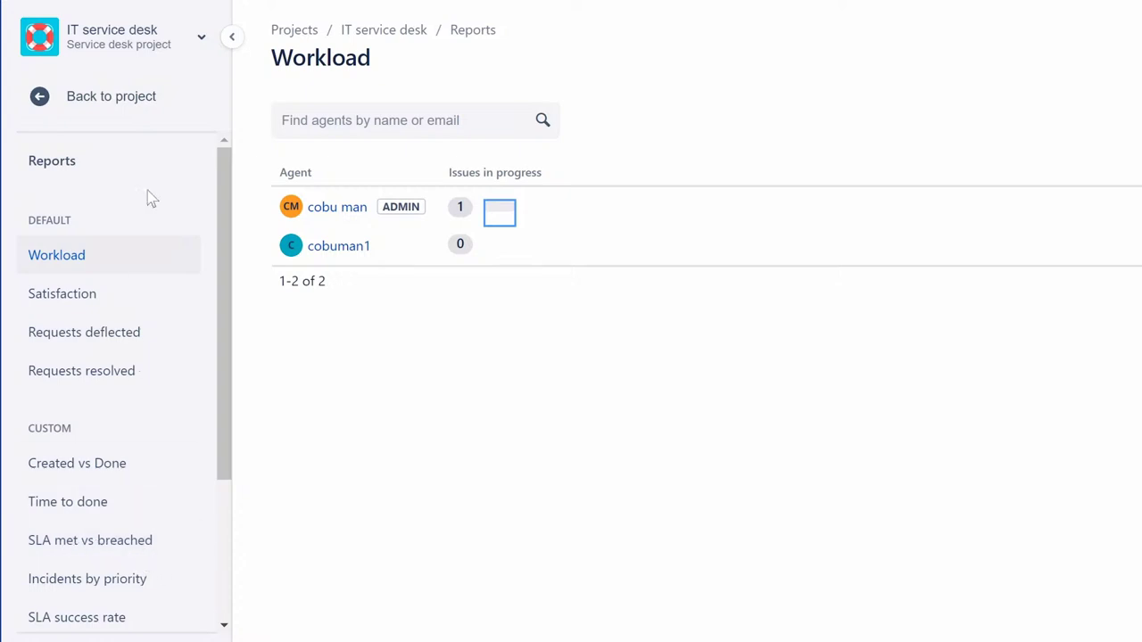
{"action": "left_click", "coordinate": [40, 99]}
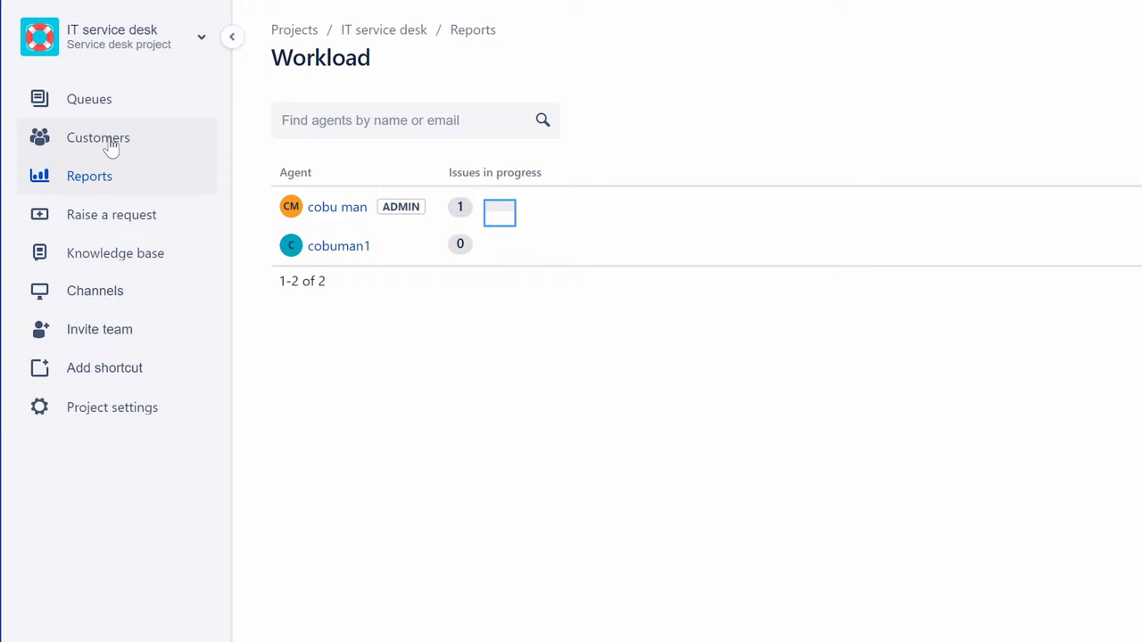
{"action": "left_click", "coordinate": [42, 99]}
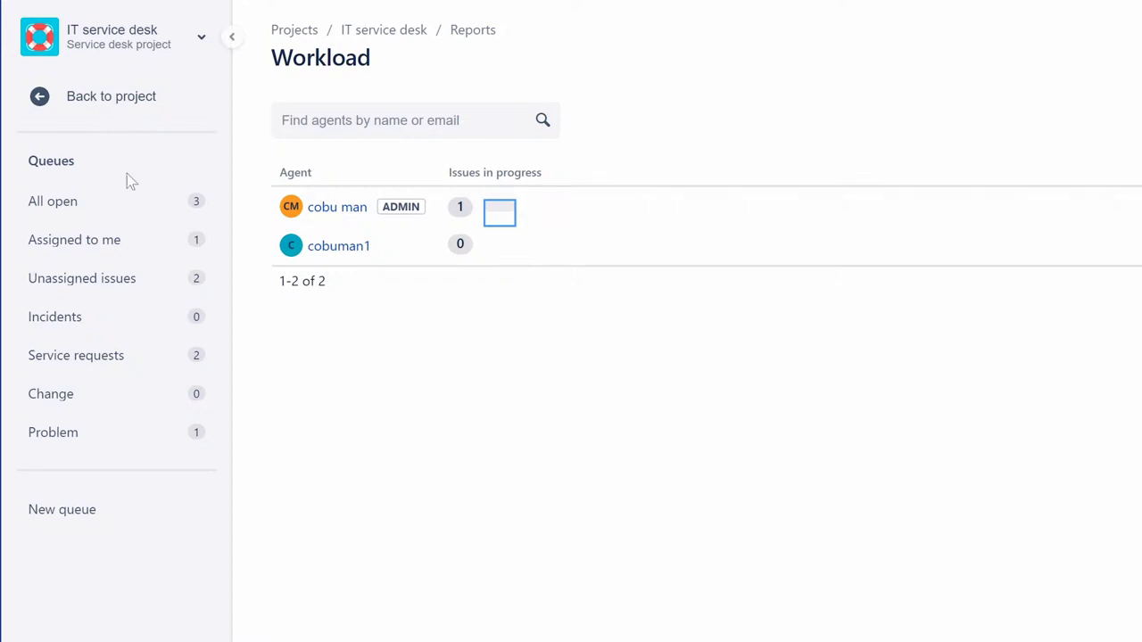
{"action": "left_click", "coordinate": [86, 206]}
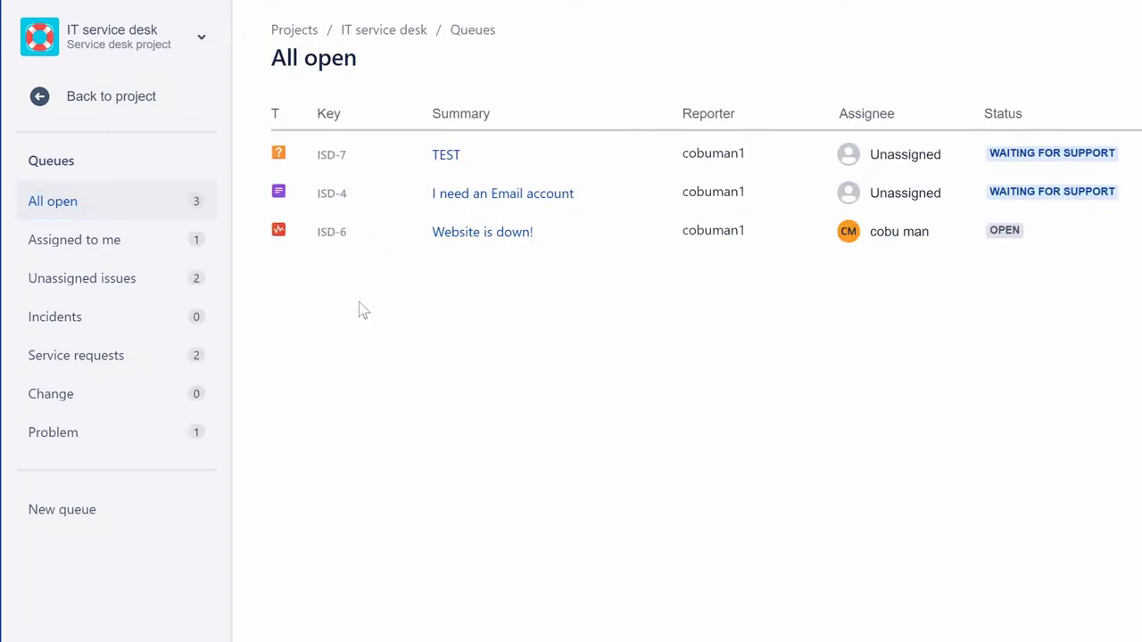
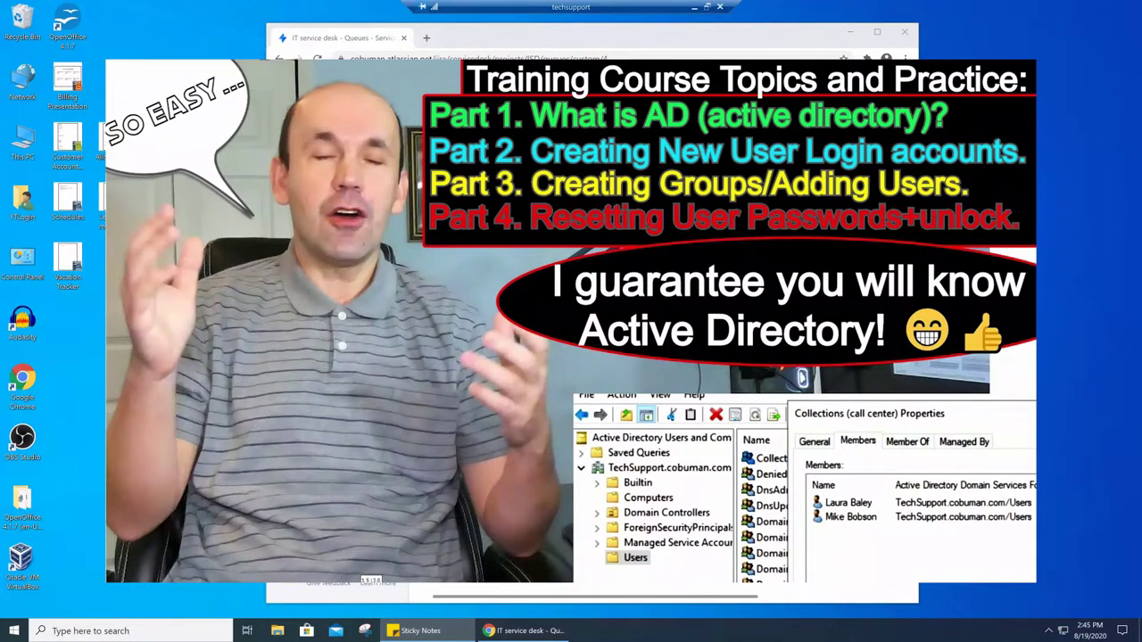
Close the Sticky Notes window to reveal the four-ticket All open queue.
{"action": "key", "text": "alt+F4"}
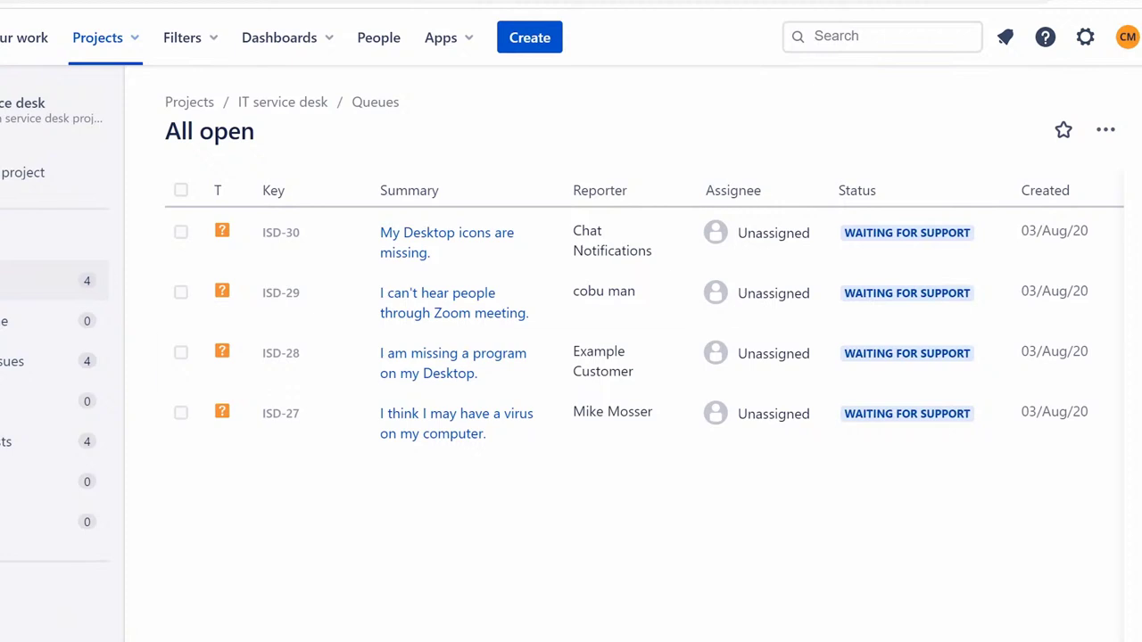
Create a new ticket with summary 'fake ticket' and description 'fake ticket', and submit it.
{"action": "scroll", "coordinate": [1129, 220], "scroll_direction": "right", "scroll_amount": 3}
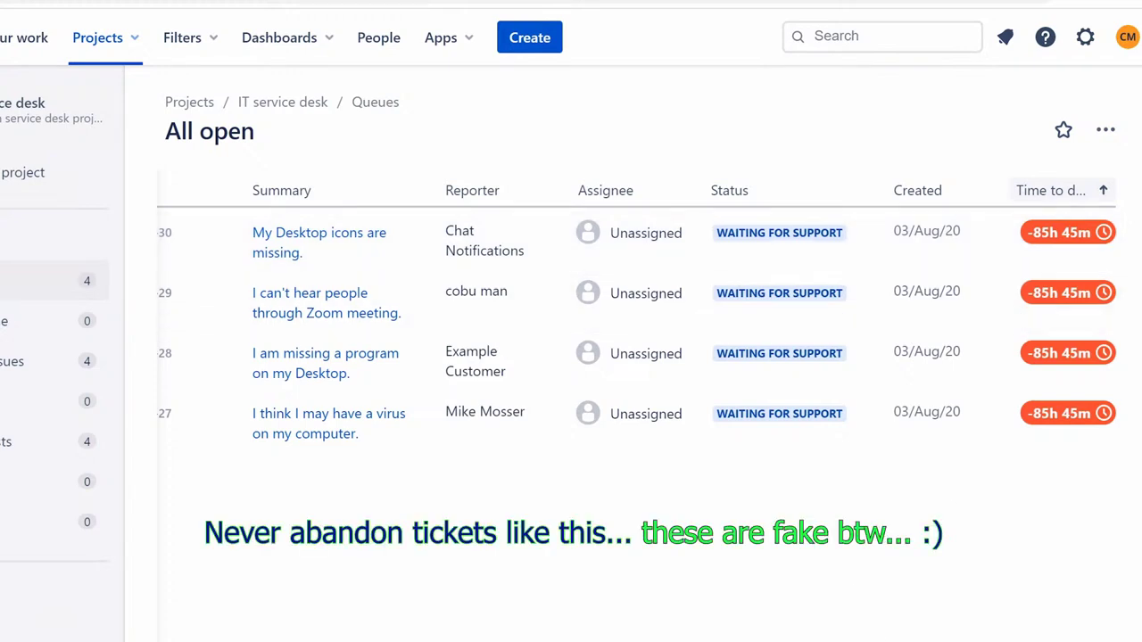
{"action": "scroll", "coordinate": [637, 321], "scroll_direction": "left", "scroll_amount": 1}
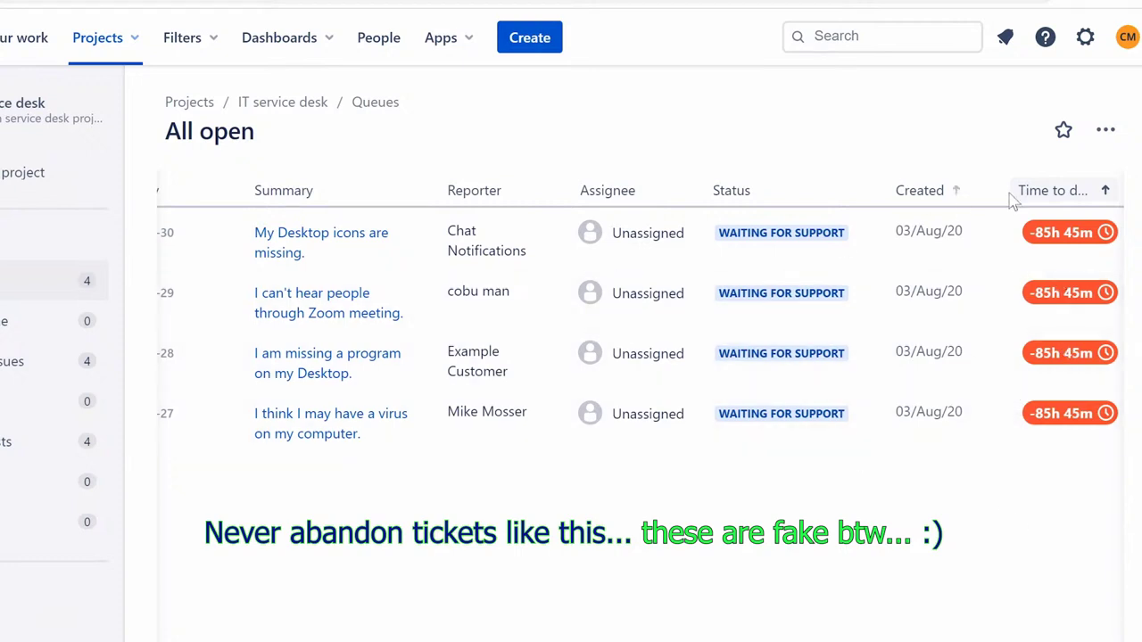
{"action": "mouse_move", "coordinate": [1061, 230]}
{"action": "left_click", "coordinate": [553, 36]}
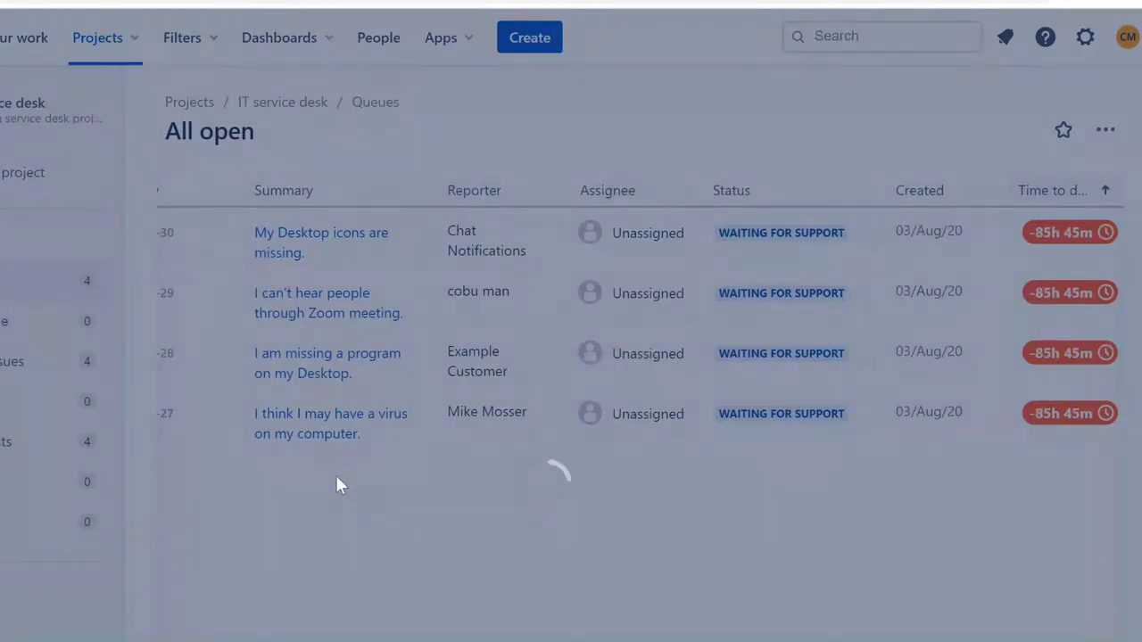
{"action": "type", "text": "fa"}
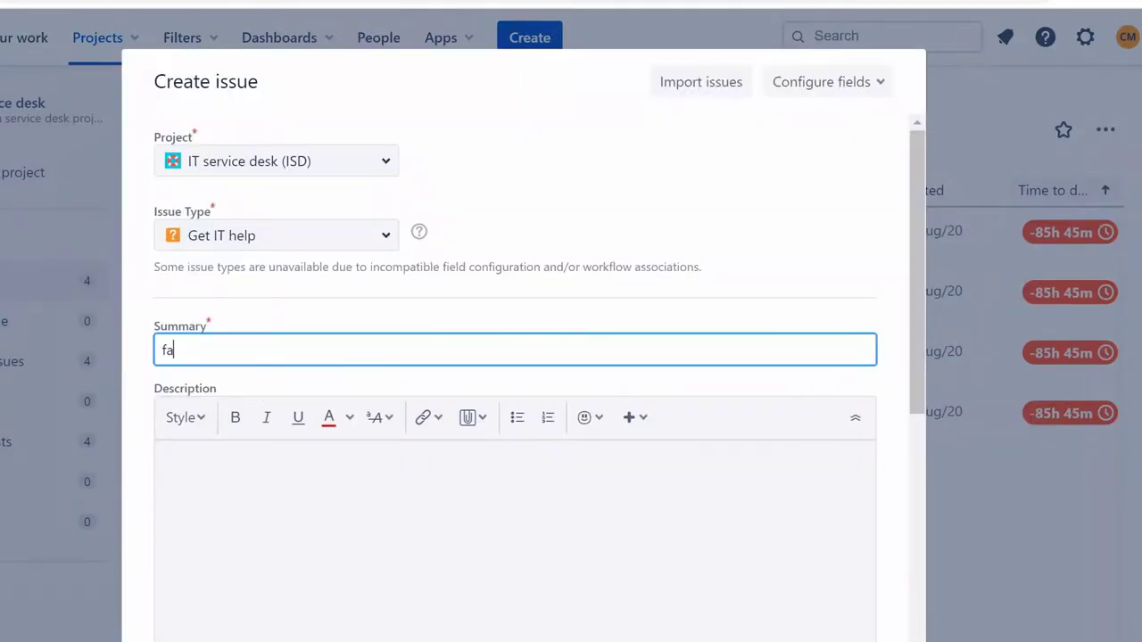
{"action": "type", "text": "ke tickets"}
{"action": "key", "text": "BackSpace"}
{"action": "key", "text": "Tab"}
{"action": "type", "text": "fak"}
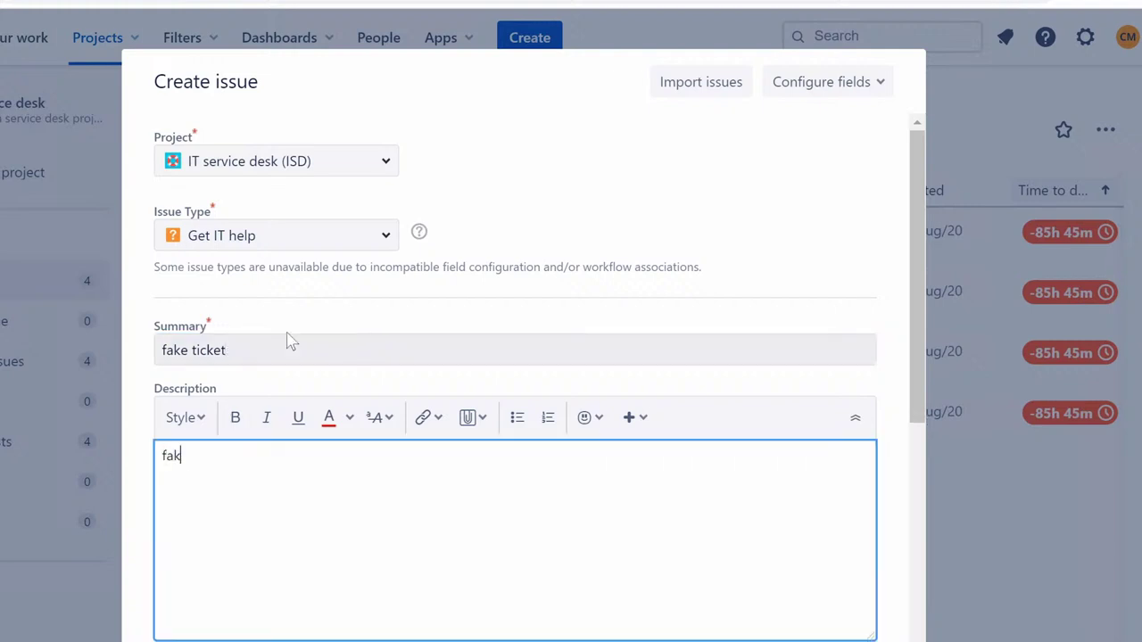
{"action": "type", "text": "e ticket"}
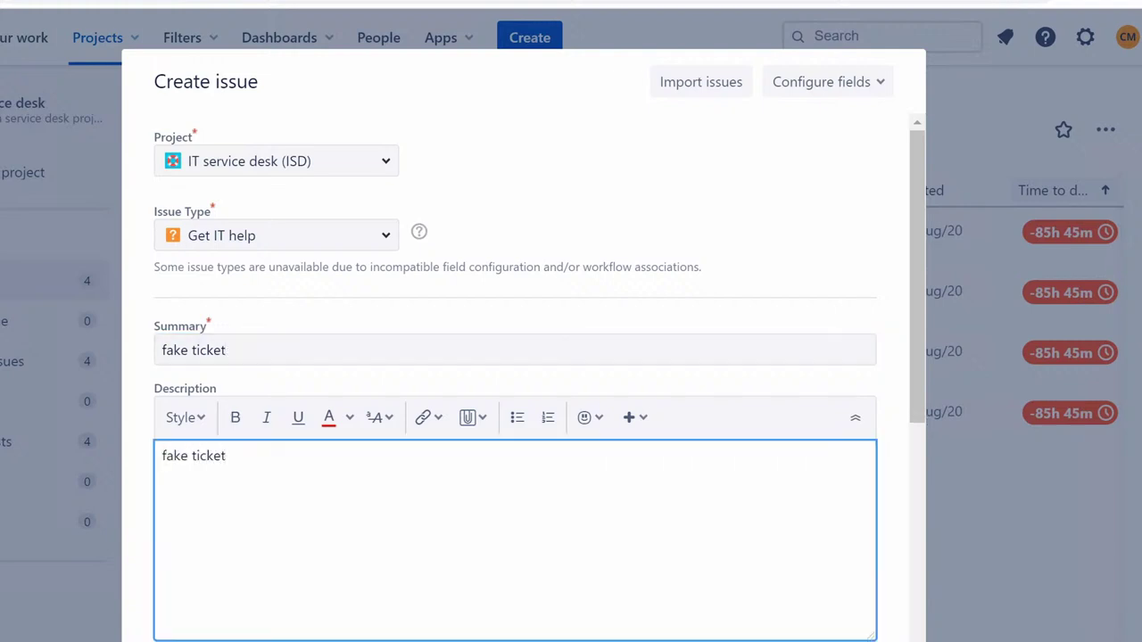
{"action": "key", "text": "alt+s"}
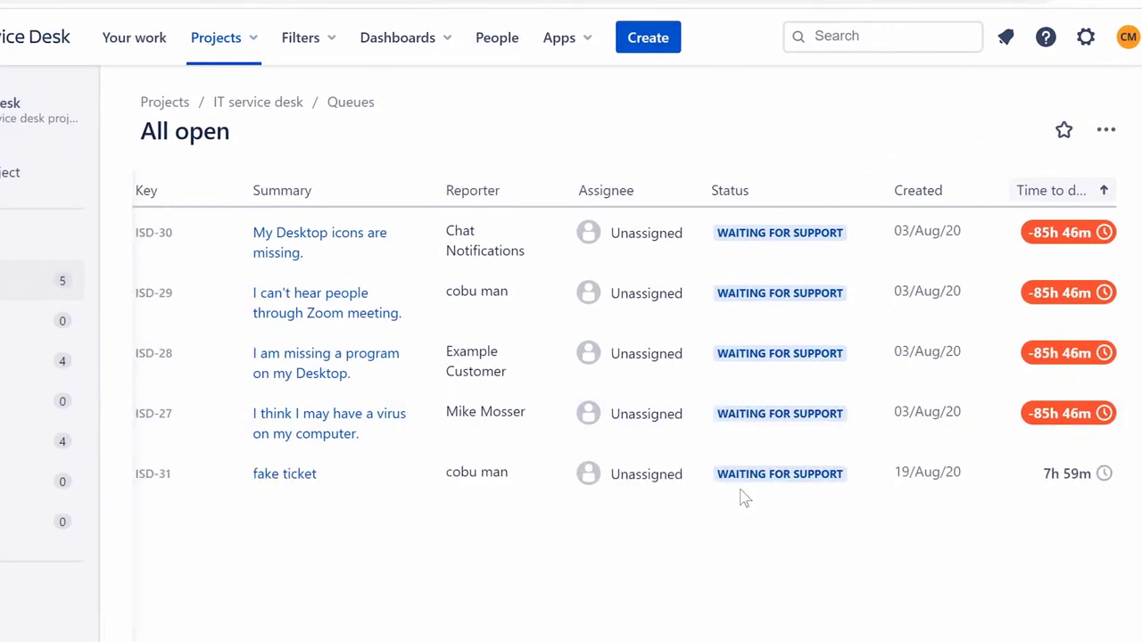
{"action": "mouse_move", "coordinate": [1053, 476]}
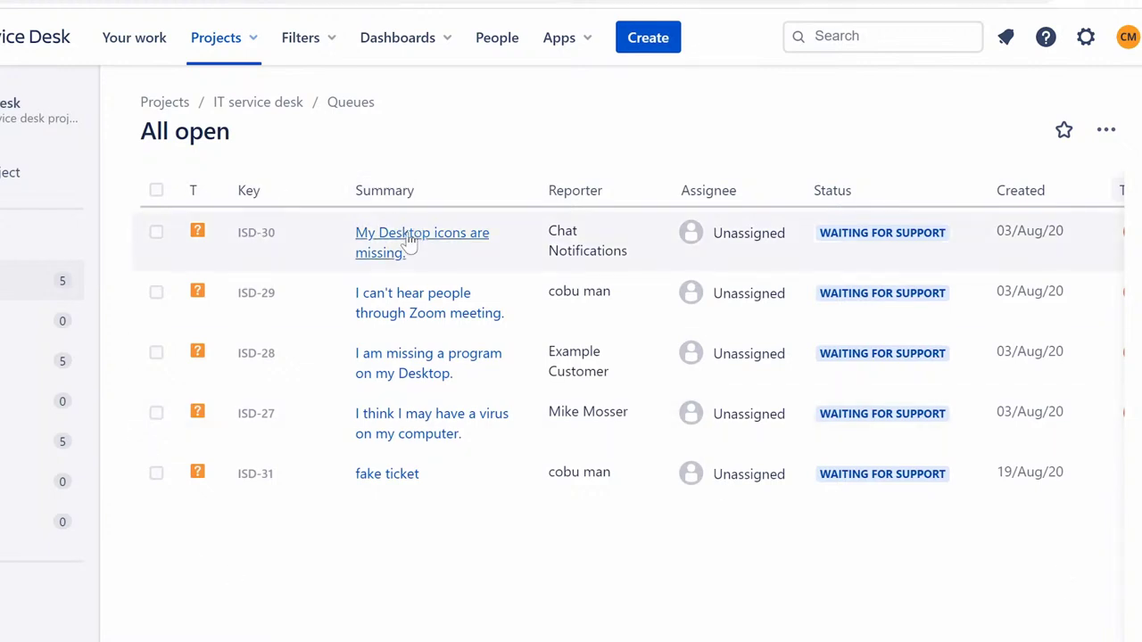
Open ISD-30 'My Desktop icons are missing.' and begin an internal note after briefly trying Reply to customer.
{"action": "left_click", "coordinate": [434, 241]}
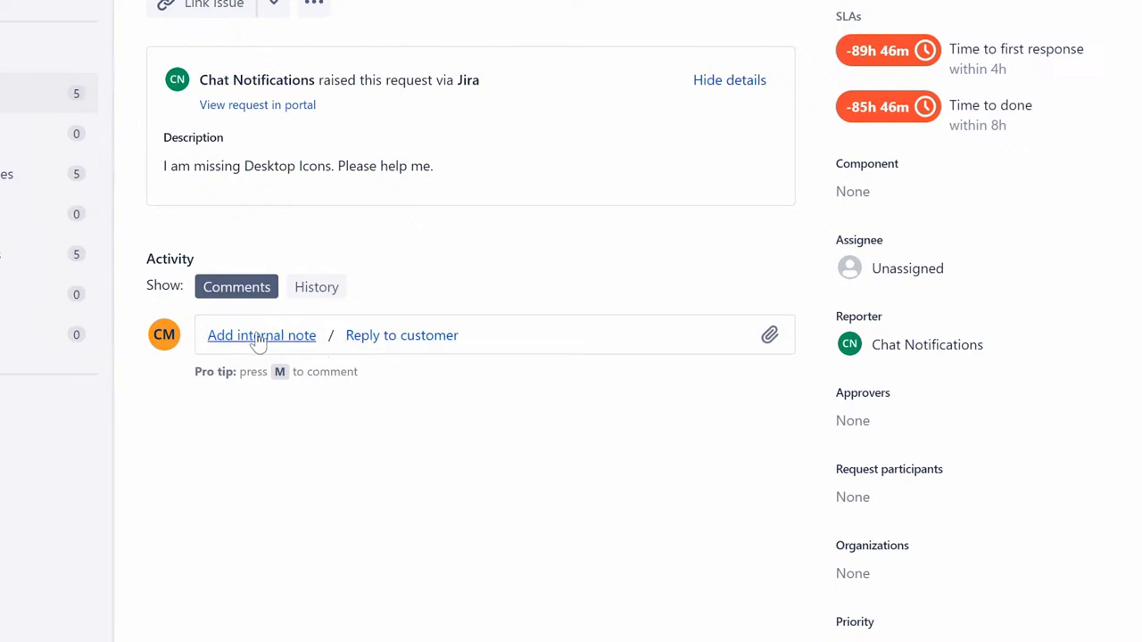
{"action": "left_click", "coordinate": [257, 345]}
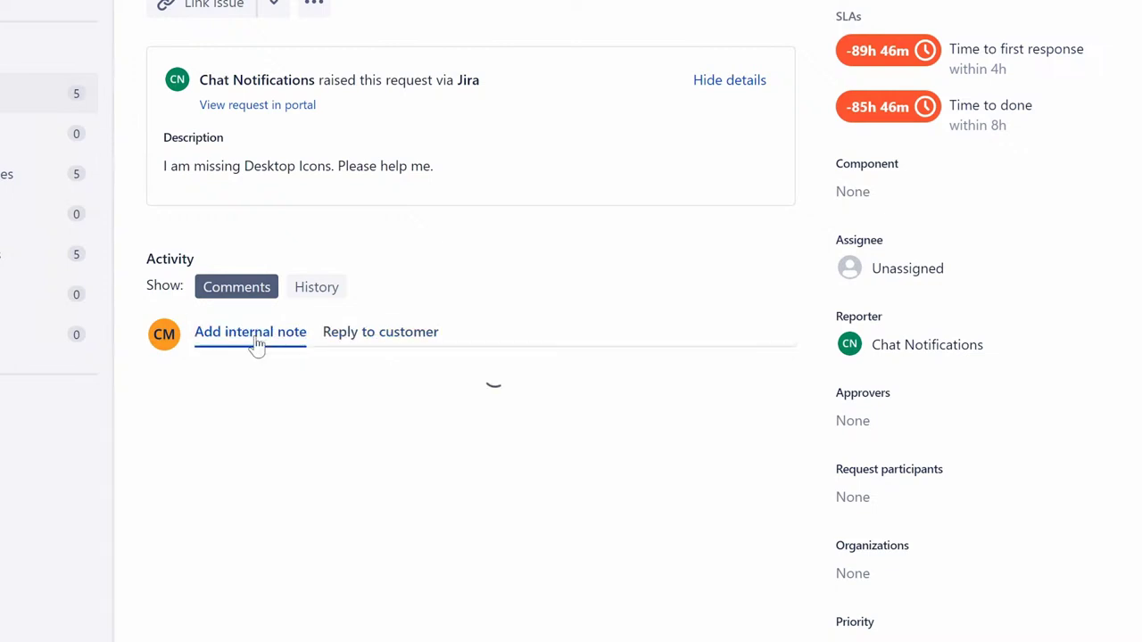
{"action": "left_click", "coordinate": [382, 339]}
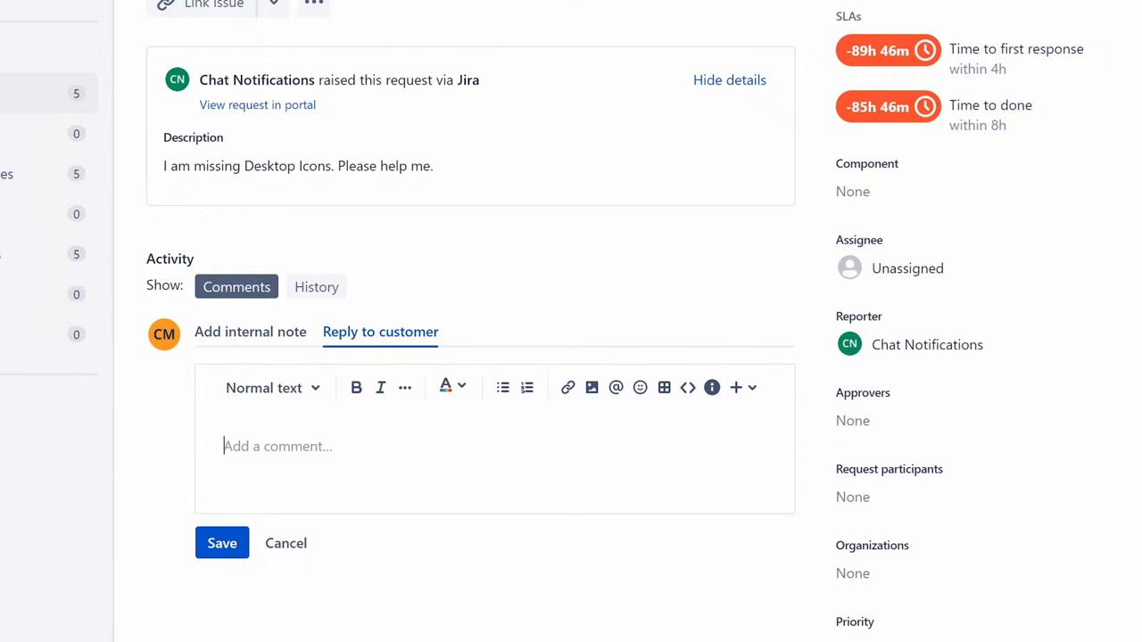
{"action": "left_click", "coordinate": [278, 335]}
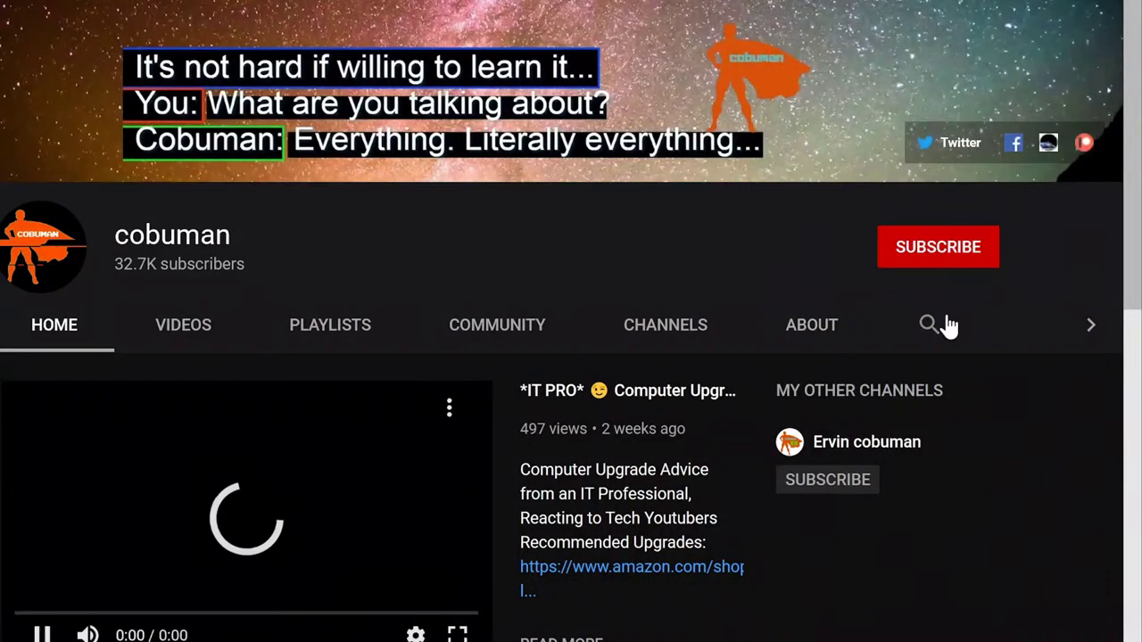
Search the channel's videos for 'tickets' and scroll through the help desk training results.
{"action": "left_click", "coordinate": [932, 326]}
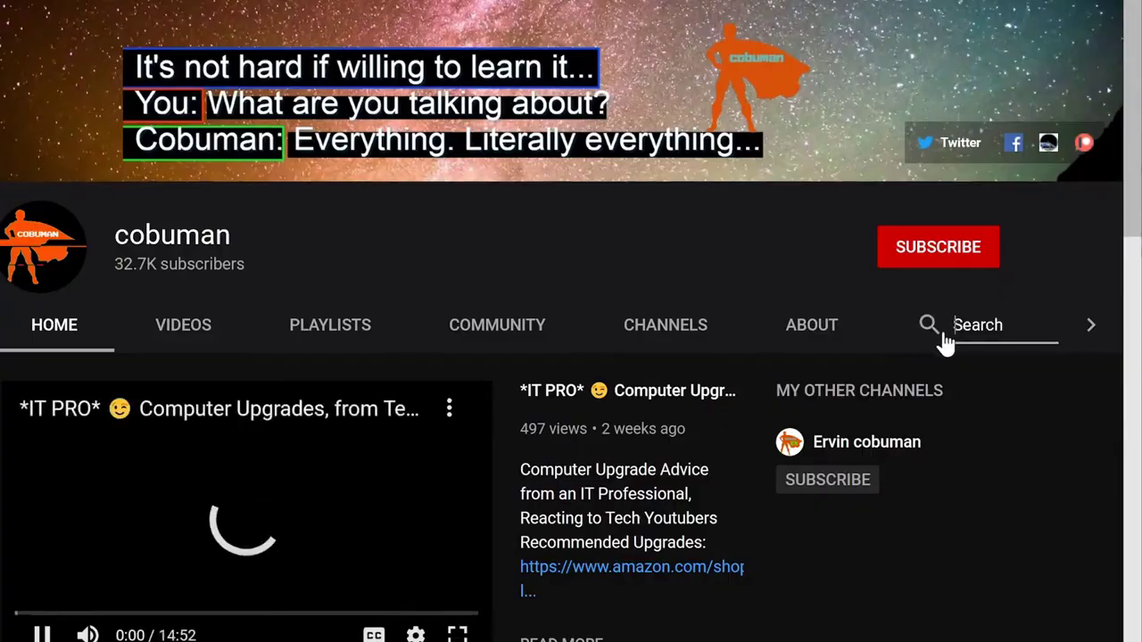
{"action": "type", "text": "tickets"}
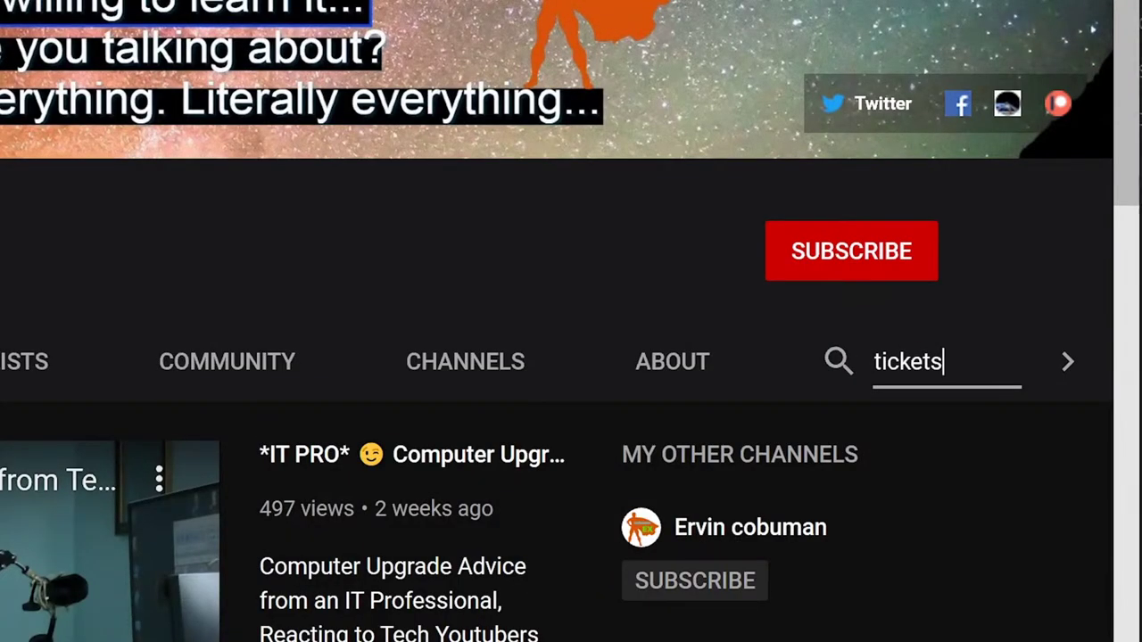
{"action": "key", "text": "Return"}
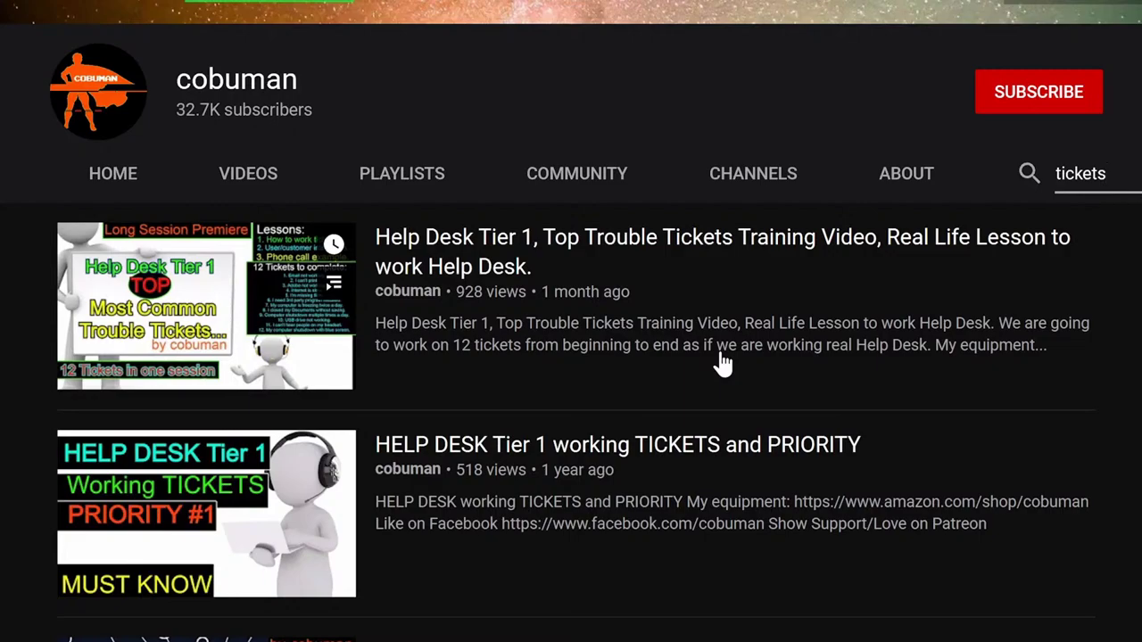
{"action": "scroll", "coordinate": [722, 364], "scroll_direction": "down", "scroll_amount": 5}
{"action": "scroll", "coordinate": [721, 357], "scroll_direction": "down", "scroll_amount": 10}
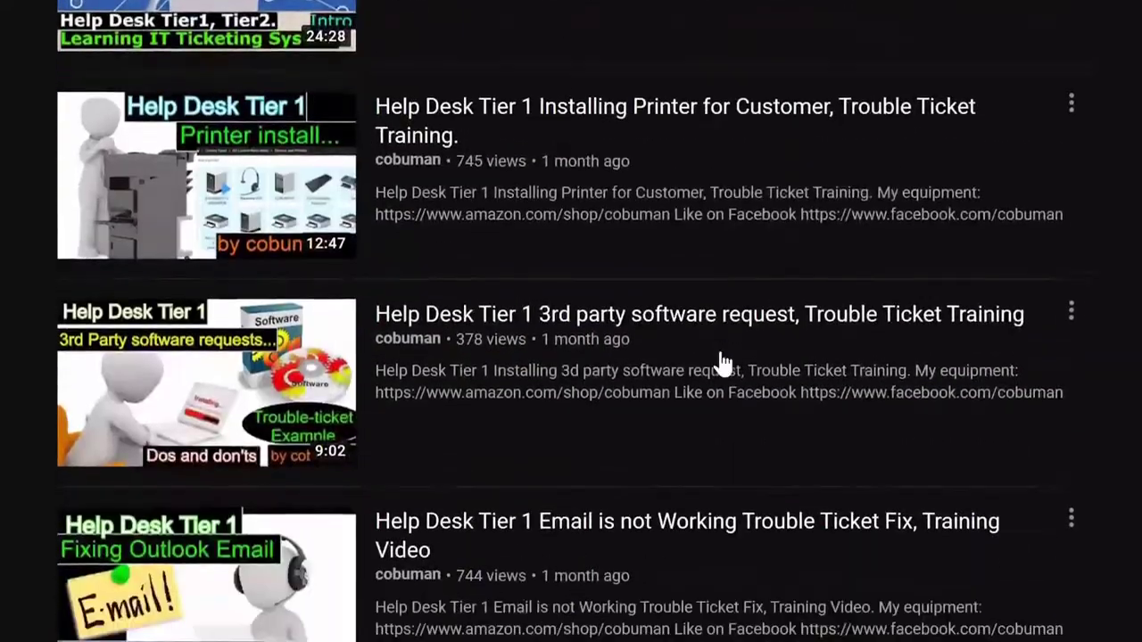
{"action": "scroll", "coordinate": [722, 361], "scroll_direction": "down", "scroll_amount": 7}
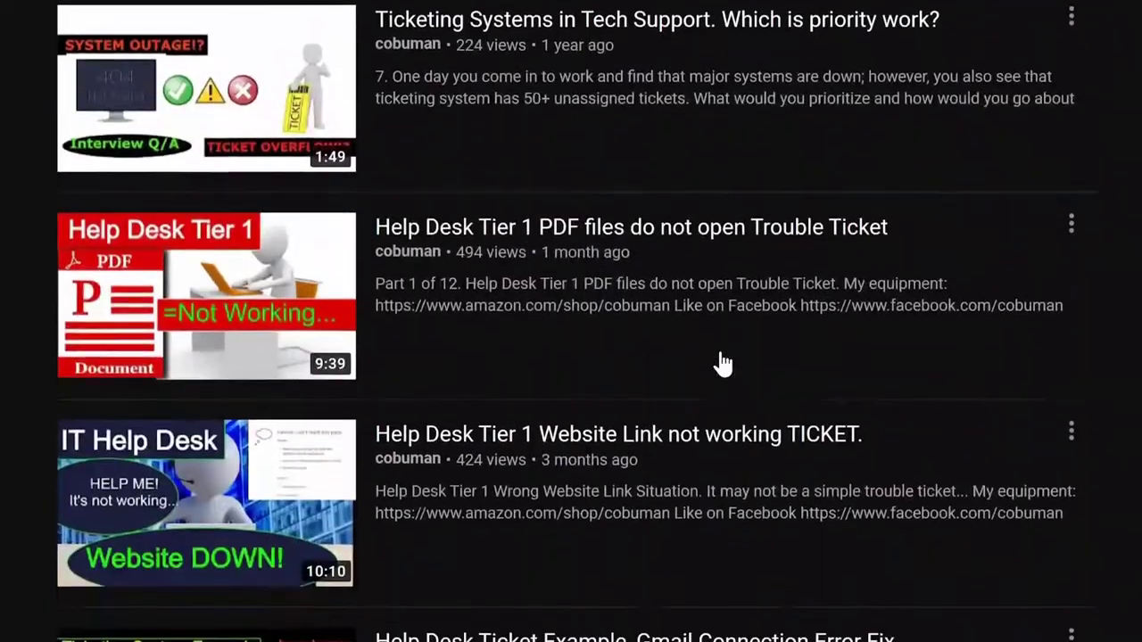
{"action": "scroll", "coordinate": [722, 362], "scroll_direction": "up", "scroll_amount": 5}
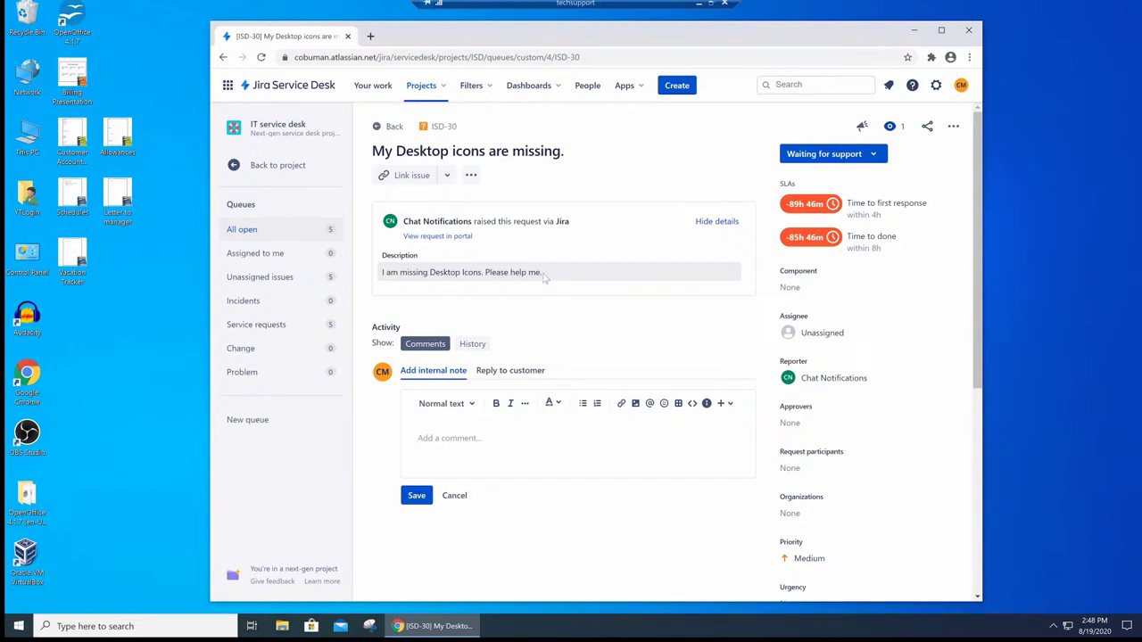
{"action": "left_click", "coordinate": [265, 87]}
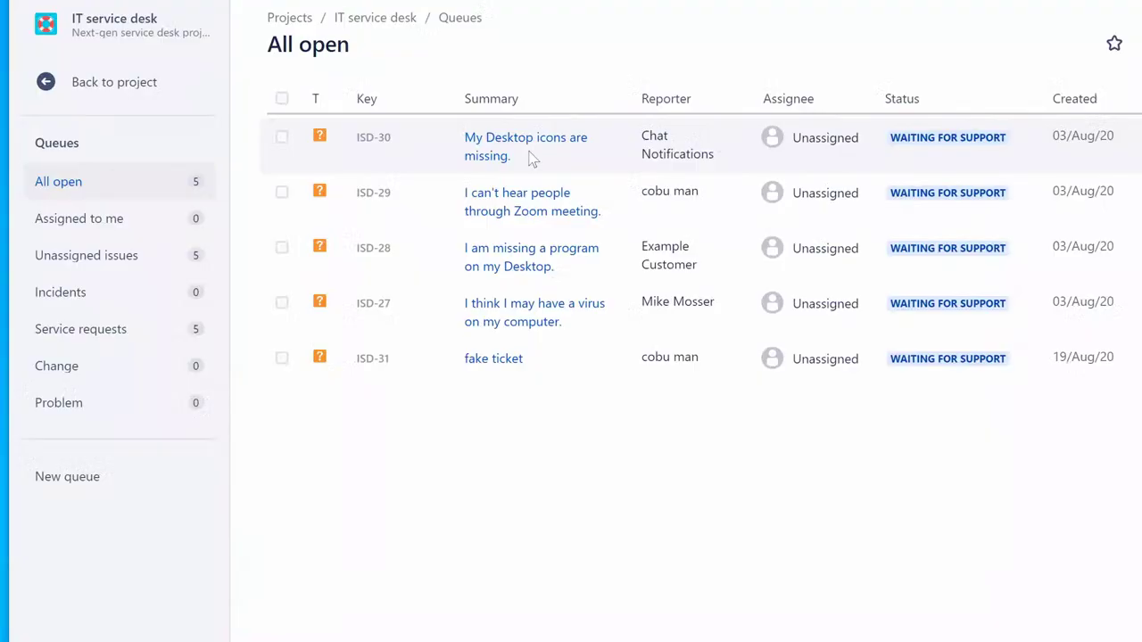
{"action": "left_click", "coordinate": [557, 207]}
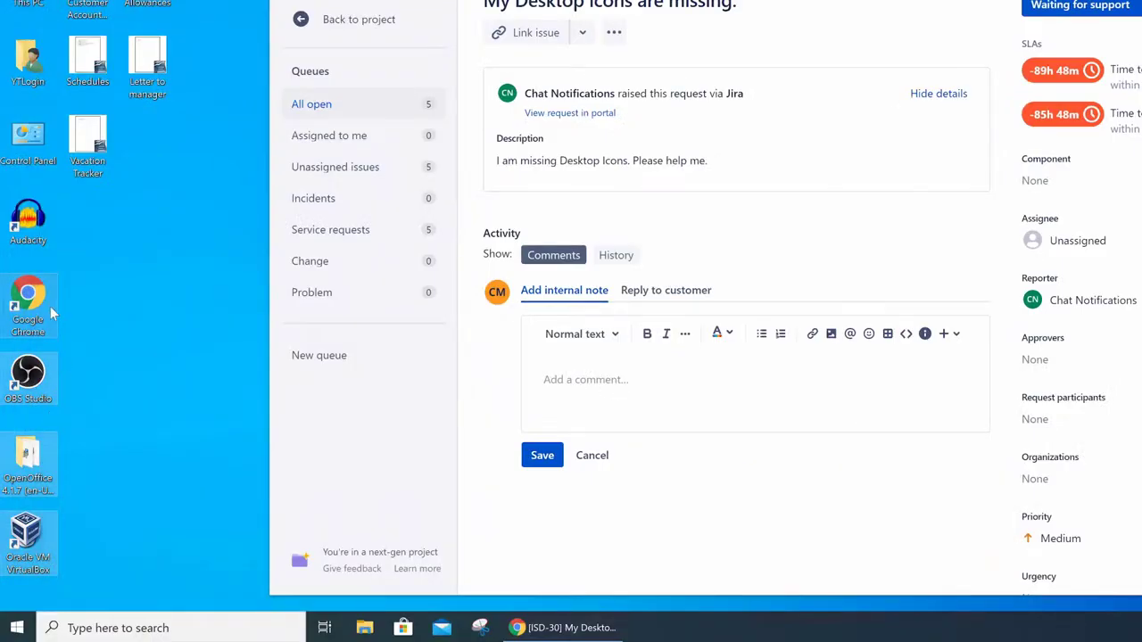
{"action": "right_click", "coordinate": [50, 306]}
{"action": "left_click", "coordinate": [82, 333]}
{"action": "left_click_drag", "start_coordinate": [97, 275], "coordinate": [2, 576]}
{"action": "left_click_drag", "start_coordinate": [67, 297], "coordinate": [31, 295]}
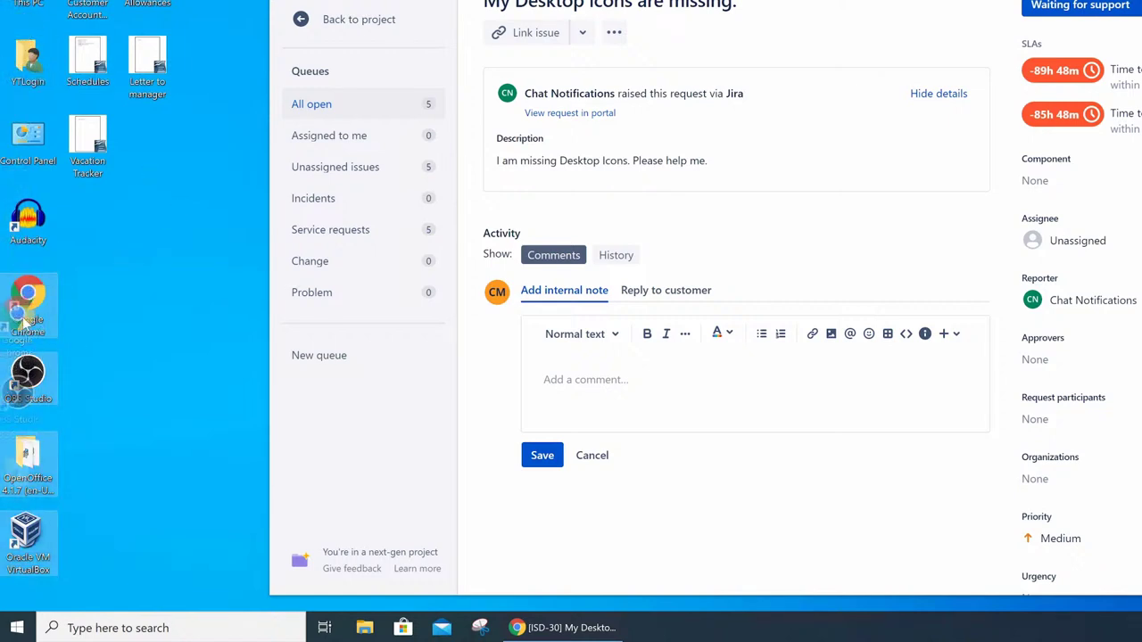
{"action": "left_click", "coordinate": [140, 285]}
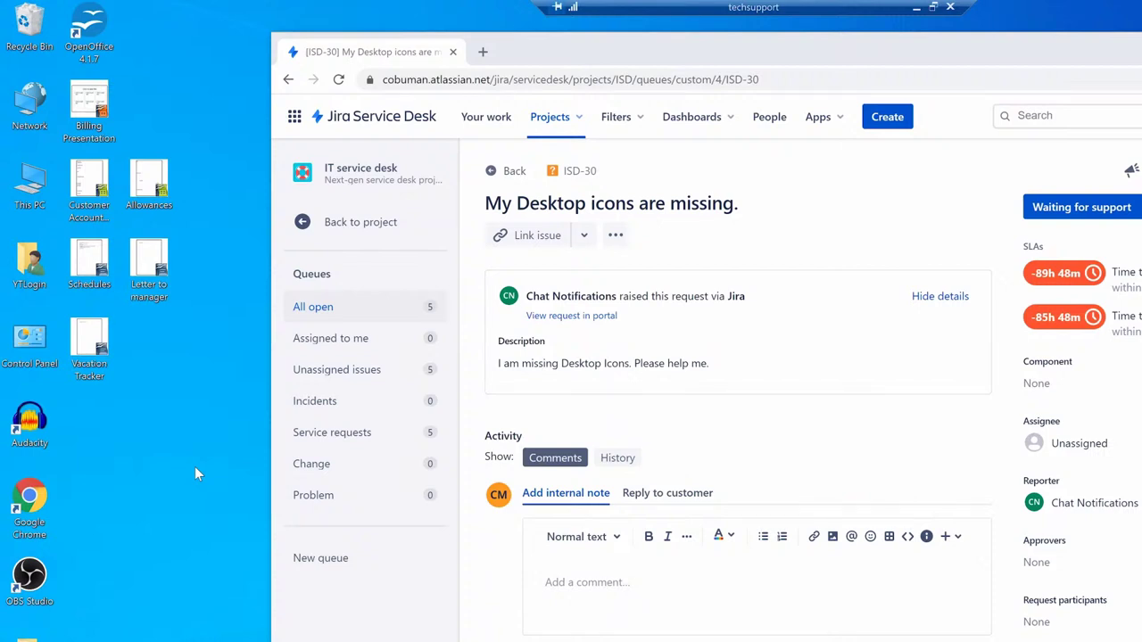
Nudge the browser window and box-select the desktop document icons, then clear the selection.
{"action": "mouse_move", "coordinate": [846, 44]}
{"action": "left_mouse_down"}
{"action": "mouse_move", "coordinate": [858, 60]}
{"action": "mouse_move", "coordinate": [845, 32]}
{"action": "left_mouse_up"}
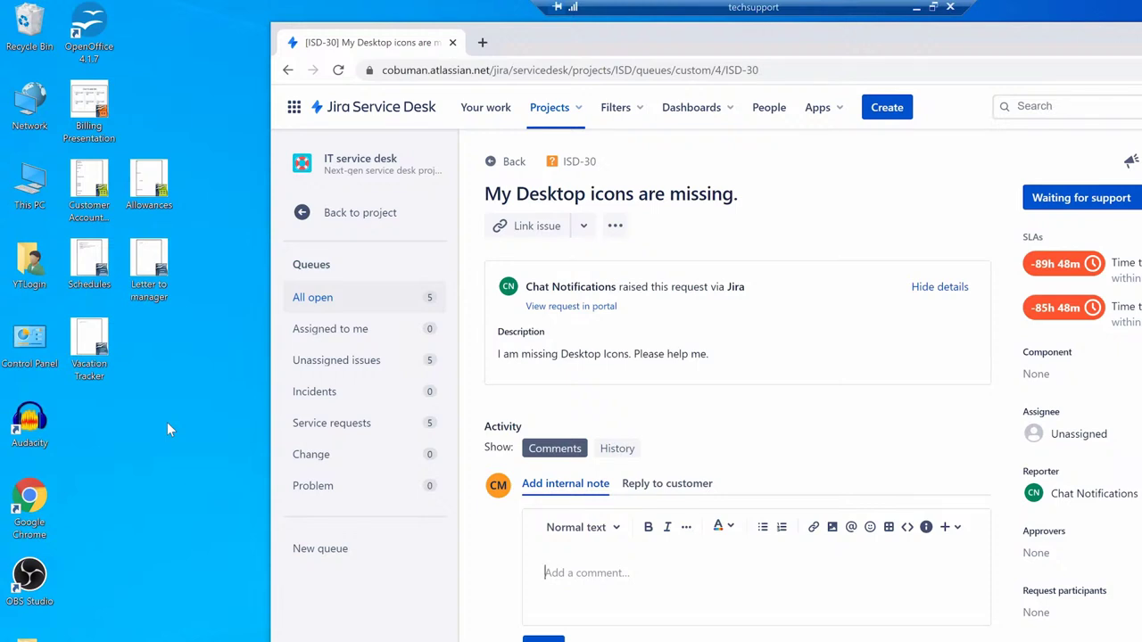
{"action": "left_click_drag", "start_coordinate": [200, 59], "coordinate": [85, 399]}
{"action": "left_click", "coordinate": [197, 412]}
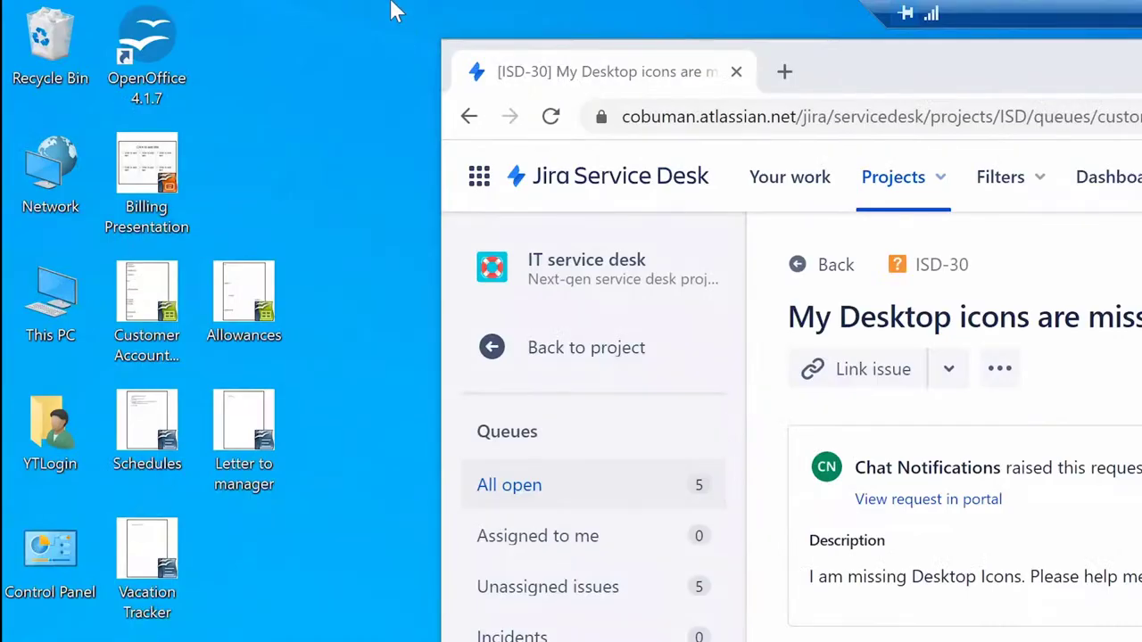
{"action": "left_click_drag", "start_coordinate": [239, 3], "coordinate": [160, 289]}
{"action": "left_click_drag", "start_coordinate": [260, 470], "coordinate": [157, 625]}
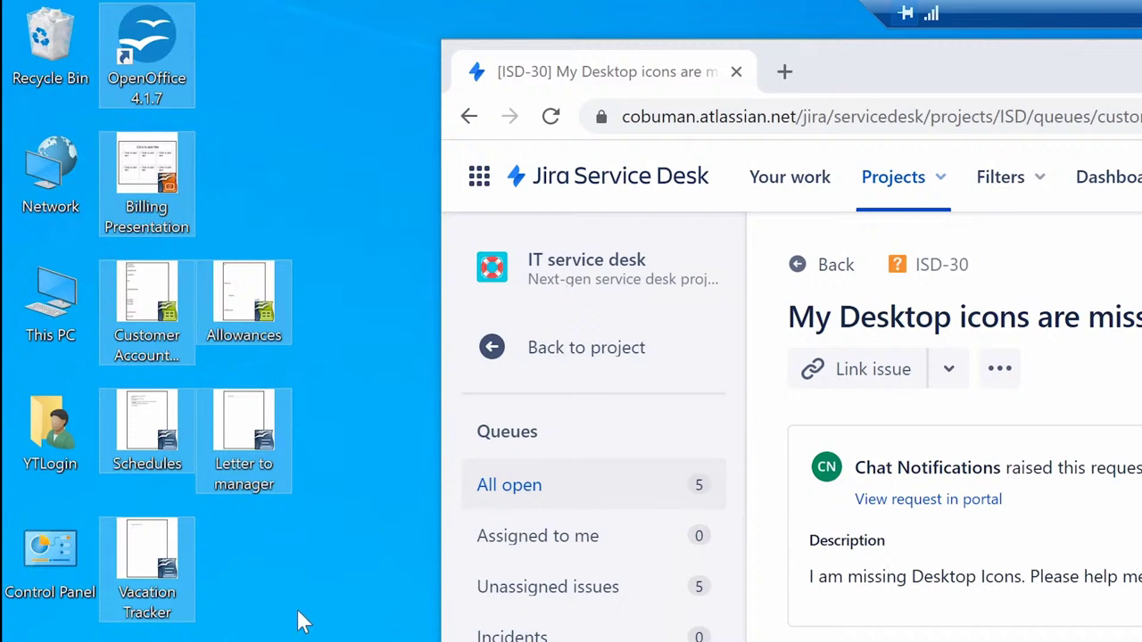
{"action": "left_click", "coordinate": [299, 620]}
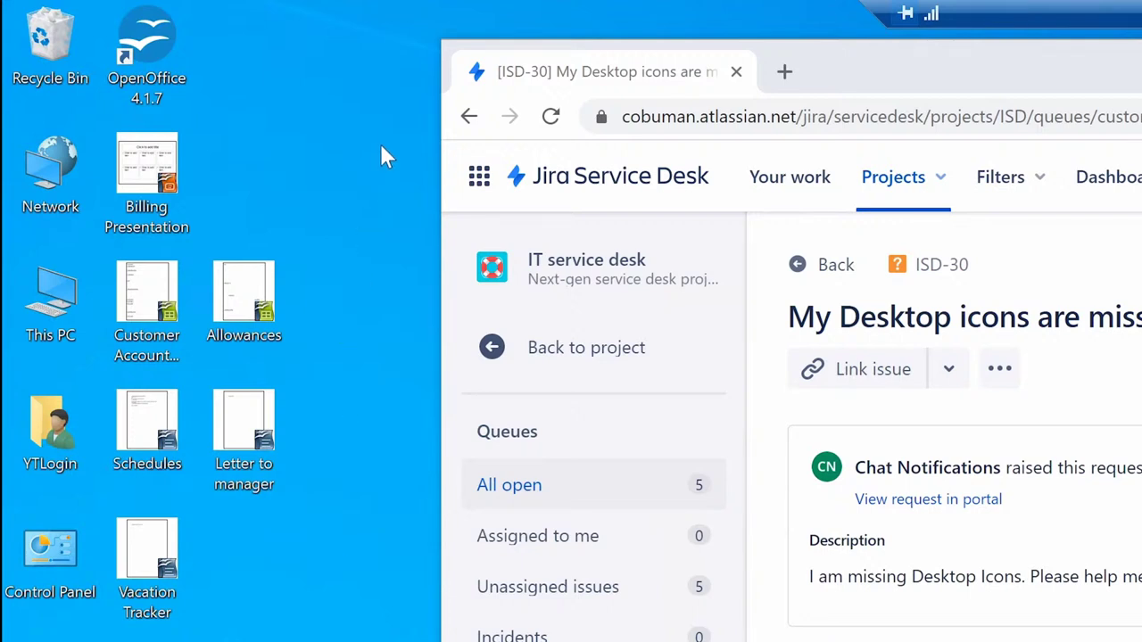
Reselect the six desktop document icons, then go back from ISD-30 to the All open queue.
{"action": "left_click_drag", "start_coordinate": [384, 157], "coordinate": [125, 637]}
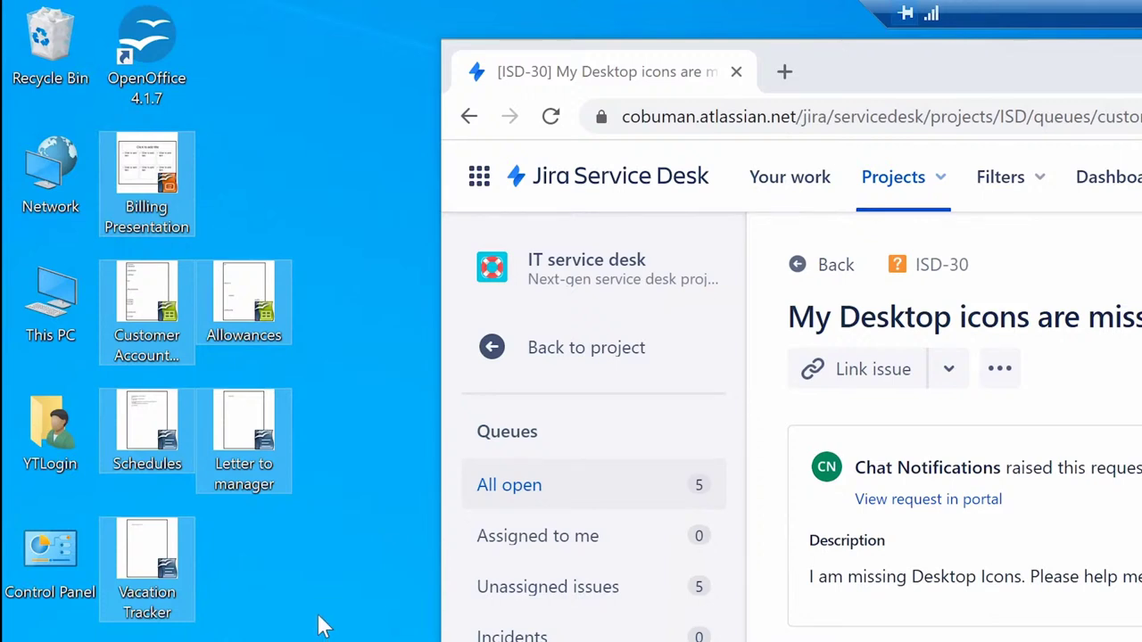
{"action": "mouse_move", "coordinate": [249, 446]}
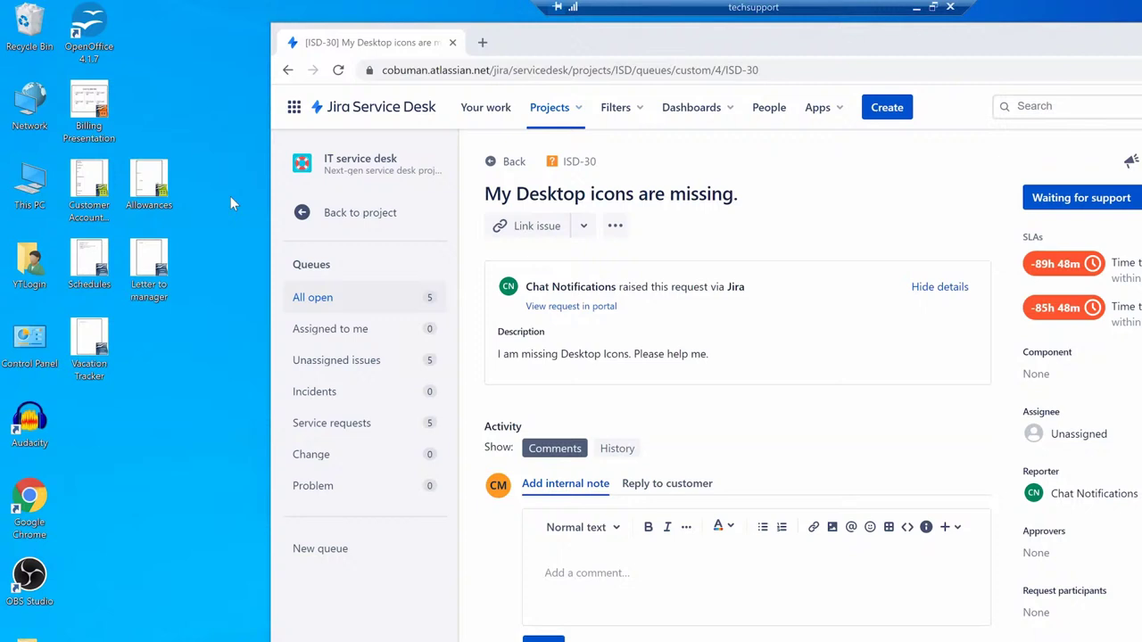
{"action": "left_click_drag", "start_coordinate": [251, 97], "coordinate": [83, 411]}
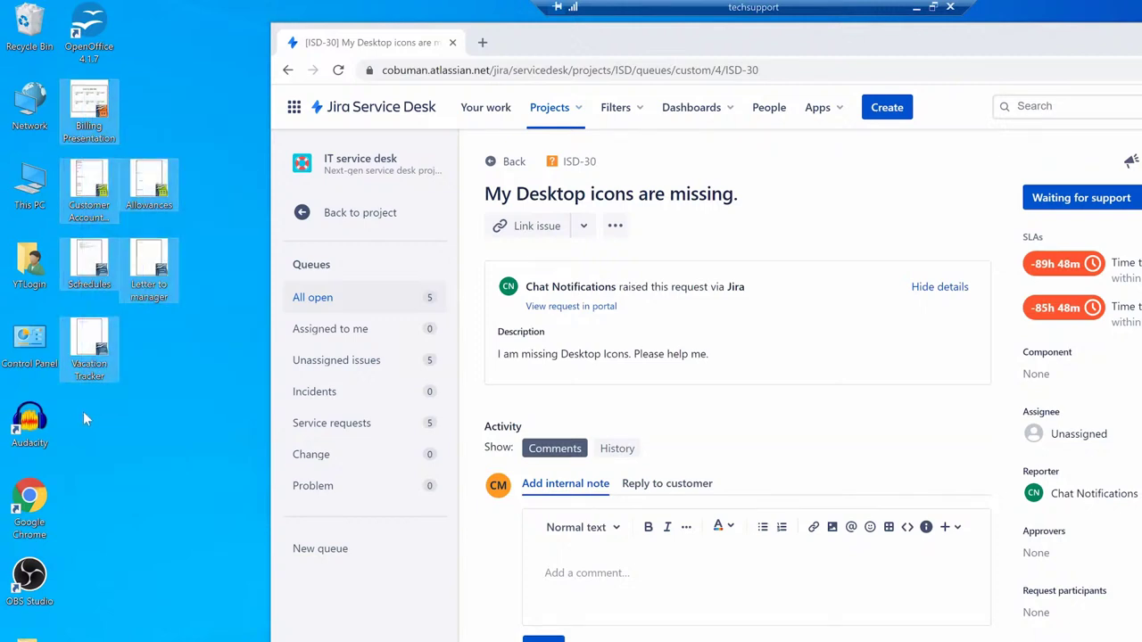
{"action": "left_click", "coordinate": [147, 457]}
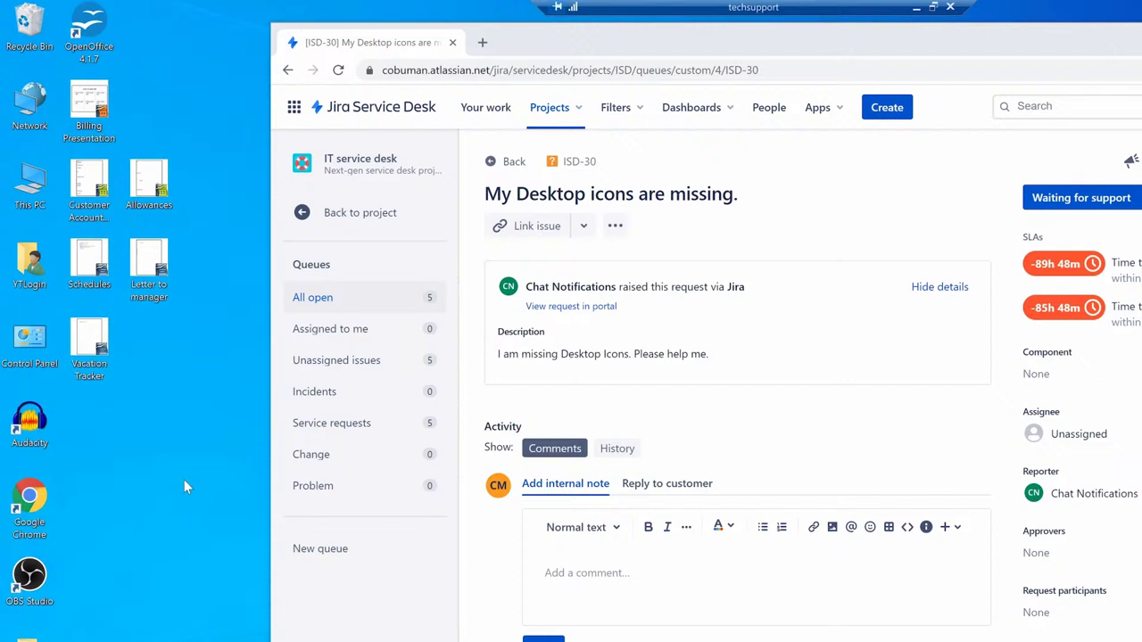
{"action": "left_click", "coordinate": [289, 71]}
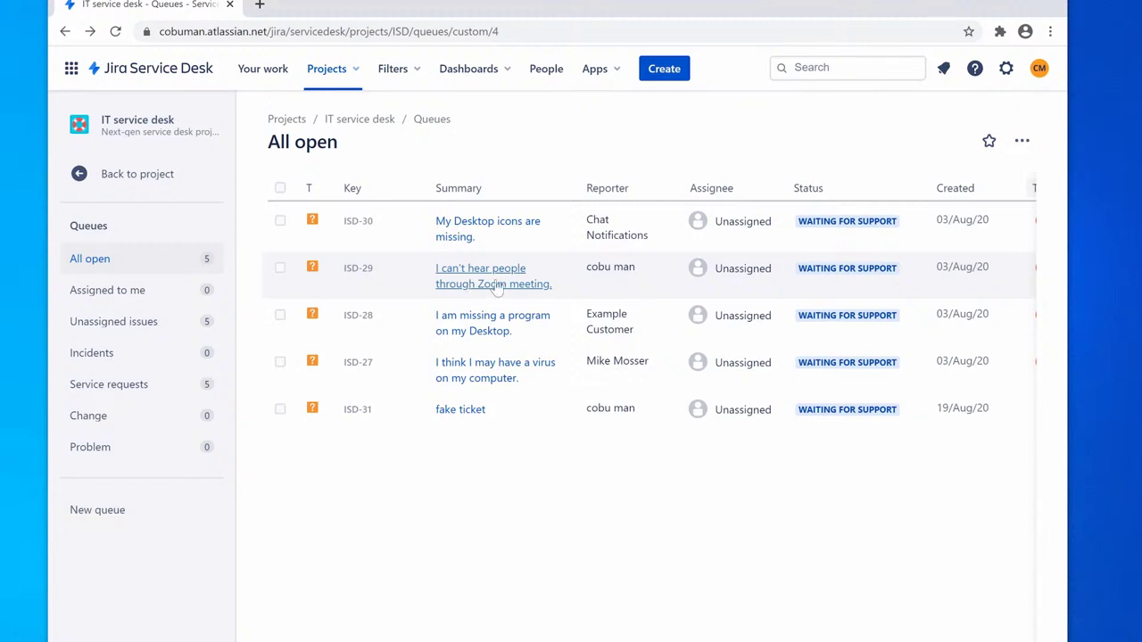
Open ticket ISD-29 about Zoom audio and bring up the tray speaker's sound options.
{"action": "left_click", "coordinate": [497, 284]}
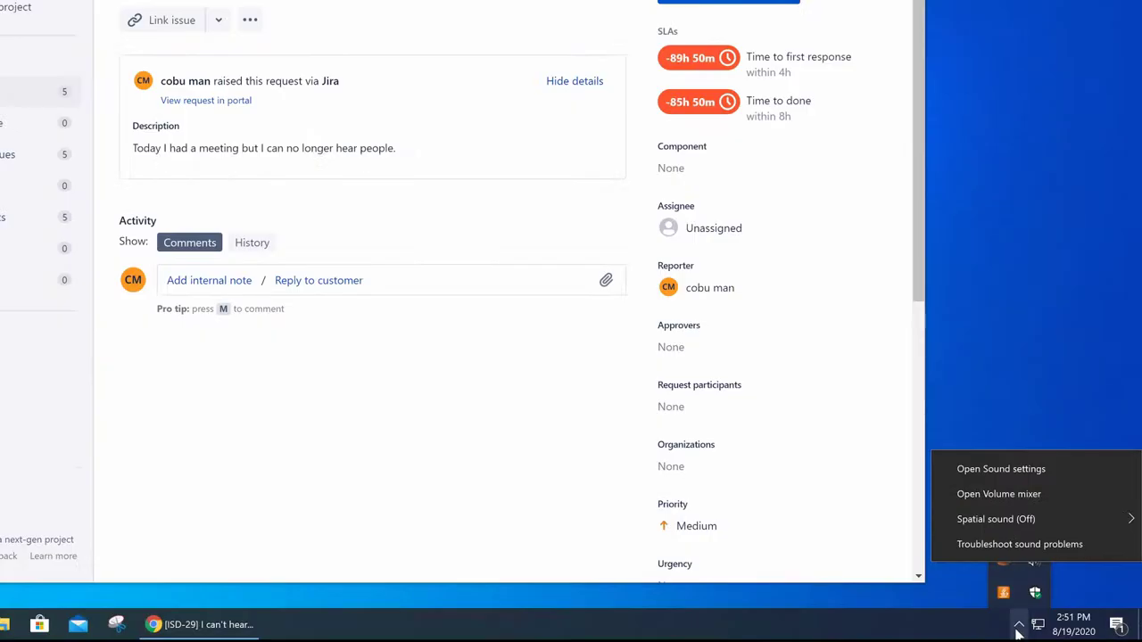
{"action": "left_click", "coordinate": [1018, 624]}
{"action": "left_click", "coordinate": [1018, 624]}
{"action": "right_click", "coordinate": [1033, 564]}
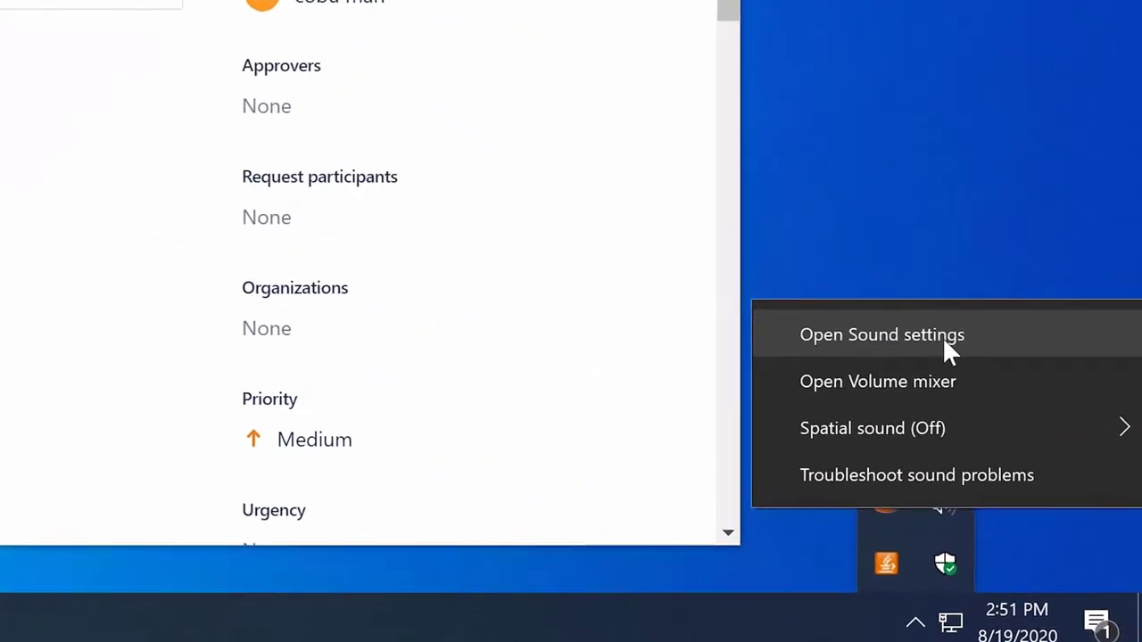
Open Sound settings and confirm the Realtek speakers remain the output device.
{"action": "left_click", "coordinate": [944, 345]}
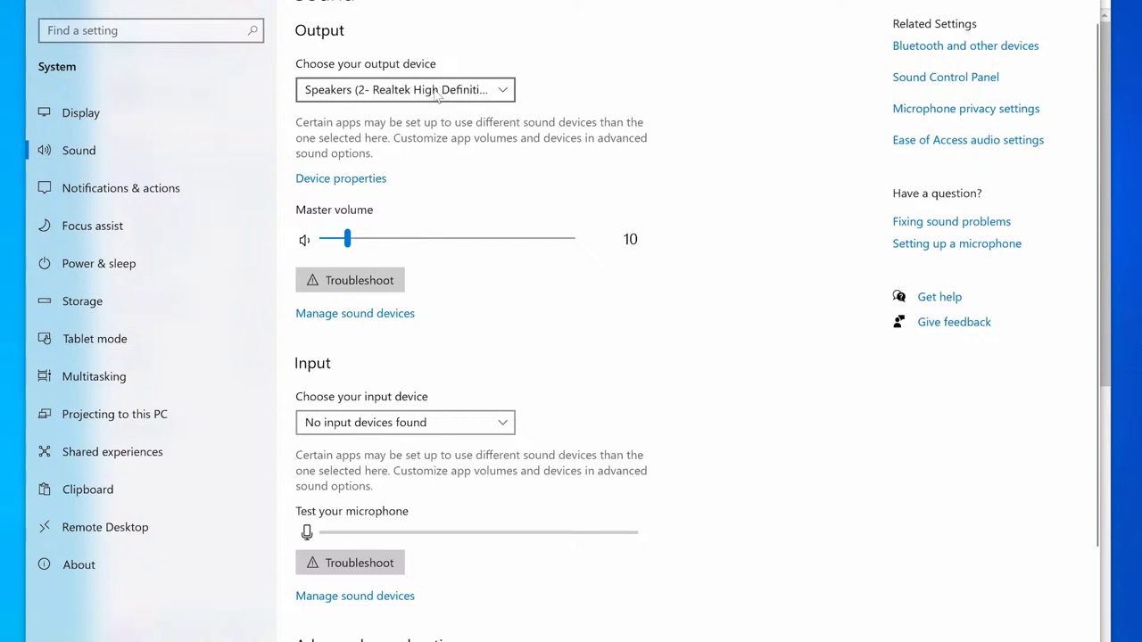
{"action": "left_click", "coordinate": [437, 94]}
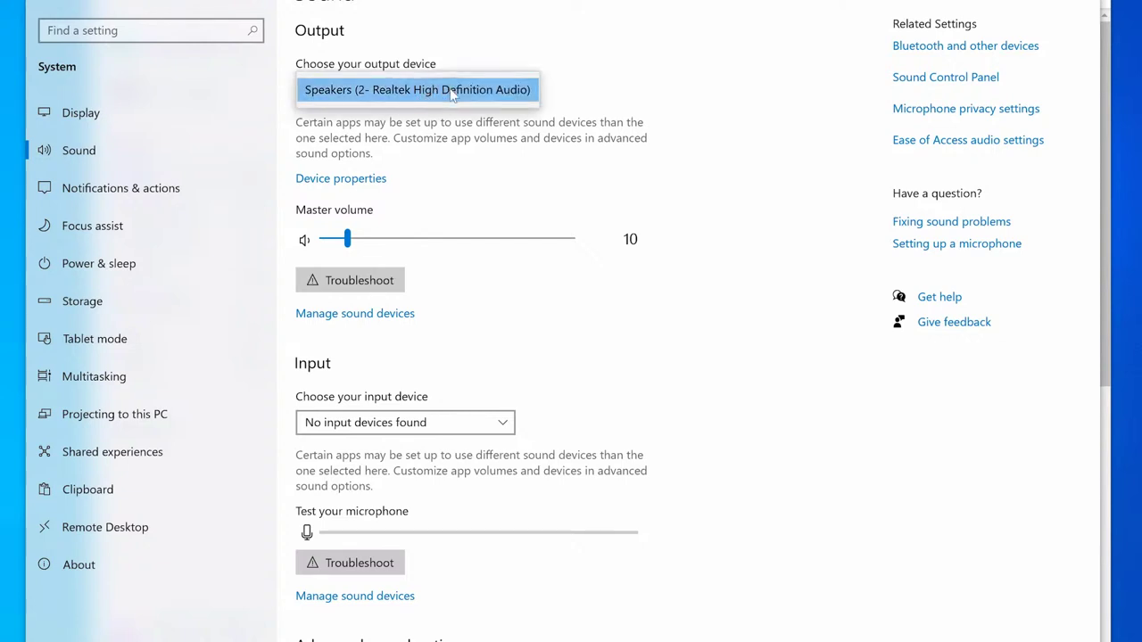
{"action": "left_click", "coordinate": [471, 132]}
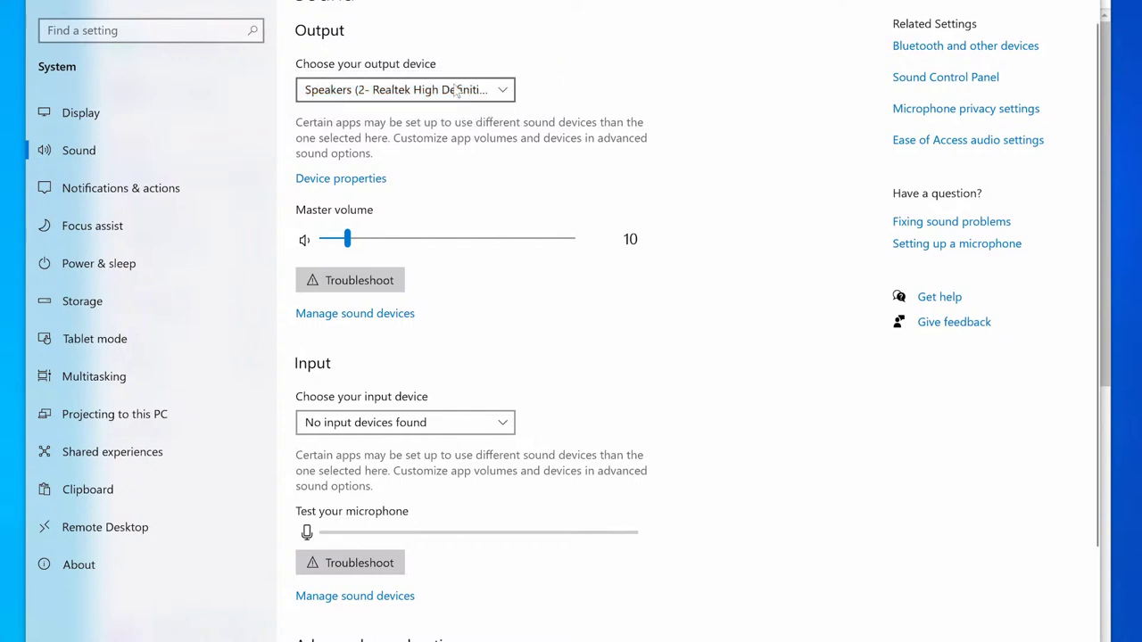
{"action": "left_click", "coordinate": [452, 93]}
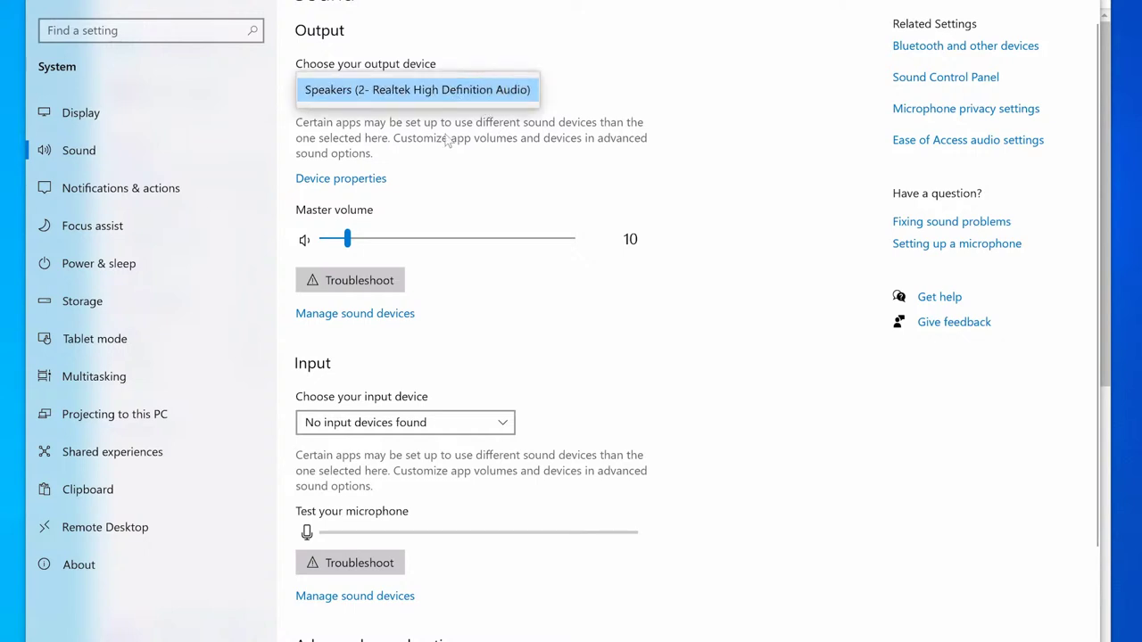
{"action": "left_click", "coordinate": [486, 93]}
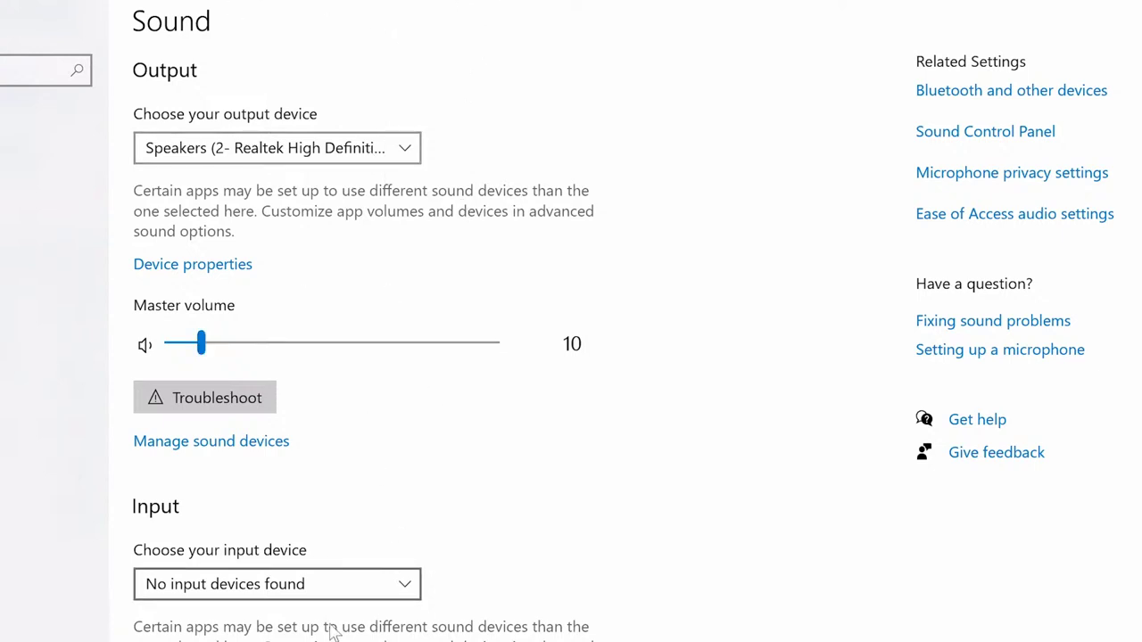
Check the input device list, then open the classic Sound control panel in full view.
{"action": "left_click", "coordinate": [277, 596]}
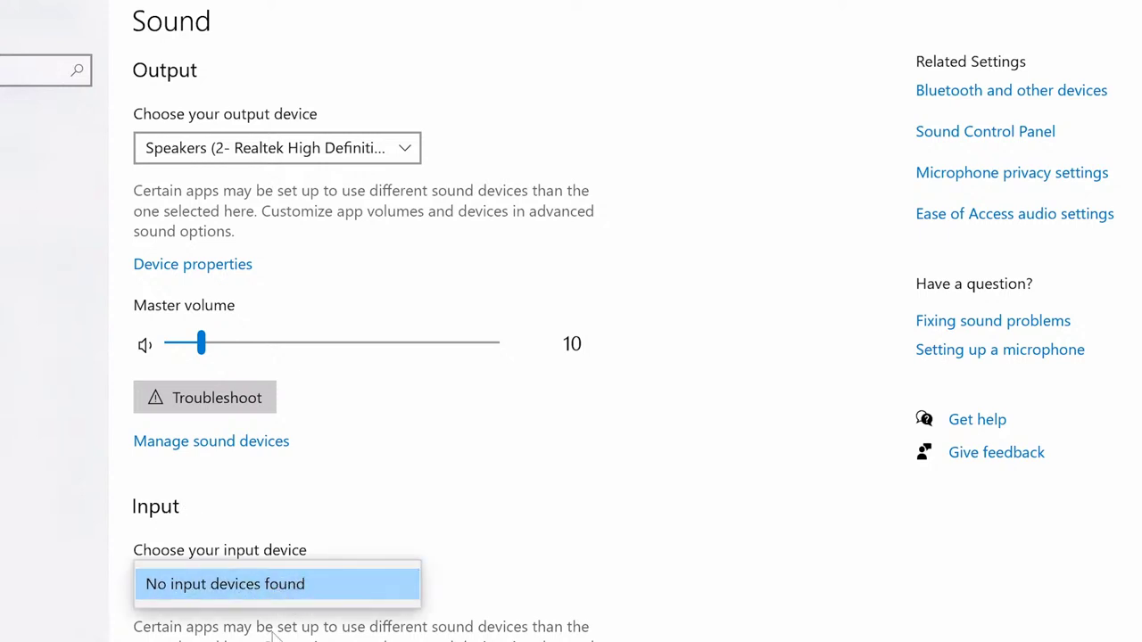
{"action": "left_click", "coordinate": [258, 613]}
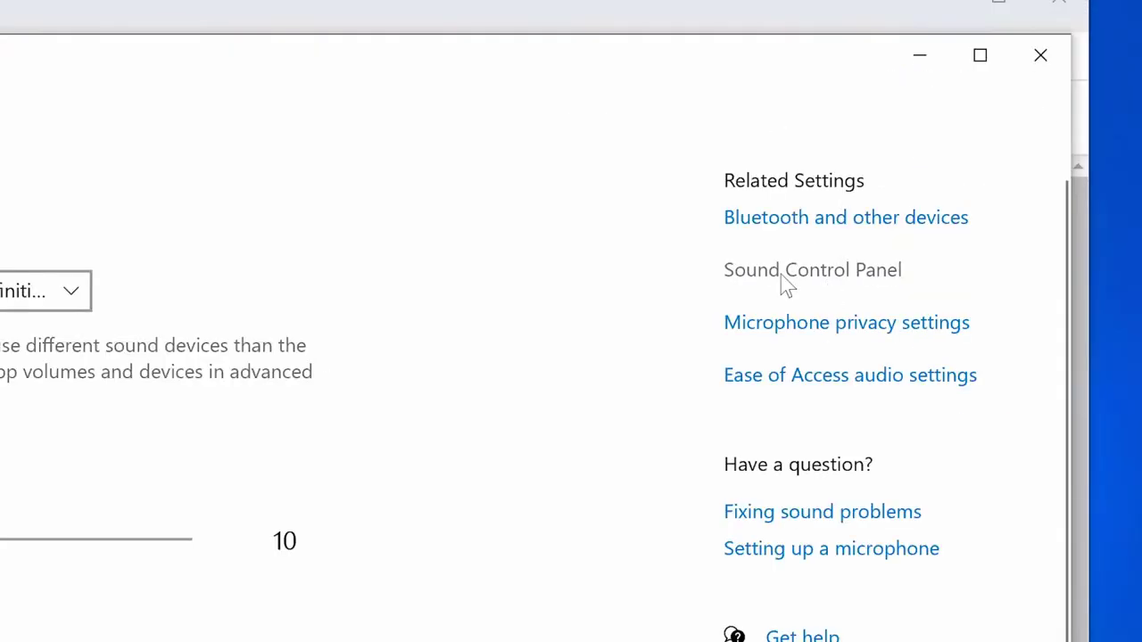
{"action": "left_click", "coordinate": [952, 79]}
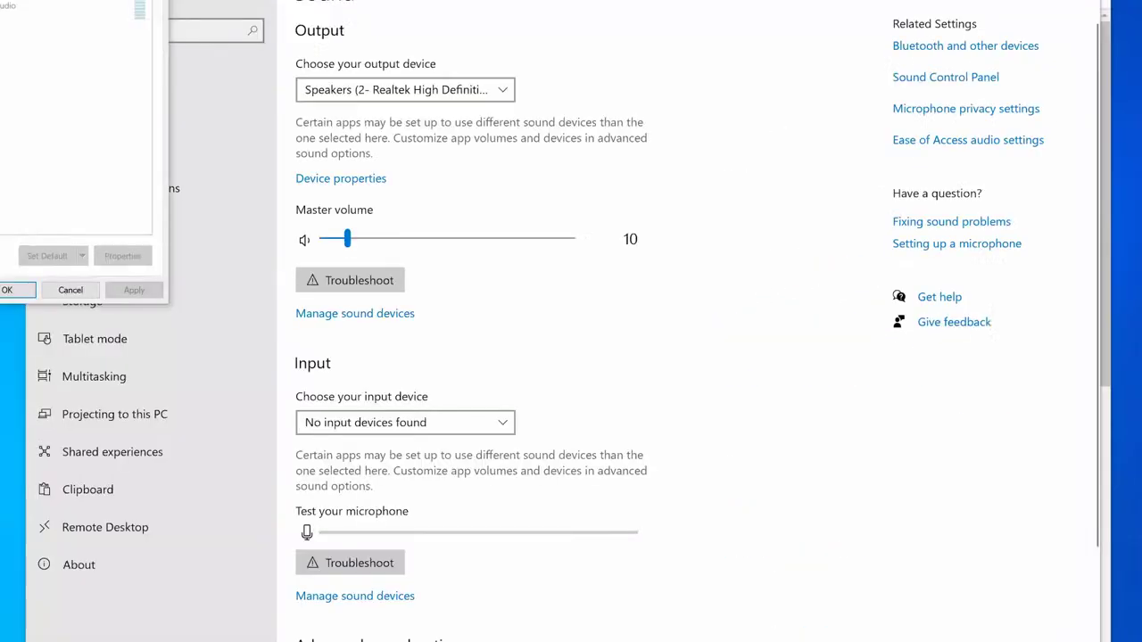
{"action": "left_click_drag", "start_coordinate": [143, 4], "coordinate": [519, 42]}
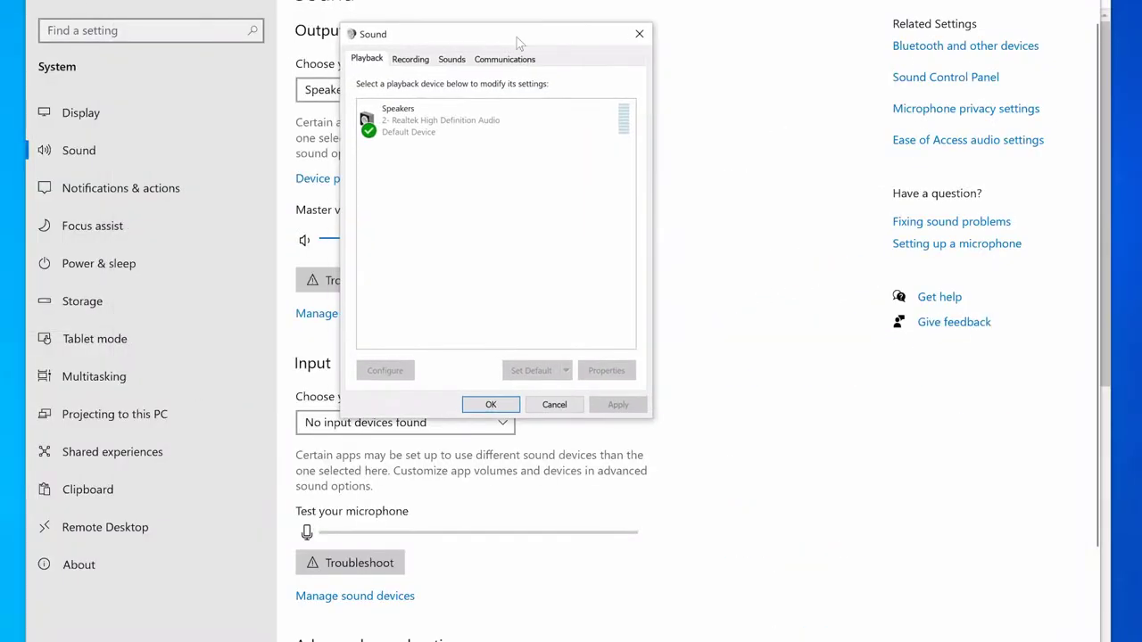
Review the playback devices and select the Plantronics C610 headset as the default device.
{"action": "left_click", "coordinate": [446, 119]}
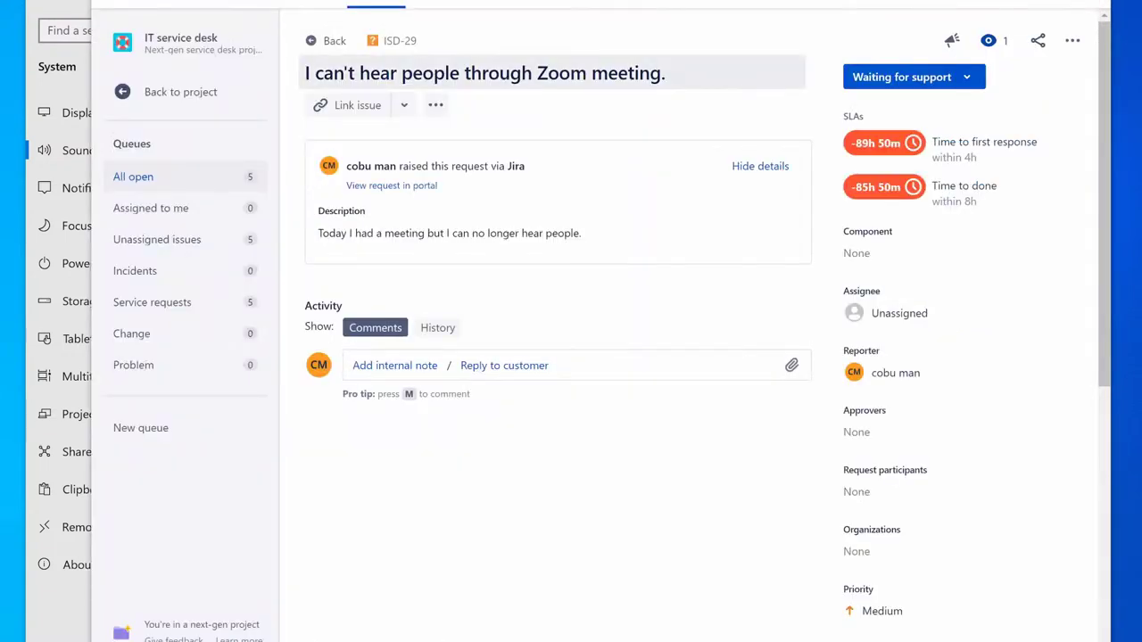
{"action": "key", "text": "alt+Tab"}
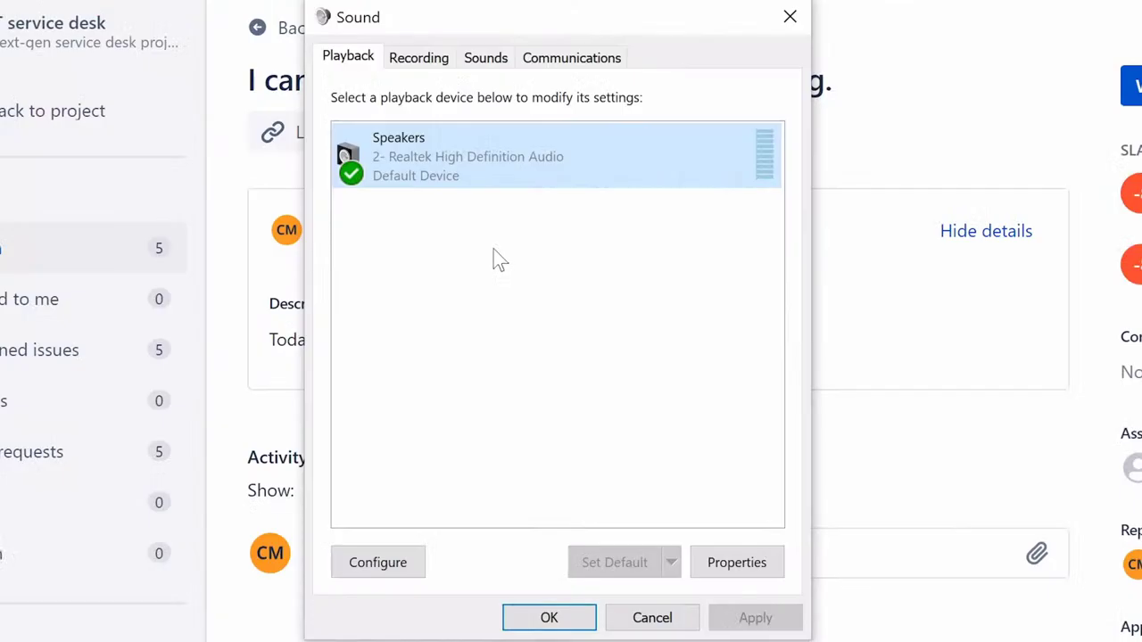
{"action": "left_click", "coordinate": [457, 186]}
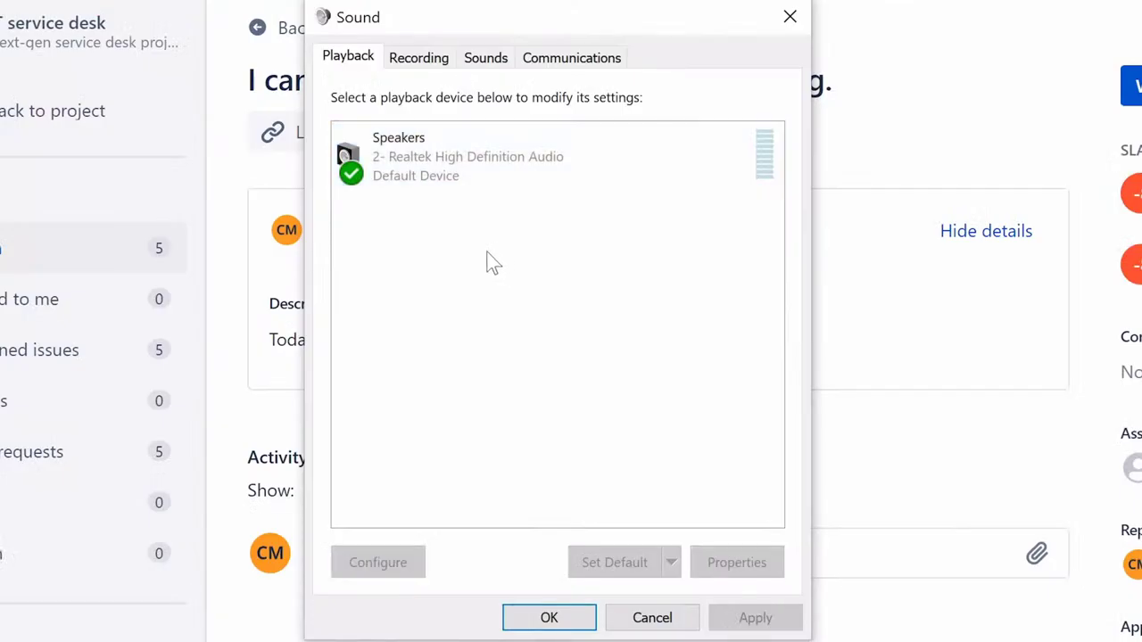
{"action": "left_click", "coordinate": [446, 173]}
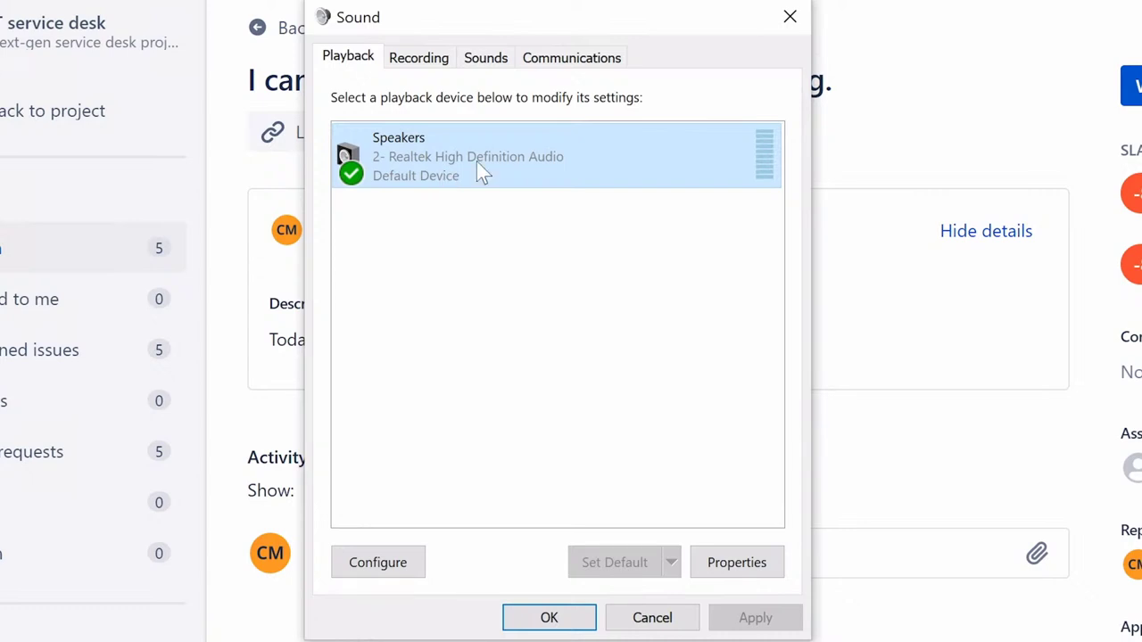
{"action": "left_click", "coordinate": [443, 263]}
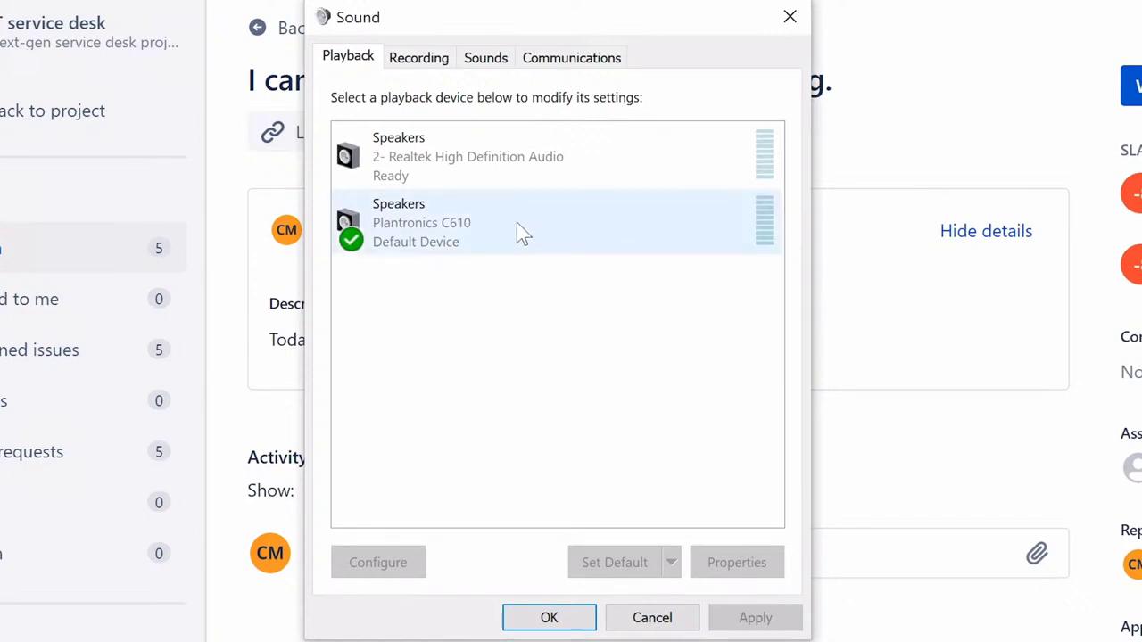
{"action": "left_click", "coordinate": [407, 235]}
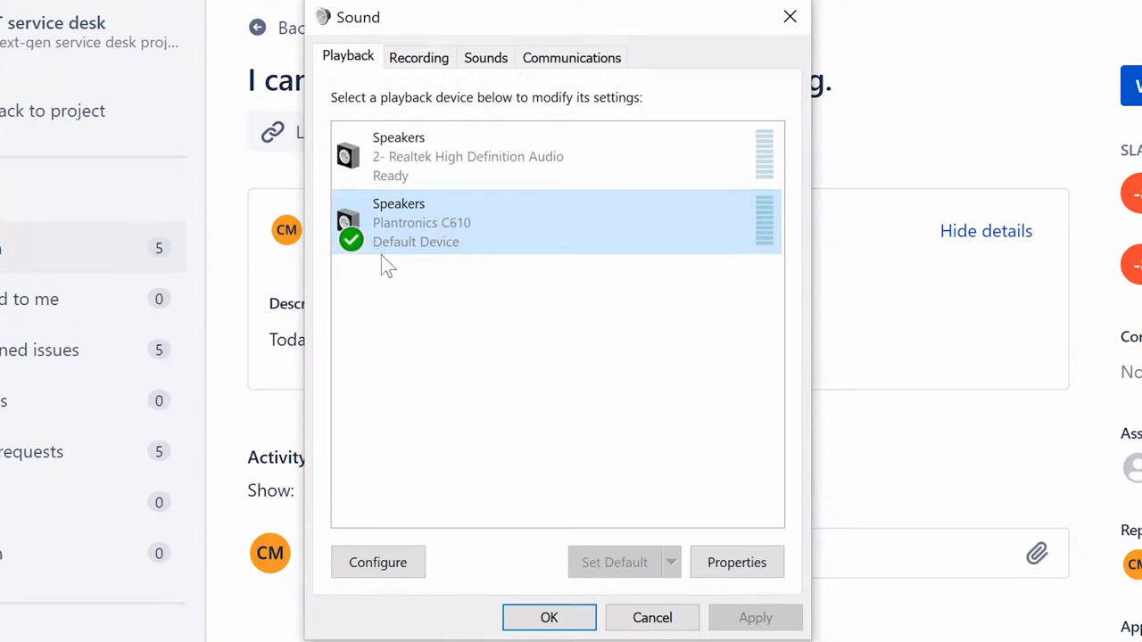
{"action": "left_click", "coordinate": [483, 158]}
{"action": "right_click", "coordinate": [483, 158]}
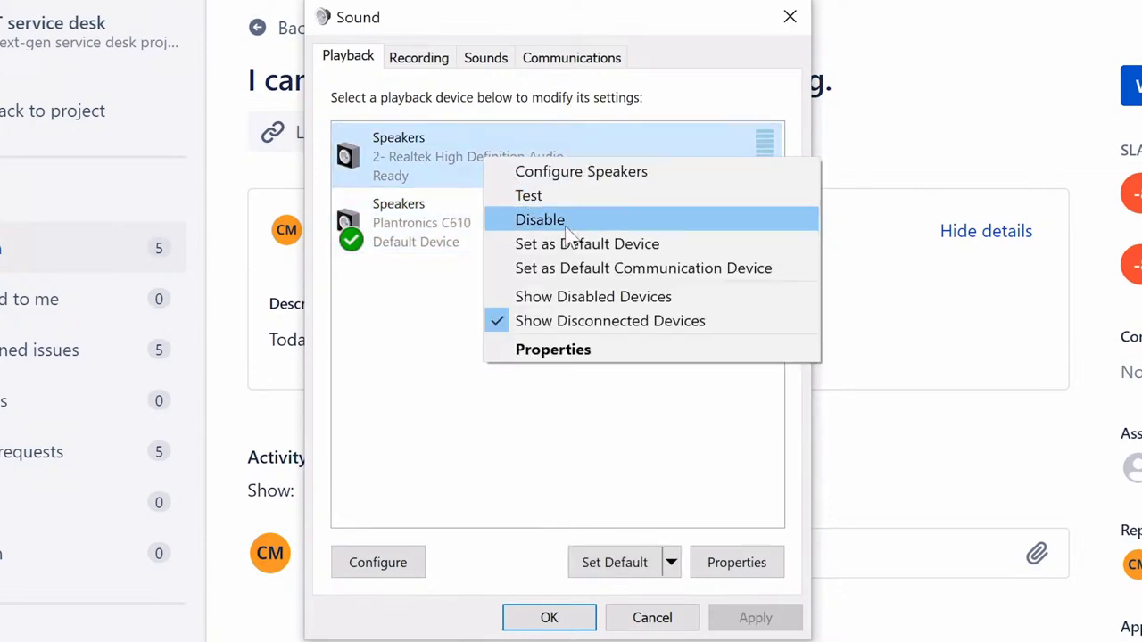
{"action": "left_click", "coordinate": [577, 248]}
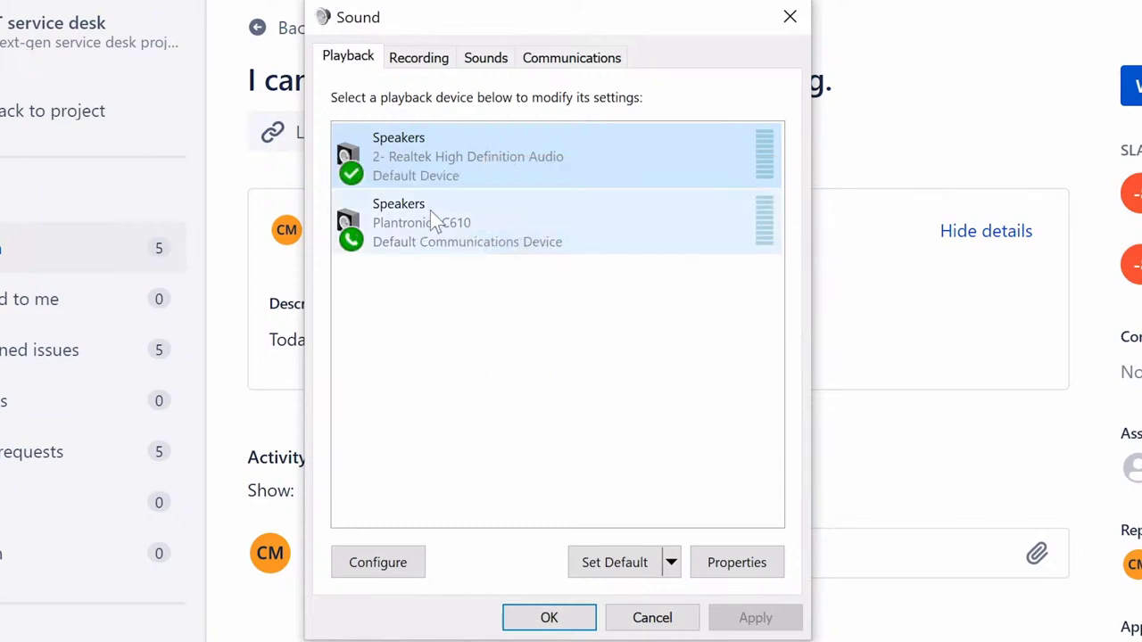
{"action": "right_click", "coordinate": [479, 167]}
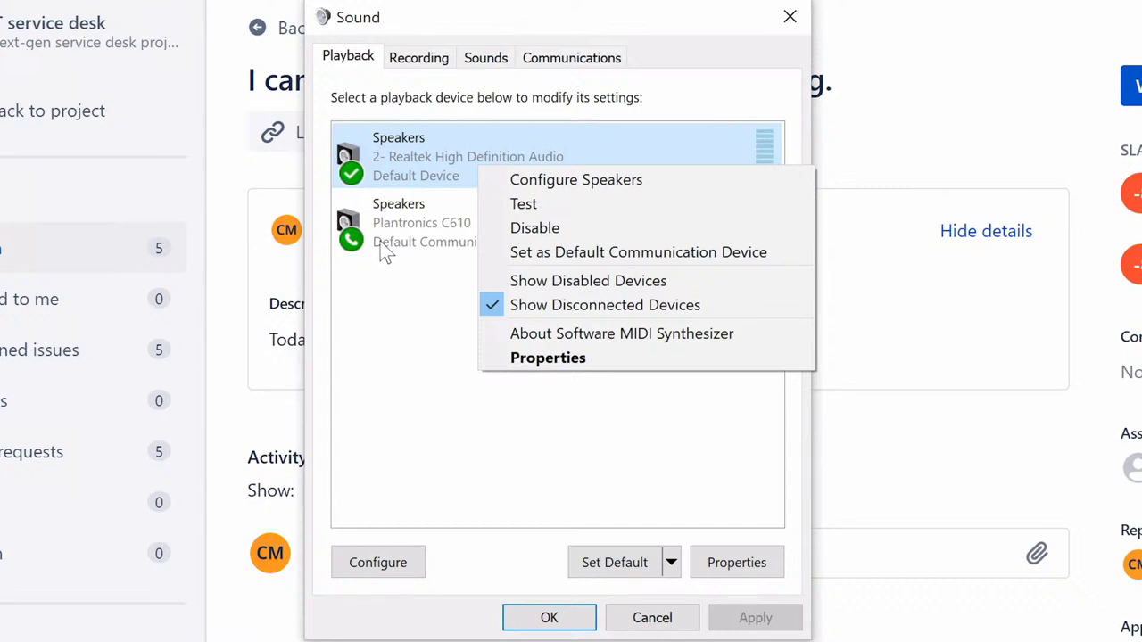
{"action": "left_click", "coordinate": [678, 259]}
{"action": "left_click", "coordinate": [479, 248]}
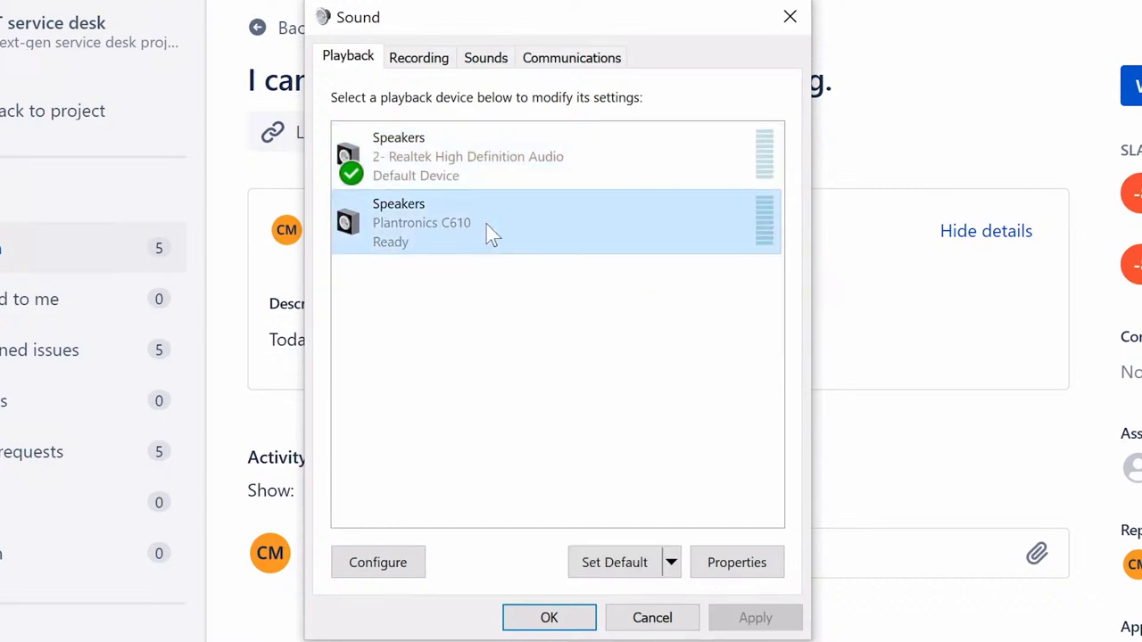
{"action": "right_click", "coordinate": [486, 224]}
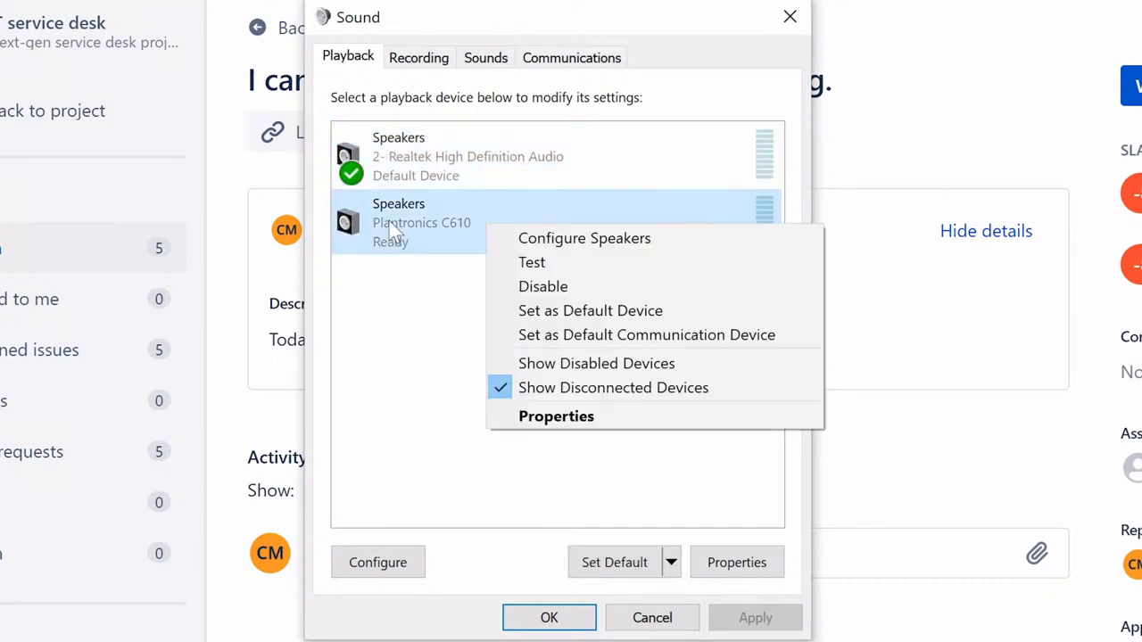
{"action": "left_click", "coordinate": [646, 314]}
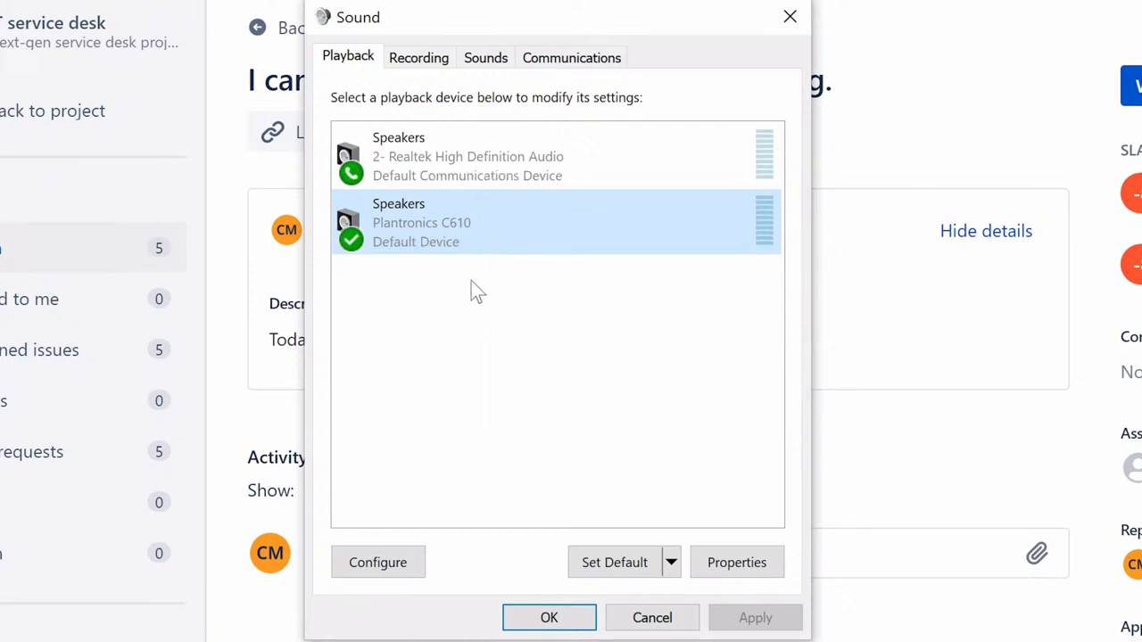
{"action": "right_click", "coordinate": [419, 232]}
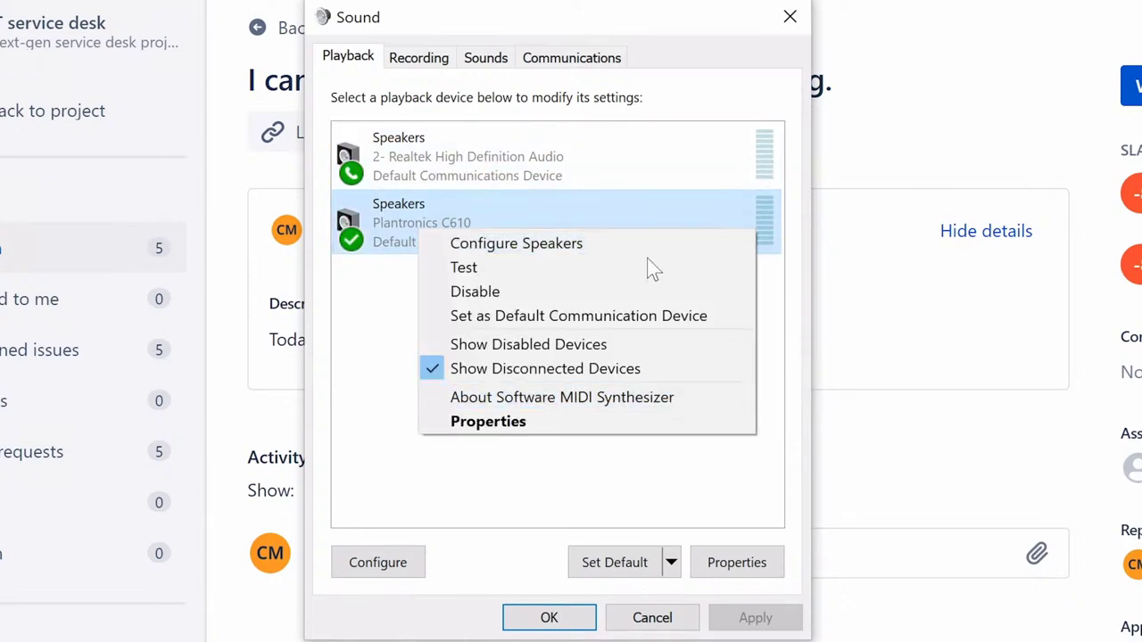
{"action": "left_click", "coordinate": [583, 316]}
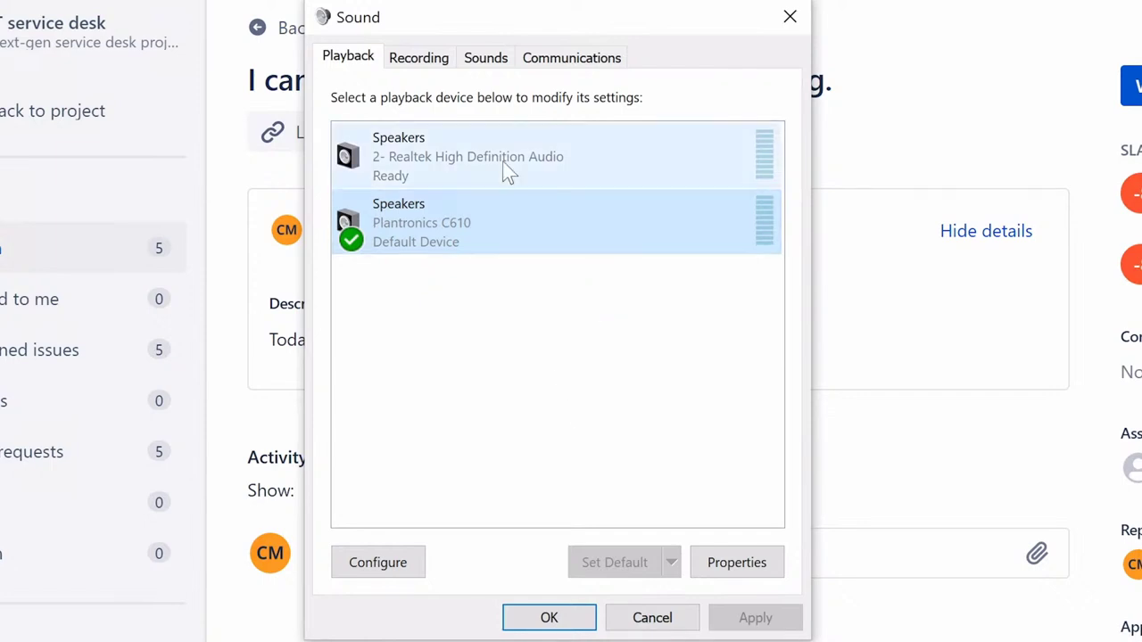
Review the Plantronics C610 microphone and Line In recording devices, then cancel the Sound dialog.
{"action": "left_click", "coordinate": [422, 56]}
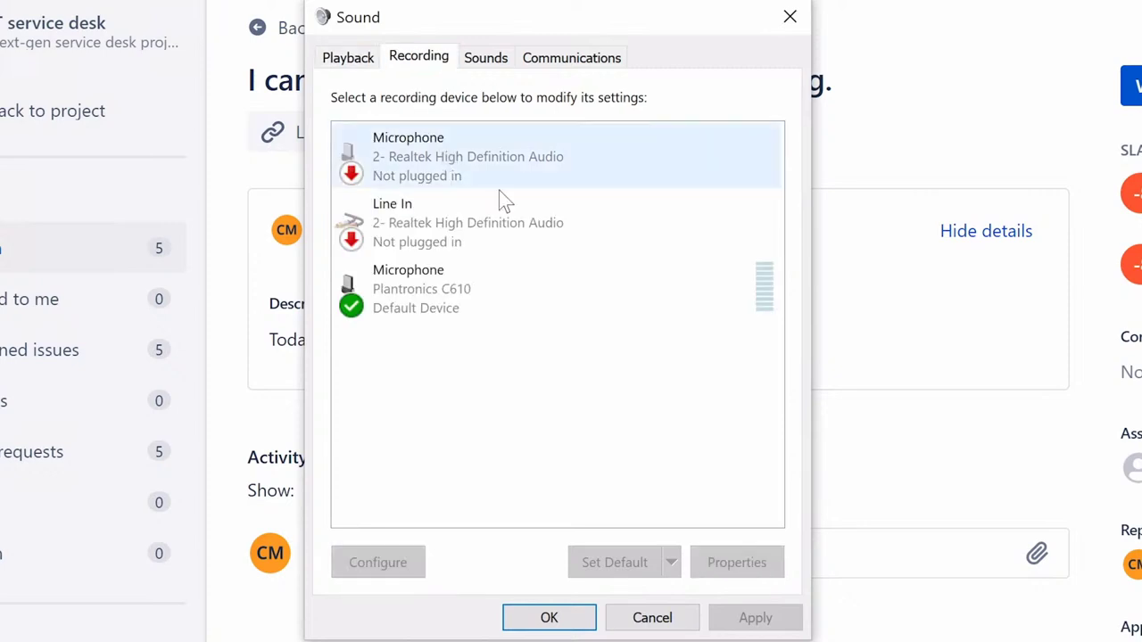
{"action": "left_click", "coordinate": [484, 293]}
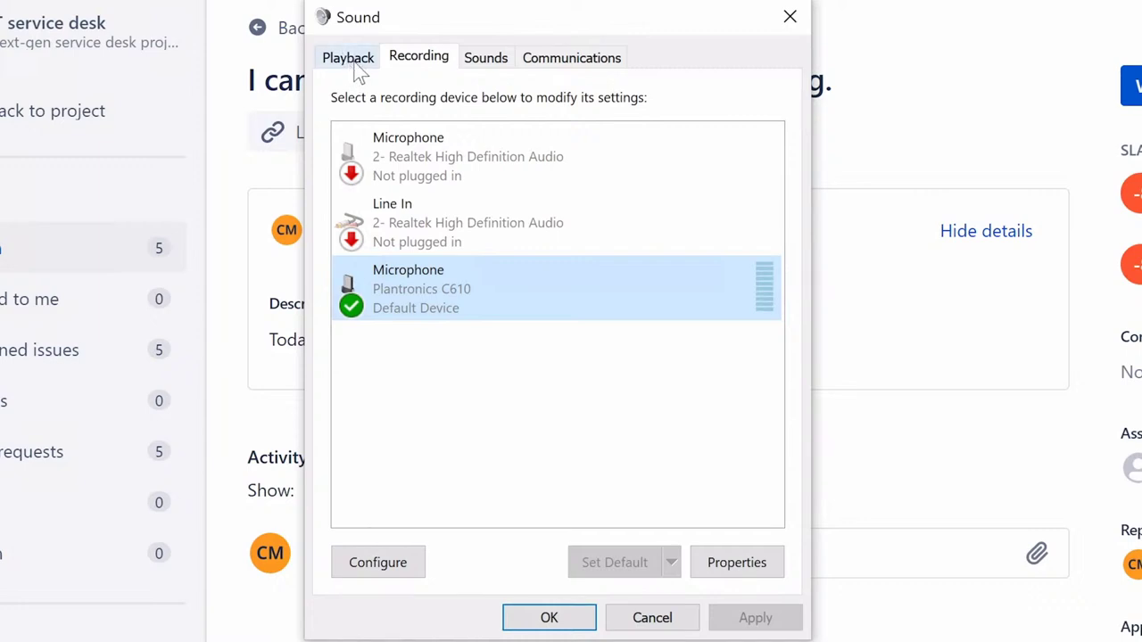
{"action": "left_click", "coordinate": [420, 218]}
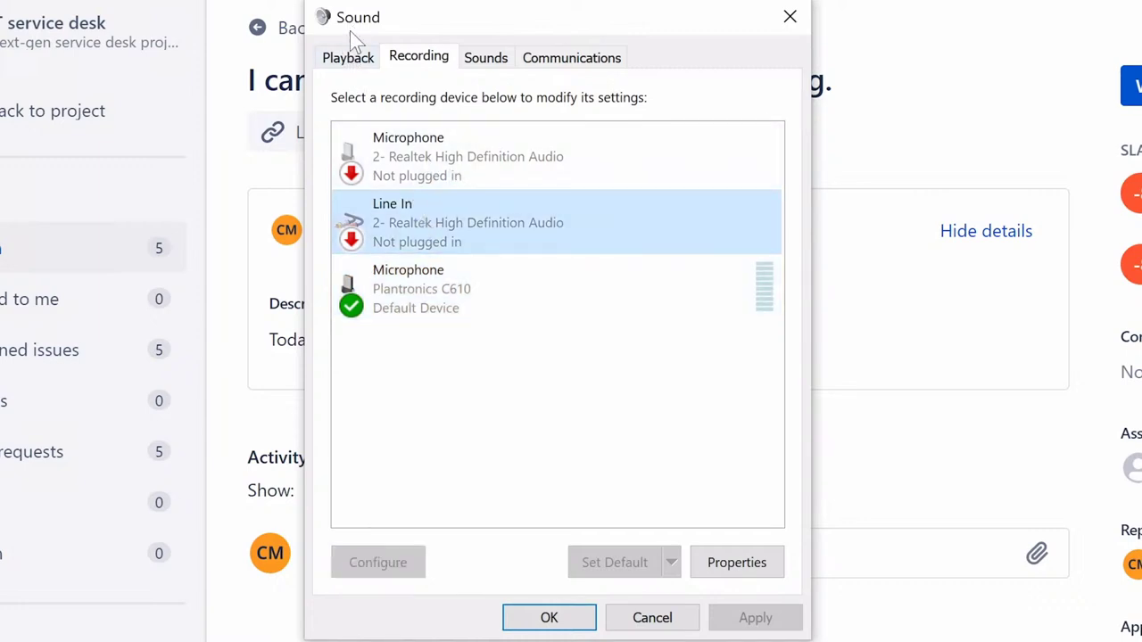
{"action": "left_click", "coordinate": [362, 60]}
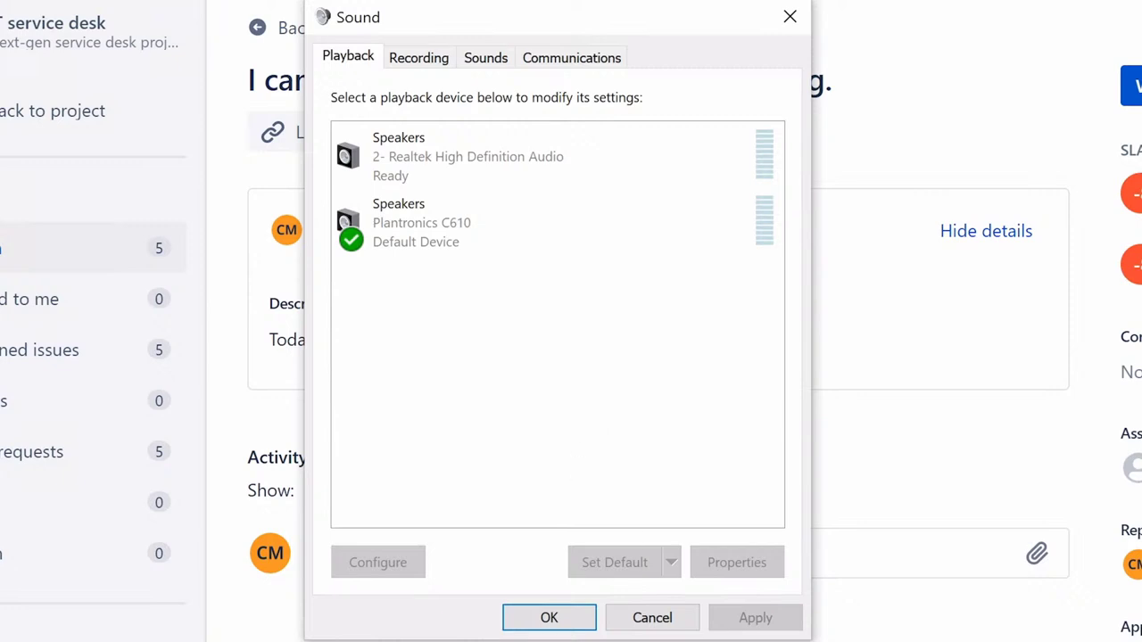
{"action": "left_click", "coordinate": [660, 618]}
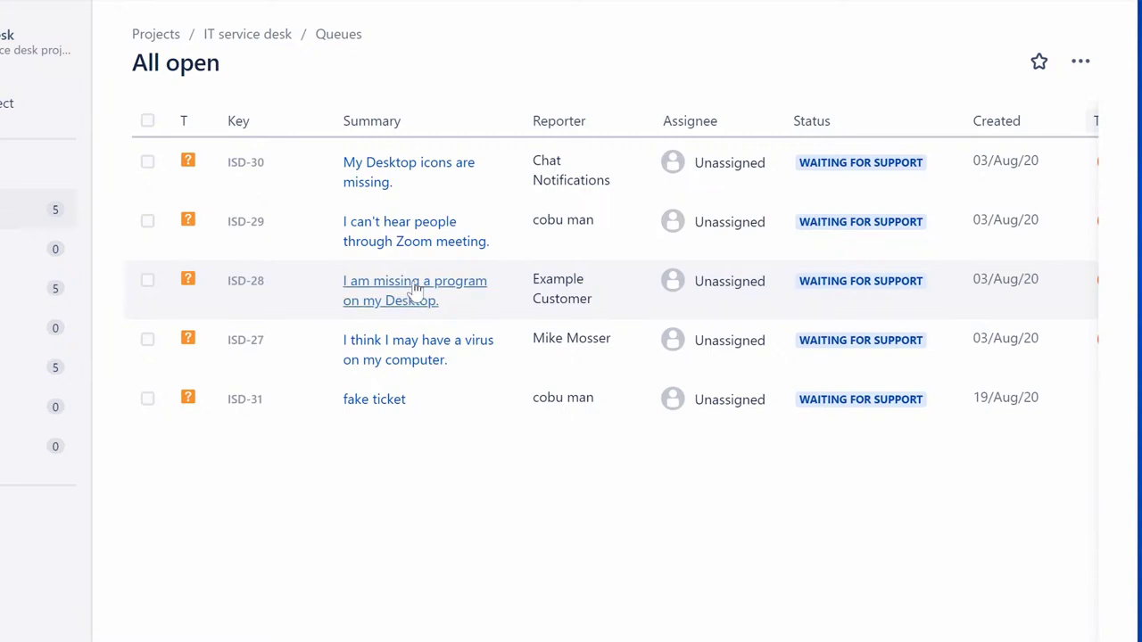
Open ticket ISD-28 and move the Google Chrome shortcut beside Audacity, under Vacation Tracker.
{"action": "left_click", "coordinate": [416, 287]}
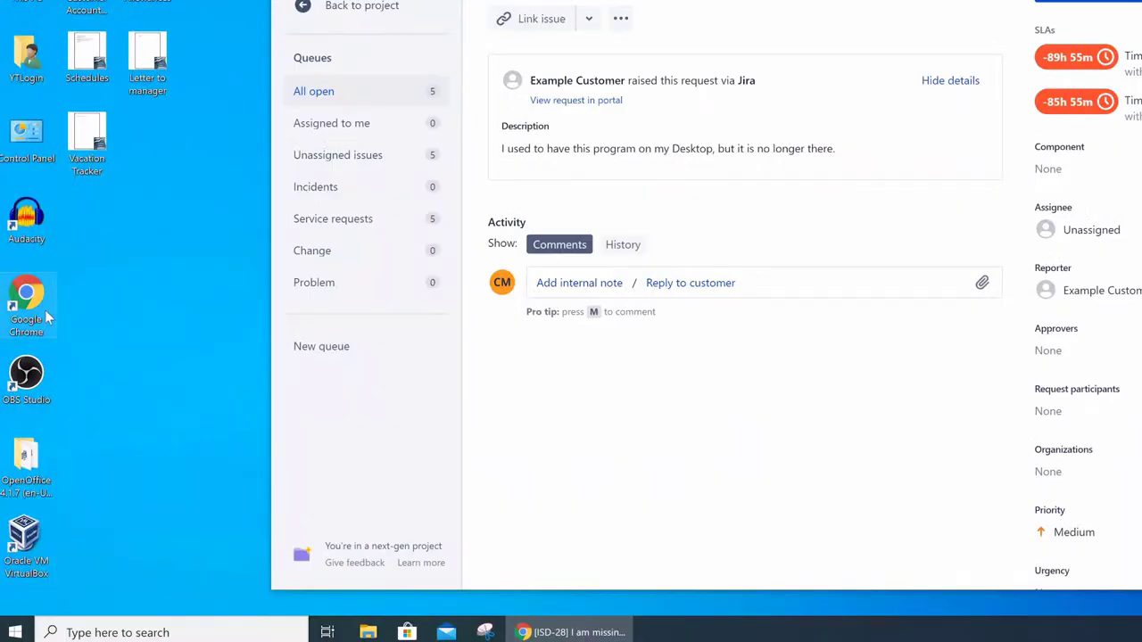
{"action": "left_click_drag", "start_coordinate": [44, 310], "coordinate": [156, 241]}
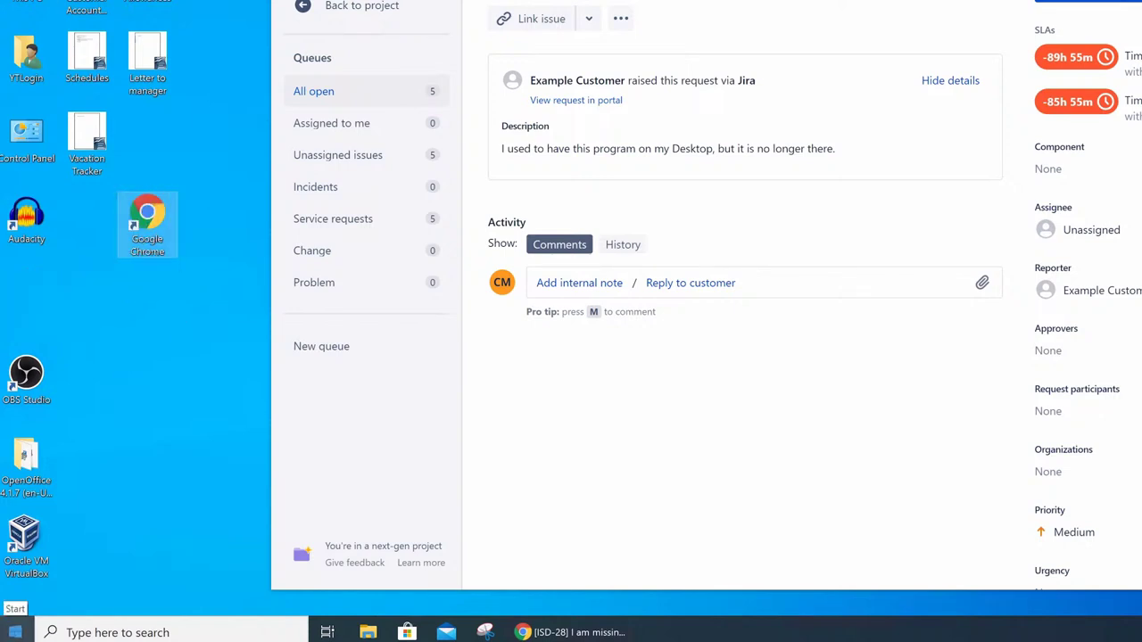
{"action": "left_click", "coordinate": [15, 626]}
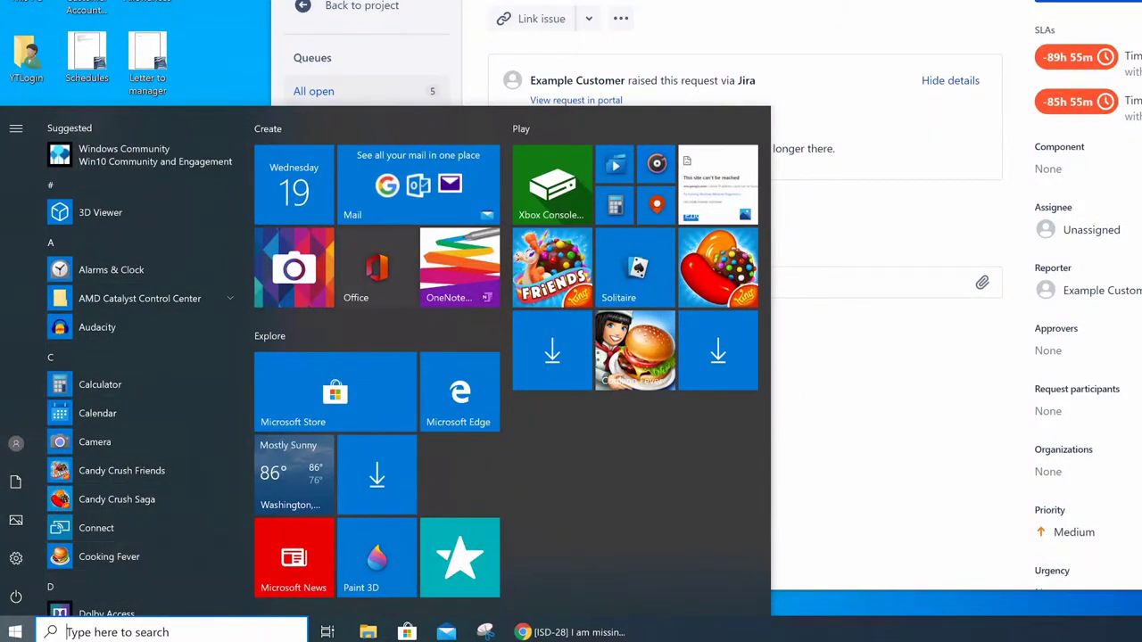
{"action": "left_click", "coordinate": [249, 3]}
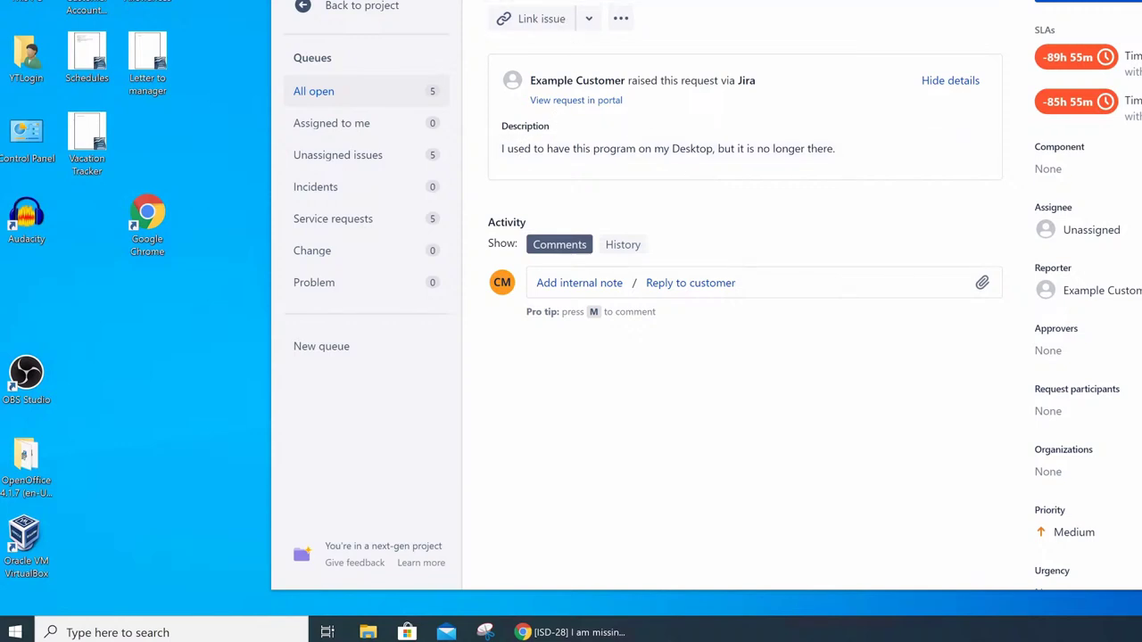
Put the Google Chrome shortcut back in the Start menu's left column below Audacity.
{"action": "left_click_drag", "start_coordinate": [145, 219], "coordinate": [26, 299]}
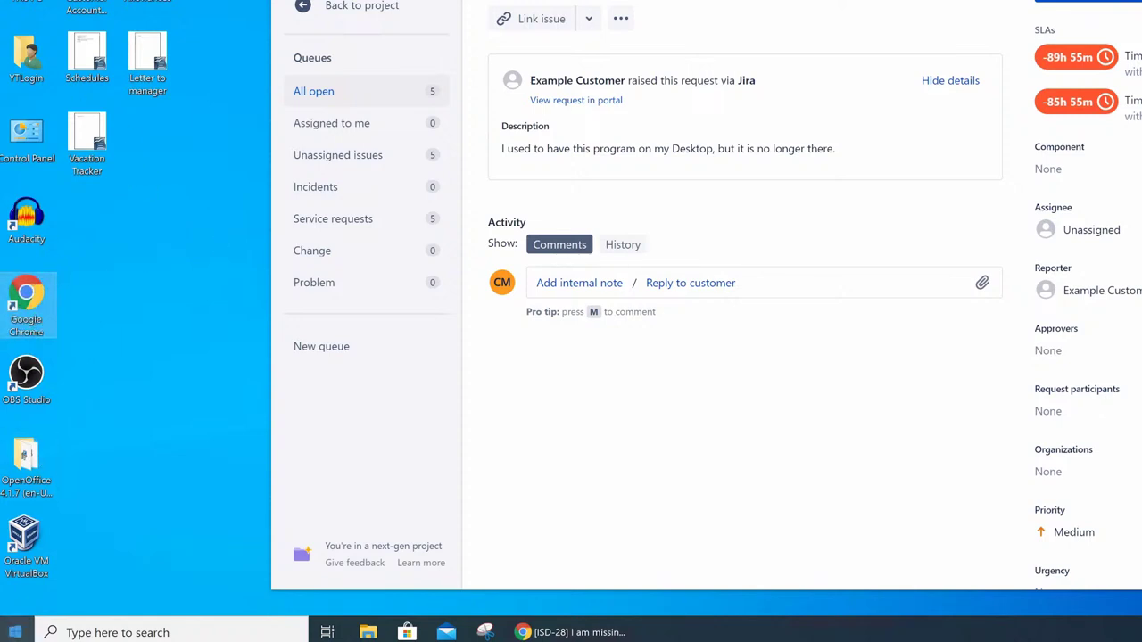
{"action": "left_click", "coordinate": [15, 632]}
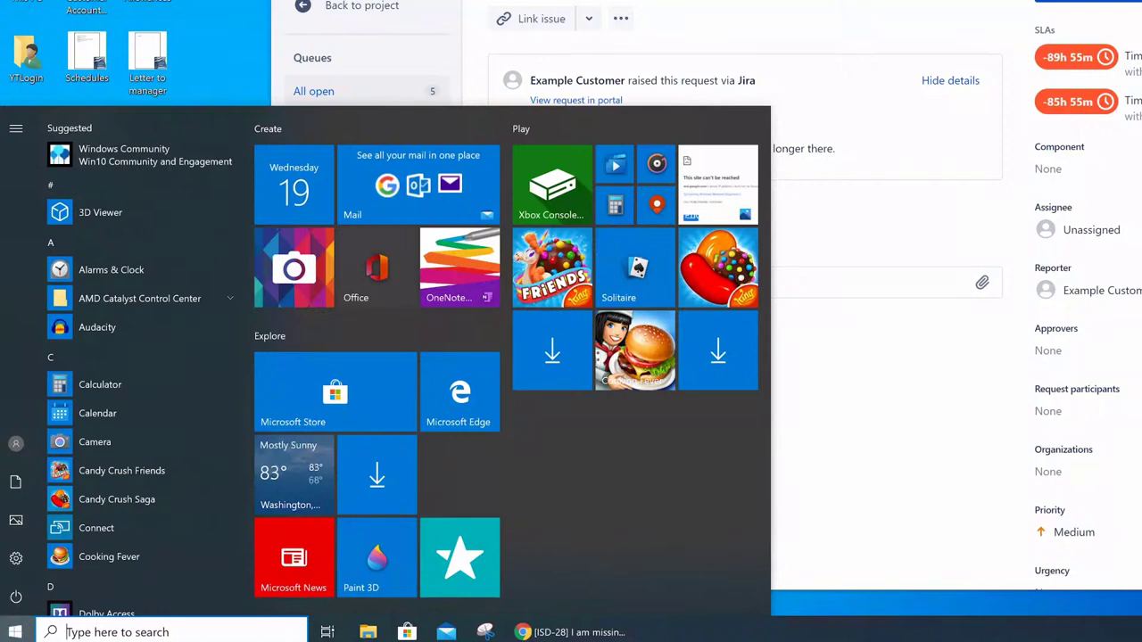
{"action": "left_click", "coordinate": [15, 632]}
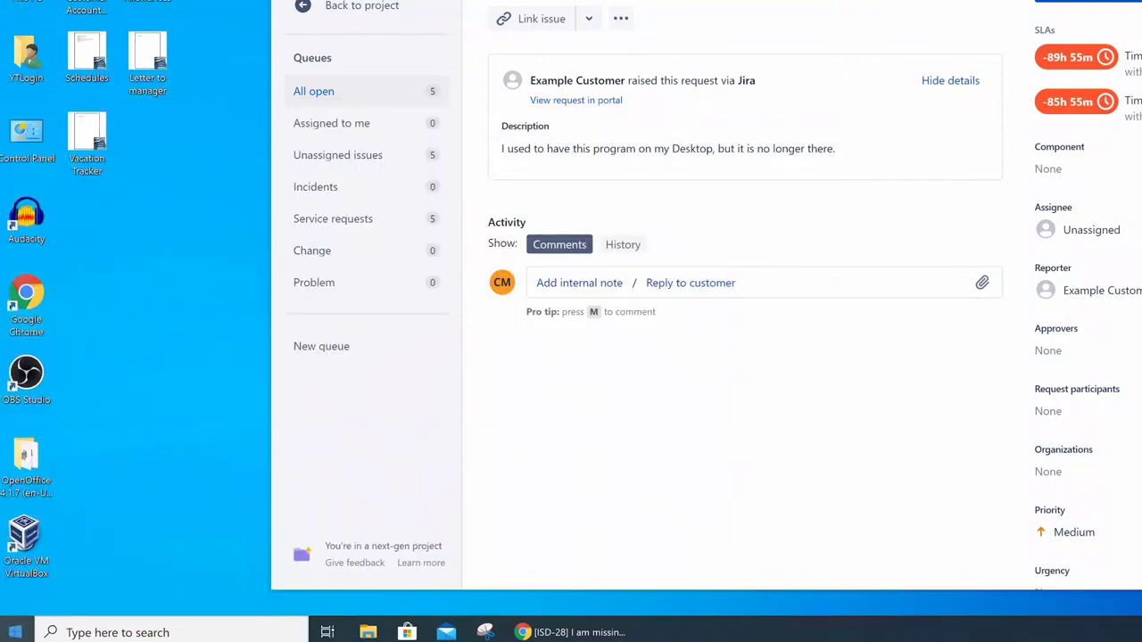
Reopen the Start menu and scroll the app list to OpenOffice 4.1.7 and Oracle VM VirtualBox.
{"action": "left_click", "coordinate": [15, 632]}
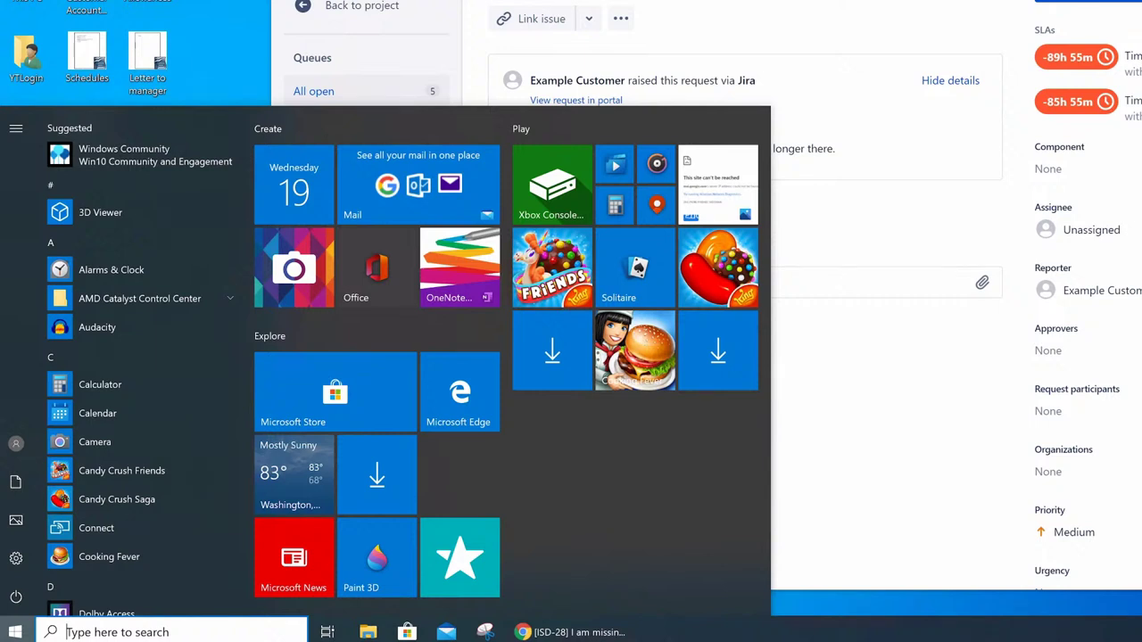
{"action": "scroll", "coordinate": [147, 397], "scroll_direction": "down", "scroll_amount": 3}
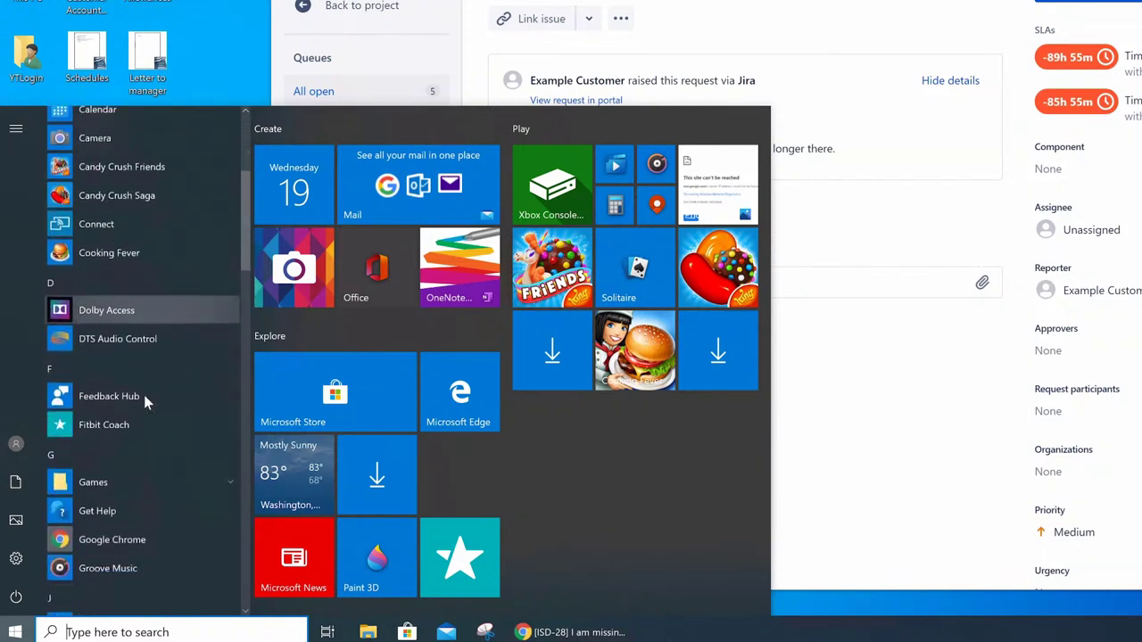
{"action": "scroll", "coordinate": [138, 419], "scroll_direction": "down", "scroll_amount": 2}
{"action": "scroll", "coordinate": [82, 464], "scroll_direction": "down", "scroll_amount": 3}
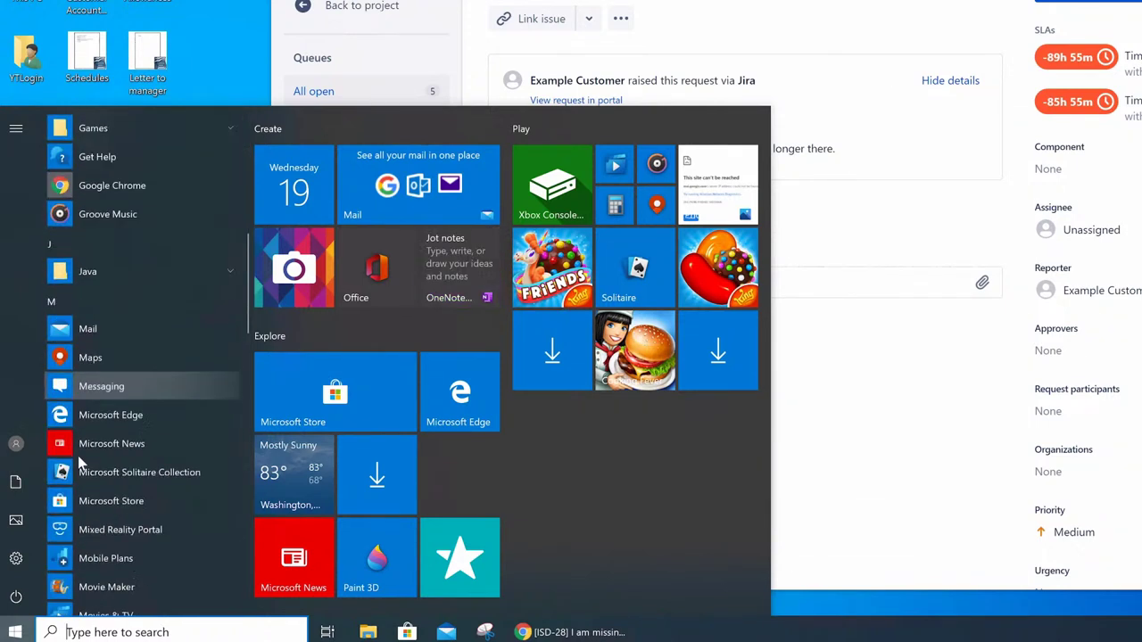
{"action": "scroll", "coordinate": [81, 462], "scroll_direction": "down", "scroll_amount": 5}
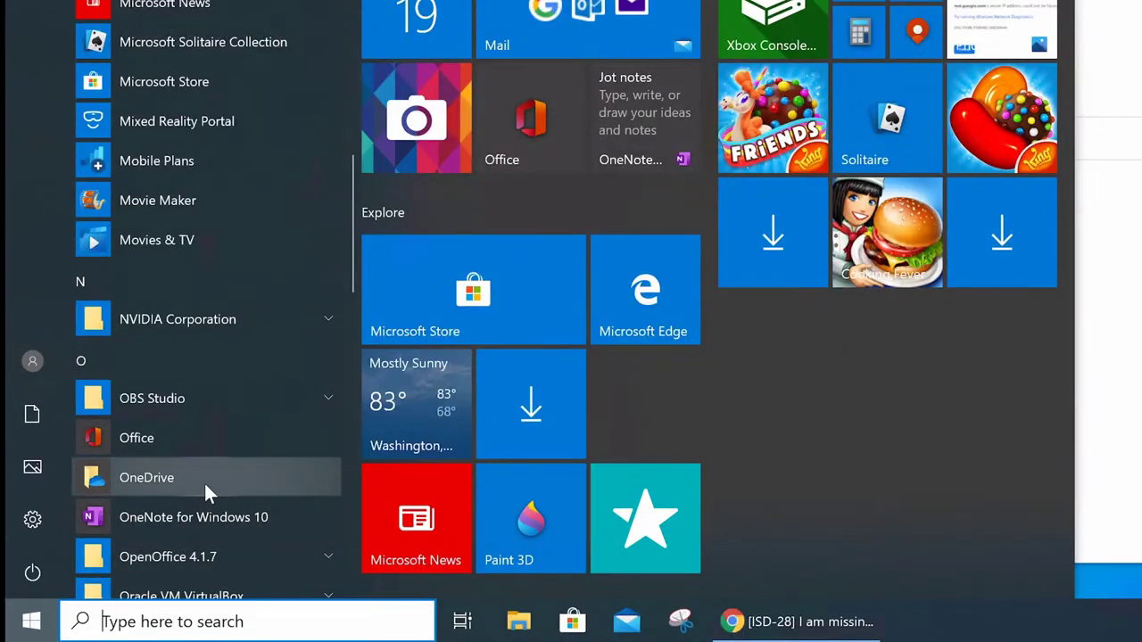
{"action": "scroll", "coordinate": [140, 531], "scroll_direction": "down", "scroll_amount": 3}
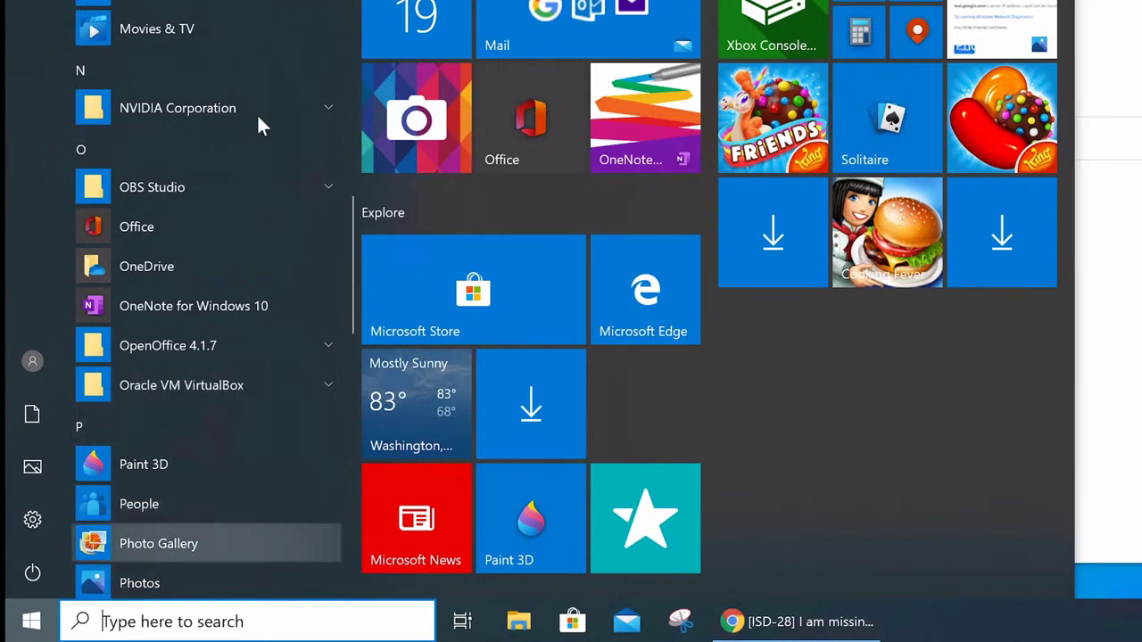
Dismiss the Start menu and Windows search panel to reveal Jira ticket ISD-28 again.
{"action": "key", "text": "Escape"}
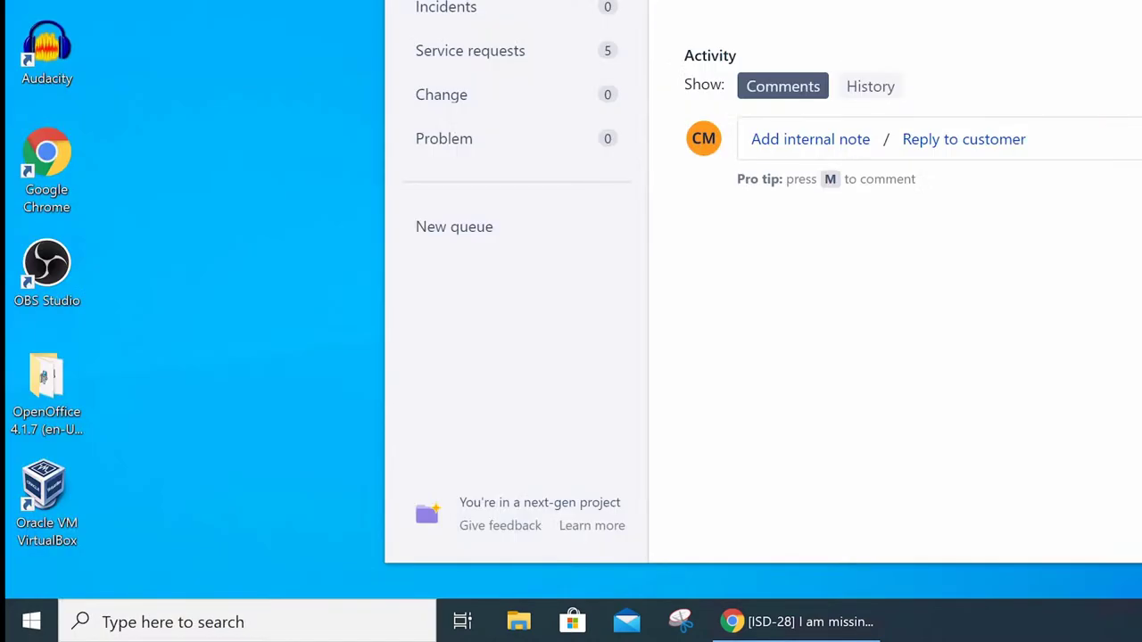
{"action": "left_click", "coordinate": [17, 621]}
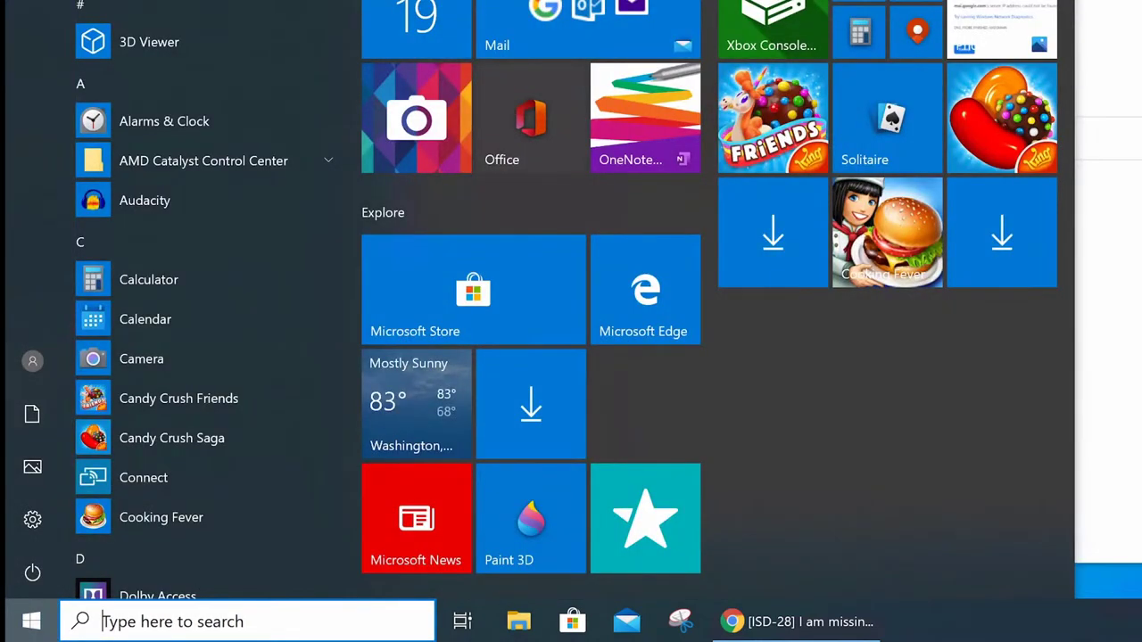
{"action": "key", "text": "super+s"}
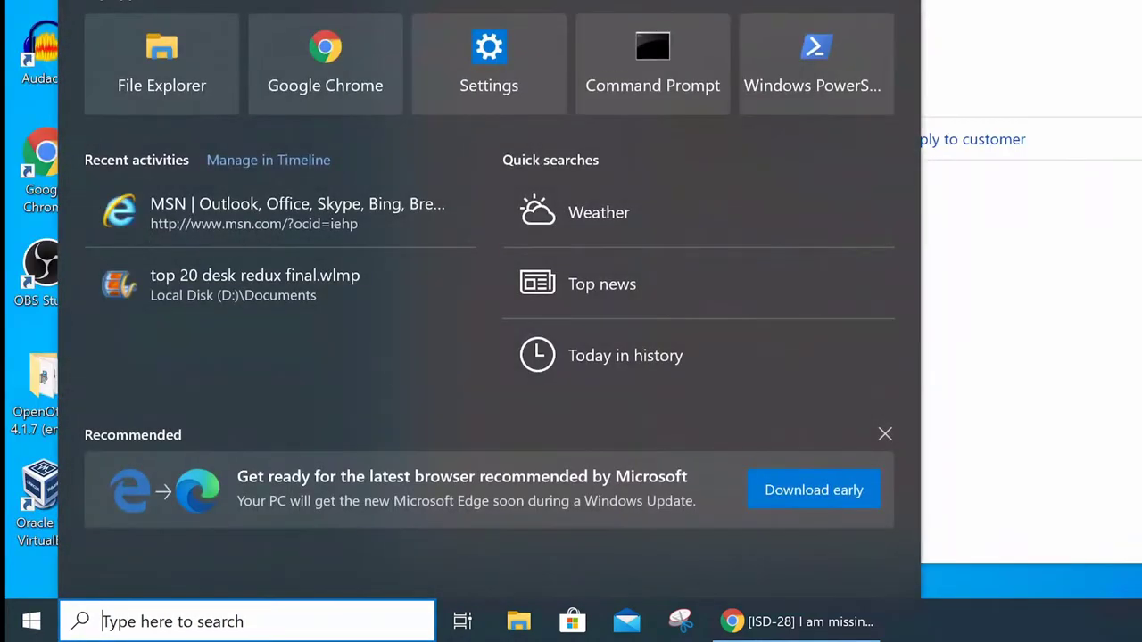
{"action": "key", "text": "Escape"}
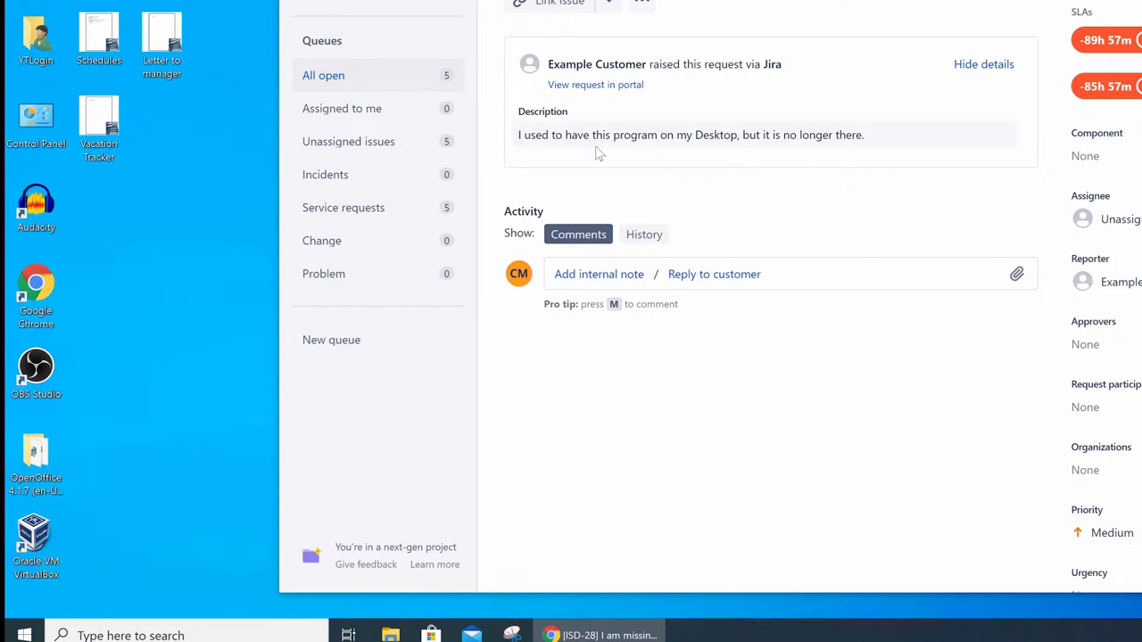
Highlight 'this program on my Desktop' in the ticket description.
{"action": "left_click_drag", "start_coordinate": [602, 135], "coordinate": [738, 135]}
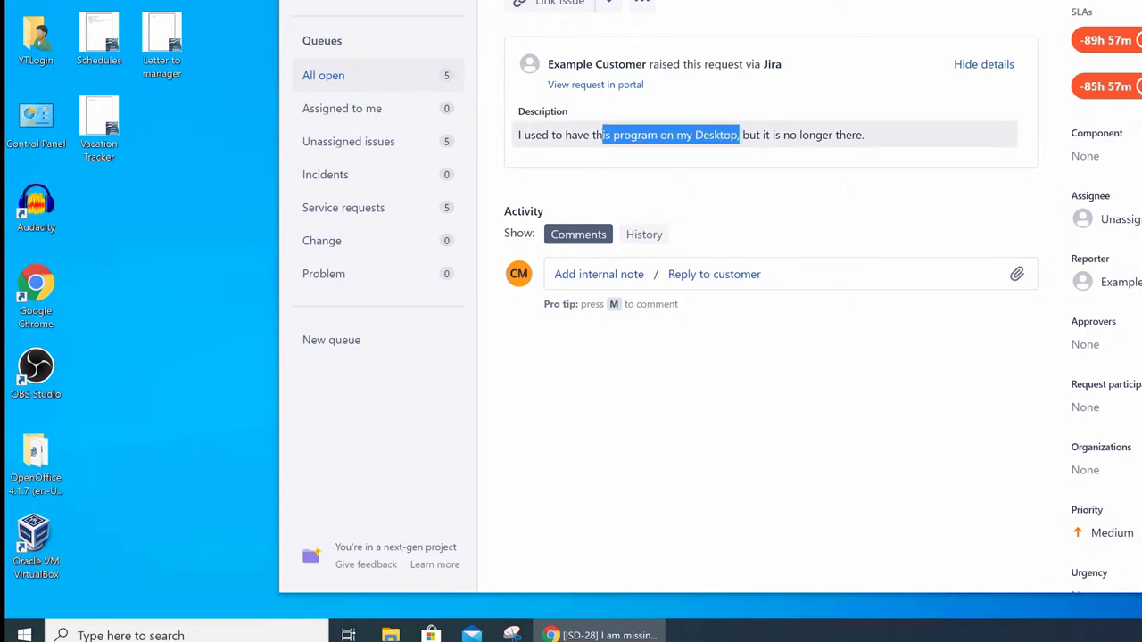
{"action": "left_click", "coordinate": [739, 134]}
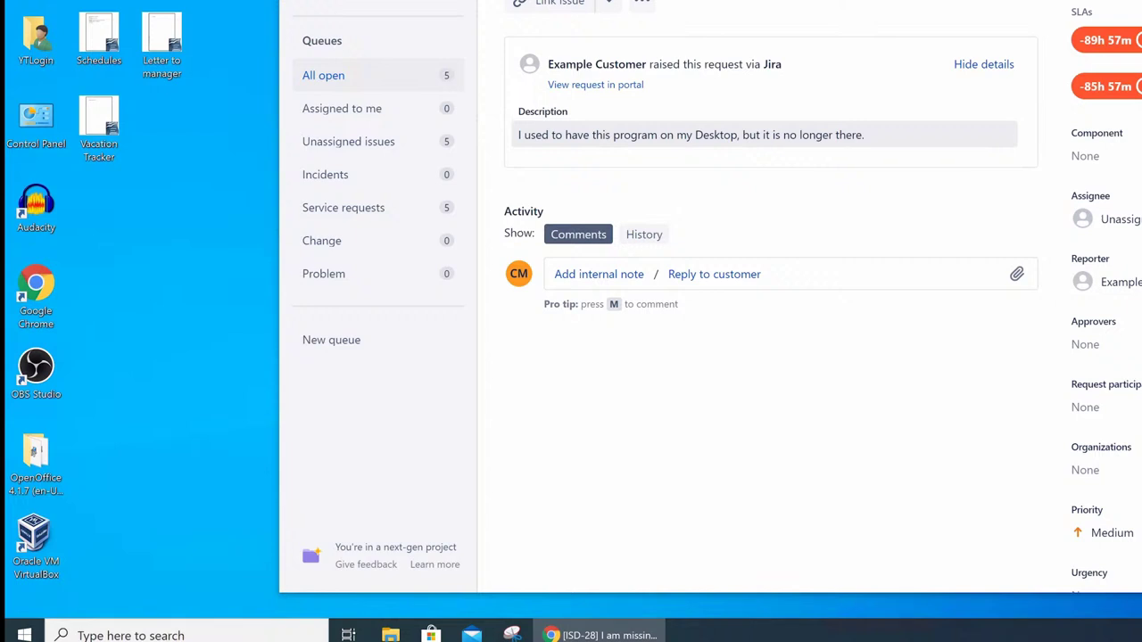
{"action": "left_click_drag", "start_coordinate": [739, 135], "coordinate": [591, 135]}
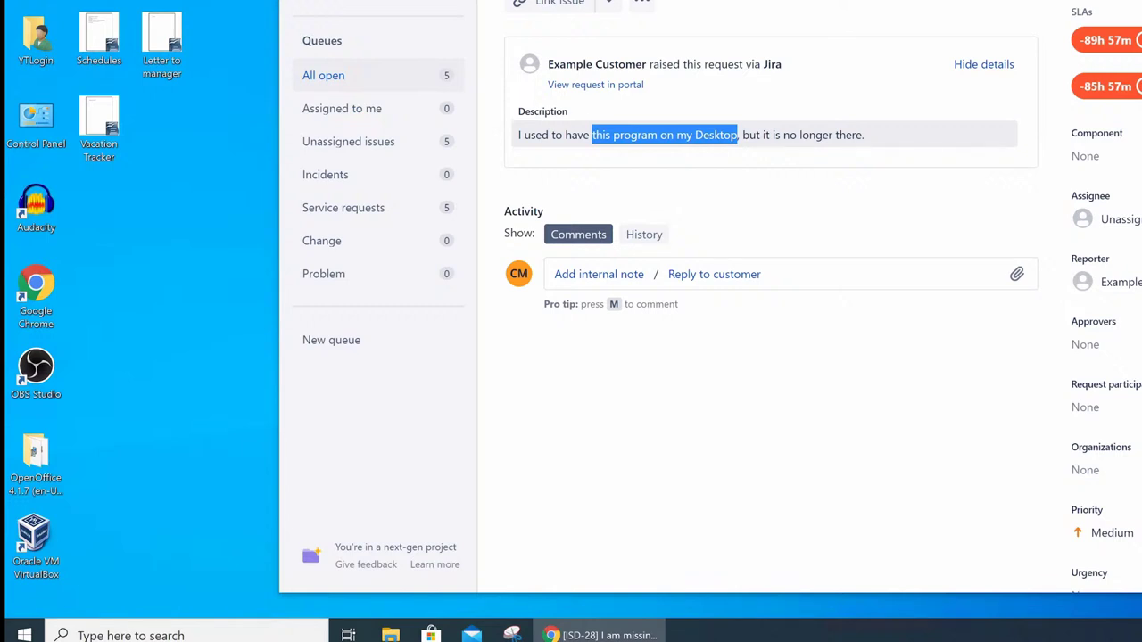
Open This PC's Properties to show the System page: Windows 10 Pro, computer TechSupport.
{"action": "right_click", "coordinate": [23, 163]}
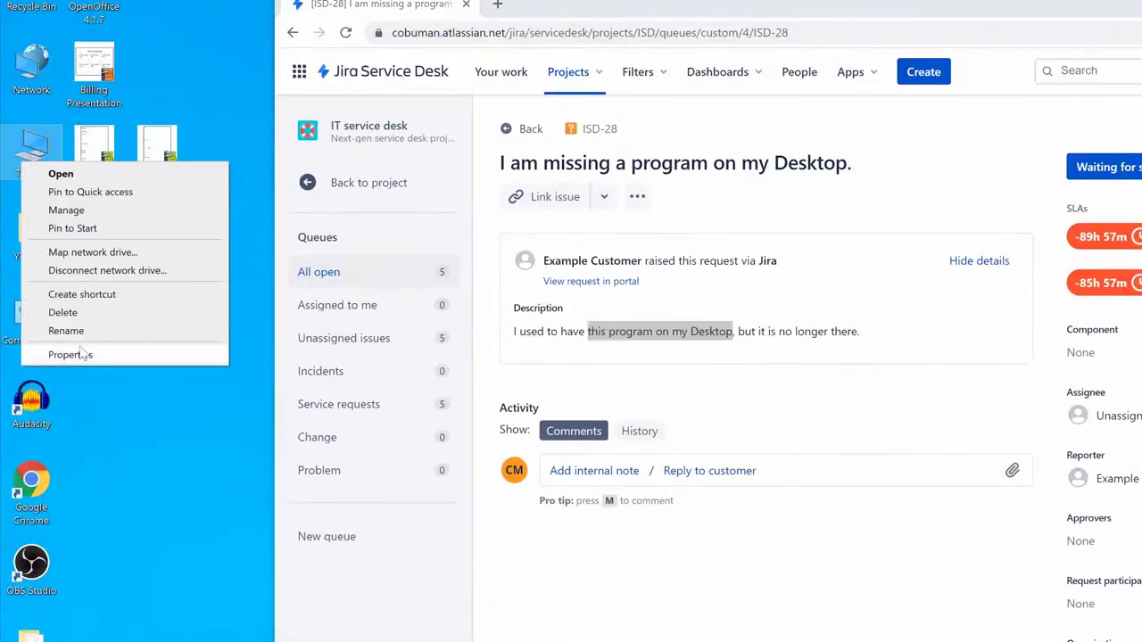
{"action": "left_click", "coordinate": [80, 355]}
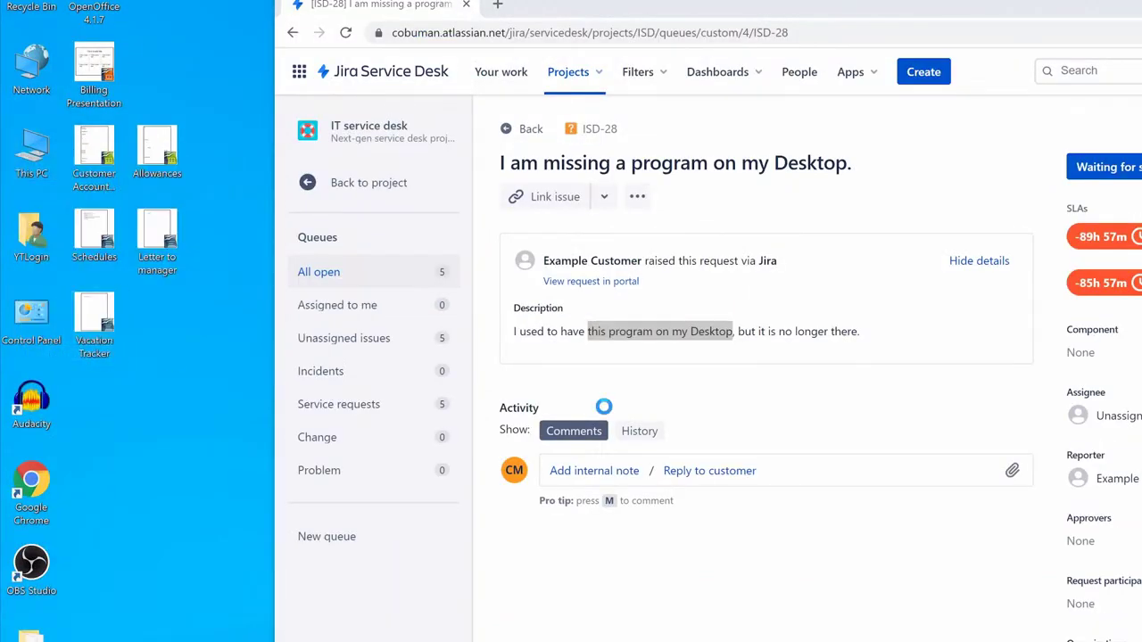
{"action": "left_click_drag", "start_coordinate": [800, 75], "coordinate": [821, 145]}
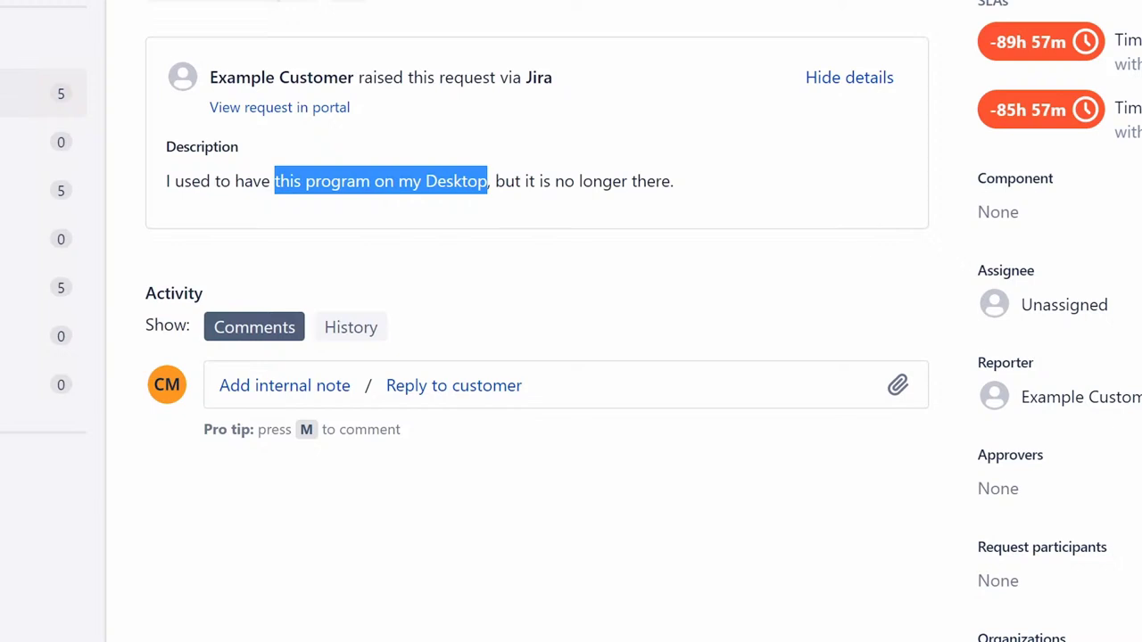
Switch back to the Jira browser window showing the All open queue.
{"action": "left_click", "coordinate": [425, 575]}
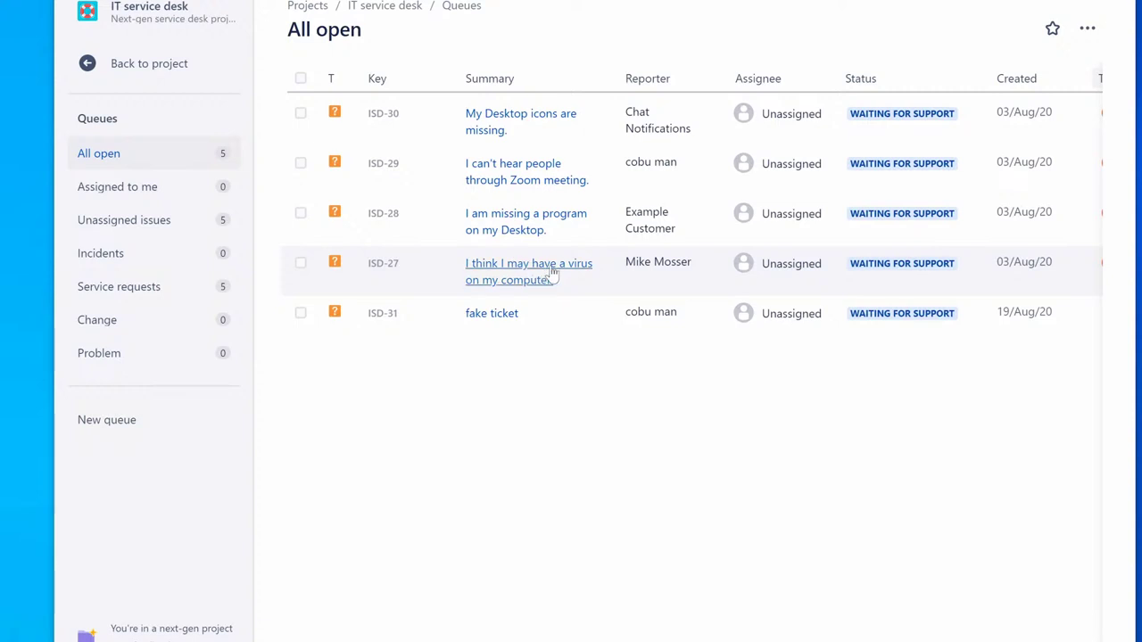
Open ticket ISD-27 'I think I may have a virus on my computer.' and edit its description.
{"action": "left_click", "coordinate": [579, 269]}
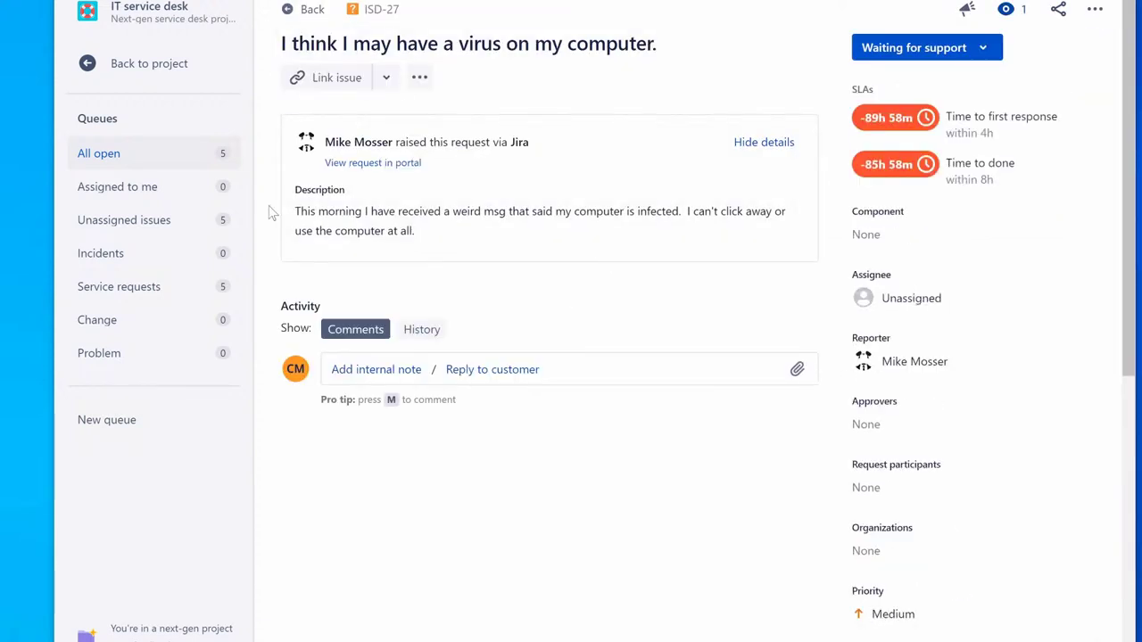
{"action": "left_click_drag", "start_coordinate": [297, 222], "coordinate": [416, 233]}
{"action": "left_click_drag", "start_coordinate": [493, 233], "coordinate": [302, 190]}
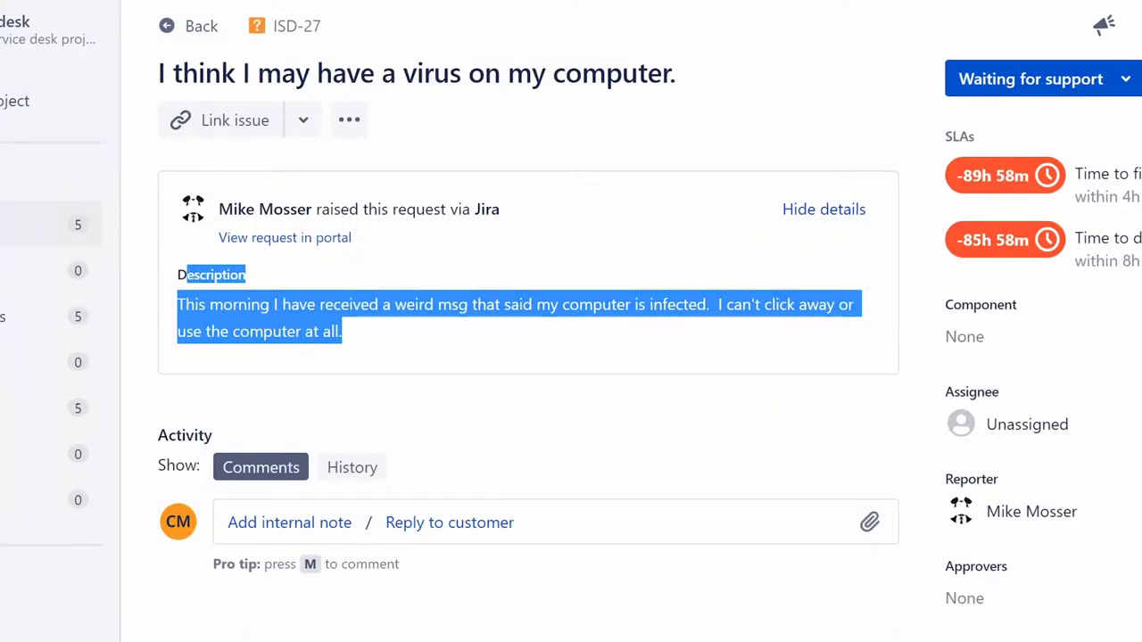
{"action": "left_click_drag", "start_coordinate": [186, 275], "coordinate": [176, 304]}
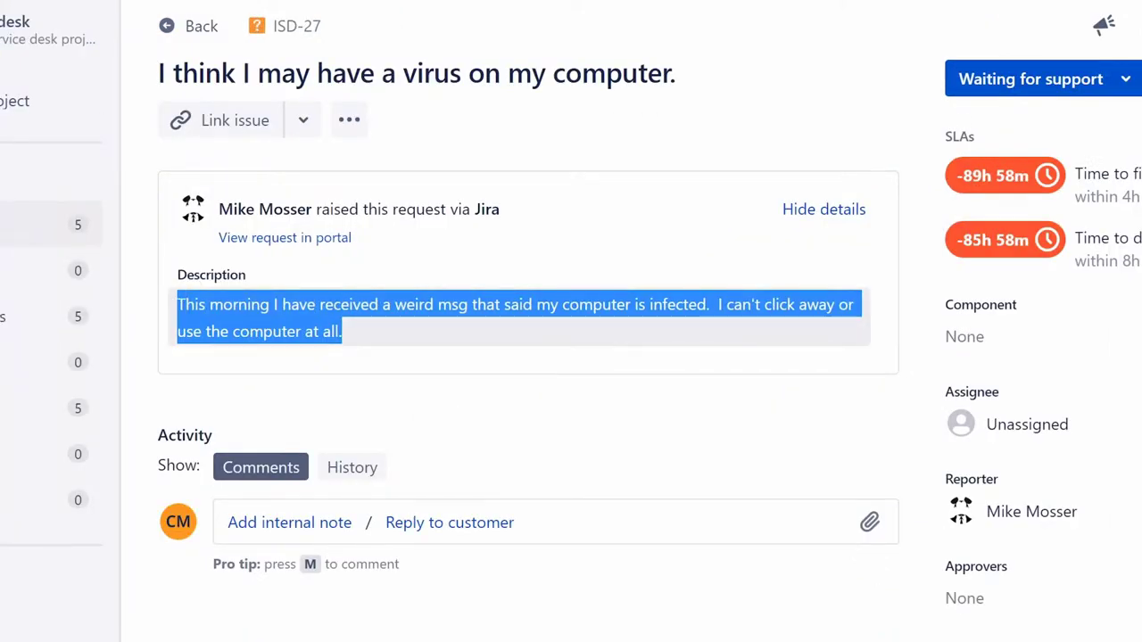
{"action": "left_click", "coordinate": [348, 320]}
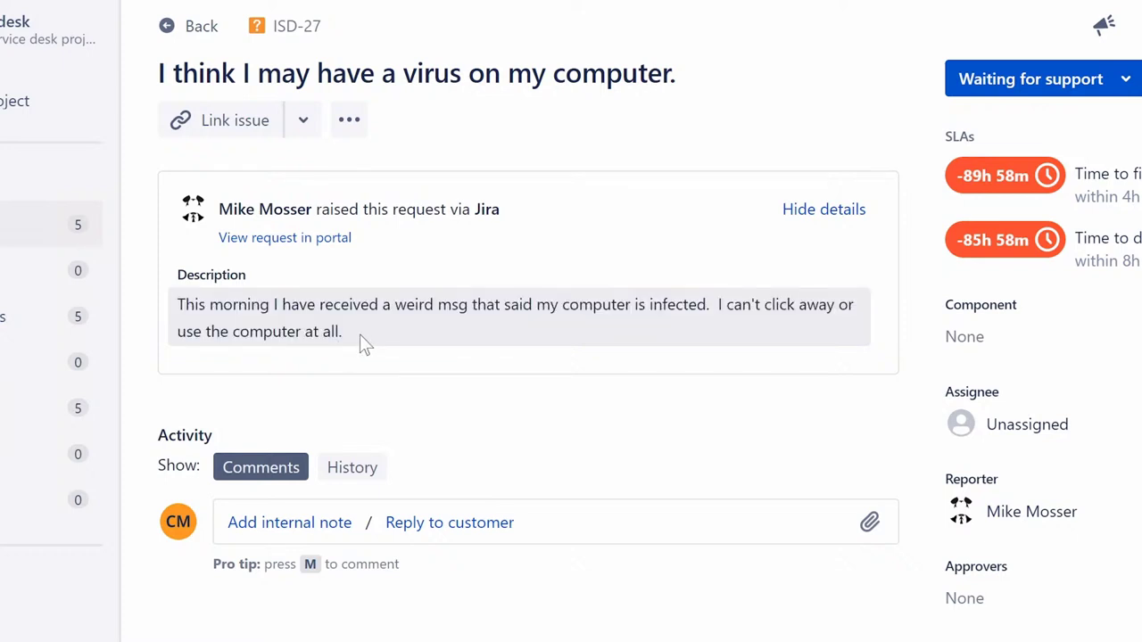
{"action": "left_click", "coordinate": [360, 334]}
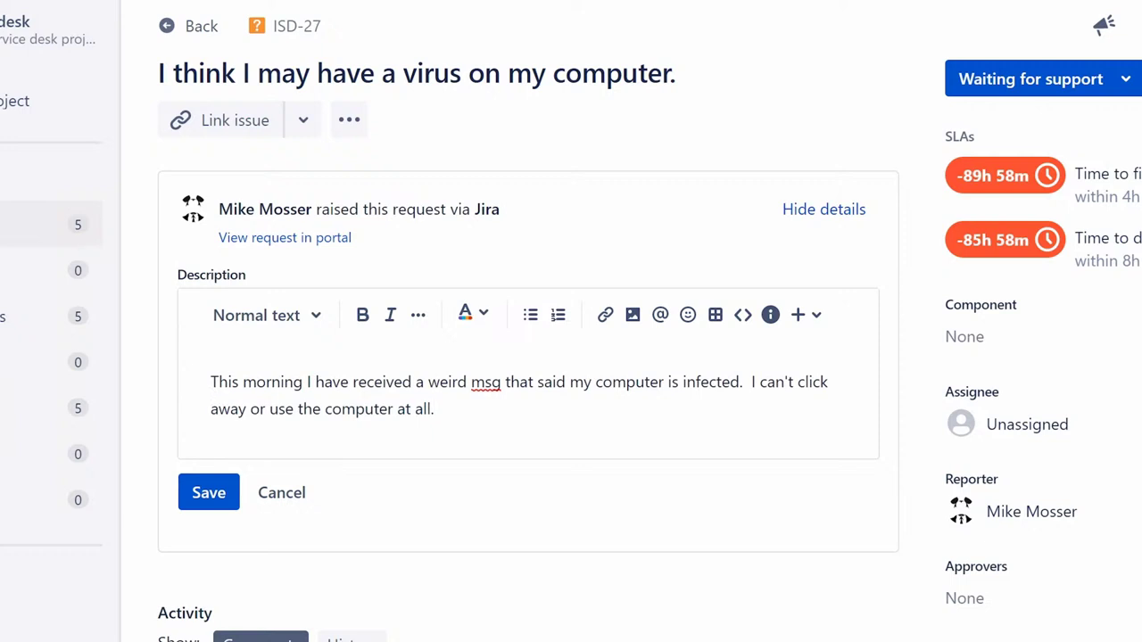
{"action": "left_click_drag", "start_coordinate": [210, 382], "coordinate": [435, 409]}
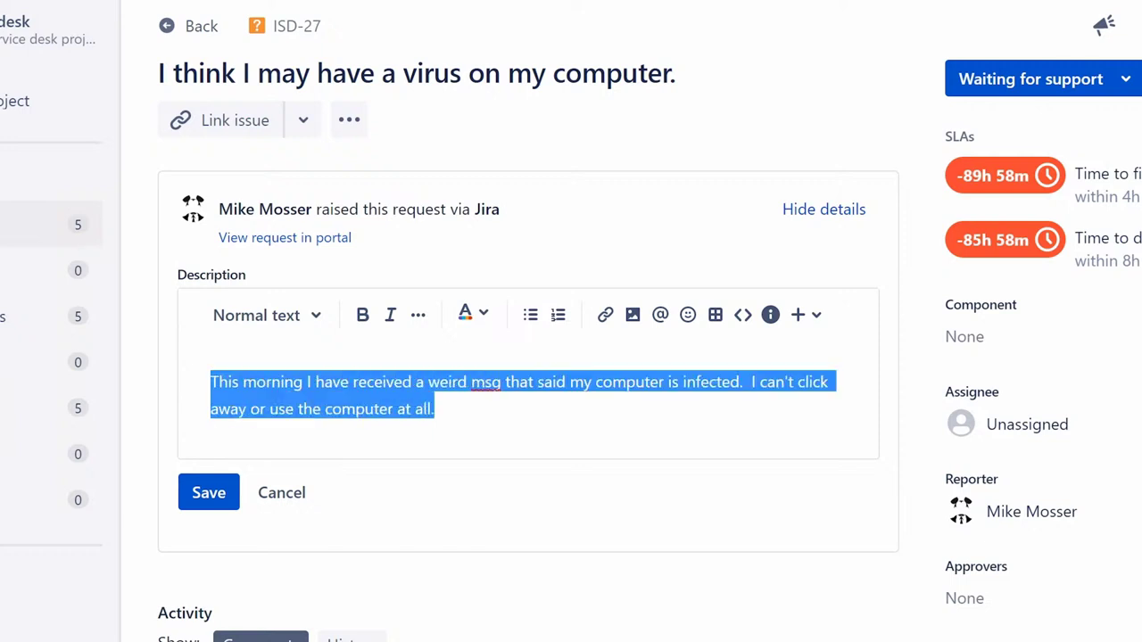
{"action": "left_click", "coordinate": [434, 408]}
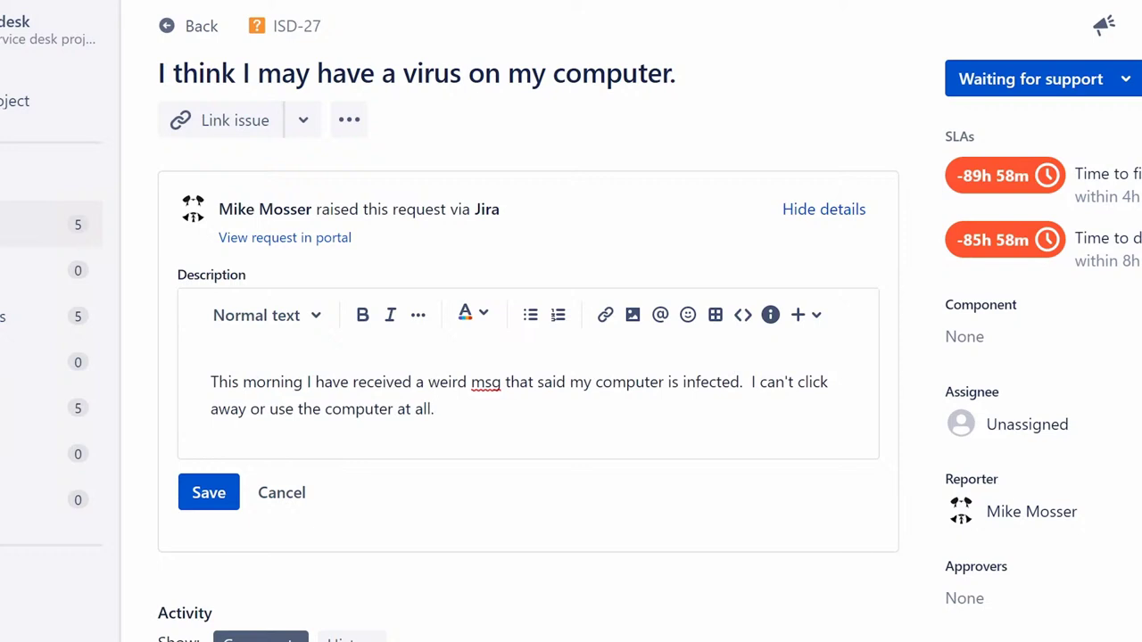
{"action": "key", "text": "ctrl+a"}
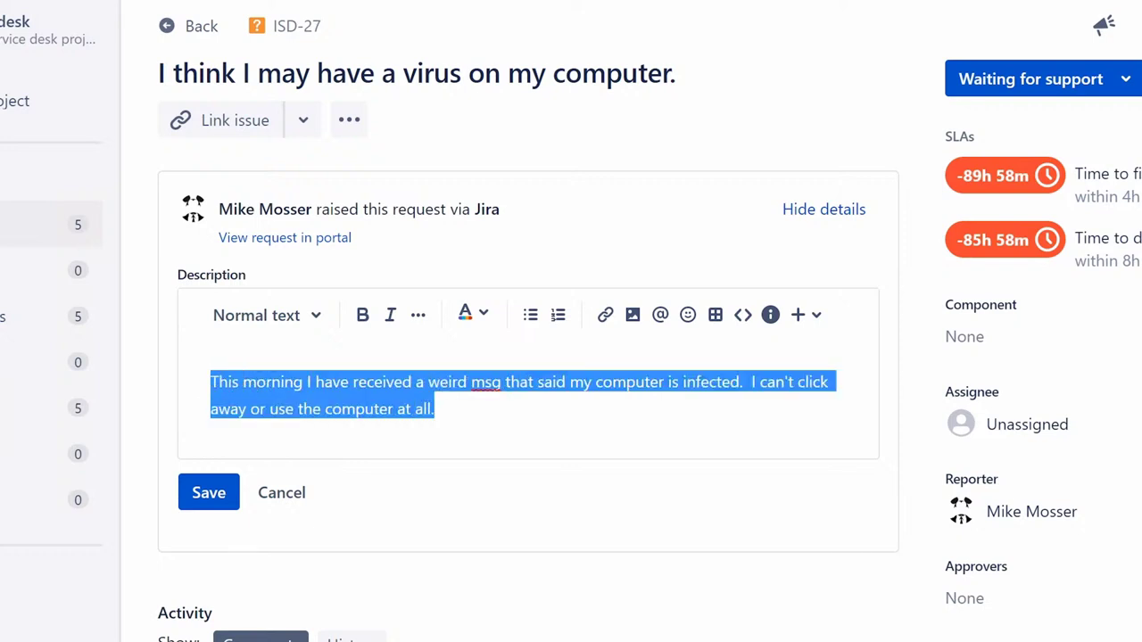
{"action": "left_click", "coordinate": [278, 381]}
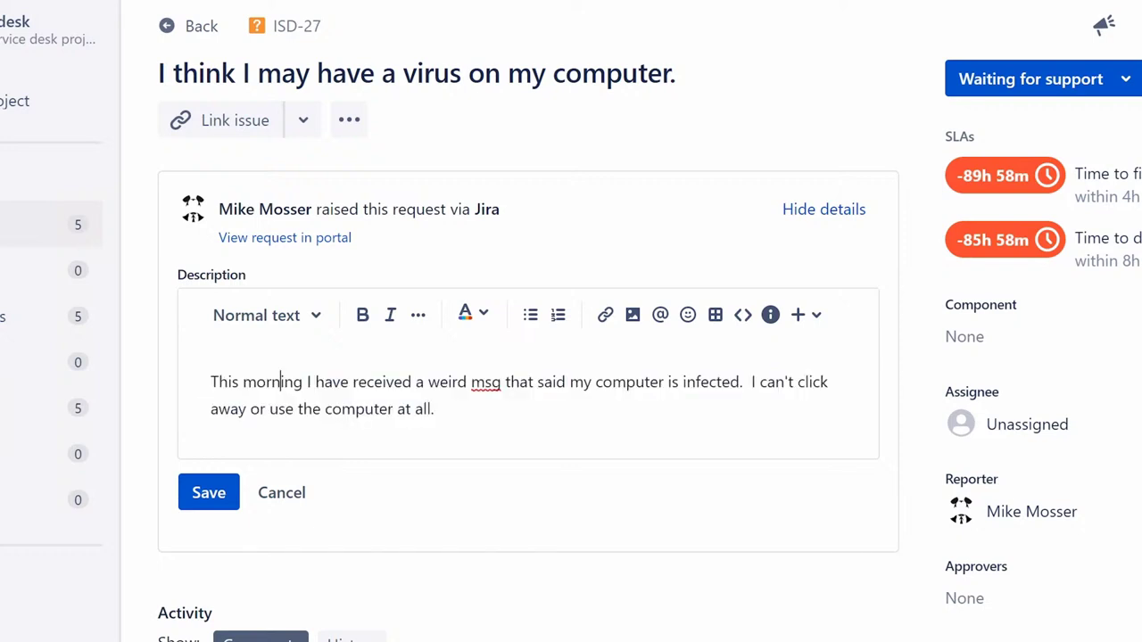
{"action": "left_click_drag", "start_coordinate": [435, 408], "coordinate": [210, 381]}
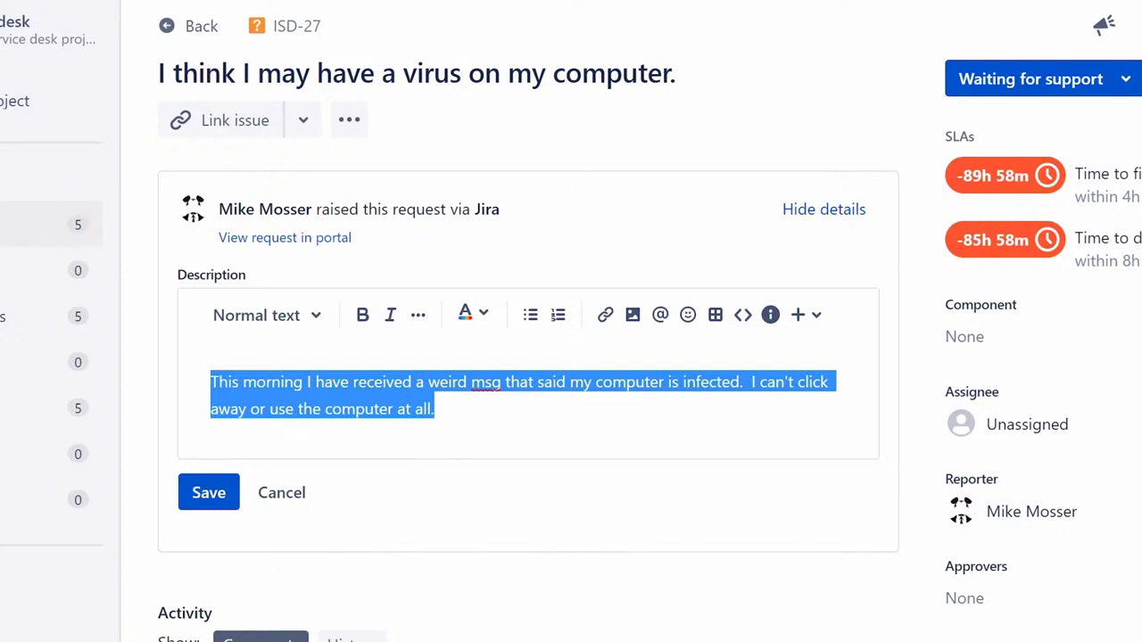
{"action": "left_click", "coordinate": [434, 408]}
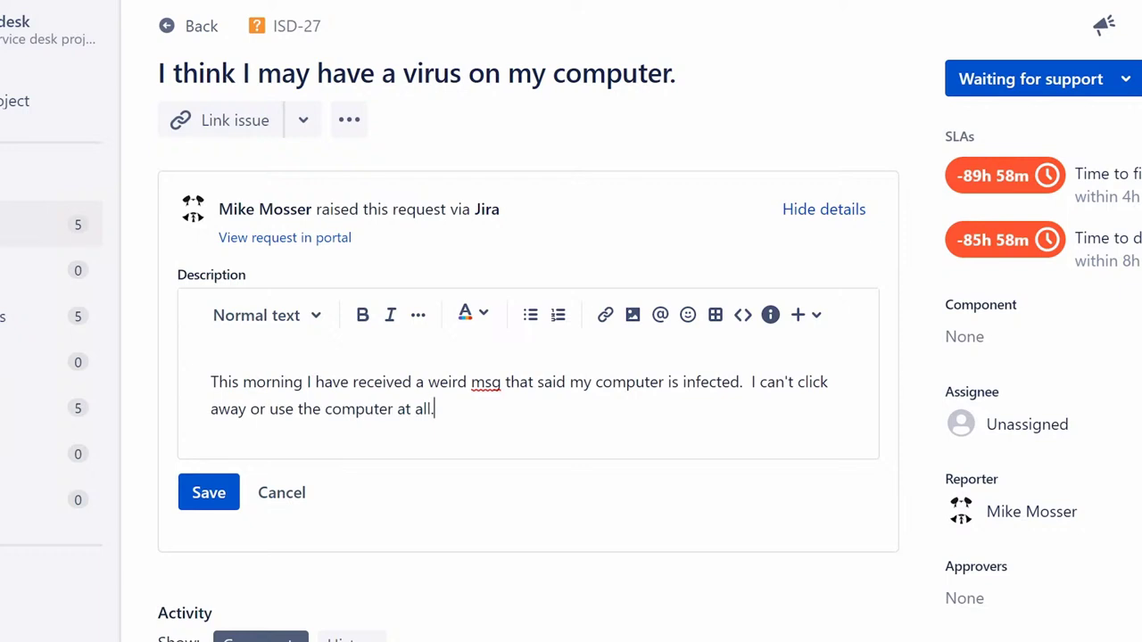
{"action": "left_click_drag", "start_coordinate": [243, 382], "coordinate": [435, 409]}
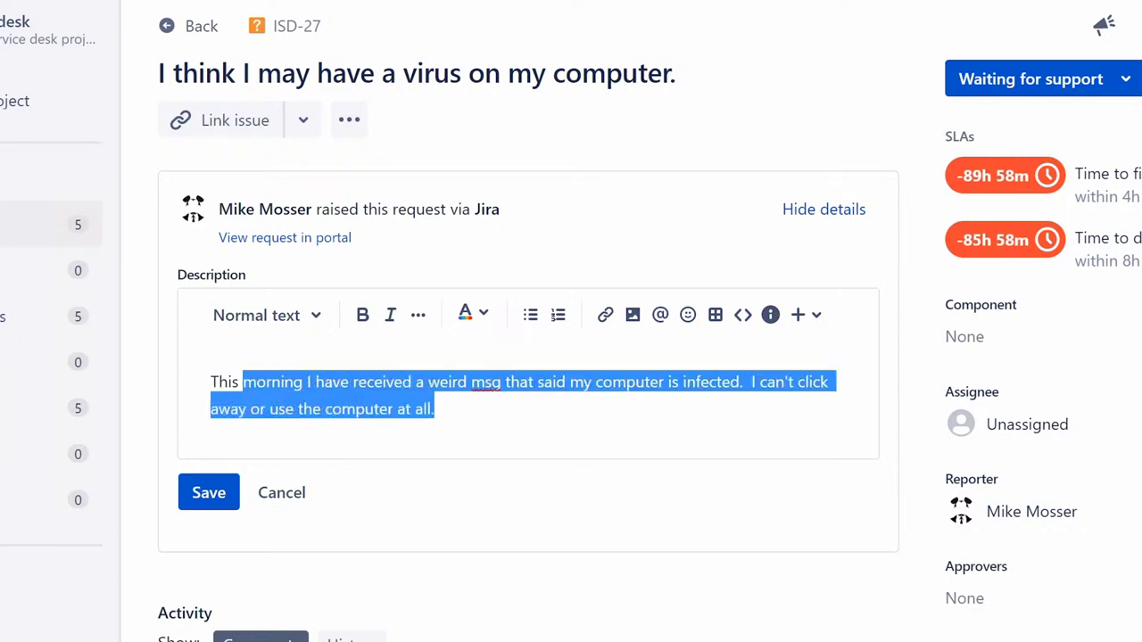
{"action": "left_click", "coordinate": [434, 408]}
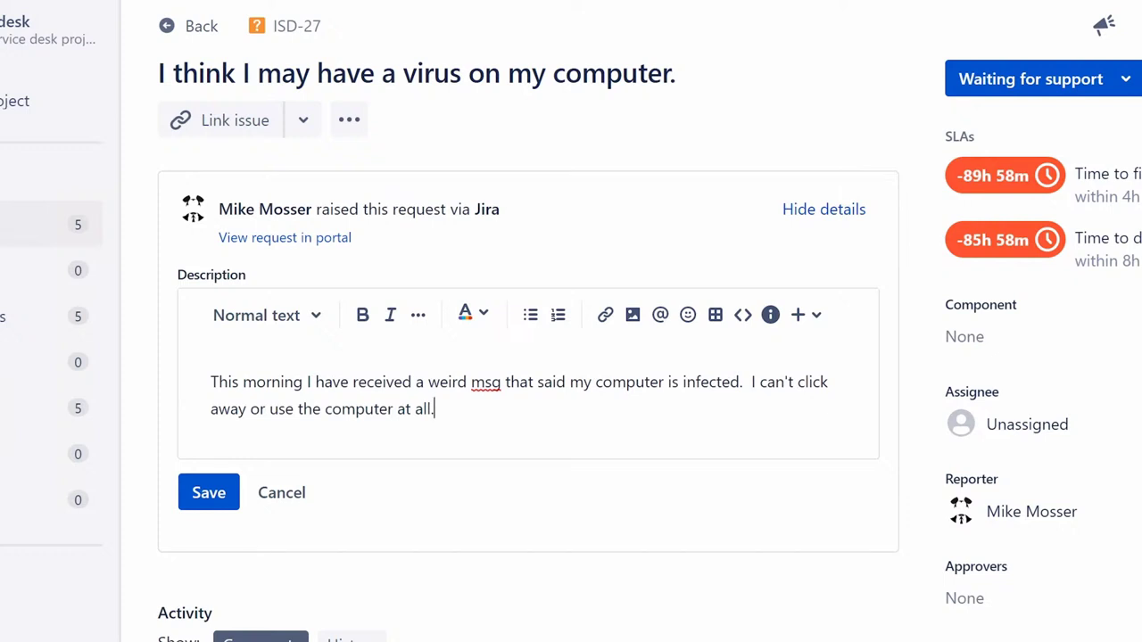
{"action": "left_click", "coordinate": [569, 382]}
{"action": "left_click", "coordinate": [434, 409]}
{"action": "left_click_drag", "start_coordinate": [743, 381], "coordinate": [434, 408]}
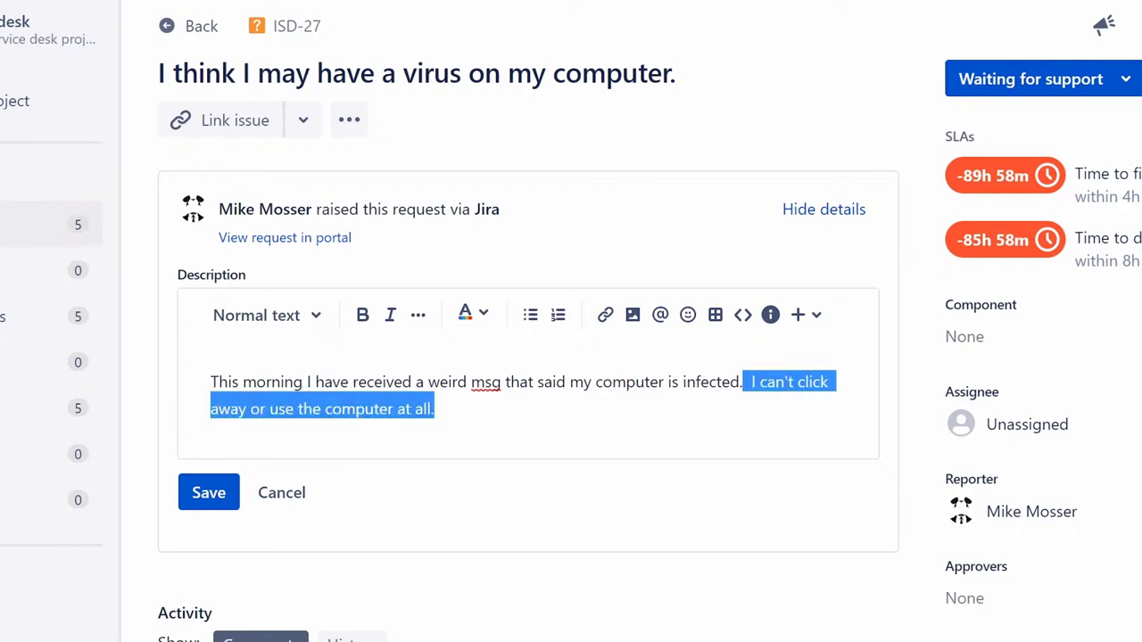
{"action": "left_click", "coordinate": [435, 408]}
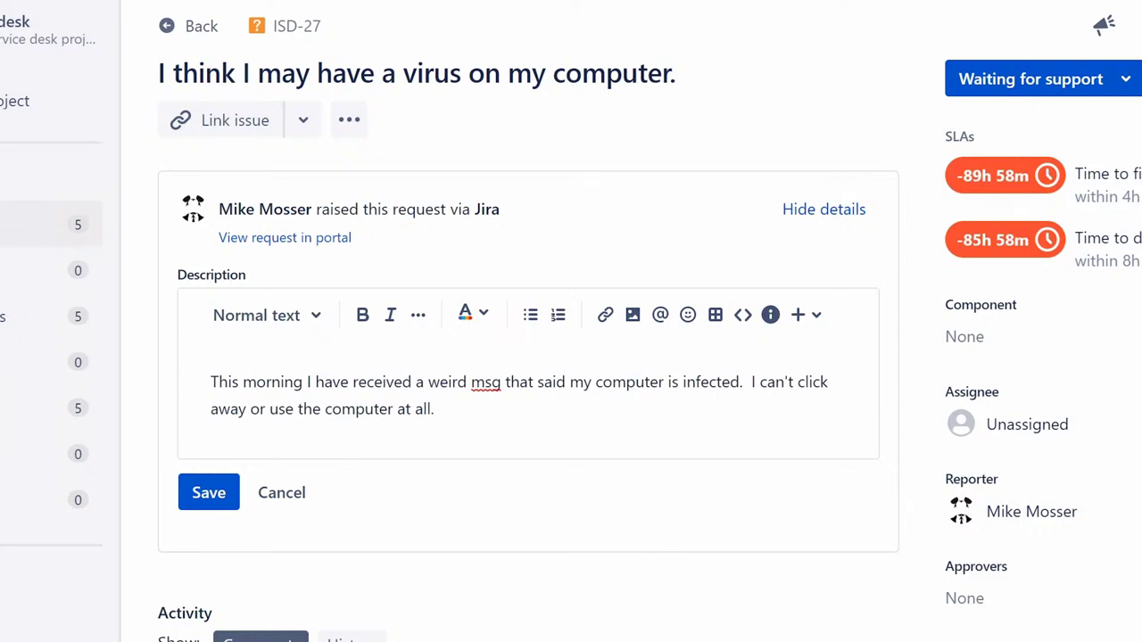
{"action": "left_click_drag", "start_coordinate": [434, 408], "coordinate": [210, 381]}
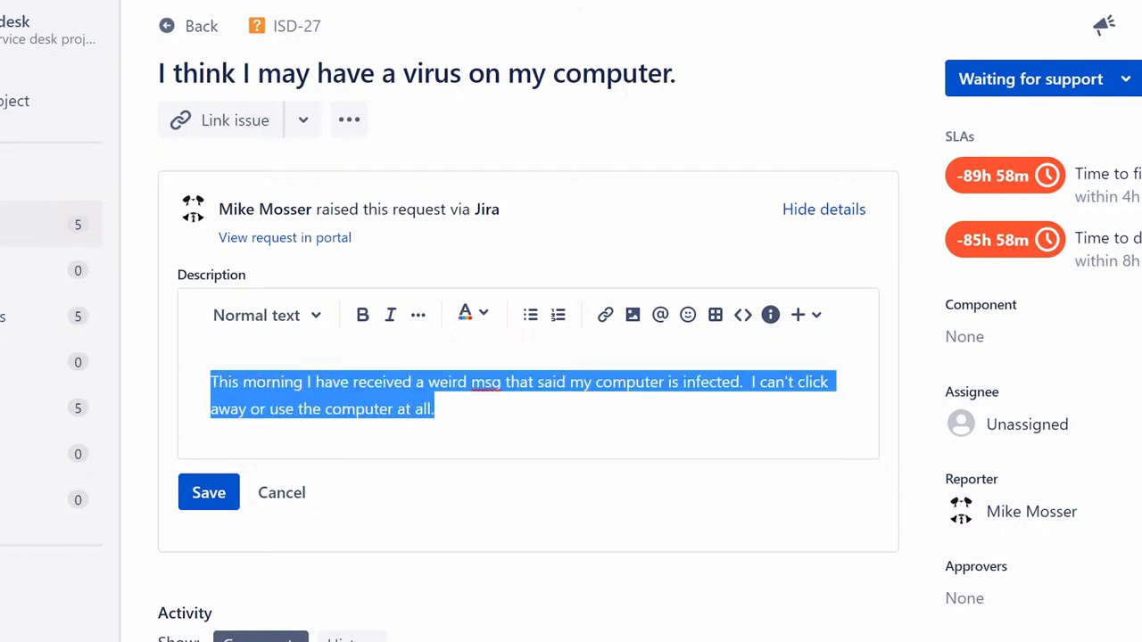
{"action": "left_click", "coordinate": [434, 409]}
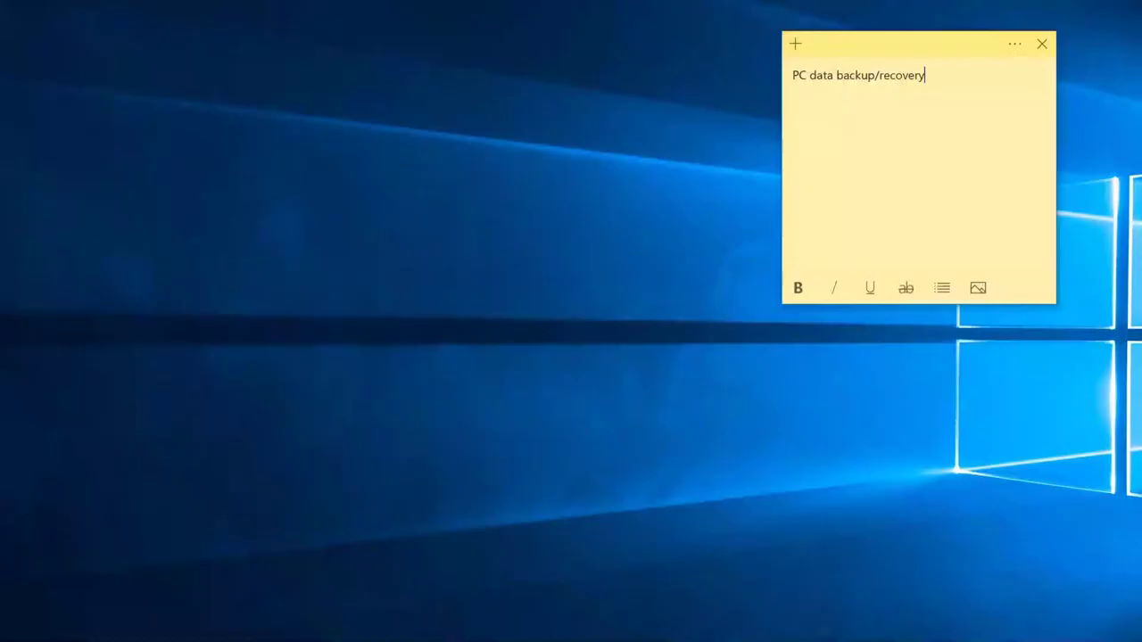
Open File Explorer at This PC with Win+E to see the drives.
{"action": "key", "text": "super+e"}
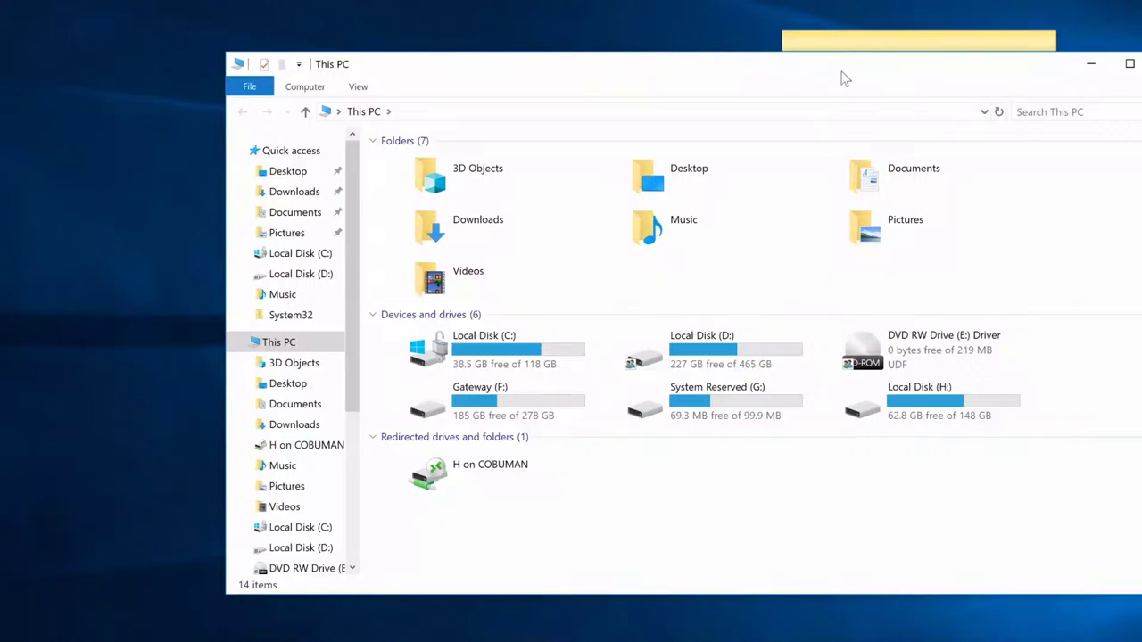
Nudge the Explorer window down and select the Gateway (F:) drive.
{"action": "left_click_drag", "start_coordinate": [844, 78], "coordinate": [858, 110]}
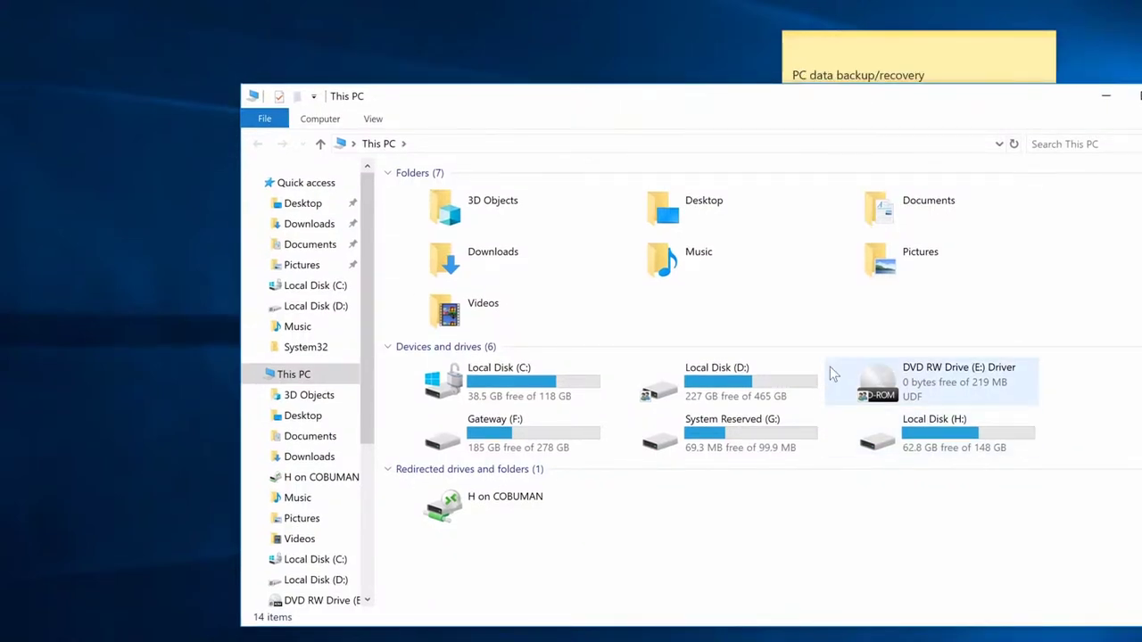
{"action": "left_click", "coordinate": [538, 433]}
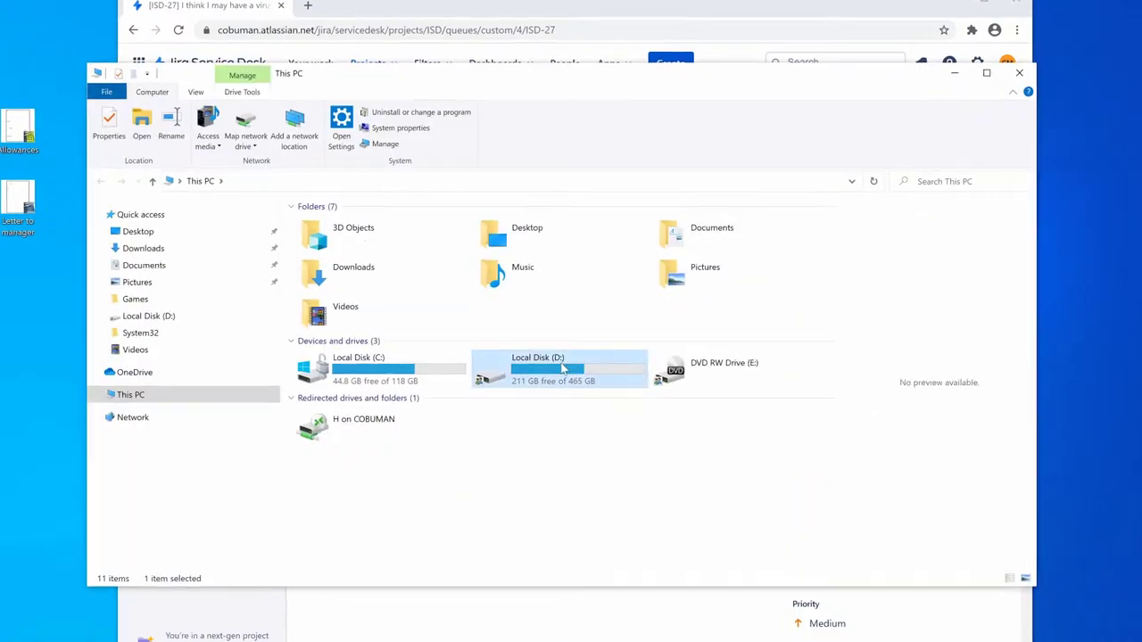
Compare free space on Local Disk (D:), 211 of 465 GB, and (C:), 44.8 of 118 GB.
{"action": "mouse_move", "coordinate": [546, 378]}
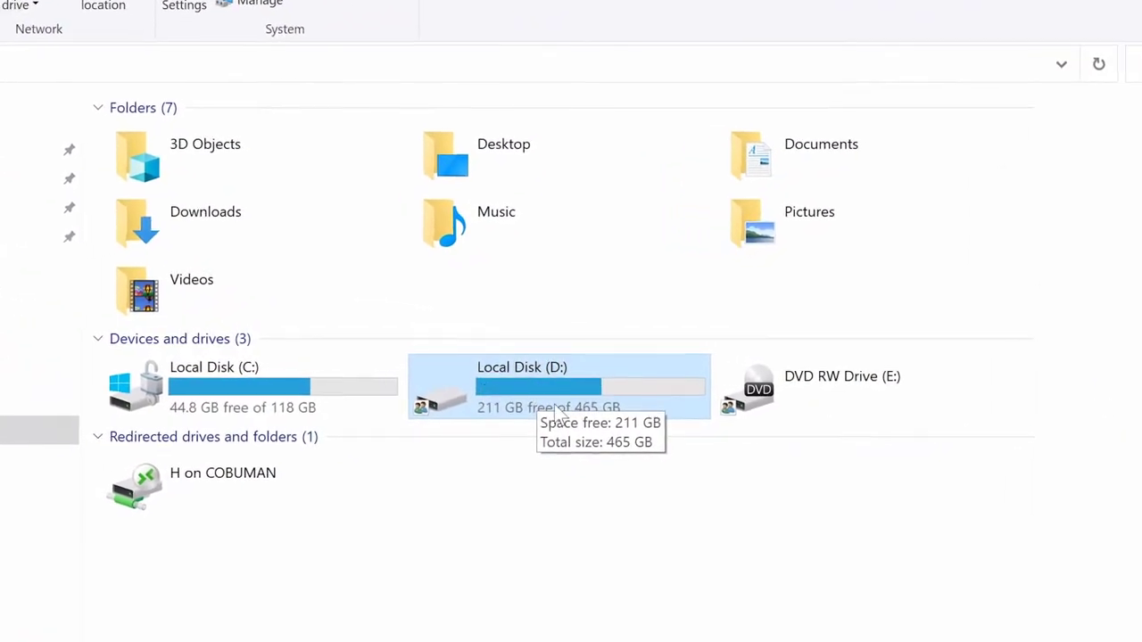
{"action": "mouse_move", "coordinate": [569, 408]}
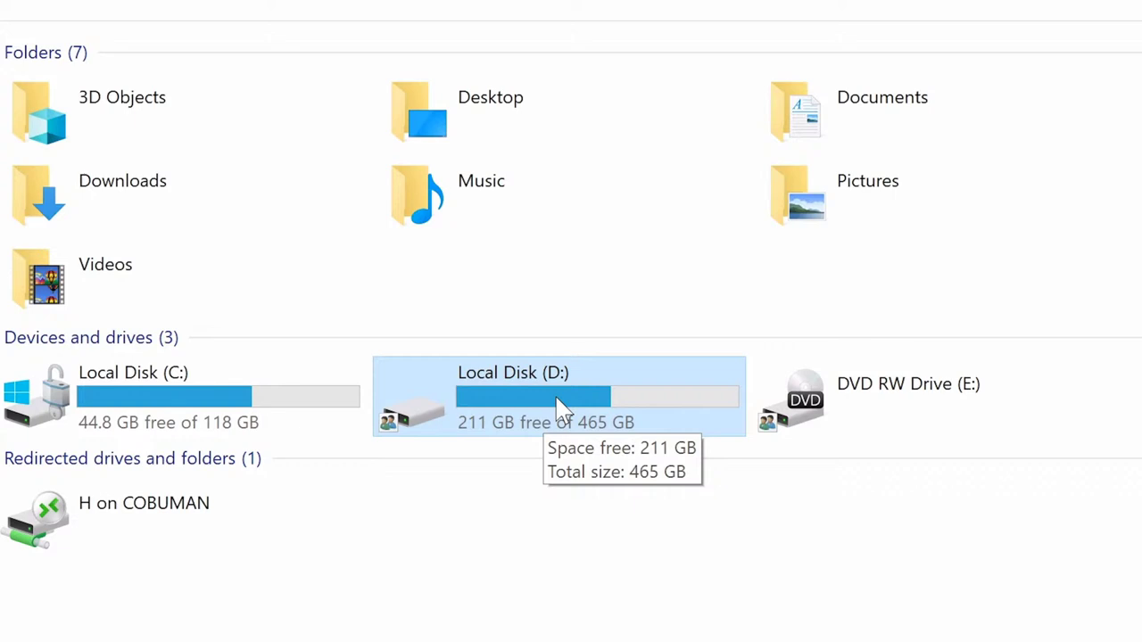
{"action": "left_click", "coordinate": [207, 410]}
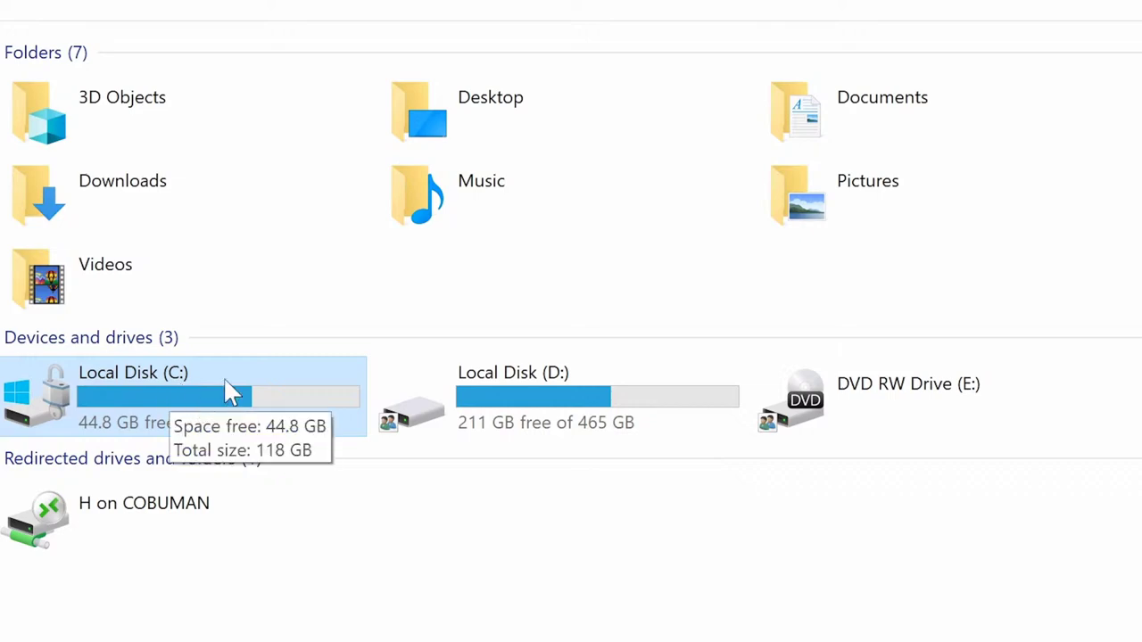
{"action": "right_click", "coordinate": [954, 638]}
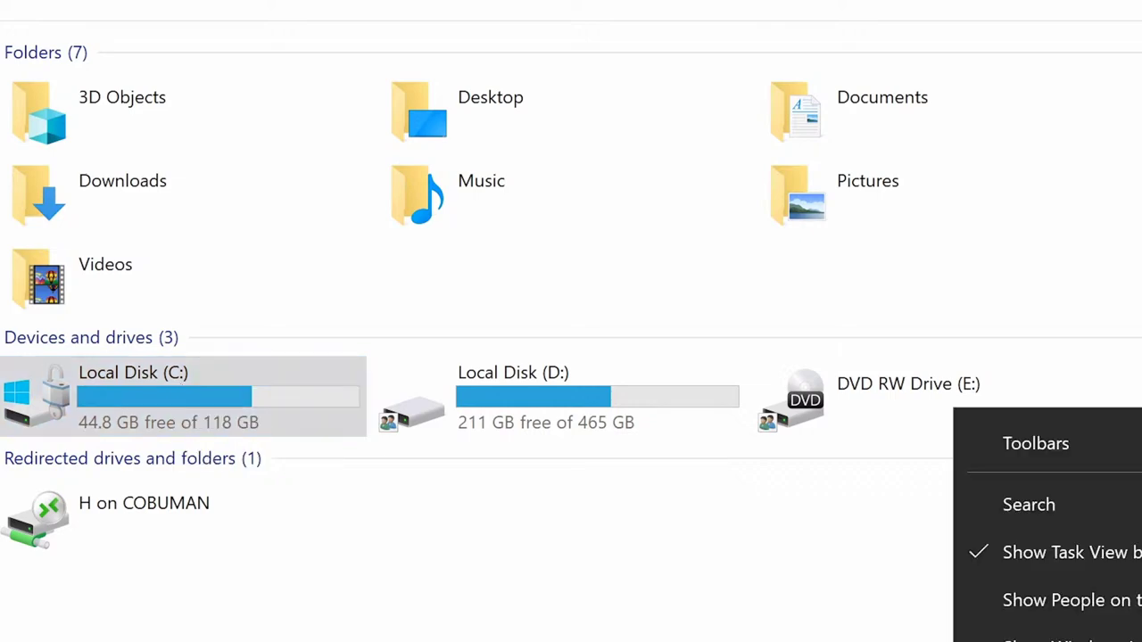
Review running processes in Task Manager, then bring up Local Disk (D:)'s actions in Explorer.
{"action": "left_click", "coordinate": [1035, 638]}
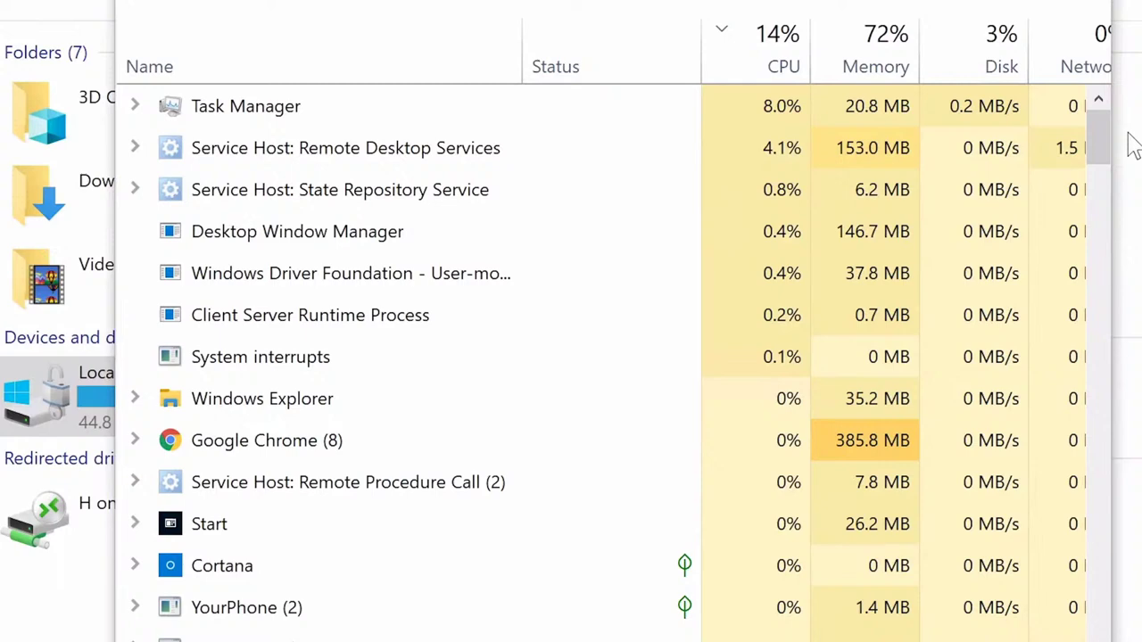
{"action": "scroll", "coordinate": [186, 374], "scroll_direction": "down", "scroll_amount": 5}
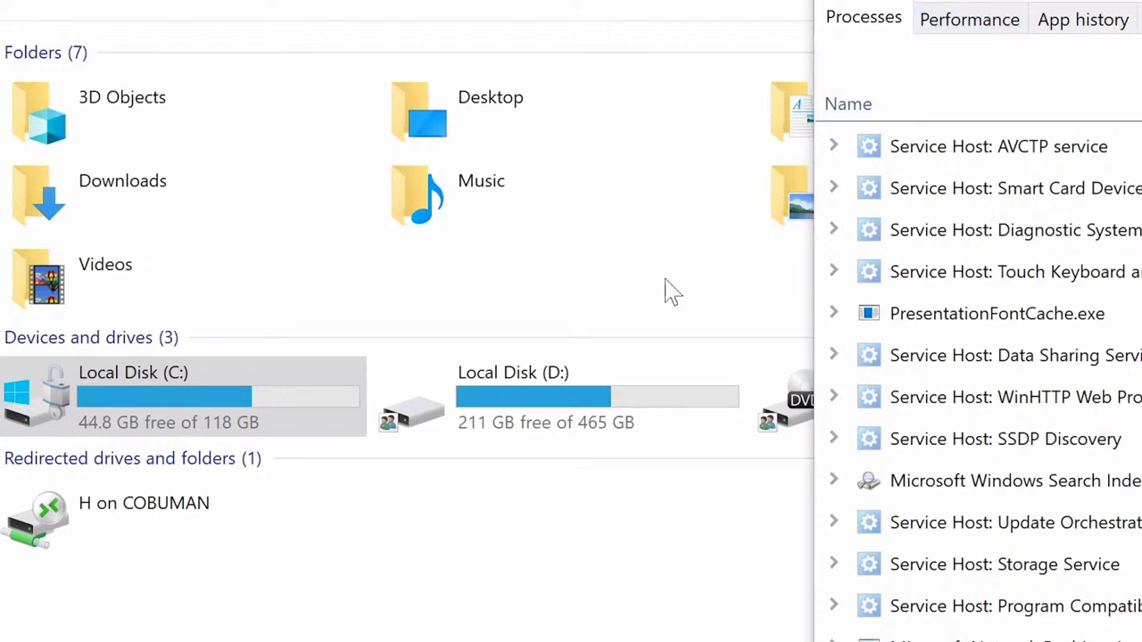
{"action": "left_click", "coordinate": [541, 406]}
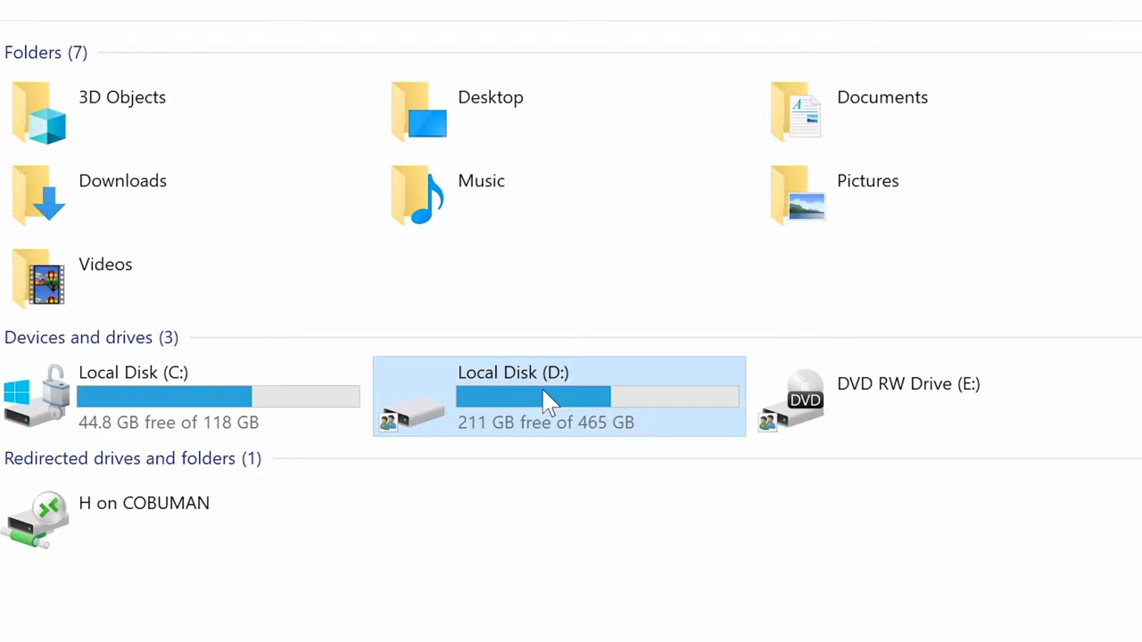
{"action": "right_click", "coordinate": [547, 403]}
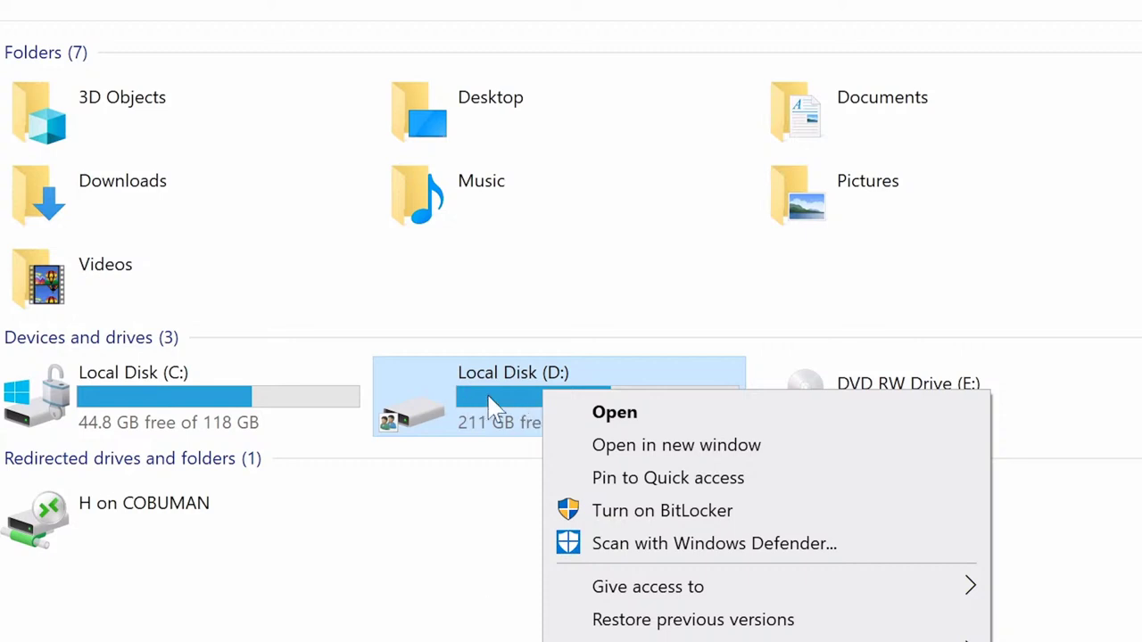
Look inside Local Disk (D:), return to This PC, and bring up Local Disk (C:)'s actions.
{"action": "left_click", "coordinate": [492, 404]}
{"action": "double_click", "coordinate": [491, 401]}
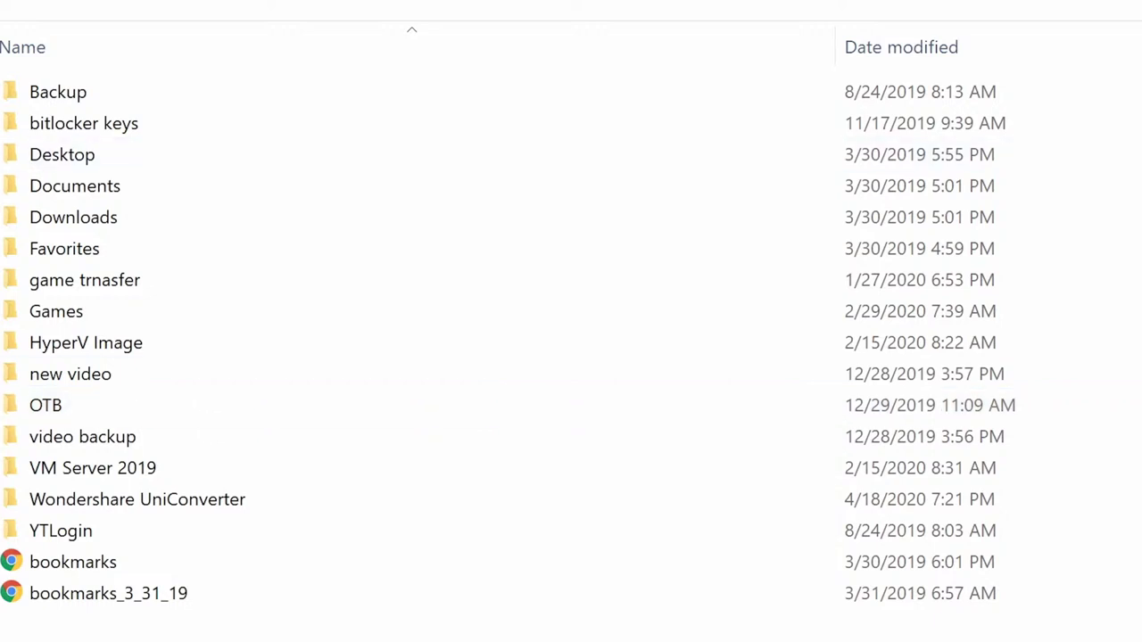
{"action": "key", "text": "alt+Left"}
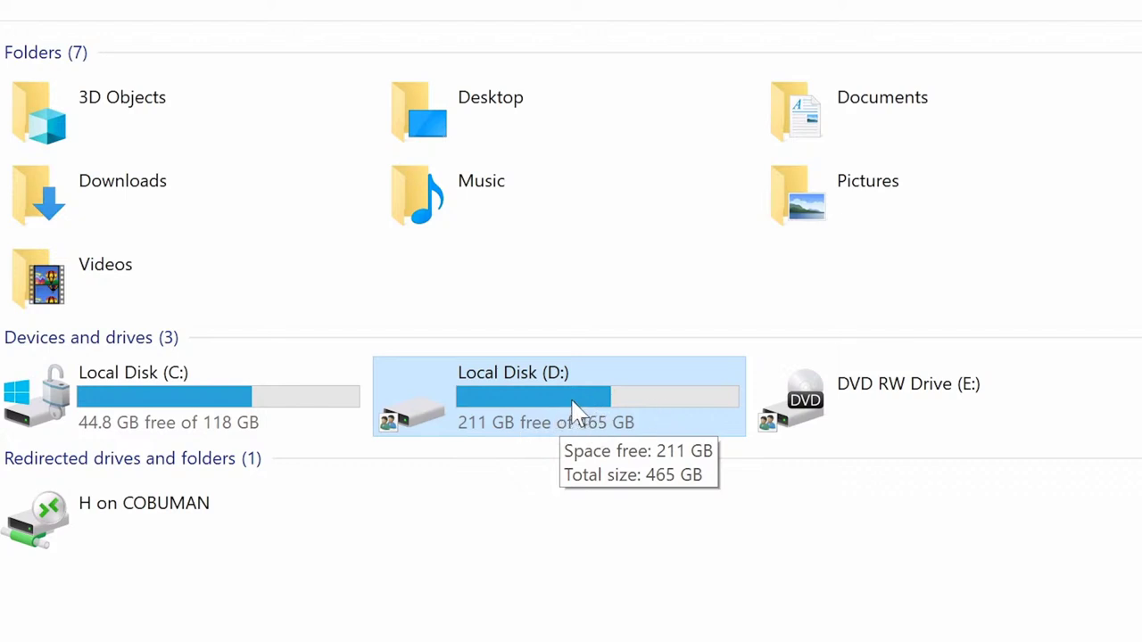
{"action": "left_click", "coordinate": [86, 418]}
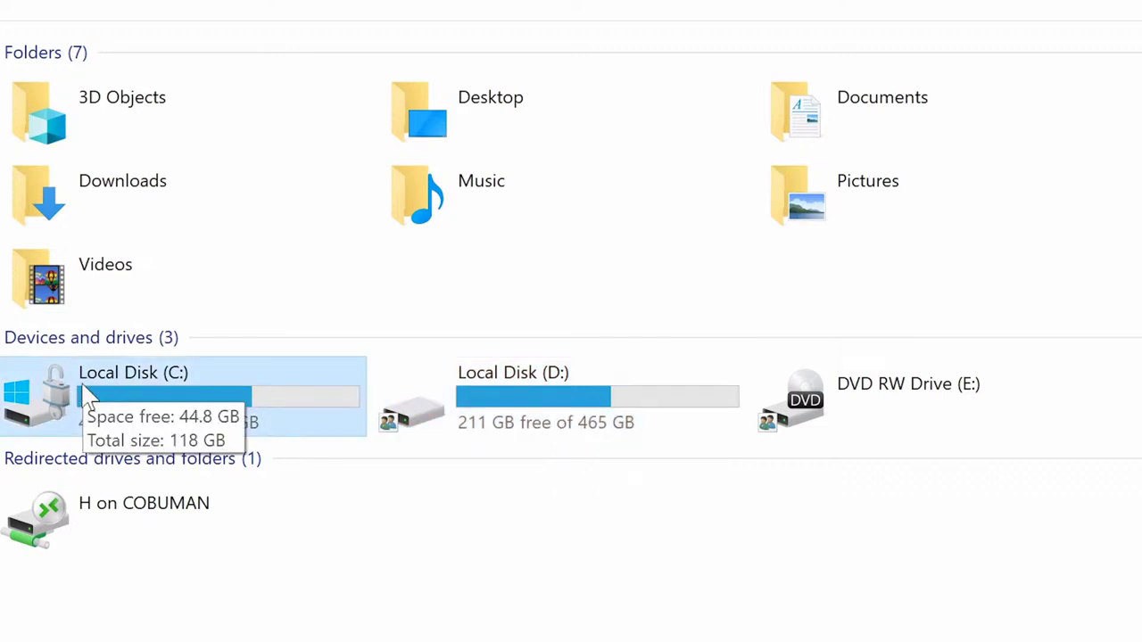
{"action": "right_click", "coordinate": [140, 384]}
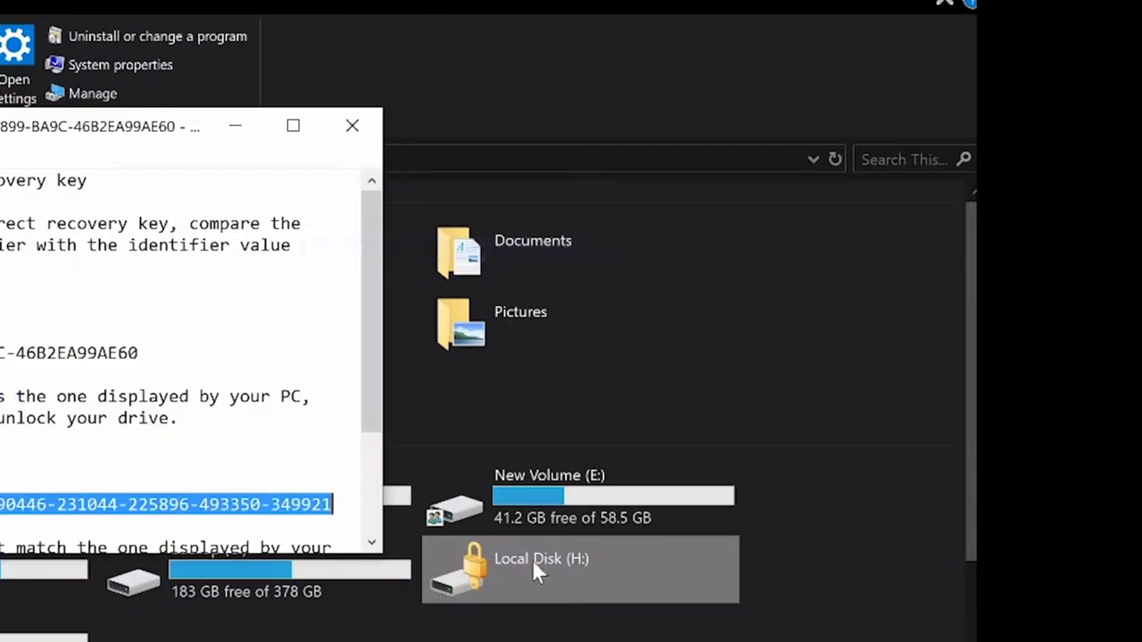
Unlock the BitLocker-protected Local Disk (H:) by pasting its 48-digit recovery key.
{"action": "double_click", "coordinate": [531, 560]}
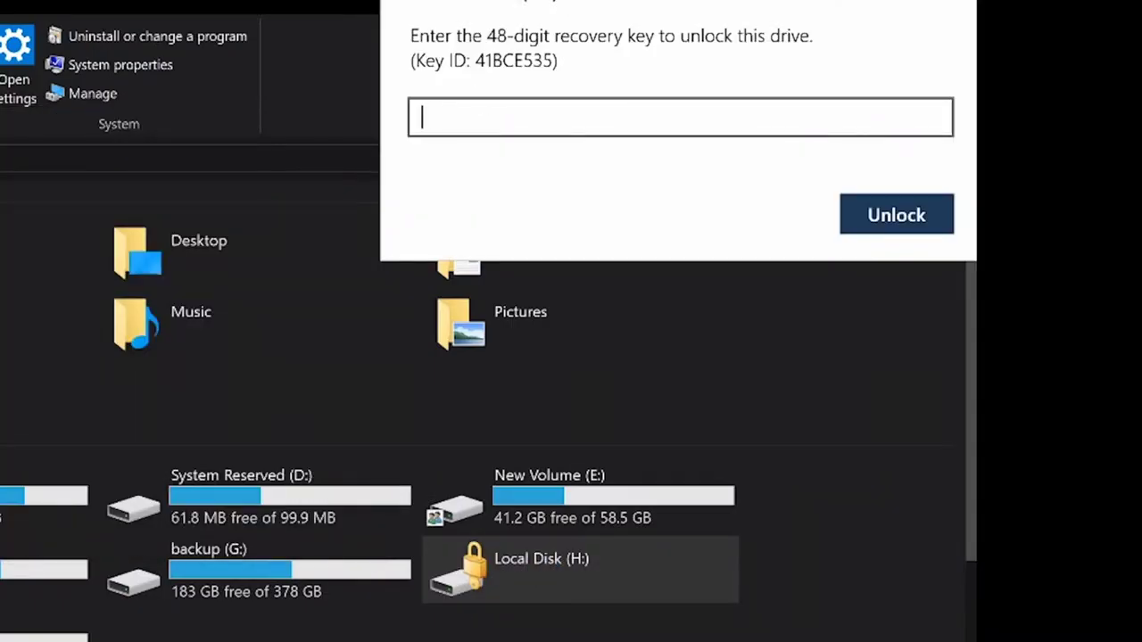
{"action": "key", "text": "ctrl+v"}
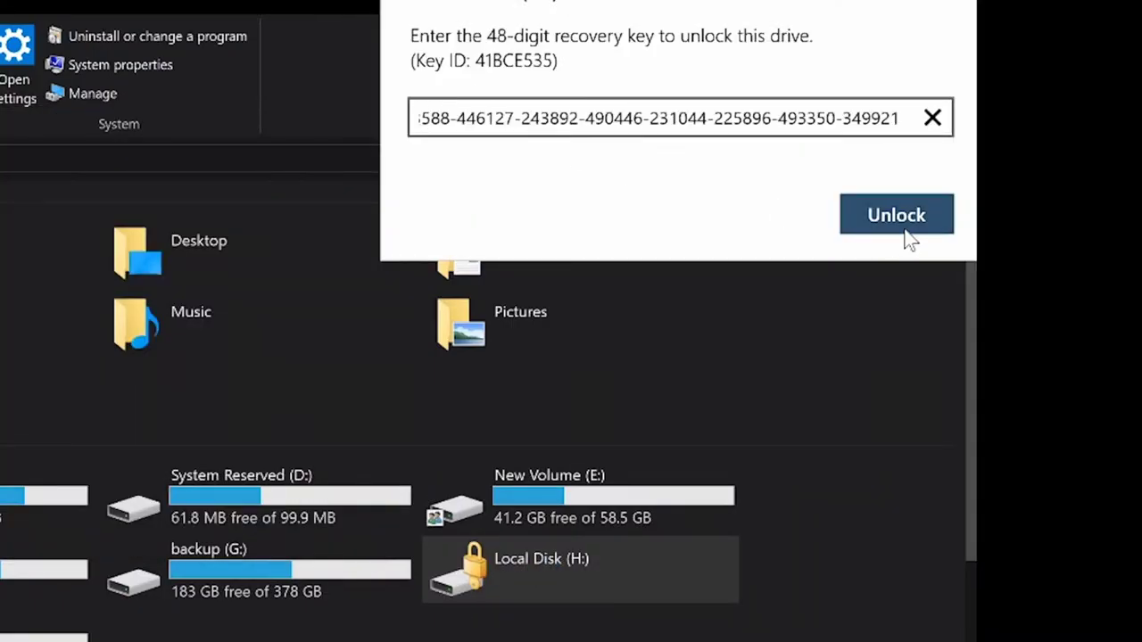
{"action": "left_click", "coordinate": [902, 230]}
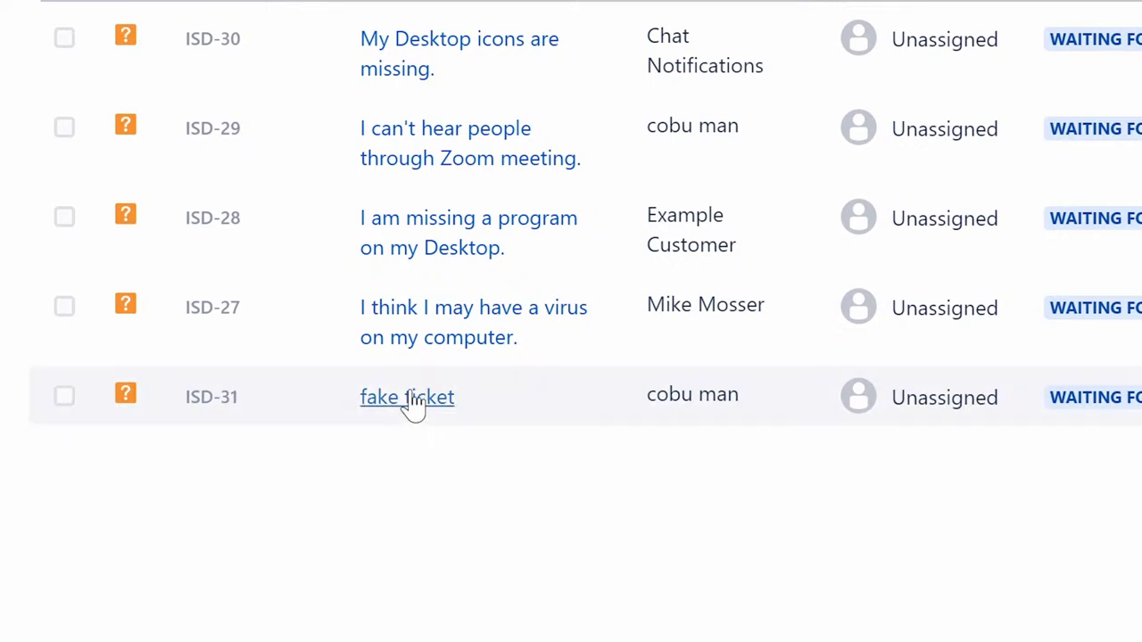
View ticket ISD-31 'fake ticket', then go back to the All open queue.
{"action": "left_click", "coordinate": [401, 399]}
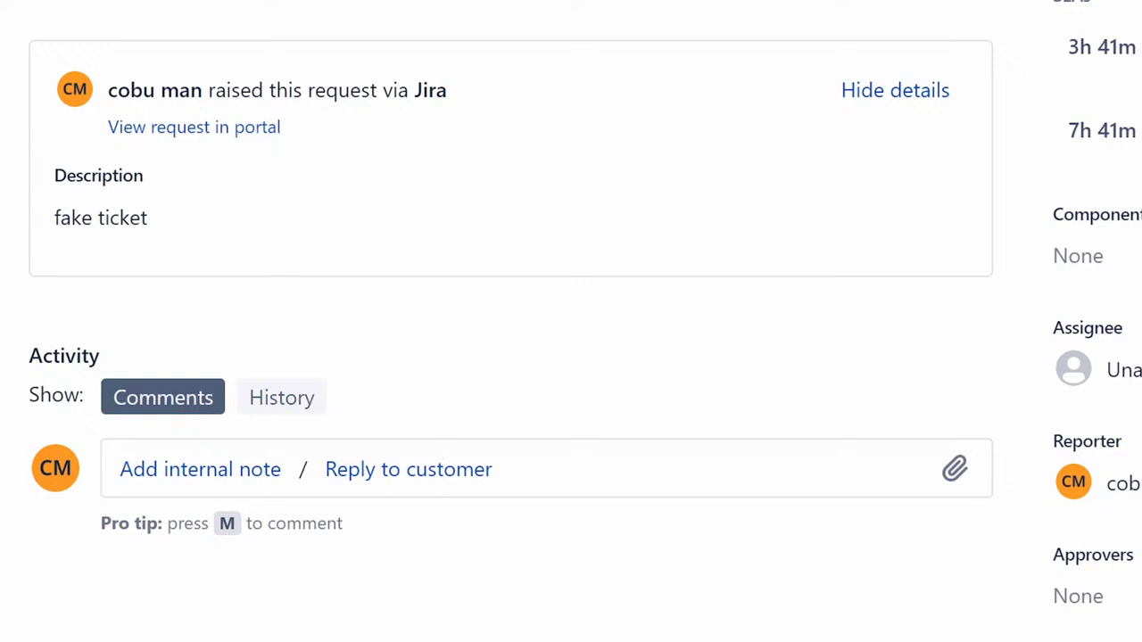
{"action": "key", "text": "alt+Left"}
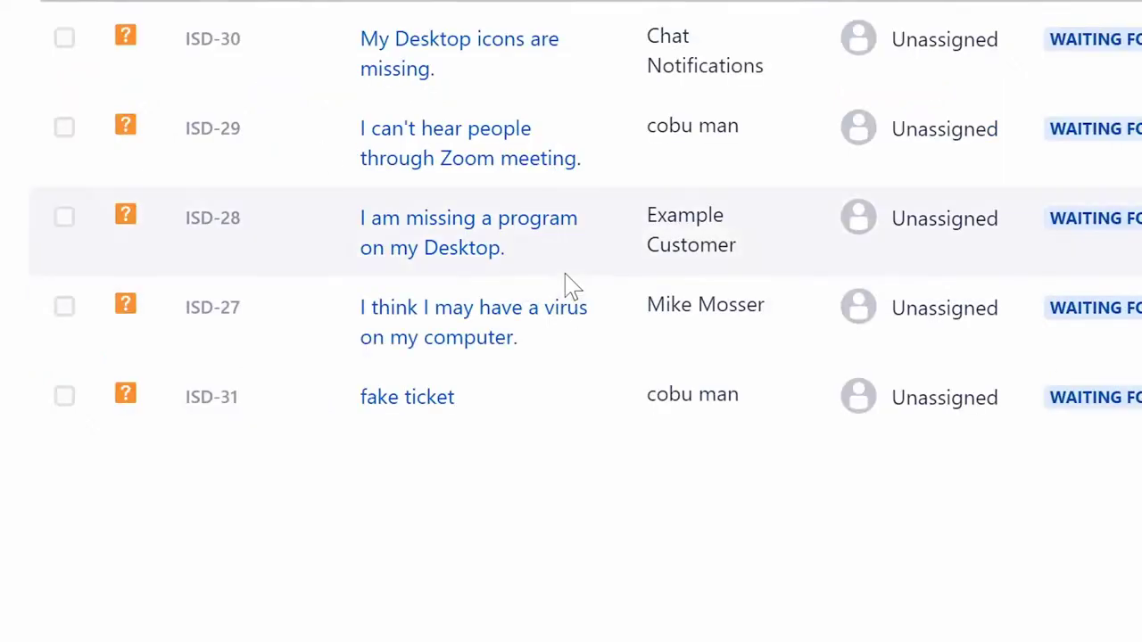
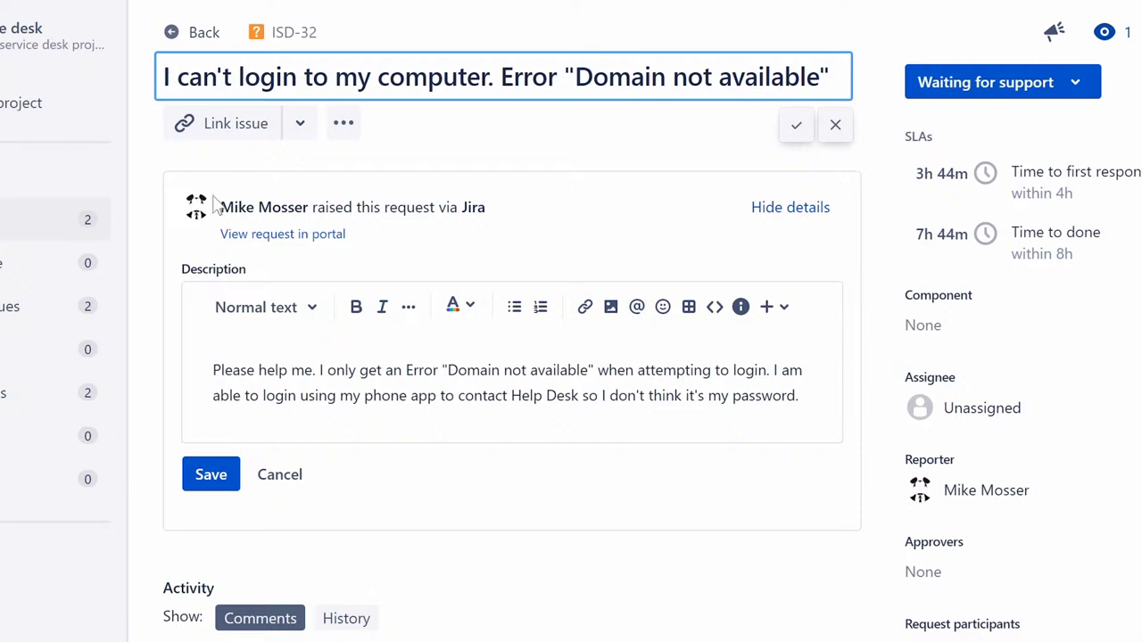
Highlight the requester's name and the problem description on ticket ISD-32.
{"action": "left_click_drag", "start_coordinate": [220, 207], "coordinate": [294, 207]}
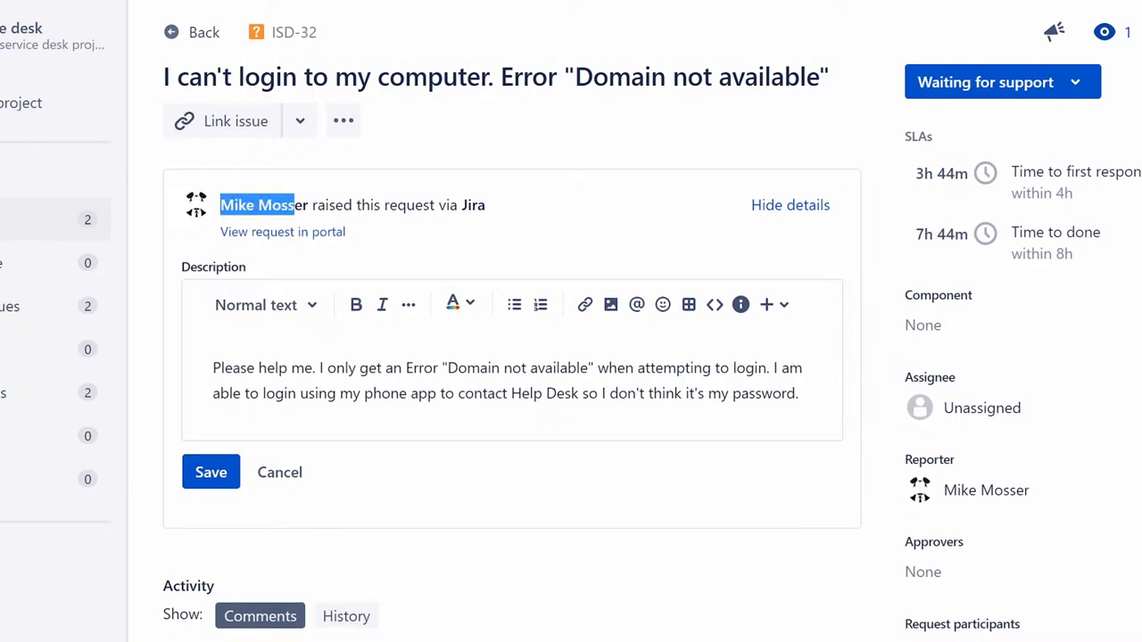
{"action": "left_click_drag", "start_coordinate": [212, 368], "coordinate": [798, 394]}
{"action": "left_click", "coordinate": [776, 368]}
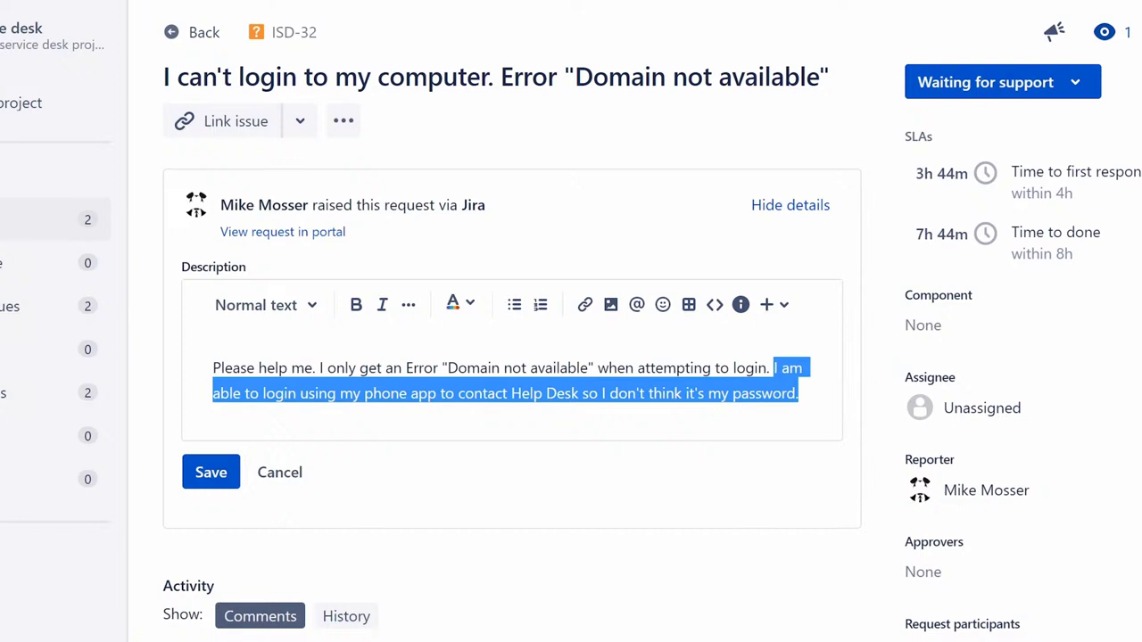
{"action": "left_click", "coordinate": [799, 393]}
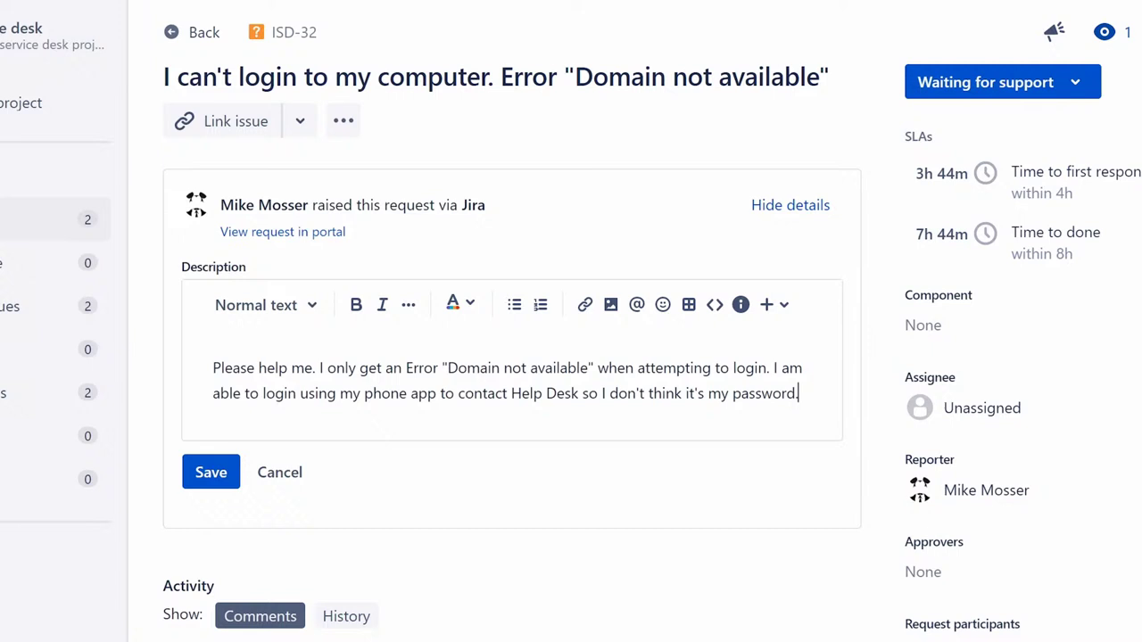
Select exactly the quoted 'Domain not available' error message in the description.
{"action": "left_click_drag", "start_coordinate": [441, 368], "coordinate": [589, 367]}
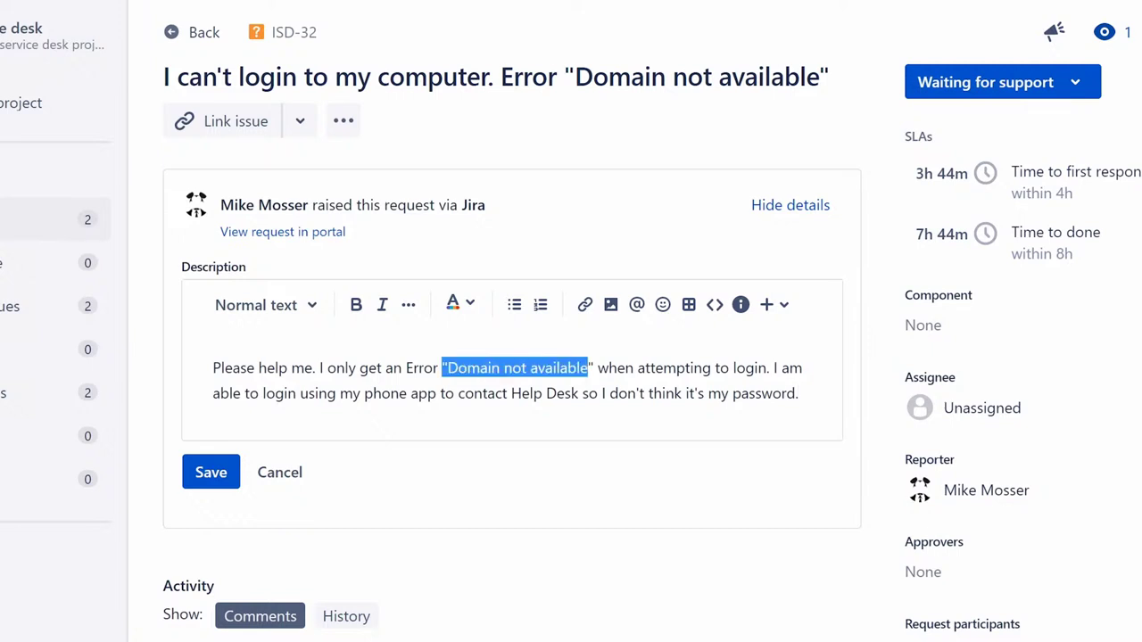
{"action": "key", "text": "shift+Right"}
{"action": "key", "text": "Right"}
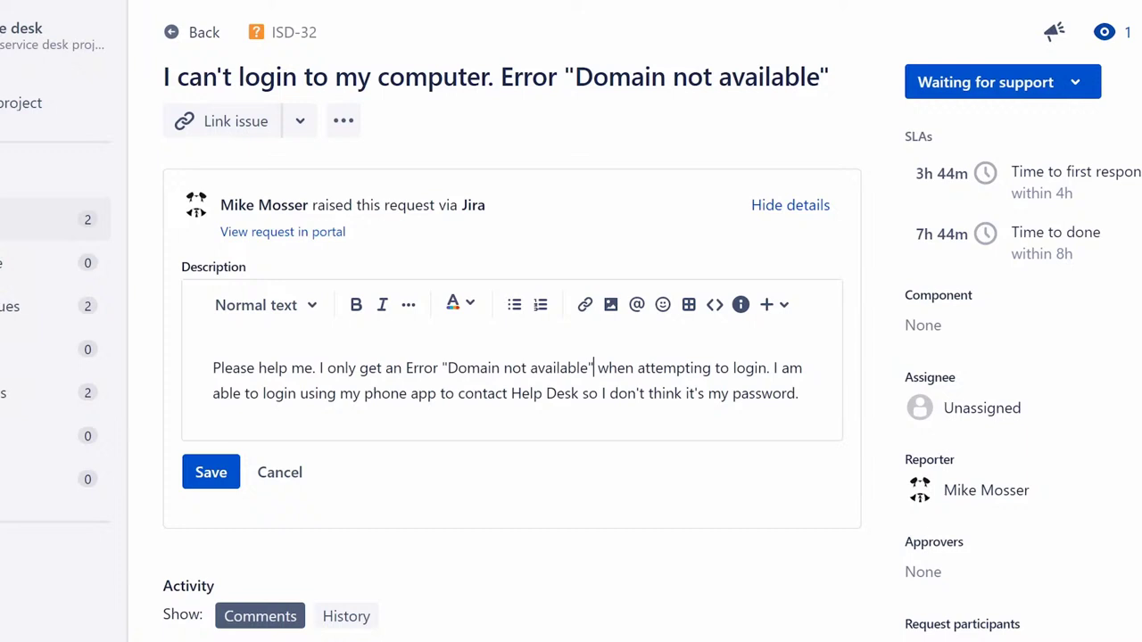
{"action": "left_click_drag", "start_coordinate": [442, 367], "coordinate": [593, 367]}
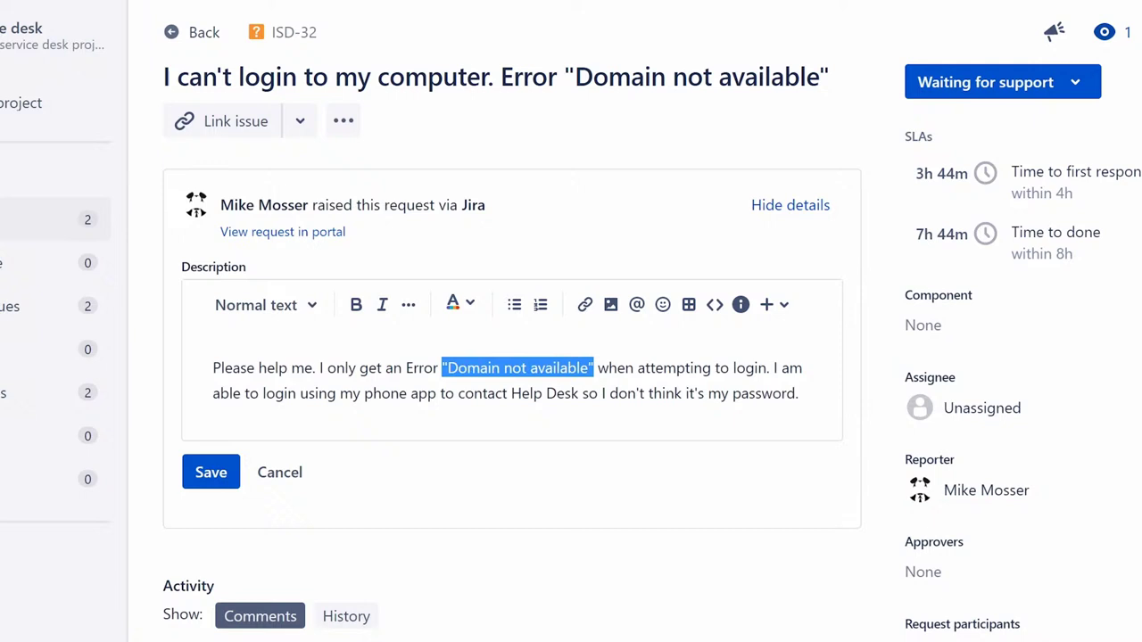
{"action": "left_click", "coordinate": [594, 367]}
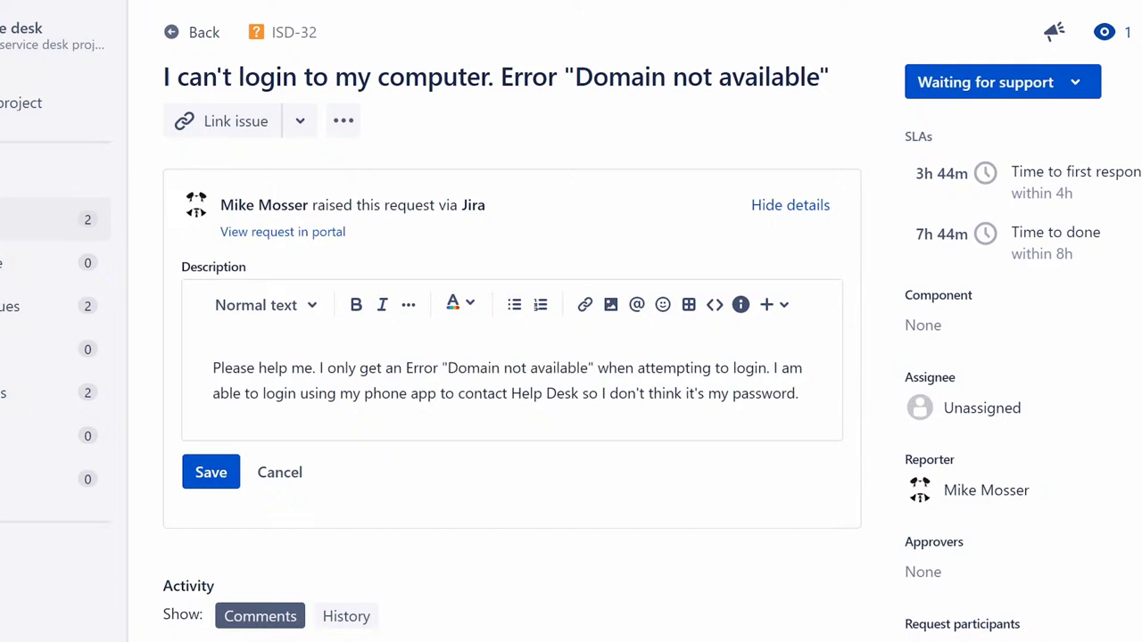
{"action": "left_click_drag", "start_coordinate": [441, 367], "coordinate": [589, 368]}
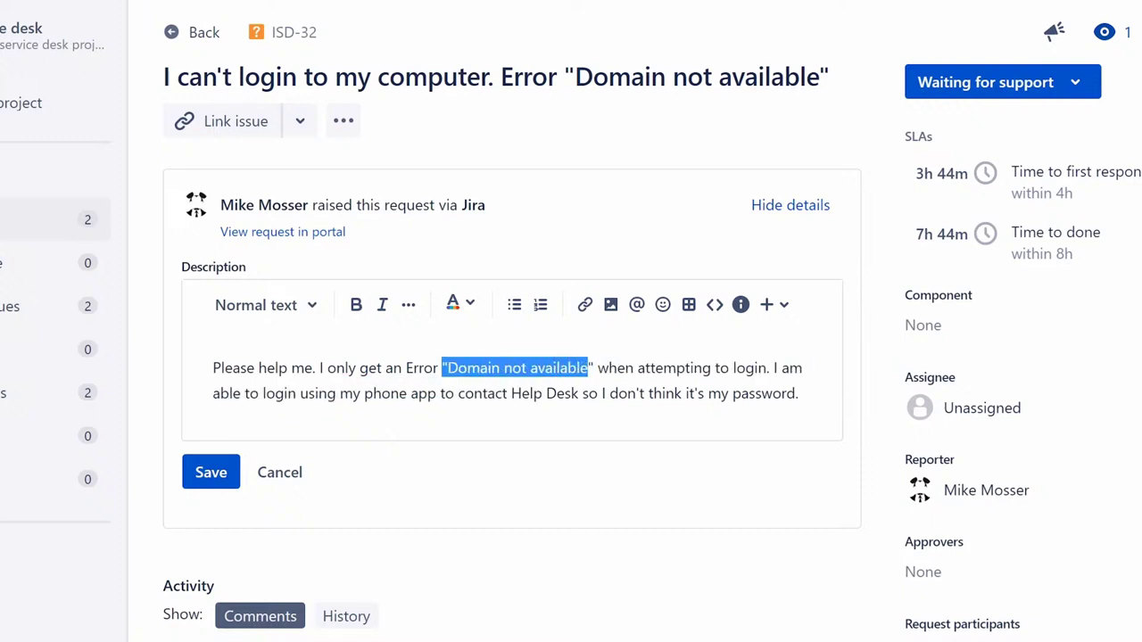
{"action": "left_click", "coordinate": [594, 367]}
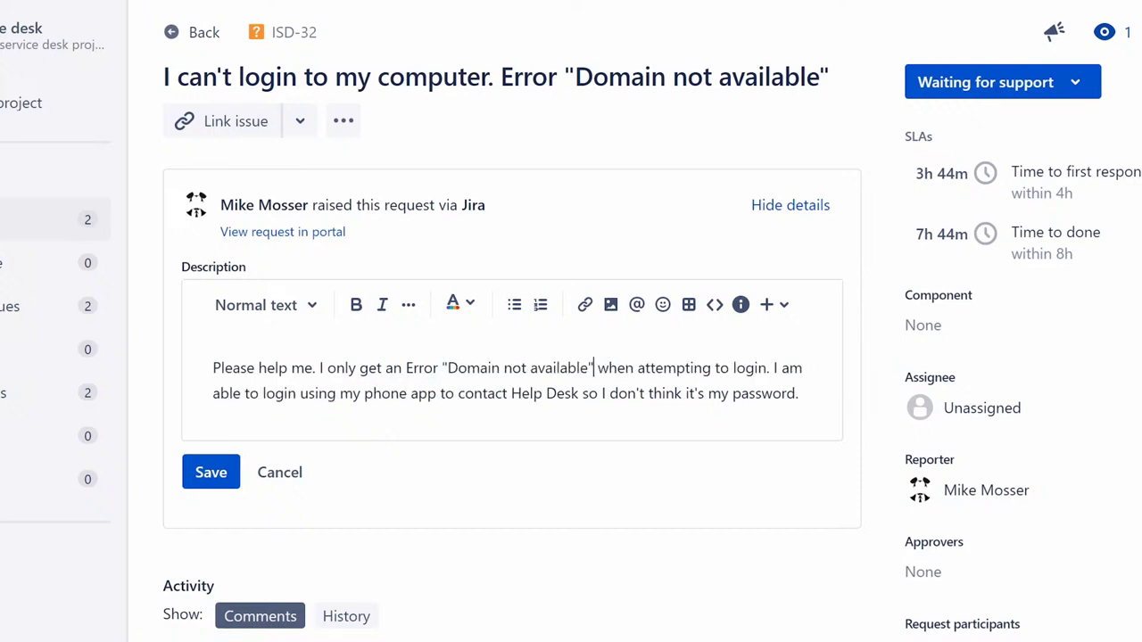
{"action": "left_click_drag", "start_coordinate": [594, 368], "coordinate": [442, 368]}
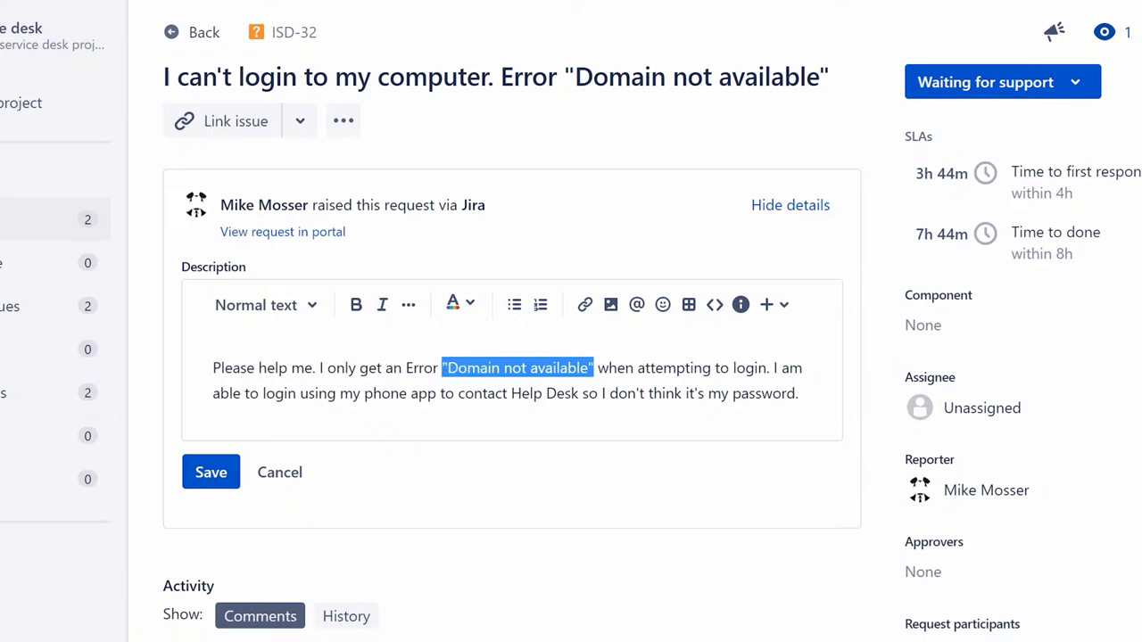
{"action": "left_click", "coordinate": [441, 367]}
{"action": "left_click_drag", "start_coordinate": [441, 368], "coordinate": [594, 368]}
{"action": "key", "text": "shift+Left"}
{"action": "key", "text": "shift+Left"}
{"action": "key", "text": "shift+Left"}
{"action": "key", "text": "shift+Left"}
{"action": "key", "text": "shift+Right"}
{"action": "key", "text": "shift+Right"}
{"action": "key", "text": "shift+Right"}
{"action": "key", "text": "shift+Right"}
{"action": "left_click", "coordinate": [567, 367]}
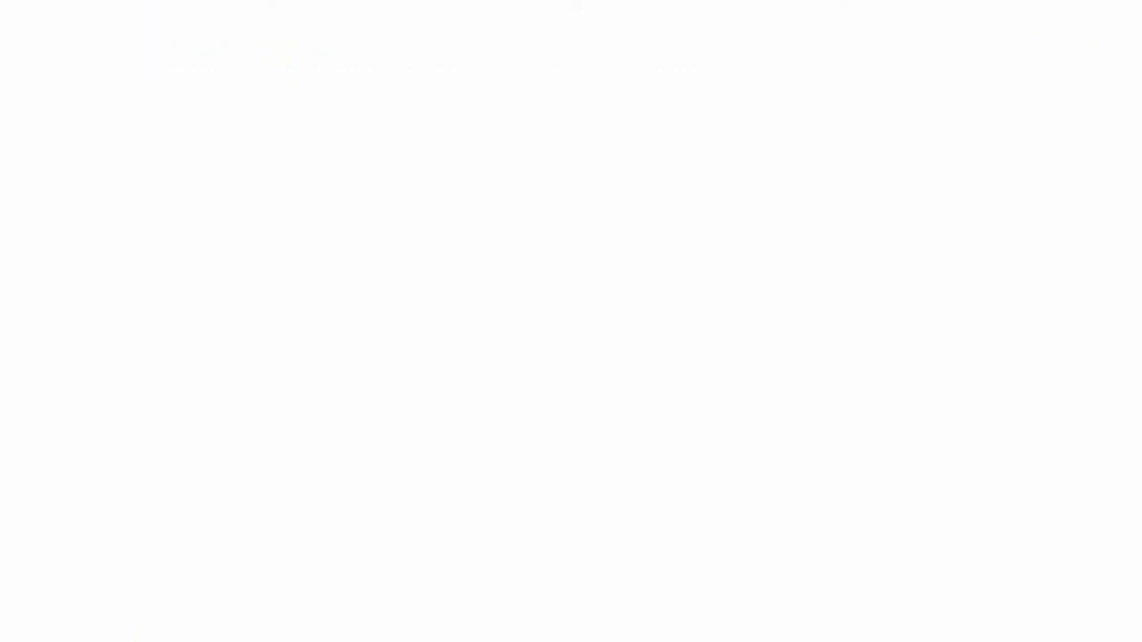
Load cosmicnovo.com in a new tab and scroll down its page.
{"action": "type", "text": "cosmicnovo.com"}
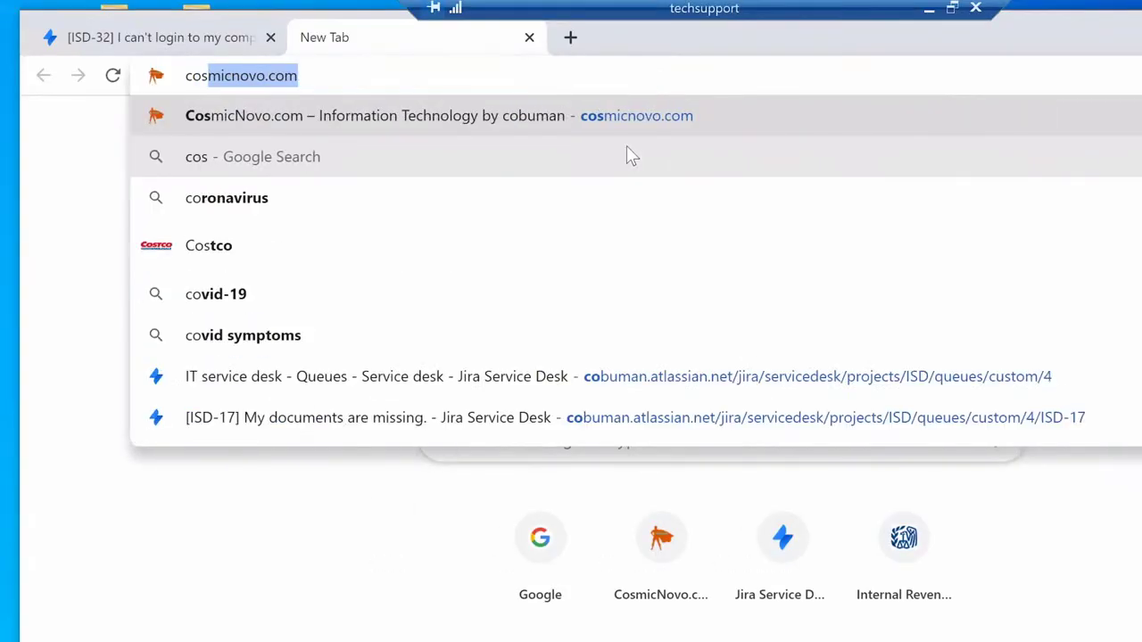
{"action": "key", "text": "Return"}
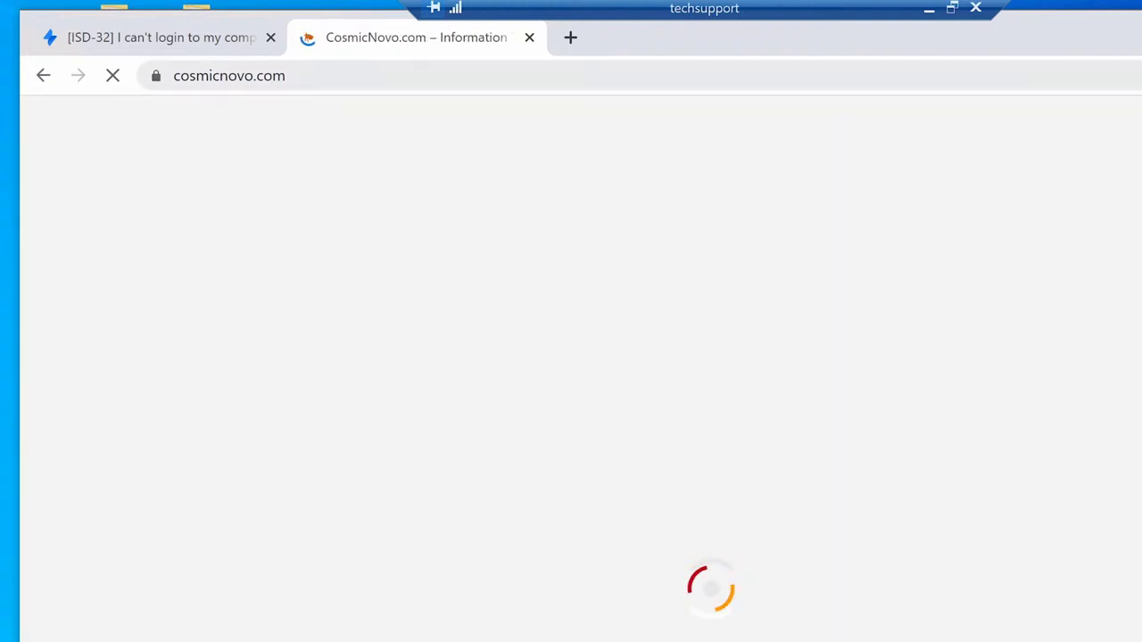
{"action": "left_click", "coordinate": [189, 77]}
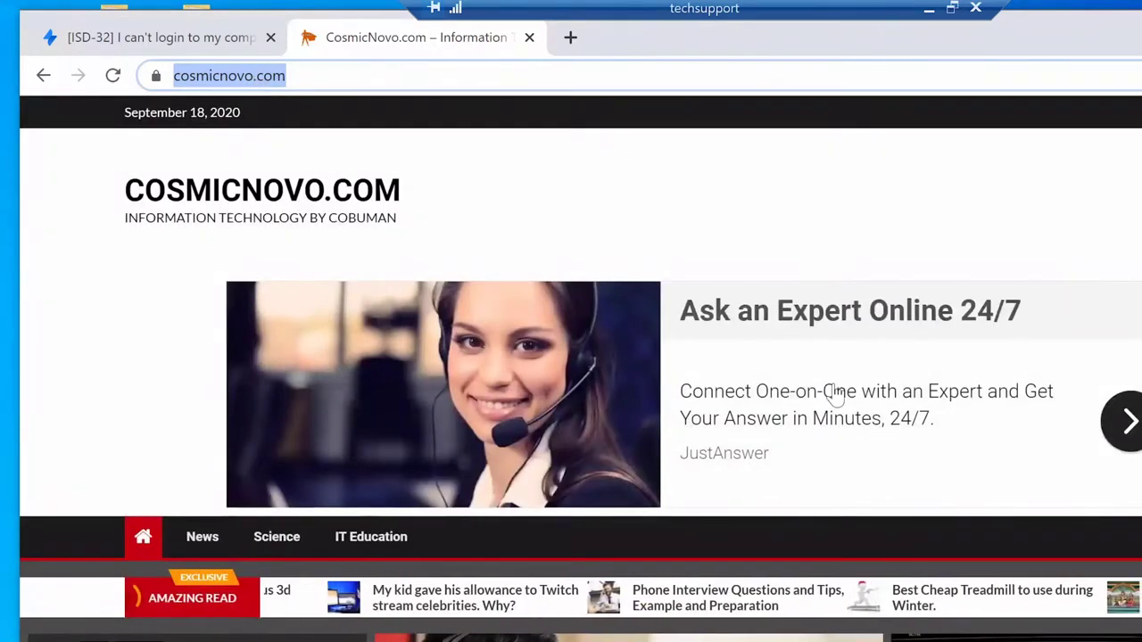
{"action": "scroll", "coordinate": [820, 412], "scroll_direction": "down", "scroll_amount": 4}
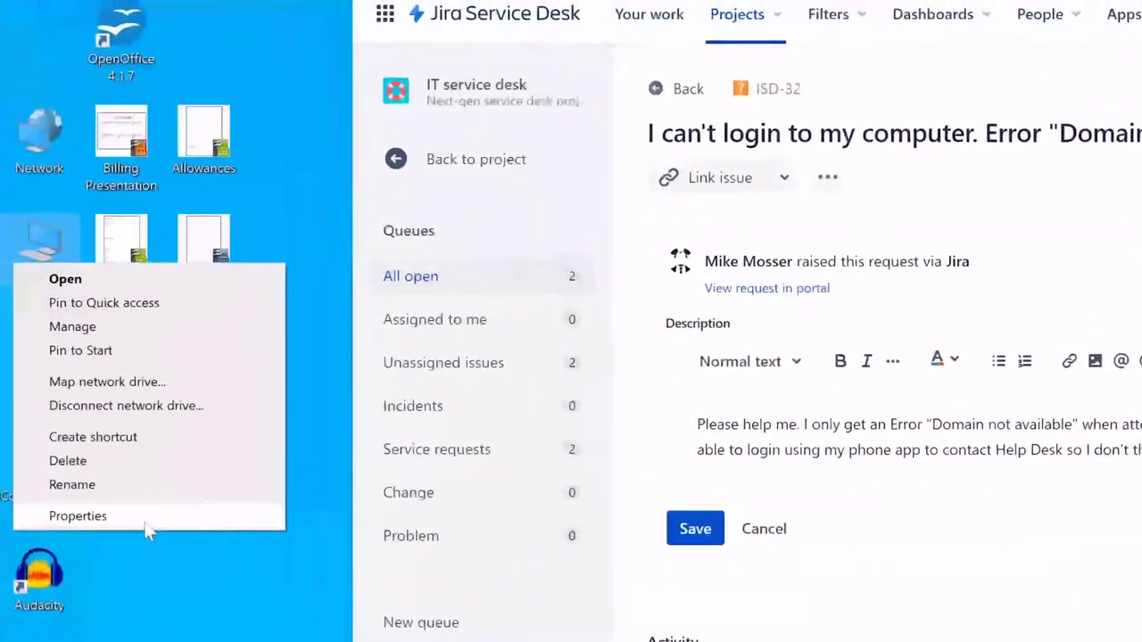
Highlight the 'Domain not available' error, then show System info for PC 'TechSupport' in workgroup NEWSERVER0.
{"action": "left_click", "coordinate": [54, 516]}
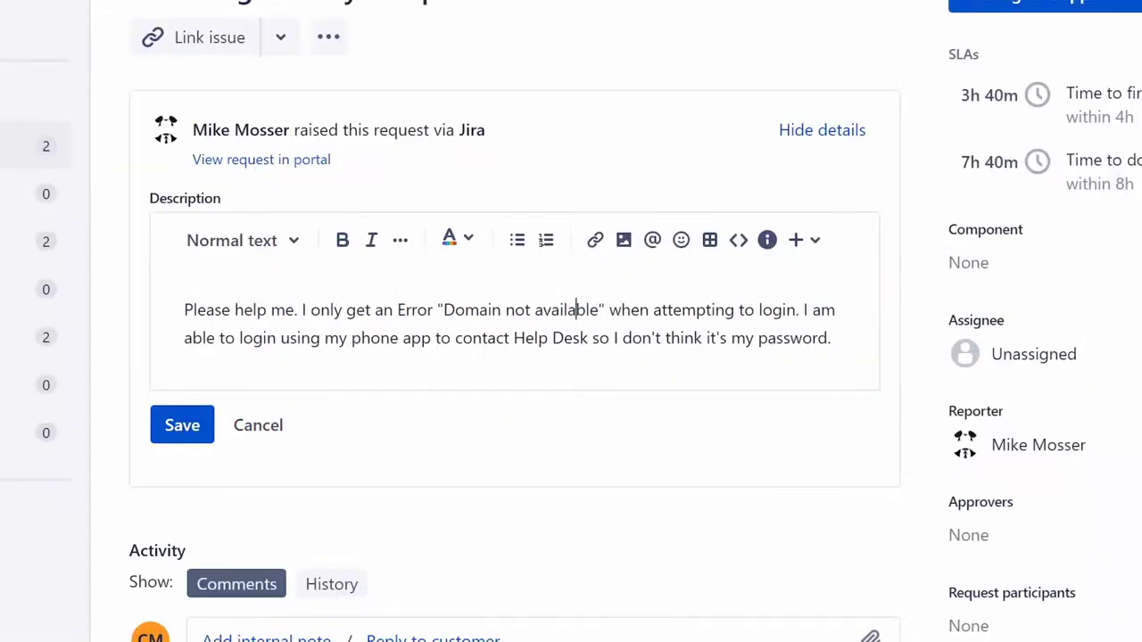
{"action": "left_click", "coordinate": [443, 309]}
{"action": "left_click_drag", "start_coordinate": [437, 310], "coordinate": [607, 309]}
{"action": "key", "text": "shift+Left"}
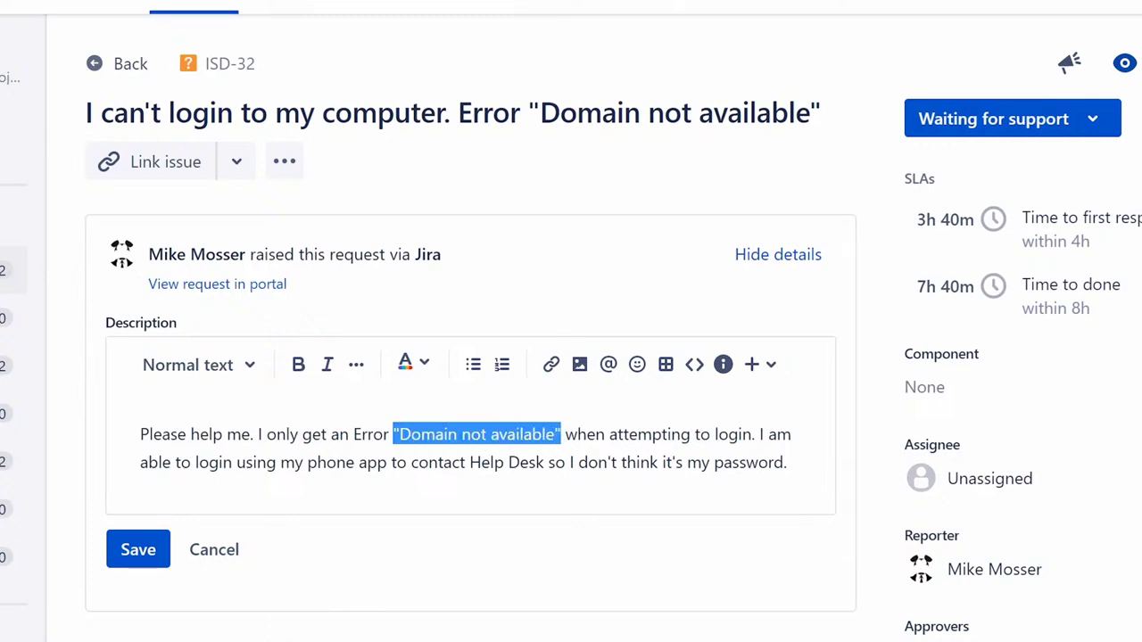
{"action": "key", "text": "super+Pause"}
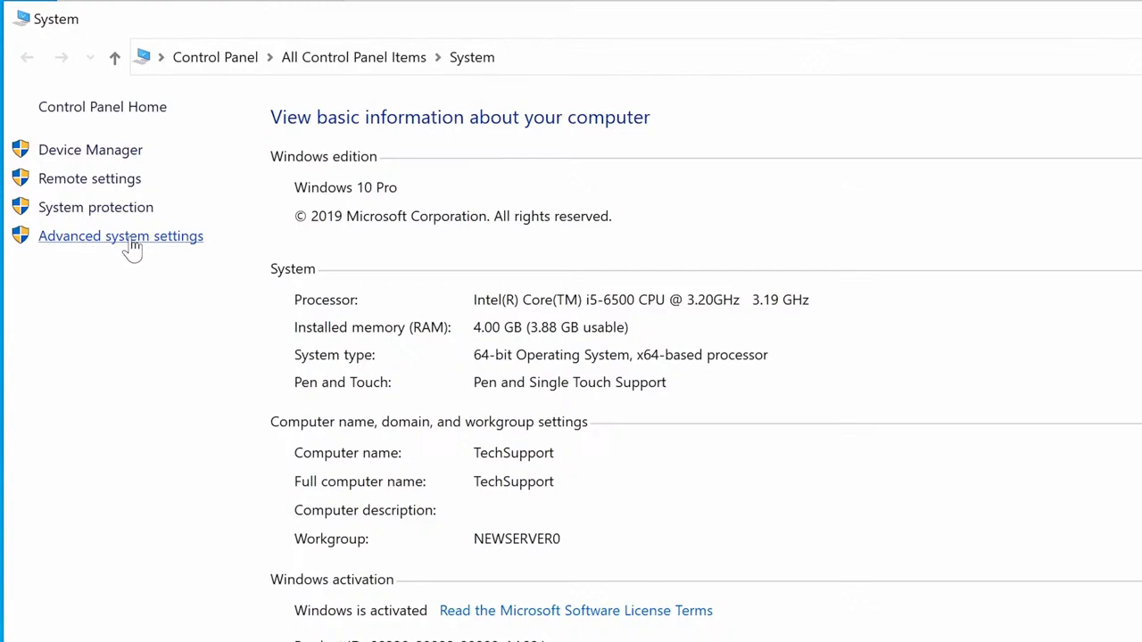
{"action": "left_click", "coordinate": [131, 241]}
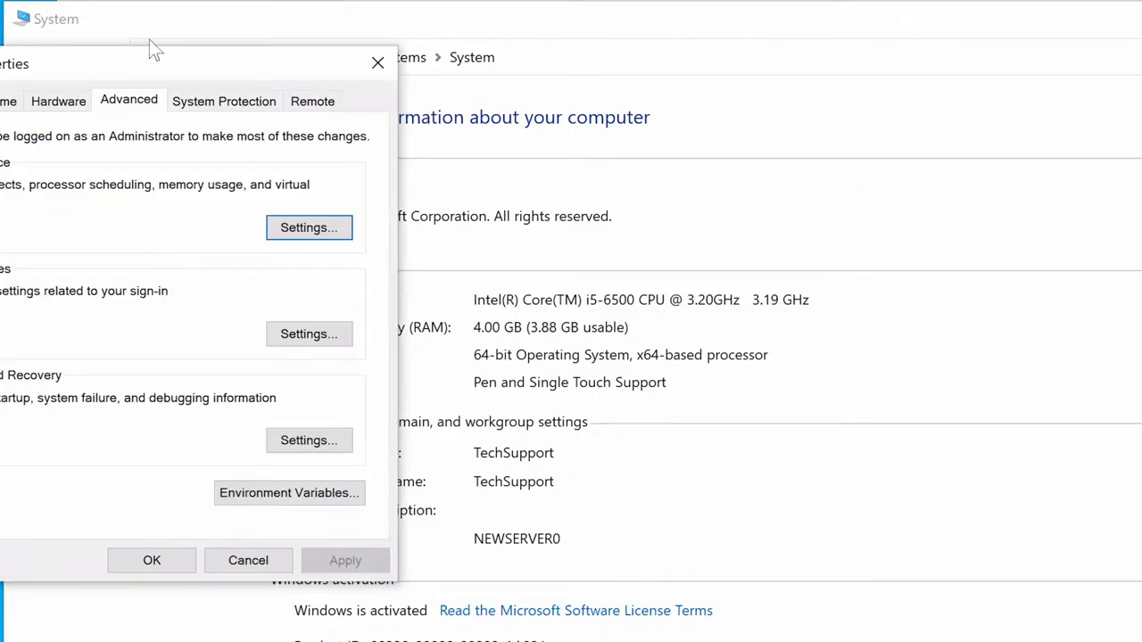
{"action": "left_click_drag", "start_coordinate": [150, 64], "coordinate": [517, 101]}
{"action": "left_click", "coordinate": [326, 143]}
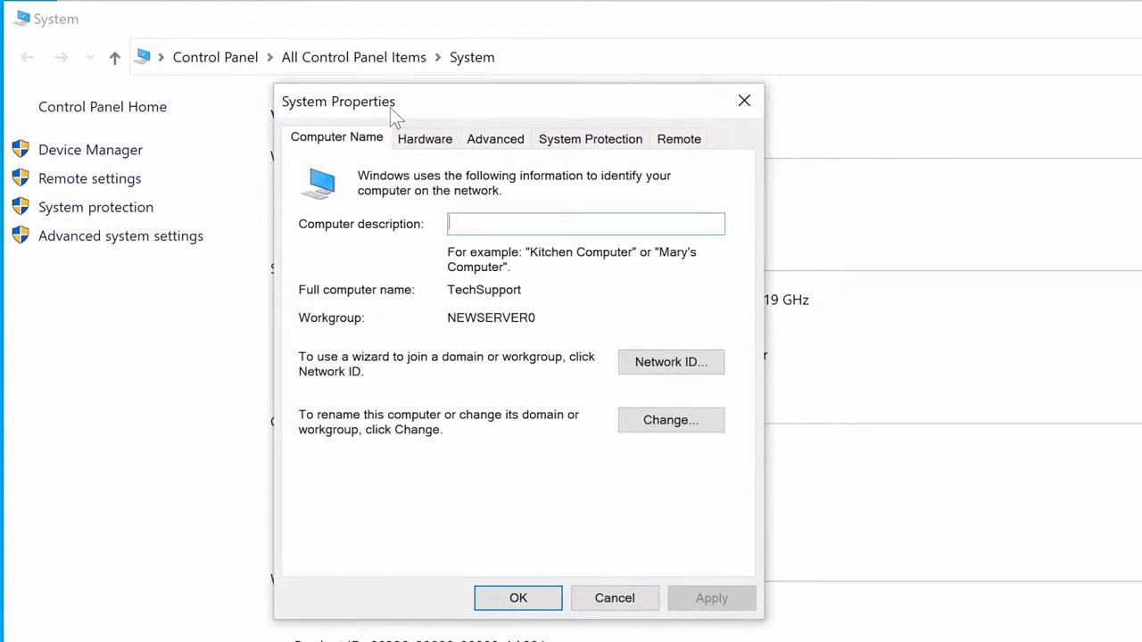
{"action": "left_click_drag", "start_coordinate": [437, 108], "coordinate": [576, 96]}
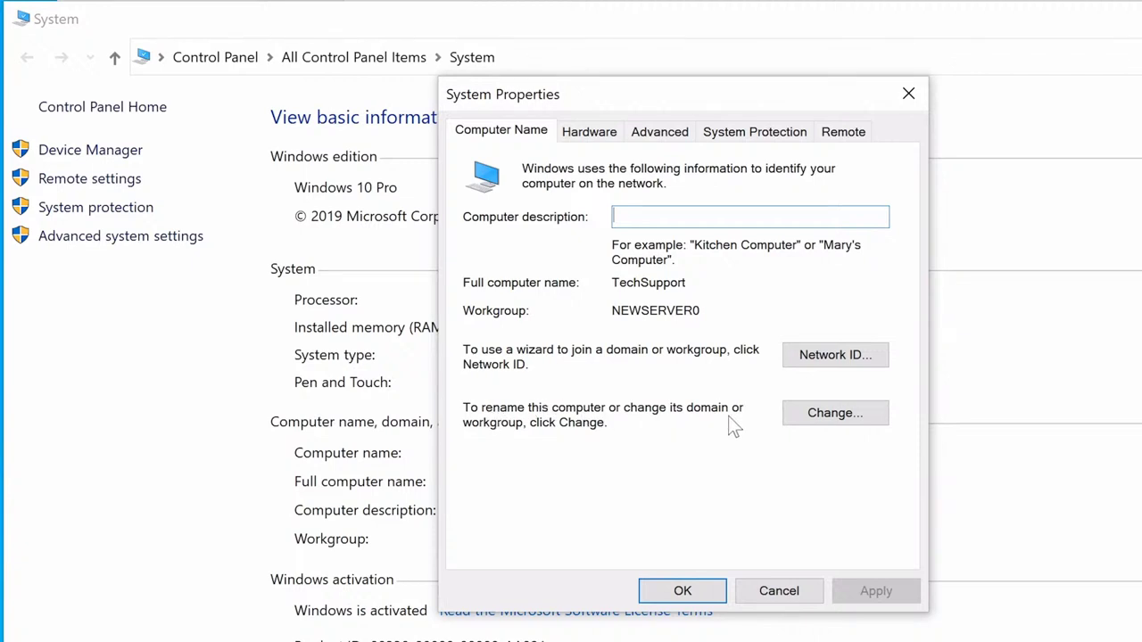
{"action": "left_click", "coordinate": [816, 413]}
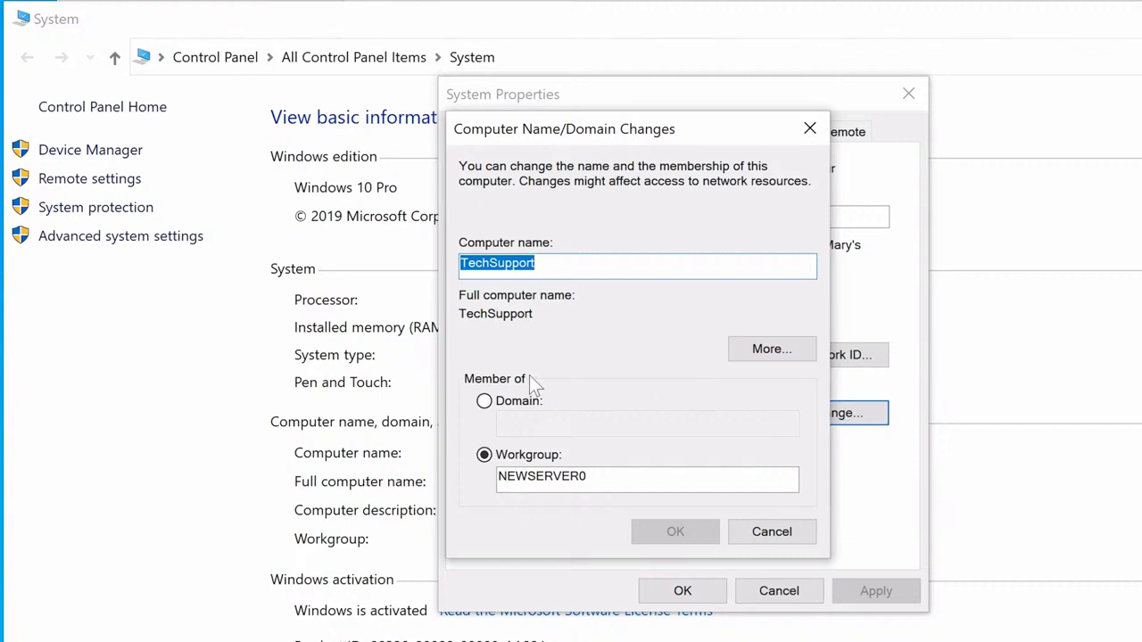
{"action": "left_click", "coordinate": [485, 401]}
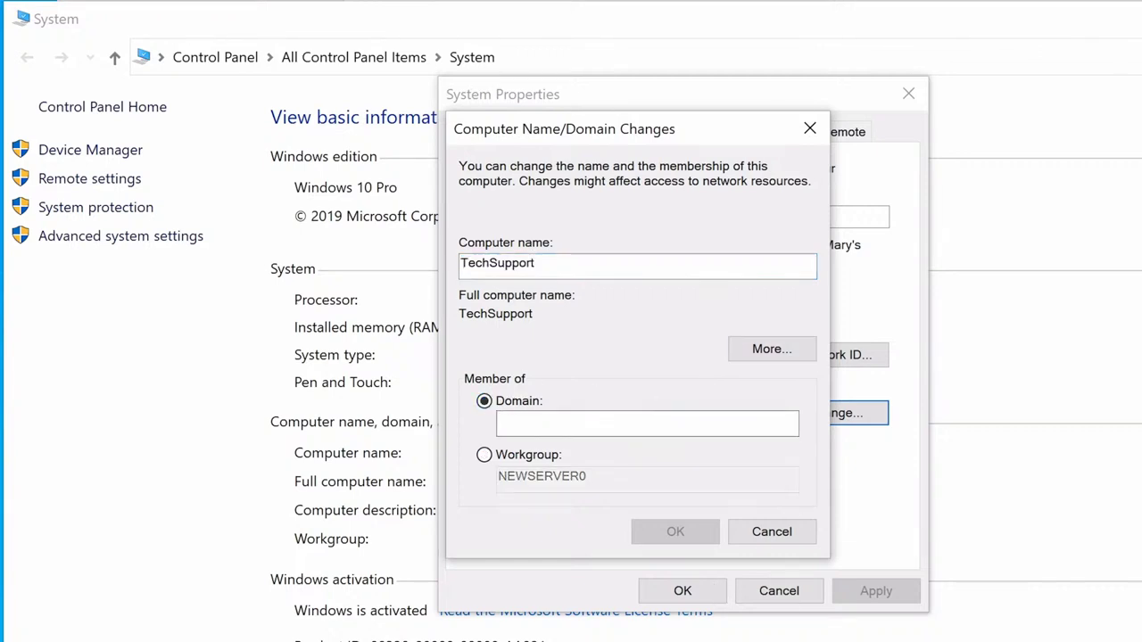
{"action": "type", "text": "t"}
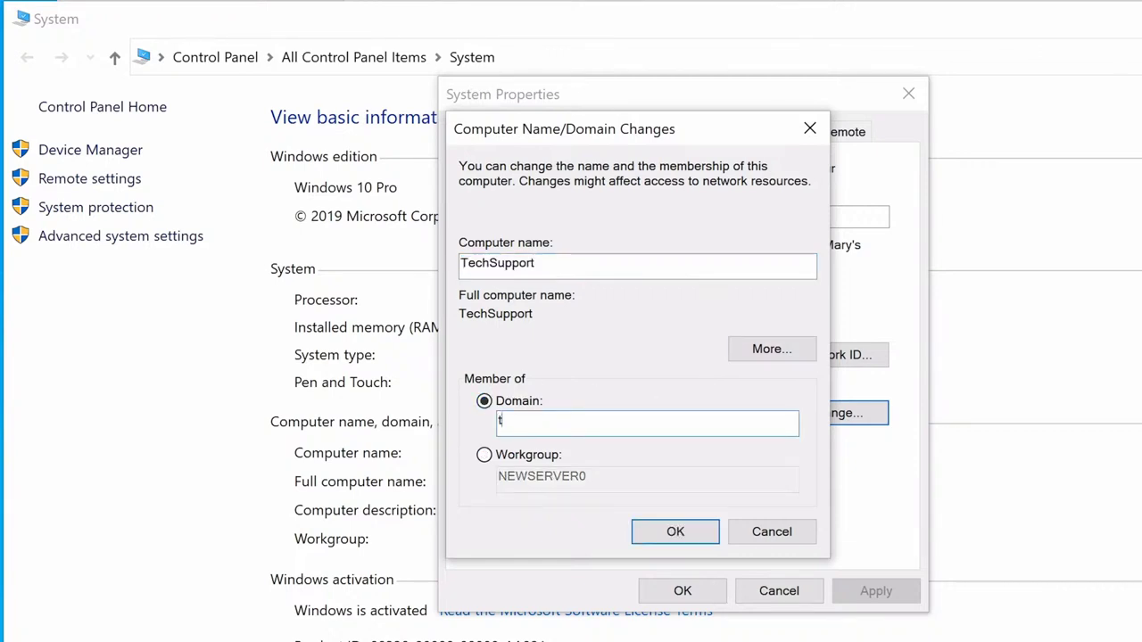
{"action": "type", "text": "echsupport.cobul"}
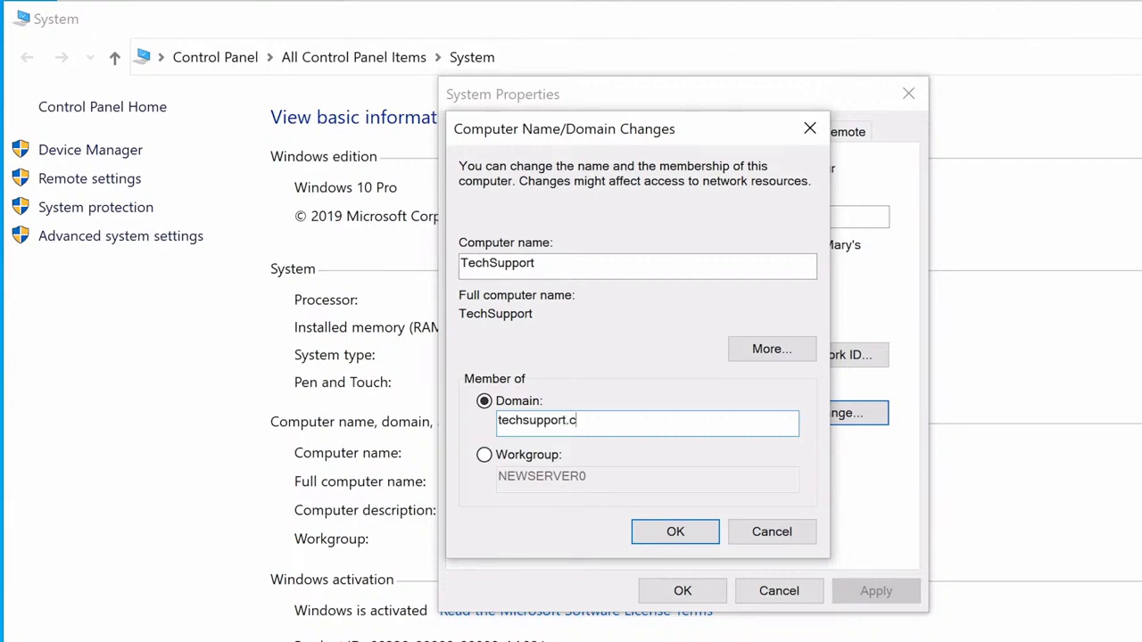
{"action": "key", "text": "BackSpace"}
{"action": "type", "text": "man.com"}
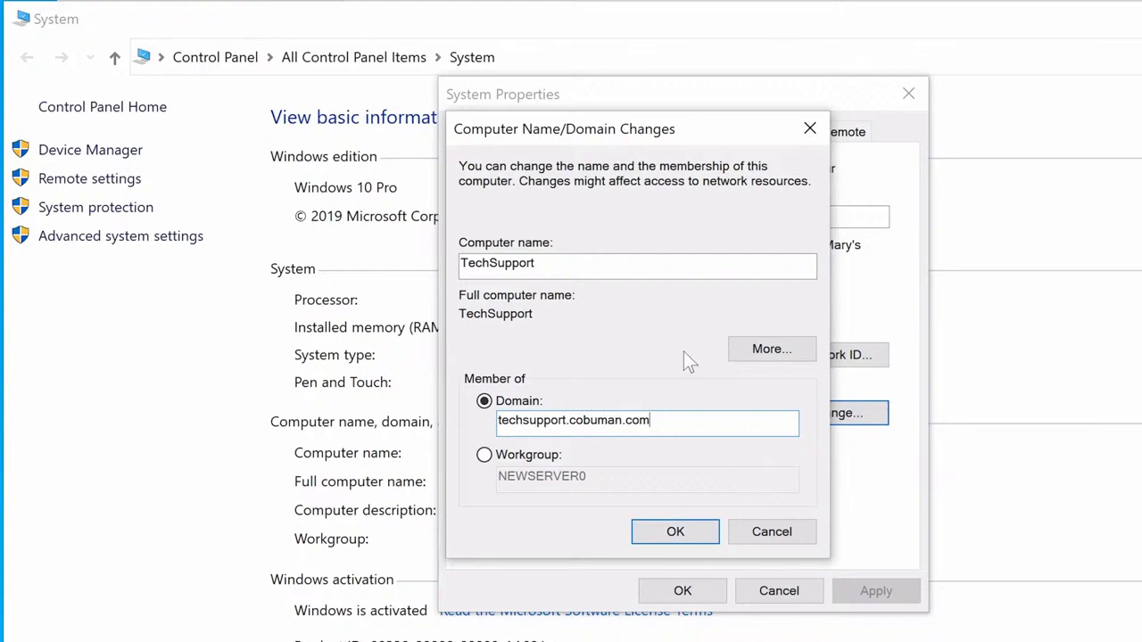
{"action": "left_click", "coordinate": [682, 534]}
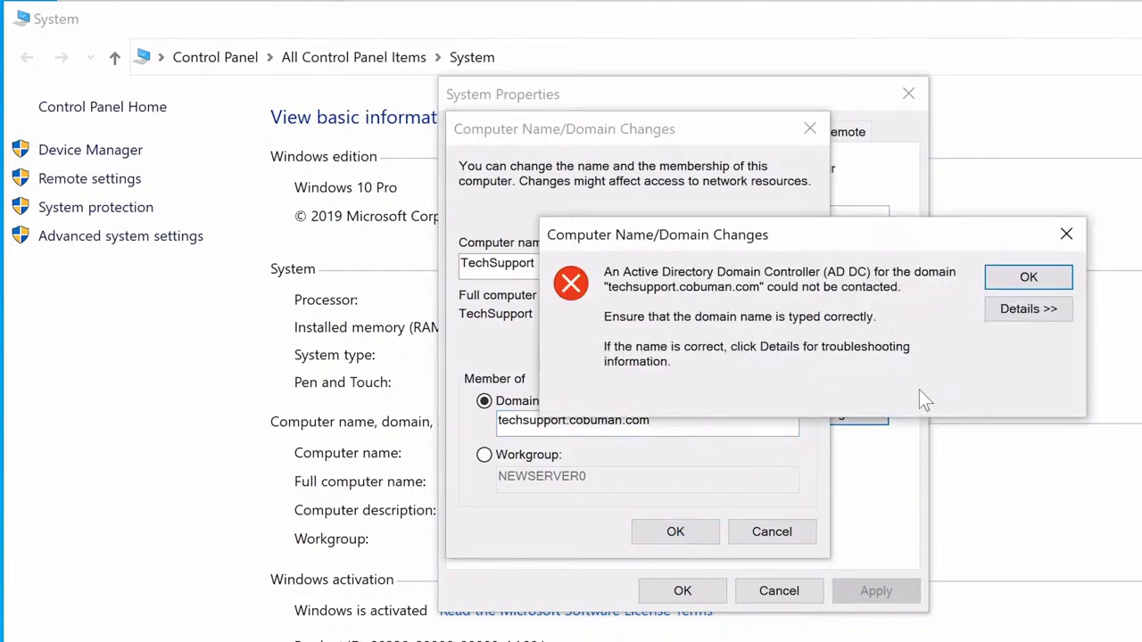
{"action": "left_click", "coordinate": [1066, 234]}
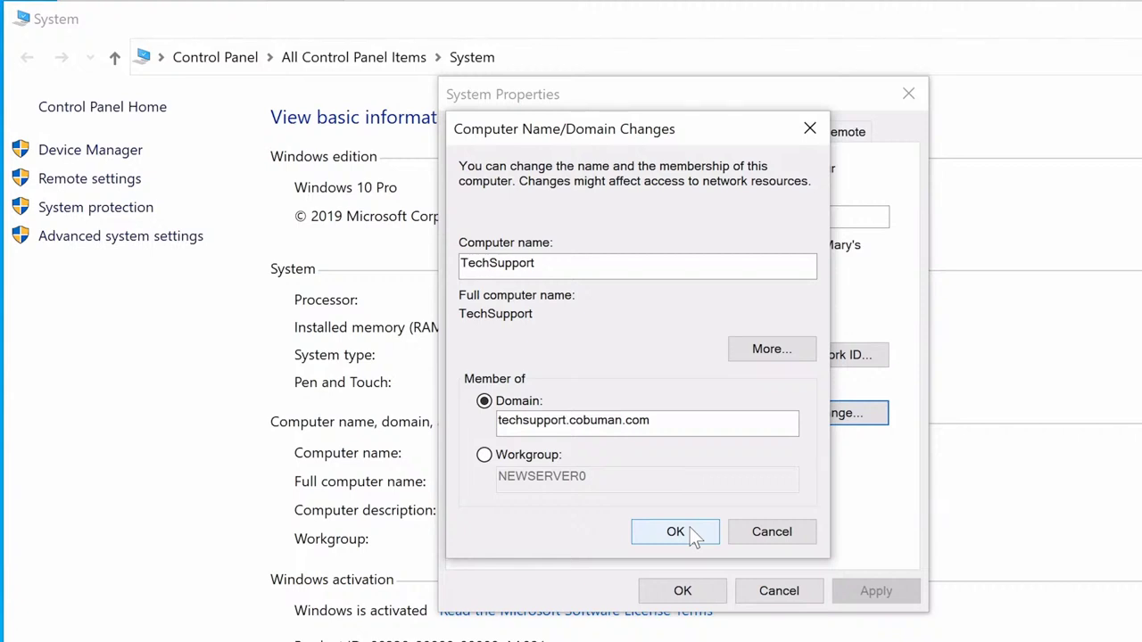
{"action": "left_click", "coordinate": [743, 536]}
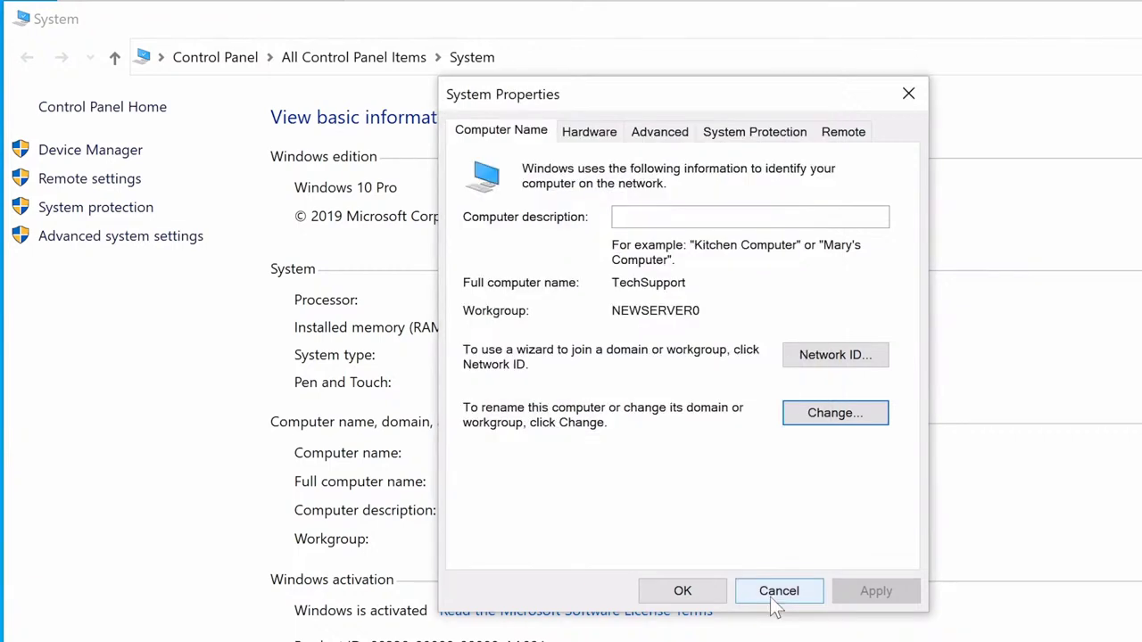
{"action": "left_click", "coordinate": [776, 591]}
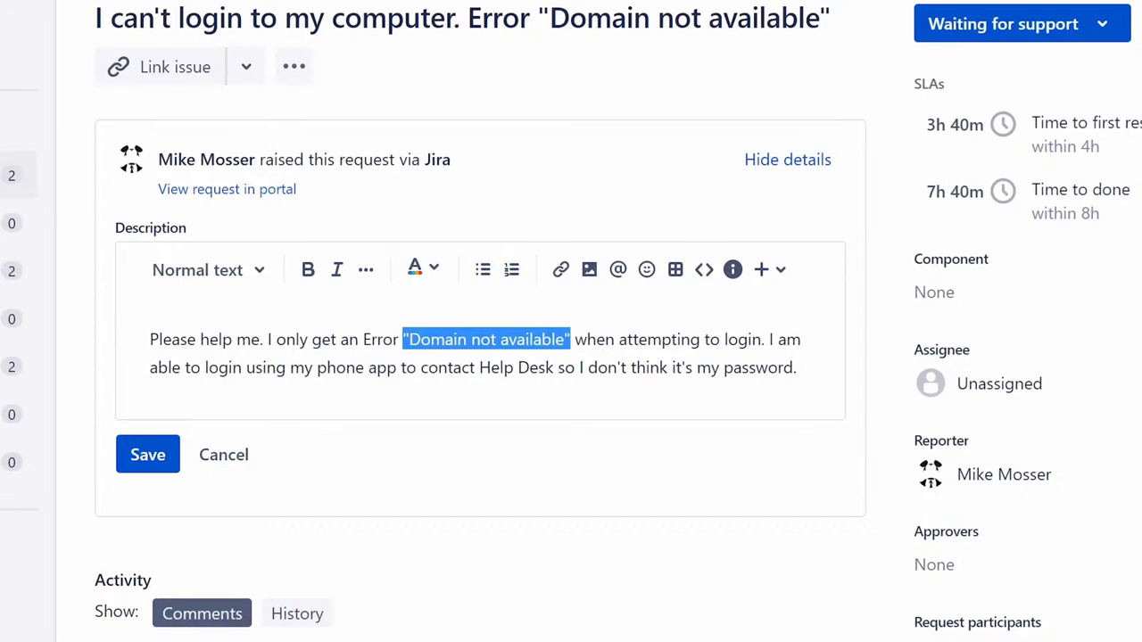
{"action": "left_click", "coordinate": [554, 339]}
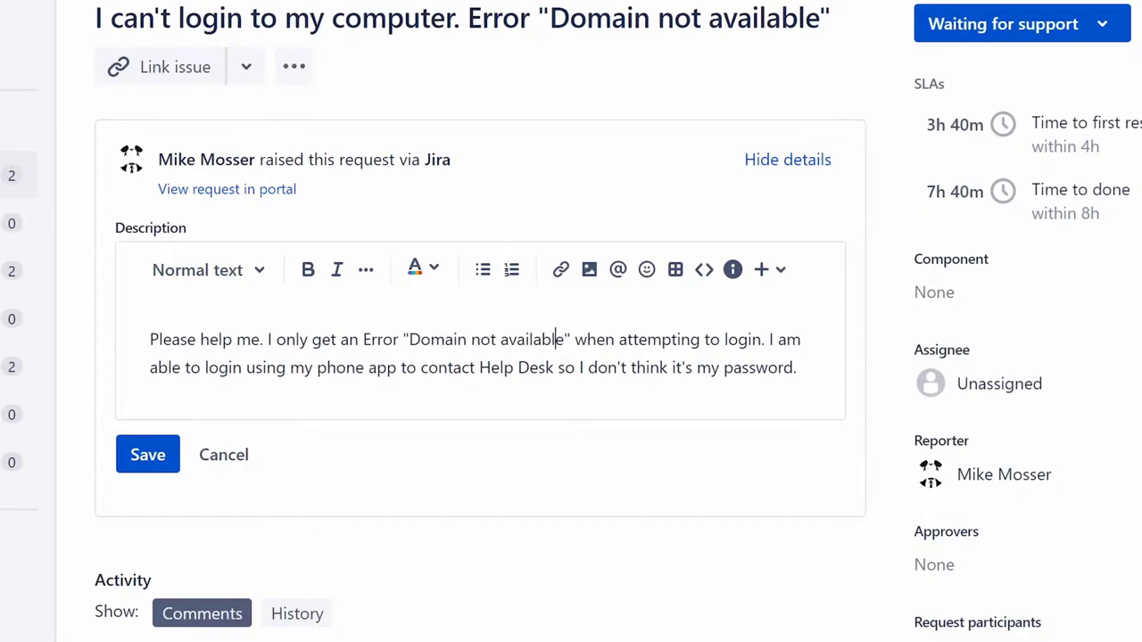
{"action": "key", "text": "shift+Right"}
{"action": "key", "text": "shift+Right"}
{"action": "key", "text": "shift+Right"}
{"action": "left_click_drag", "start_coordinate": [554, 338], "coordinate": [402, 339]}
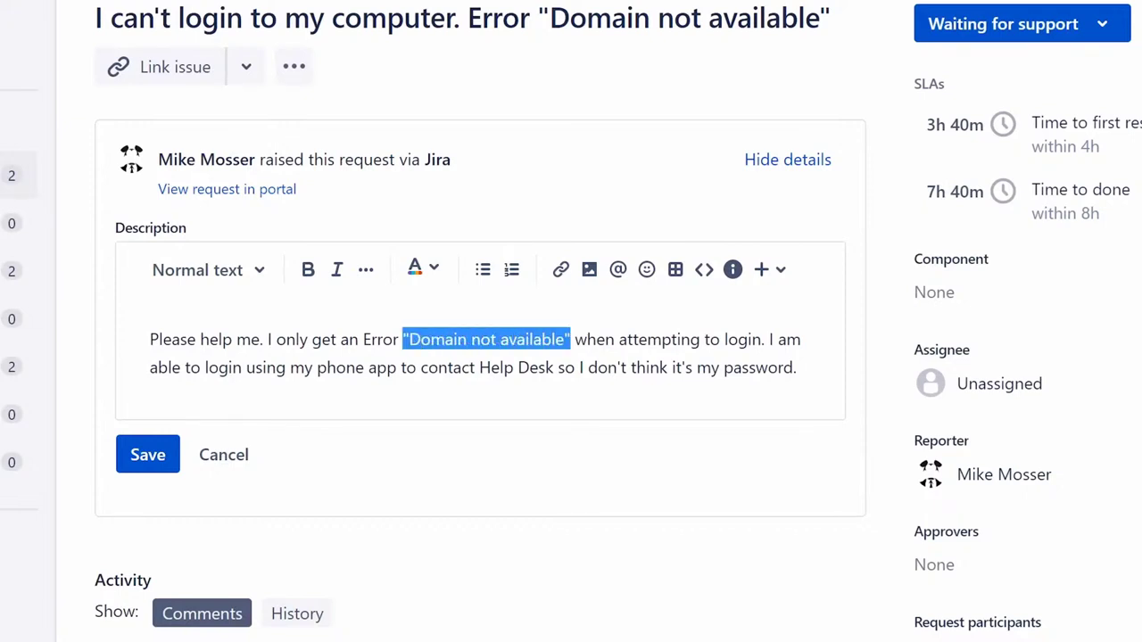
{"action": "left_click", "coordinate": [402, 339]}
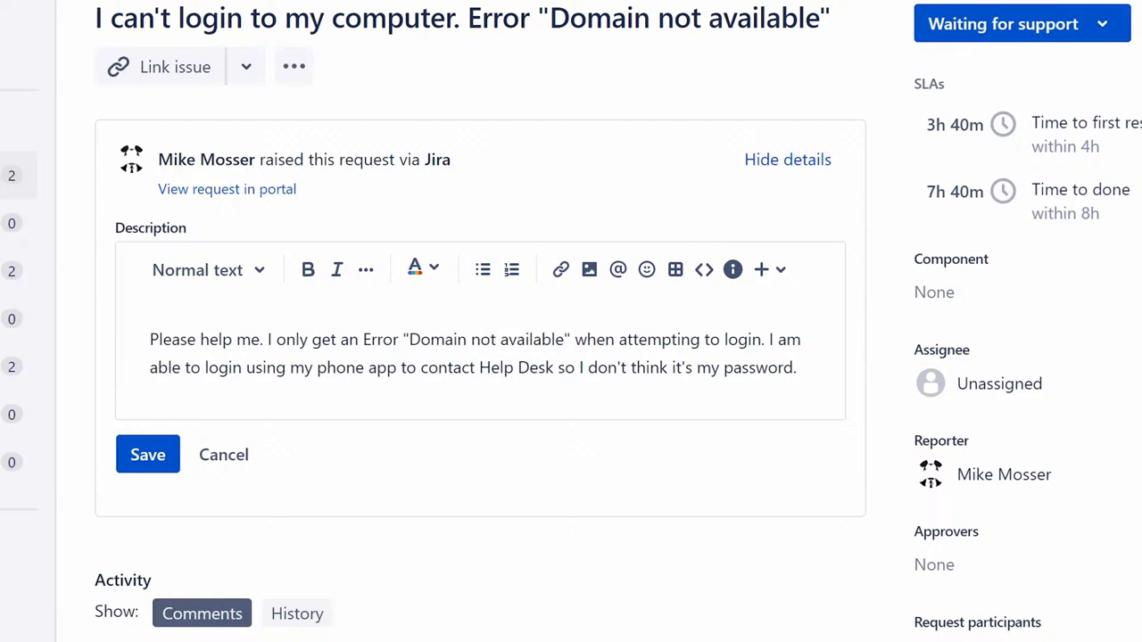
{"action": "left_click_drag", "start_coordinate": [403, 339], "coordinate": [570, 339]}
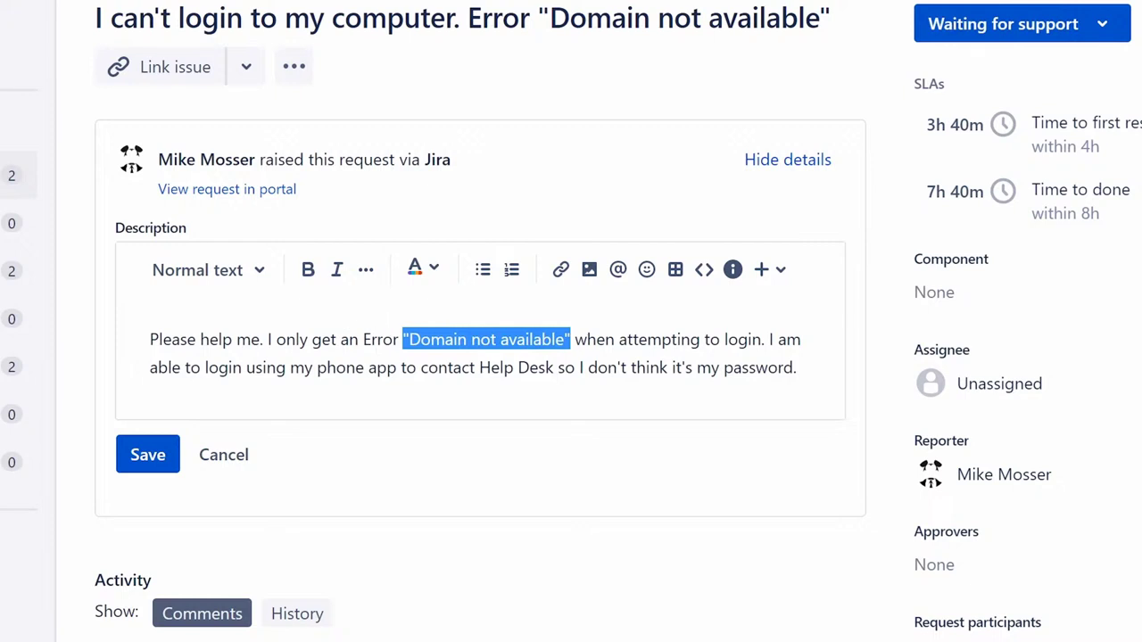
{"action": "left_click", "coordinate": [403, 339]}
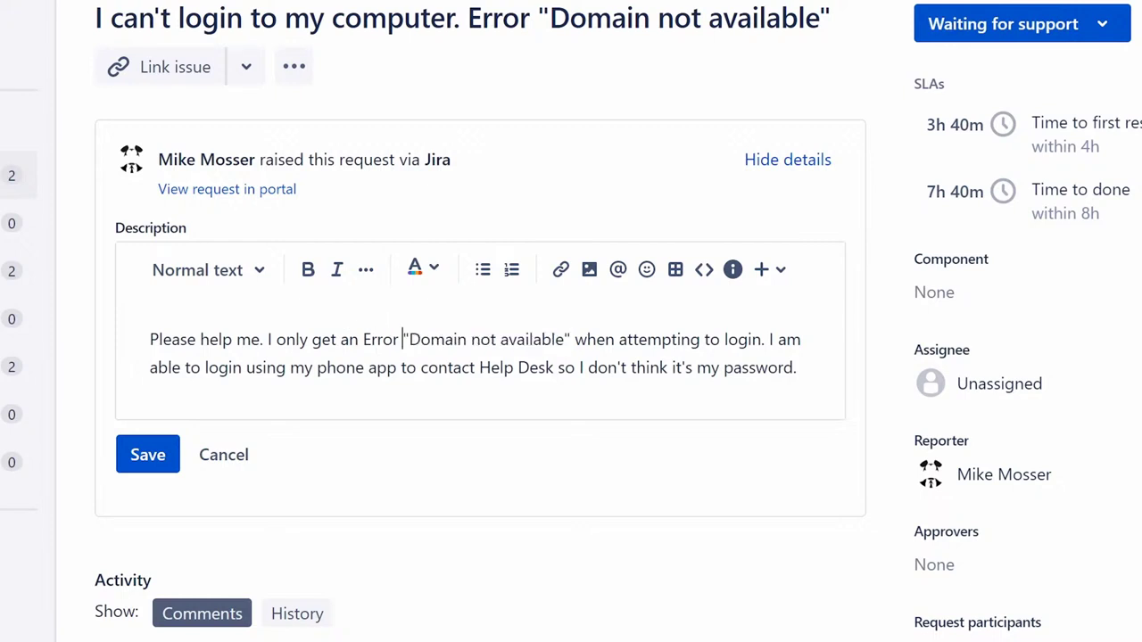
{"action": "left_click_drag", "start_coordinate": [402, 339], "coordinate": [571, 339]}
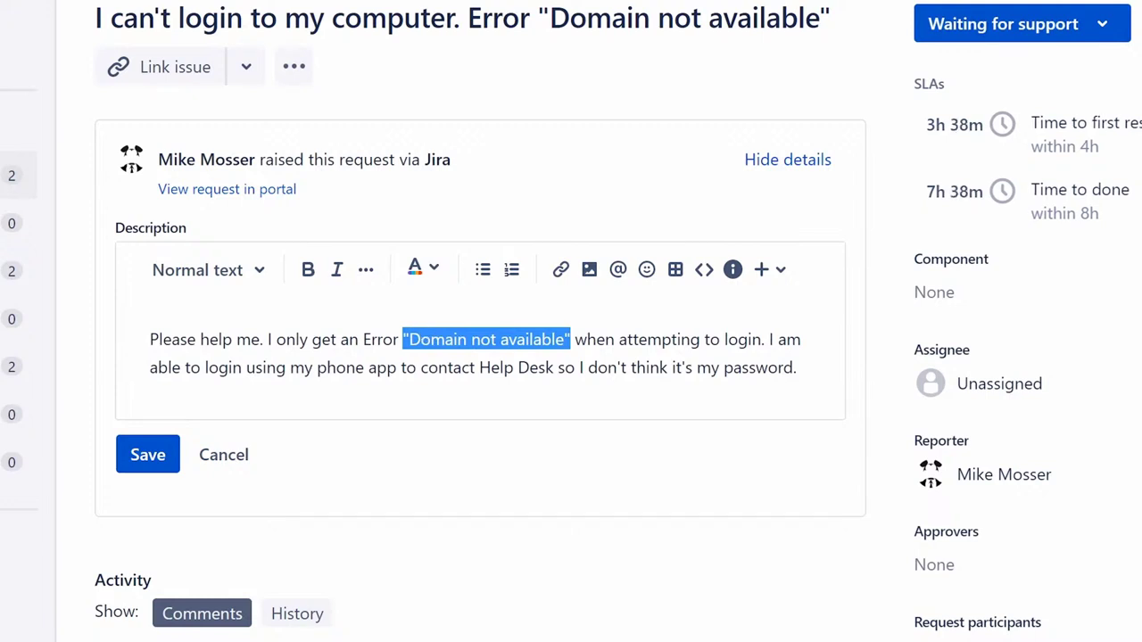
{"action": "left_click", "coordinate": [402, 339]}
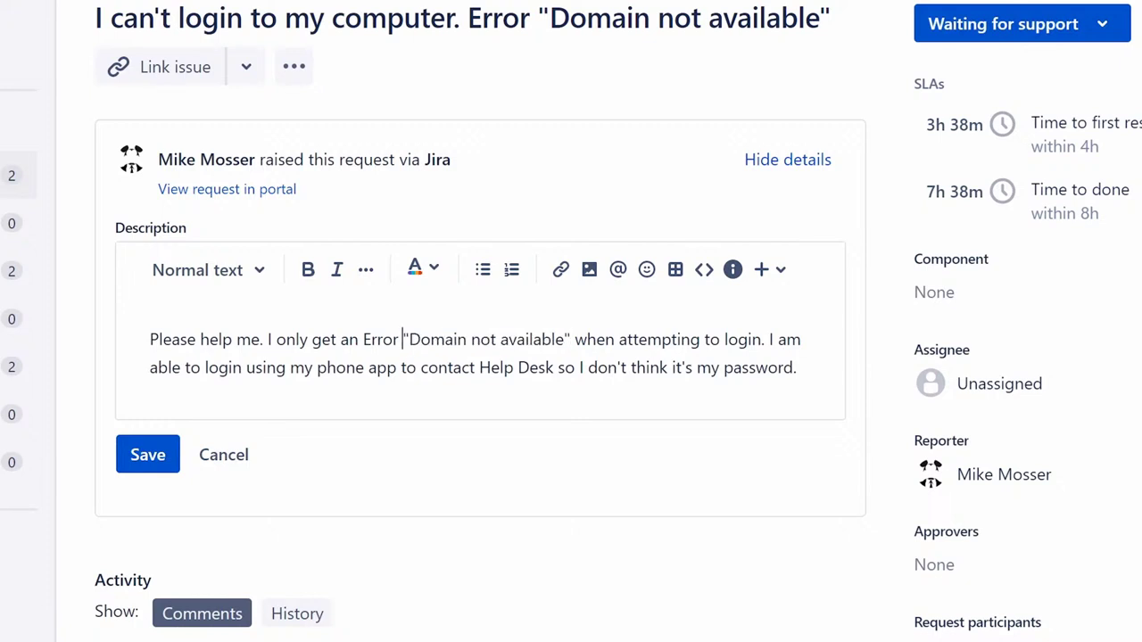
{"action": "left_click_drag", "start_coordinate": [403, 338], "coordinate": [570, 339]}
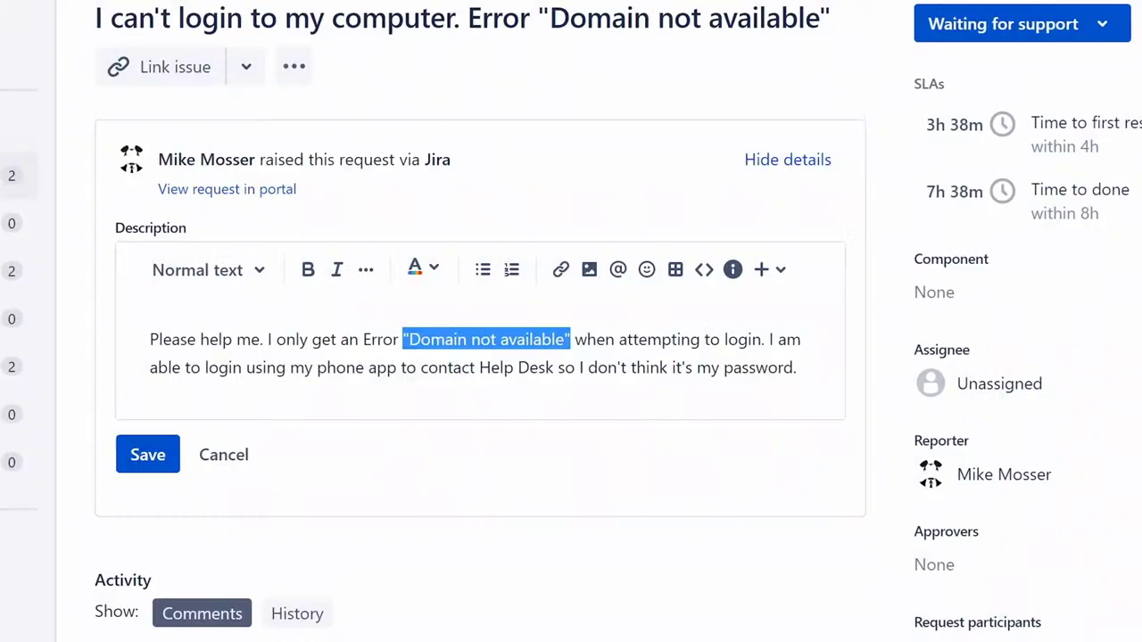
{"action": "left_click", "coordinate": [587, 339]}
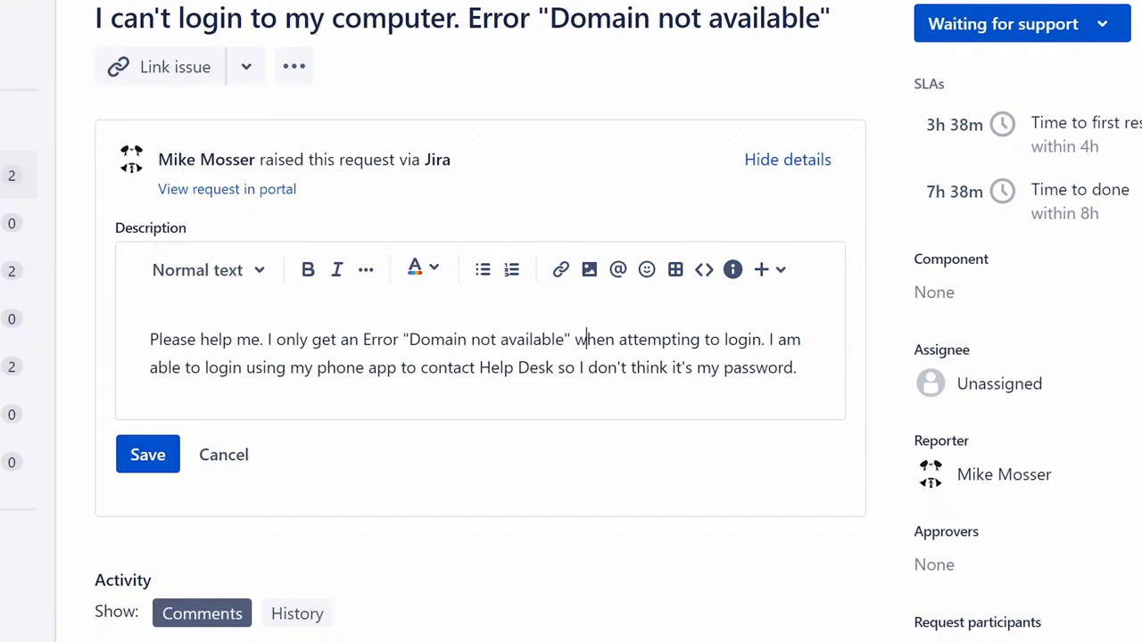
{"action": "left_click_drag", "start_coordinate": [402, 339], "coordinate": [563, 339]}
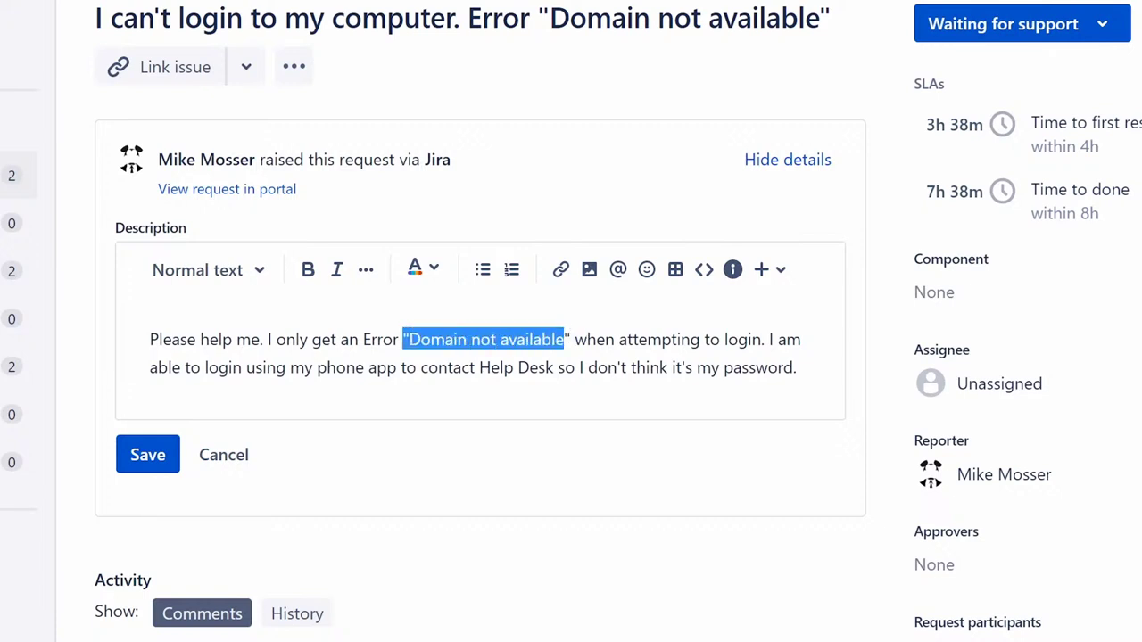
{"action": "left_click", "coordinate": [587, 339]}
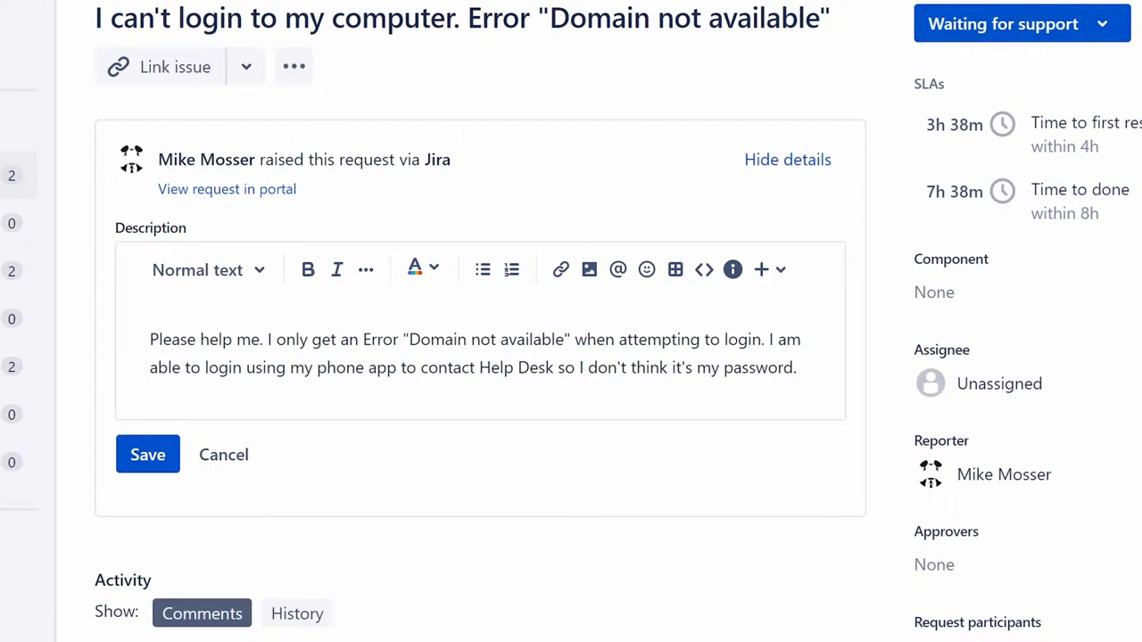
{"action": "left_click_drag", "start_coordinate": [571, 339], "coordinate": [402, 325]}
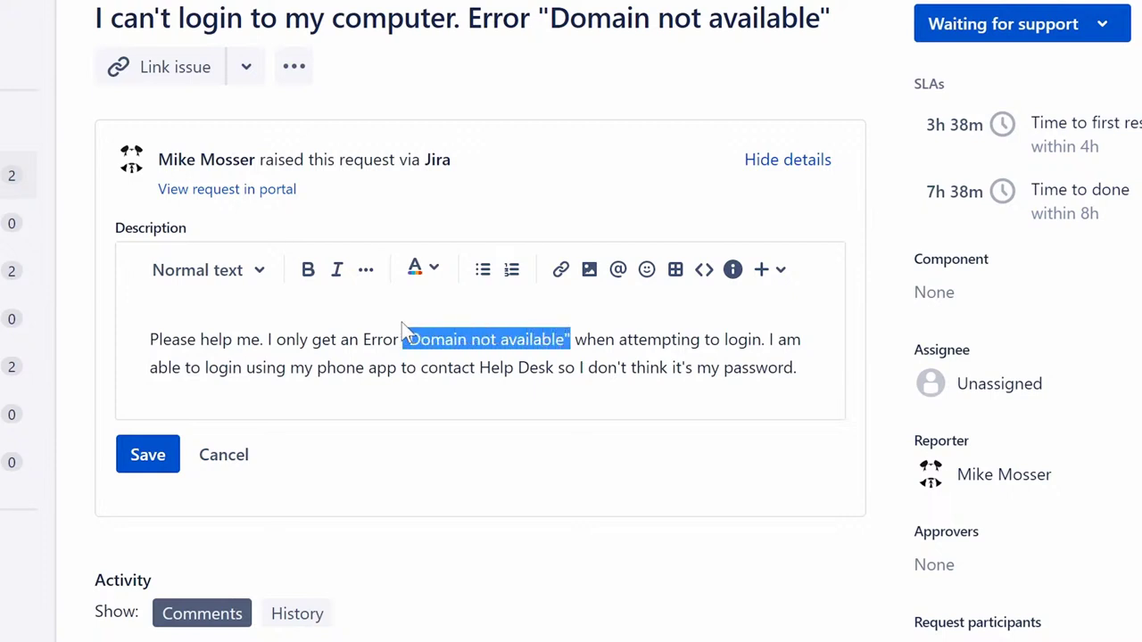
{"action": "left_click", "coordinate": [429, 339]}
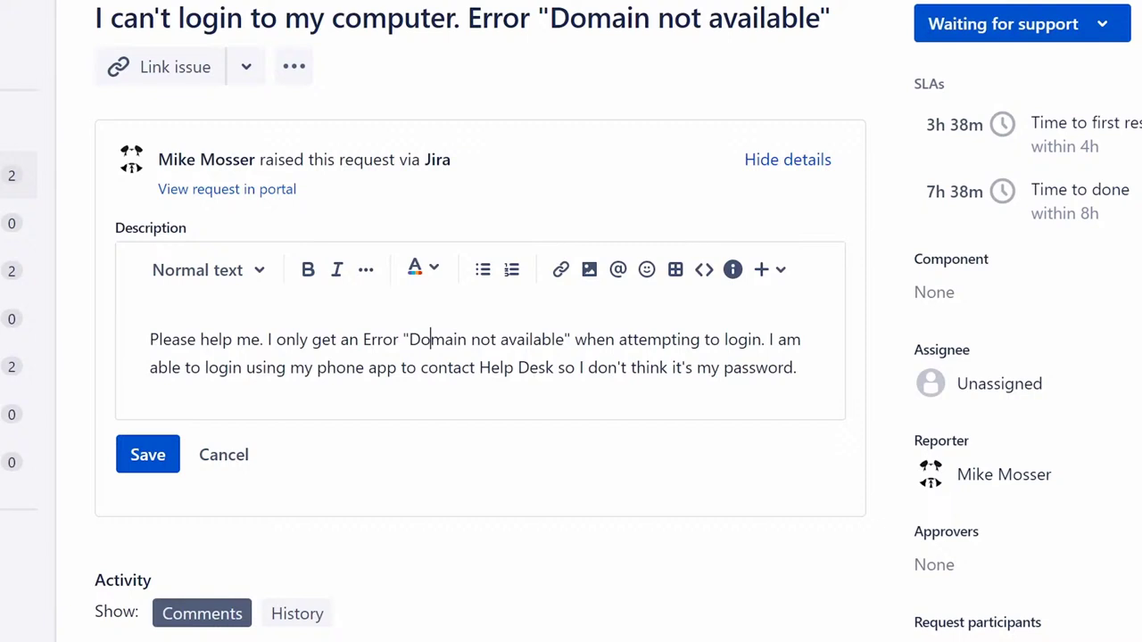
{"action": "left_click_drag", "start_coordinate": [403, 339], "coordinate": [569, 338]}
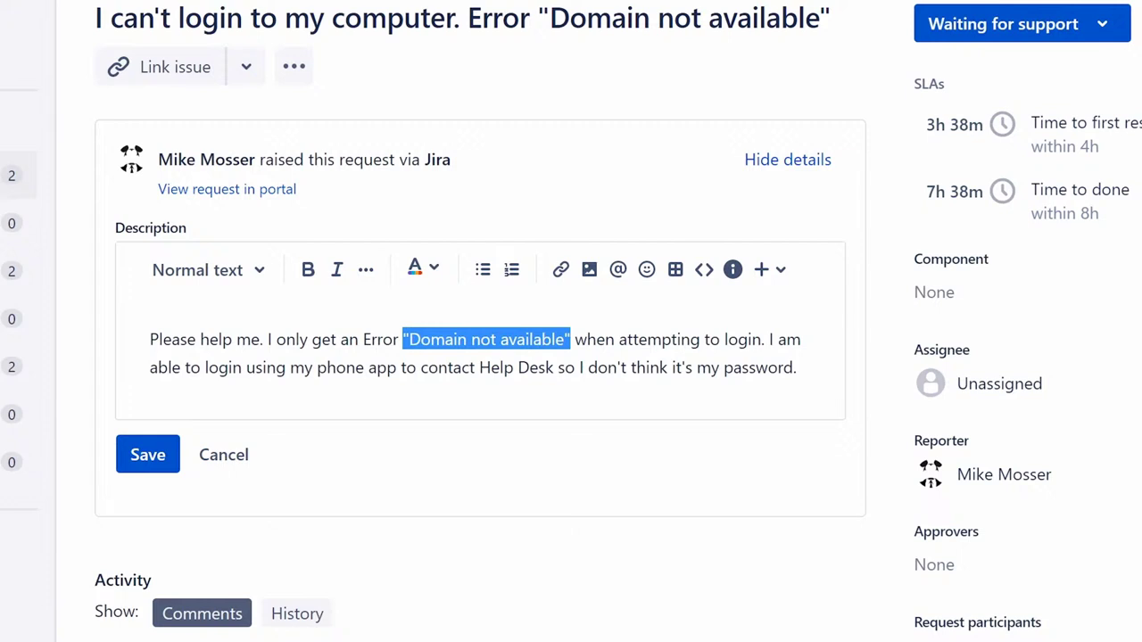
{"action": "key", "text": "Right"}
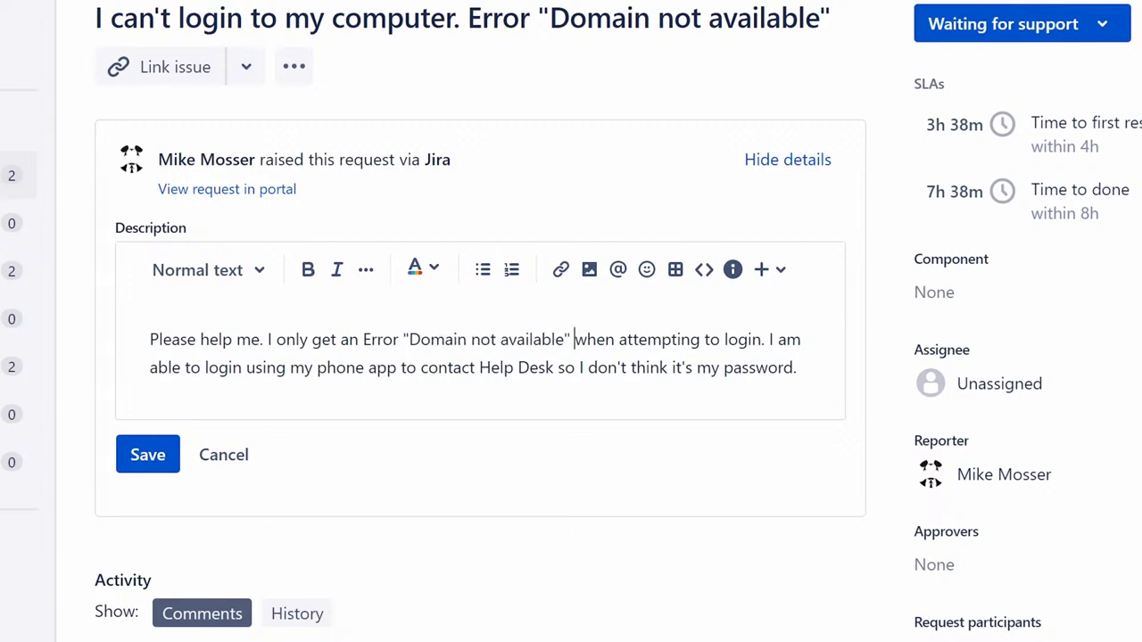
{"action": "key", "text": "shift+Left"}
{"action": "key", "text": "shift+Left"}
{"action": "key", "text": "shift+Left"}
{"action": "key", "text": "shift+Left"}
{"action": "key", "text": "shift+Left"}
{"action": "key", "text": "shift+Left"}
{"action": "key", "text": "shift+Left"}
{"action": "key", "text": "shift+Left"}
{"action": "key", "text": "shift+Left"}
{"action": "key", "text": "shift+Left"}
{"action": "key", "text": "shift+Left"}
{"action": "key", "text": "shift+Left"}
{"action": "key", "text": "shift+Left"}
{"action": "key", "text": "shift+Left"}
{"action": "key", "text": "shift+Left"}
{"action": "key", "text": "shift+Left"}
{"action": "key", "text": "shift+Left"}
{"action": "key", "text": "shift+Left"}
{"action": "key", "text": "shift+Left"}
{"action": "key", "text": "shift+Left"}
{"action": "key", "text": "shift+Left"}
{"action": "key", "text": "shift+Left"}
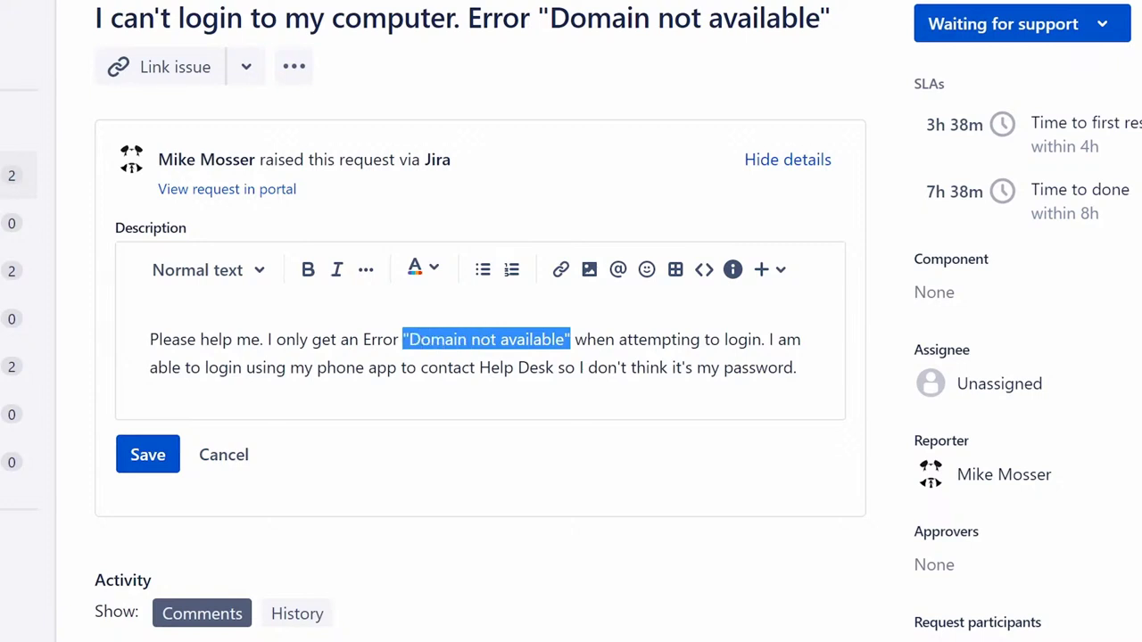
{"action": "key", "text": "Left"}
{"action": "key", "text": "Left"}
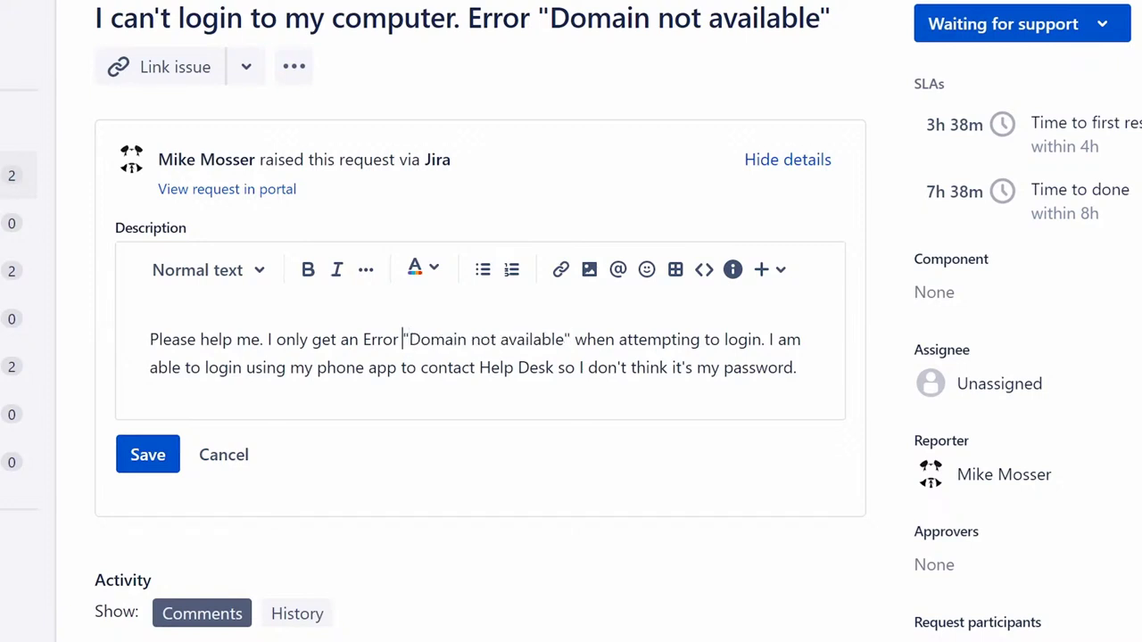
{"action": "key", "text": "shift+Right"}
{"action": "key", "text": "shift+Right"}
{"action": "key", "text": "shift+Right"}
{"action": "key", "text": "shift+Right"}
{"action": "key", "text": "shift+Right"}
{"action": "key", "text": "shift+Right"}
{"action": "key", "text": "shift+Right"}
{"action": "key", "text": "shift+Right"}
{"action": "key", "text": "shift+Right"}
{"action": "key", "text": "shift+Right"}
{"action": "key", "text": "shift+Right"}
{"action": "key", "text": "shift+Right"}
{"action": "key", "text": "shift+Right"}
{"action": "key", "text": "shift+Right"}
{"action": "key", "text": "shift+Right"}
{"action": "key", "text": "shift+Right"}
{"action": "key", "text": "shift+Right"}
{"action": "key", "text": "shift+Right"}
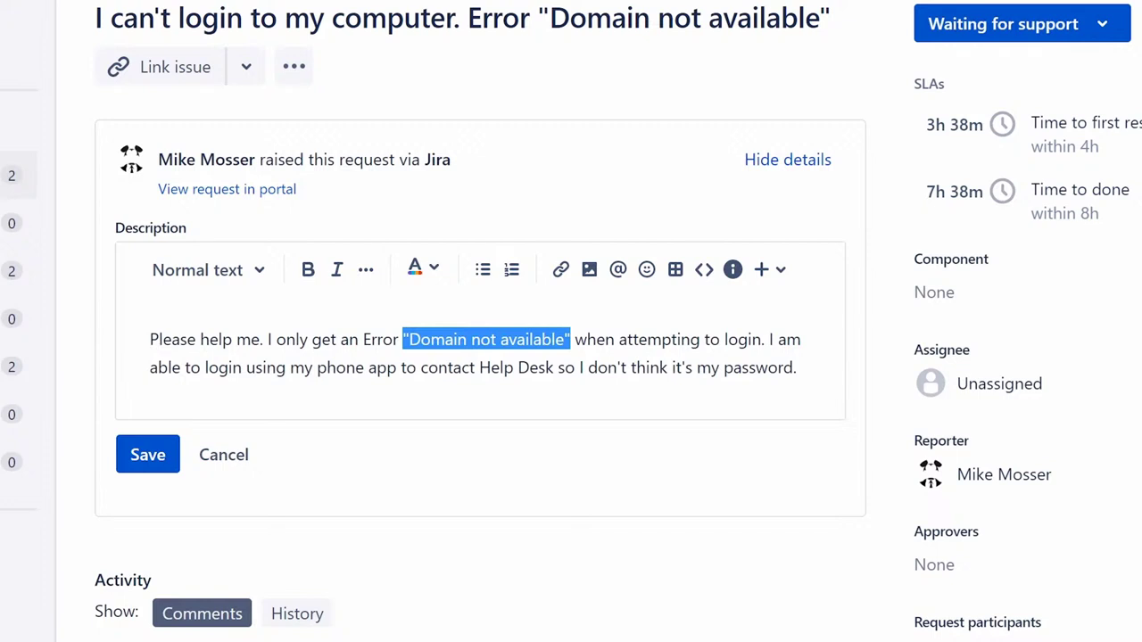
{"action": "left_click", "coordinate": [587, 339]}
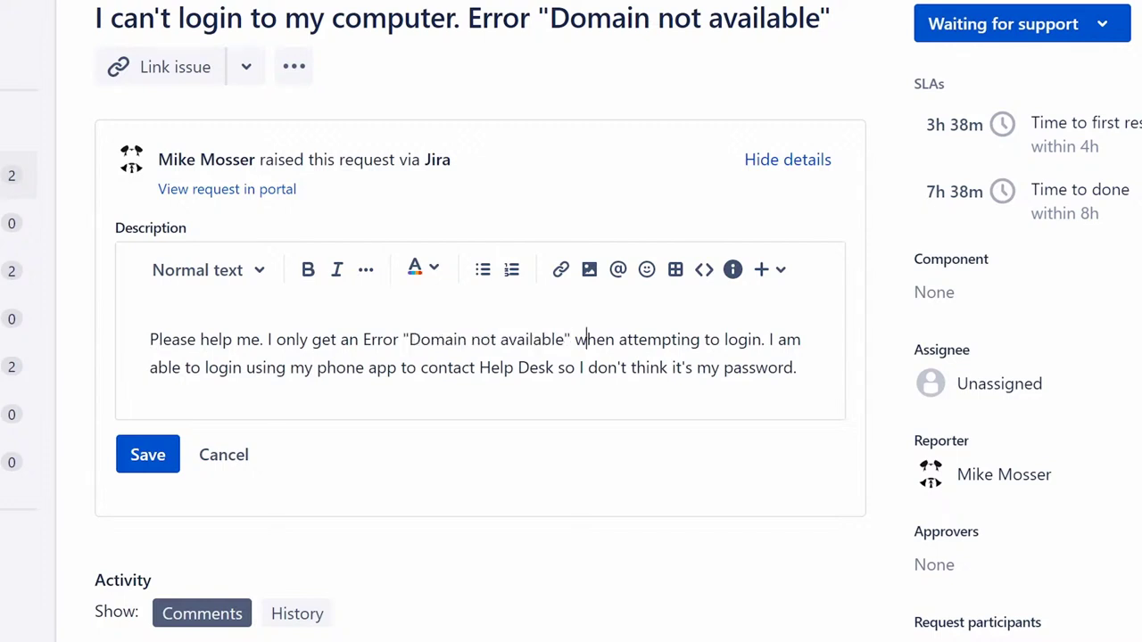
{"action": "left_click_drag", "start_coordinate": [571, 339], "coordinate": [402, 339]}
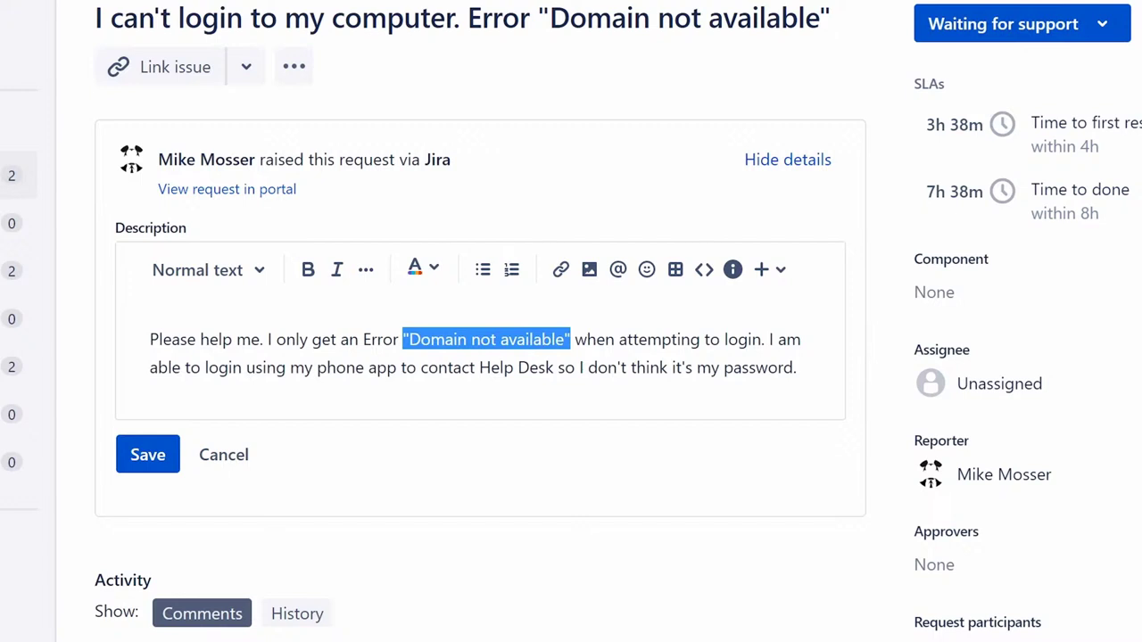
{"action": "left_click_drag", "start_coordinate": [402, 339], "coordinate": [570, 339]}
{"action": "key", "text": "Right"}
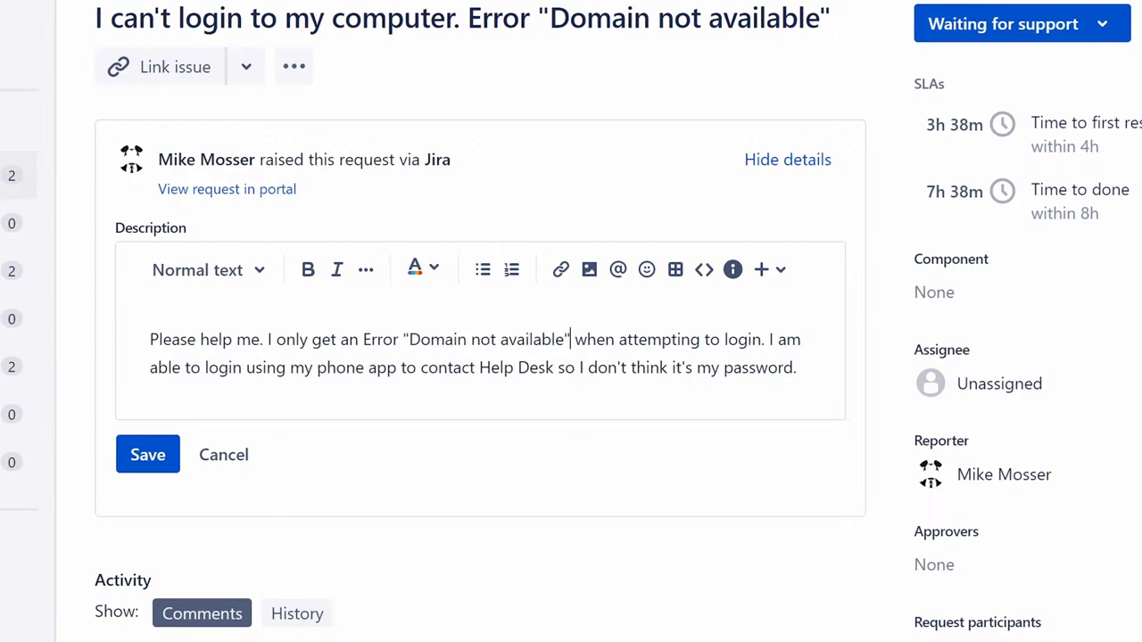
{"action": "key", "text": "shift+Left"}
{"action": "key", "text": "shift+Left"}
{"action": "key", "text": "shift+Left"}
{"action": "key", "text": "shift+Left"}
{"action": "key", "text": "shift+Left"}
{"action": "key", "text": "shift+Left"}
{"action": "key", "text": "shift+Left"}
{"action": "key", "text": "shift+Left"}
{"action": "key", "text": "shift+Left"}
{"action": "key", "text": "shift+Left"}
{"action": "key", "text": "shift+Left"}
{"action": "key", "text": "shift+Left"}
{"action": "key", "text": "shift+Left"}
{"action": "key", "text": "shift+Left"}
{"action": "key", "text": "shift+Left"}
{"action": "key", "text": "shift+Left"}
{"action": "key", "text": "shift+Left"}
{"action": "key", "text": "shift+Left"}
{"action": "key", "text": "shift+Left"}
{"action": "key", "text": "shift+Left"}
{"action": "key", "text": "shift+Left"}
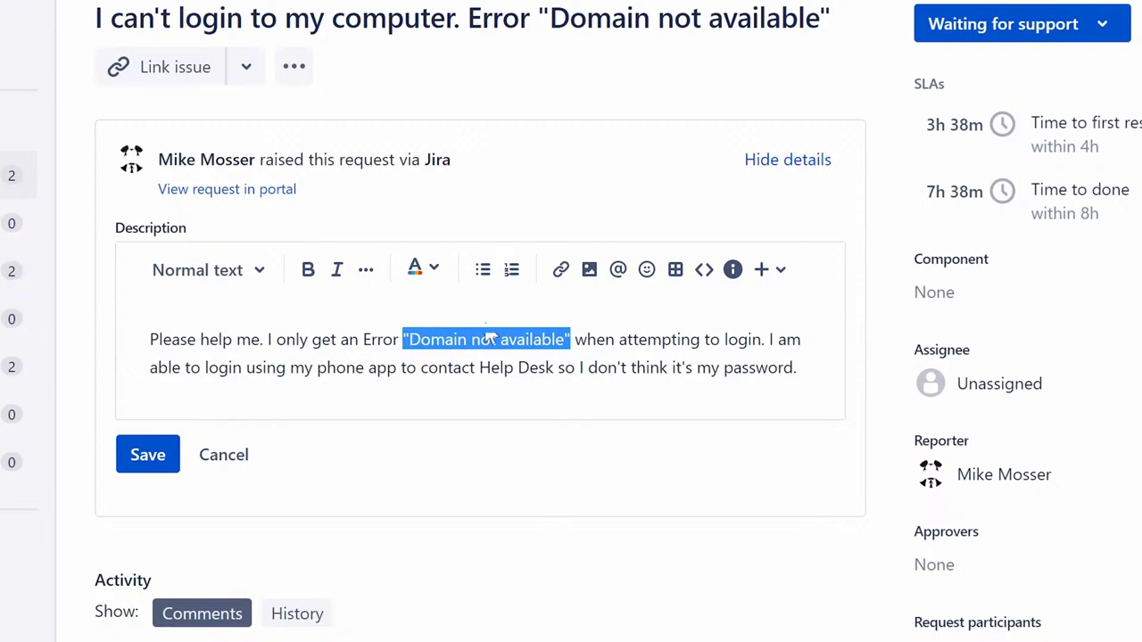
{"action": "left_click", "coordinate": [403, 339]}
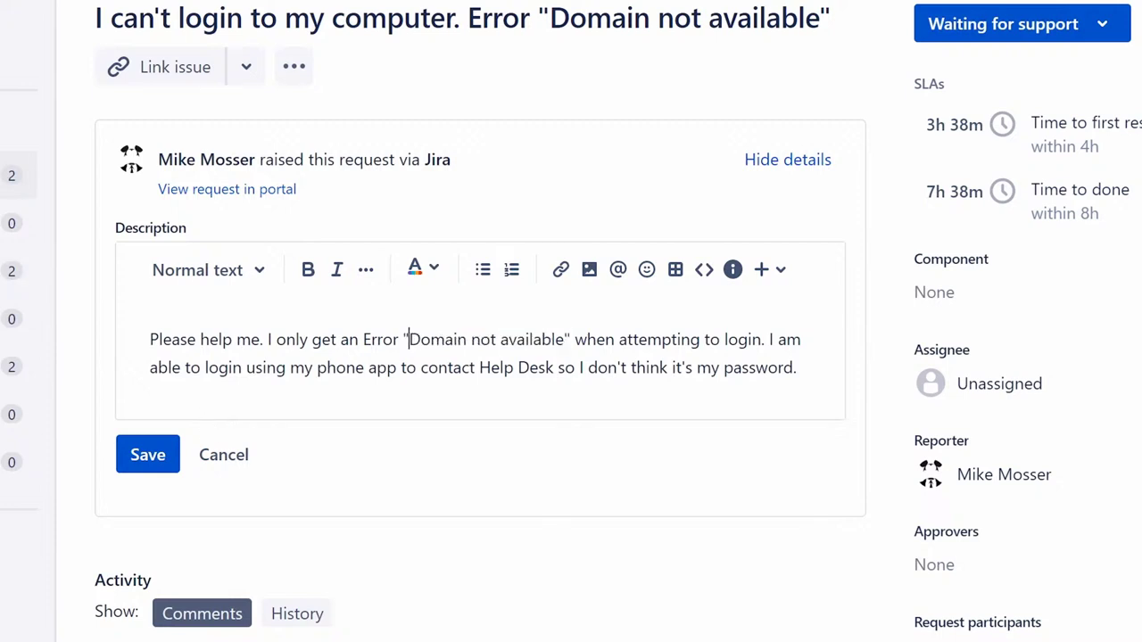
{"action": "left_click_drag", "start_coordinate": [402, 339], "coordinate": [569, 339]}
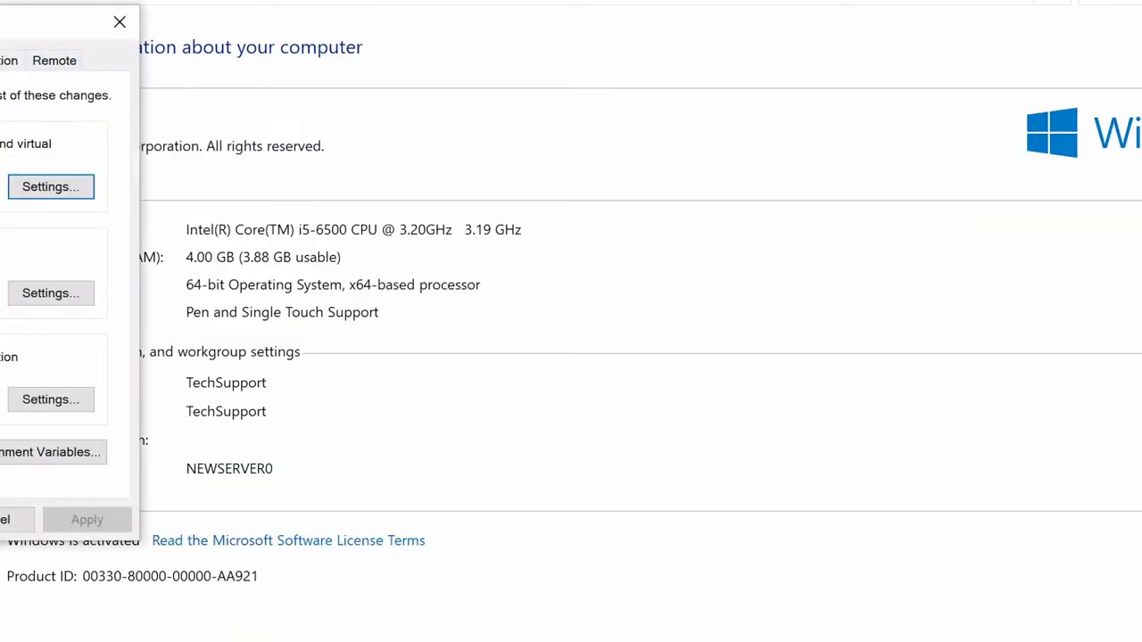
Confirm on the Computer Name tab that the PC is in workgroup NEWSERVER0, closing without changes.
{"action": "left_click_drag", "start_coordinate": [0, 25], "coordinate": [639, 146]}
{"action": "left_click", "coordinate": [428, 183]}
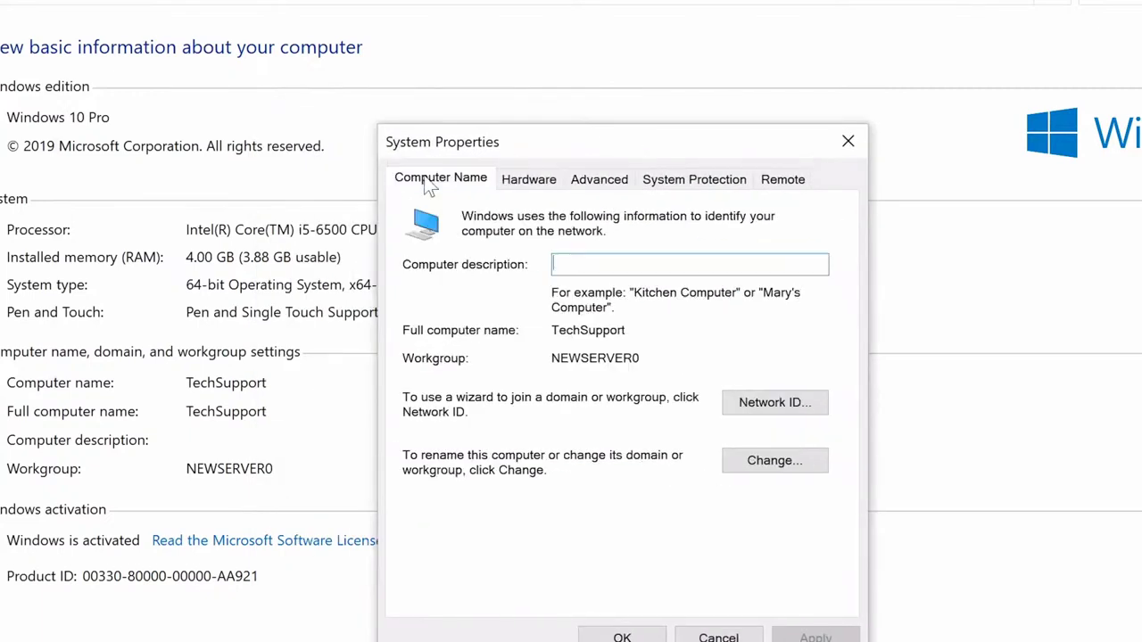
{"action": "left_click_drag", "start_coordinate": [515, 138], "coordinate": [336, 28]}
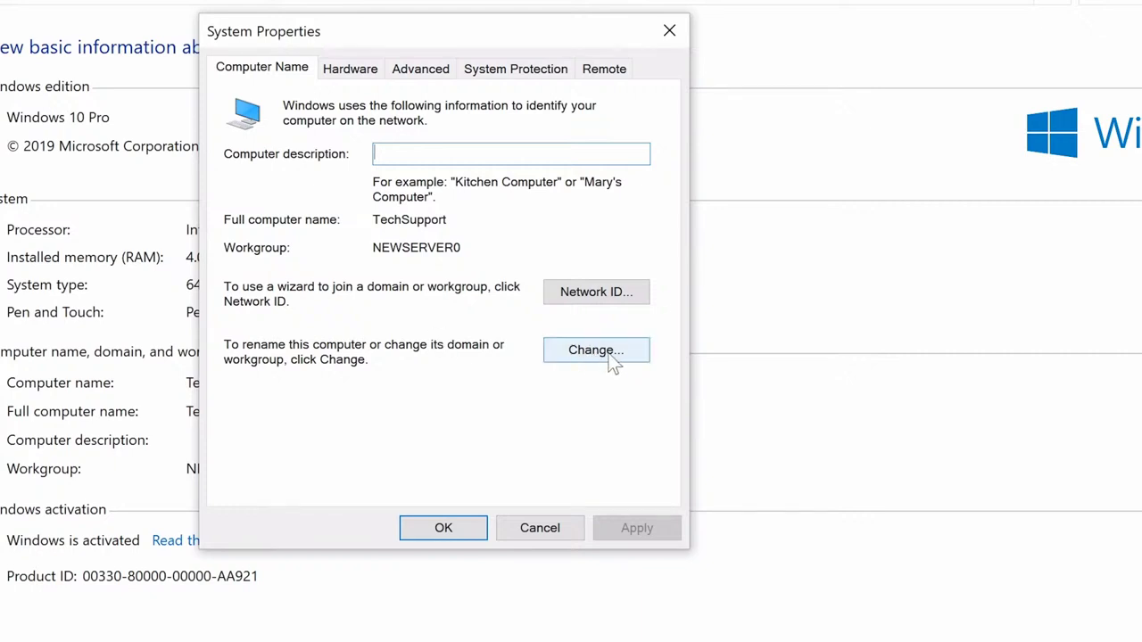
{"action": "left_click", "coordinate": [606, 361]}
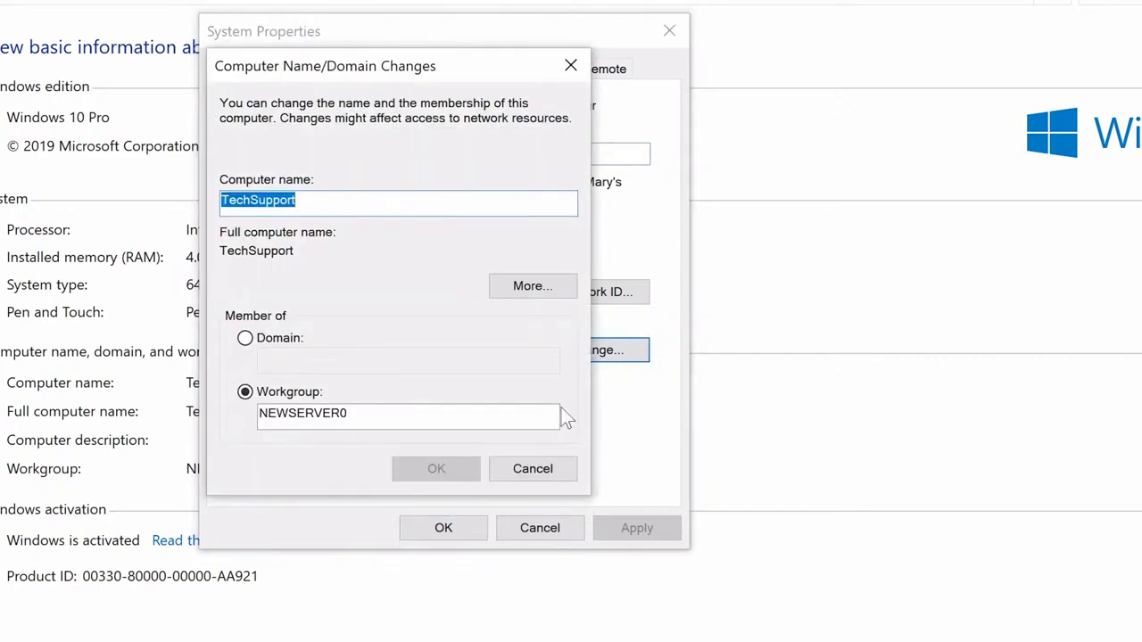
{"action": "left_click", "coordinate": [528, 468]}
{"action": "left_click", "coordinate": [535, 531]}
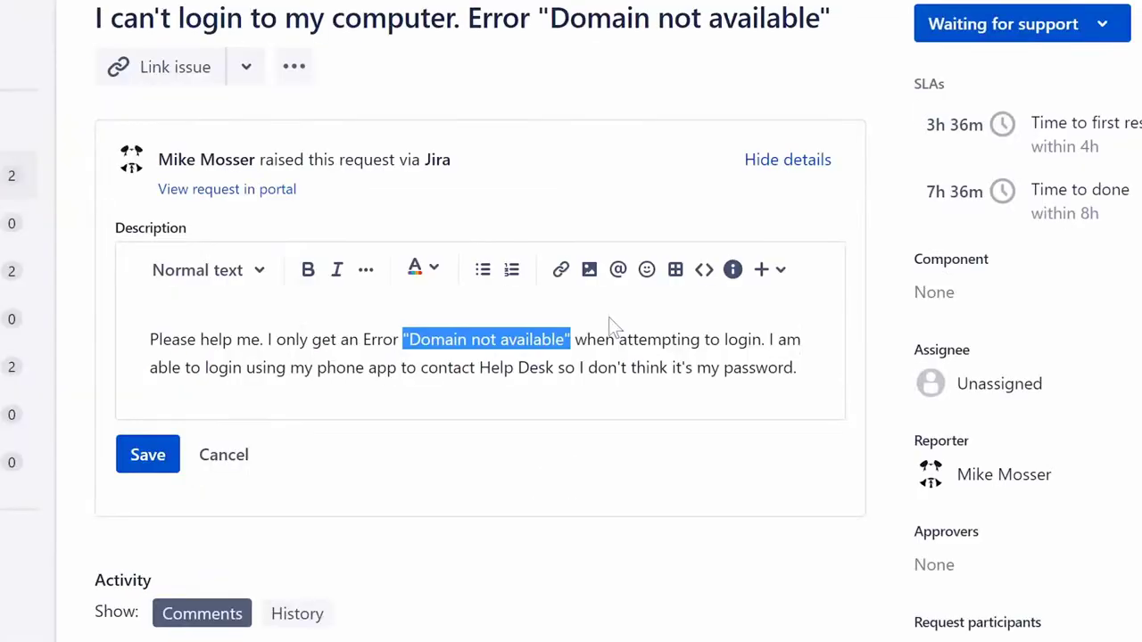
Cancel the ISD-32 description edit and open a blank Reply to customer editor.
{"action": "left_click", "coordinate": [544, 366]}
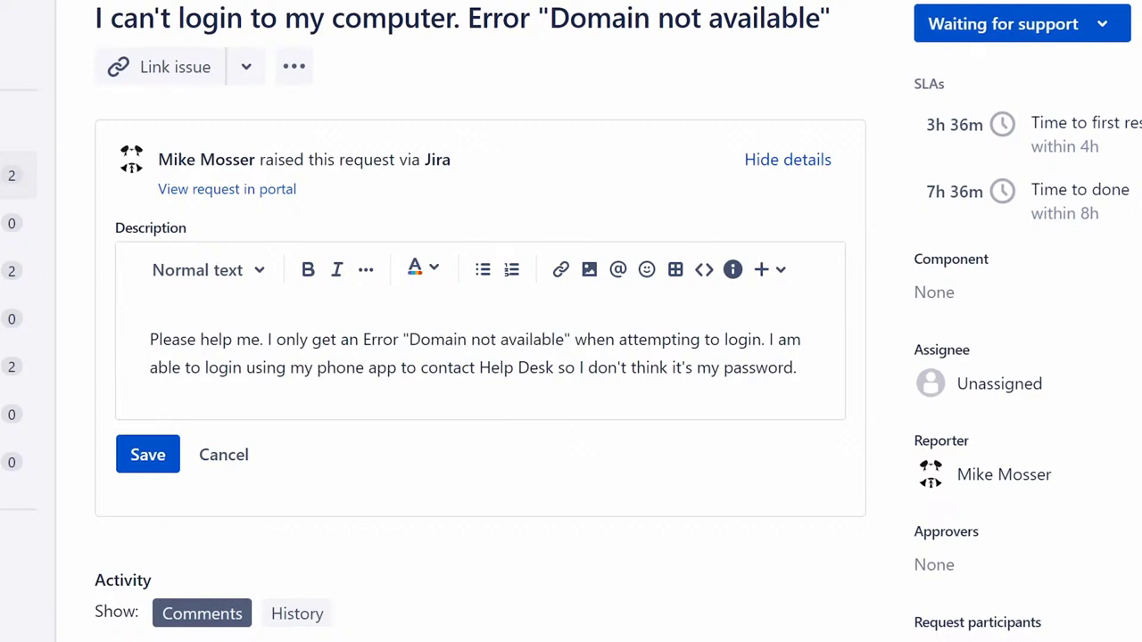
{"action": "left_click", "coordinate": [570, 339]}
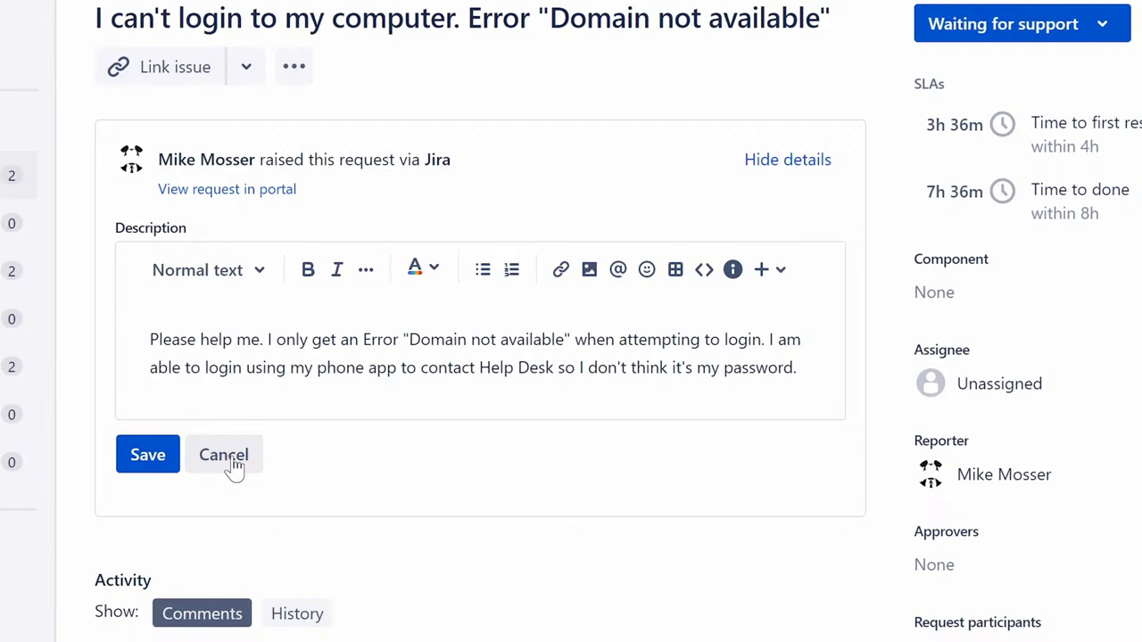
{"action": "left_click", "coordinate": [234, 467]}
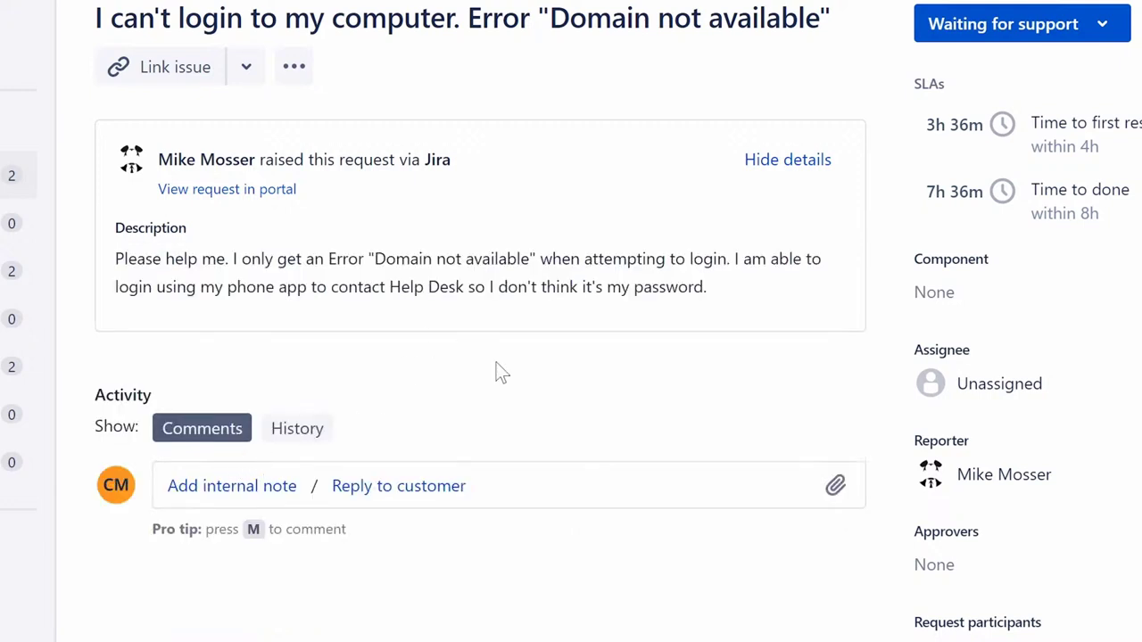
{"action": "left_click", "coordinate": [405, 492]}
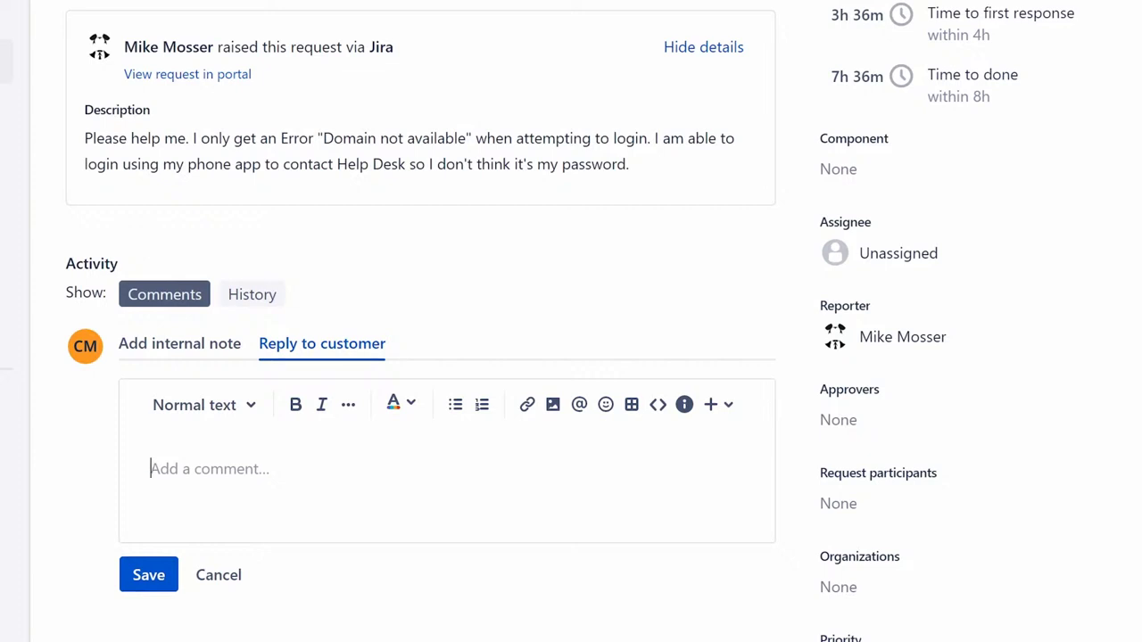
Post a reply asking to bring the computer back to the office, noting 'Computer needs to be added to Domain.', signed with the agent's name.
{"action": "type", "text": "Can you p"}
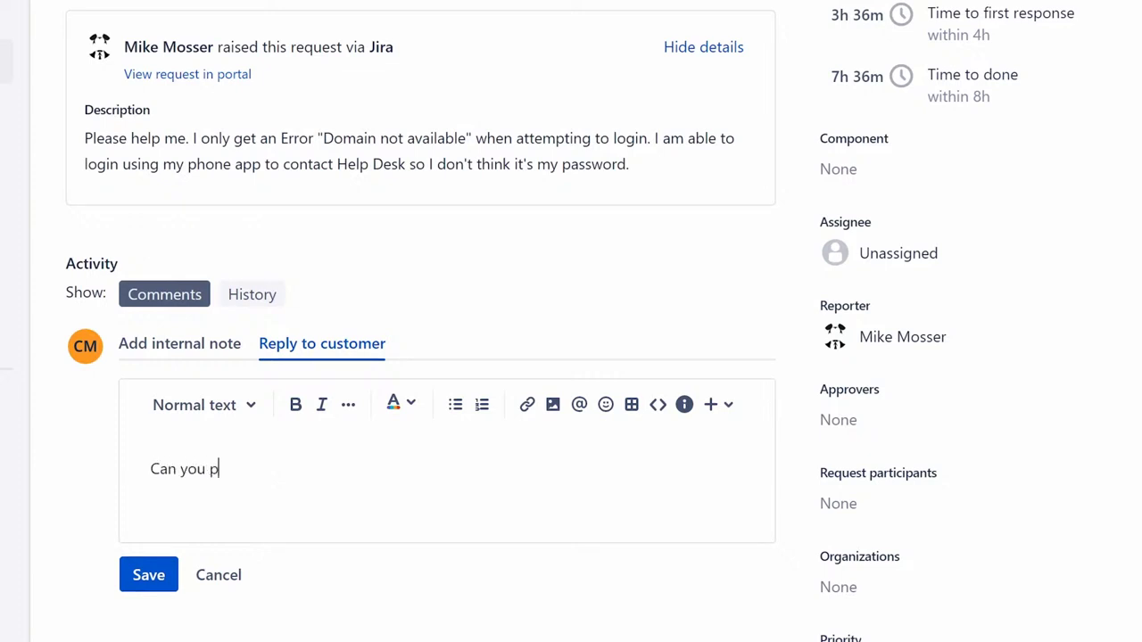
{"action": "type", "text": "lease bring b"}
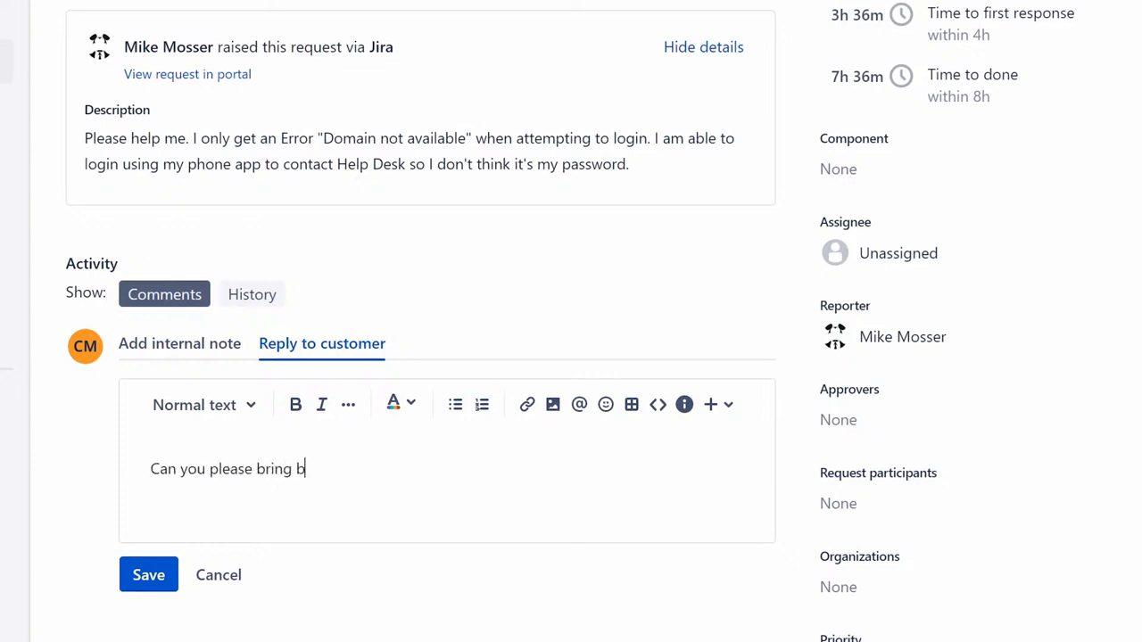
{"action": "type", "text": "ack the computer "}
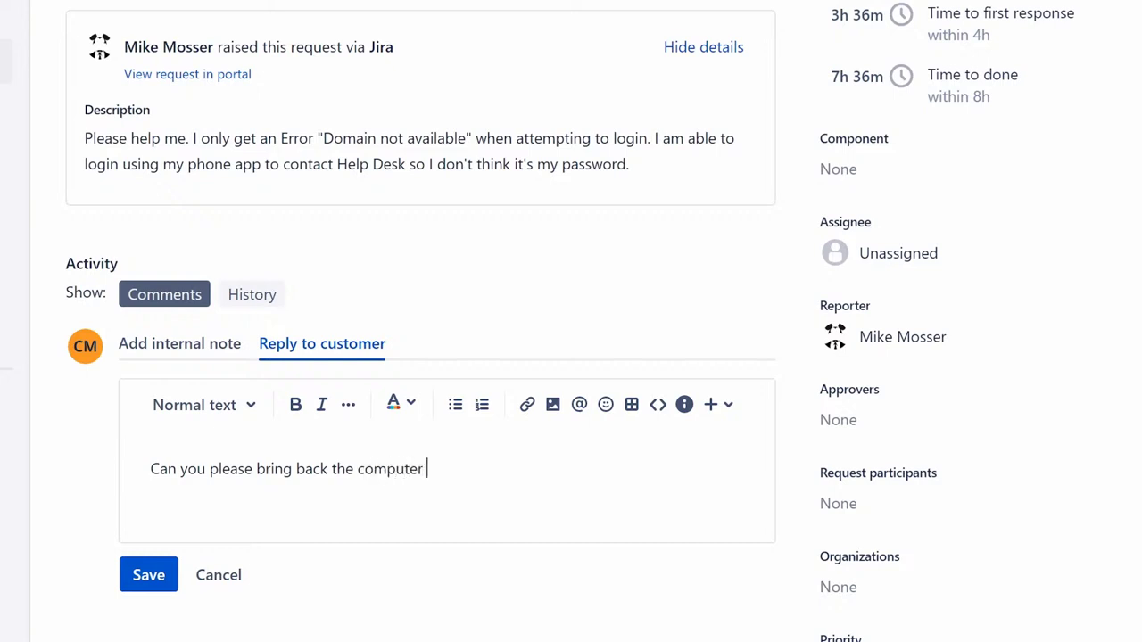
{"action": "type", "text": "to the office so we can "}
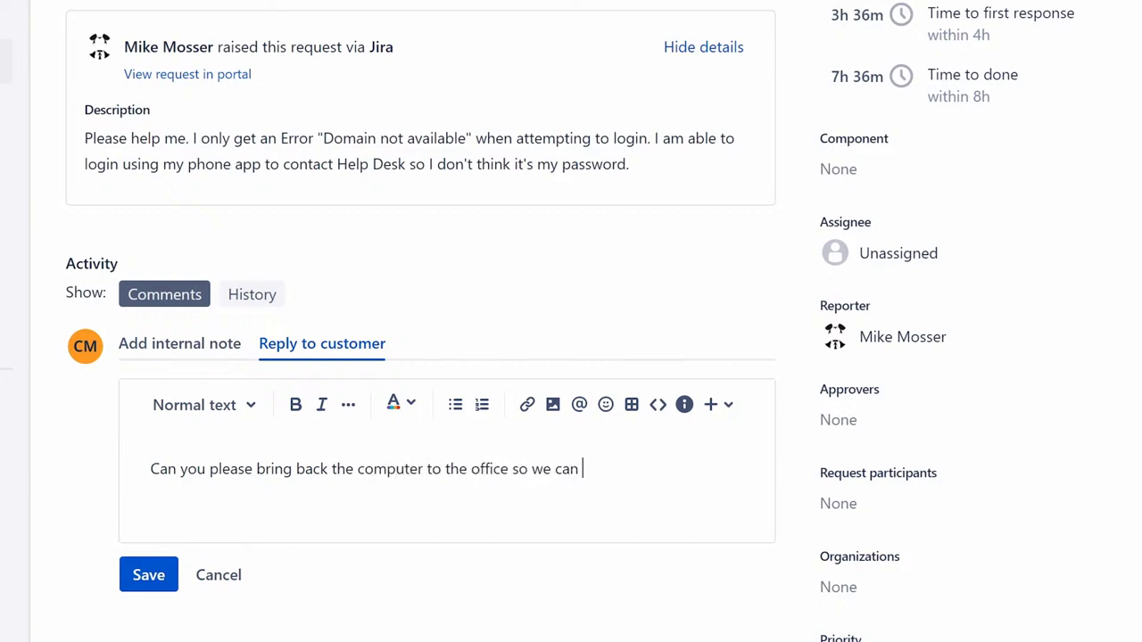
{"action": "type", "text": "fix it. Ervin"}
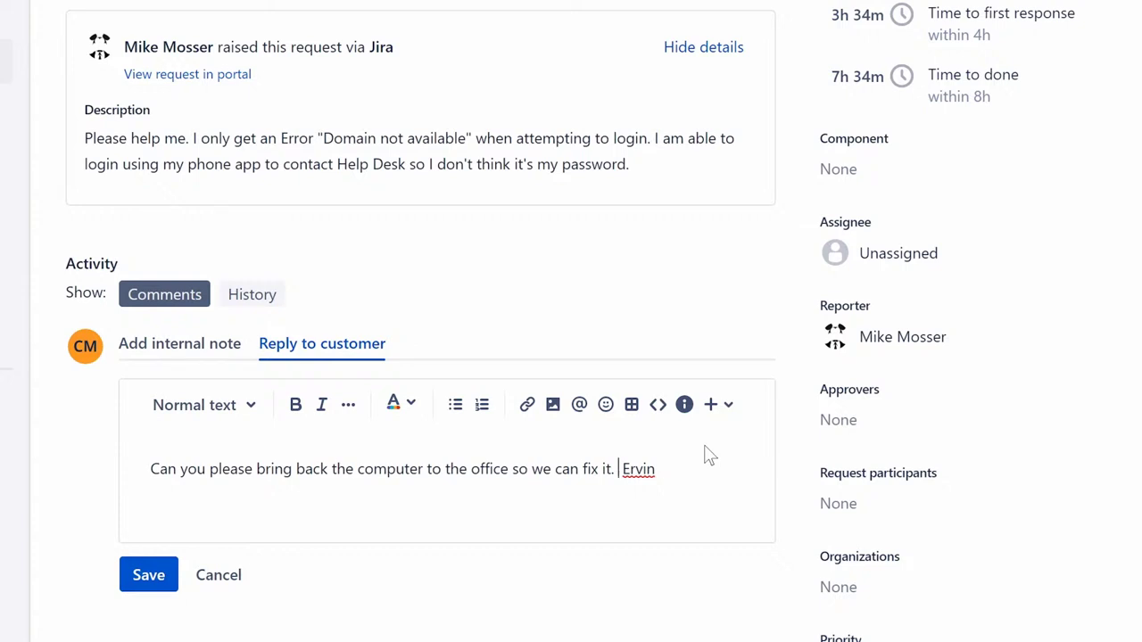
{"action": "type", "text": "Computer nee"}
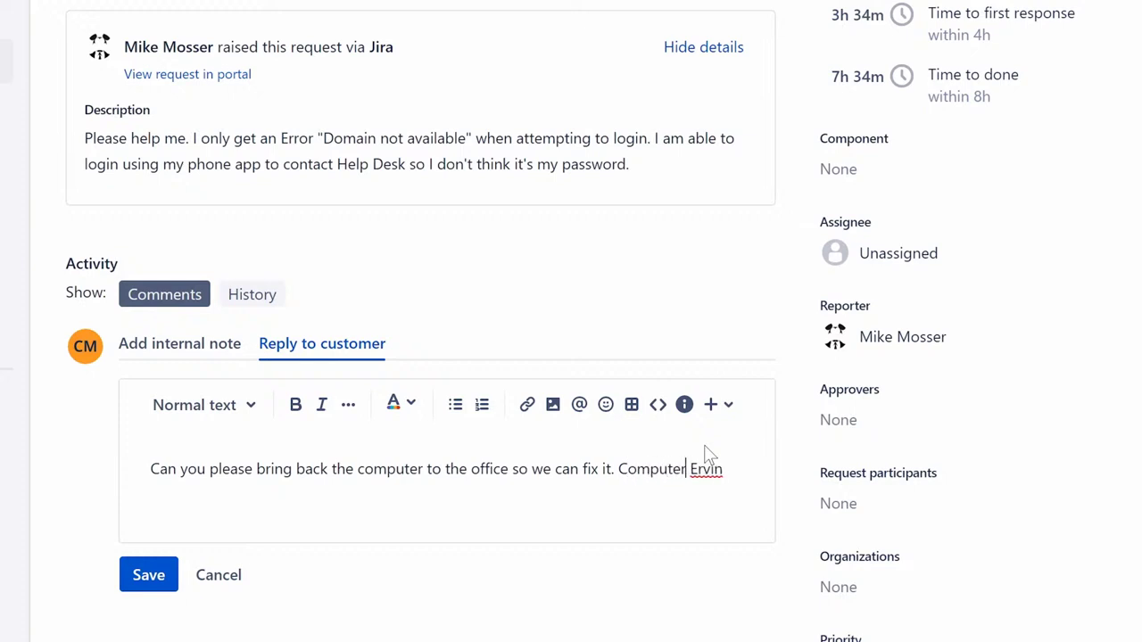
{"action": "type", "text": "ds to be adde"}
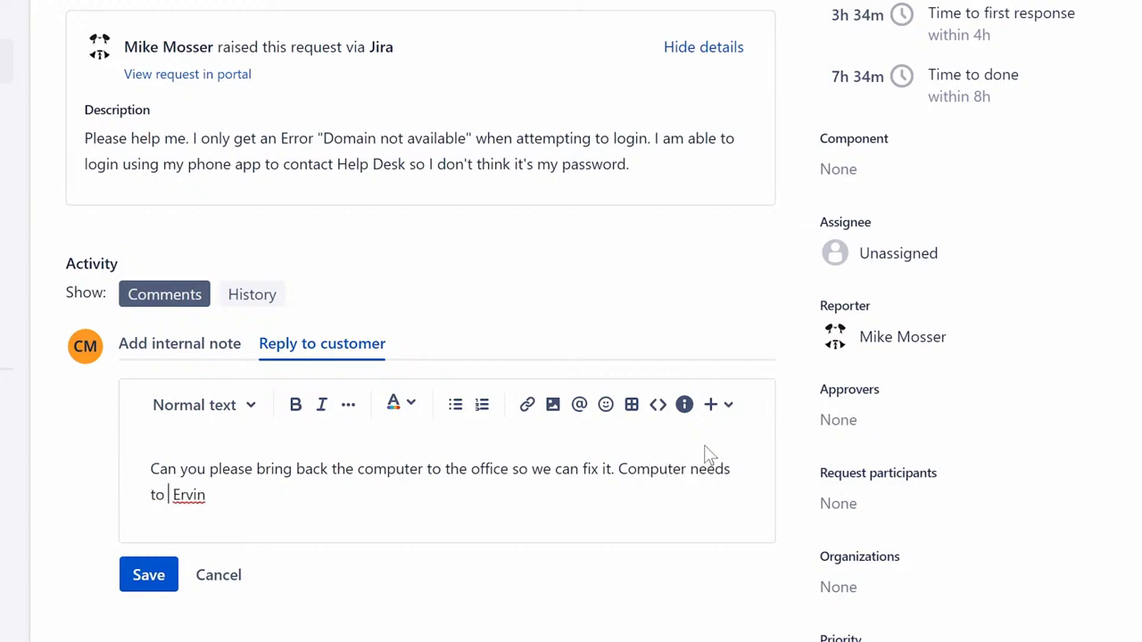
{"action": "type", "text": "d to Domai"}
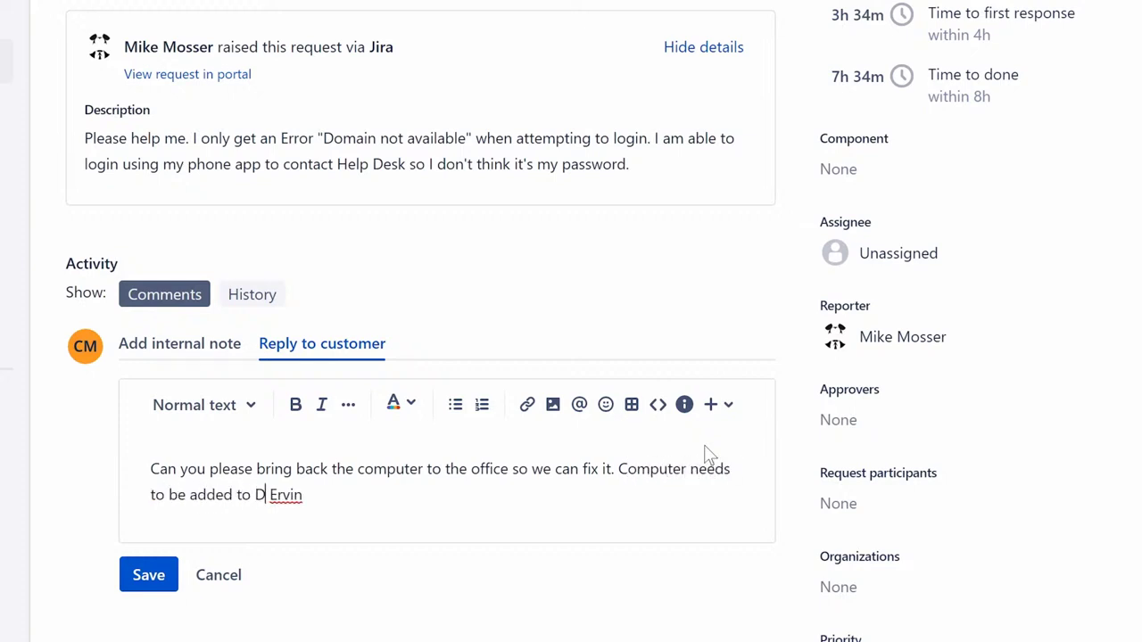
{"action": "type", "text": "n."}
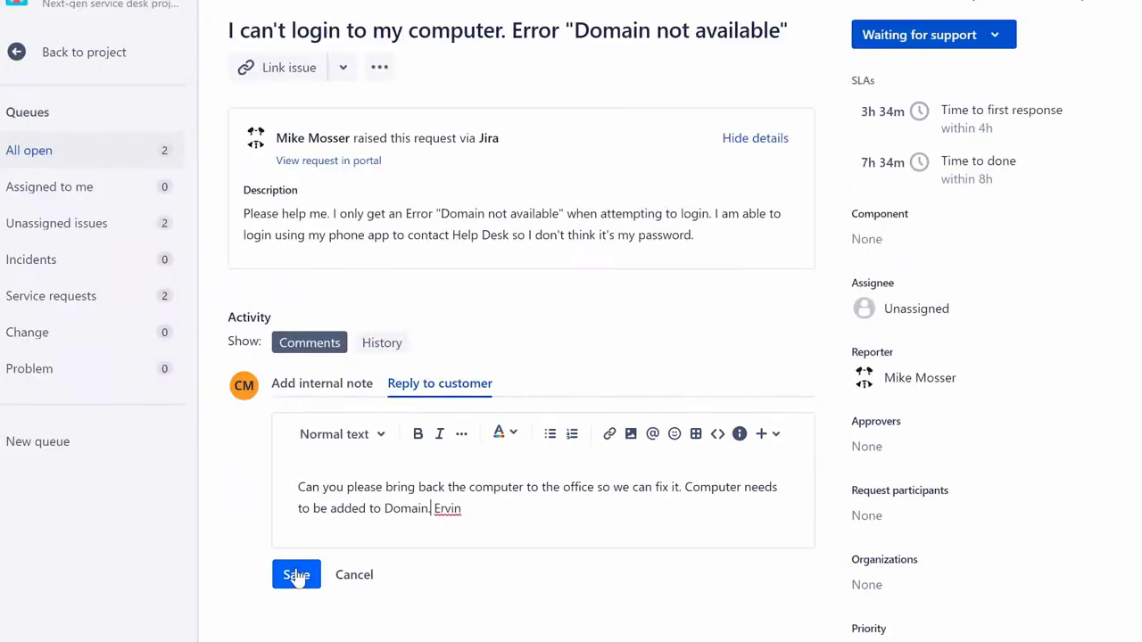
{"action": "left_click", "coordinate": [297, 578]}
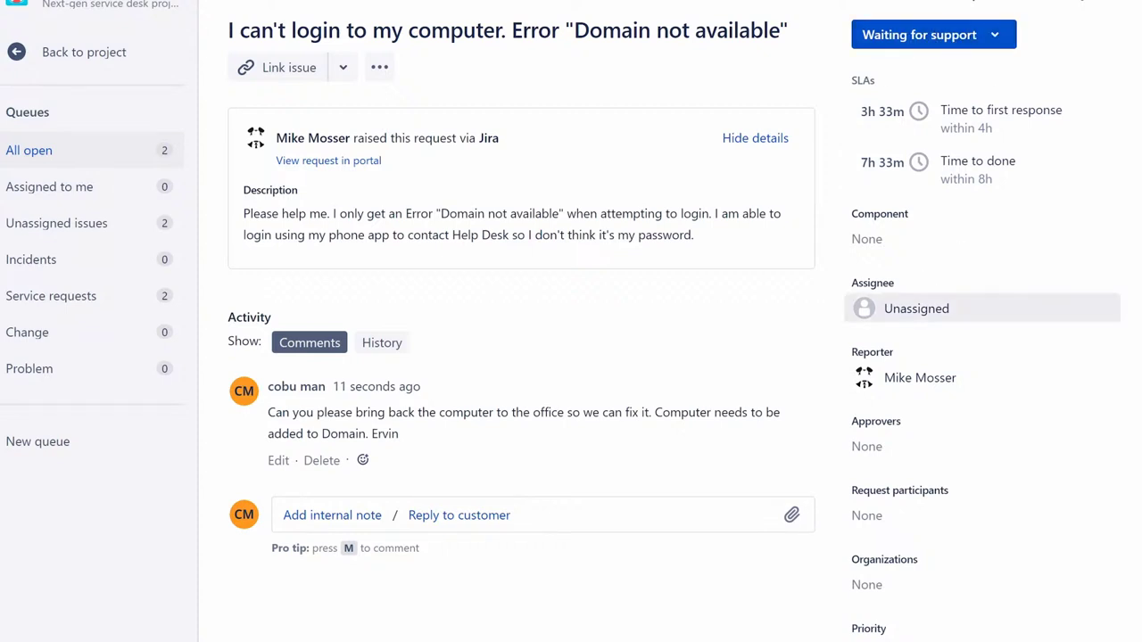
Assign ISD-32 to yourself and return to the All open queue.
{"action": "left_click", "coordinate": [927, 308]}
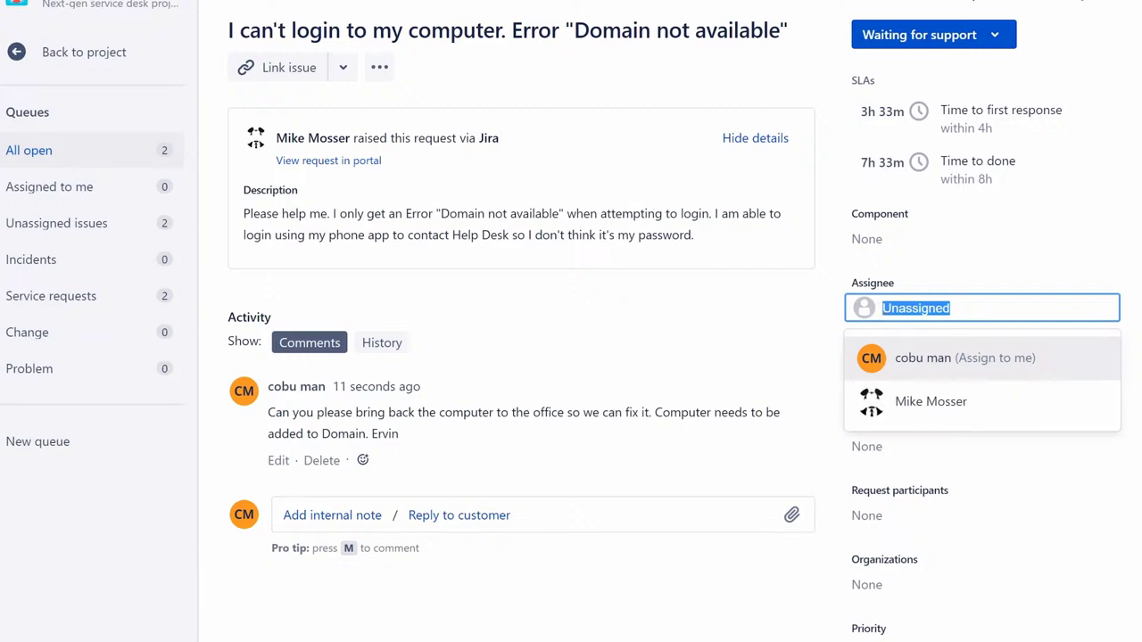
{"action": "left_click", "coordinate": [952, 366]}
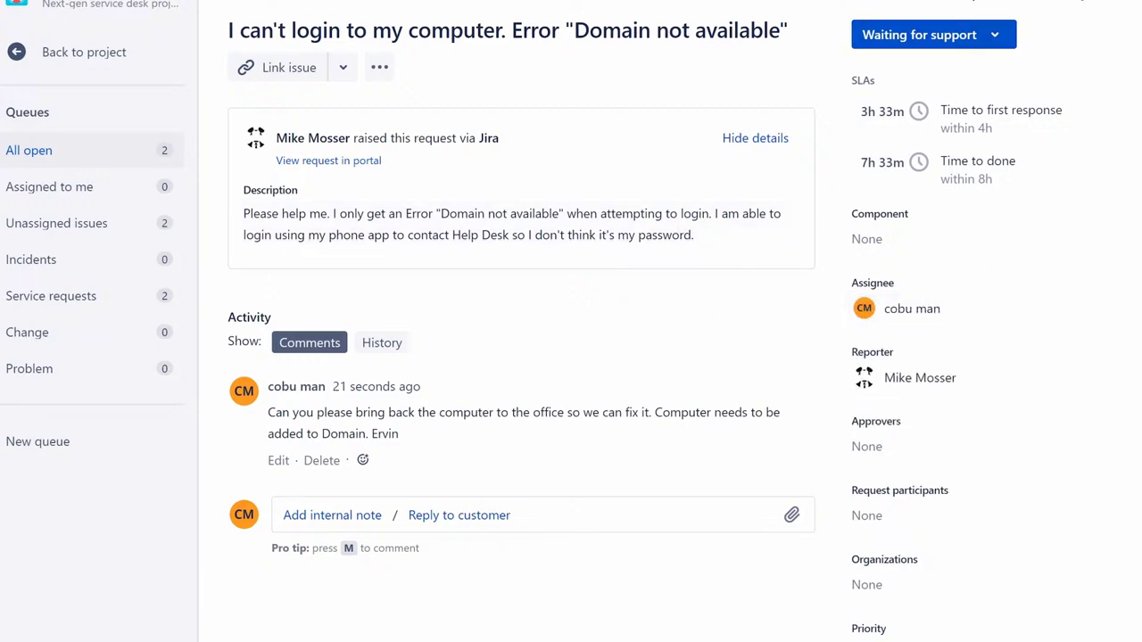
{"action": "scroll", "coordinate": [933, 294], "scroll_direction": "down", "scroll_amount": 1}
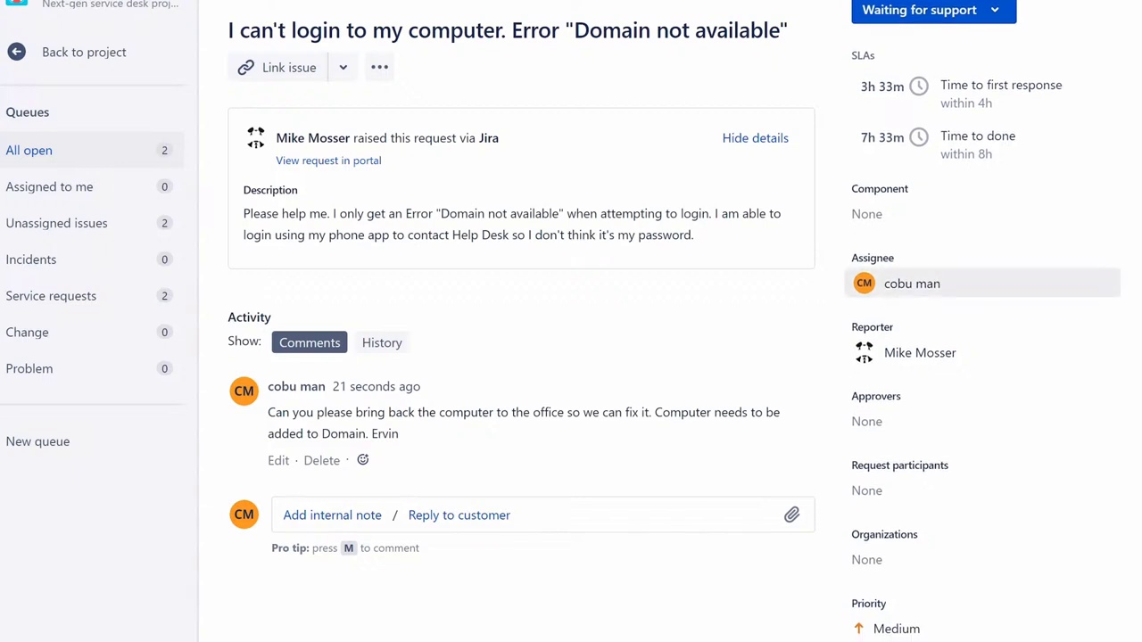
{"action": "left_click", "coordinate": [55, 157]}
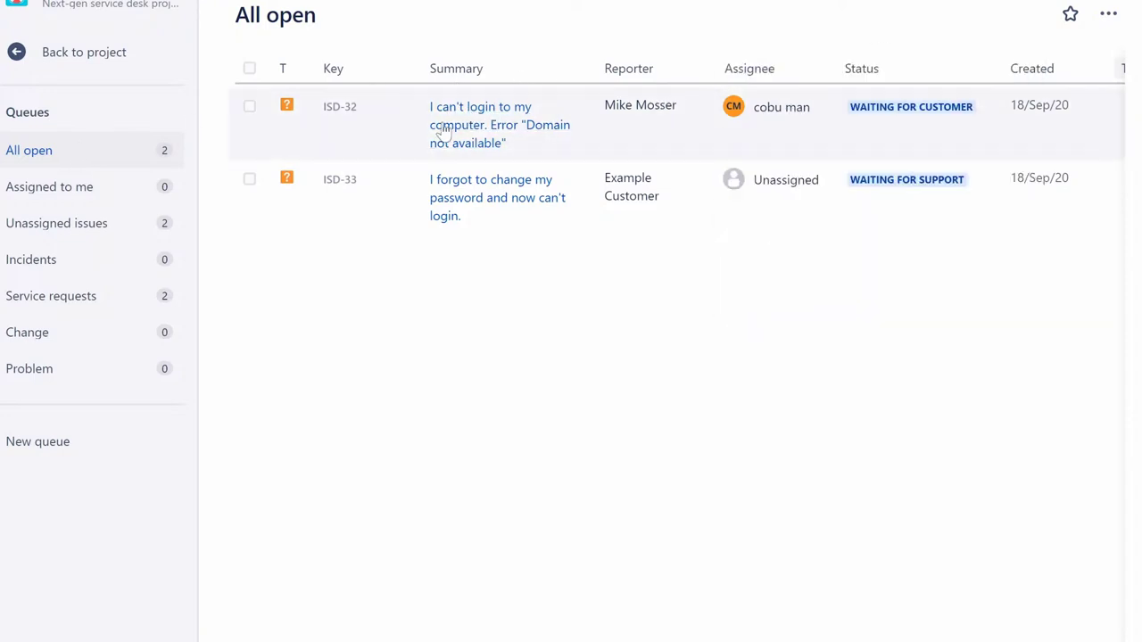
Open ISD-33, review its title and description, and assign it to yourself.
{"action": "left_click", "coordinate": [505, 184]}
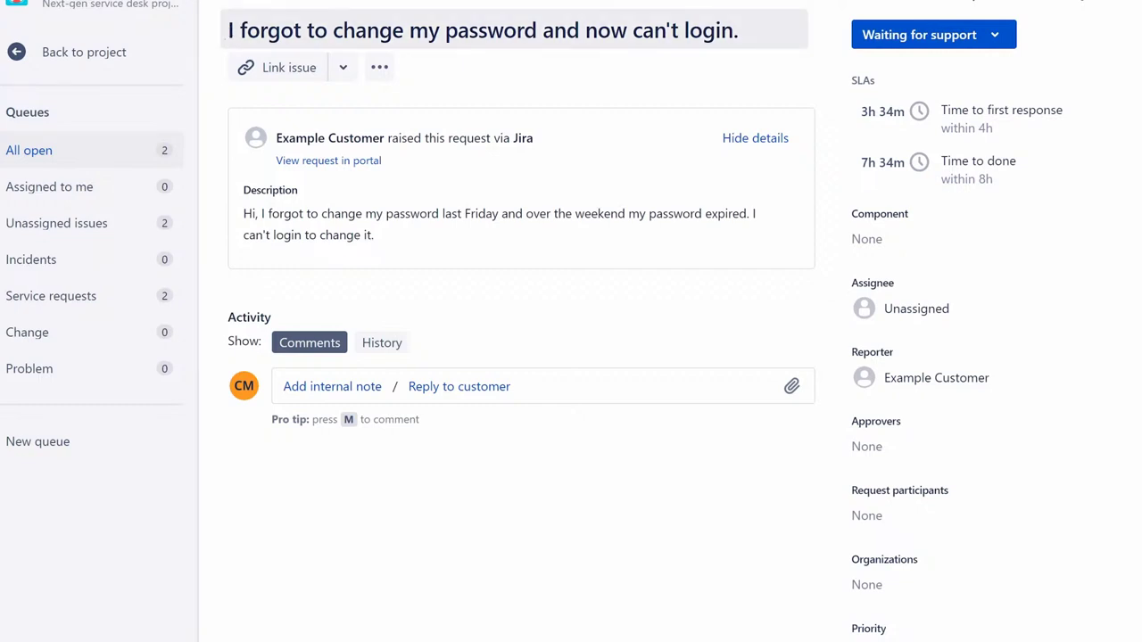
{"action": "left_click_drag", "start_coordinate": [229, 31], "coordinate": [738, 30]}
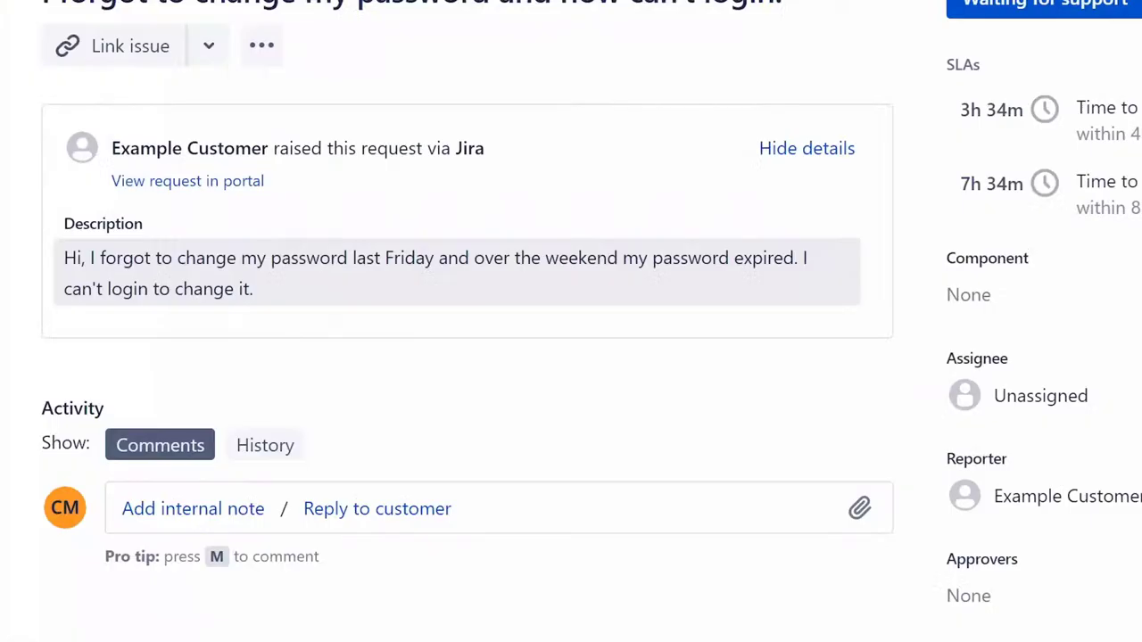
{"action": "left_click_drag", "start_coordinate": [243, 214], "coordinate": [410, 214]}
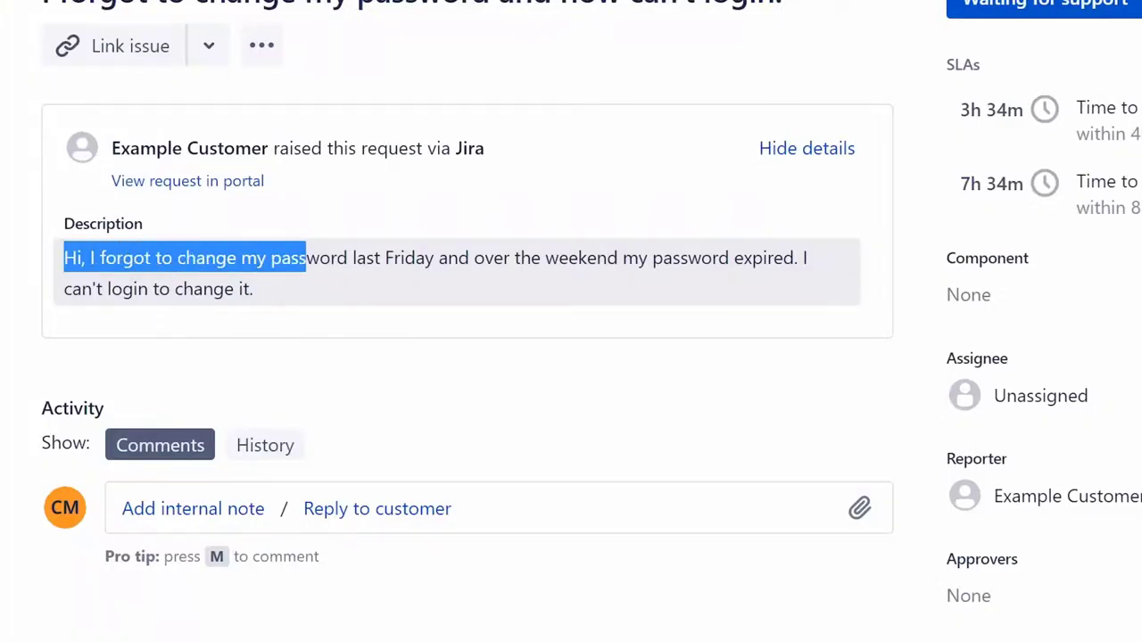
{"action": "left_click_drag", "start_coordinate": [306, 258], "coordinate": [360, 283]}
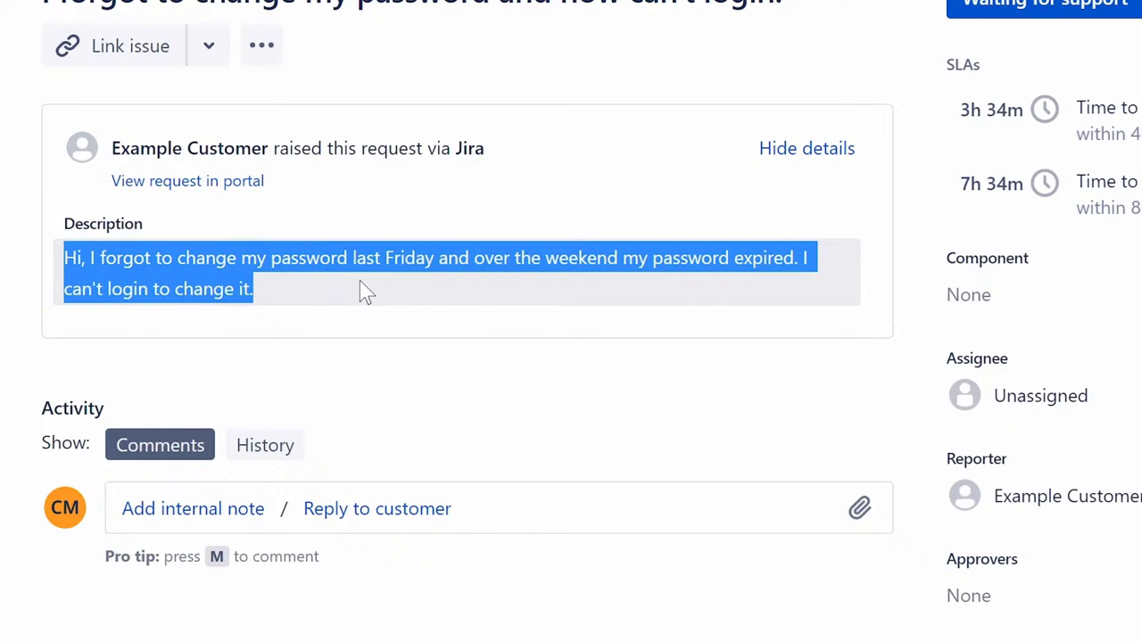
{"action": "left_click", "coordinate": [360, 284]}
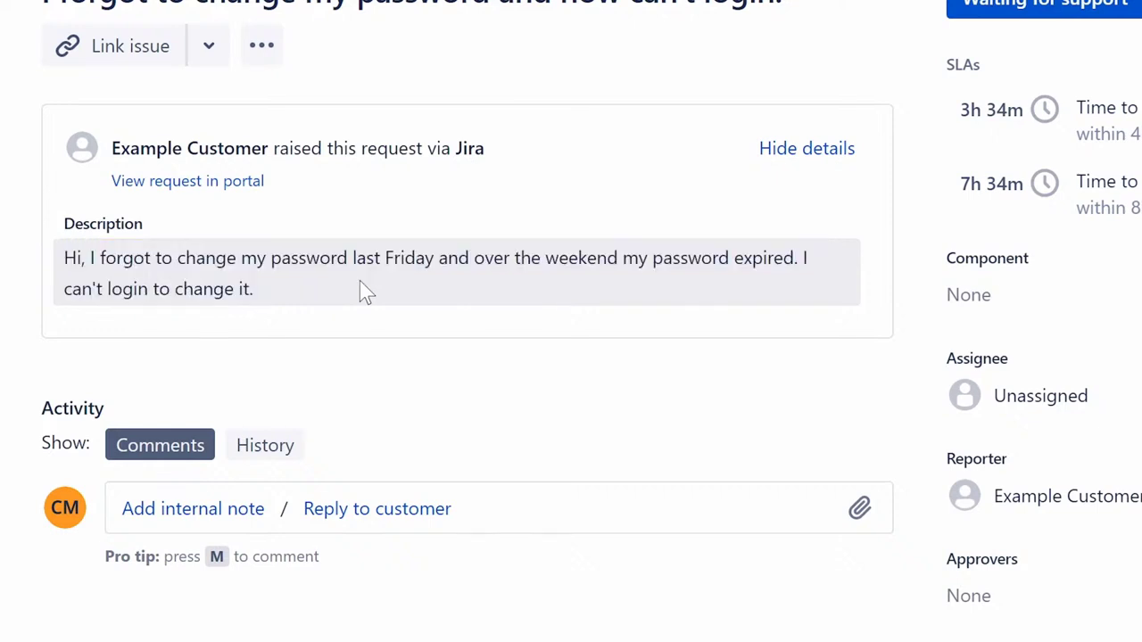
{"action": "left_click", "coordinate": [1054, 434]}
{"action": "left_click", "coordinate": [1053, 479]}
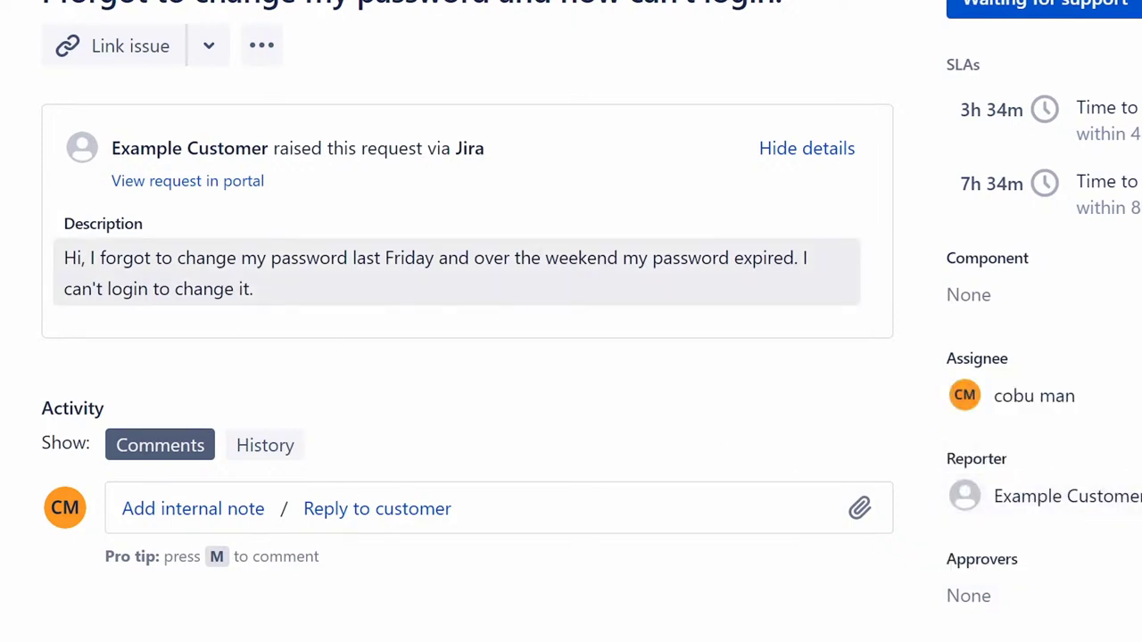
Highlight the expired-password sentence, then open and save the description unchanged.
{"action": "left_click_drag", "start_coordinate": [85, 258], "coordinate": [794, 258]}
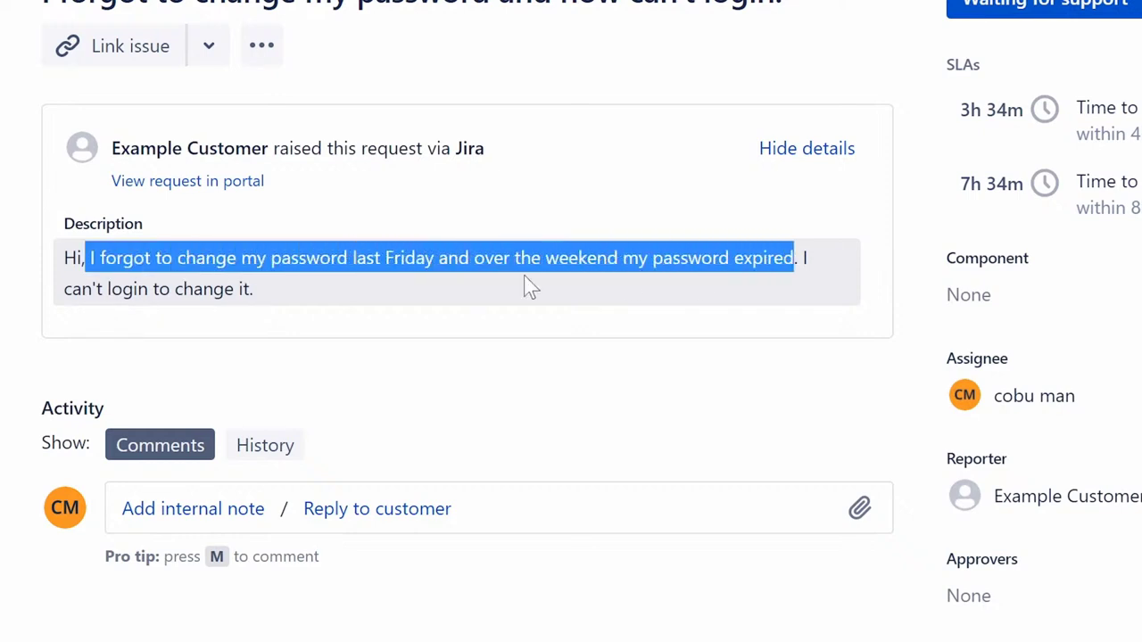
{"action": "left_click", "coordinate": [284, 294]}
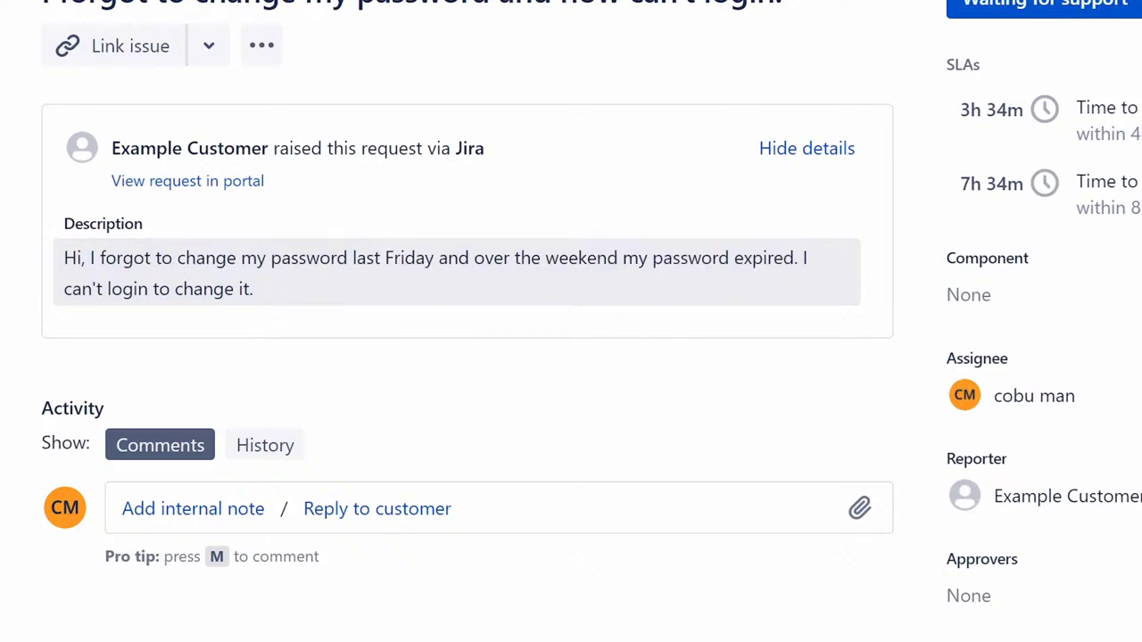
{"action": "left_click", "coordinate": [311, 264]}
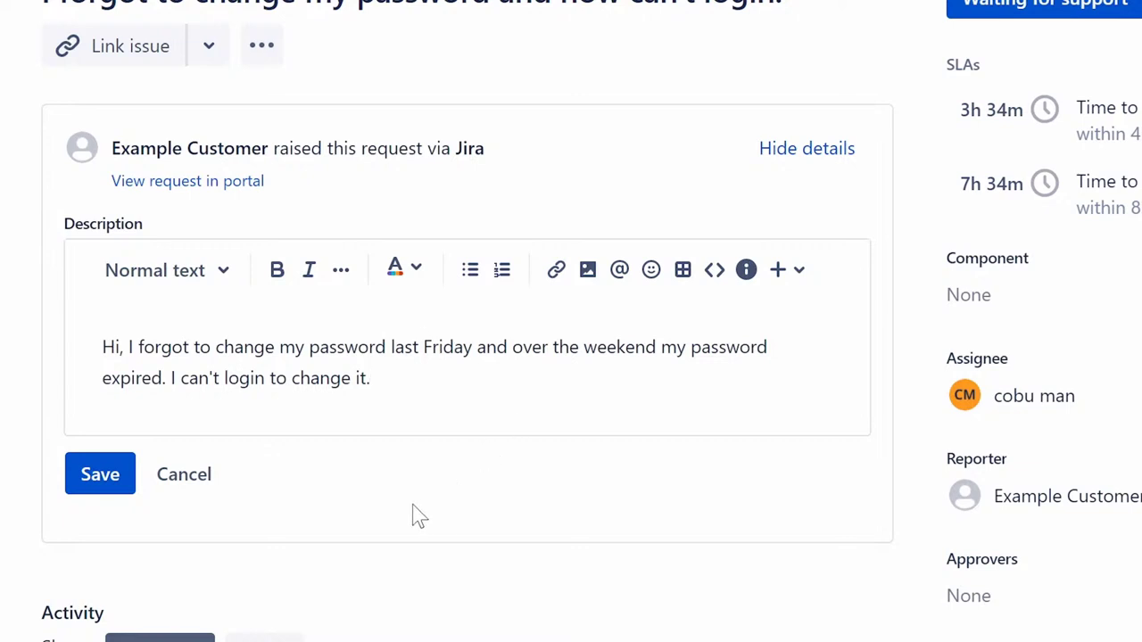
{"action": "left_click", "coordinate": [105, 477]}
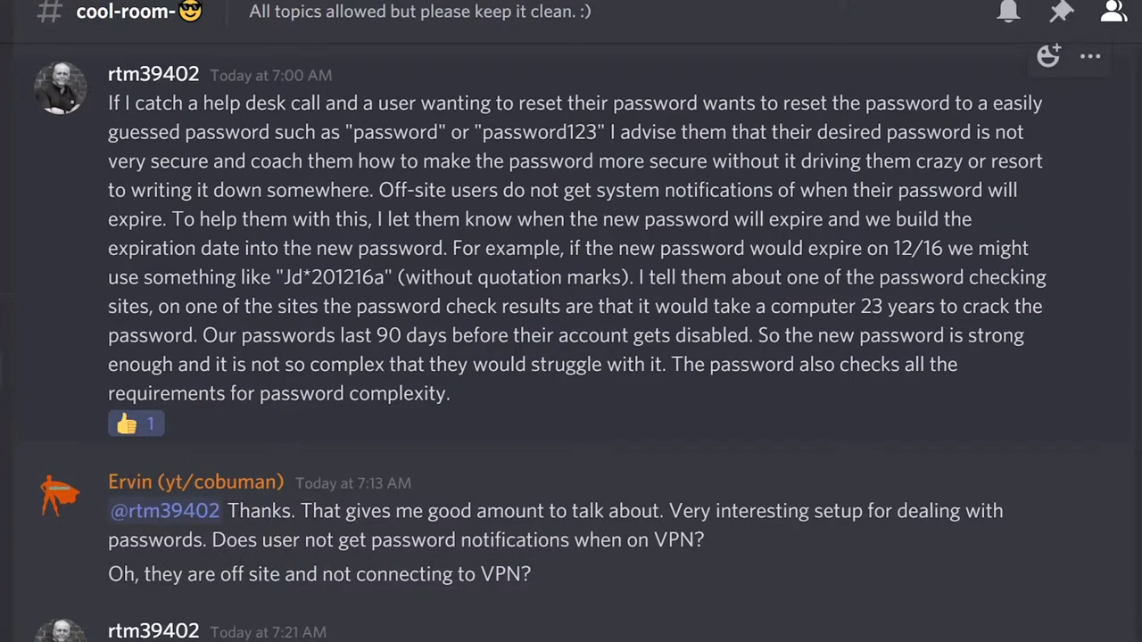
{"action": "left_click_drag", "start_coordinate": [480, 102], "coordinate": [373, 190]}
{"action": "left_click", "coordinate": [124, 409]}
{"action": "left_click_drag", "start_coordinate": [378, 190], "coordinate": [448, 190]}
{"action": "left_click_drag", "start_coordinate": [378, 190], "coordinate": [169, 220]}
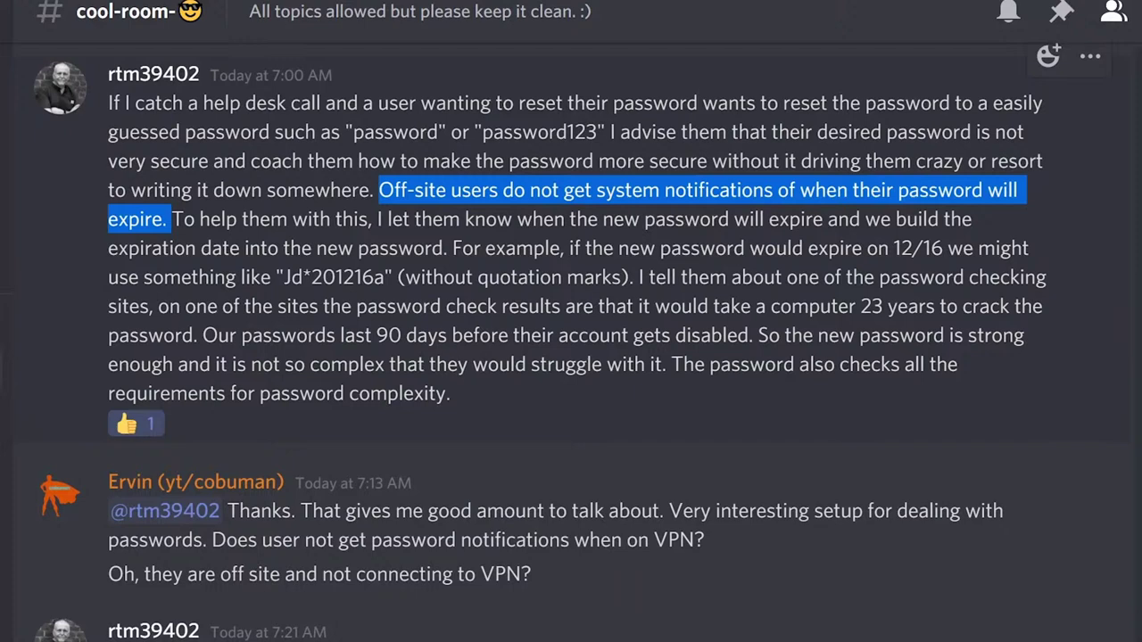
{"action": "left_click", "coordinate": [171, 218]}
{"action": "left_click_drag", "start_coordinate": [171, 218], "coordinate": [974, 218]}
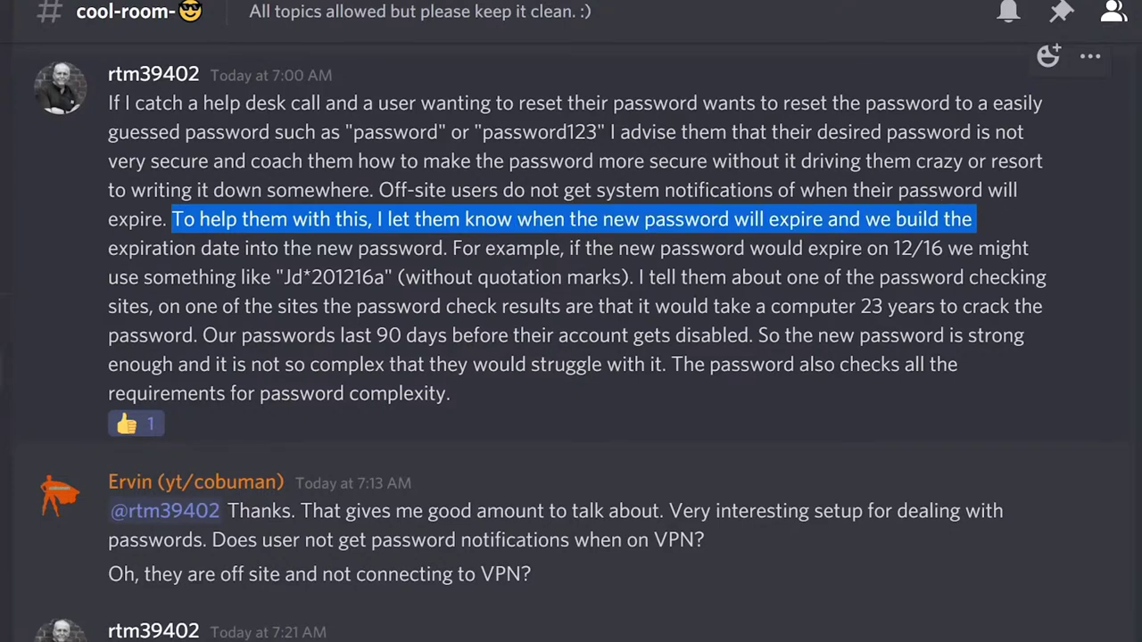
{"action": "left_click_drag", "start_coordinate": [974, 218], "coordinate": [448, 247]}
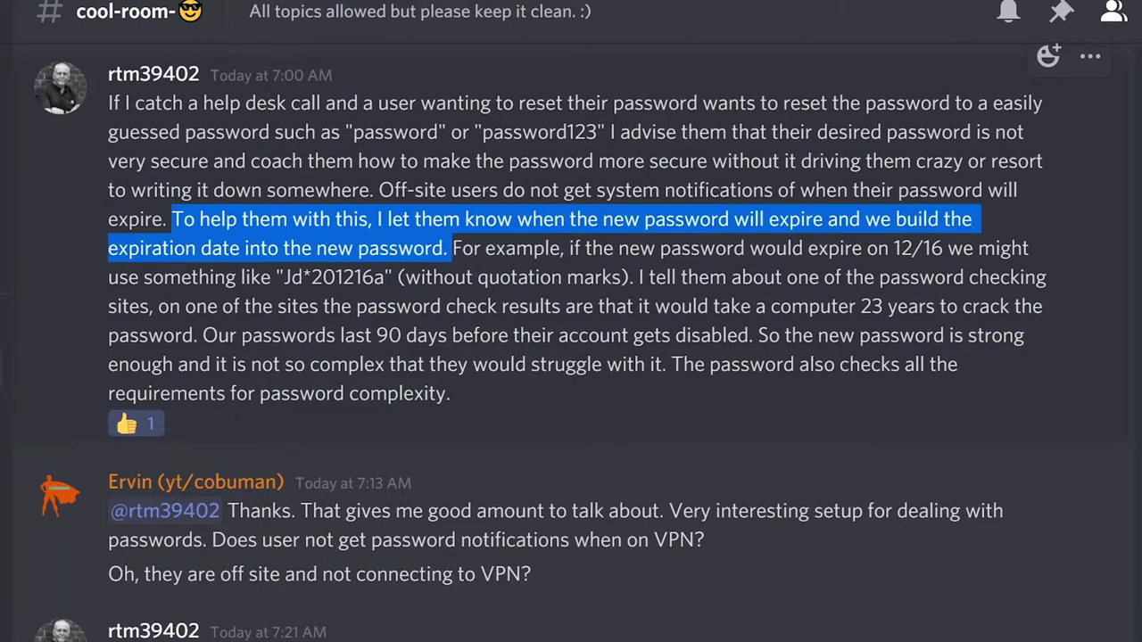
{"action": "left_click", "coordinate": [448, 248]}
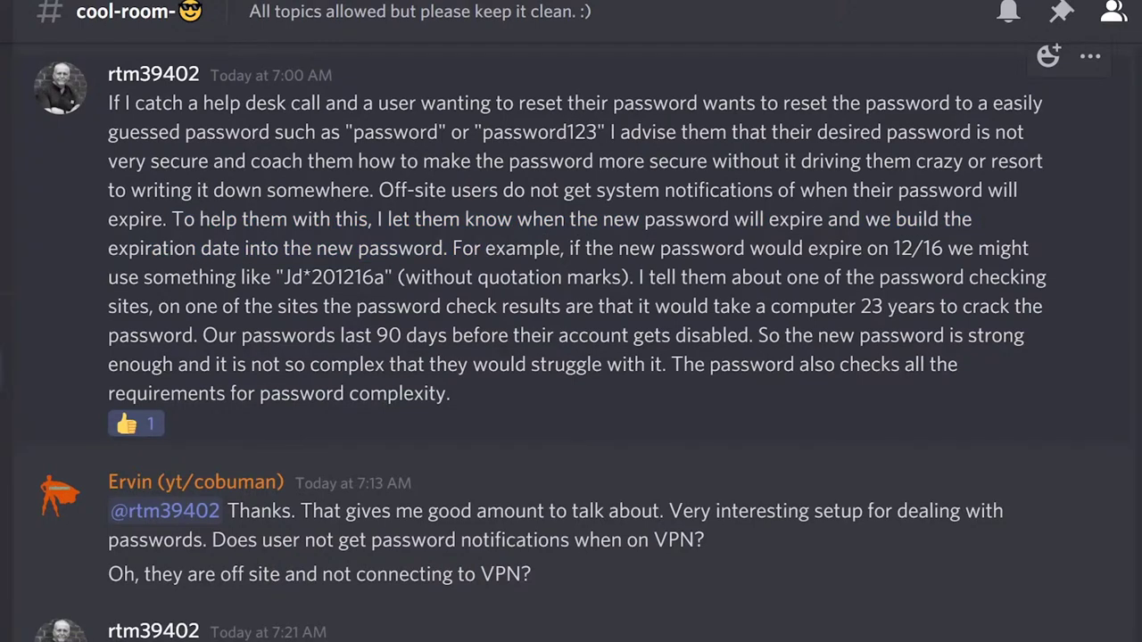
{"action": "mouse_move", "coordinate": [444, 248]}
{"action": "left_mouse_down"}
{"action": "mouse_move", "coordinate": [108, 248]}
{"action": "mouse_move", "coordinate": [464, 248]}
{"action": "left_mouse_up"}
{"action": "left_click_drag", "start_coordinate": [464, 248], "coordinate": [631, 278]}
{"action": "left_click_drag", "start_coordinate": [386, 277], "coordinate": [283, 278]}
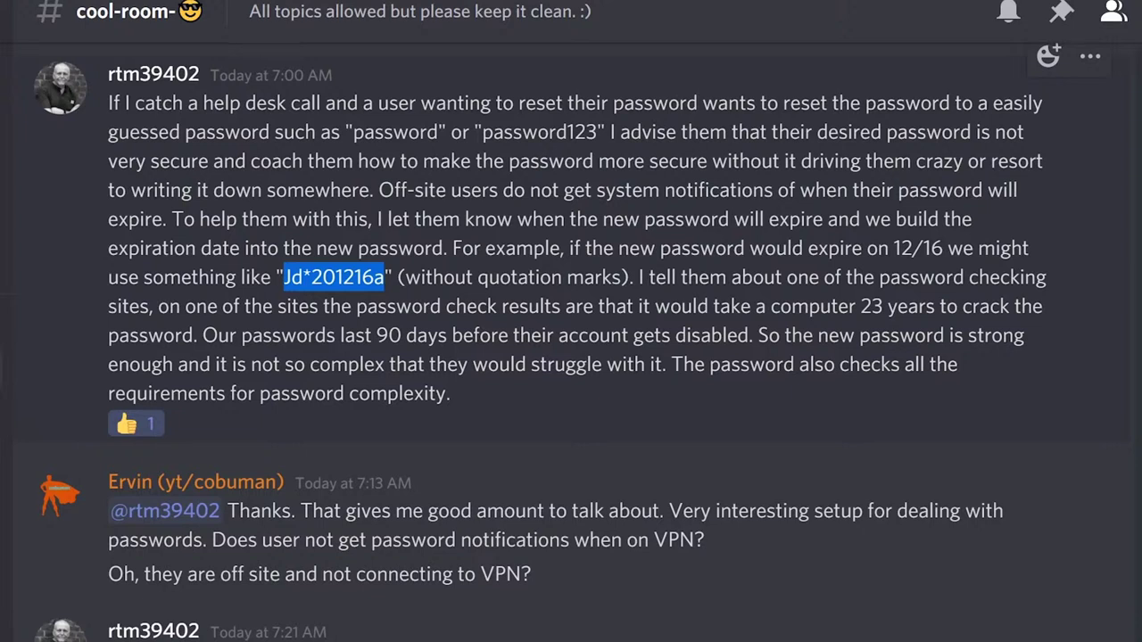
{"action": "left_click", "coordinate": [283, 277]}
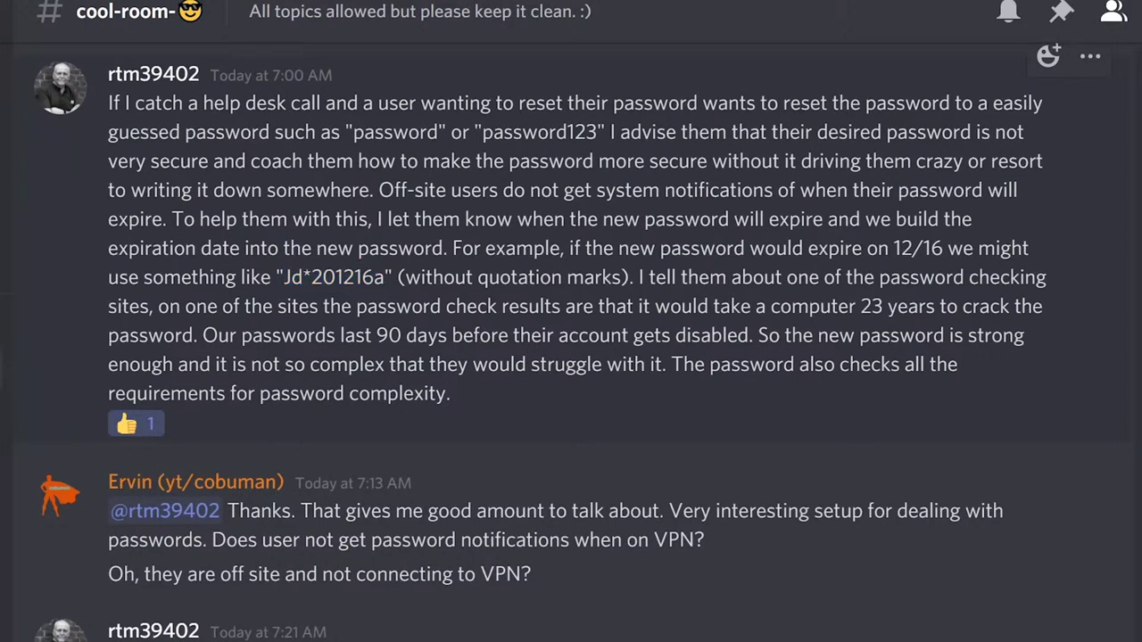
{"action": "left_click_drag", "start_coordinate": [310, 278], "coordinate": [362, 277]}
{"action": "left_click", "coordinate": [363, 277]}
{"action": "left_click_drag", "start_coordinate": [636, 278], "coordinate": [1053, 288]}
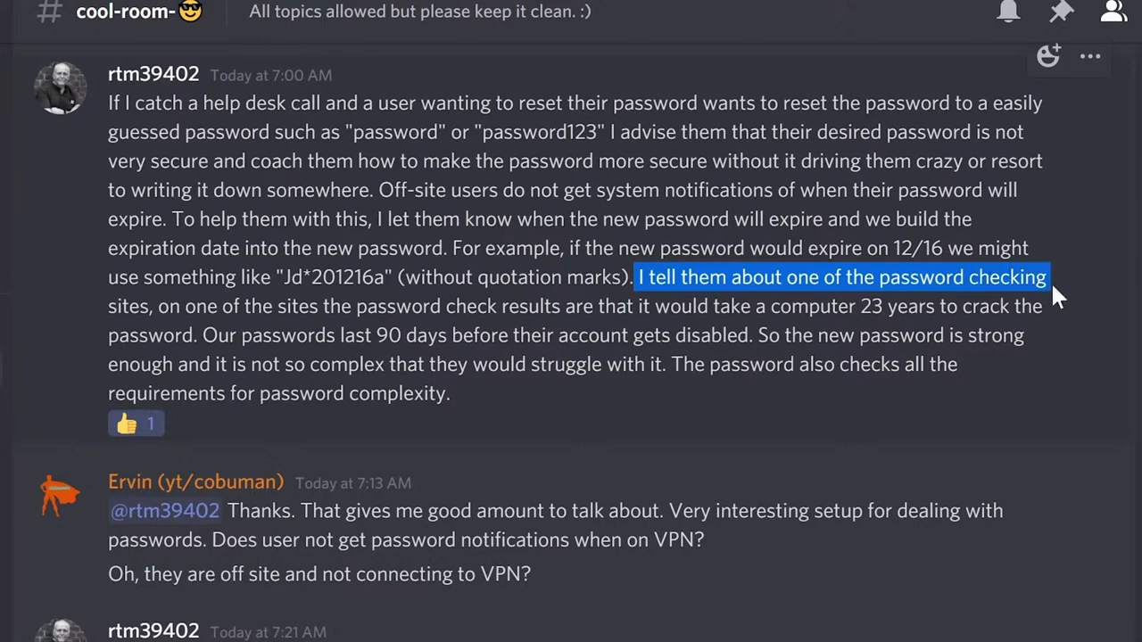
{"action": "left_click_drag", "start_coordinate": [1052, 288], "coordinate": [196, 335]}
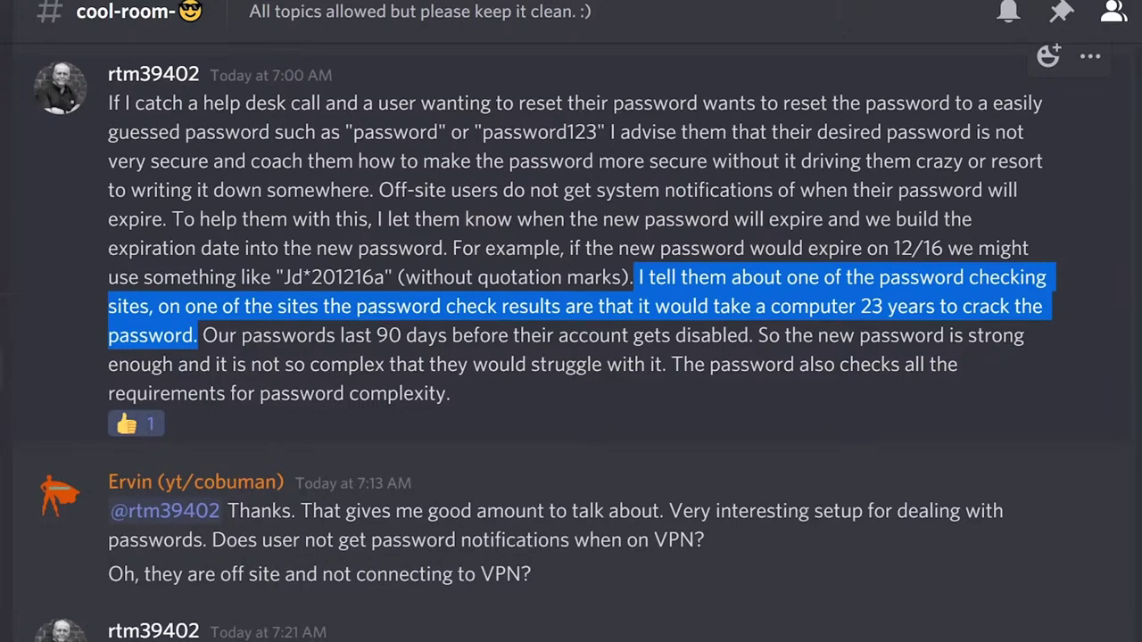
{"action": "left_click", "coordinate": [124, 409]}
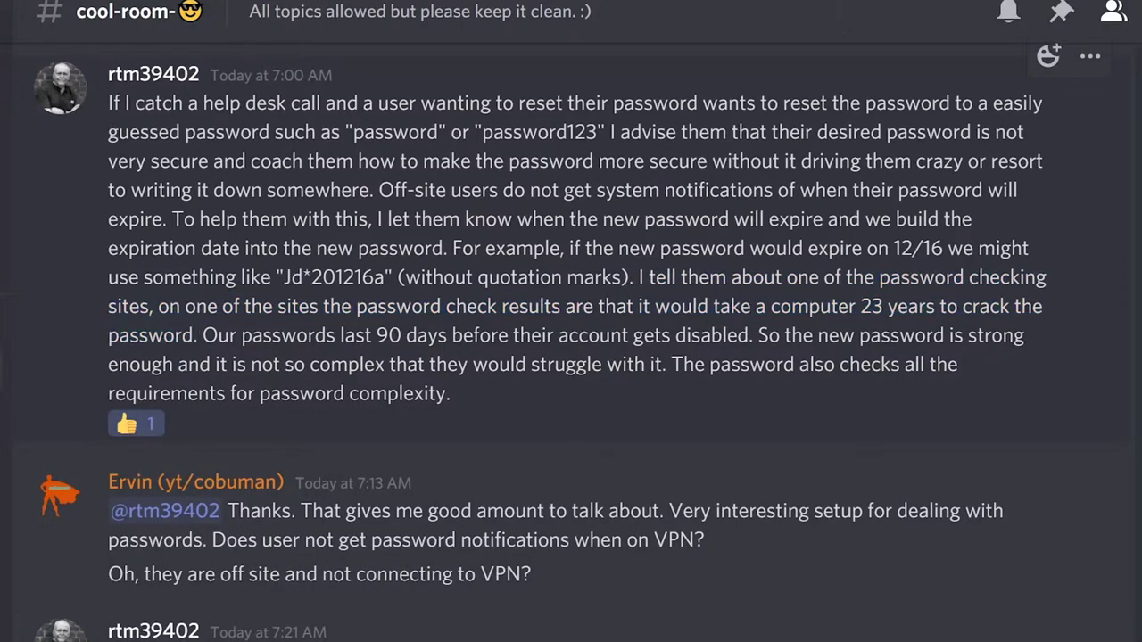
{"action": "left_click_drag", "start_coordinate": [203, 336], "coordinate": [753, 335]}
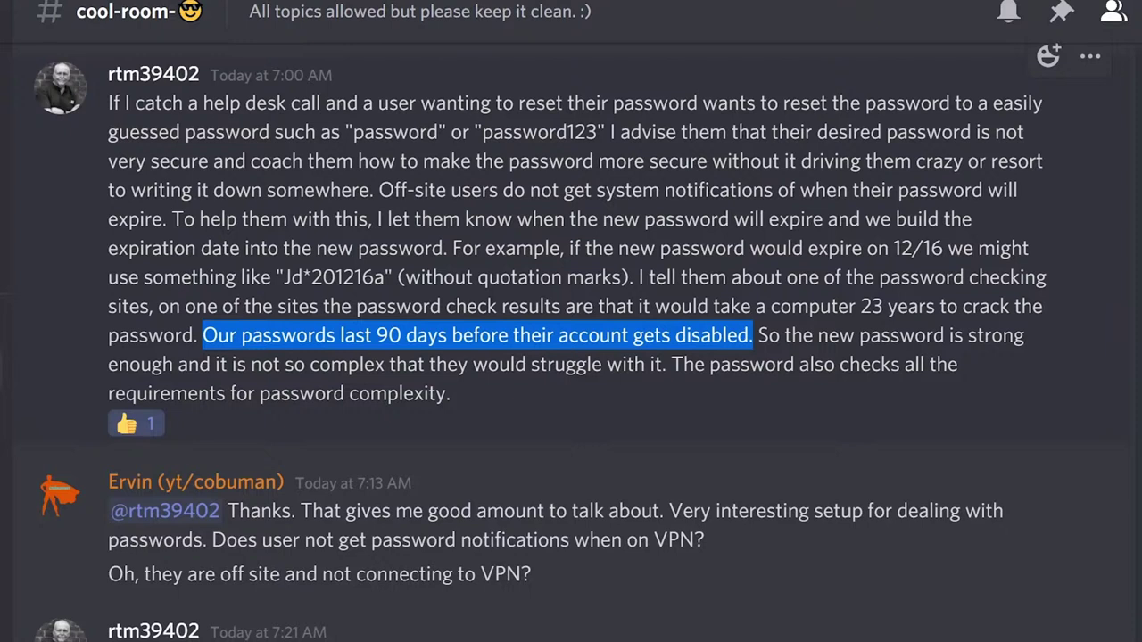
{"action": "left_click_drag", "start_coordinate": [753, 335], "coordinate": [751, 400]}
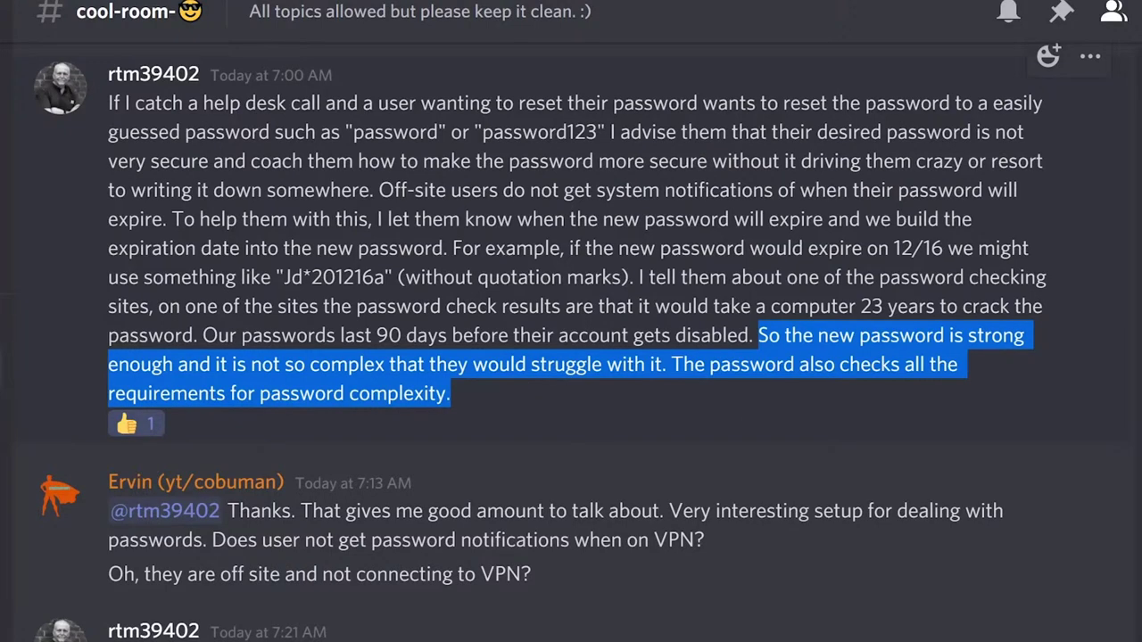
{"action": "key", "text": "Escape"}
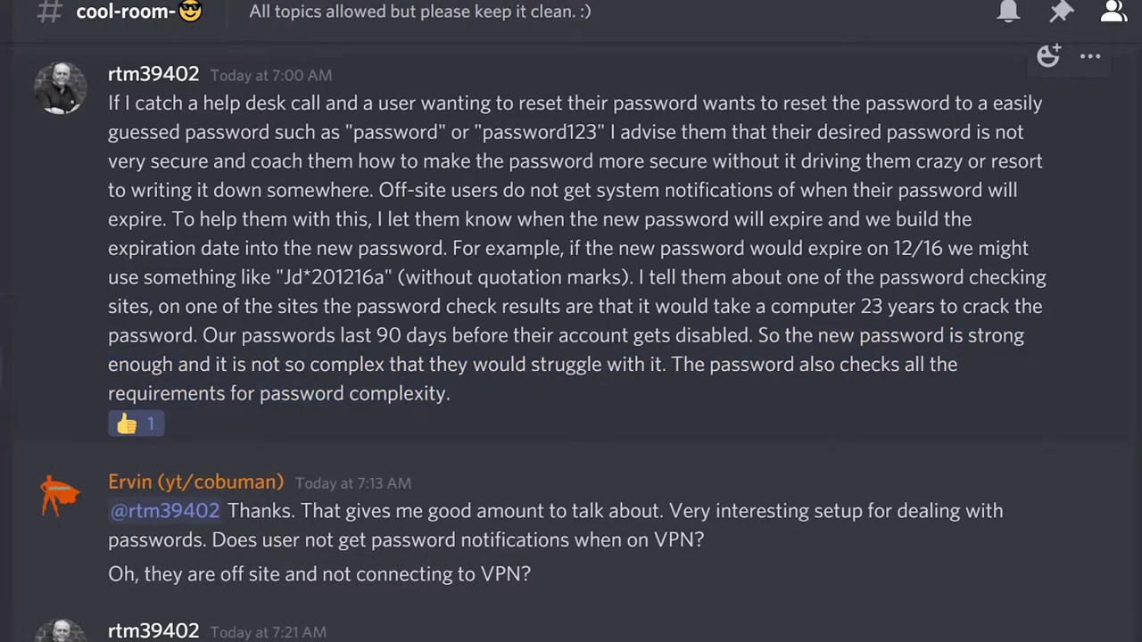
{"action": "left_click_drag", "start_coordinate": [282, 277], "coordinate": [385, 278]}
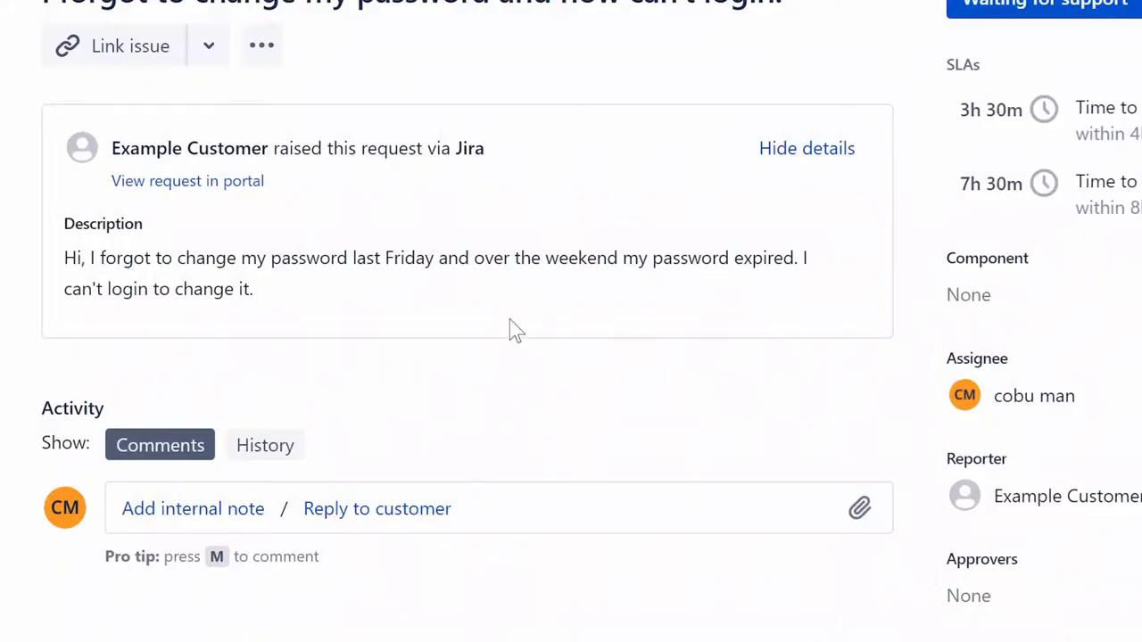
Open the ISD-33 description for editing to review the expired-password request.
{"action": "left_click", "coordinate": [377, 287]}
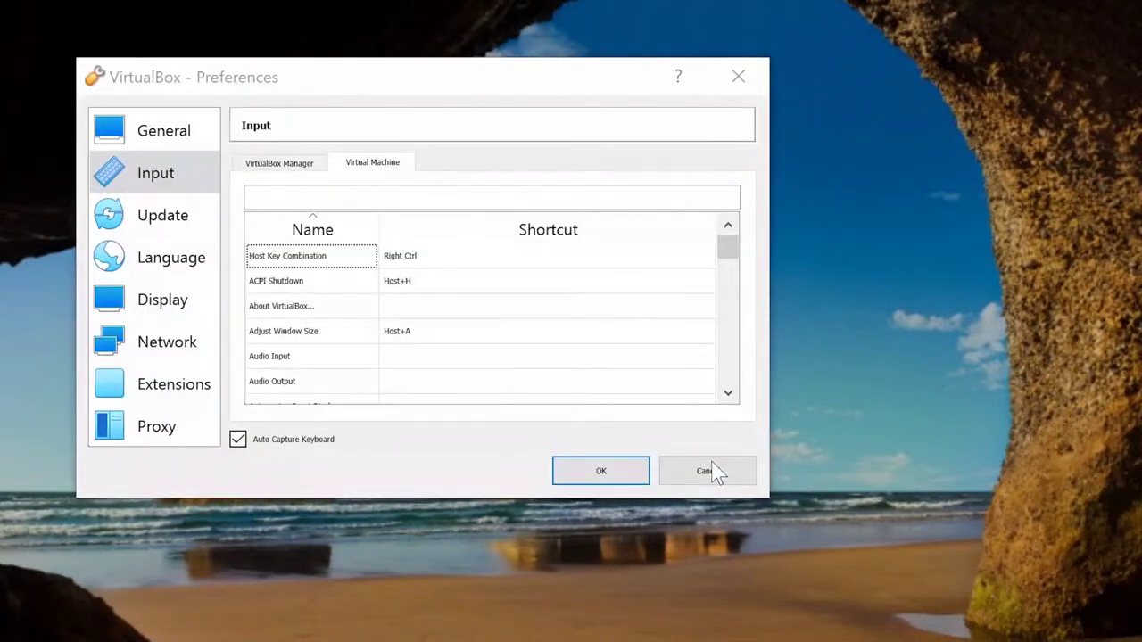
Sign in to Windows Server as the domain Administrator using the account password.
{"action": "left_click", "coordinate": [708, 472]}
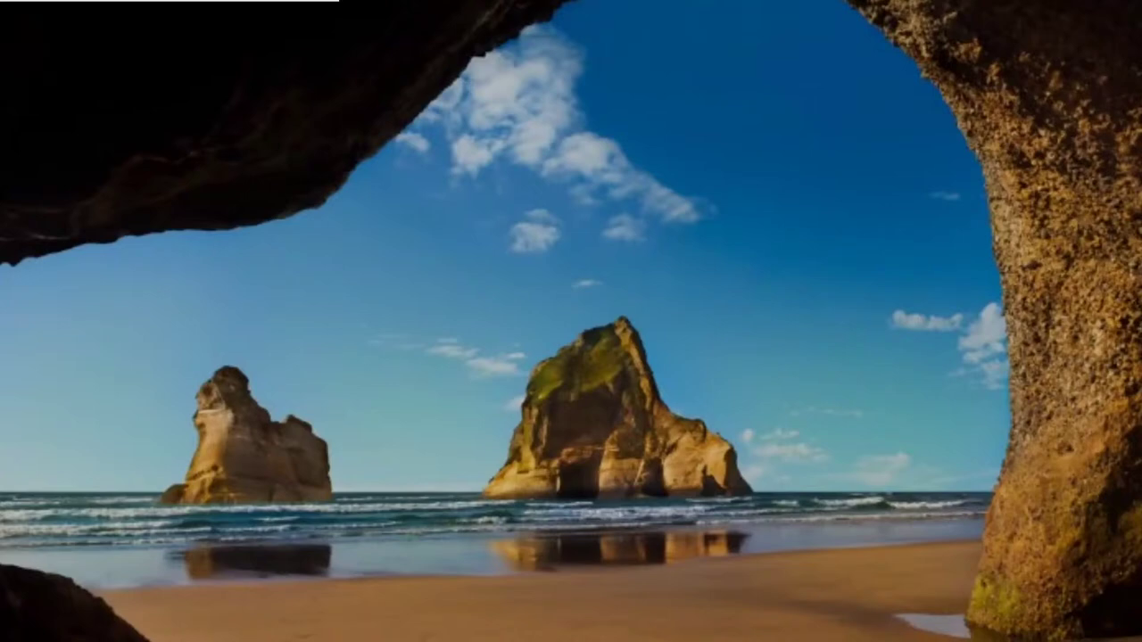
{"action": "left_click", "coordinate": [752, 377]}
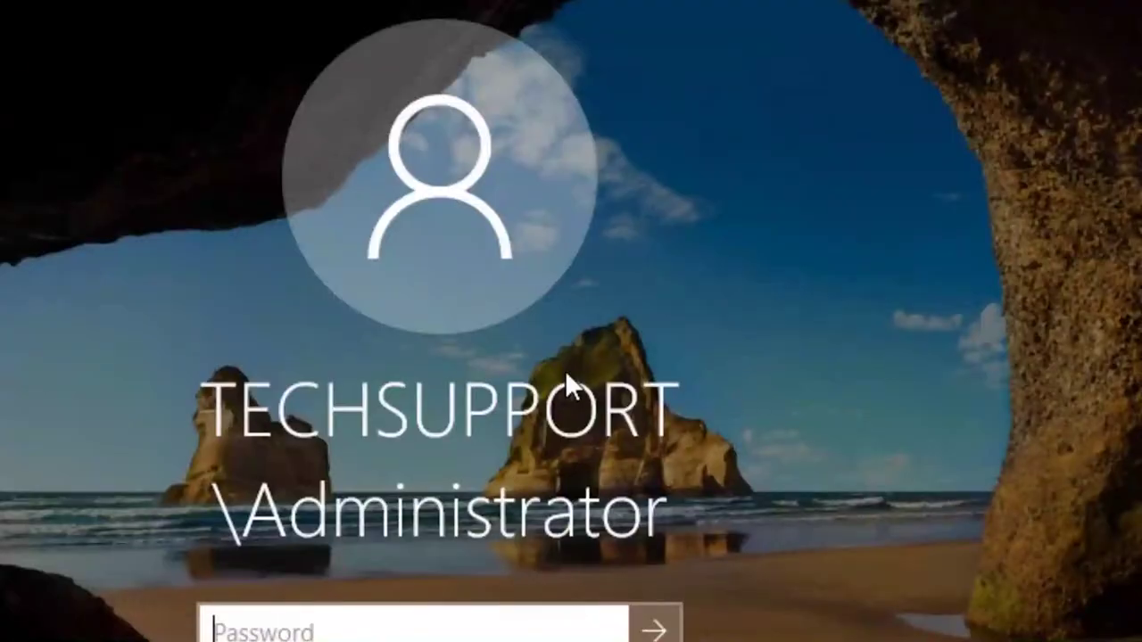
{"action": "type", "text": "********"}
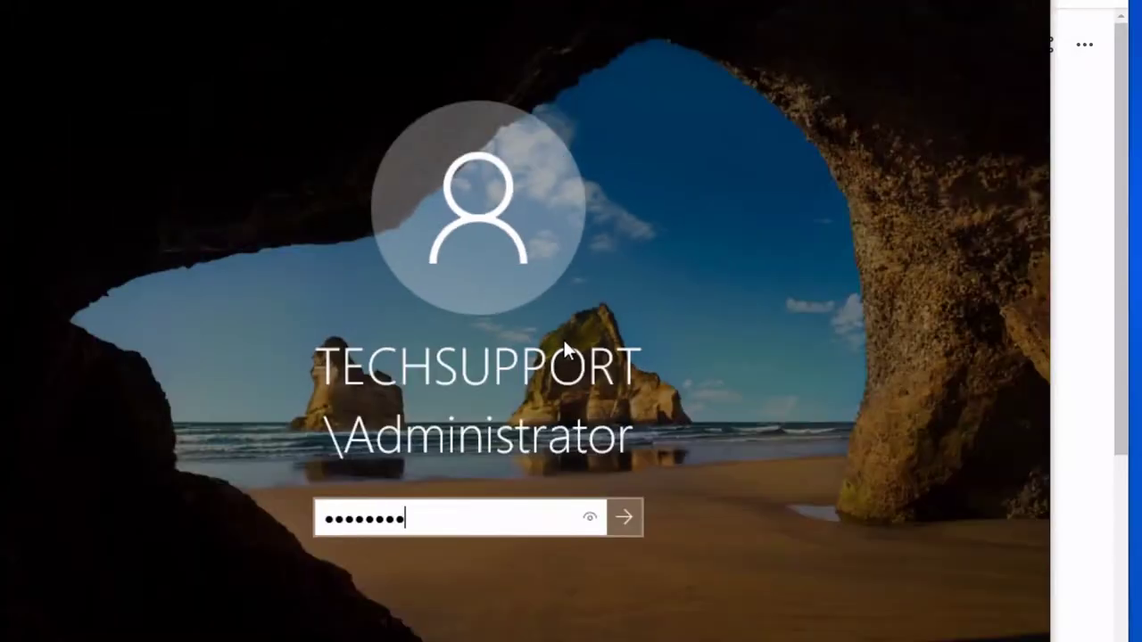
{"action": "key", "text": "Return"}
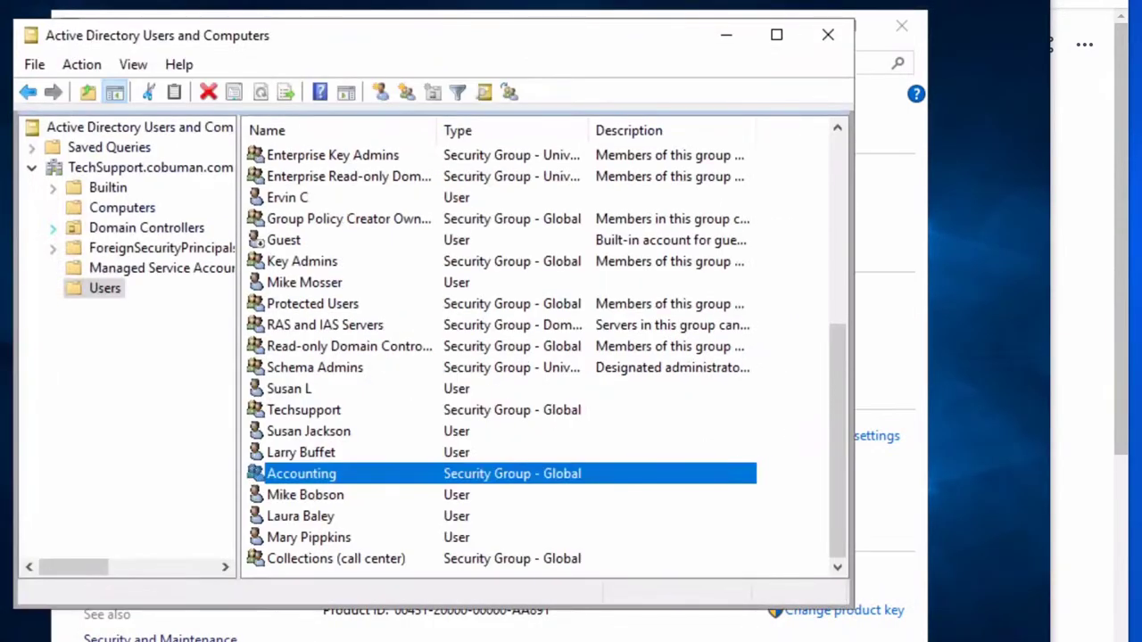
Search the Users container for the customer's user account by name.
{"action": "left_click", "coordinate": [410, 307]}
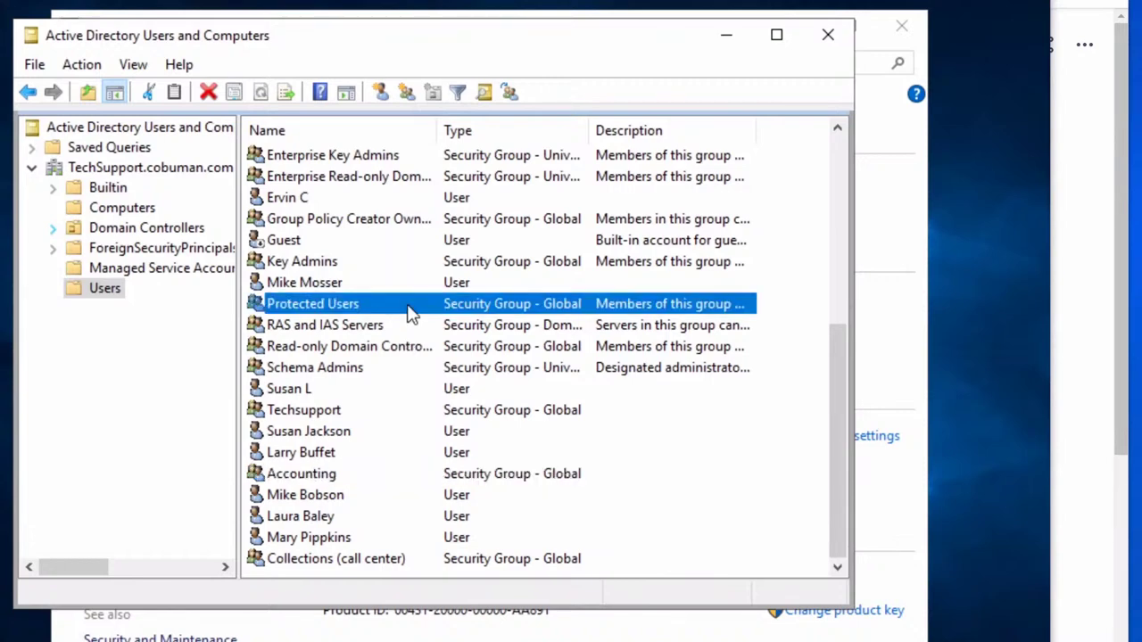
{"action": "right_click", "coordinate": [91, 288]}
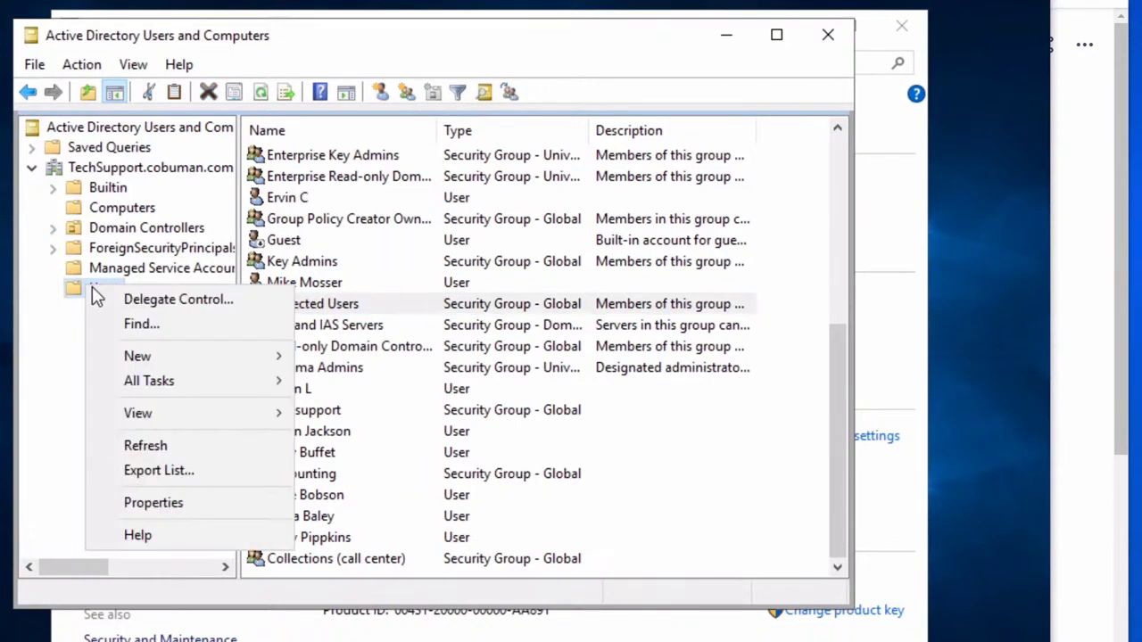
{"action": "left_click", "coordinate": [141, 325]}
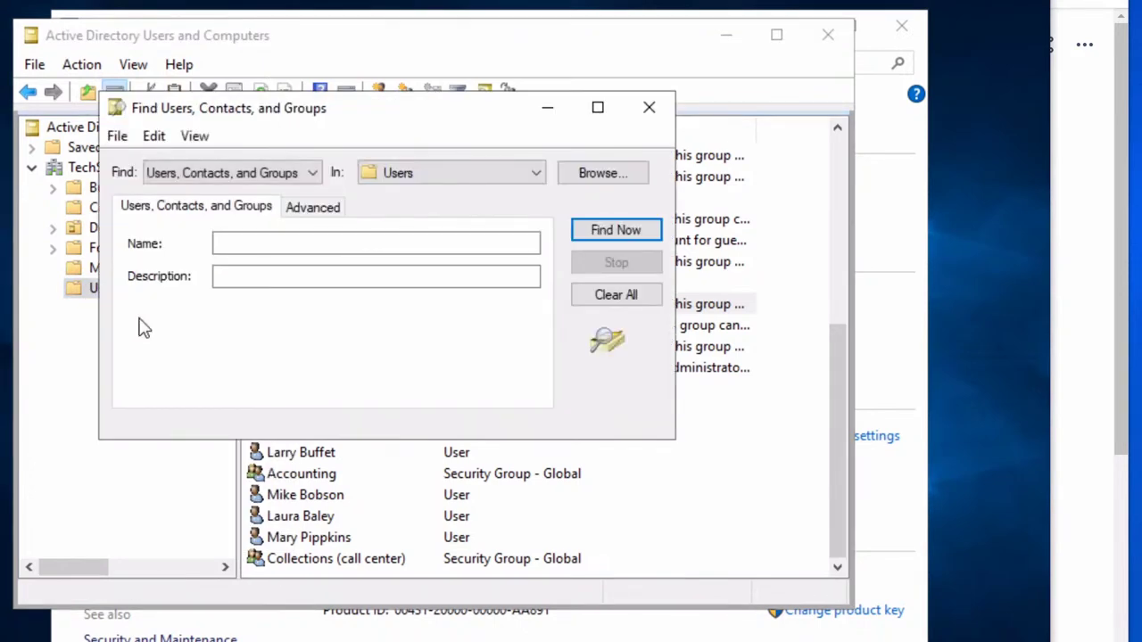
{"action": "left_click", "coordinate": [341, 236]}
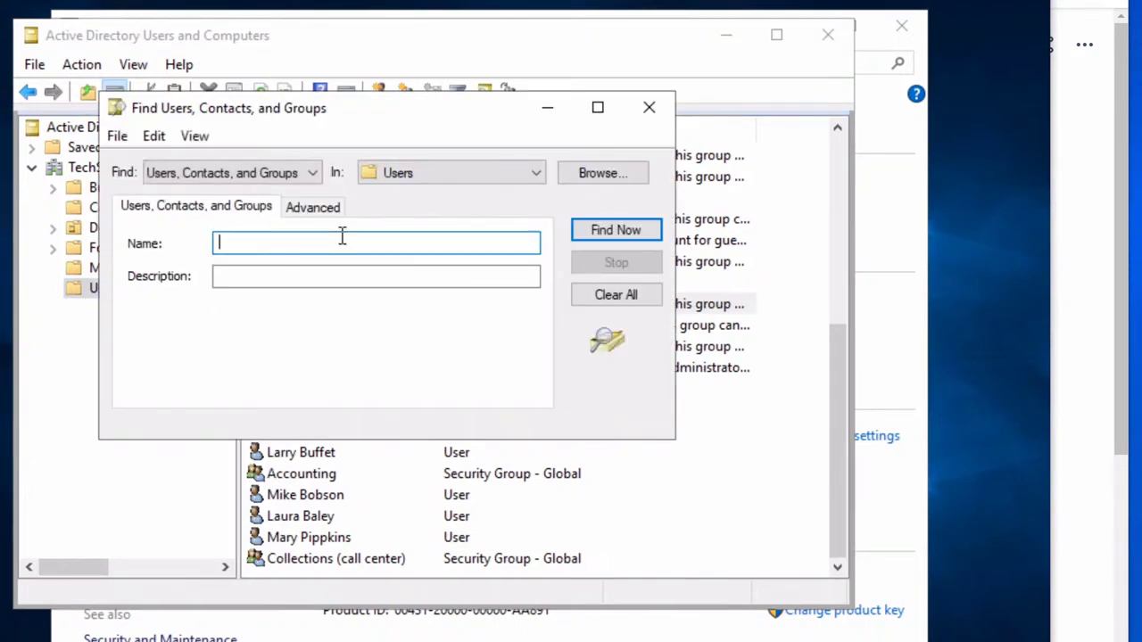
{"action": "type", "text": "mike"}
{"action": "left_click", "coordinate": [593, 233]}
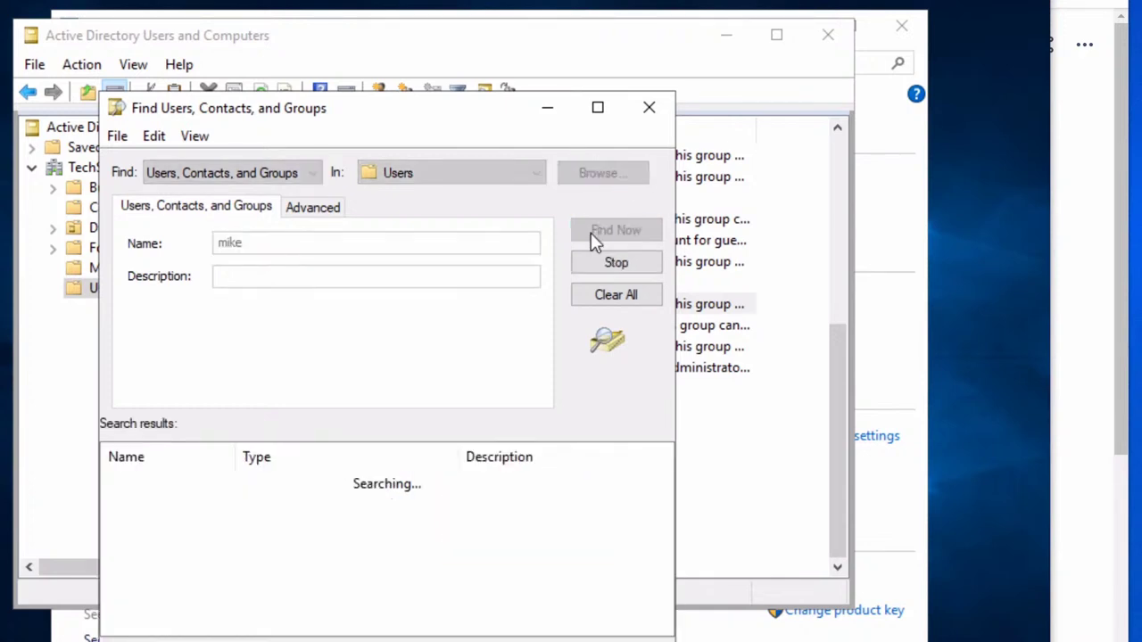
Start a Reset Password on the matching user account from the results.
{"action": "left_click", "coordinate": [189, 504]}
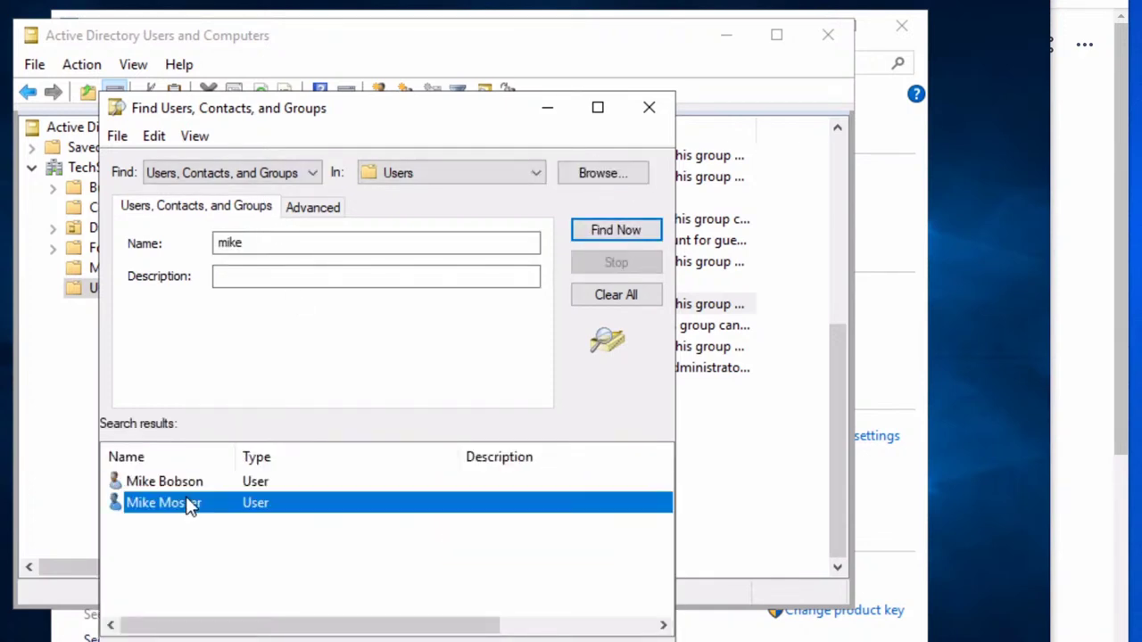
{"action": "right_click", "coordinate": [189, 505]}
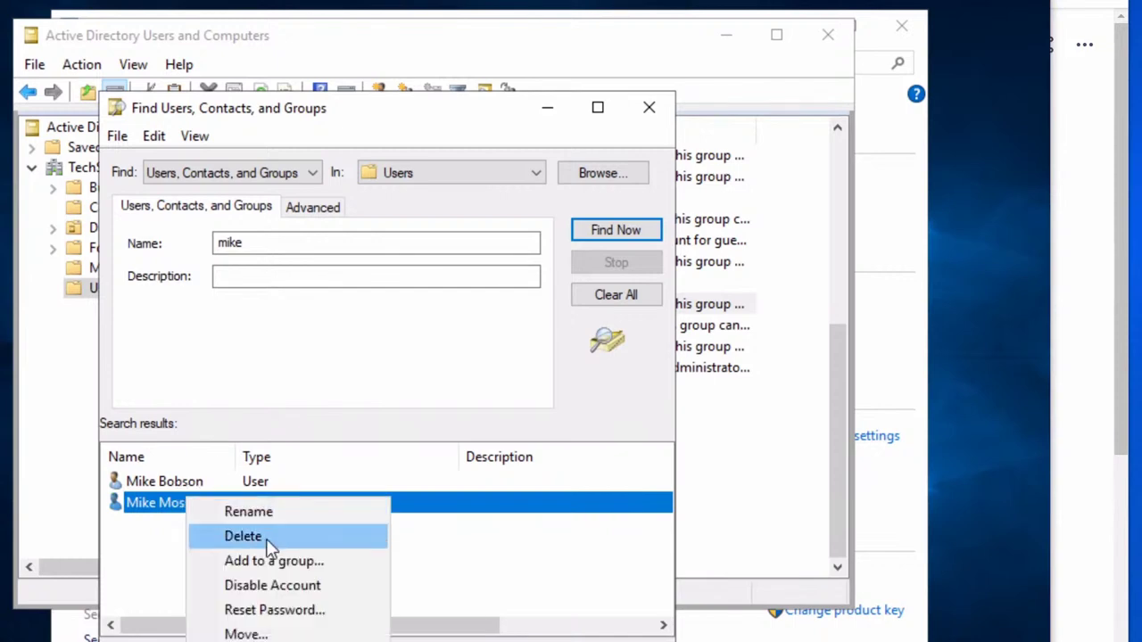
{"action": "left_click", "coordinate": [288, 610]}
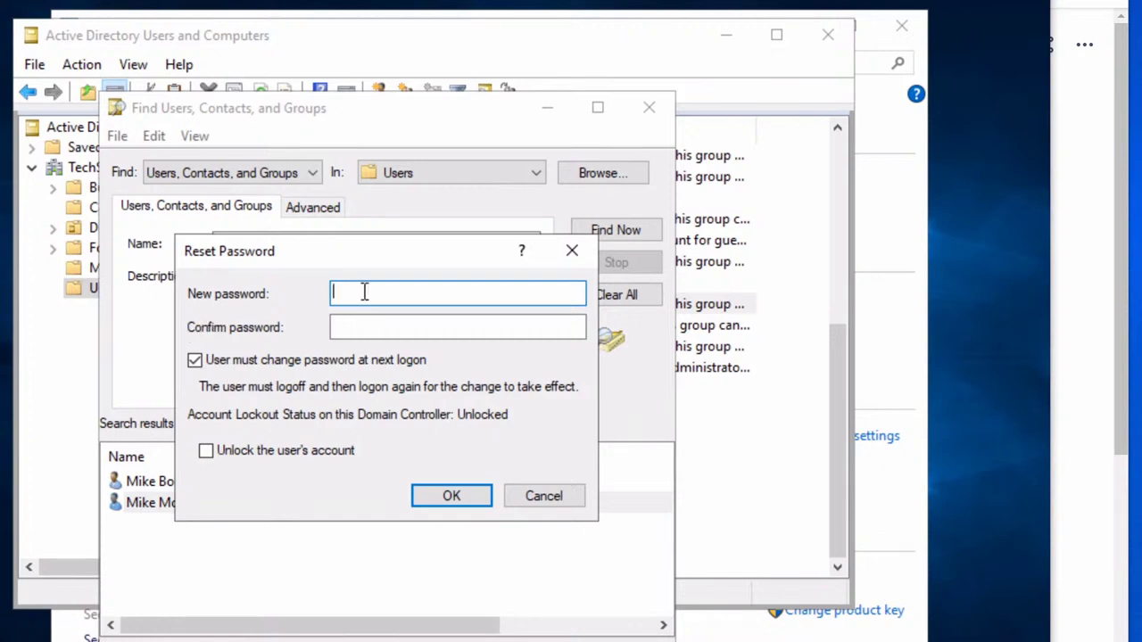
Move between the New password and Confirm password fields in the Reset Password dialog.
{"action": "left_click", "coordinate": [355, 323]}
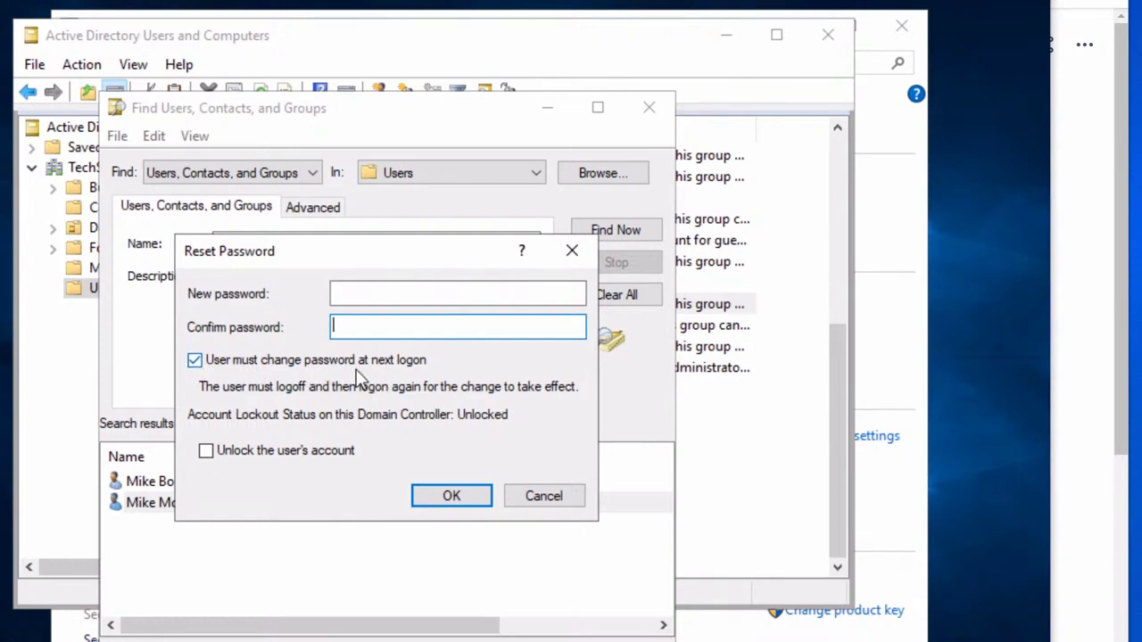
{"action": "left_click", "coordinate": [417, 294]}
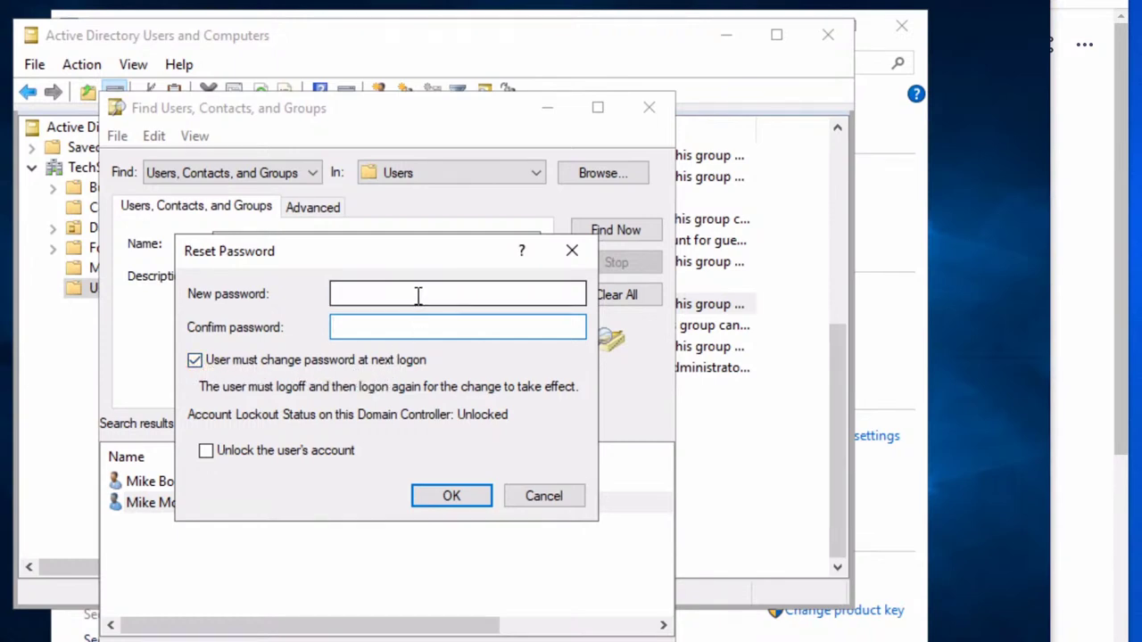
{"action": "left_click", "coordinate": [416, 327]}
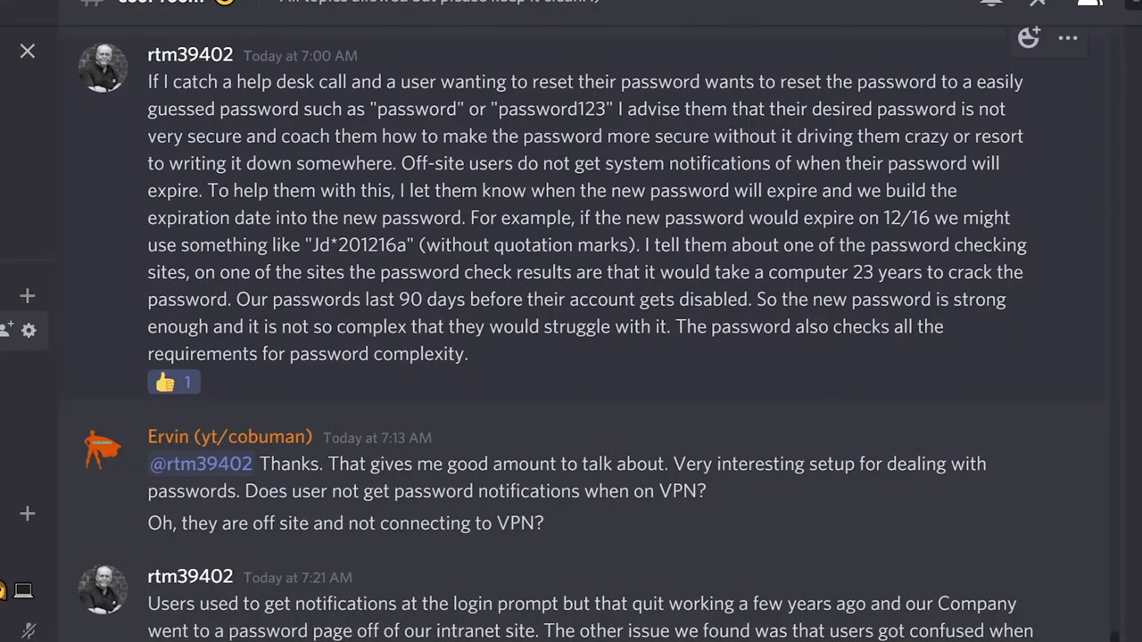
{"action": "left_click_drag", "start_coordinate": [312, 244], "coordinate": [398, 245]}
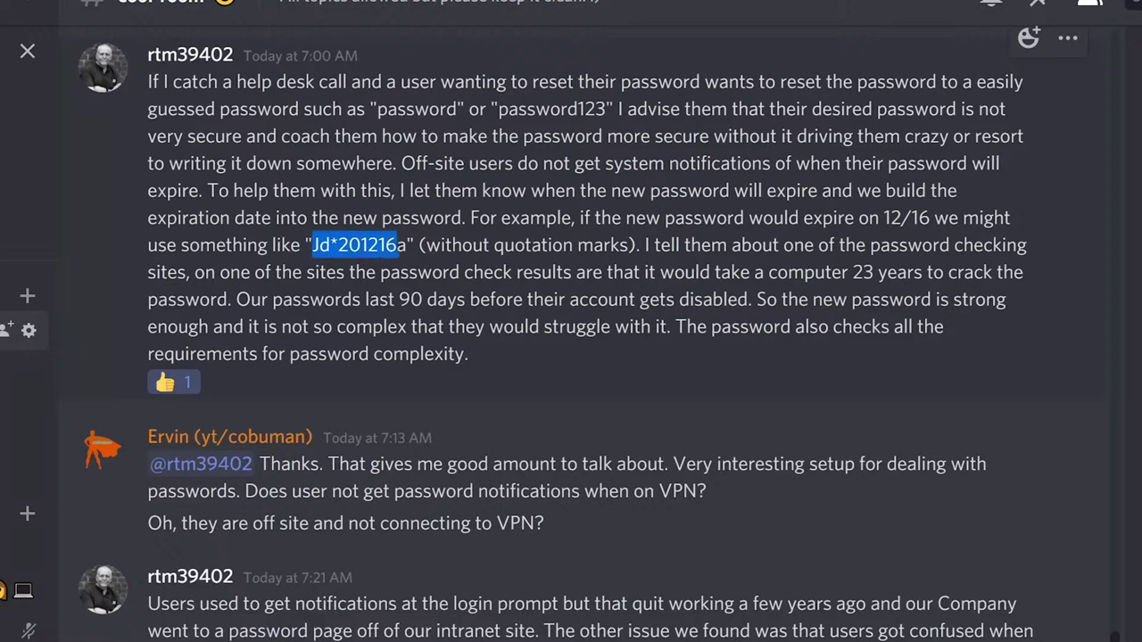
{"action": "left_click", "coordinate": [357, 244]}
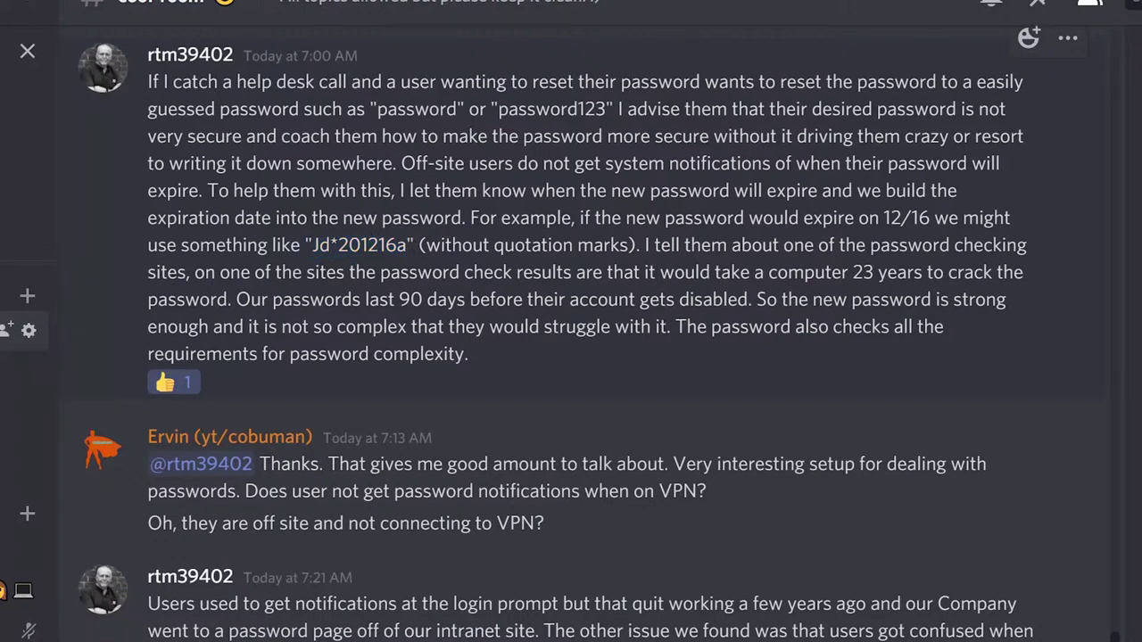
{"action": "left_click_drag", "start_coordinate": [407, 244], "coordinate": [312, 245]}
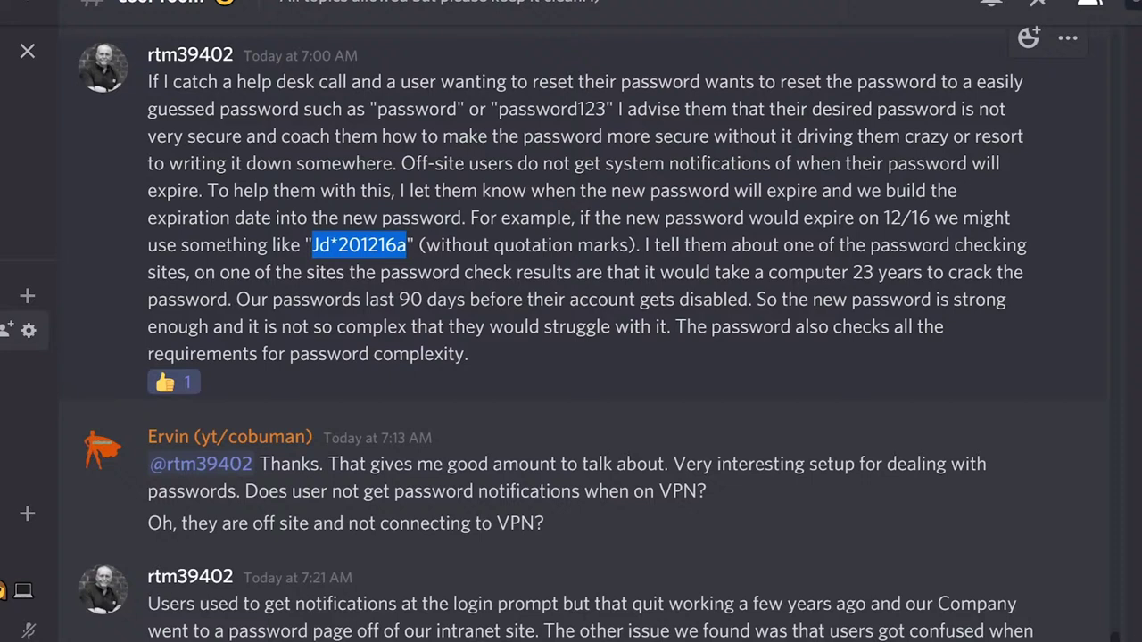
{"action": "left_click_drag", "start_coordinate": [401, 163], "coordinate": [465, 163]}
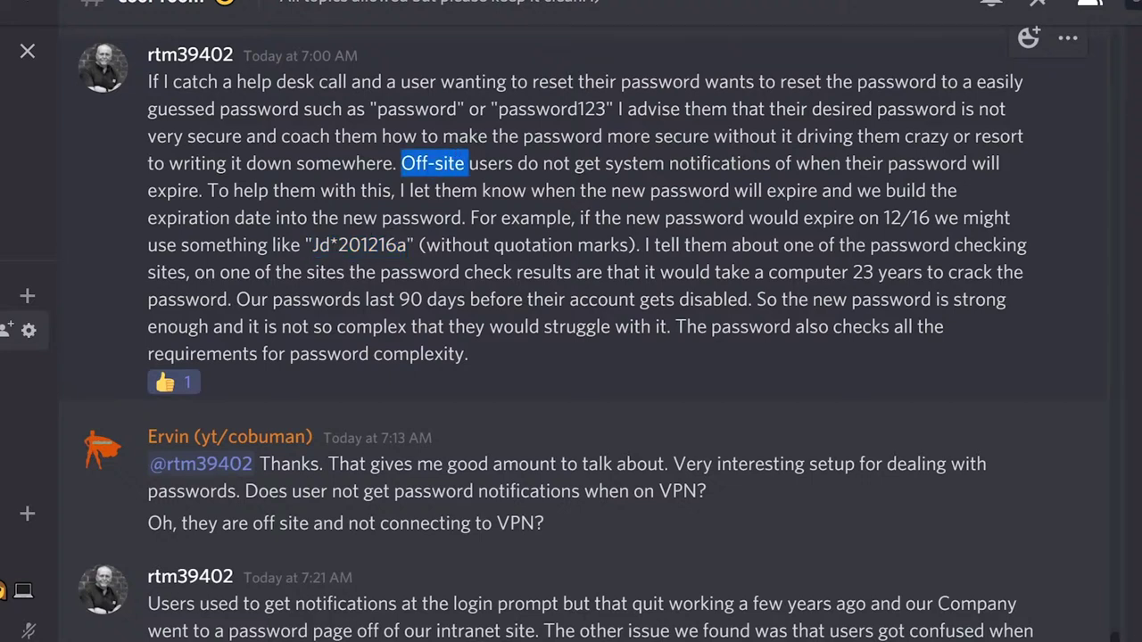
{"action": "left_click_drag", "start_coordinate": [312, 245], "coordinate": [407, 244]}
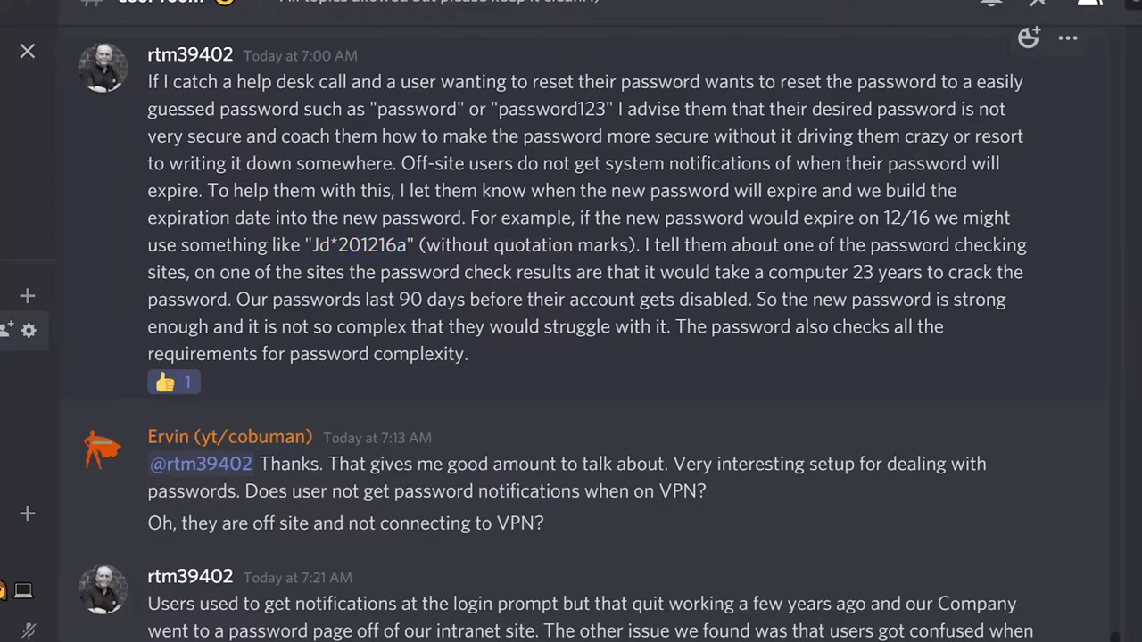
{"action": "left_click_drag", "start_coordinate": [312, 245], "coordinate": [406, 244]}
{"action": "left_click_drag", "start_coordinate": [312, 244], "coordinate": [407, 244]}
{"action": "scroll", "coordinate": [682, 287], "scroll_direction": "down", "scroll_amount": 3}
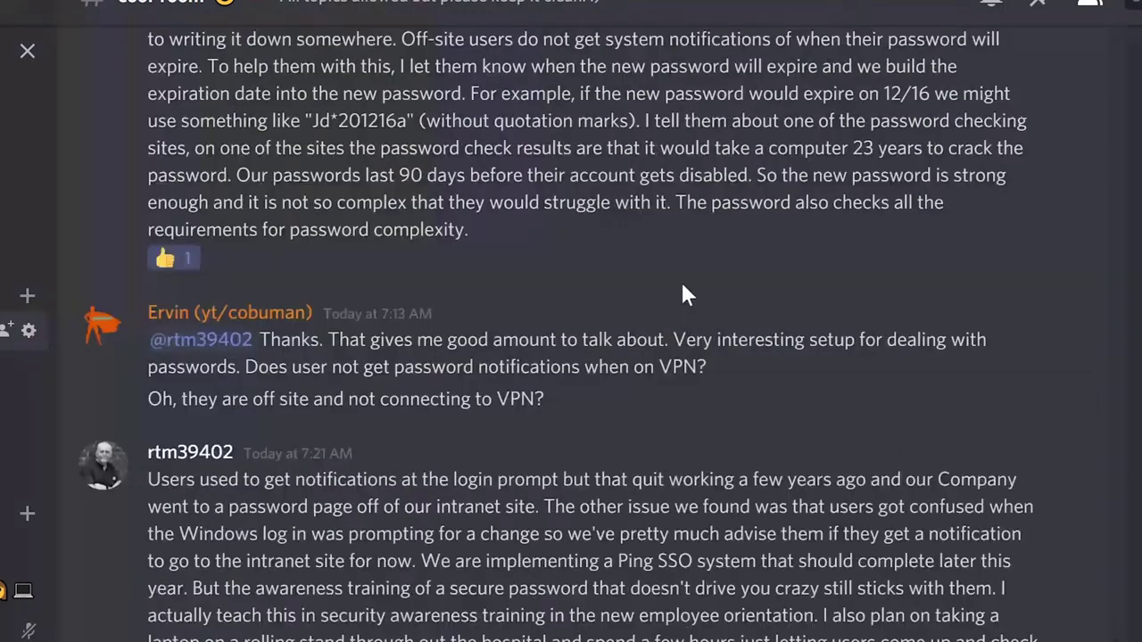
{"action": "scroll", "coordinate": [683, 286], "scroll_direction": "down", "scroll_amount": 3}
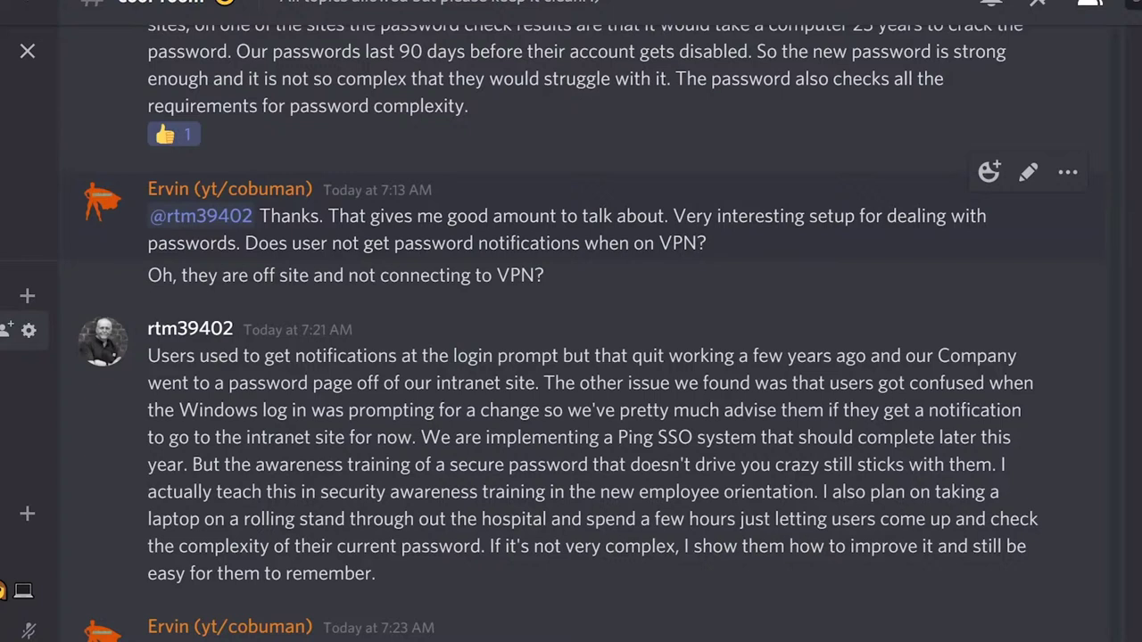
{"action": "left_click_drag", "start_coordinate": [260, 216], "coordinate": [488, 215]}
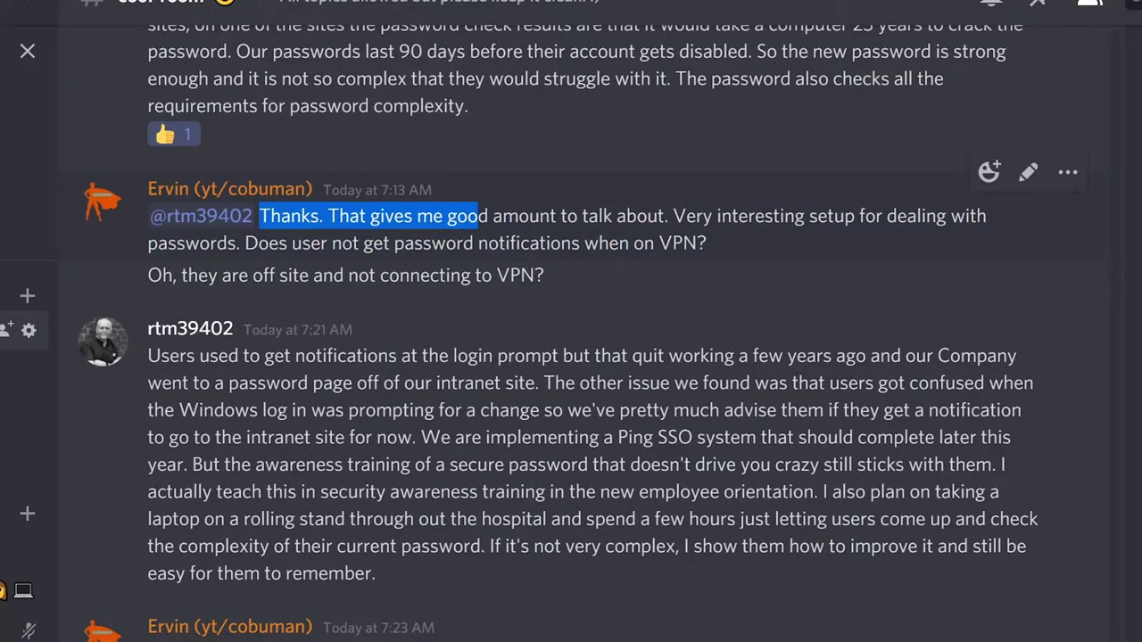
{"action": "left_click", "coordinate": [488, 216]}
{"action": "scroll", "coordinate": [475, 233], "scroll_direction": "up", "scroll_amount": 3}
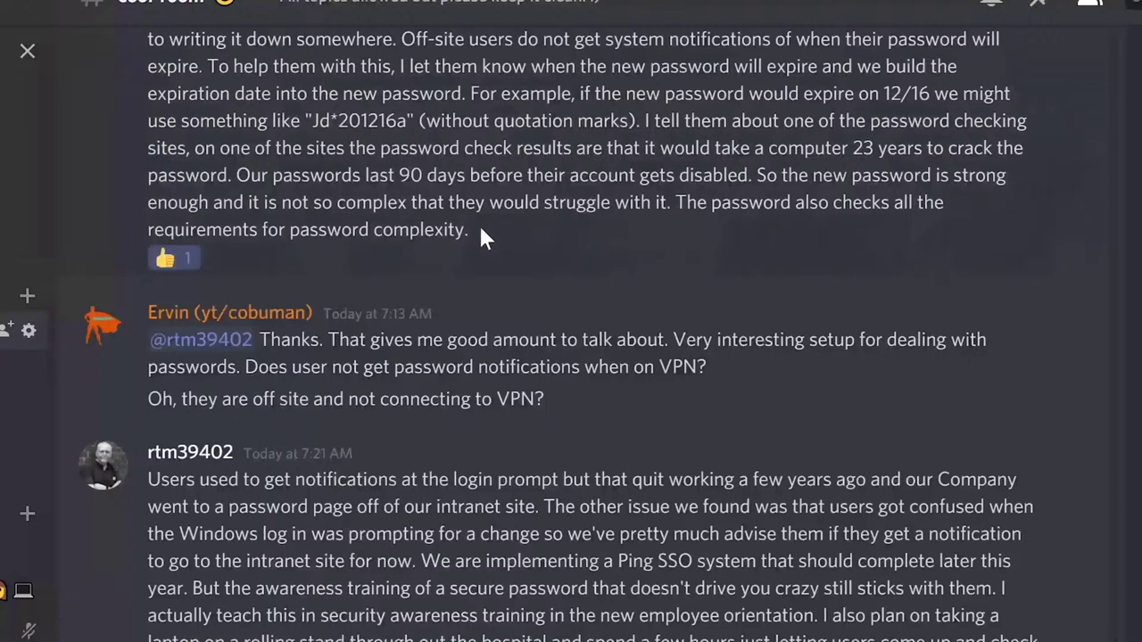
{"action": "left_click_drag", "start_coordinate": [312, 121], "coordinate": [407, 120]}
{"action": "left_click", "coordinate": [407, 121]}
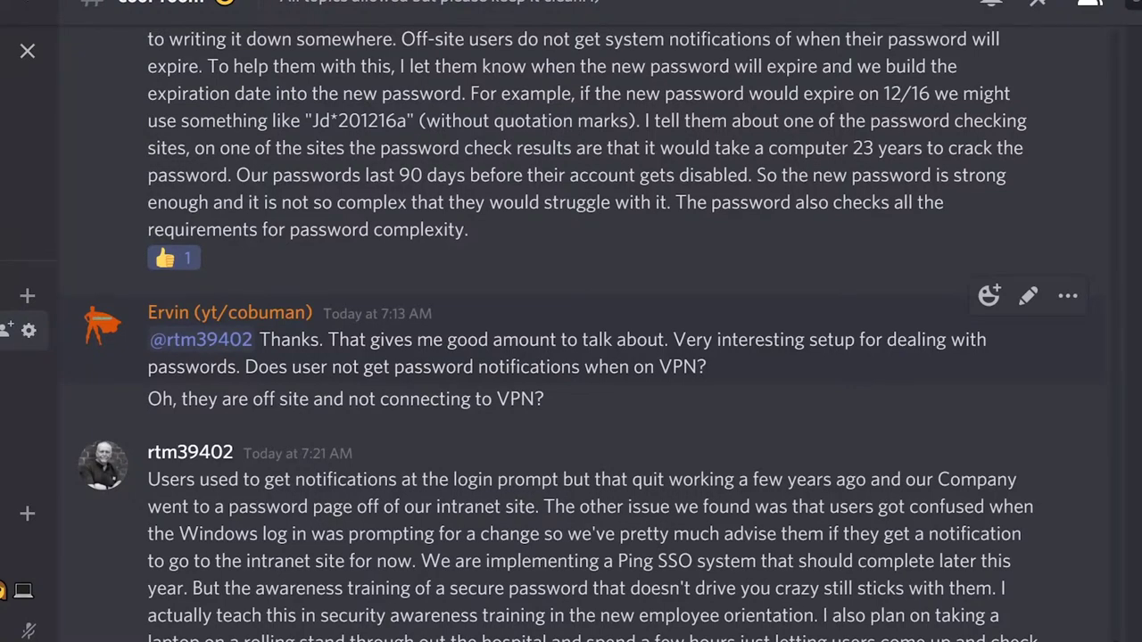
{"action": "left_click_drag", "start_coordinate": [259, 340], "coordinate": [674, 340]}
{"action": "left_click", "coordinate": [673, 340]}
{"action": "scroll", "coordinate": [588, 357], "scroll_direction": "down", "scroll_amount": 3}
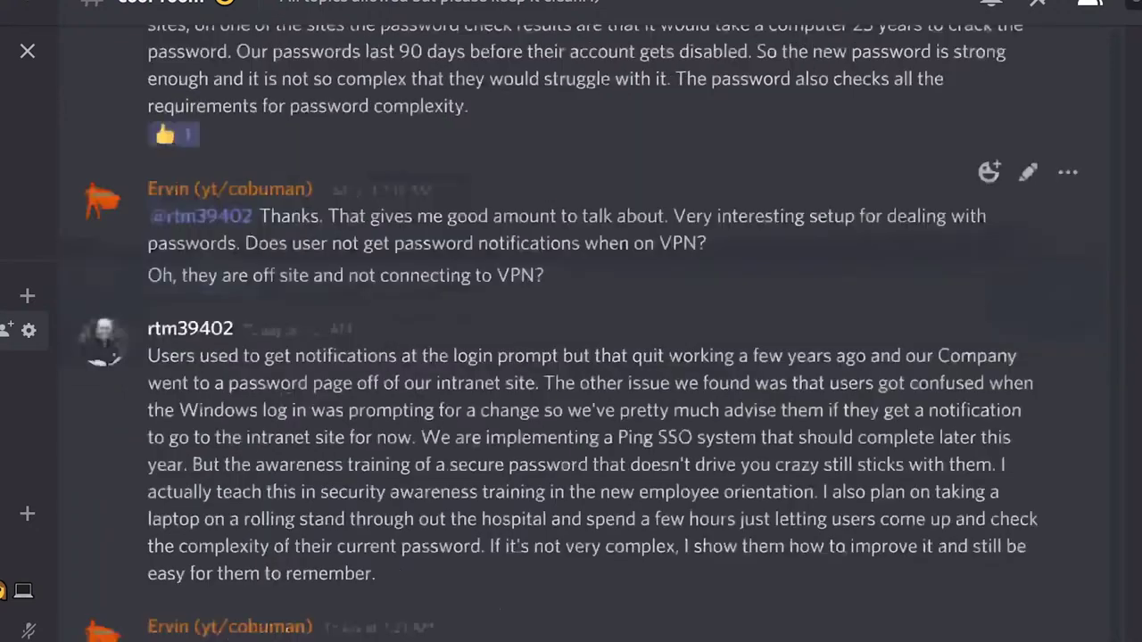
{"action": "scroll", "coordinate": [588, 356], "scroll_direction": "down", "scroll_amount": 5}
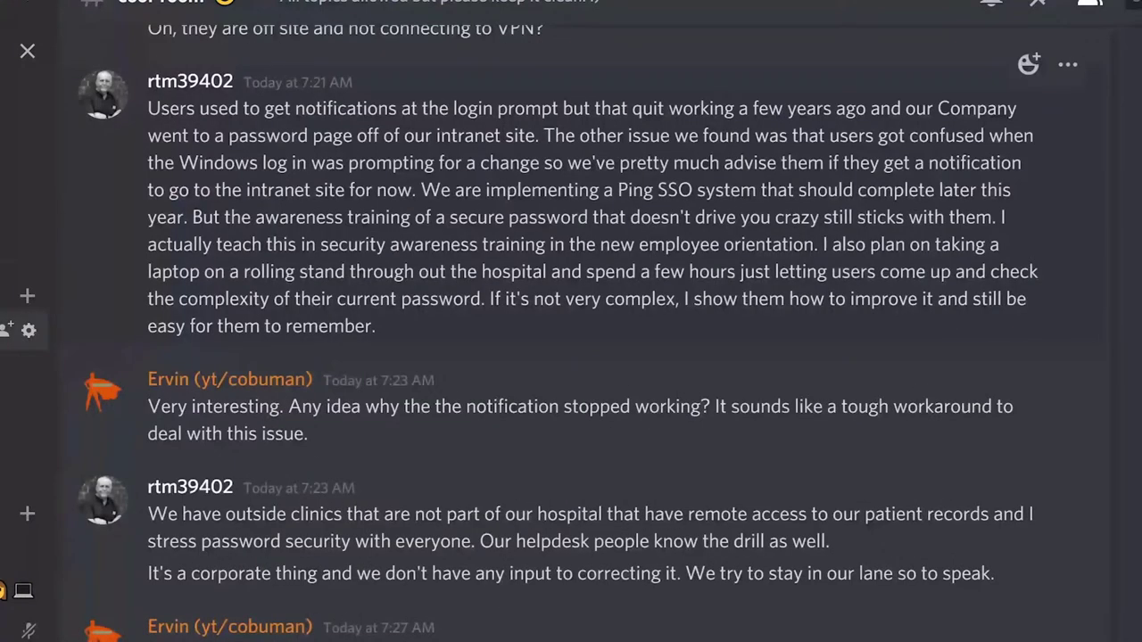
{"action": "left_click_drag", "start_coordinate": [148, 108], "coordinate": [291, 108]}
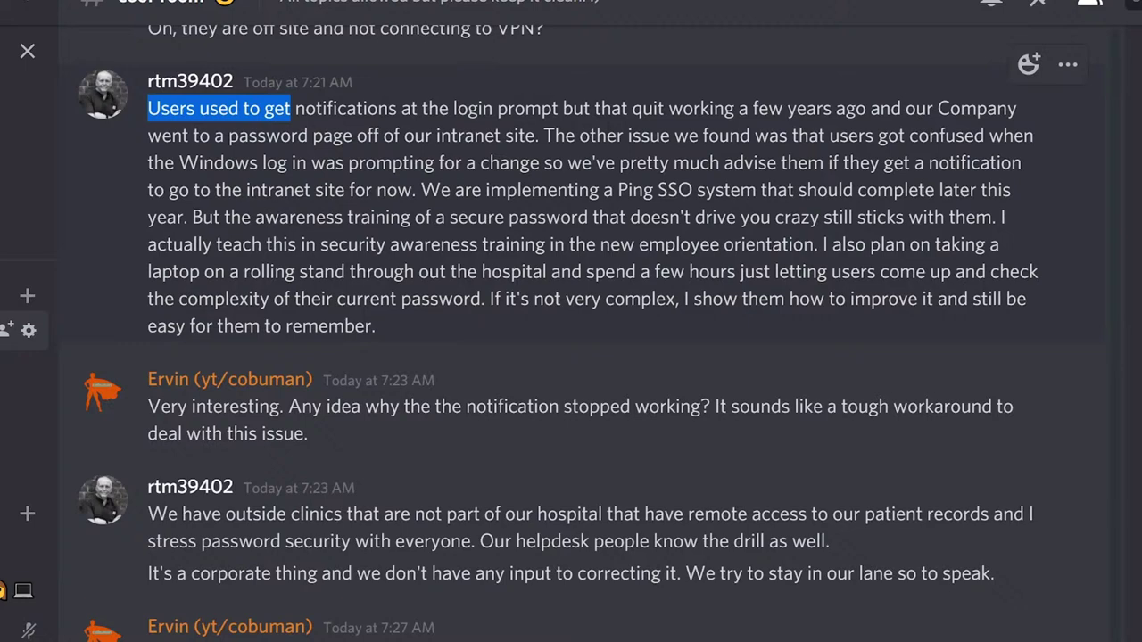
{"action": "scroll", "coordinate": [589, 357], "scroll_direction": "up", "scroll_amount": 3}
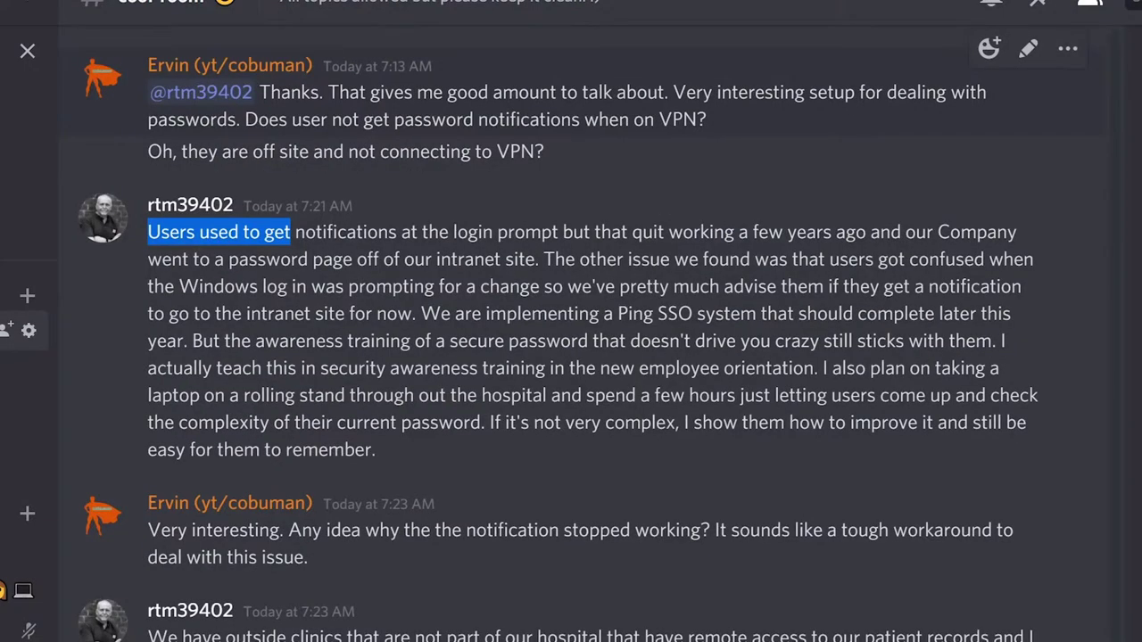
{"action": "left_click_drag", "start_coordinate": [239, 119], "coordinate": [683, 119]}
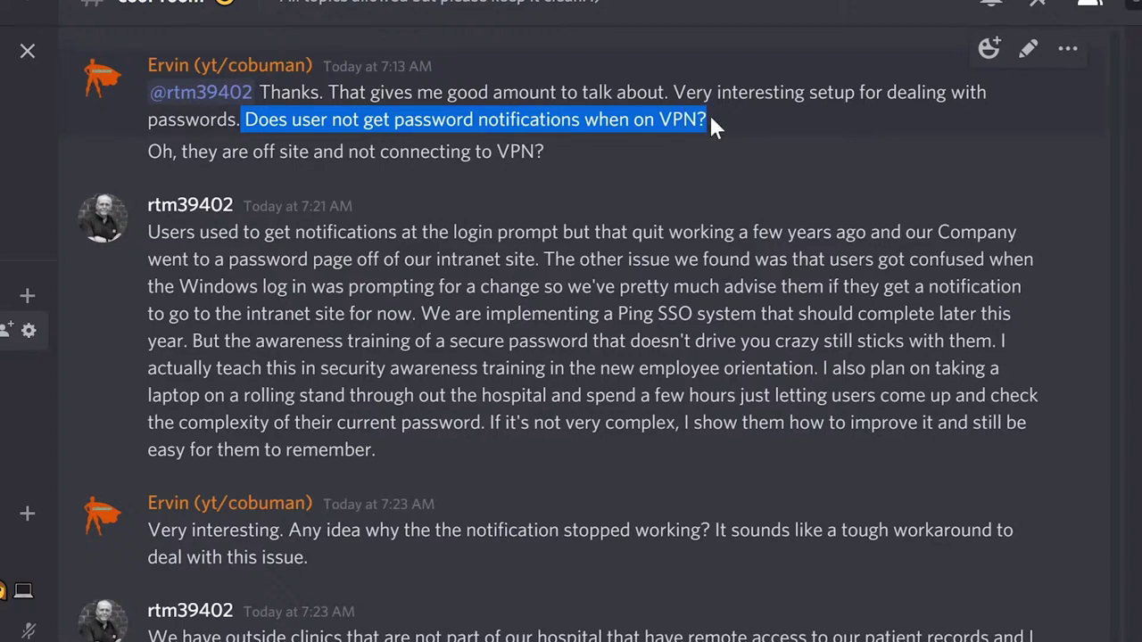
{"action": "left_click_drag", "start_coordinate": [131, 153], "coordinate": [537, 166]}
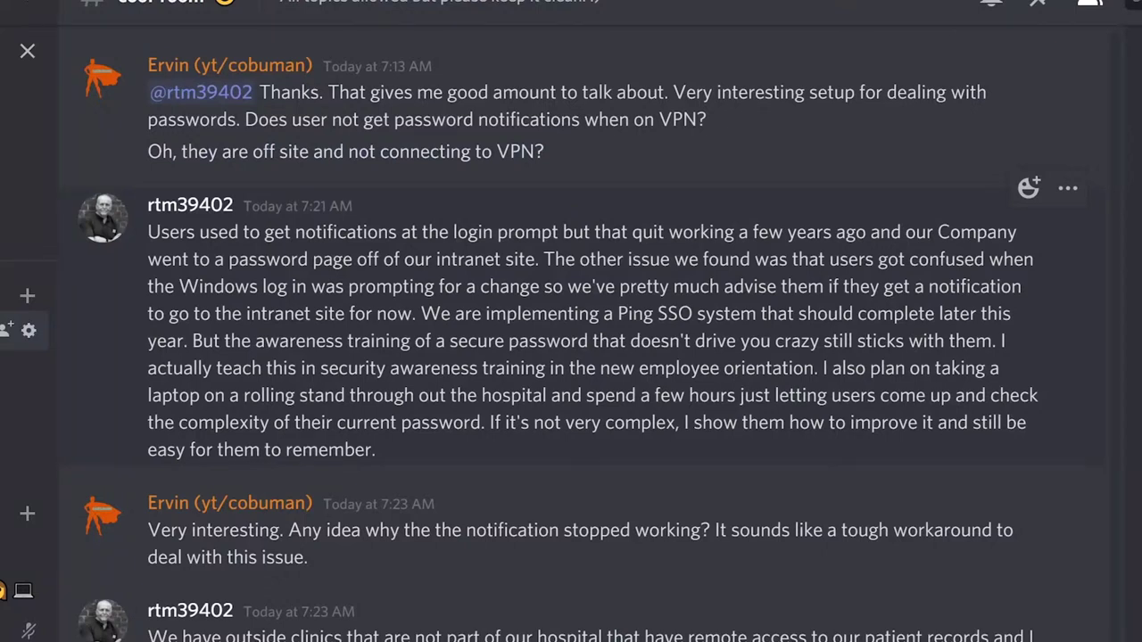
{"action": "left_click_drag", "start_coordinate": [148, 232], "coordinate": [541, 259]}
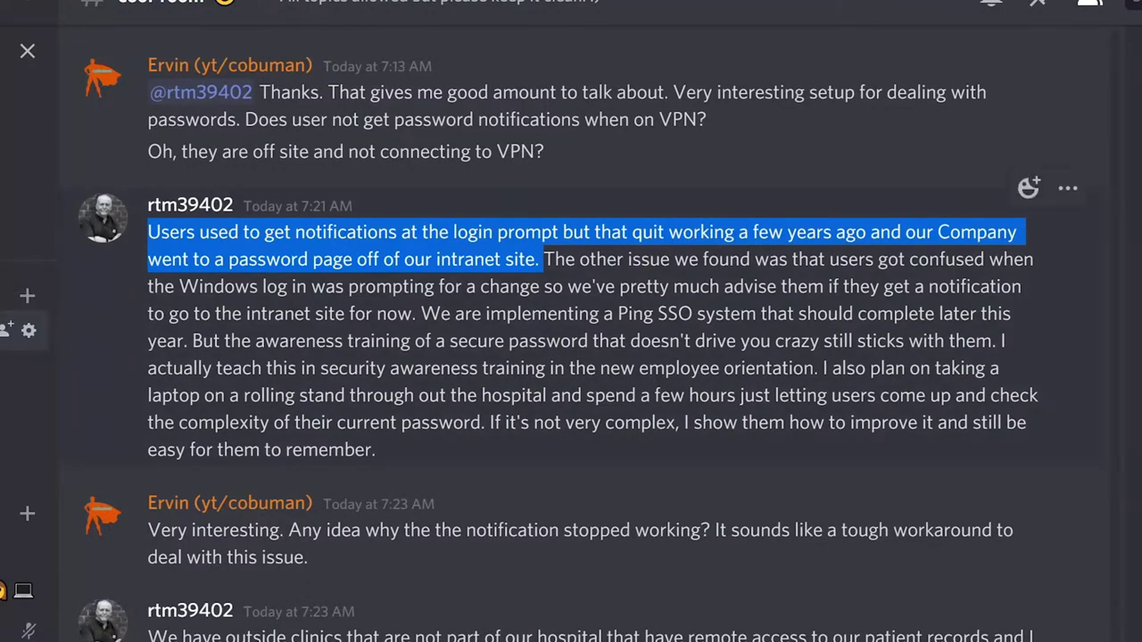
{"action": "key", "text": "Escape"}
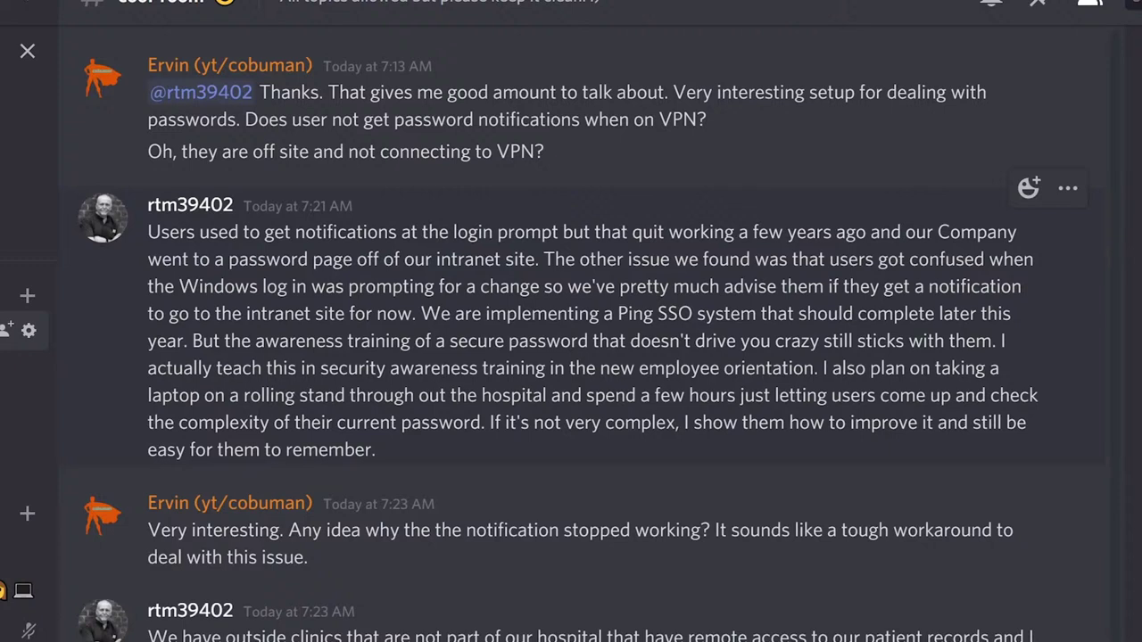
{"action": "left_click_drag", "start_coordinate": [545, 259], "coordinate": [615, 286]}
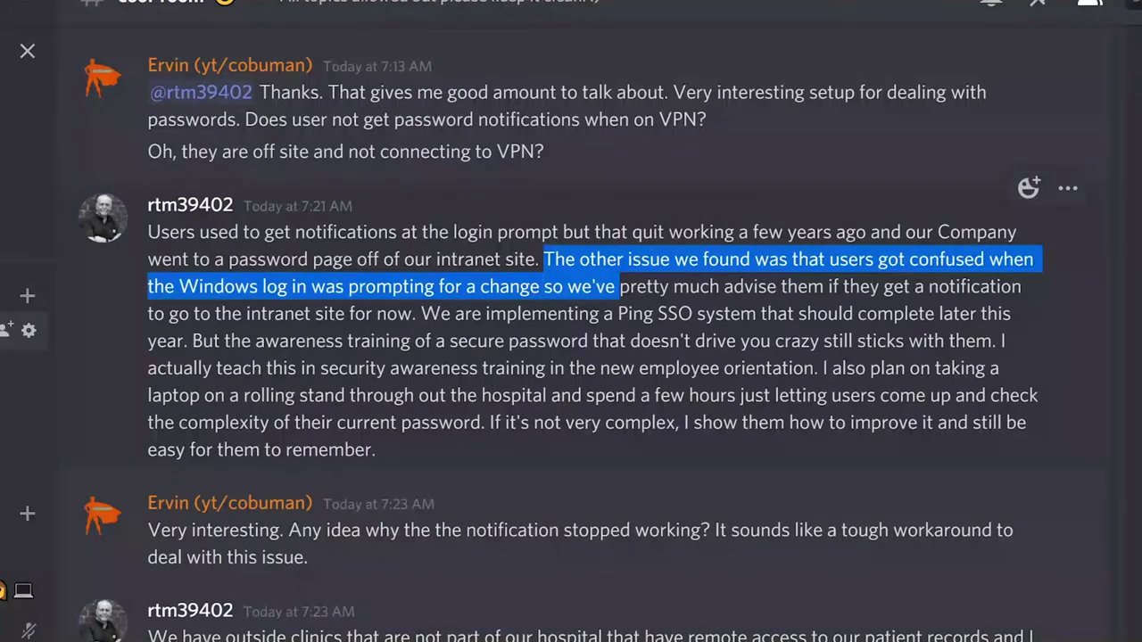
{"action": "key", "text": "Escape"}
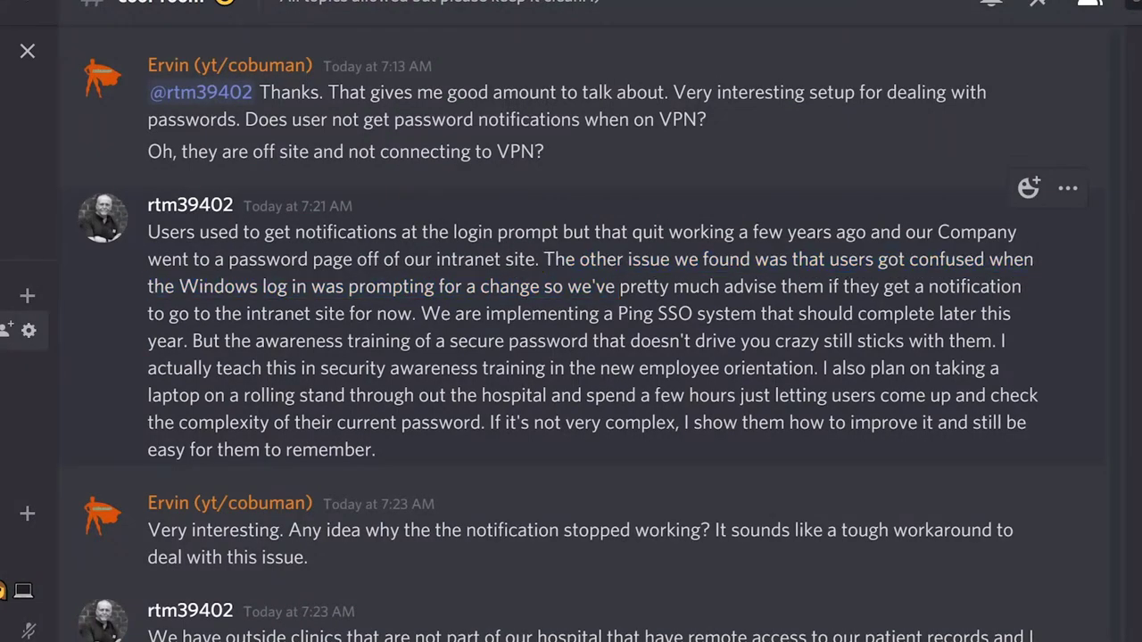
{"action": "left_click_drag", "start_coordinate": [543, 259], "coordinate": [779, 259]}
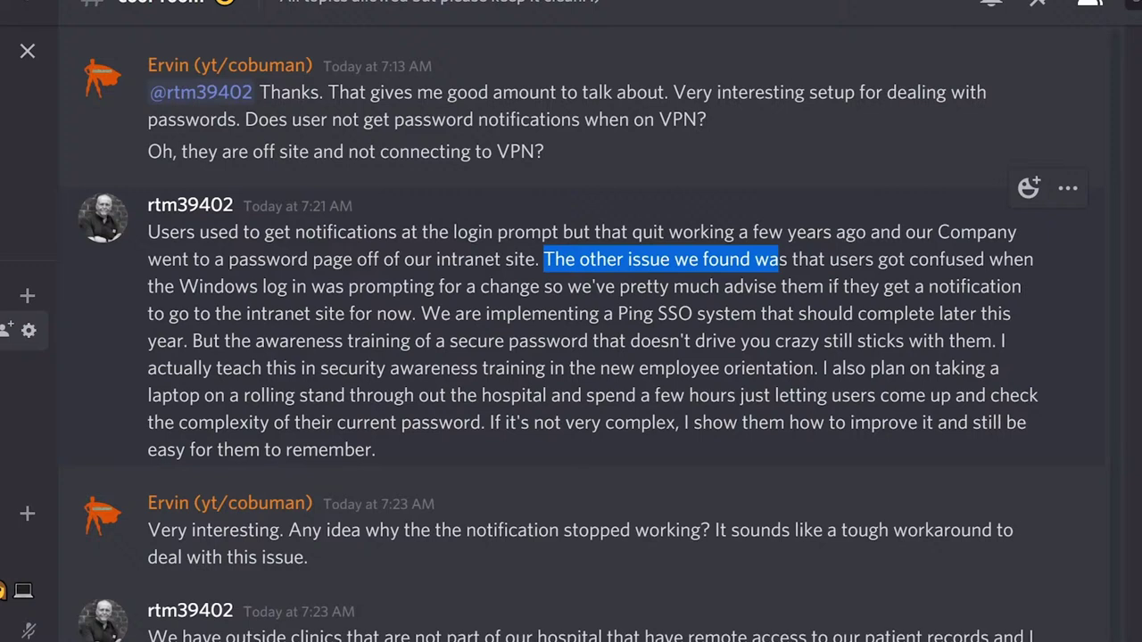
{"action": "left_click_drag", "start_coordinate": [779, 259], "coordinate": [1021, 286]}
{"action": "left_click_drag", "start_coordinate": [887, 286], "coordinate": [678, 313]}
{"action": "left_click", "coordinate": [412, 313]}
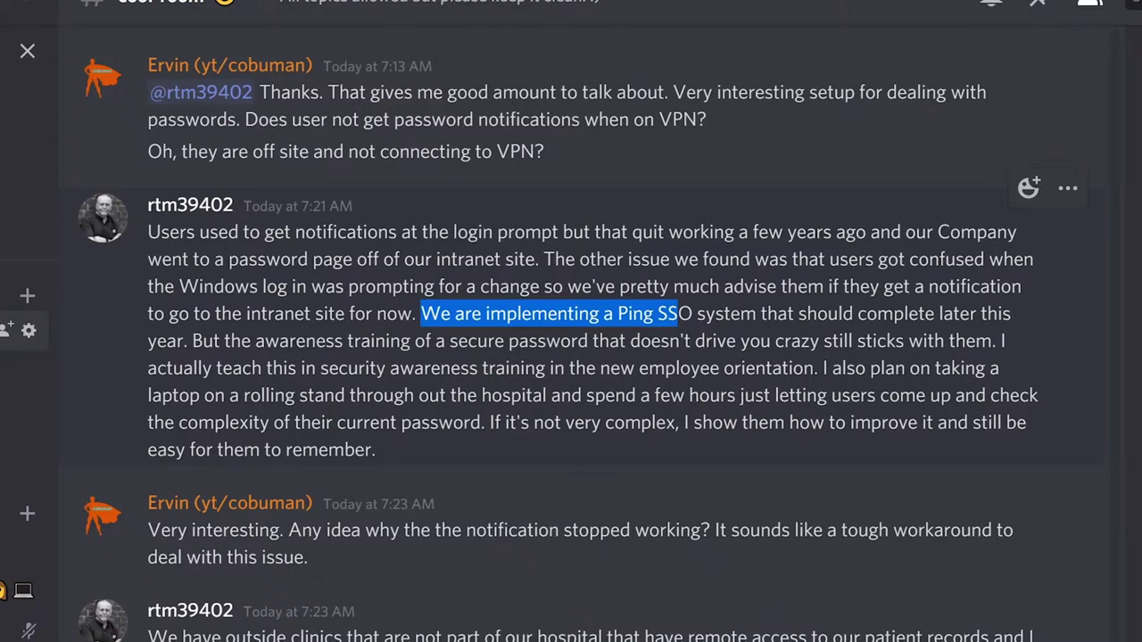
{"action": "left_click_drag", "start_coordinate": [678, 313], "coordinate": [992, 341]}
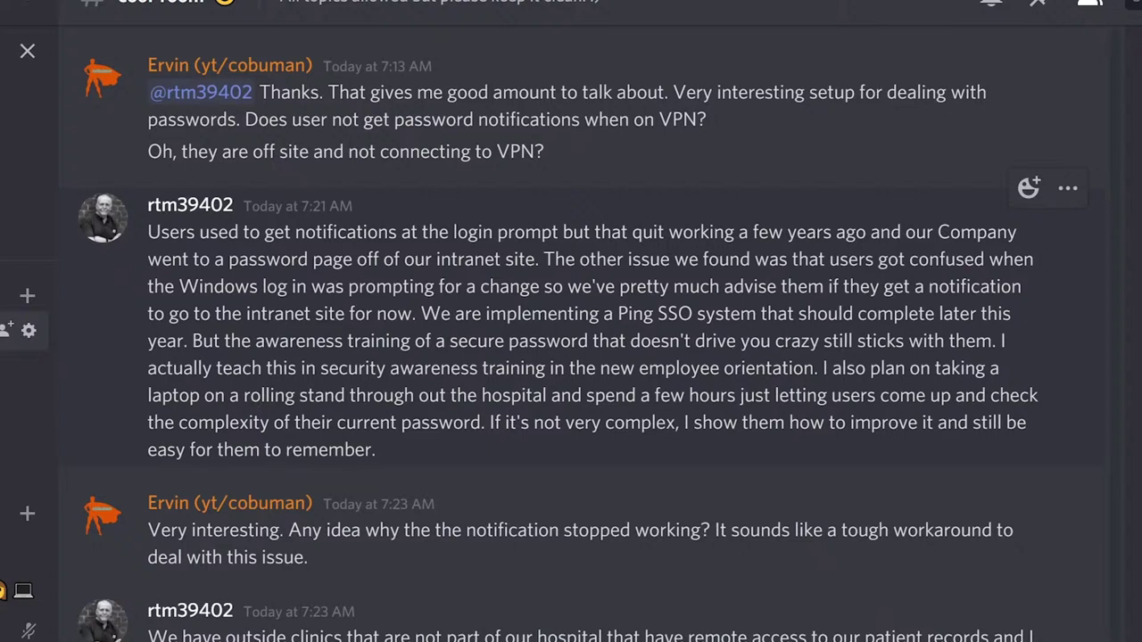
{"action": "left_click_drag", "start_coordinate": [996, 341], "coordinate": [190, 341]}
{"action": "left_click_drag", "start_coordinate": [997, 341], "coordinate": [839, 368]}
{"action": "left_click_drag", "start_coordinate": [824, 368], "coordinate": [487, 423]}
{"action": "left_click_drag", "start_coordinate": [823, 368], "coordinate": [486, 423]}
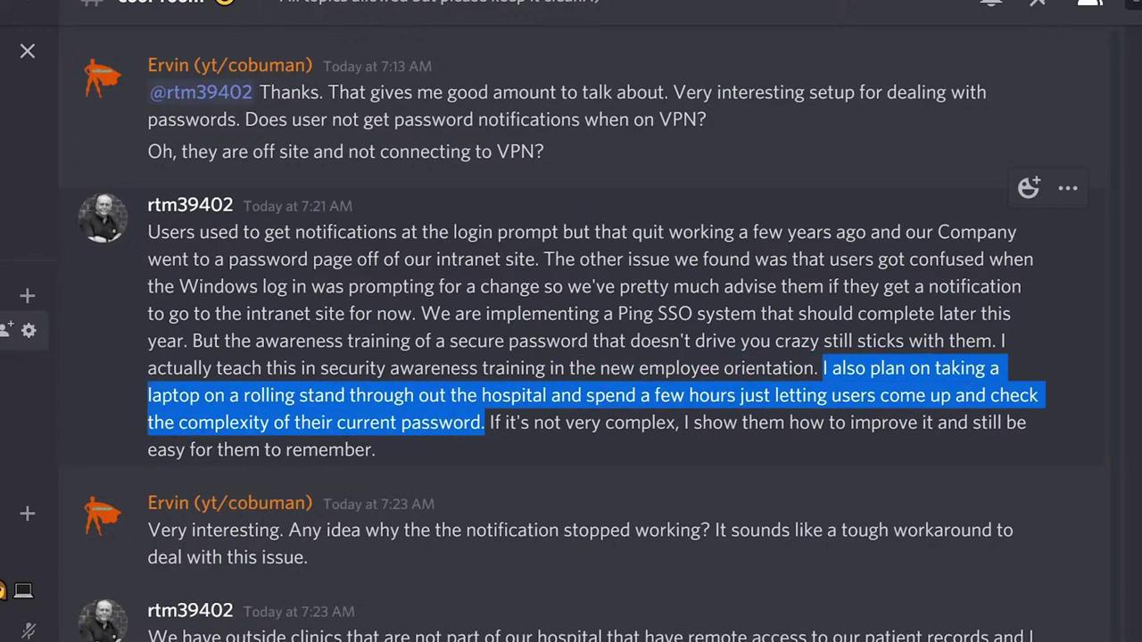
{"action": "left_click_drag", "start_coordinate": [486, 423], "coordinate": [490, 423]}
{"action": "mouse_move", "coordinate": [489, 422]}
{"action": "left_mouse_down"}
{"action": "mouse_move", "coordinate": [502, 423]}
{"action": "mouse_move", "coordinate": [490, 422]}
{"action": "left_mouse_up"}
{"action": "left_click_drag", "start_coordinate": [489, 423], "coordinate": [484, 423]}
{"action": "left_click_drag", "start_coordinate": [484, 423], "coordinate": [490, 423]}
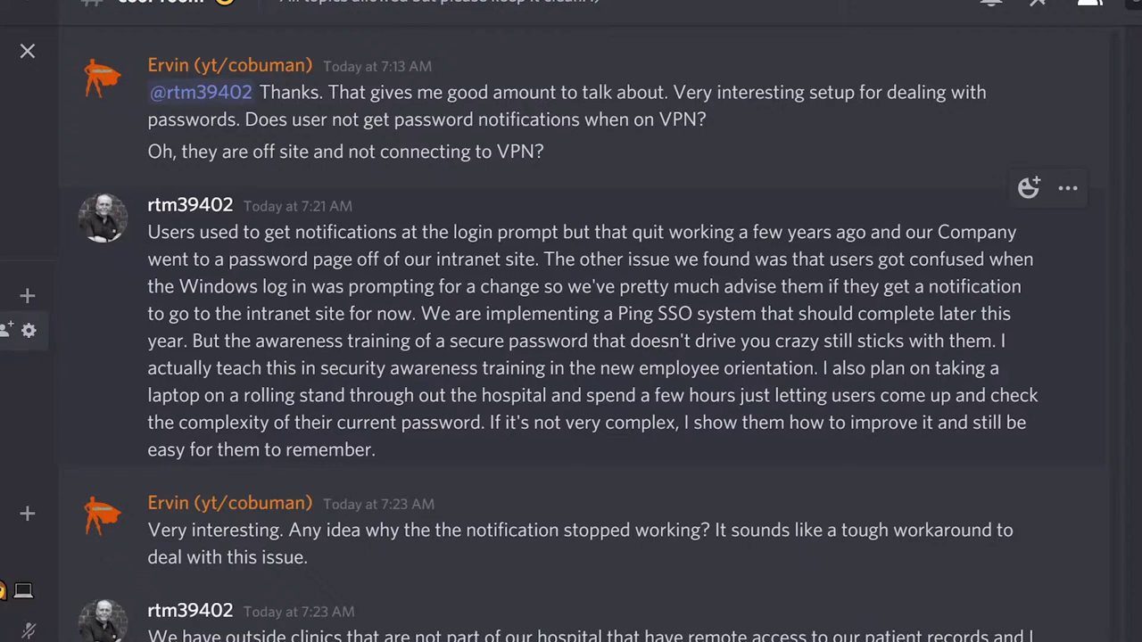
{"action": "left_click_drag", "start_coordinate": [823, 368], "coordinate": [908, 368]}
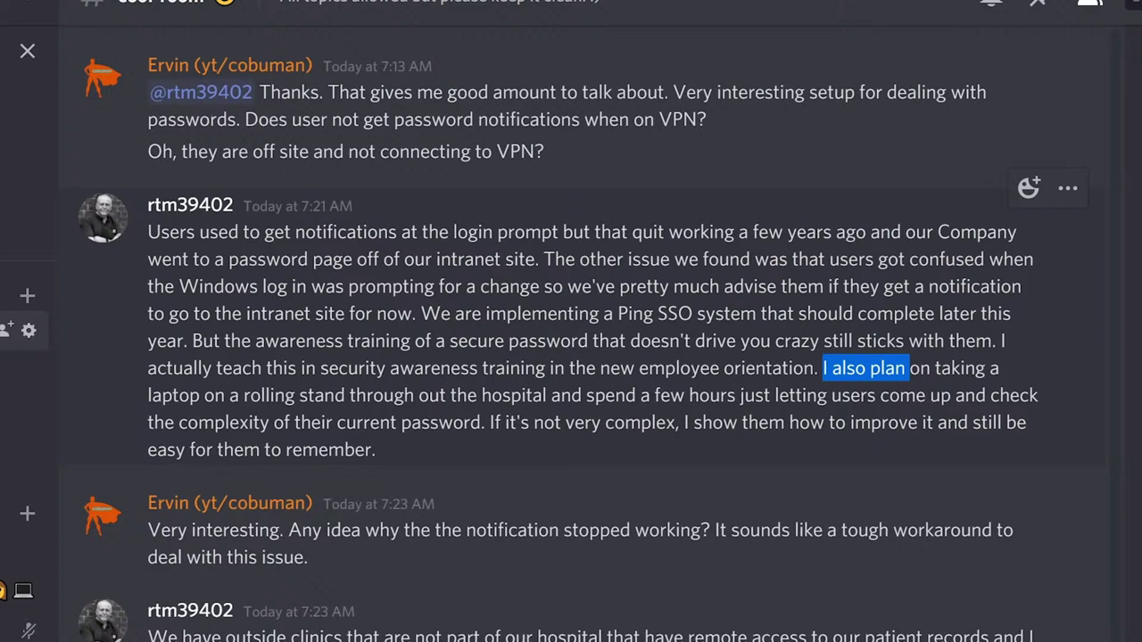
{"action": "key", "text": "Escape"}
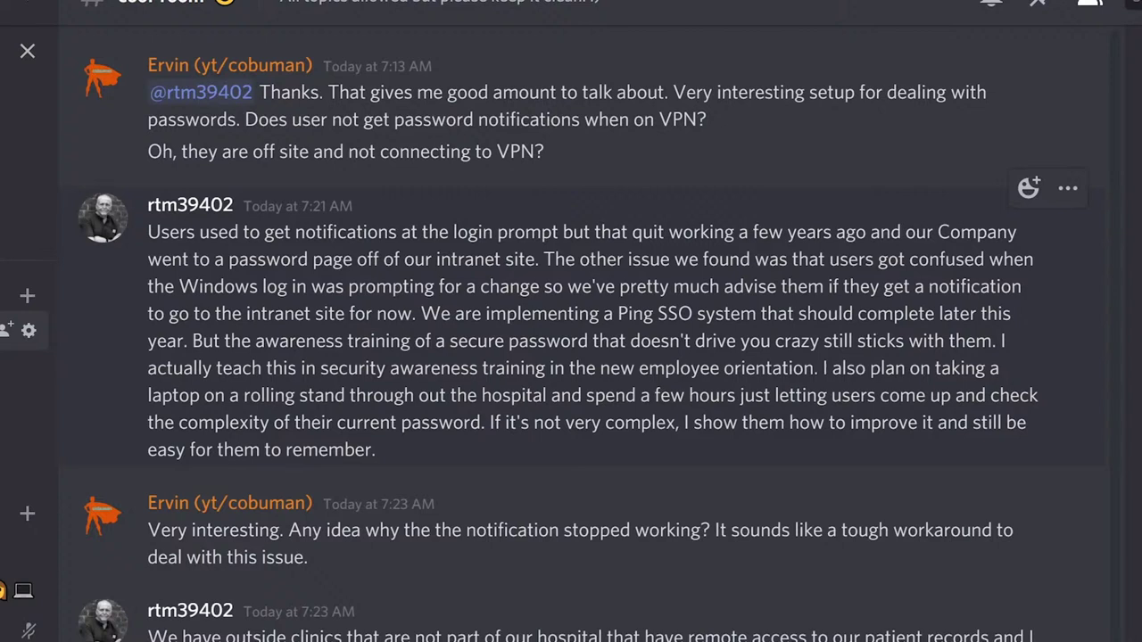
{"action": "left_click_drag", "start_coordinate": [489, 423], "coordinate": [990, 446]}
{"action": "left_click", "coordinate": [990, 446]}
{"action": "scroll", "coordinate": [831, 424], "scroll_direction": "down", "scroll_amount": 3}
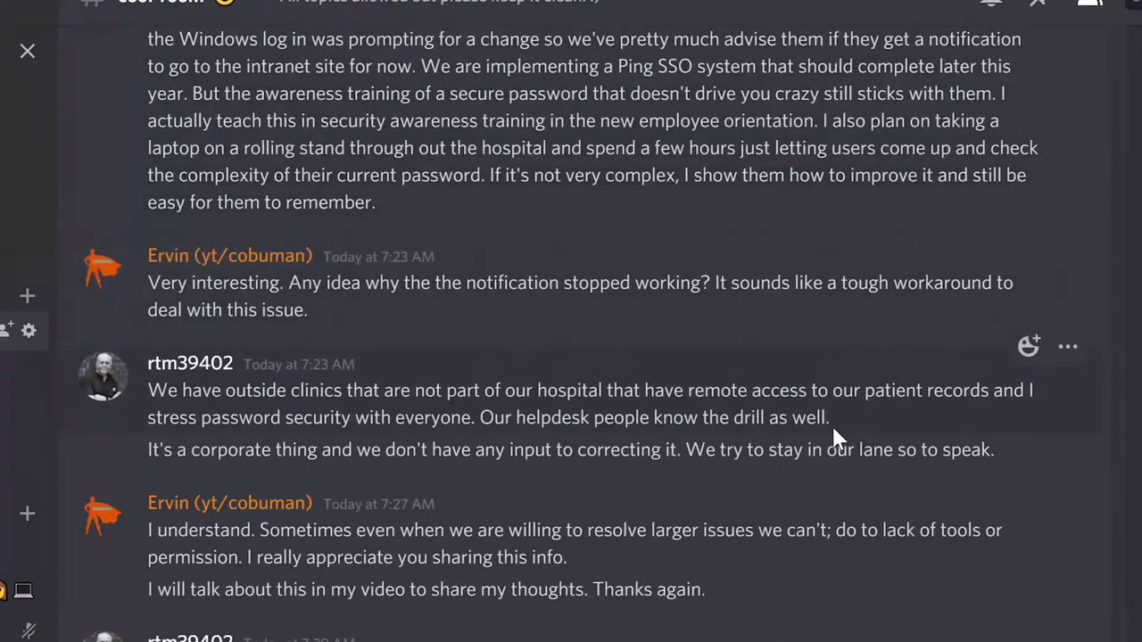
{"action": "scroll", "coordinate": [831, 425], "scroll_direction": "down", "scroll_amount": 2}
{"action": "scroll", "coordinate": [820, 437], "scroll_direction": "down", "scroll_amount": 1}
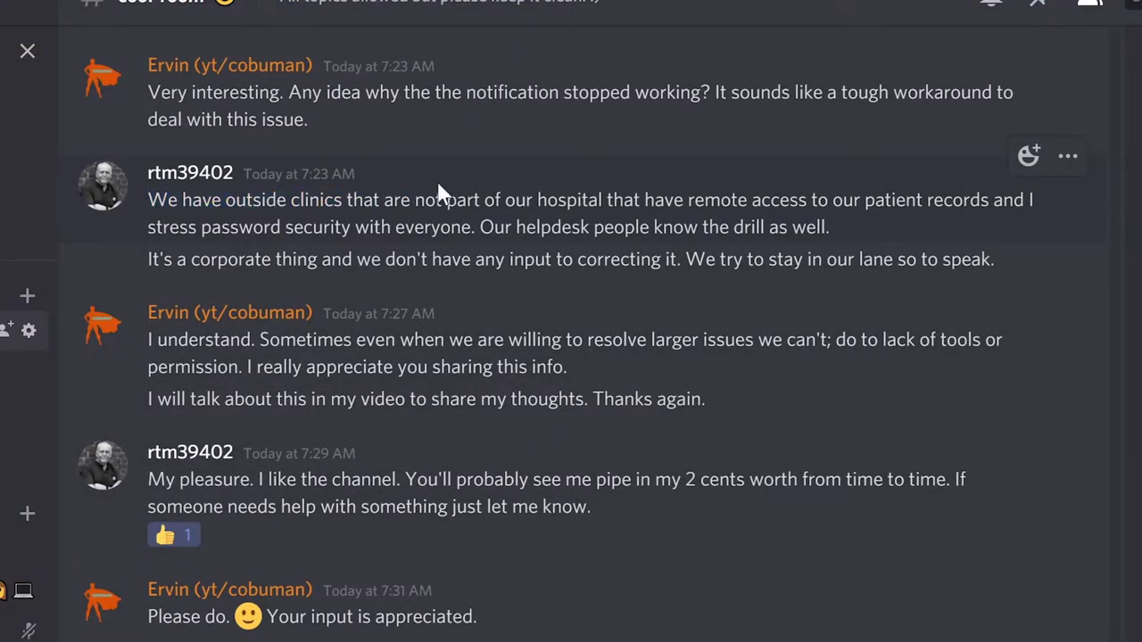
{"action": "left_click_drag", "start_coordinate": [148, 200], "coordinate": [483, 200]}
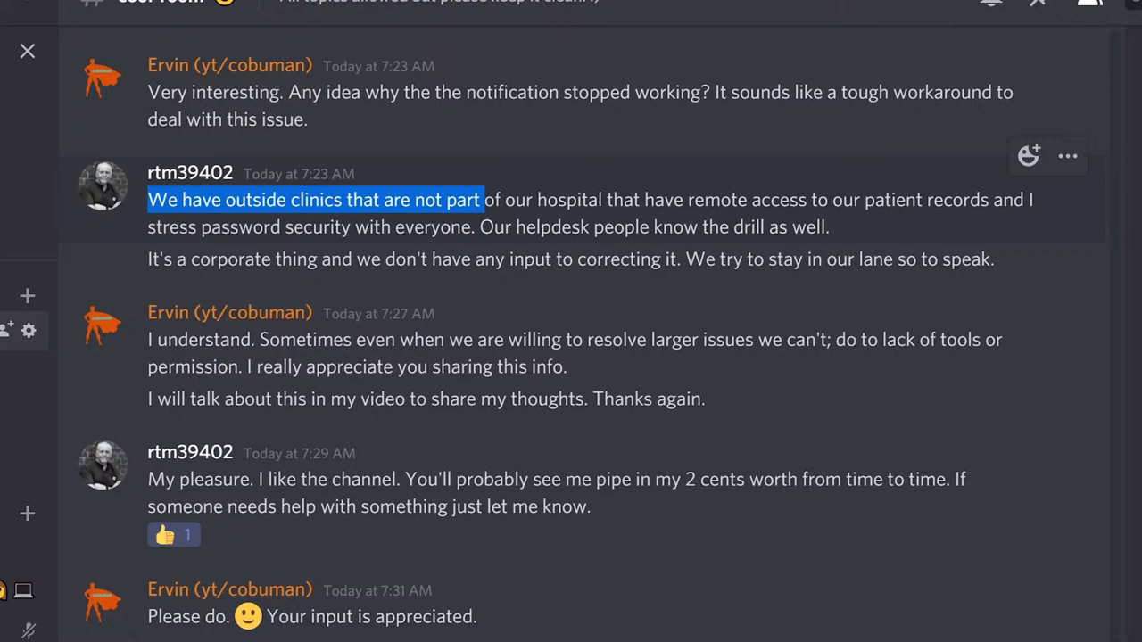
{"action": "left_click_drag", "start_coordinate": [479, 227], "coordinate": [167, 200]}
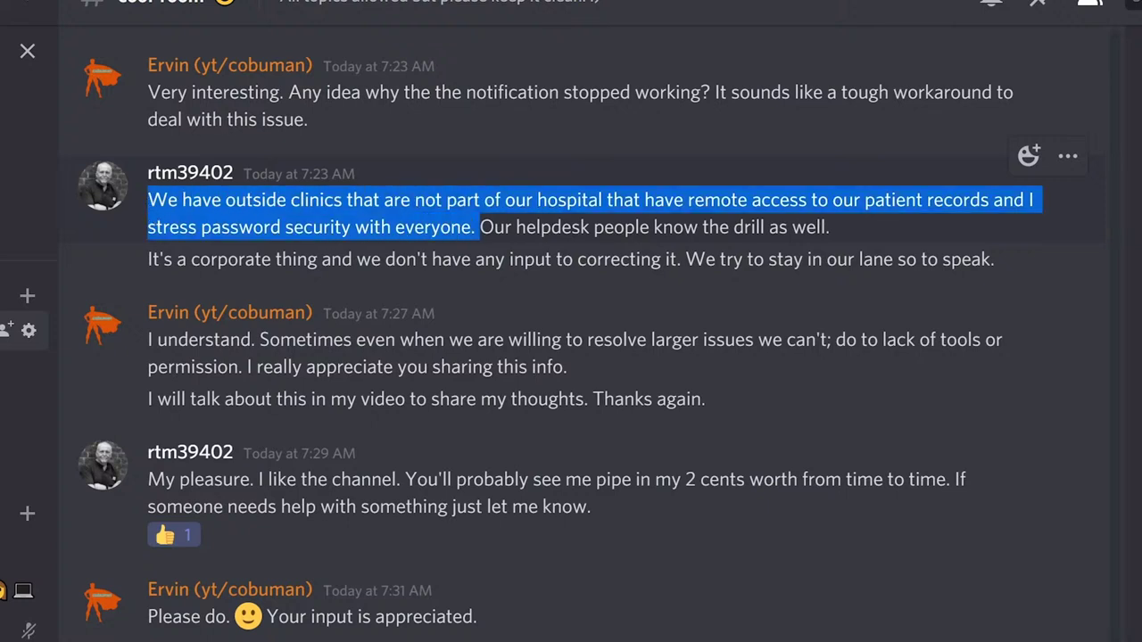
{"action": "left_click", "coordinate": [140, 205]}
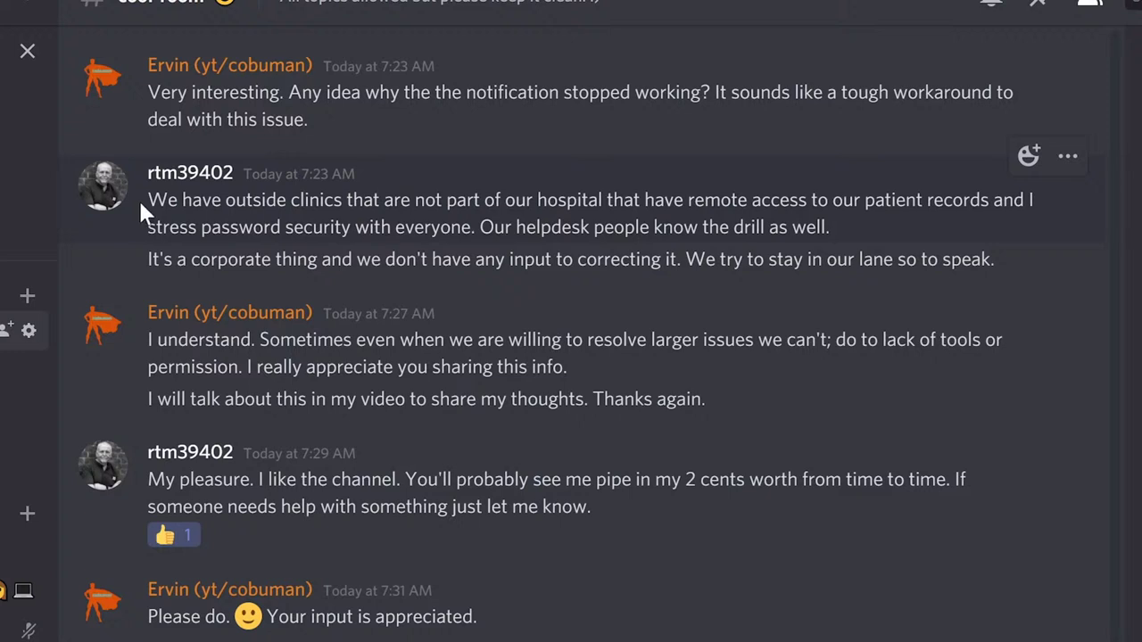
{"action": "left_click_drag", "start_coordinate": [145, 200], "coordinate": [475, 226]}
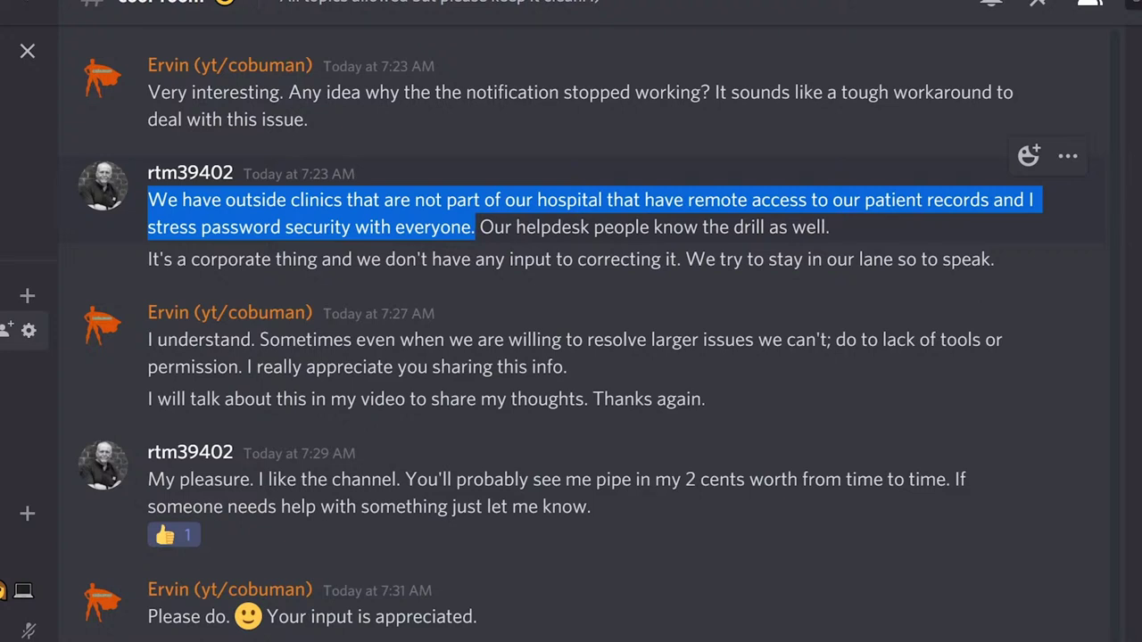
{"action": "left_click", "coordinate": [475, 226]}
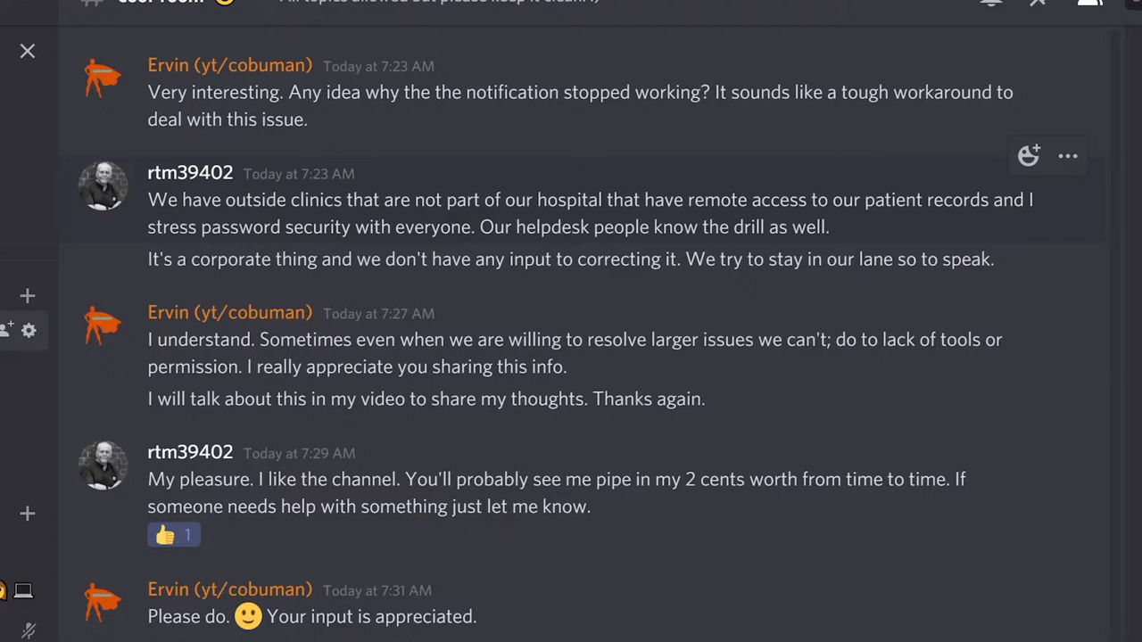
{"action": "left_click_drag", "start_coordinate": [480, 226], "coordinate": [858, 233]}
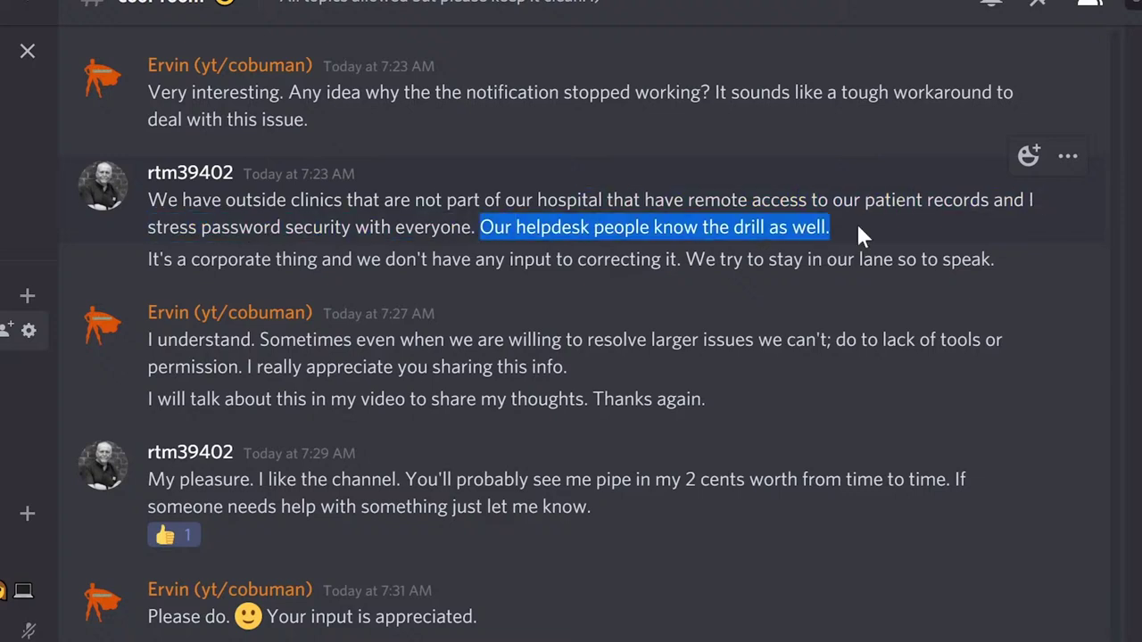
{"action": "left_click", "coordinate": [858, 239]}
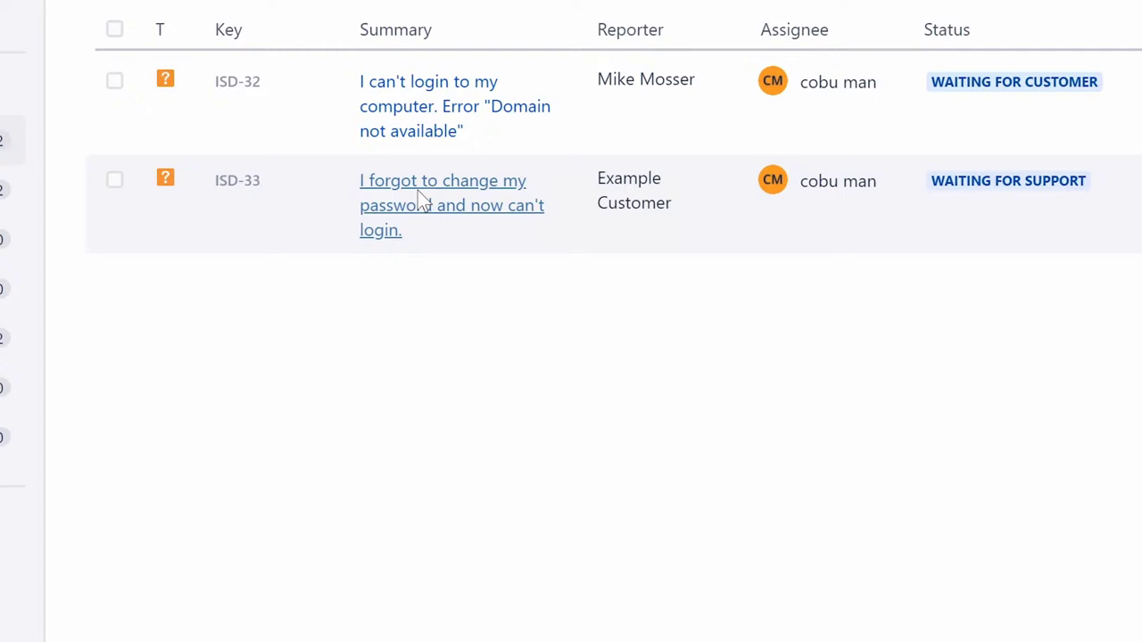
Open ISD-33, dismiss the description editor, review the problem text, and begin a customer reply.
{"action": "left_click", "coordinate": [423, 202]}
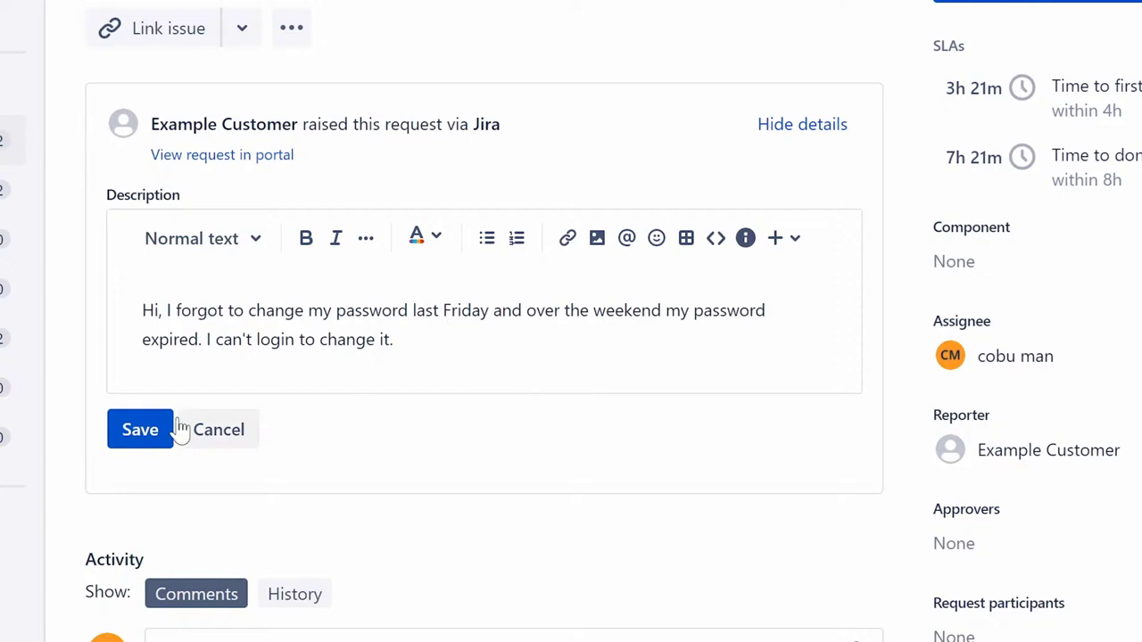
{"action": "left_click", "coordinate": [258, 412]}
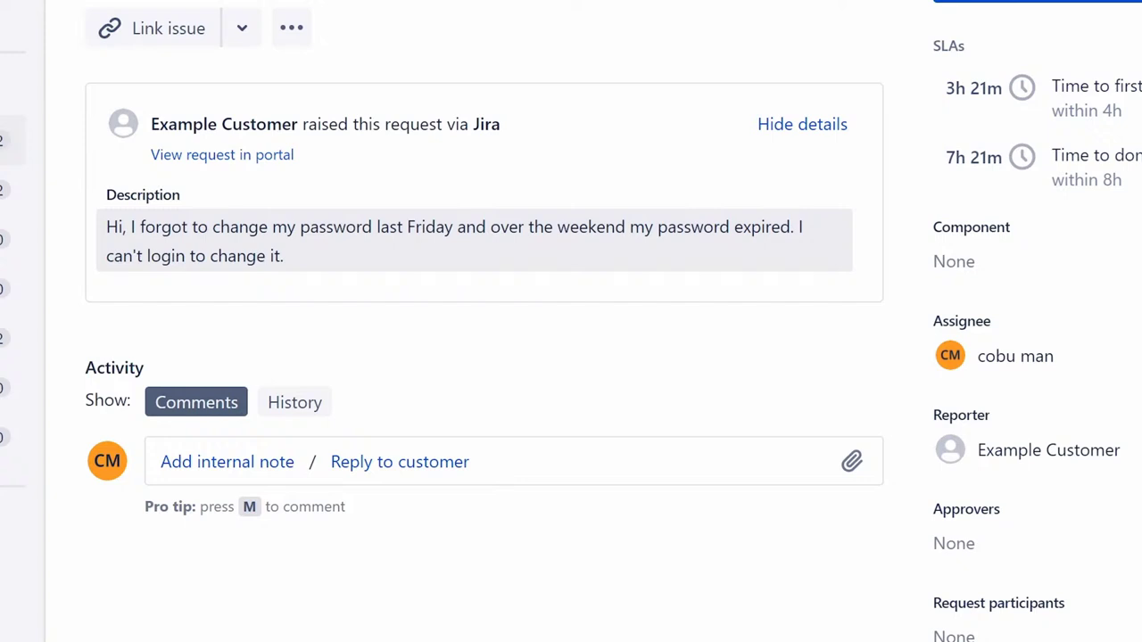
{"action": "left_click_drag", "start_coordinate": [106, 226], "coordinate": [298, 255]}
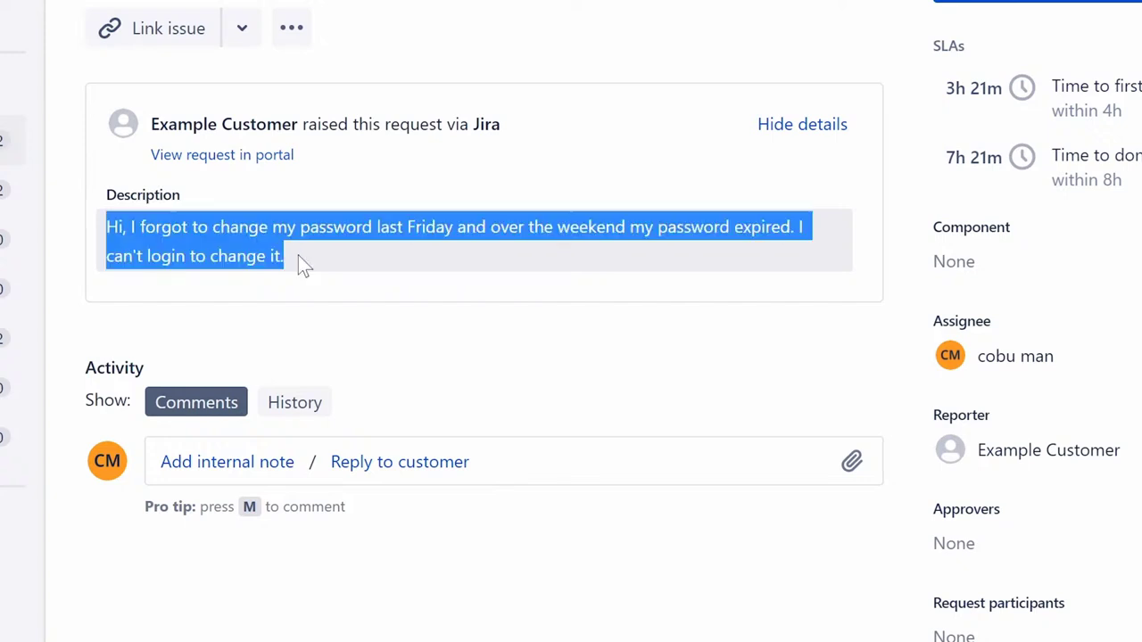
{"action": "left_click", "coordinate": [298, 256]}
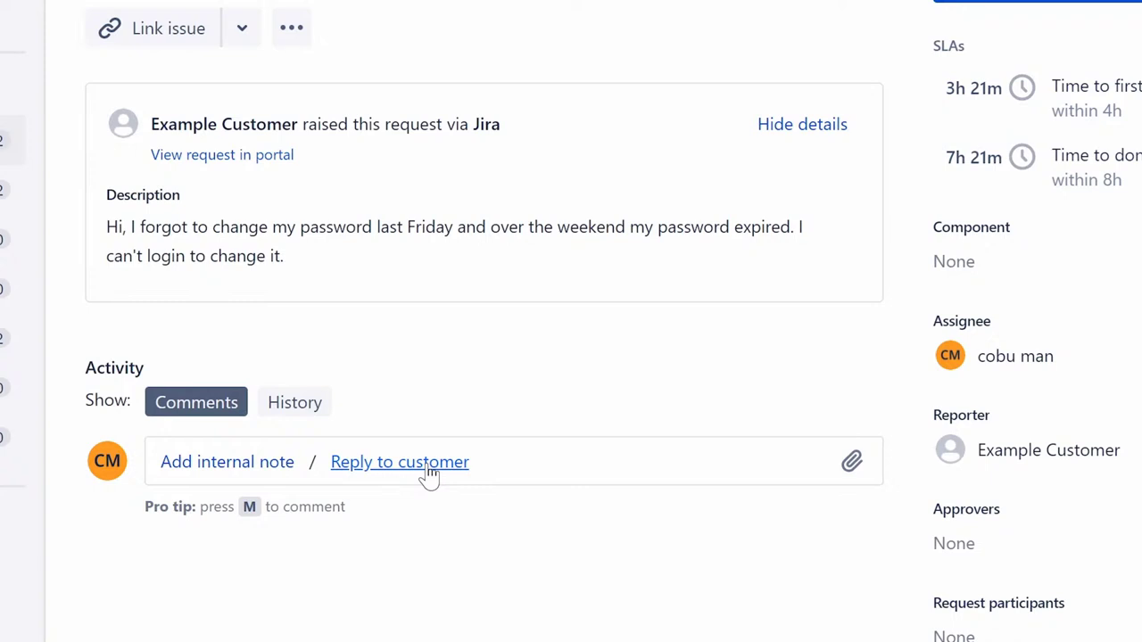
{"action": "left_click", "coordinate": [429, 464]}
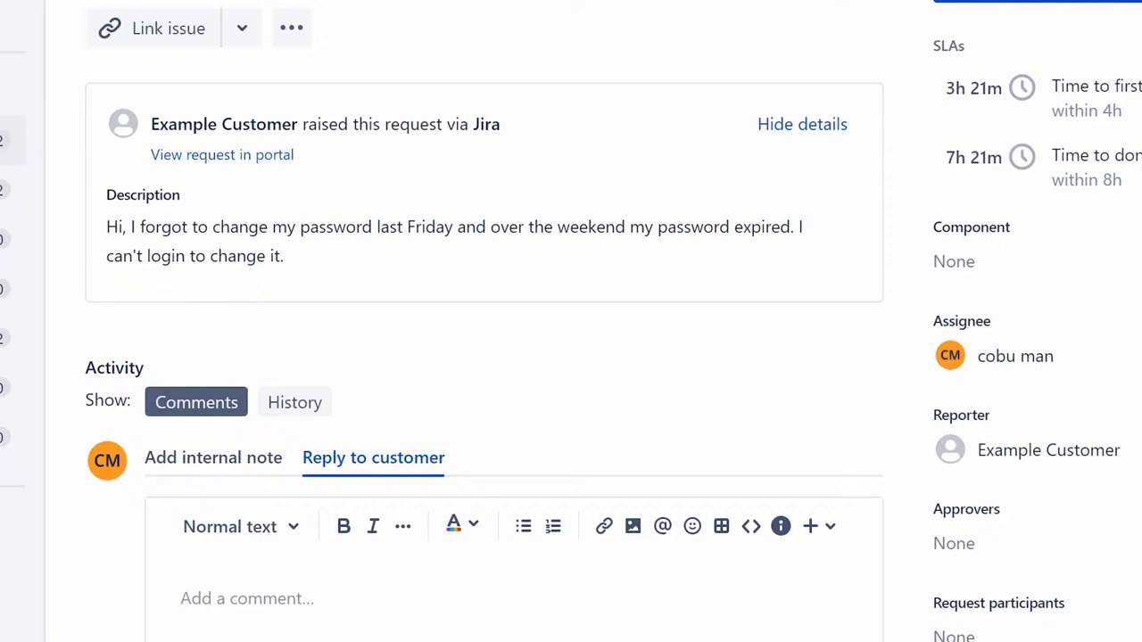
Post the internal note "I've reset user's password." signed with the agent's name on ISD-33.
{"action": "left_click", "coordinate": [241, 457]}
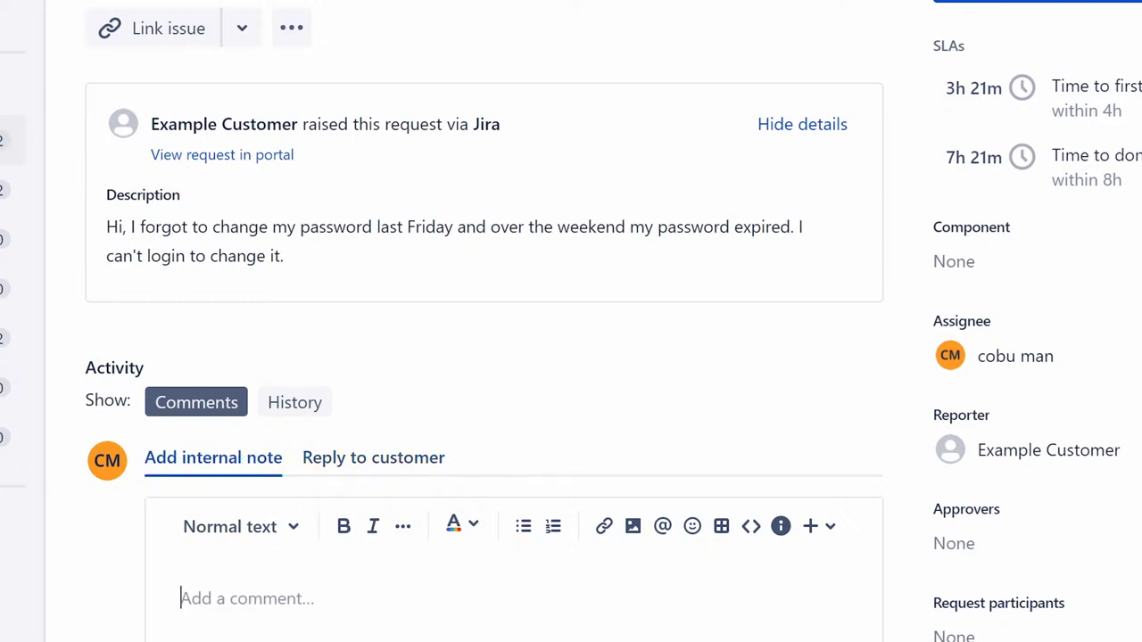
{"action": "type", "text": "I've r"}
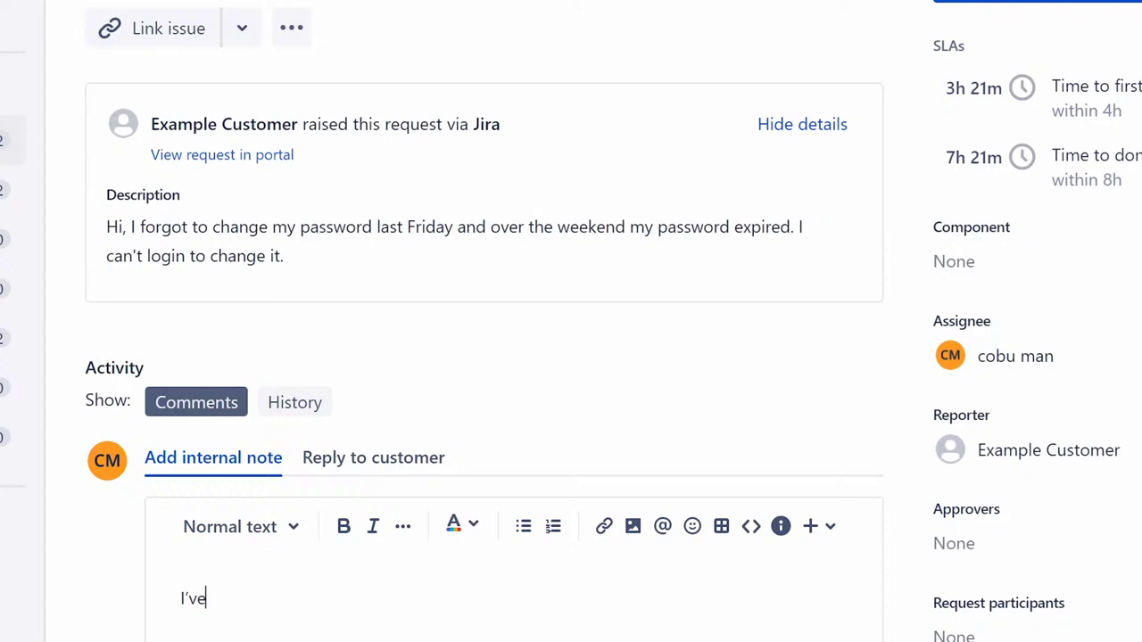
{"action": "type", "text": "eset user"}
{"action": "type", "text": "'s "}
{"action": "type", "text": "password. Ervin"}
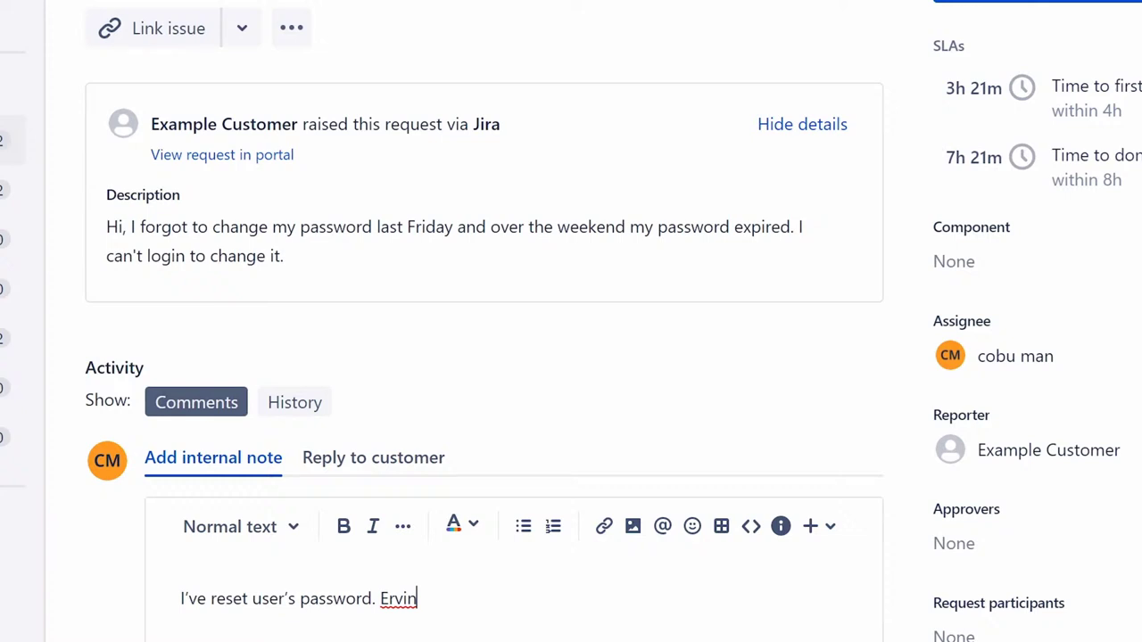
{"action": "key", "text": "ctrl+Return"}
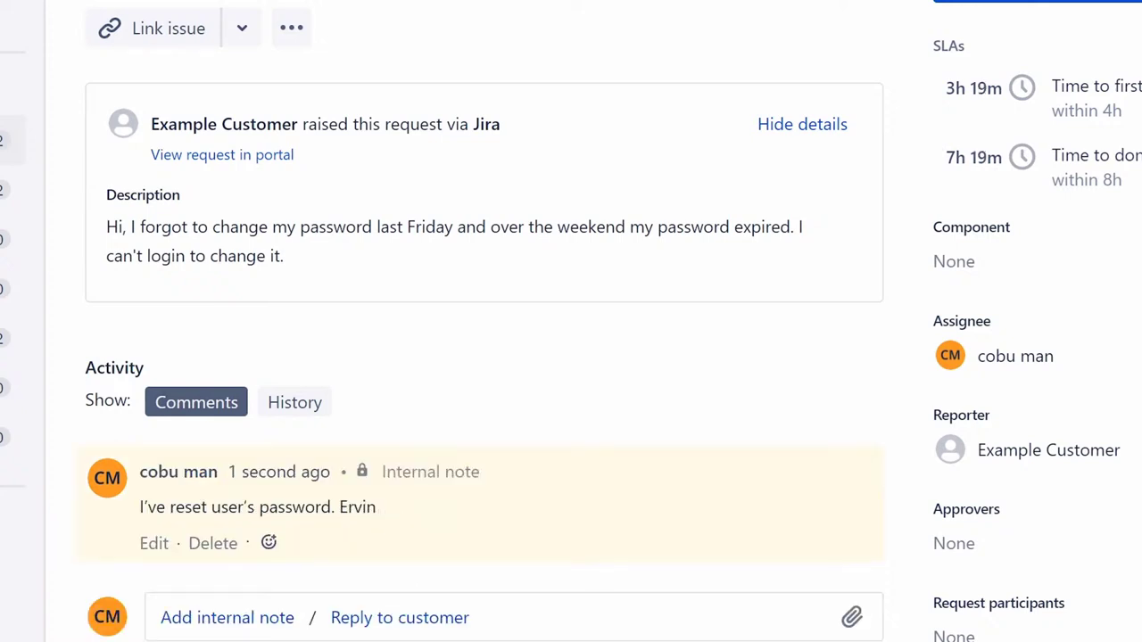
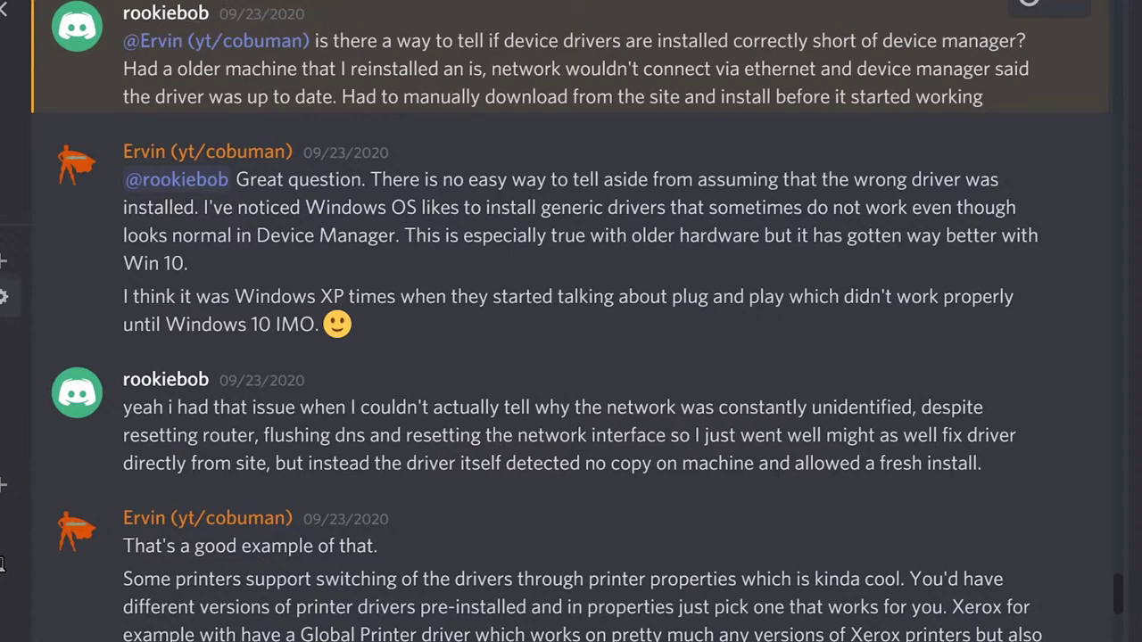
Highlight and read the Discord question about checking whether device drivers installed correctly.
{"action": "left_click_drag", "start_coordinate": [333, 41], "coordinate": [775, 41]}
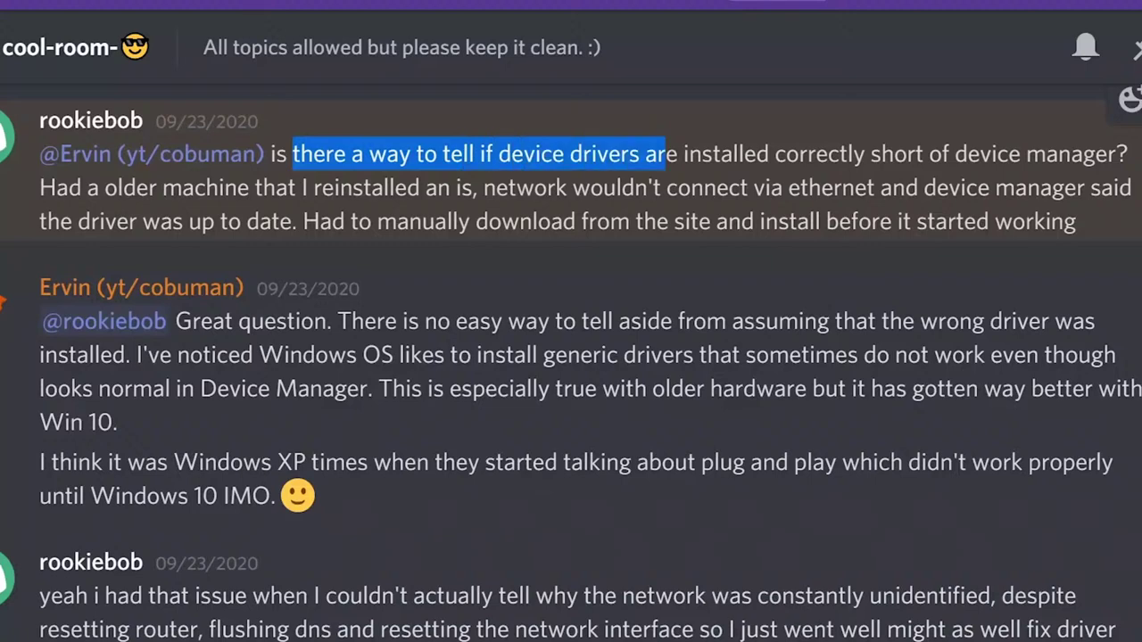
{"action": "left_click_drag", "start_coordinate": [828, 153], "coordinate": [1081, 230]}
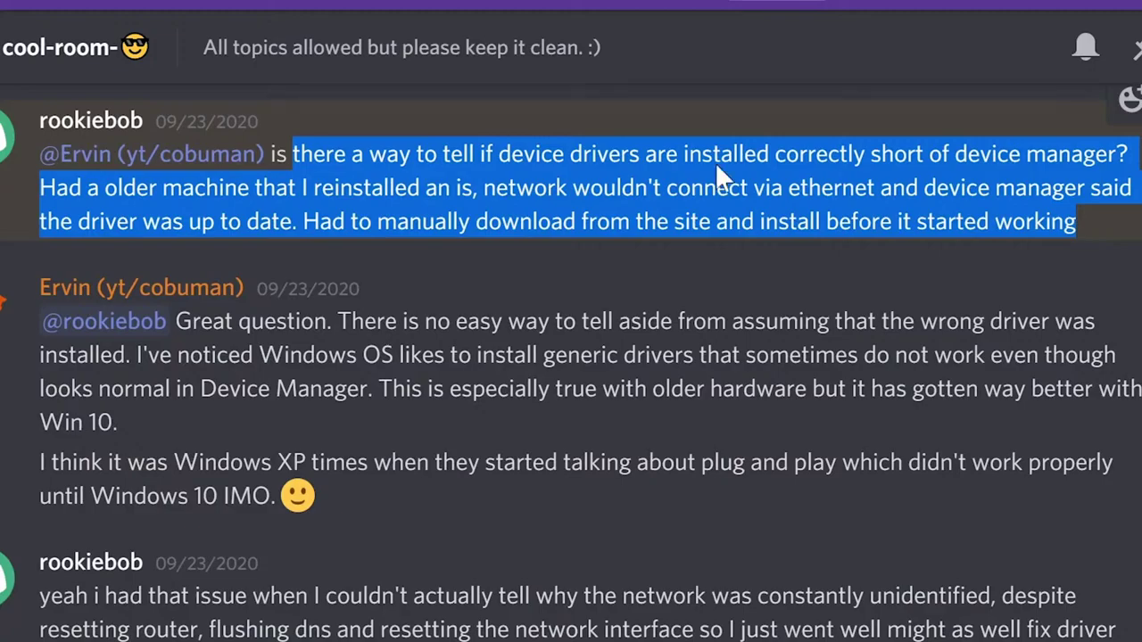
{"action": "left_click", "coordinate": [523, 279]}
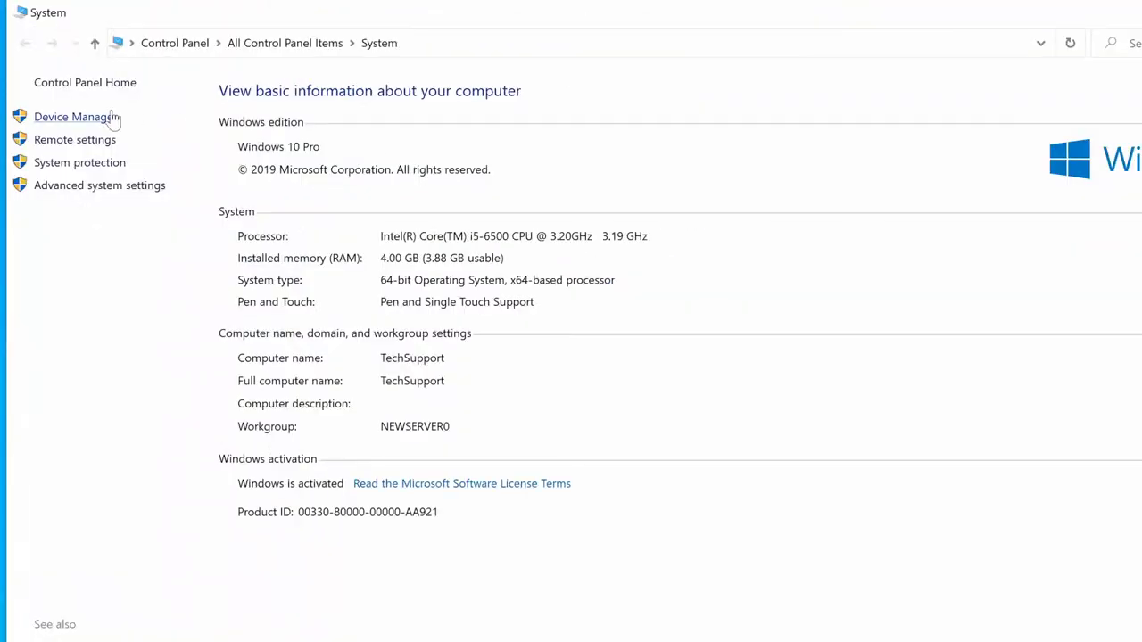
Open Device Manager, expand Network adapters and select the Intel(R) Ethernet Connection (2) I219-LM.
{"action": "left_click", "coordinate": [95, 122]}
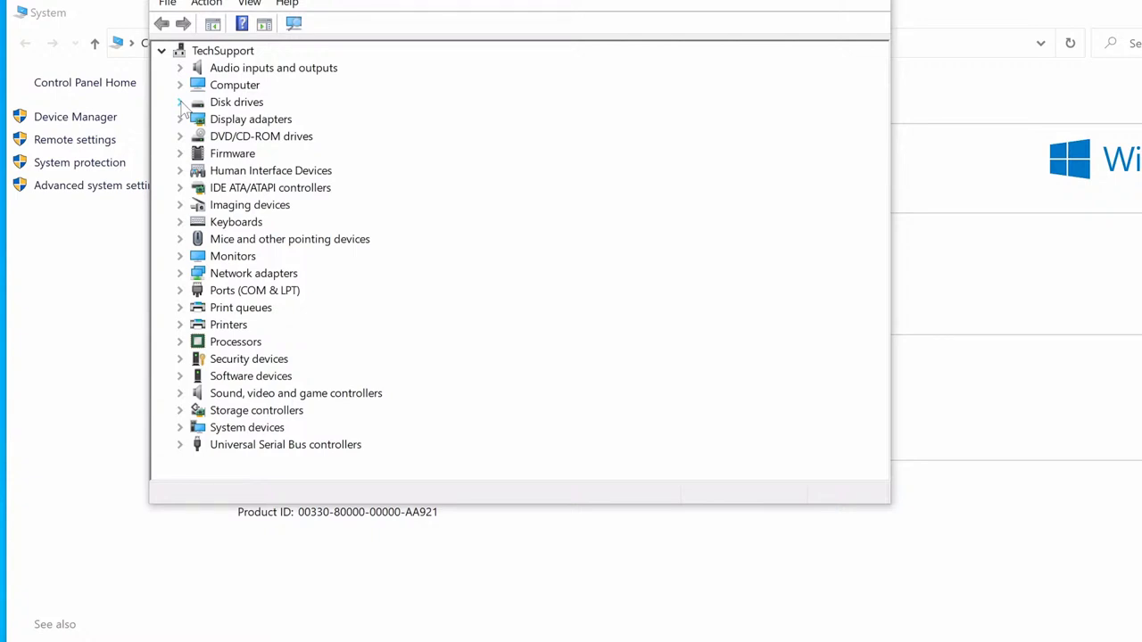
{"action": "left_click_drag", "start_coordinate": [357, 1], "coordinate": [433, 44]}
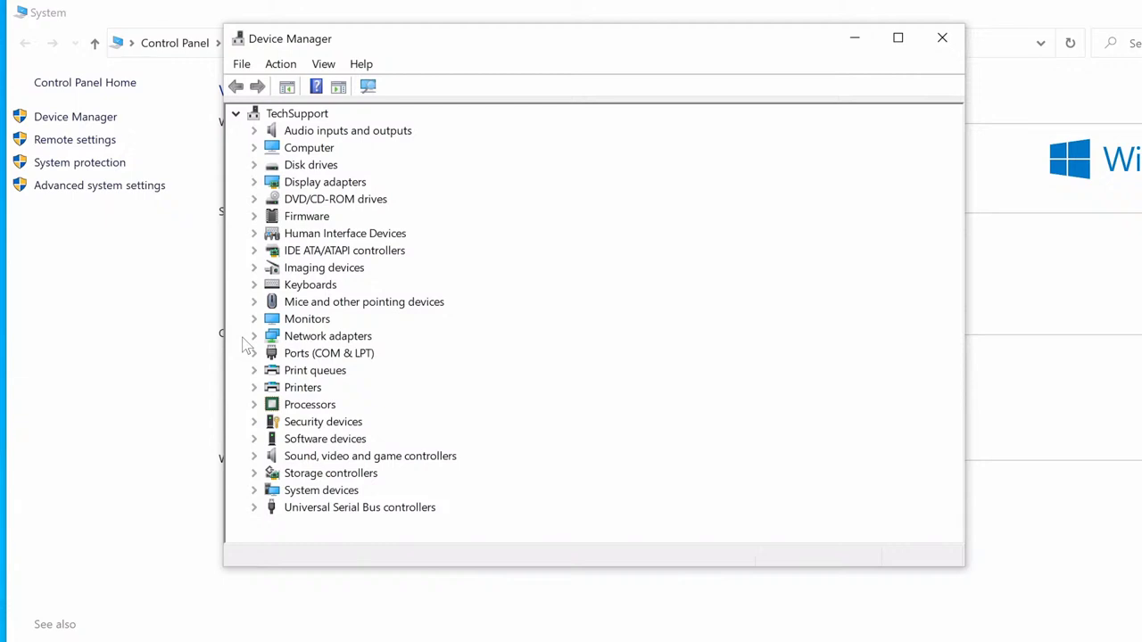
{"action": "left_click", "coordinate": [252, 336]}
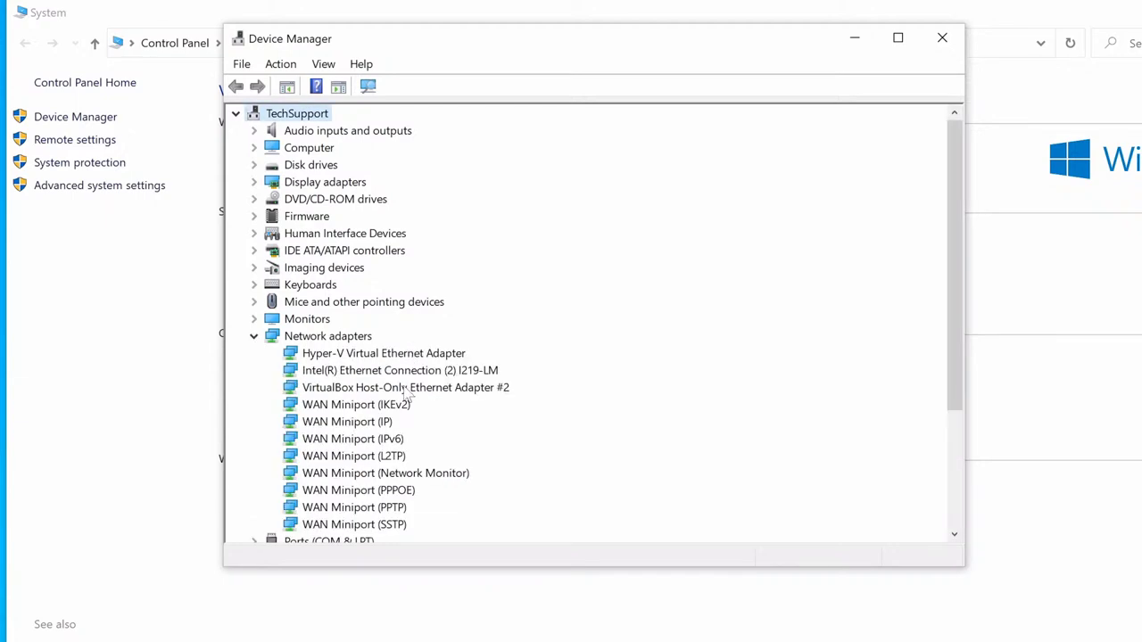
{"action": "left_click", "coordinate": [390, 372]}
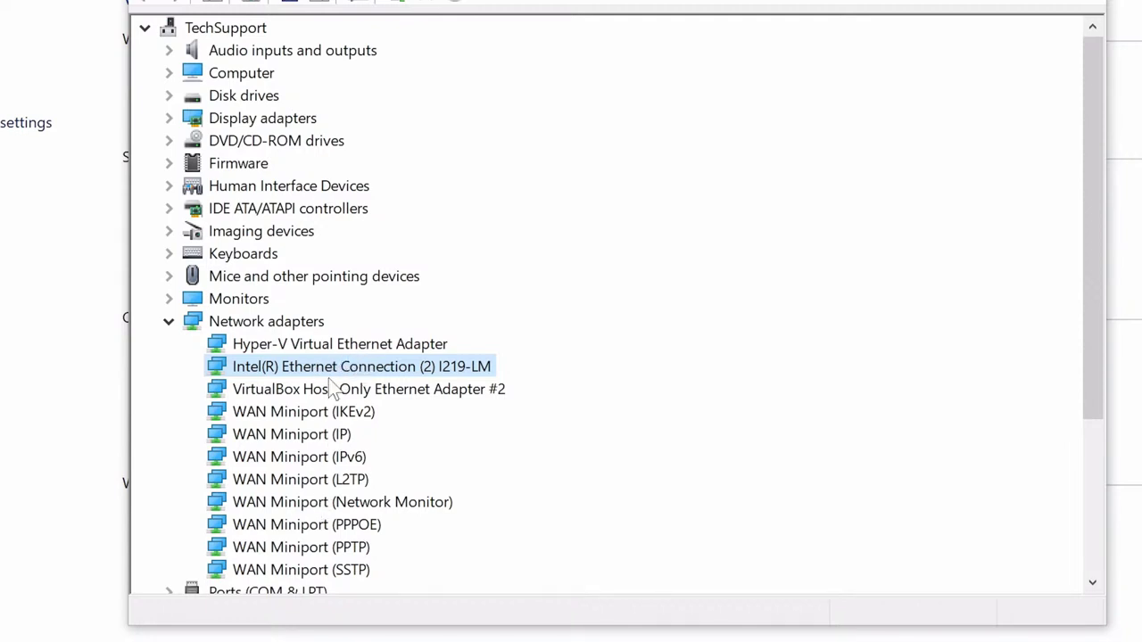
{"action": "left_click", "coordinate": [301, 389]}
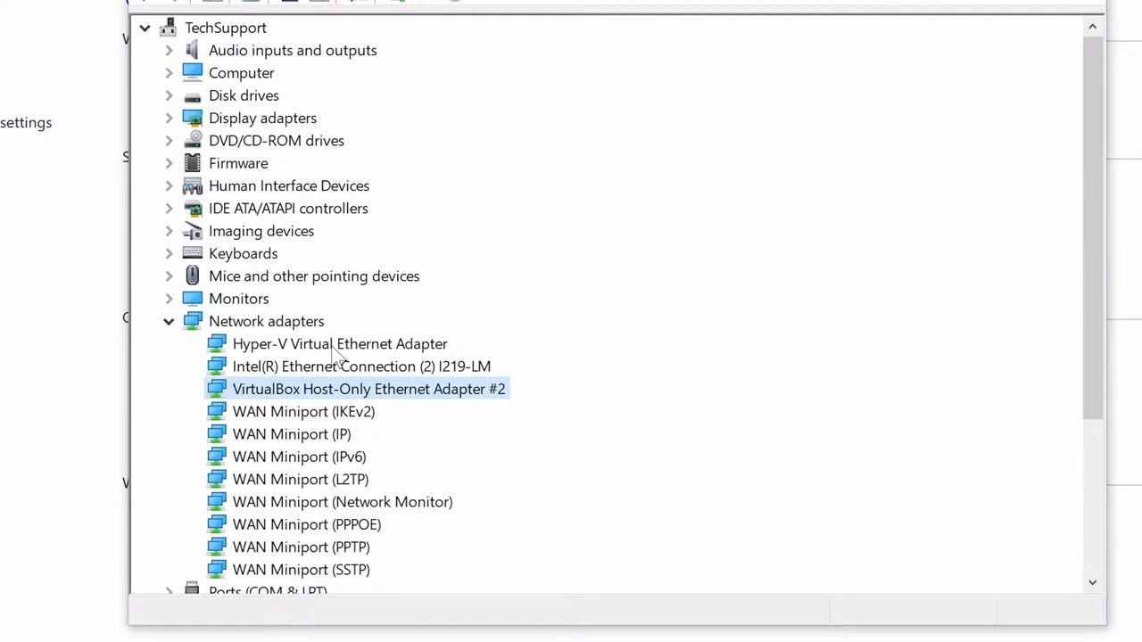
{"action": "left_click", "coordinate": [330, 367]}
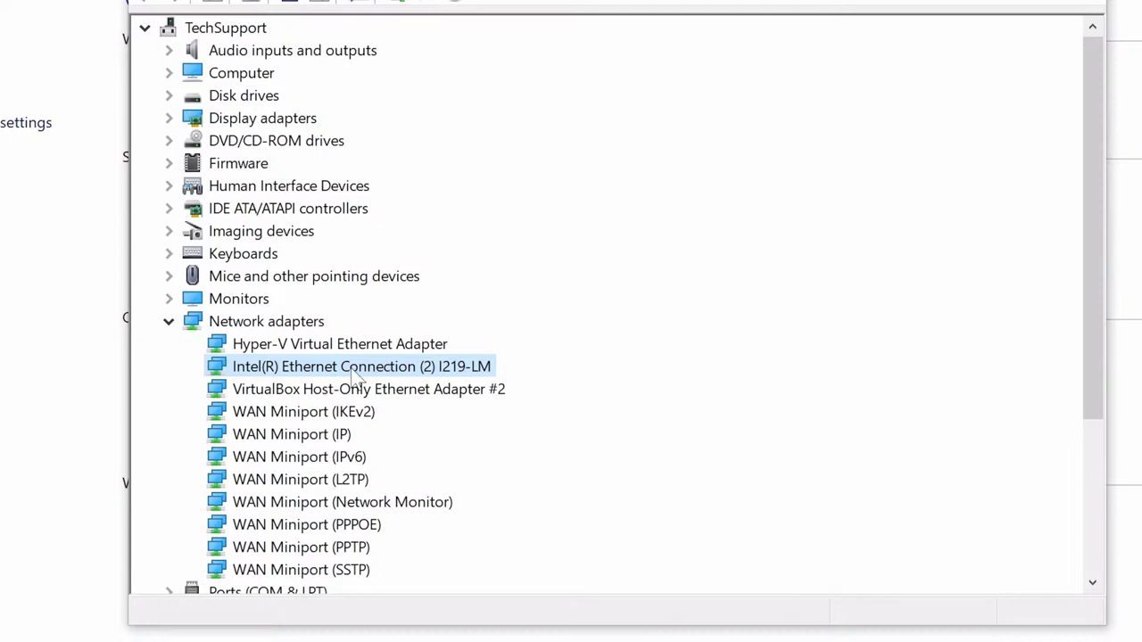
{"action": "scroll", "coordinate": [355, 378], "scroll_direction": "down", "scroll_amount": 4}
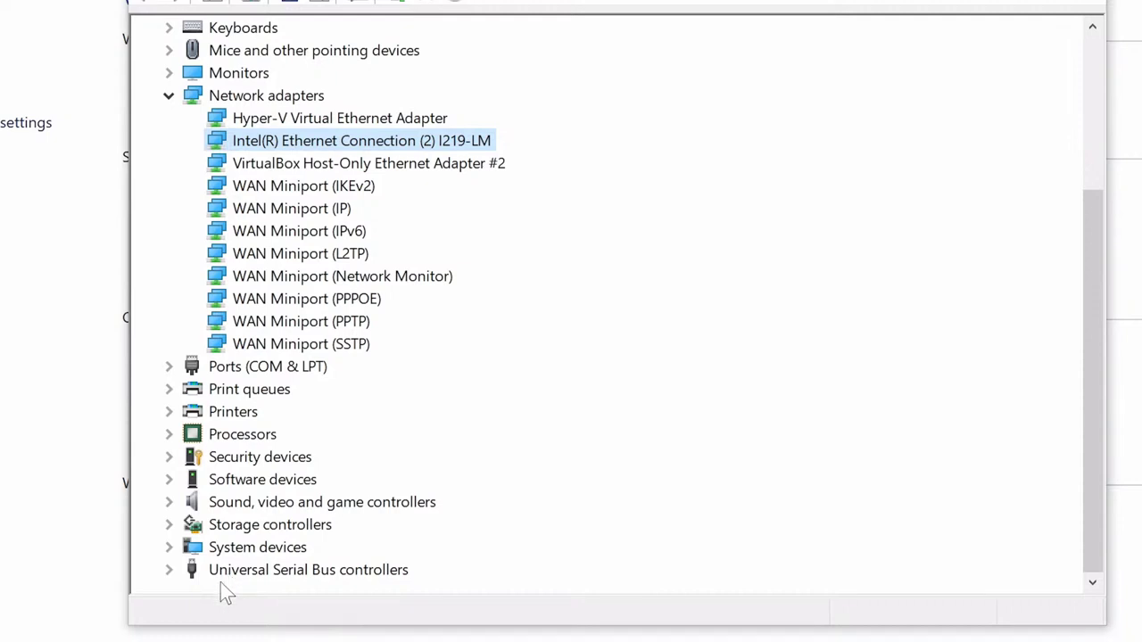
{"action": "scroll", "coordinate": [277, 424], "scroll_direction": "up", "scroll_amount": 2}
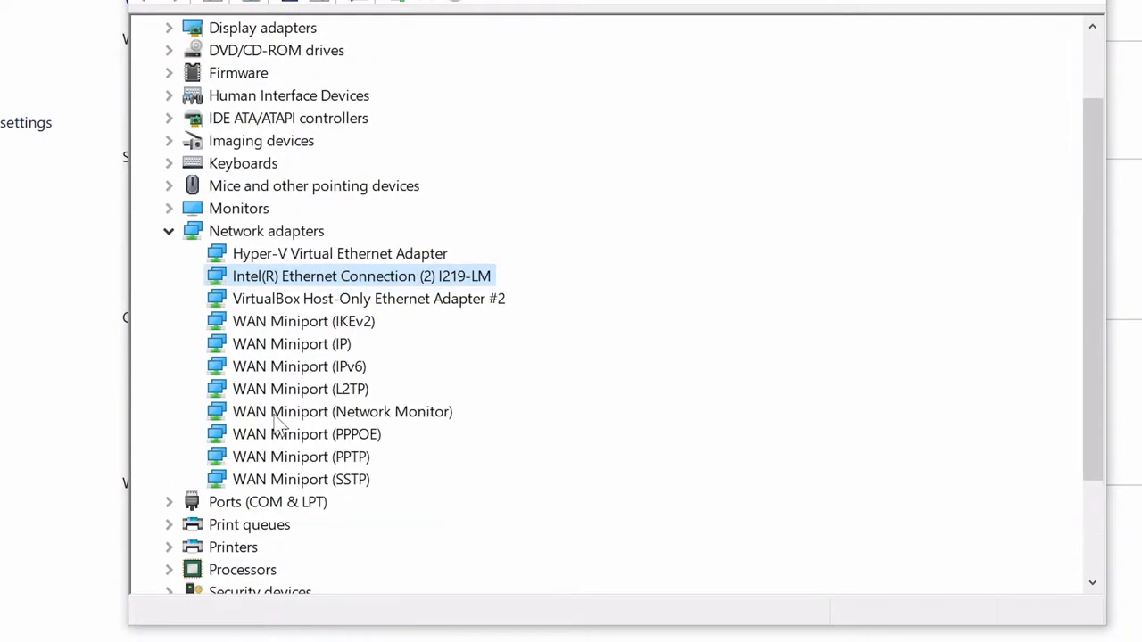
Check that the Intel I219-LM adapter's Device status reads working properly, then cancel its Properties.
{"action": "right_click", "coordinate": [346, 281]}
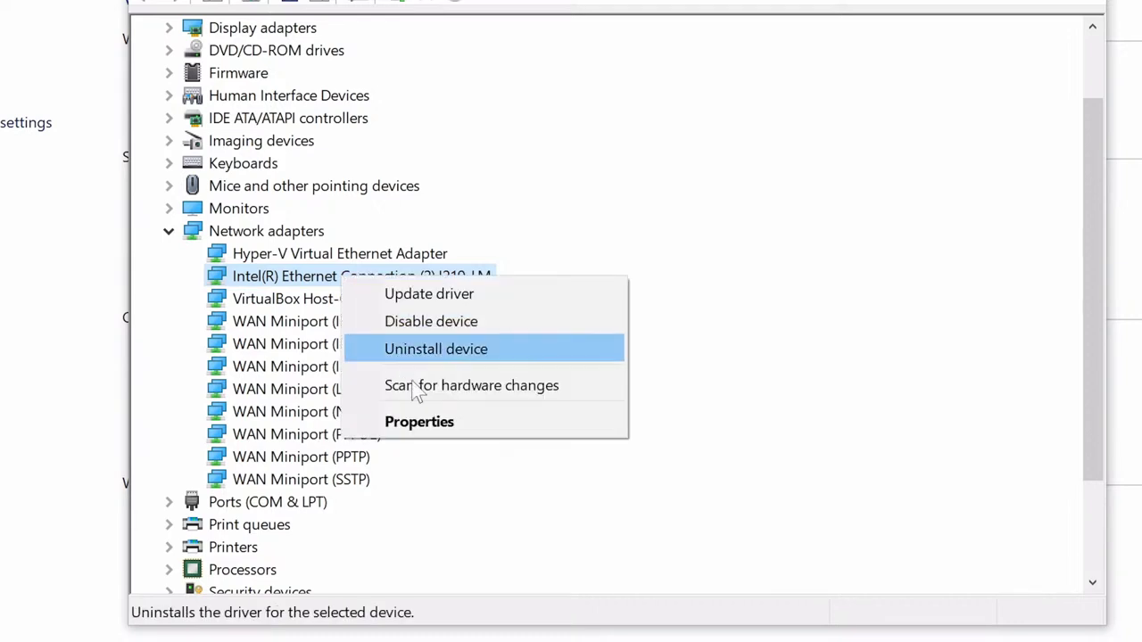
{"action": "left_click", "coordinate": [426, 421]}
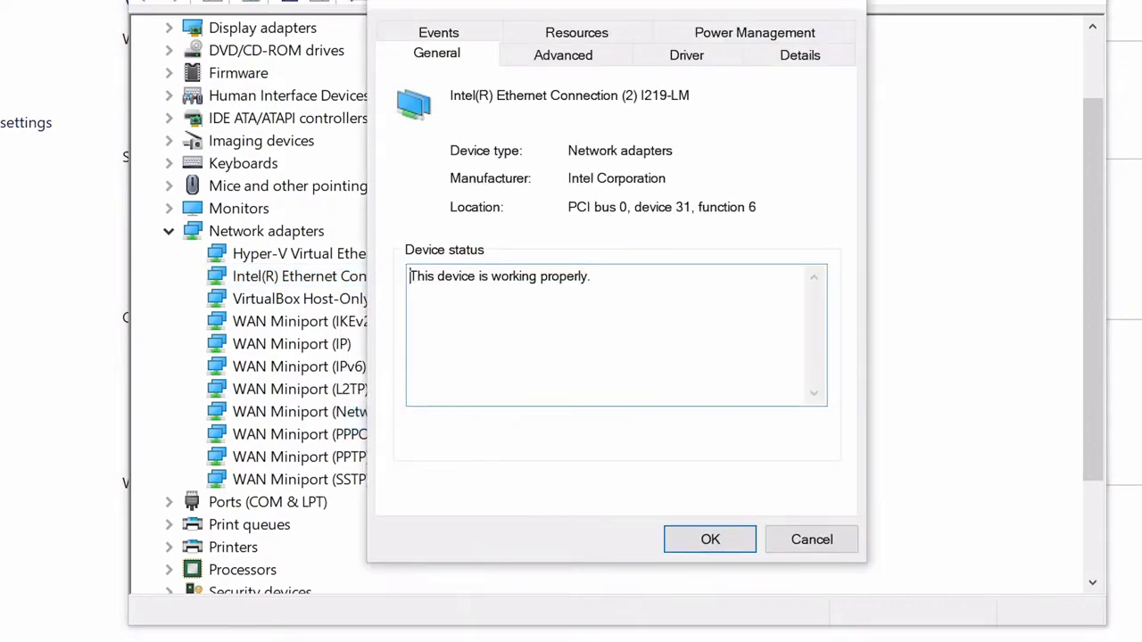
{"action": "key", "text": "ctrl+a"}
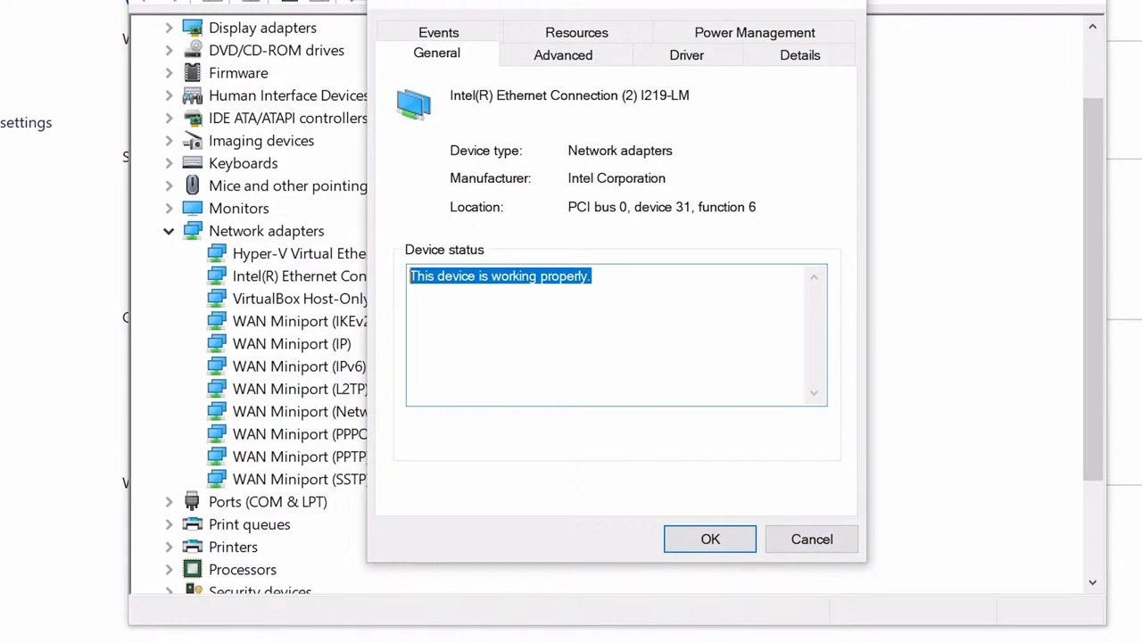
{"action": "key", "text": "Right"}
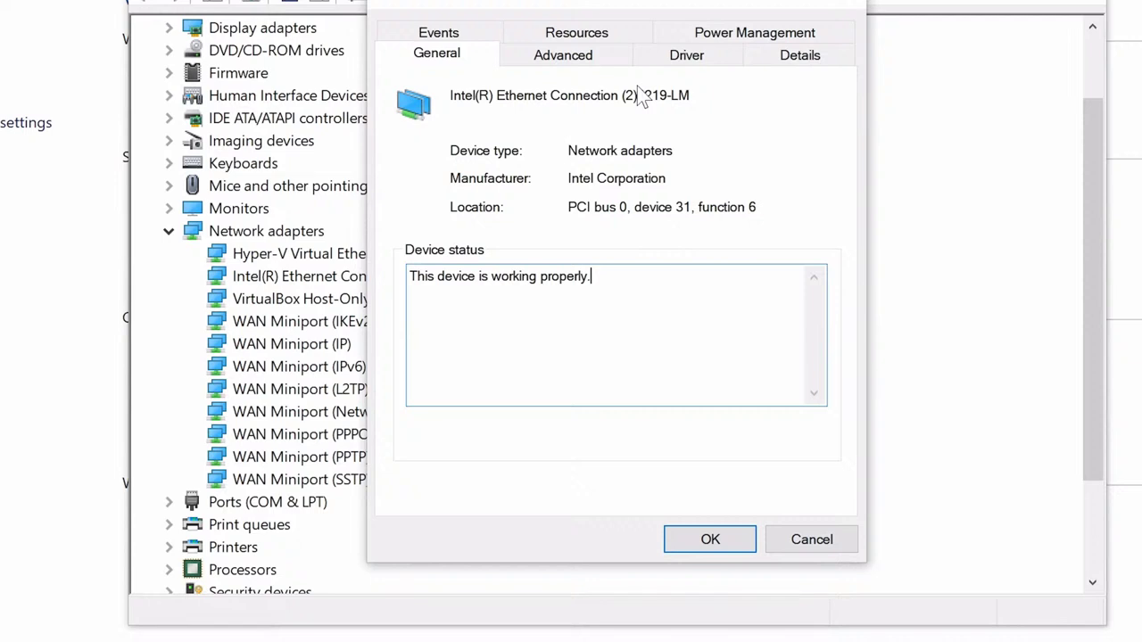
{"action": "left_click_drag", "start_coordinate": [654, 5], "coordinate": [790, 61]}
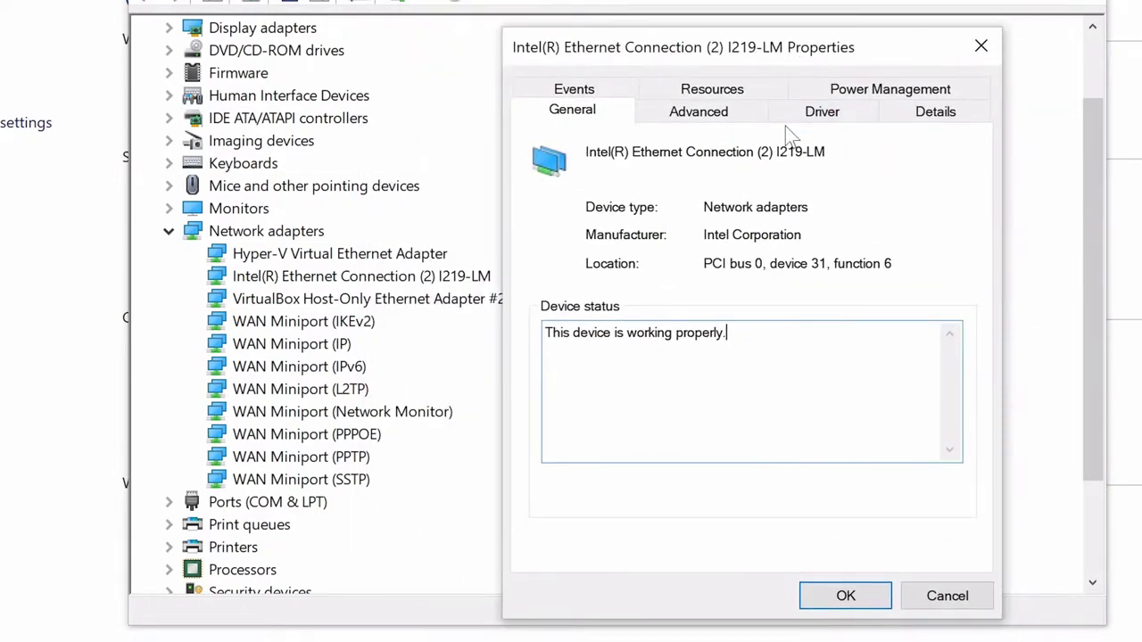
{"action": "left_click", "coordinate": [945, 607]}
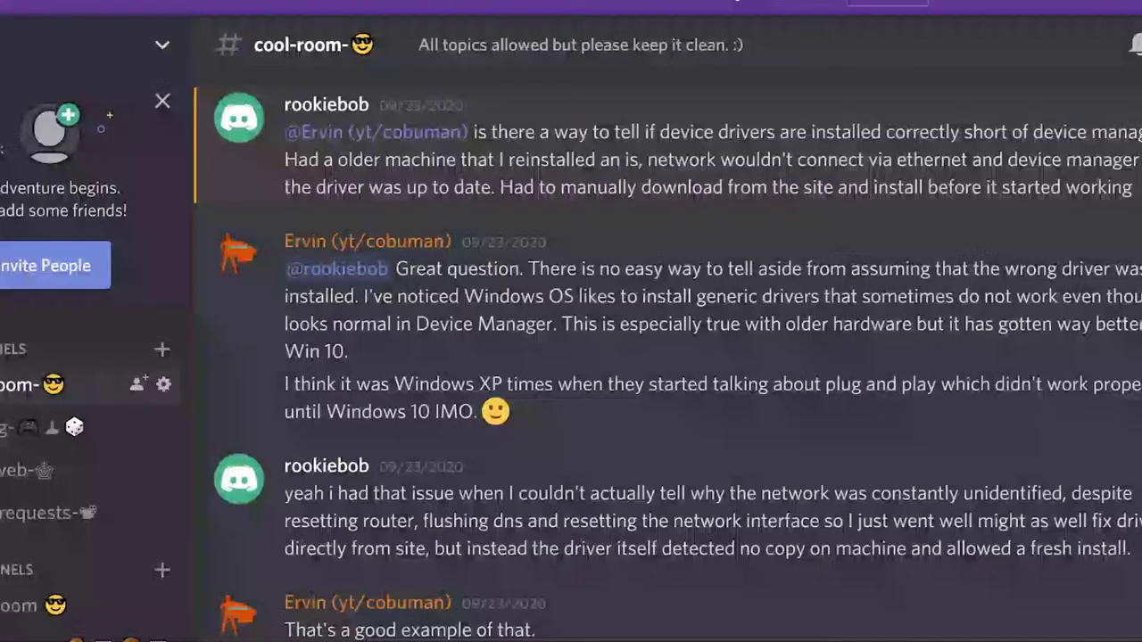
{"action": "left_click_drag", "start_coordinate": [297, 160], "coordinate": [667, 160]}
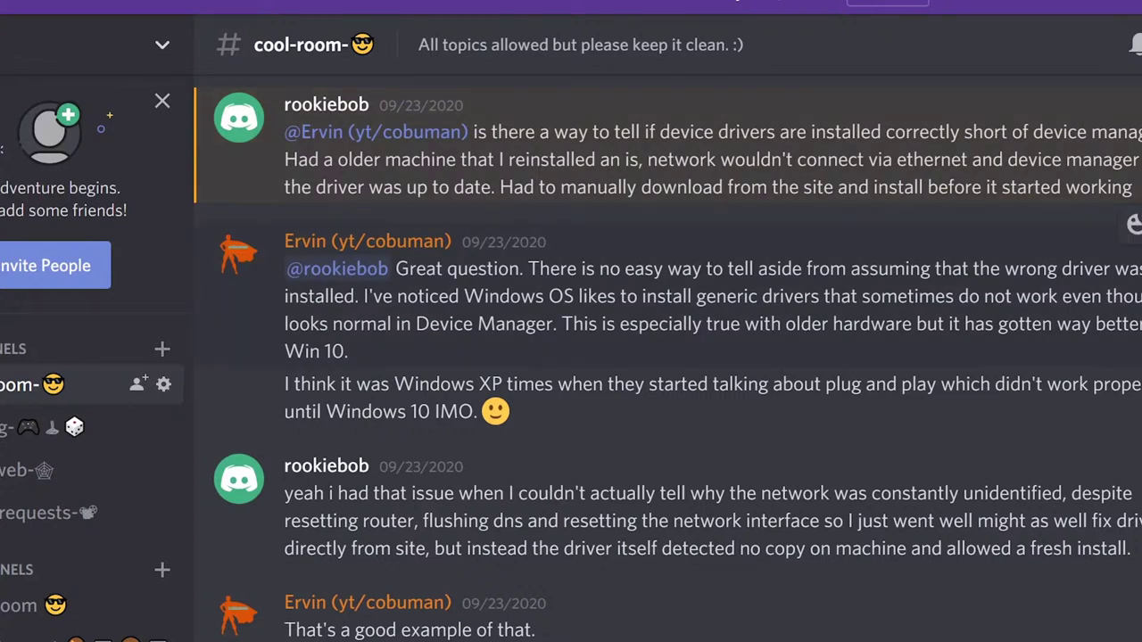
{"action": "double_click", "coordinate": [552, 269]}
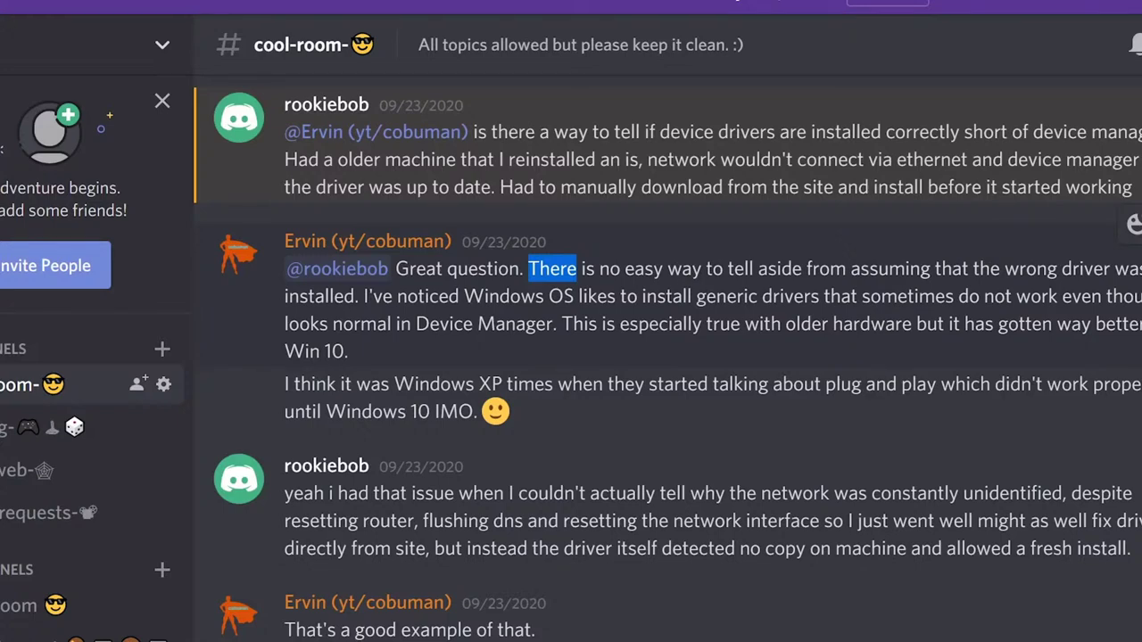
{"action": "left_click", "coordinate": [594, 268], "text": "shift"}
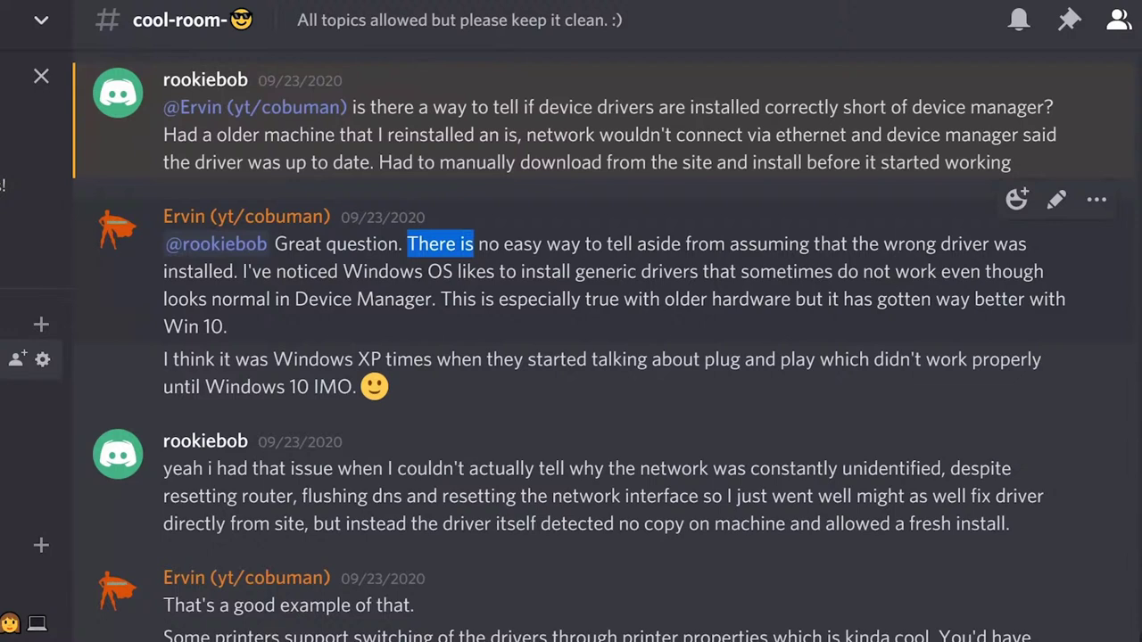
{"action": "left_click", "coordinate": [1039, 255], "text": "shift"}
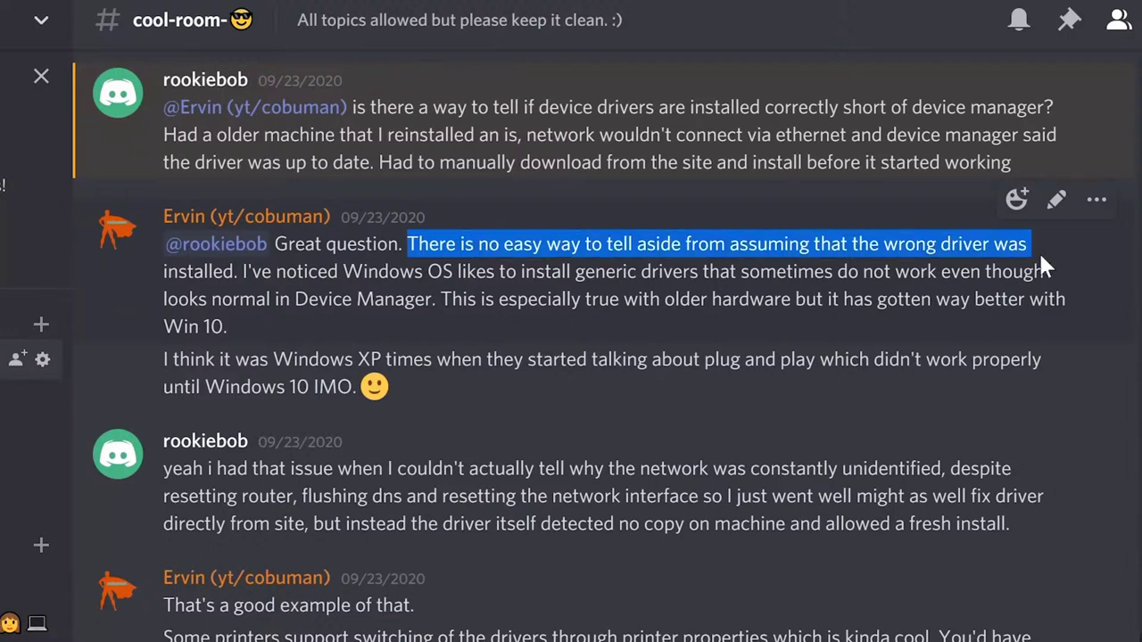
{"action": "key", "text": "shift+Down"}
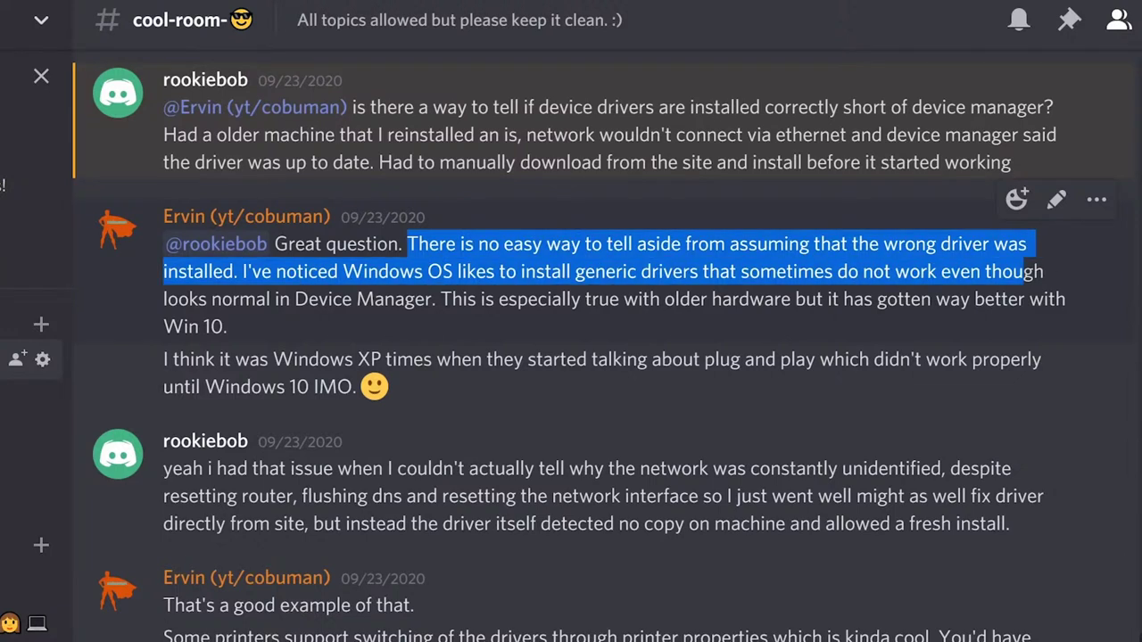
{"action": "key", "text": "shift+Up"}
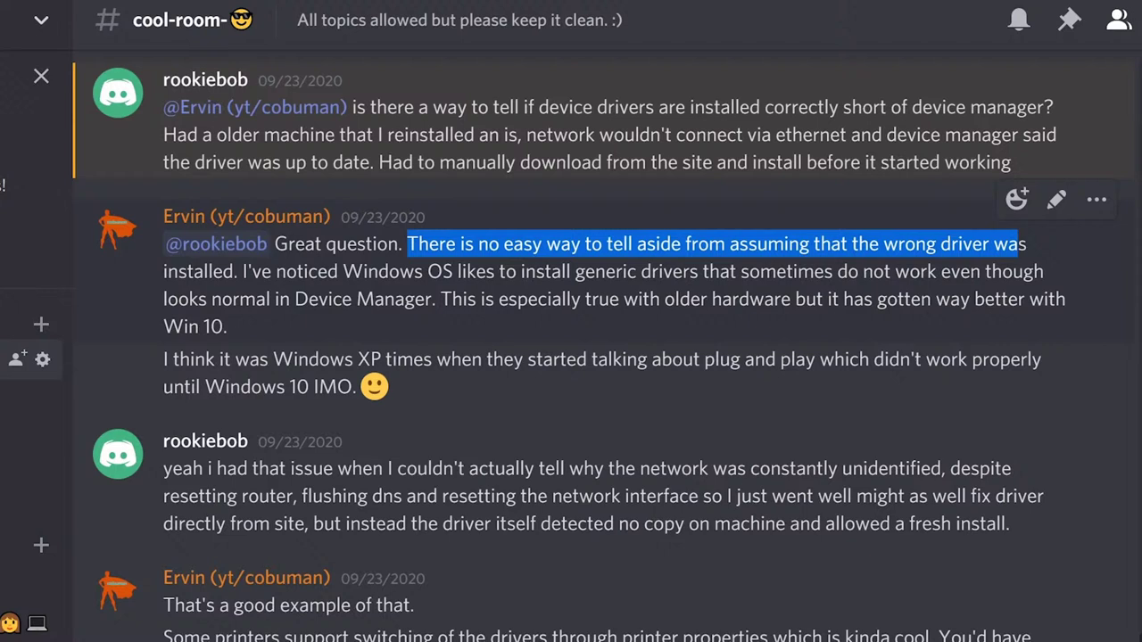
{"action": "key", "text": "ctrl+shift+Right"}
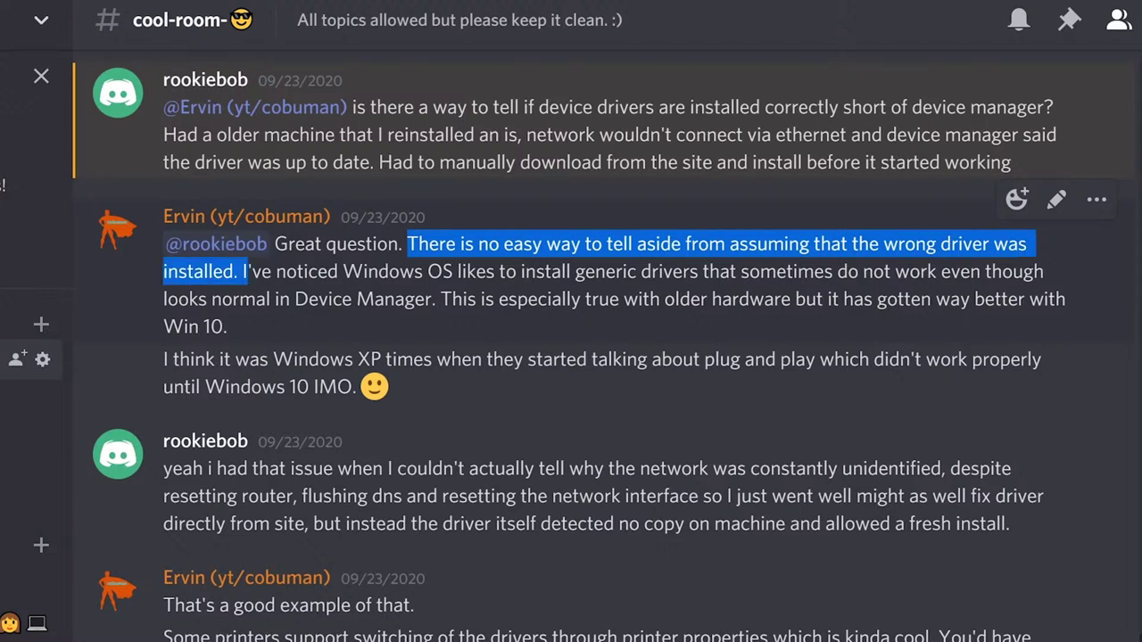
{"action": "key", "text": "Right"}
{"action": "key", "text": "shift+Right"}
{"action": "key", "text": "shift+Right"}
{"action": "key", "text": "shift+Right"}
{"action": "key", "text": "shift+Right"}
{"action": "key", "text": "shift+Right"}
{"action": "key", "text": "shift+Right"}
{"action": "key", "text": "shift+Right"}
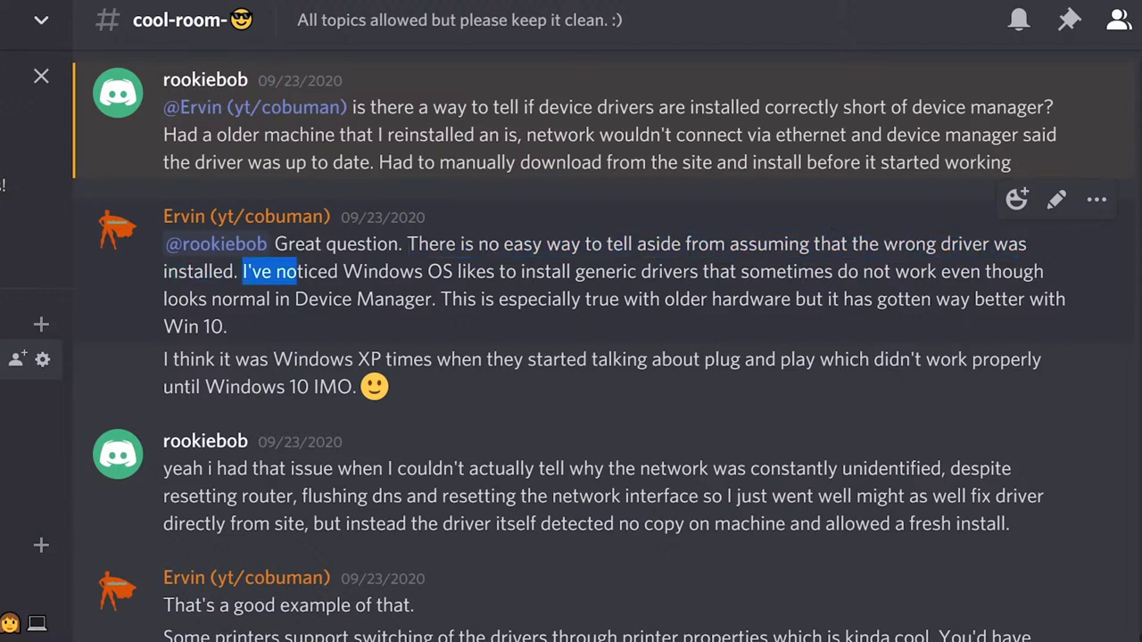
{"action": "key", "text": "shift+Right"}
{"action": "key", "text": "shift+Right"}
{"action": "key", "text": "shift+Right"}
{"action": "key", "text": "shift+Right"}
{"action": "key", "text": "shift+Right"}
{"action": "key", "text": "shift+Right"}
{"action": "key", "text": "shift+Right"}
{"action": "key", "text": "shift+Right"}
{"action": "key", "text": "shift+Right"}
{"action": "key", "text": "shift+Right"}
{"action": "key", "text": "shift+Right"}
{"action": "key", "text": "shift+Right"}
{"action": "key", "text": "shift+Right"}
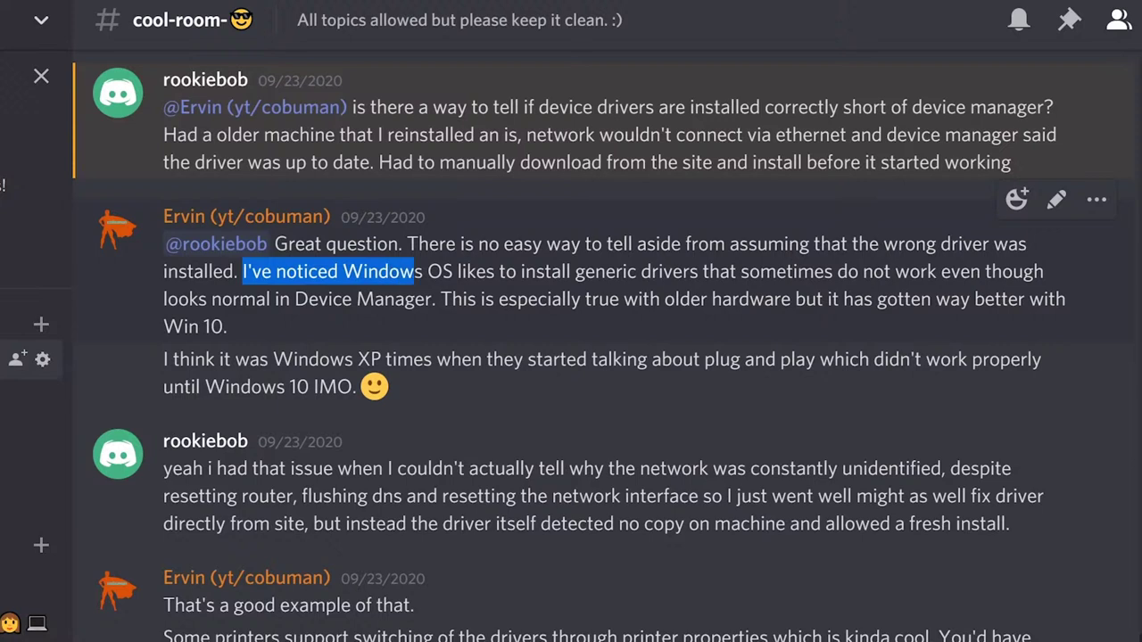
{"action": "key", "text": "shift+Down"}
{"action": "key", "text": "shift+Right"}
{"action": "key", "text": "shift+Right"}
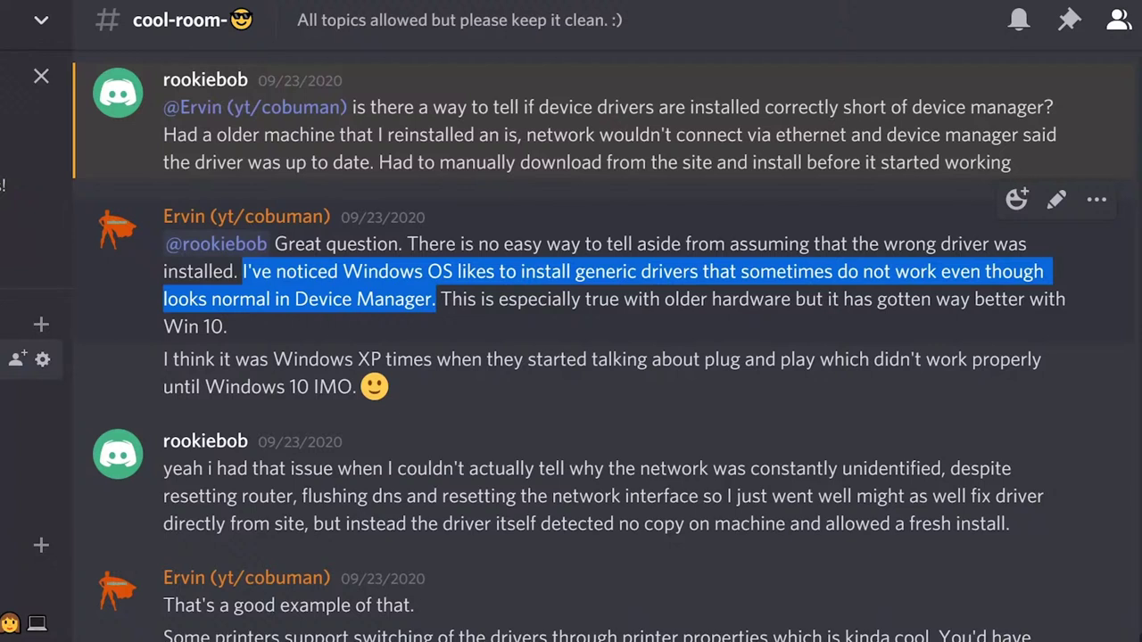
{"action": "key", "text": "Escape"}
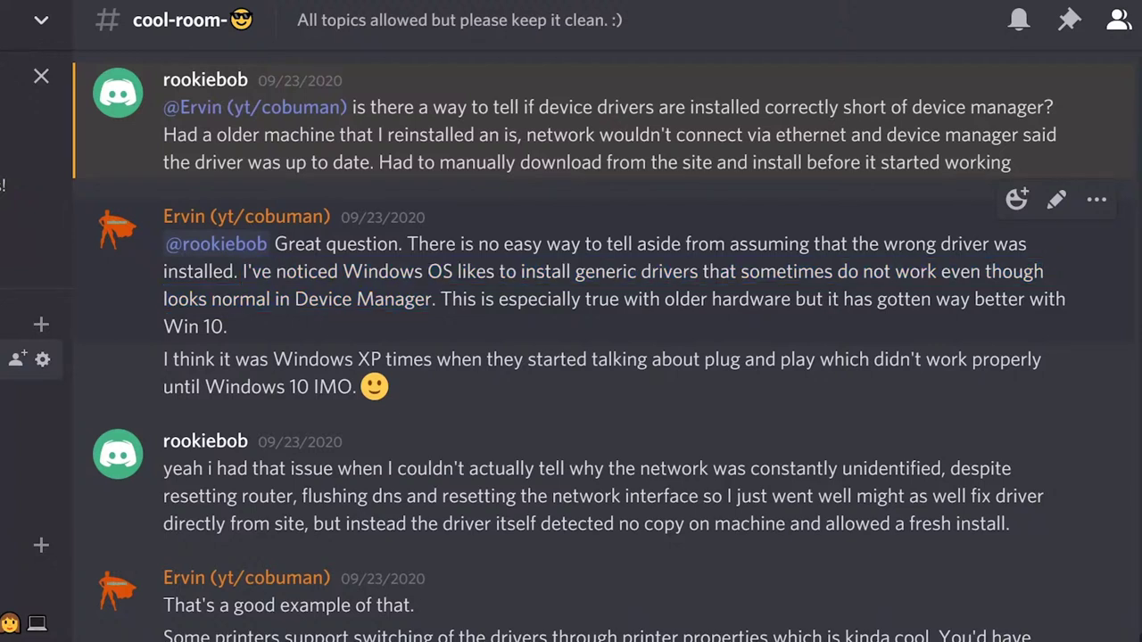
{"action": "left_click_drag", "start_coordinate": [241, 271], "coordinate": [439, 300]}
Show the context menu of the Intel(R) Ethernet Connection (2) I219-LM adapter, then dismiss it.
{"action": "left_click_drag", "start_coordinate": [441, 299], "coordinate": [452, 319]}
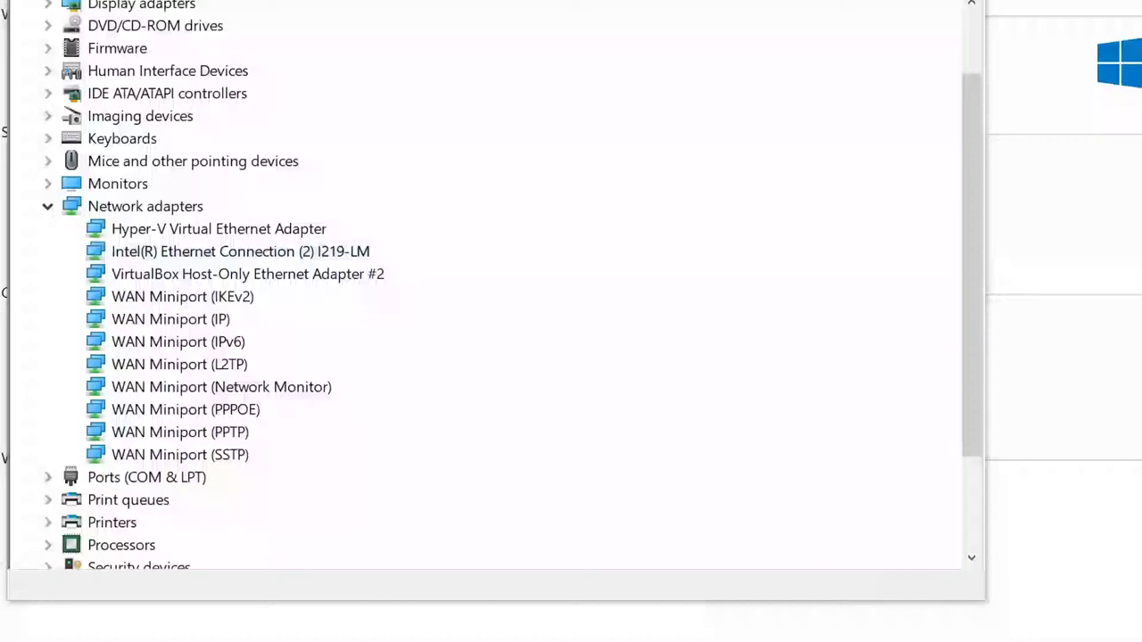
{"action": "left_click", "coordinate": [240, 251]}
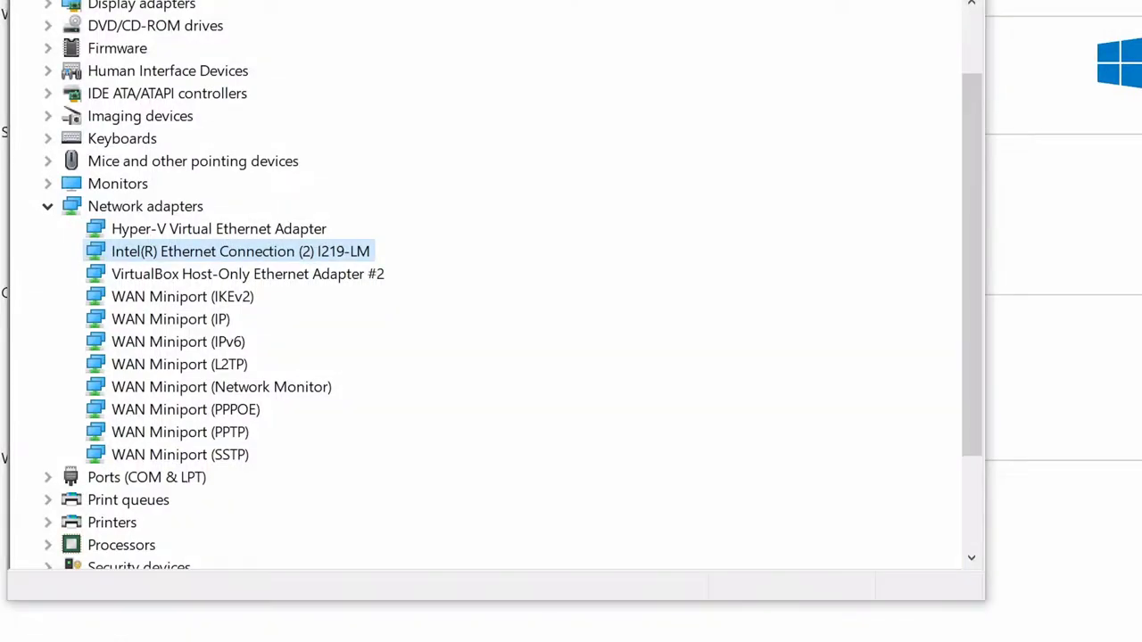
{"action": "right_click", "coordinate": [187, 253]}
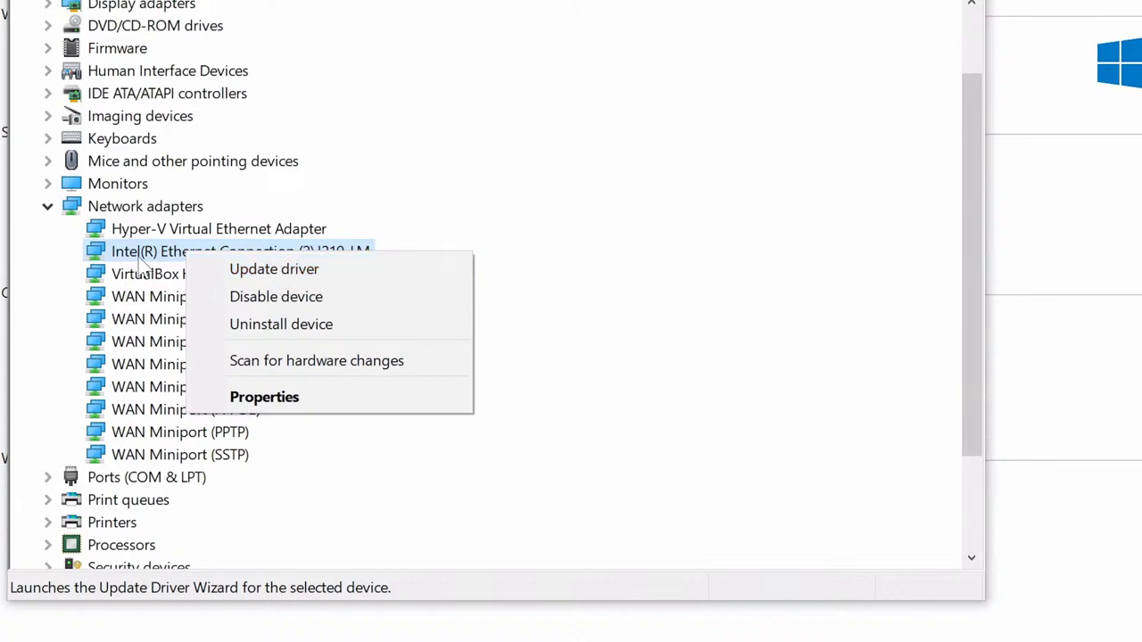
{"action": "key", "text": "Escape"}
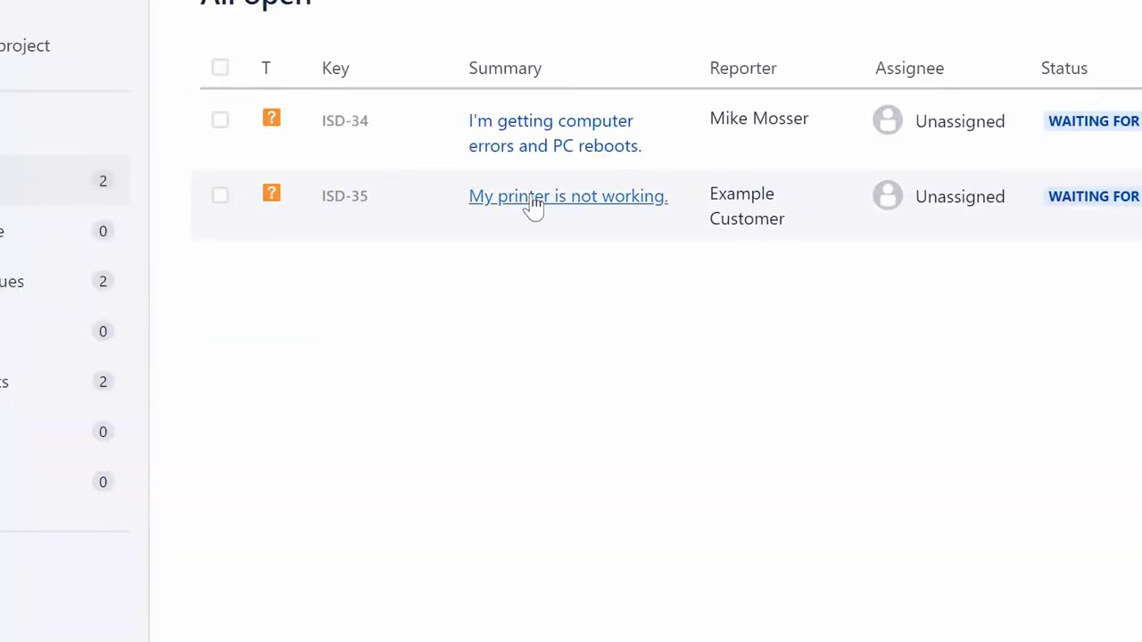
Open the 'My printer is not working.' request and set yourself as its Assignee.
{"action": "left_click", "coordinate": [534, 198]}
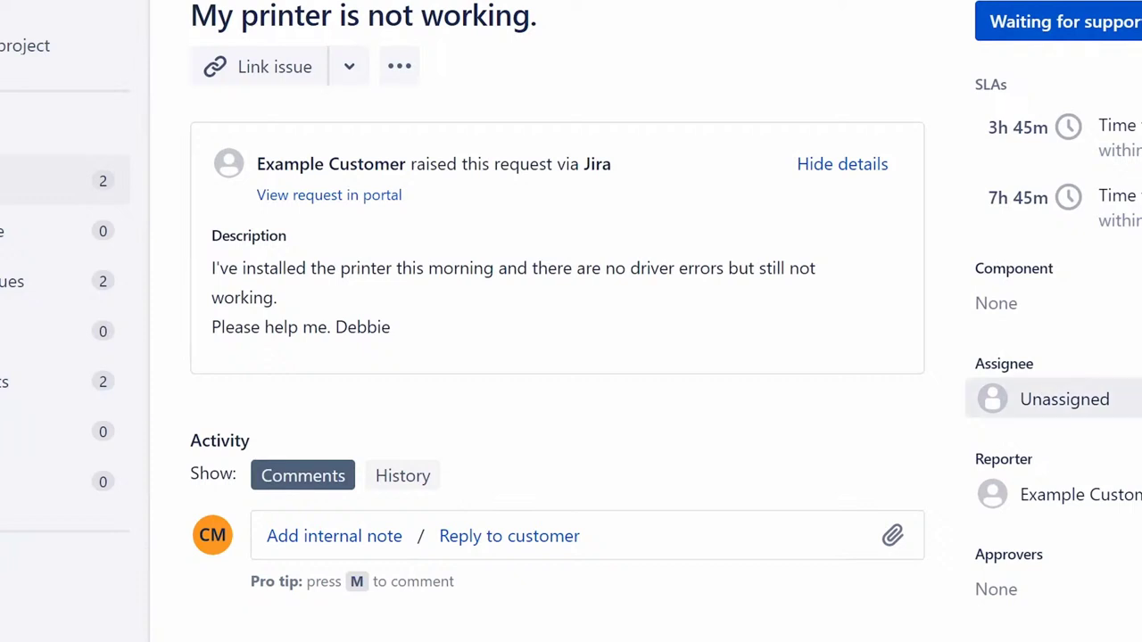
{"action": "left_click", "coordinate": [1043, 399]}
{"action": "left_click", "coordinate": [1110, 479]}
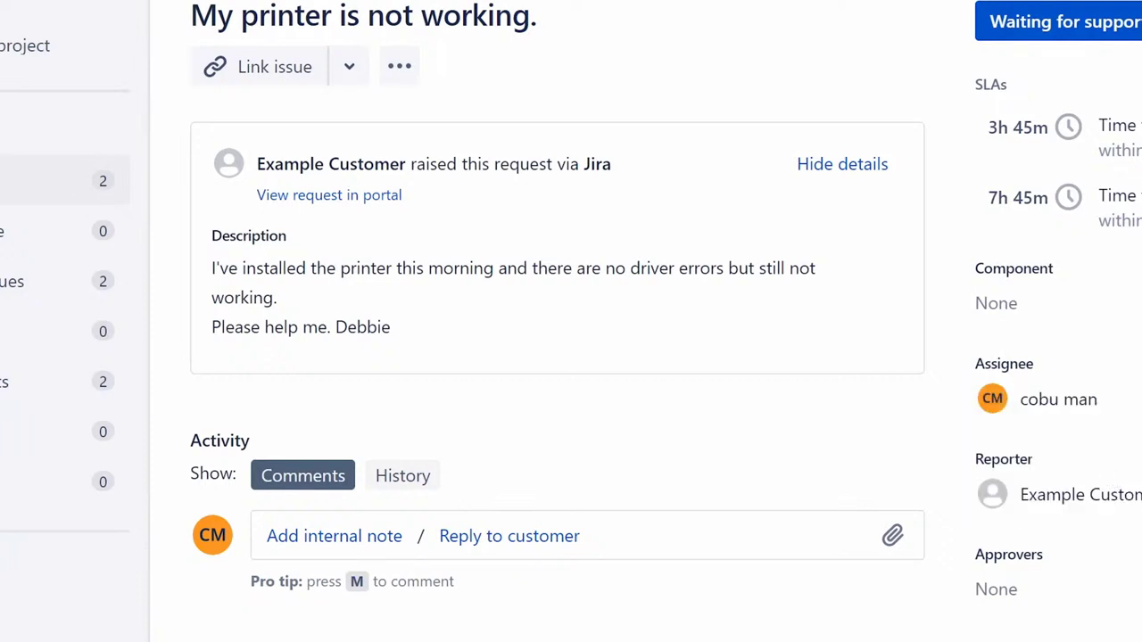